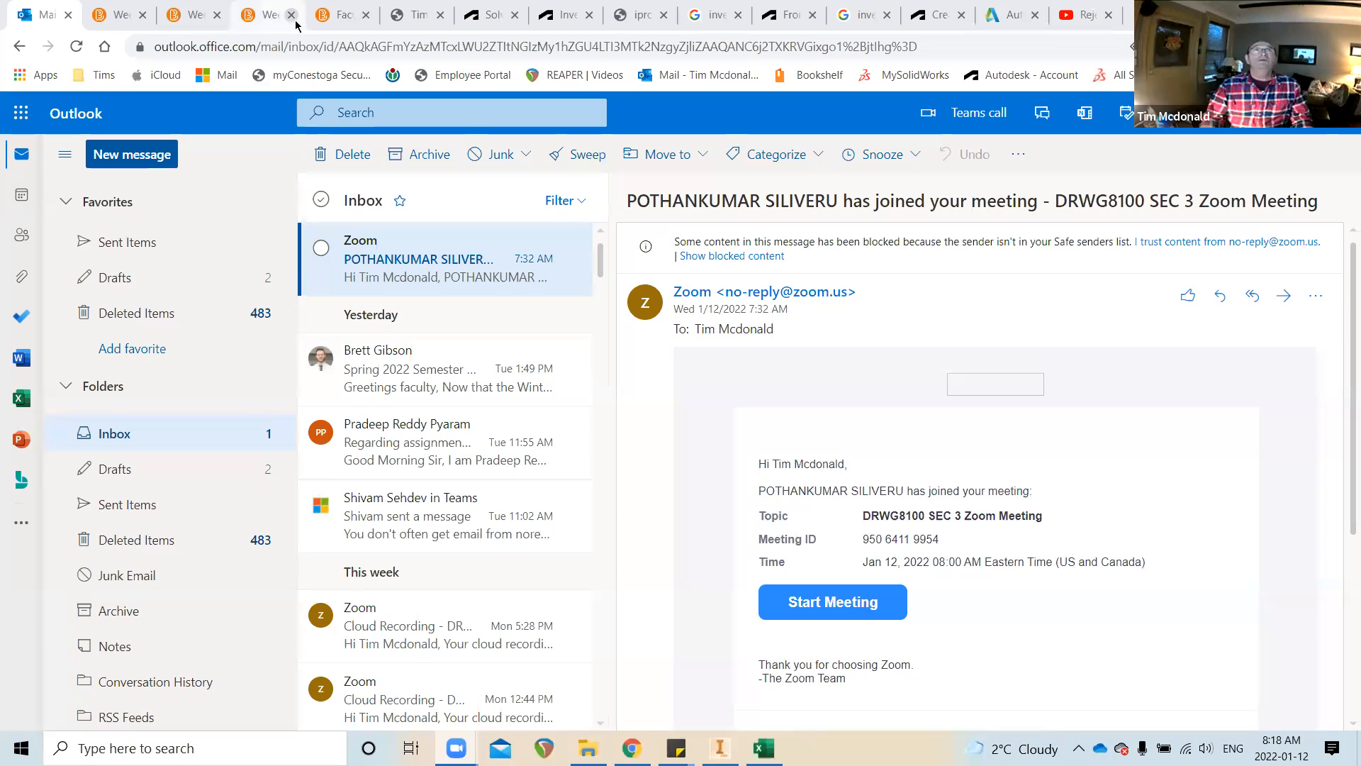
Switch from the Outlook inbox to the Week 1 Inventor course page in D2L
left_click(199, 19)
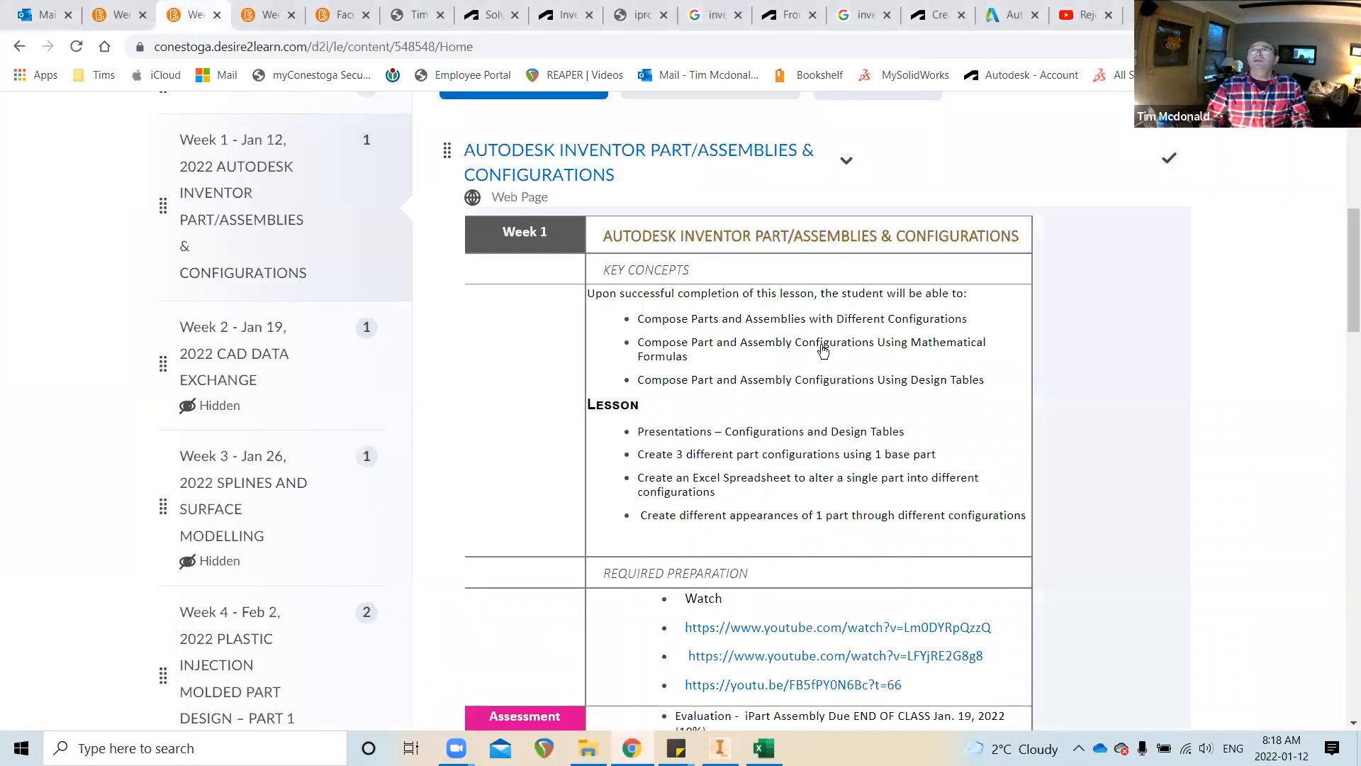
Scroll the Week 1 module down to the Assessment section showing the iPart Assembly evaluation
scroll(823, 346, "up", 7)
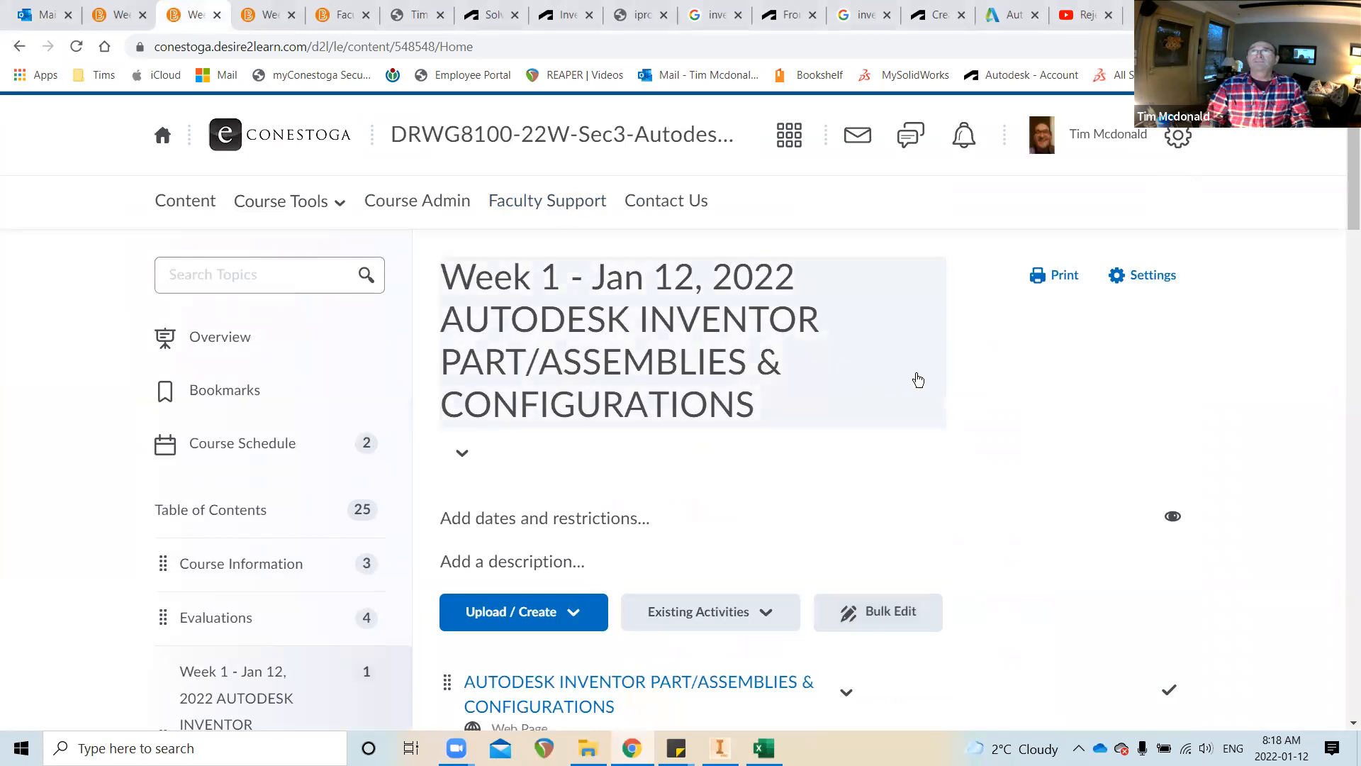
scroll(916, 378, "down", 2)
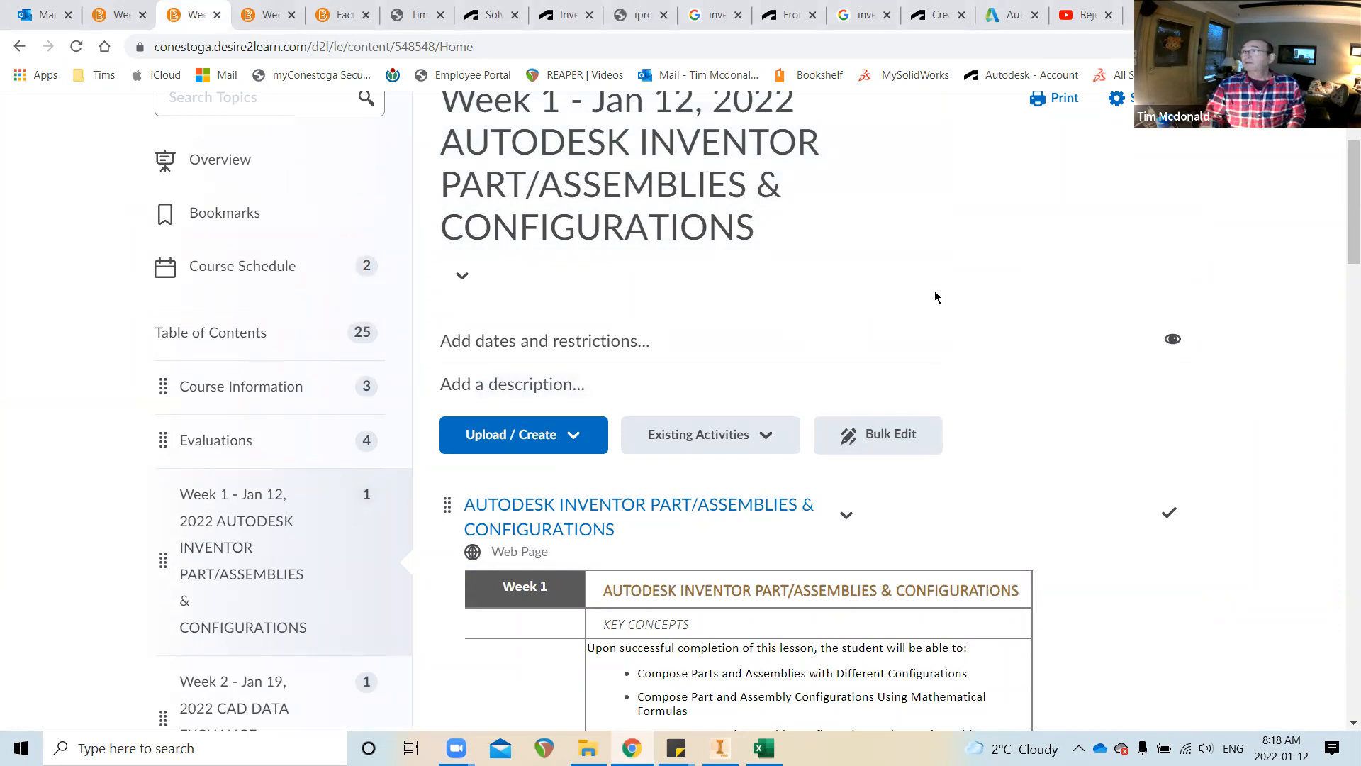
scroll(929, 294, "down", 2)
scroll(903, 290, "down", 3)
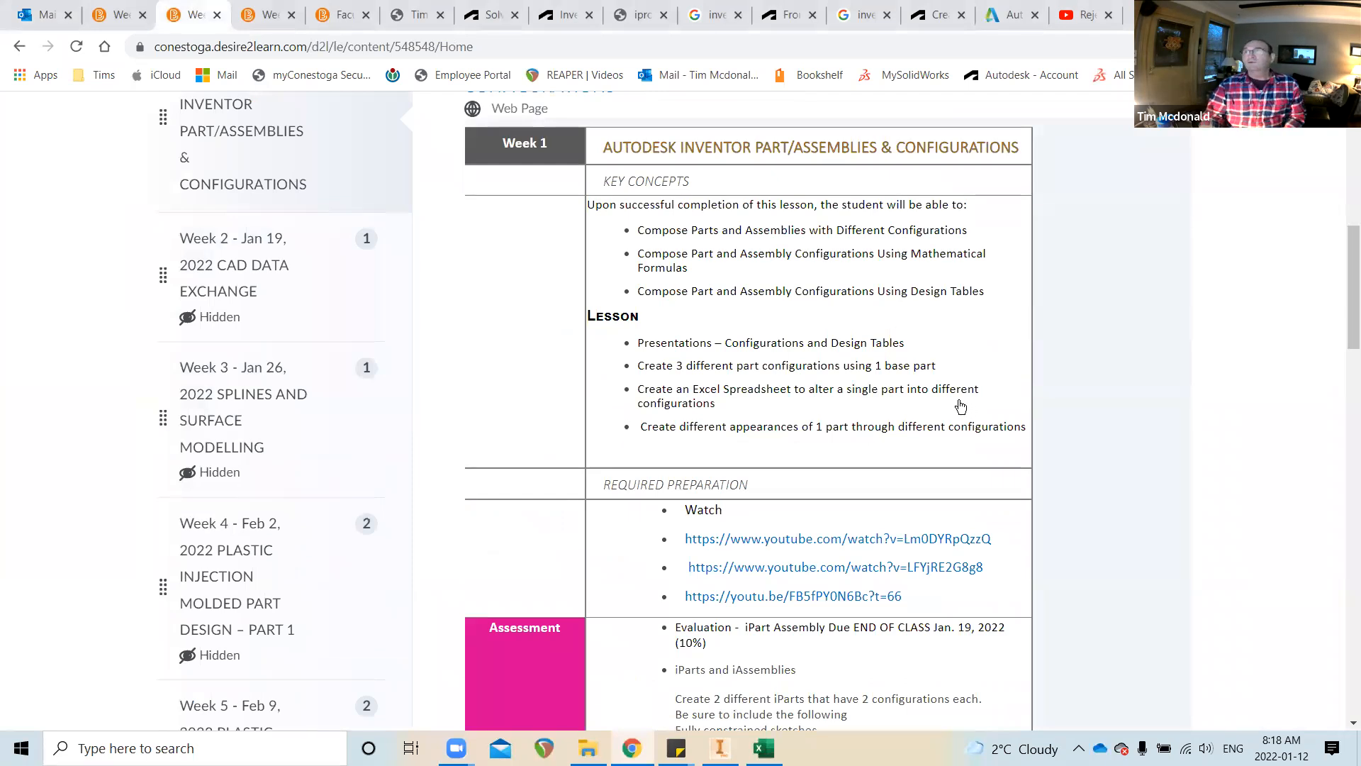
scroll(957, 406, "down", 2)
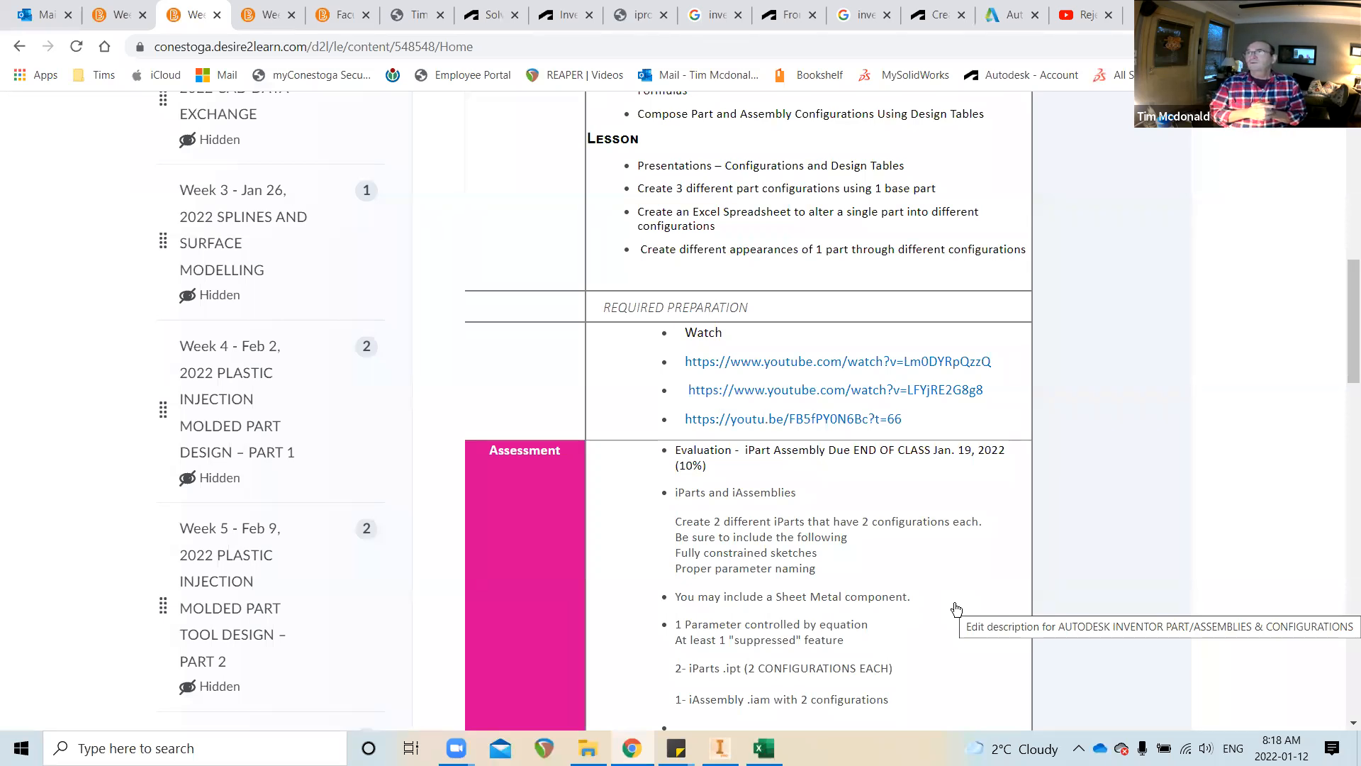
scroll(815, 603, "down", 3)
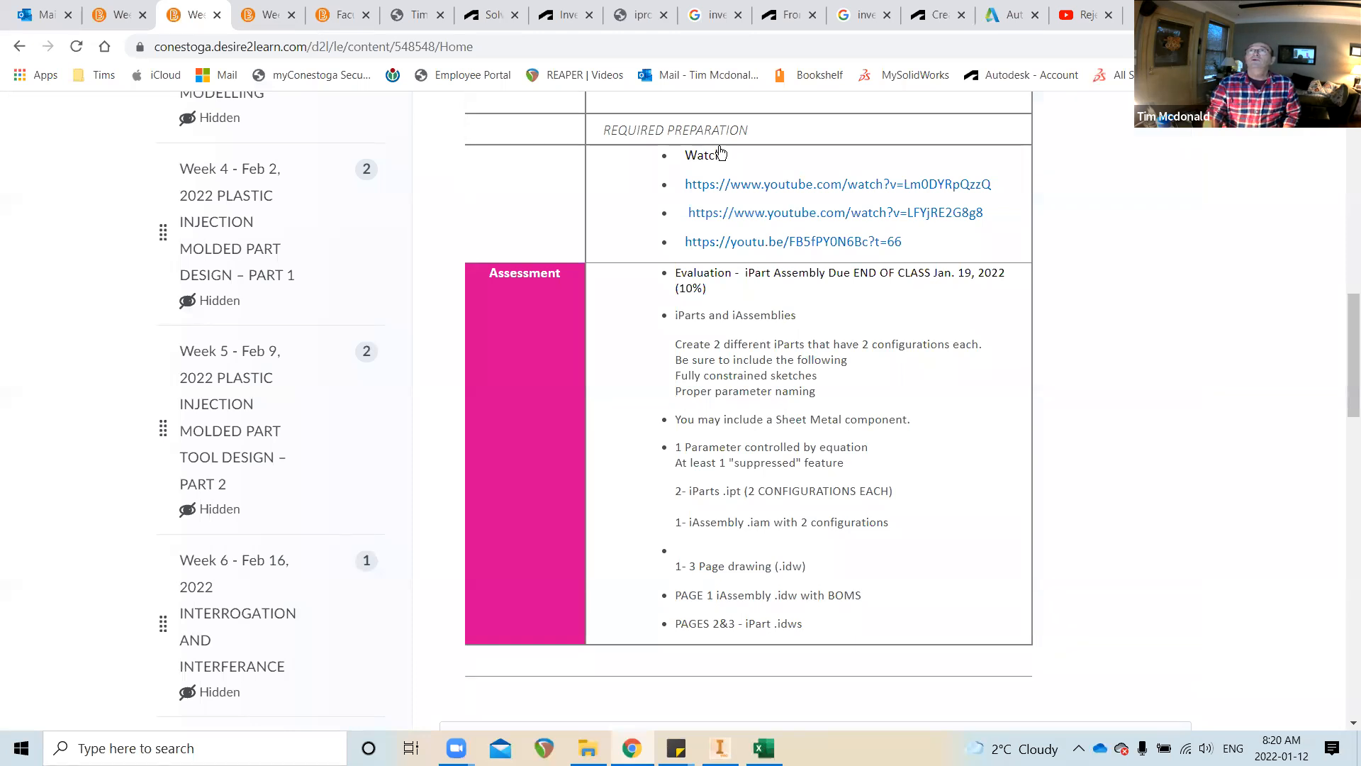
Bring up the Class Attendance Sheet, check its file location details, and move the window up-left
left_click(764, 748)
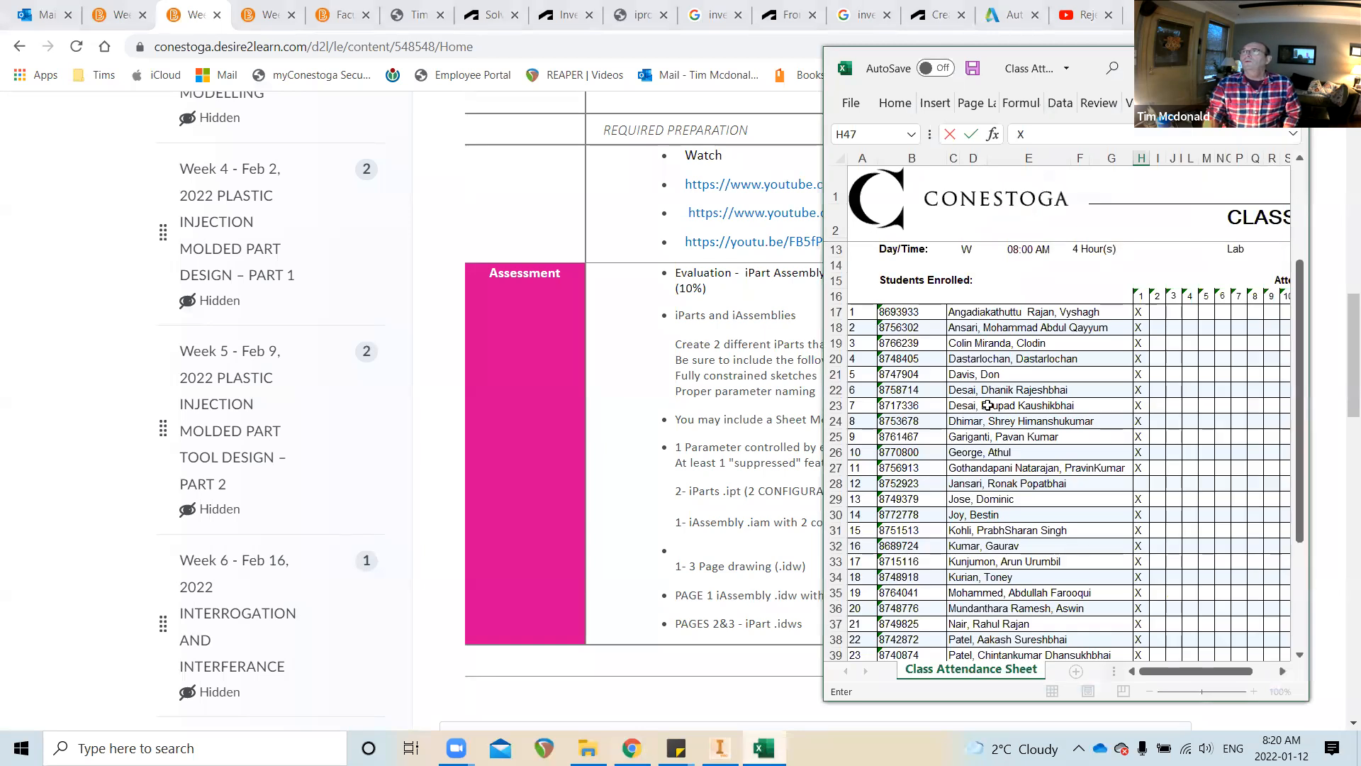
scroll(1006, 421, "up", 1)
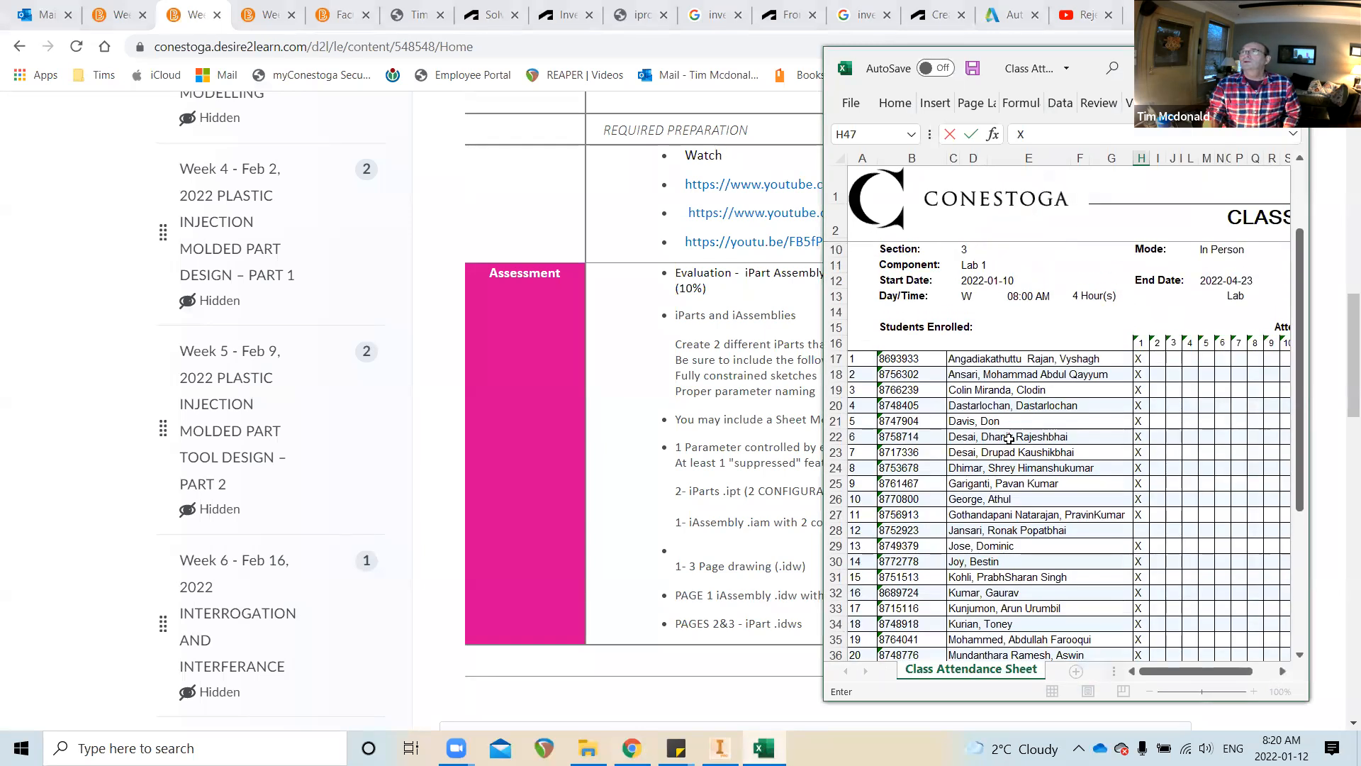
scroll(1018, 454, "down", 4)
scroll(1017, 564, "down", 3)
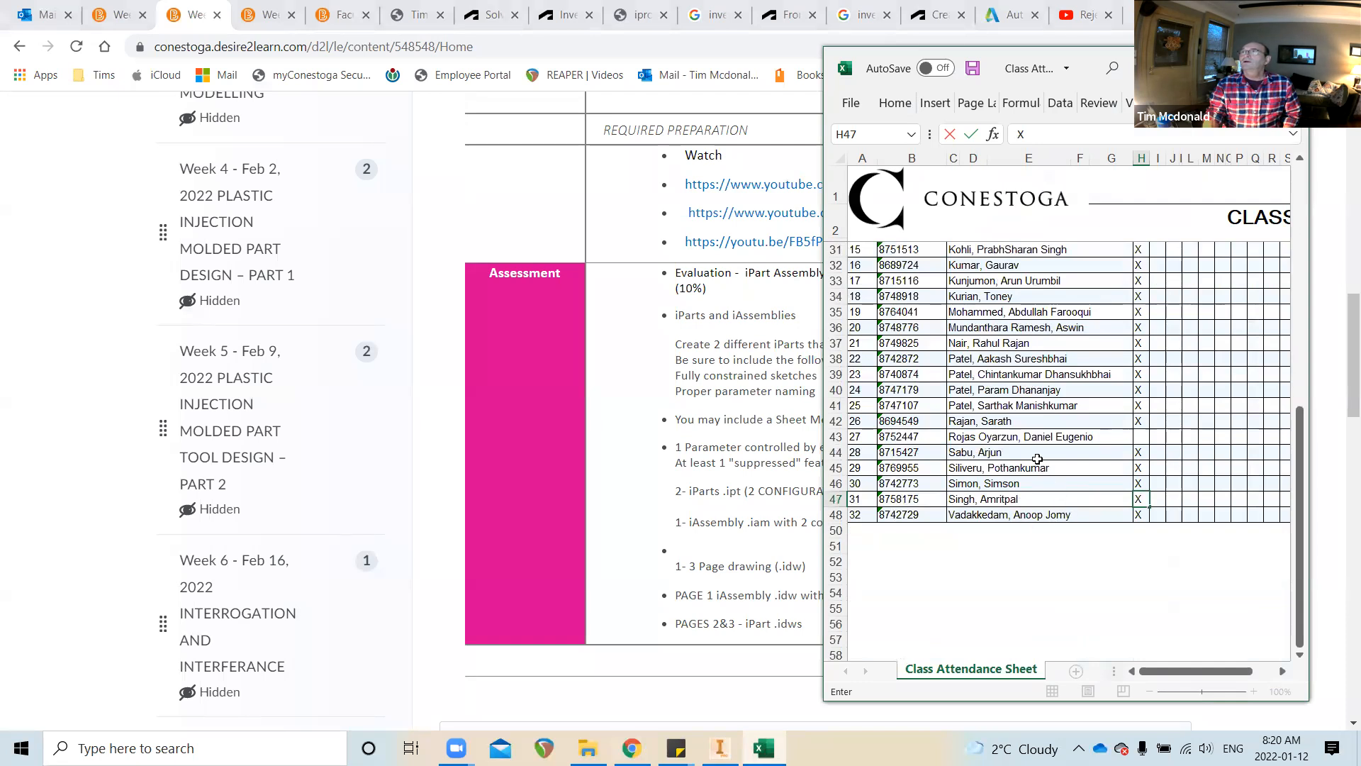
left_click(1036, 68)
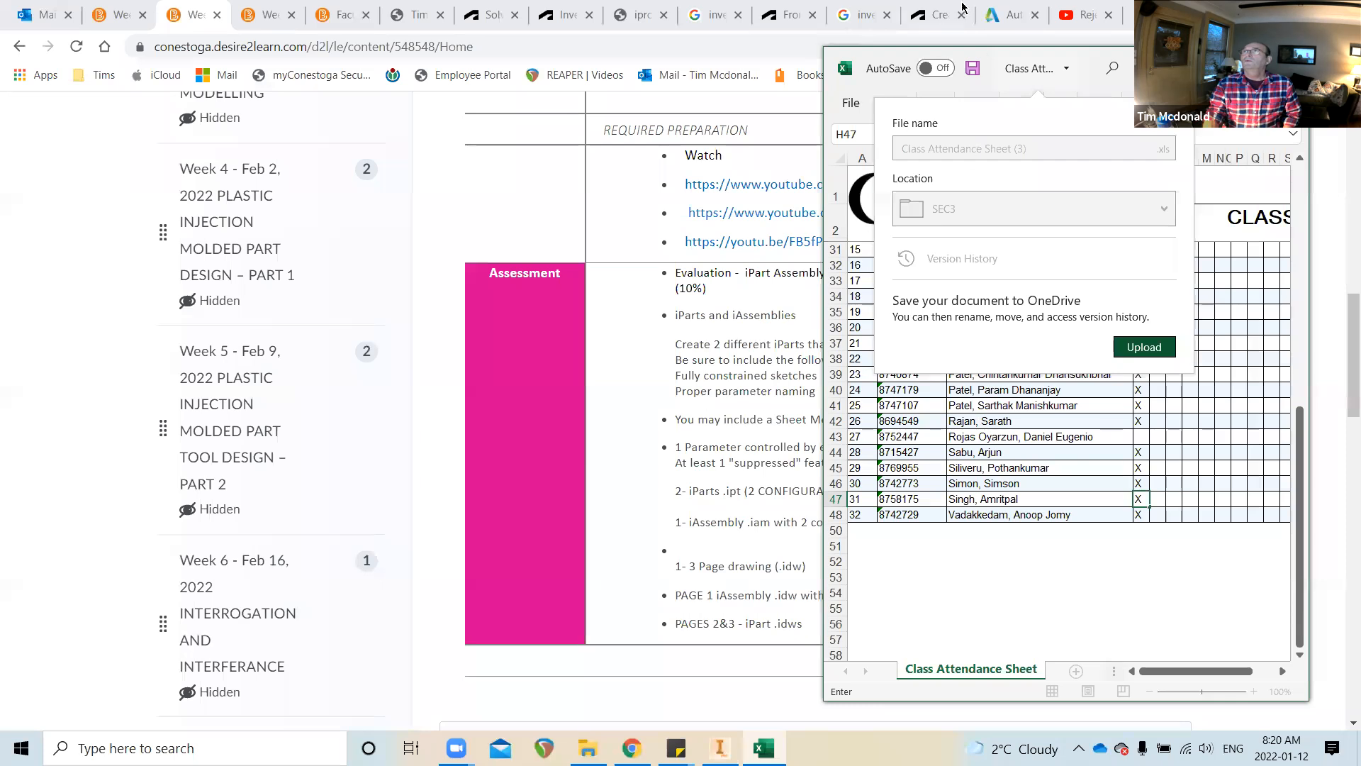
left_click(885, 61)
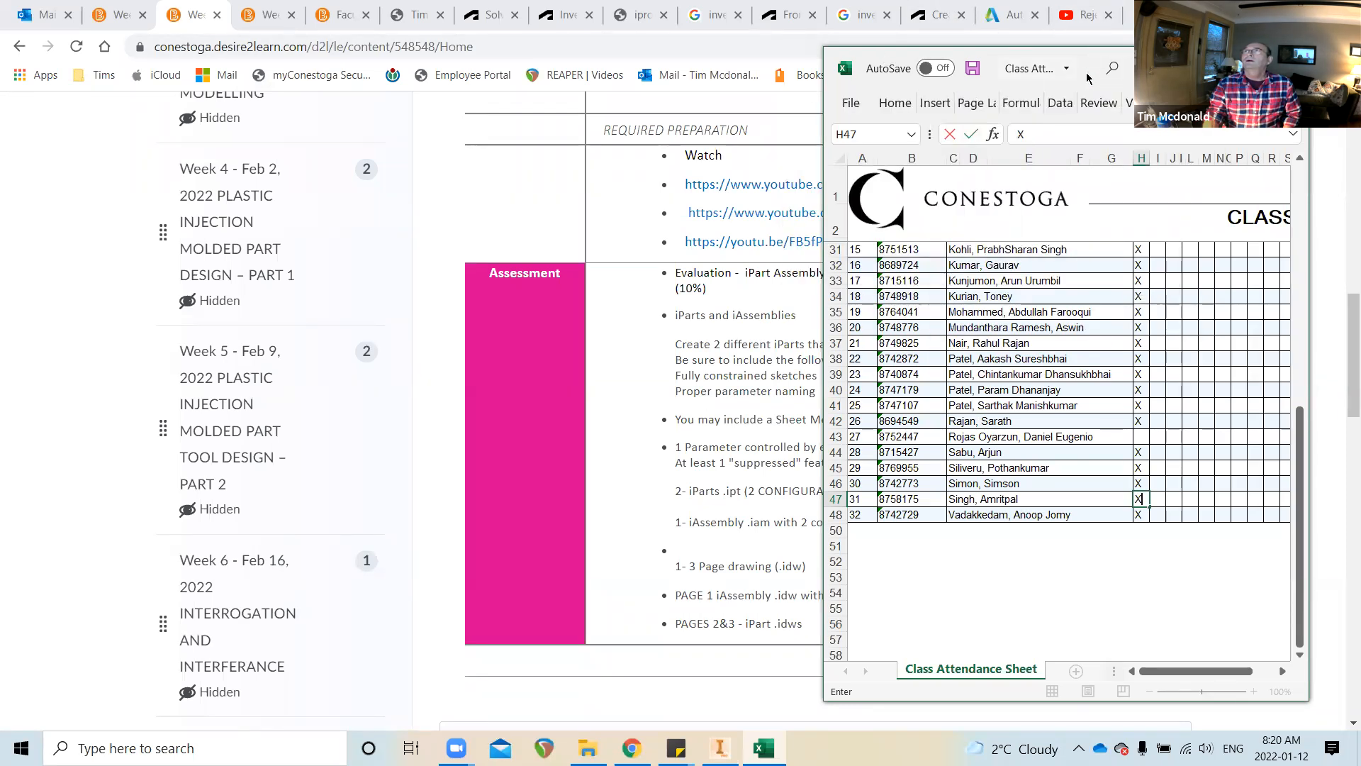
left_click_drag(1068, 77, 747, 56)
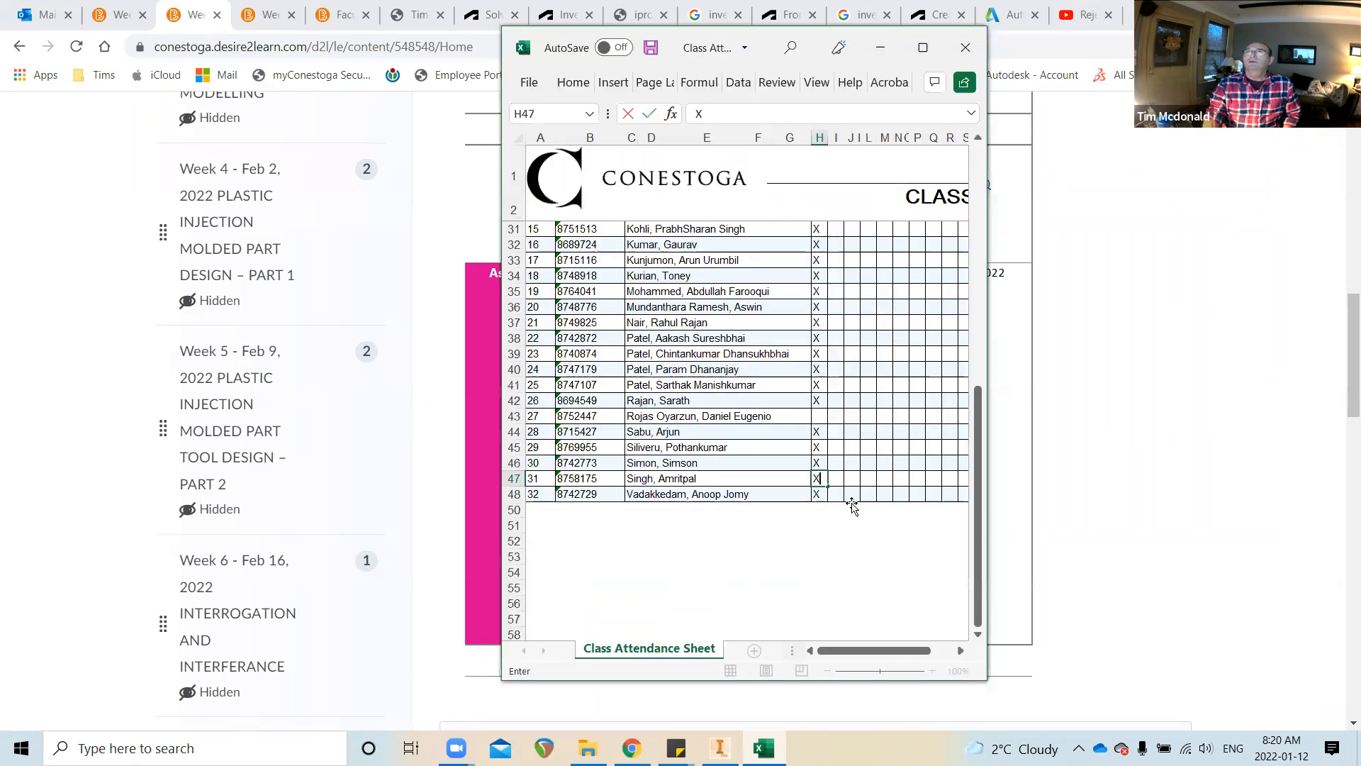
Enter X in cell H43 to mark the student present, then minimize Excel
left_click(817, 418)
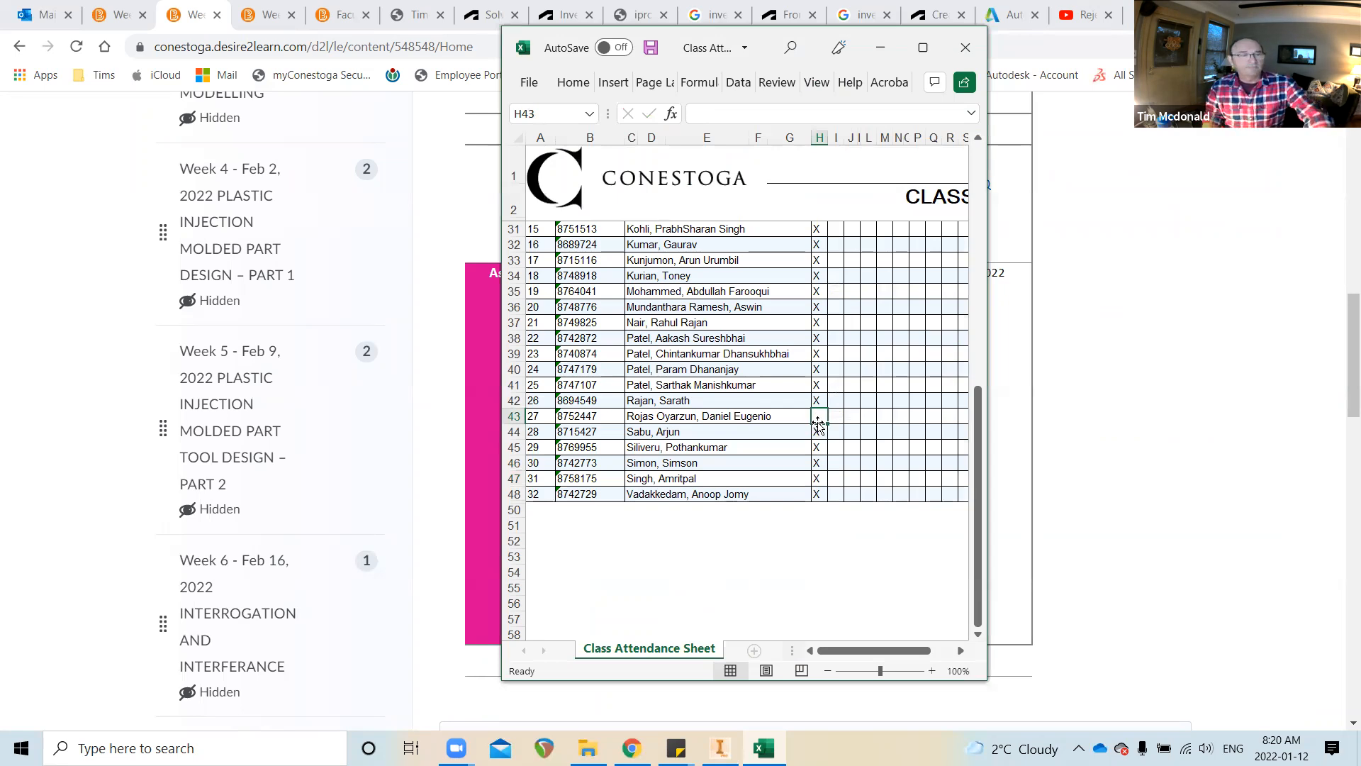
type("X")
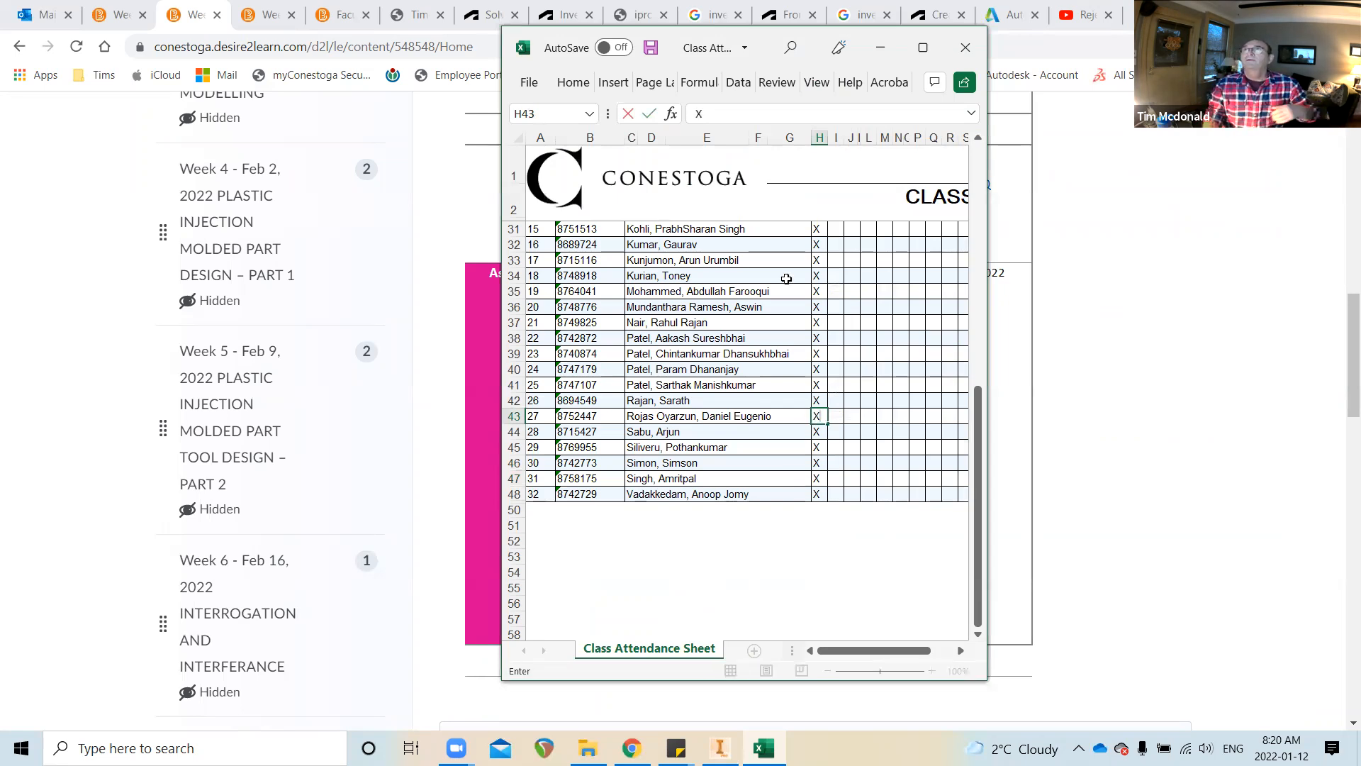
left_click(881, 47)
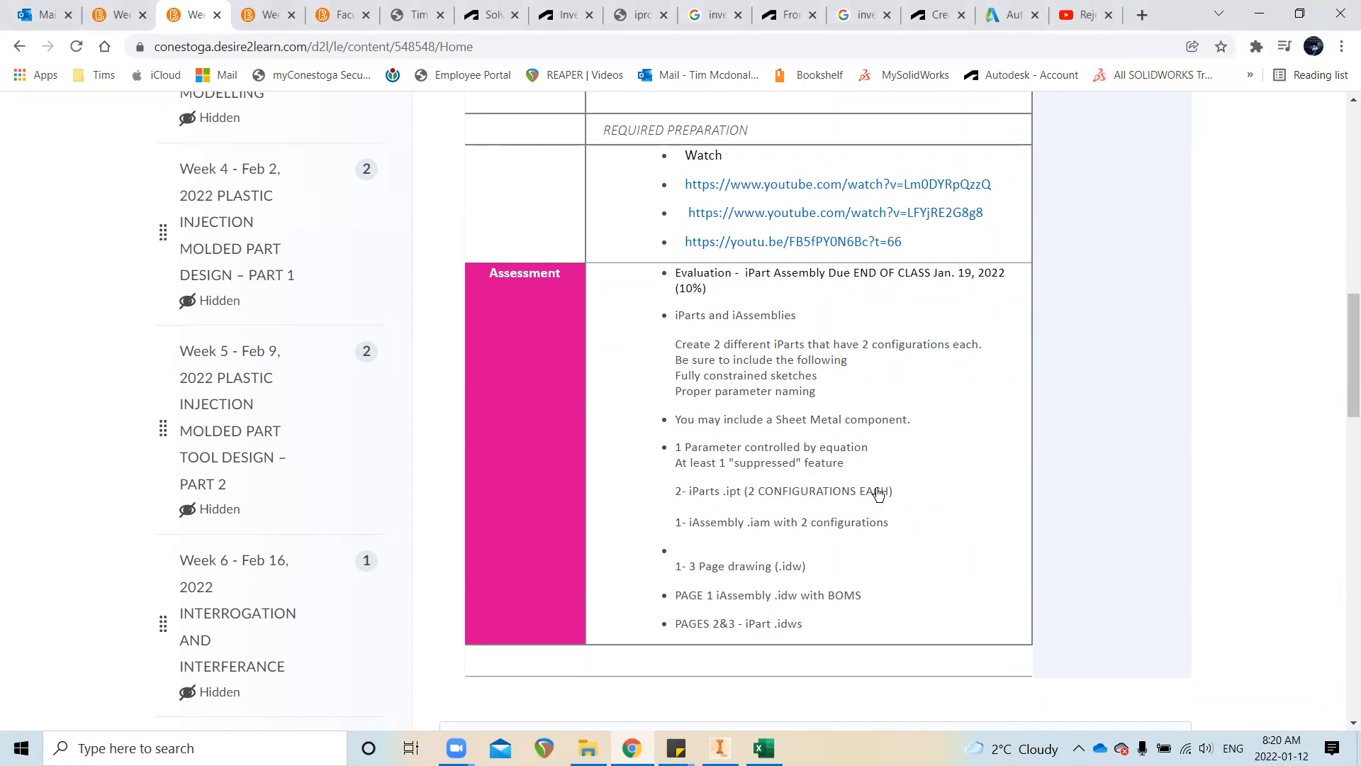
scroll(879, 493, "up", 1)
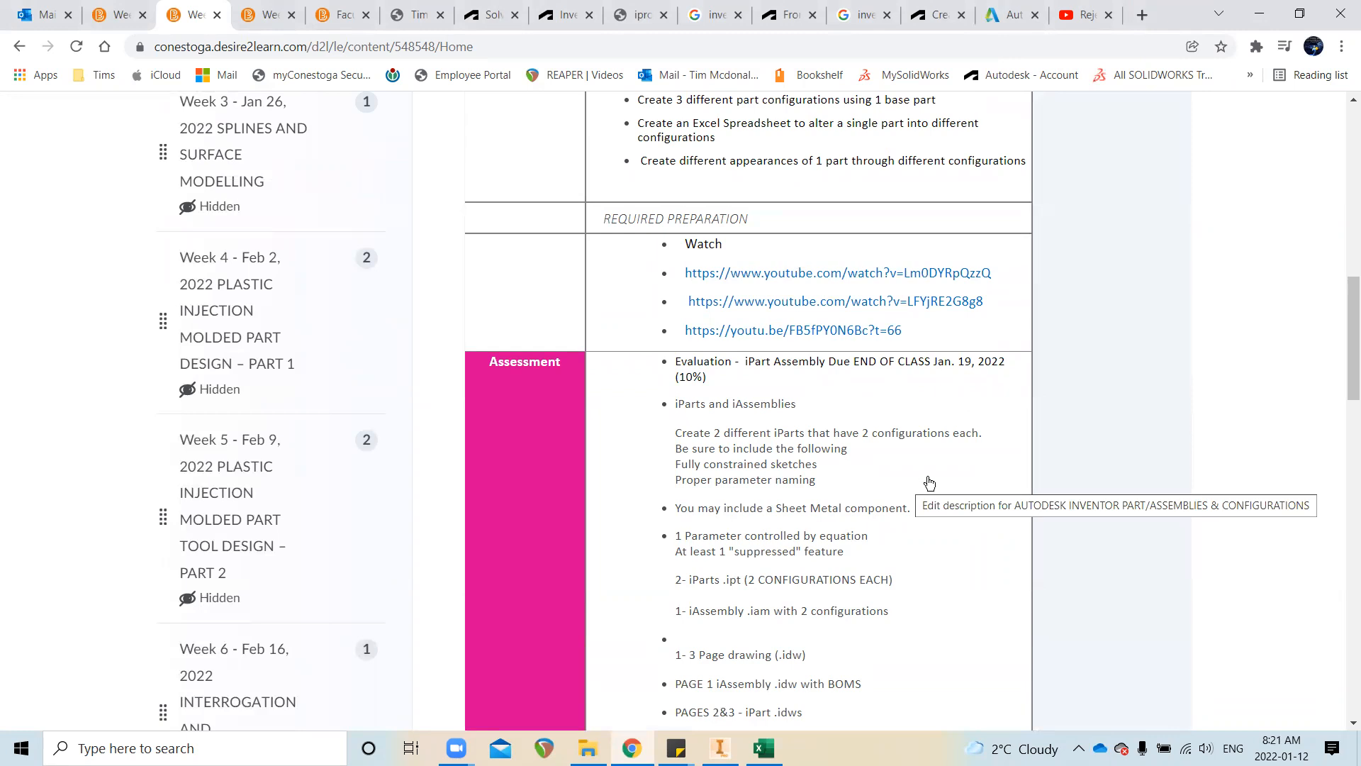
scroll(946, 487, "down", 1)
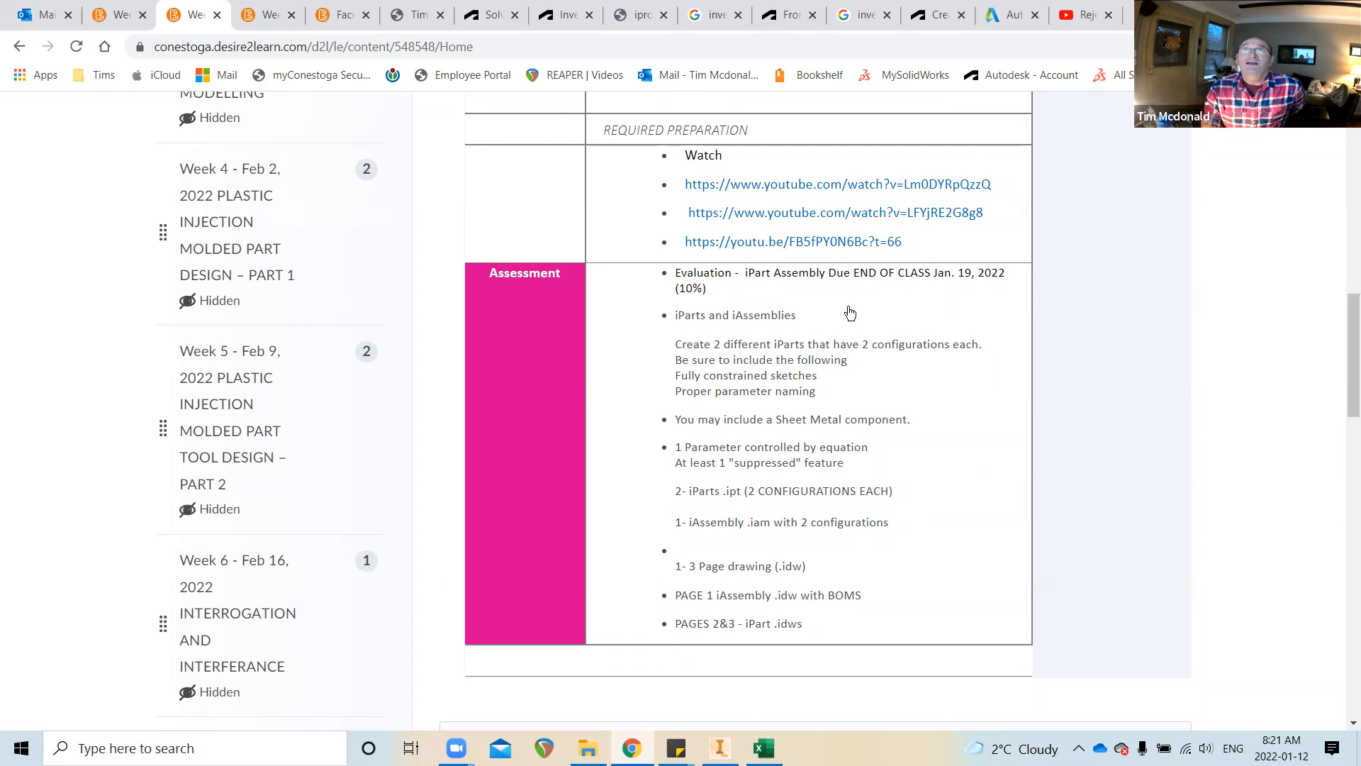
scroll(372, 318, "up", 7)
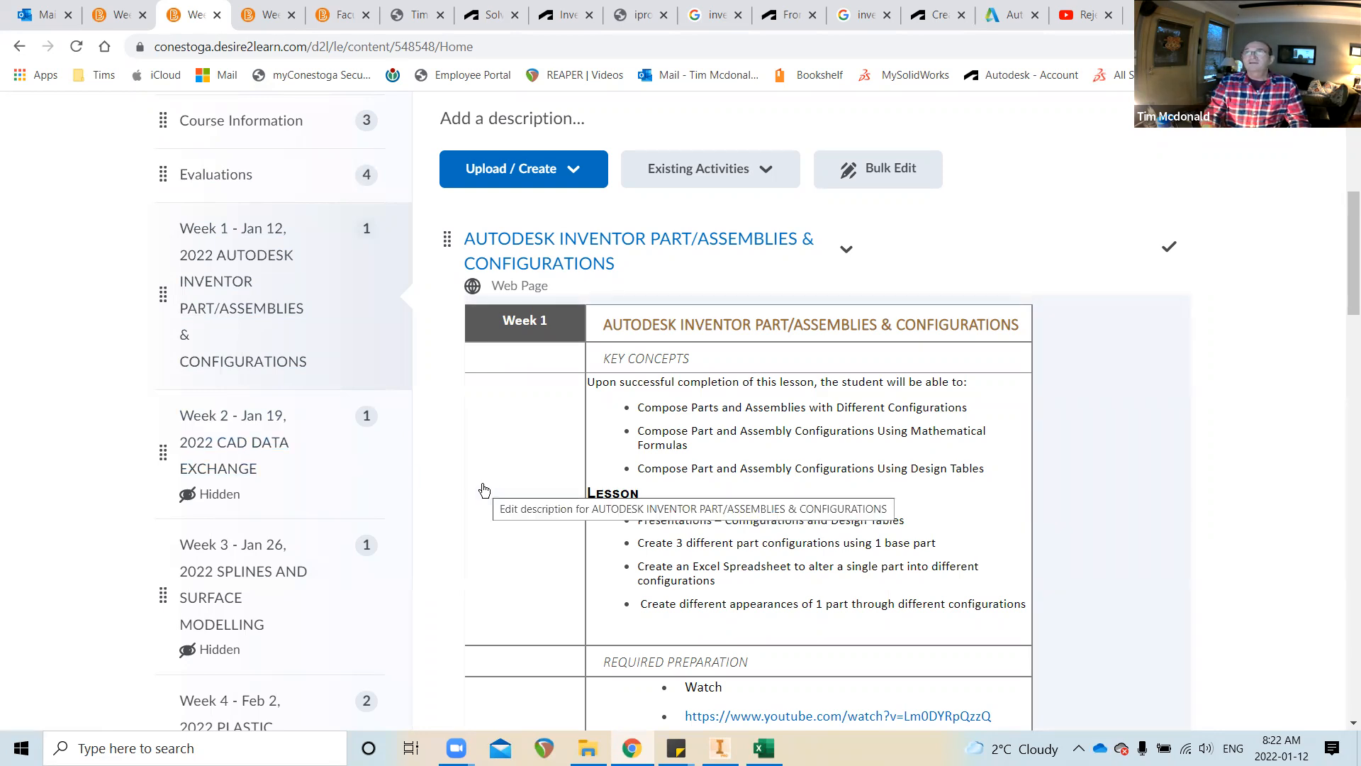
scroll(798, 434, "down", 3)
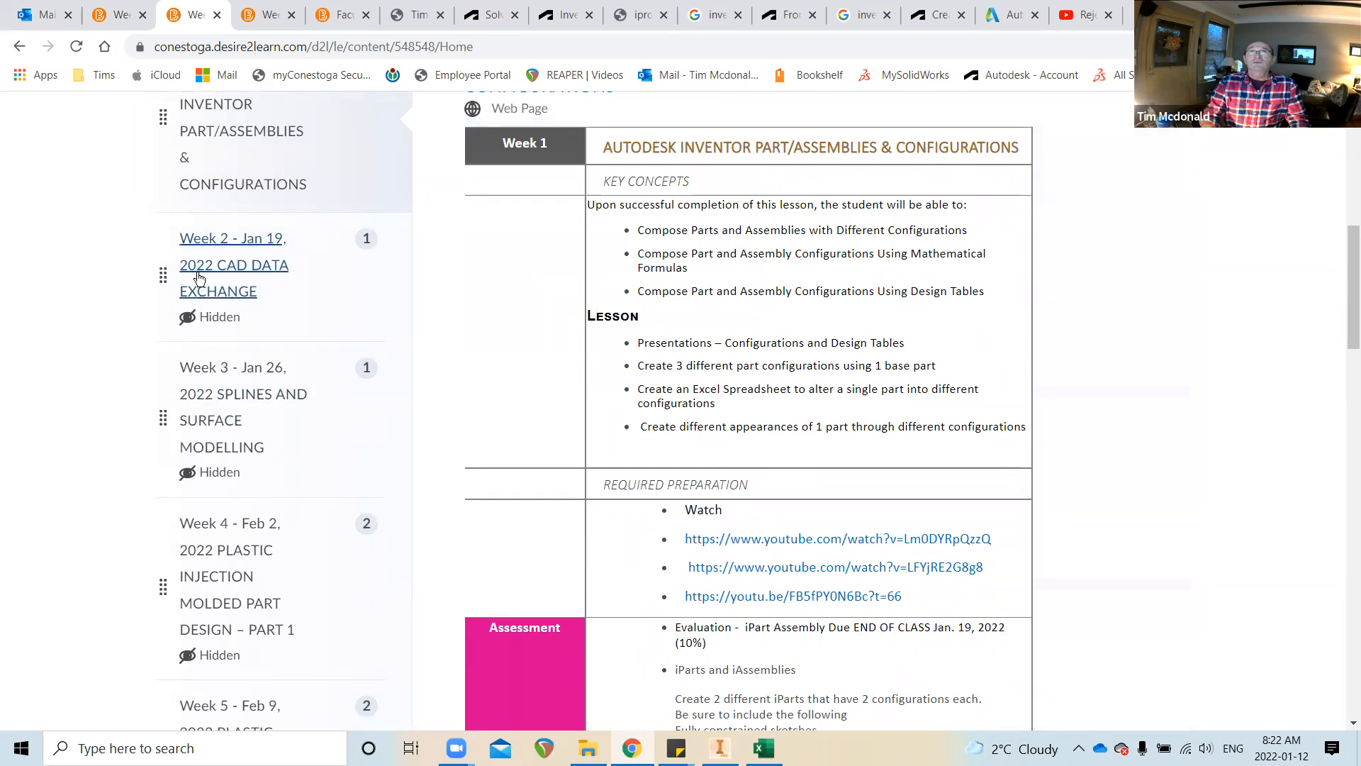
left_click(199, 278)
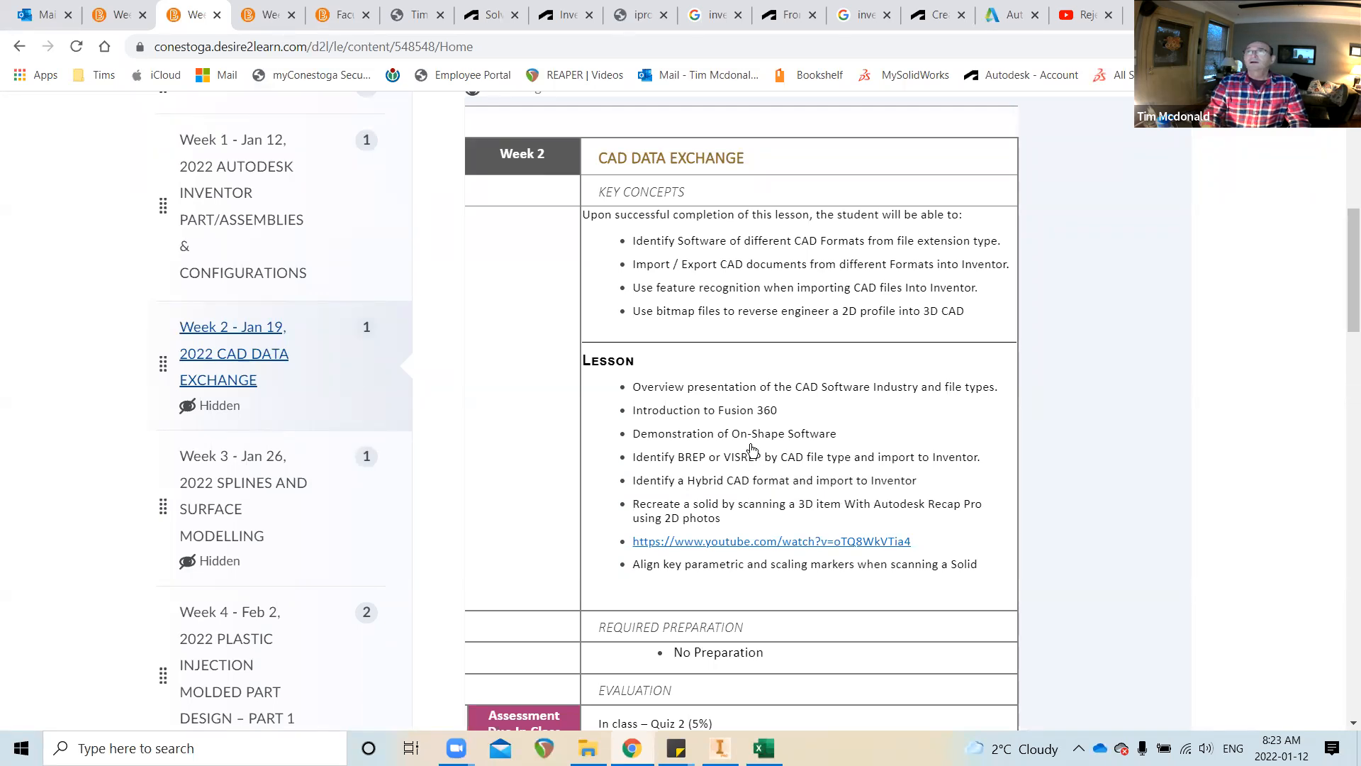
Scroll the table of contents and open the Week 3 Splines and Surface Modelling module
scroll(312, 460, "down", 2)
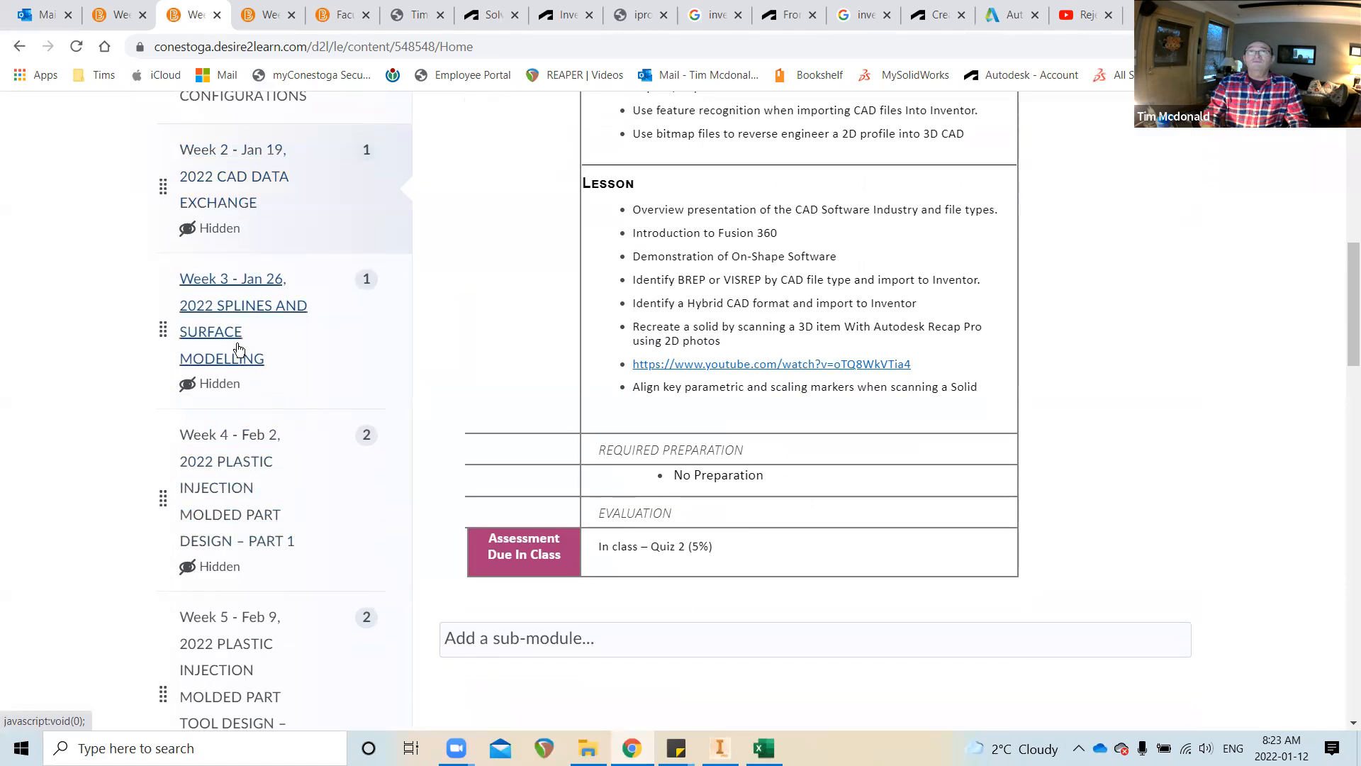
left_click(238, 349)
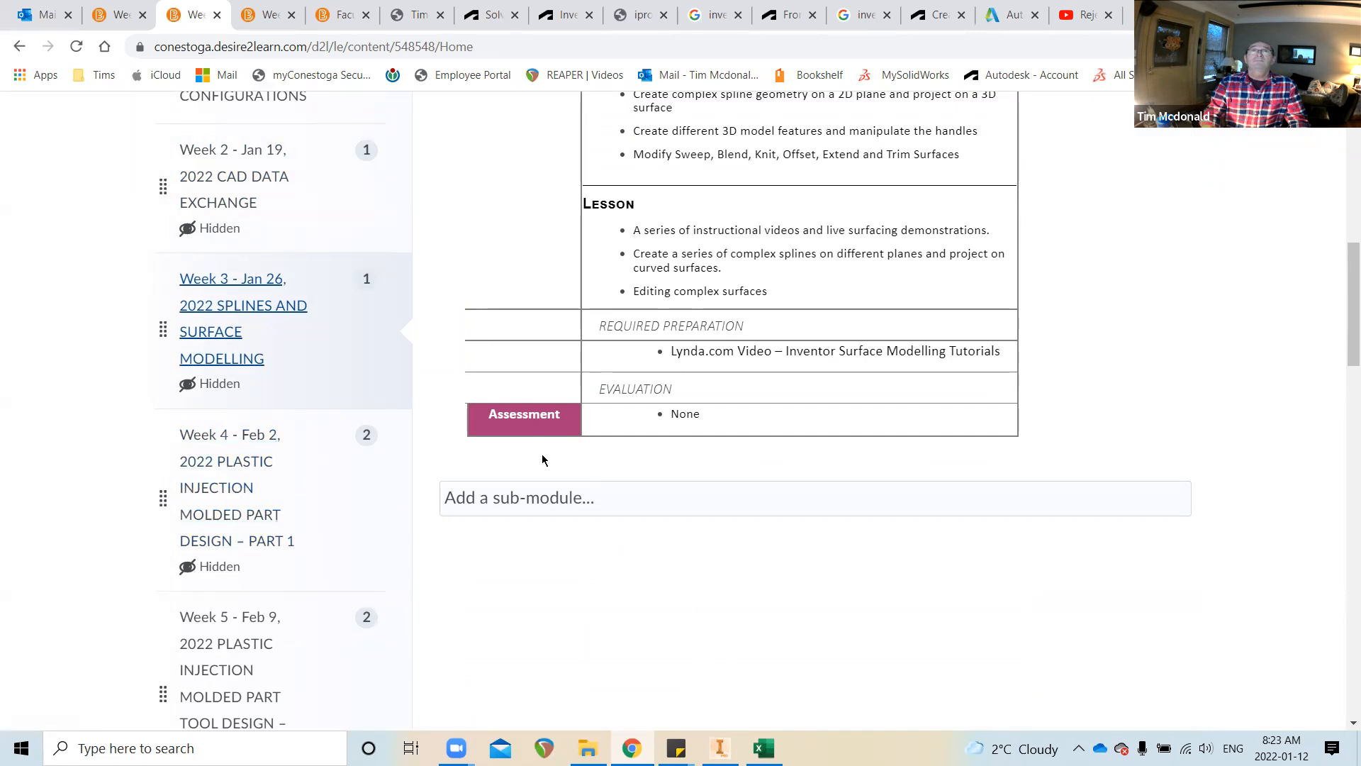
Open the Week 4 Plastic Injection Molded Part Design module, glance at Week 5, and return
scroll(827, 404, "up", 2)
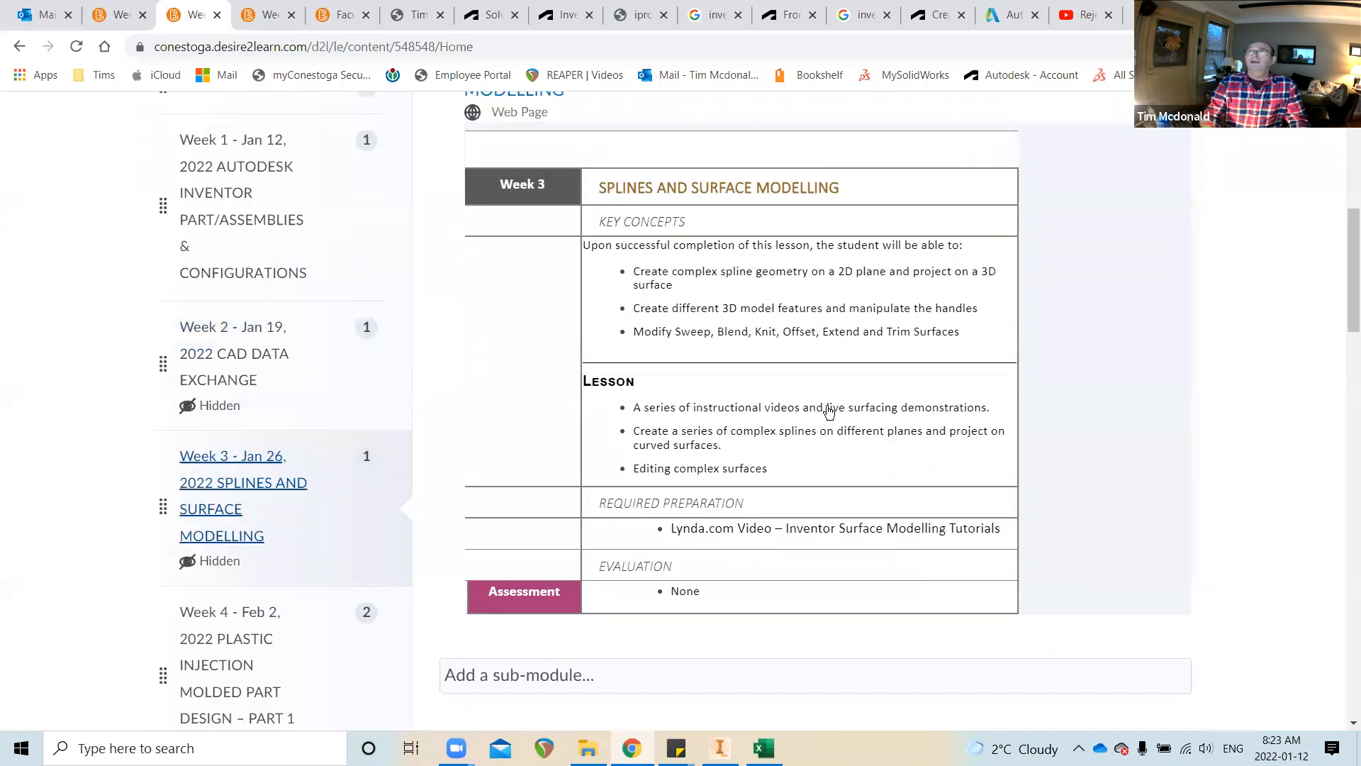
left_click(253, 600)
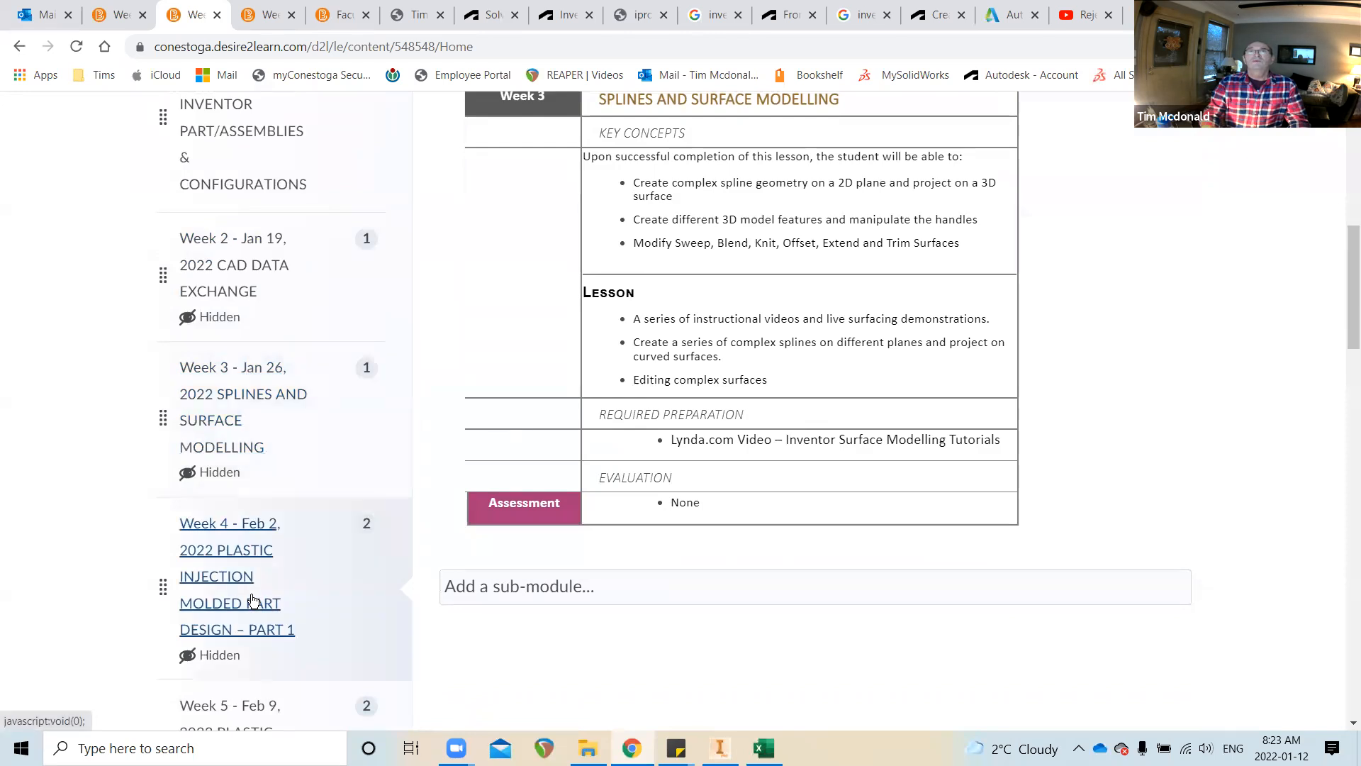
scroll(762, 454, "down", 2)
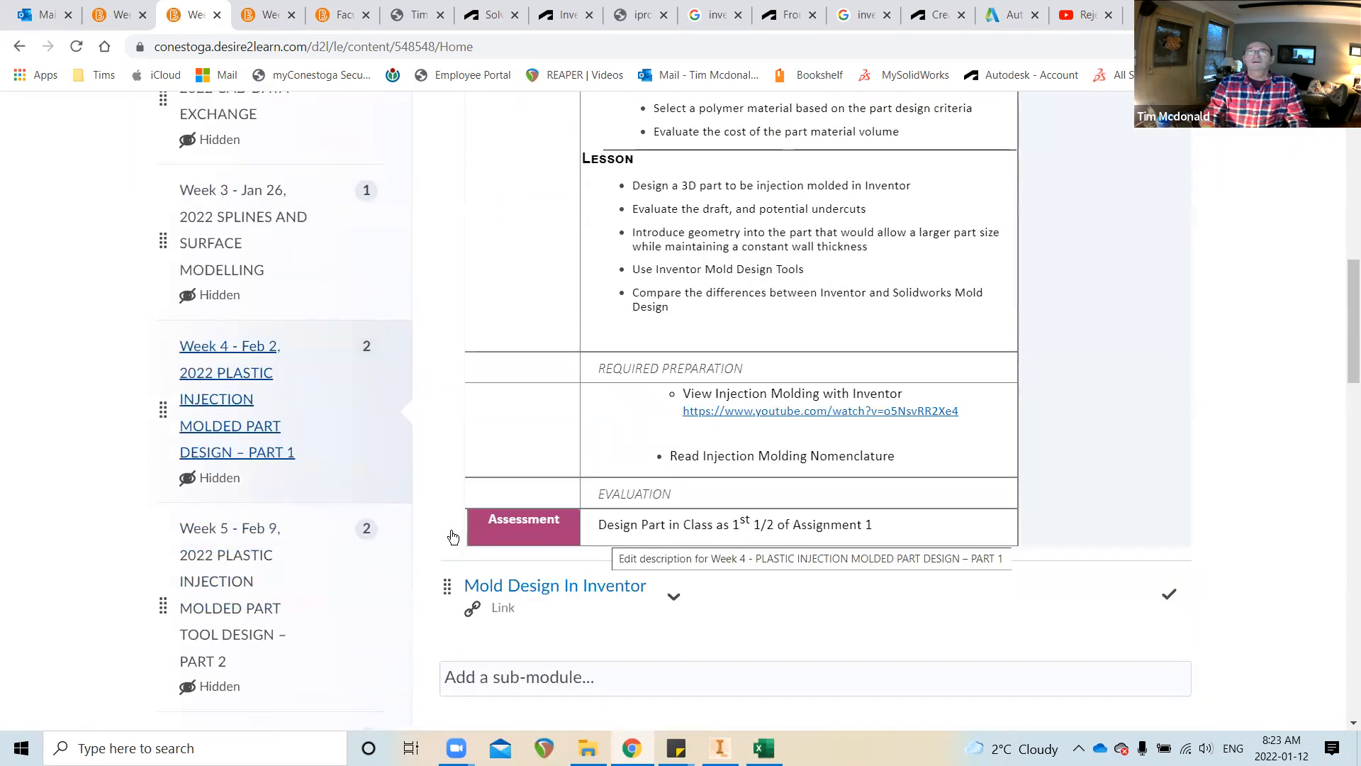
left_click(240, 599)
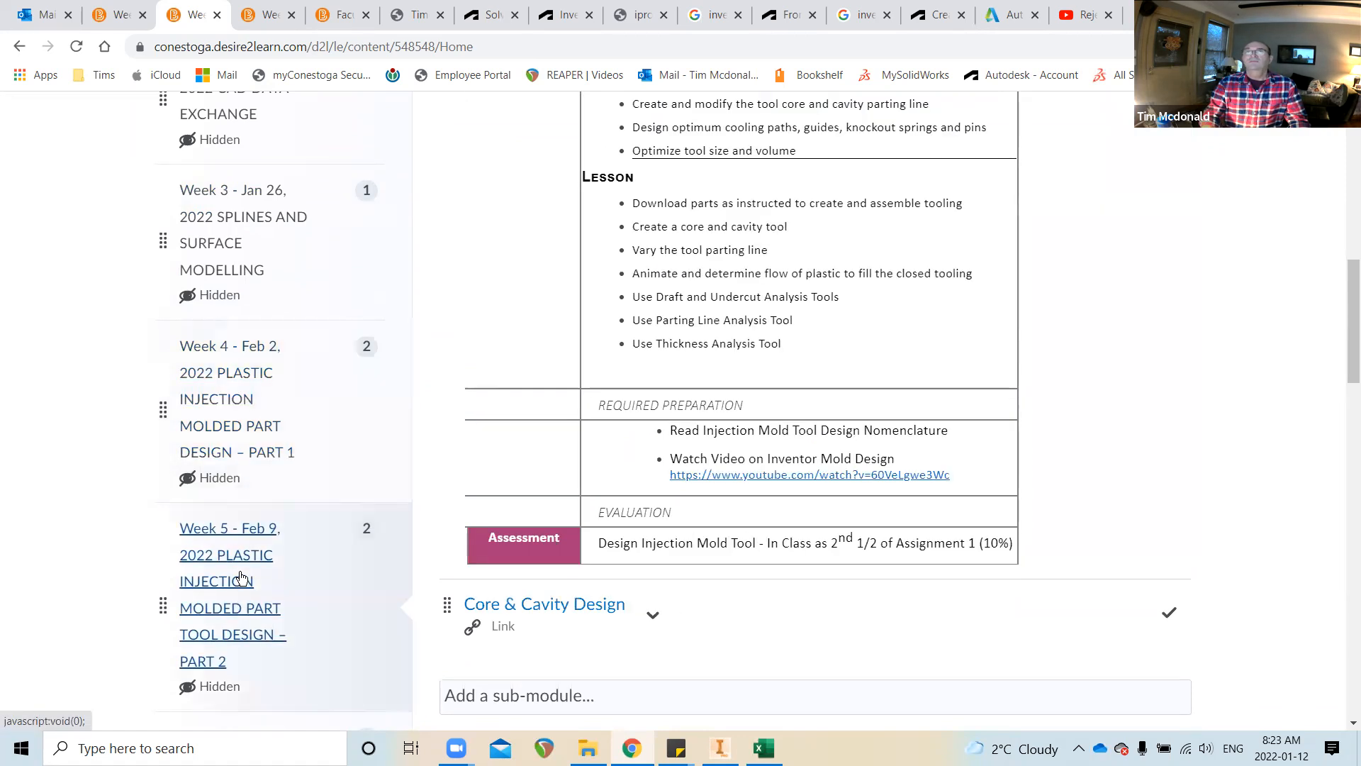
left_click(234, 420)
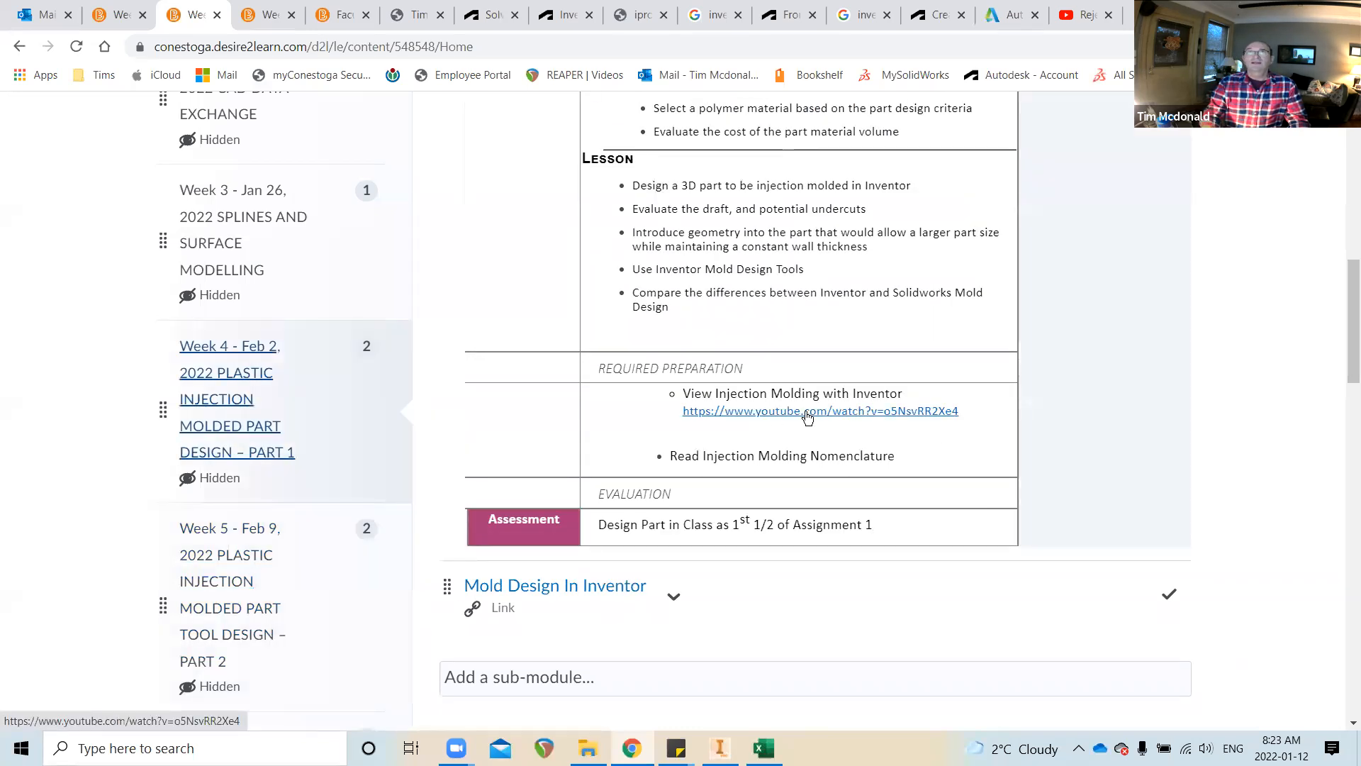
Open the Week 5 mold tool design module, then the Week 6 interrogation and interference module
scroll(815, 415, "up", 2)
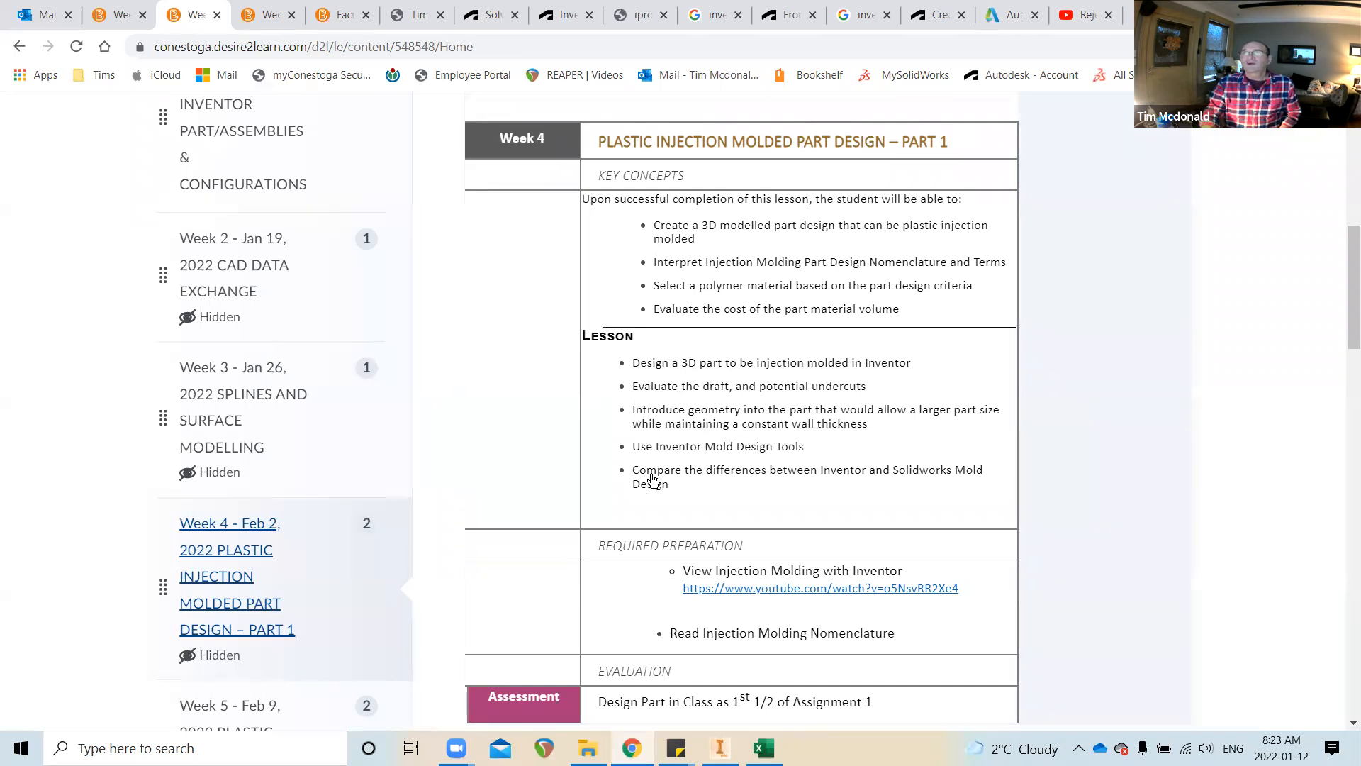
scroll(652, 478, "down", 1)
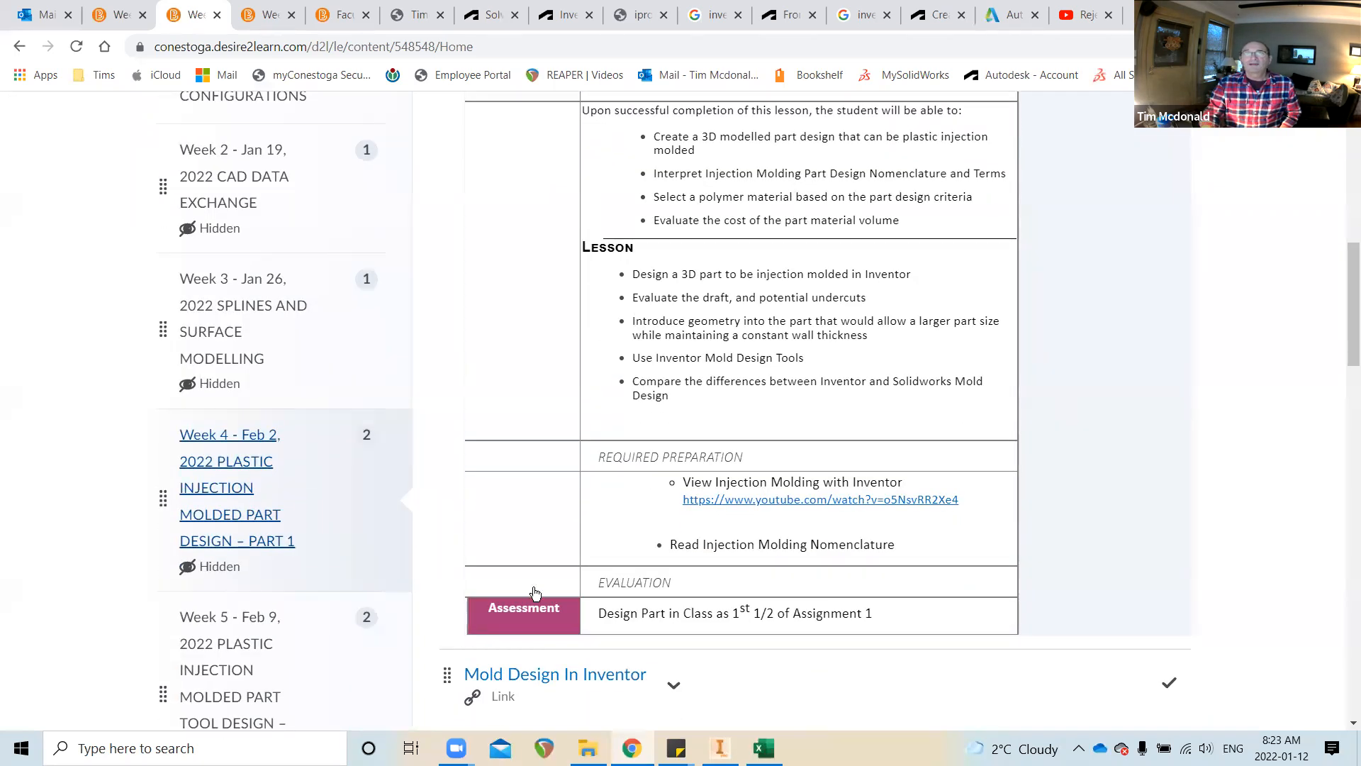
left_click(265, 655)
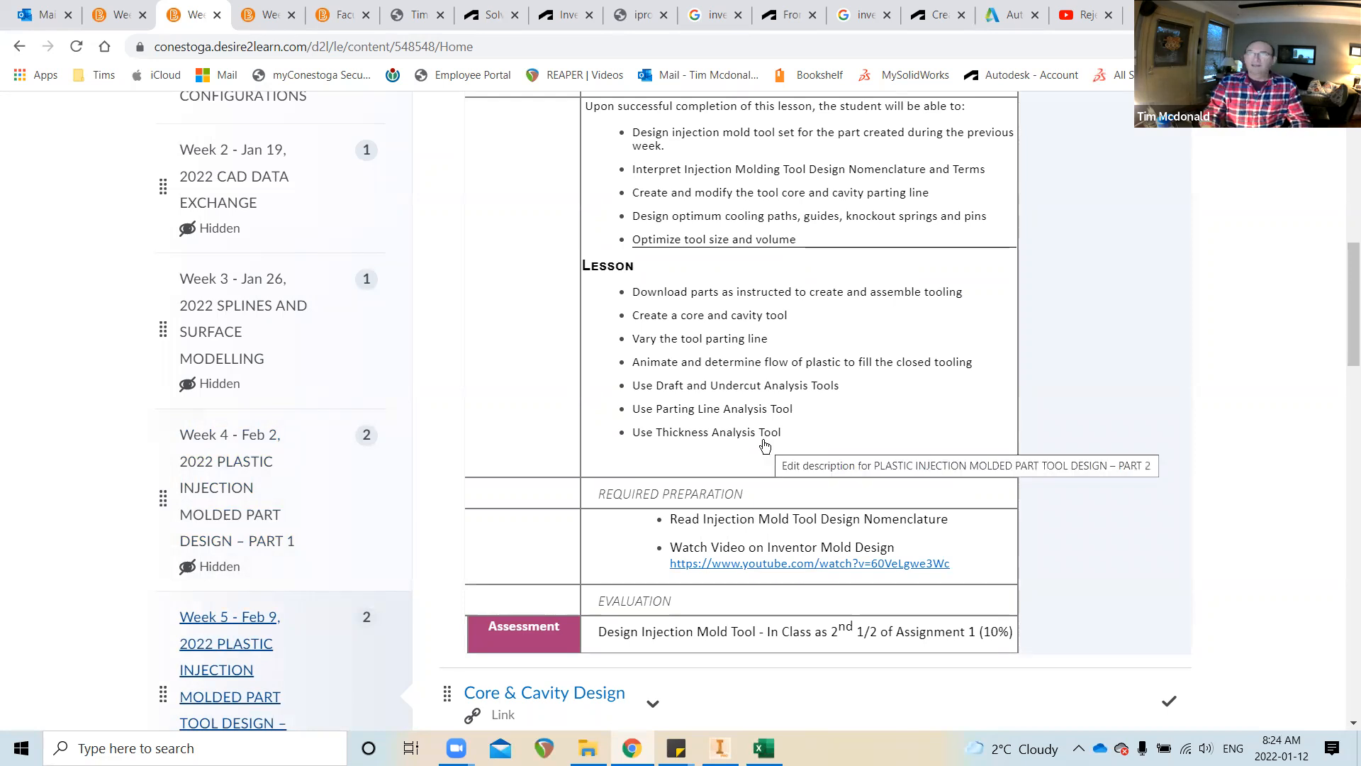
scroll(295, 490, "down", 2)
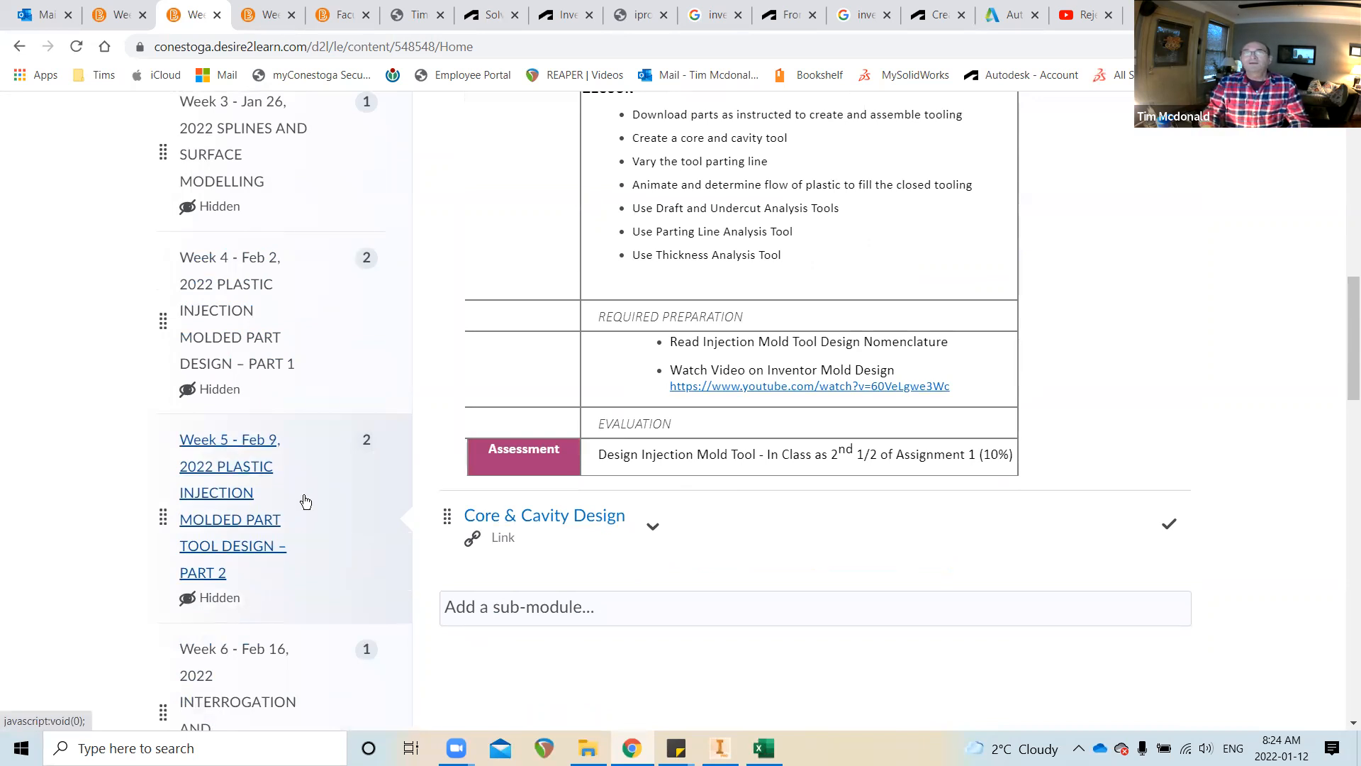
scroll(305, 502, "down", 2)
left_click(258, 517)
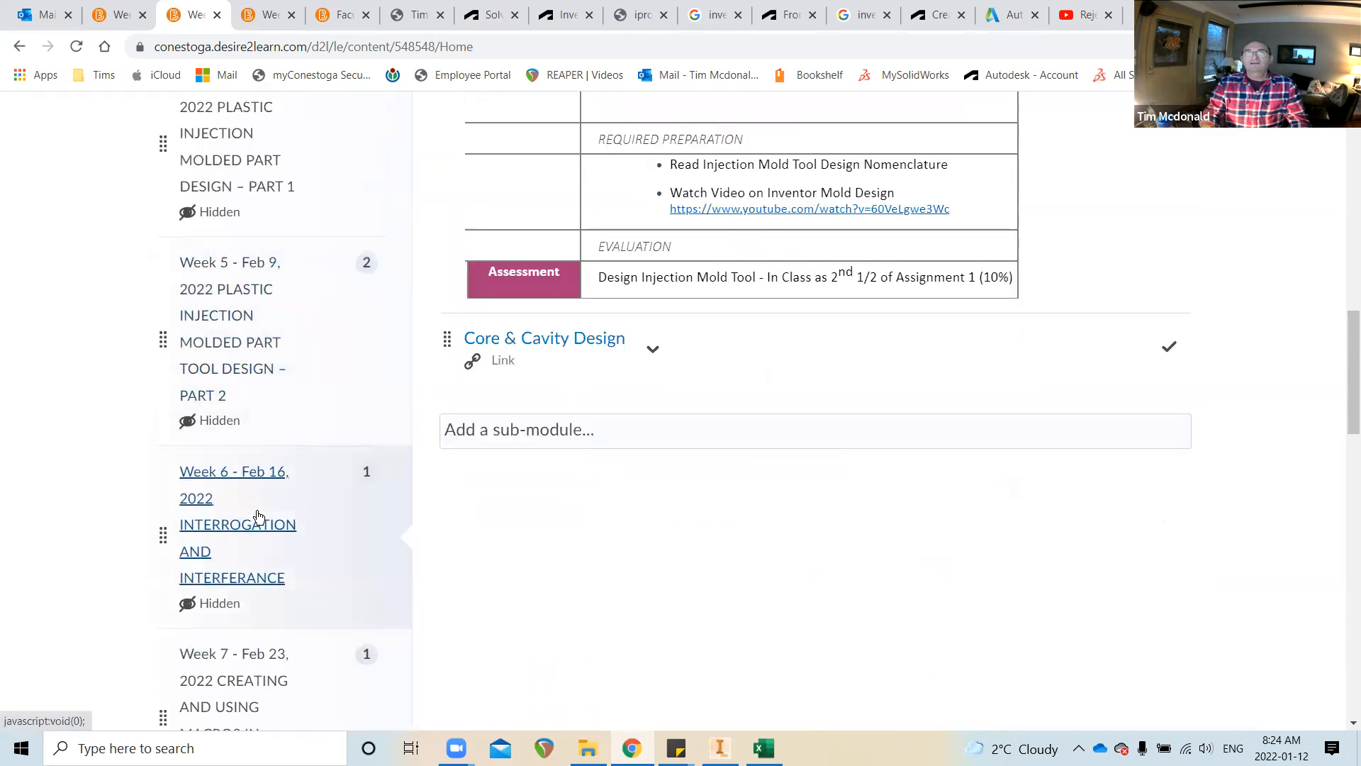
scroll(748, 498, "up", 3)
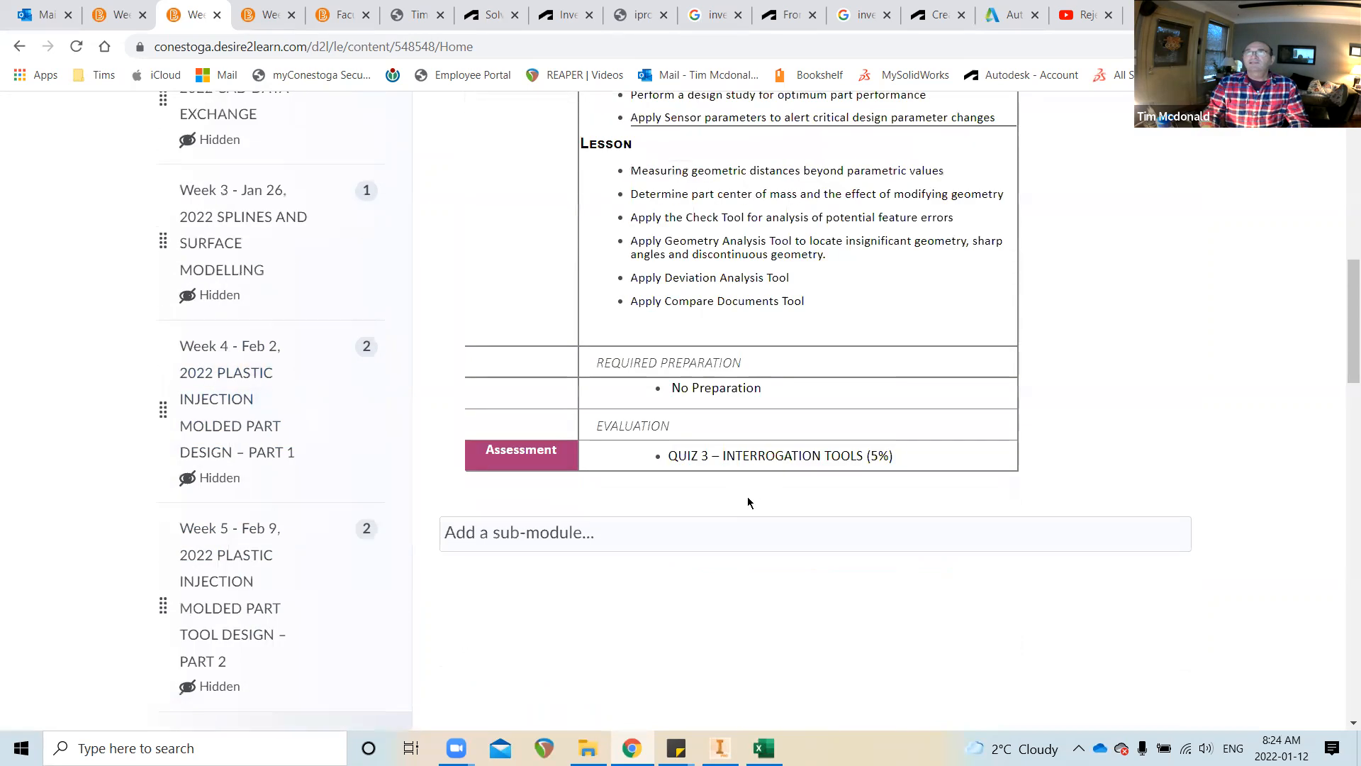
scroll(860, 482, "up", 2)
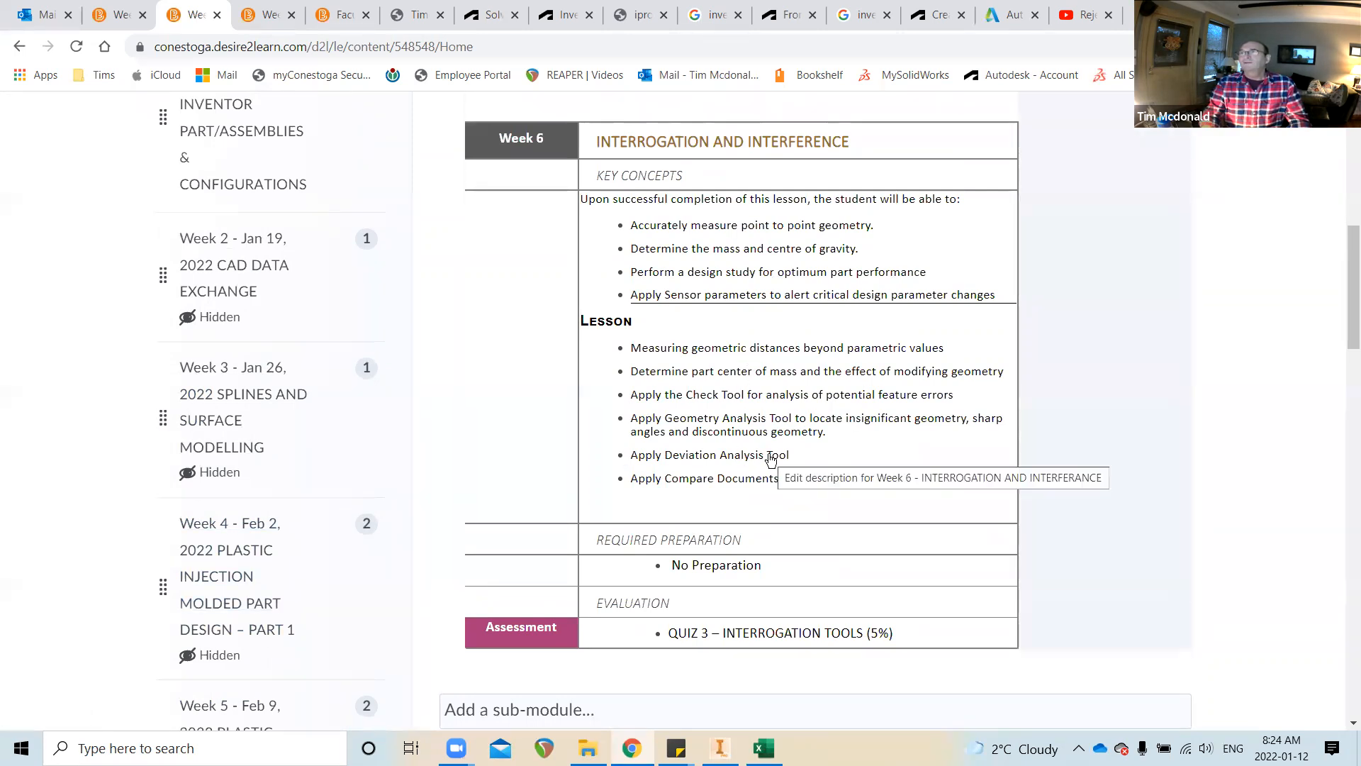
scroll(670, 460, "down", 1)
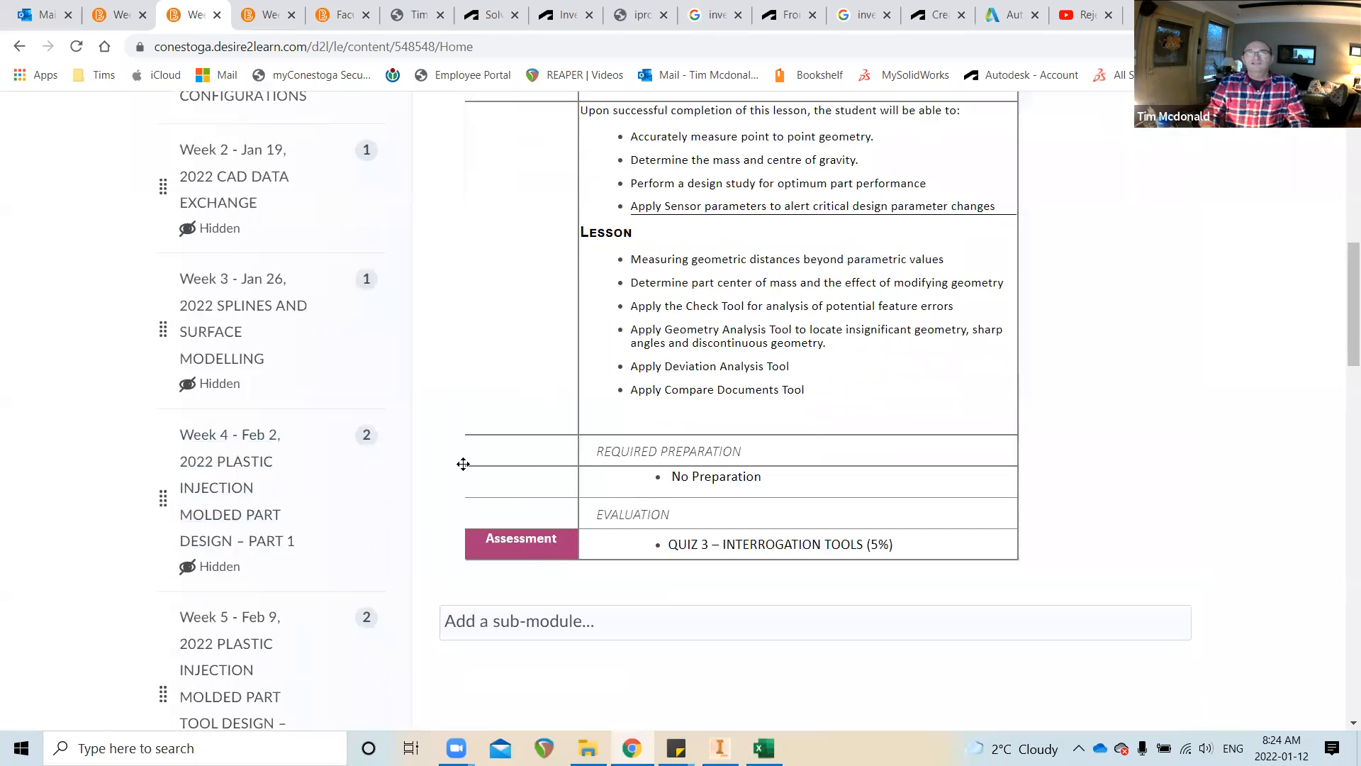
scroll(399, 502, "down", 6)
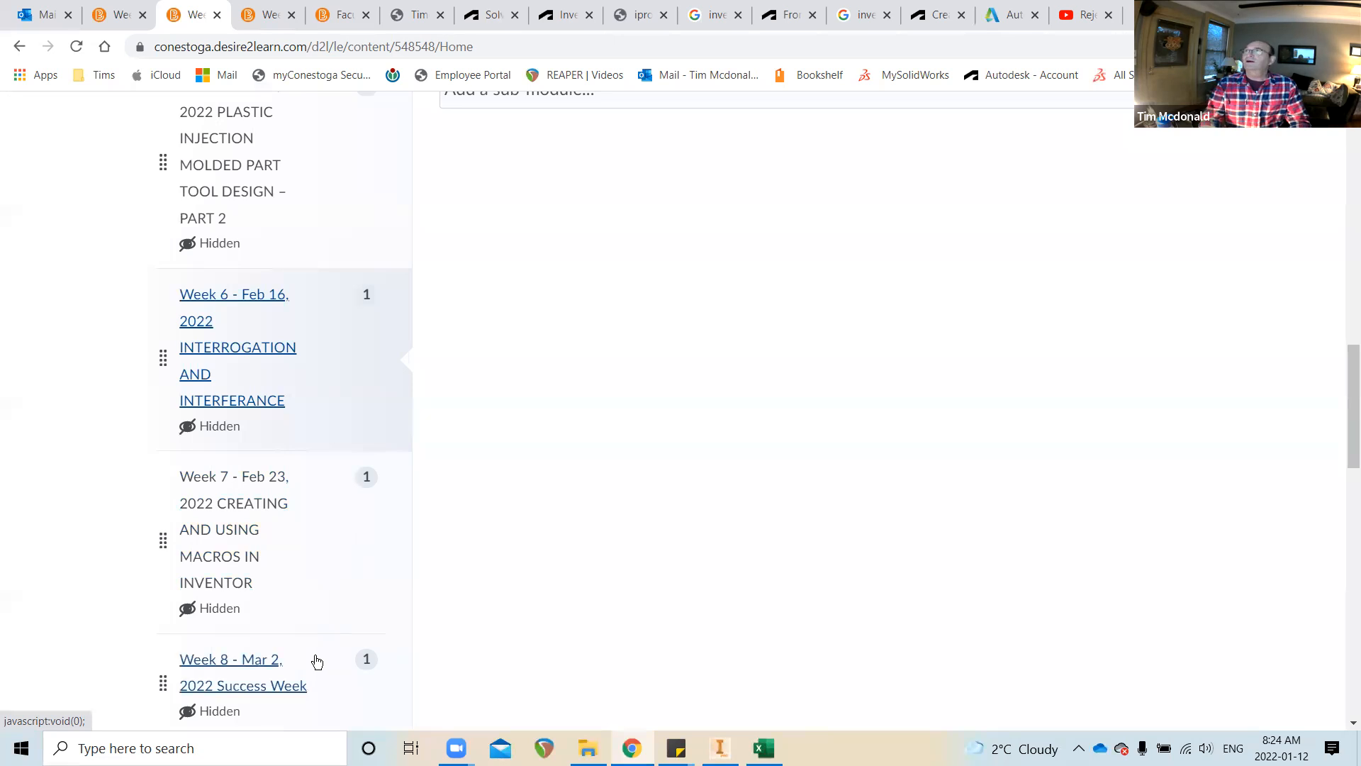
scroll(295, 584, "up", 7)
scroll(599, 544, "up", 2)
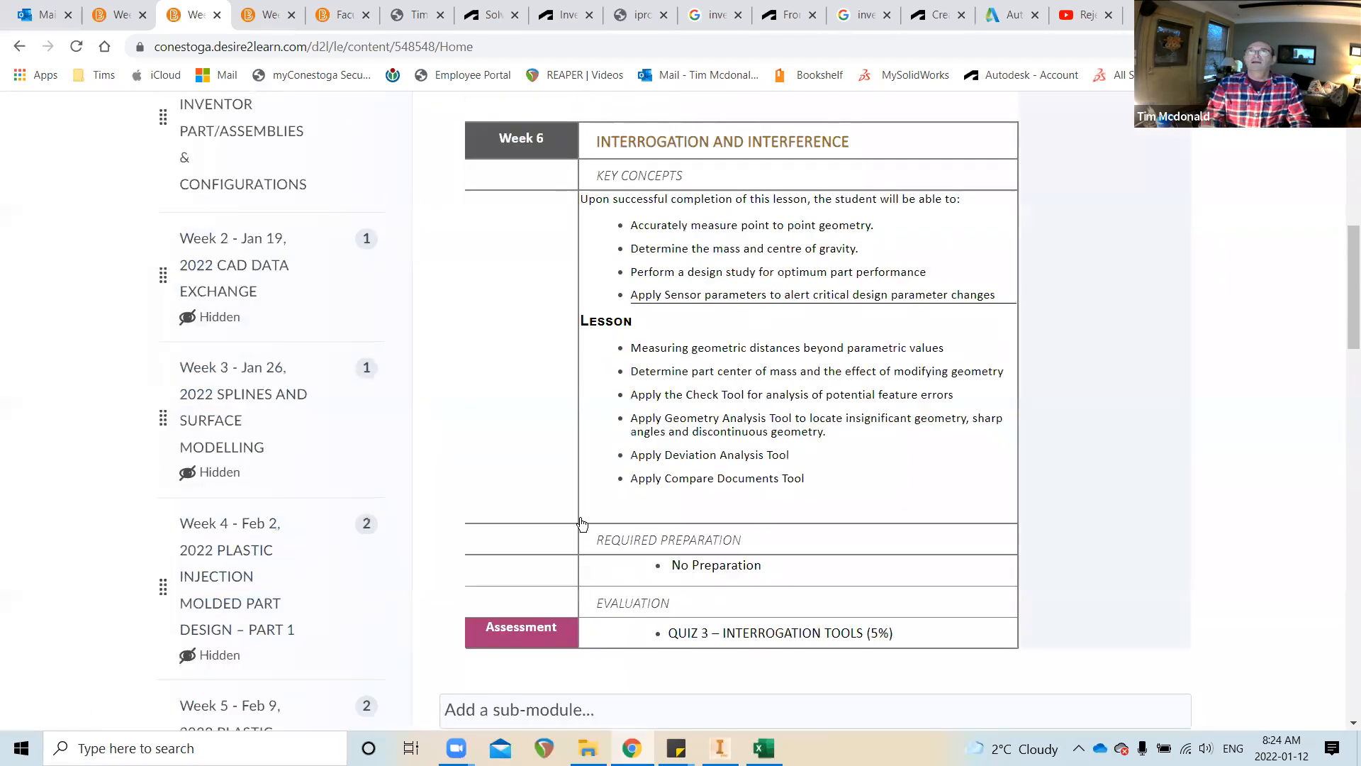
scroll(607, 496, "up", 3)
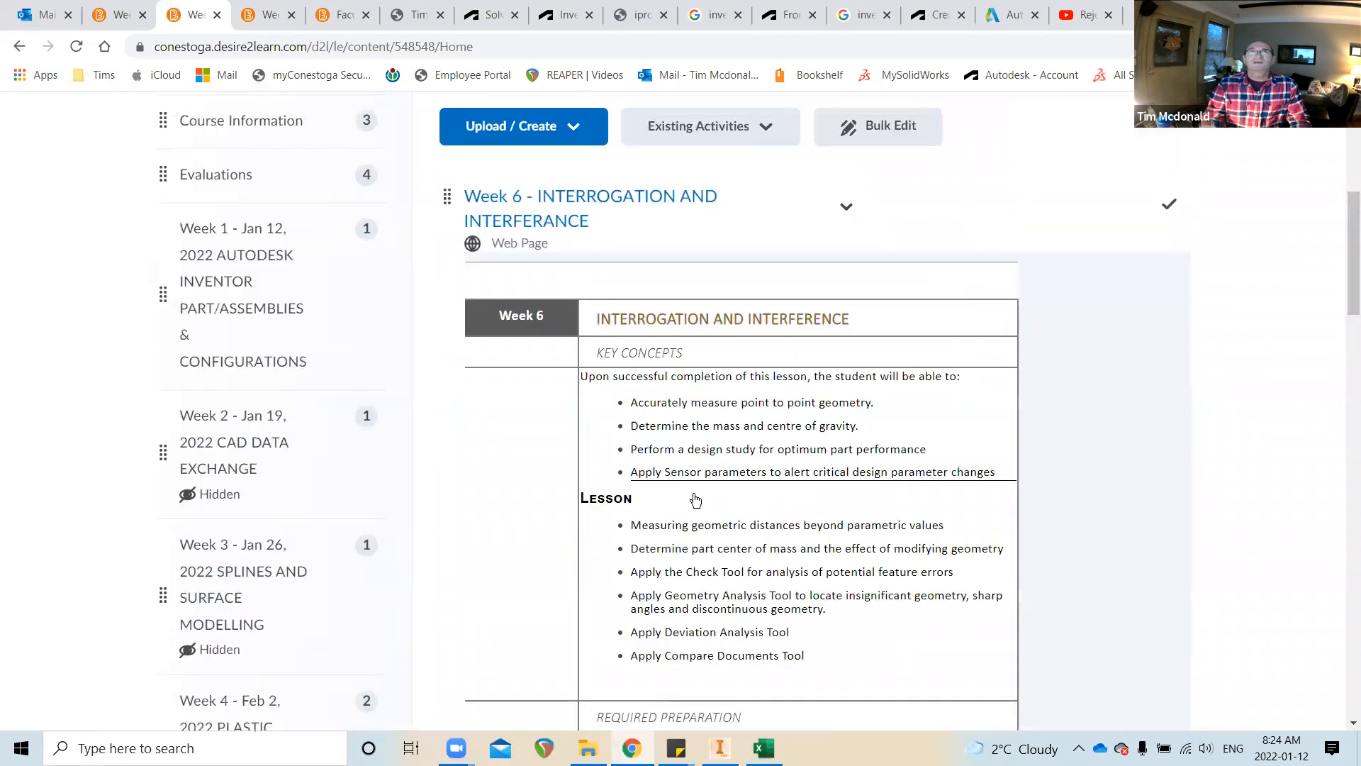
From the Week 1 module, use the Course Tools list to reach the course Quizzes page
left_click(234, 309)
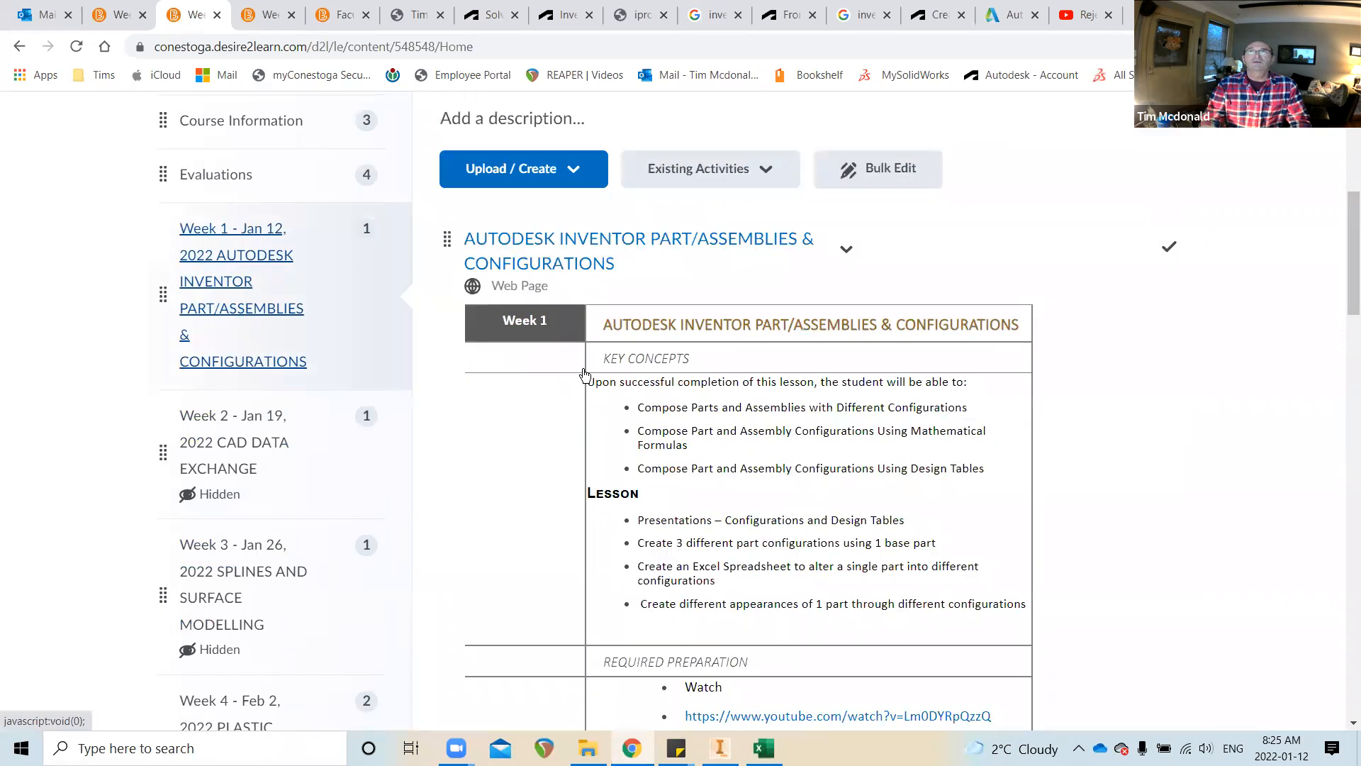
scroll(936, 437, "down", 3)
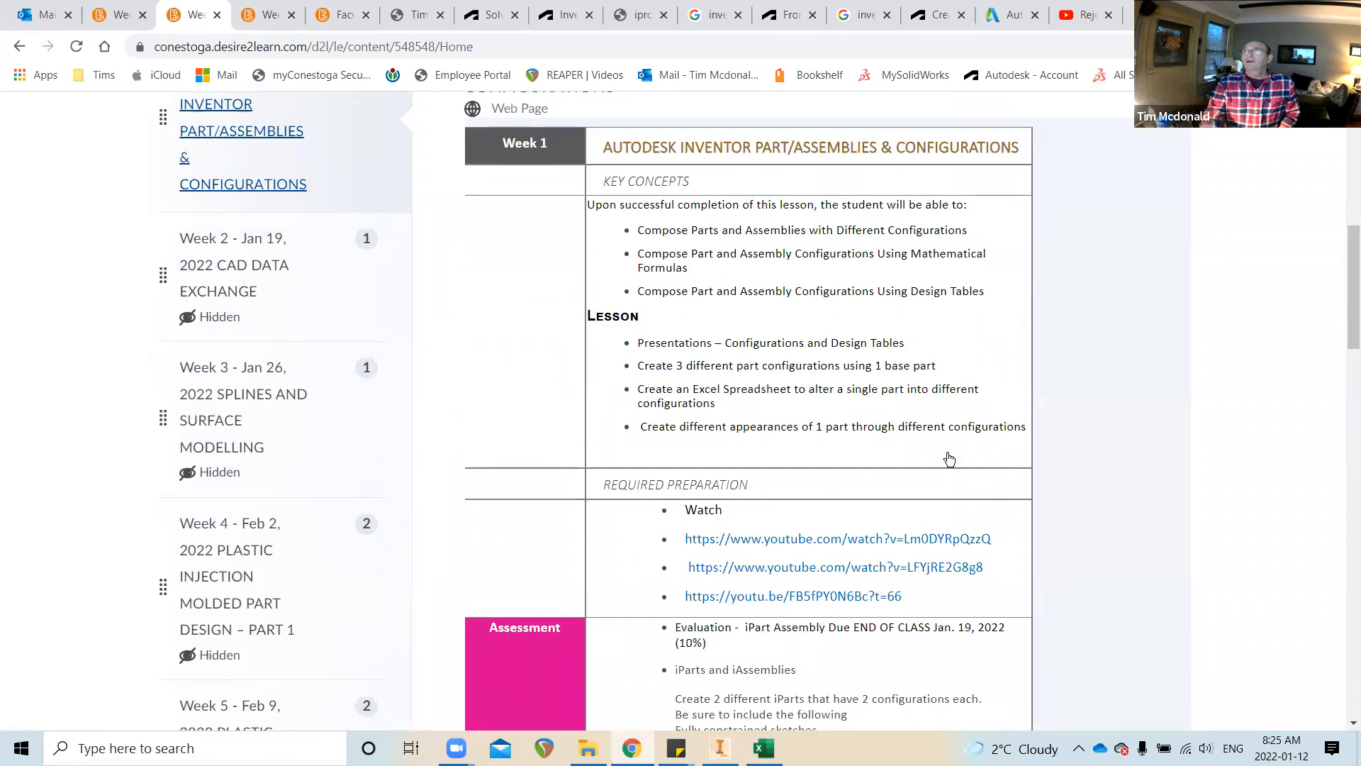
scroll(731, 448, "up", 5)
scroll(681, 436, "up", 4)
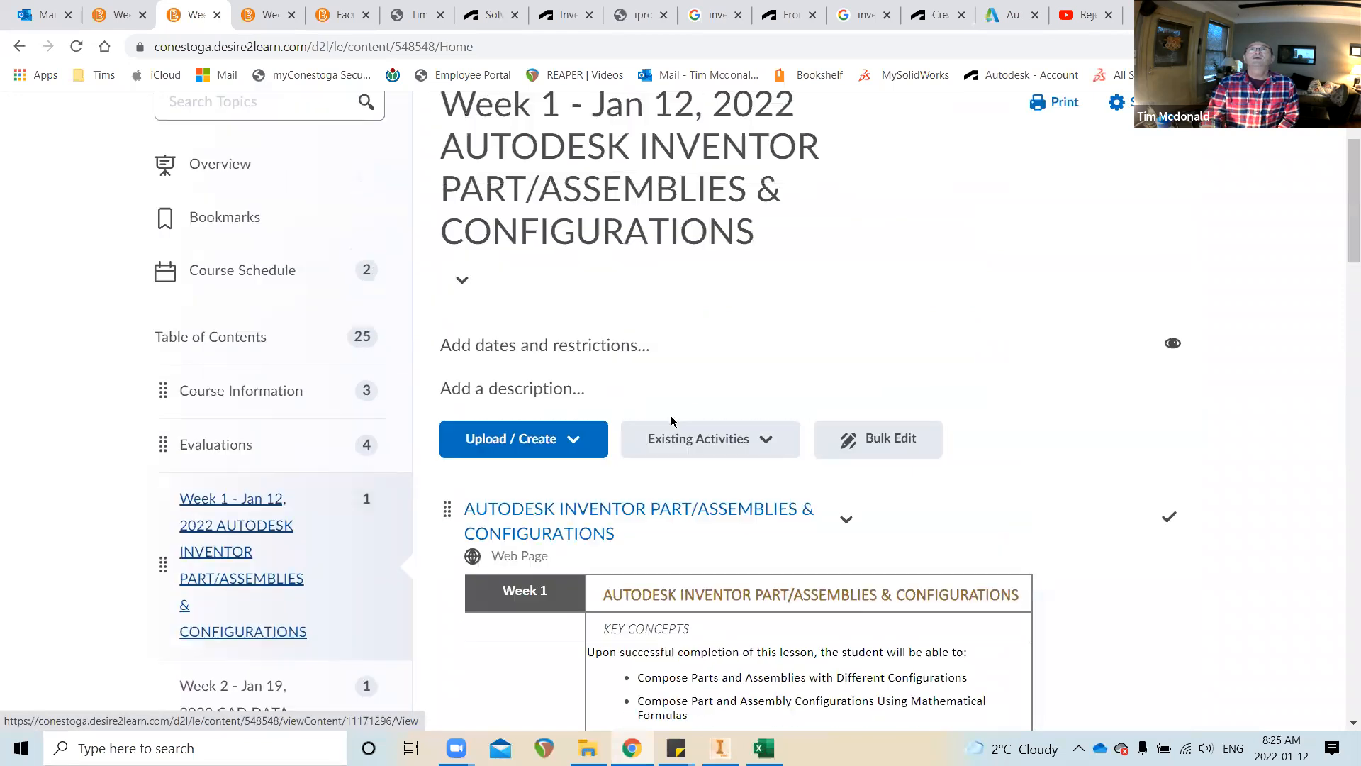
left_click(284, 206)
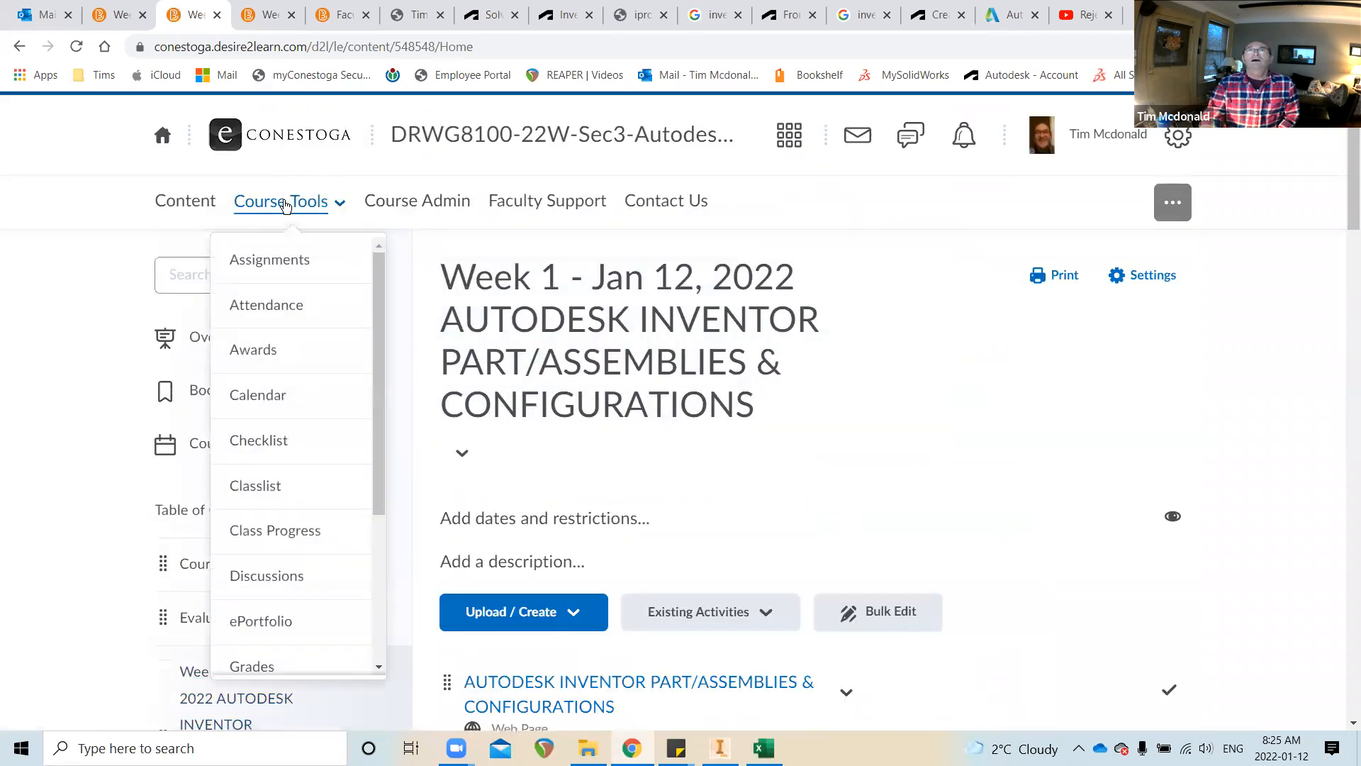
scroll(287, 547, "down", 3)
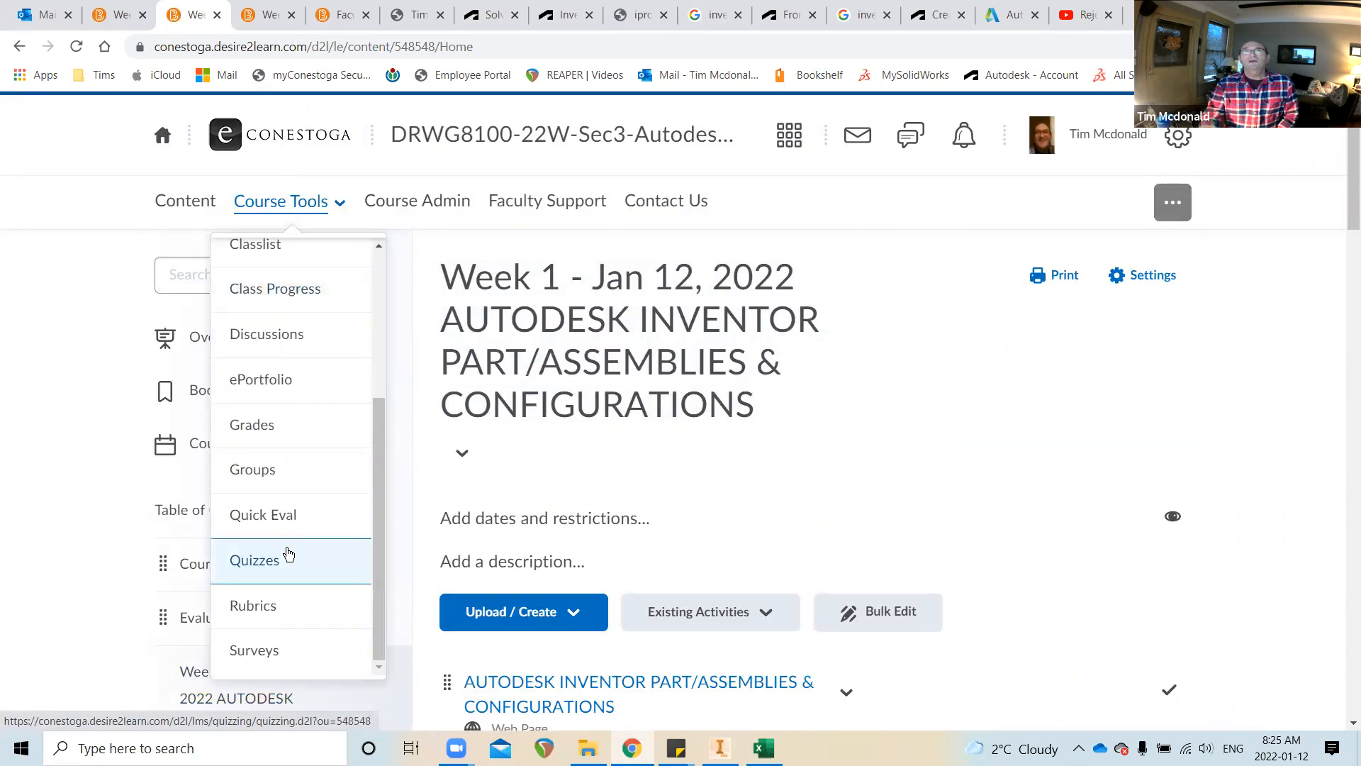
left_click(286, 552)
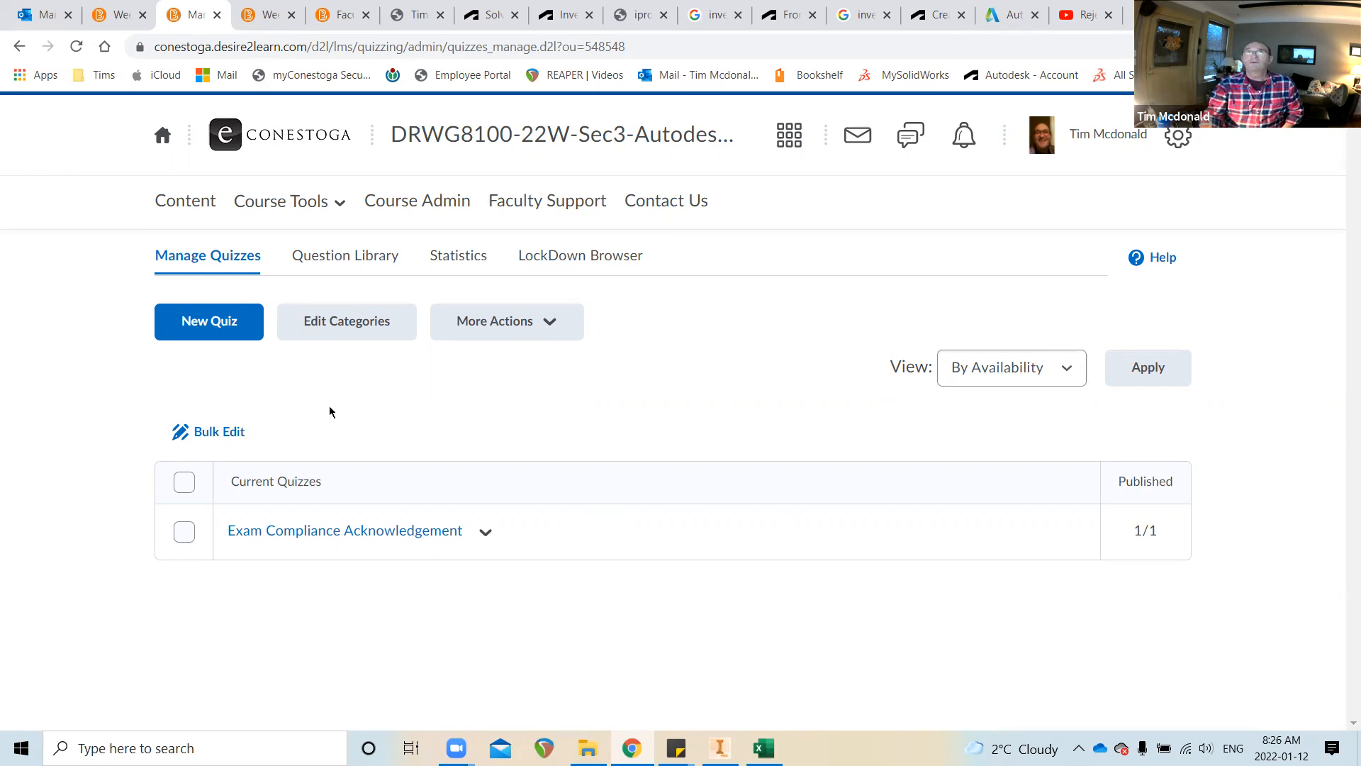
Reload Manage Quizzes until Exam Compliance Acknowledgement shows 21/21 published
left_click(77, 47)
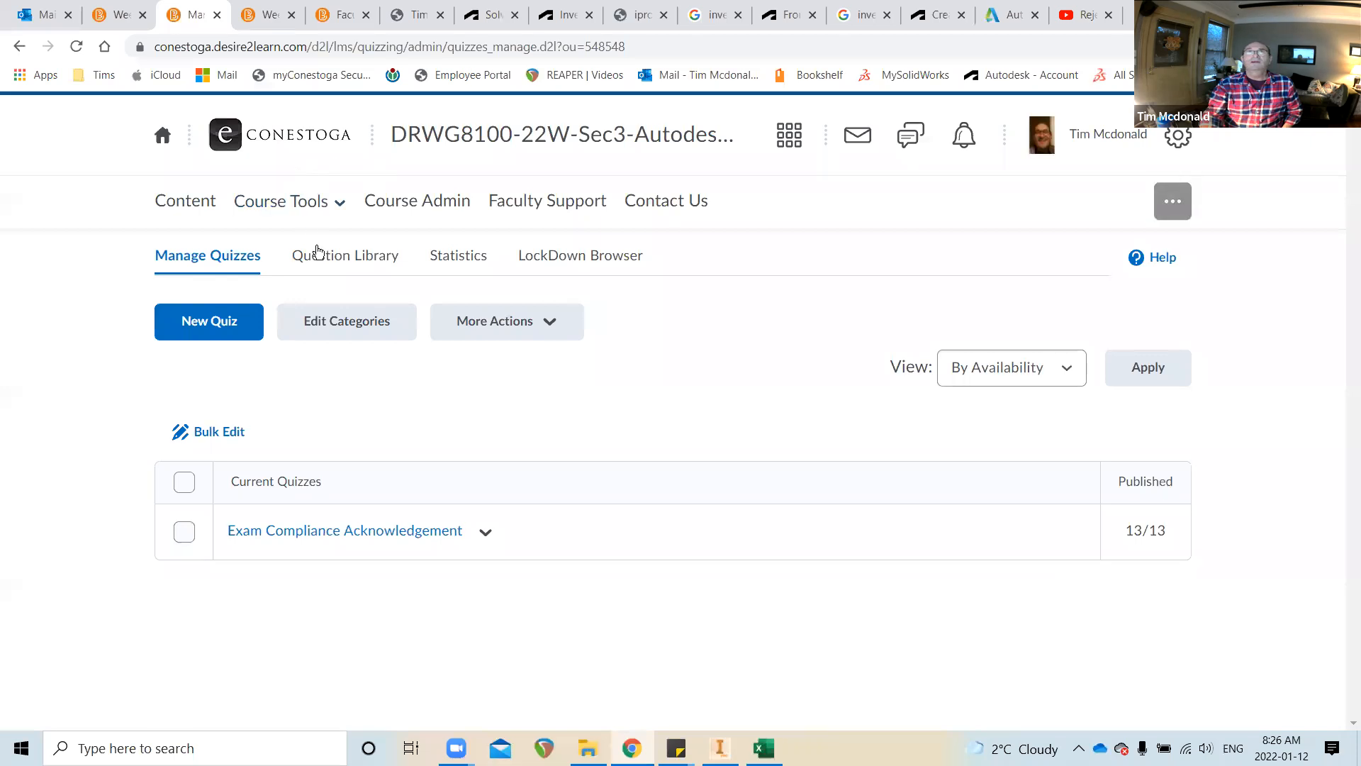
left_click(76, 46)
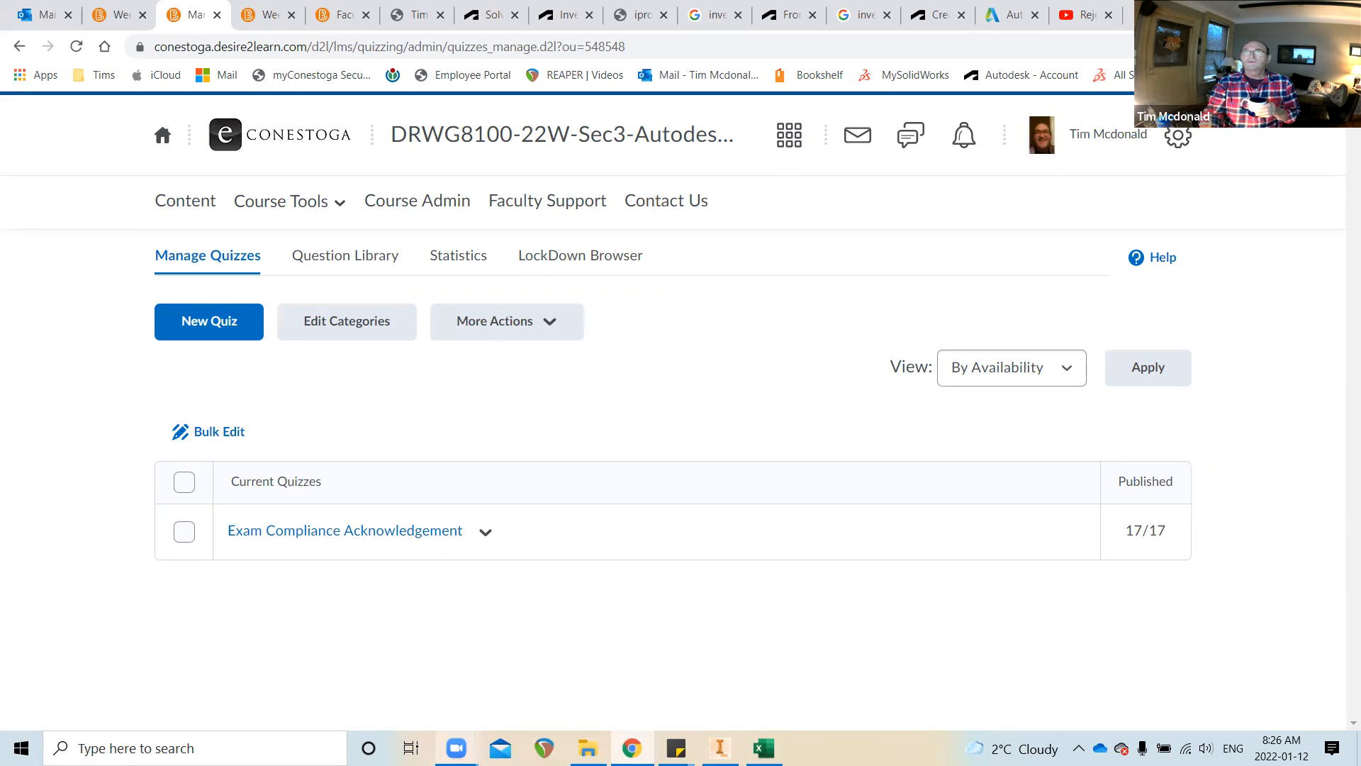
mouse_move(456, 748)
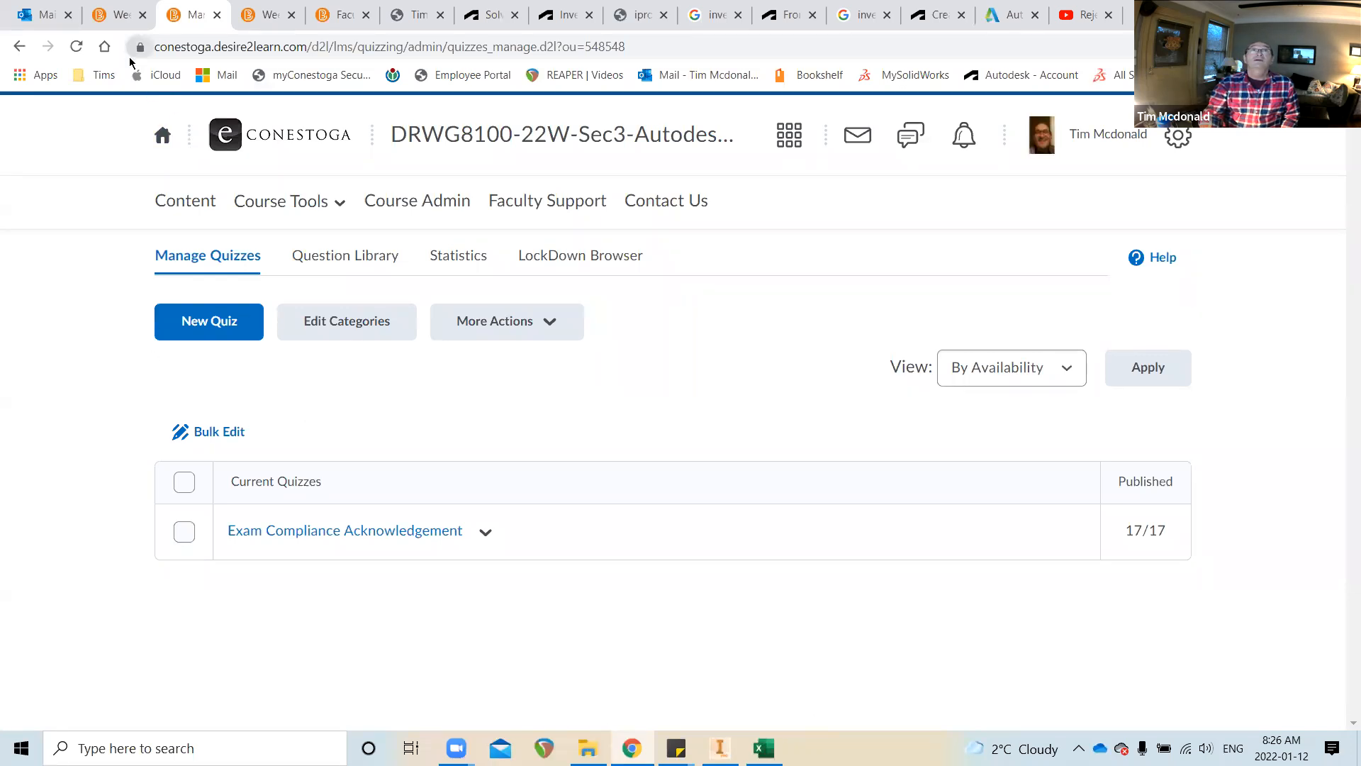
left_click(78, 46)
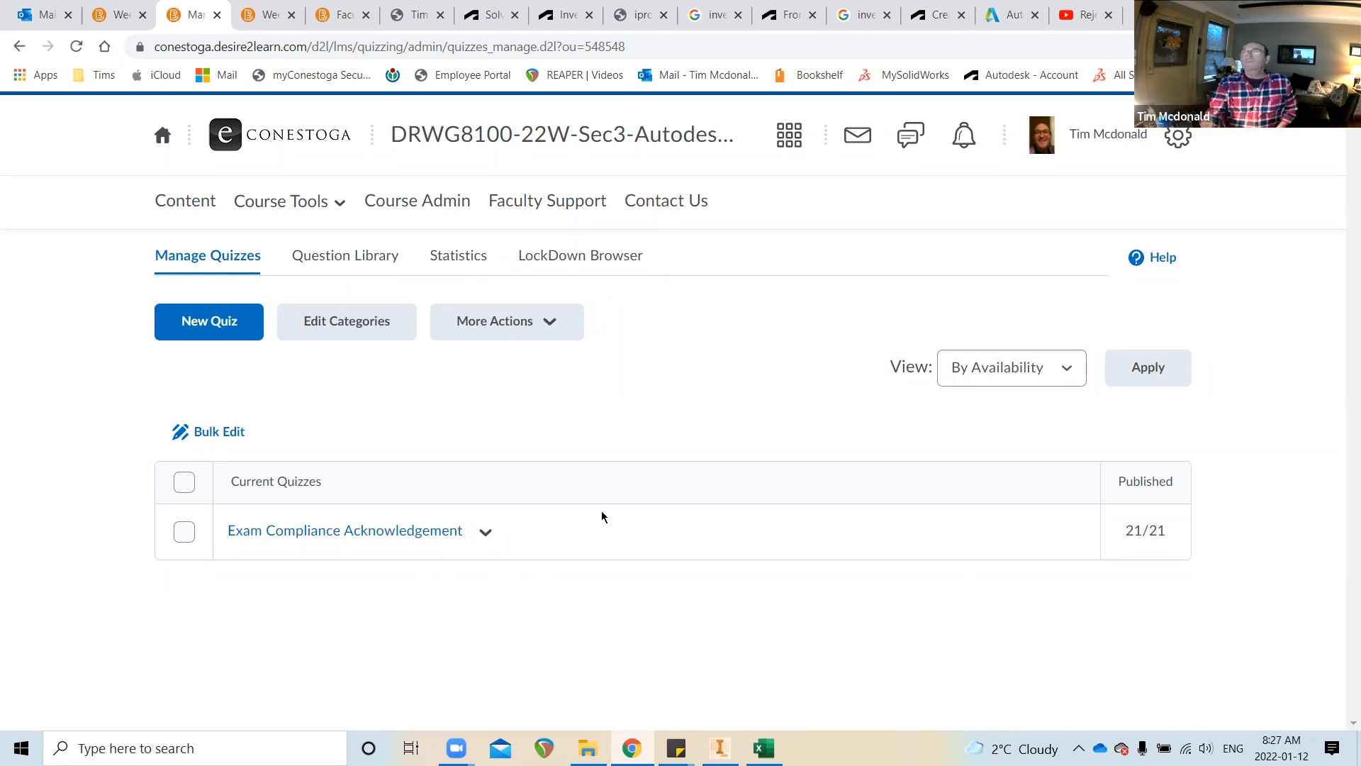
Keep reloading Manage Quizzes until the published count reaches 30/30, then return to course content
left_click(76, 47)
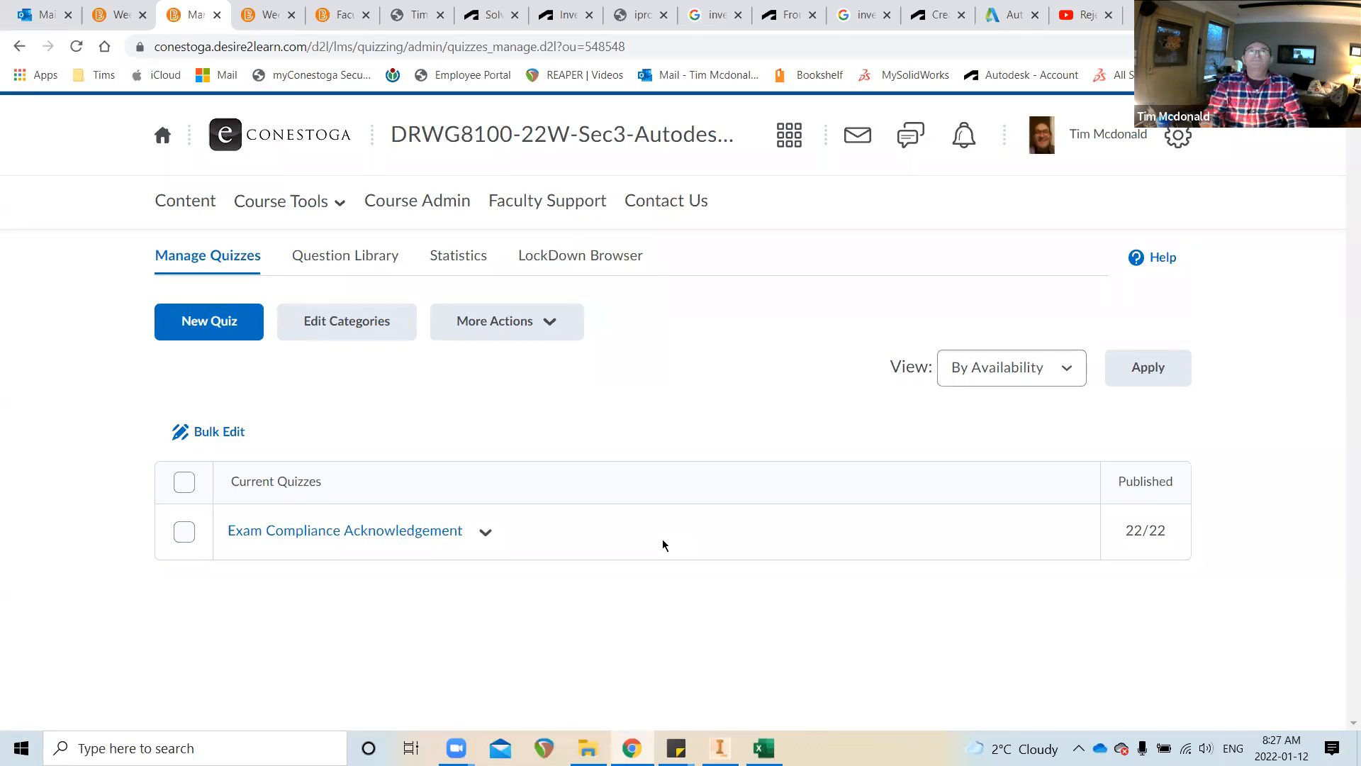
left_click(76, 46)
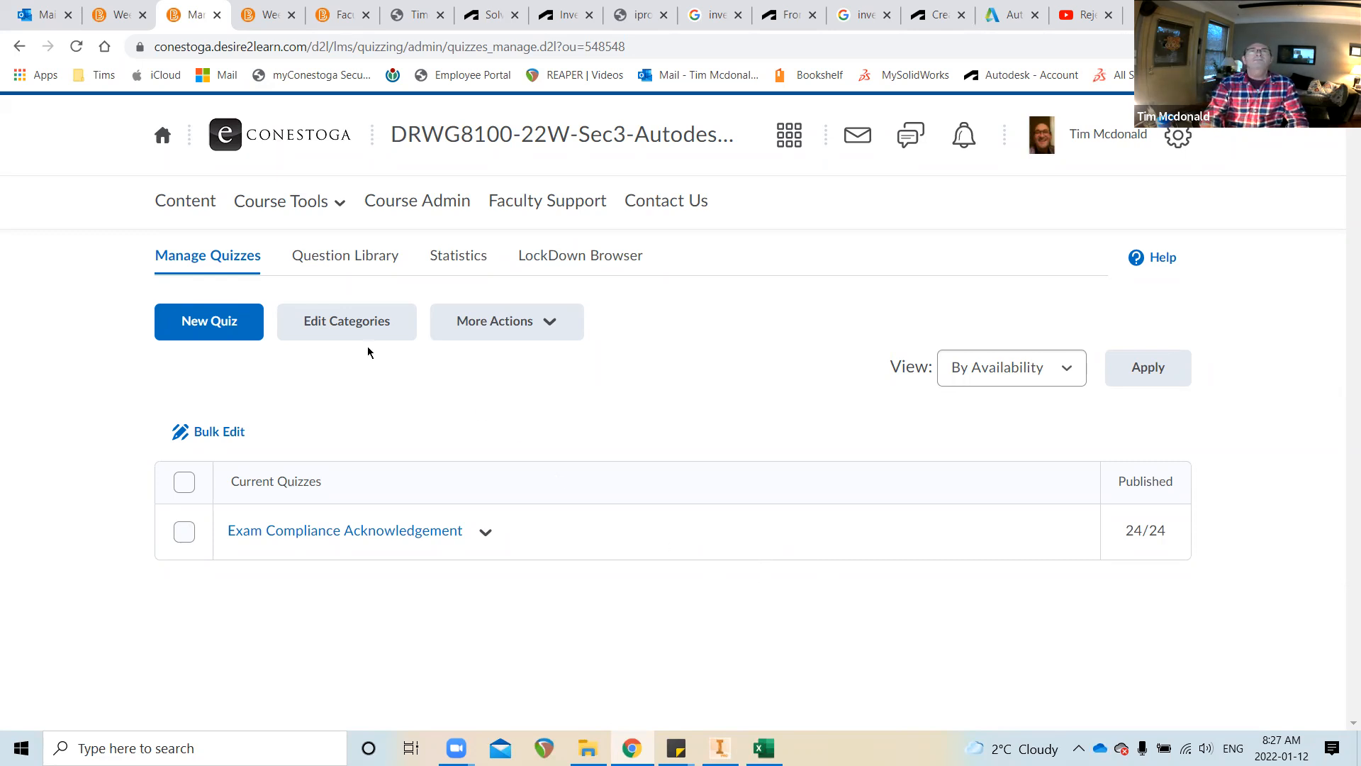
left_click(77, 46)
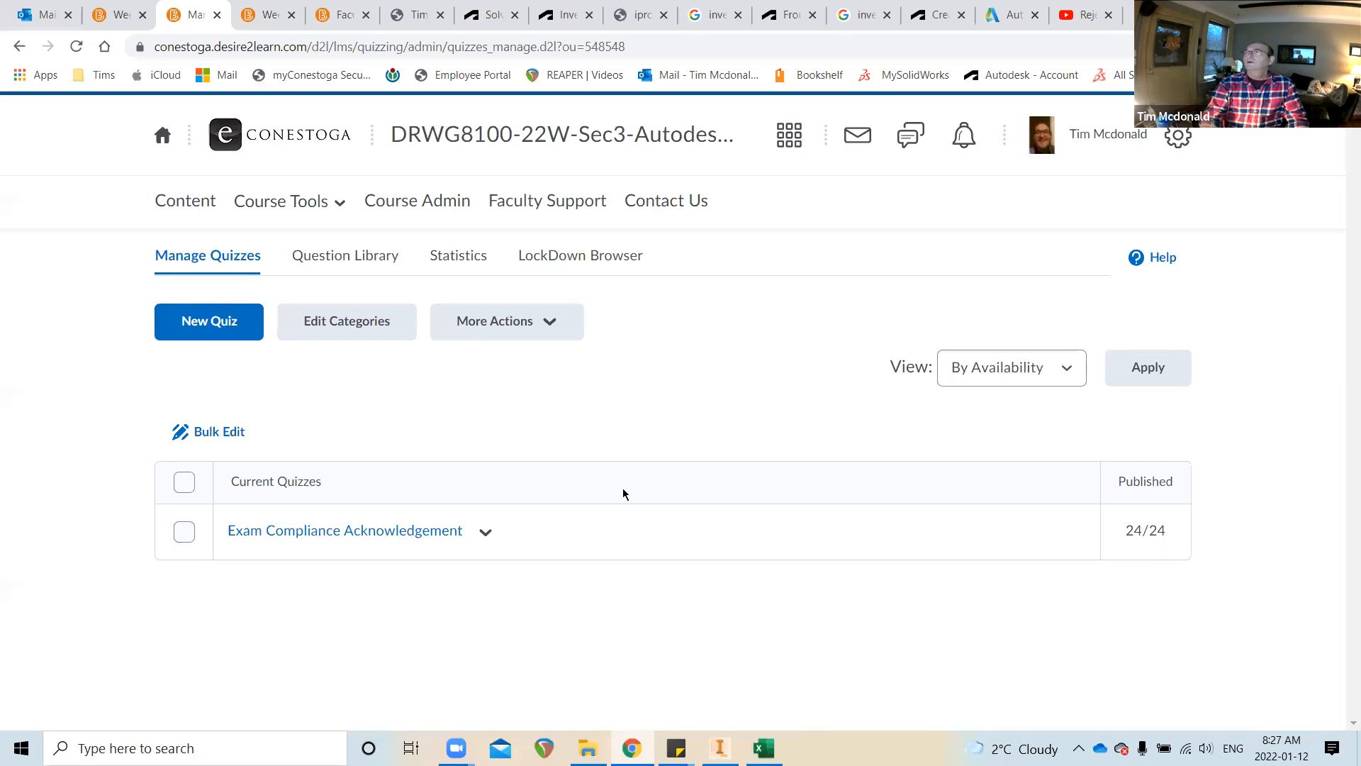
left_click(78, 47)
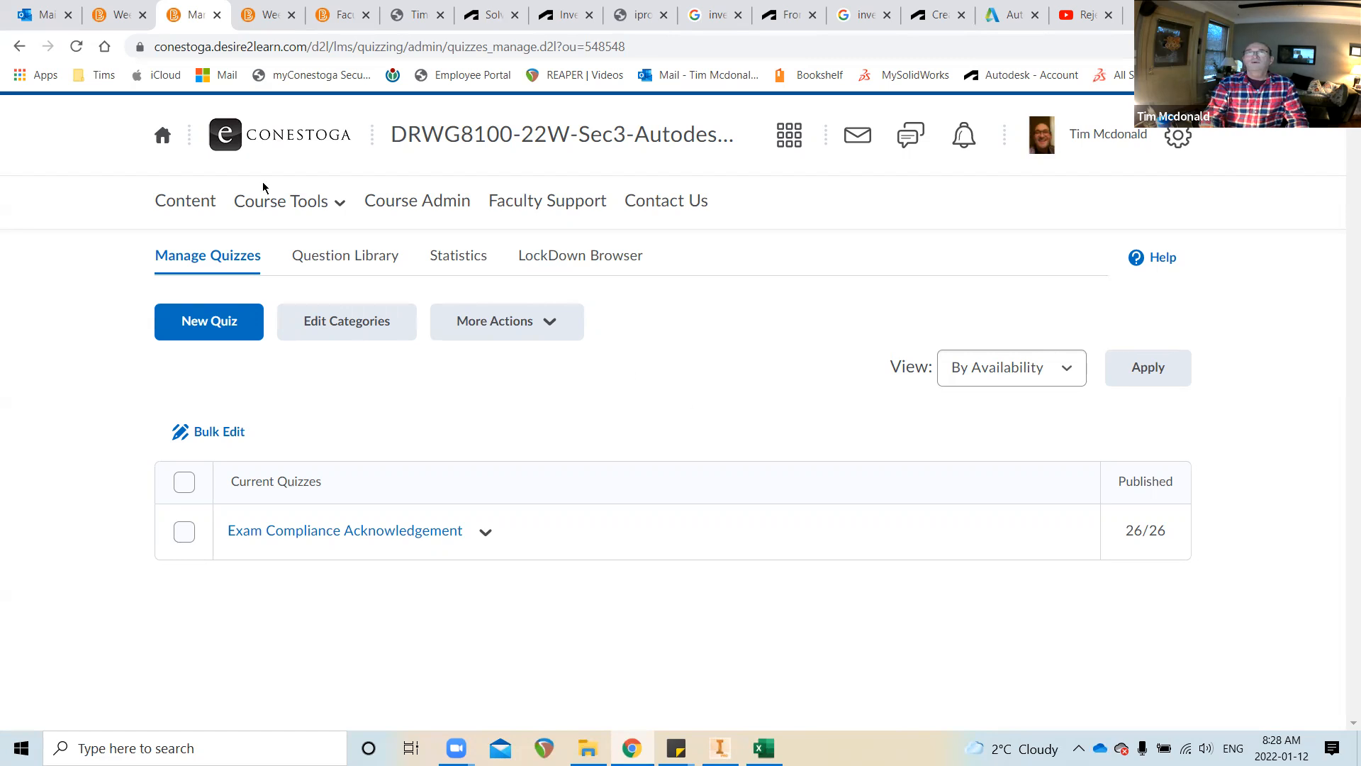
left_click(76, 47)
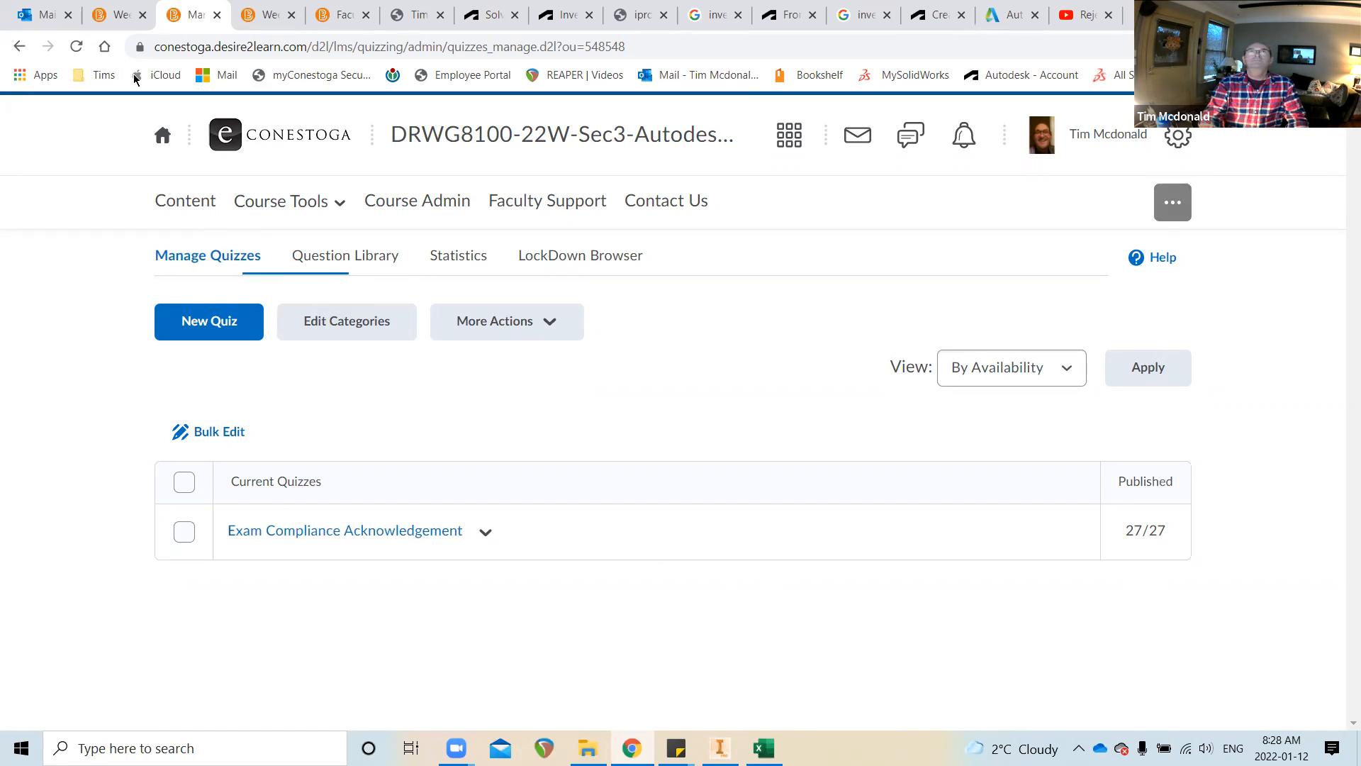
left_click(76, 46)
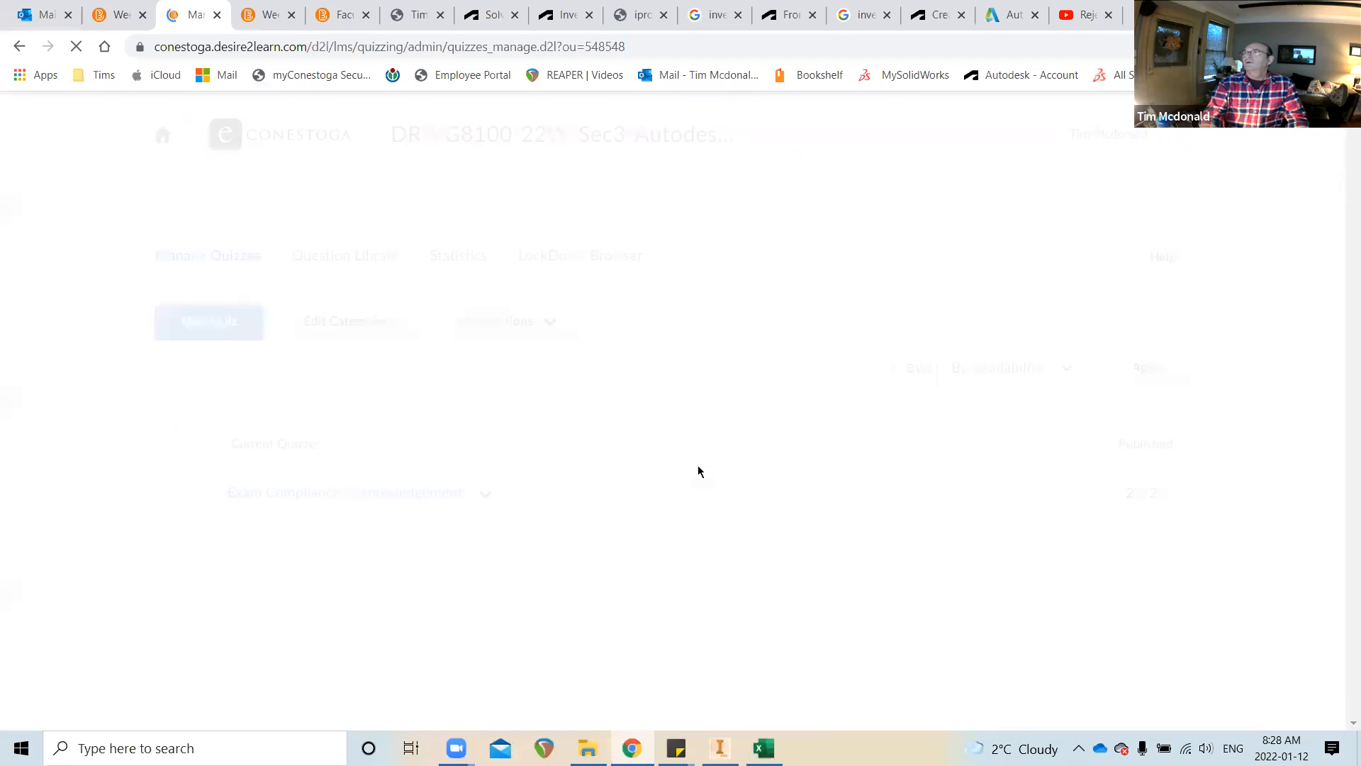
left_click(76, 49)
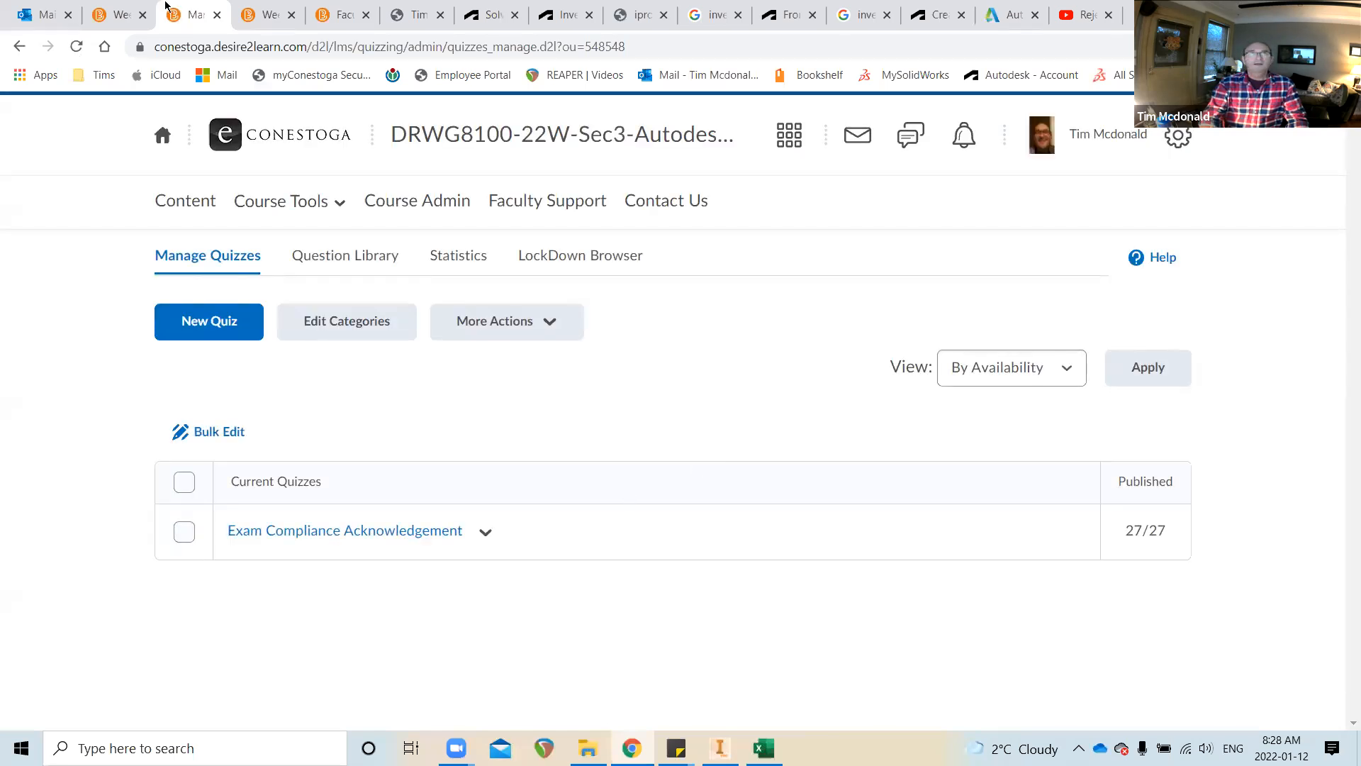
left_click(76, 49)
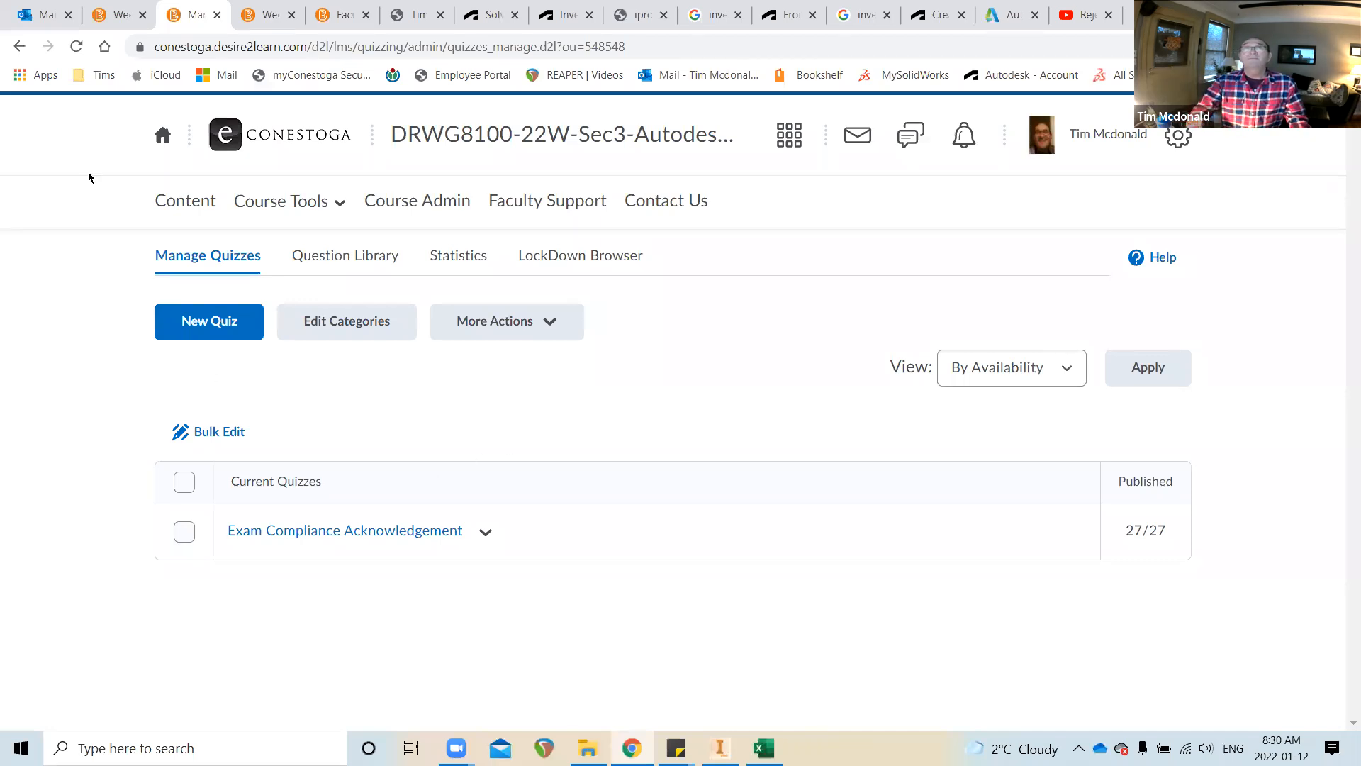
left_click(76, 46)
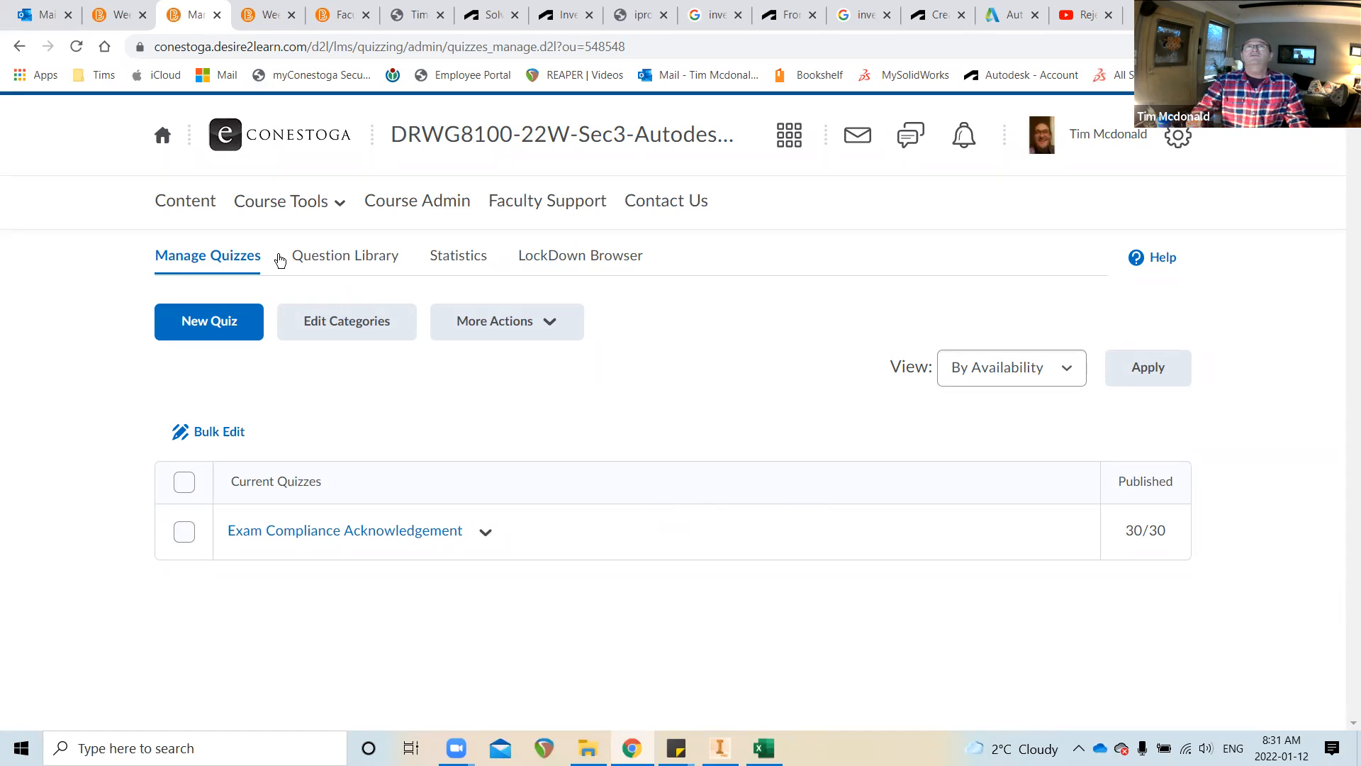
left_click(185, 201)
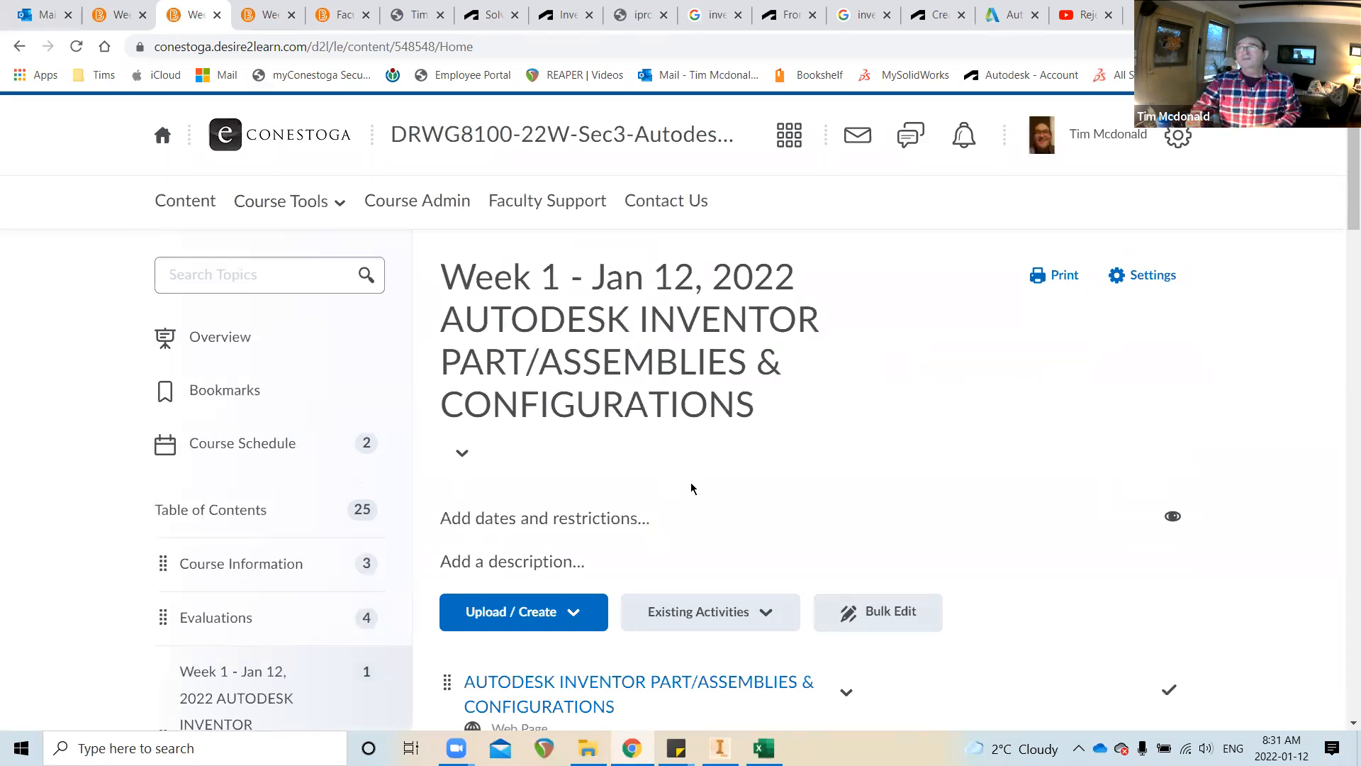
Scroll through the Week 1 module page, then switch over to Autodesk Inventor
scroll(706, 490, "down", 7)
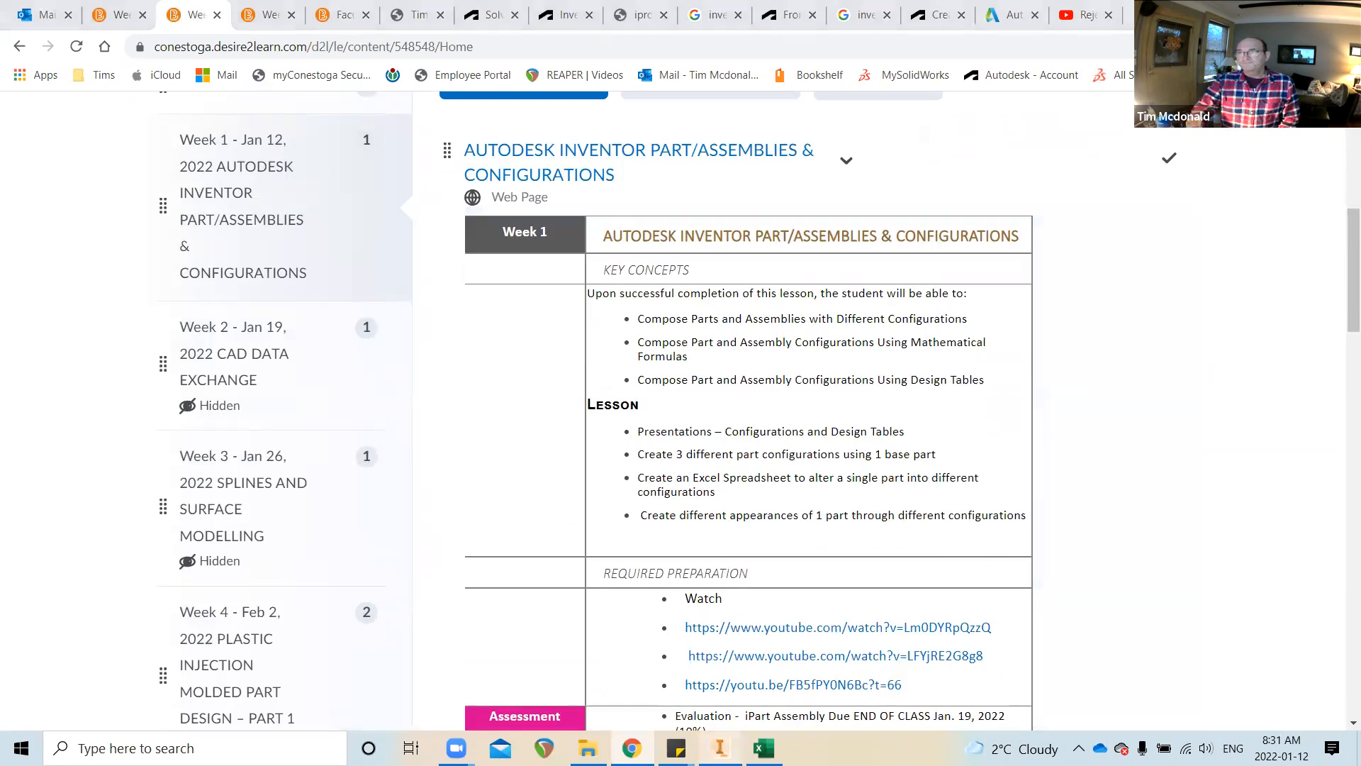
left_click(719, 748)
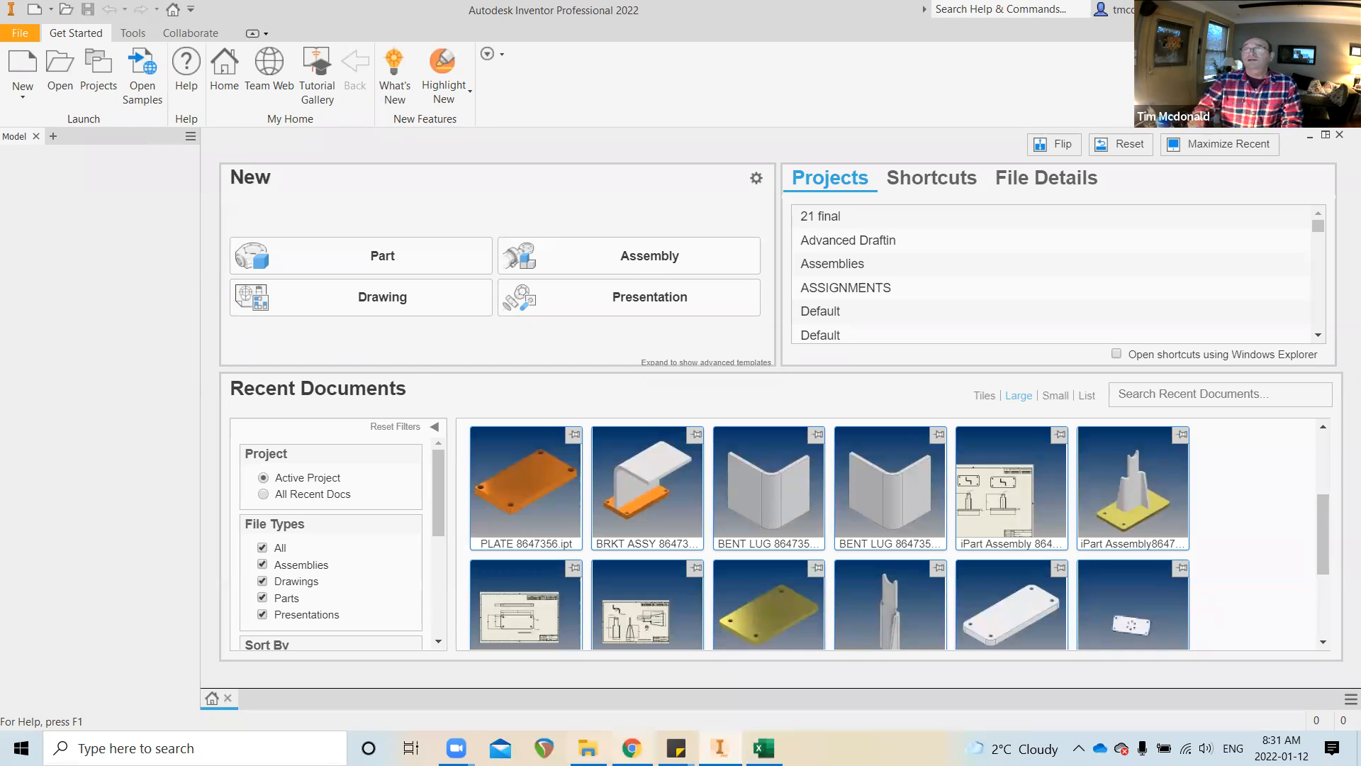
Bring up the D:\Conestoga\W22 folder, view W22.ipj properties, then return to the attendance sheet
left_click(589, 751)
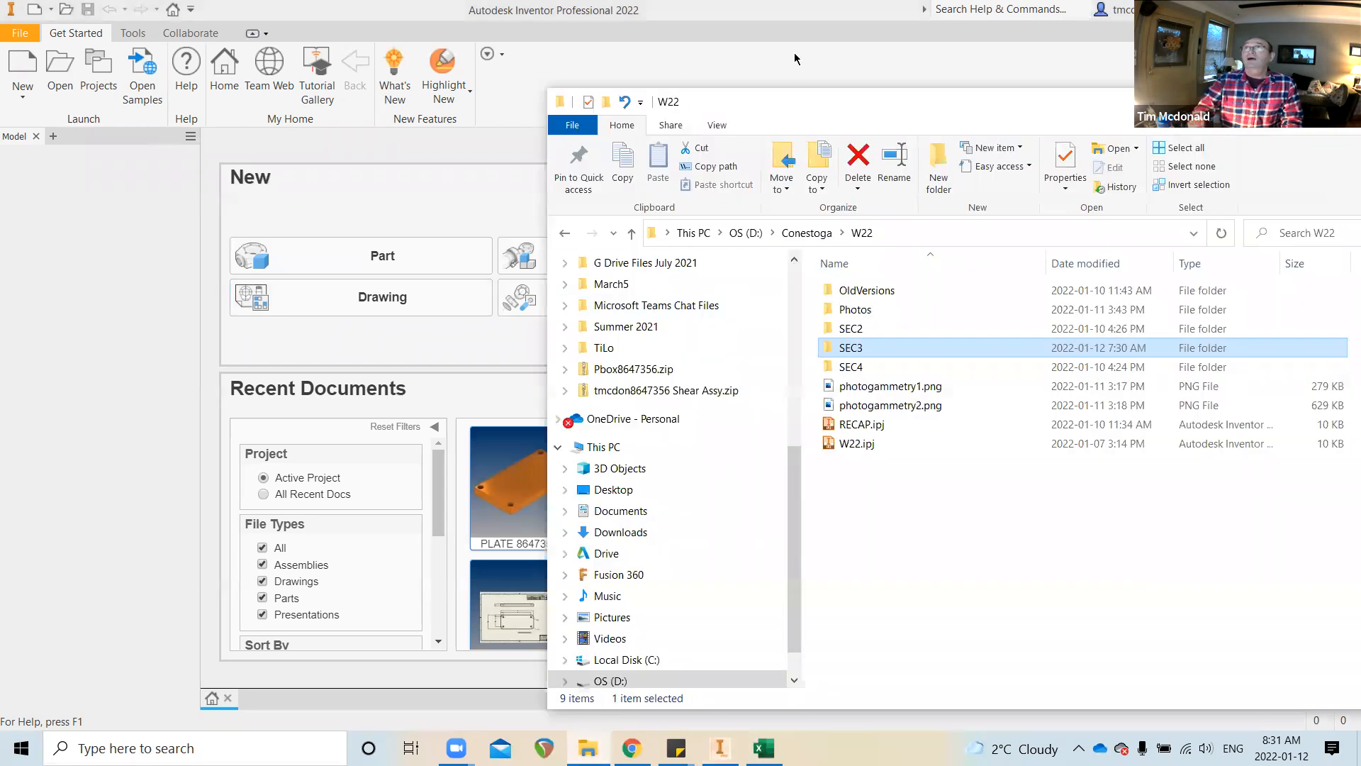
left_click_drag(794, 108, 524, 84)
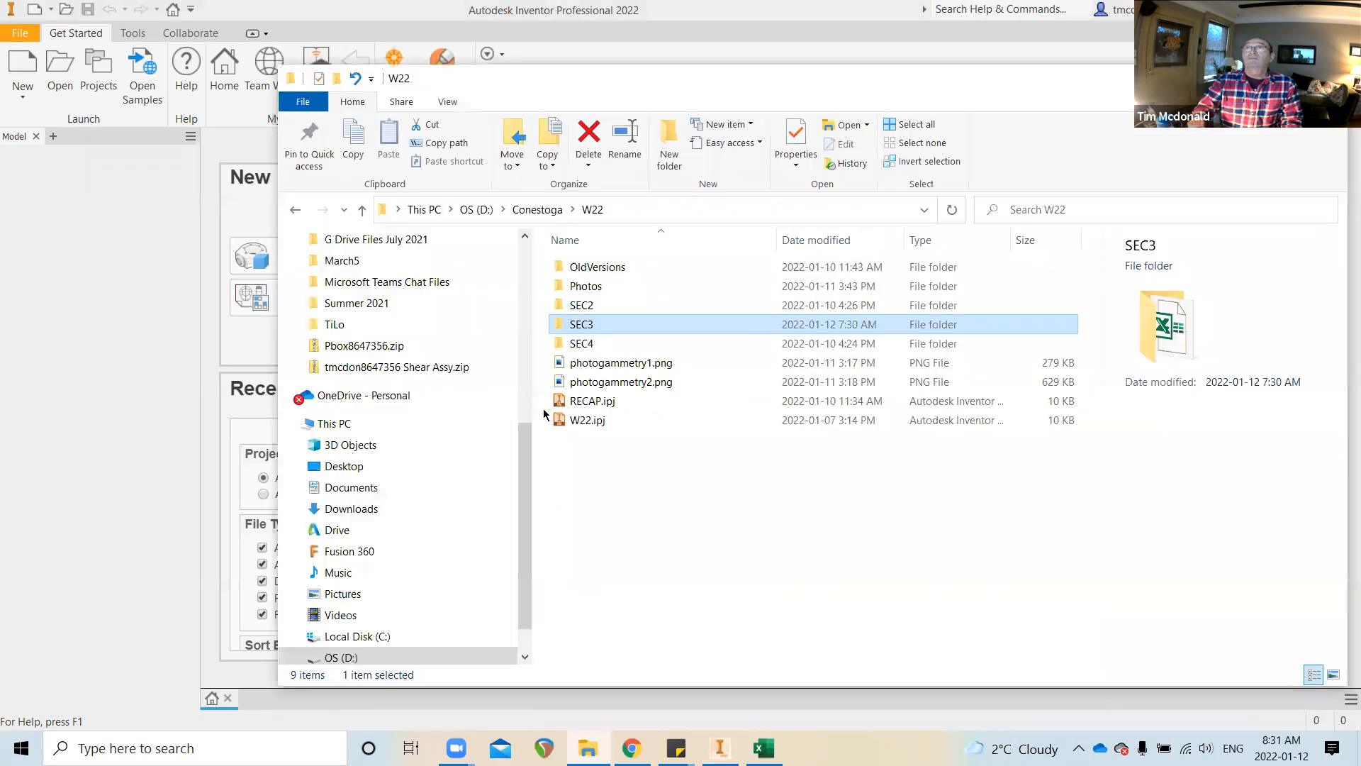
left_click(588, 421)
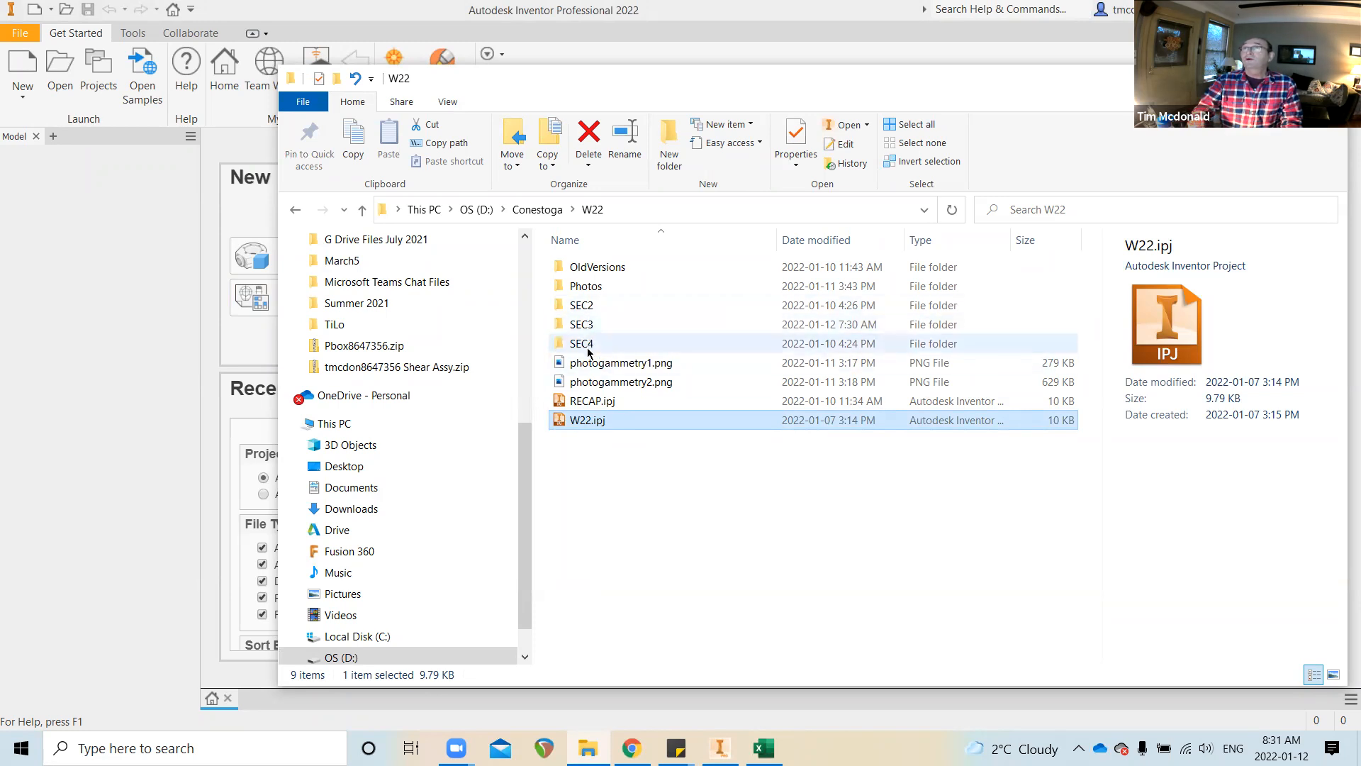
left_click(782, 138)
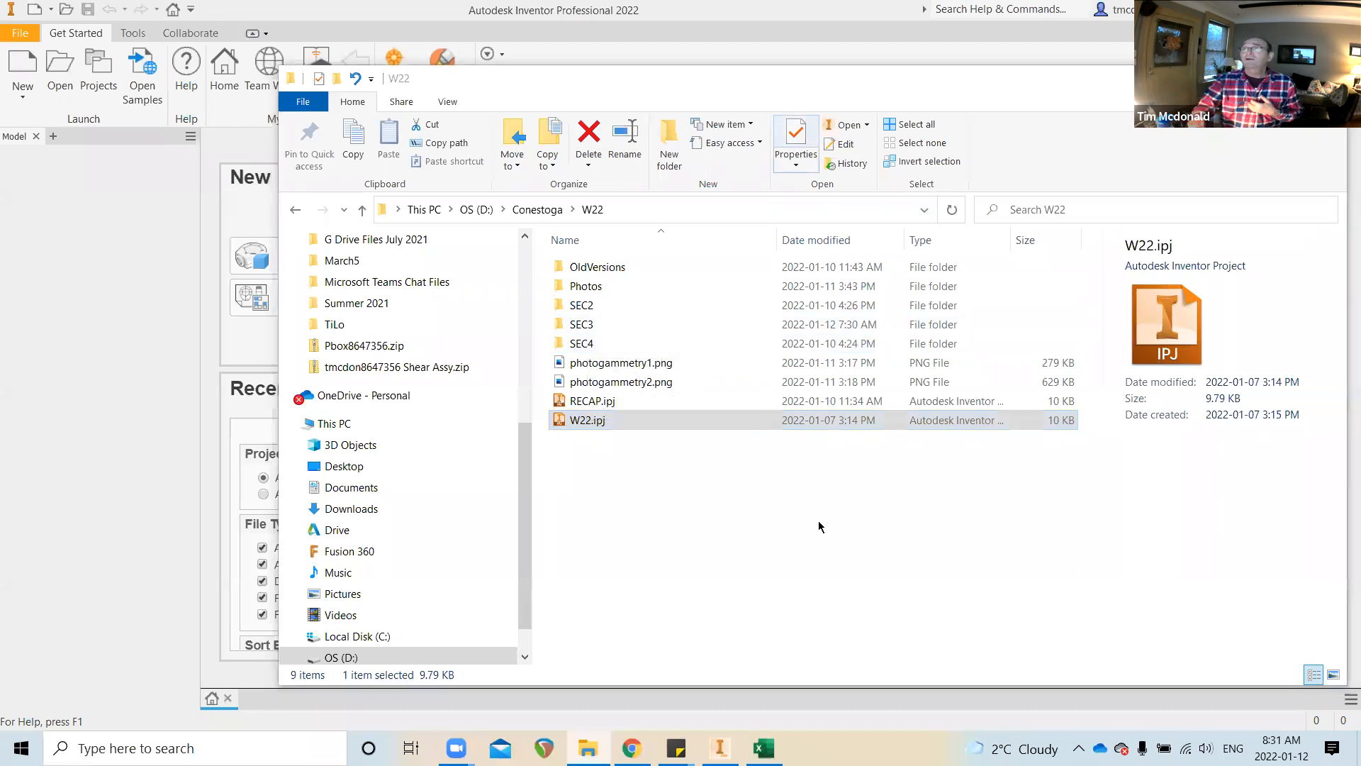
left_click(763, 747)
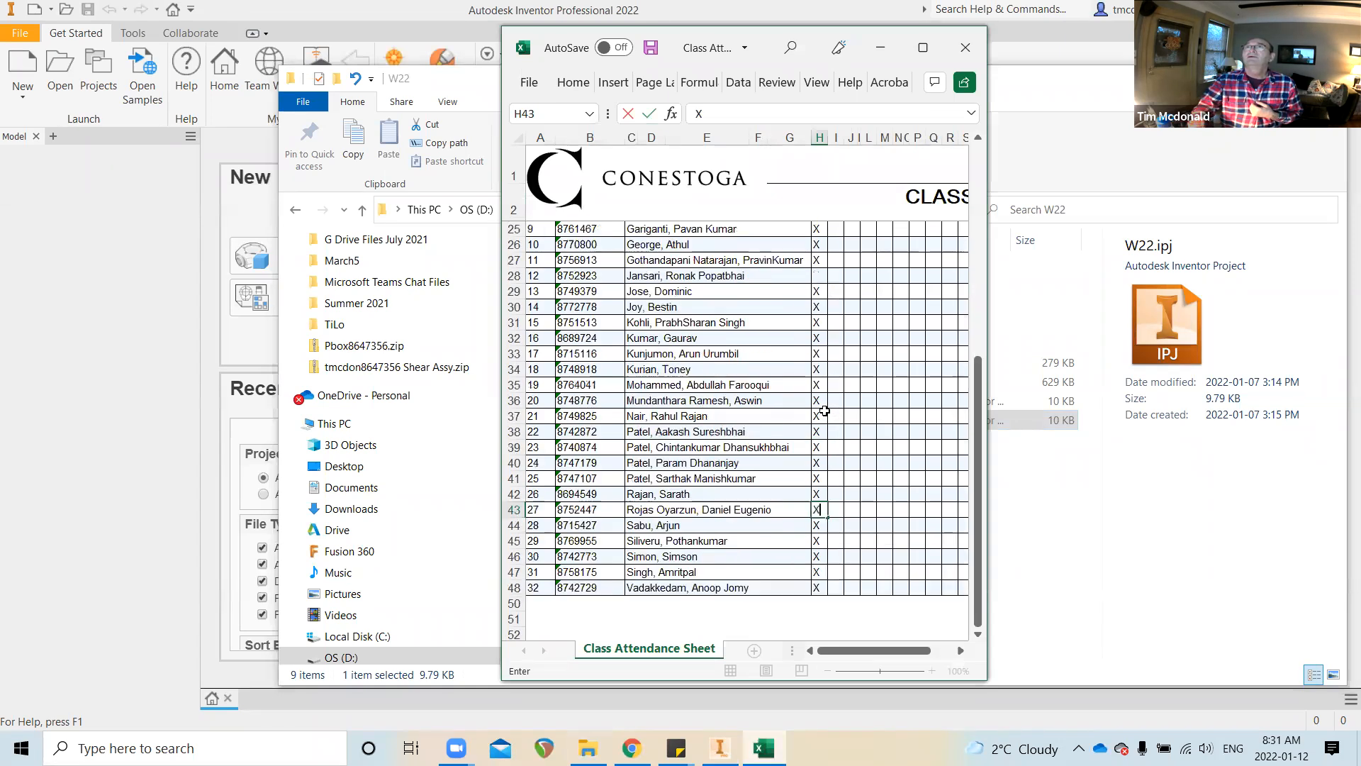
Finish the H43 entry, enter L in cell H28 of the attendance sheet, and minimise the workbook
scroll(819, 403, "up", 3)
scroll(819, 402, "up", 1)
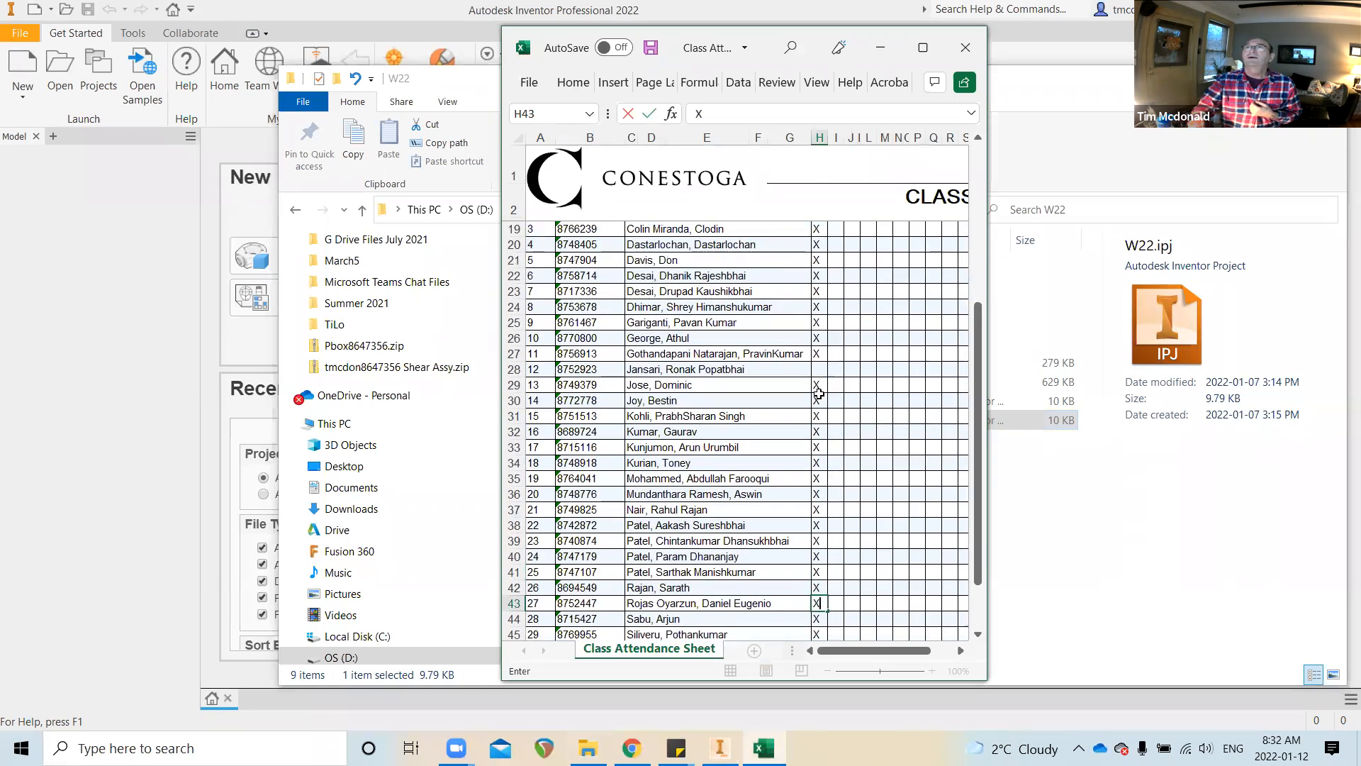
left_click(815, 374)
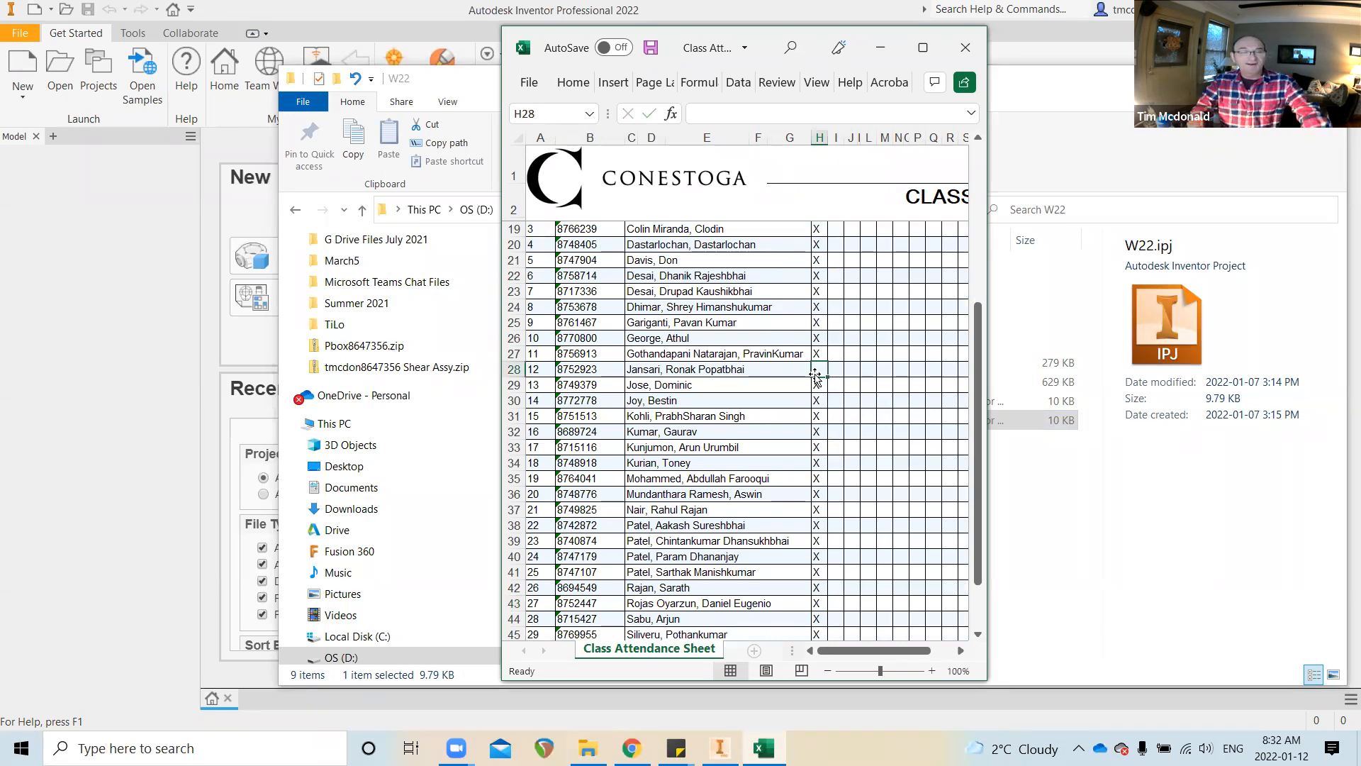
type("L")
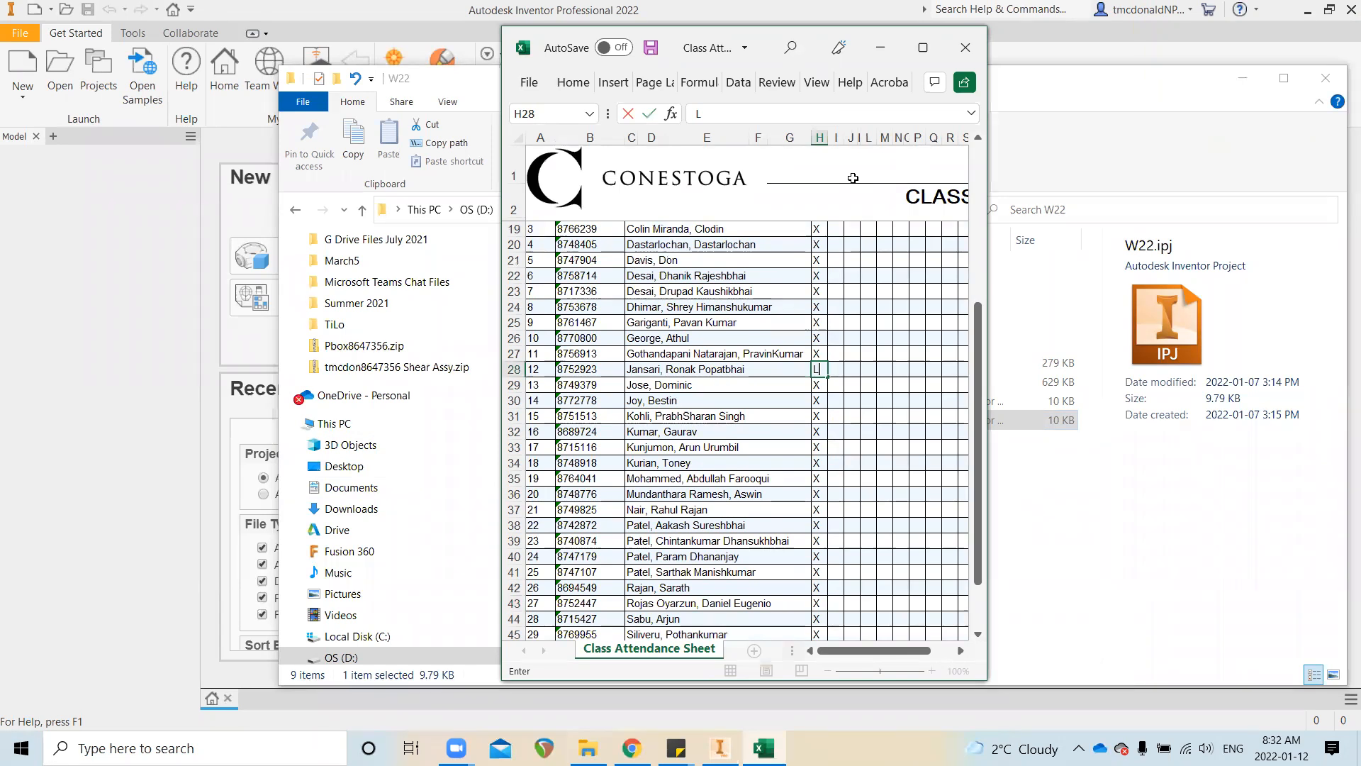
left_click(881, 48)
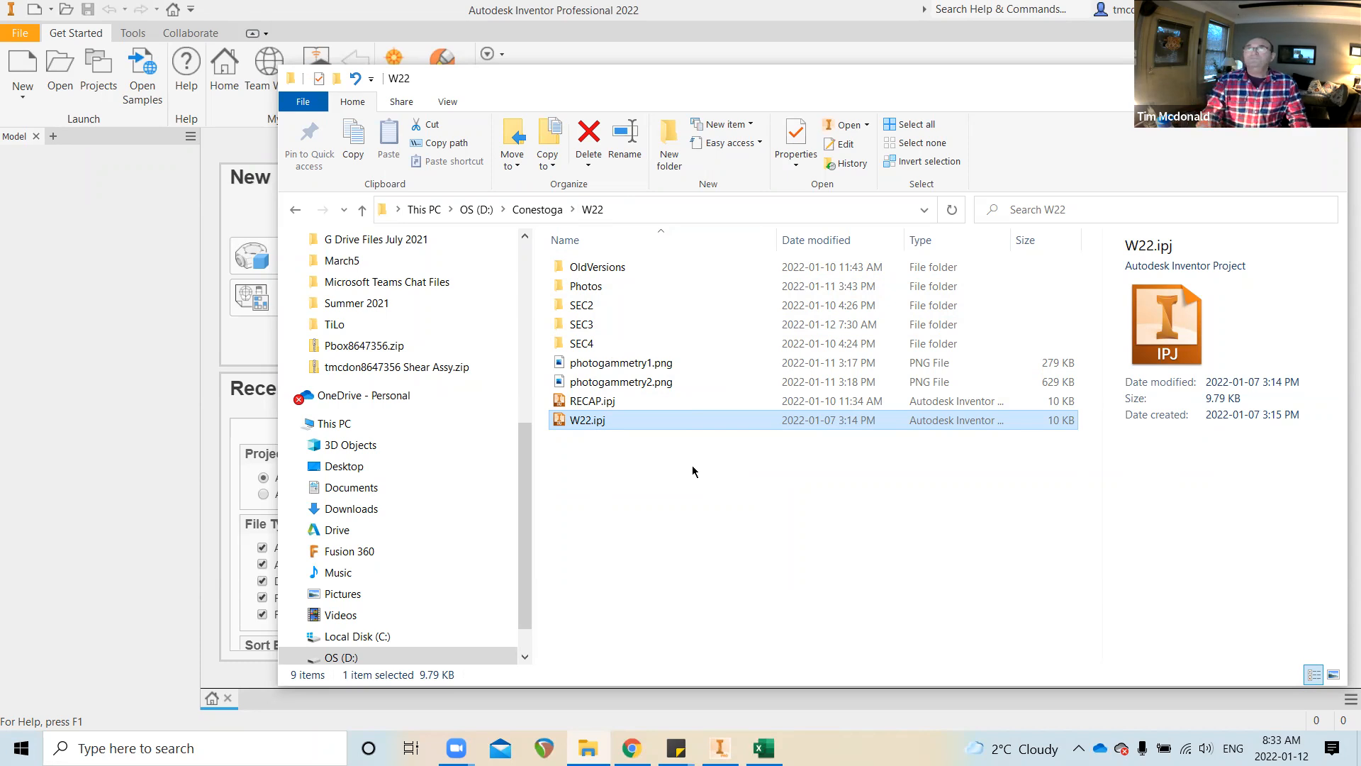
left_click(578, 328)
double_click(578, 326)
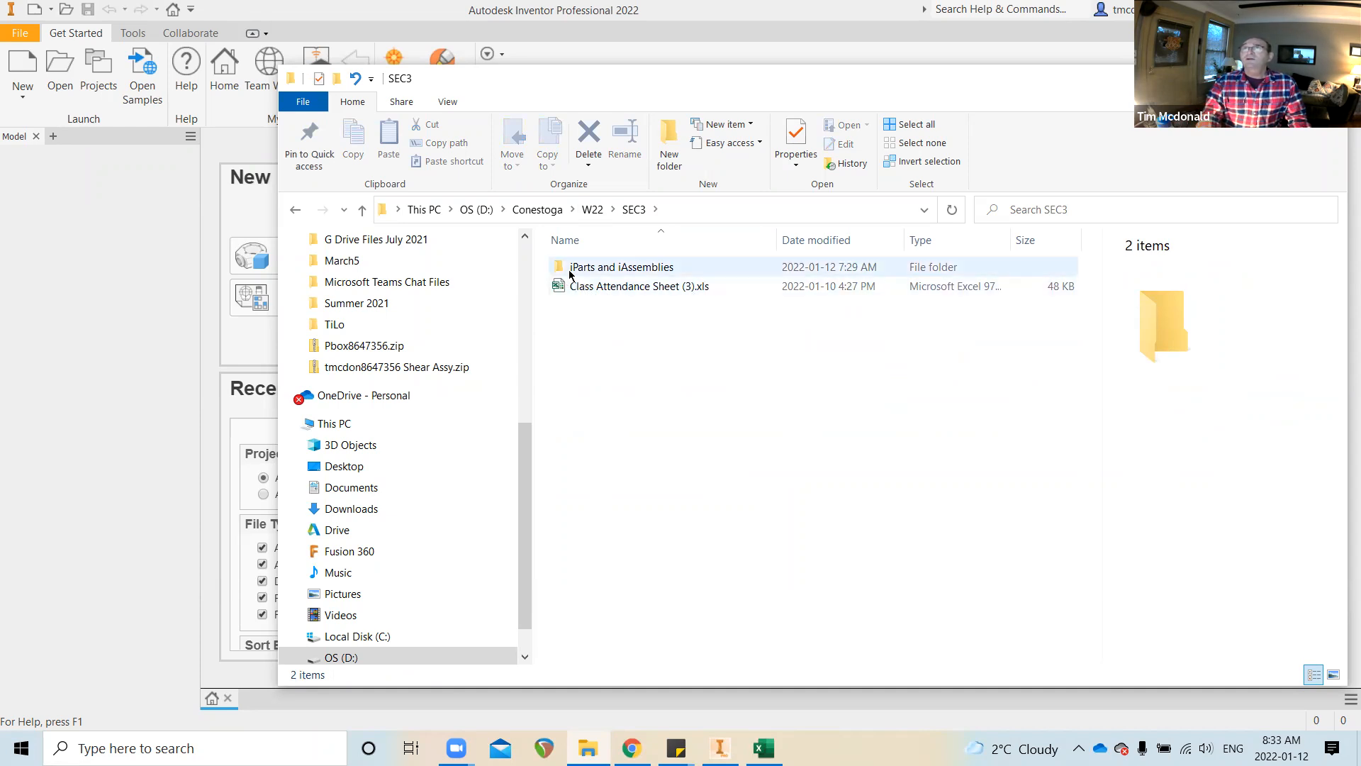
double_click(645, 269)
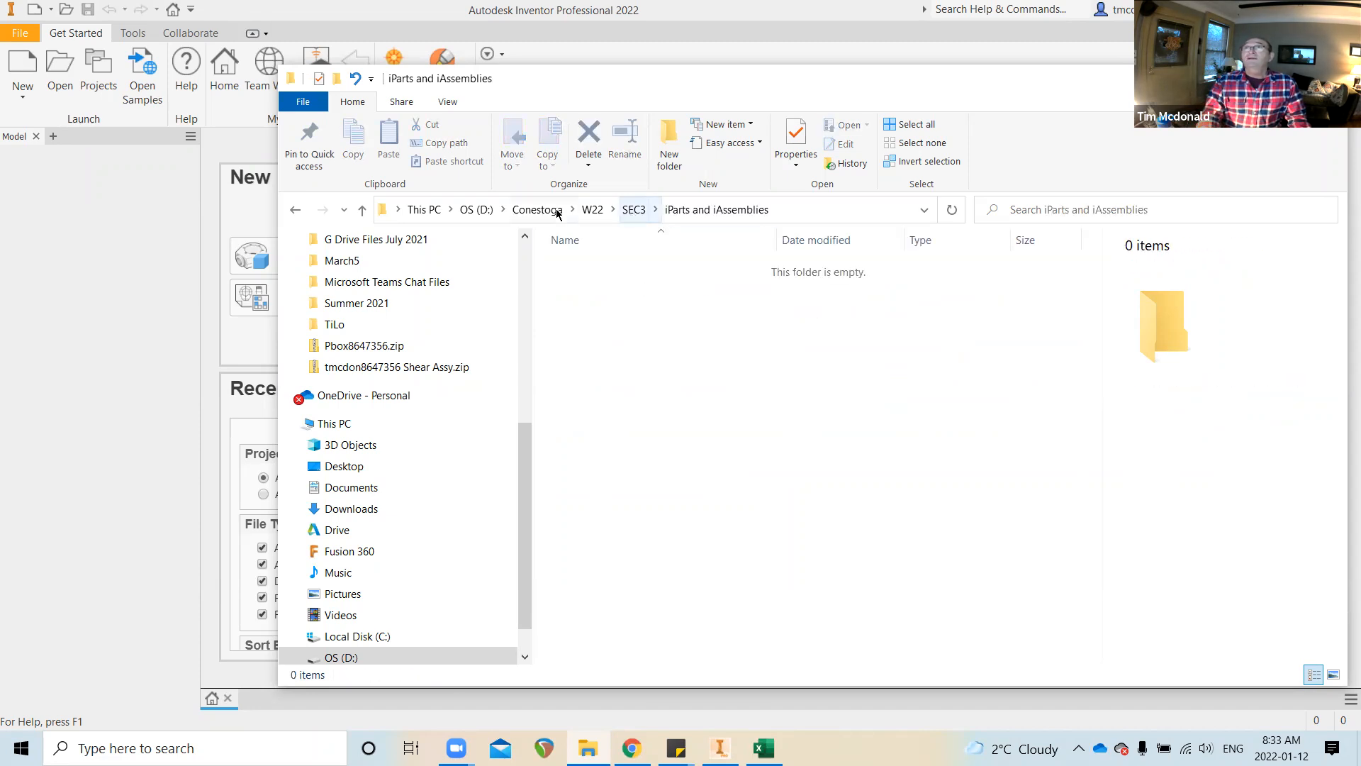
left_click(592, 210)
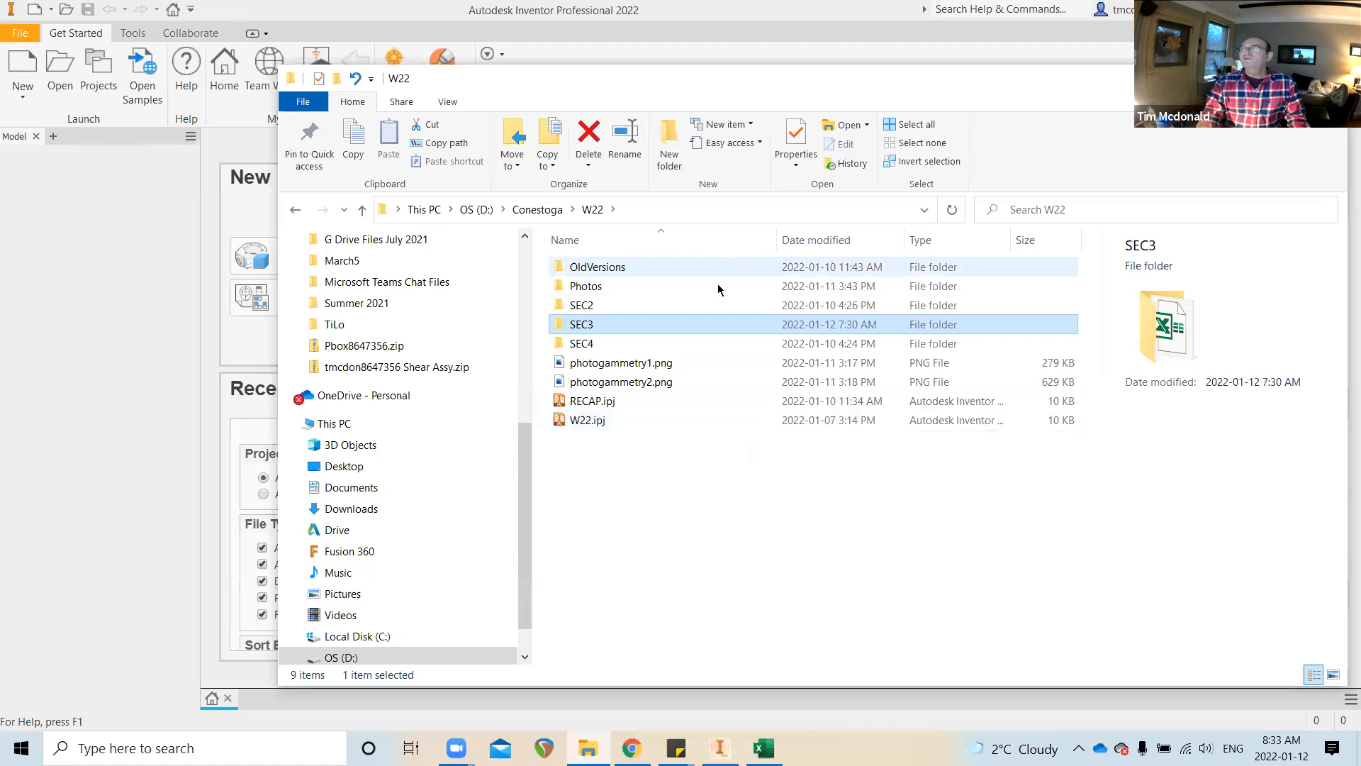
double_click(593, 326)
left_click(608, 267)
double_click(608, 267)
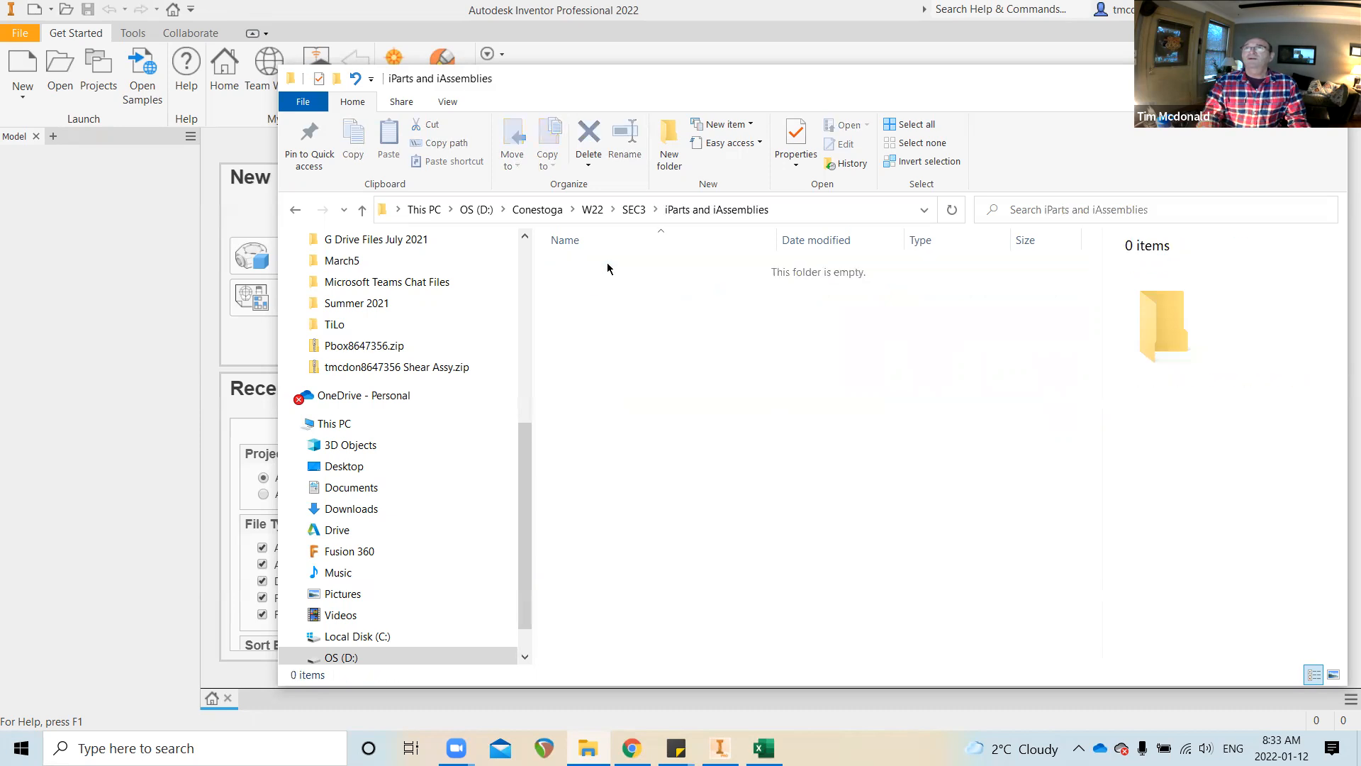
left_click(593, 209)
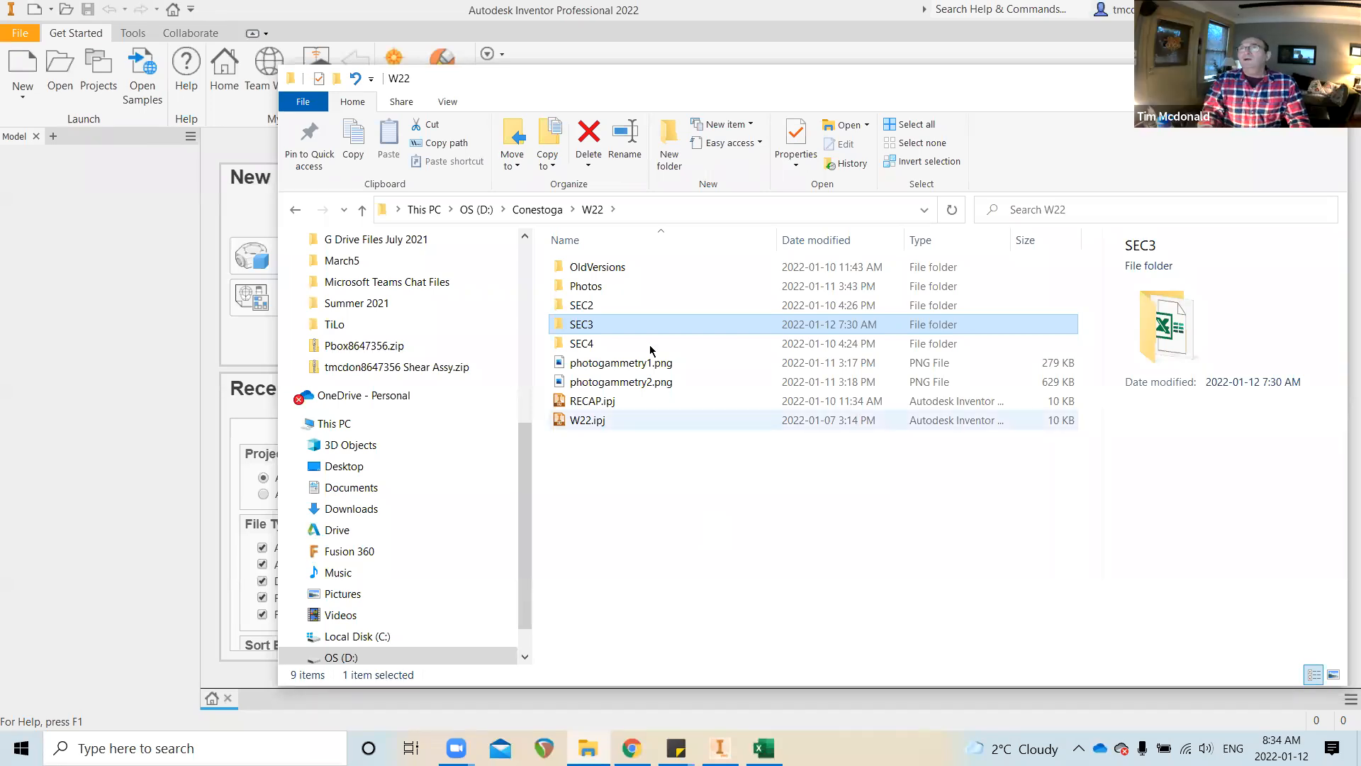
double_click(581, 325)
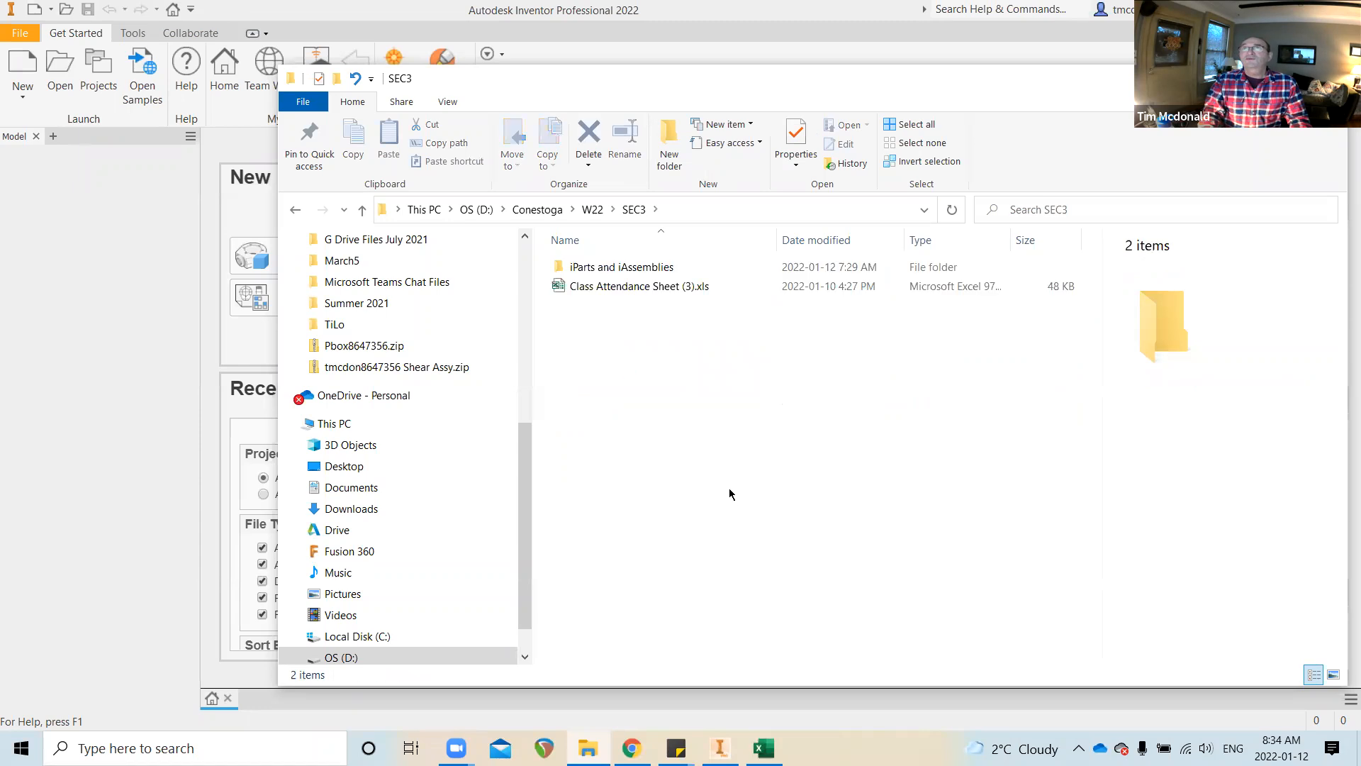
double_click(610, 268)
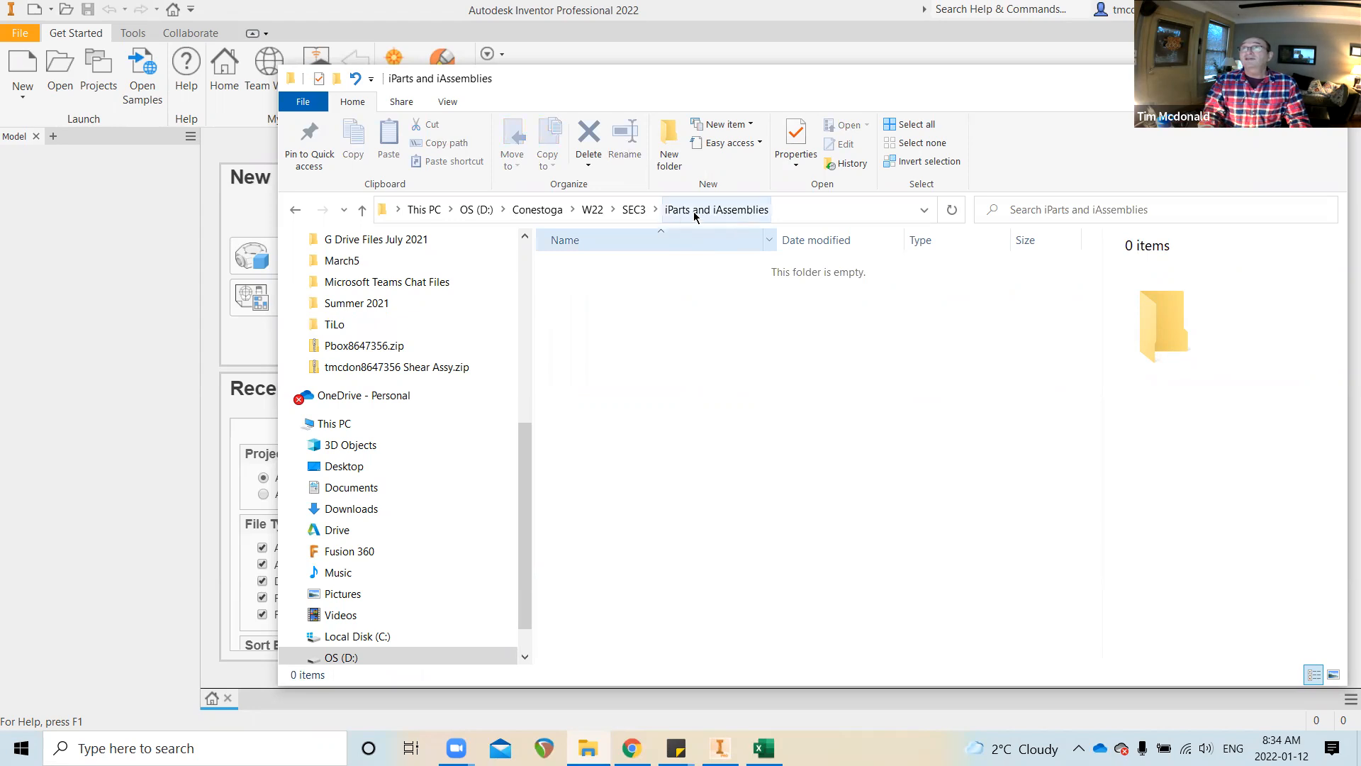
left_click(633, 210)
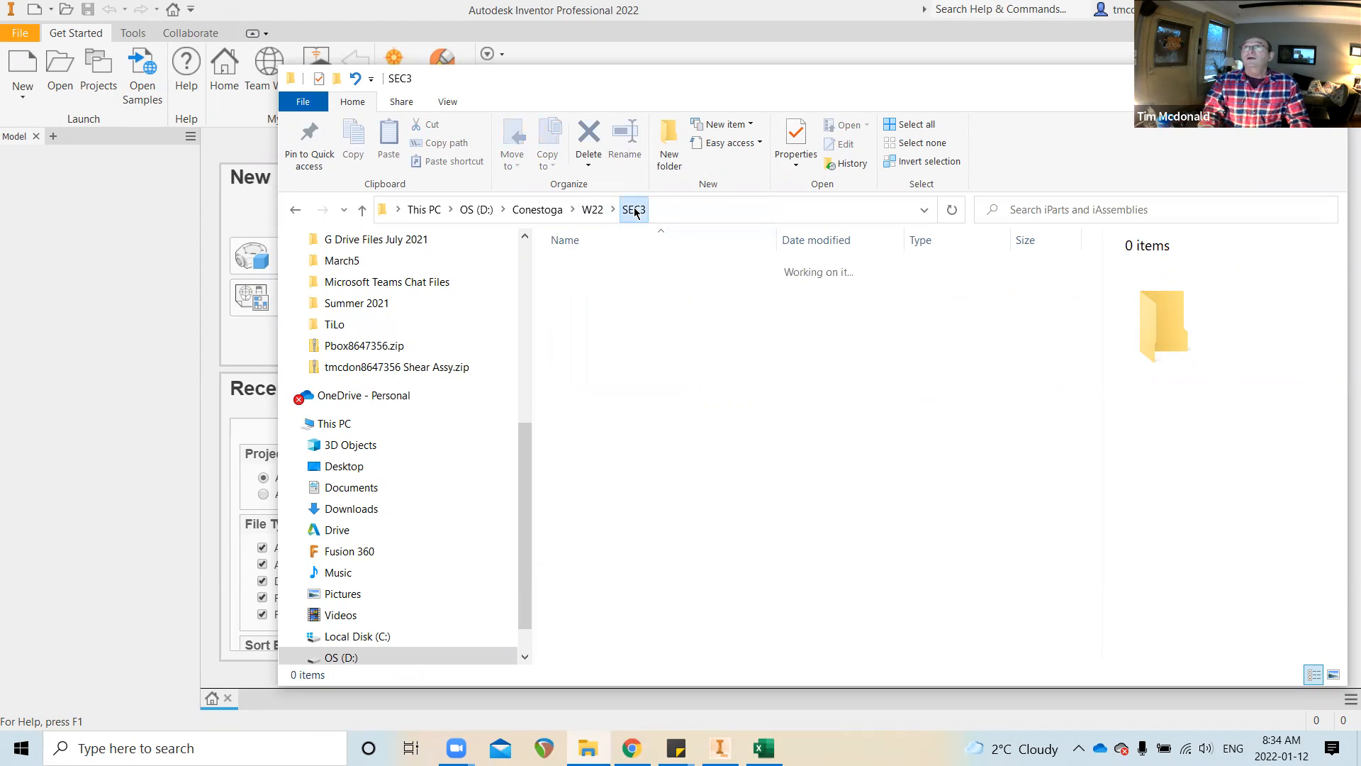
left_click(593, 210)
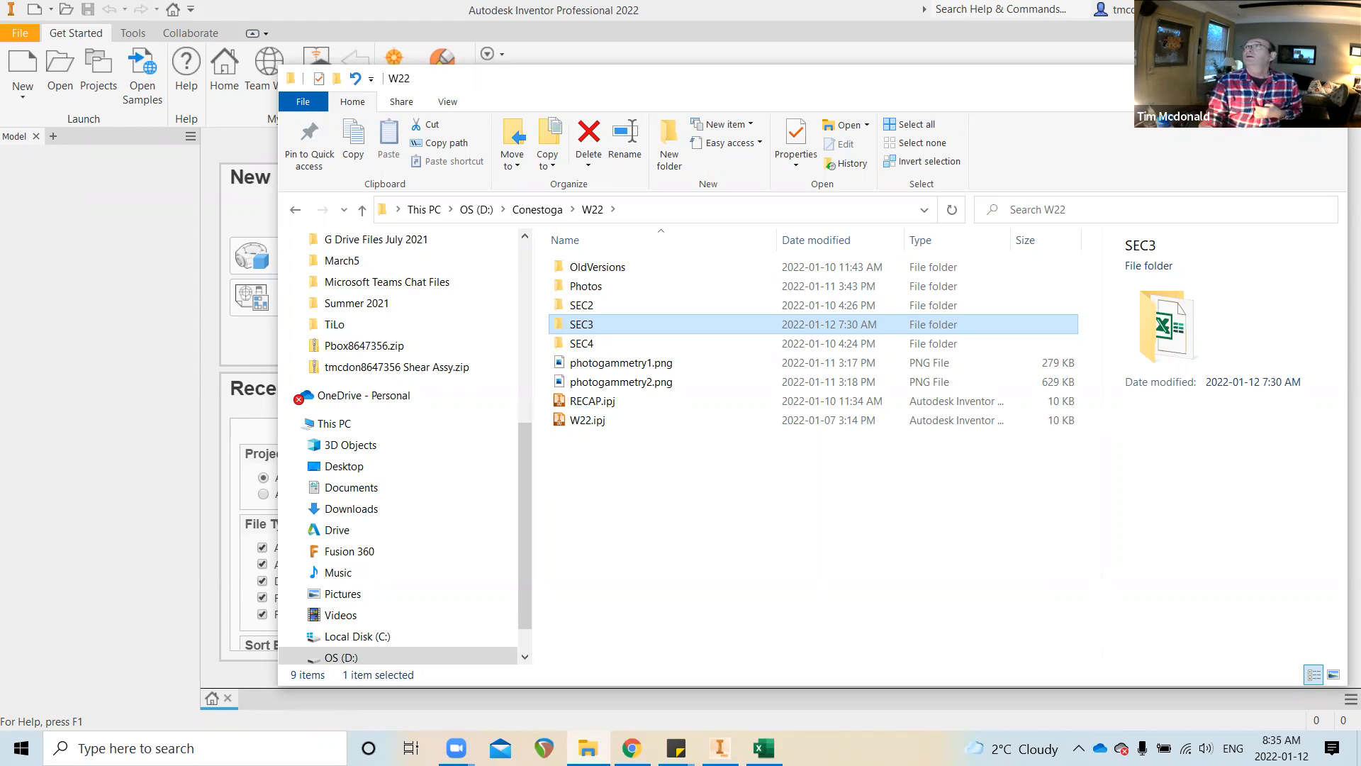
Back in Inventor, open the projects list past the missing-project warning, then close it
key("alt+Tab")
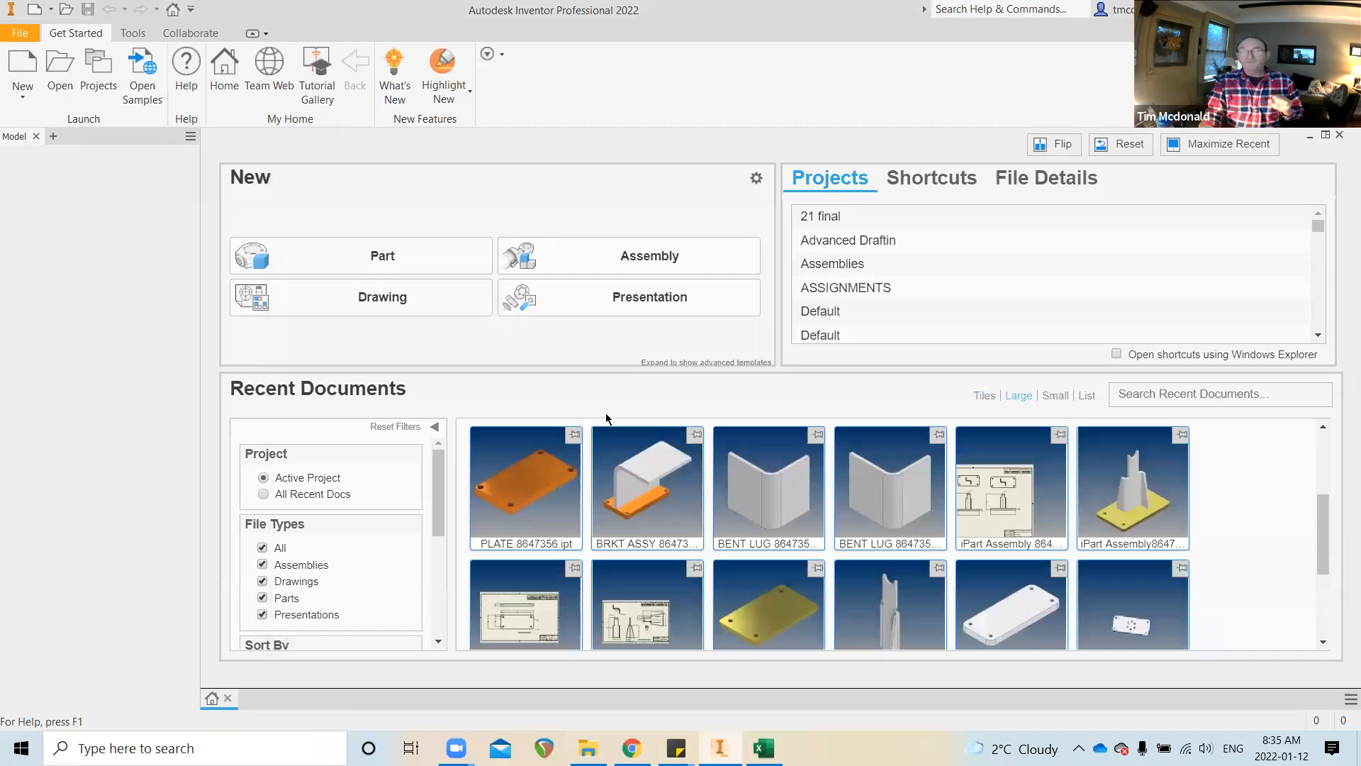
left_click(101, 78)
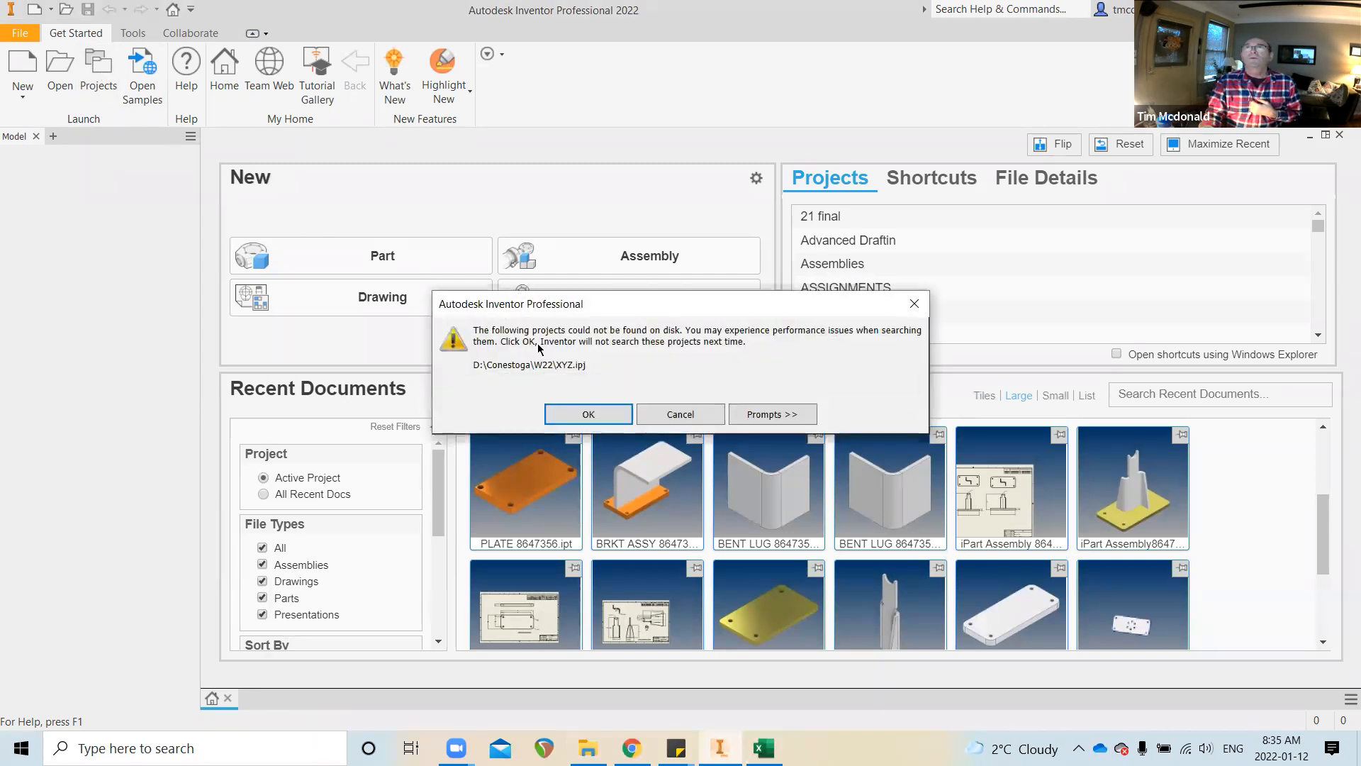
left_click(605, 415)
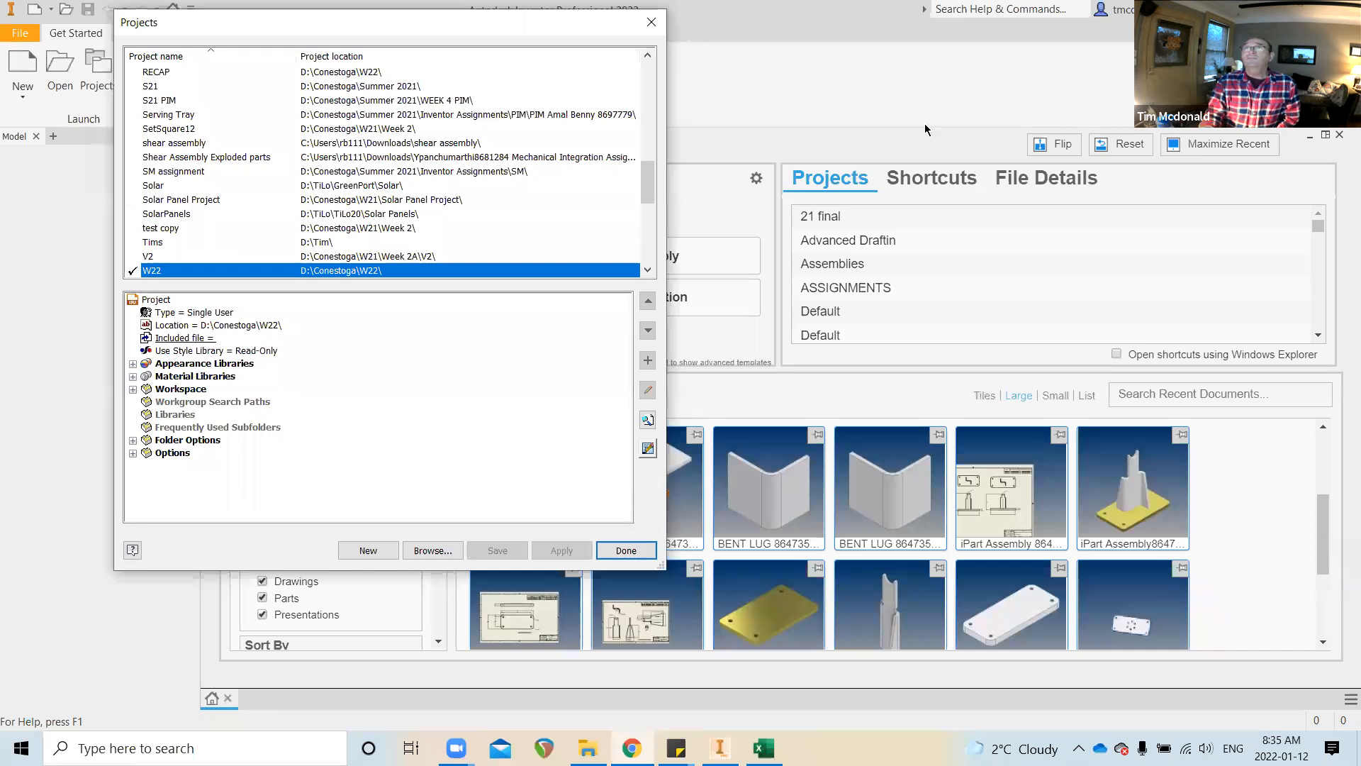
key("Return")
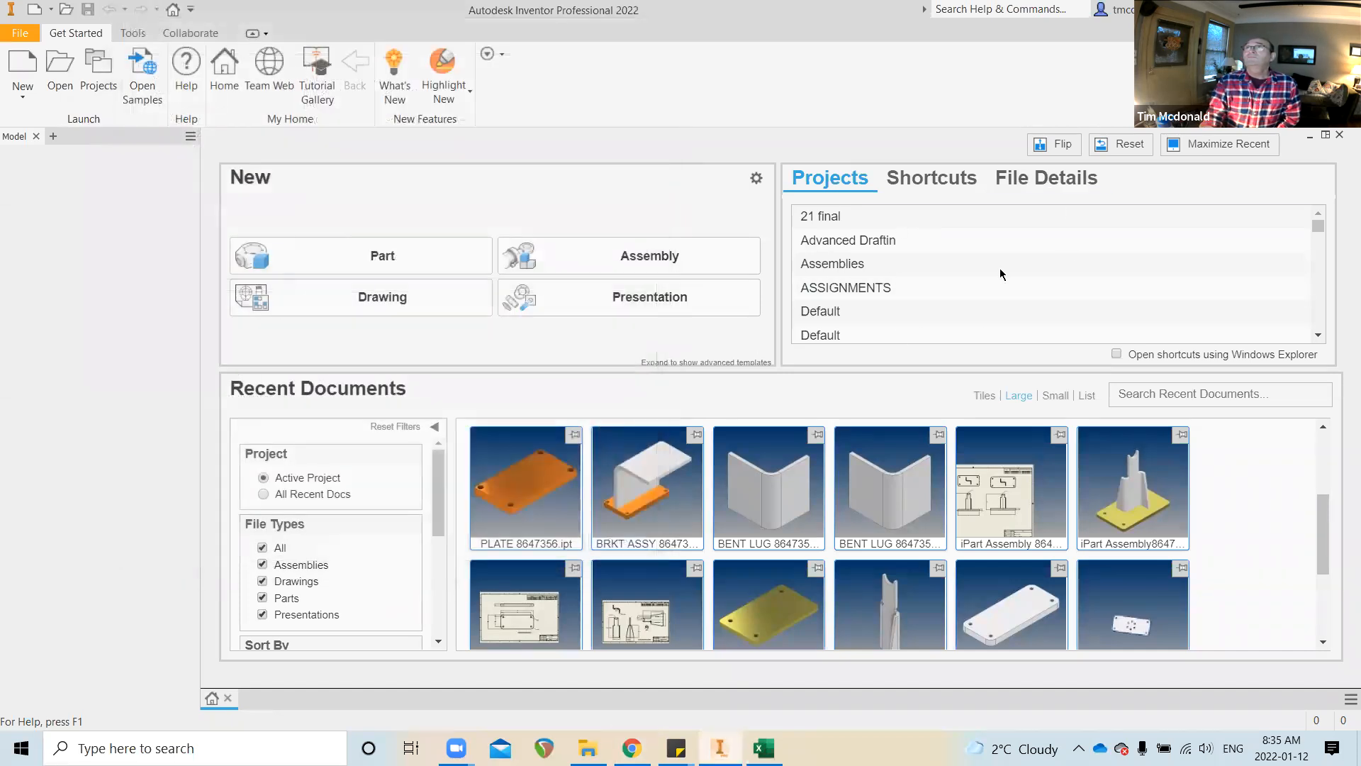
scroll(1150, 261, "down", 5)
scroll(1151, 273, "down", 2)
scroll(1151, 272, "up", 3)
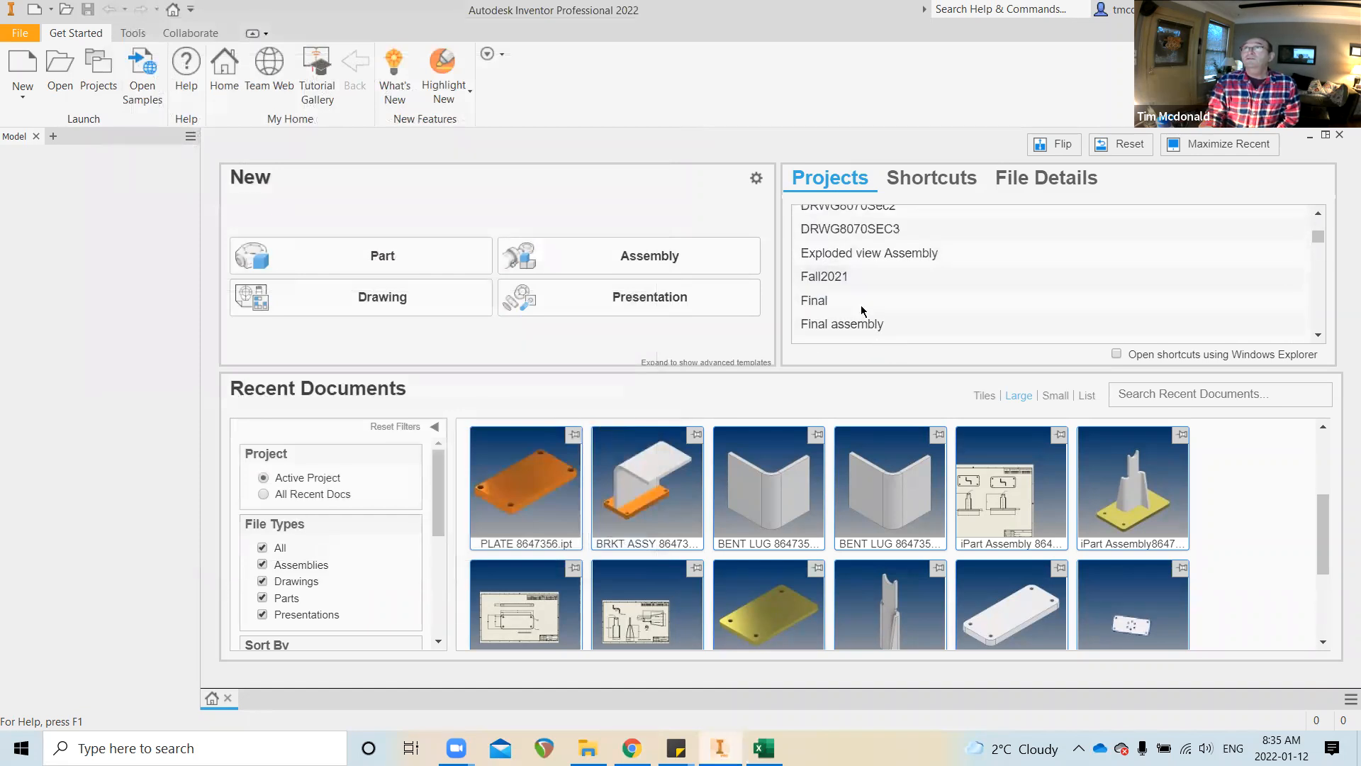
scroll(1140, 292, "down", 3)
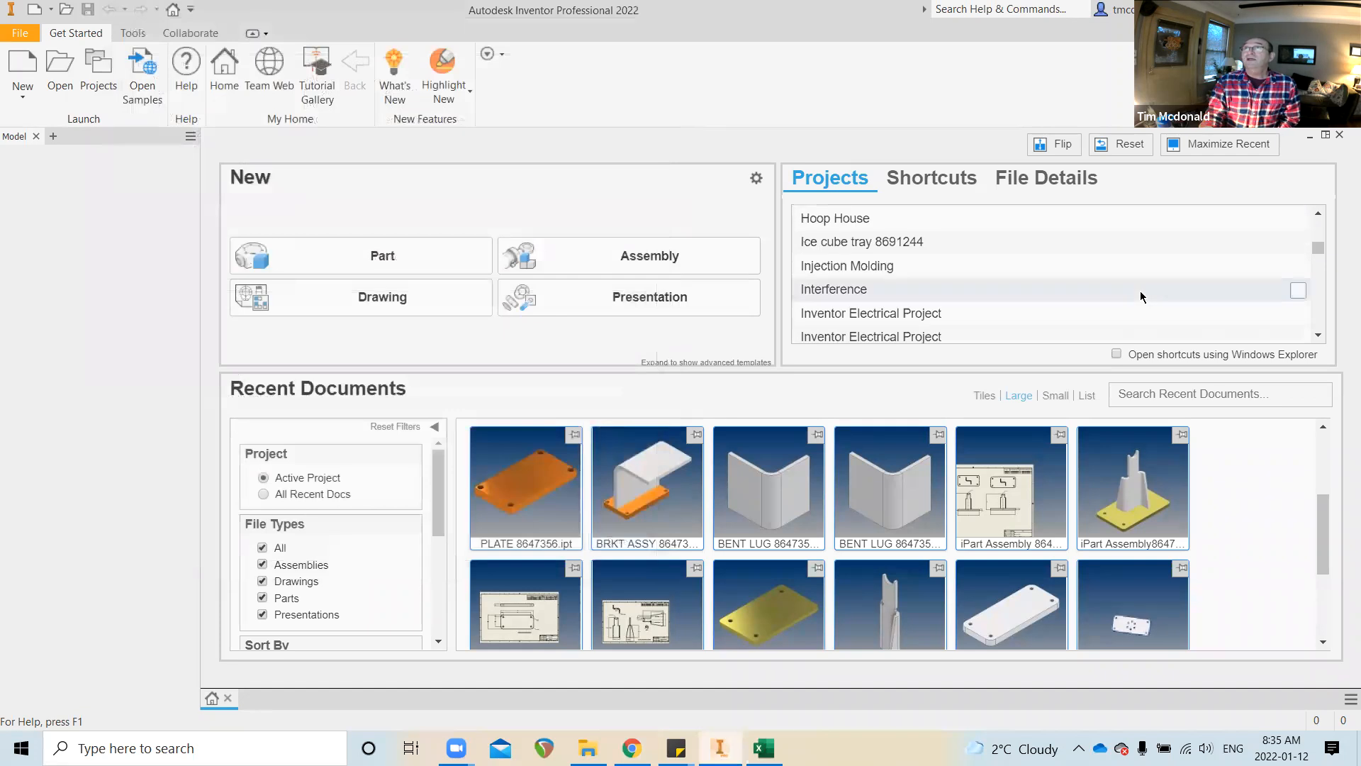
scroll(1152, 287, "down", 5)
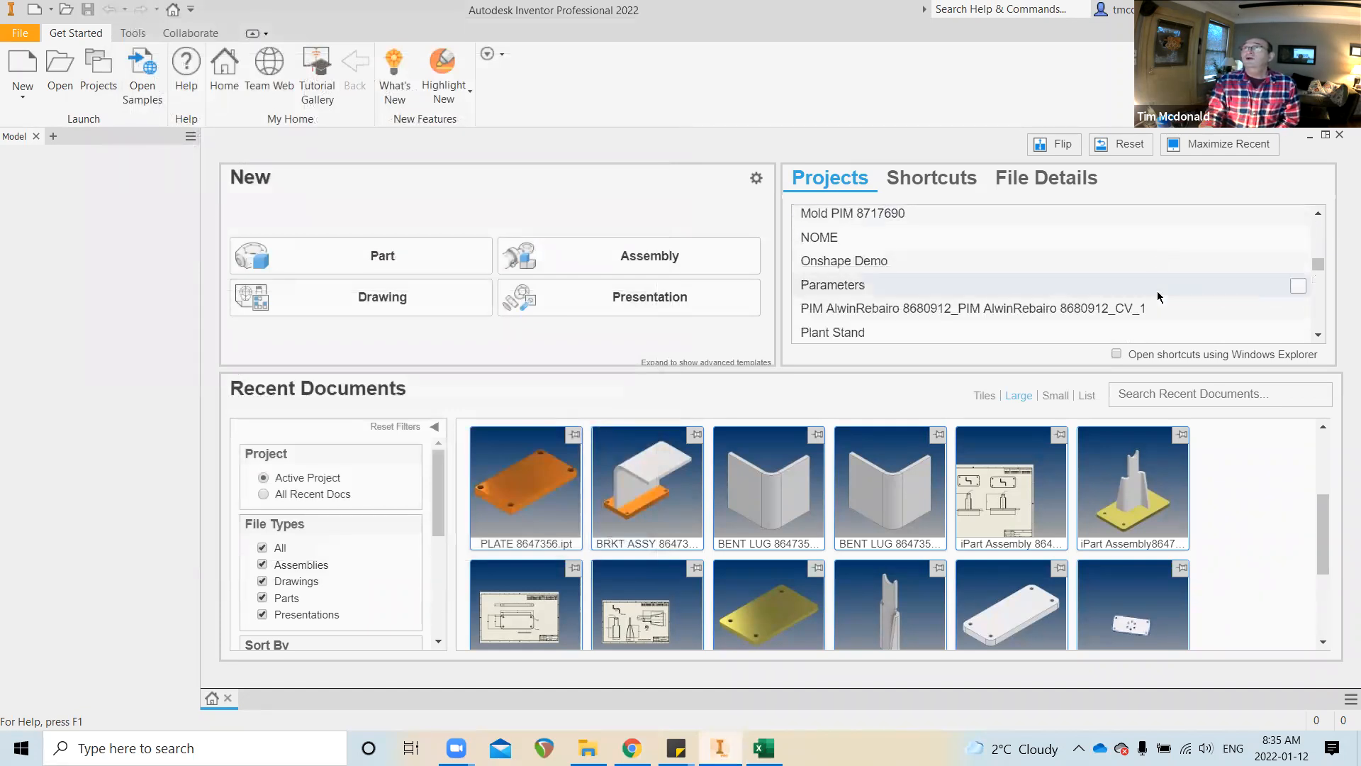
scroll(1158, 296, "down", 6)
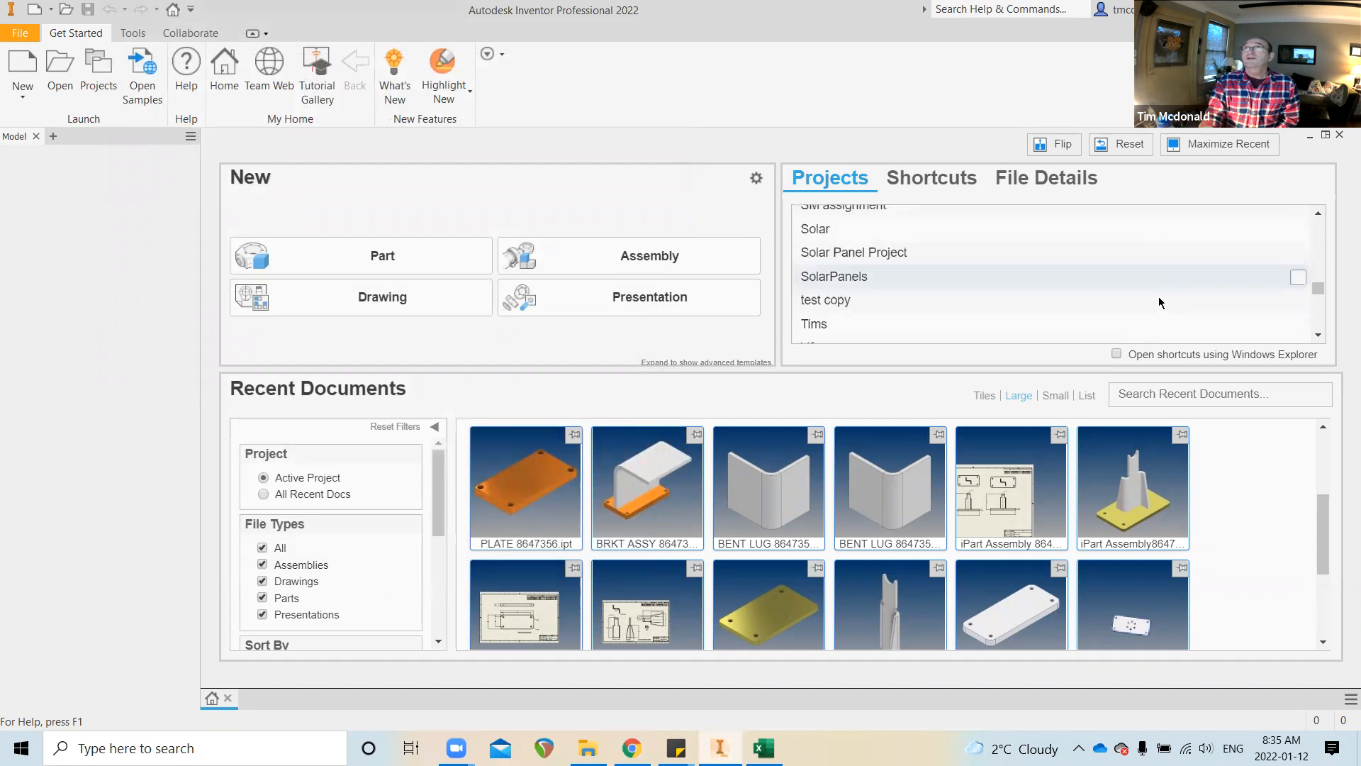
scroll(1152, 298, "down", 6)
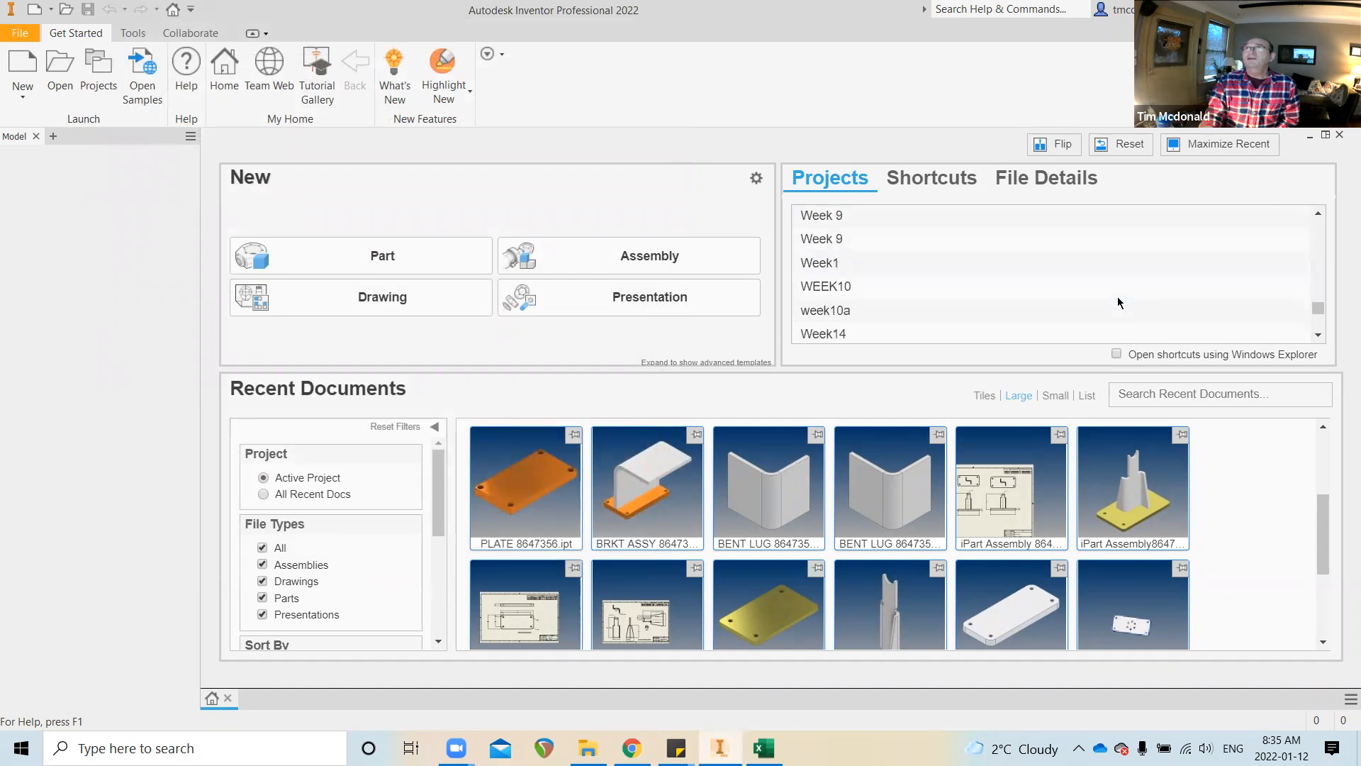
scroll(1117, 303, "up", 2)
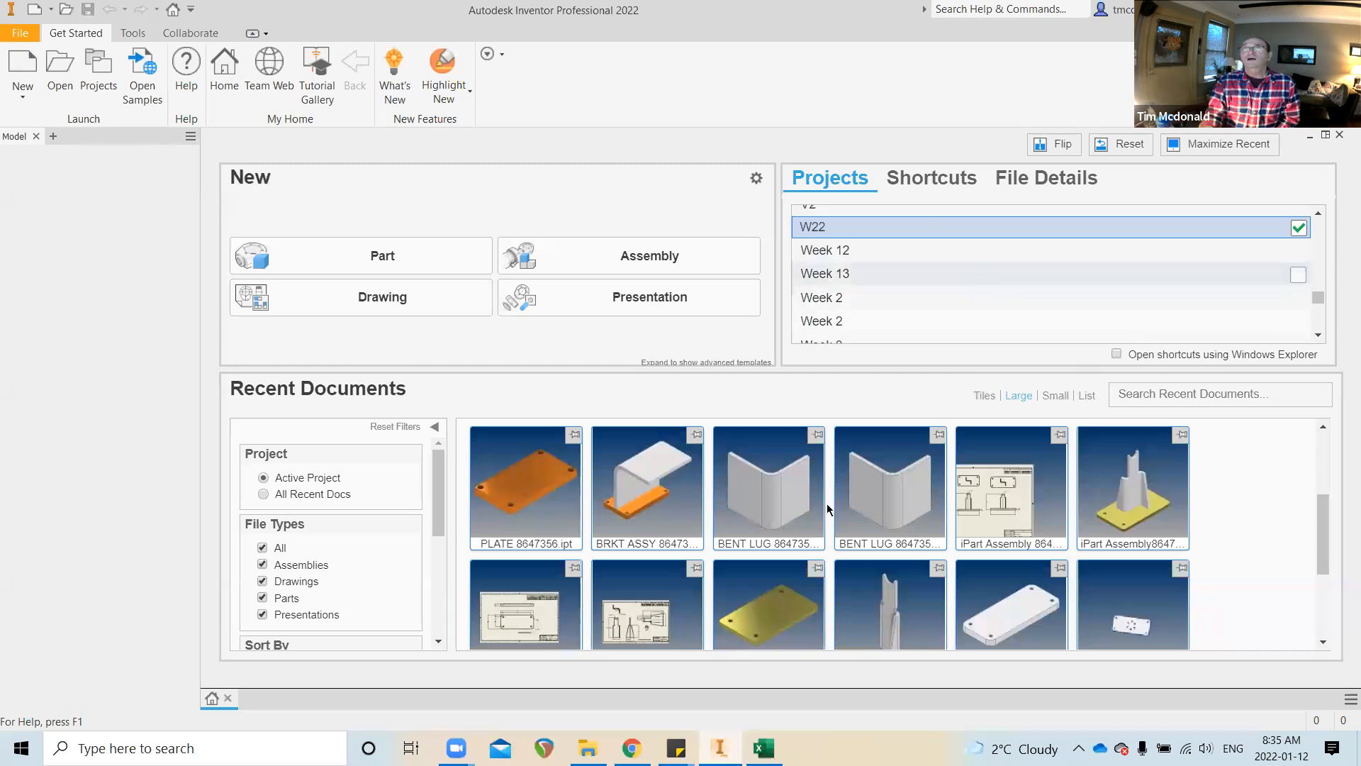
left_click(587, 748)
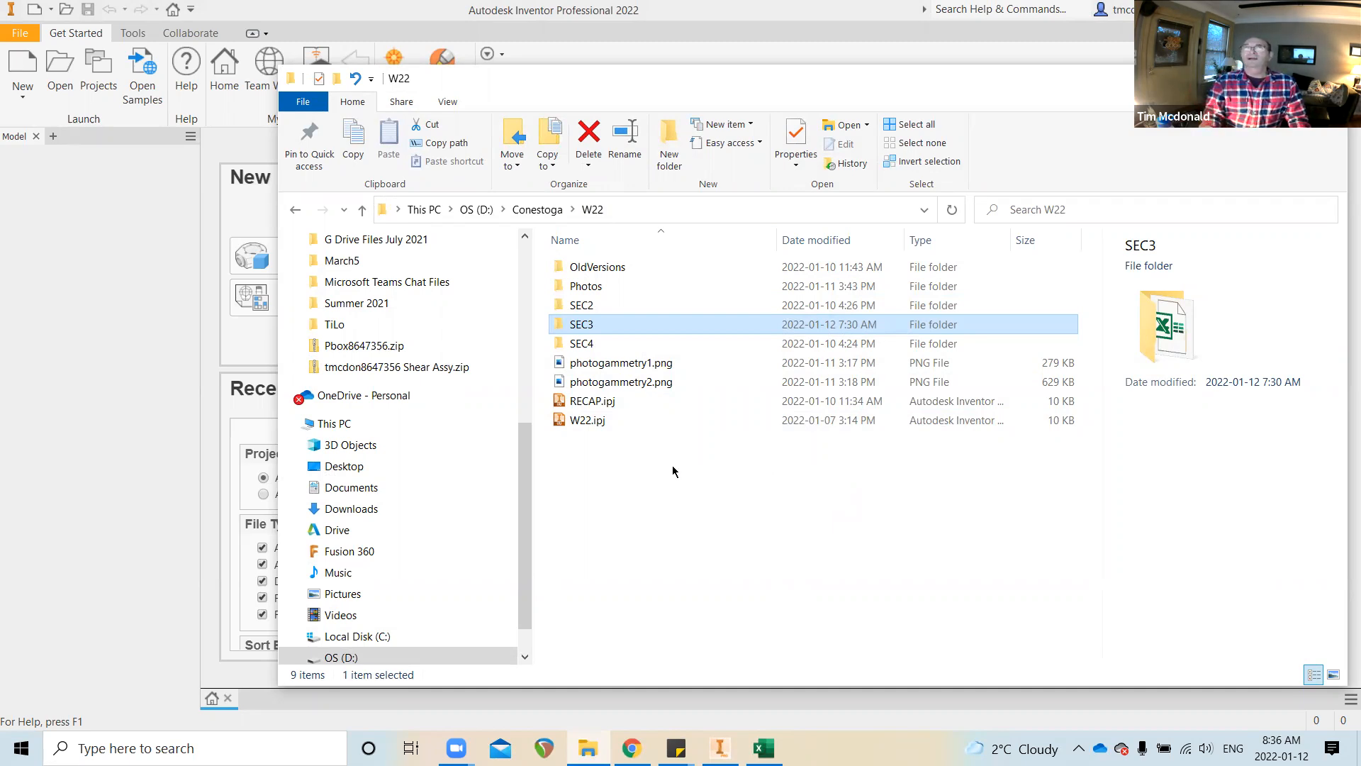
left_click(117, 307)
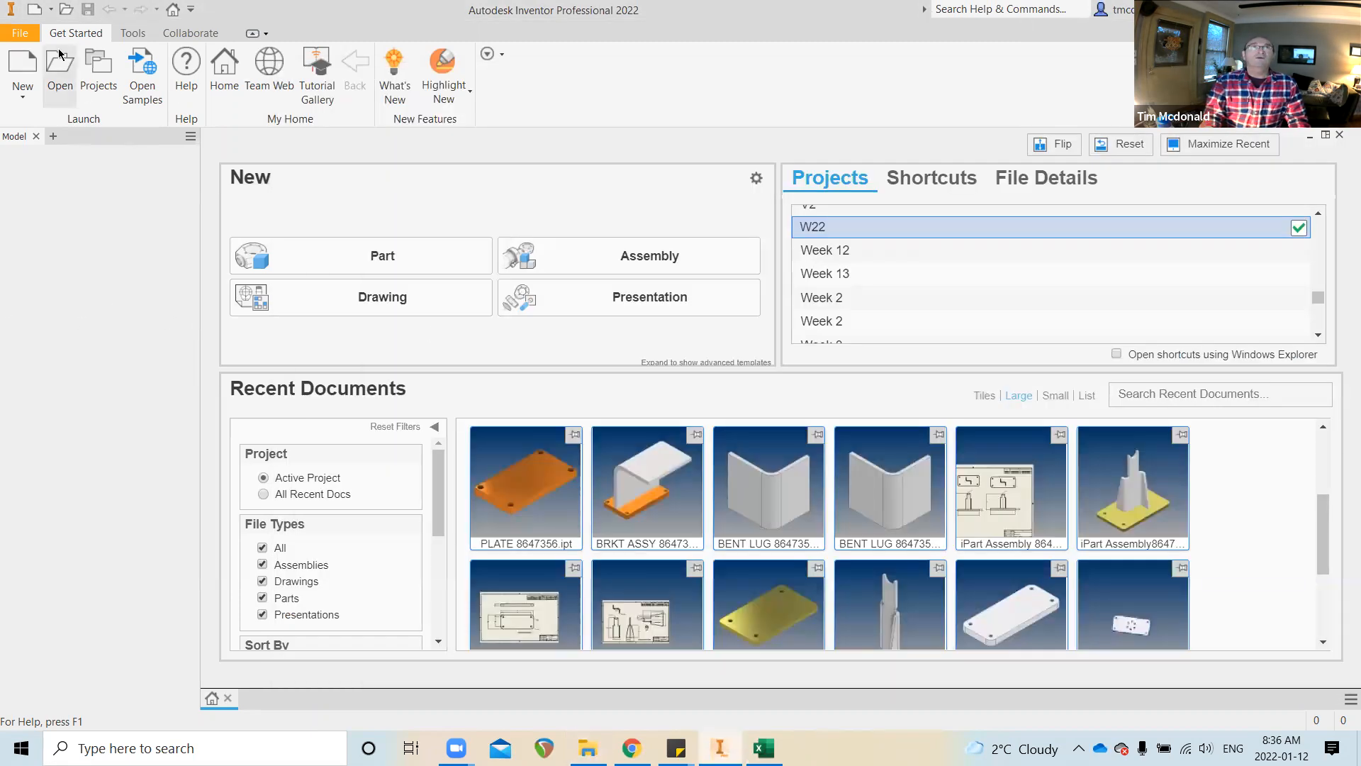
left_click(99, 74)
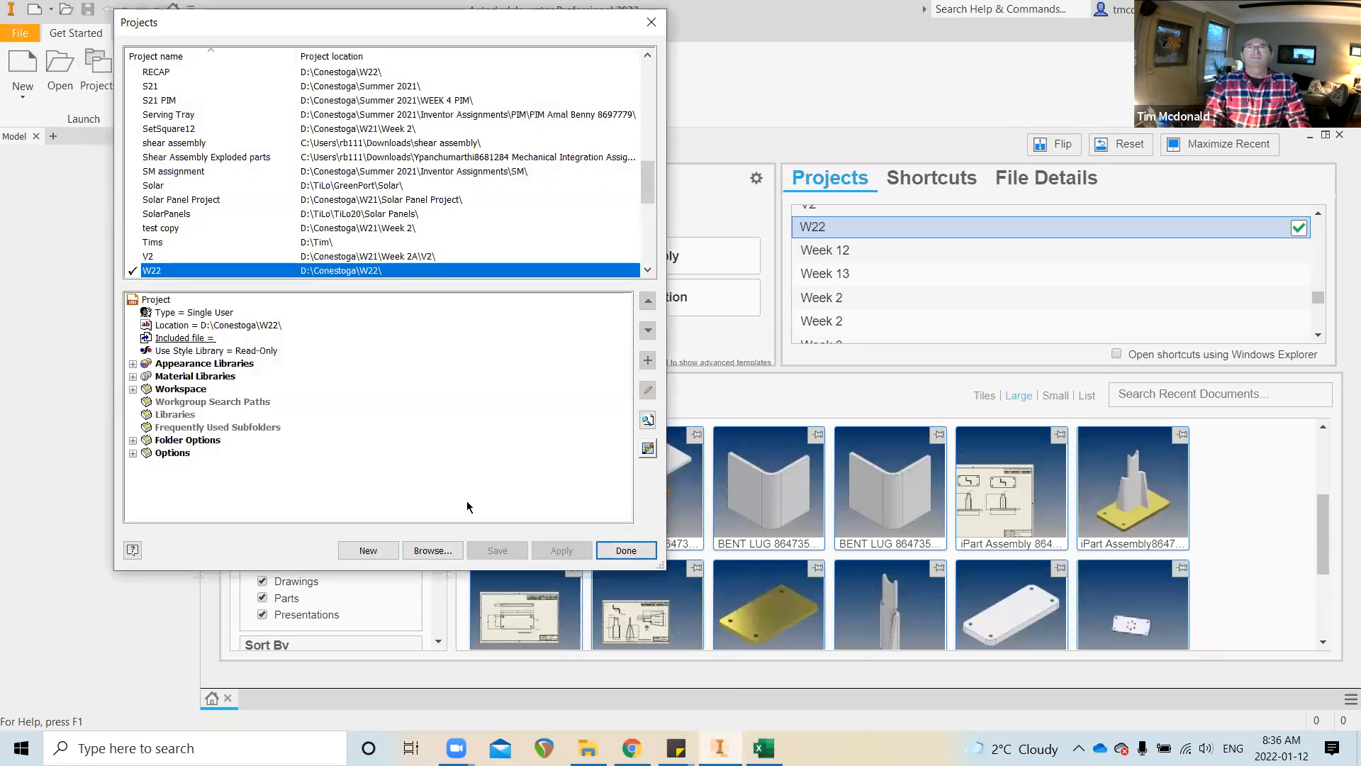
Start a new single-user project in the Inventor project wizard
left_click(369, 551)
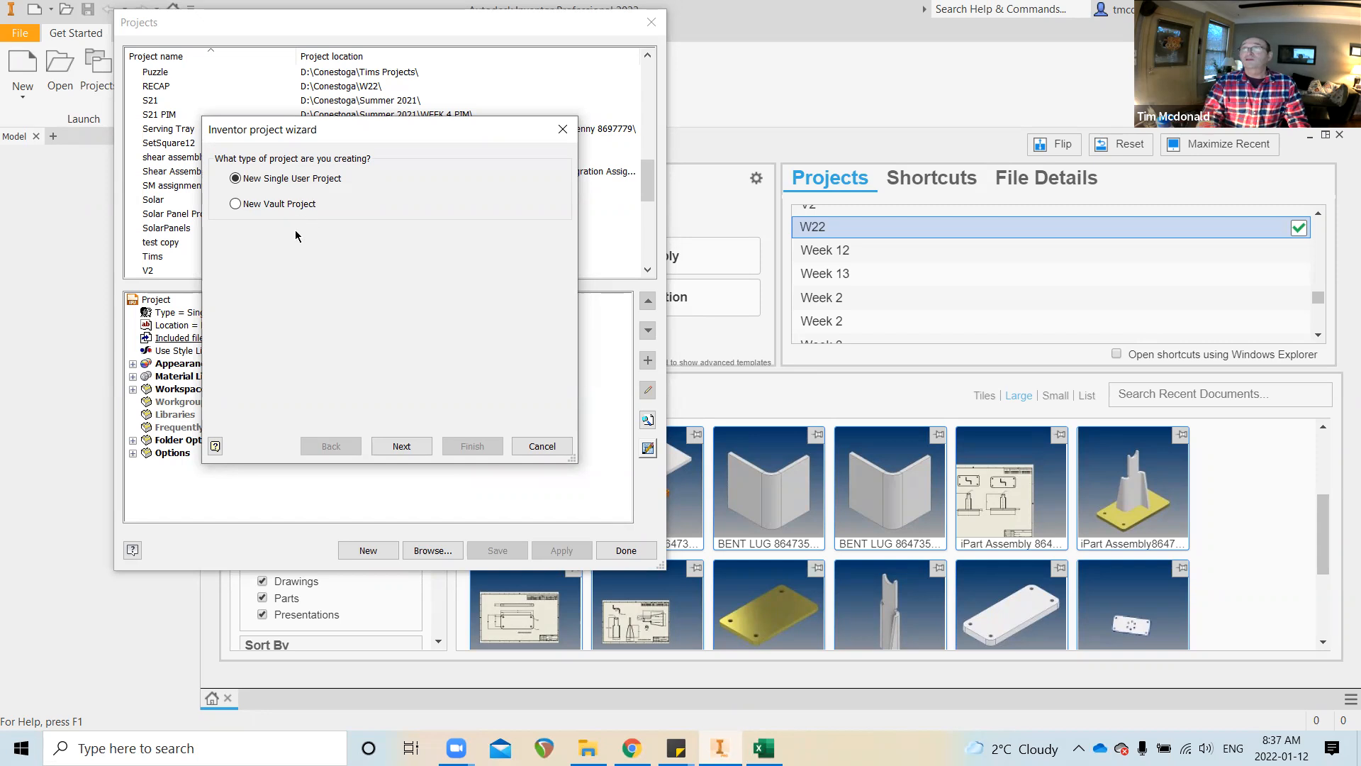
left_click(401, 445)
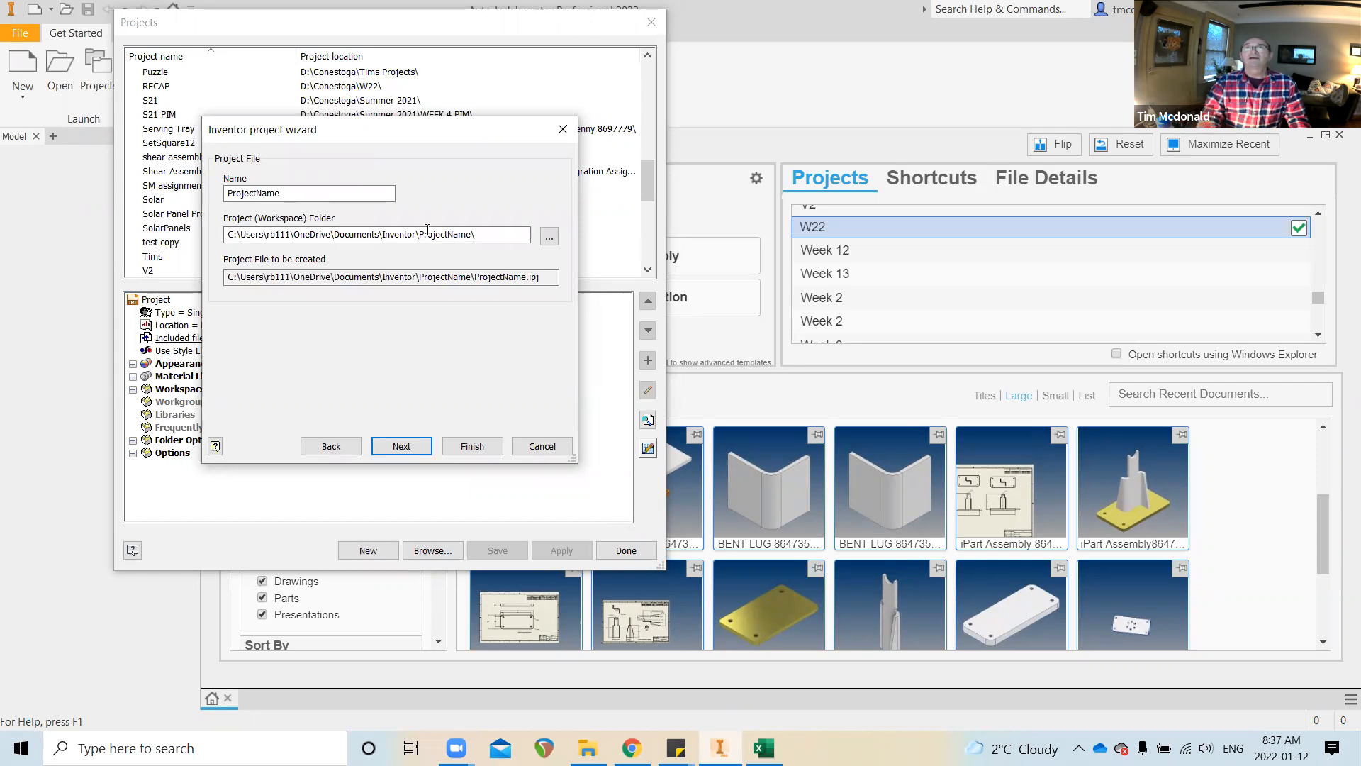
Bring up the folder chooser for the new project's workspace folder
left_click(549, 238)
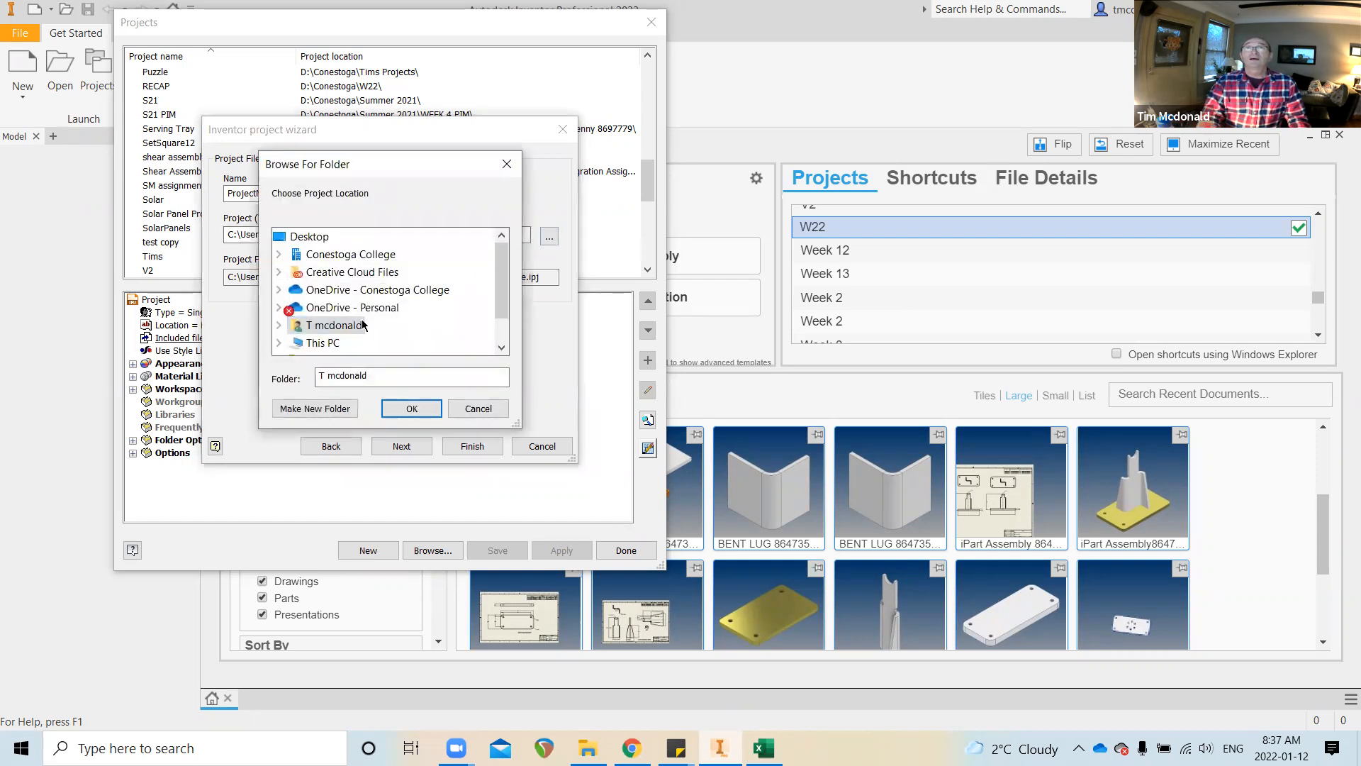
Look through D:\Conestoga\W22 in the folder tree, then cancel the folder chooser and the wizard
left_click(278, 344)
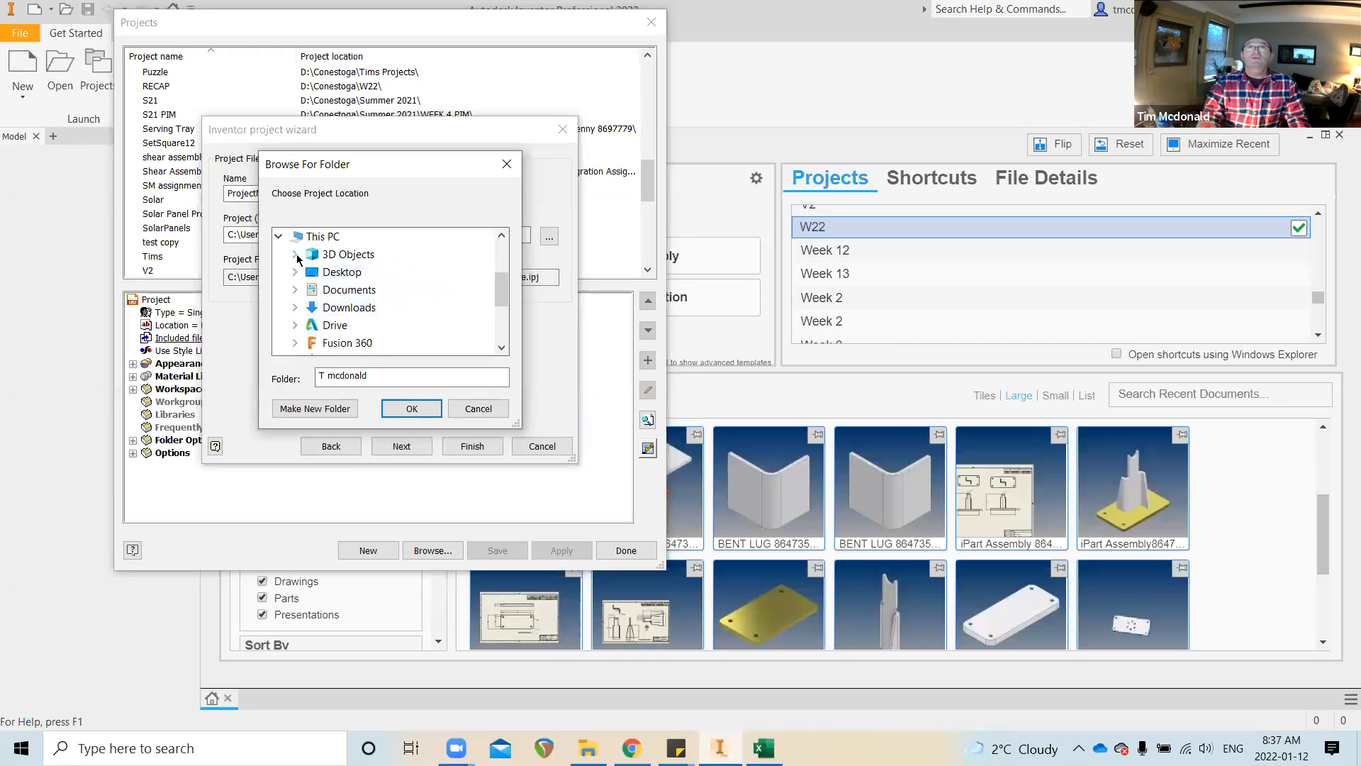
scroll(297, 264, "down", 2)
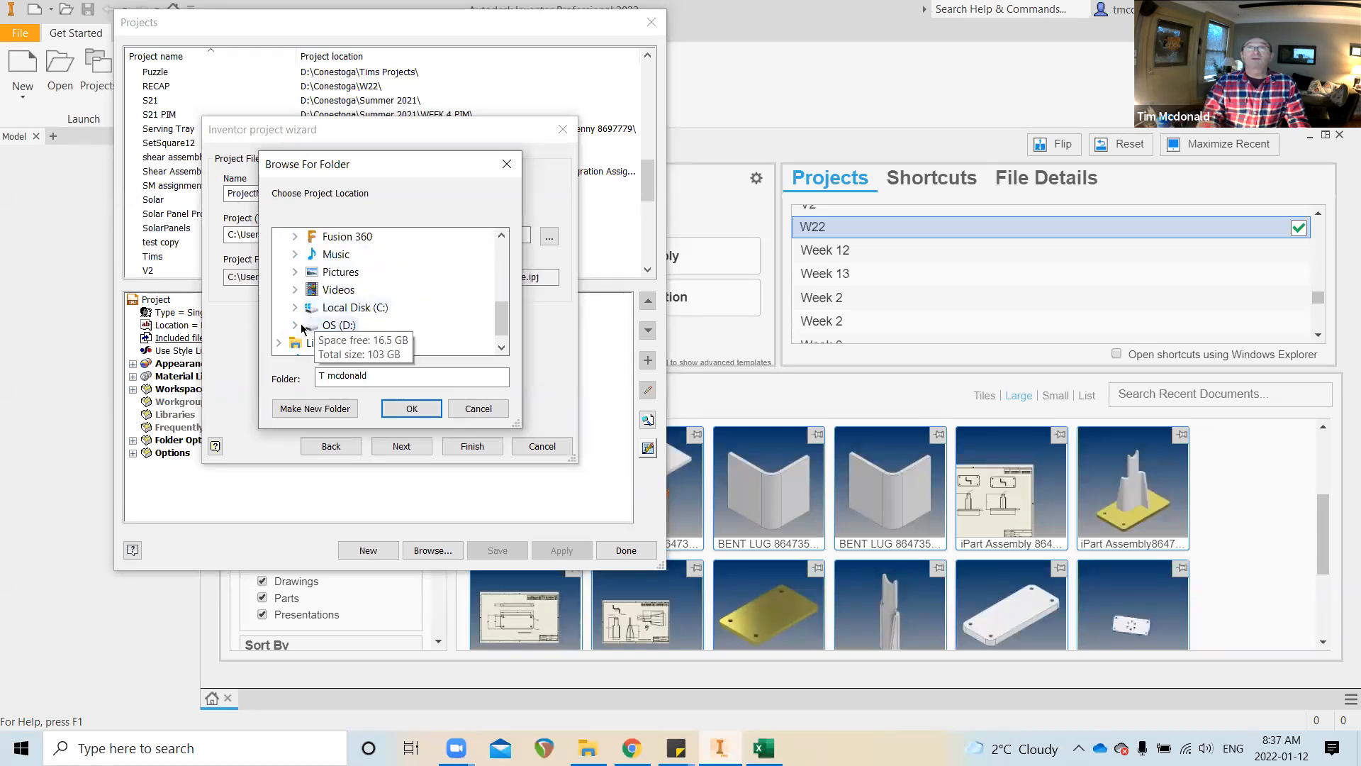
left_click(295, 327)
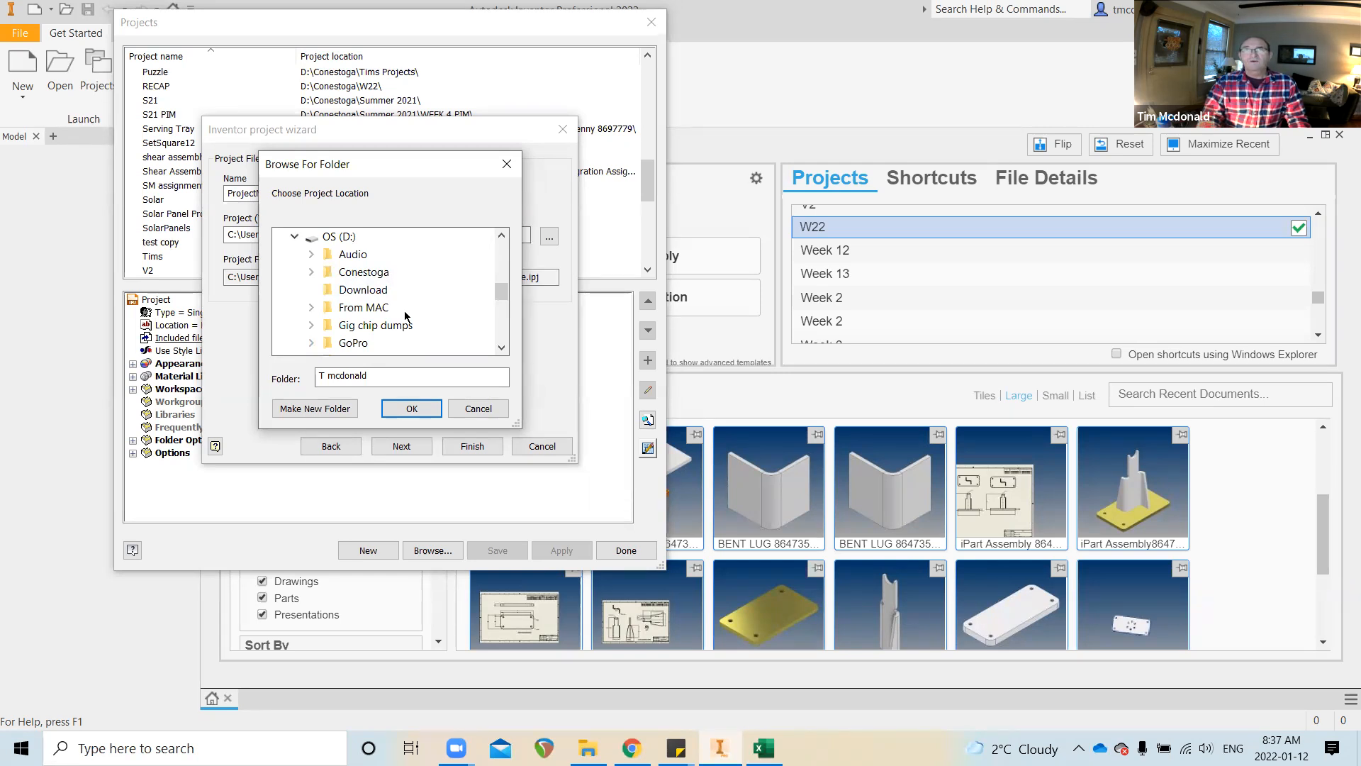
left_click(311, 272)
scroll(386, 286, "down", 5)
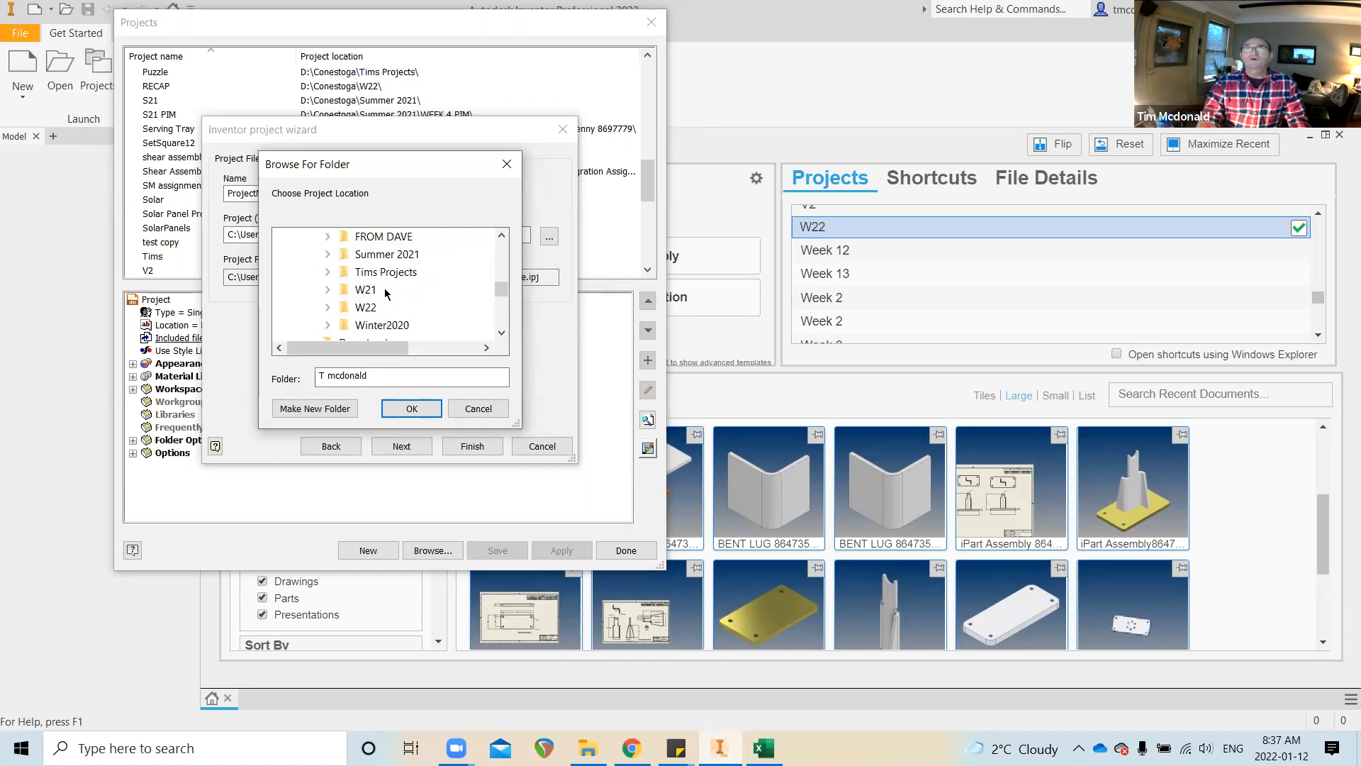
left_click(327, 307)
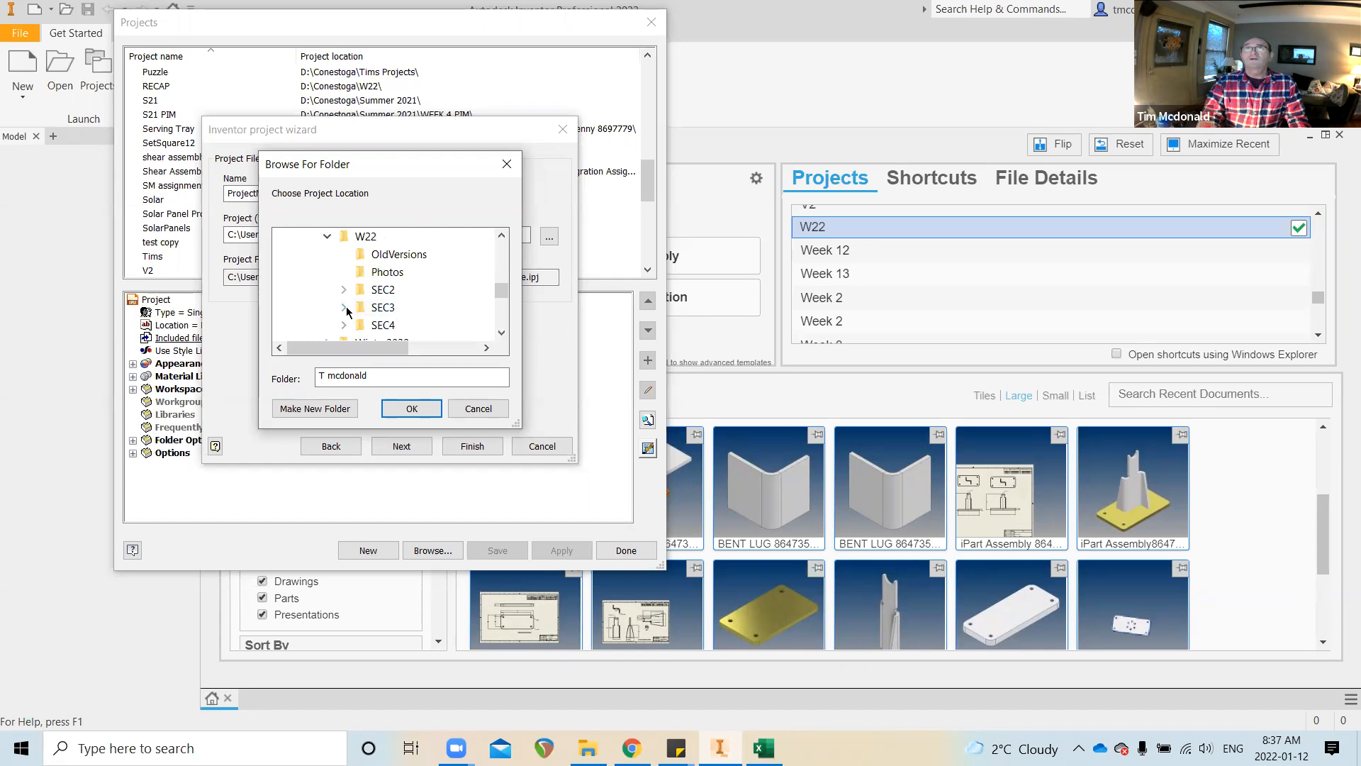
scroll(418, 298, "down", 1)
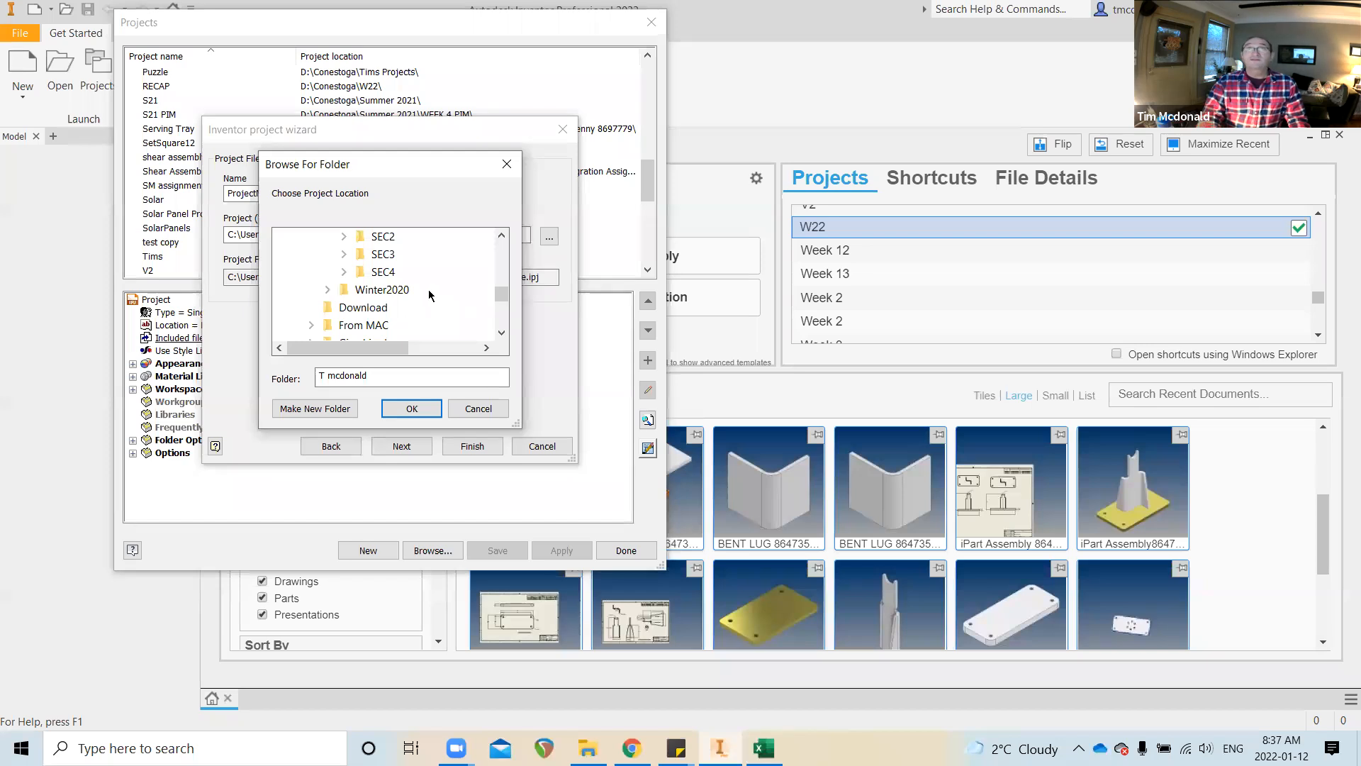
scroll(442, 309, "up", 1)
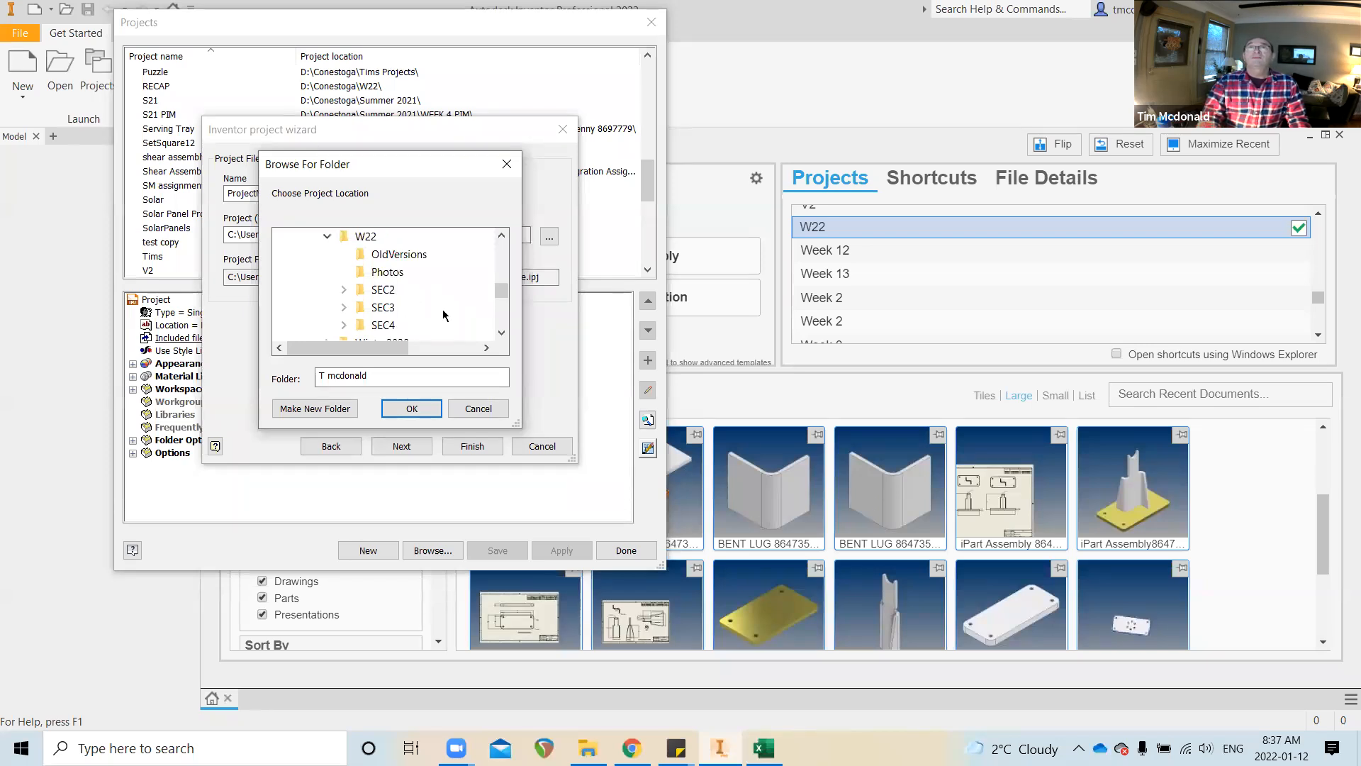
left_click(478, 410)
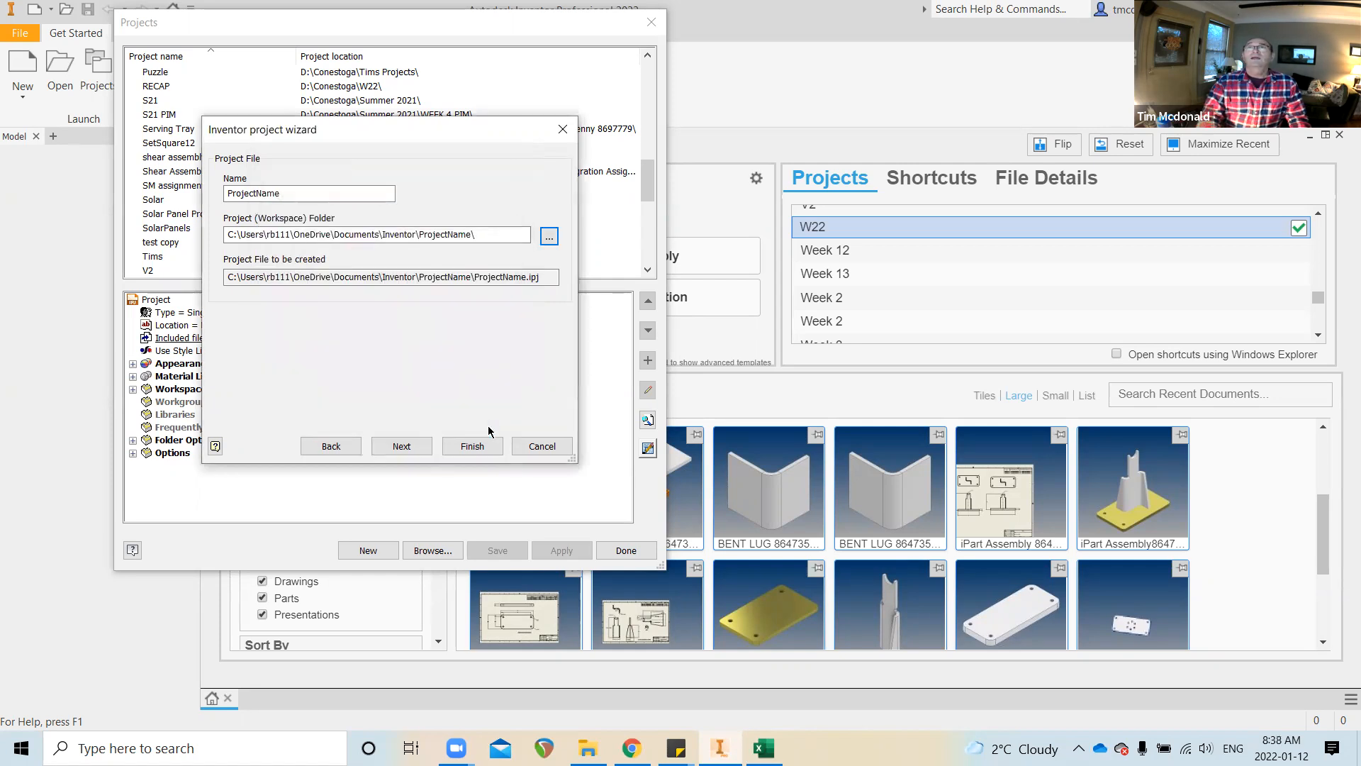
left_click(542, 445)
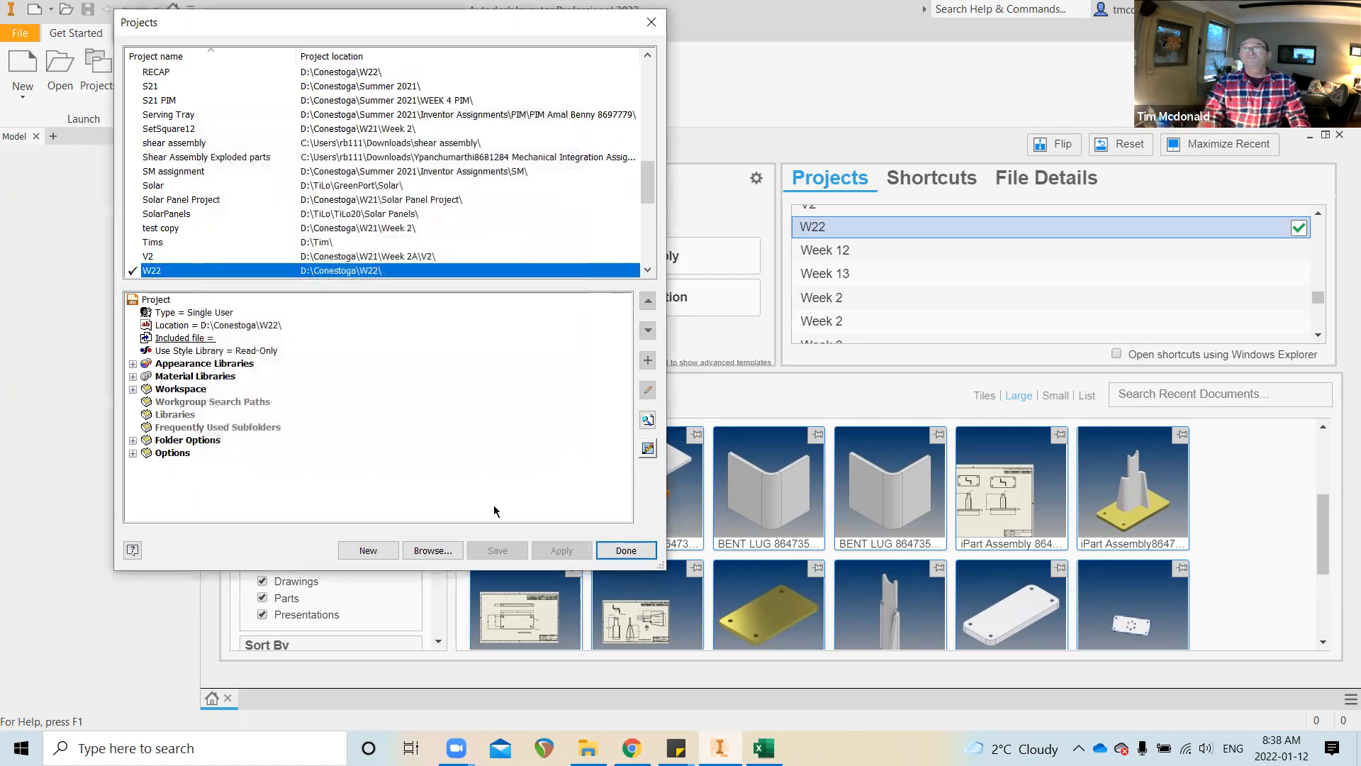
Close the projects list with W22 active and bring up the Create New File templates
left_click(628, 551)
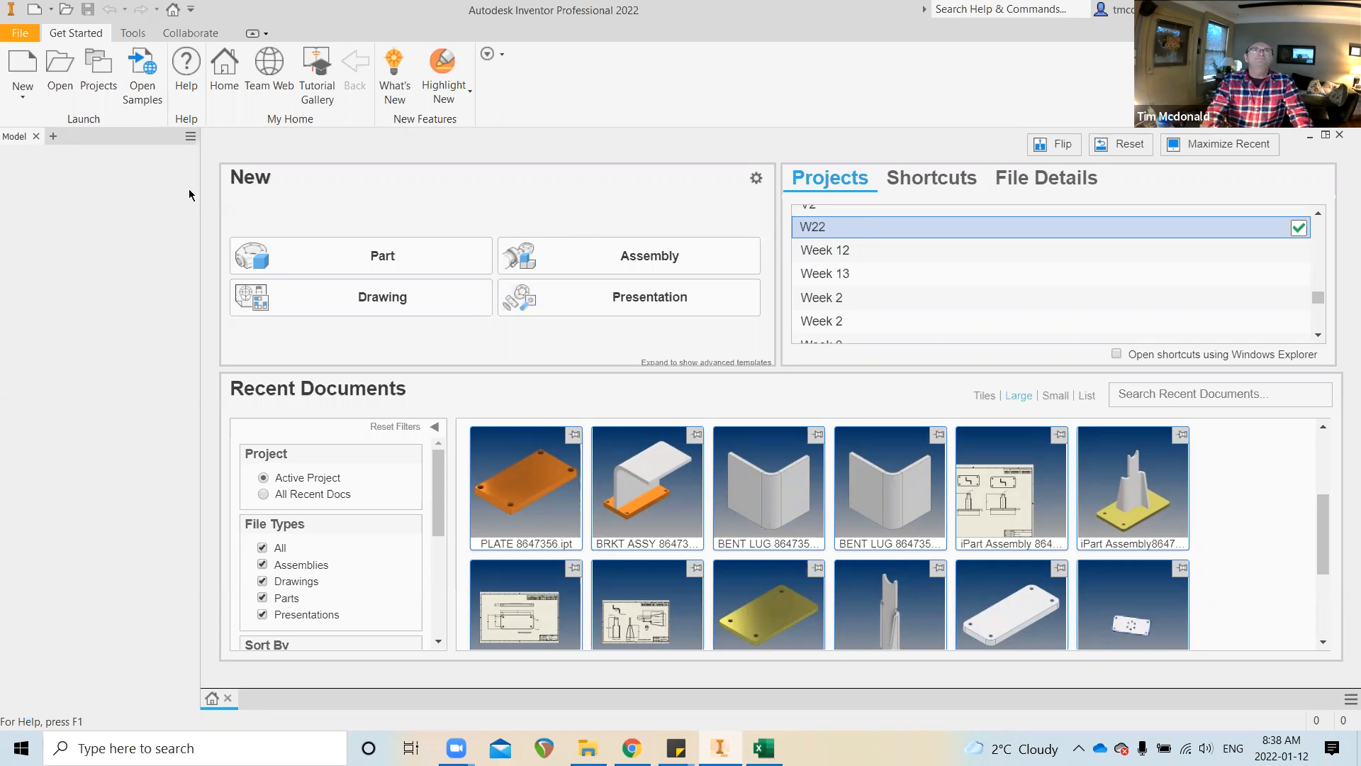
left_click(21, 67)
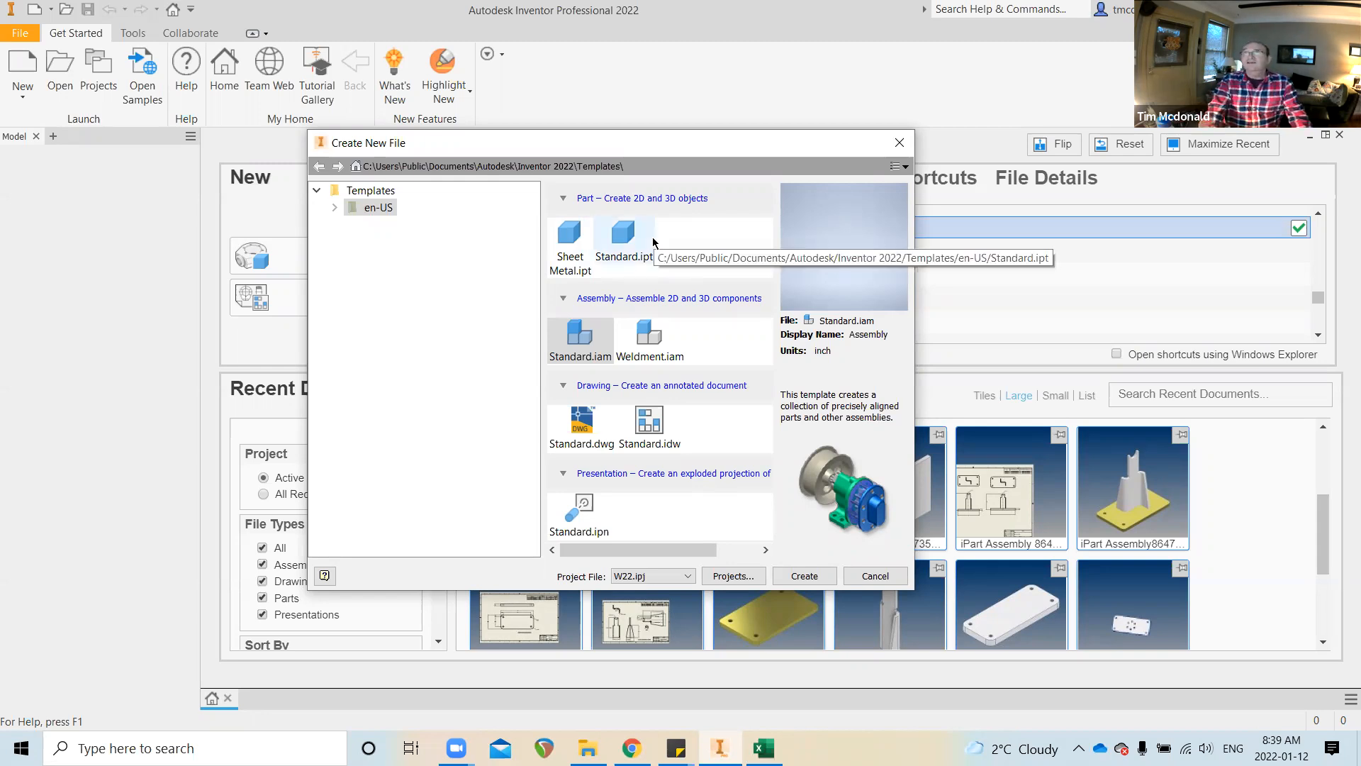
Create a new part from the Sheet Metal.ipt template
double_click(574, 244)
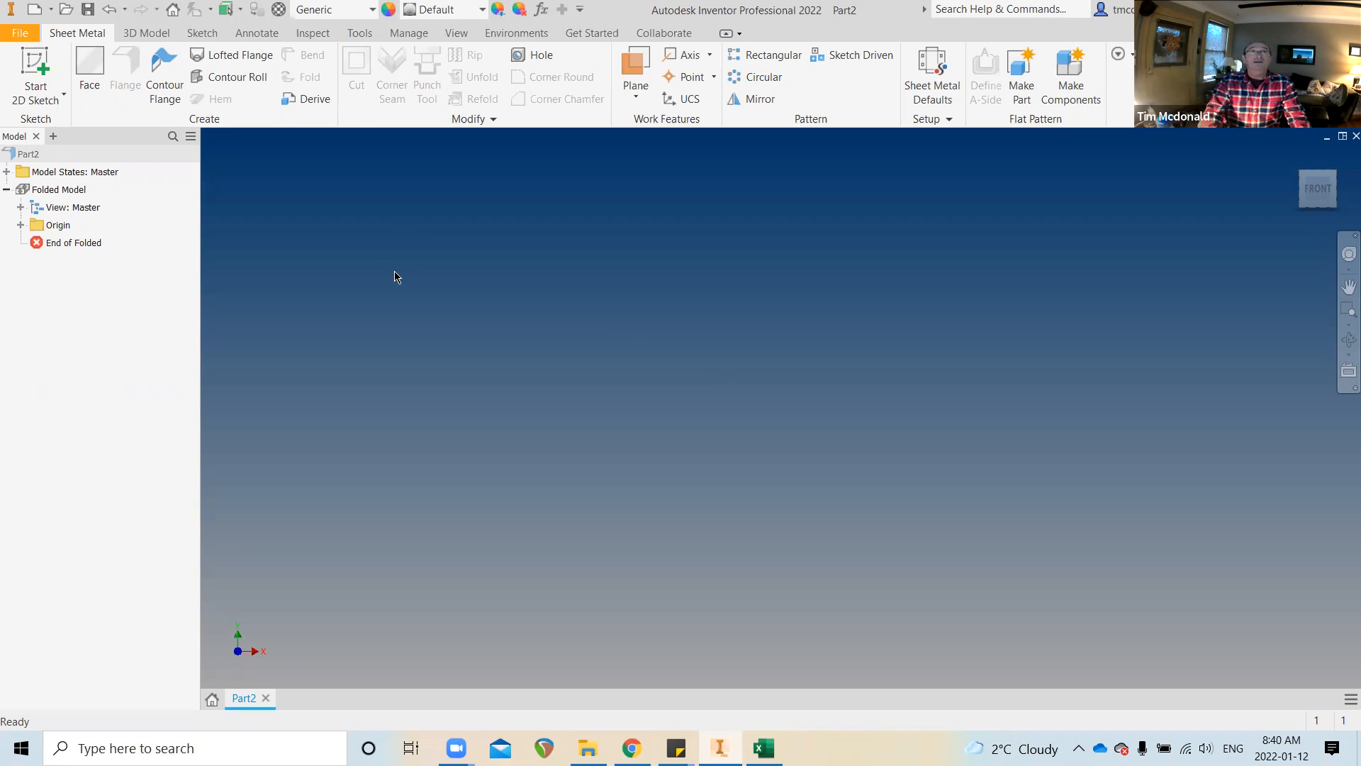
Begin a 2D sketch on the new sheet metal part Part2
left_click(40, 71)
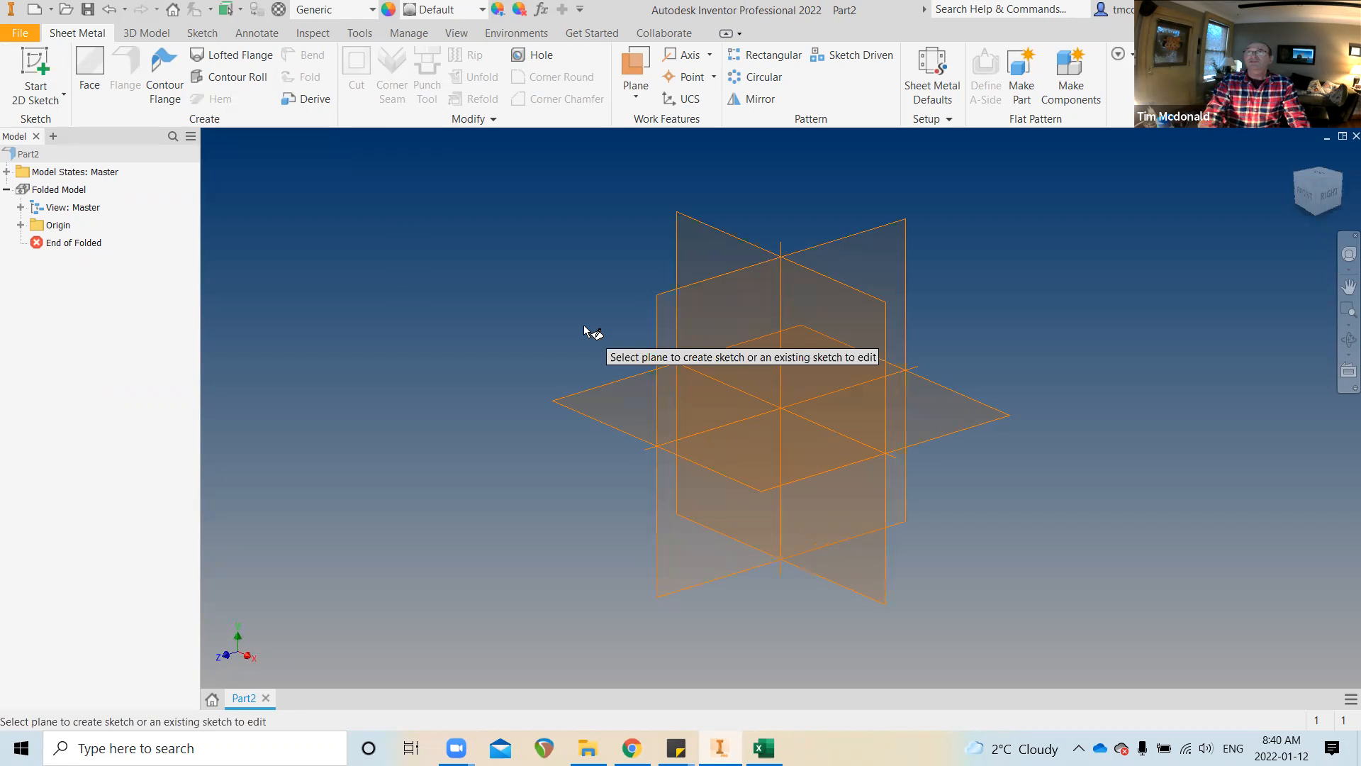
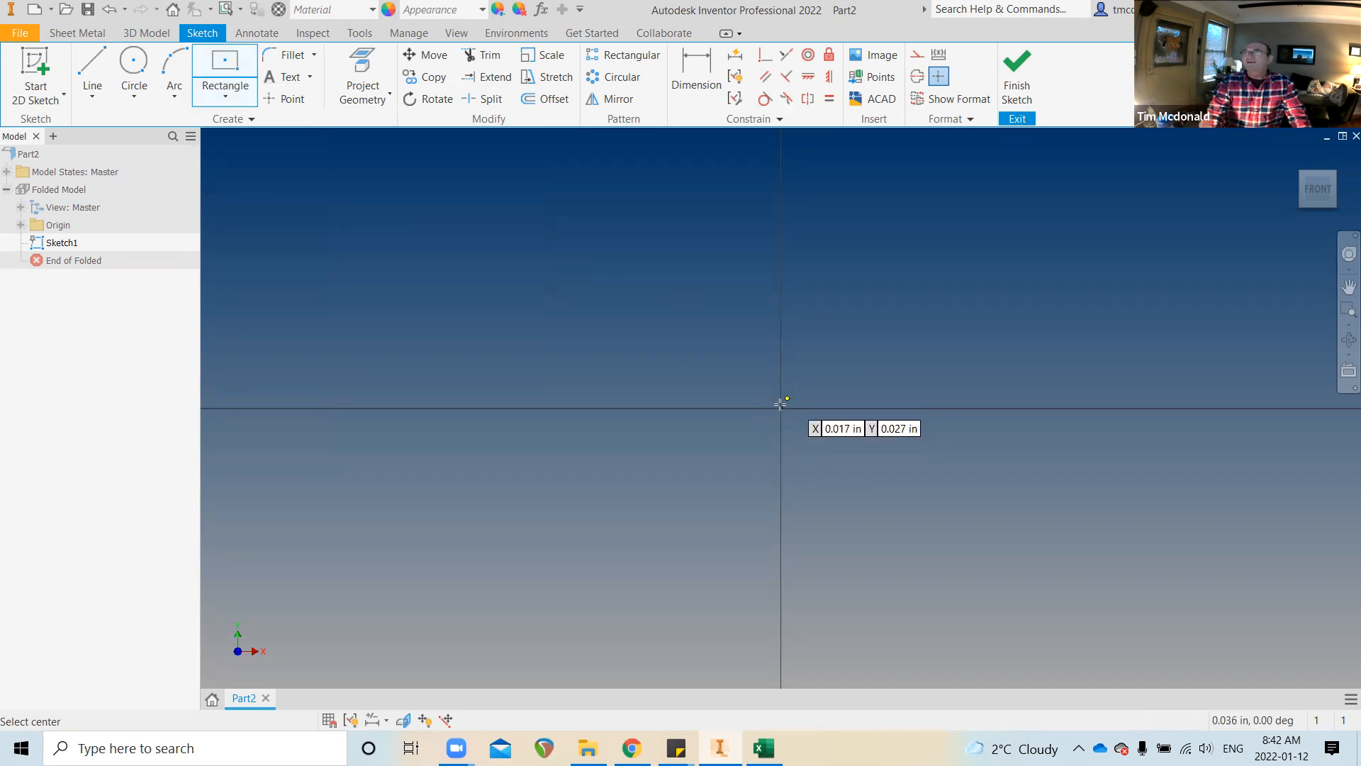
Draw a centre-point rectangle above and to the right of the sketch origin
left_click(779, 408)
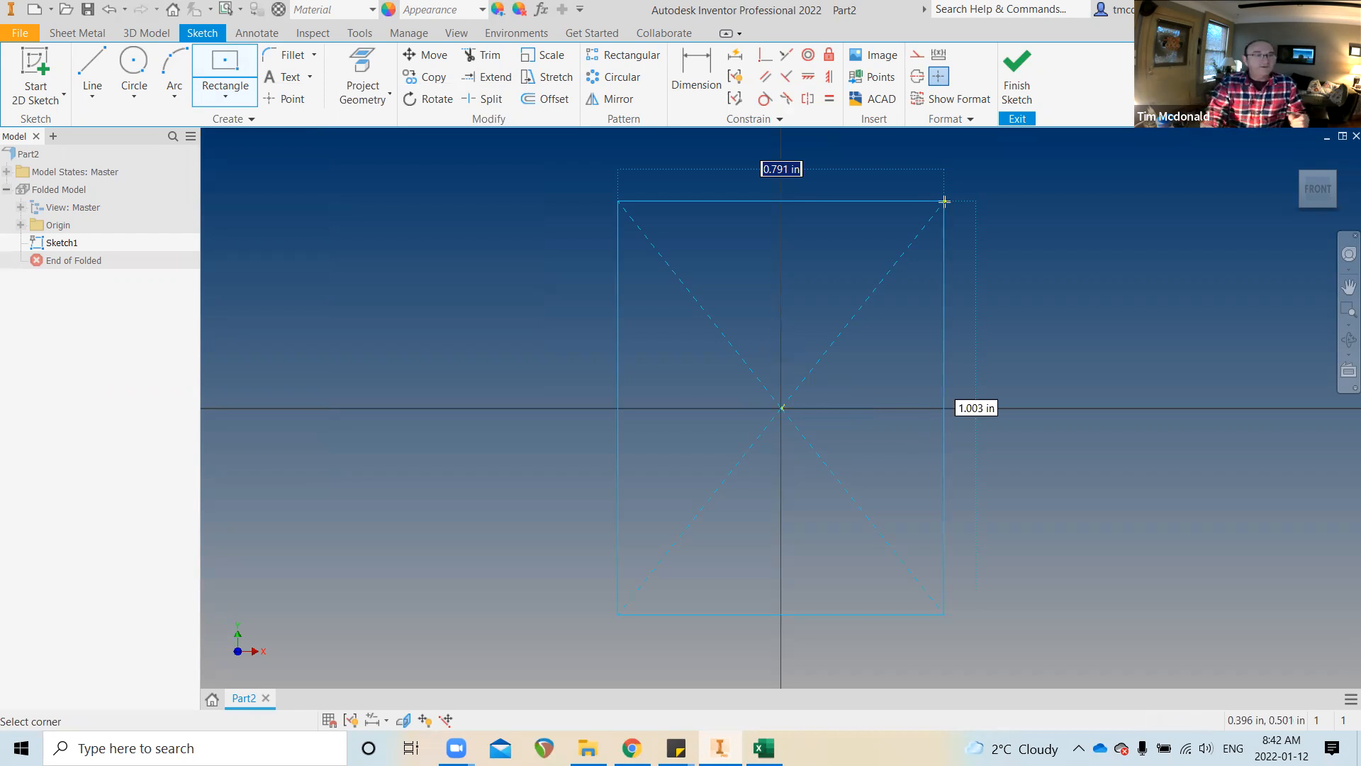
key("Escape")
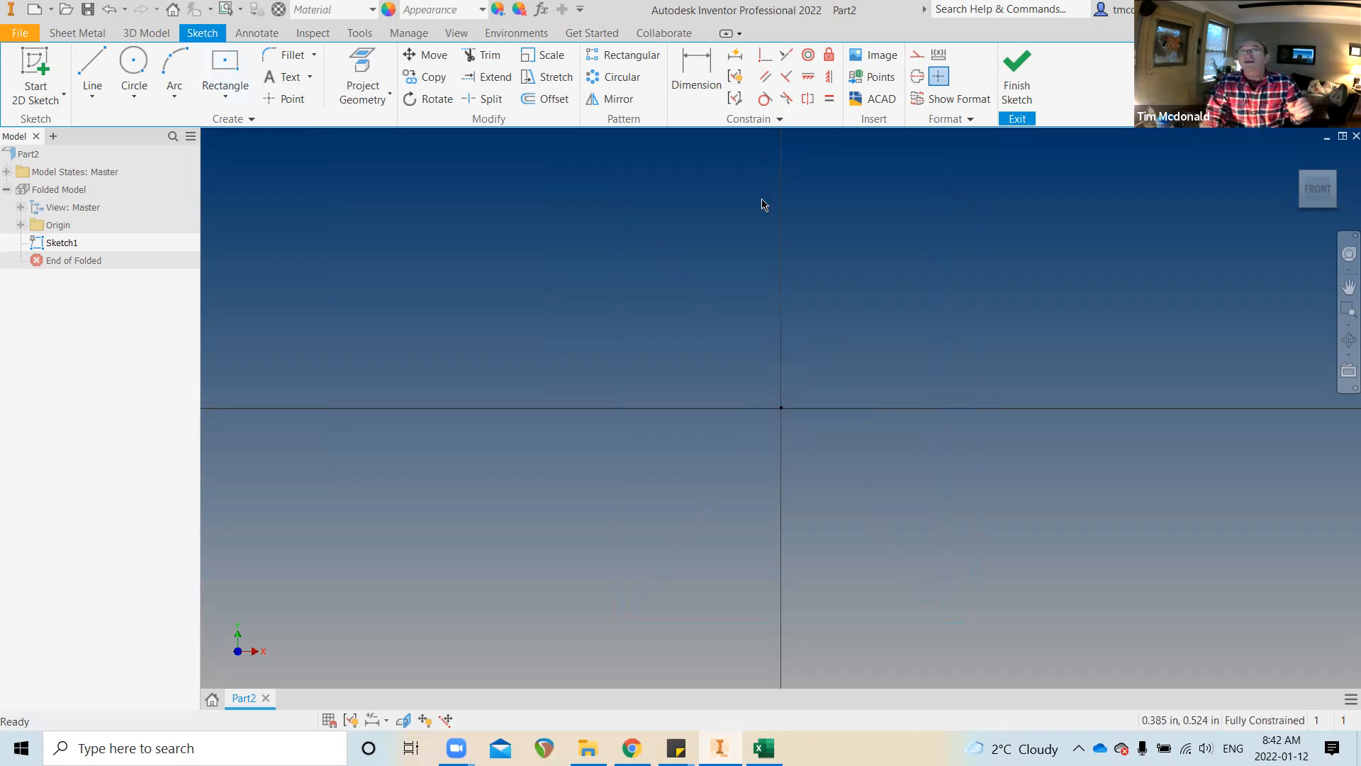
left_click(225, 67)
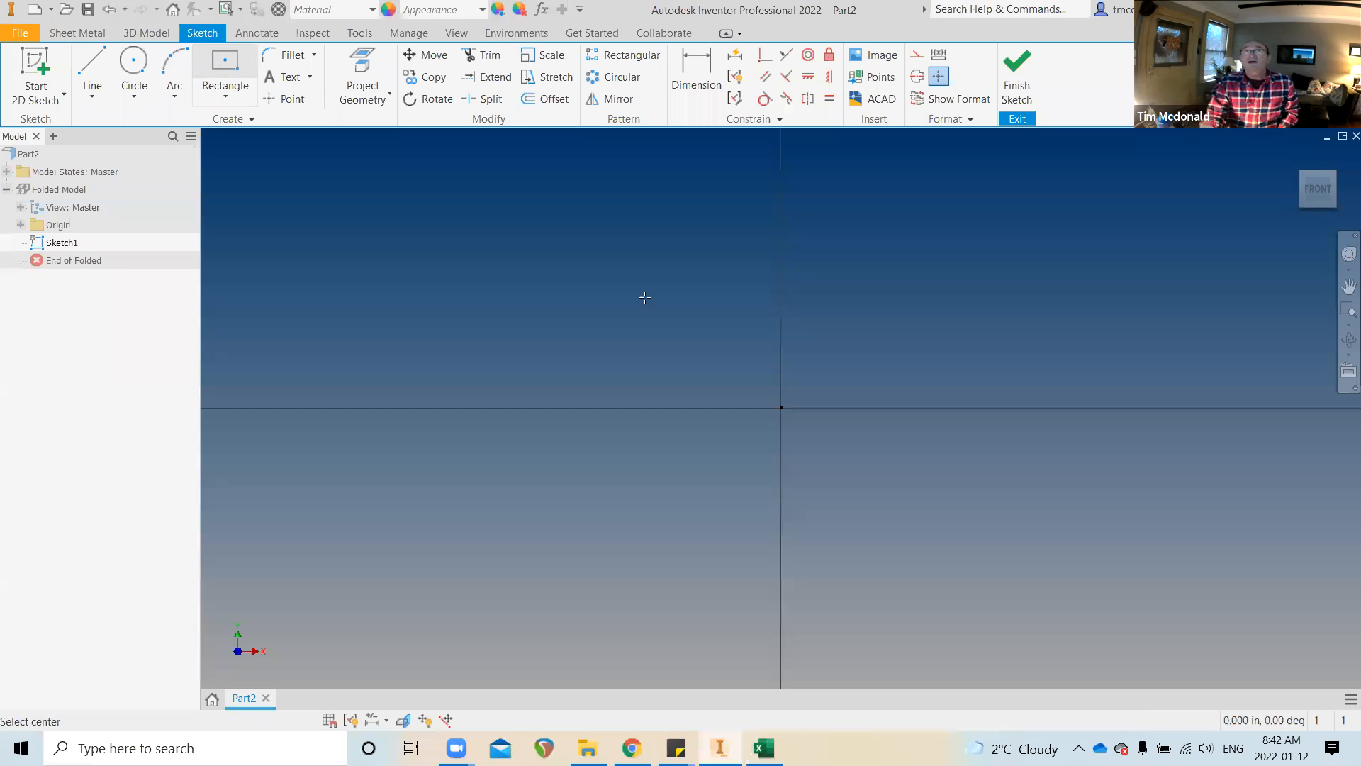
left_click(942, 306)
left_click(1022, 441)
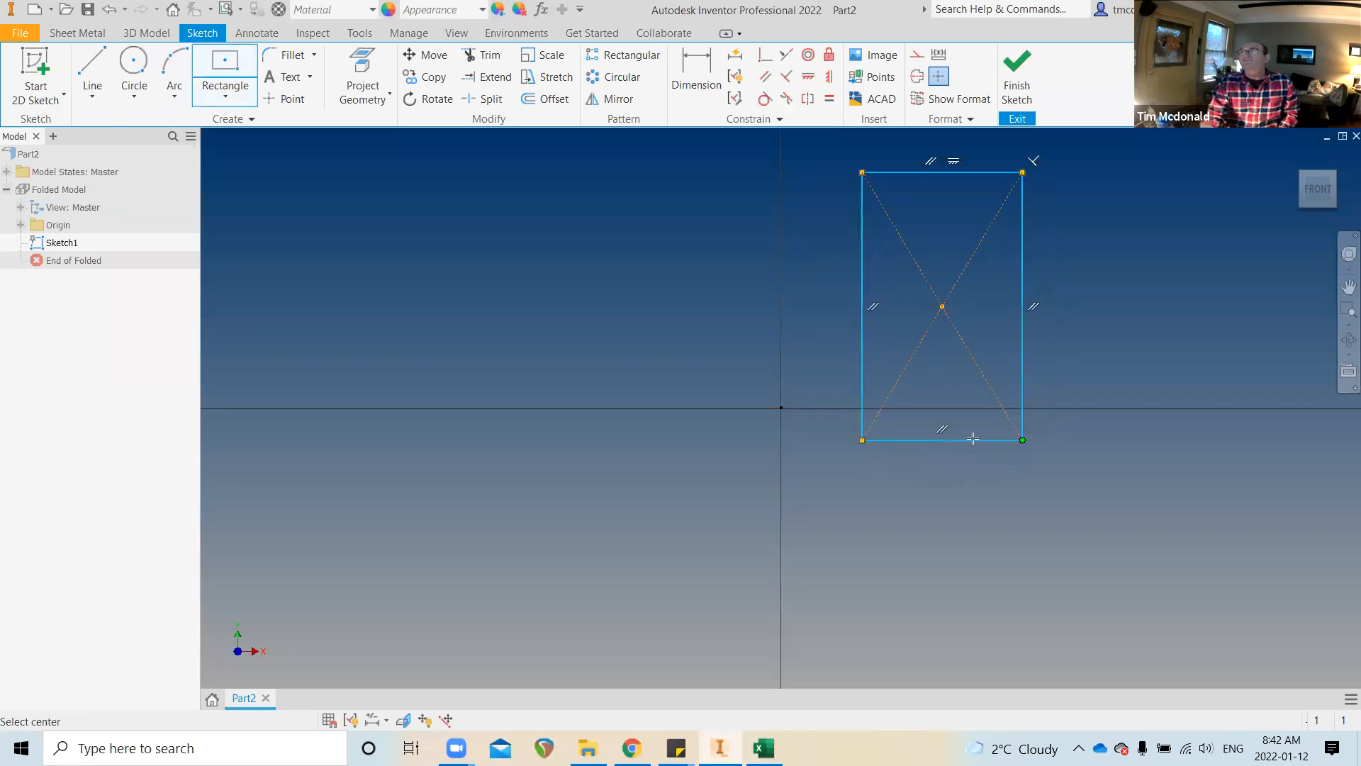
Dimension the rectangle's right edge at 0.650 and bottom edge at 0.389
left_click(714, 104)
left_click(1022, 242)
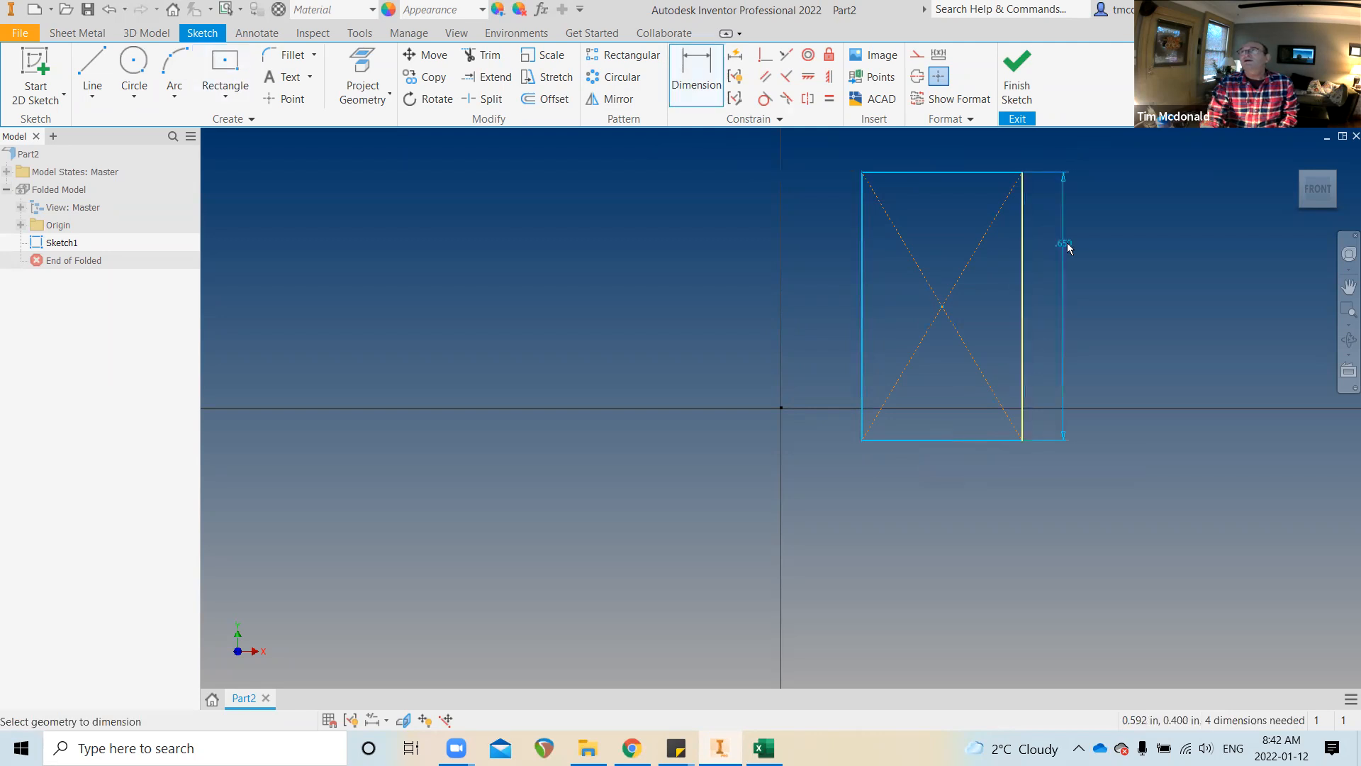
left_click(1077, 296)
left_click(1129, 309)
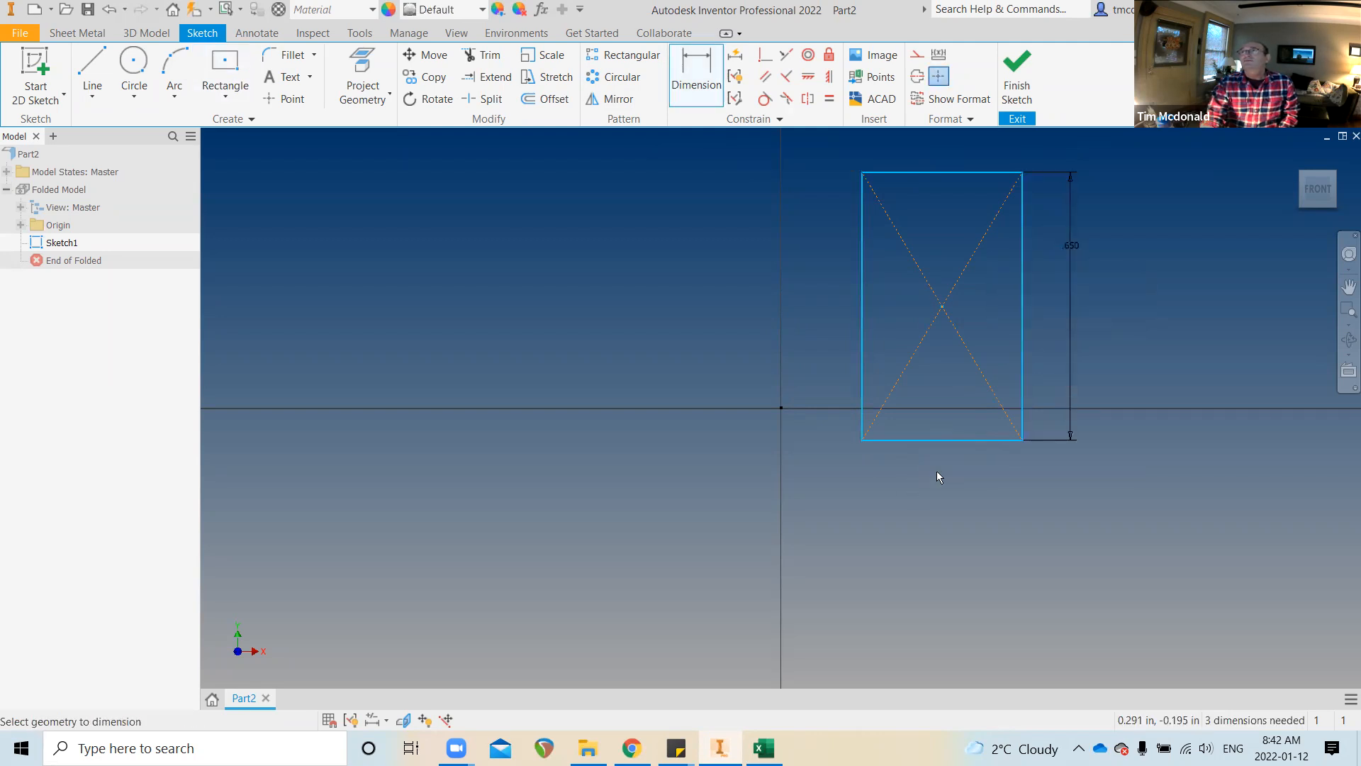
left_click(948, 441)
left_click(952, 504)
left_click(1014, 572)
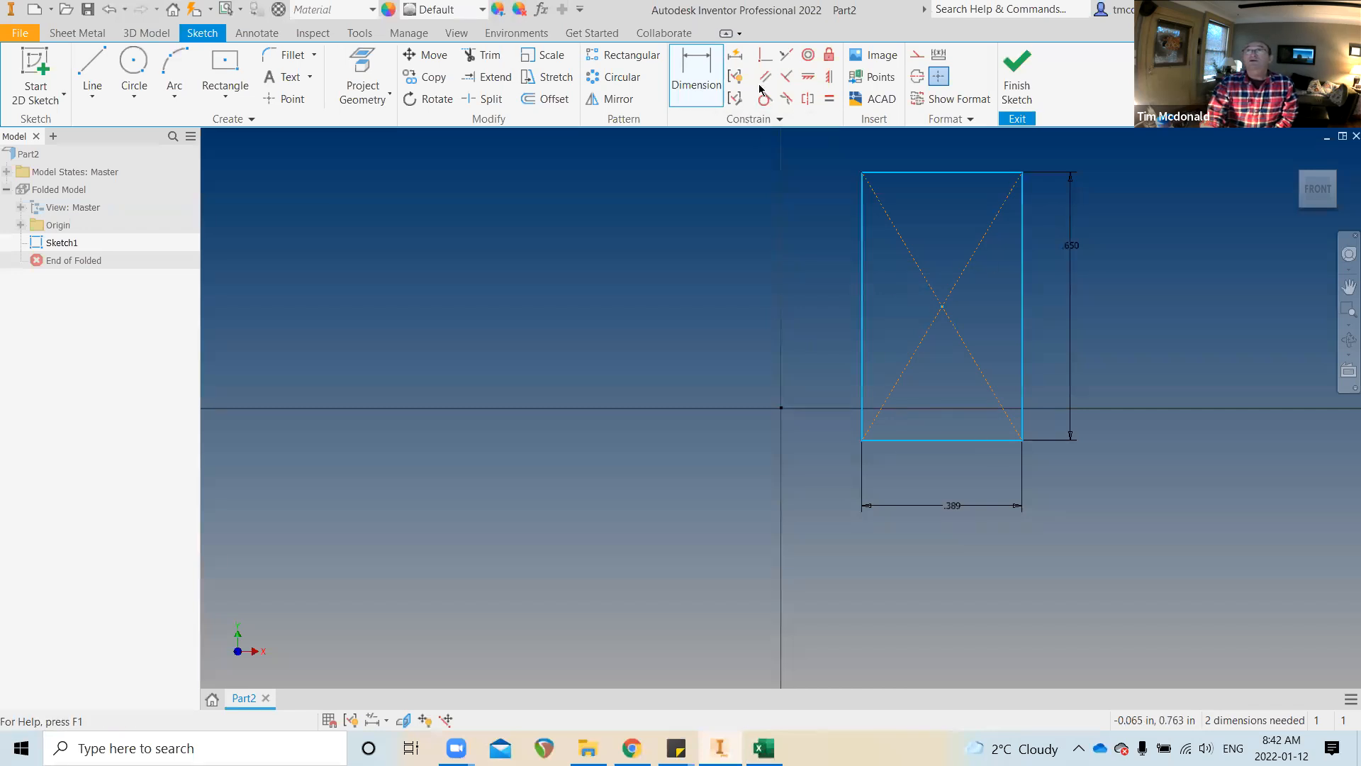
Make the rectangle's centre point coincident with the sketch origin
left_click(764, 58)
left_click(942, 307)
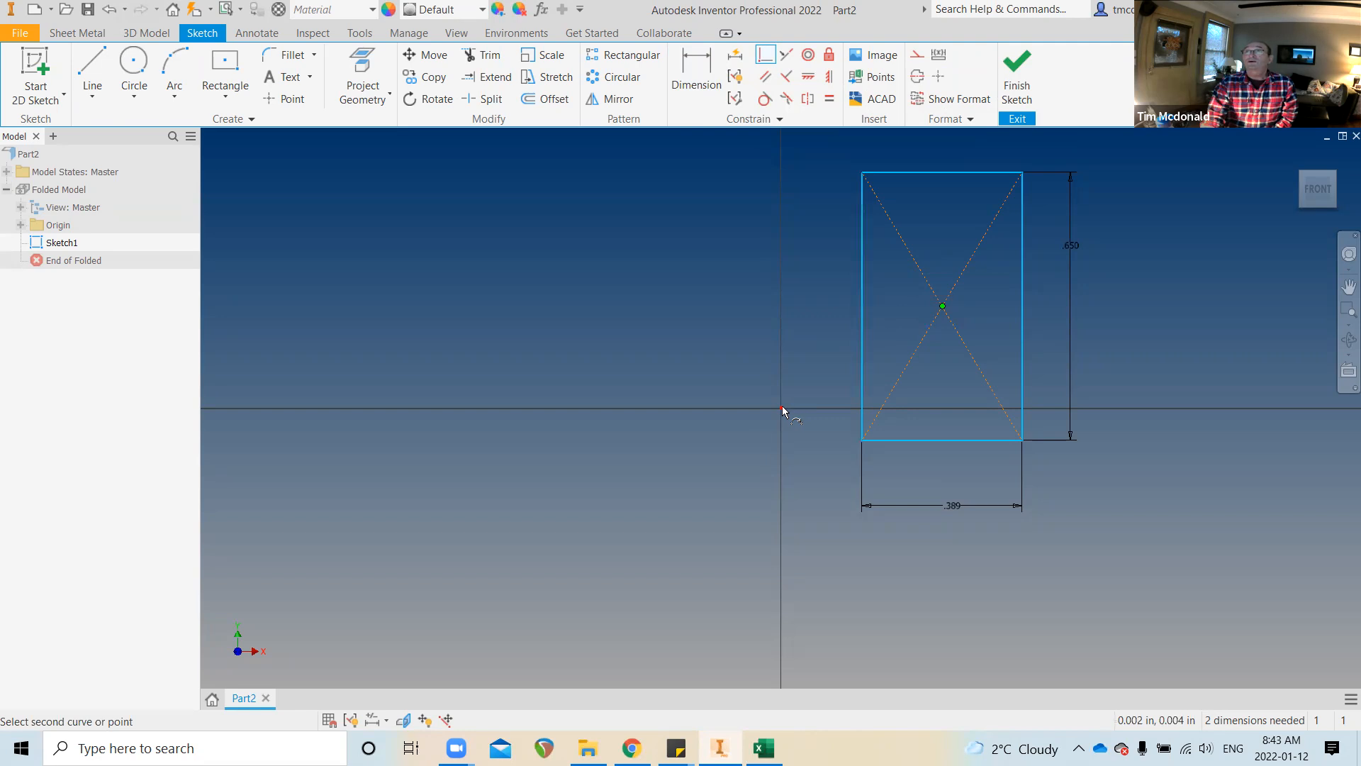
left_click(782, 407)
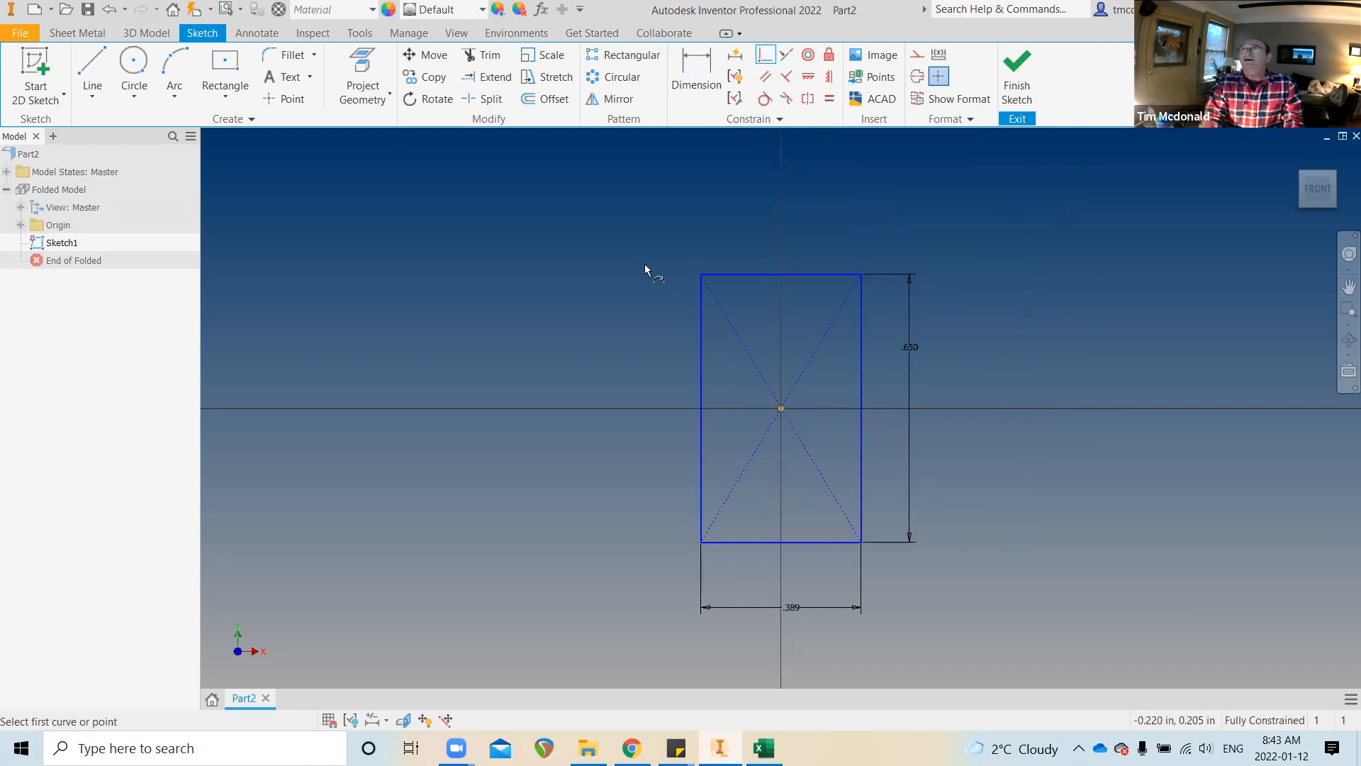
Window-select the dimensioned rectangle and delete it along with its dimensions
key("Escape")
left_click_drag(577, 192, 1049, 614)
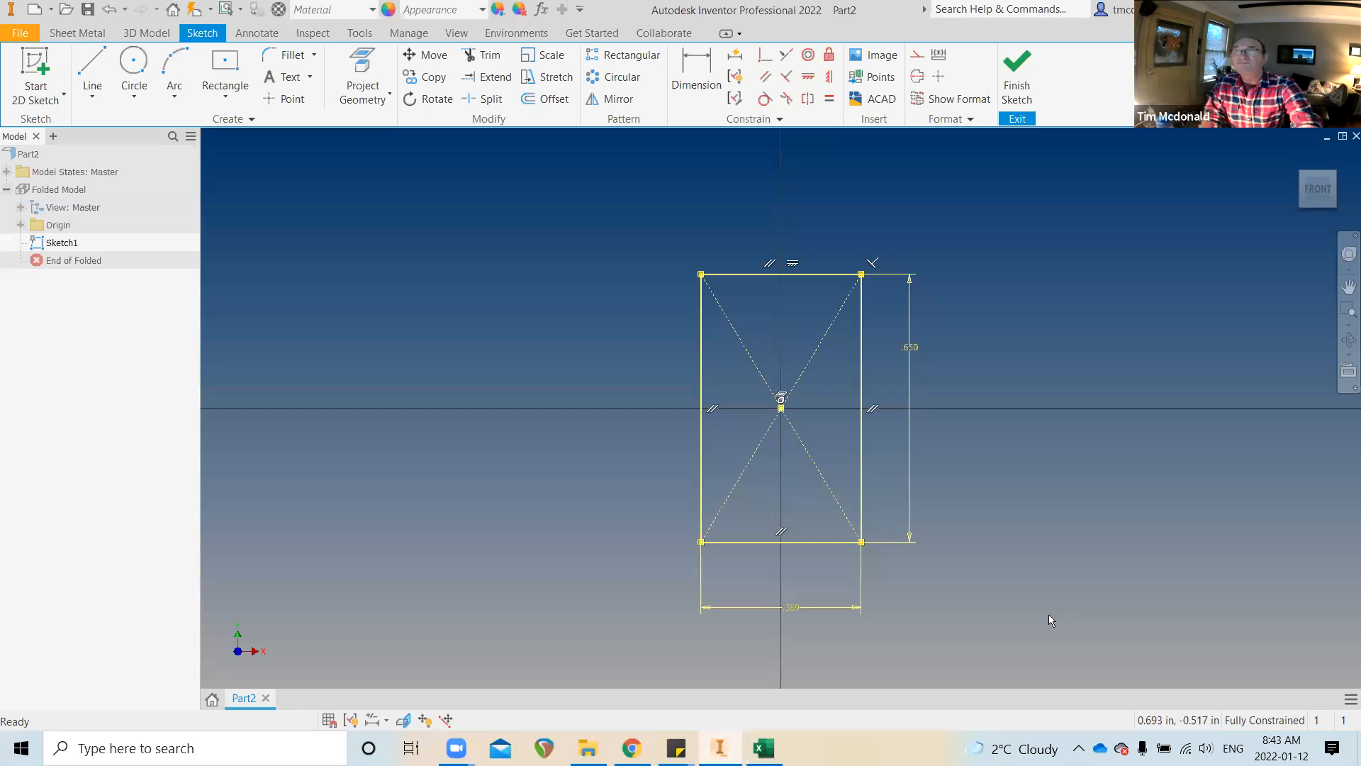
key("Delete")
left_click(228, 69)
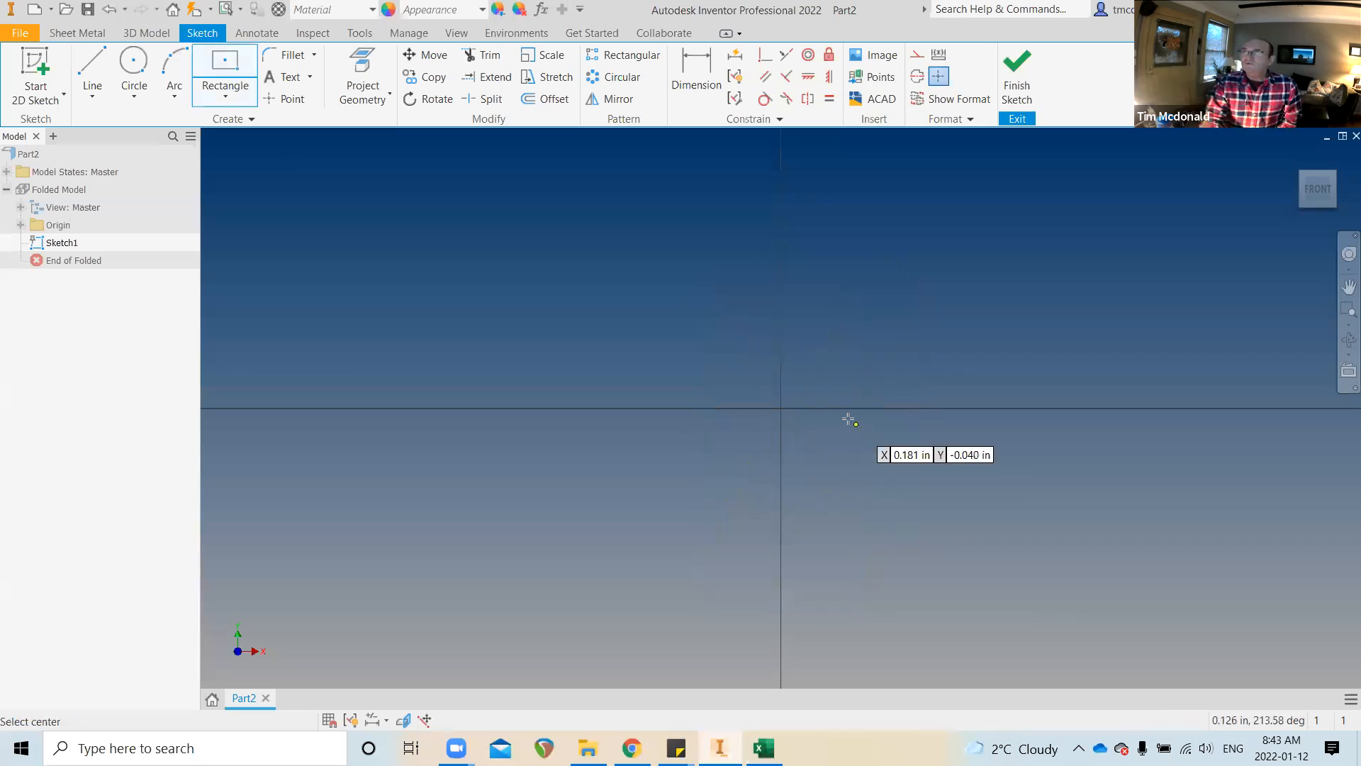
Draw an origin-centred rectangle 2 in wide by 4 in tall, creating parameters d2 and d3
left_click(780, 409)
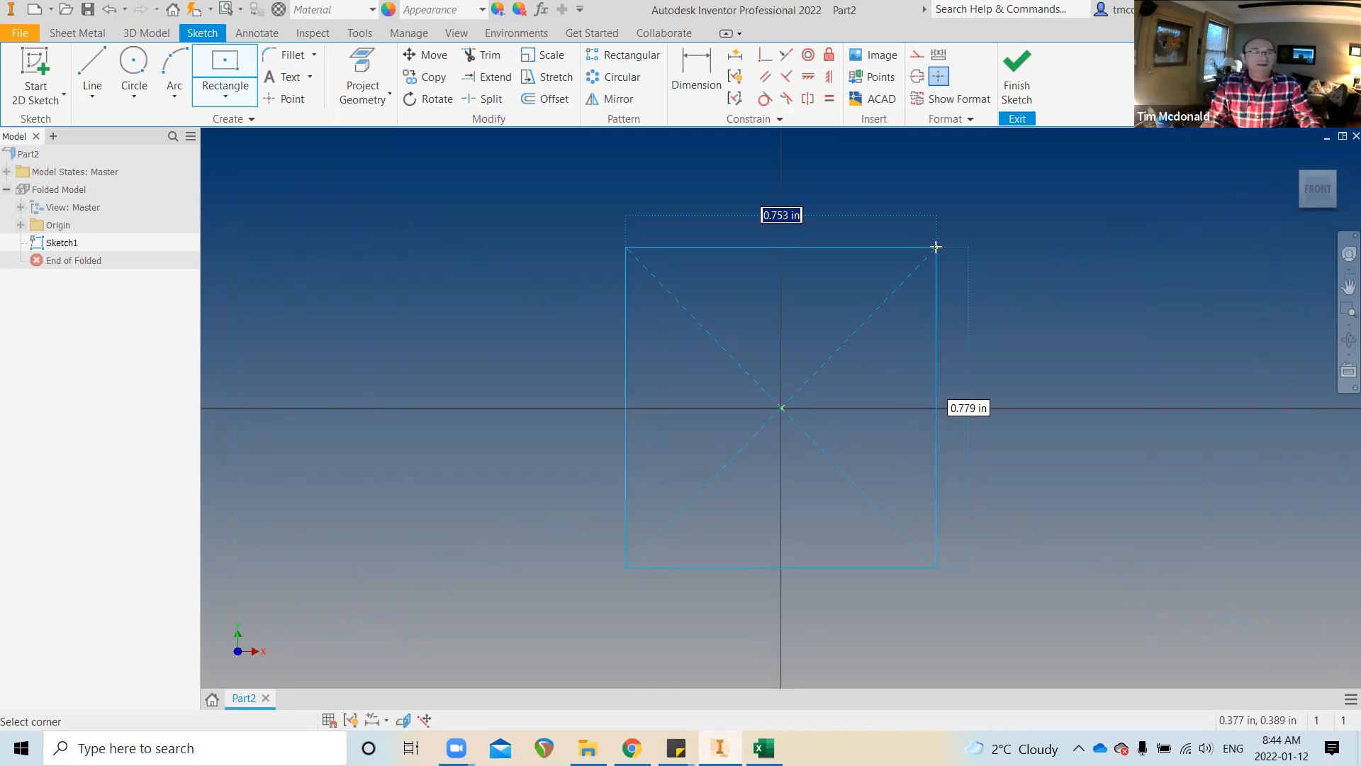
type("2")
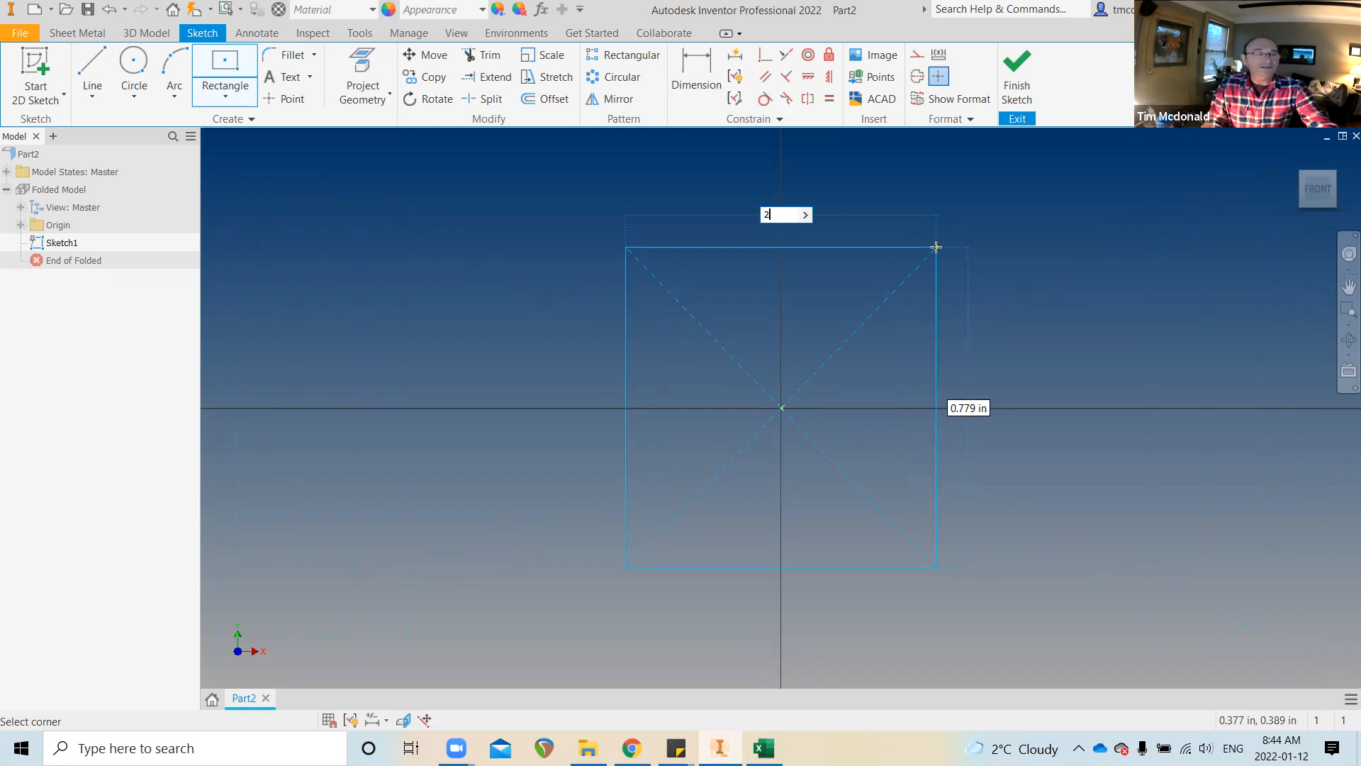
key("Tab")
type("4")
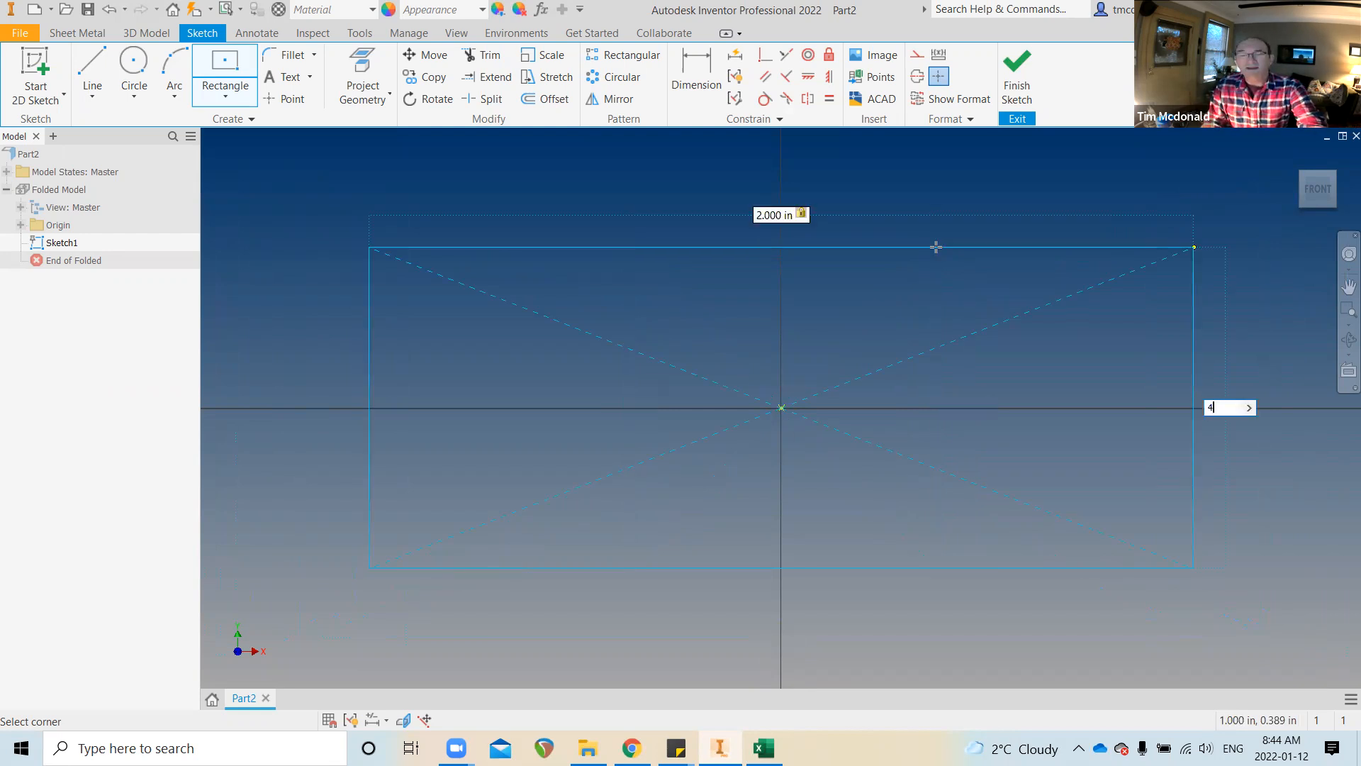
key("Return")
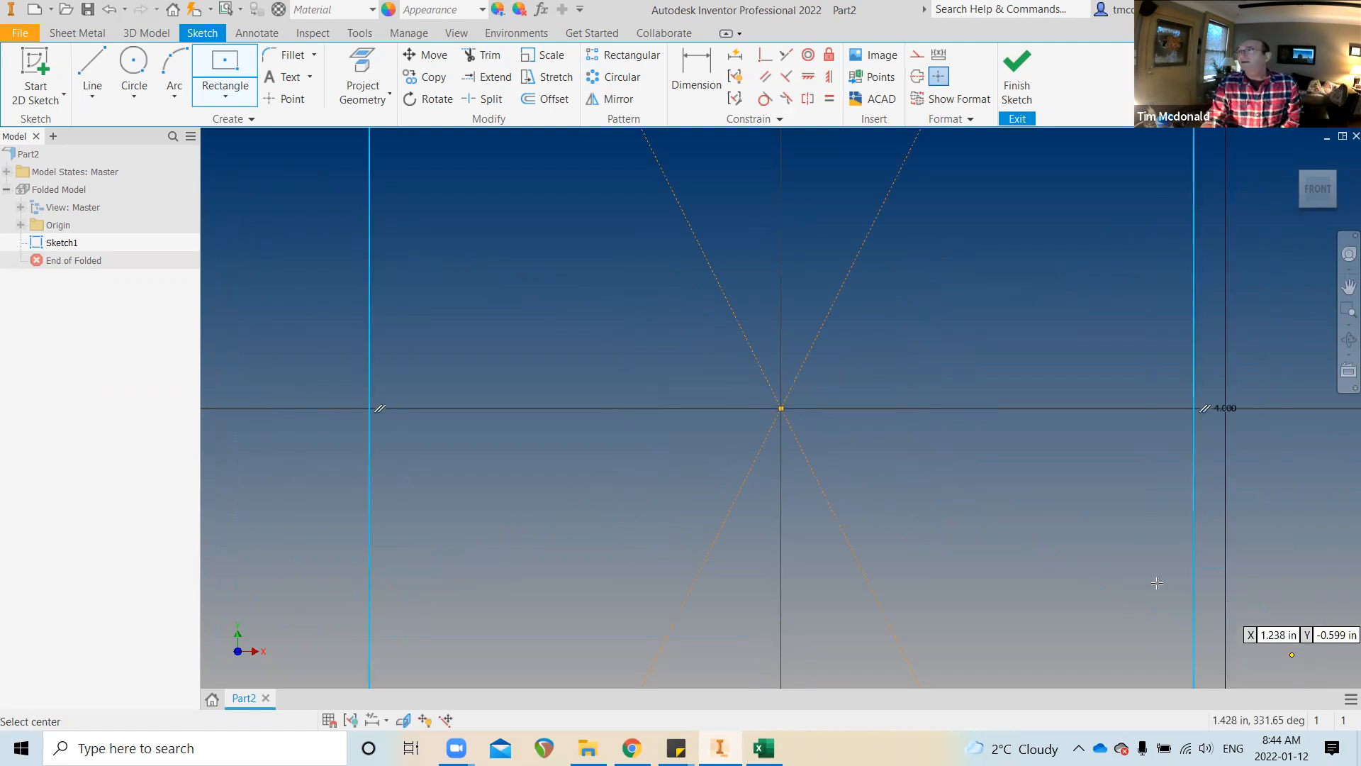
scroll(957, 552, "down", 5)
scroll(746, 495, "down", 2)
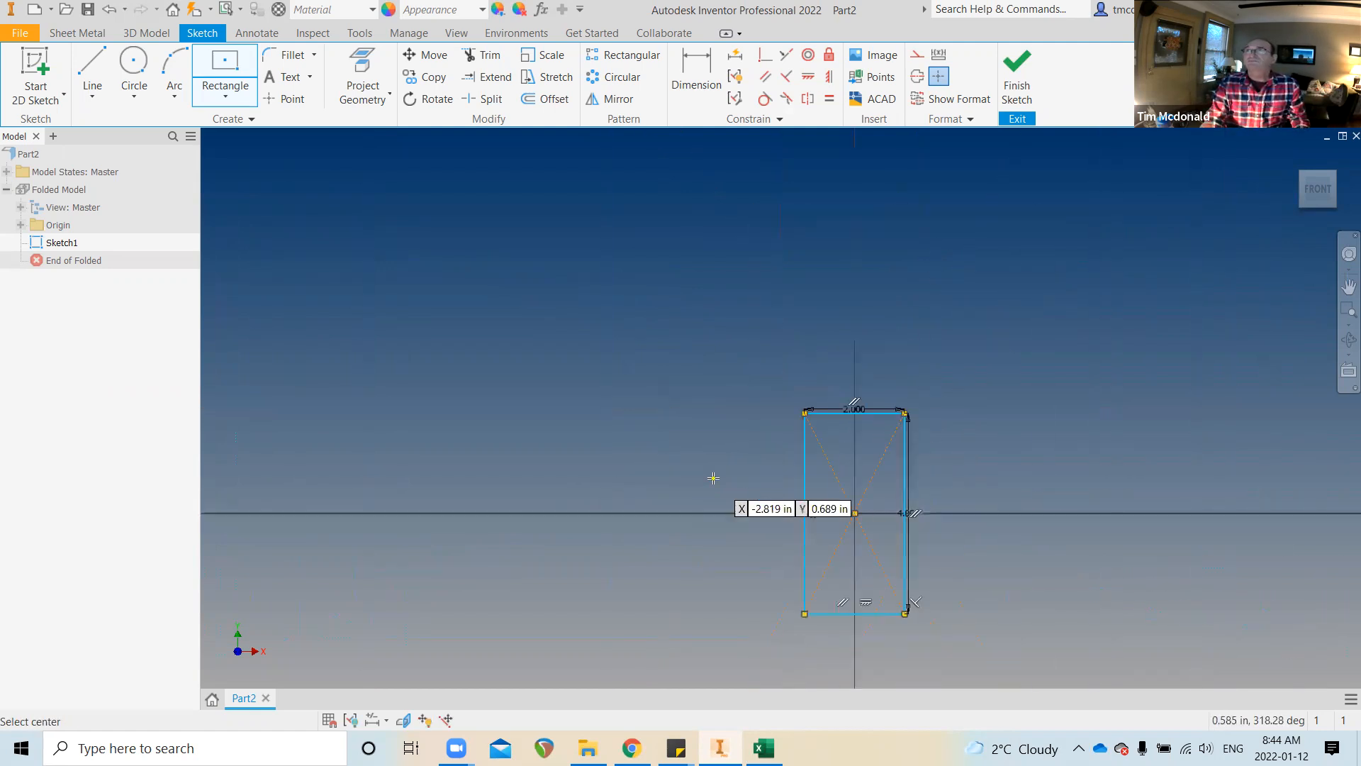
left_click(542, 9)
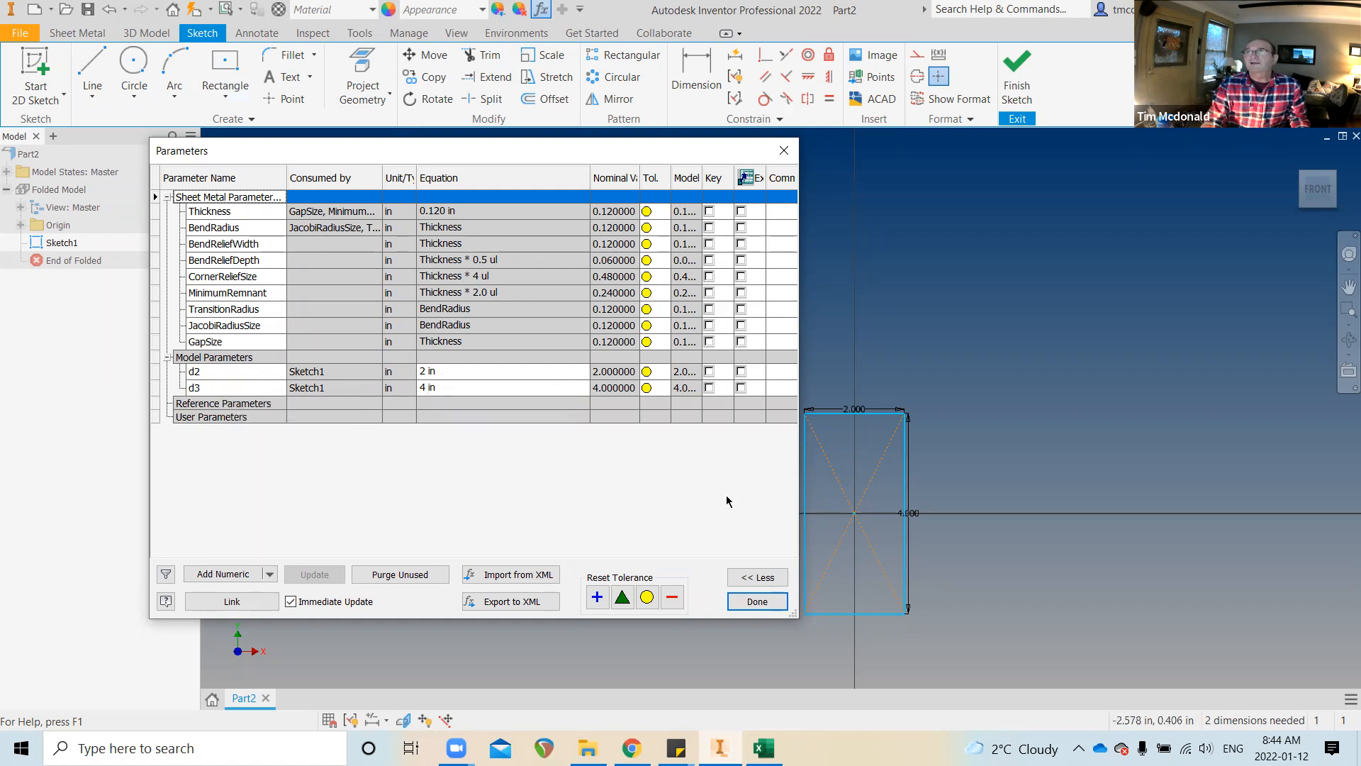
Close the parameter list after checking d2 and d3, then undo the 2 by 4 rectangle
left_click(757, 601)
key("ctrl+z")
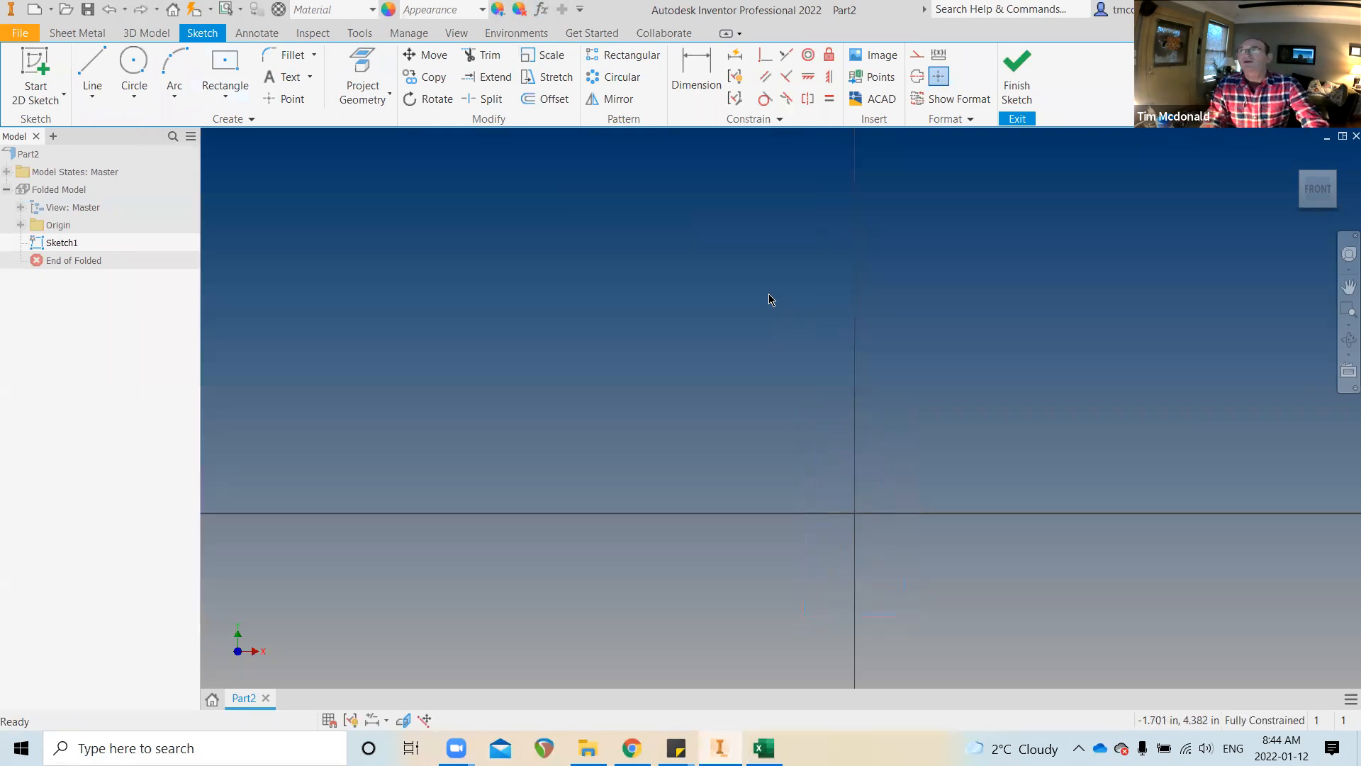
left_click(216, 61)
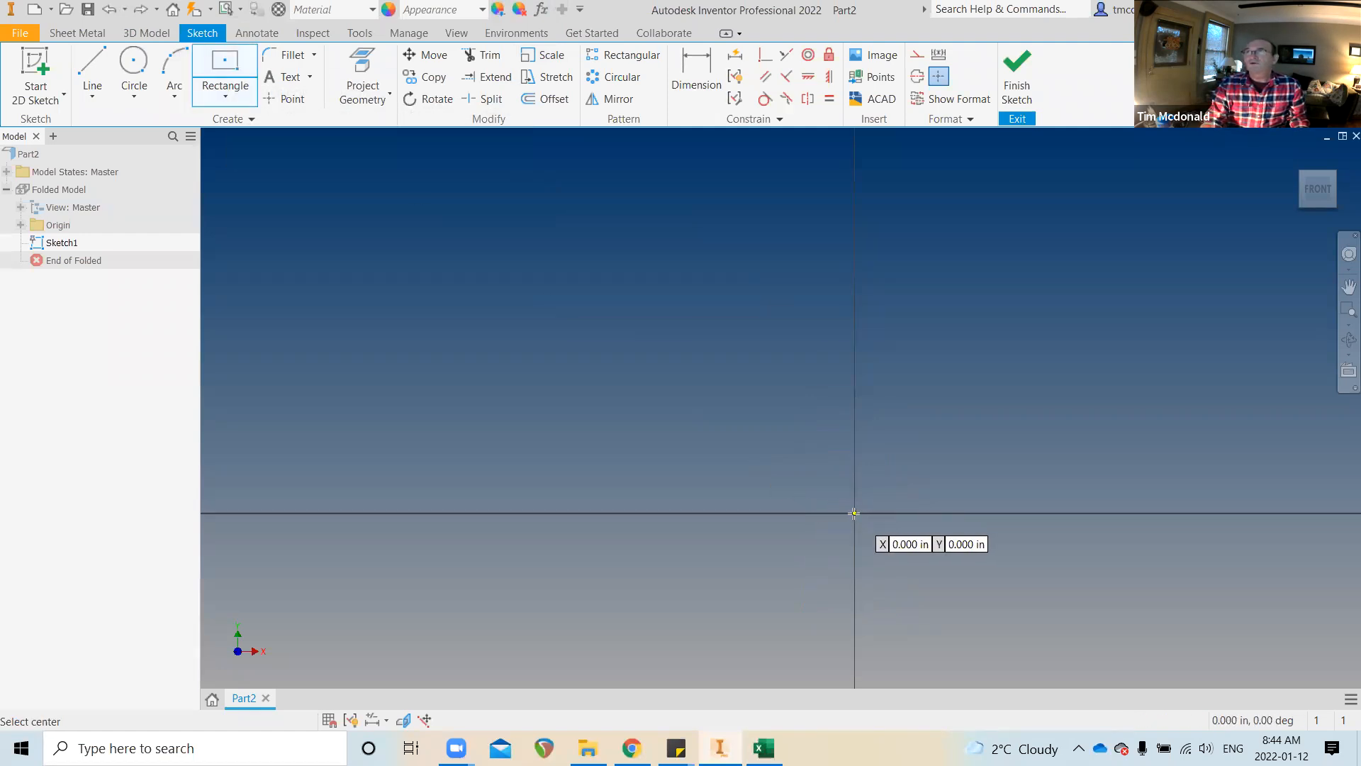
Draw an origin-centred rectangle with sides entered as WIDTH=2 and HEIGHT=5
left_click(853, 513)
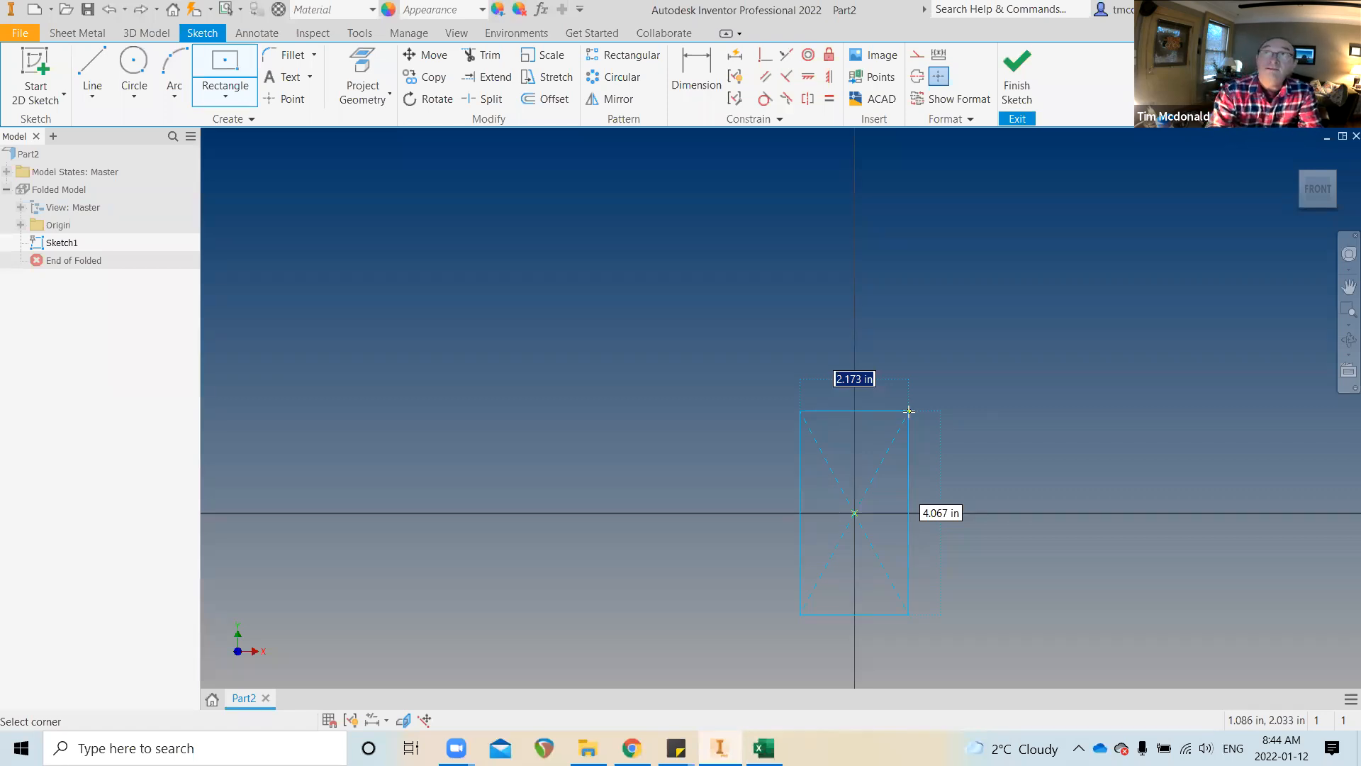
type("WIDTH")
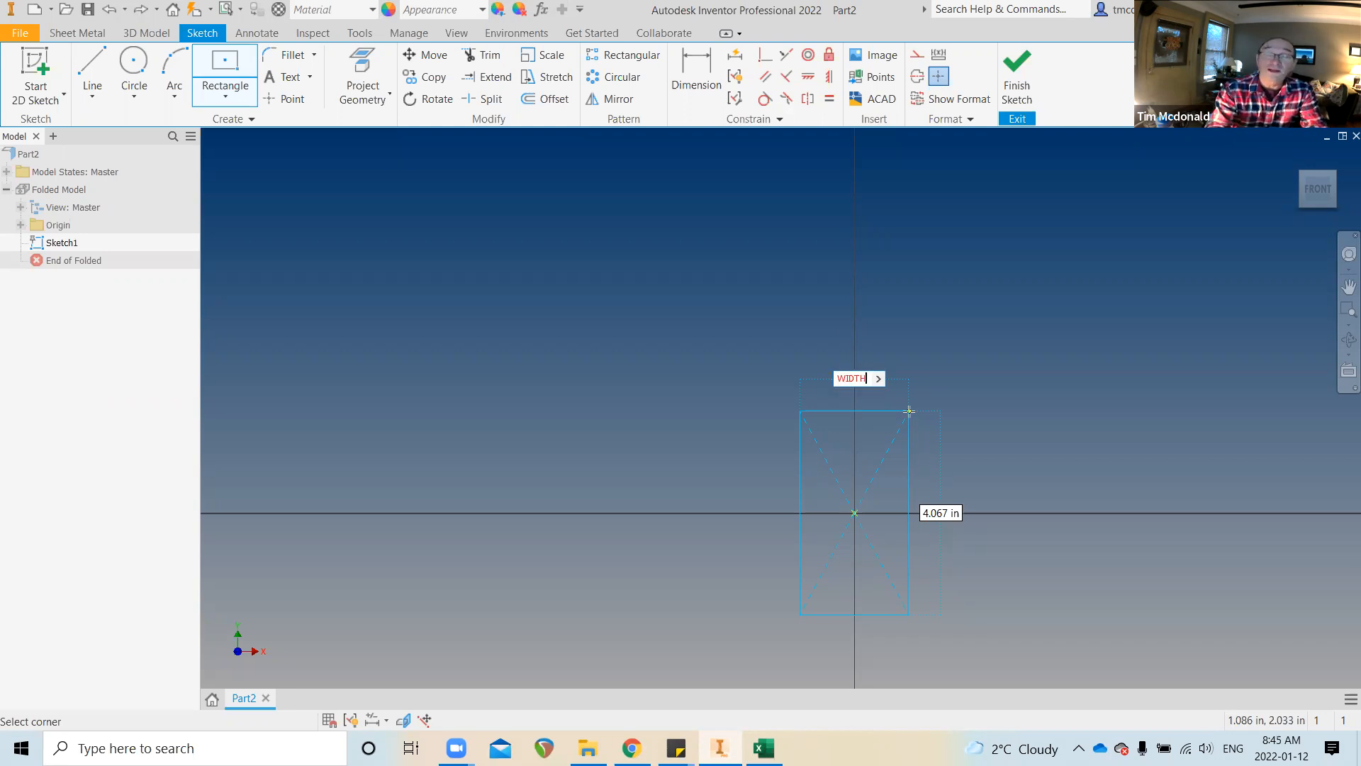
type("=")
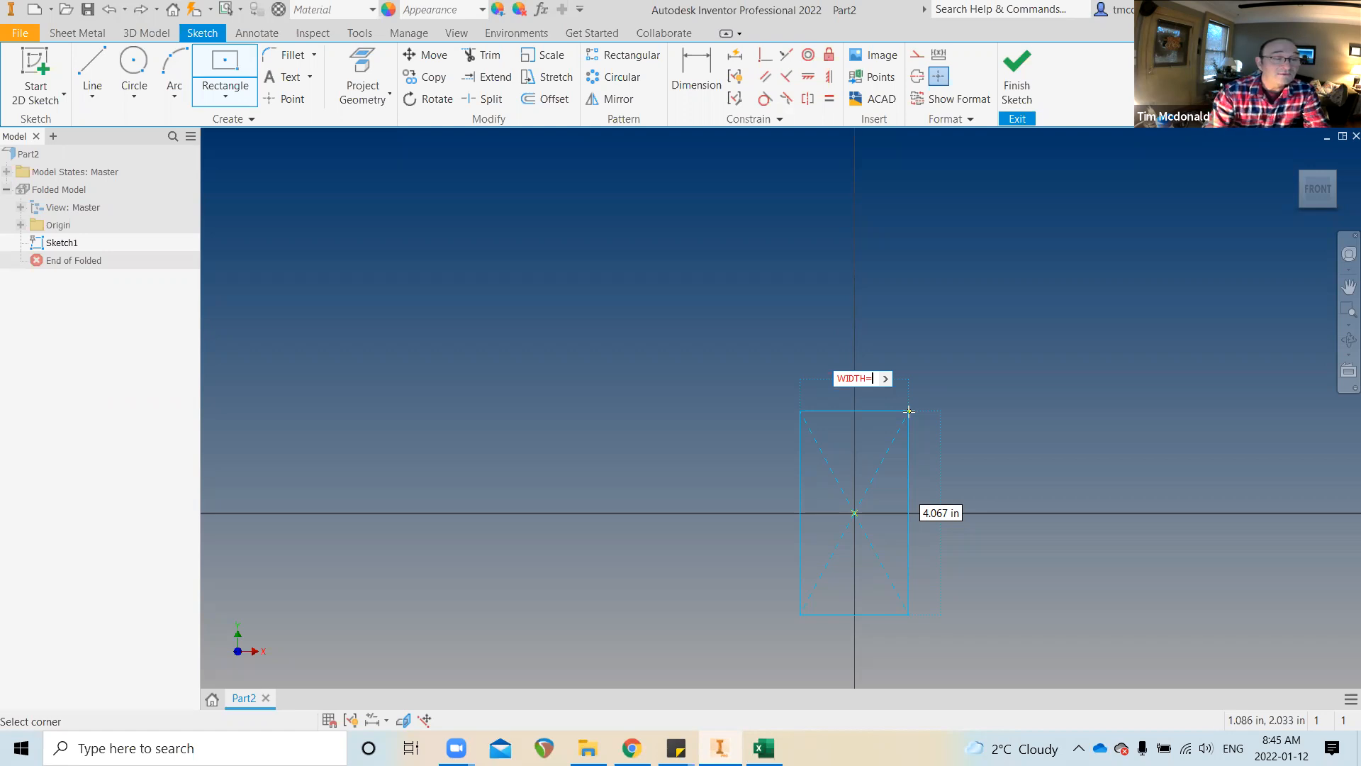
type("2")
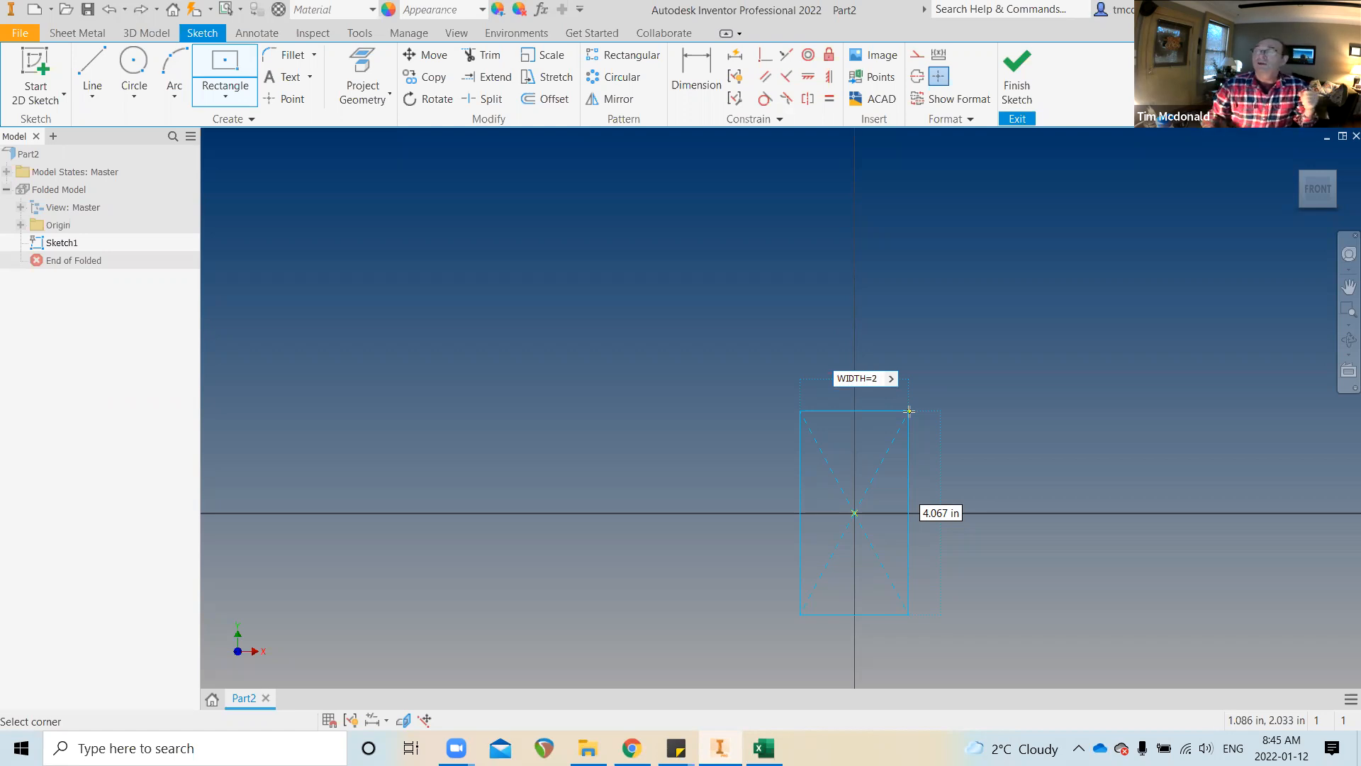
key("BackSpace")
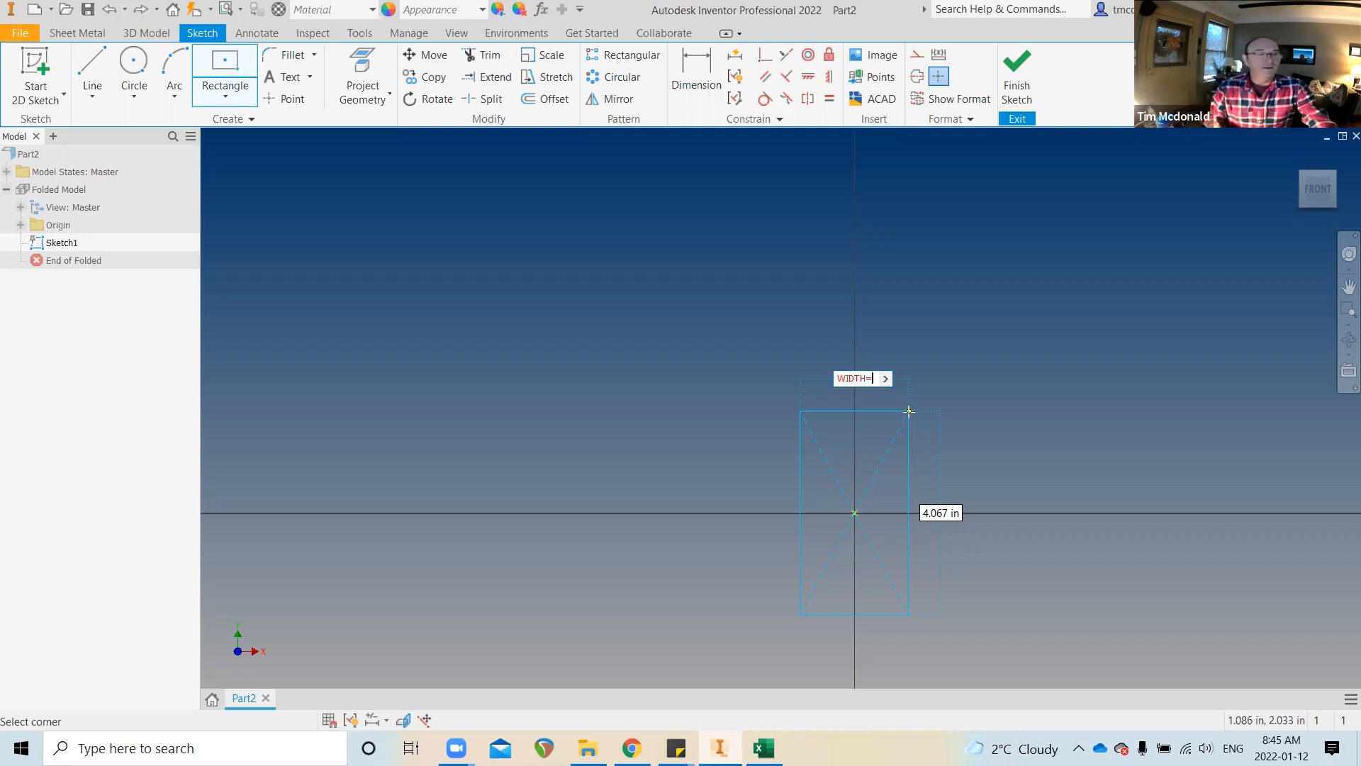
type("2")
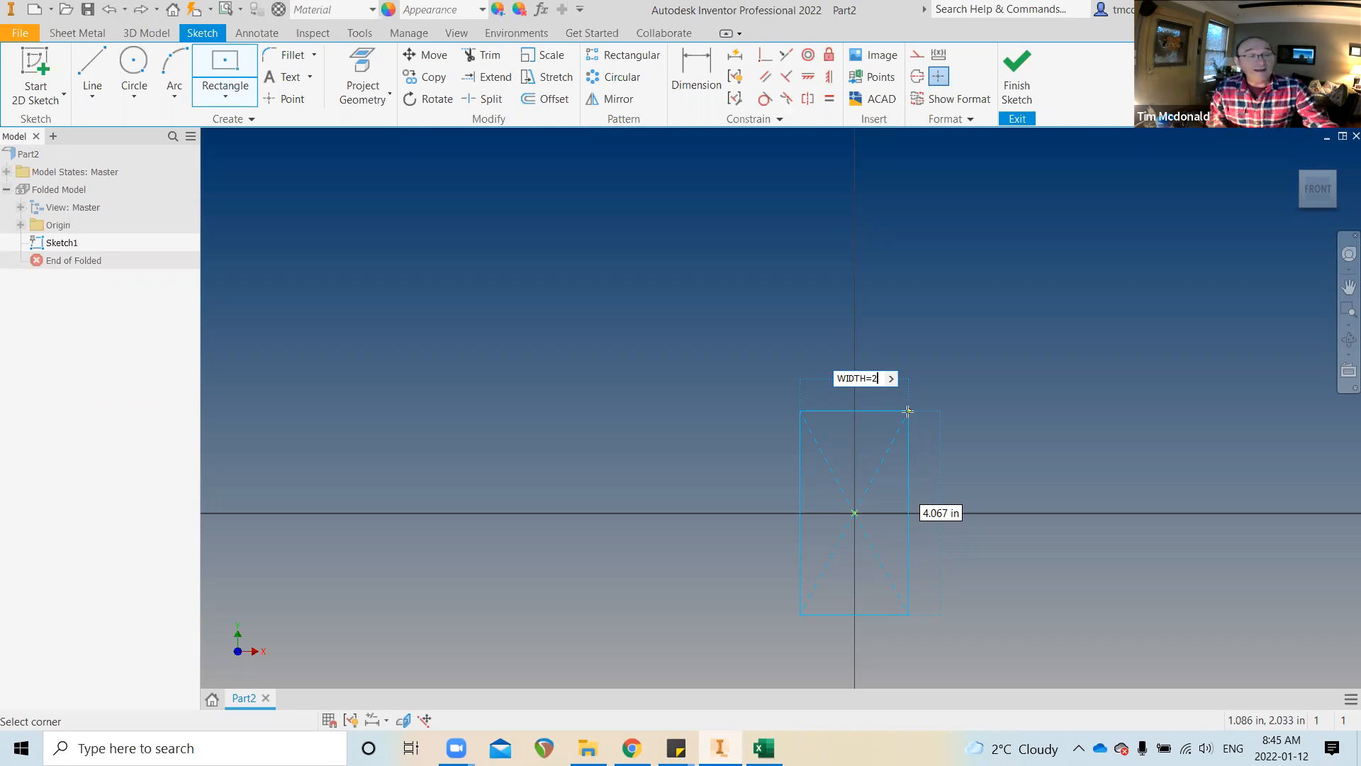
key("Tab")
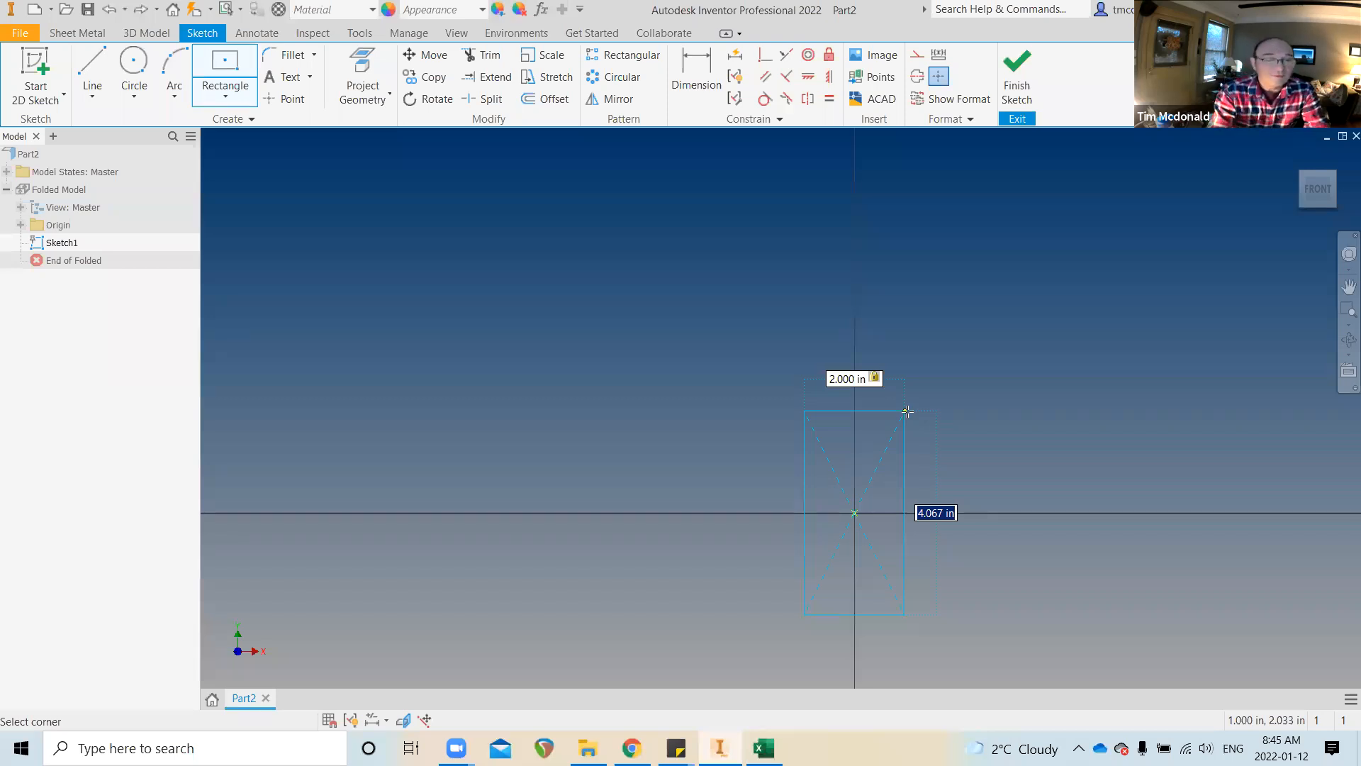
type("HEIGHT=")
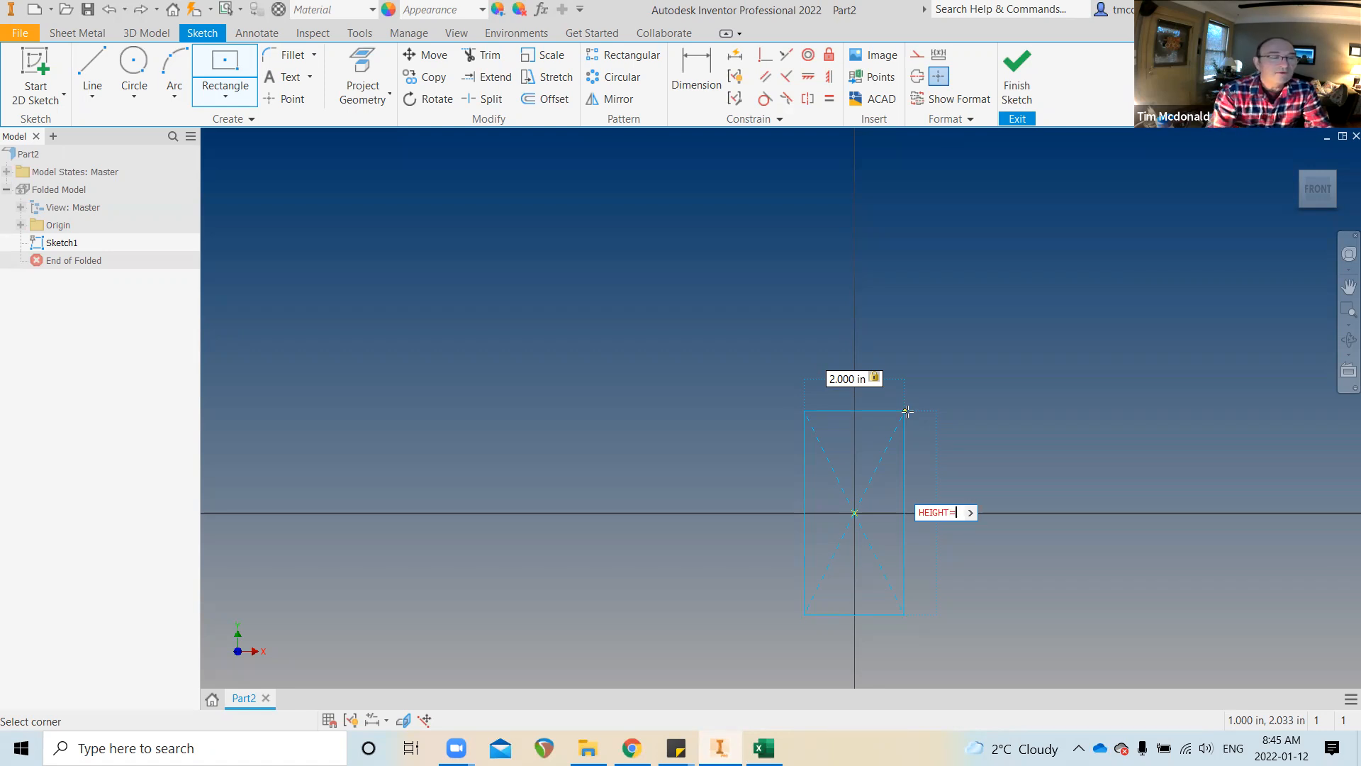
type("5")
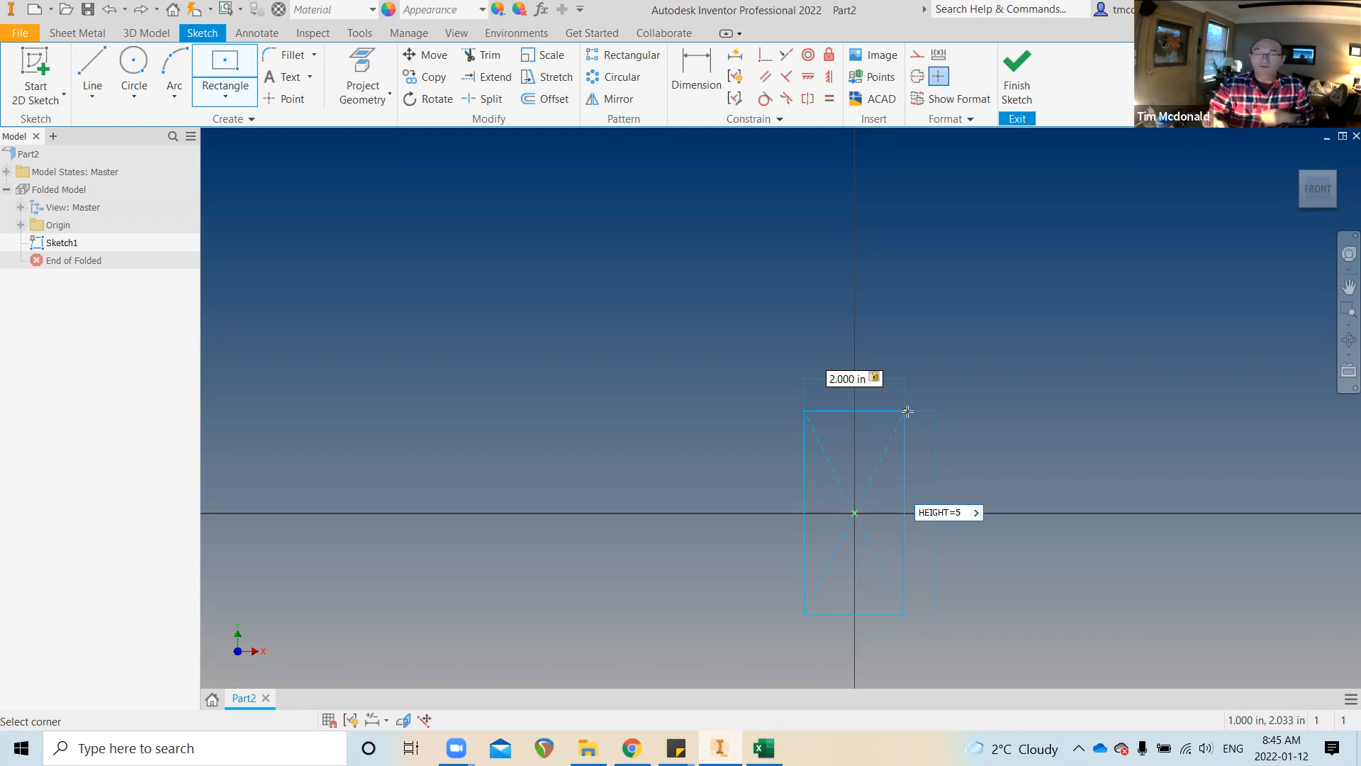
key("Return")
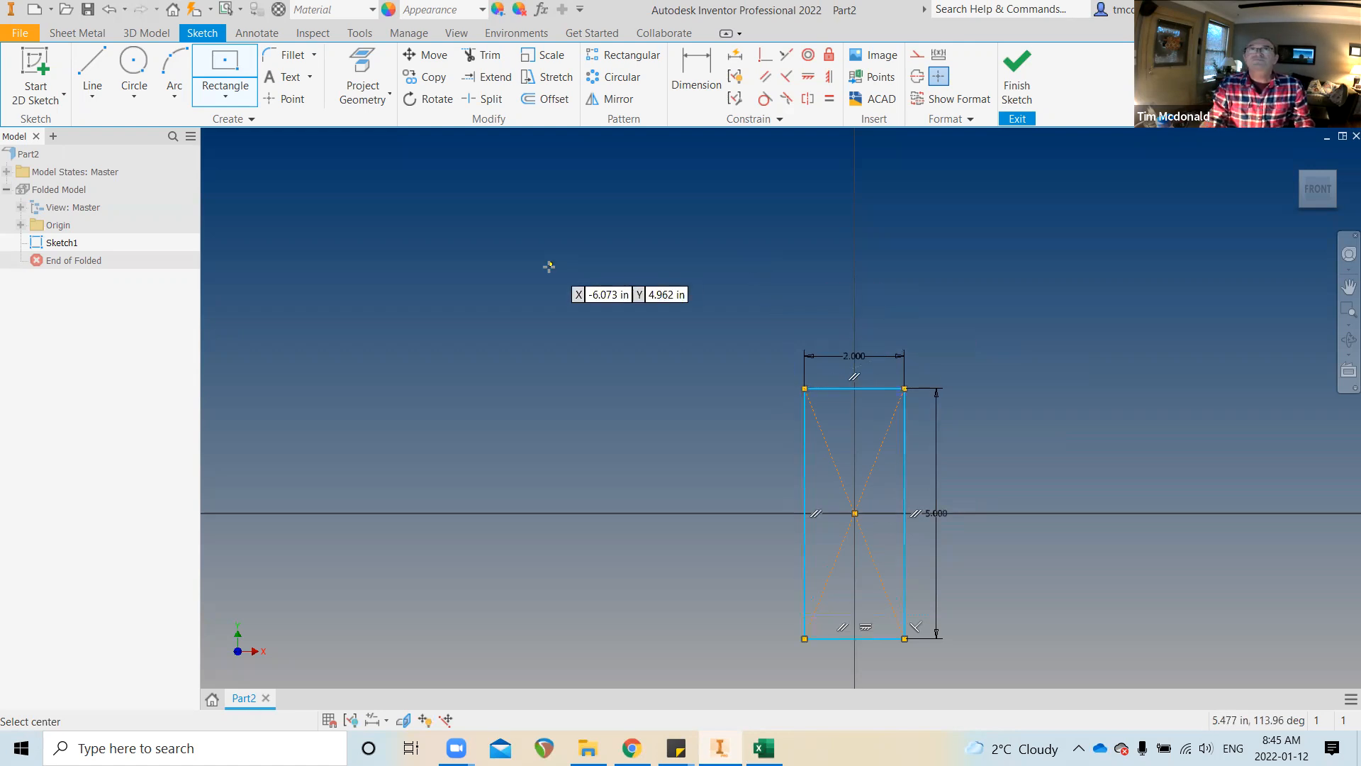
key("Escape")
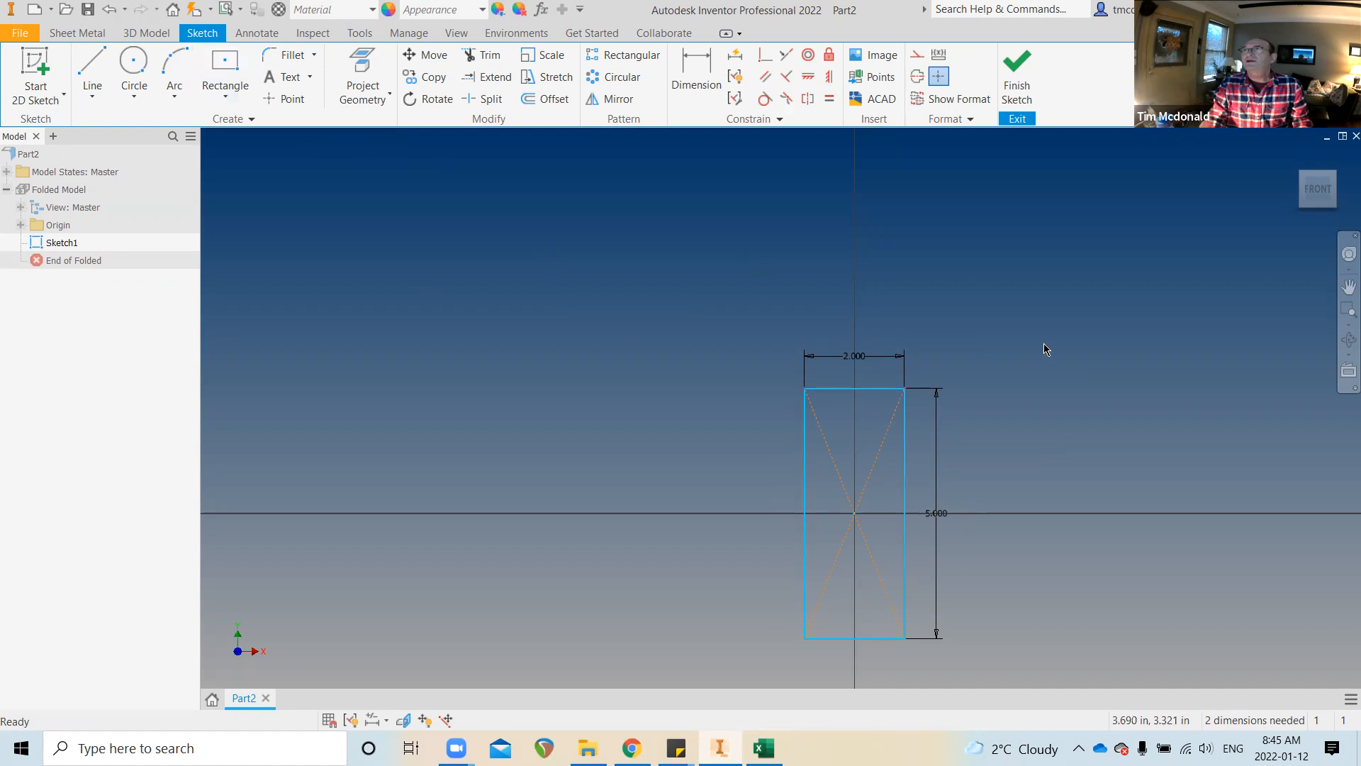
Constrain the 2 by 5 rectangle's centre point coincident with the sketch origin
scroll(972, 374, "up", 5)
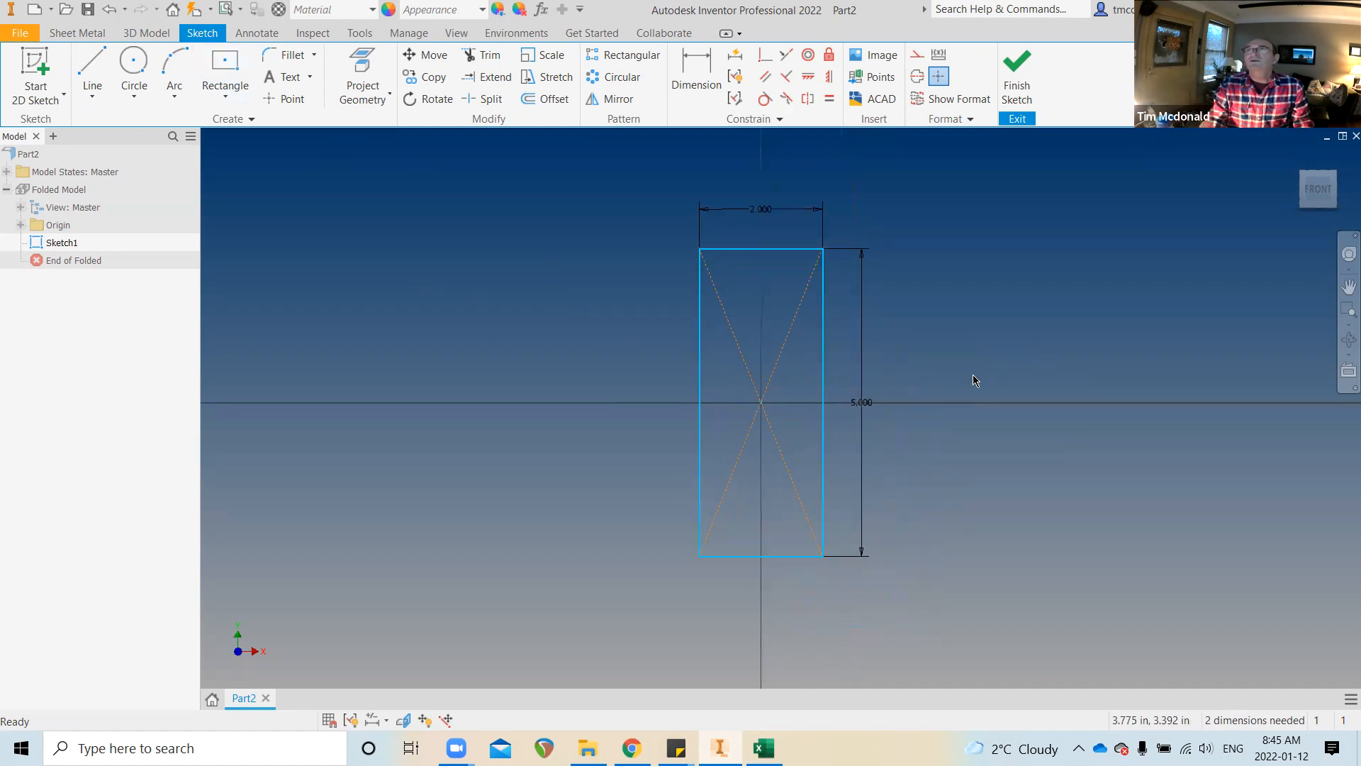
scroll(964, 389, "down", 5)
scroll(893, 424, "up", 5)
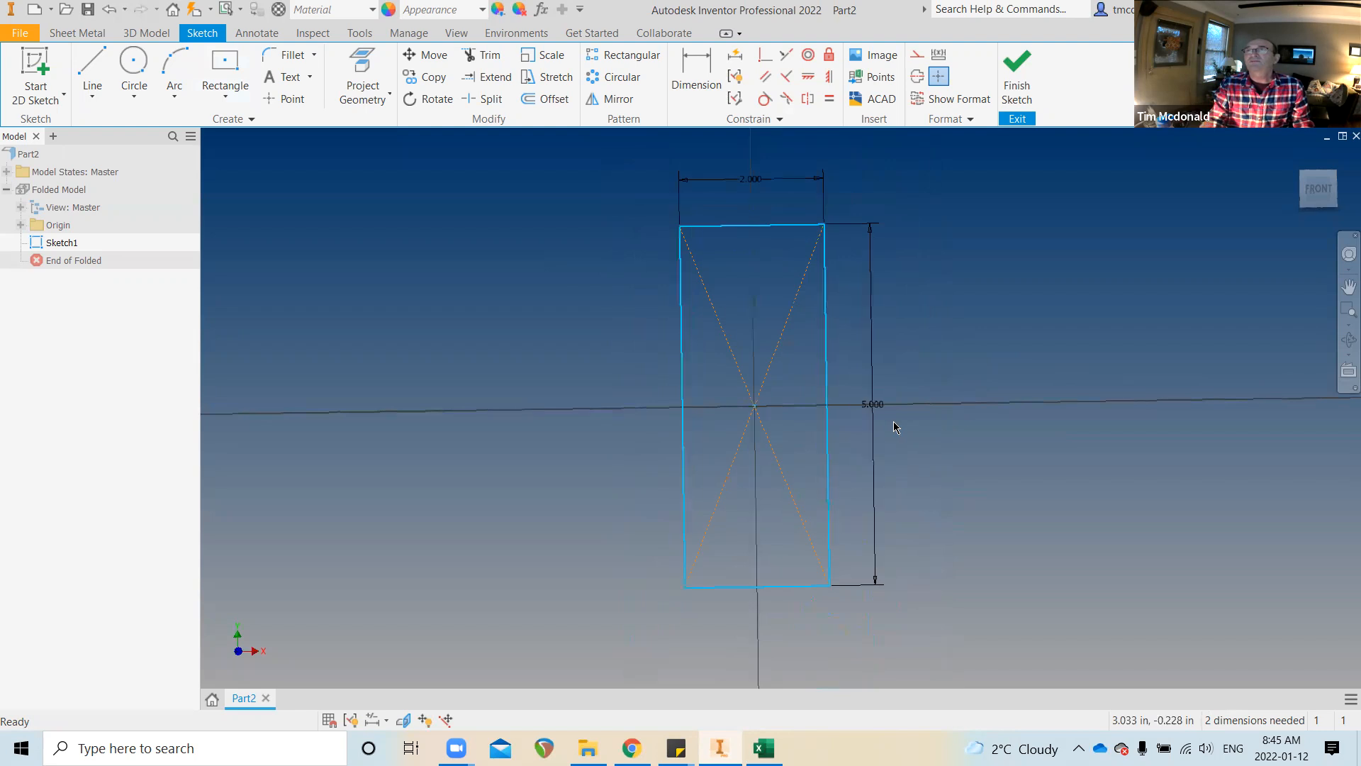
left_click(765, 54)
left_click(731, 383)
left_click(731, 389)
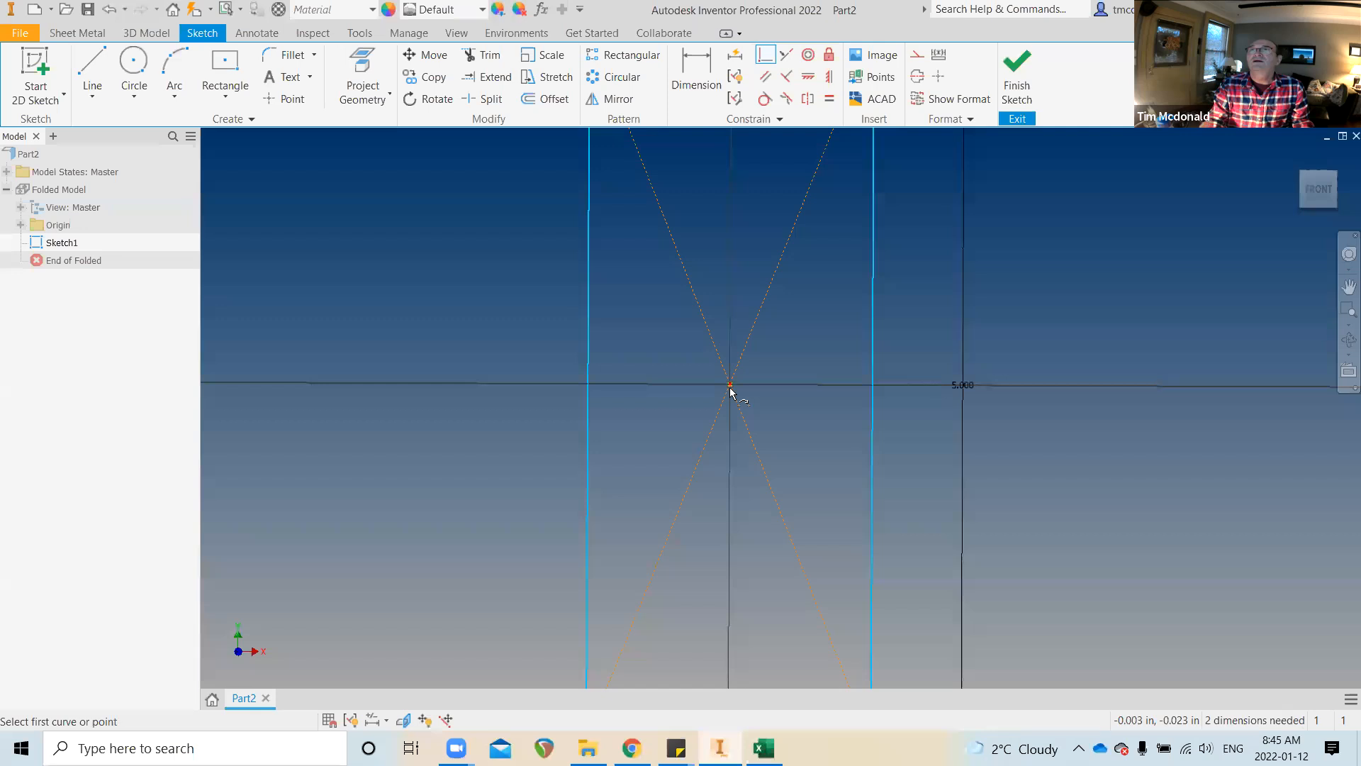
scroll(781, 380, "down", 3)
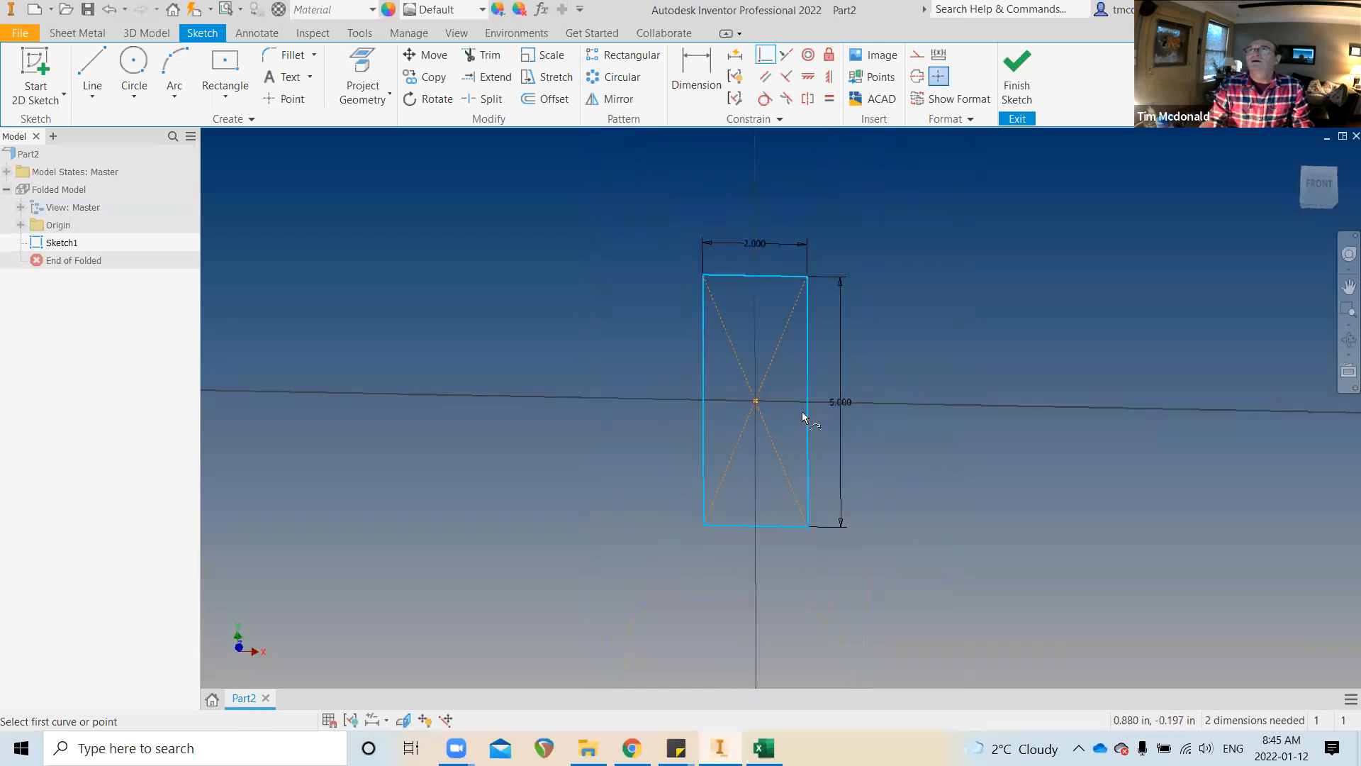
middle_click_drag(890, 449, 891, 446, "shift")
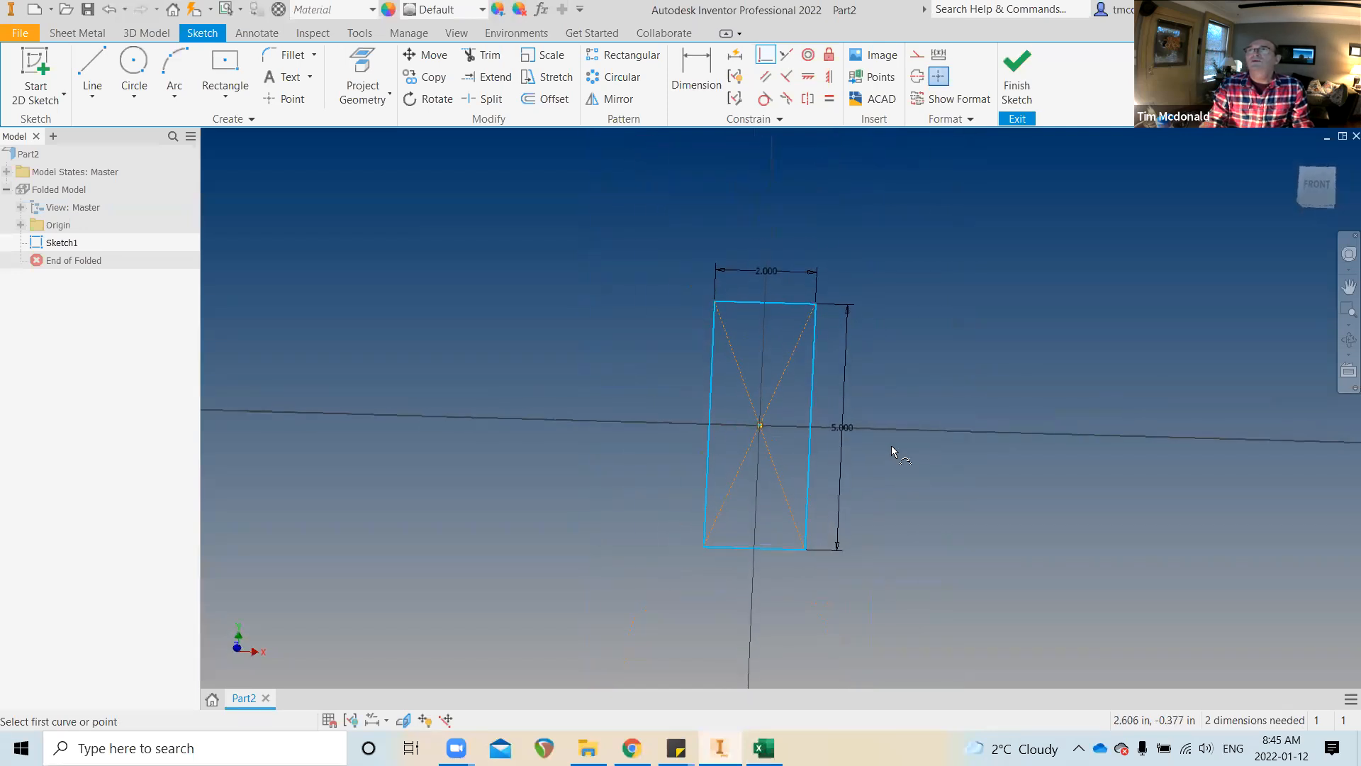
scroll(891, 445, "down", 3)
scroll(891, 445, "up", 1)
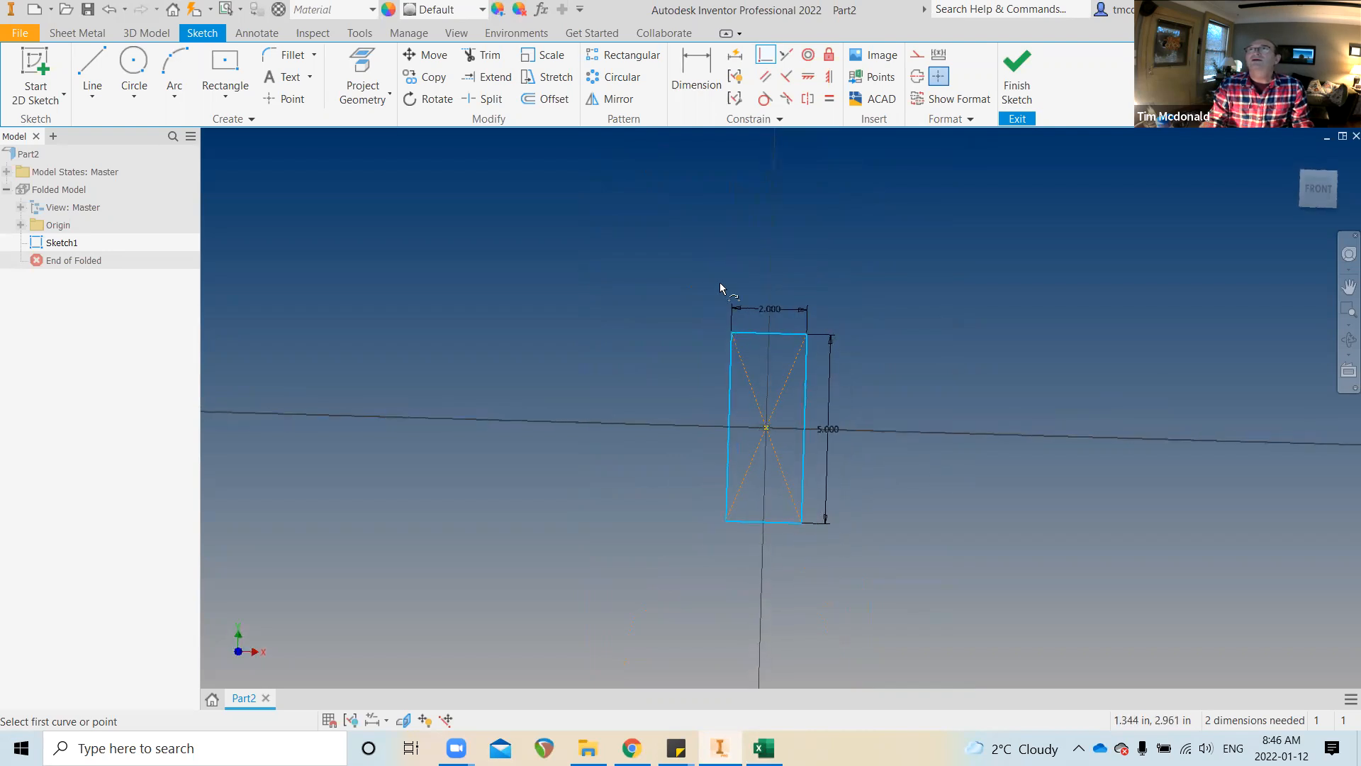
scroll(744, 309, "up", 1)
scroll(763, 371, "up", 8)
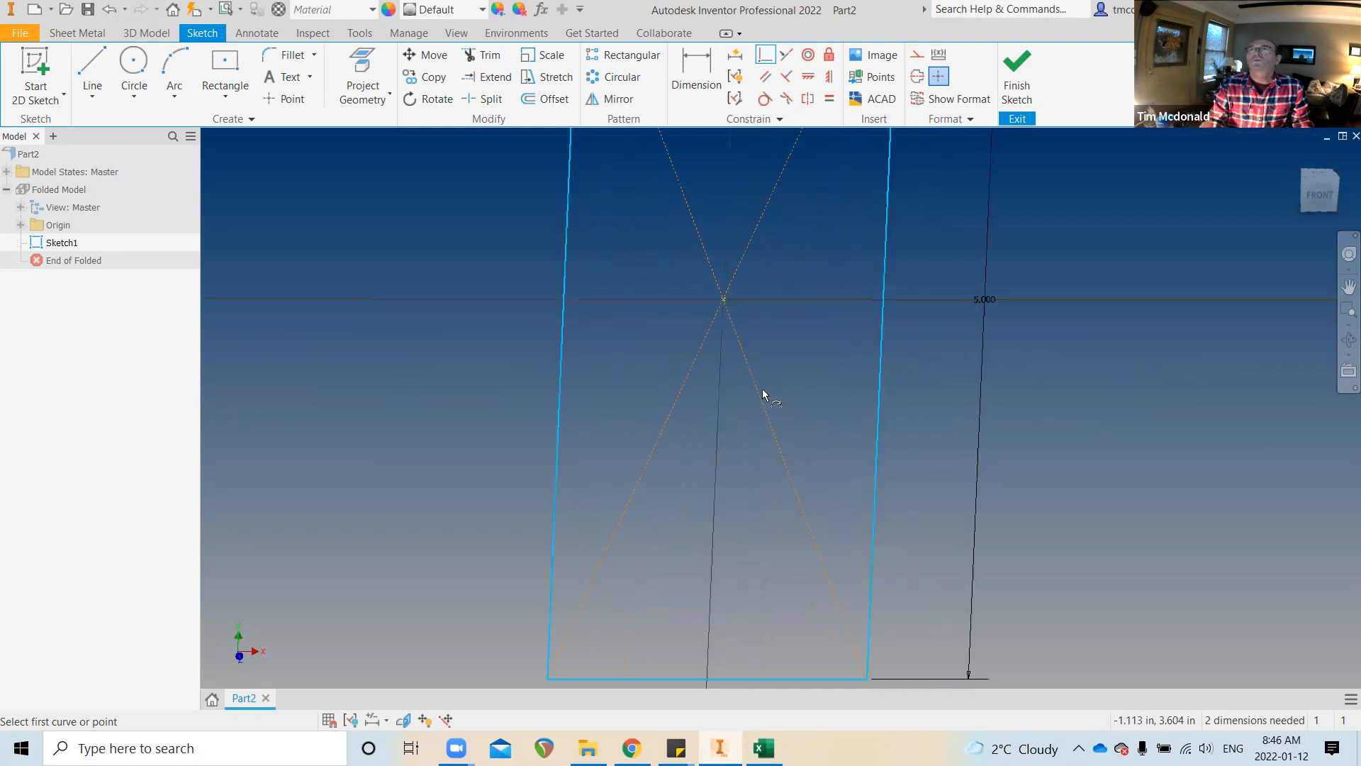
scroll(844, 454, "up", 1)
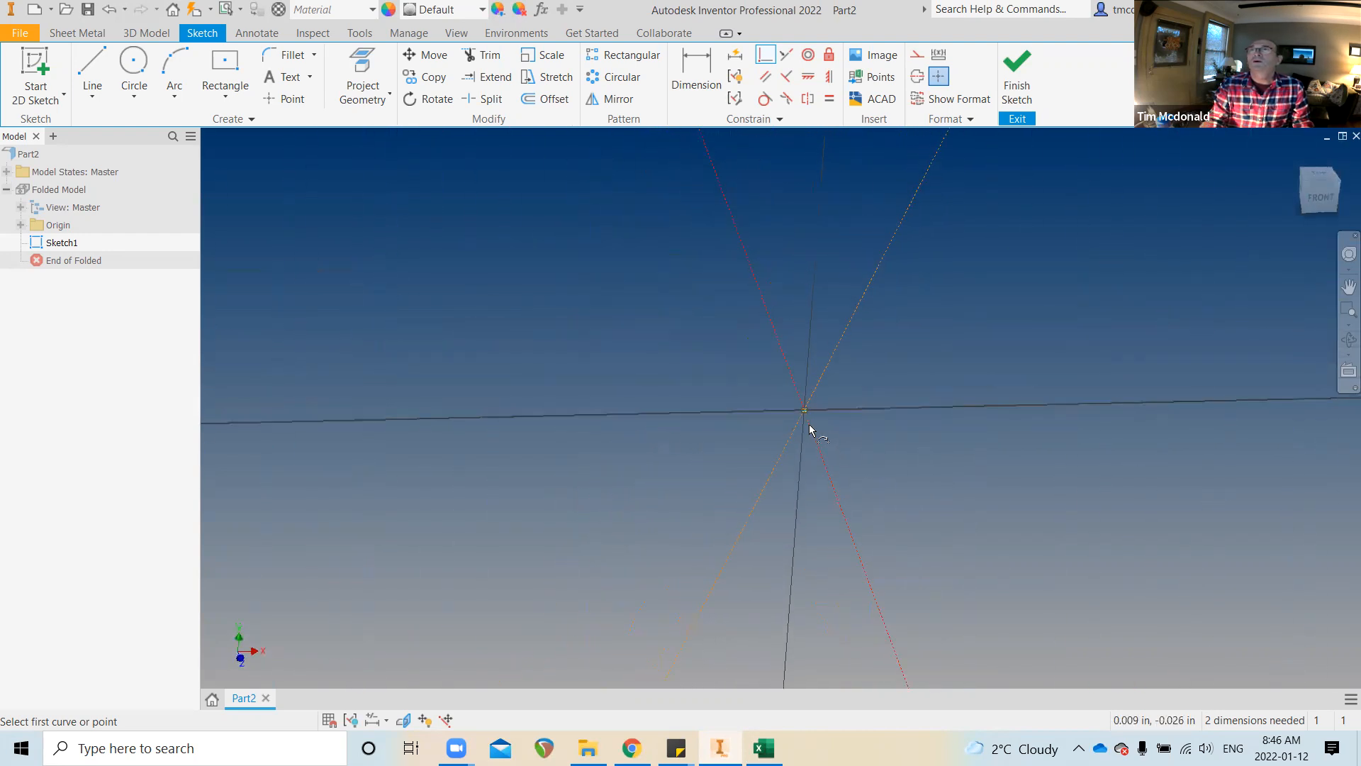
scroll(840, 413, "down", 5)
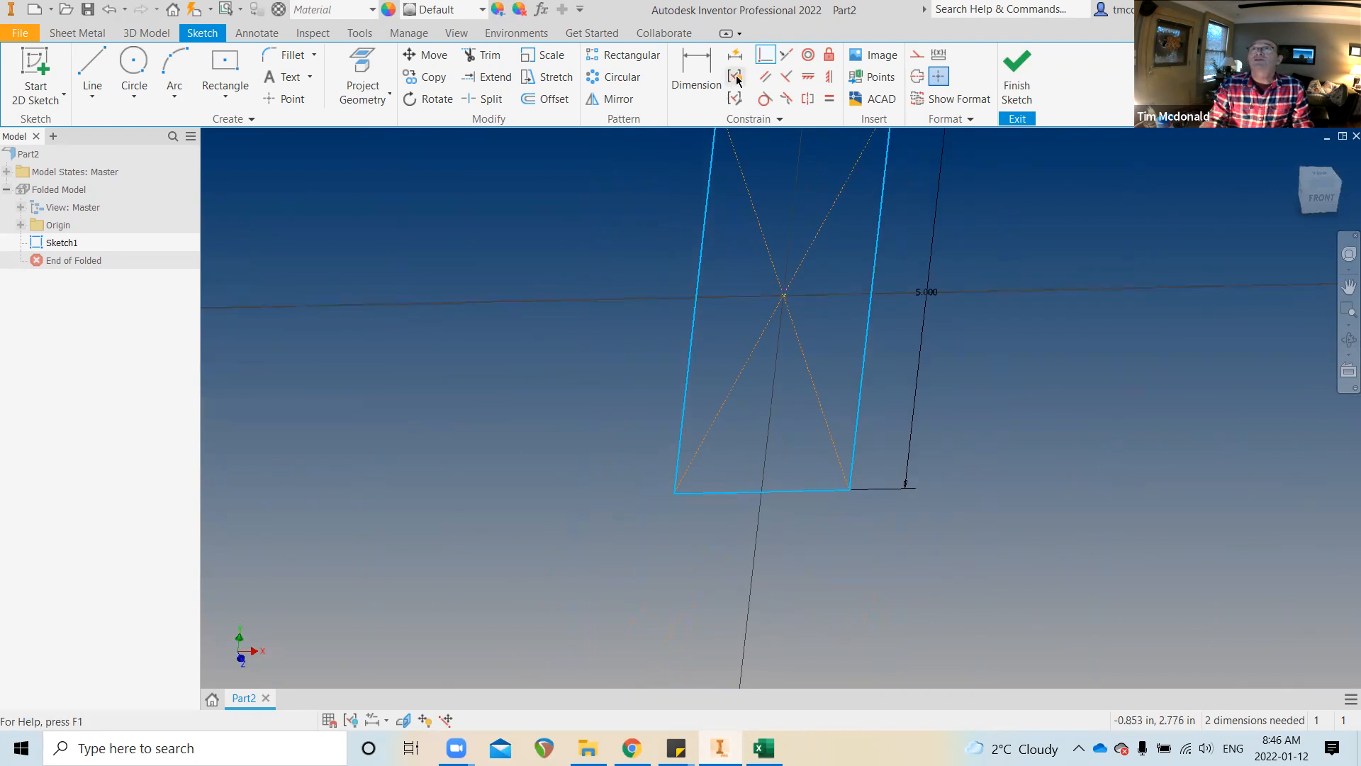
Attempt a corner-to-centre coincident constraint, dismiss its failure warning, and restore the front view
left_click(763, 56)
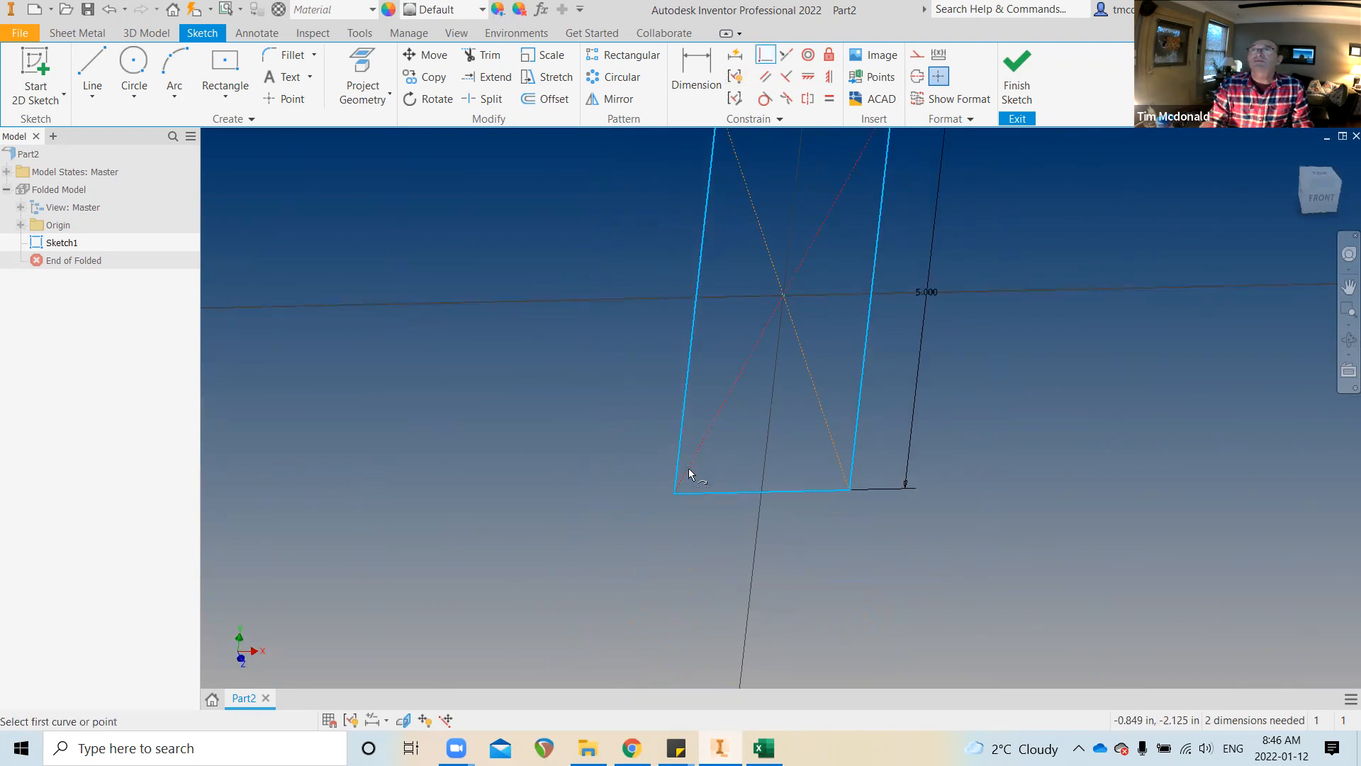
left_click(674, 493)
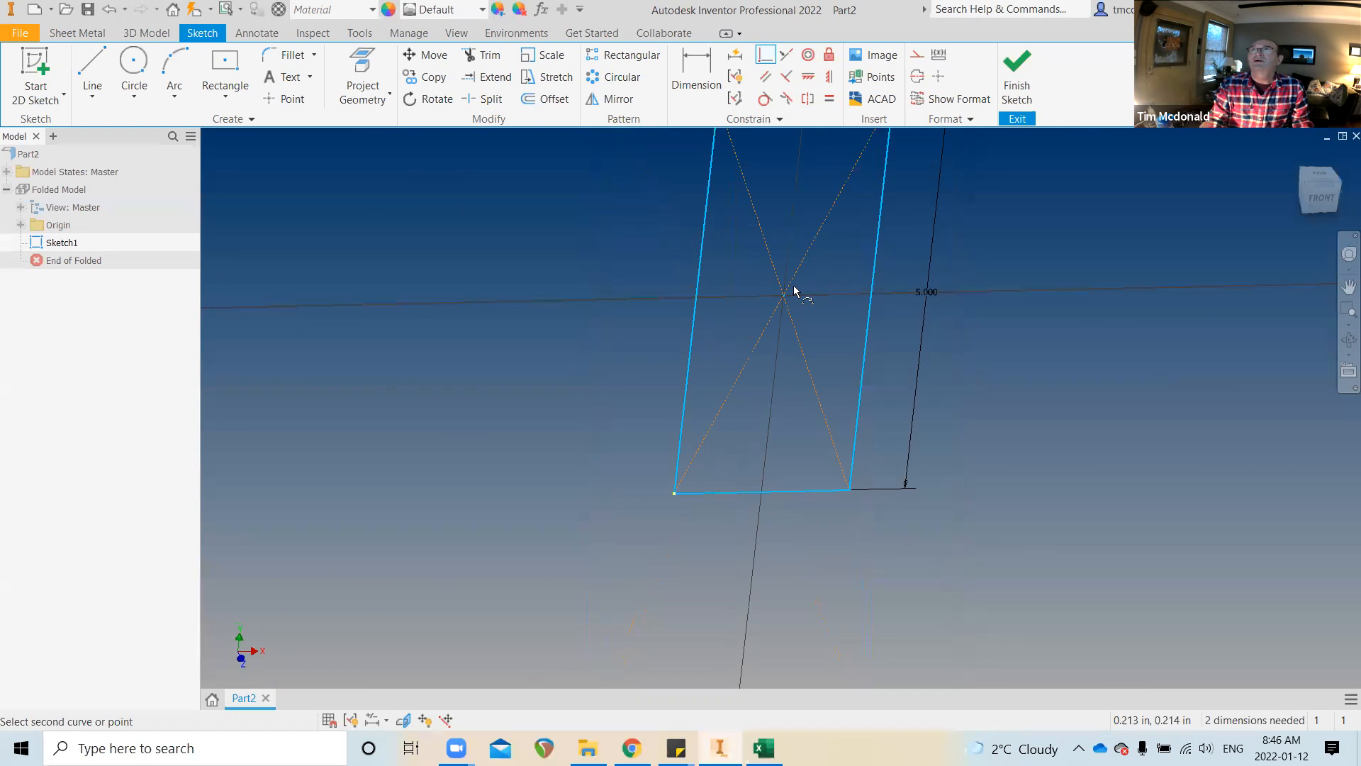
left_click(784, 300)
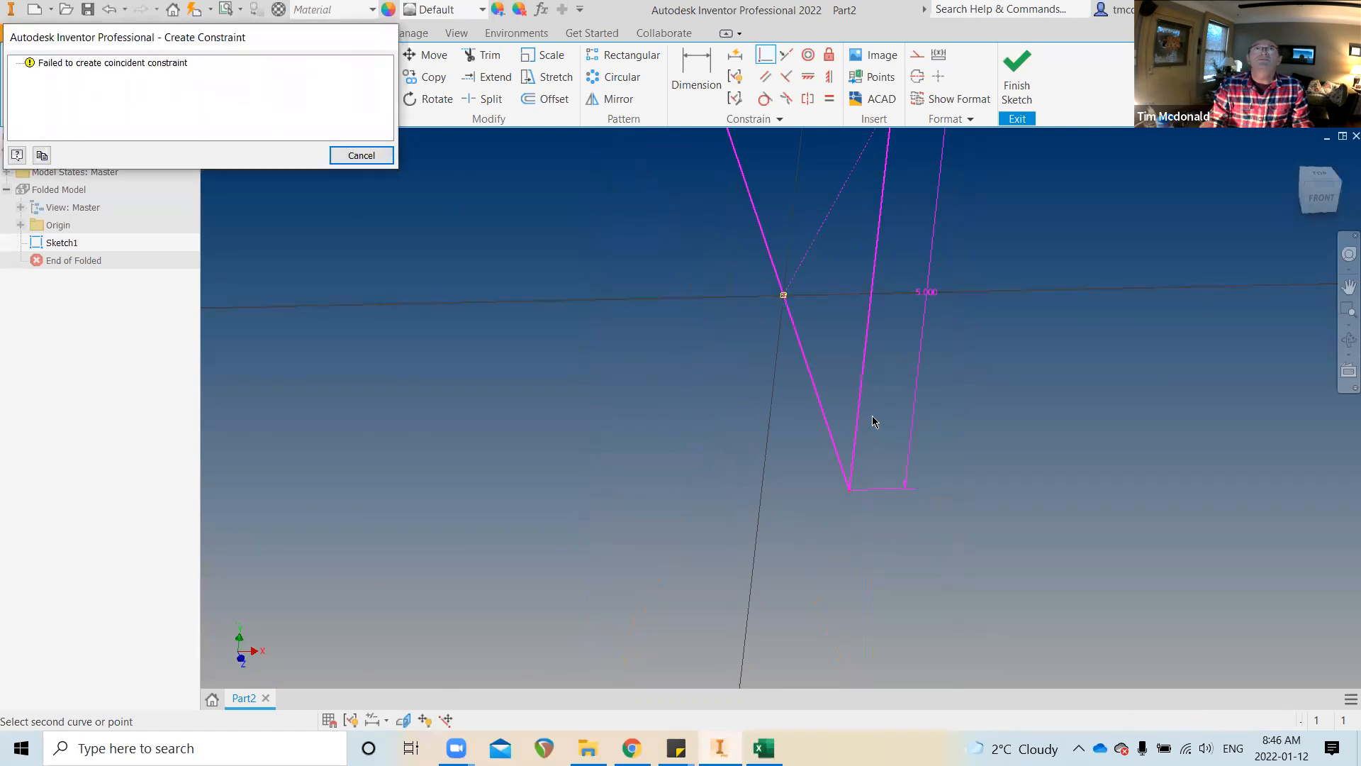
left_click(361, 155)
middle_click_drag(816, 425, 849, 446, "shift")
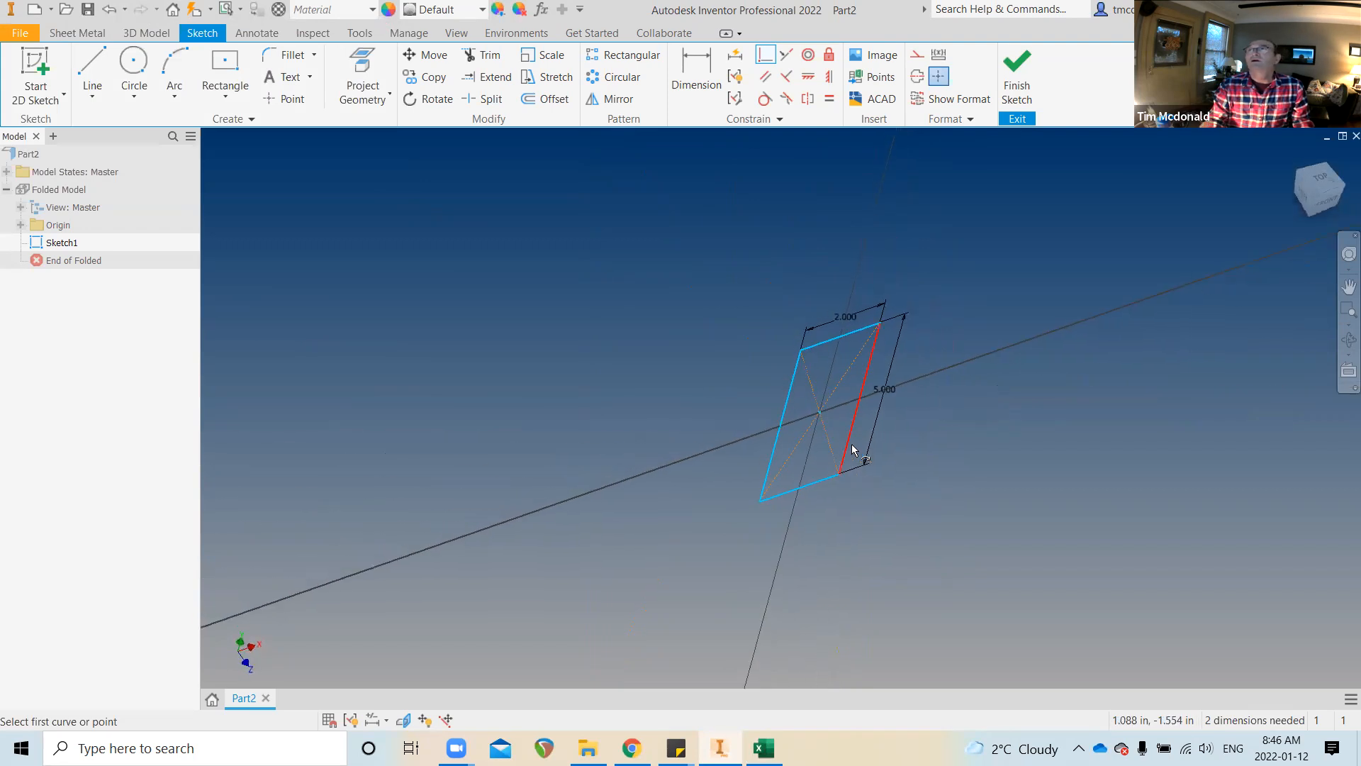
left_click(1327, 205)
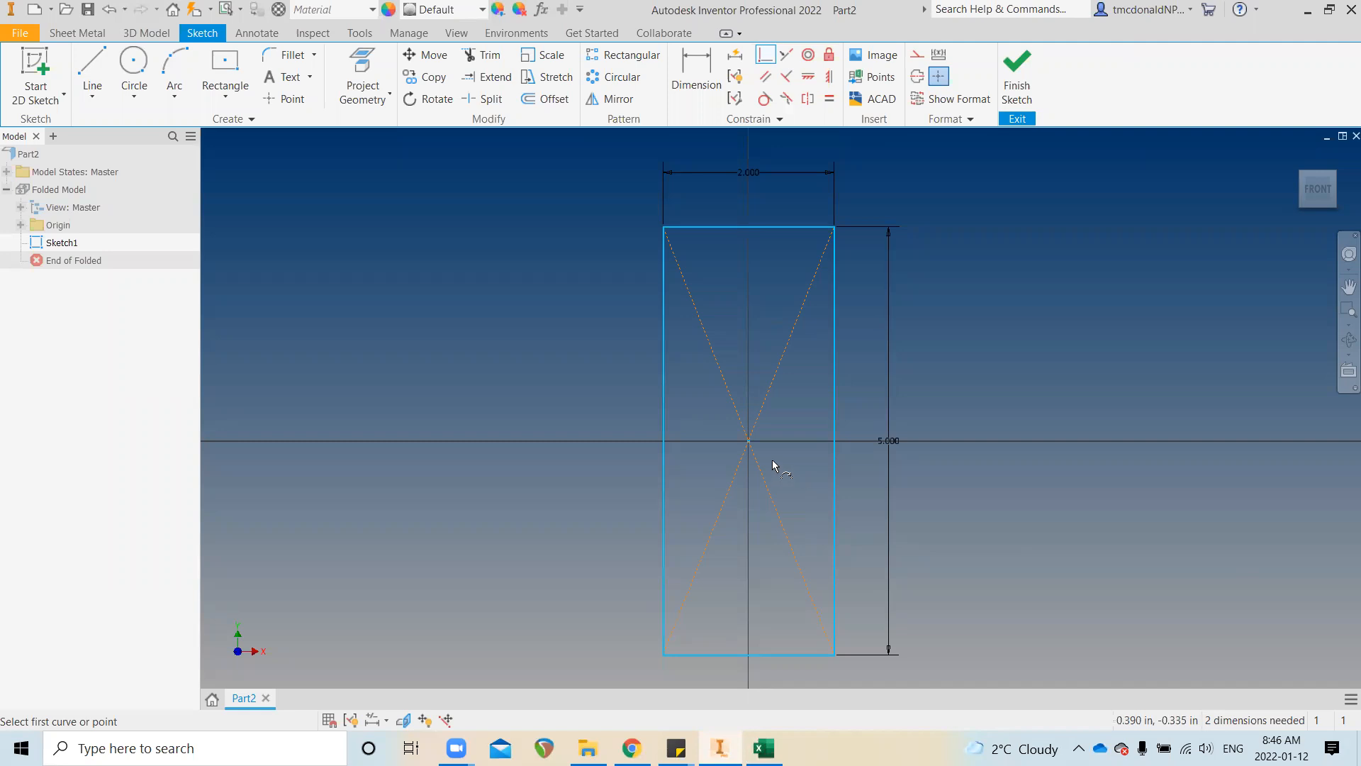
scroll(763, 436, "up", 3)
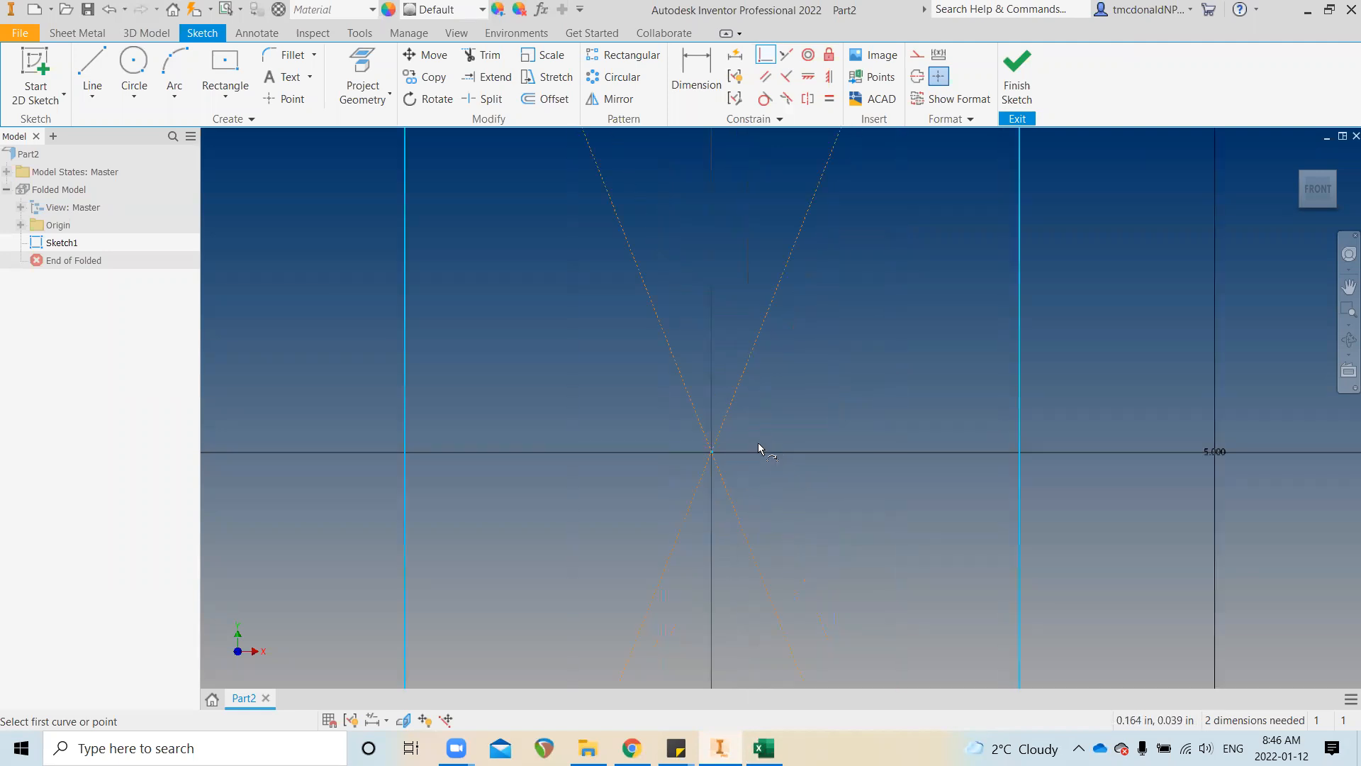
scroll(723, 454, "up", 3)
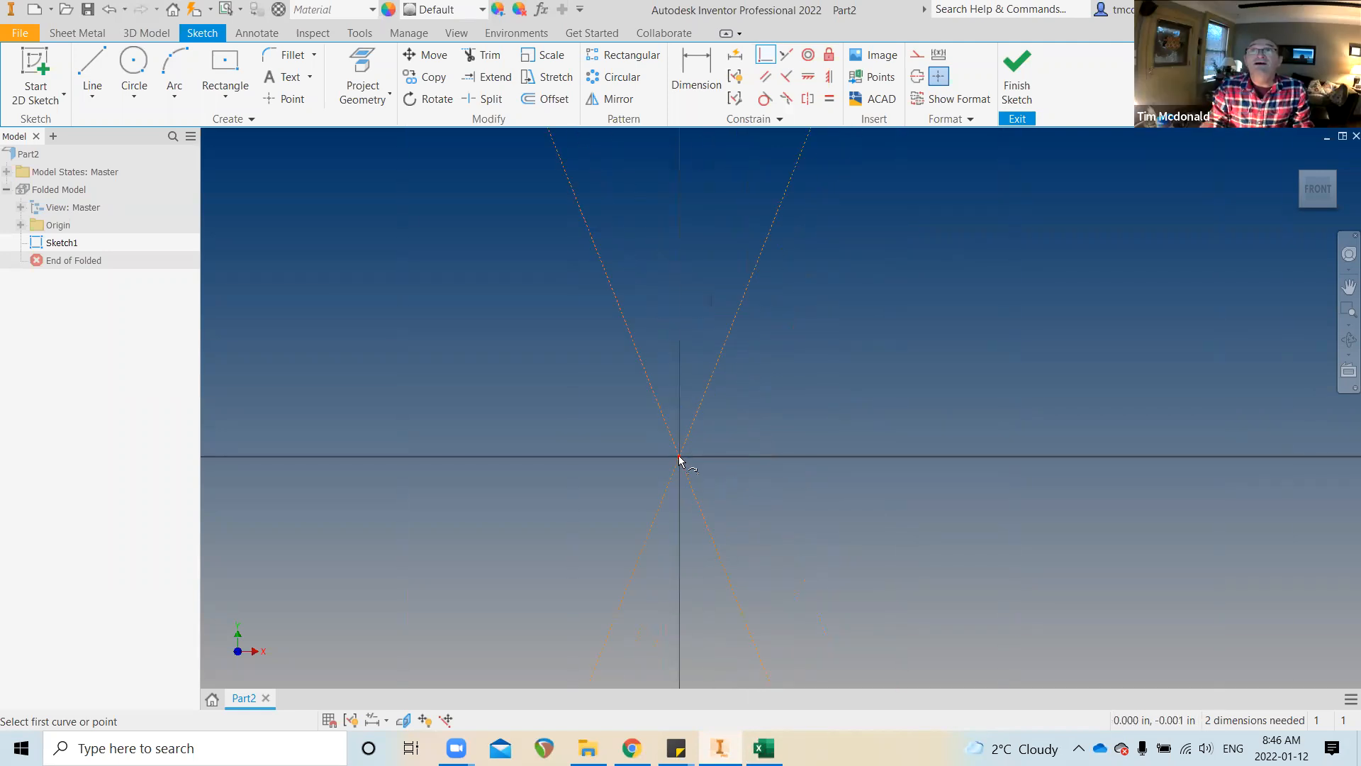
scroll(754, 464, "down", 2)
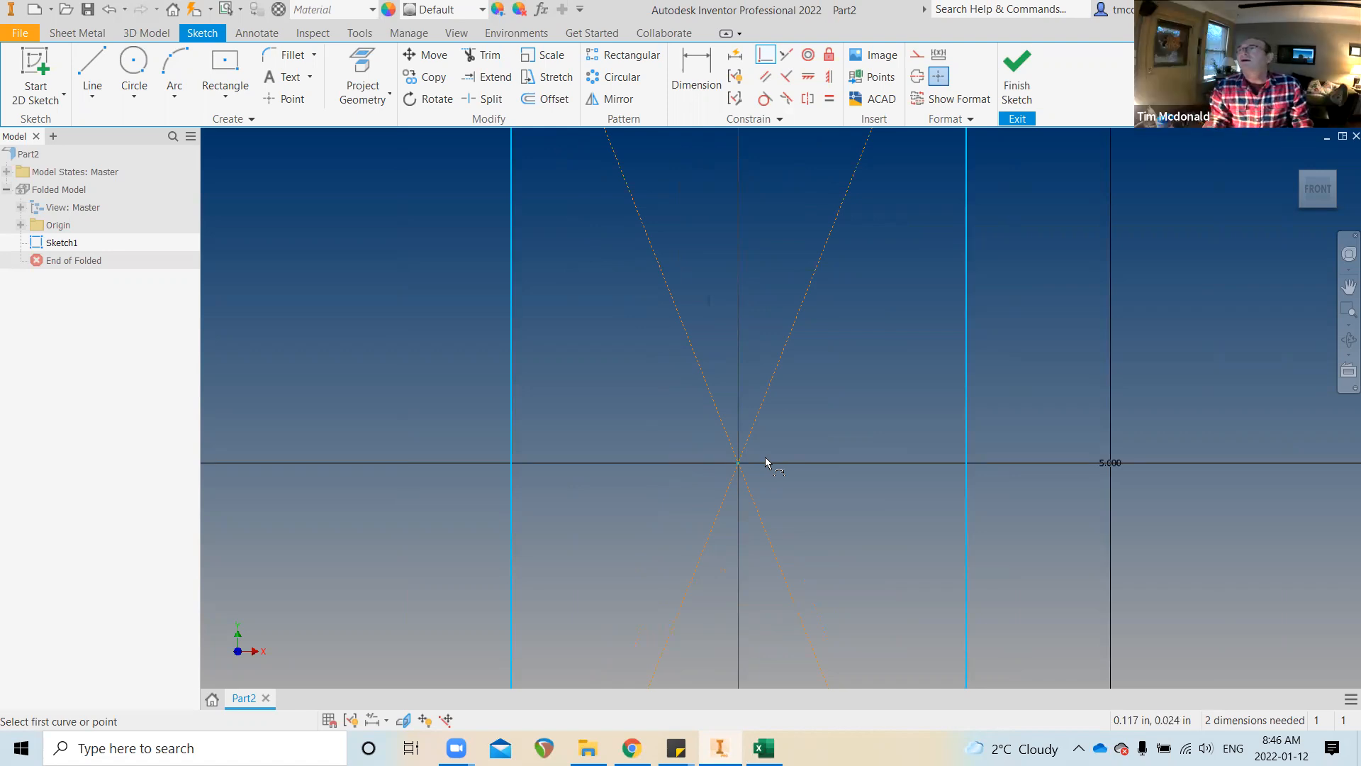
scroll(862, 437, "up", 3)
scroll(862, 436, "down", 6)
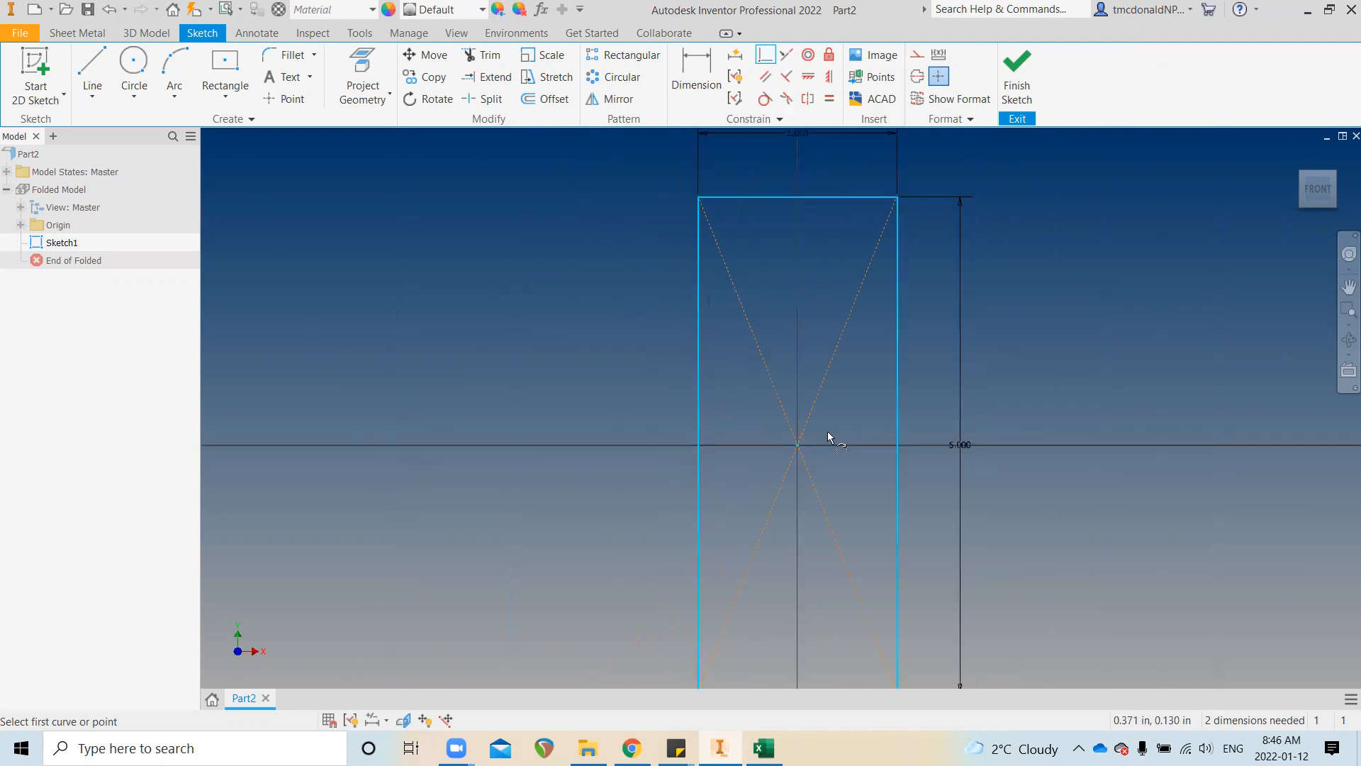
scroll(825, 452, "down", 2)
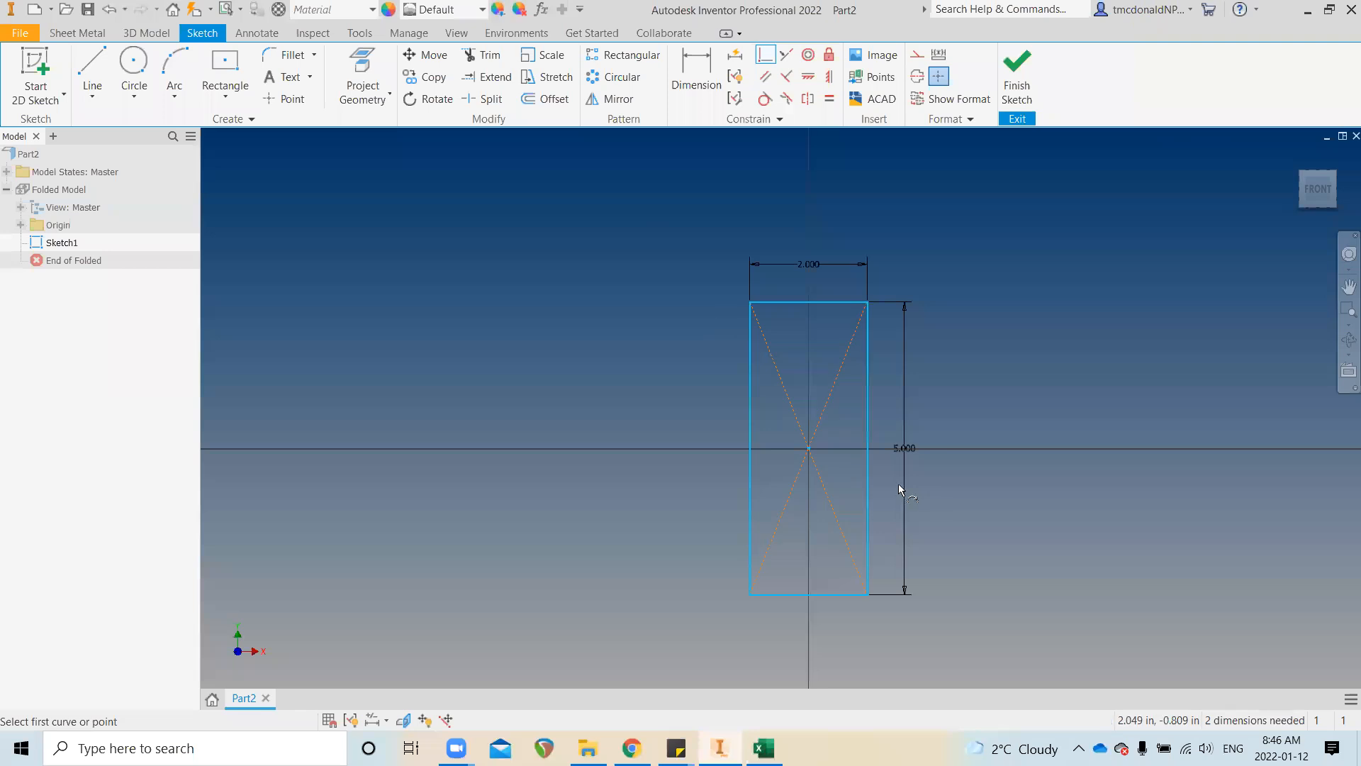
left_click(809, 449)
left_click(829, 304)
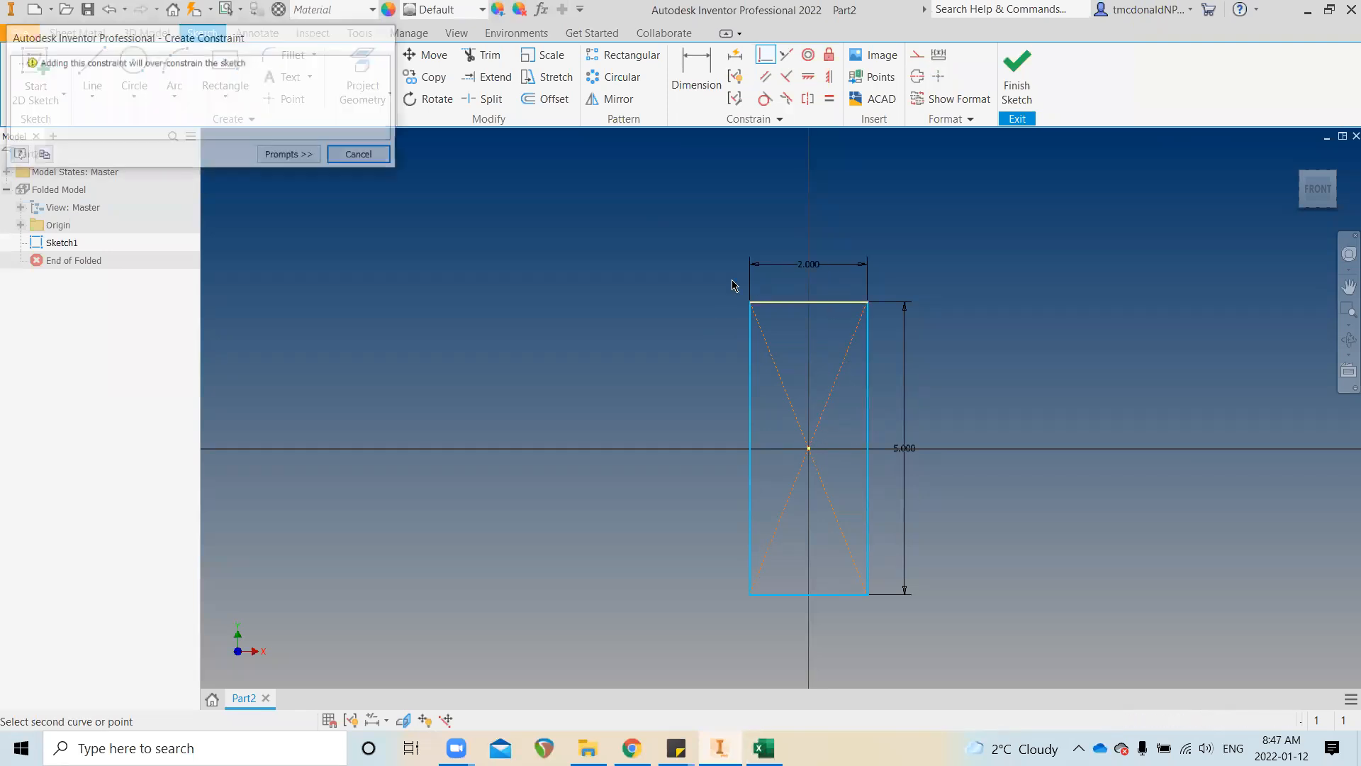
left_click(363, 155)
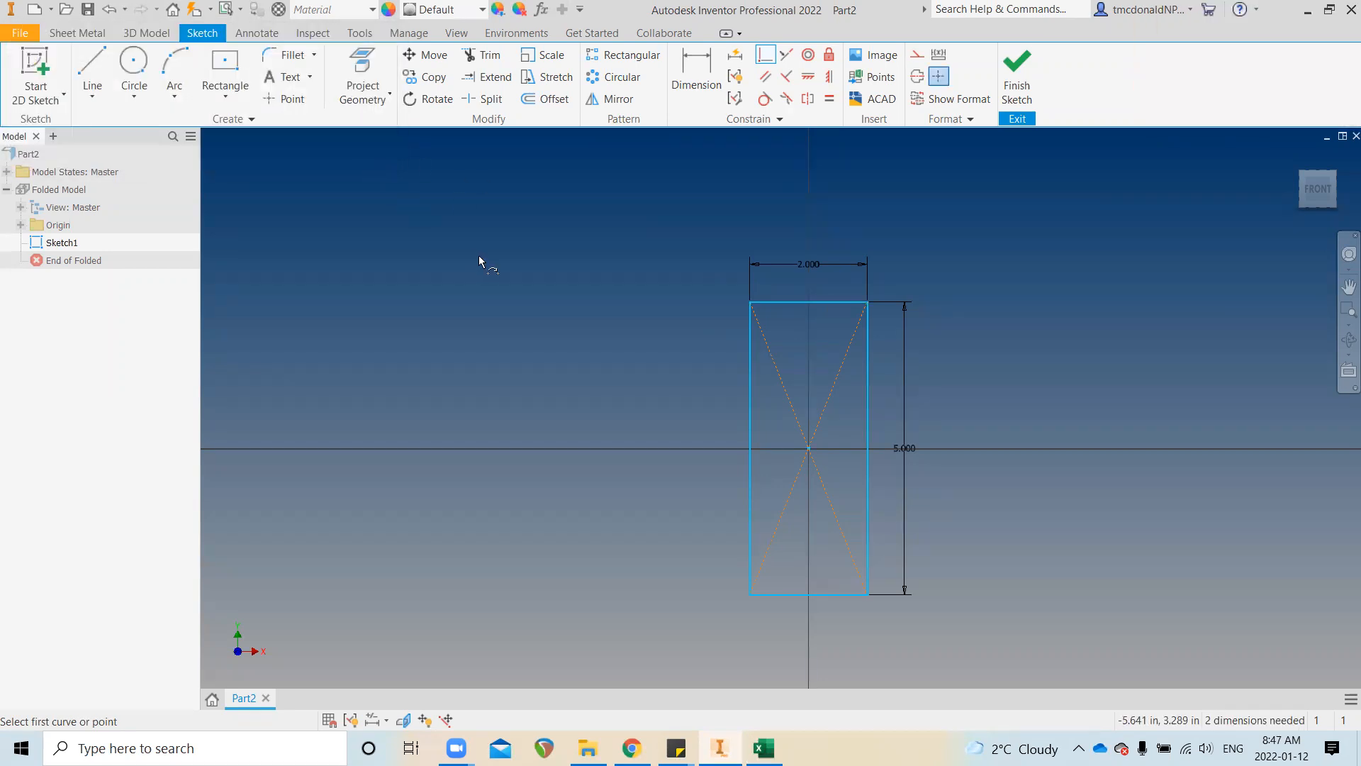
key("Escape")
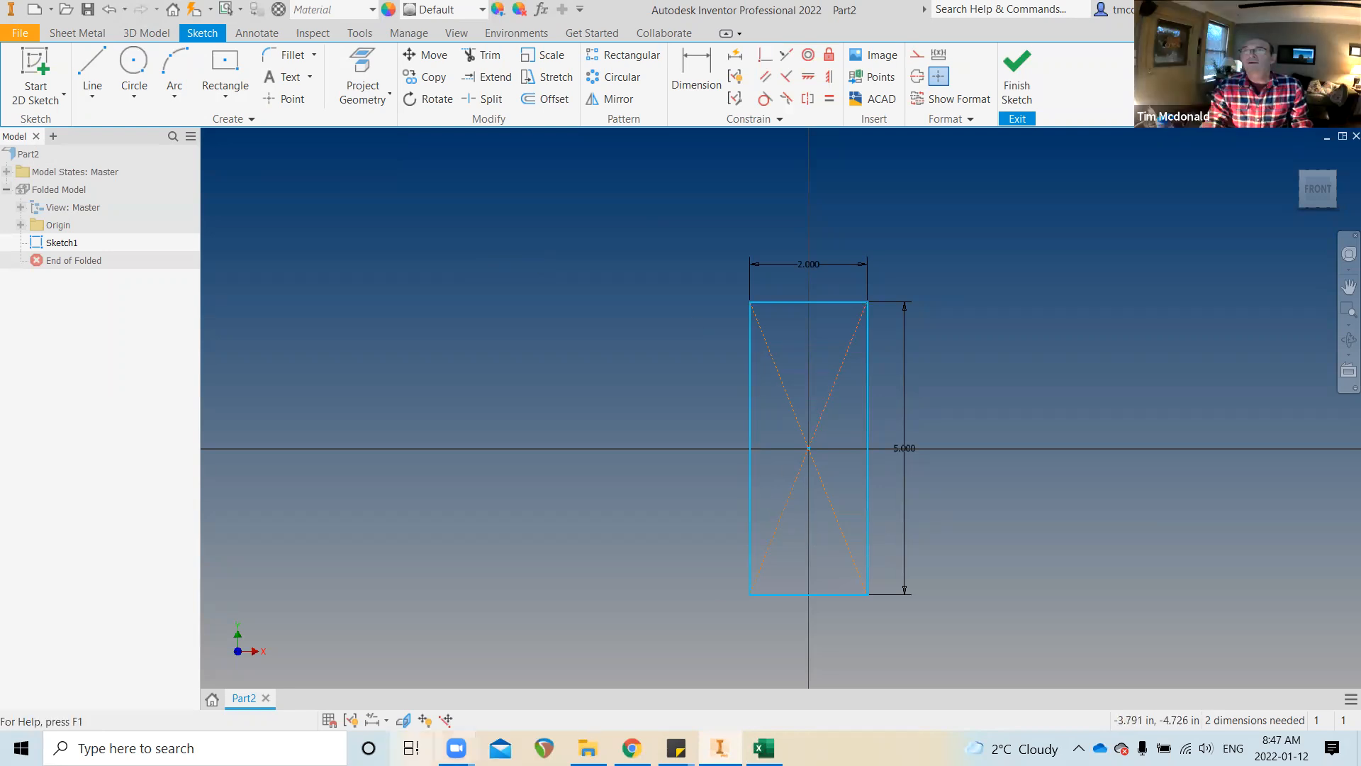
left_click(351, 720)
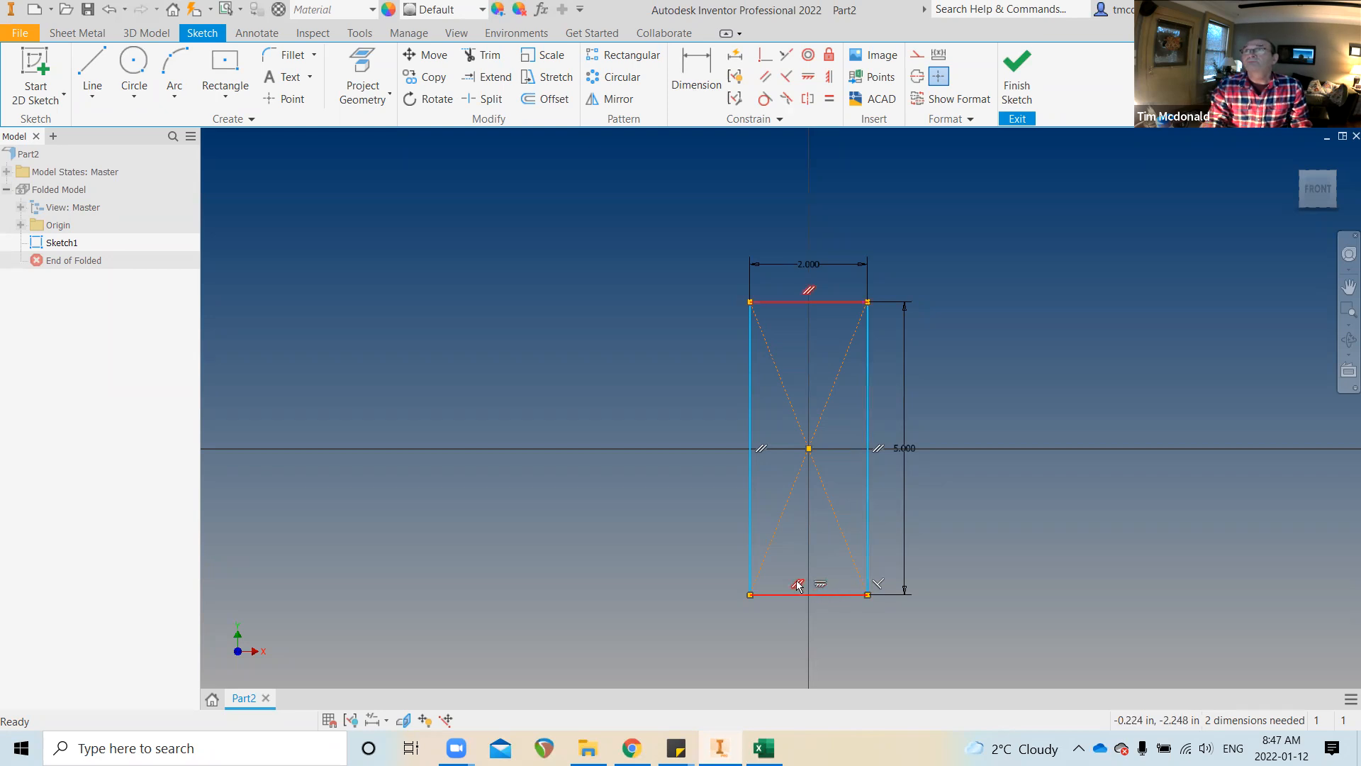
Review the parameter table listing WIDTH 2 in and HEIGHT 5 in, then close it
middle_click_drag(795, 581, 794, 580, "shift")
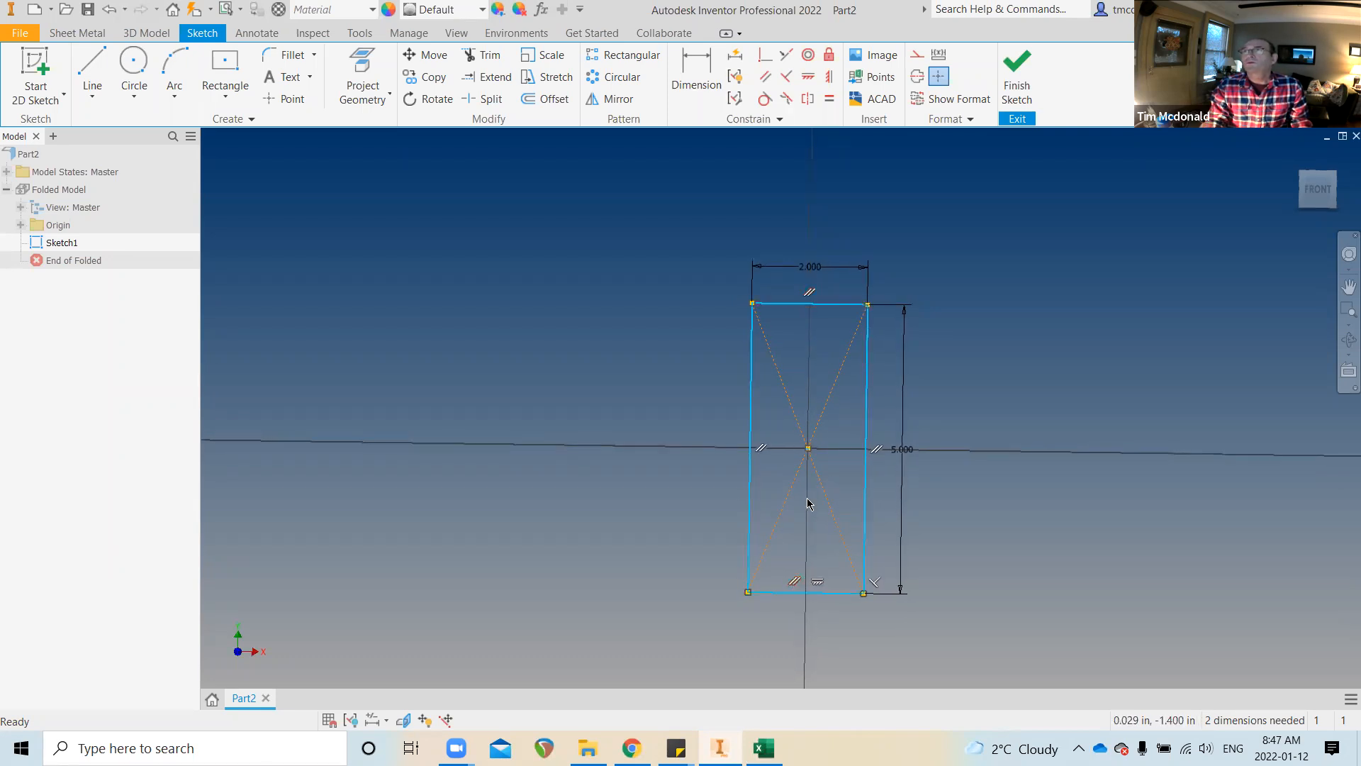
middle_click_drag(804, 487, 810, 488, "shift")
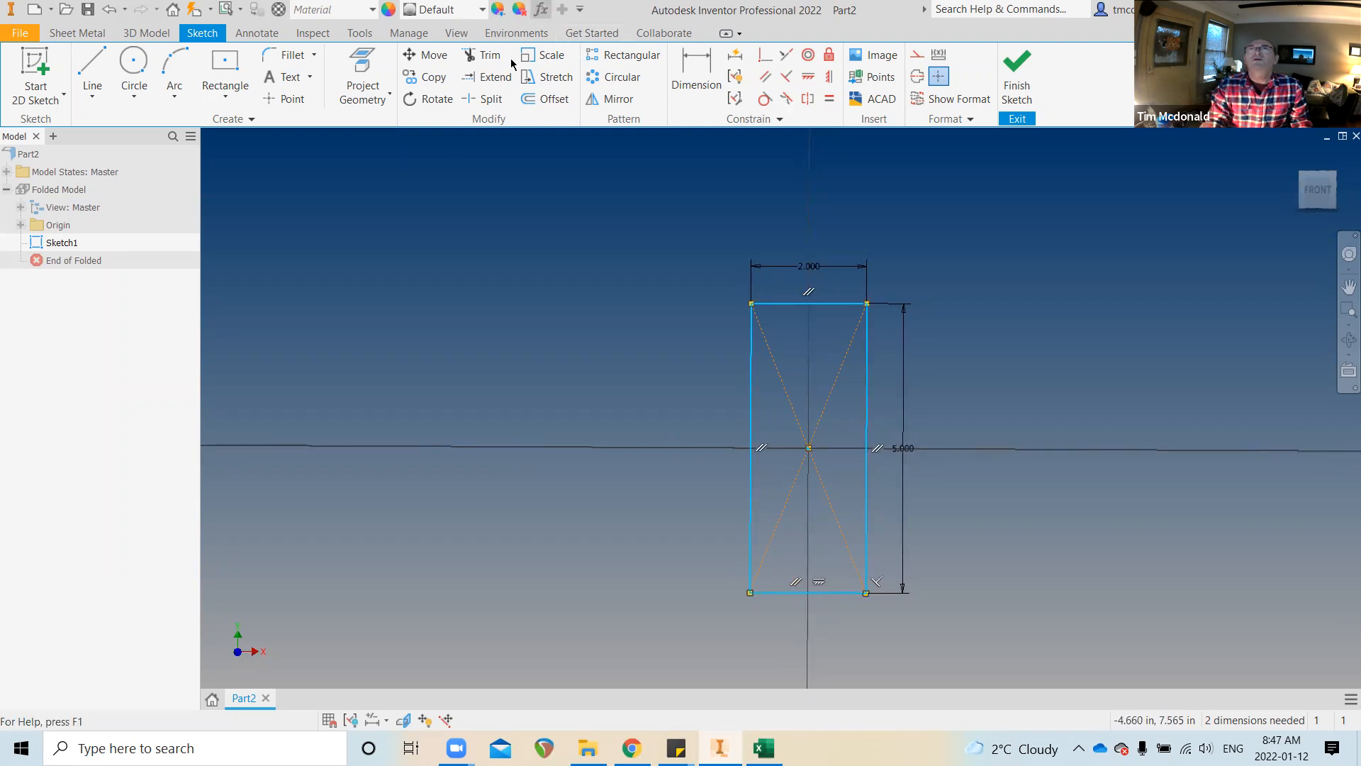
left_click(541, 9)
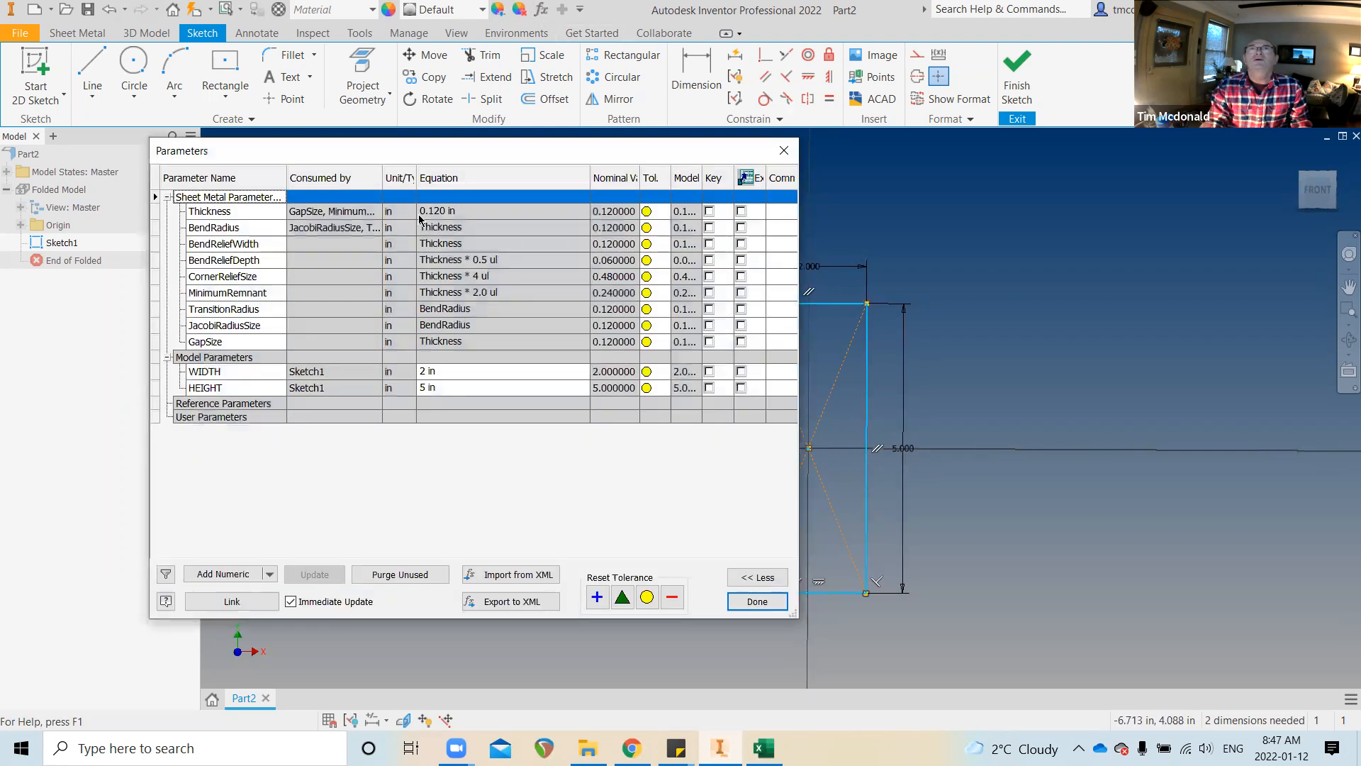
left_click(757, 601)
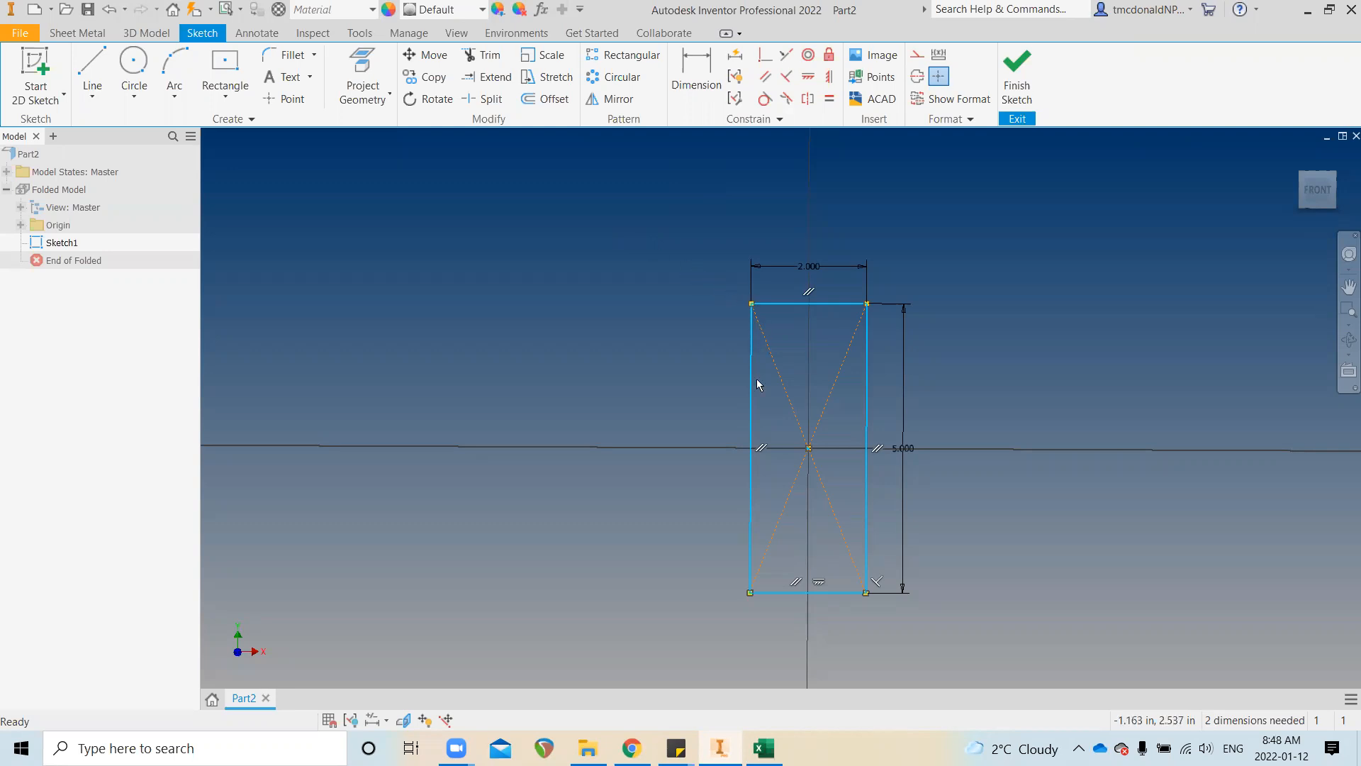
scroll(805, 449, "up", 5)
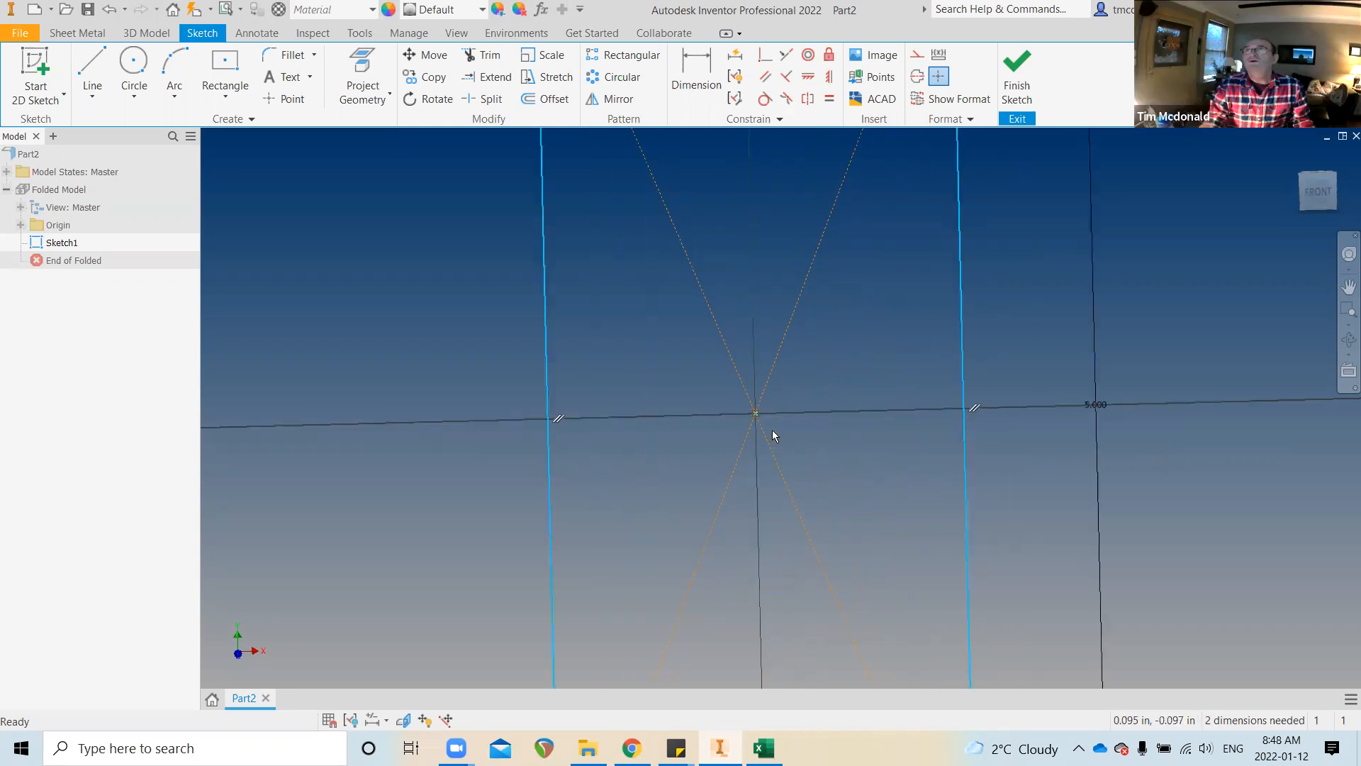
scroll(779, 440, "down", 3)
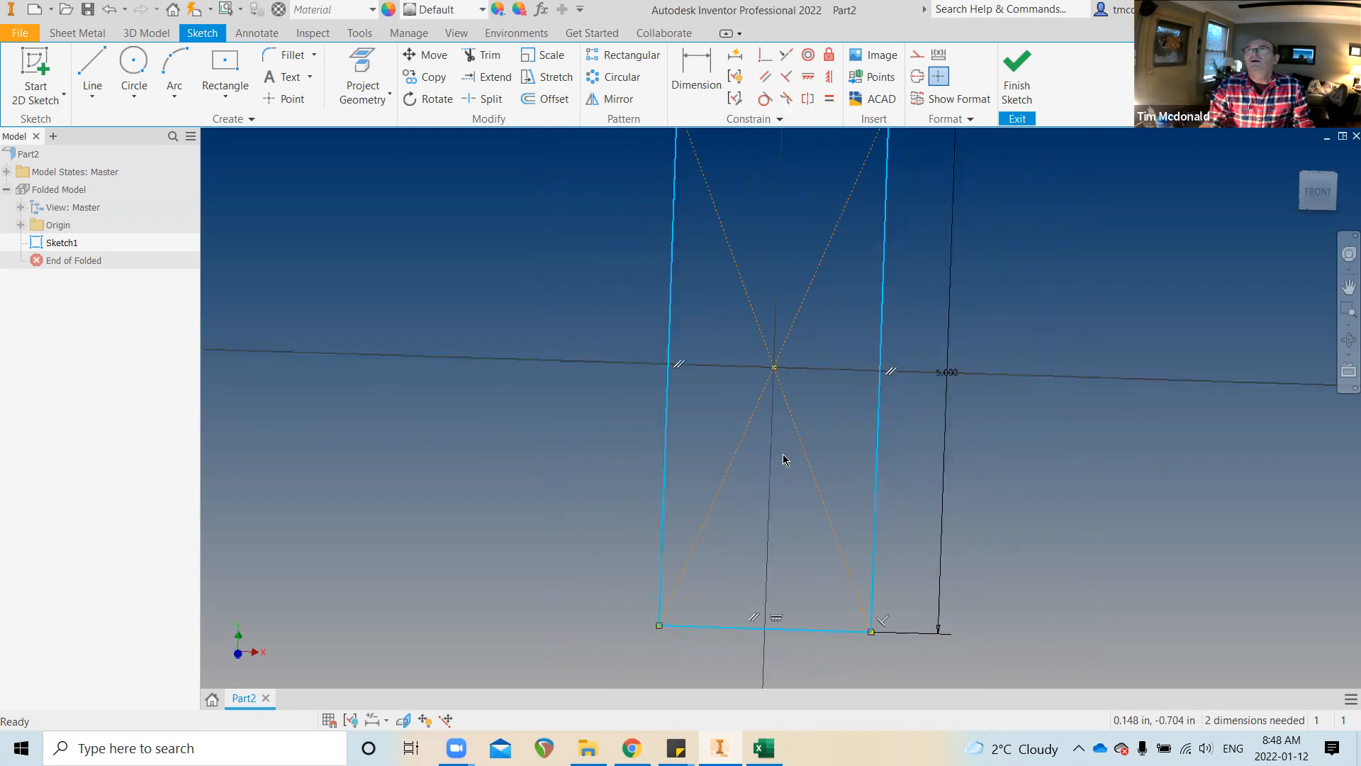
scroll(769, 447, "down", 2)
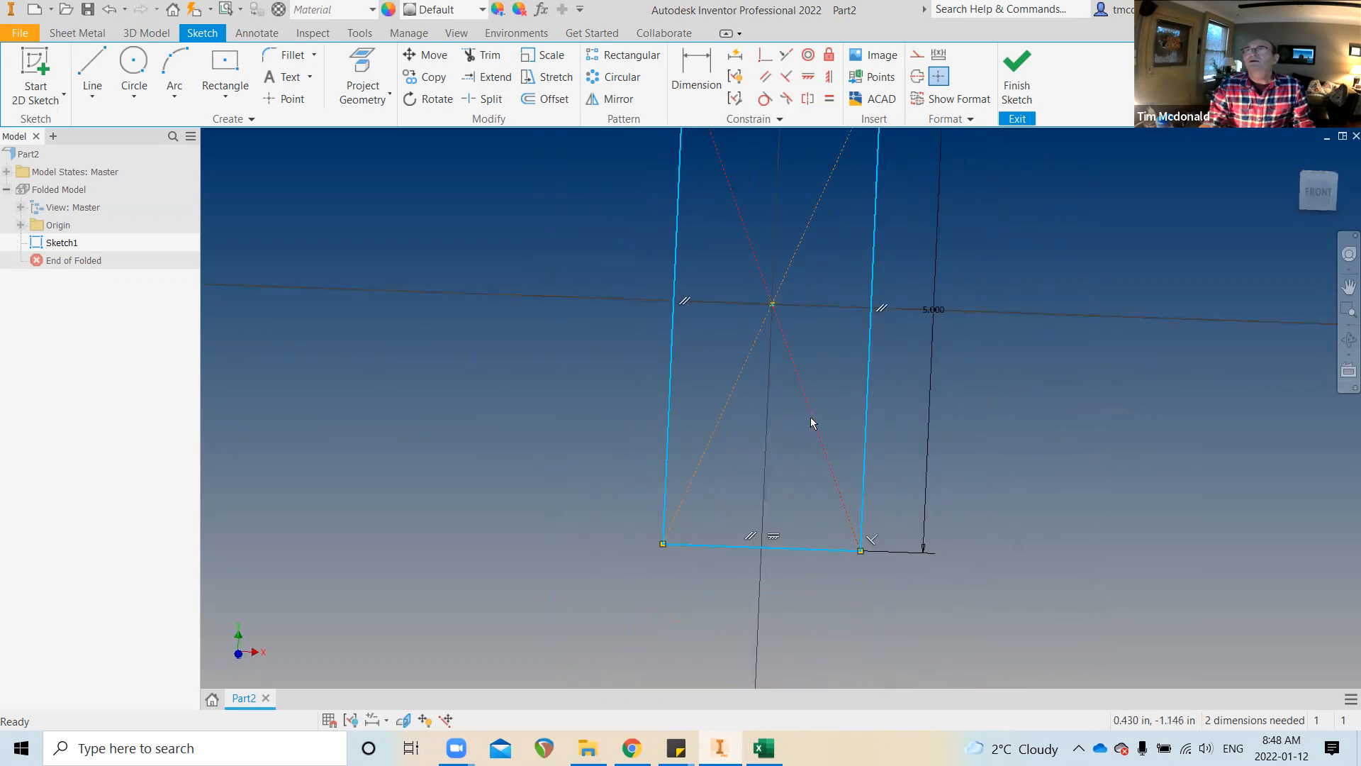
scroll(808, 432, "down", 2)
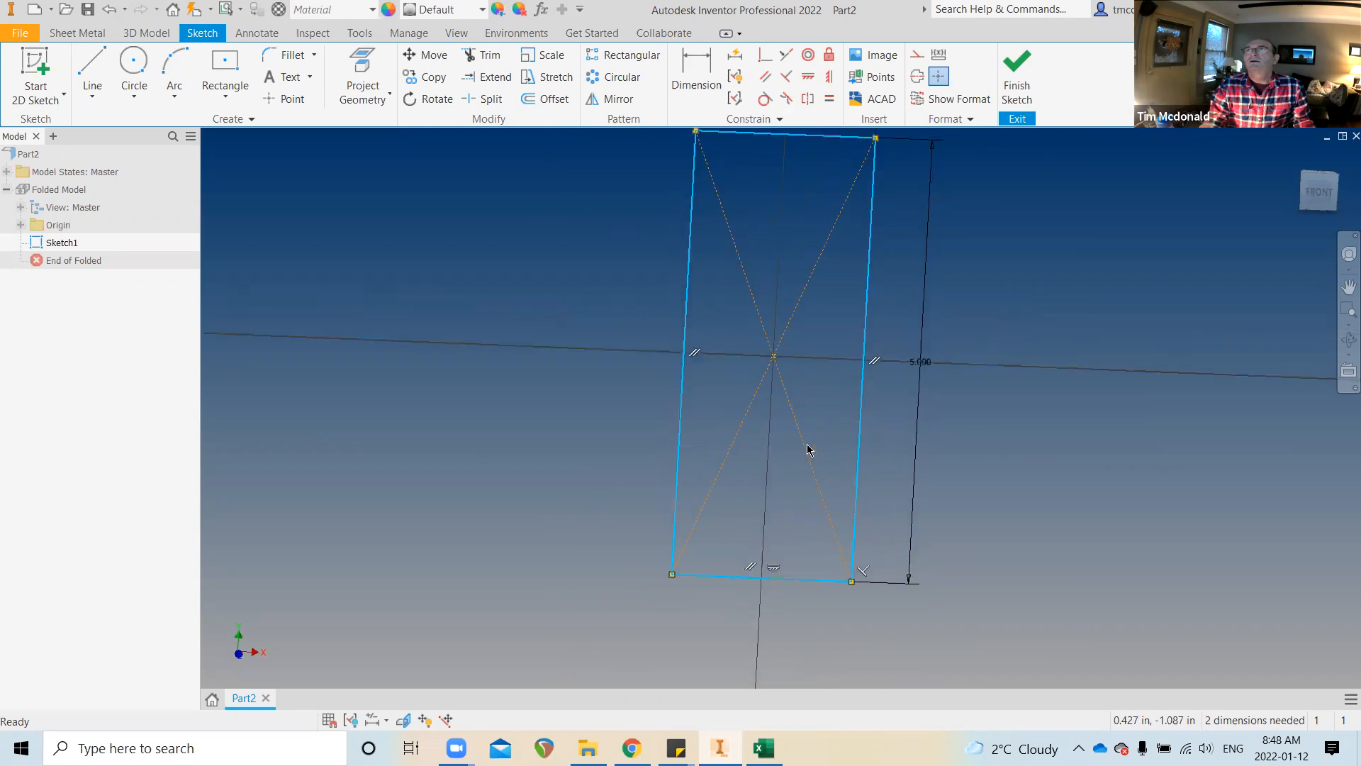
scroll(802, 451, "up", 1)
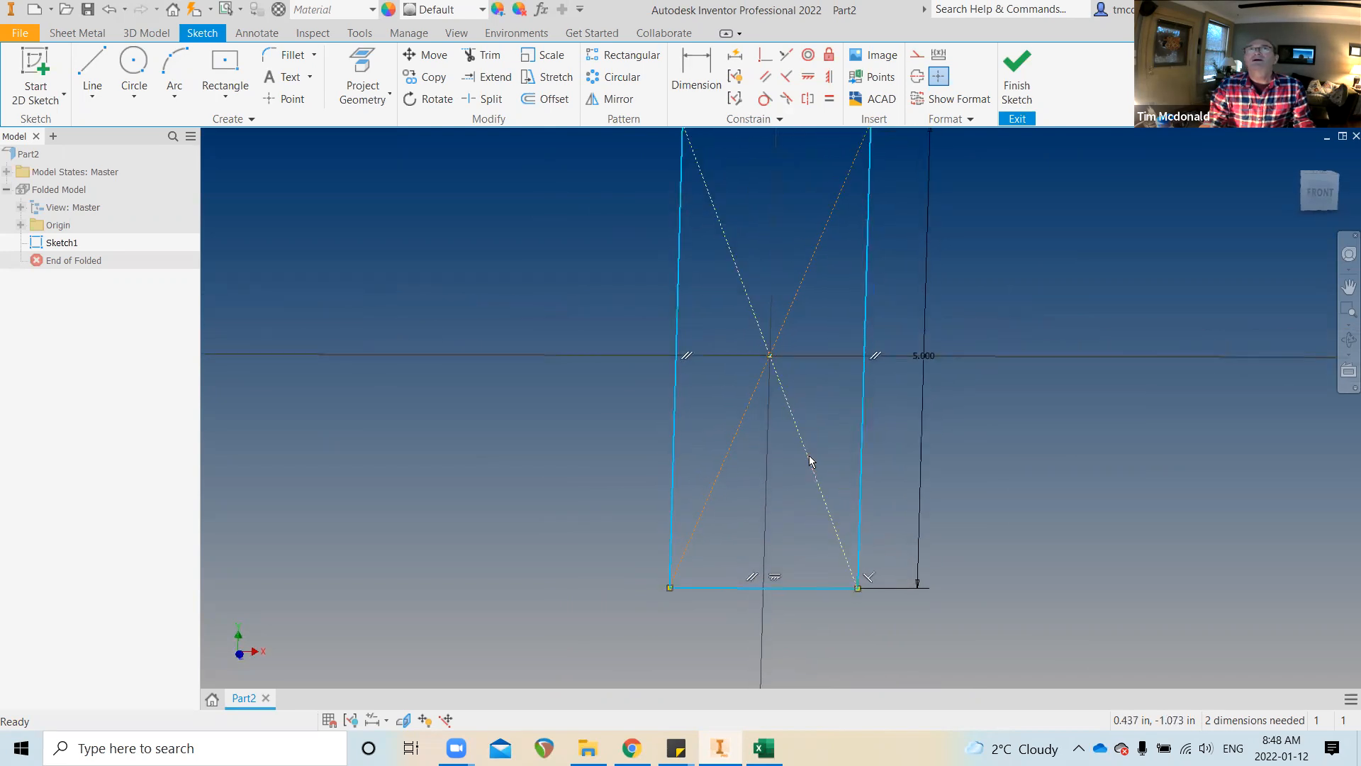
left_click(809, 456)
key("Delete")
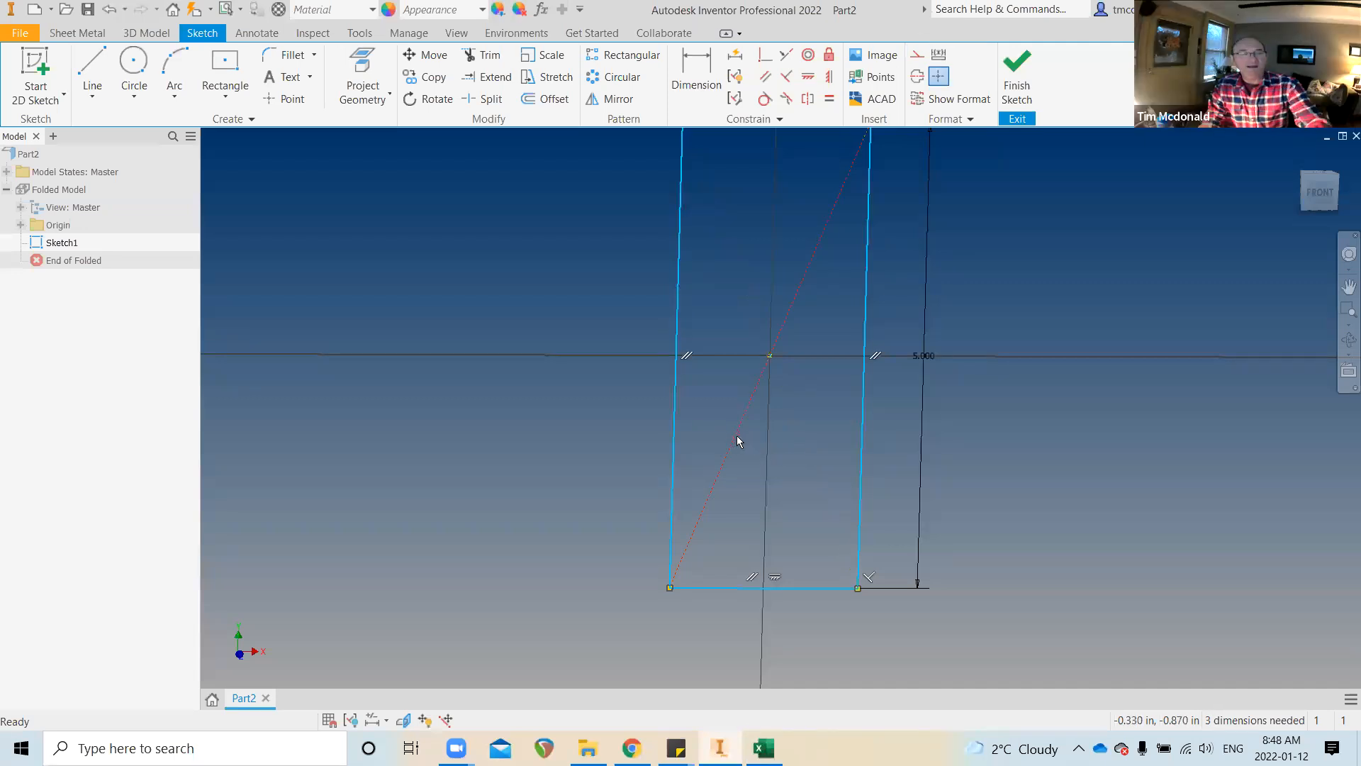
key("ctrl+z")
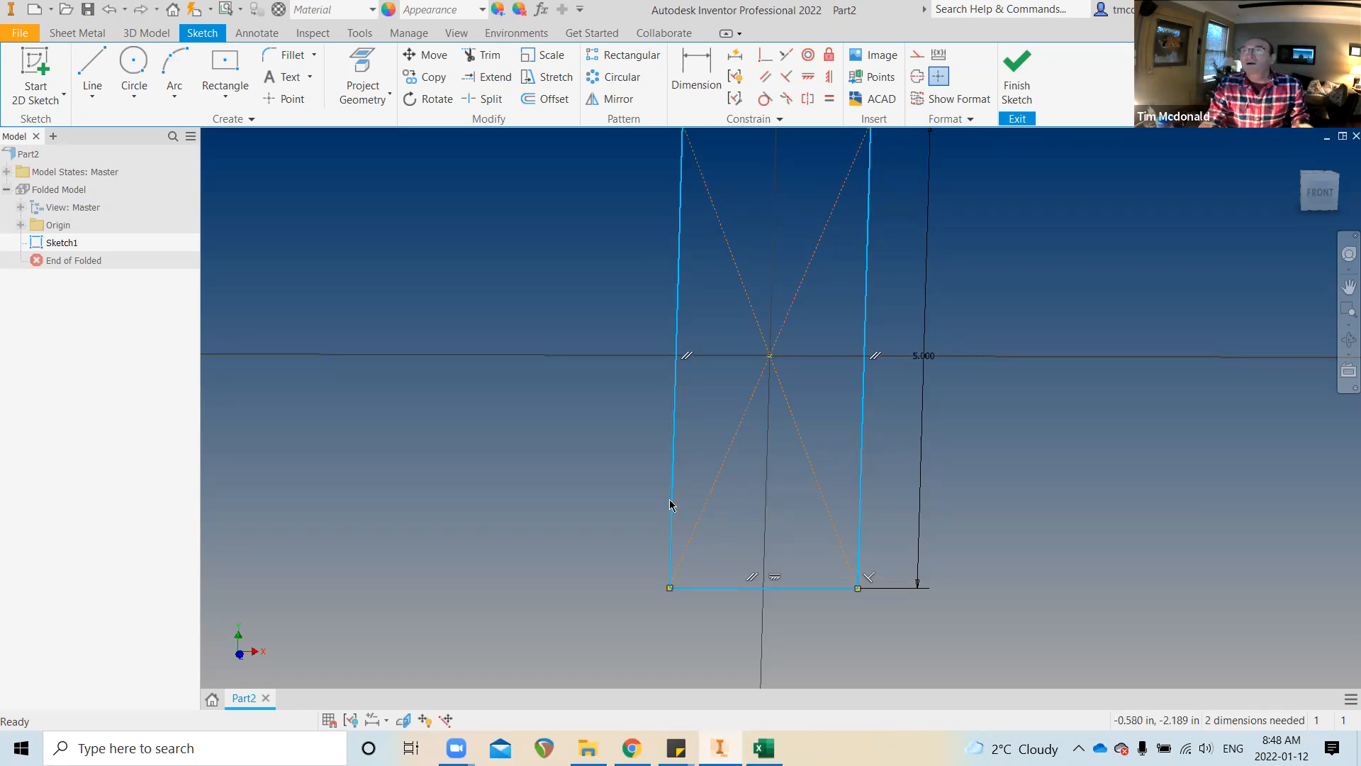
scroll(881, 475, "down", 1)
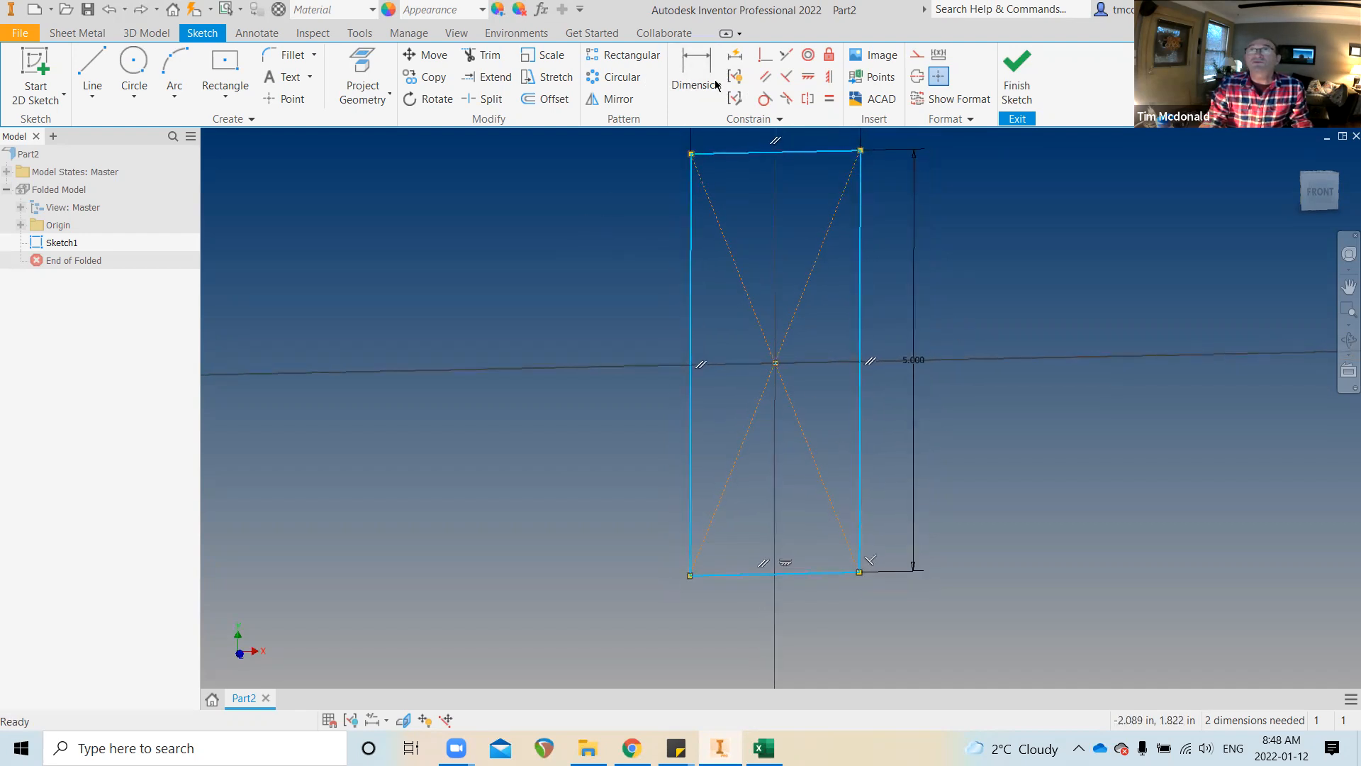
left_click(765, 56)
left_click(696, 575)
left_click(774, 365)
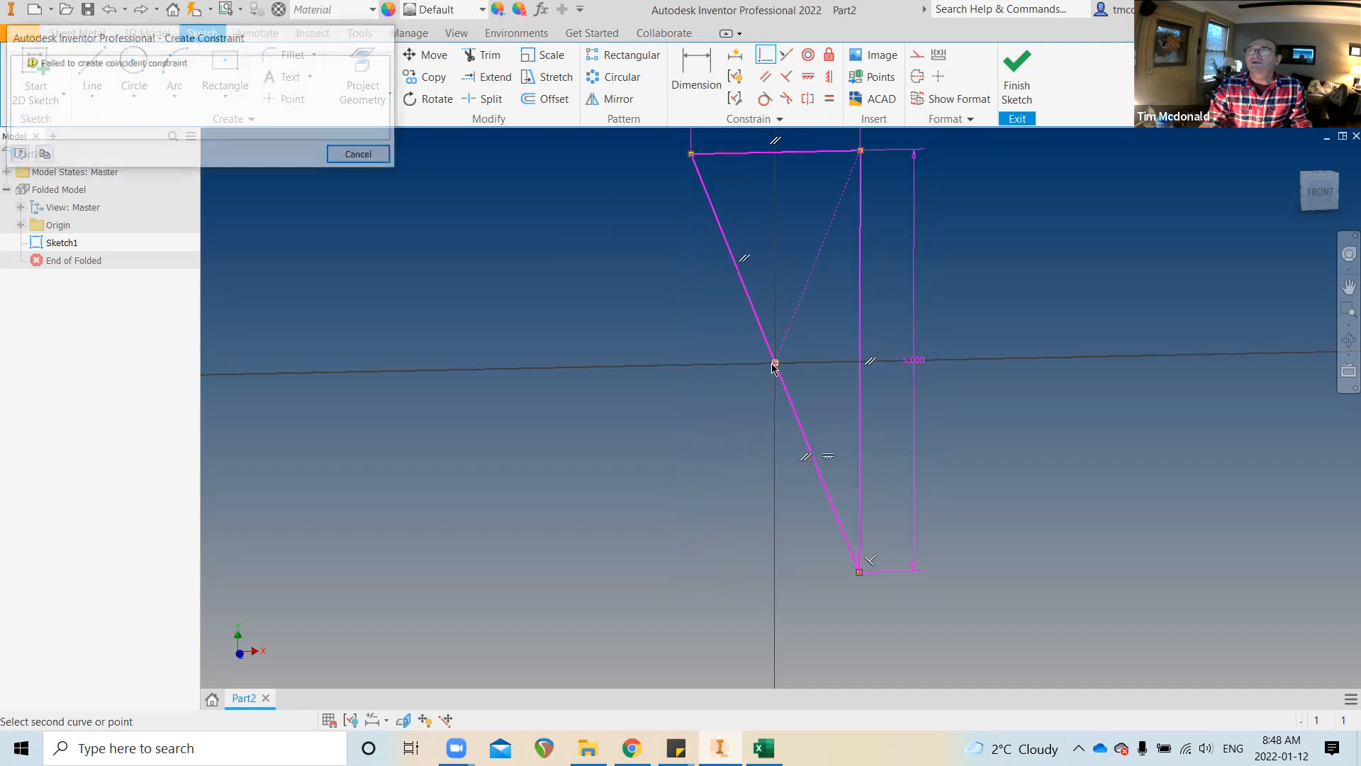
left_click(361, 155)
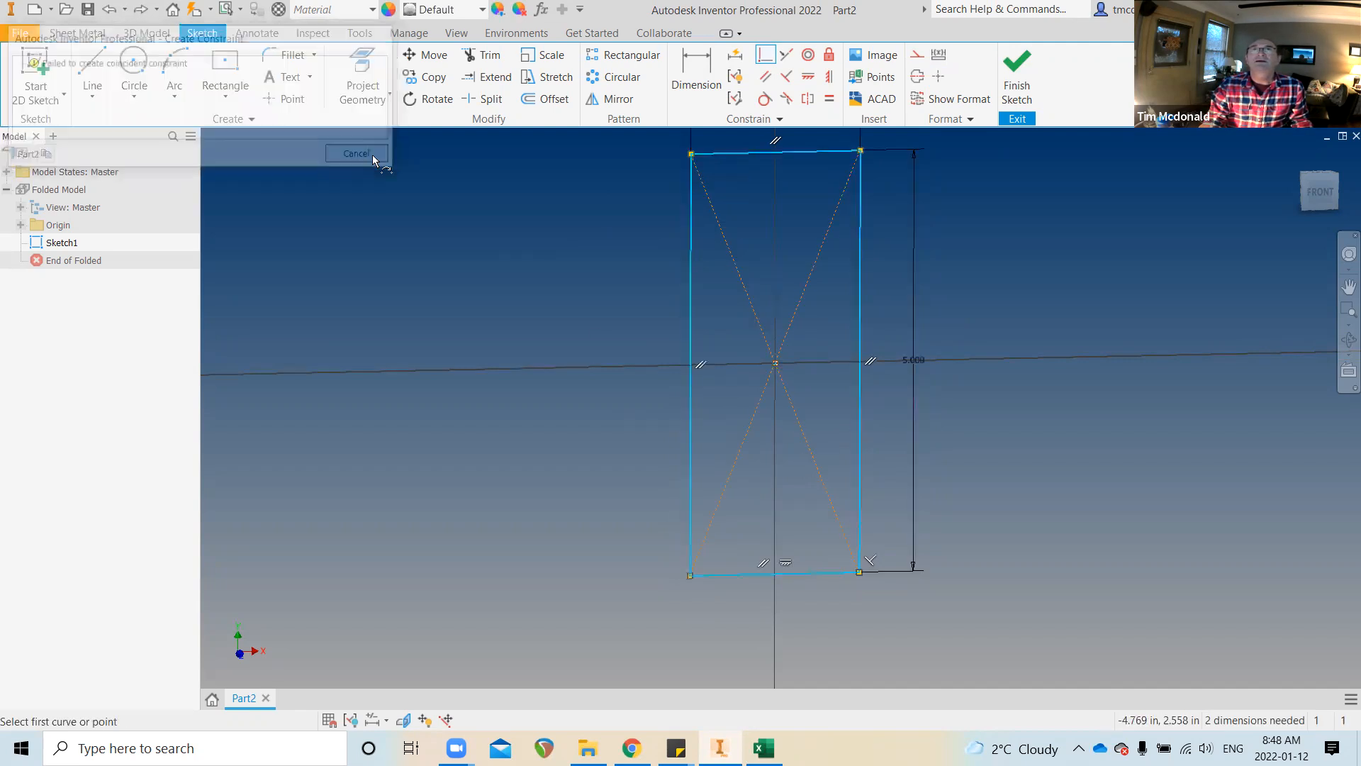
scroll(615, 316, "up", 3)
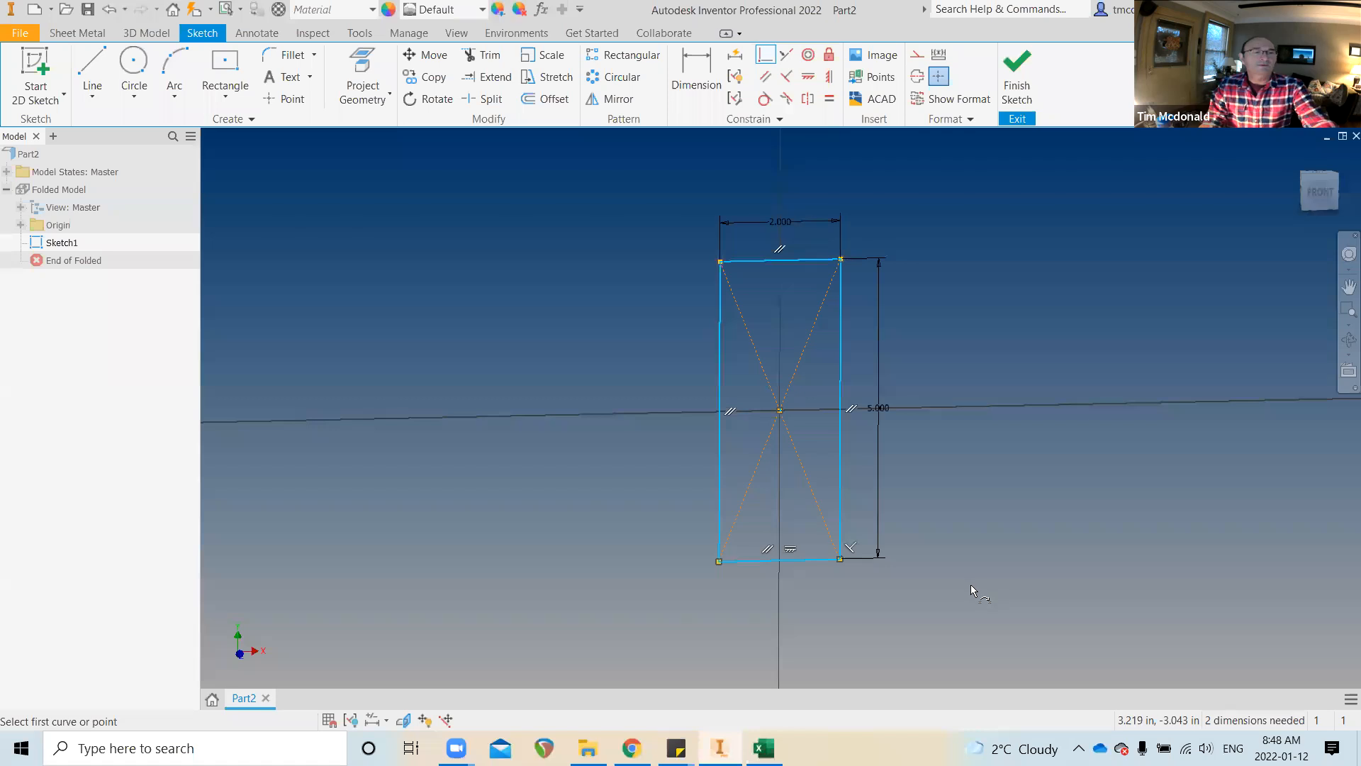
key("Escape")
left_click_drag(594, 179, 904, 607)
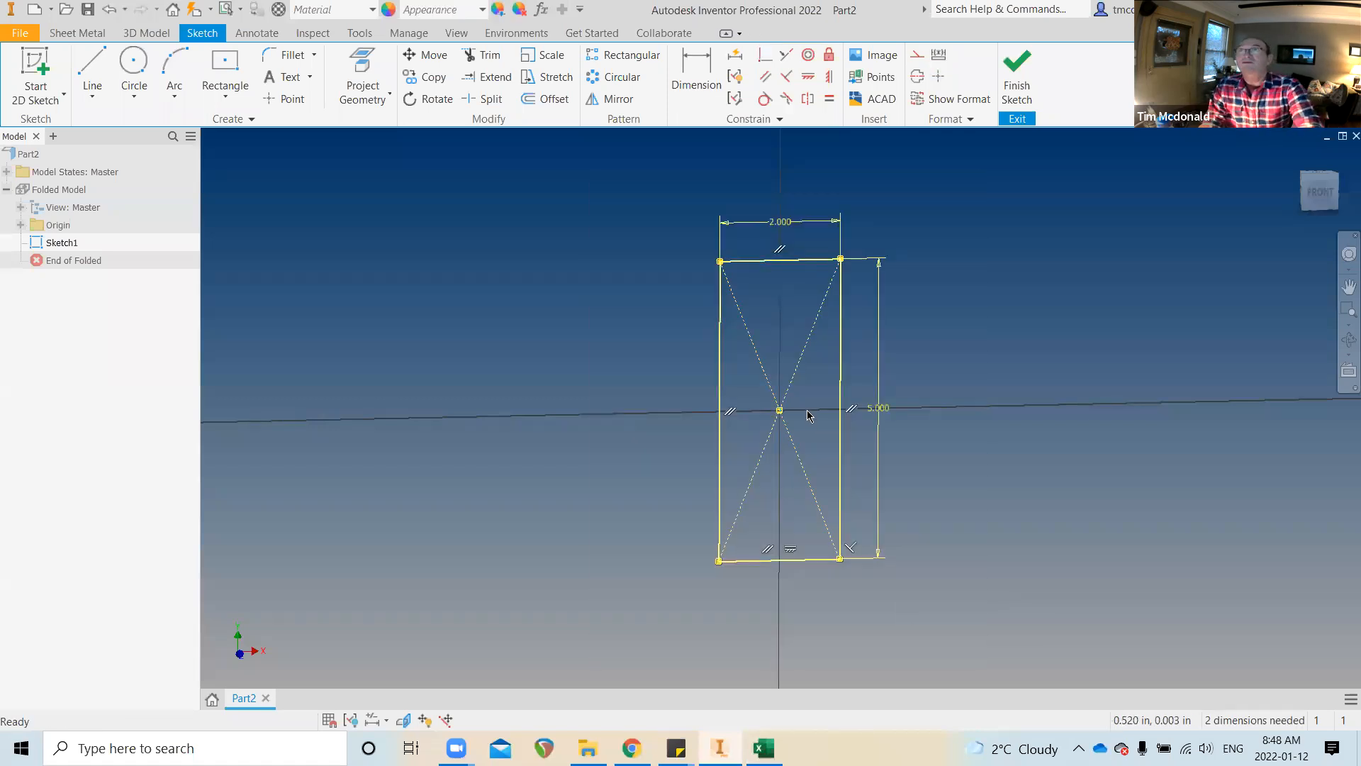
Delete the rectangle and redraw it centred on the origin with WIDTH=2 and HEIGHT=5
key("Delete")
left_click(232, 78)
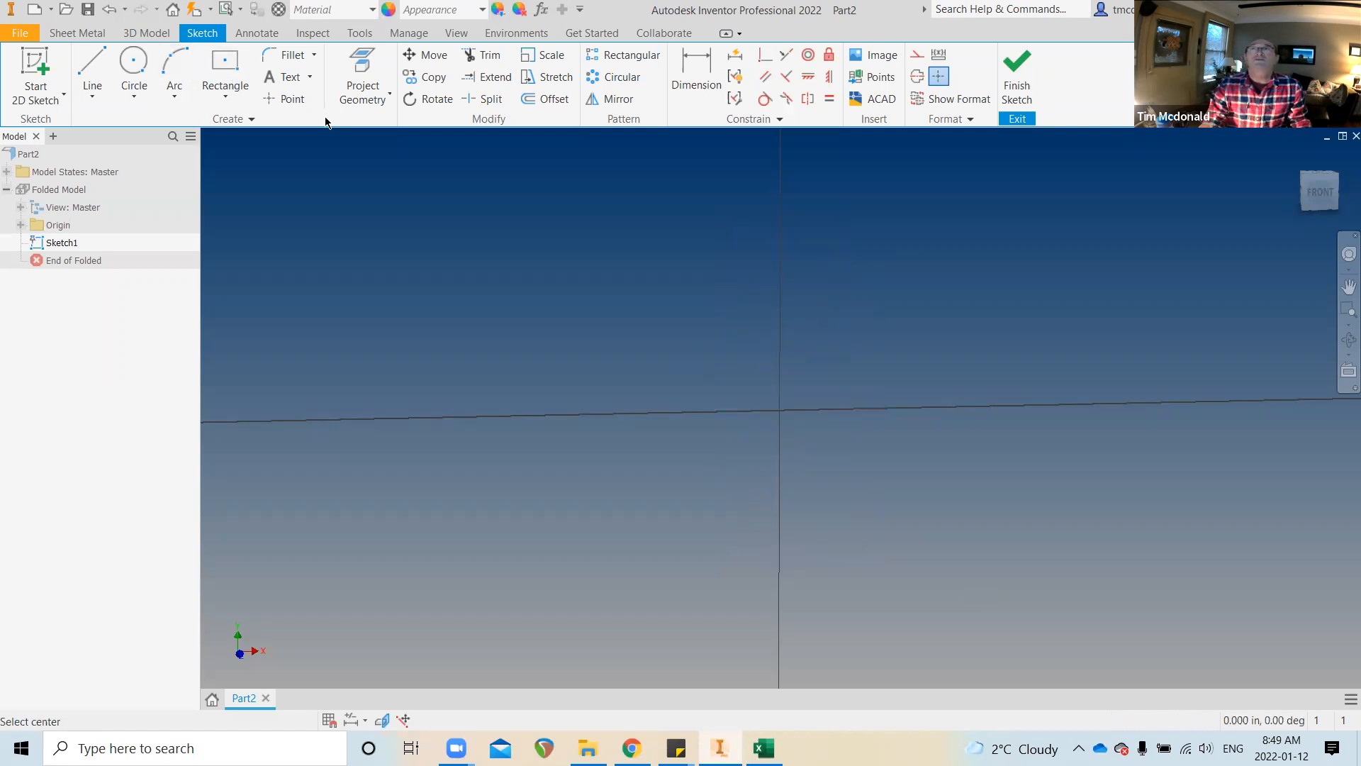
left_click(778, 409)
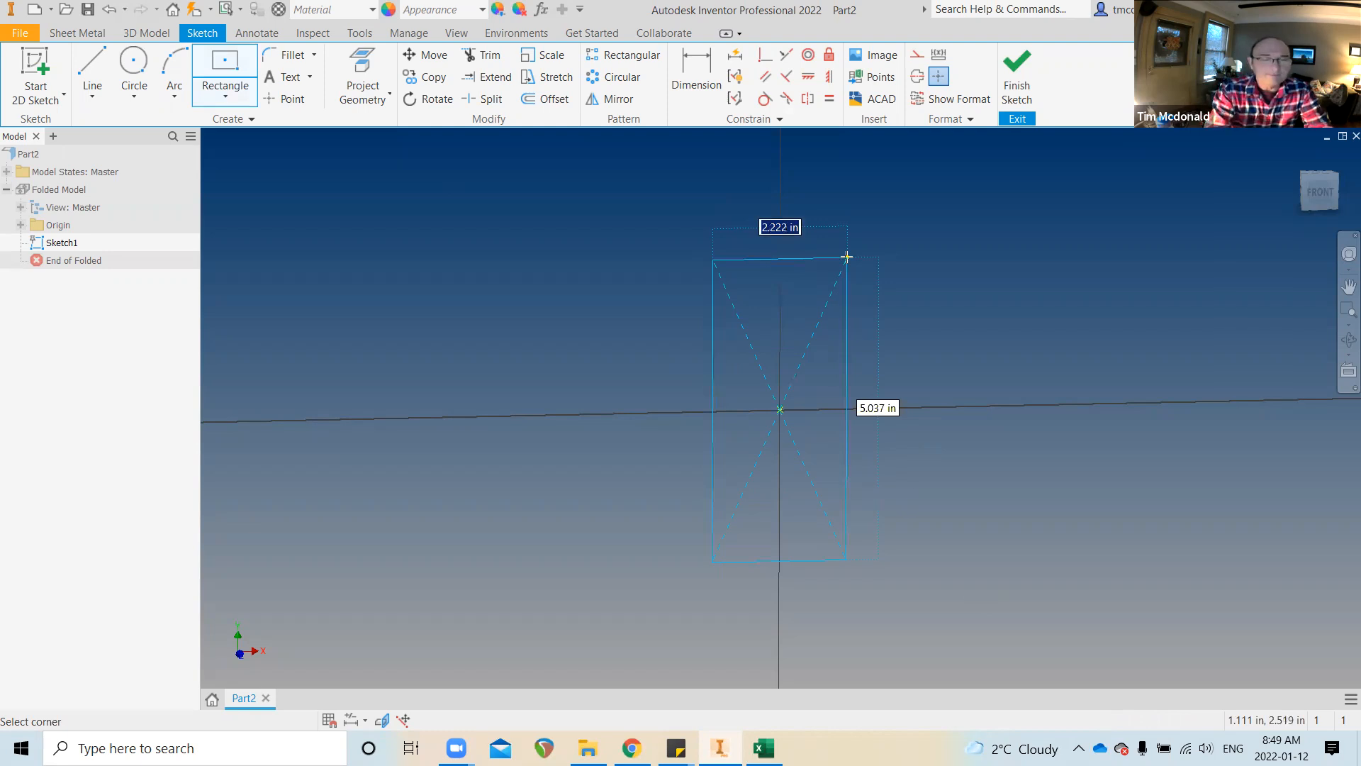
type("WIDT")
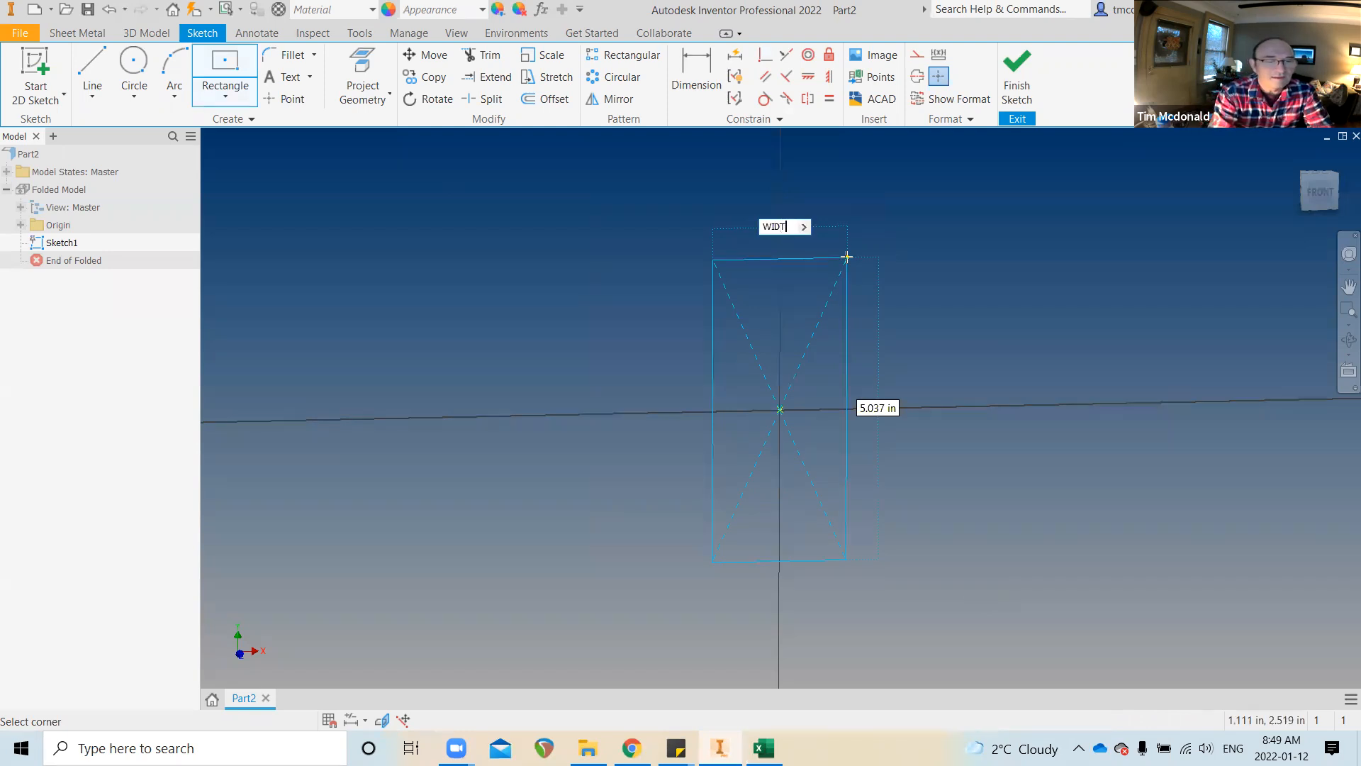
type("H=2")
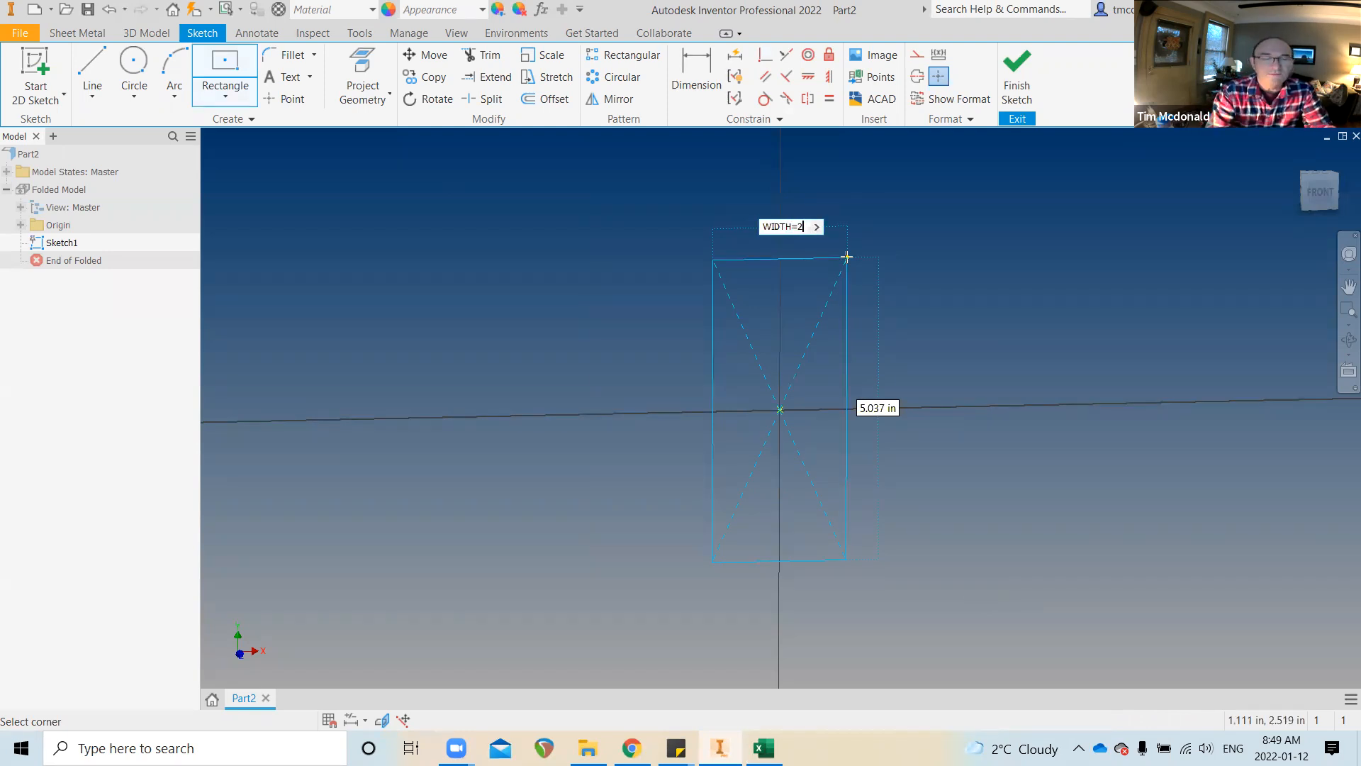
key("Tab")
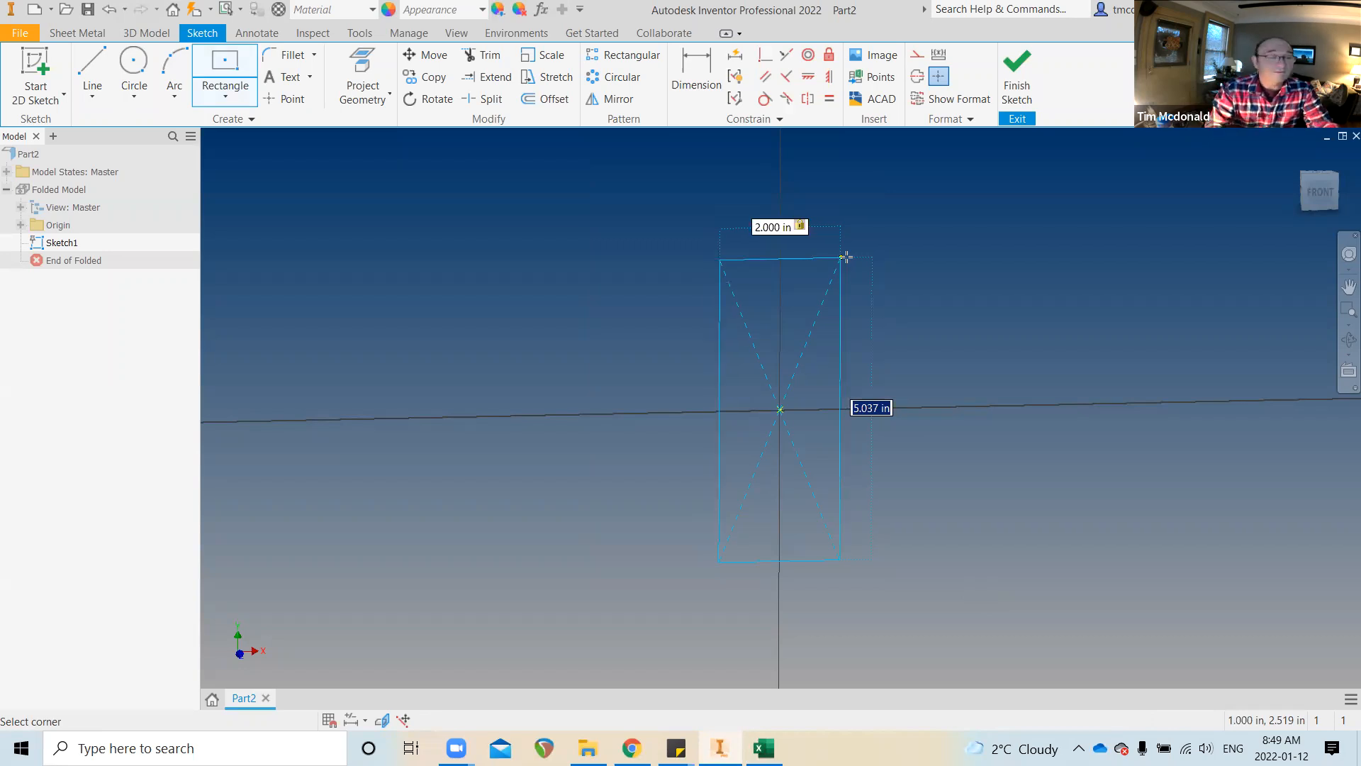
type("HEIGHT=5")
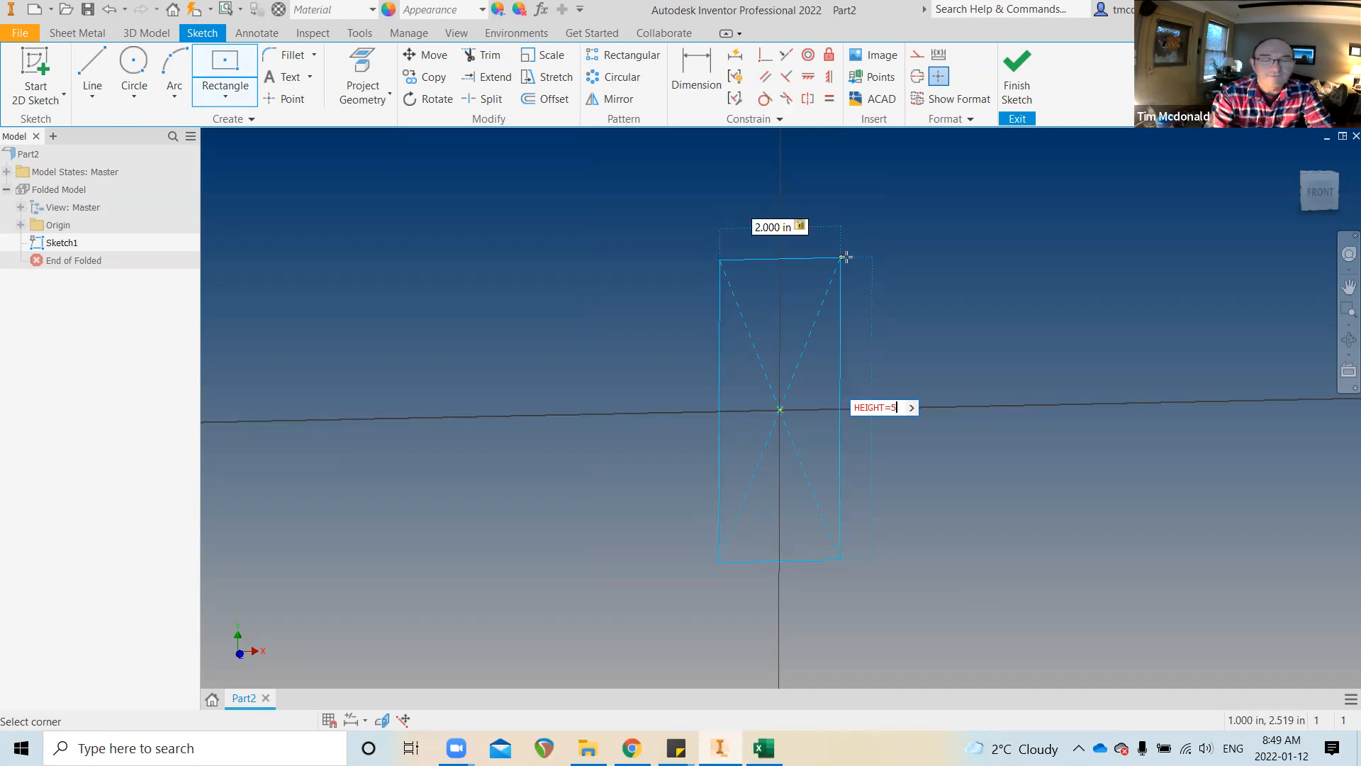
key("Return")
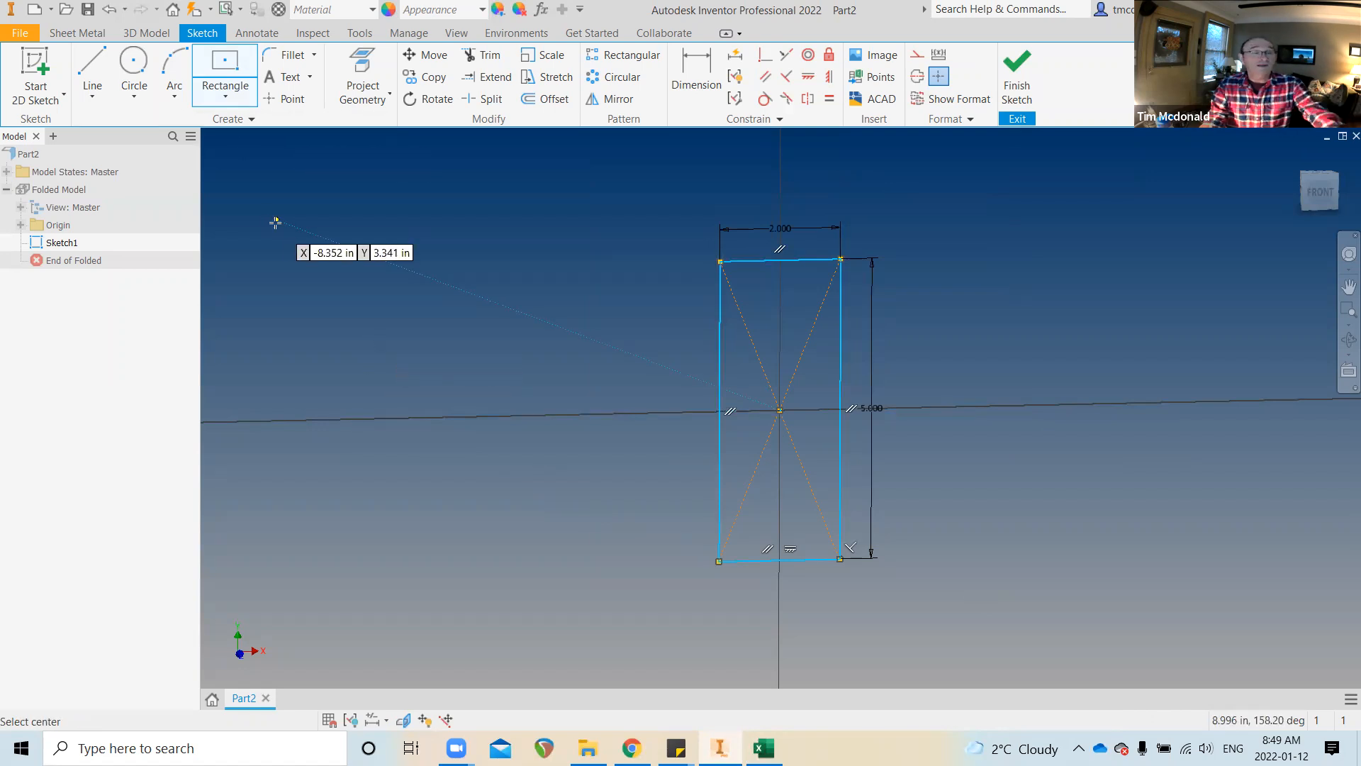
key("Escape")
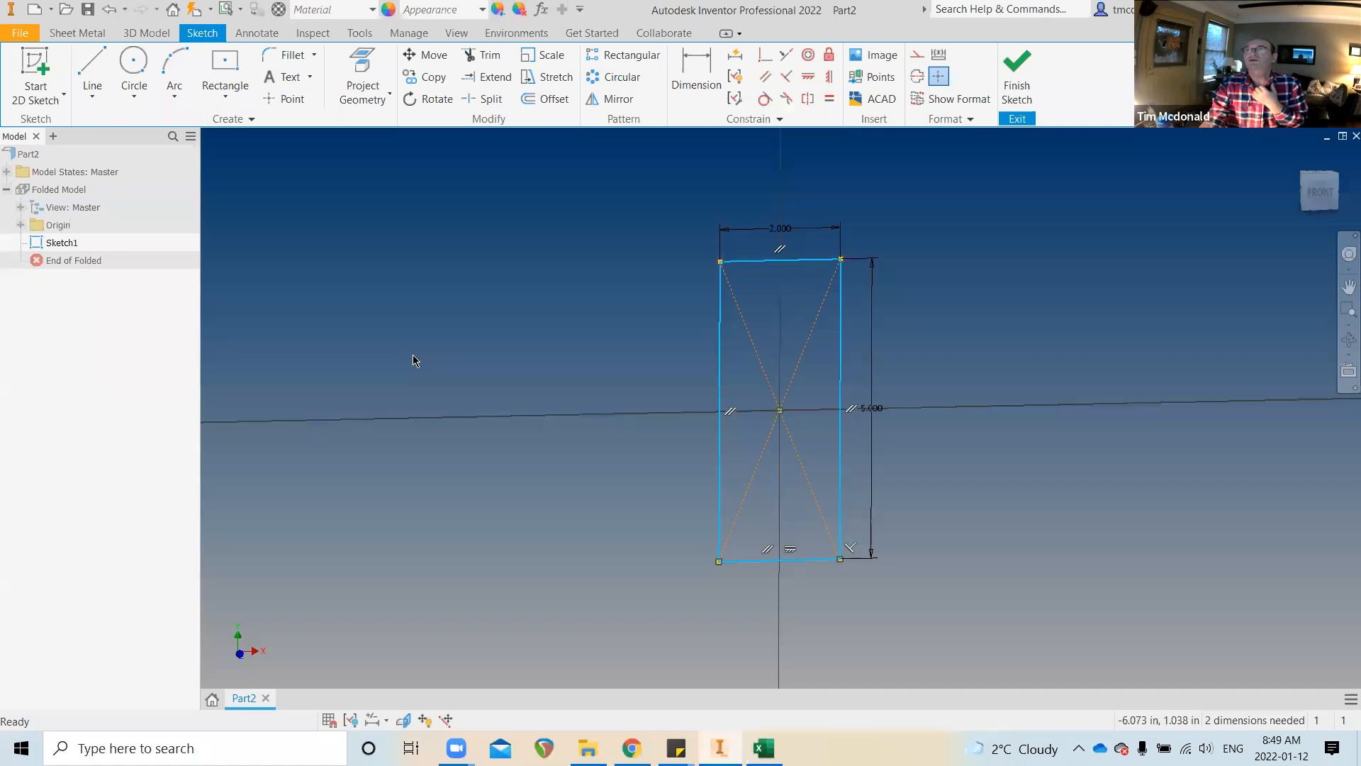
Window-select the redrawn 2 by 5 rectangle and delete it
scroll(440, 343, "up", 2)
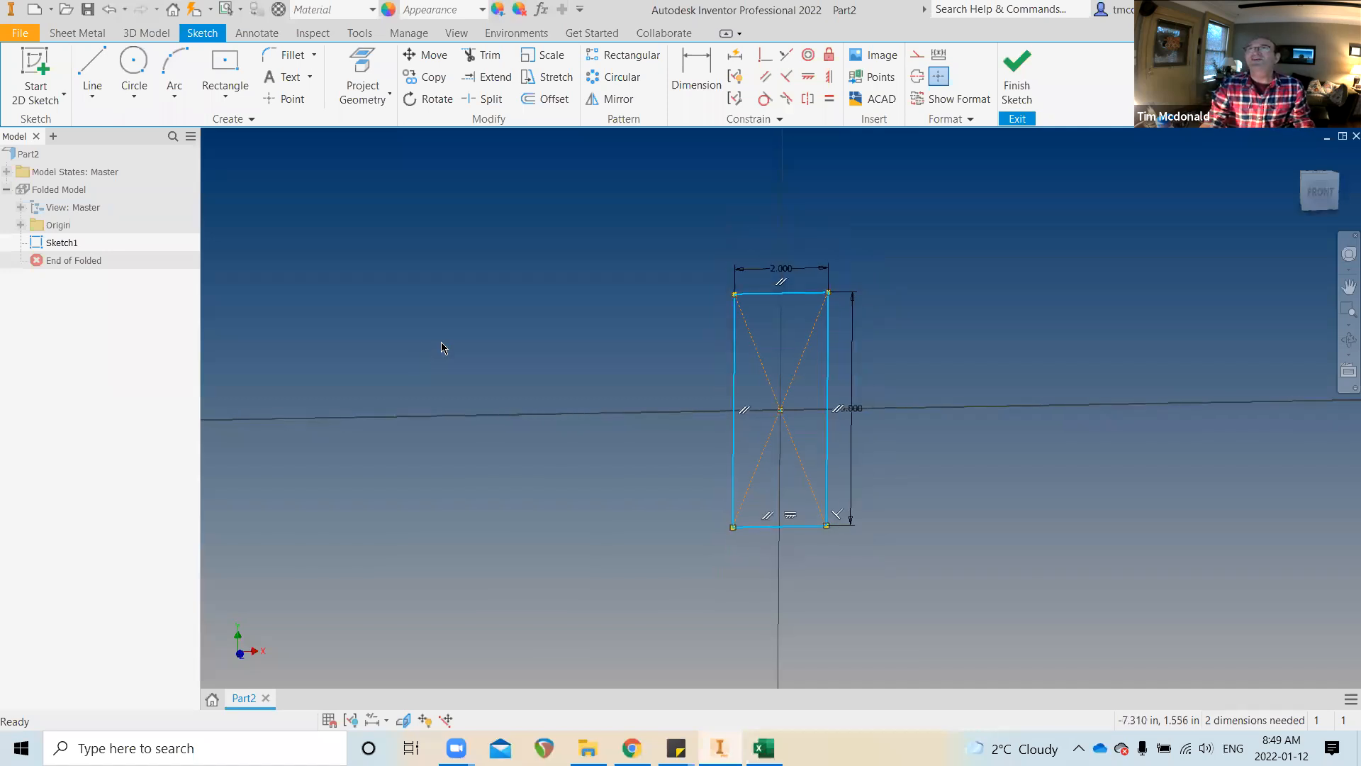
left_click_drag(555, 198, 929, 569)
key("Delete")
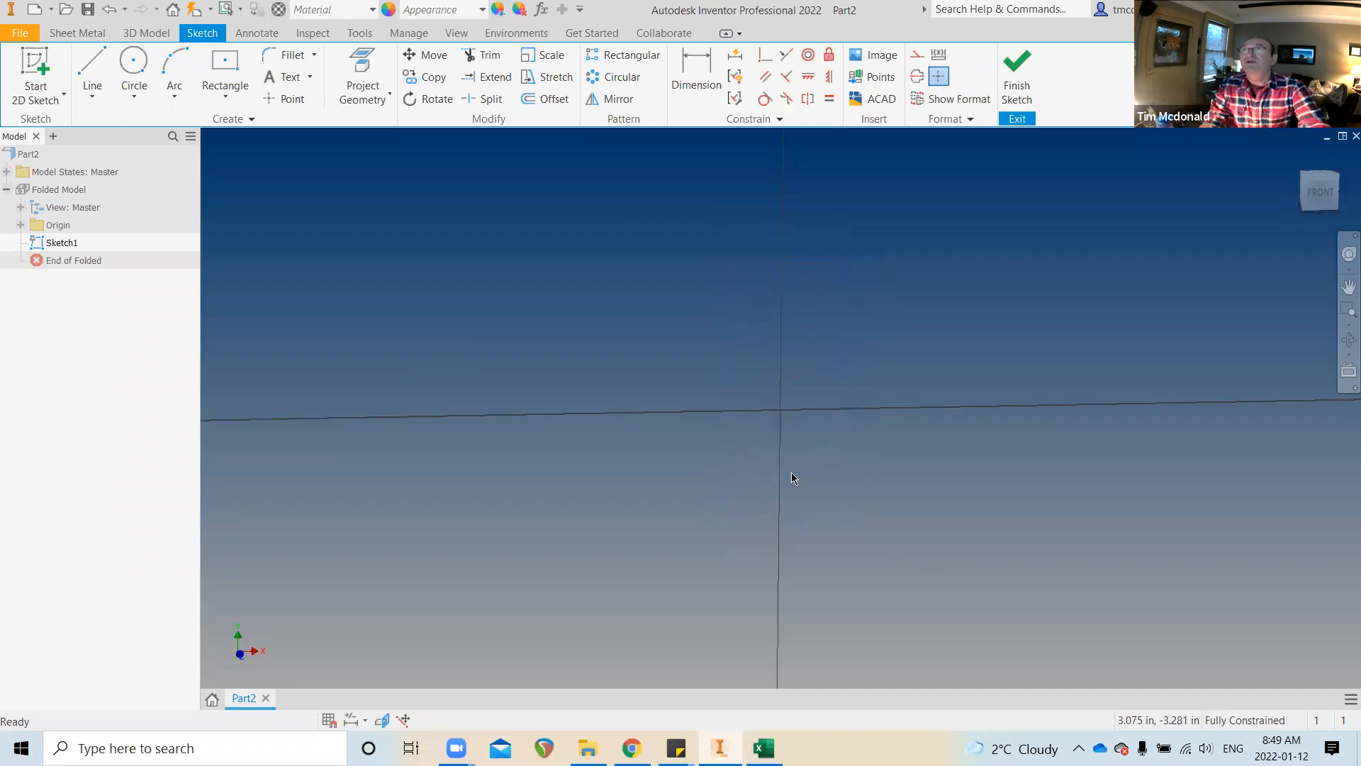
left_click(225, 92)
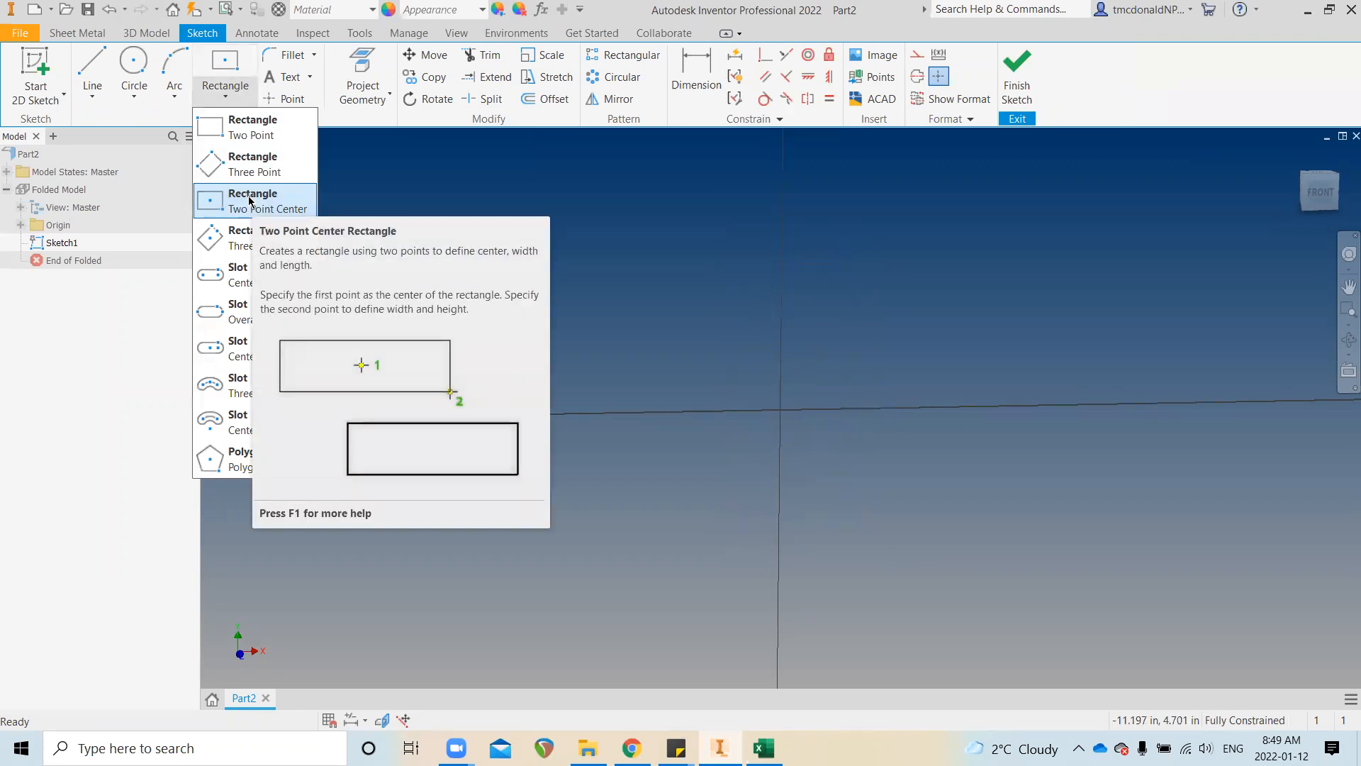
Choose Rectangle Two Point Center and view the Parameters table showing Thickness 0.120 in
left_click(223, 68)
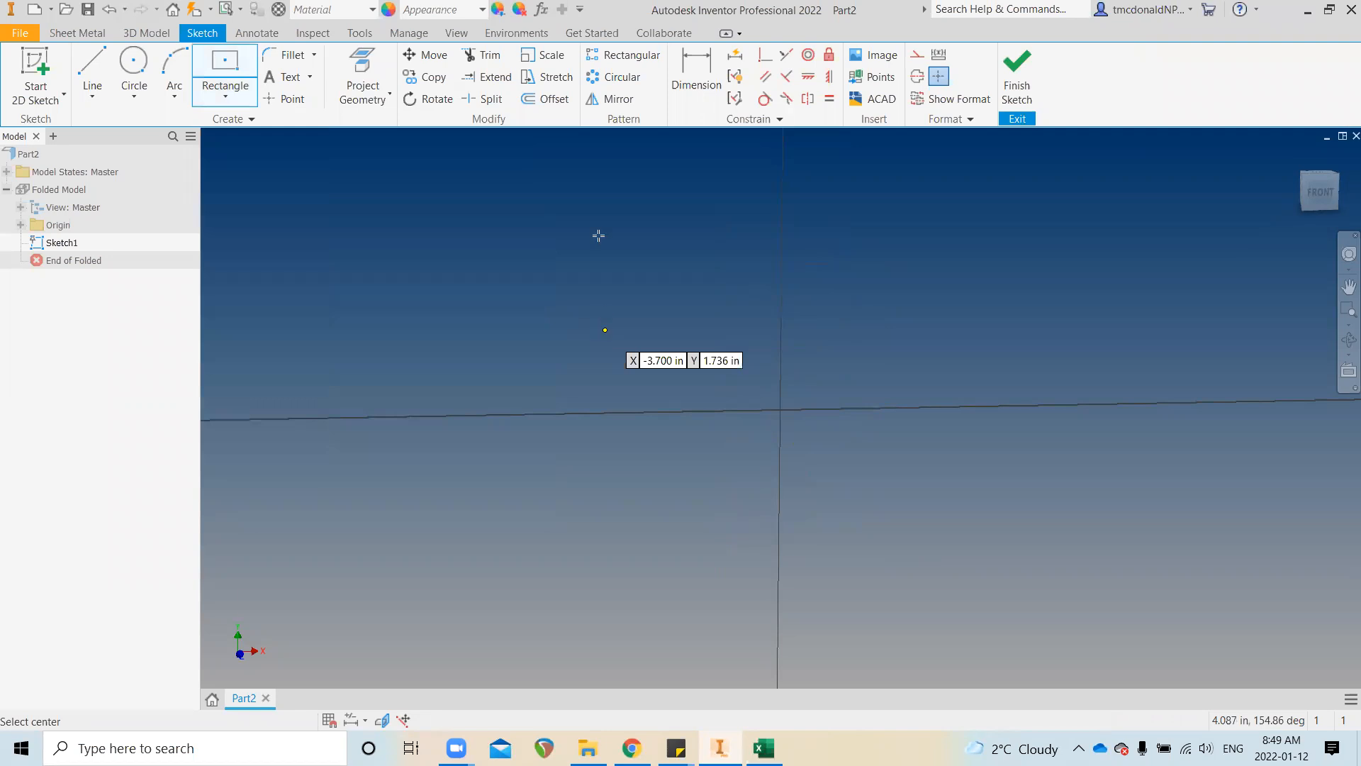
left_click(541, 10)
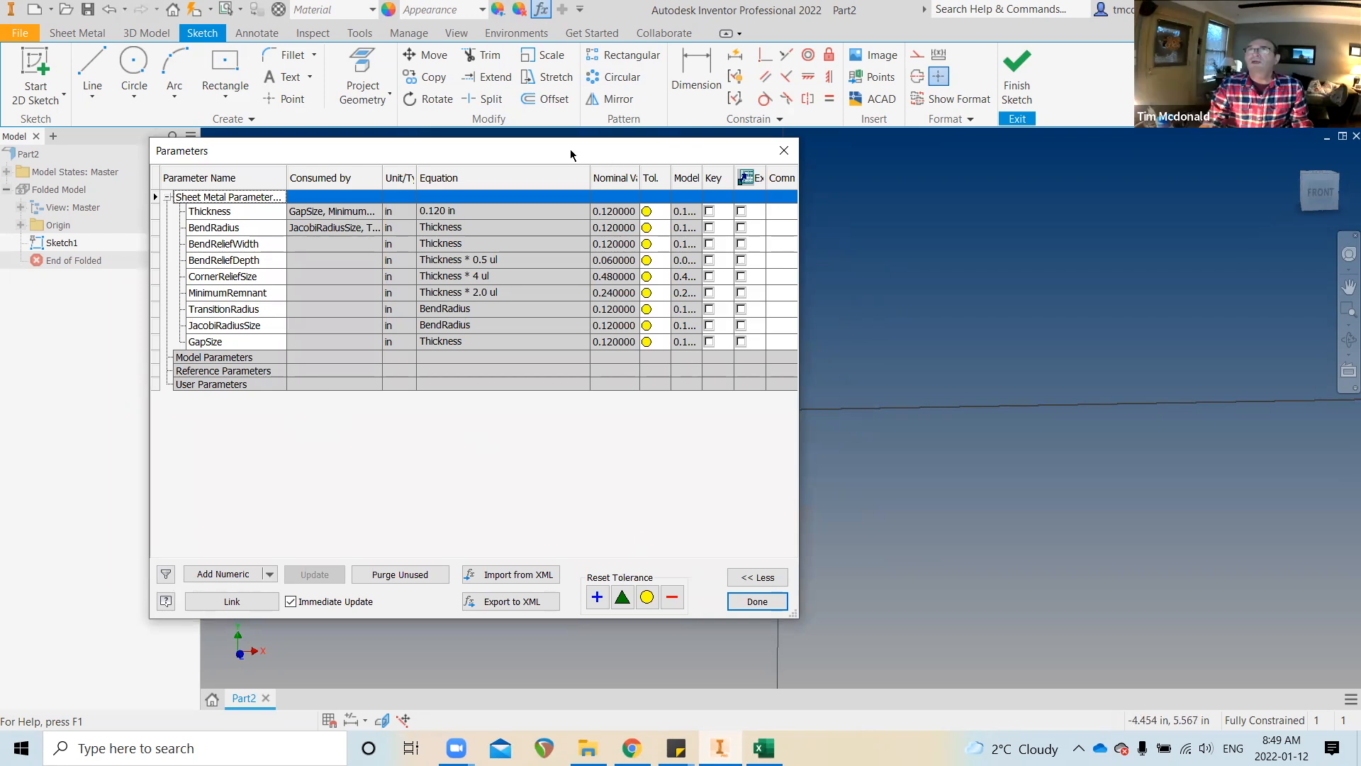
left_click_drag(569, 151, 520, 87)
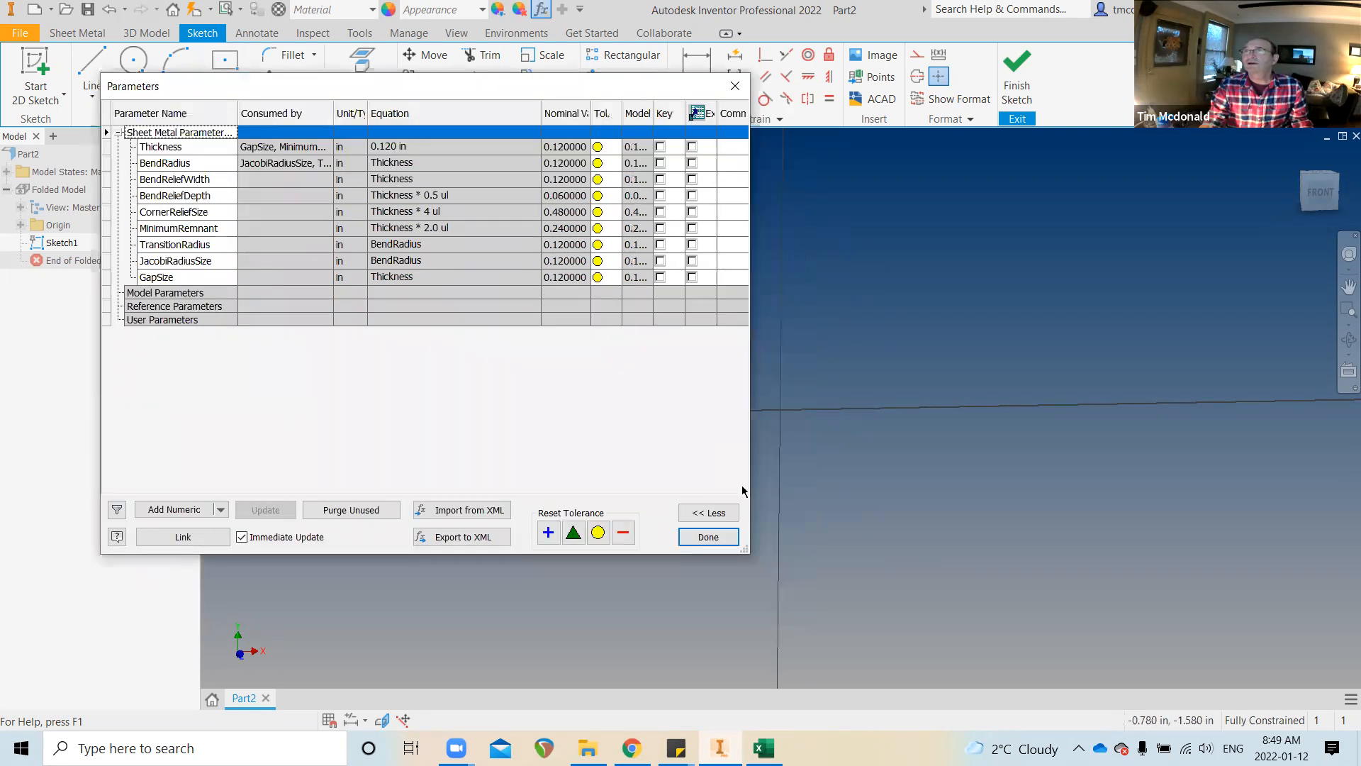
left_click(708, 536)
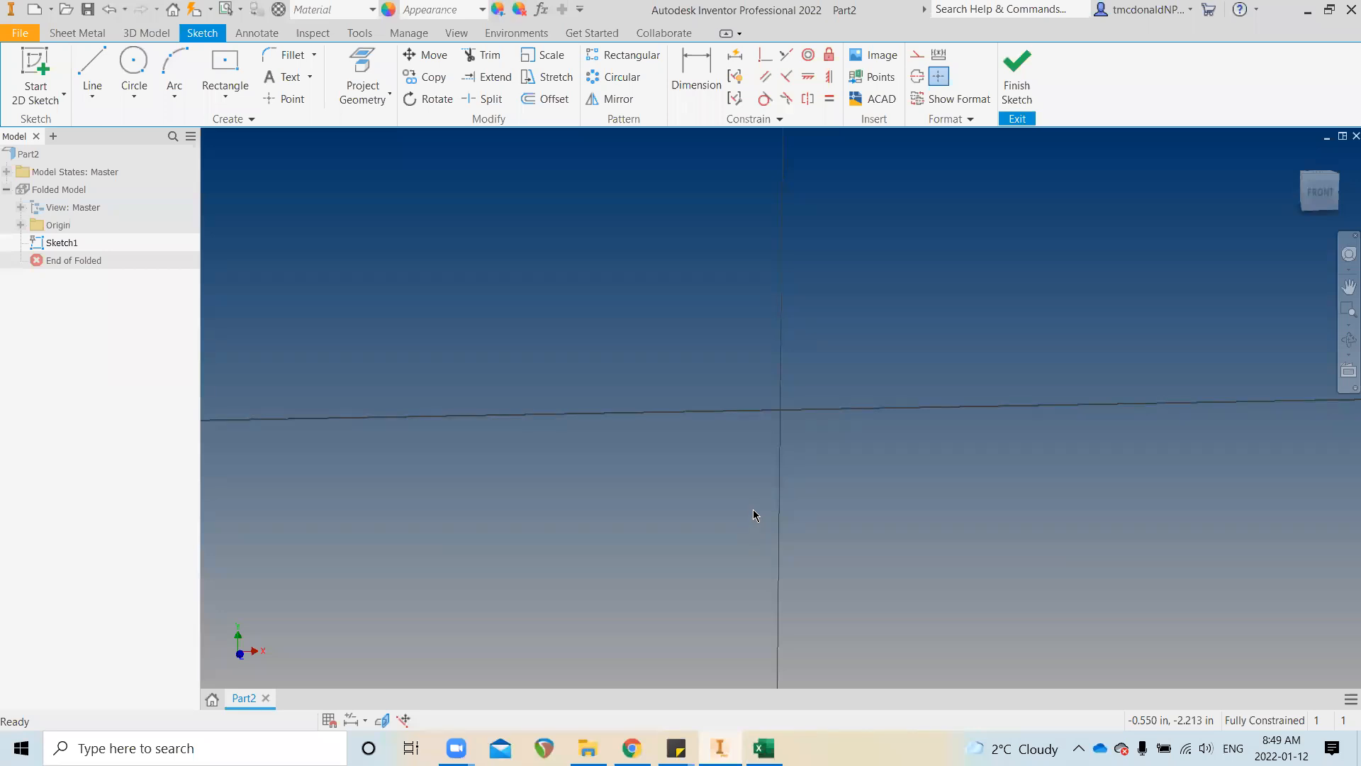
Finish Sketch1, turn on the origin Center Point's visibility, and reopen Sketch1 for editing
left_click(20, 225)
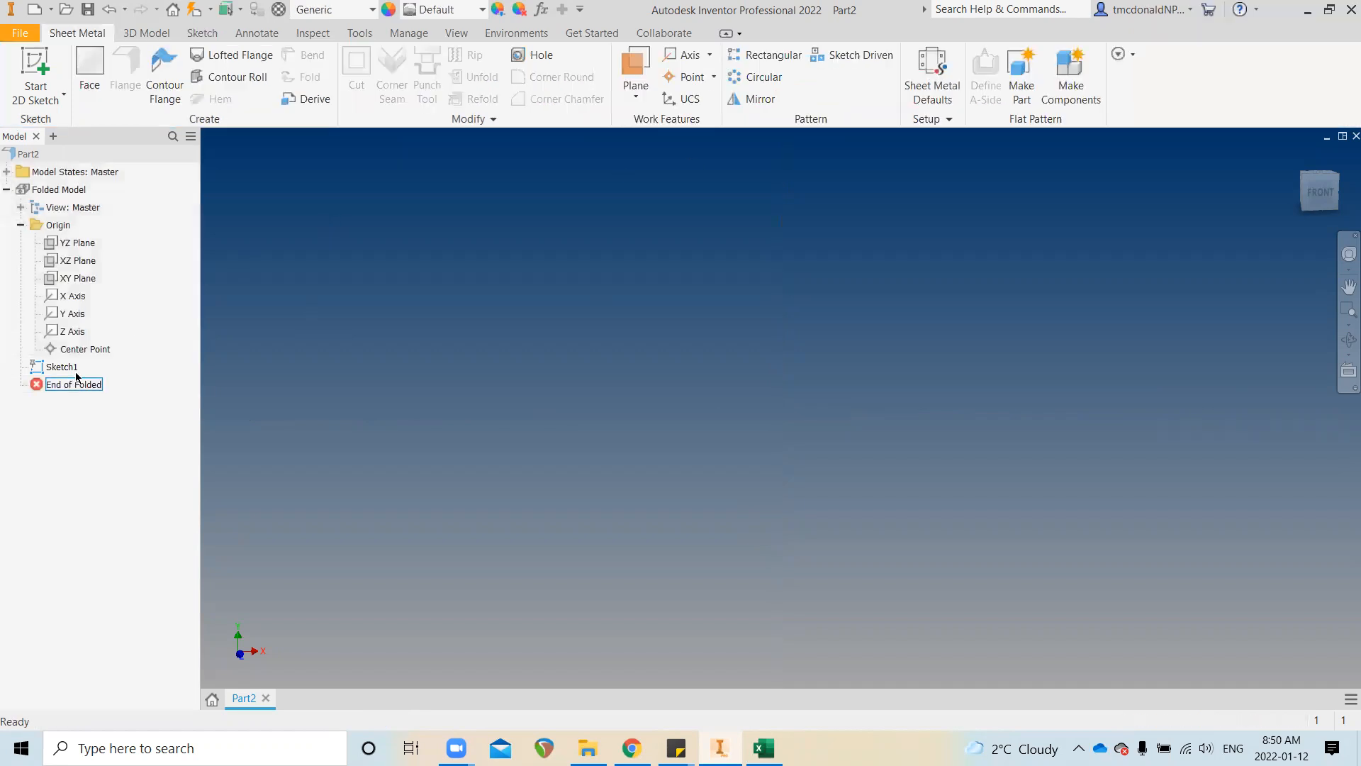
left_click(65, 352)
right_click(65, 355)
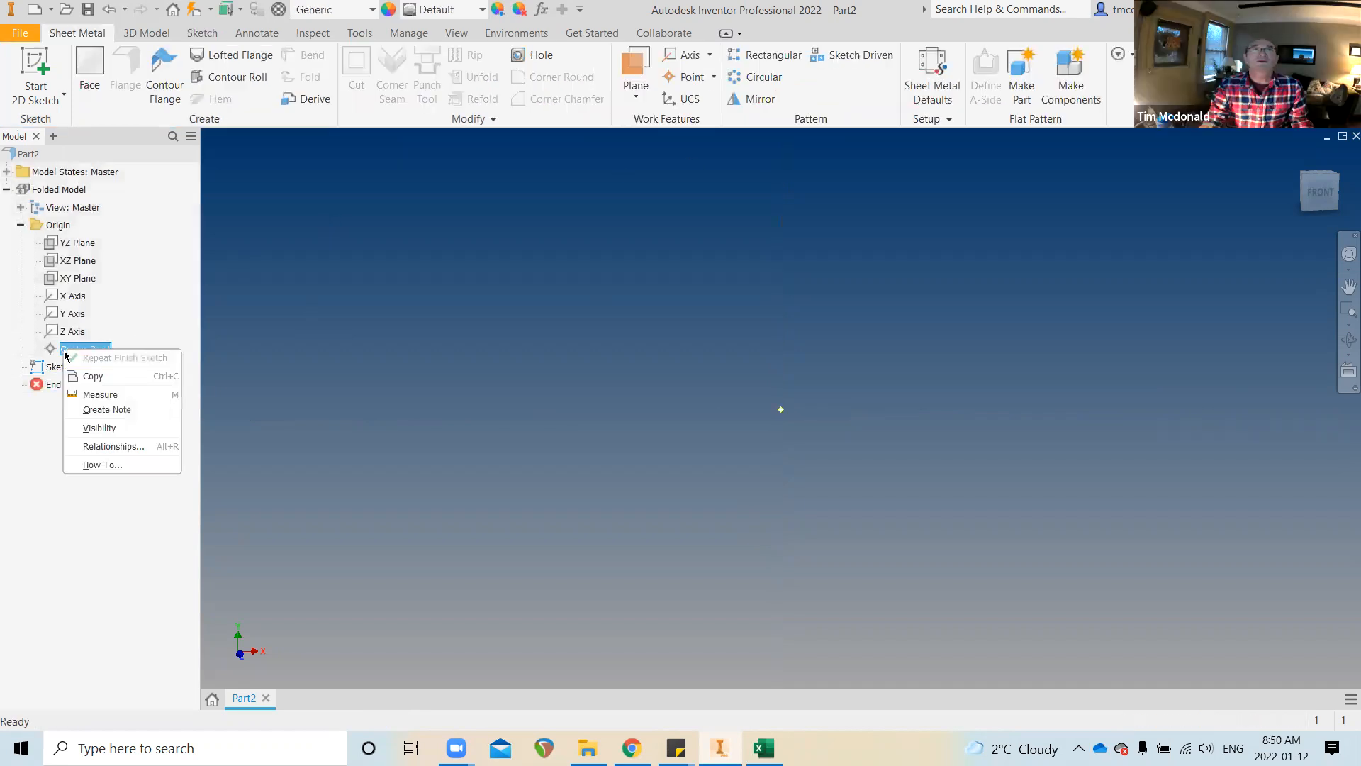
left_click(109, 429)
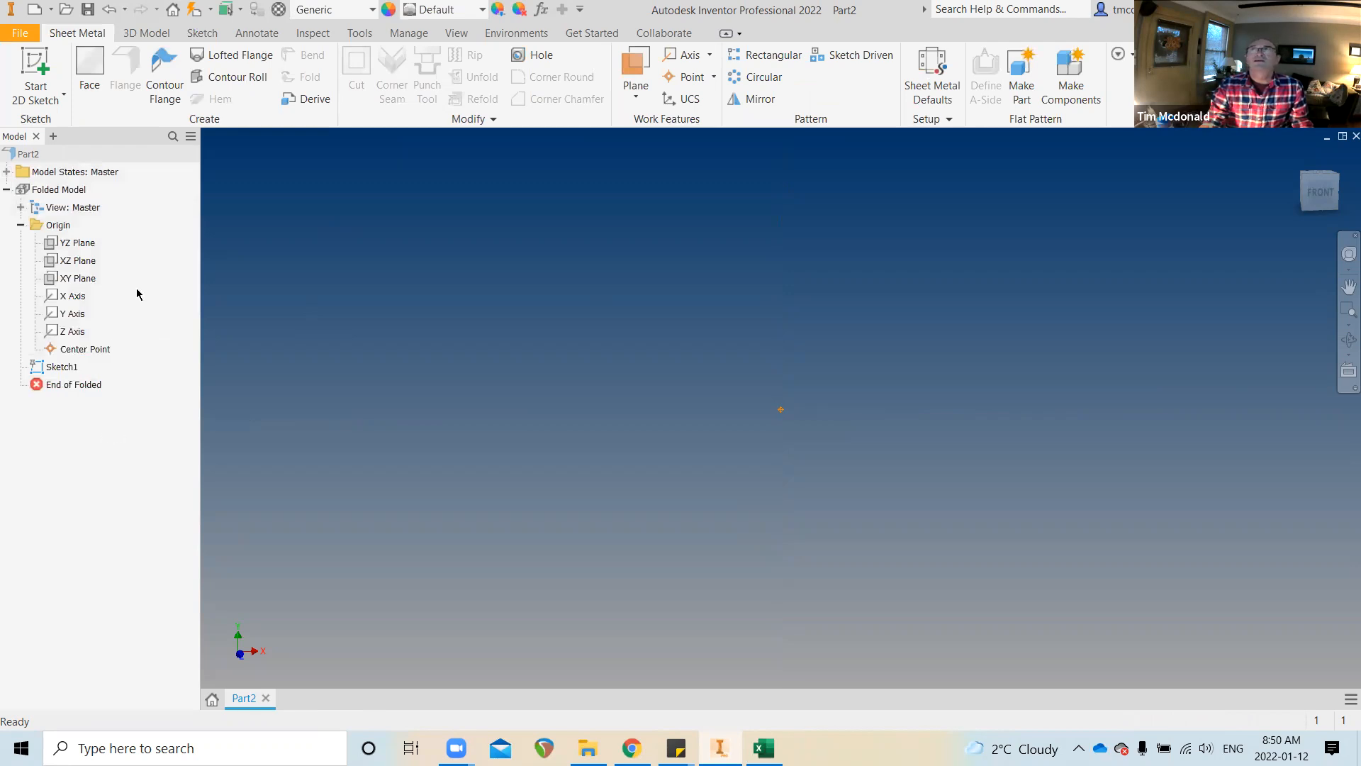
double_click(57, 369)
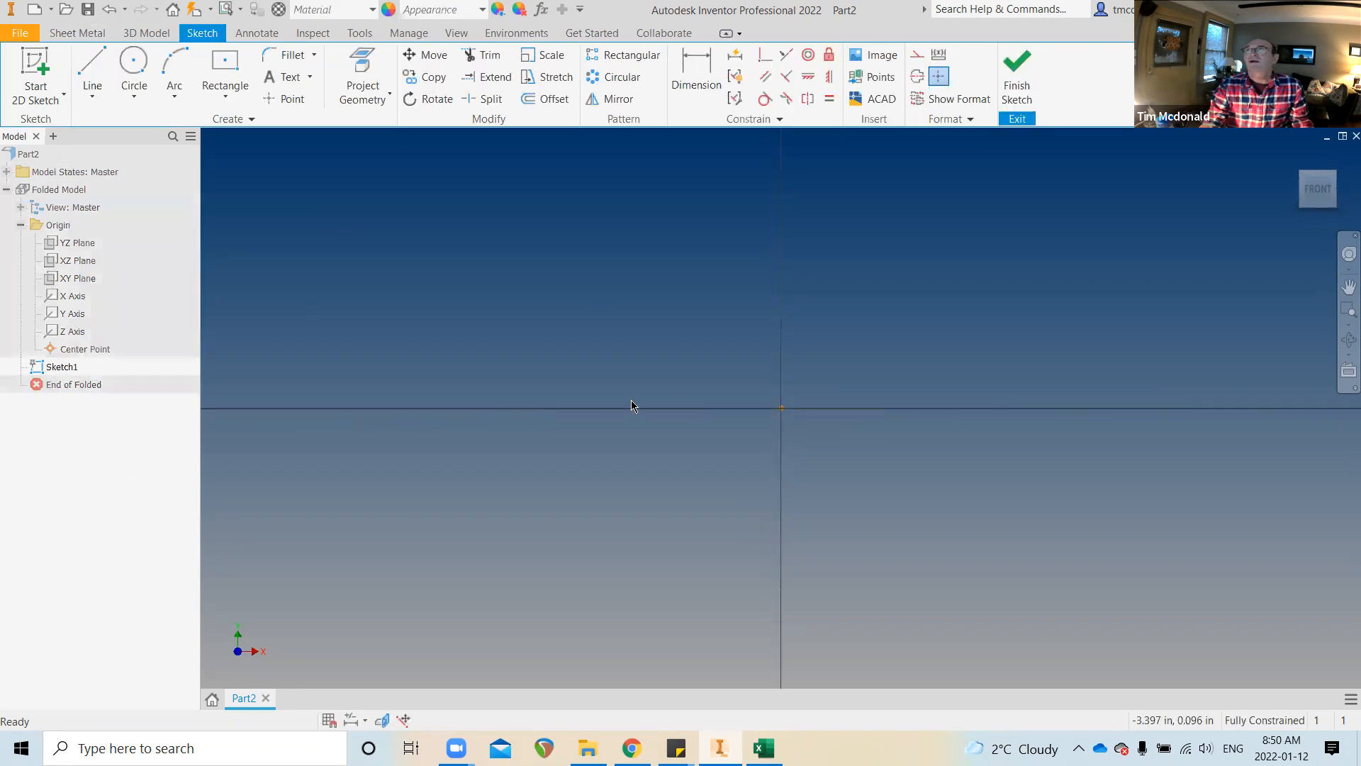
Draw an origin-centred rectangle with WIDTH=2 in and HEIGHT=5 in
left_click(224, 66)
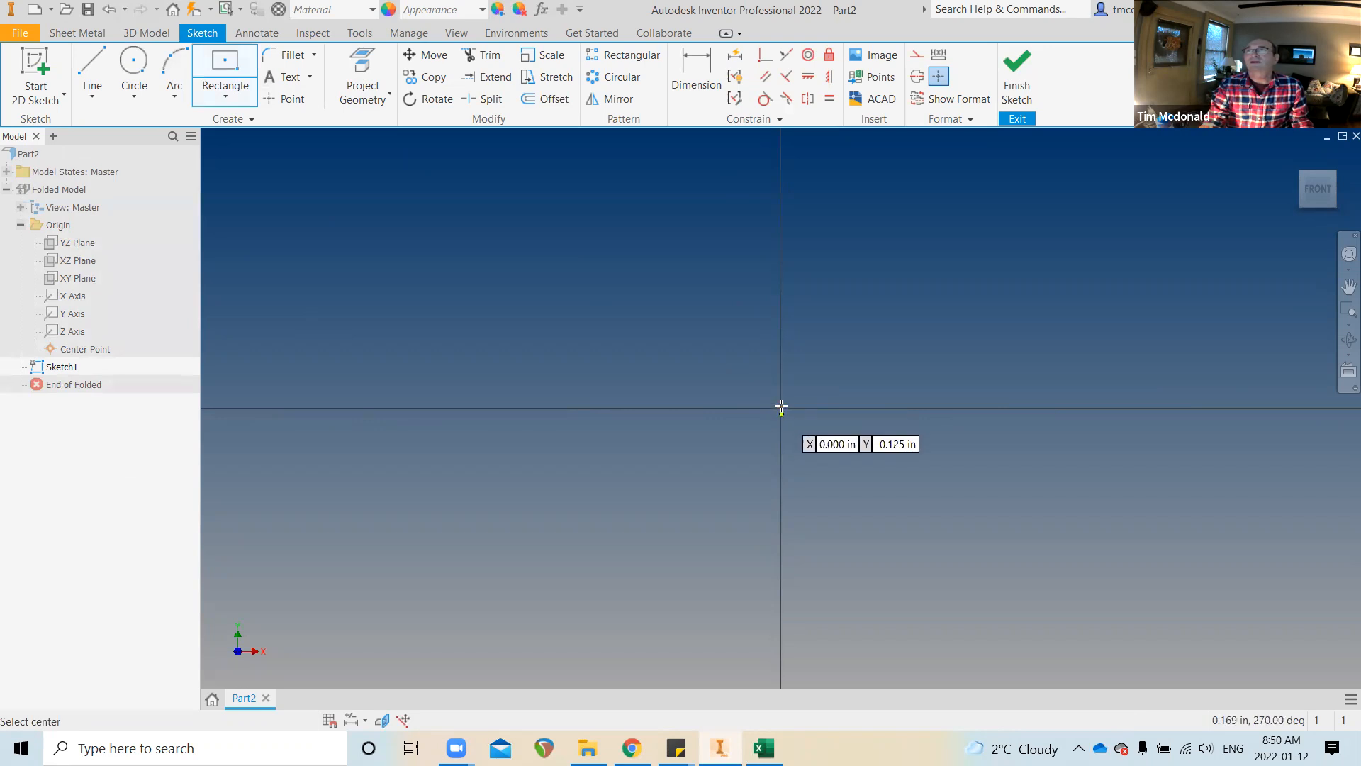
left_click(782, 408)
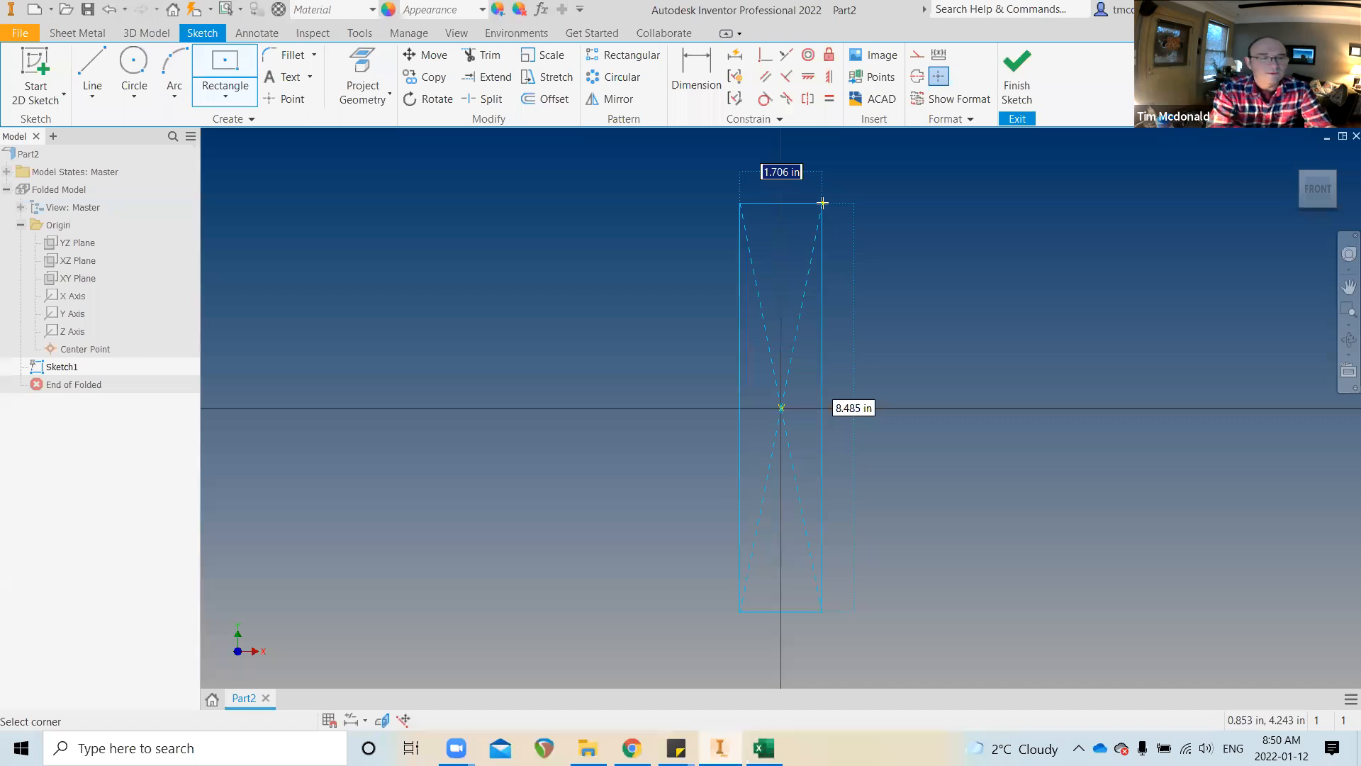
type("WIDTH")
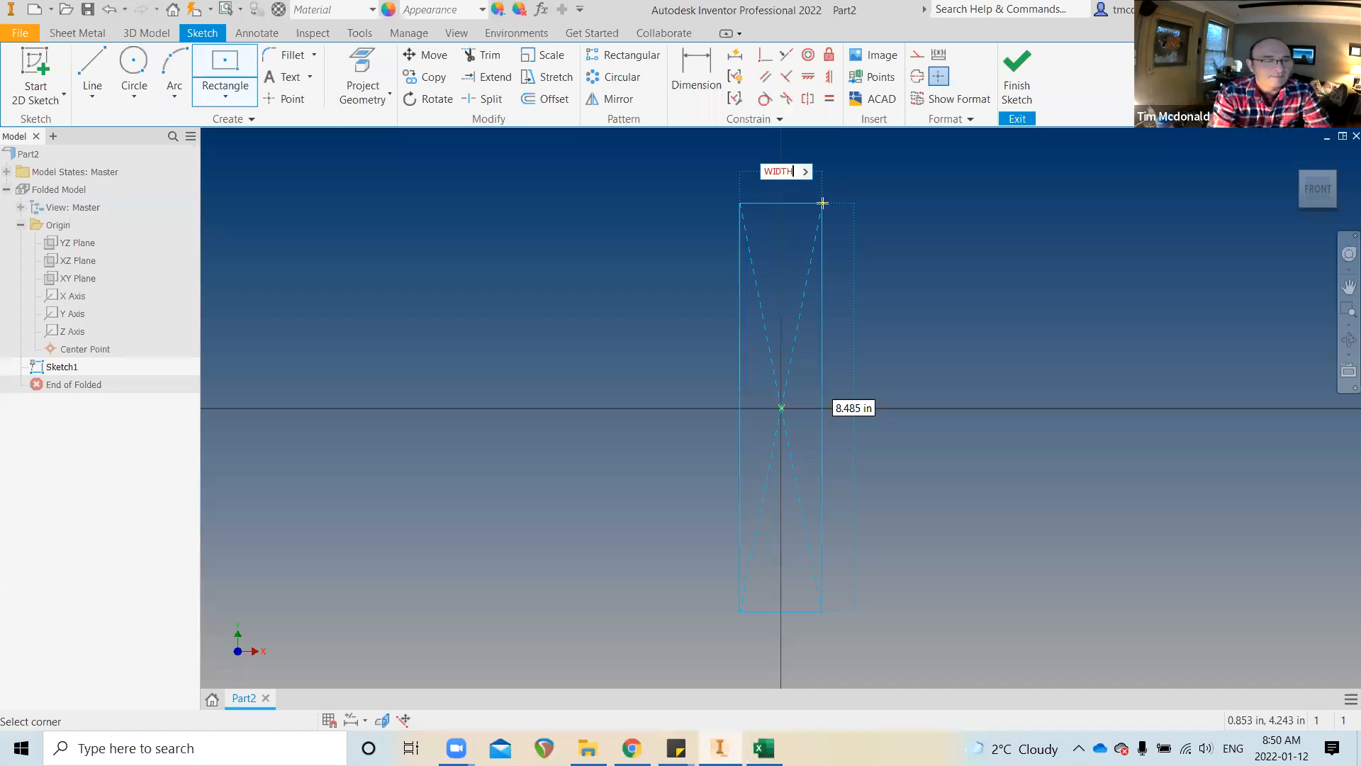
type("=2")
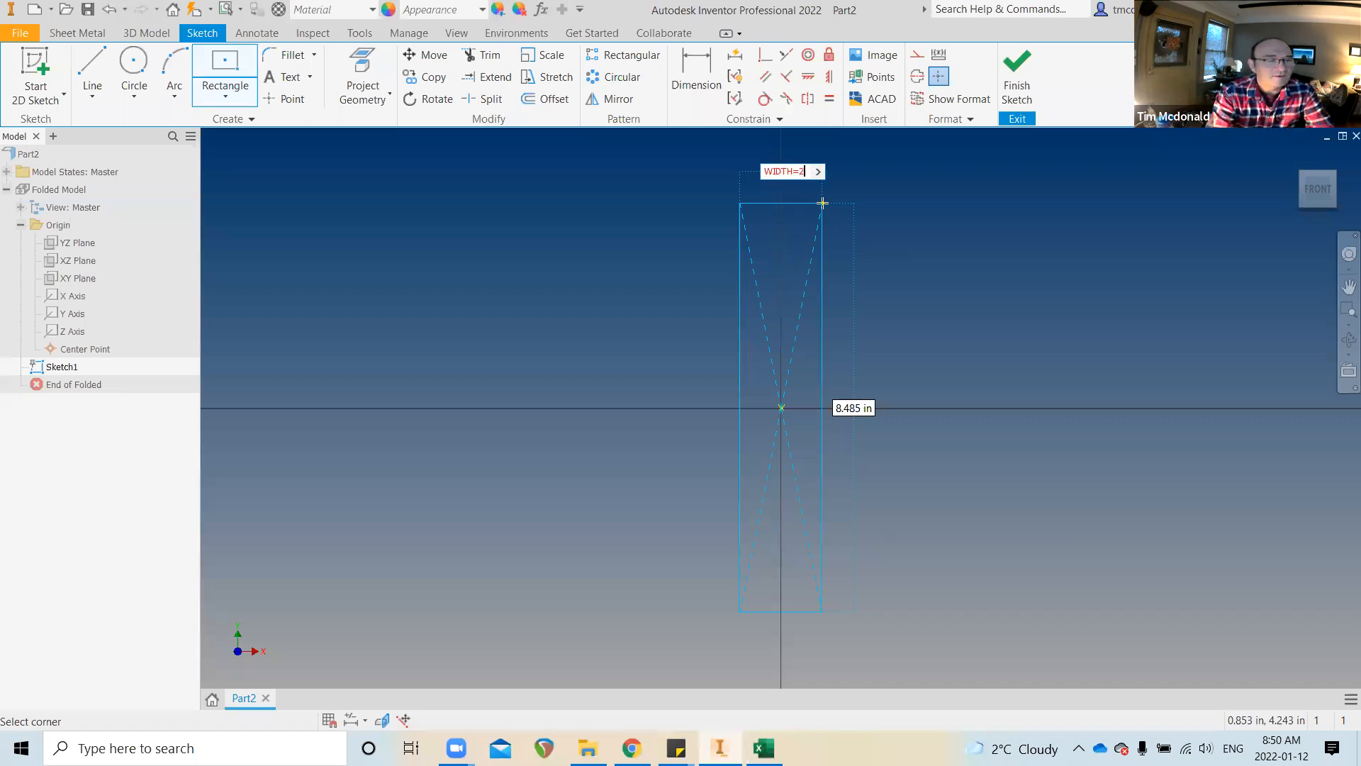
type("HEI")
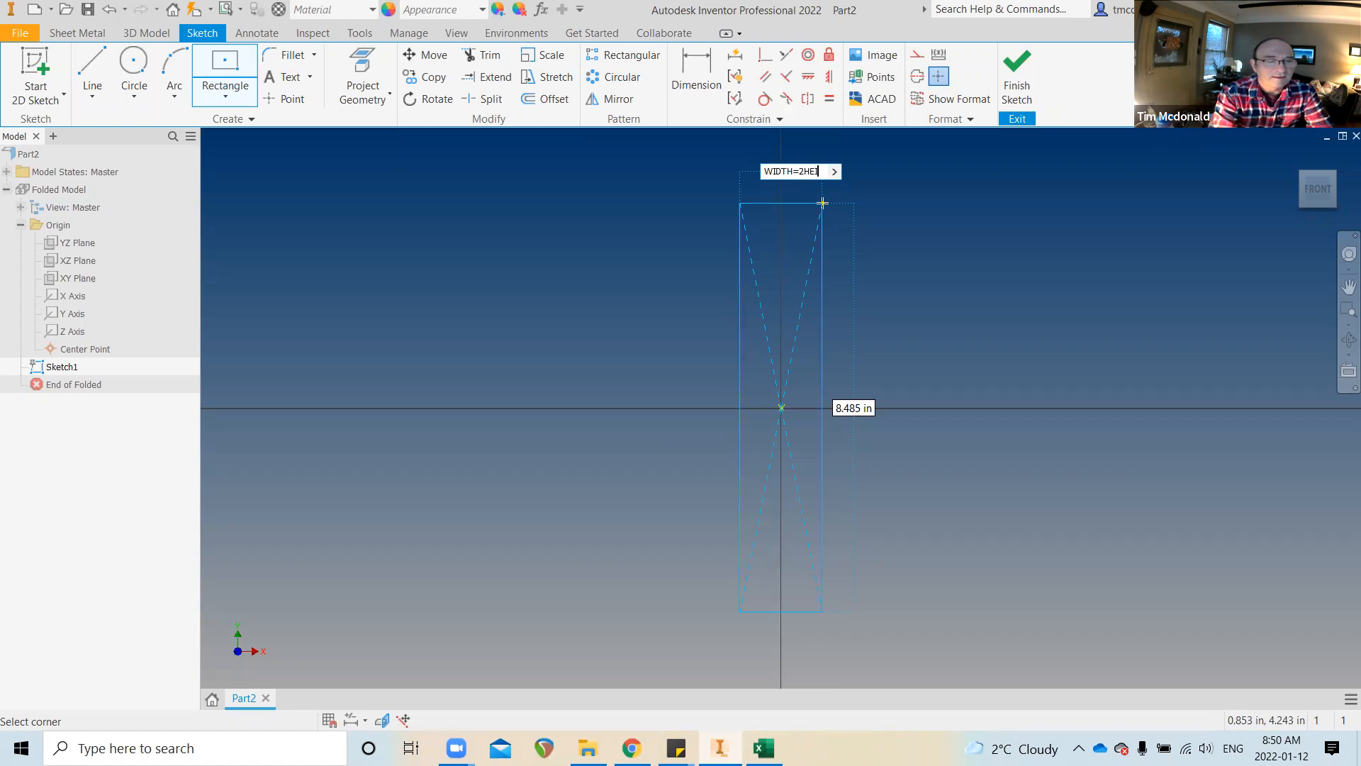
type("GHT=5")
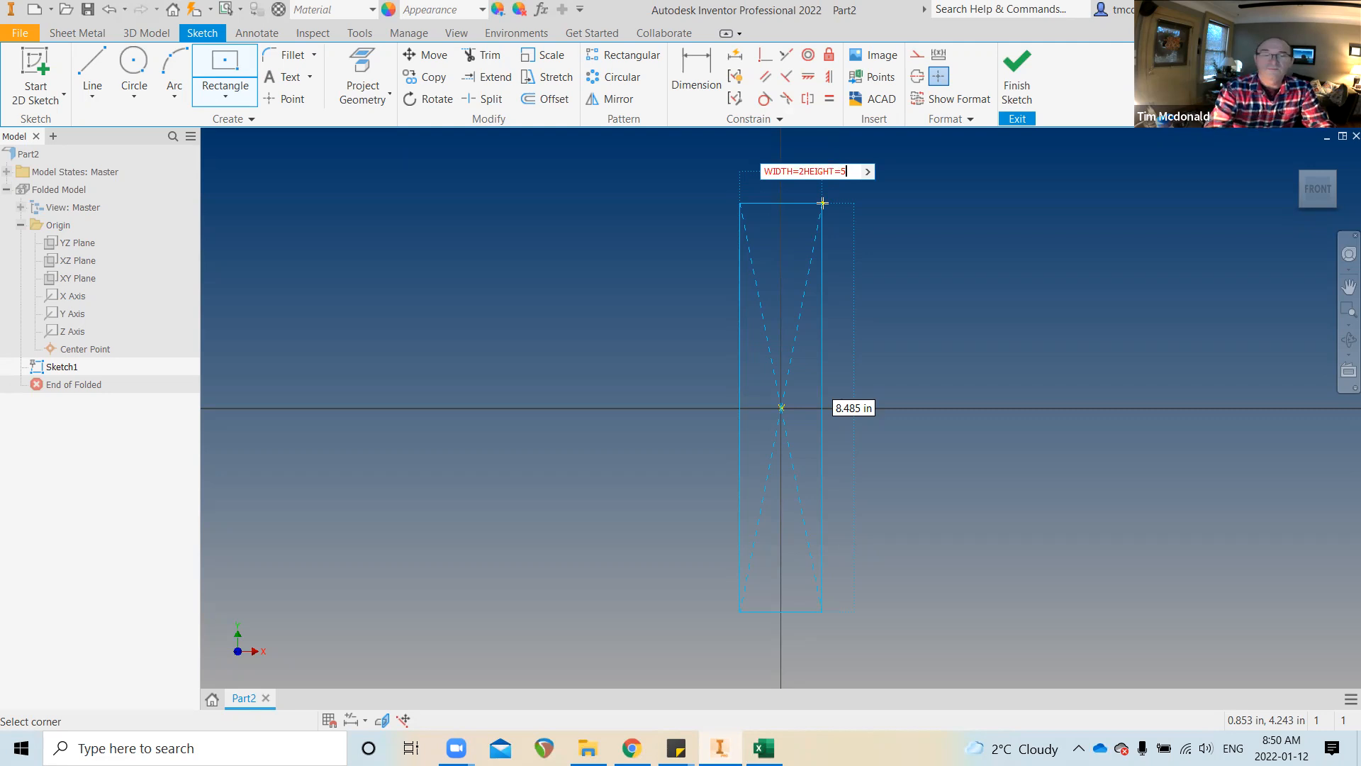
key("BackSpace")
key("BackSpace")
key("BackSpace")
key("BackSpace")
key("BackSpace")
key("BackSpace")
key("BackSpace")
key("BackSpace")
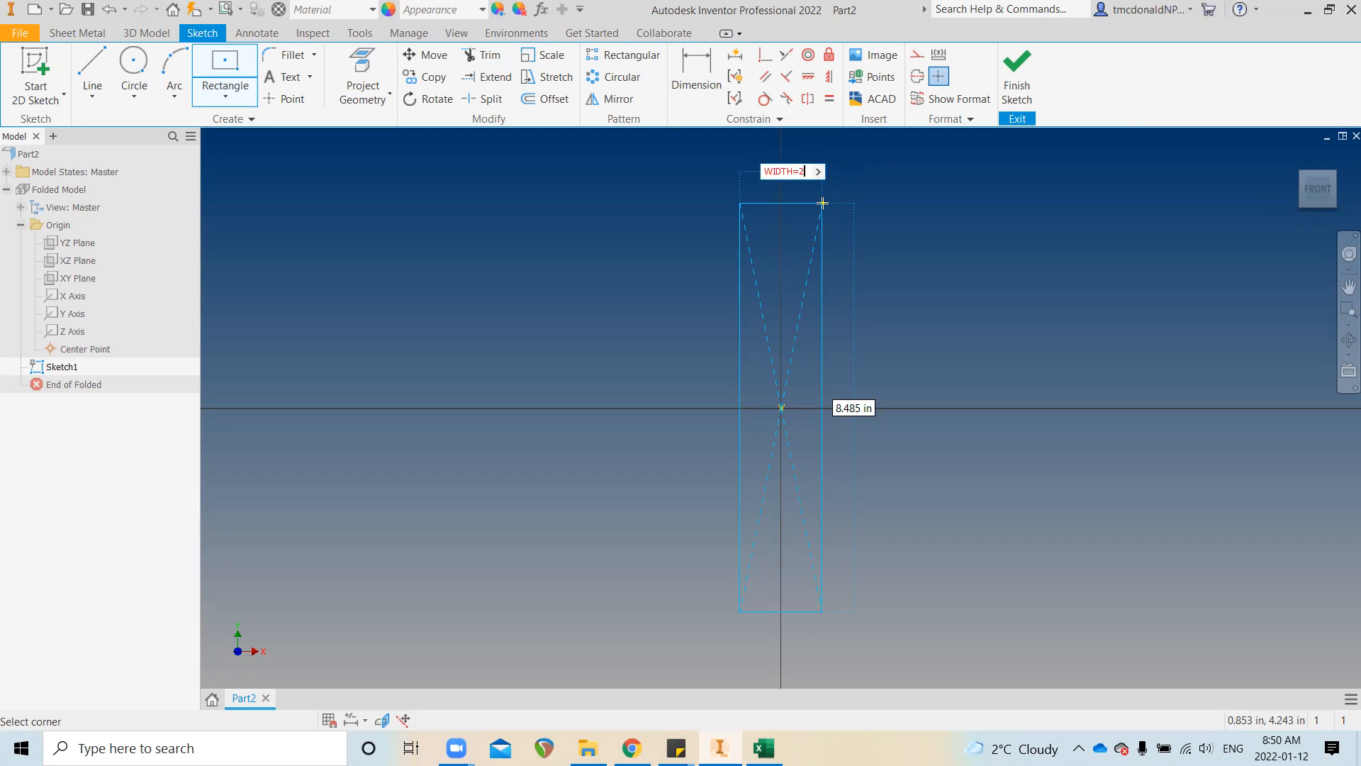
key("Tab")
type("HEIGHT=5")
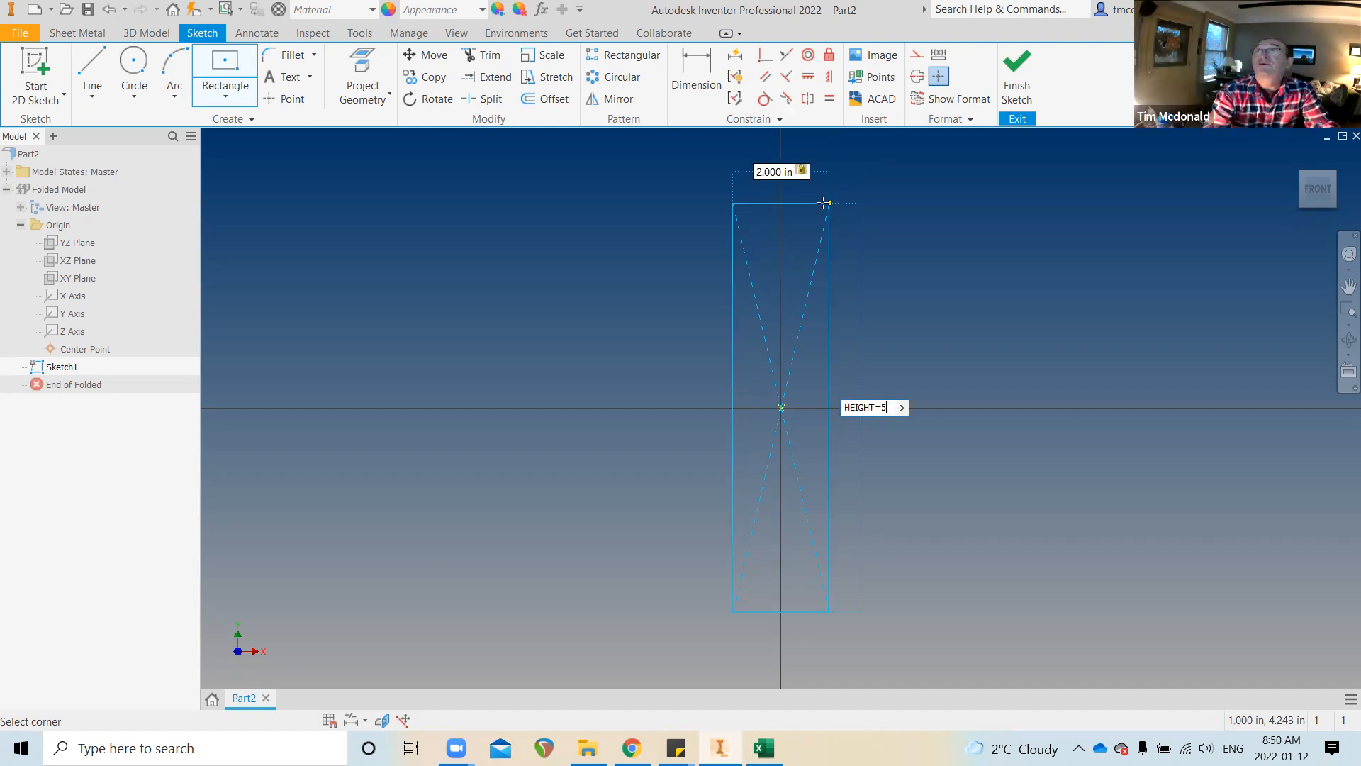
key("Return")
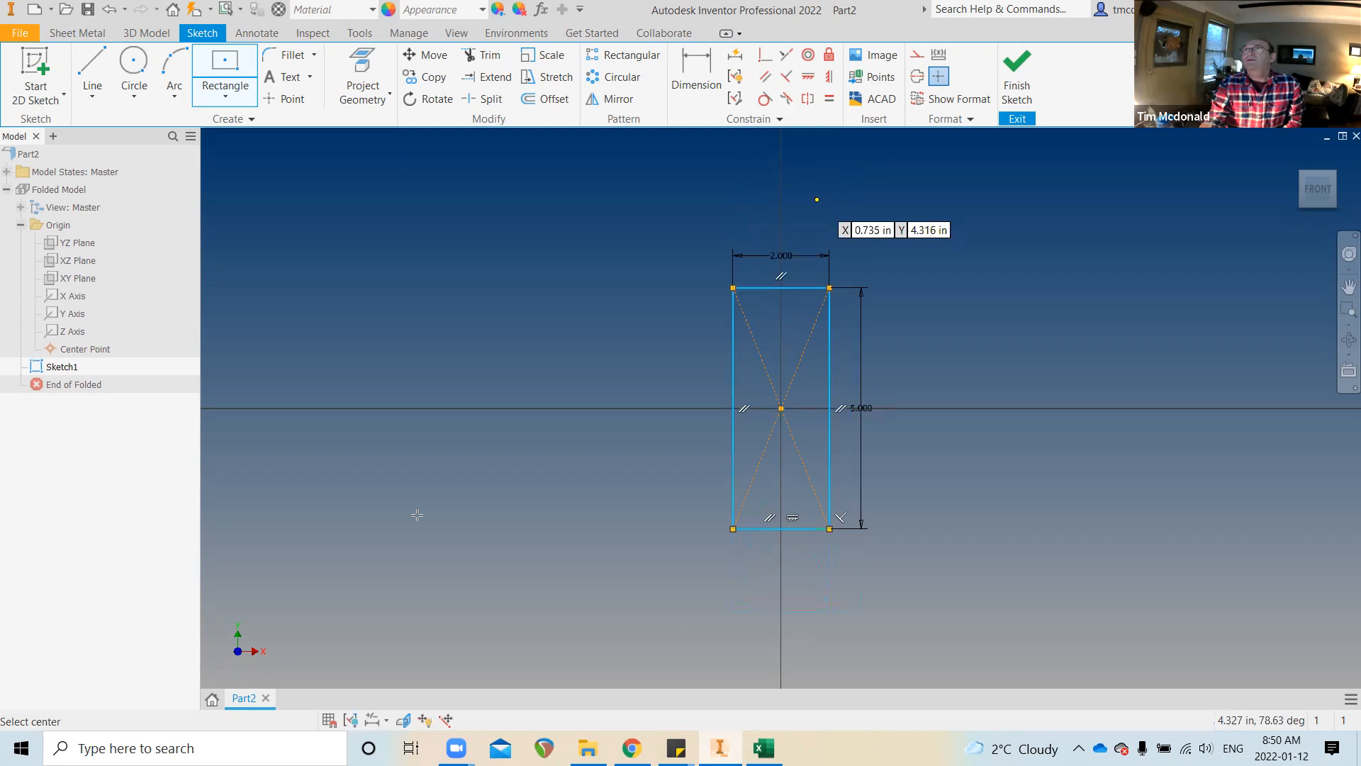
key("Escape")
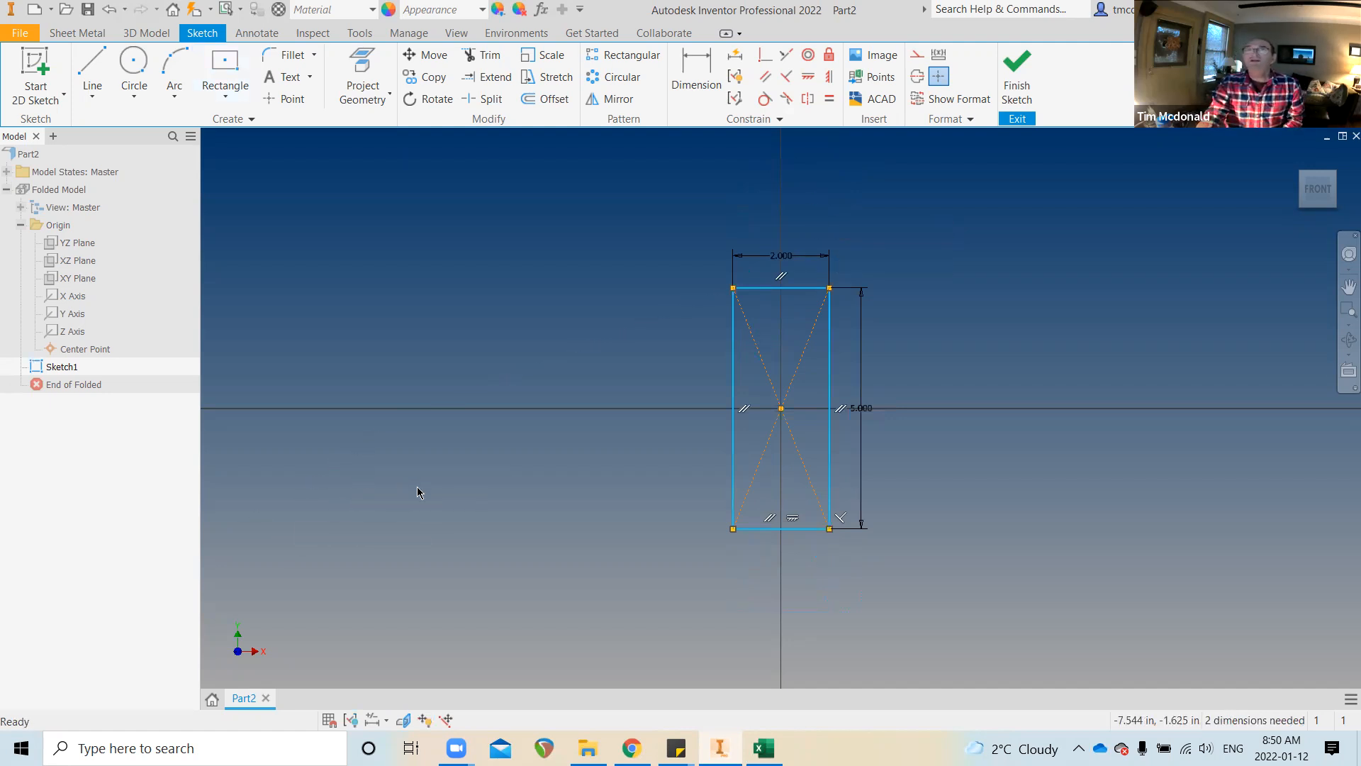
Zoom and orbit the sketch into perspective, then start a Coincident constraint
scroll(438, 488, "down", 3)
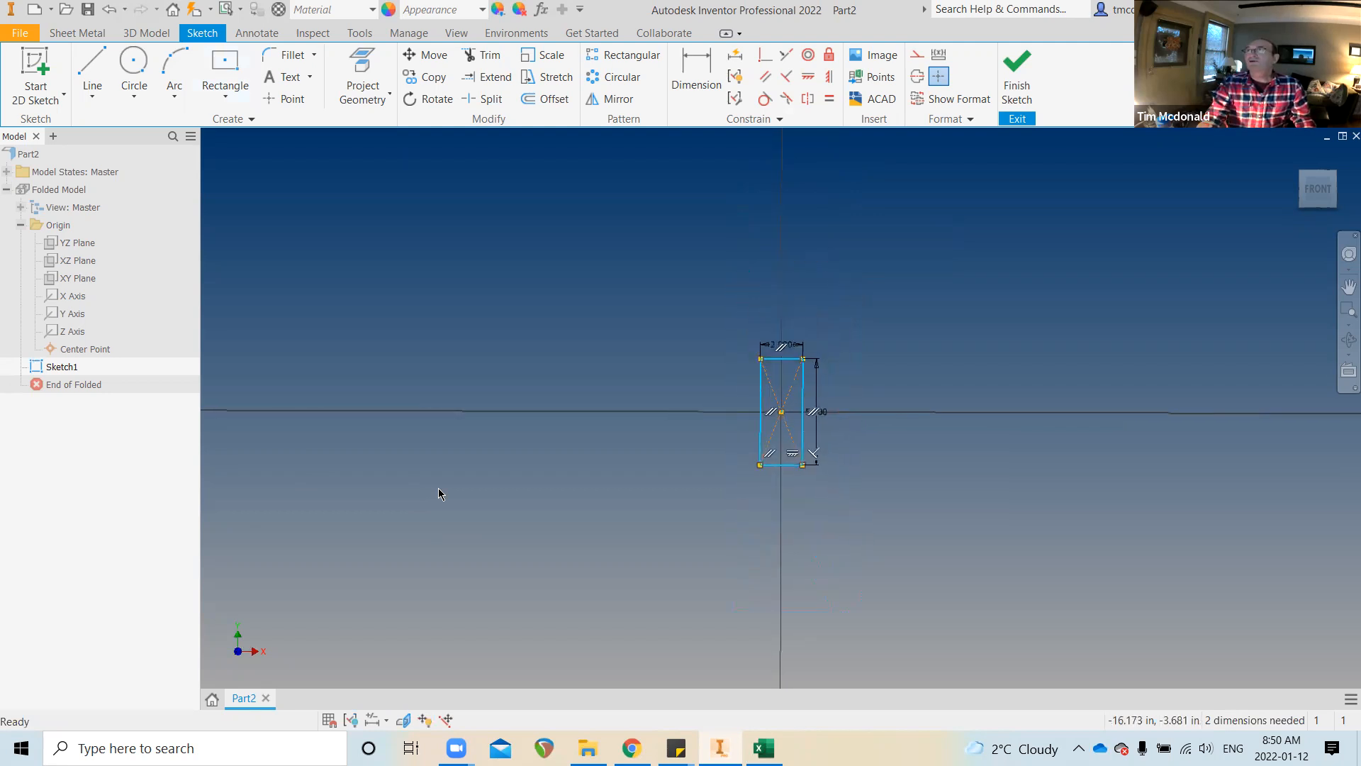
scroll(487, 488, "down", 2)
scroll(486, 488, "down", 2)
scroll(696, 448, "down", 2)
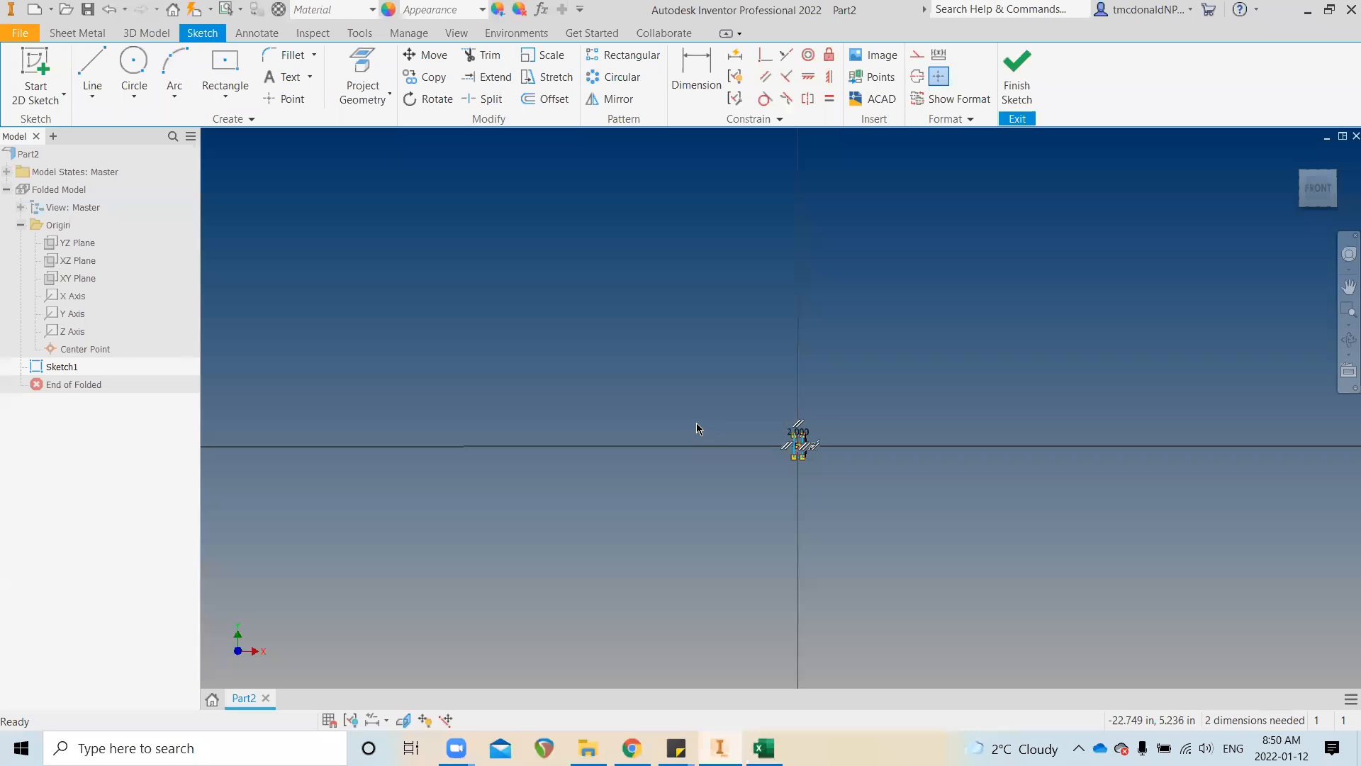
scroll(815, 448, "up", 4)
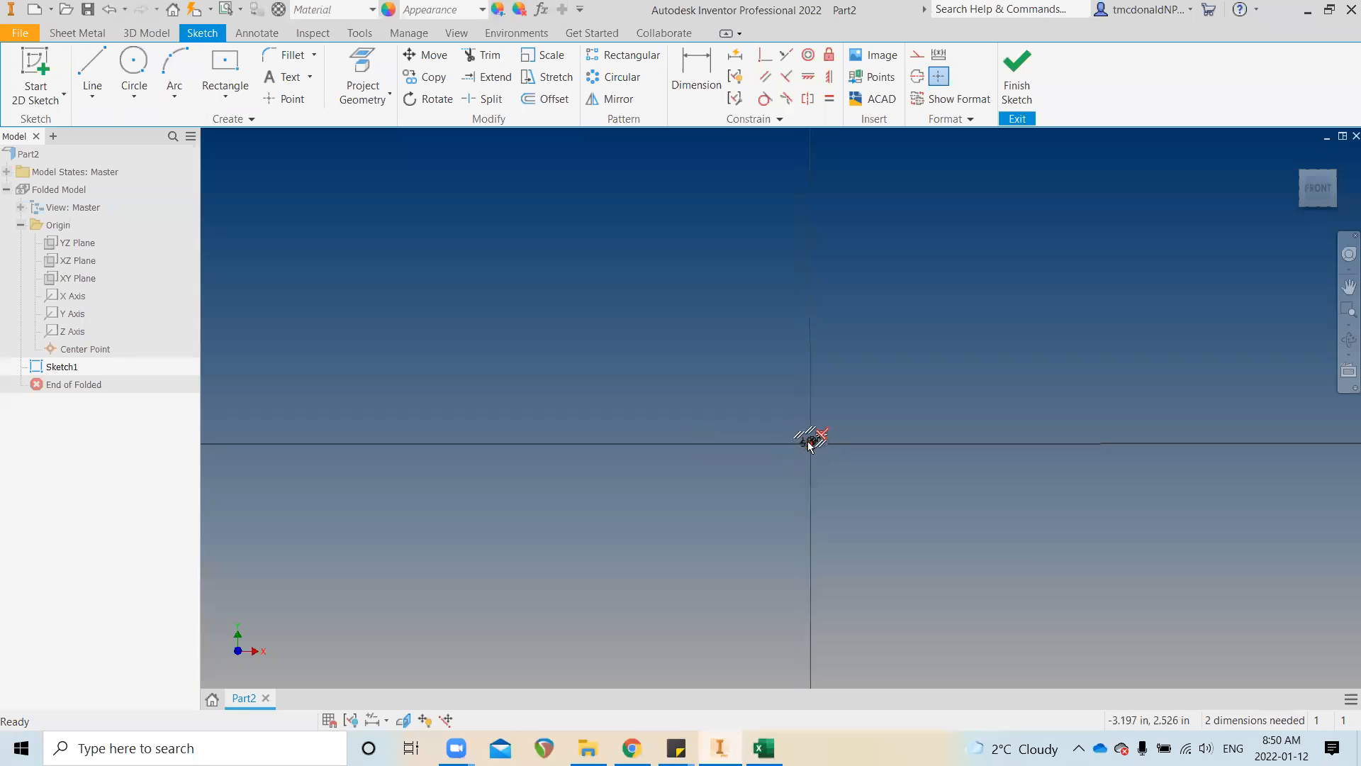
scroll(854, 599, "up", 4)
scroll(837, 593, "down", 3)
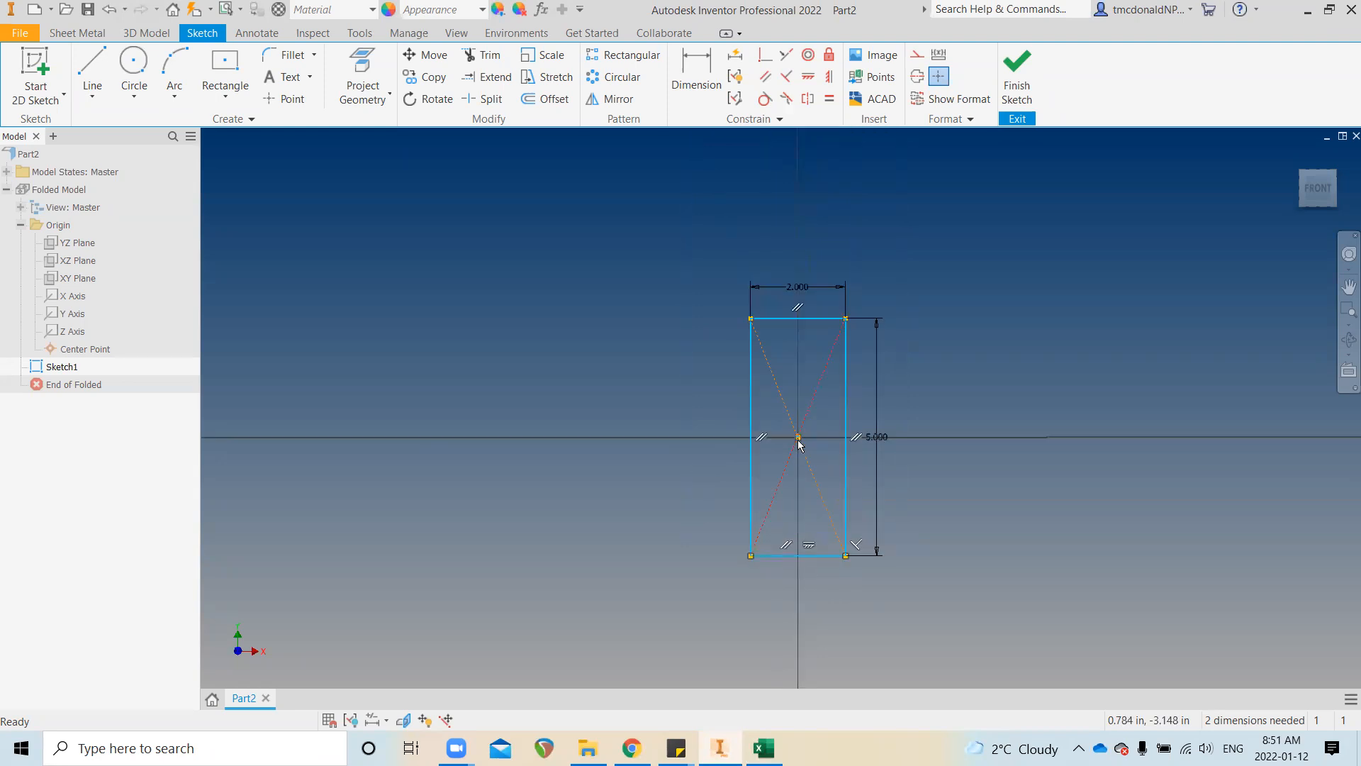
mouse_move(799, 441)
middle_mouse_down("shift")
mouse_move(733, 446)
mouse_move(704, 432)
middle_mouse_up("shift")
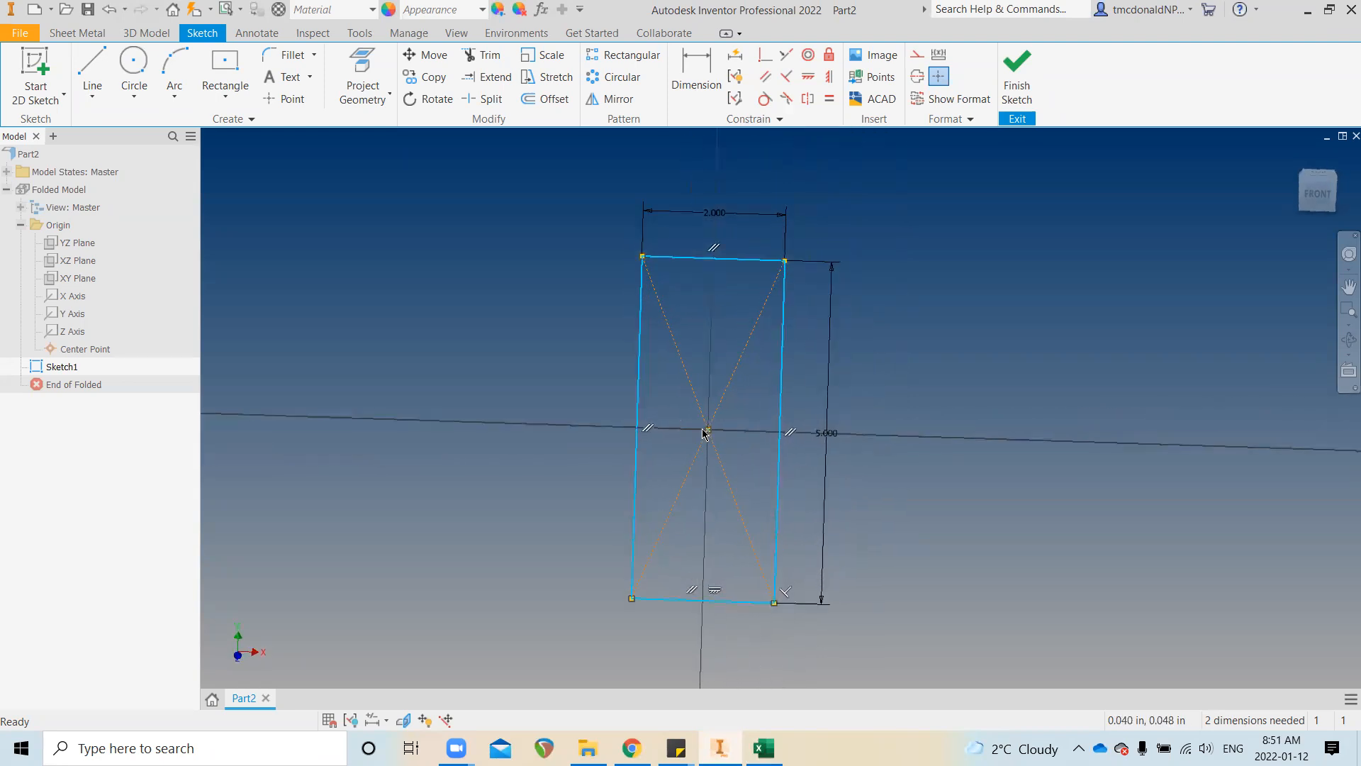
left_click(765, 56)
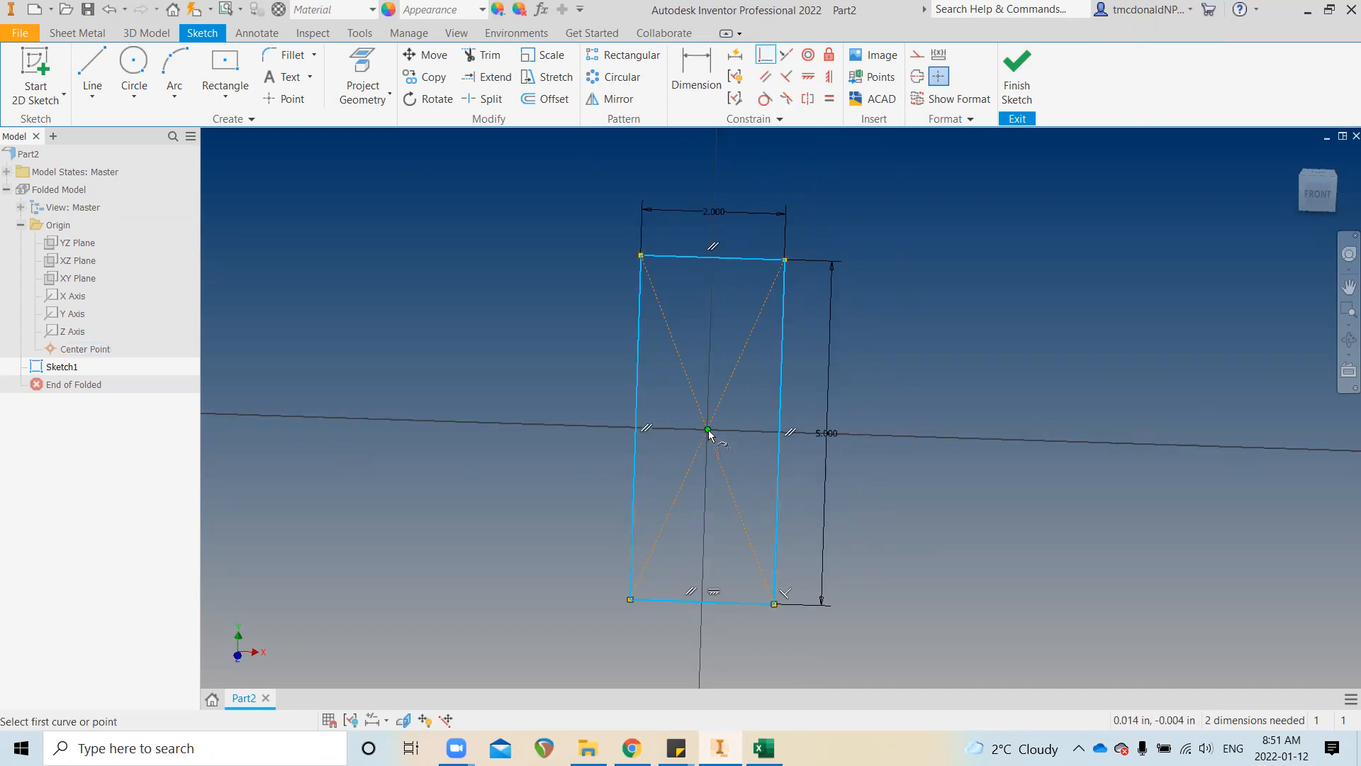
scroll(706, 436, "down", 2)
scroll(696, 440, "down", 2)
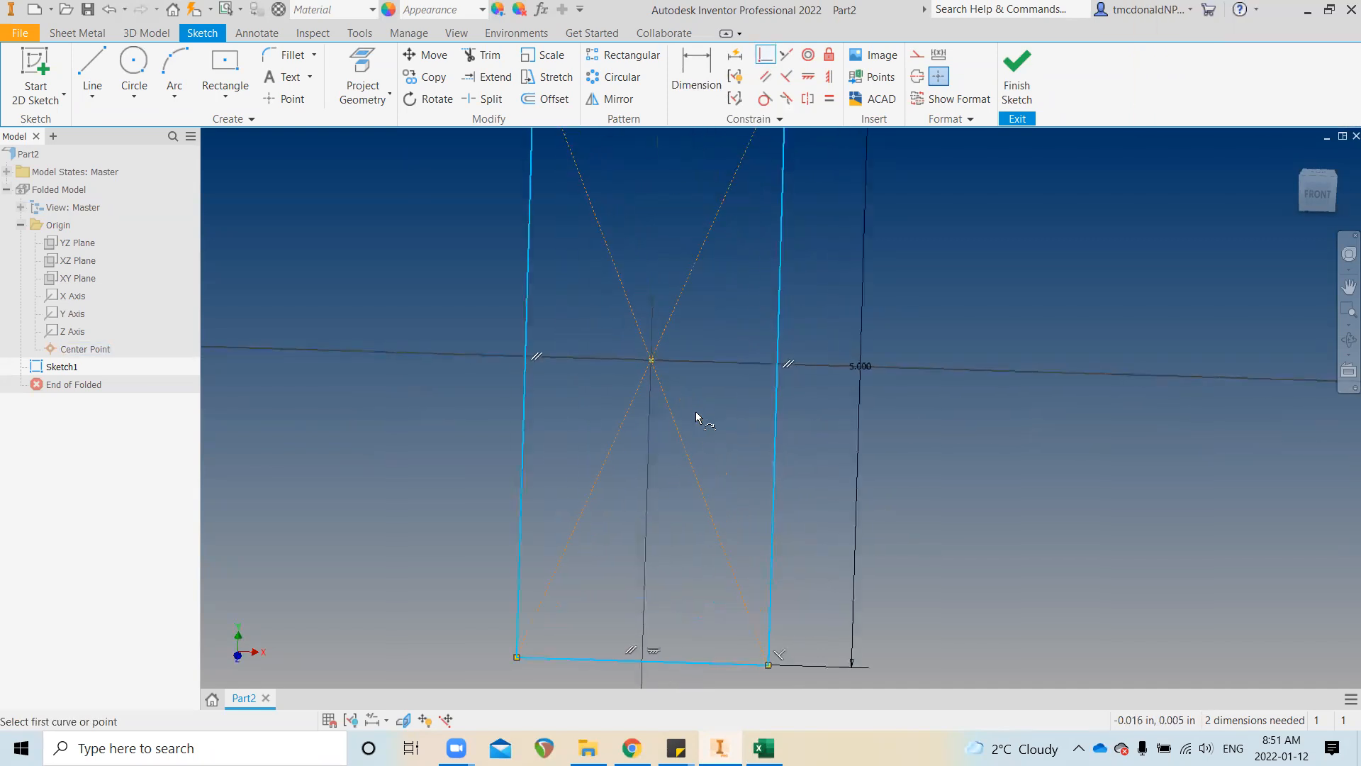
Make the rectangle's centre coincident with the origin Center Point and finish Sketch1
left_click(651, 359)
left_click(650, 359)
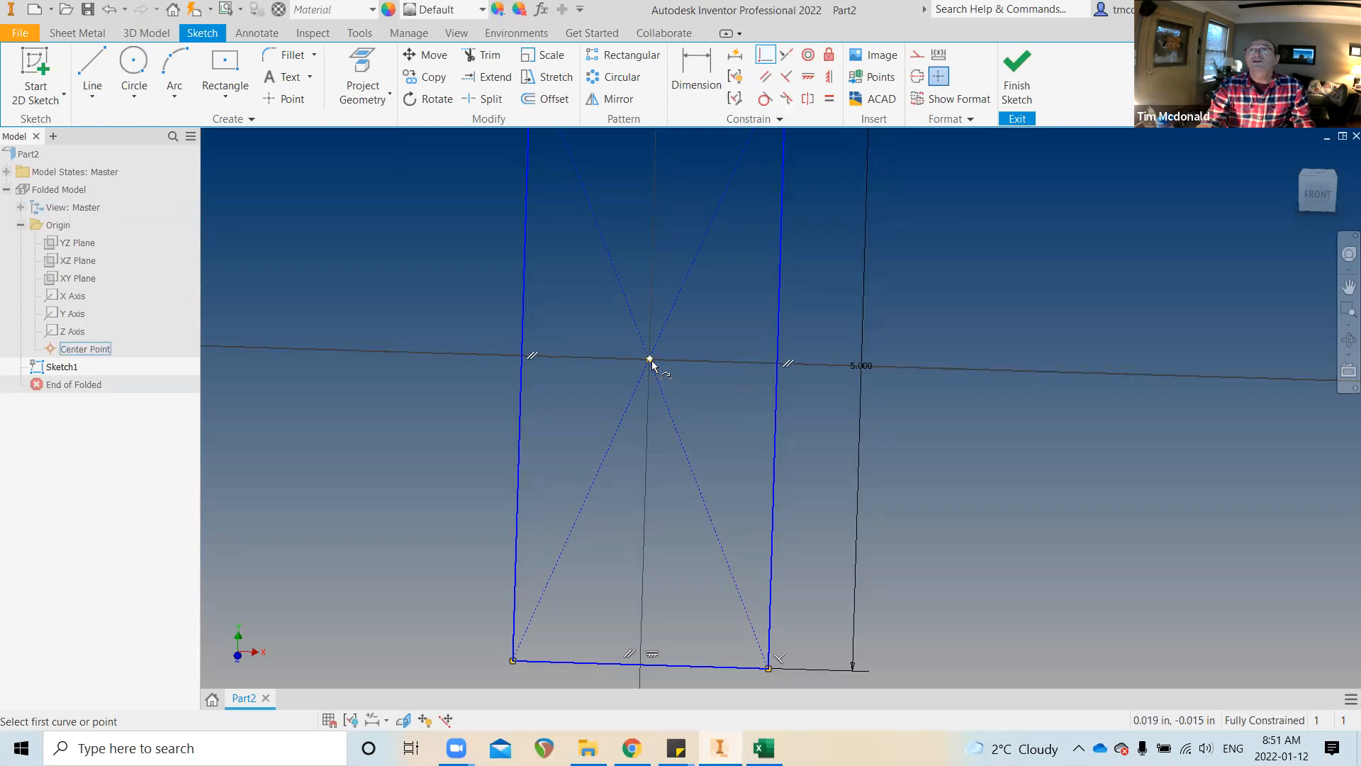
mouse_move(652, 361)
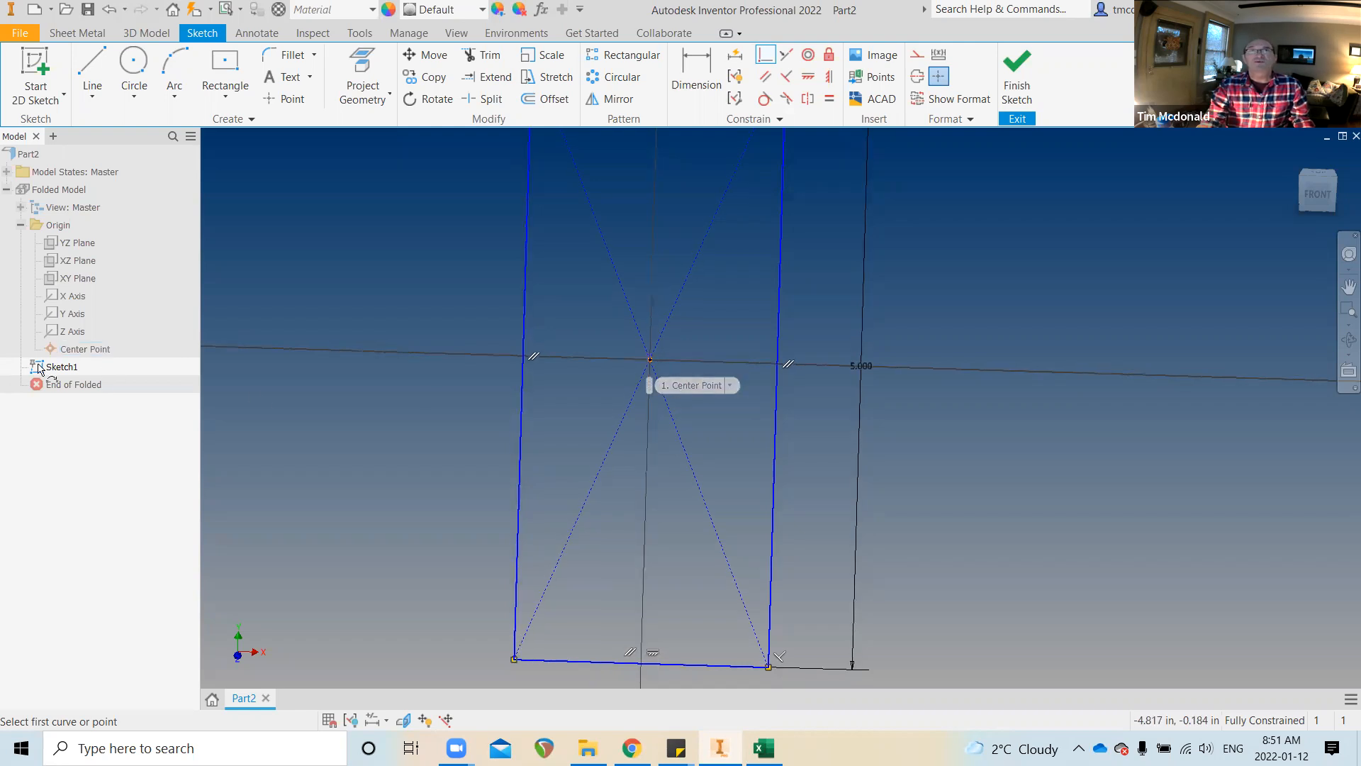
scroll(1132, 540, "down", 3)
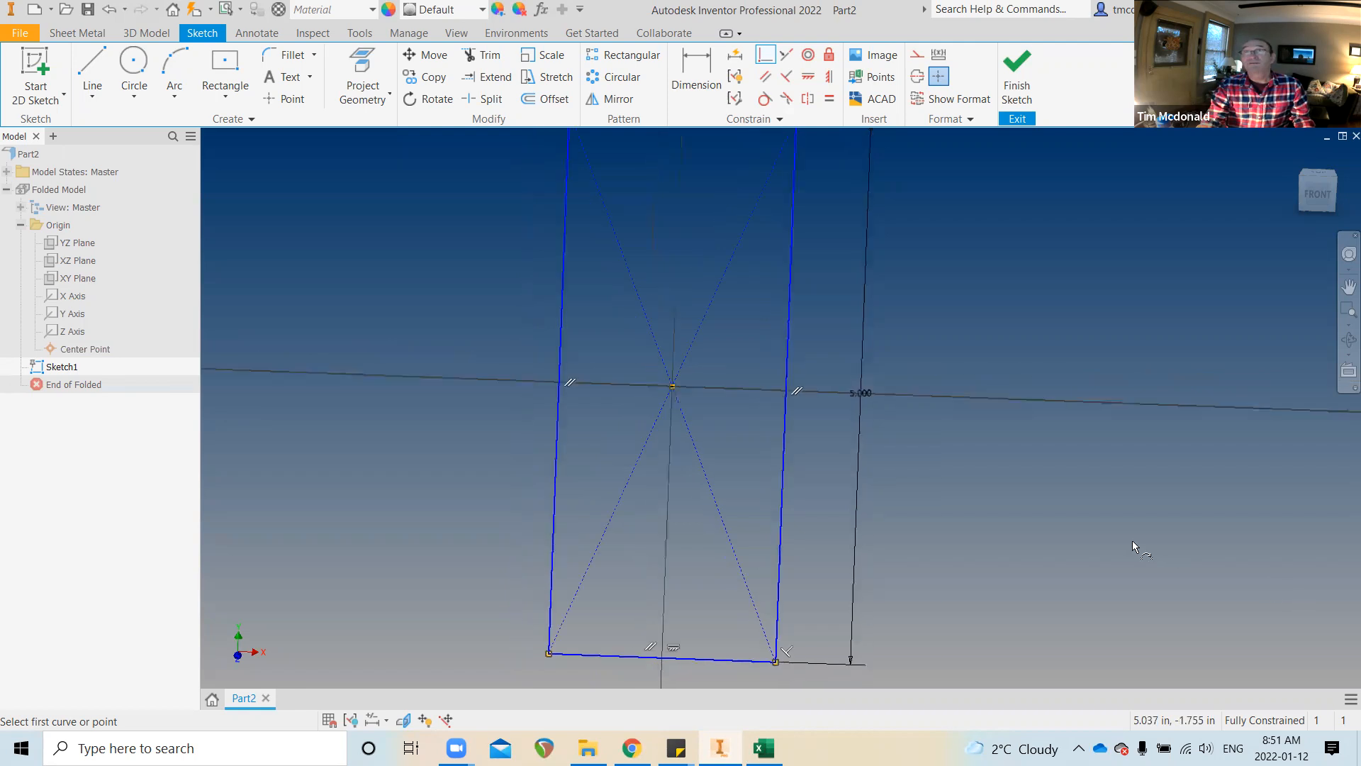
scroll(891, 241, "down", 2)
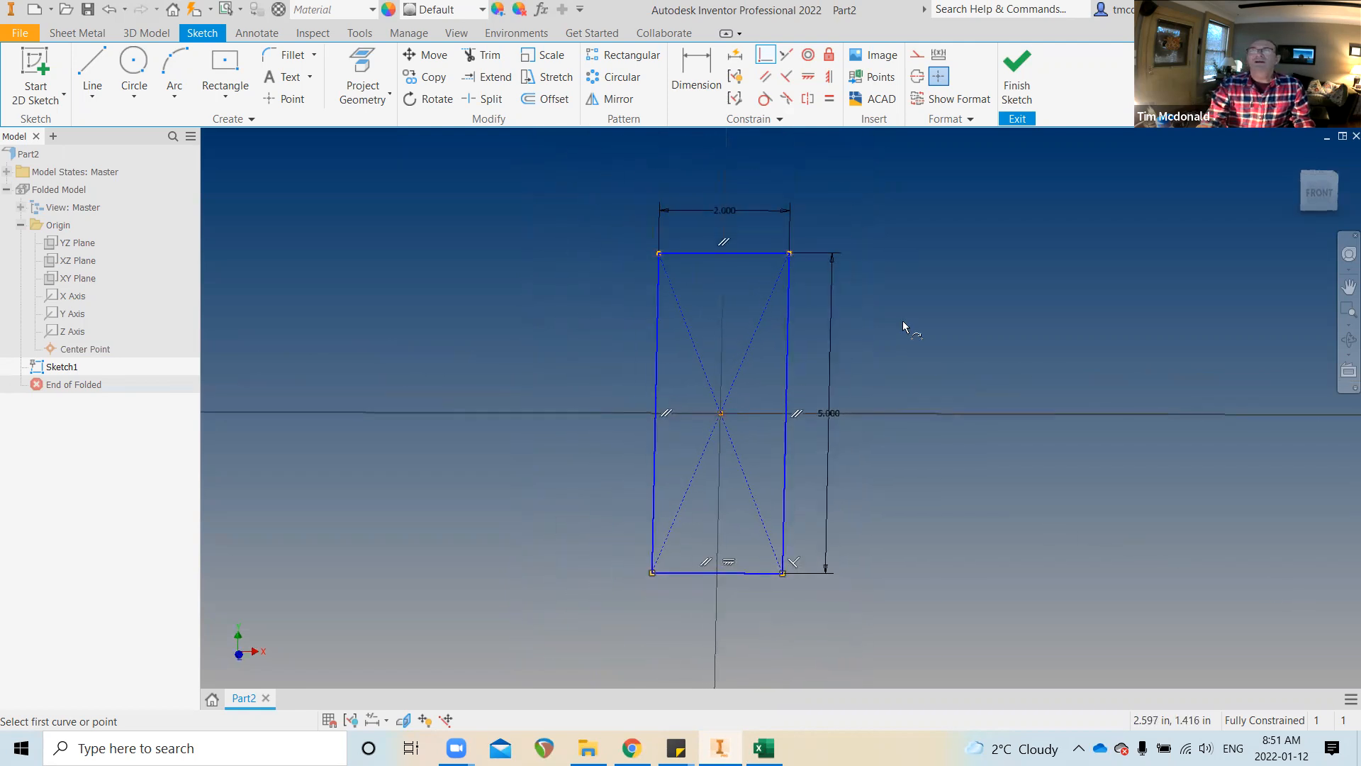
left_click(1017, 85)
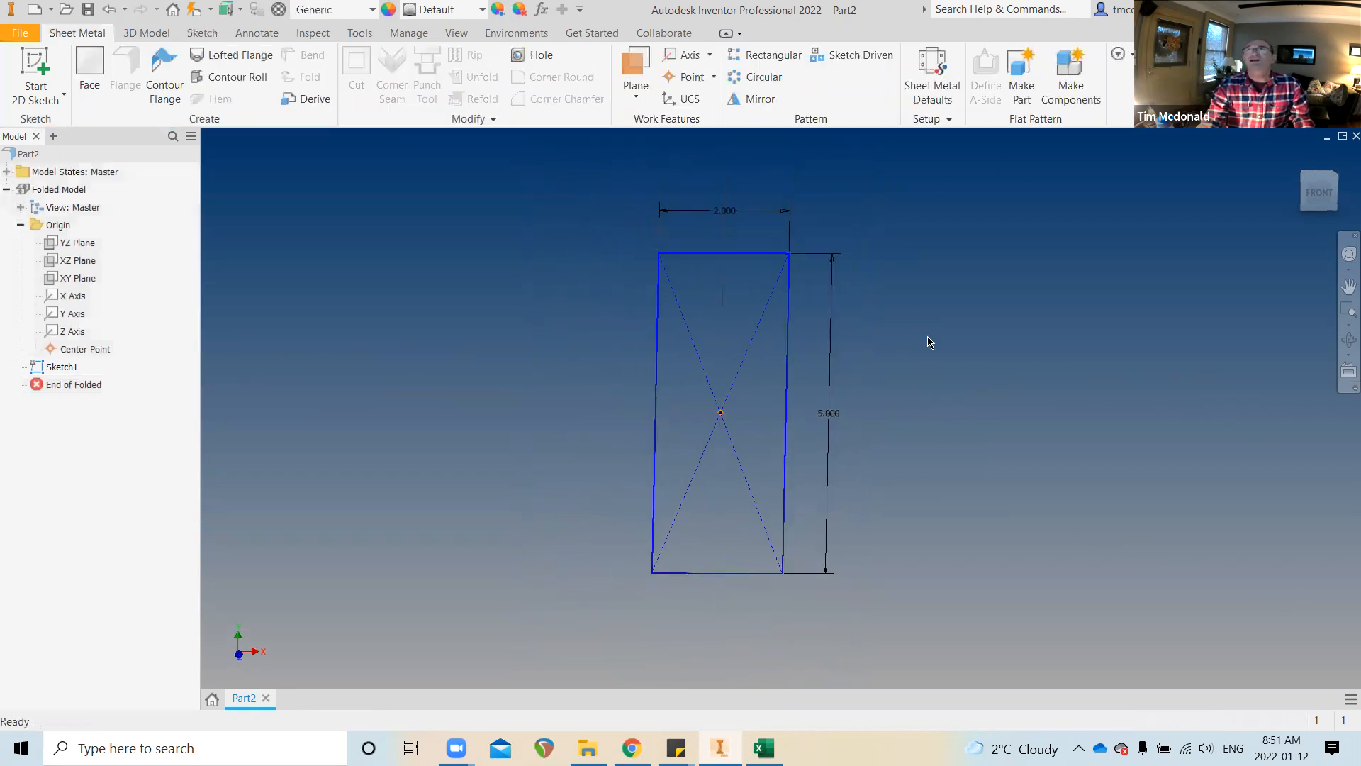
scroll(909, 346, "down", 3)
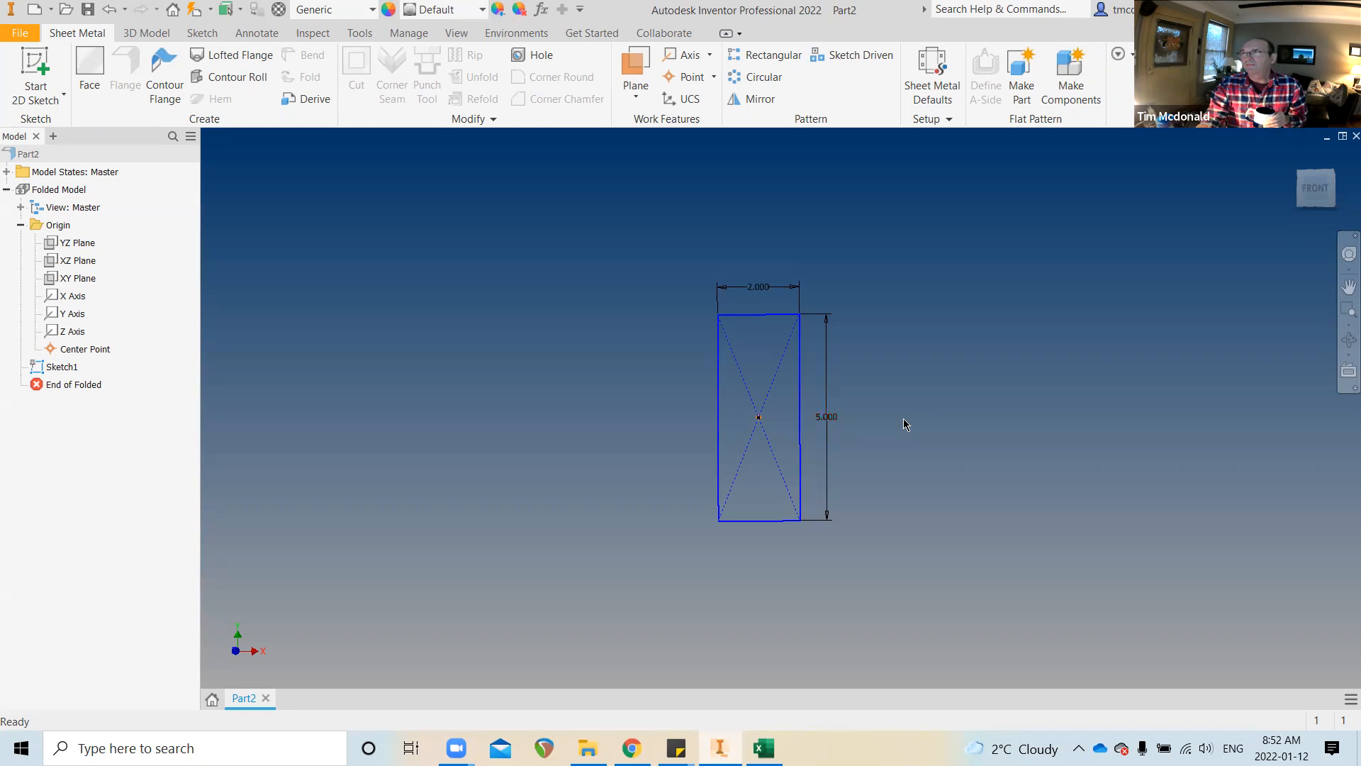
left_click(147, 33)
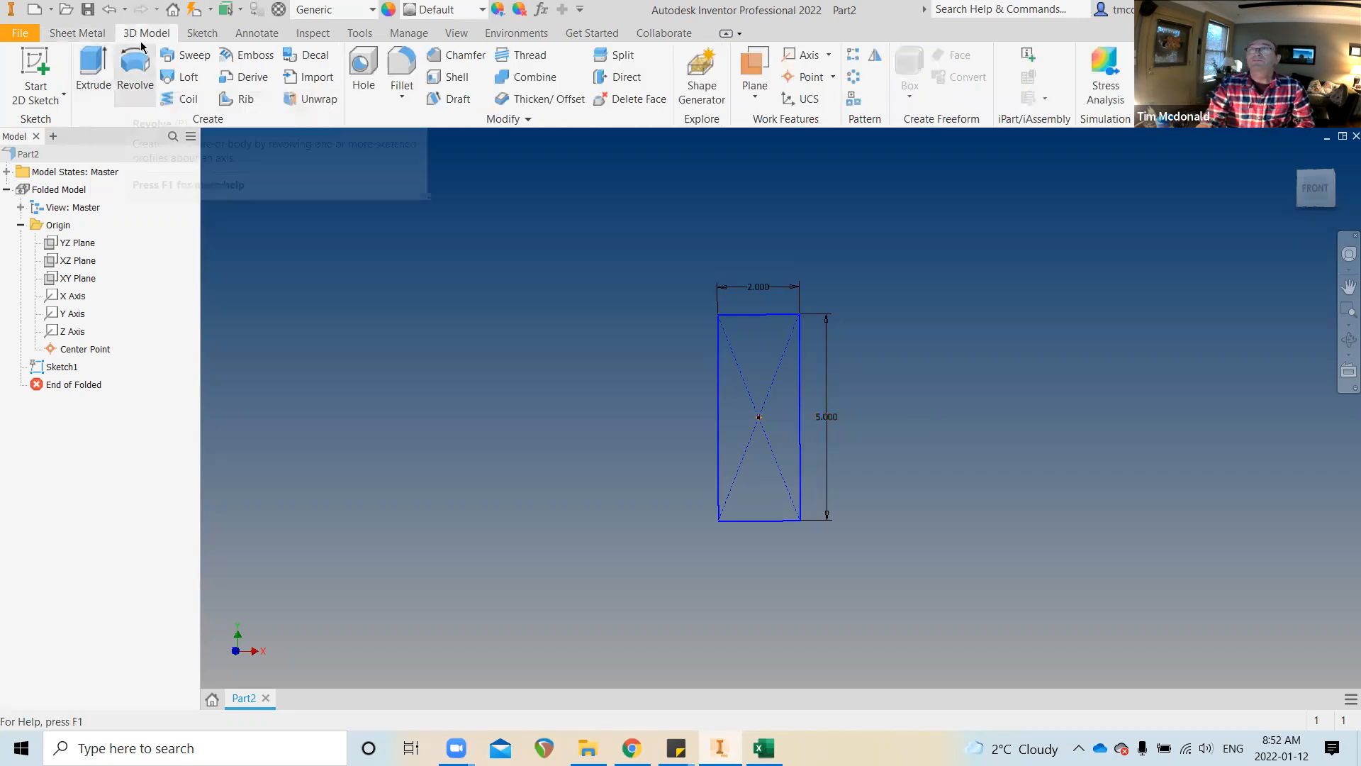
left_click(79, 33)
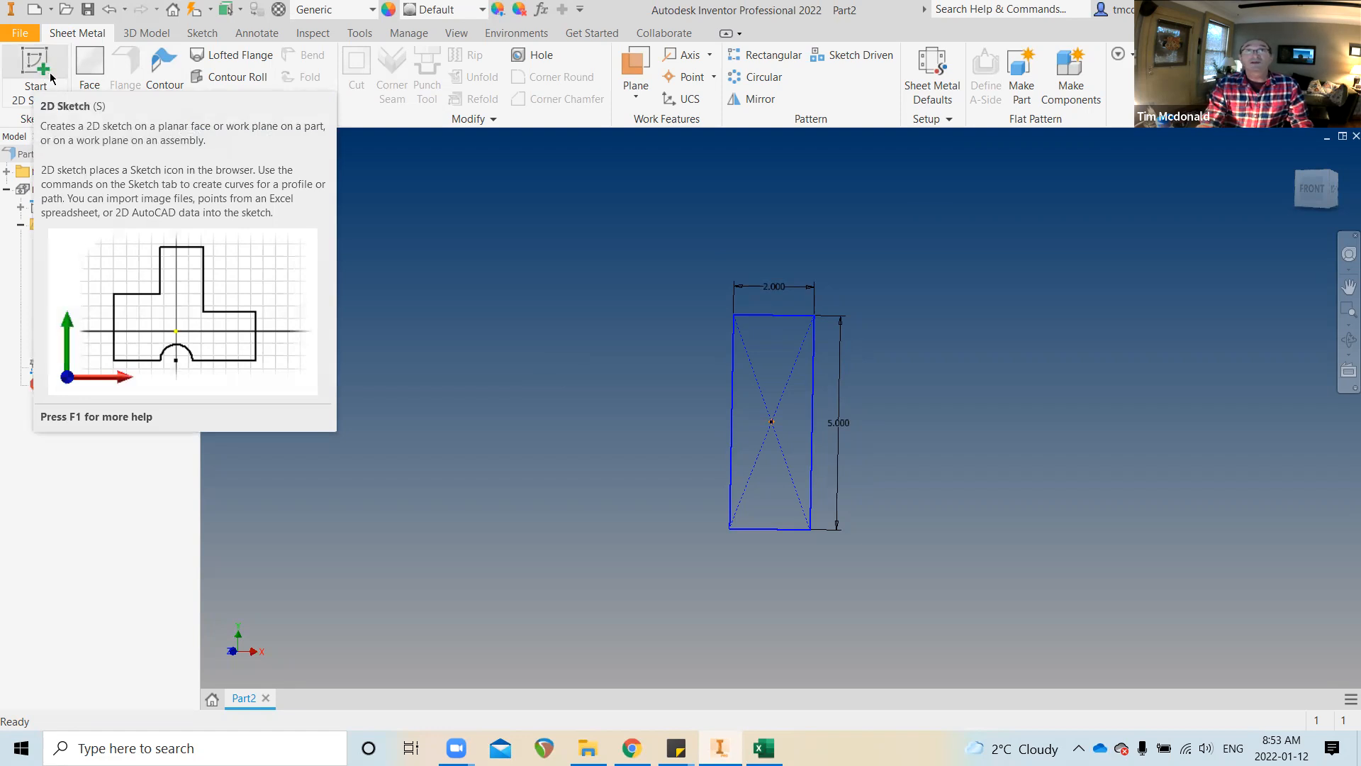
Create the Face1 sheet-metal plate from the 2 by 5 sketch profile
left_click(91, 64)
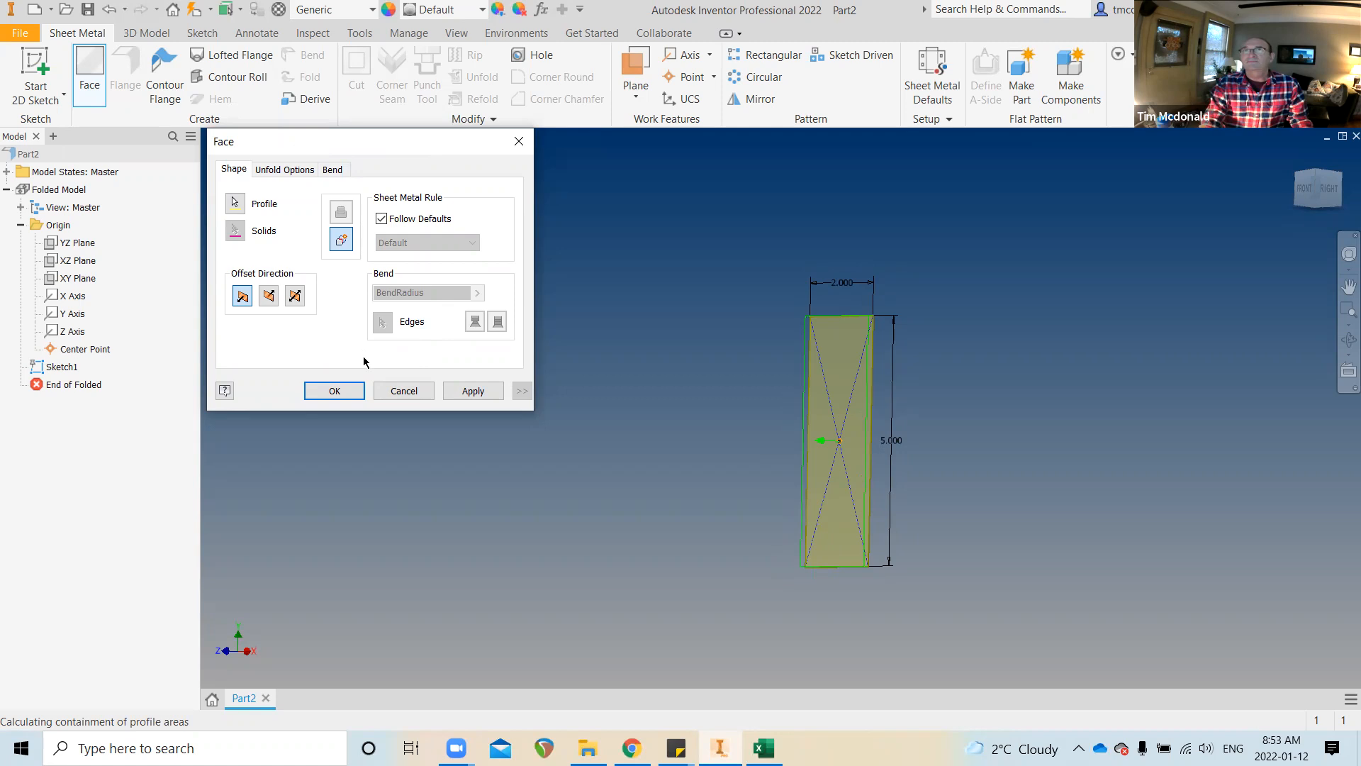
left_click(334, 391)
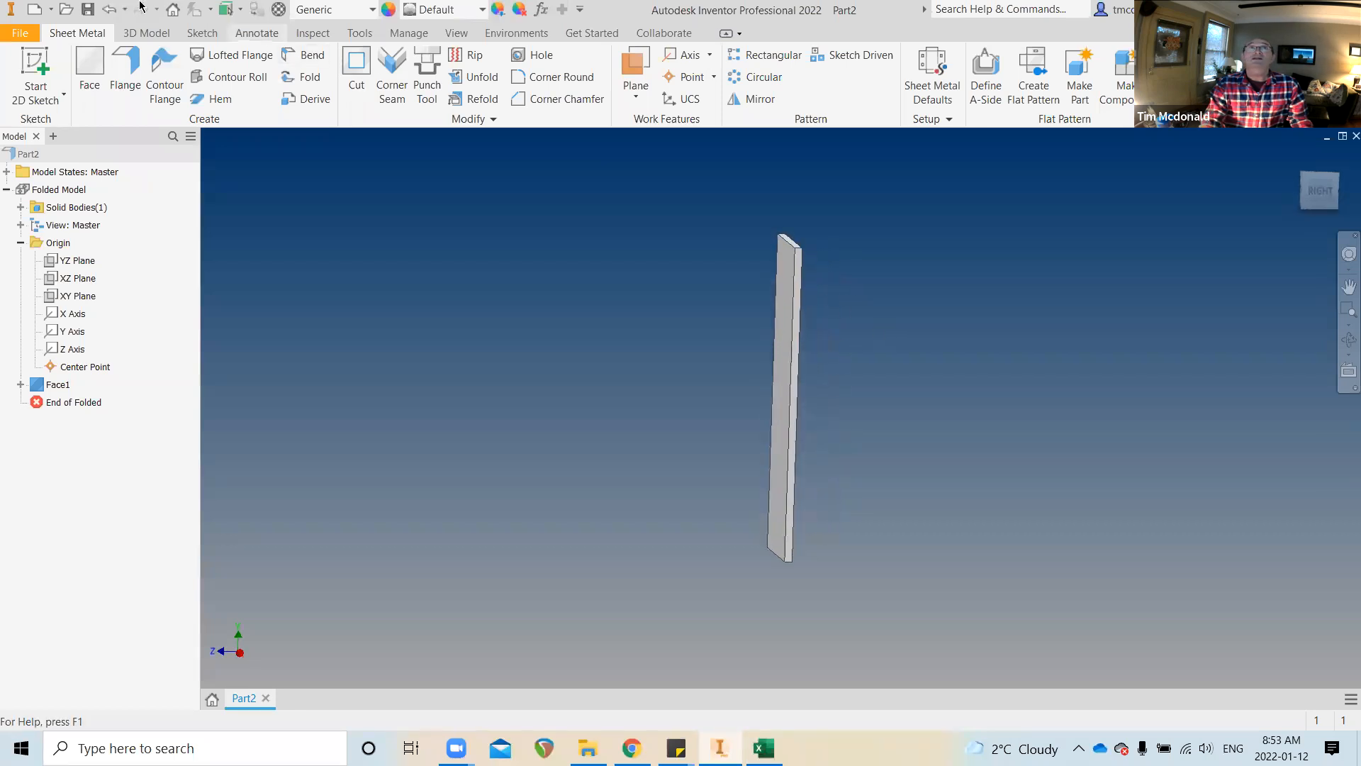
left_click(313, 33)
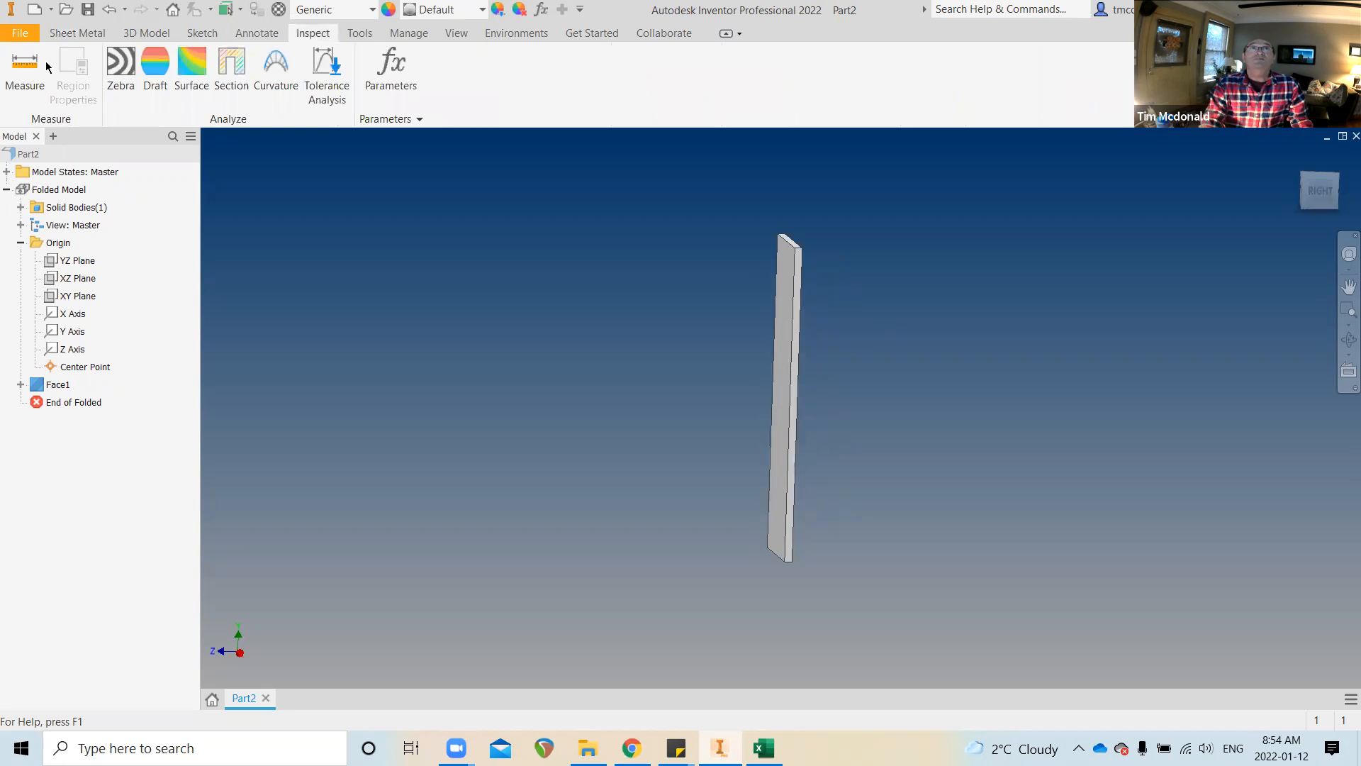
left_click(44, 65)
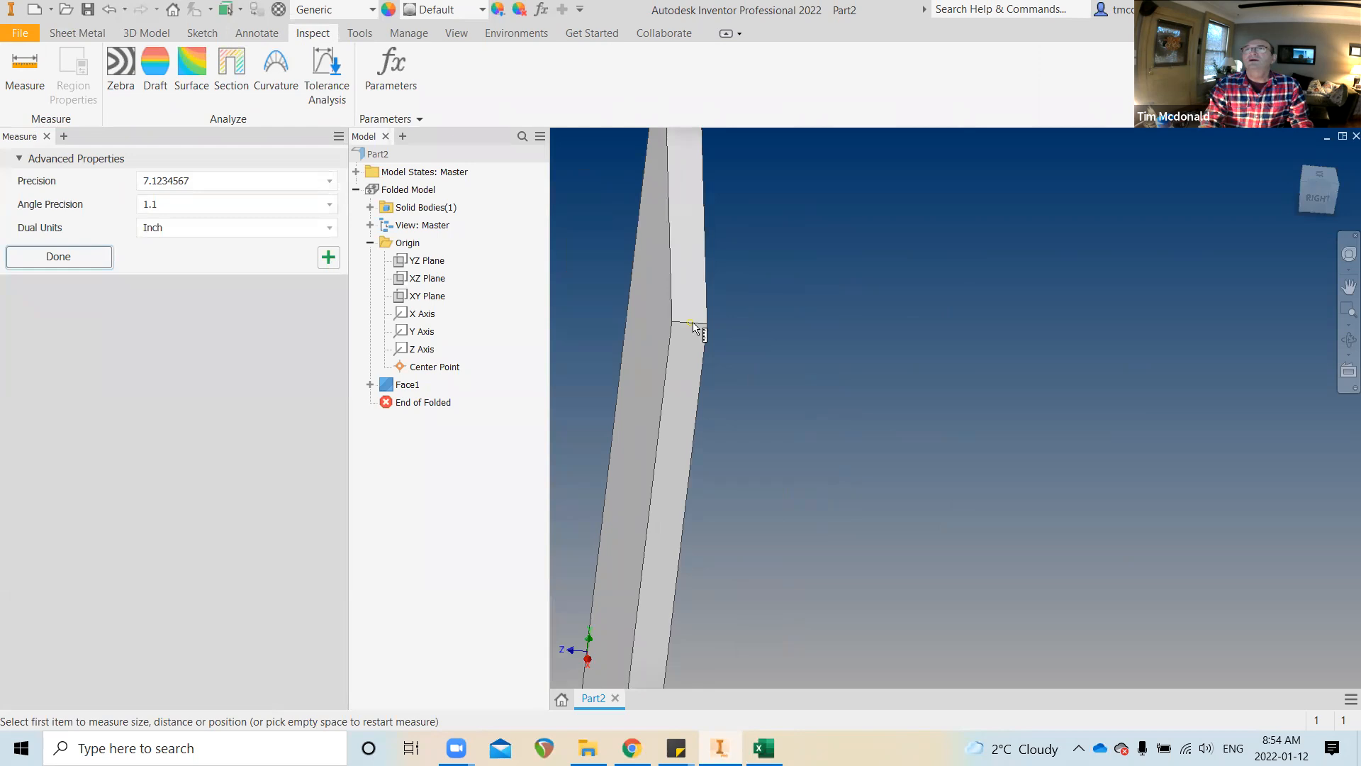
left_click(699, 325)
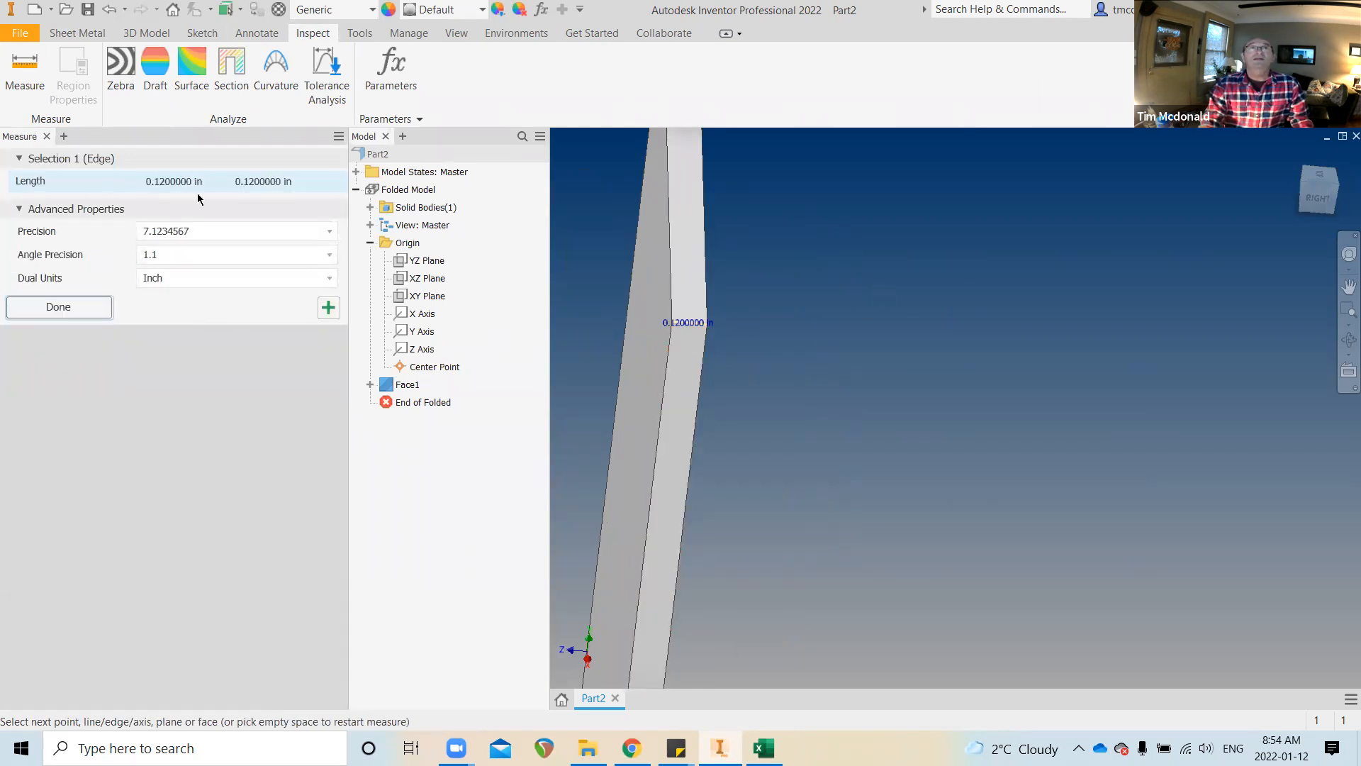
left_click(86, 307)
scroll(744, 305, "down", 4)
middle_click_drag(766, 309, 436, 238, "shift")
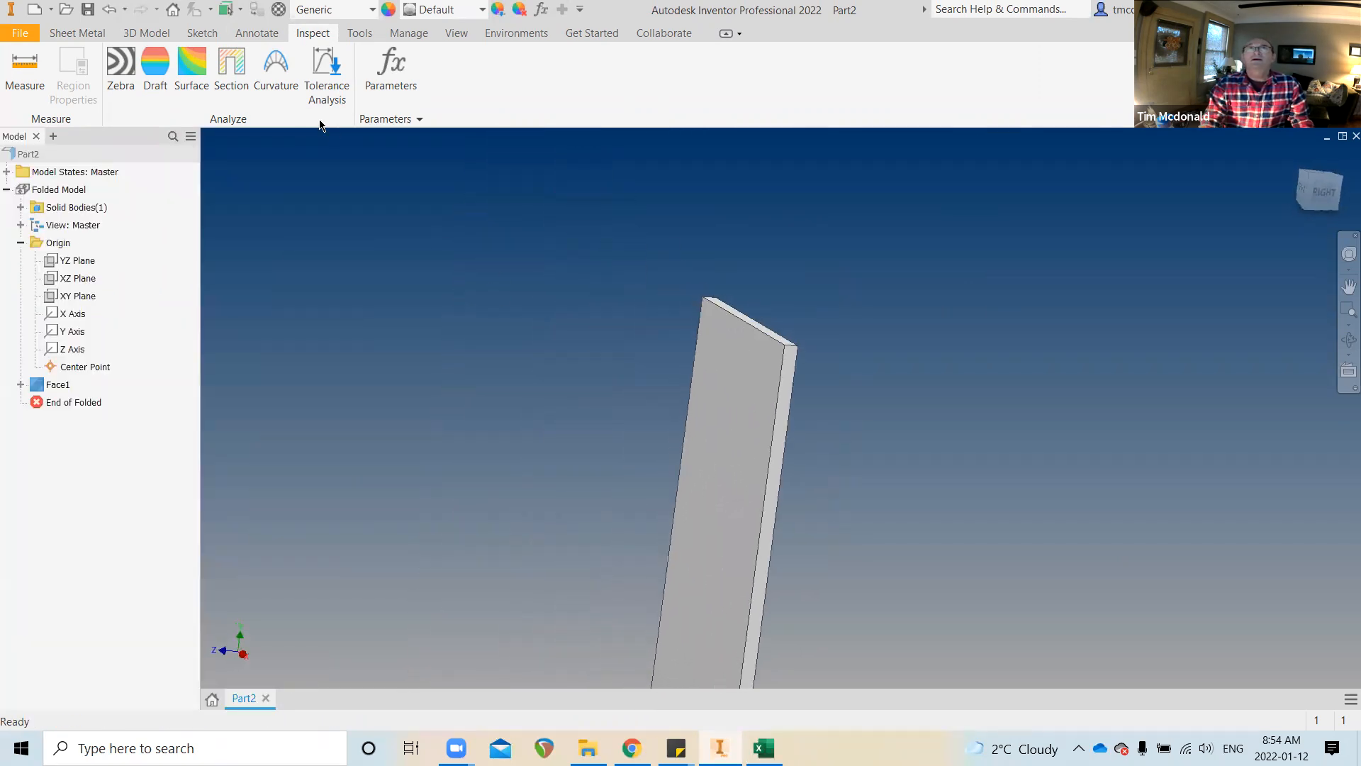
left_click(66, 34)
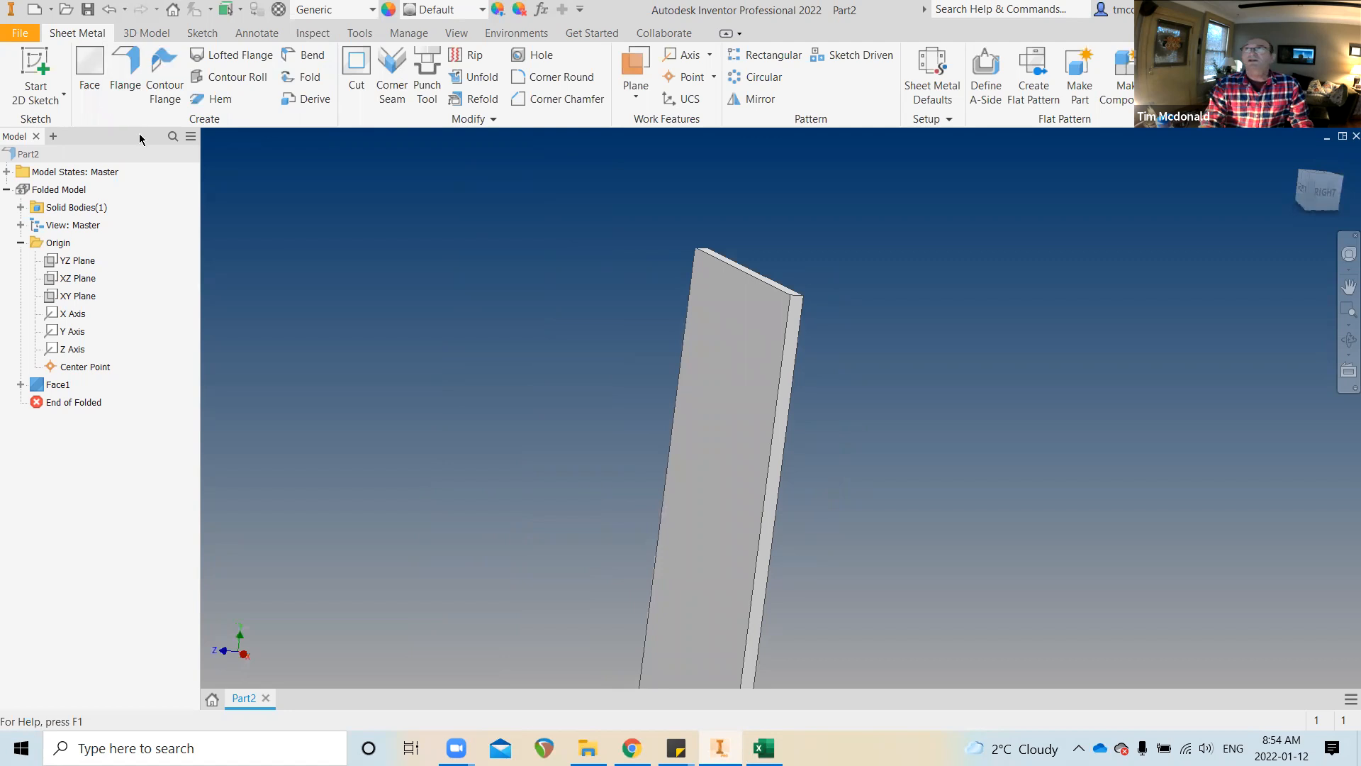
Keep the Default rule with Use Thickness from Rule checked, then edit the Default rule
scroll(996, 166, "down", 3)
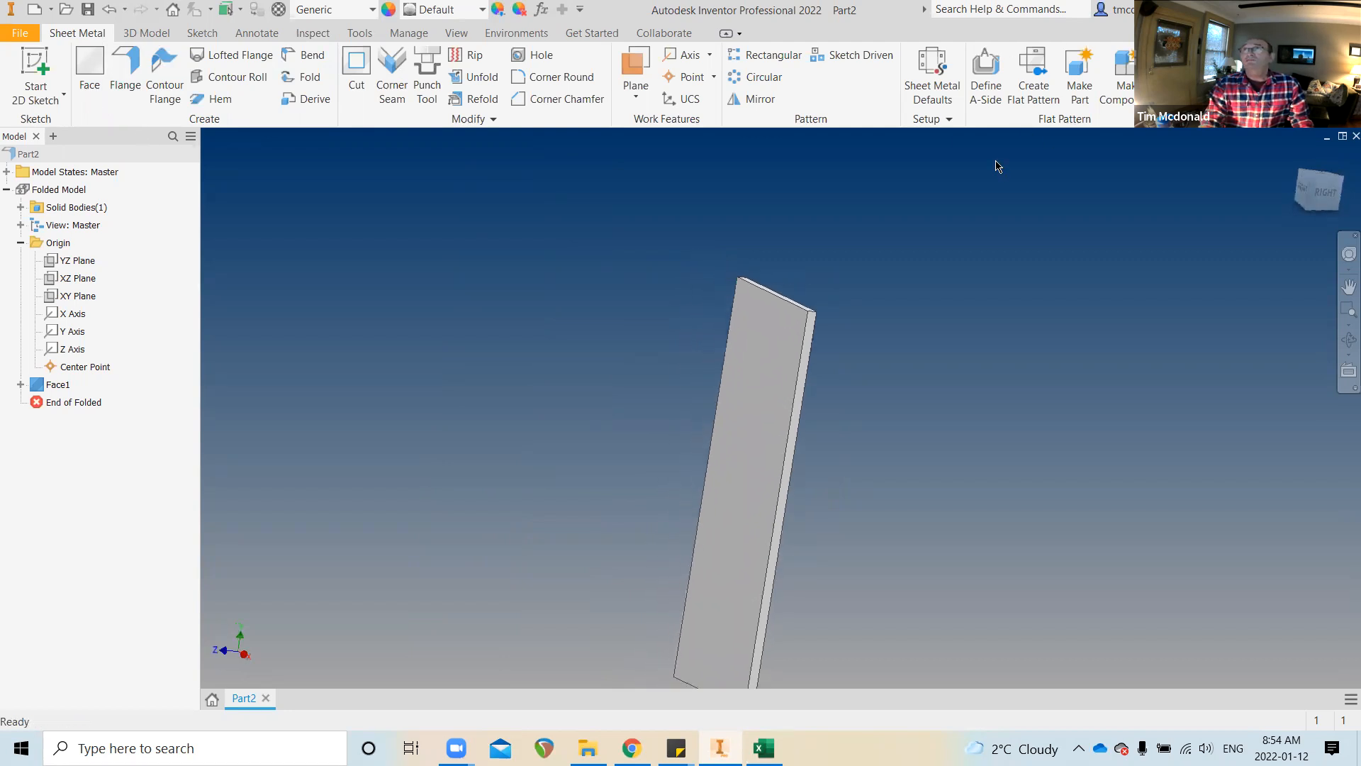
scroll(993, 169, "down", 2)
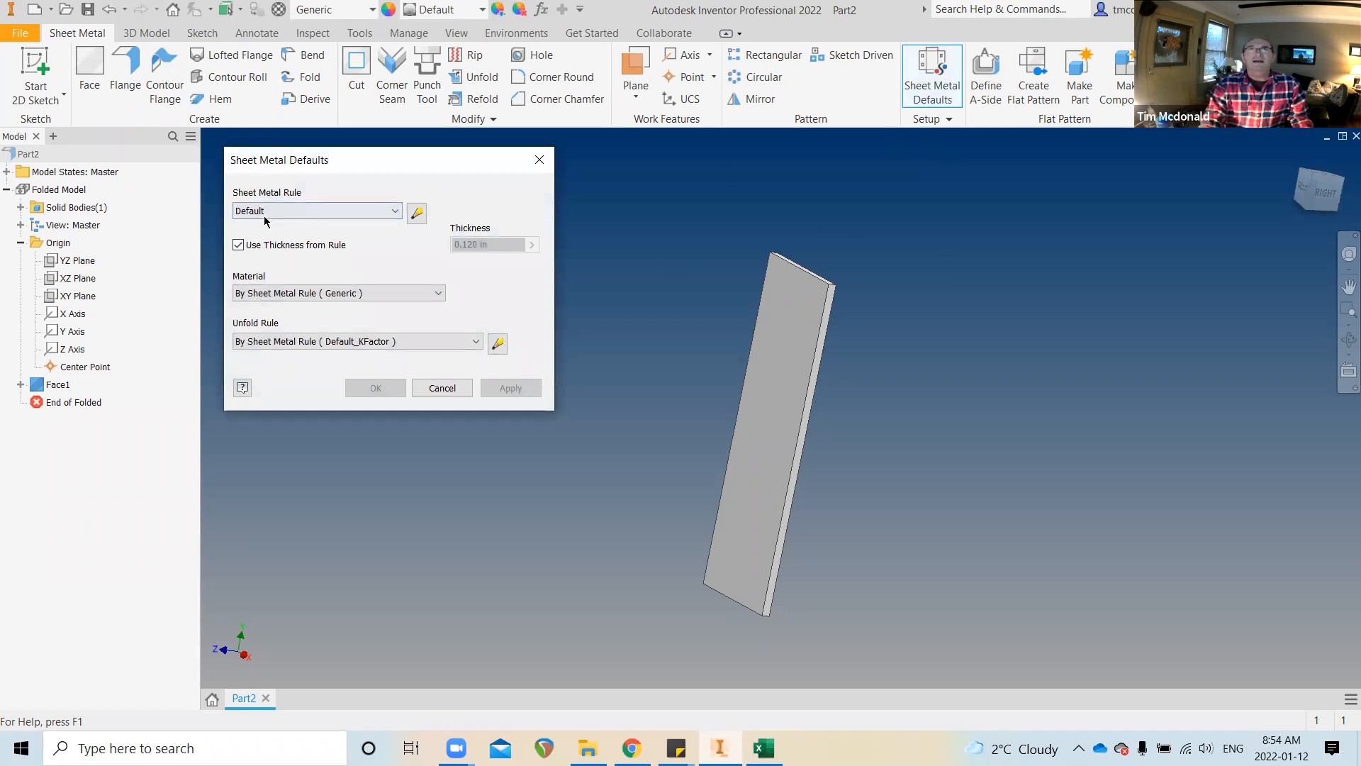
left_click(367, 213)
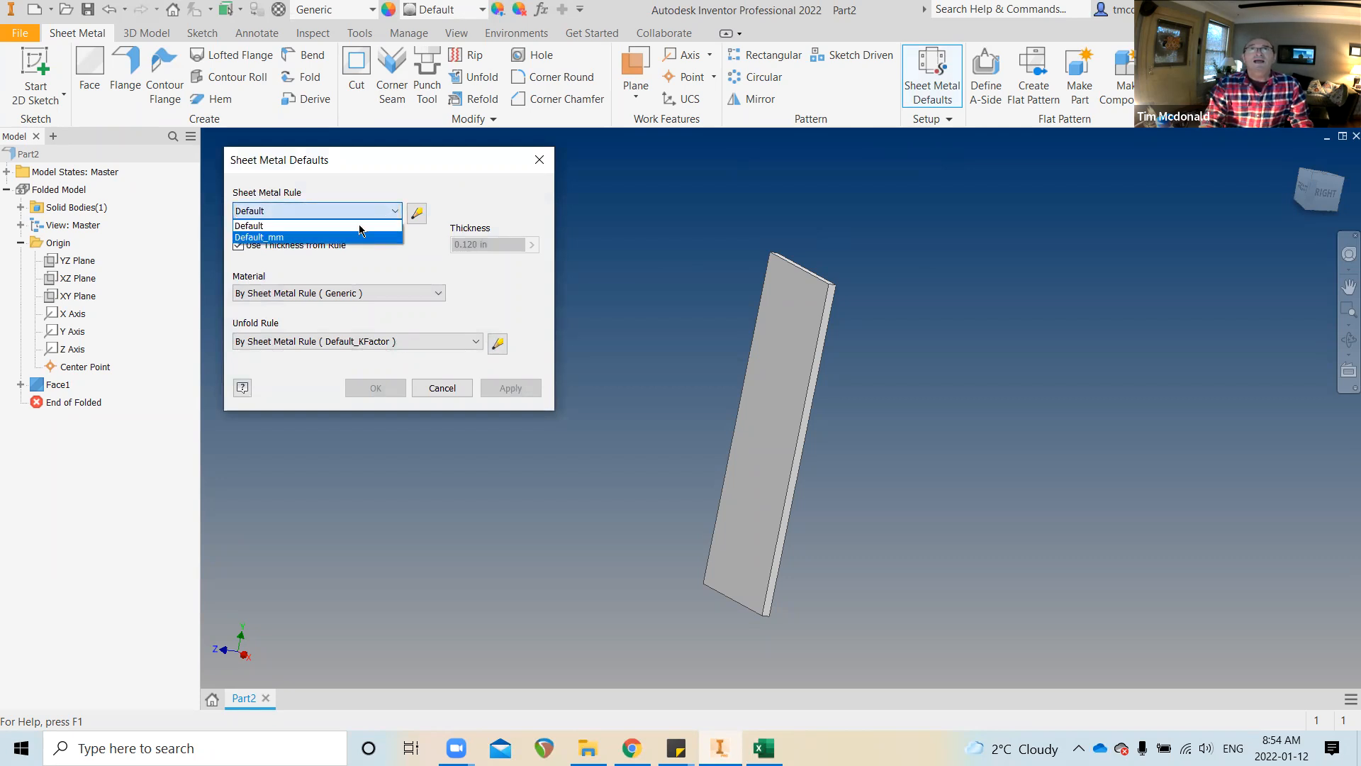
left_click(361, 226)
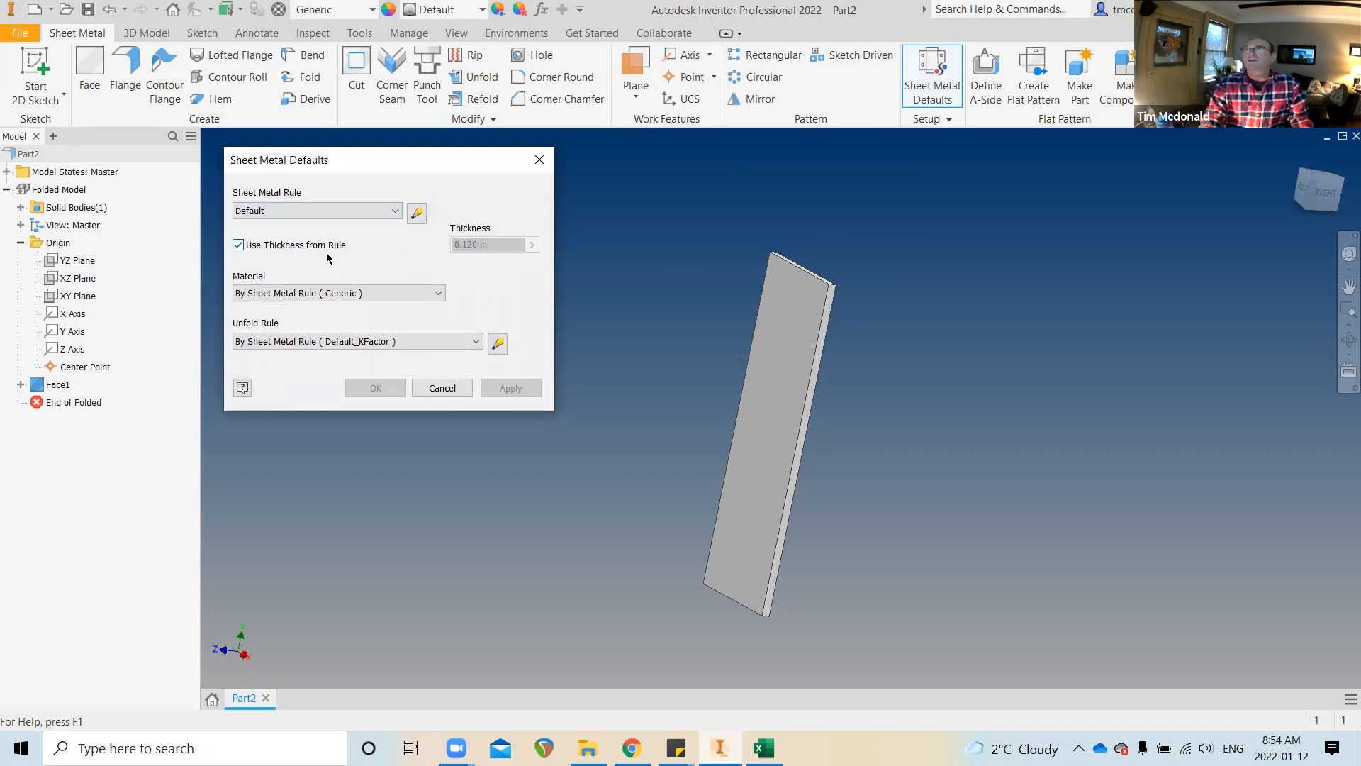
left_click(238, 245)
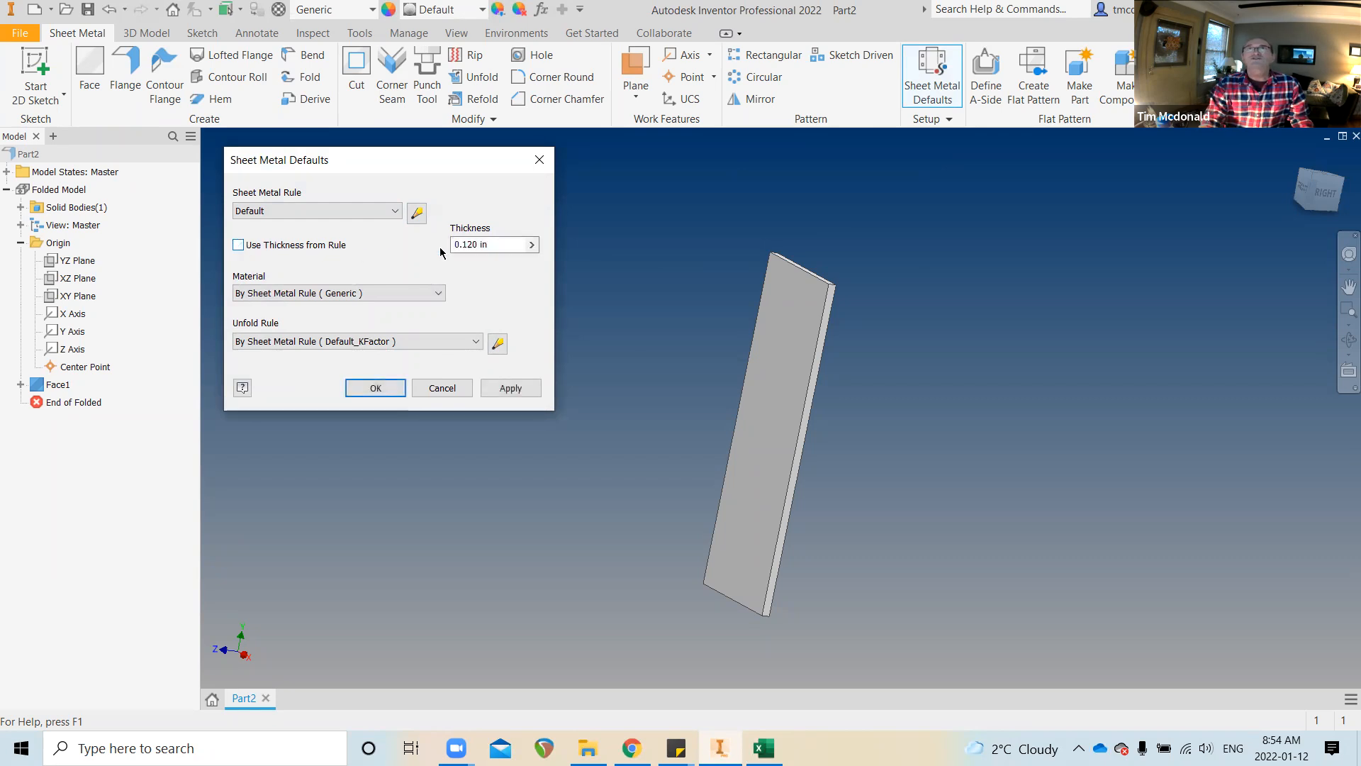
left_click(238, 245)
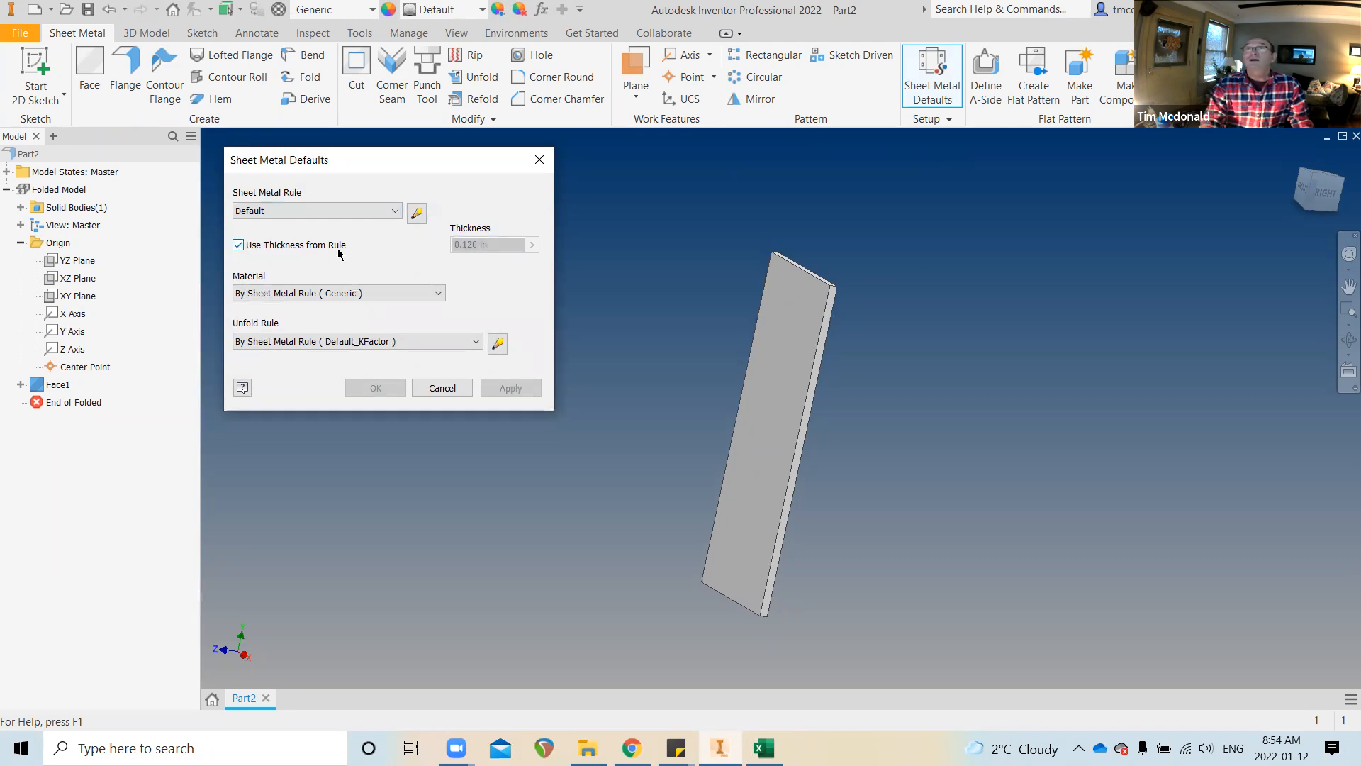
left_click(418, 214)
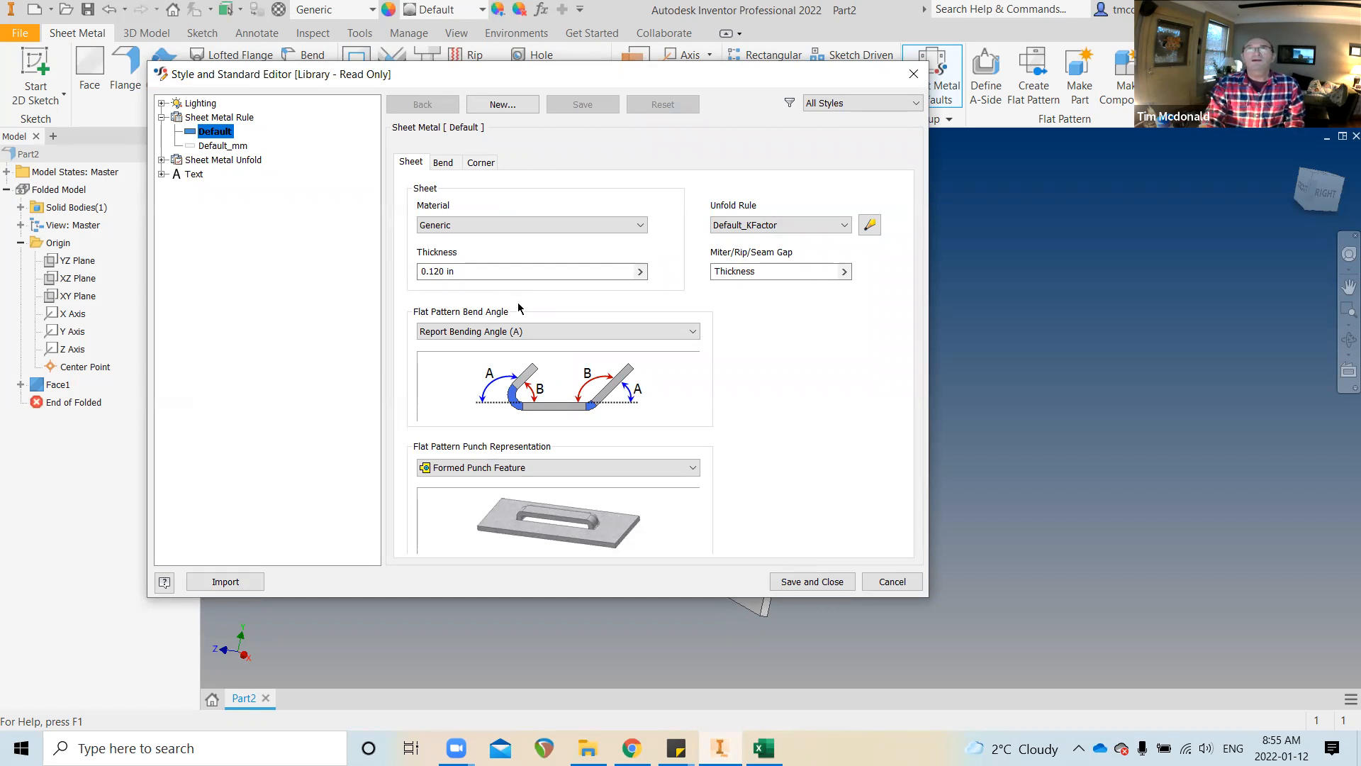
Create a new rule copied from Default named 8647356 1/4" STEEL, CARBON
left_click(495, 105)
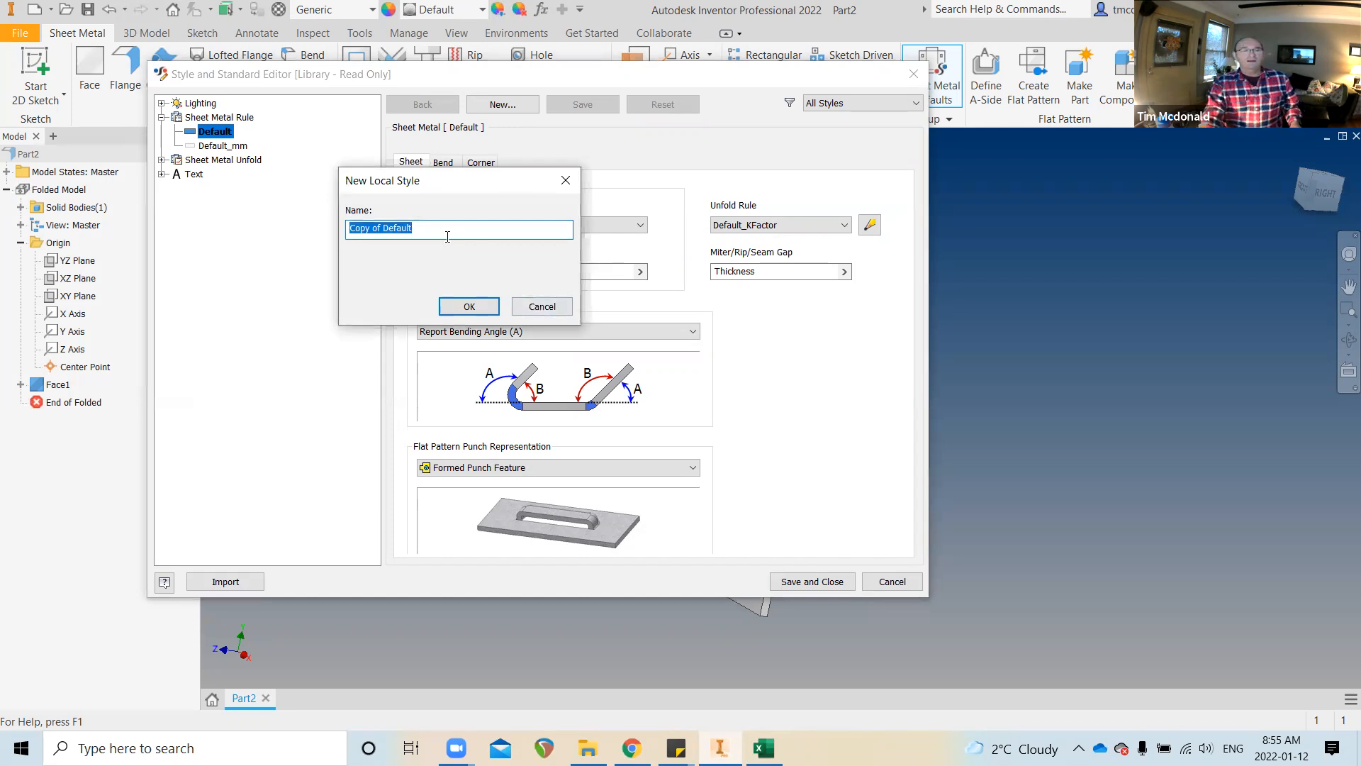
type("8647356")
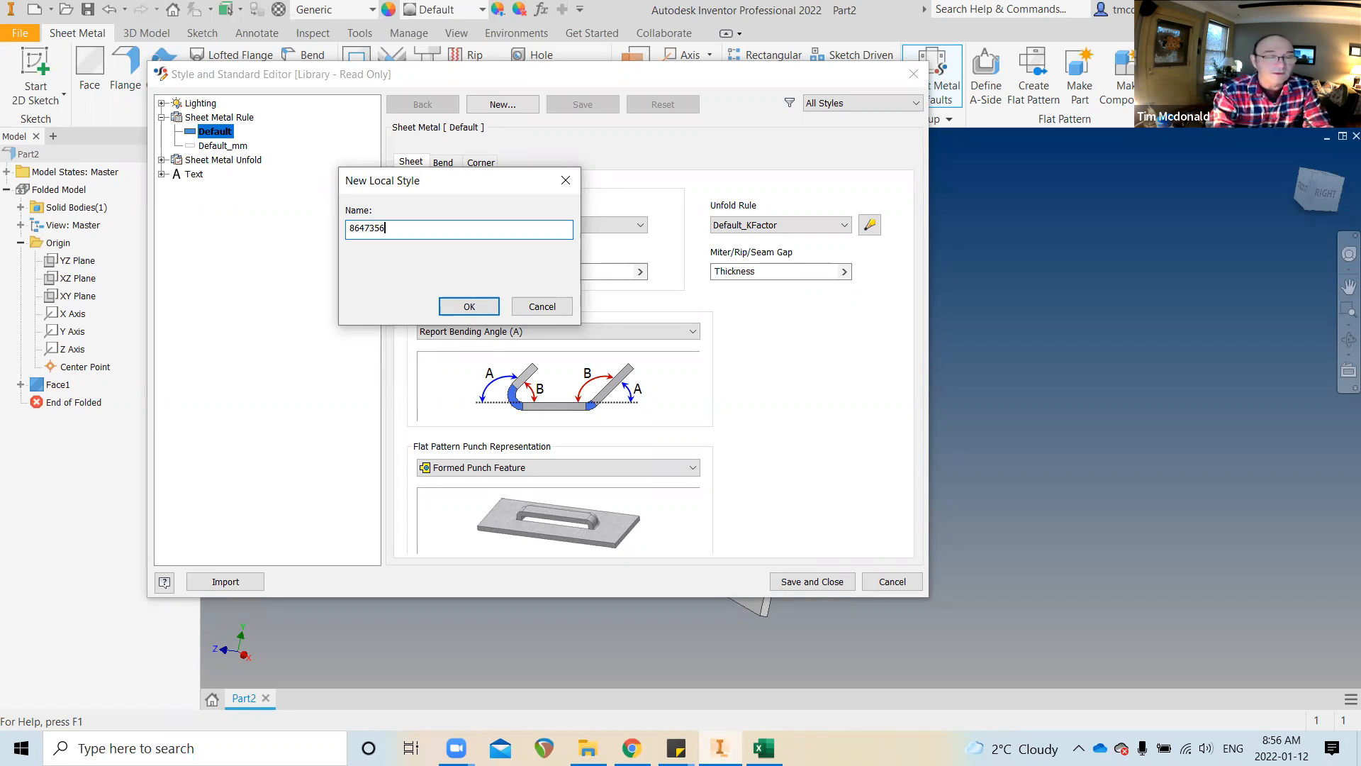
type("1")
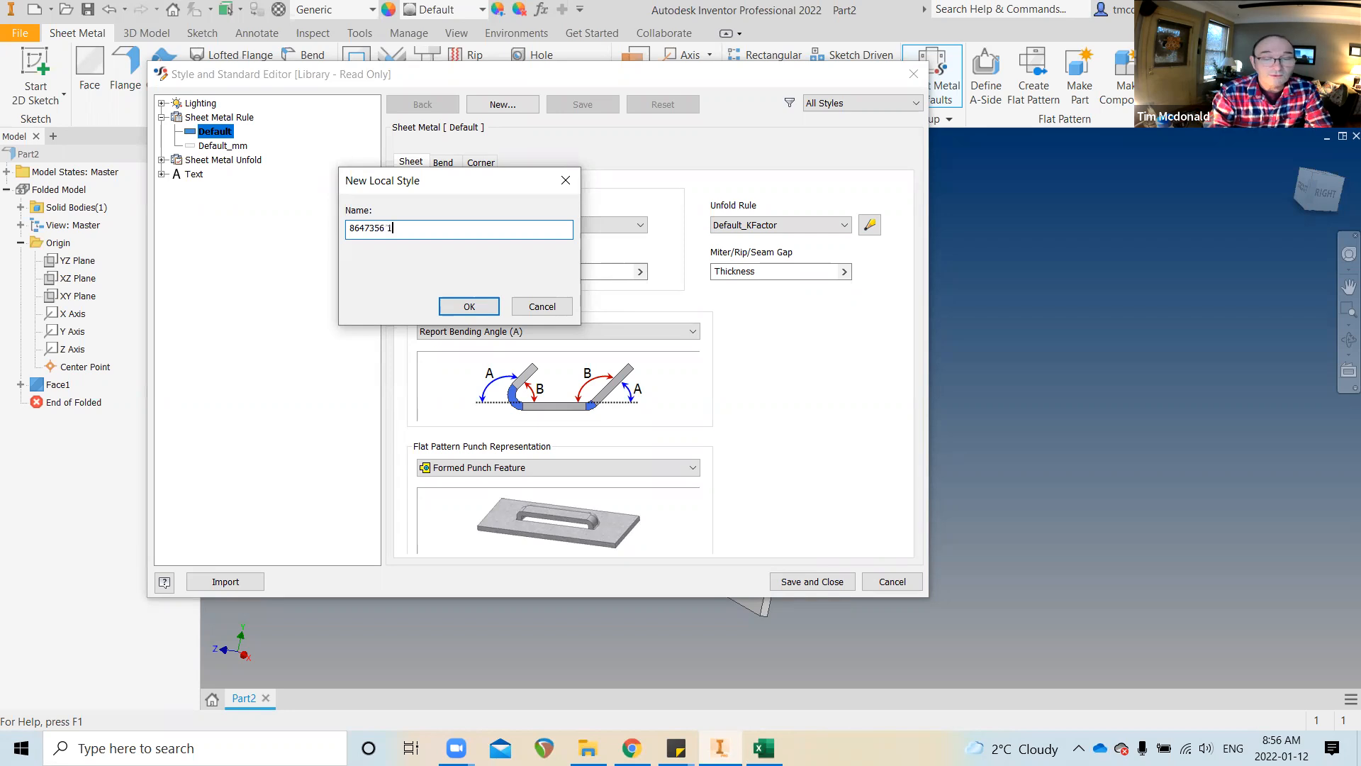
type("/4\"")
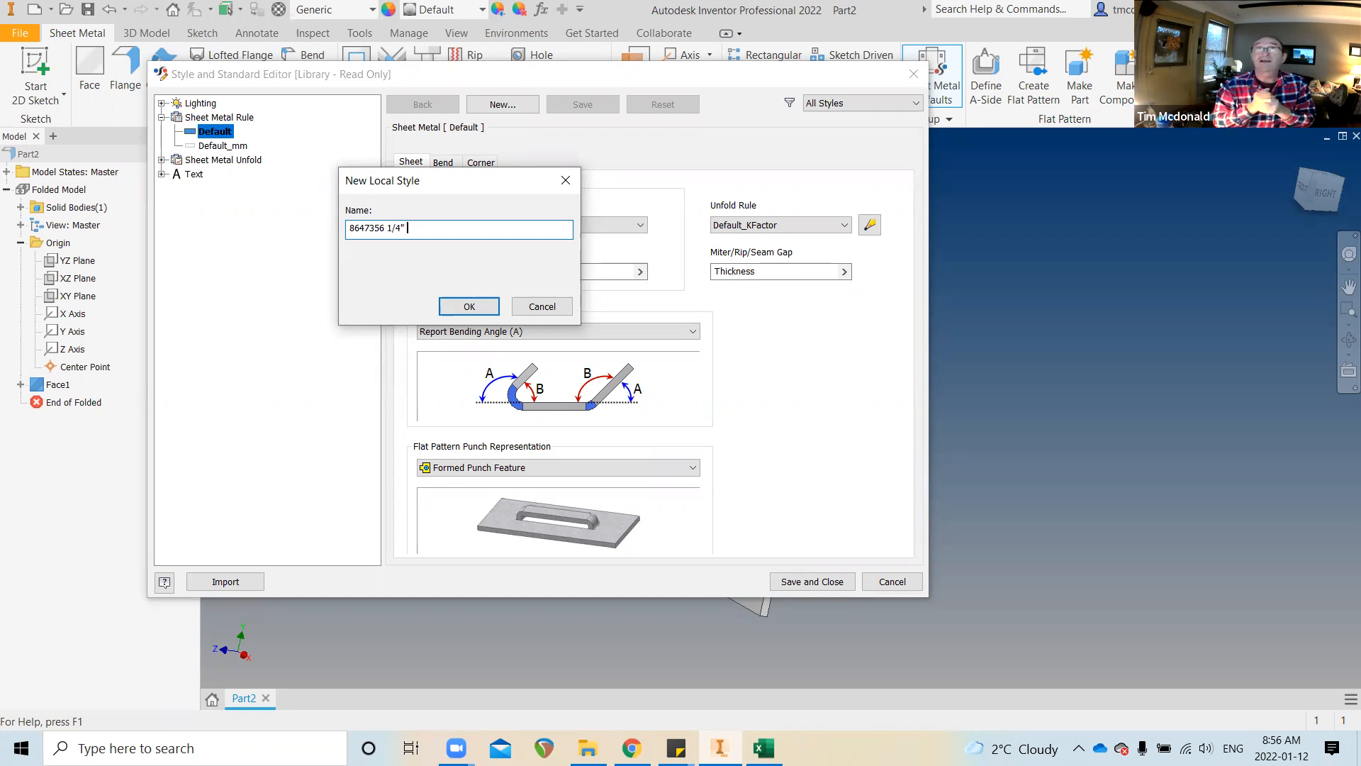
type("M")
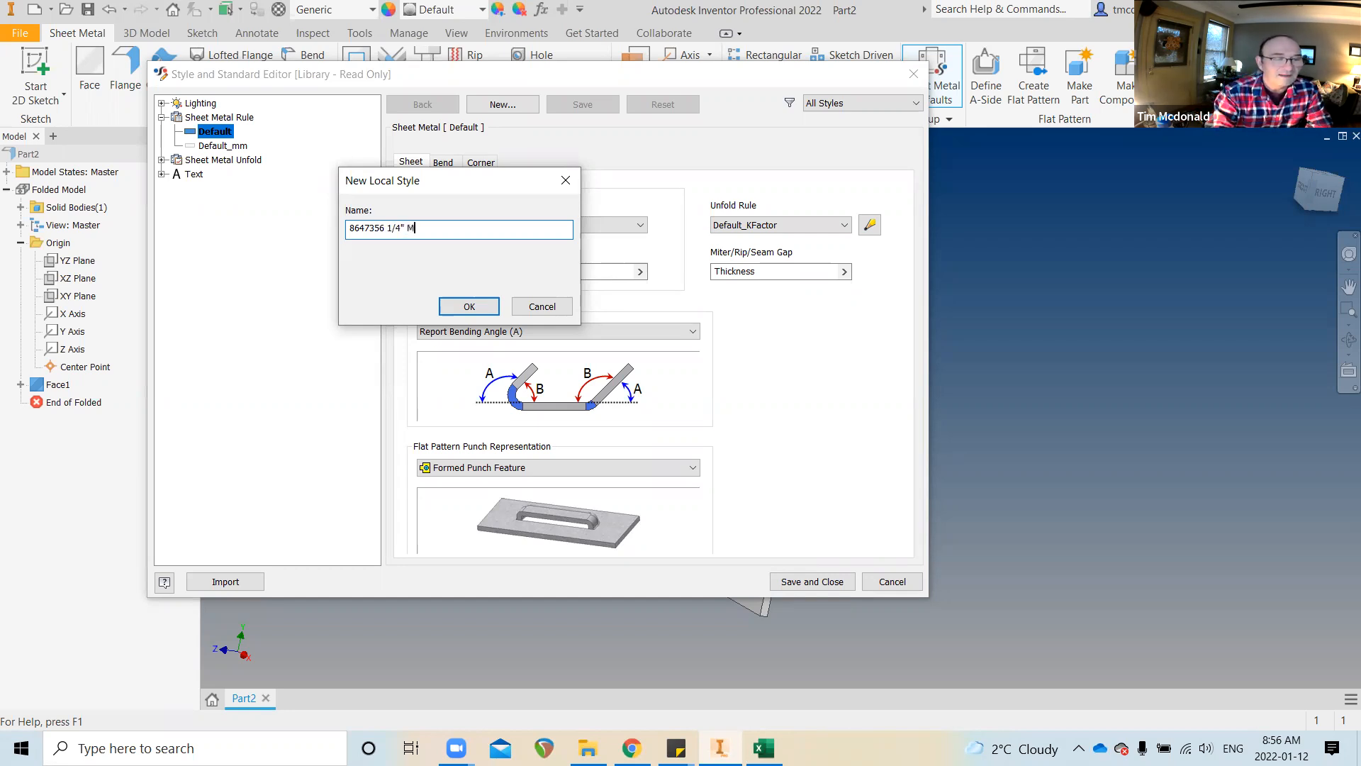
type("S PLATE")
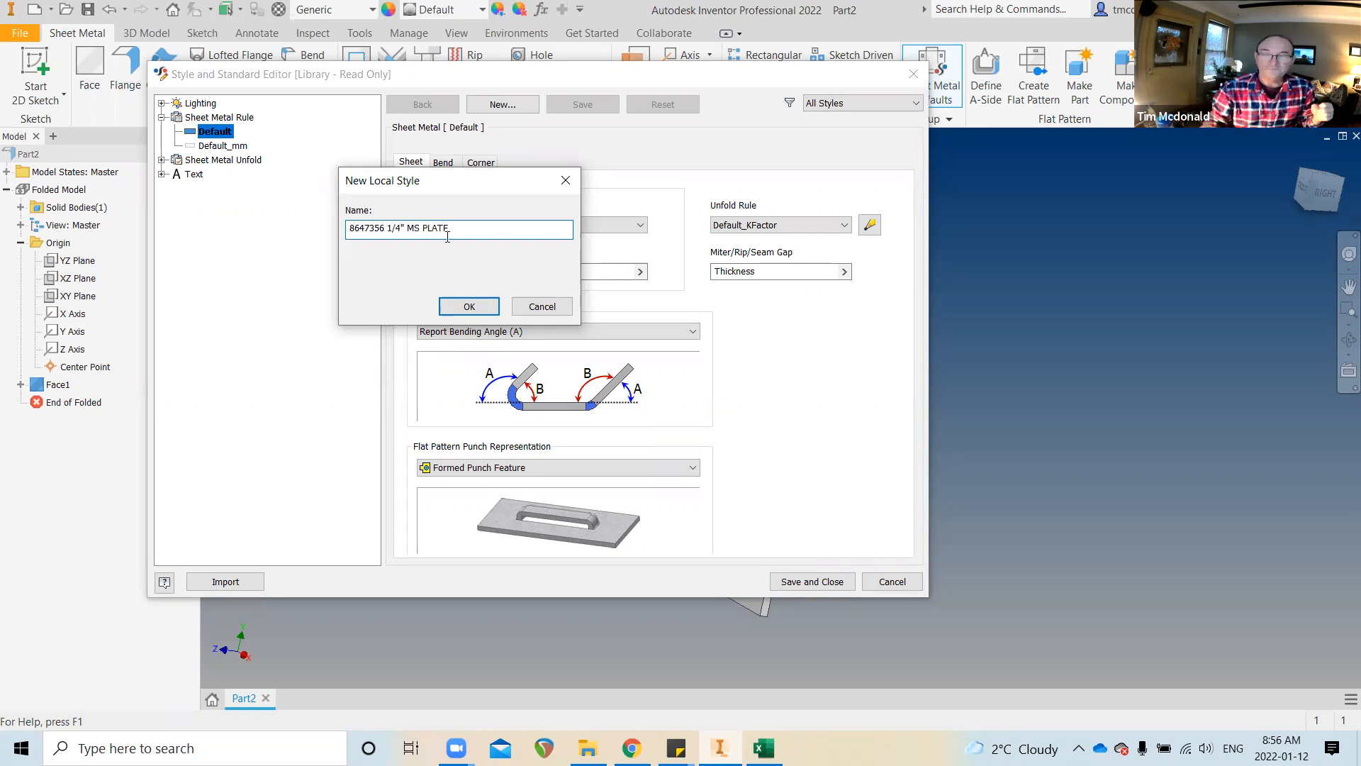
key("BackSpace")
key("BackSpace")
key("BackSpace")
key("BackSpace")
key("BackSpace")
key("BackSpace")
key("BackSpace")
key("BackSpace")
key("BackSpace")
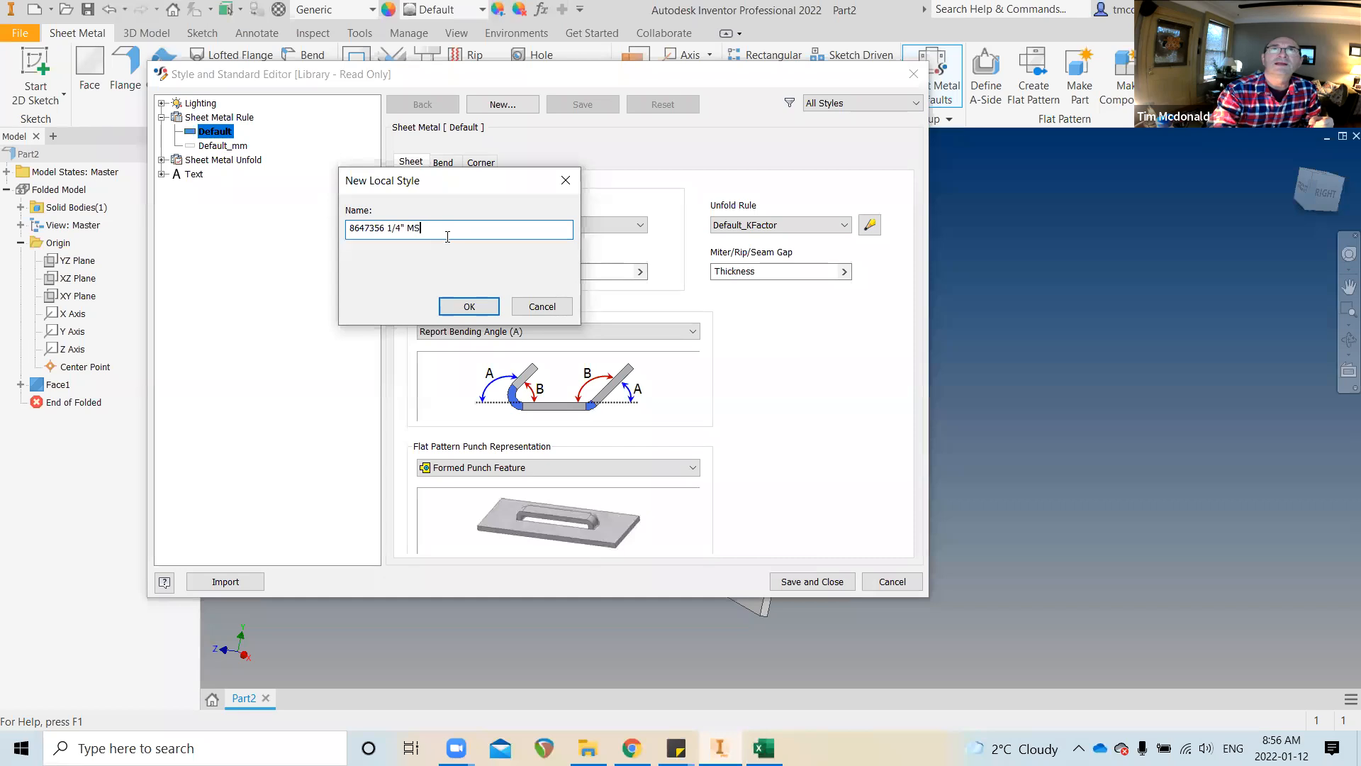
type("STEEL")
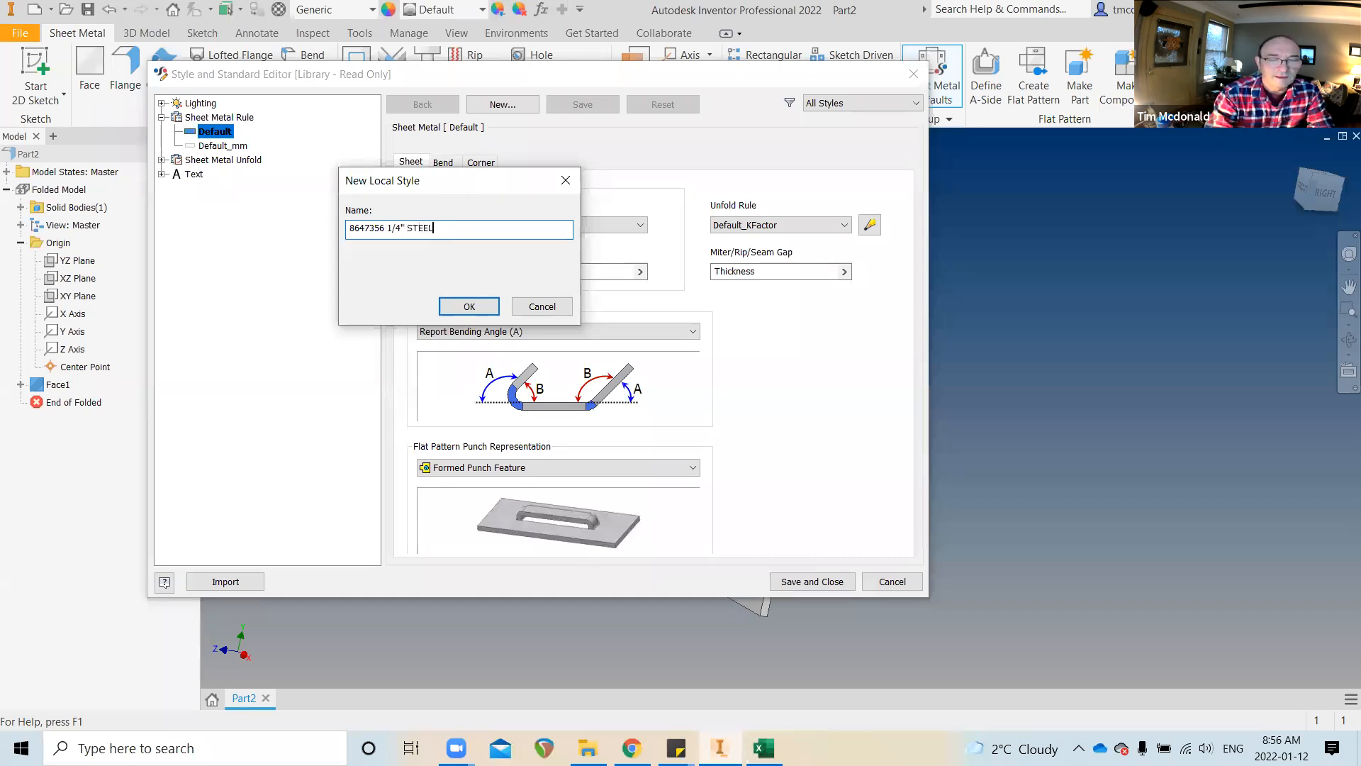
type(", ")
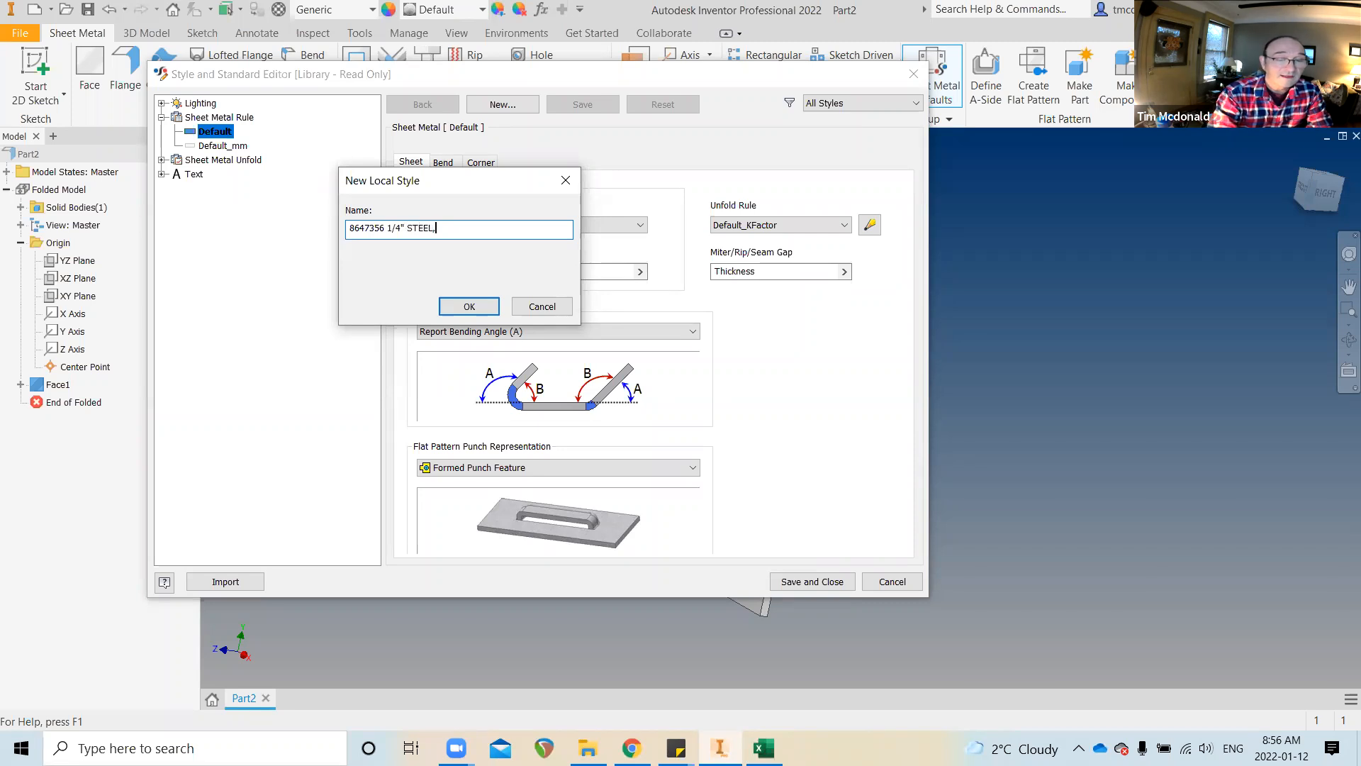
type("CARBON")
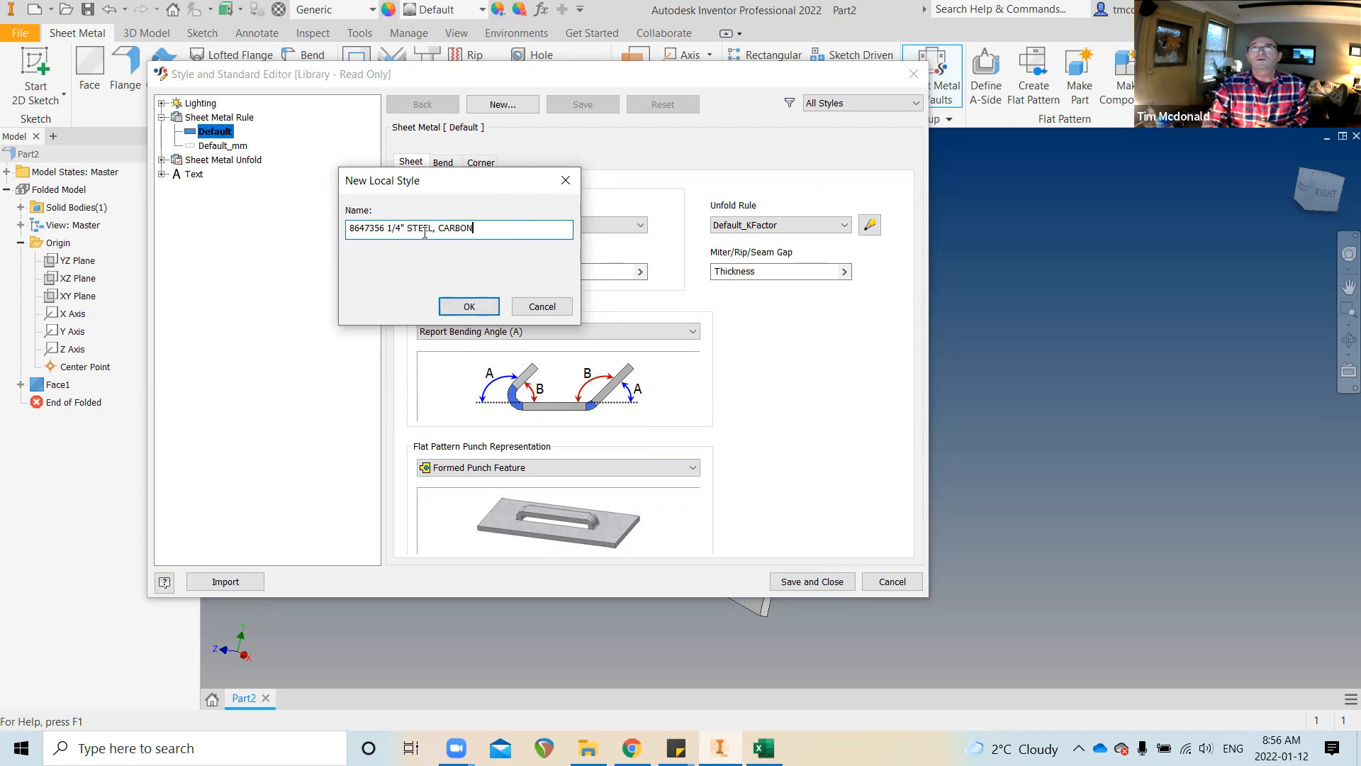
left_click(470, 307)
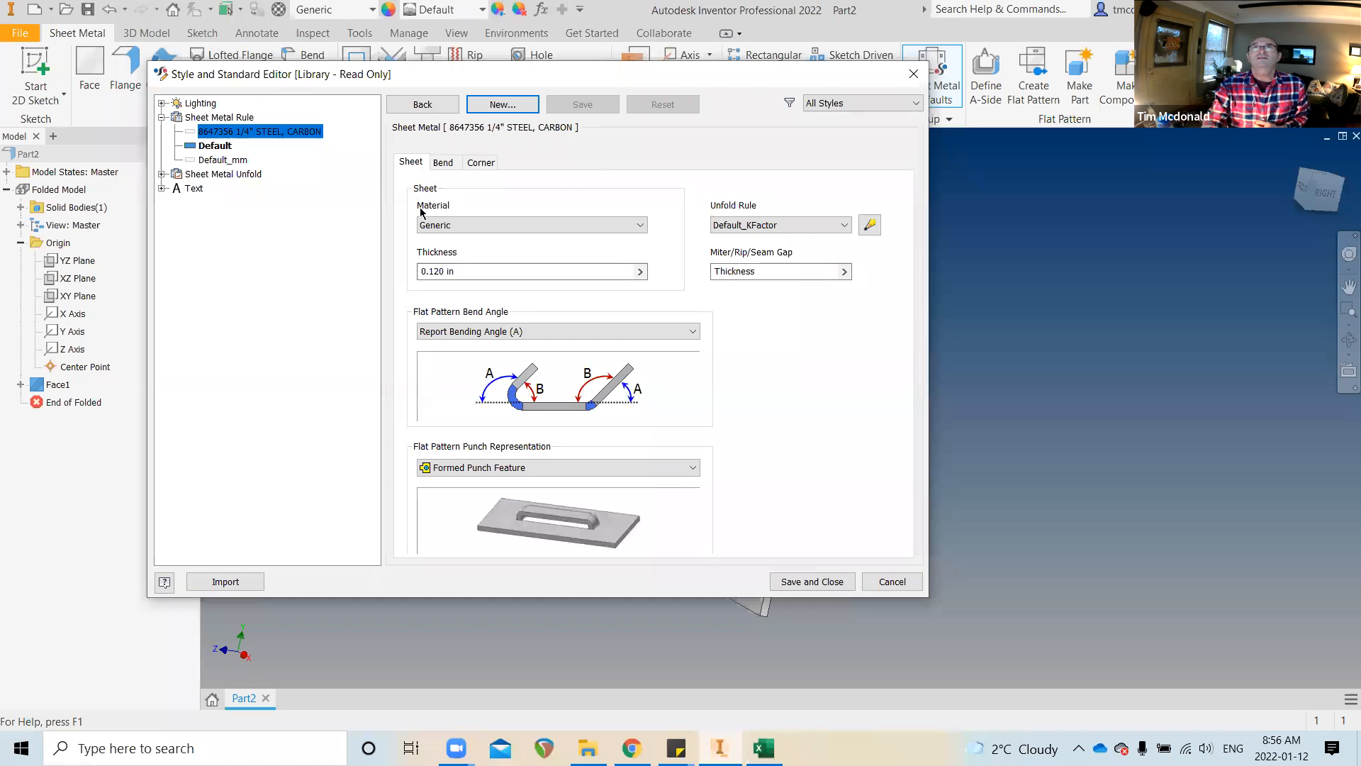
Set the new rule's material to Steel, Carbon and thickness to .25, then save it
left_click(639, 230)
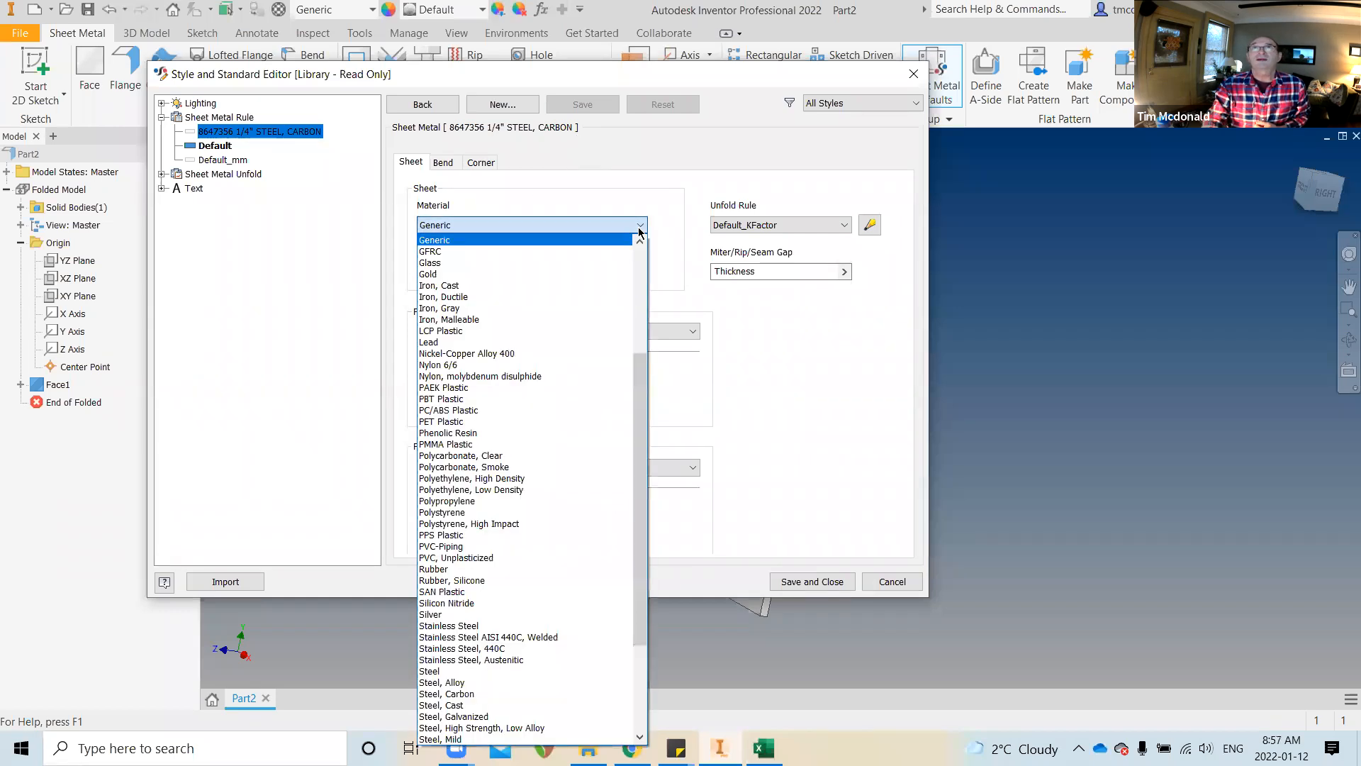
left_click(508, 693)
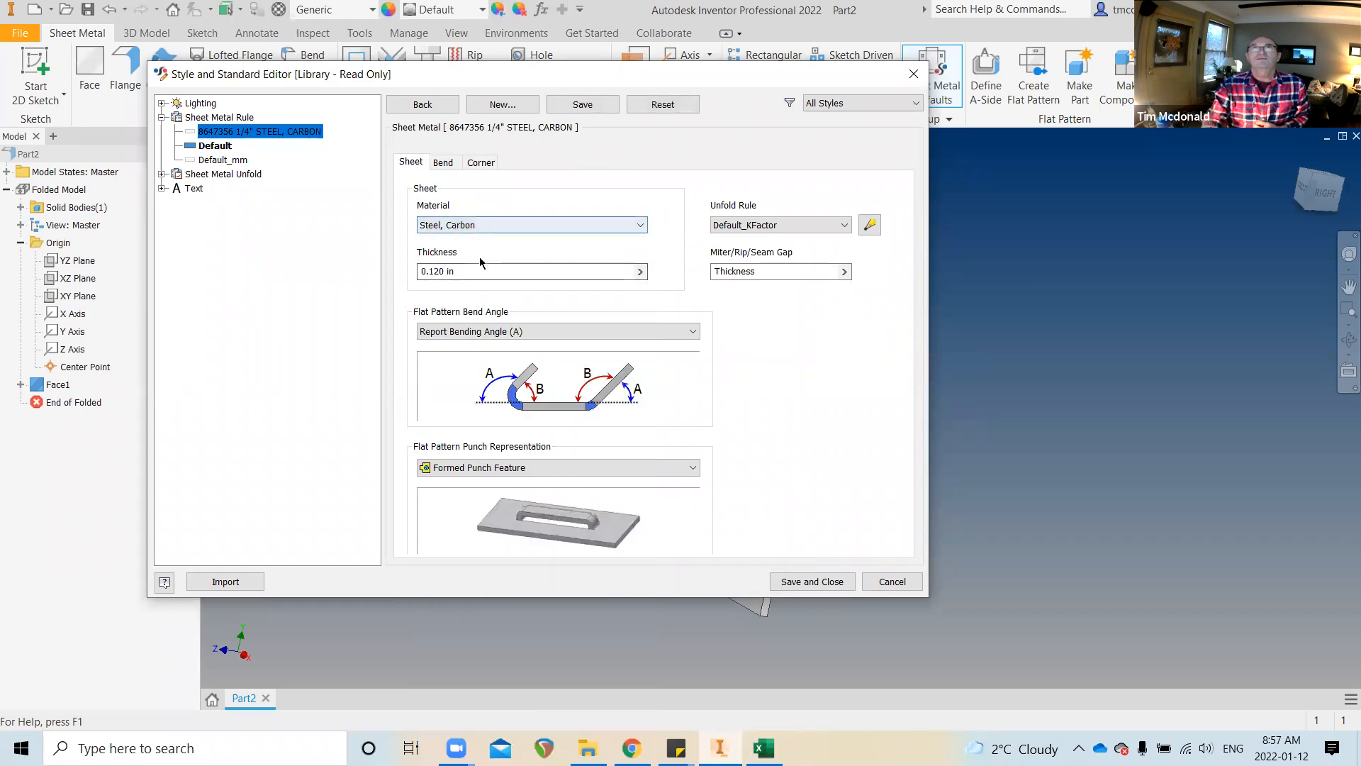
left_click_drag(468, 273, 418, 272)
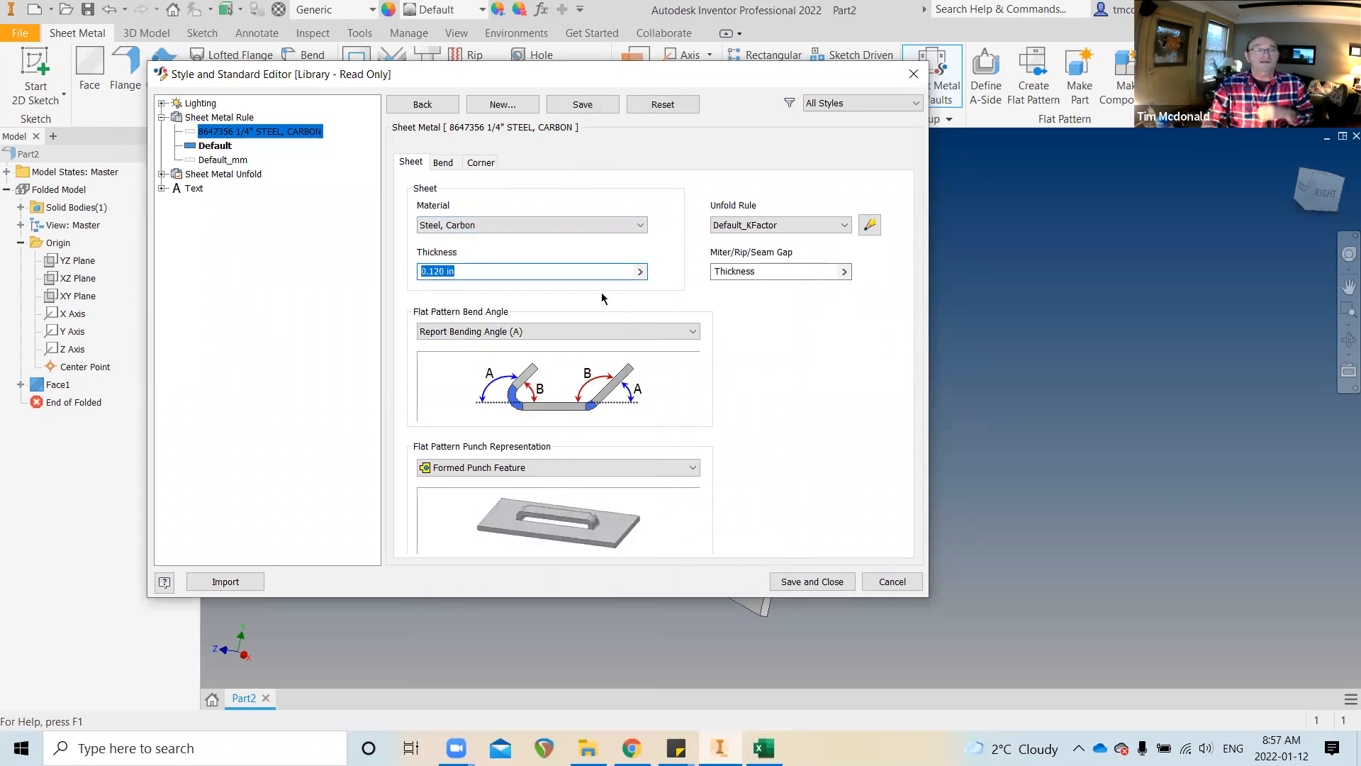
type(".25")
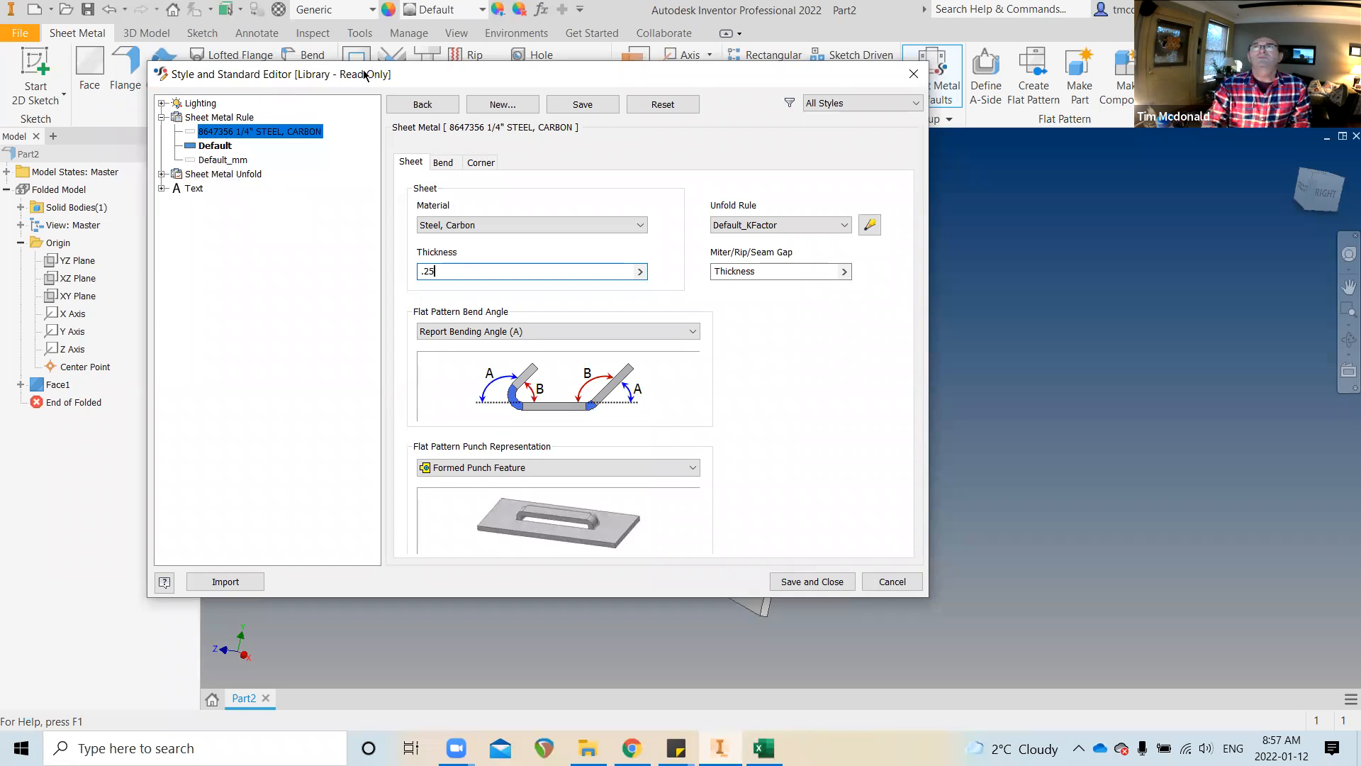
left_click_drag(364, 74, 360, 74)
middle_click_drag(991, 501, 962, 495, "shift")
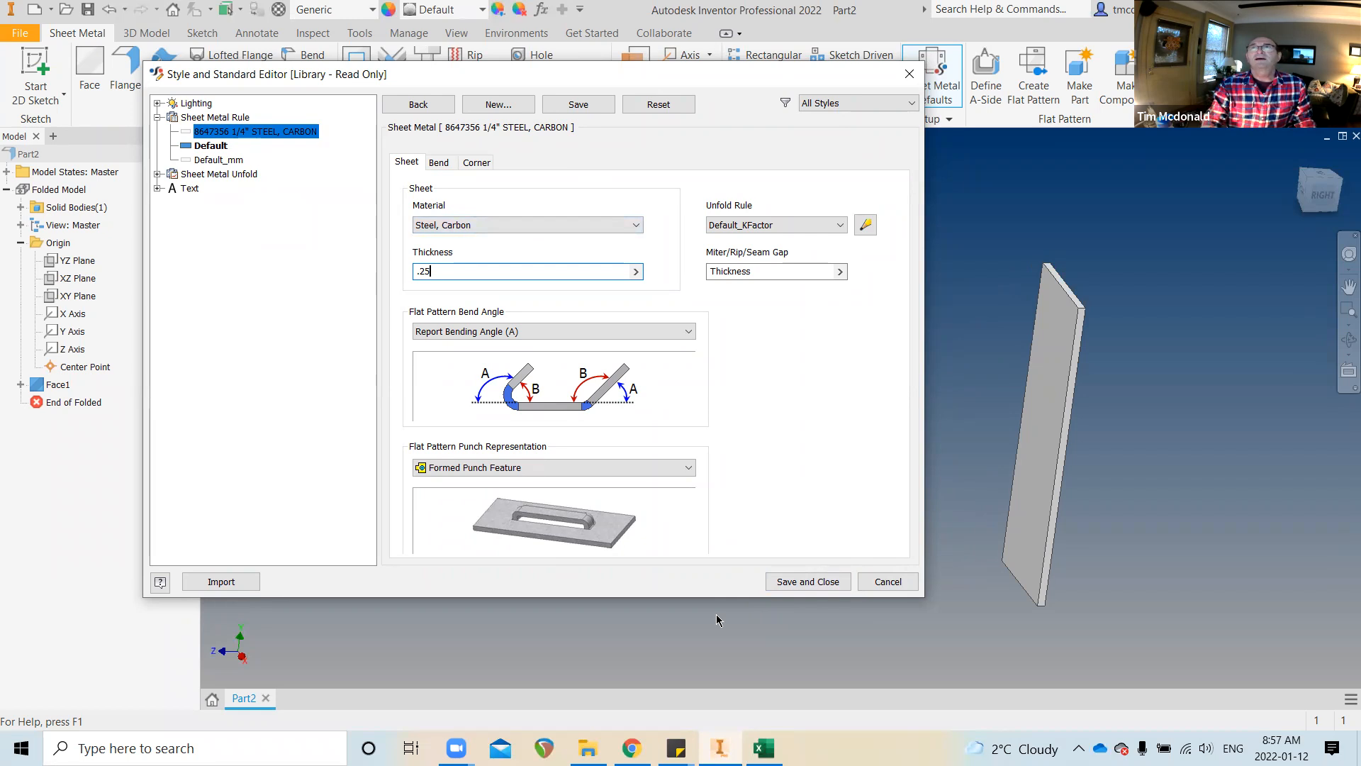
left_click(813, 582)
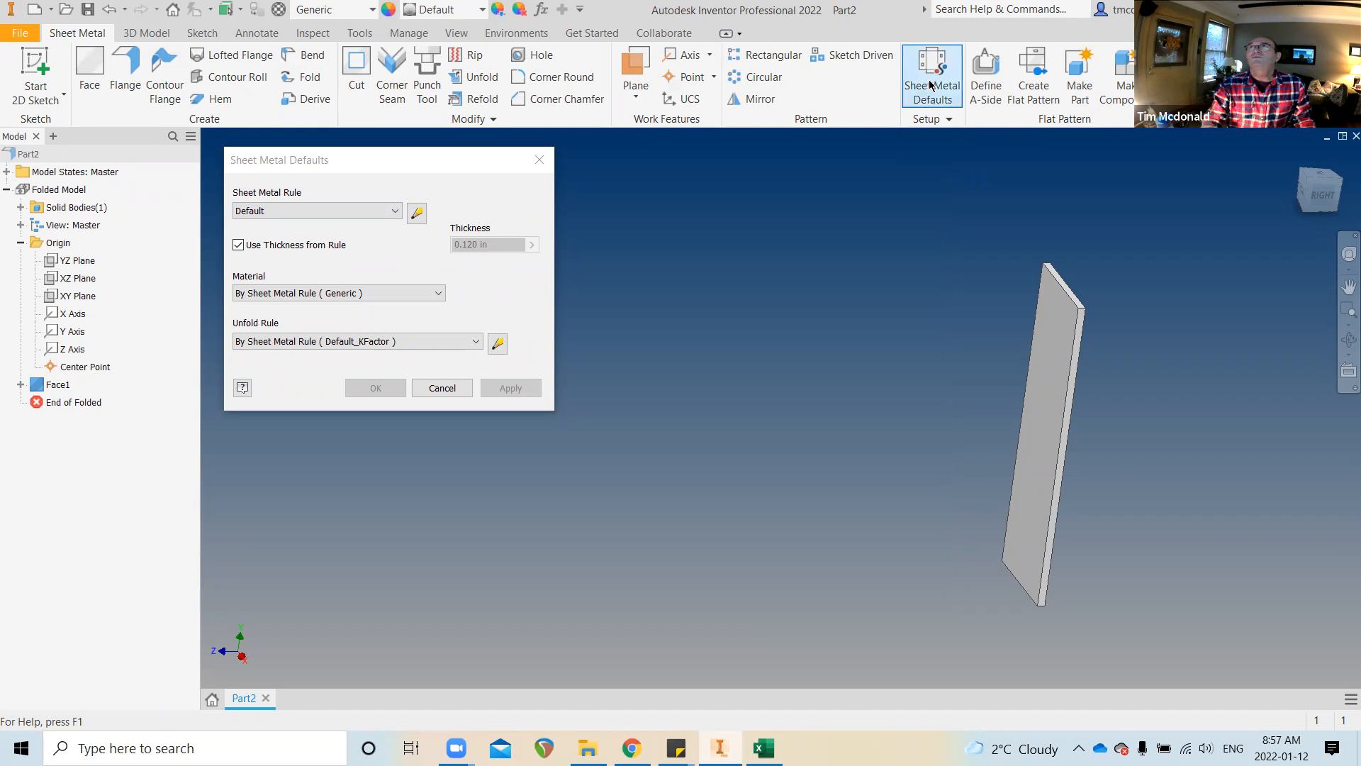
Activate the 8647356 1/4" STEEL, CARBON rule and review its Bend, Corner and Bend Radius settings
left_click(415, 213)
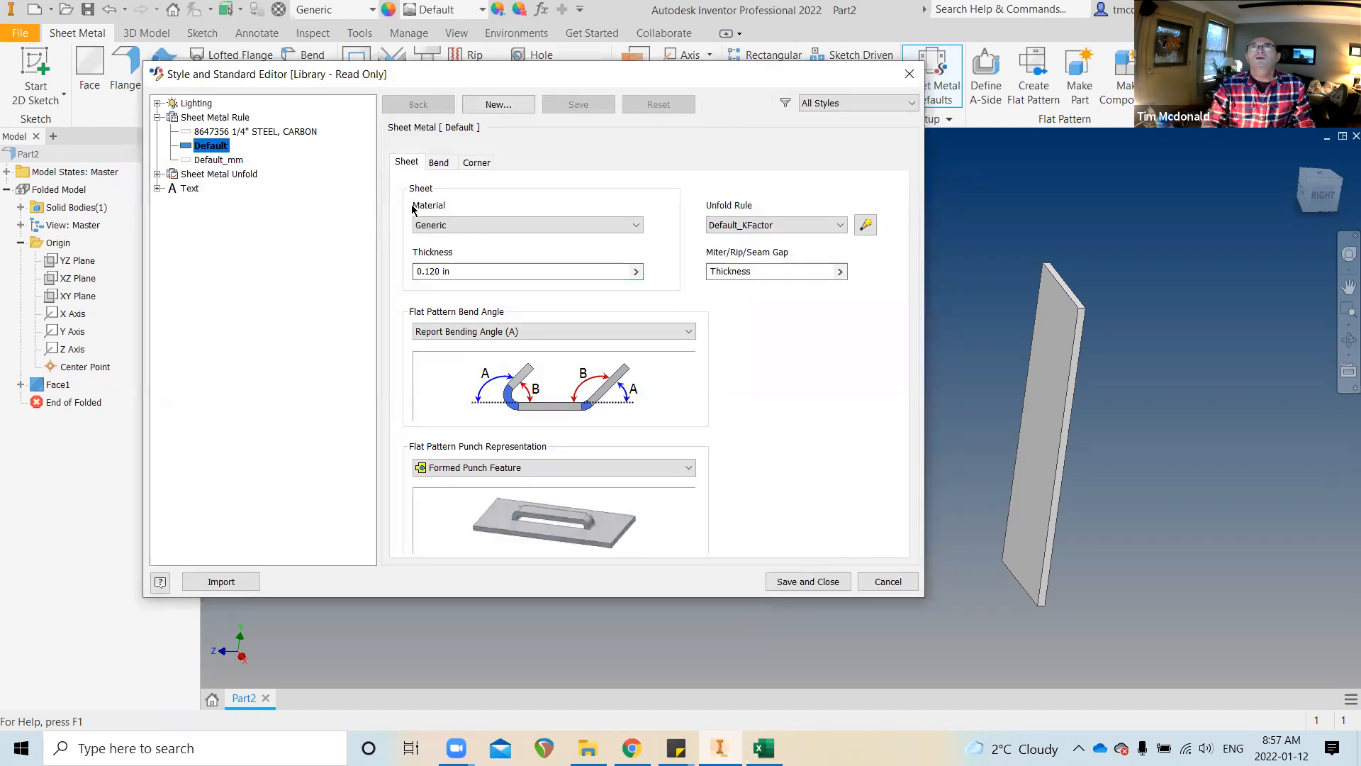
double_click(189, 132)
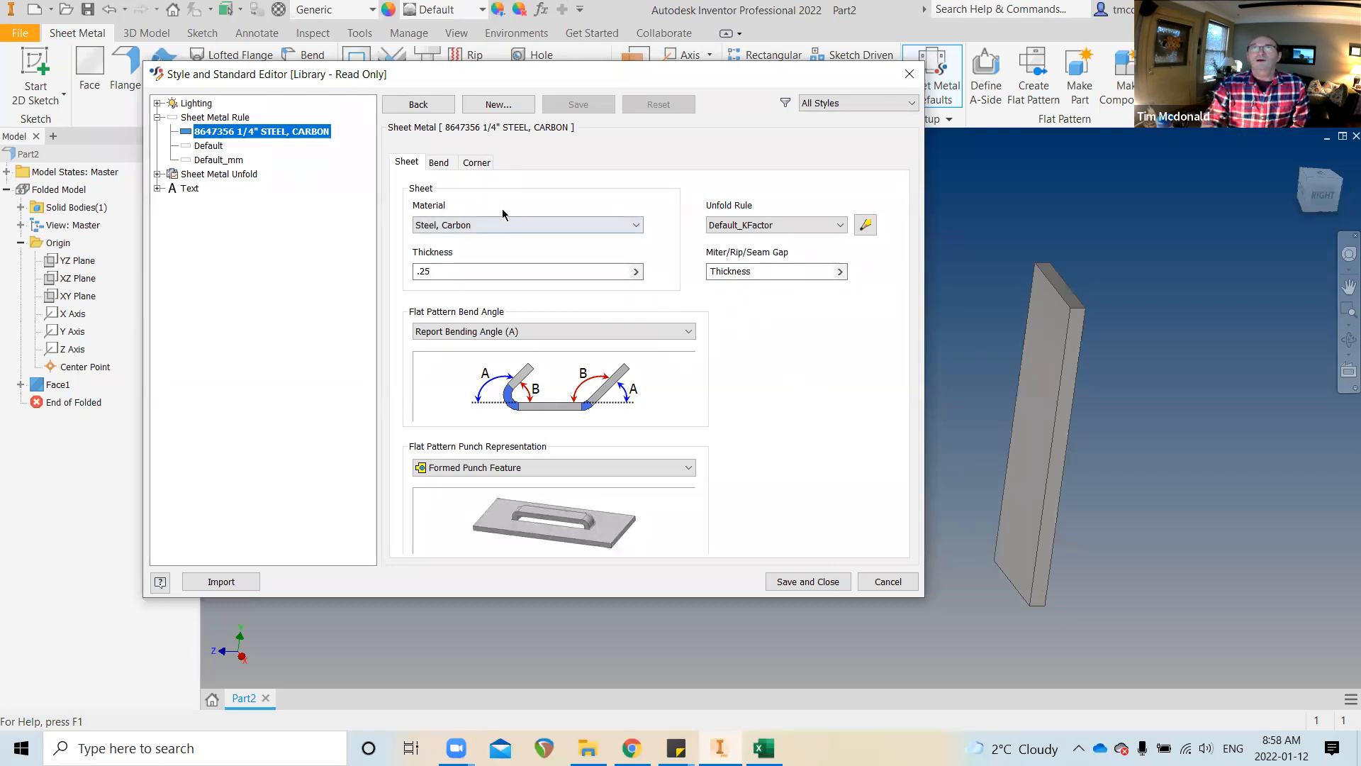
left_click(440, 165)
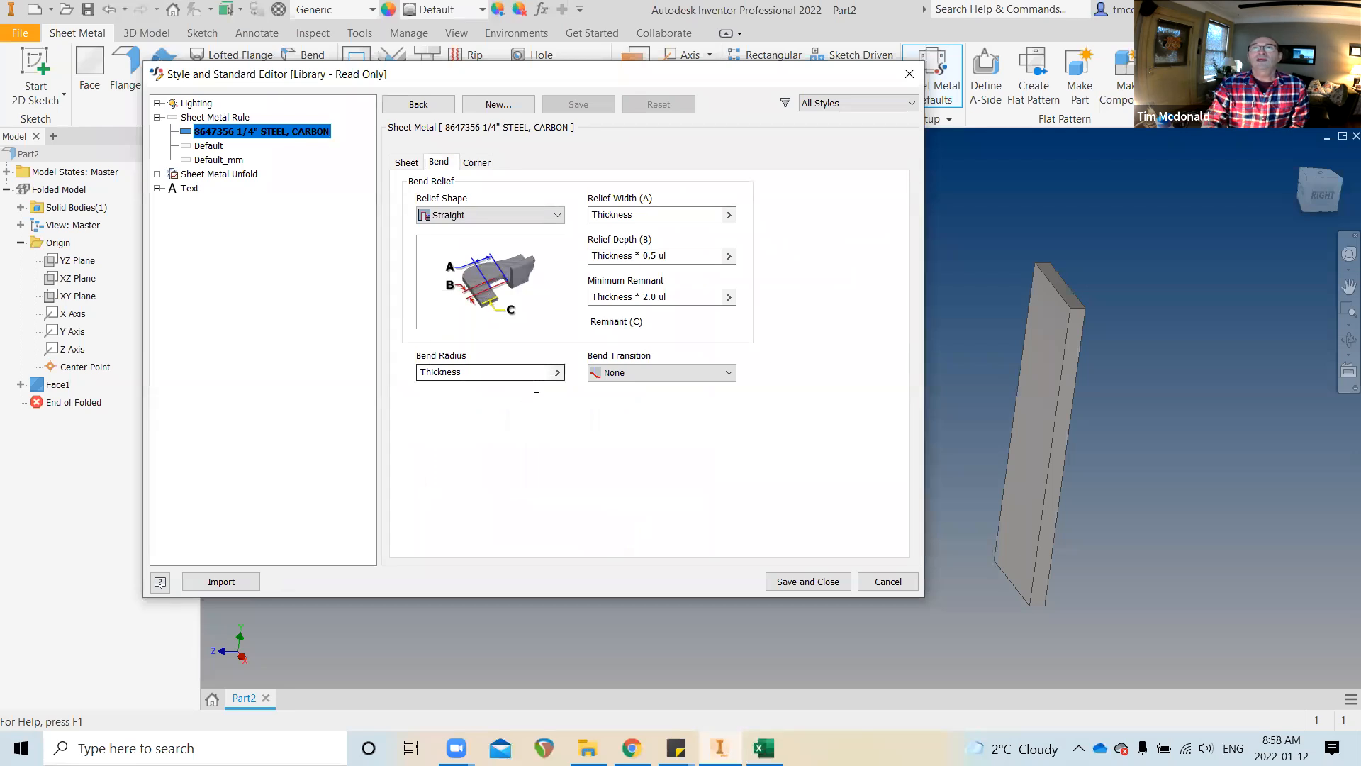
left_click(411, 163)
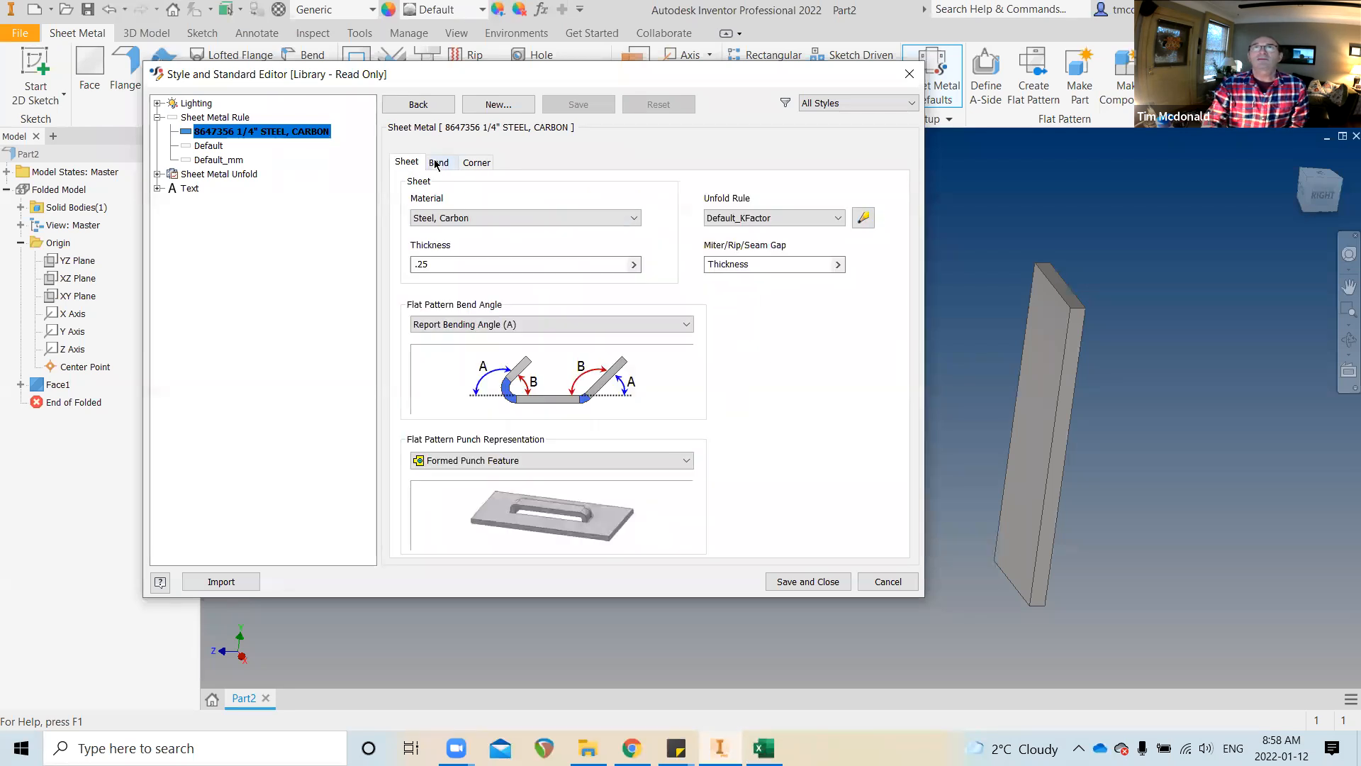
left_click(439, 163)
left_click(479, 164)
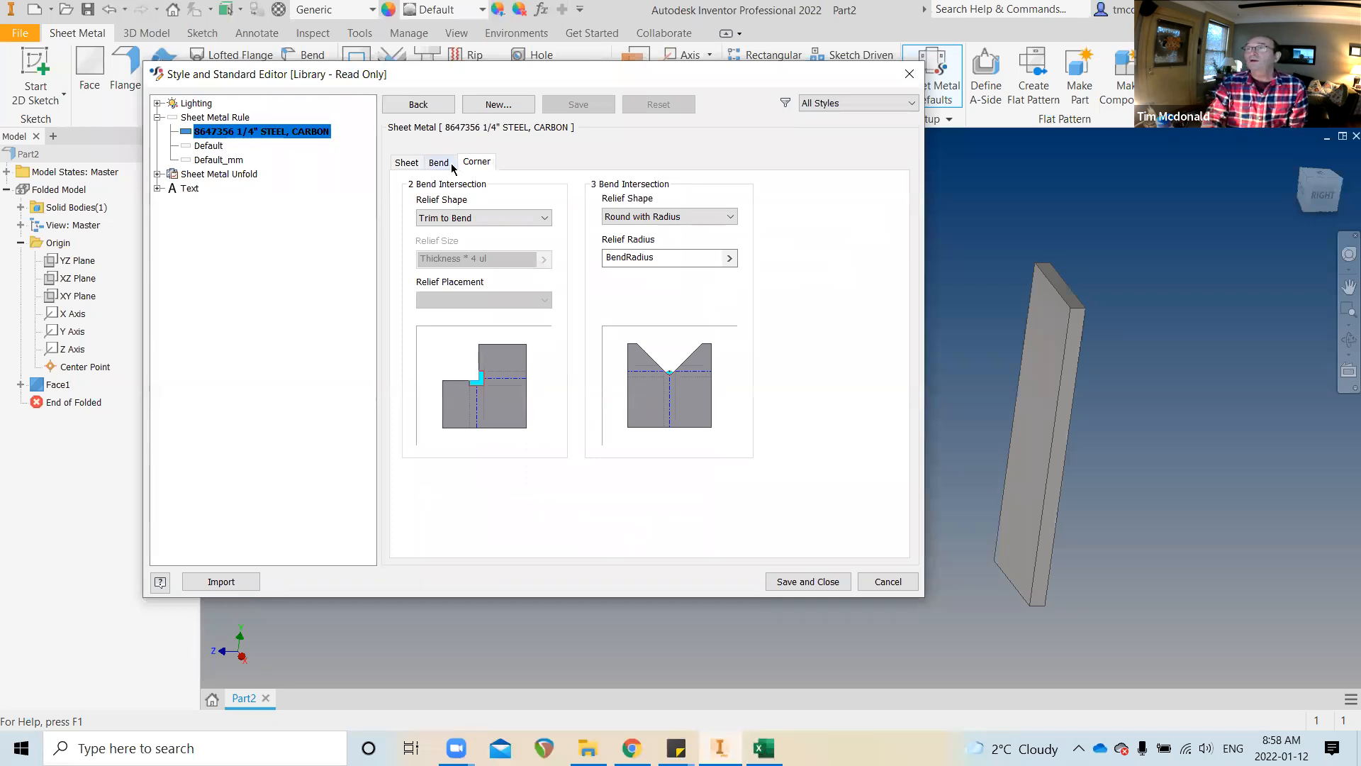
left_click(409, 163)
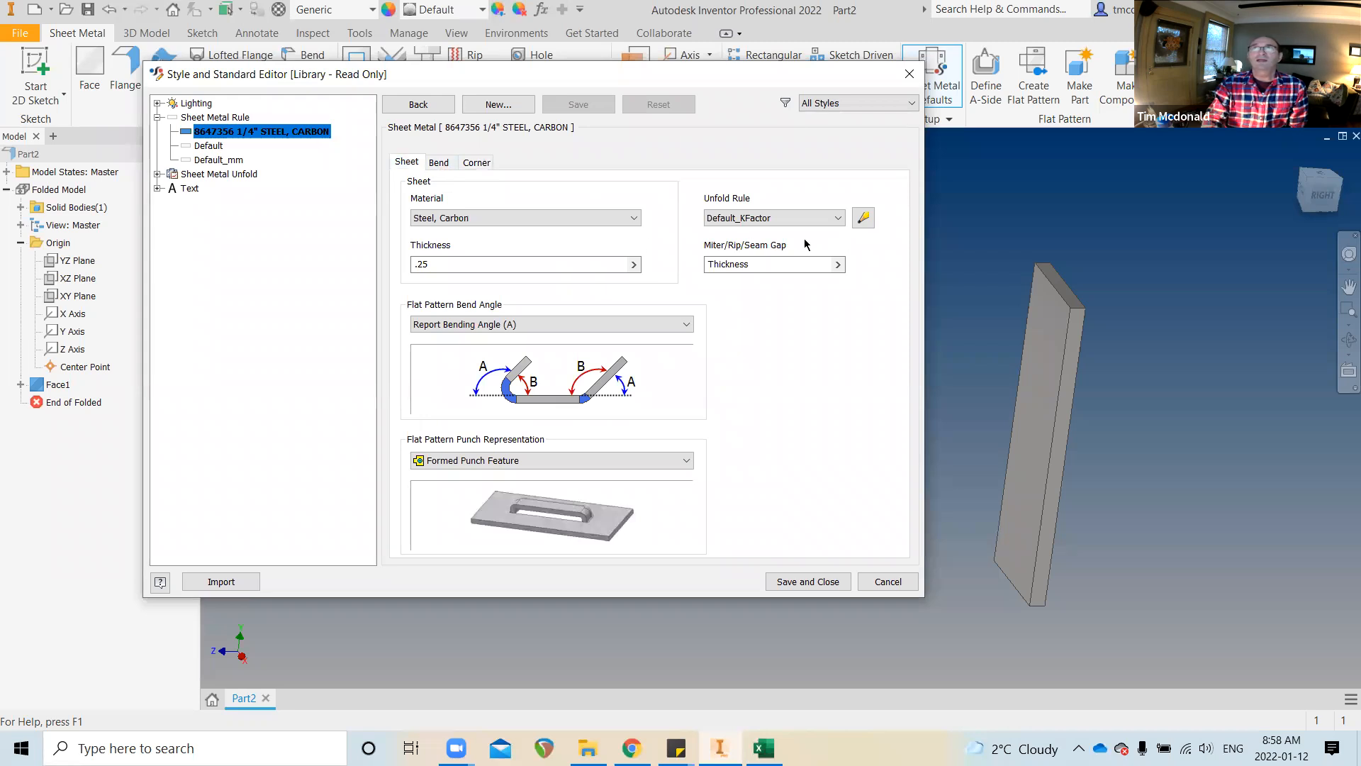
left_click(443, 163)
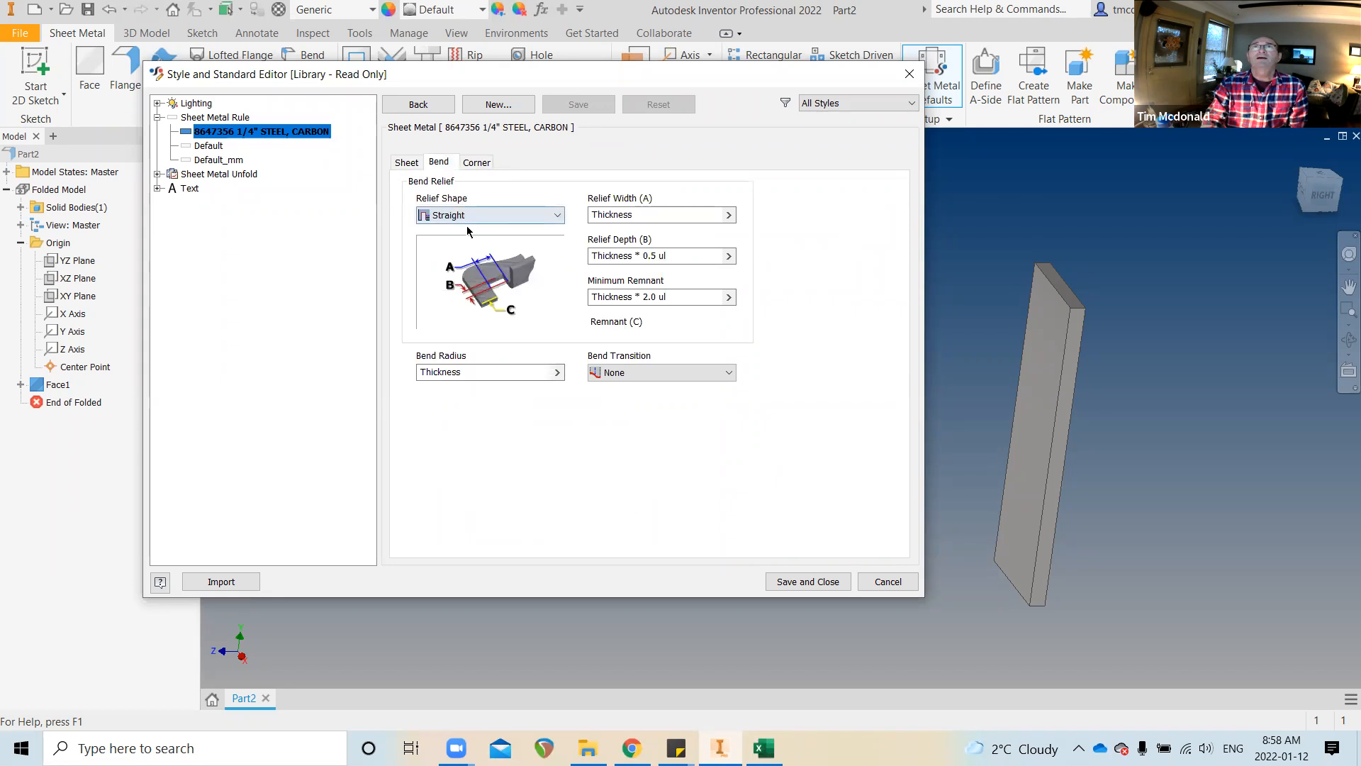
left_click(504, 373)
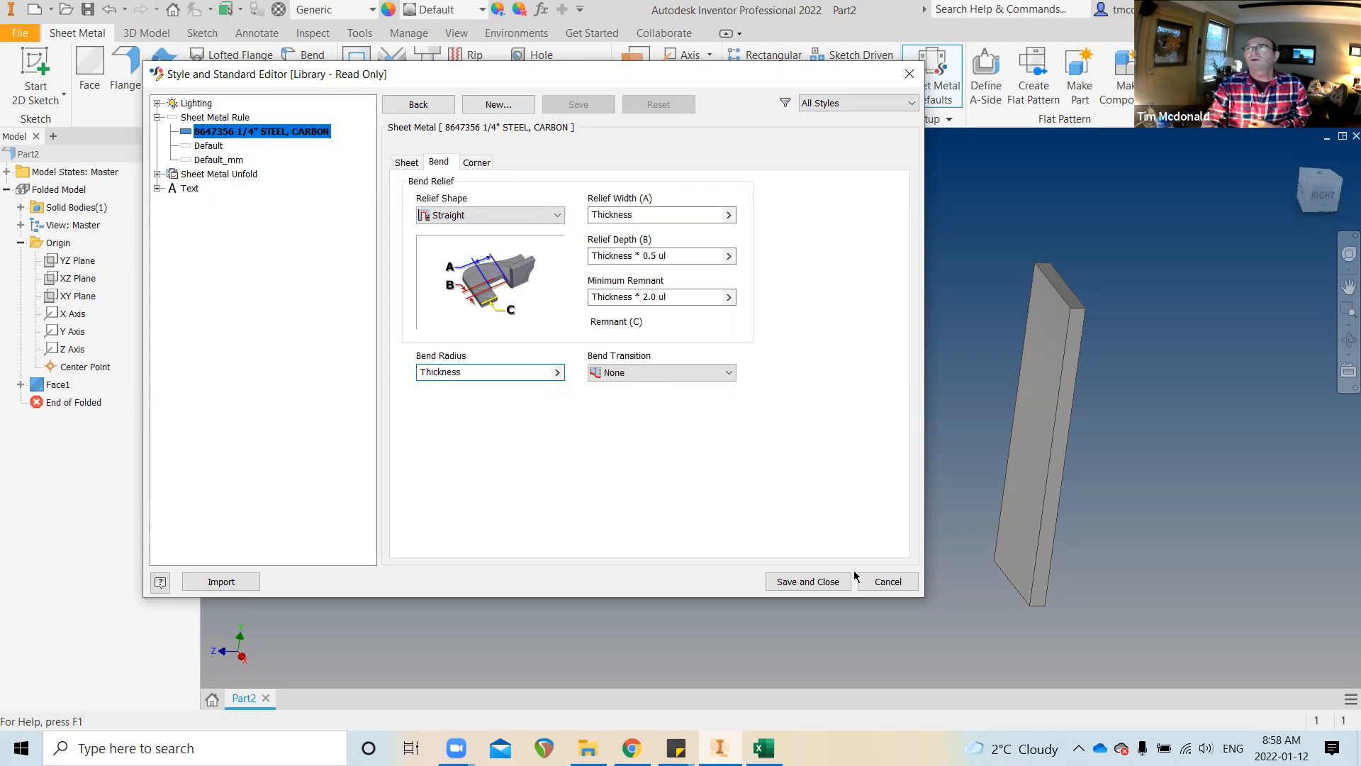
left_click(887, 581)
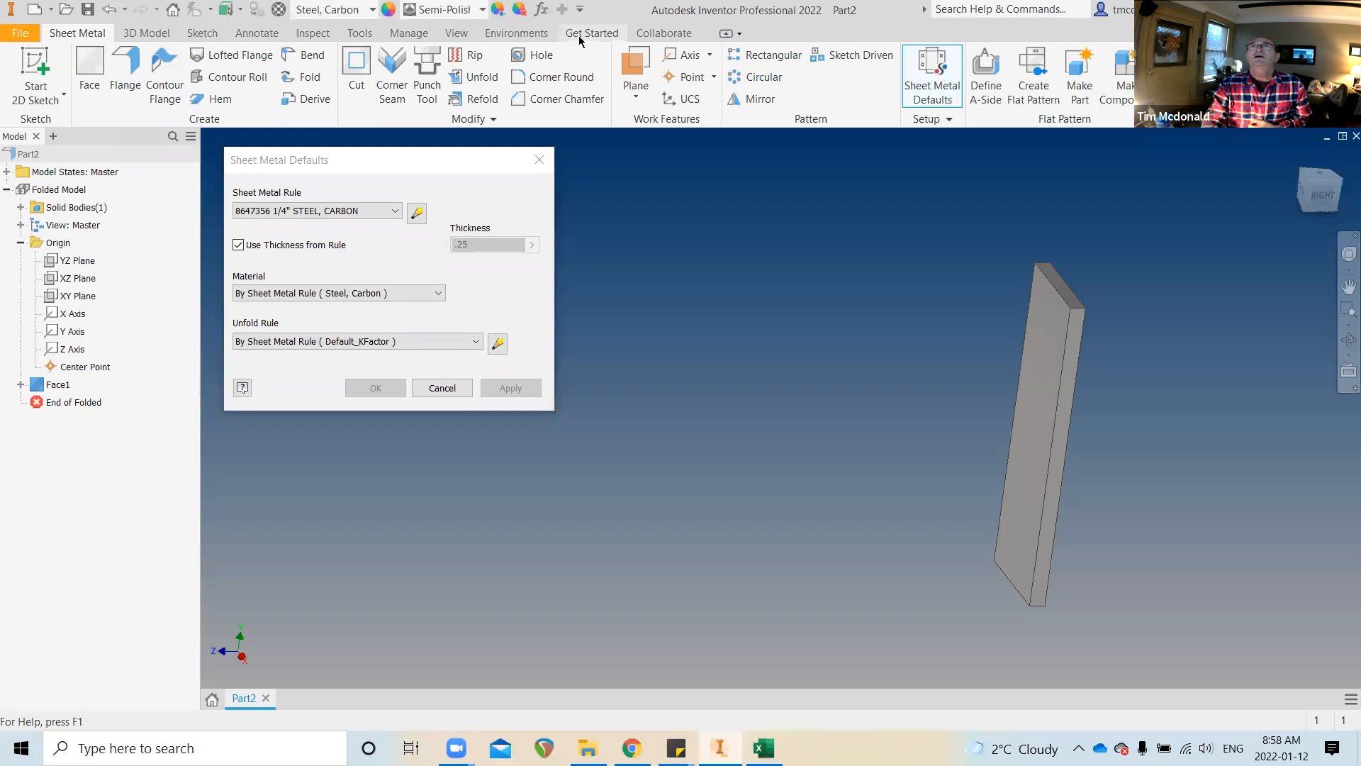
left_click(541, 9)
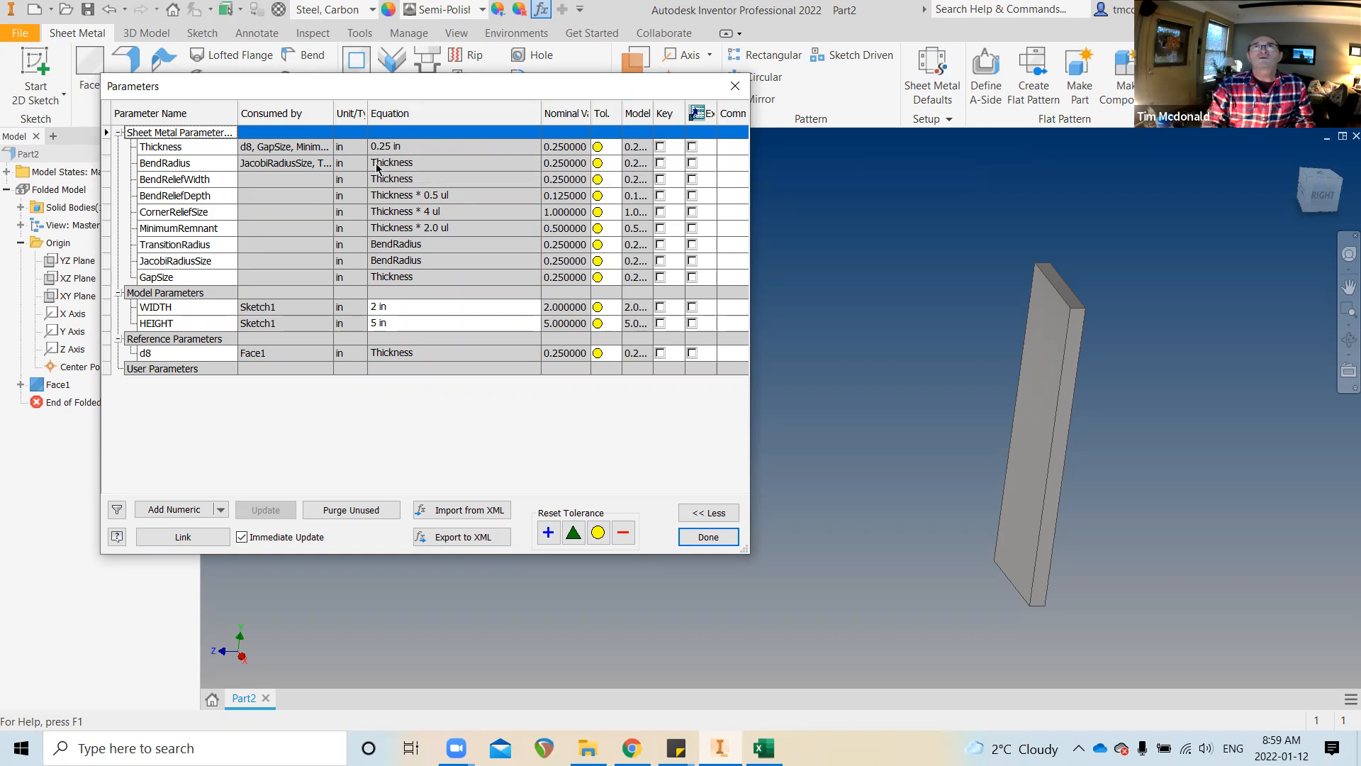
left_click(709, 537)
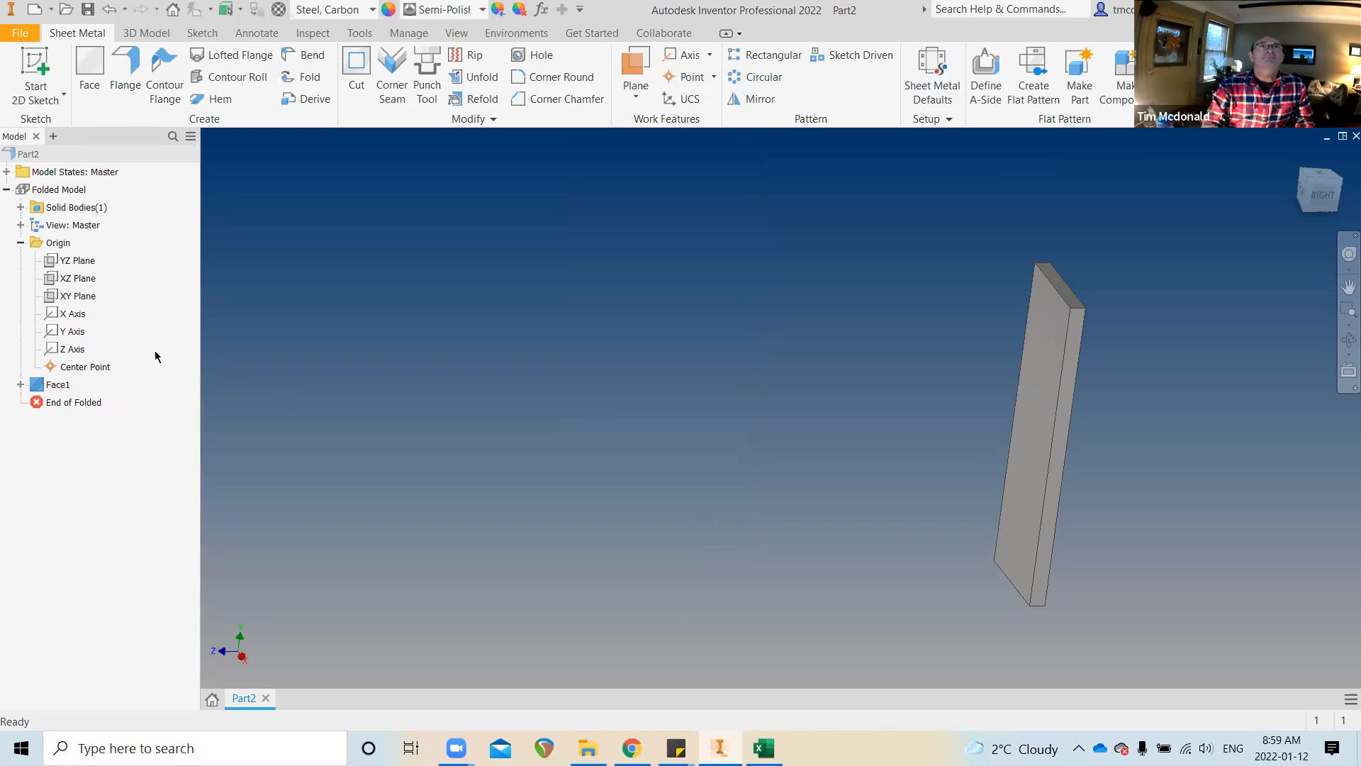
left_click(930, 69)
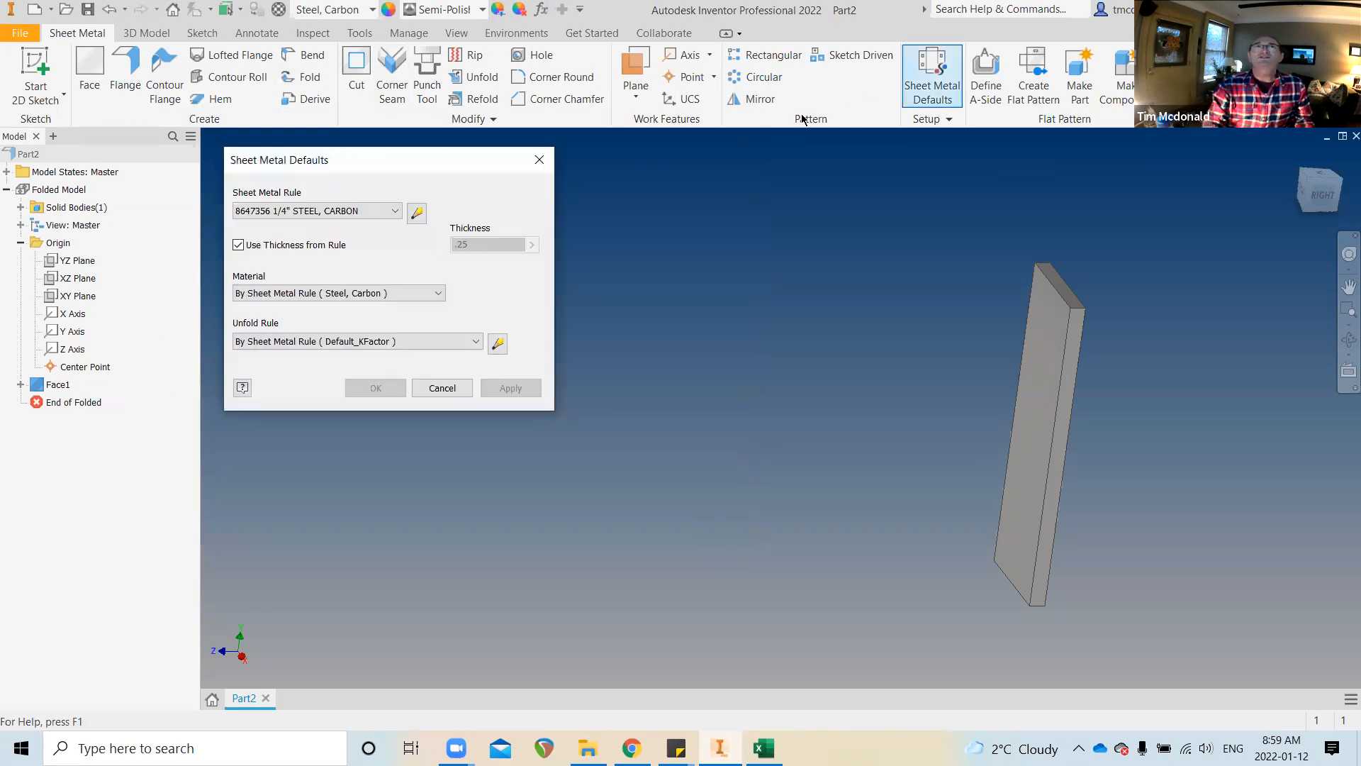
Apply the Default sheet metal rule and review the fx Parameters list
left_click(393, 213)
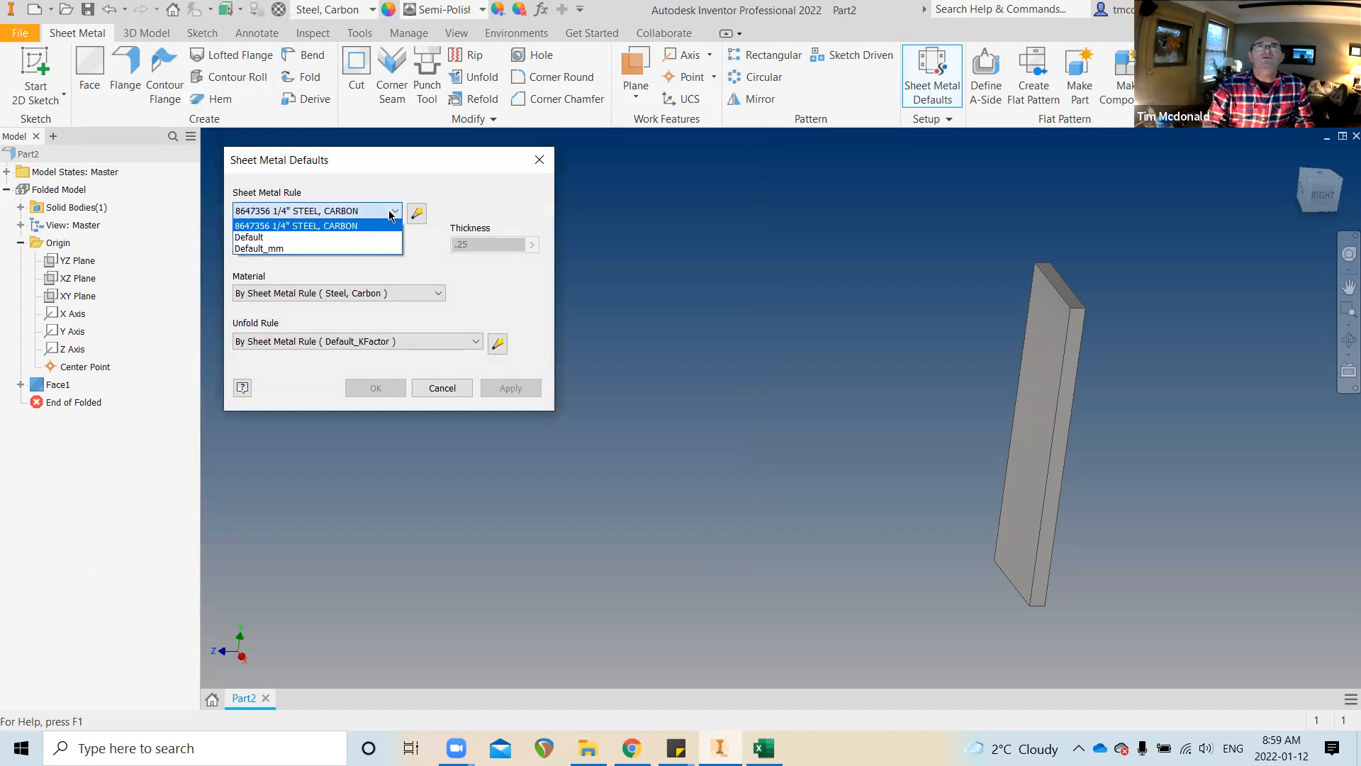
left_click(359, 237)
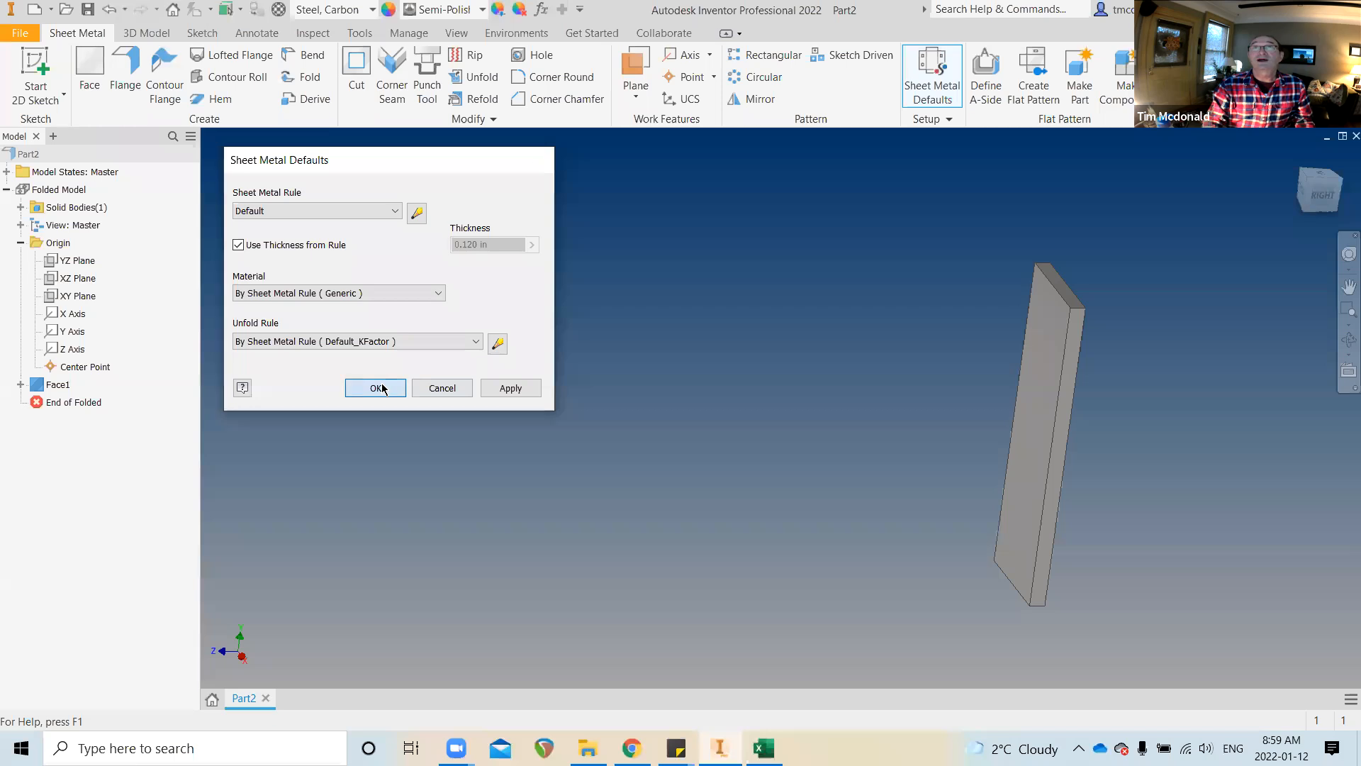
left_click(381, 389)
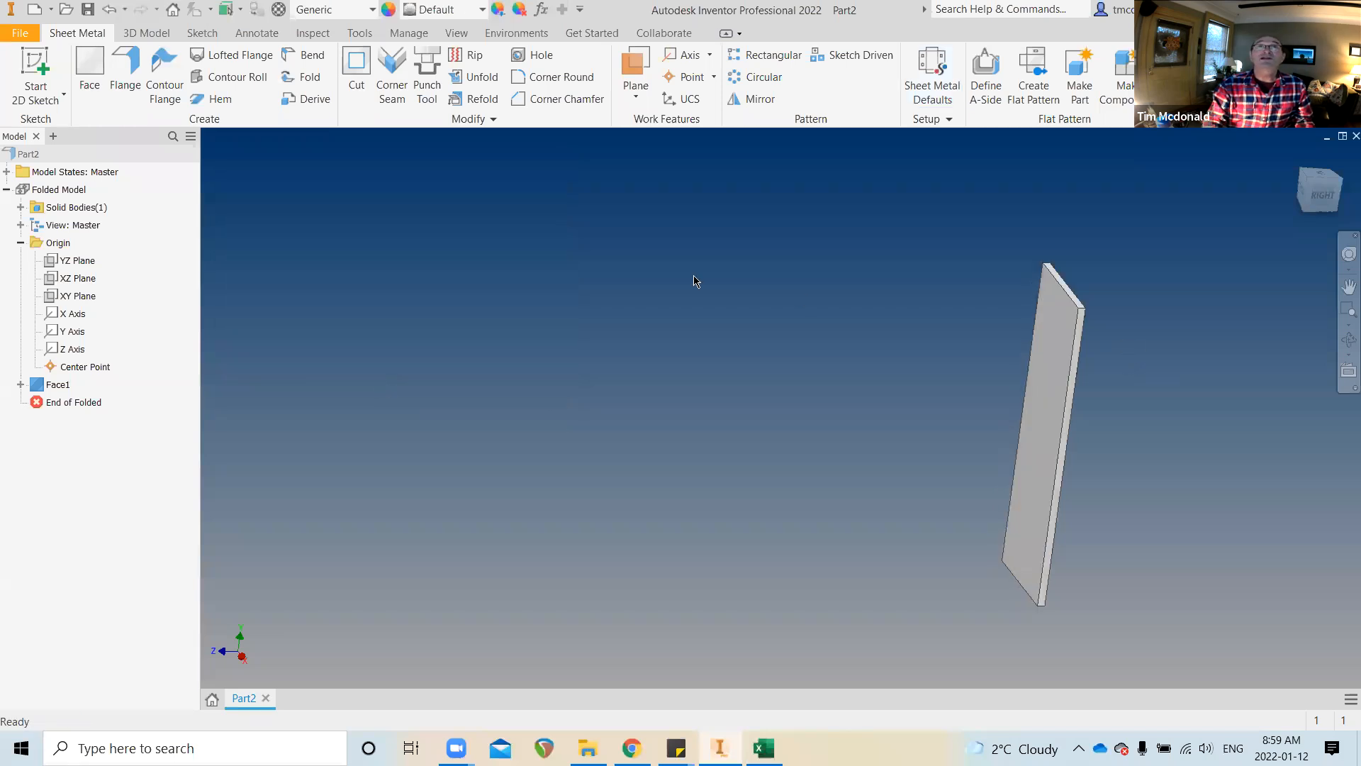
left_click(540, 9)
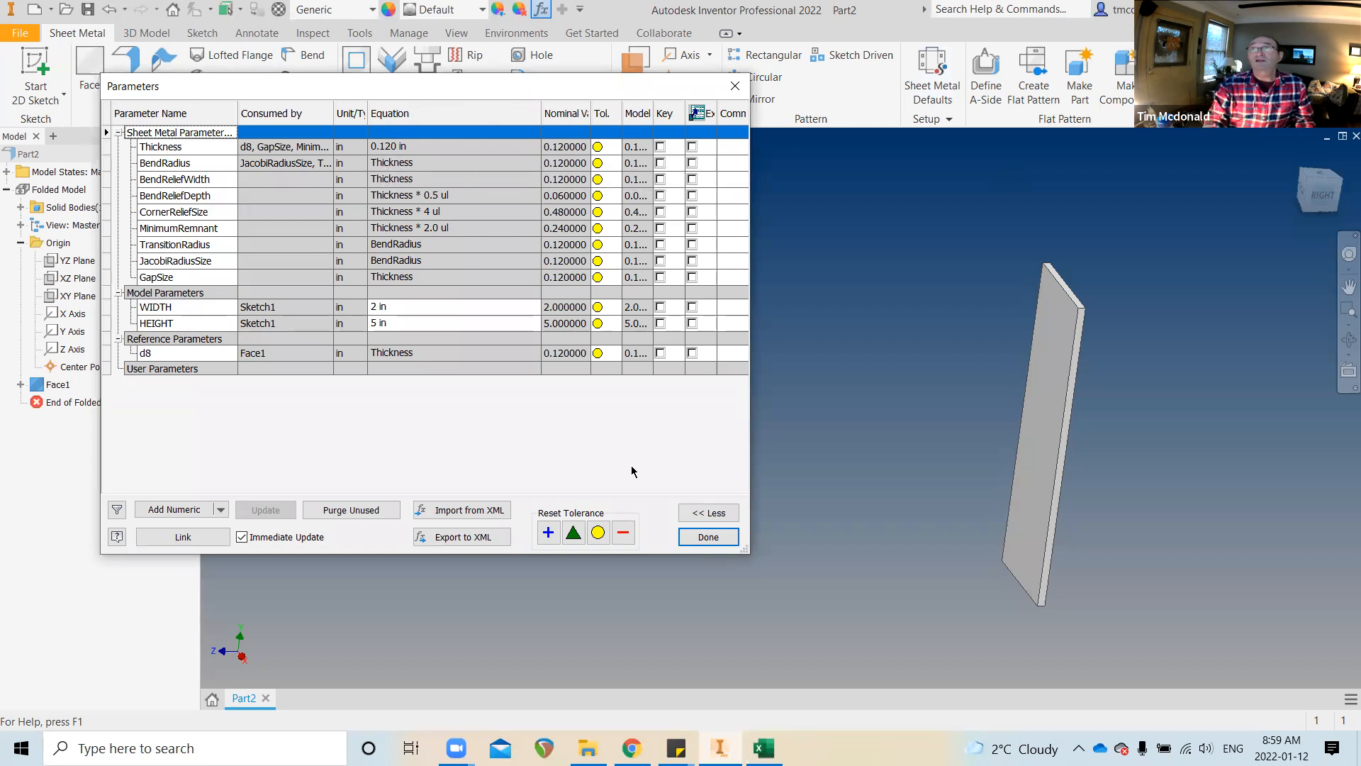
left_click(708, 537)
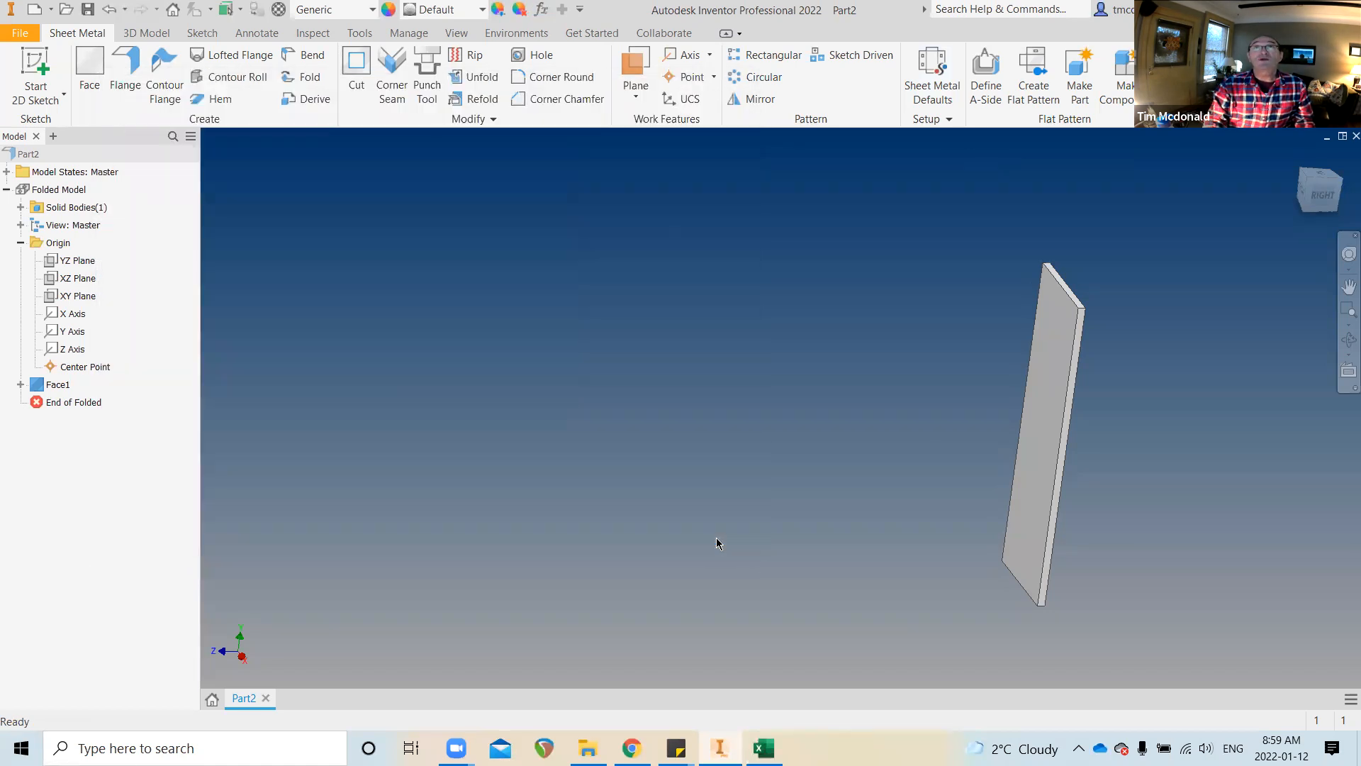
Switch the plate to the 8647356 1/4" STEEL, CARBON rule and apply it
left_click(933, 78)
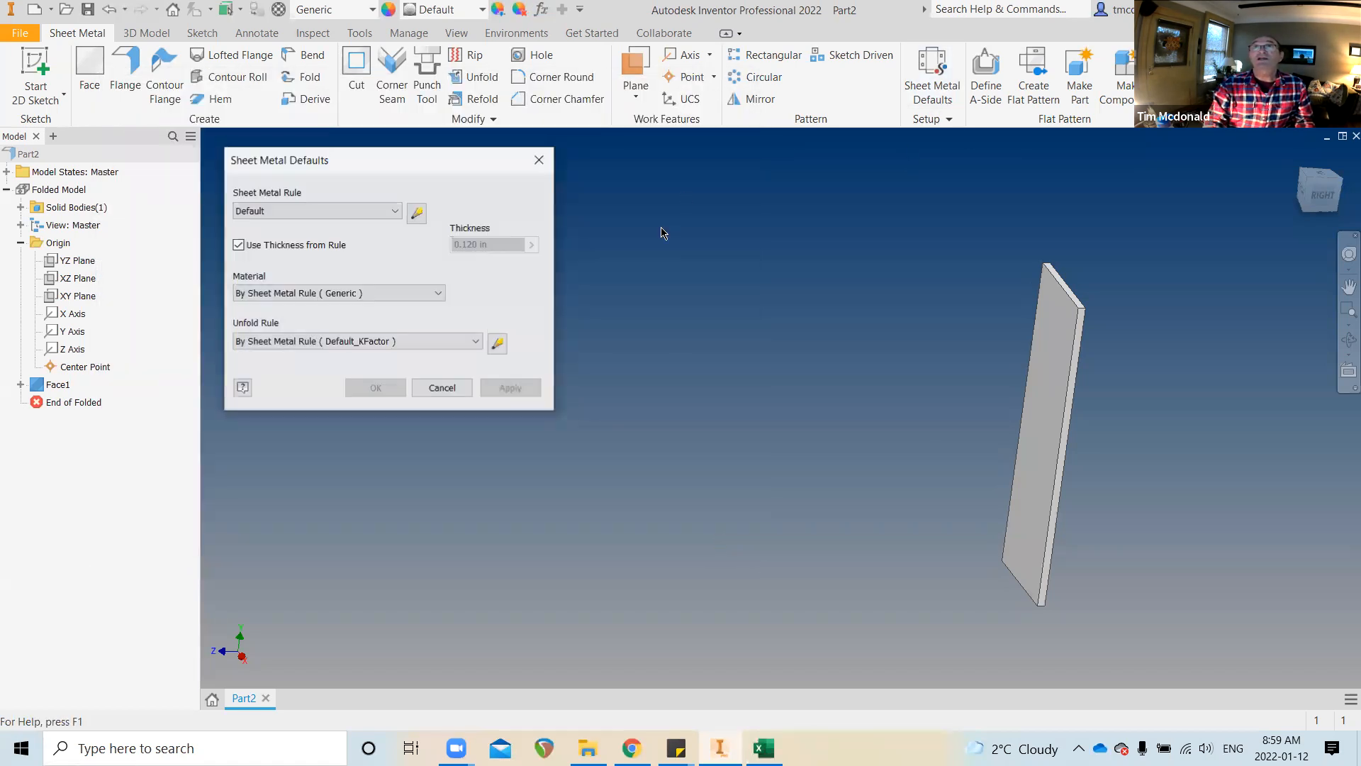
left_click(394, 211)
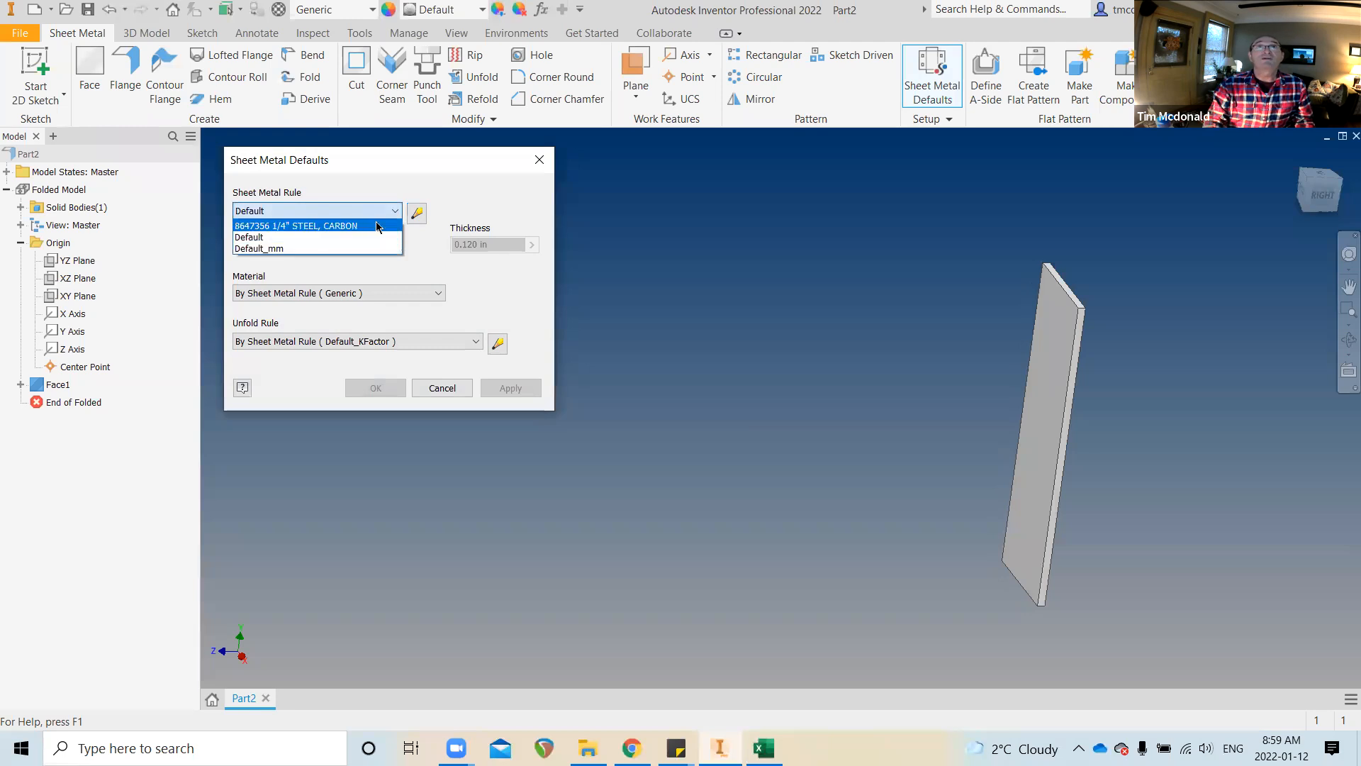
left_click(374, 226)
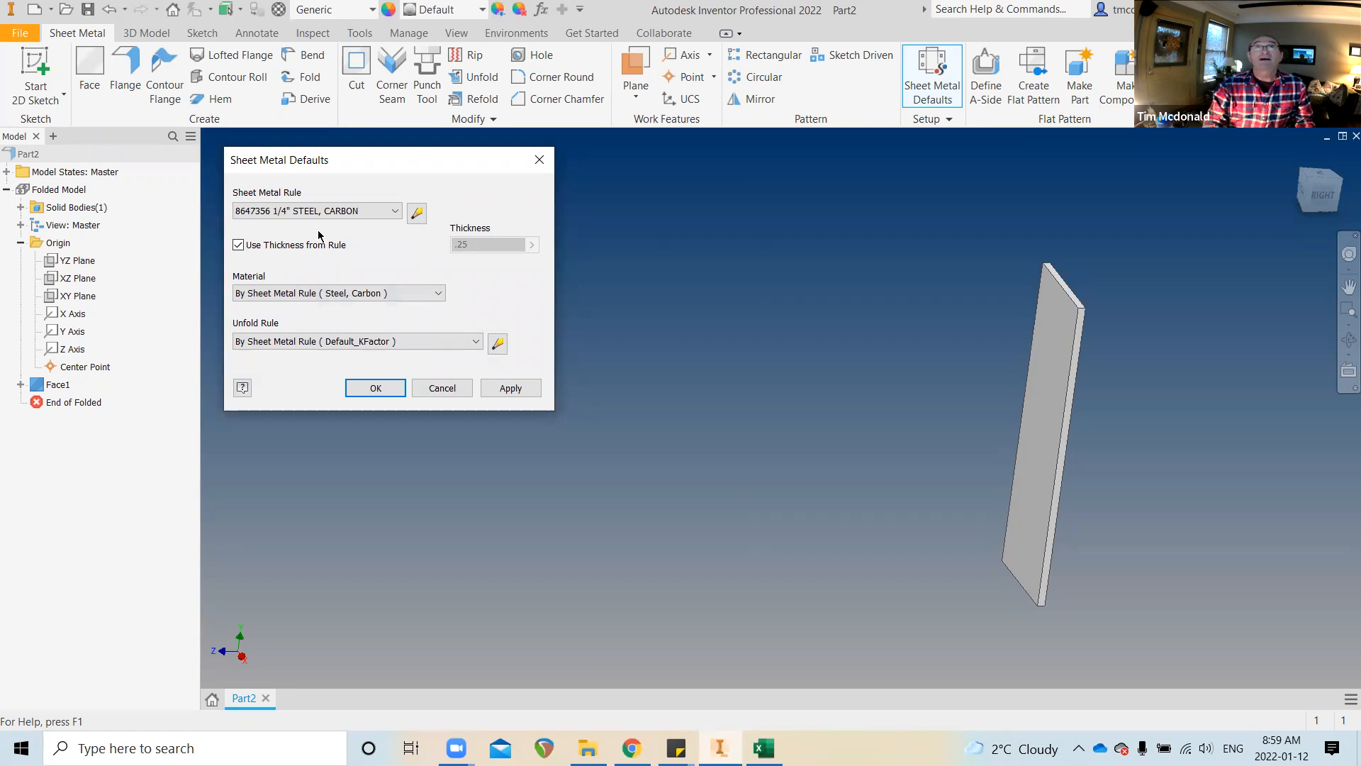
left_click(519, 387)
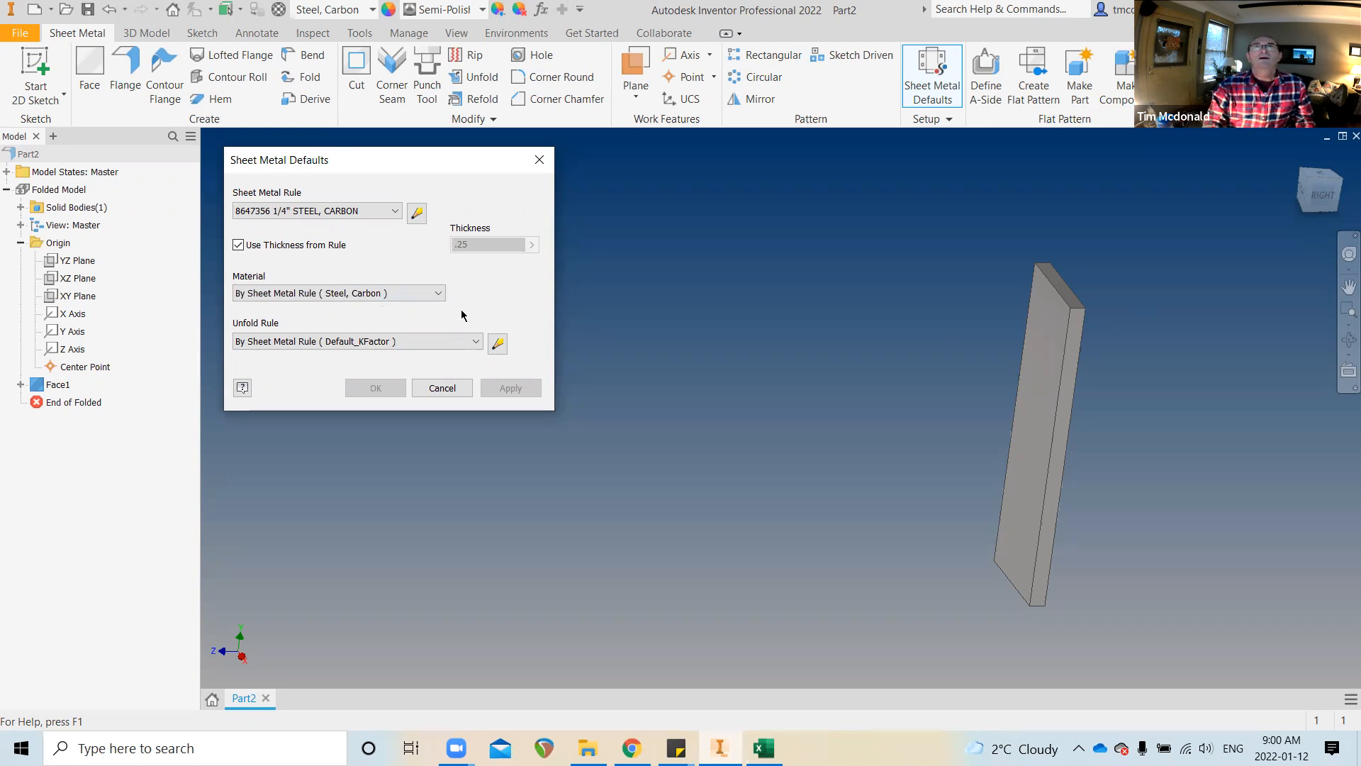
left_click(442, 388)
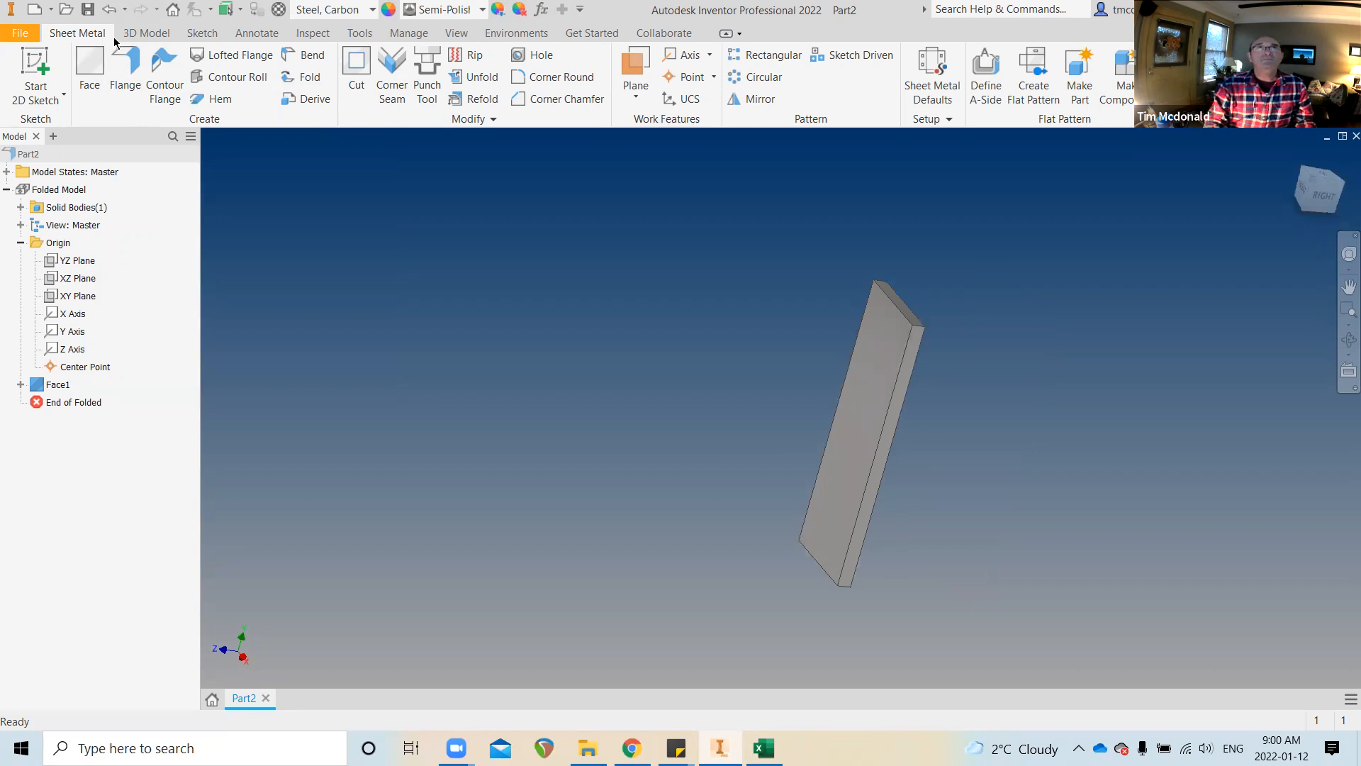
Start a Flange feature on the quarter-inch steel plate
left_click(128, 82)
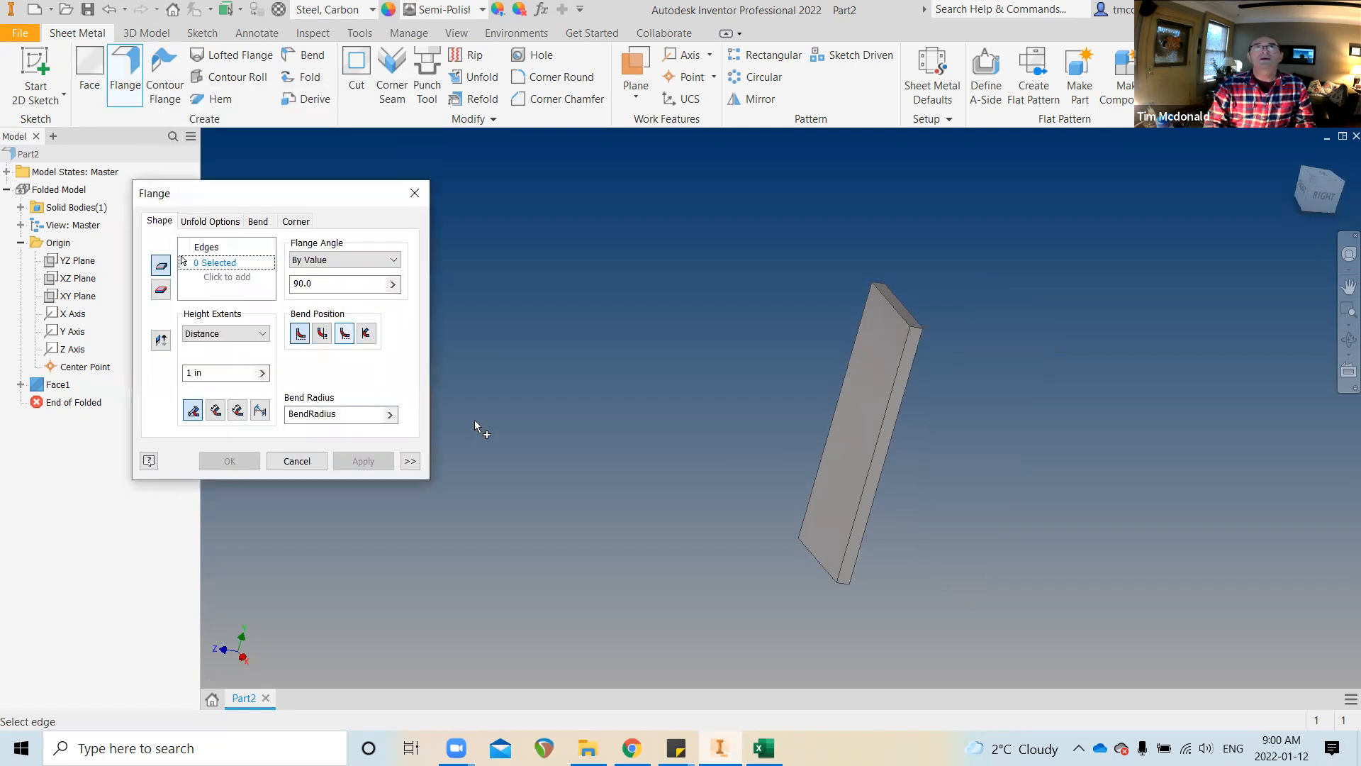
Pick the plate's bottom edge for a 1 in, 90° flange, then orbit the view toward the right side
middle_click_drag(713, 404, 882, 535, "shift")
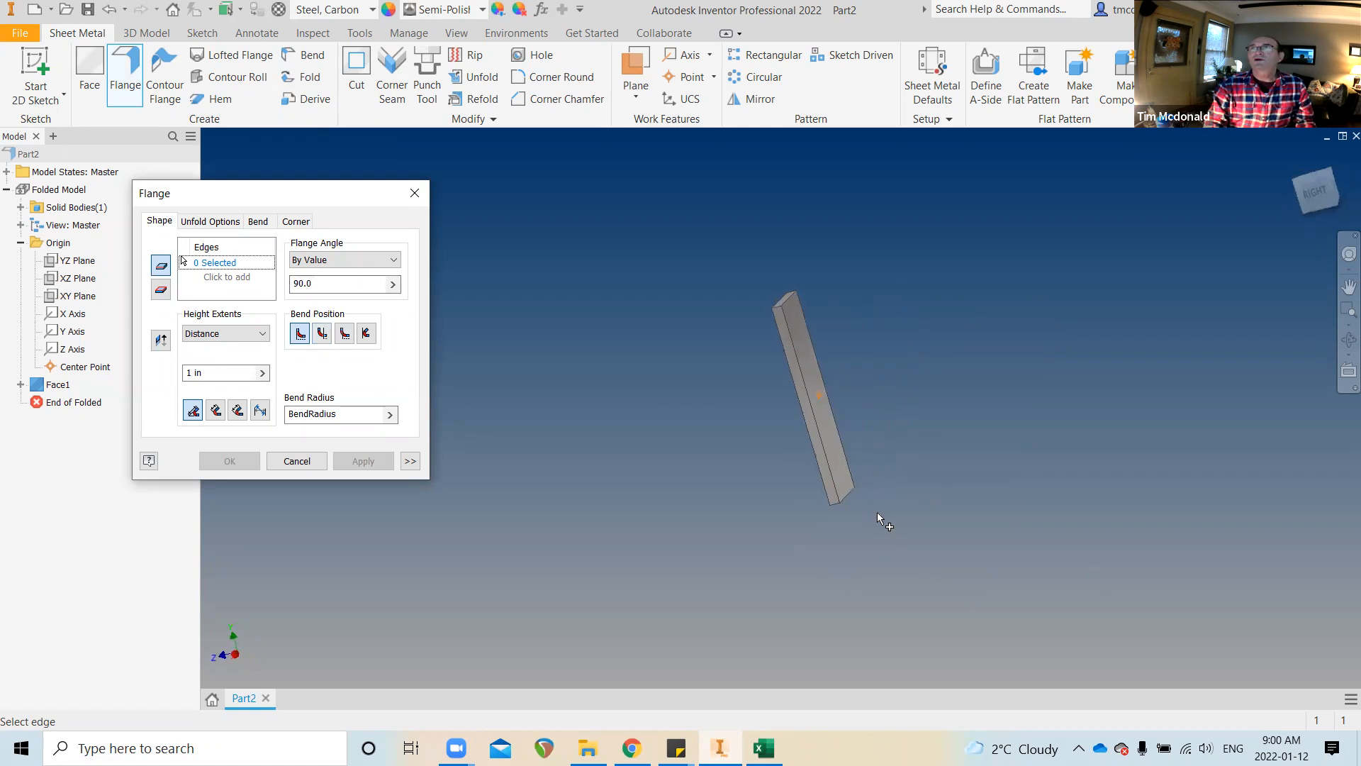
left_click(850, 498)
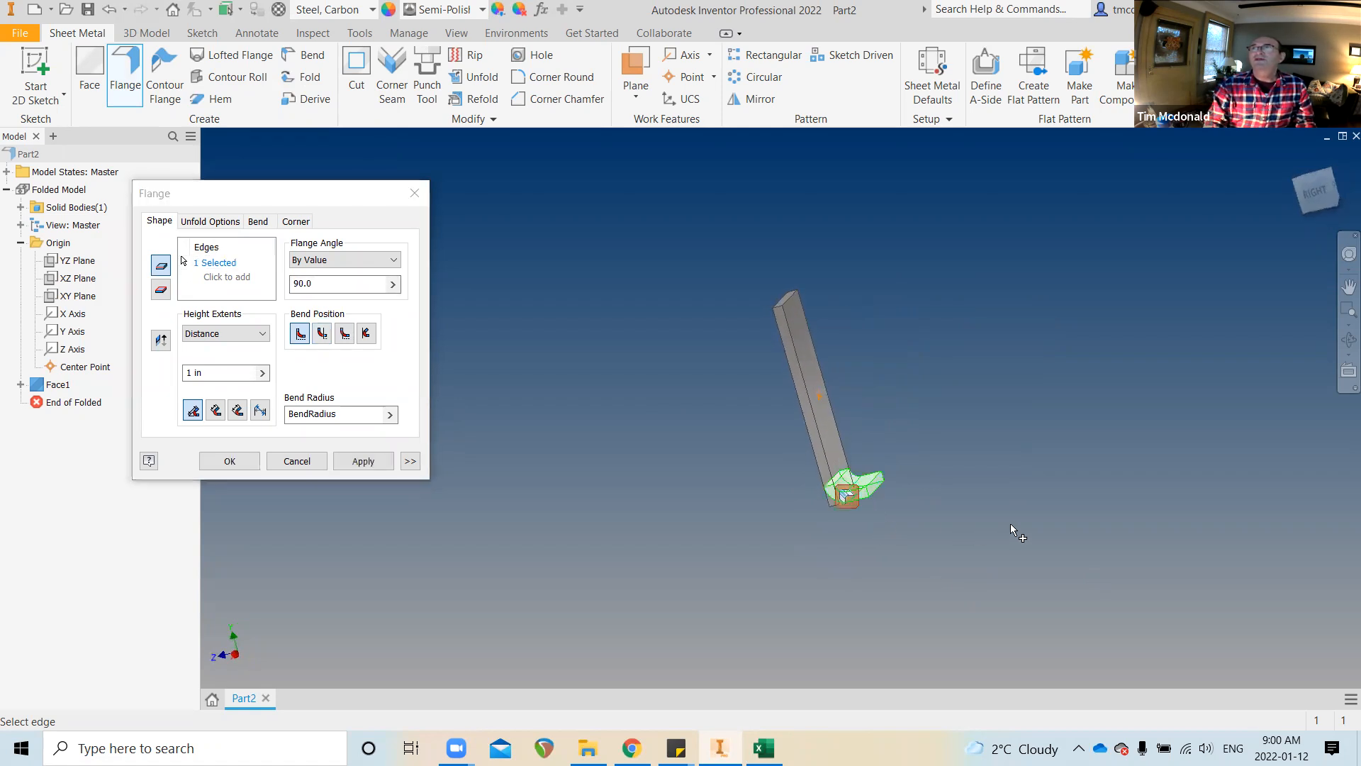
scroll(1014, 525, "up", 5)
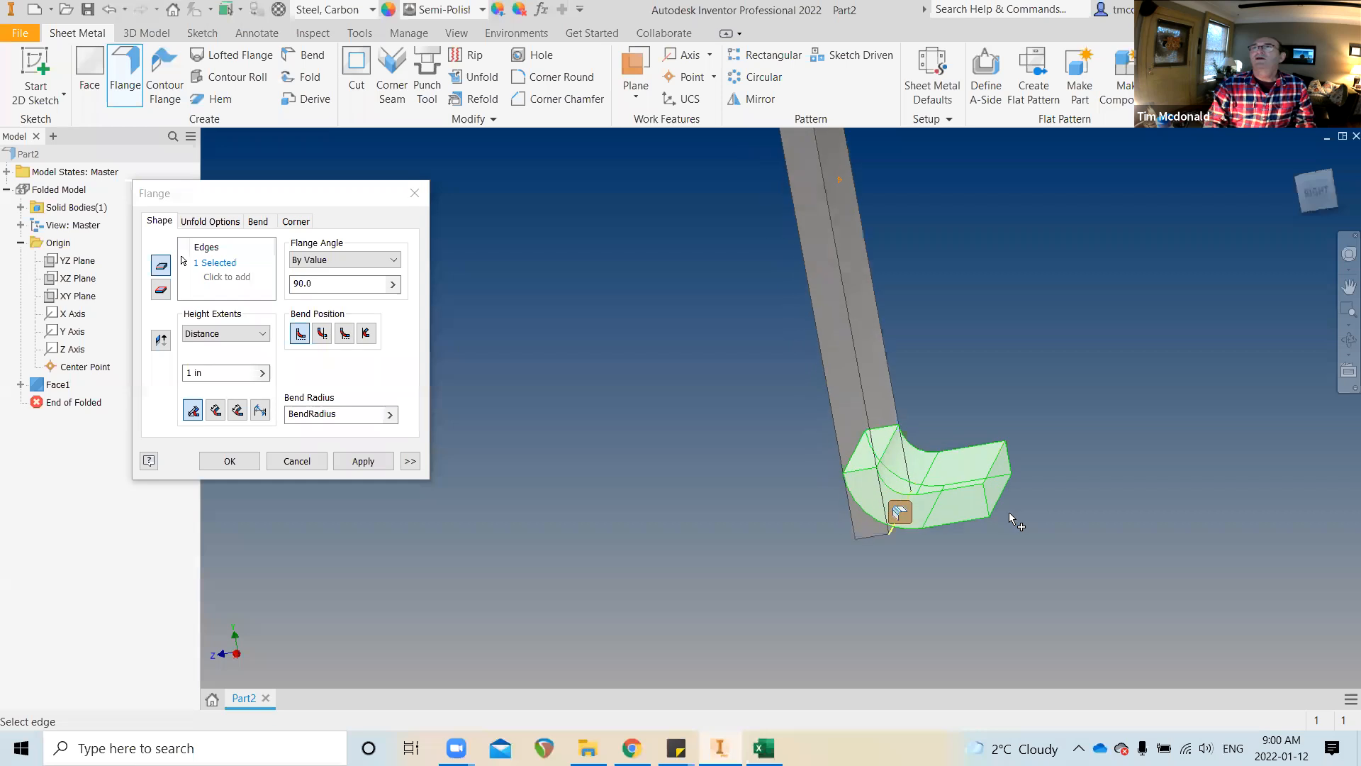
middle_click_drag(999, 533, 940, 493, "shift")
middle_click_drag(838, 473, 826, 222, "shift")
scroll(820, 106, "down", 3)
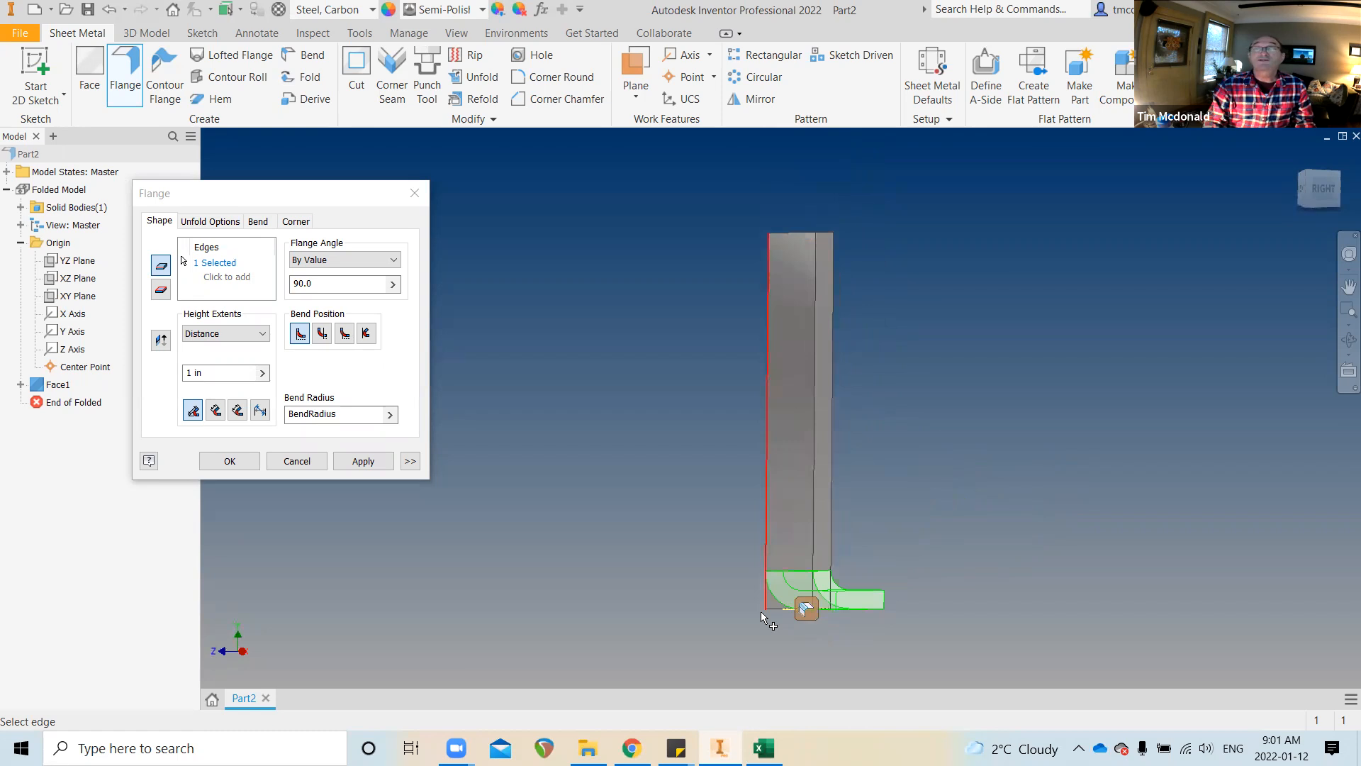
middle_click_drag(818, 604, 795, 578, "shift")
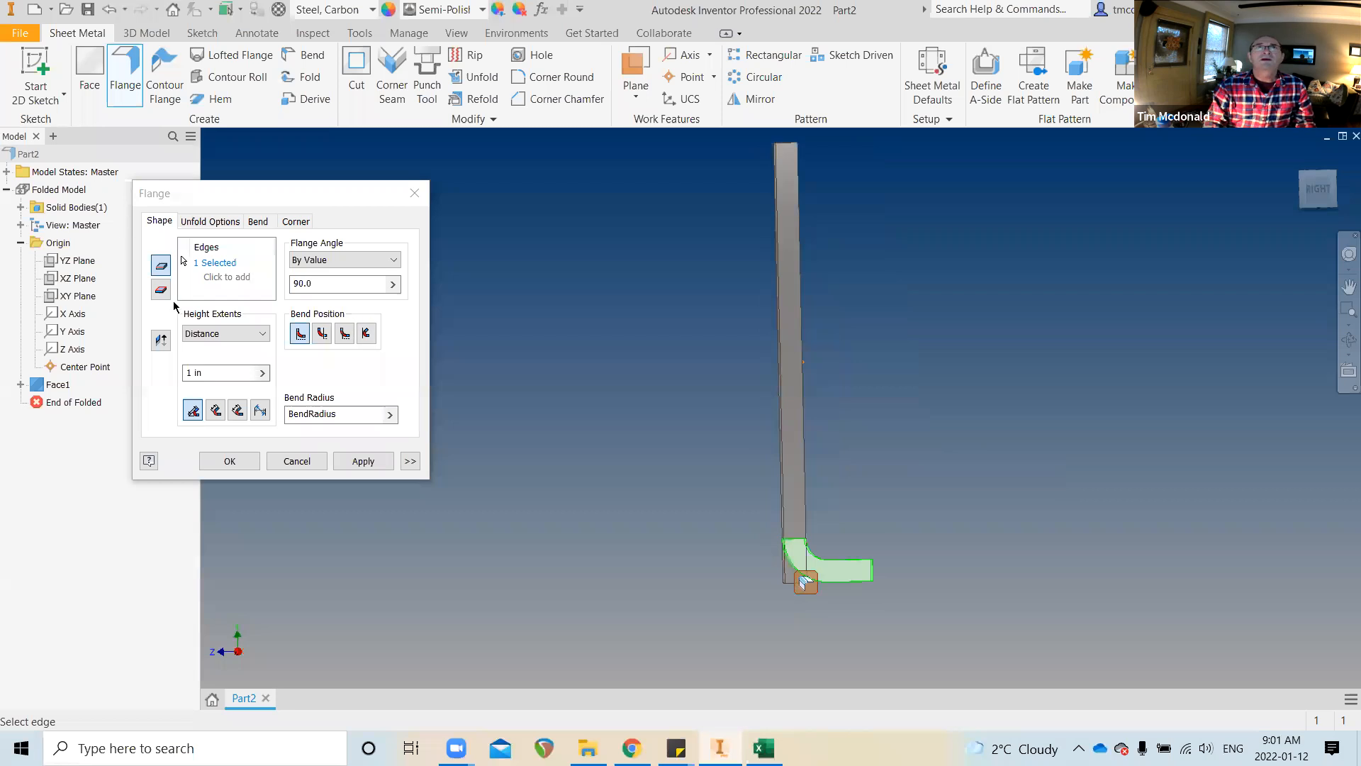
Compare two bend positions and view the part square-on from the RIGHT side
left_click(322, 333)
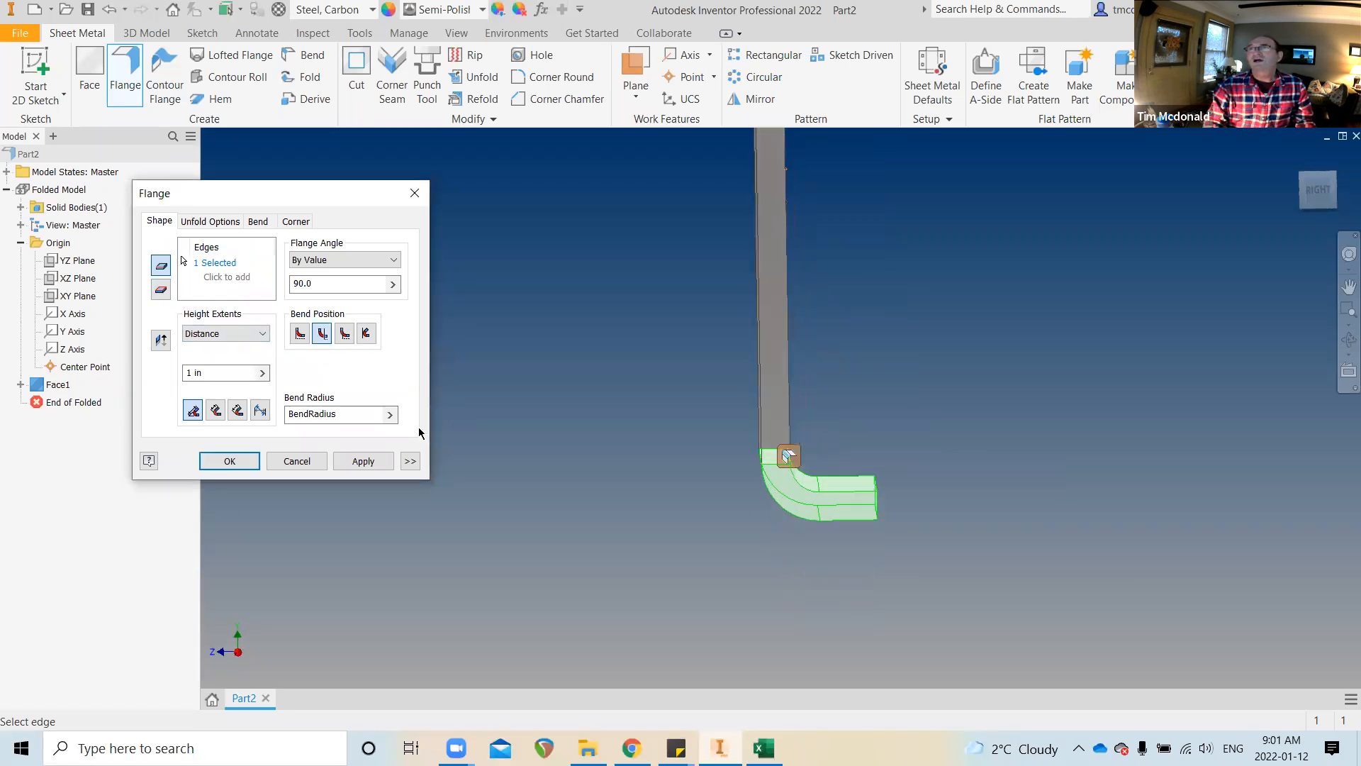
left_click(298, 334)
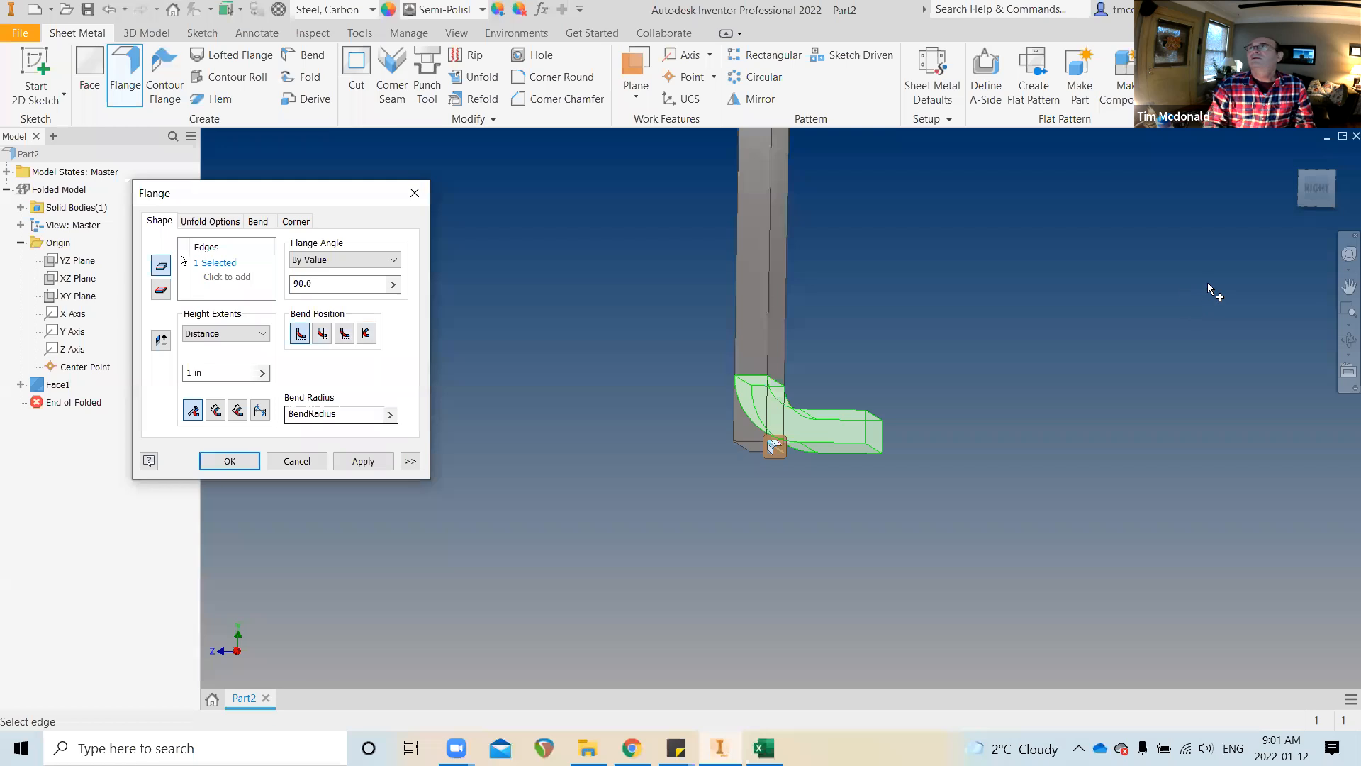
left_click(1311, 190)
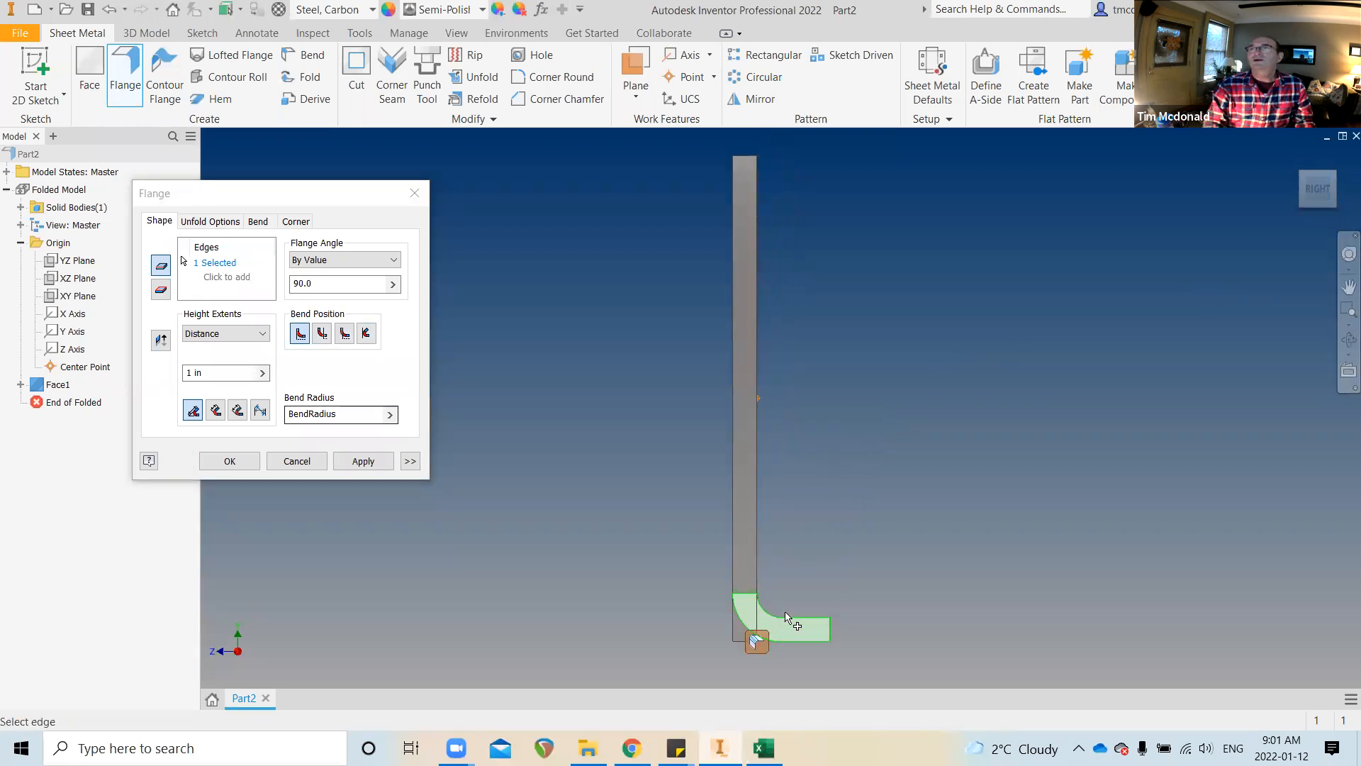
scroll(785, 613, "down", 5)
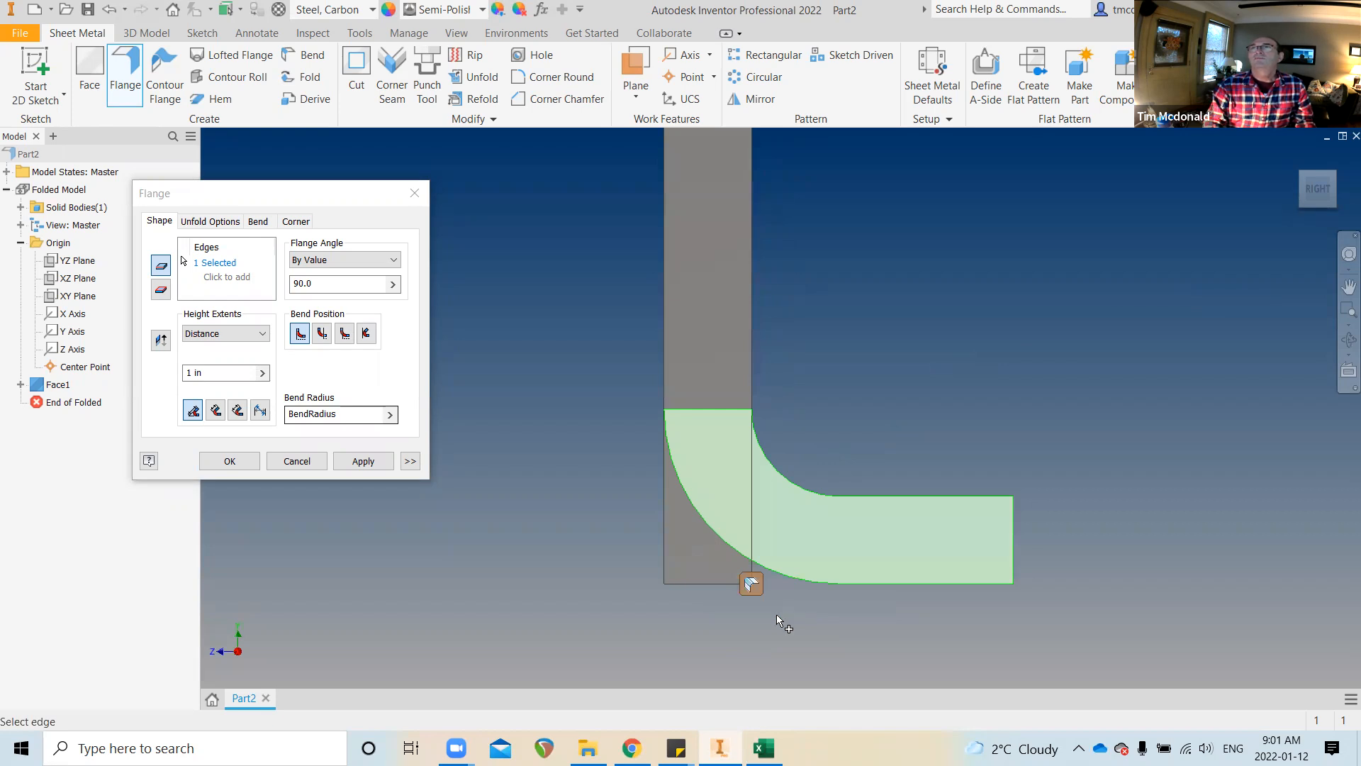
scroll(783, 613, "up", 2)
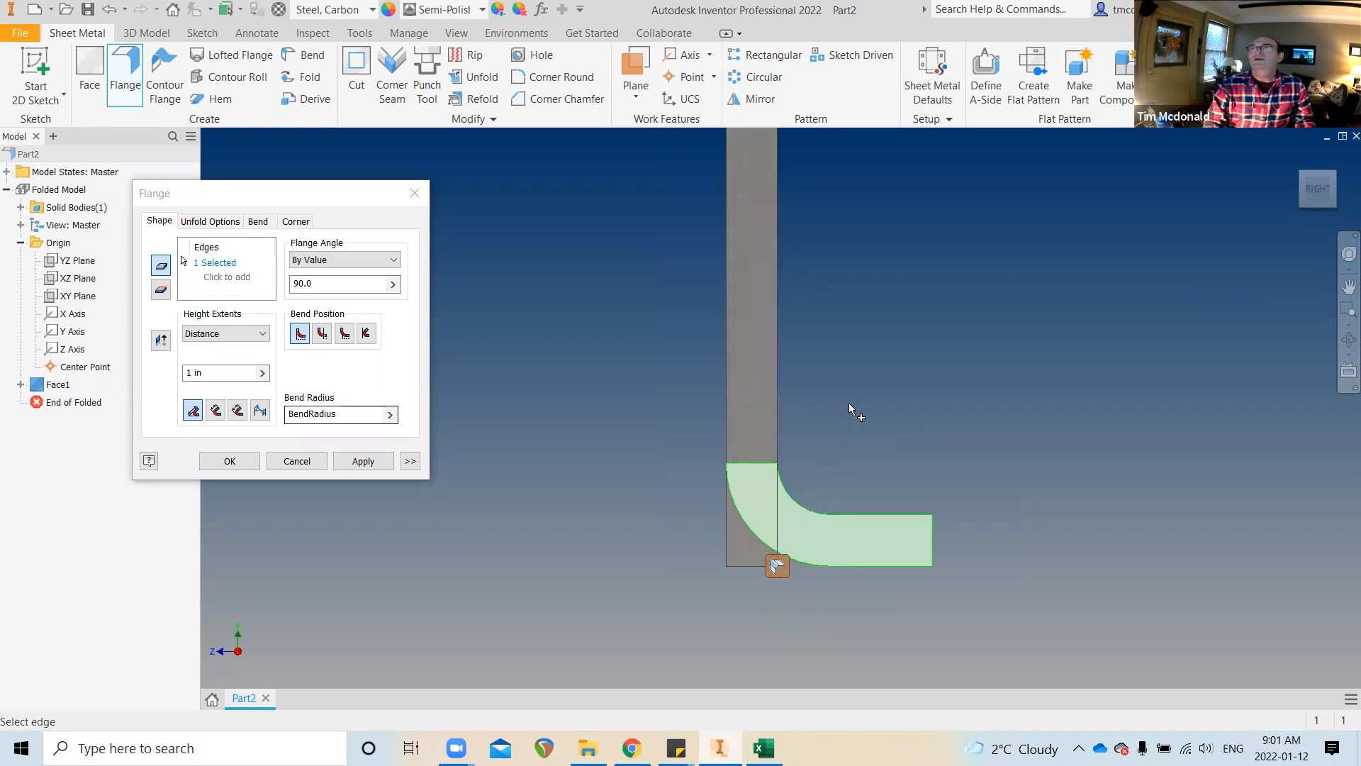
scroll(852, 341, "up", 2)
scroll(847, 425, "down", 1)
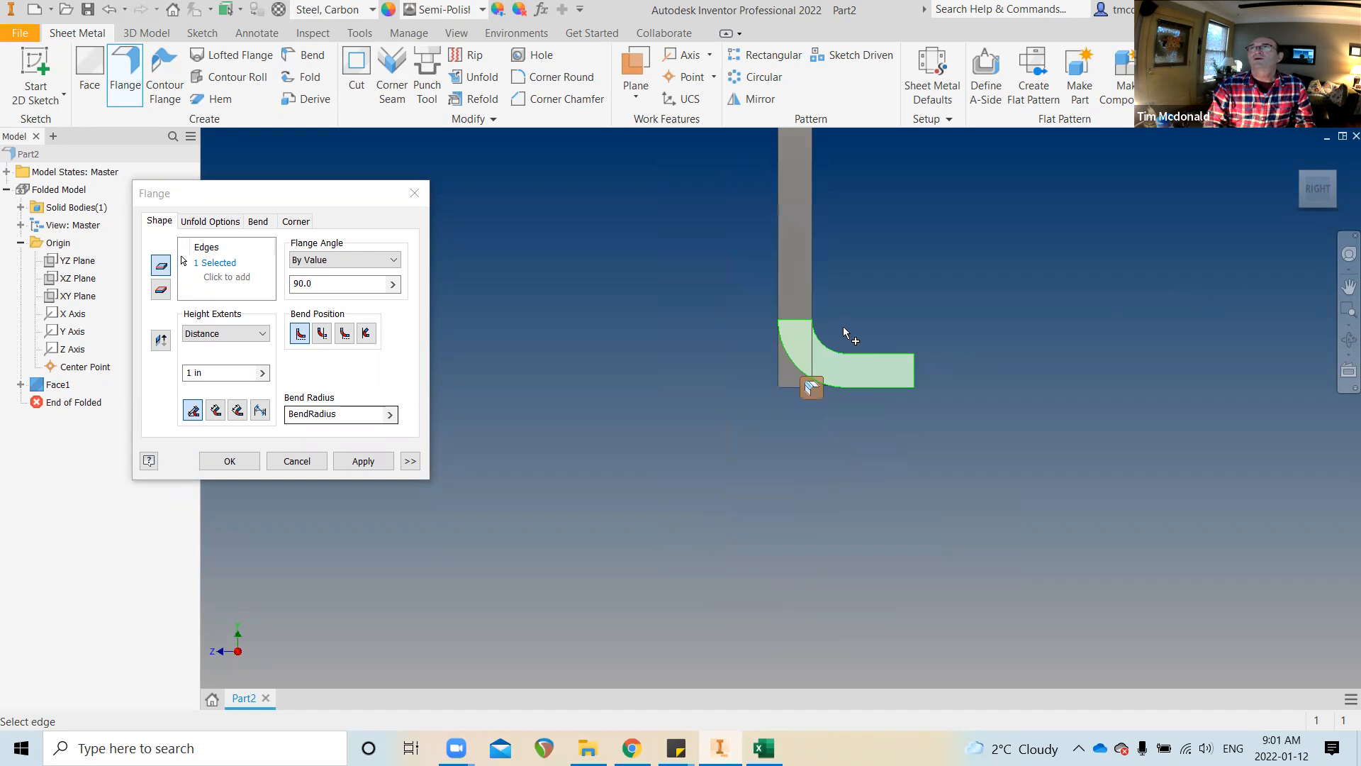
scroll(843, 322, "down", 2)
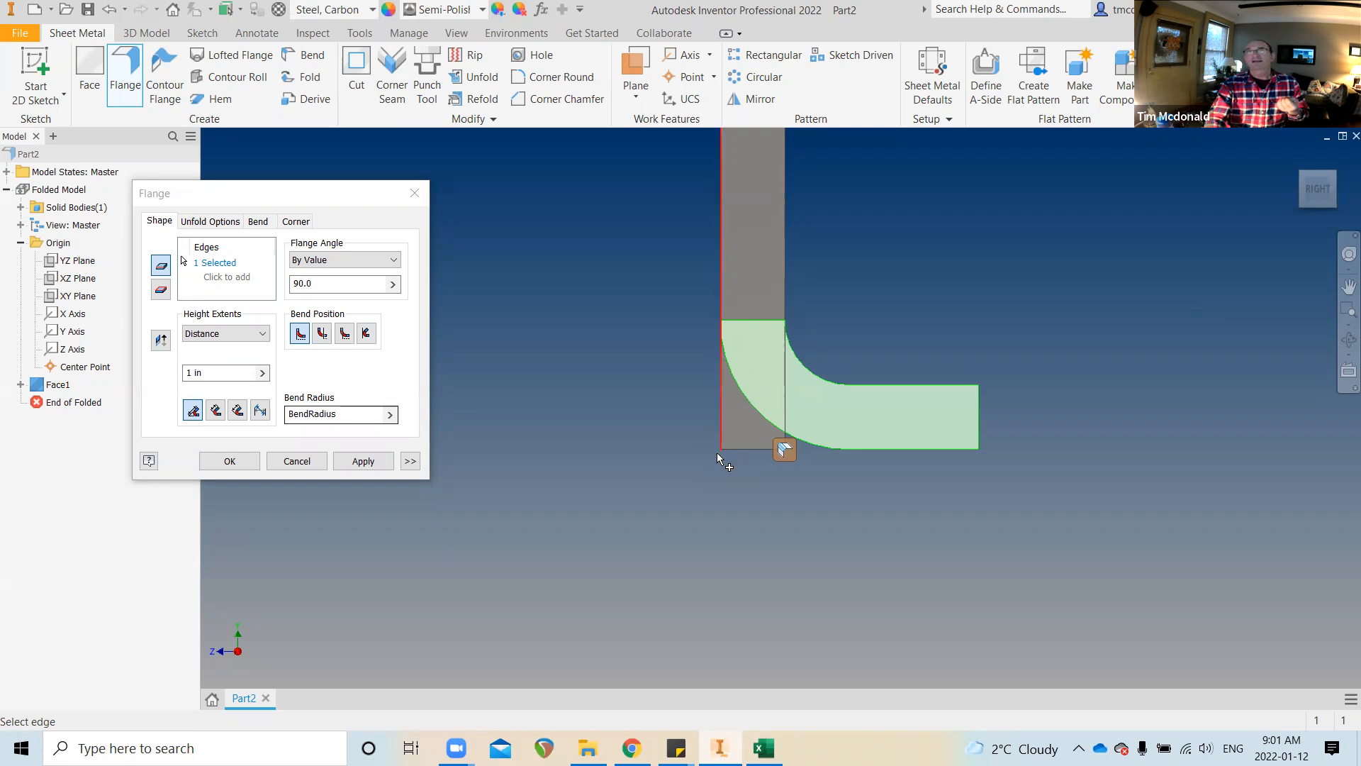
mouse_move(720, 457)
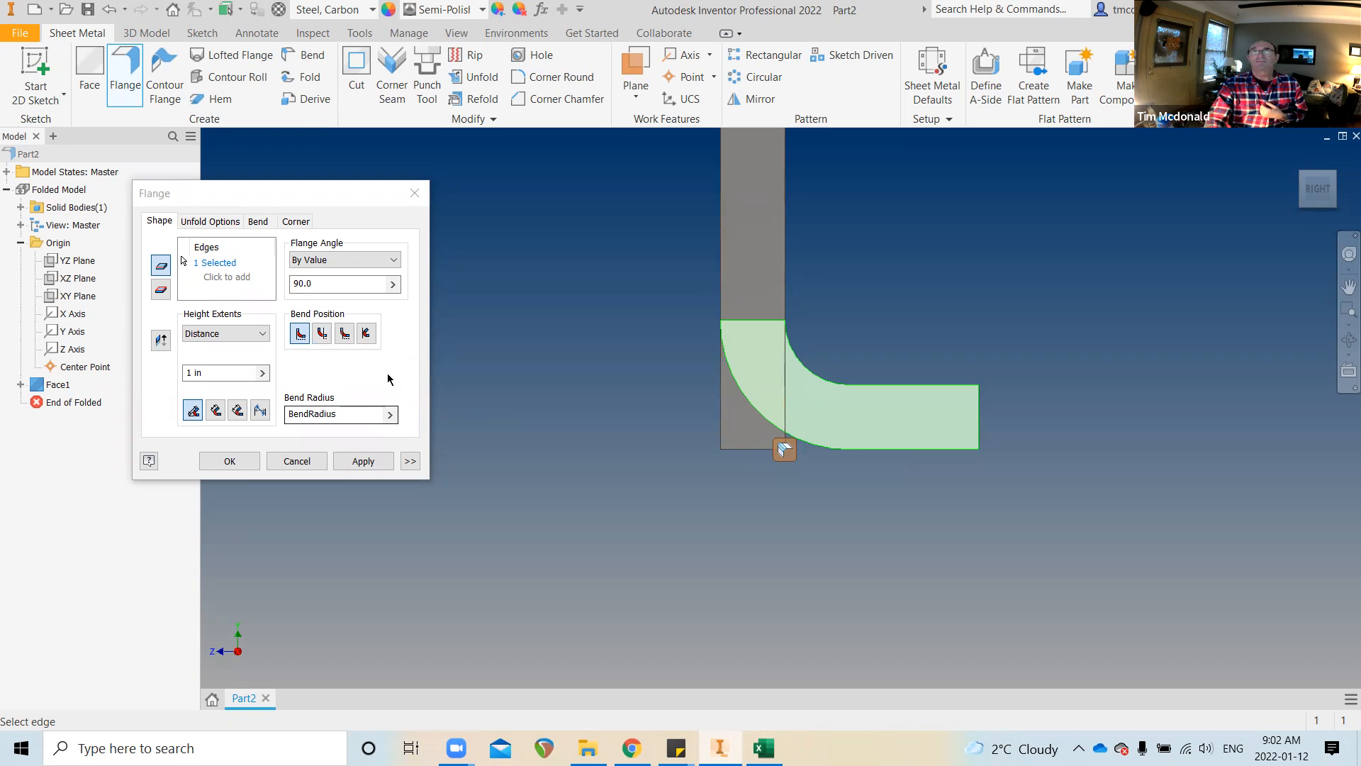
Cycle through the bend positions, keeping the bend tangent to the adjacent face, and select the flange angle
left_click(324, 335)
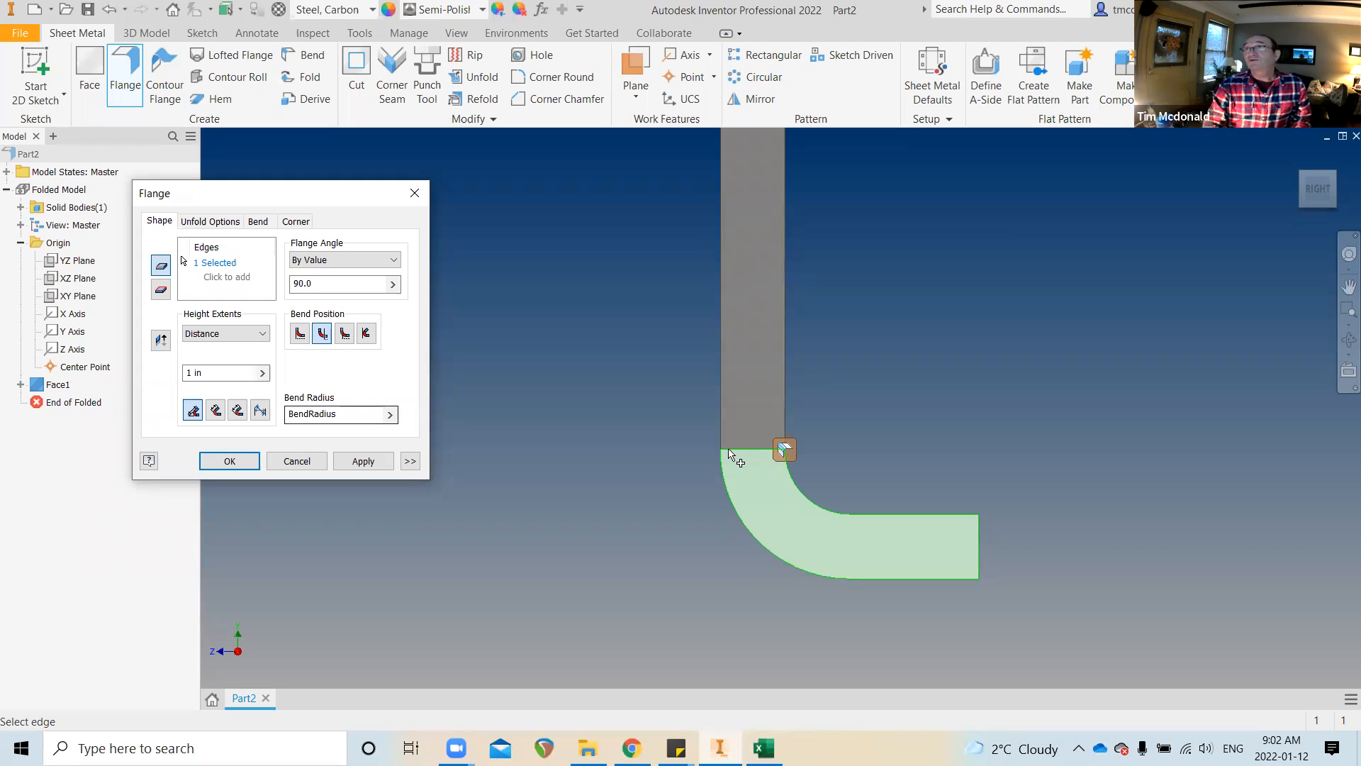
left_click(344, 332)
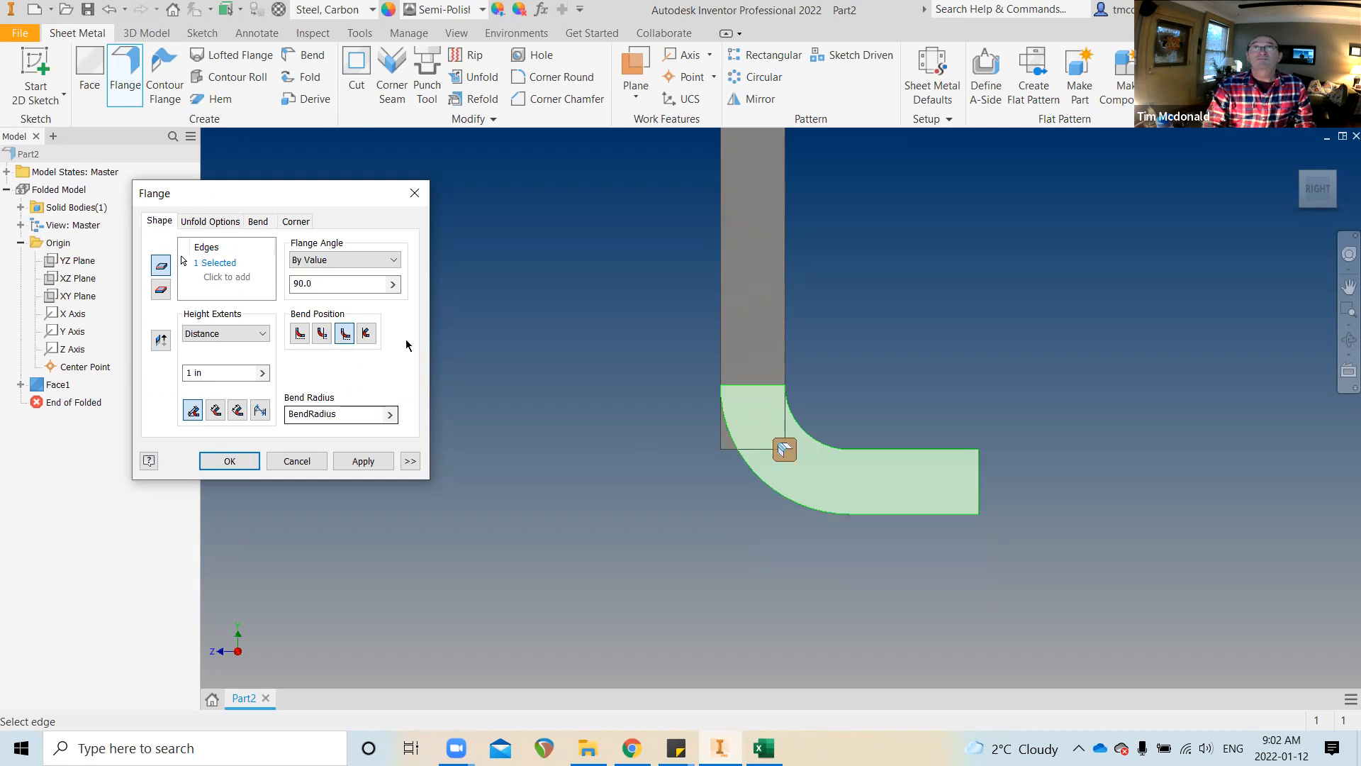
left_click(368, 334)
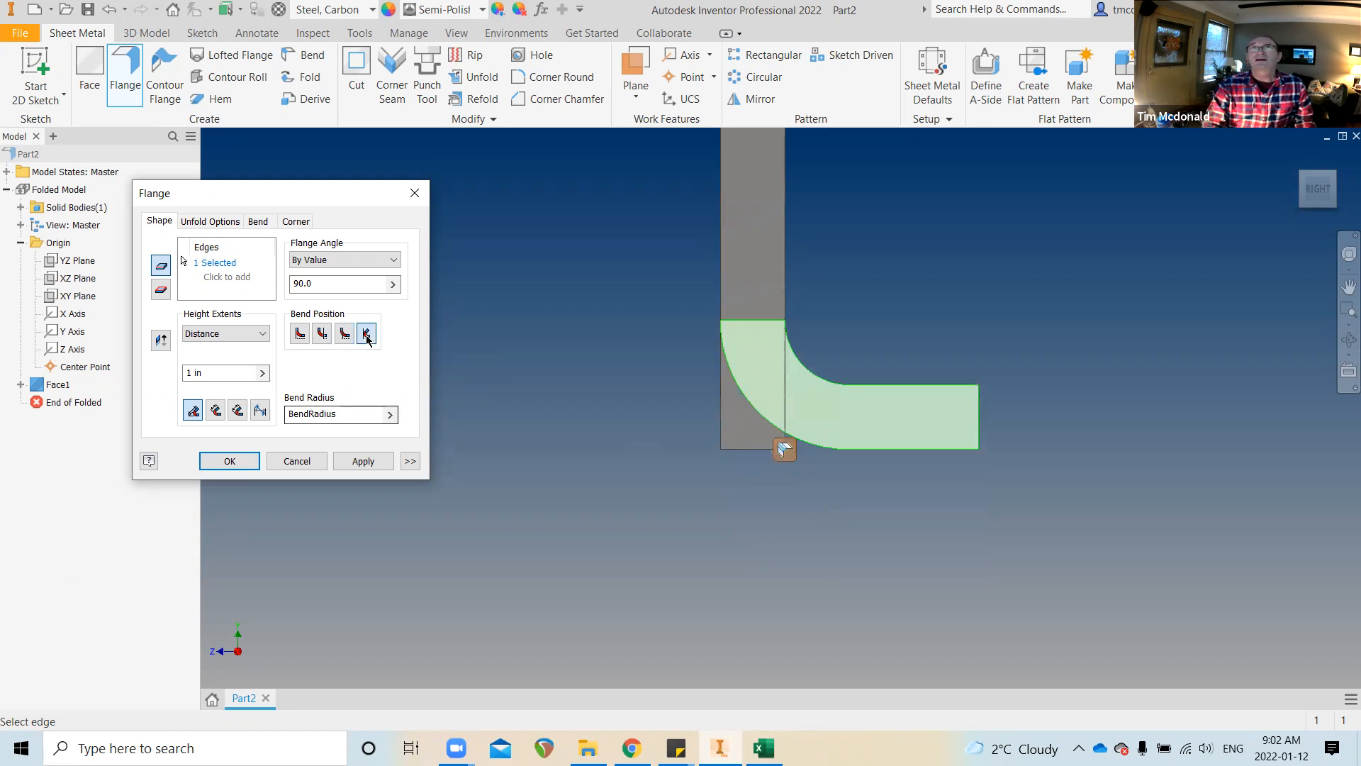
left_click(298, 335)
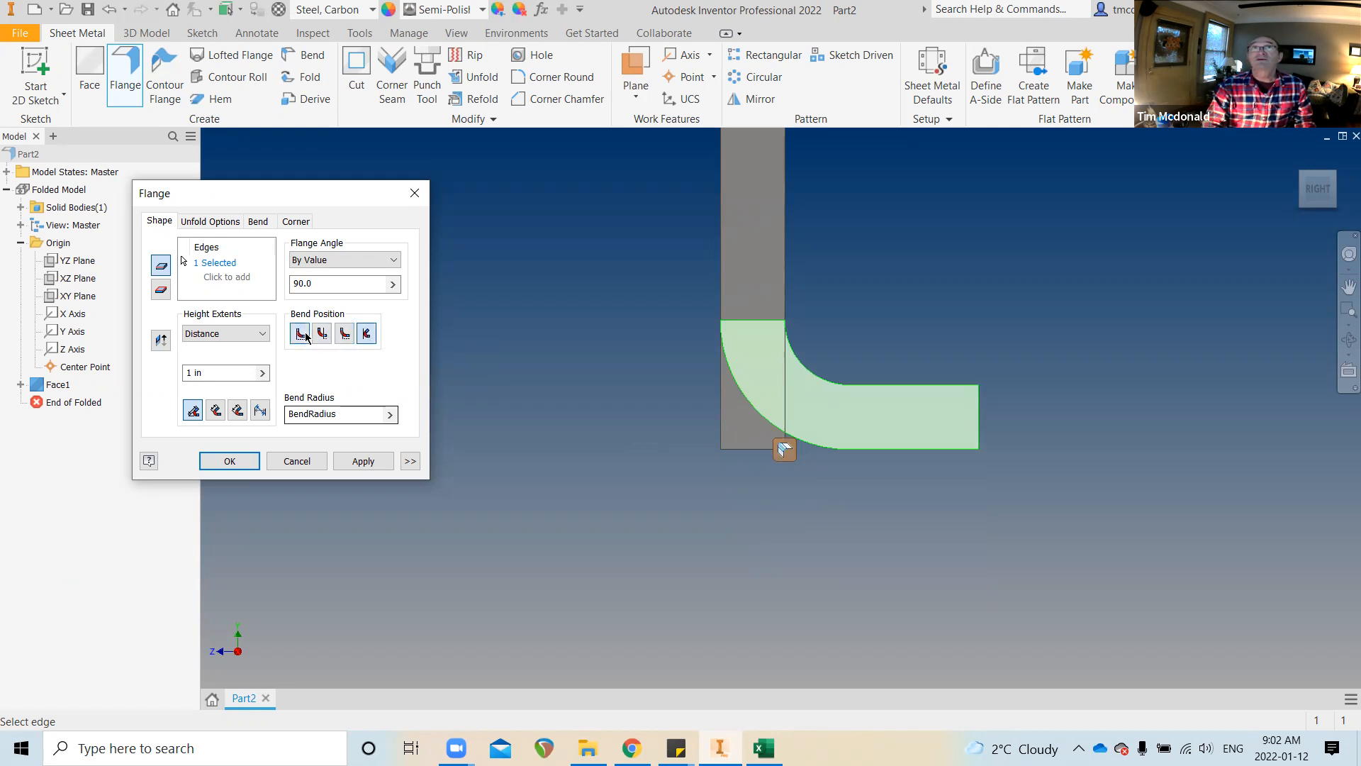
left_click_drag(341, 286, 267, 285)
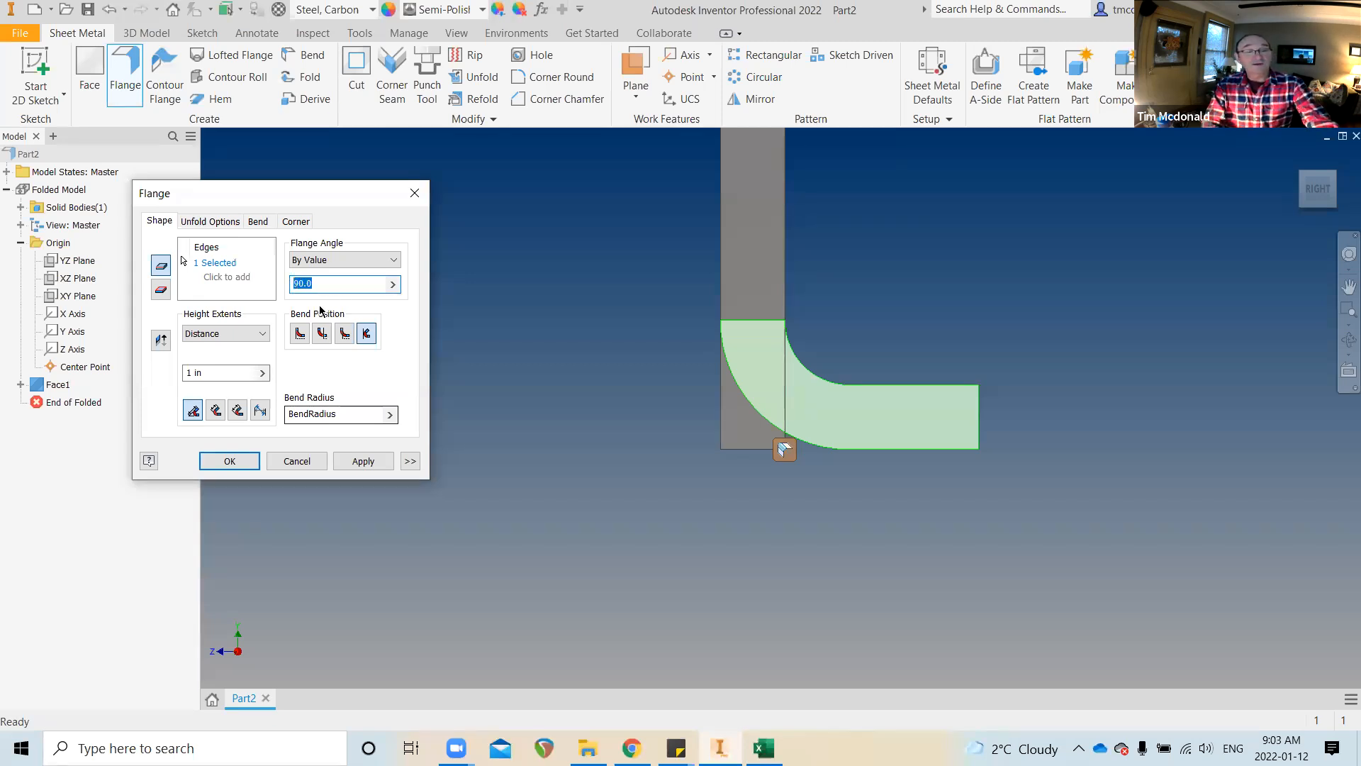
Try a 110° flange angle and compare two bend positions
type("100")
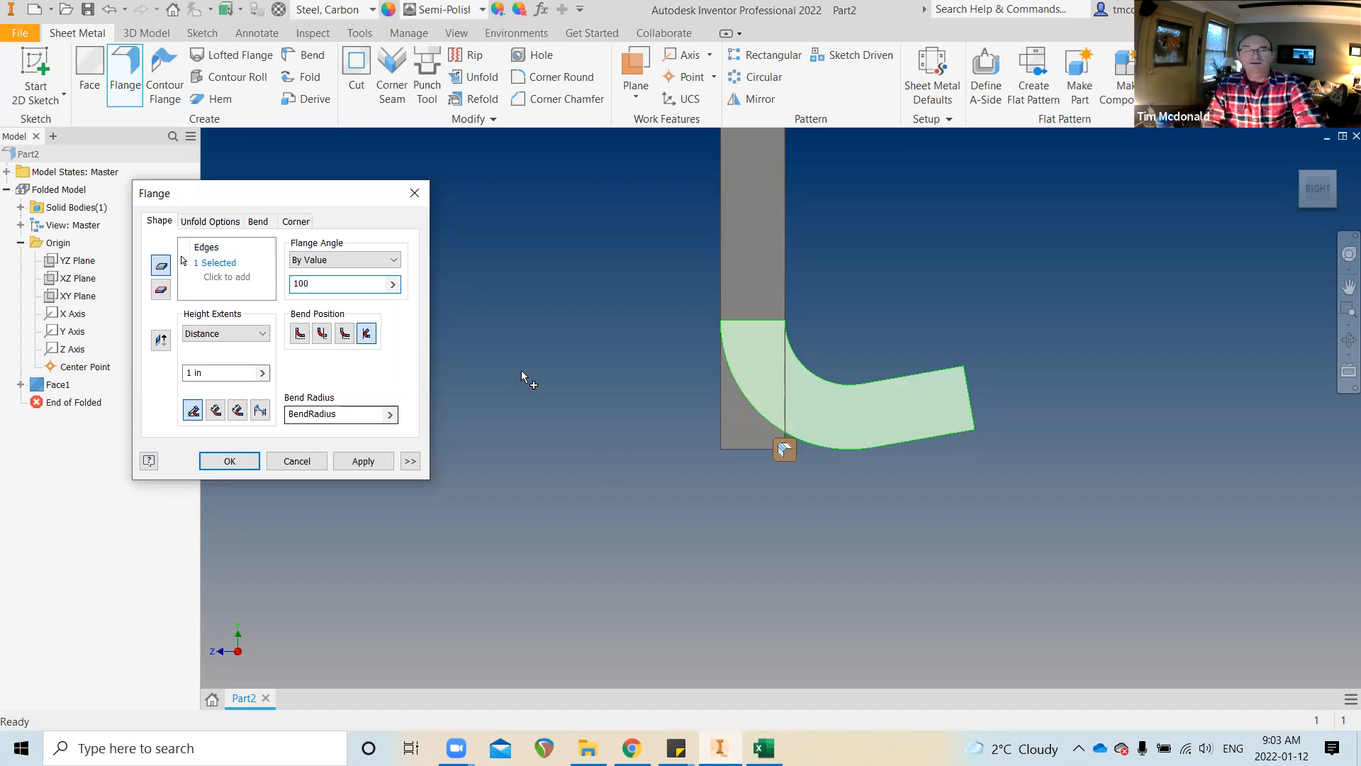
key("BackSpace")
key("BackSpace")
type("10")
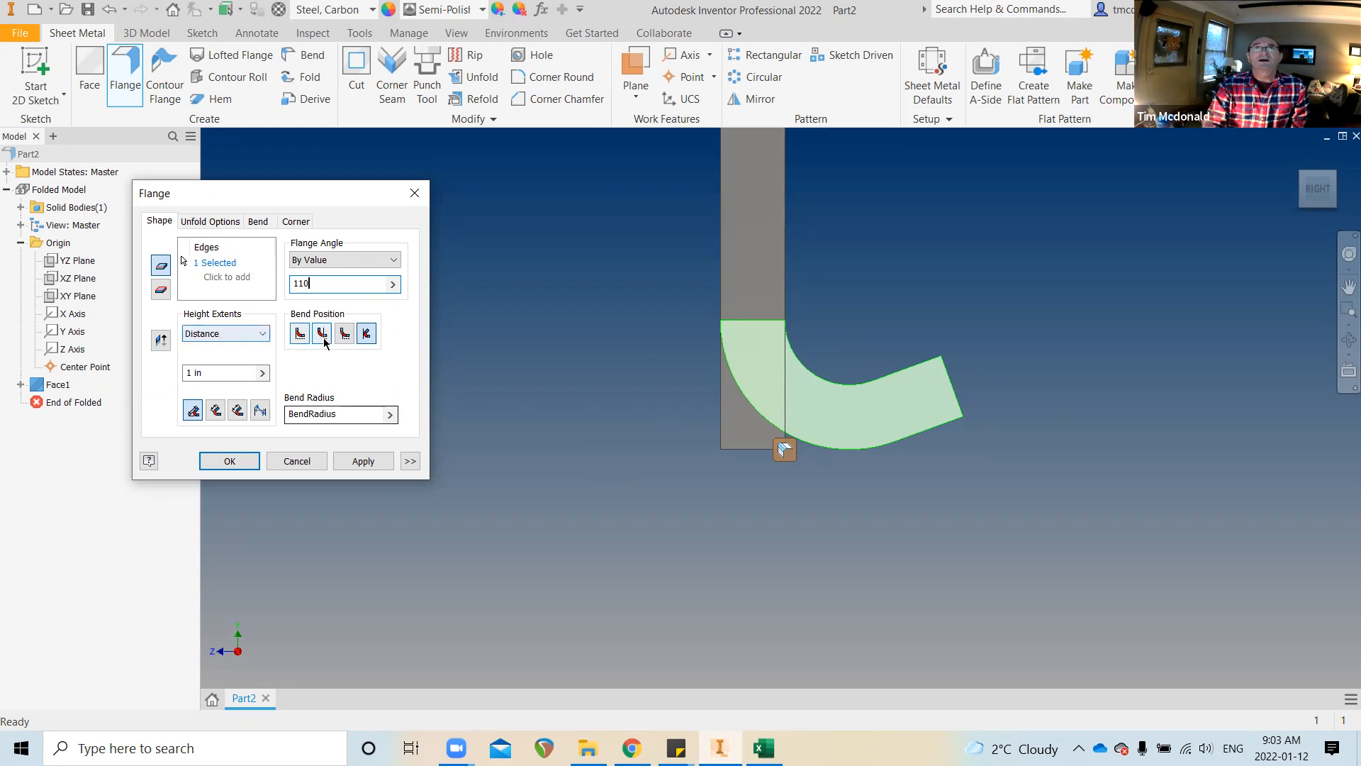
left_click(299, 333)
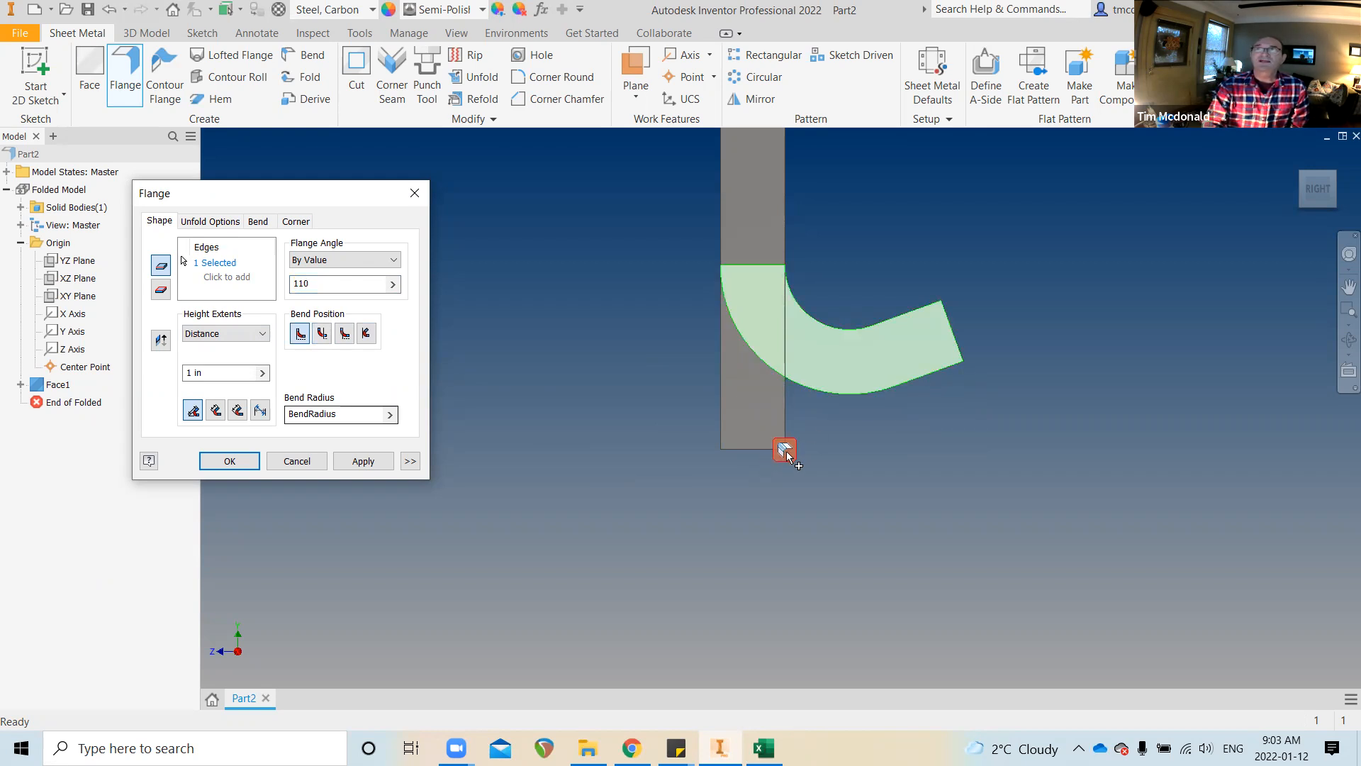
left_click(368, 335)
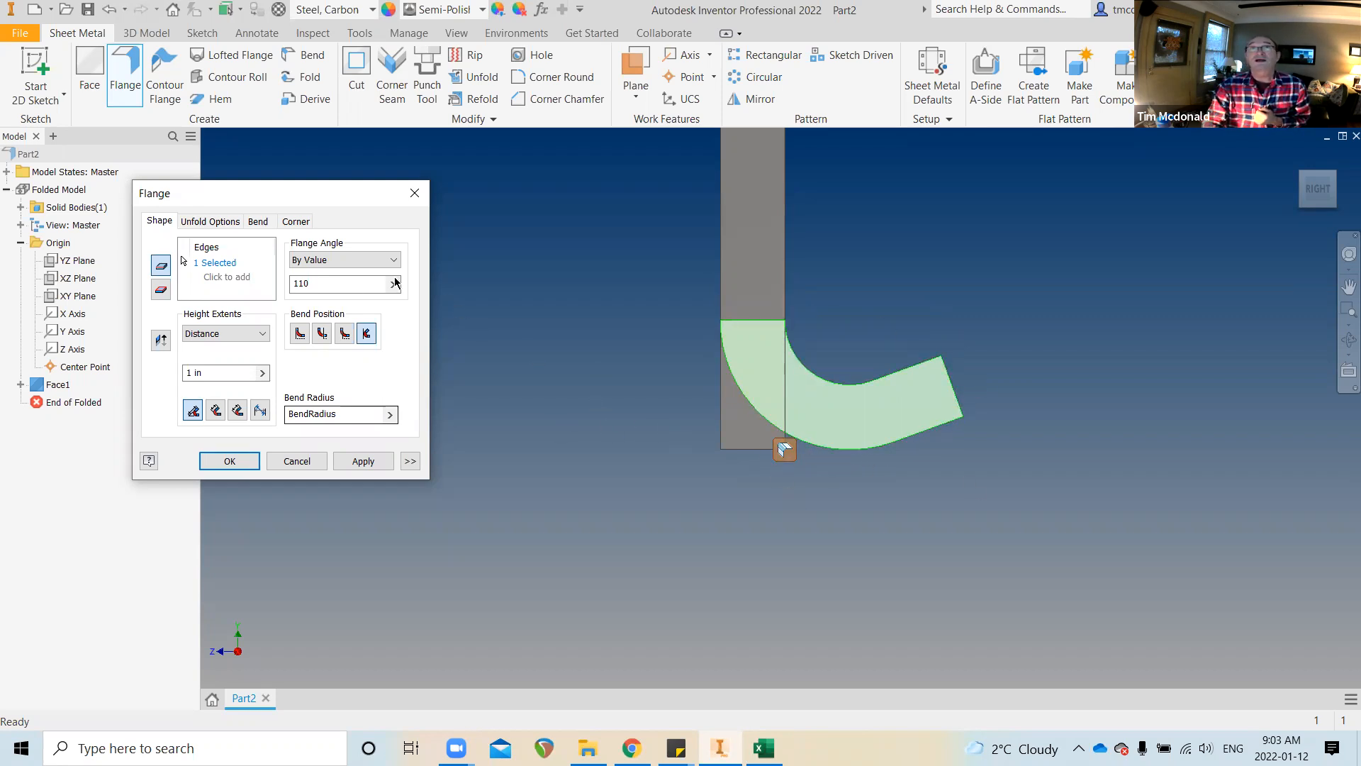
Change the flange angle to 180° and compare all three bend positions for the folded-back flange
left_click(325, 285)
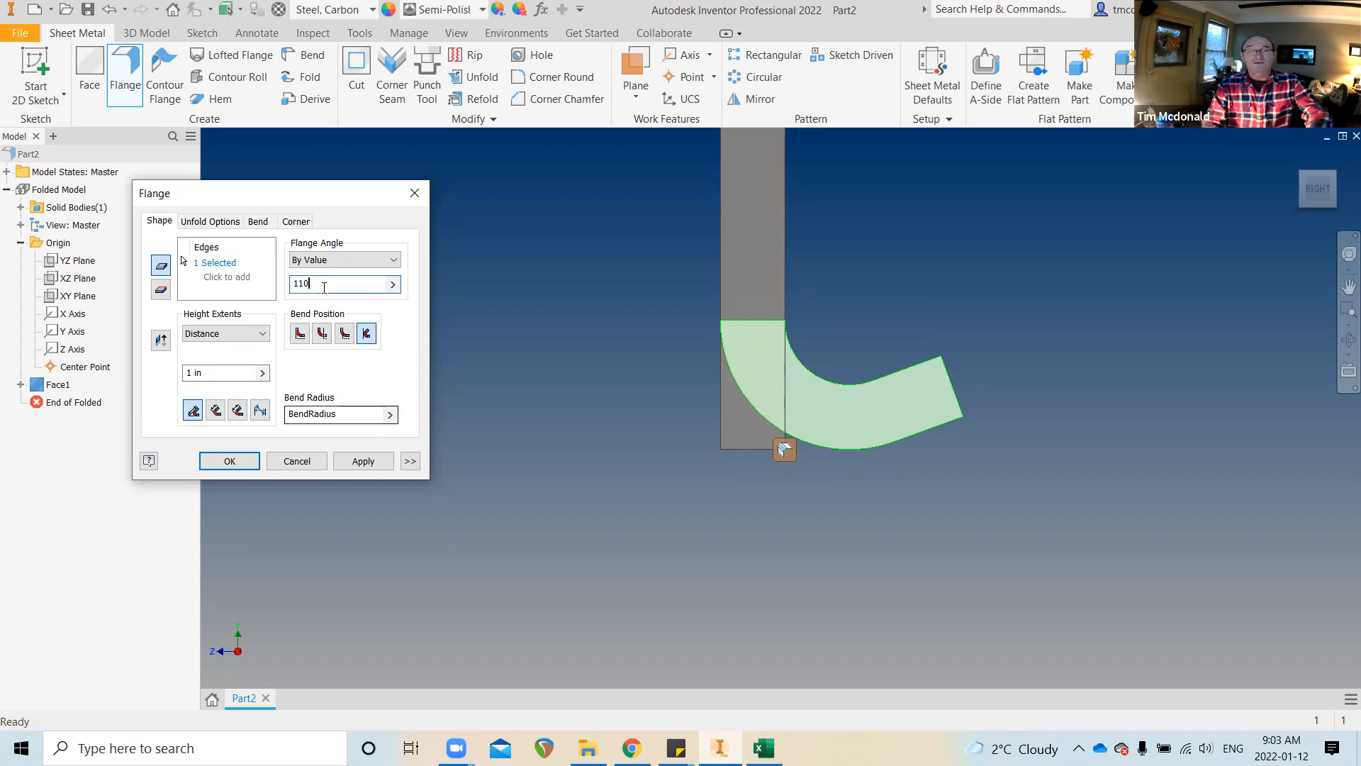
key("BackSpace")
key("BackSpace")
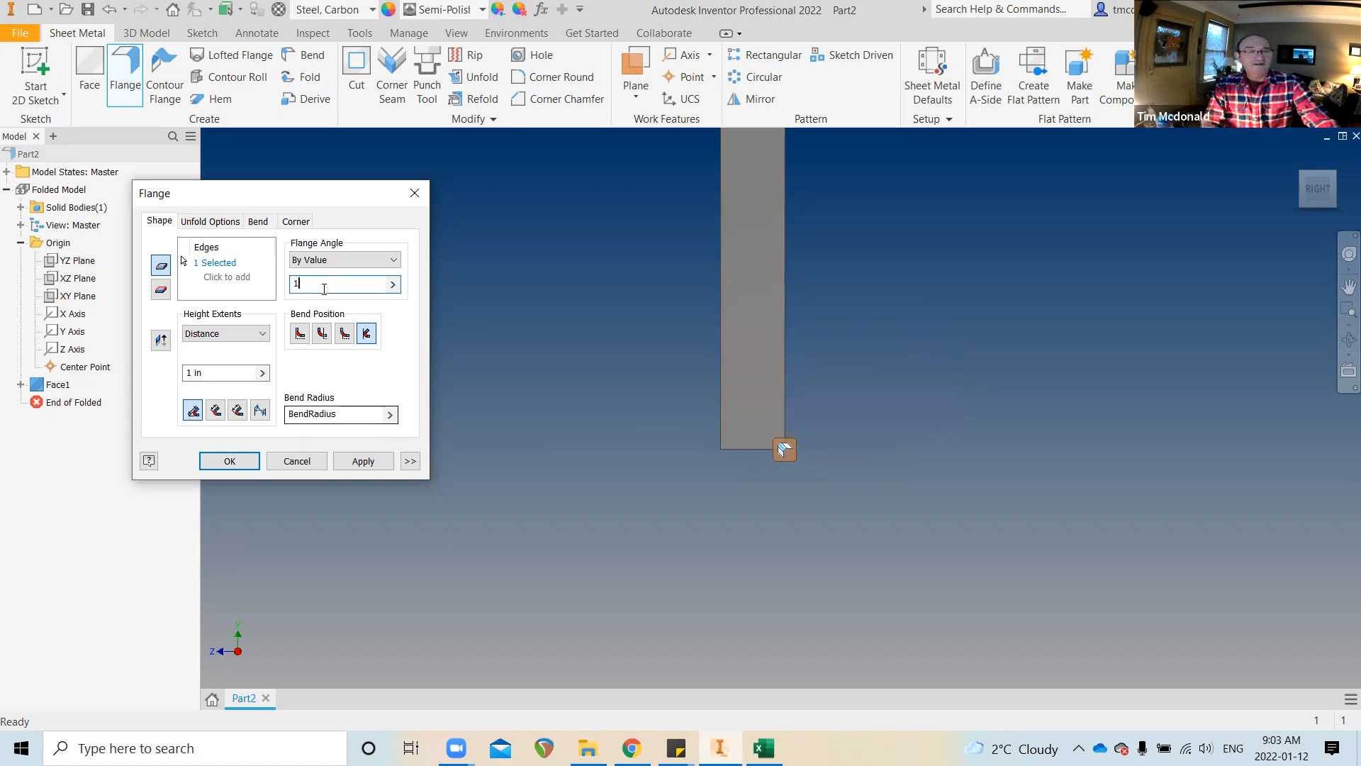
type("80")
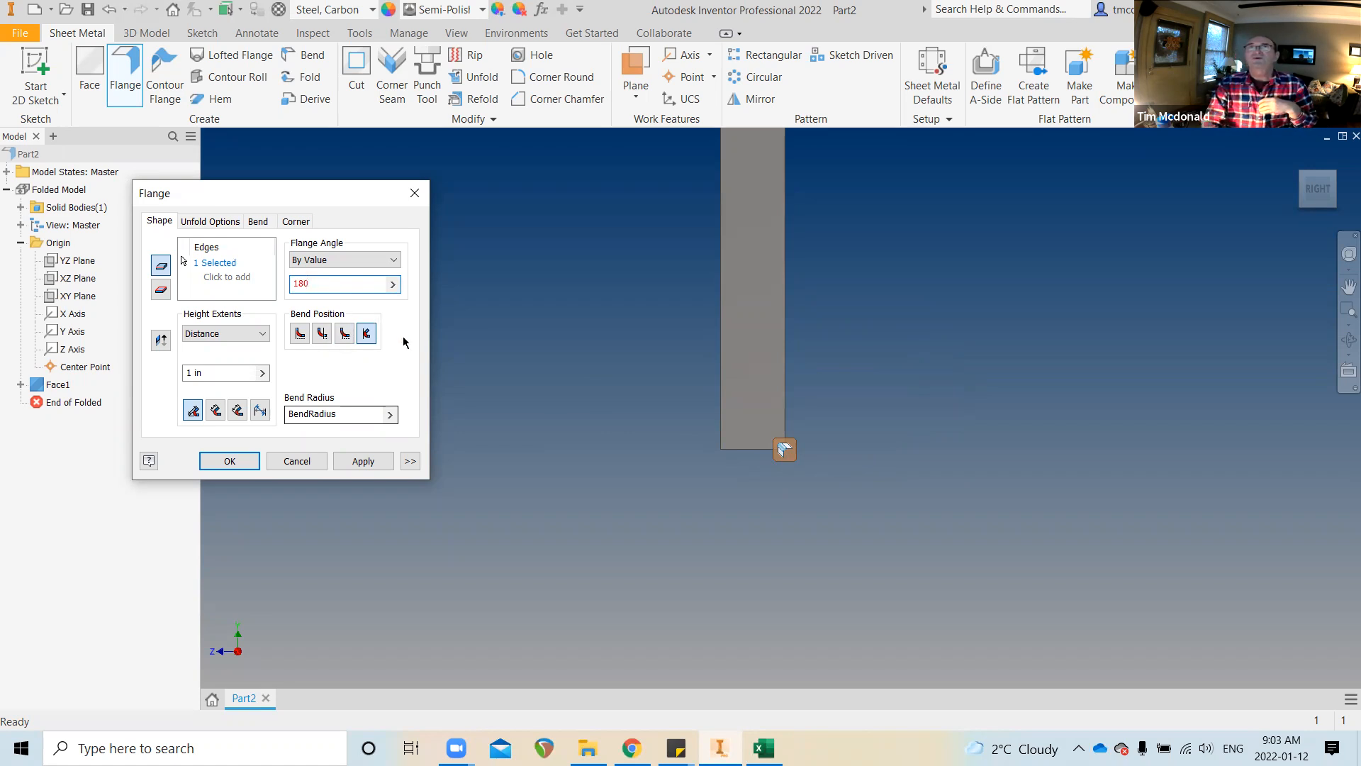
left_click(346, 338)
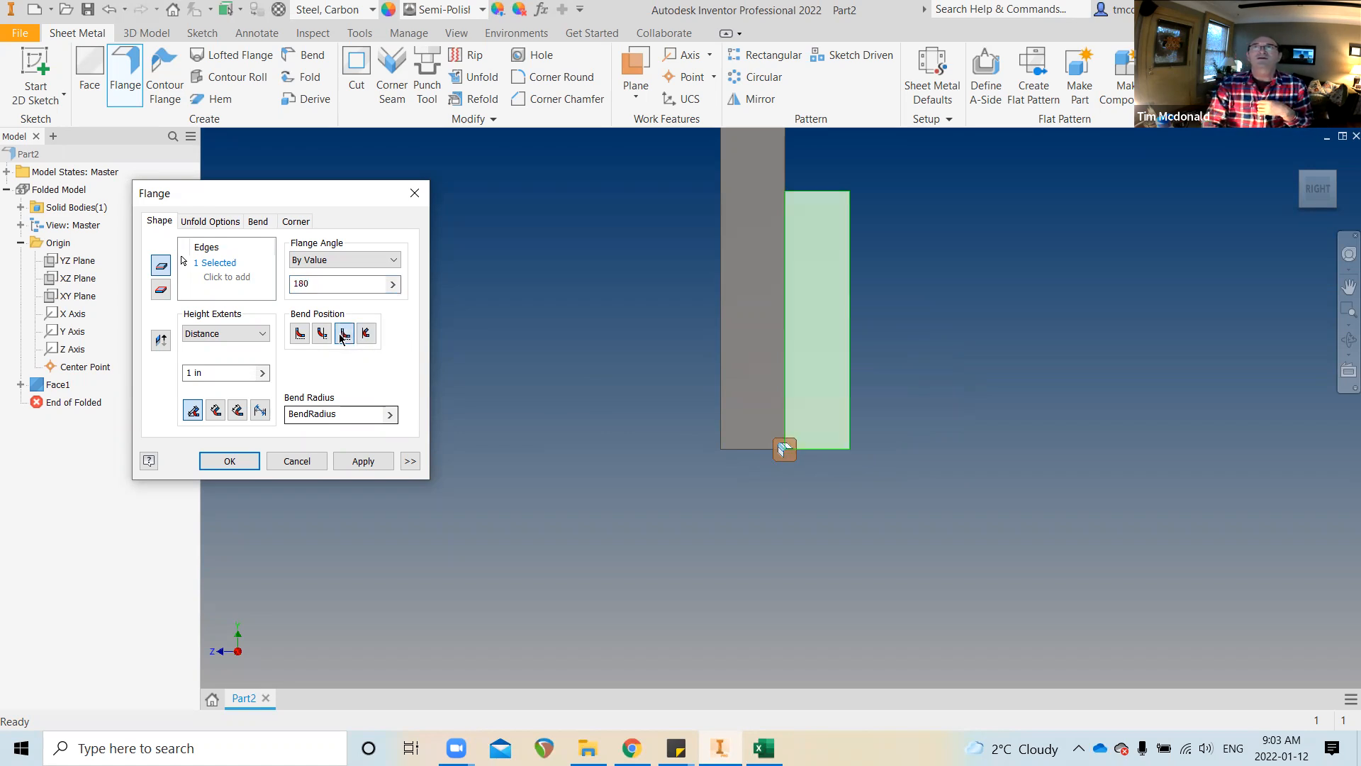
left_click(321, 335)
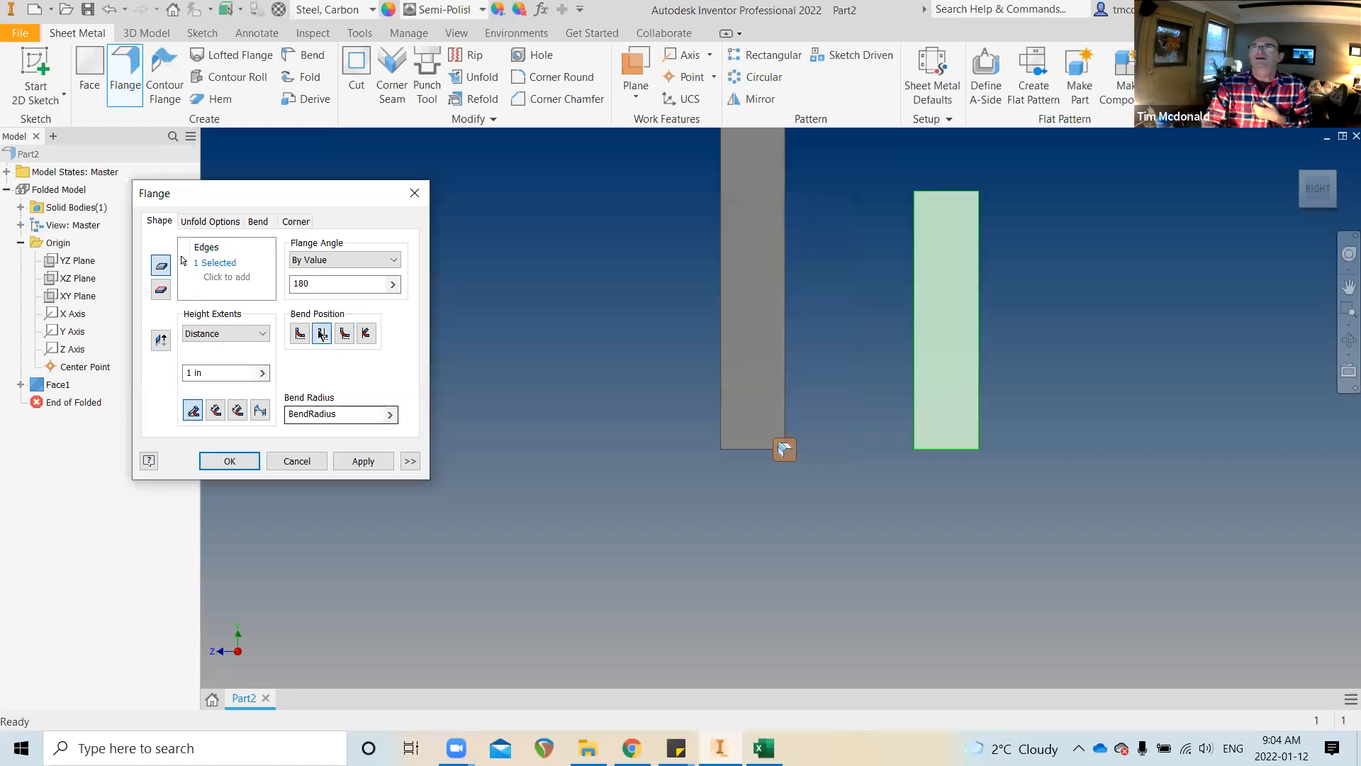
left_click(301, 335)
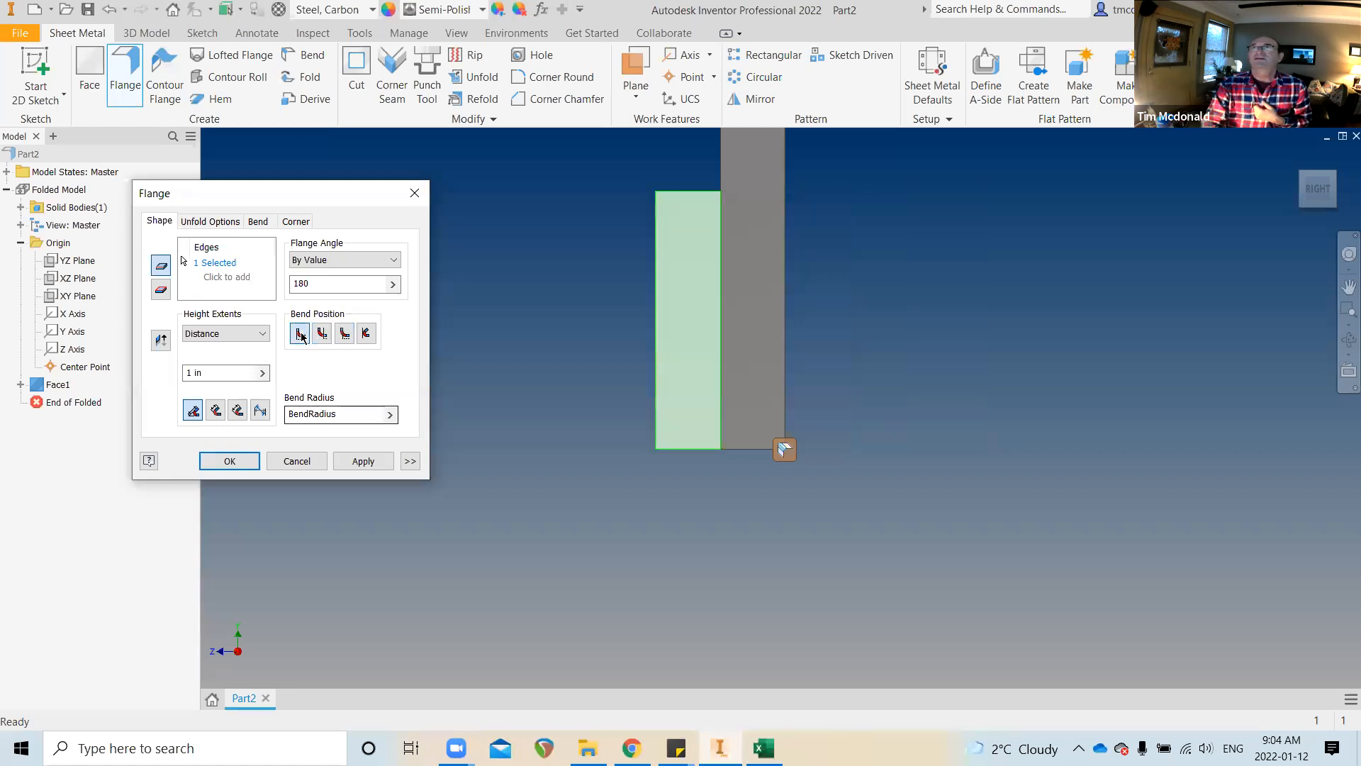
Set a 120° flange angle and settle on the bend position higher on the face
double_click(304, 284)
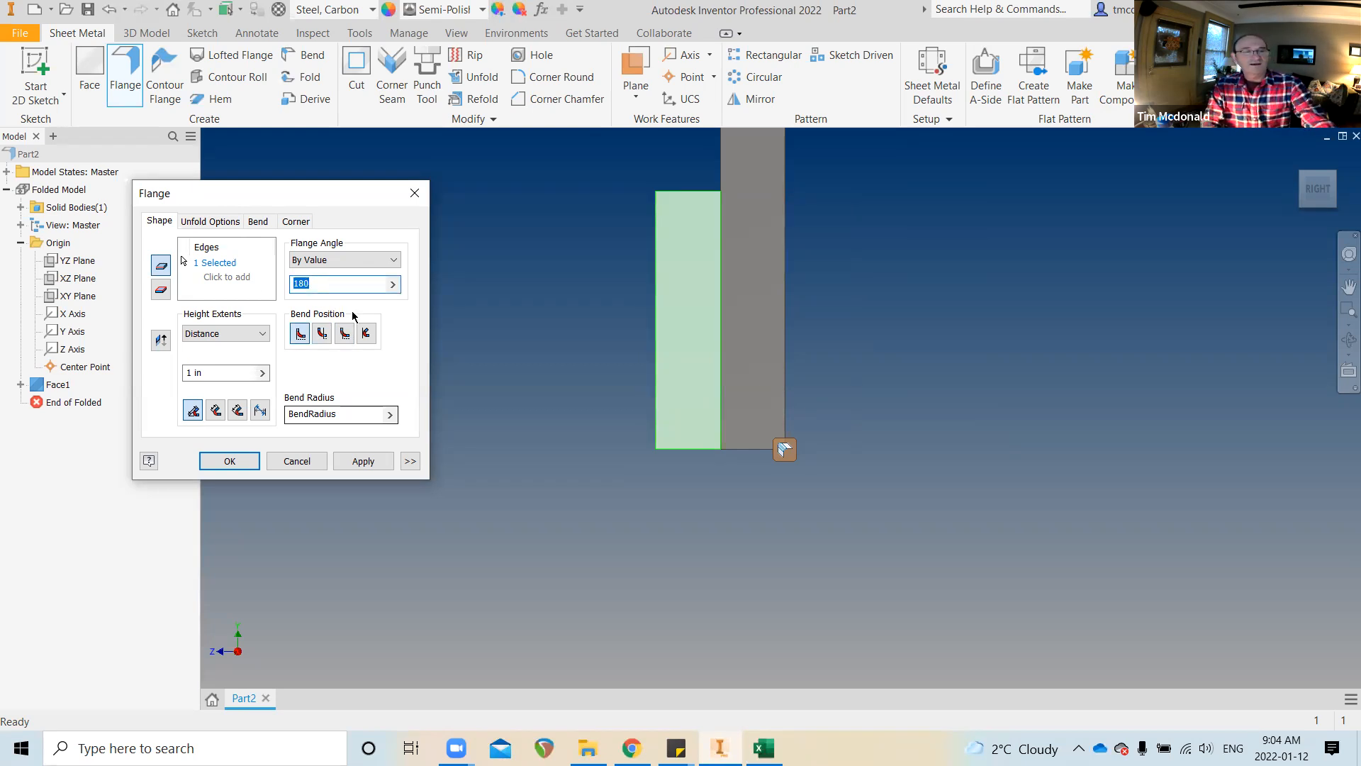
type("120")
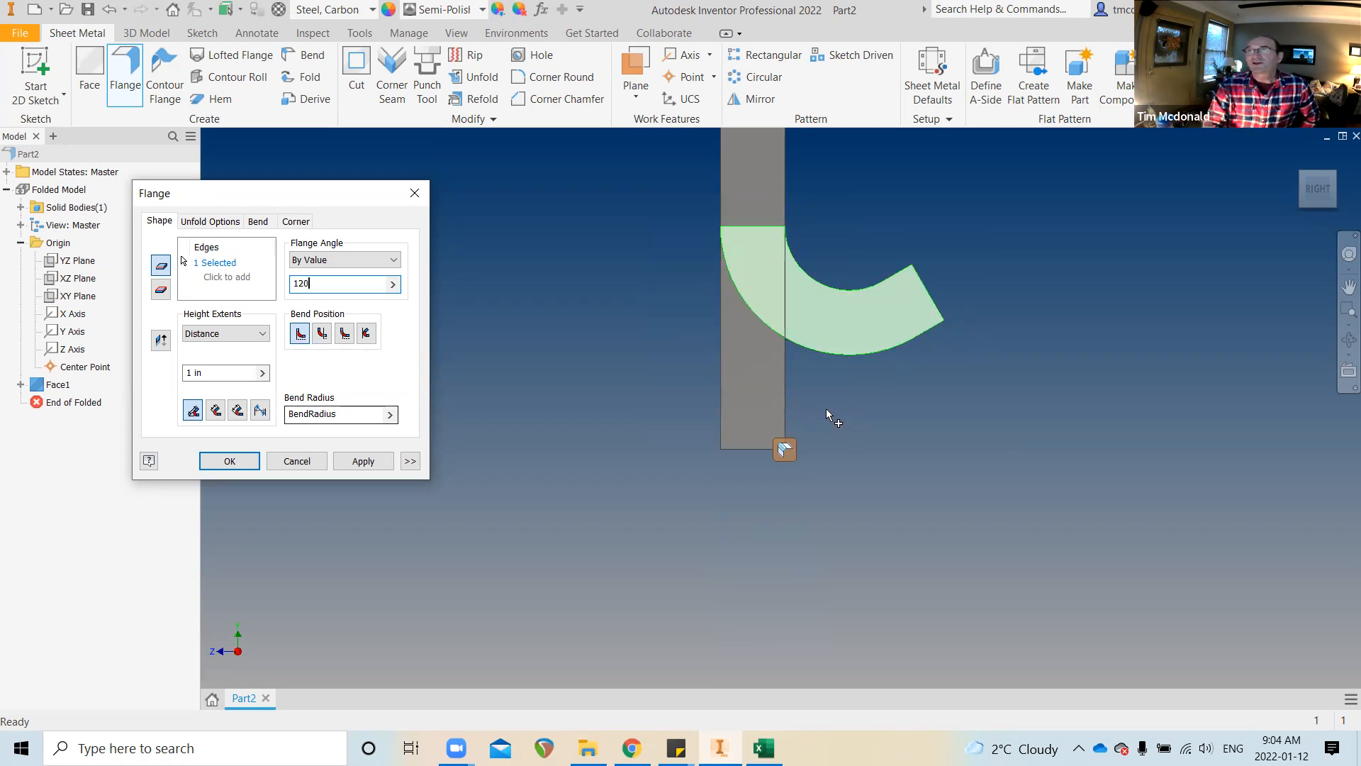
left_click(366, 333)
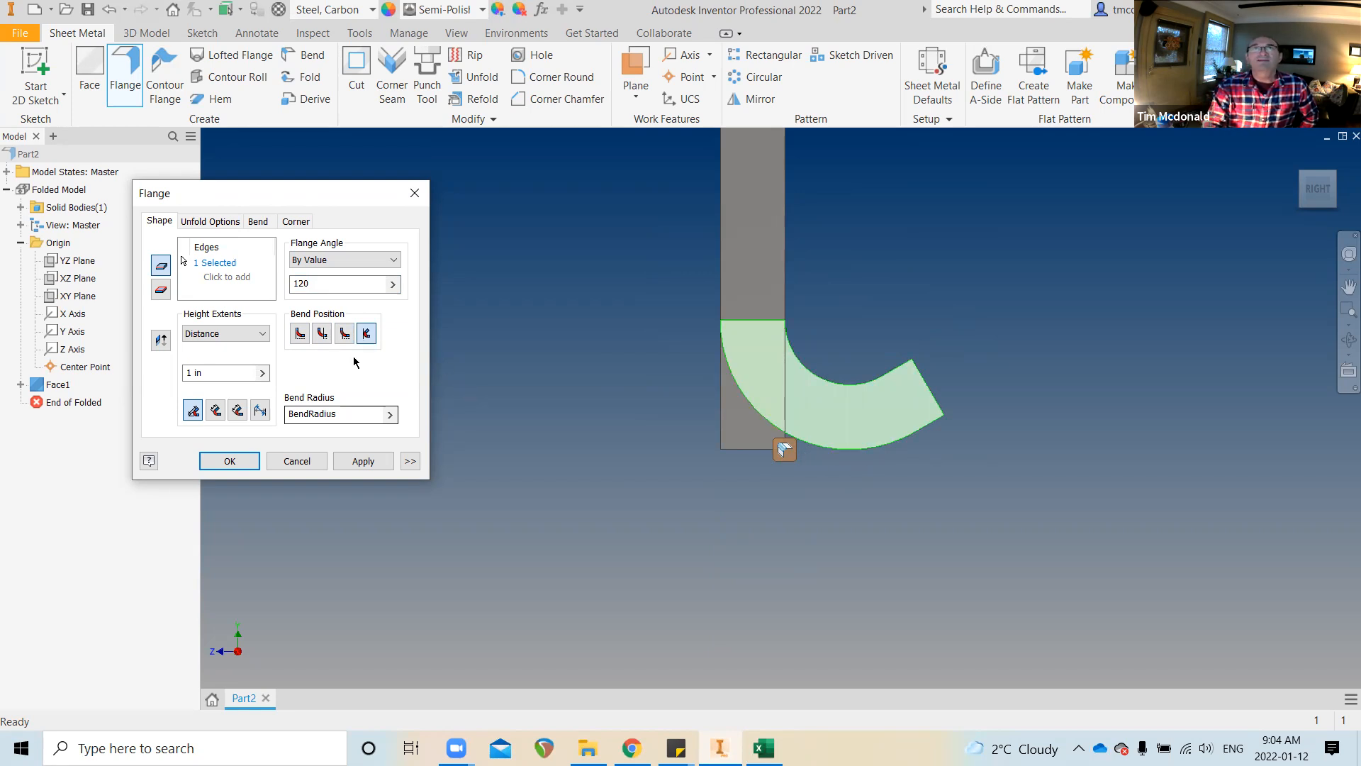
left_click(299, 336)
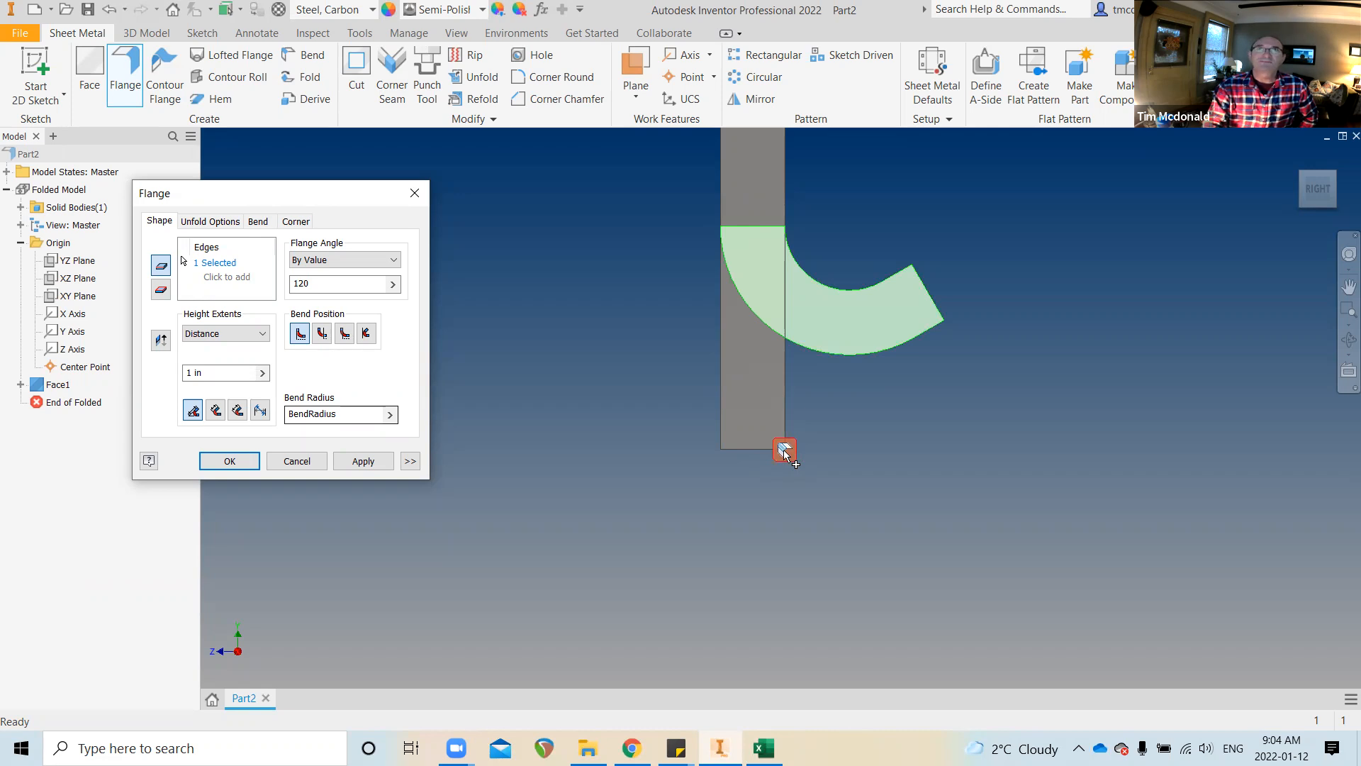
left_click_drag(334, 283, 235, 279)
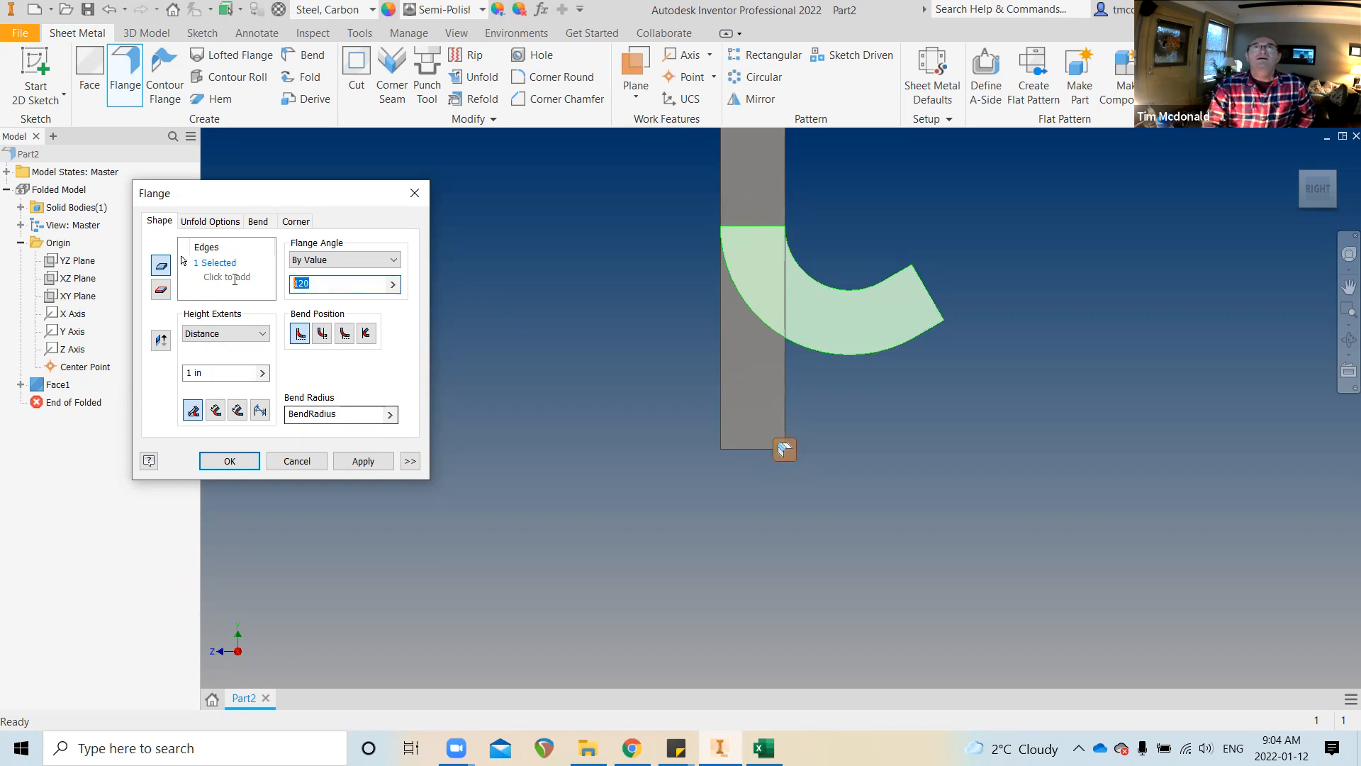
Create Flange1 at 90° with its height defined as the new parameter LEG=3, then close the dialog
type("90")
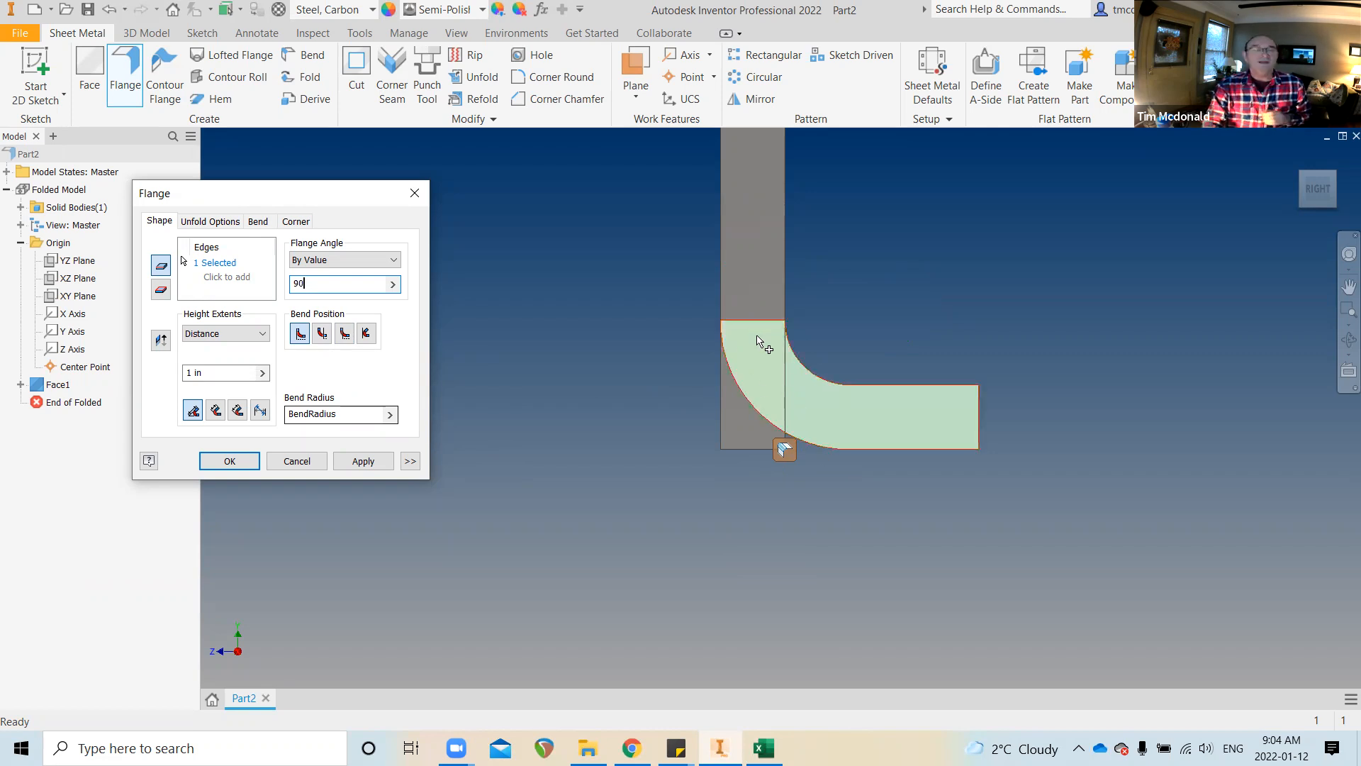
scroll(759, 340, "down", 5)
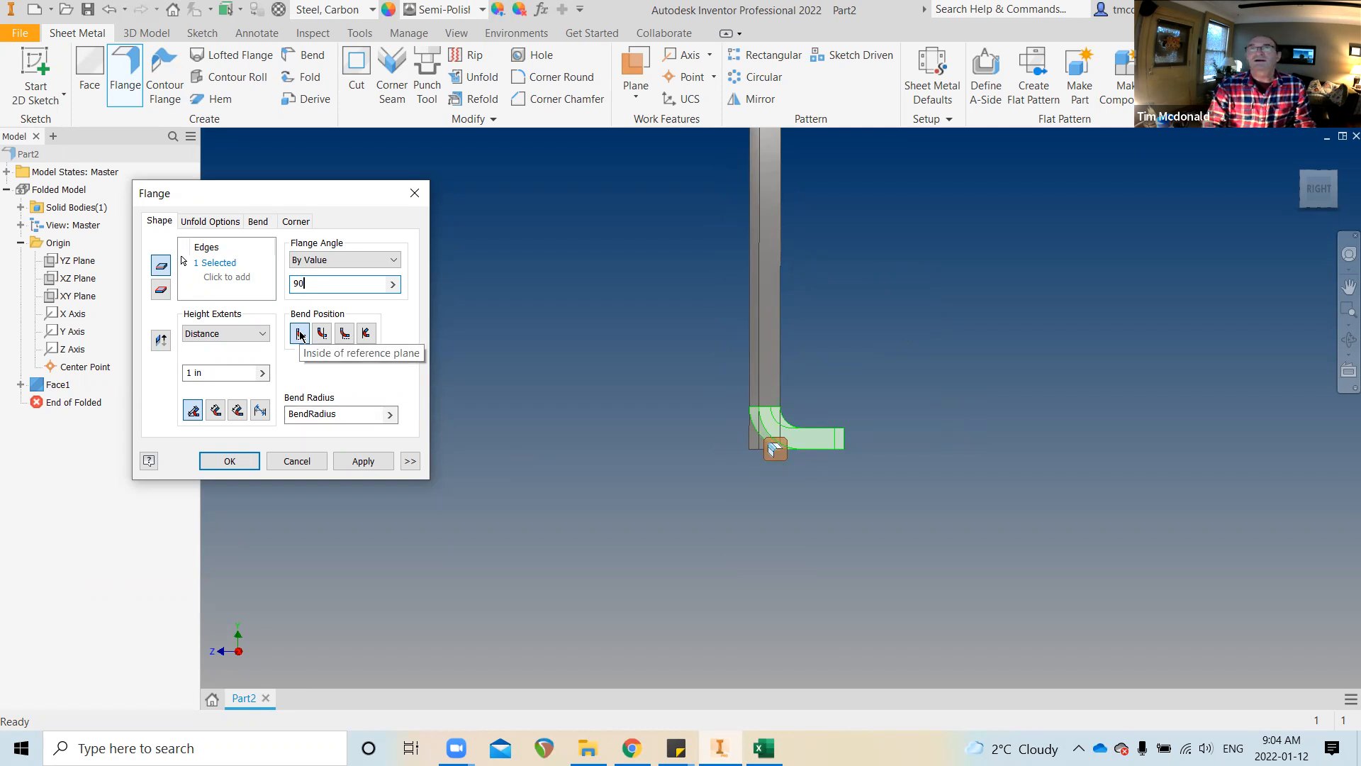
left_click_drag(213, 374, 168, 373)
type("4")
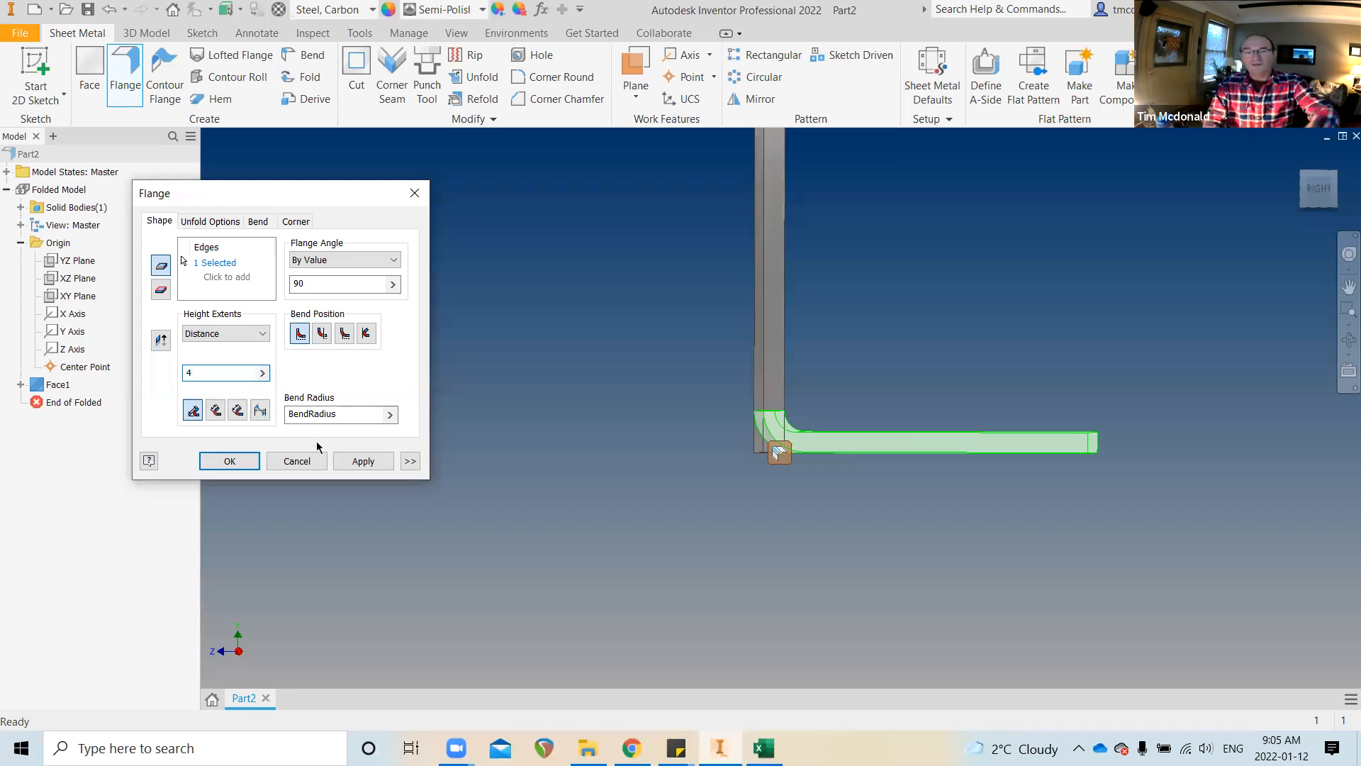
key("BackSpace")
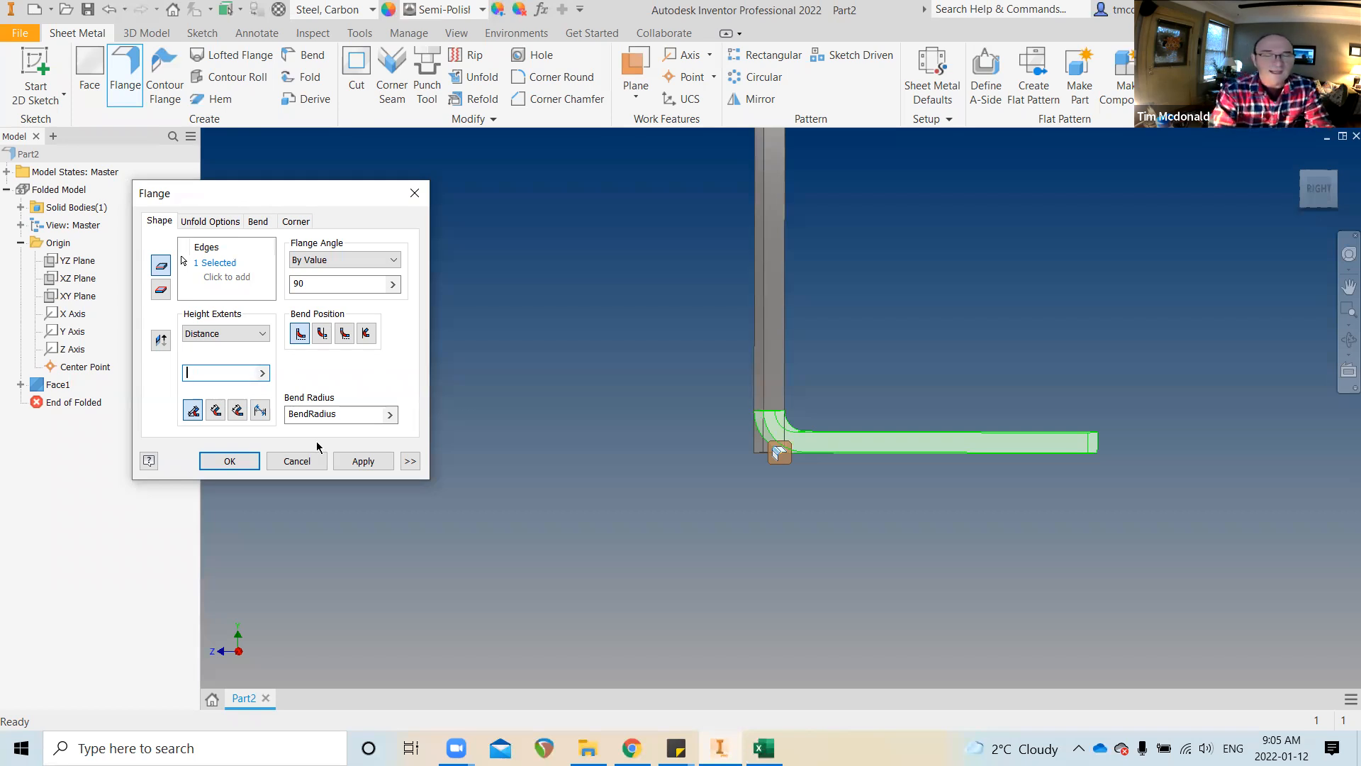
type("LEG")
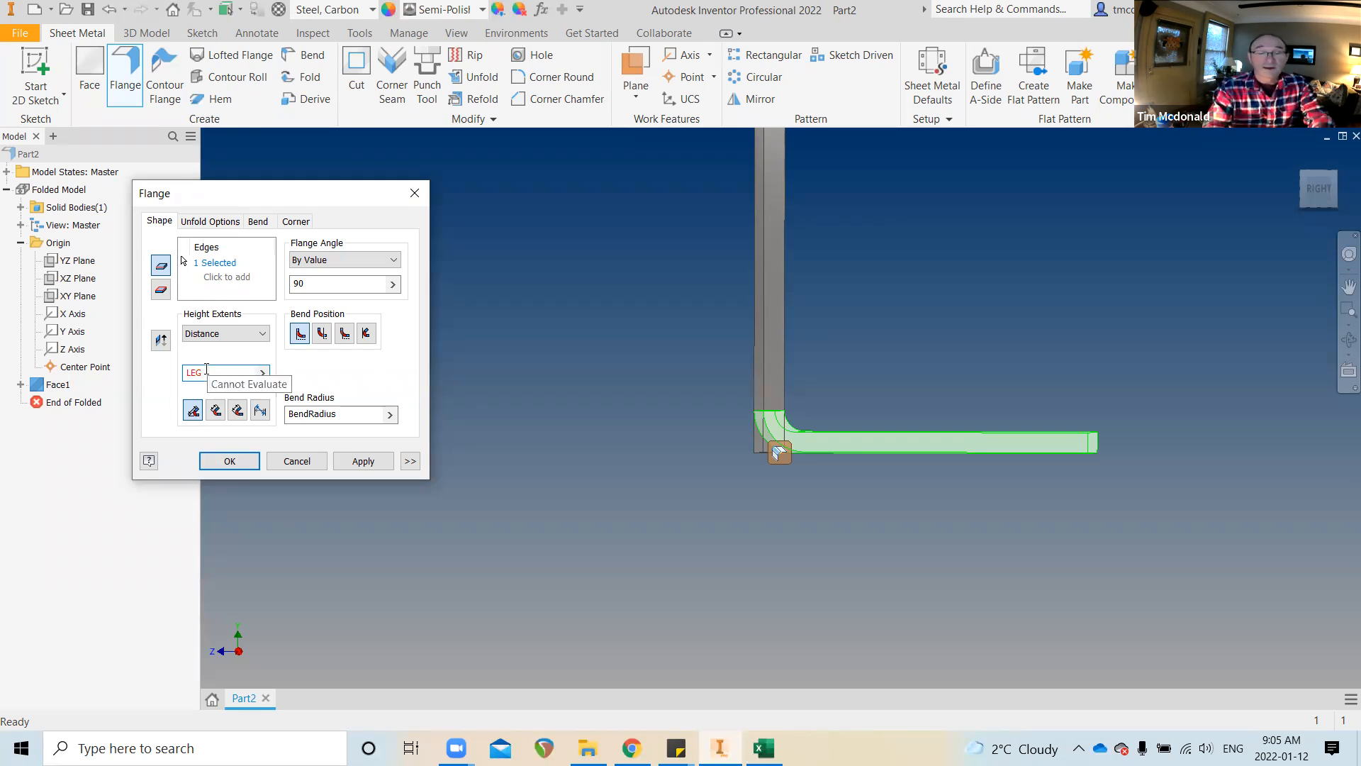
type("=")
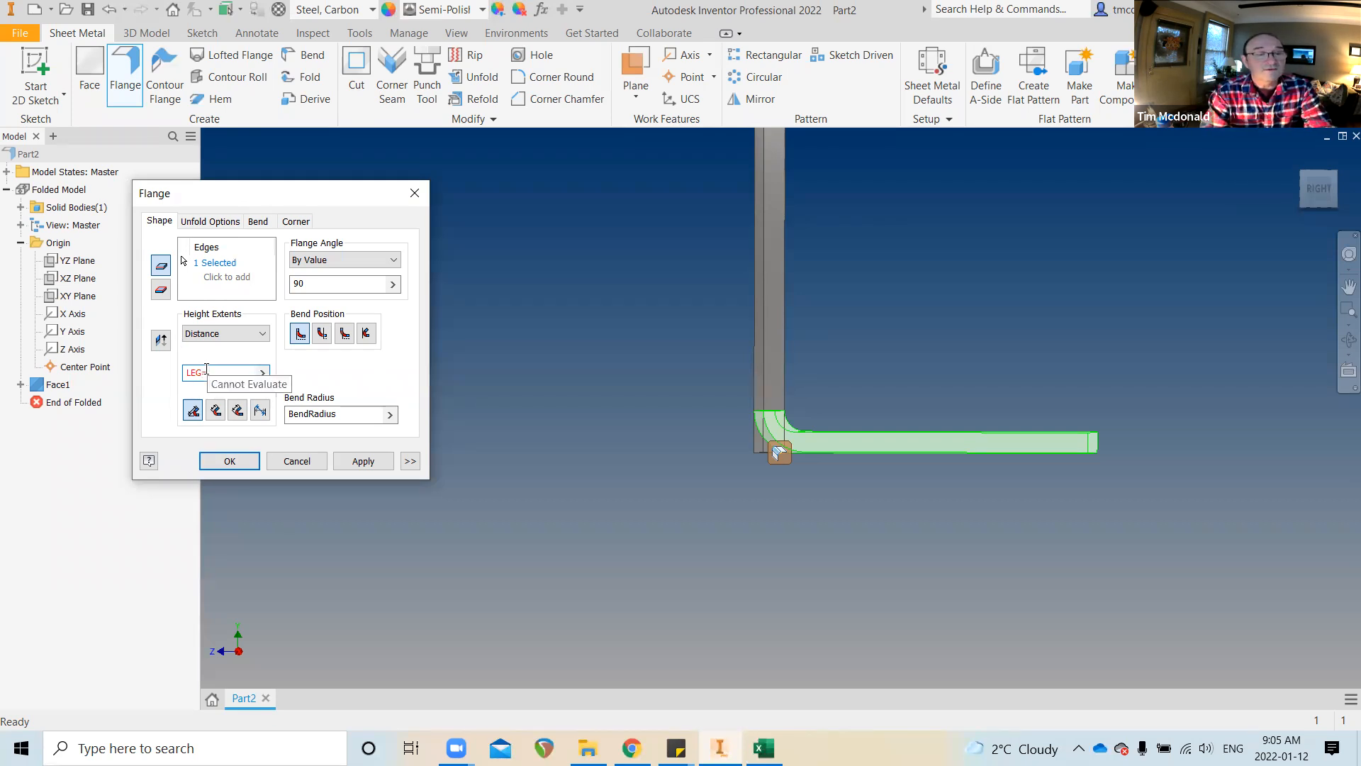
type("3")
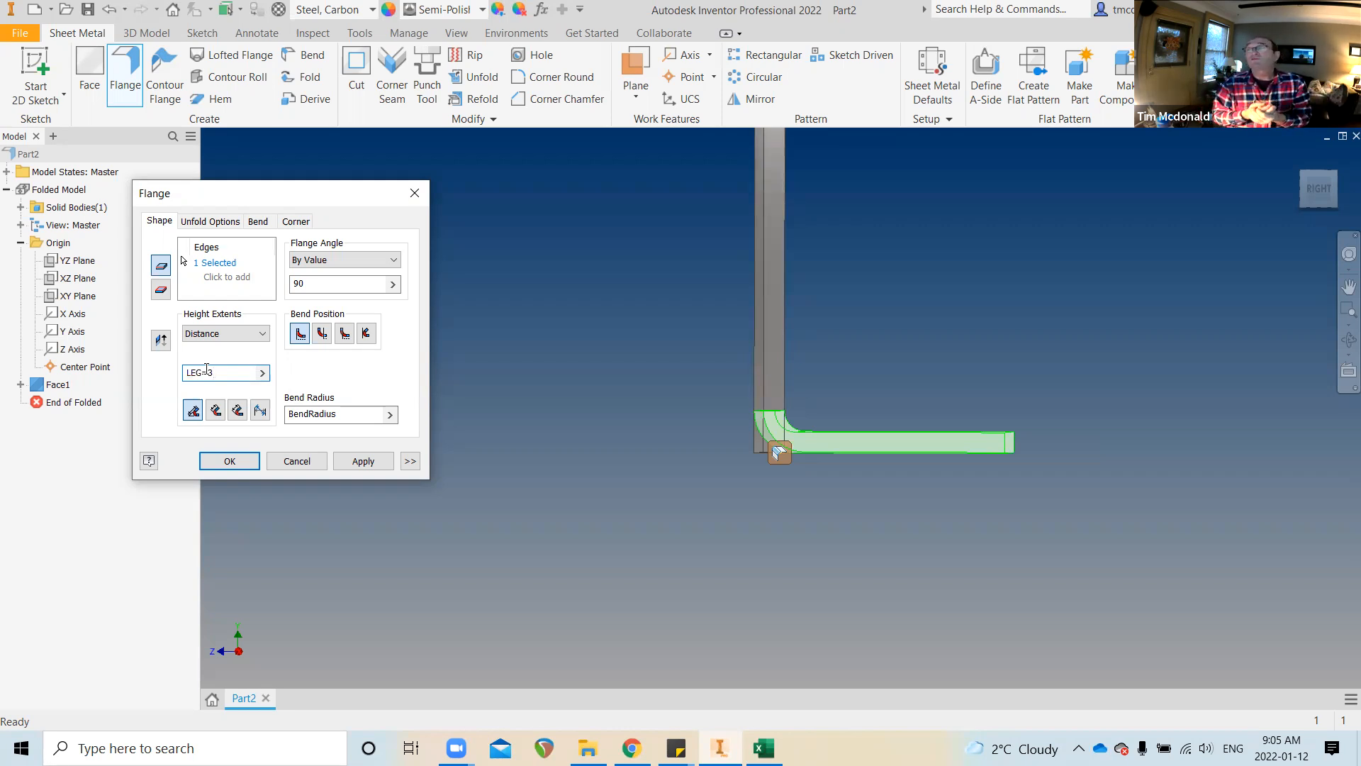
key("Return")
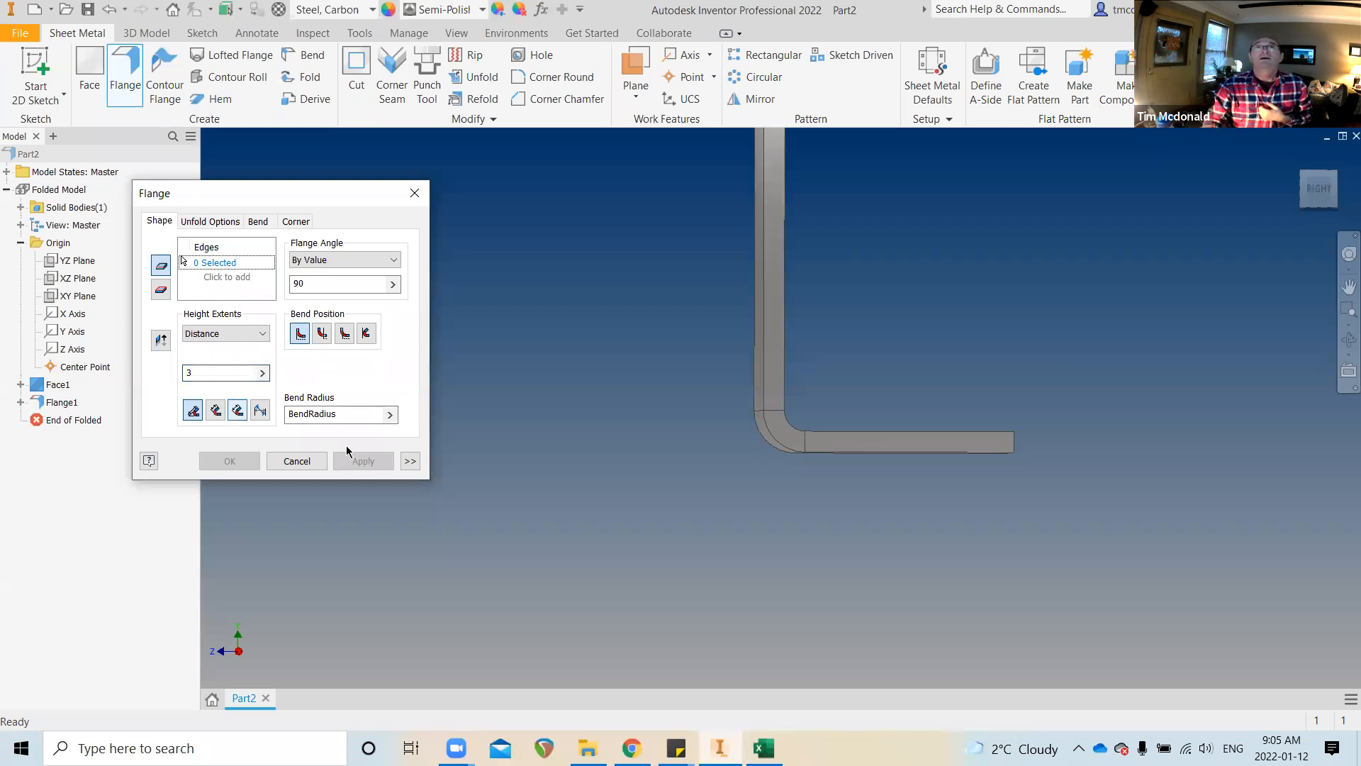
left_click(277, 462)
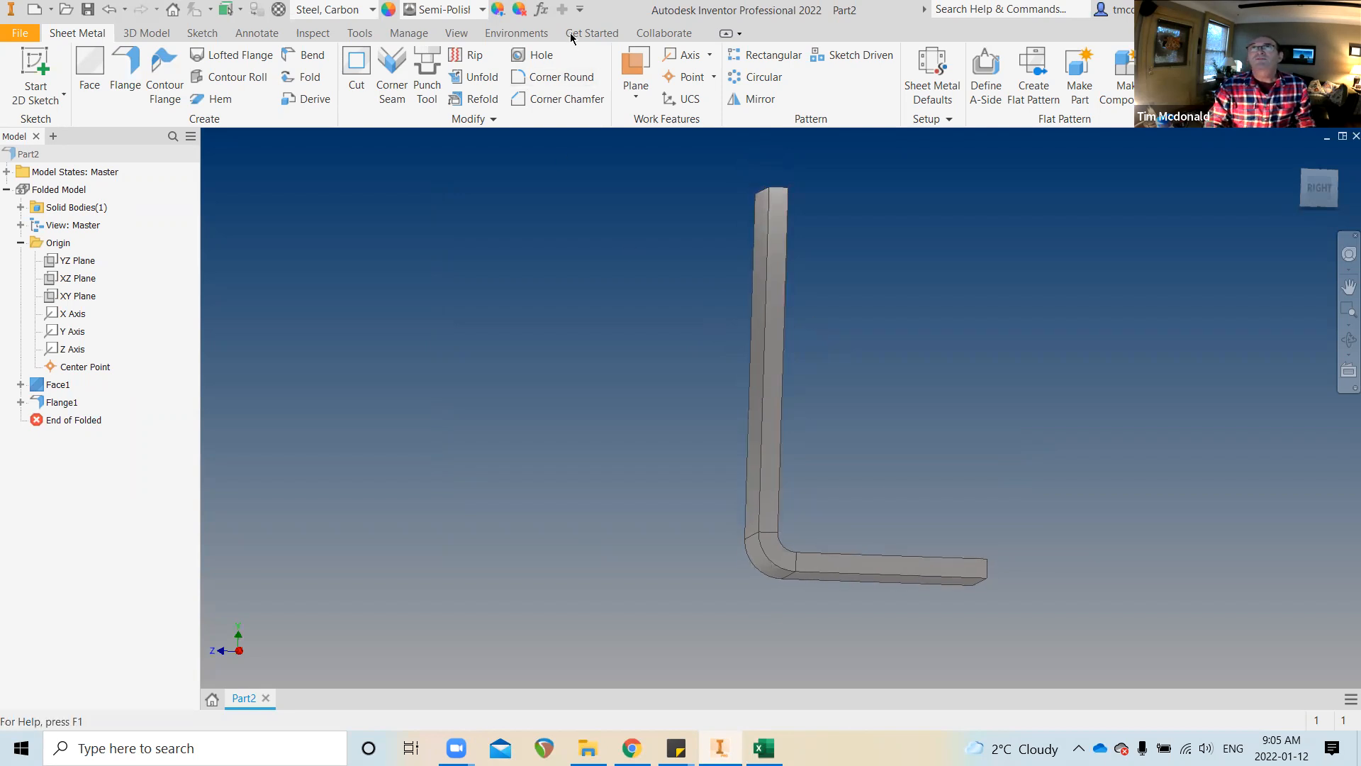
In the Parameters table, try the LEG parameter at 4 in
left_click(542, 10)
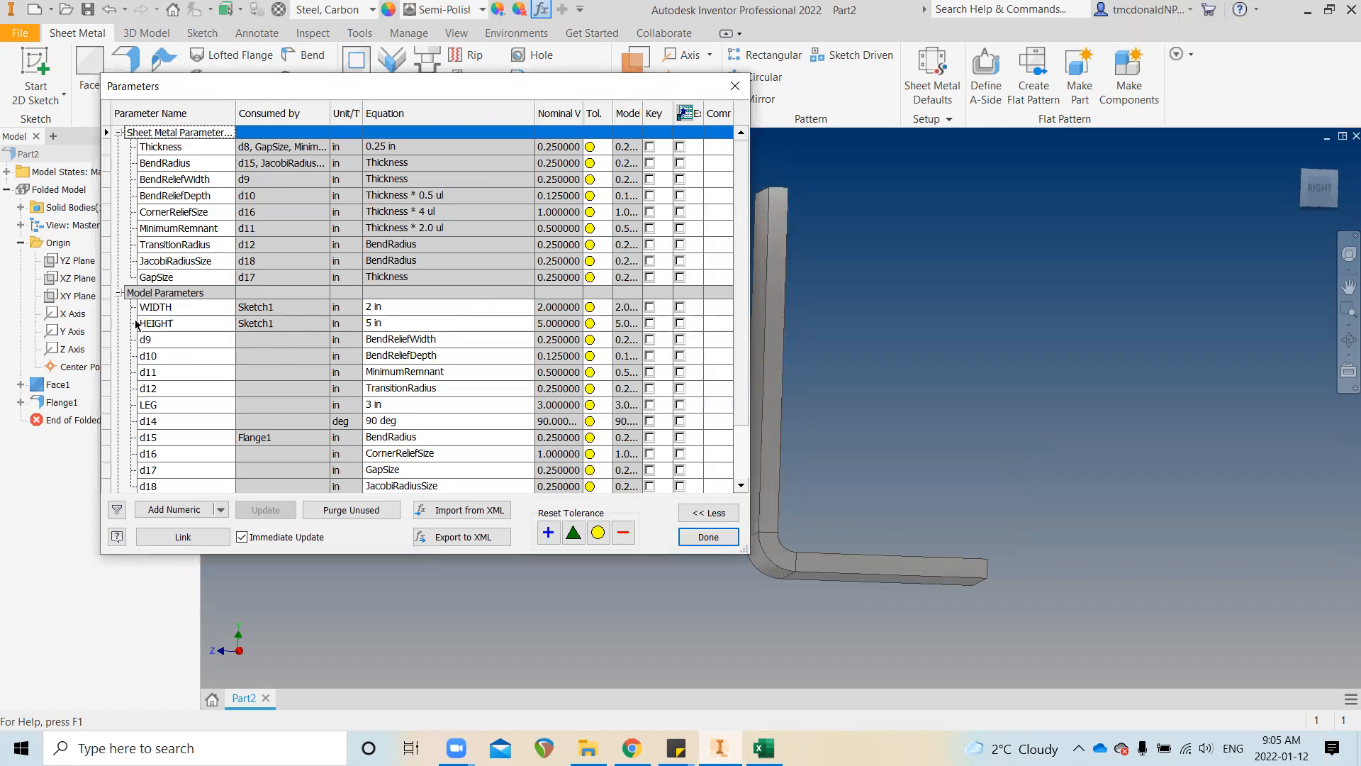
scroll(206, 393, "down", 1)
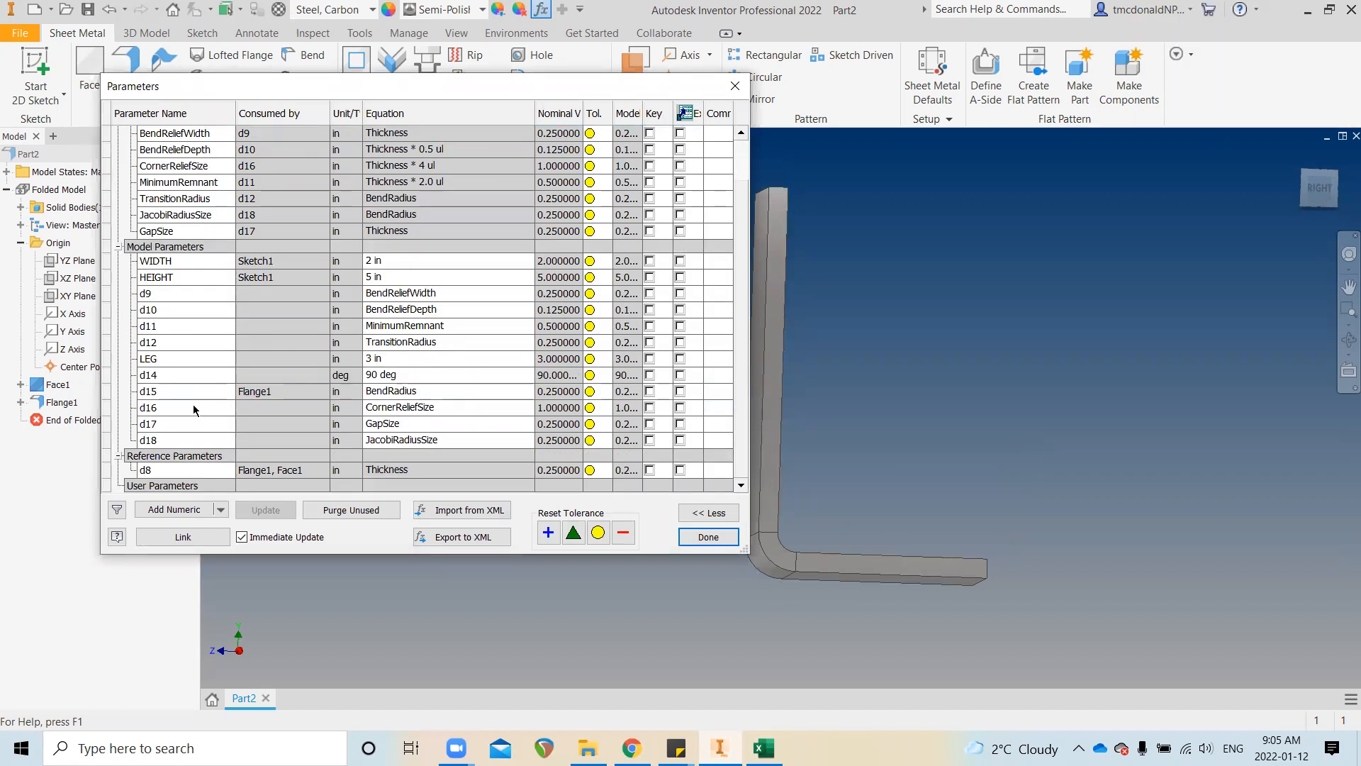
left_click(177, 357)
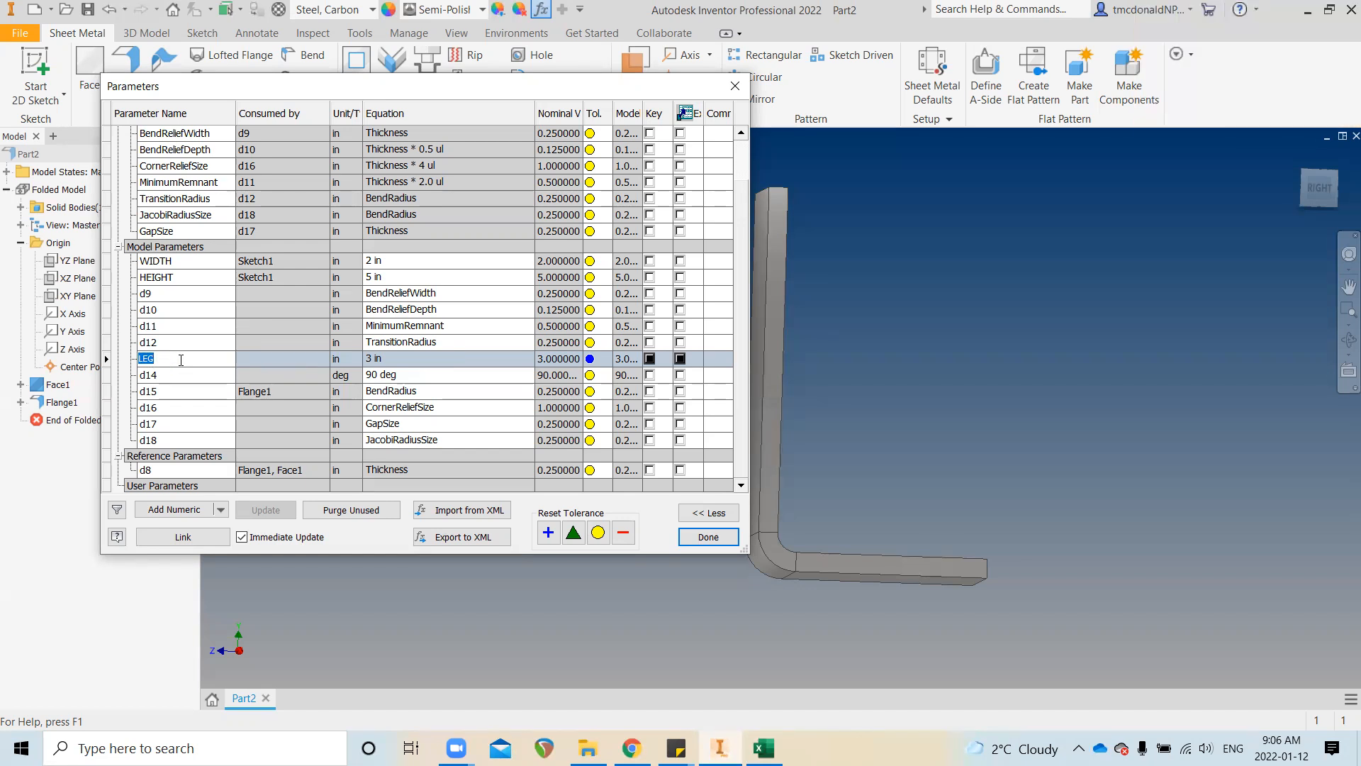
left_click(381, 361)
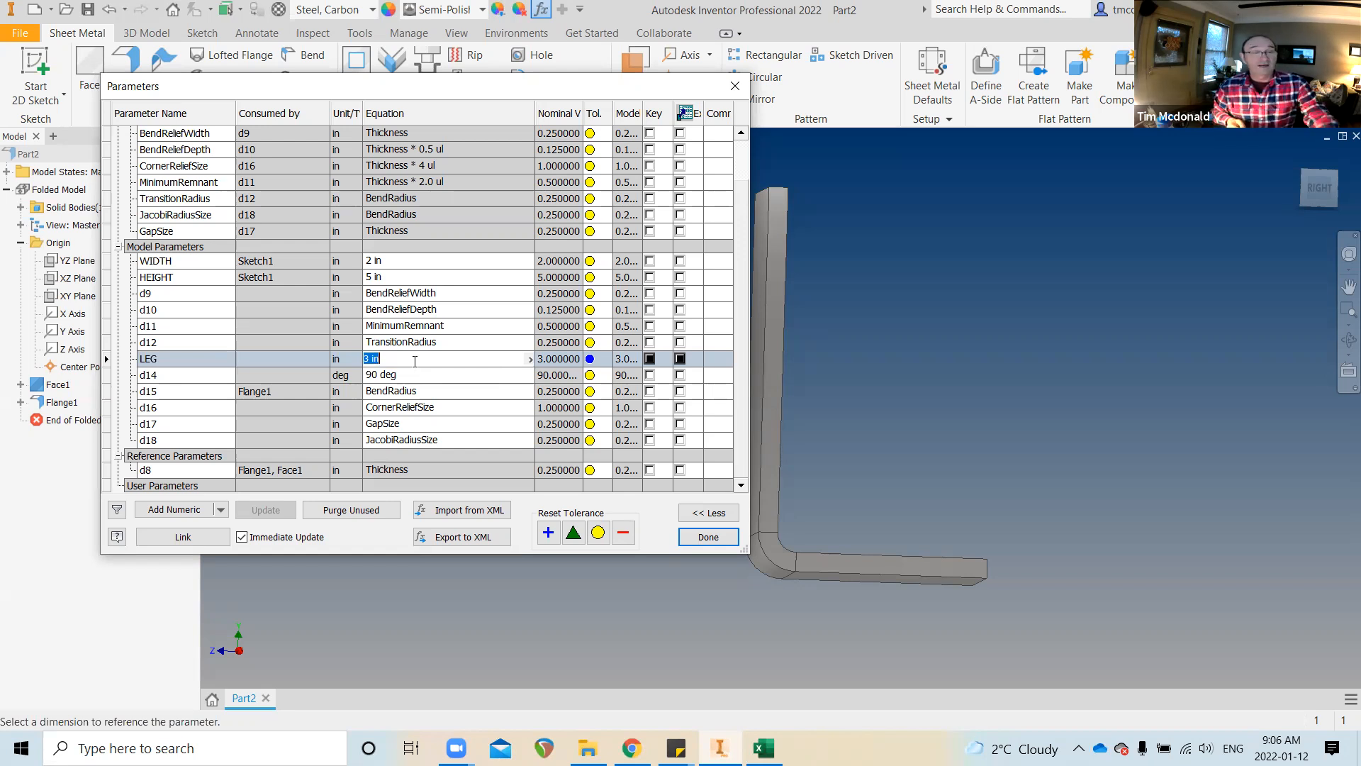
type("4")
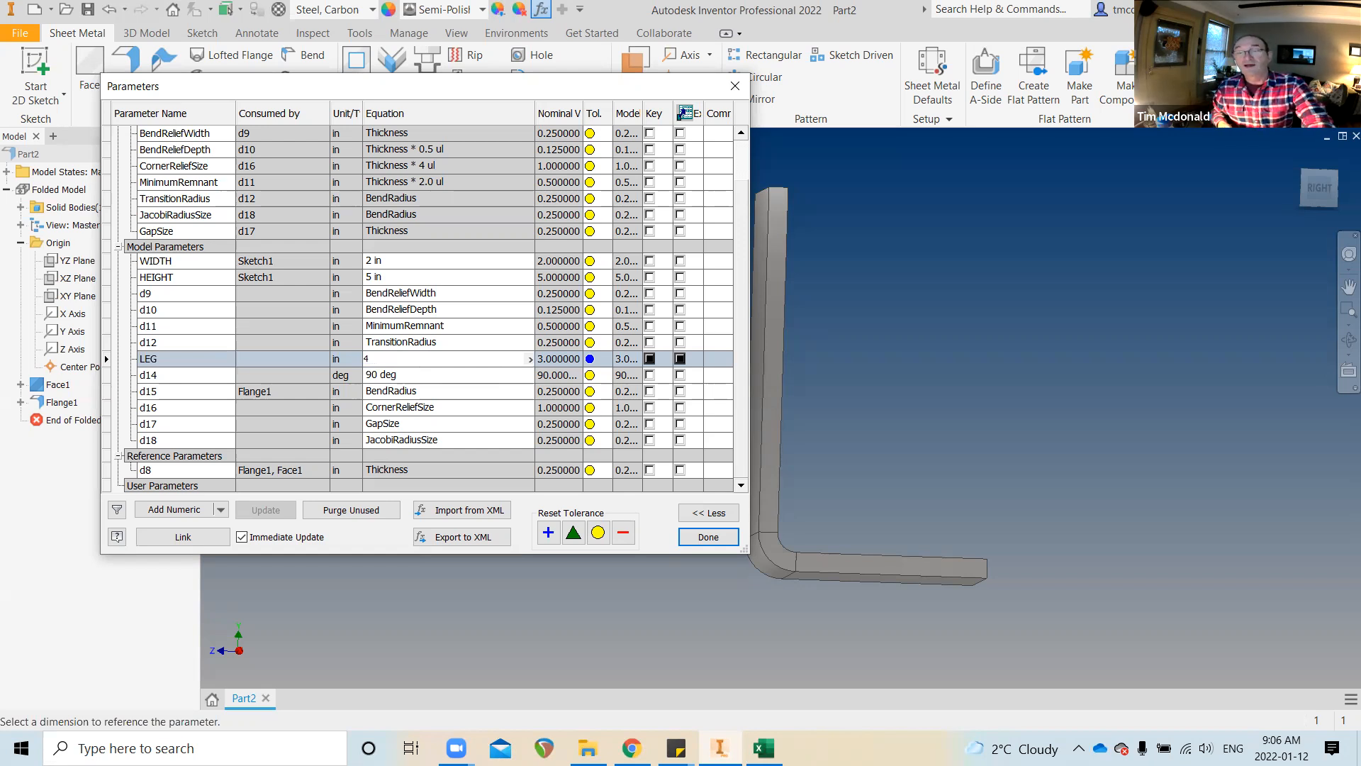
key("Return")
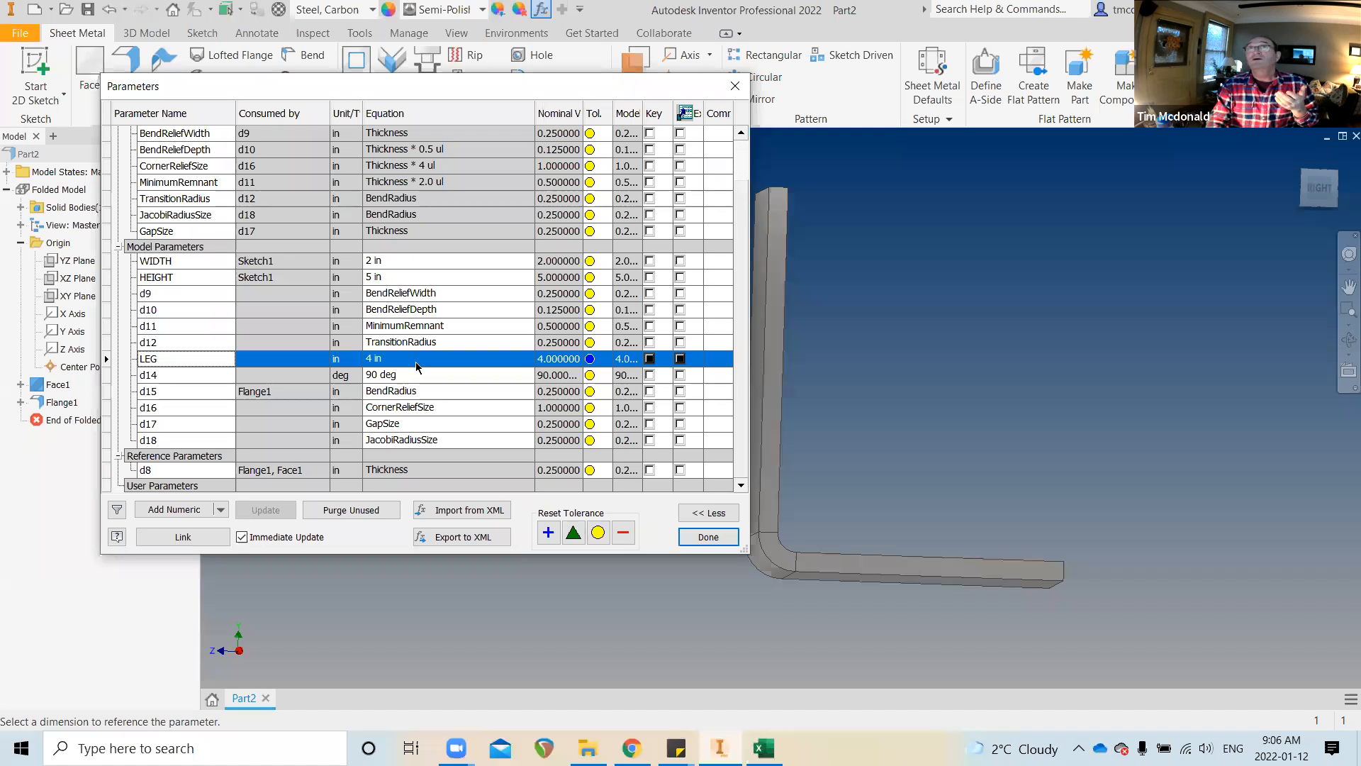
Set LEG back to 3 in and close the Parameters dialog
left_click(415, 362)
type("3")
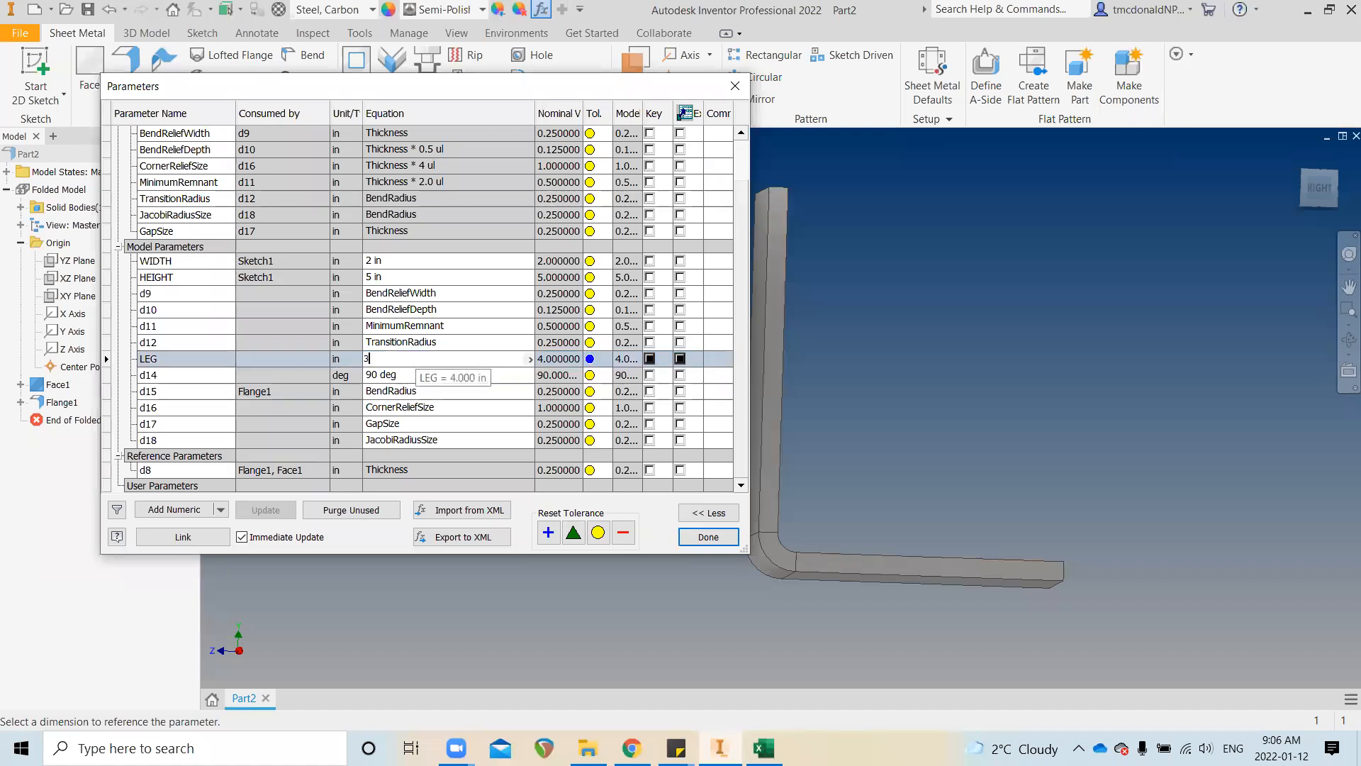
key("Return")
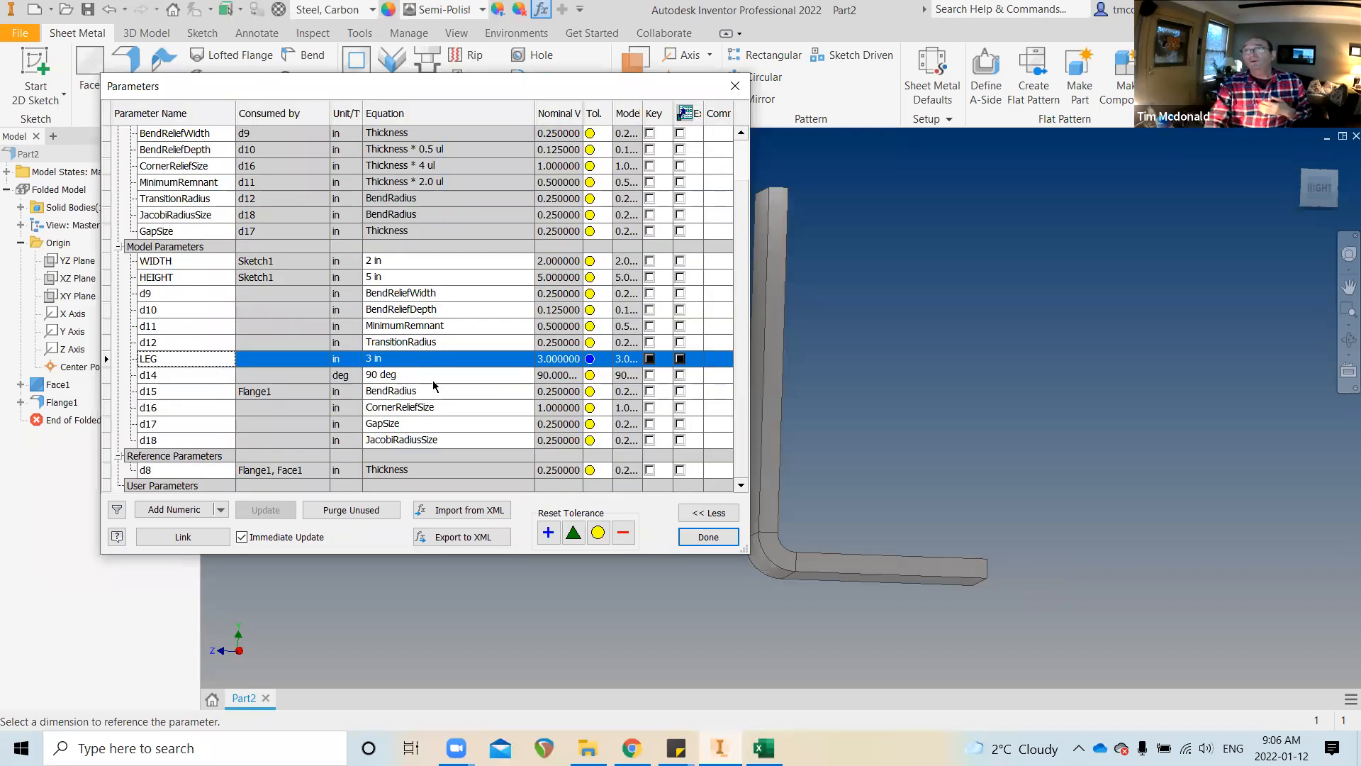
left_click(695, 536)
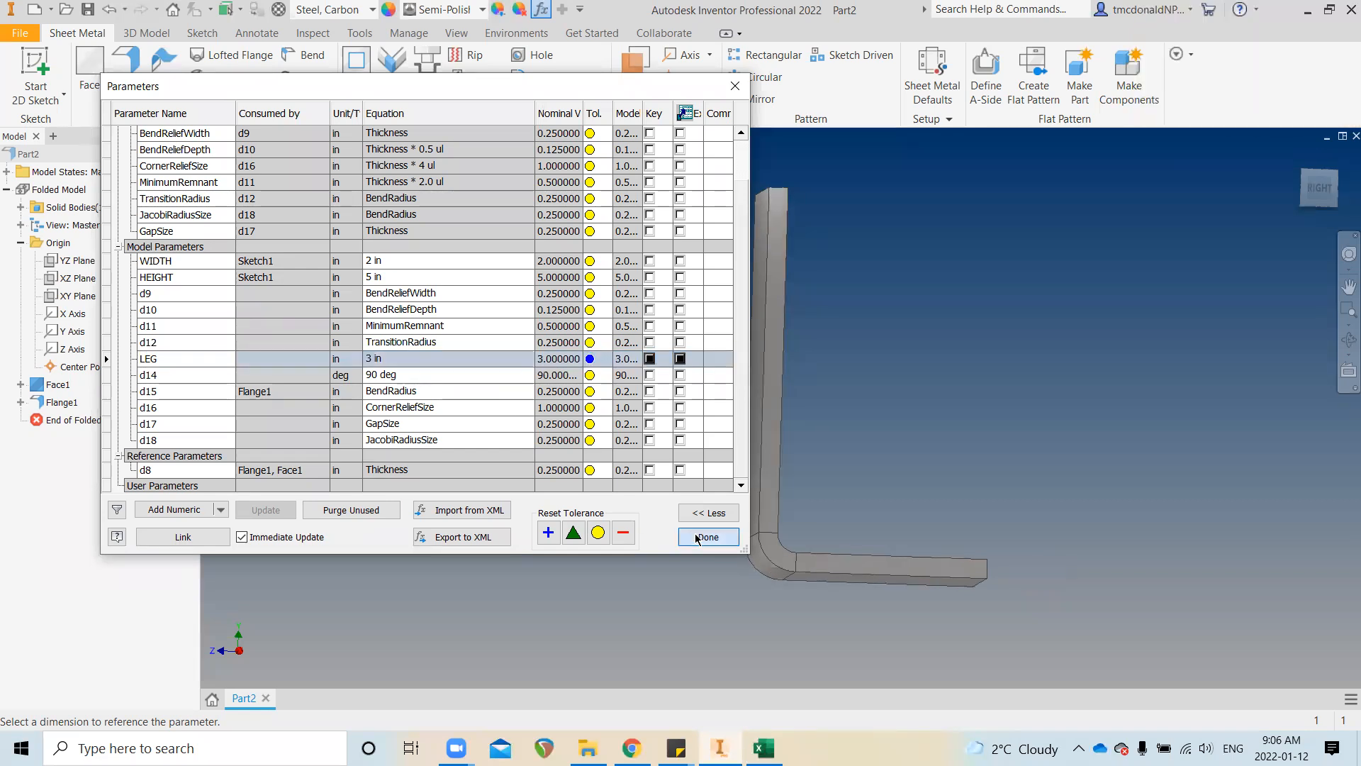
middle_click_drag(583, 557, 562, 424, "shift")
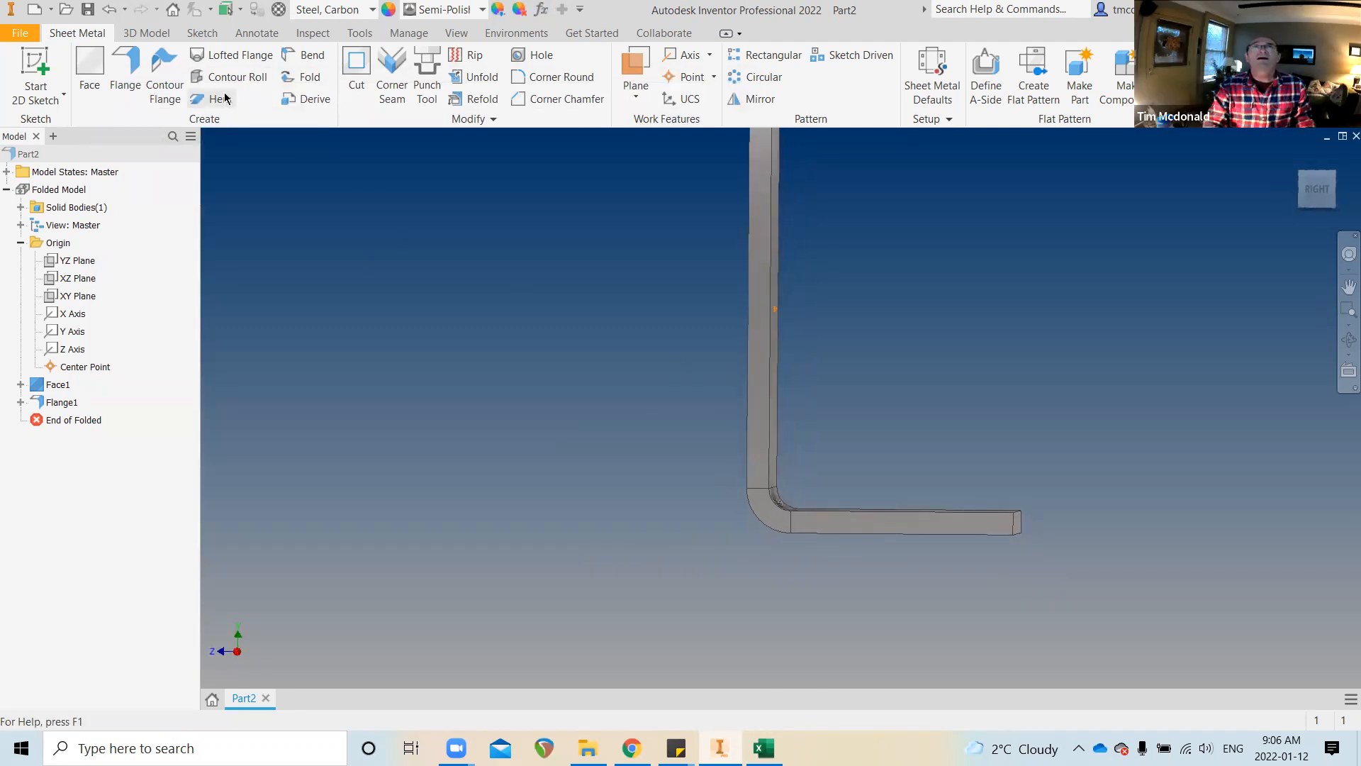
Measure the flange end edge to confirm the 0.25 in plate thickness
left_click(311, 33)
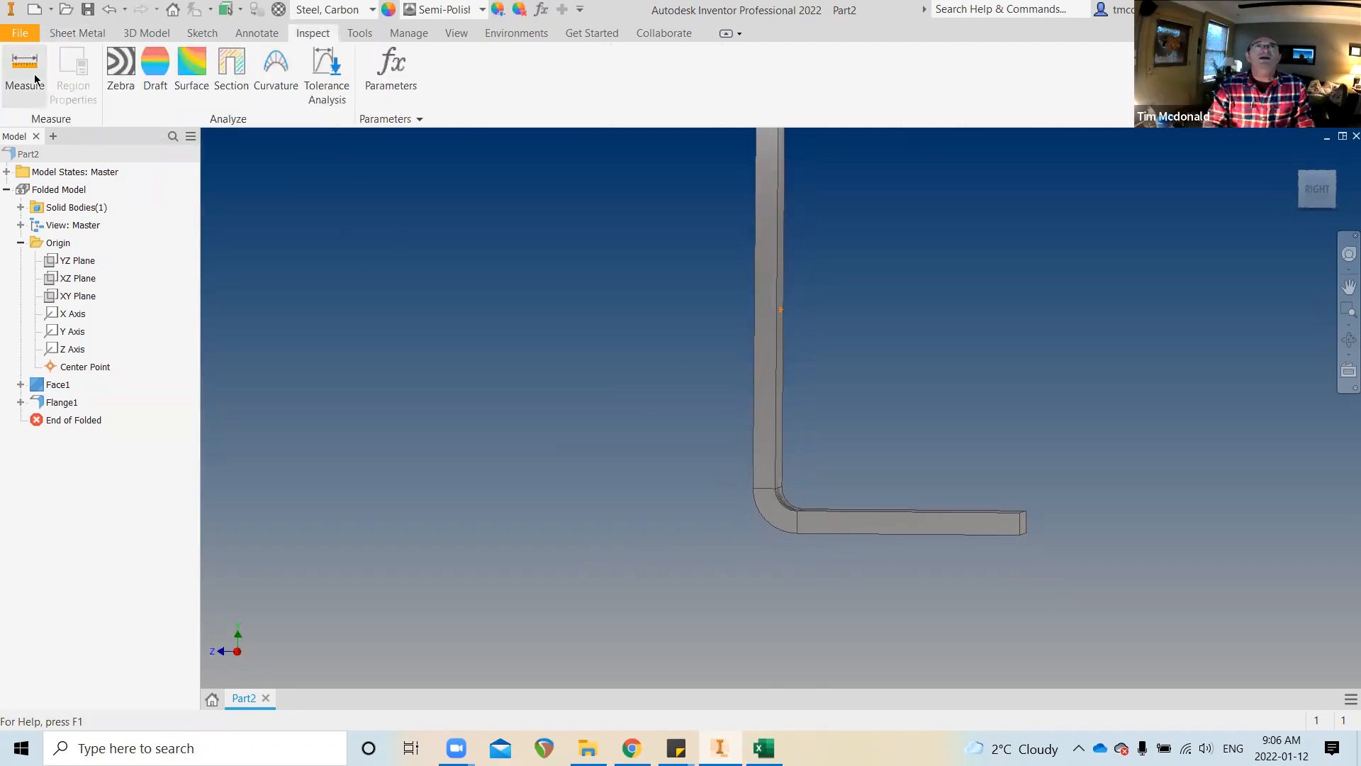
scroll(892, 574, "down", 5)
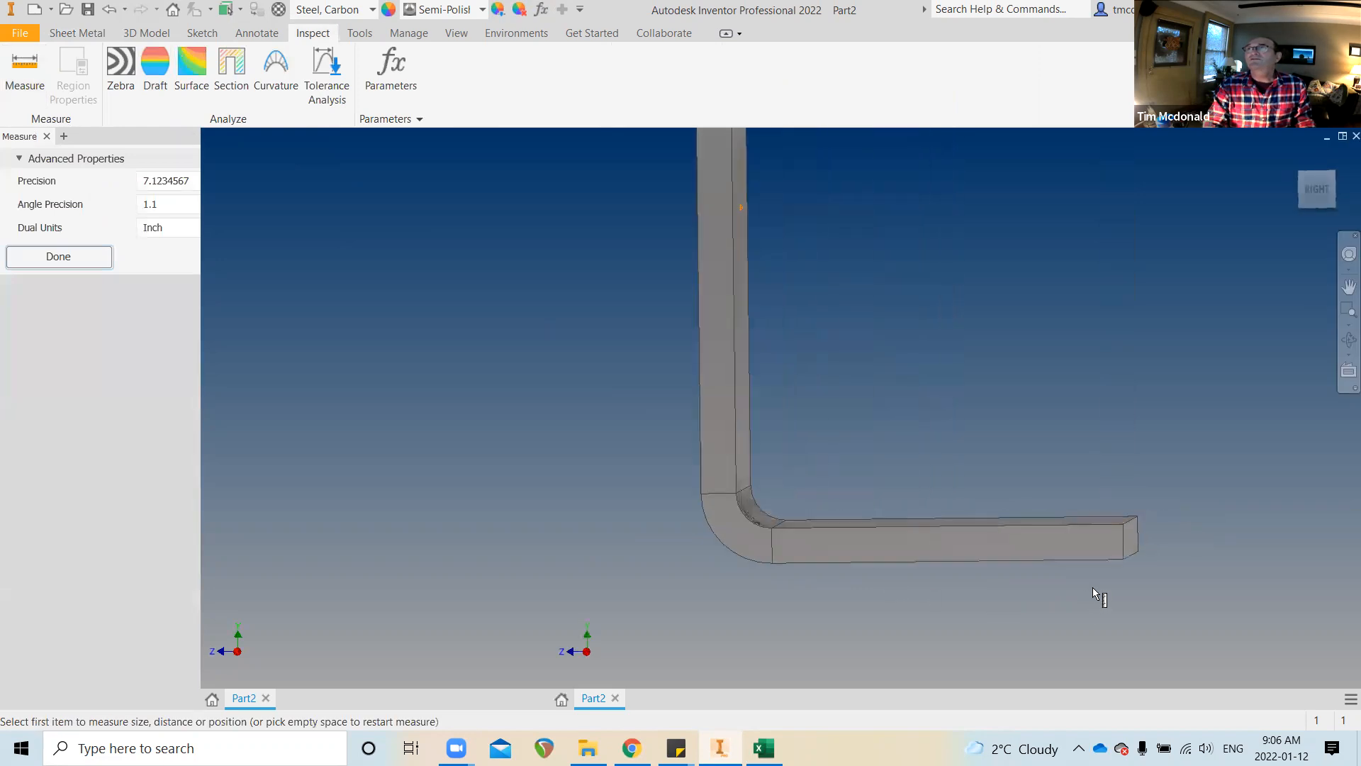
left_click(1101, 553)
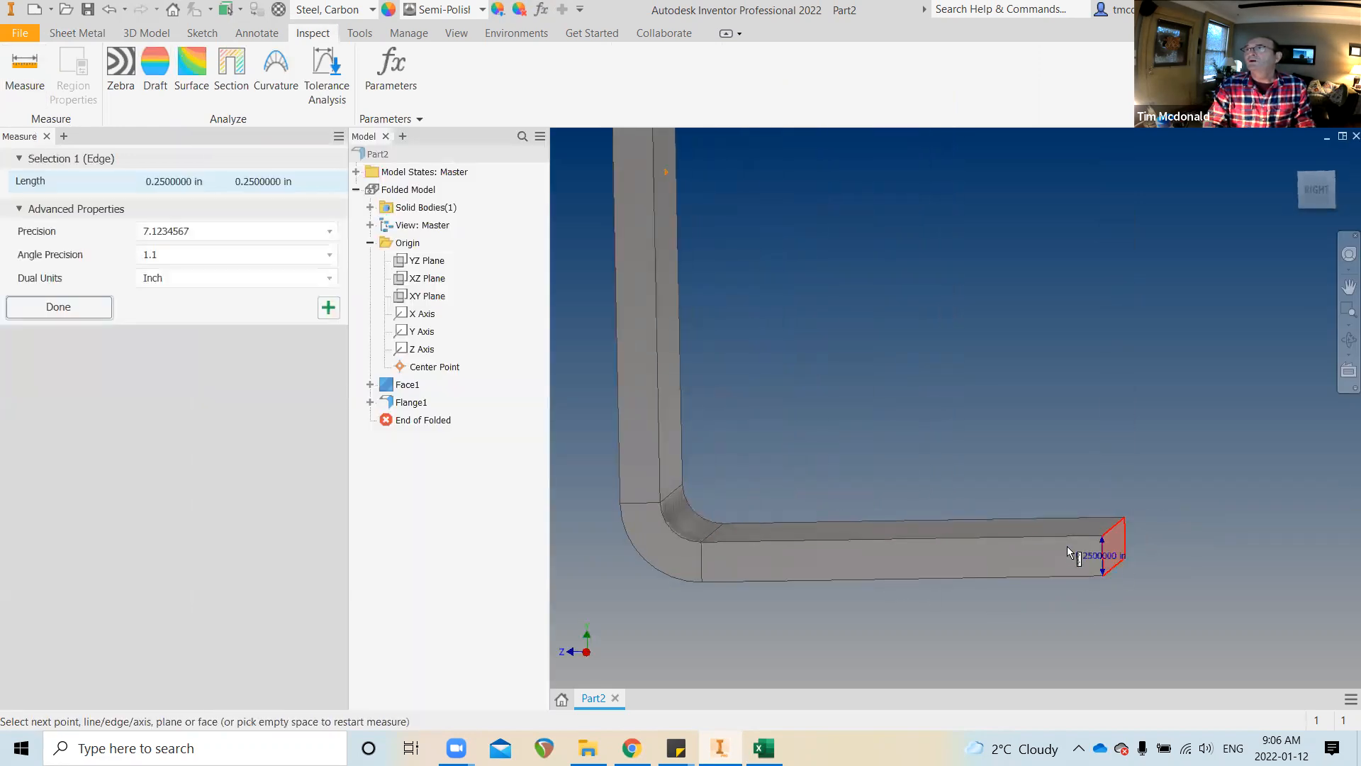
Measure the bend arc to confirm its 0.25 in radius, then close the measurement results
scroll(598, 488, "up", 3)
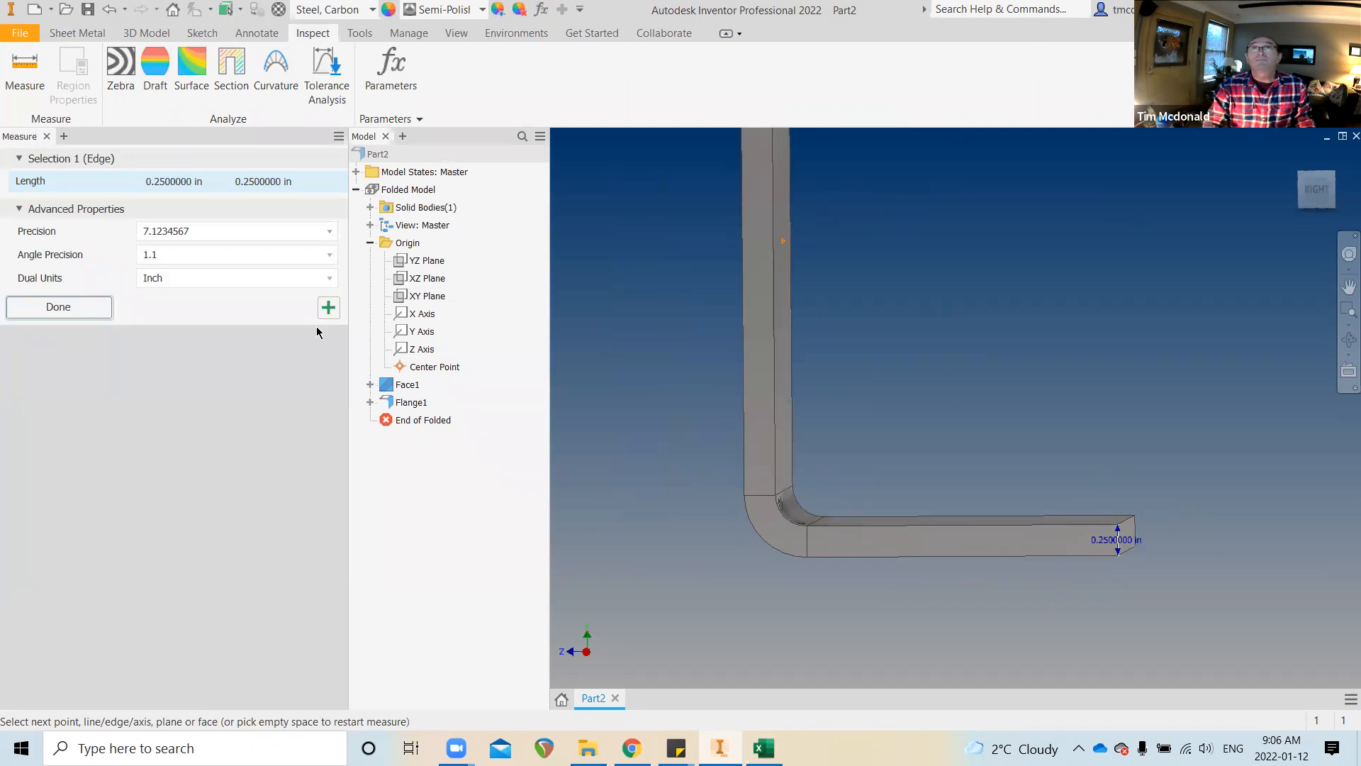
scroll(675, 441, "down", 2)
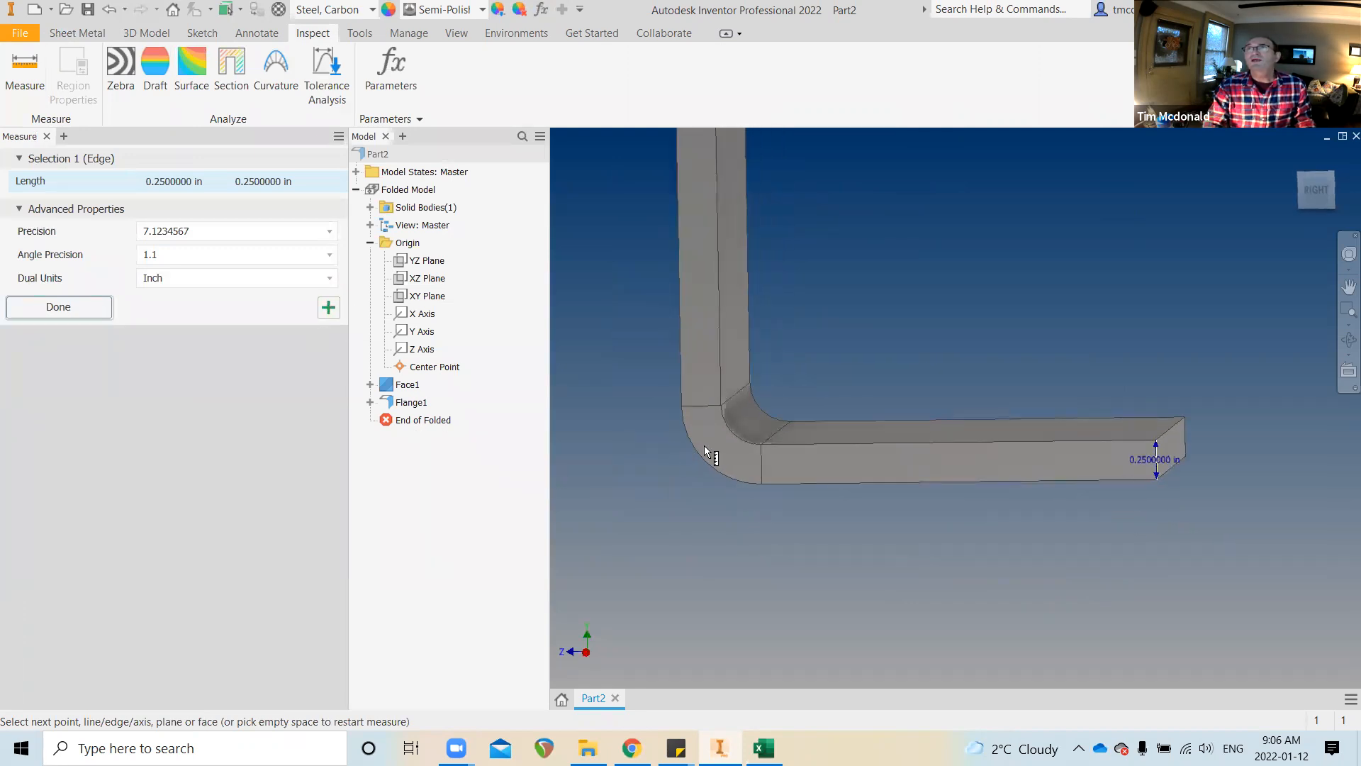
left_click(742, 435)
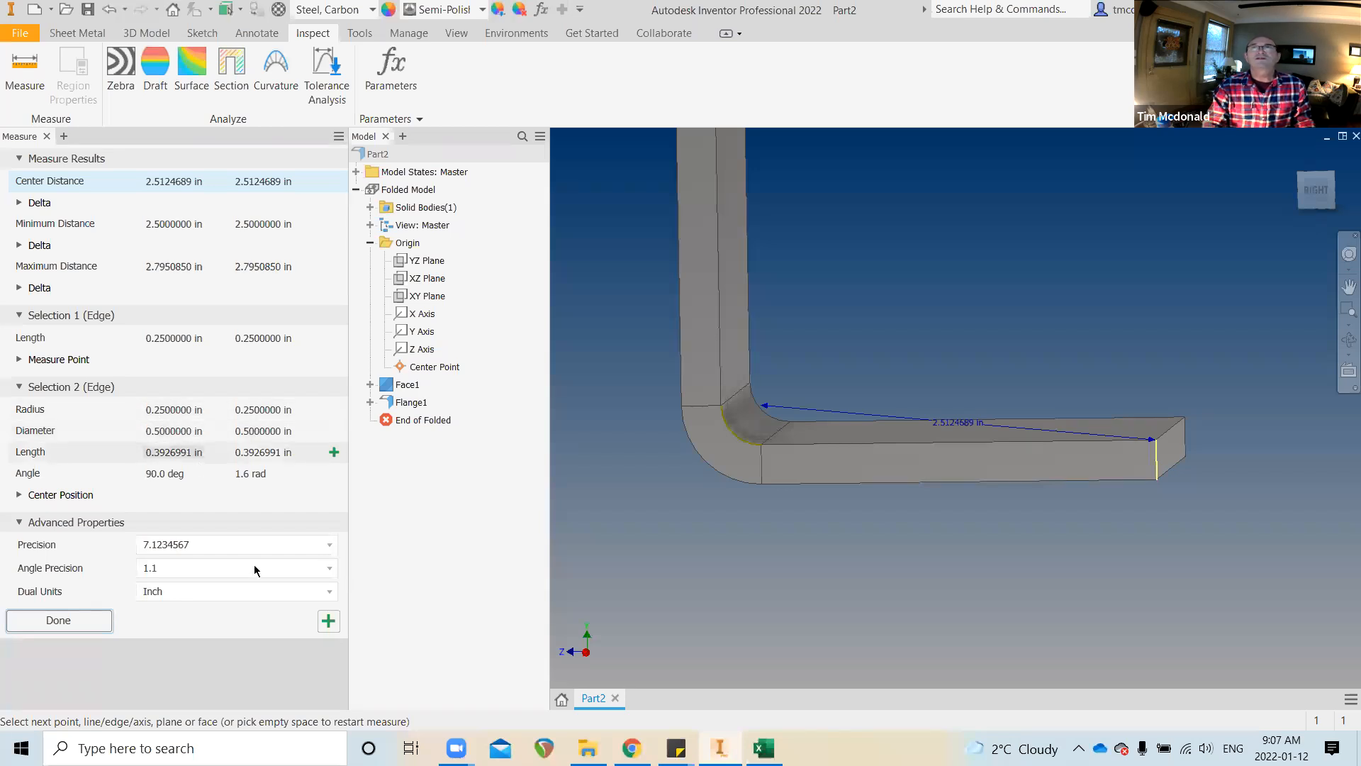
left_click(45, 136)
middle_click_drag(329, 342, 434, 483, "shift")
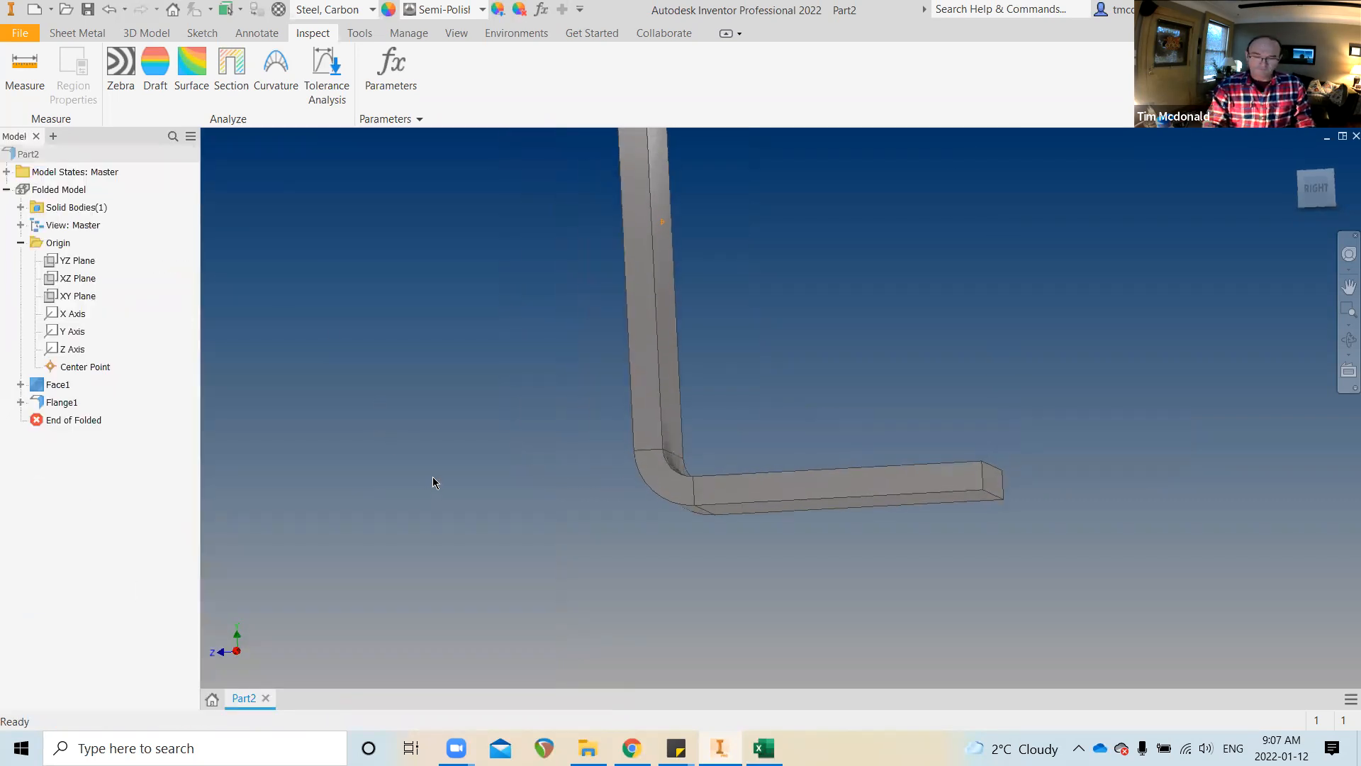
middle_click_drag(432, 476, 399, 434, "shift")
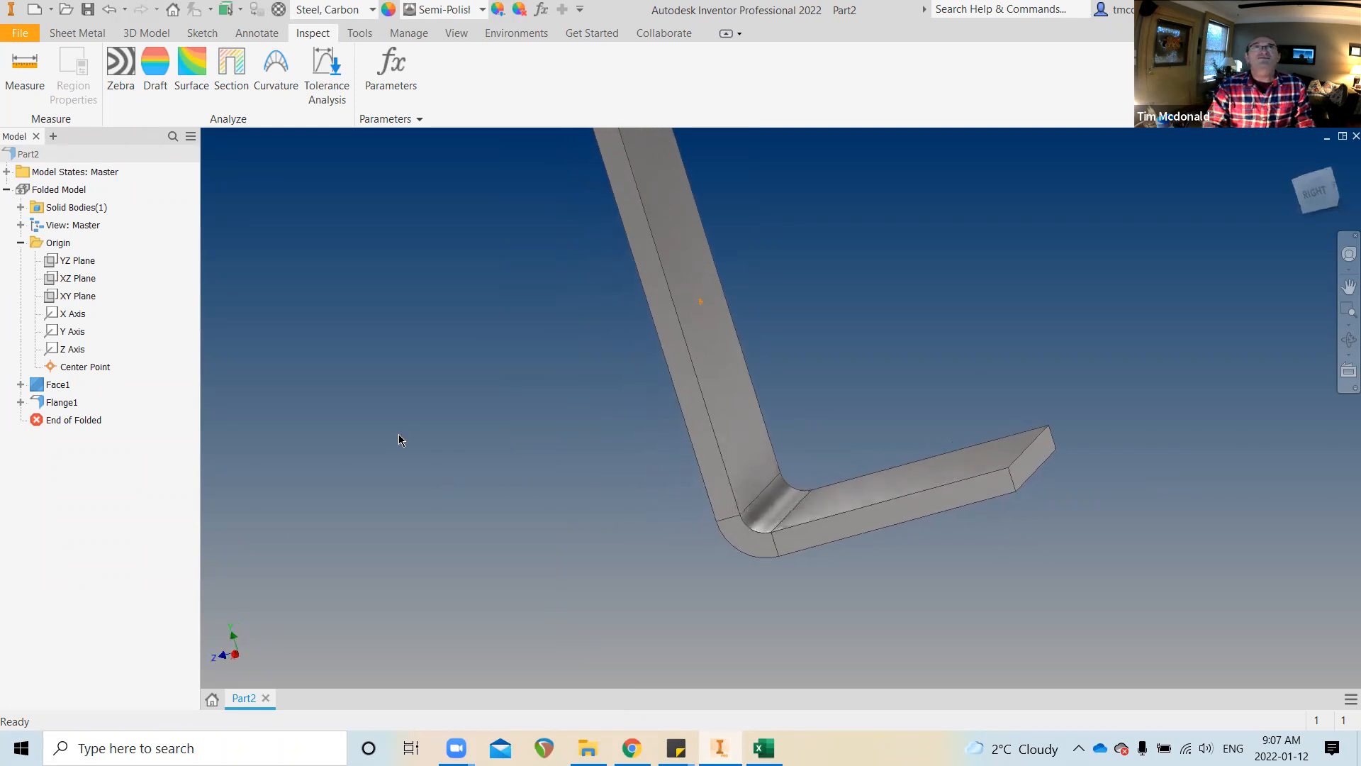
left_click(85, 34)
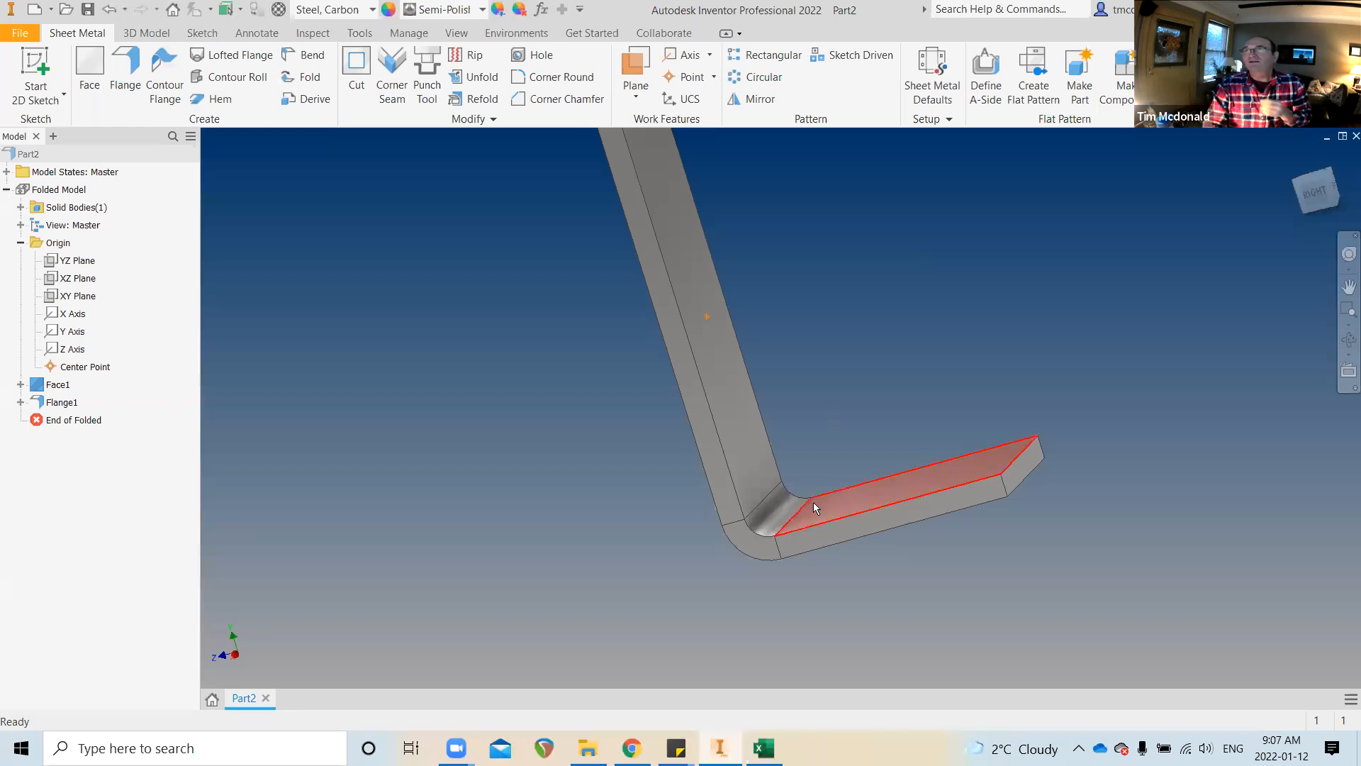
mouse_move(810, 505)
middle_mouse_down("shift")
mouse_move(790, 513)
mouse_move(798, 485)
middle_mouse_up("shift")
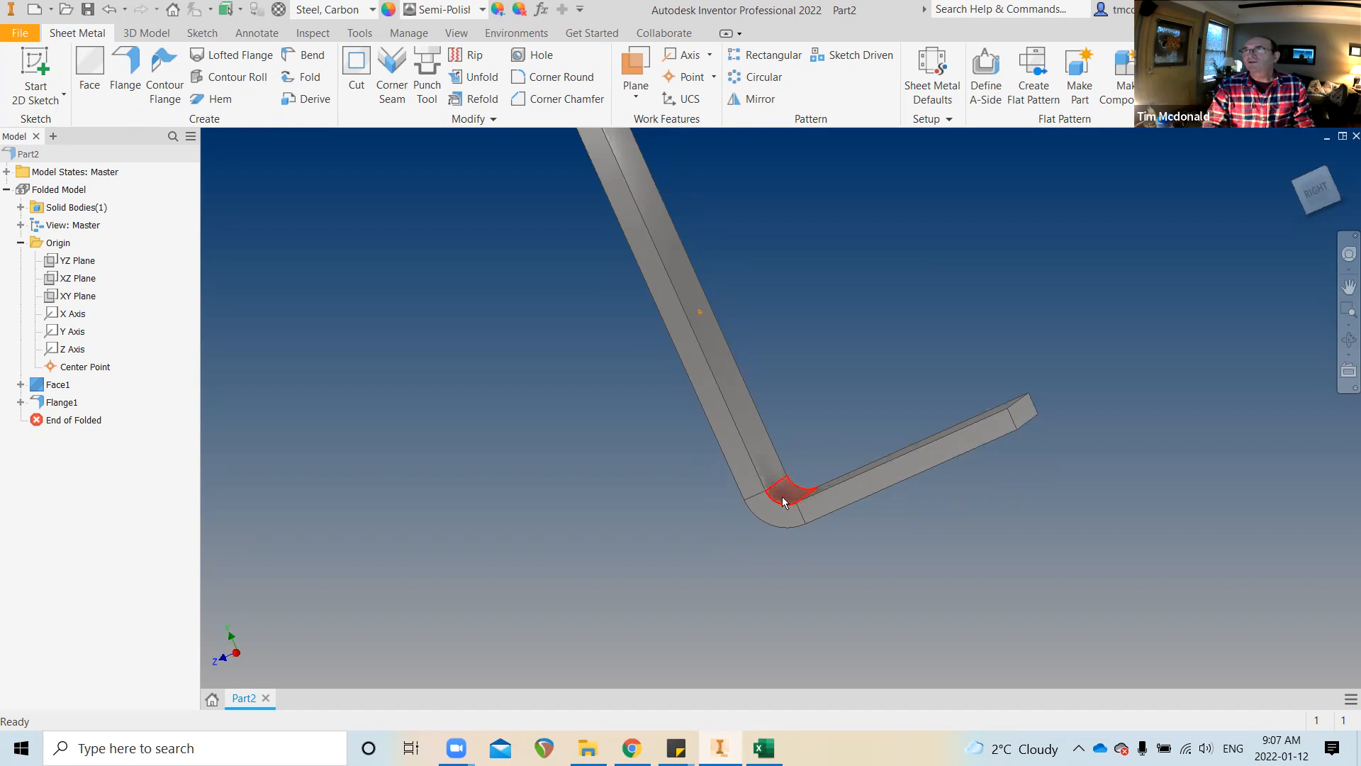
mouse_move(781, 527)
middle_click_drag(755, 538, 773, 512, "shift")
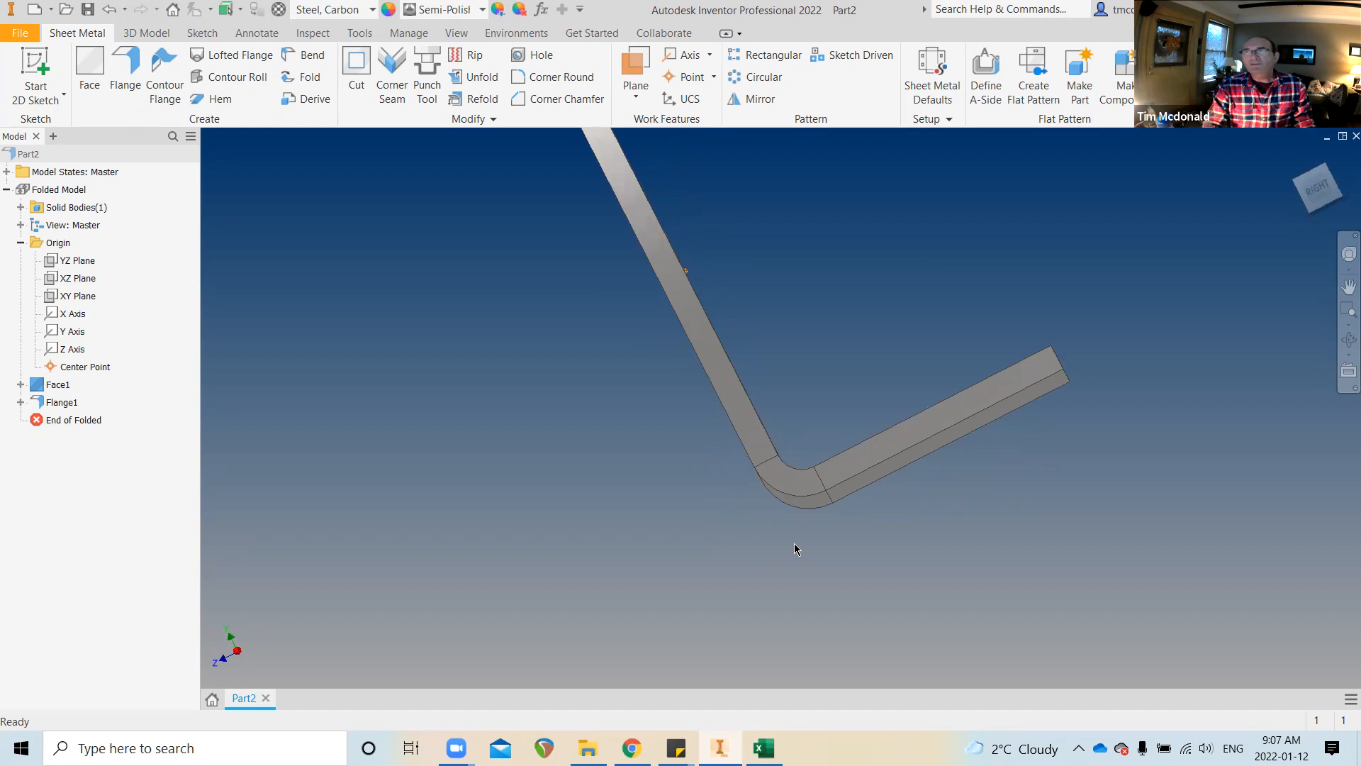
scroll(794, 543, "down", 3)
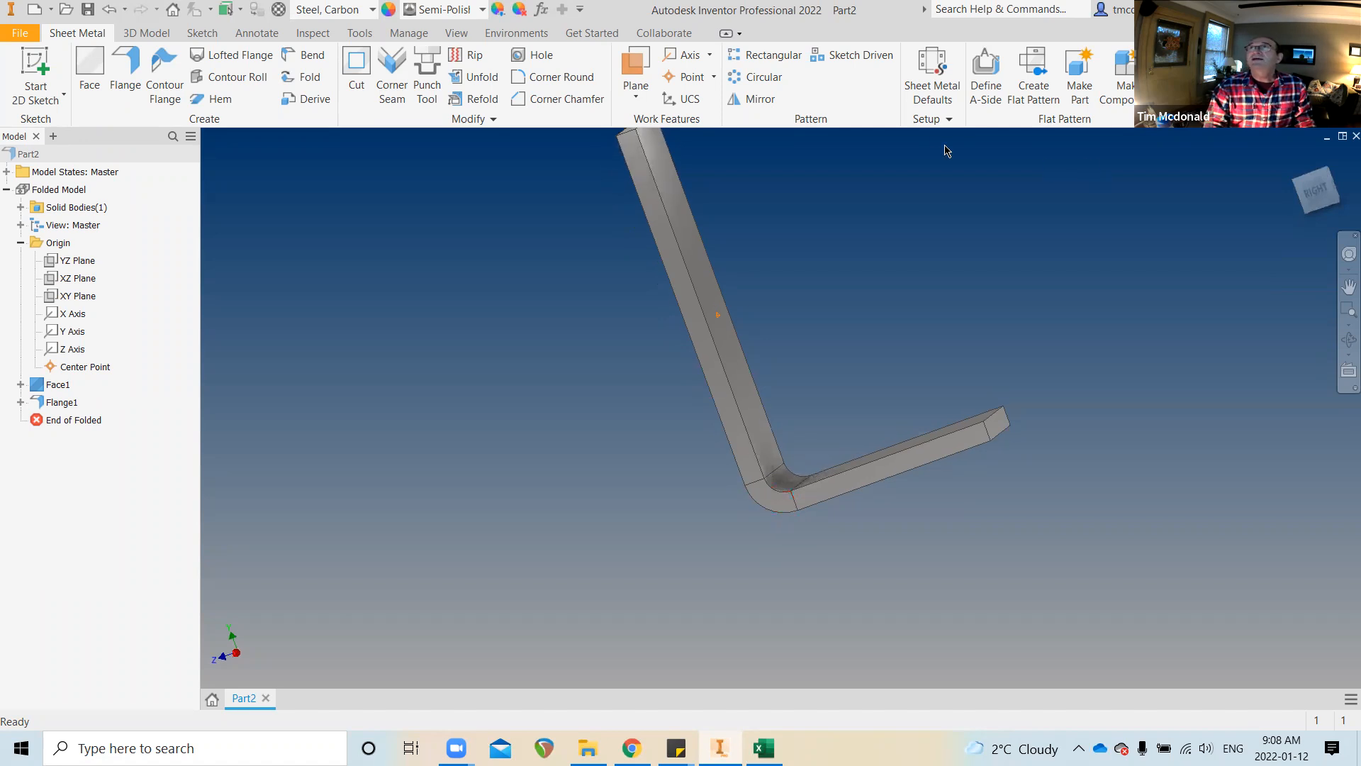
Change the sheet metal rule's Bend Radius to Thickness*2, save the rule, and close Sheet Metal Defaults
left_click(921, 79)
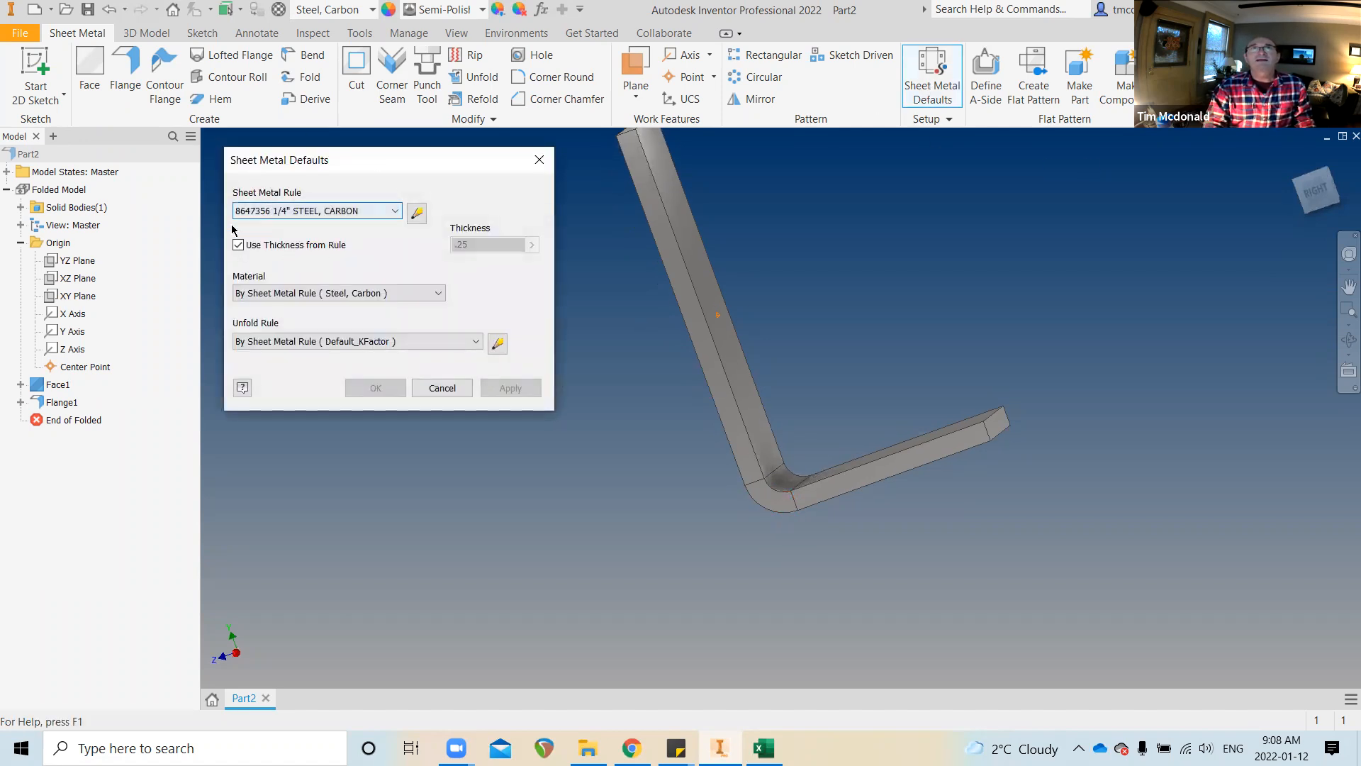
left_click(415, 215)
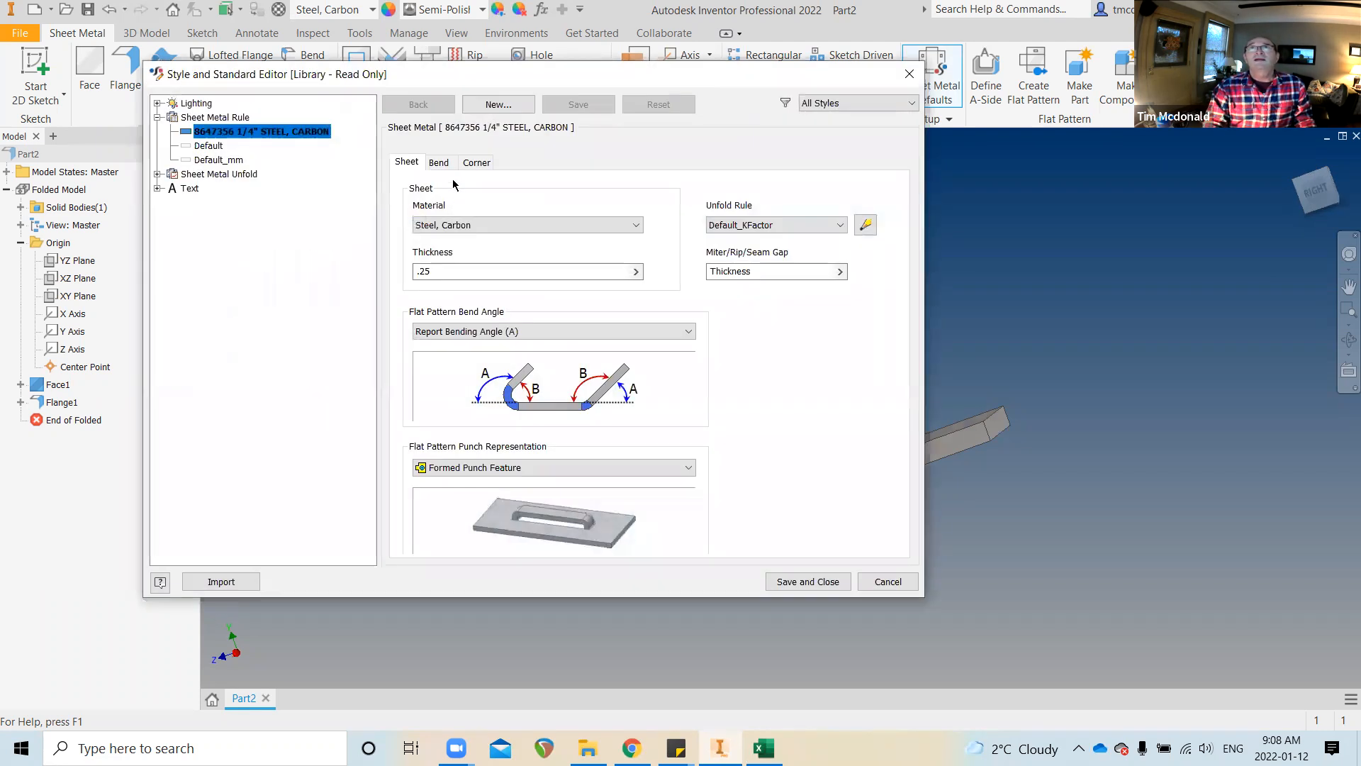
left_click(439, 163)
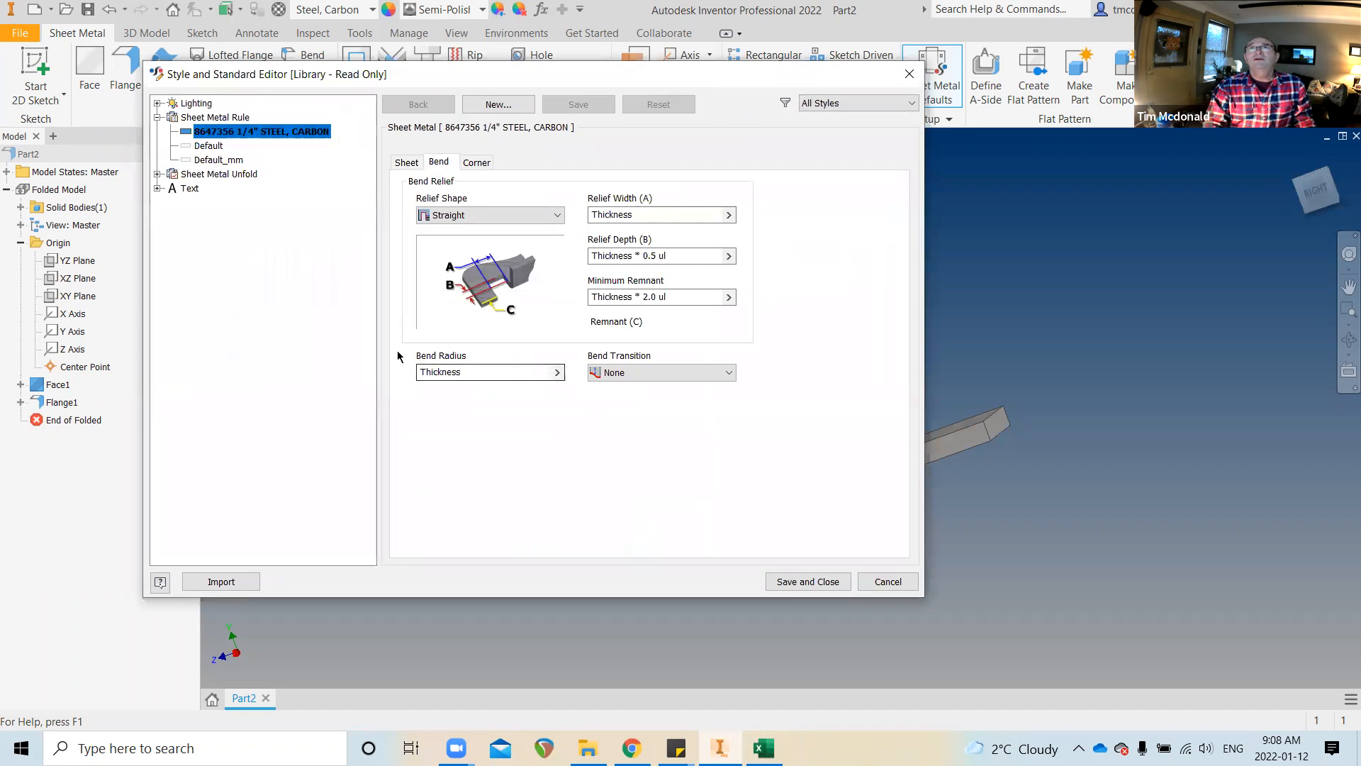
left_click(469, 370)
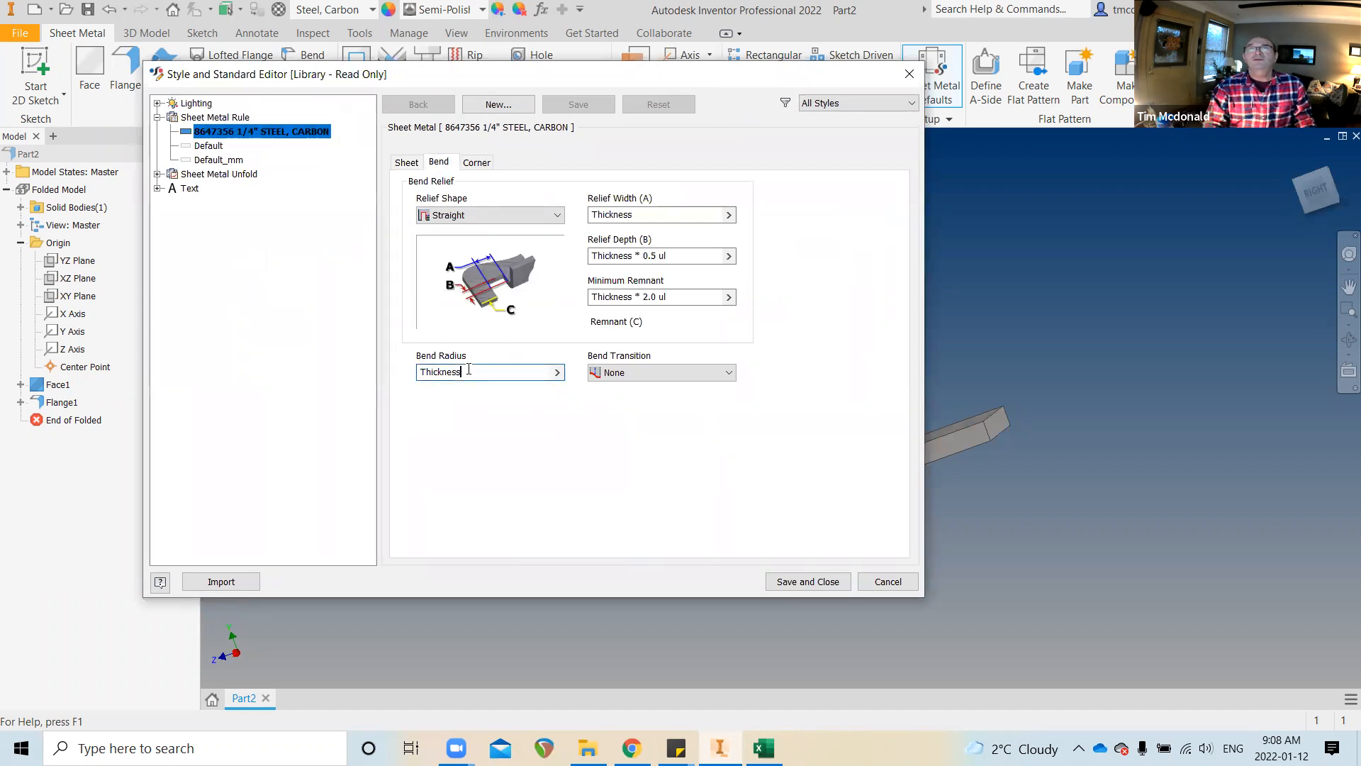
type("*2")
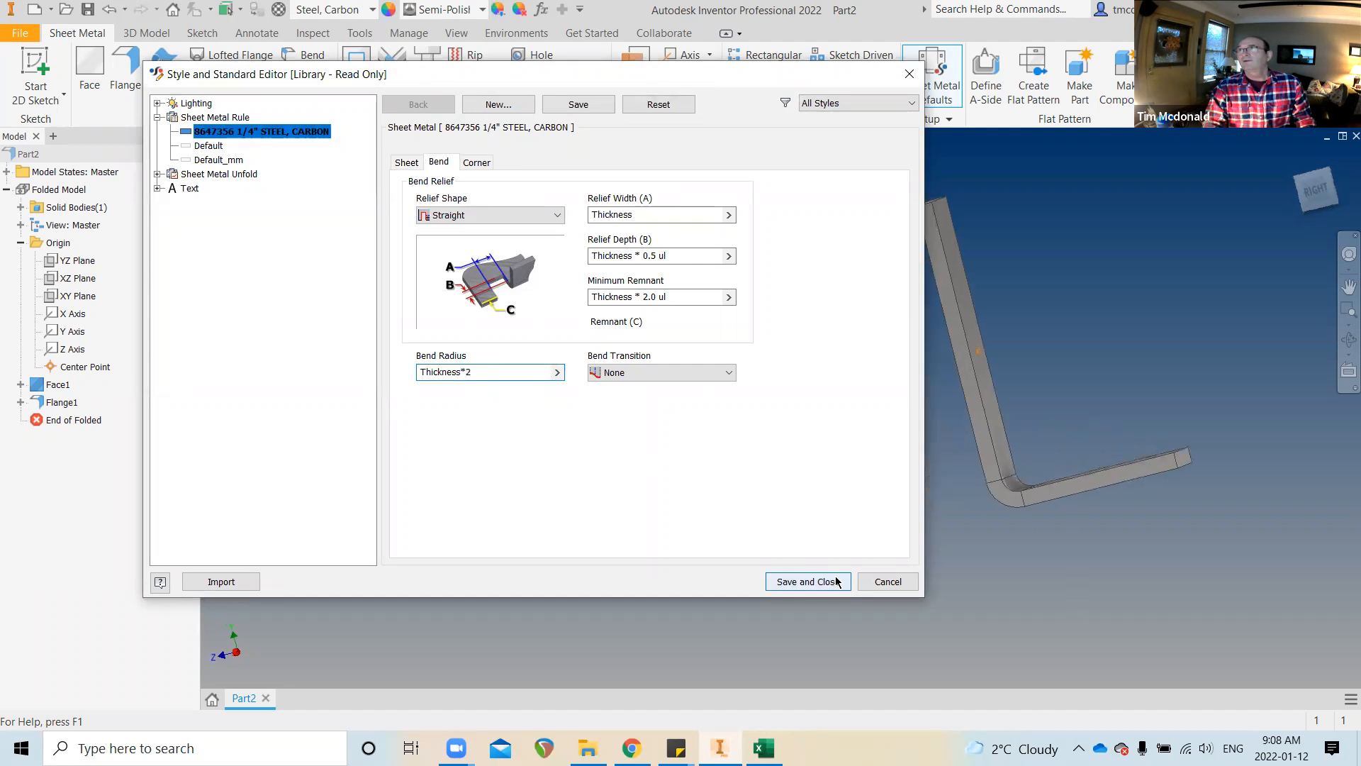
left_click(799, 583)
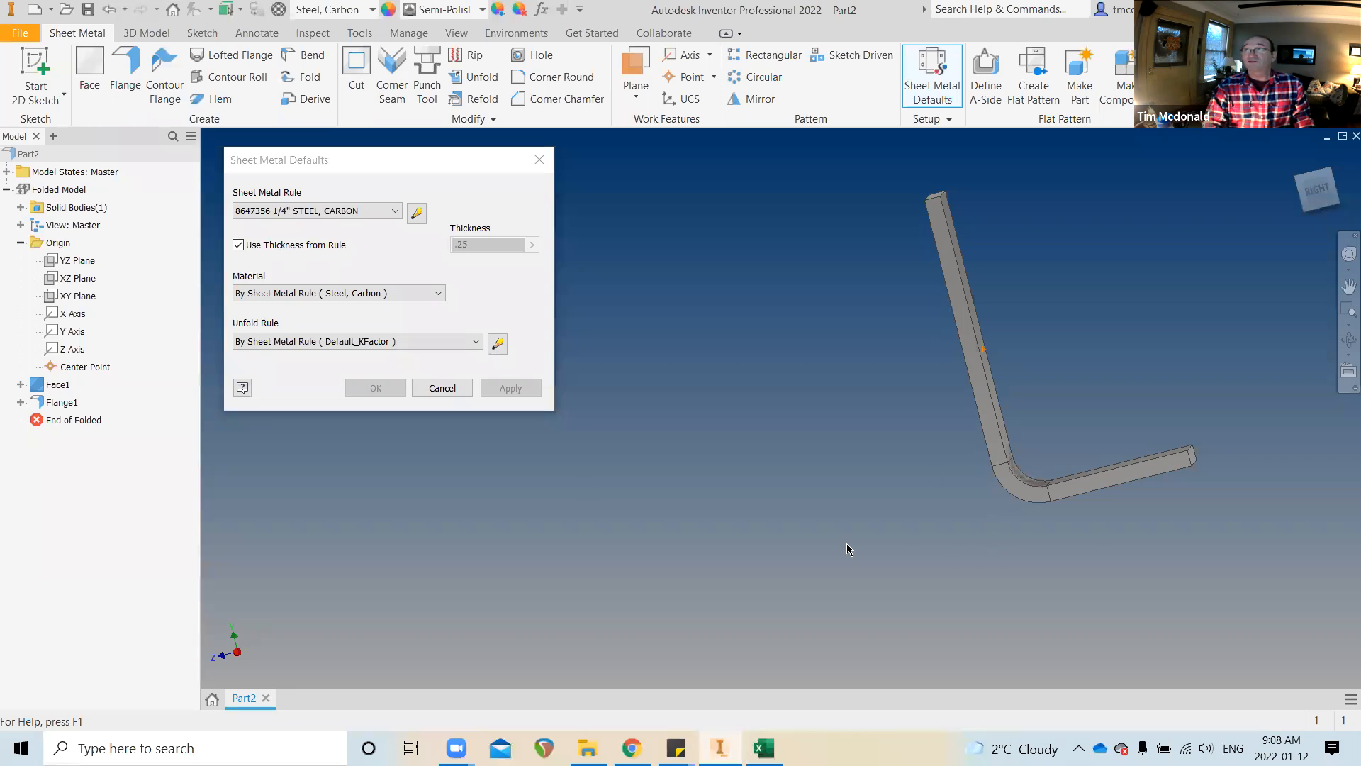
left_click(434, 387)
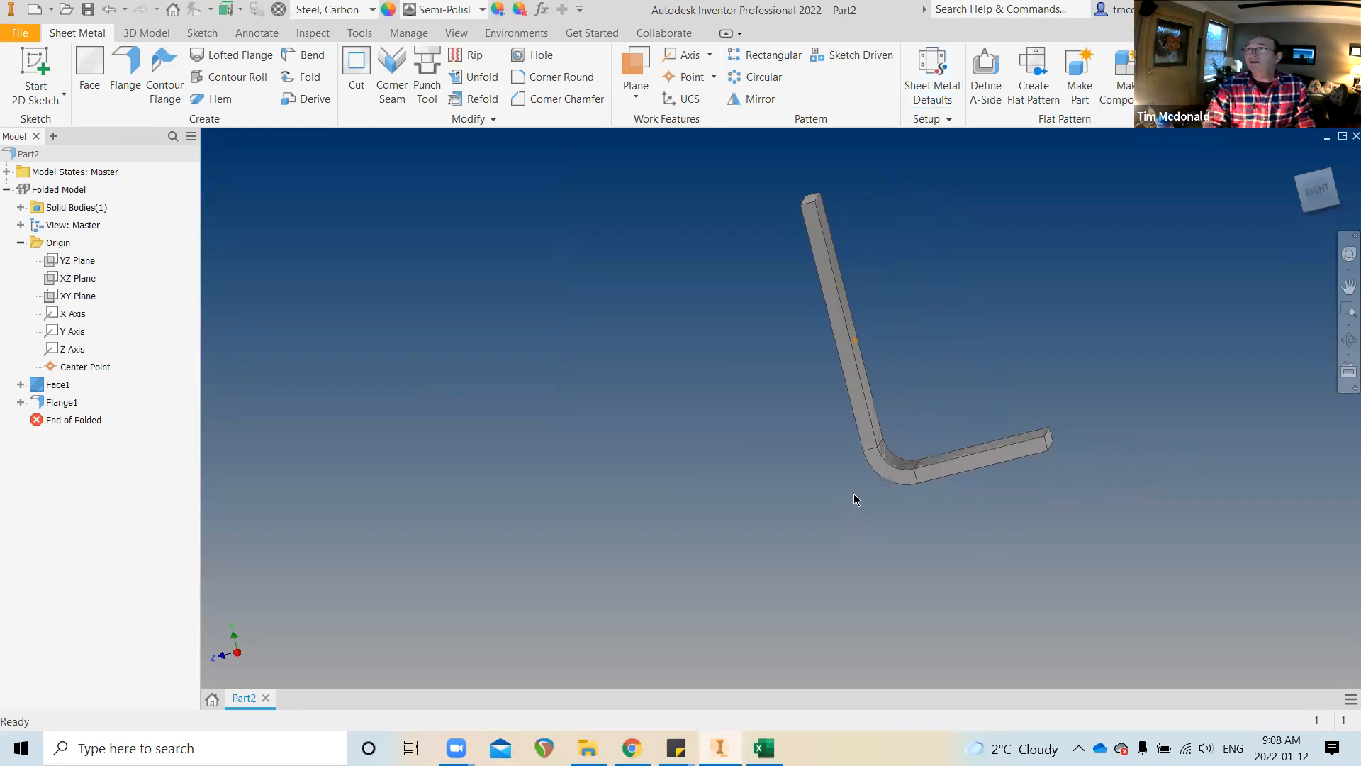
middle_click_drag(872, 481, 903, 496, "shift")
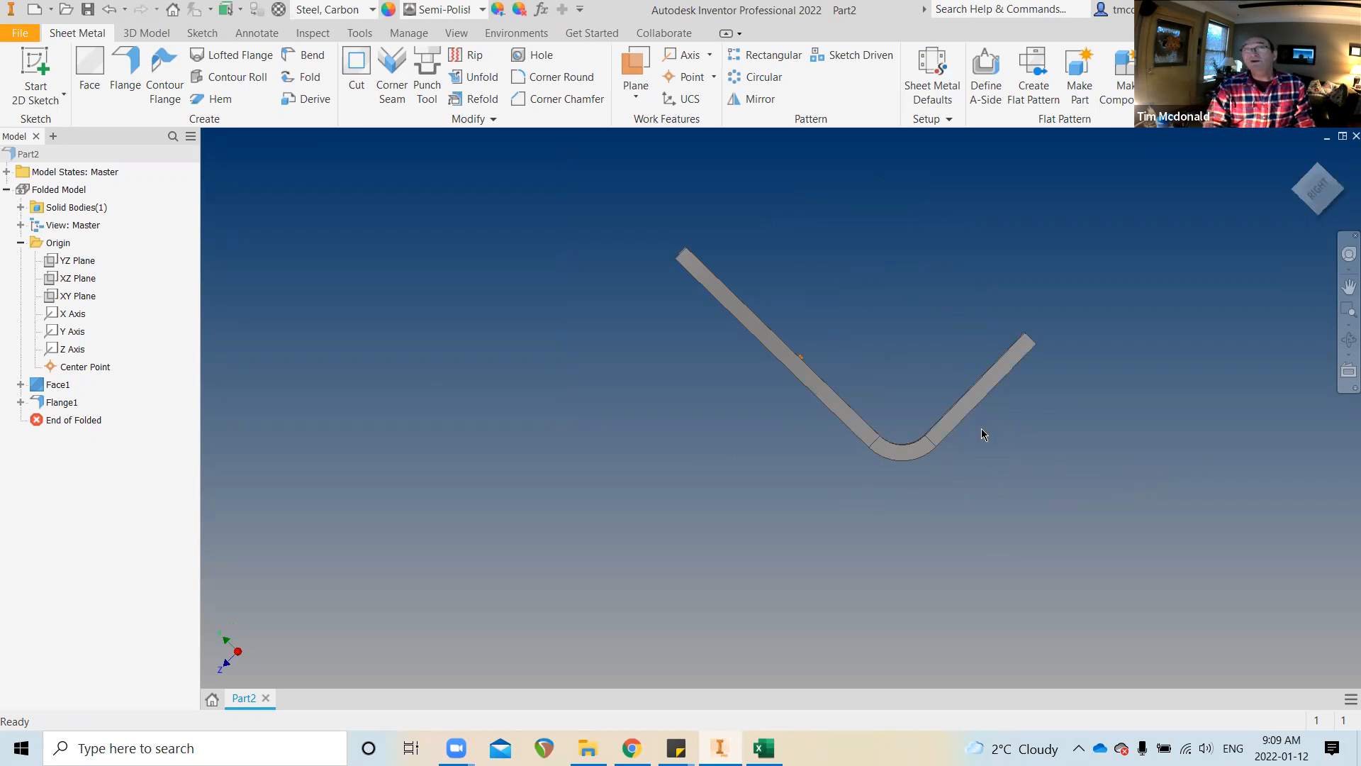
middle_click_drag(981, 428, 1009, 198, "shift")
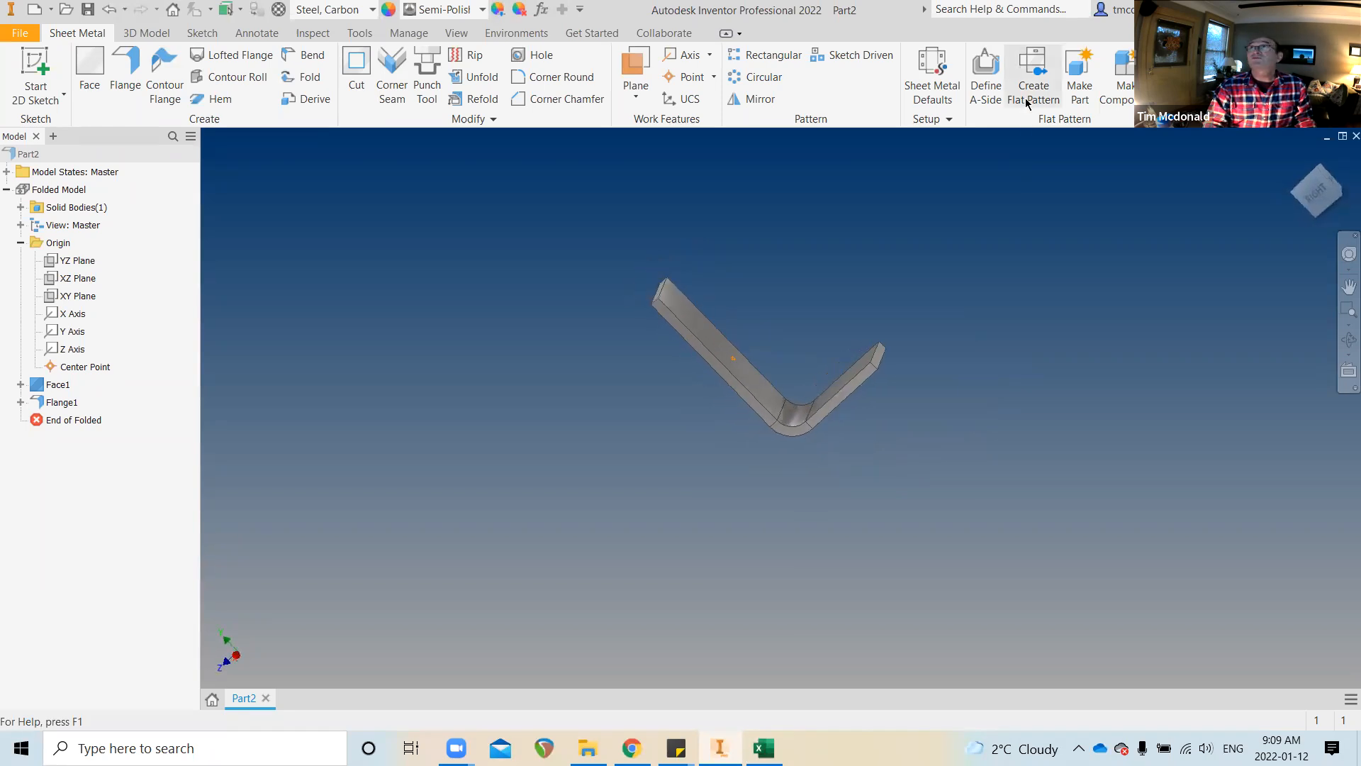
left_click(1032, 85)
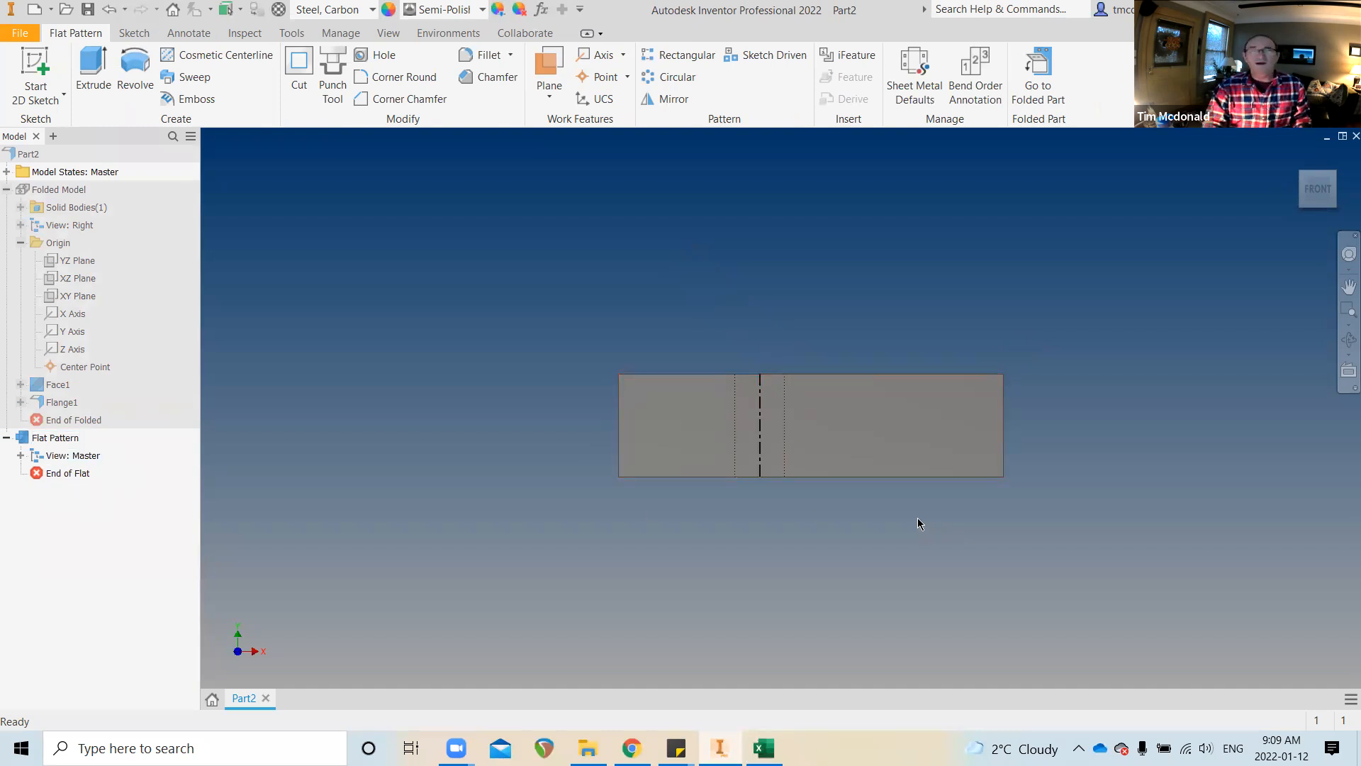
Zoom into the flattened plate to see its bend centreline and bend extent lines
scroll(762, 528, "up", 4)
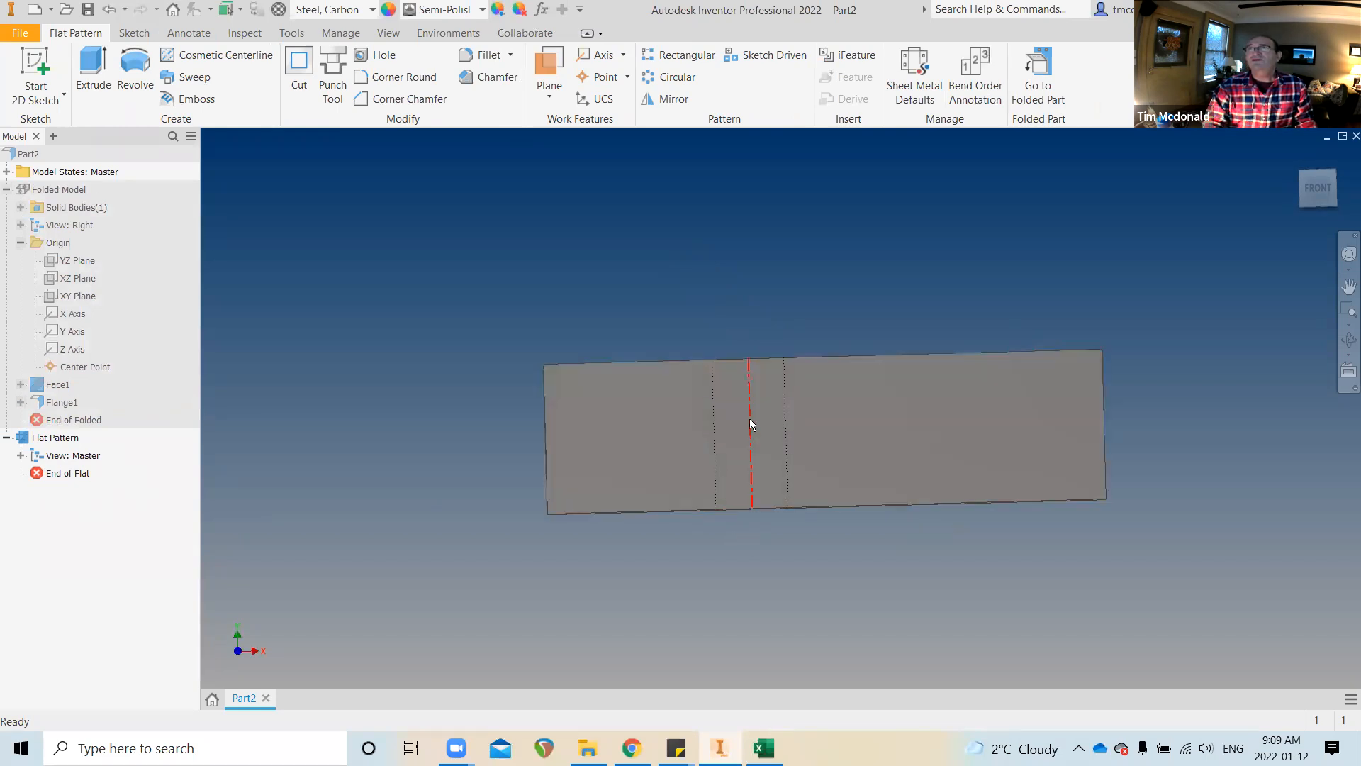
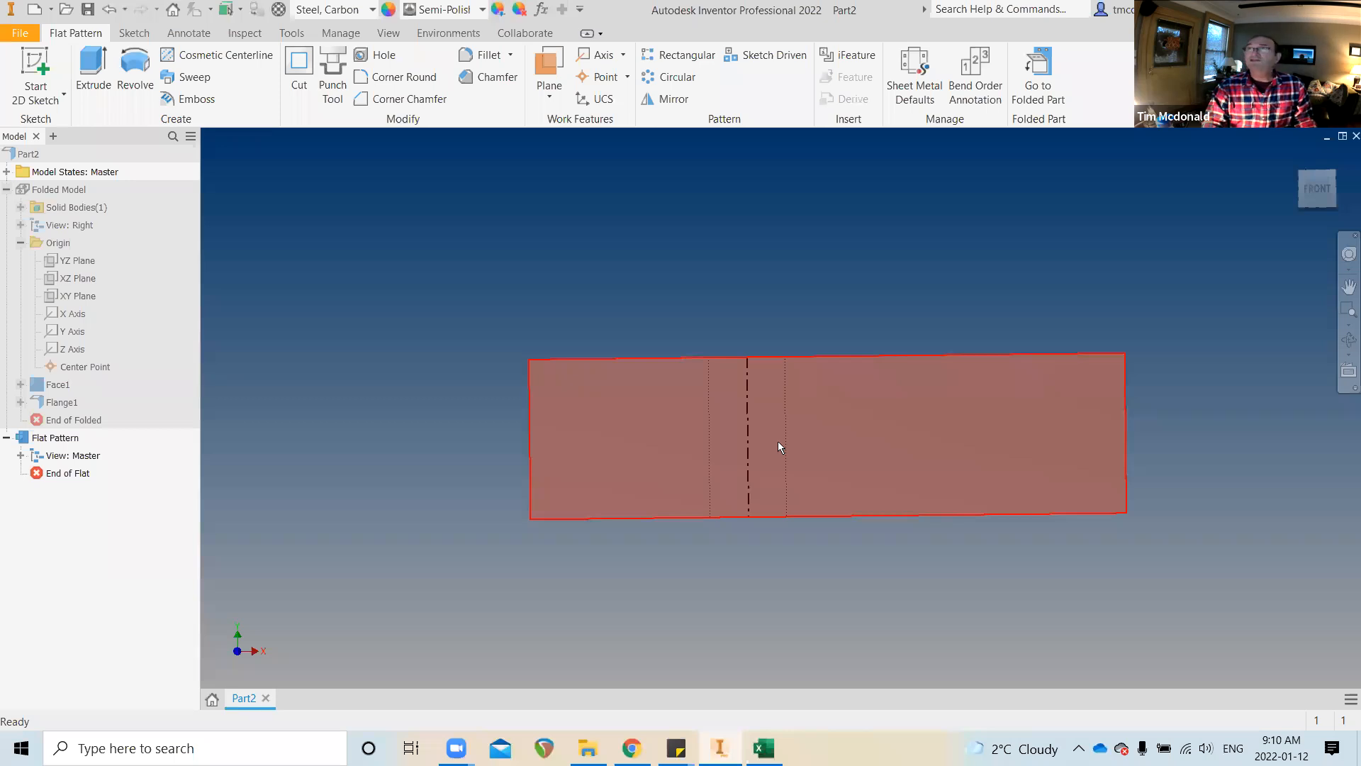
Leave the flat pattern and return to the folded sheet-metal bracket
mouse_move(779, 446)
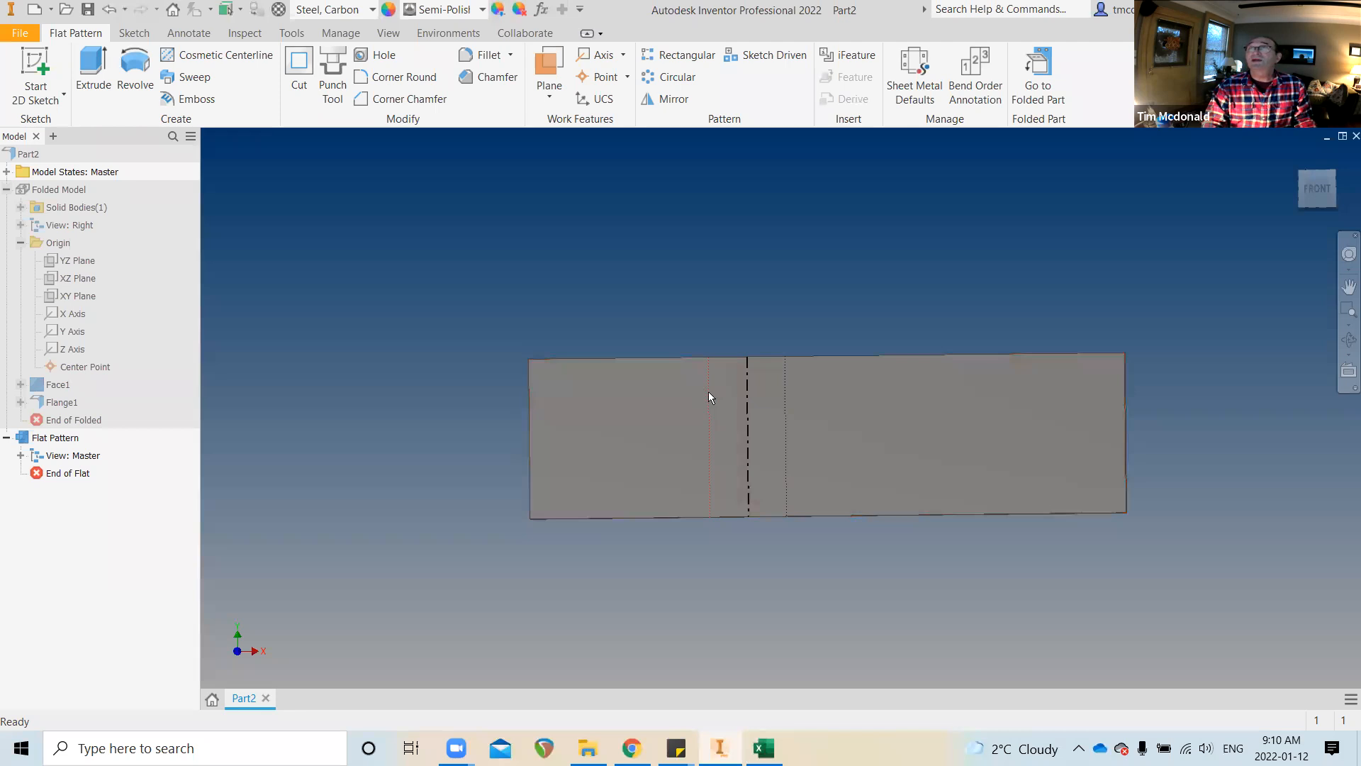
left_click(1035, 81)
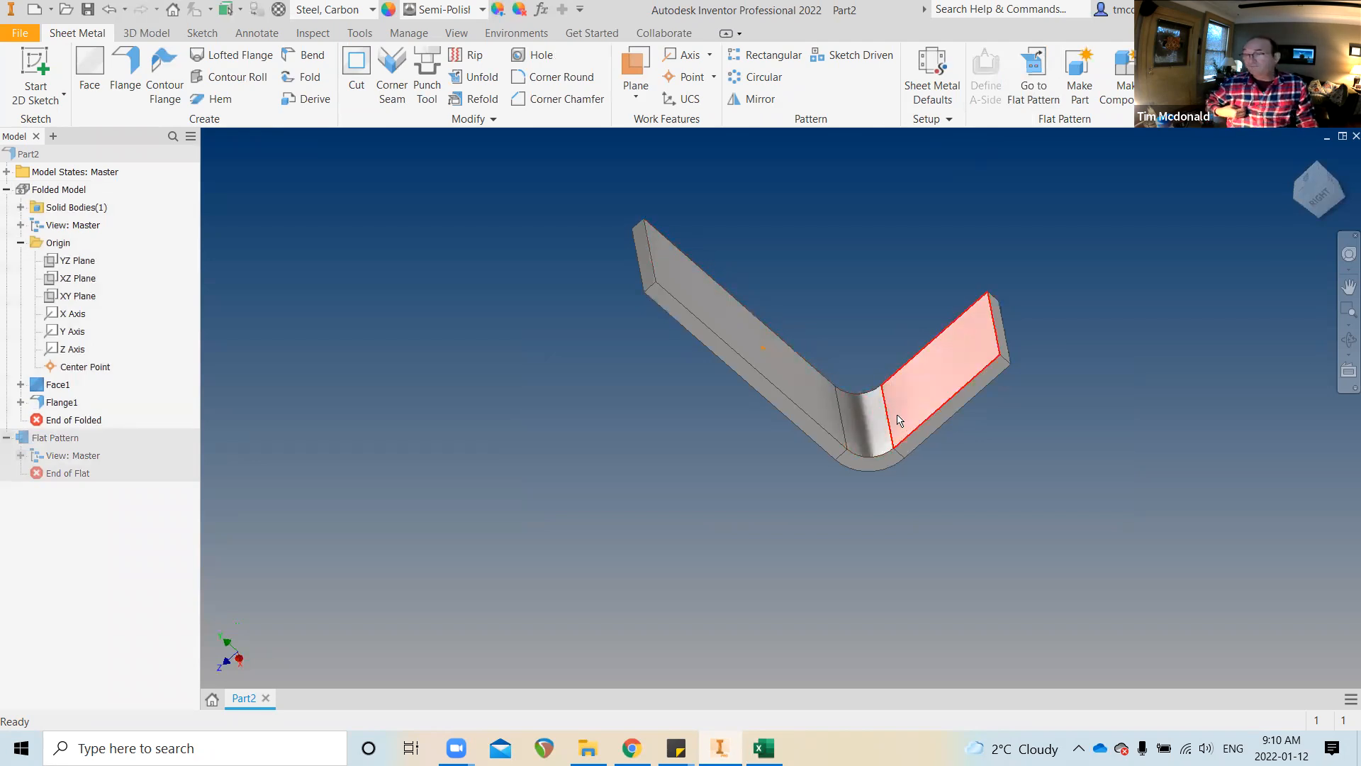
middle_click_drag(918, 437, 861, 472, "shift")
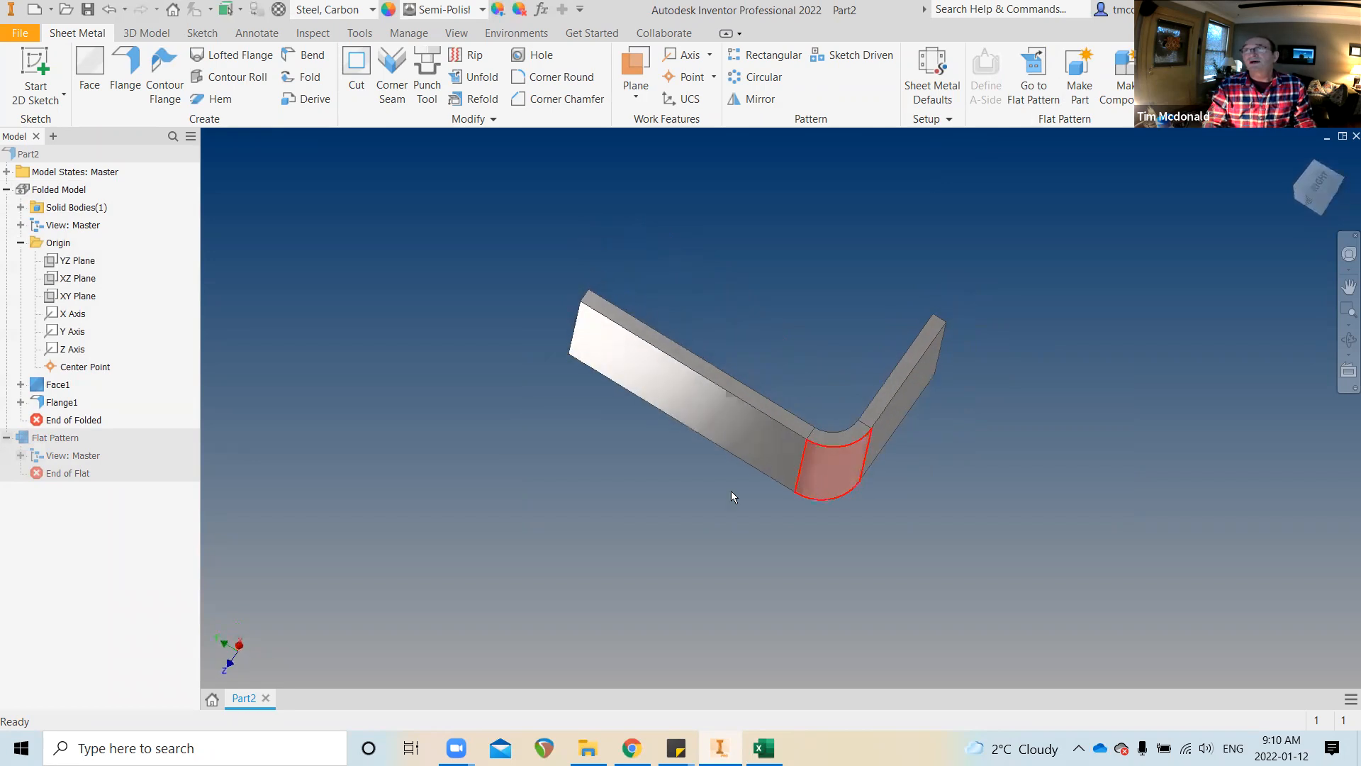
middle_click_drag(525, 486, 561, 532, "shift")
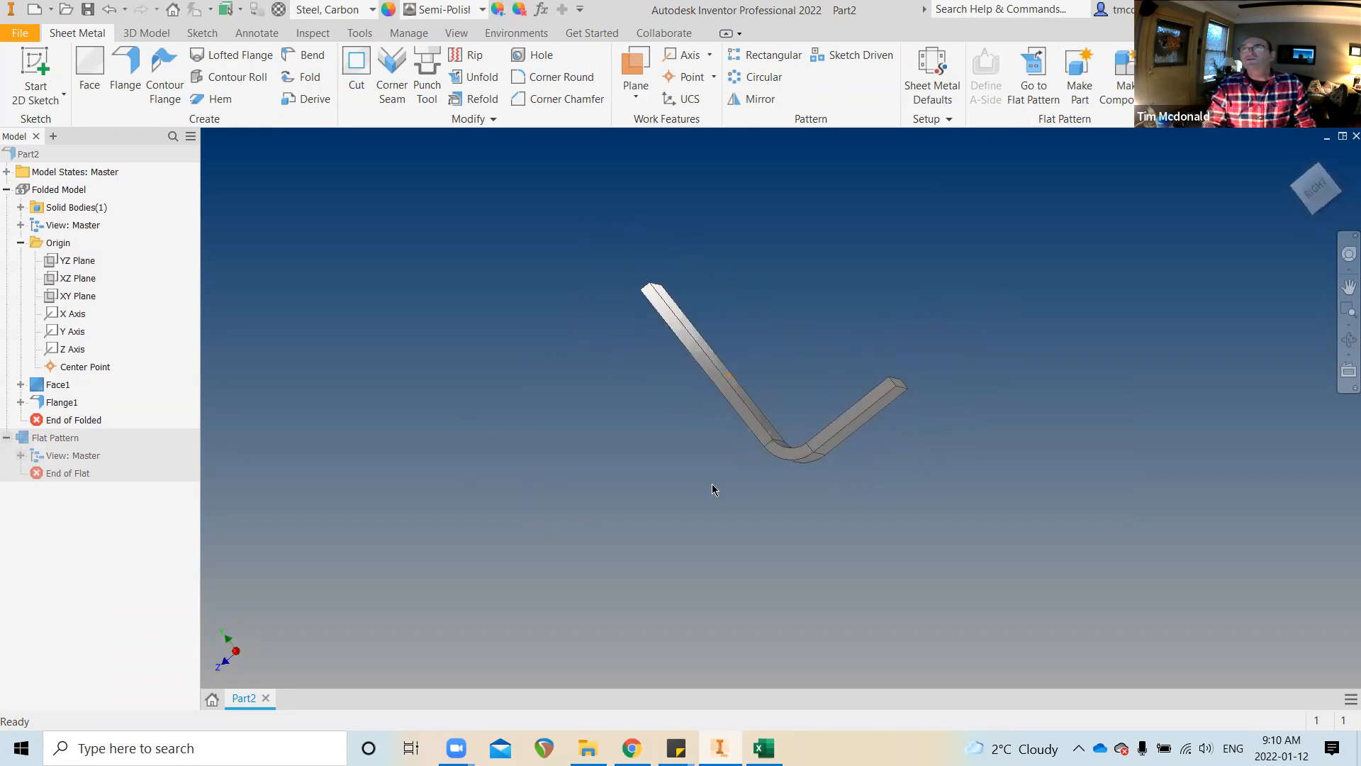
left_click(18, 33)
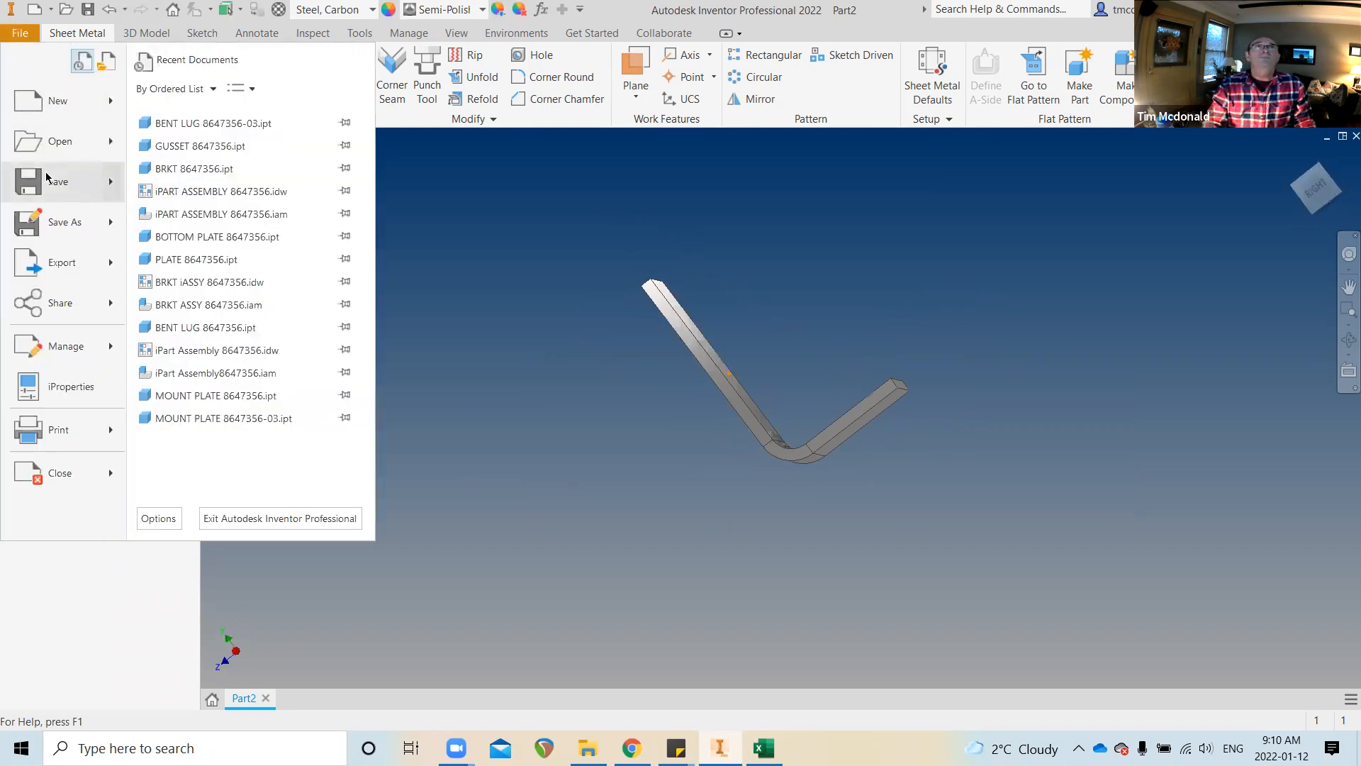
Save the part as iBRACKET 8647356.ipt in the SEC3 > iParts and iAssemblies folder
left_click(62, 220)
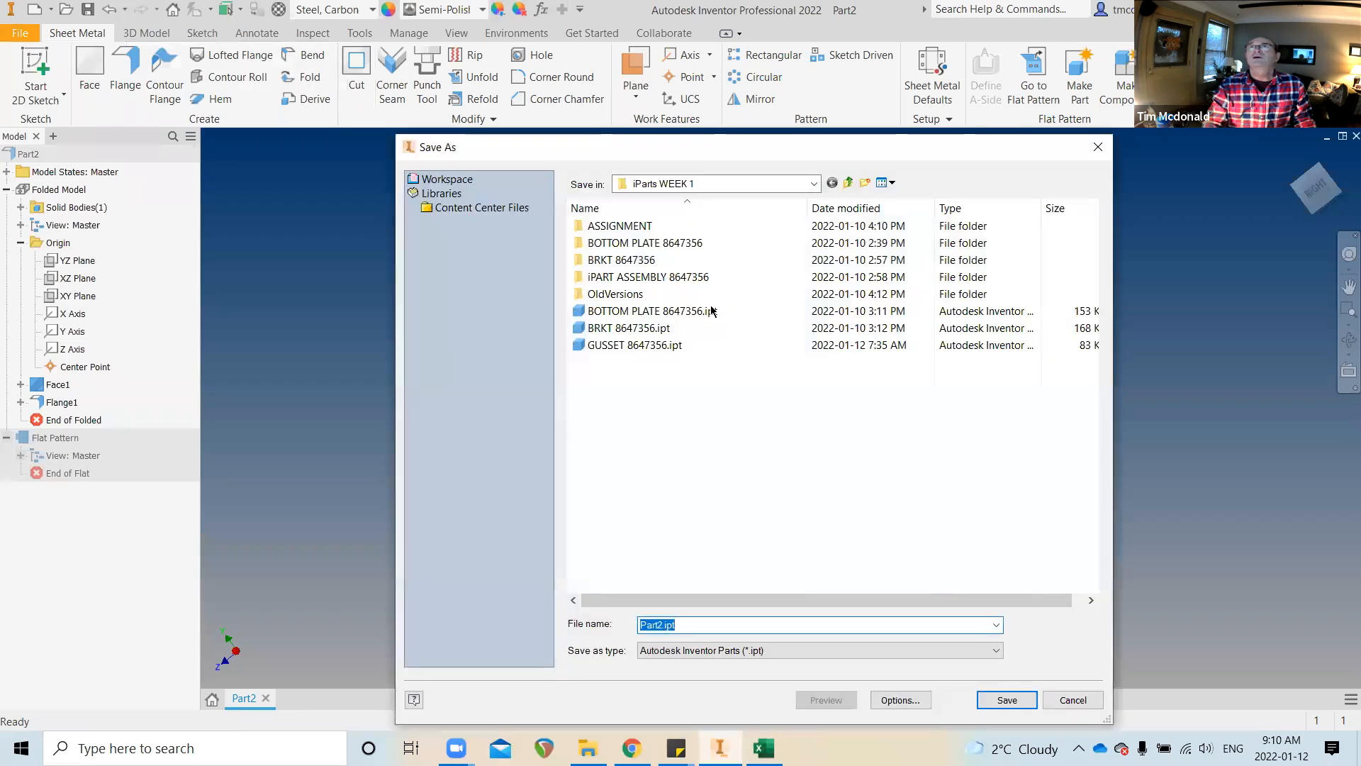
left_click(849, 183)
left_click(850, 186)
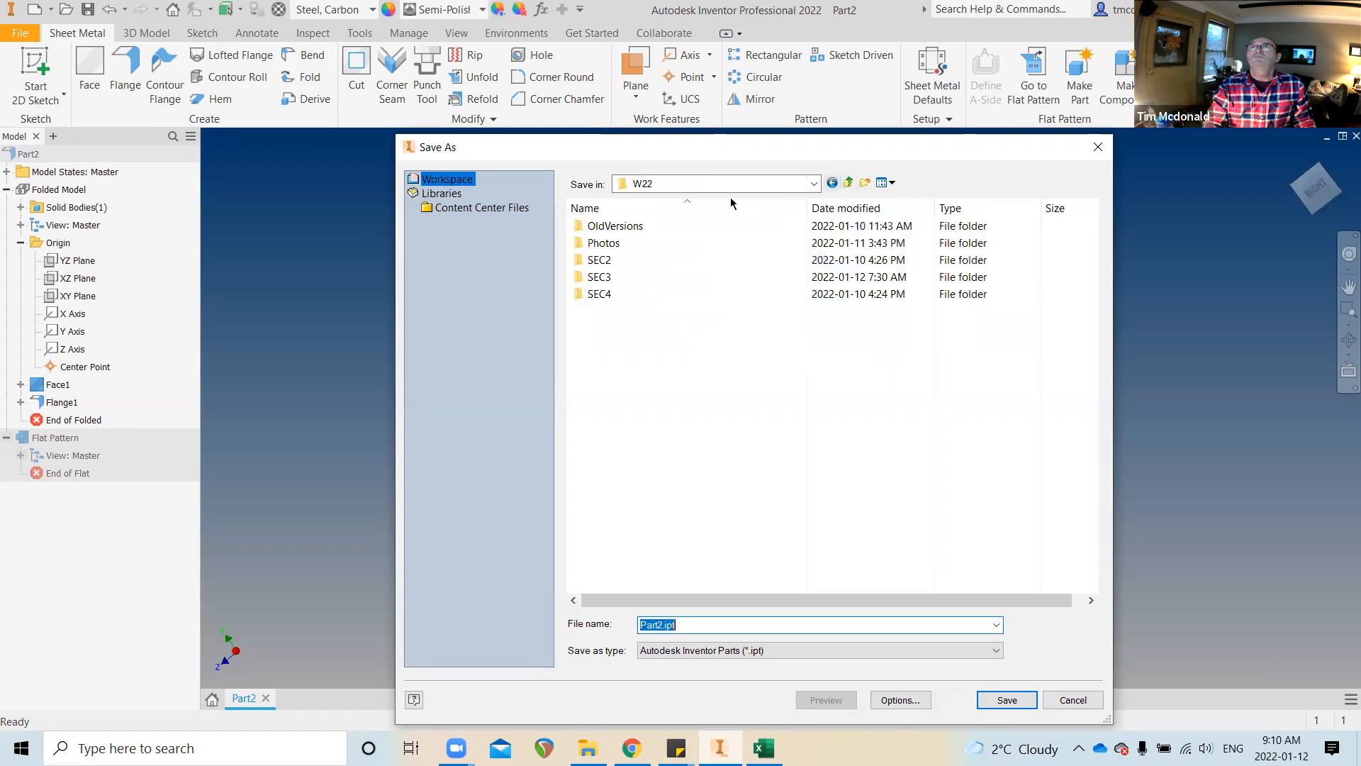
double_click(596, 277)
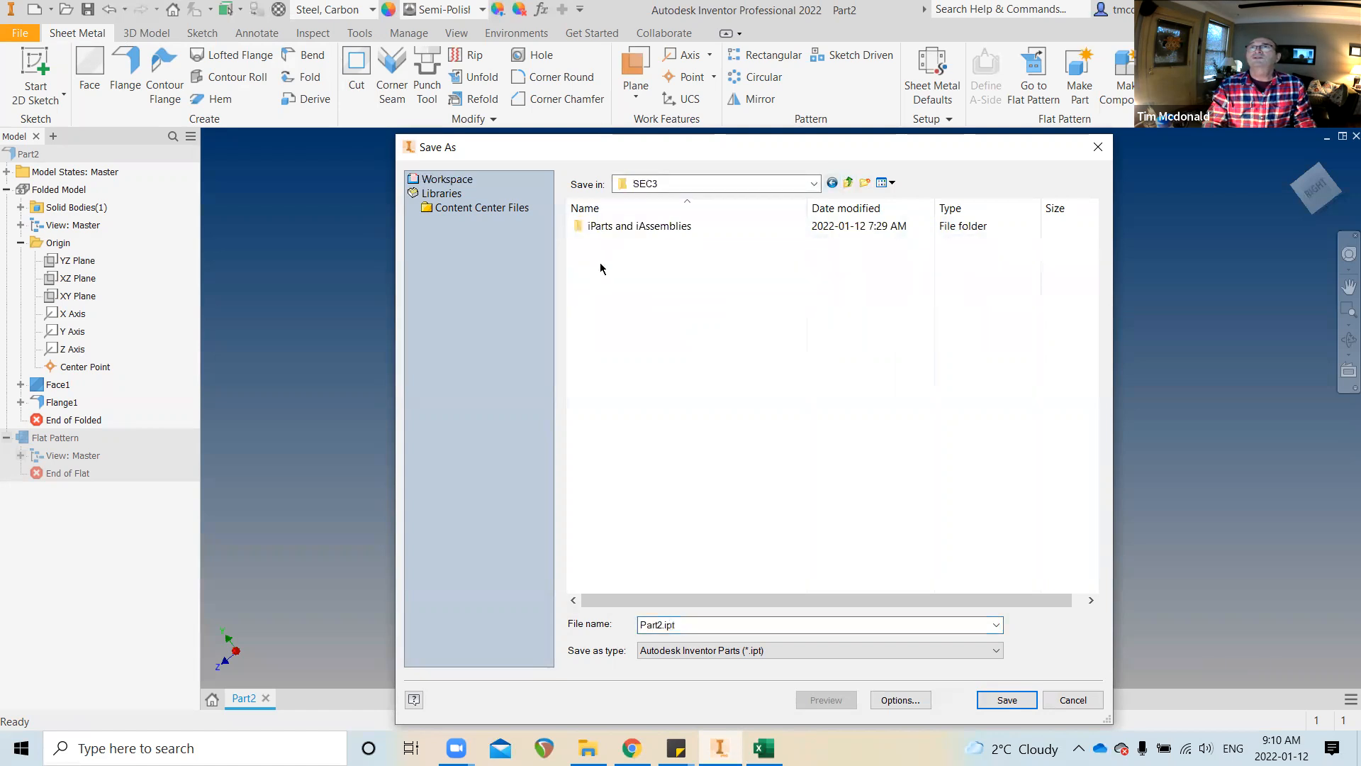
double_click(629, 227)
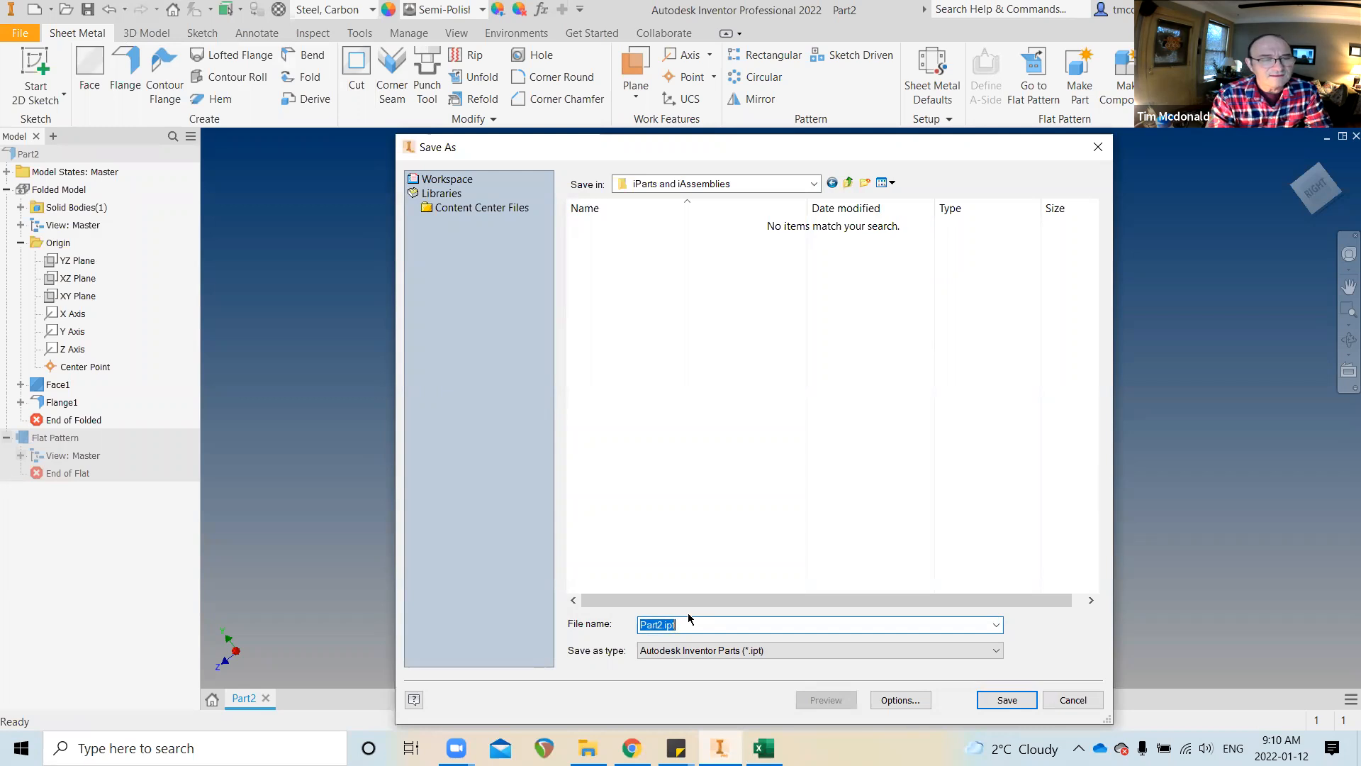
type("BR")
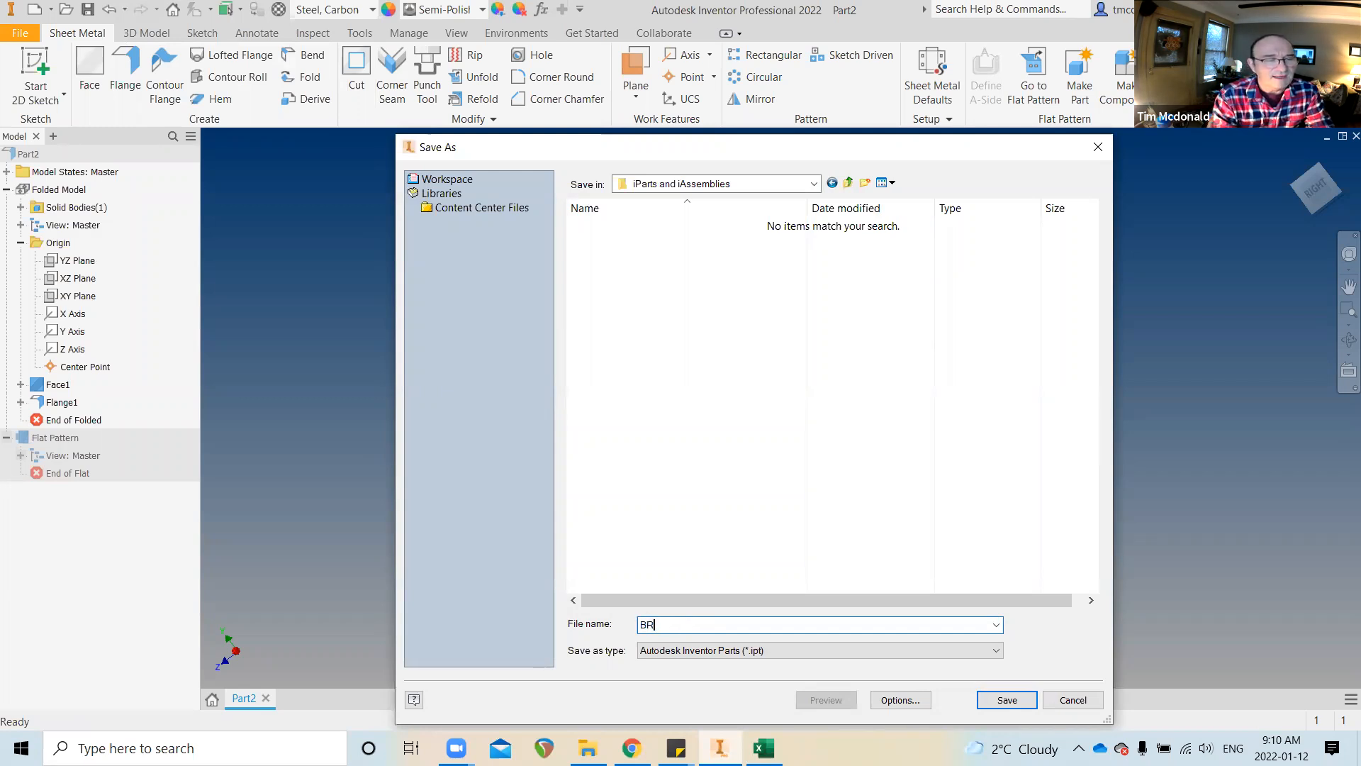
type("ACKET")
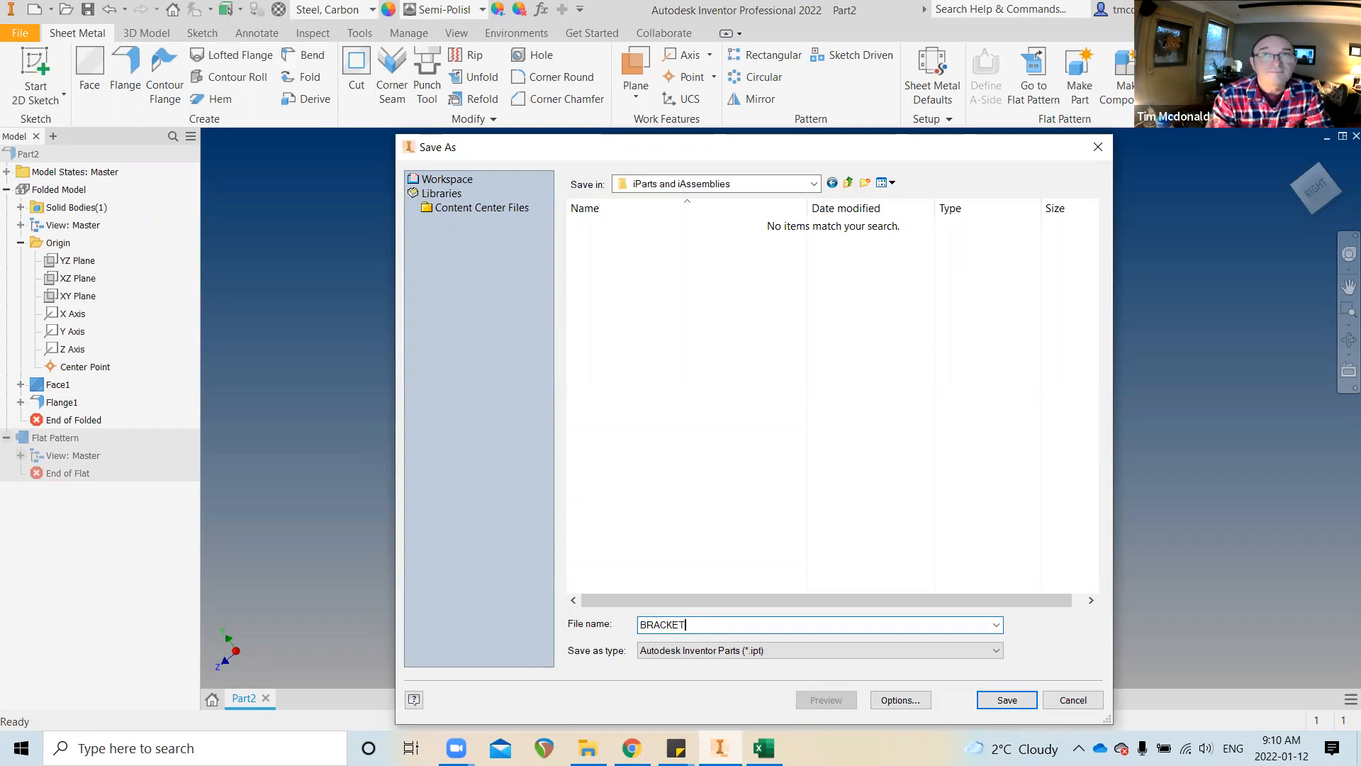
type(" 8647356")
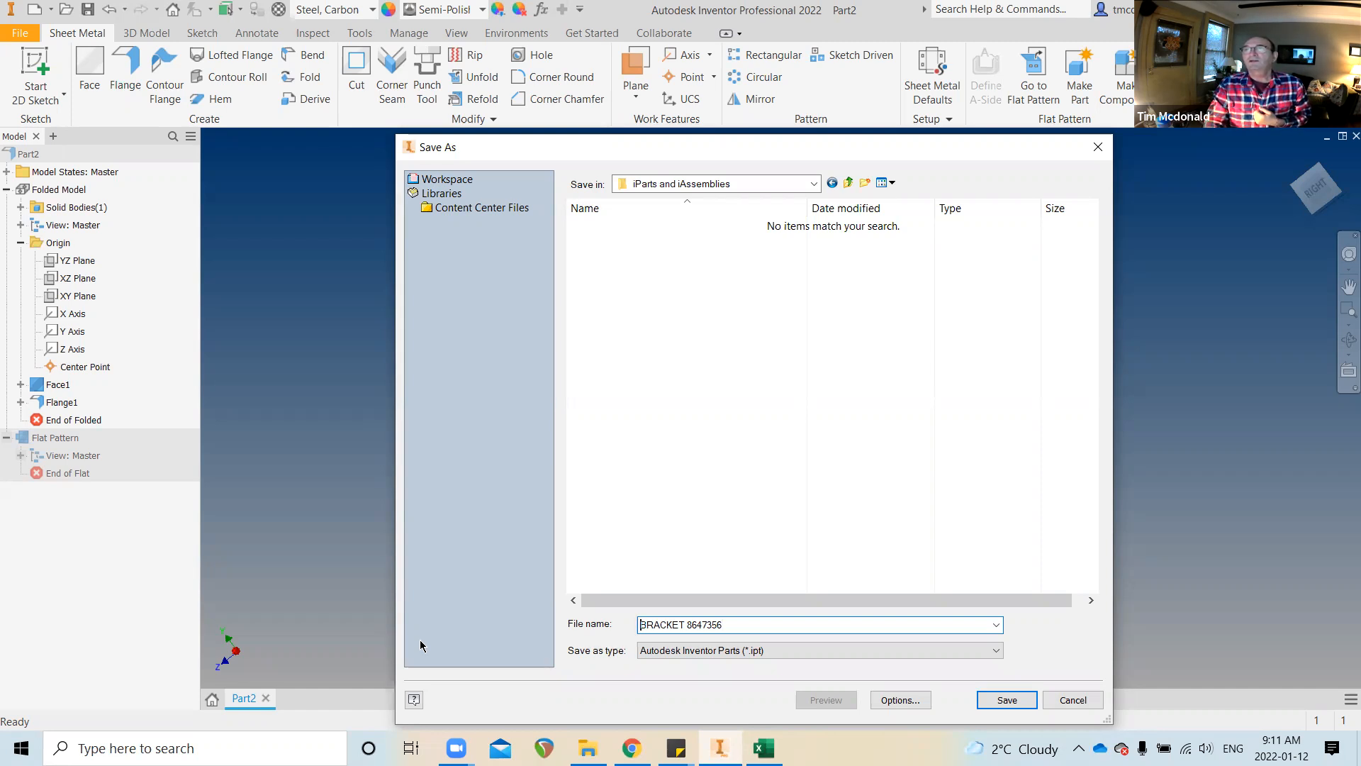
type("i")
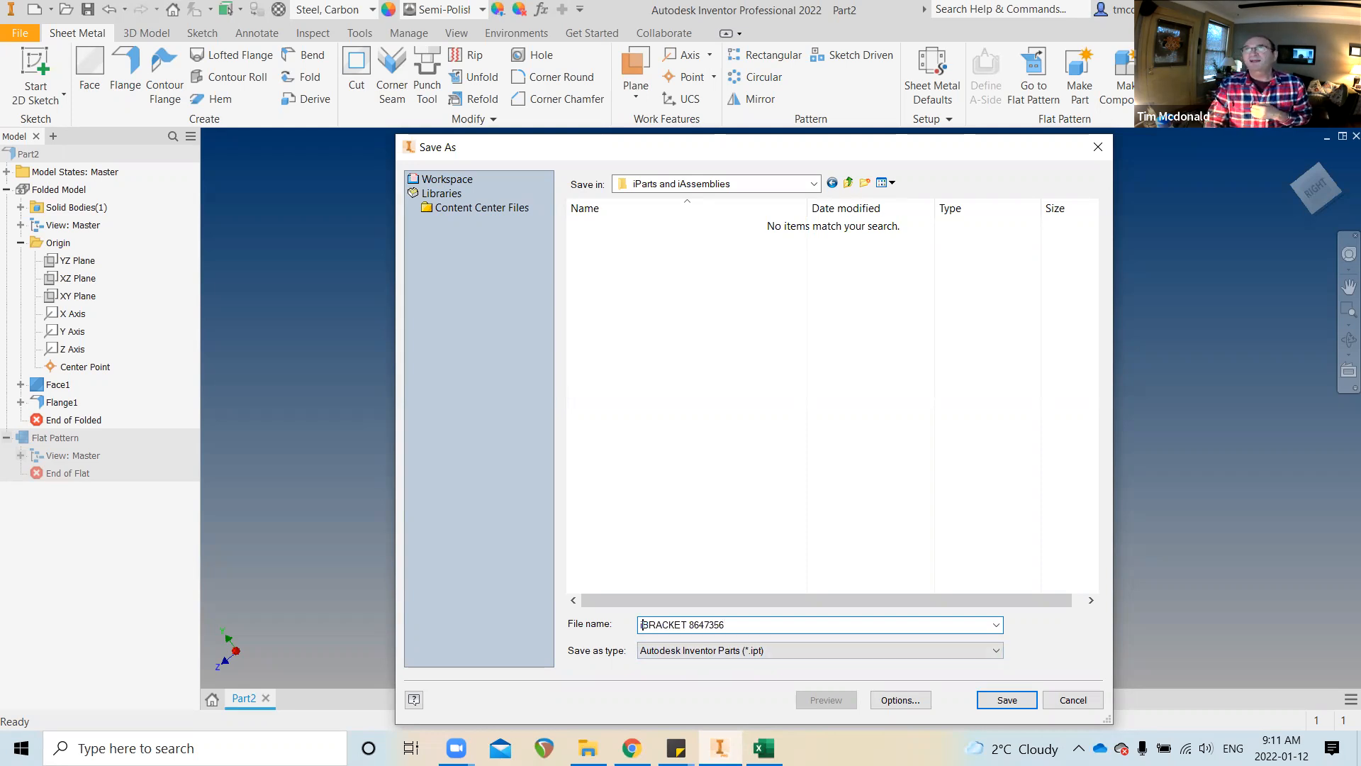
left_click(997, 702)
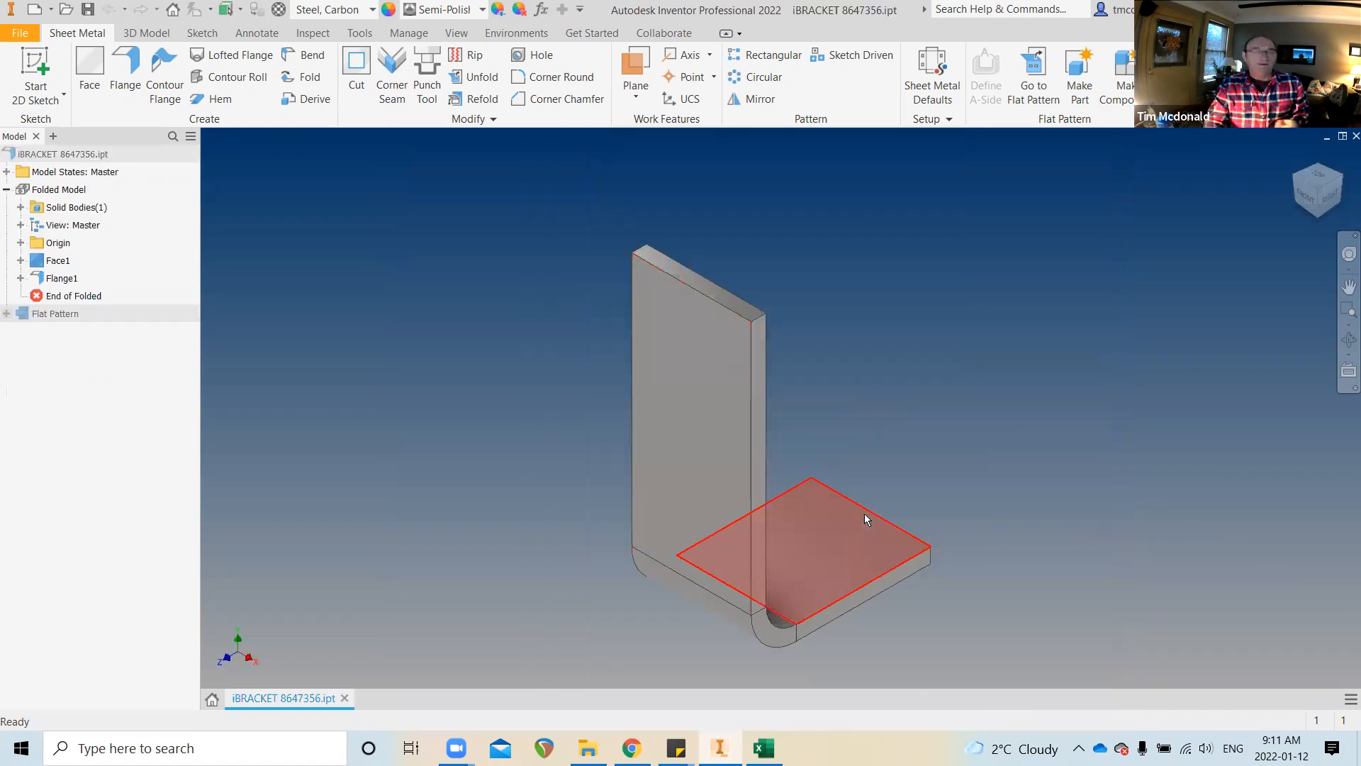
middle_click_drag(1052, 484, 619, 365, "shift")
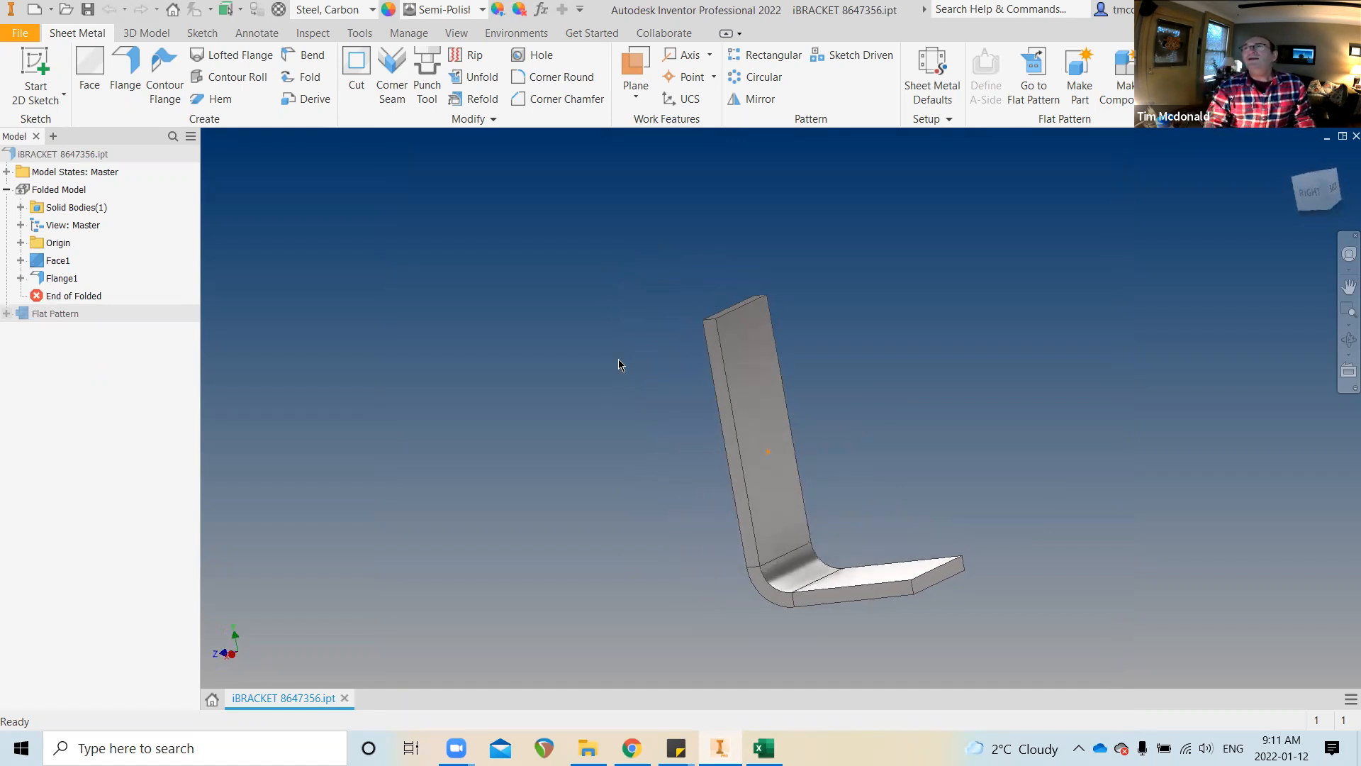
left_click(541, 10)
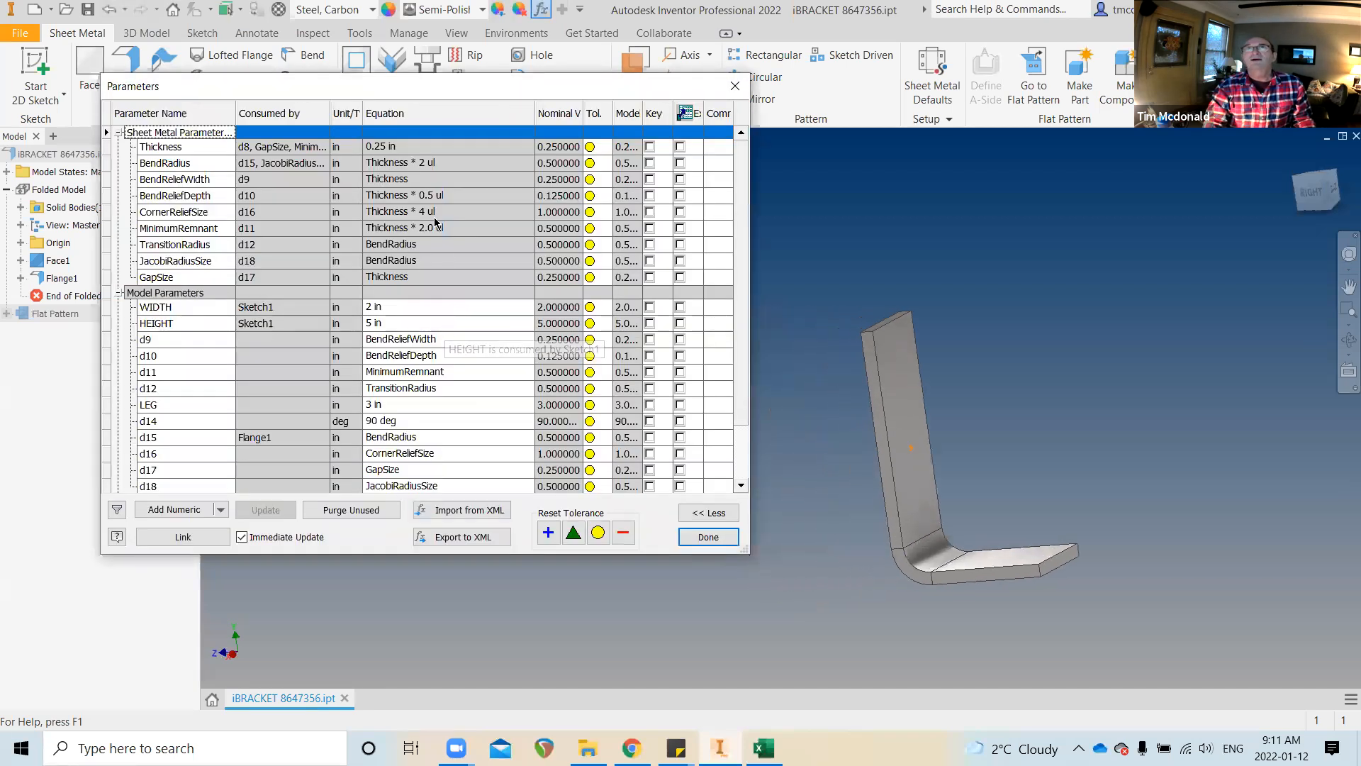
left_click(387, 147)
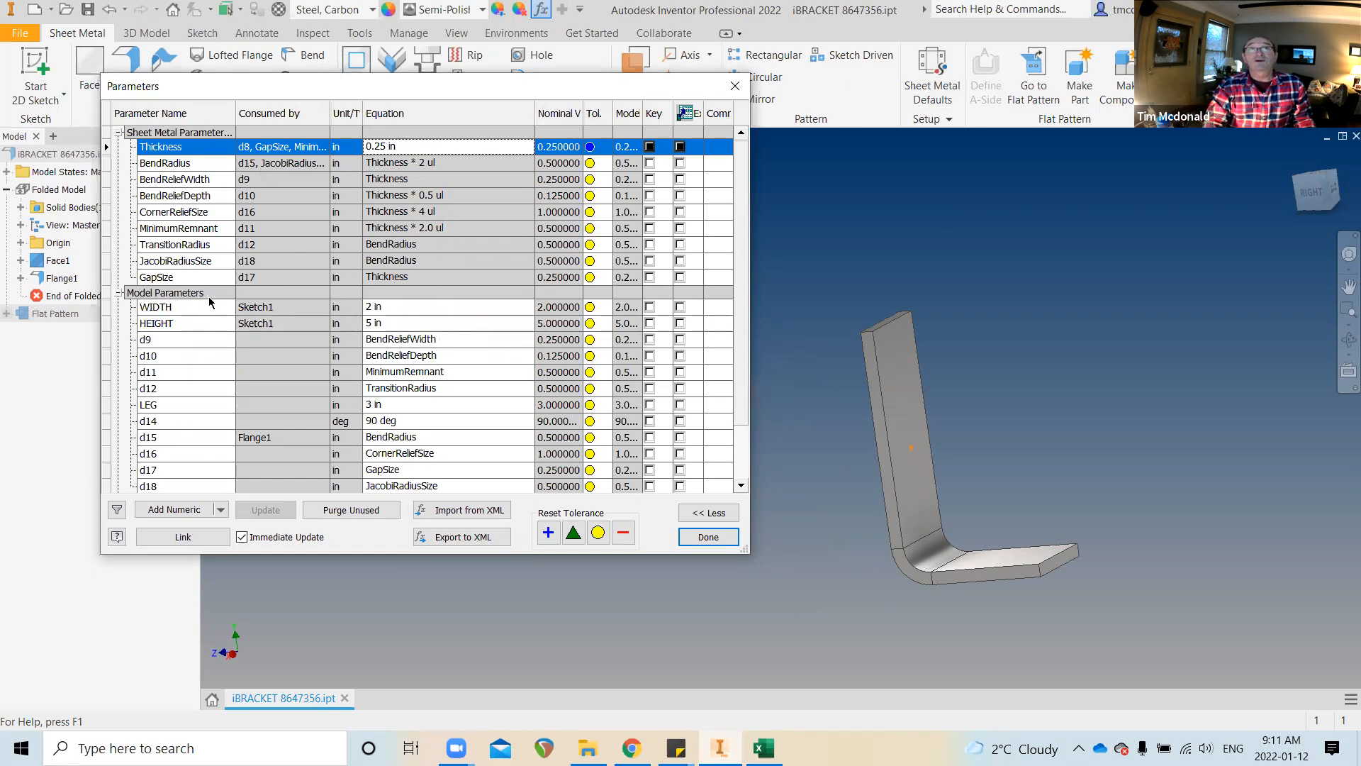
left_click(370, 308)
type("5")
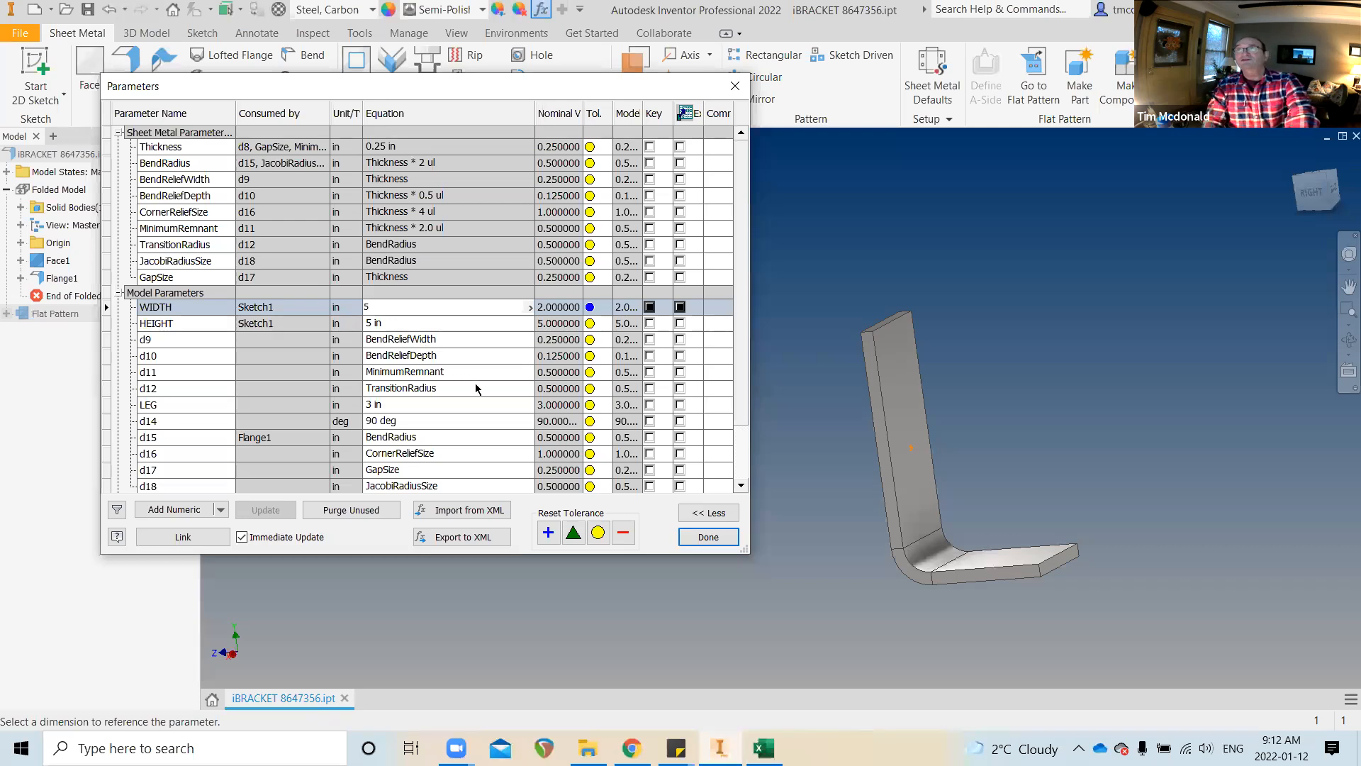
key("Return")
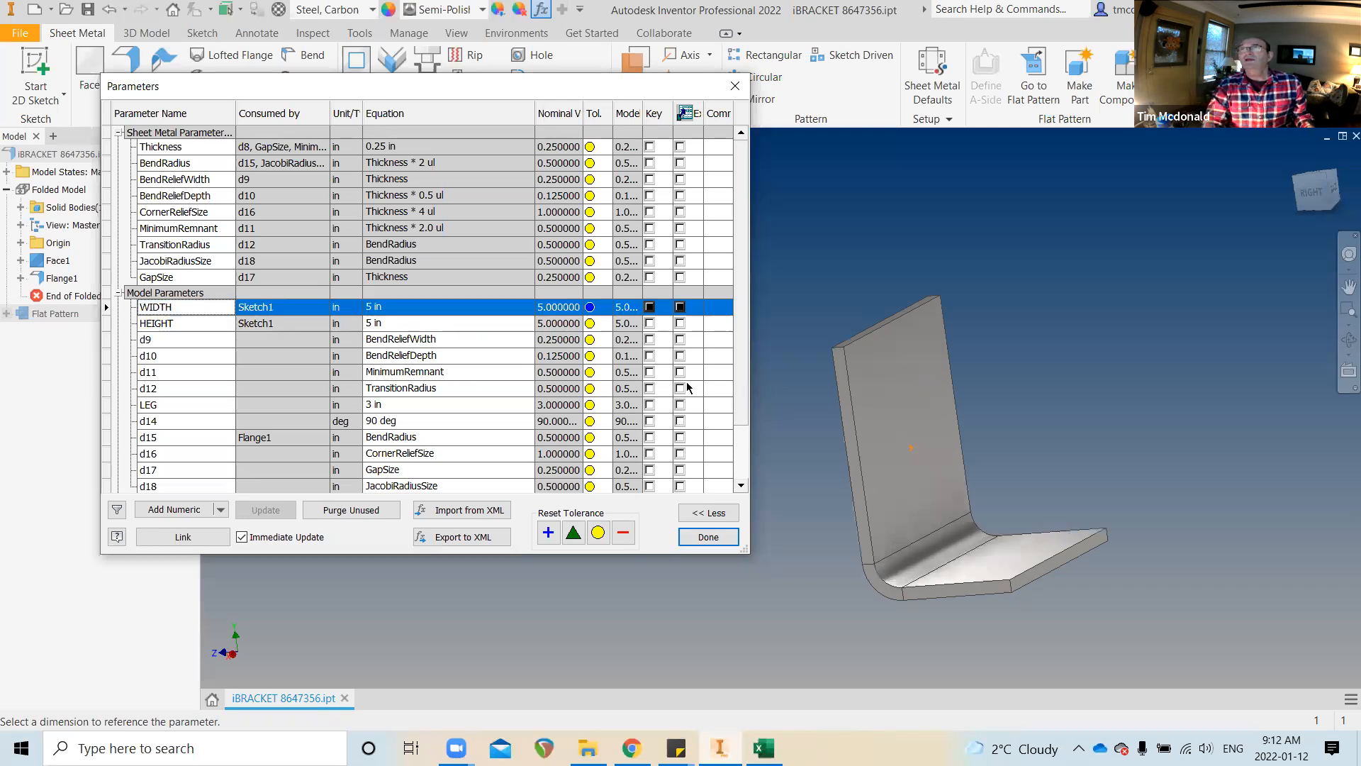
left_click(390, 306)
type("2")
key("Return")
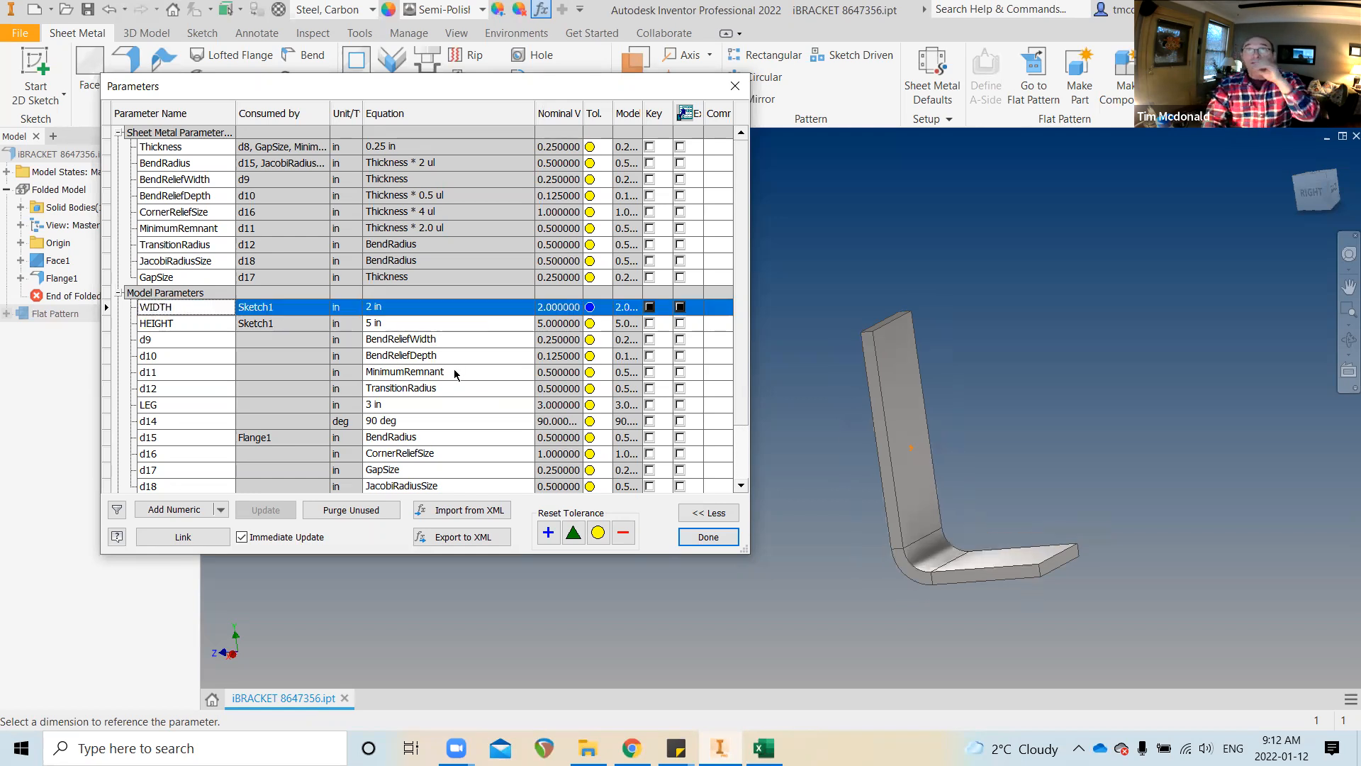
left_click(383, 405)
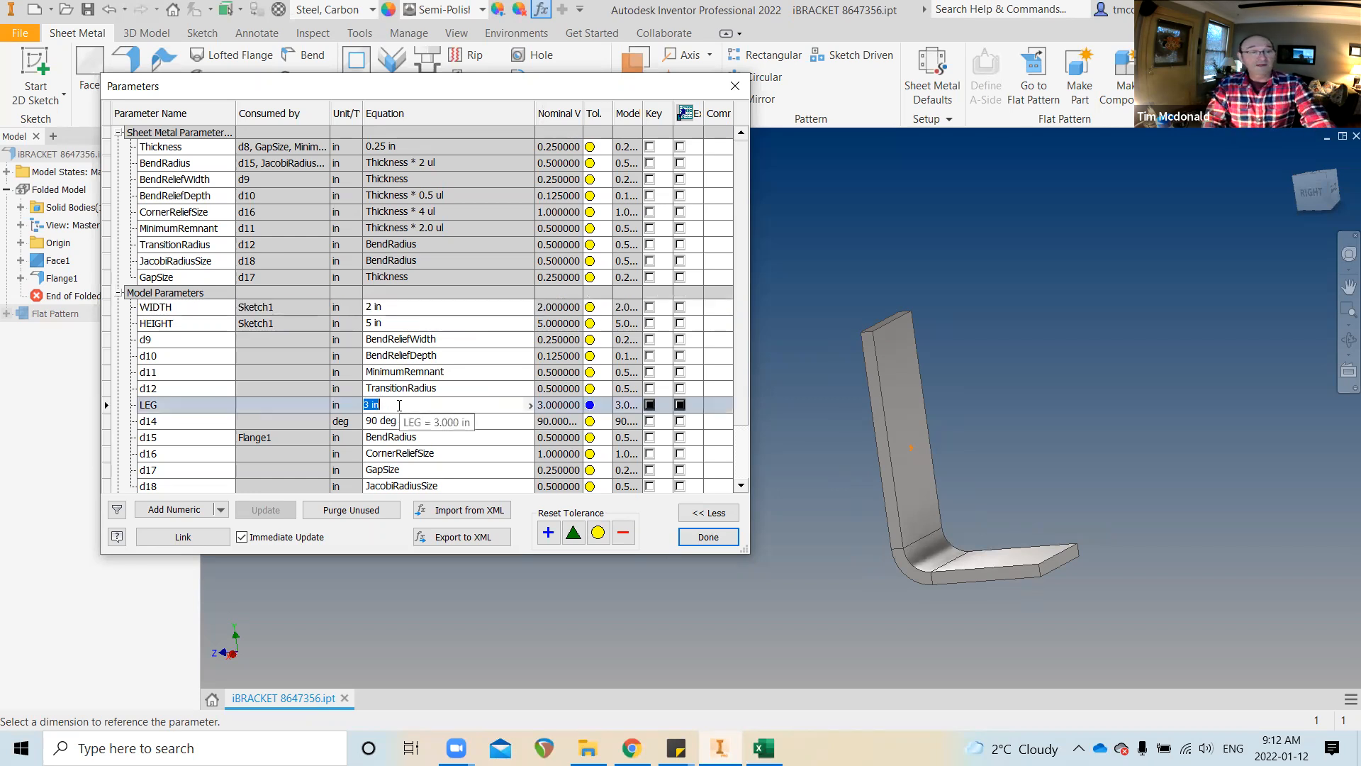
type("1")
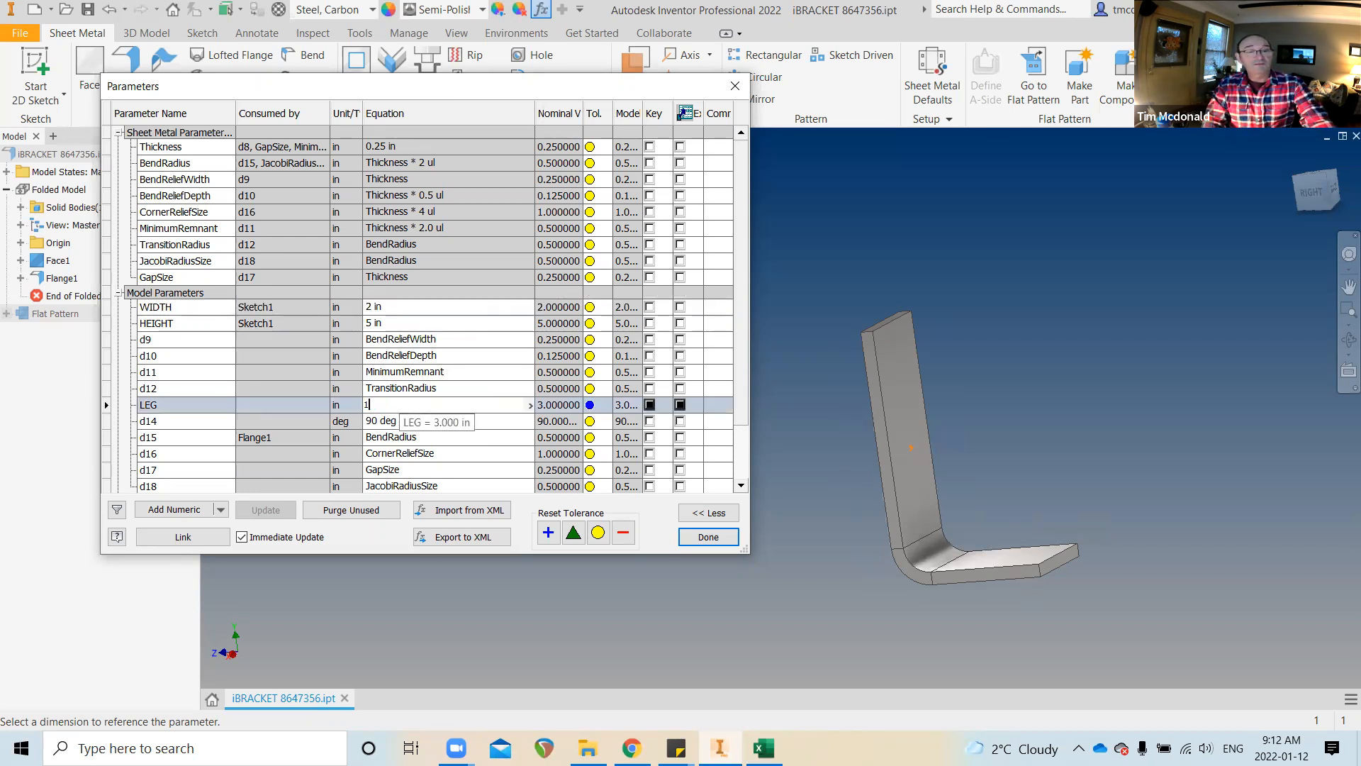
key("Return")
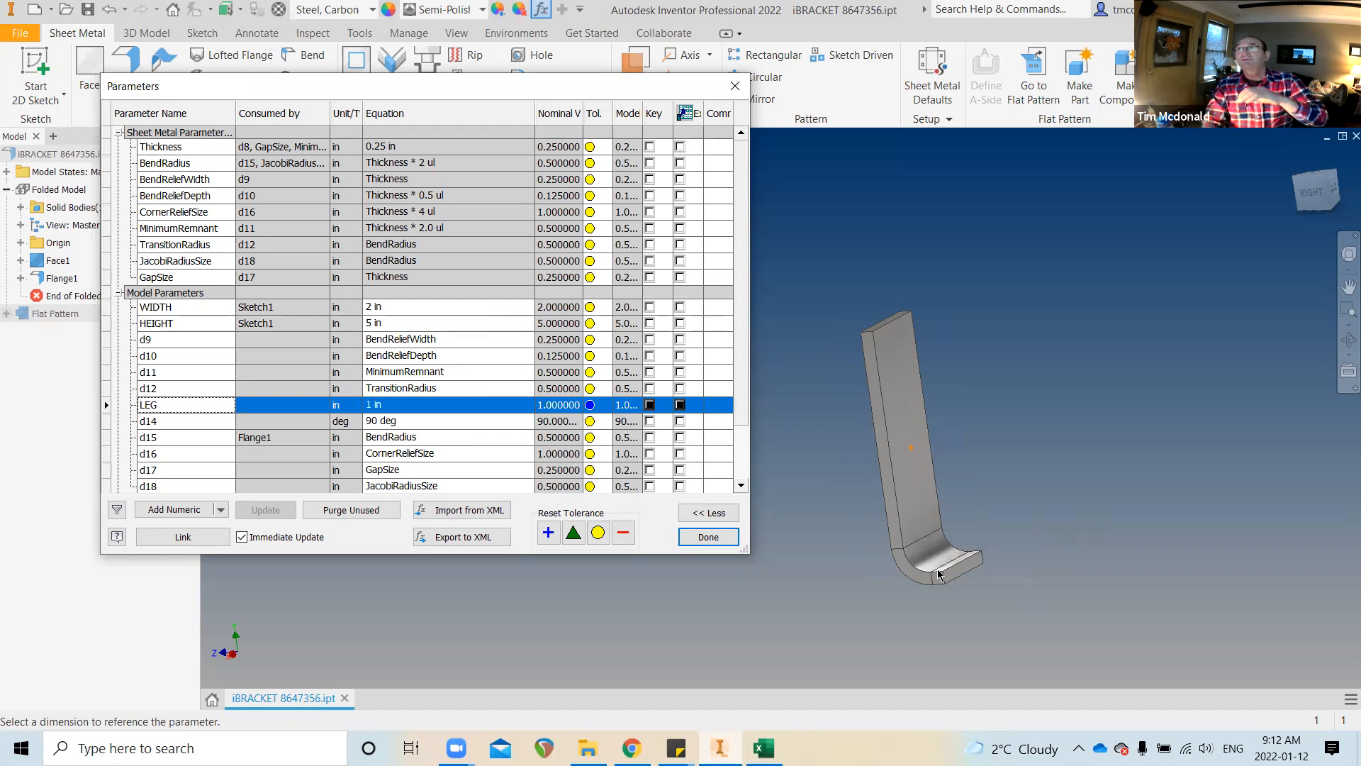
left_click(404, 403)
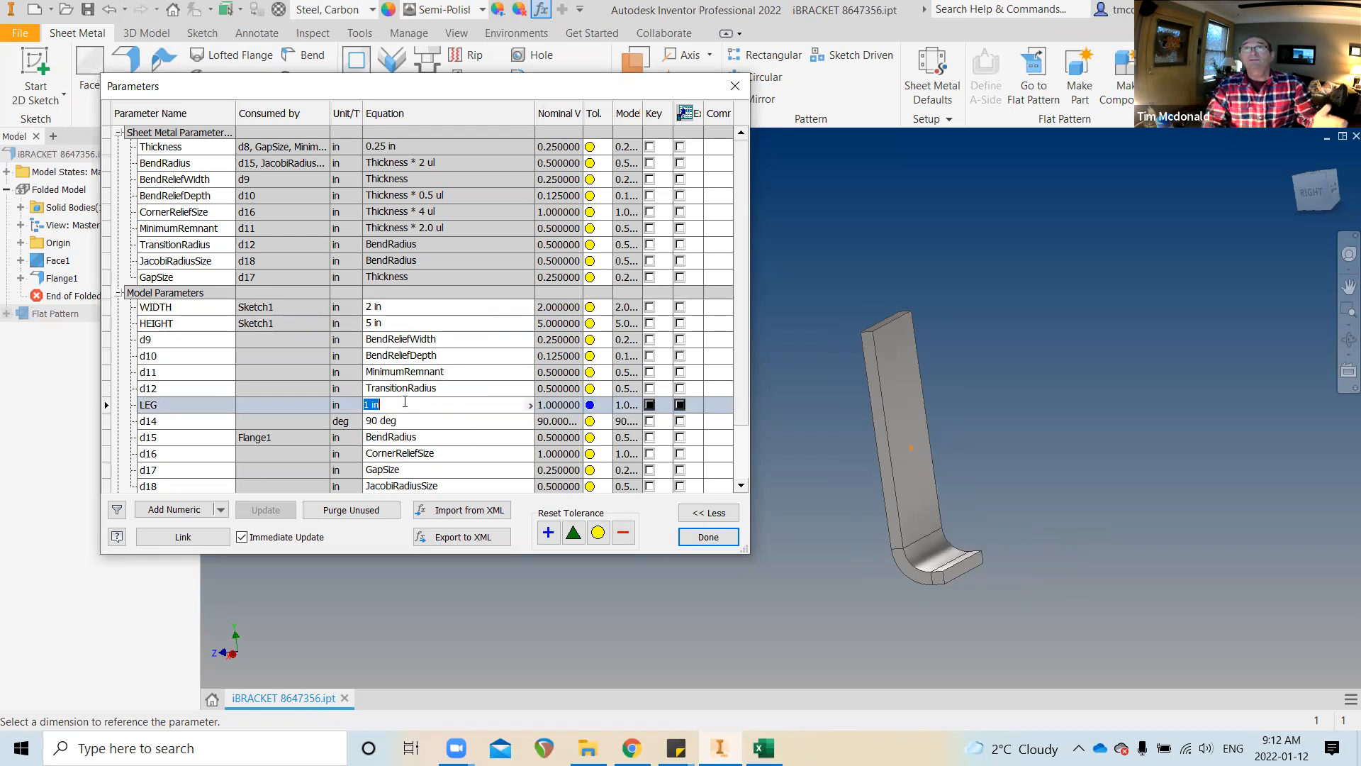
type("3")
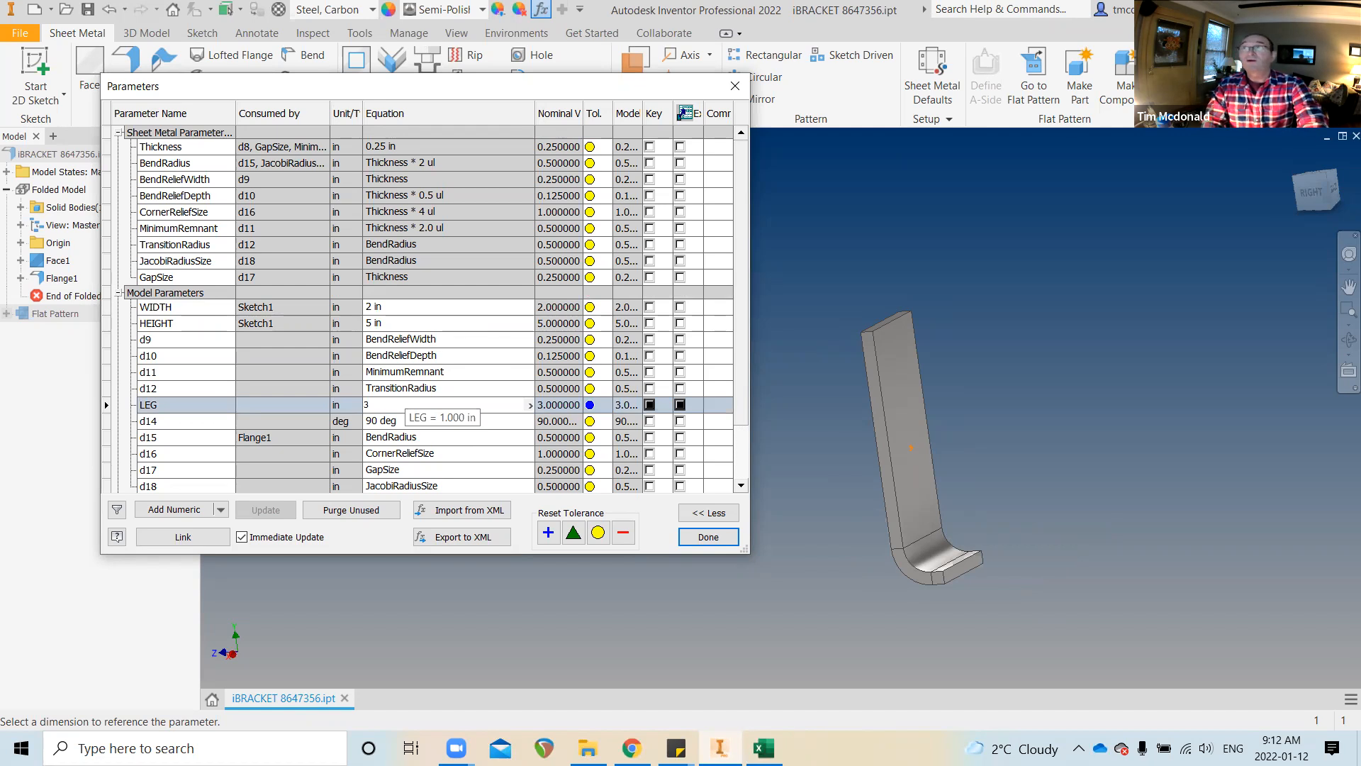
key("Return")
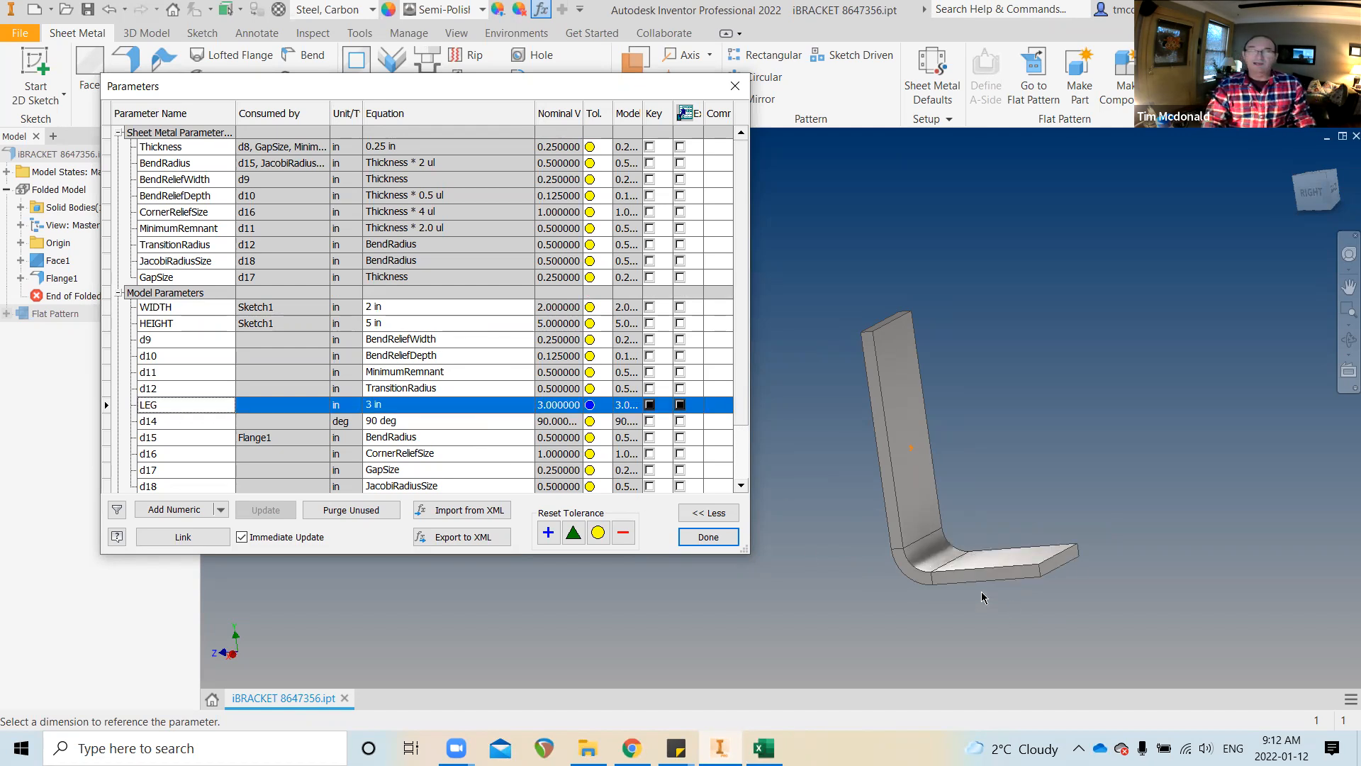
scroll(960, 587, "up", 1)
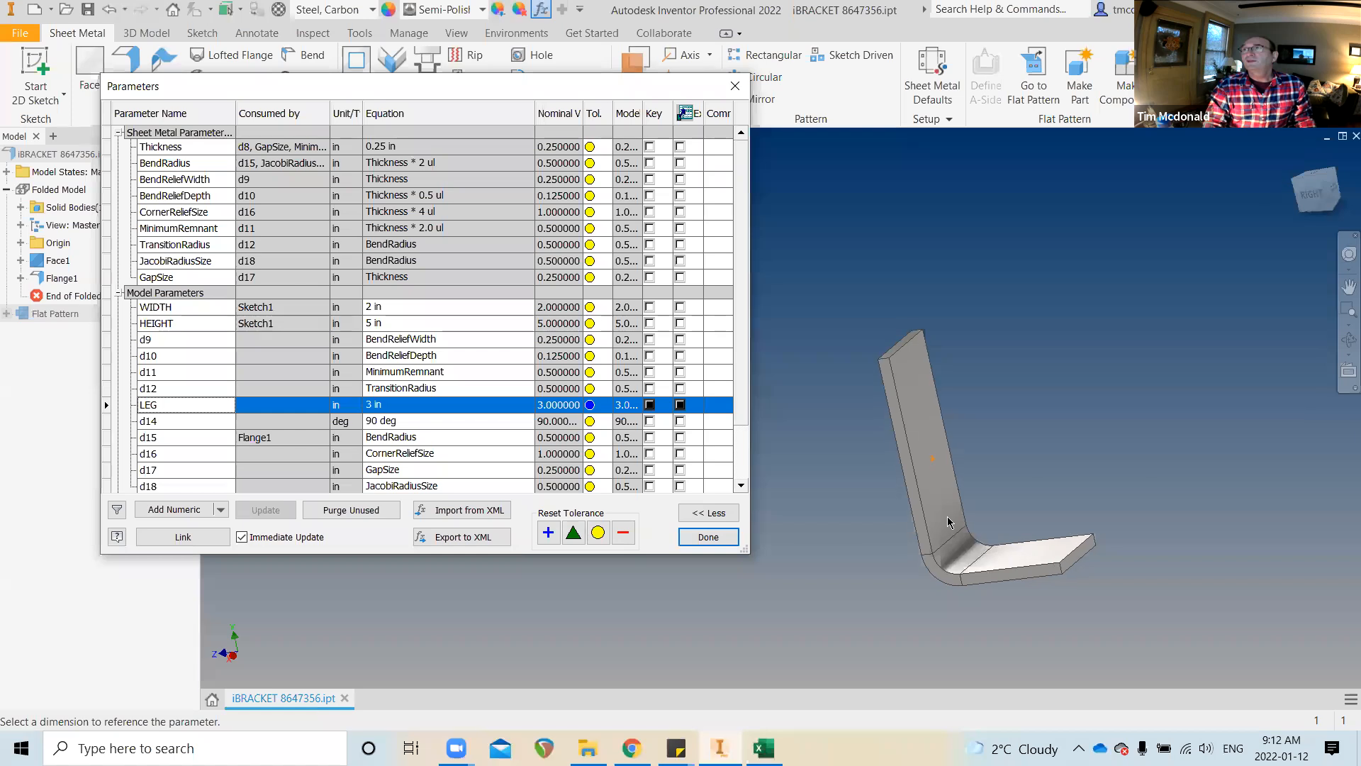
left_click(707, 536)
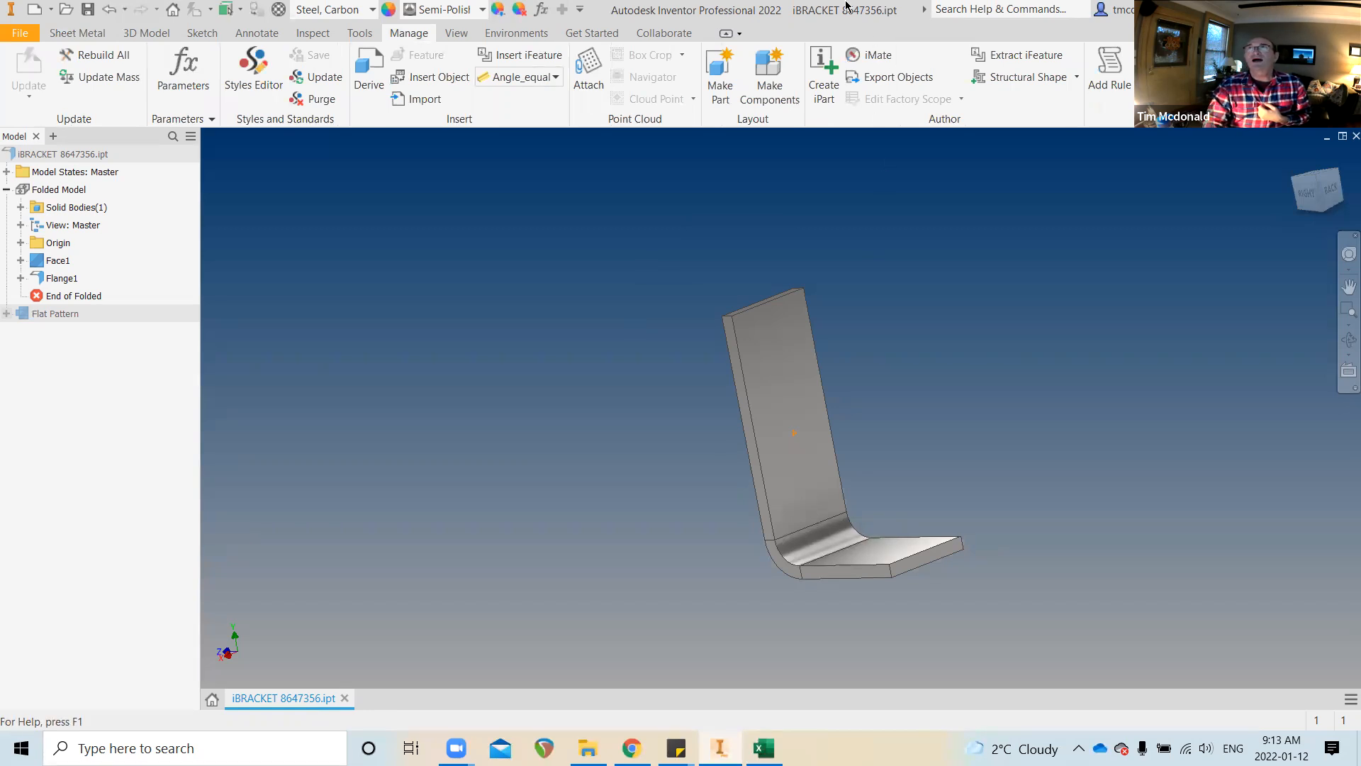
left_click(821, 80)
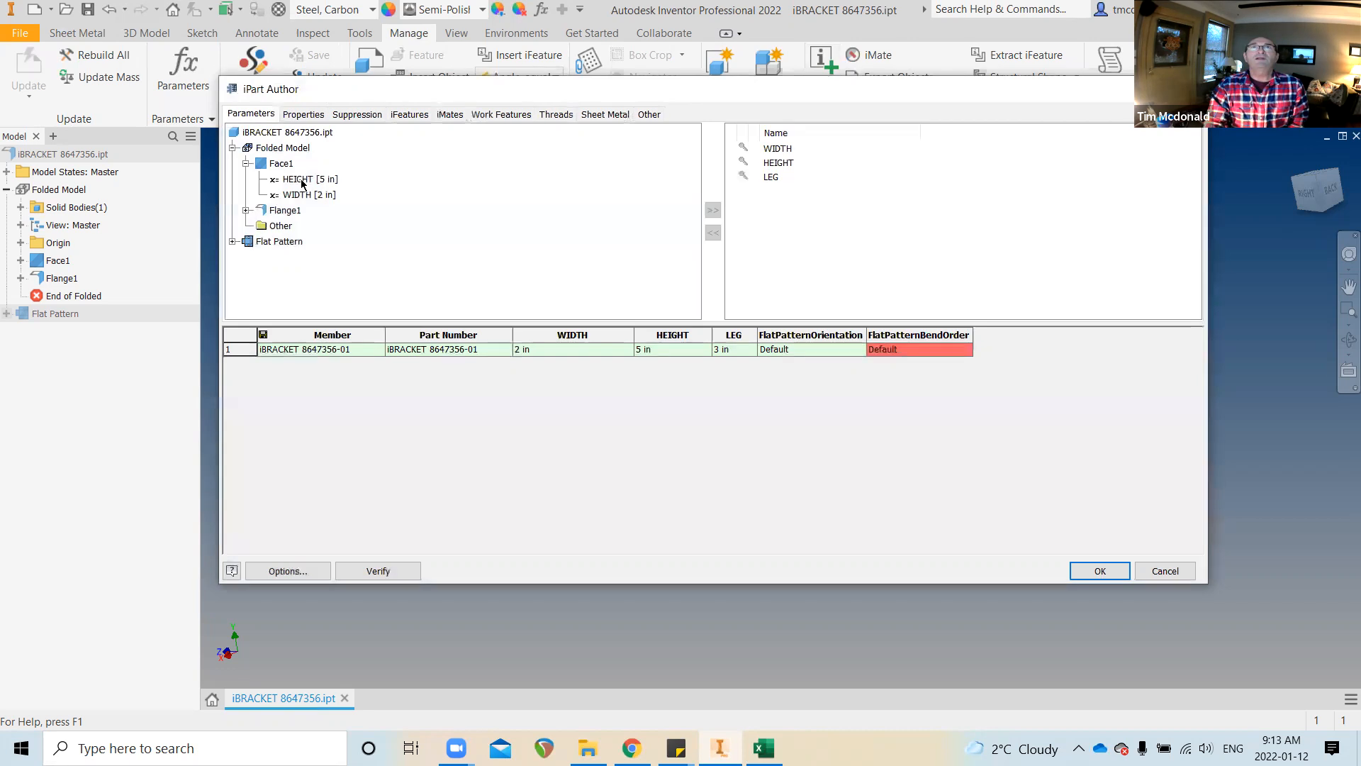
left_click(1165, 571)
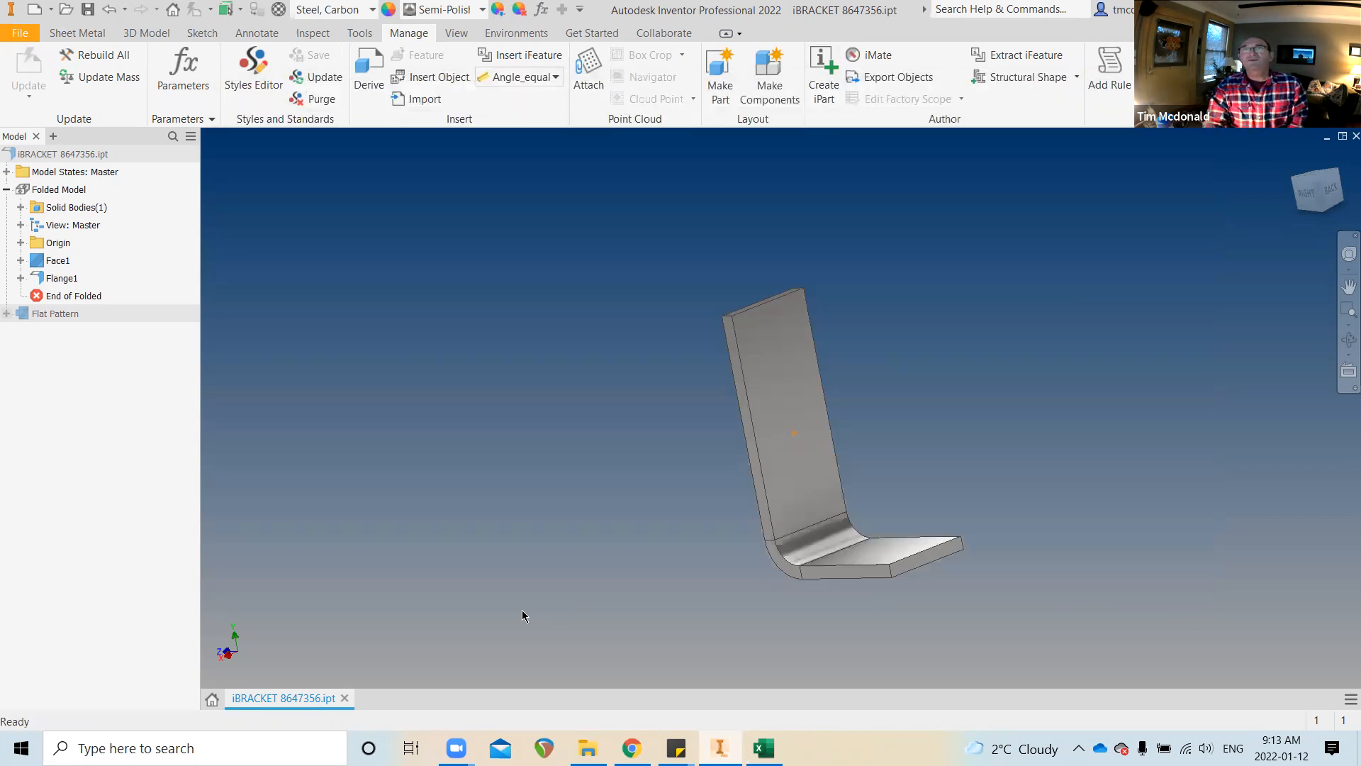
Create a new blank part document
left_click(13, 34)
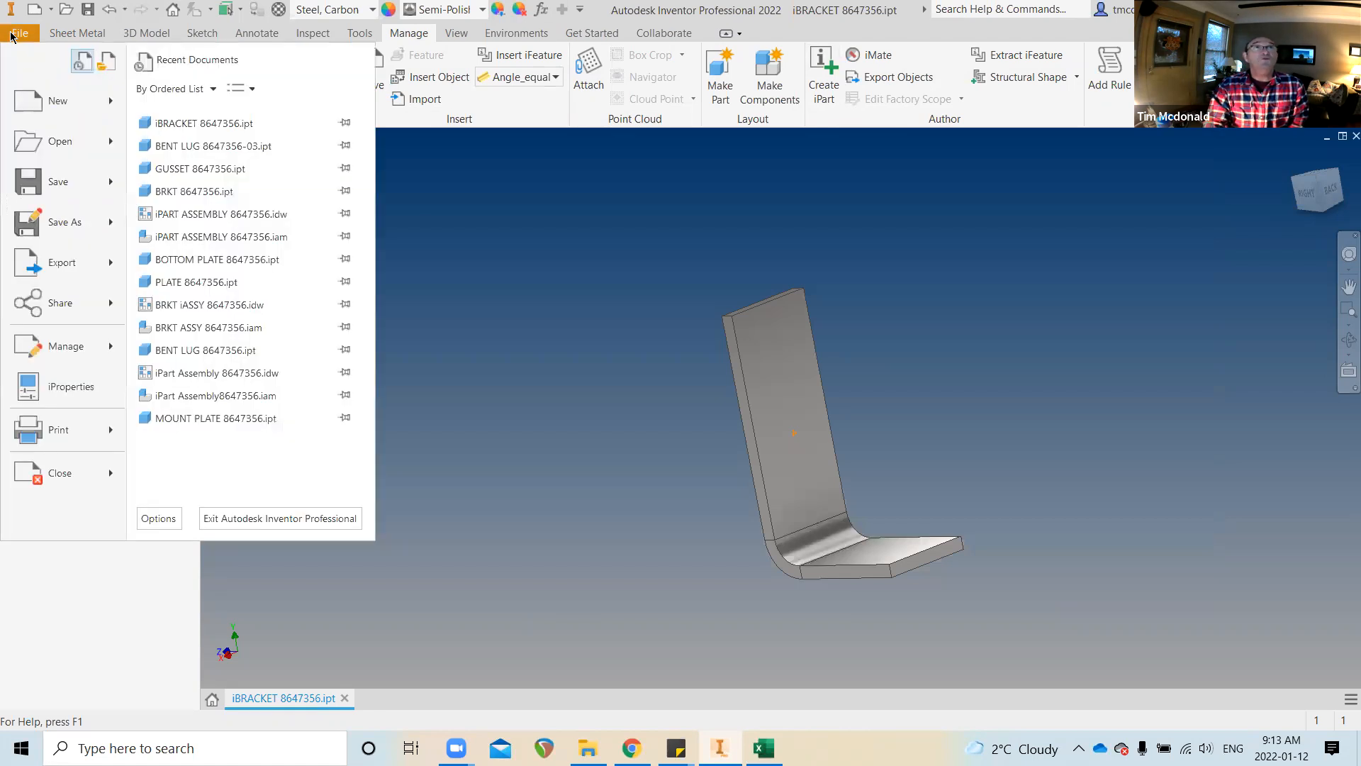
mouse_move(51, 100)
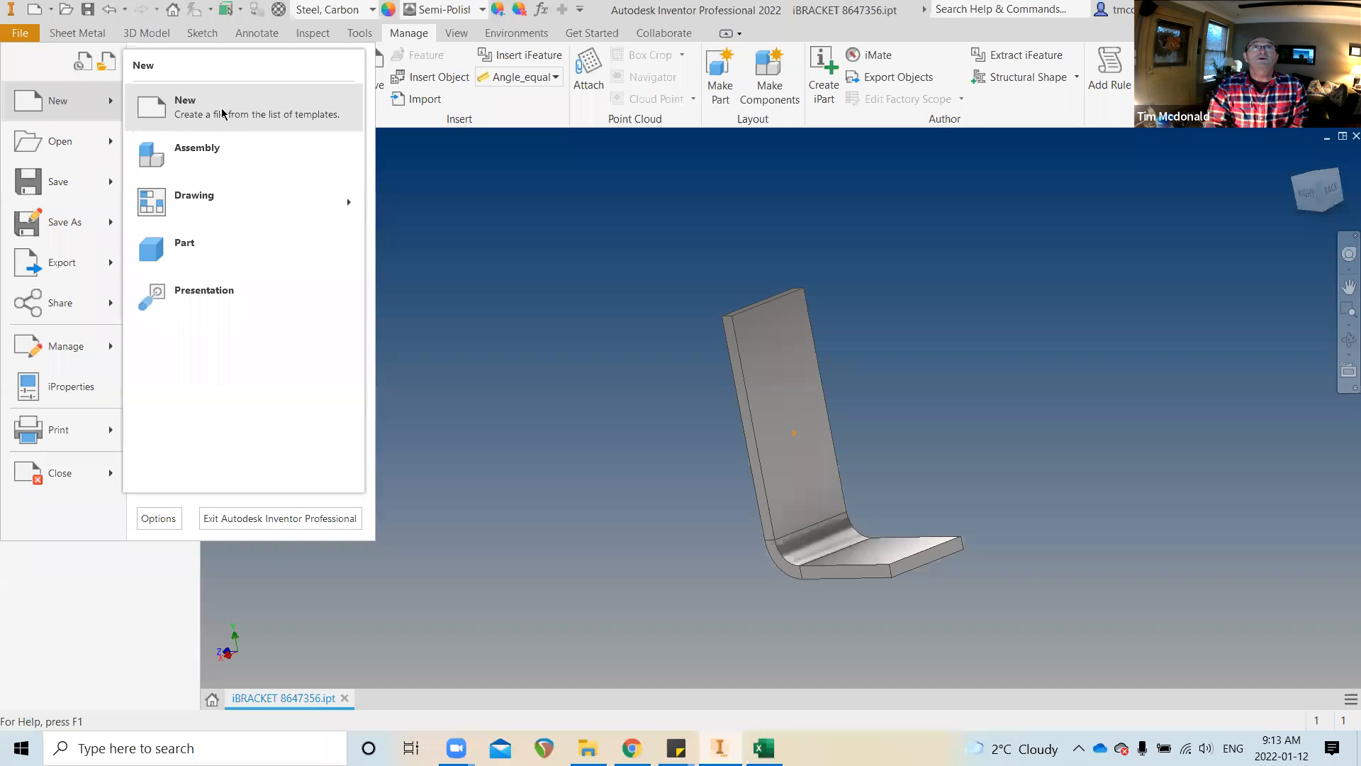
left_click(236, 252)
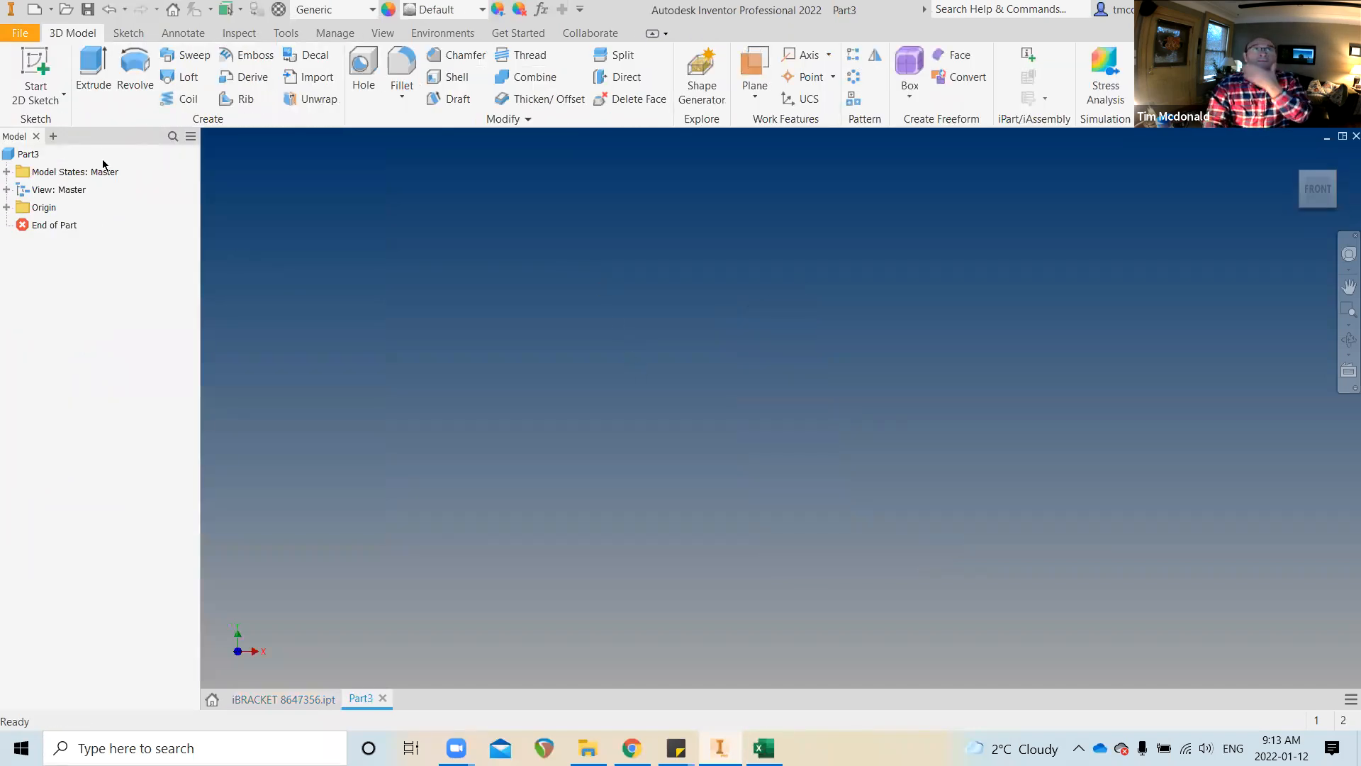
Sketch a center-point rectangle centred on the origin and finish the sketch
left_click(36, 63)
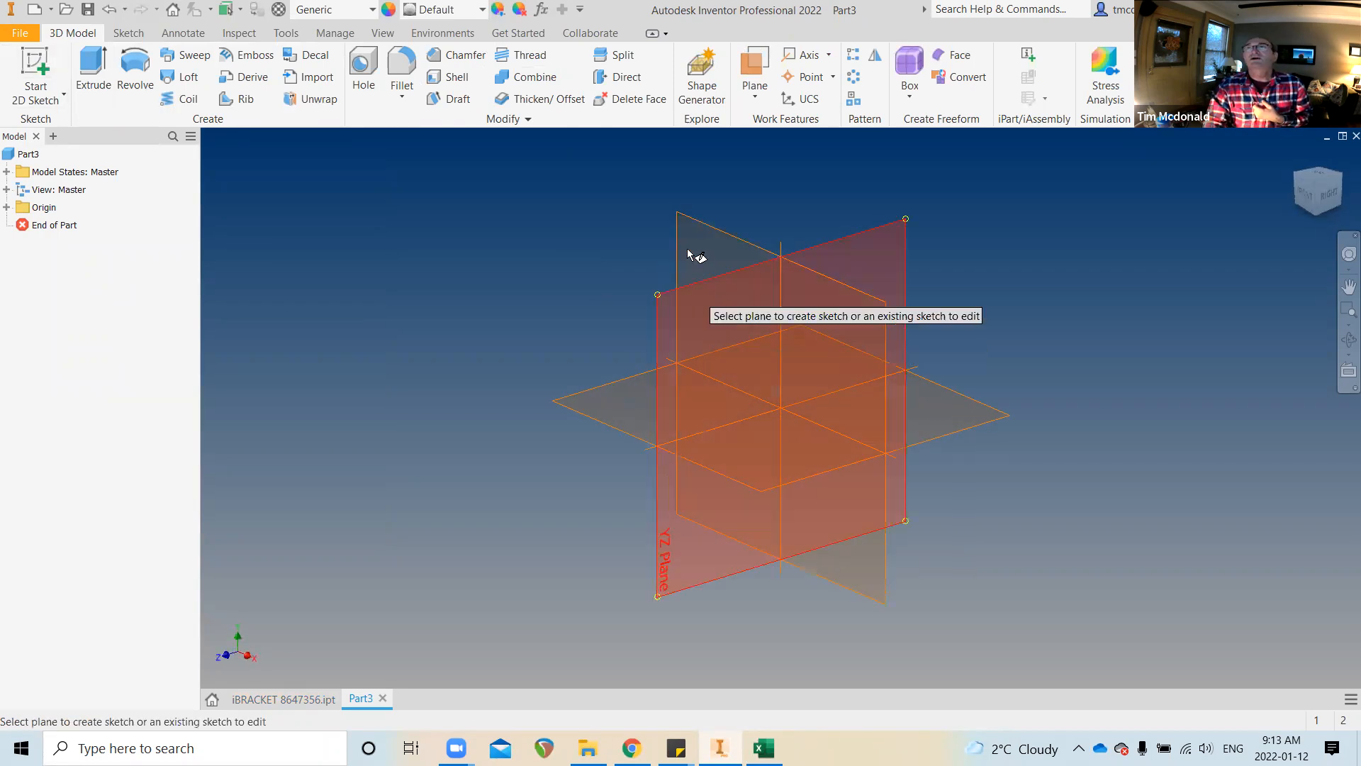
left_click(610, 274)
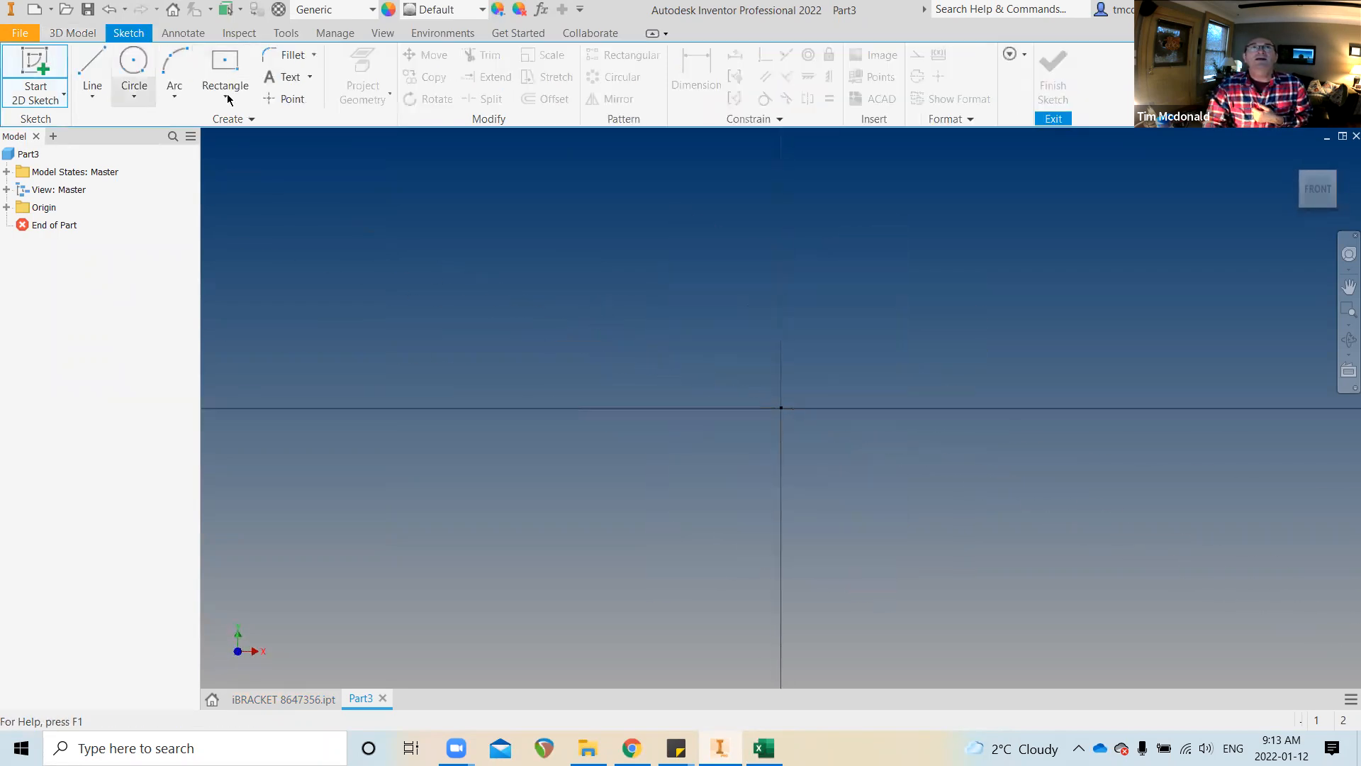
left_click(227, 65)
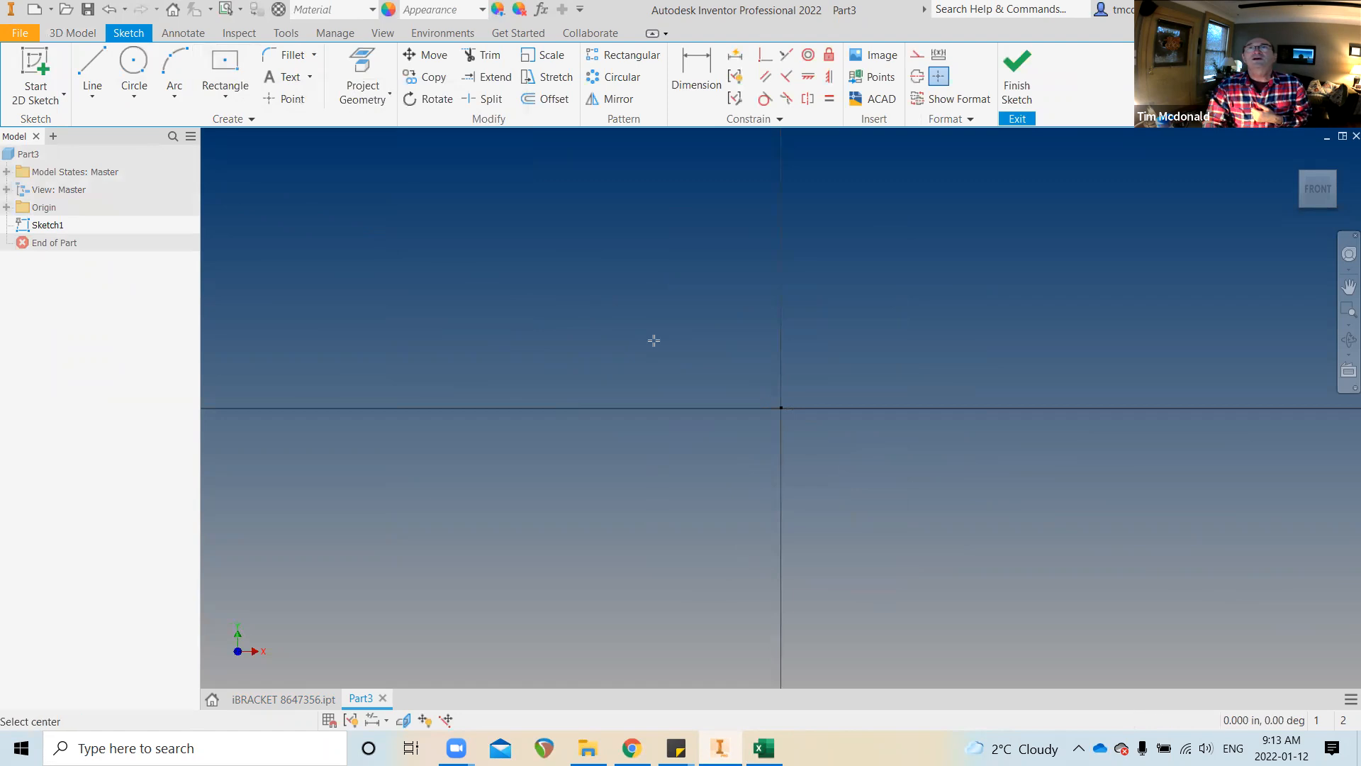
left_click(781, 408)
left_click(941, 242)
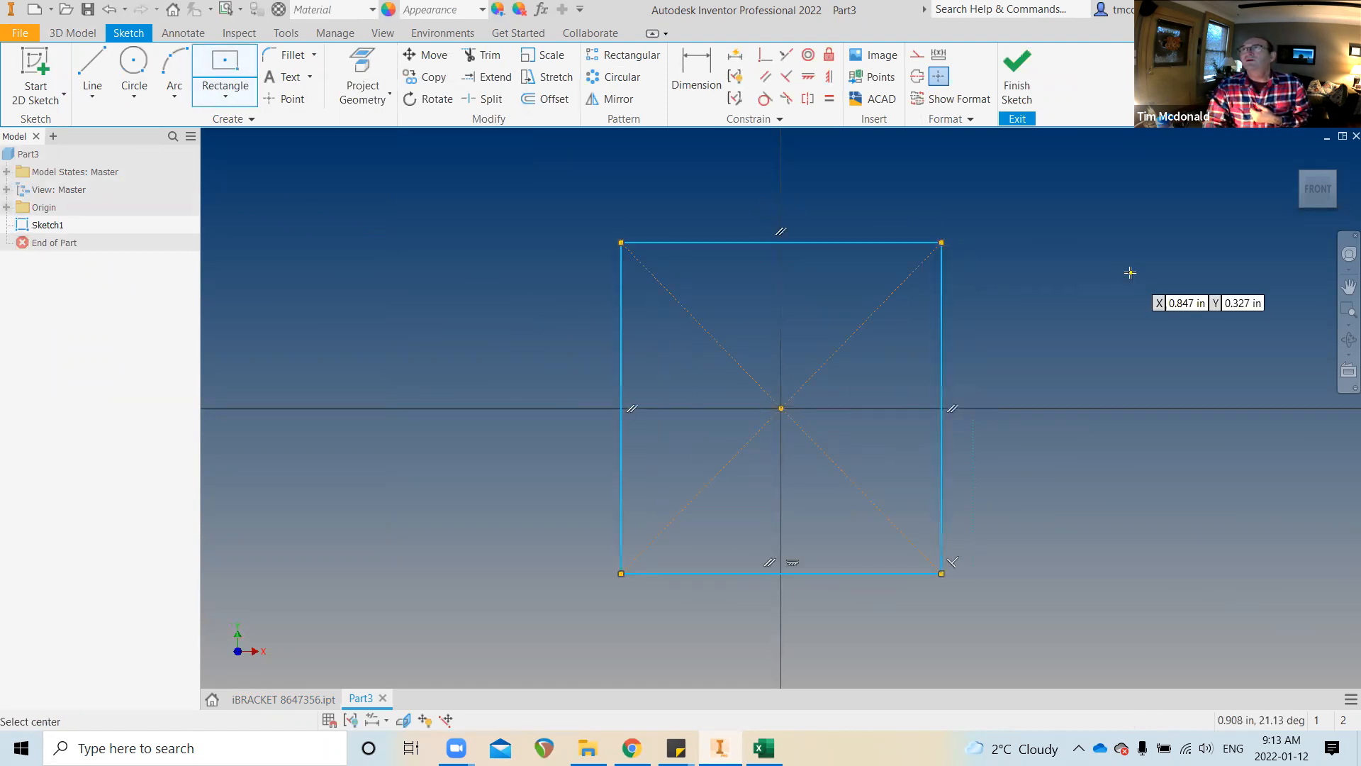
left_click(1017, 70)
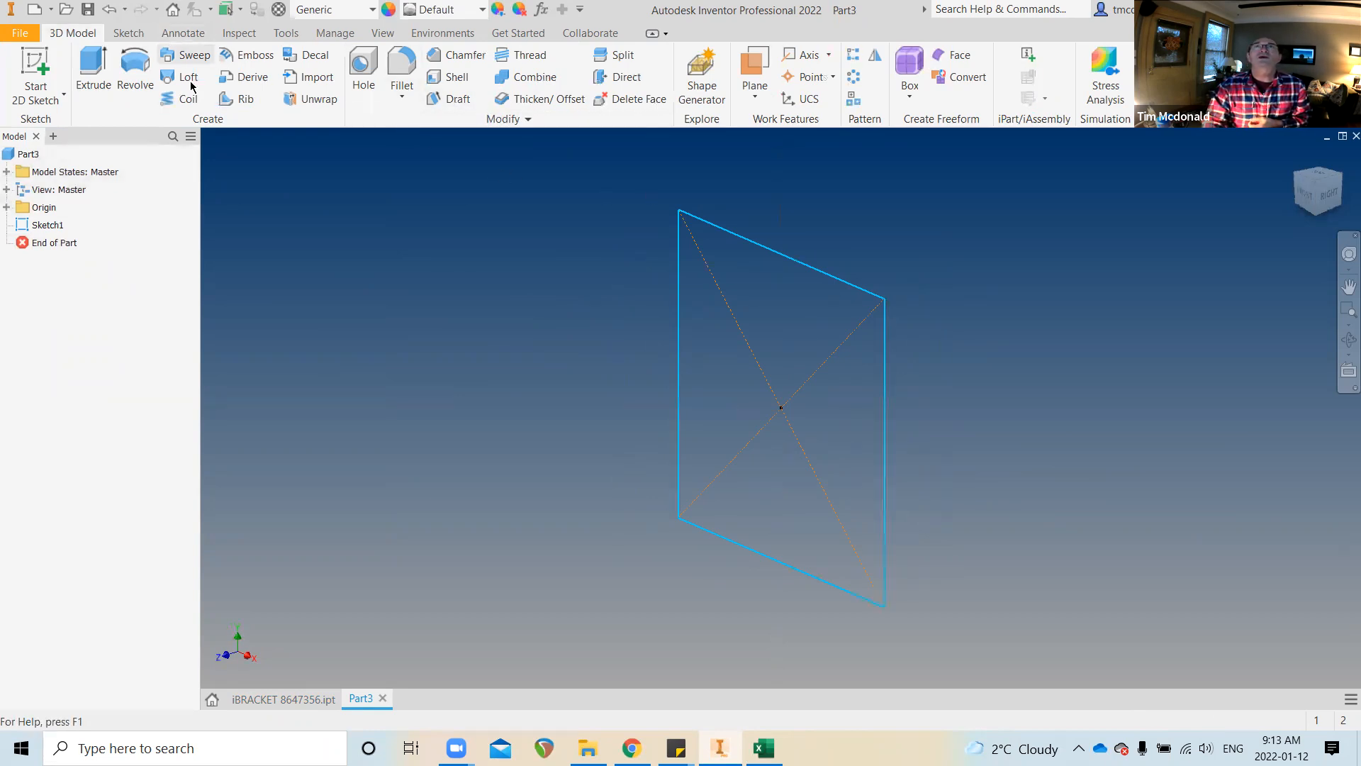
Reopen Sketch1 and dimension the rectangle 0.777 in wide and 0.844 in tall
double_click(52, 229)
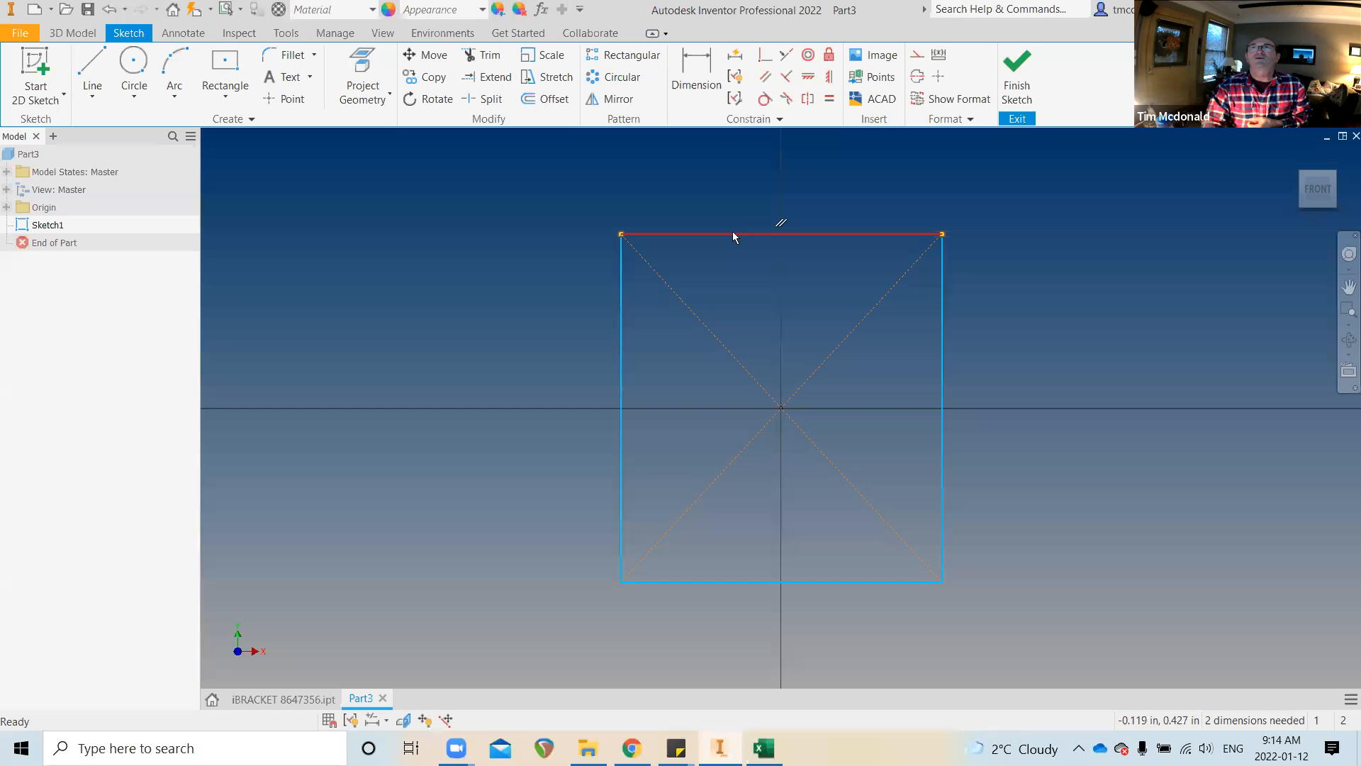
left_click(695, 75)
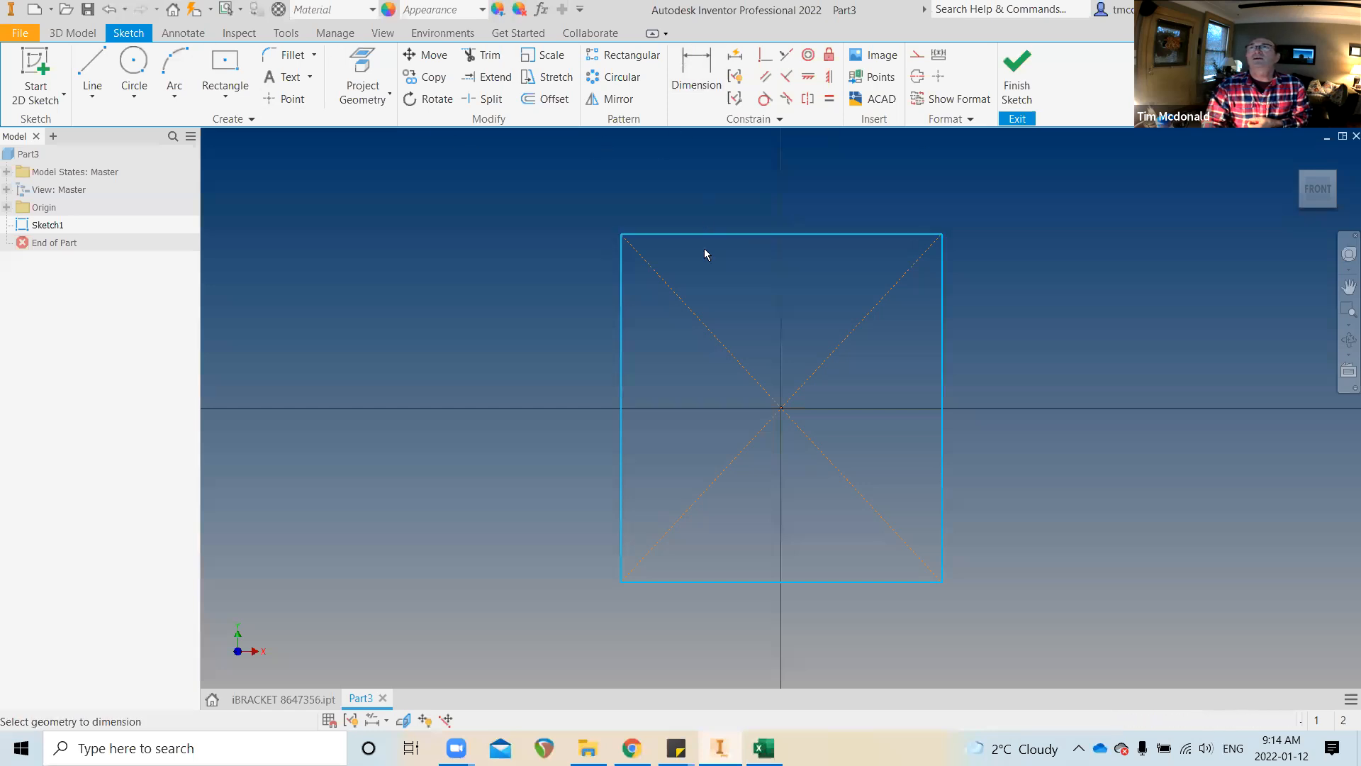
left_click(542, 9)
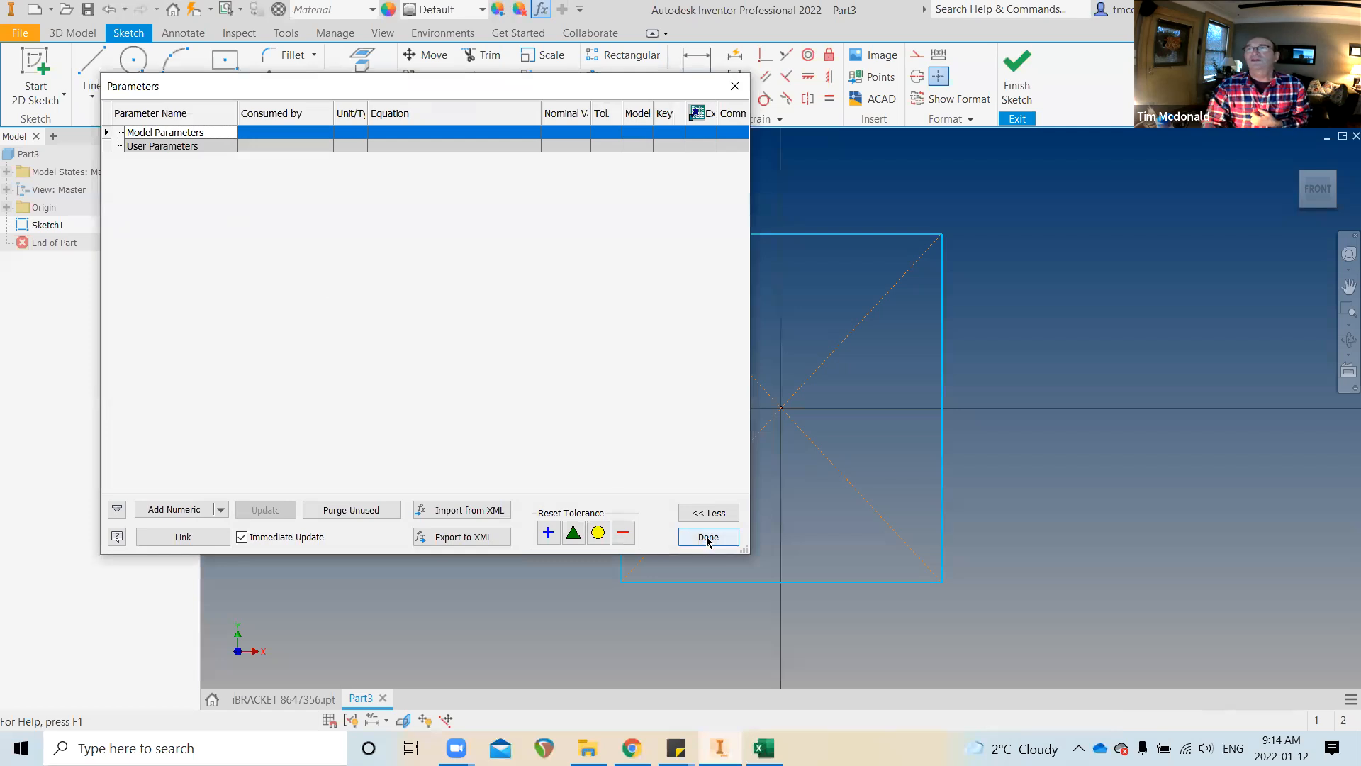
left_click(708, 536)
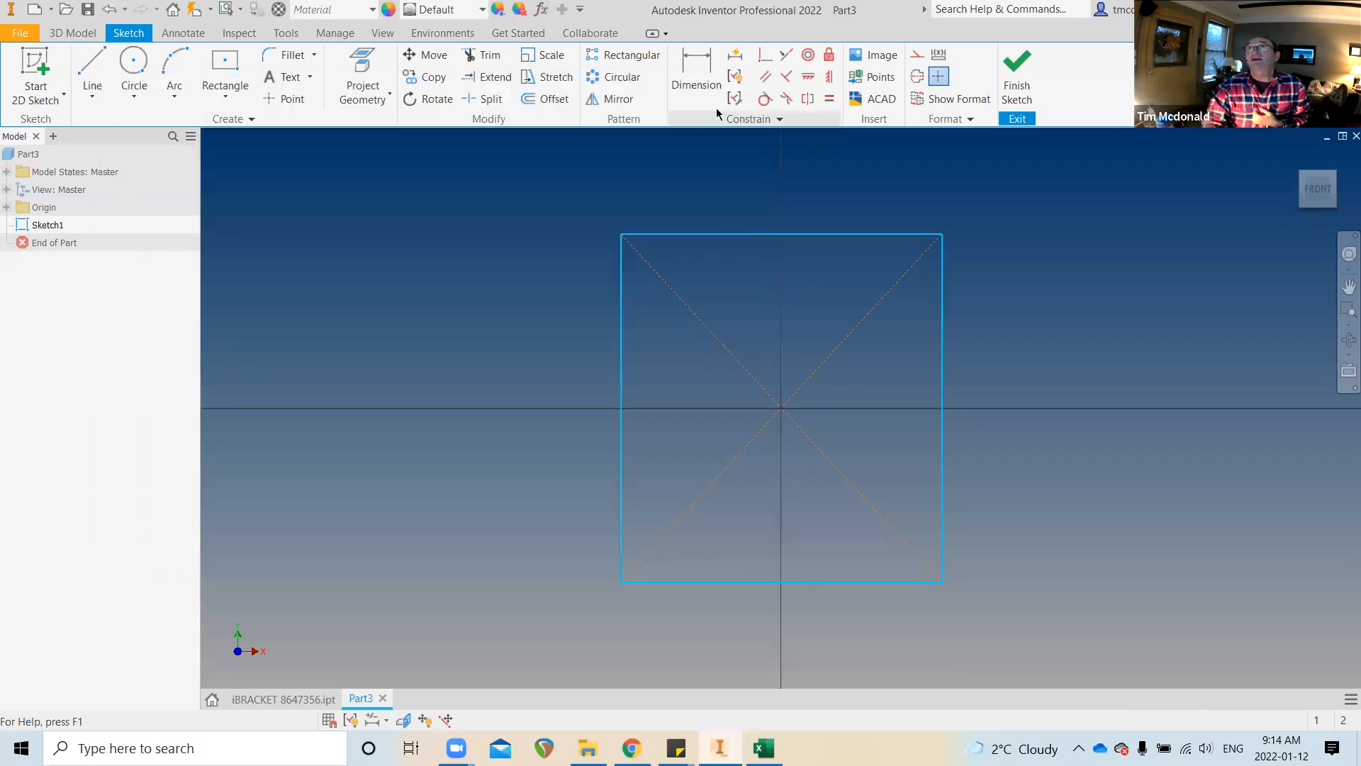
left_click(702, 67)
left_click(736, 234)
left_click(775, 181)
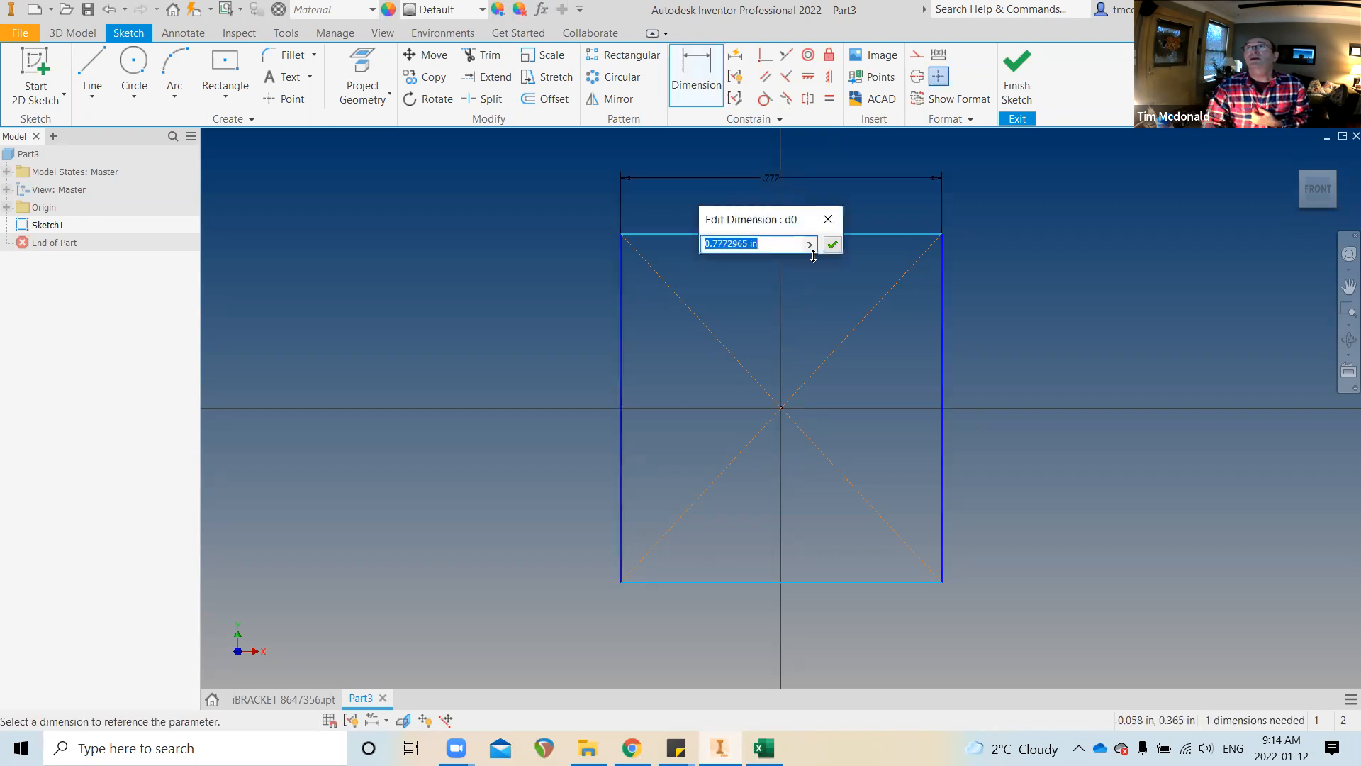
left_click(832, 244)
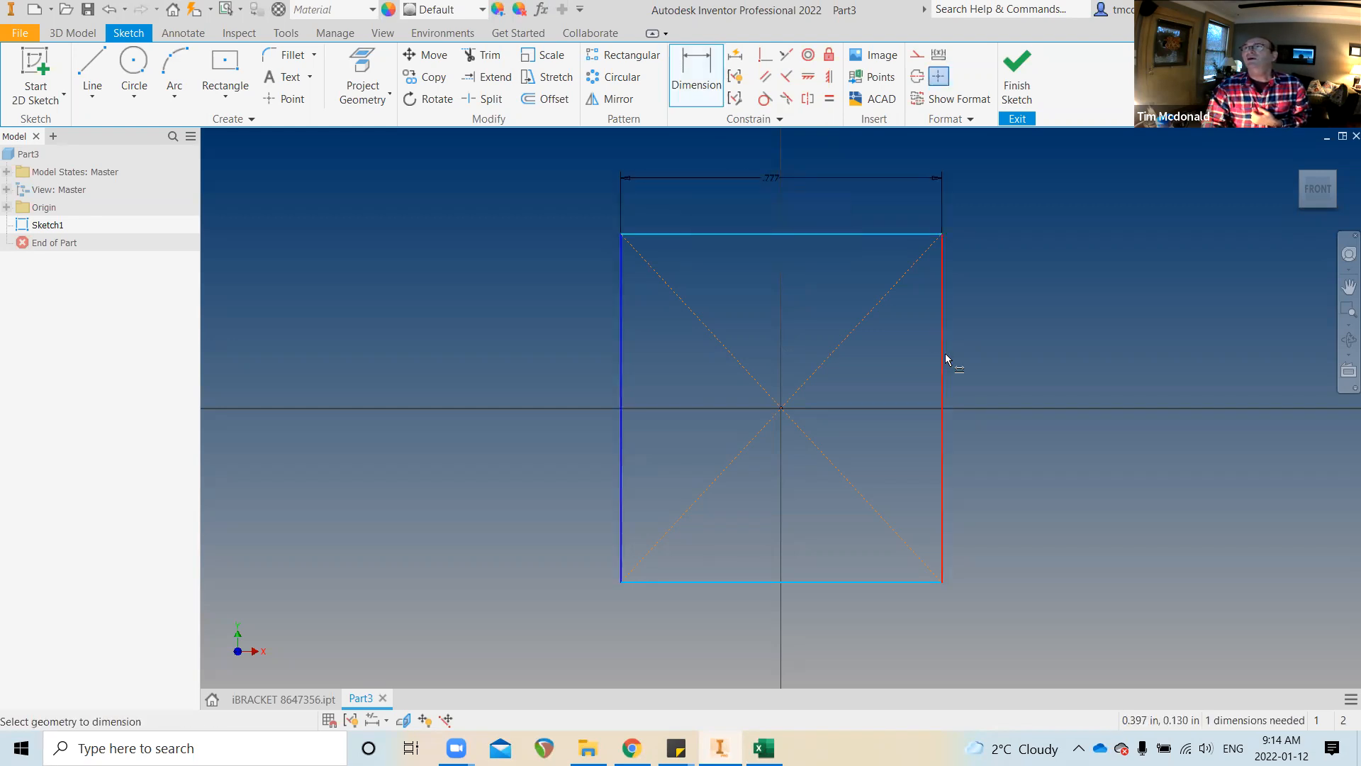
left_click(950, 356)
left_click(1060, 365)
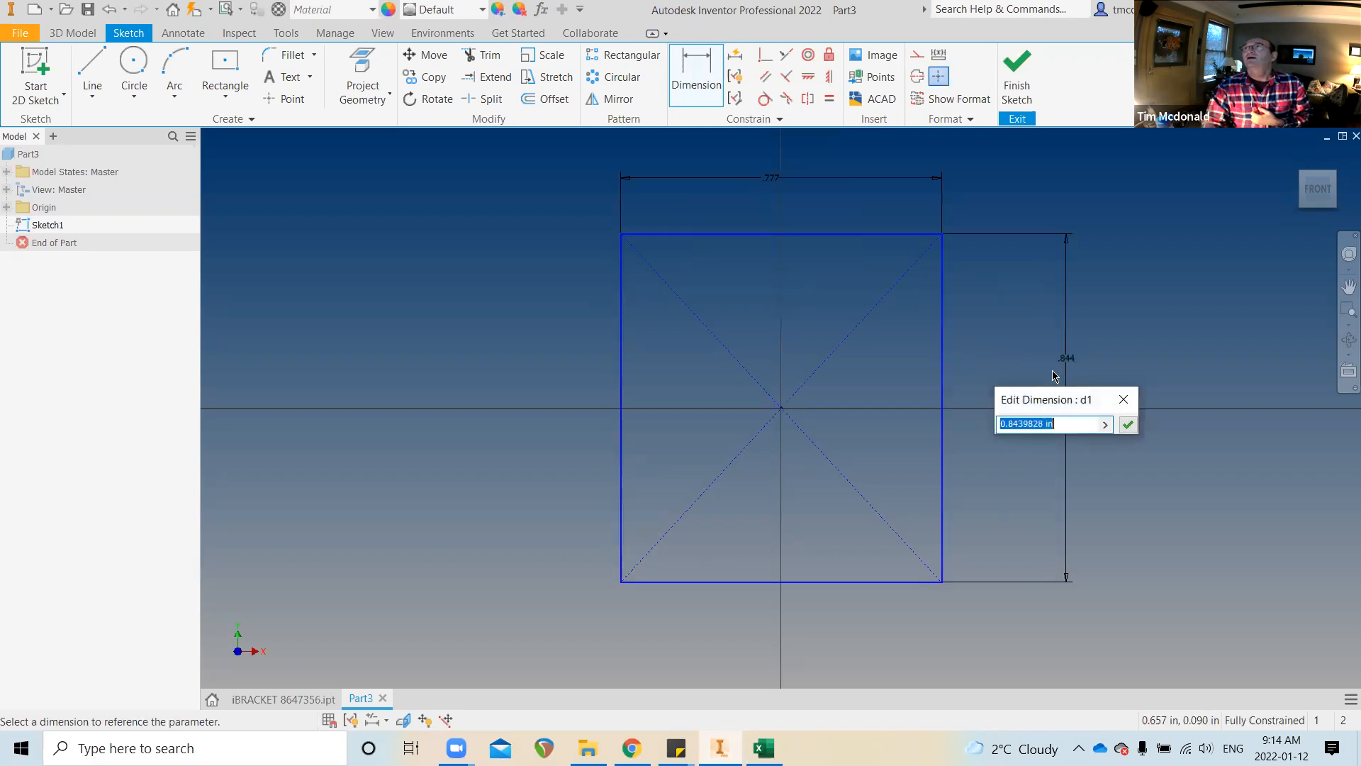
left_click(1127, 424)
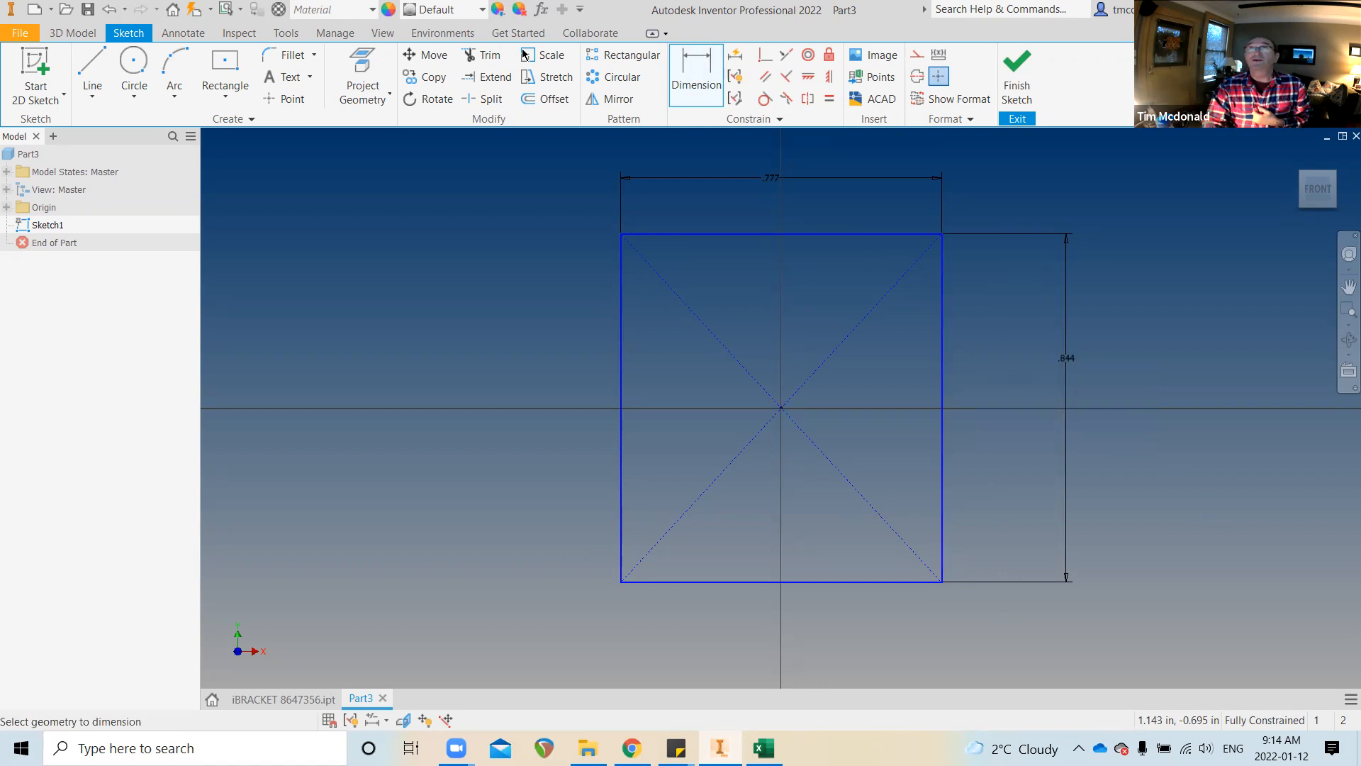
Check the new d0 and d1 parameters in the Parameters dialog
left_click(541, 9)
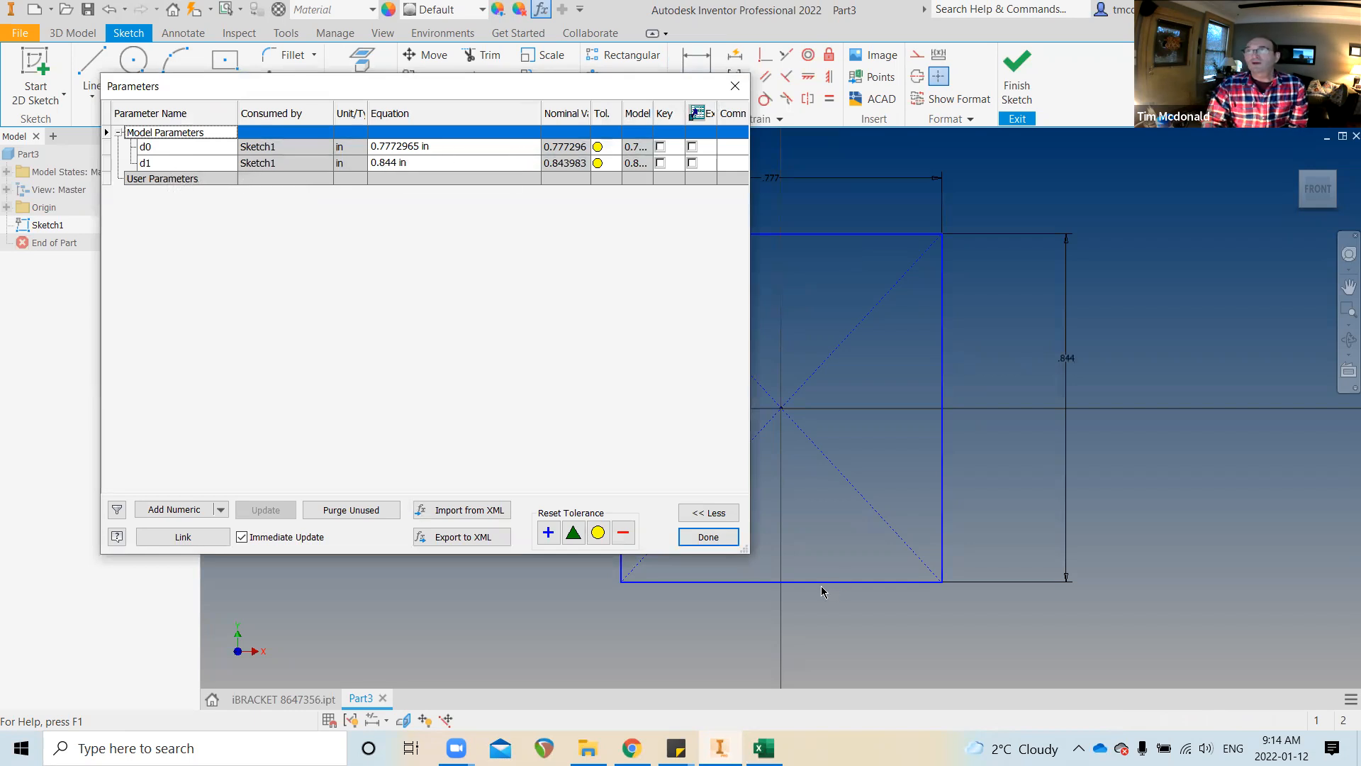
left_click(703, 537)
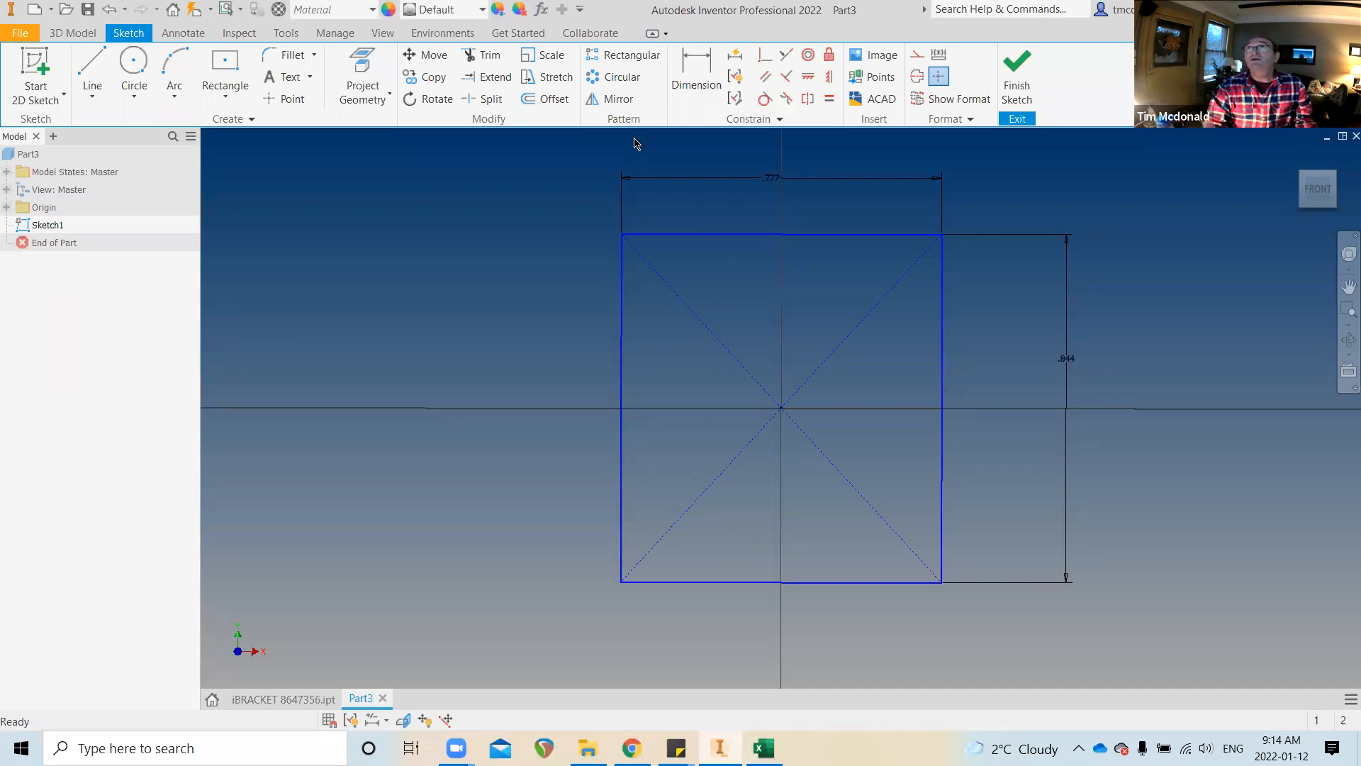
left_click(350, 35)
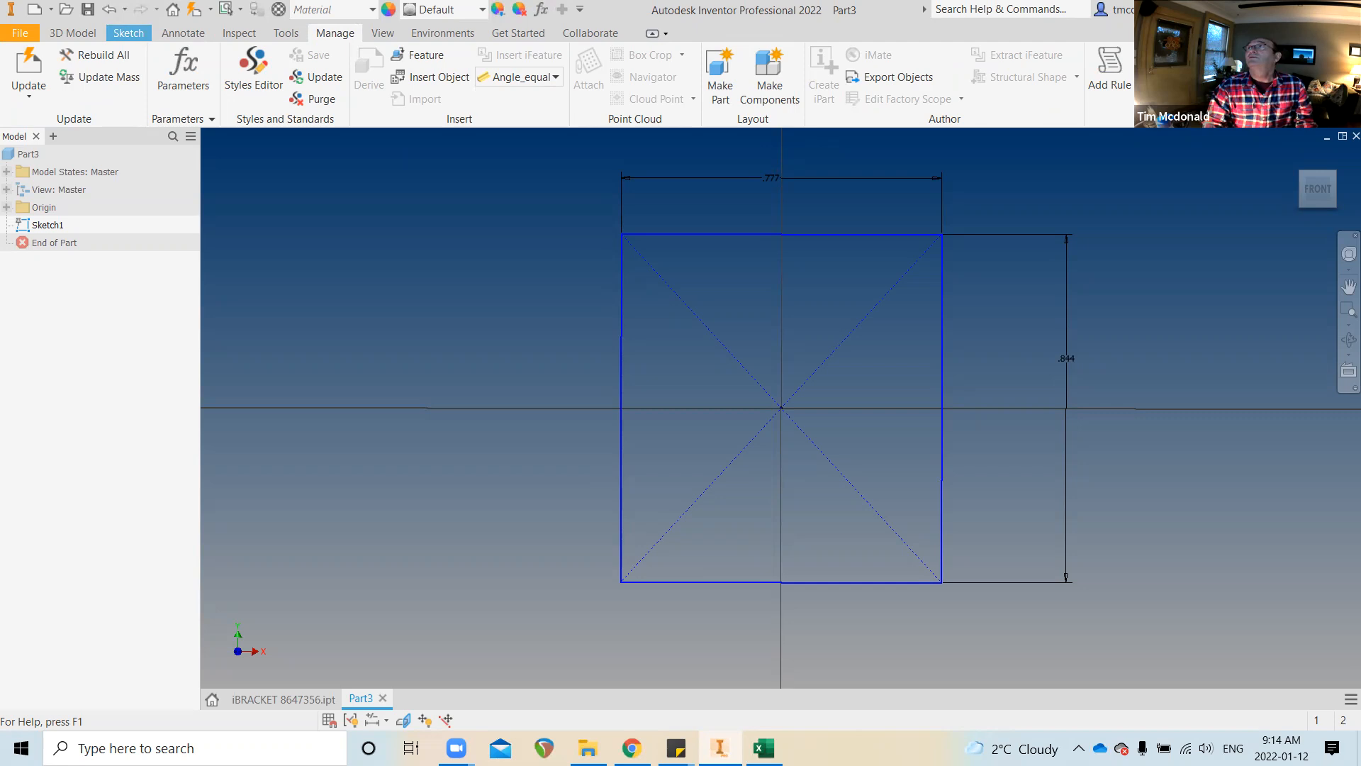
Finish the dimensioned Sketch1 rectangle and bring up the Manage tools
left_click(1318, 67)
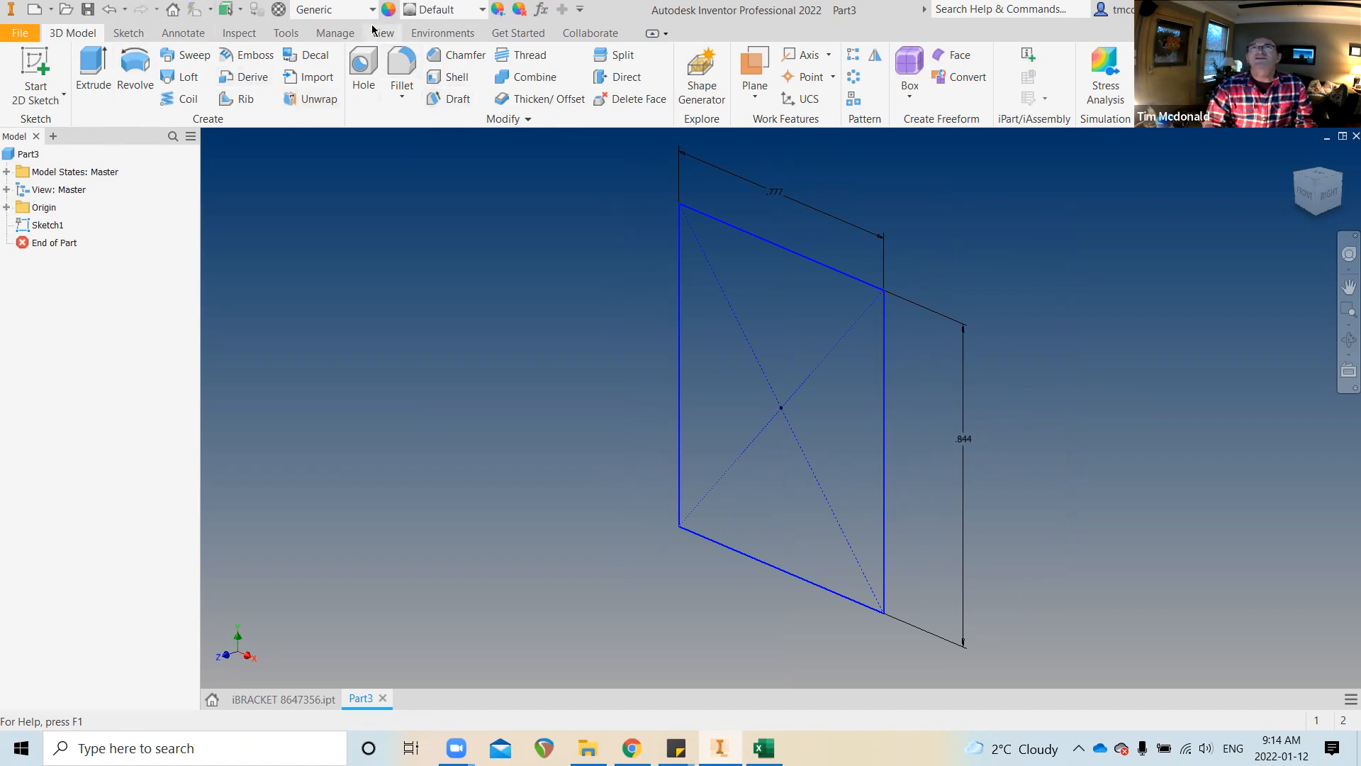
left_click(333, 32)
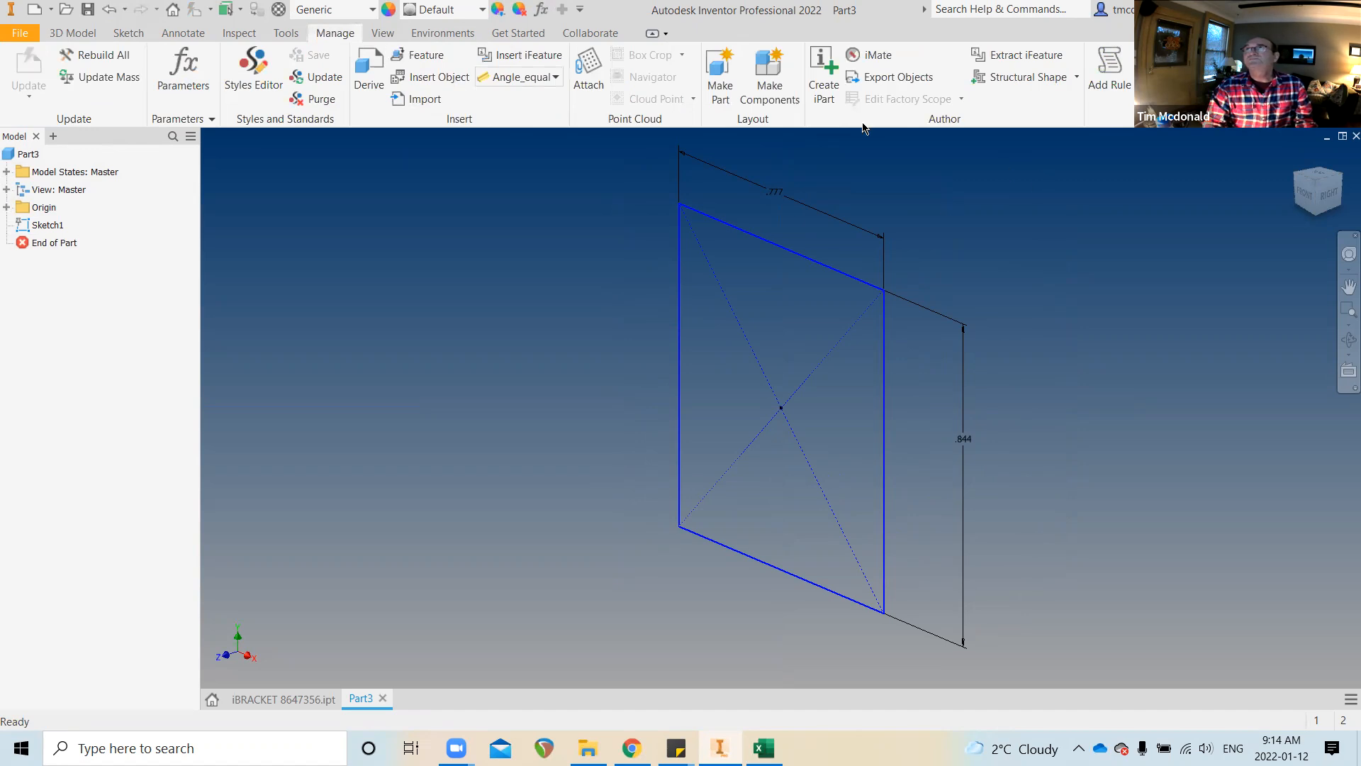
Preview iPart authoring for Part3, cancel it, and save the part as Part3.ipt
left_click(820, 83)
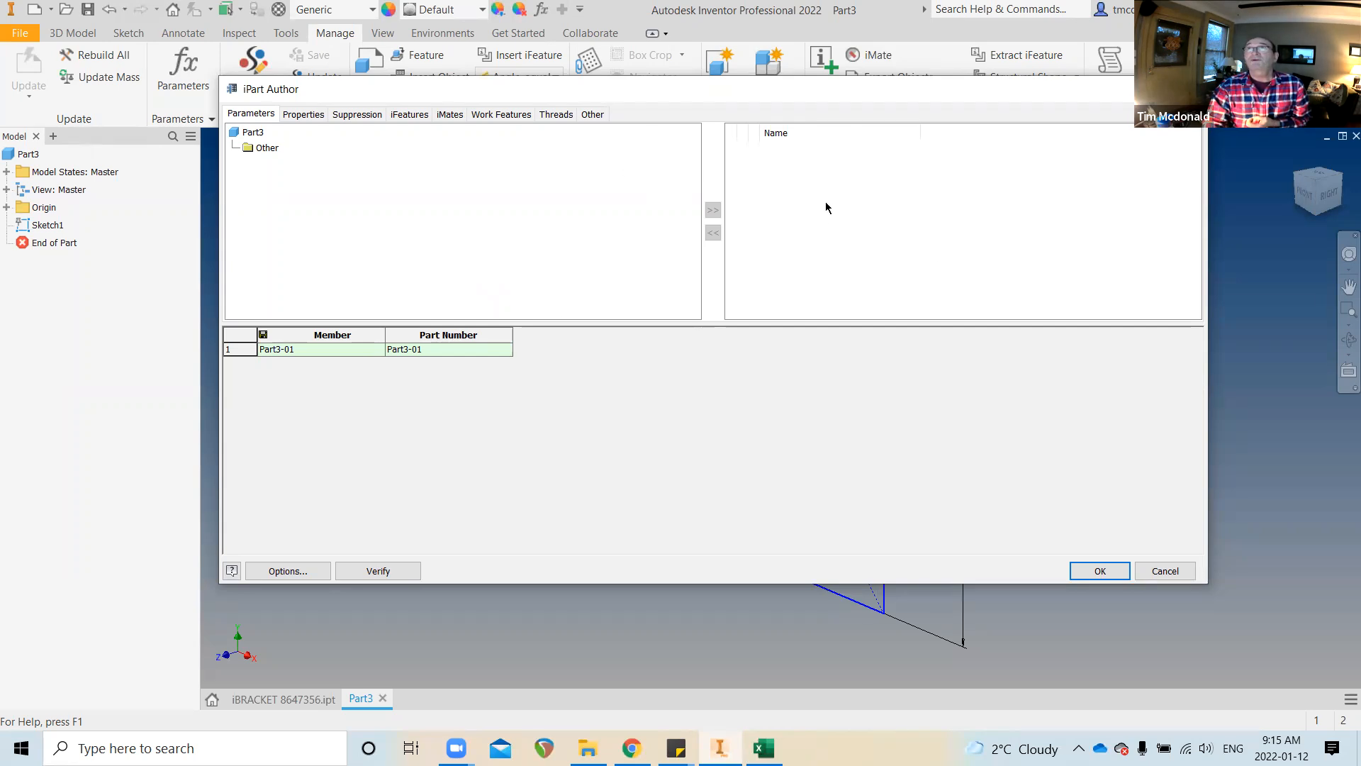
left_click(243, 134)
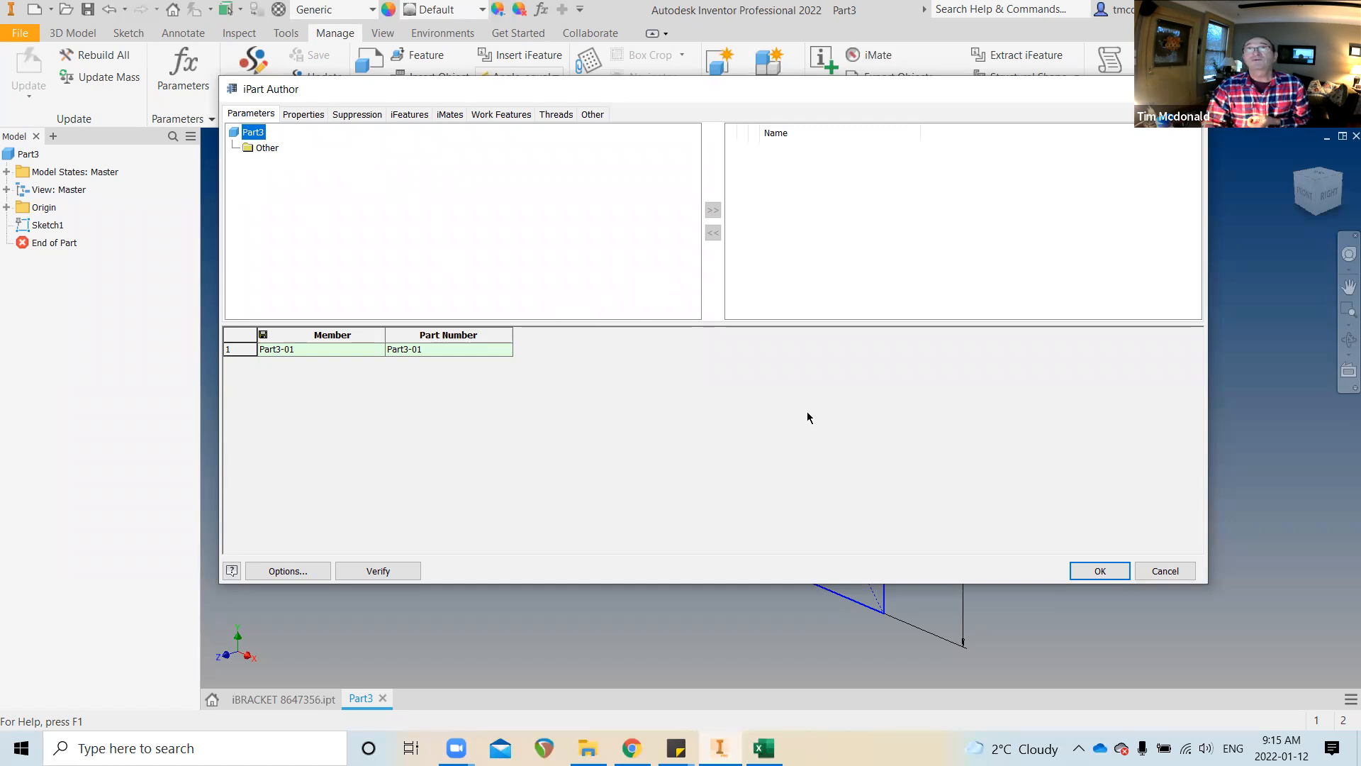
left_click(1146, 570)
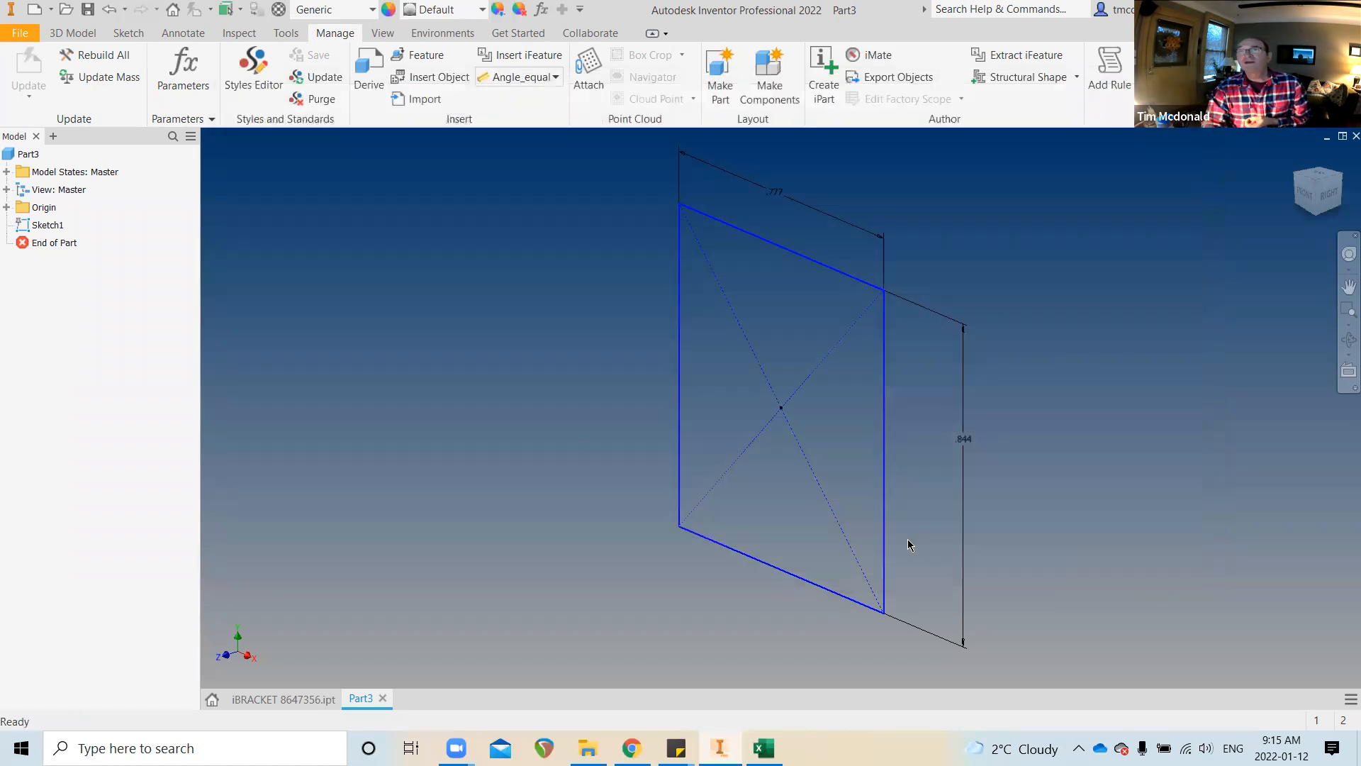
left_click(86, 10)
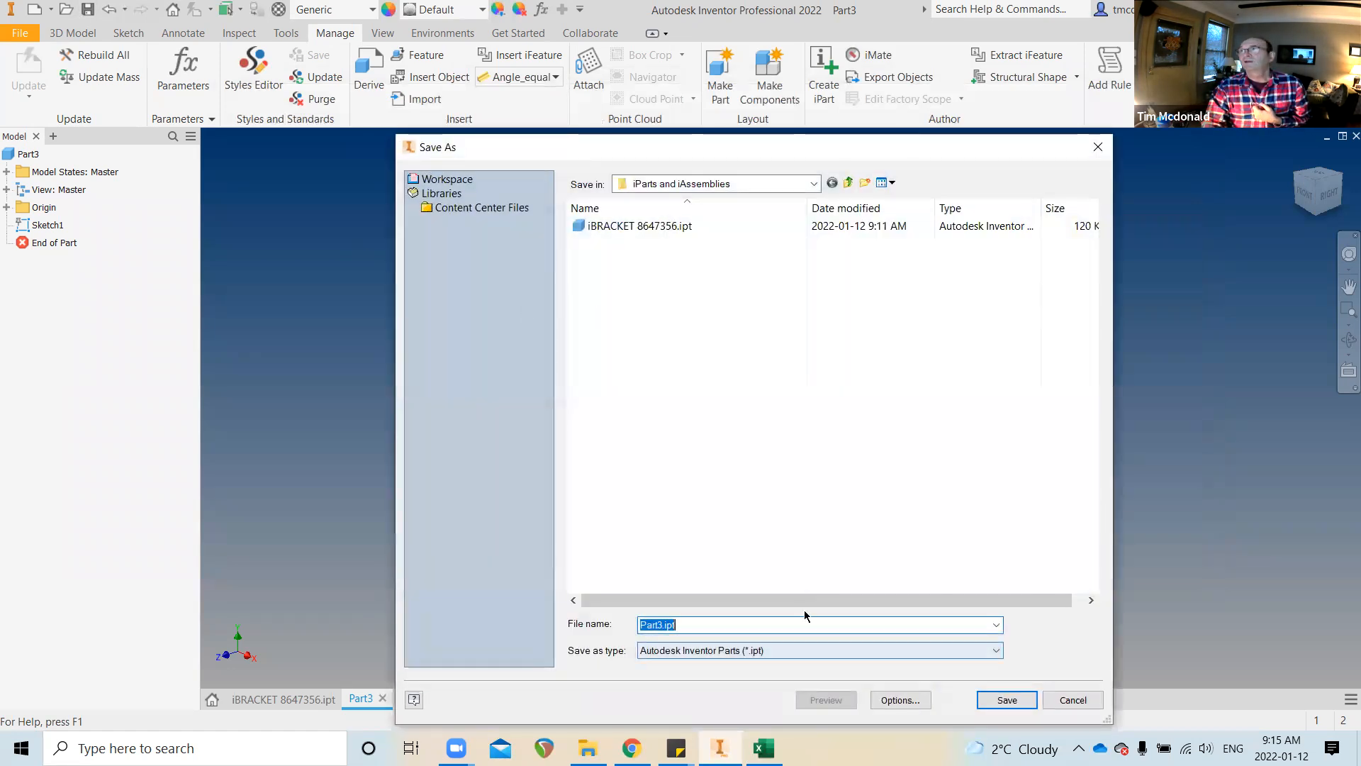
key("Return")
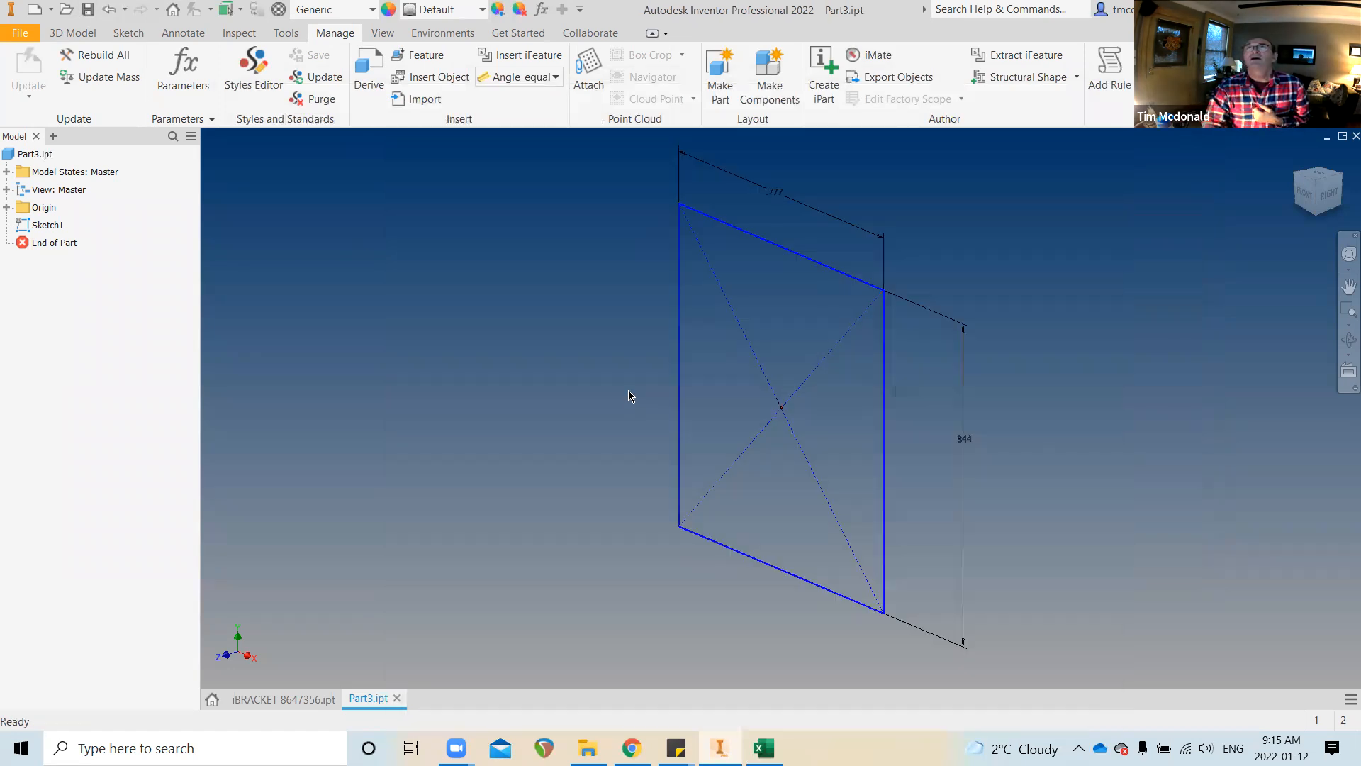
Browse iPart Author's parameter and property lists, cancel, and close Part3.ipt
left_click(825, 84)
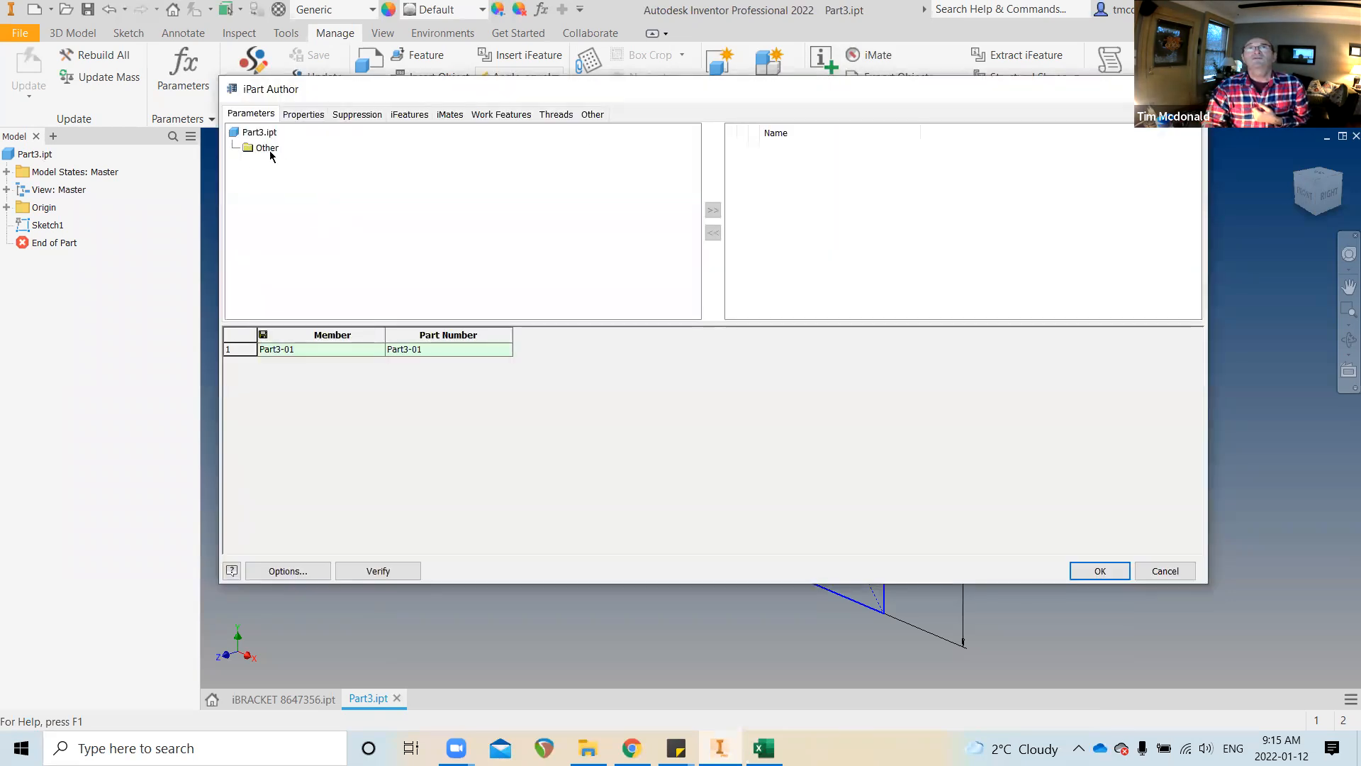
left_click(264, 134)
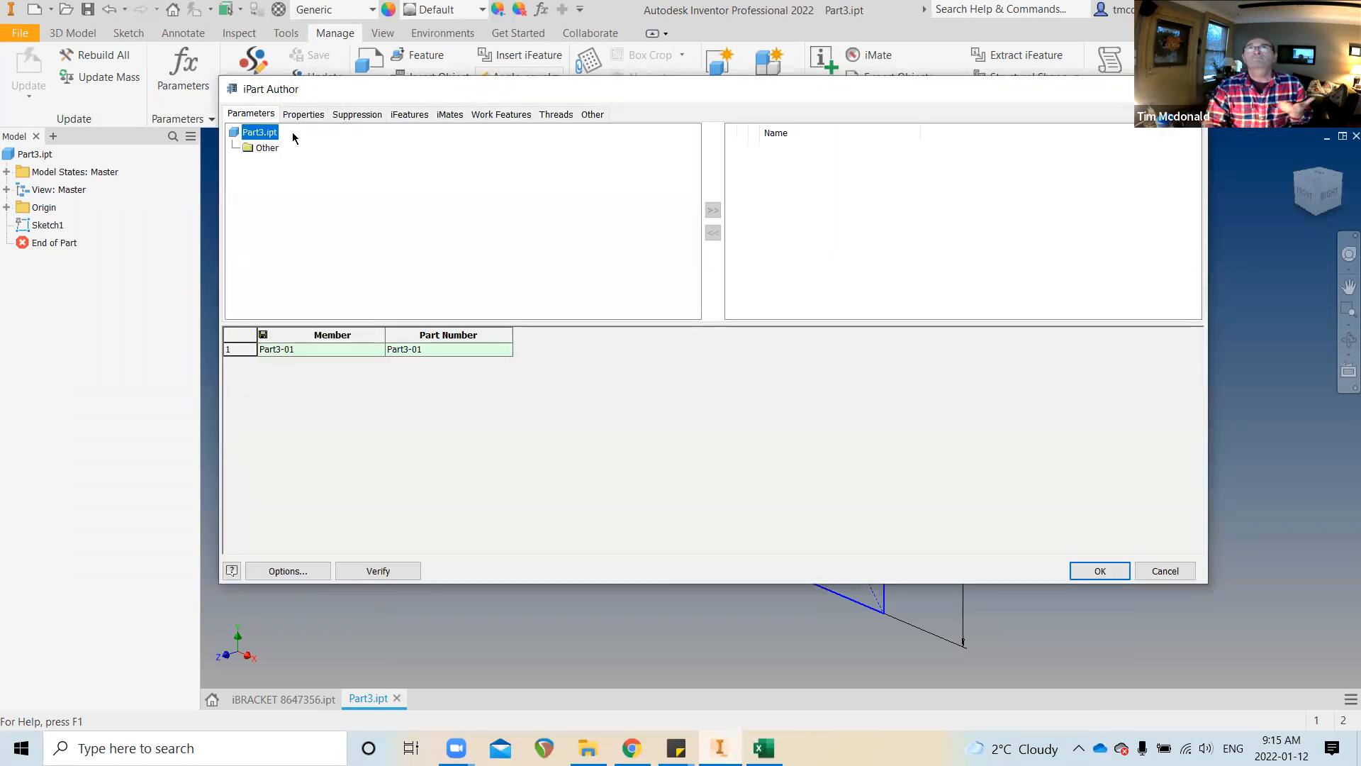
left_click(295, 117)
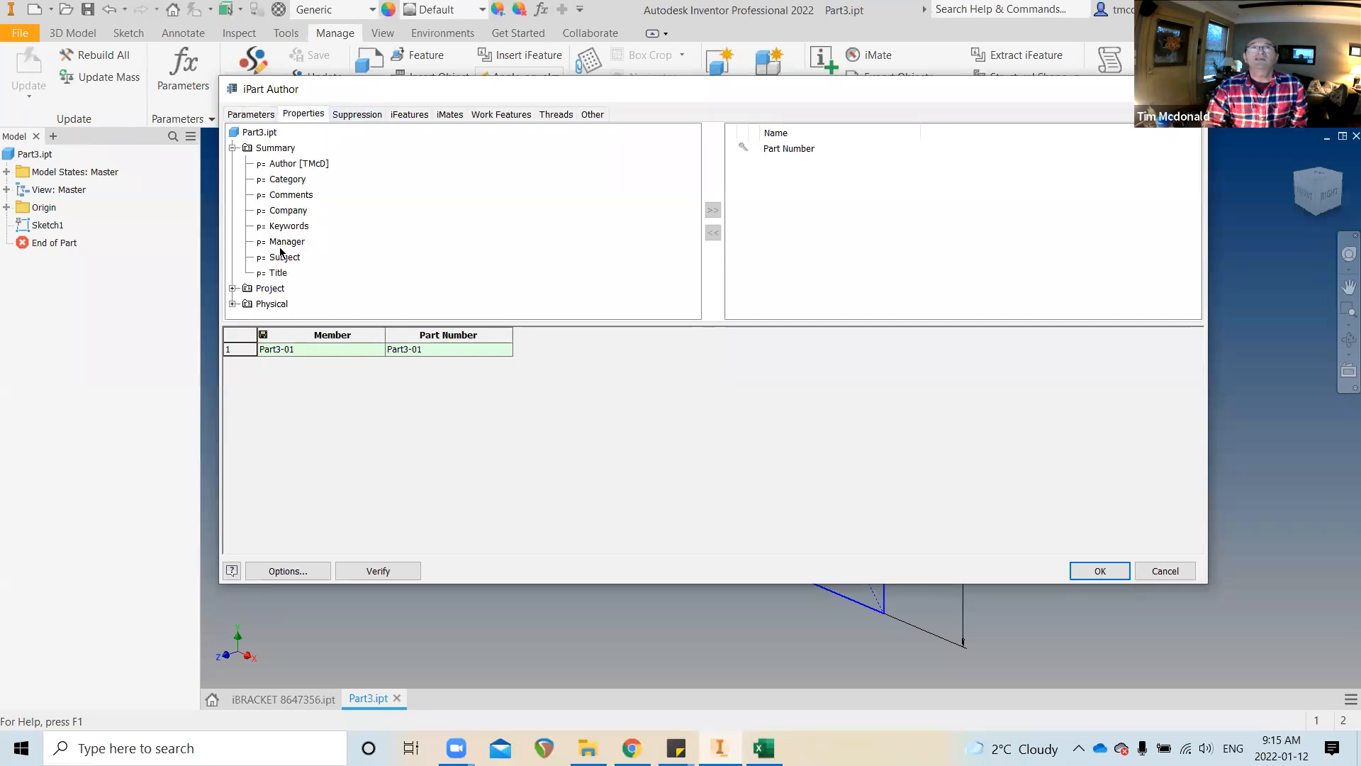
left_click(256, 116)
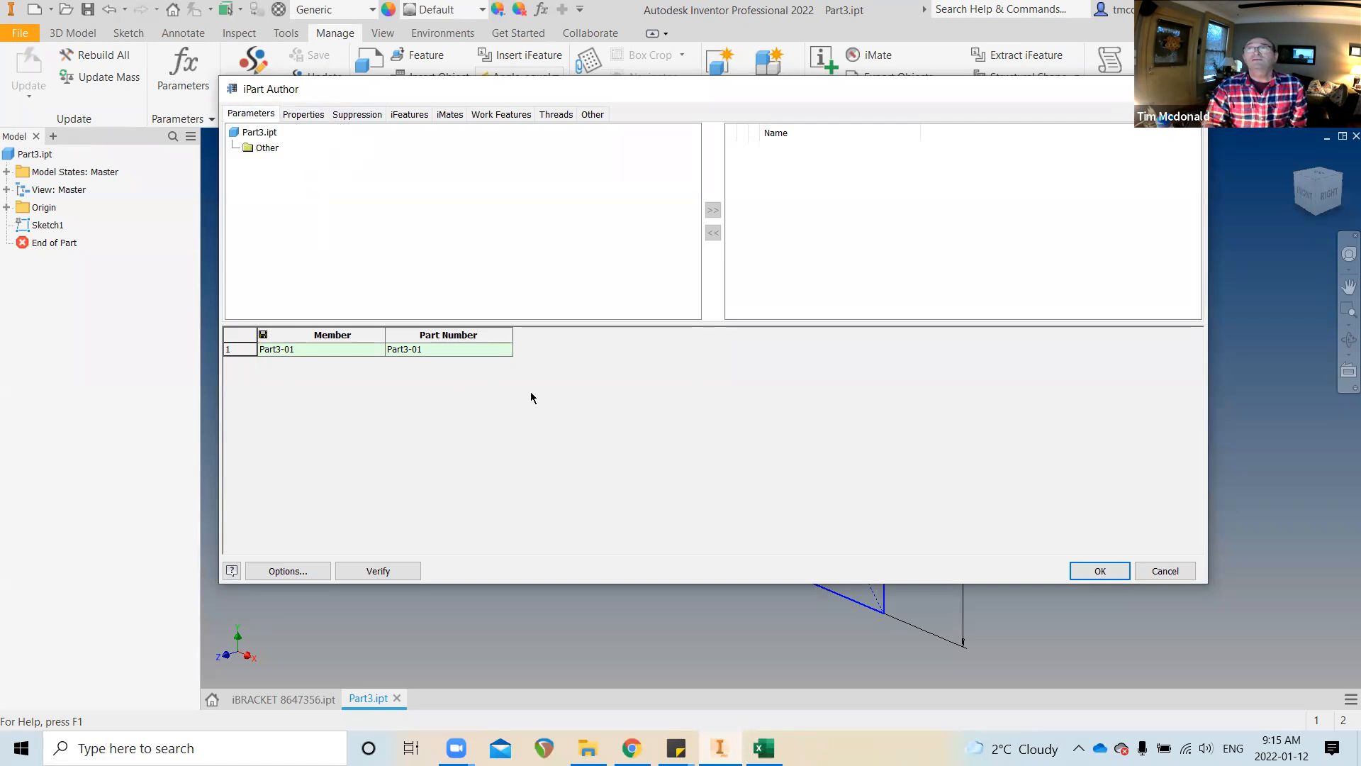
left_click(1165, 571)
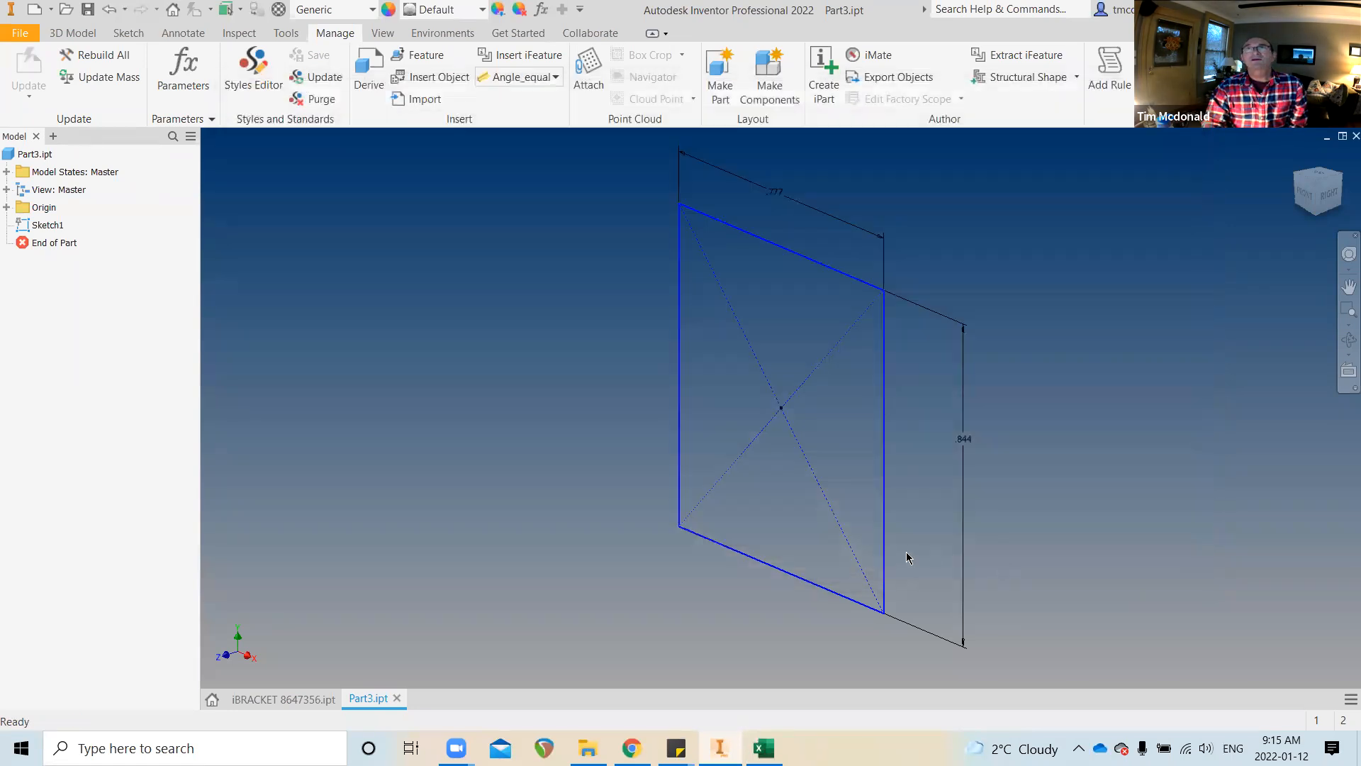
left_click(396, 698)
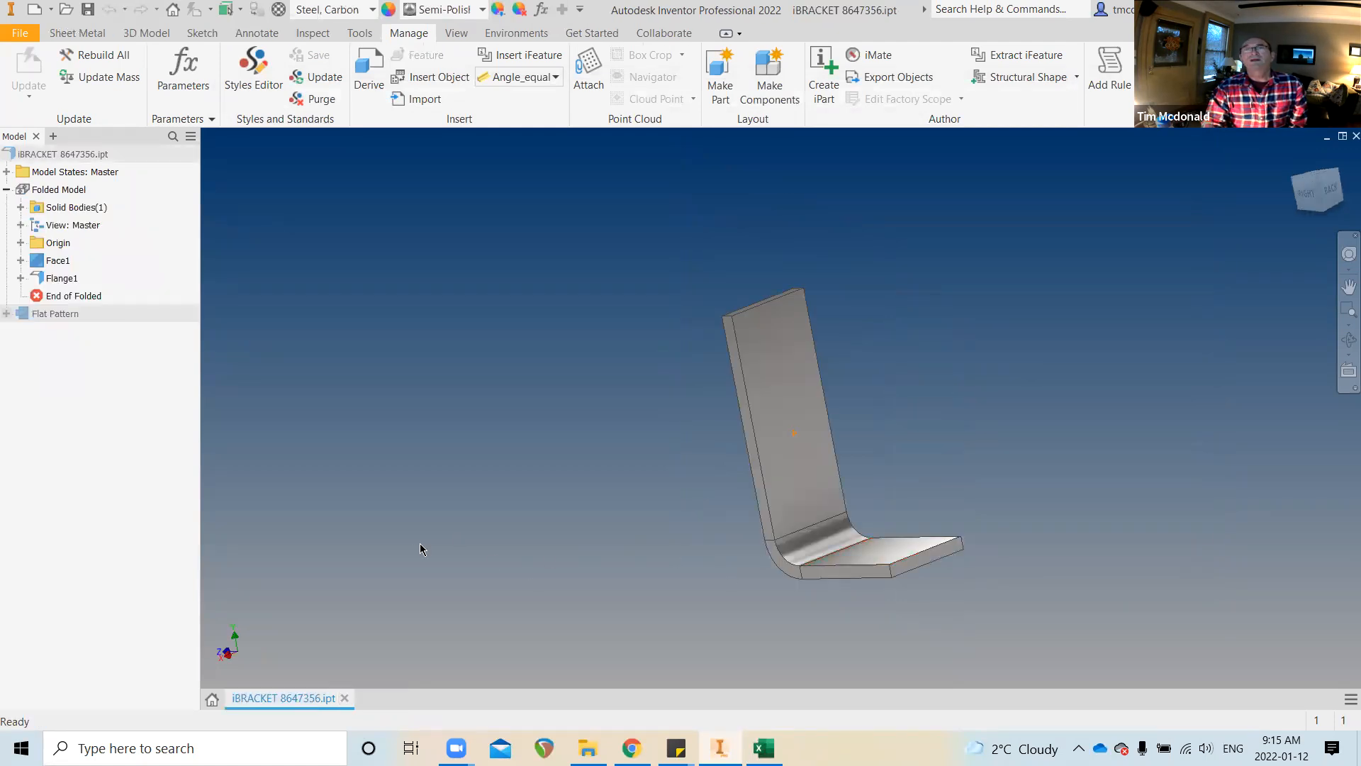
In iPart Author for the bracket, move the Flange1 LEG parameter to the last column
left_click(821, 78)
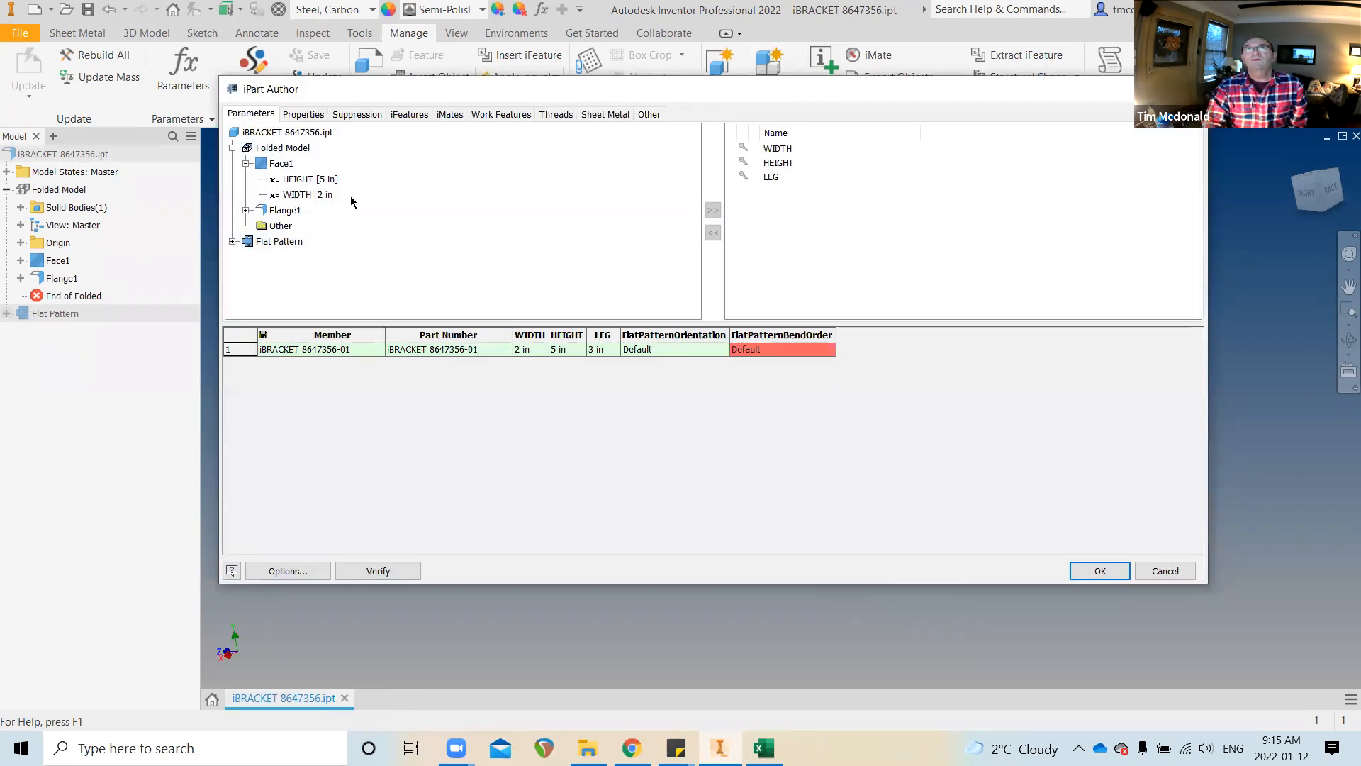
left_click(244, 209)
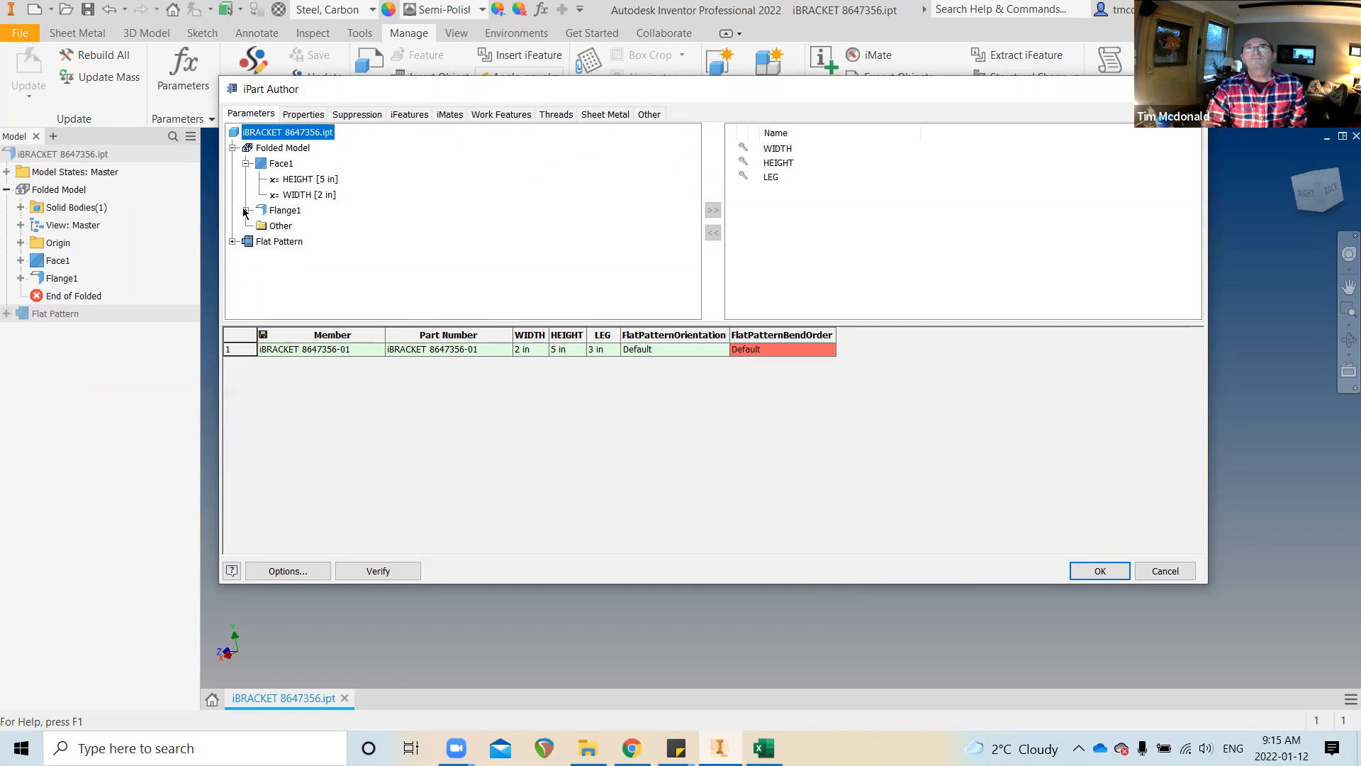
left_click(243, 211)
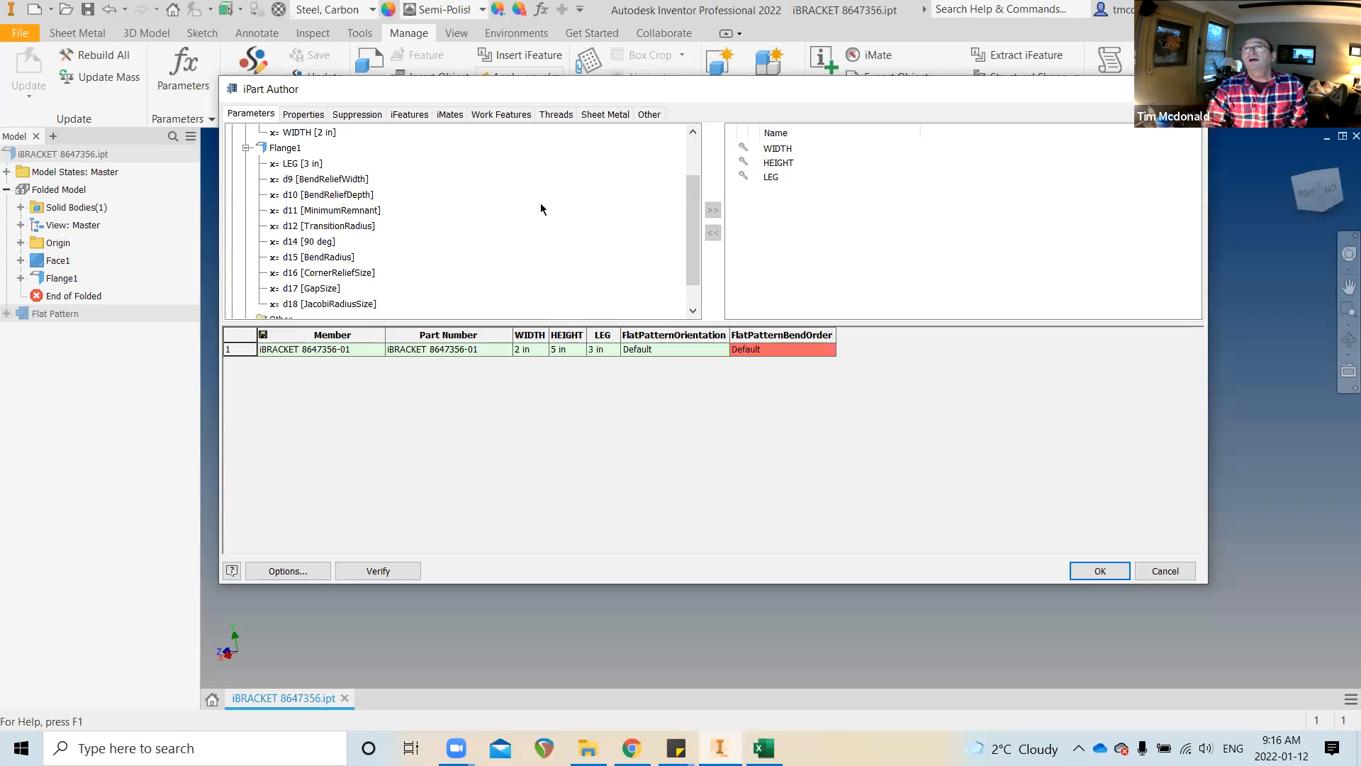
left_click(766, 179)
left_click(713, 233)
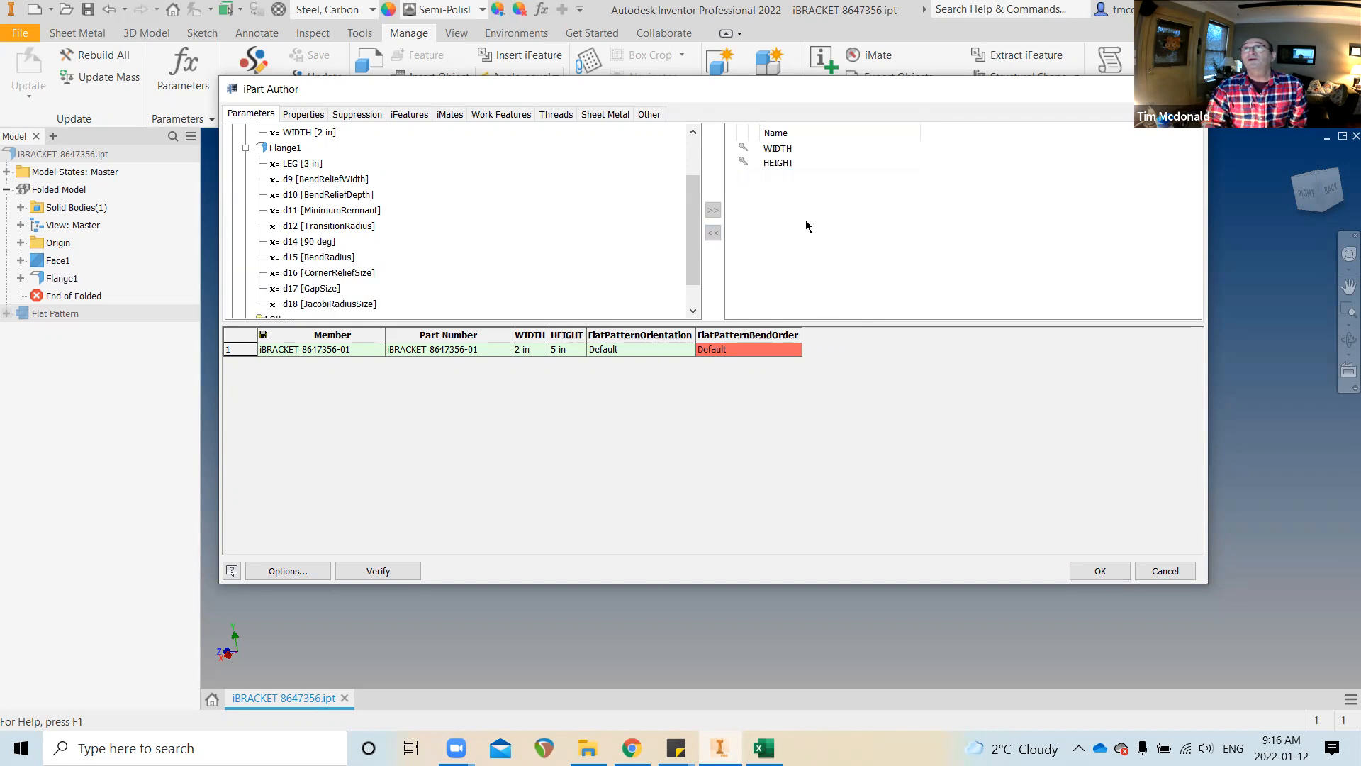
left_click(294, 164)
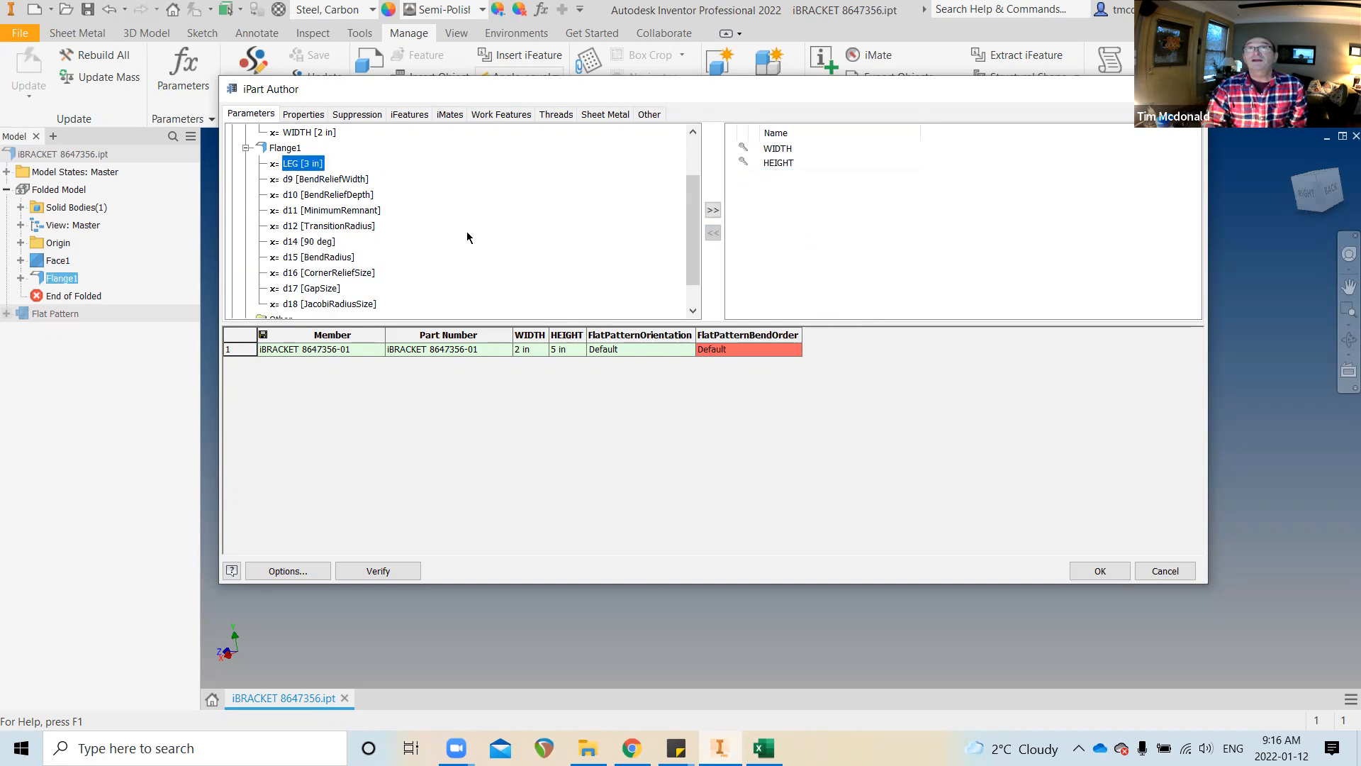
left_click(712, 210)
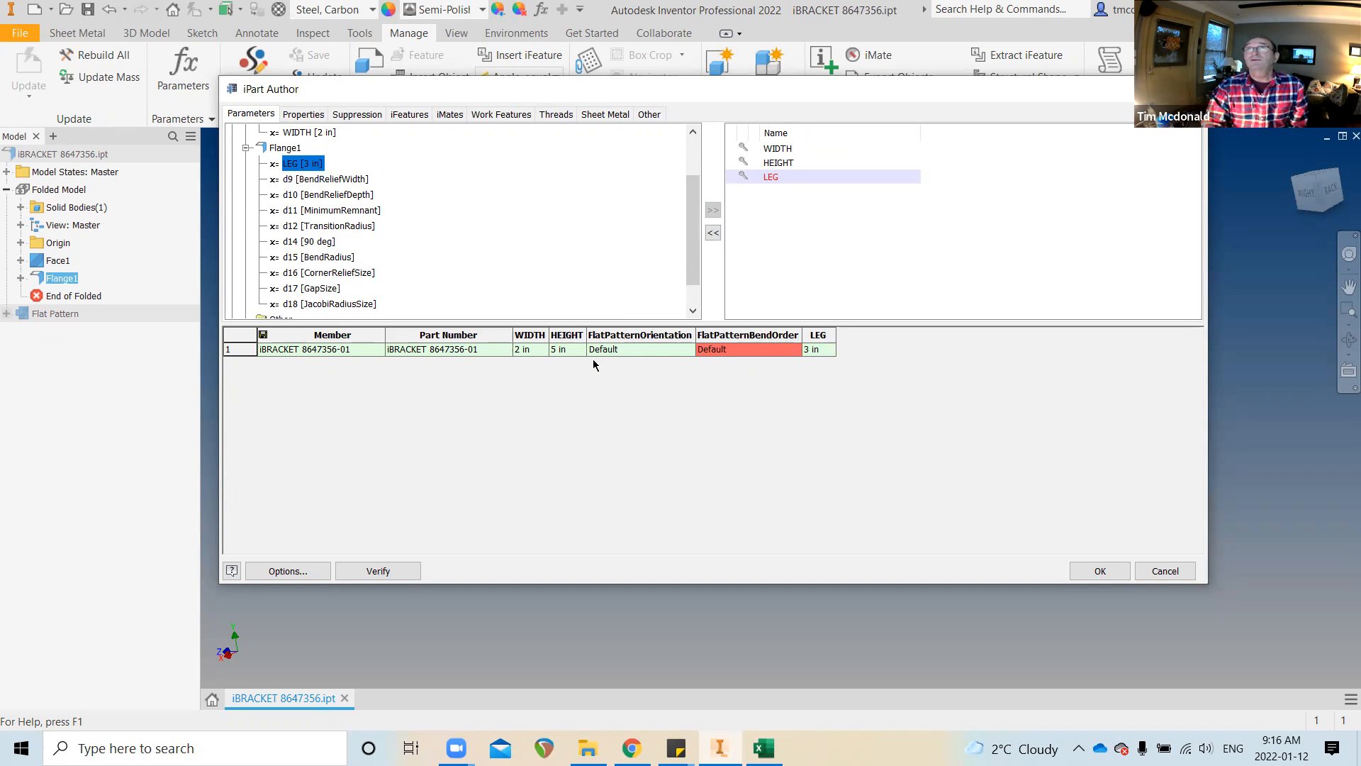
Inspect the FlatPatternOrientation choices and show the Sheet Metal parameters list
left_click(660, 348)
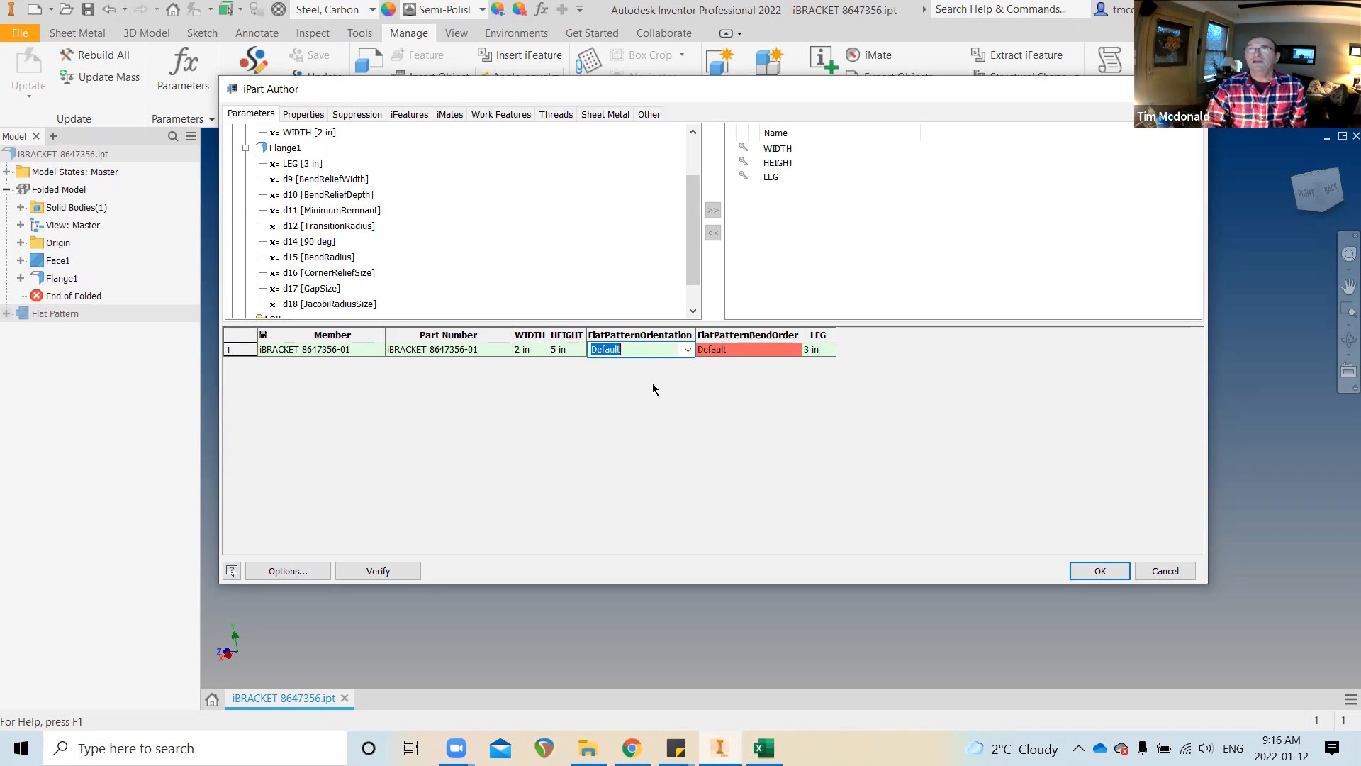
left_click(687, 350)
left_click(687, 350)
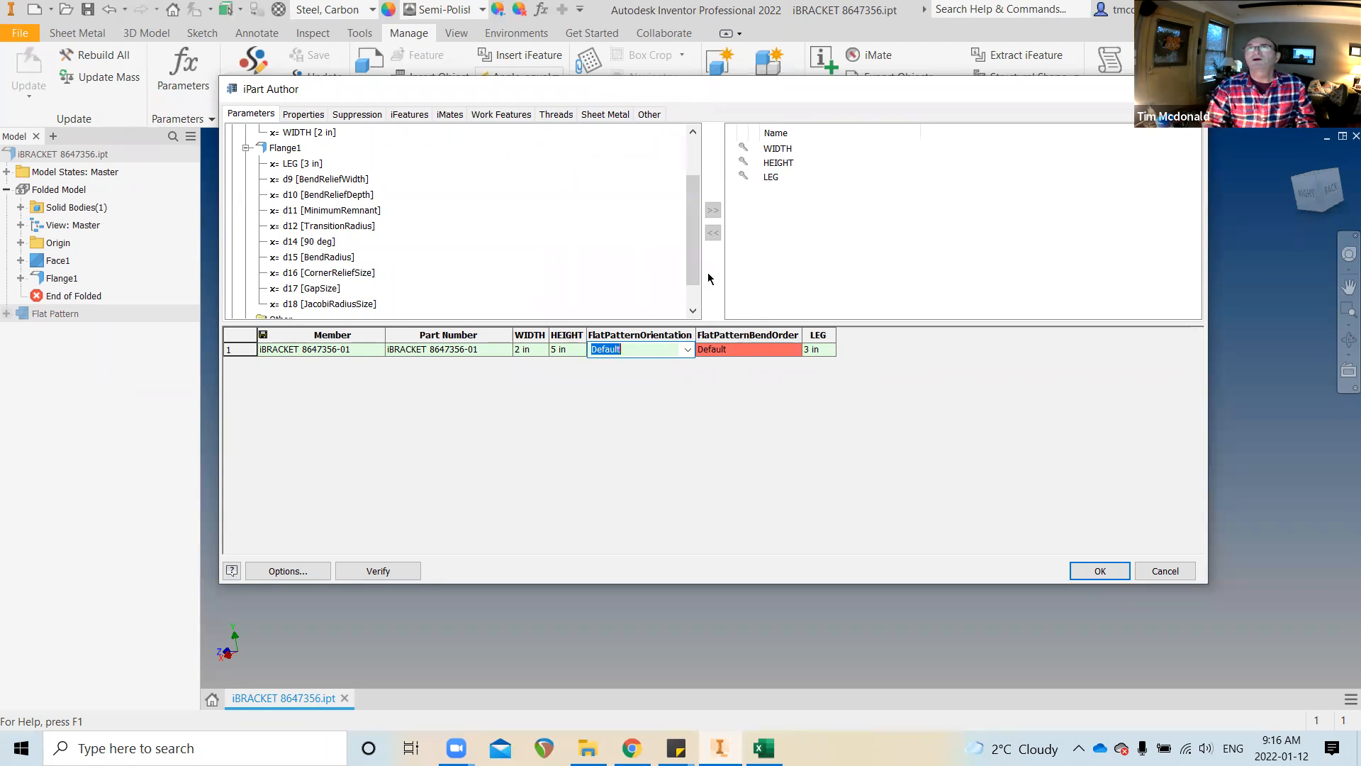
left_click(596, 115)
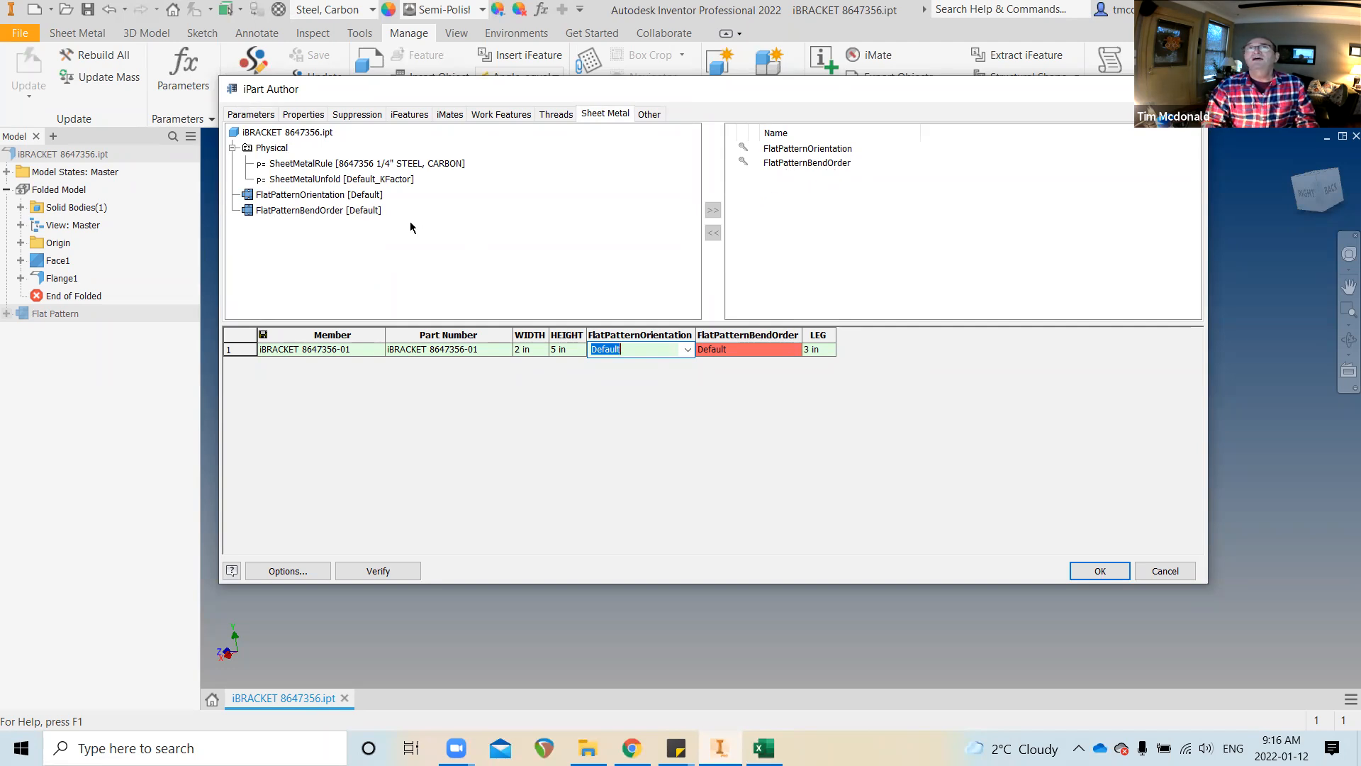
left_click(797, 149)
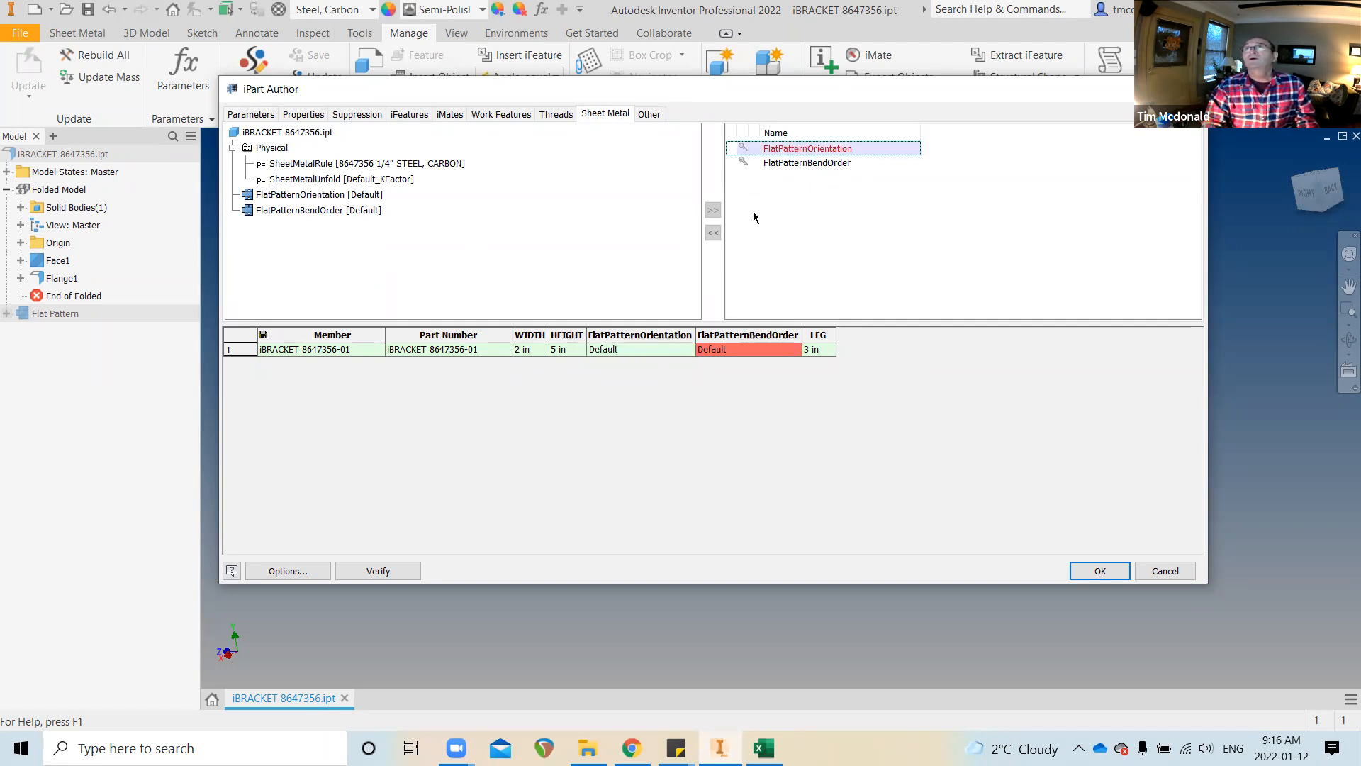
Replace the FlatPatternOrientation and FlatPatternBendOrder columns with a SheetMetalRule column
left_click(718, 229)
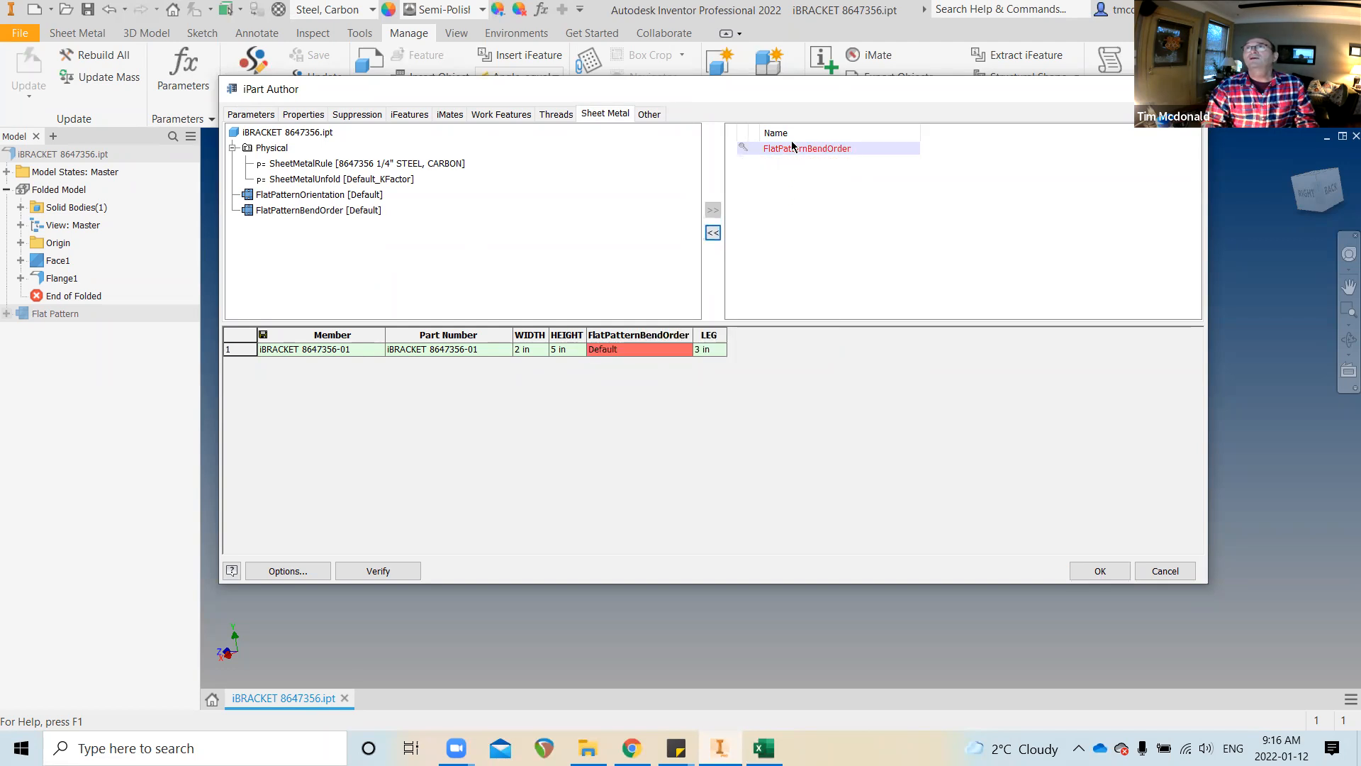
left_click(792, 150)
left_click(713, 232)
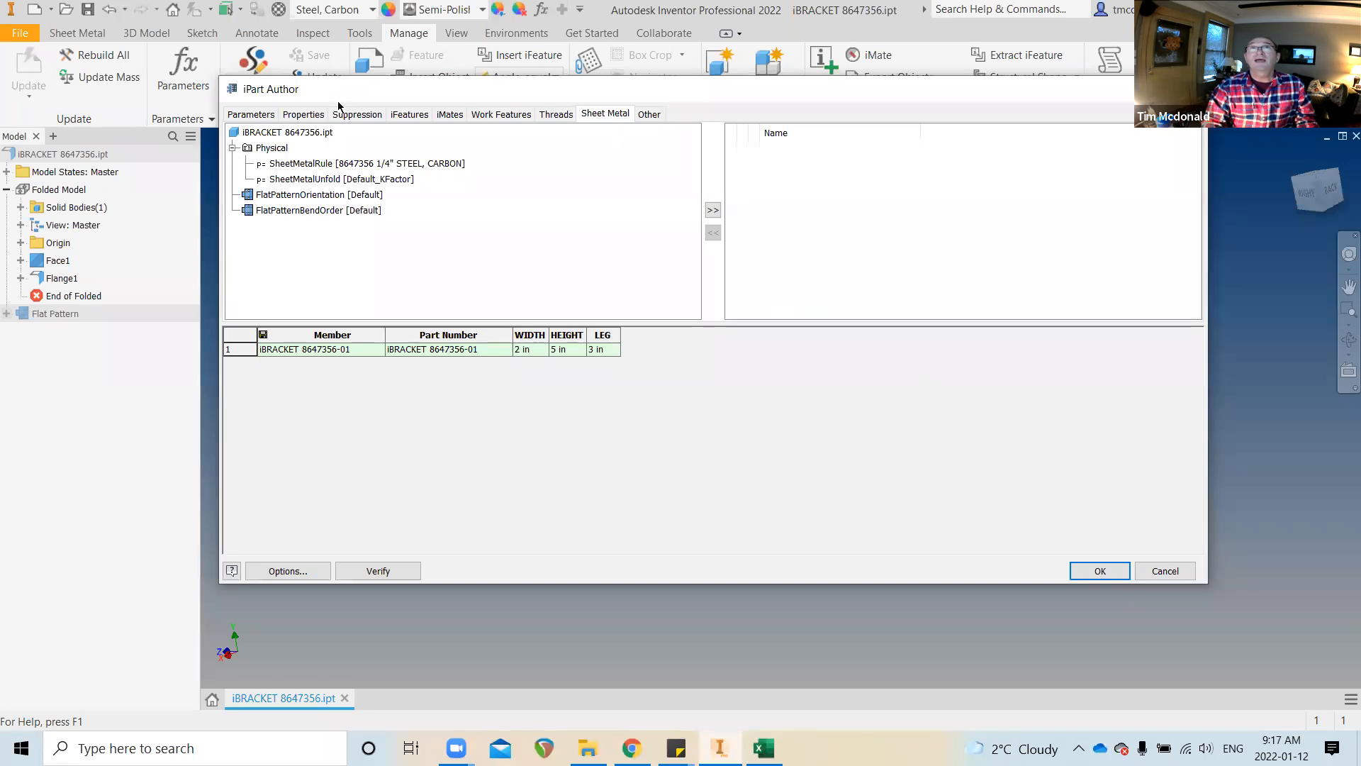
left_click(315, 163)
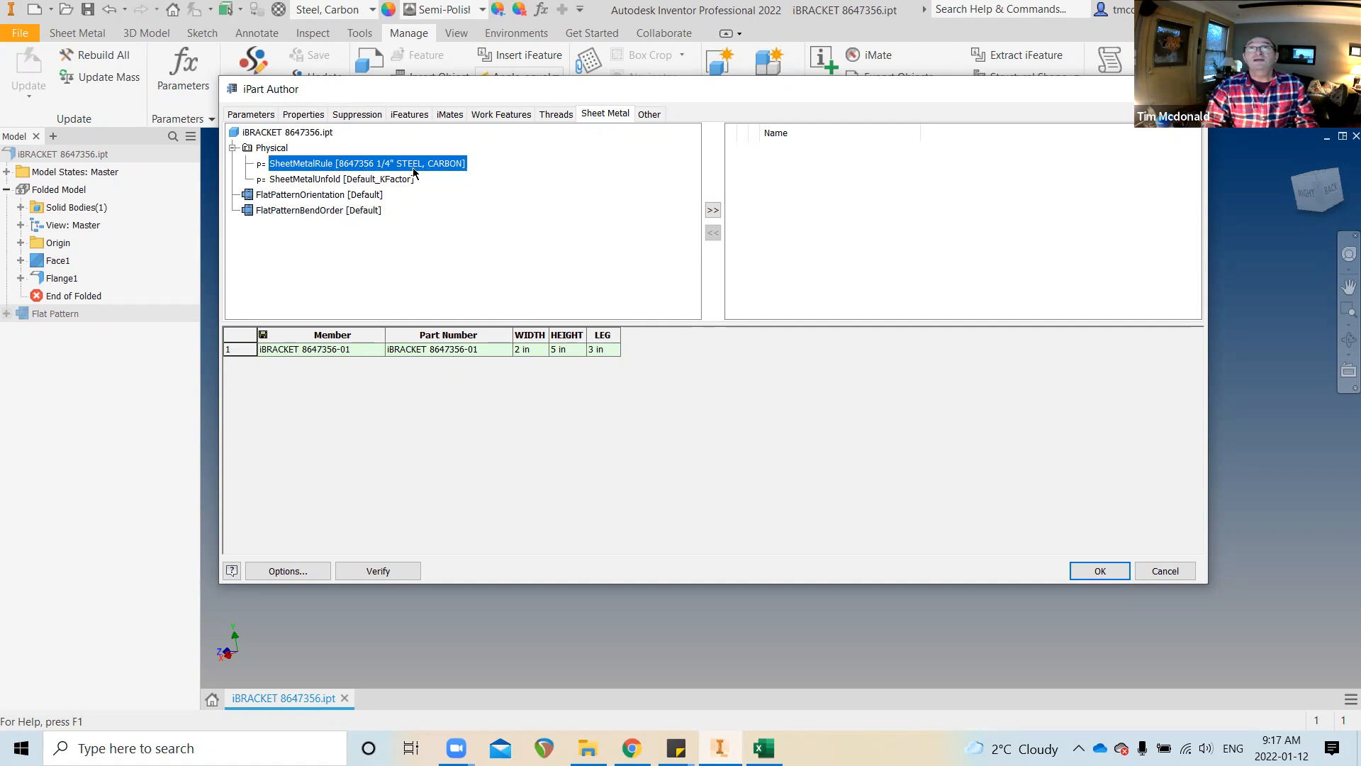
left_click(712, 211)
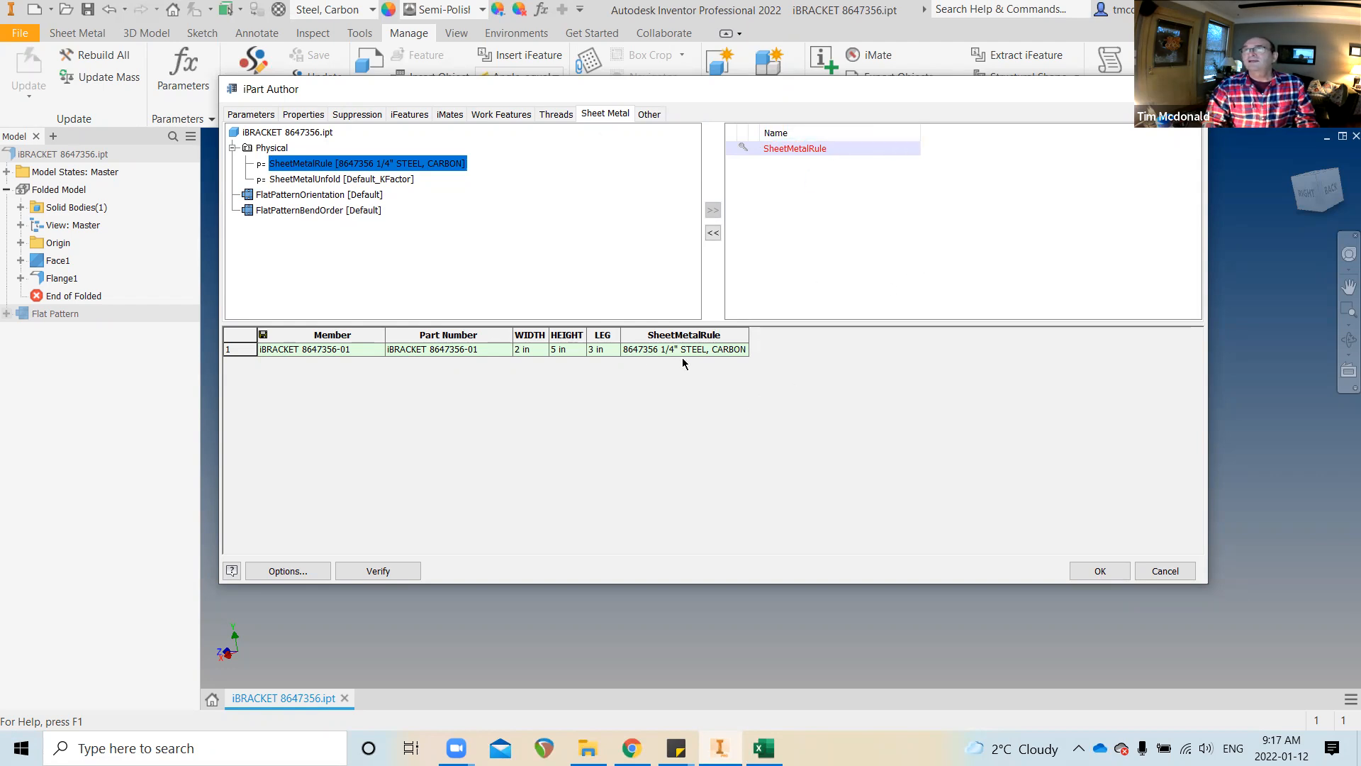
Keep the member's 1/4" steel rule value and finish the iPart table
left_click(715, 351)
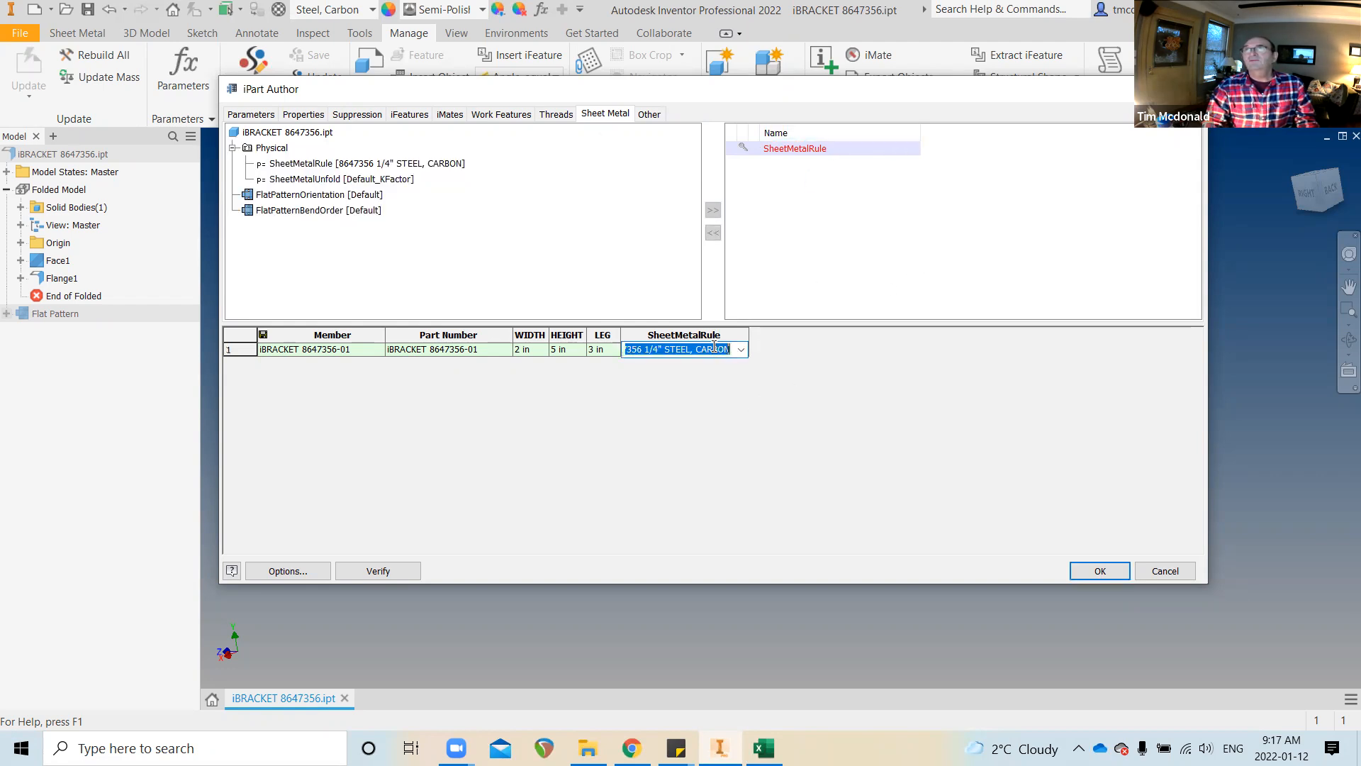
left_click(738, 351)
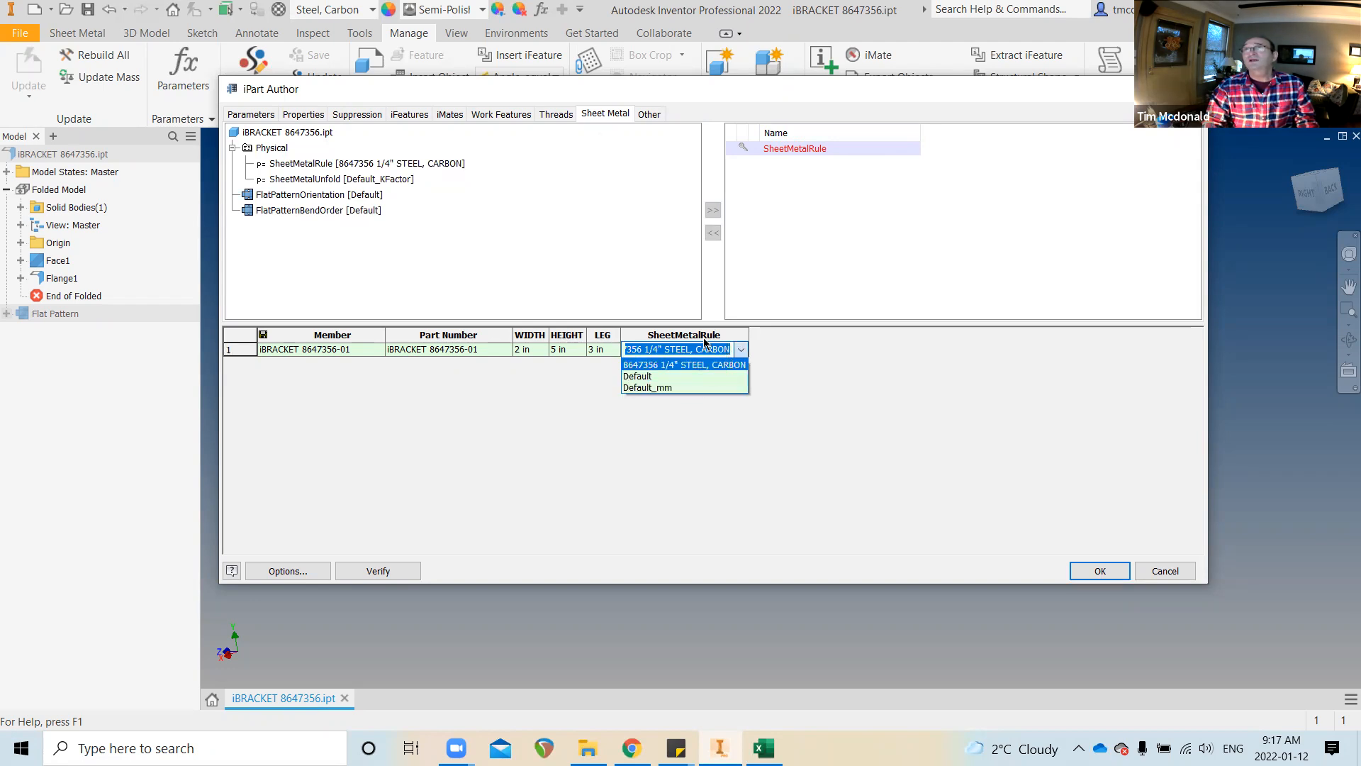
left_click(853, 353)
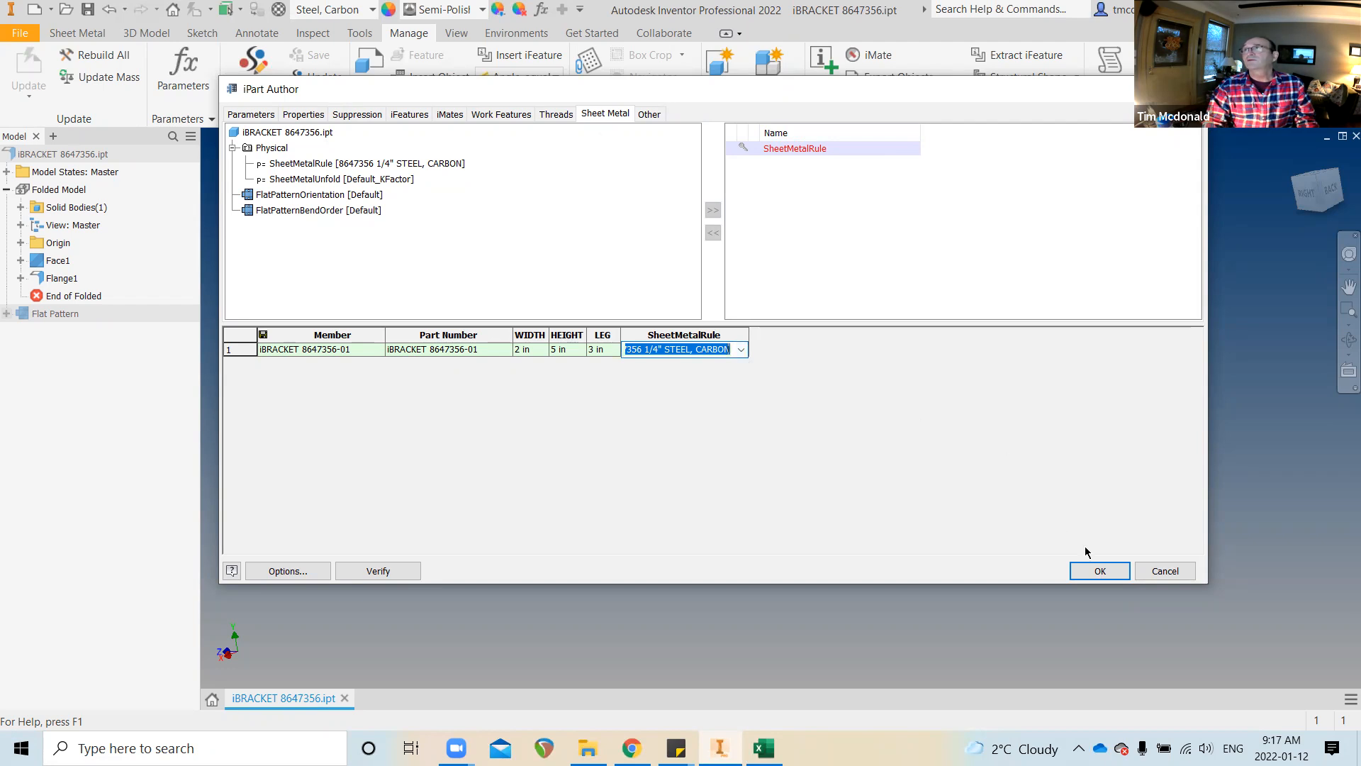
left_click(1096, 569)
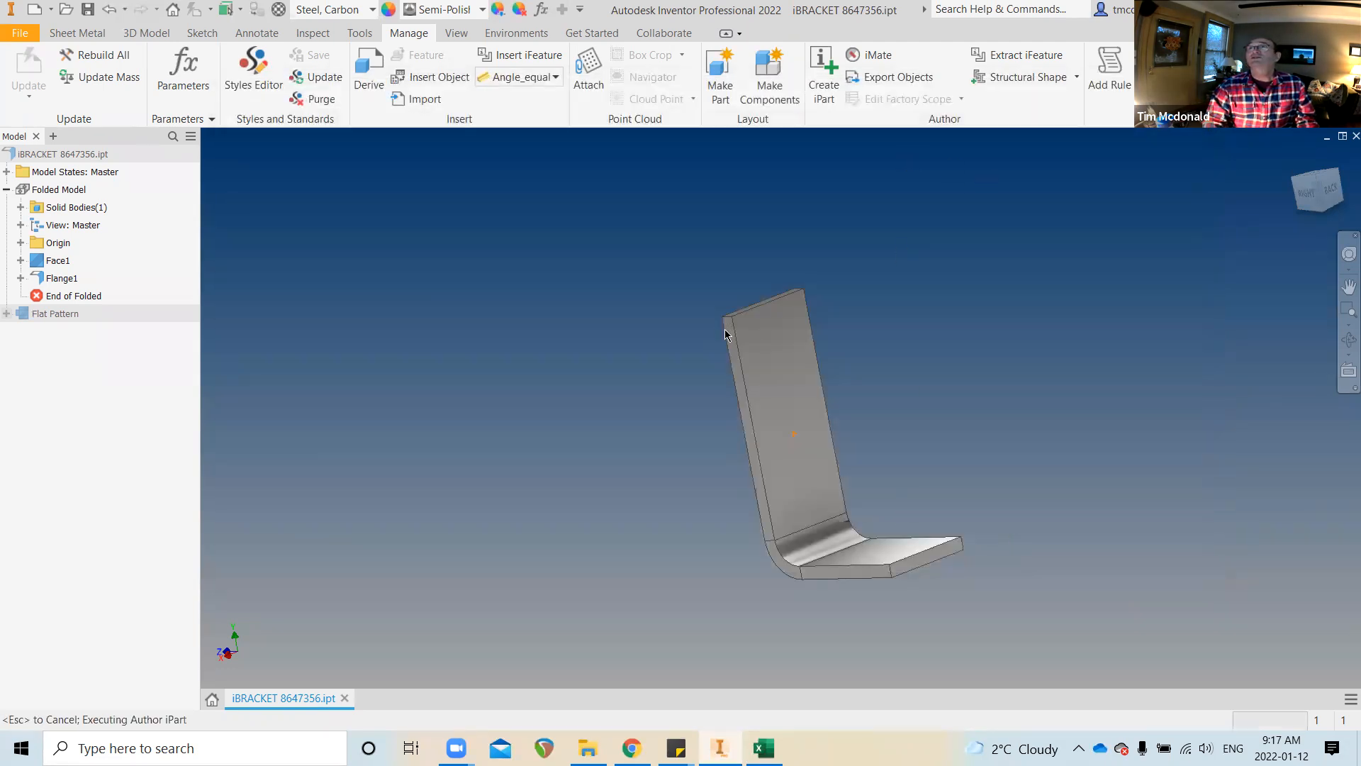
left_click(75, 33)
Open the current 1/4" steel rule in the Style and Standard Editor and review its settings
left_click(933, 74)
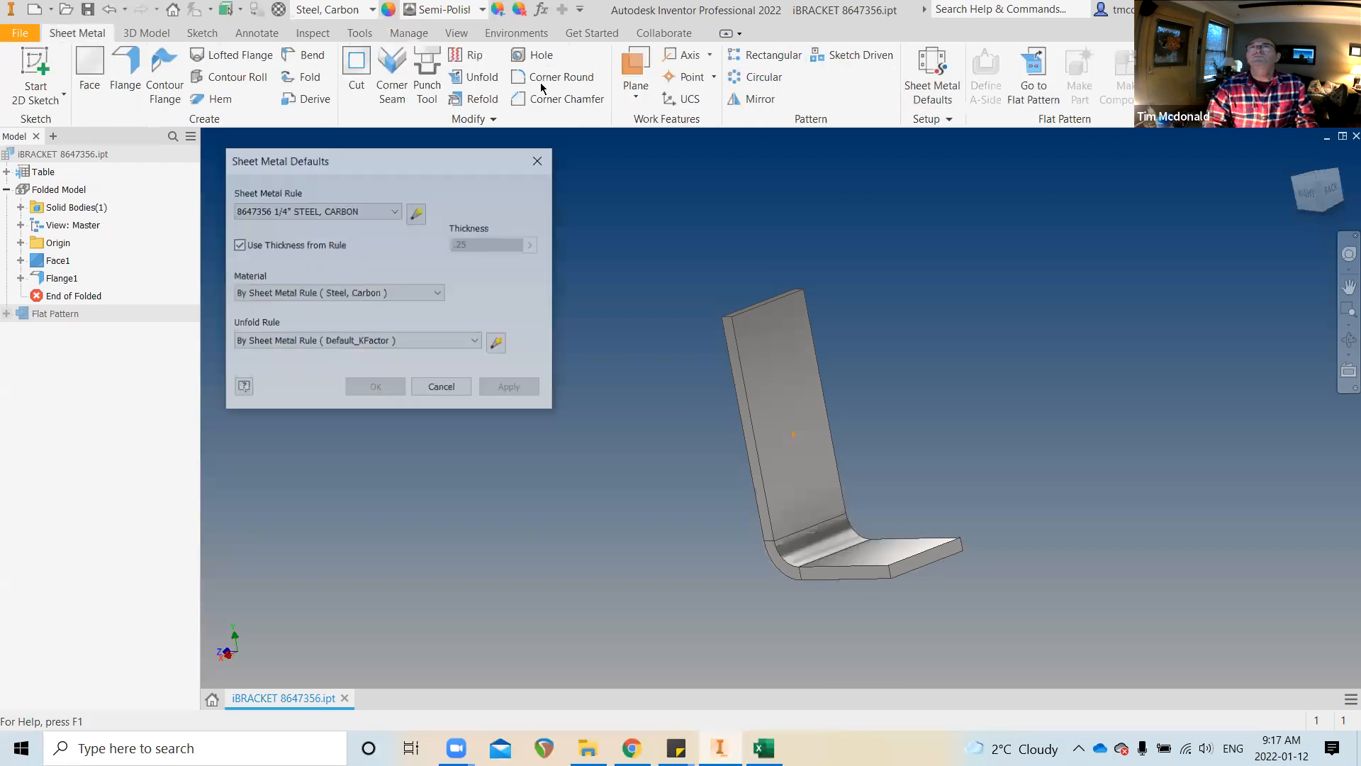
left_click(416, 214)
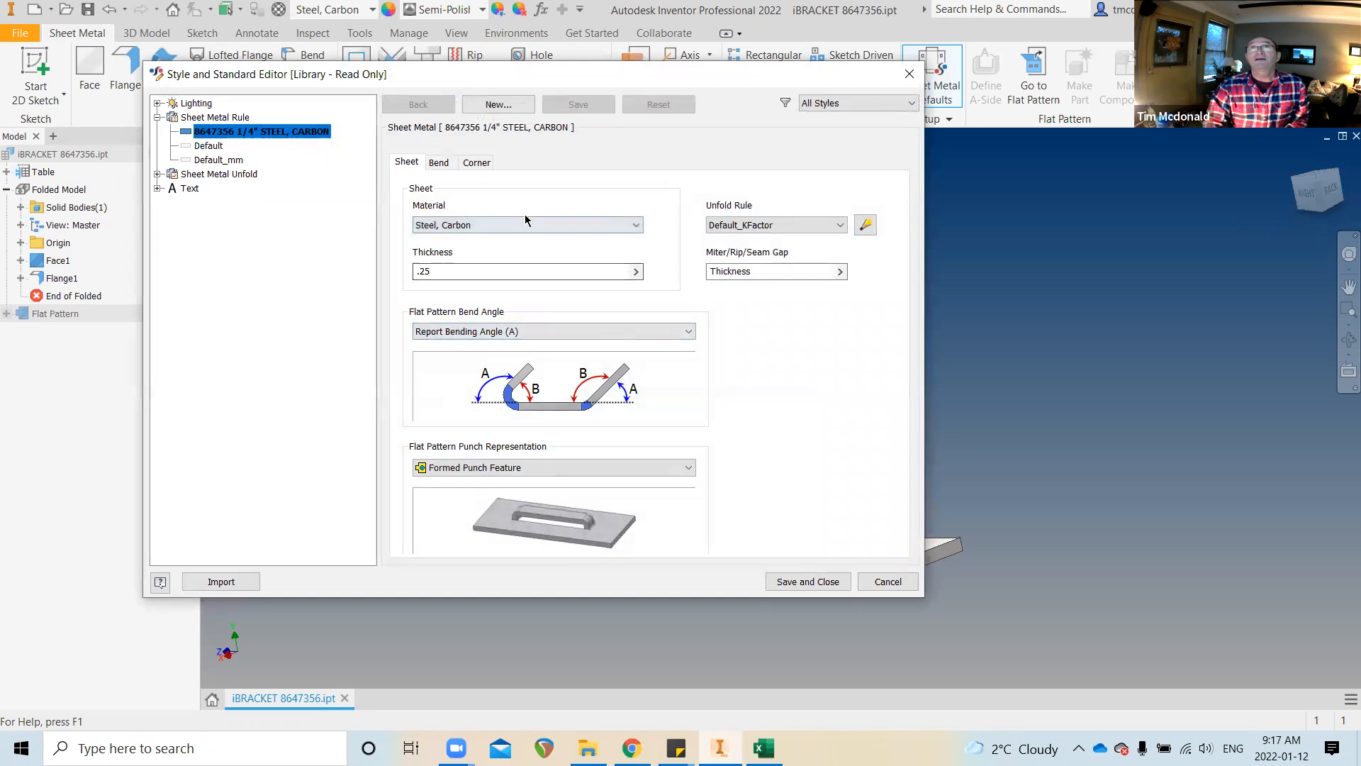
left_click(439, 165)
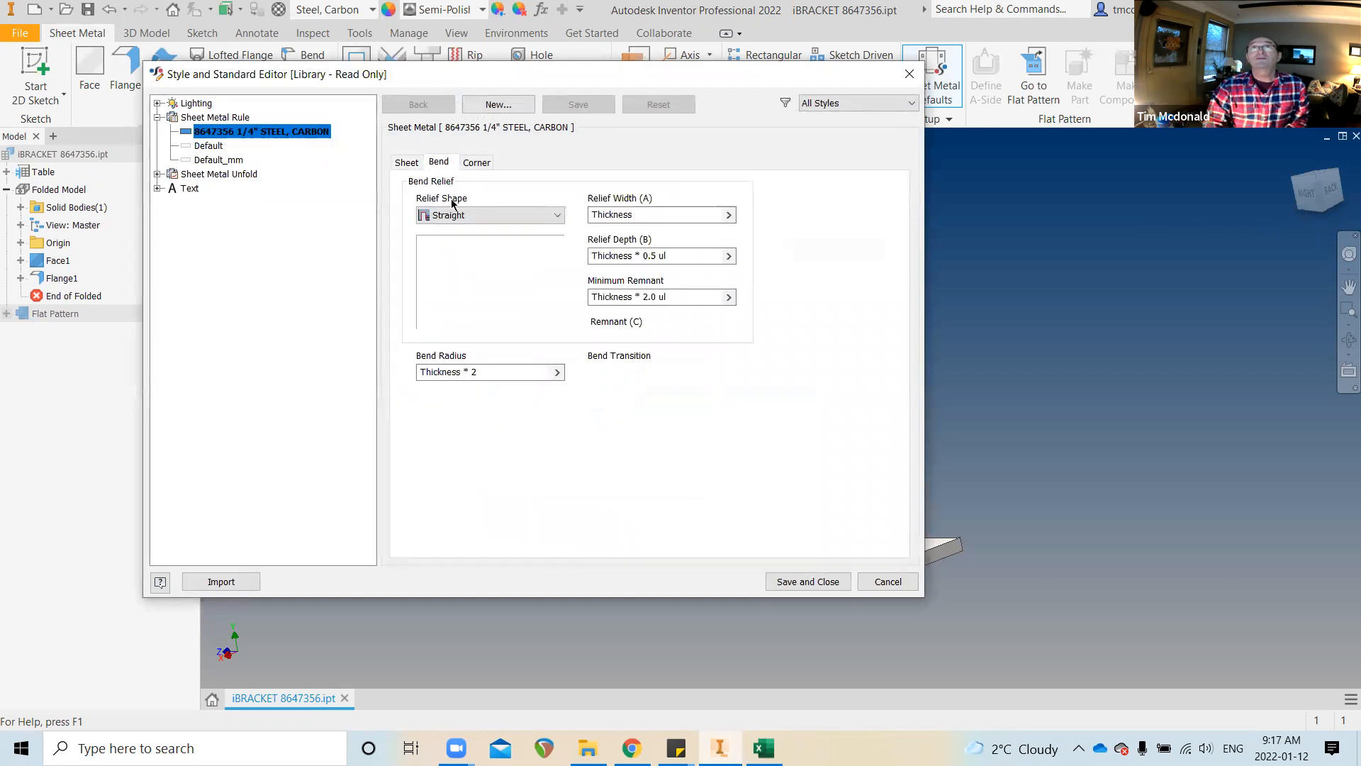
left_click(406, 163)
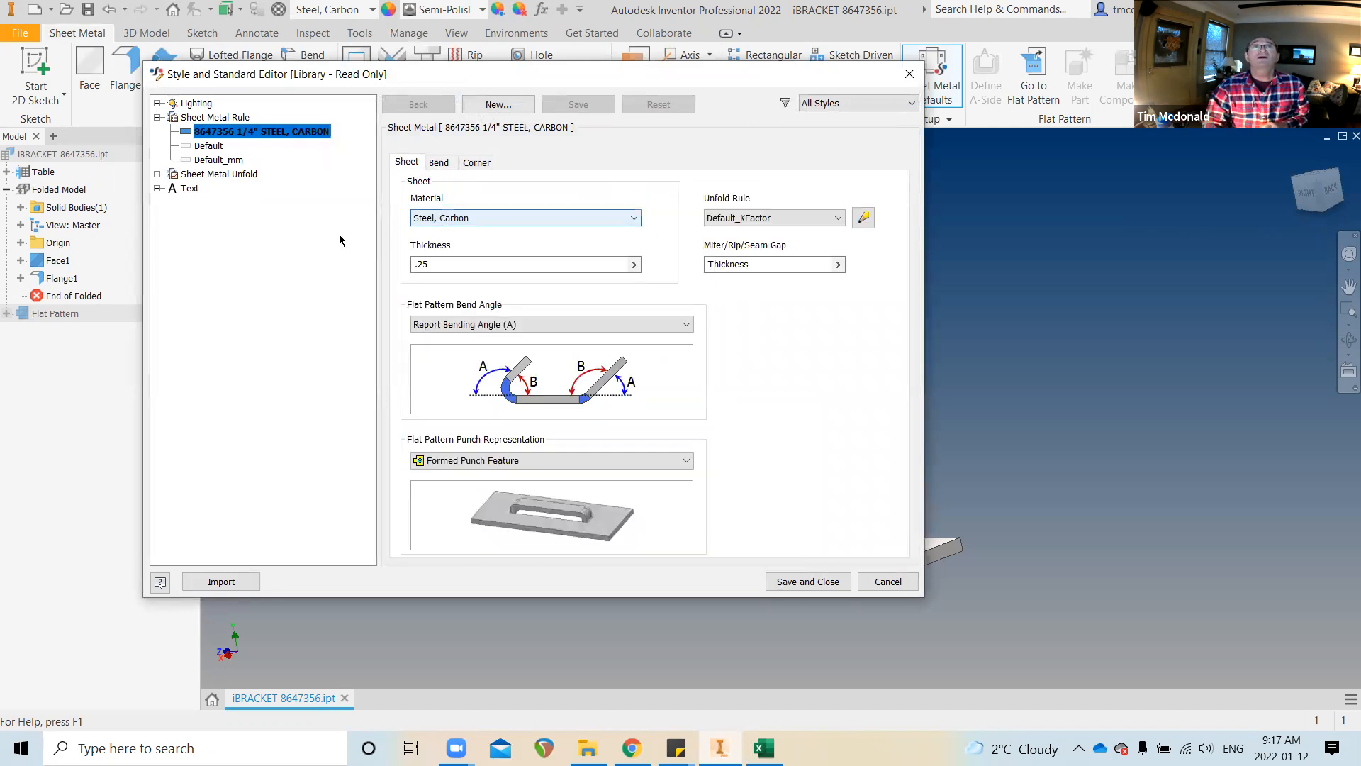
Copy the rule as a new rule named 8647356 1/2" STEEL, CARBON
left_click(496, 105)
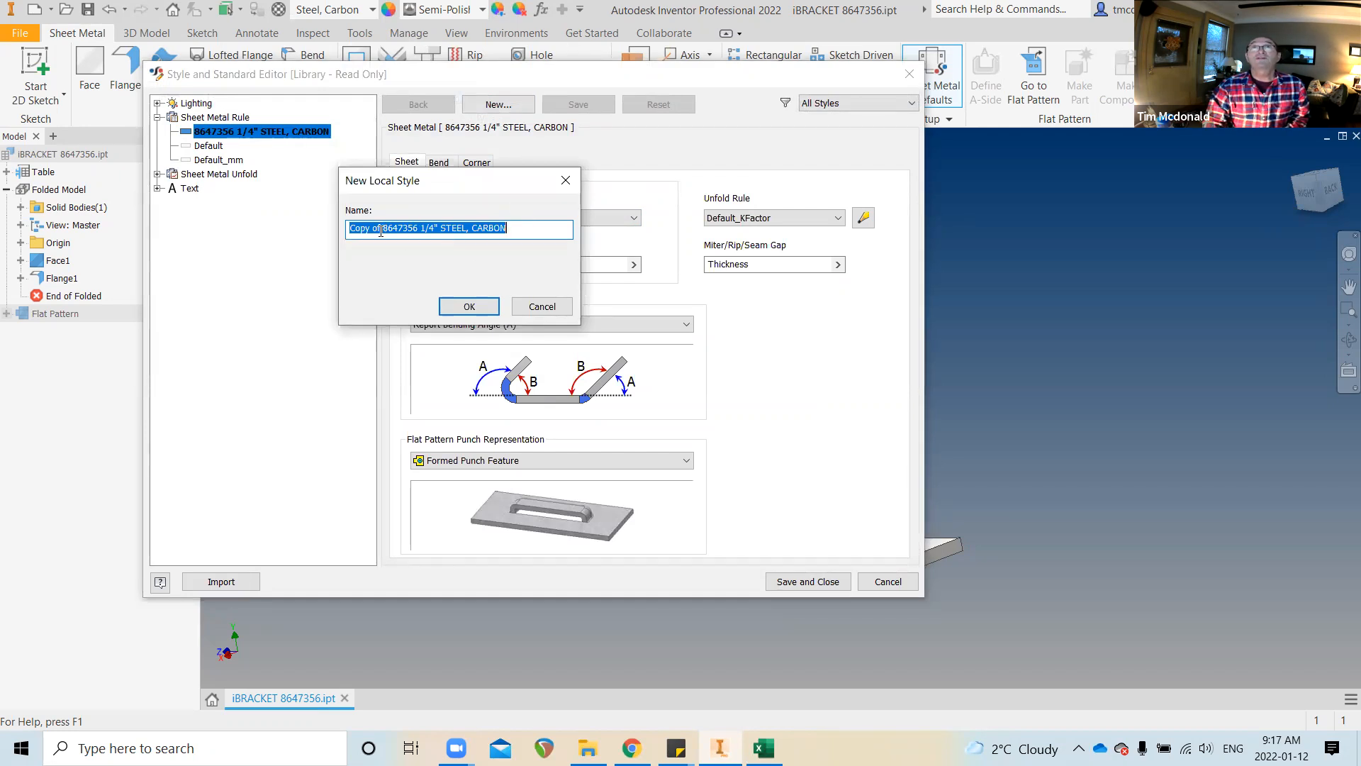
left_click(382, 232)
key("BackSpace")
key("BackSpace")
key("BackSpace")
key("BackSpace")
key("BackSpace")
key("BackSpace")
key("BackSpace")
key("BackSpace")
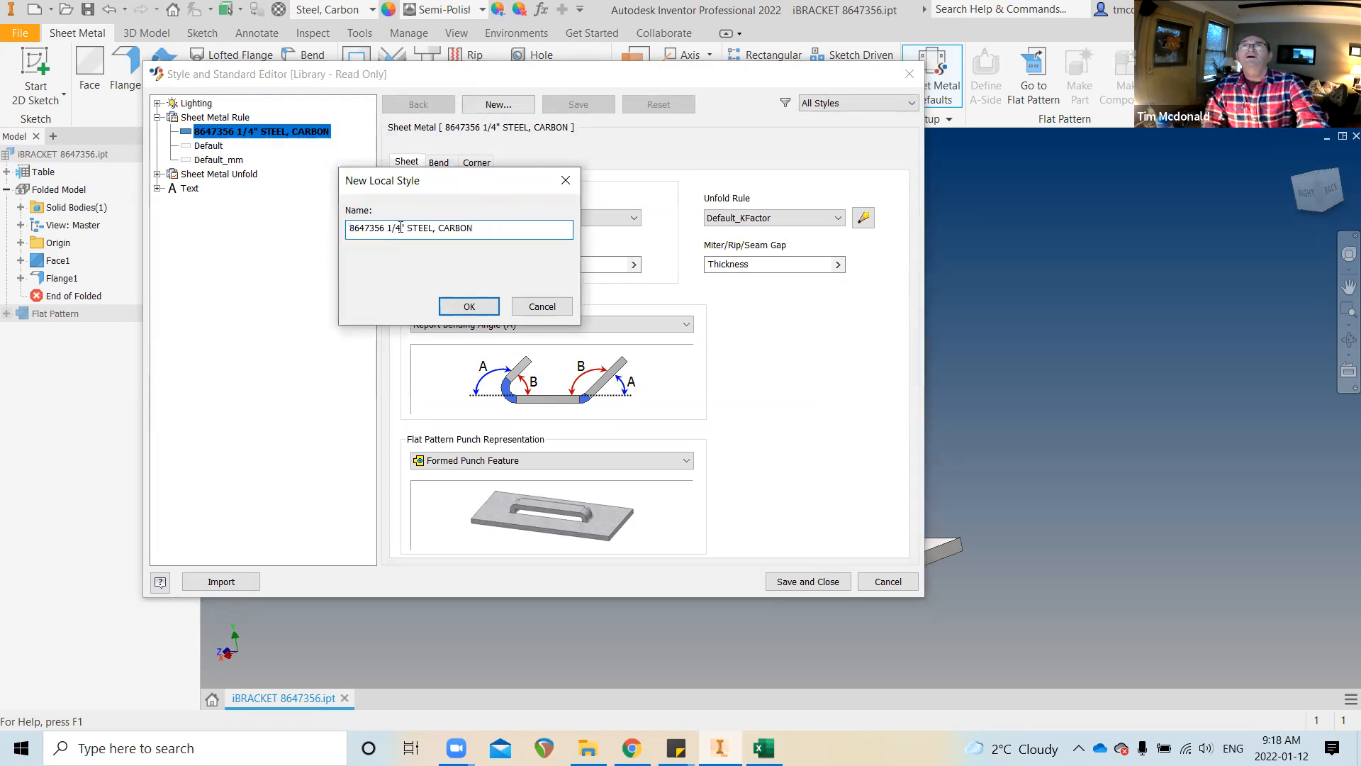
left_click(398, 228)
key("BackSpace")
key("BackSpace")
key("BackSpace")
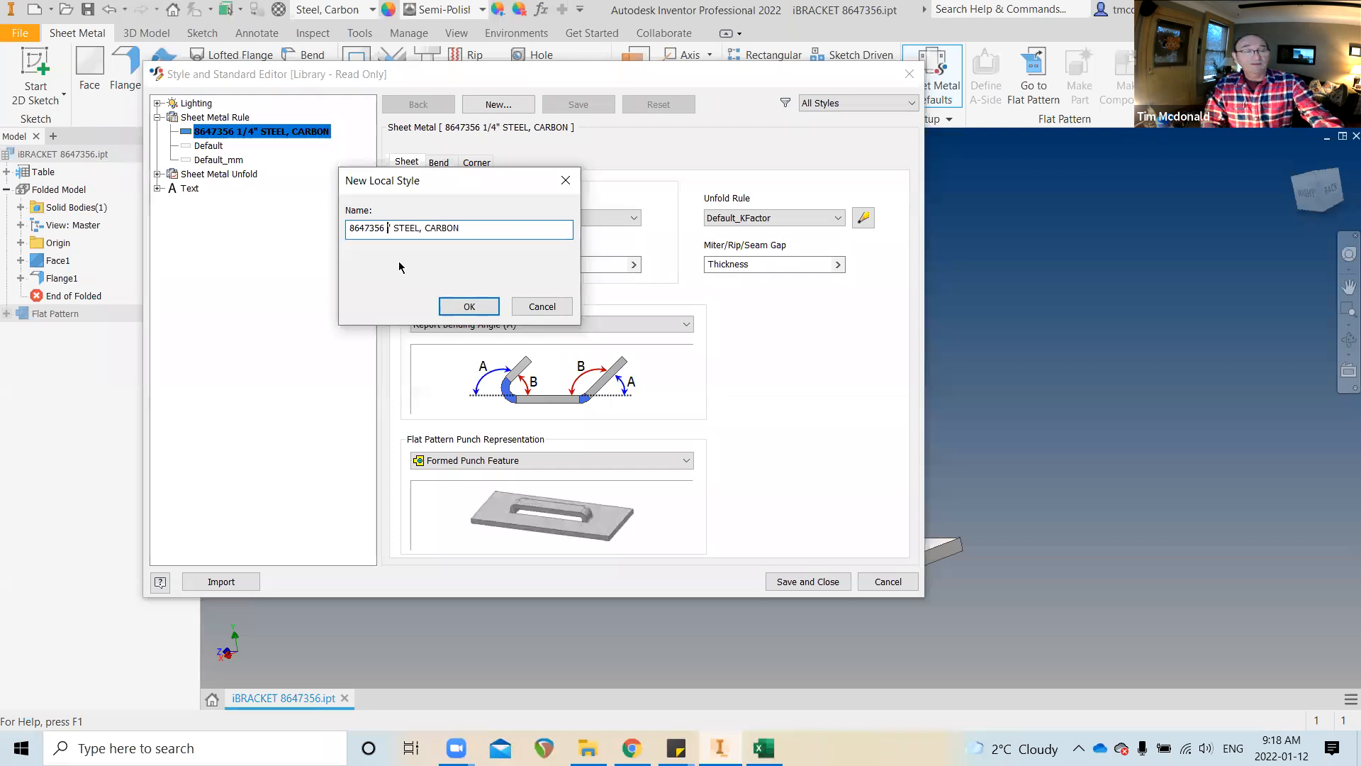
type("1/")
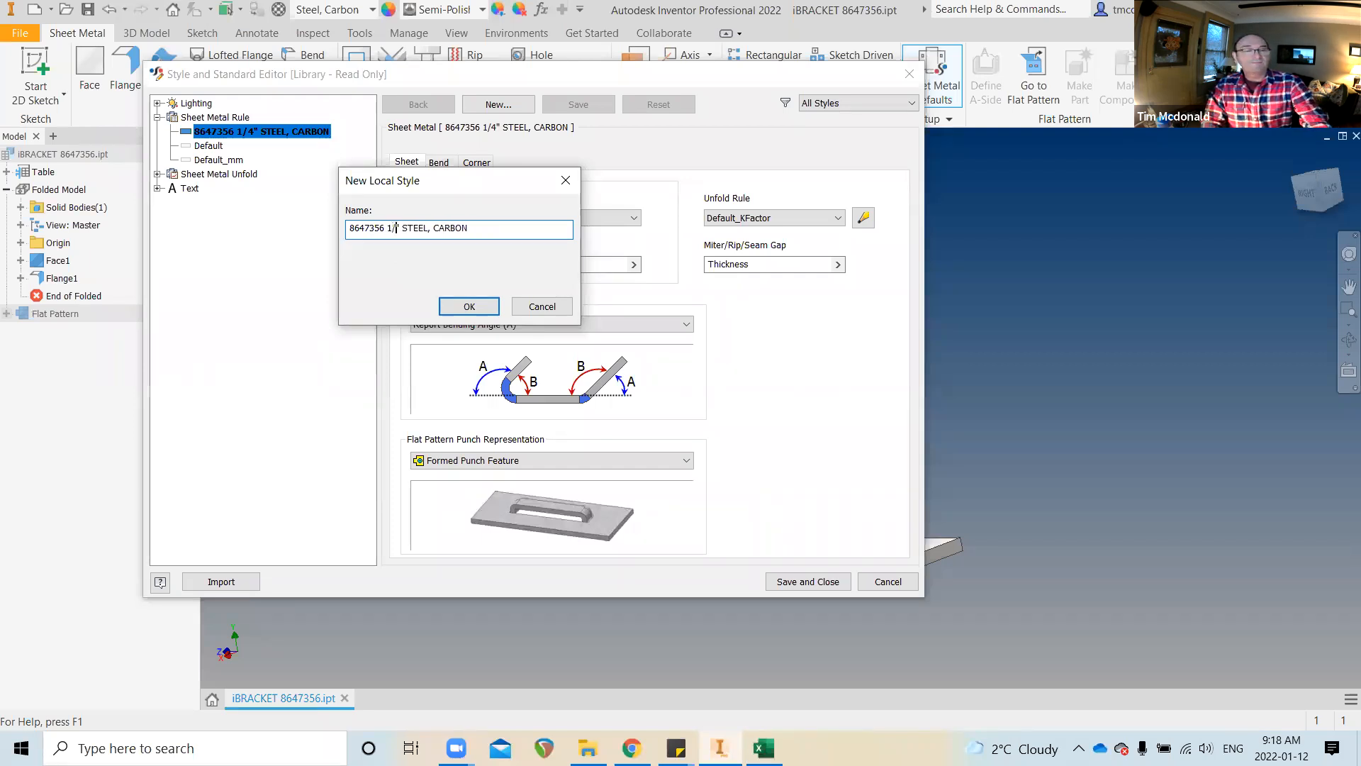
type("2")
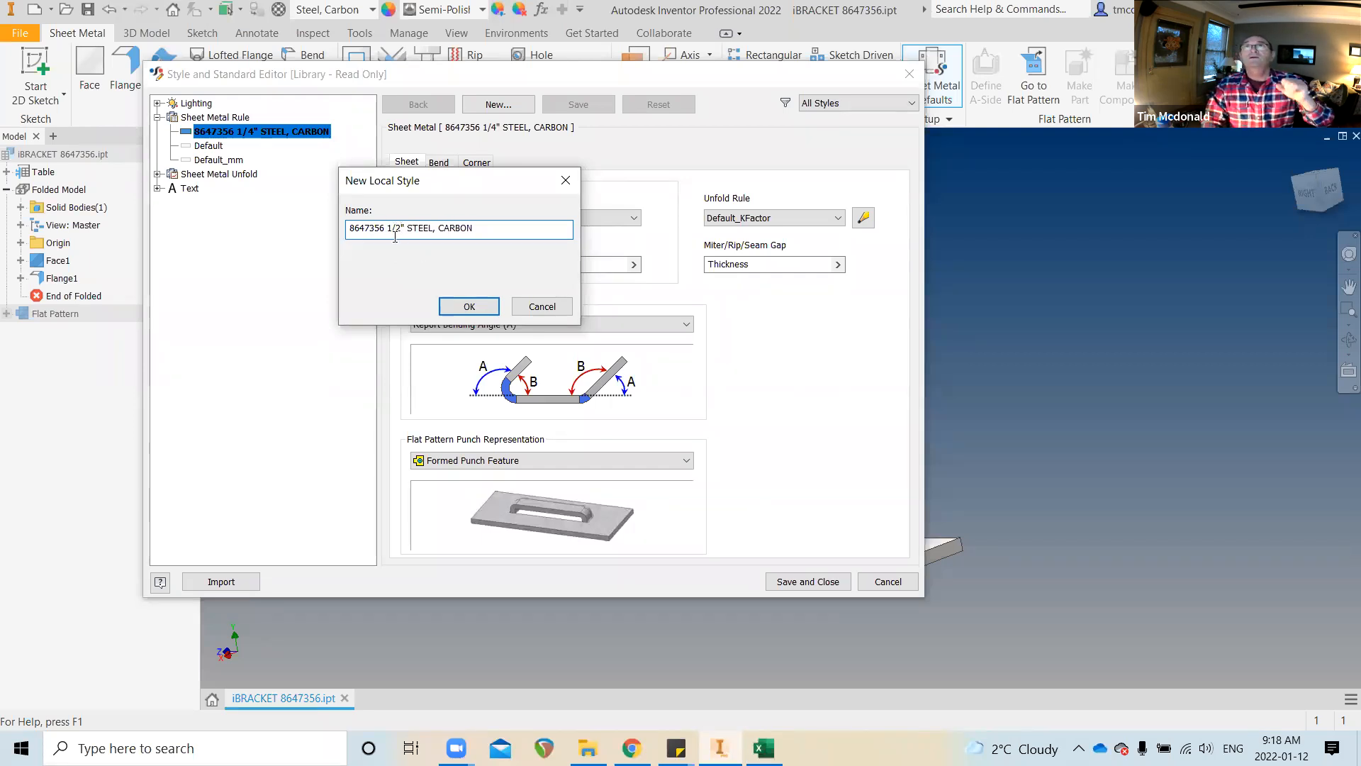
left_click(473, 305)
Set the new rule's thickness to .5 and save it
left_click(426, 265)
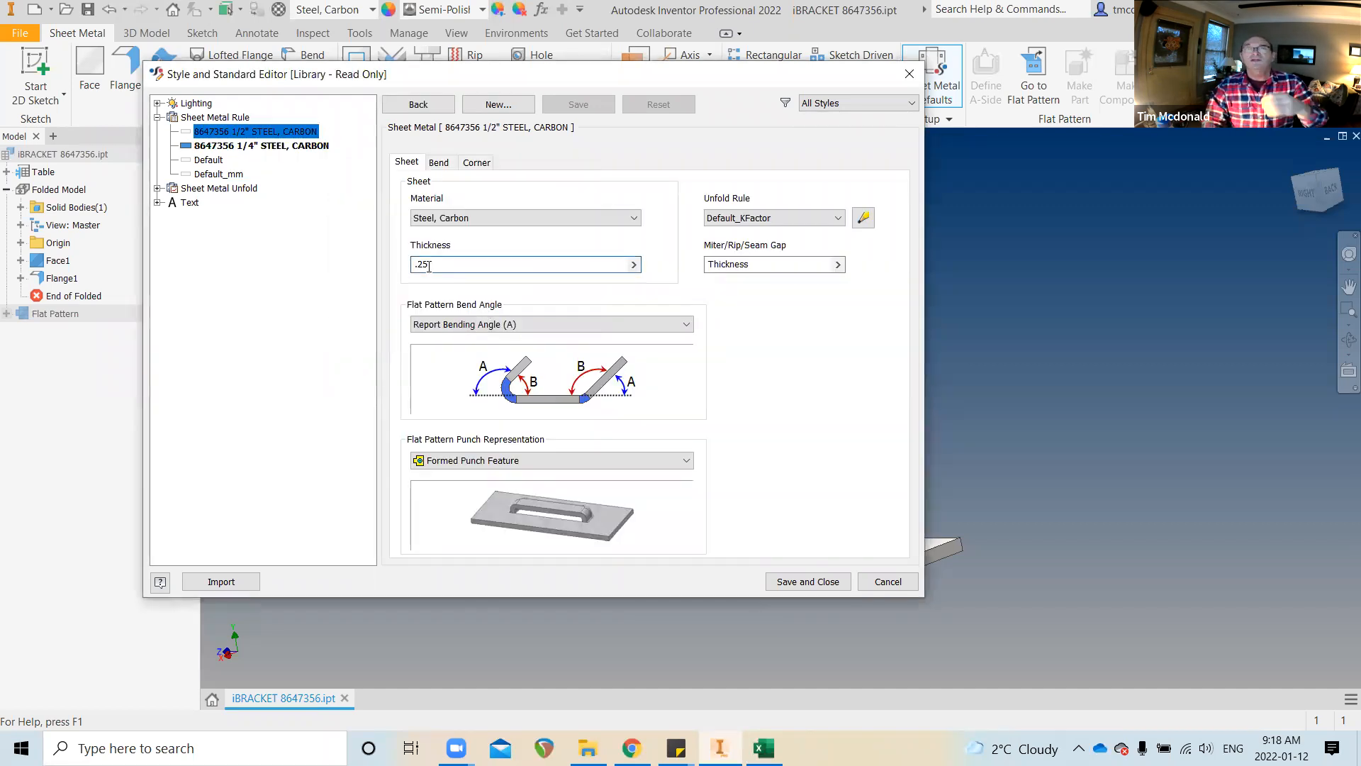
key("BackSpace")
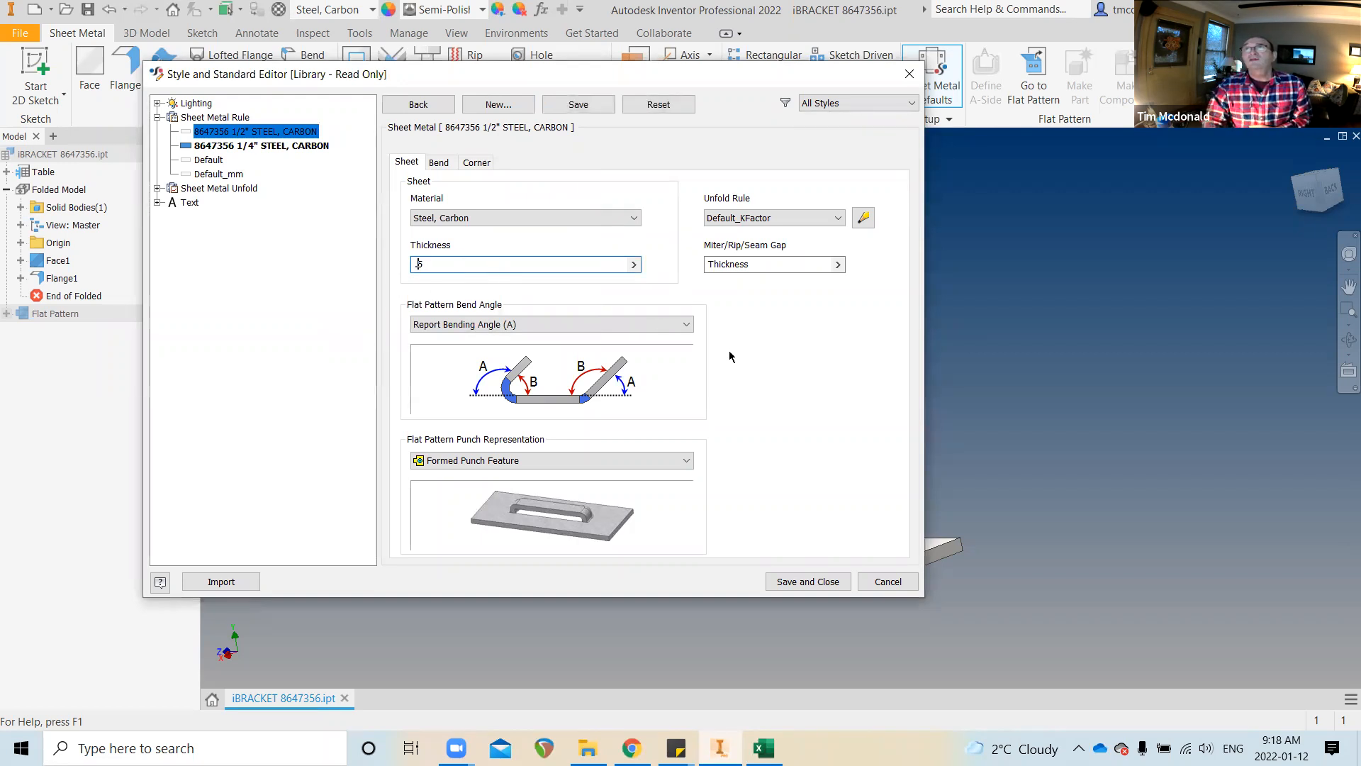
left_click(438, 164)
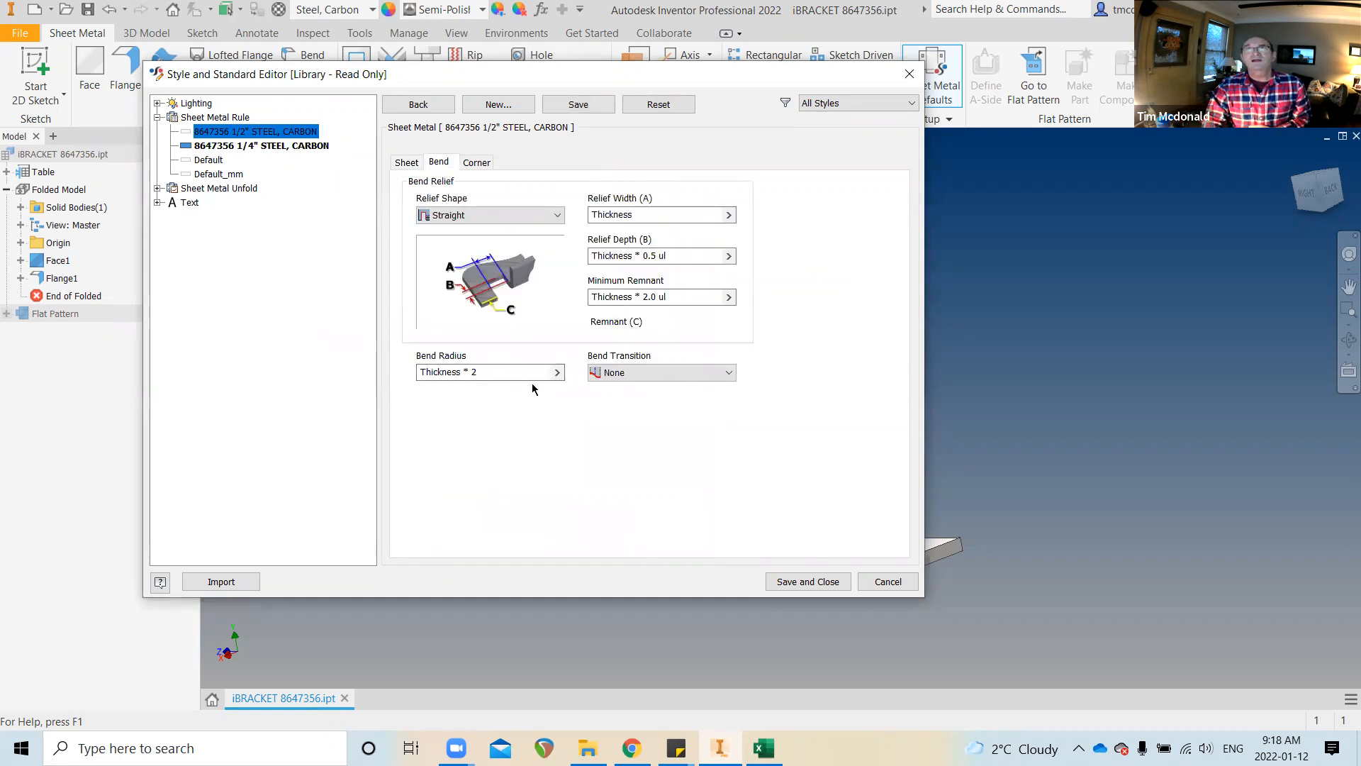
left_click(808, 581)
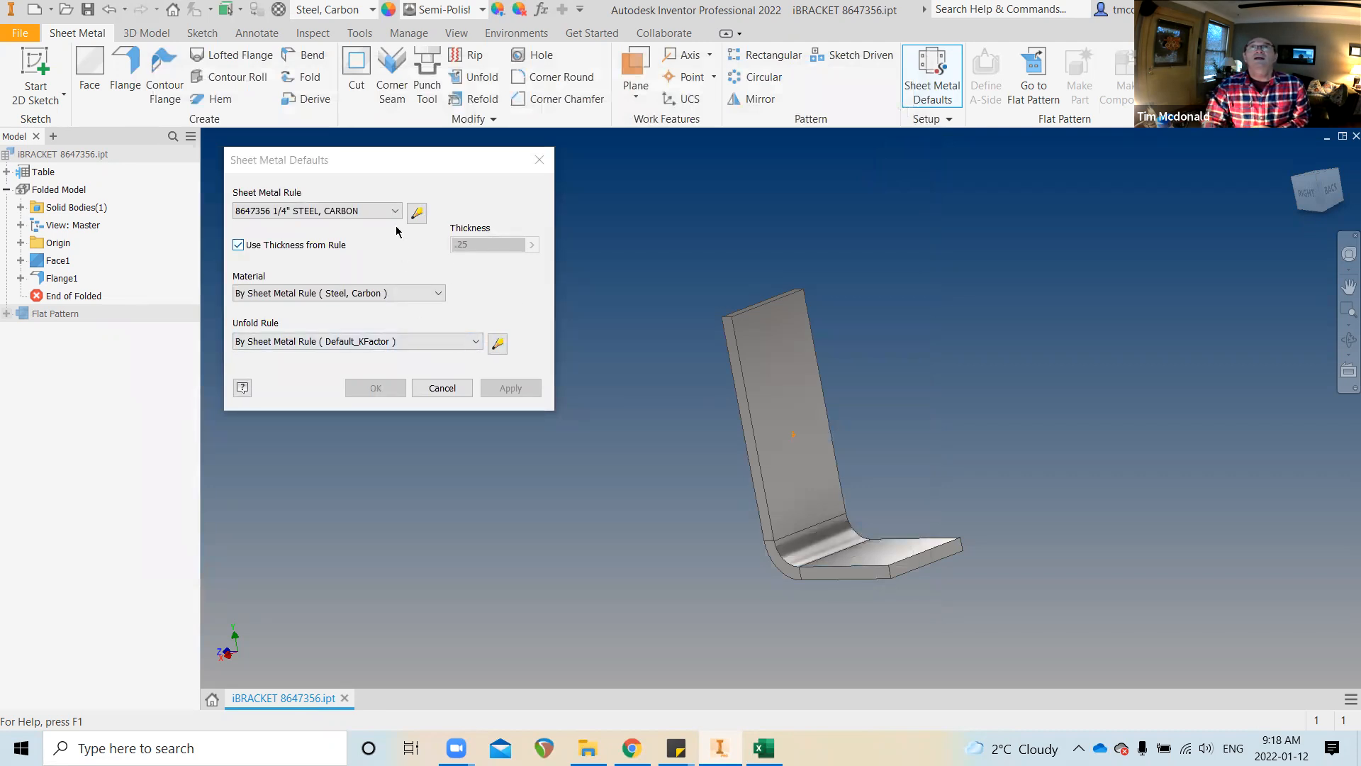
left_click(416, 212)
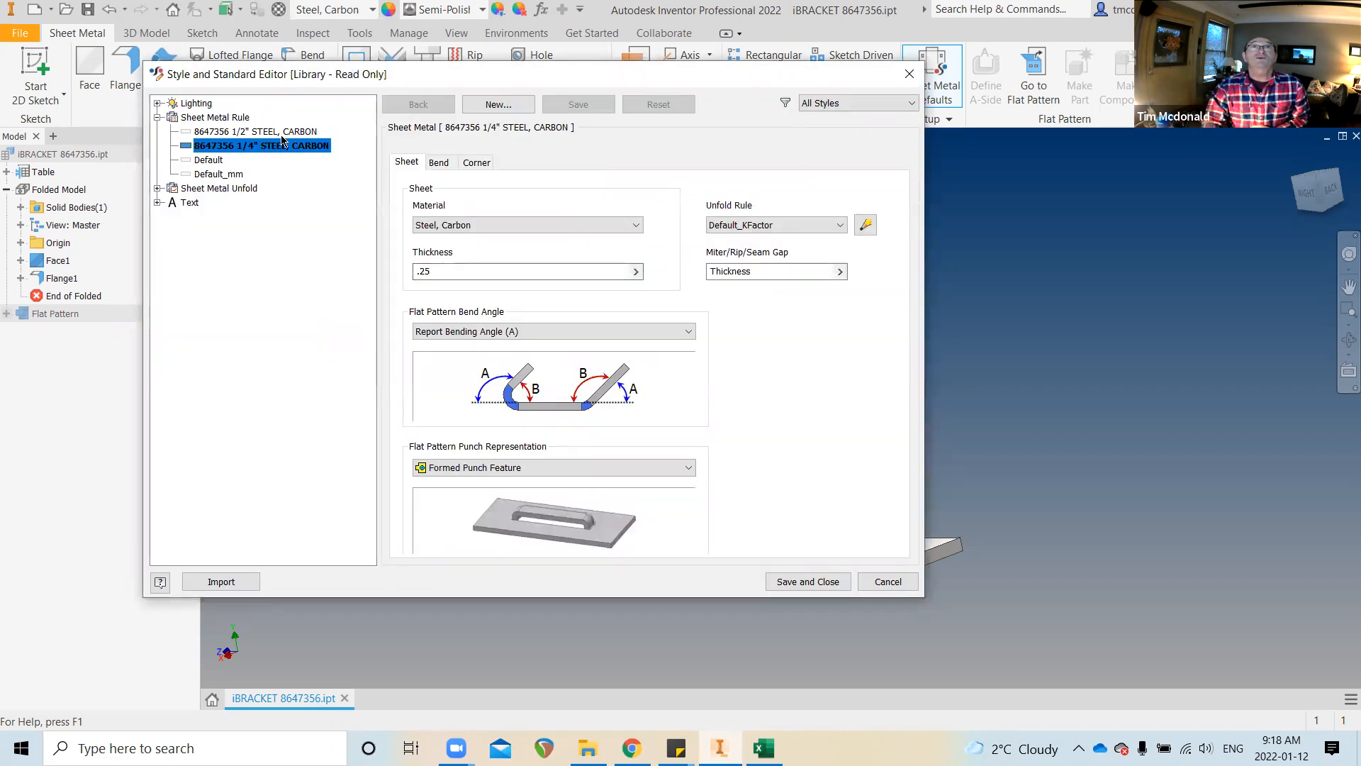
Close the rule editor and apply the 1/2" STEEL, CARBON rule to the bracket
left_click(808, 581)
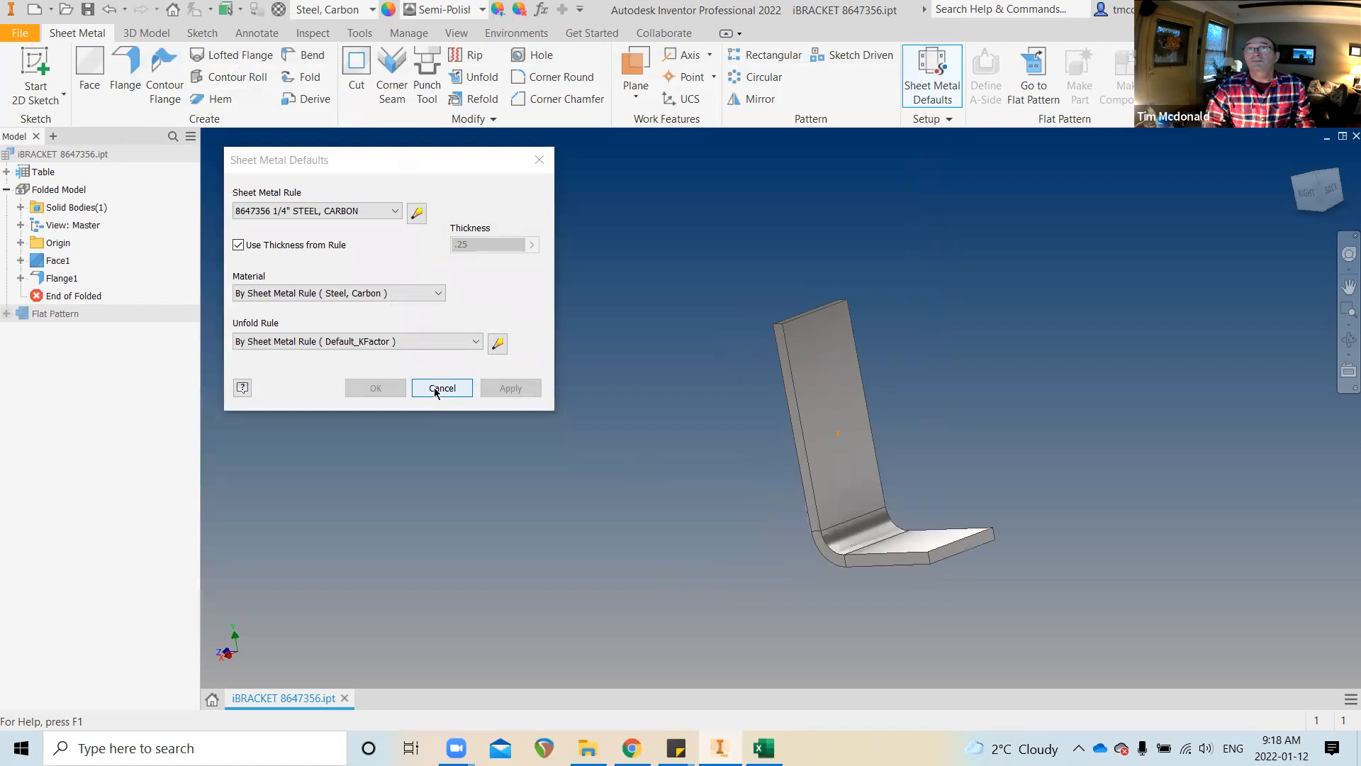
left_click(365, 211)
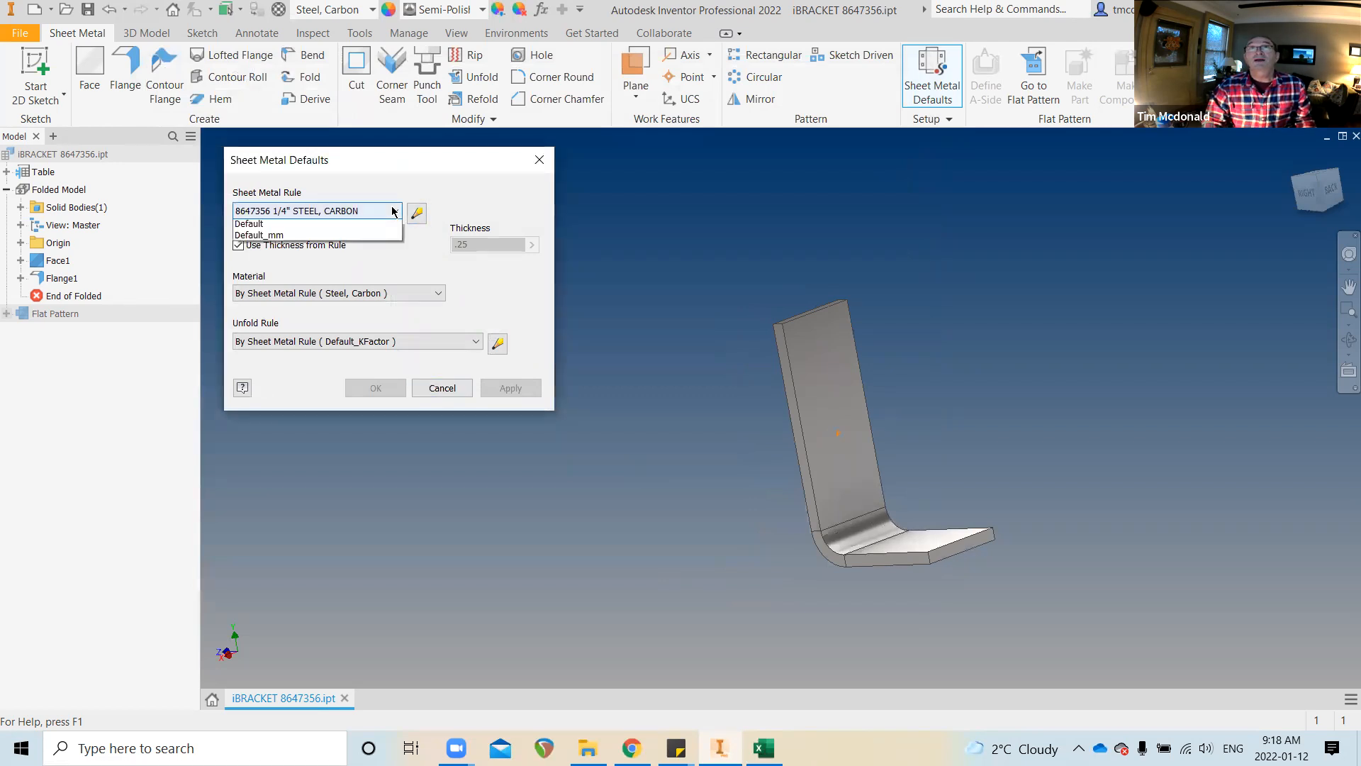
left_click(368, 226)
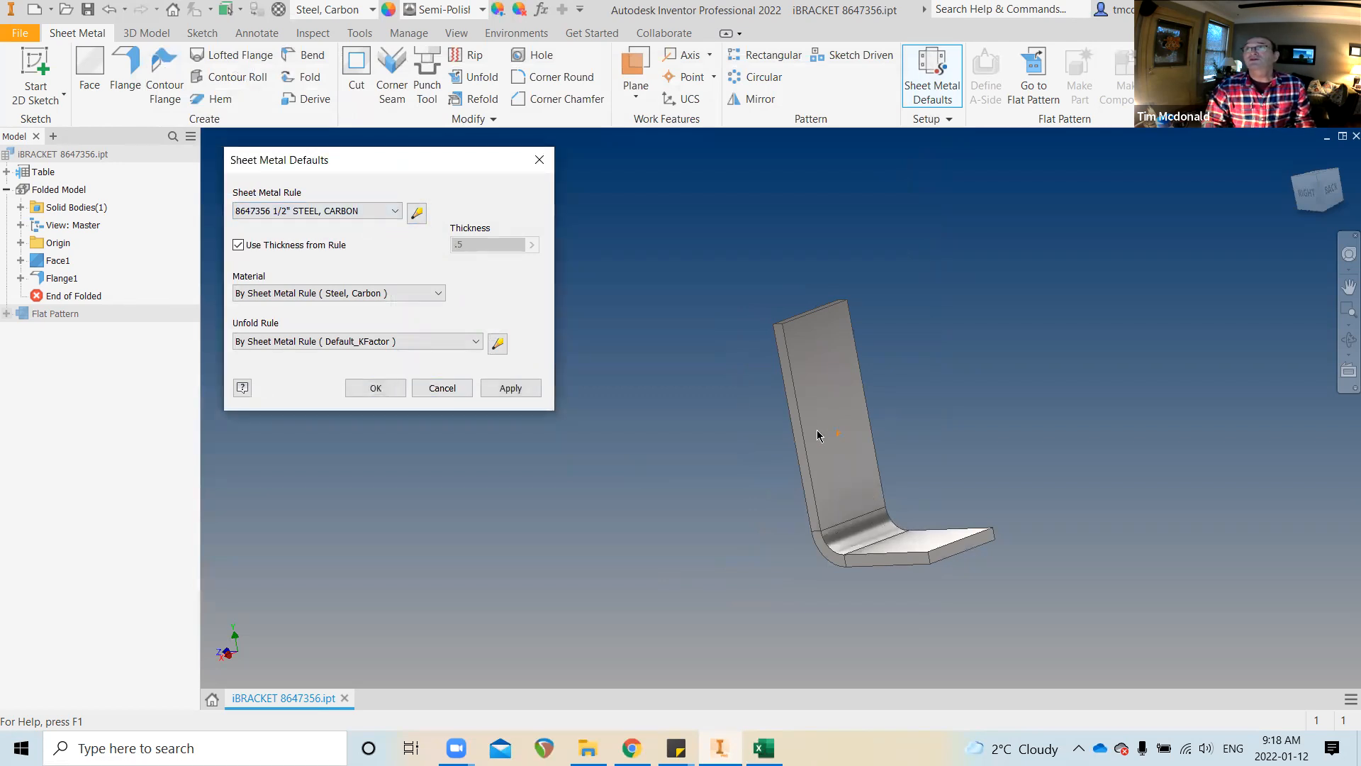
left_click(516, 390)
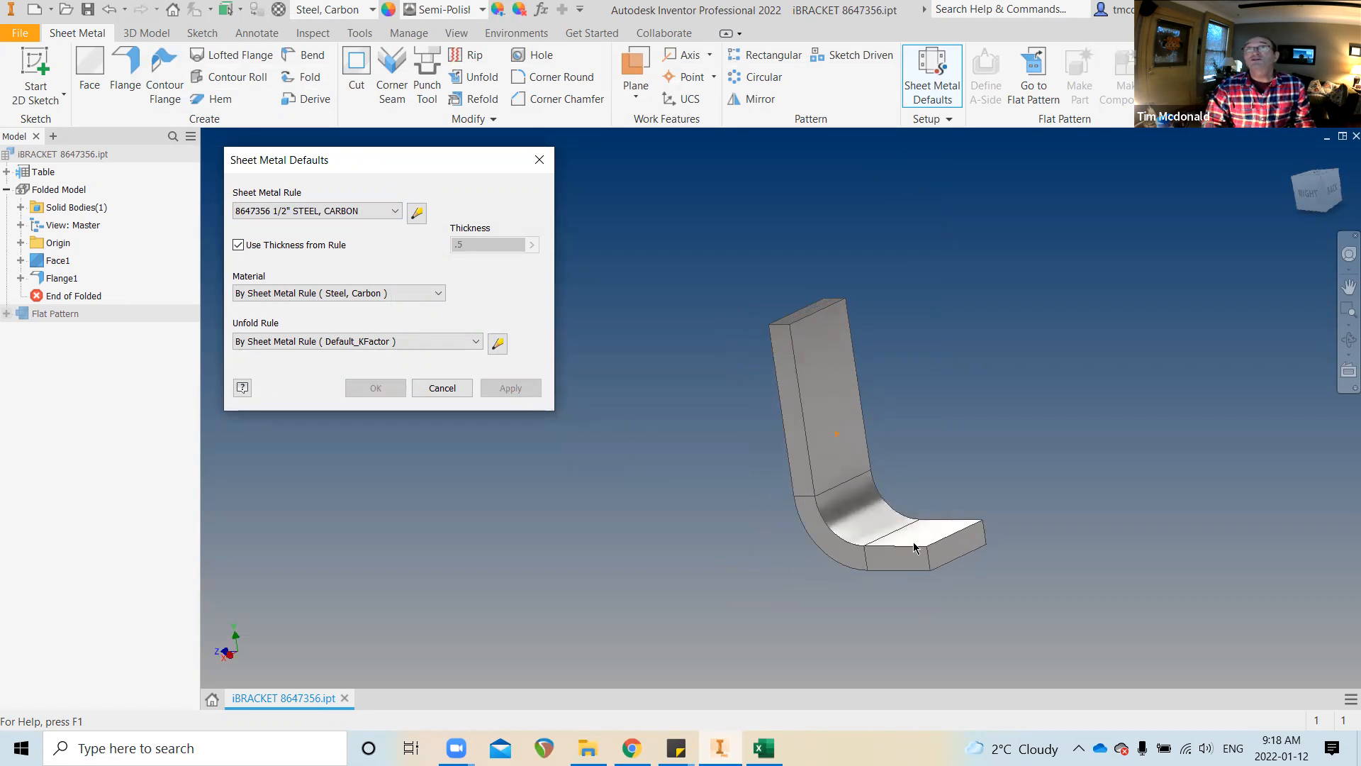
Compare the rules, then settle on 8647356 1/4" STEEL, CARBON for a .25 thickness
left_click(395, 210)
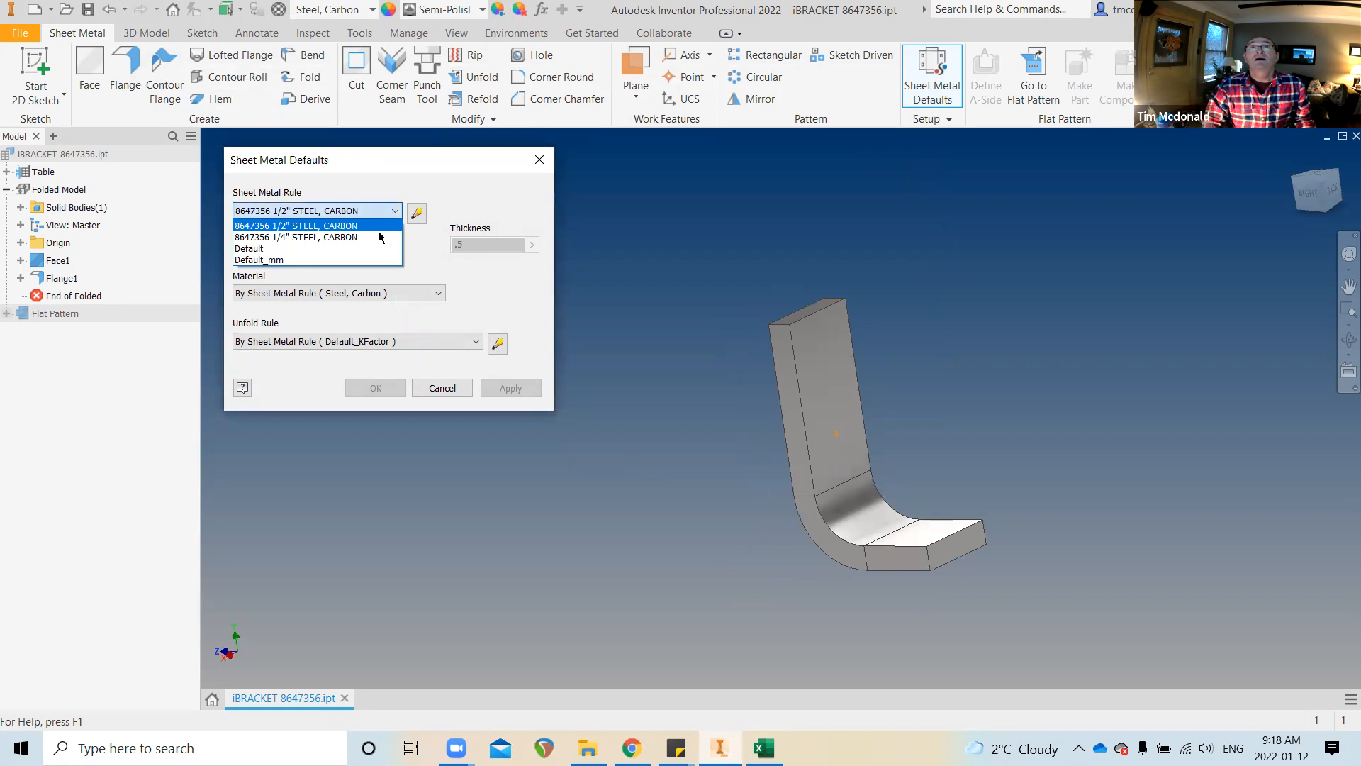
left_click(382, 237)
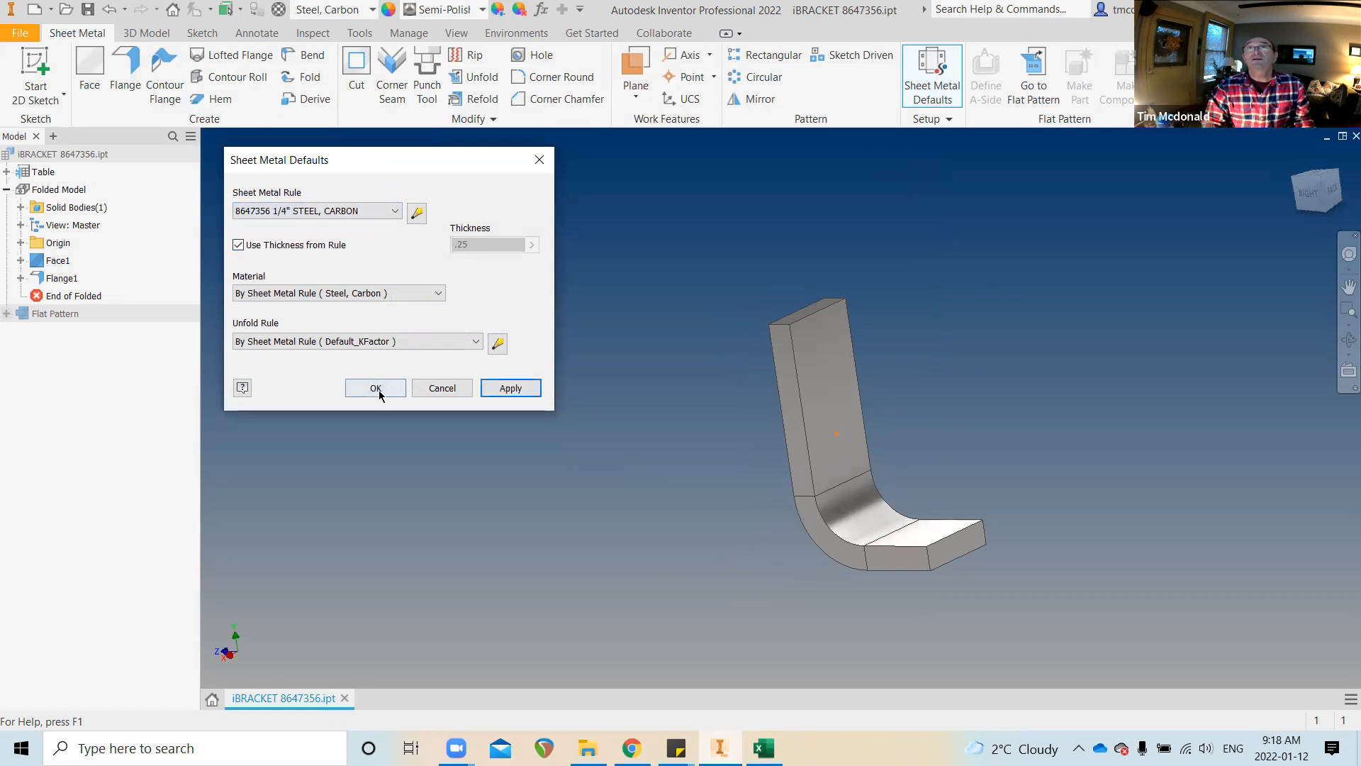
left_click(358, 211)
left_click(358, 226)
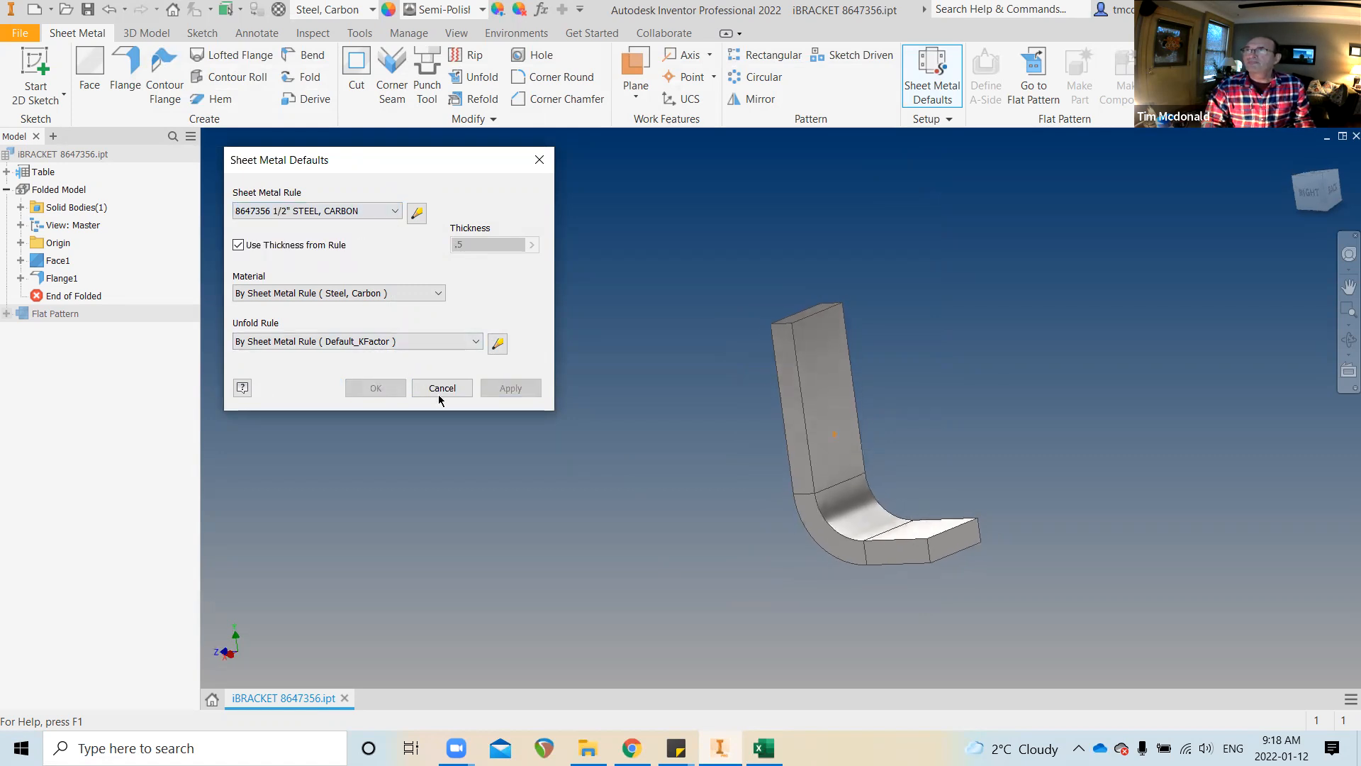
left_click(375, 212)
left_click(358, 237)
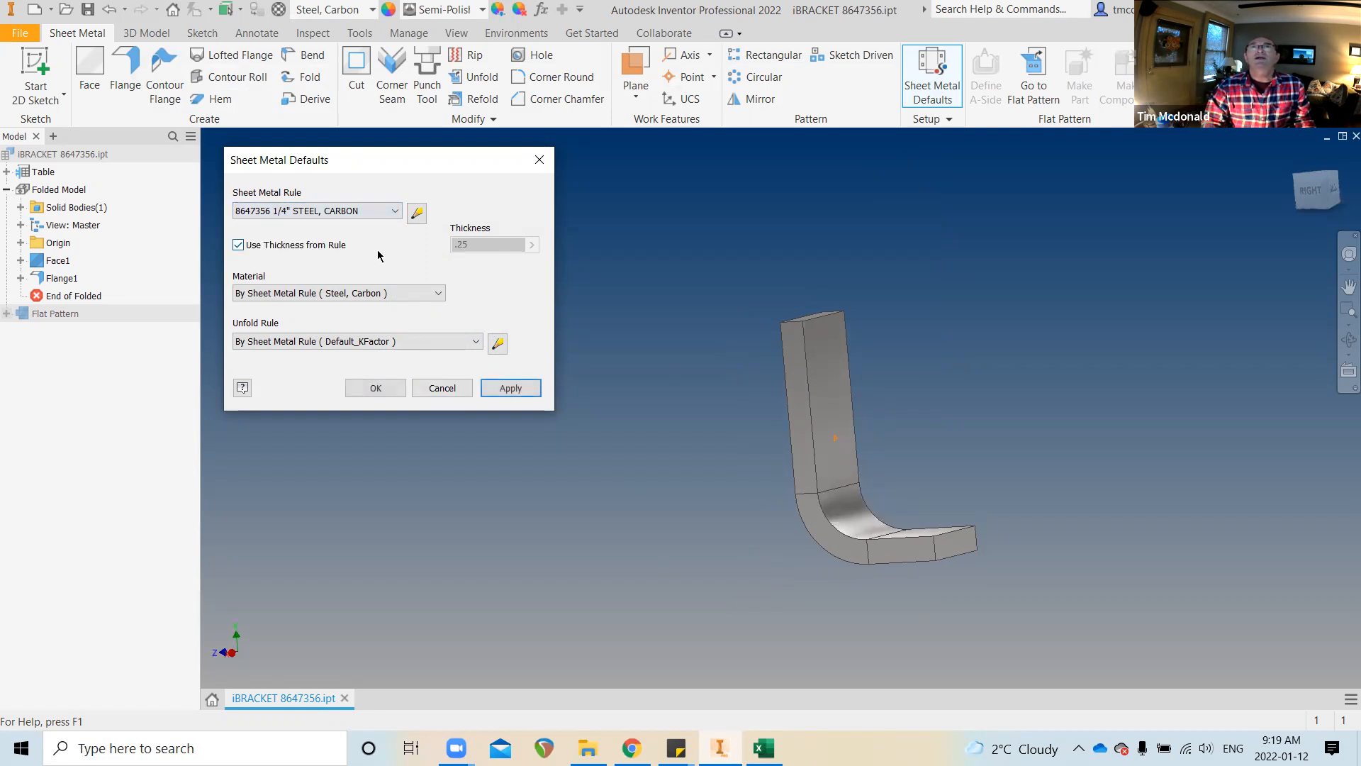
left_click(382, 388)
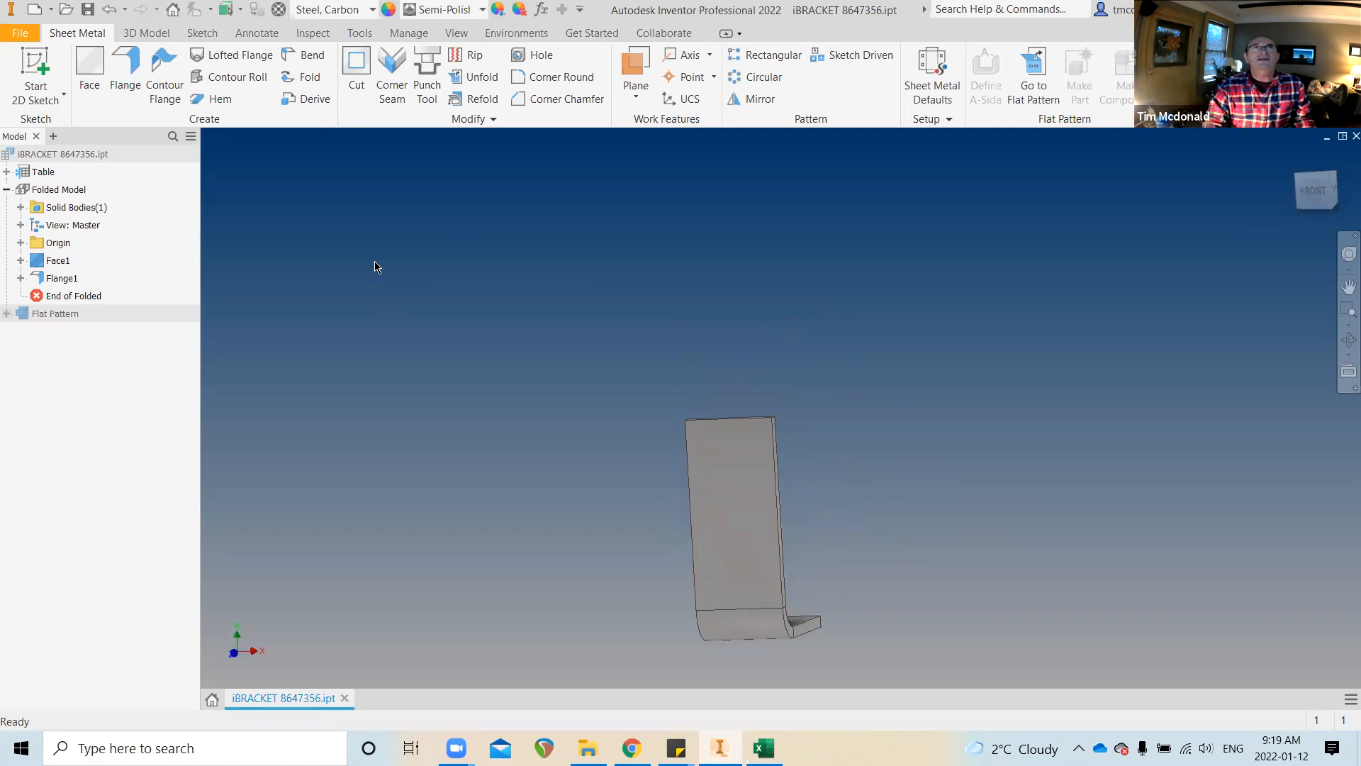
Start a sketch on the bracket's upright face and draw a circle near its top
left_click(36, 76)
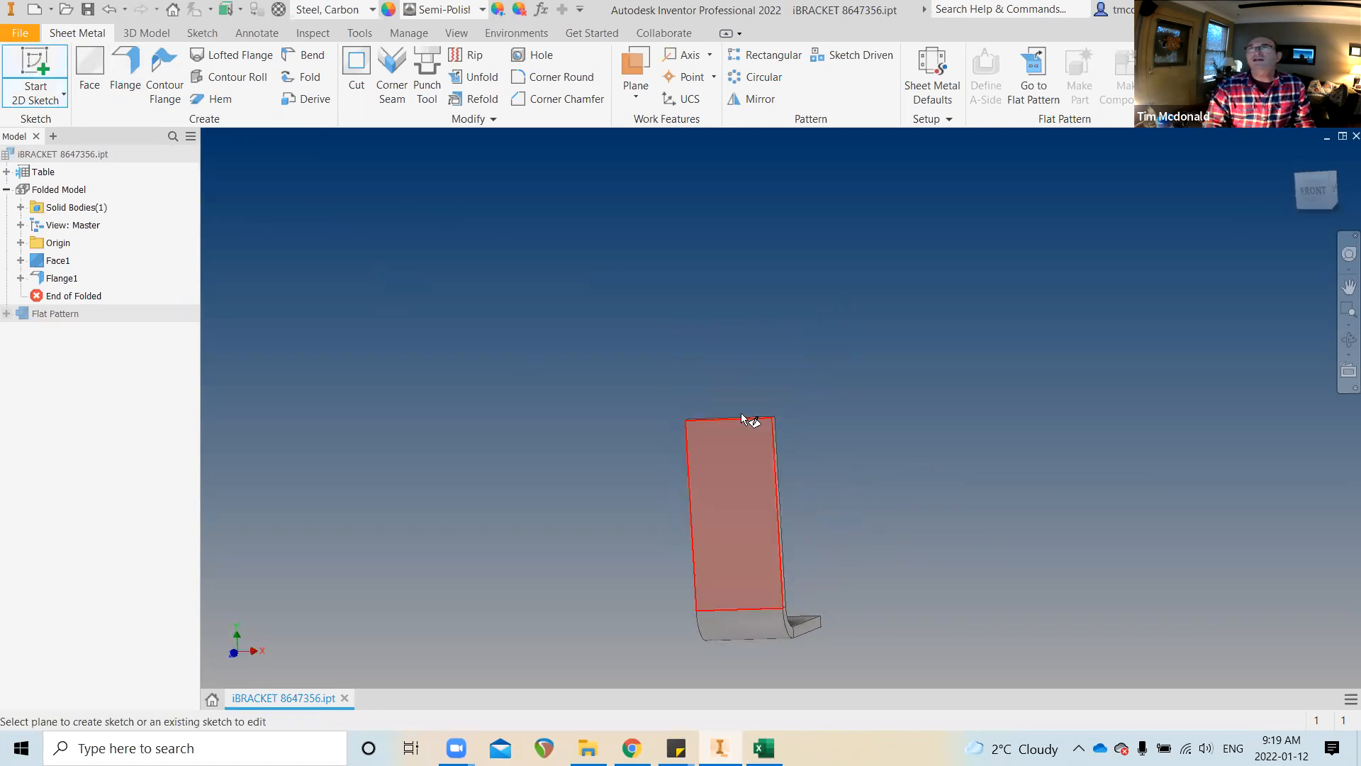
left_click(729, 435)
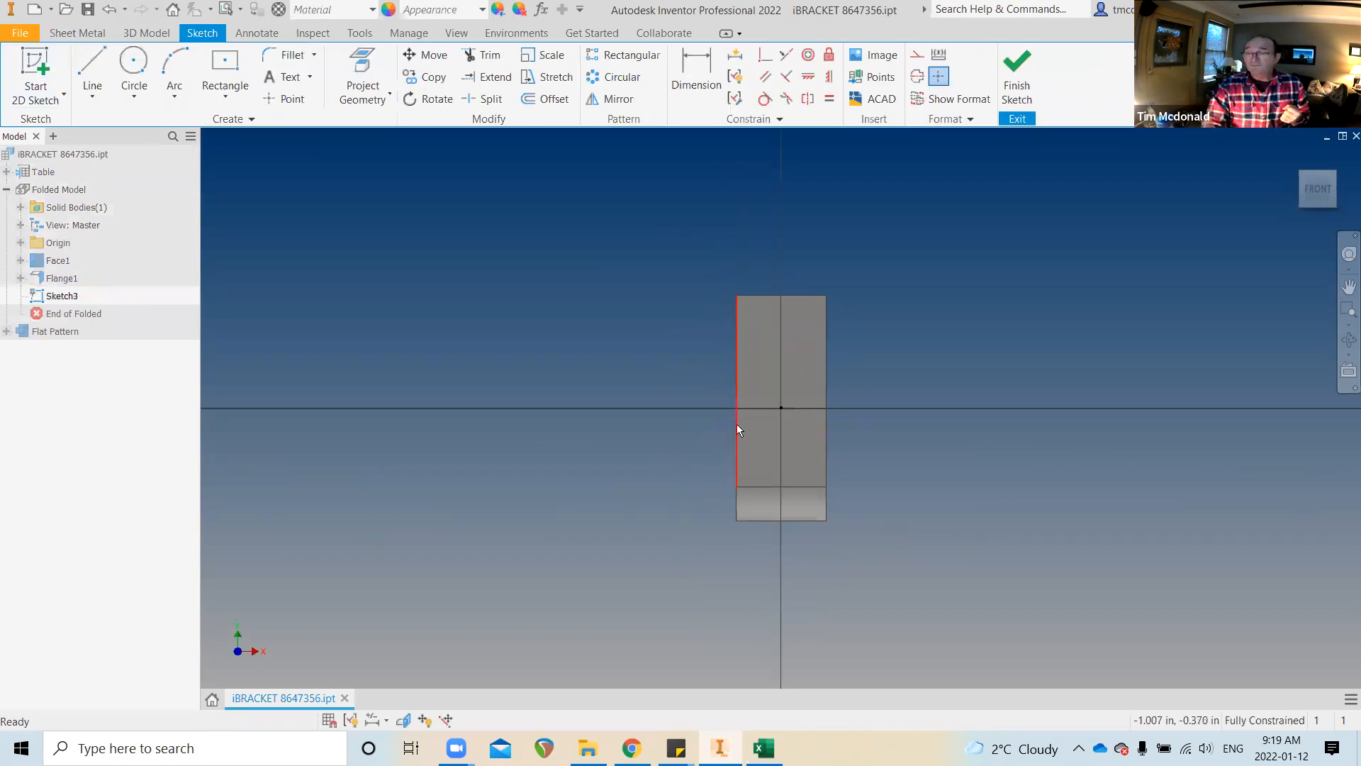
left_click(134, 62)
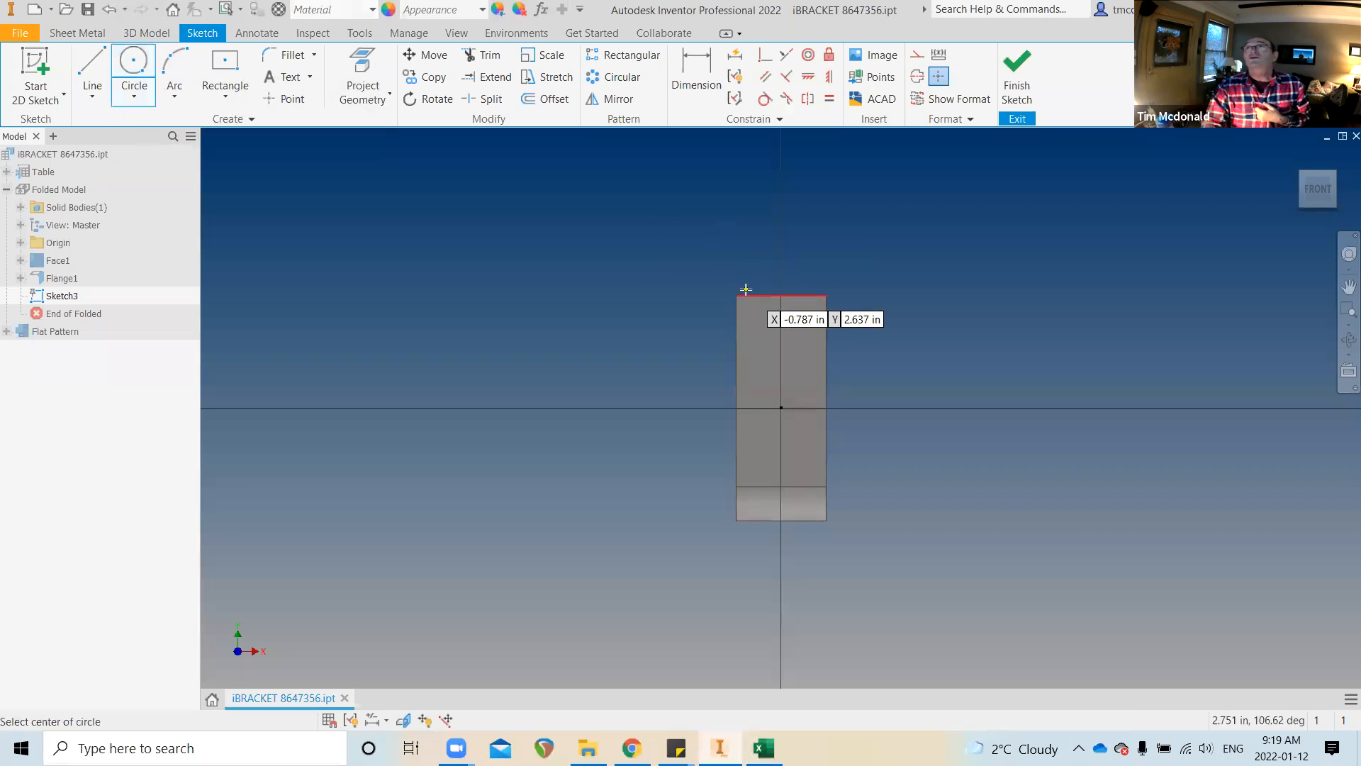
left_click(779, 216)
left_click(798, 242)
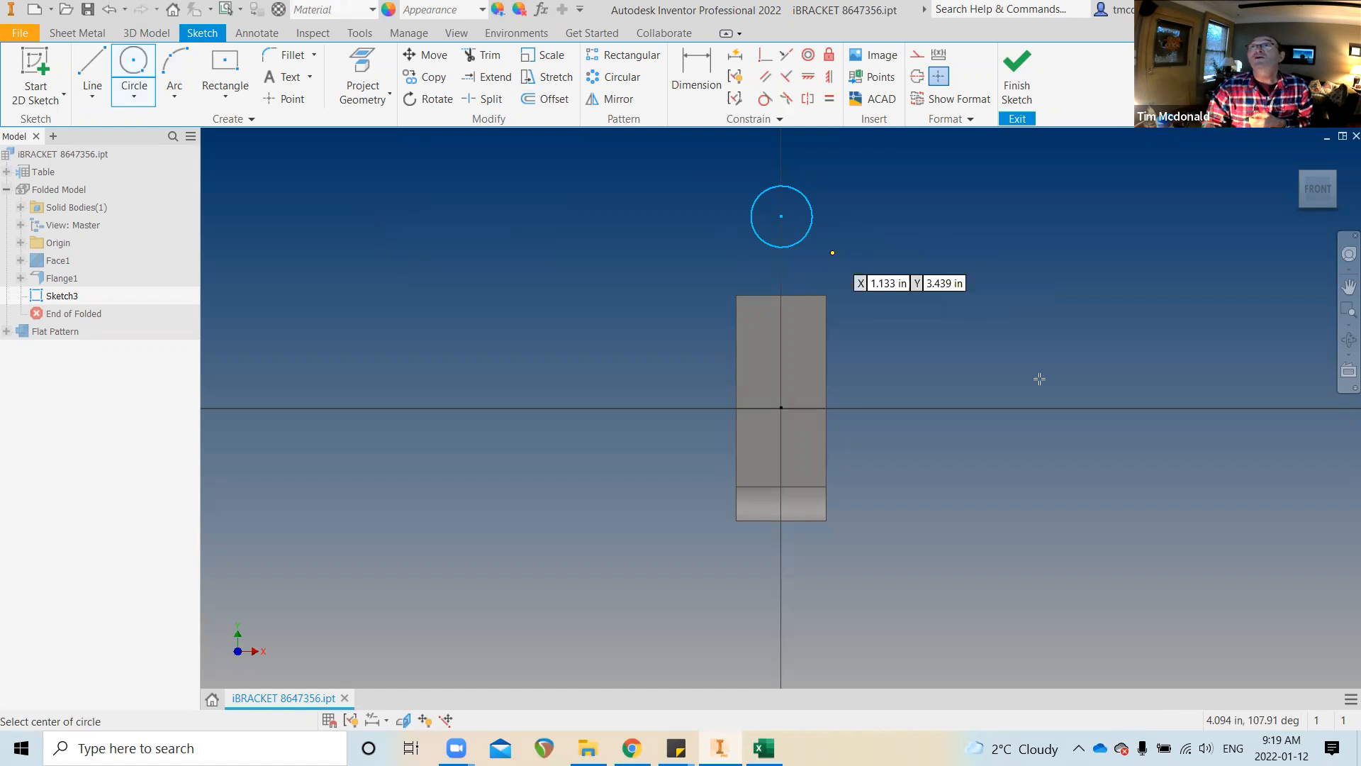
key("Escape")
Dimension the circle's diameter to 1 in
left_click(695, 76)
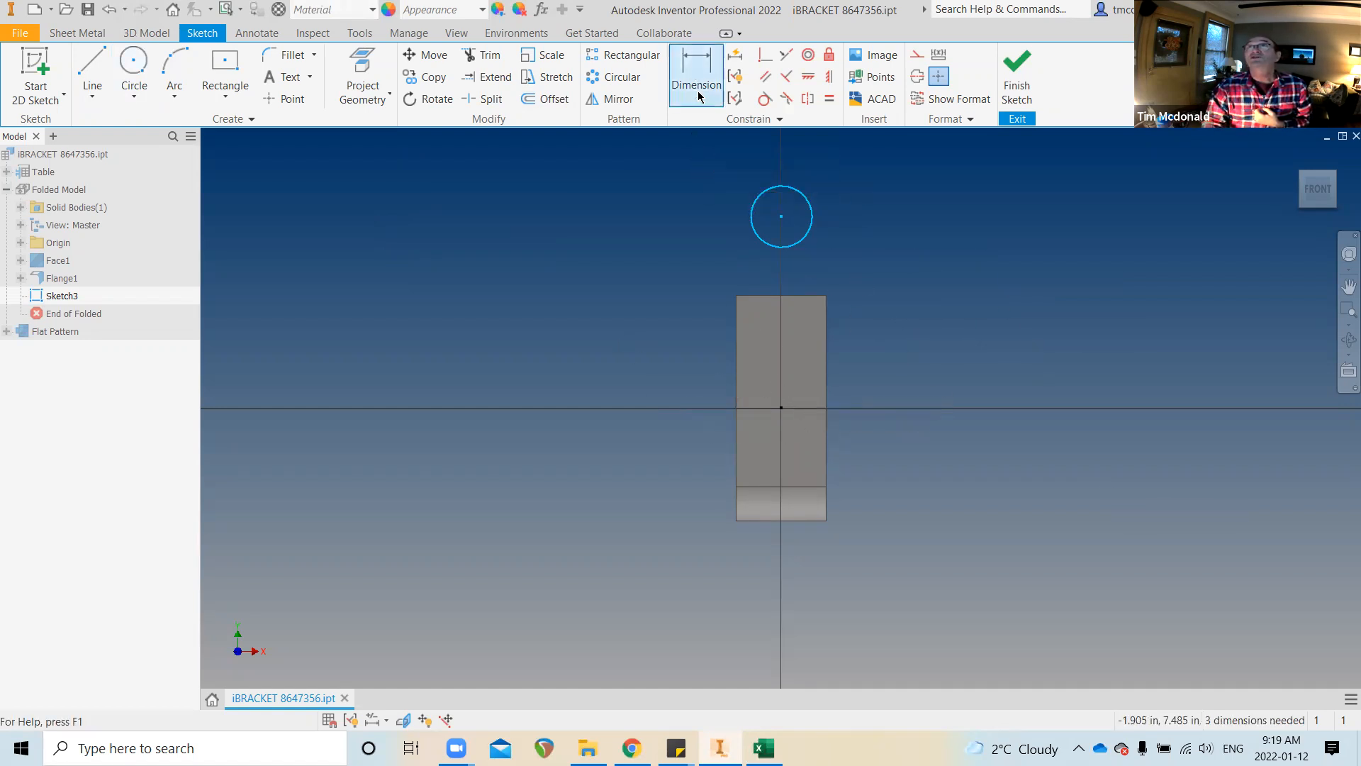
left_click(807, 198)
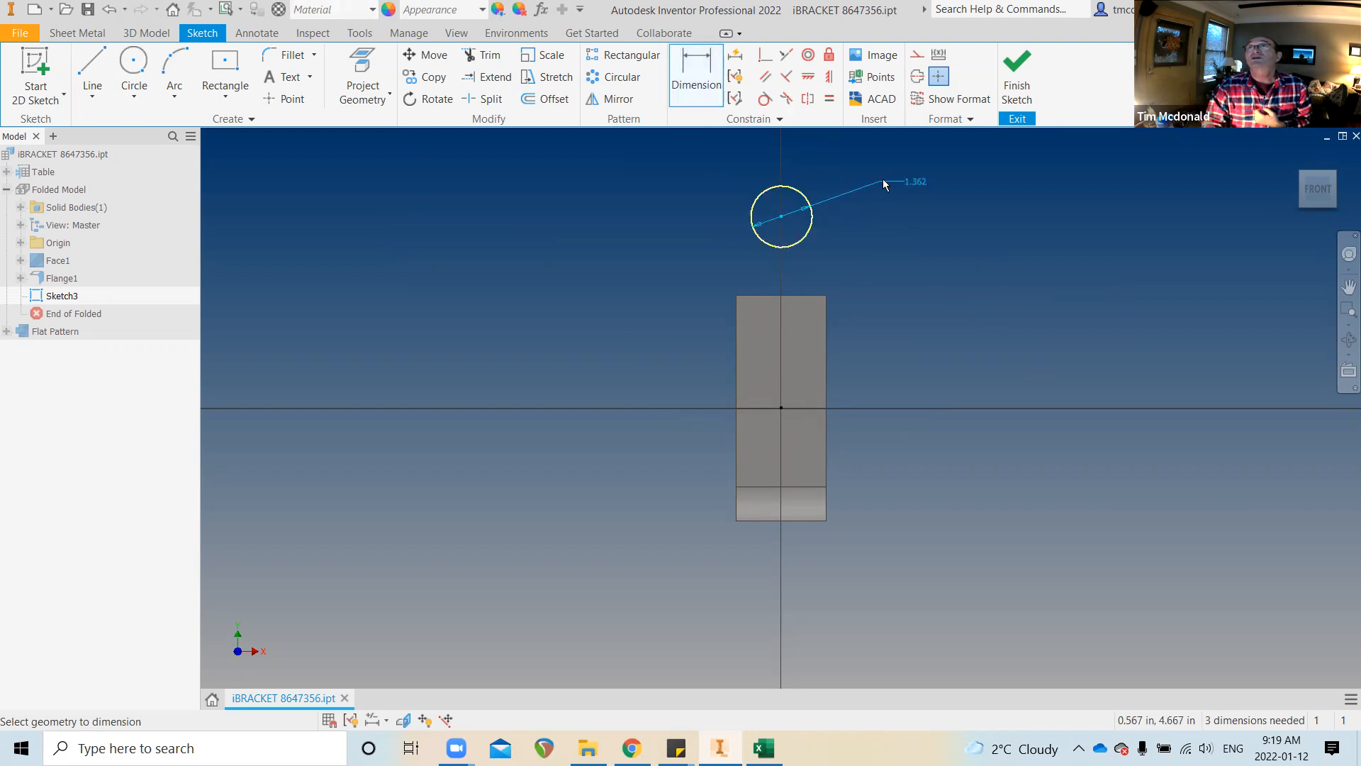
left_click(883, 174)
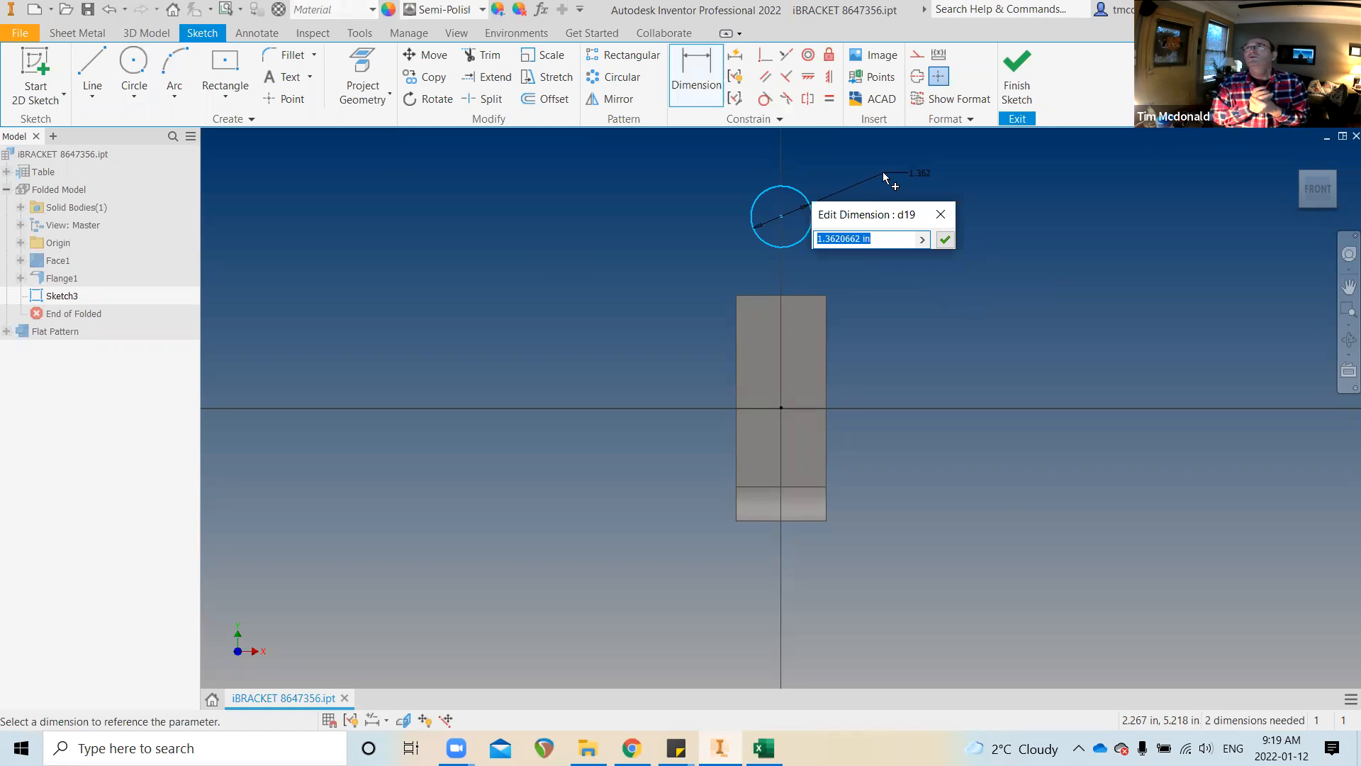
type("1")
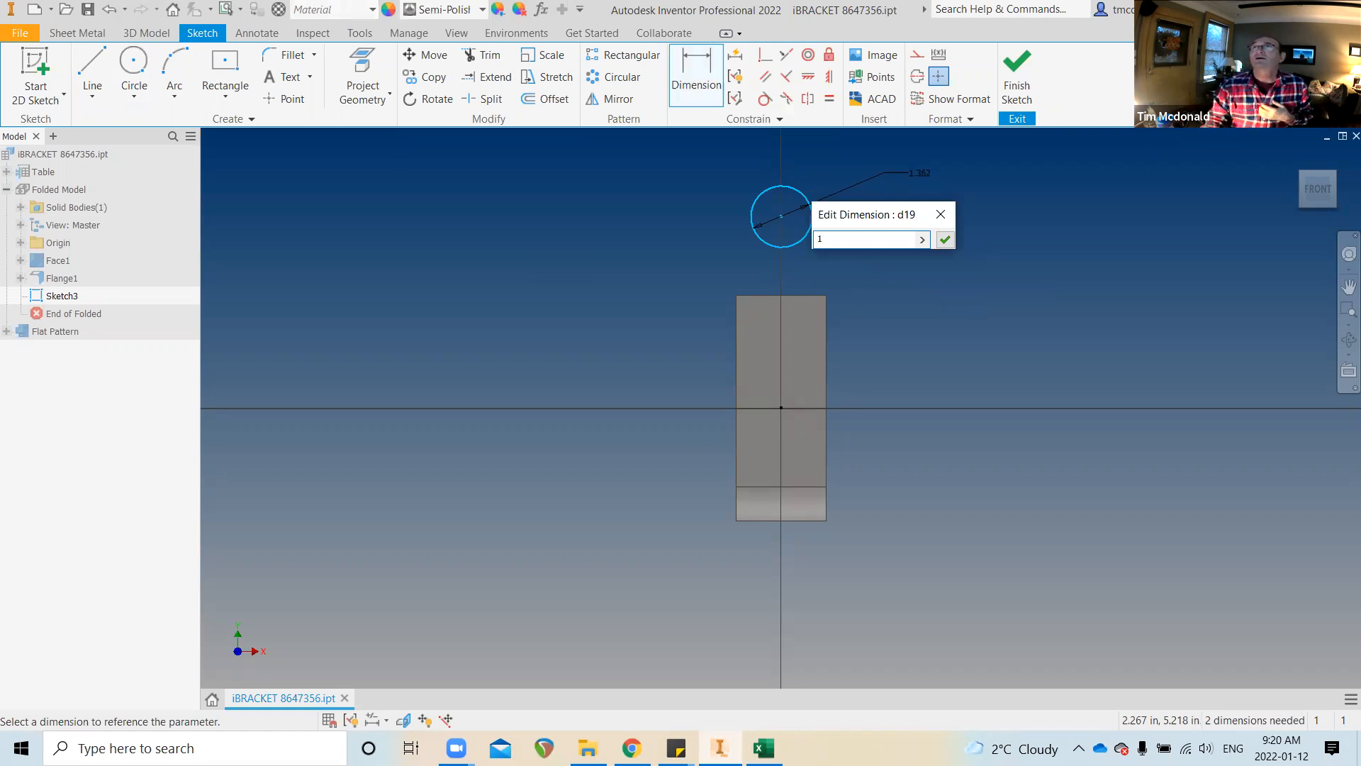
left_click(944, 239)
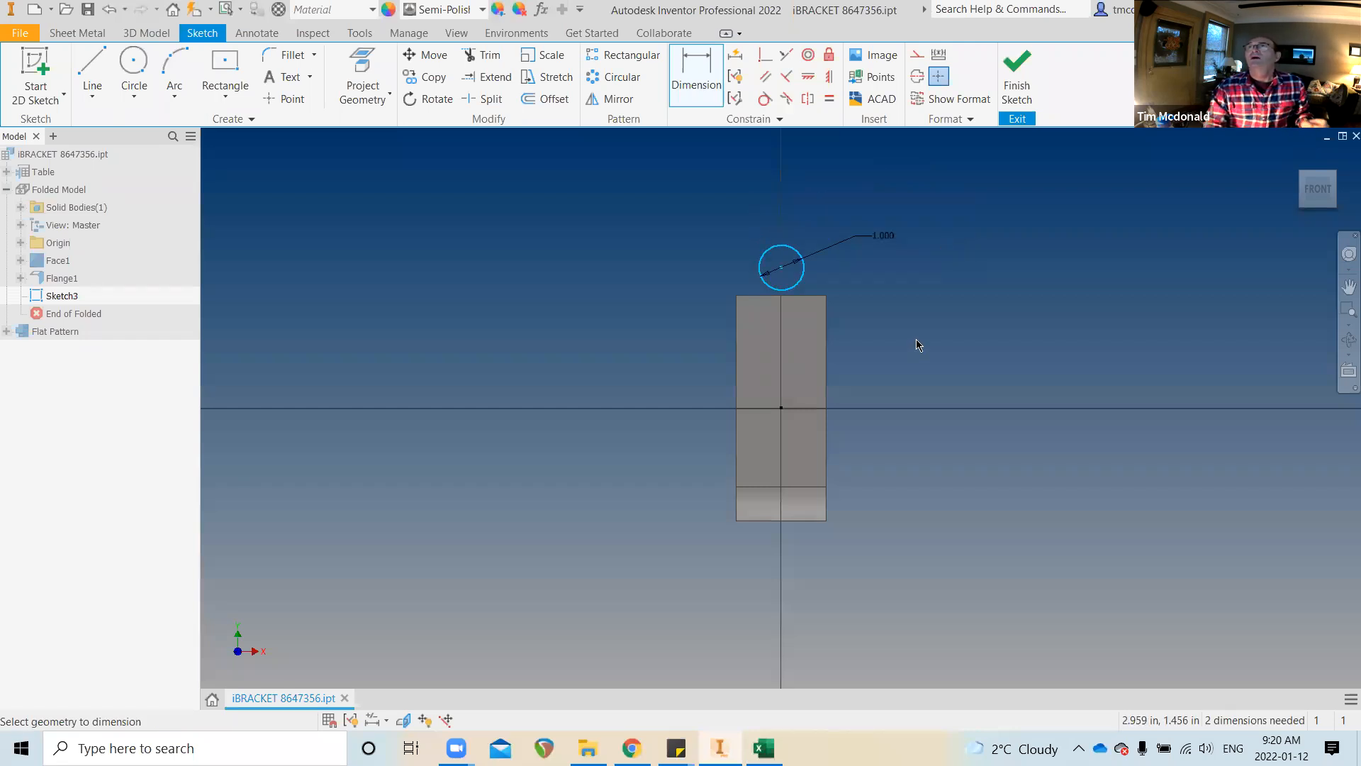
scroll(816, 362, "up", 4)
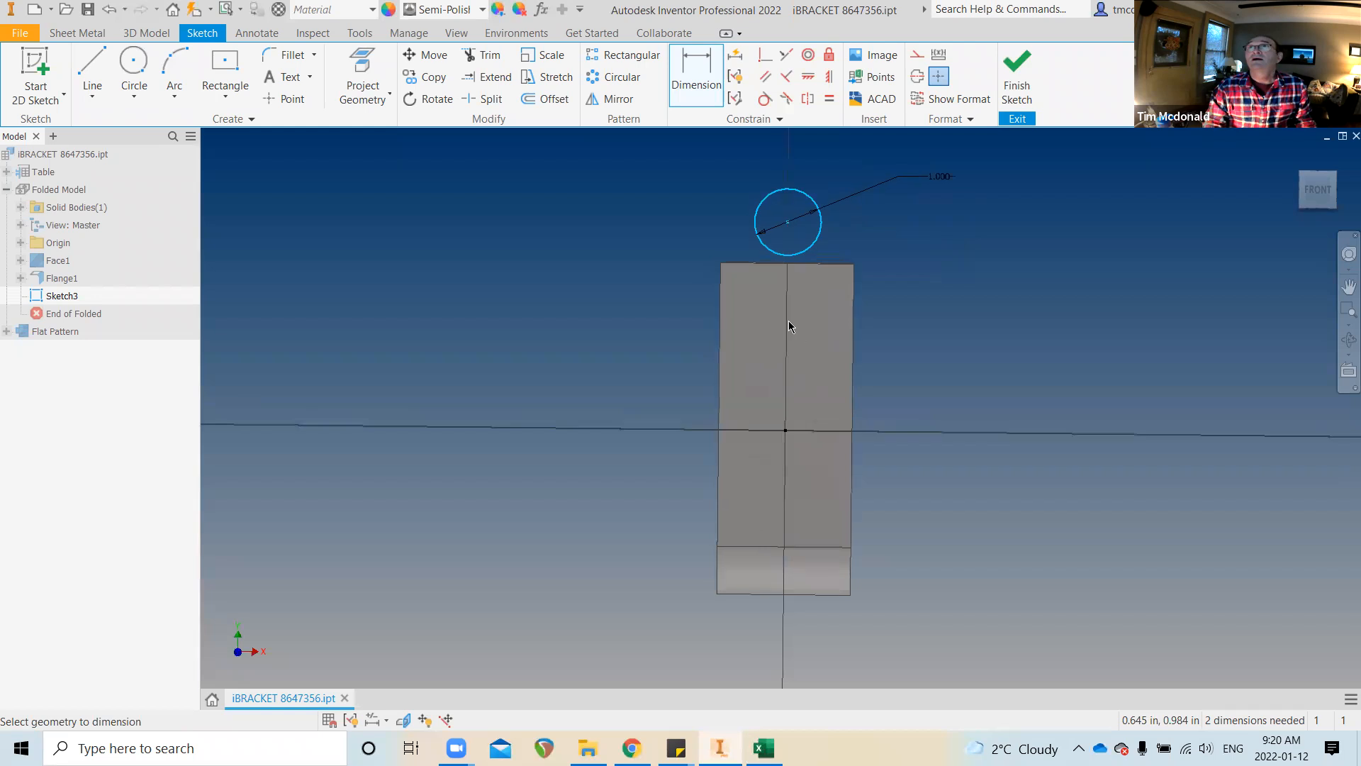
scroll(846, 322, "up", 1)
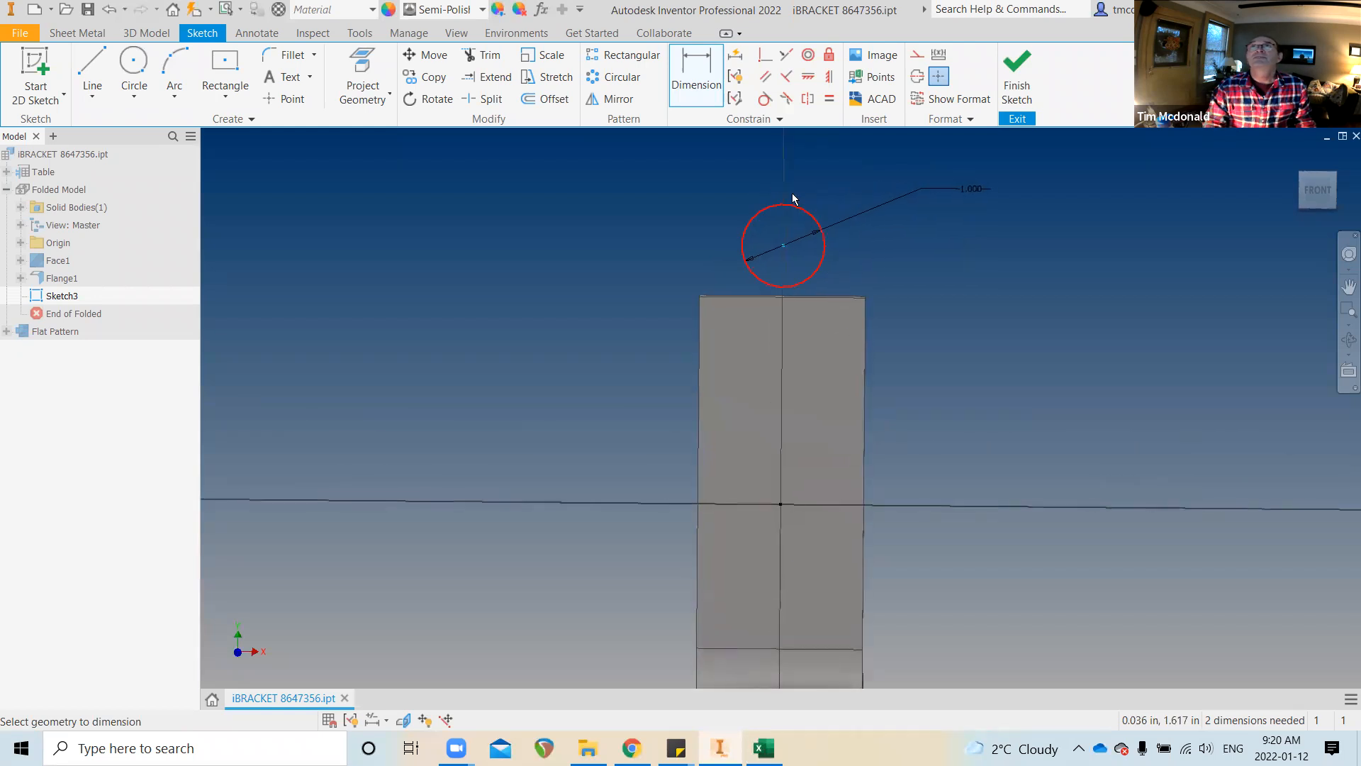
Constrain the circle's centre onto the upright's top edge to fully constrain Sketch3
left_click(690, 66)
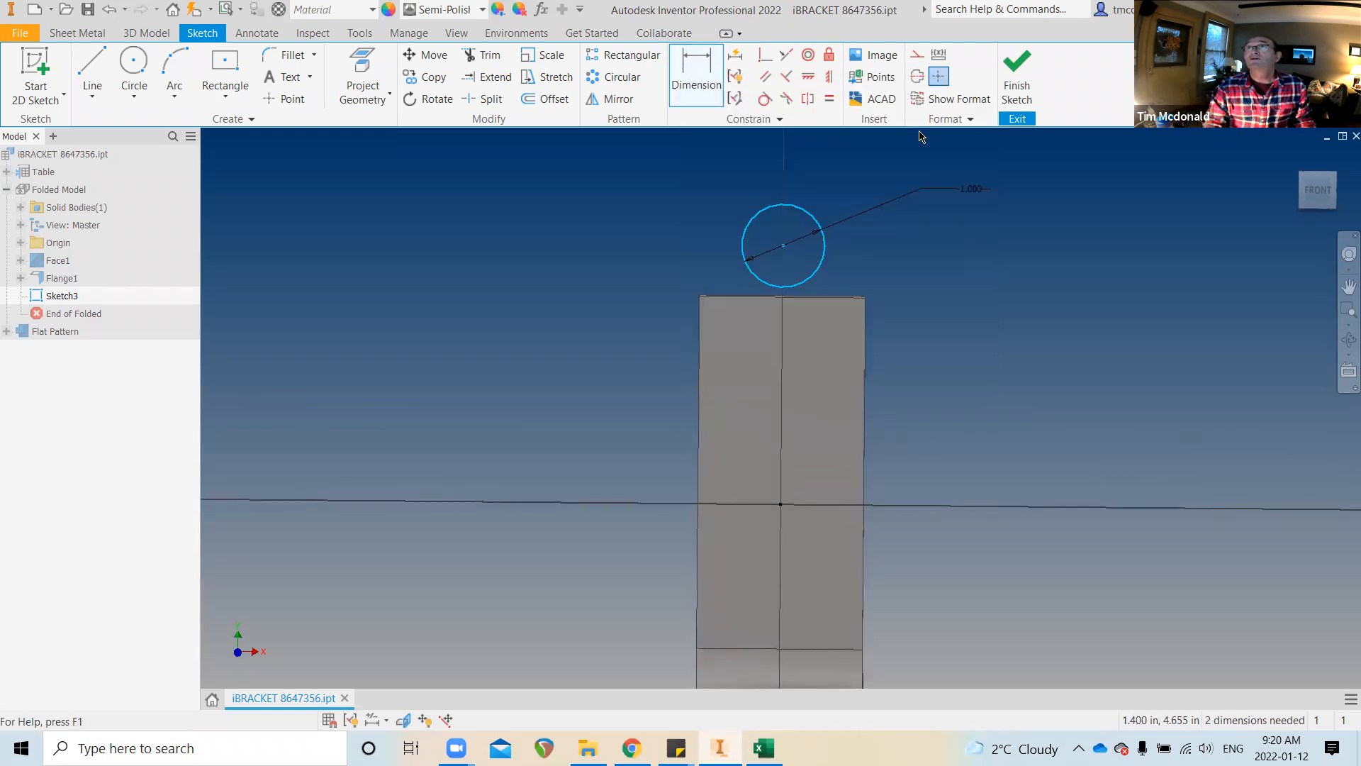
middle_click_drag(846, 244, 788, 312, "shift")
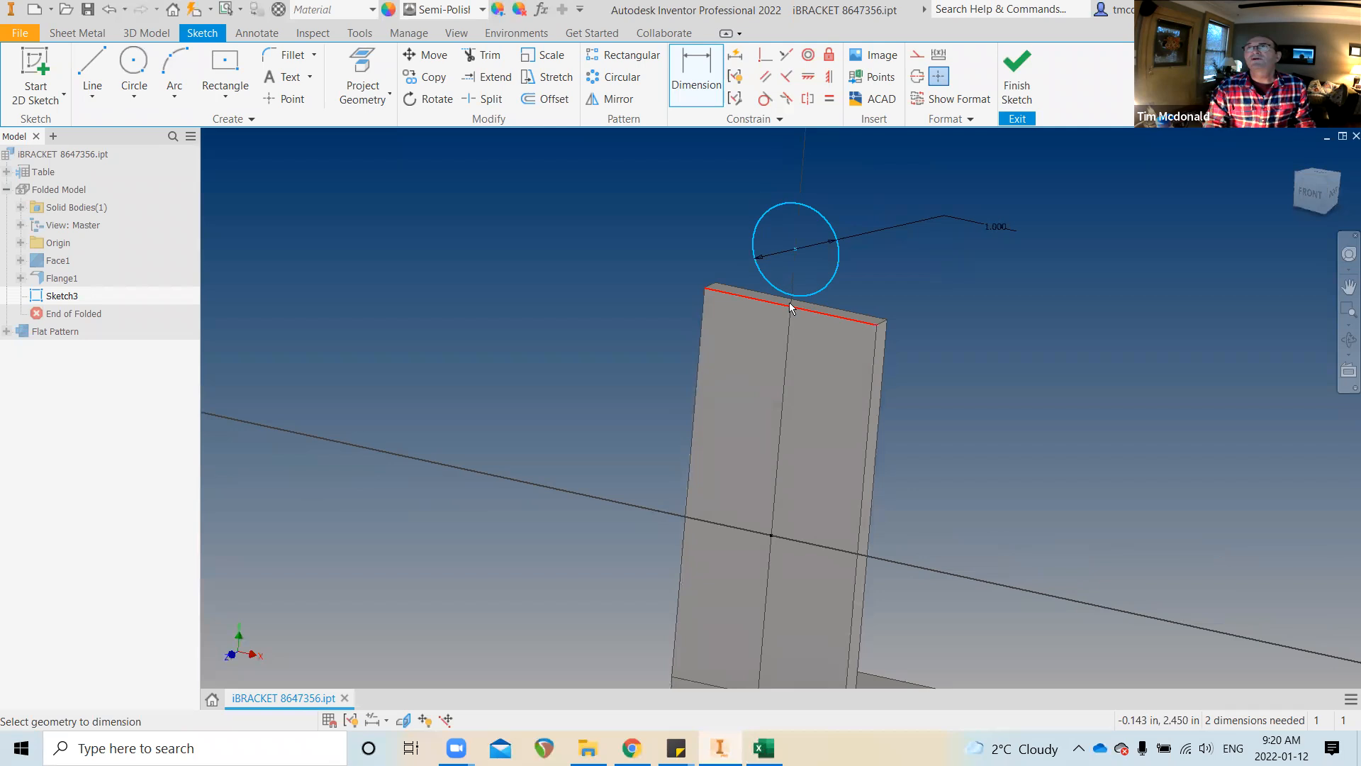
left_click(765, 54)
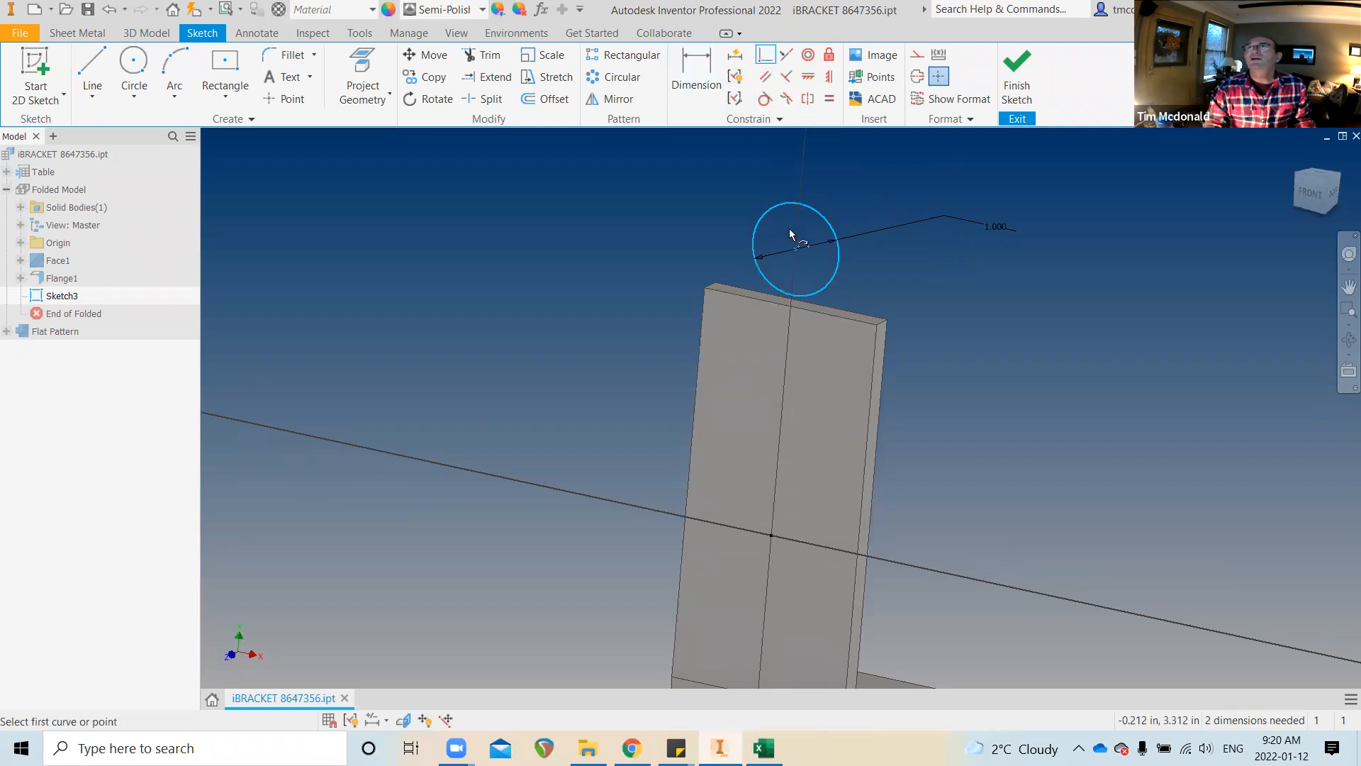
left_click(795, 253)
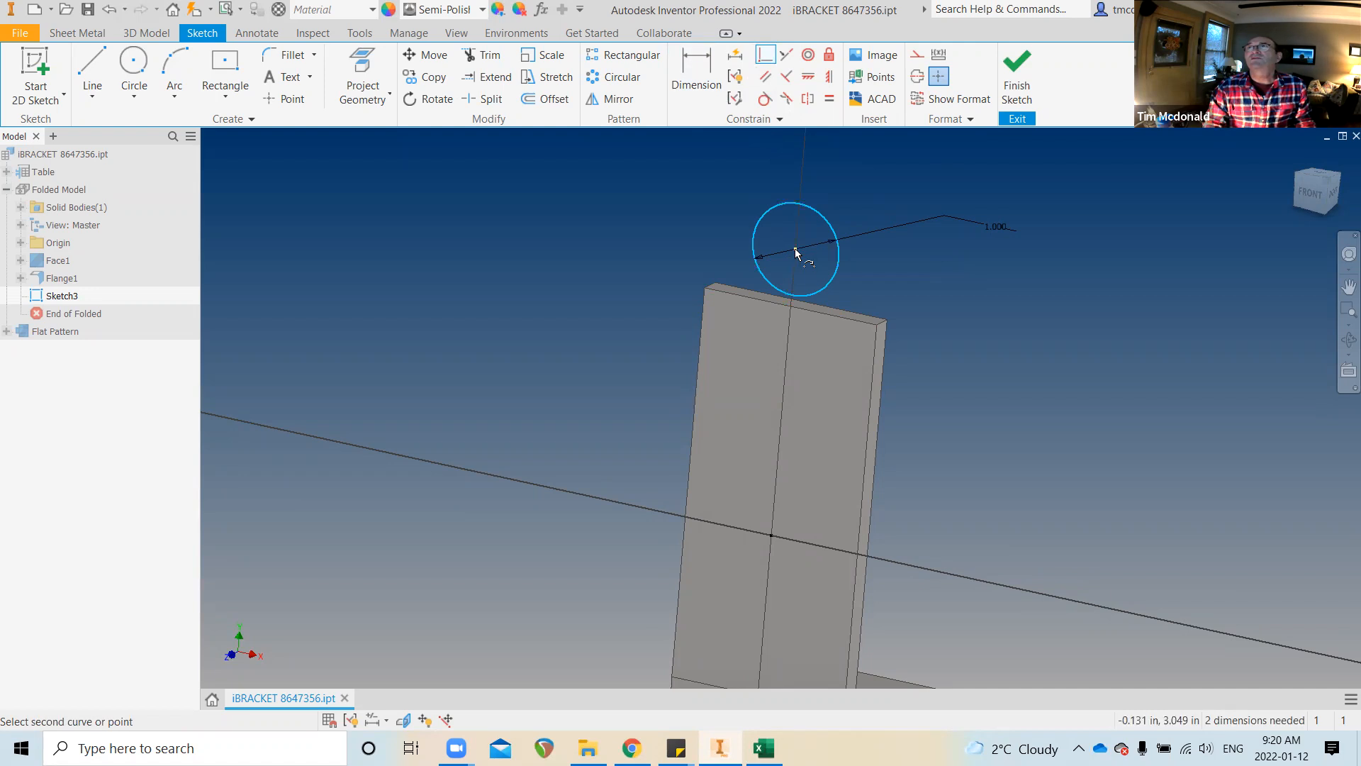
left_click(790, 305)
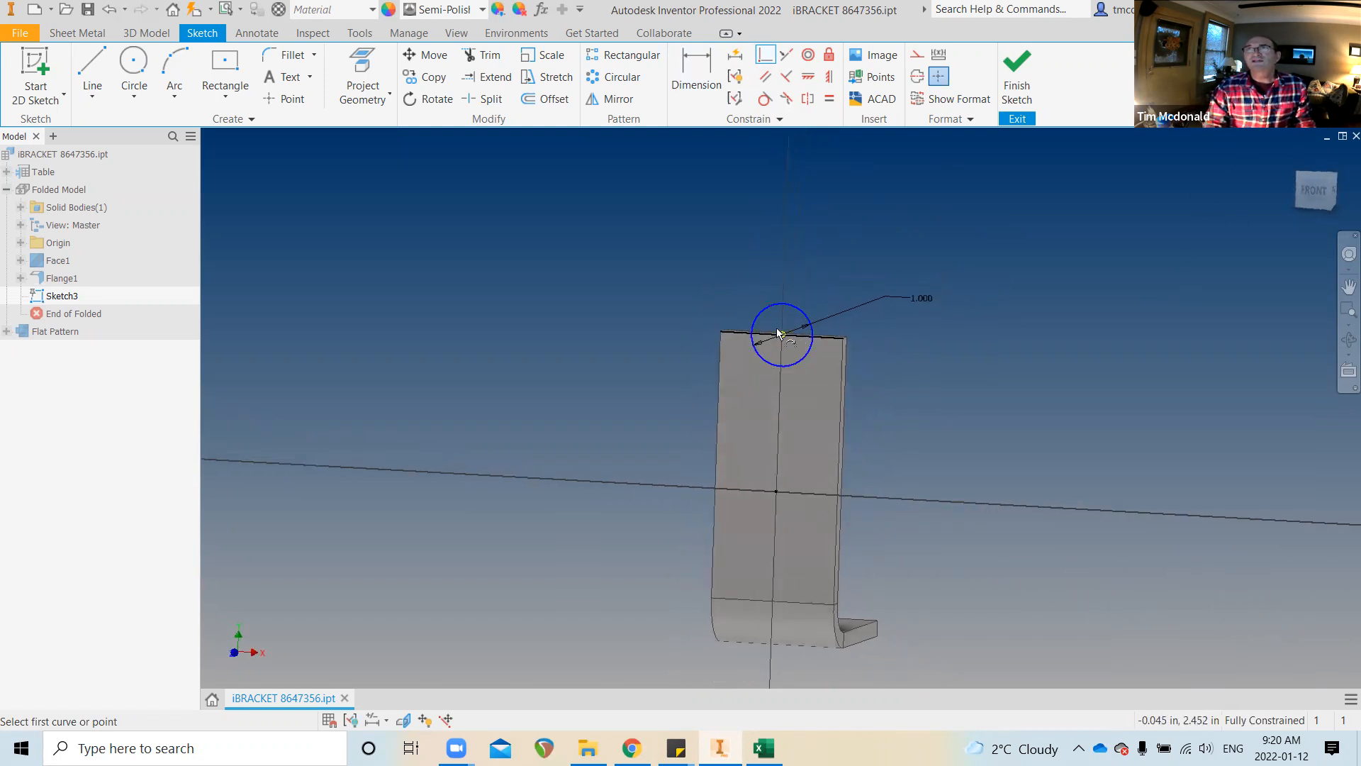
left_click(768, 276)
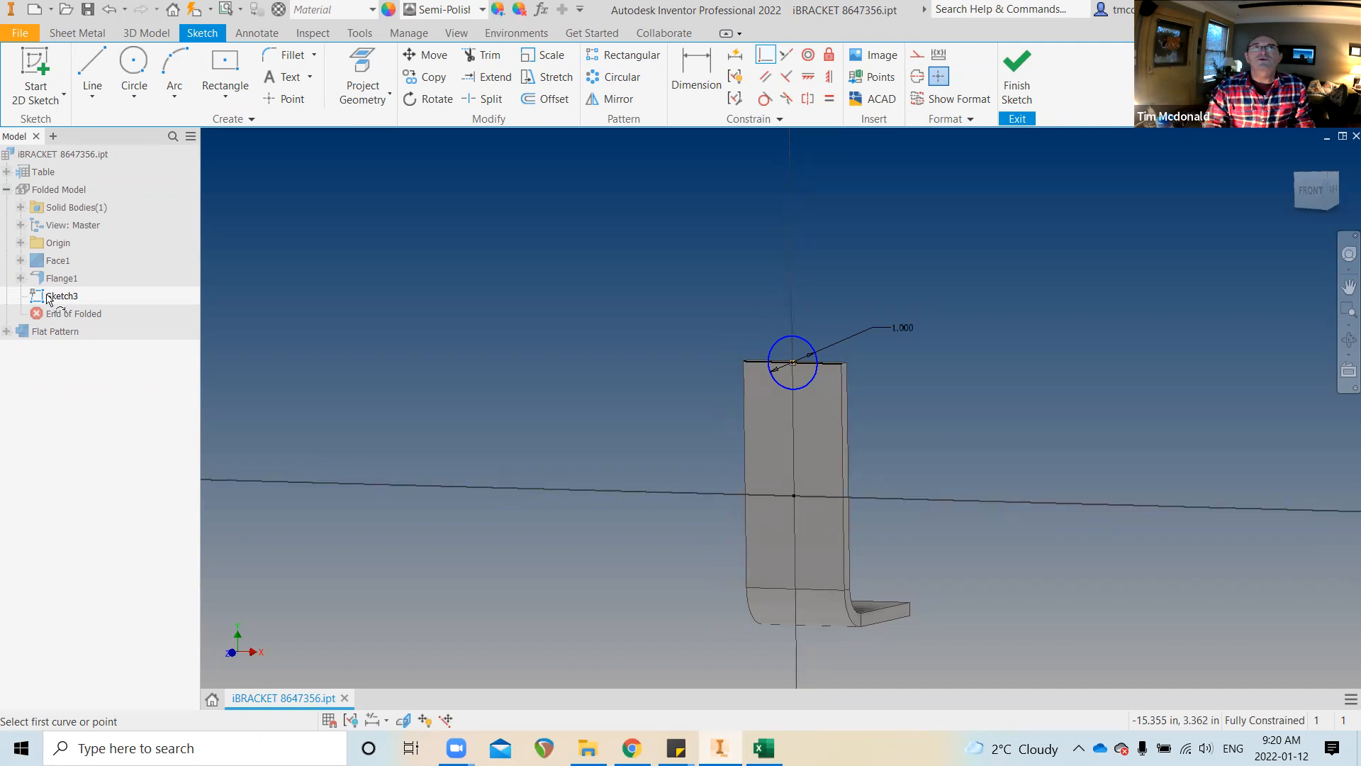
Finish Sketch3 and cut the 1 in circle through the sheet thickness as Cut1
left_click(1015, 79)
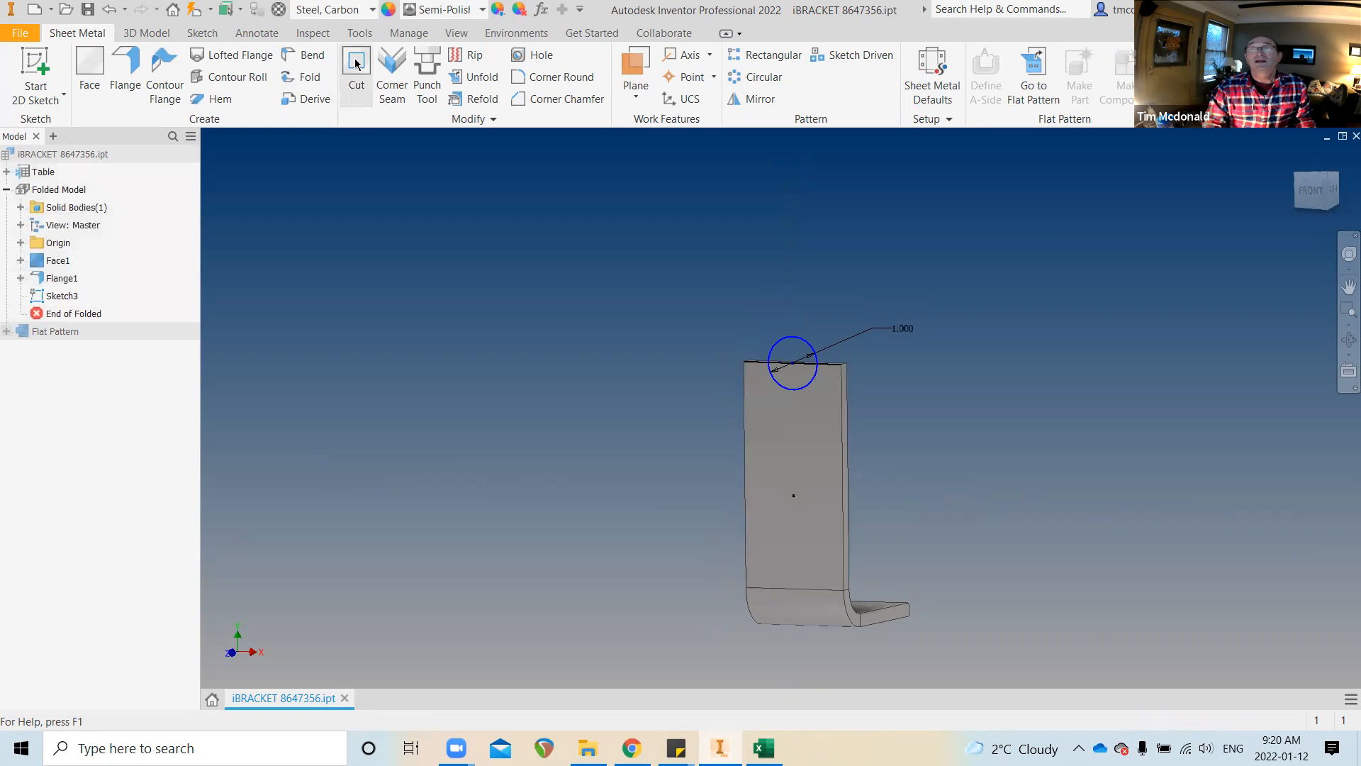
left_click(356, 64)
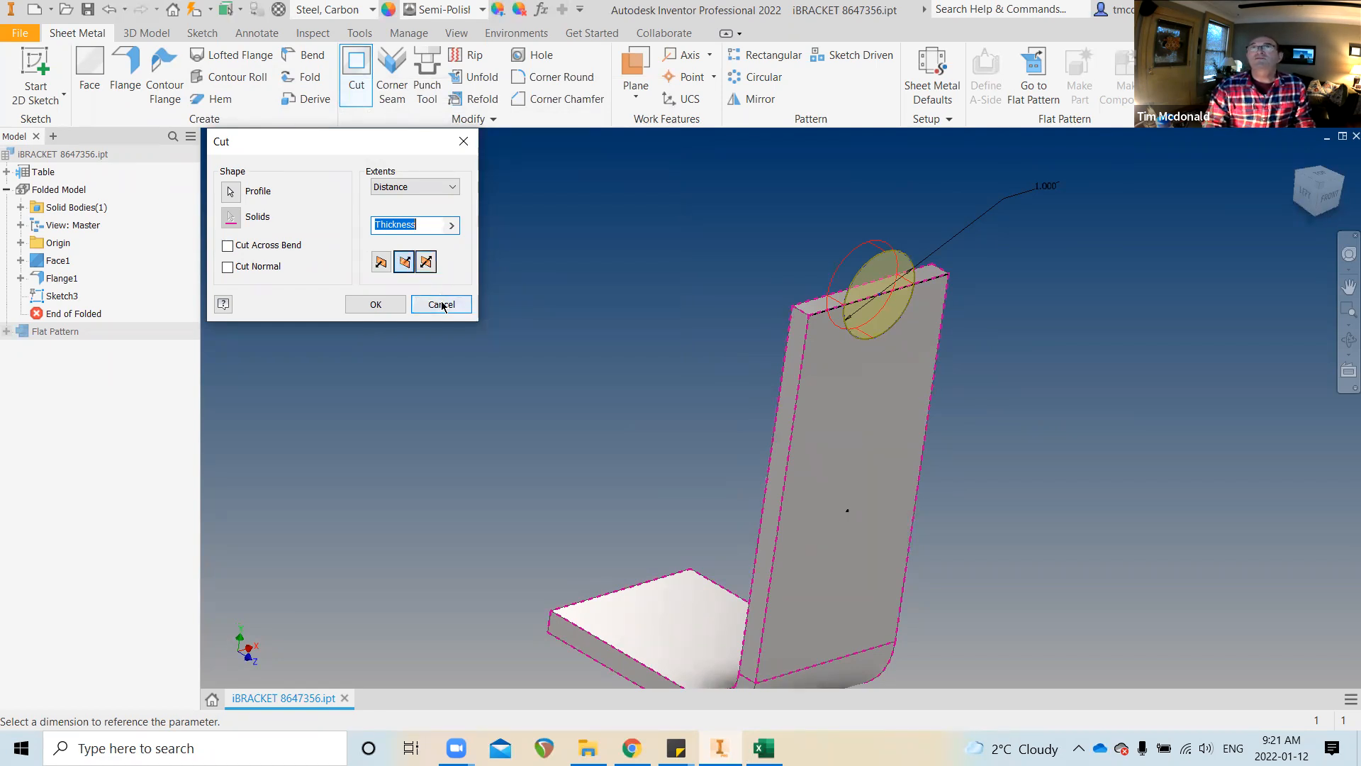
left_click(374, 304)
key("F5")
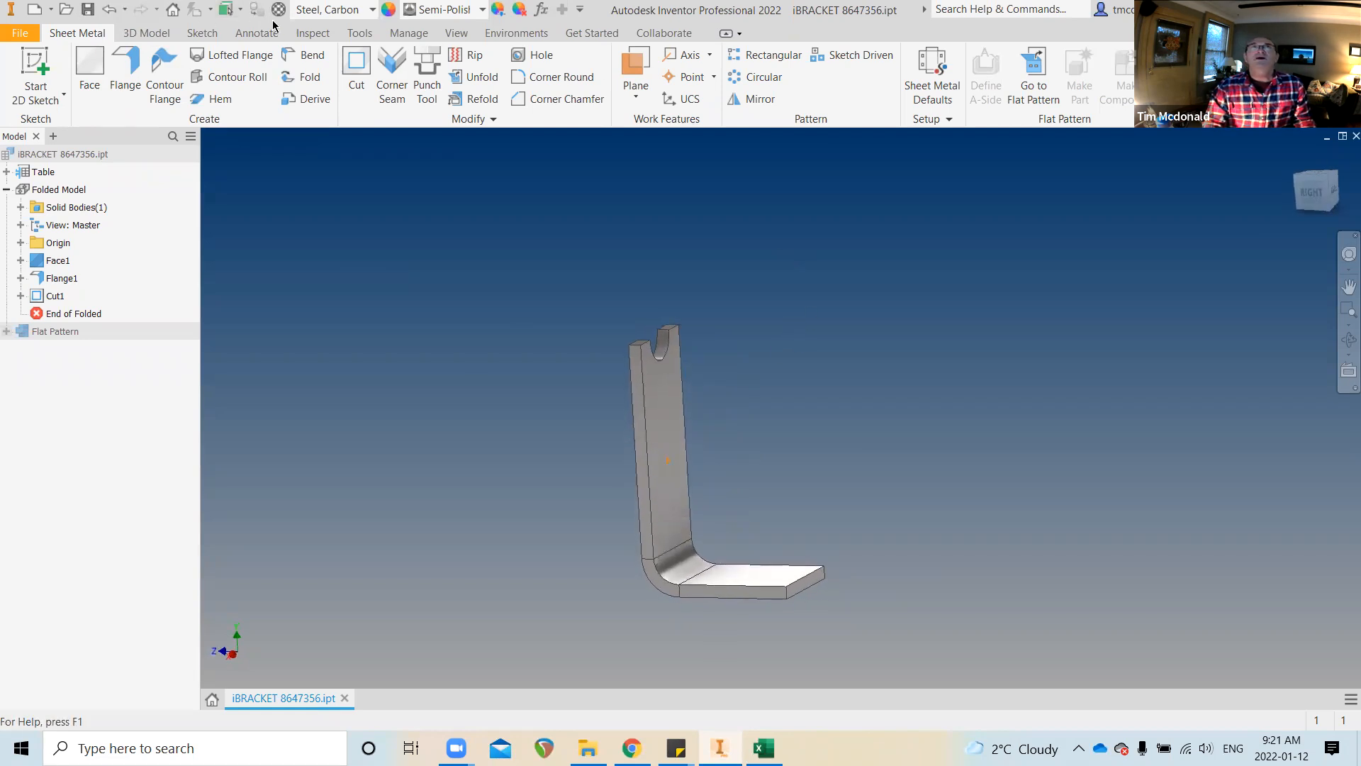
Inspect iPart Author's Sheet Metal and Suppression tabs, then close it without changes
left_click(409, 32)
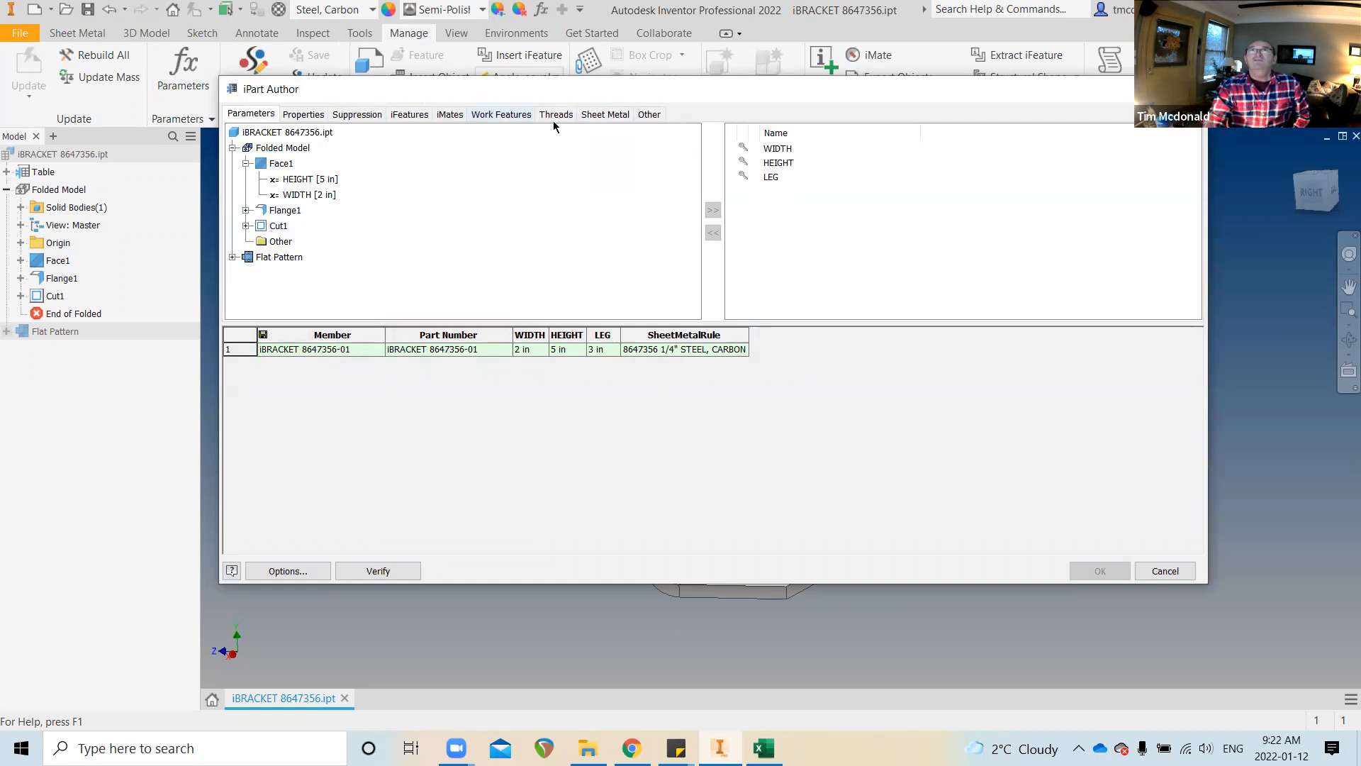
left_click(608, 115)
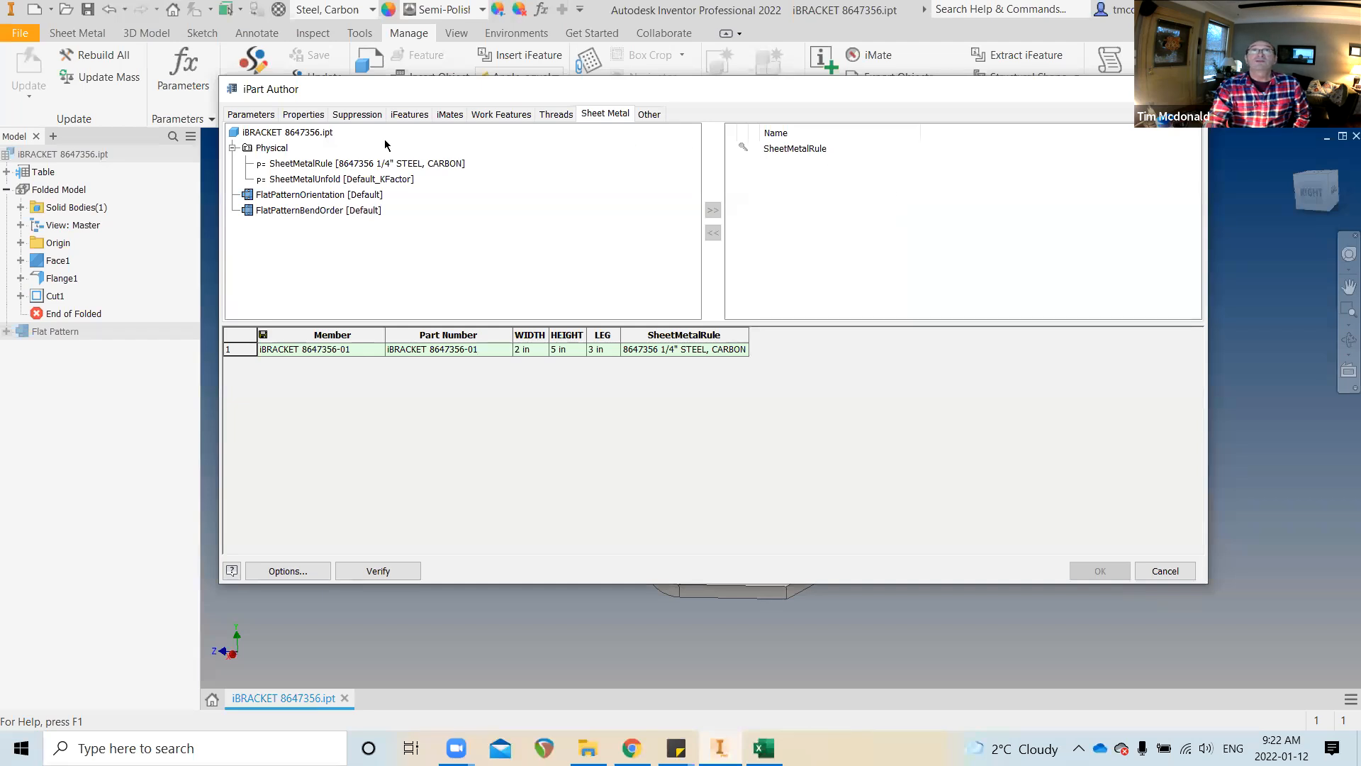
left_click(358, 115)
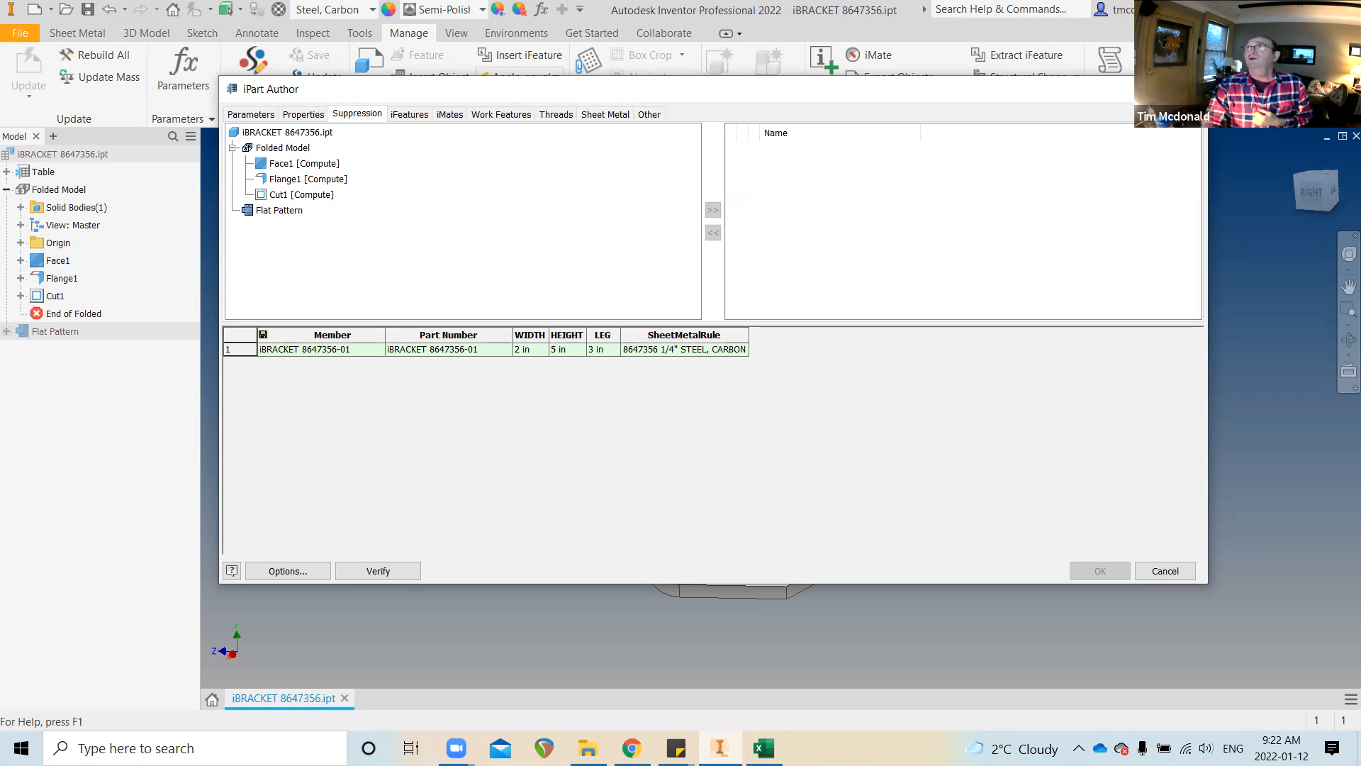
key("Escape")
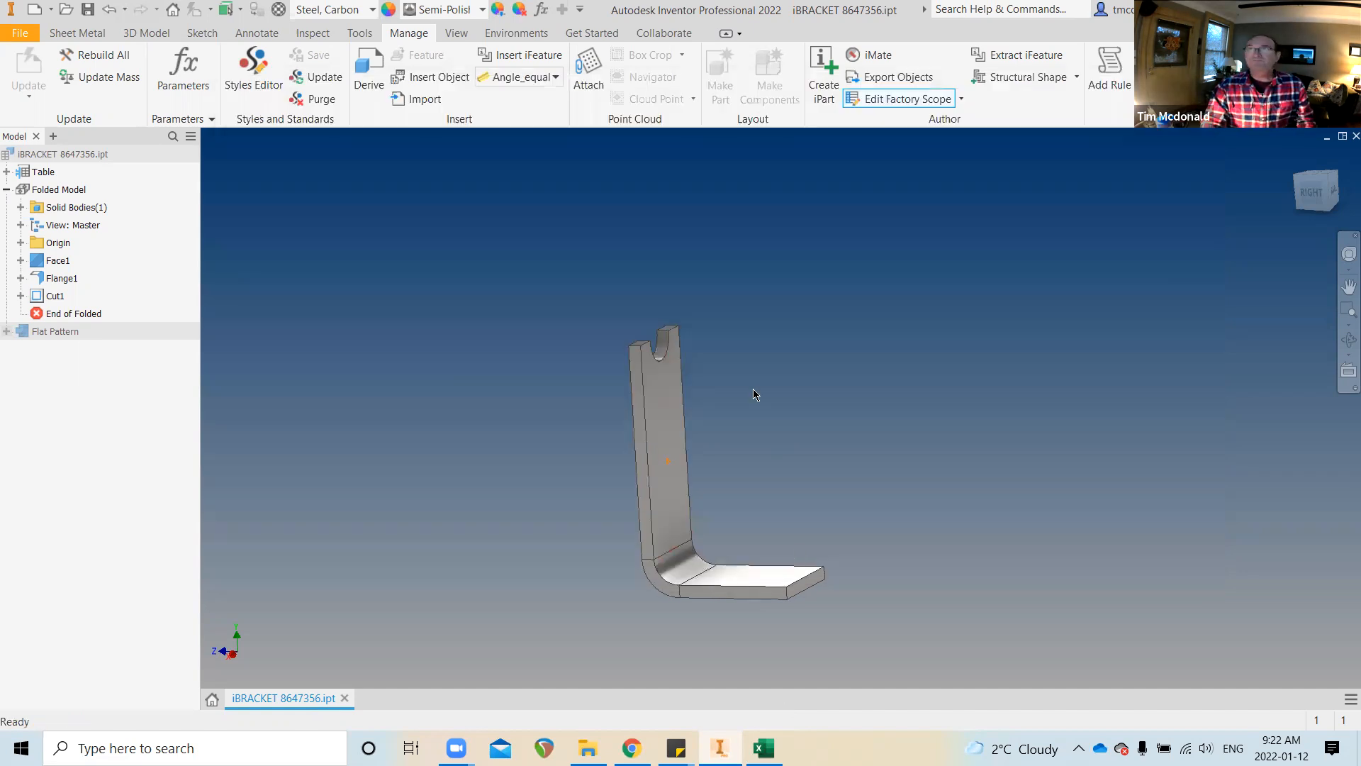
middle_click_drag(753, 388, 800, 360, "shift")
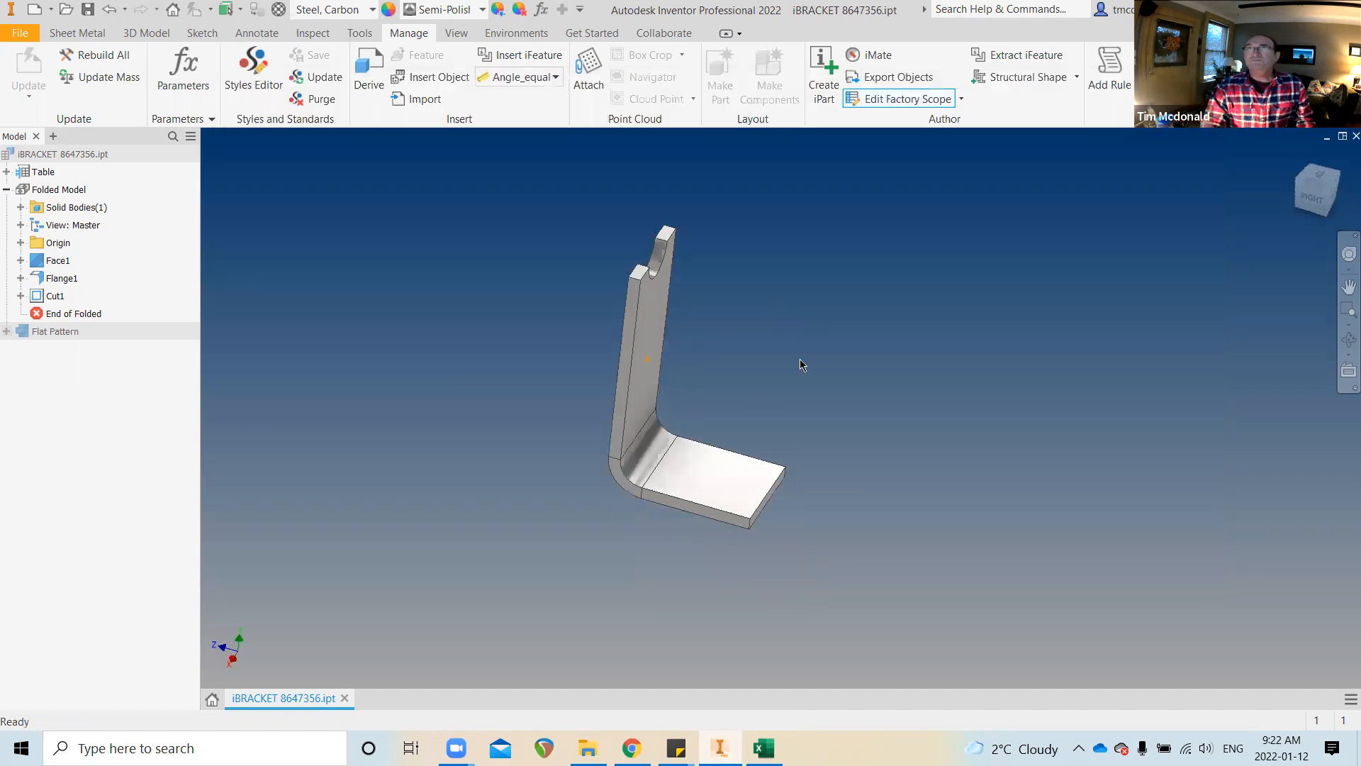
Create an empty Sketch4 on the bracket's flange face and finish it
left_click(77, 33)
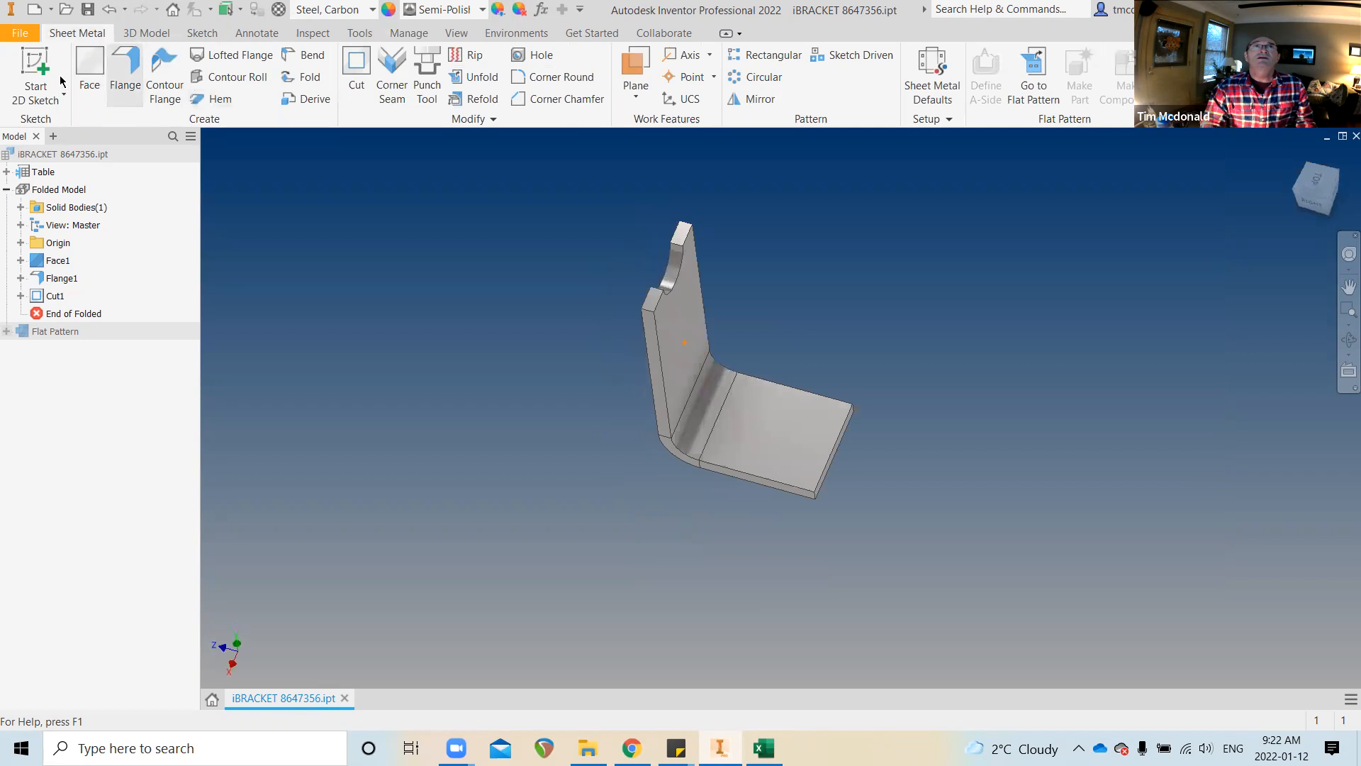
left_click(35, 71)
left_click(784, 441)
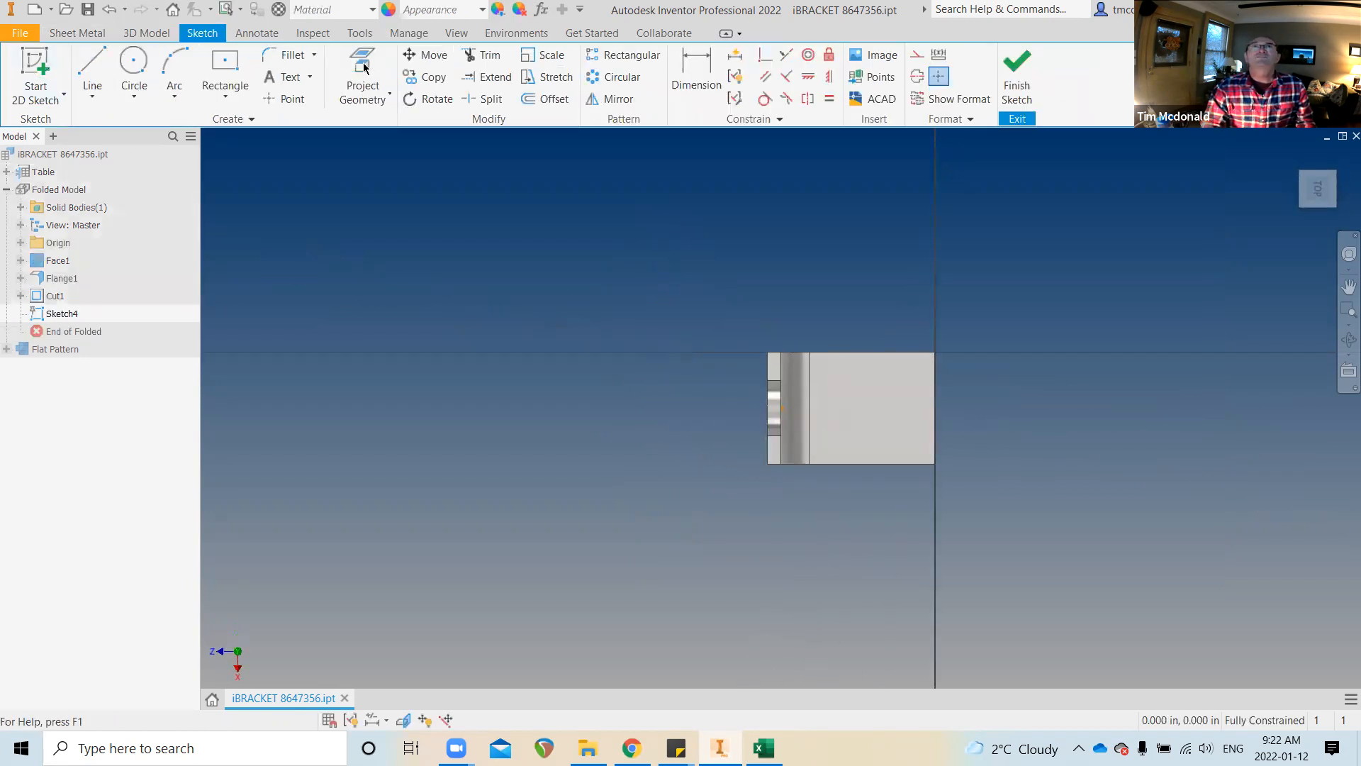
left_click(133, 68)
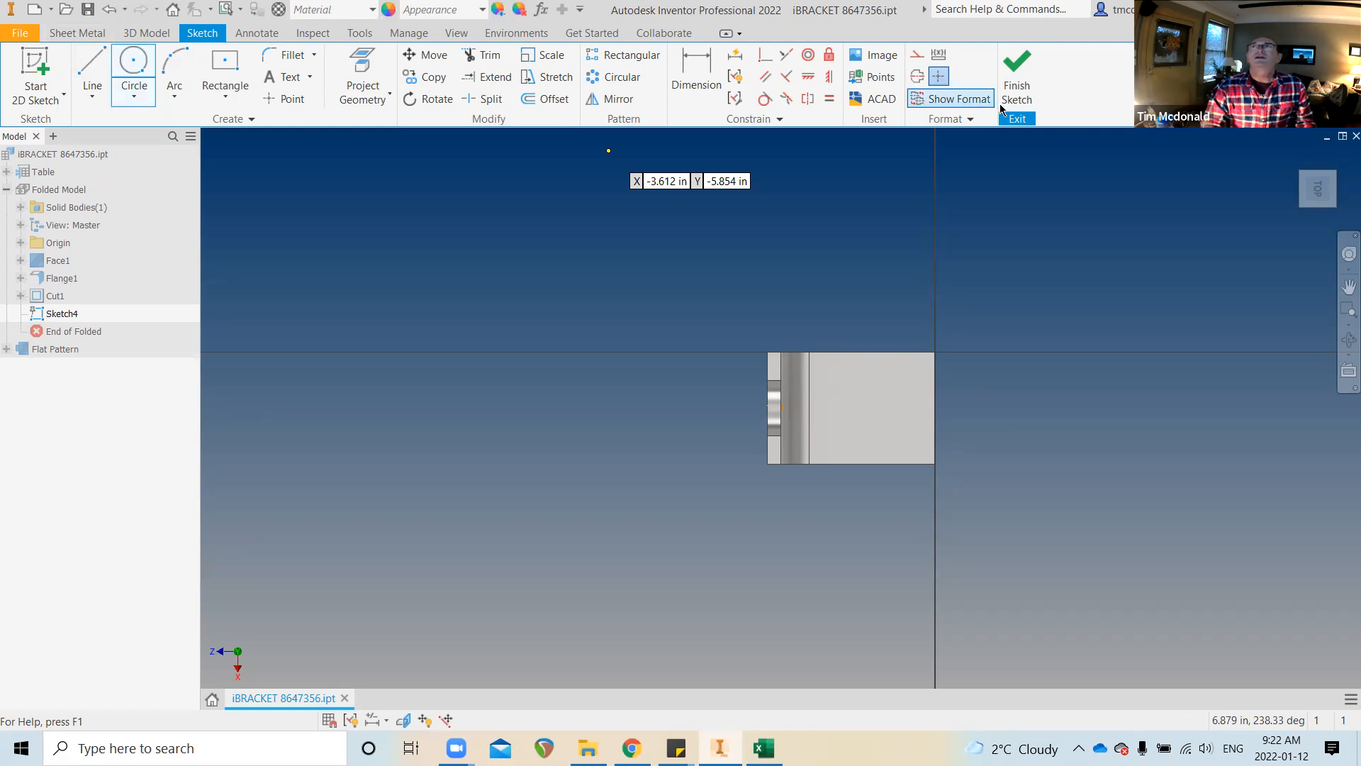
left_click(1019, 71)
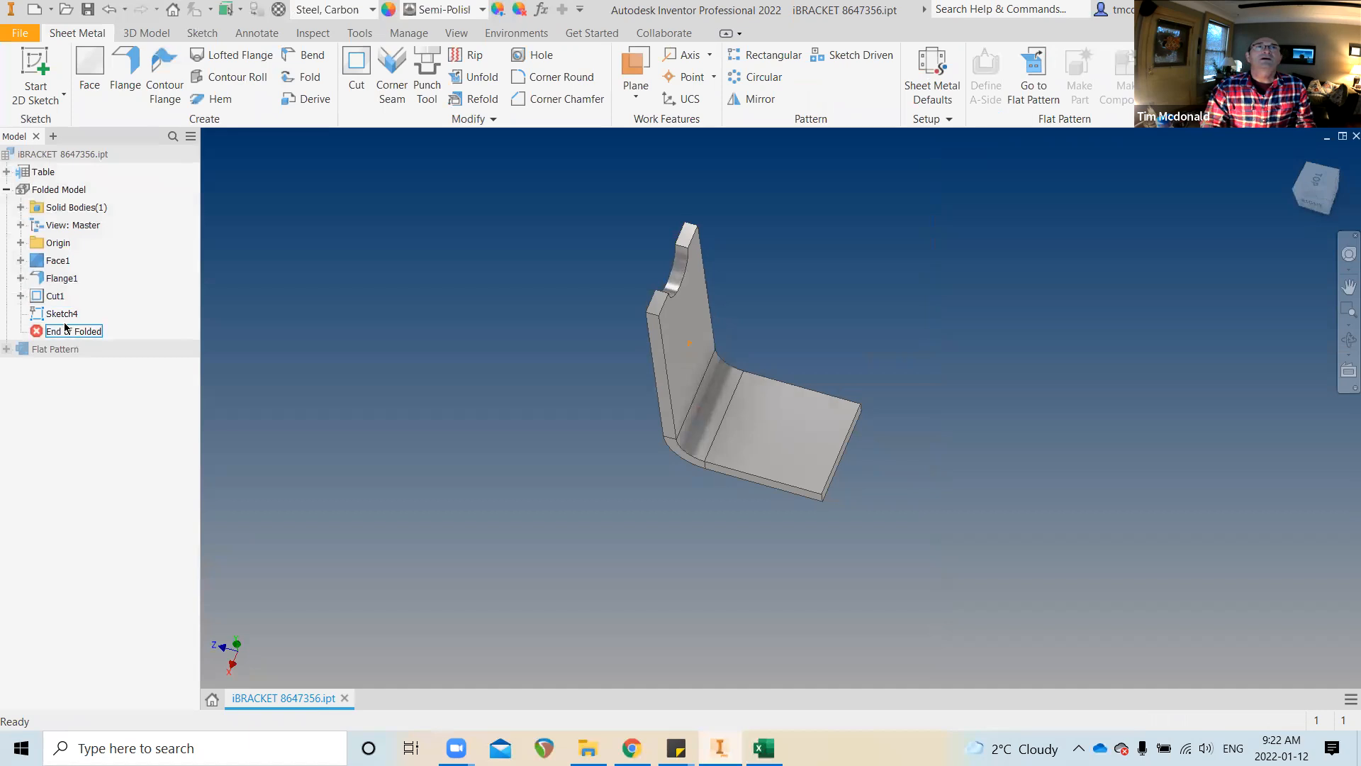
left_click(93, 152)
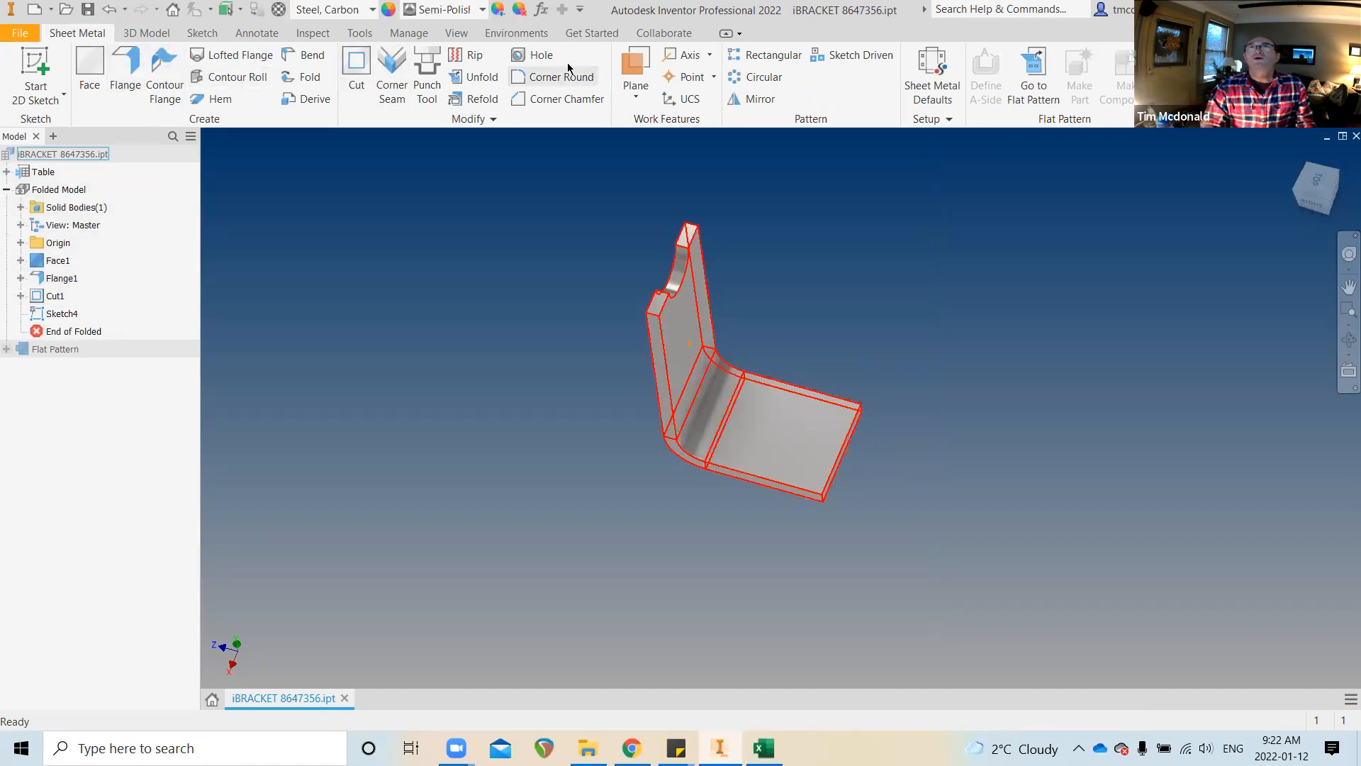
left_click(543, 56)
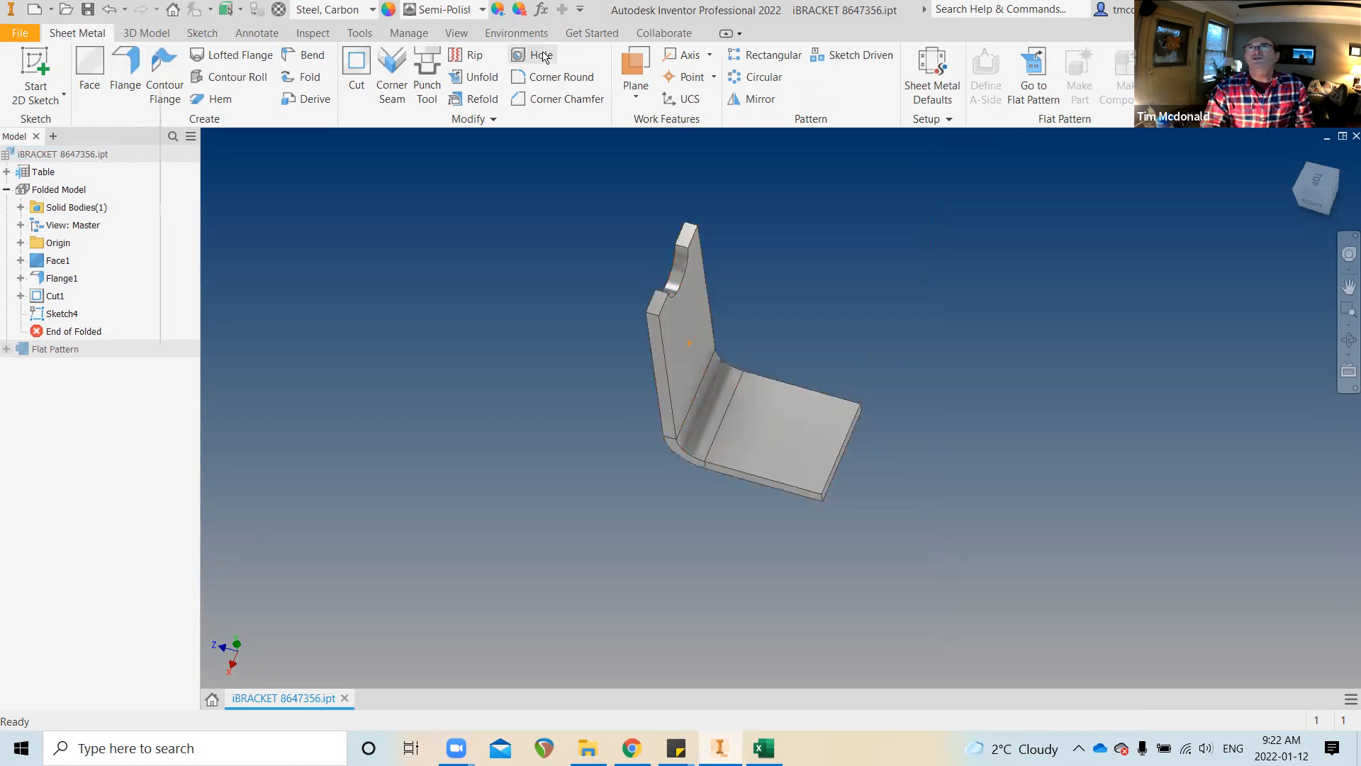
Orbit the bracket to view the bend, then cancel the Hole command
middle_click_drag(512, 231, 457, 239, "shift")
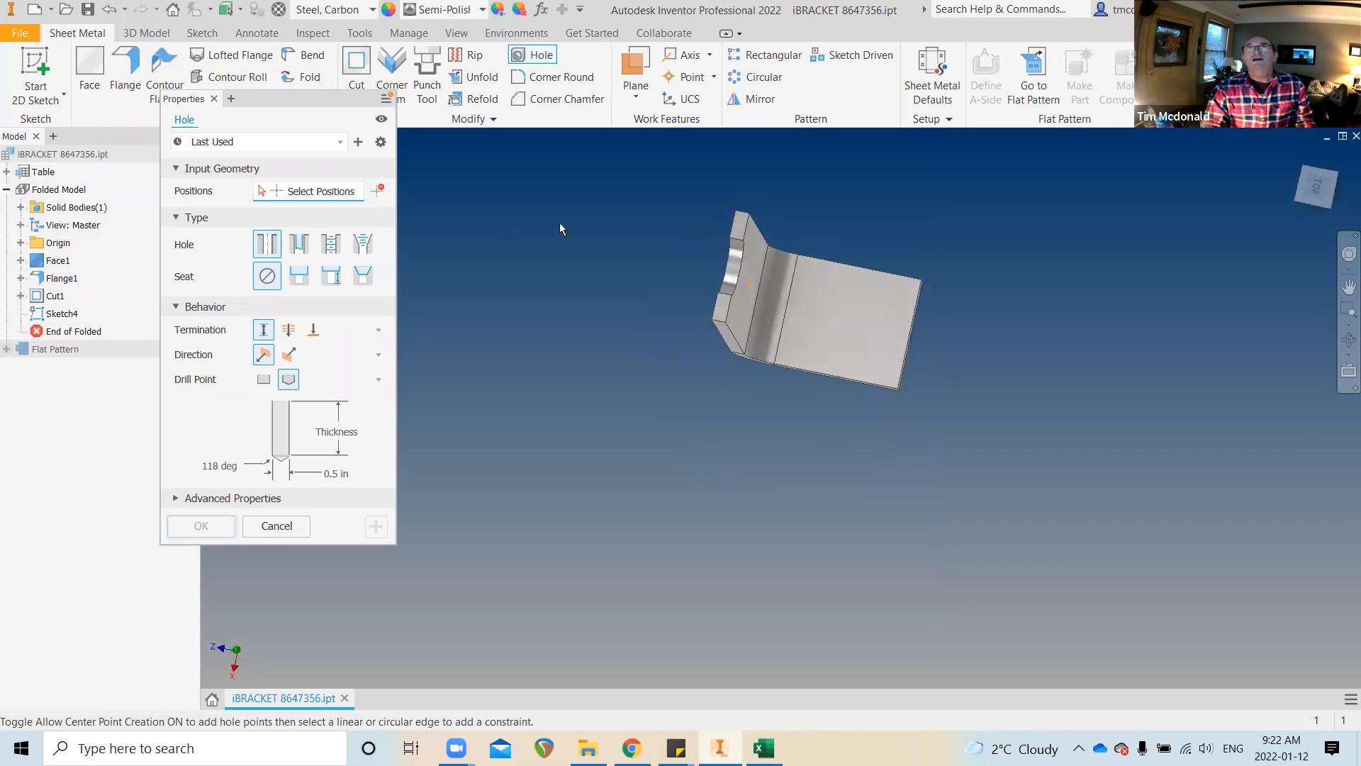
middle_click_drag(524, 183, 844, 405, "shift")
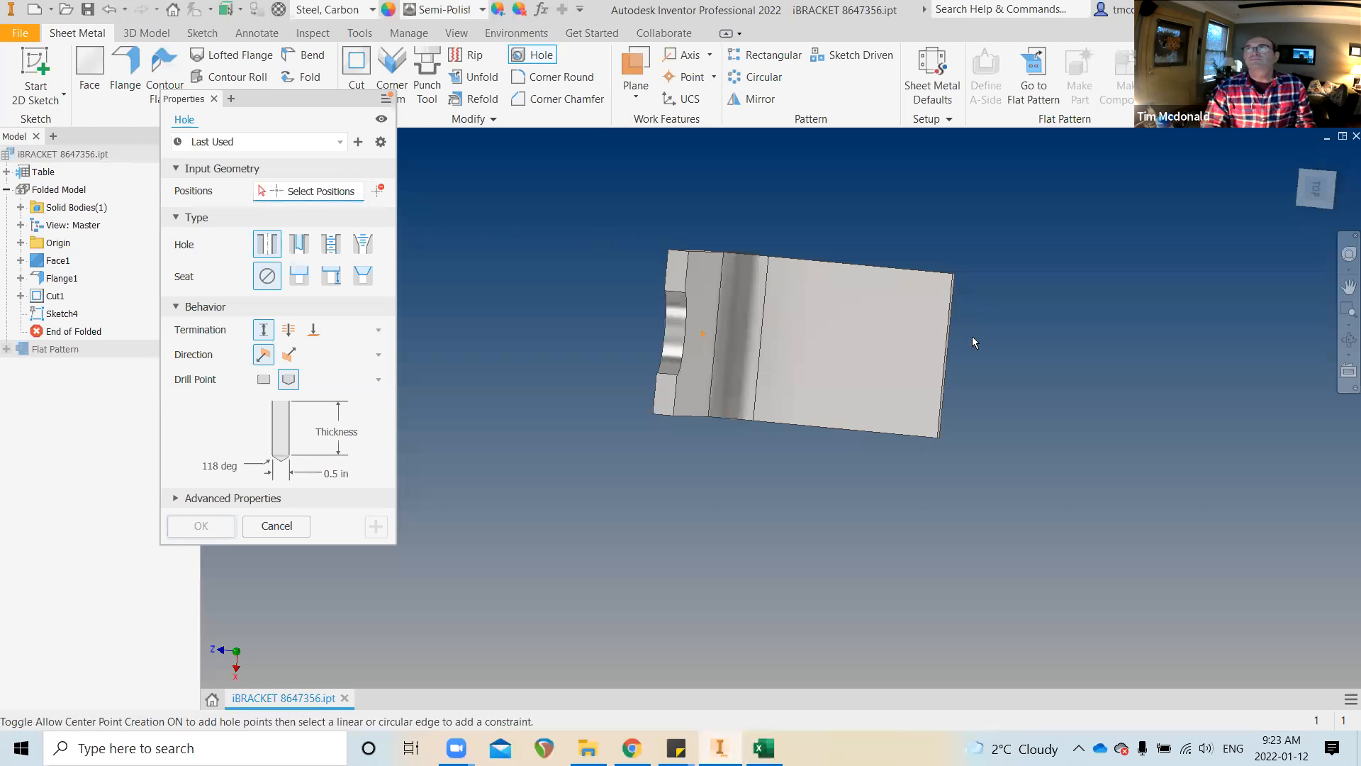
middle_click_drag(847, 329, 755, 293, "shift")
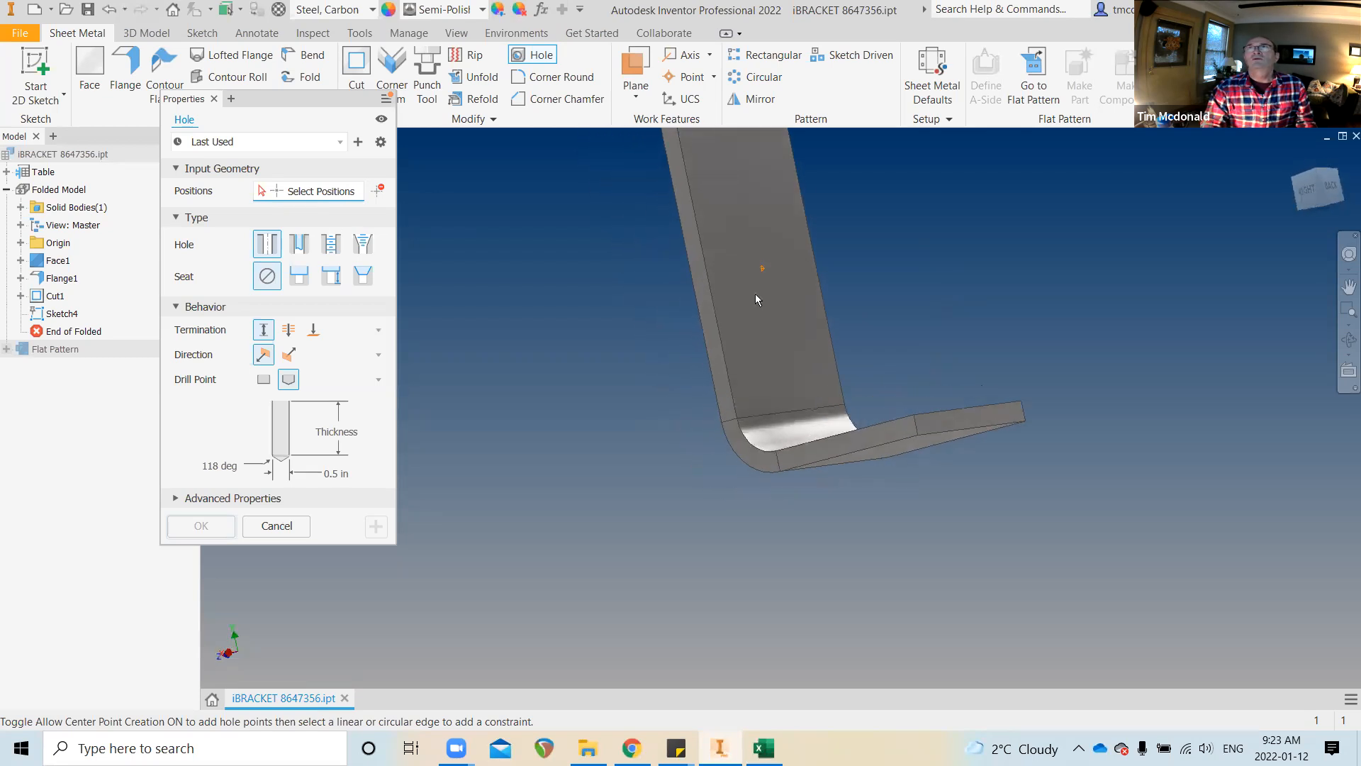
scroll(488, 283, "down", 2)
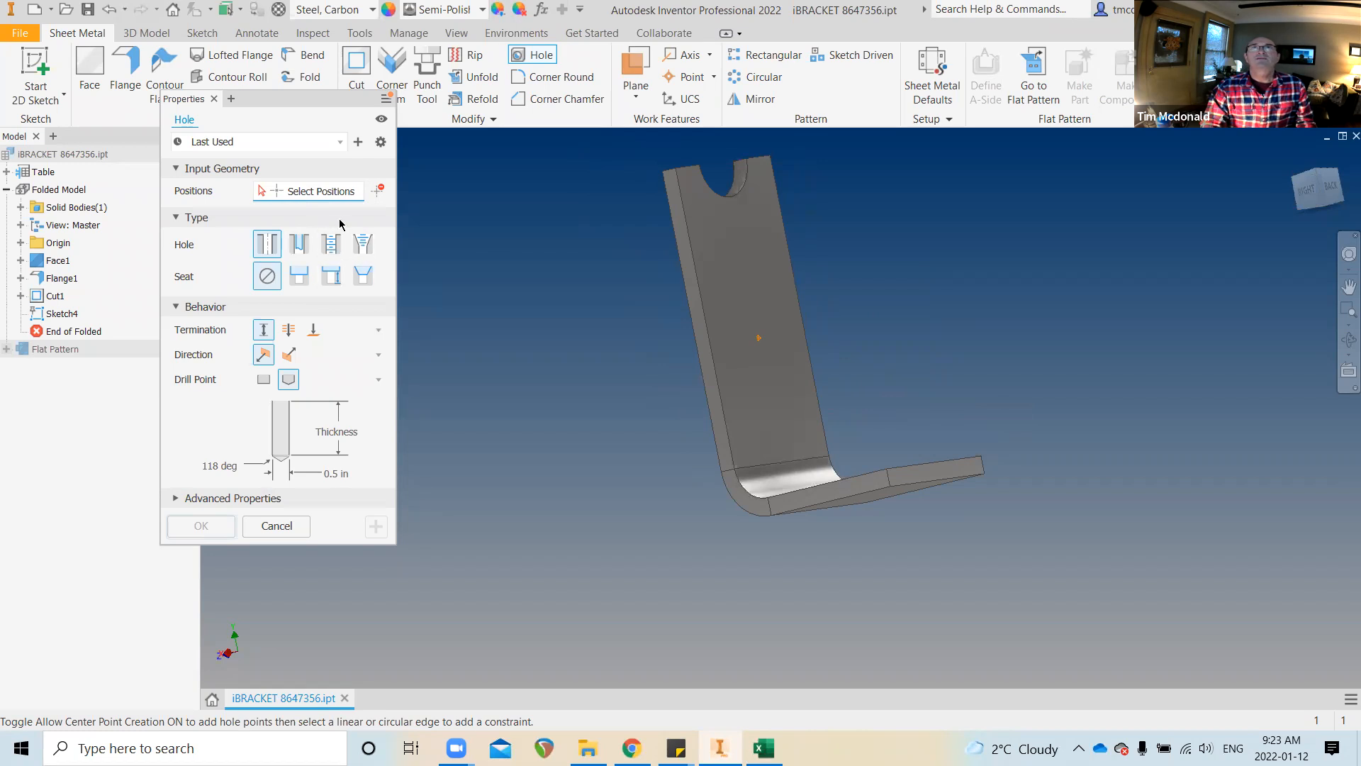
left_click(214, 102)
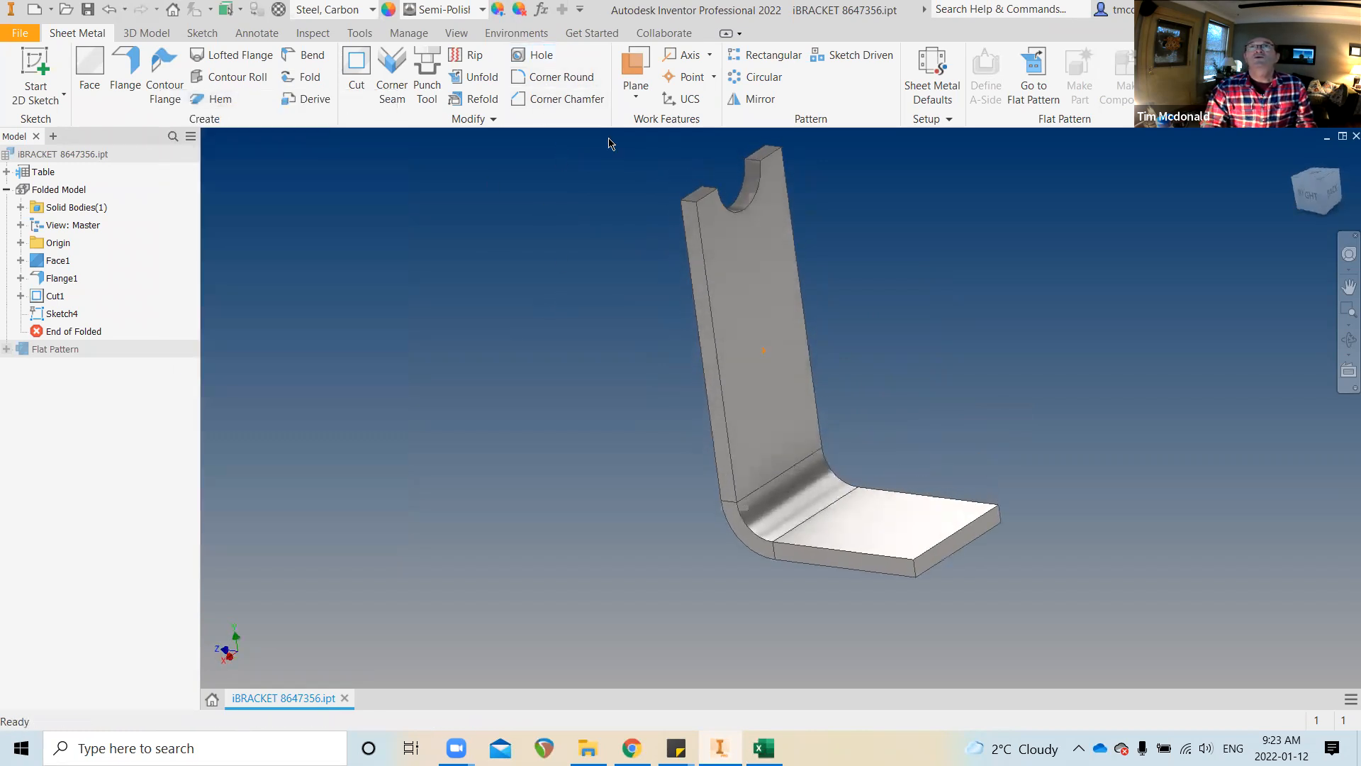
Restart Hole with Allow Center Point Creation on and place a point on the upright face
left_click(536, 56)
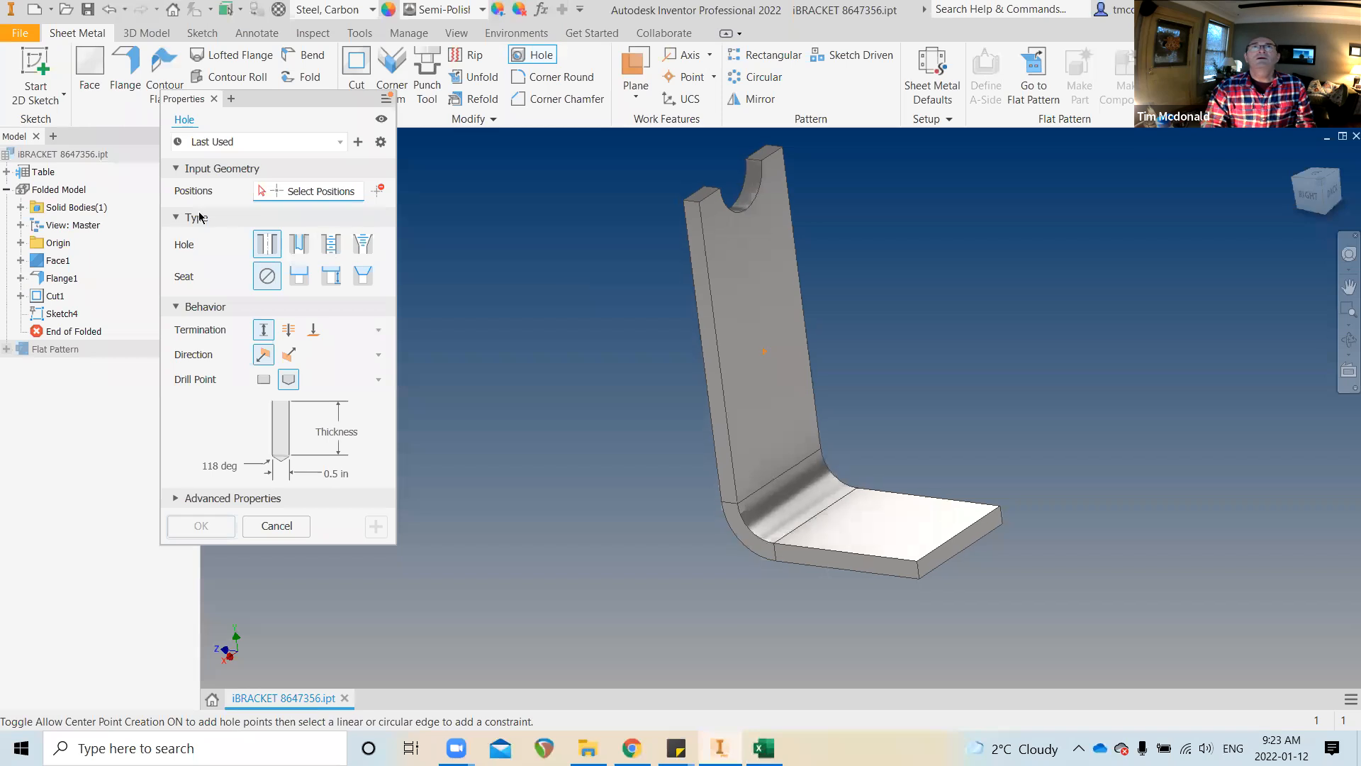
left_click(378, 191)
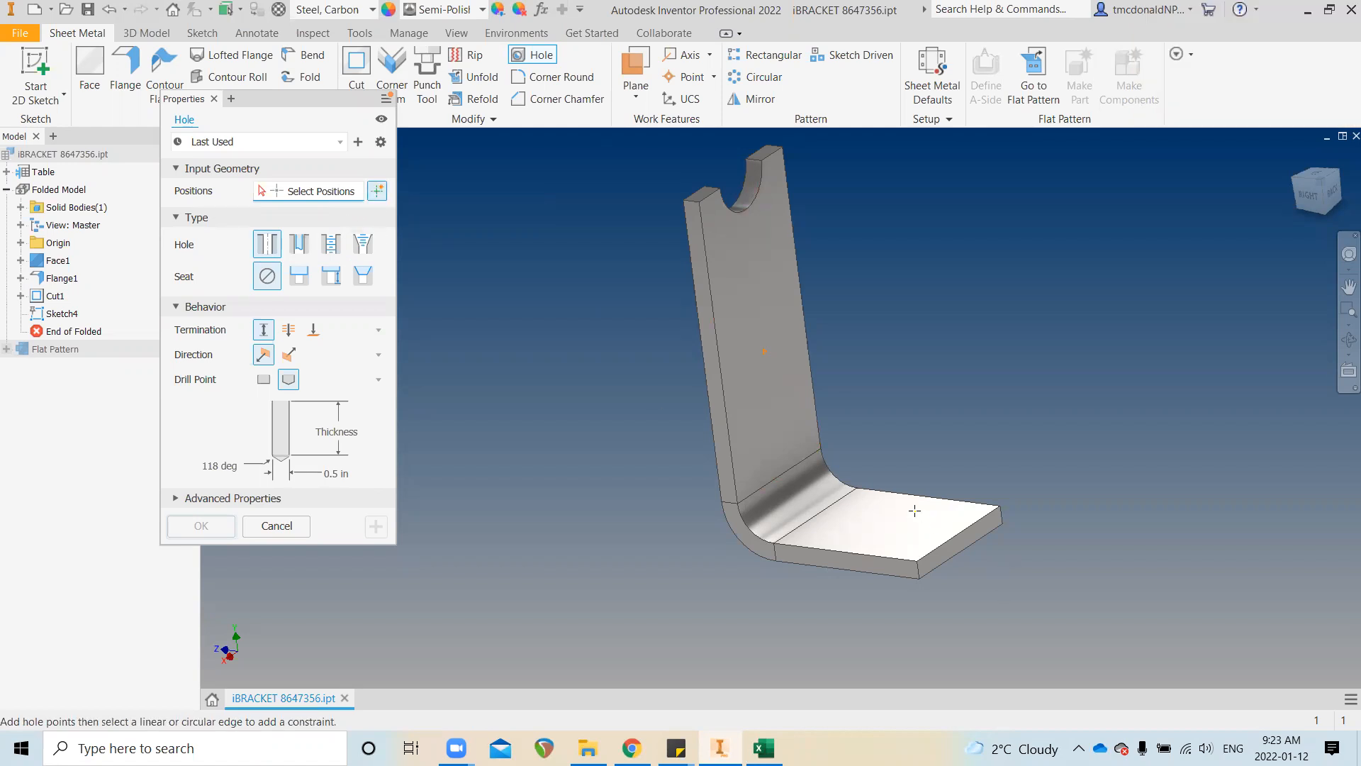
left_click(378, 192)
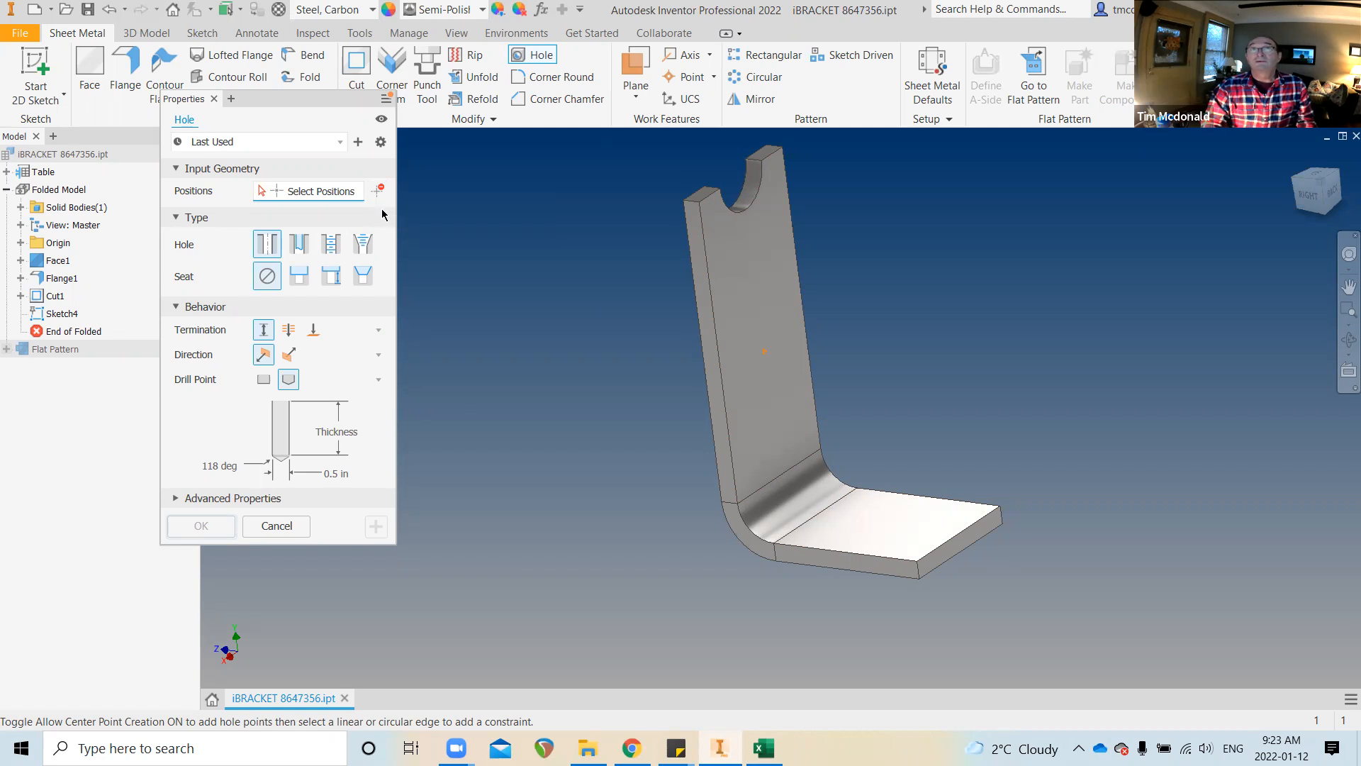
left_click(378, 192)
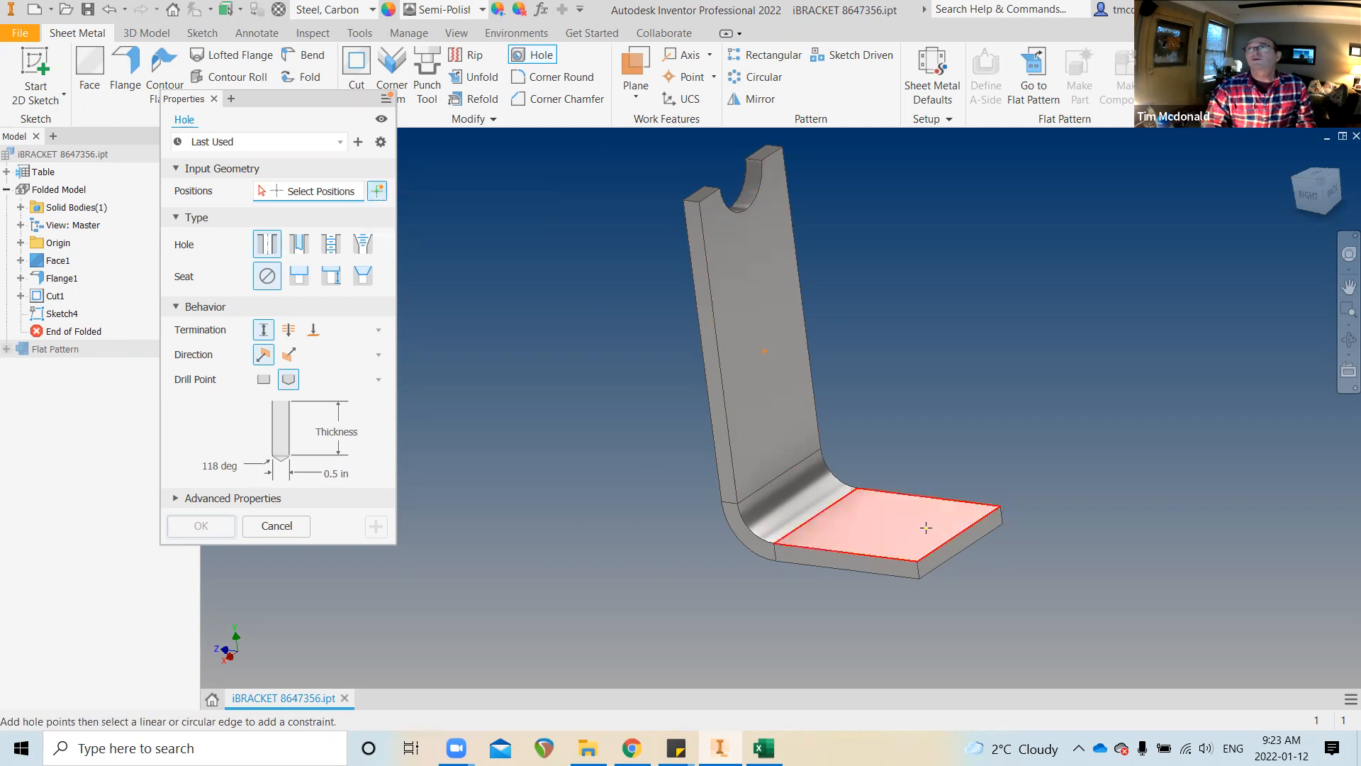
scroll(474, 316, "down", 2)
middle_click_drag(574, 376, 479, 423, "shift")
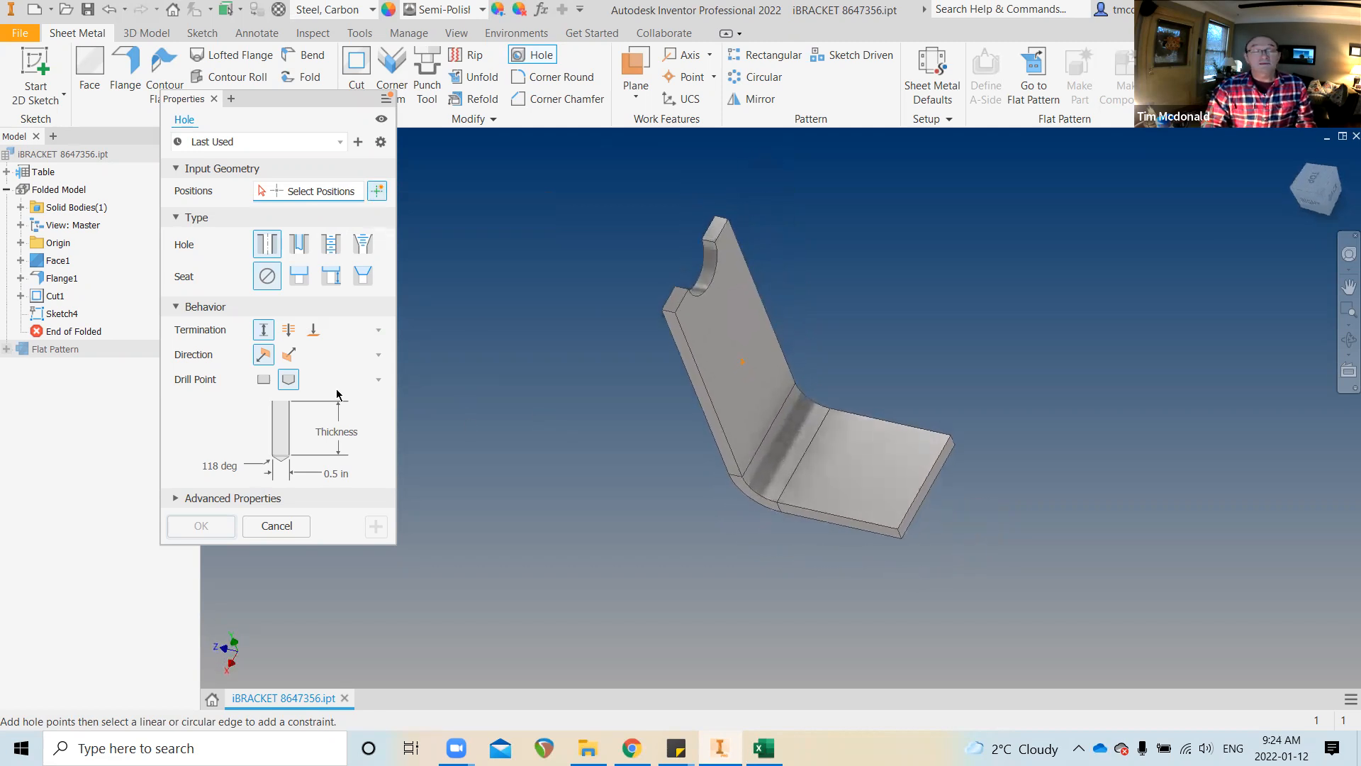
middle_click_drag(921, 389, 720, 330, "shift")
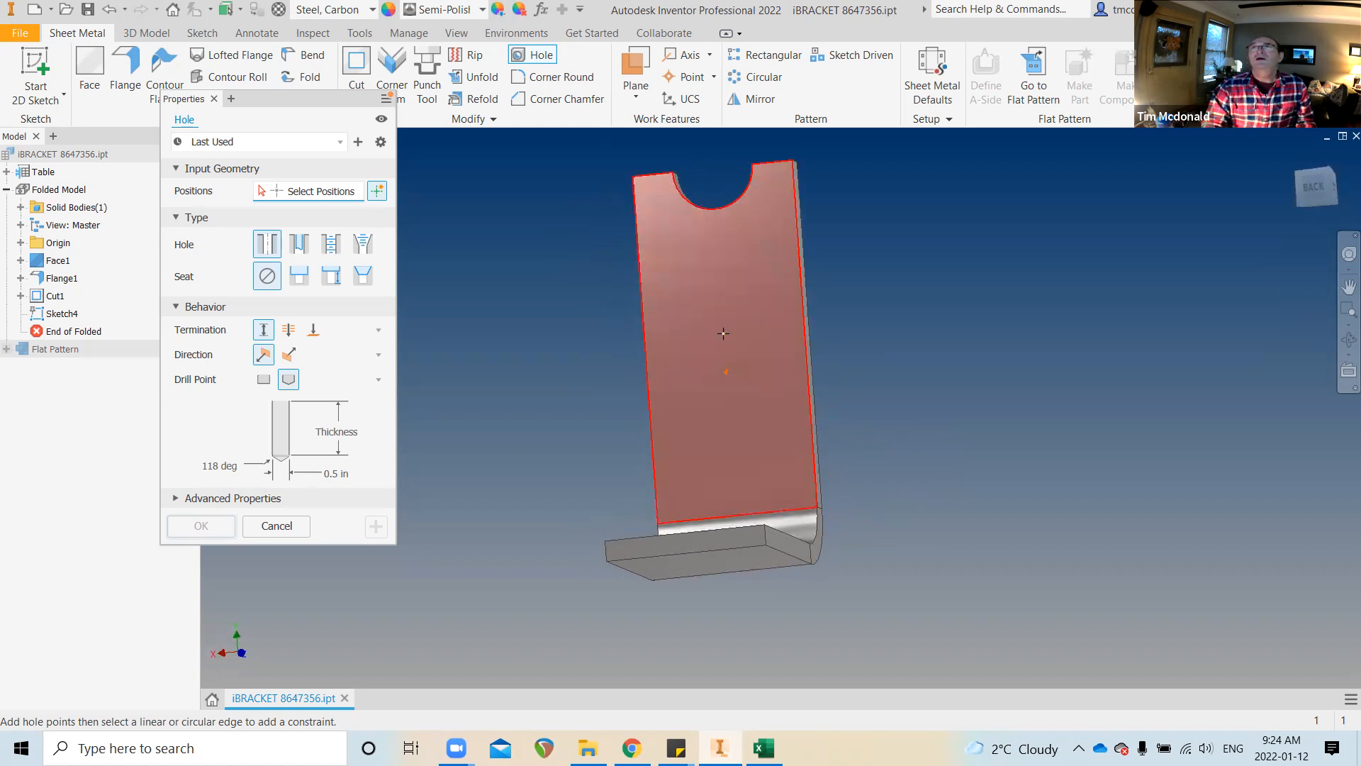
left_click(723, 333)
Enter the hole diameter as the new parameter hole_dia=.5
mouse_move(724, 333)
middle_mouse_down("shift")
mouse_move(763, 353)
mouse_move(746, 367)
middle_mouse_up("shift")
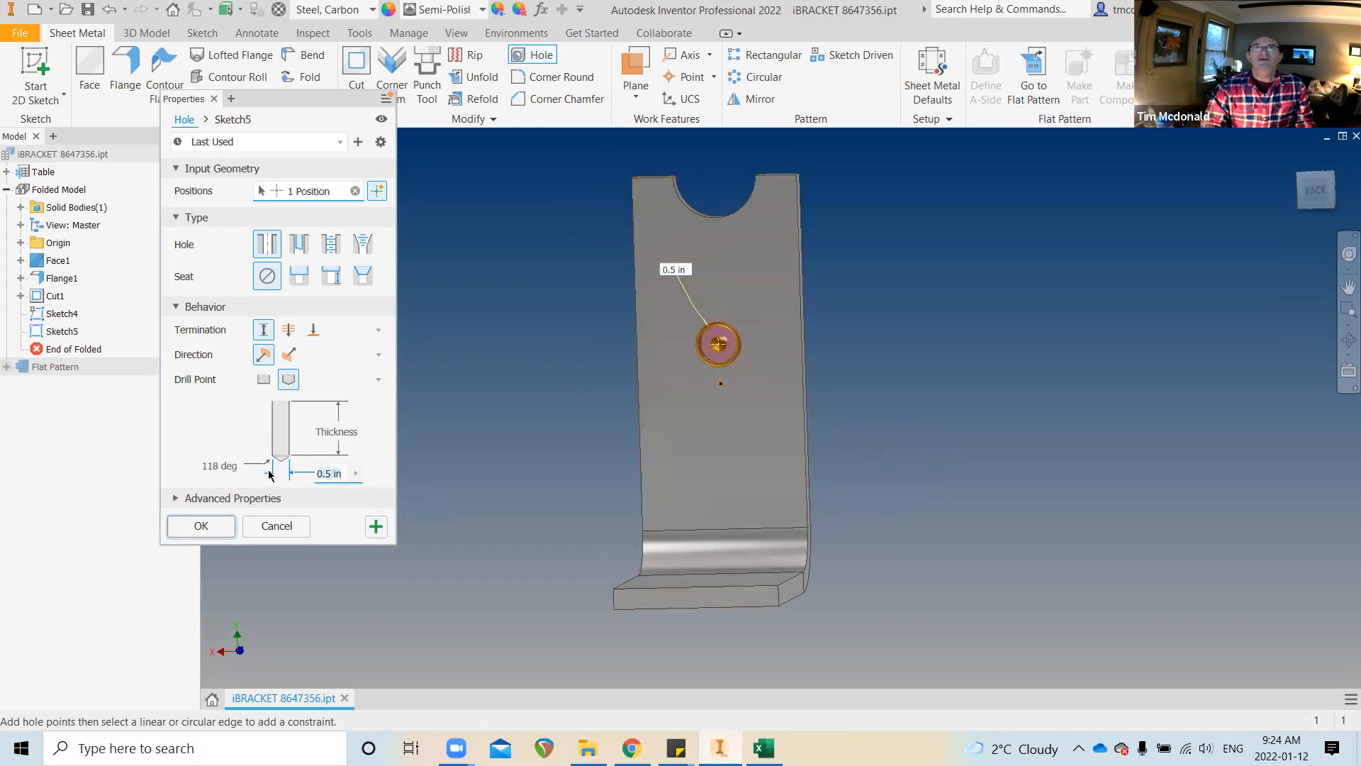
type("hole")
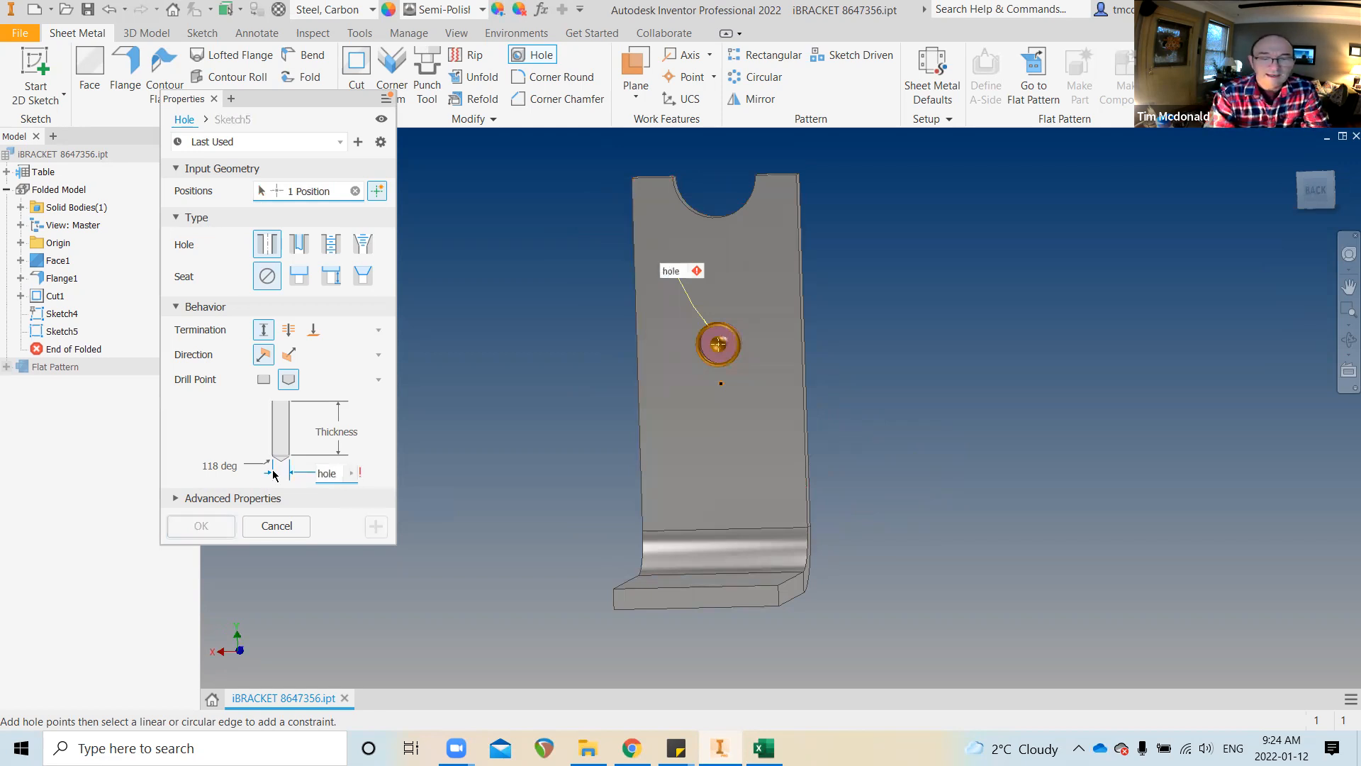
type("_")
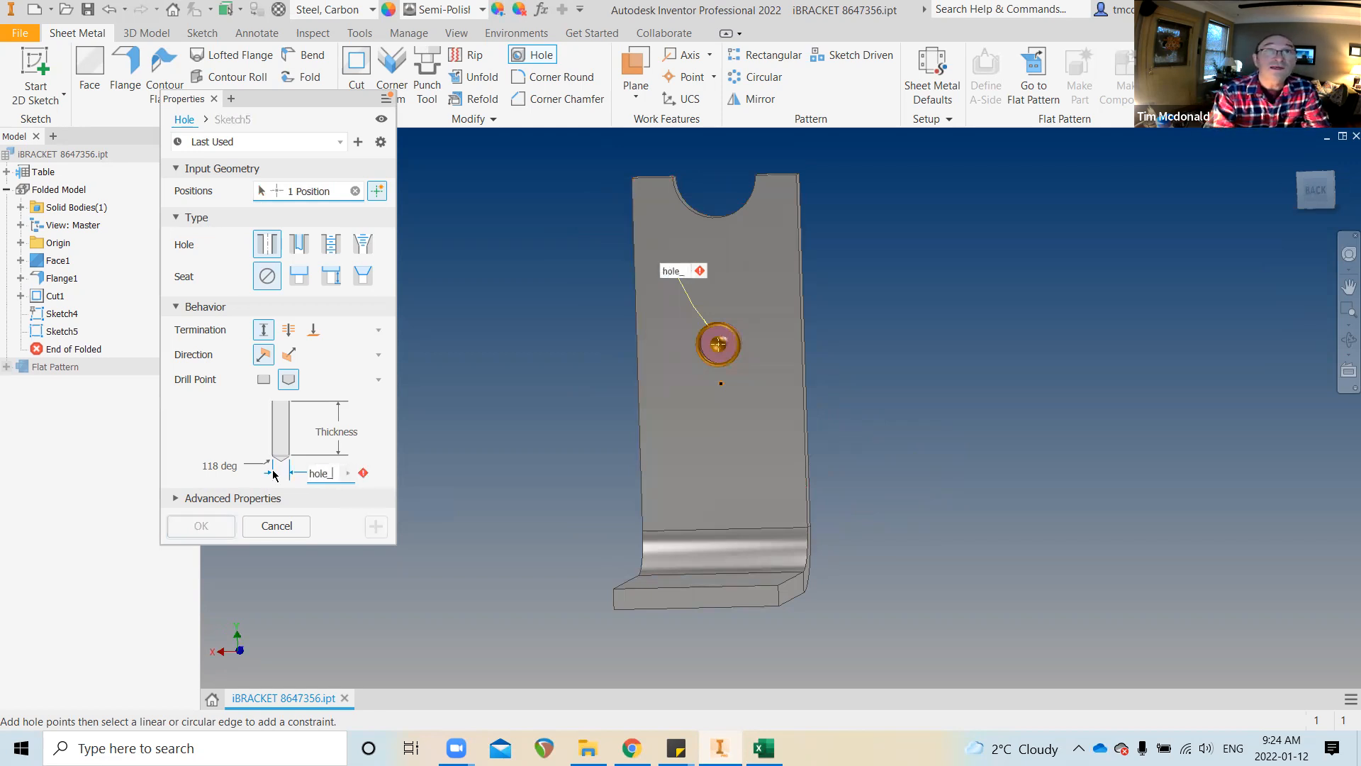
type("dia")
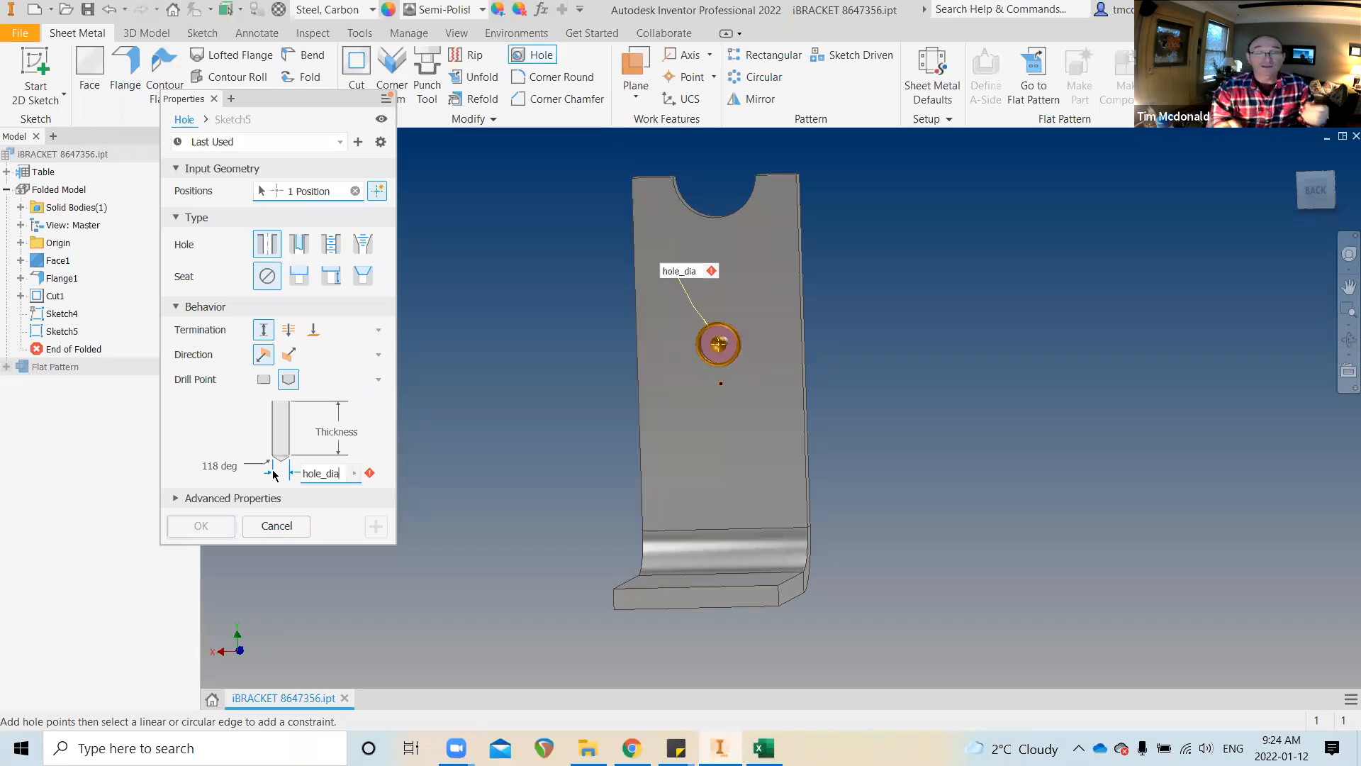
type("=")
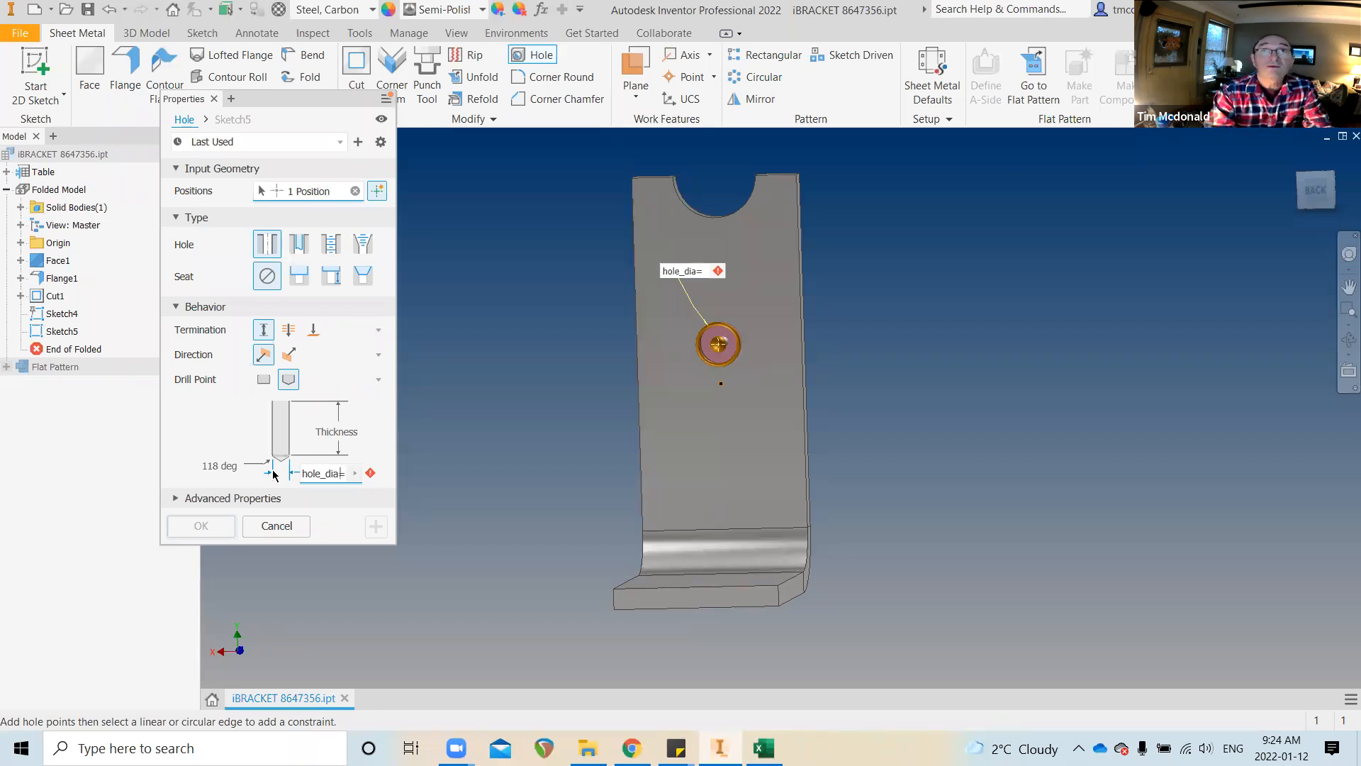
type(".")
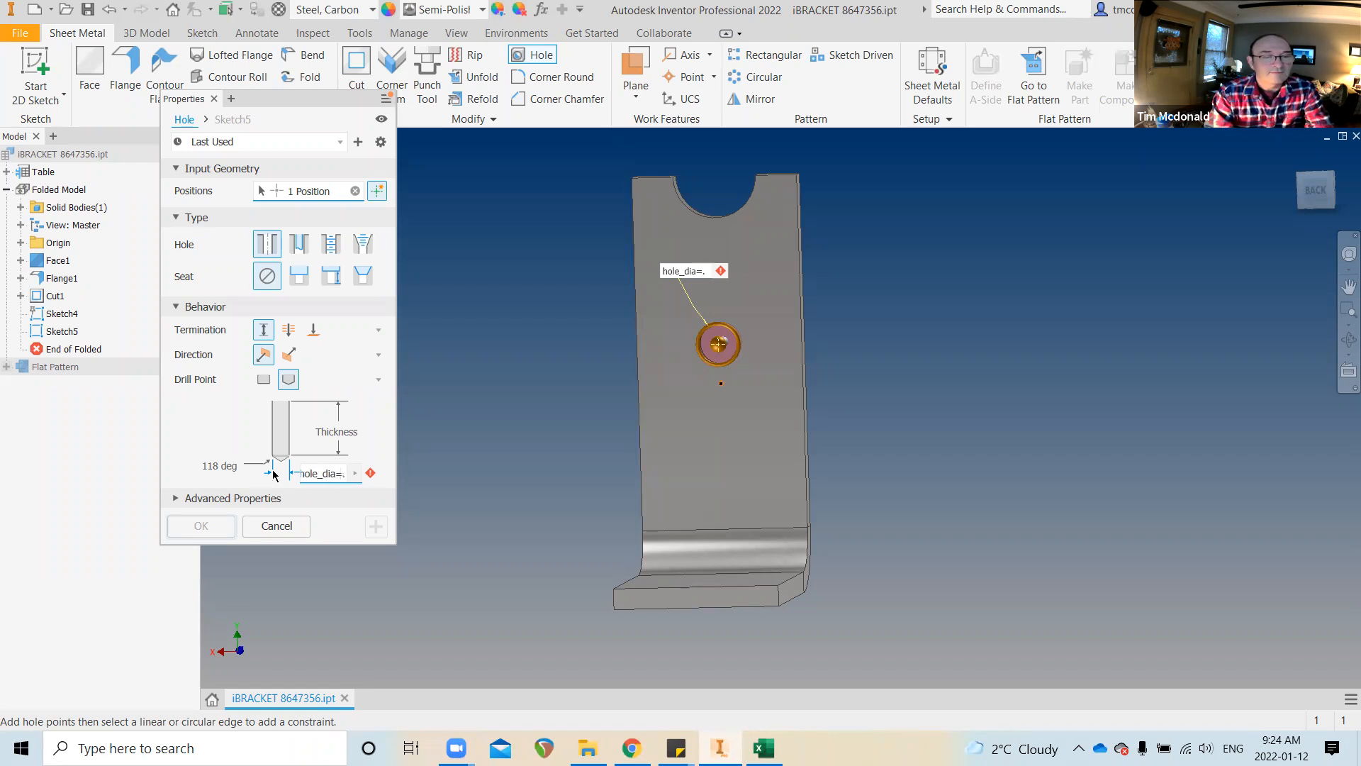
type("5")
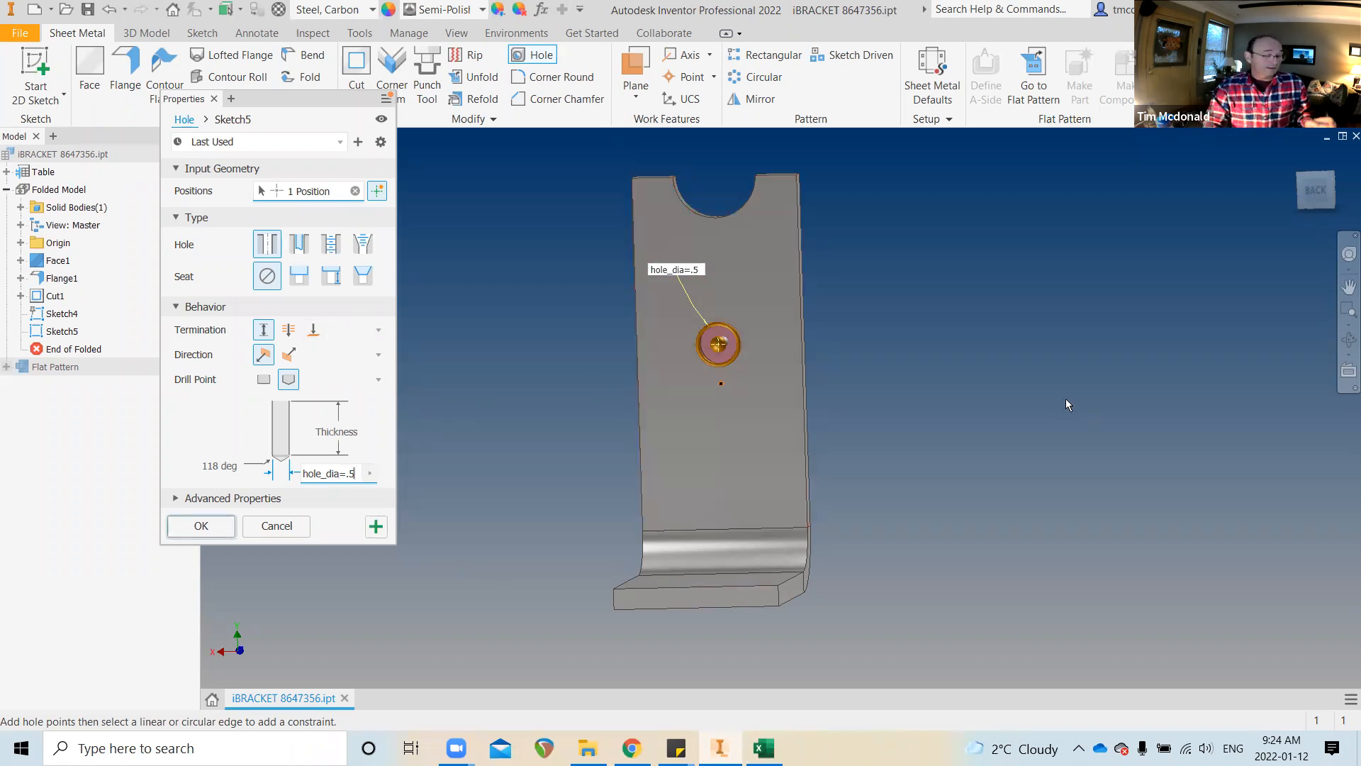
mouse_move(1066, 397)
middle_mouse_down("shift")
mouse_move(998, 394)
mouse_move(1049, 390)
middle_mouse_up("shift")
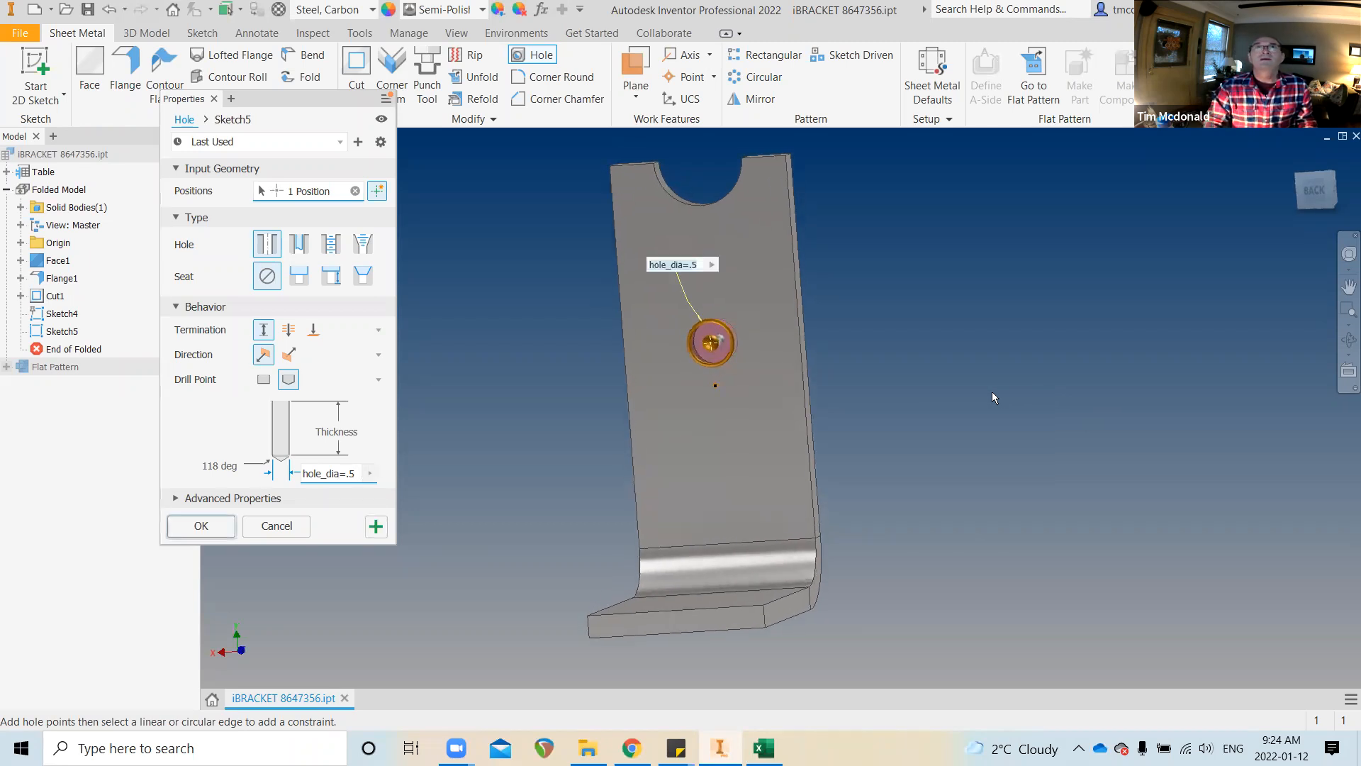
Dimension the hole centre from the right edge as WIDTH/2
left_click(804, 395)
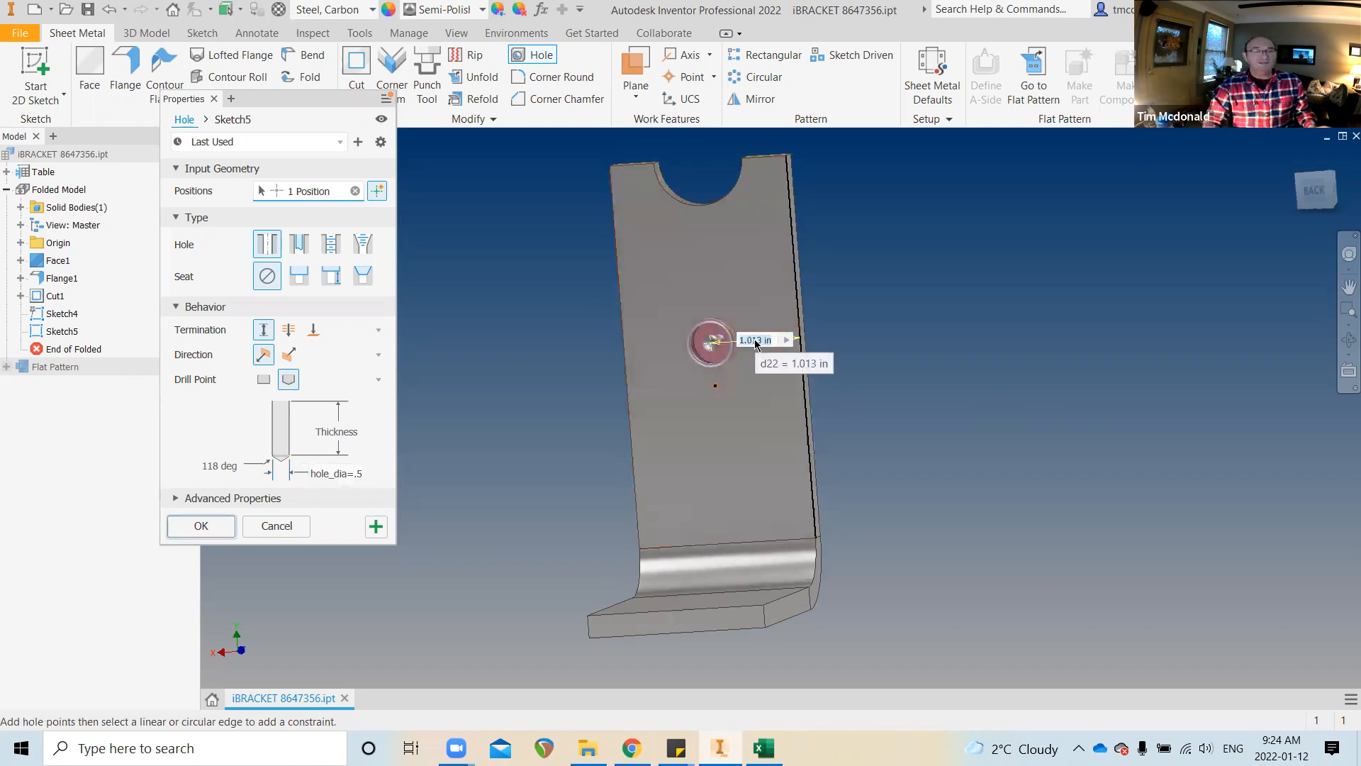
type("wid")
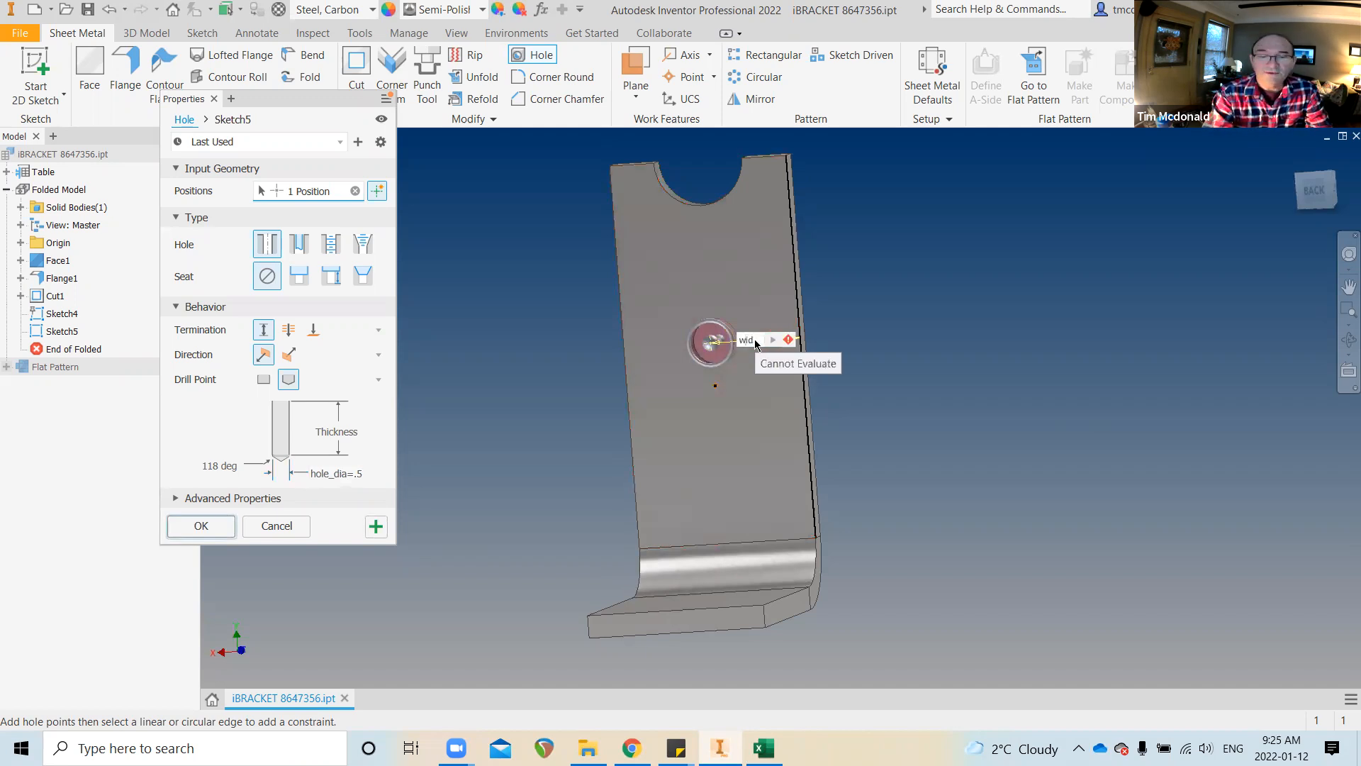
key("BackSpace")
key("BackSpace")
key("BackSpace")
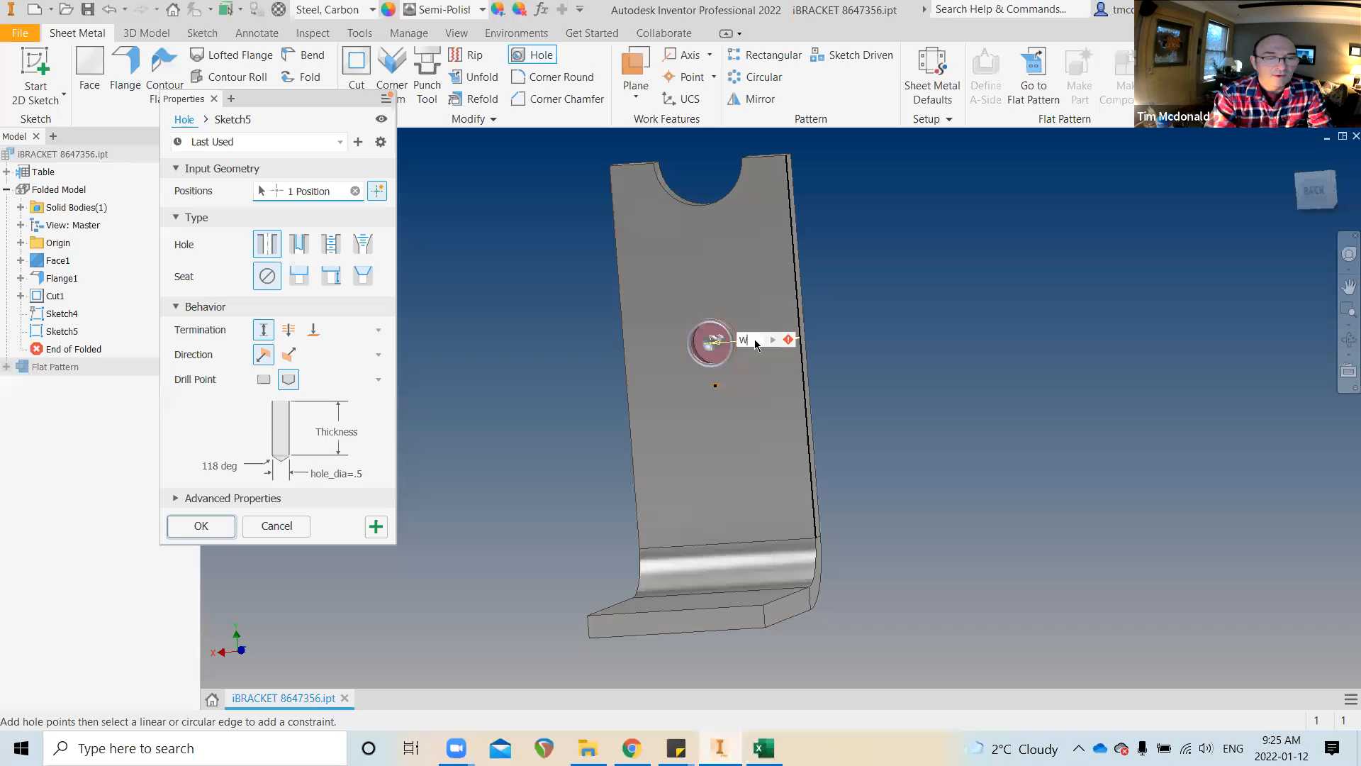
type("WIDTH")
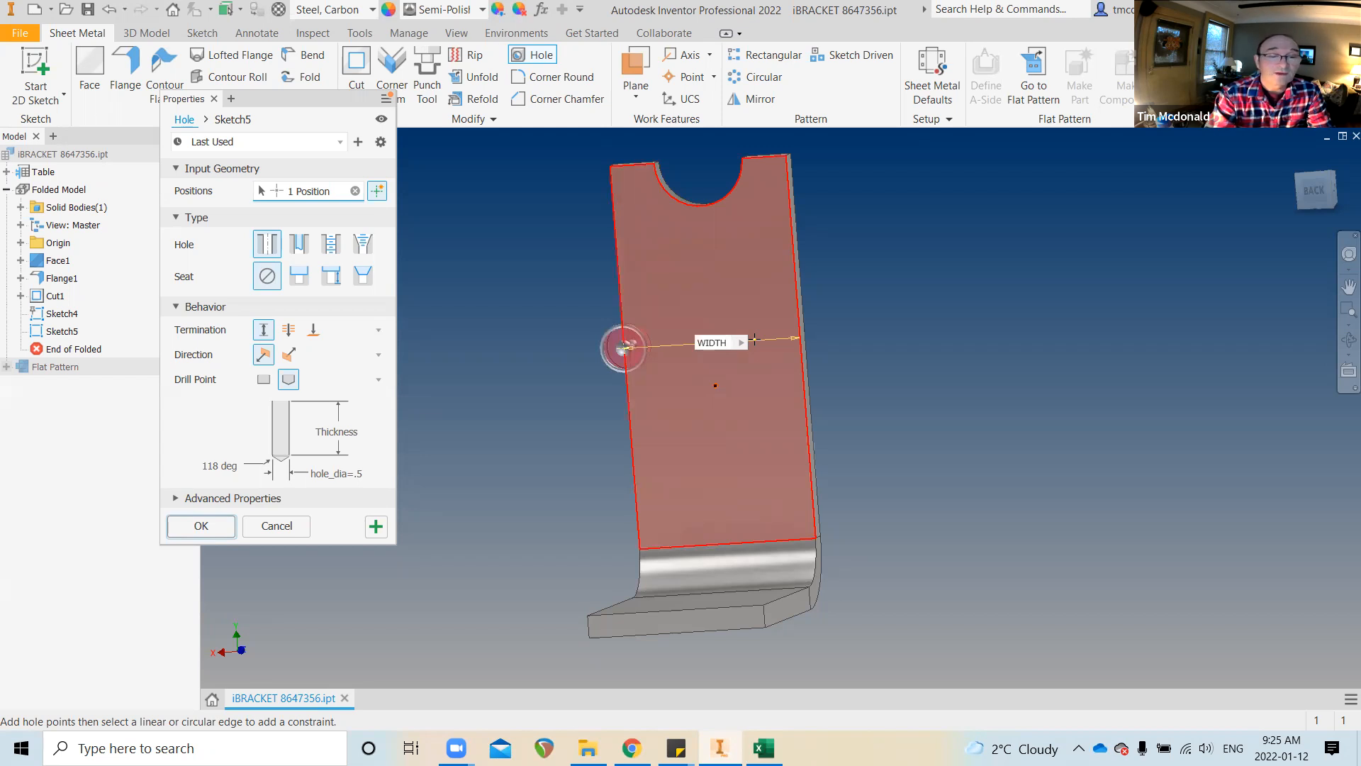
type("/2")
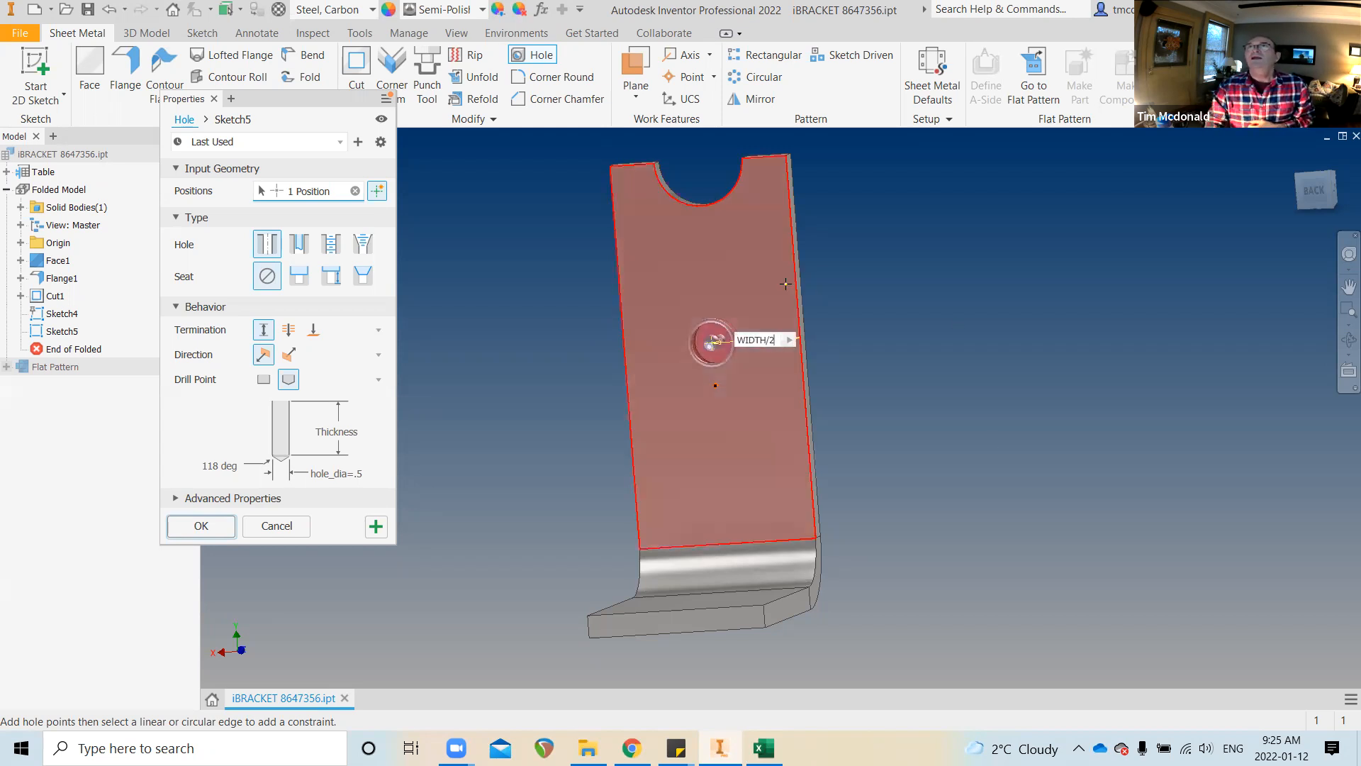
Dimension the hole from the top edge as HEIGHT/2 and create Hole1
left_click(633, 168)
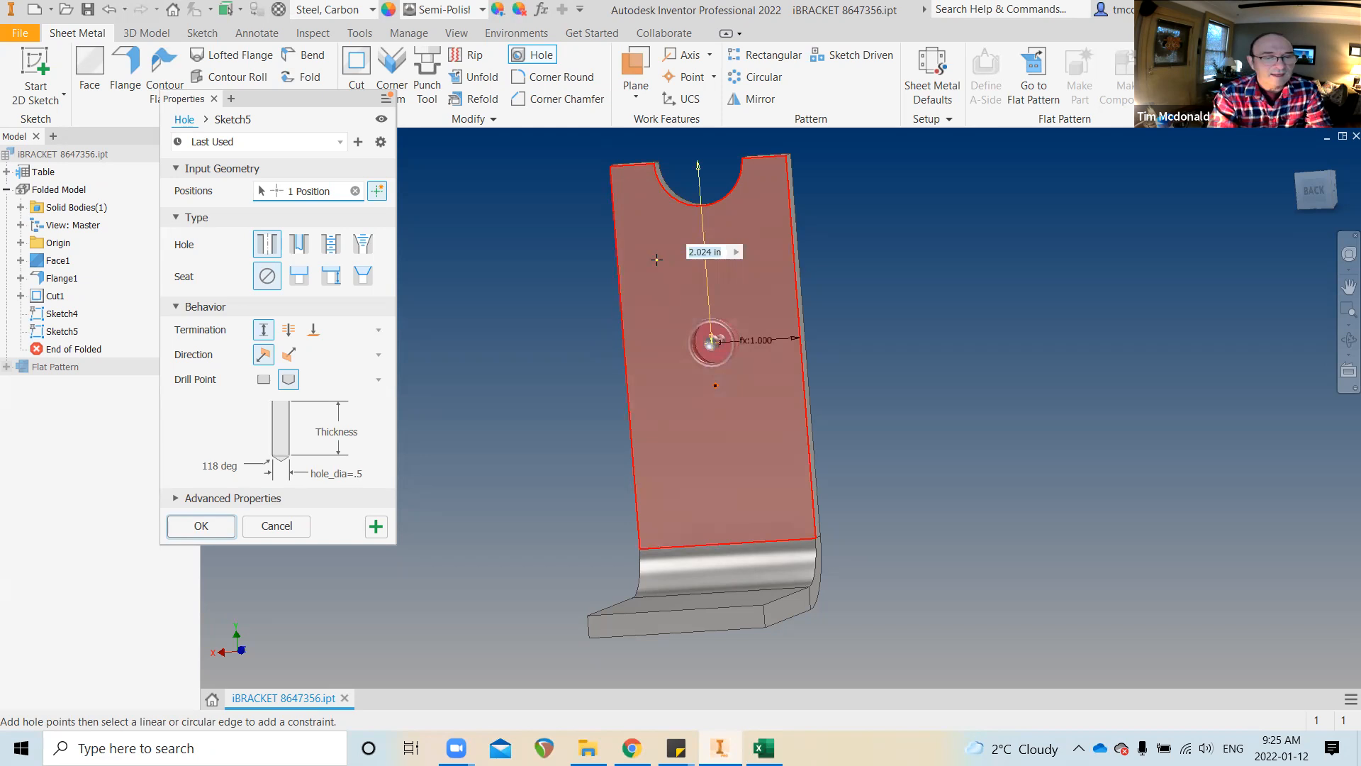
type("HEIGHT")
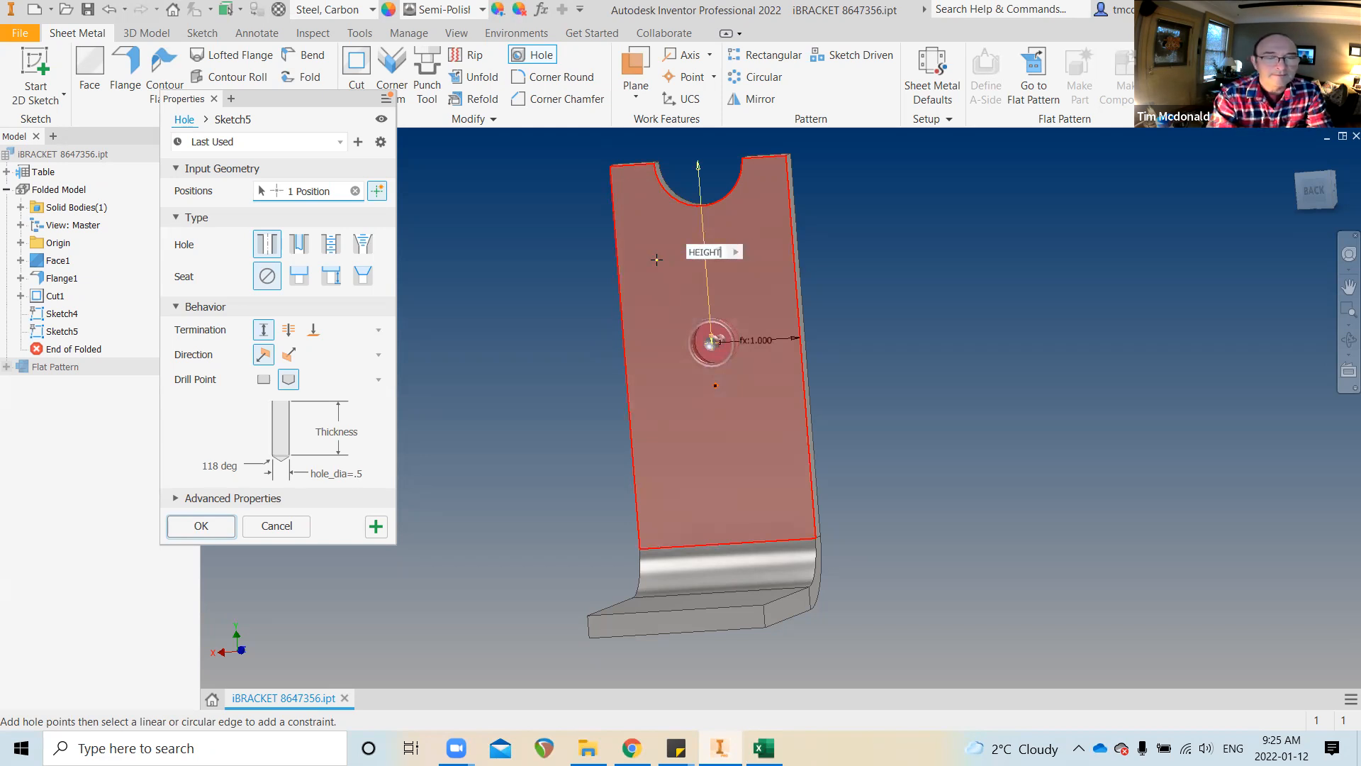
key("Return")
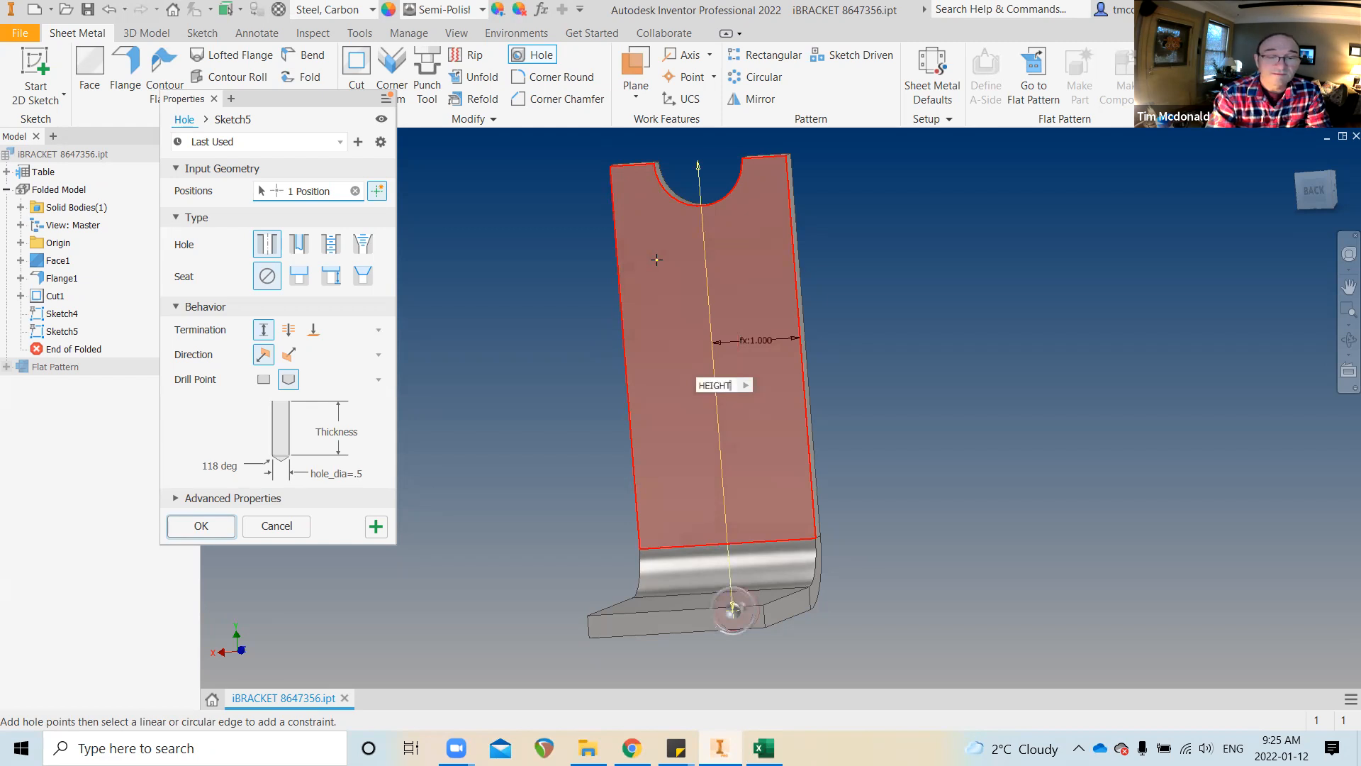
type("=")
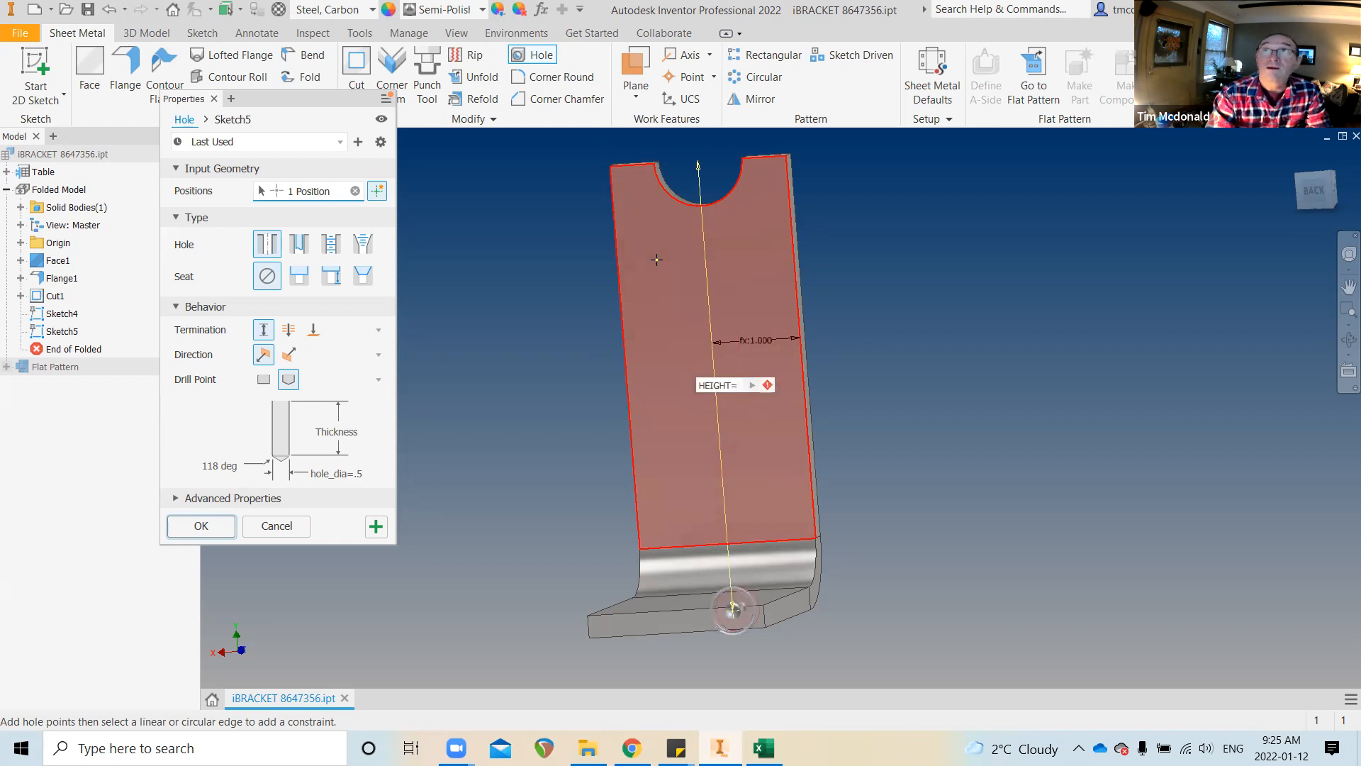
key("BackSpace")
key("BackSpace")
key("BackSpace")
key("BackSpace")
key("BackSpace")
key("BackSpace")
key("BackSpace")
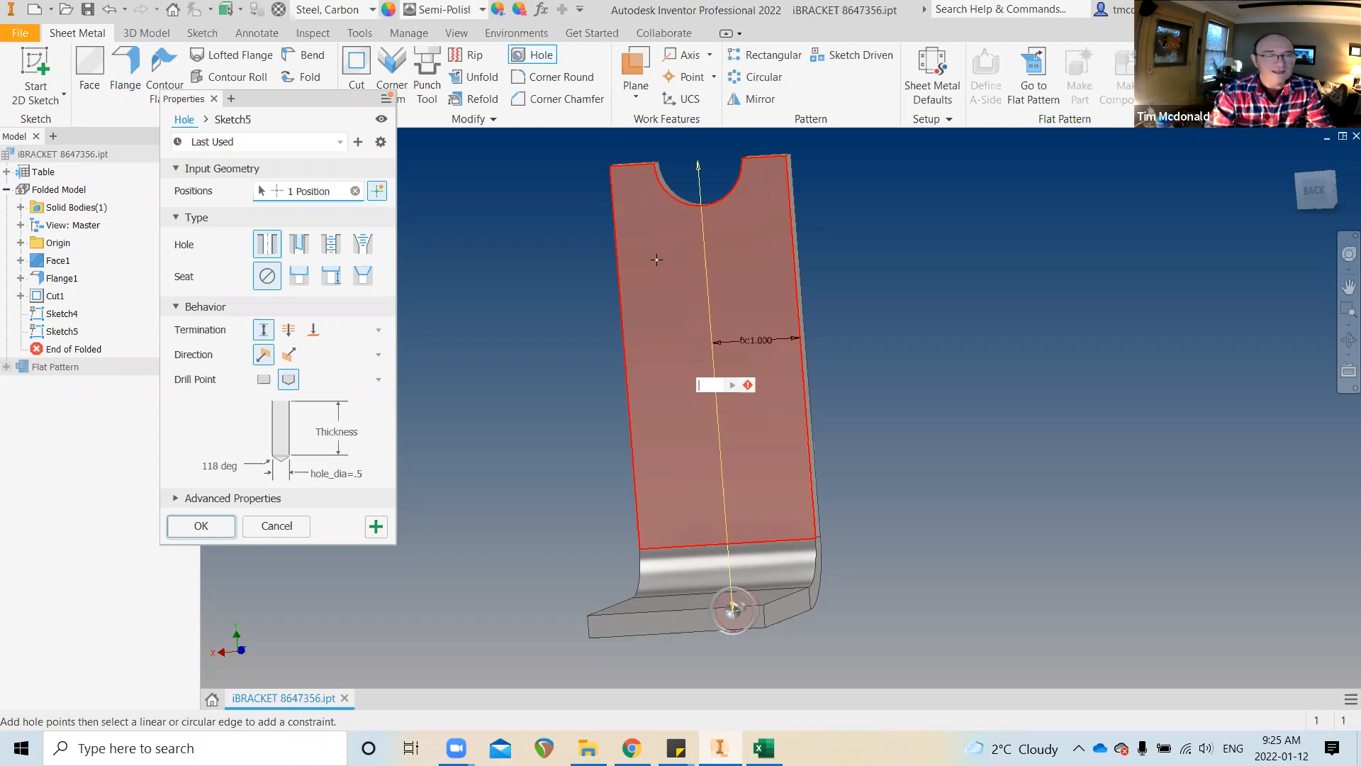
type("HEIGHT")
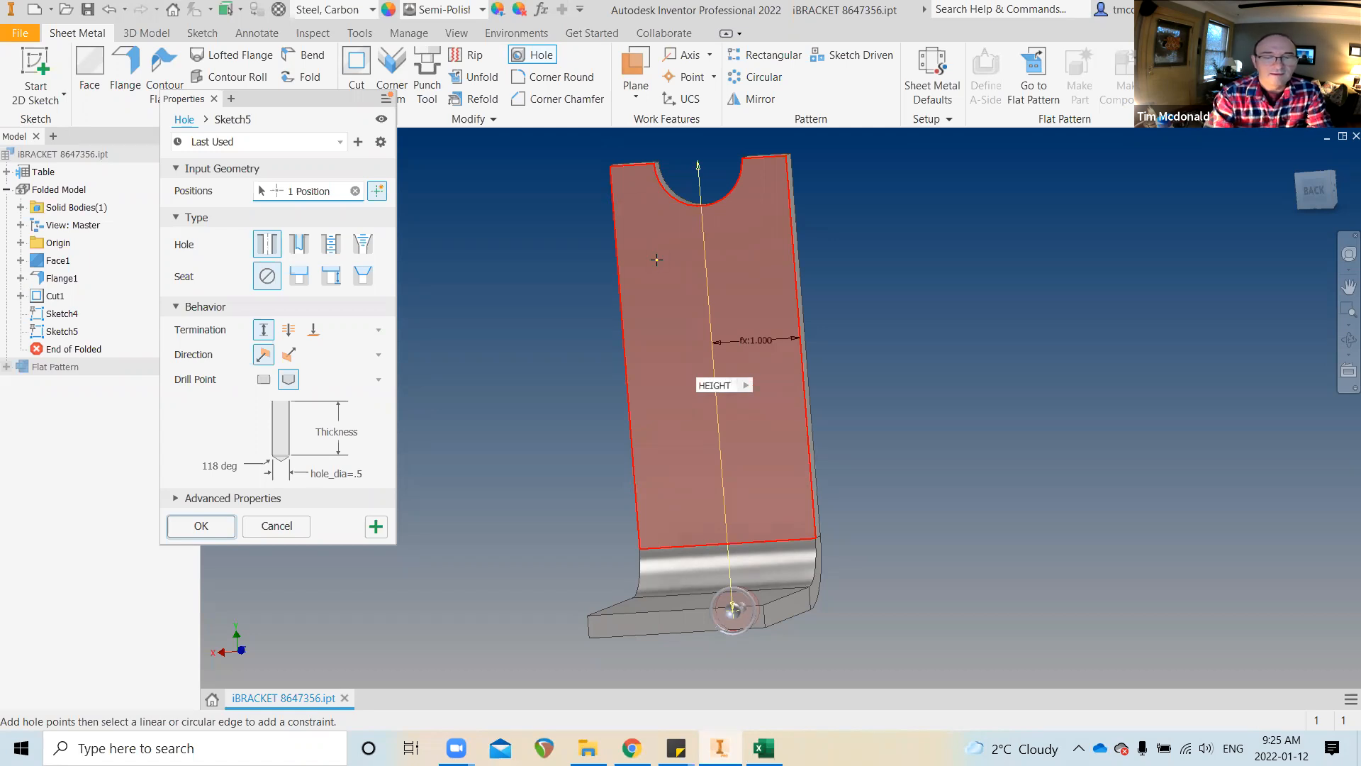
type("/2")
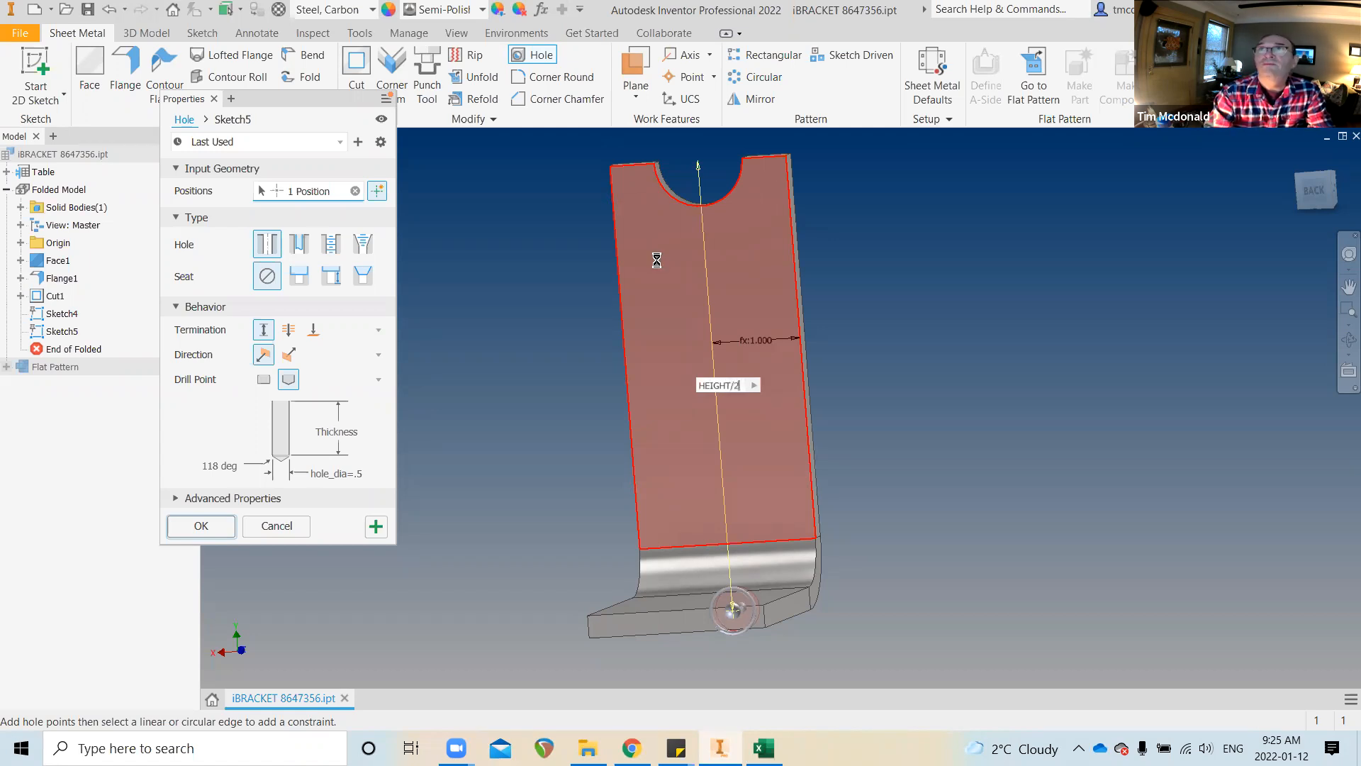
key("Return")
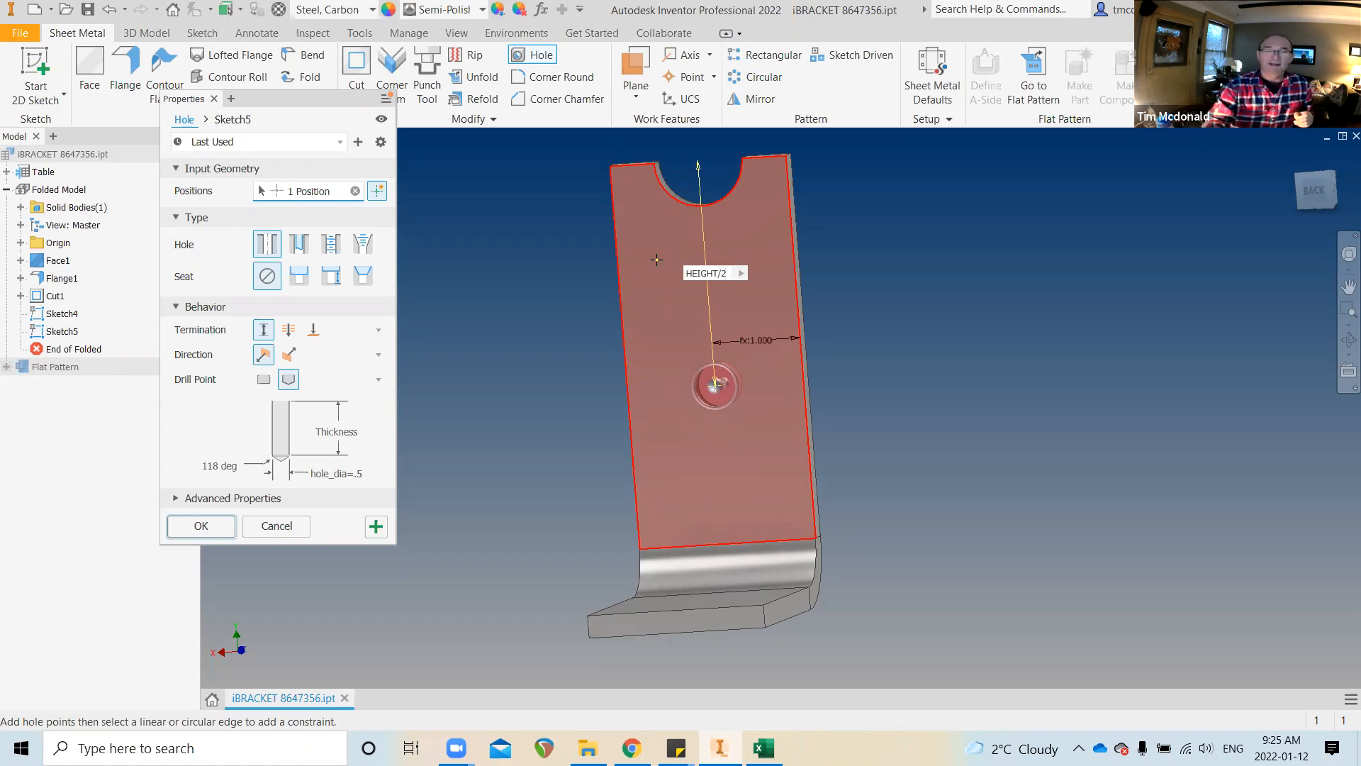
key("Return")
key("Return")
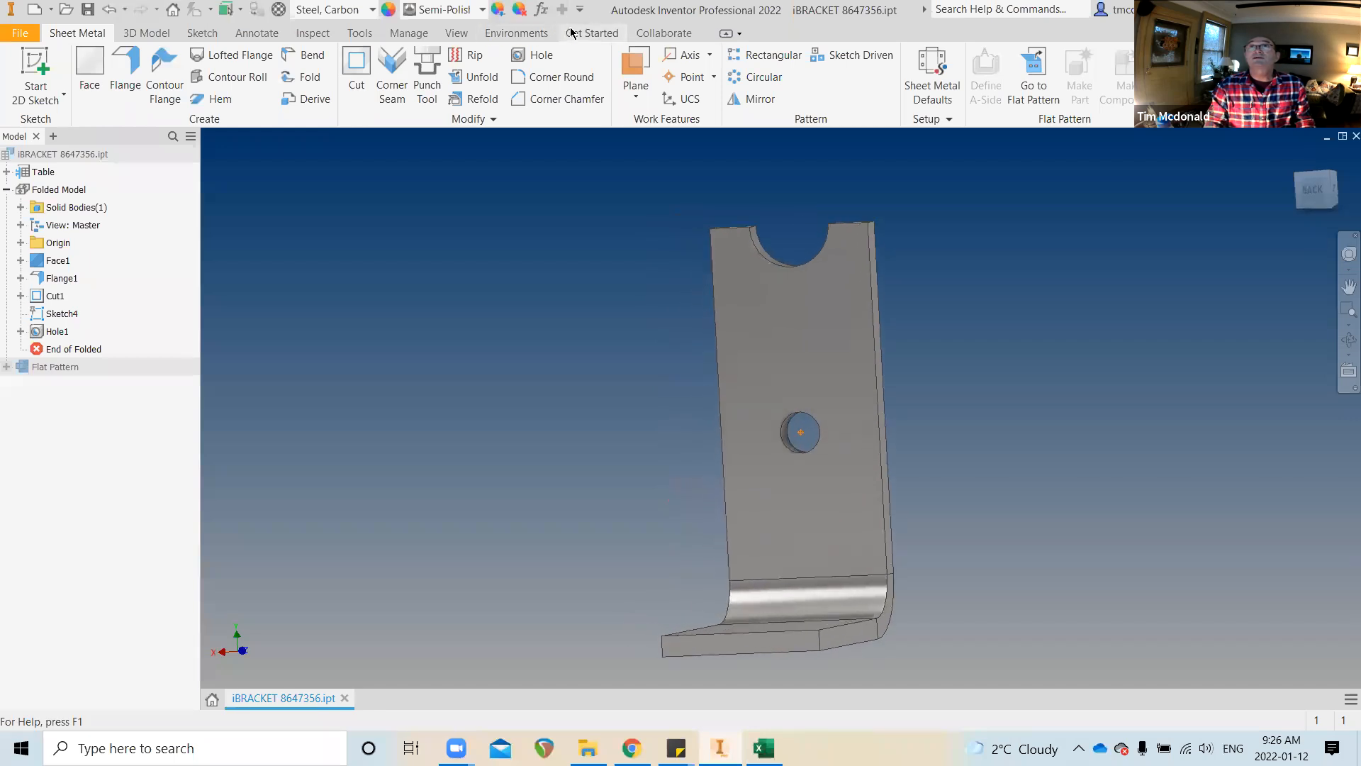
left_click(548, 12)
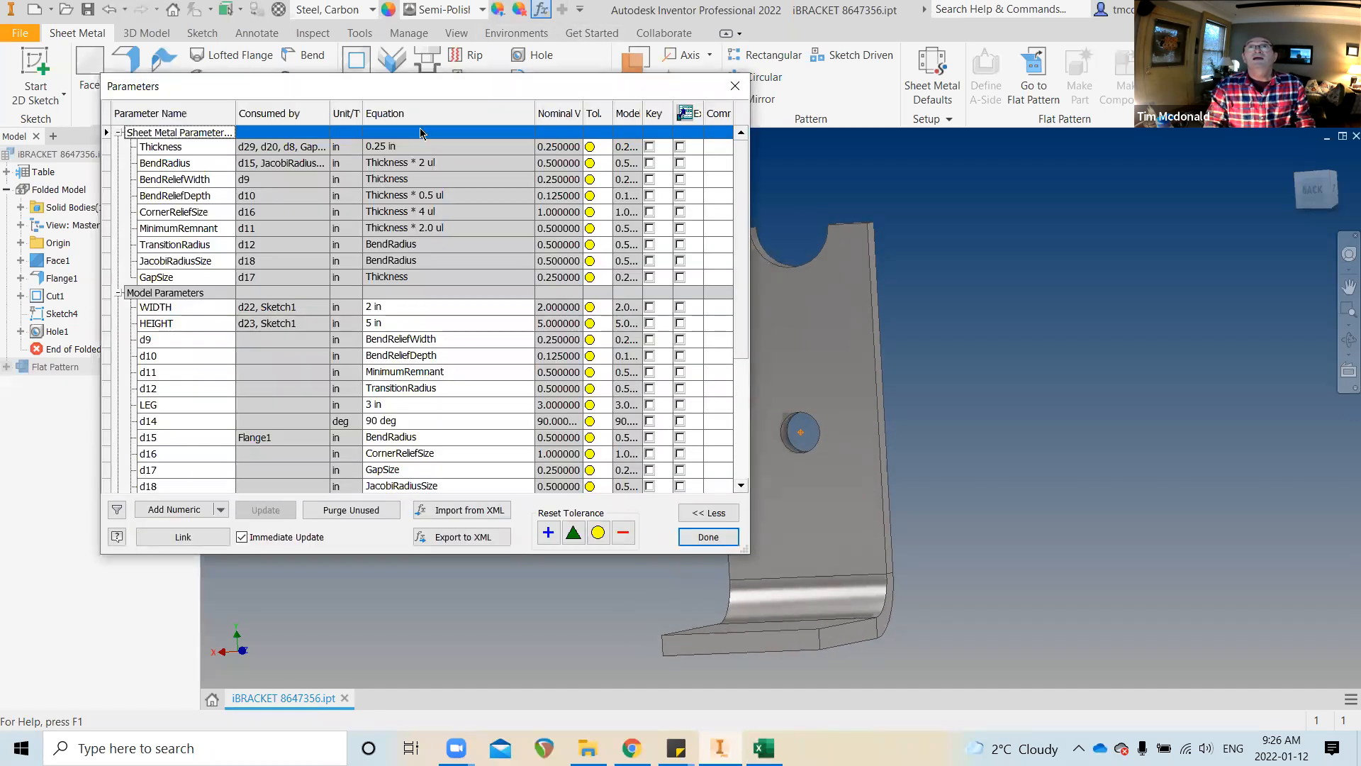
left_click_drag(441, 83, 371, 79)
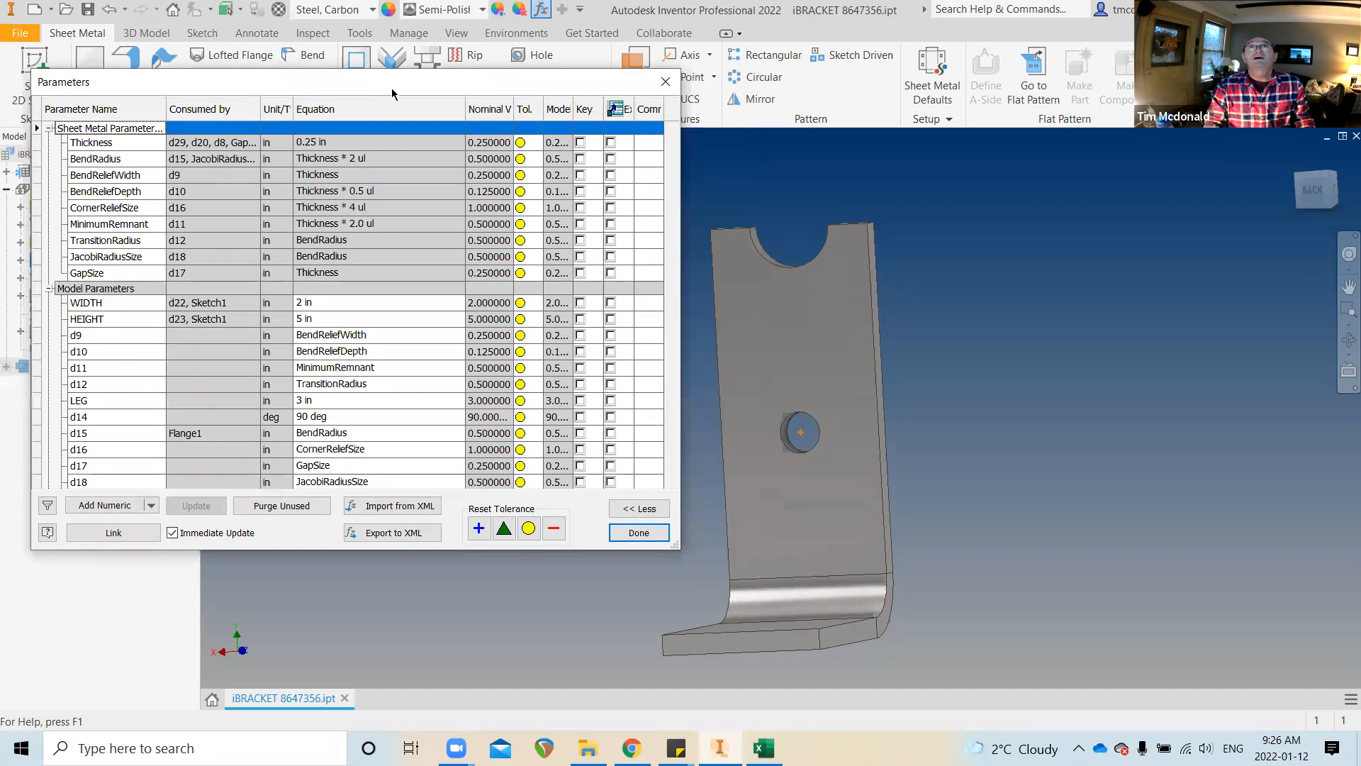
left_click(332, 319)
type("9")
key("Return")
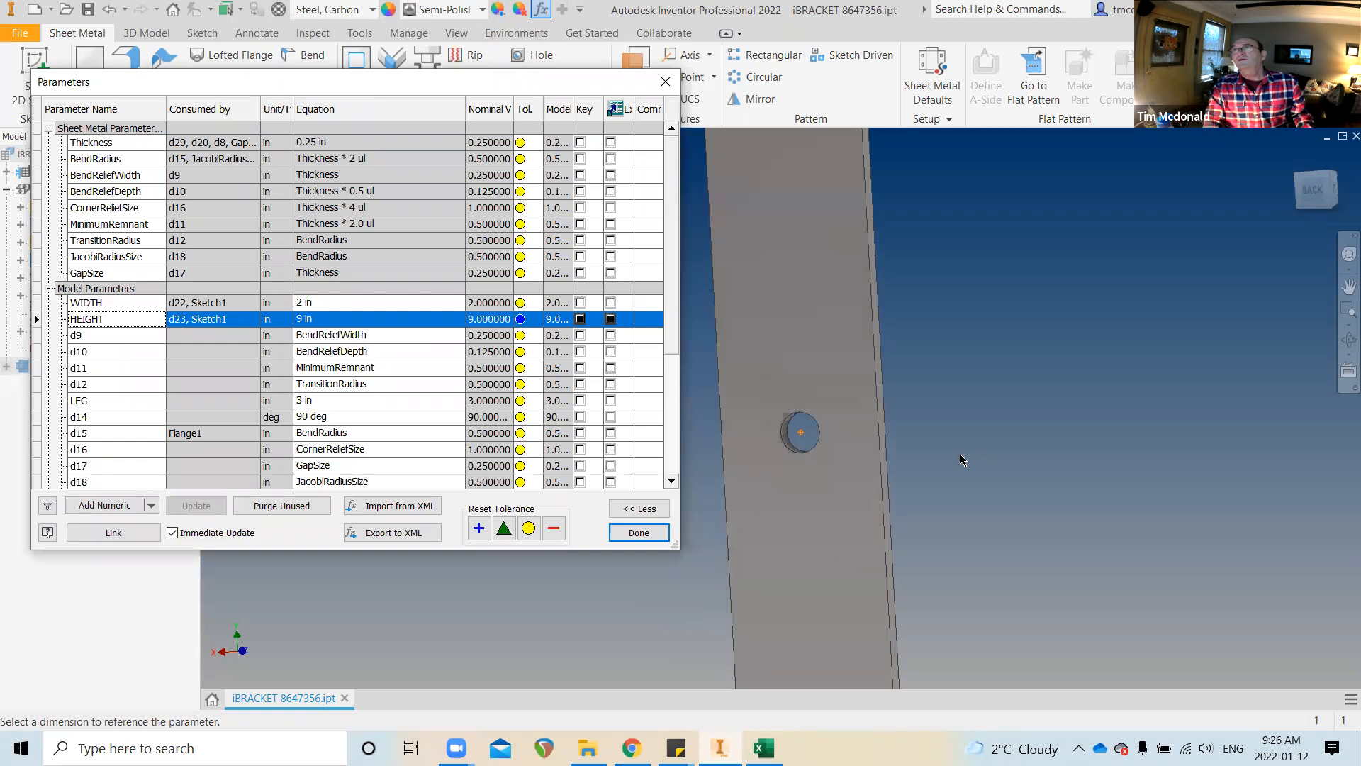
scroll(984, 454, "down", 5)
middle_click_drag(809, 328, 815, 278, "shift")
middle_click_drag(912, 513, 759, 531, "shift")
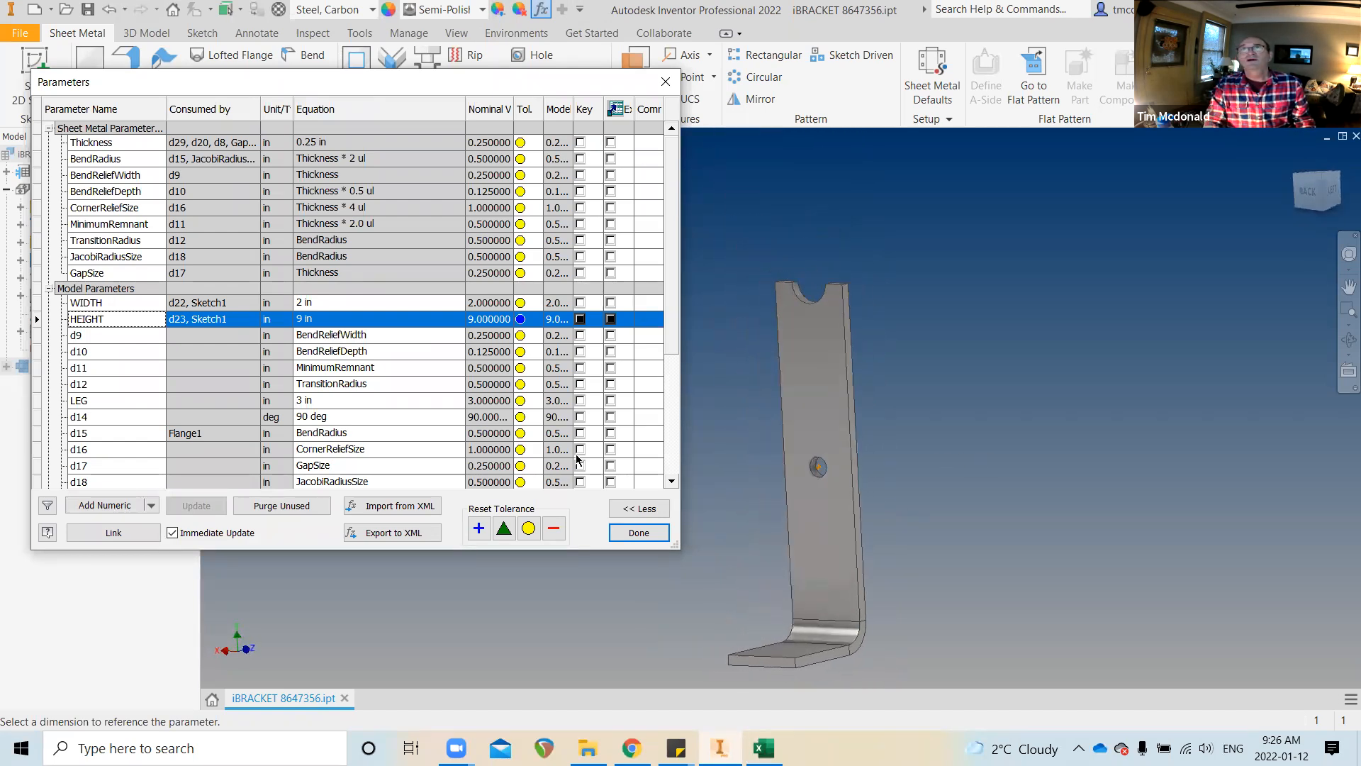
left_click(319, 320)
type("5")
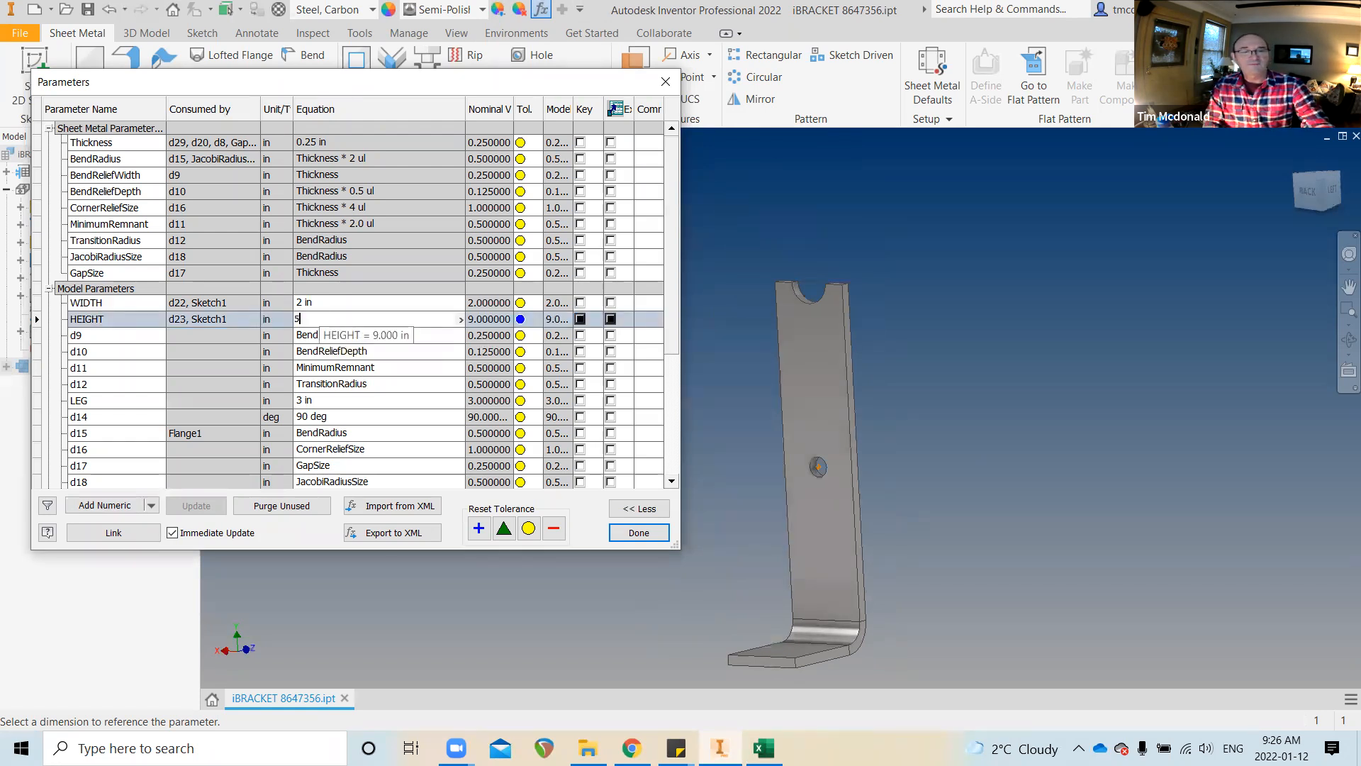
key("Return")
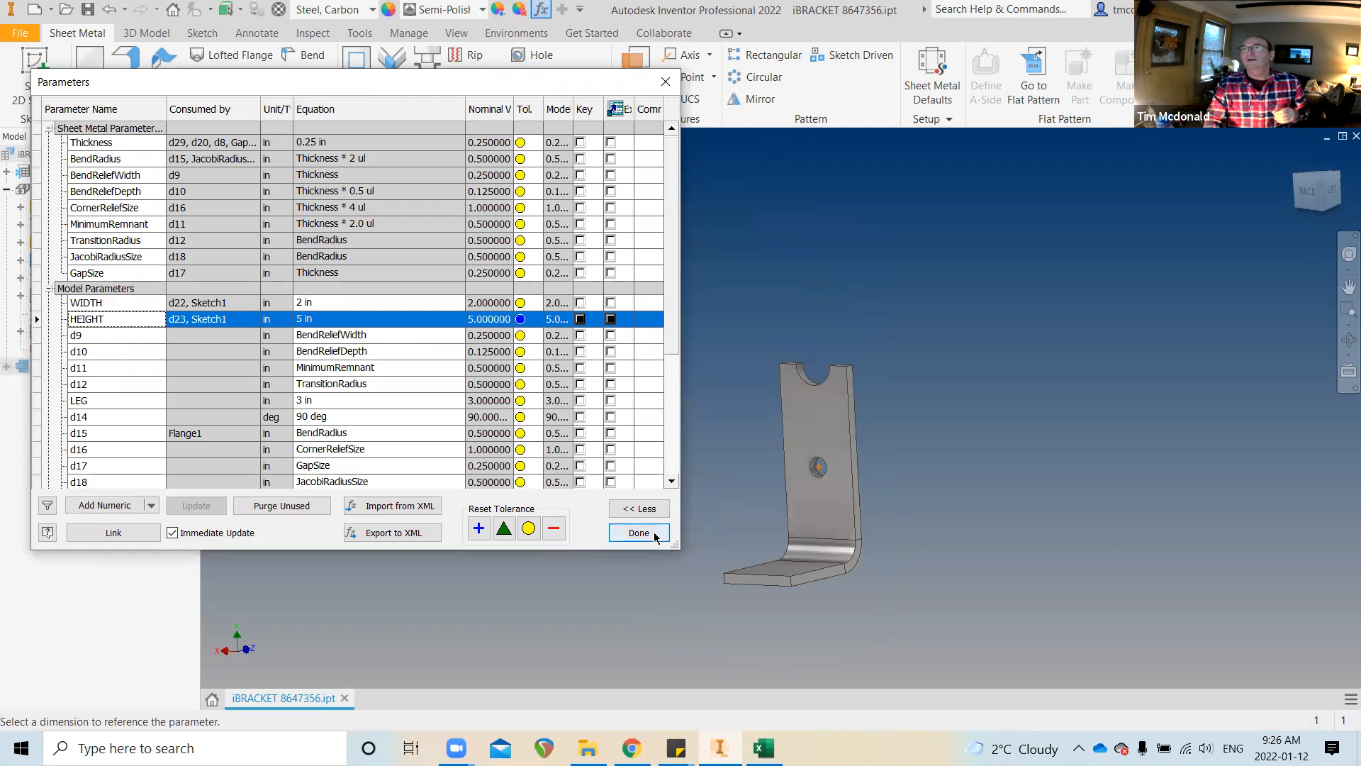
middle_click_drag(964, 517, 849, 506, "shift")
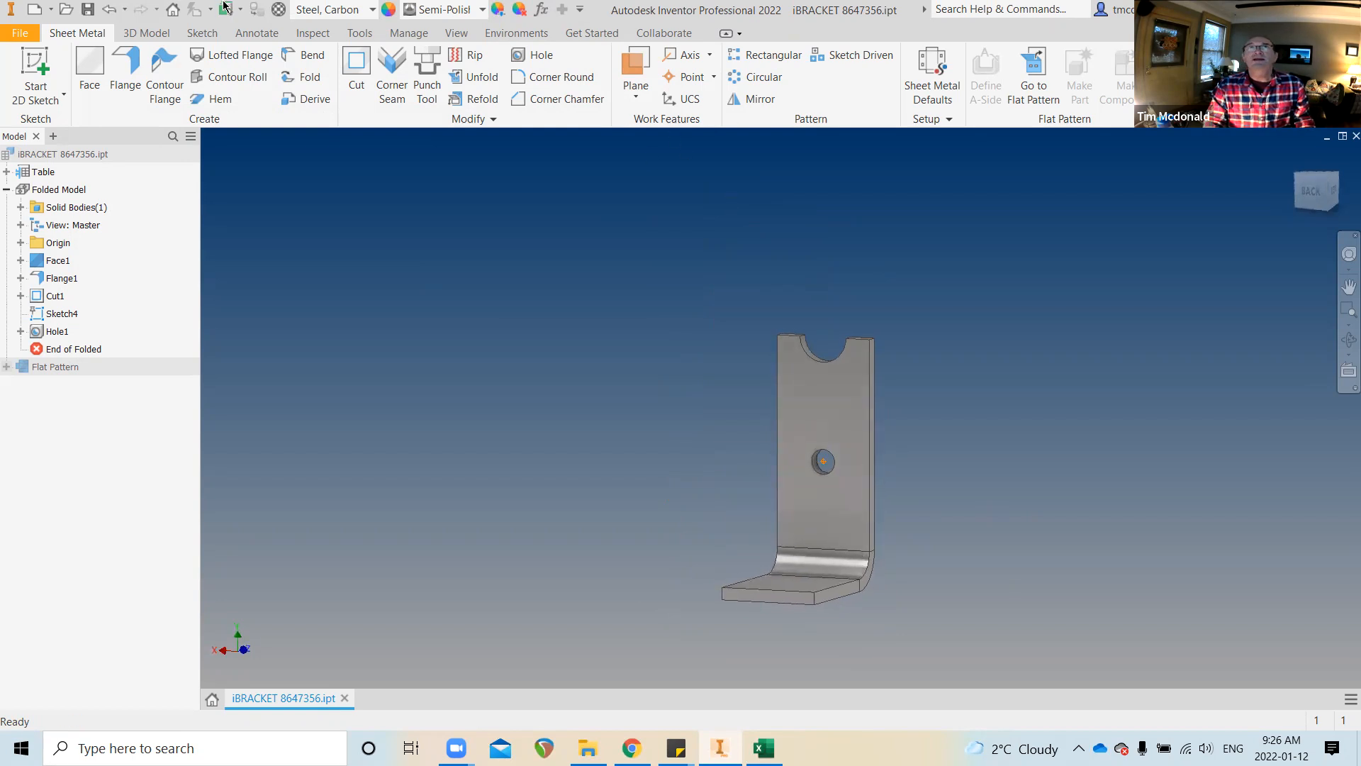
Open Create iPart and review Hole1's HEIGHT, WIDTH and hole_dia parameters
left_click(397, 34)
left_click(825, 73)
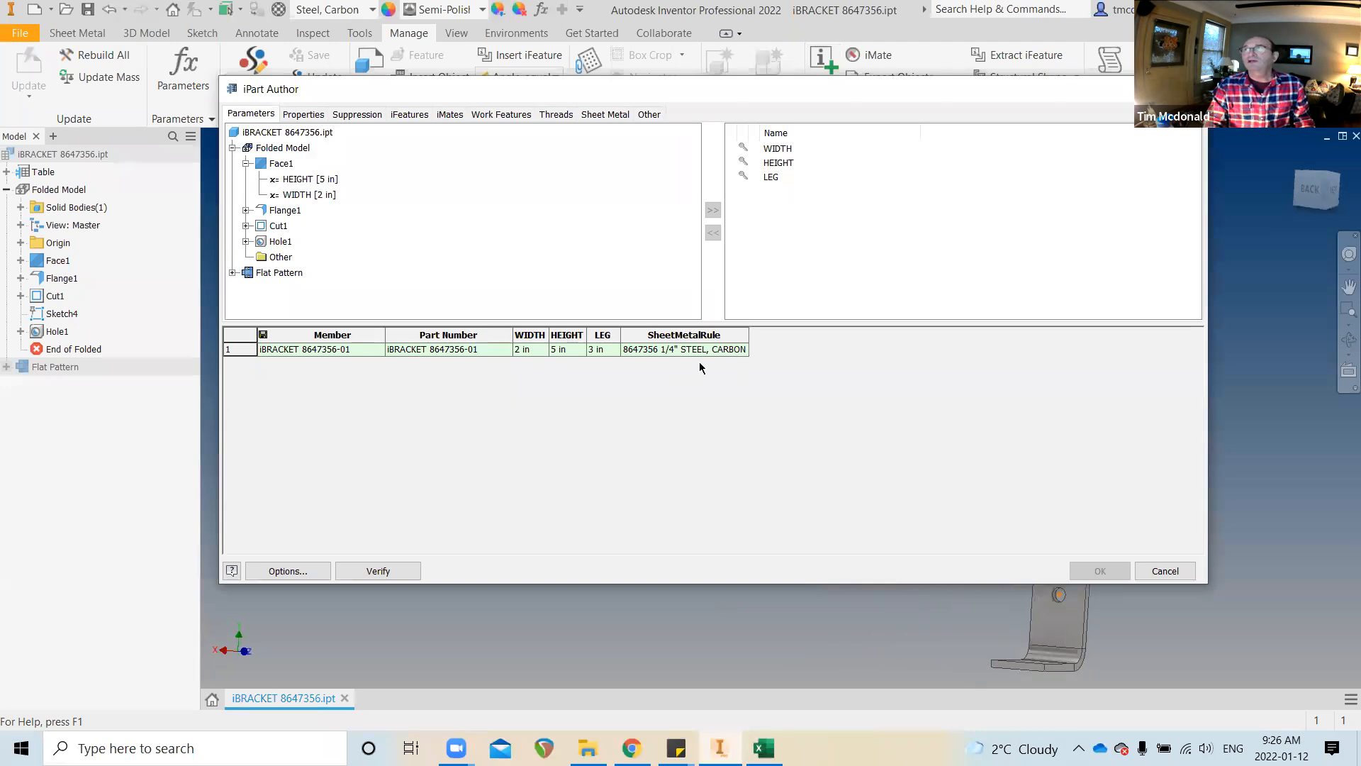
left_click_drag(592, 100, 359, 62)
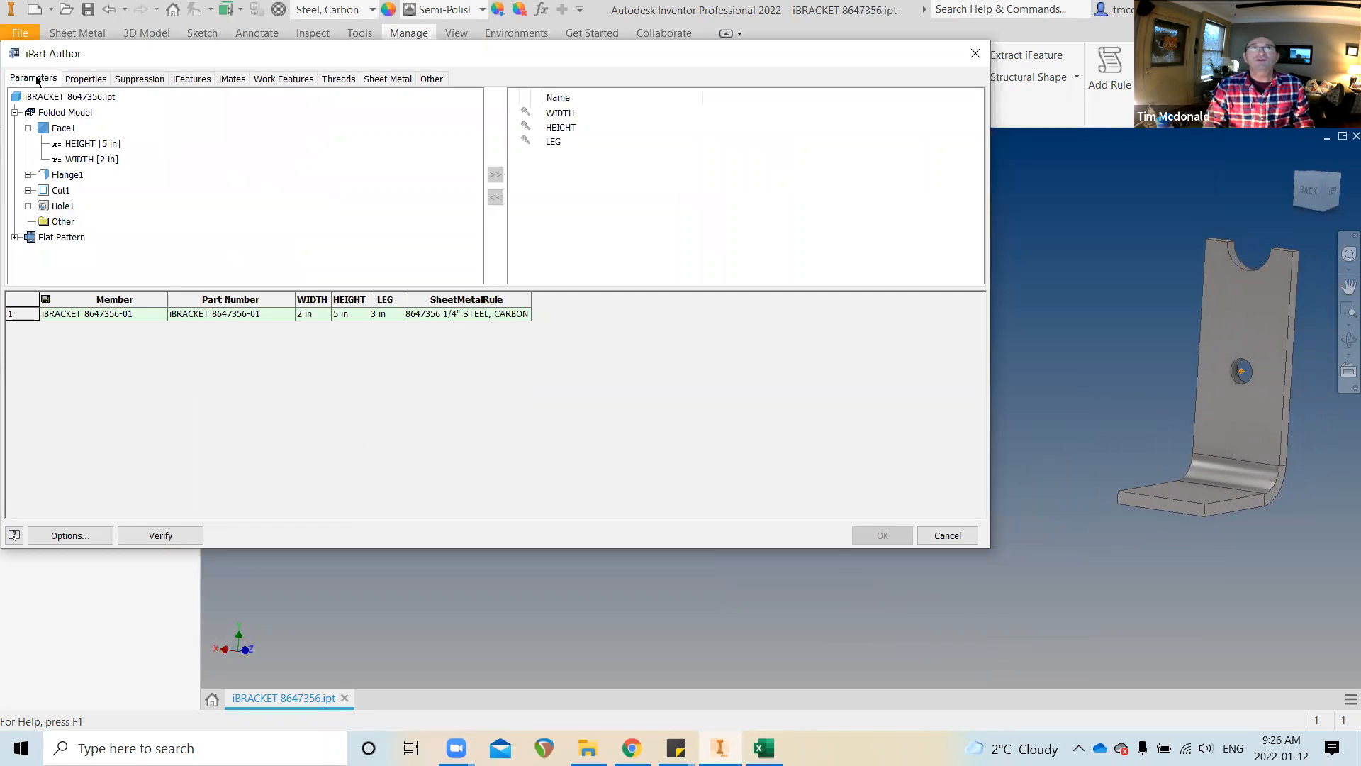
left_click(29, 205)
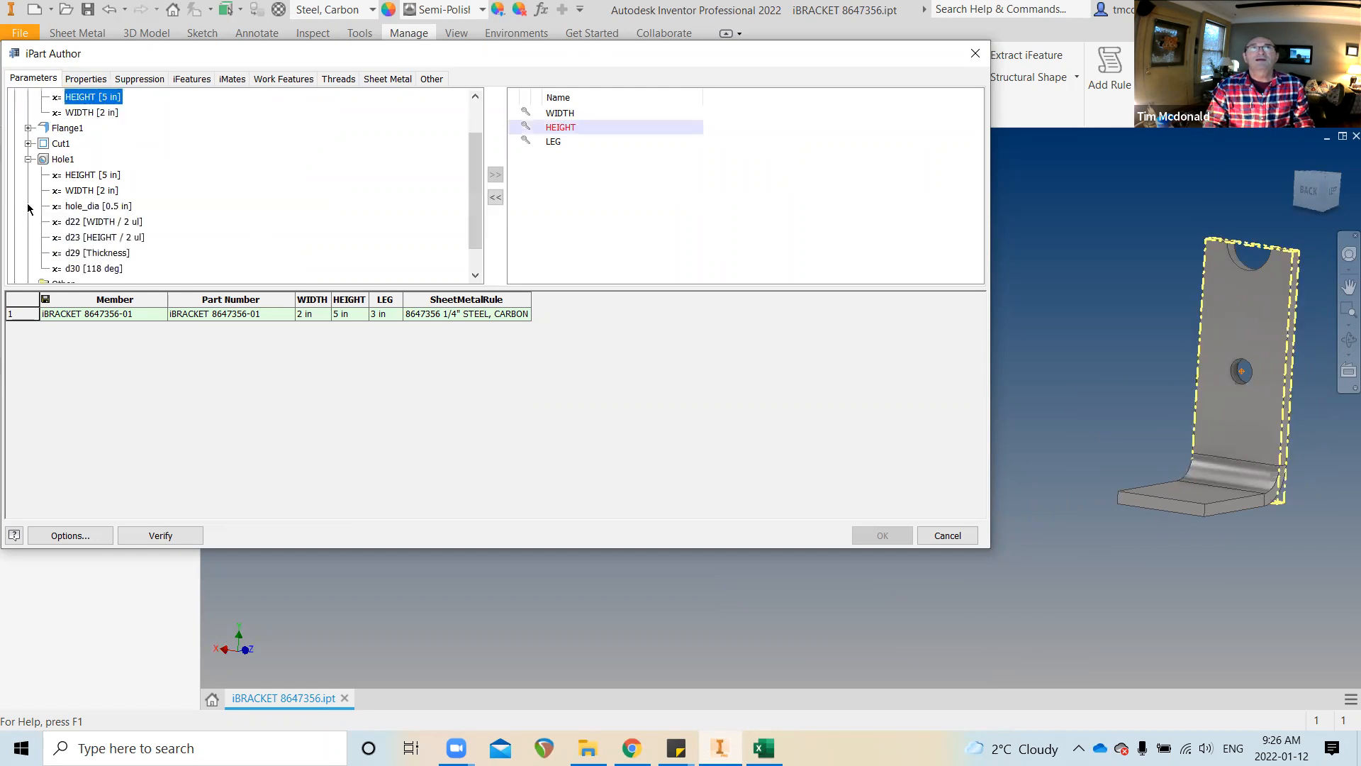
left_click(73, 175)
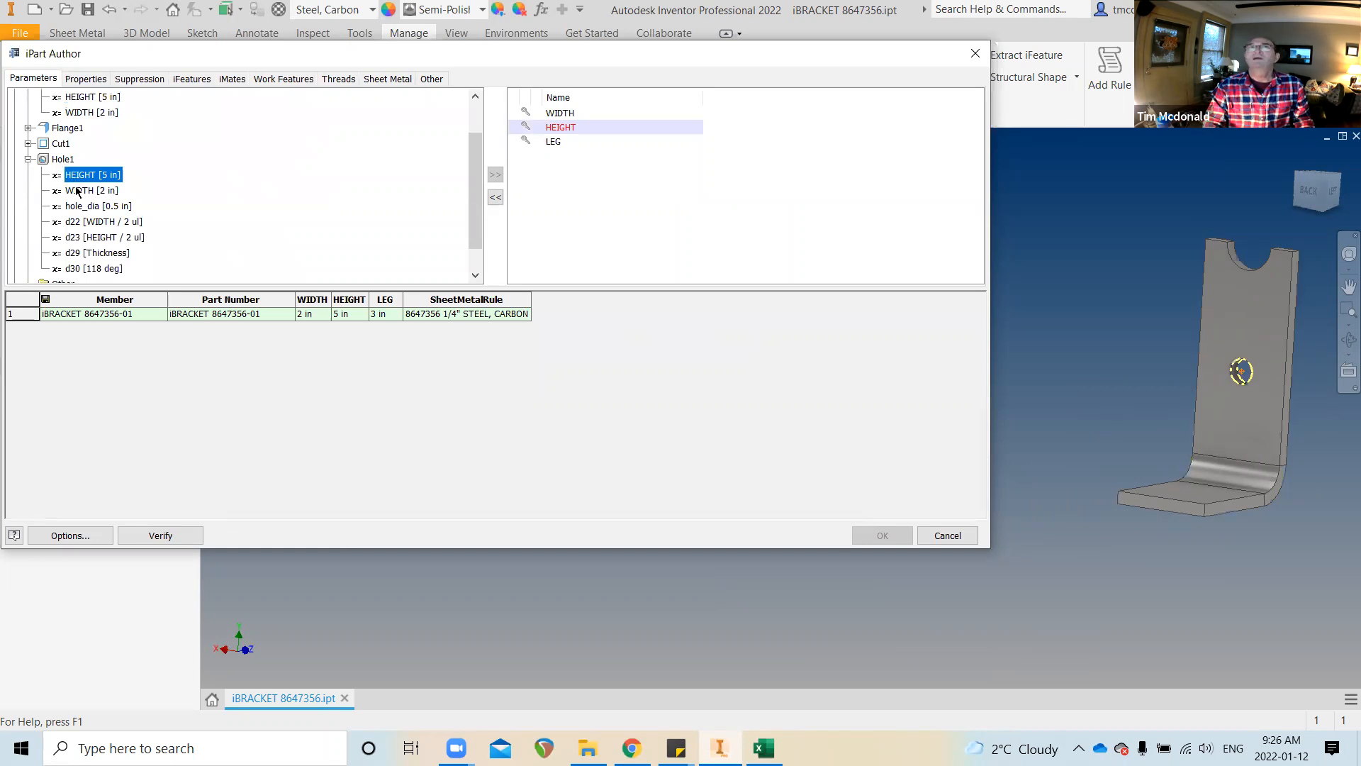
left_click(78, 191)
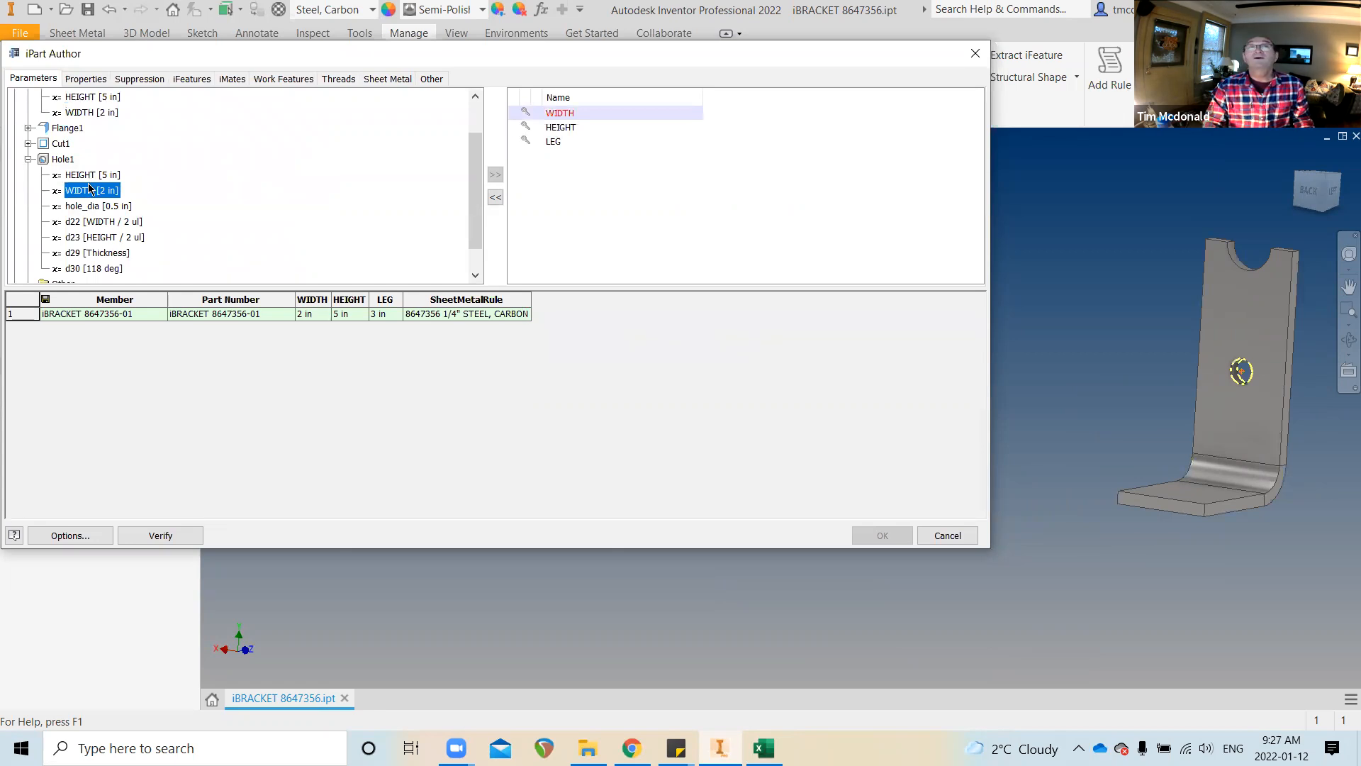
left_click(89, 207)
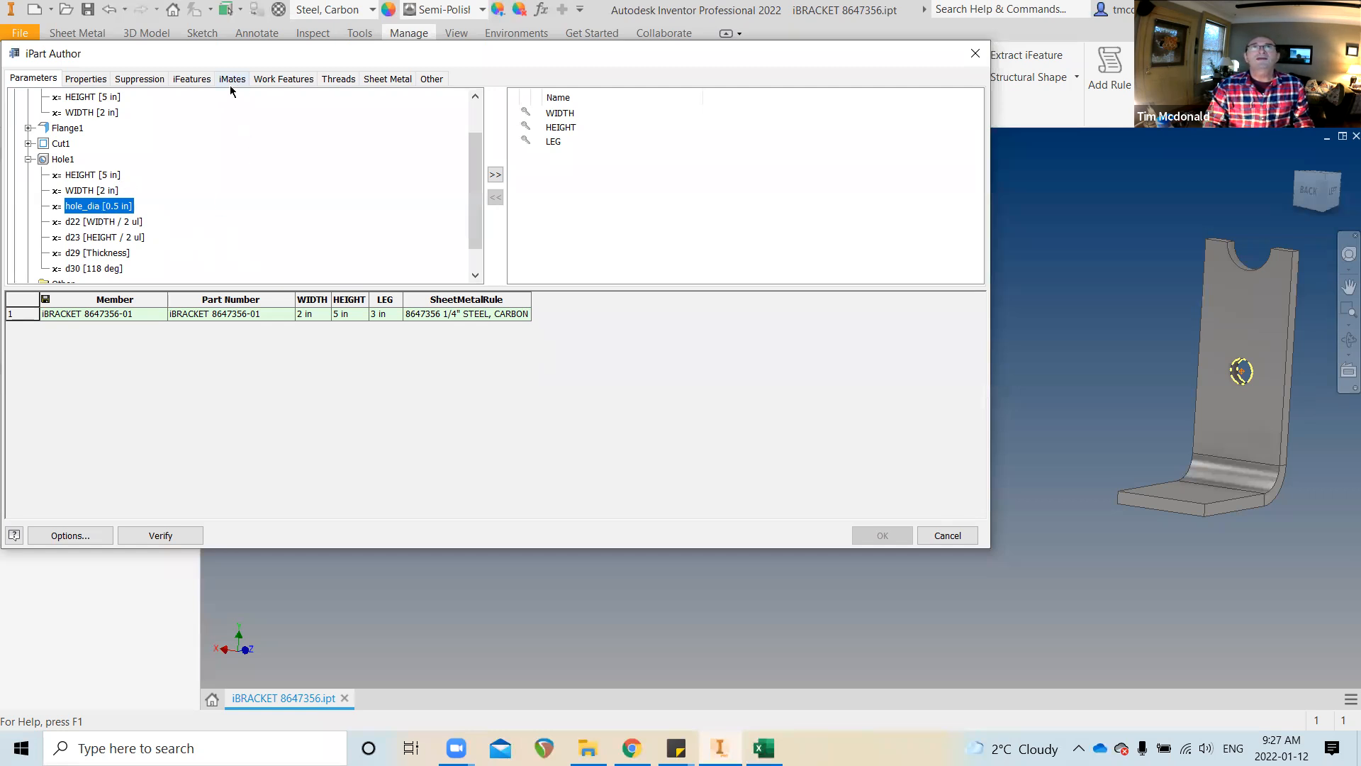
left_click(150, 79)
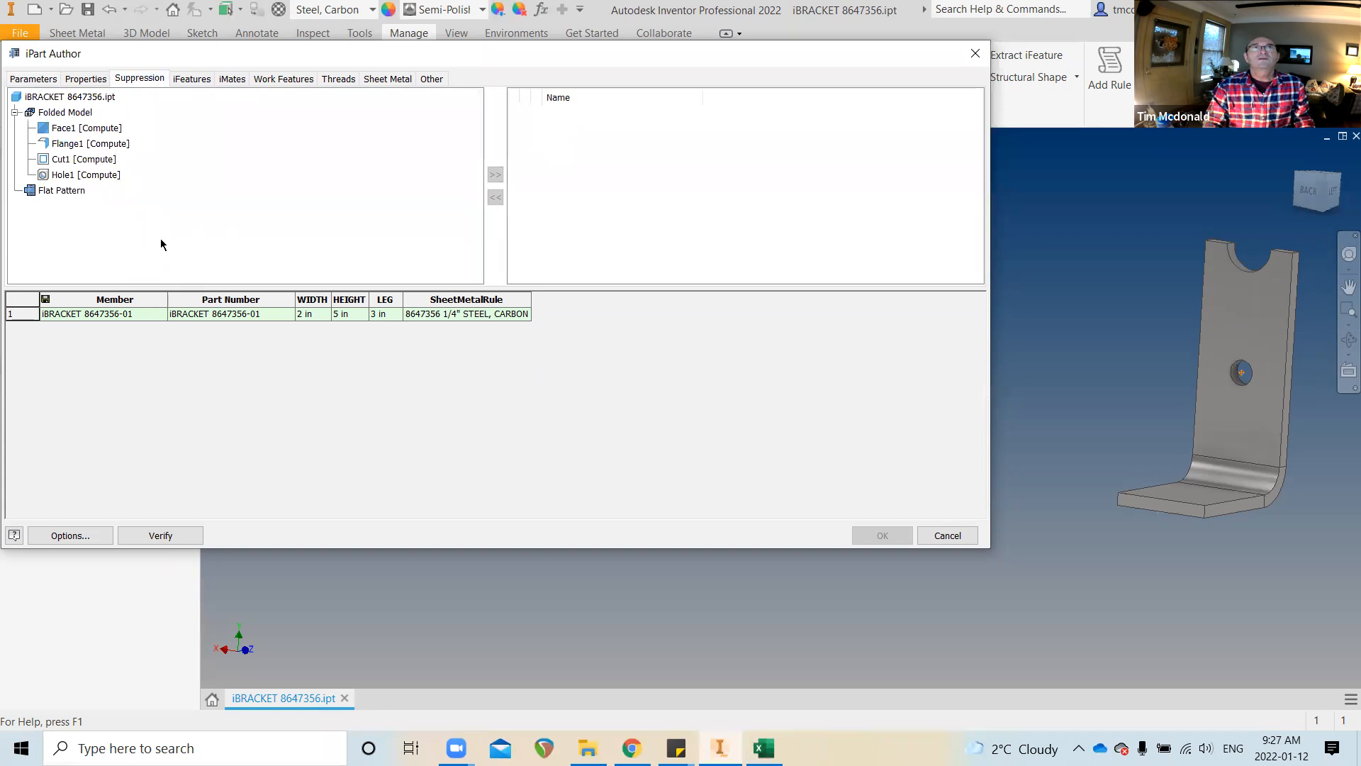
Add Hole1 as a suppression column, Compute for member 1, and select the first row
left_click(79, 175)
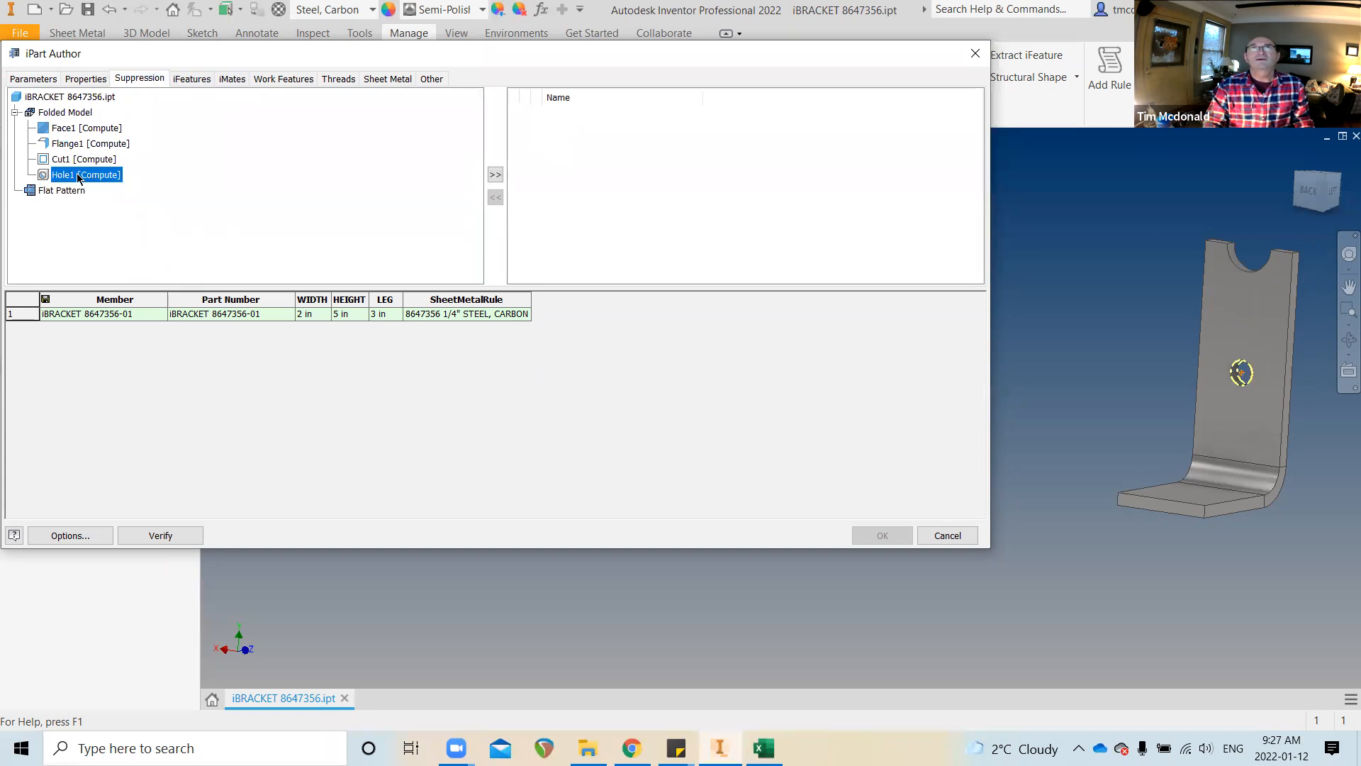
left_click(495, 174)
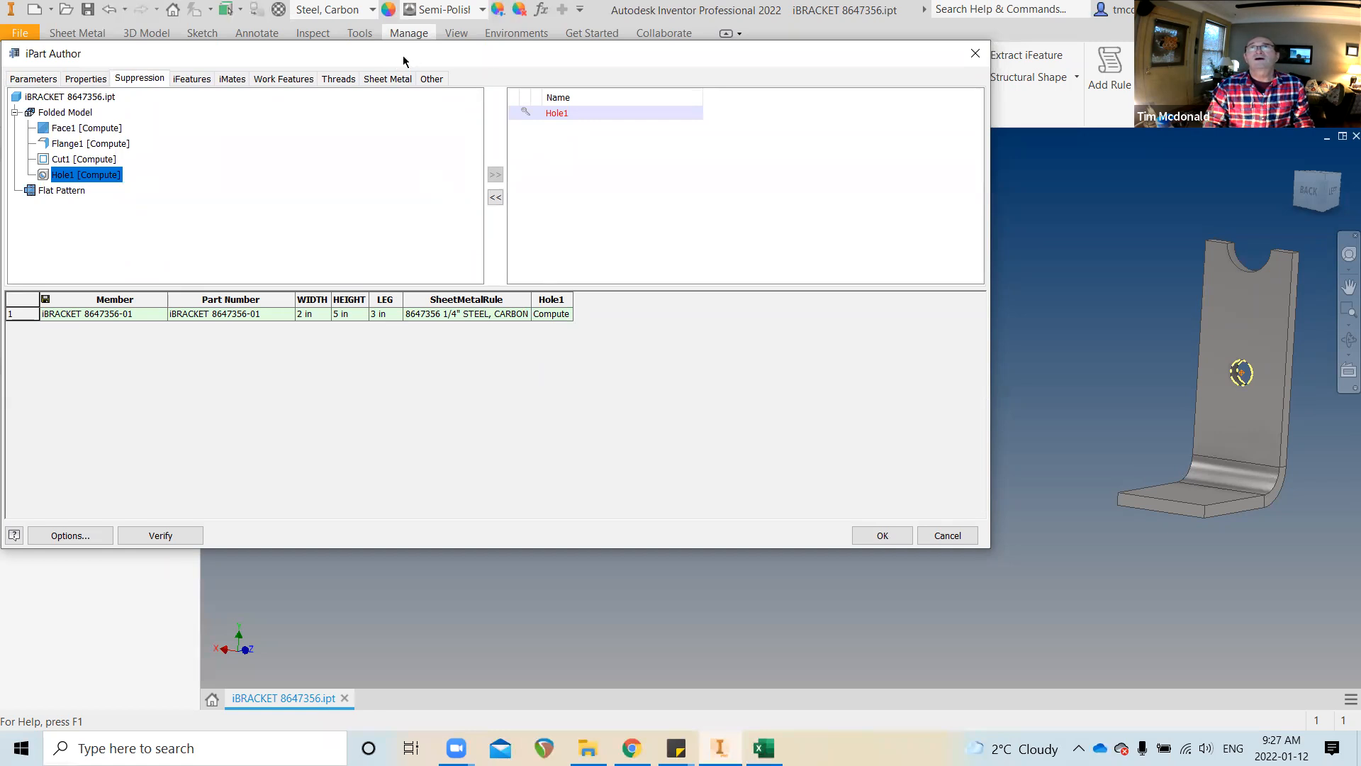
left_click_drag(404, 55, 513, 60)
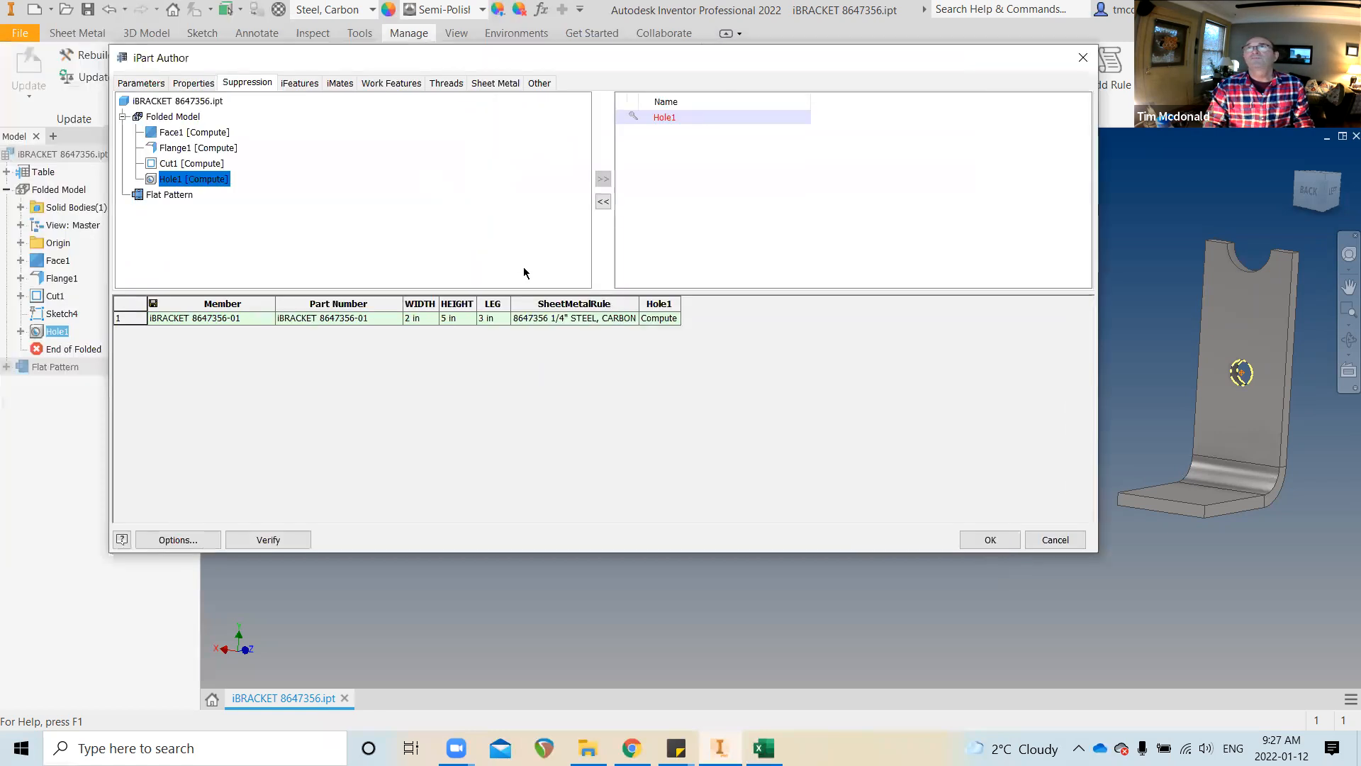
left_click(660, 319)
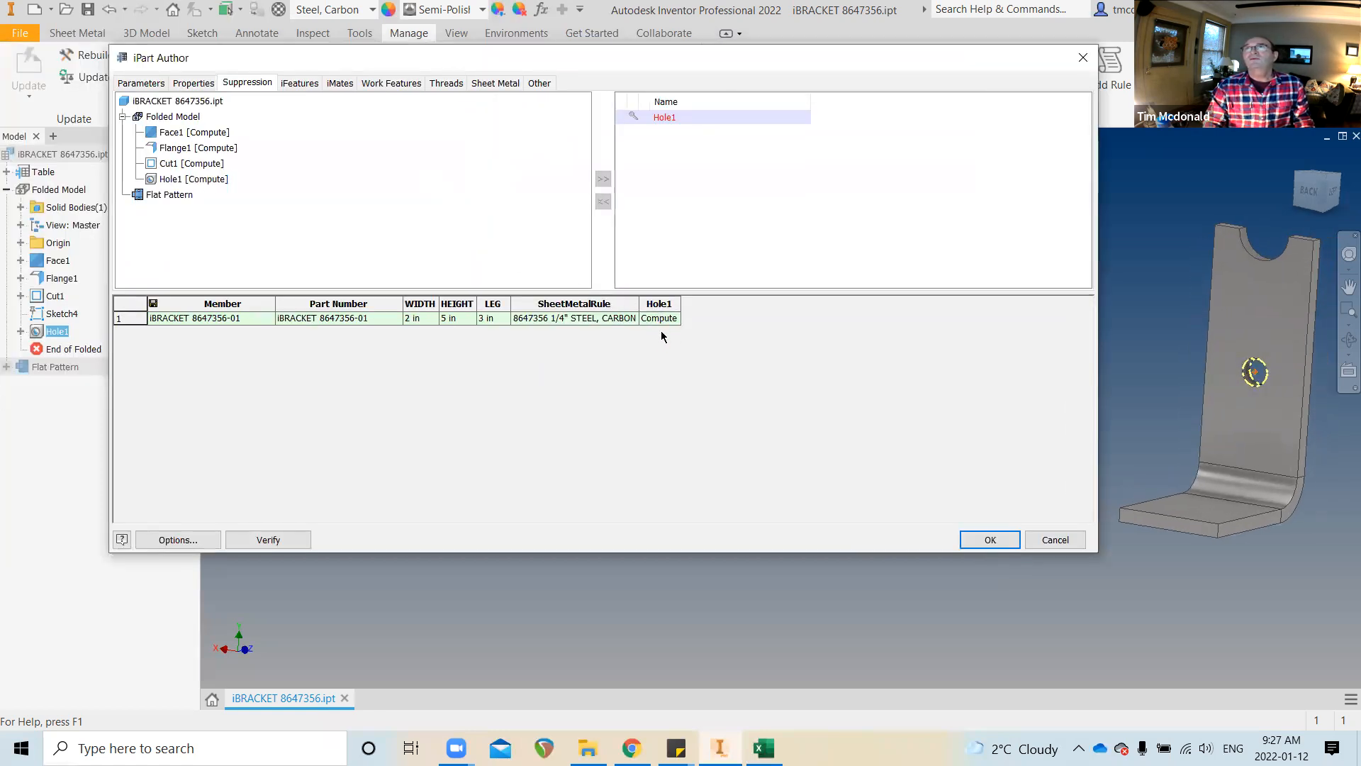
double_click(671, 318)
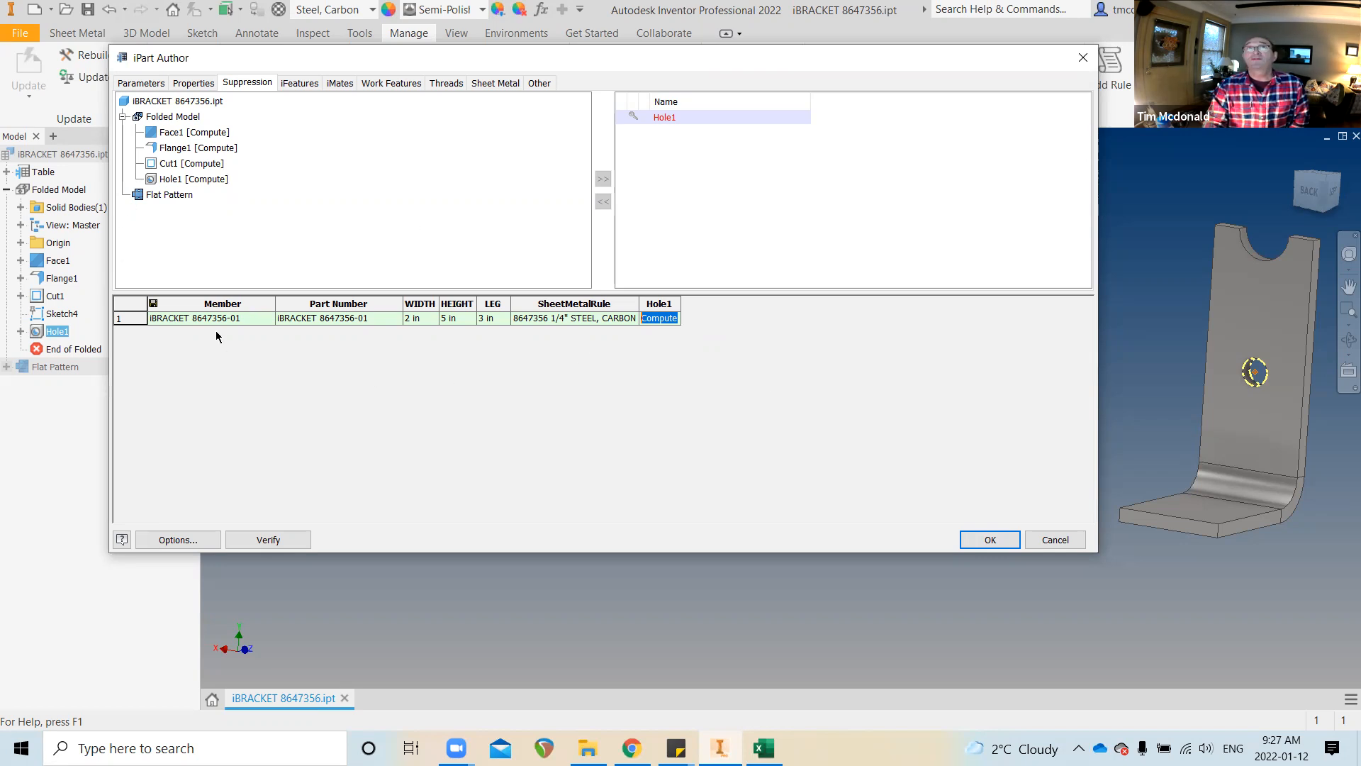
left_click(128, 320)
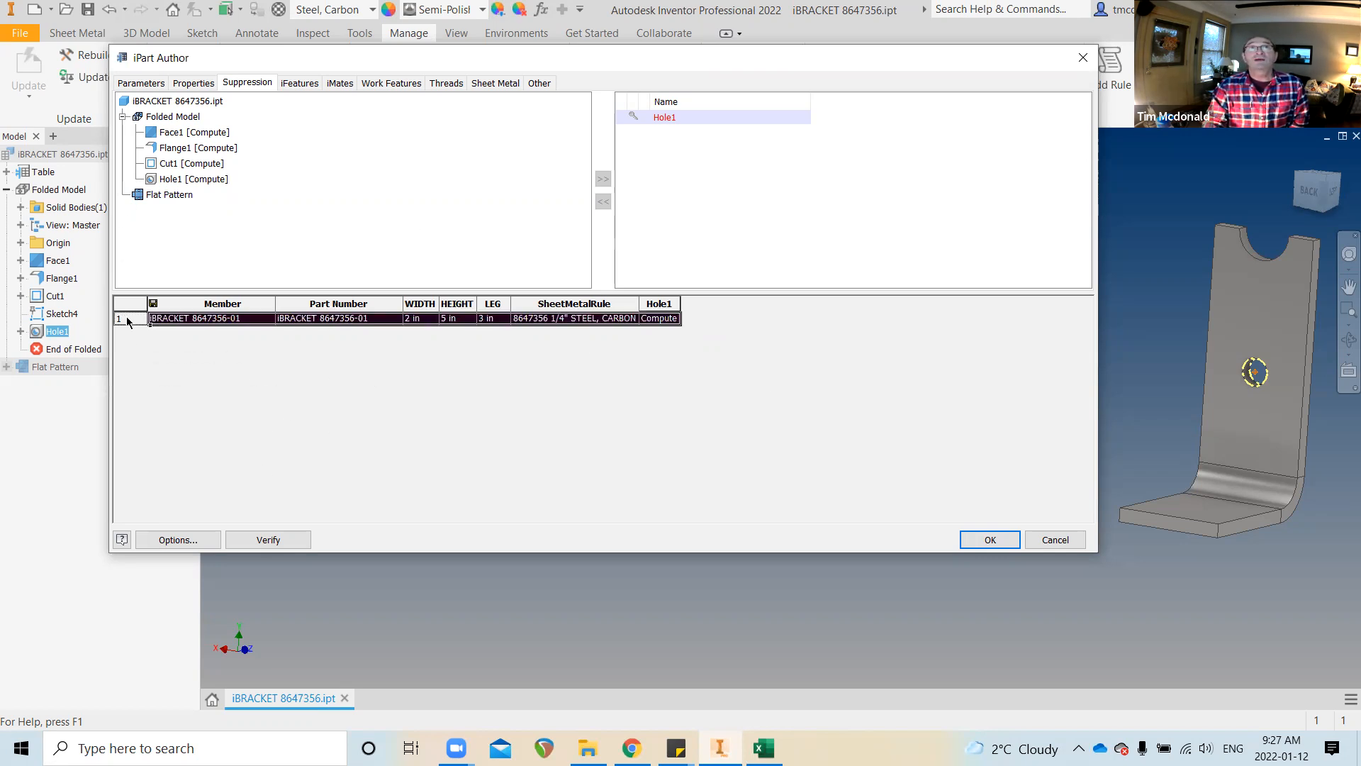
right_click(129, 320)
Add a second member row to the iPart table, deleting the extra third row
left_click(168, 330)
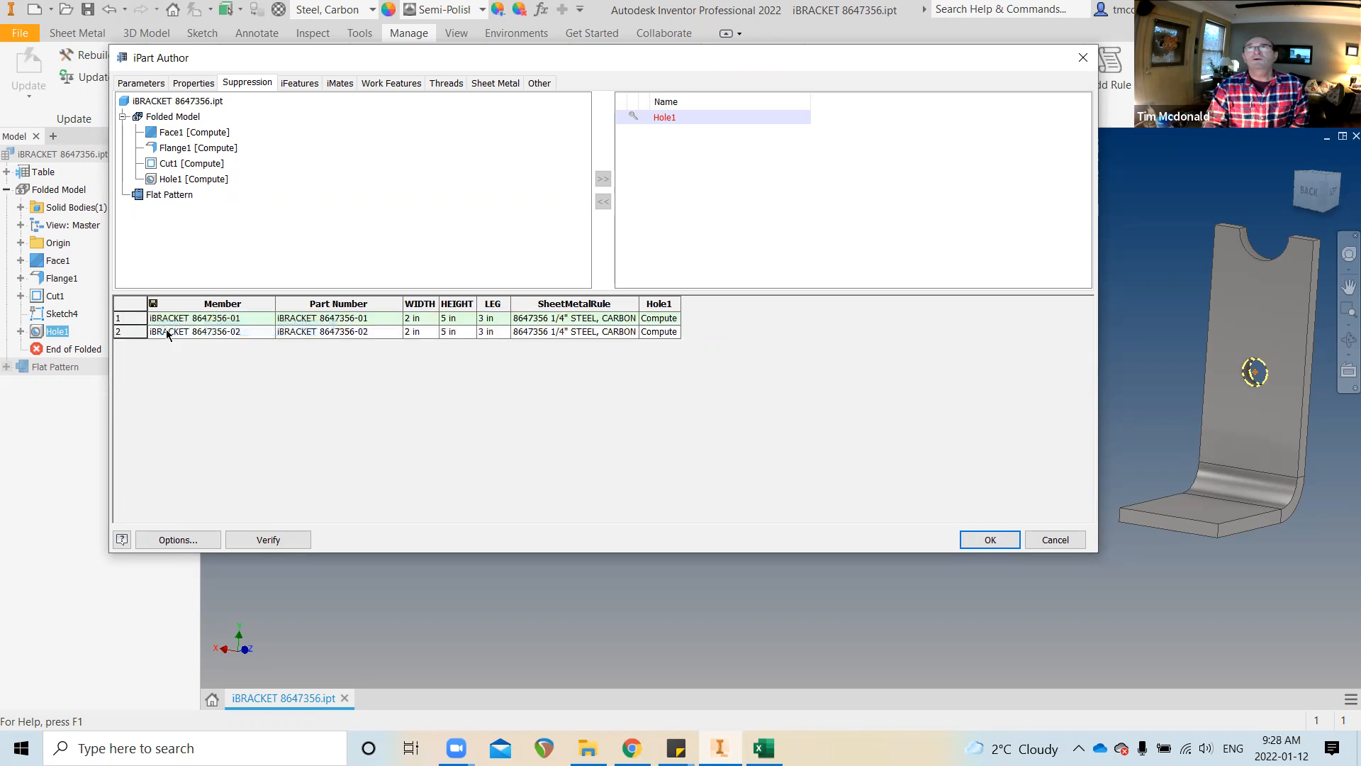
right_click(125, 332)
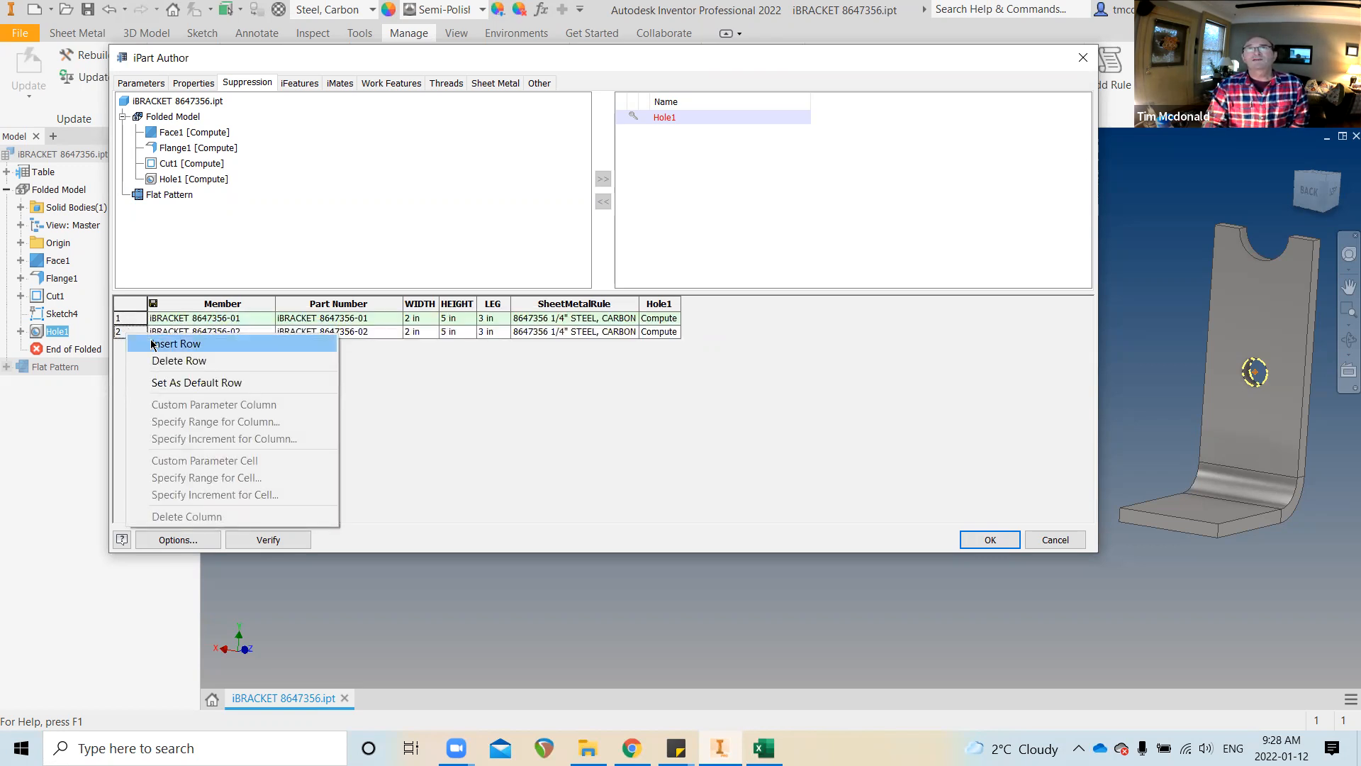
left_click(154, 345)
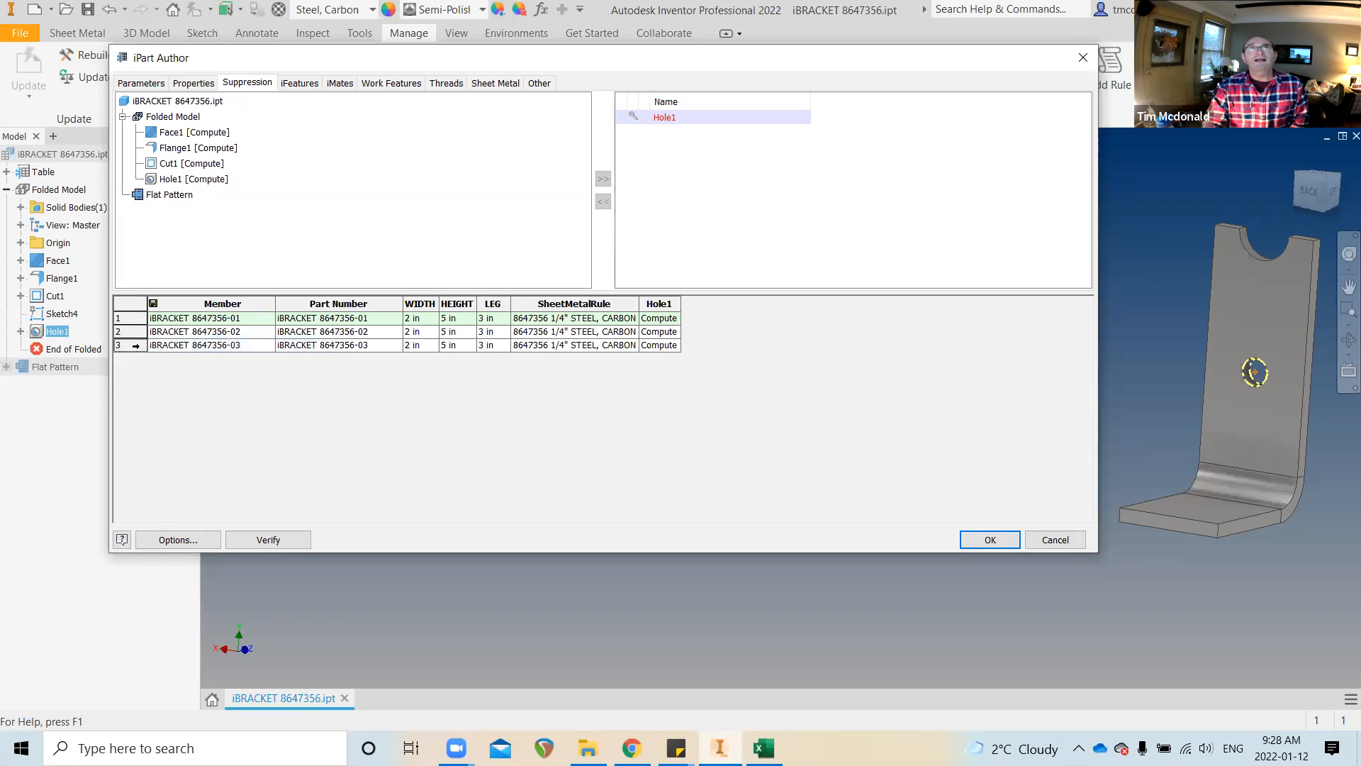
right_click(134, 350)
left_click(171, 375)
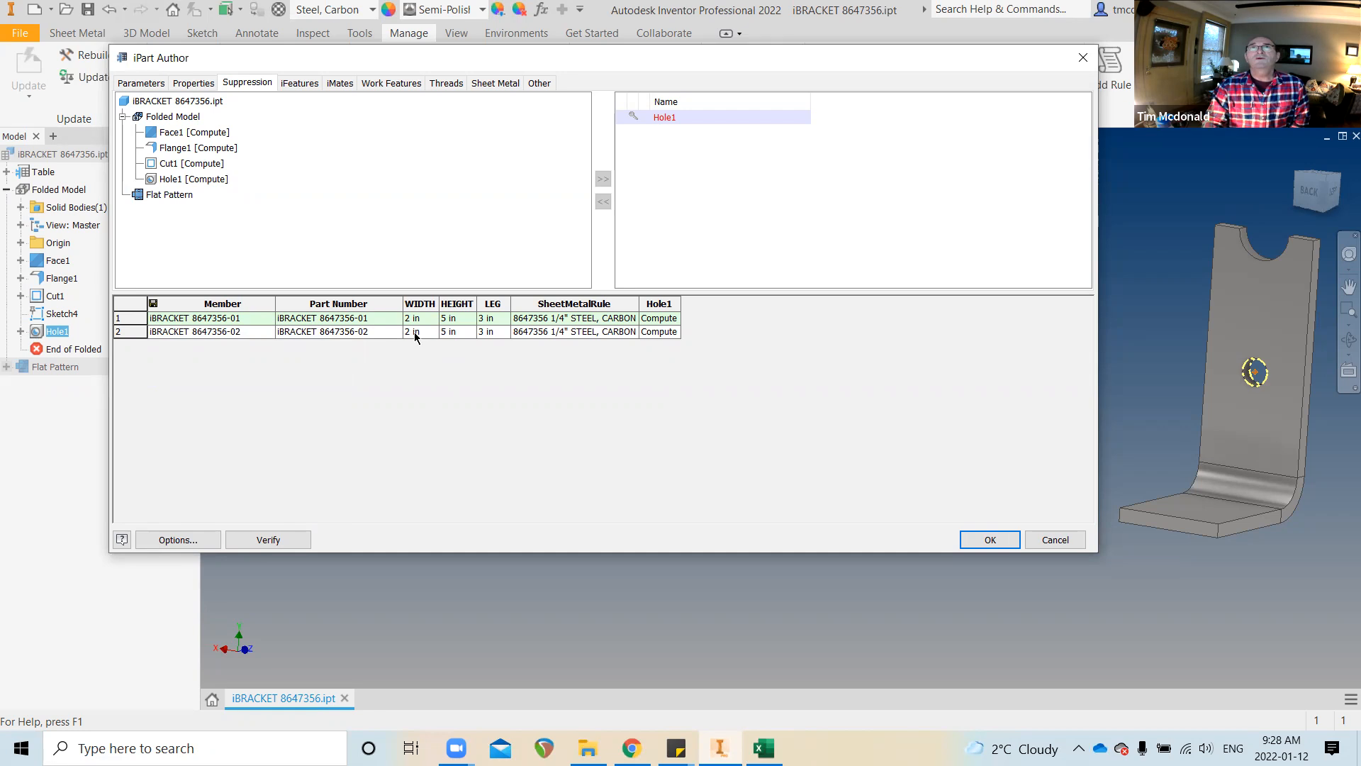
Set member 2 to WIDTH 3, HEIGHT 6, LEG 4 and the 1/2" STEEL, CARBON rule
left_click(410, 330)
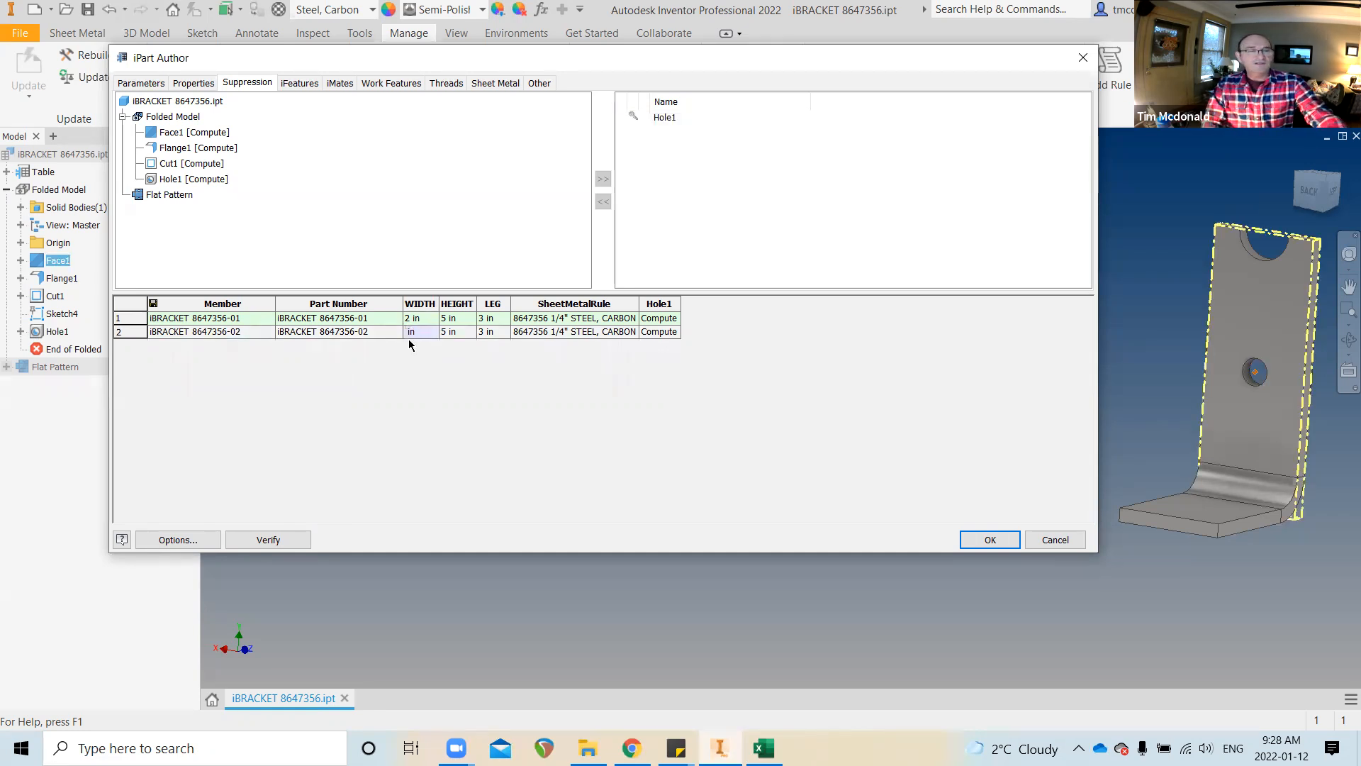
type("3")
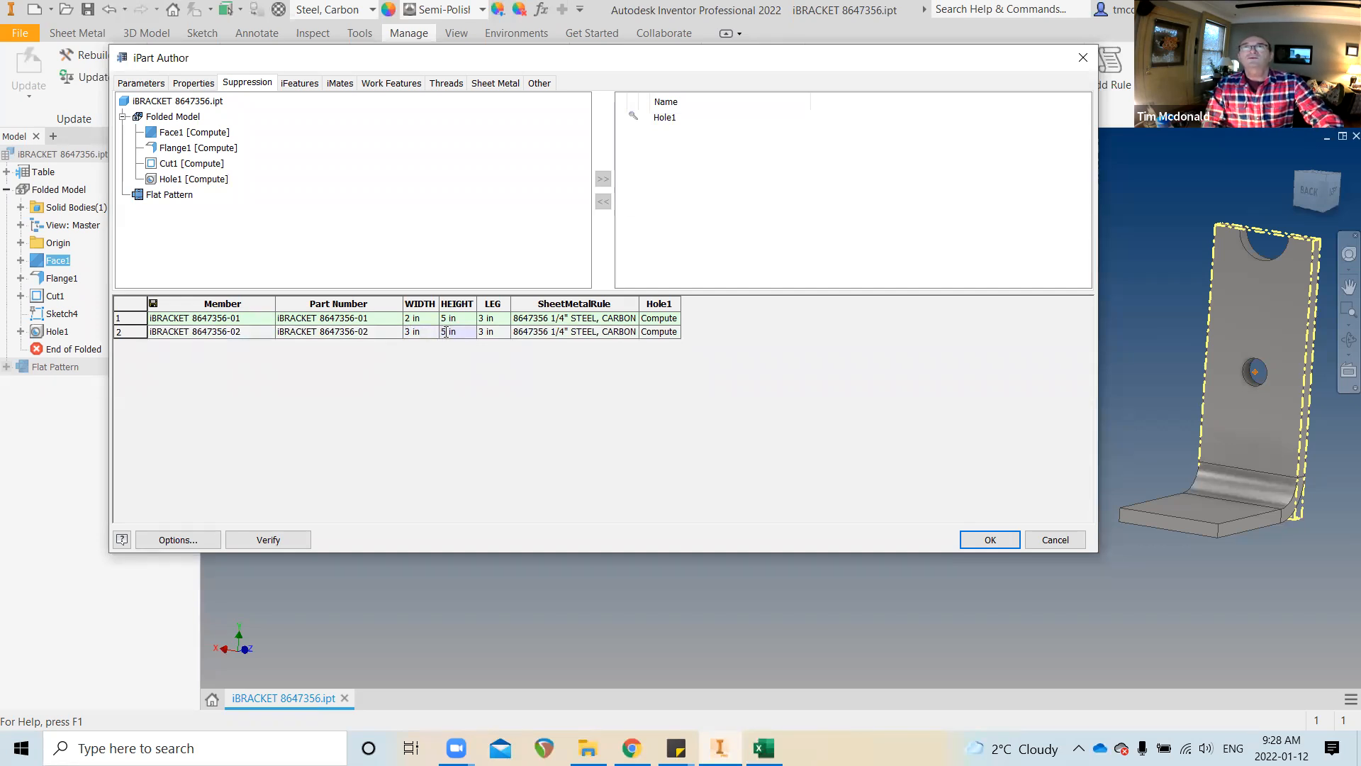
key("BackSpace")
type("6")
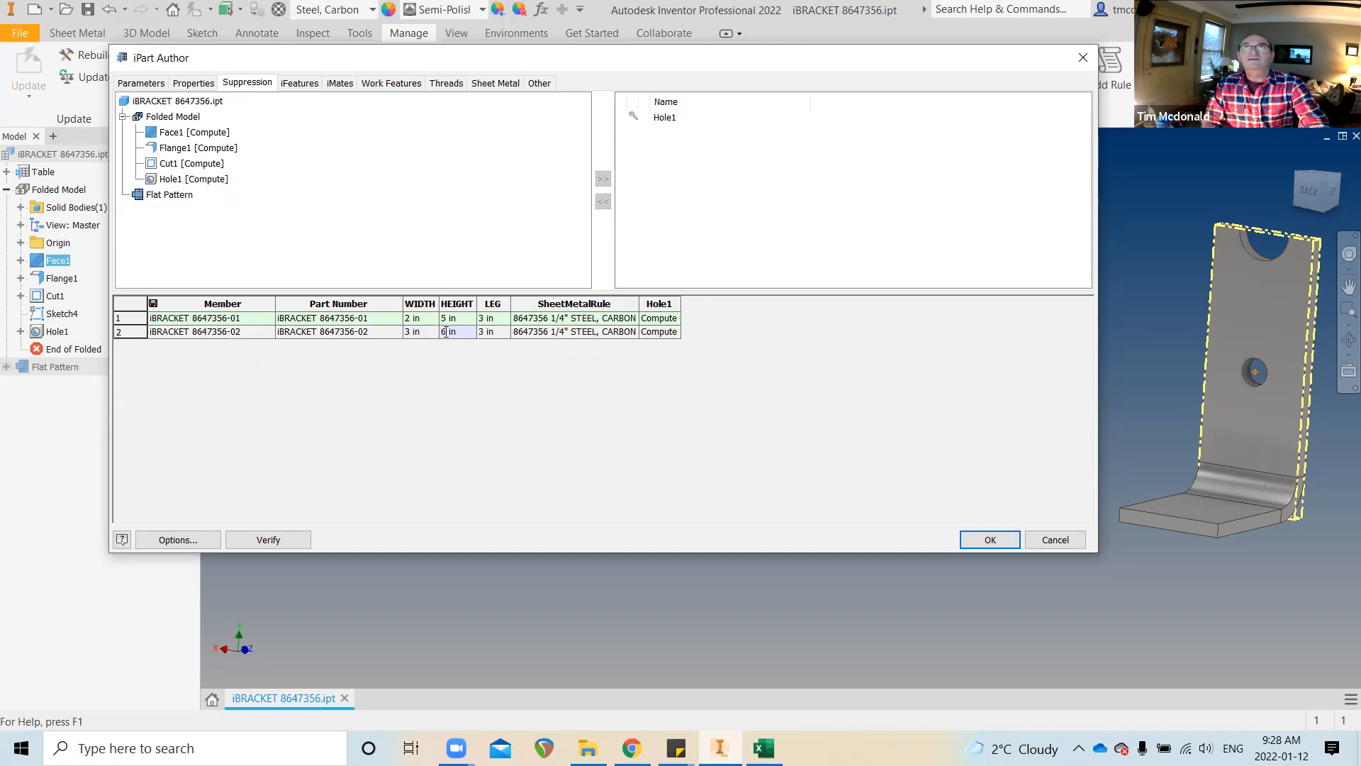
left_click(482, 333)
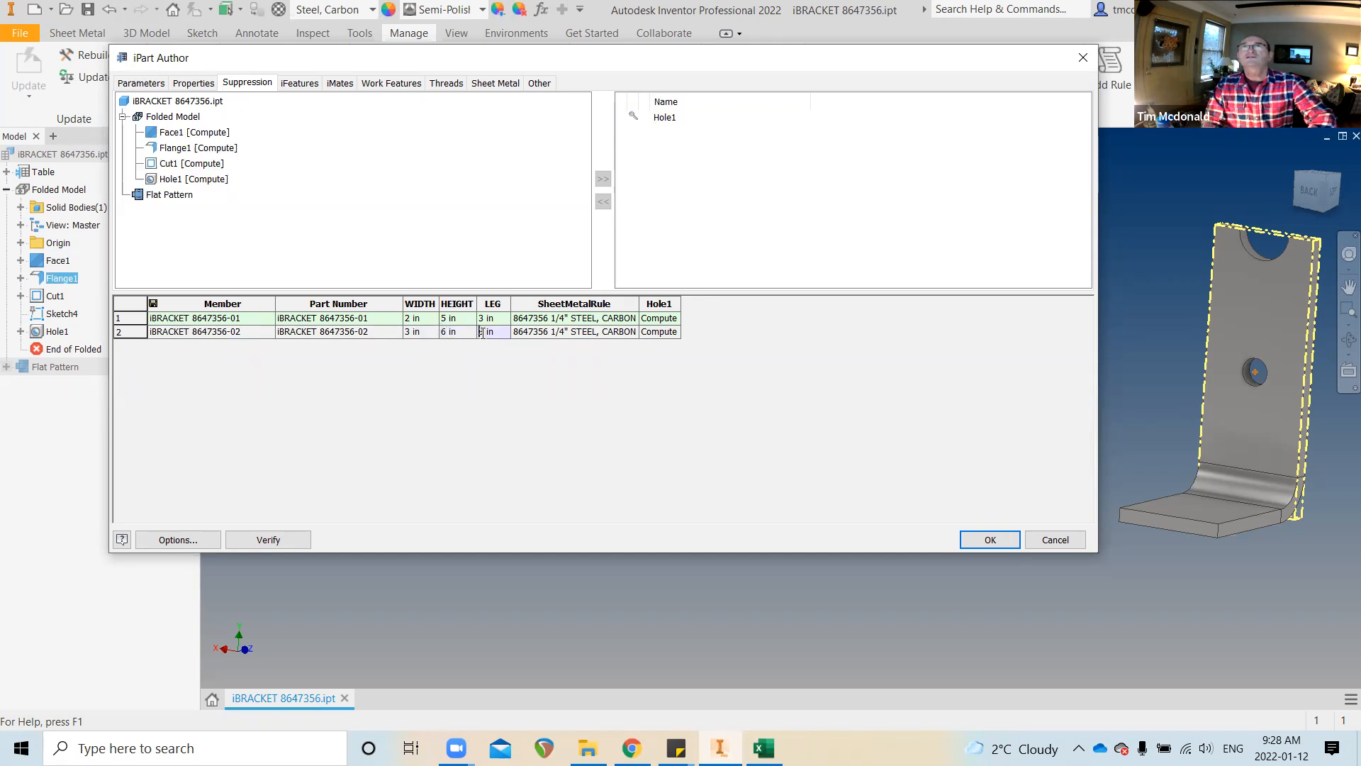
key("Delete")
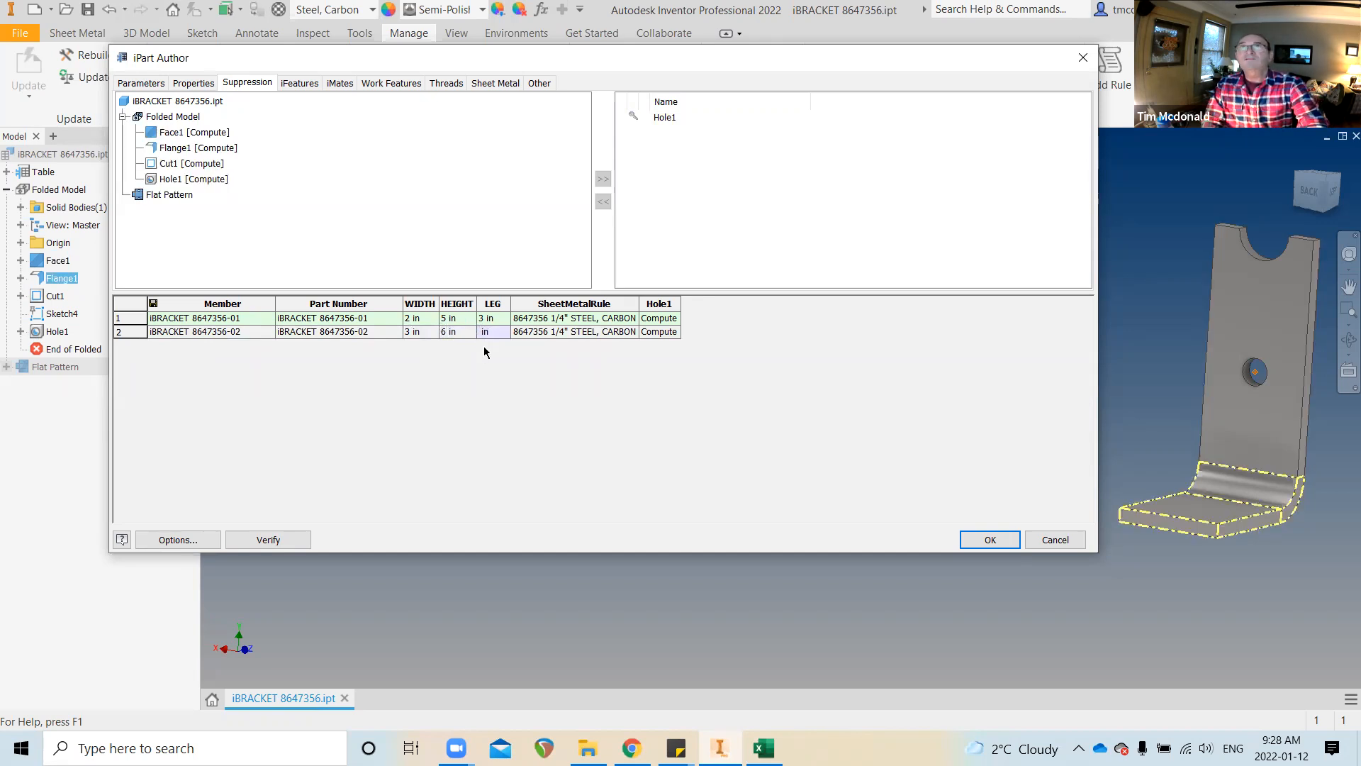
type("4")
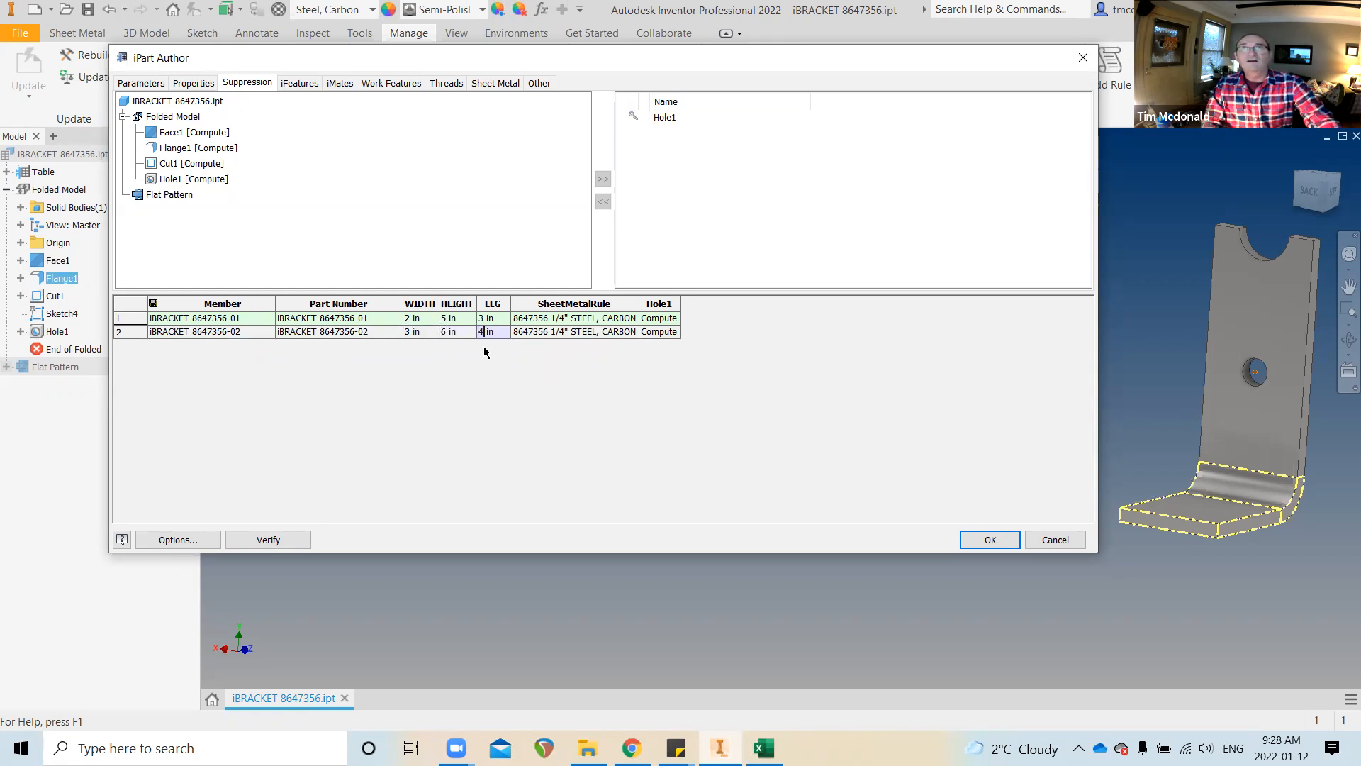
left_click(601, 334)
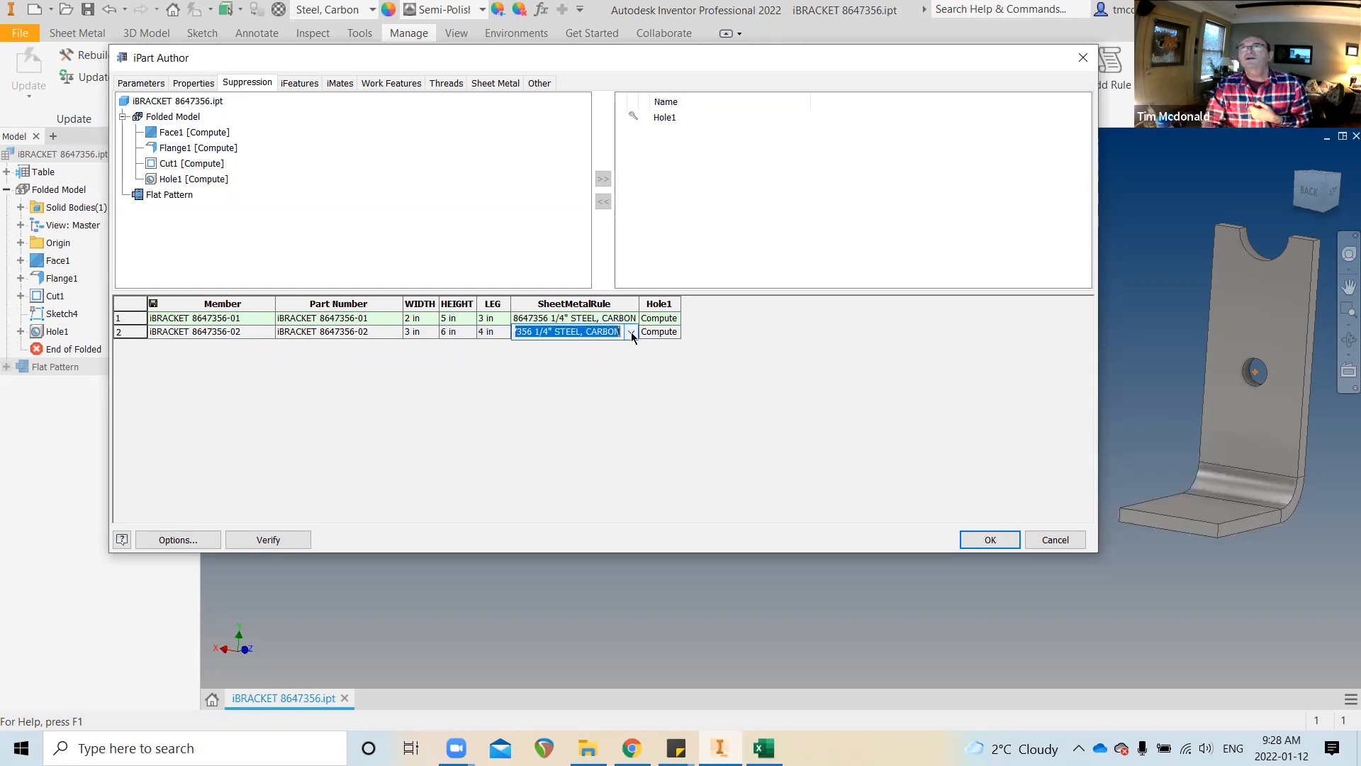
left_click(630, 334)
left_click(609, 348)
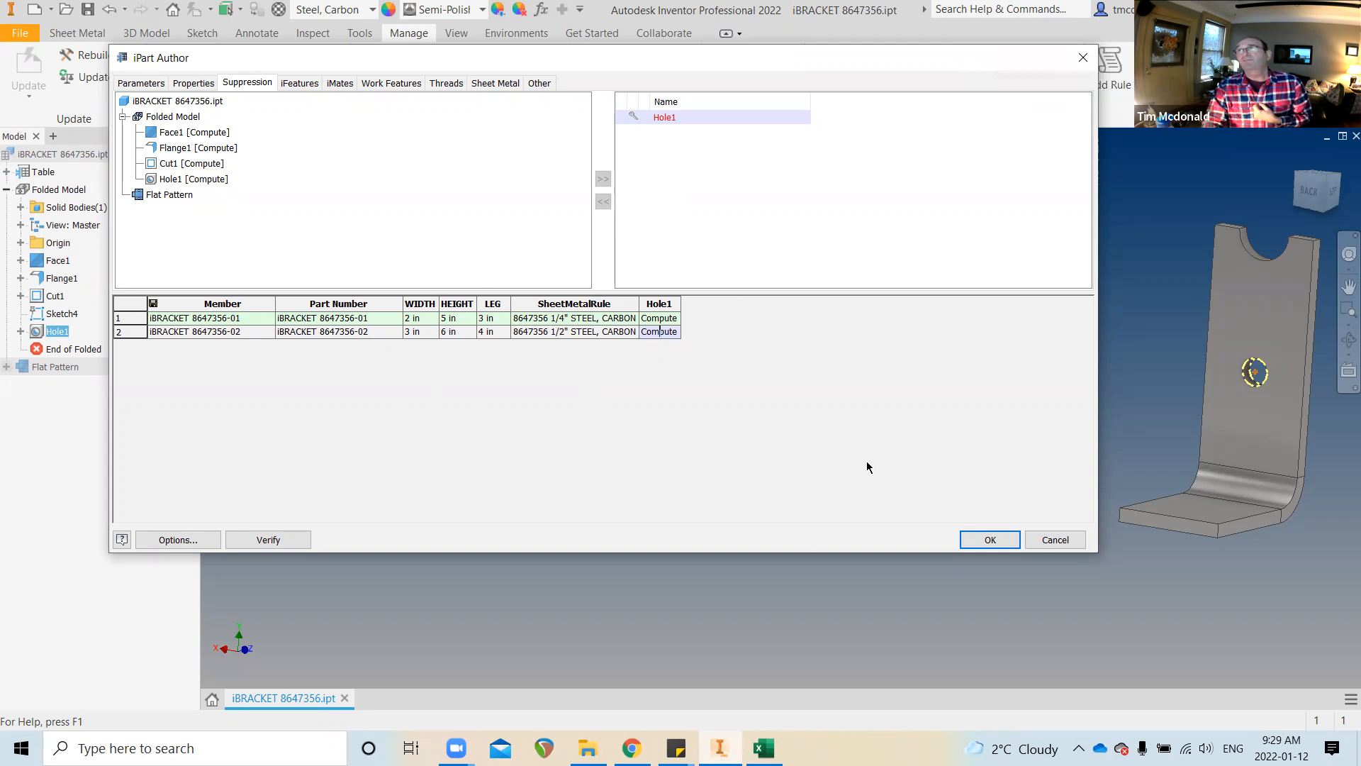
left_click(984, 539)
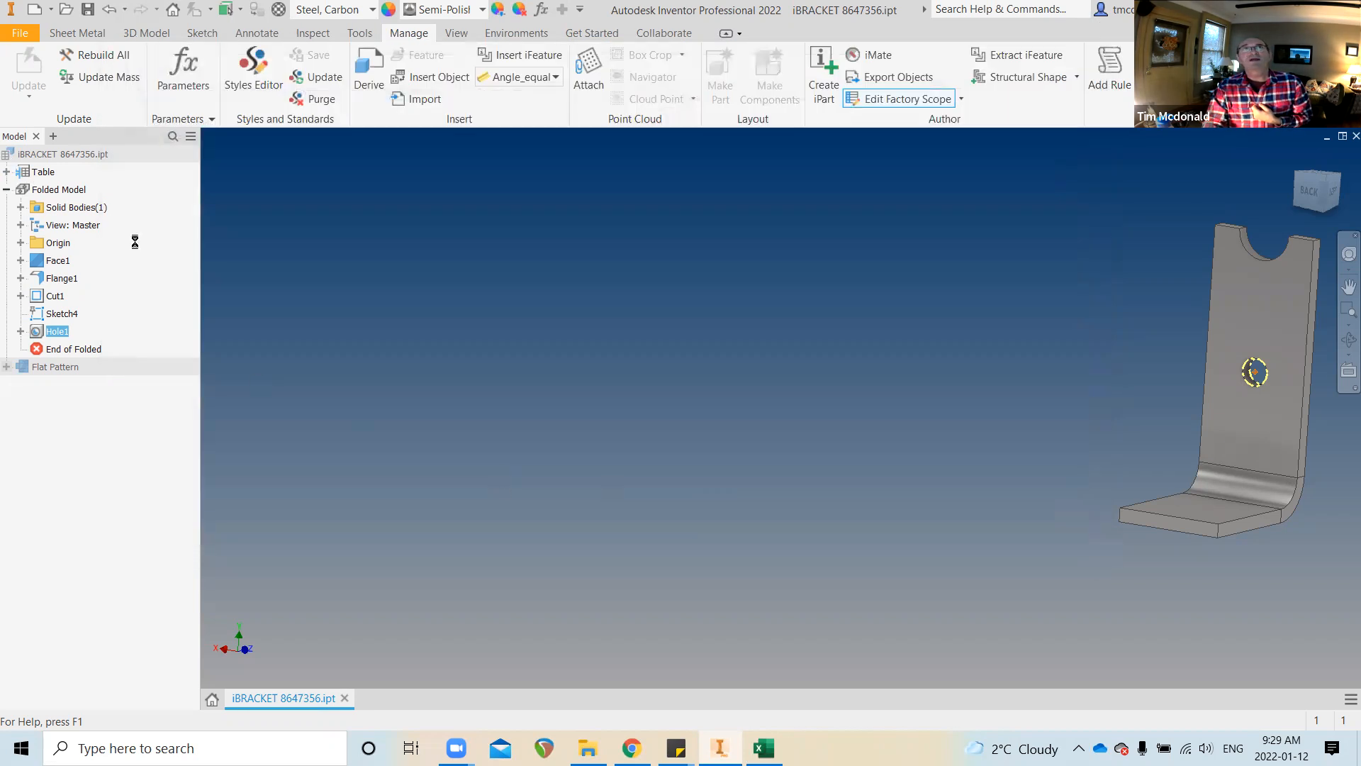
Expand the iPart Table and activate member iBRACKET 8647356-02, orbiting to inspect the larger bracket
left_click(6, 172)
left_click(100, 189)
left_click(101, 190)
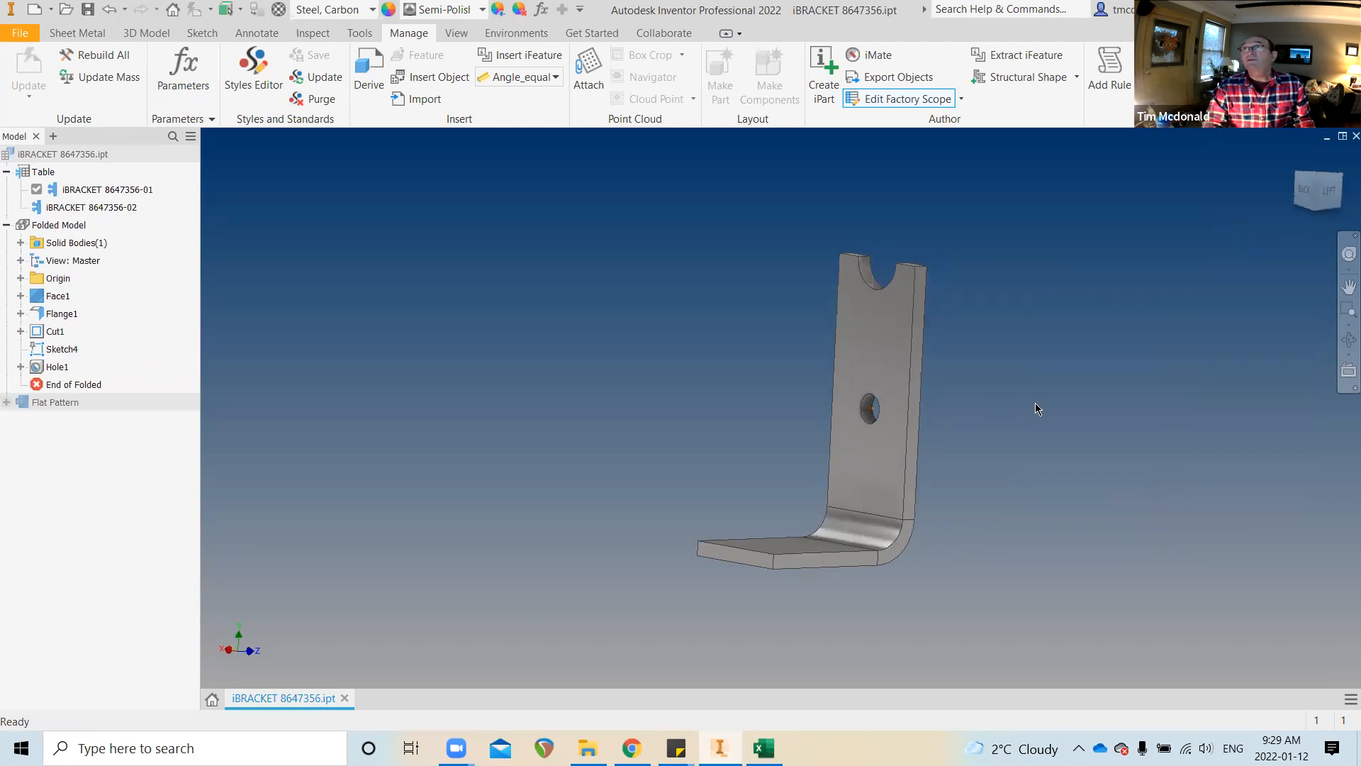
double_click(90, 207)
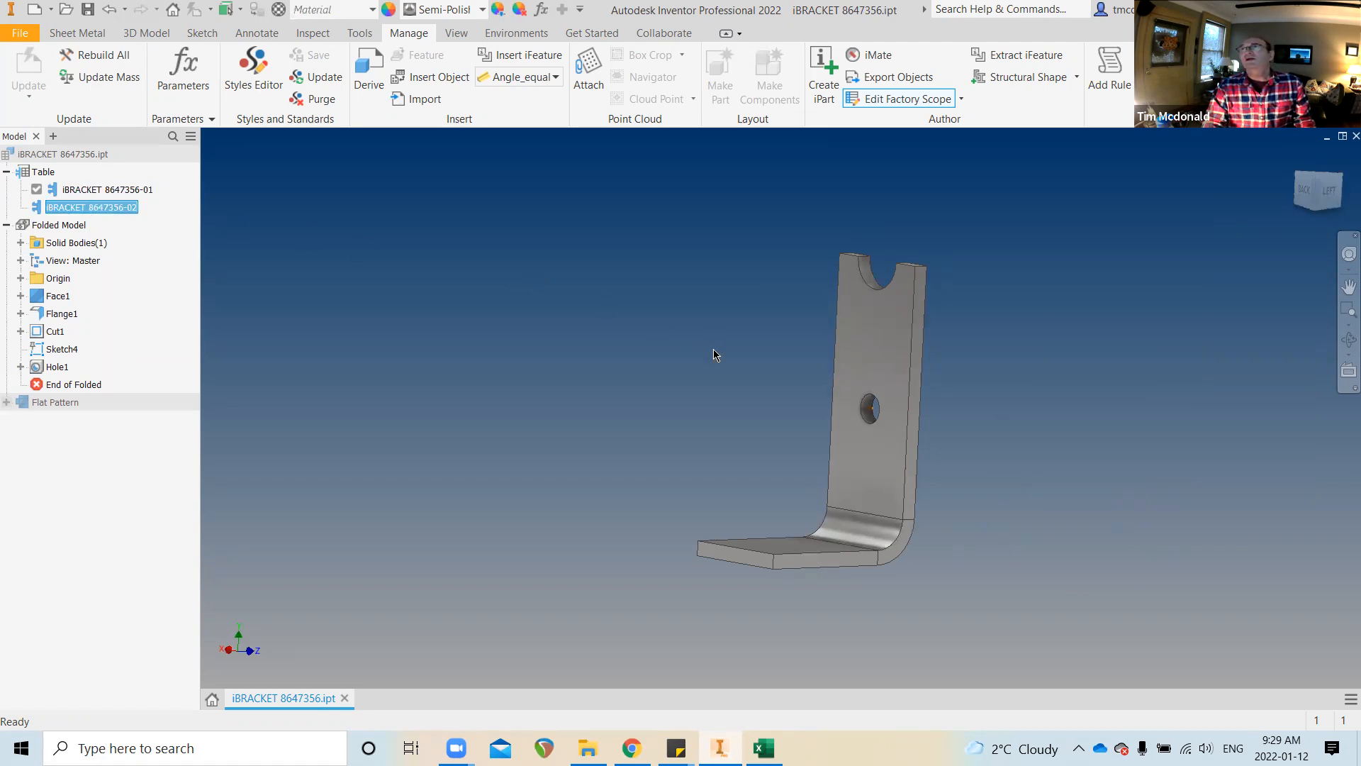
scroll(713, 348, "down", 3)
middle_click_drag(713, 349, 791, 360, "shift")
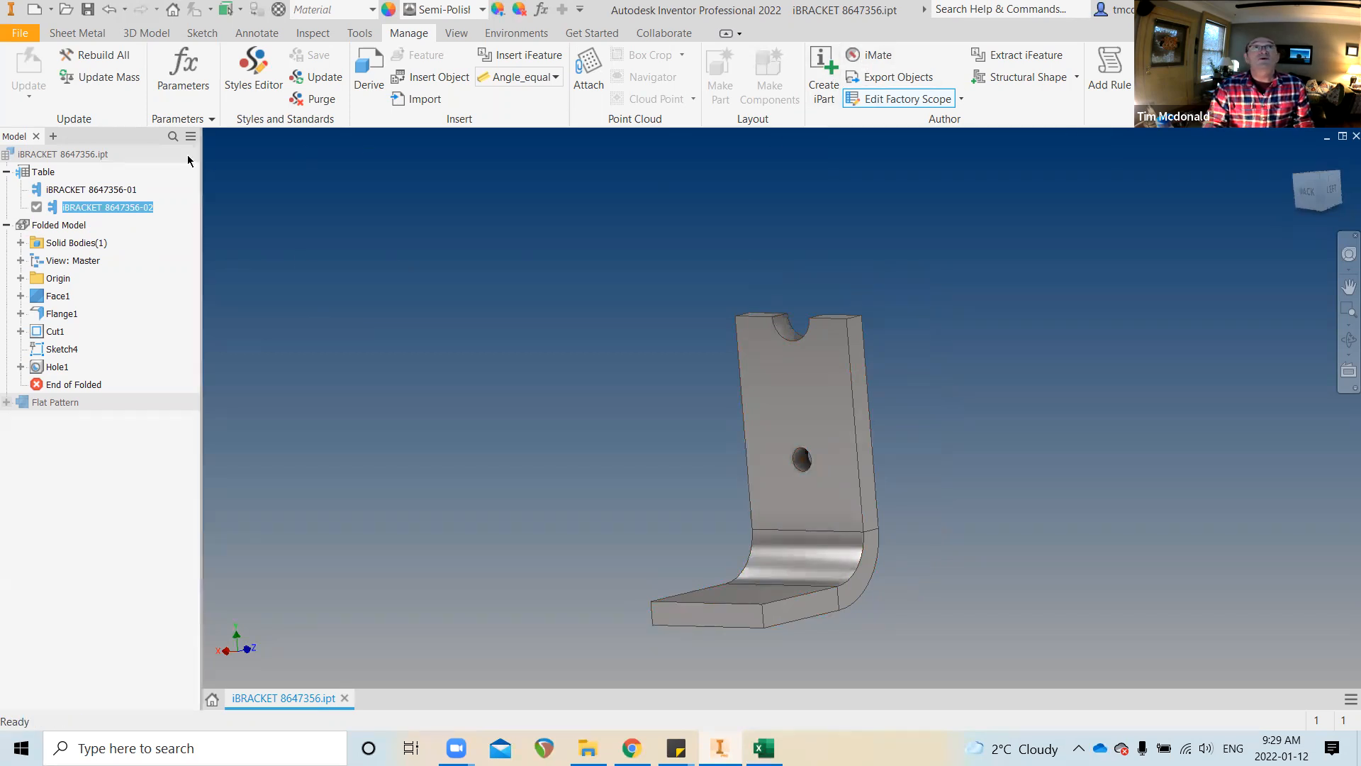
right_click(37, 174)
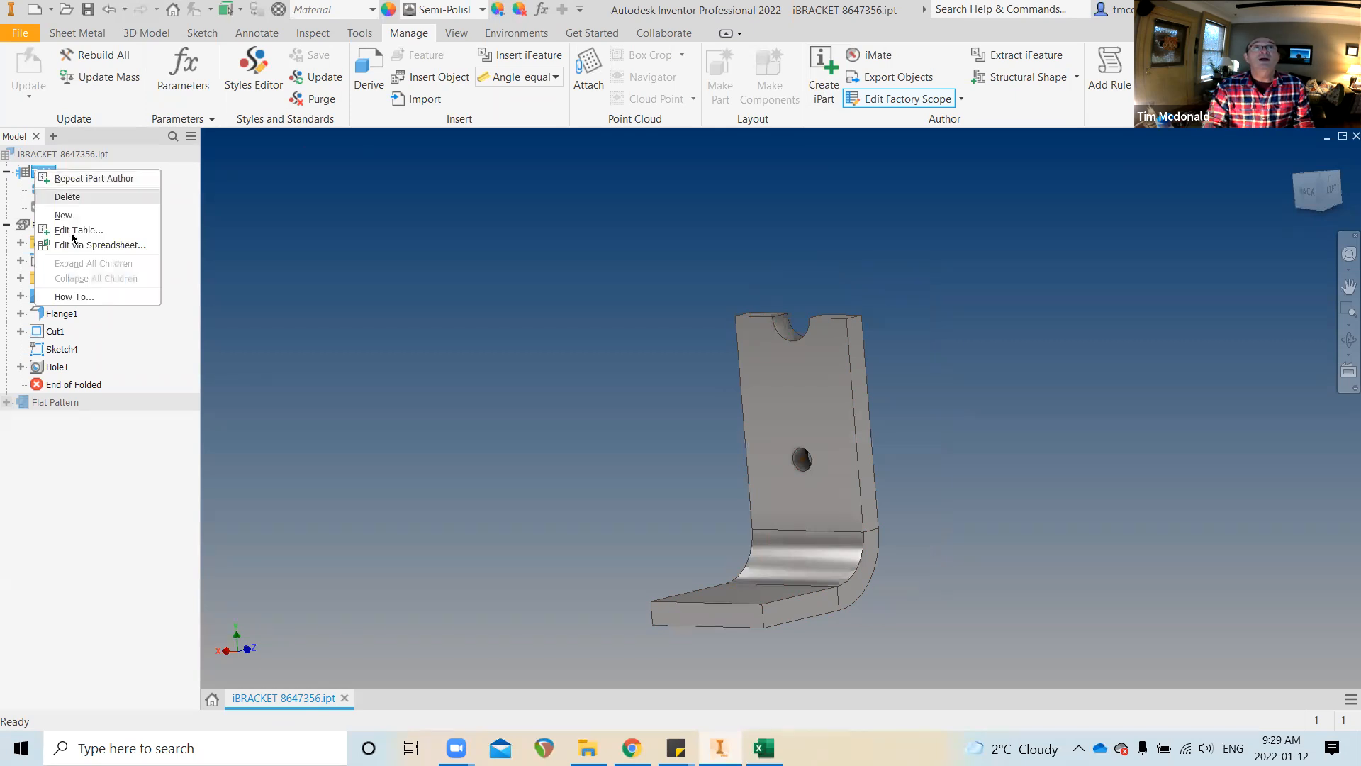
Review the iPart table and Hole1's options without making any changes
left_click(83, 231)
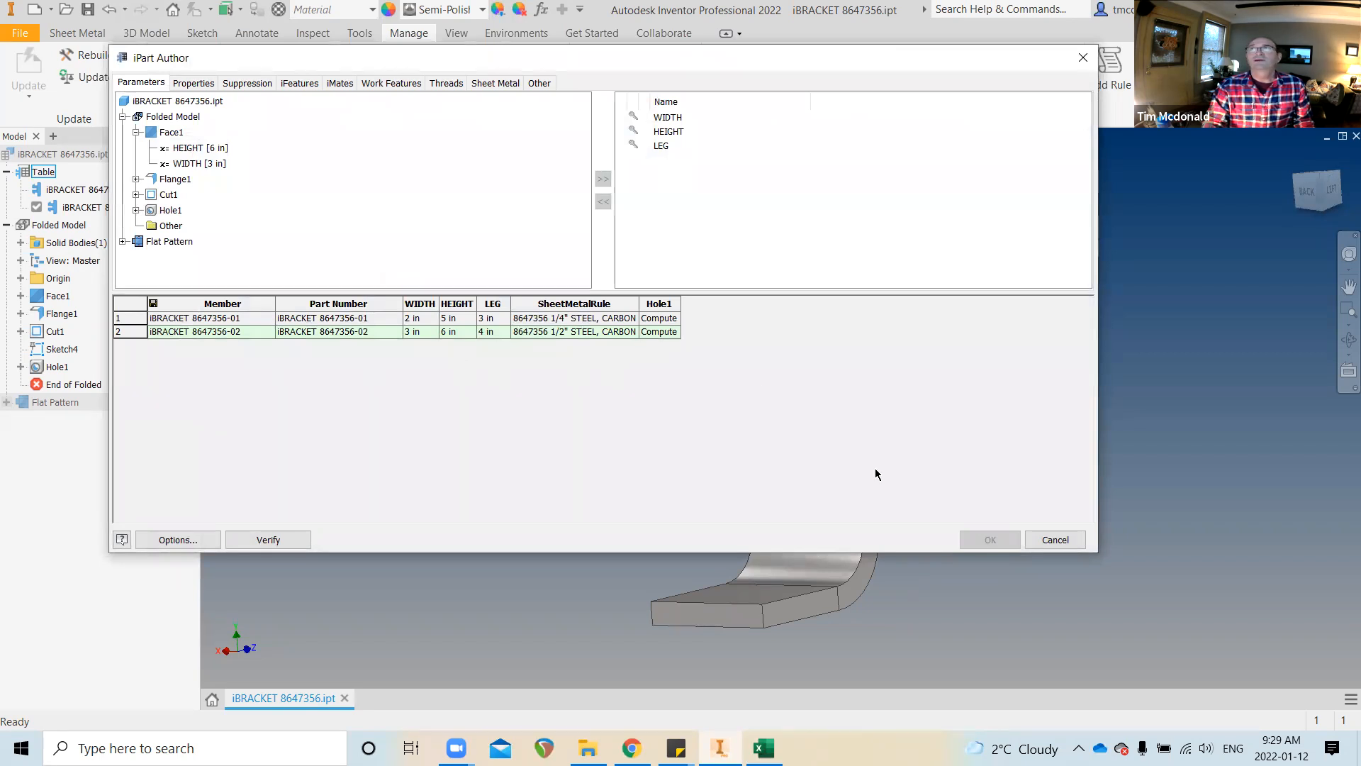
left_click(1063, 548)
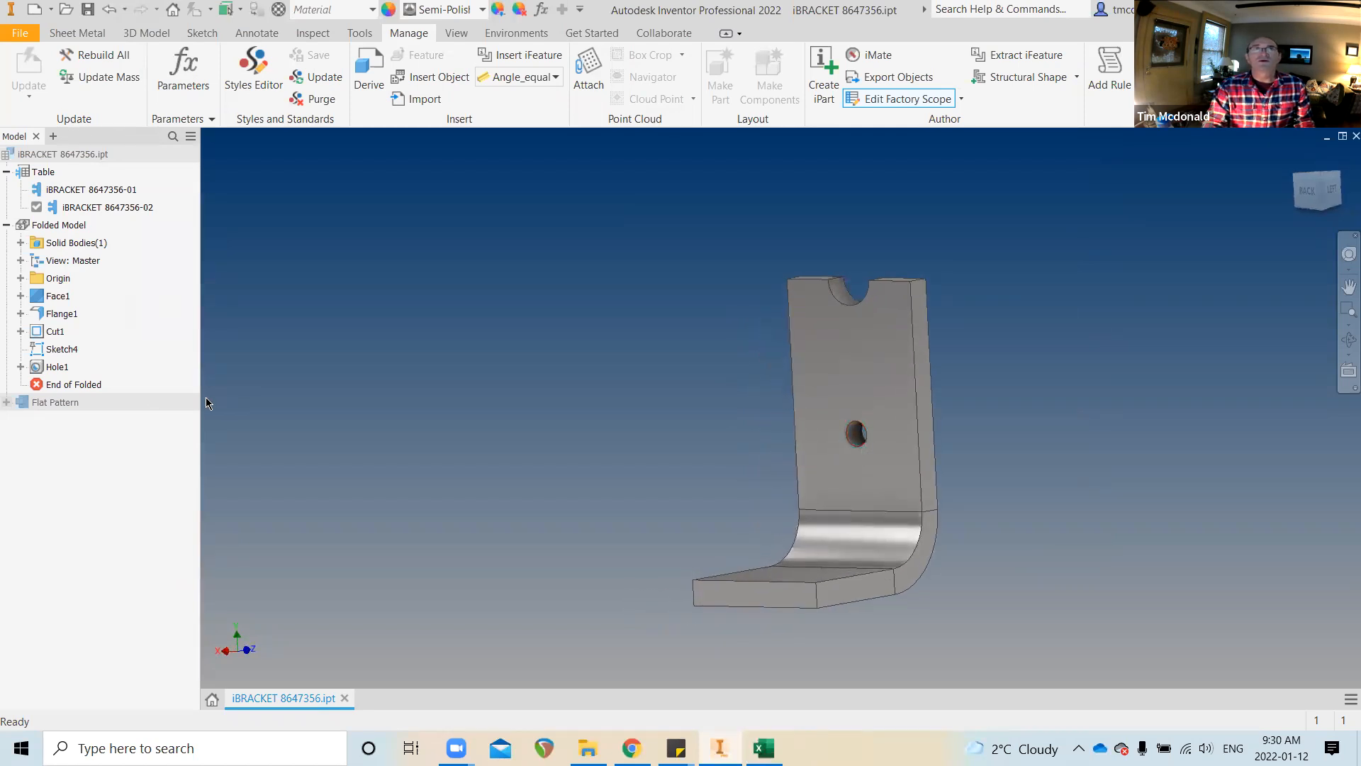
right_click(57, 366)
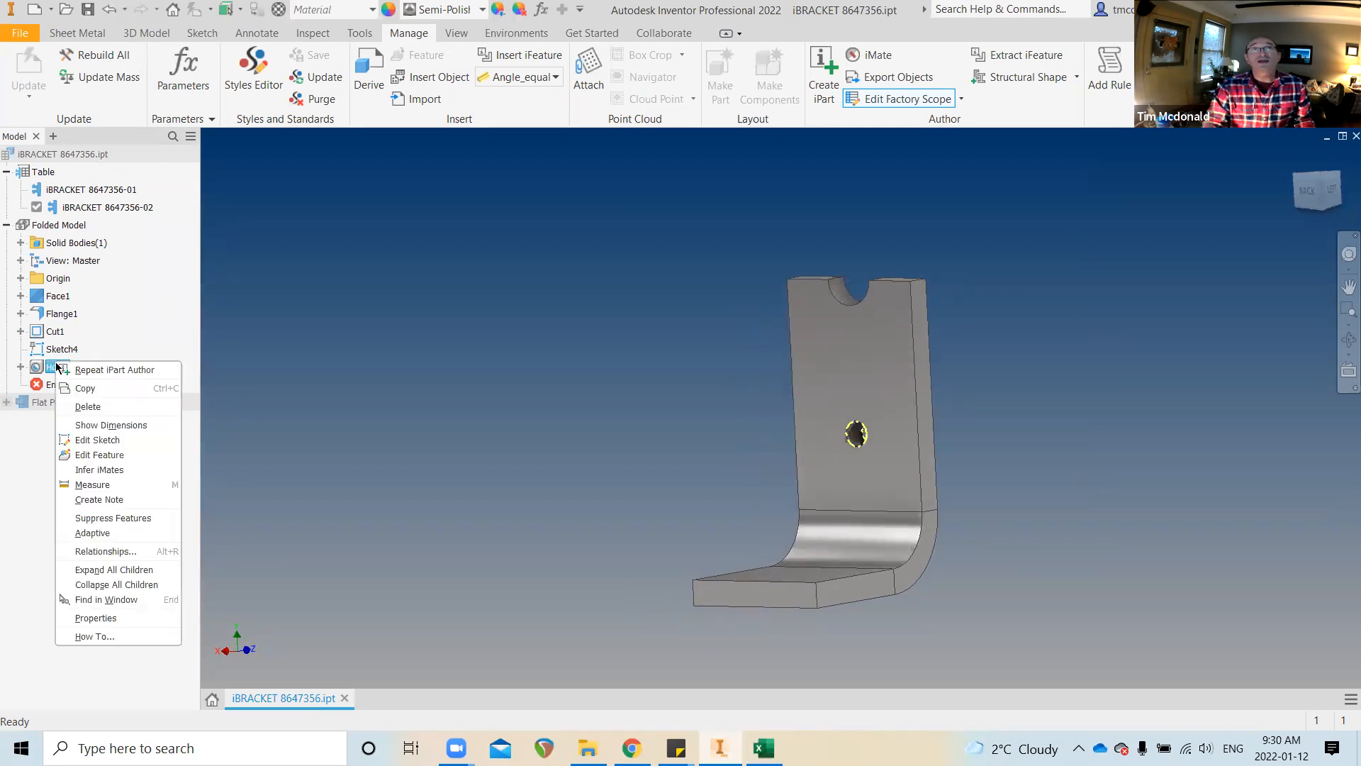
left_click(652, 366)
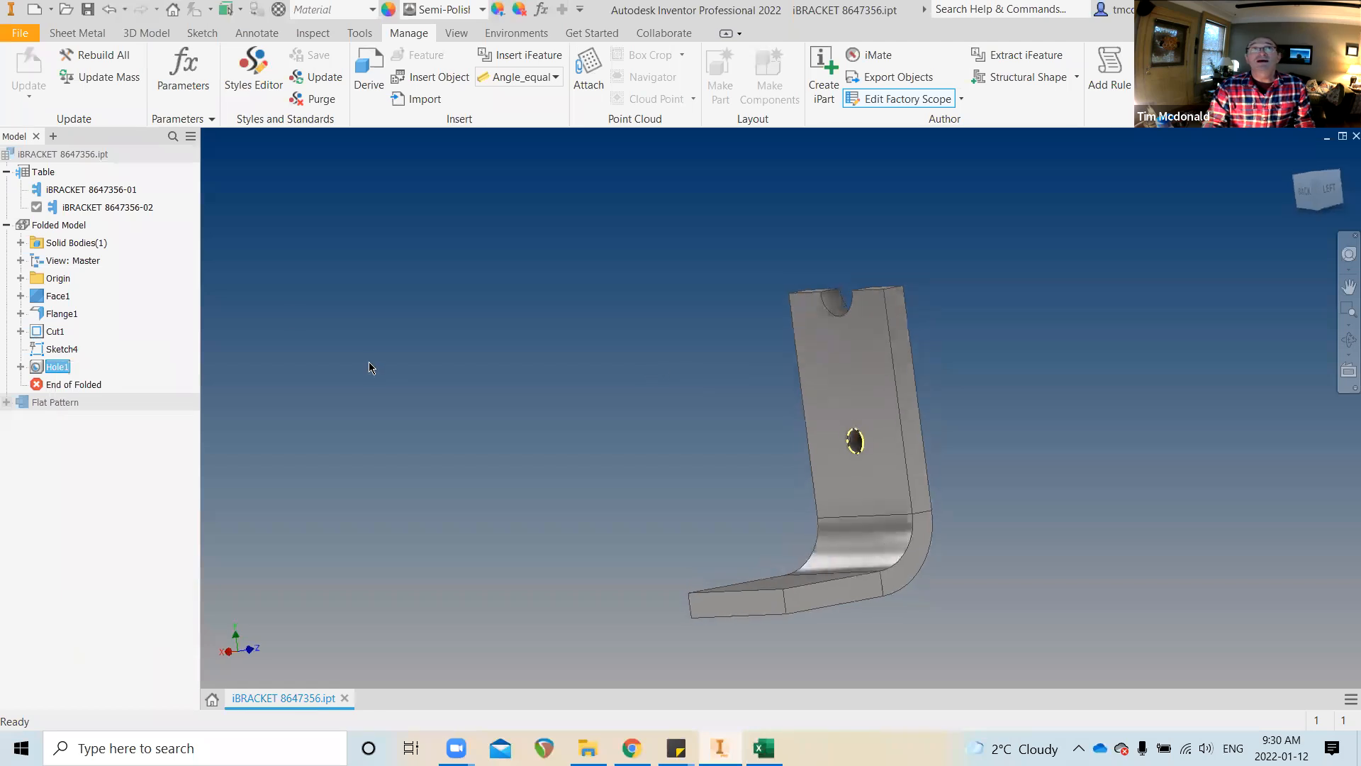
Switch to member -01 and back to -02, then suppress Hole1 on member -02
left_click(97, 190)
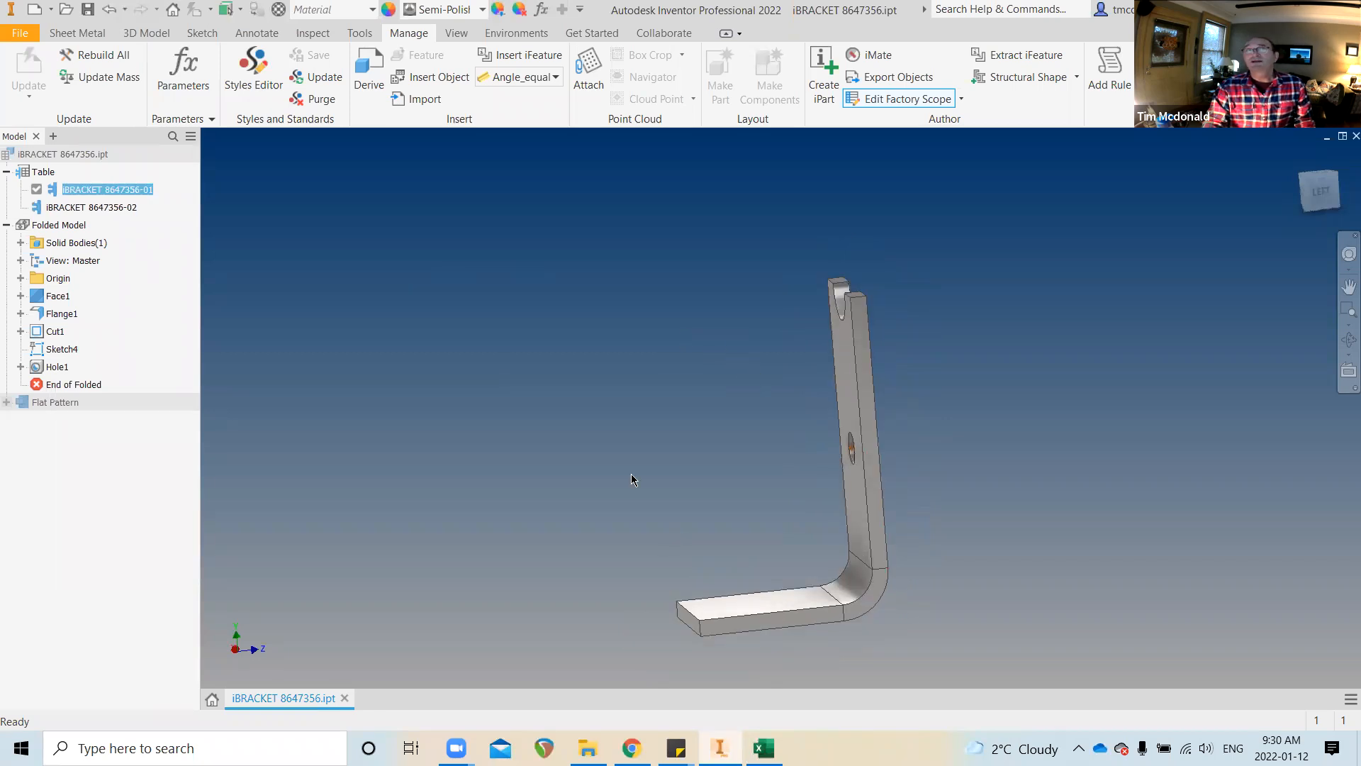
left_click(91, 207)
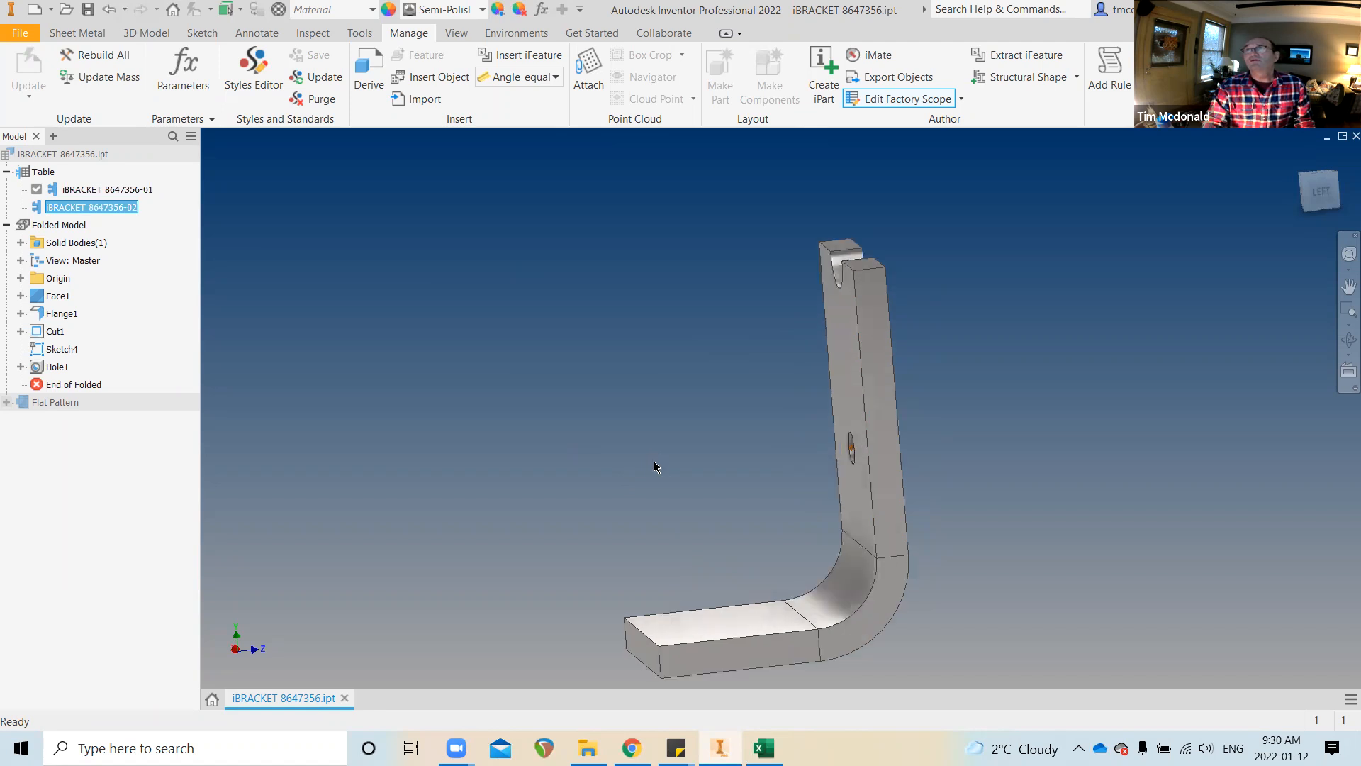
right_click(48, 368)
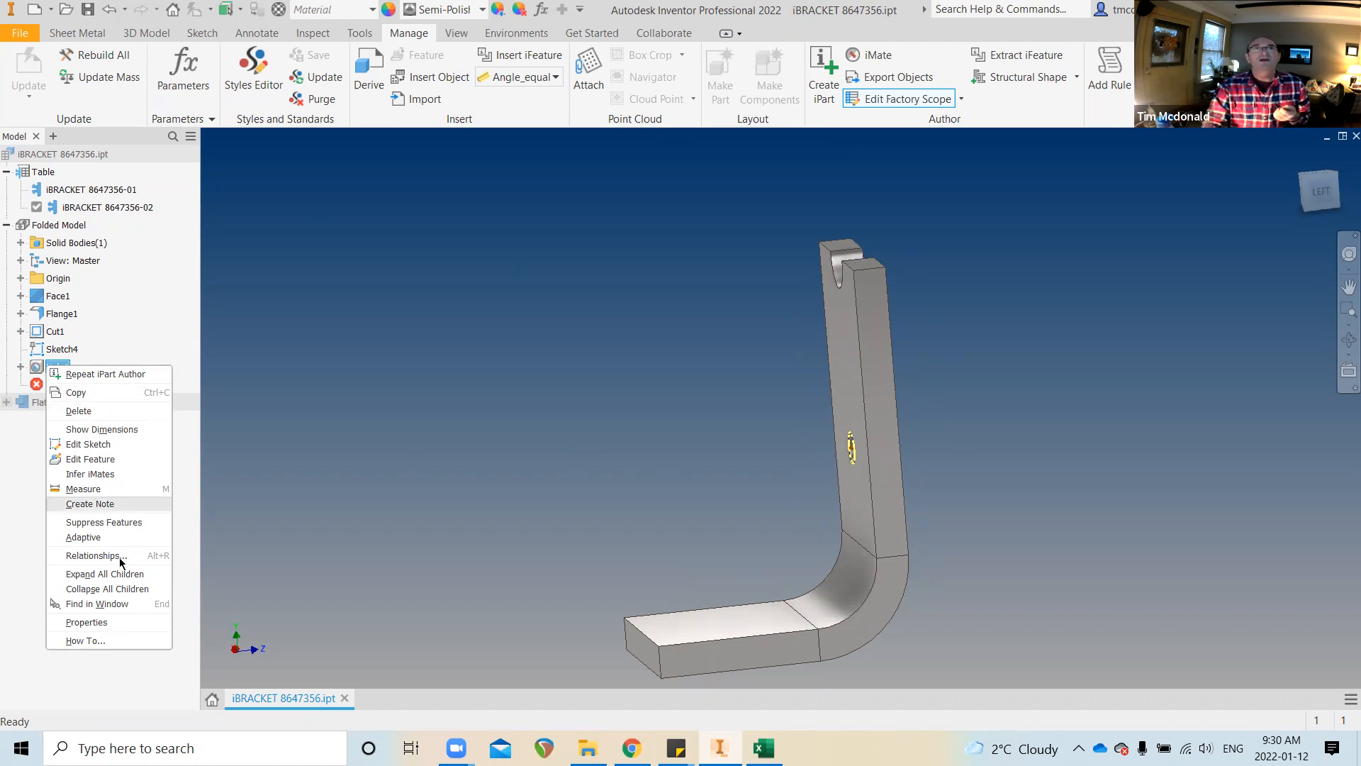
left_click(138, 523)
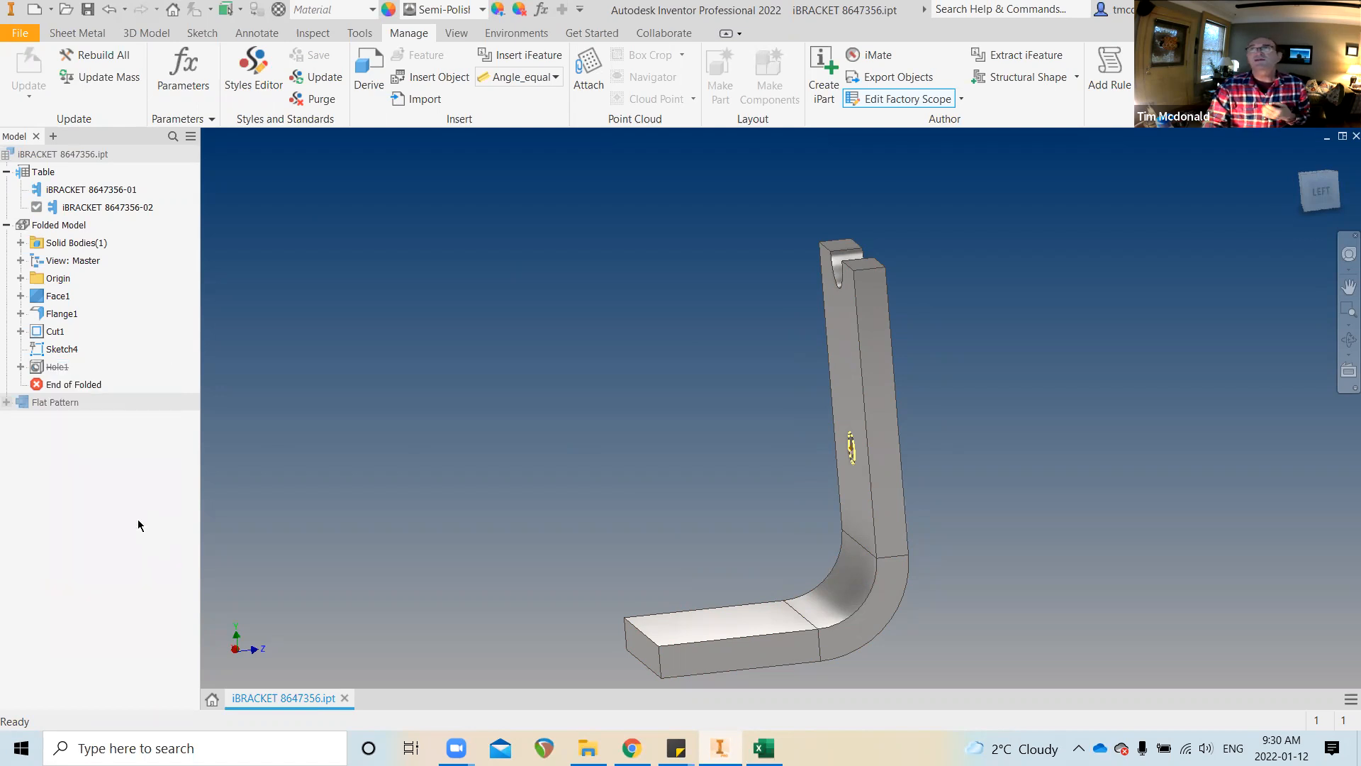
Activate member iBRACKET 8647356-01, accepting the table update that stores Hole1 as Suppress
middle_click_drag(913, 444, 855, 445, "shift")
middle_click_drag(947, 418, 923, 431, "shift")
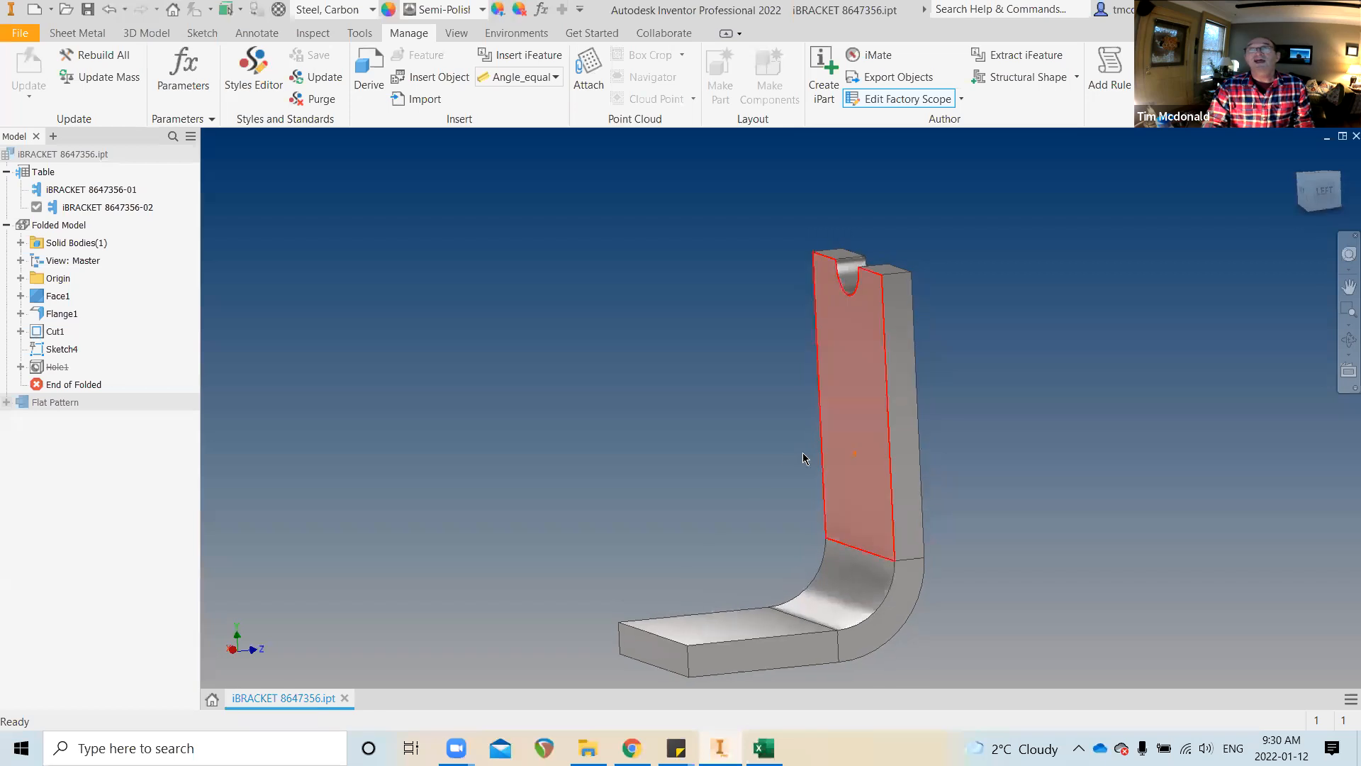
left_click(73, 190)
left_click(73, 190)
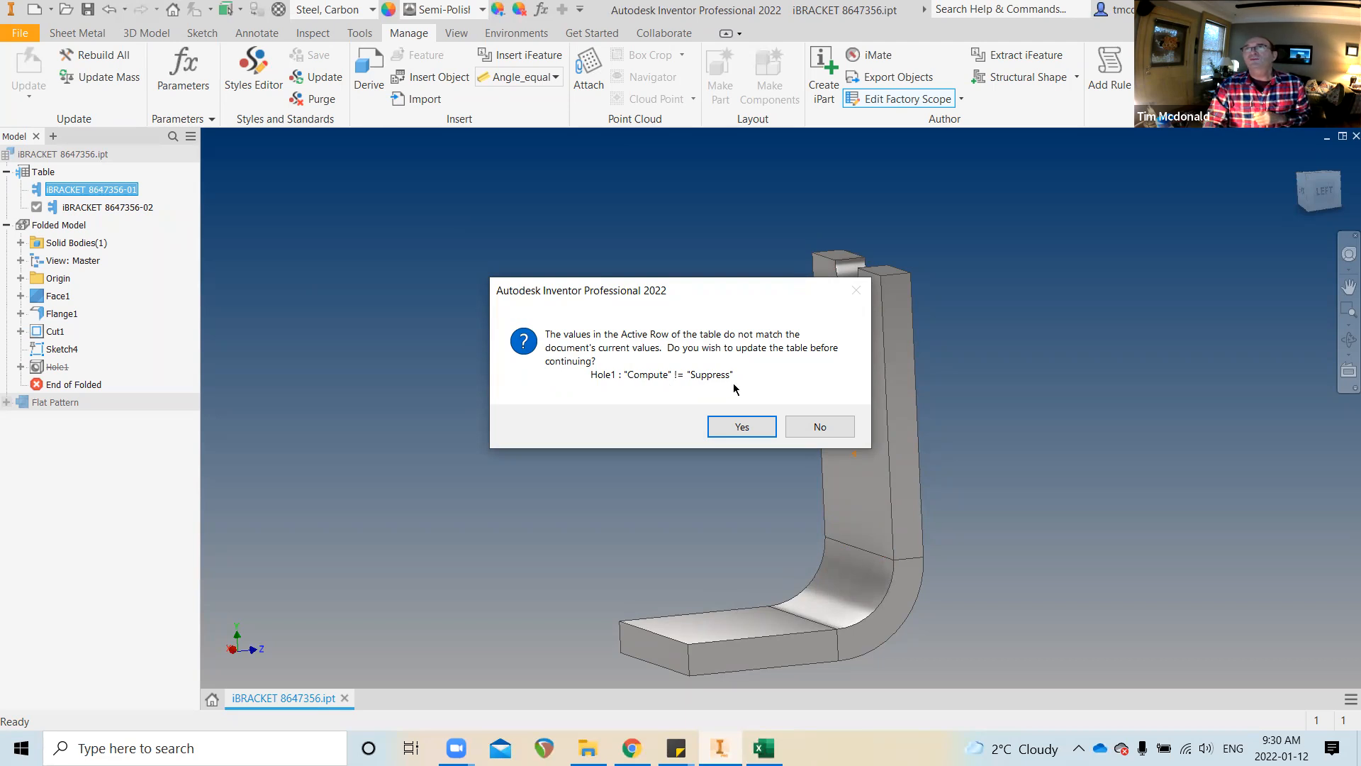
left_click(742, 426)
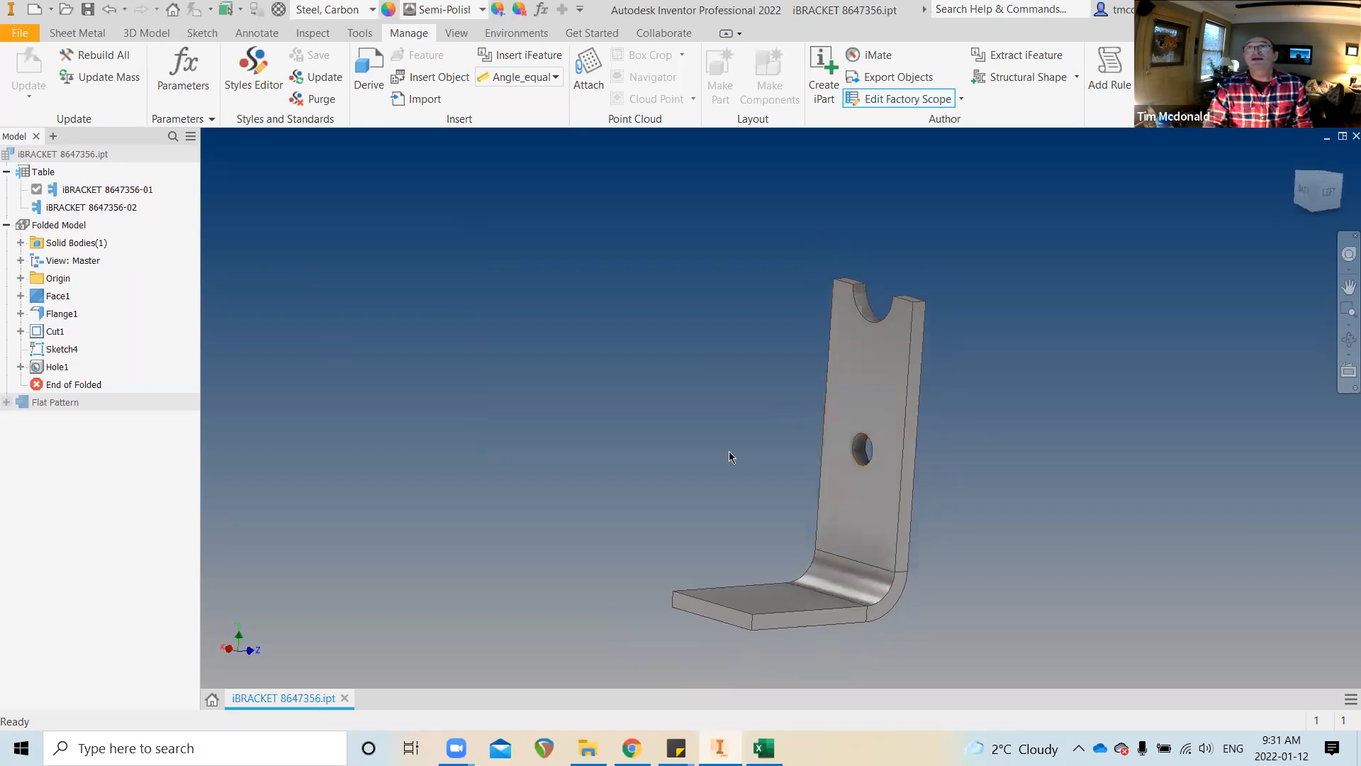
scroll(713, 456, "up", 2)
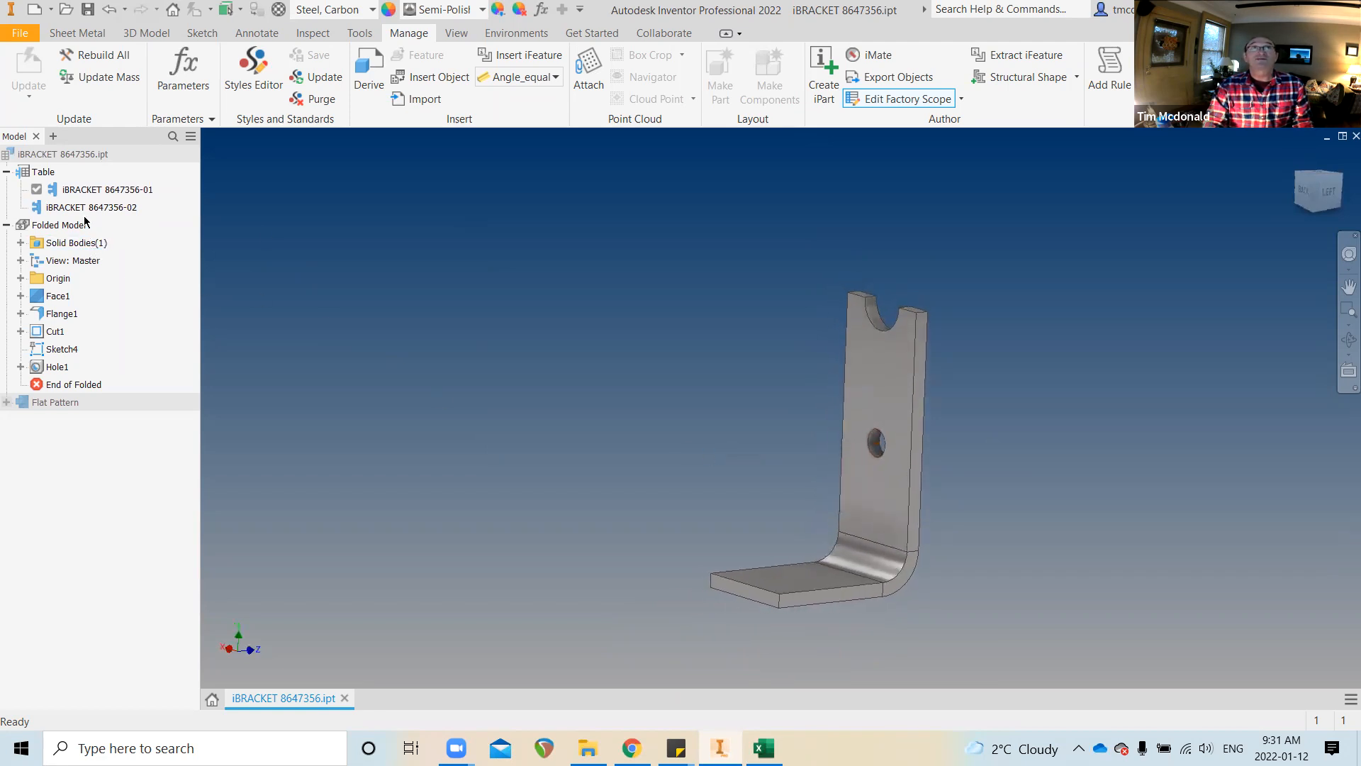
right_click(39, 173)
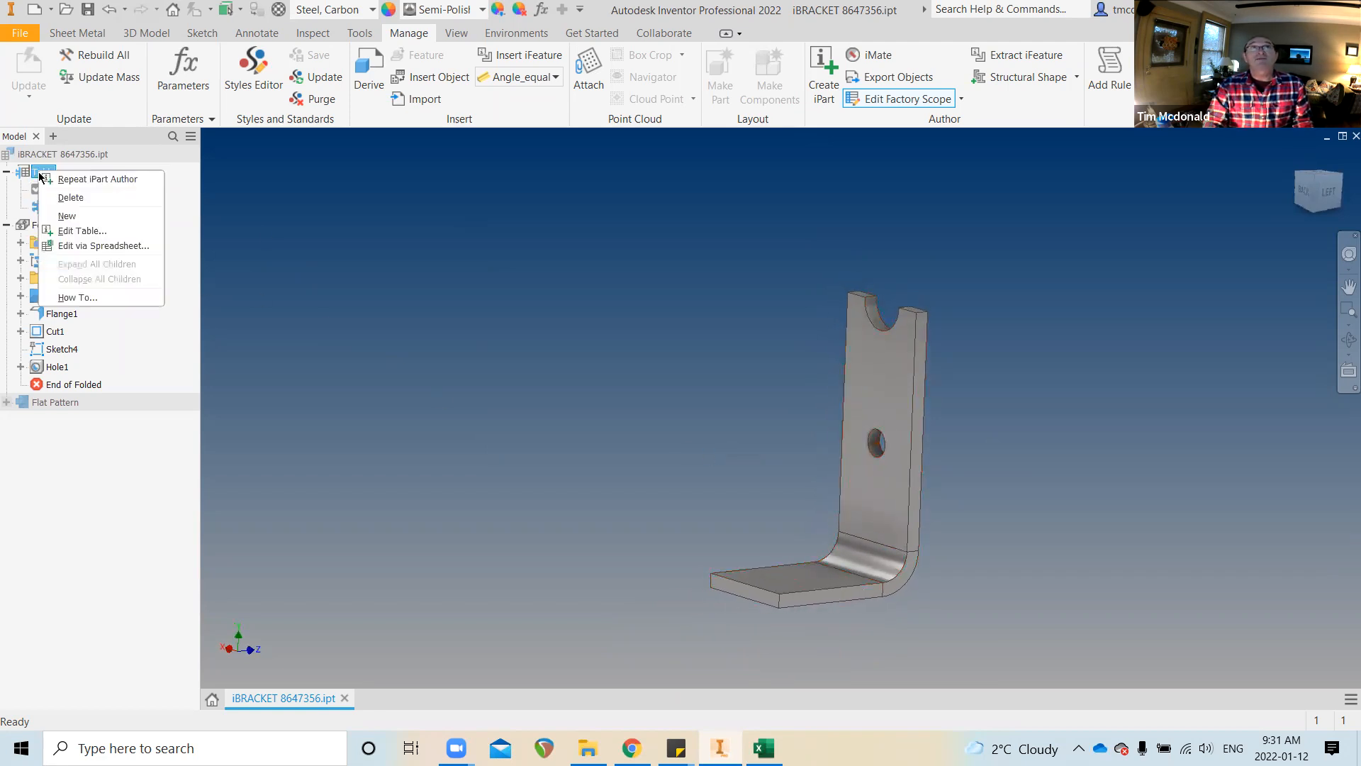
In the iPart table, change member -01's Hole1 from Compute to Suppress and apply
left_click(92, 235)
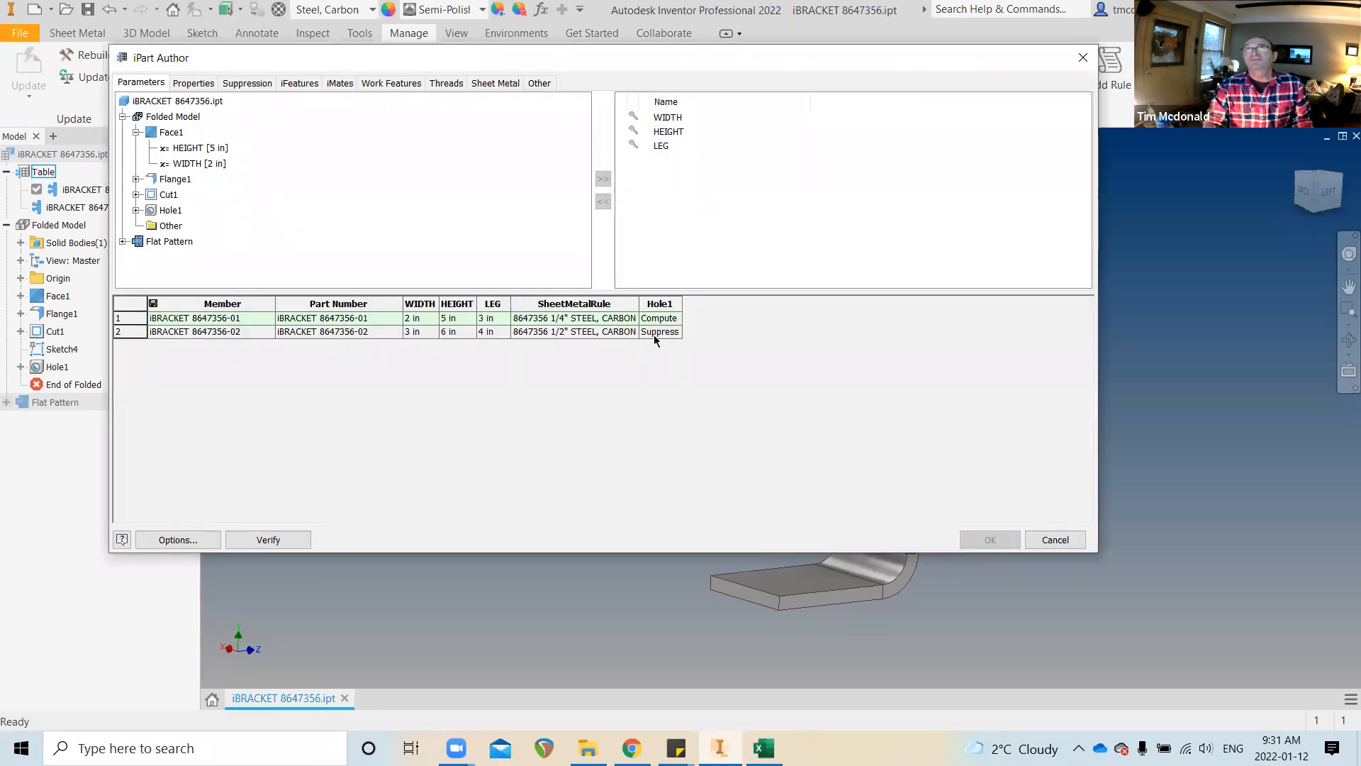
left_click(656, 321)
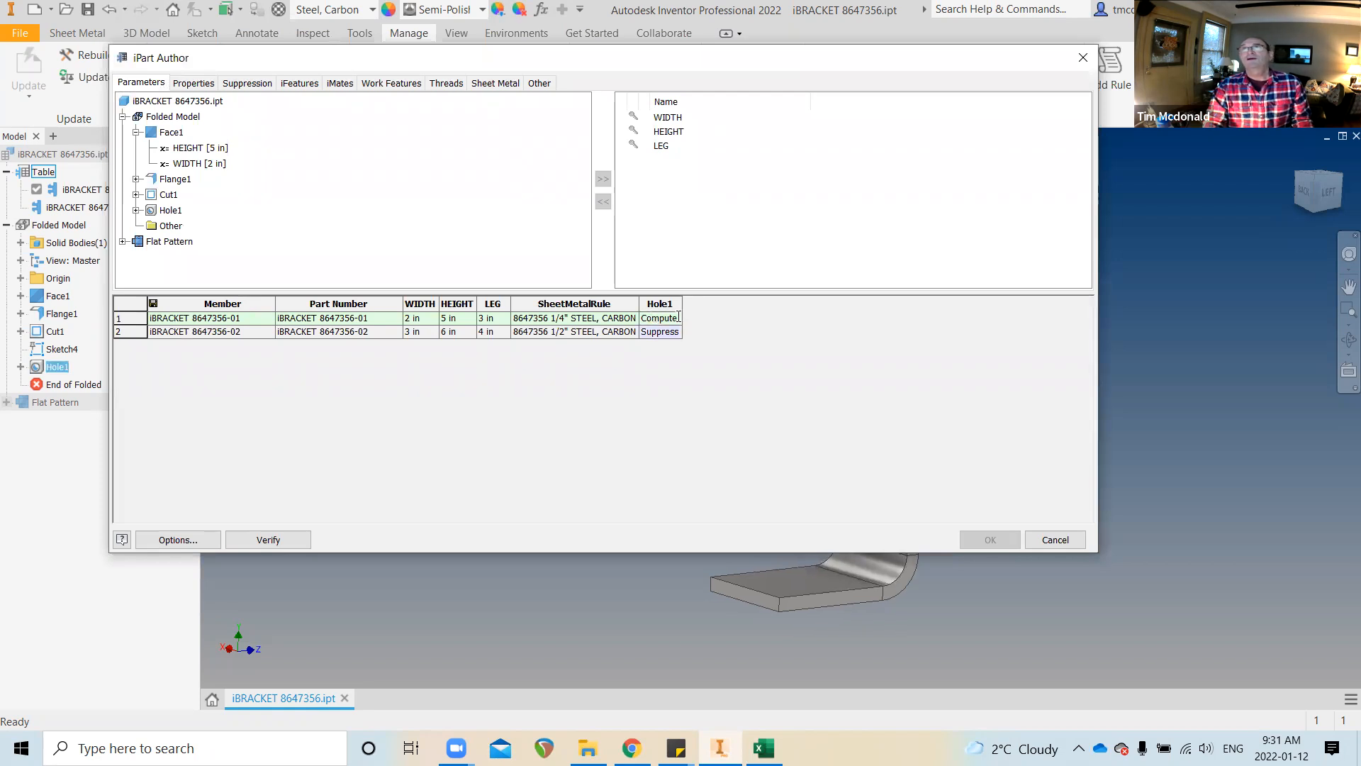
left_click_drag(679, 319, 553, 320)
type("Suppress")
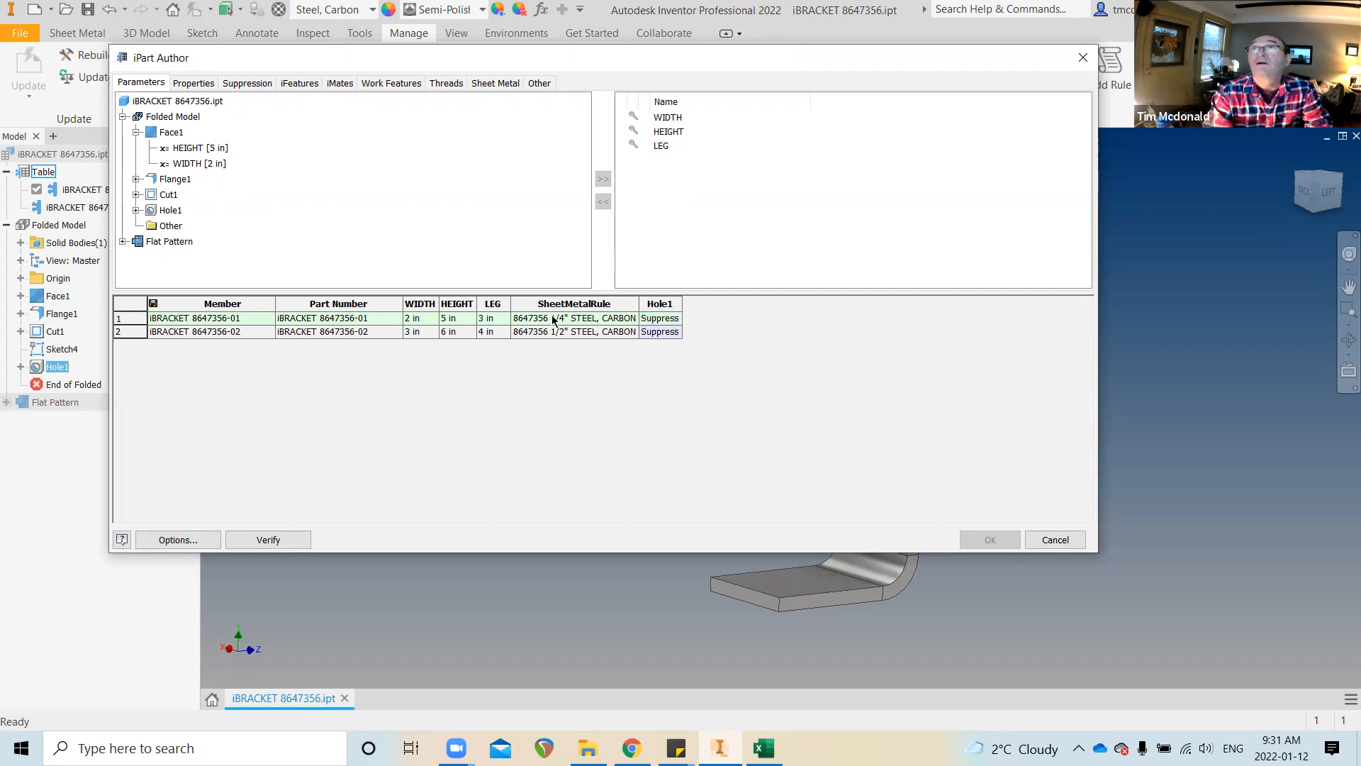
key("Return")
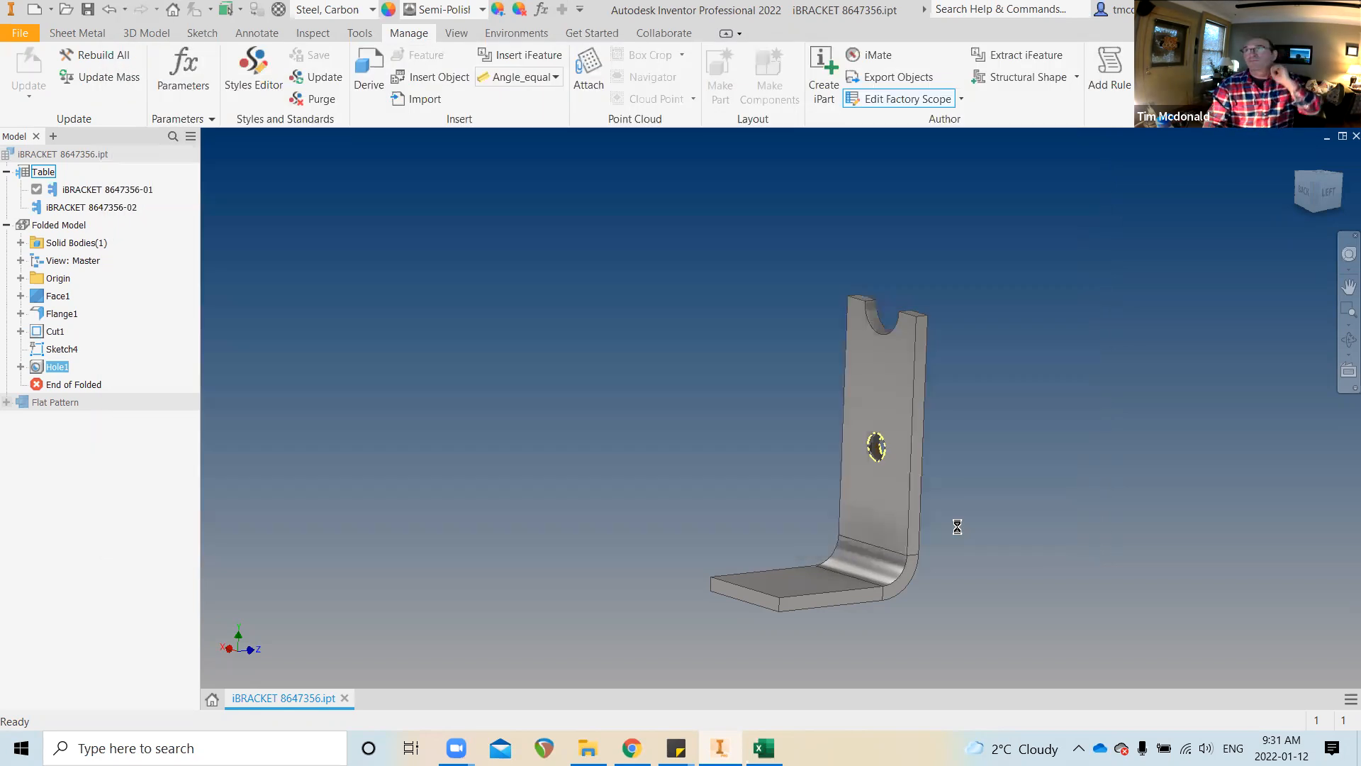
left_click(1007, 540)
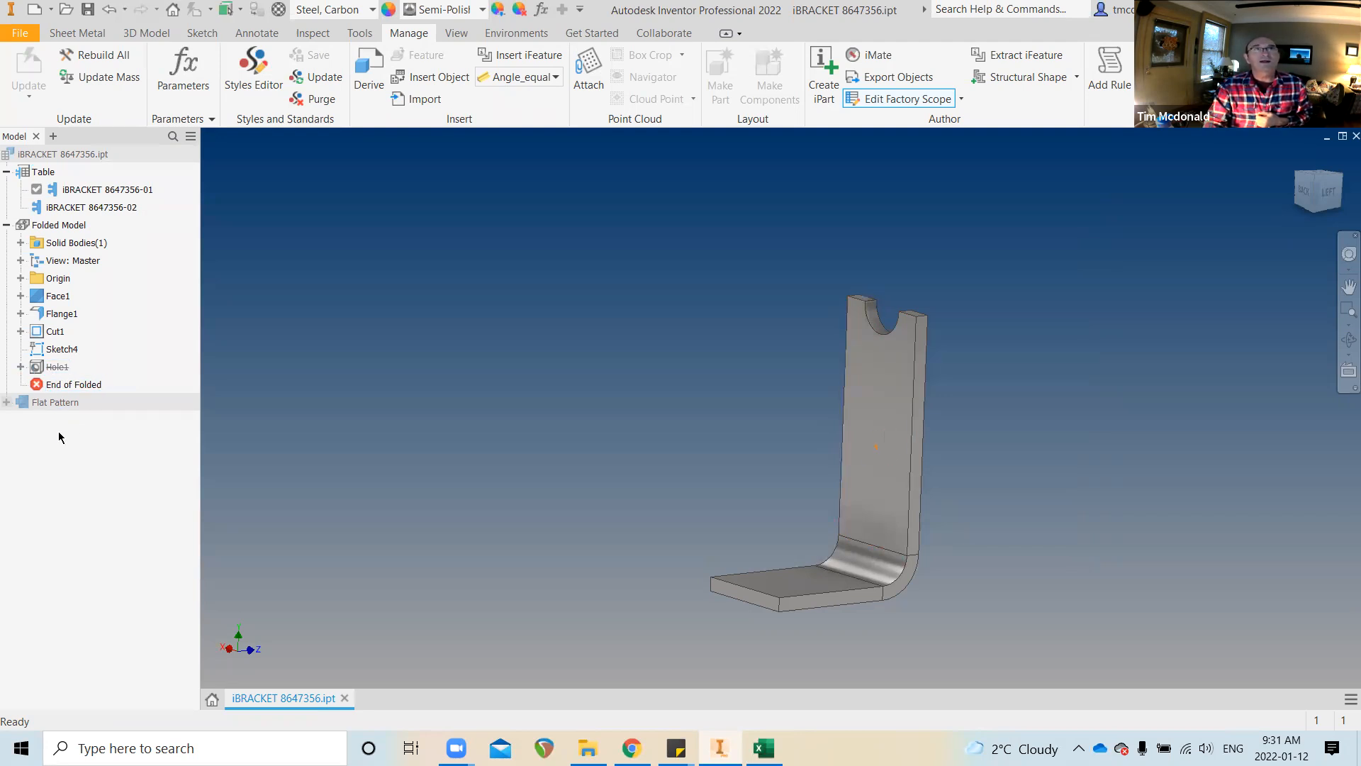
right_click(59, 370)
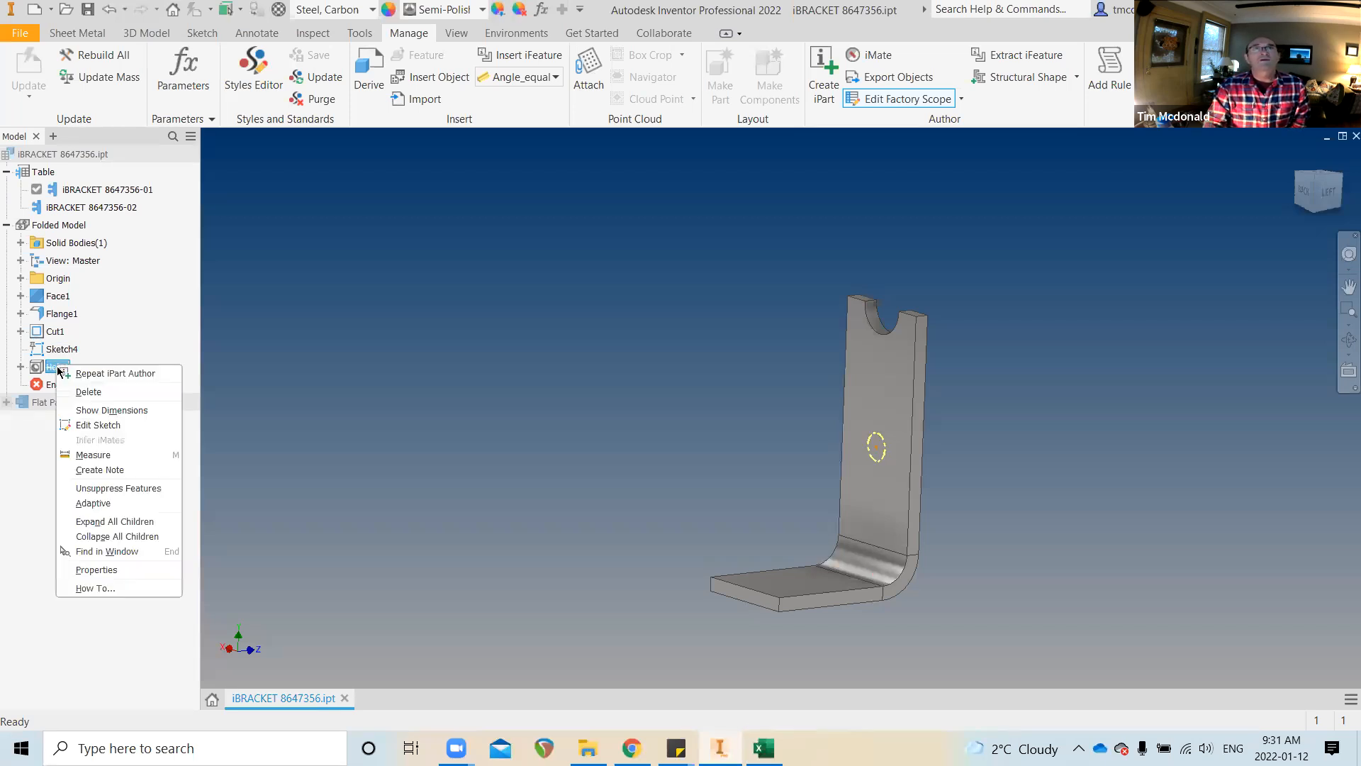
Unsuppress Hole1 on member -01, then activate member -02, accepting the table update
left_click(121, 488)
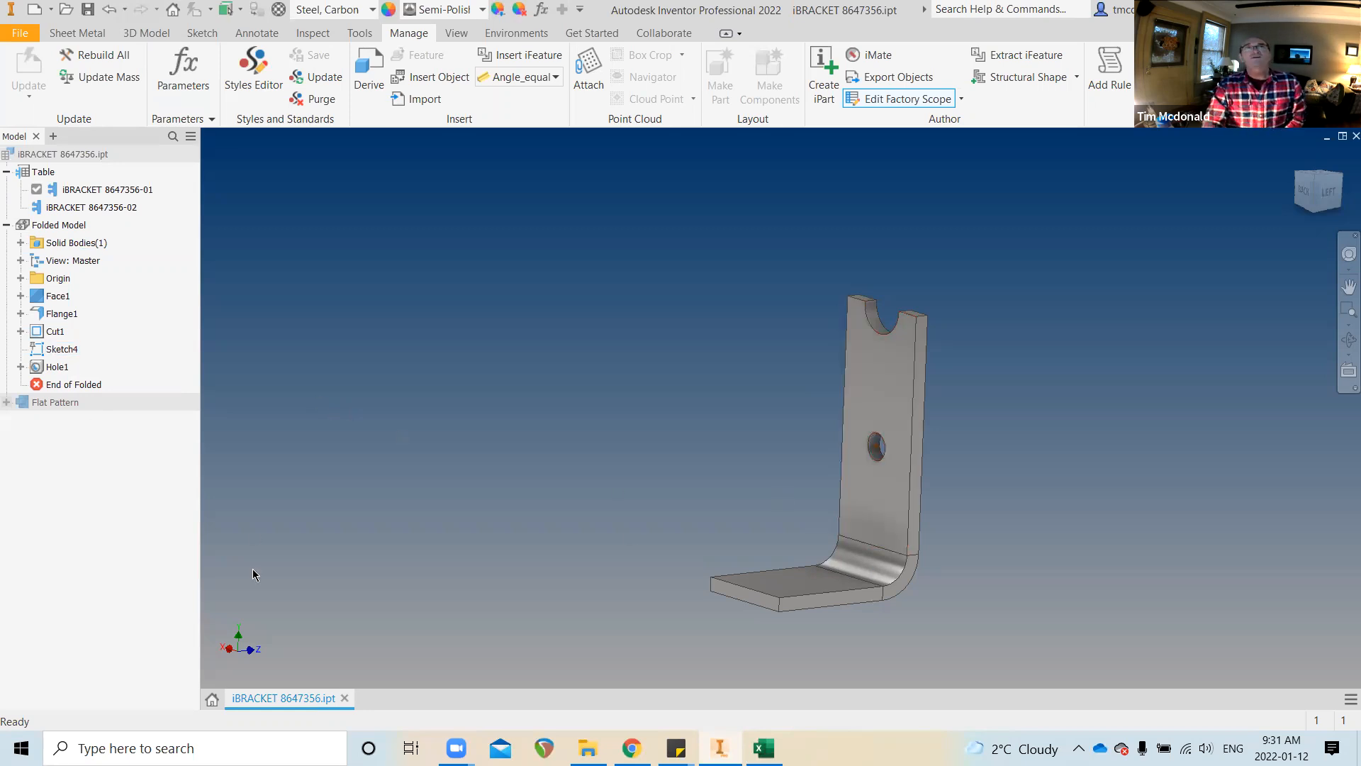
double_click(116, 207)
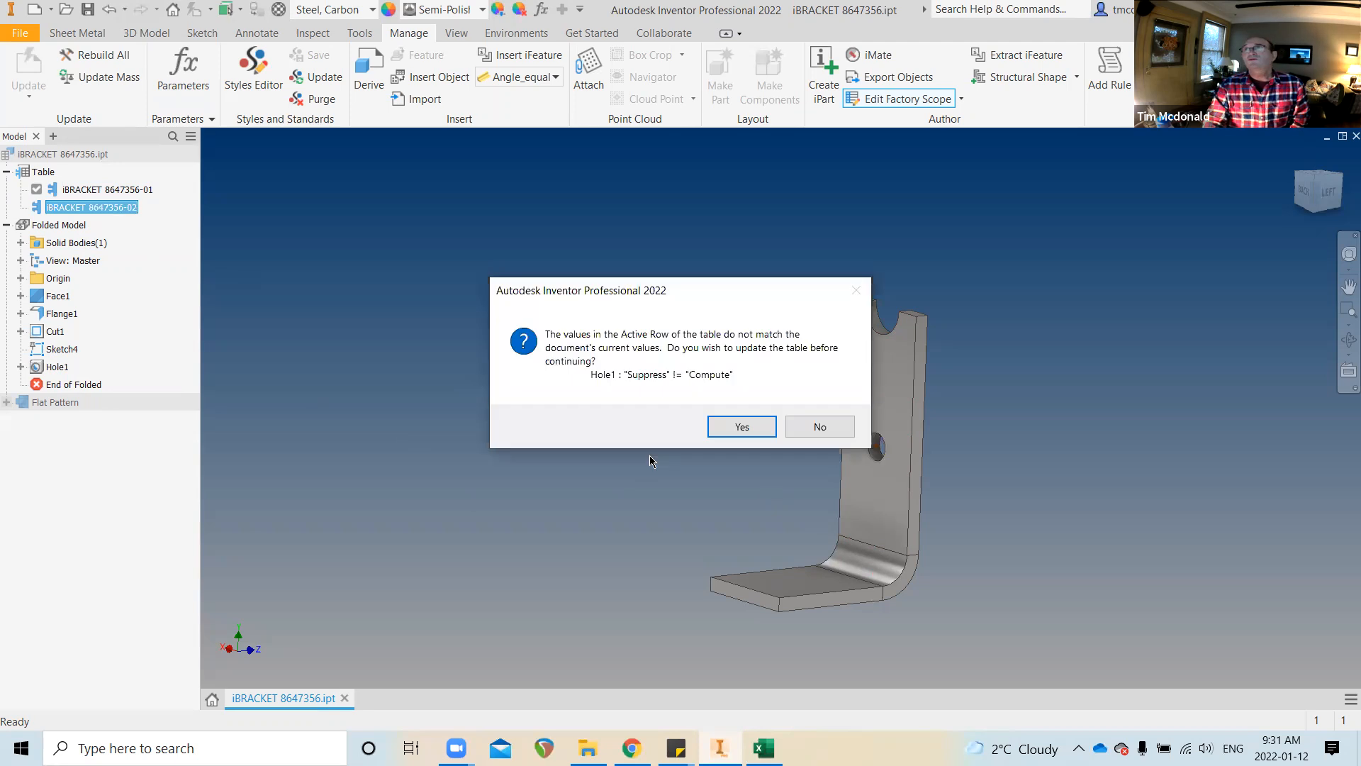
left_click(742, 426)
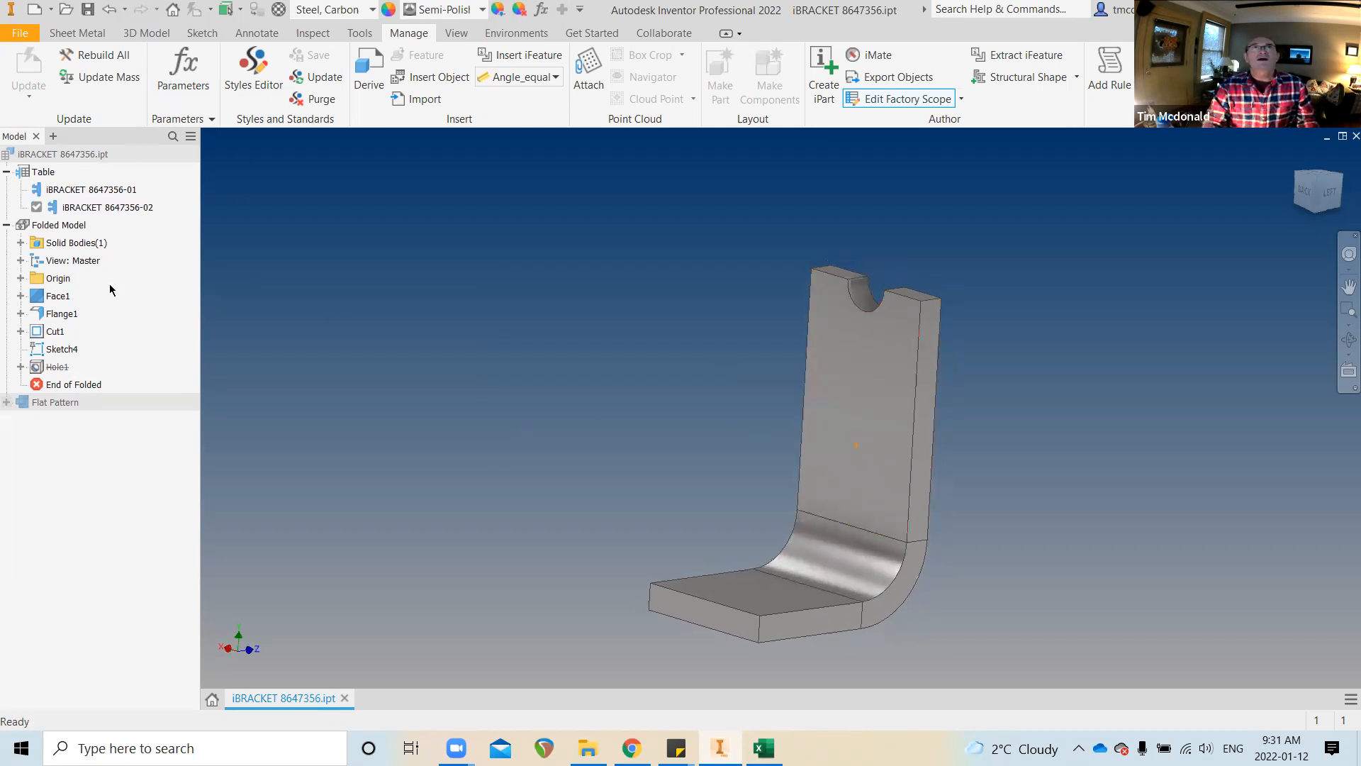
Review the Hole1 and Cut1 parameters in the iPart table, then cancel without changes
right_click(43, 172)
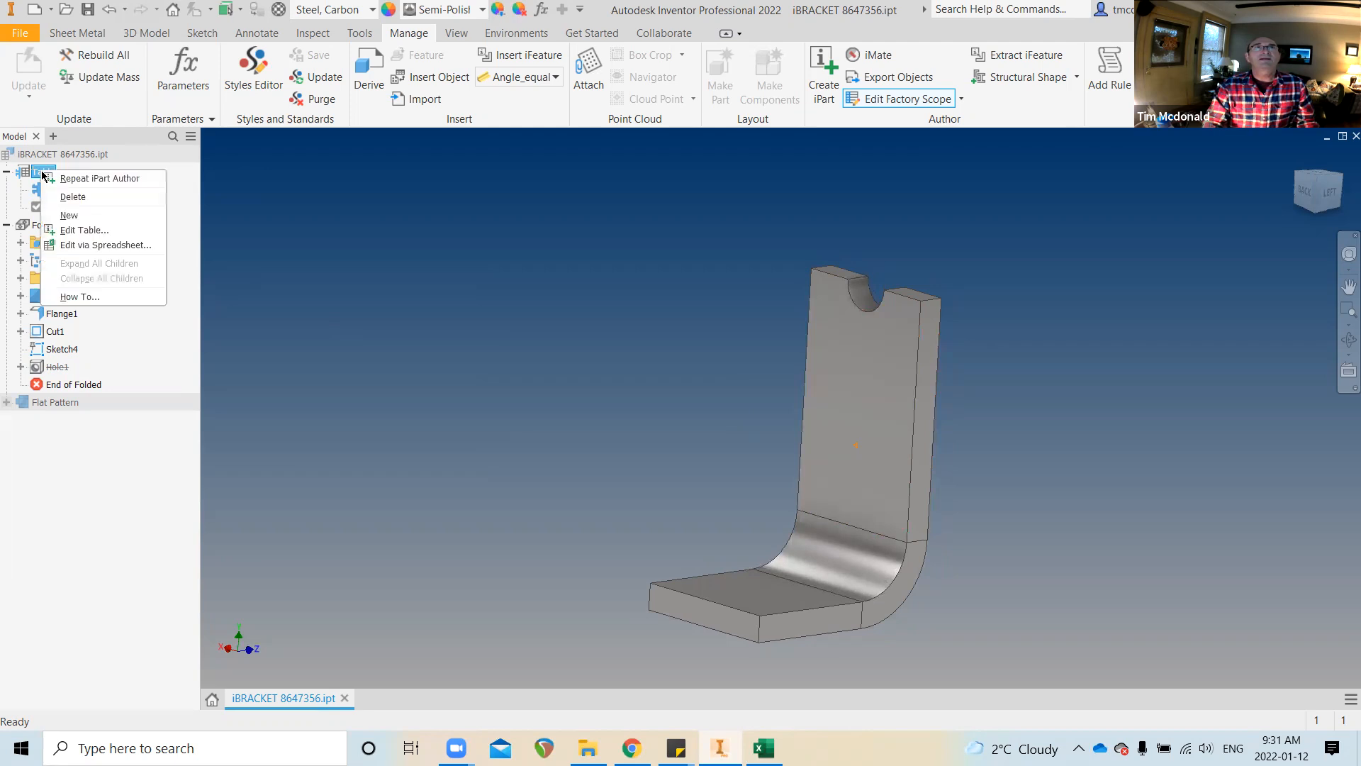
left_click(84, 231)
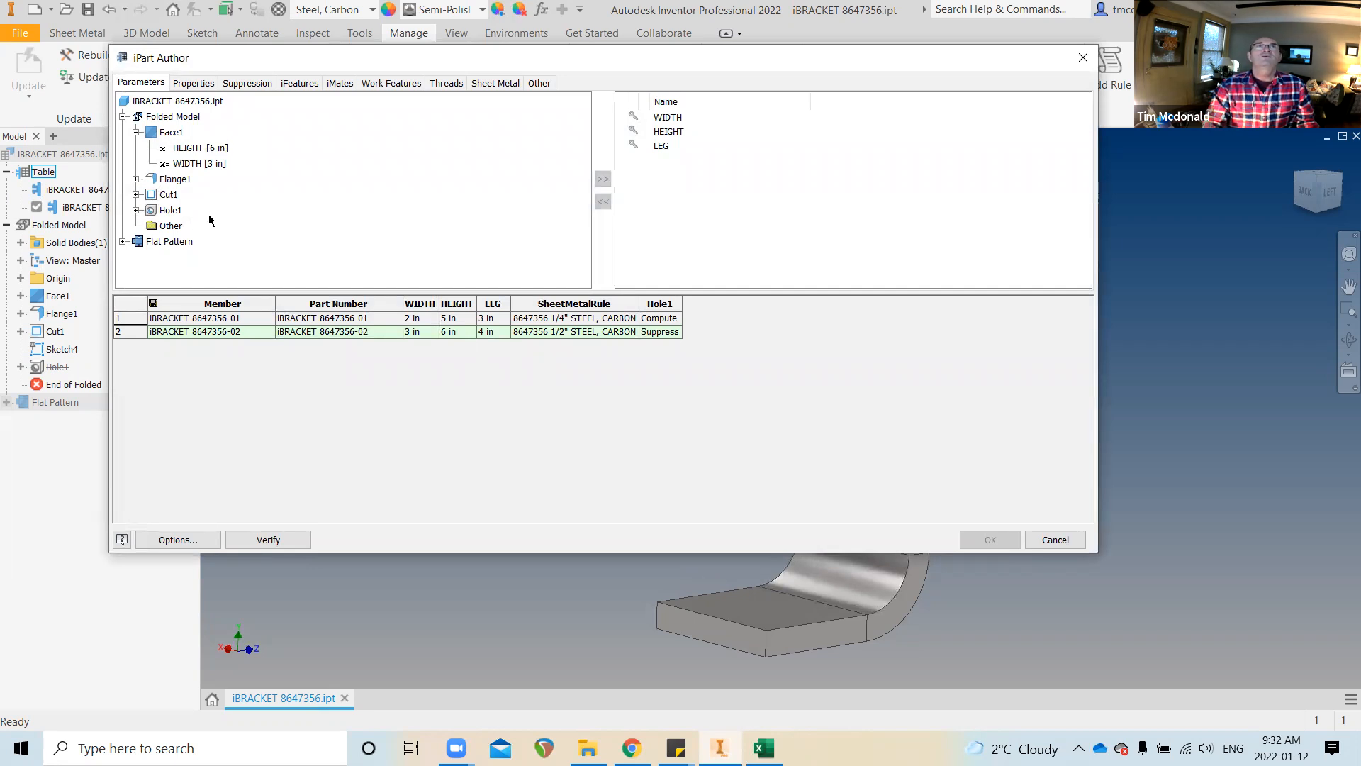
left_click(166, 207)
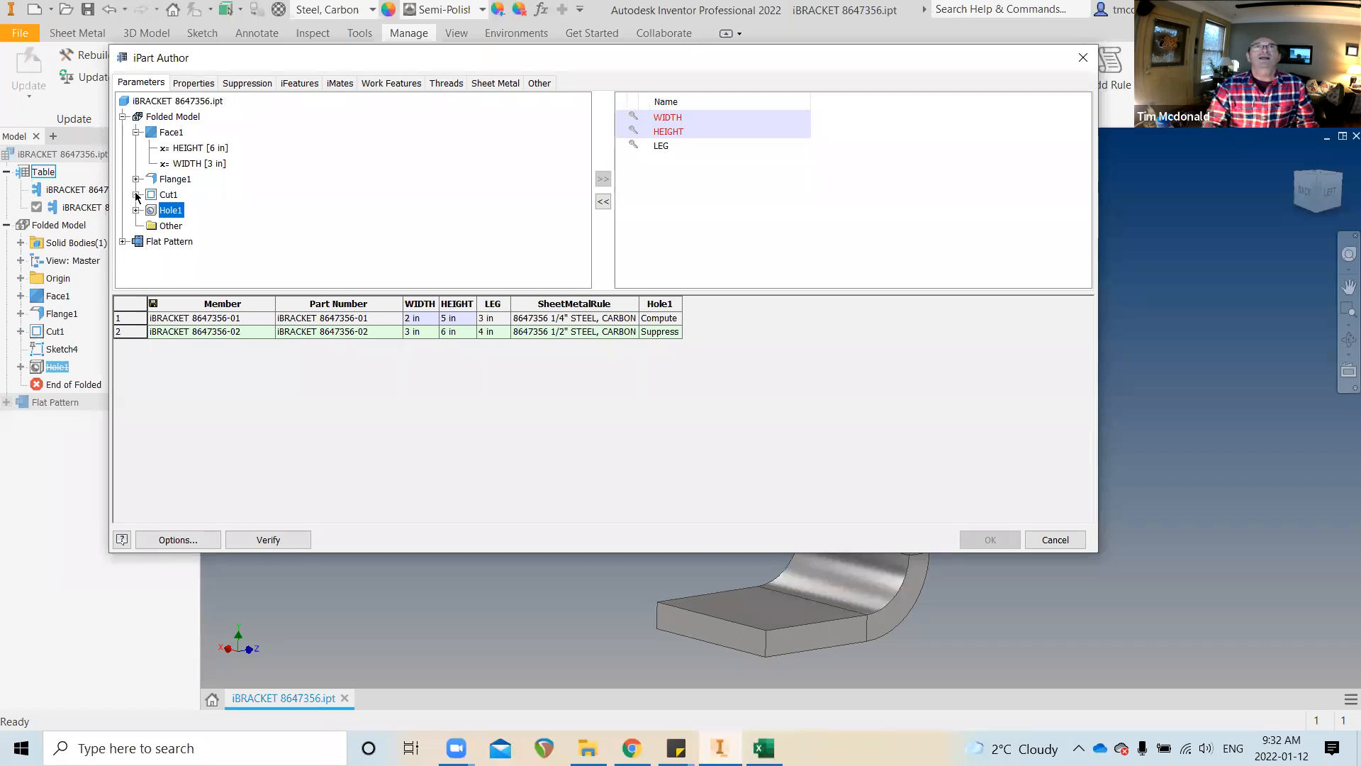
left_click(136, 195)
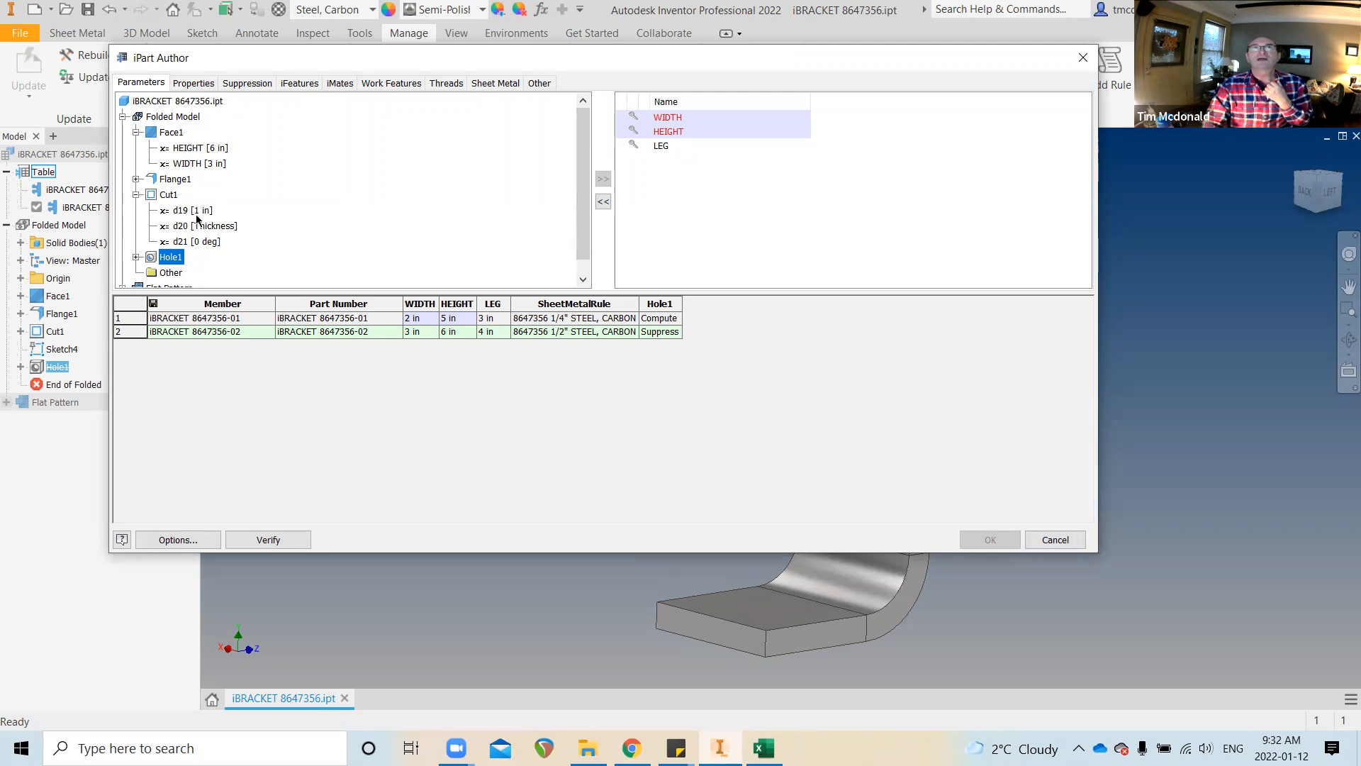
left_click(1076, 541)
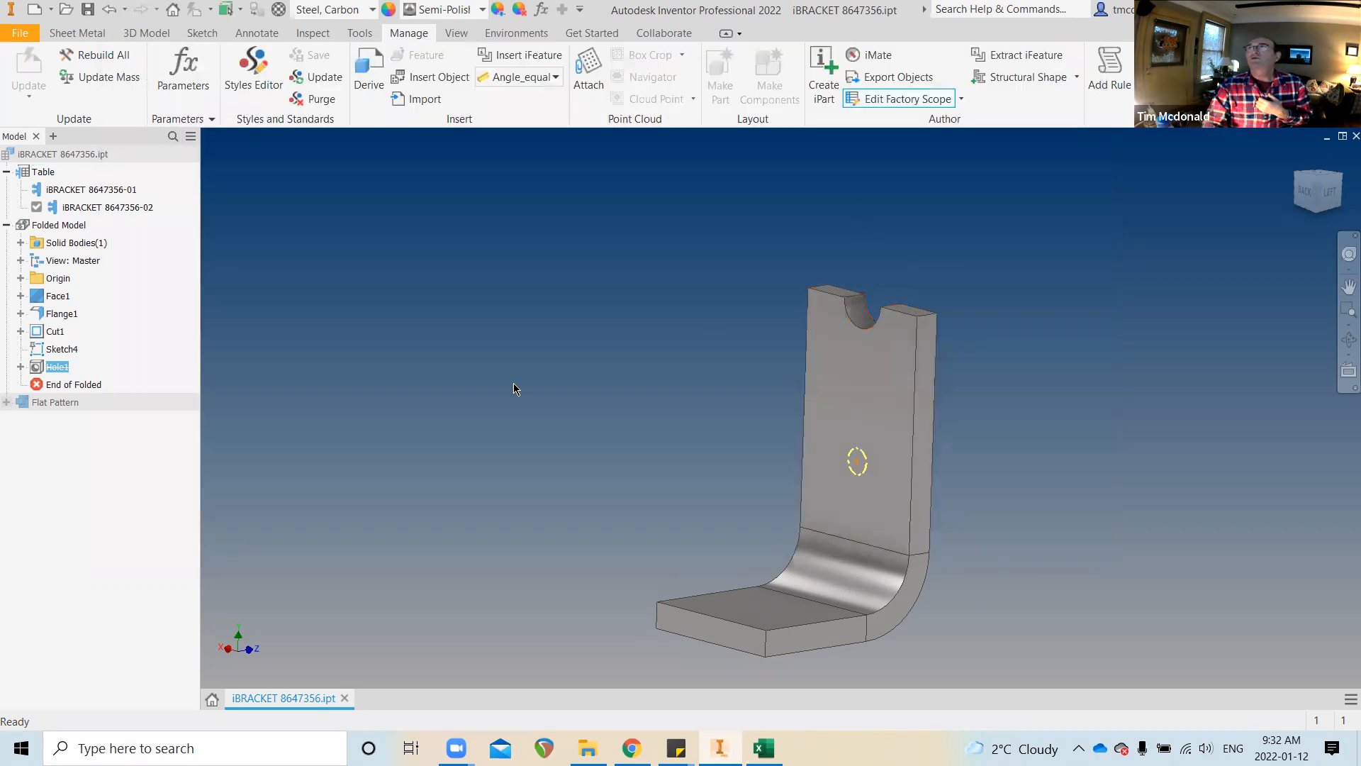
After briefly opening Sketch4, start editing the notch sketch Sketch3 under Cut1
double_click(67, 352)
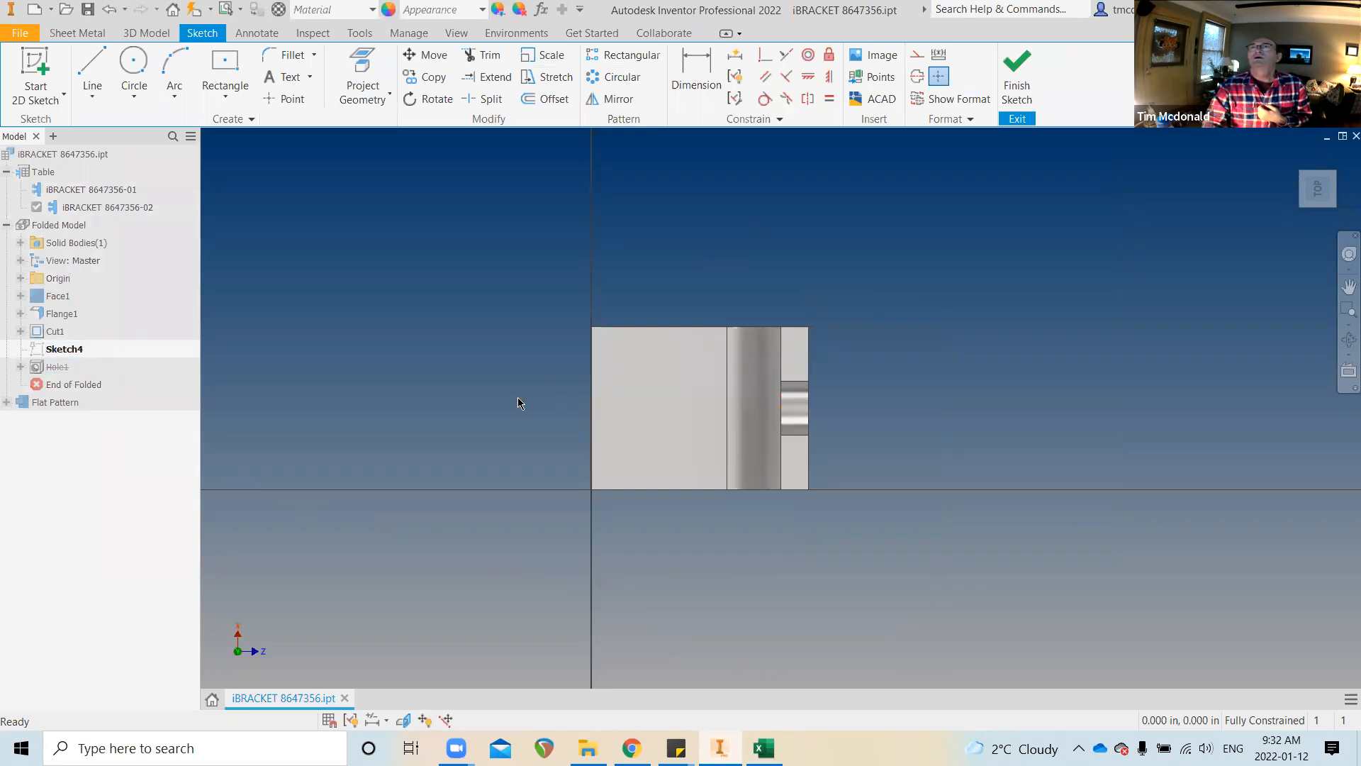
left_click(1016, 78)
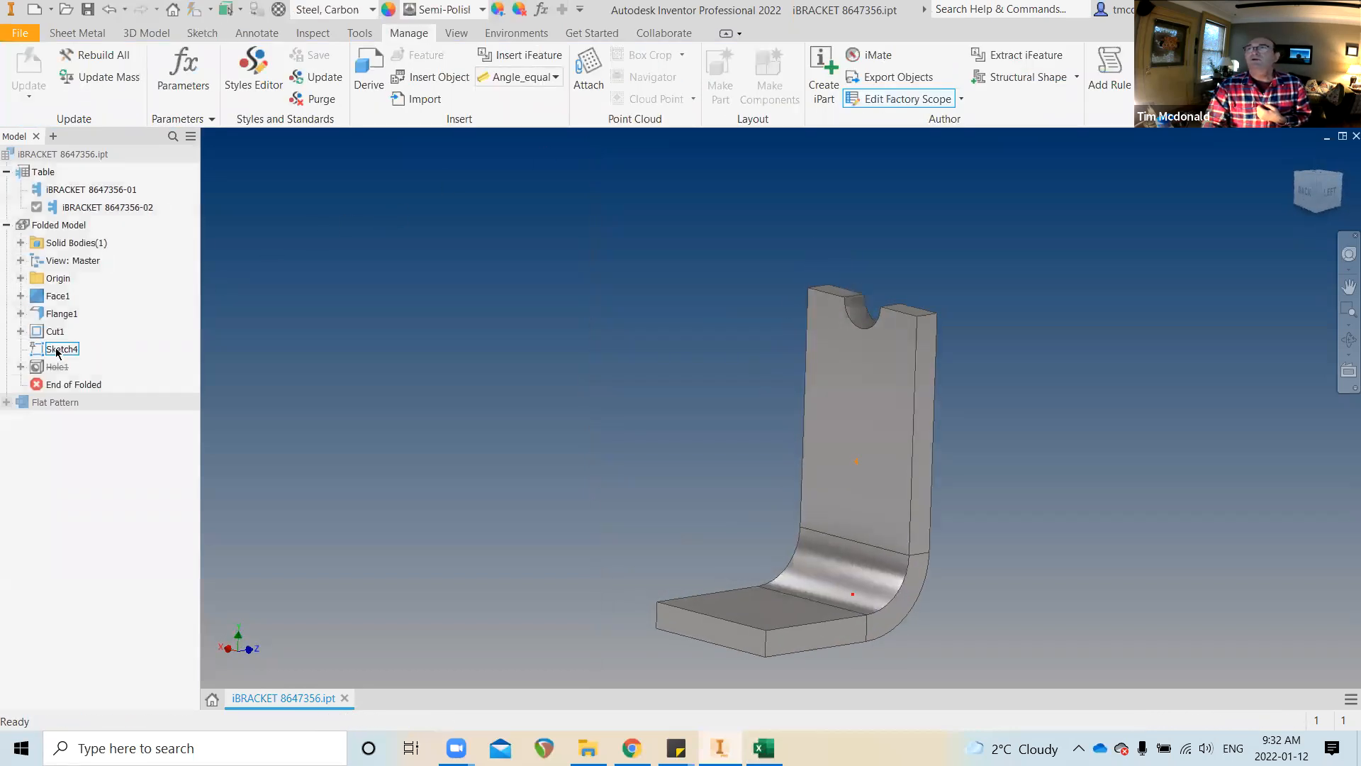
left_click(20, 331)
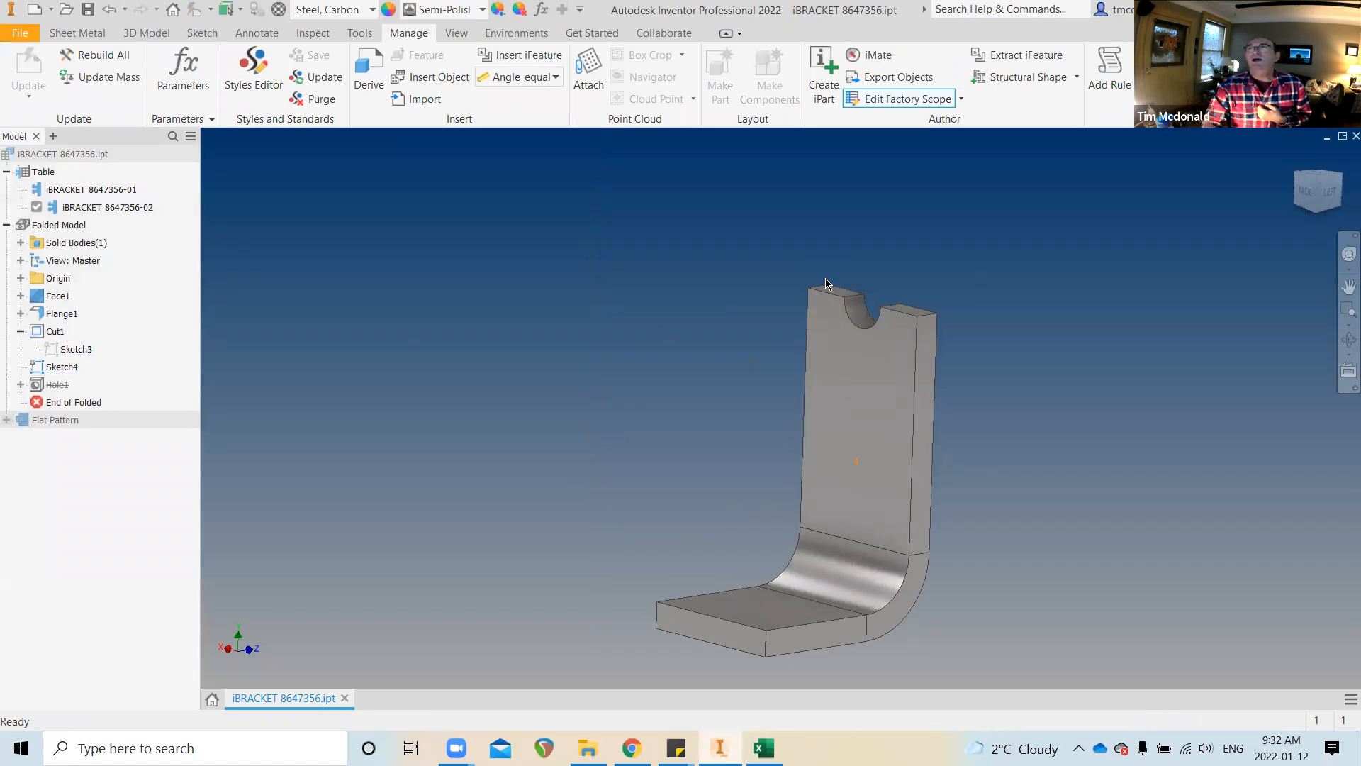
right_click(70, 345)
left_click(132, 388)
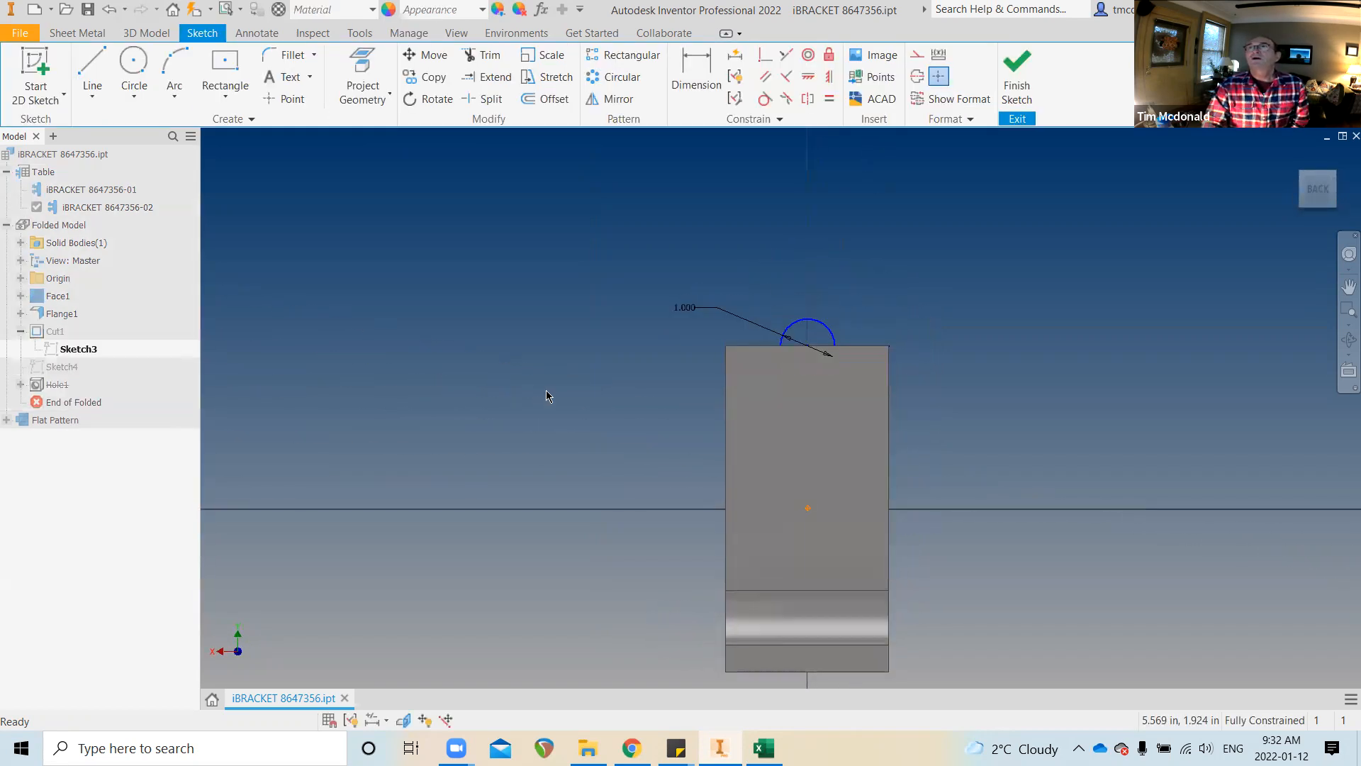
Orbit to face the notch and open its 1.000 diameter dimension for editing
middle_click_drag(616, 370, 737, 346, "shift")
scroll(738, 346, "up", 3)
scroll(741, 321, "down", 1)
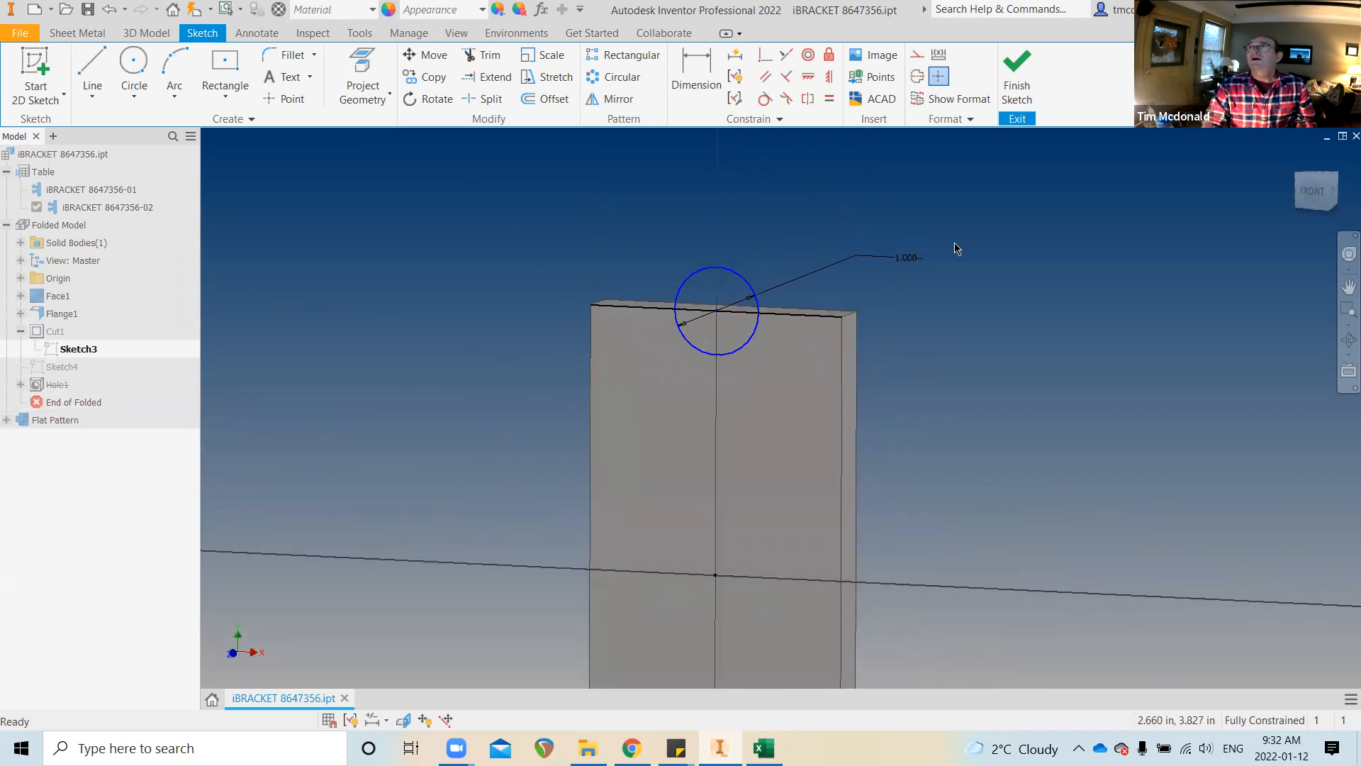
double_click(908, 260)
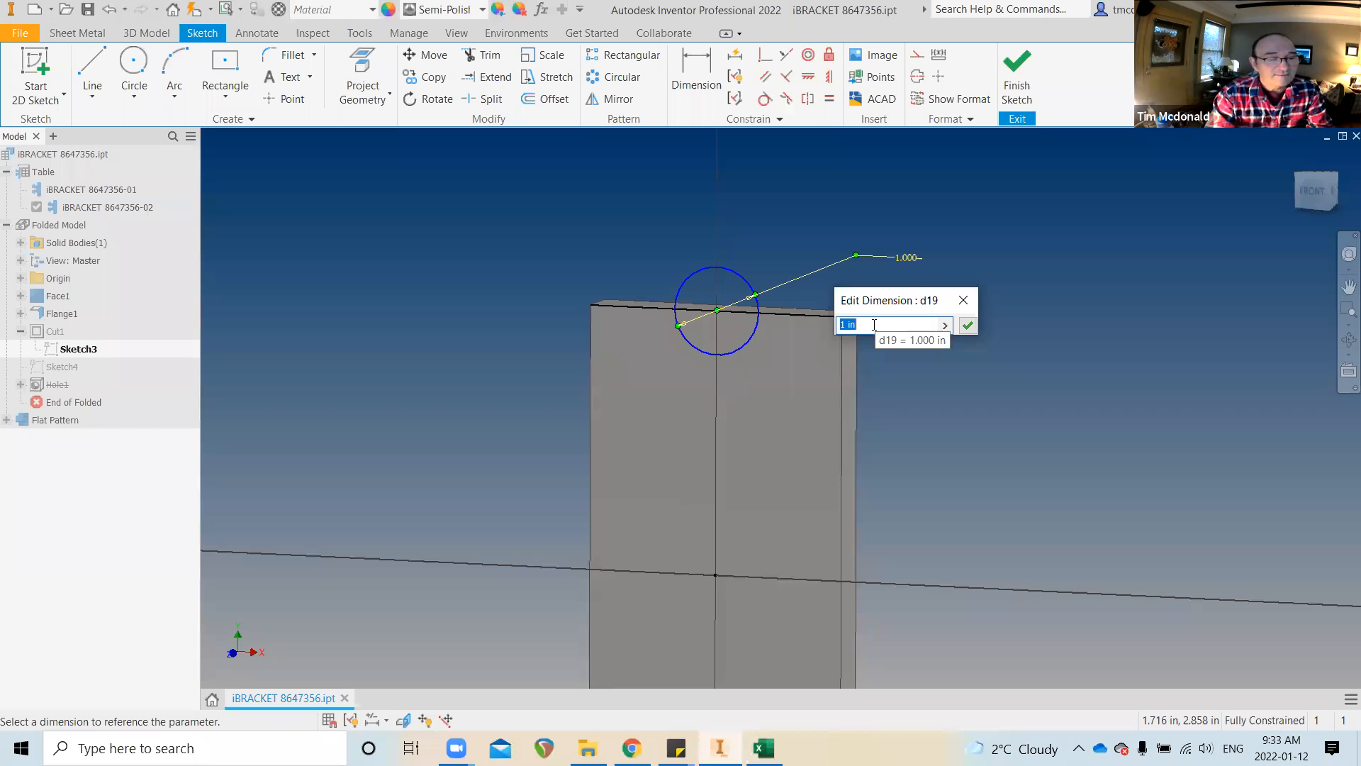
Name the notch diameter AXLE_DIA=1, correcting the AXEL misspelling before confirming
type("AXEL")
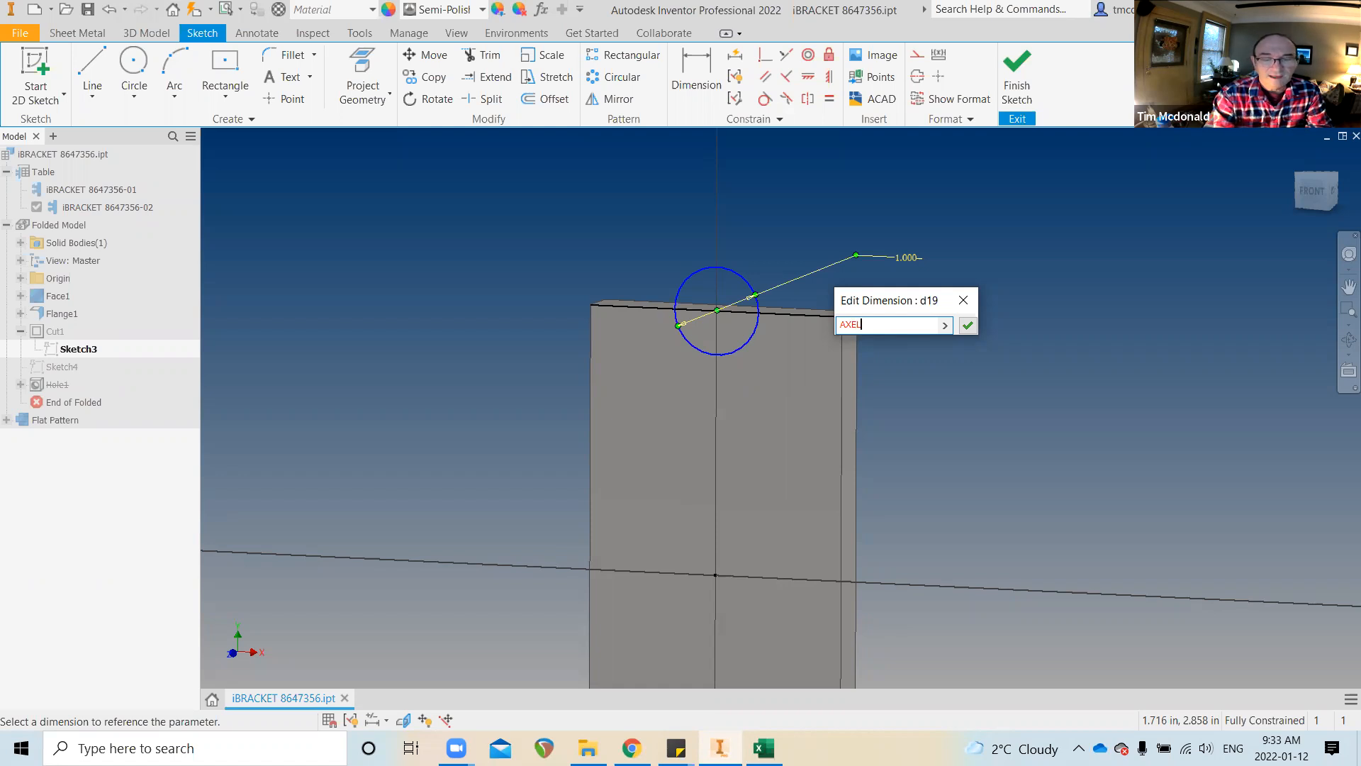
type("_DIA")
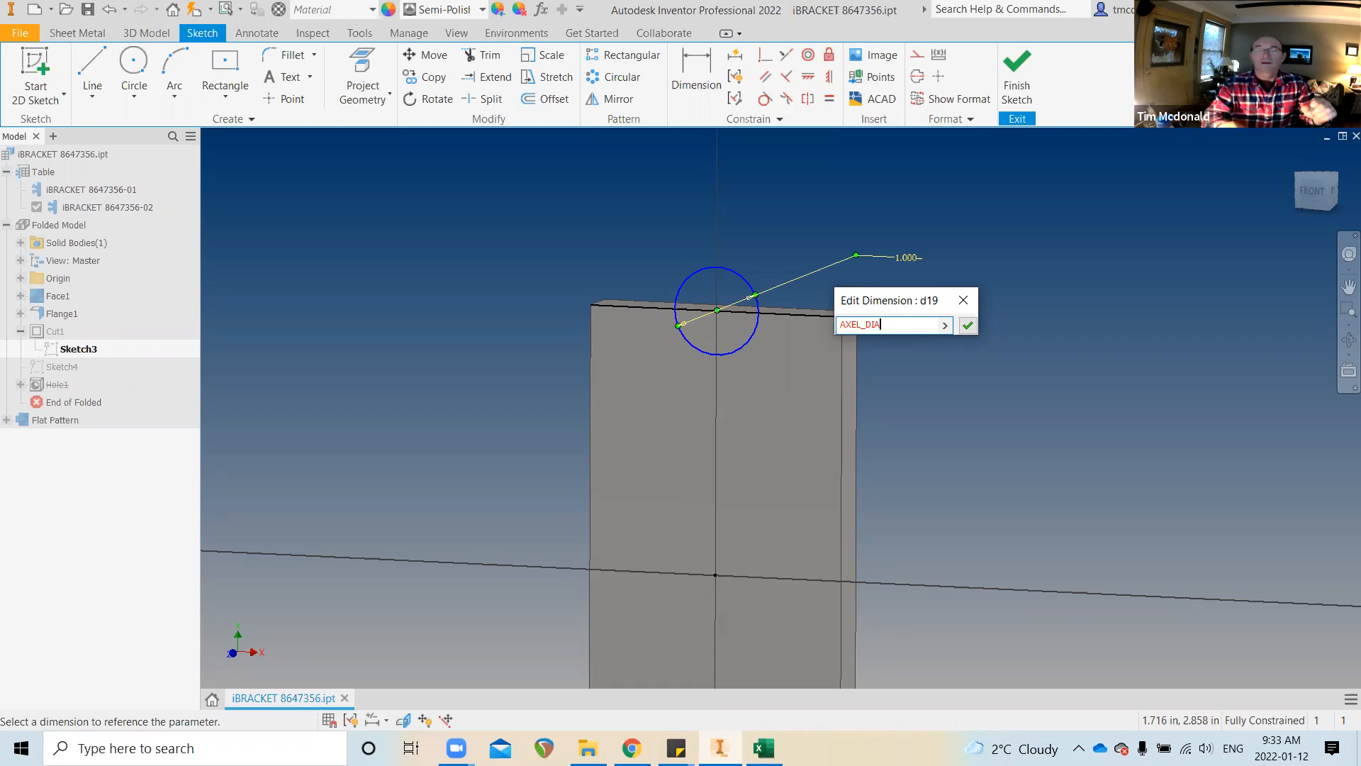
type("=1")
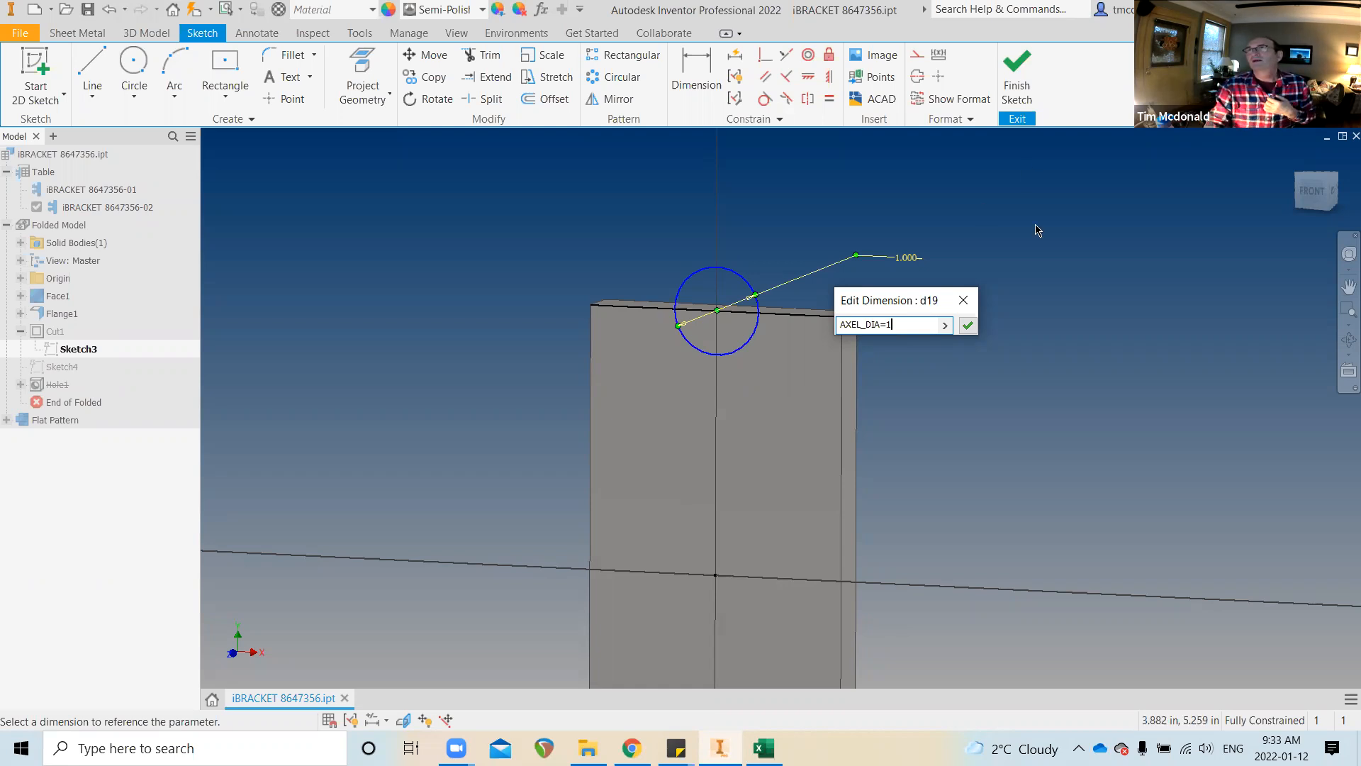
left_click(855, 324)
key("BackSpace")
type("E")
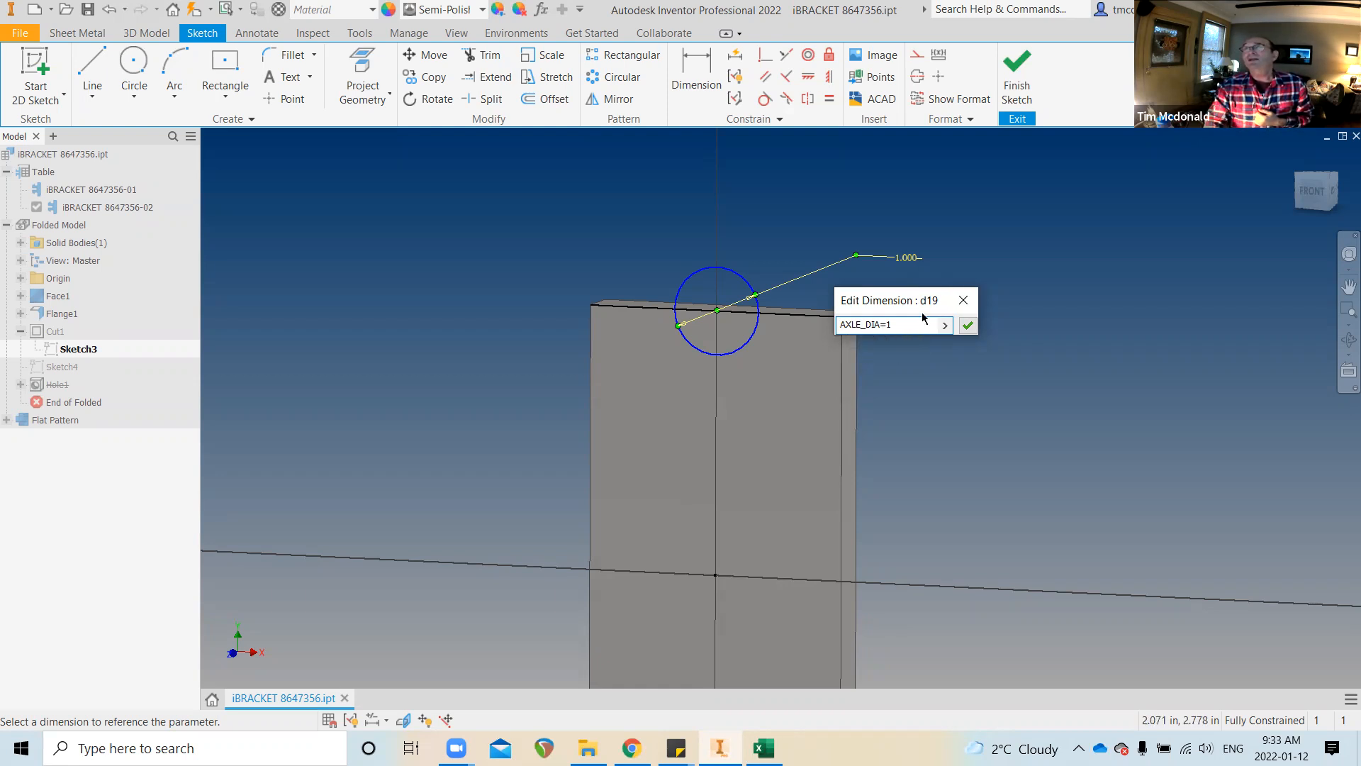
left_click(969, 325)
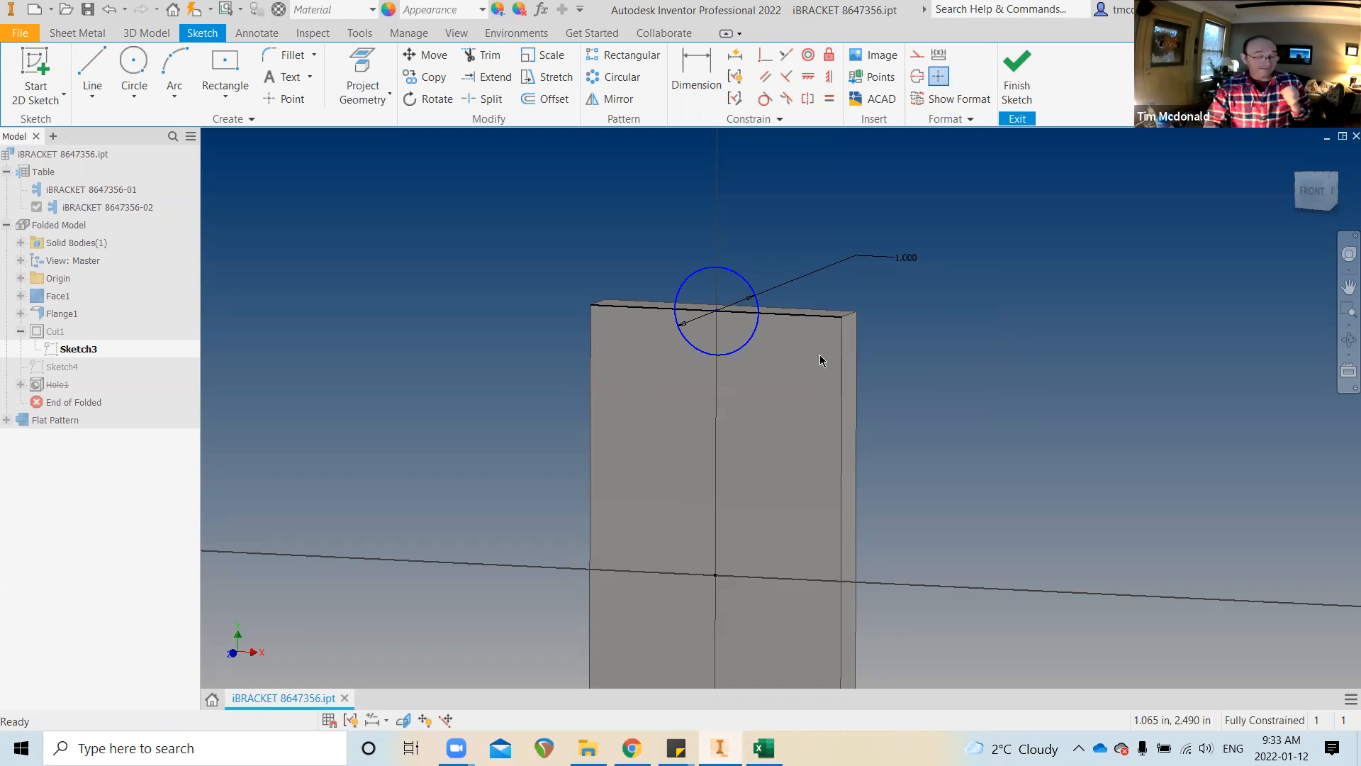
left_click(386, 720)
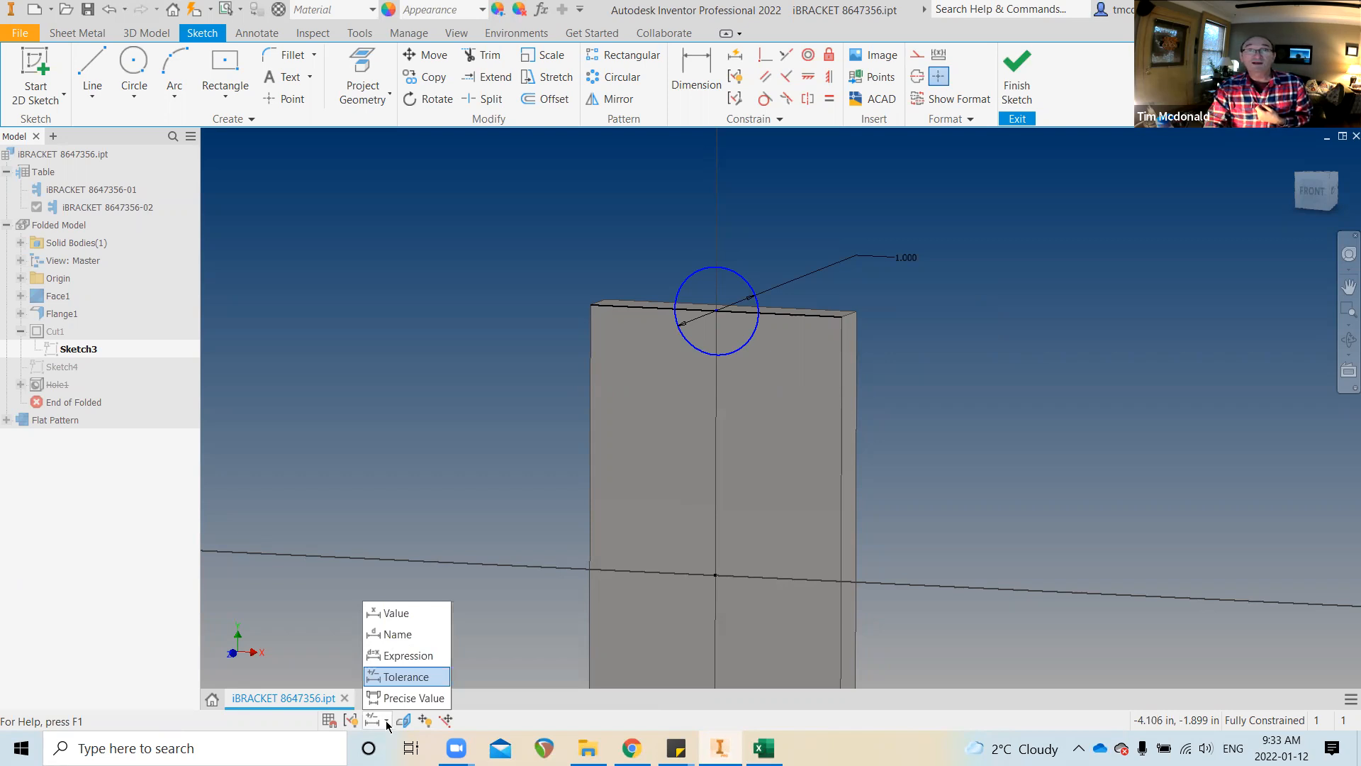
Display dimensions as expressions, finish Sketch3, and check AXLE_DIA in the Parameters list
left_click(403, 657)
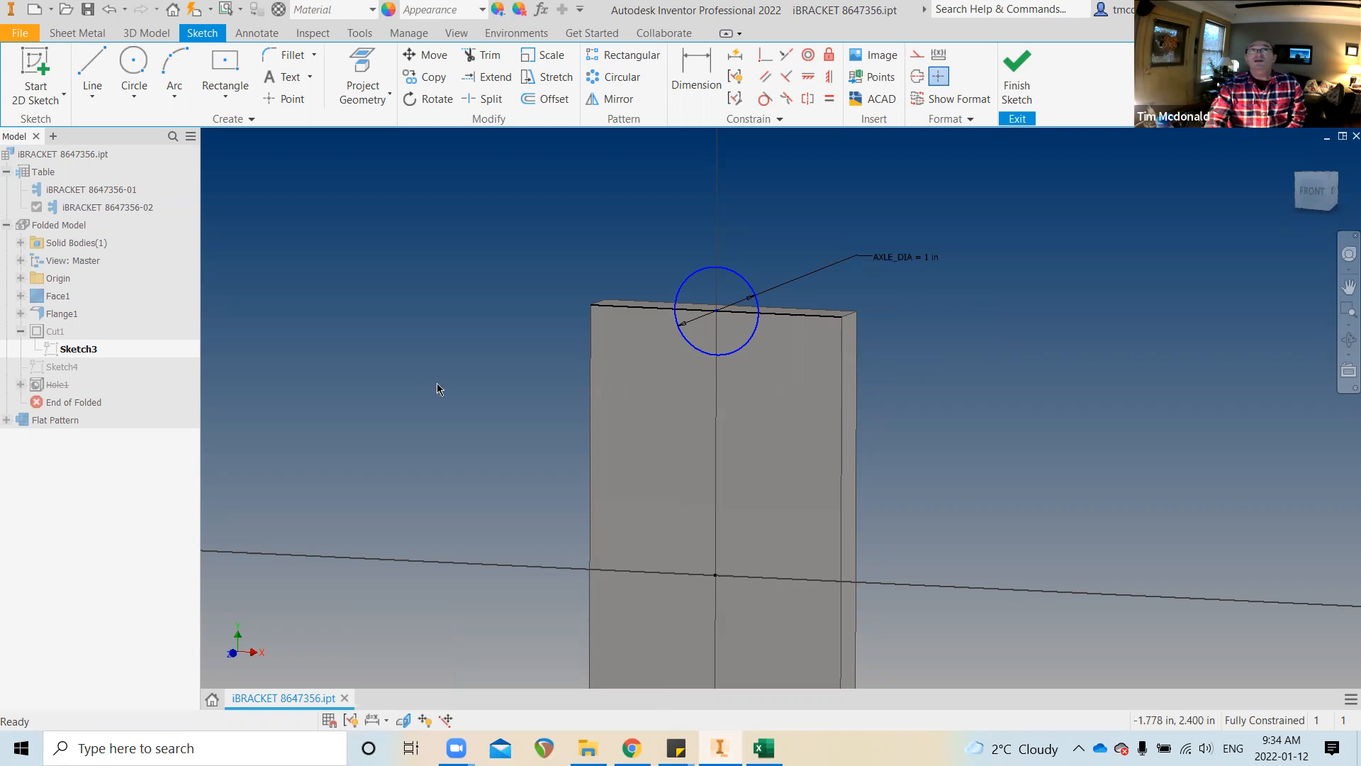
left_click(1017, 78)
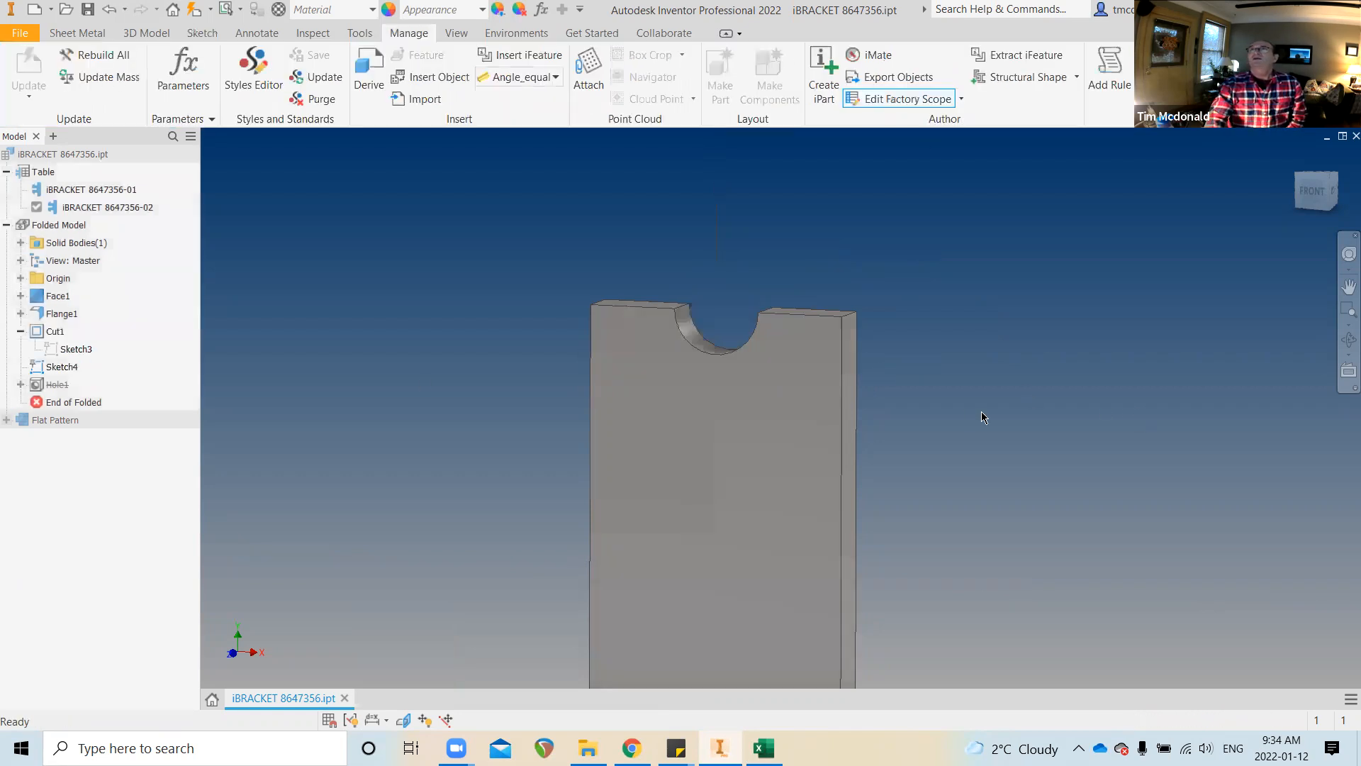
left_click(540, 10)
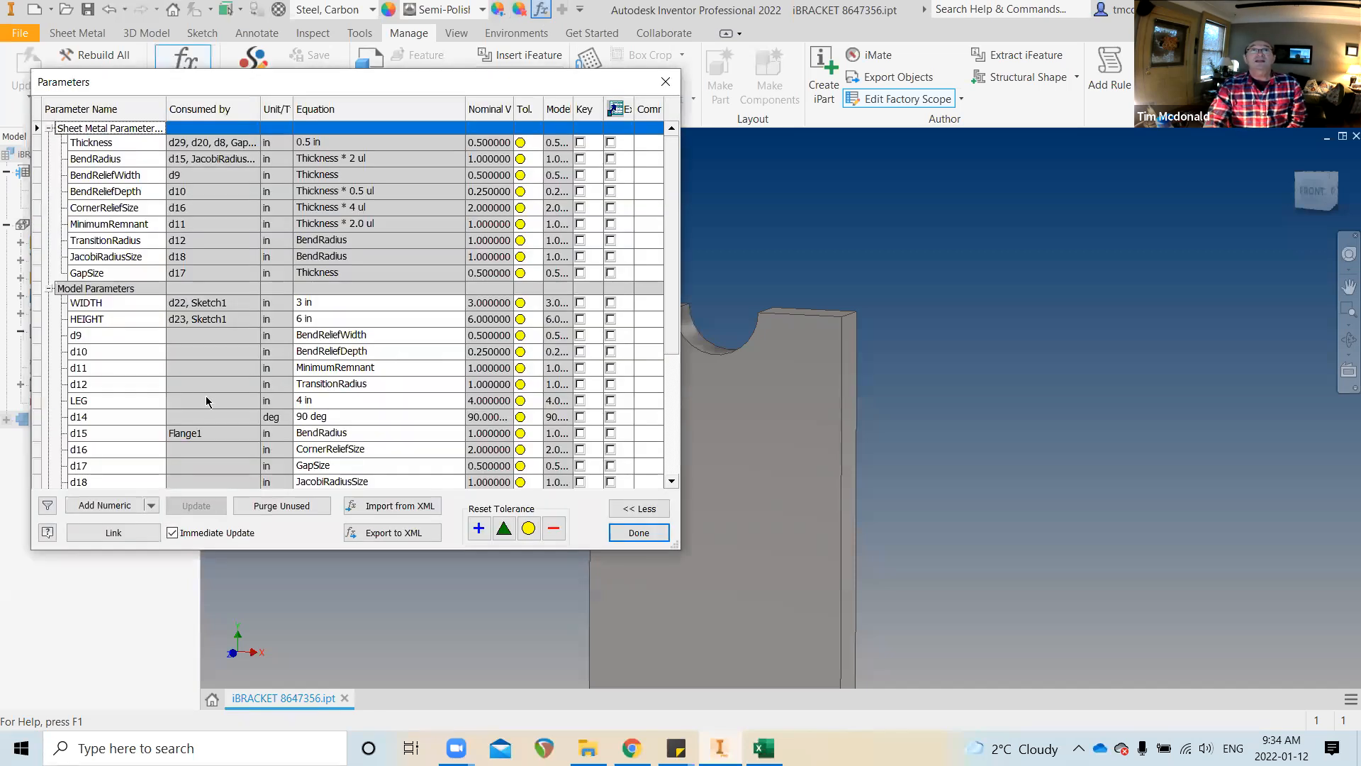
scroll(118, 374, "down", 4)
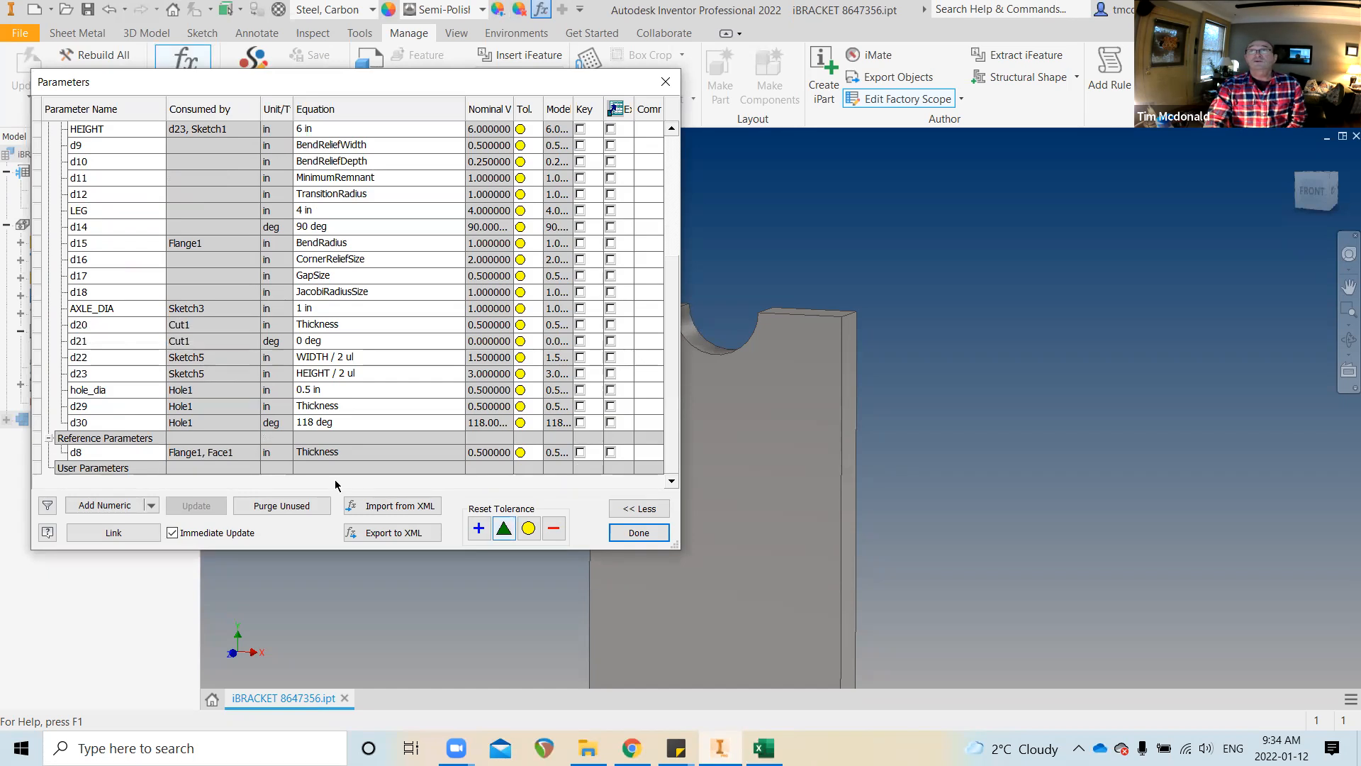
left_click(638, 533)
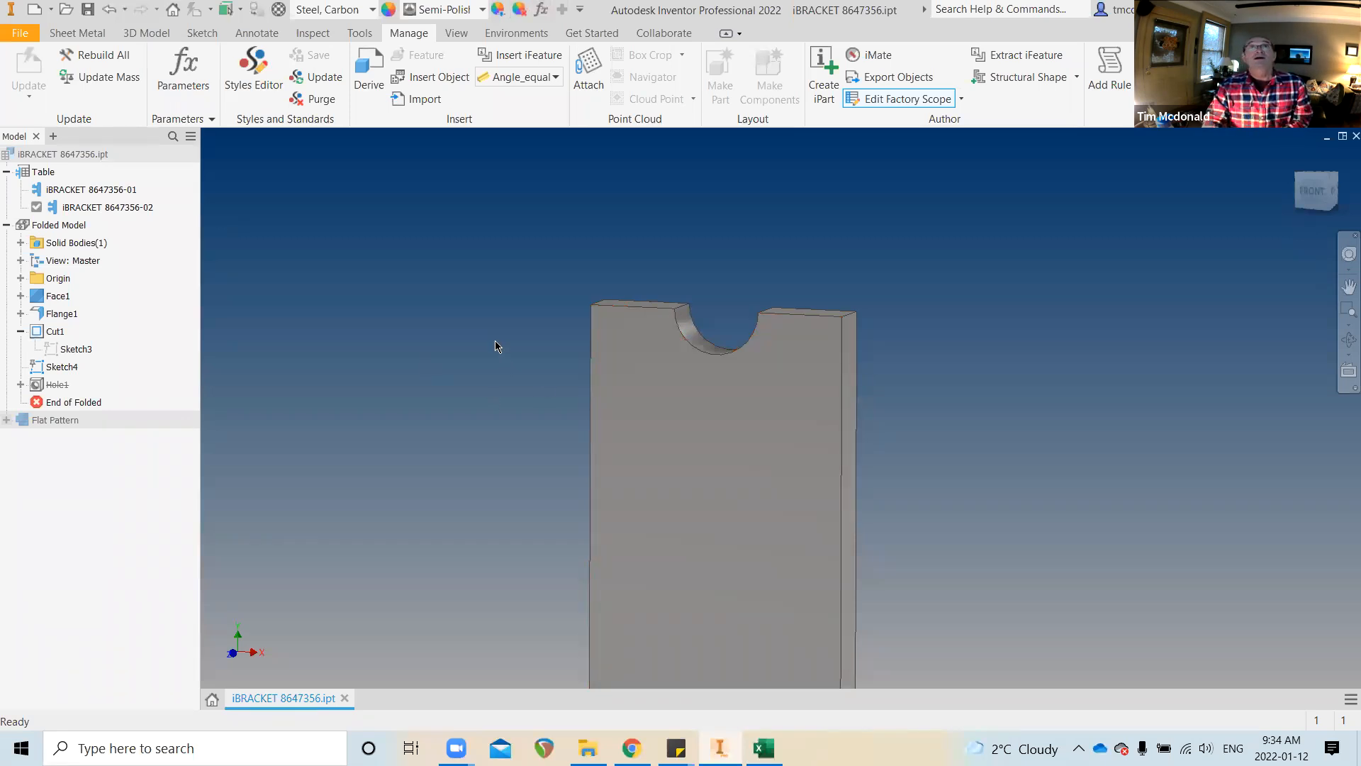
Add AXLE_DIA from Cut1 as an iPart table column and set member -02's value to 2
left_click(35, 176)
right_click(35, 175)
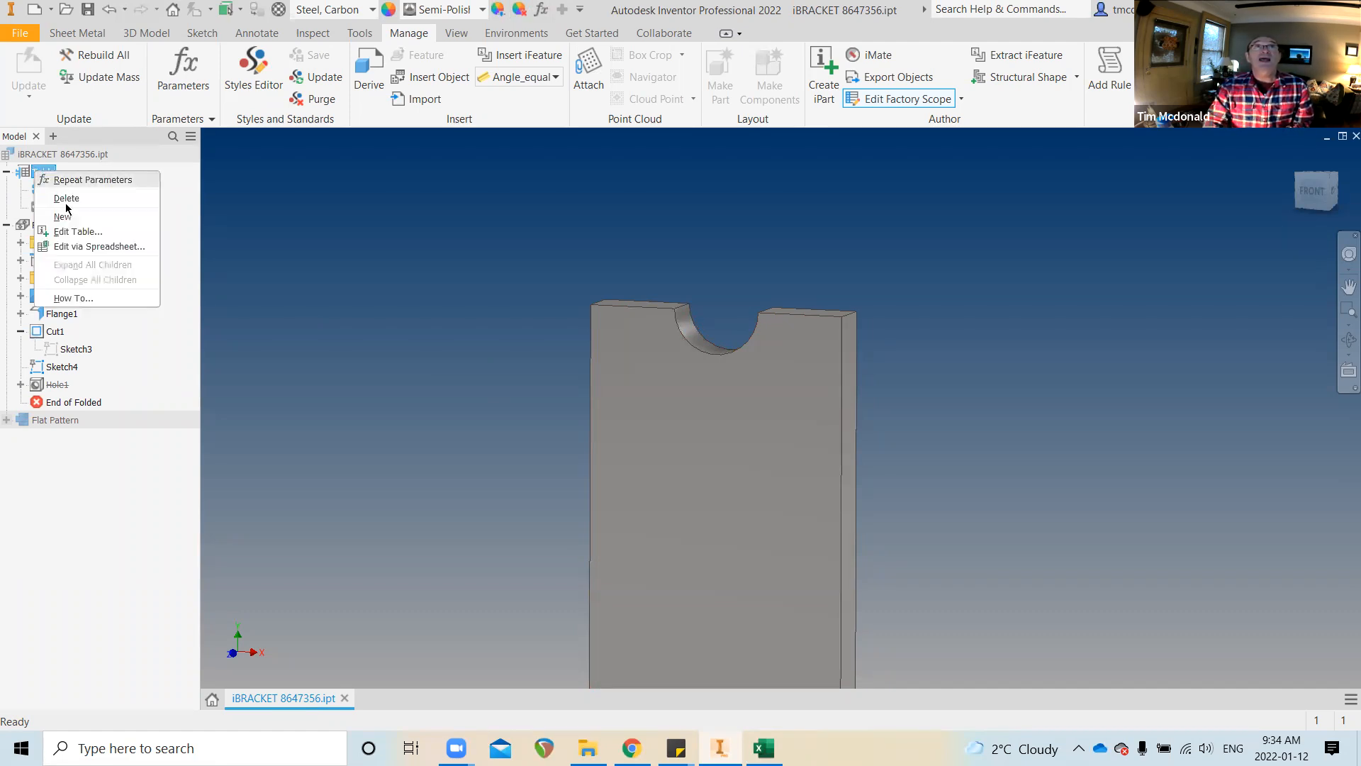
left_click(82, 232)
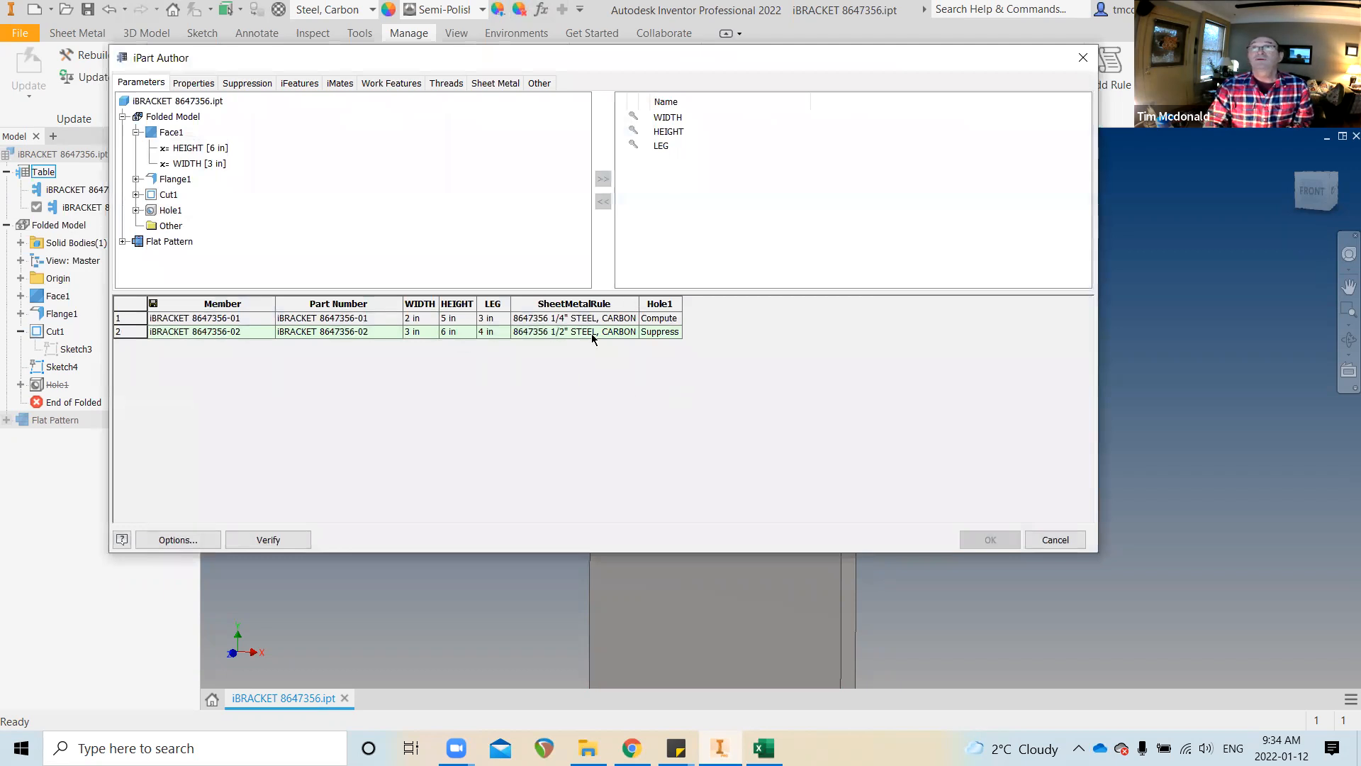
left_click(136, 195)
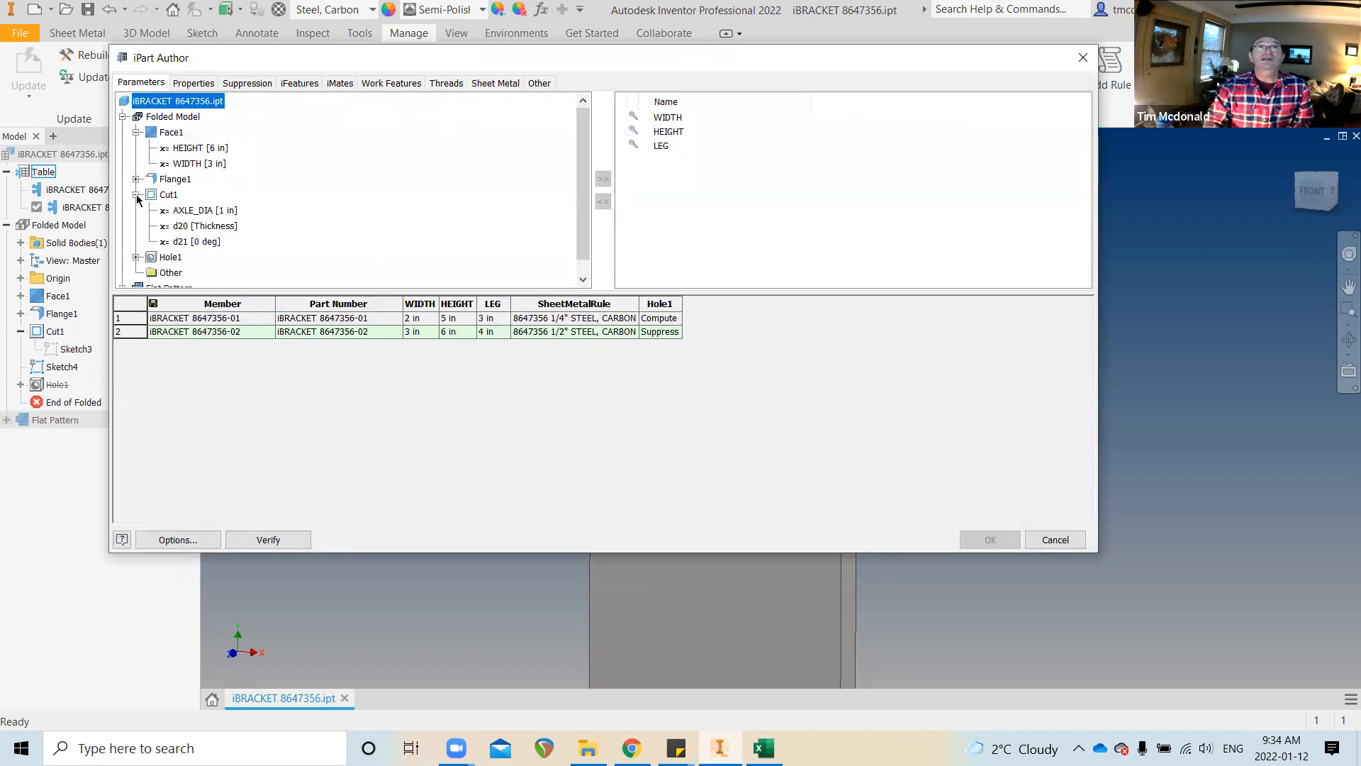
left_click(199, 211)
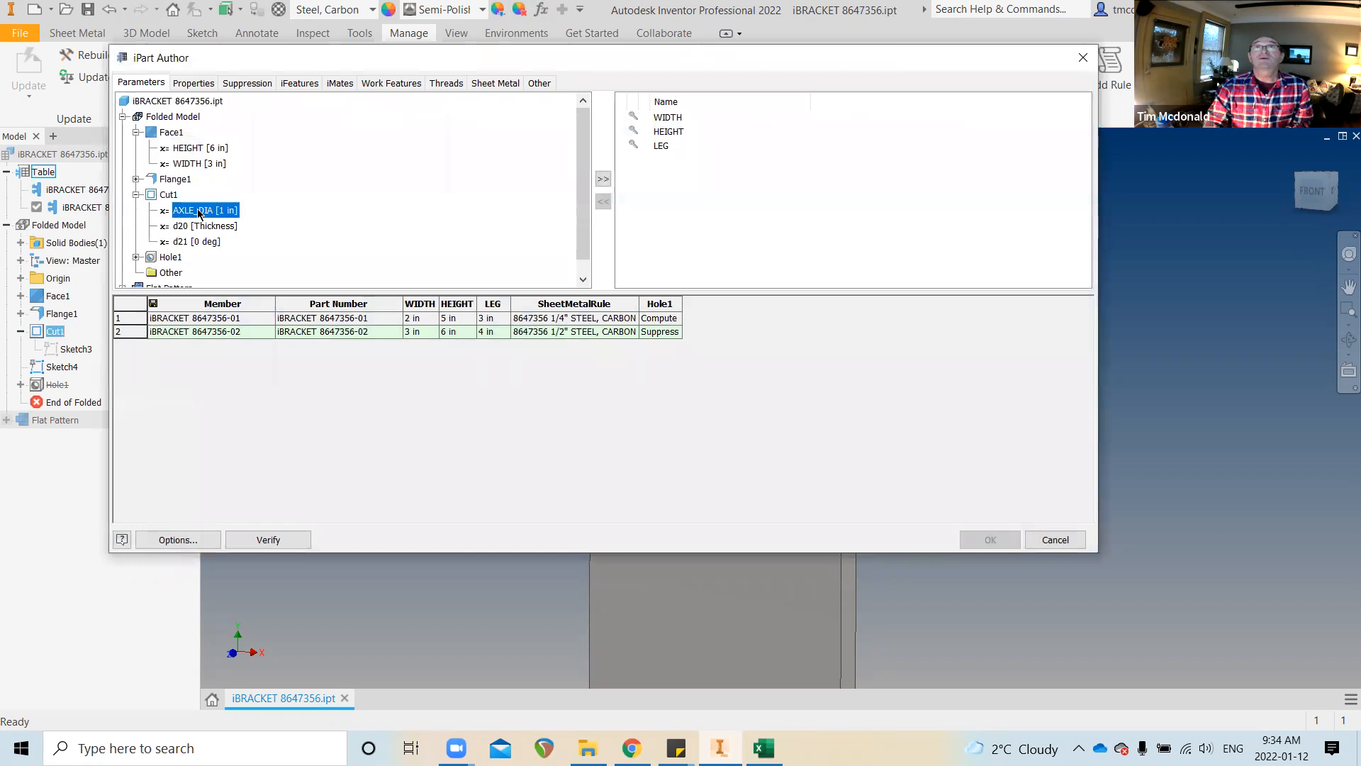
left_click(604, 180)
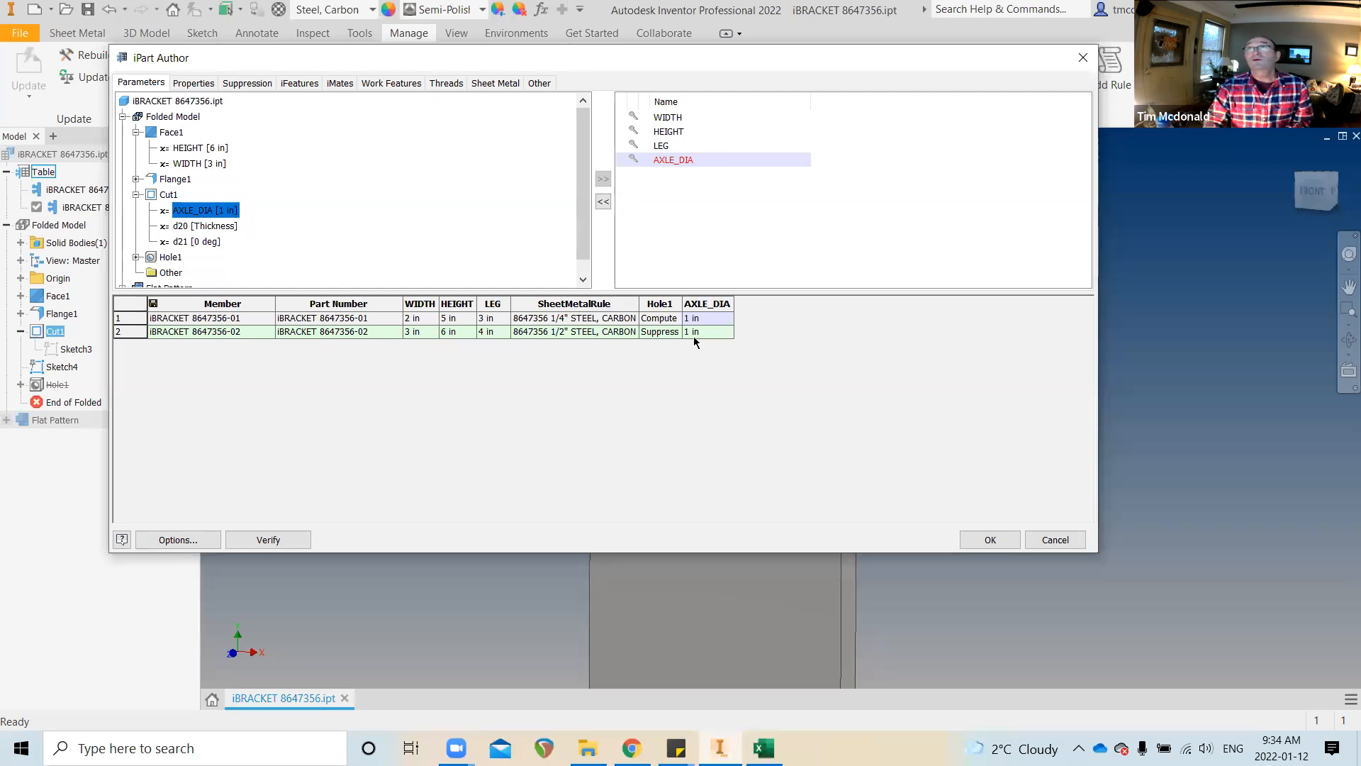
left_click(693, 336)
left_click(699, 338)
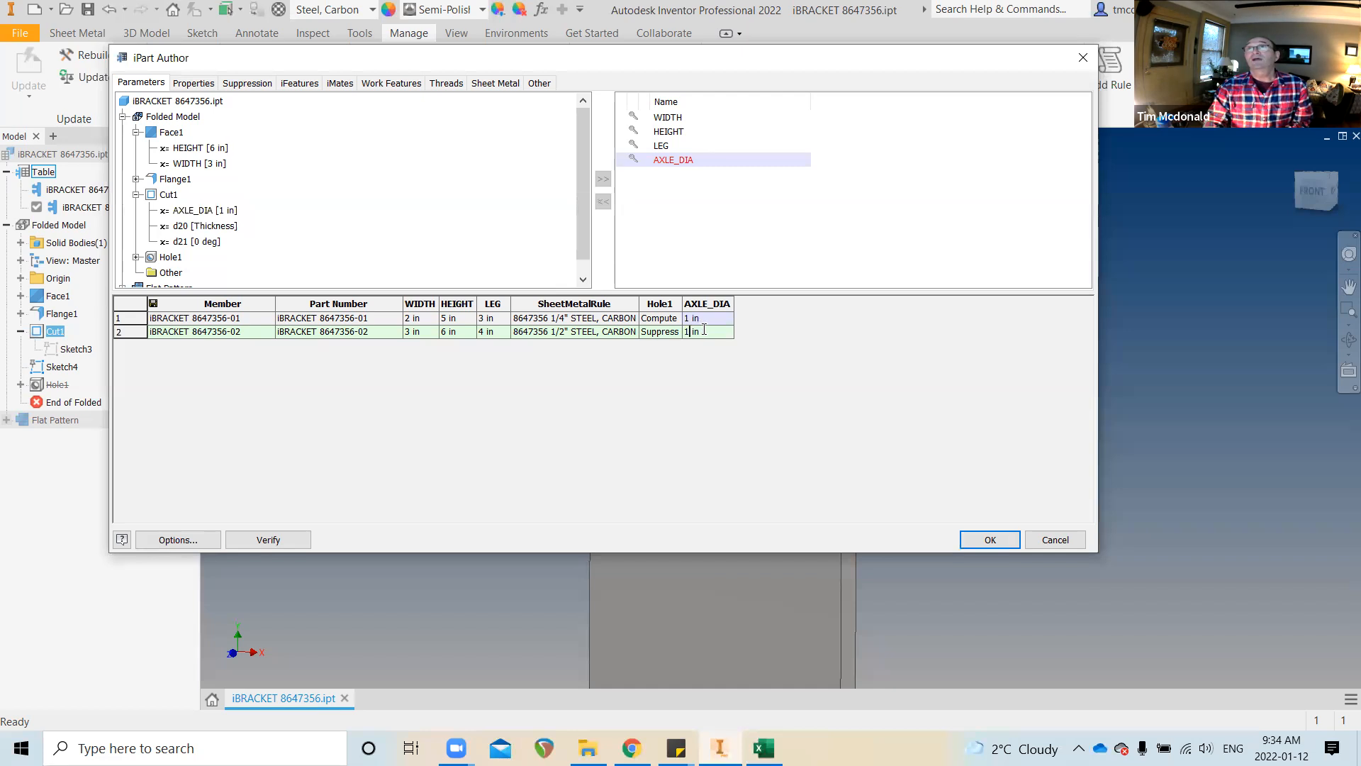
type("2")
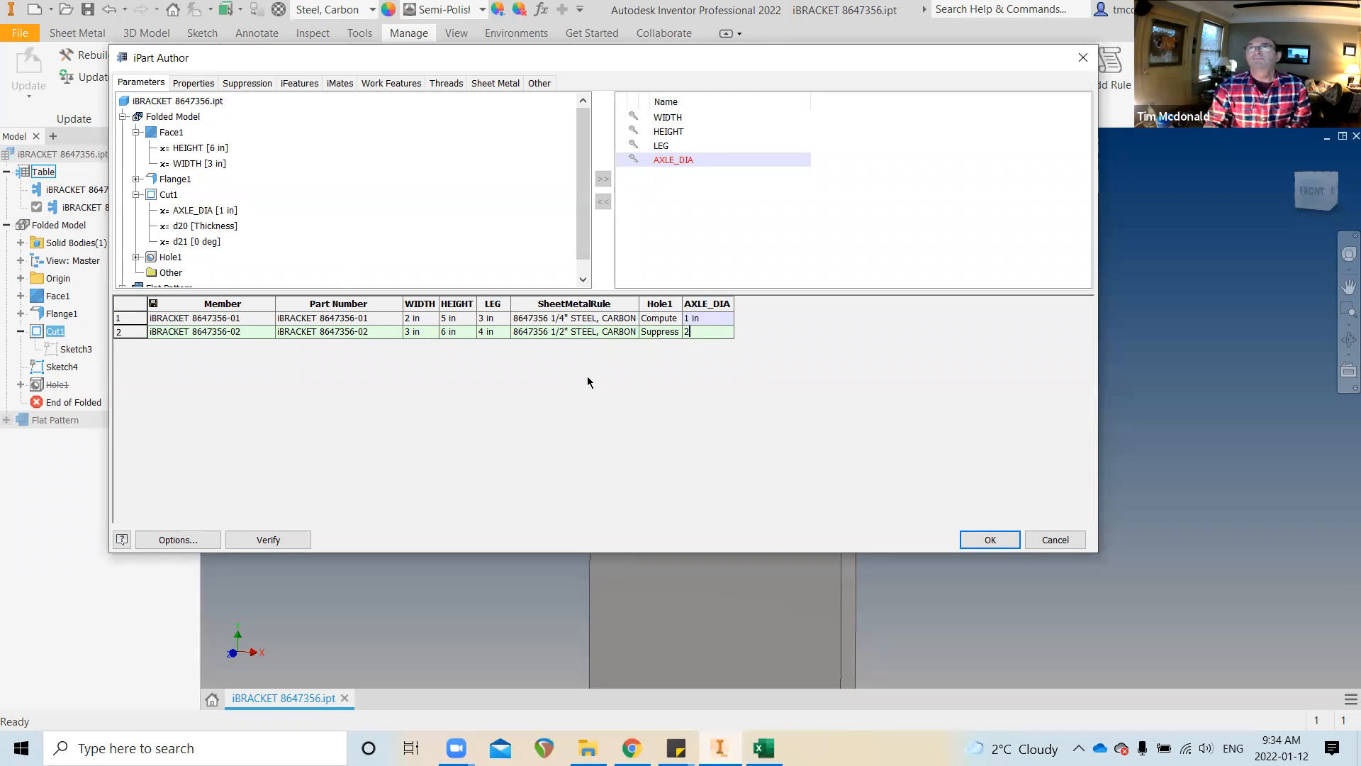
left_click(990, 542)
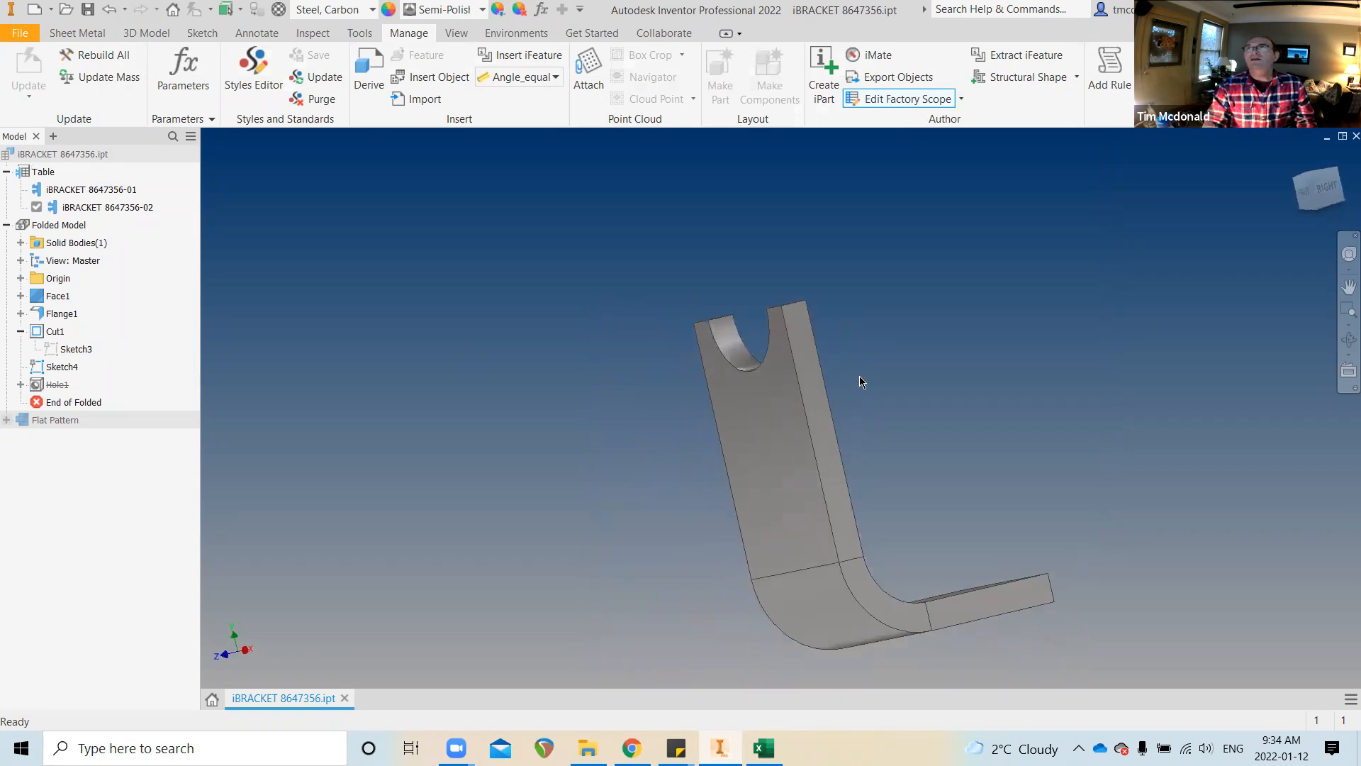
Activate member iBRACKET 8647356-02, then switch back to member -01
double_click(85, 210)
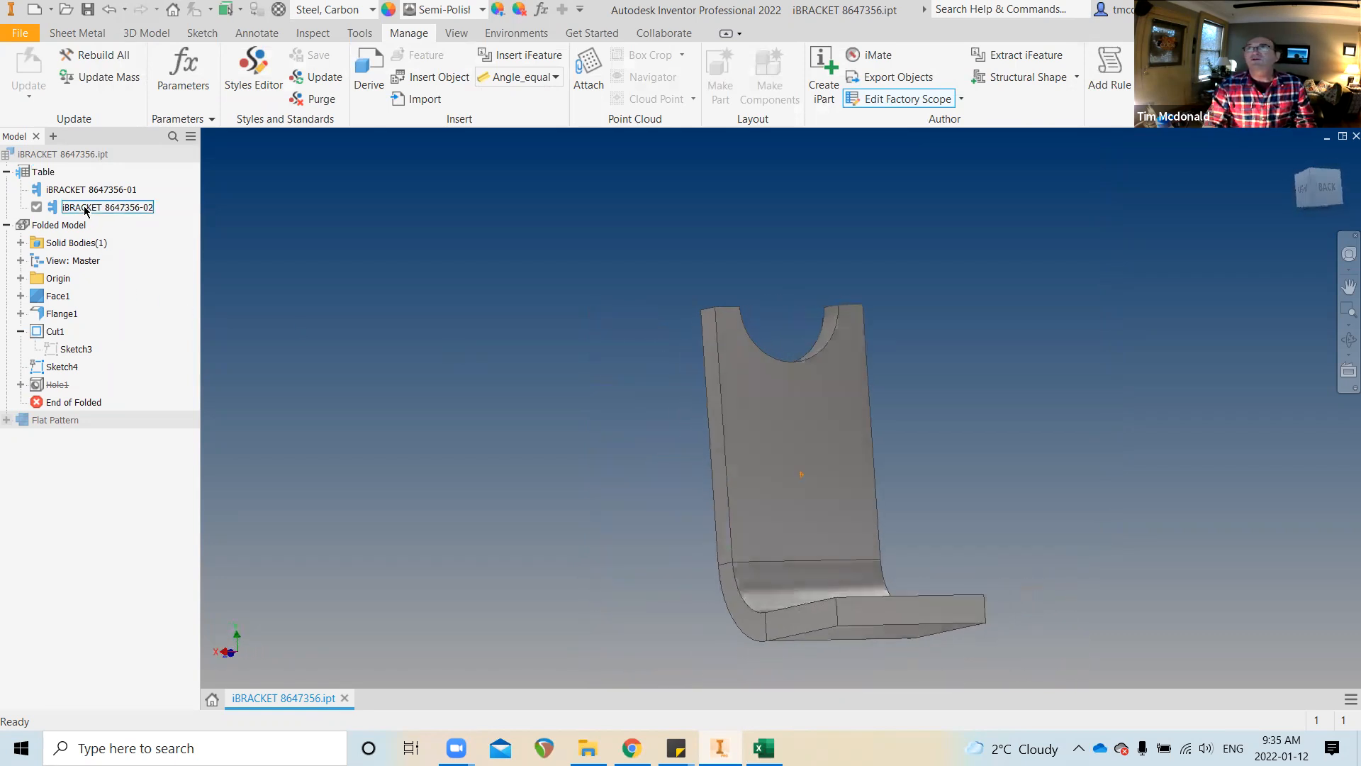
left_click(115, 190)
double_click(112, 188)
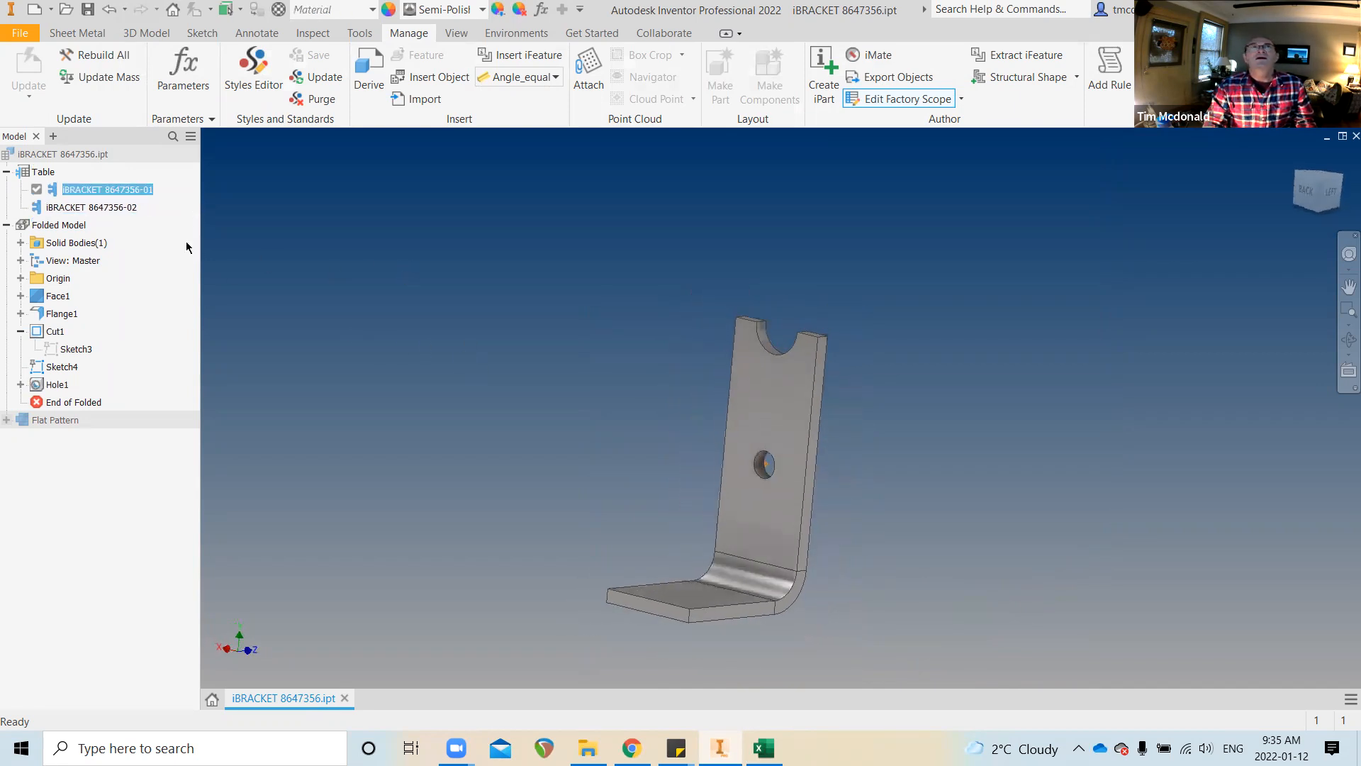
Change member -02's HEIGHT from 6 in to 7 in in the iPart table, then activate -02
left_click(39, 173)
right_click(39, 174)
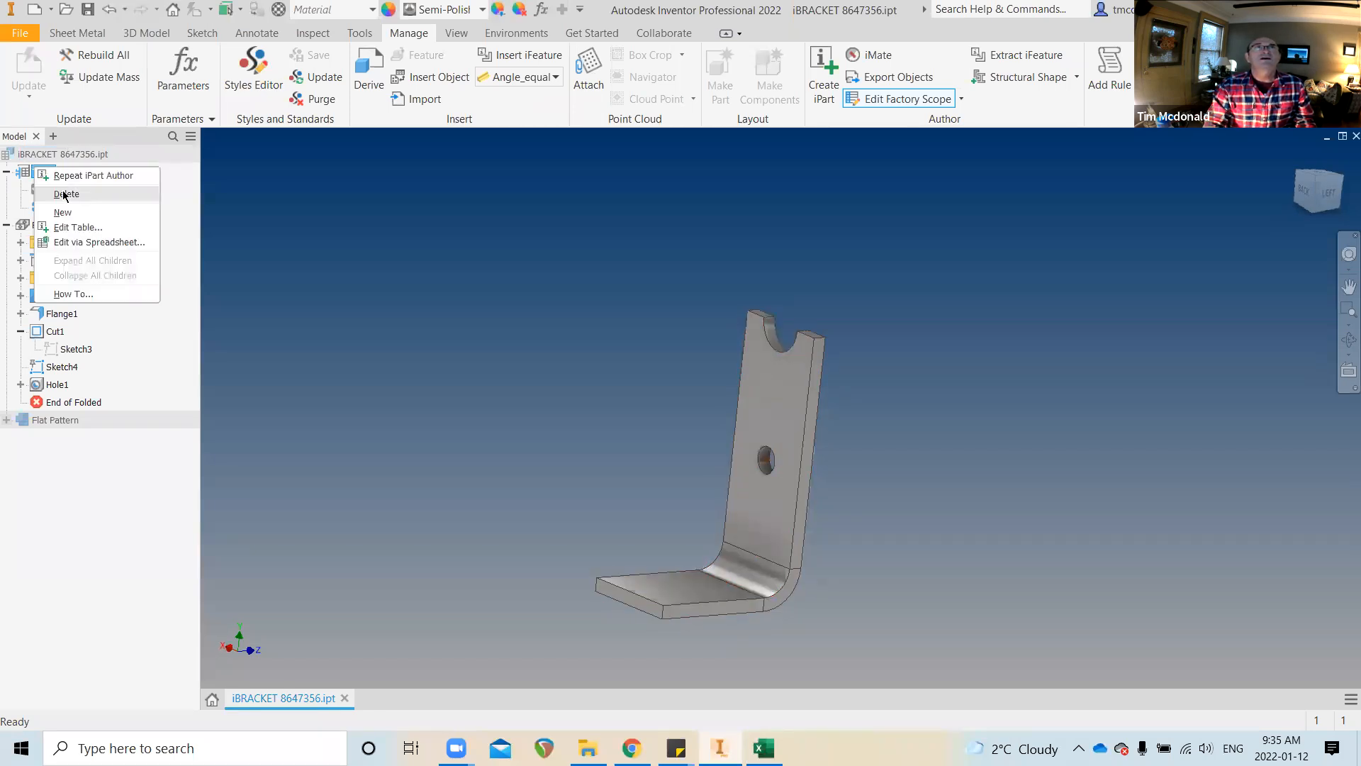
left_click(78, 227)
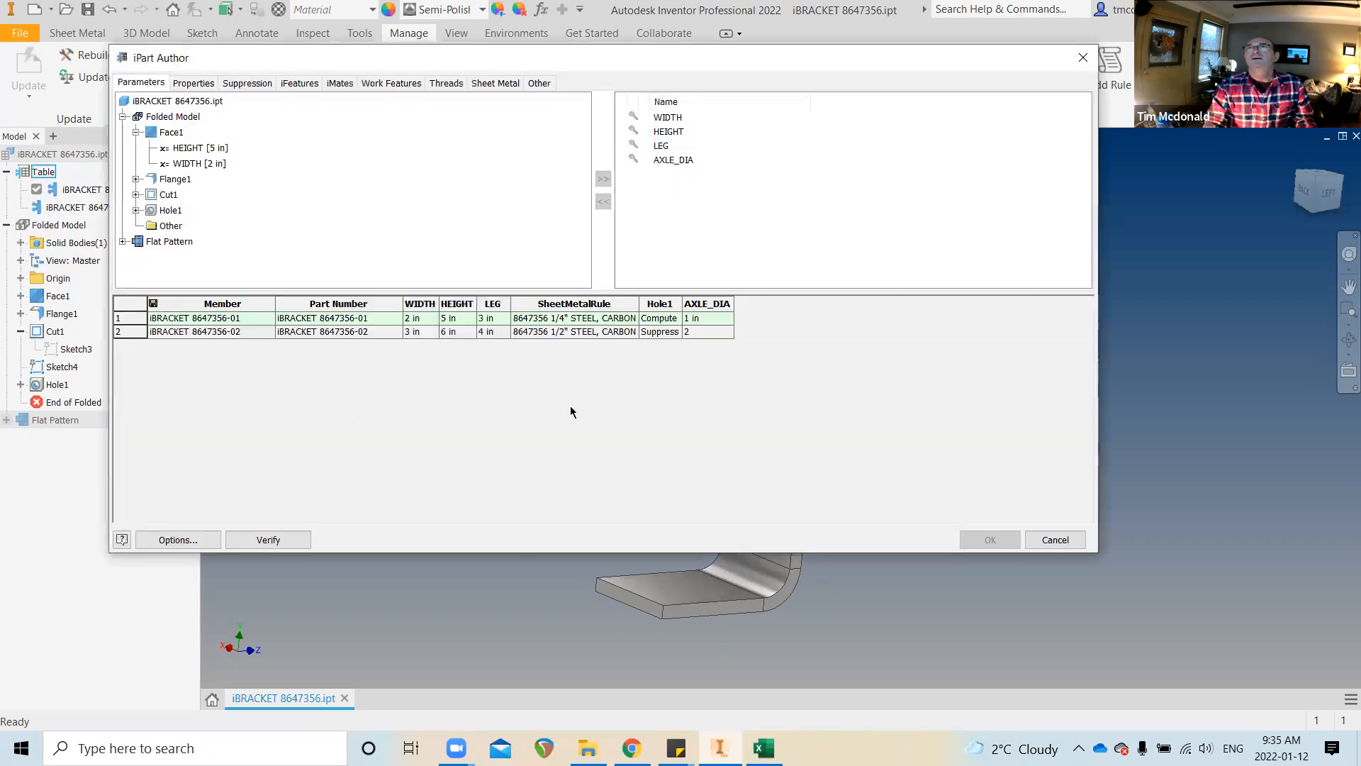
left_click(445, 332)
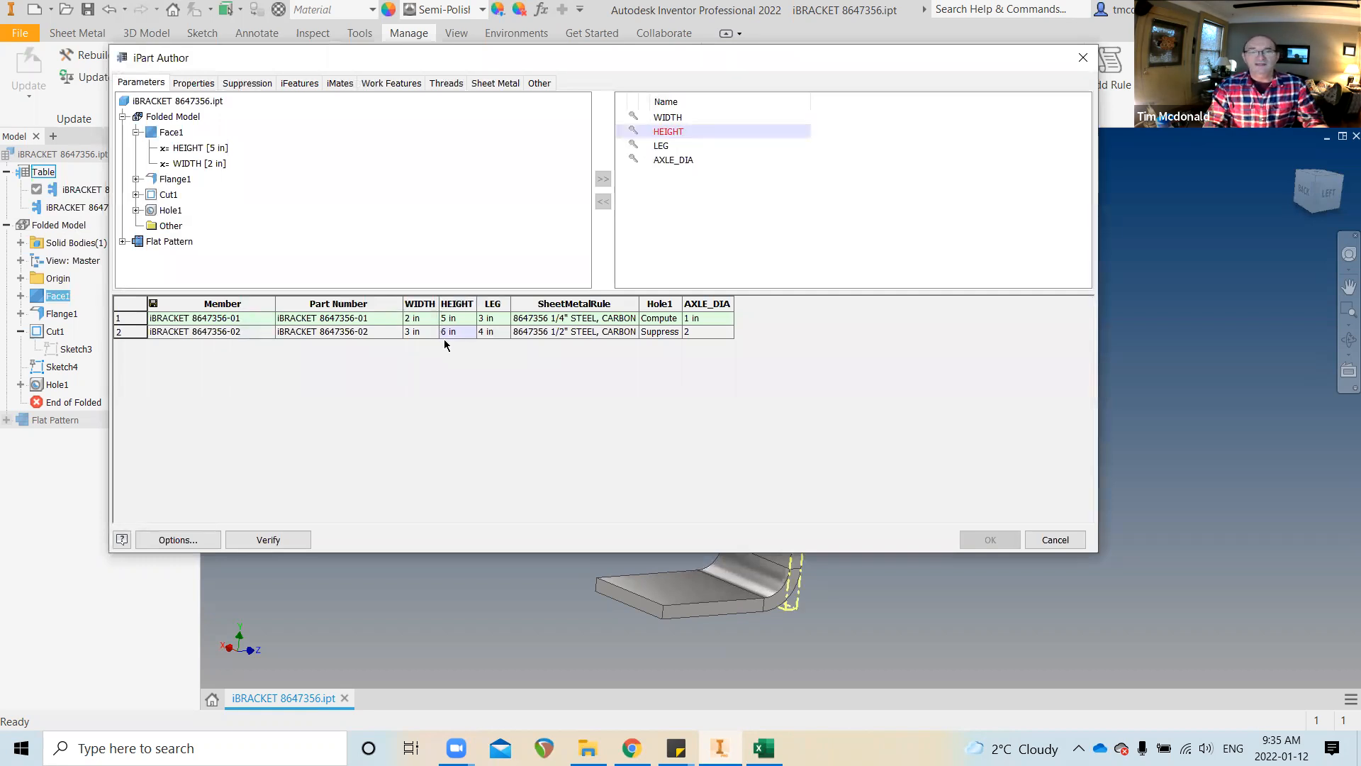
key("BackSpace")
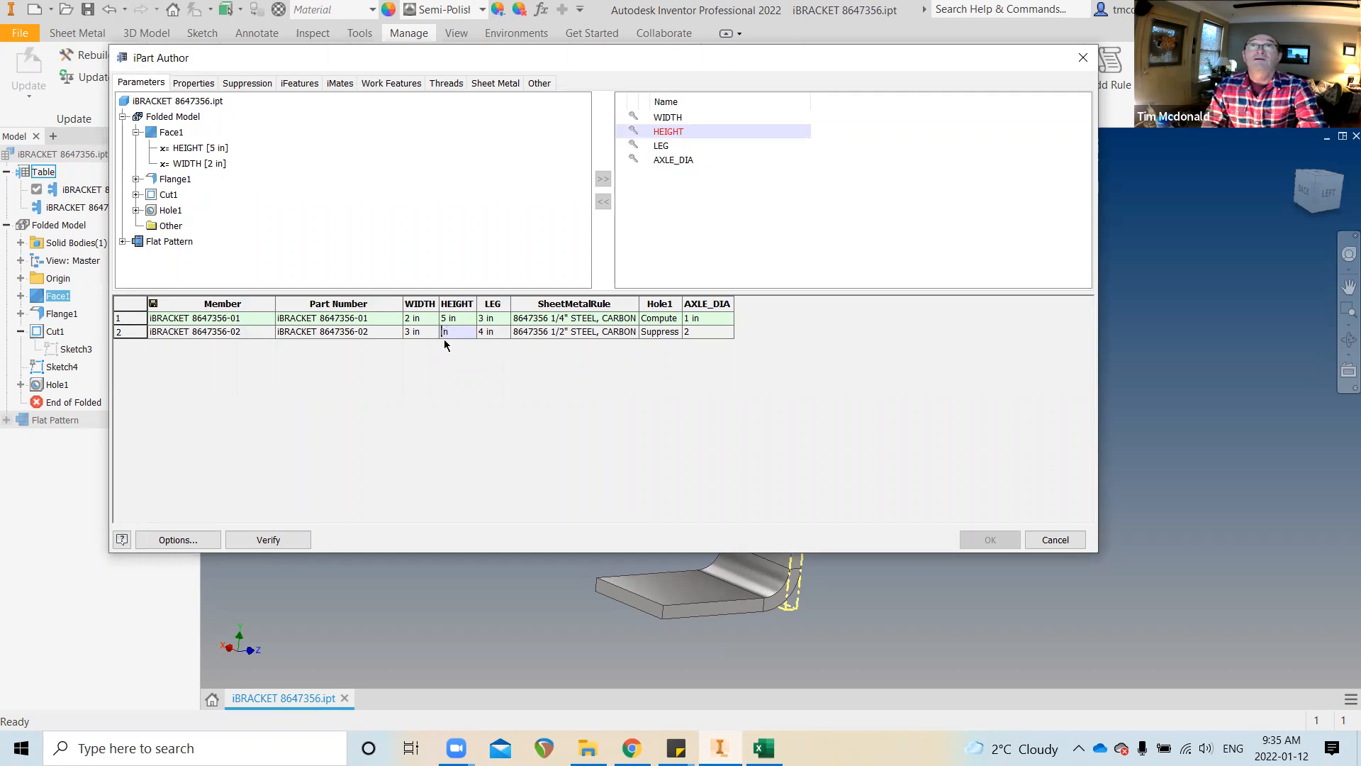
type("7")
key("Tab")
left_click(982, 540)
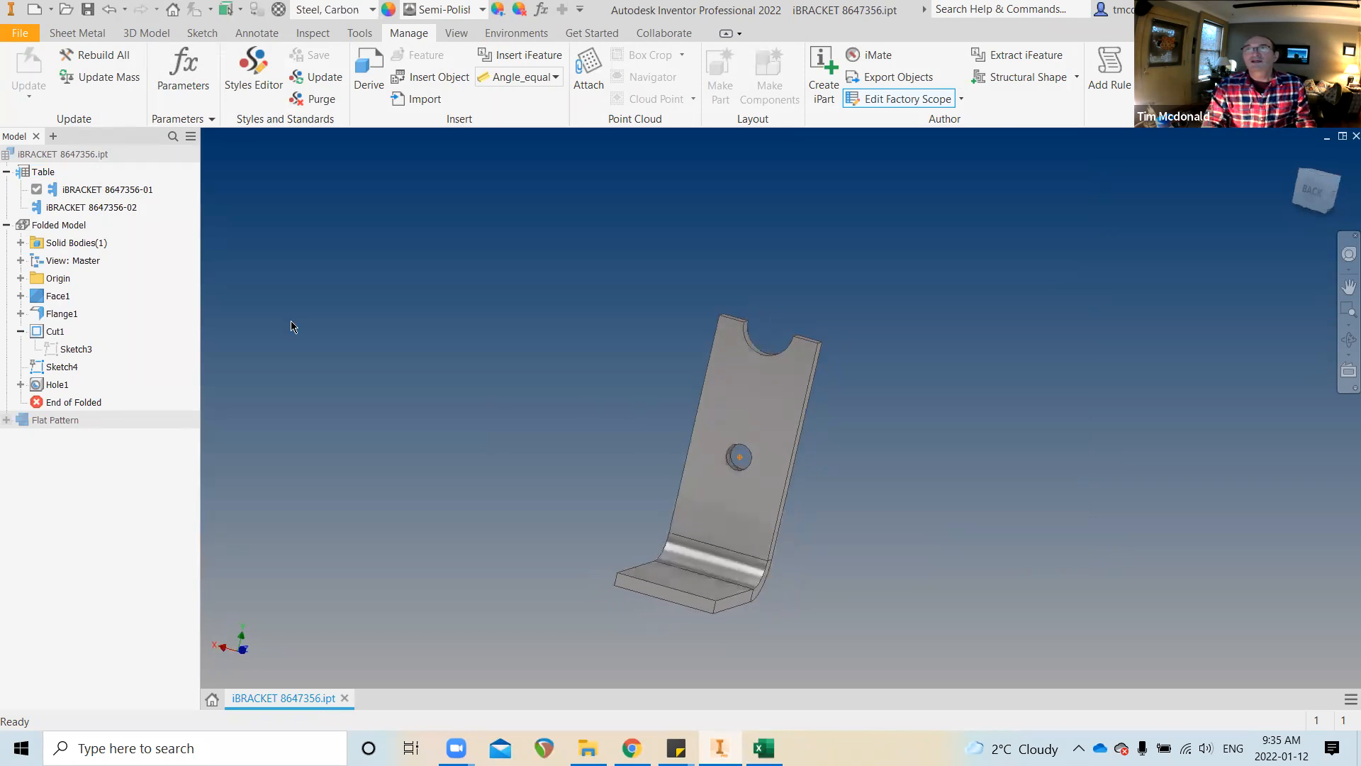
double_click(91, 207)
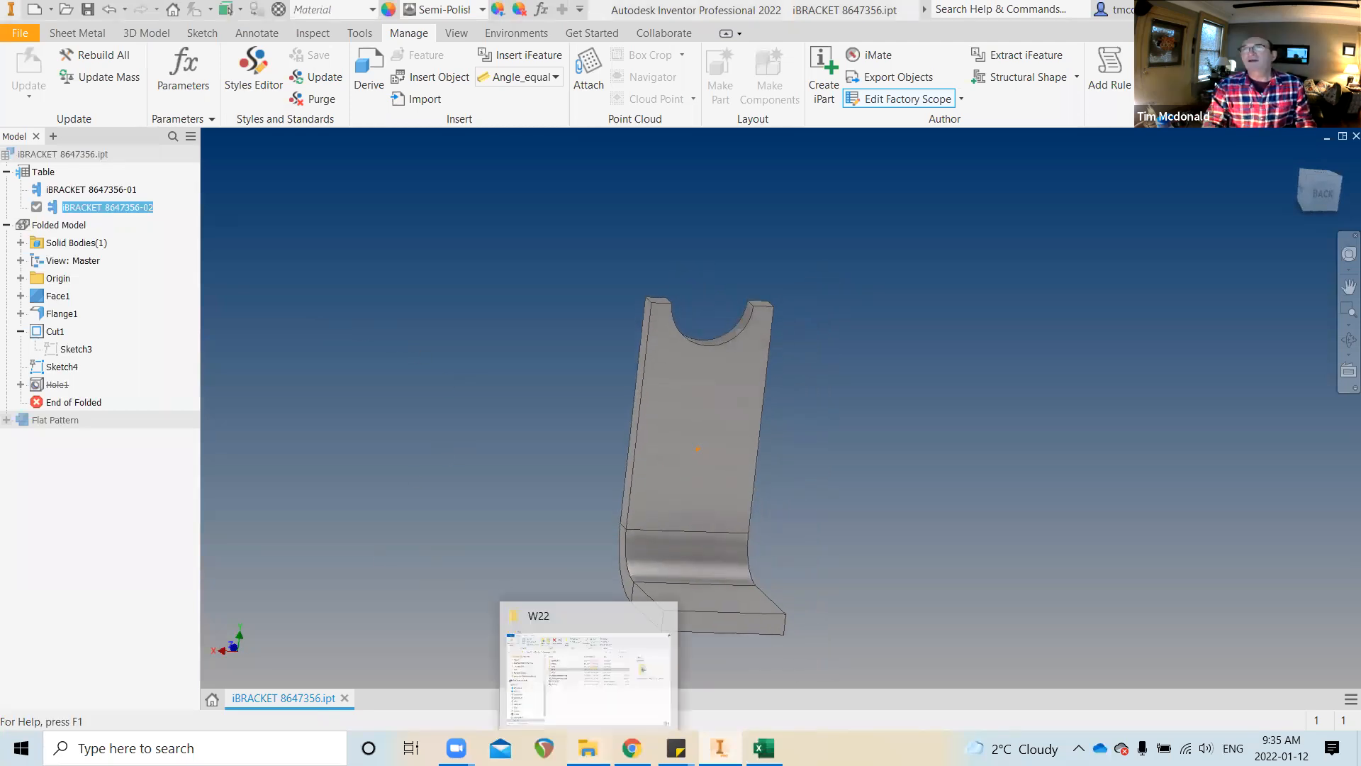
Delete the leftover Part3.ipt from SEC3 > iParts and iAssemblies, leaving only OldVersions and iBRACKET 8647356.ipt
left_click(588, 748)
double_click(591, 330)
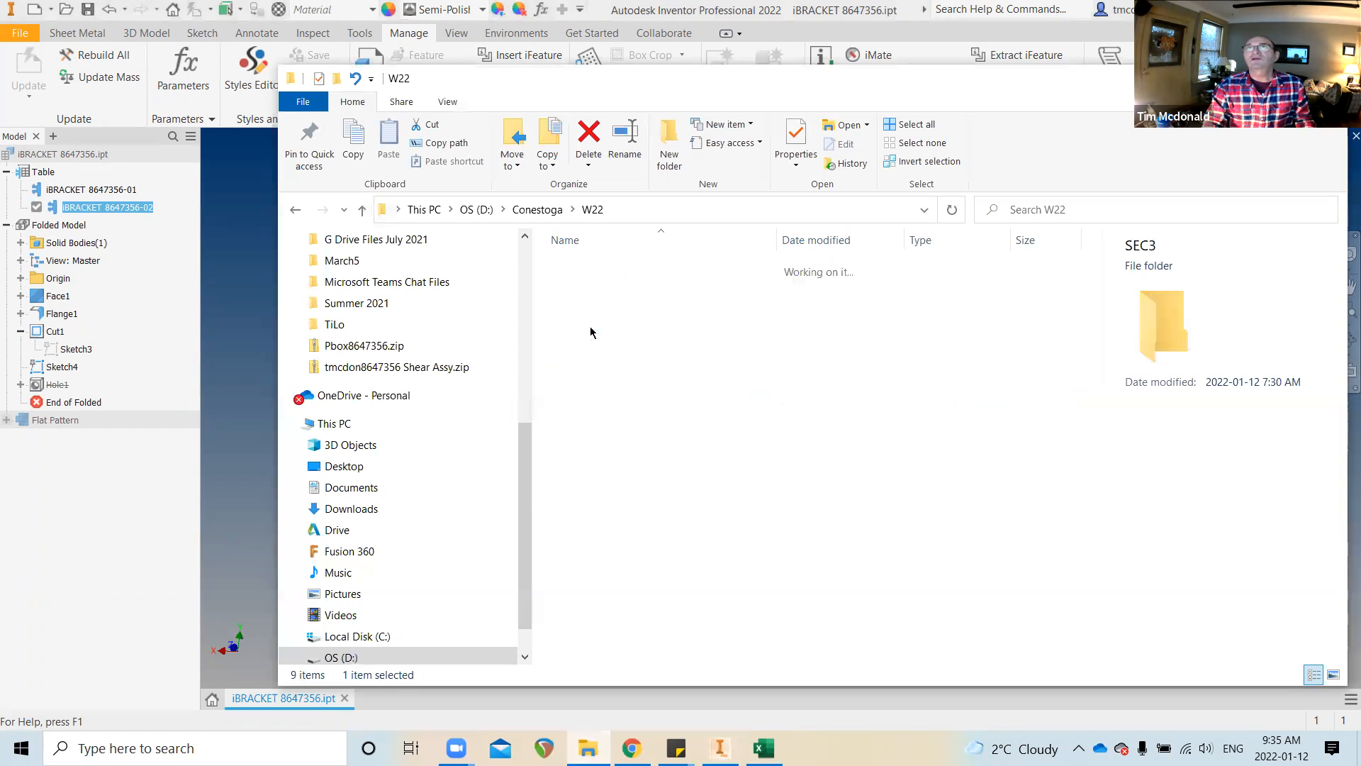
left_click(608, 269)
double_click(608, 269)
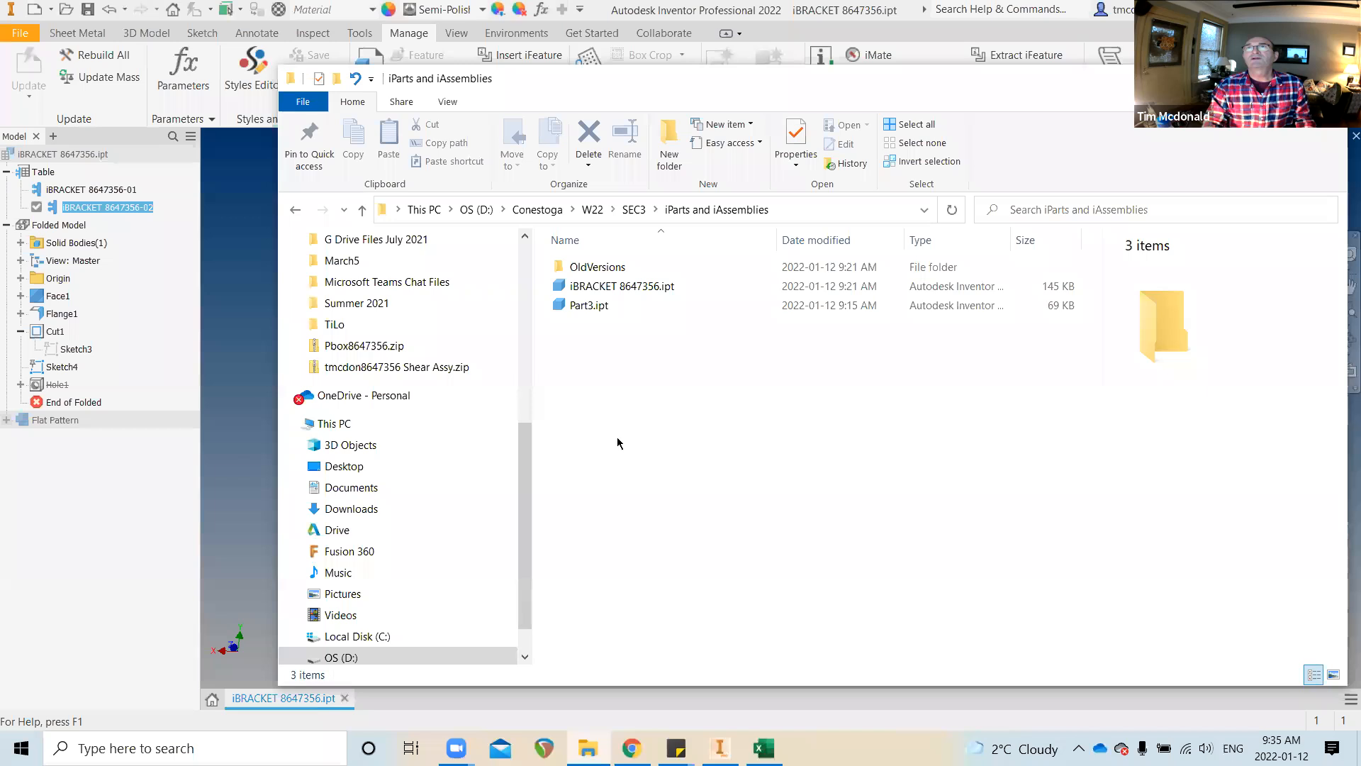
left_click(597, 304)
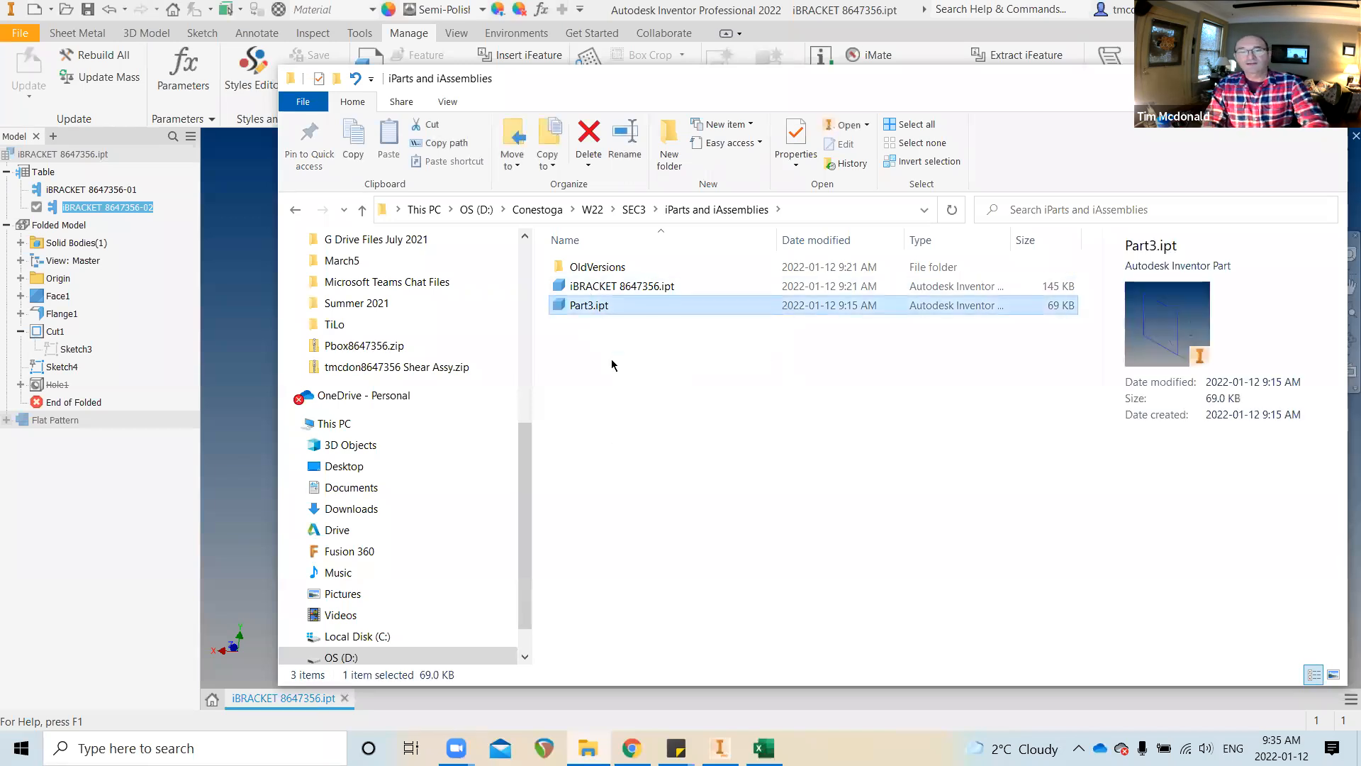
key("Delete")
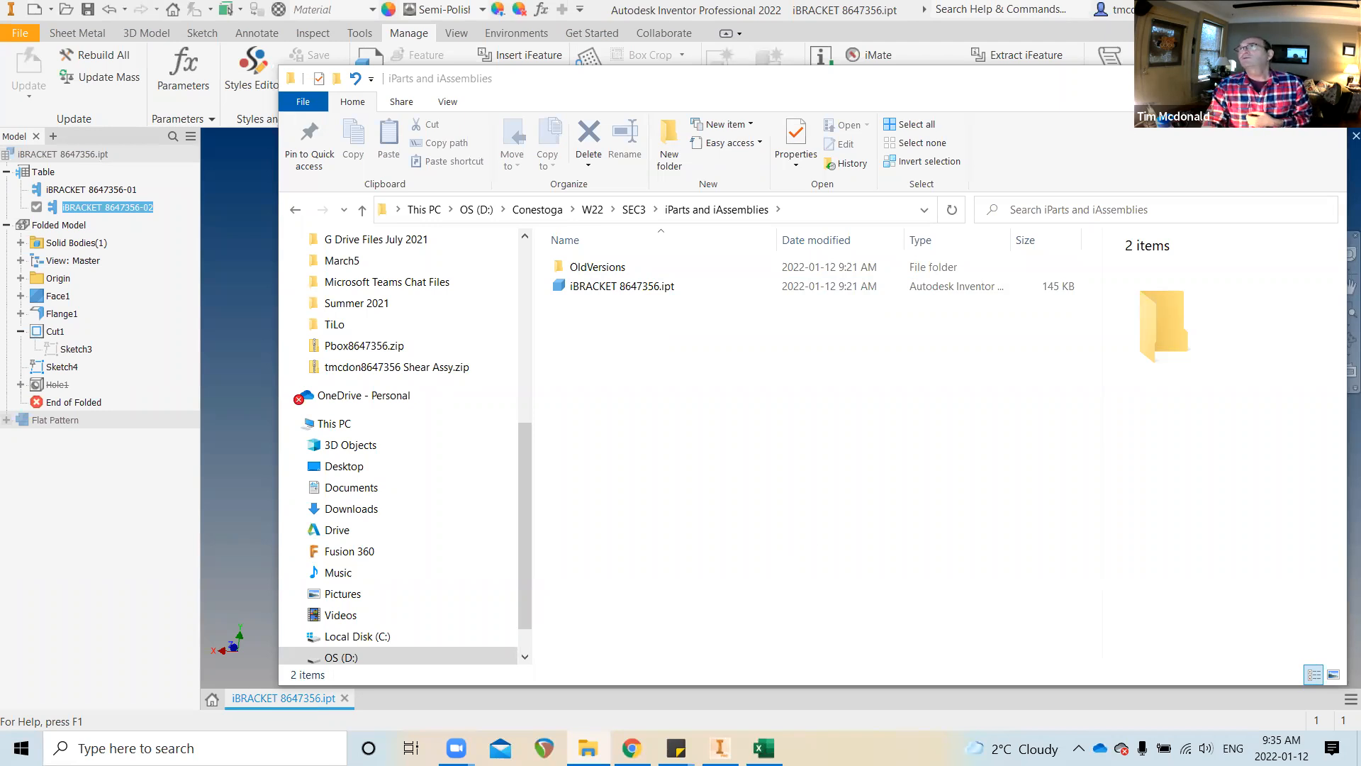
key("alt+Tab")
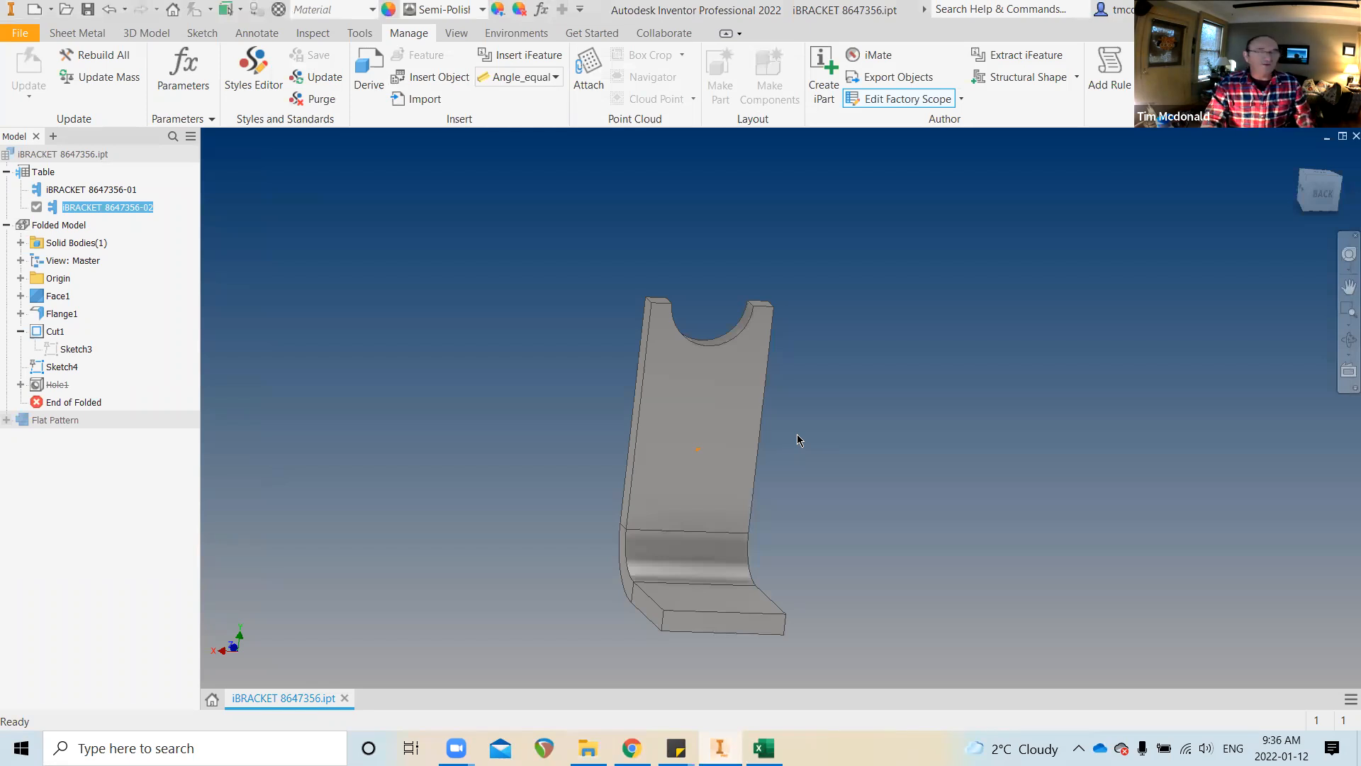
Generate member iBRACKET 8647356-02.ipt from the Table node and save the factory part
middle_click_drag(797, 434, 854, 458, "shift")
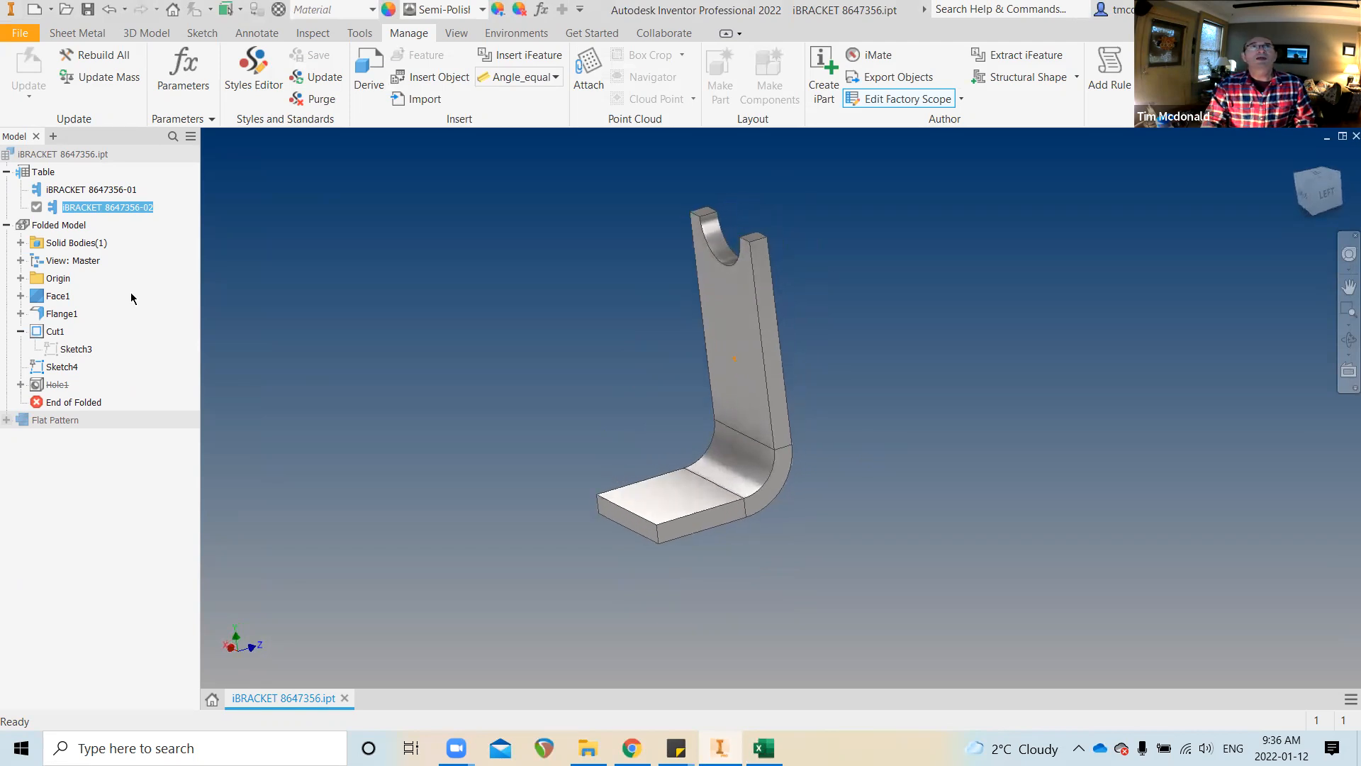
right_click(104, 211)
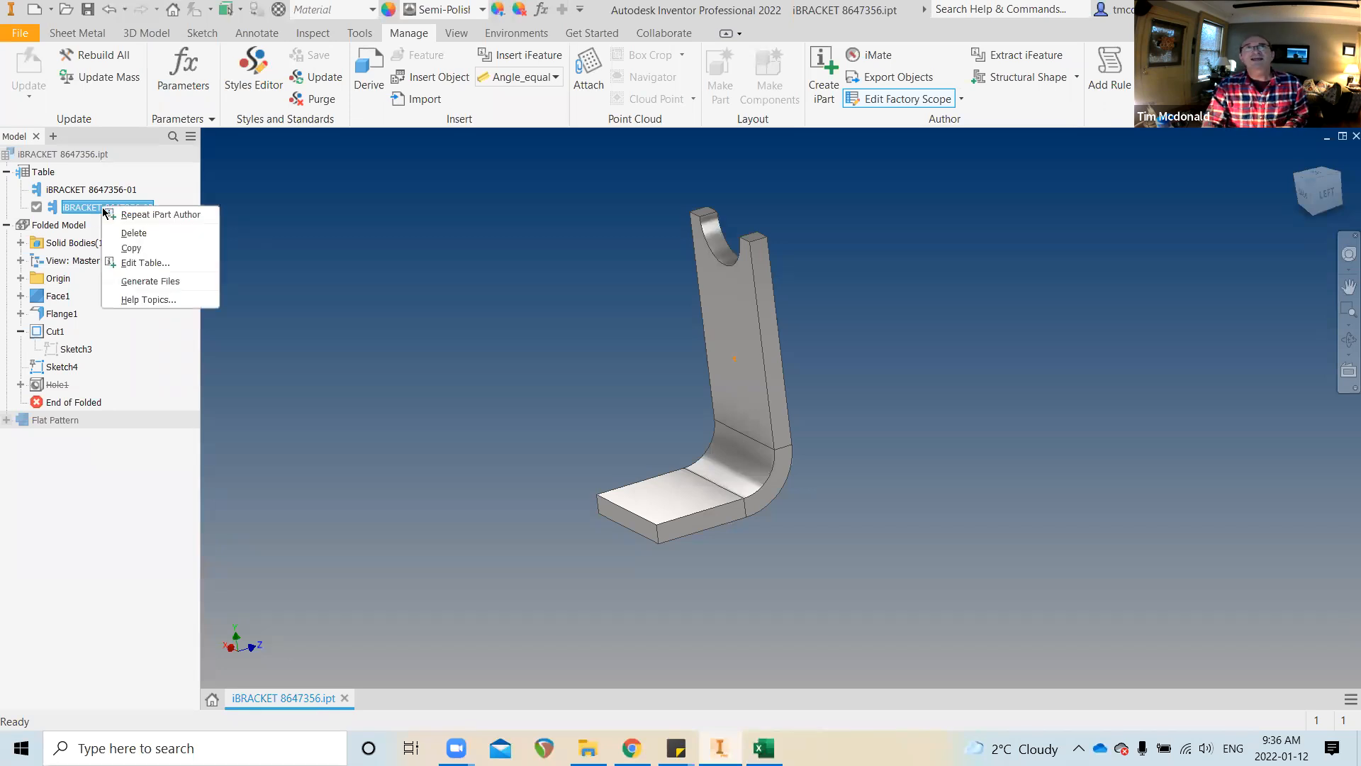
left_click(131, 283)
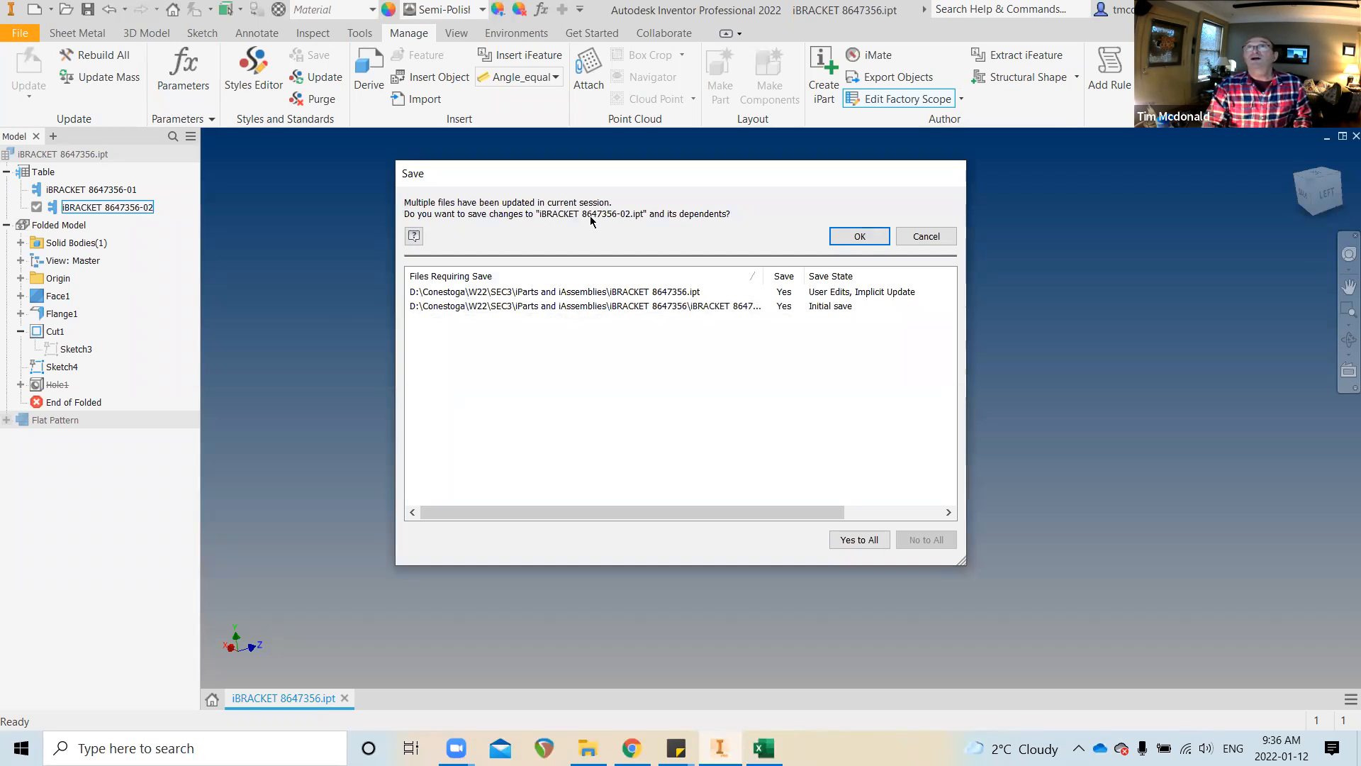
left_click(859, 237)
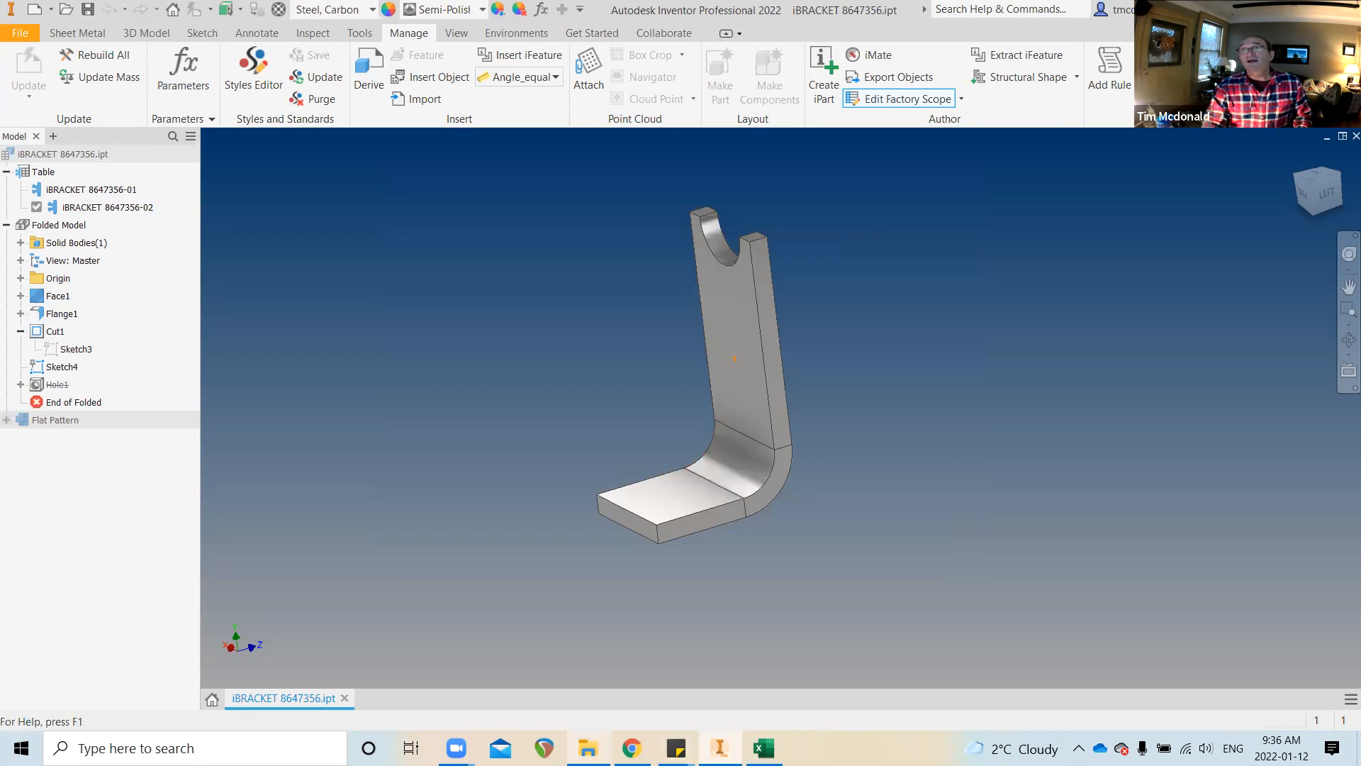
left_click(604, 744)
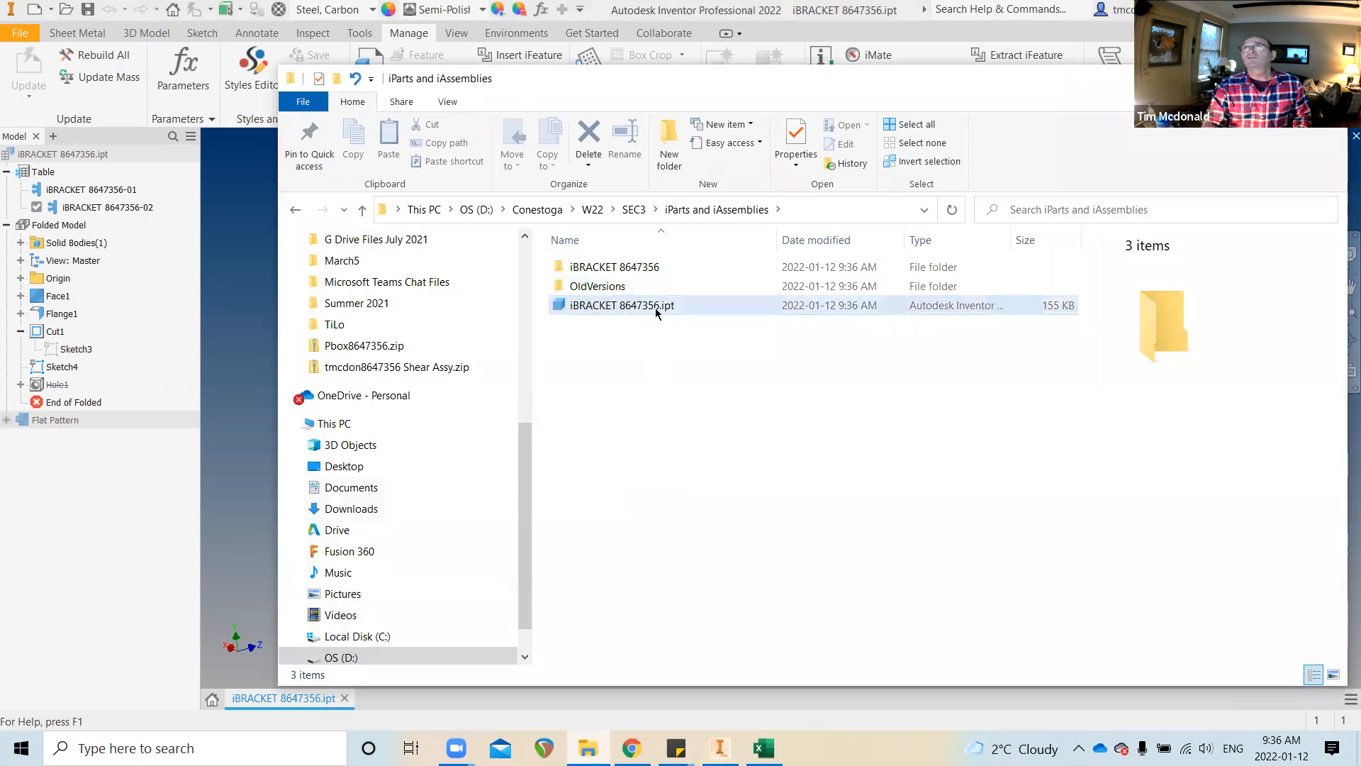
Generate iBRACKET 8647356-01.ipt and verify it sits beside -02.ipt in the iBRACKET 8647356 folder
left_click(616, 272)
double_click(615, 271)
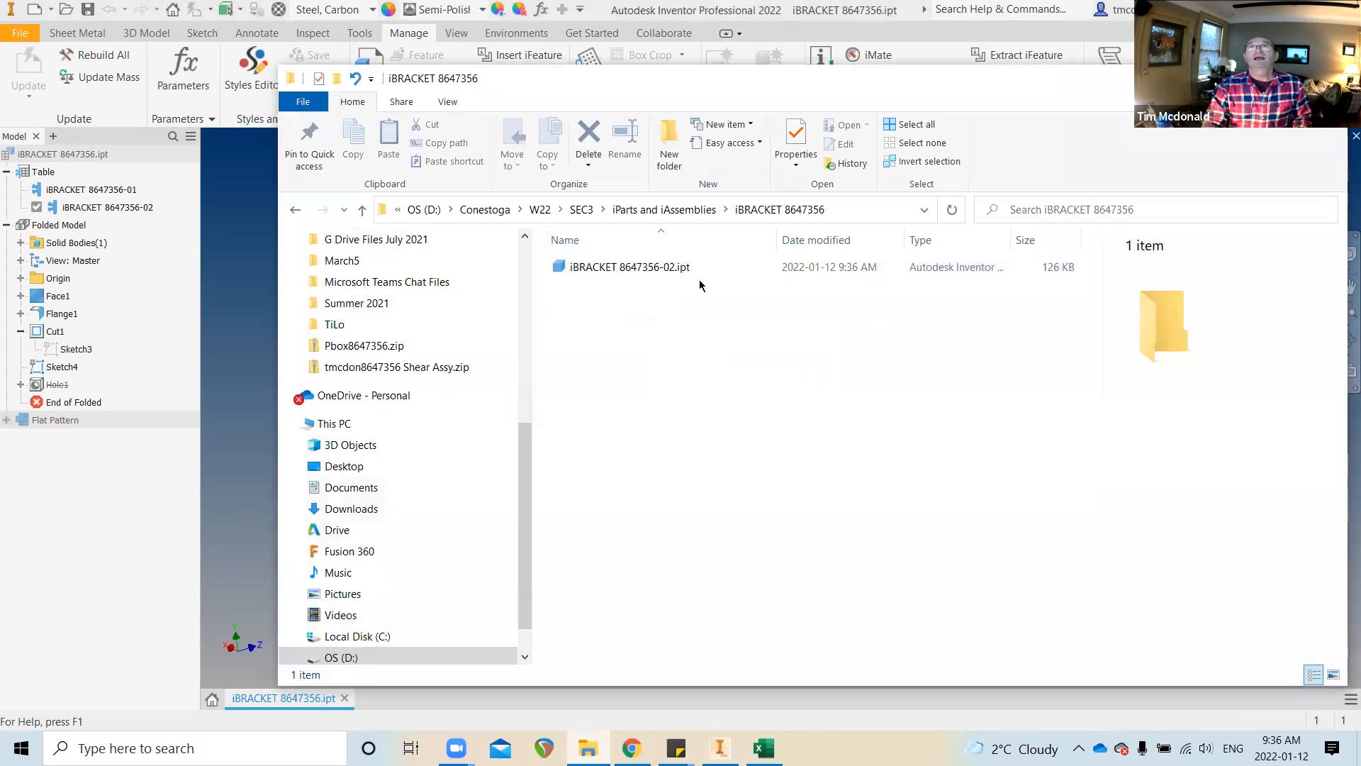
right_click(96, 191)
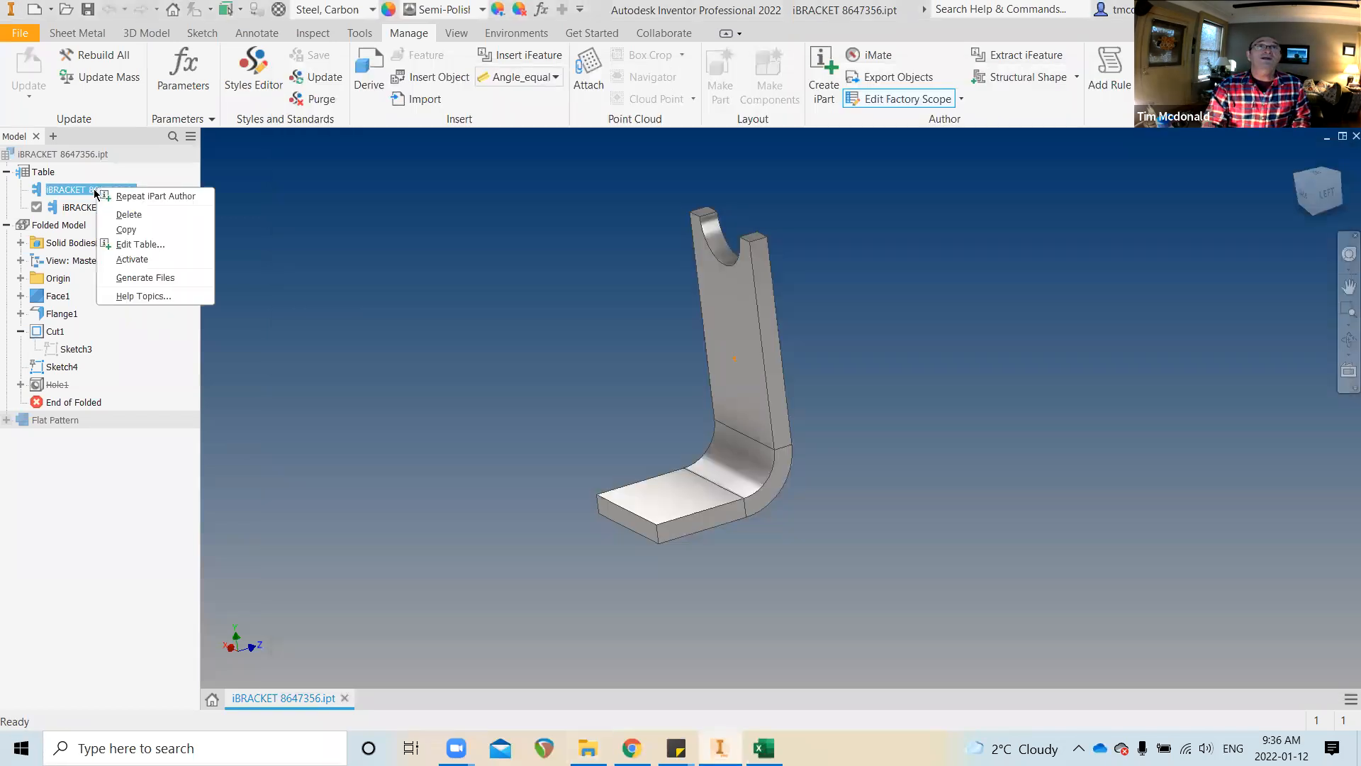
left_click(155, 275)
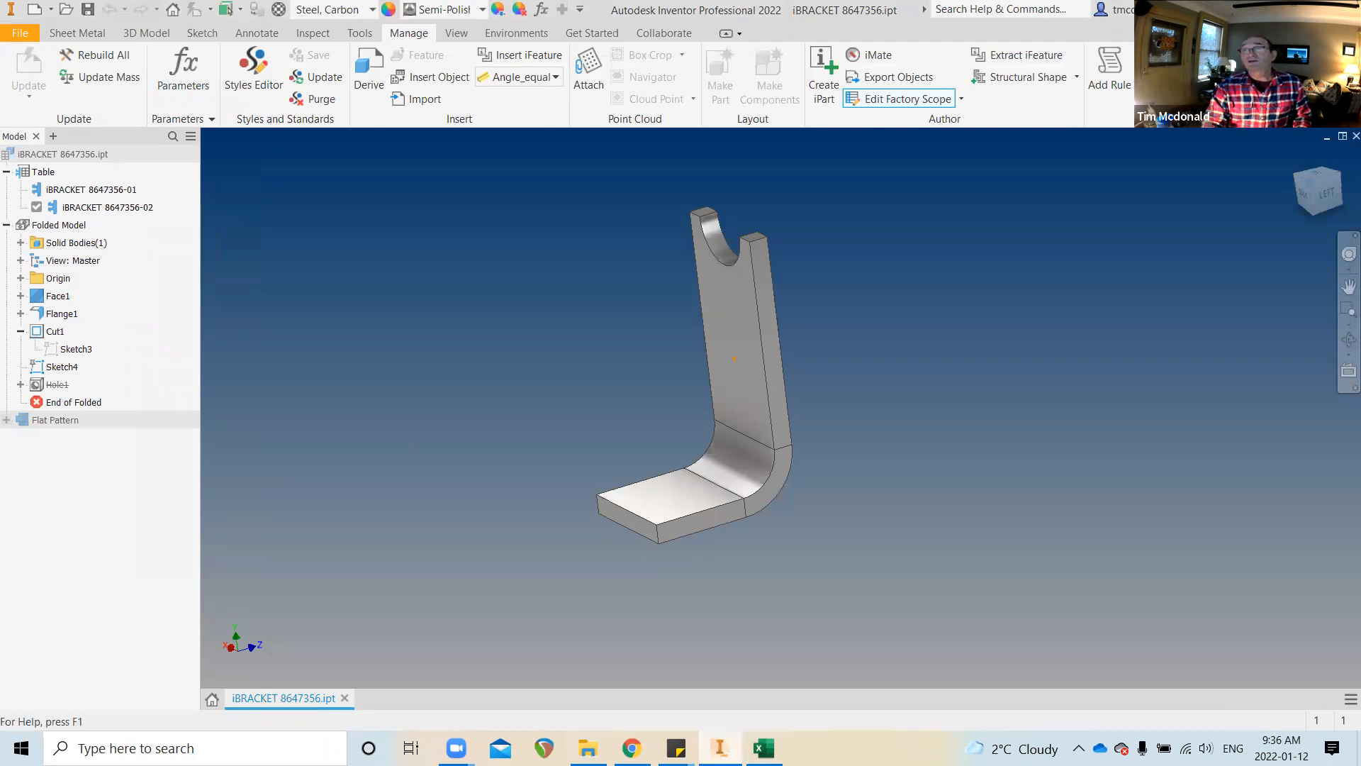
left_click(588, 748)
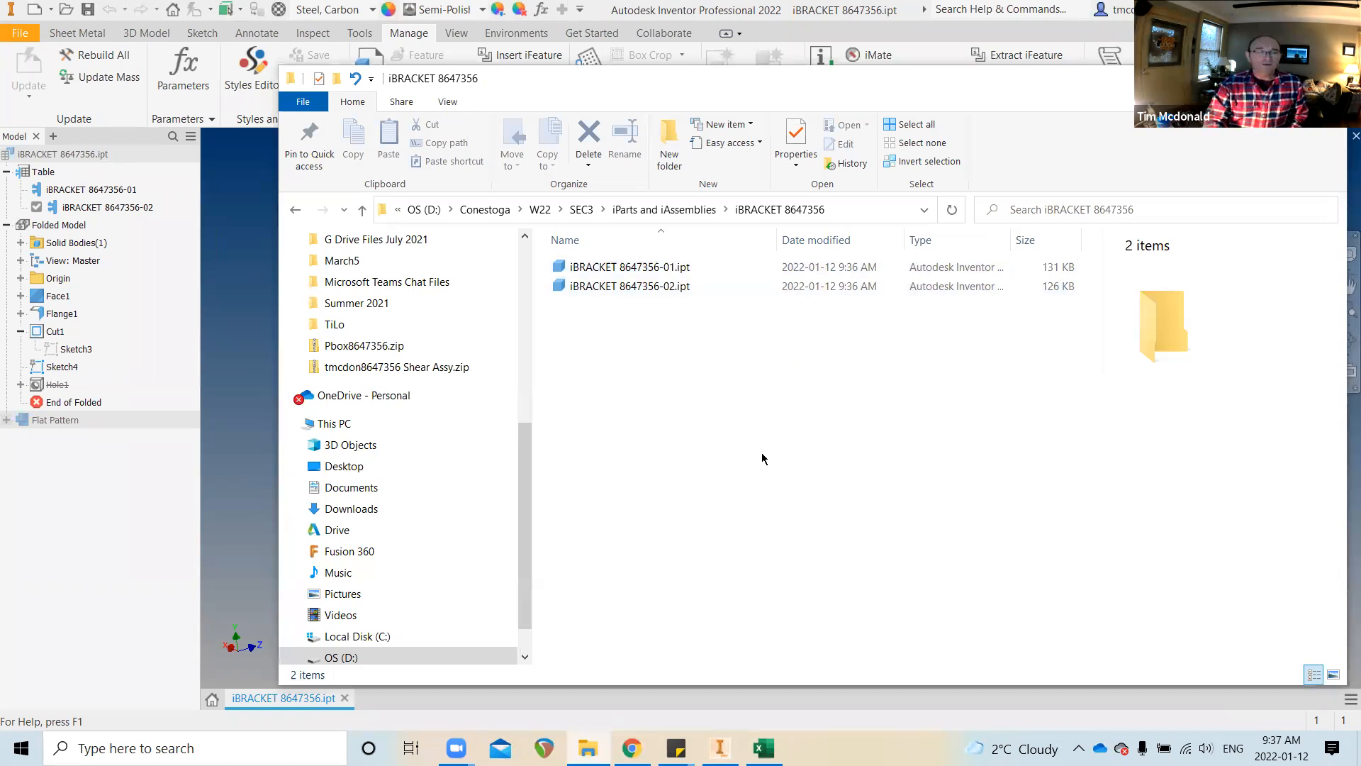
key("alt+Tab")
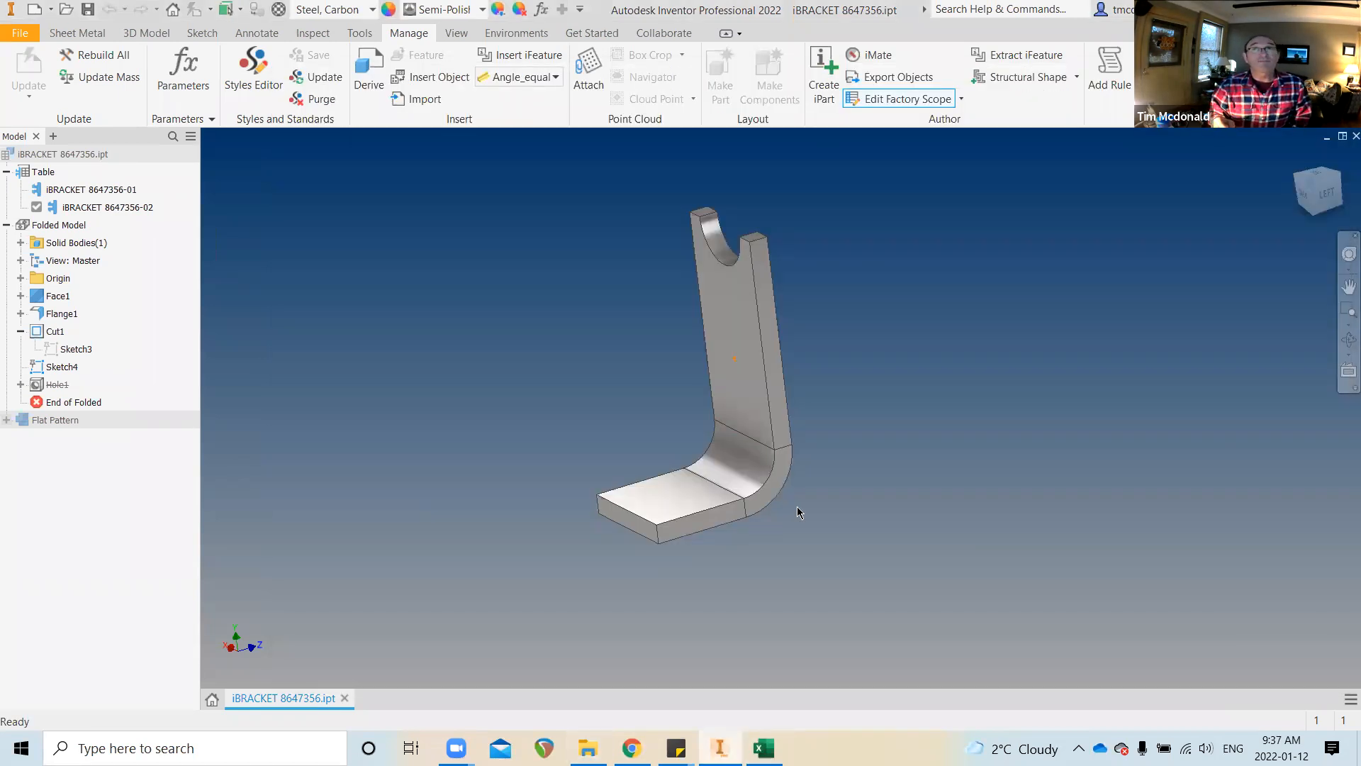
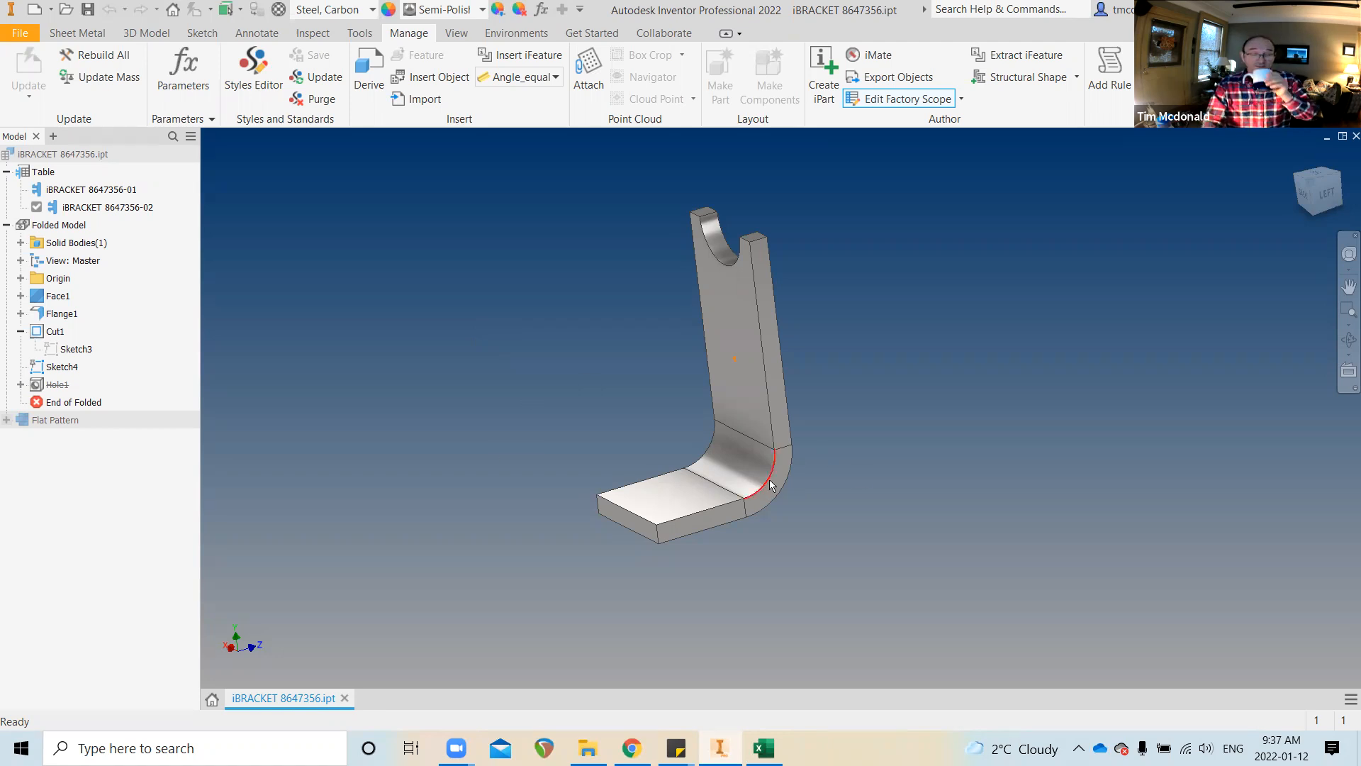
Activate the iBRACKET 8647356-01 table member and start a new file
mouse_move(792, 508)
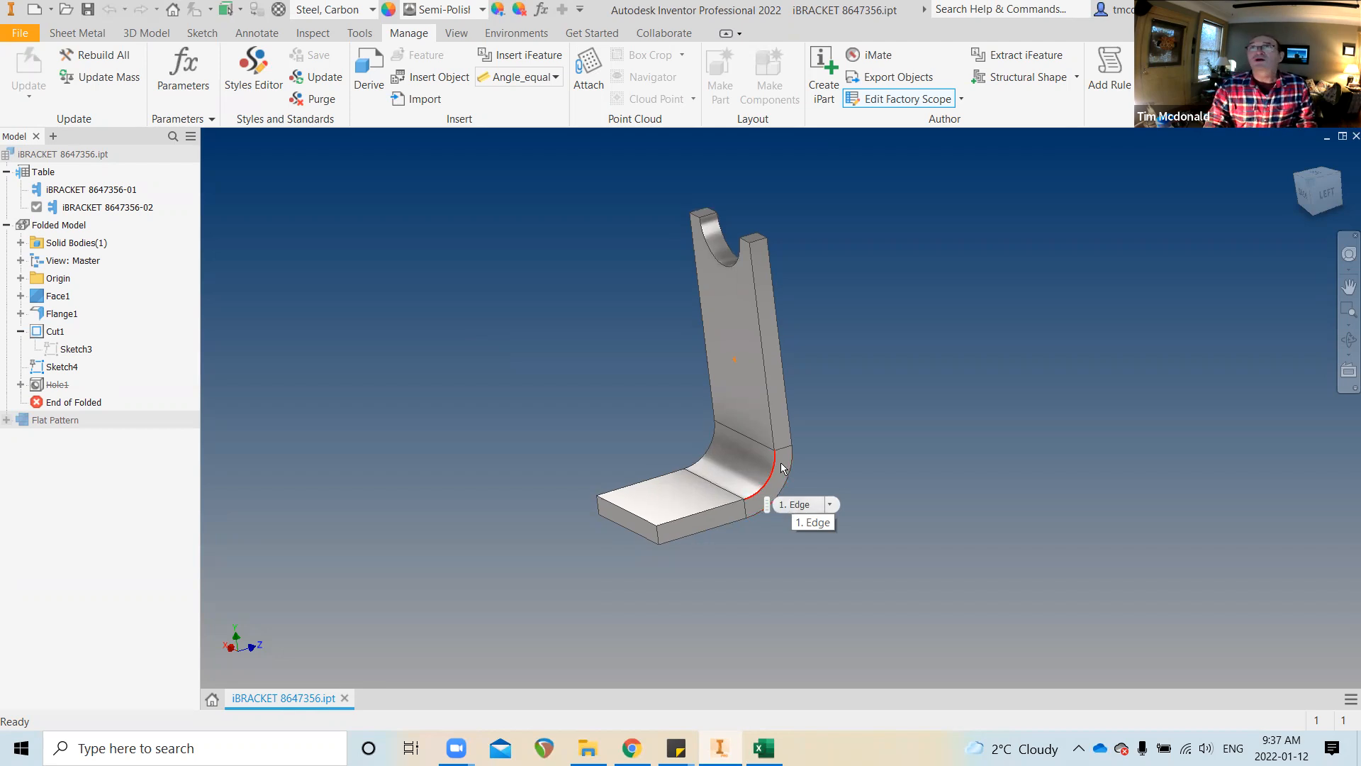
double_click(122, 189)
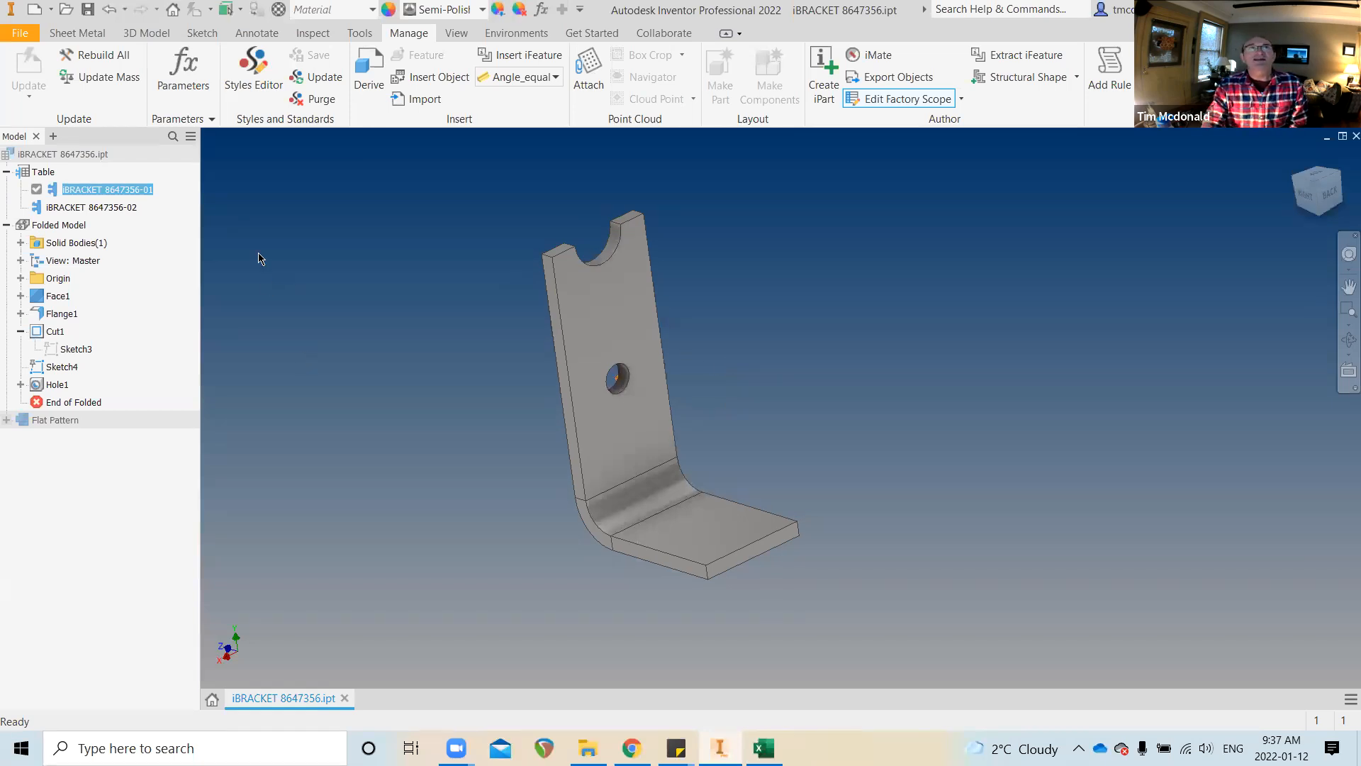
left_click(21, 35)
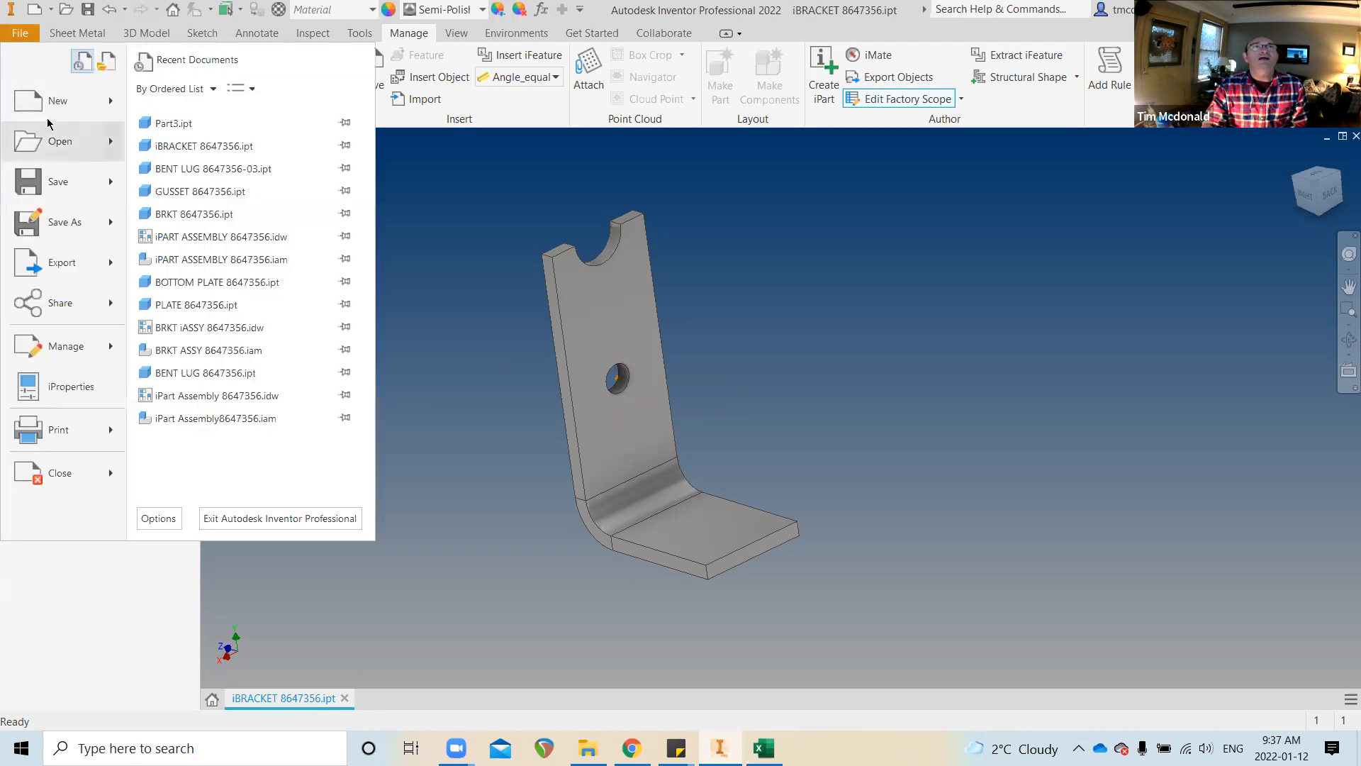
left_click(52, 103)
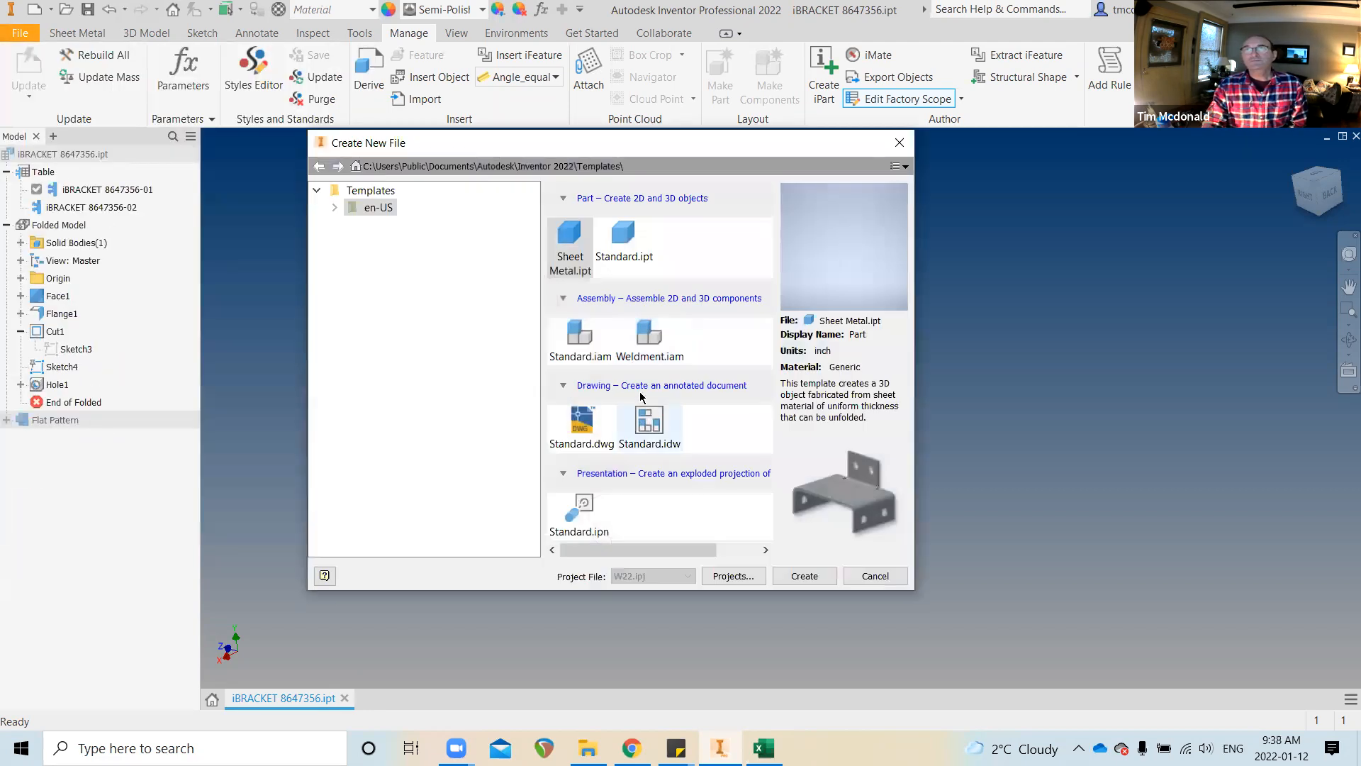
Create a new Standard.ipt part and start a 2D sketch on an origin plane
double_click(625, 246)
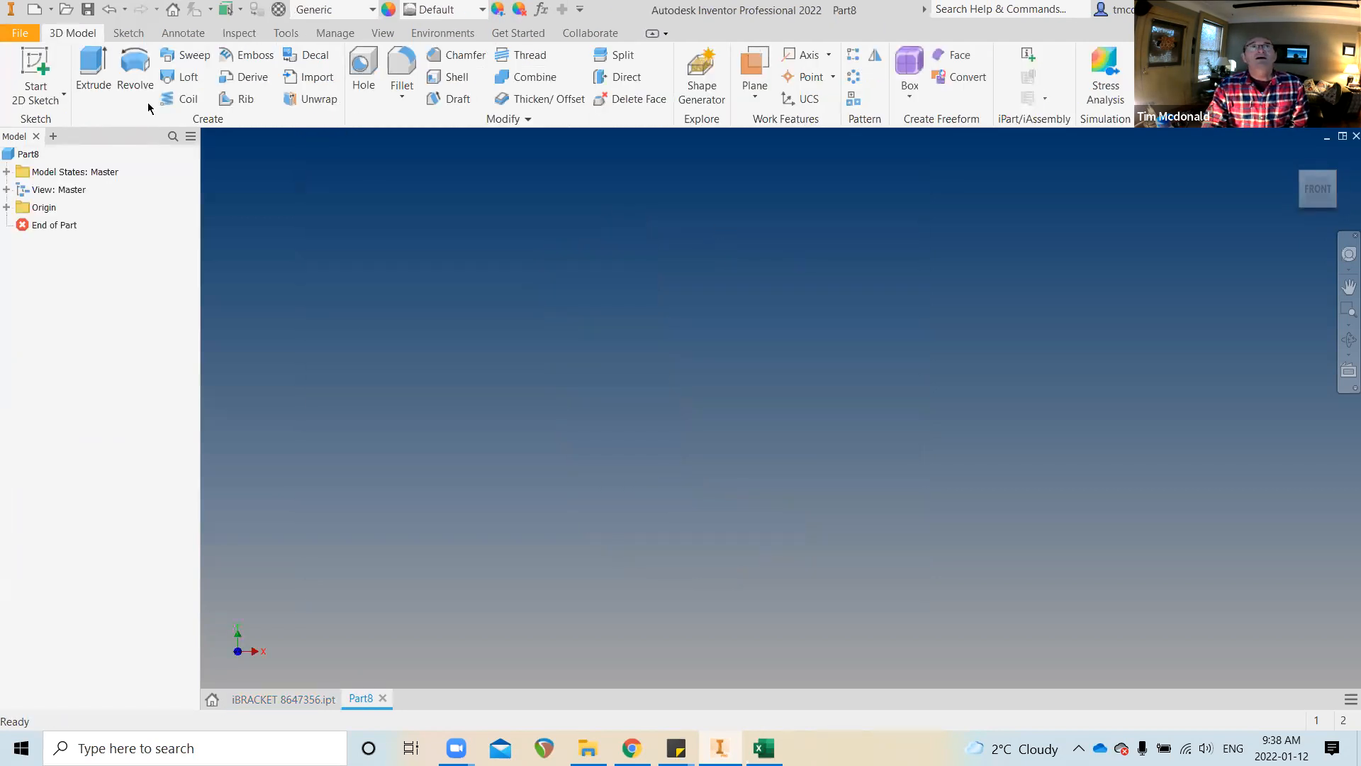
left_click(35, 69)
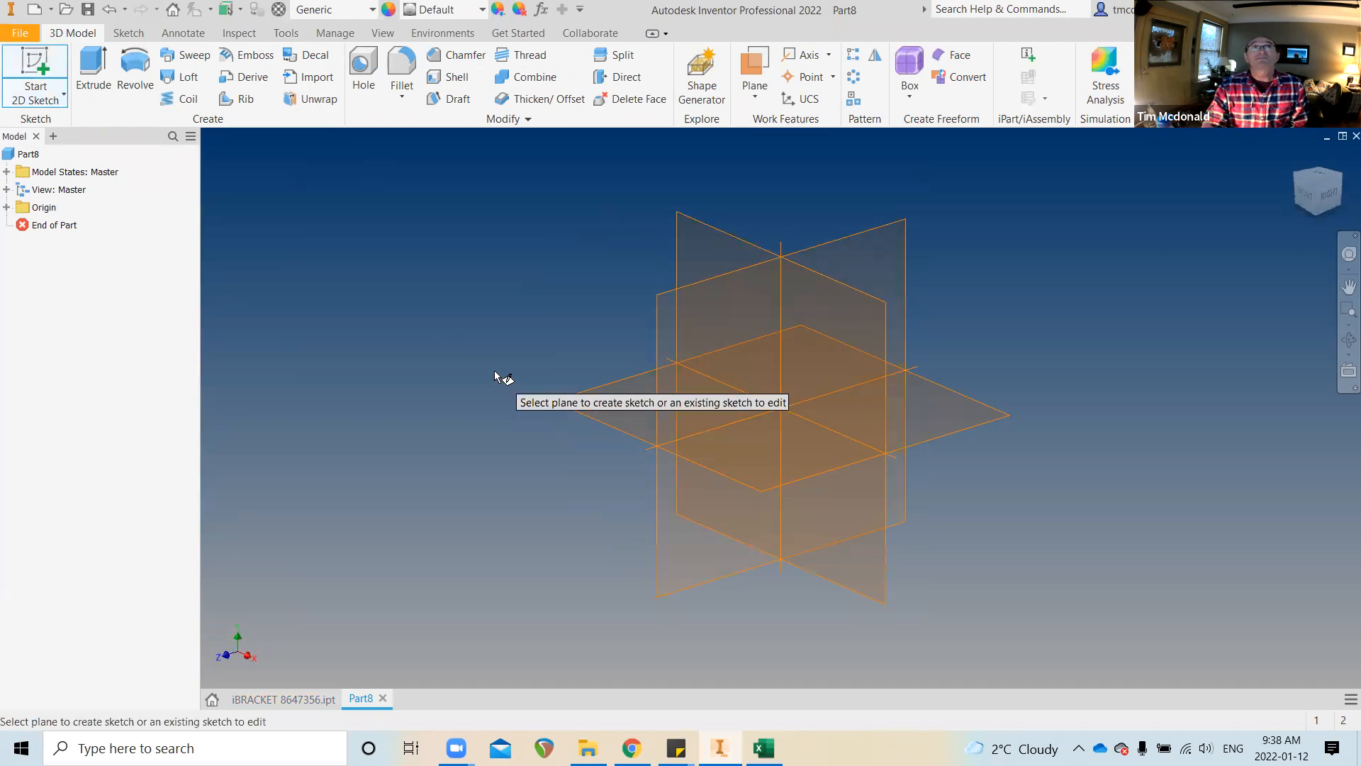
left_click(624, 409)
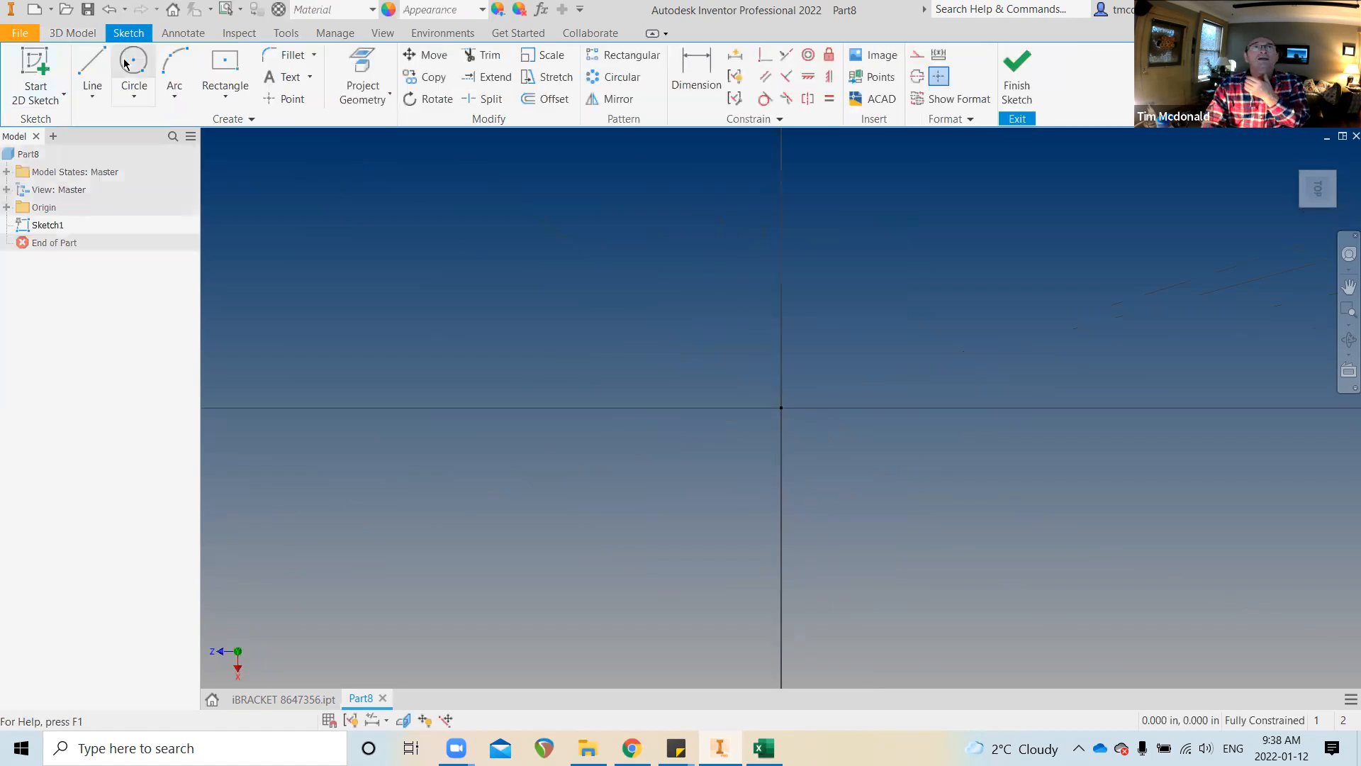
Draw a vertical line from the origin with length HEIGHT=3
left_click(93, 71)
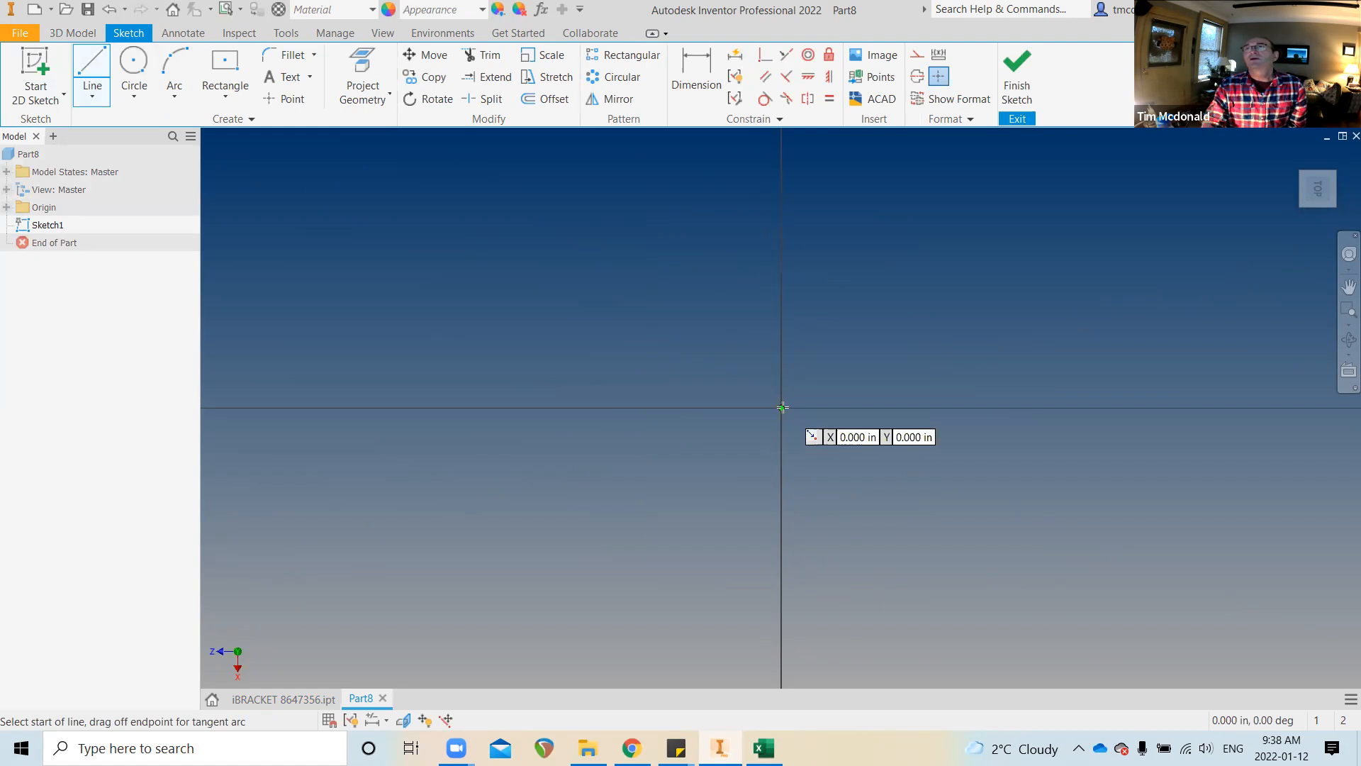
left_click(782, 408)
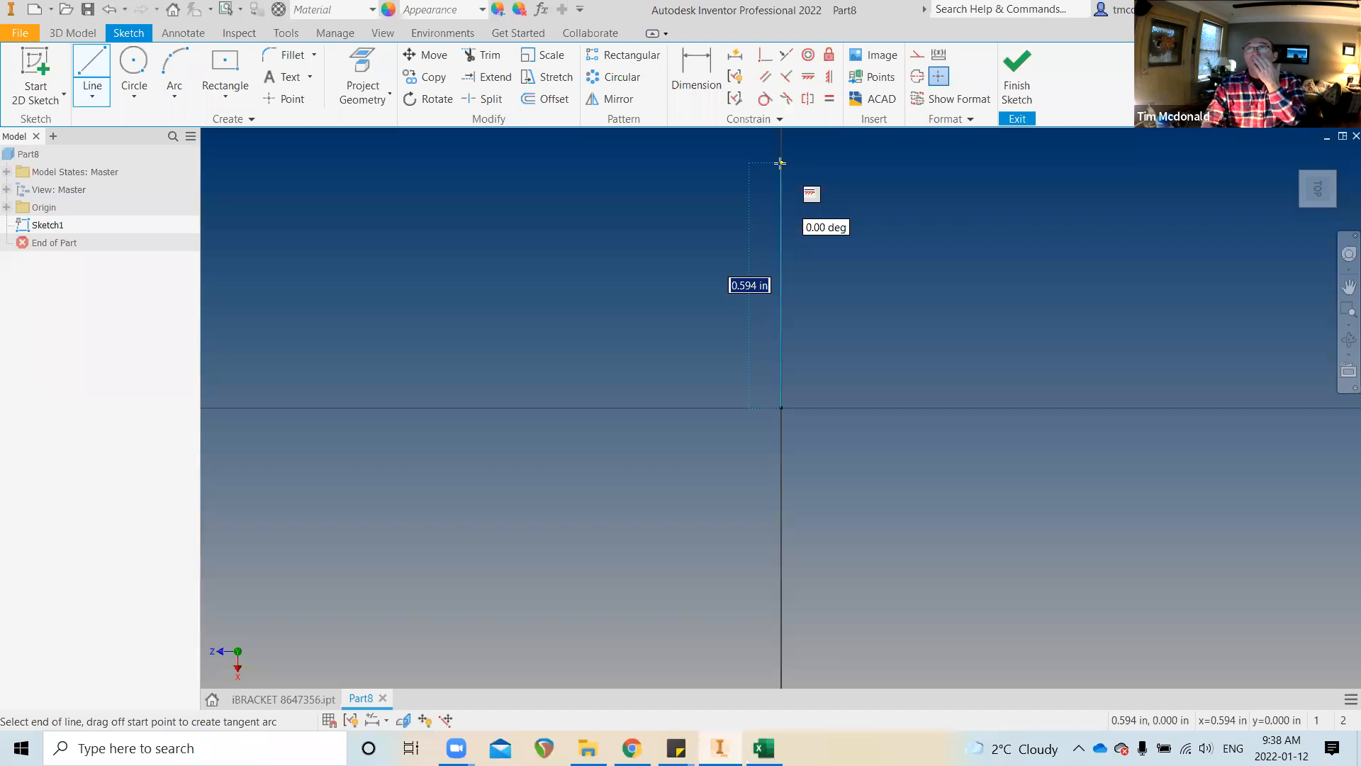
type("3")
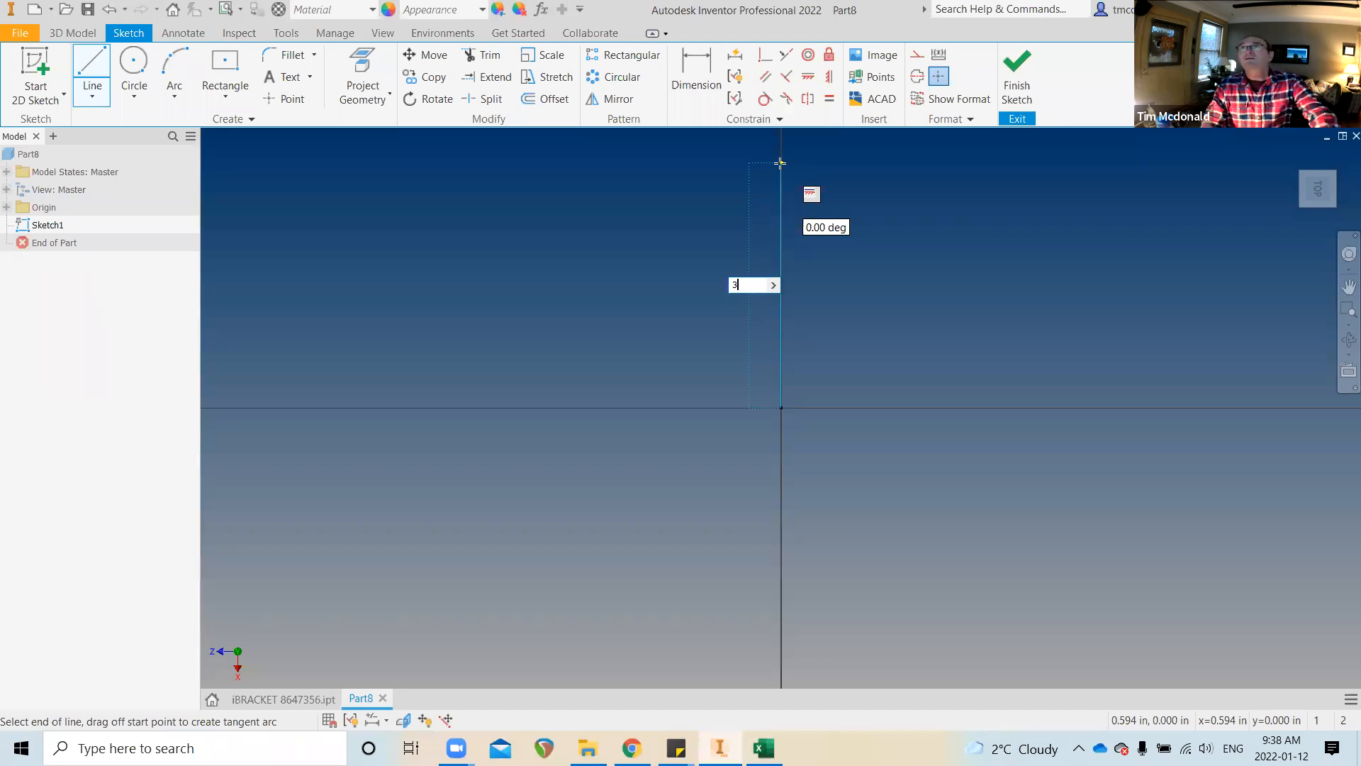
key("BackSpace")
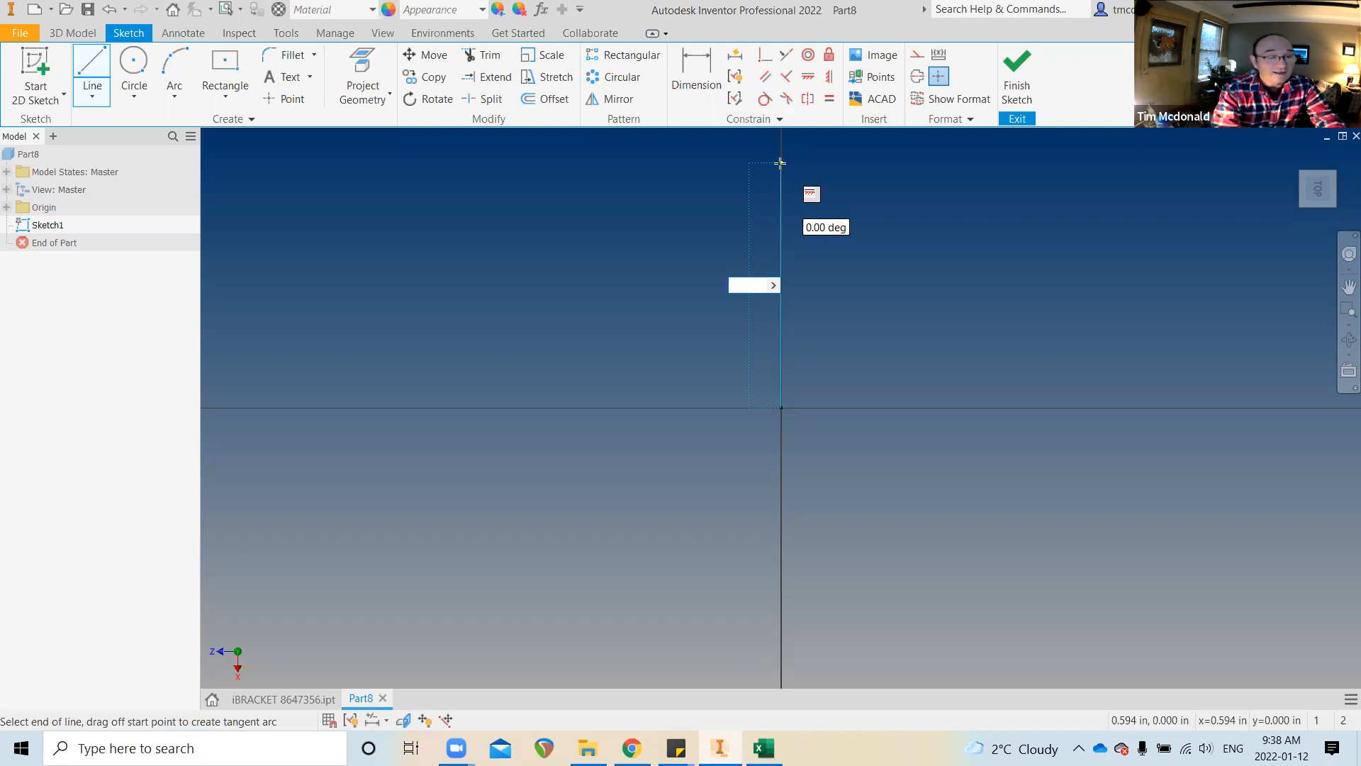
type("HEIGH")
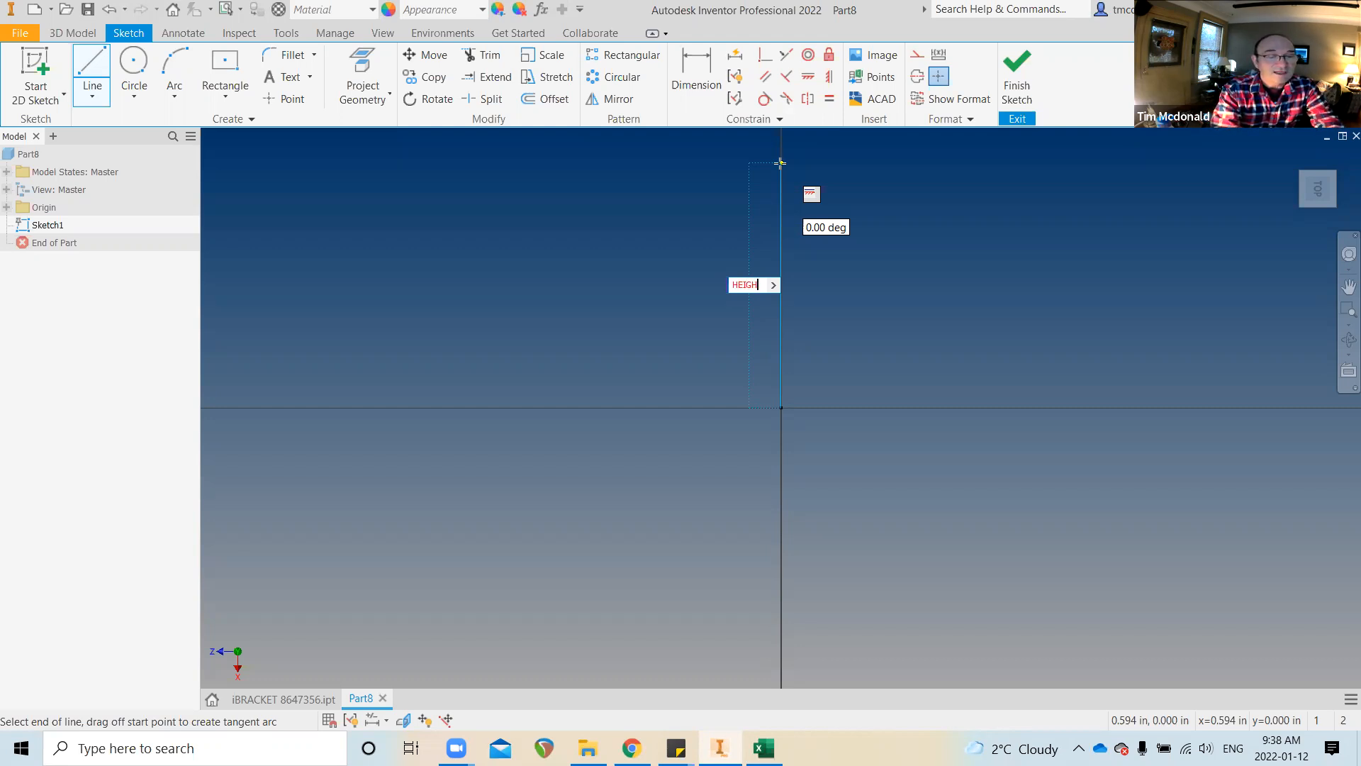
type("T=")
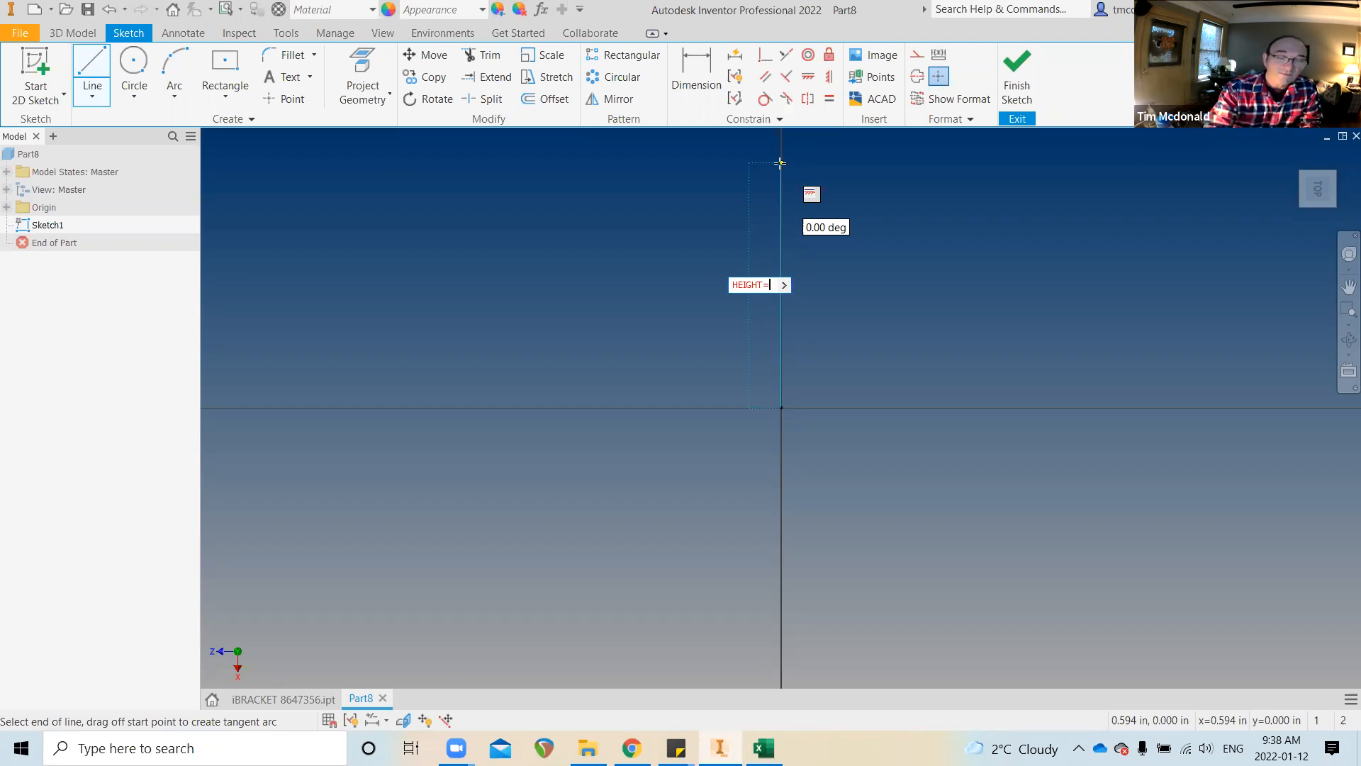
type("3")
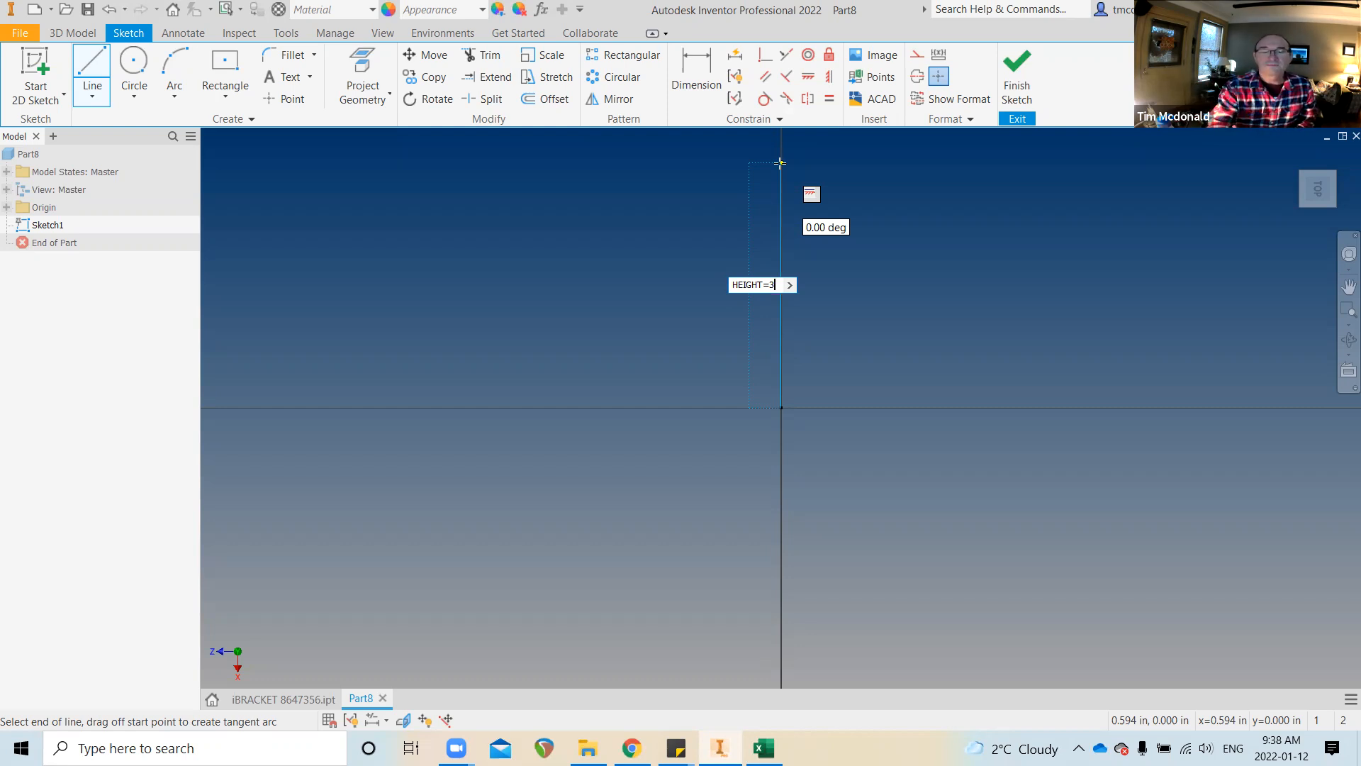
key("Return")
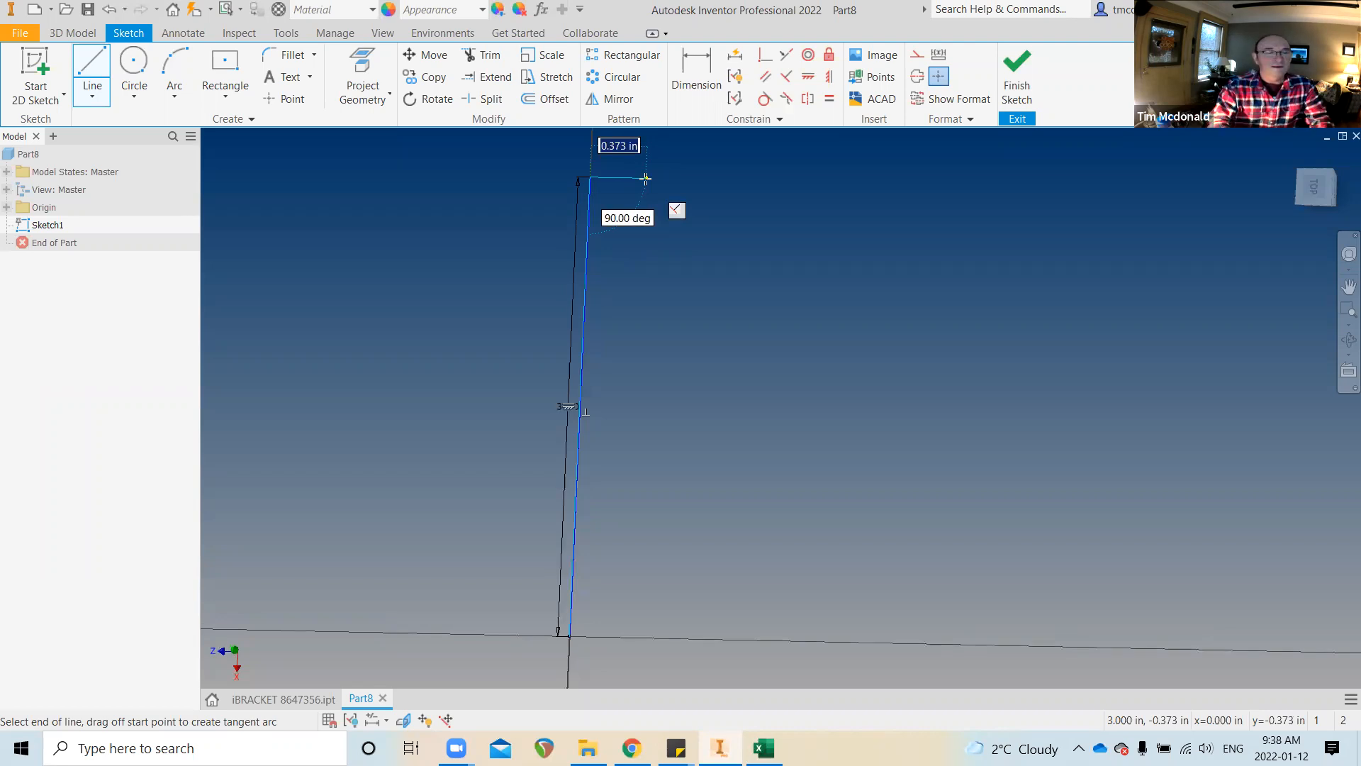
Add a FLAT=.5 top edge, sloped side, short vertical edge and base closing at the origin
type("FL")
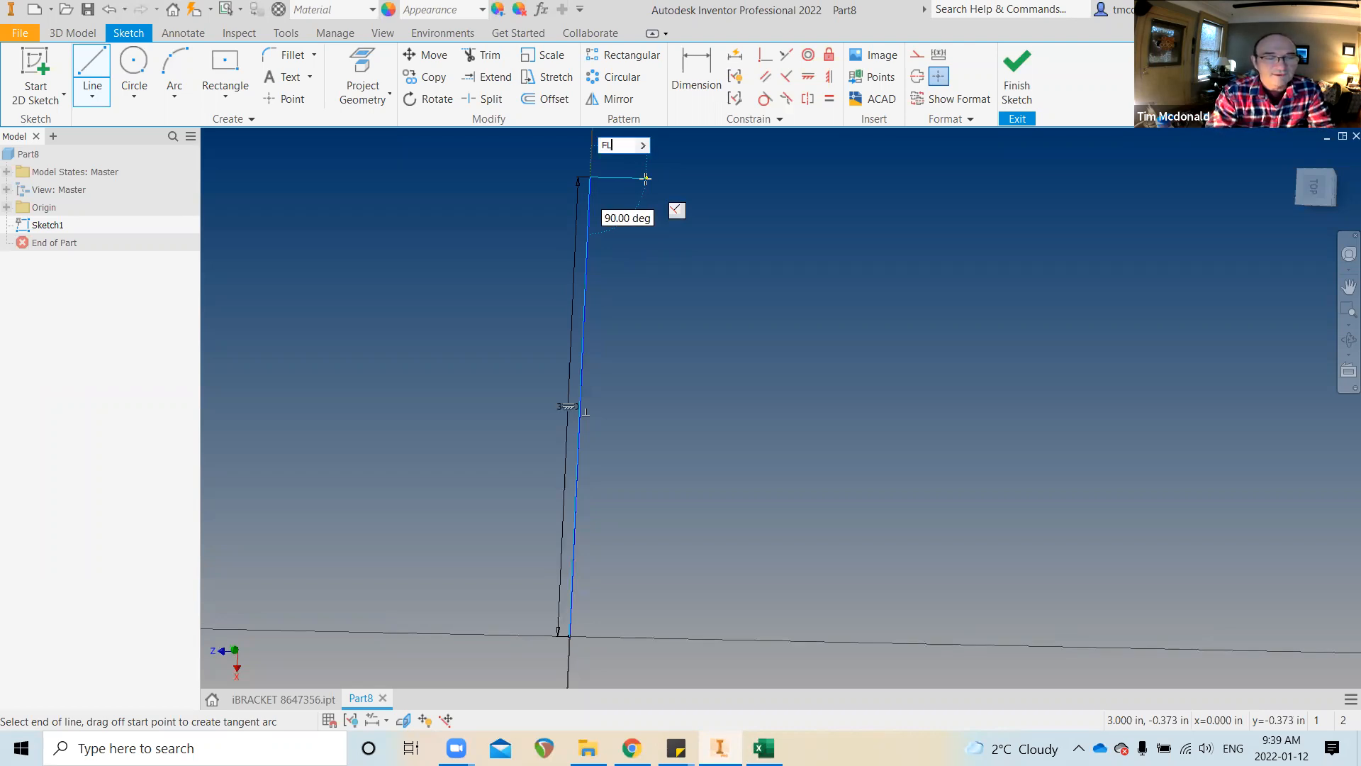
type("AT=.5")
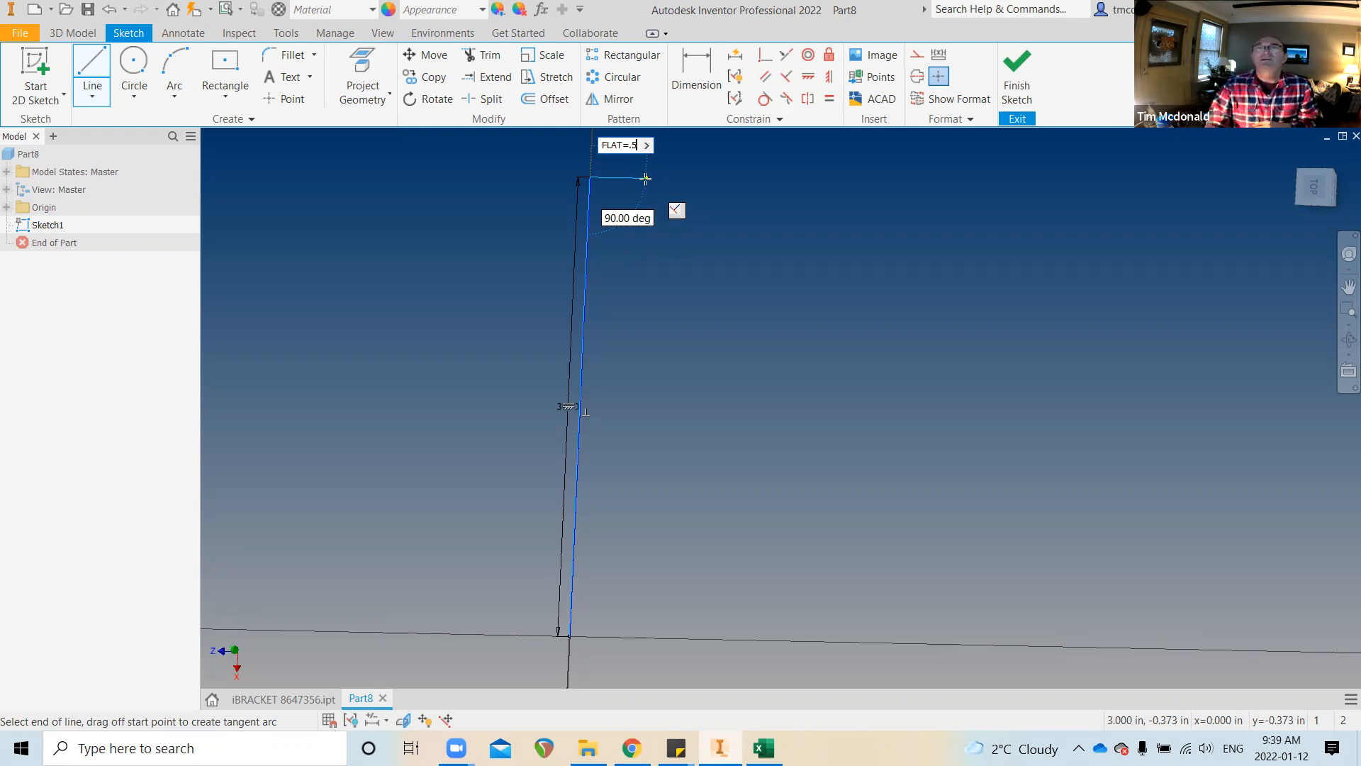
key("Return")
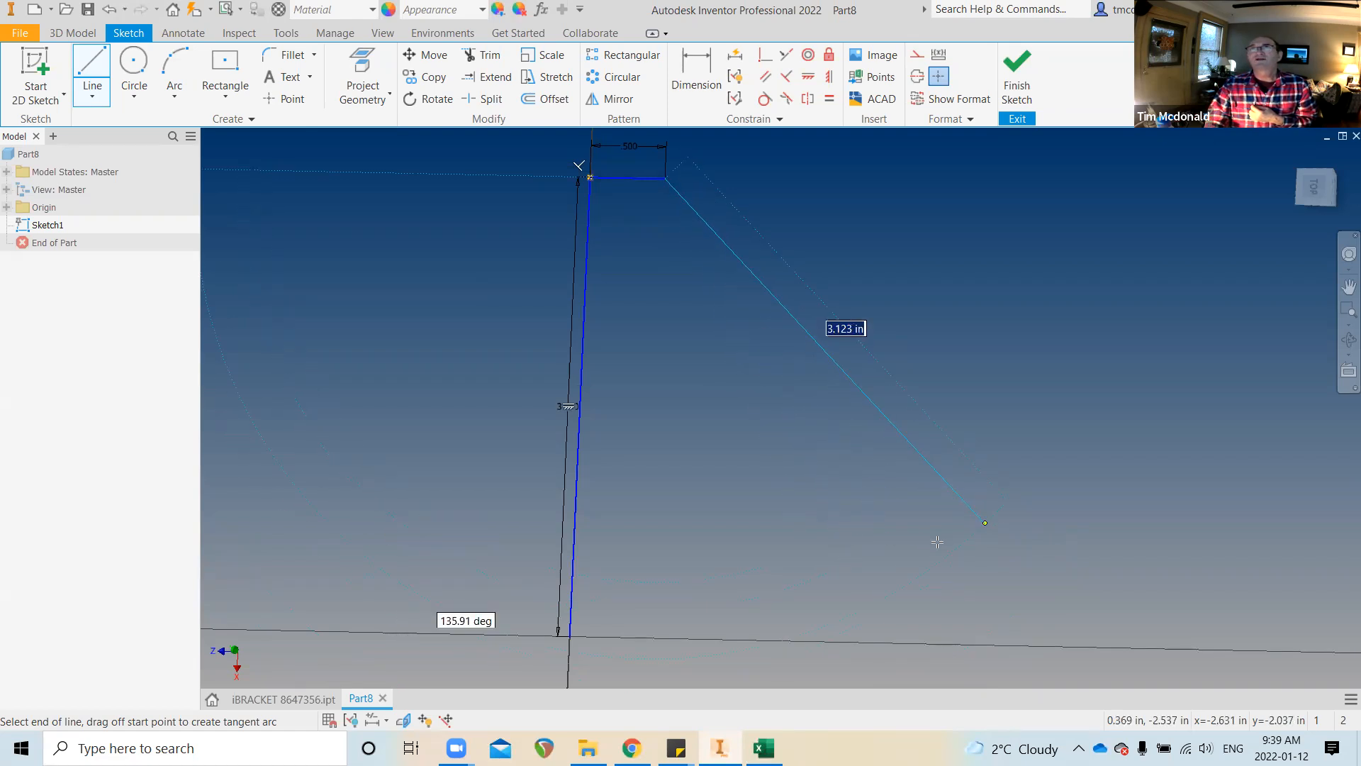
left_click(945, 586)
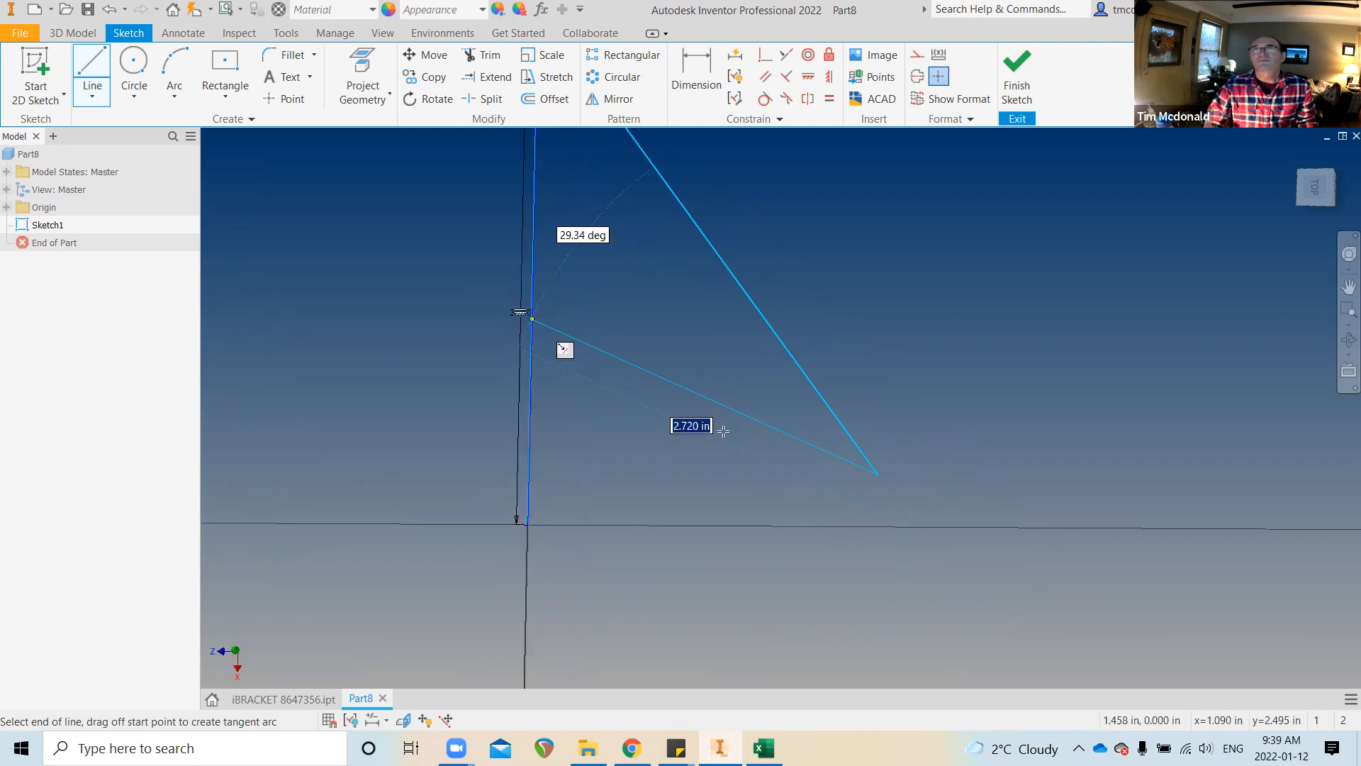
left_click(879, 525)
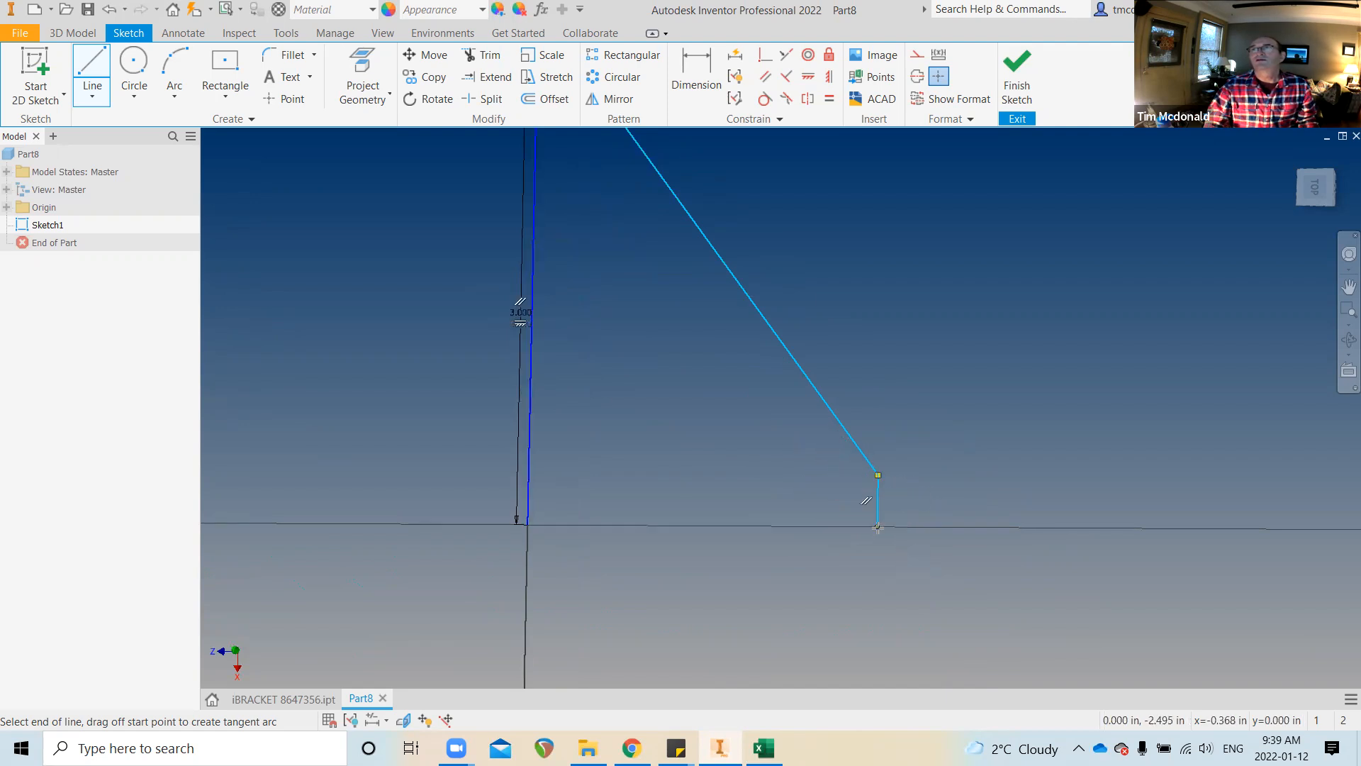
left_click(527, 525)
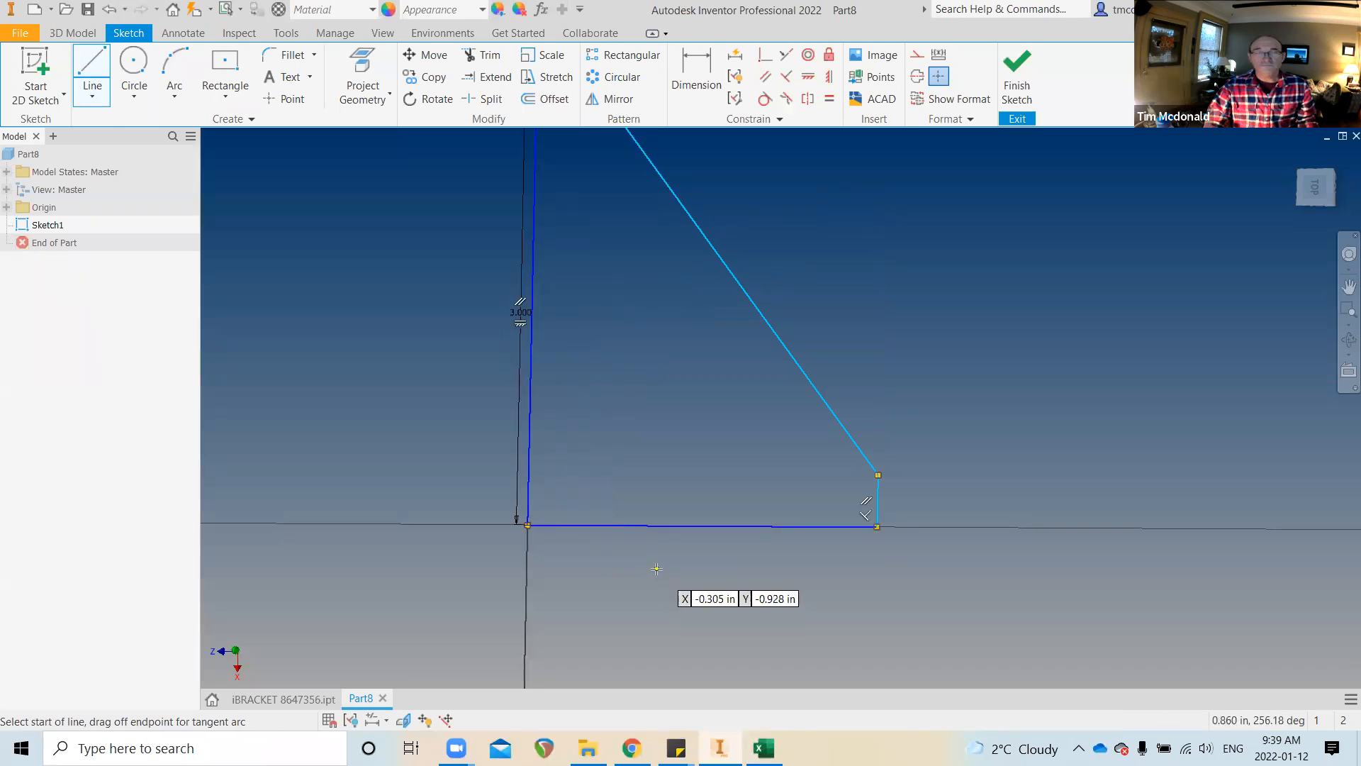
scroll(822, 614, "down", 1)
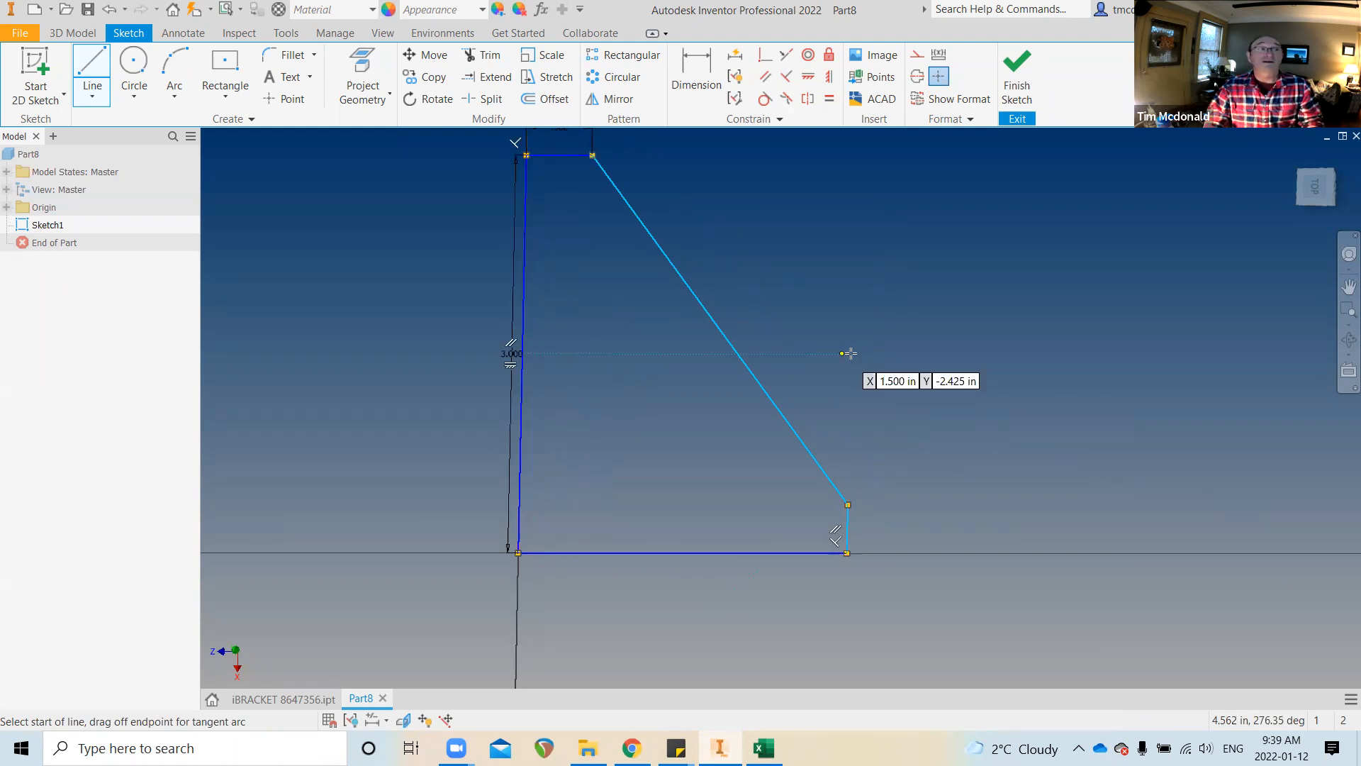
key("Escape")
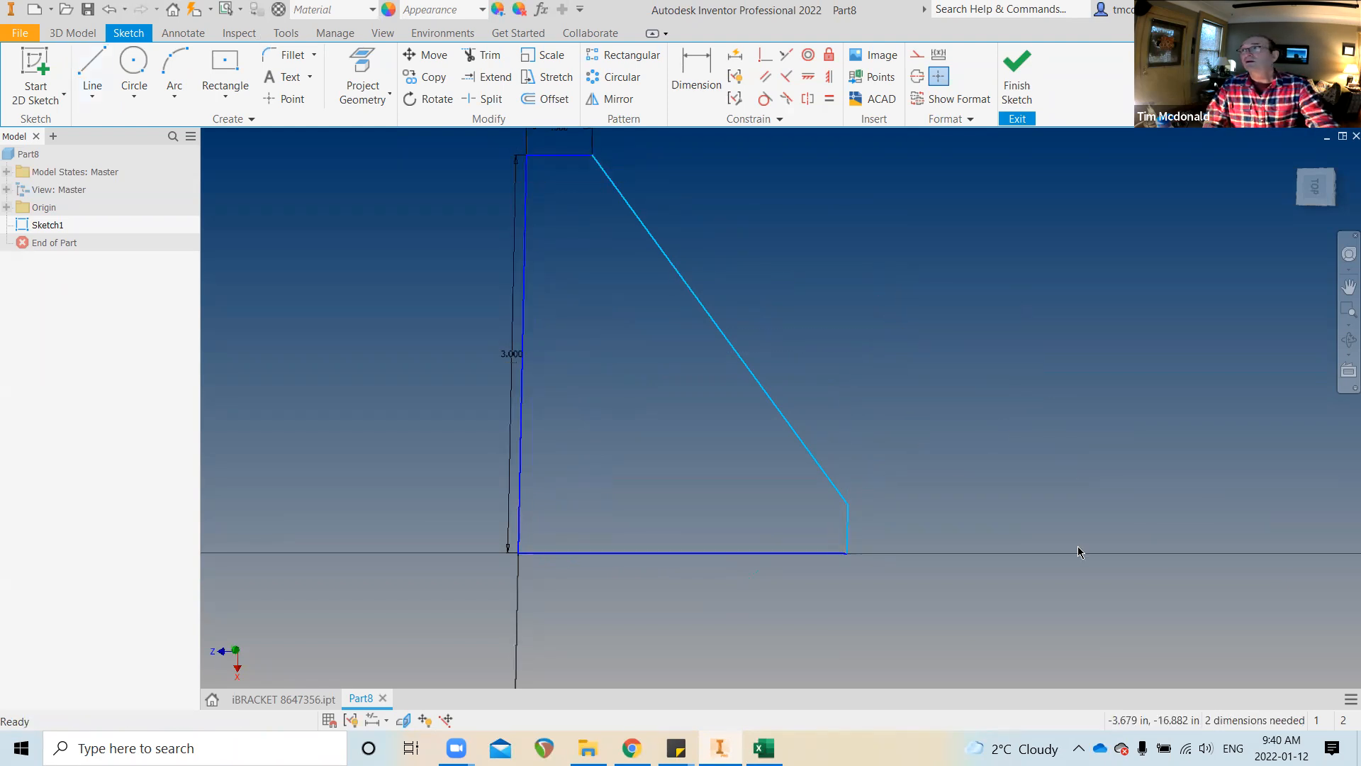
scroll(1076, 543, "down", 1)
scroll(987, 523, "down", 1)
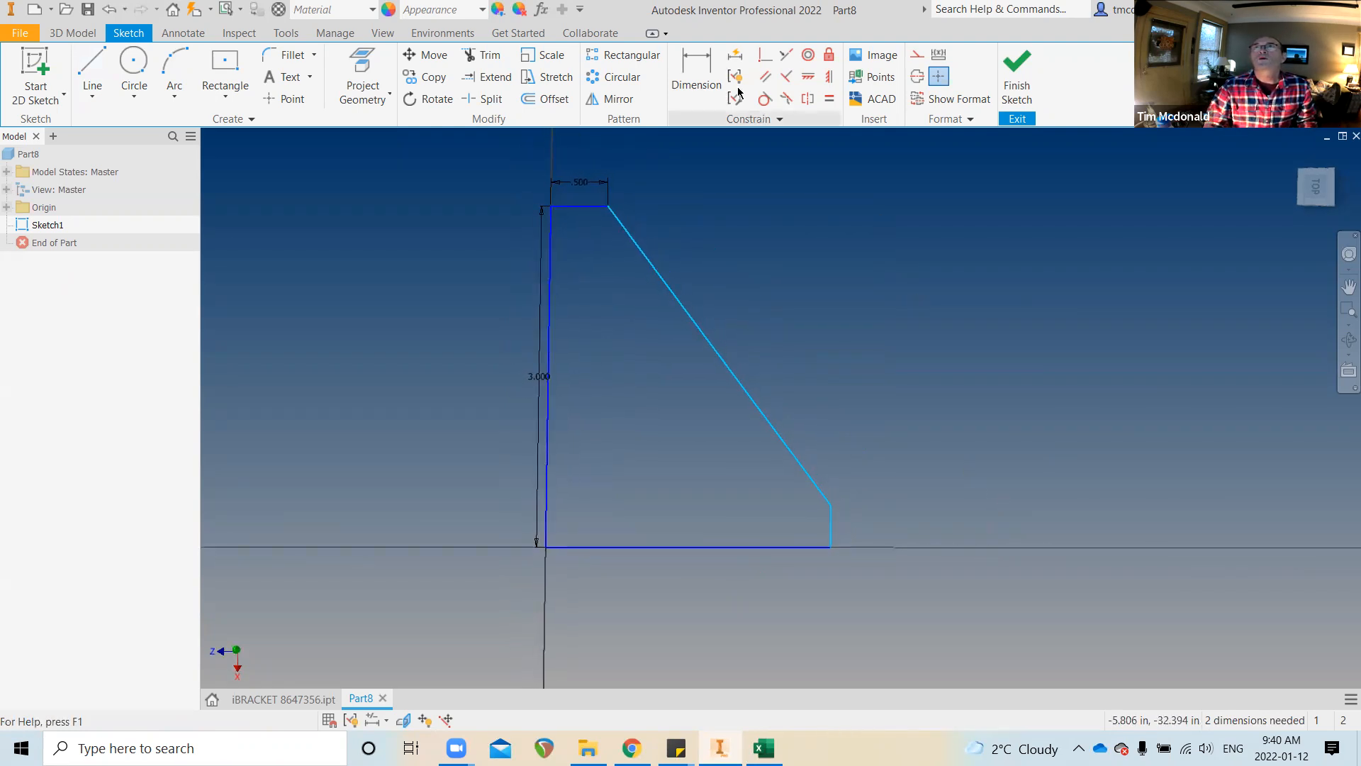
Dimension the short right edge to equal the FLAT parameter
left_click(699, 71)
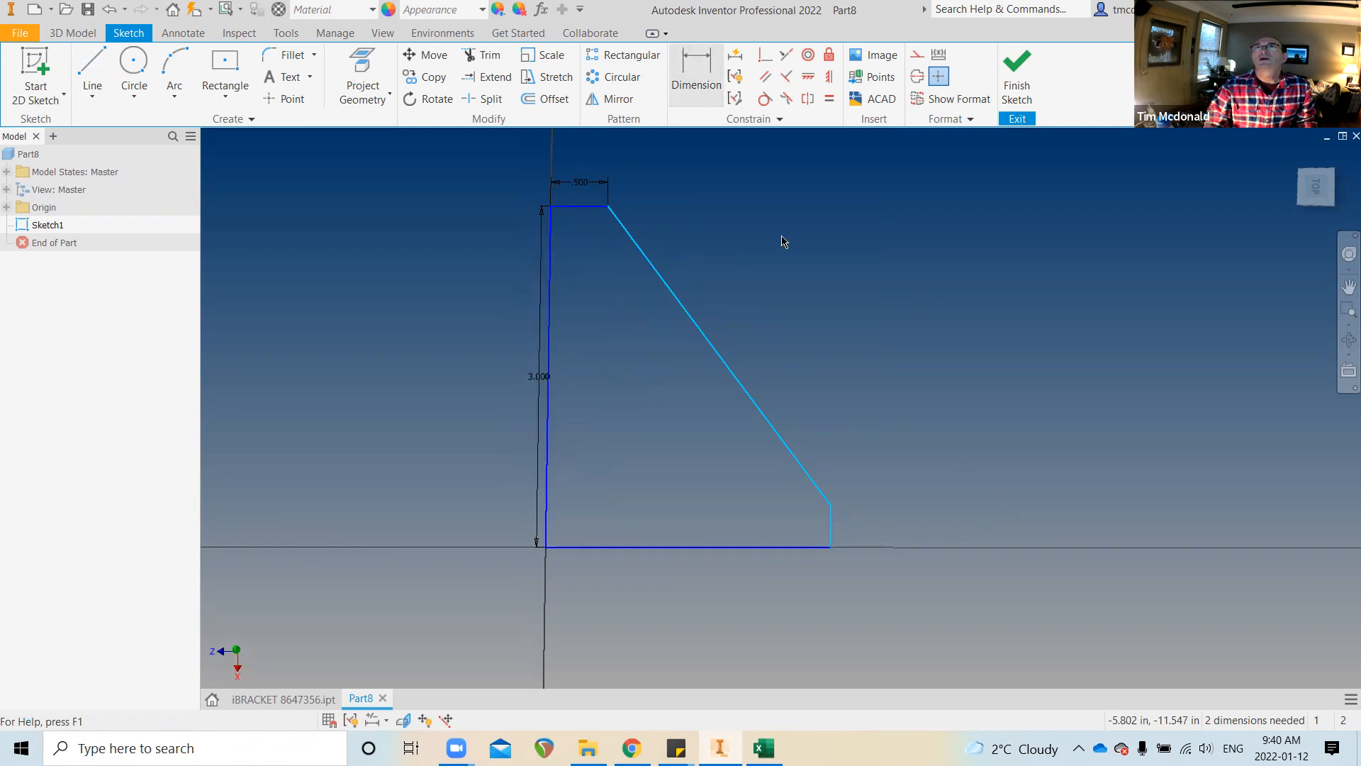
left_click(839, 524)
left_click(902, 522)
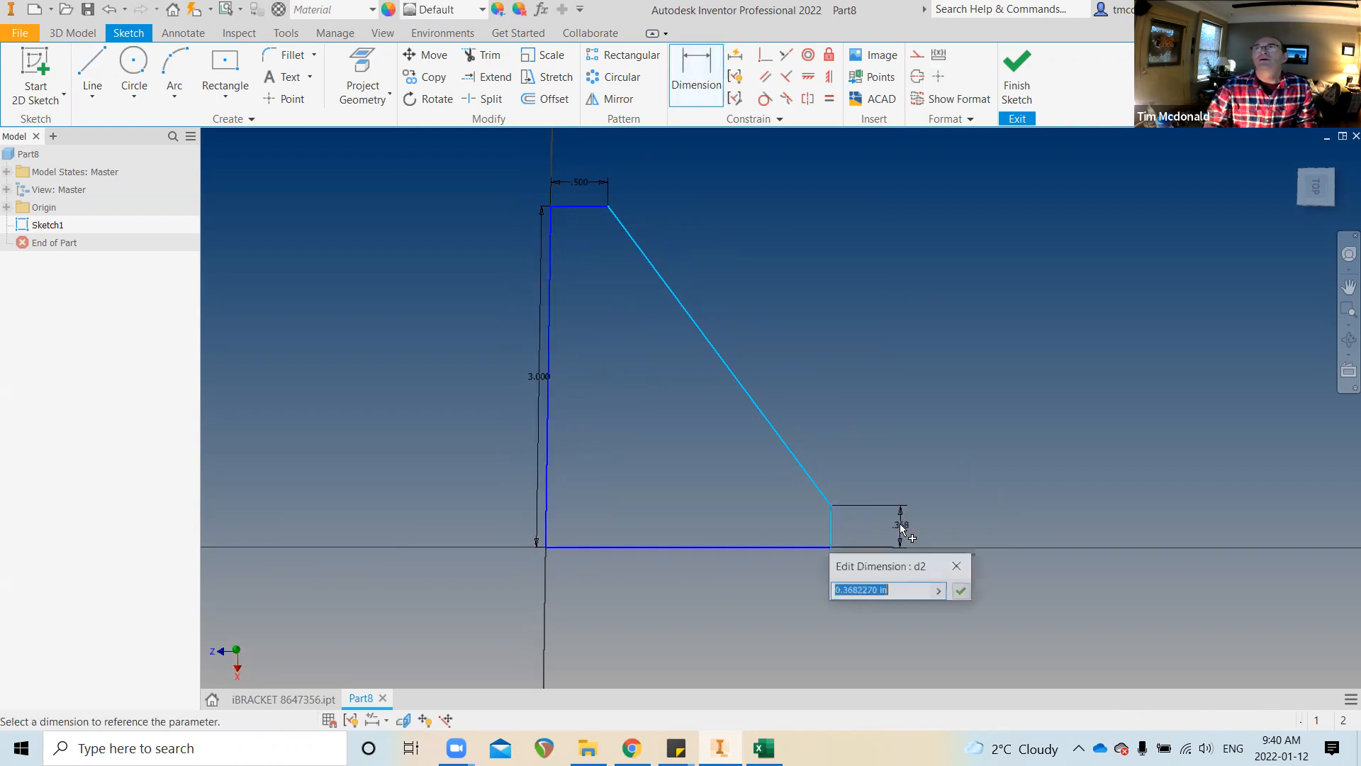
left_click(579, 187)
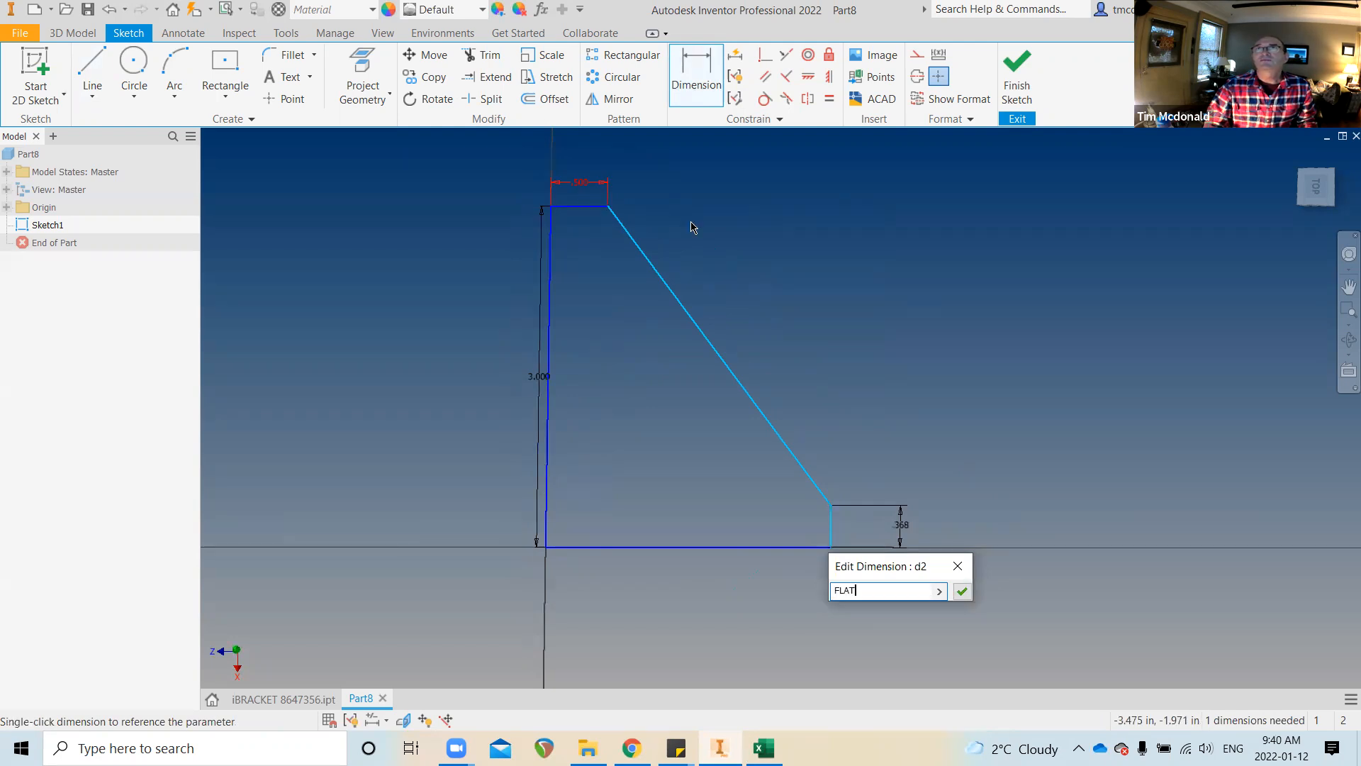
left_click(962, 591)
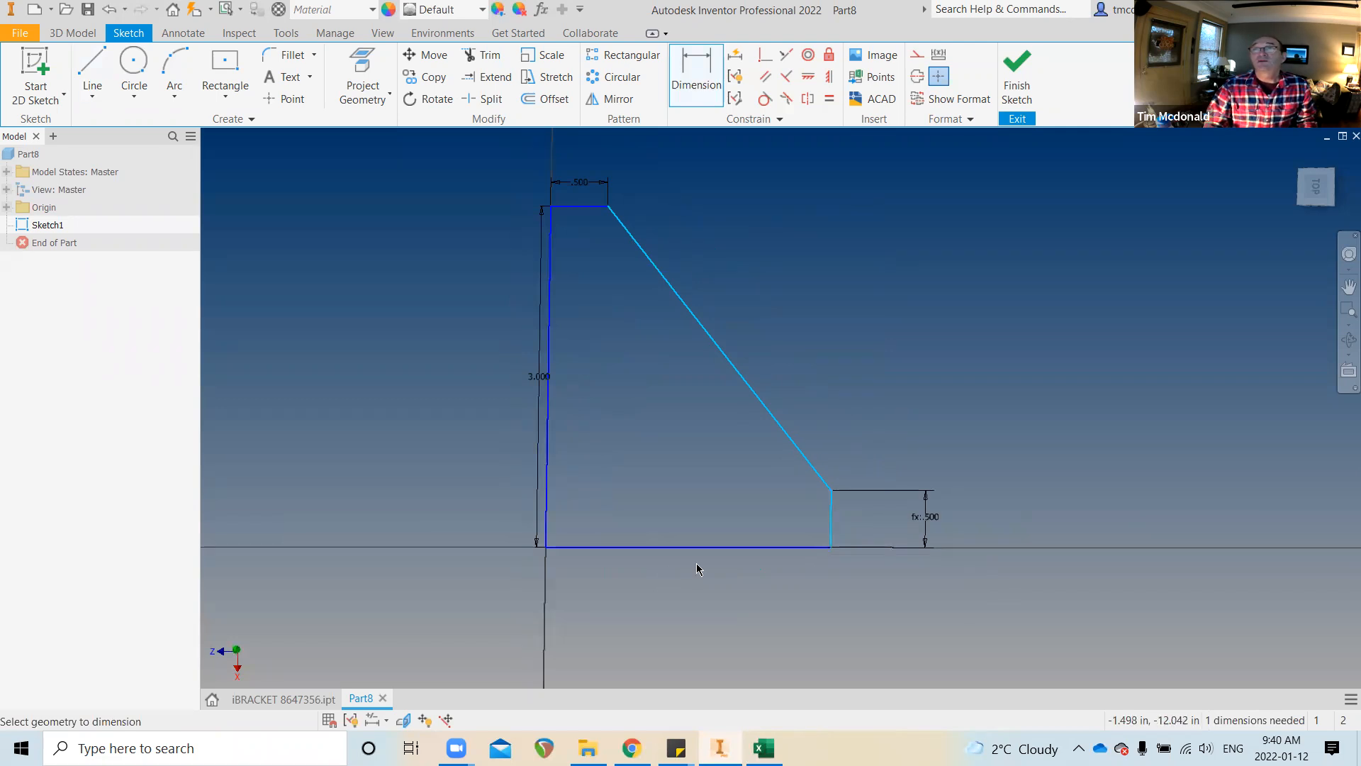
Dimension the bottom edge width at 2.5 in
left_click(731, 547)
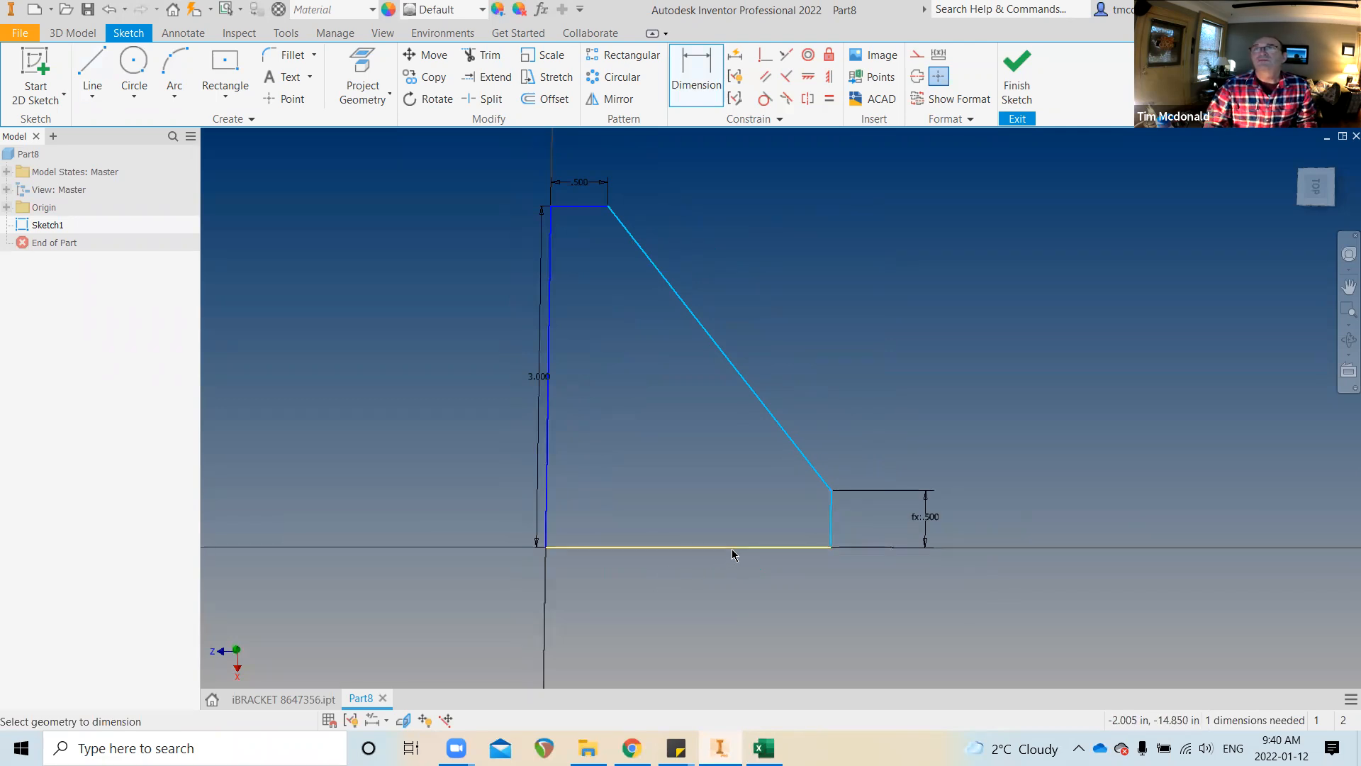
left_click(725, 615)
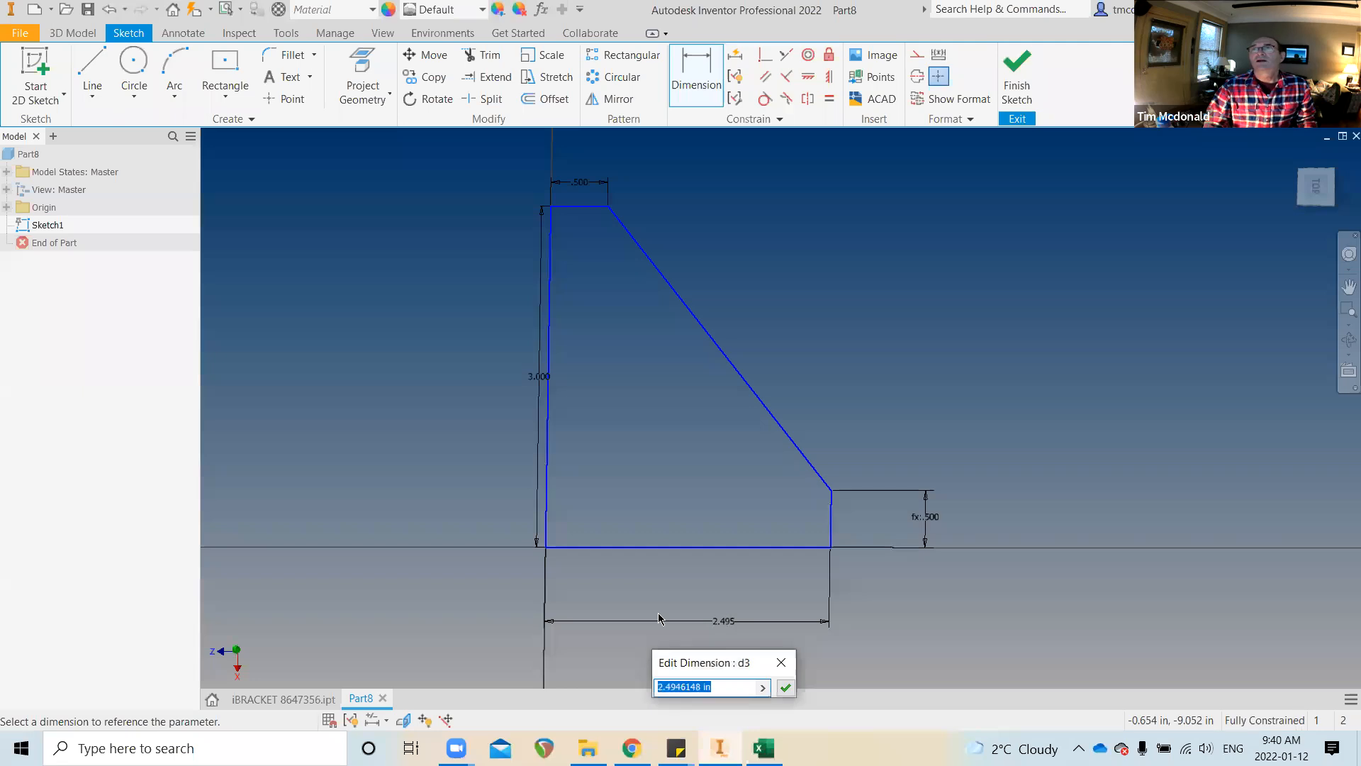
type("2.")
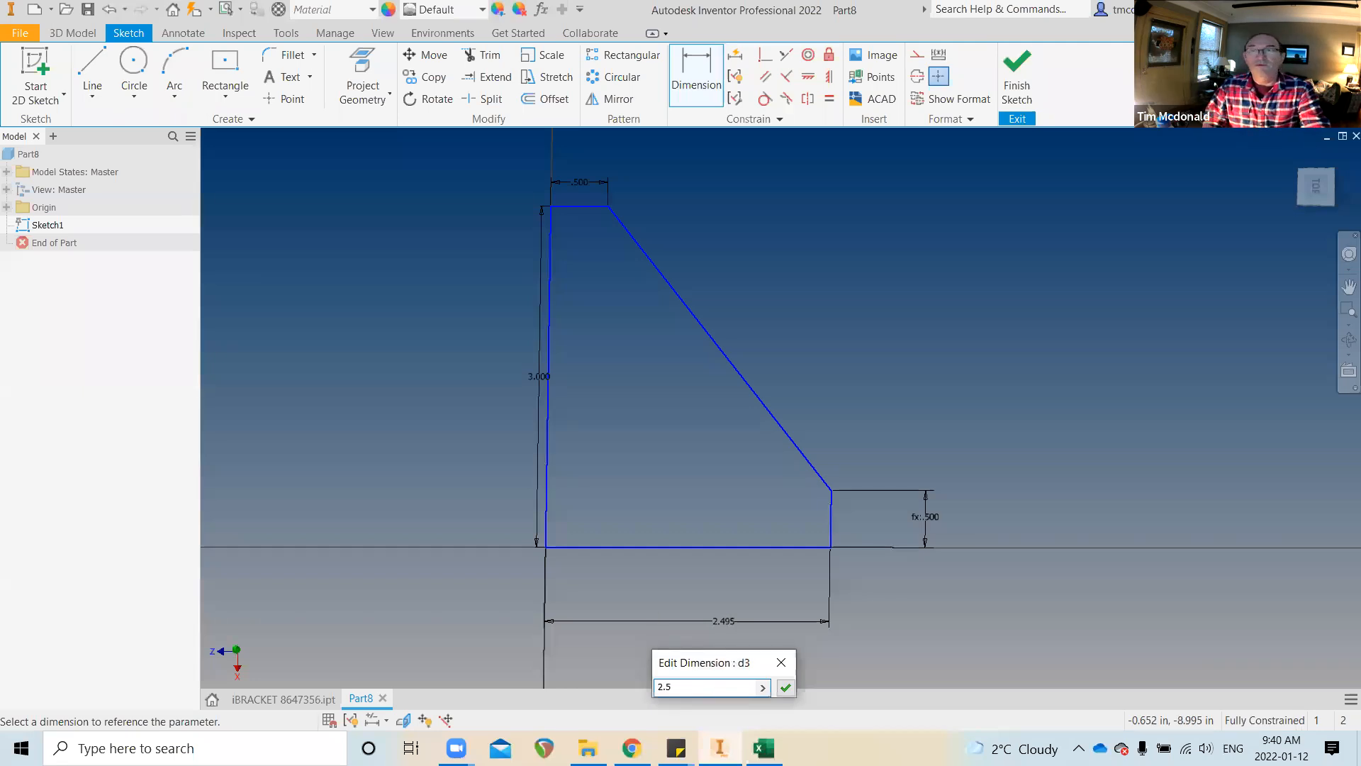
type("5")
key("Return")
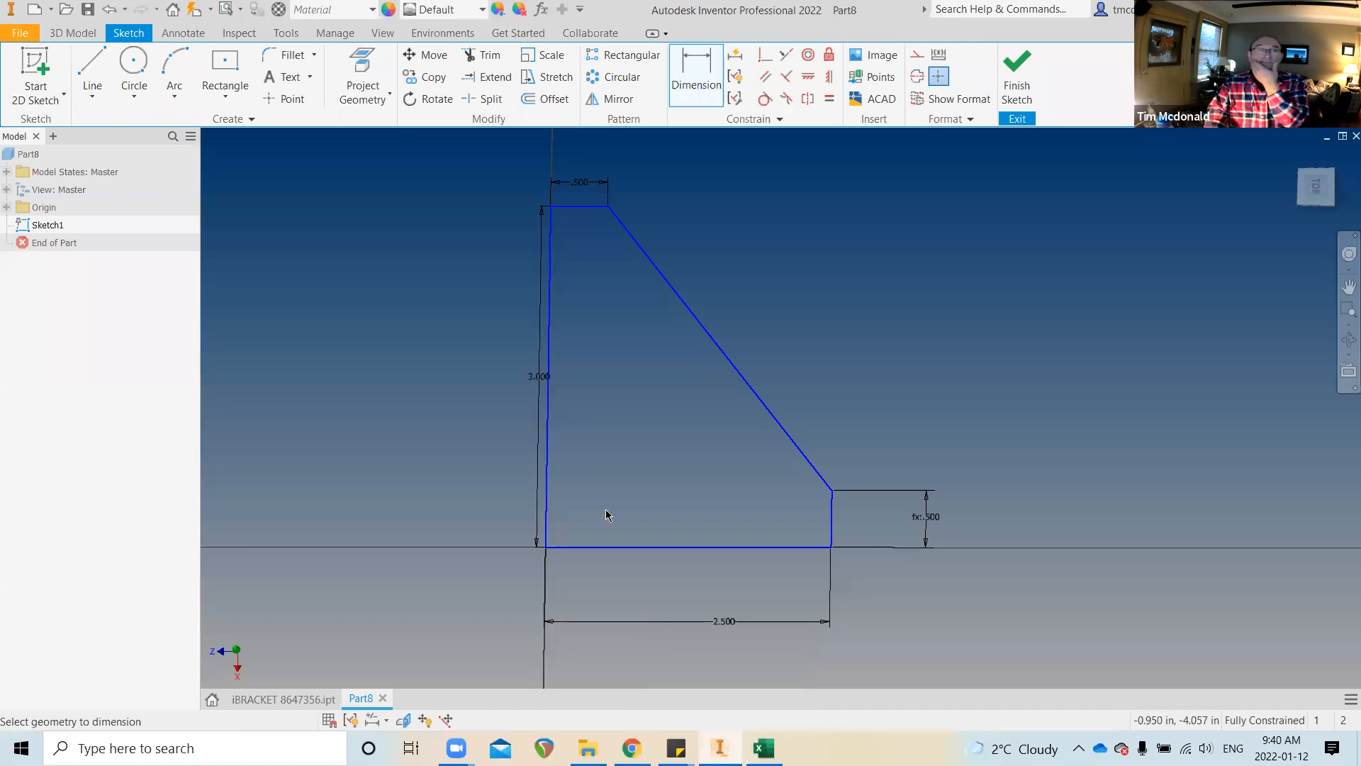
key("e")
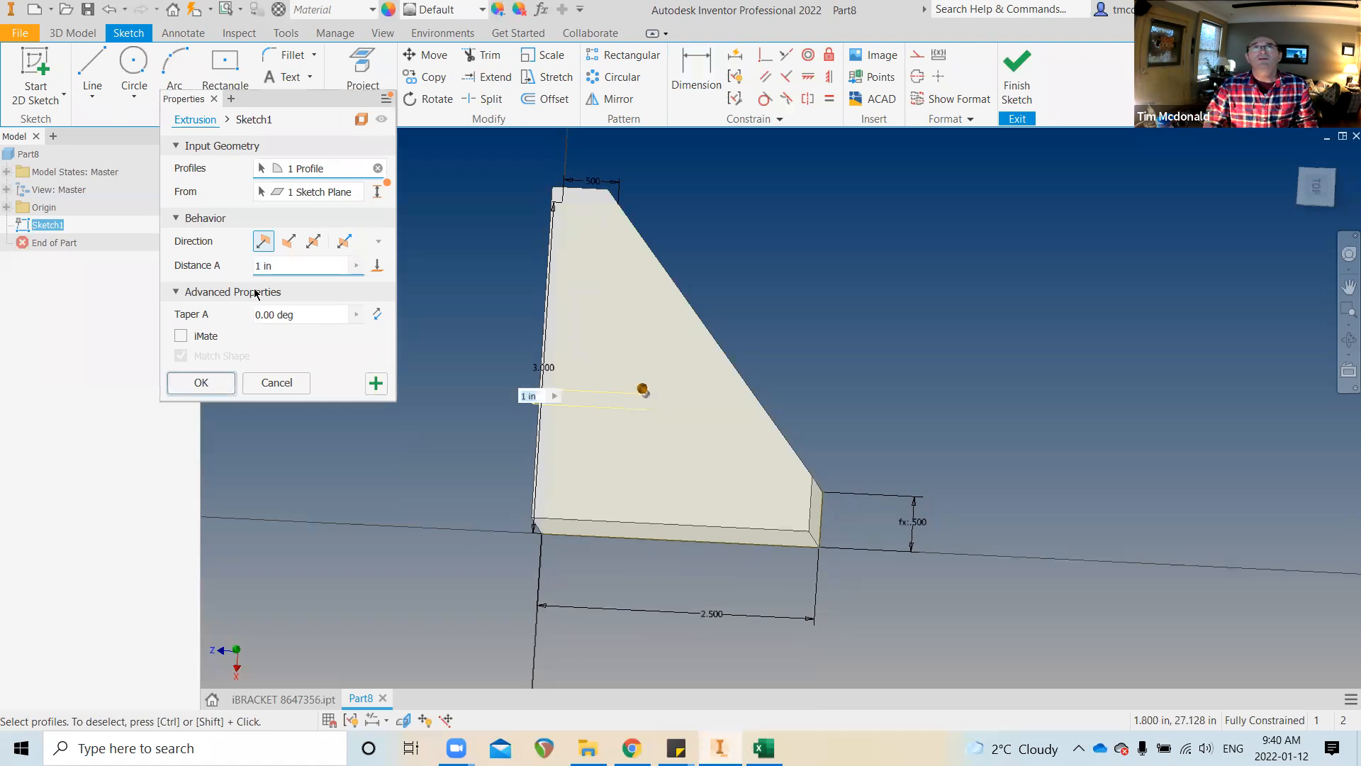
Extrude the gusset profile to a thickness of THK=.25
left_click(273, 267)
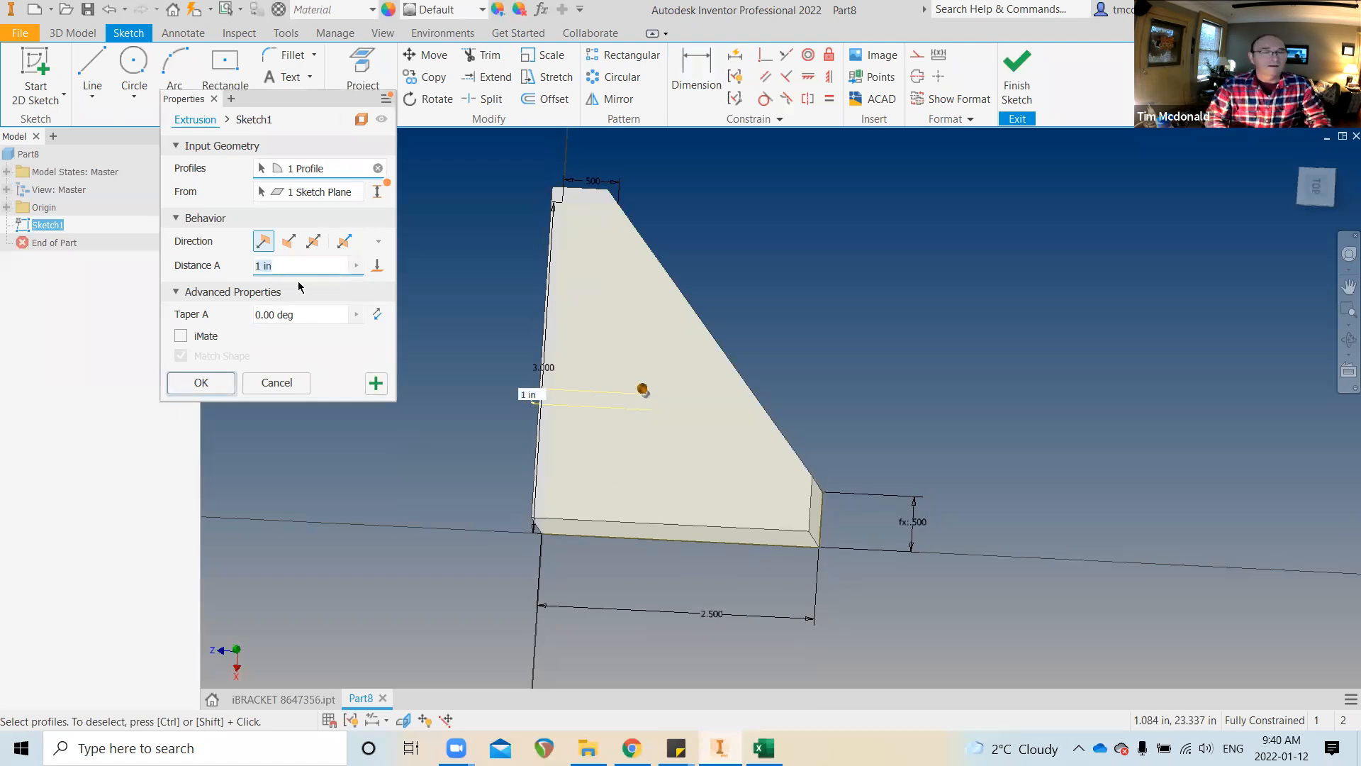
type("THK")
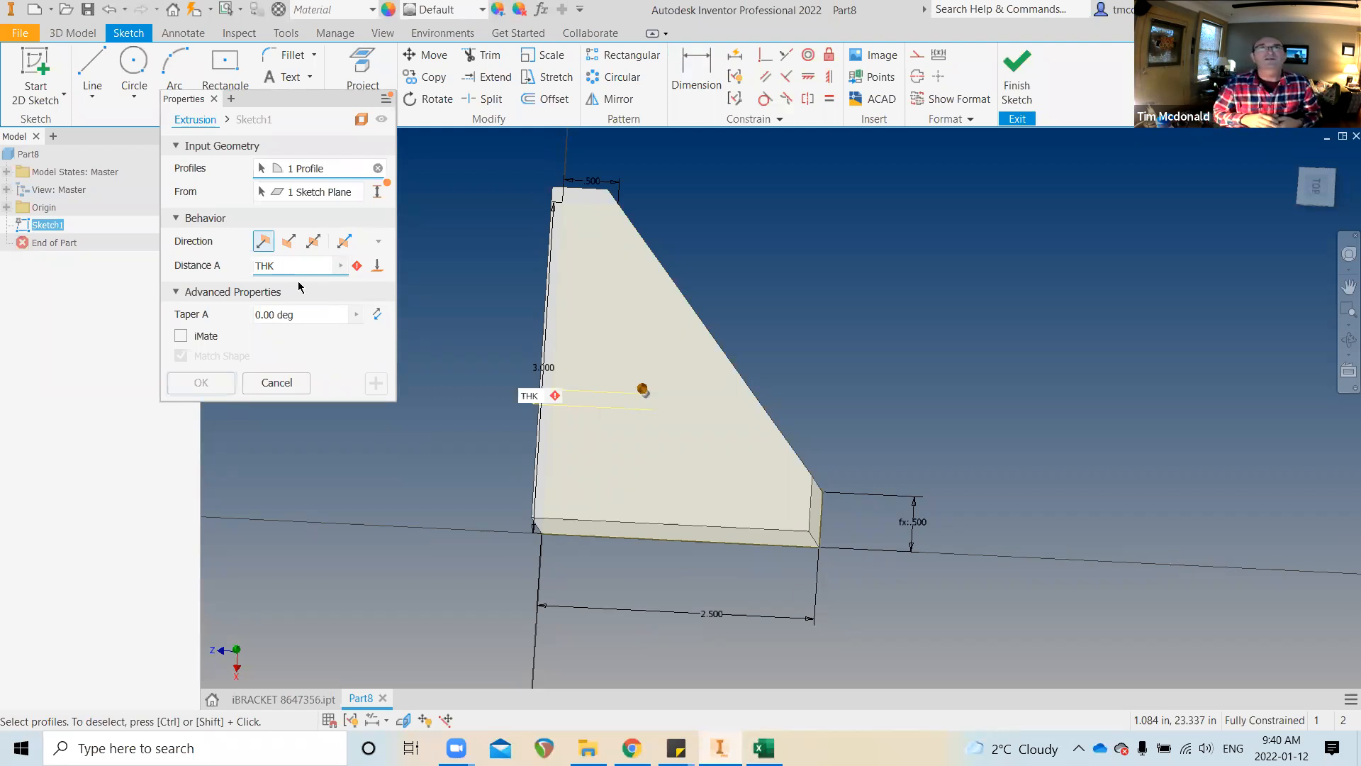
type("=.25")
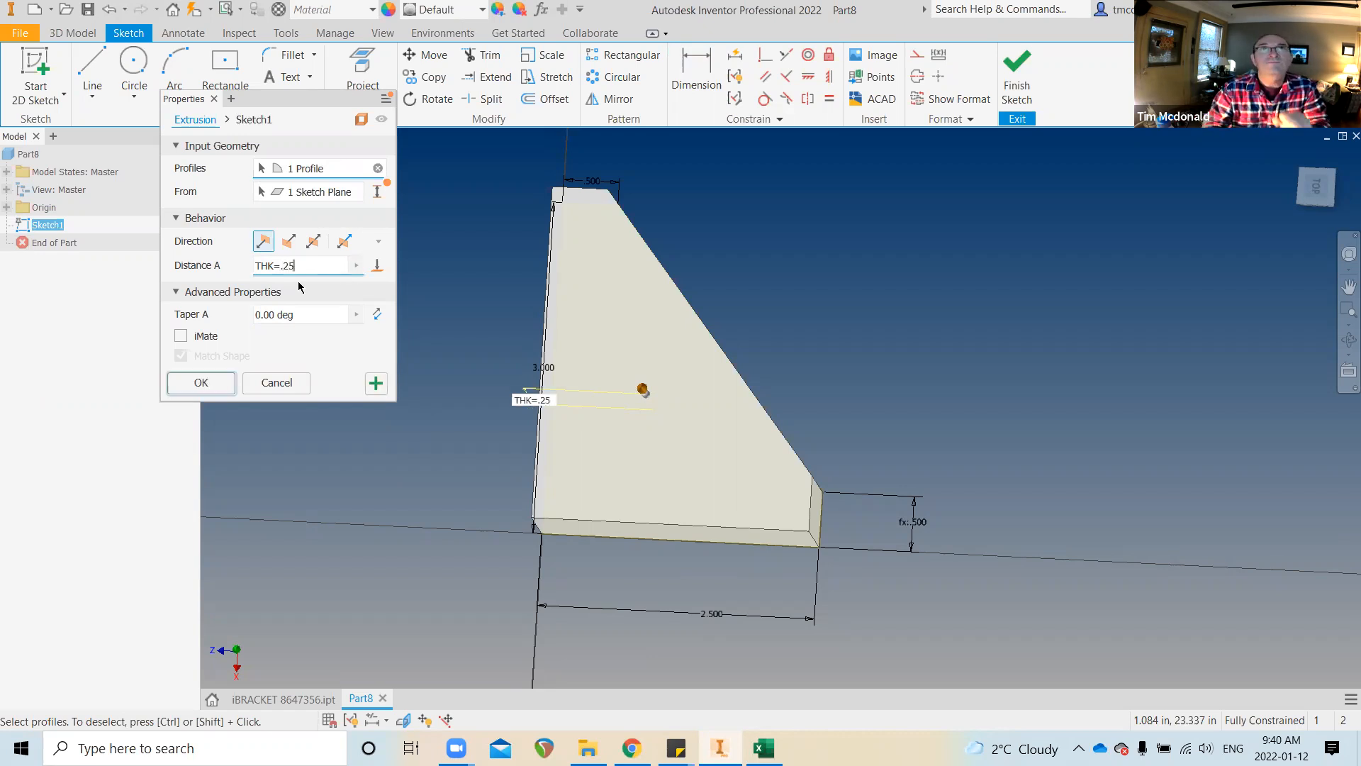
key("Return")
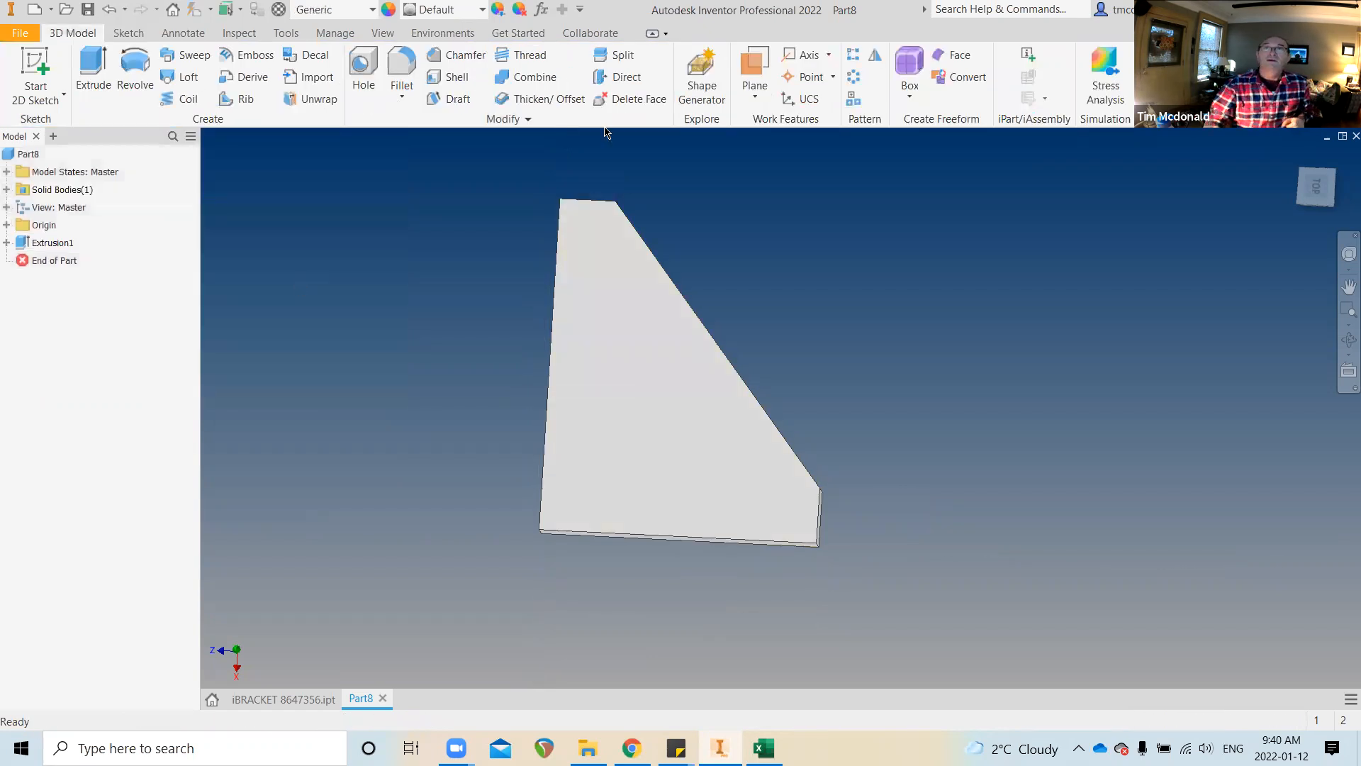
scroll(910, 454, "down", 2)
middle_click_drag(890, 470, 710, 530, "shift")
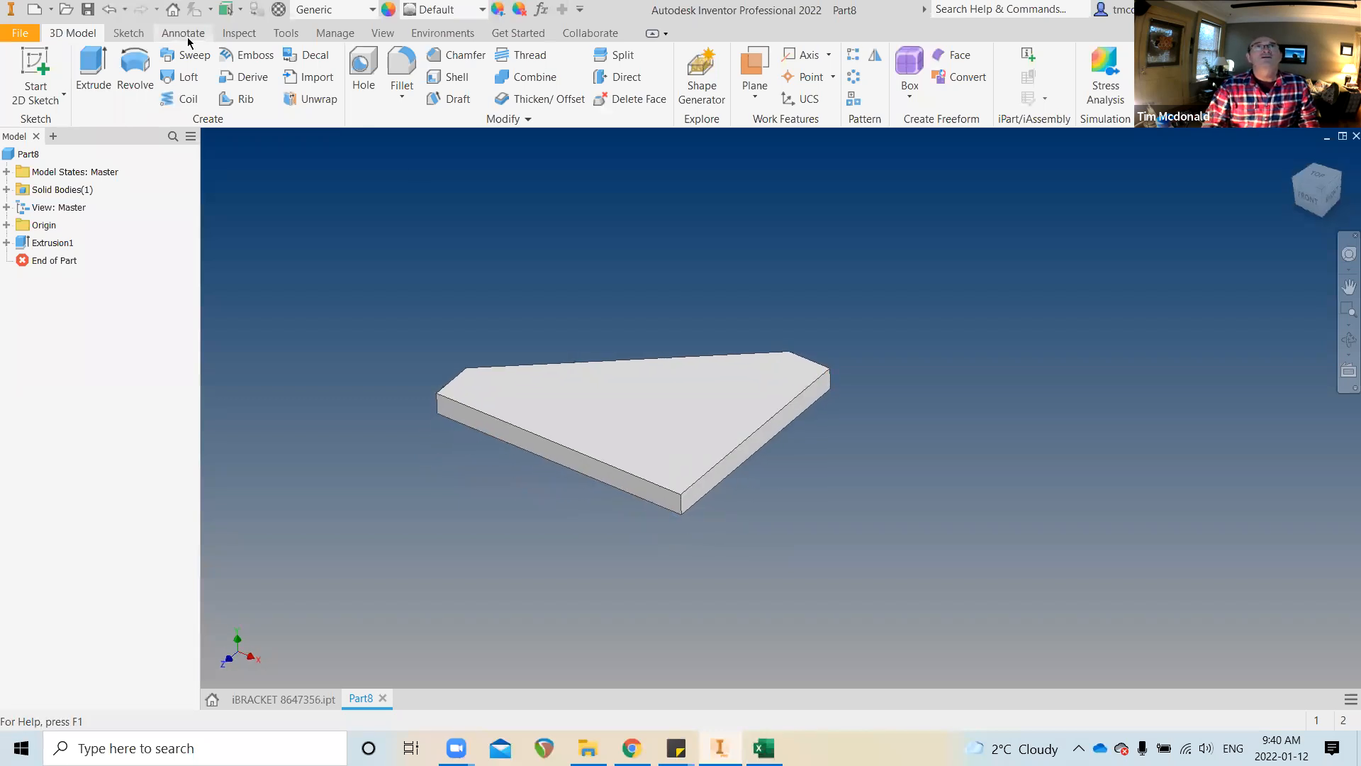
Fillet the plate's vertical corner edge with radius FILLET=.5
left_click(408, 83)
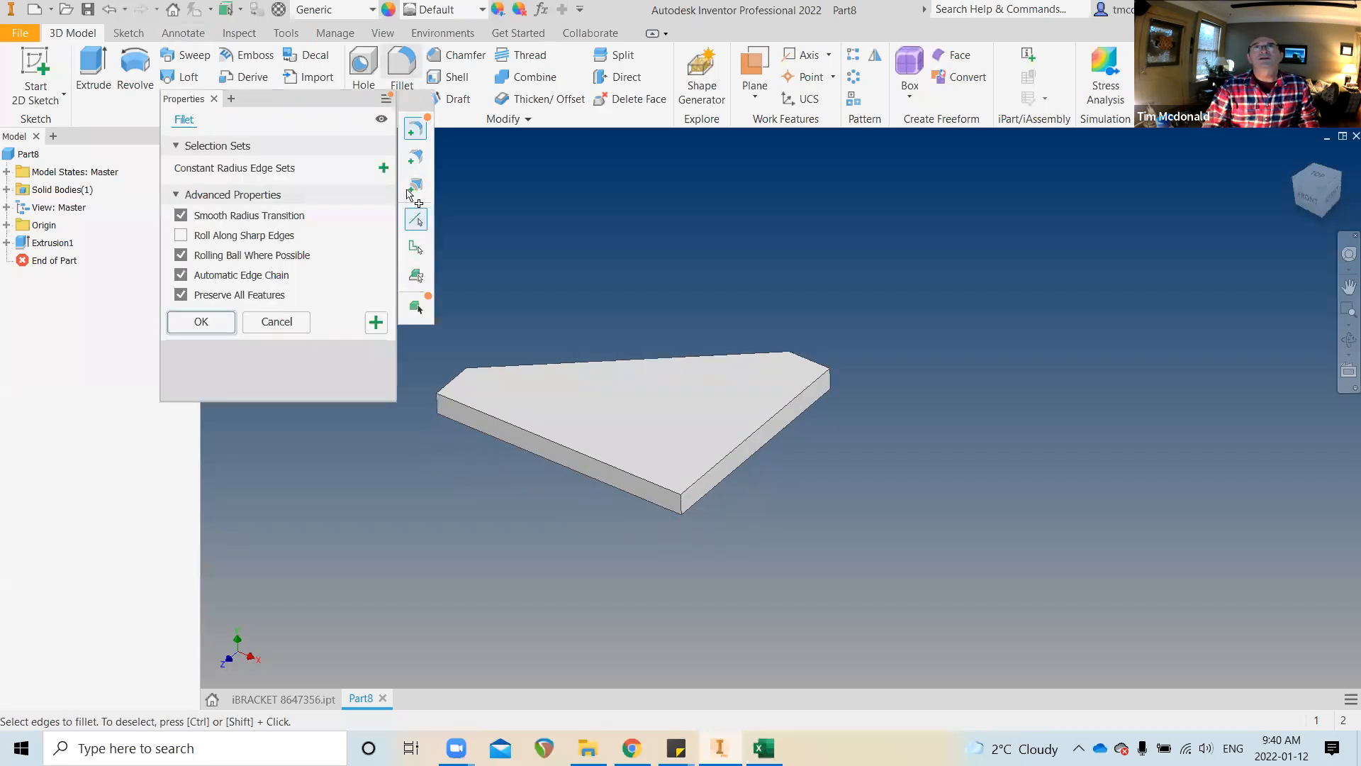
key("BackSpace")
type(".5")
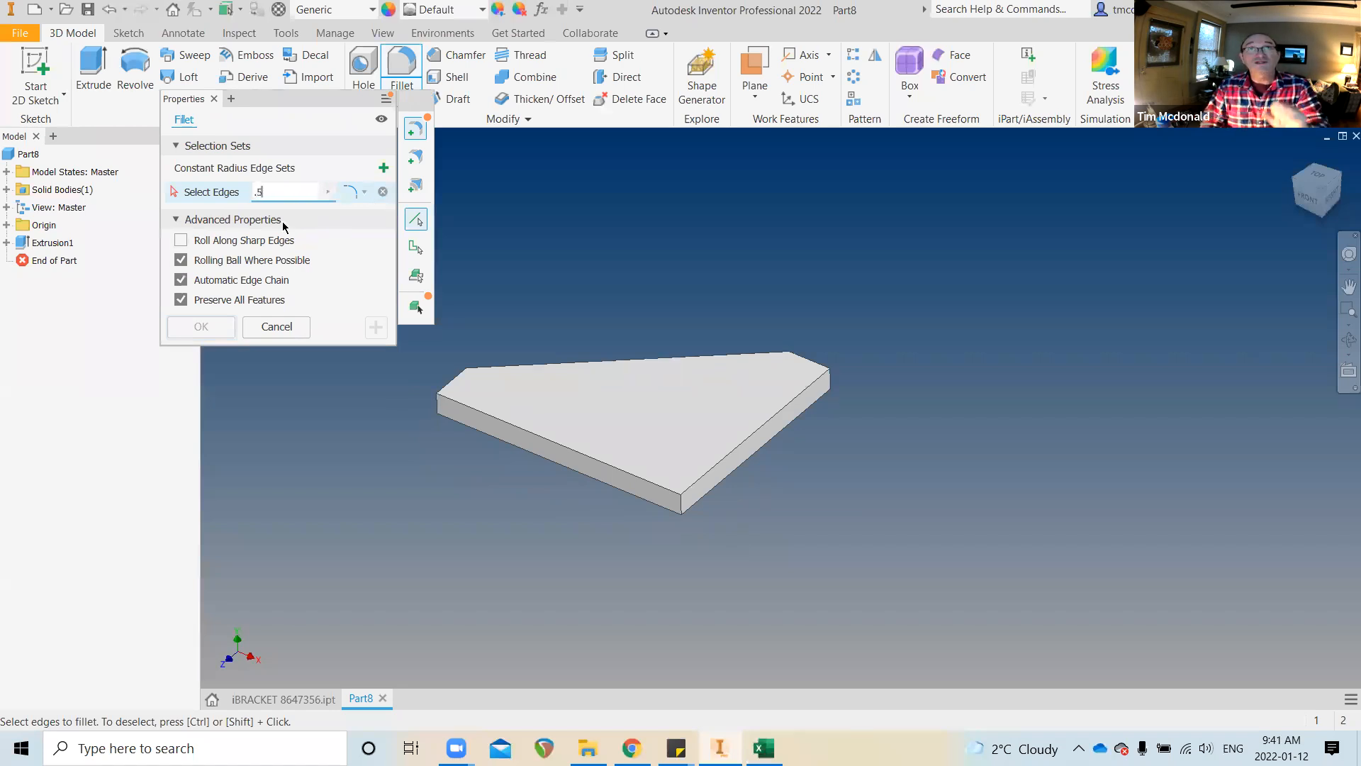
left_click(672, 507)
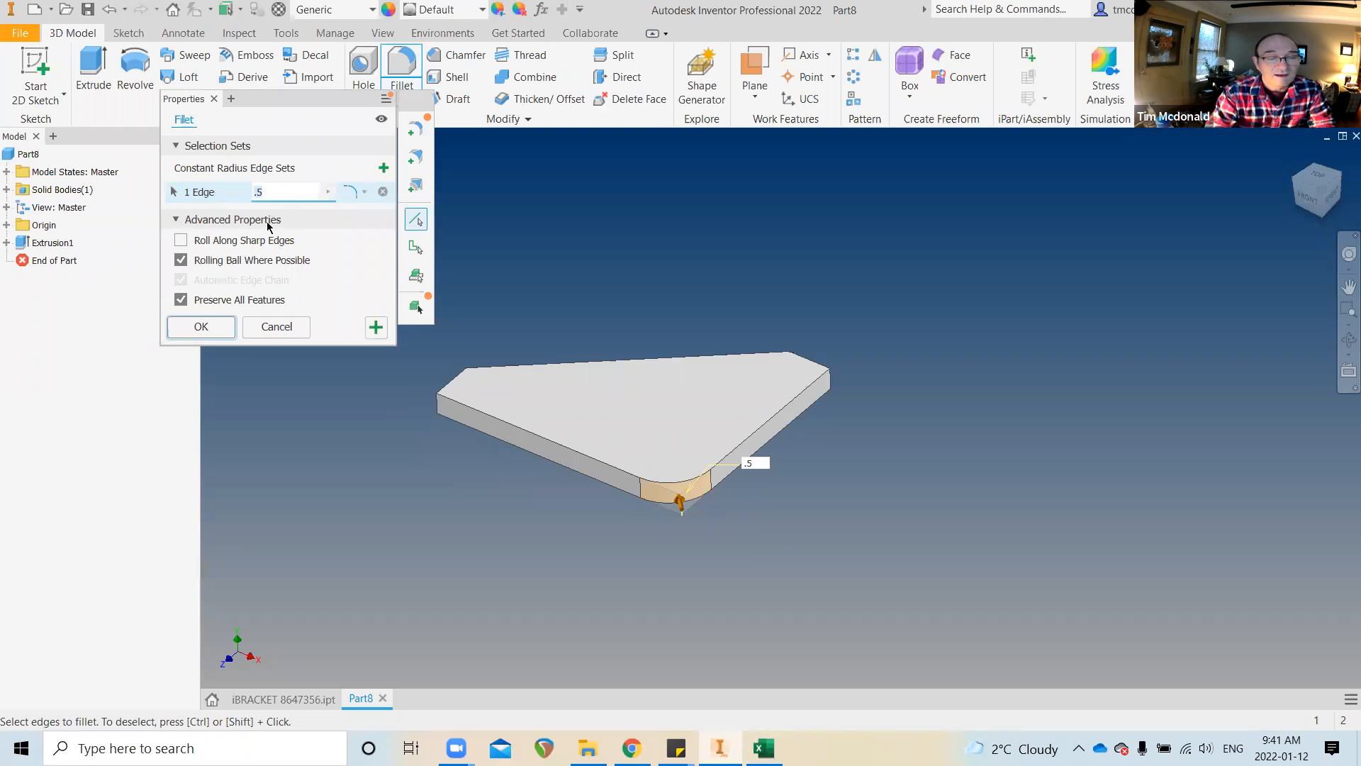
type("FlLLET=.5")
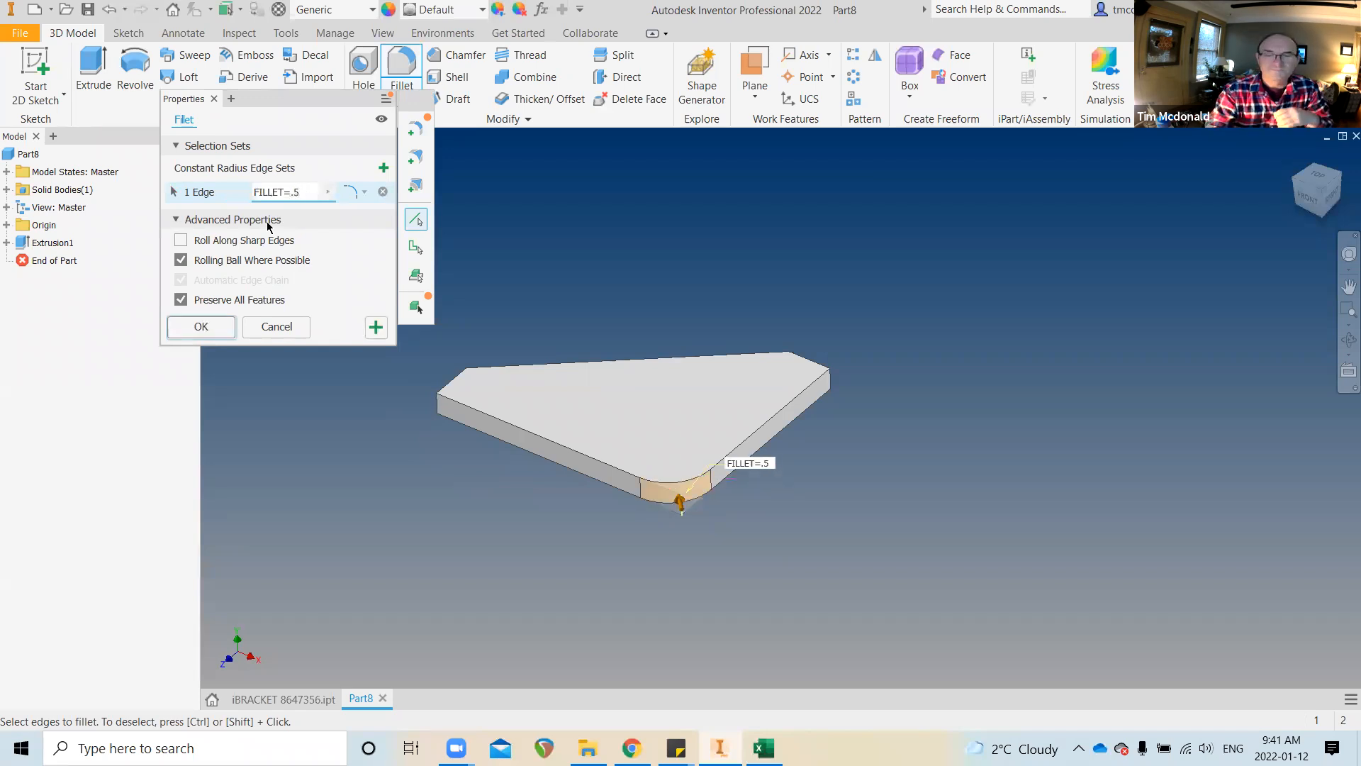
key("Return")
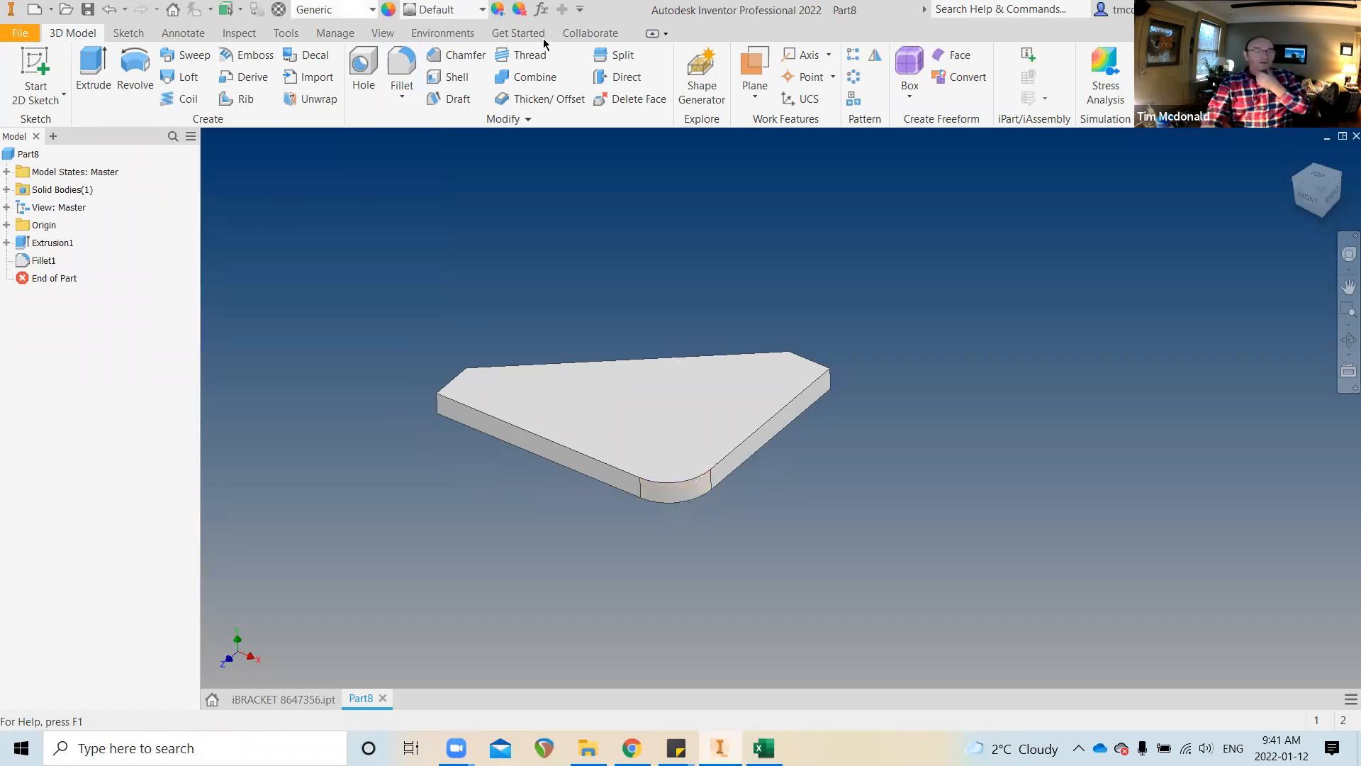
middle_click_drag(791, 562, 394, 604, "shift")
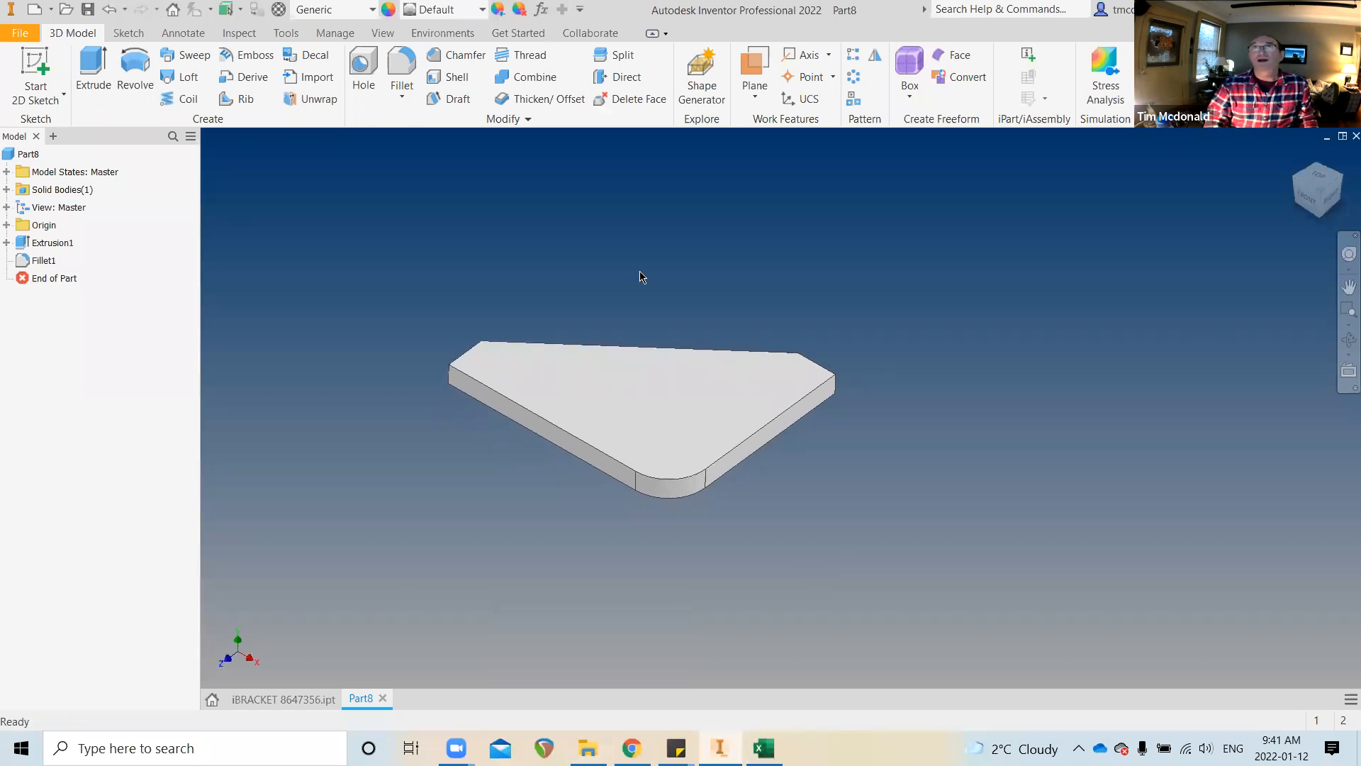
left_click(541, 10)
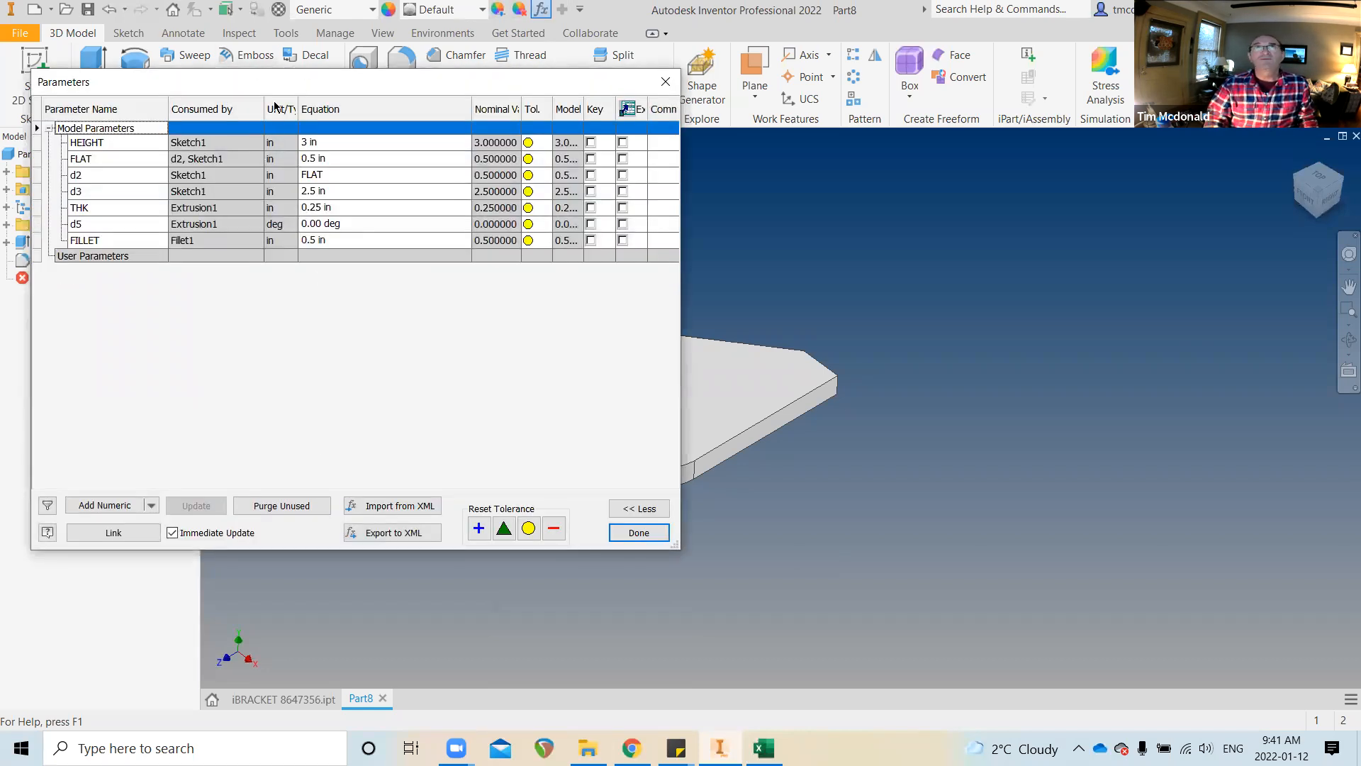
Rename parameter d3 to WIDTH in the Parameters dialog and close it
left_click_drag(291, 85, 339, 85)
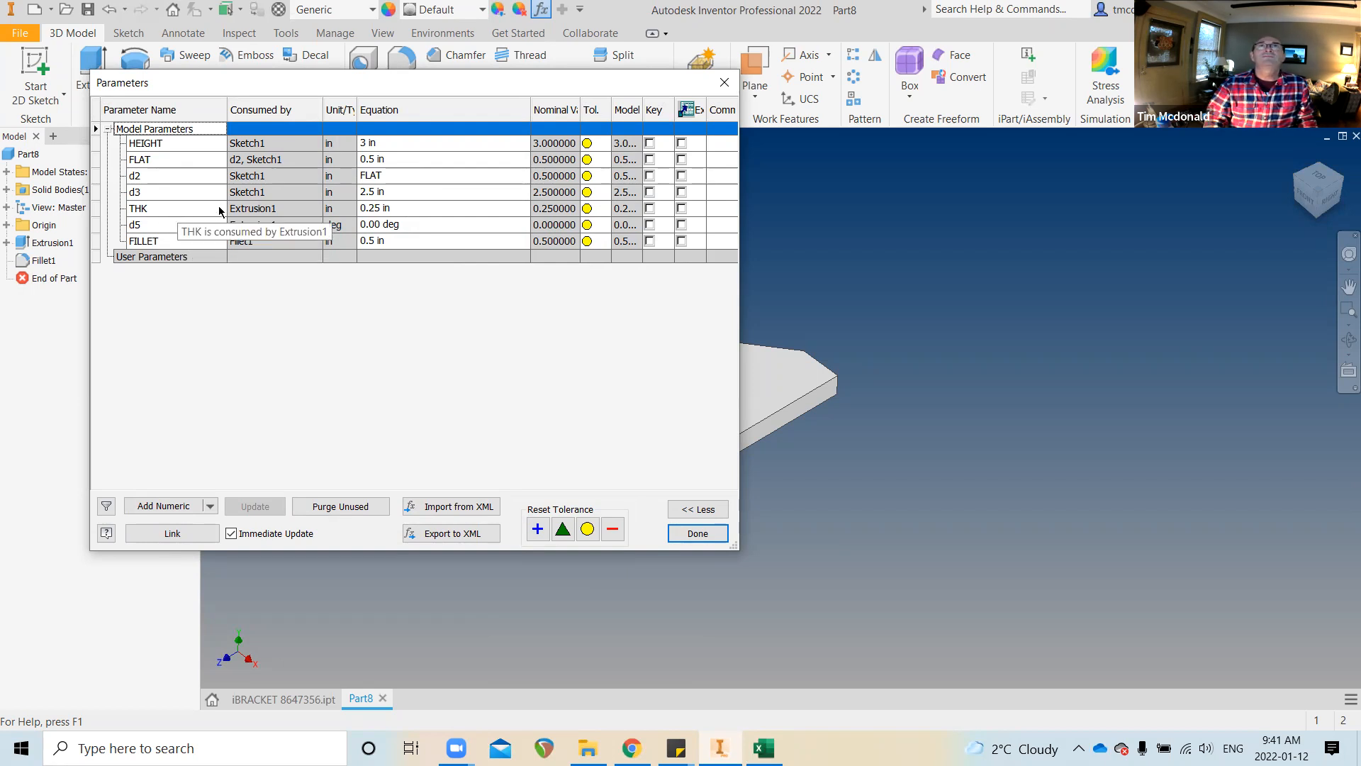
left_click(178, 190)
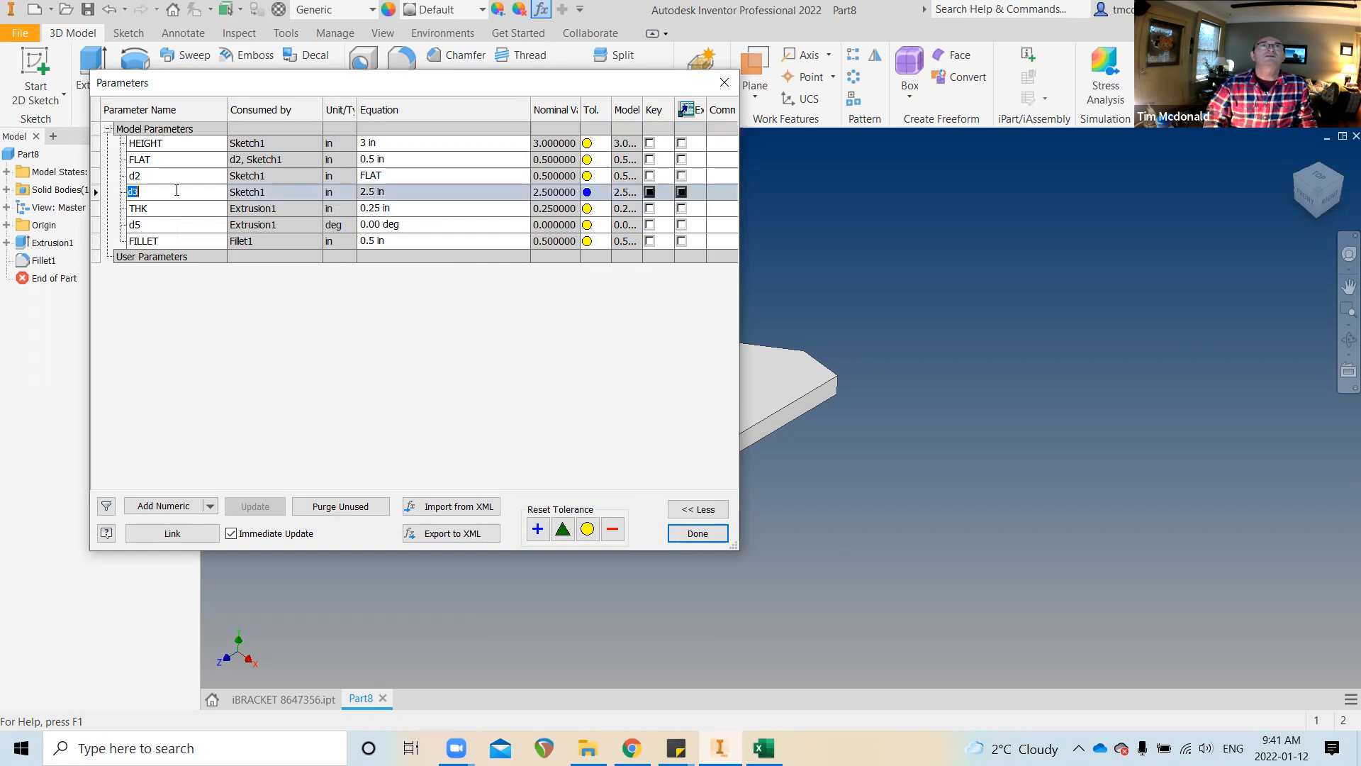
type("WIDTH")
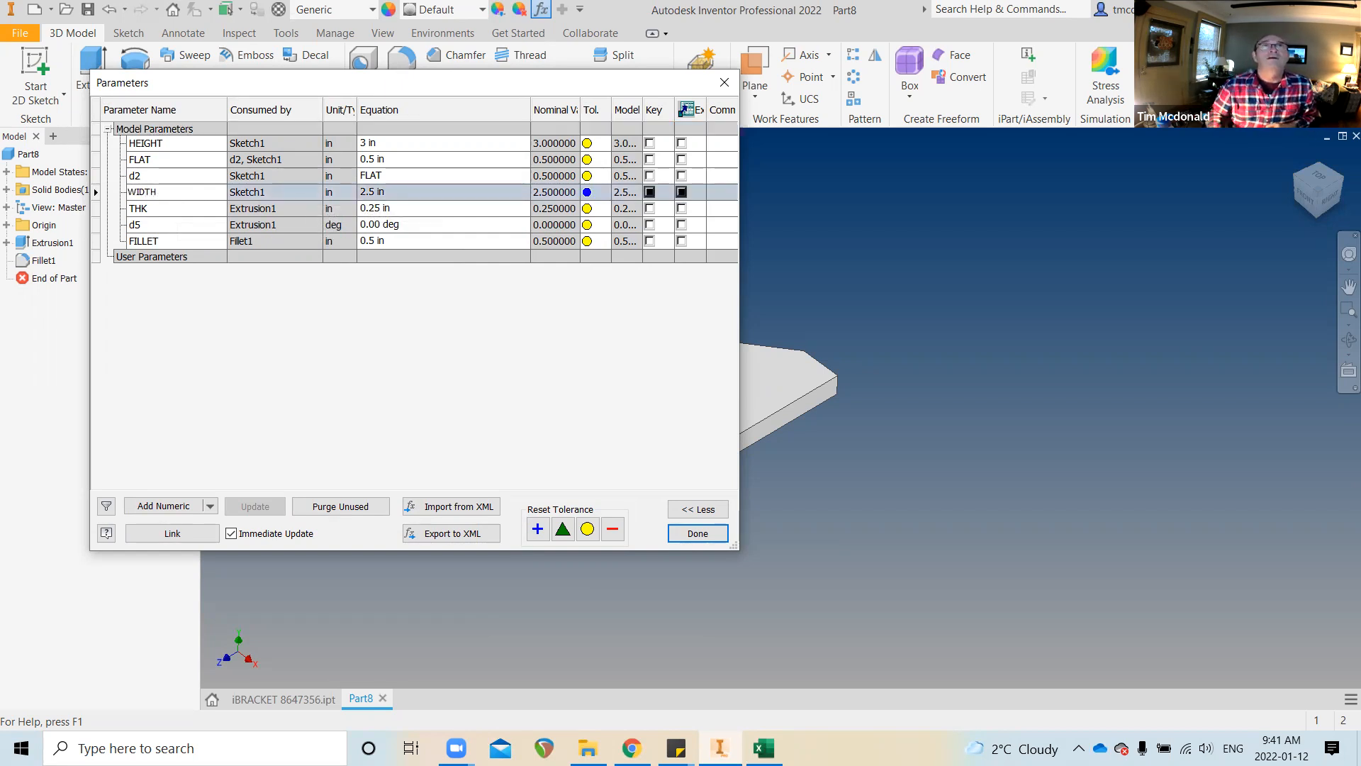
left_click(256, 334)
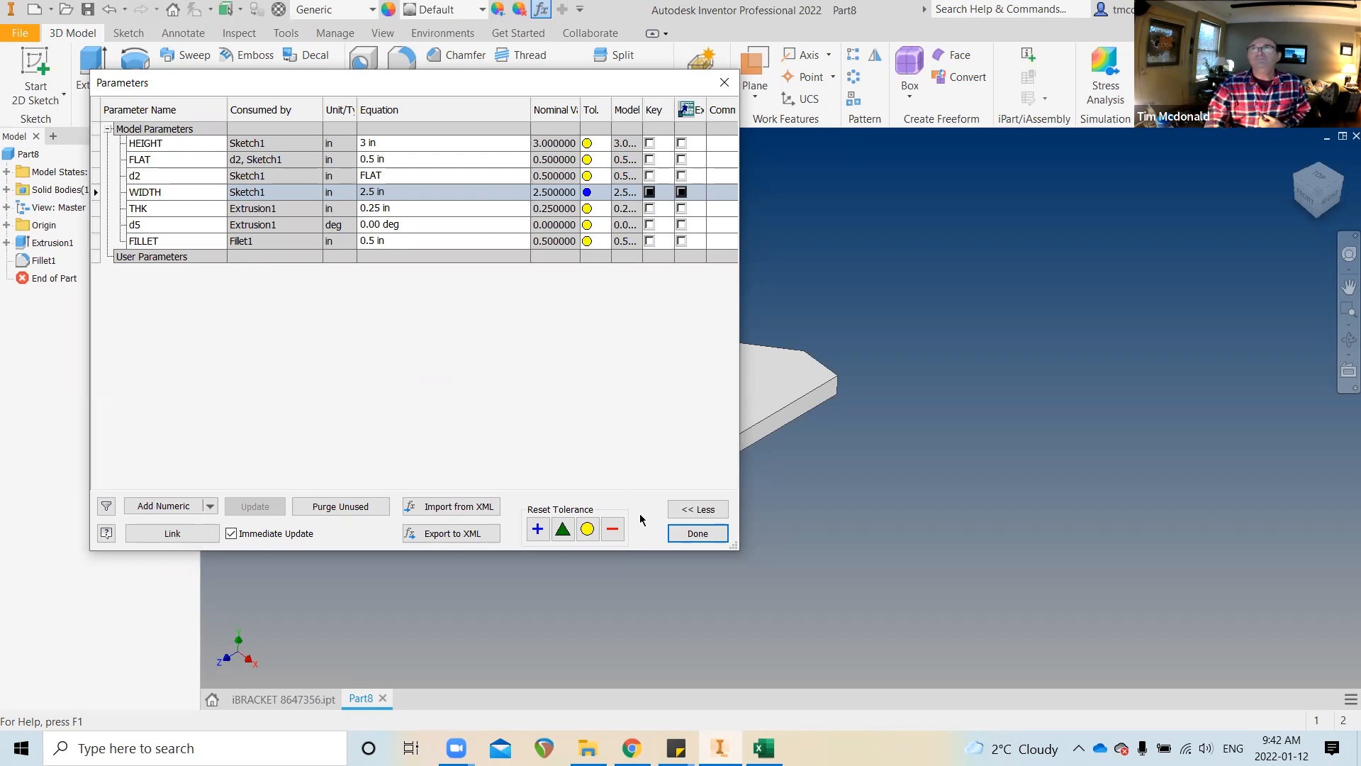
left_click(689, 534)
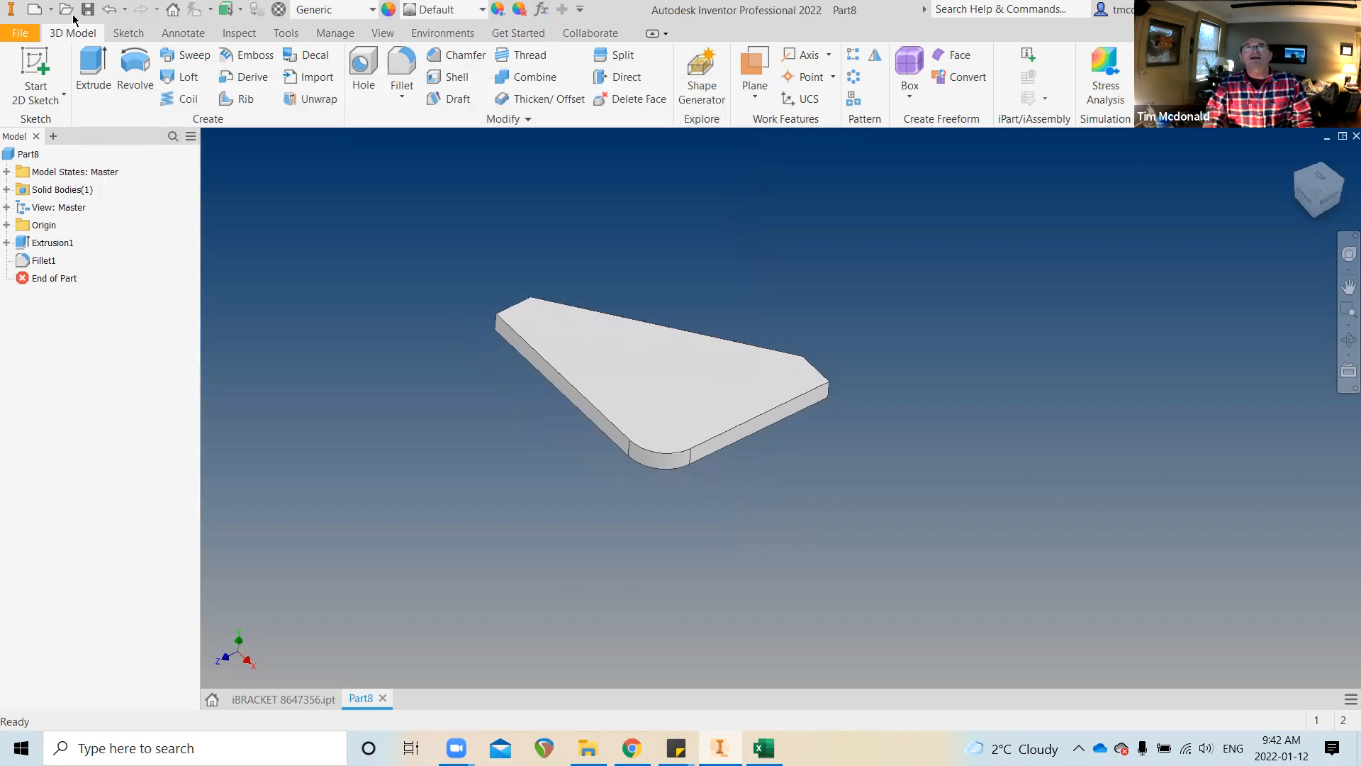
Save the part as iGUSSET 8647356.ipt
left_click(19, 34)
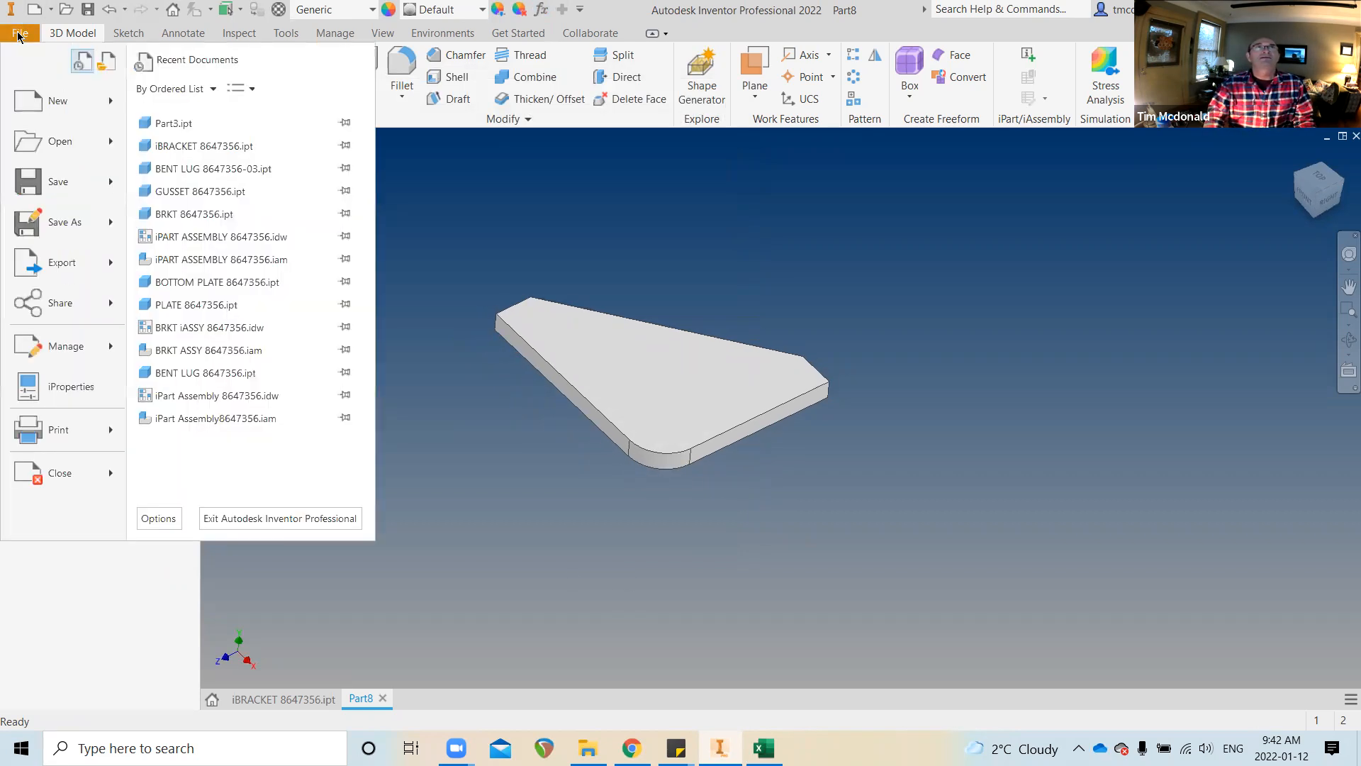
left_click(63, 220)
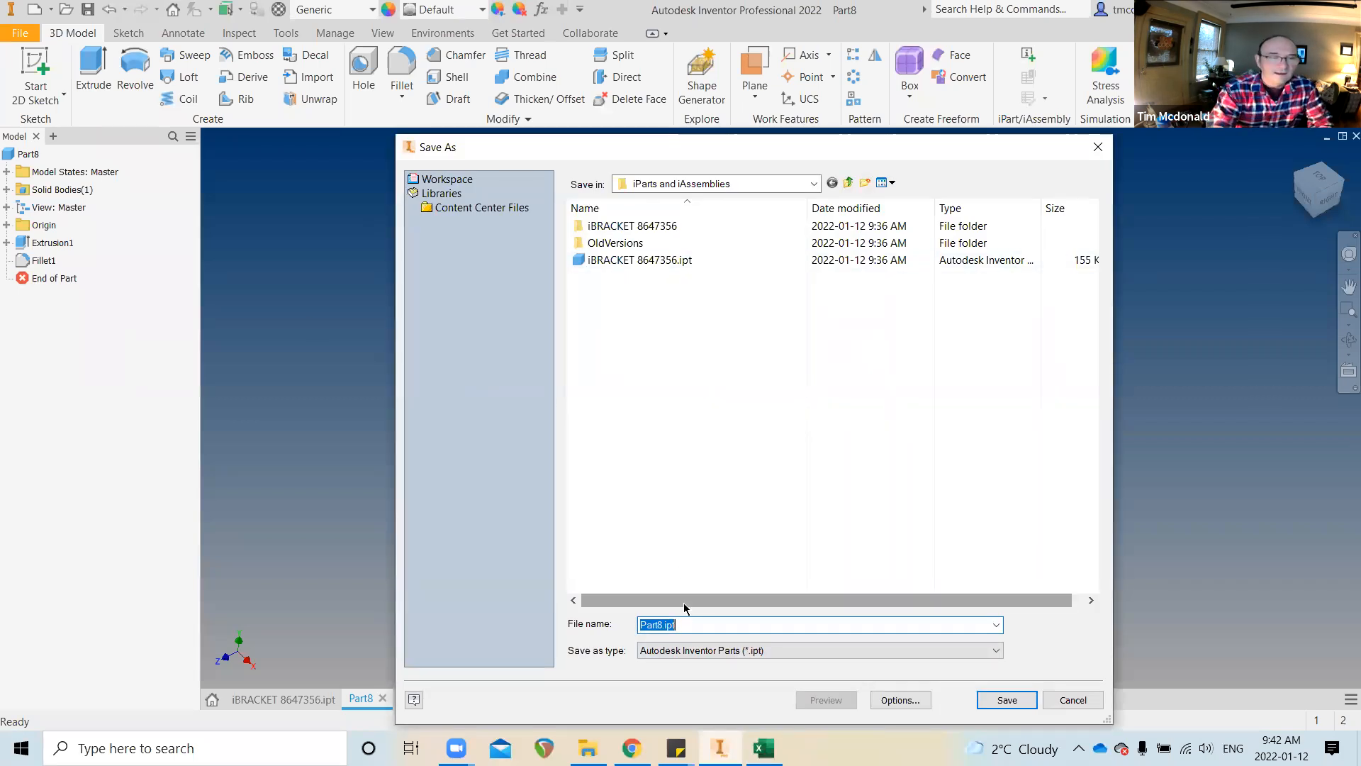
type("i")
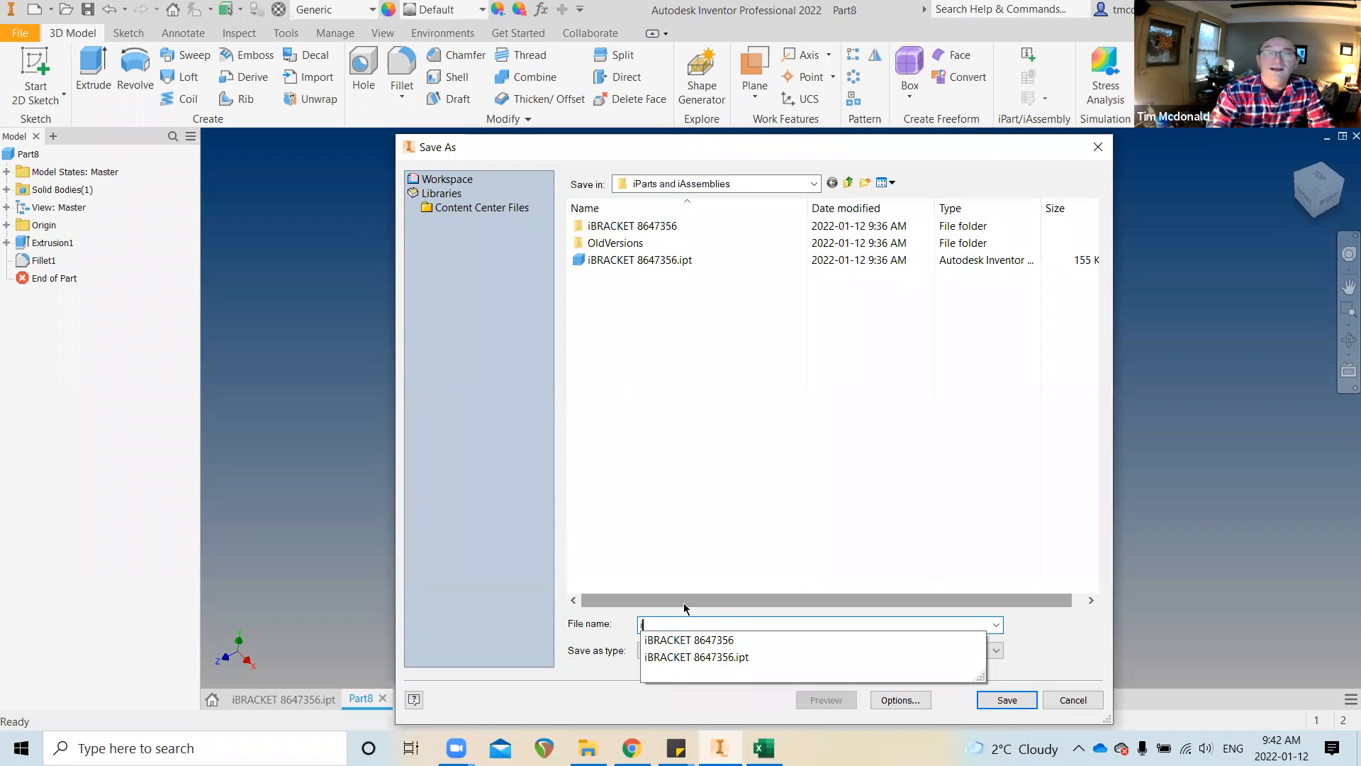
type("GUSSET")
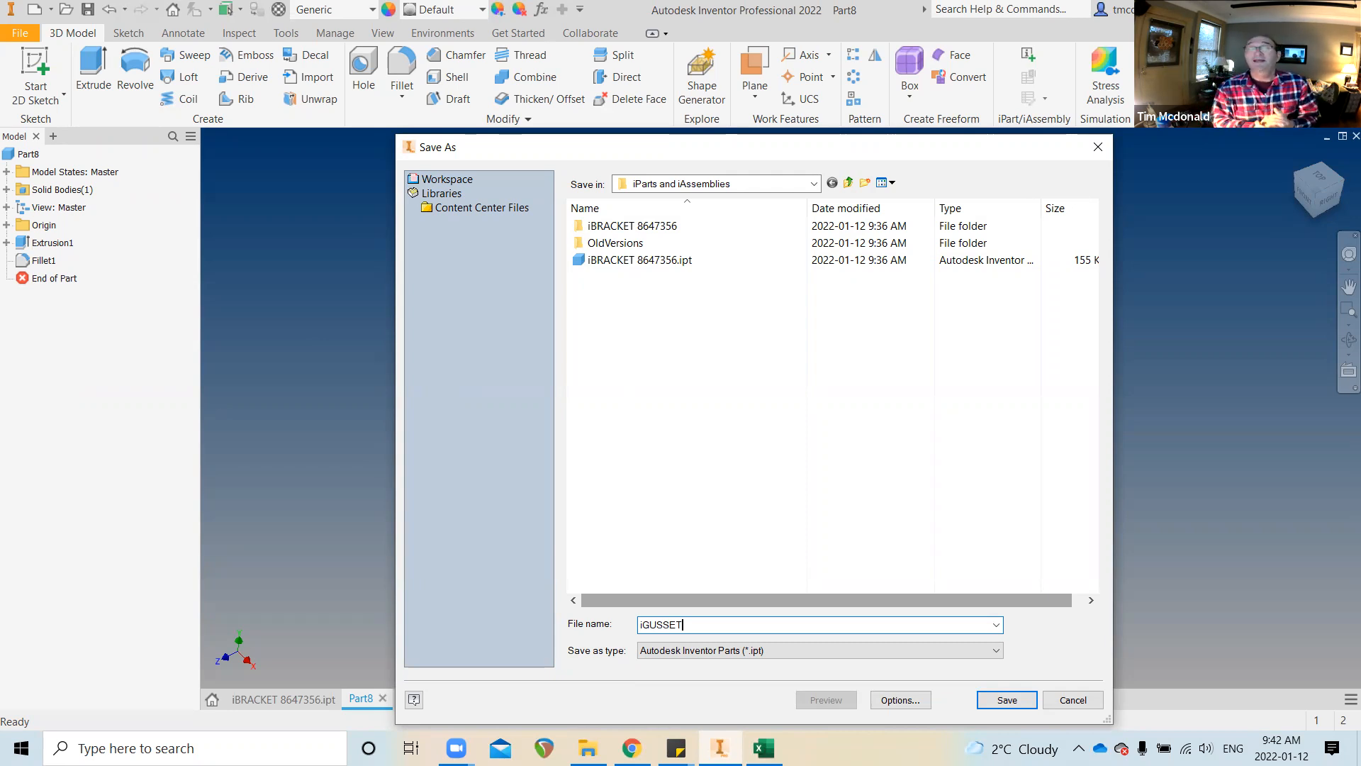
type("86")
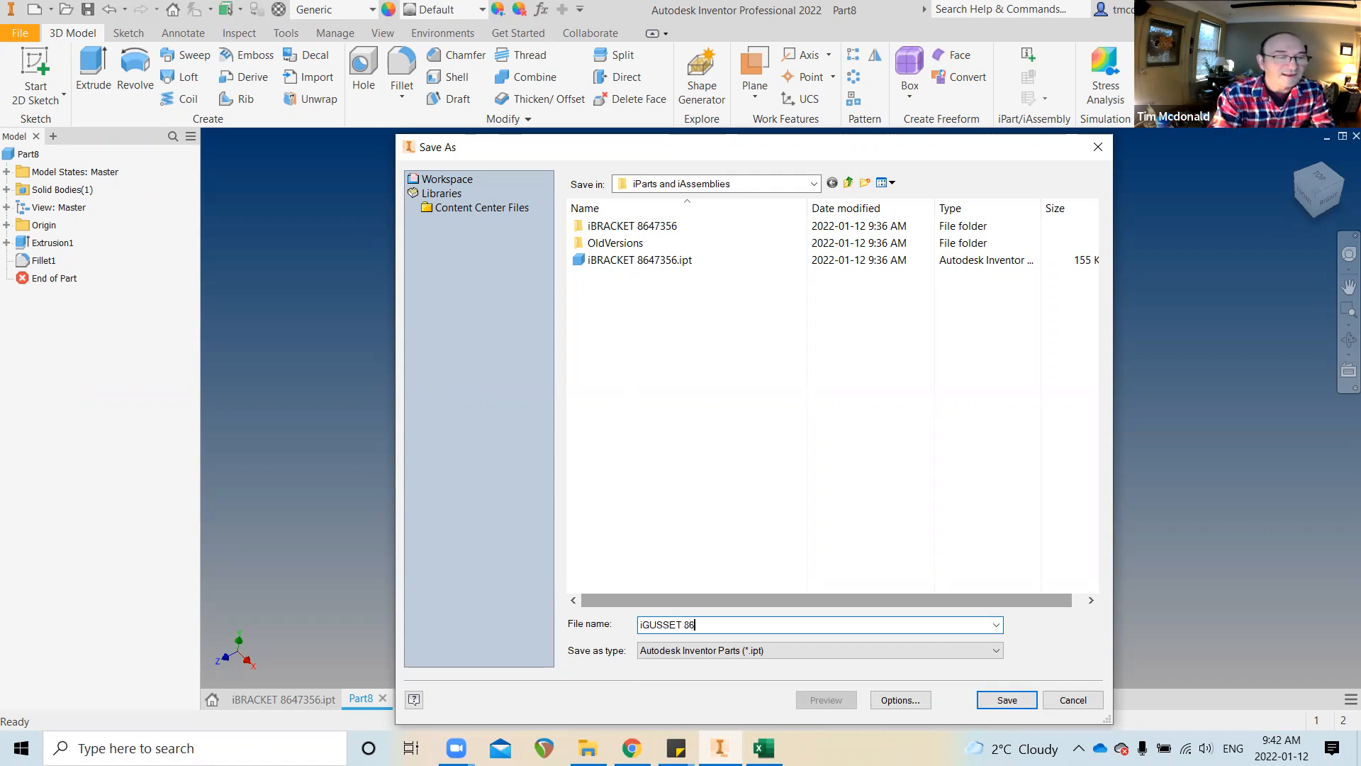
type("47356")
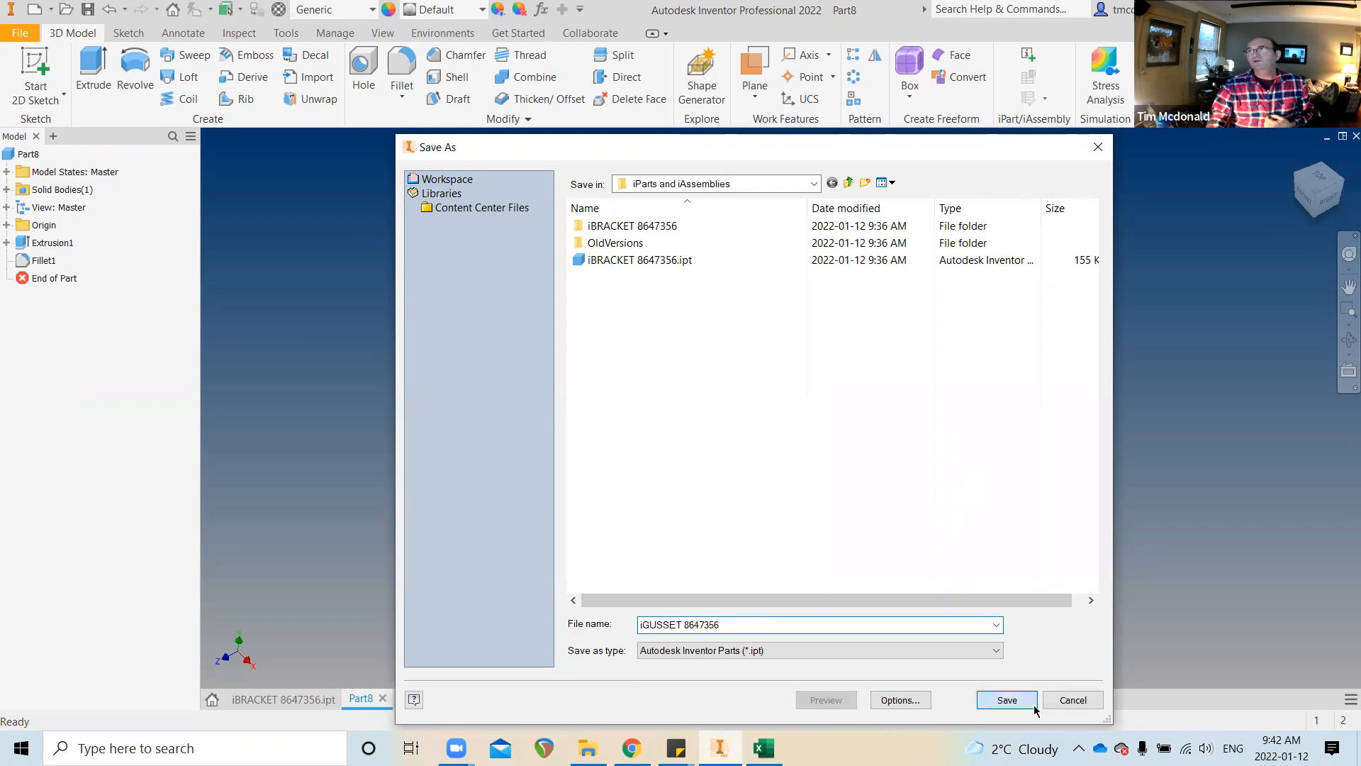
key("Return")
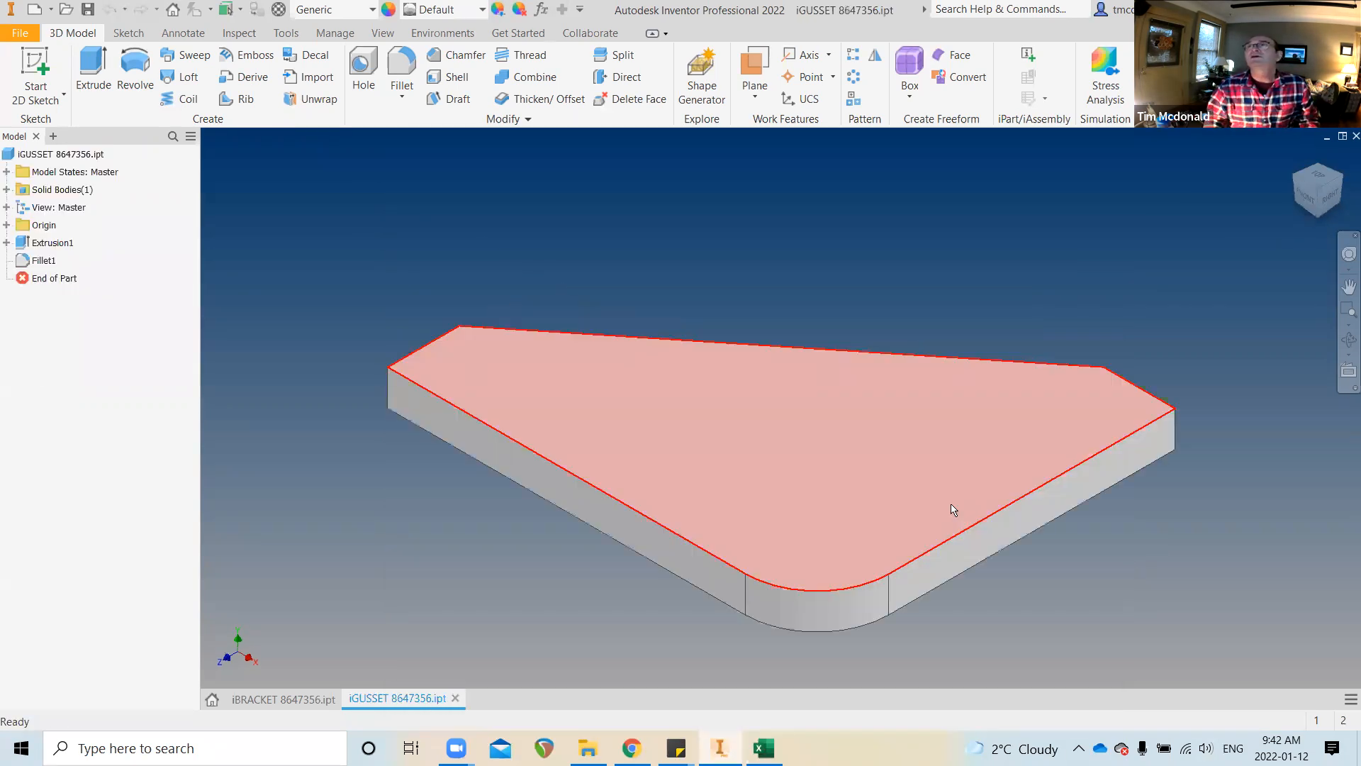
scroll(818, 452, "down", 4)
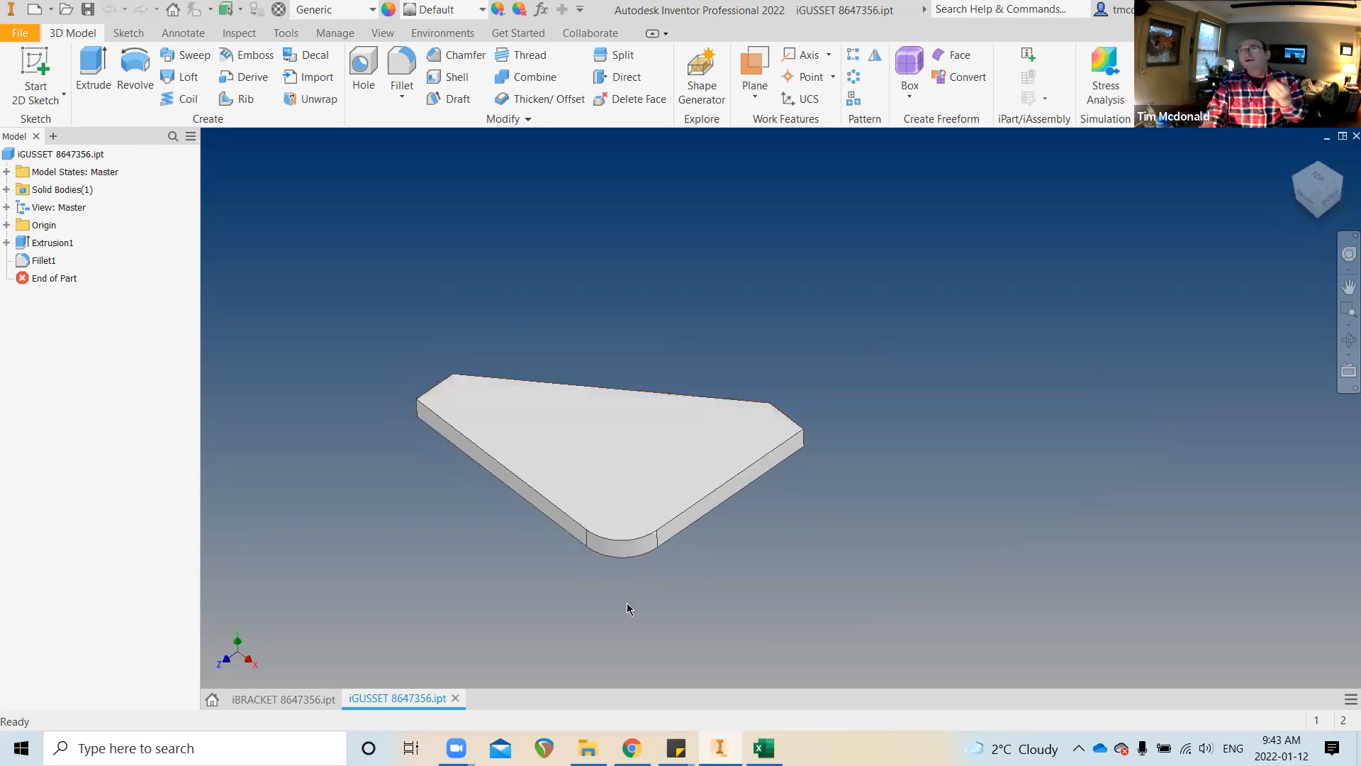
Create a new assembly from the Standard.iam template
left_click(60, 154)
left_click(19, 33)
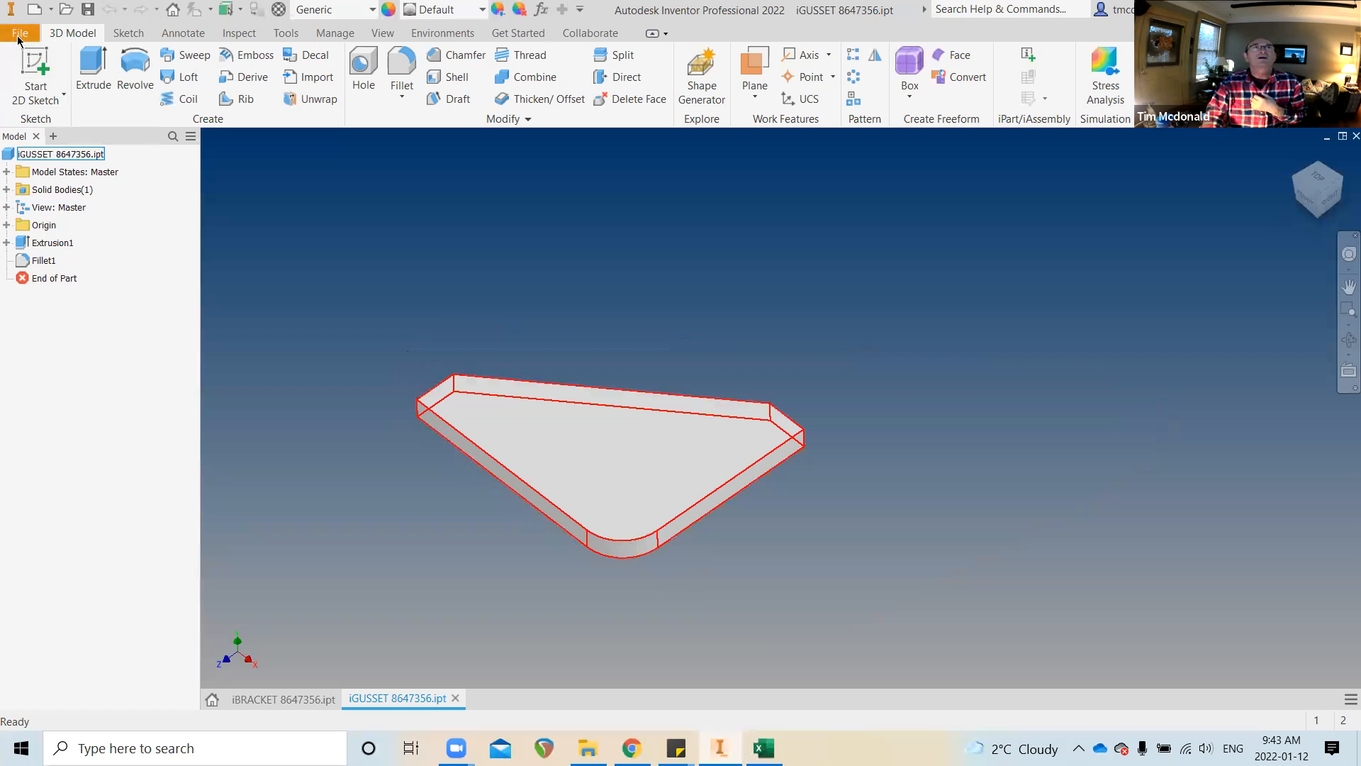
left_click(50, 107)
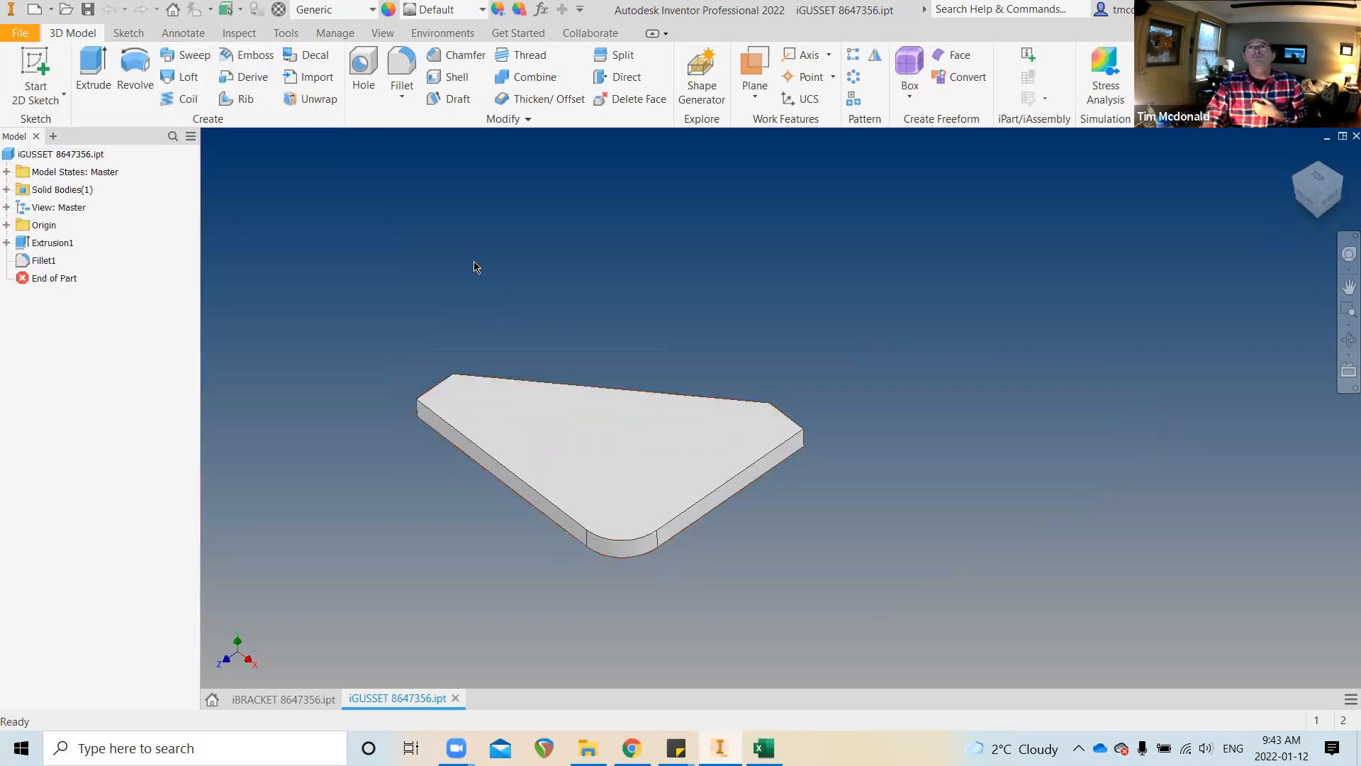
double_click(587, 346)
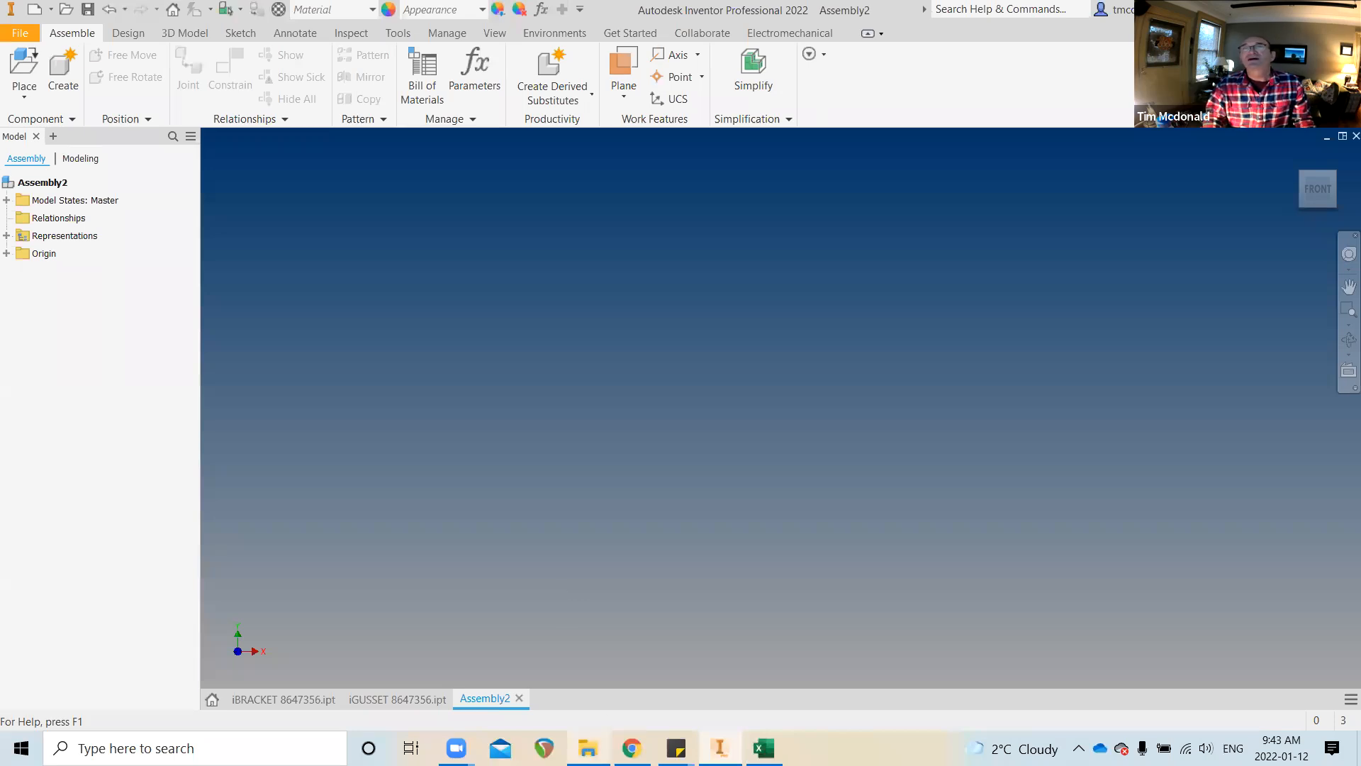
Drag iBRACKET 8647356.ipt from the iParts and iAssemblies folder into Assembly2
mouse_move(588, 748)
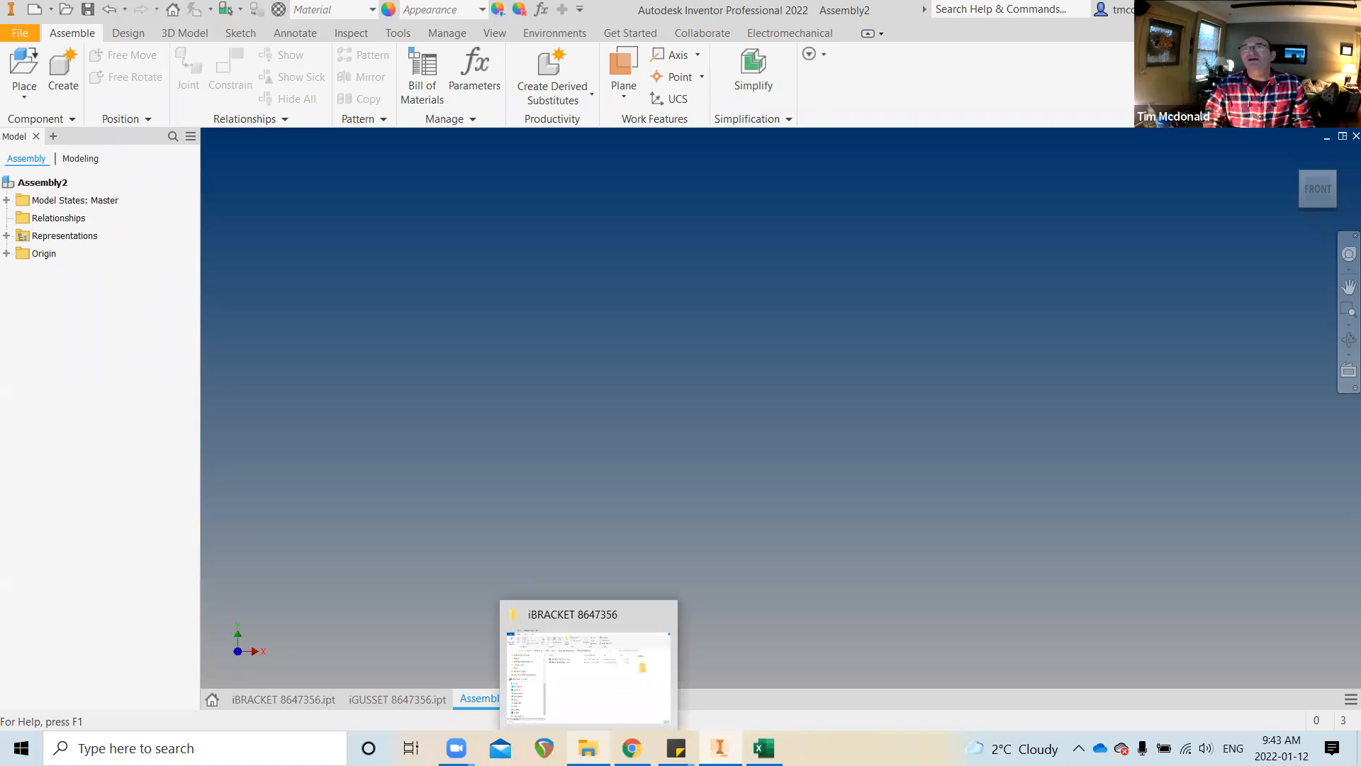
left_click(588, 674)
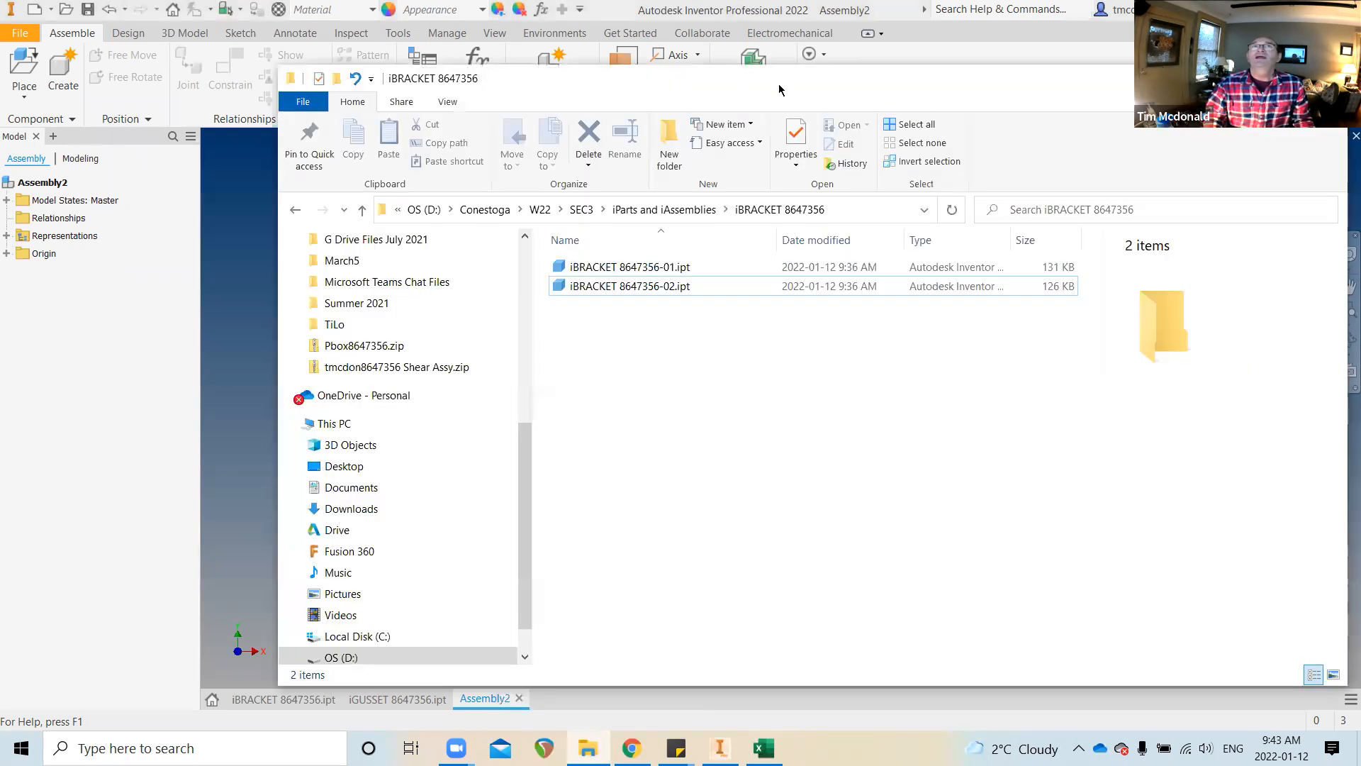
left_click_drag(1019, 80, 1305, 79)
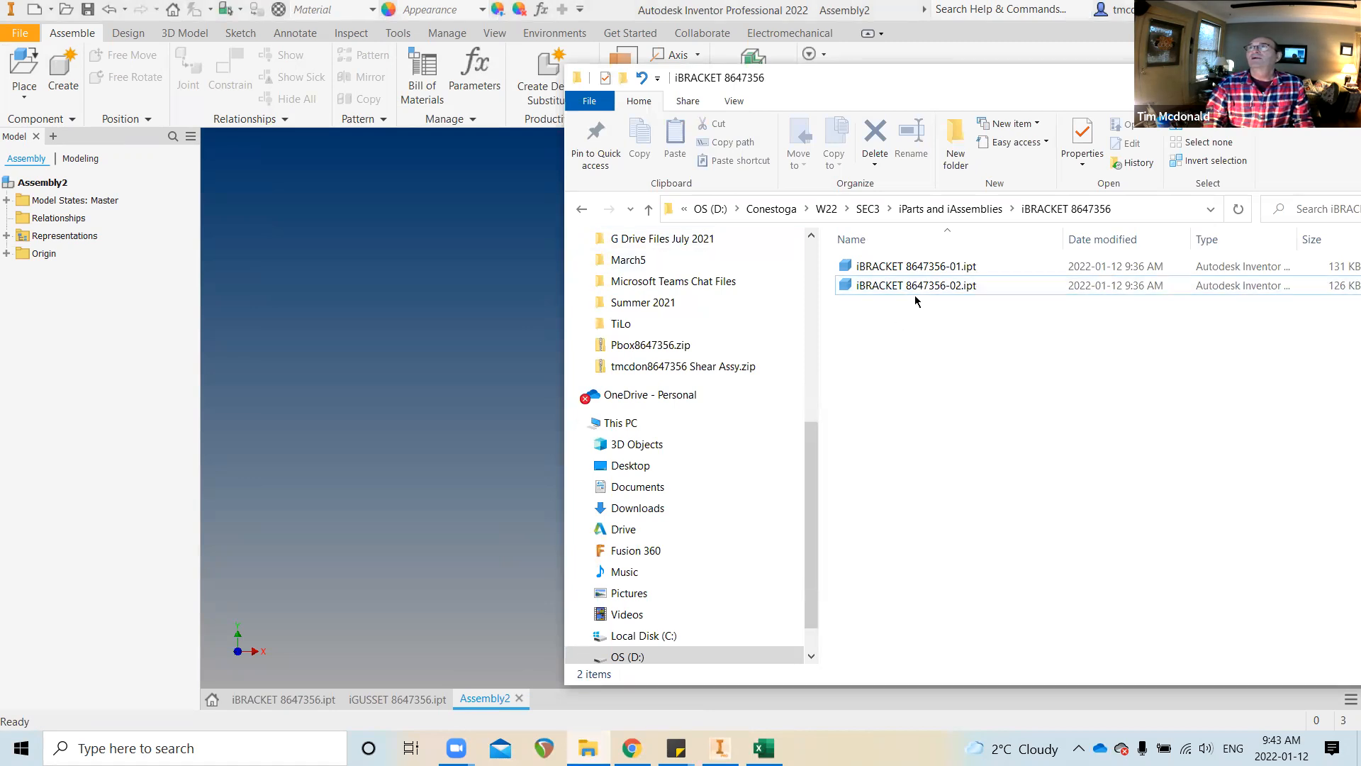
left_click(951, 208)
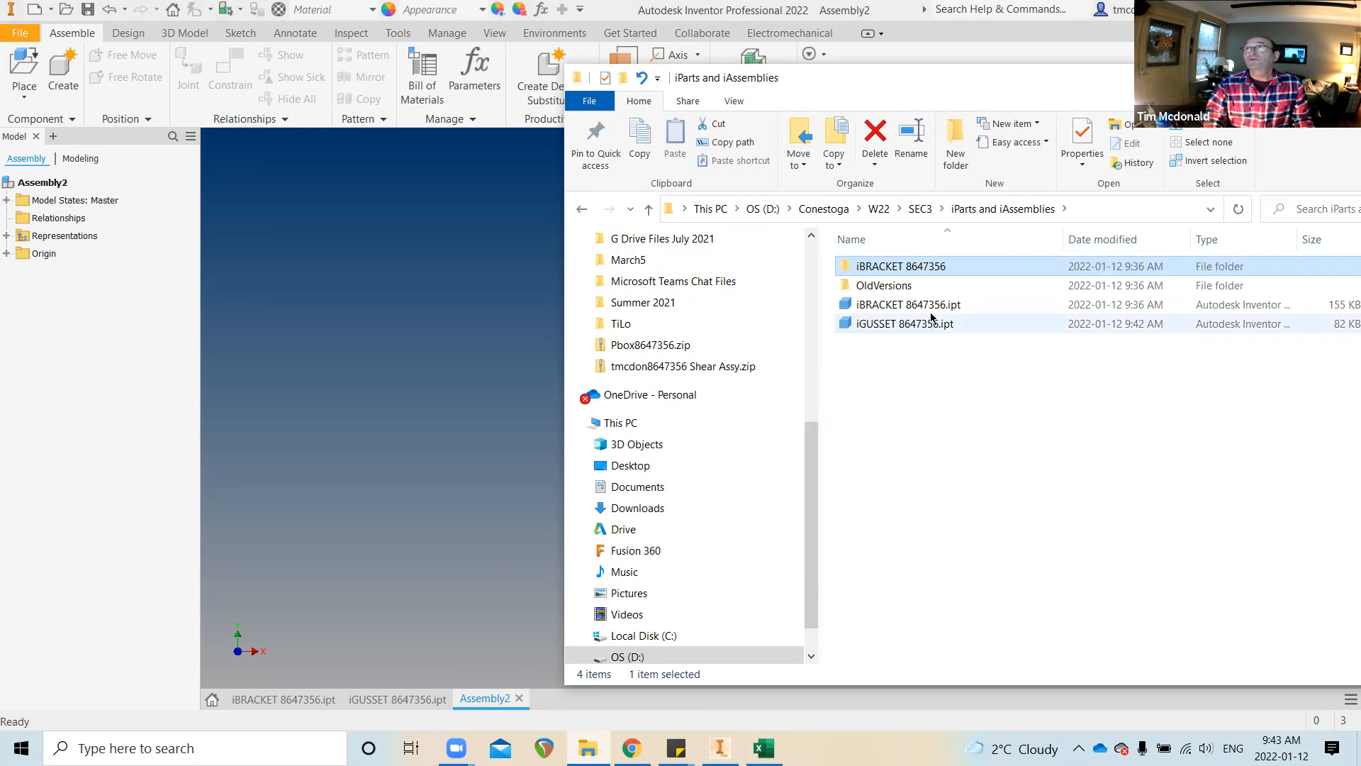
left_click_drag(933, 308, 471, 297)
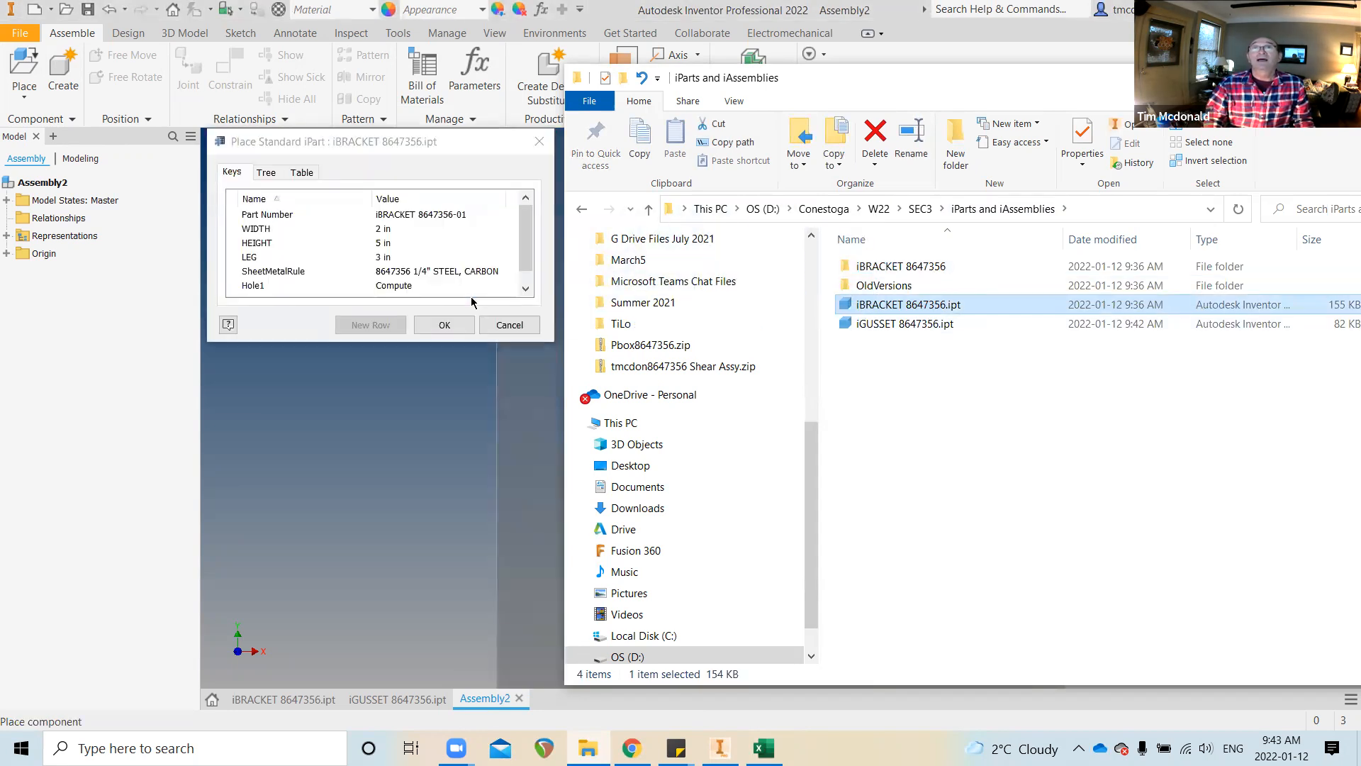
Keep bracket member iBRACKET 8647356-01 with LEG 3 in after reviewing all part-number values
left_click(446, 142)
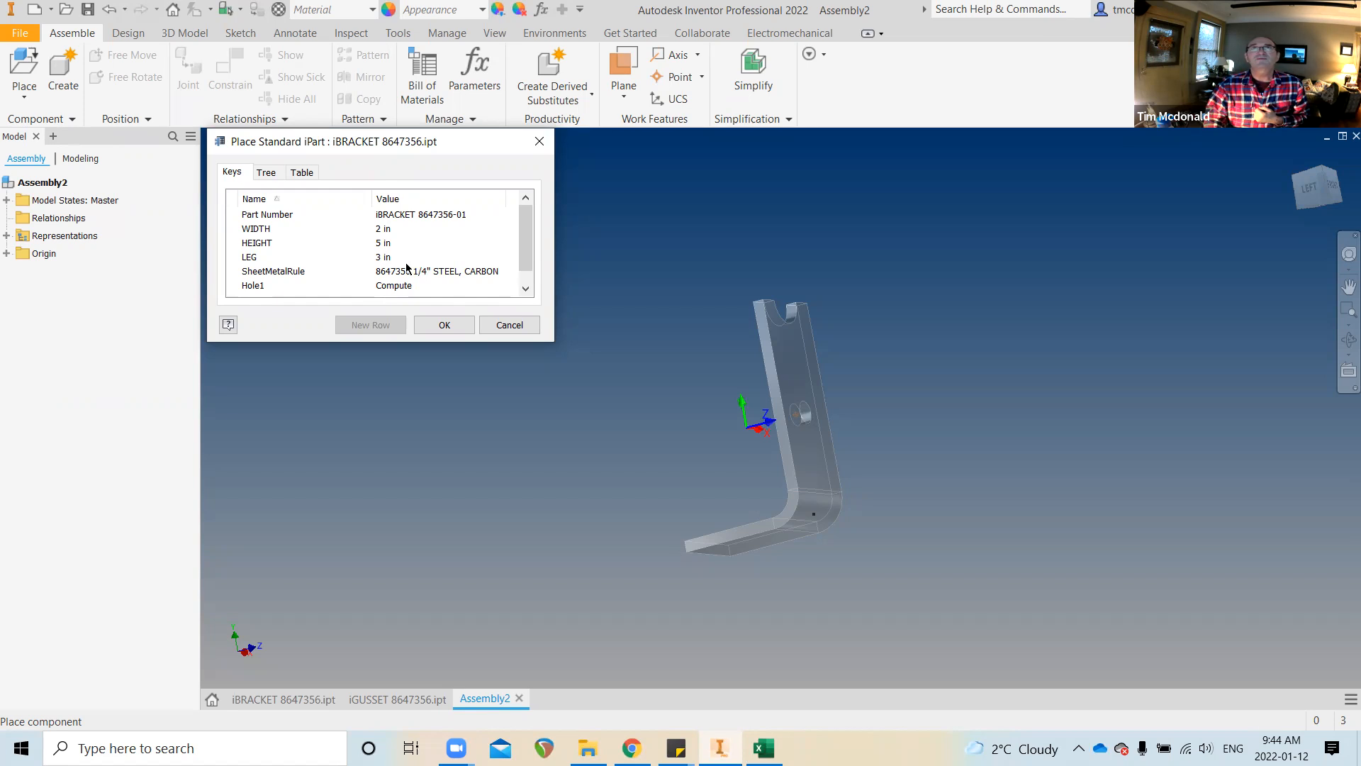
left_click(383, 258)
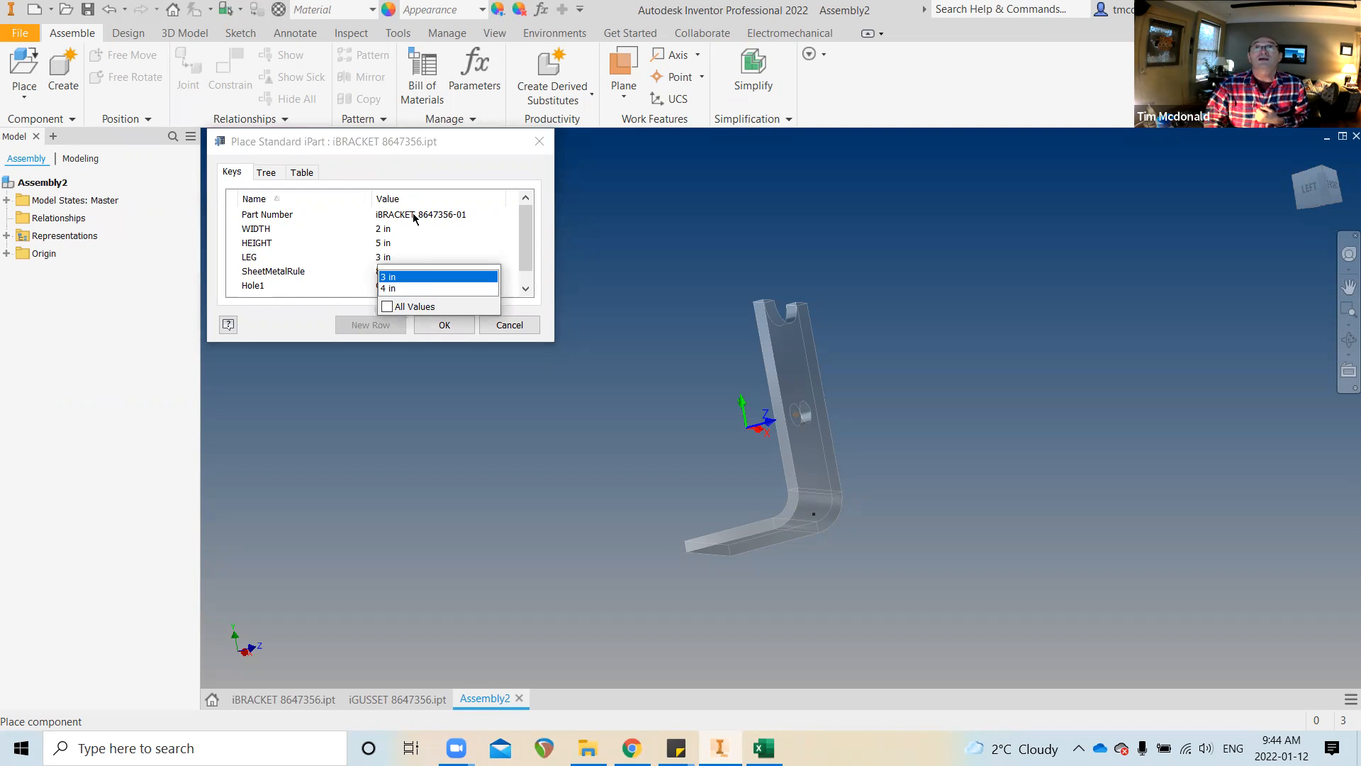
left_click(395, 278)
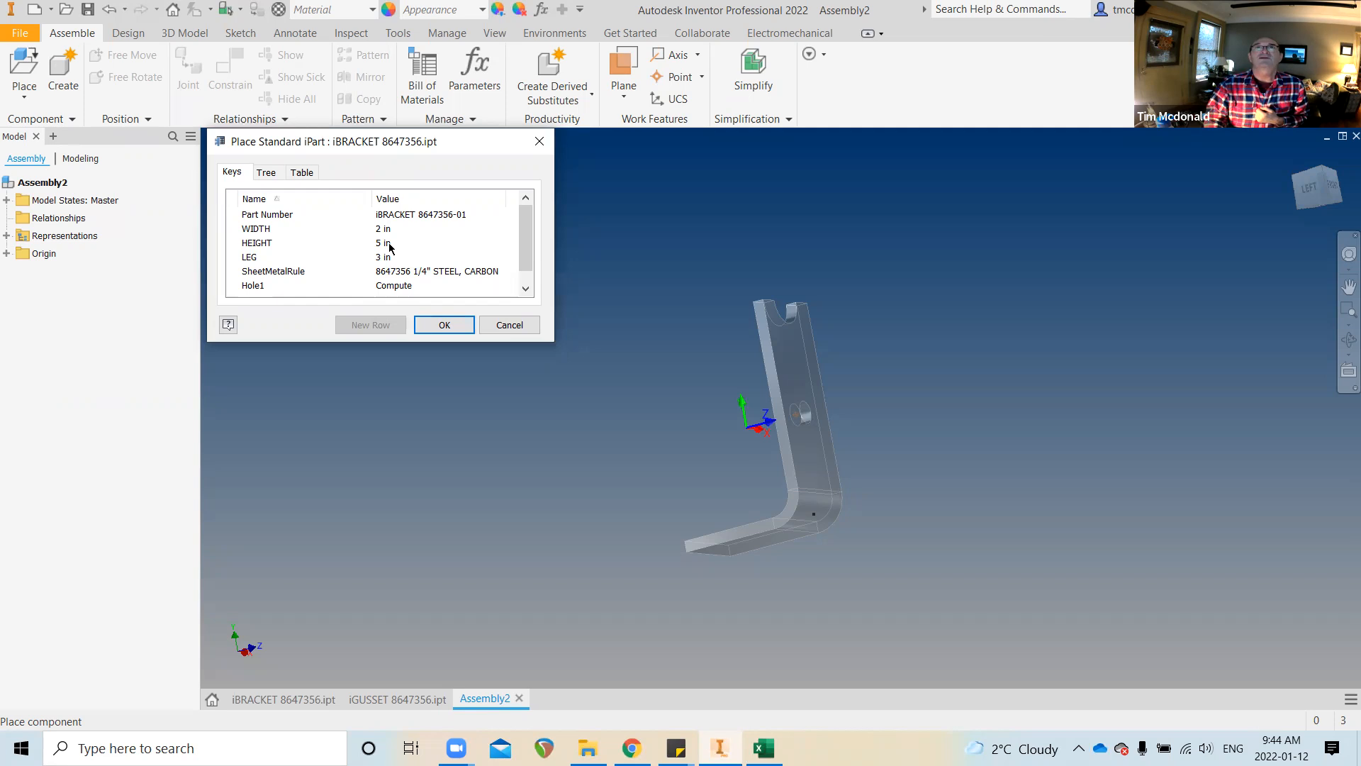
left_click(401, 215)
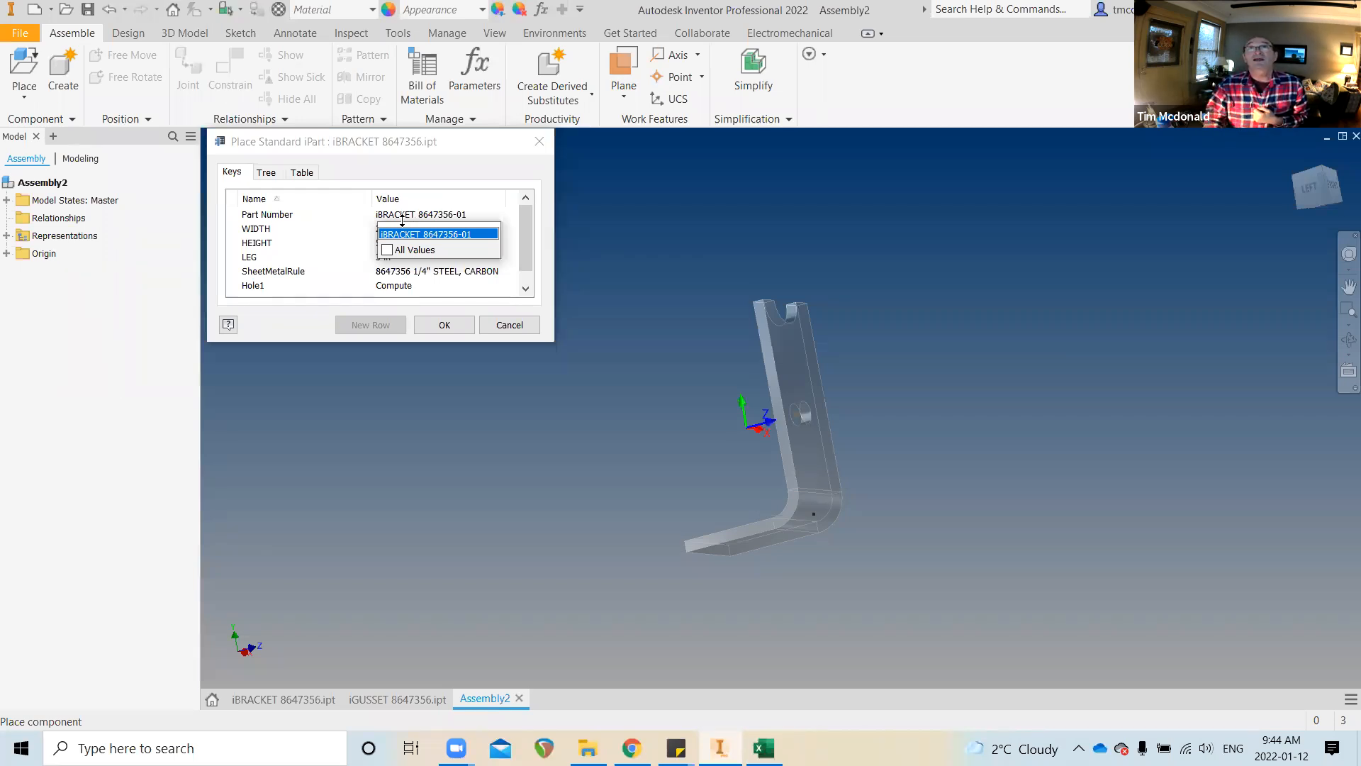
left_click(389, 252)
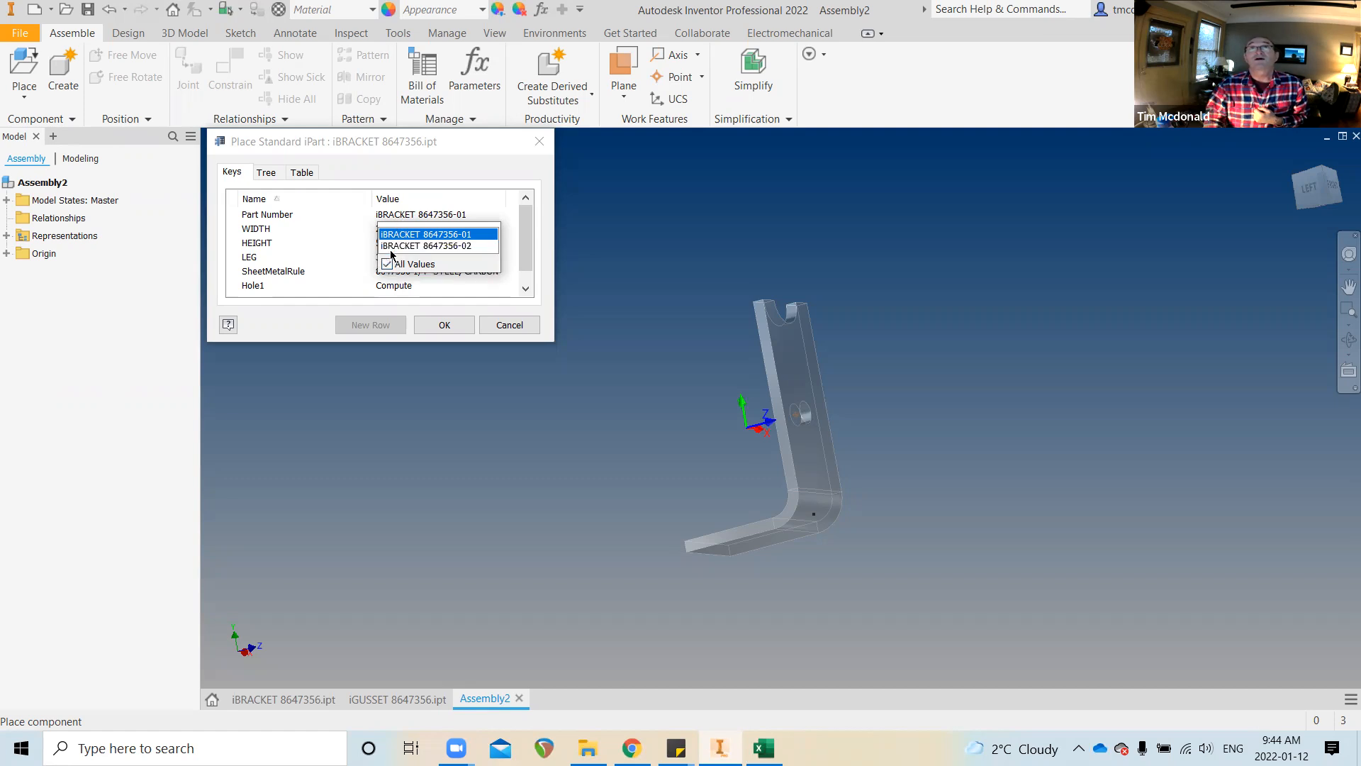
left_click(440, 234)
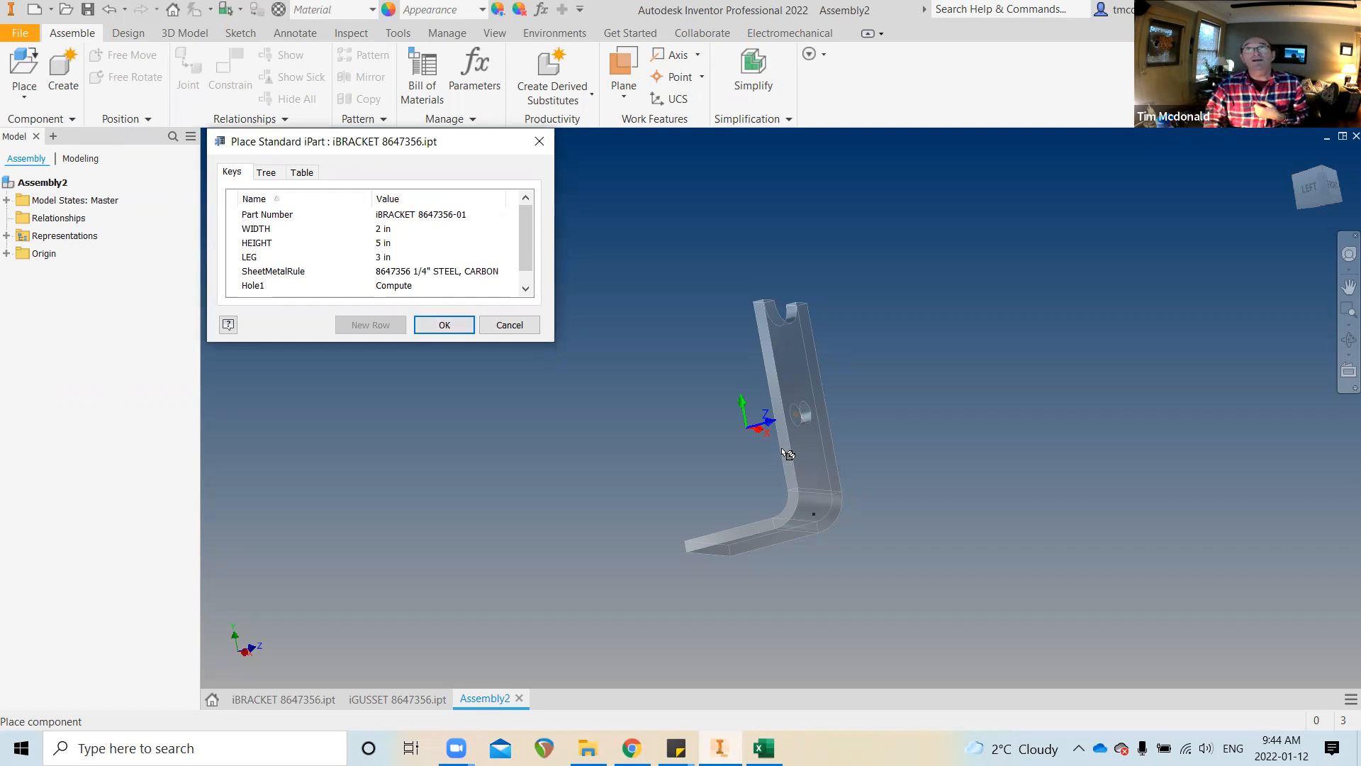
right_click(790, 402)
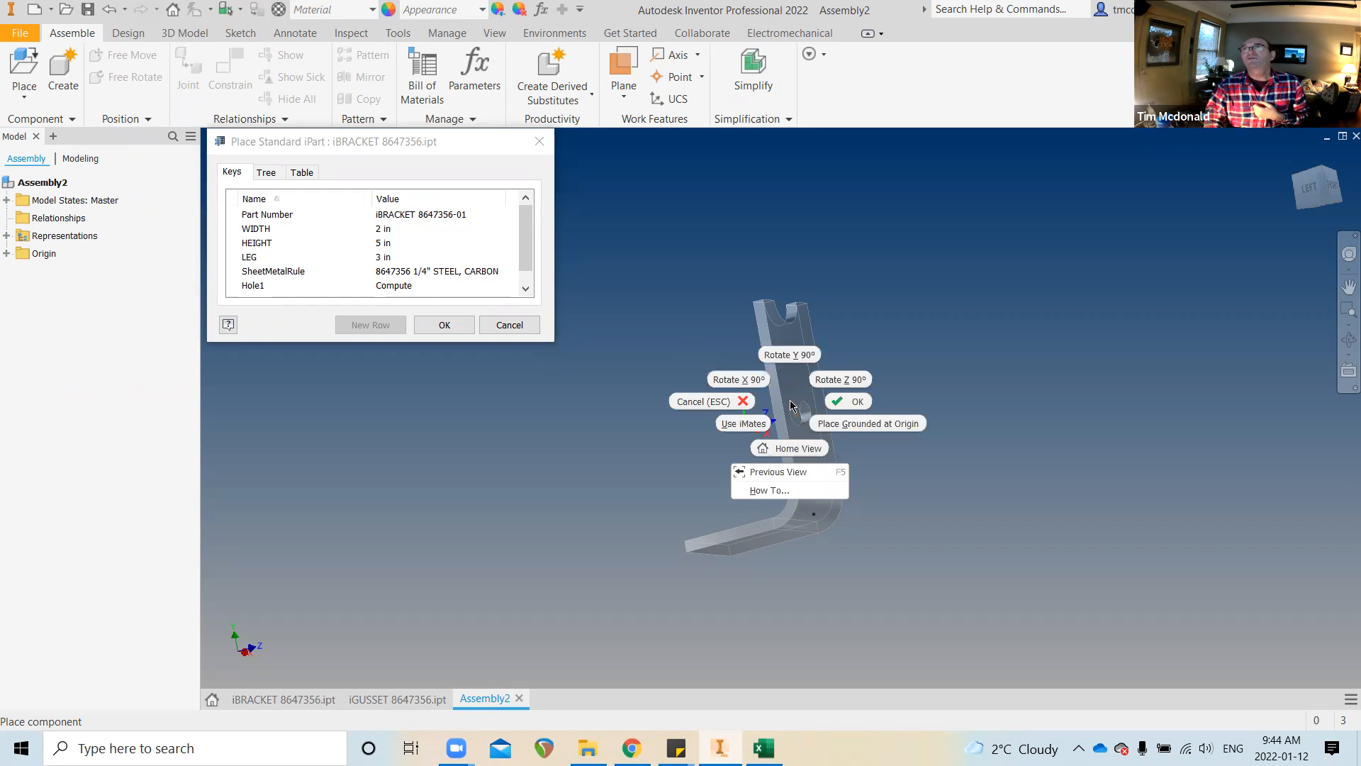
Place iBRACKET 8647356-01 grounded at the origin and stop placing further copies
left_click(864, 425)
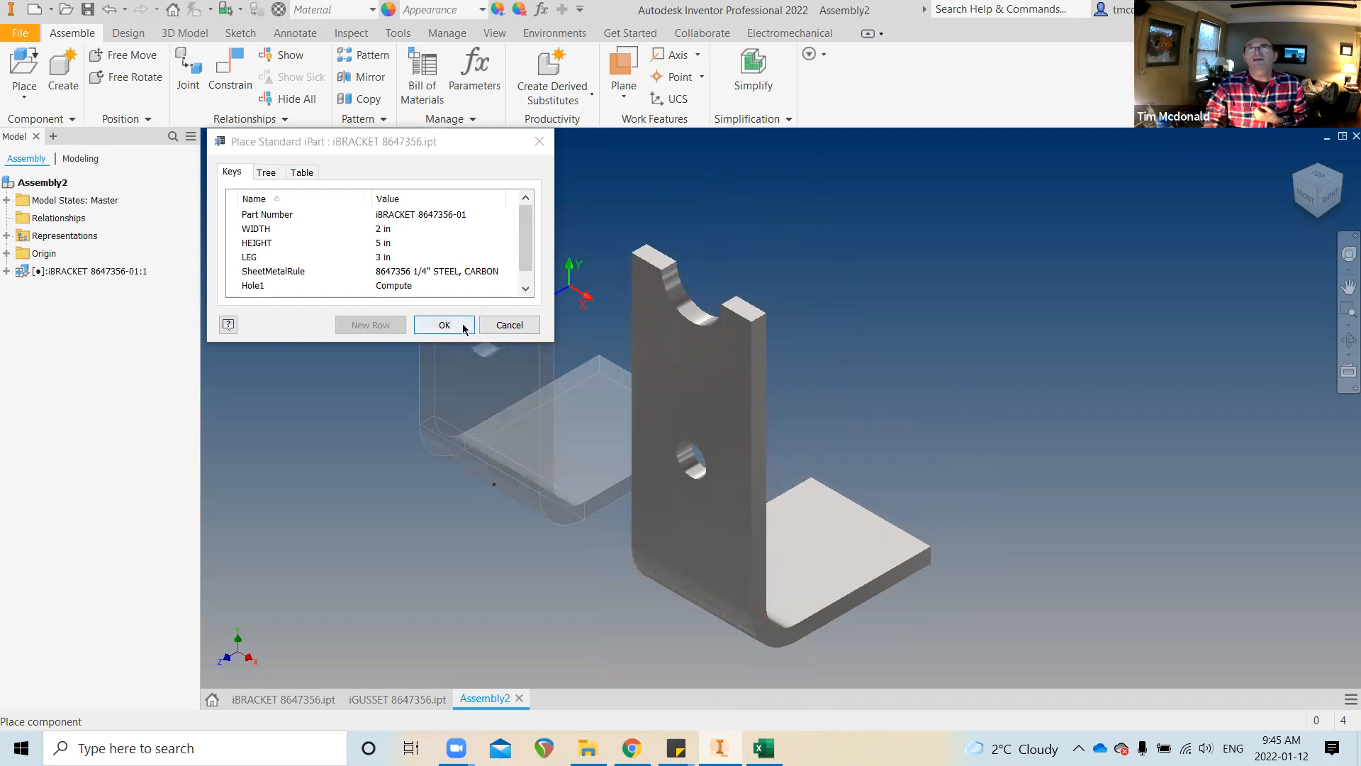
left_click(509, 325)
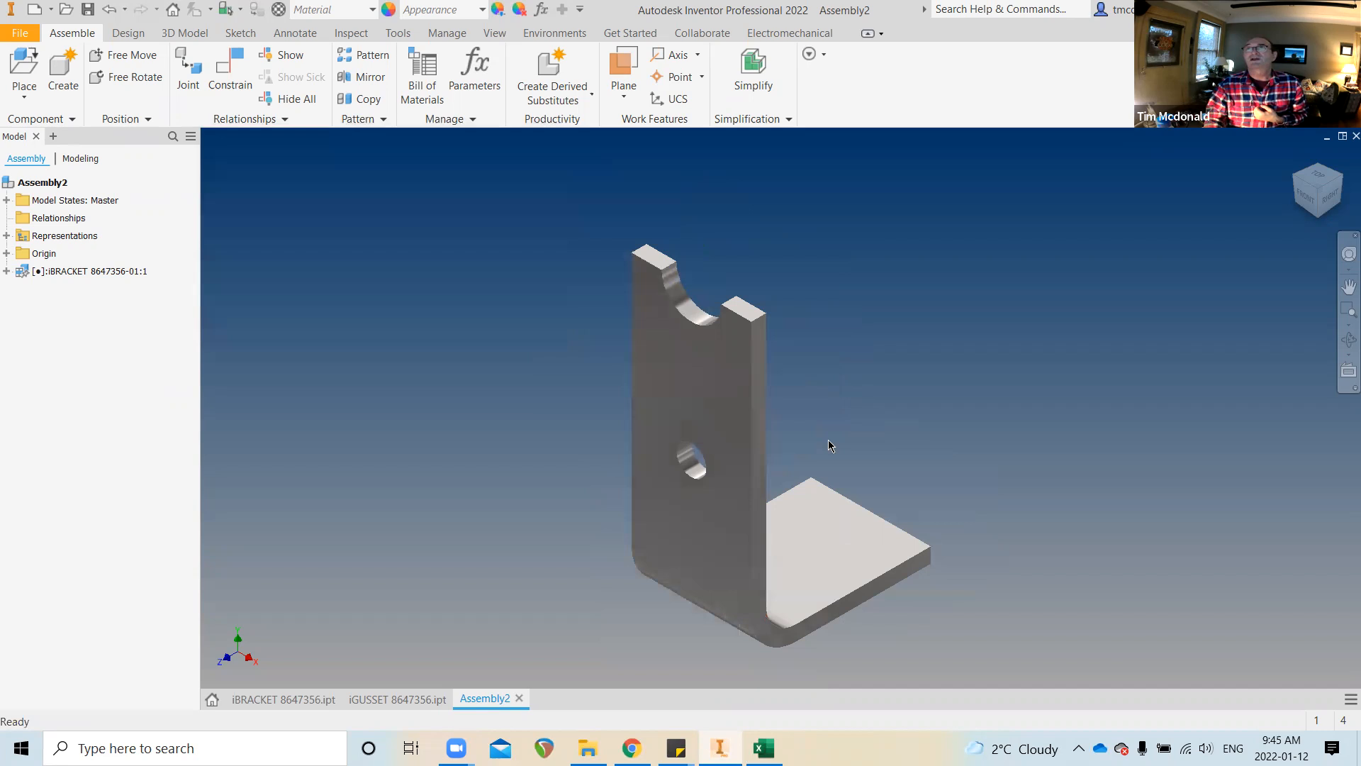
Expand the bracket node, unground and drag the bracket, undo the move, then ground it again
left_click(7, 271)
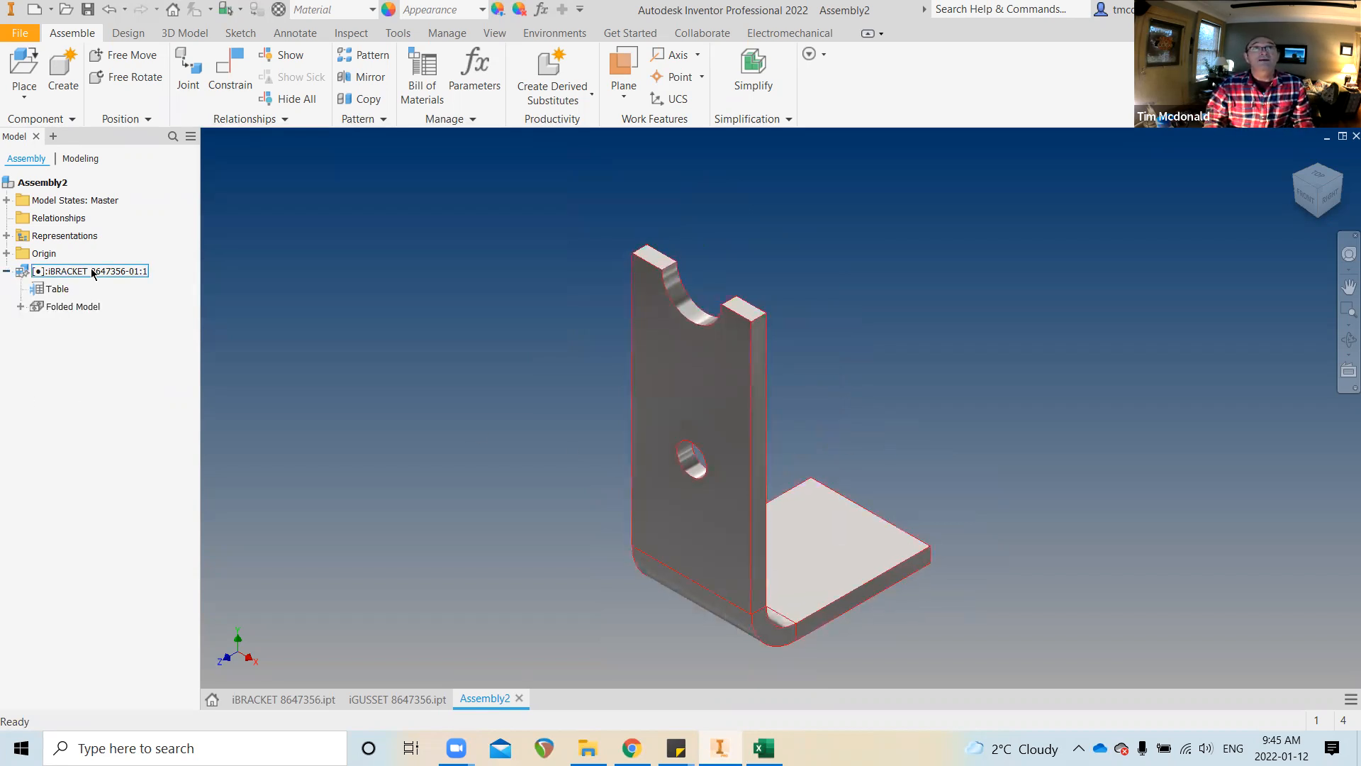
right_click(91, 273)
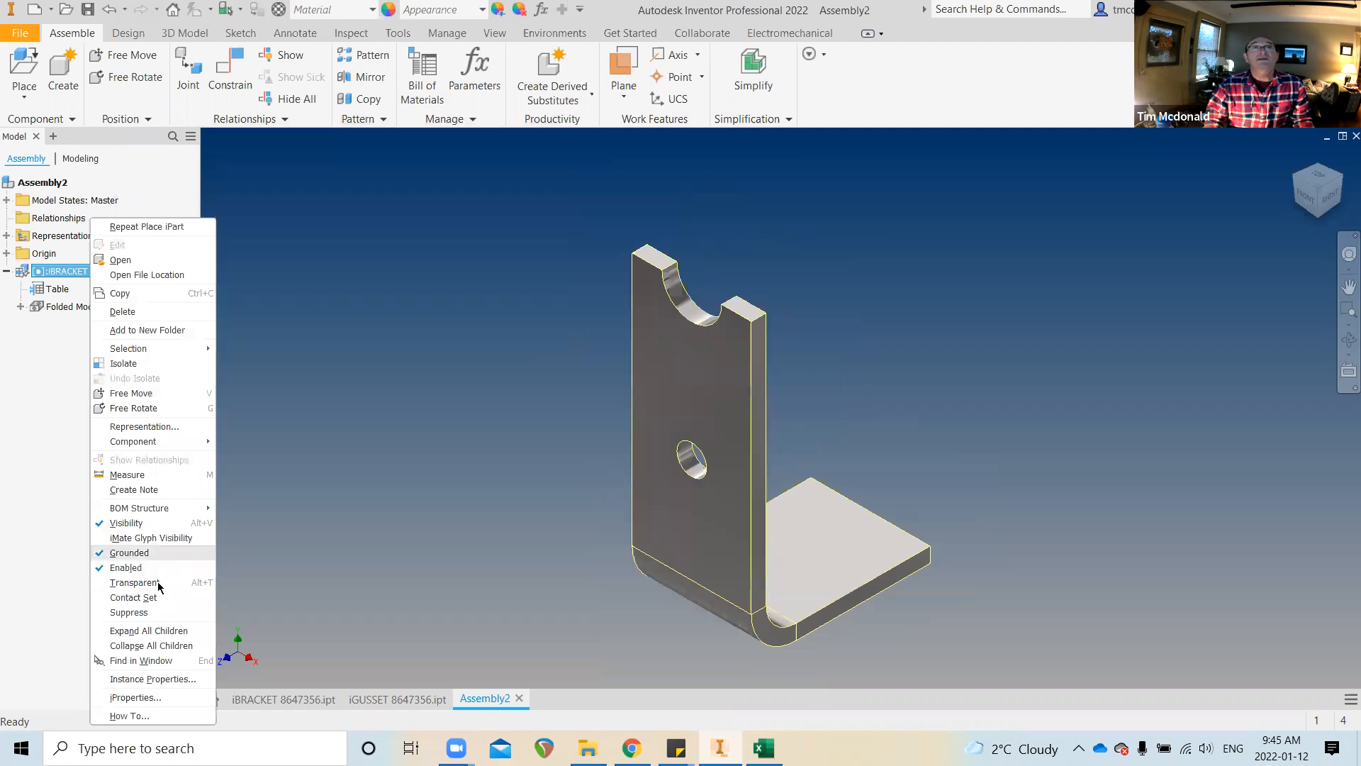
left_click(112, 558)
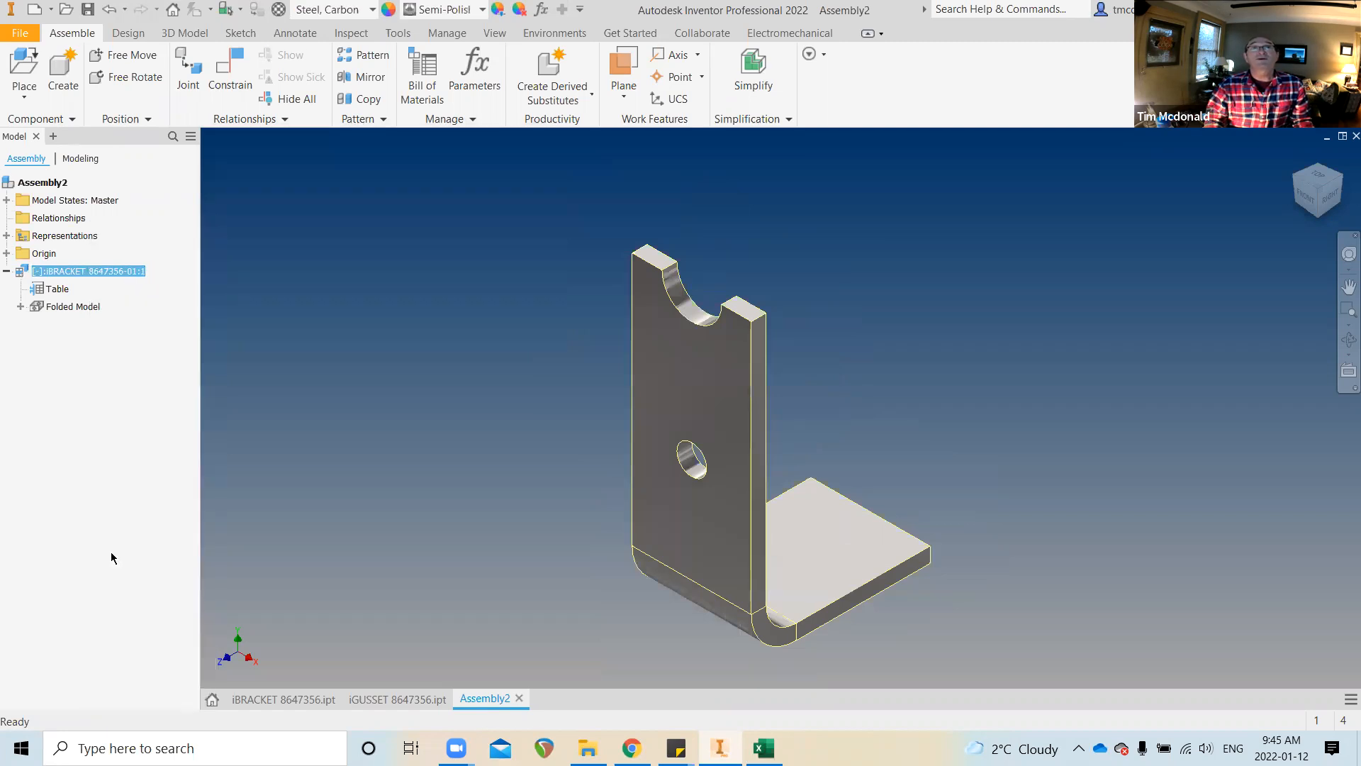
scroll(415, 527, "up", 2)
left_click_drag(742, 497, 737, 386)
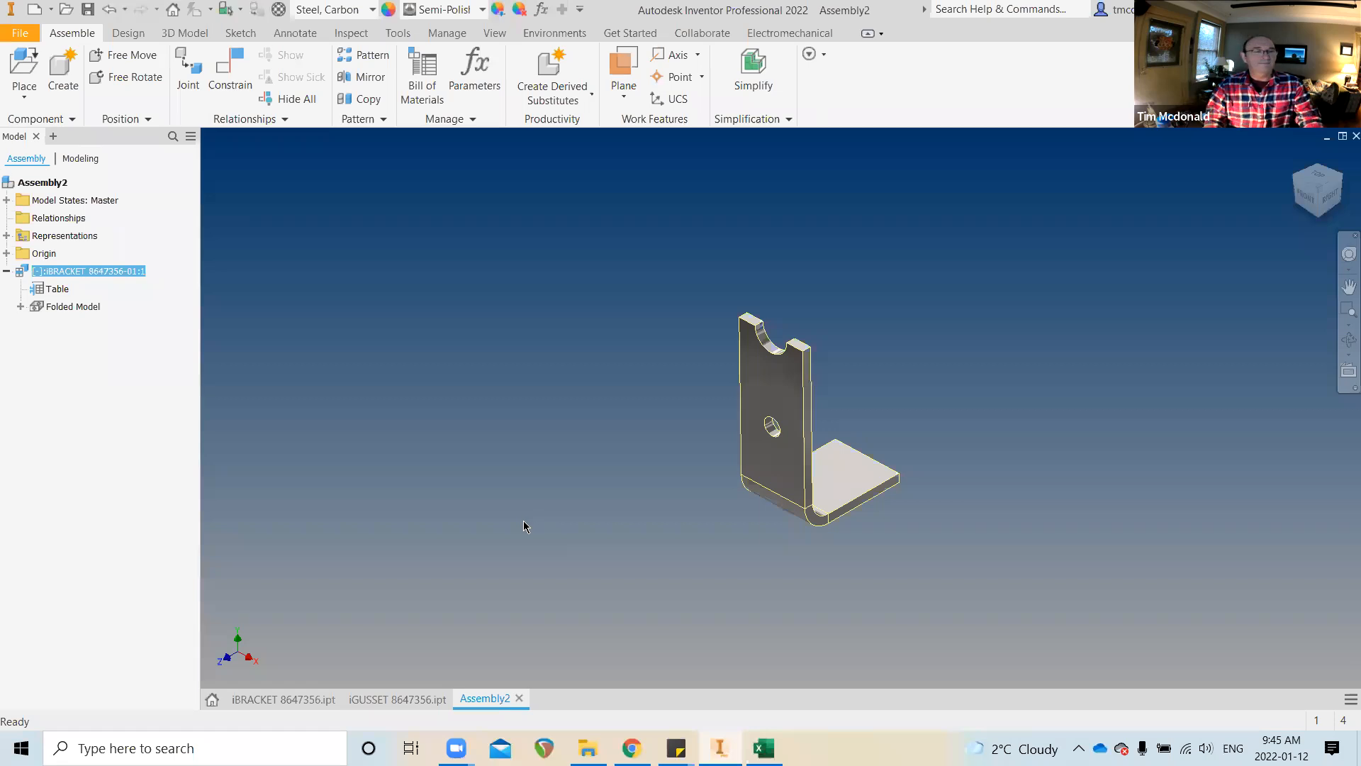
key("ctrl+z")
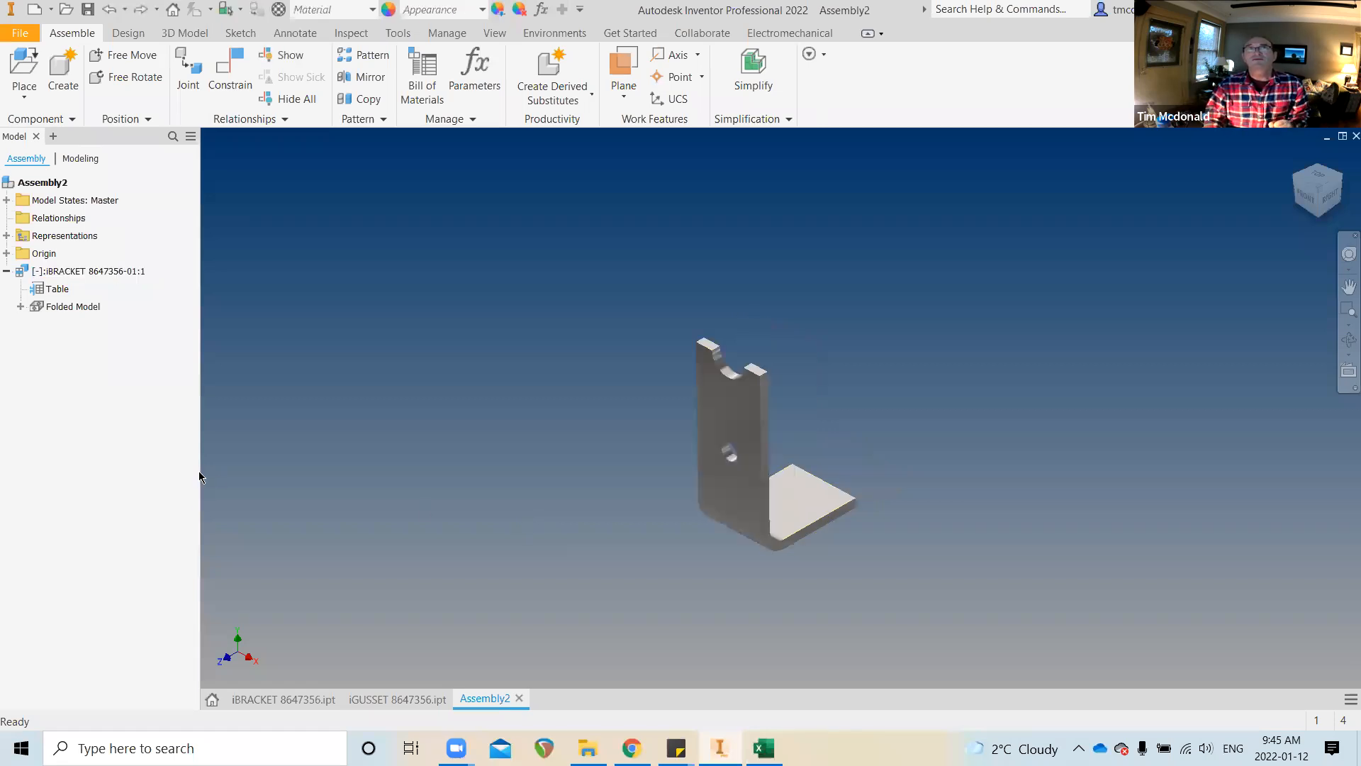
right_click(61, 278)
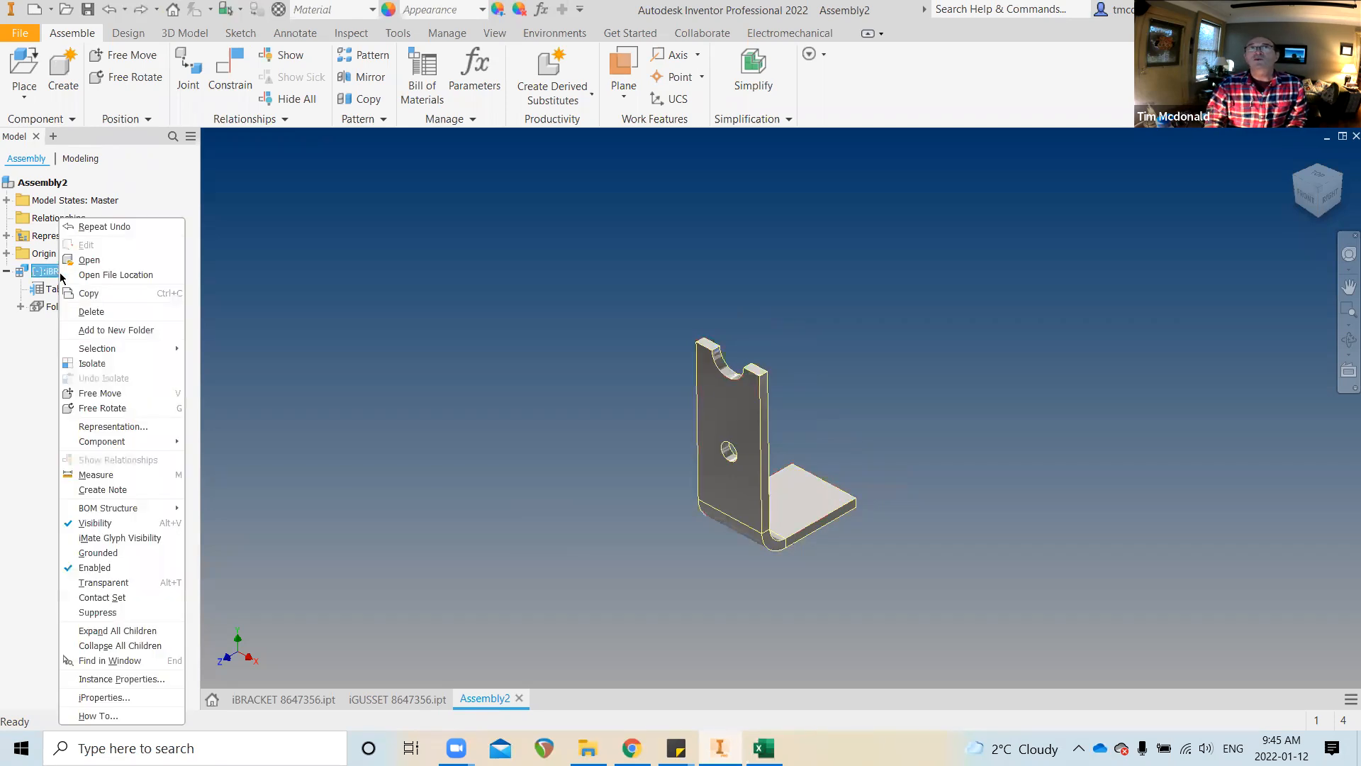
left_click(113, 553)
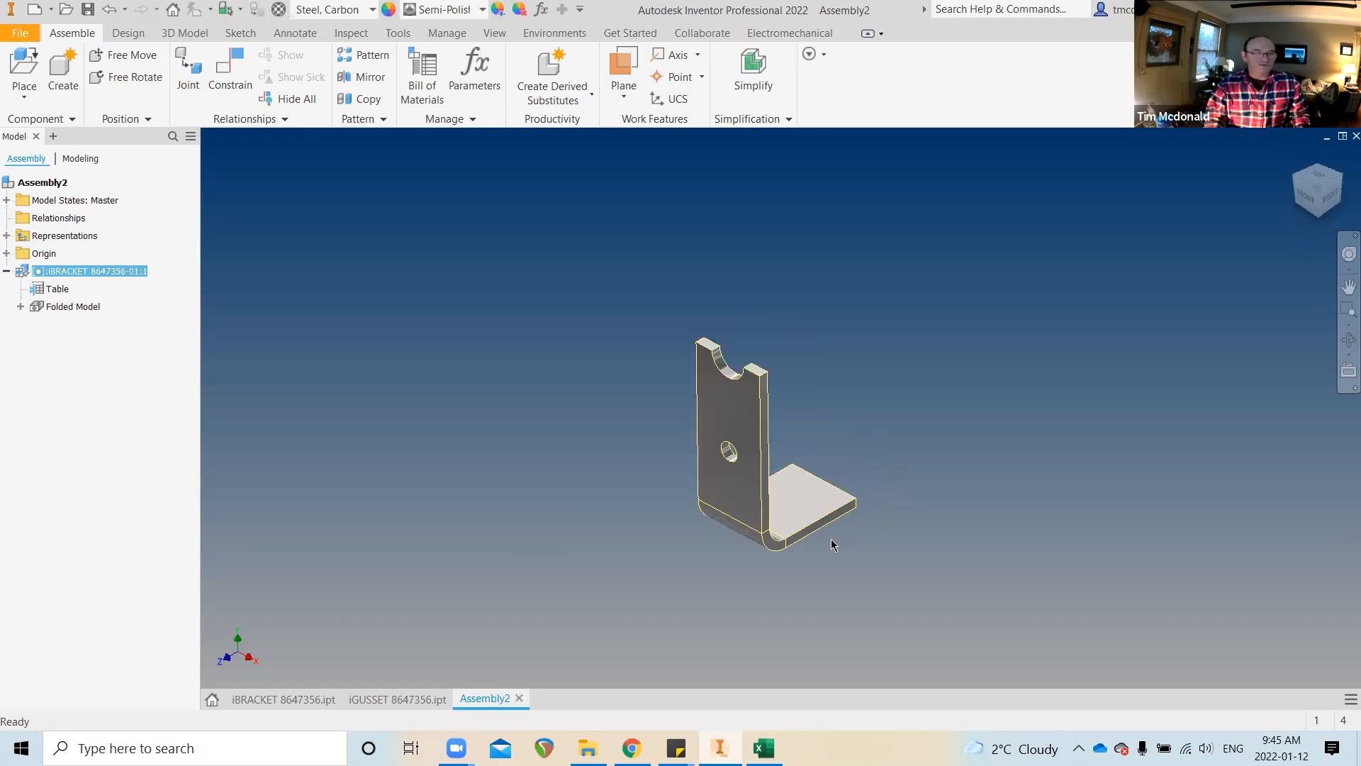
Save Assembly2 as 'iBRACKET Assembly 8647356.iam'
middle_click_drag(811, 557, 299, 516, "shift")
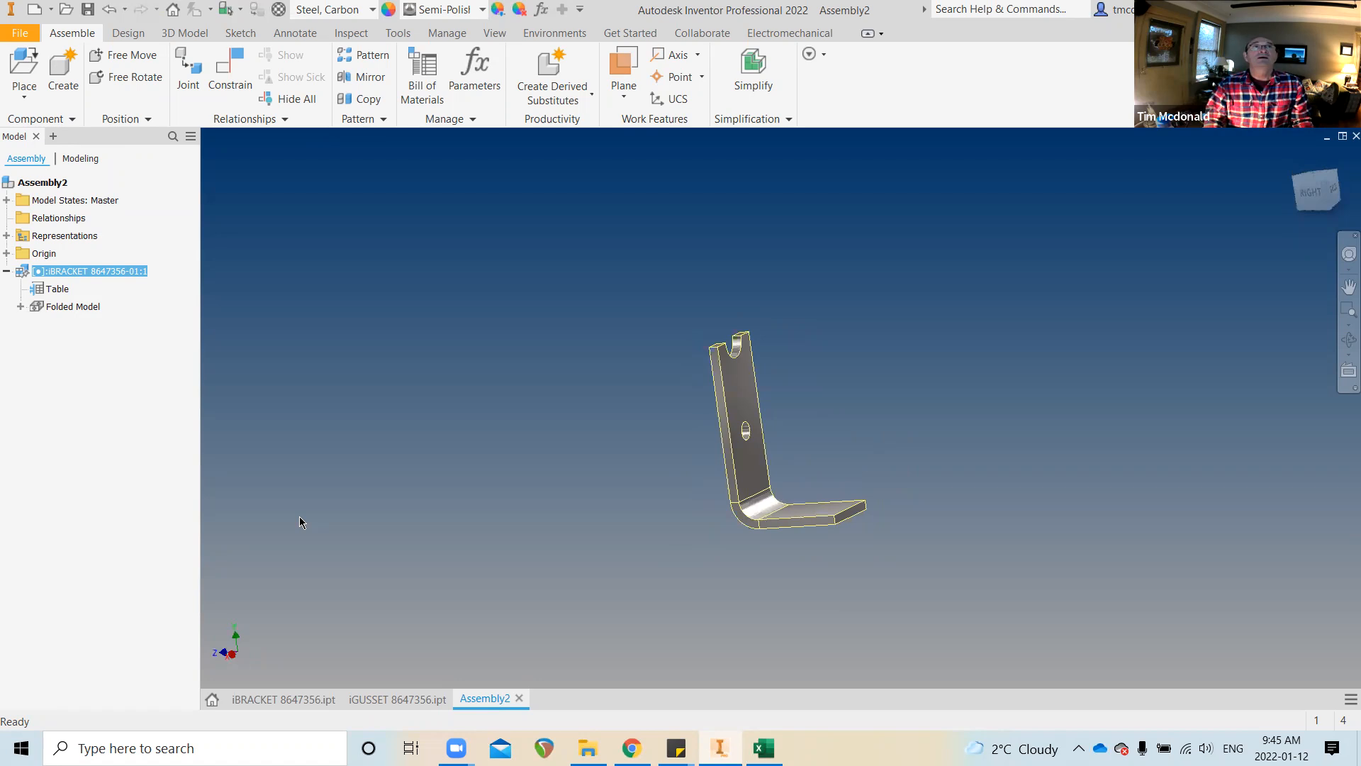
middle_click_drag(343, 459, 312, 429, "shift")
middle_click_drag(213, 201, 245, 211, "shift")
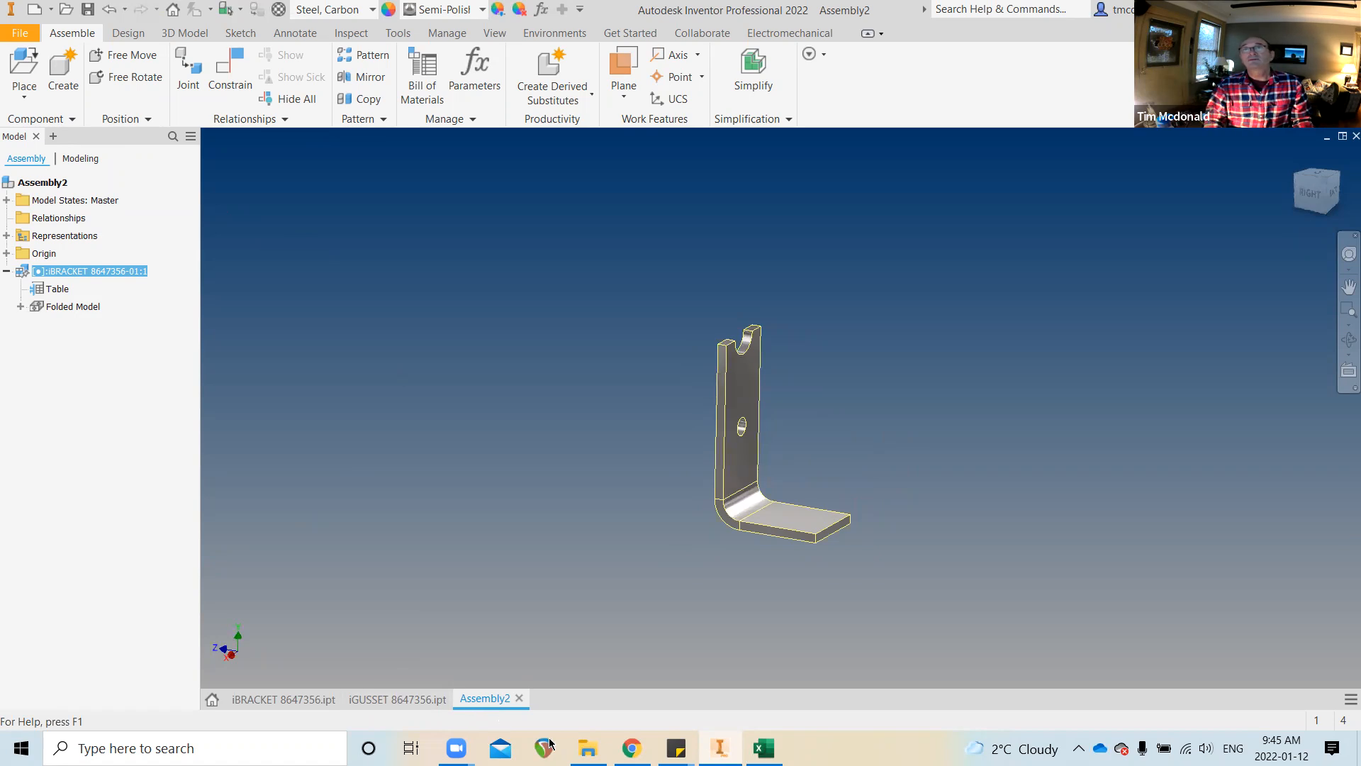
left_click(31, 31)
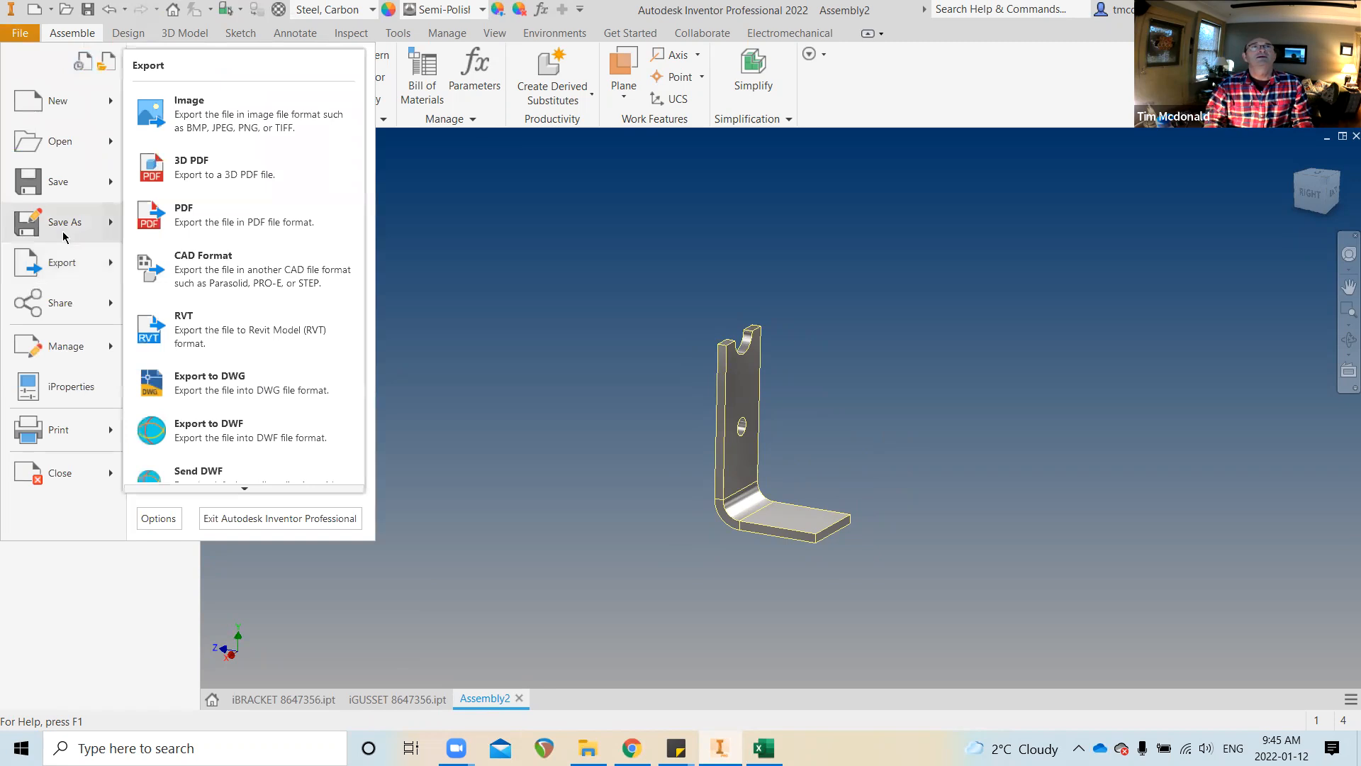
left_click(63, 224)
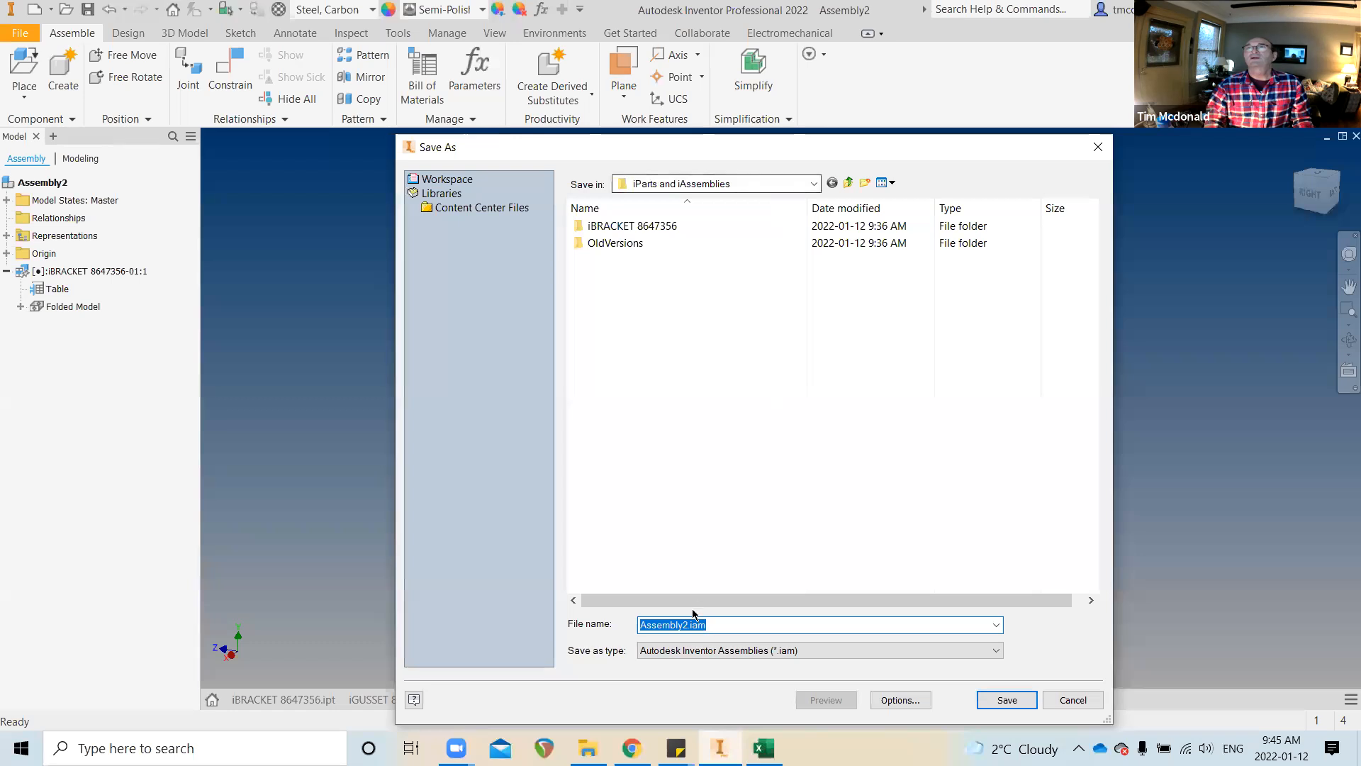
key("Home")
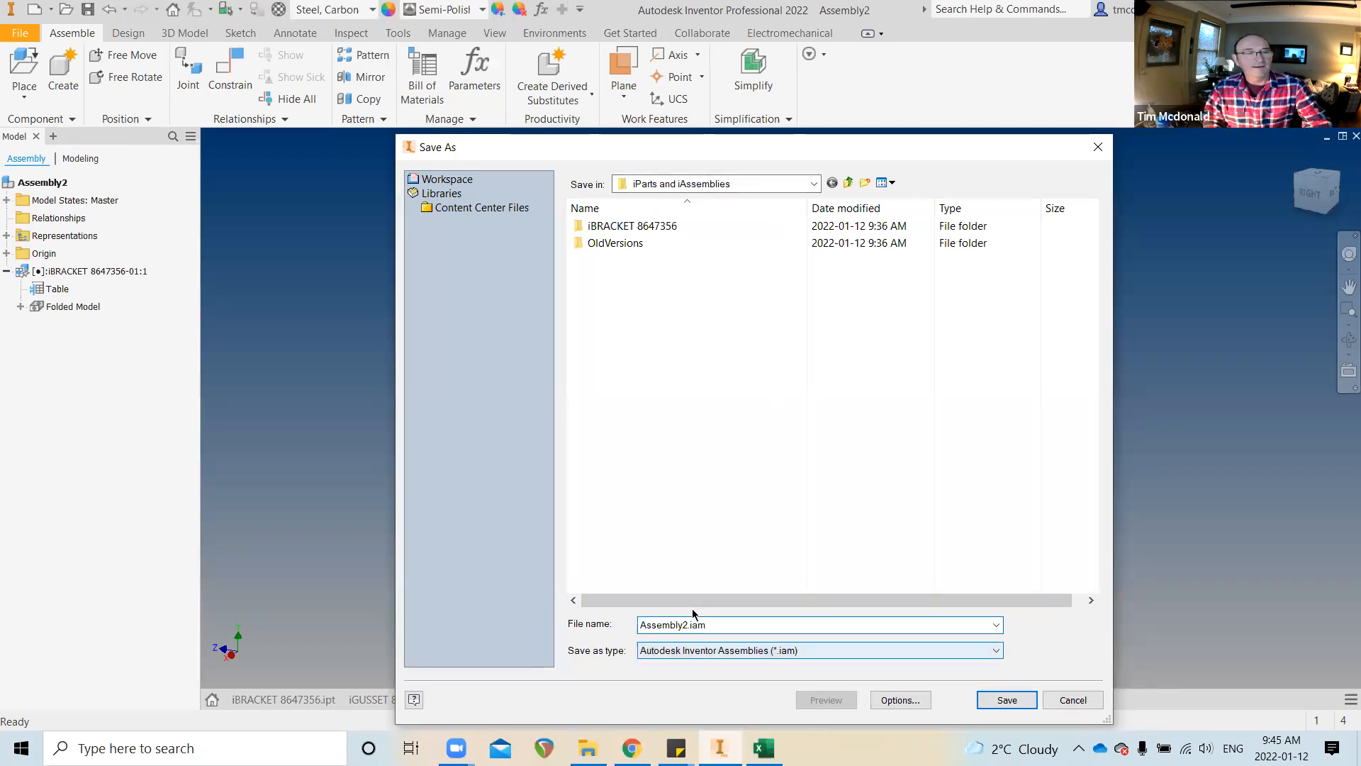
type("i")
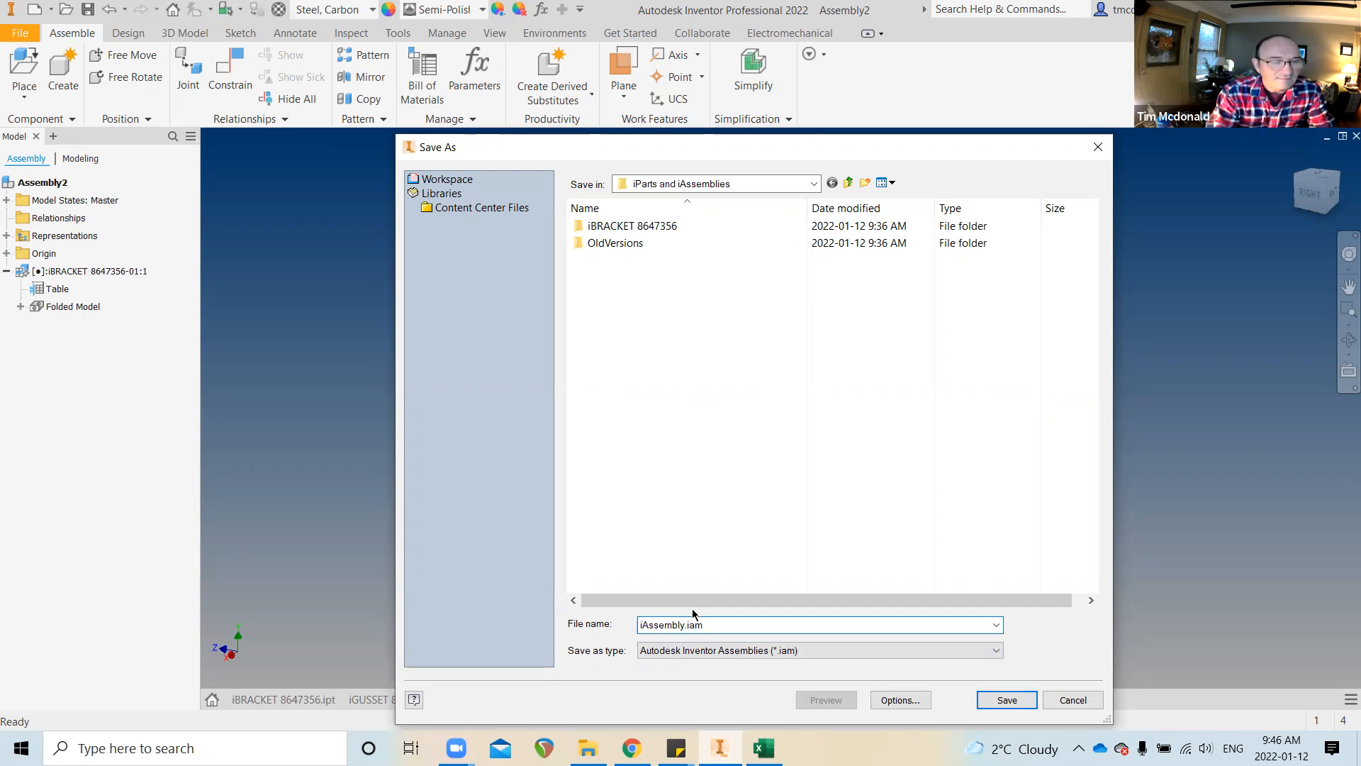
key("Home")
key("Right")
type("BRA")
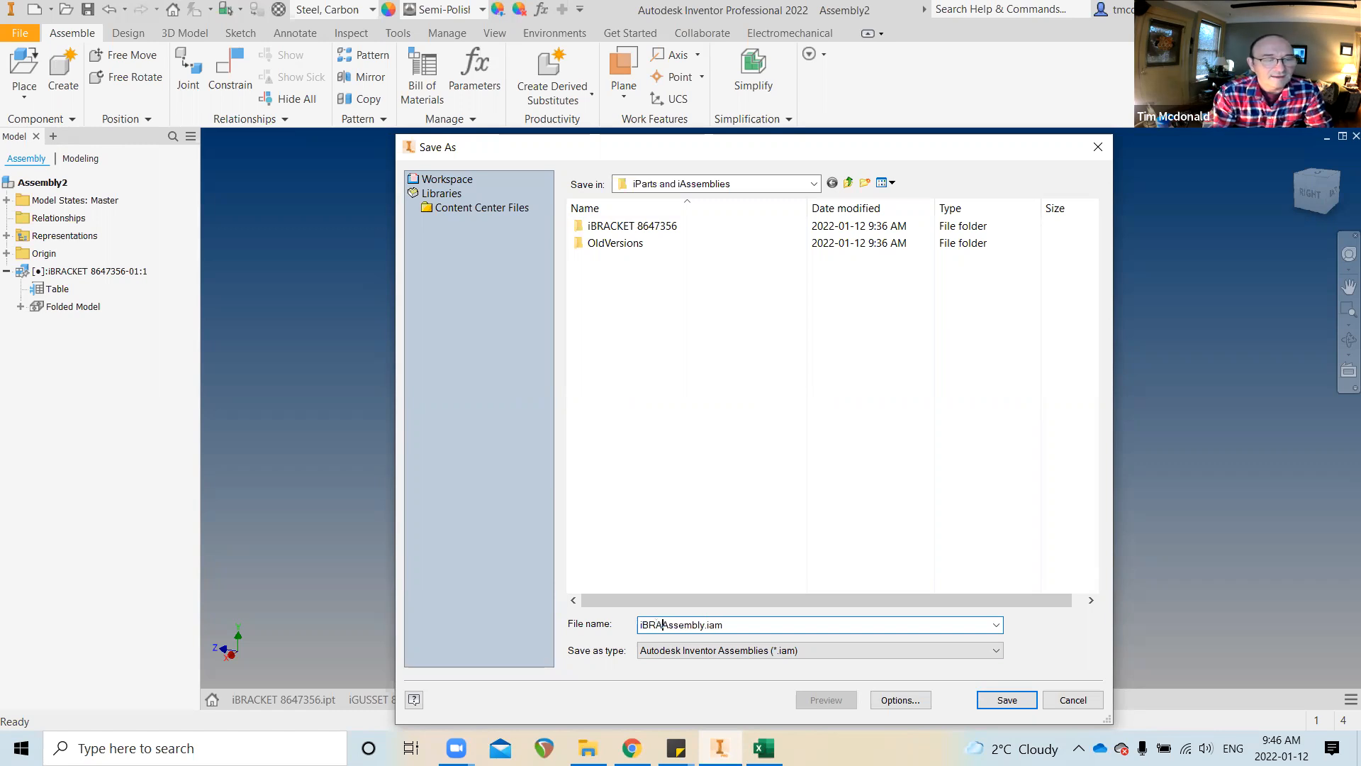
type("CKET")
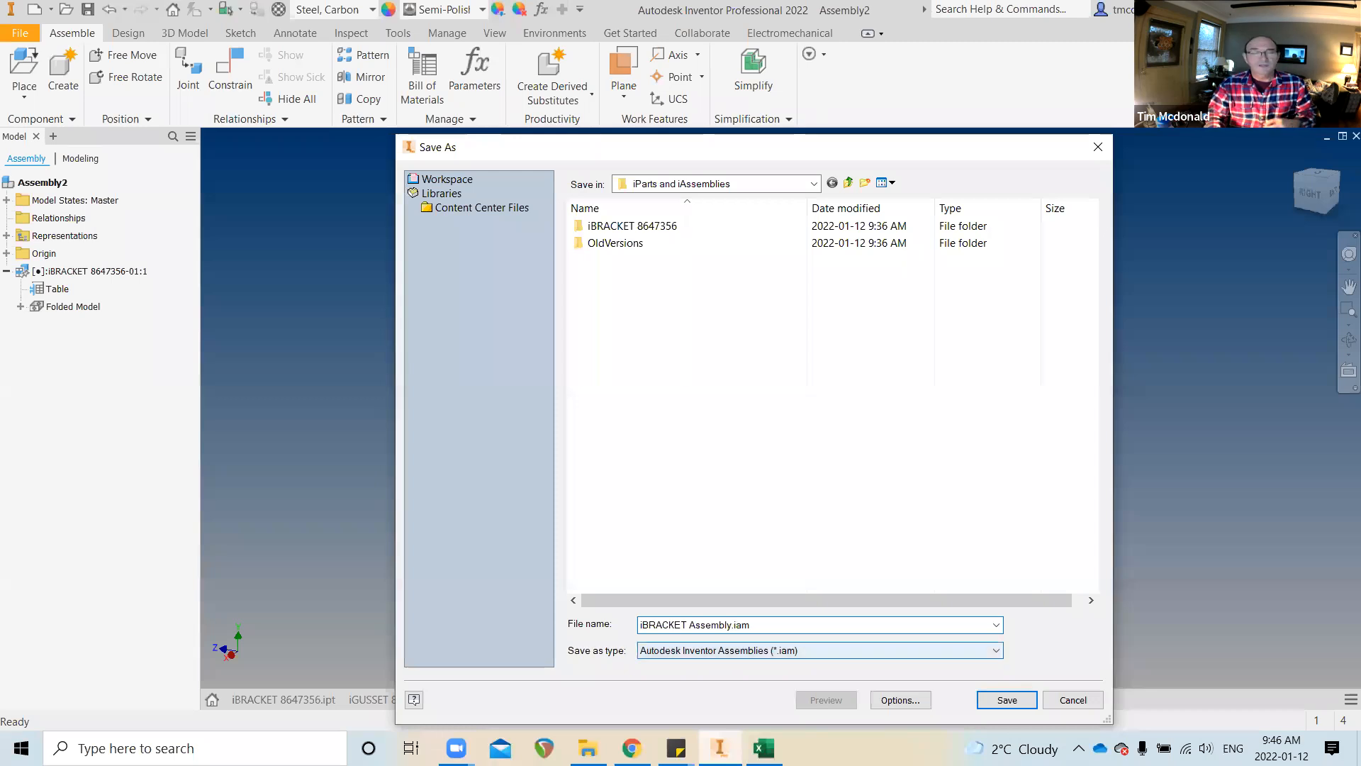
type("8647")
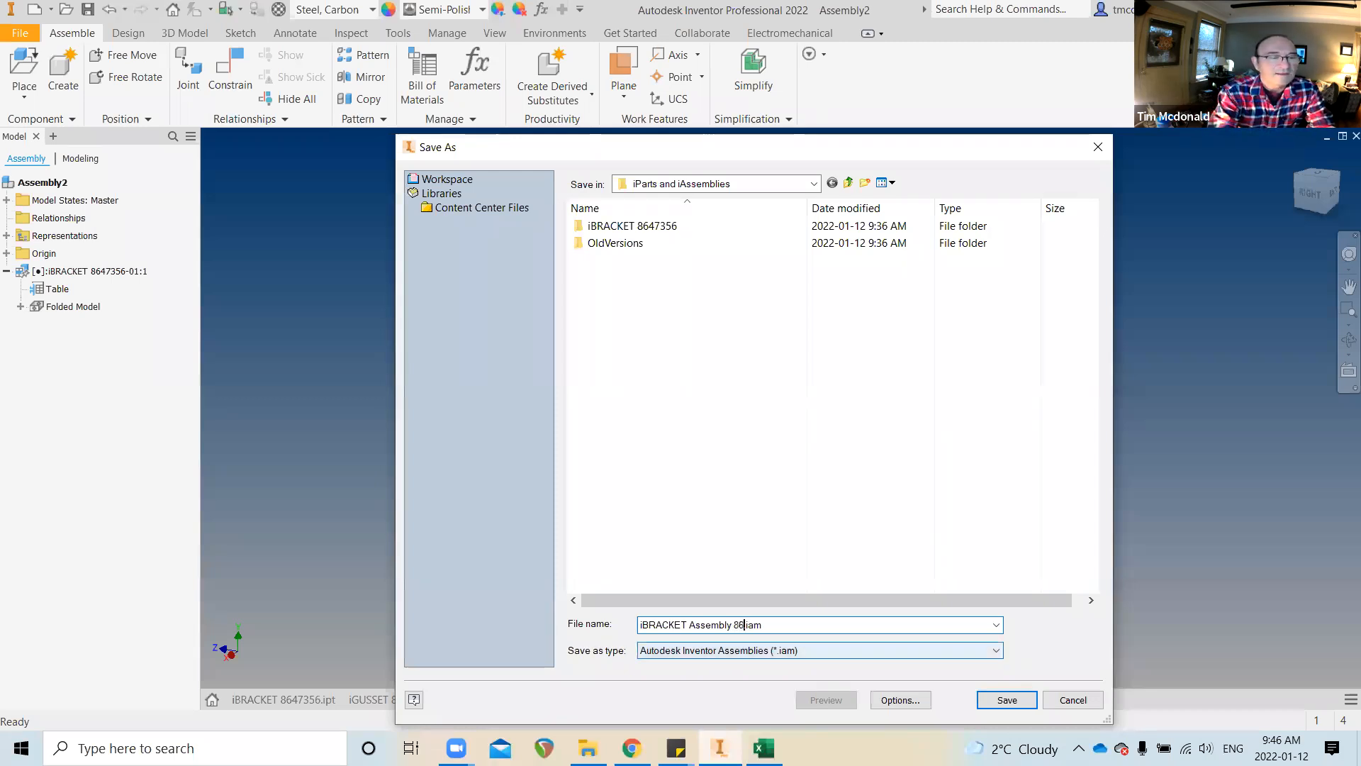
type("356")
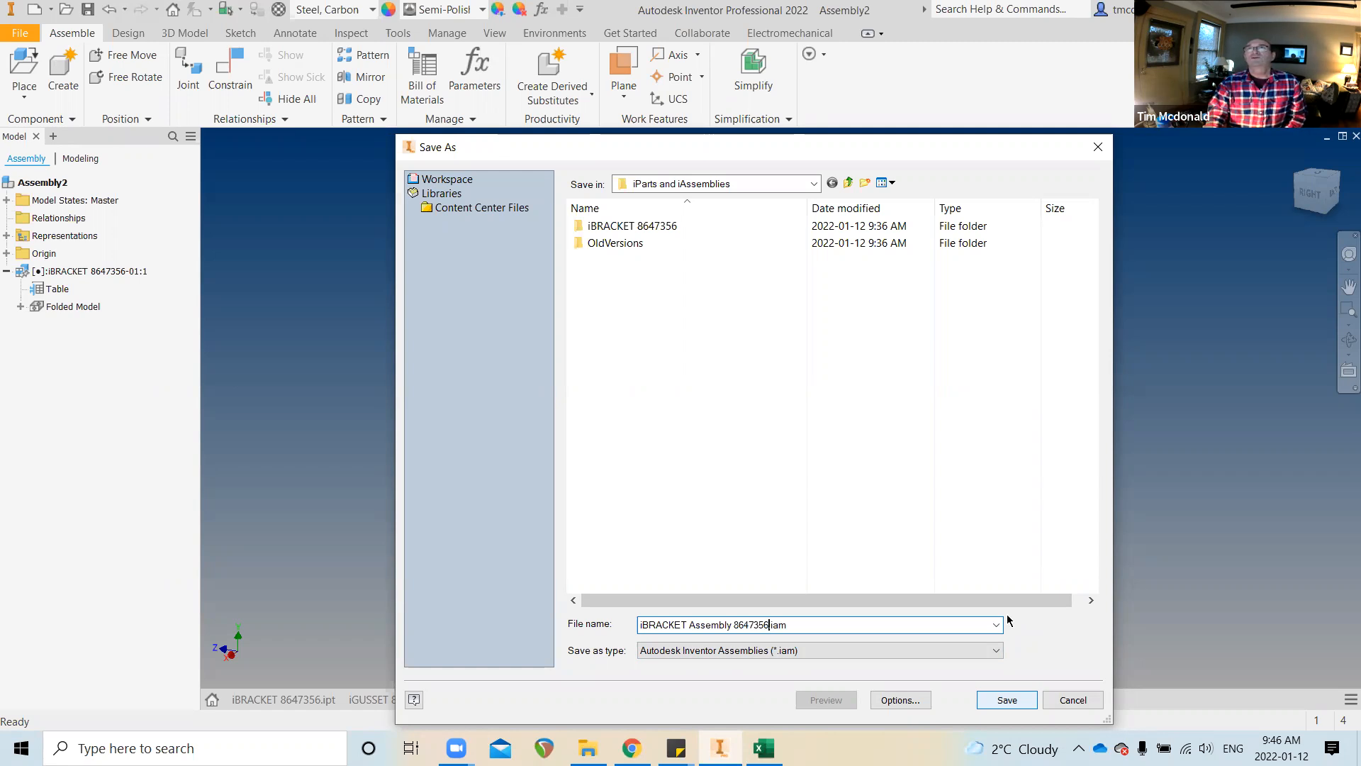
key("Return")
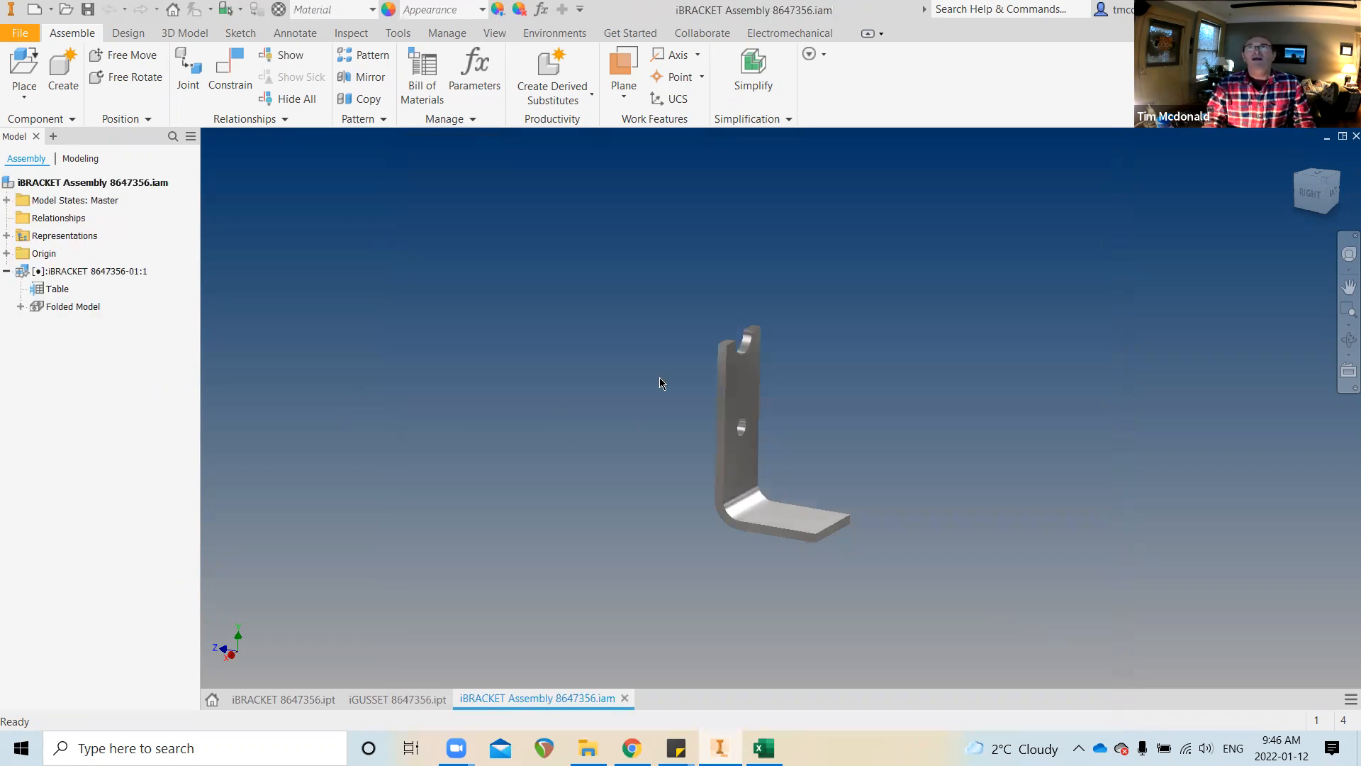
middle_click_drag(565, 484, 526, 461, "shift")
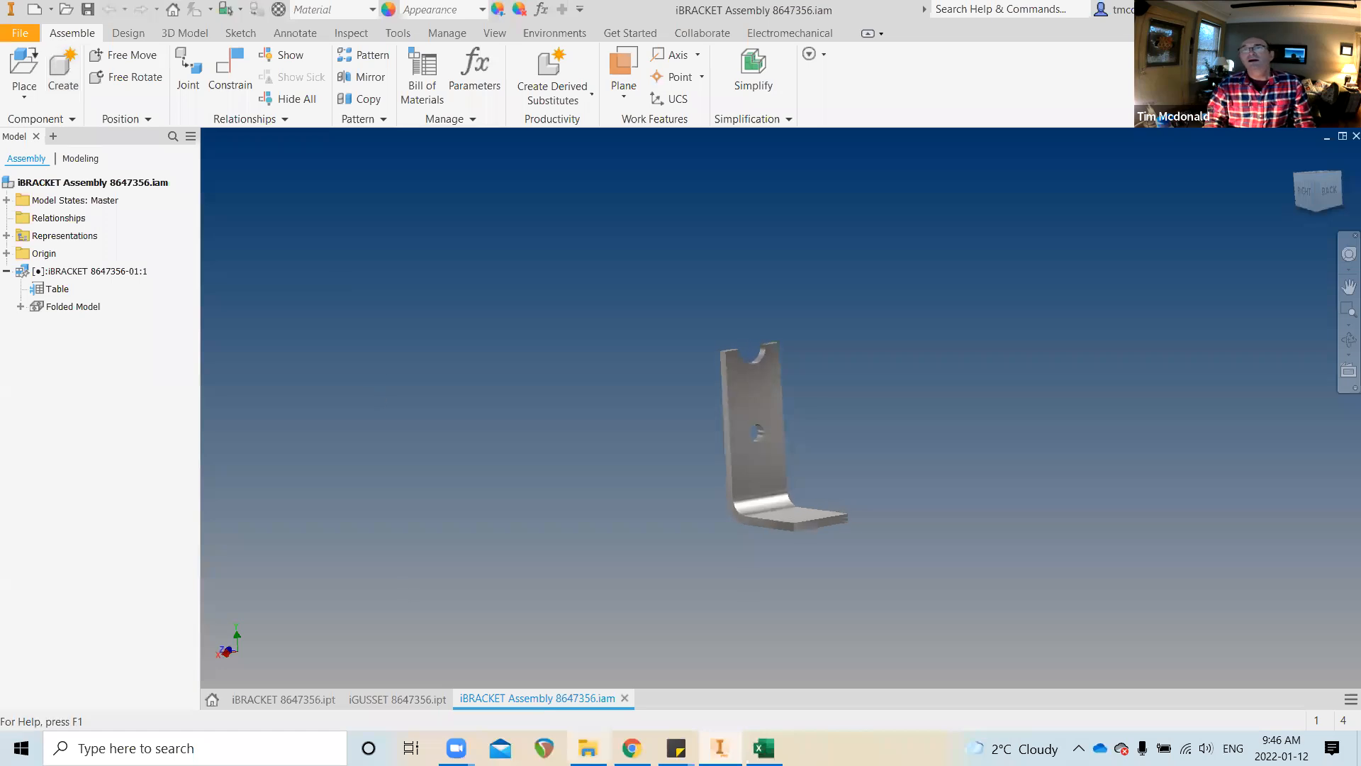
Drag iGUSSET 8647356.ipt from File Explorer into the assembly and select its browser node
left_click(587, 748)
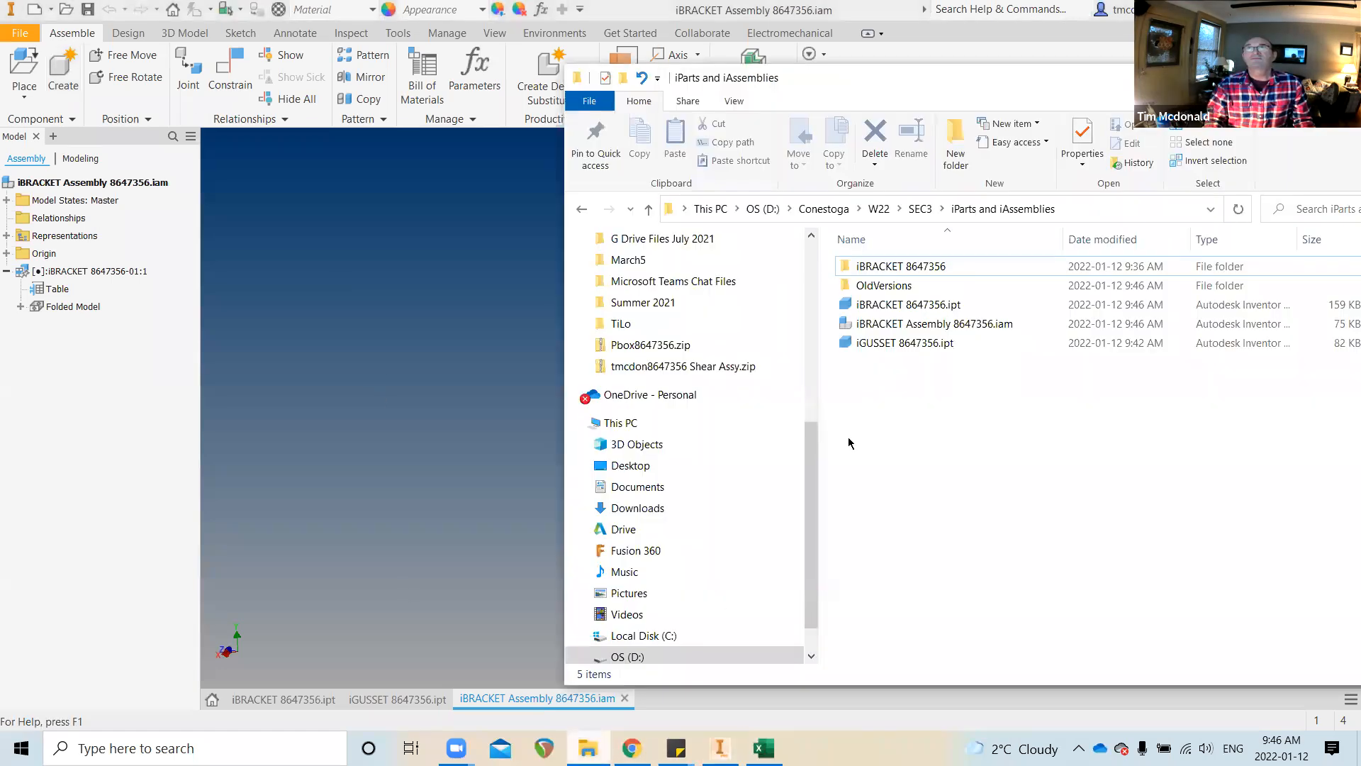
left_click_drag(911, 342, 435, 345)
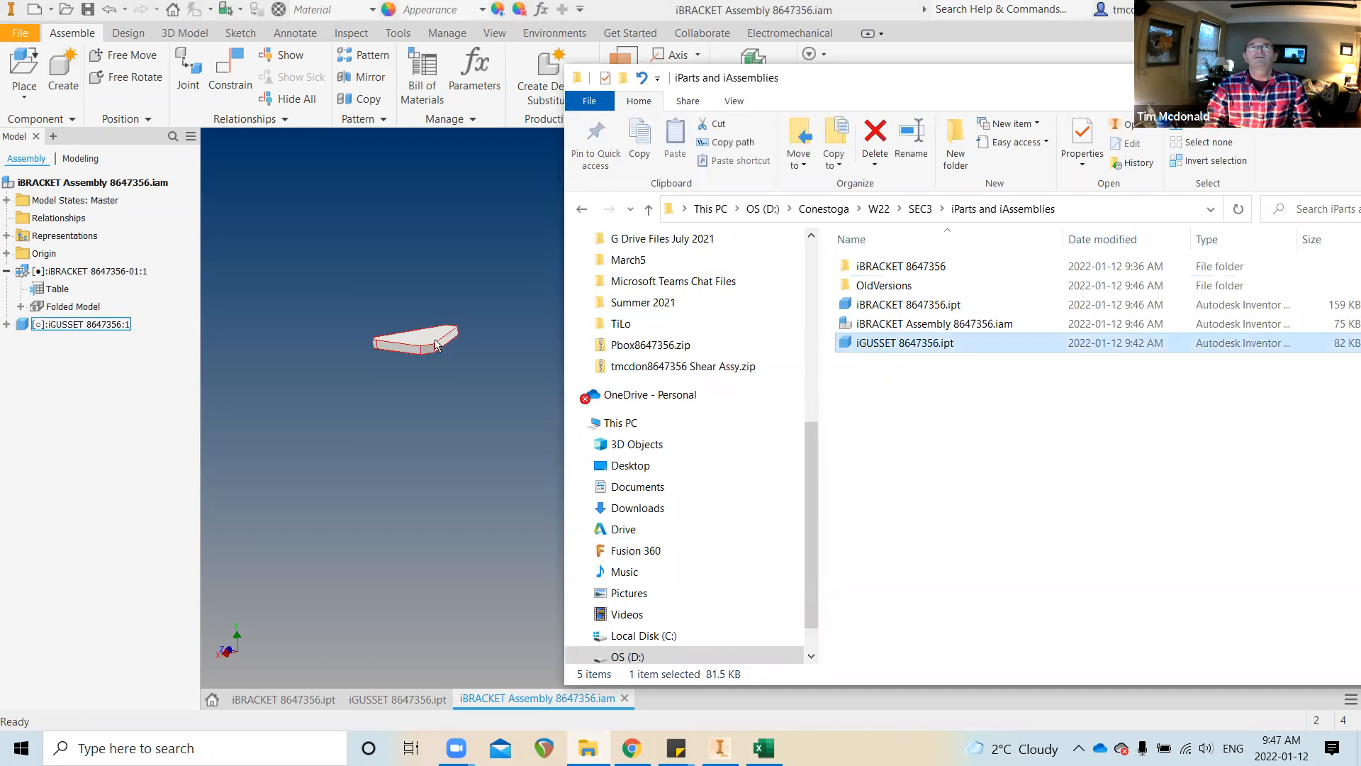
scroll(435, 340, "down", 6)
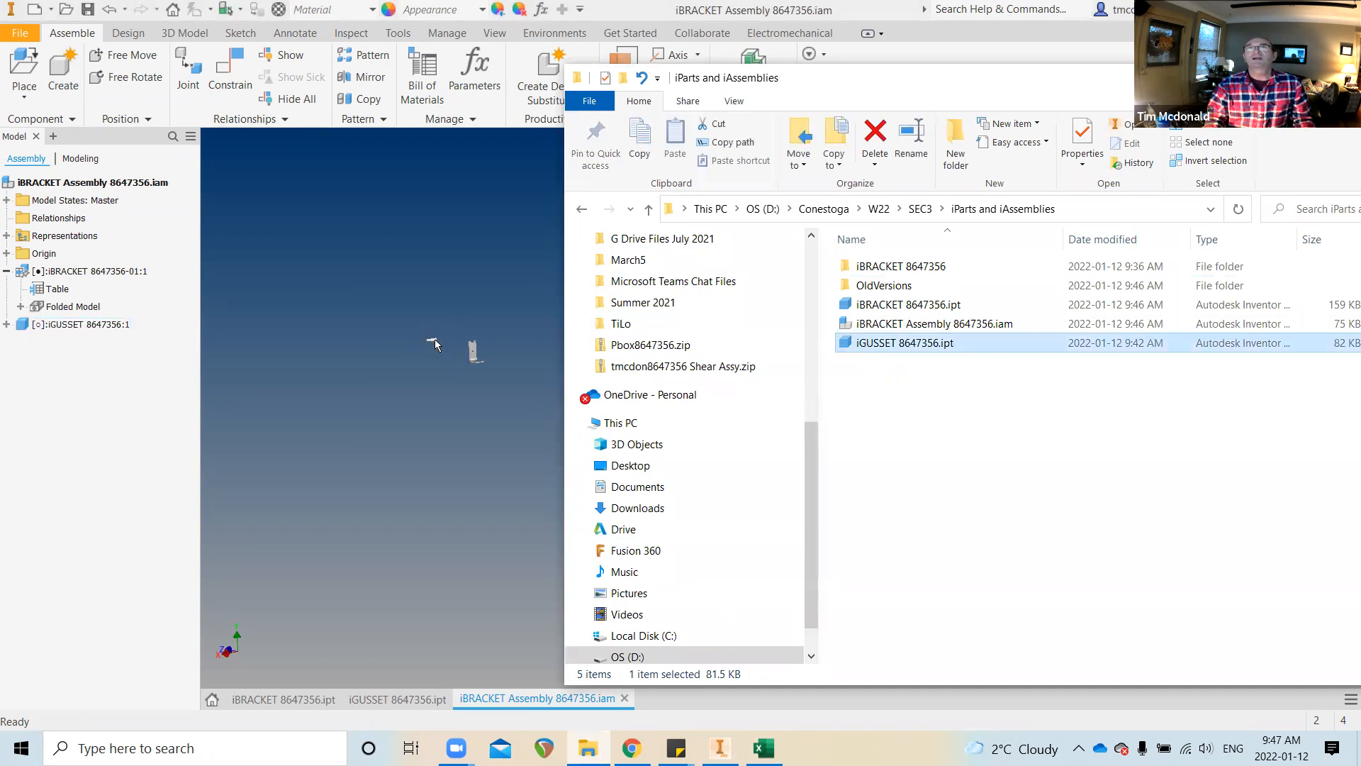
scroll(395, 341, "up", 5)
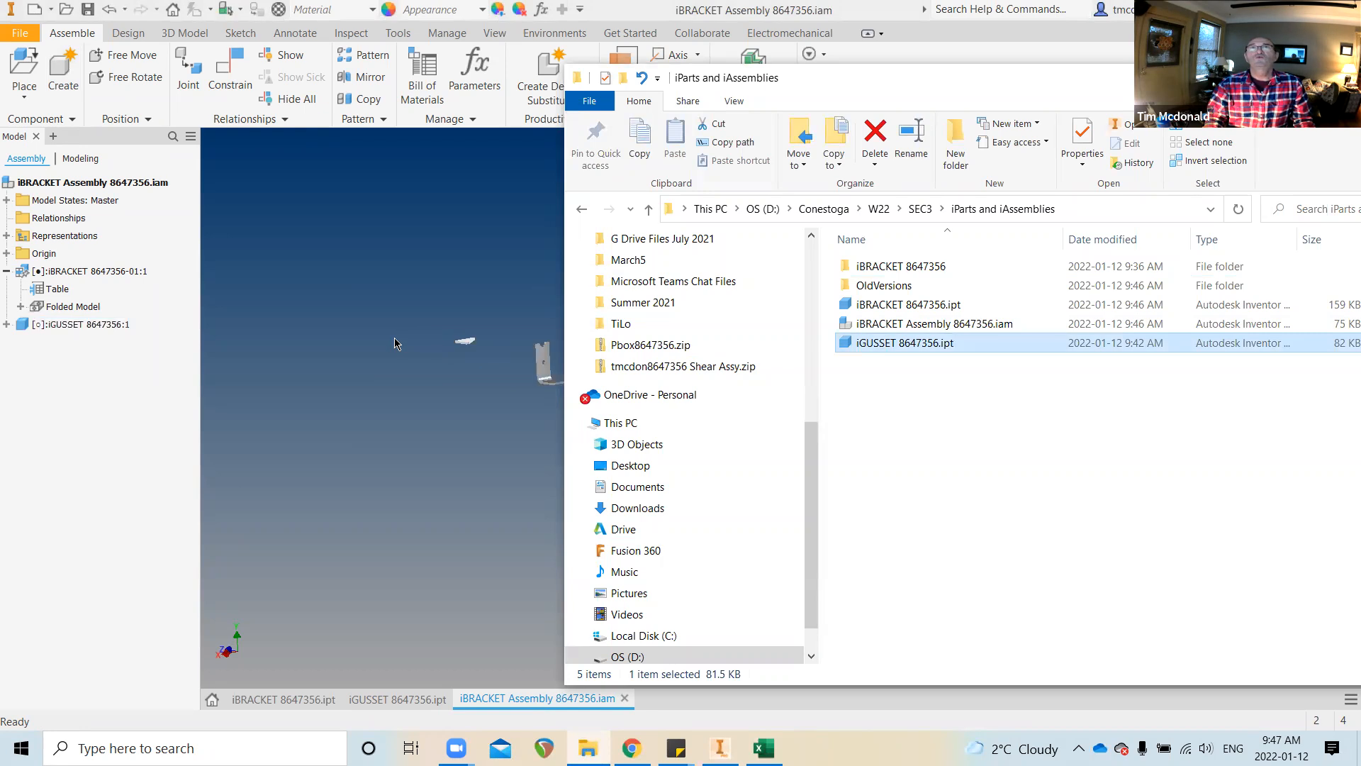
left_click(441, 306)
left_click(77, 324)
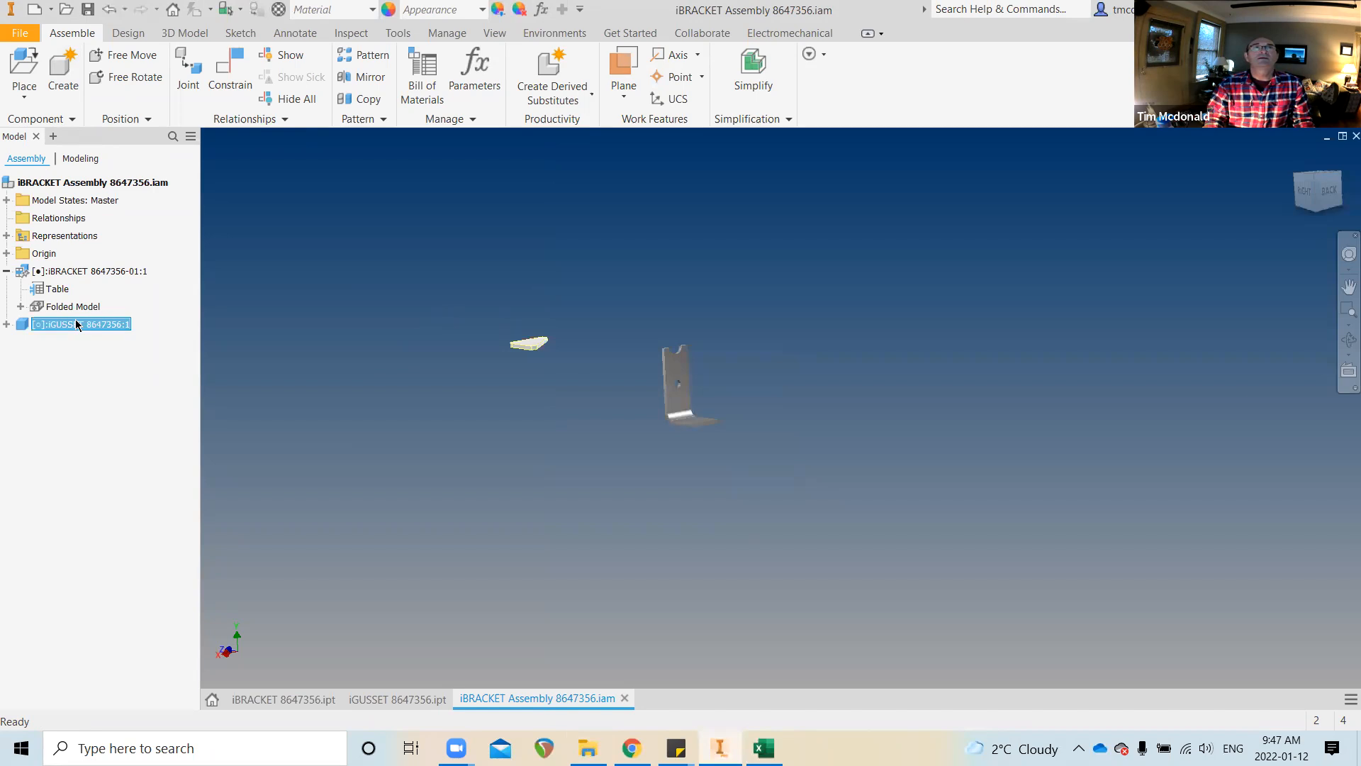
right_click(78, 324)
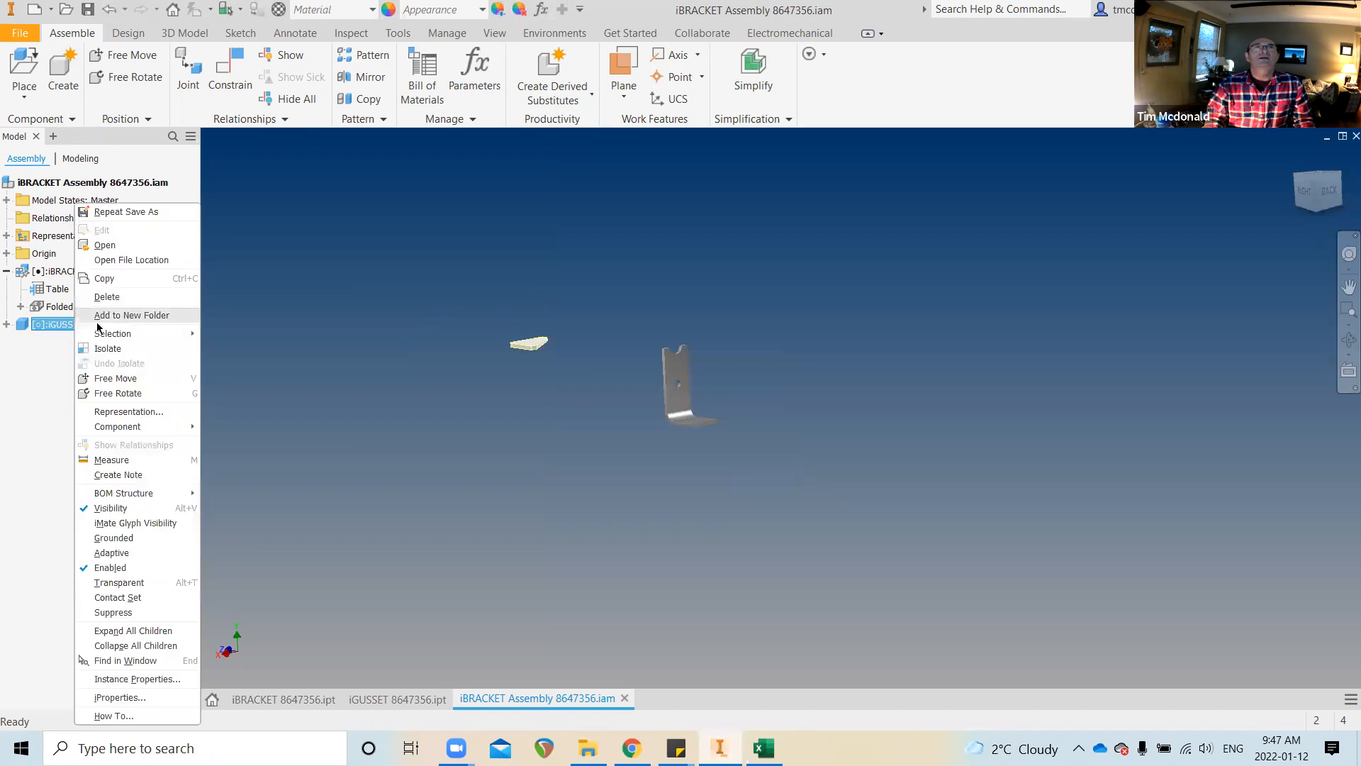
Open iGUSSET 8647356.ipt and create an iPart table with HEIGHT, FLAT, WIDTH, THK and FILLET columns
left_click(41, 372)
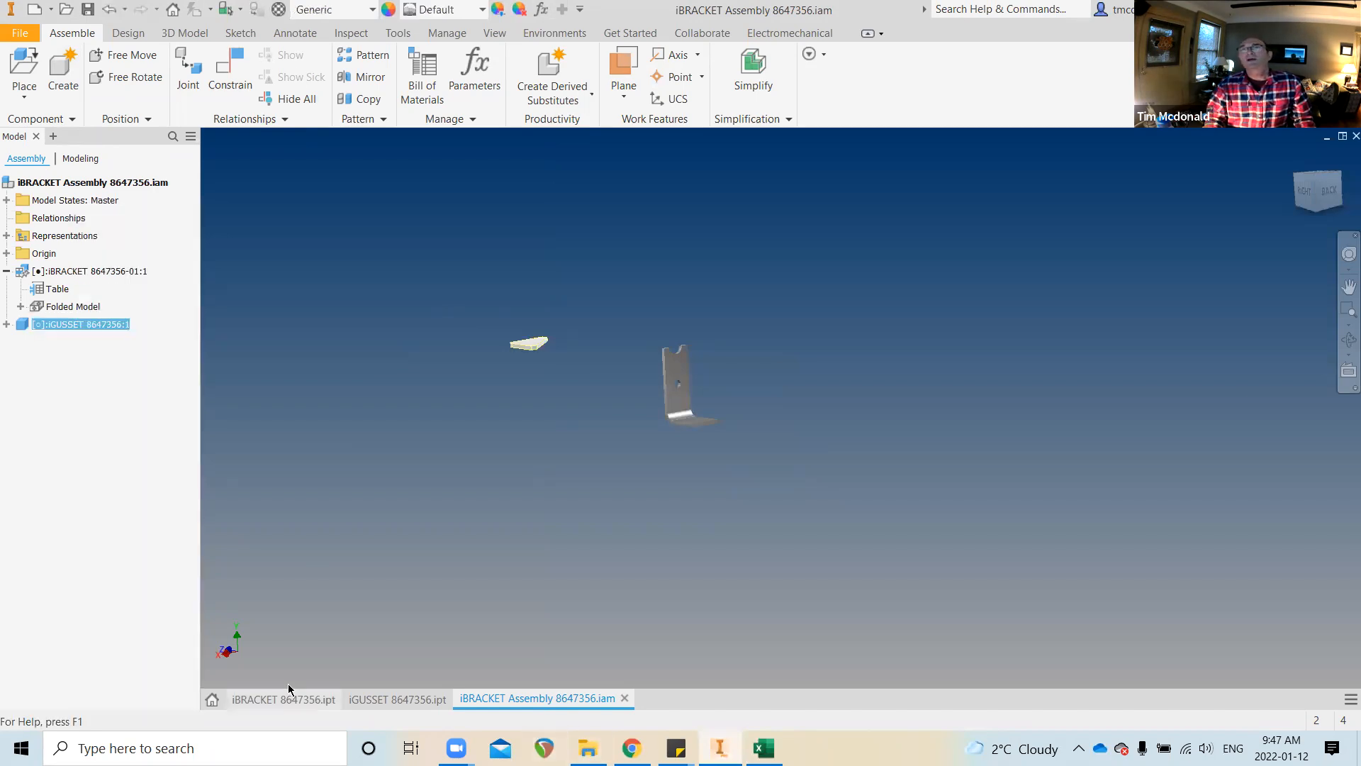
left_click(397, 698)
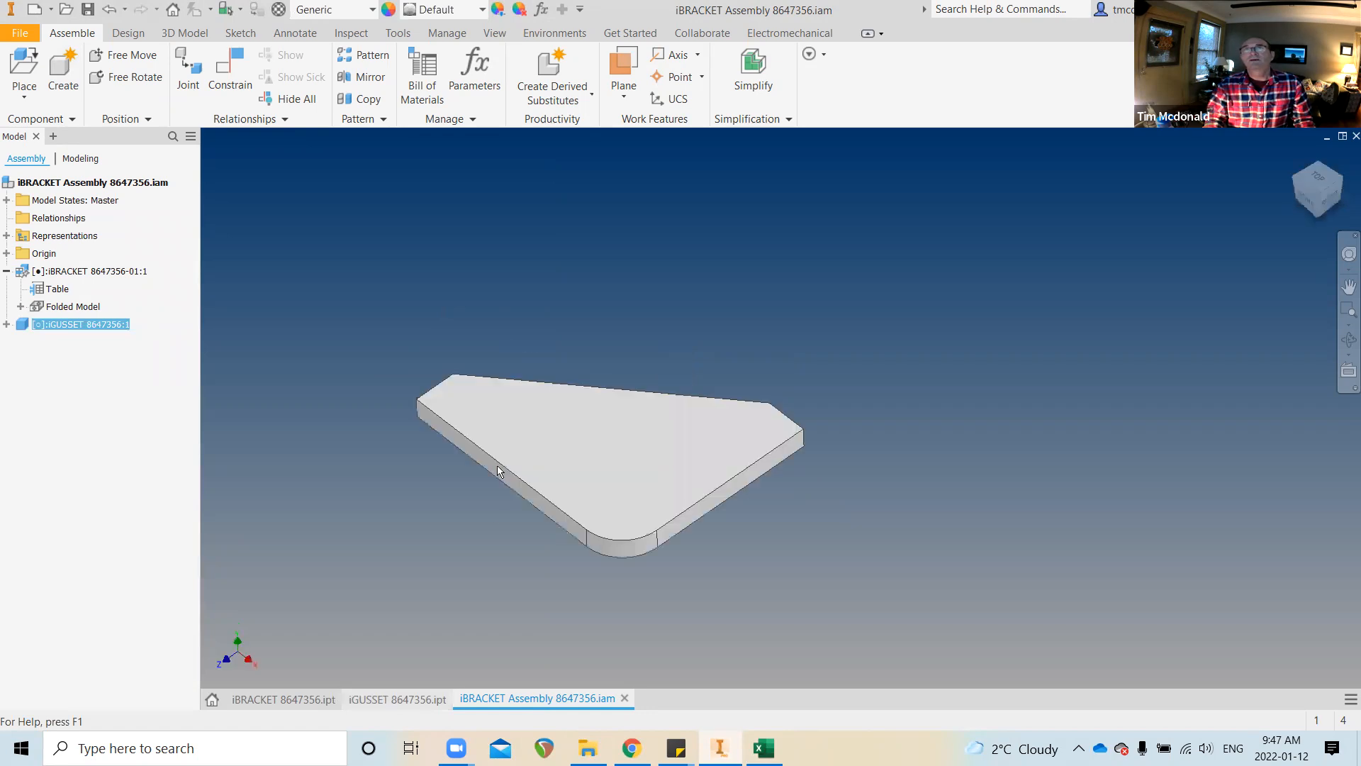
middle_click_drag(642, 430, 778, 329, "shift")
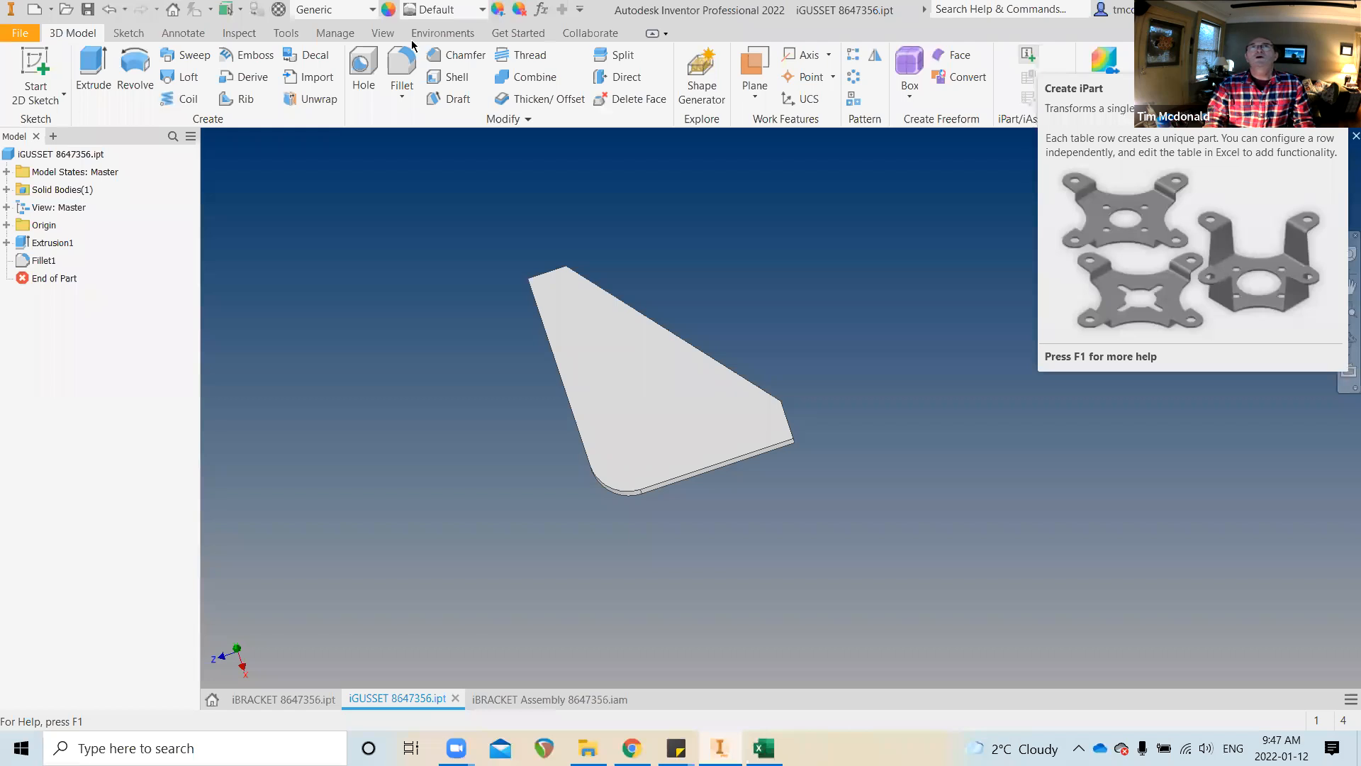
left_click(336, 34)
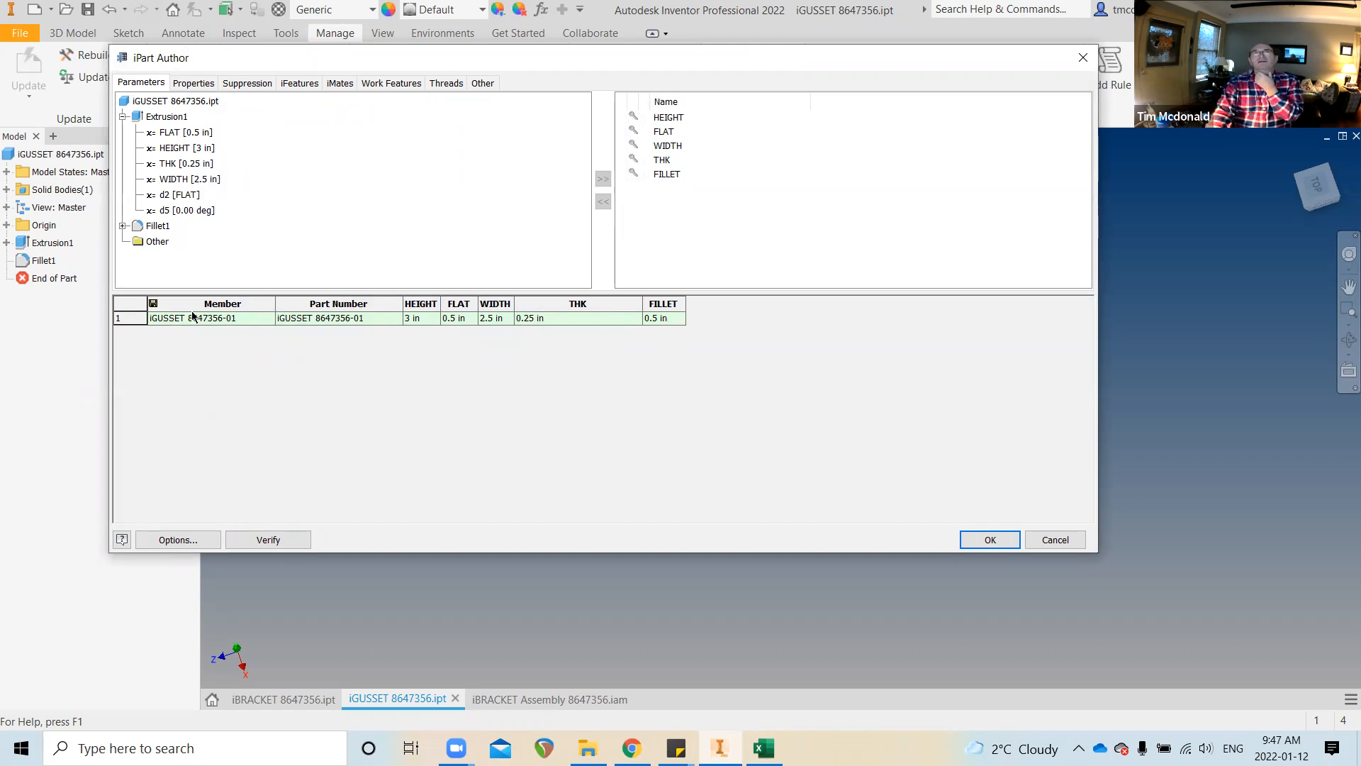
left_click(135, 314)
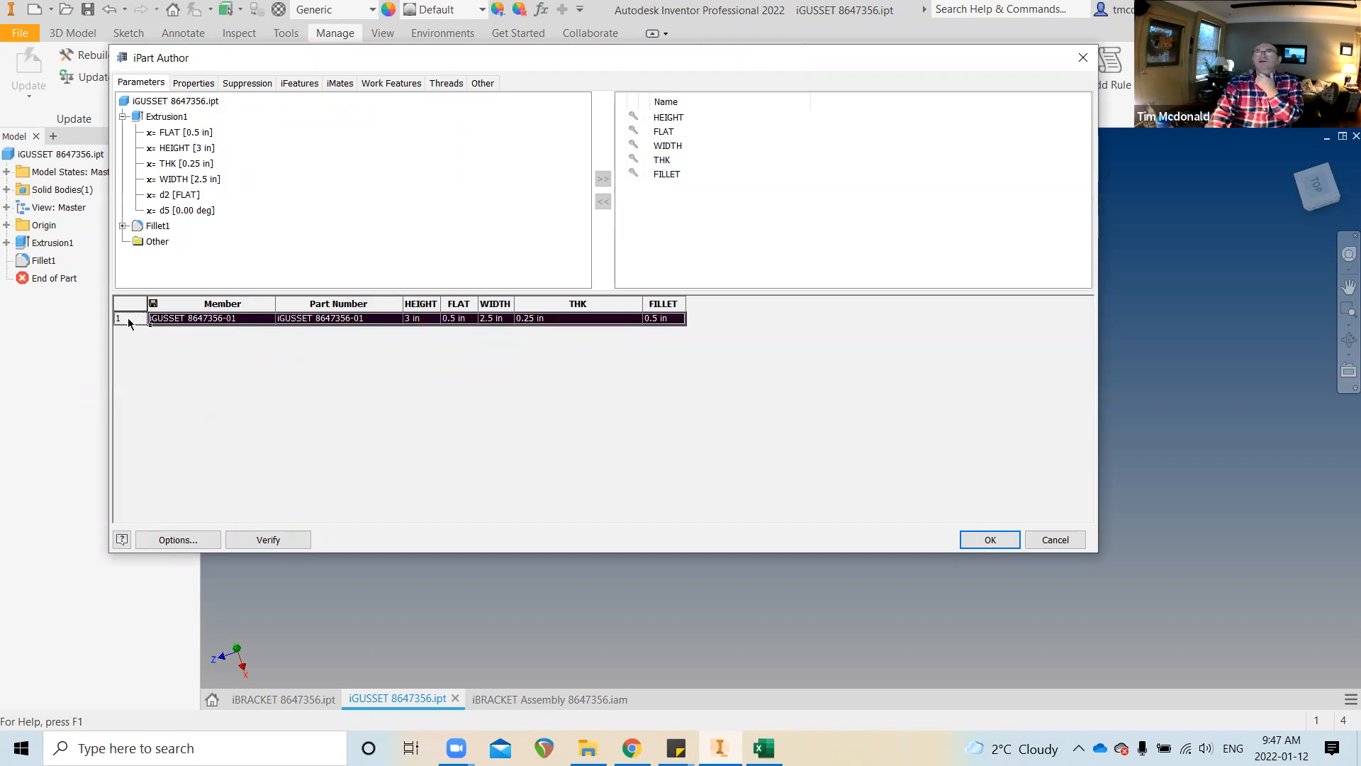
Insert a second member row with FILLET 1, THK 0.375 in and HEIGHT 5 in
right_click(130, 323)
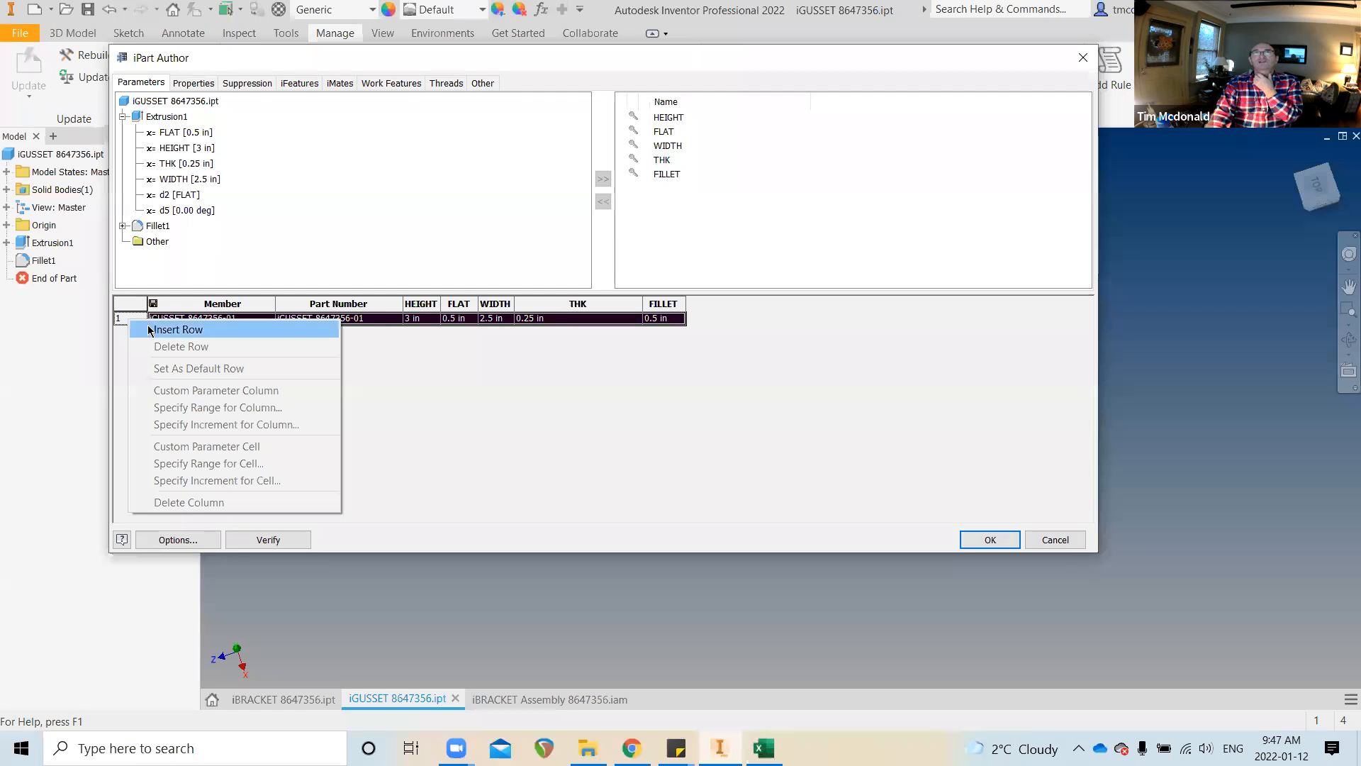
left_click(150, 330)
left_click(663, 332)
left_click(659, 332)
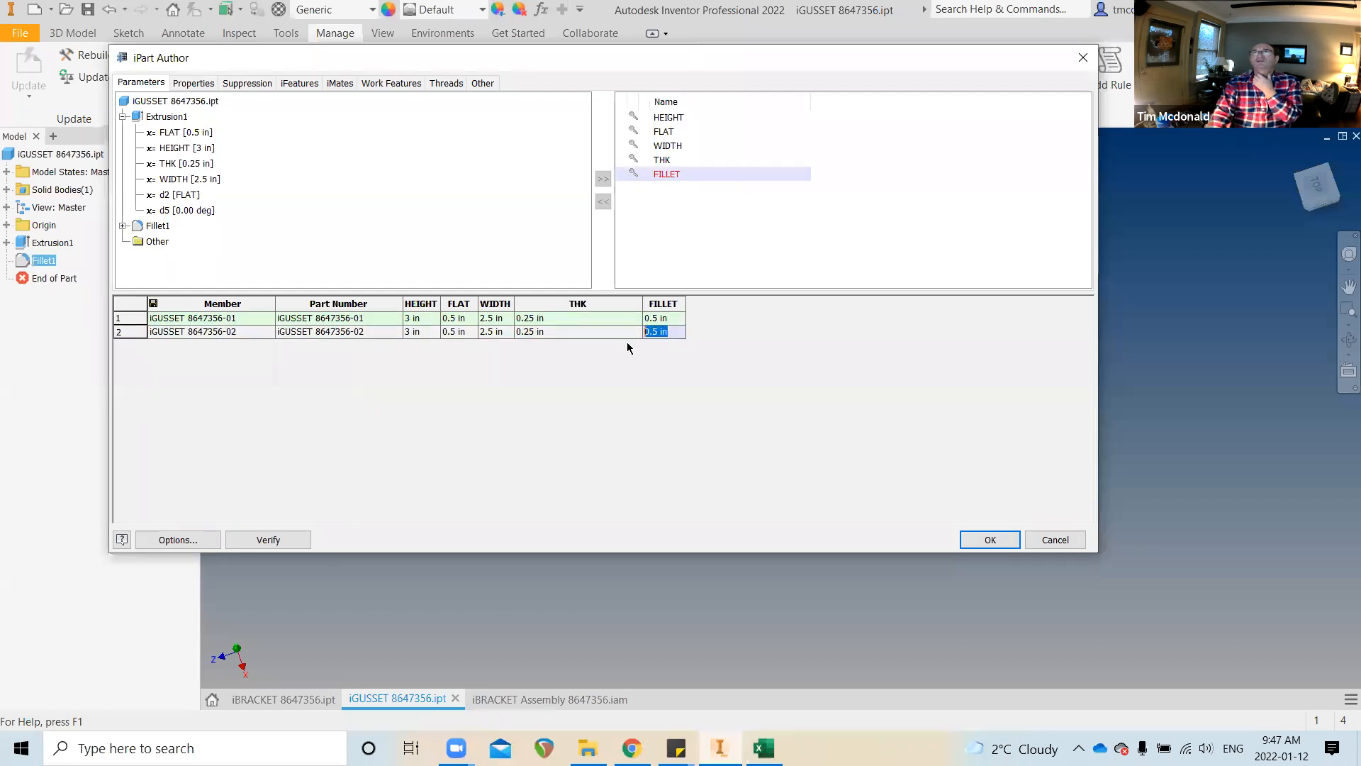
type("1")
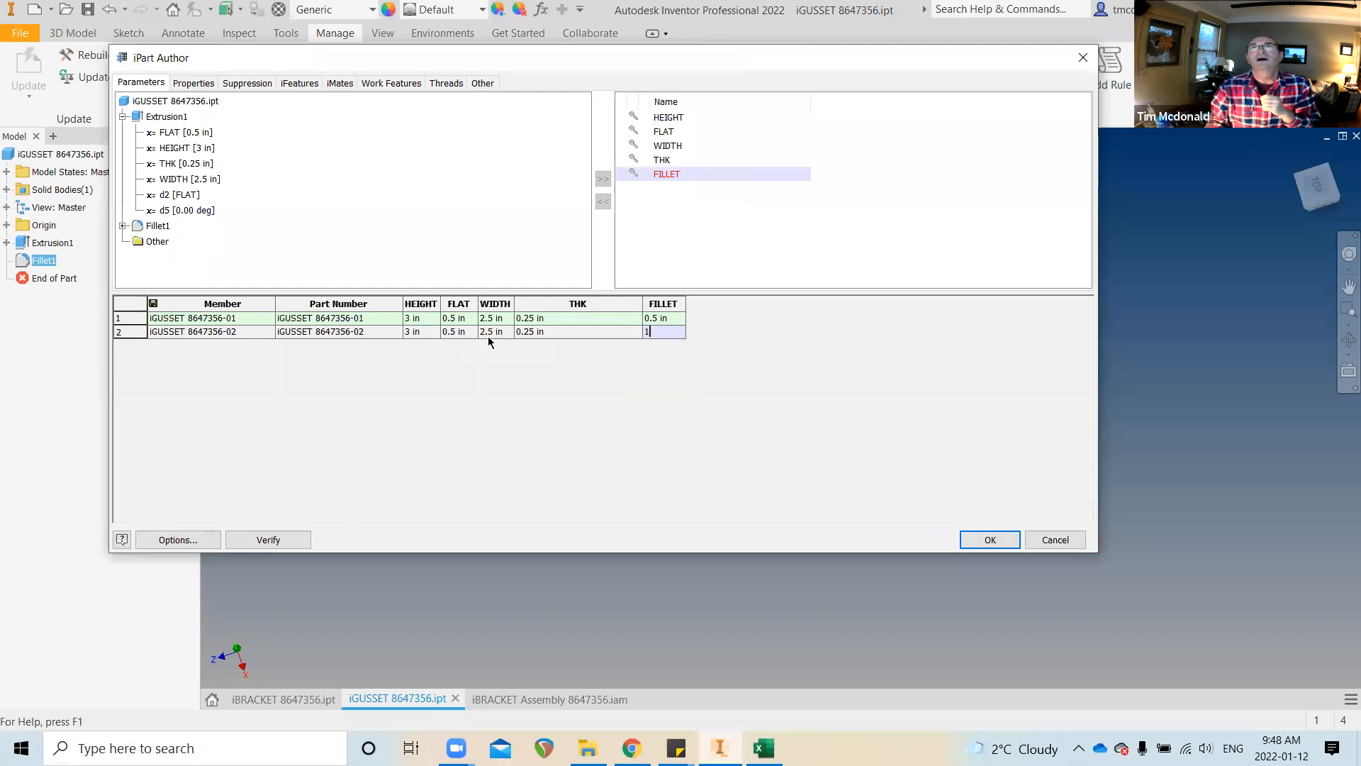
left_click(530, 332)
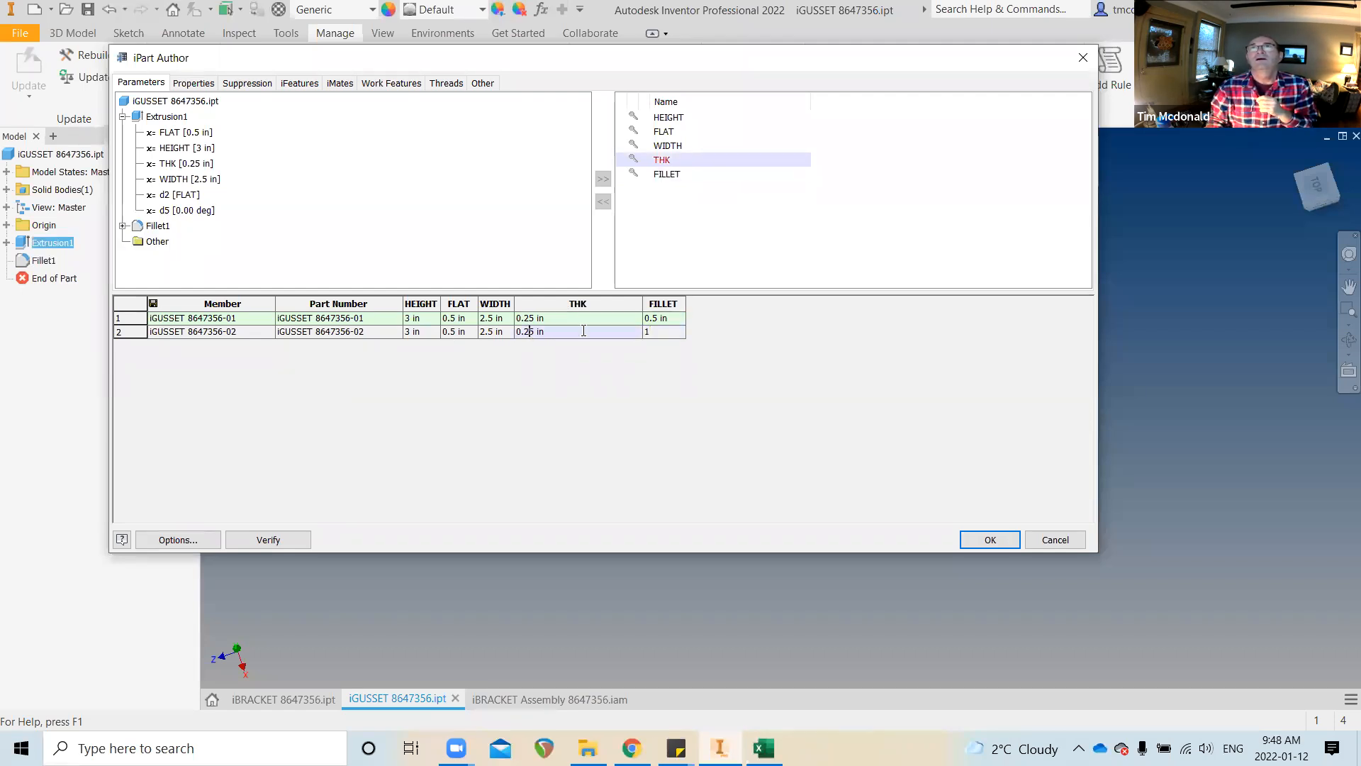
key("BackSpace")
type("3")
type("5")
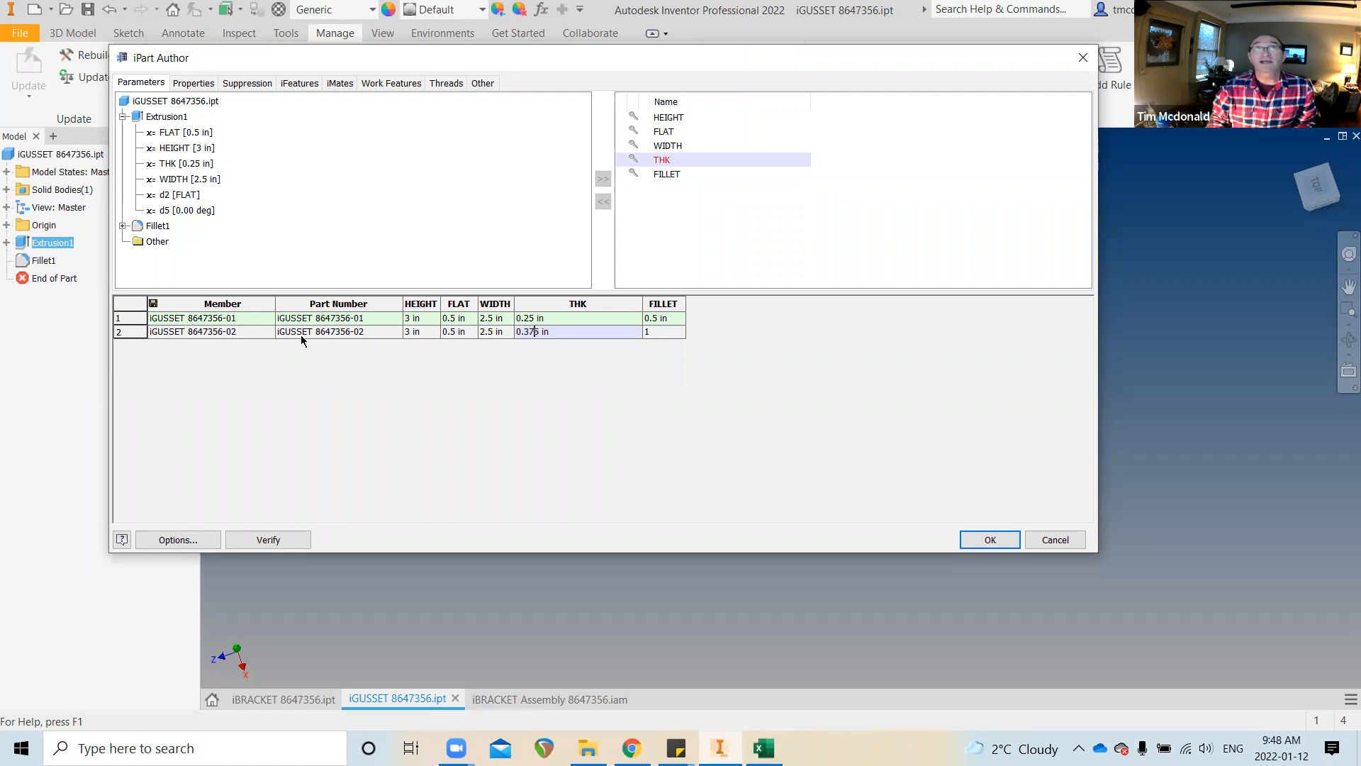
left_click(411, 331)
double_click(412, 331)
type("5")
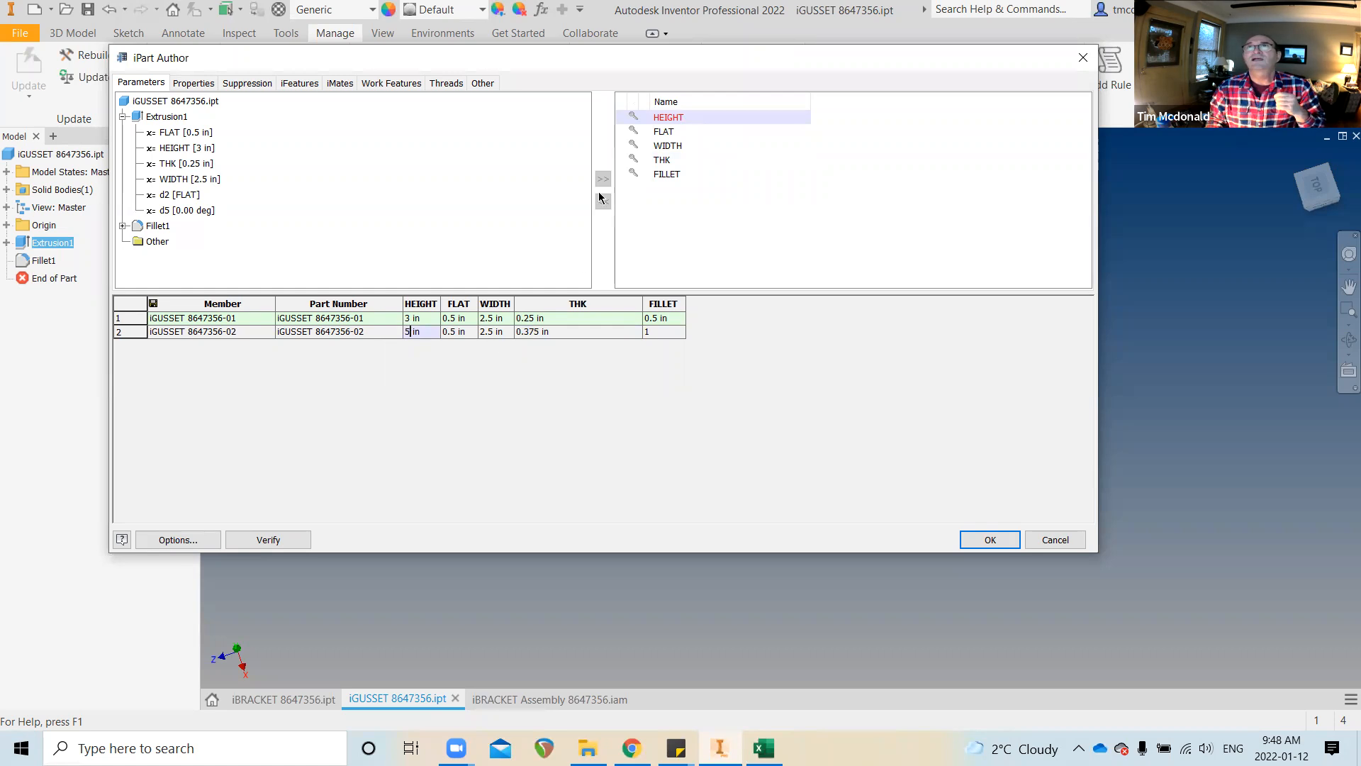
Remove FLAT from the table, set row 2 WIDTH to 4 in, and apply the table
left_click(653, 134)
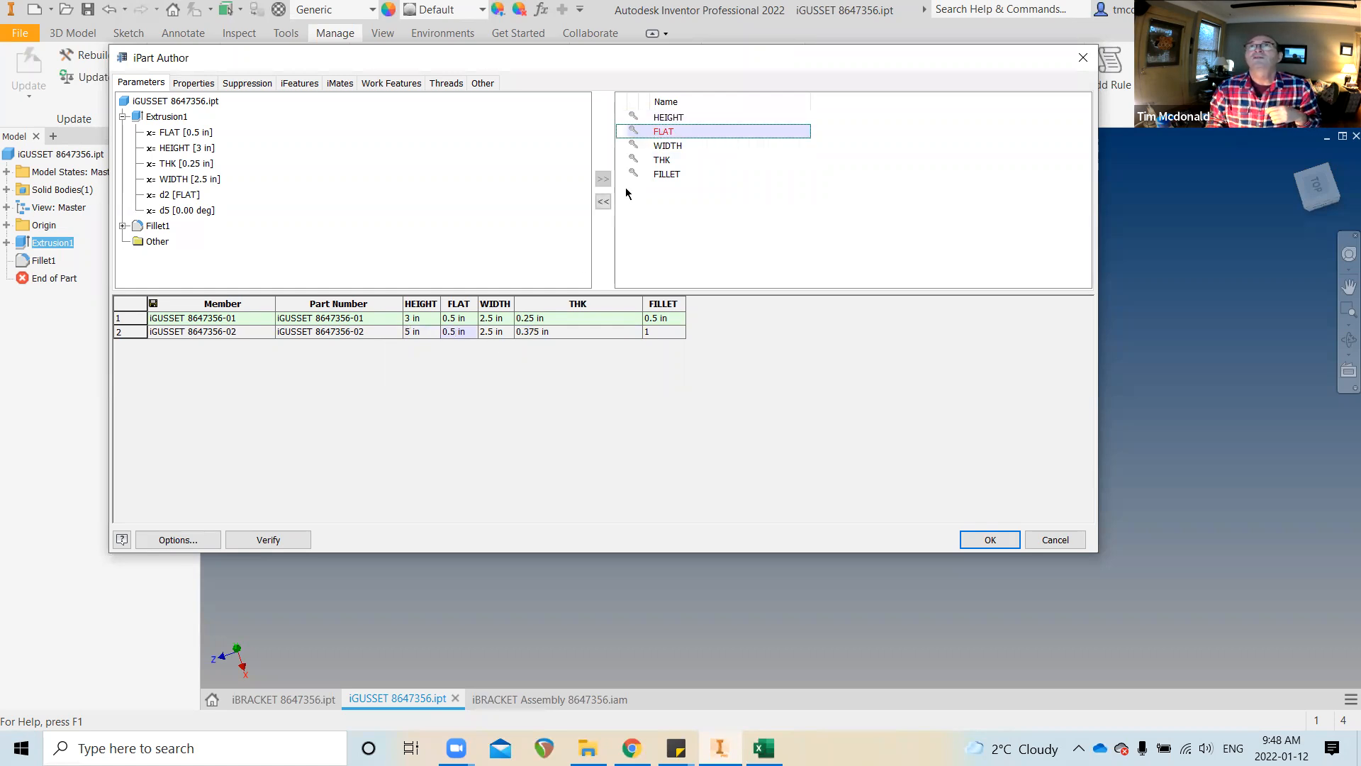
left_click(604, 202)
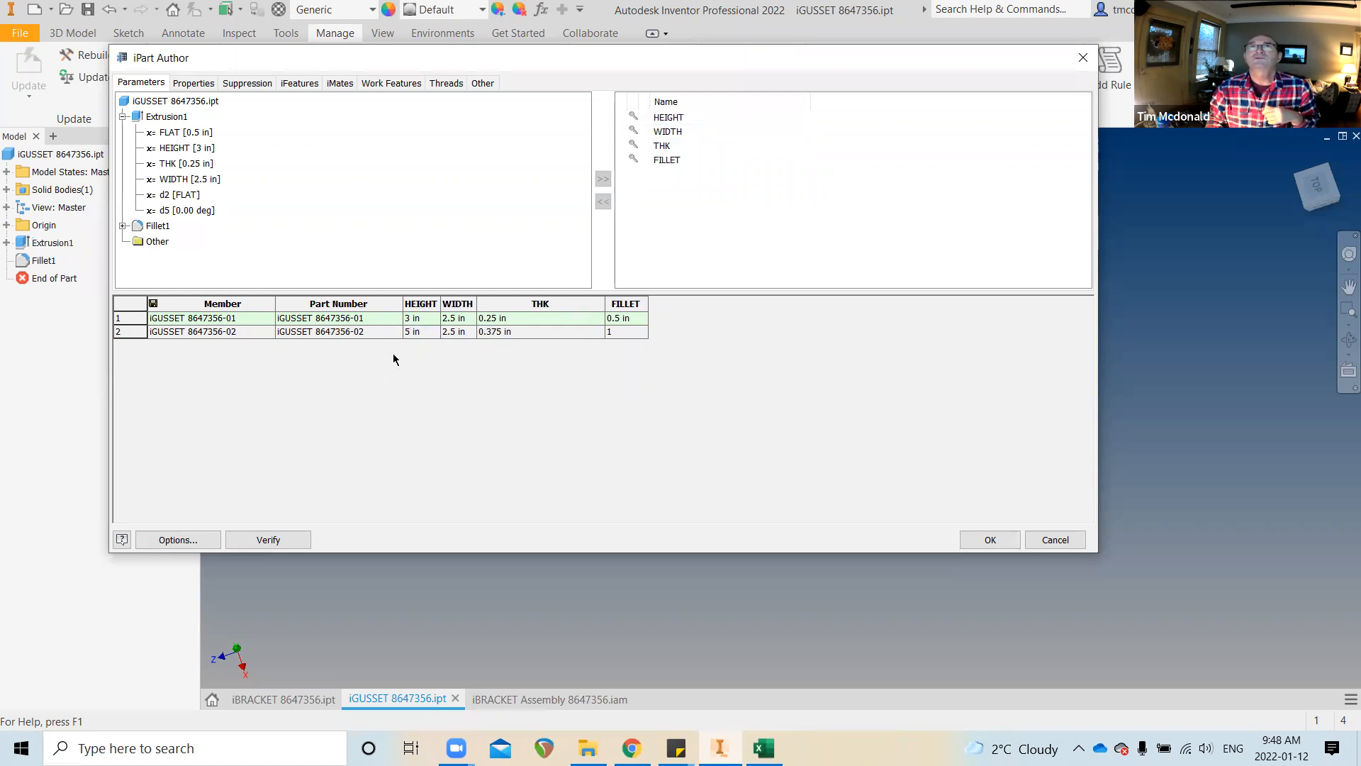
left_click(455, 333)
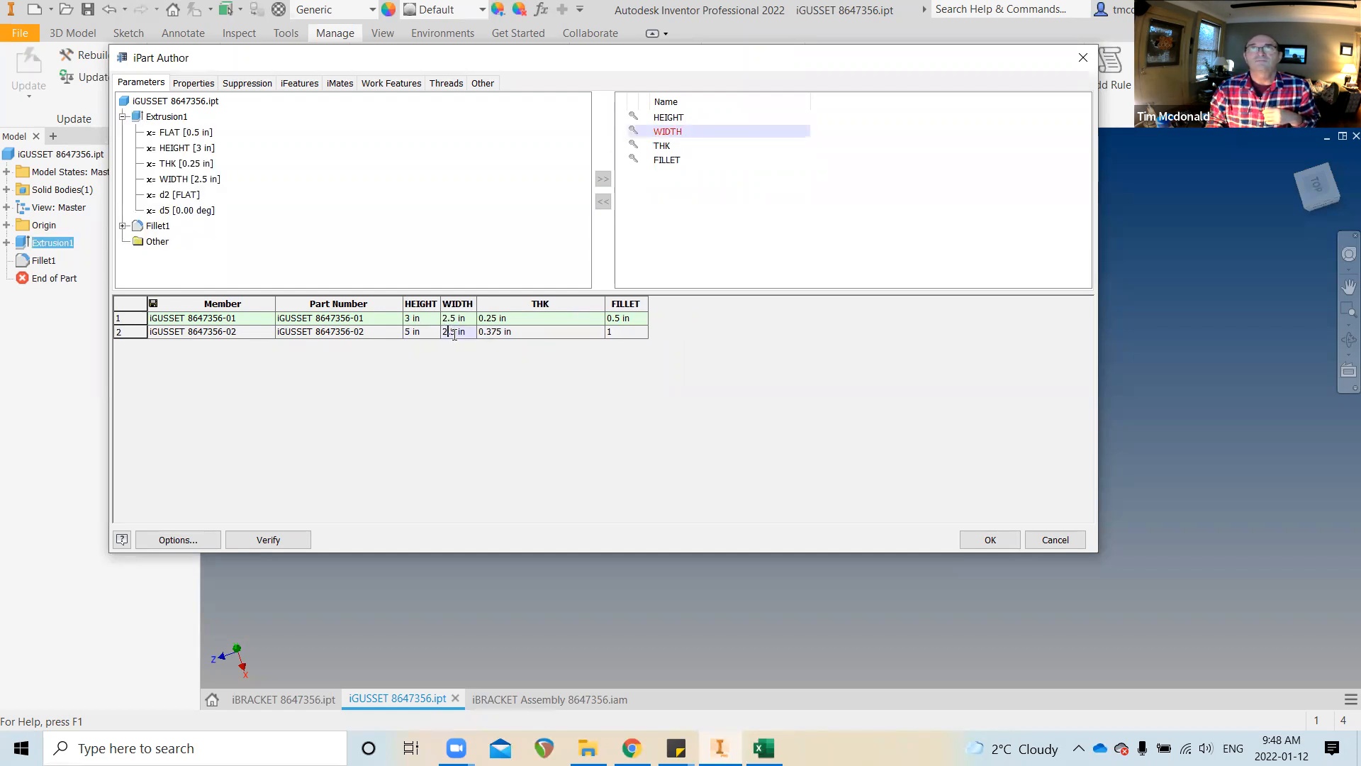
double_click(454, 333)
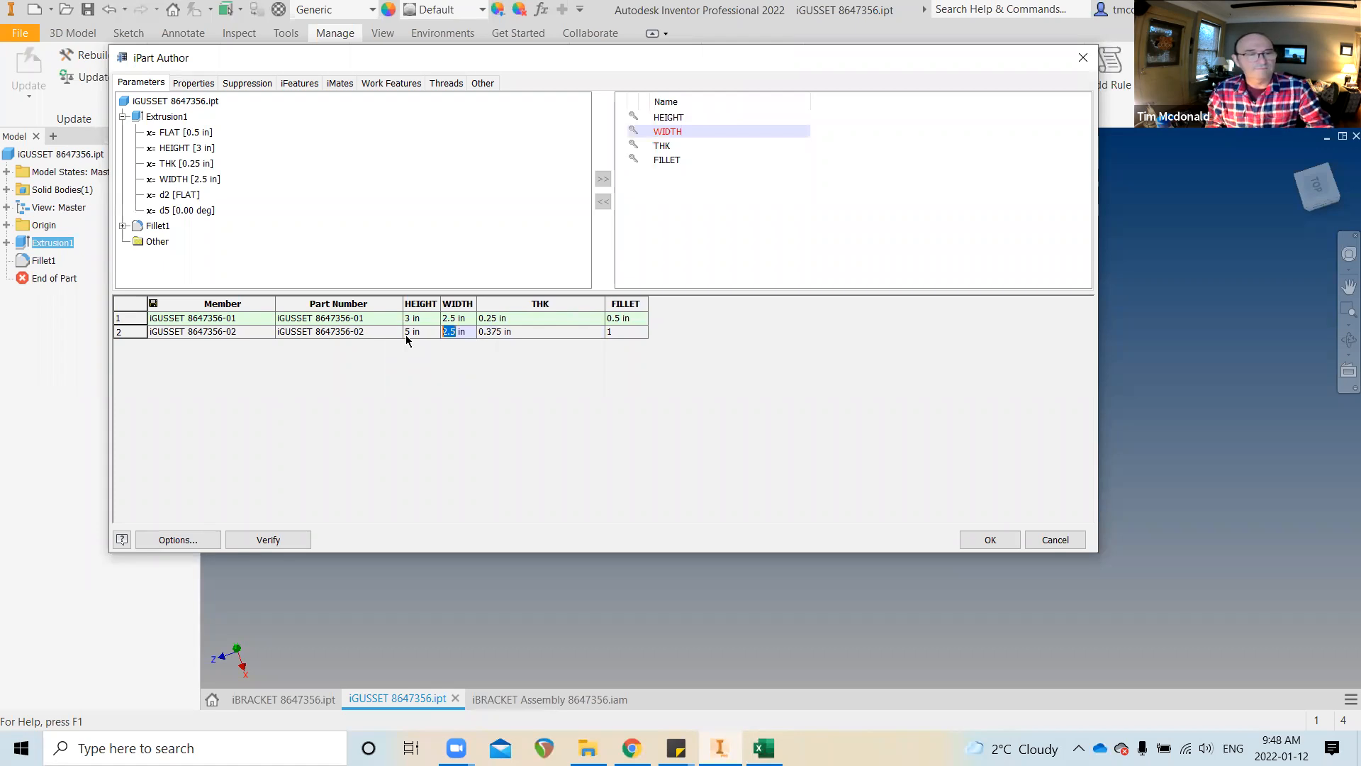
type("4")
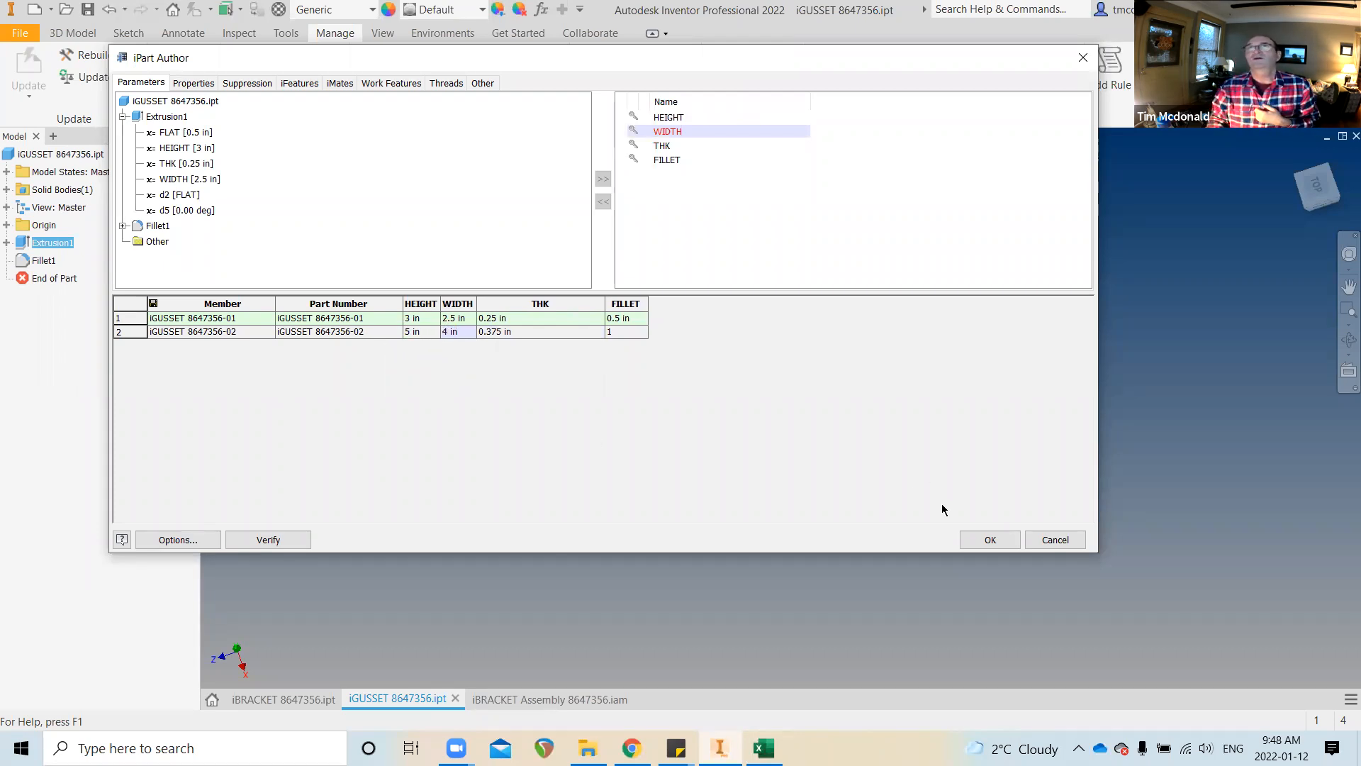
left_click(990, 540)
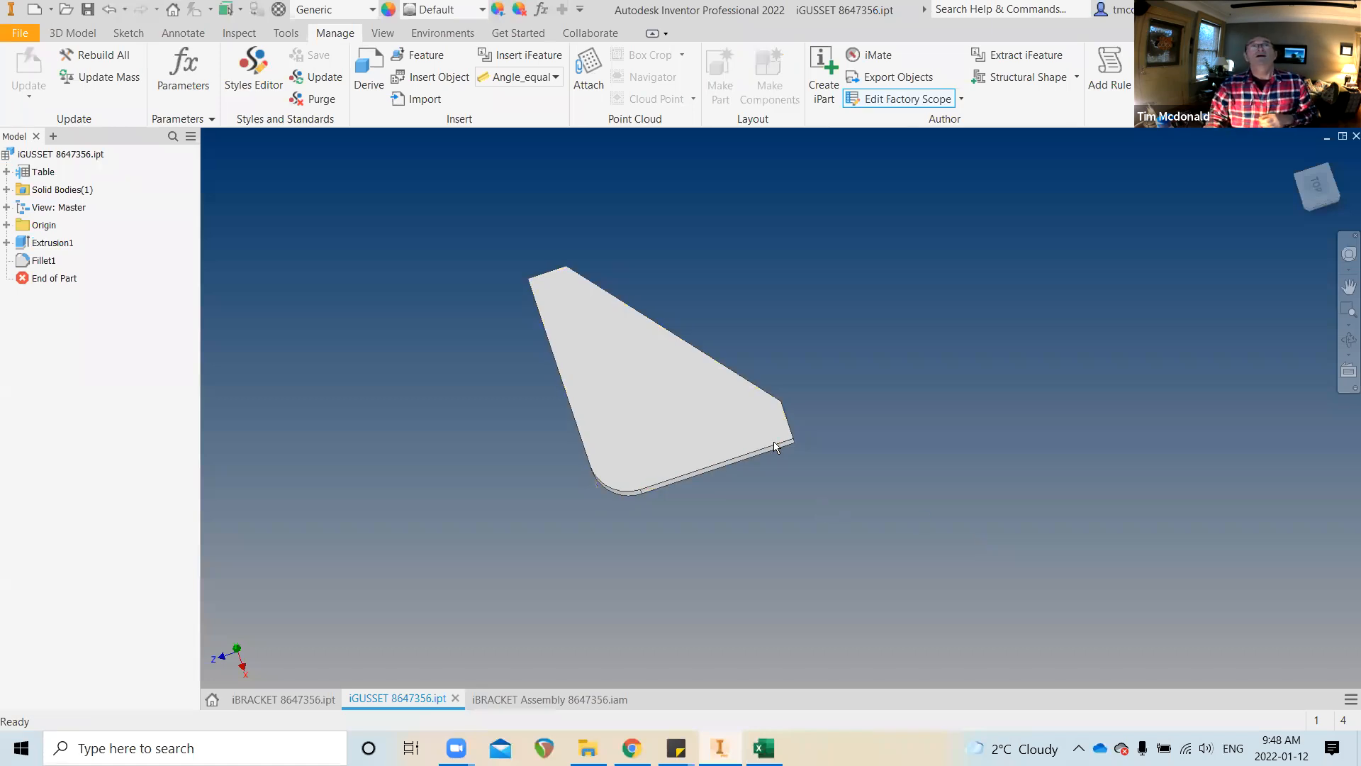
Activate member iGUSSET 8647356-02 and generate its part file, confirming the save
left_click(7, 171)
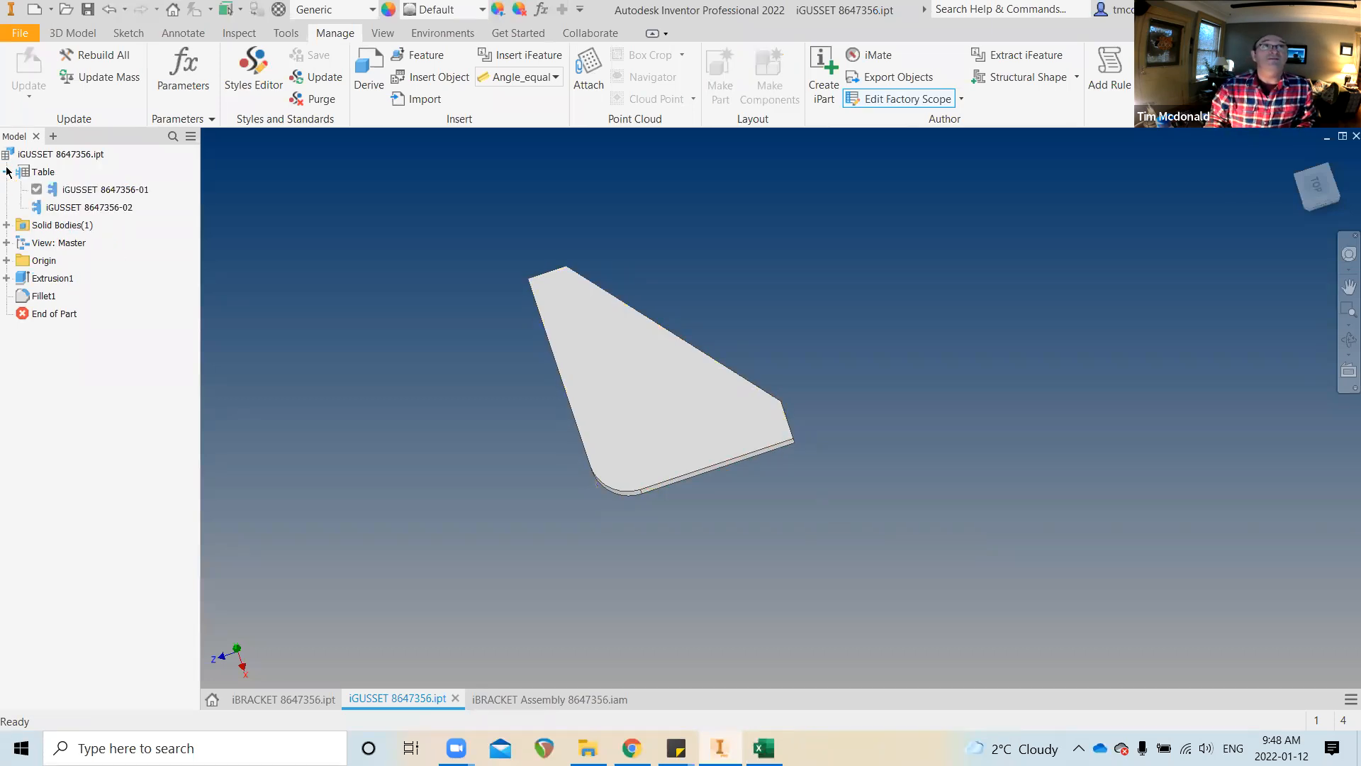
double_click(108, 207)
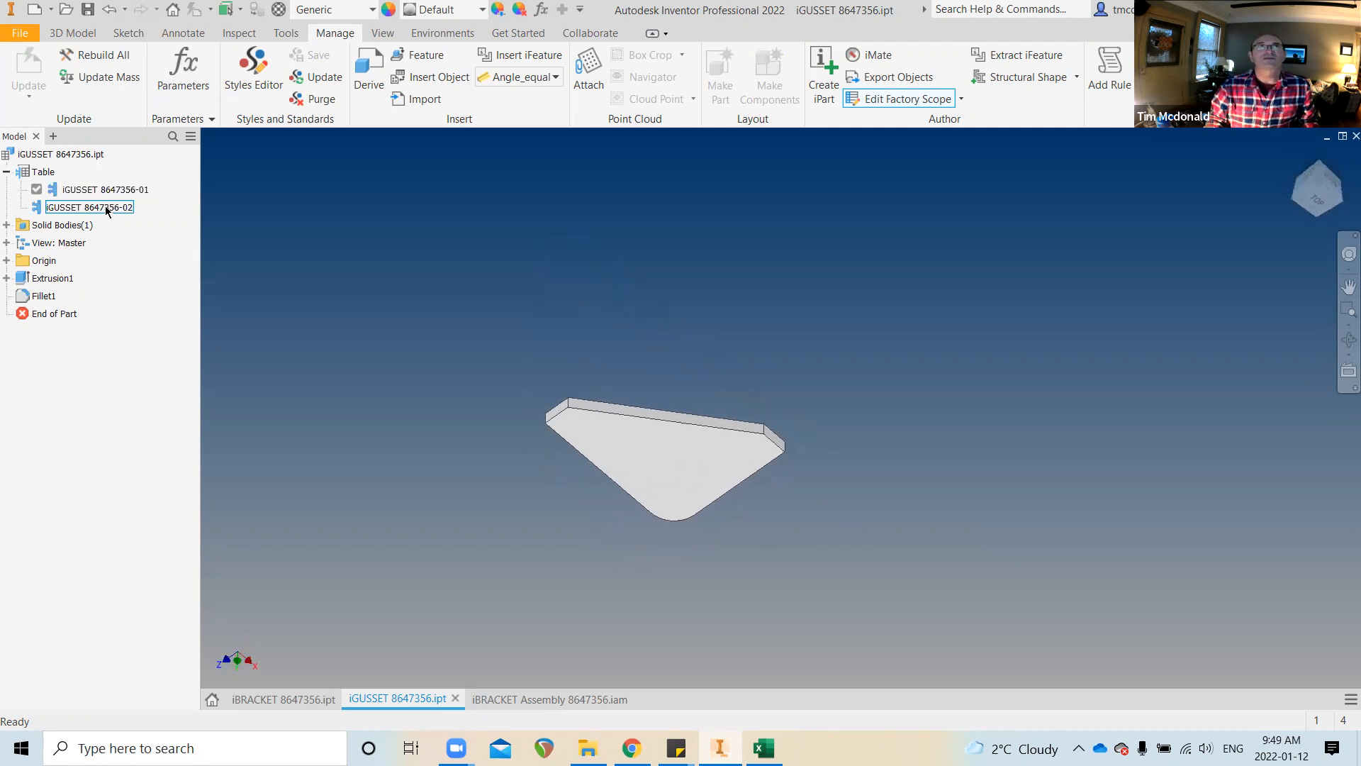
double_click(105, 207)
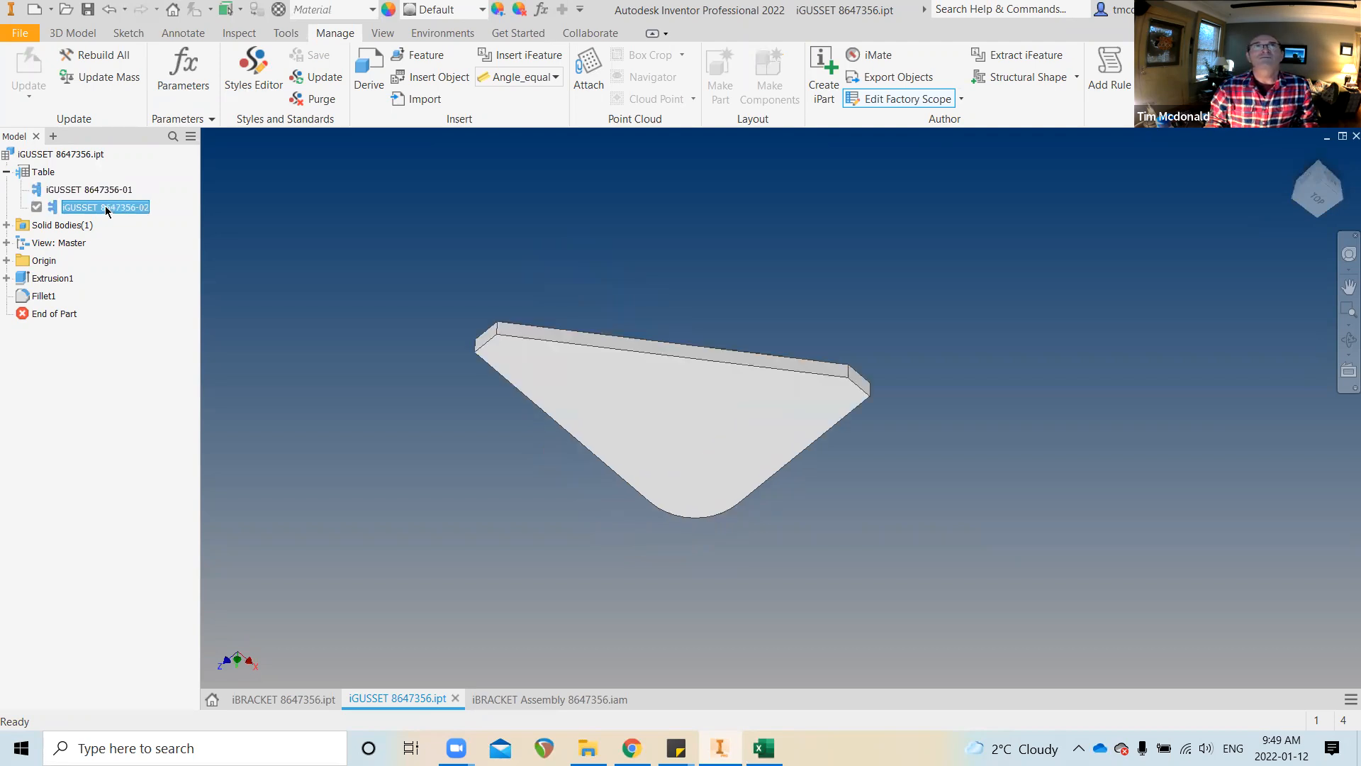
right_click(101, 214)
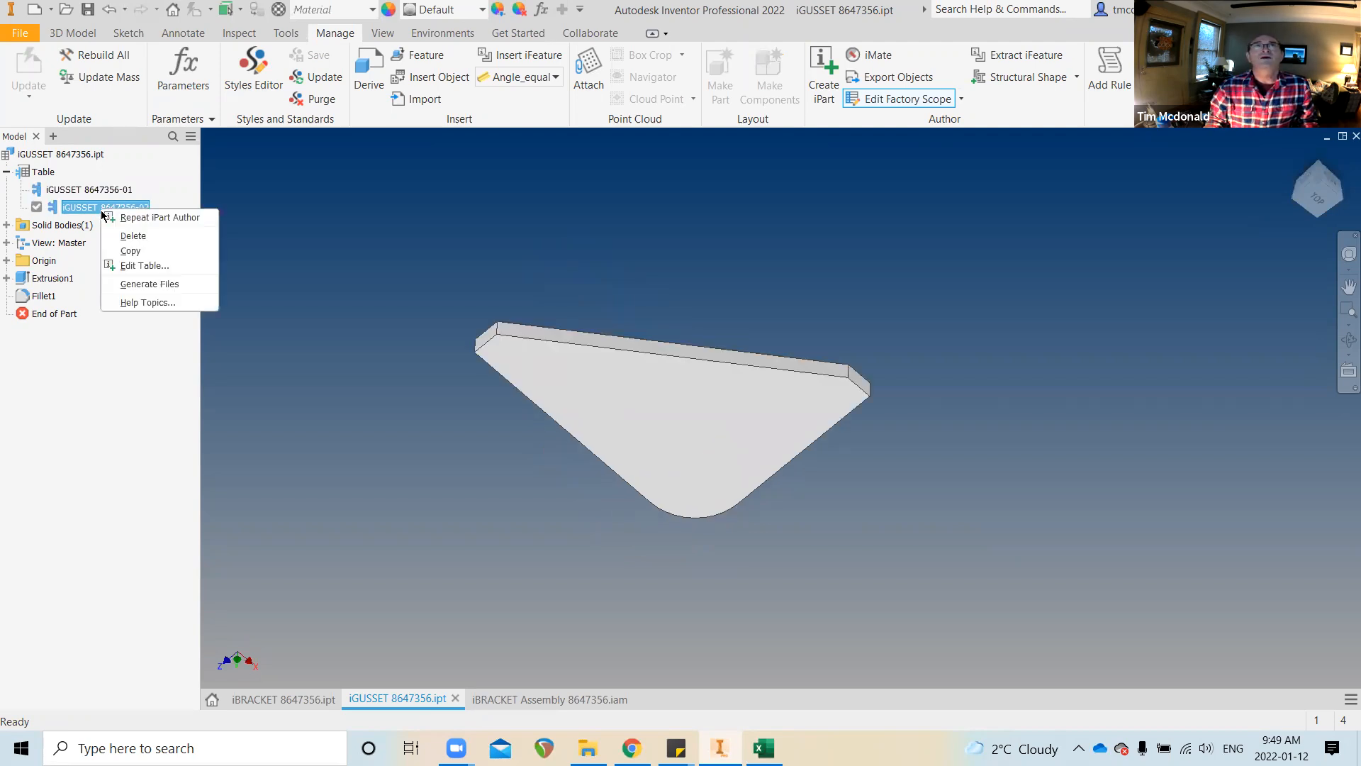
left_click(151, 282)
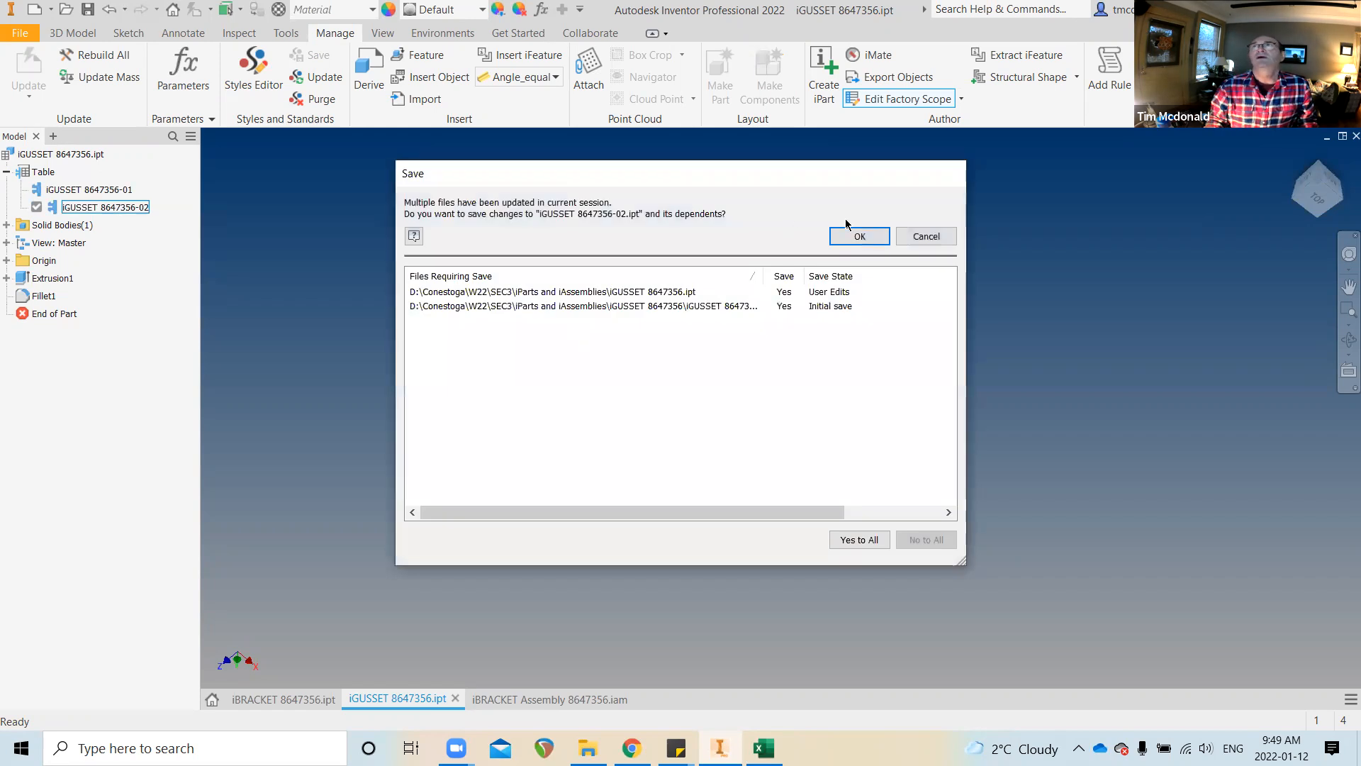
left_click(878, 236)
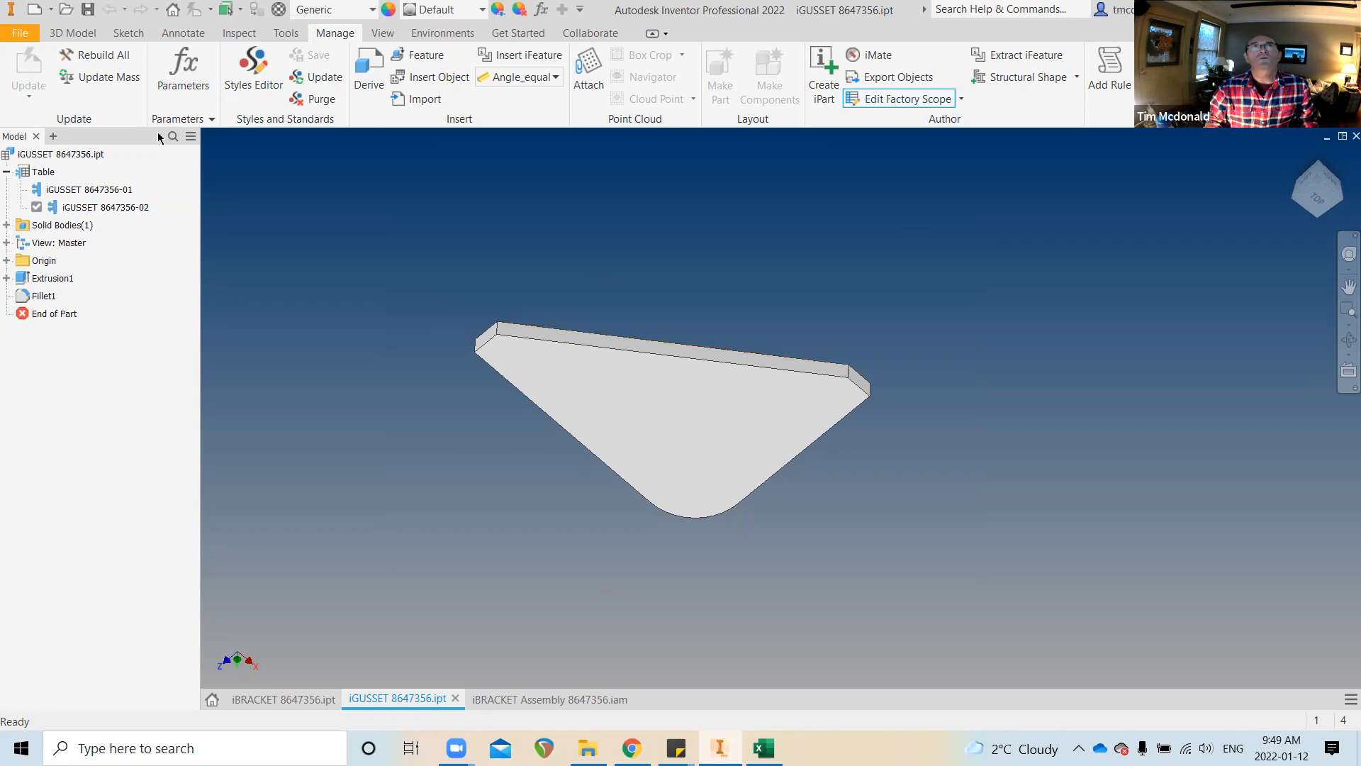
Generate files for the iGUSSET table members and show the iParts and iAssemblies folder
right_click(109, 186)
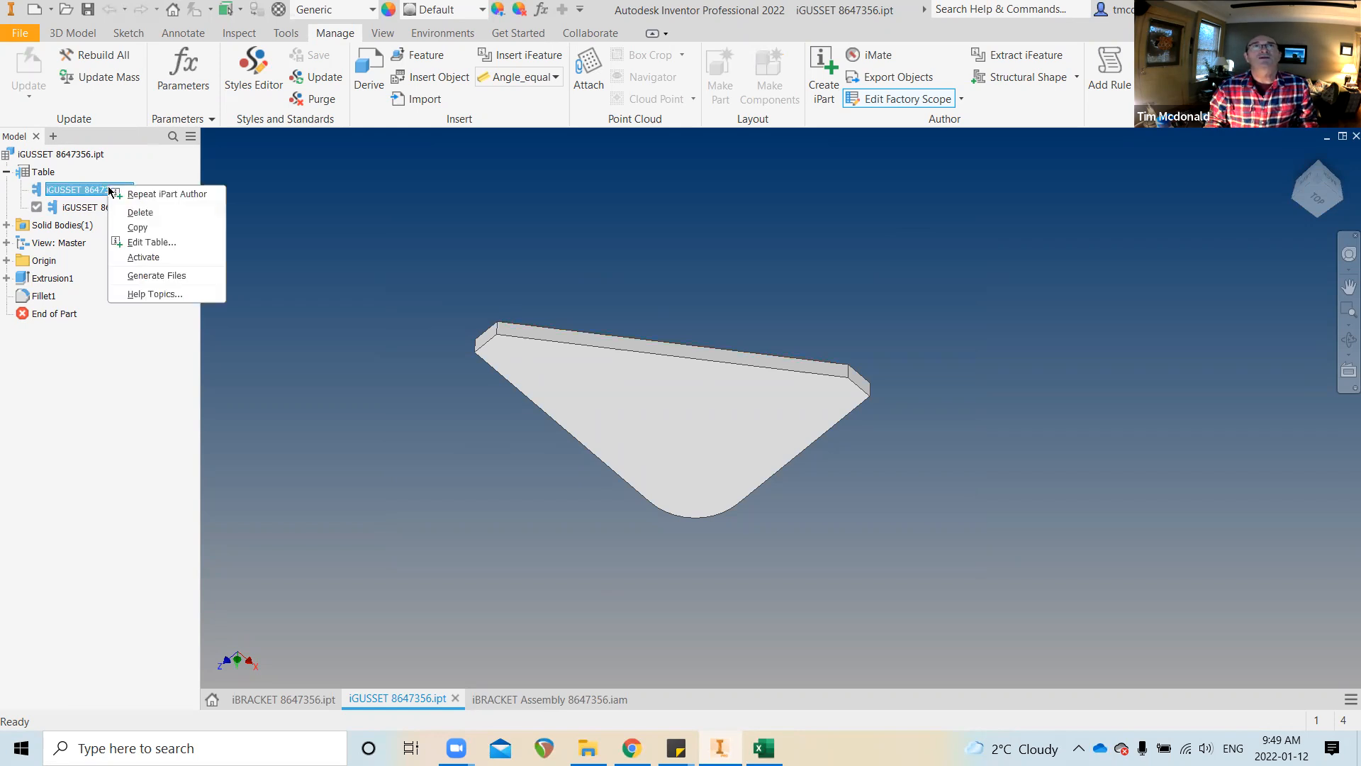
left_click(164, 279)
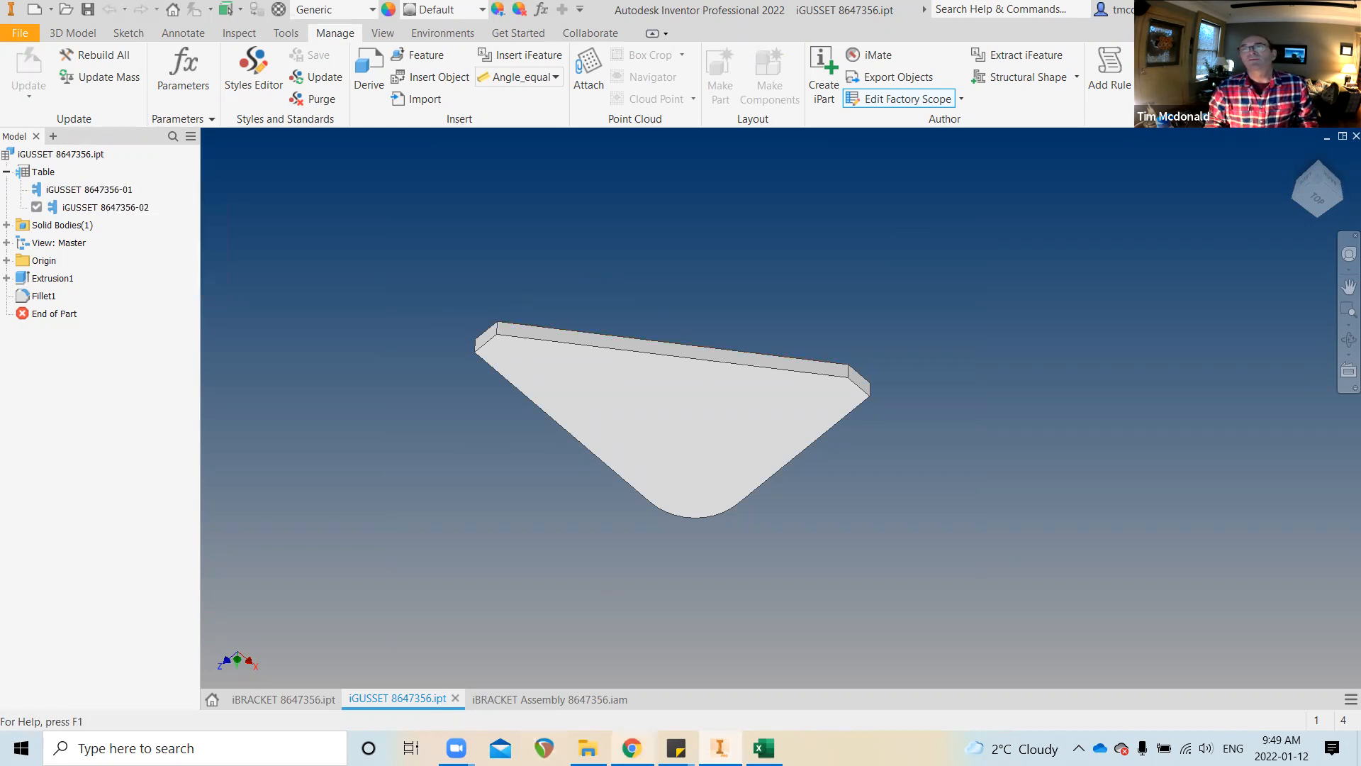
left_click(588, 748)
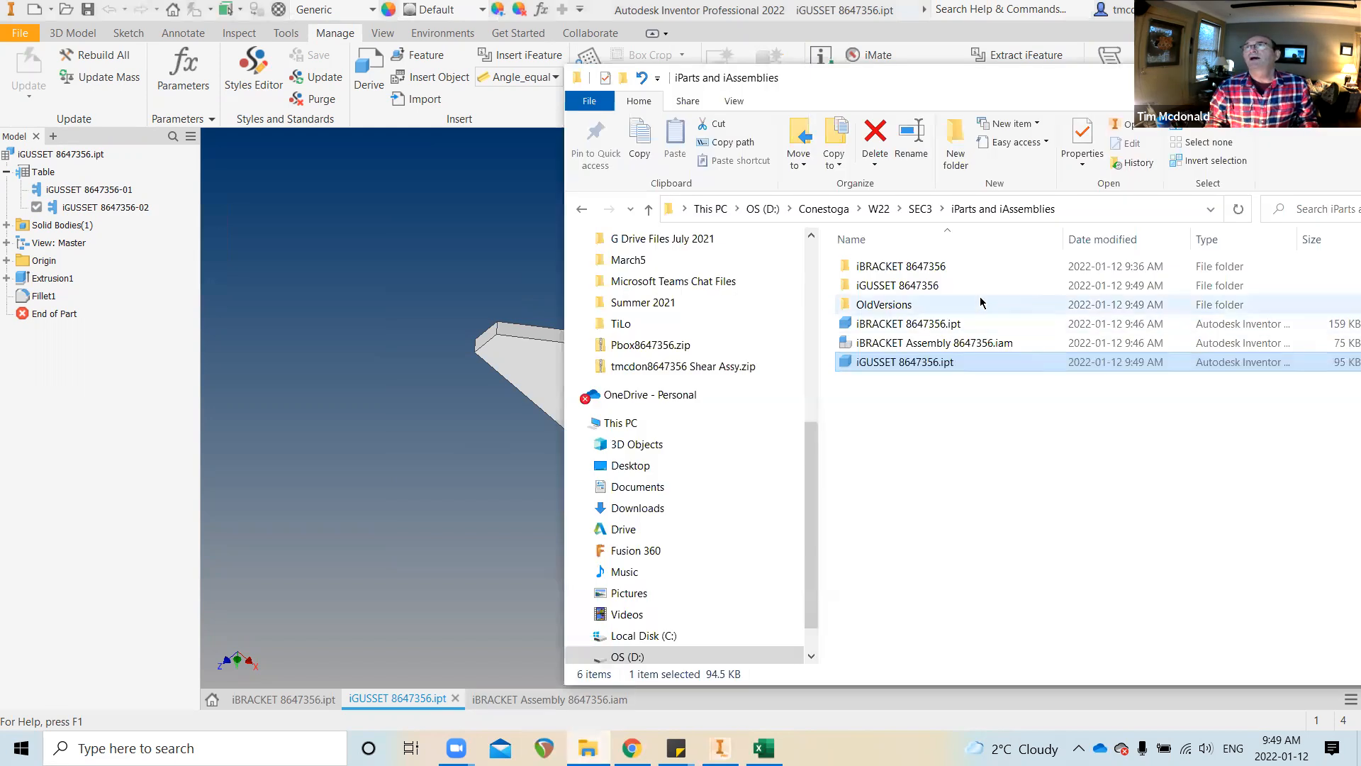
Check the -01 and -02 files in the iGUSSET 8647356 folder, then return to iBRACKET Assembly 8647356.iam
double_click(891, 286)
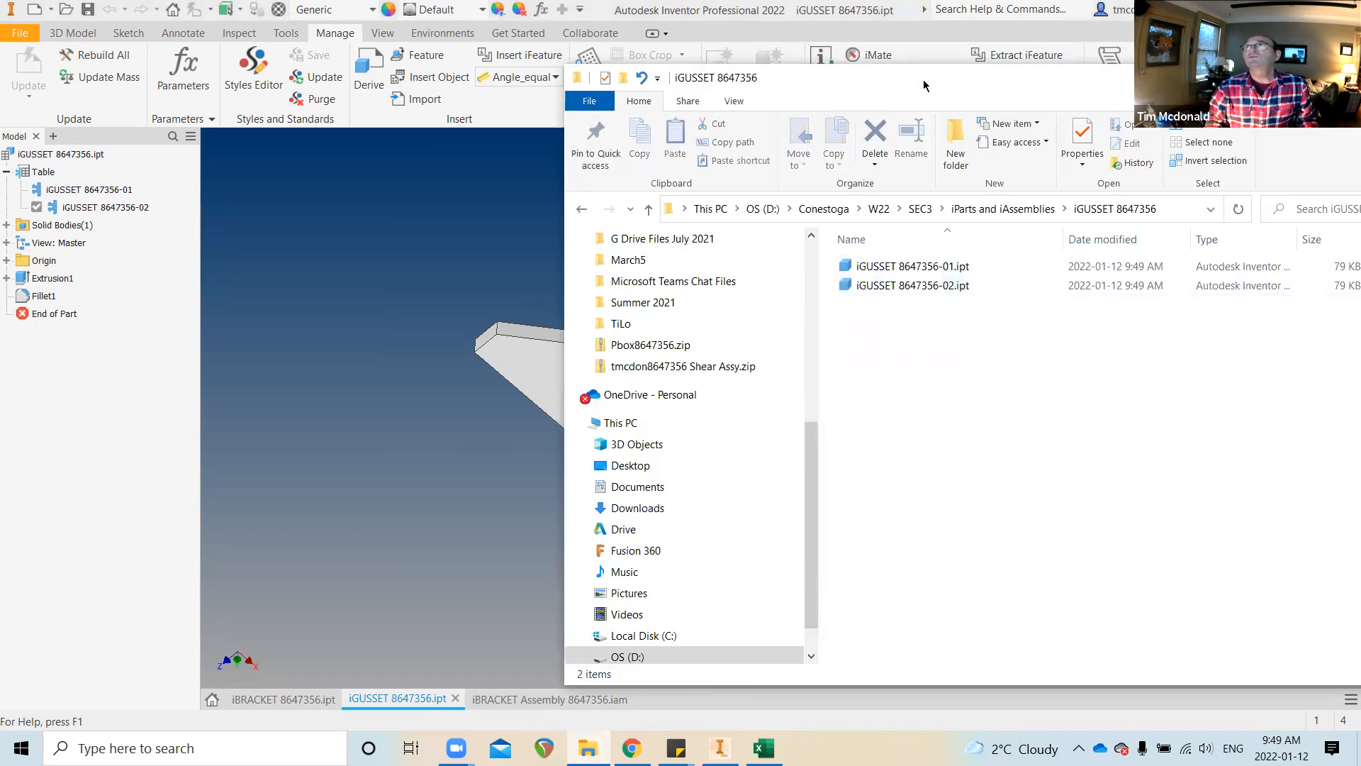
left_click_drag(924, 85, 589, 71)
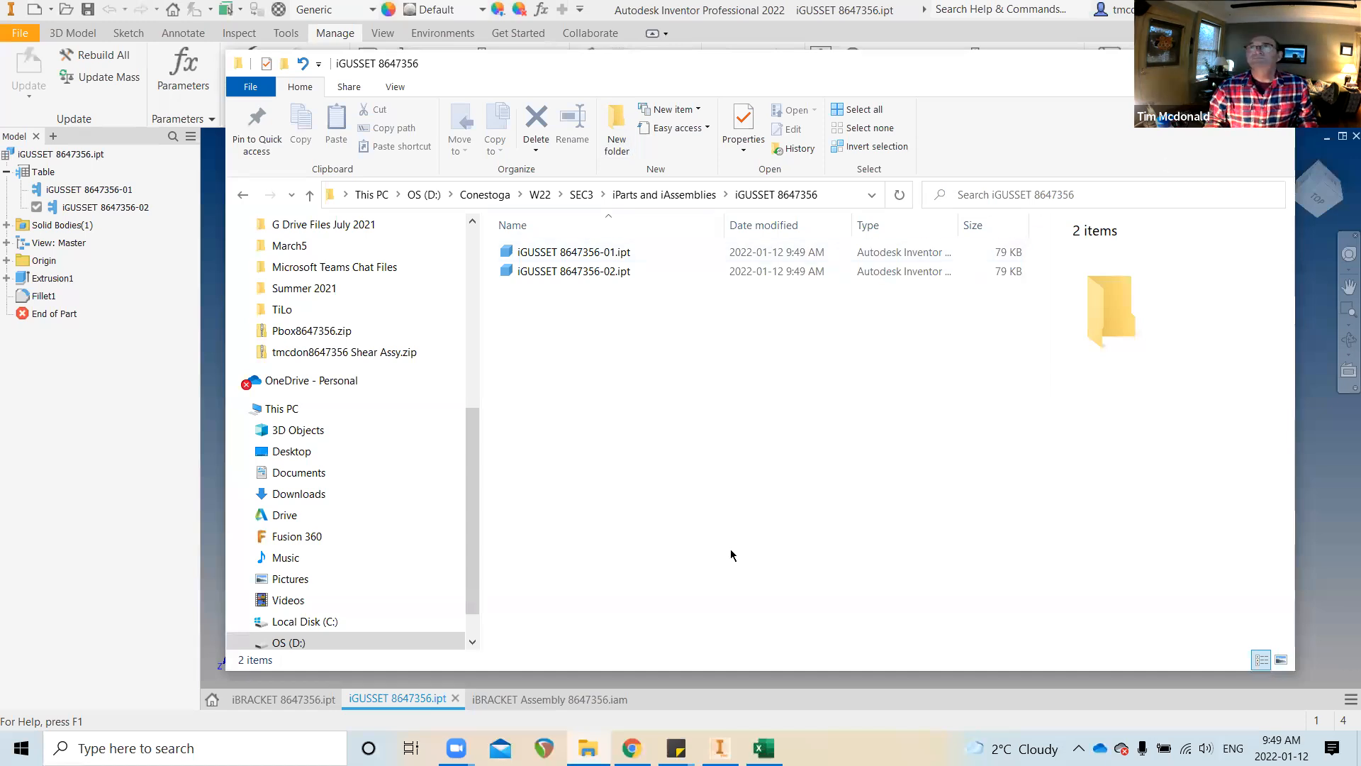
key("alt+Tab")
left_click(538, 701)
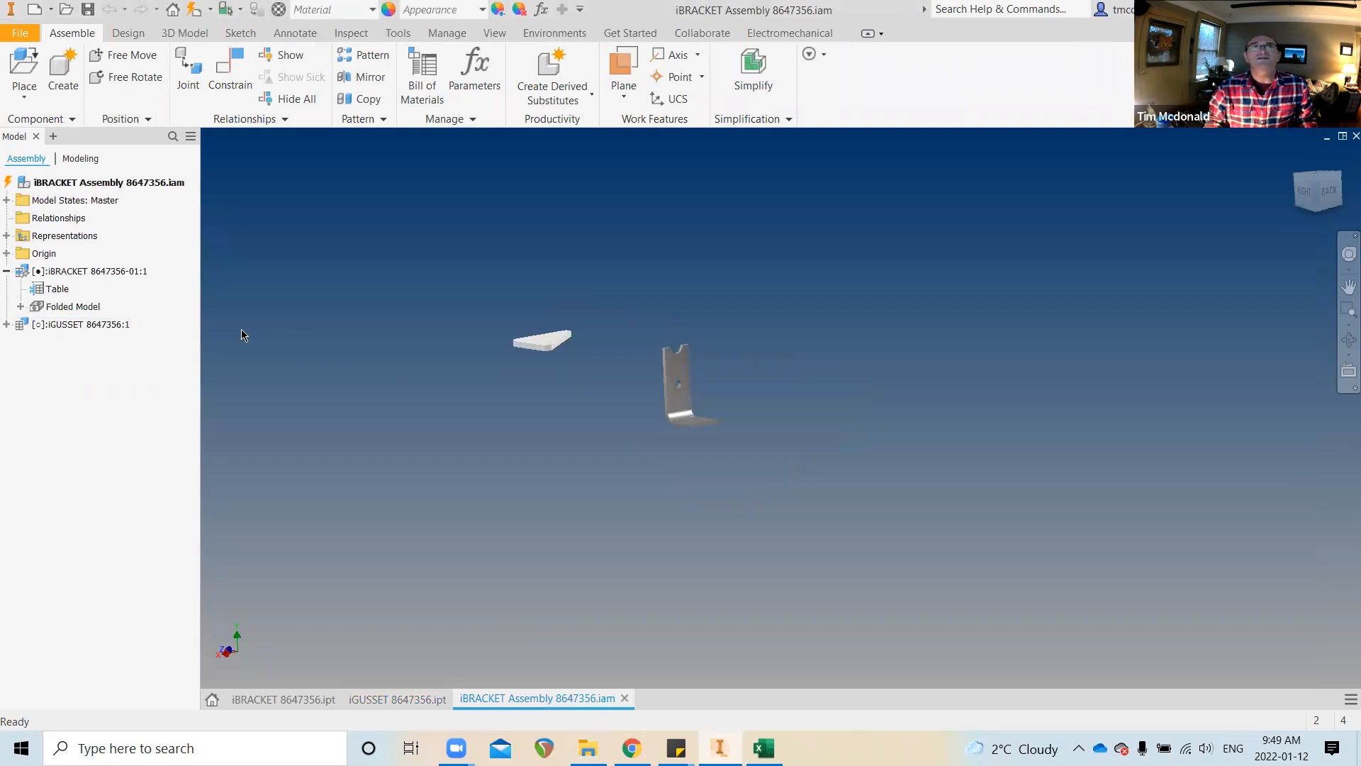
Expand iGUSSET 8647356:1 to show its Table members, then update the assembly
left_click(7, 324)
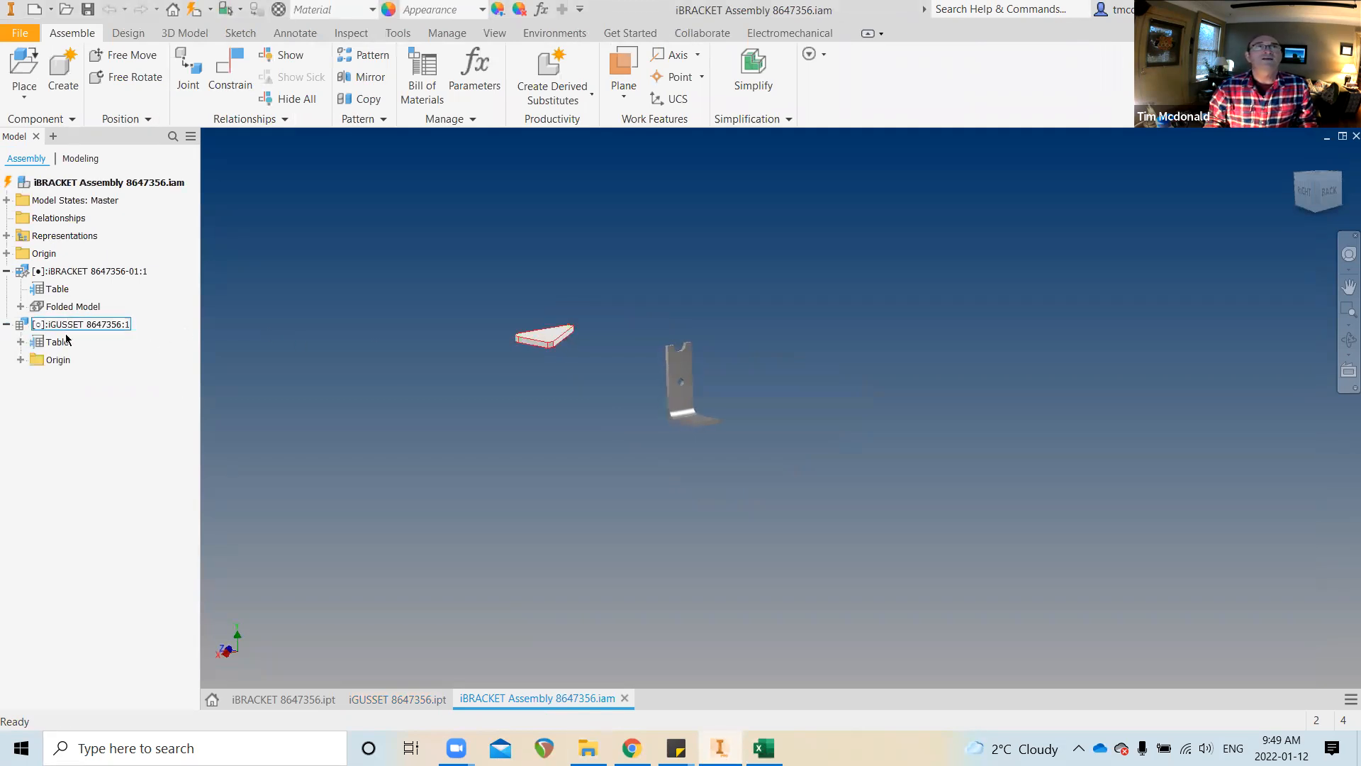
left_click(20, 342)
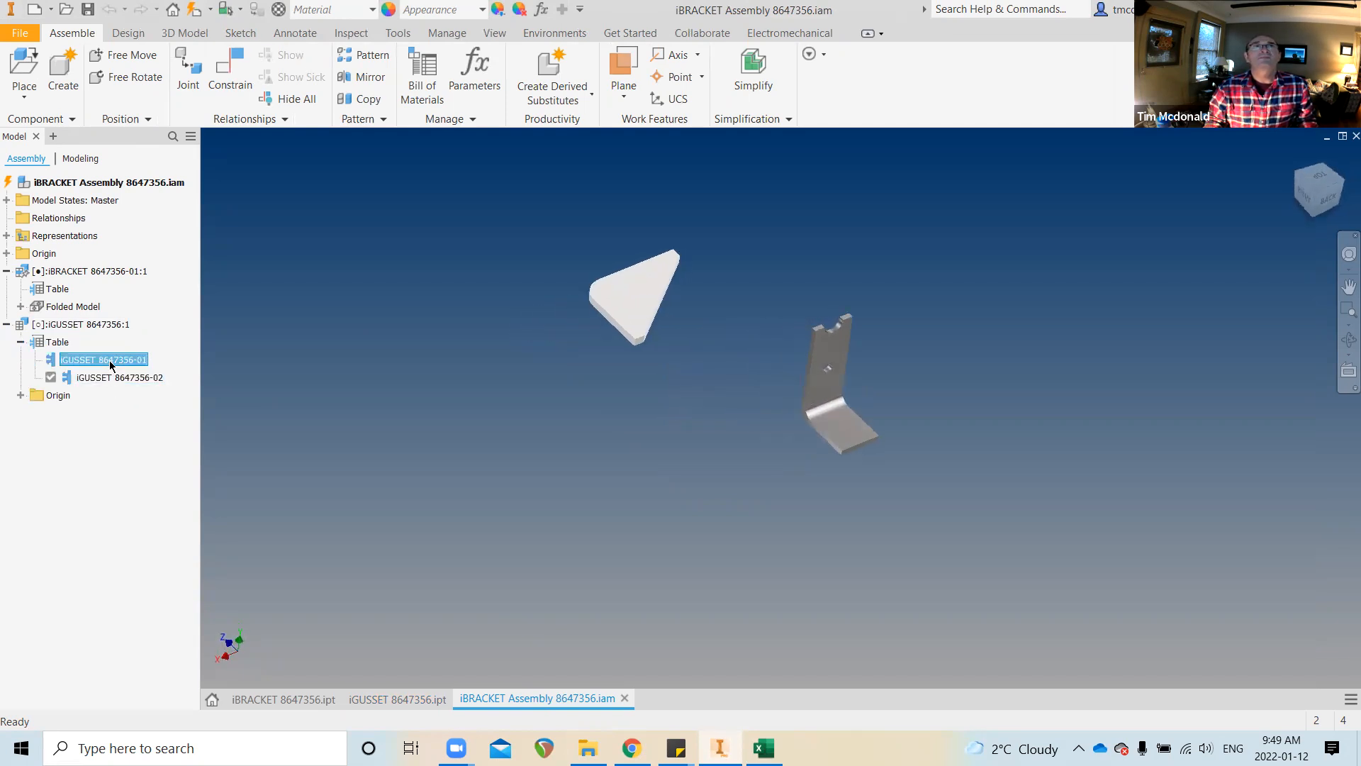
left_click(110, 378)
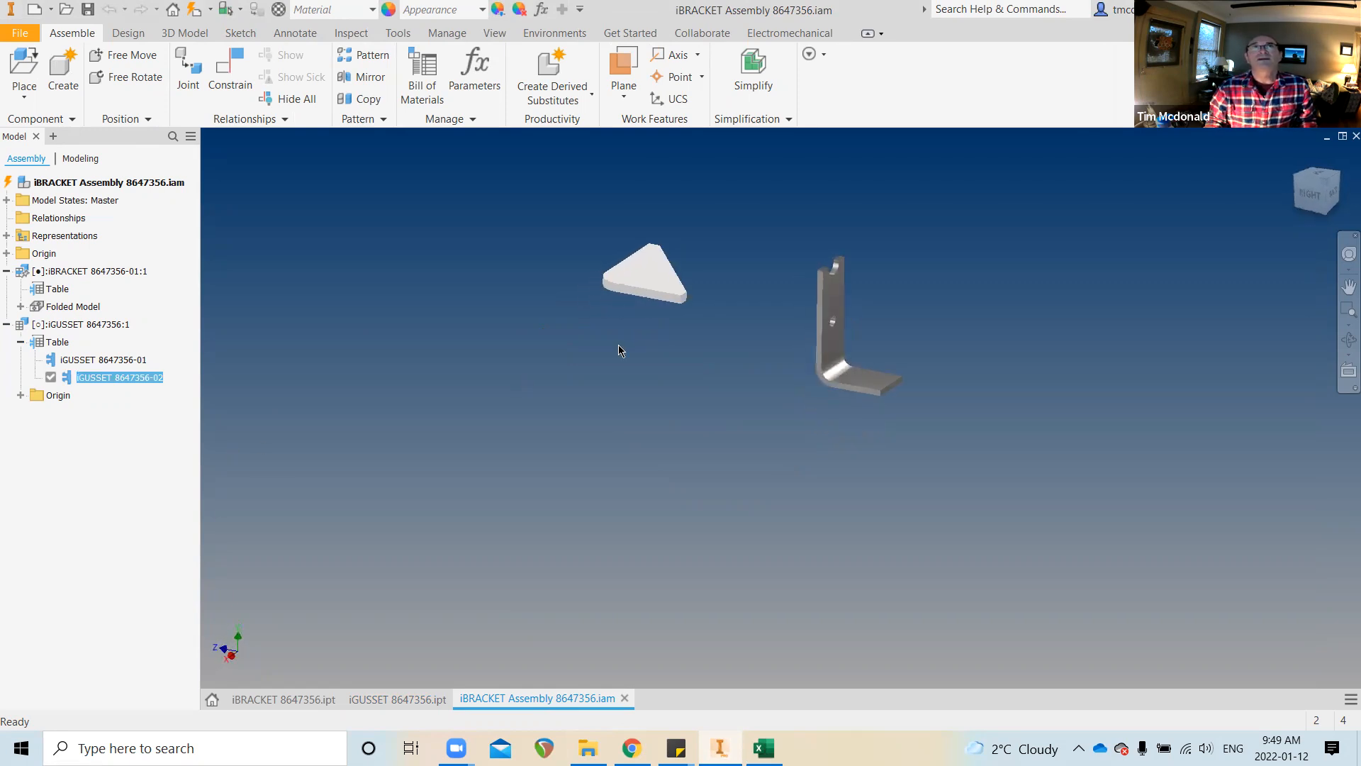
left_click(192, 10)
Make iGUSSET 8647356-02 the active table member and bring up the Inspect tools
double_click(105, 359)
double_click(108, 378)
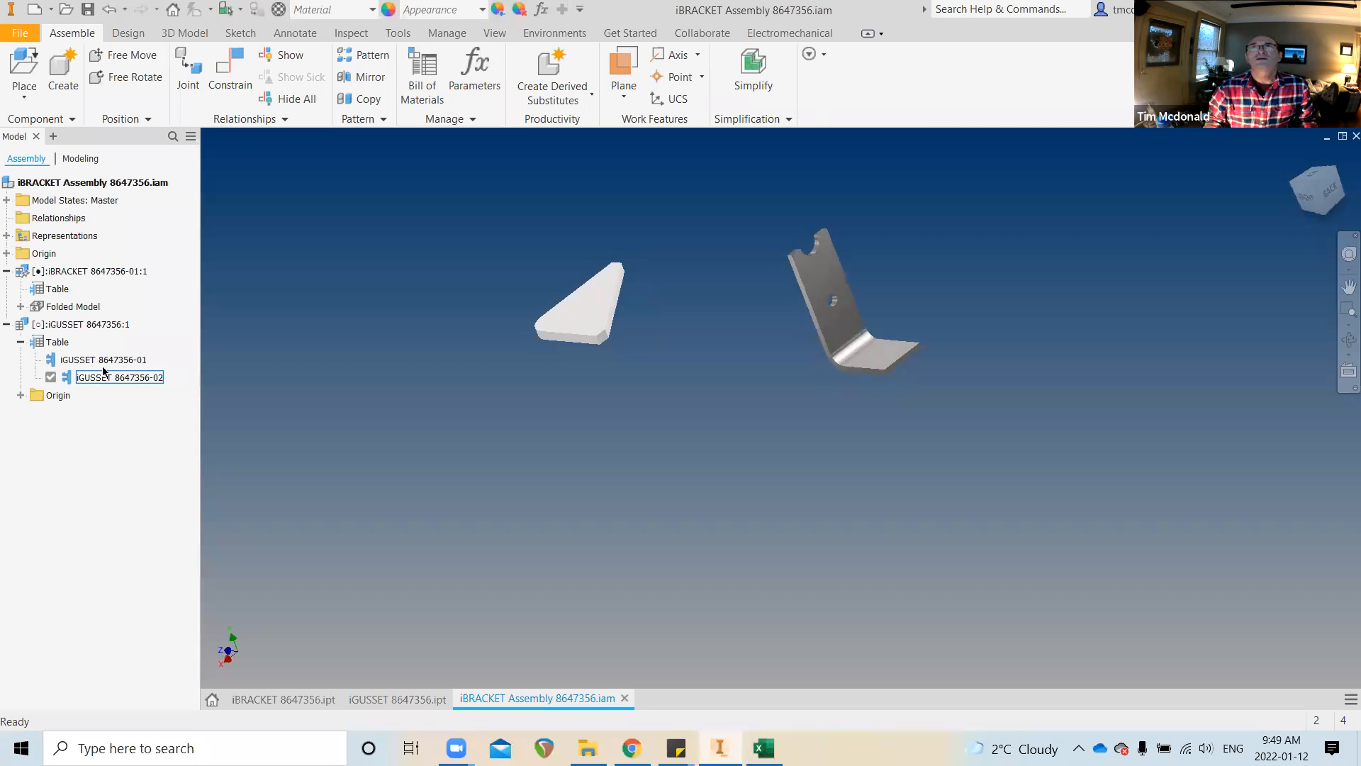
left_click(104, 360)
left_click(103, 359)
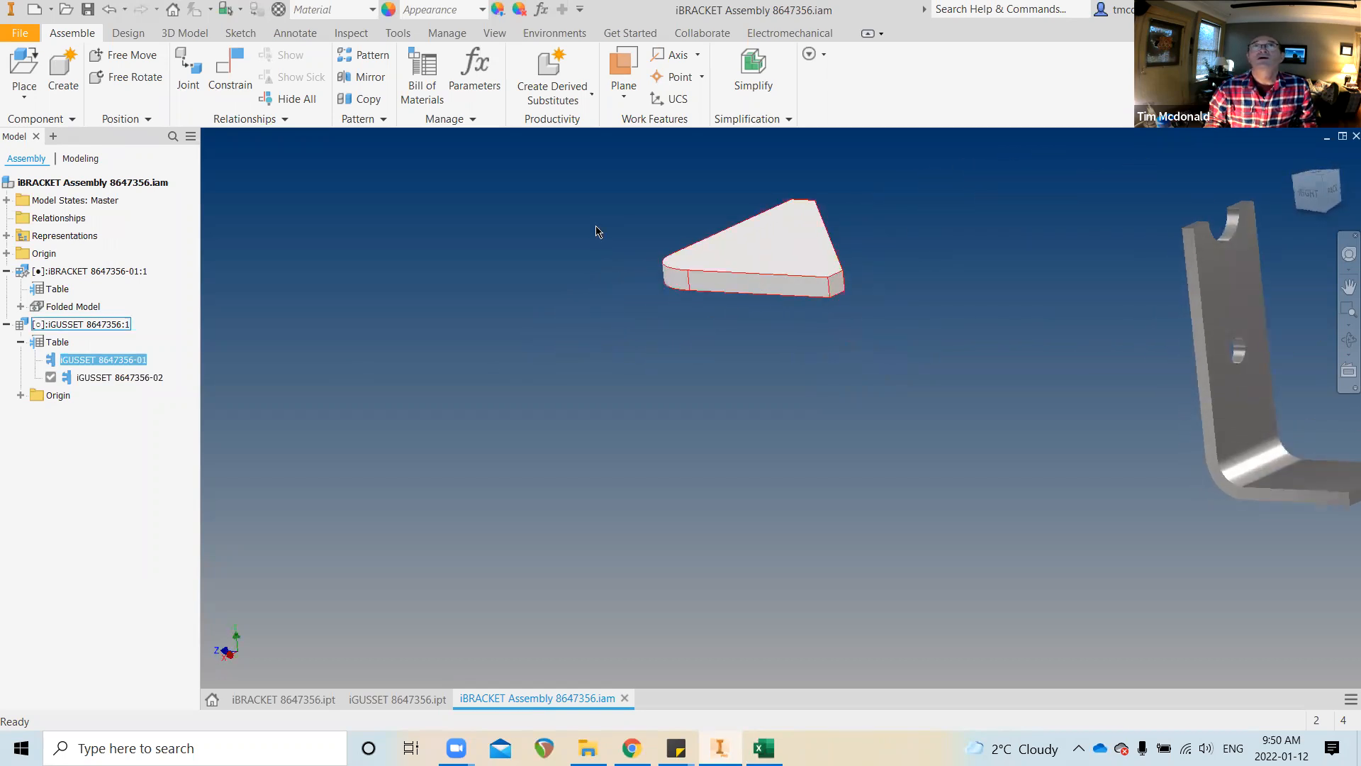
left_click(354, 36)
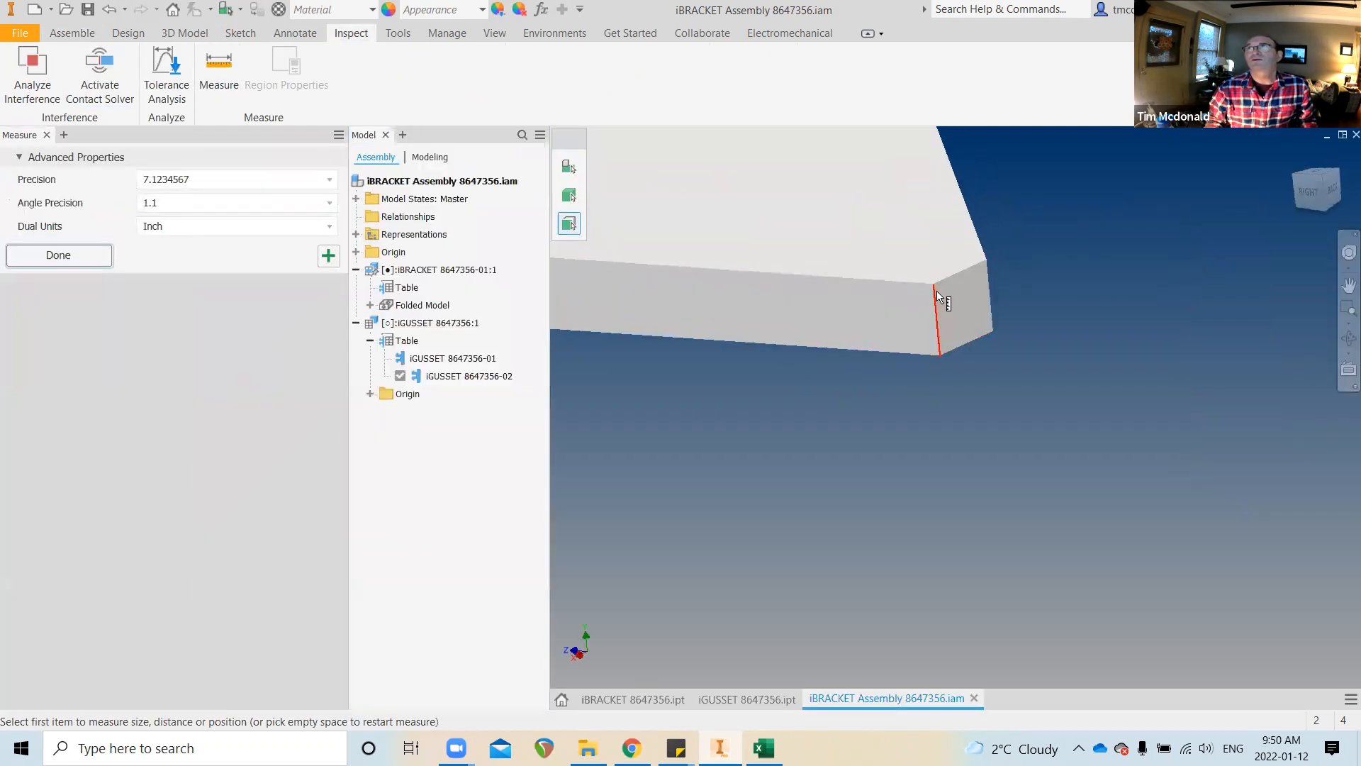
Measure the gusset edge as 0.375 in thick, then close the Model browser and Measure panels
left_click(936, 301)
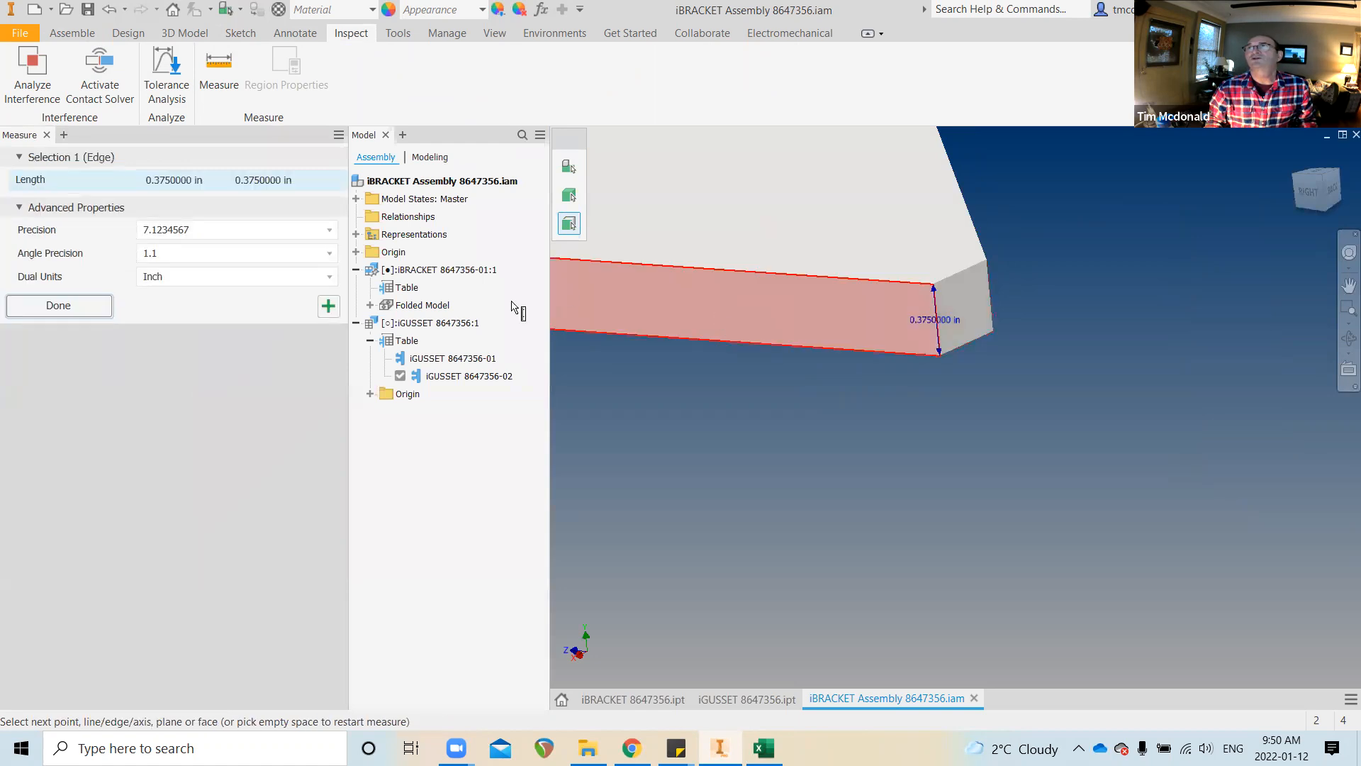
scroll(492, 191, "down", 3)
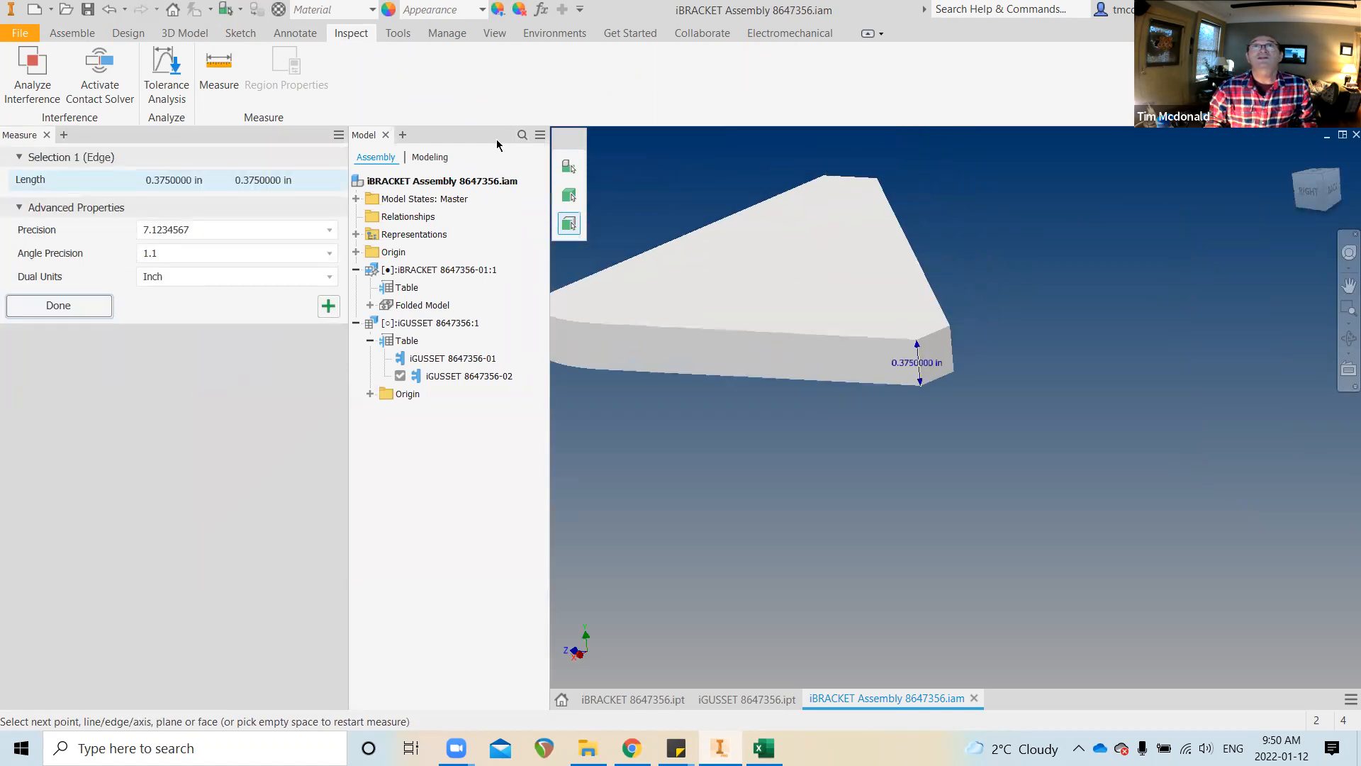
left_click(386, 135)
scroll(449, 210, "down", 3)
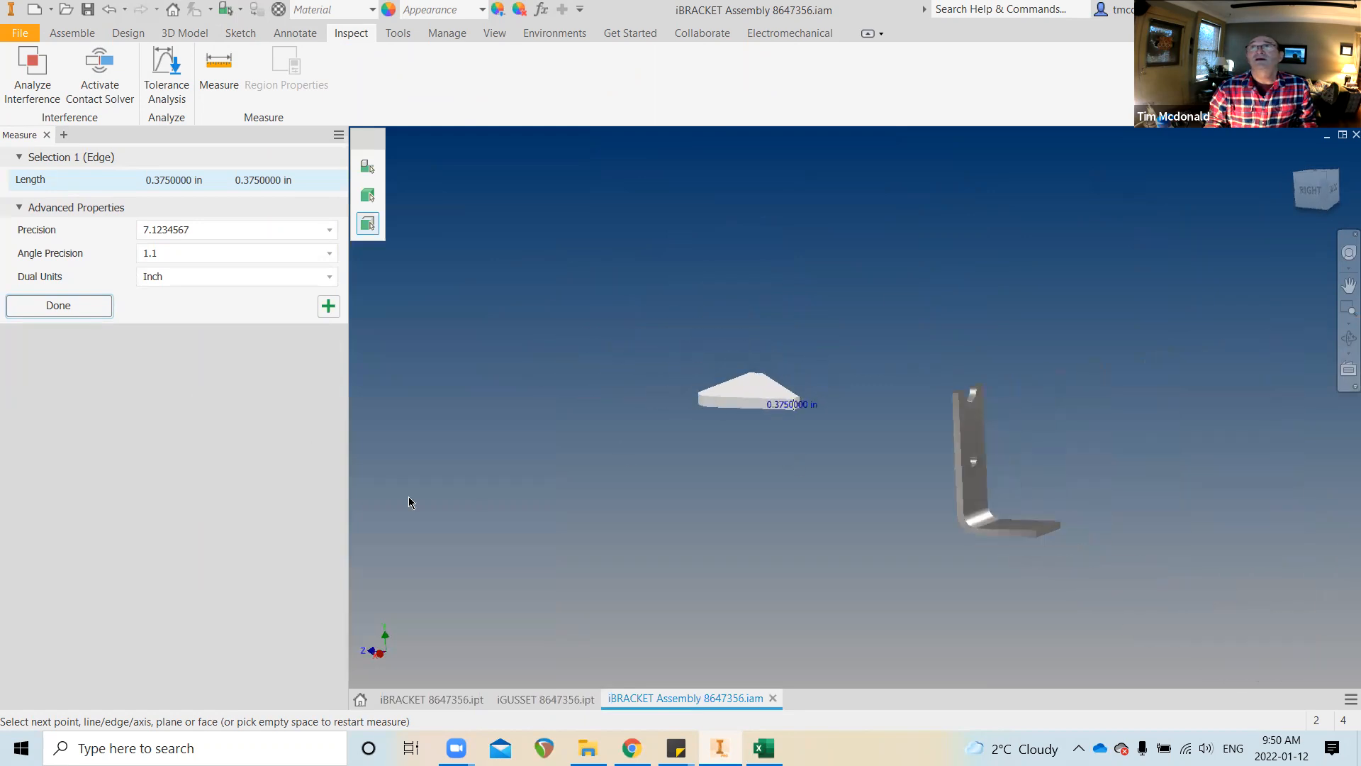
left_click(45, 135)
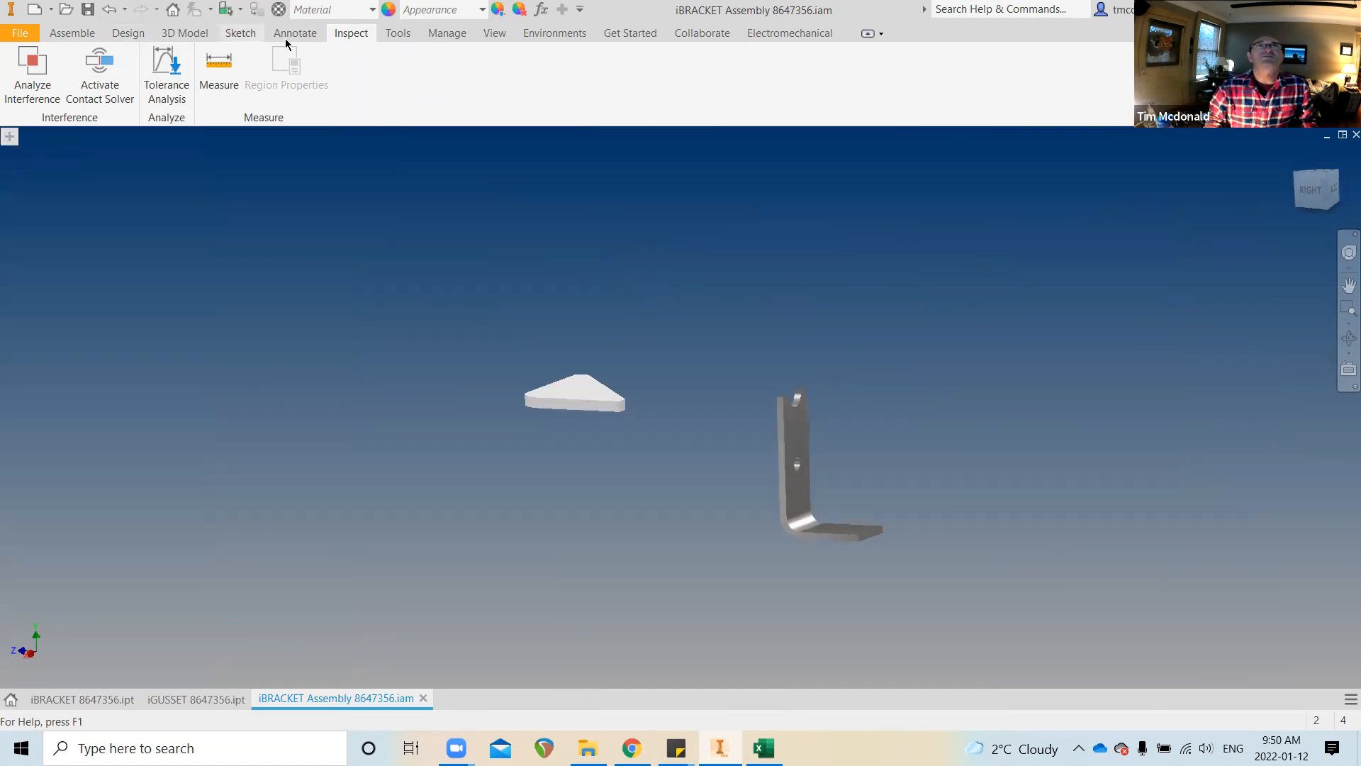
left_click(494, 34)
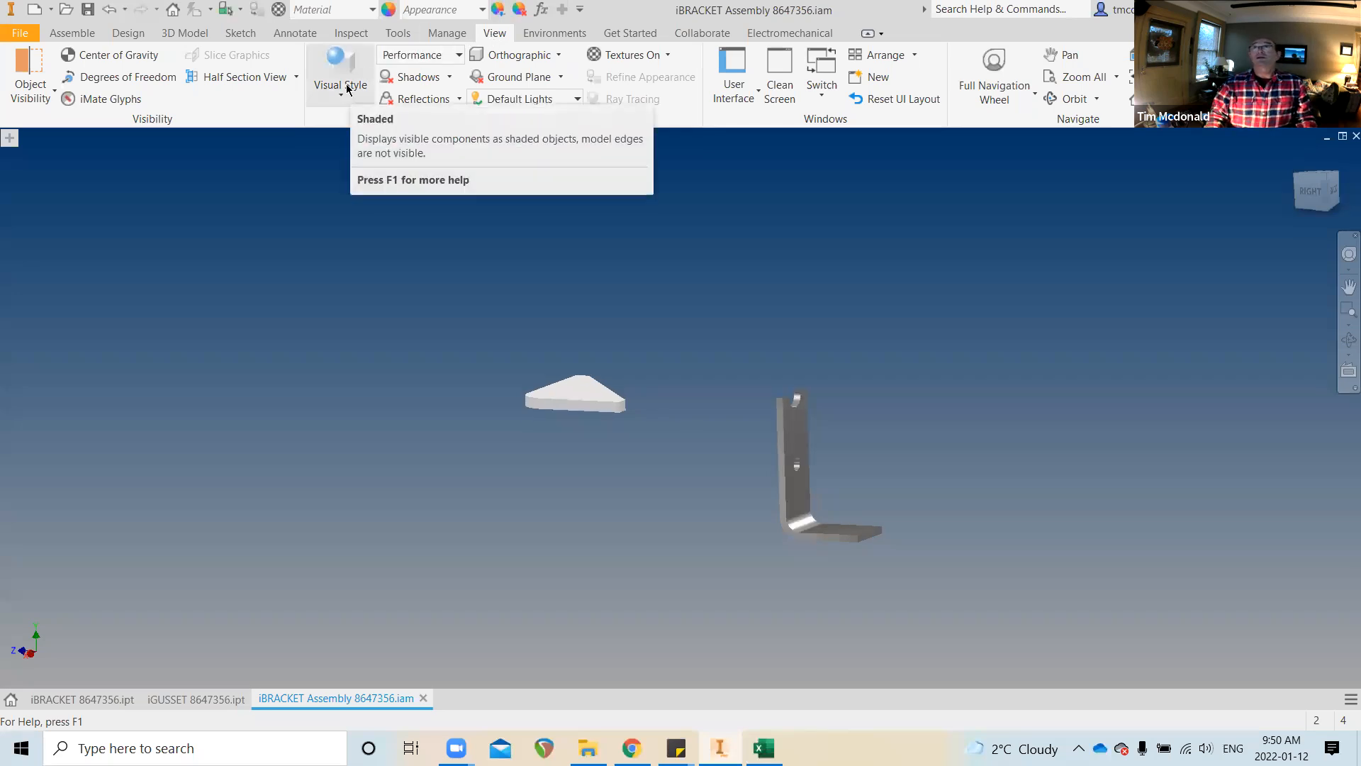
Turn the Model Browser back on from the View tab's User Interface list
left_click(755, 91)
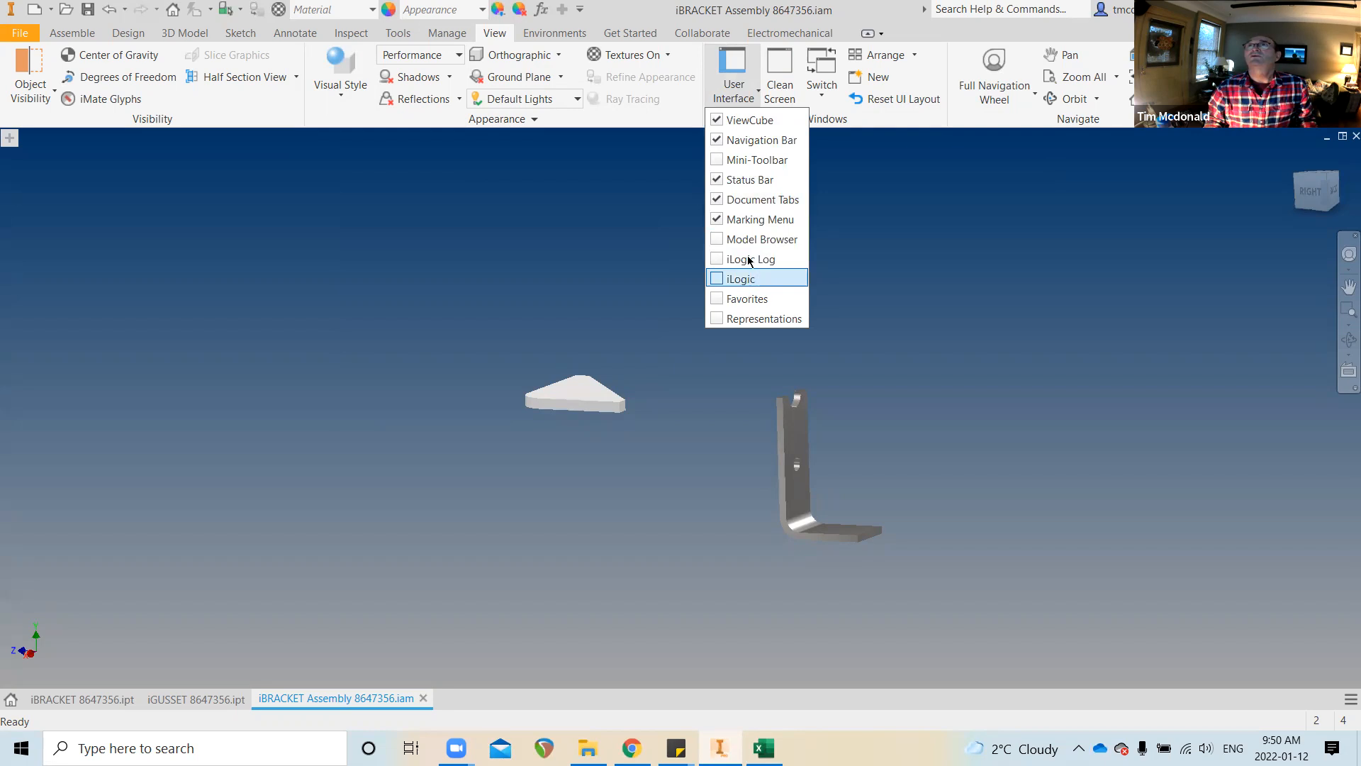
left_click(719, 239)
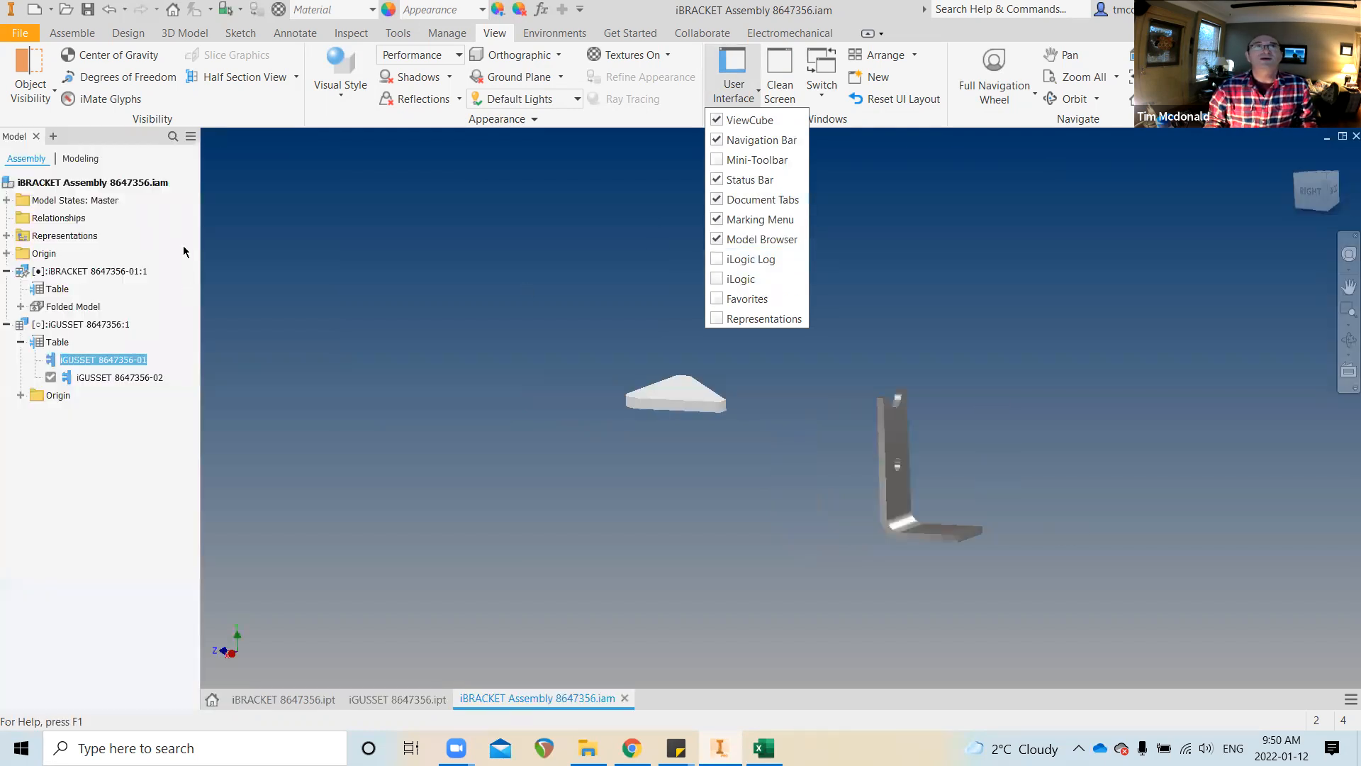
left_click(36, 143)
left_click(34, 134)
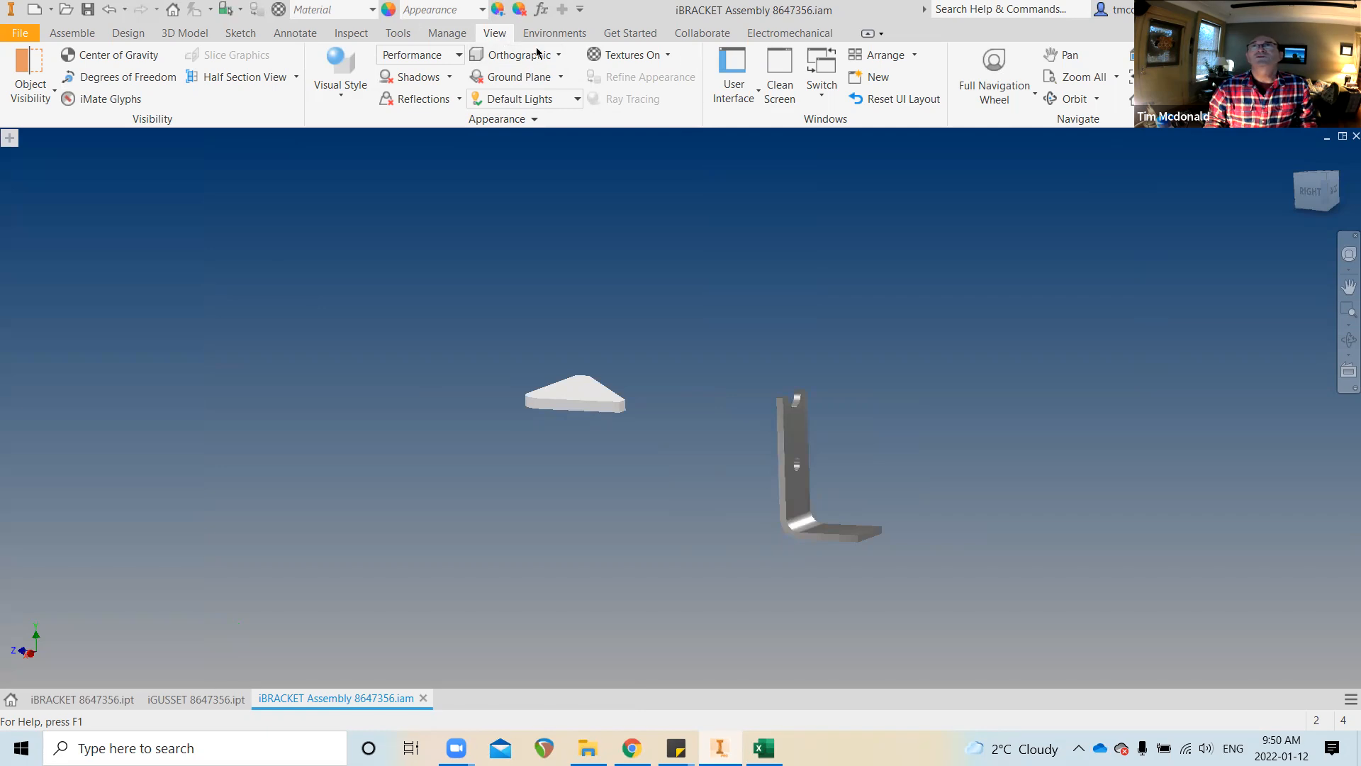
left_click(758, 96)
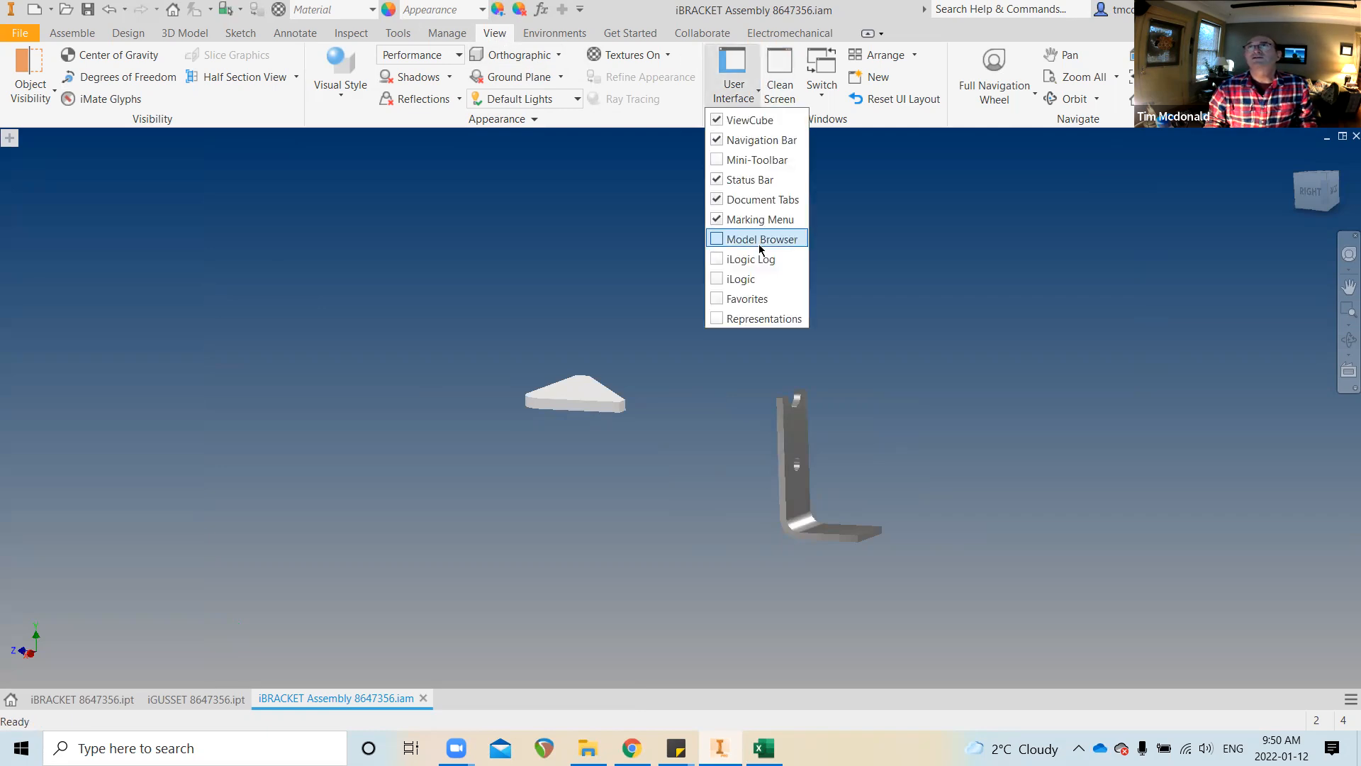
left_click(738, 241)
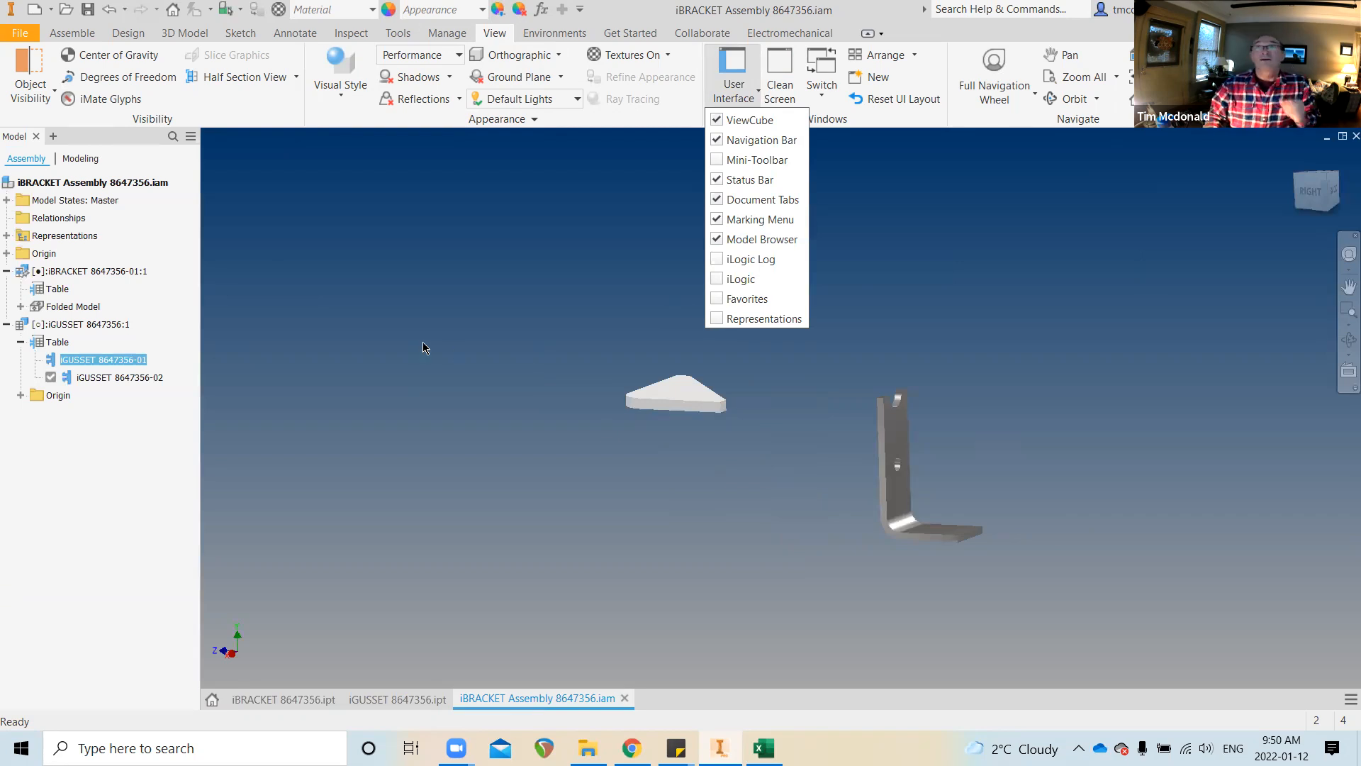
Select member iGUSSET 8647356-02 and tilt the view of the gusset and bracket
left_click(117, 378)
middle_click_drag(1018, 482, 836, 502, "shift")
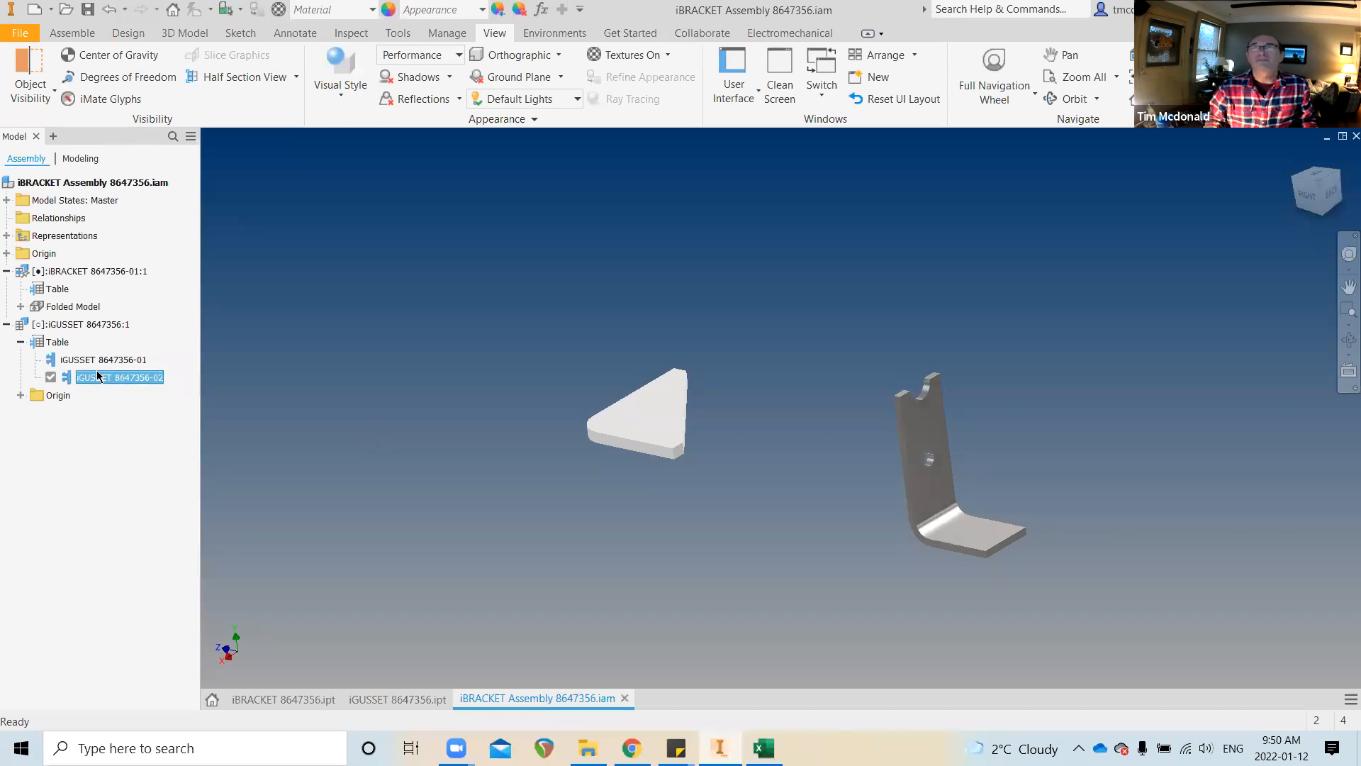
middle_click_drag(347, 395, 601, 475, "shift")
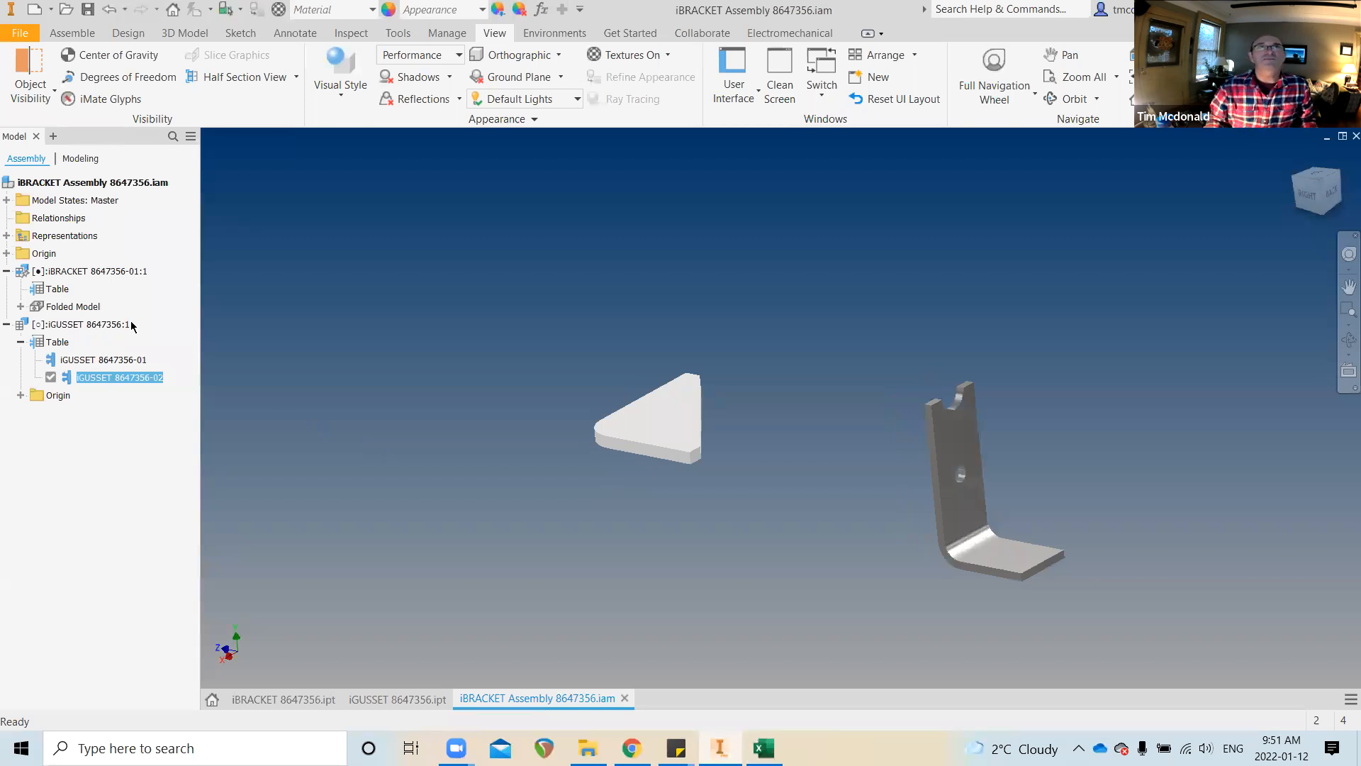
Start Component > Replace on the iGUSSET 8647356:1 component
left_click(88, 360)
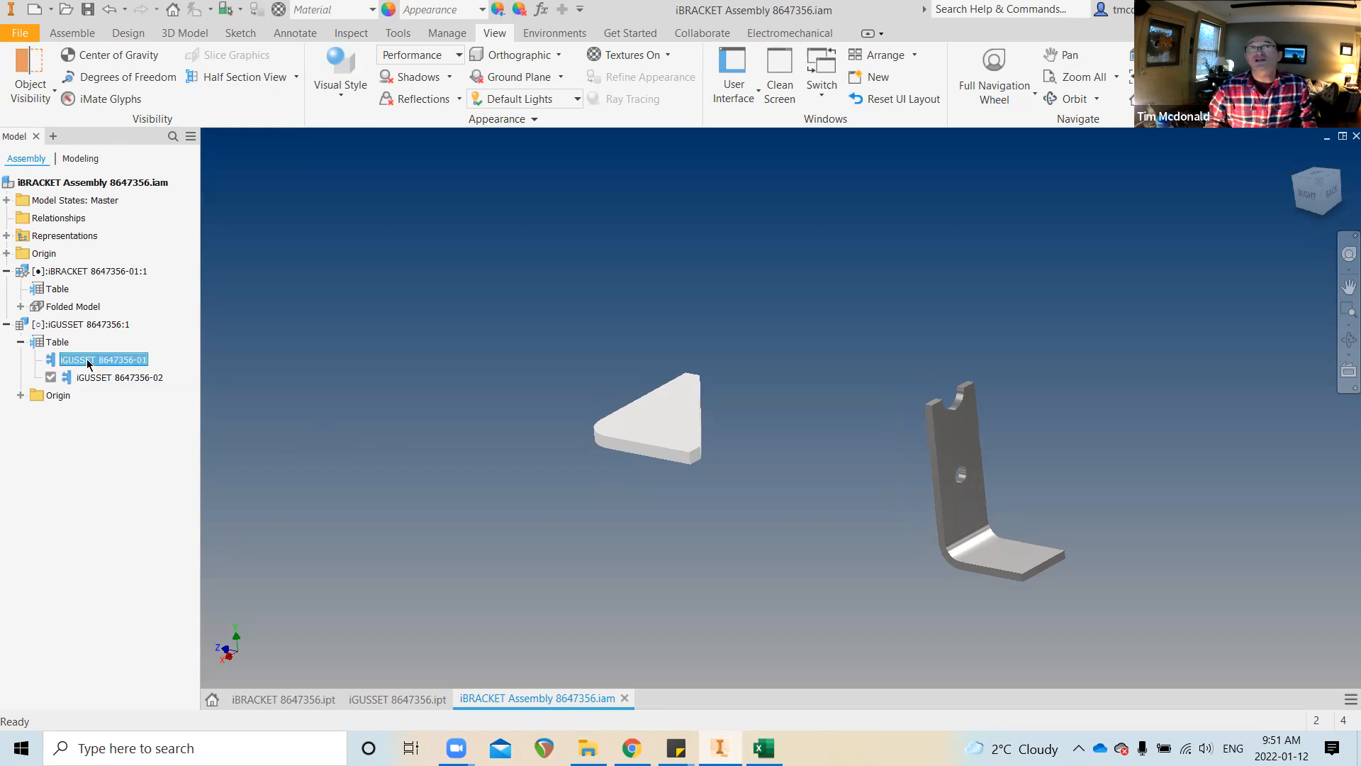
left_click(86, 379)
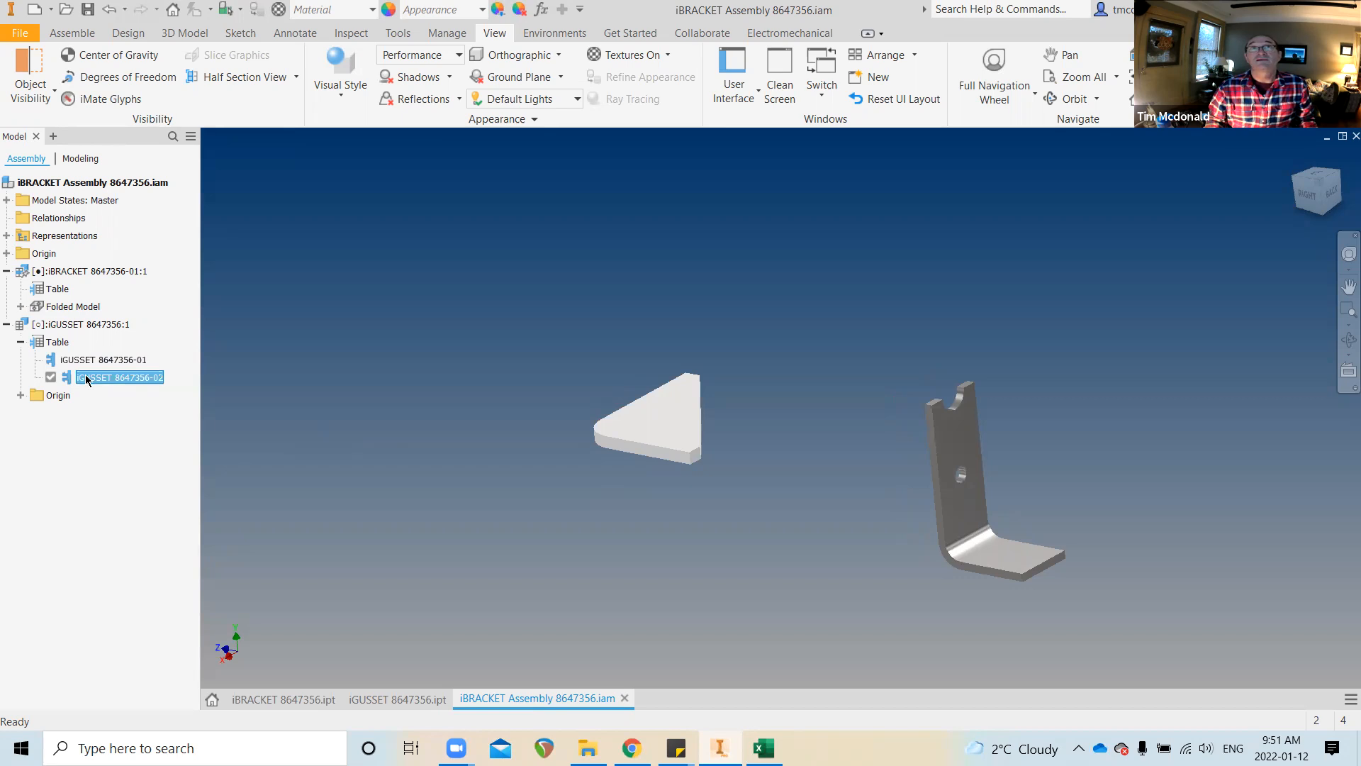
left_click(80, 326)
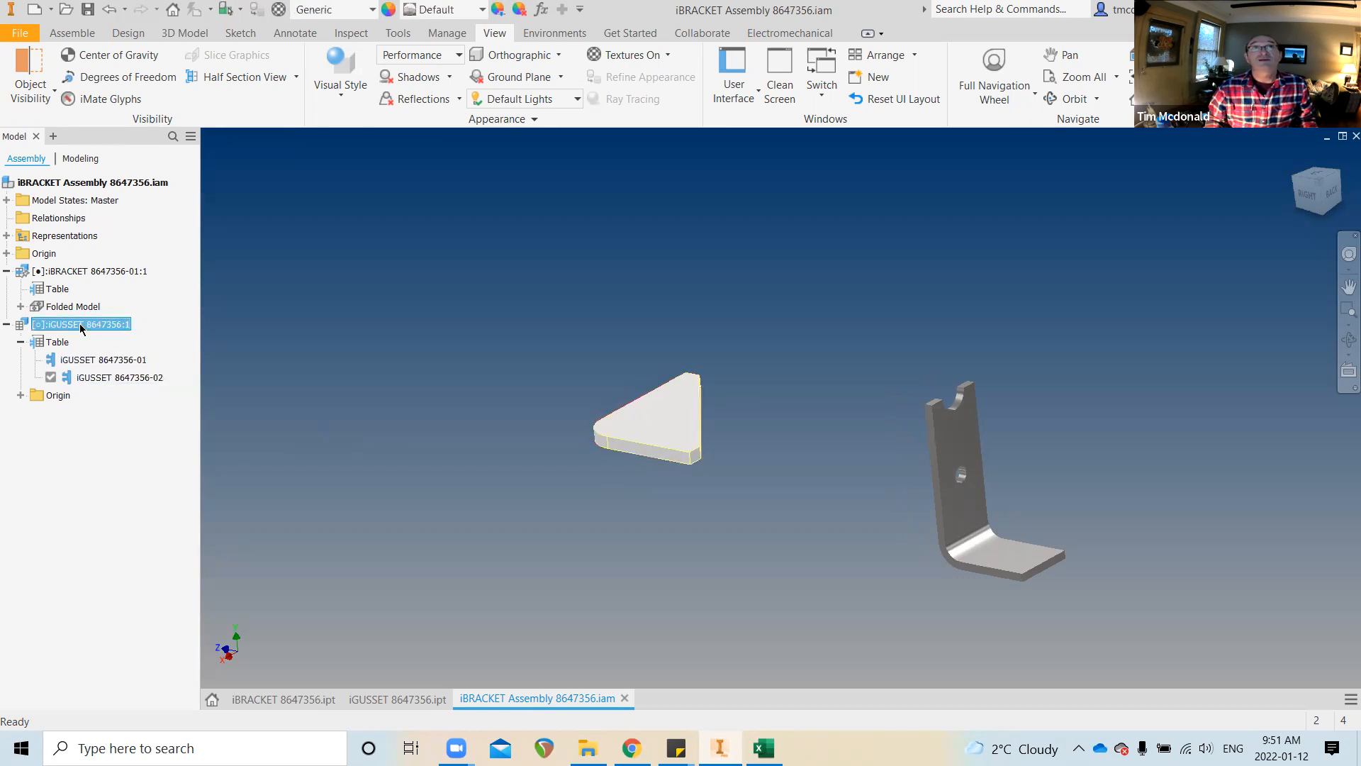
right_click(81, 327)
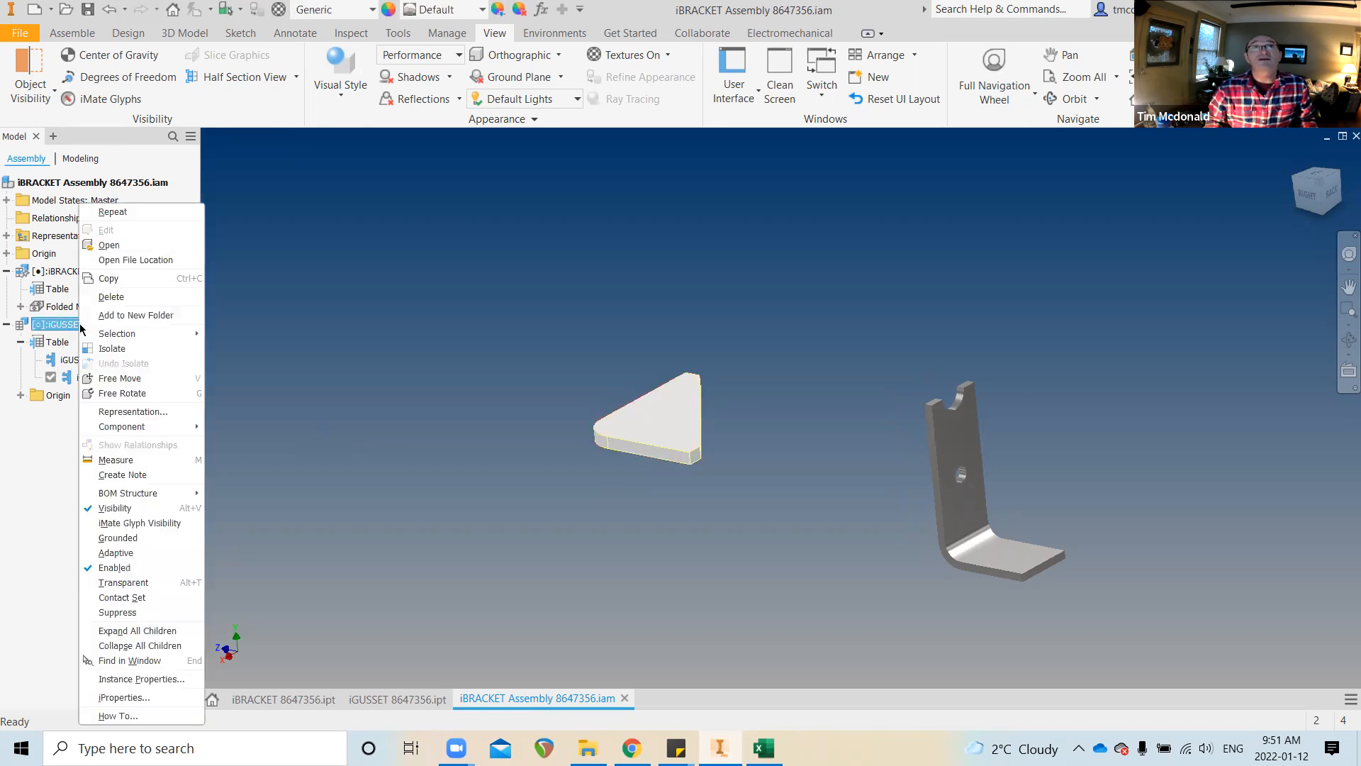
mouse_move(167, 428)
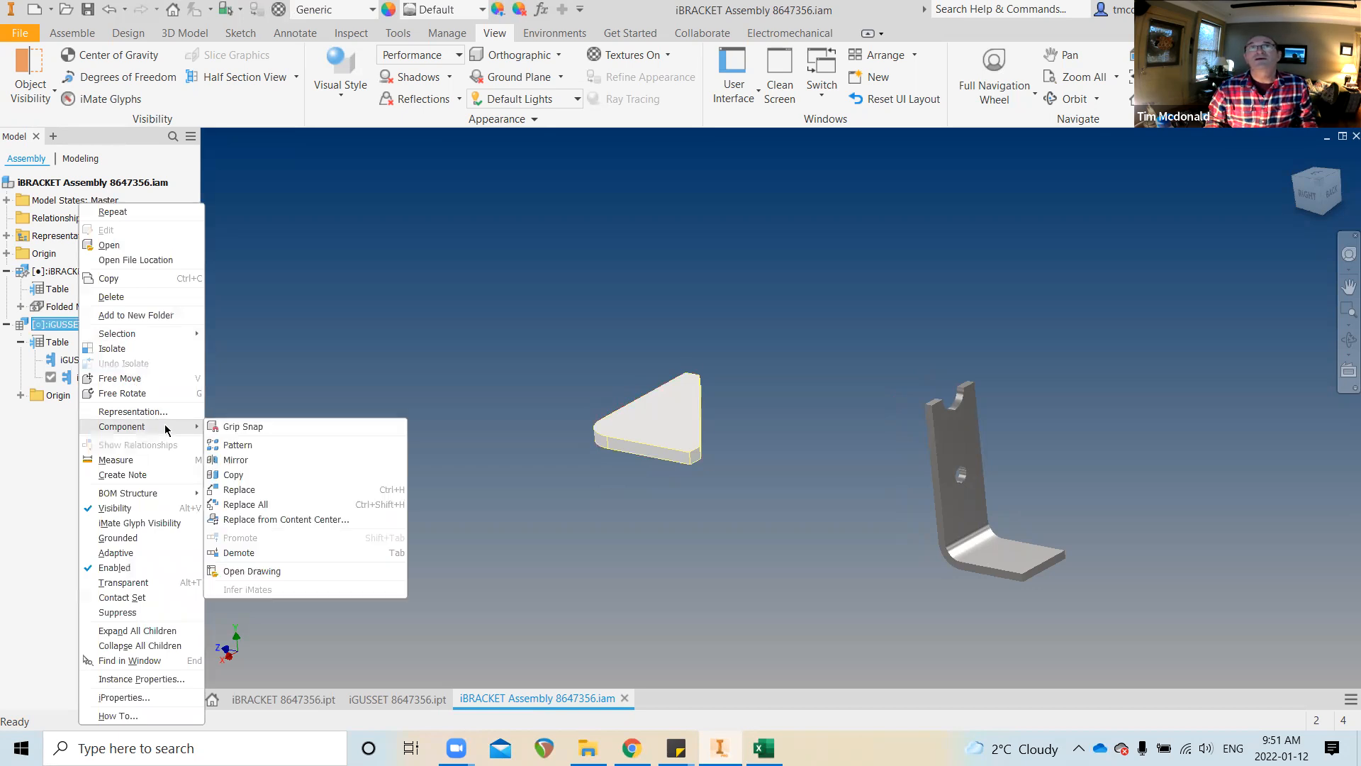
left_click(271, 490)
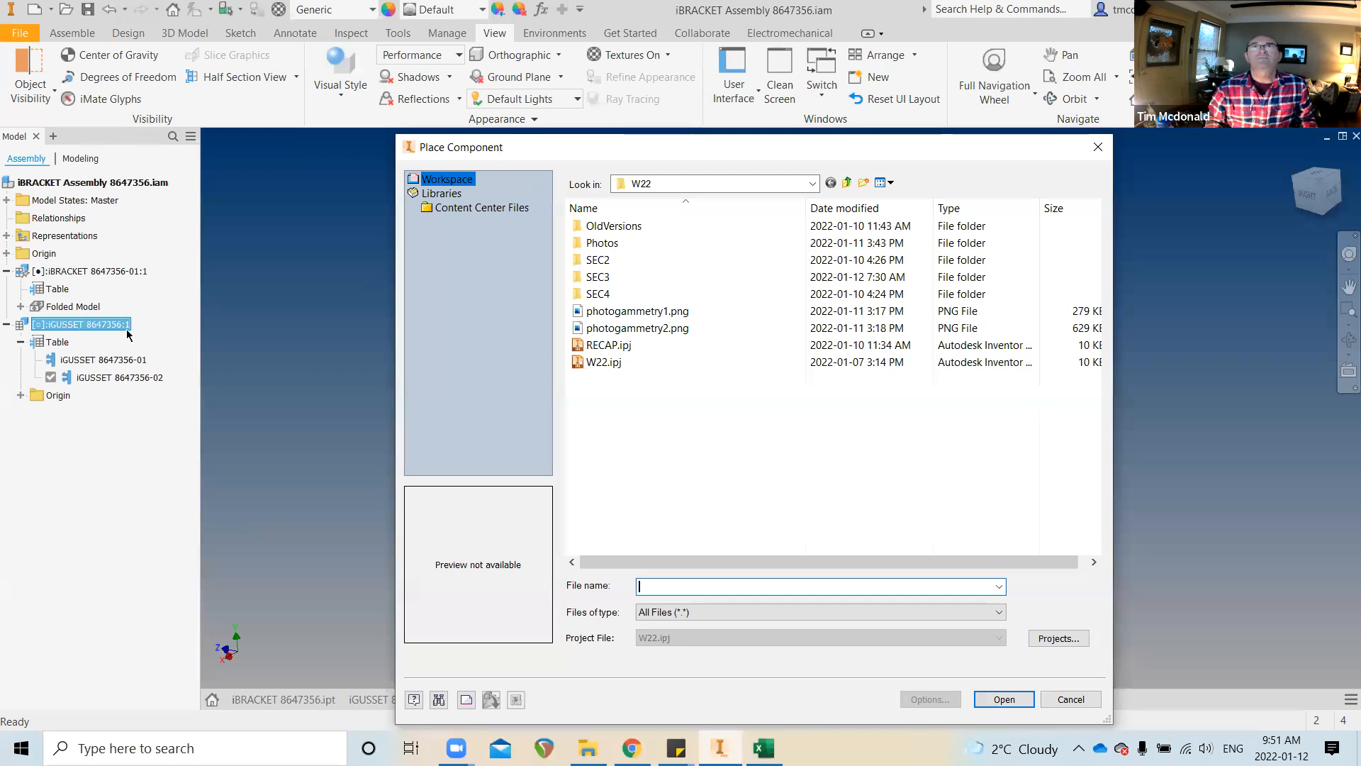
Browse to SEC3 > iParts and iAssemblies and pick iGUSSET 8647356.ipt as the replacement
double_click(604, 279)
double_click(638, 227)
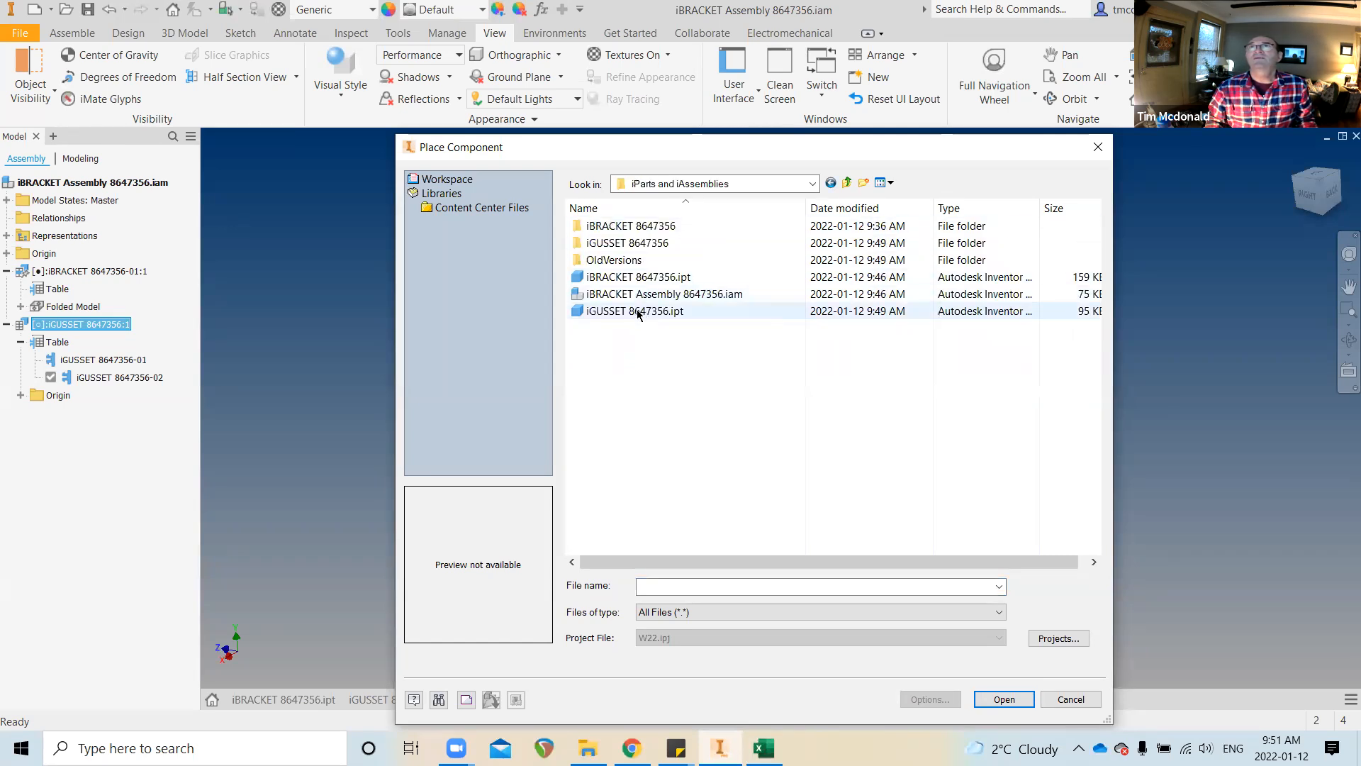
left_click(638, 314)
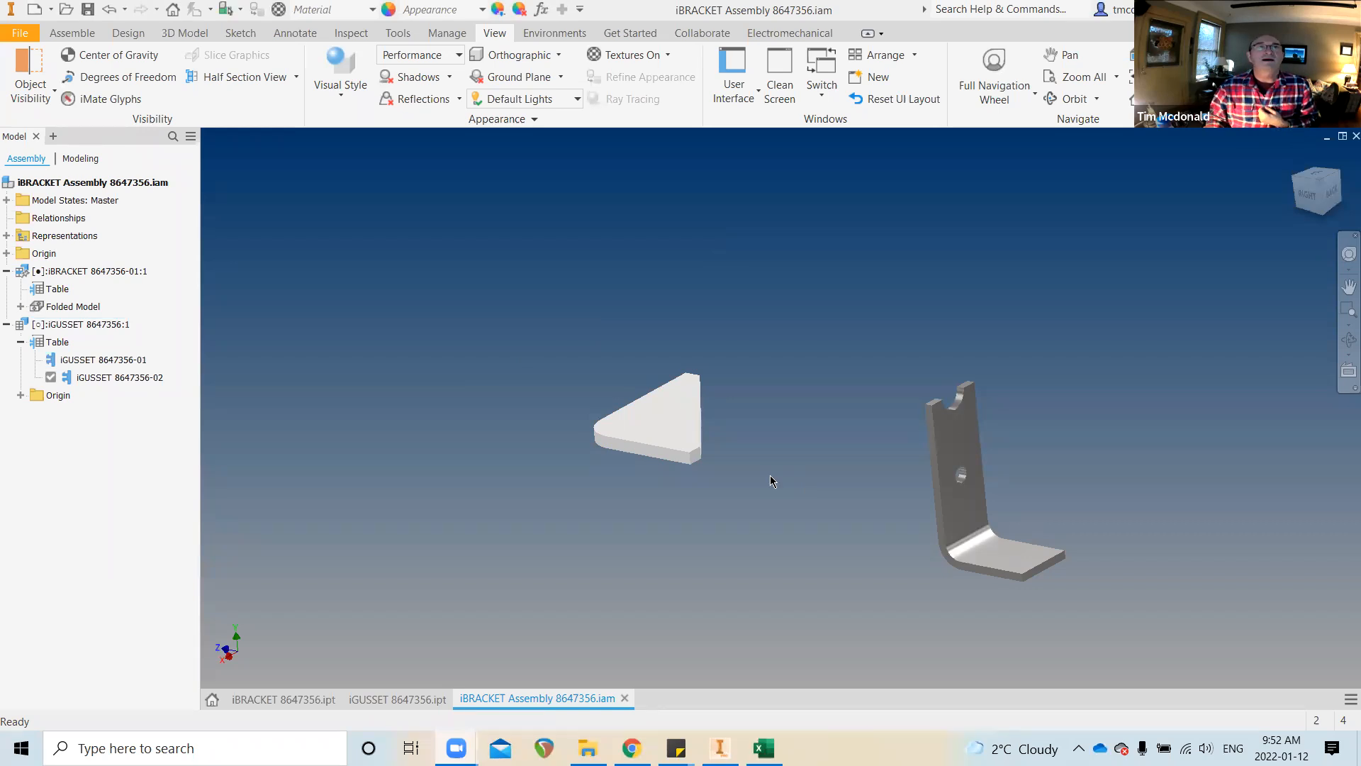
right_click(89, 325)
Replace the gusset again via Component > Replace, opening the iGUSSET 8647356.ipt family
key("Escape")
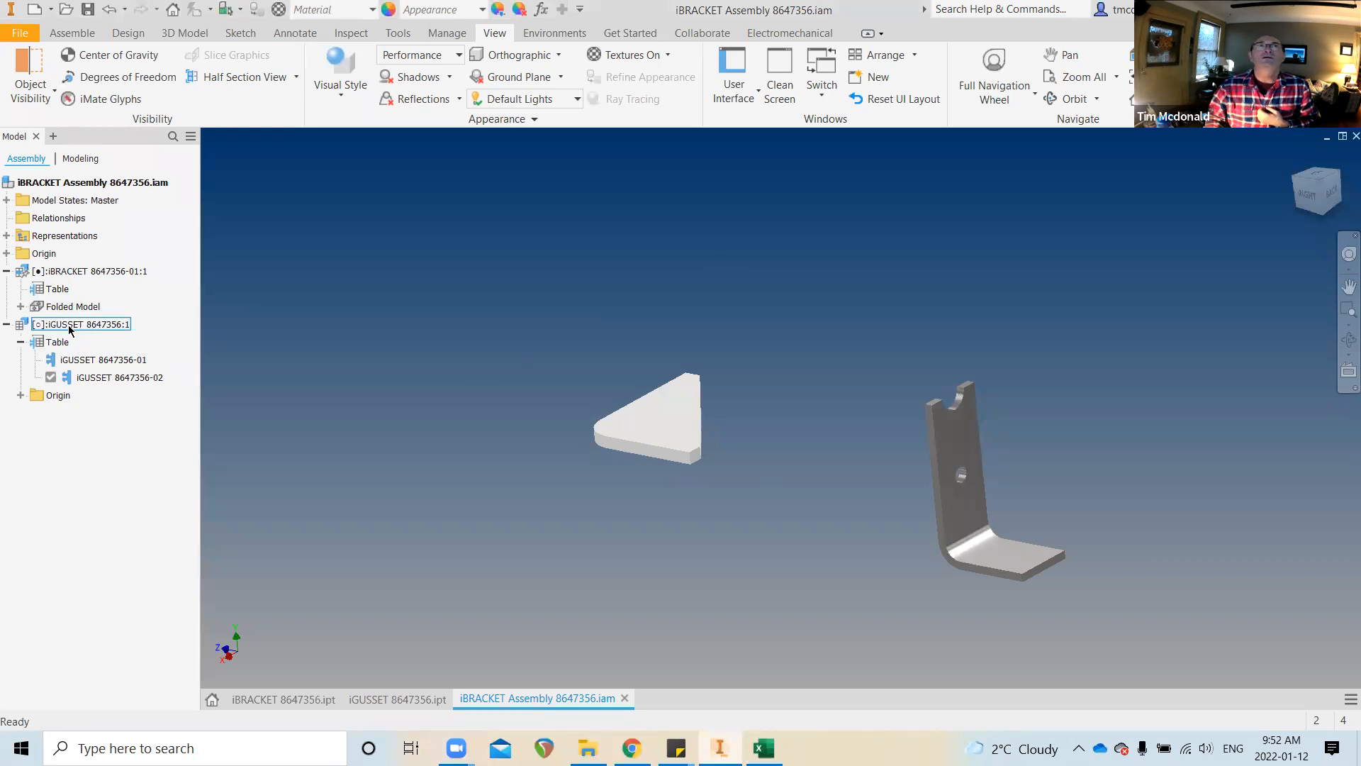
left_click(70, 326)
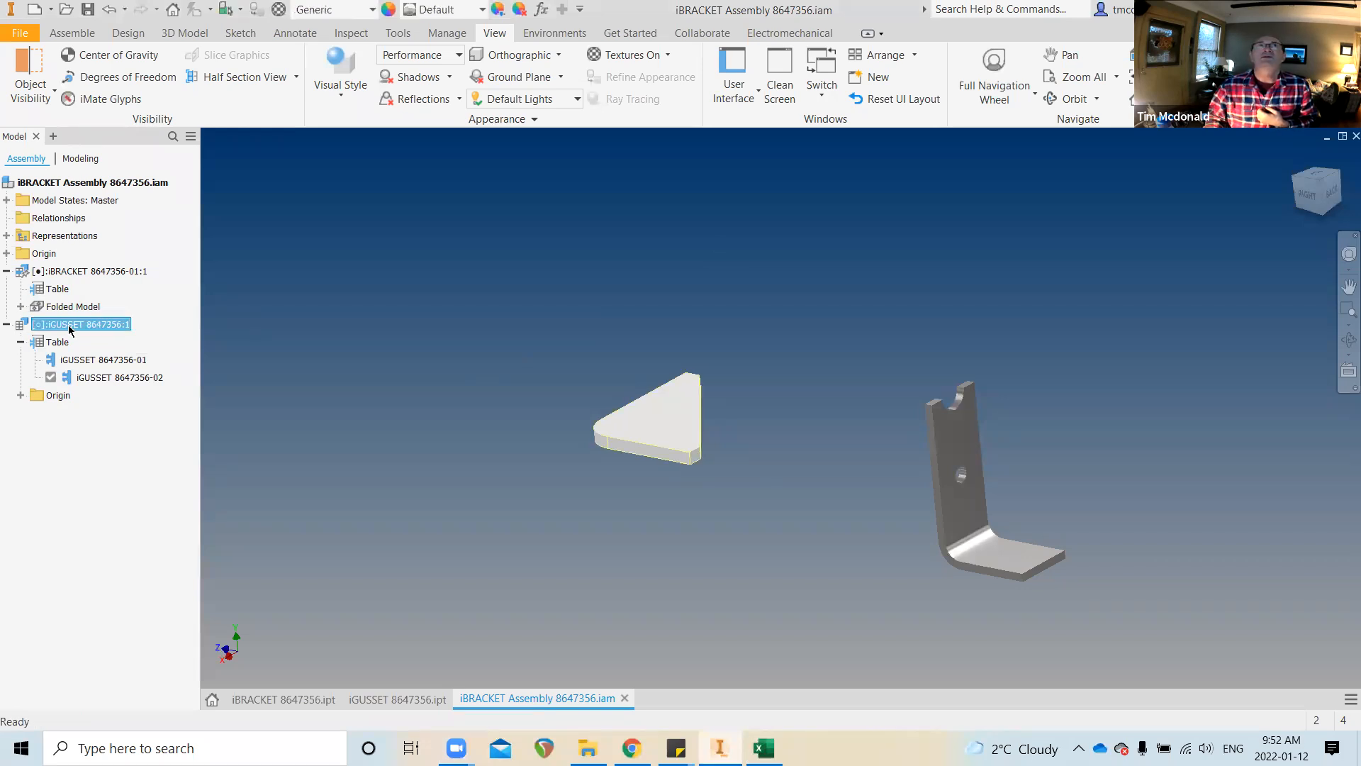
right_click(70, 328)
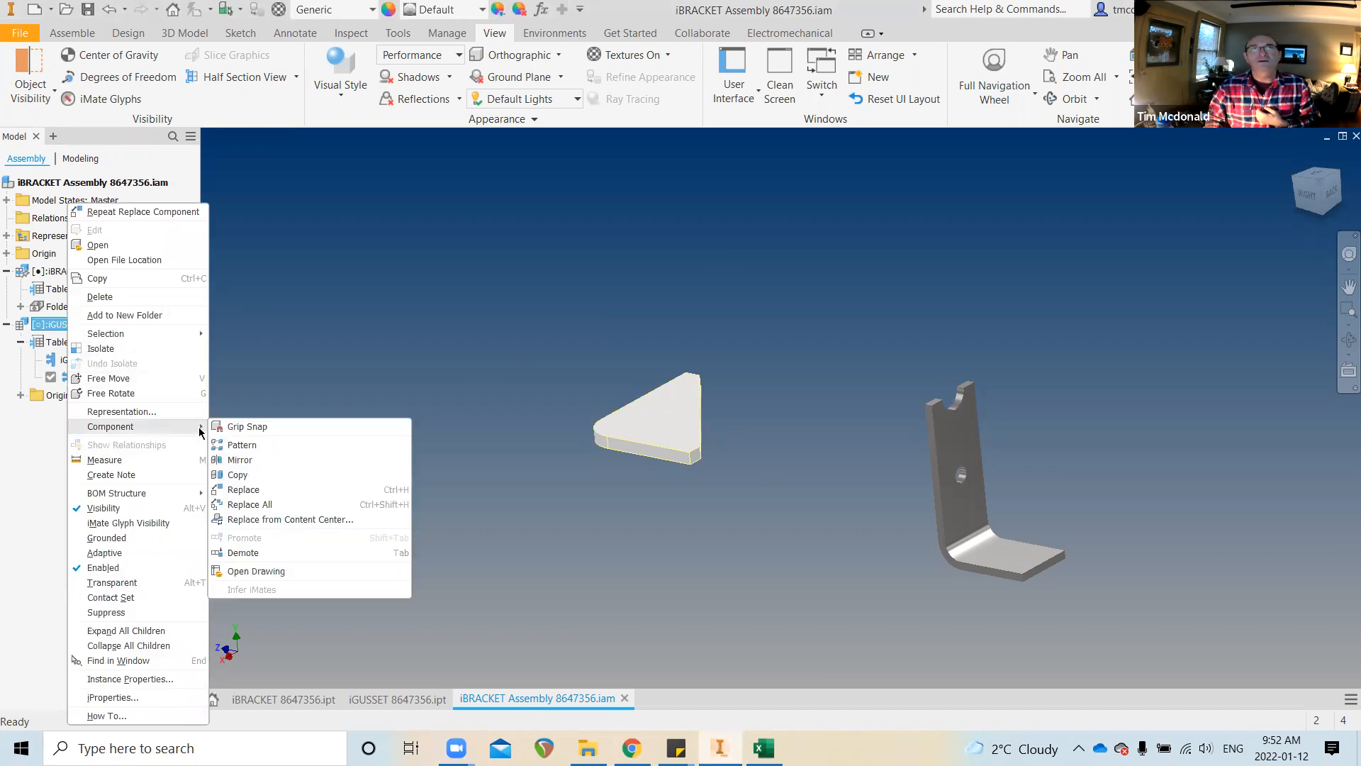
left_click(287, 498)
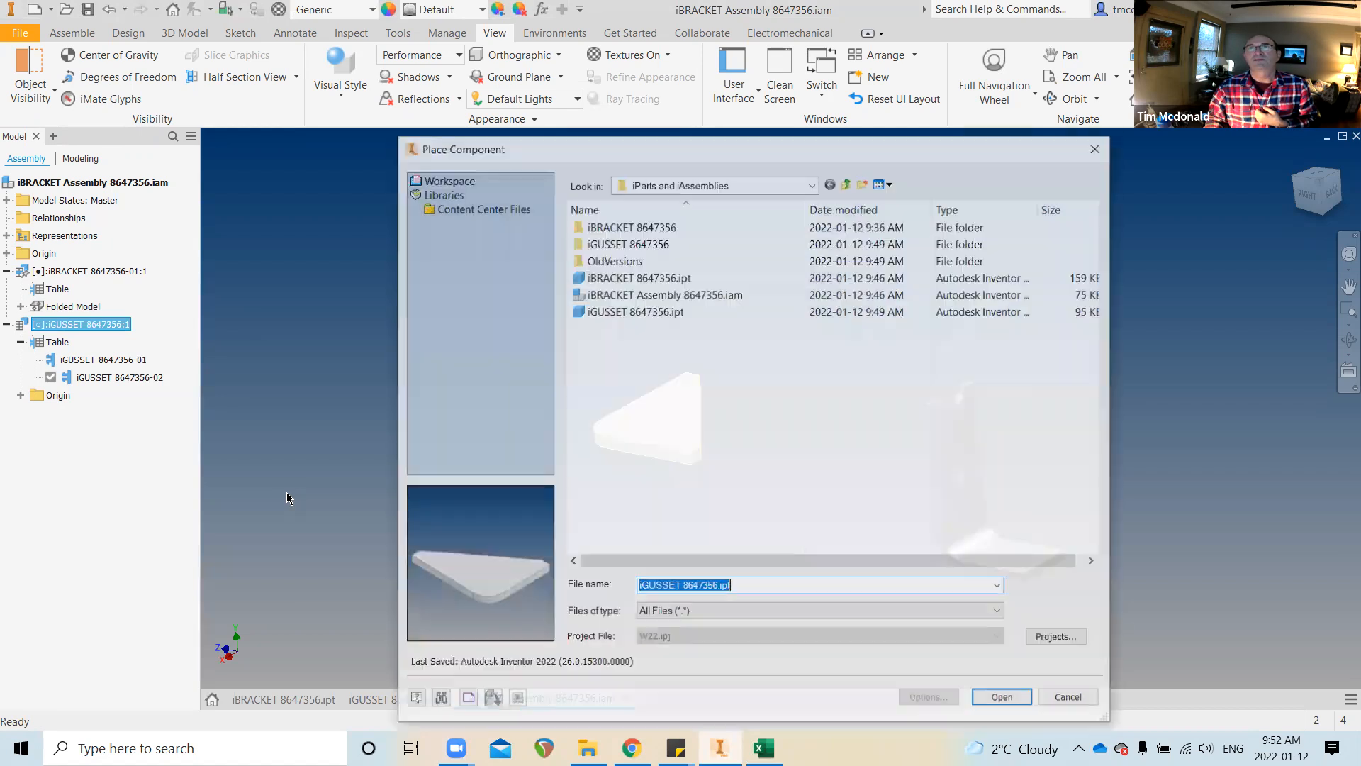
left_click(659, 318)
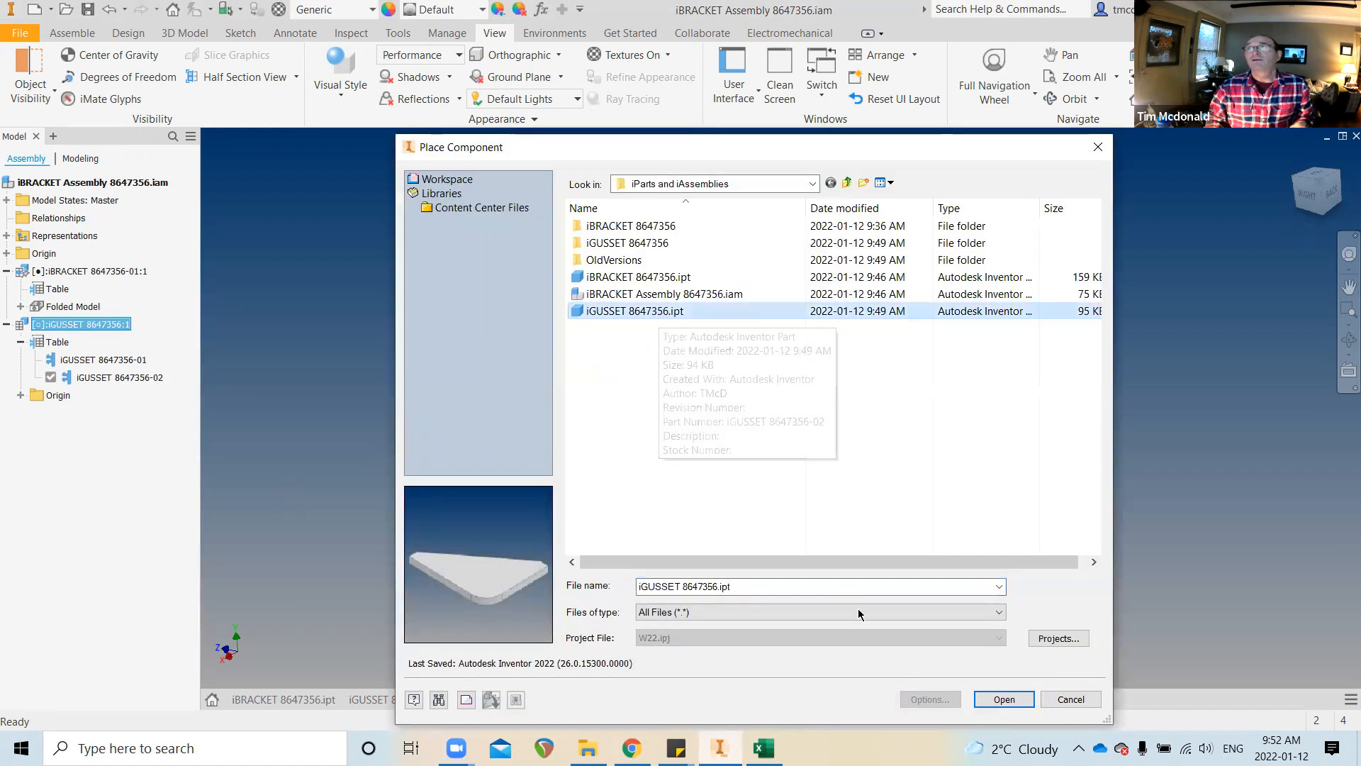
left_click(1003, 699)
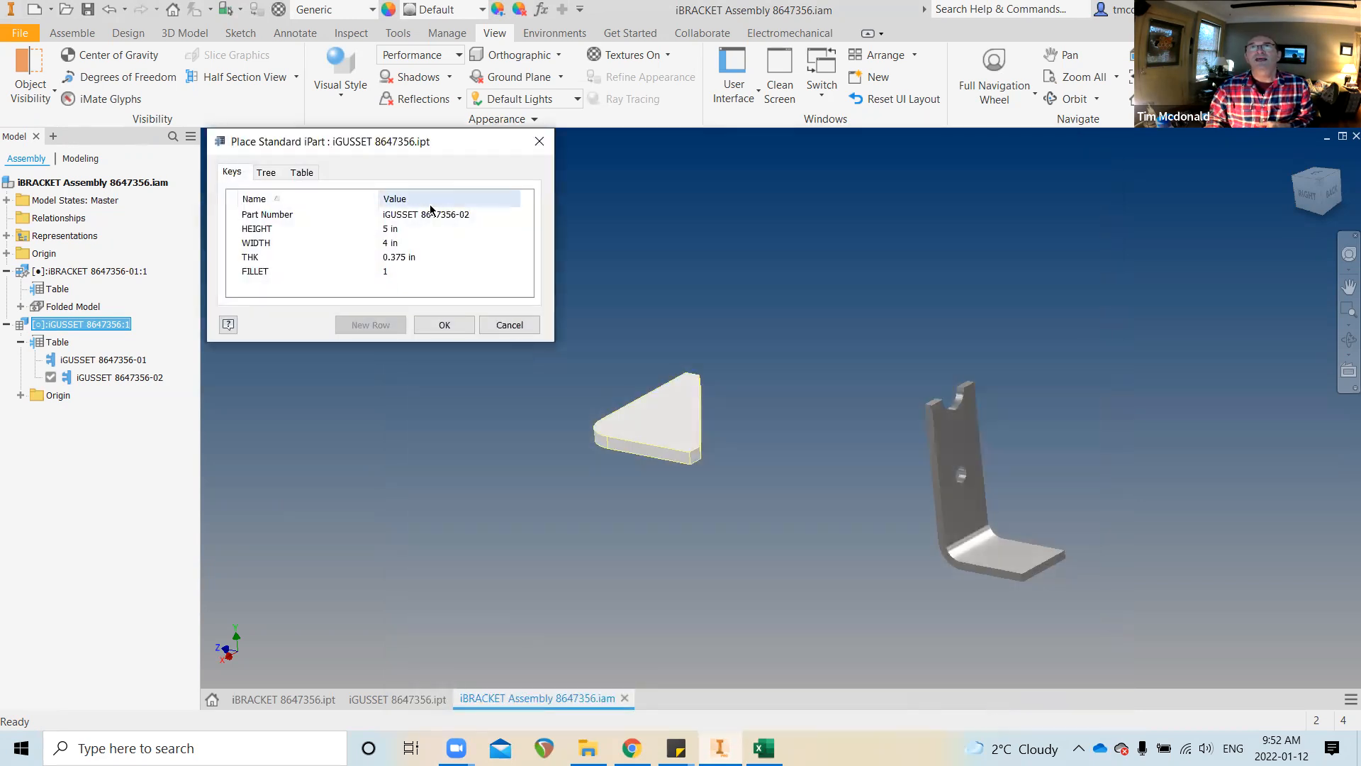
Choose part number iGUSSET 8647356-01 in Place Standard iPart and confirm placement
left_click(434, 216)
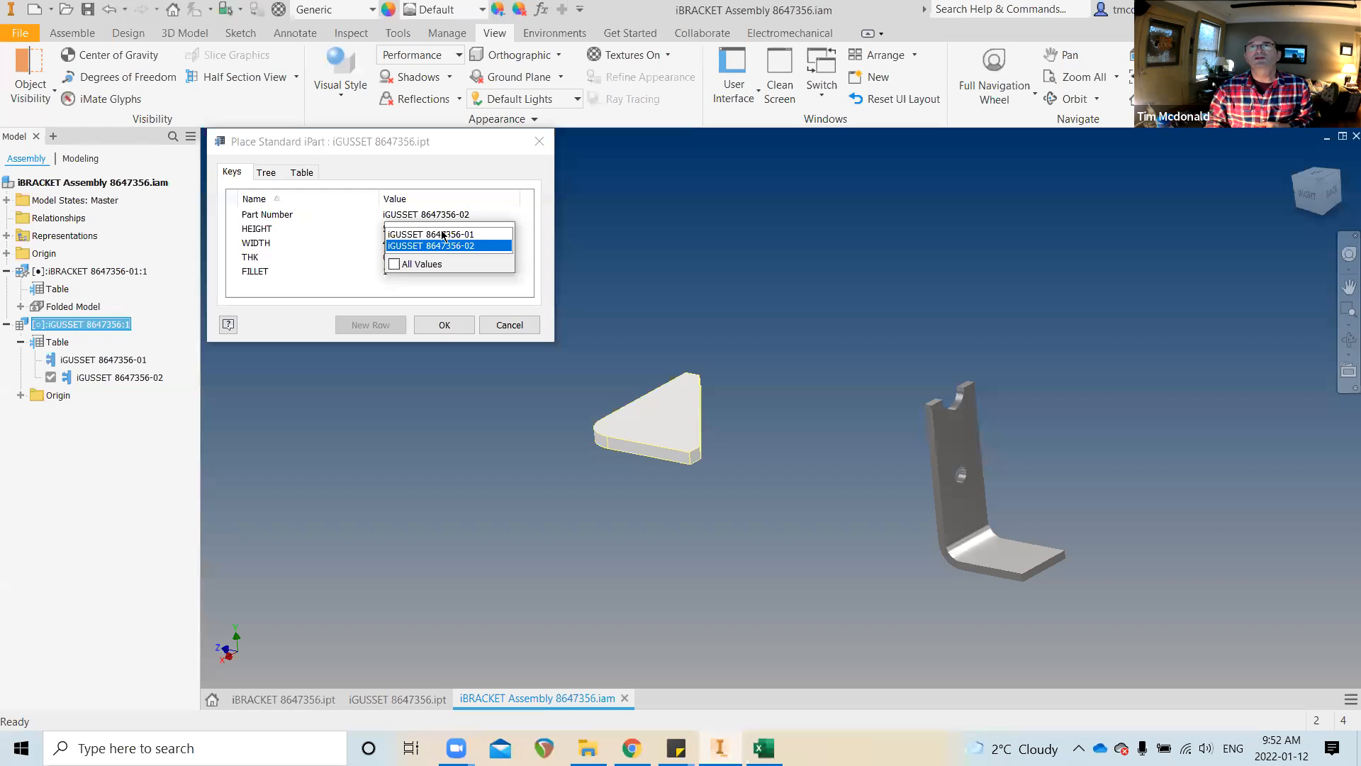
left_click(448, 234)
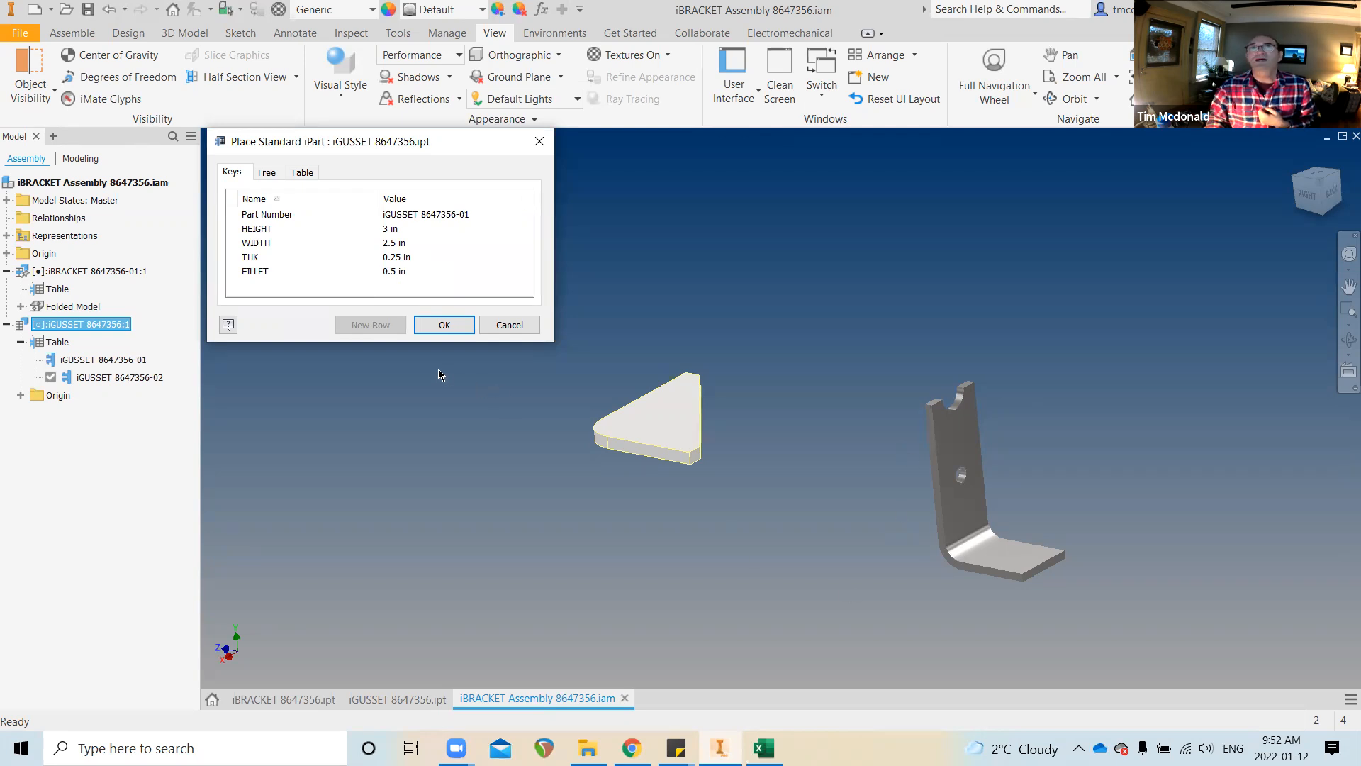
left_click(449, 328)
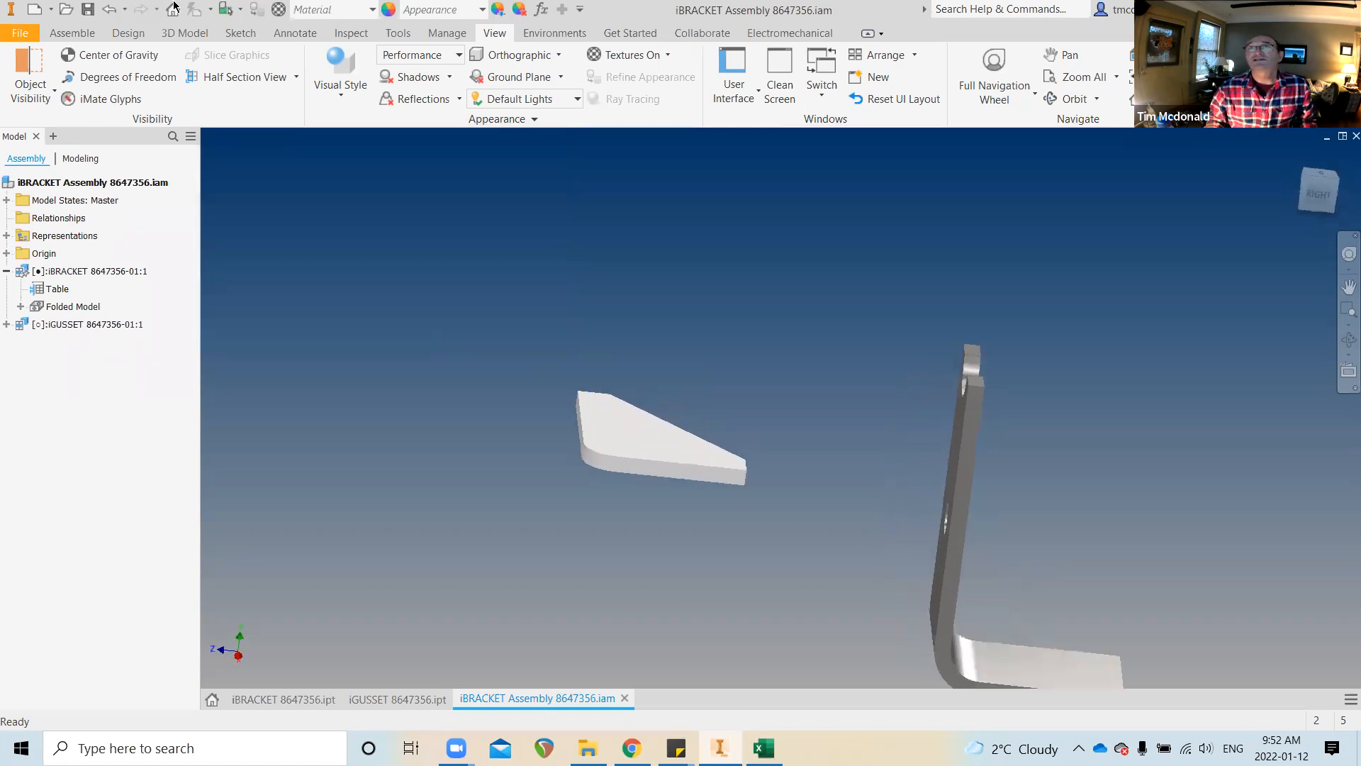
Measure the new gusset's edge to confirm 0.25 in thickness, then close the Measure panel
left_click(351, 32)
left_click(219, 71)
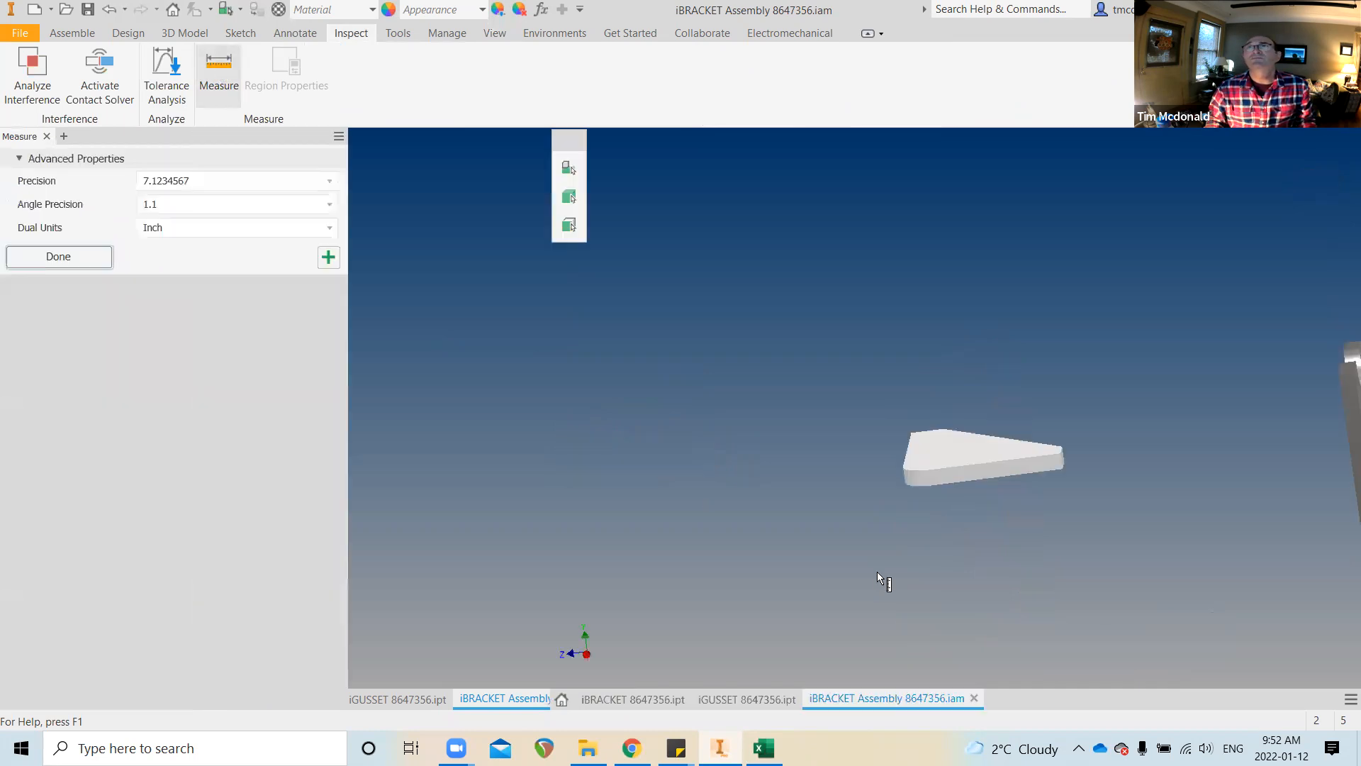
left_click(798, 565)
scroll(887, 499, "up", 5)
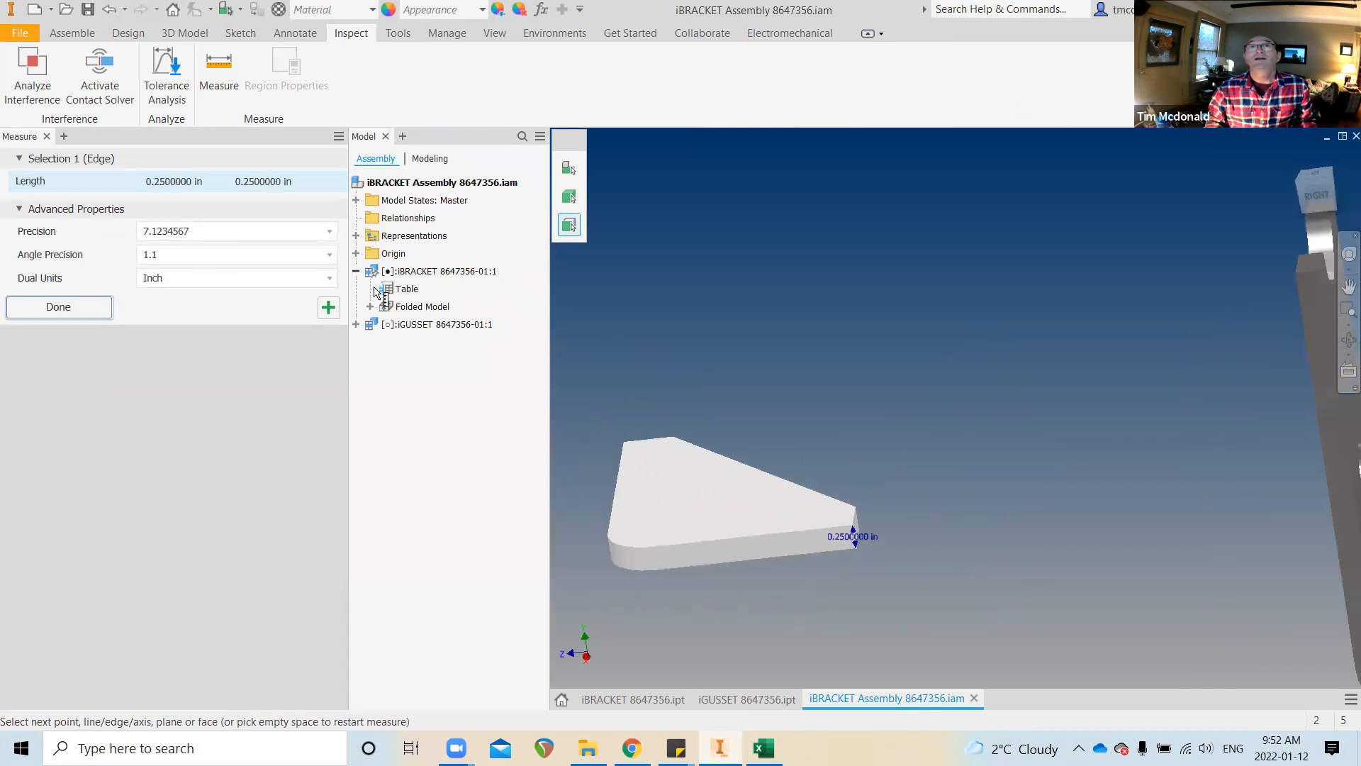
left_click(47, 136)
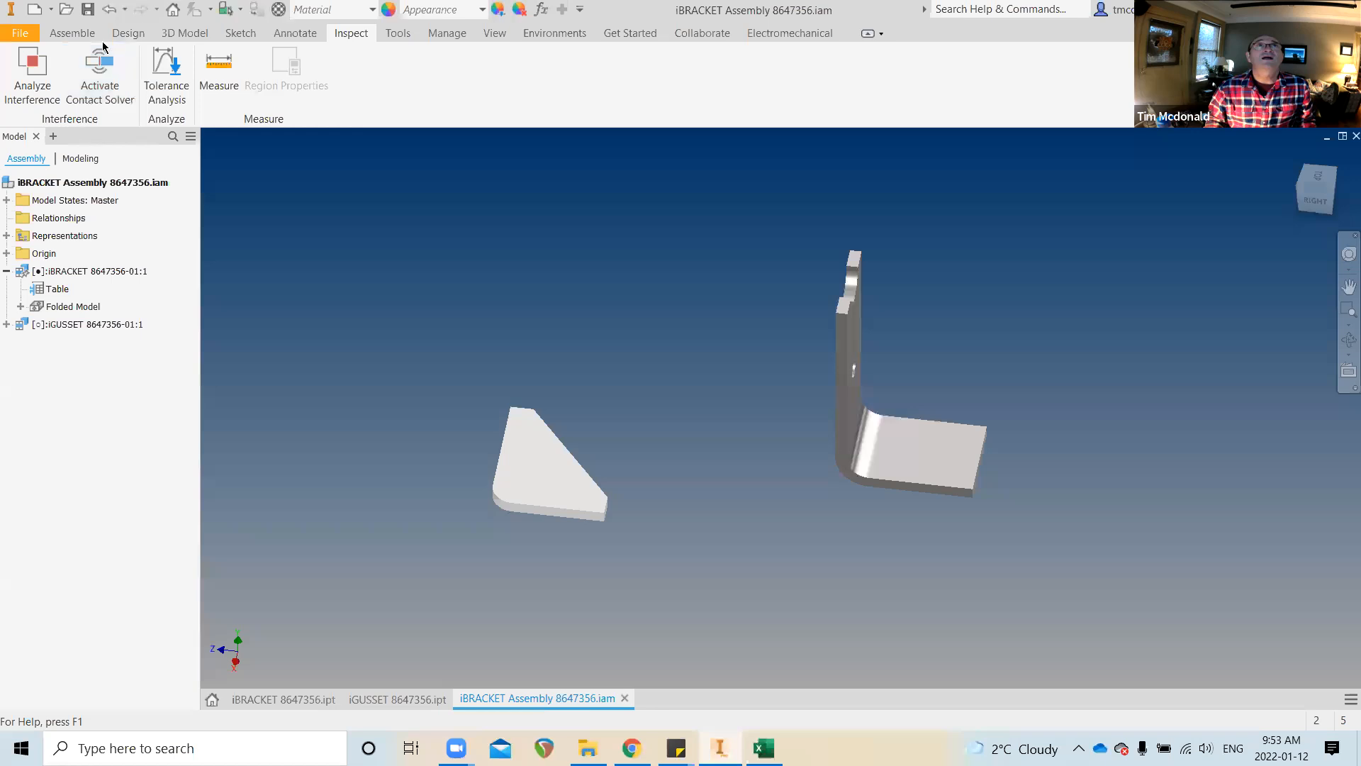
left_click(80, 35)
Mate the gusset's bottom face to the bracket face and apply it as Mate:1
left_click(233, 80)
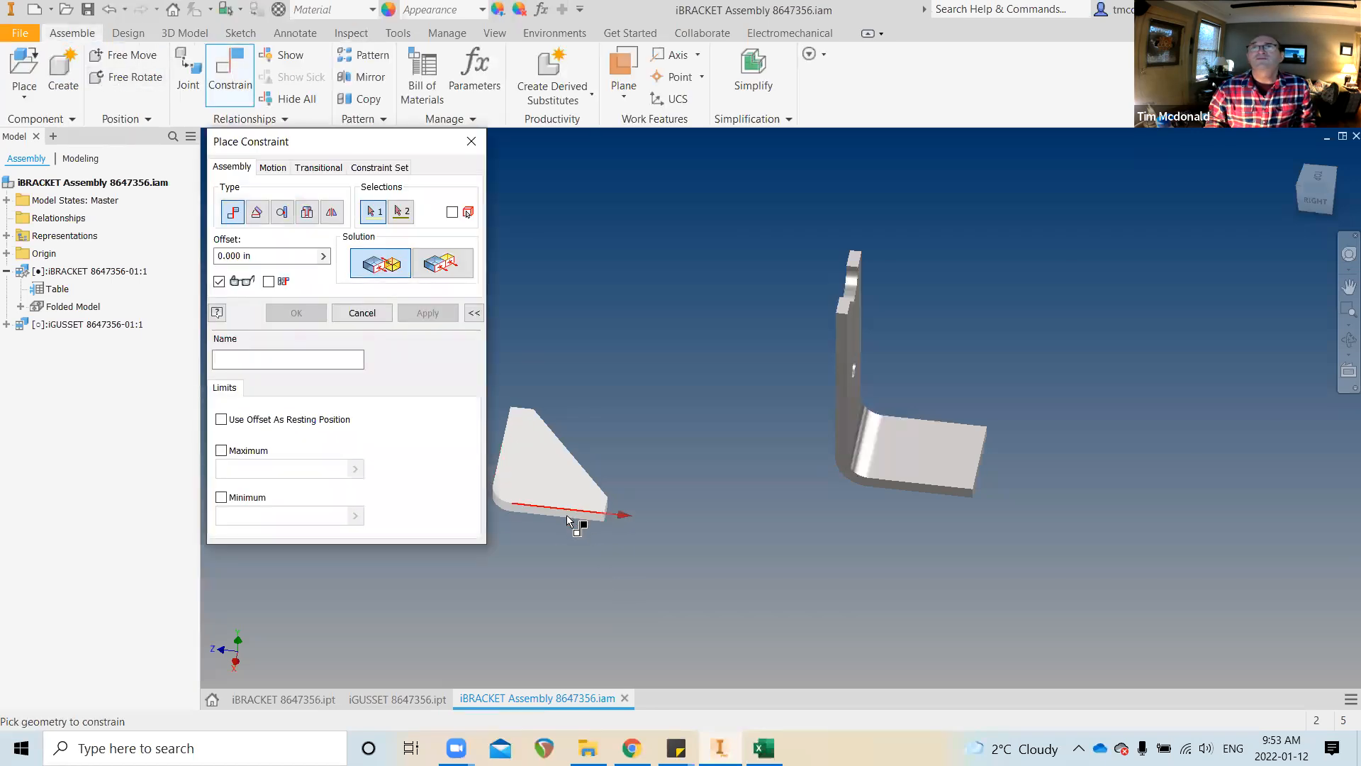
scroll(567, 521, "up", 2)
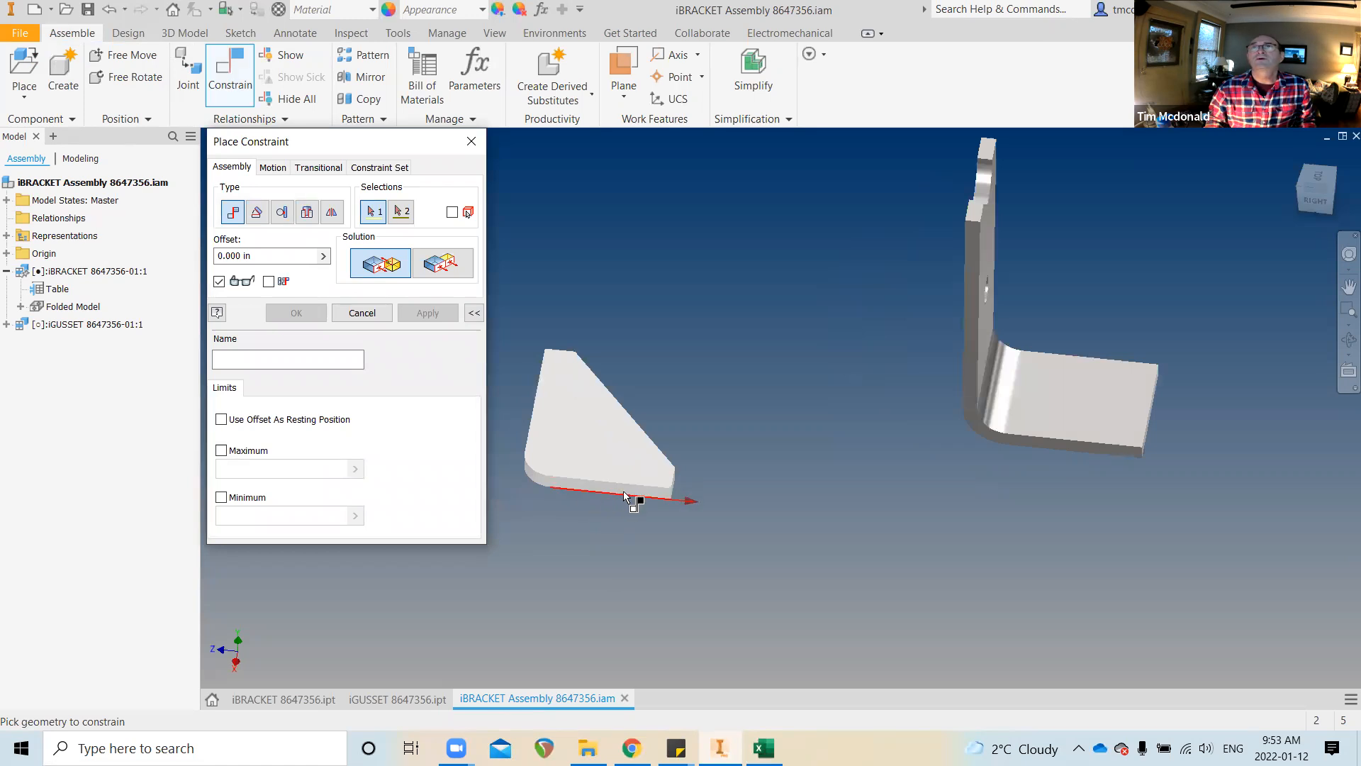
scroll(623, 497, "up", 3)
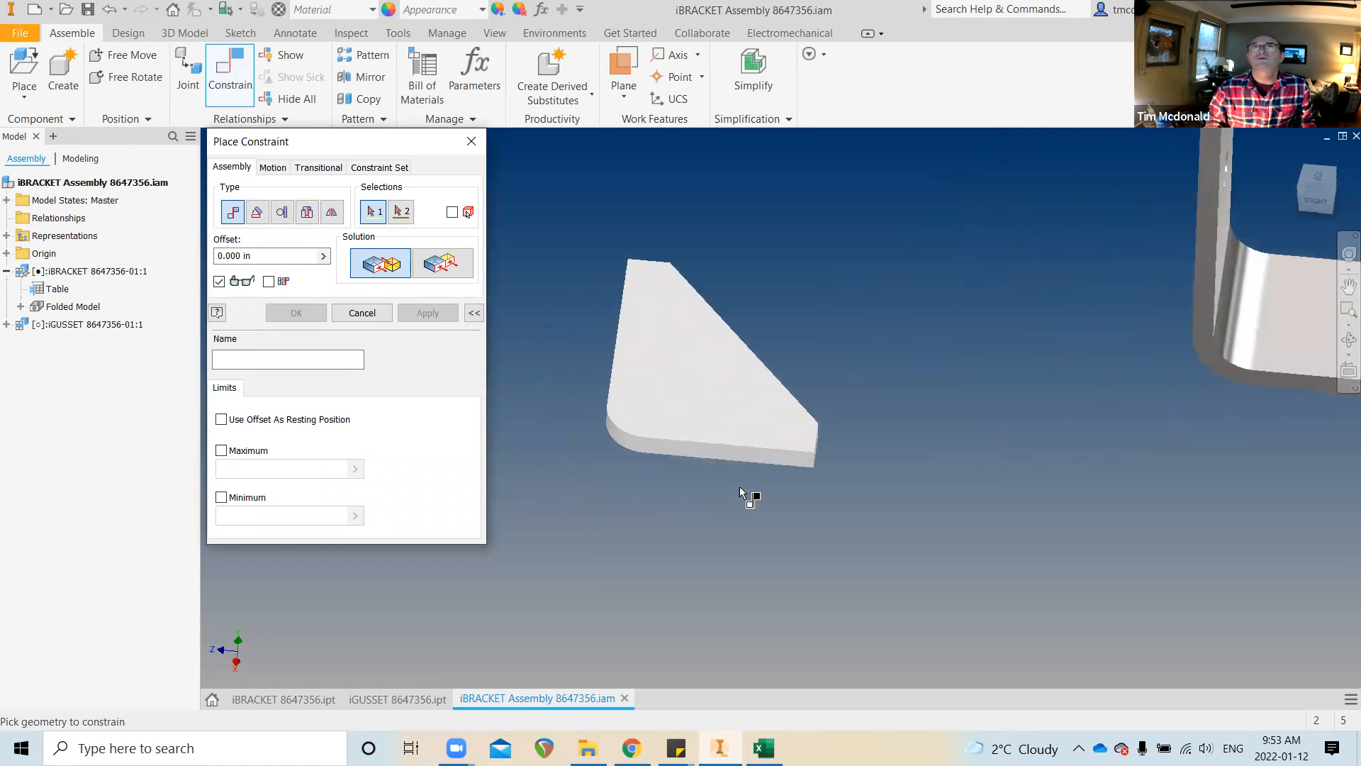
left_click(741, 465)
scroll(1171, 537, "up", 1)
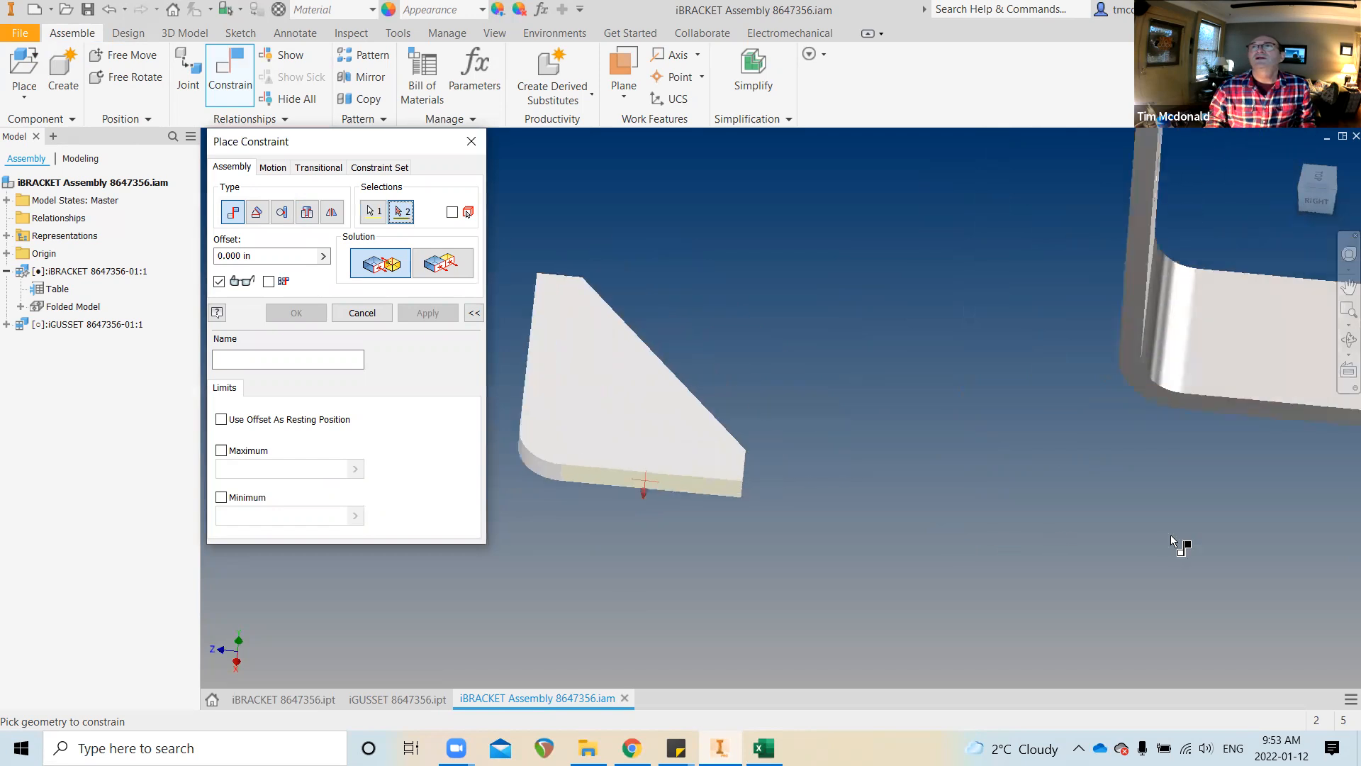
left_click(1130, 369)
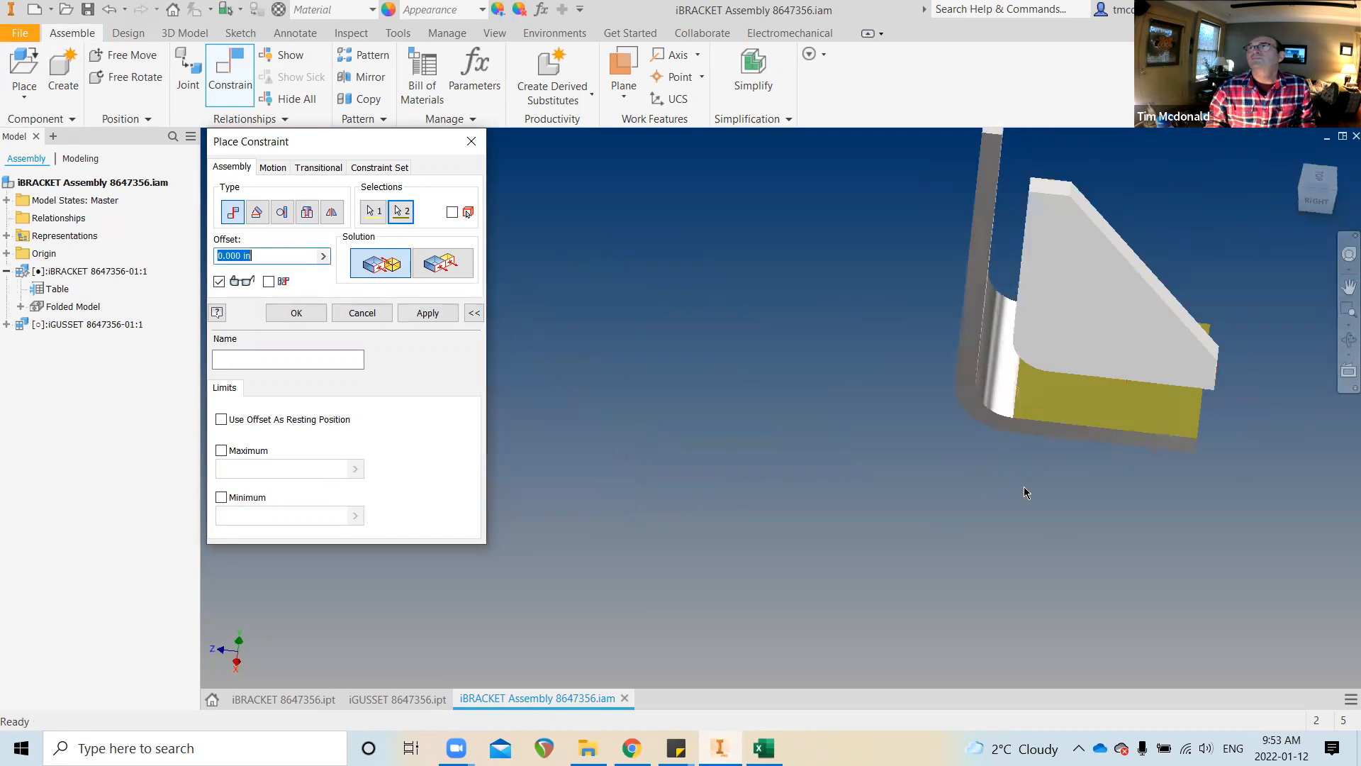
middle_click_drag(1003, 431, 1242, 447, "shift")
scroll(1191, 498, "up", 1)
middle_click_drag(1191, 498, 1216, 546)
scroll(1209, 519, "up", 1)
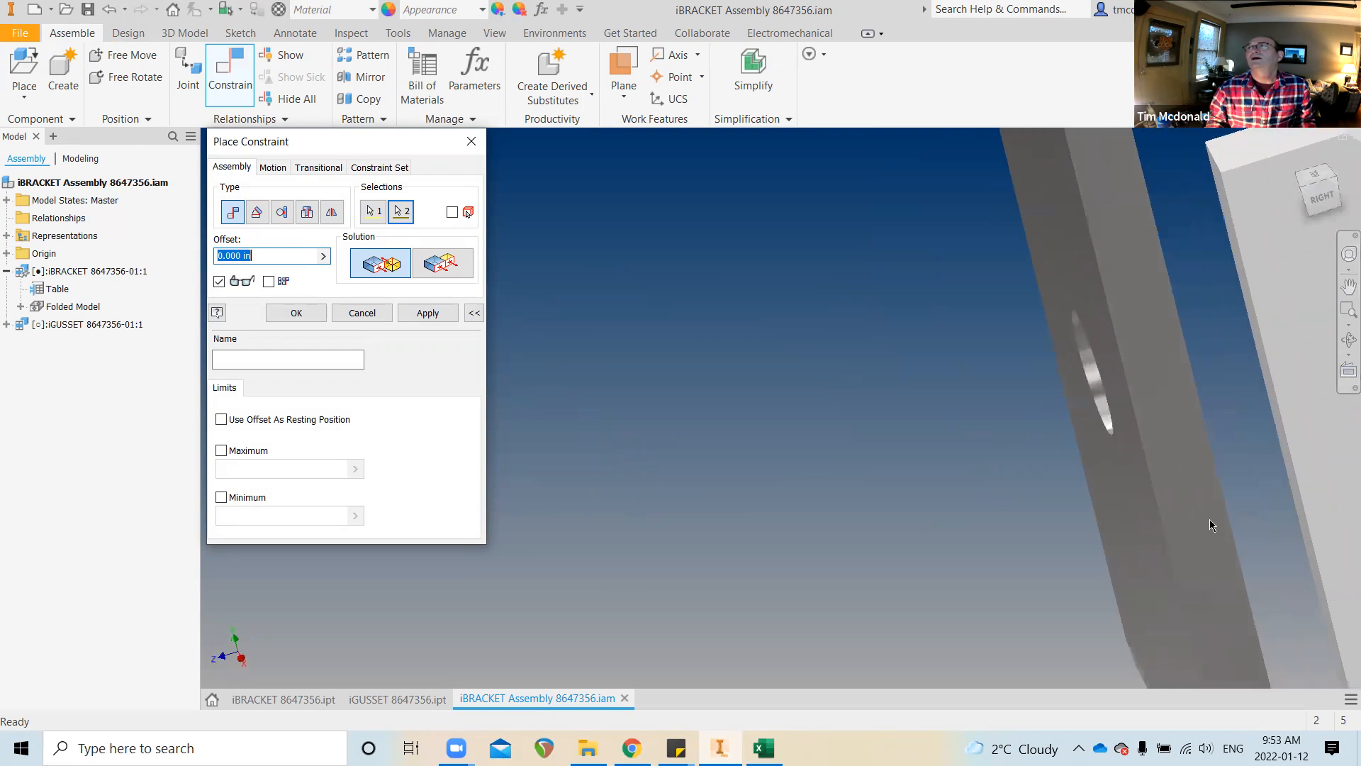
left_click(425, 316)
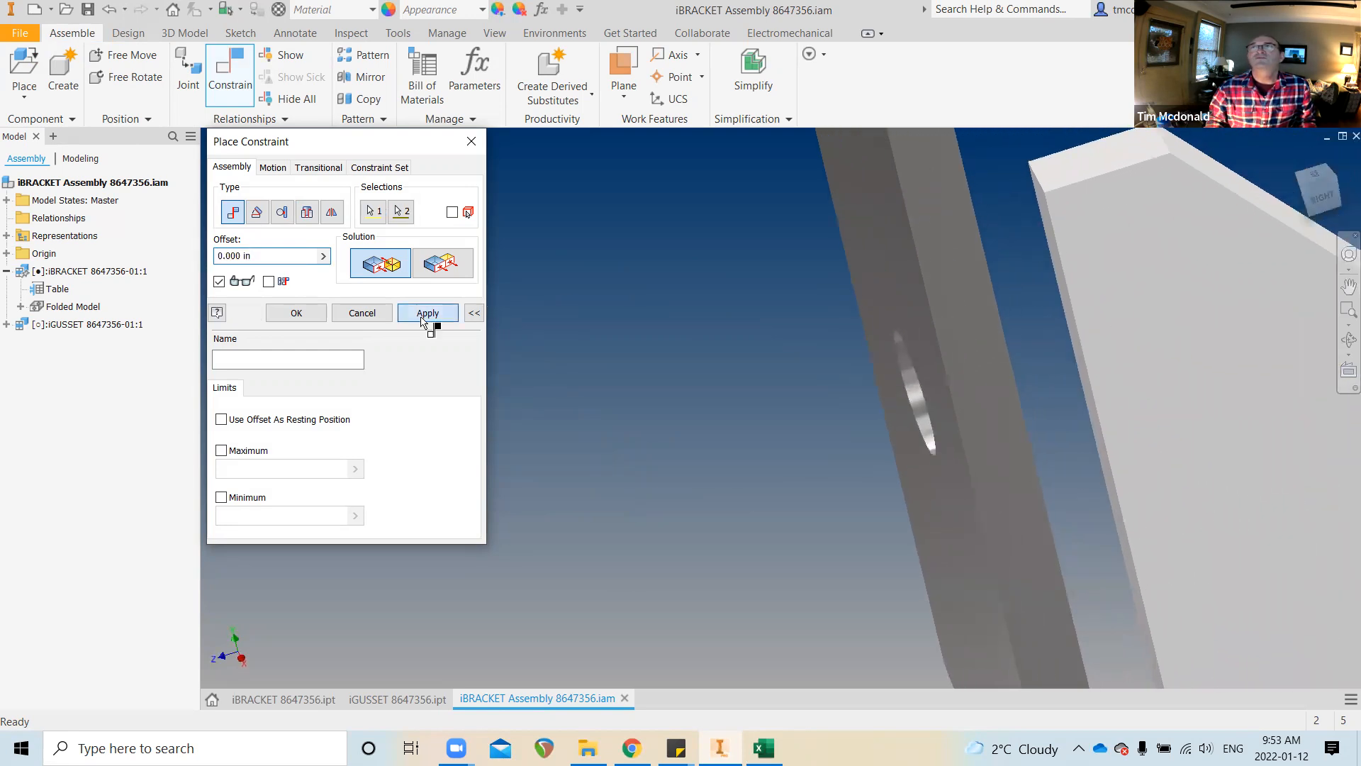
Mate a gusset face to the bracket leg face as Mate:2 and finish constraining
left_click(1062, 340)
mouse_move(1062, 340)
middle_mouse_down("shift")
mouse_move(811, 495)
mouse_move(799, 480)
mouse_move(1028, 404)
mouse_move(1072, 330)
middle_mouse_up("shift")
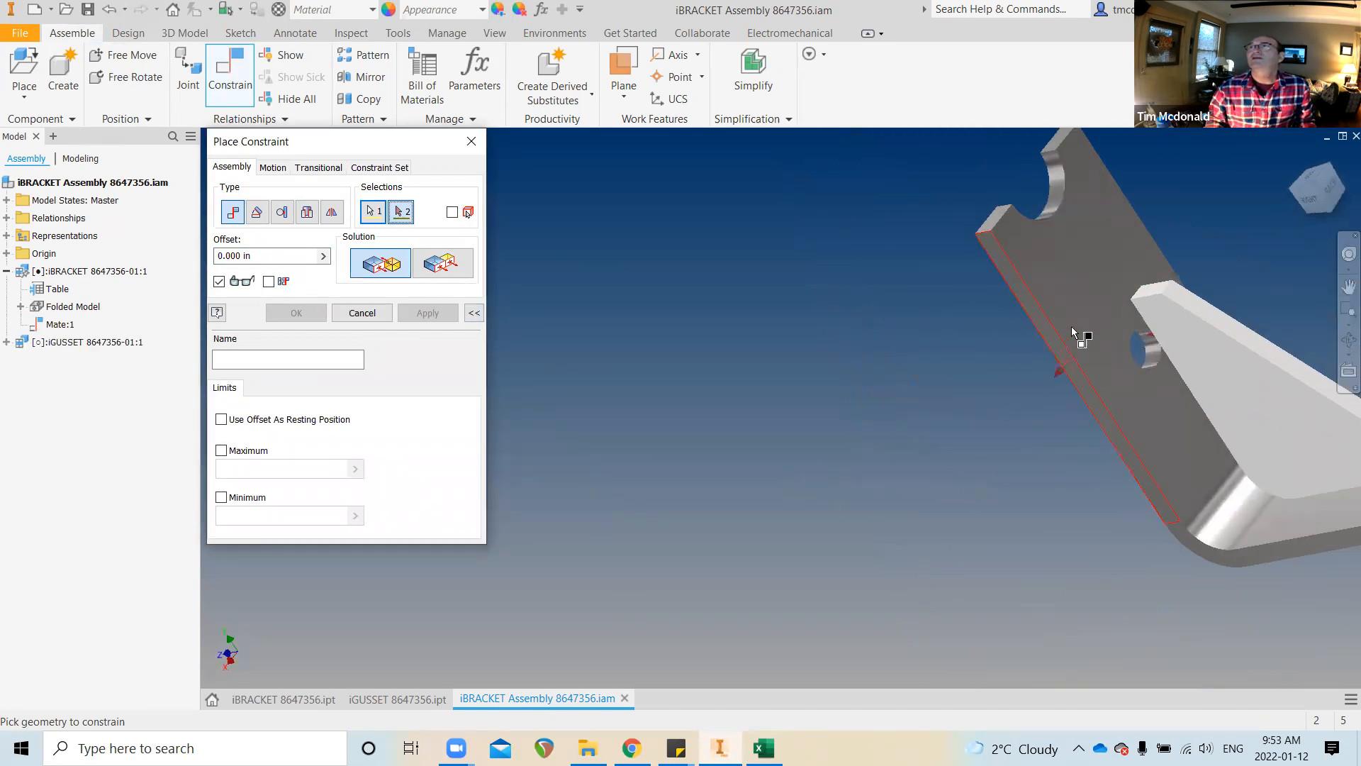
left_click(1072, 330)
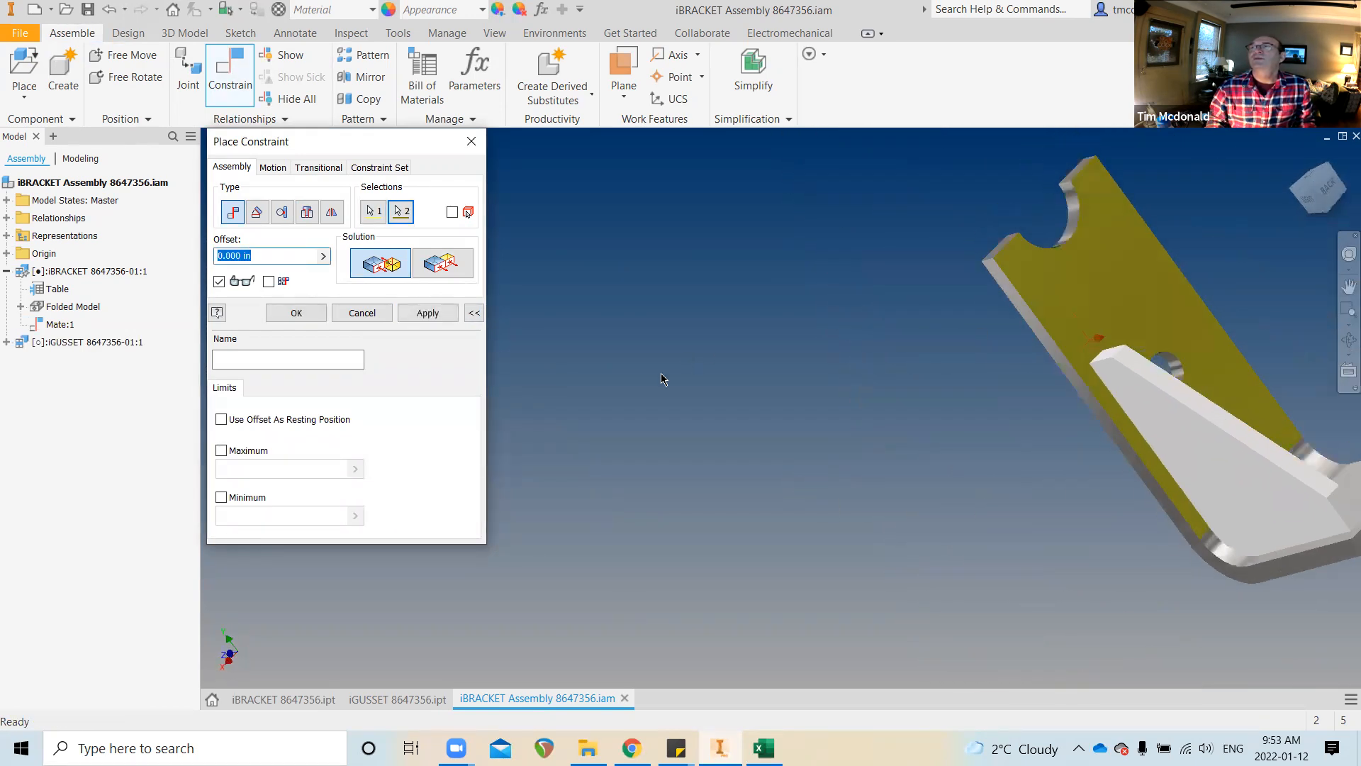
left_click(423, 314)
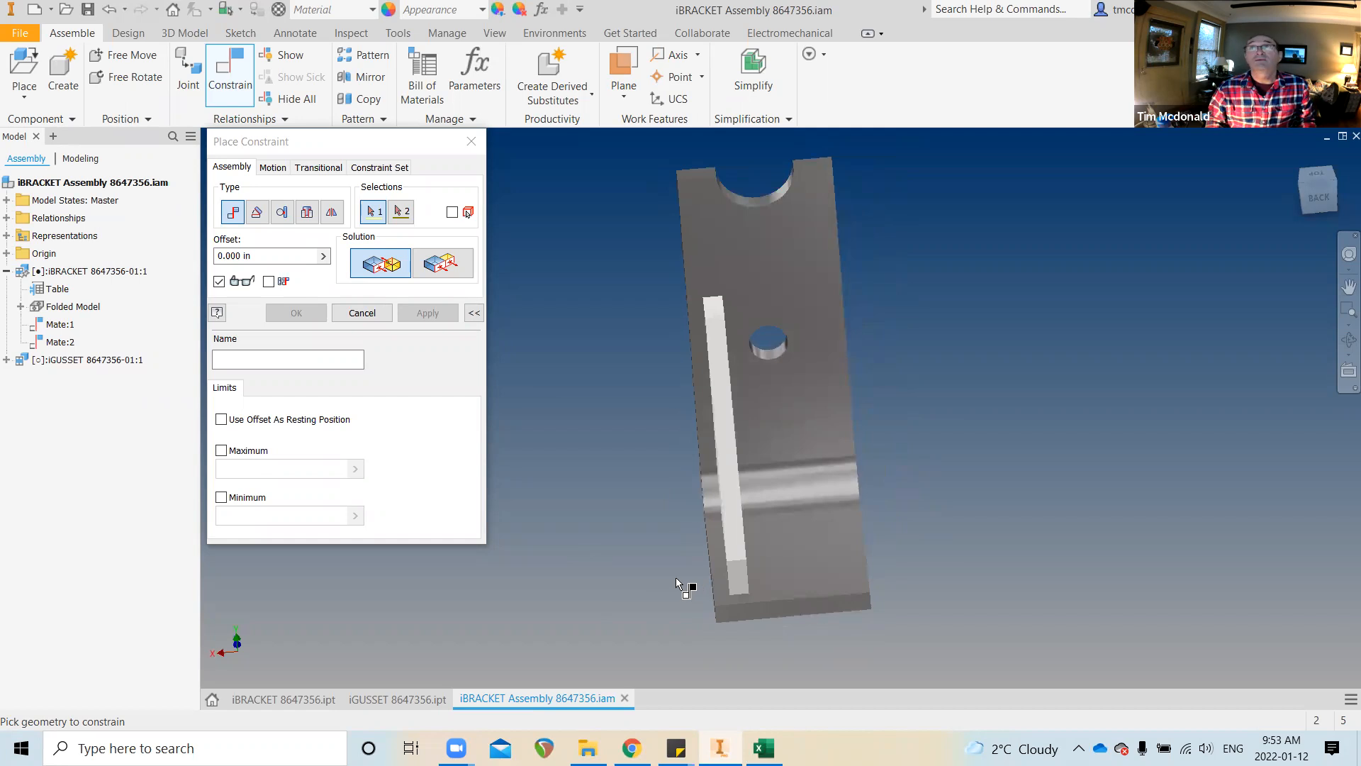
left_click(375, 313)
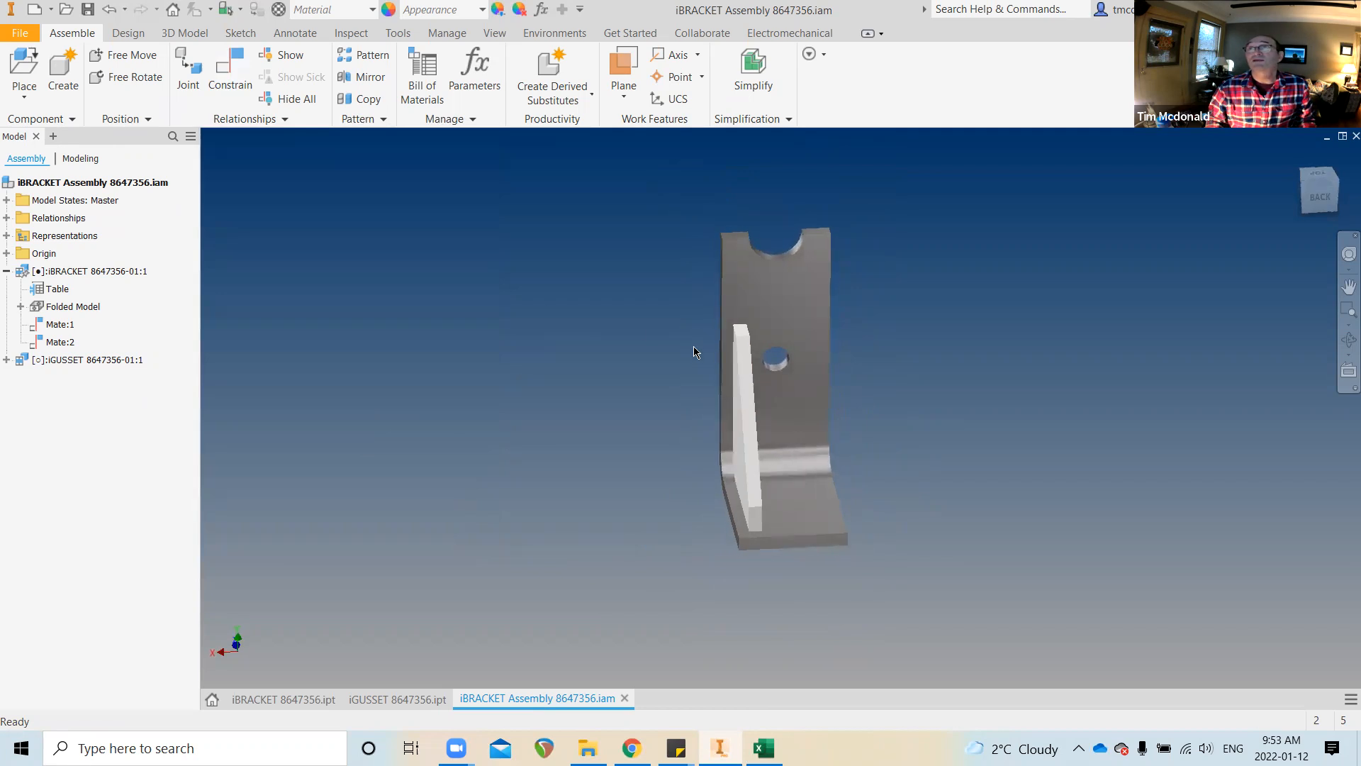
Expand the assembly Origin folder and preview its XZ and YZ planes
left_click(6, 254)
left_click(39, 256)
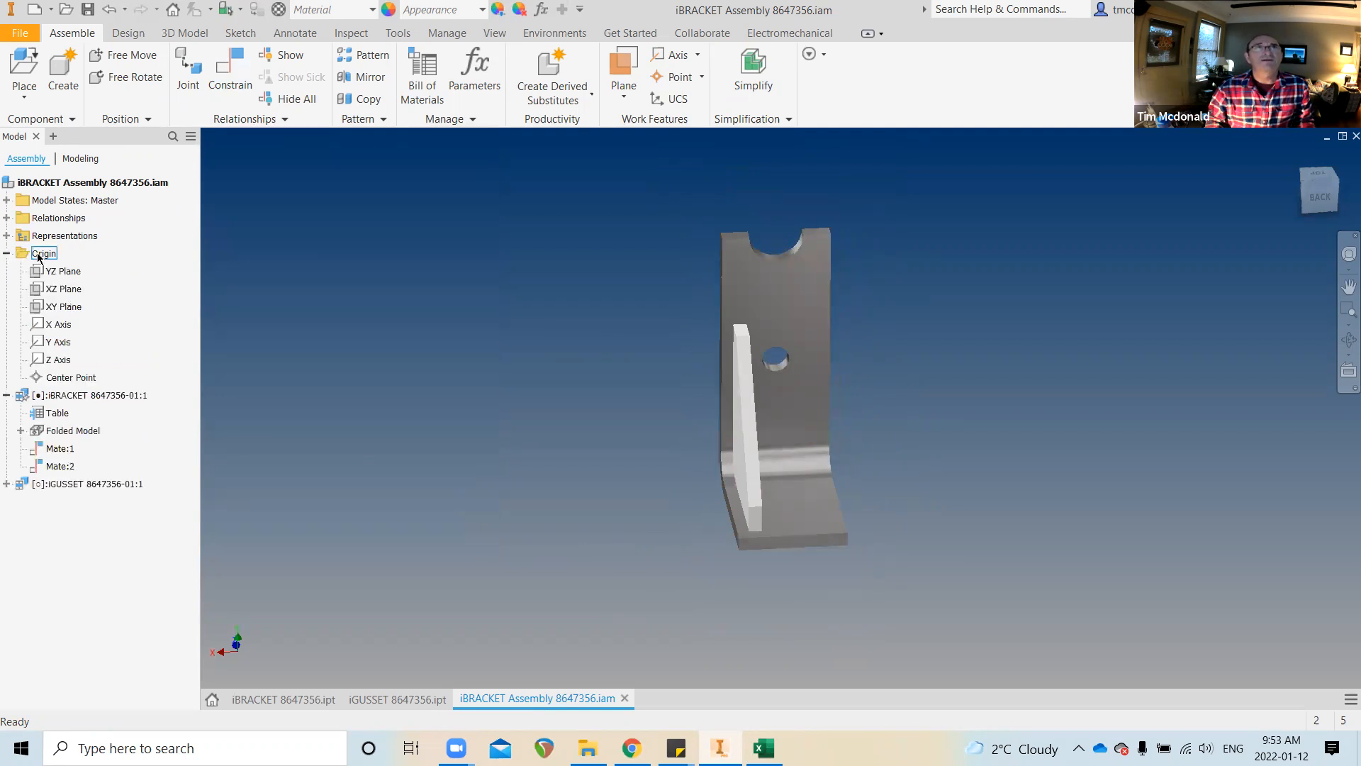
left_click(68, 287)
left_click(71, 274)
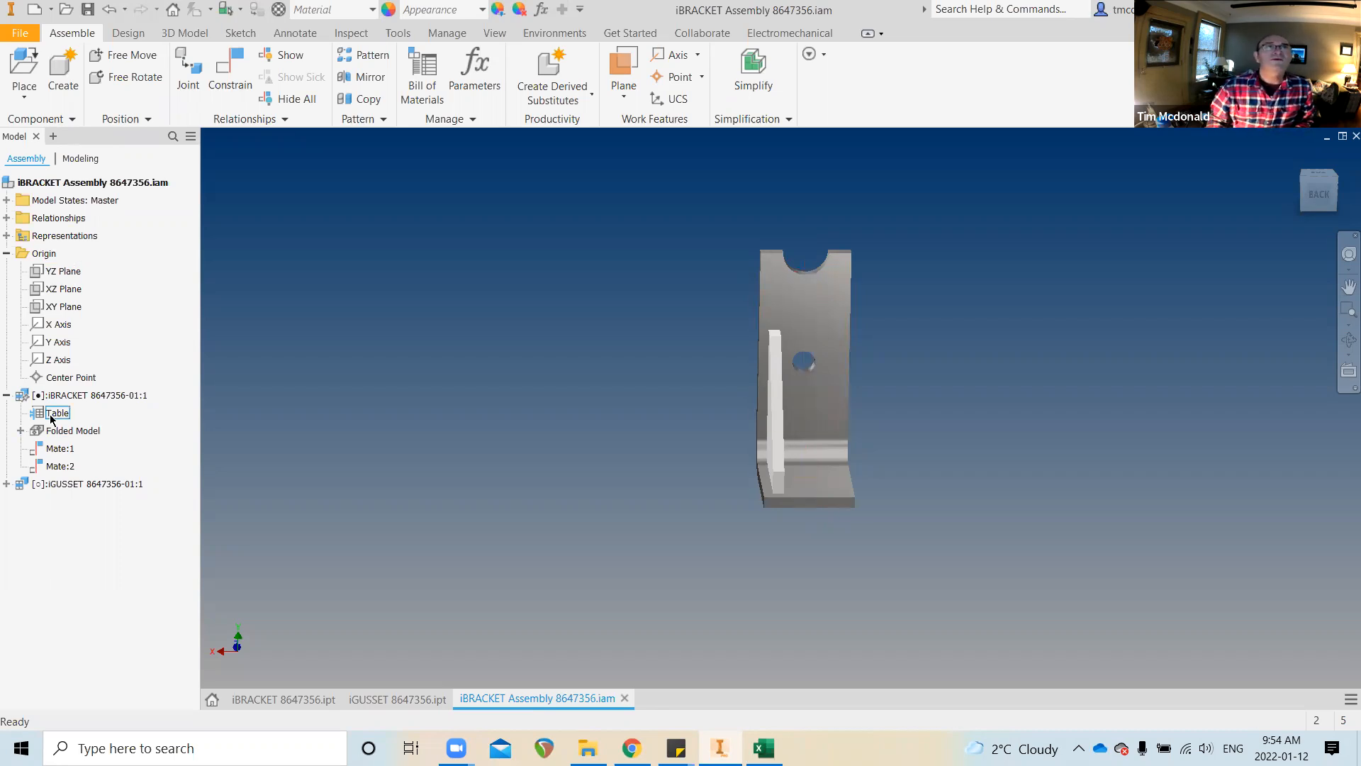
Expand the bracket's Folded Model origin and the gusset's origin, then open the iGUSSET part
left_click(21, 431)
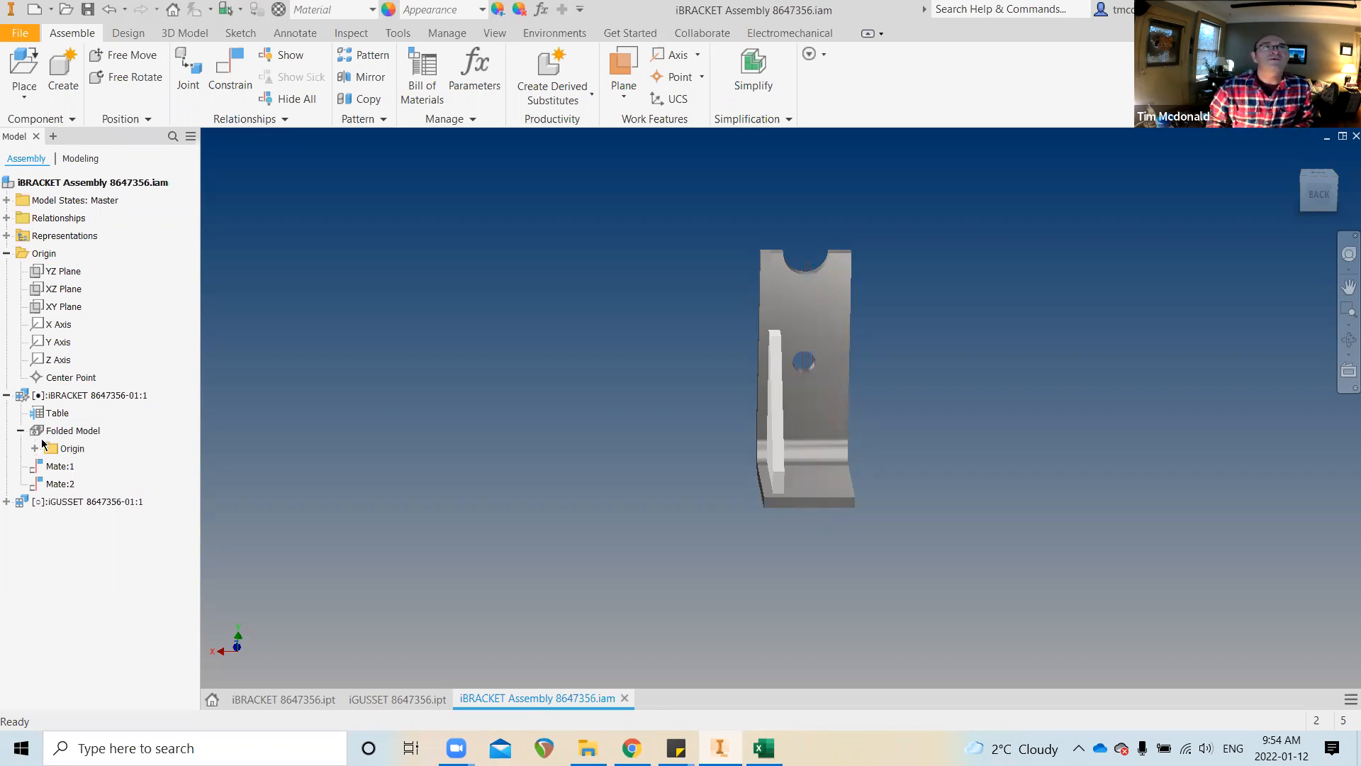
left_click(33, 449)
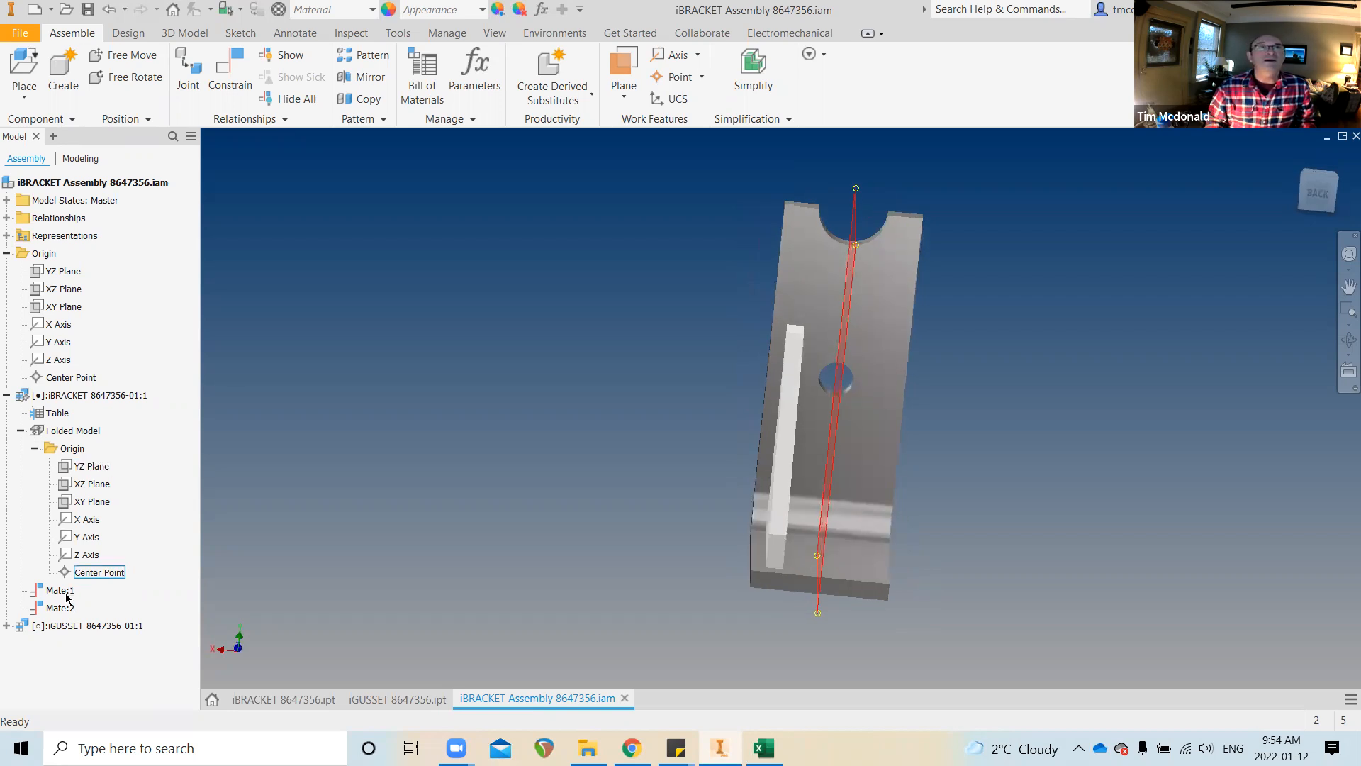
left_click(6, 626)
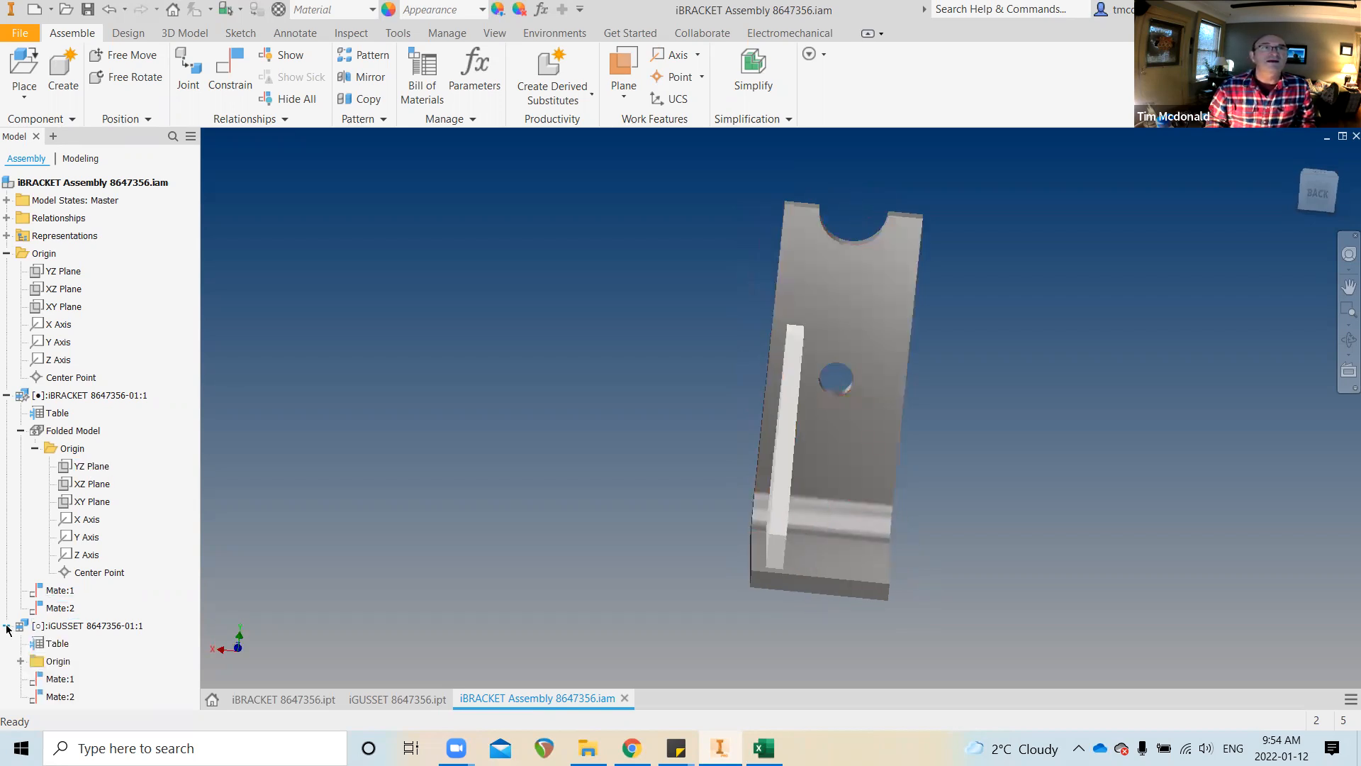
left_click(21, 661)
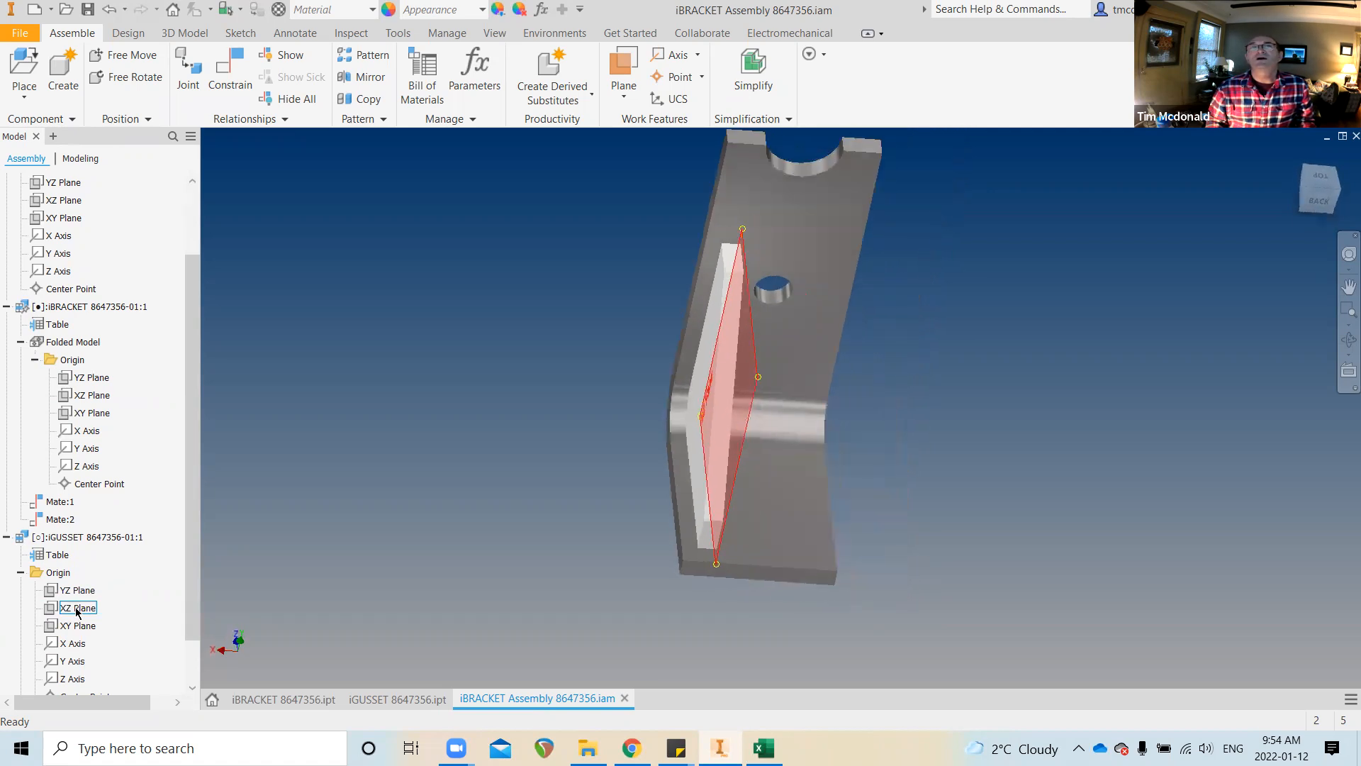
left_click(424, 701)
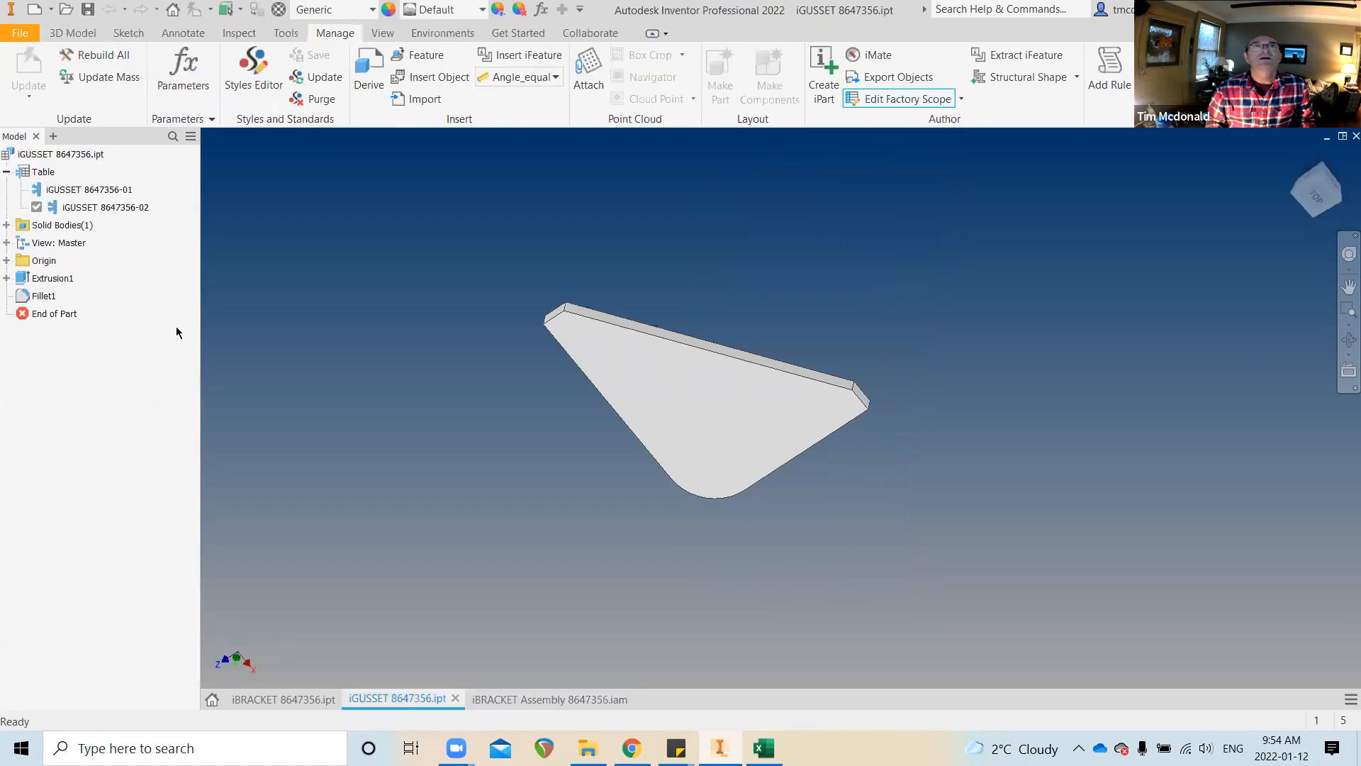
Make the gusset's 0.375 in Extrusion1 symmetric, then go back to the iBRACKET assembly
double_click(44, 280)
middle_click_drag(510, 450, 456, 323, "shift")
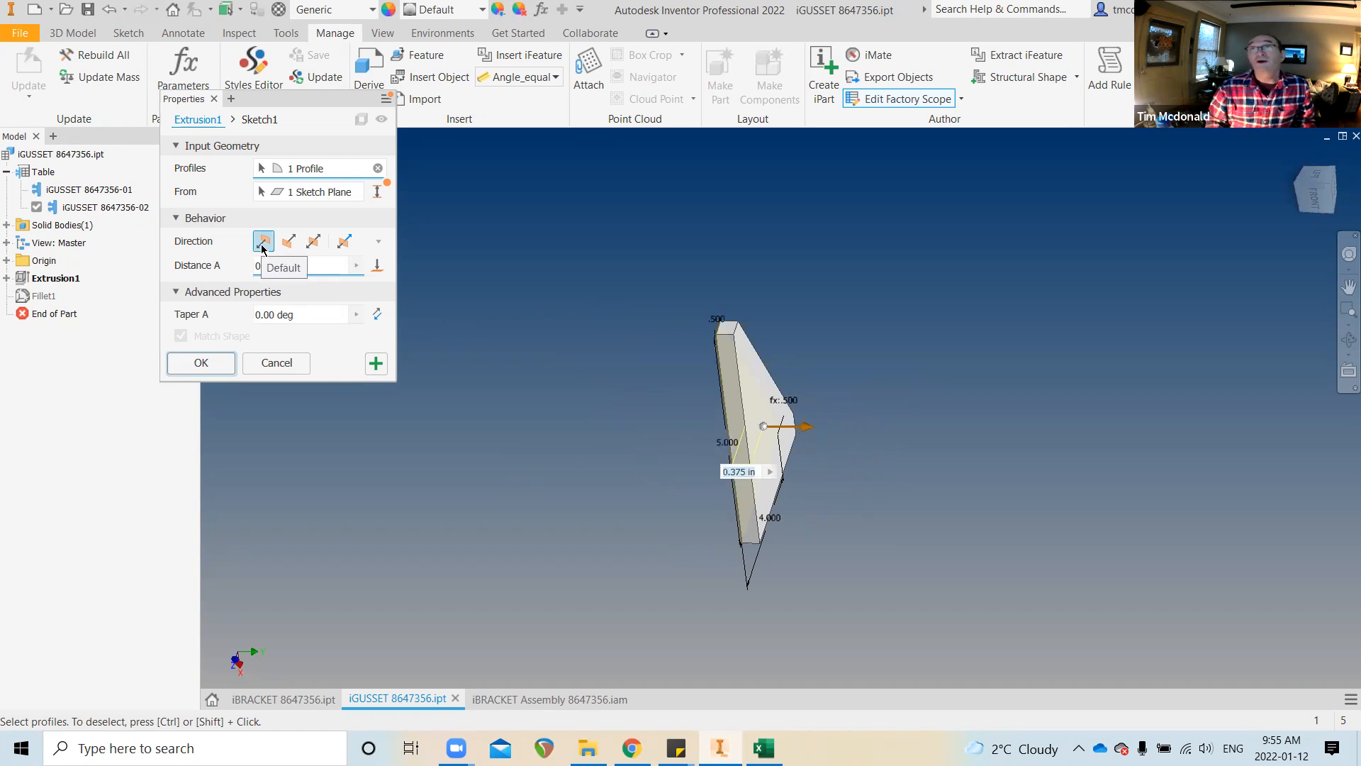
left_click(314, 242)
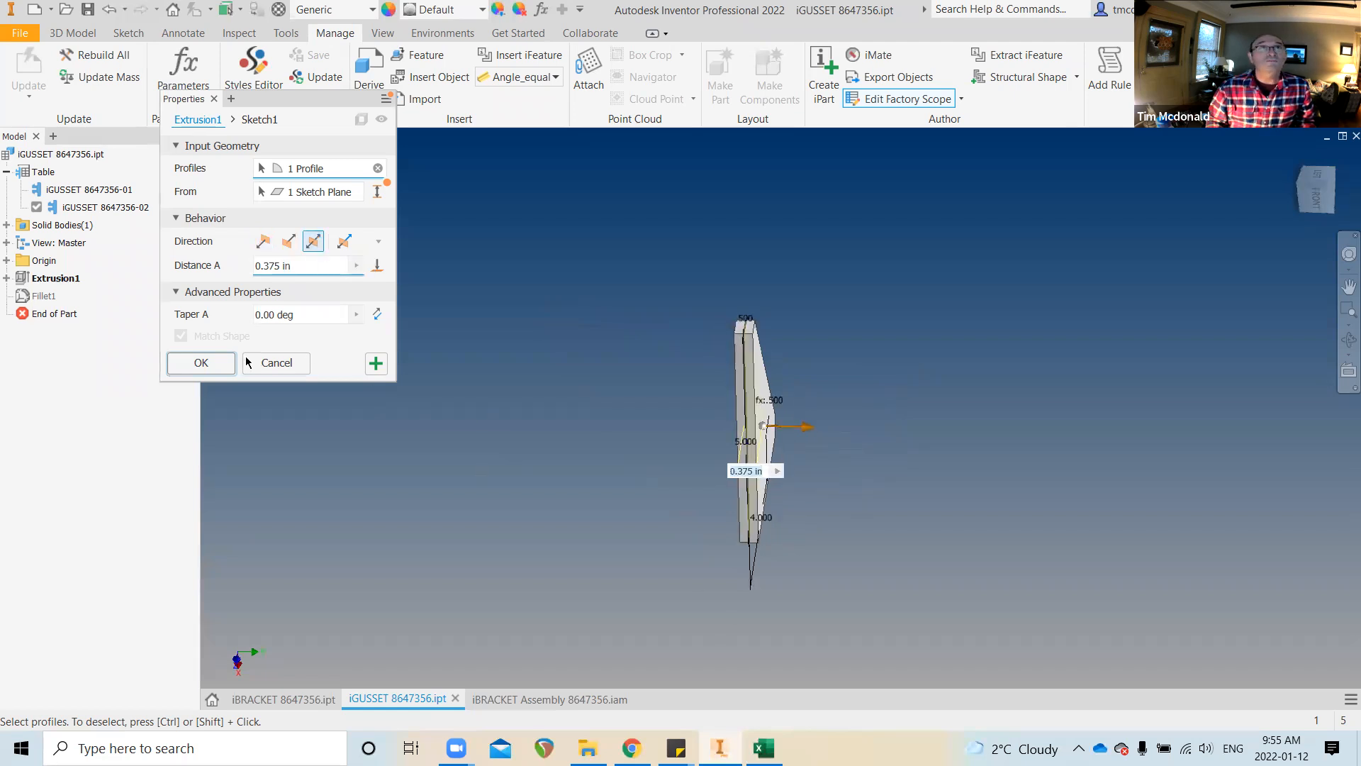
left_click(201, 363)
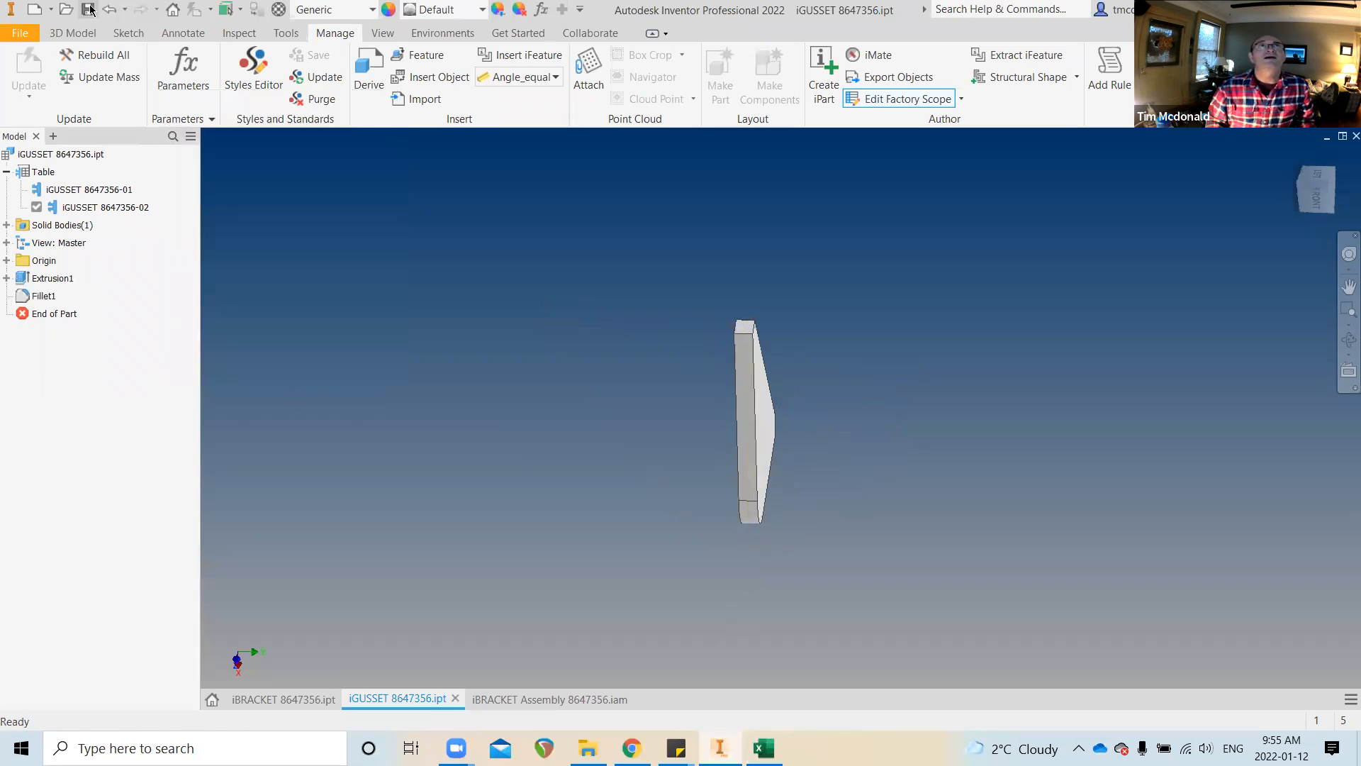
left_click(542, 700)
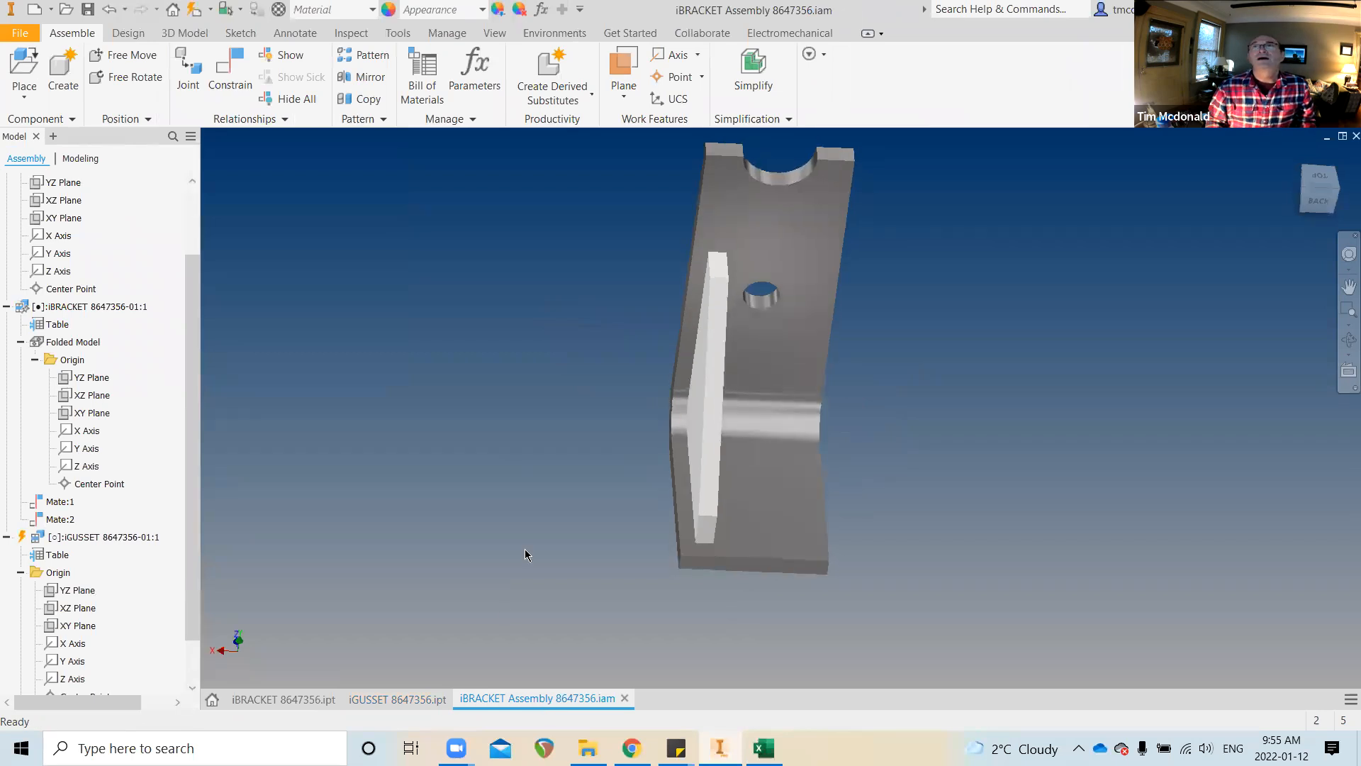
Run Local Update so the symmetric gusset refreshes inside the assembly
scroll(524, 553, "up", 2)
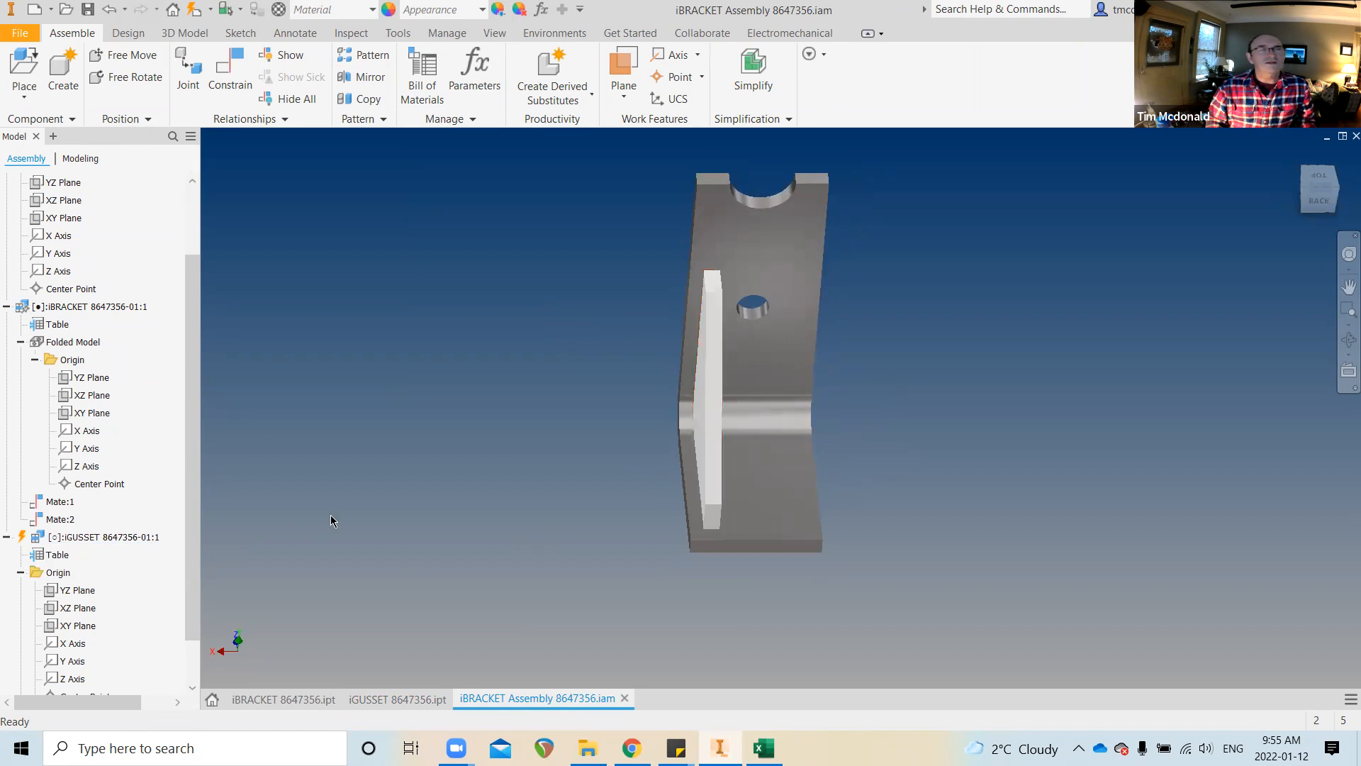
left_click(193, 10)
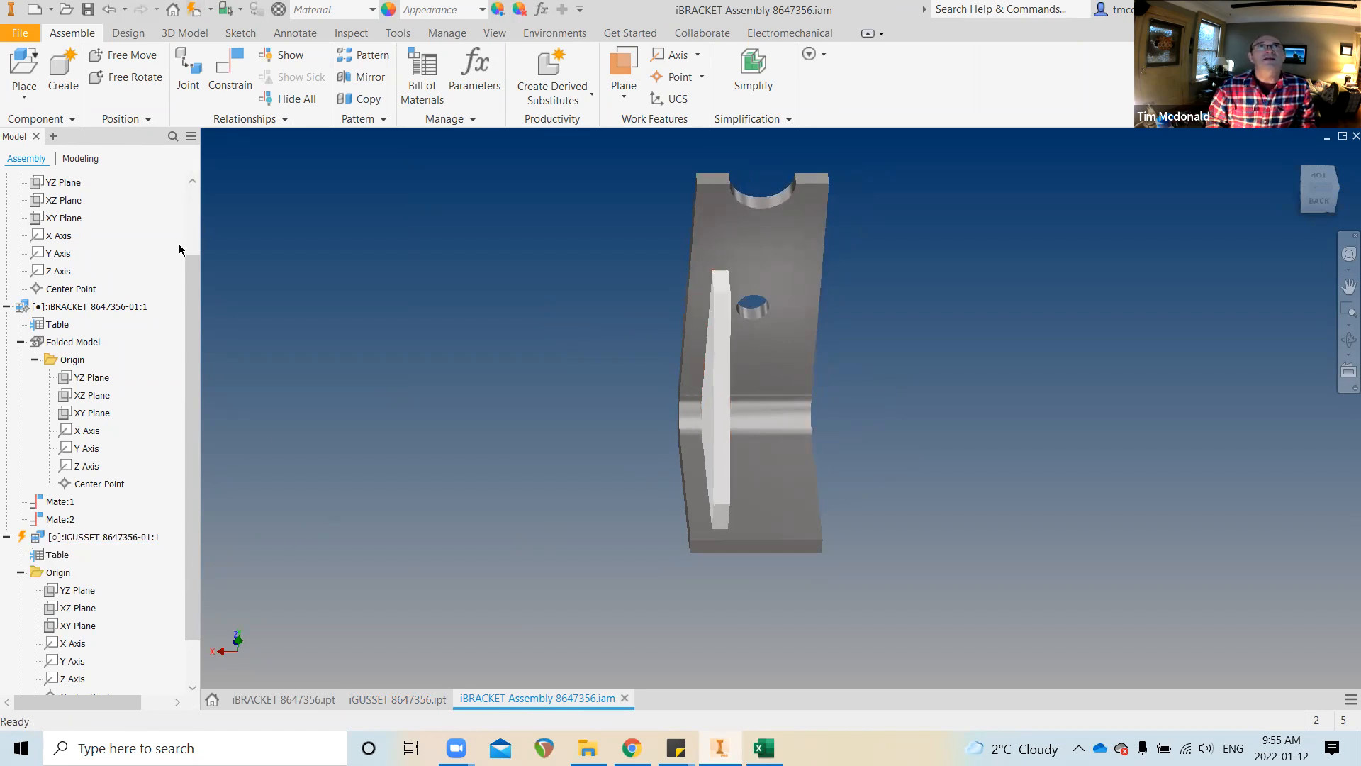
scroll(180, 248, "up", 2)
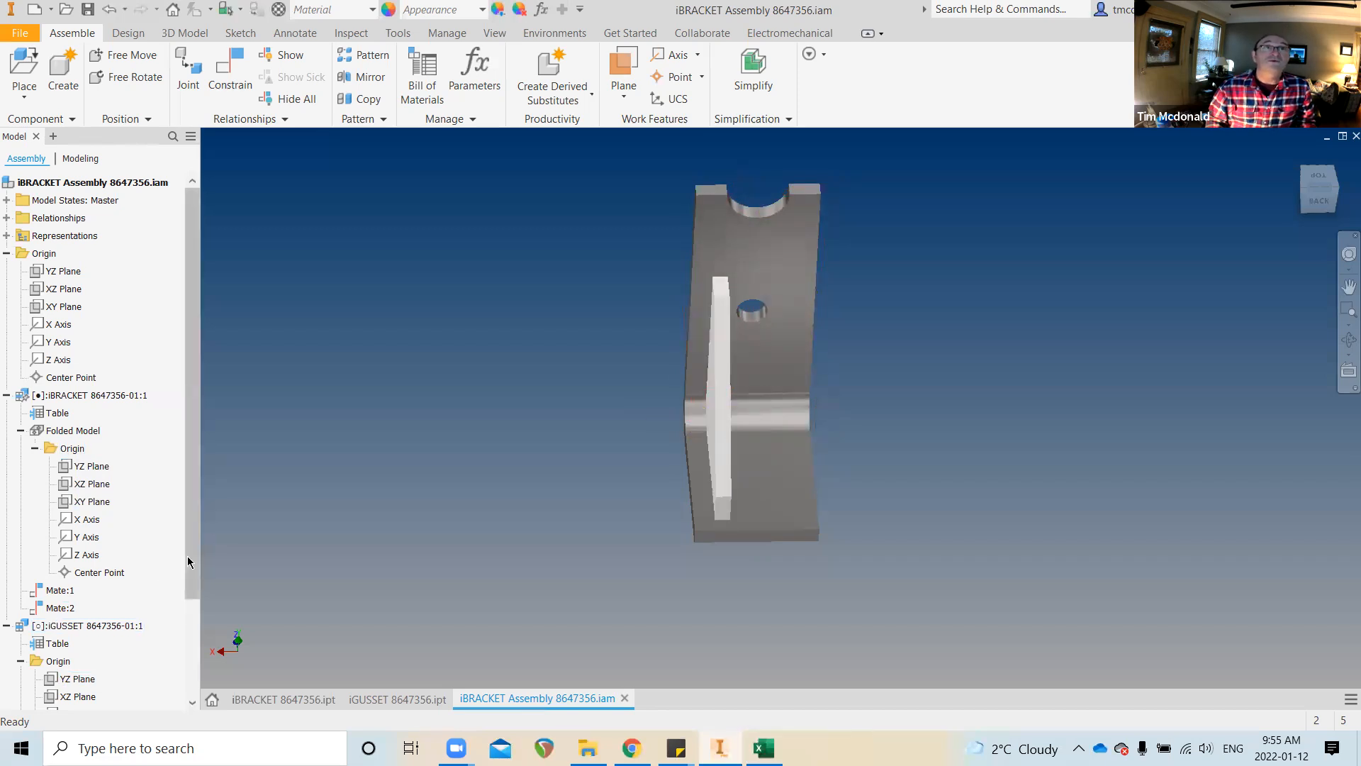
scroll(193, 581, "down", 1)
scroll(193, 626, "down", 1)
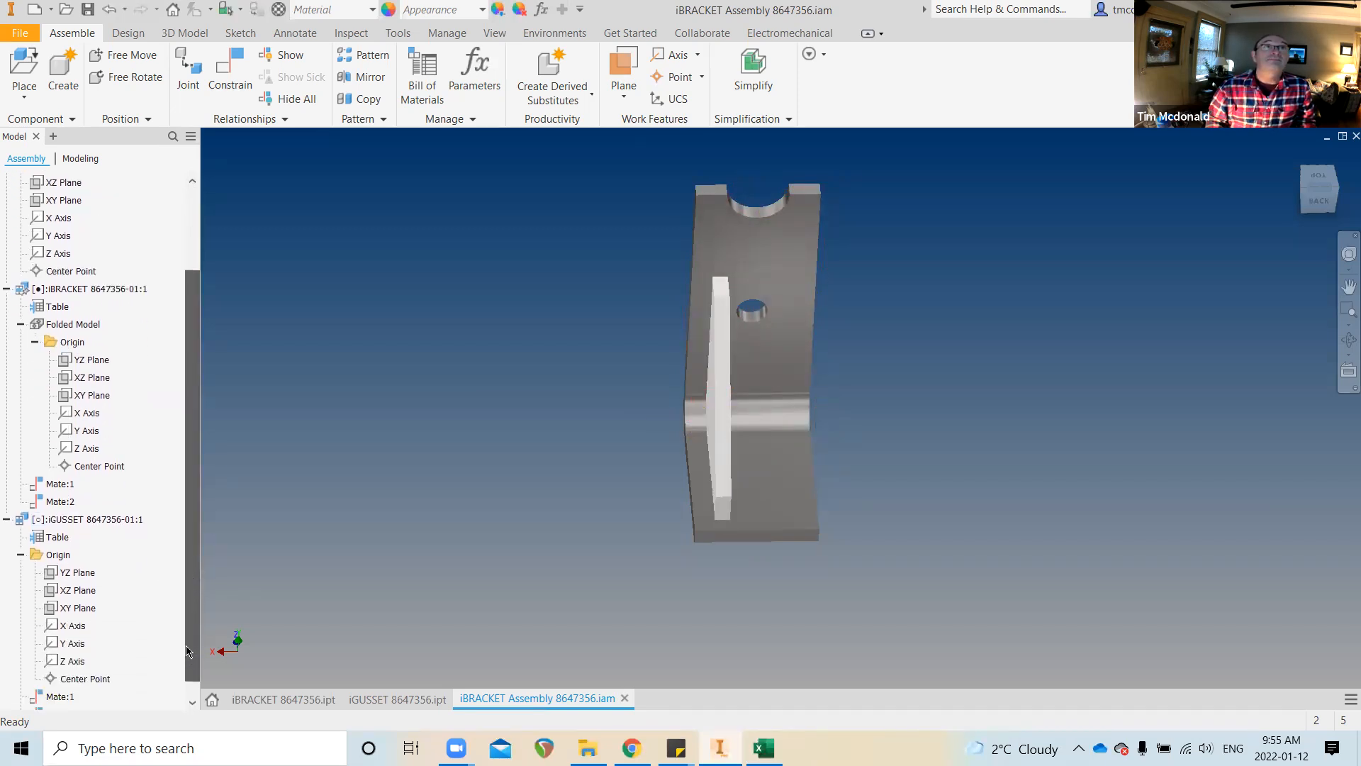
Constrain the iGUSSET XZ Plane flush with the bracket's YZ Plane
left_click(227, 80)
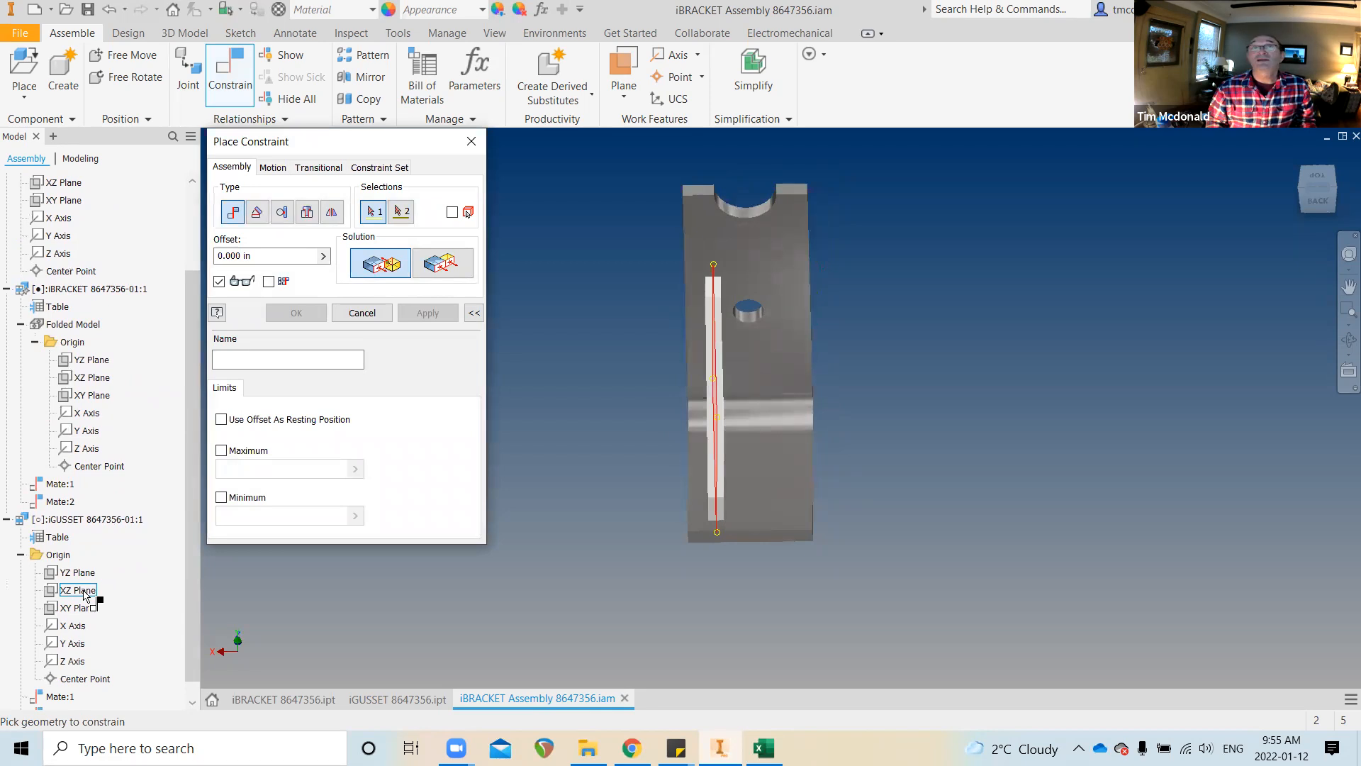
left_click(85, 594)
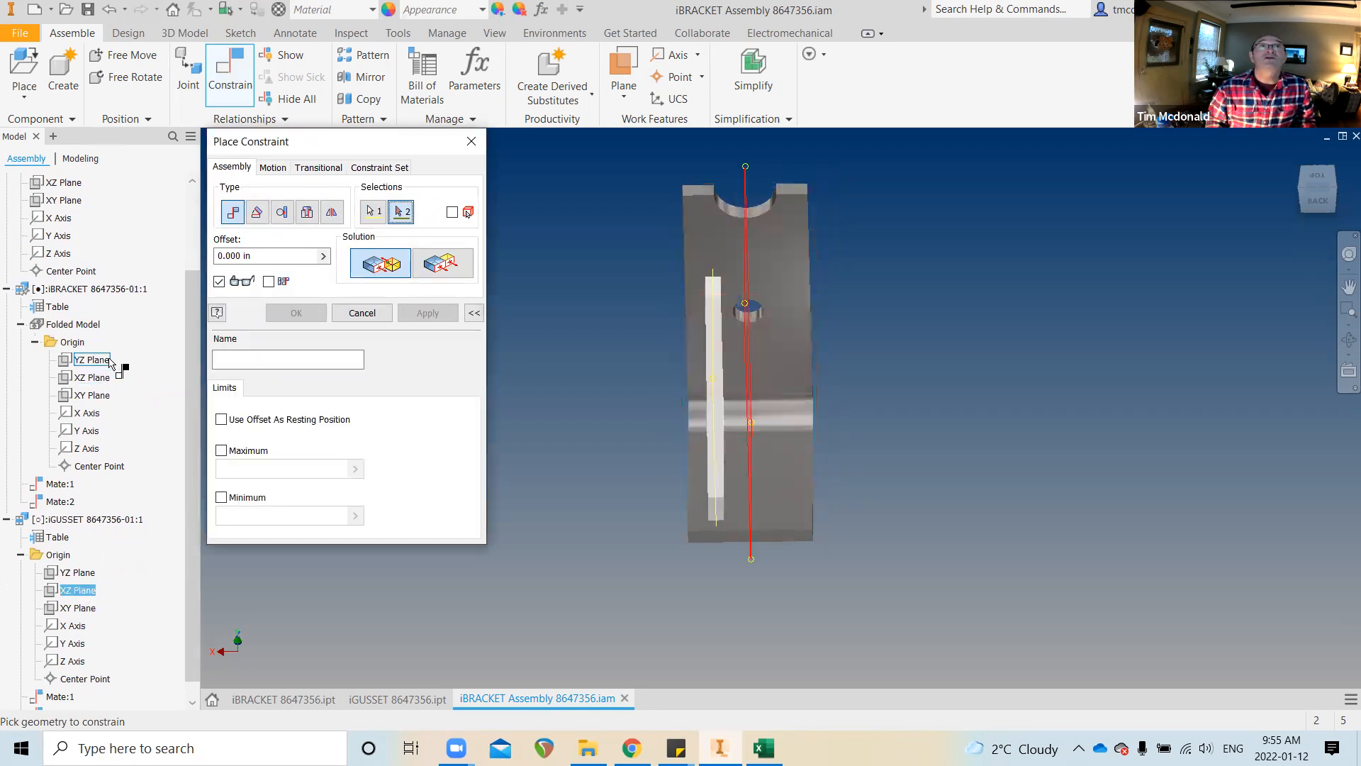
left_click(108, 363)
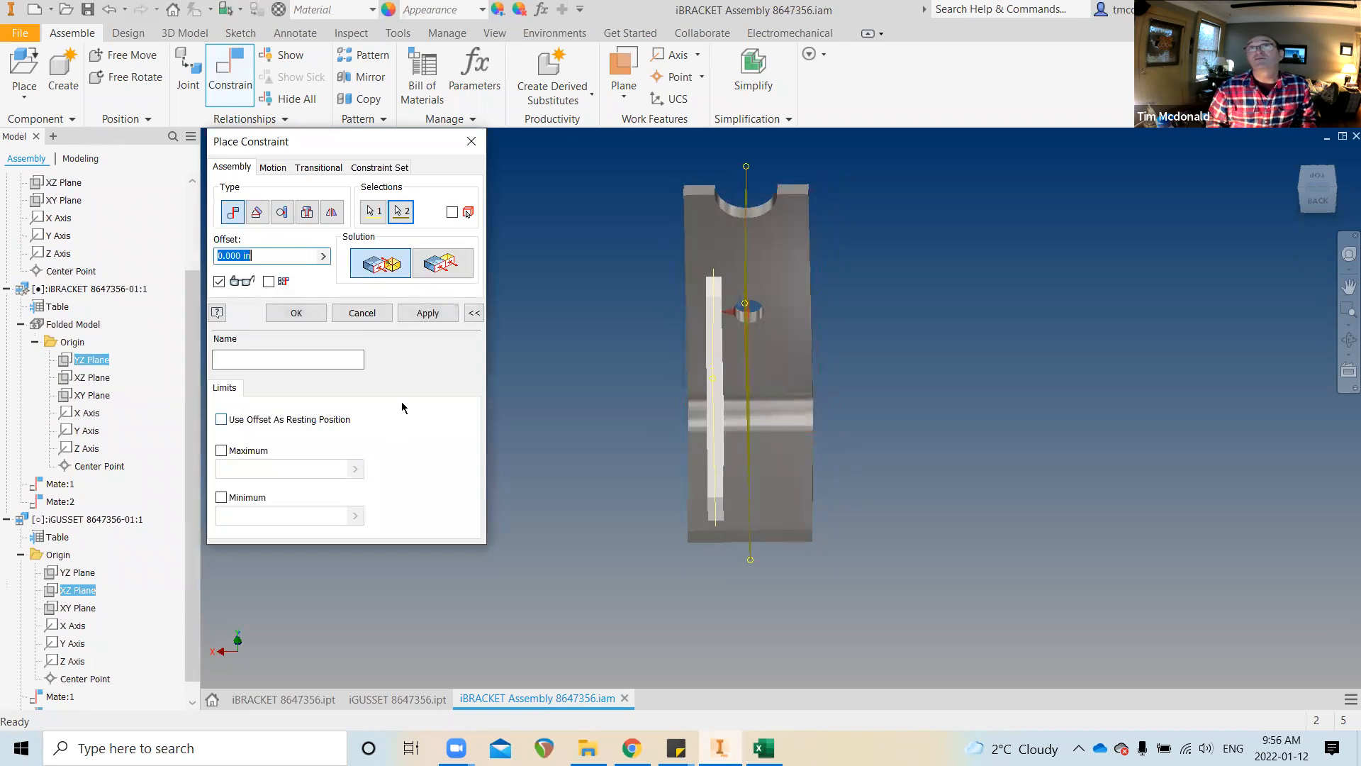
left_click(447, 314)
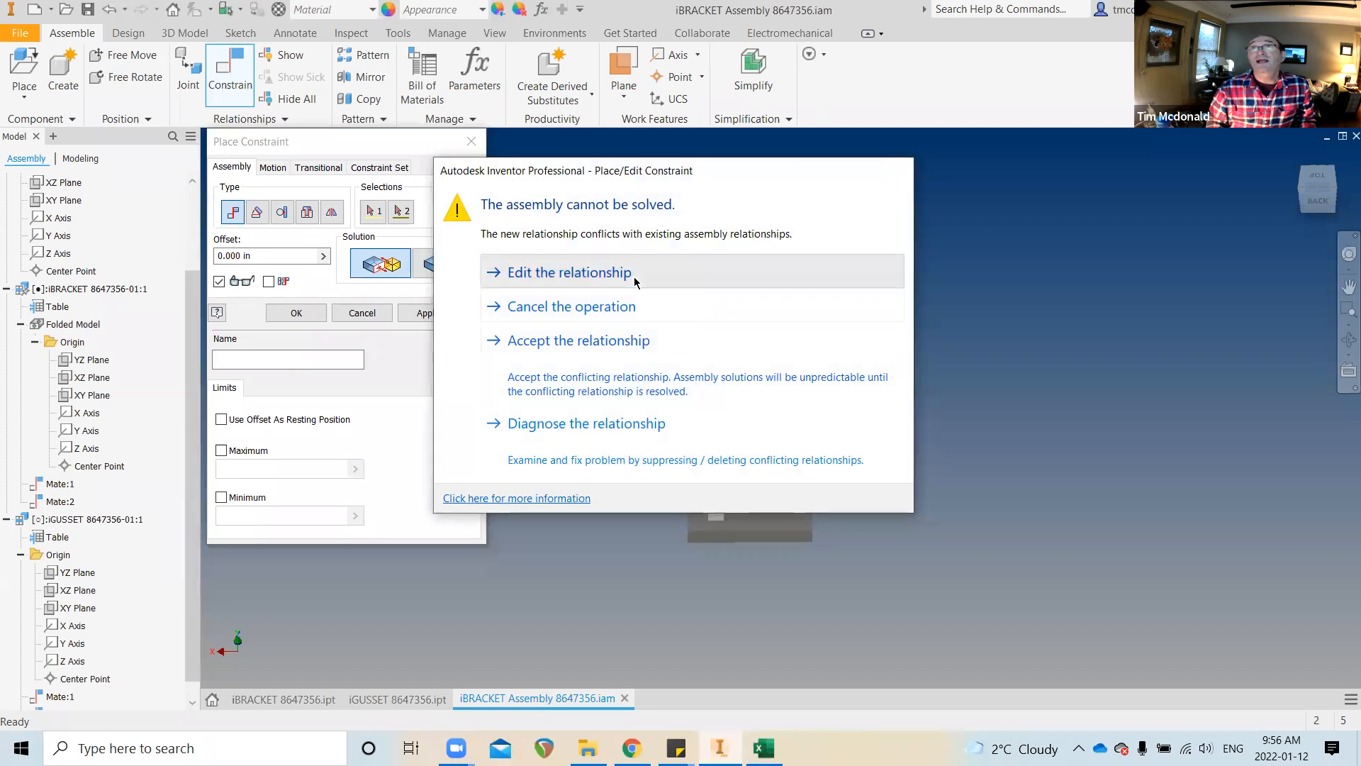
left_click(634, 277)
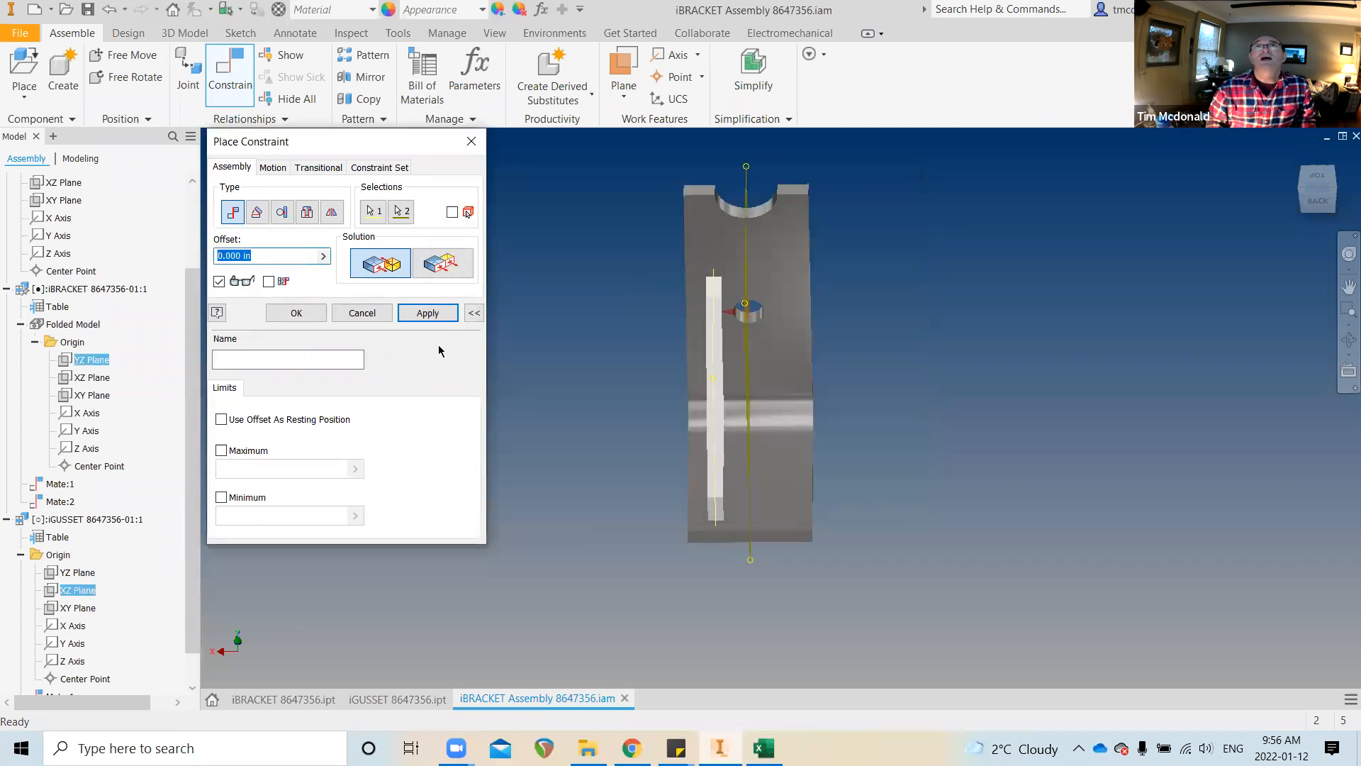
left_click(442, 267)
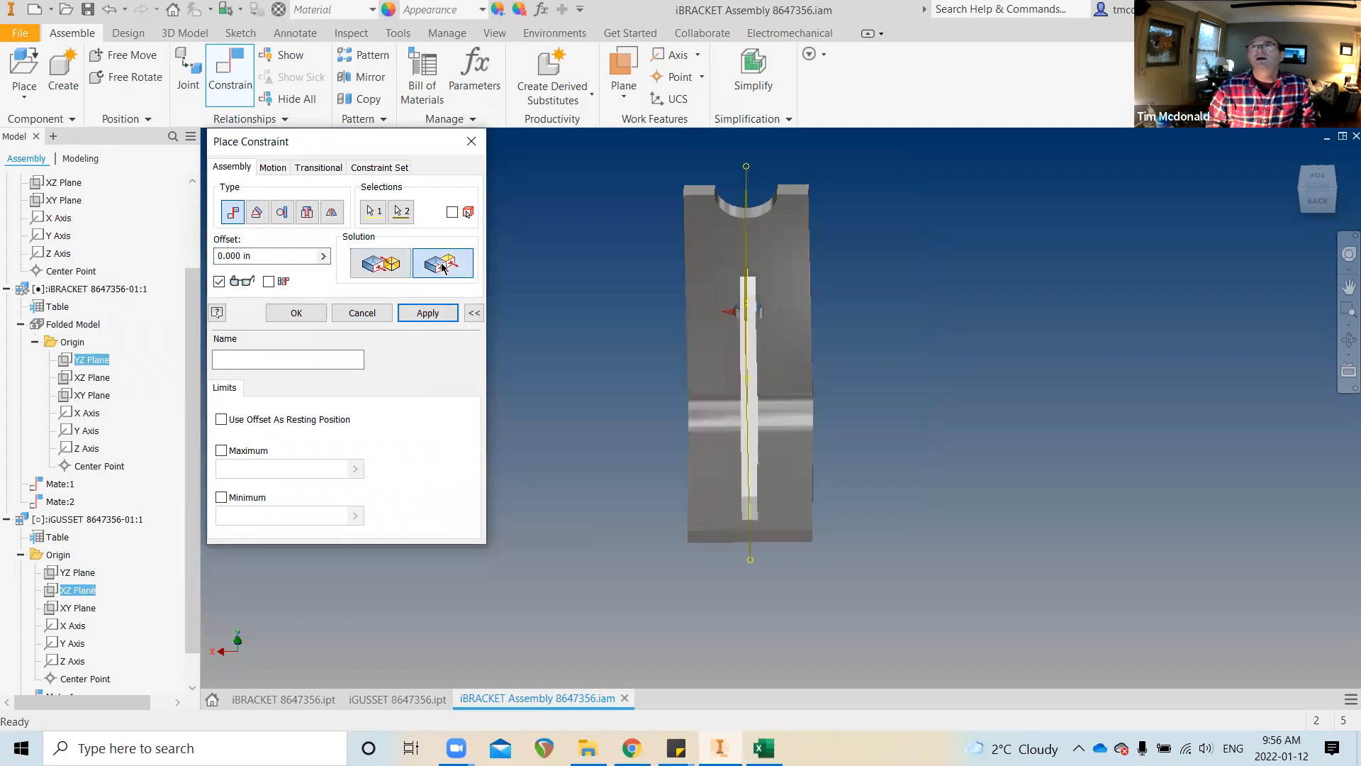
mouse_move(434, 294)
middle_mouse_down("shift")
mouse_move(411, 328)
mouse_move(385, 333)
mouse_move(428, 310)
middle_mouse_up("shift")
left_click(428, 312)
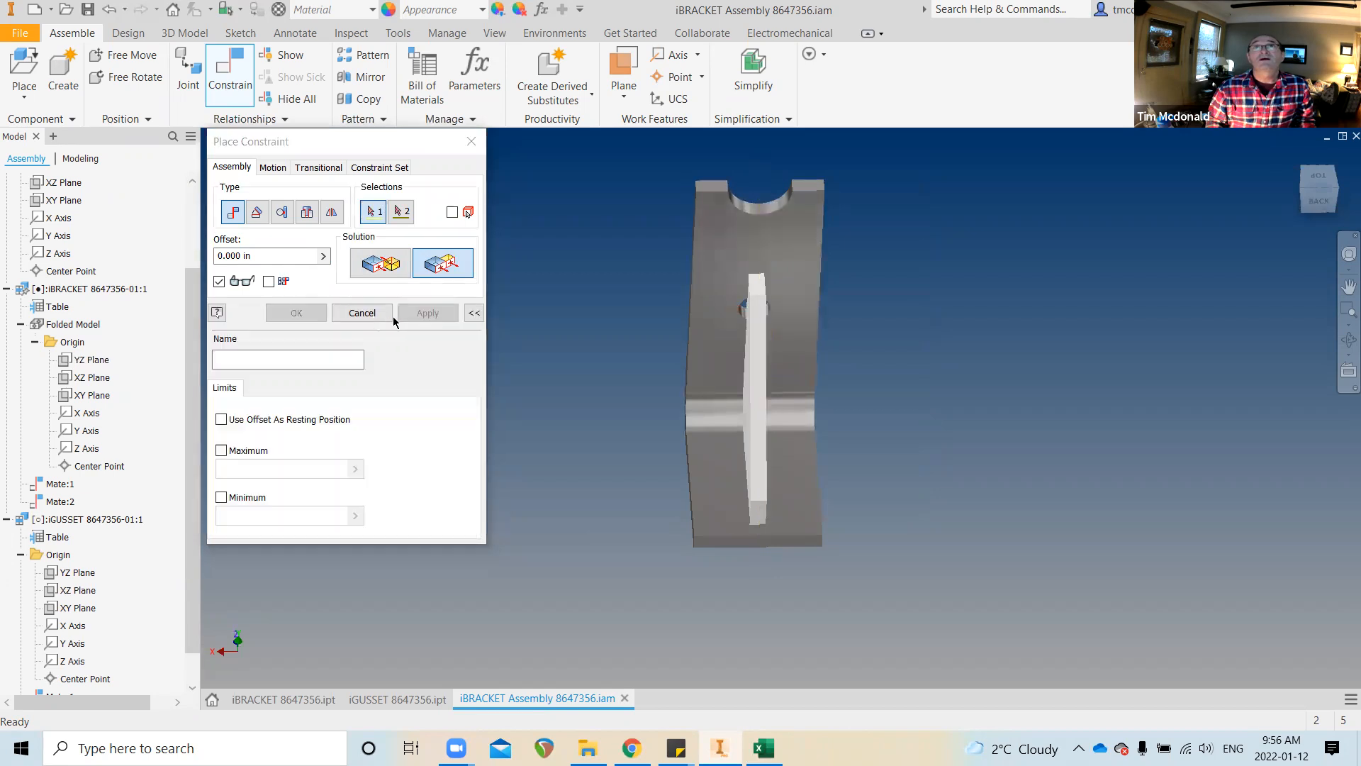
left_click(368, 315)
Orbit to inspect the centred gusset, then switch to the iGUSSET part document
middle_click_drag(613, 351, 704, 583, "shift")
middle_click_drag(641, 496, 713, 258, "shift")
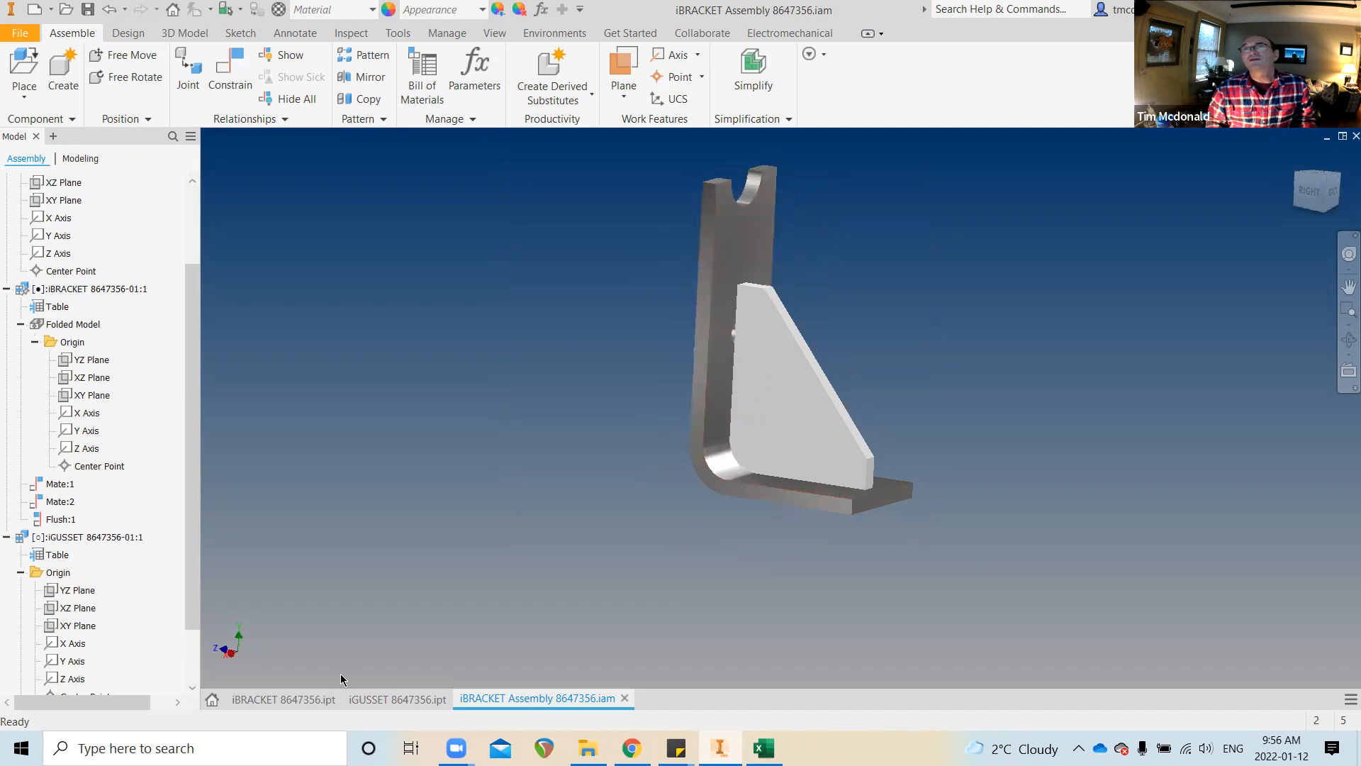
left_click(392, 699)
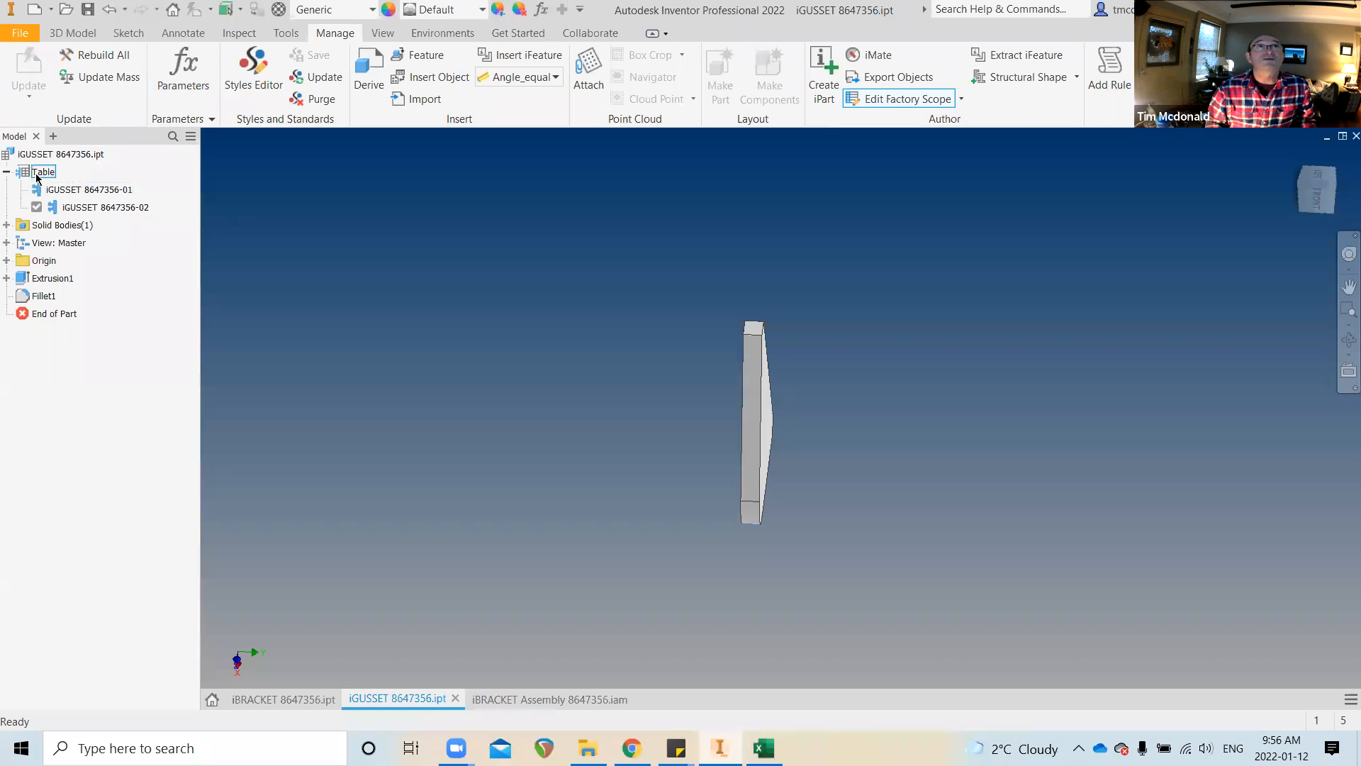
In the gusset member table, change row 1 HEIGHT from 3 in to 4
right_click(38, 173)
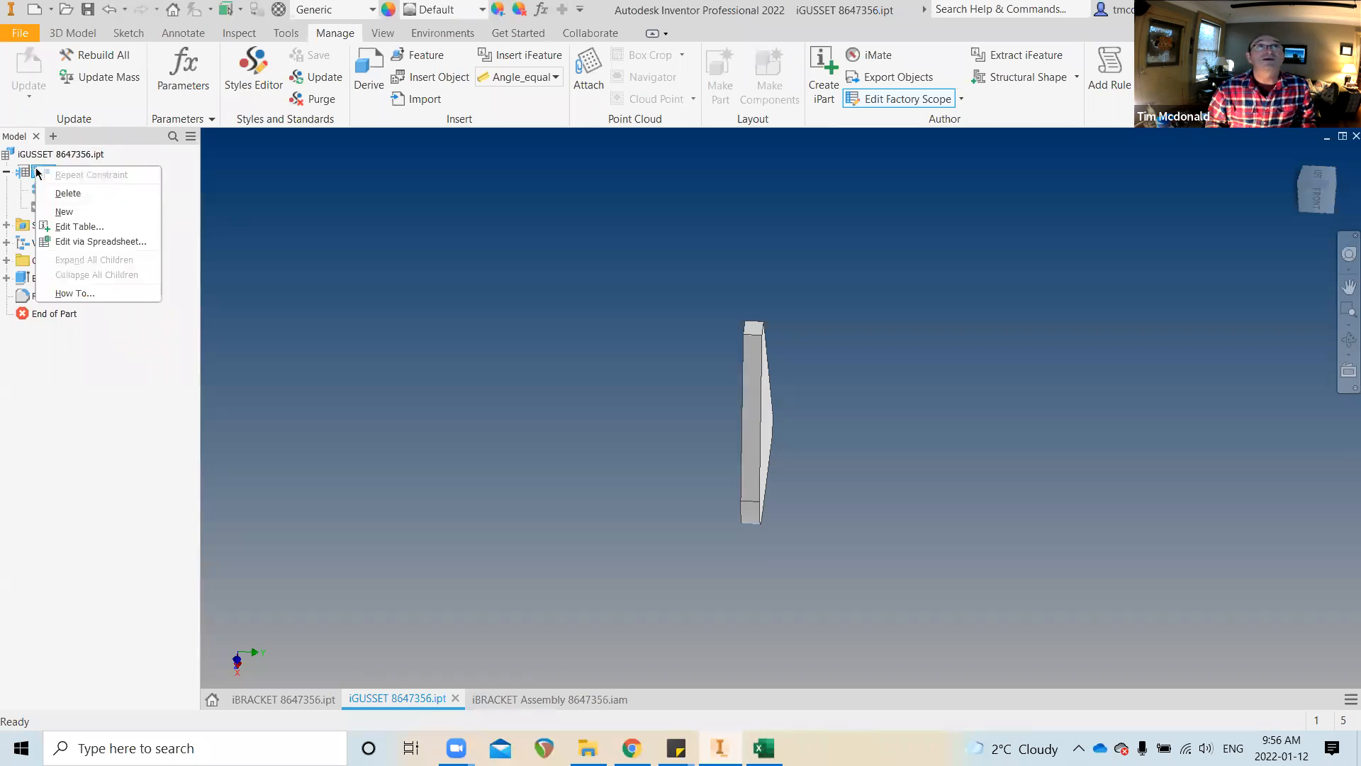
left_click(86, 232)
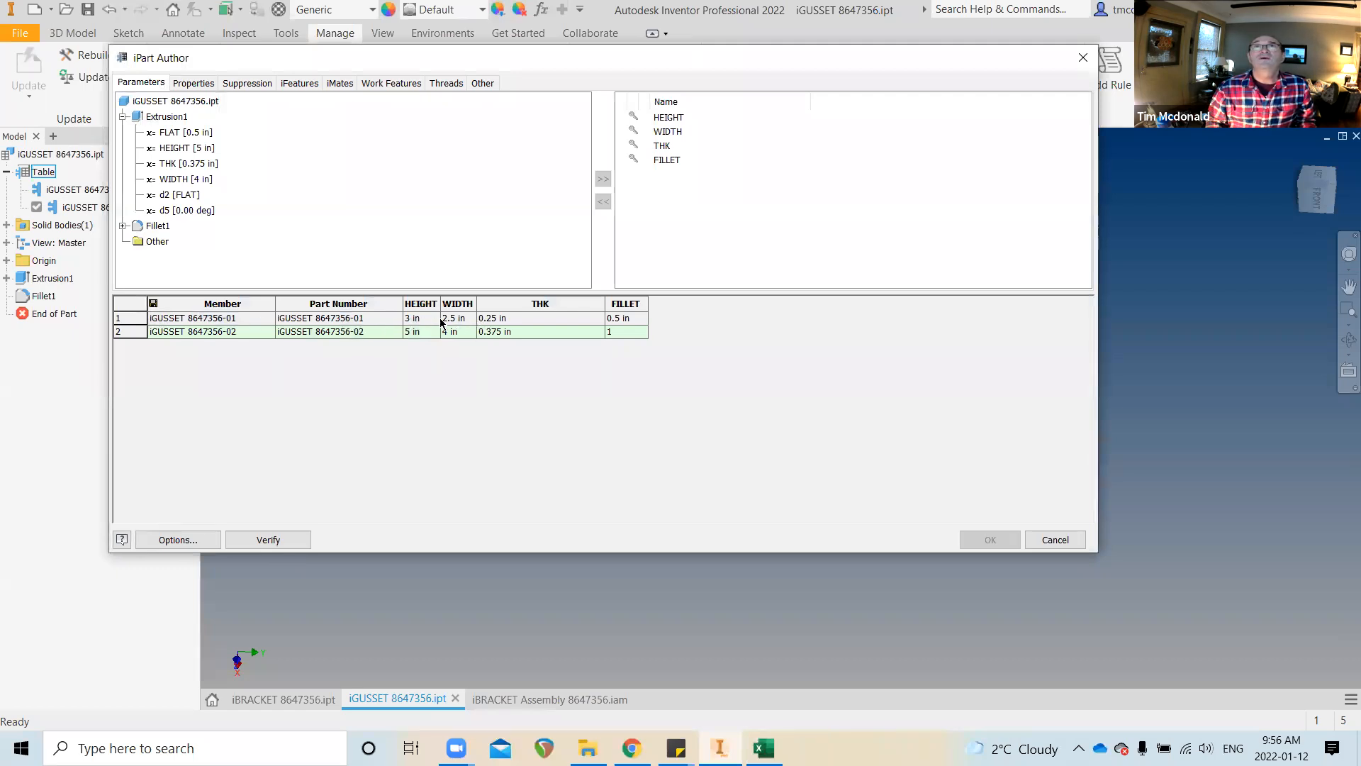
left_click(418, 318)
left_click(402, 318)
type("4")
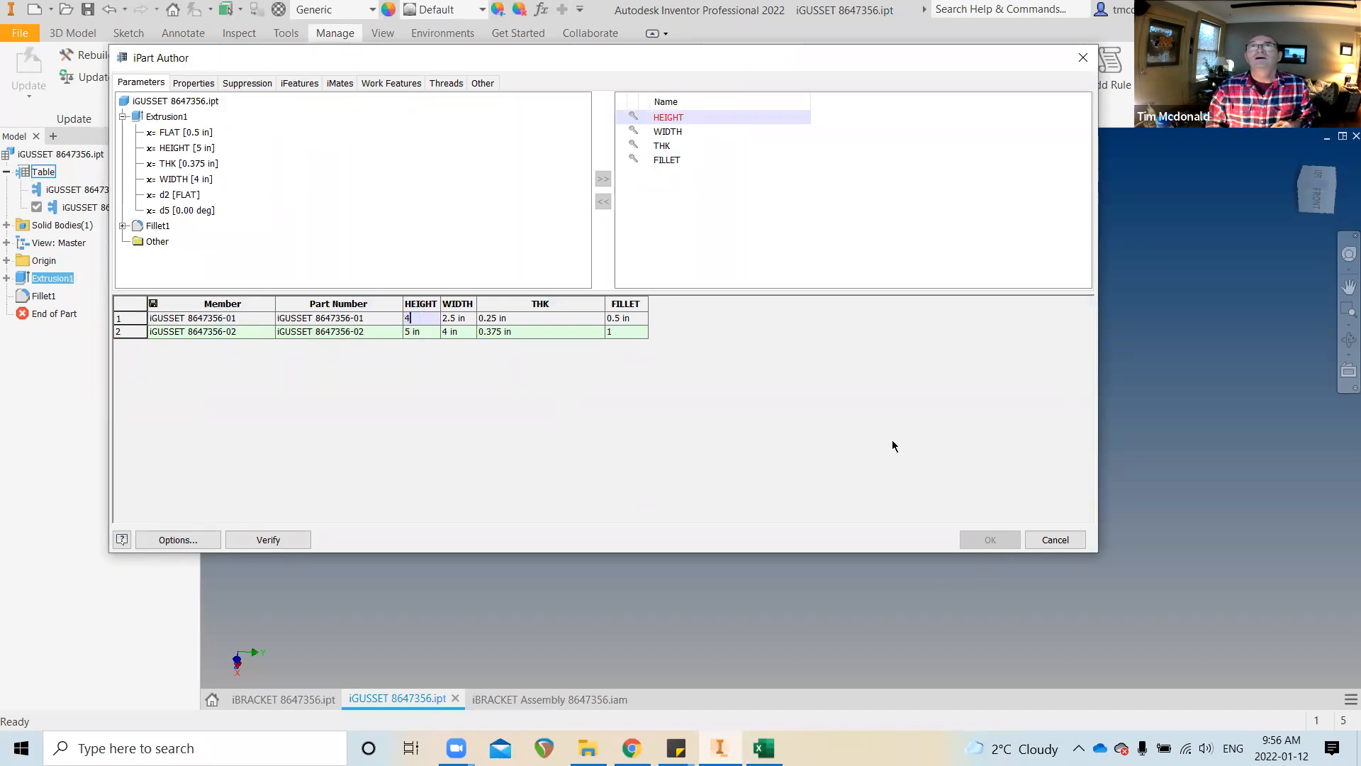
left_click(989, 540)
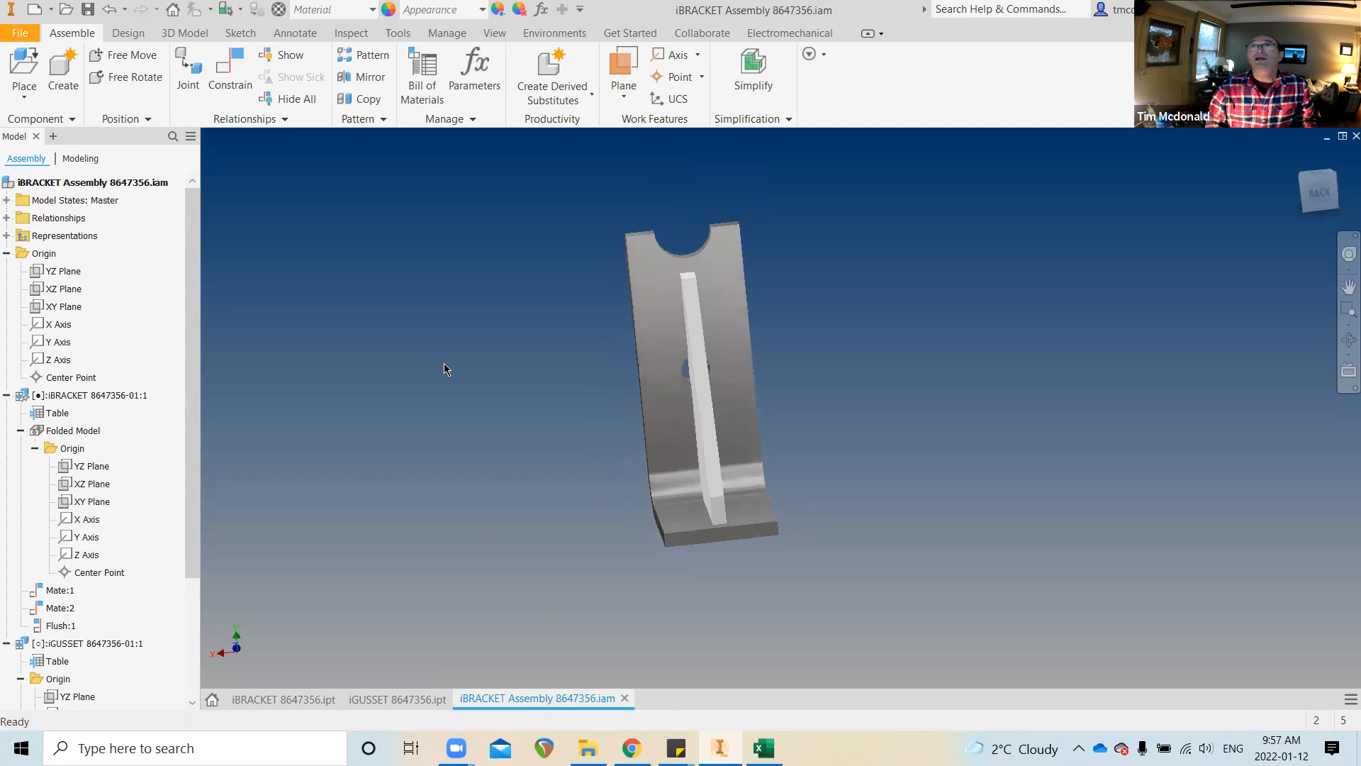
Save the assembly with its changed gusset files, then start iAssembly authoring
left_click(88, 10)
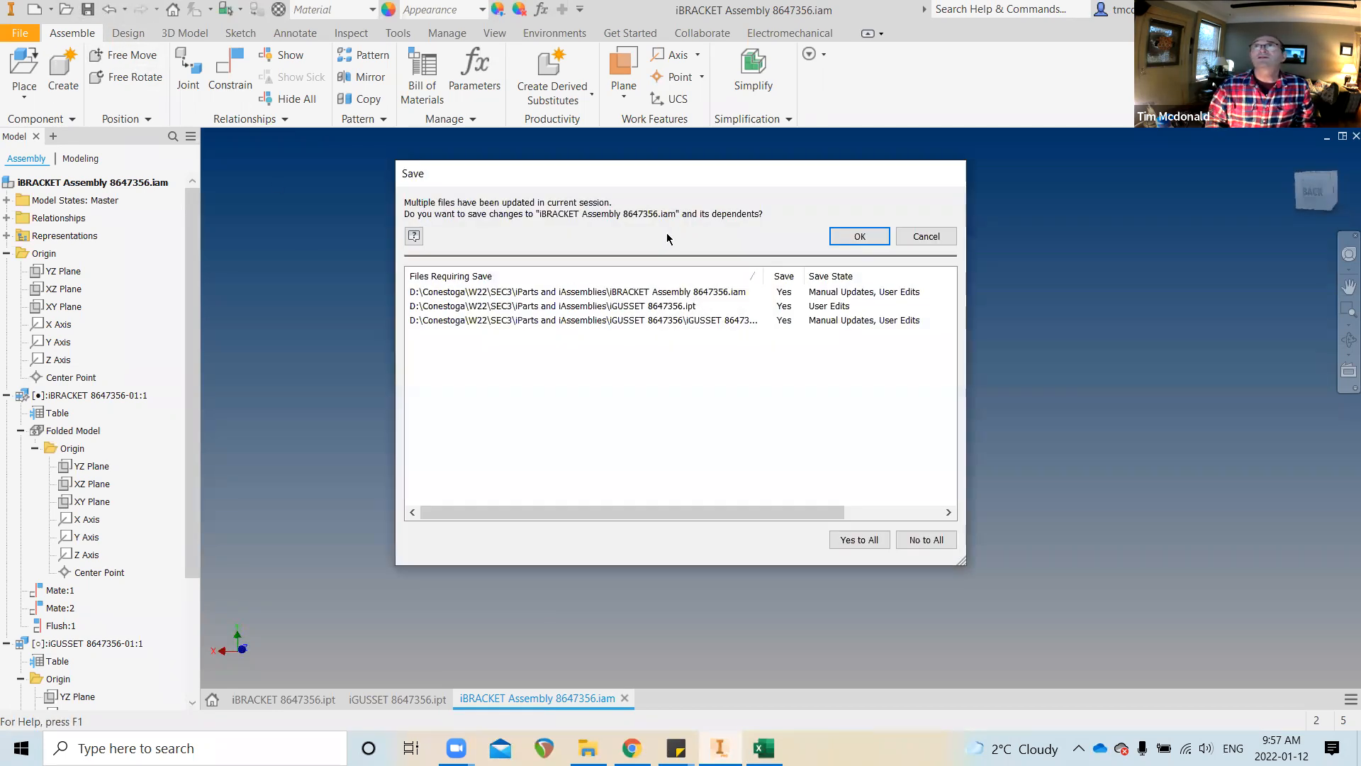
left_click(858, 236)
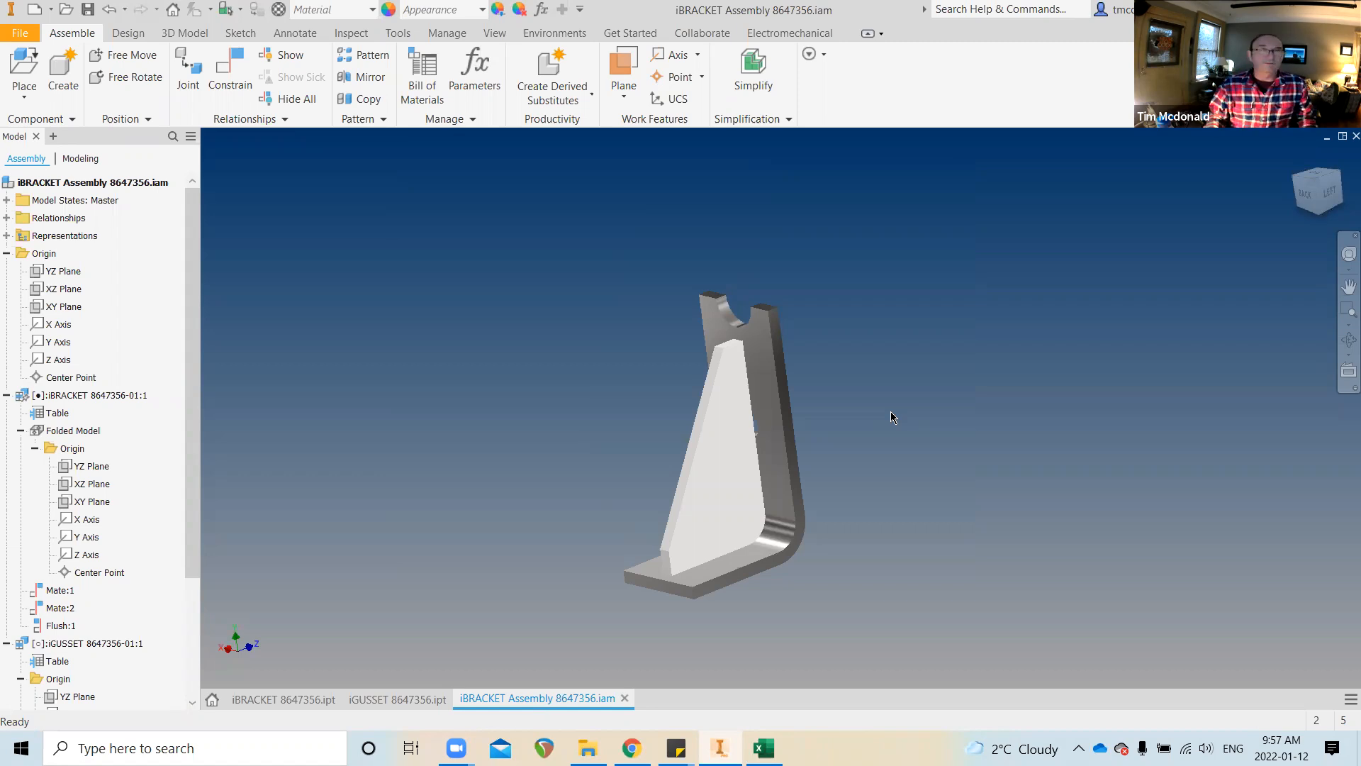
left_click(448, 33)
middle_click_drag(708, 217, 678, 205, "shift")
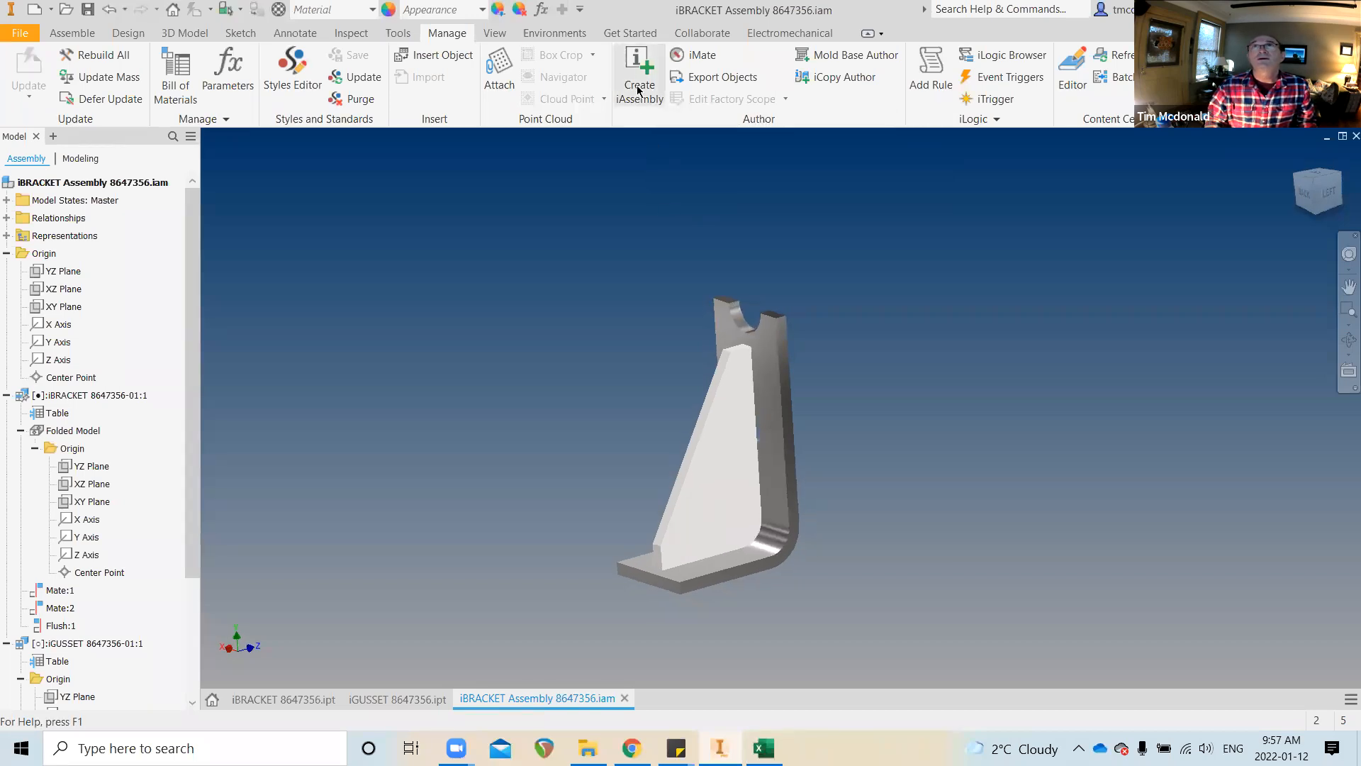
scroll(648, 165, "up", 2)
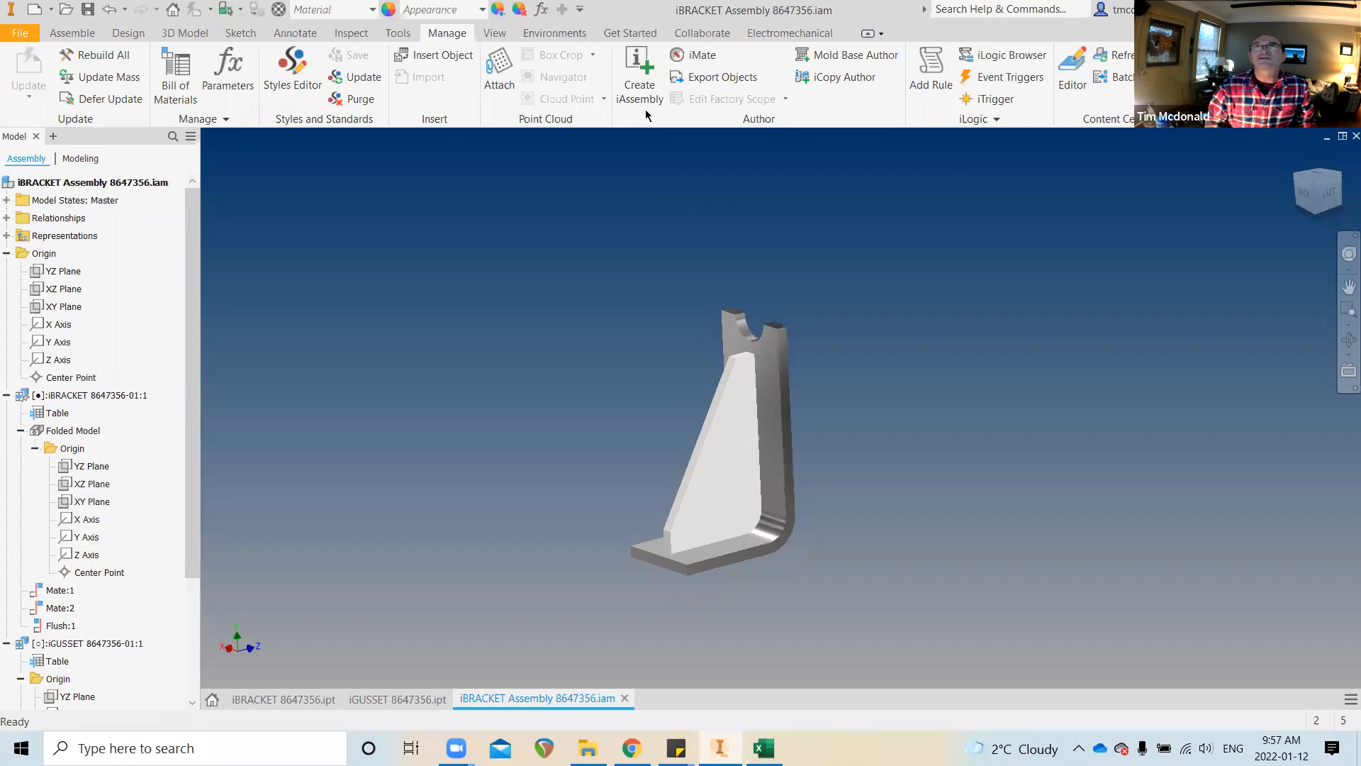
left_click(637, 86)
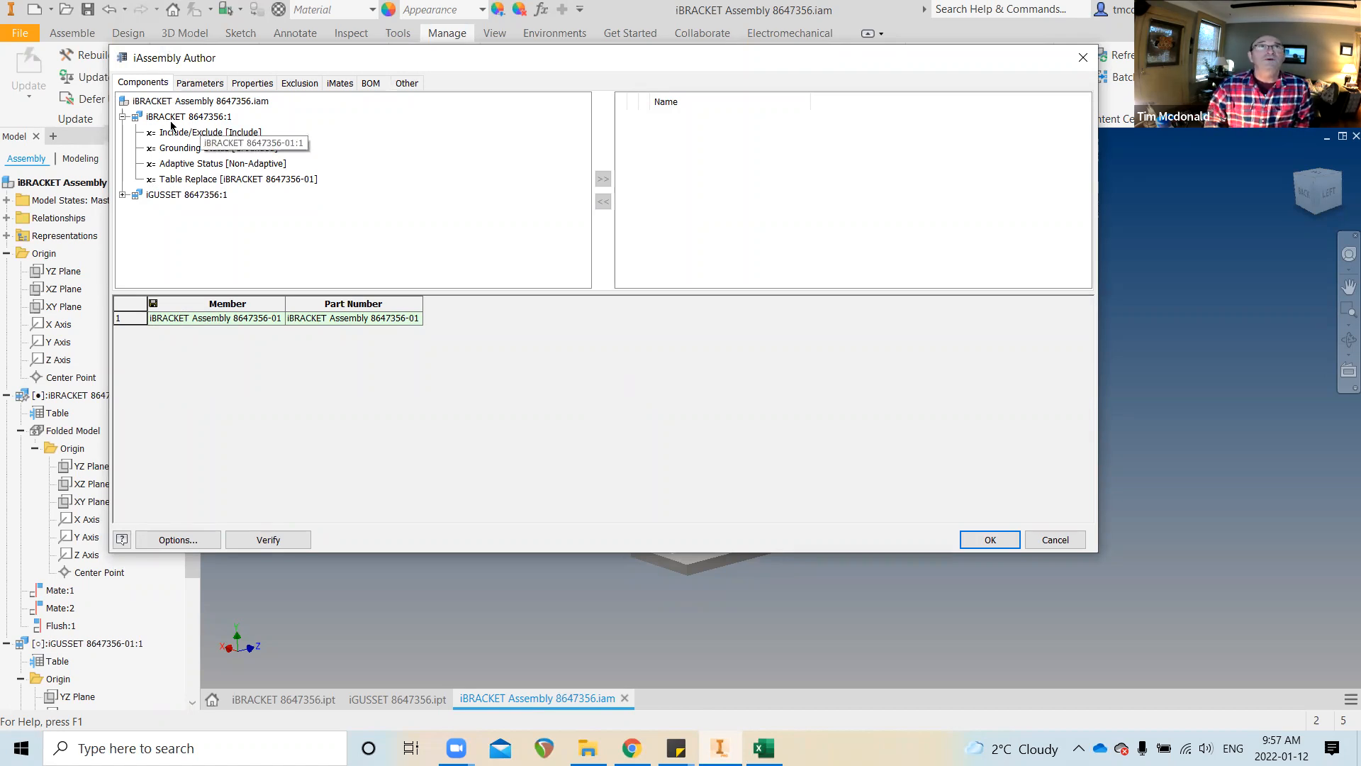
Add the iBRACKET and iGUSSET Table Replace parameters as iAssembly table columns
left_click(123, 117)
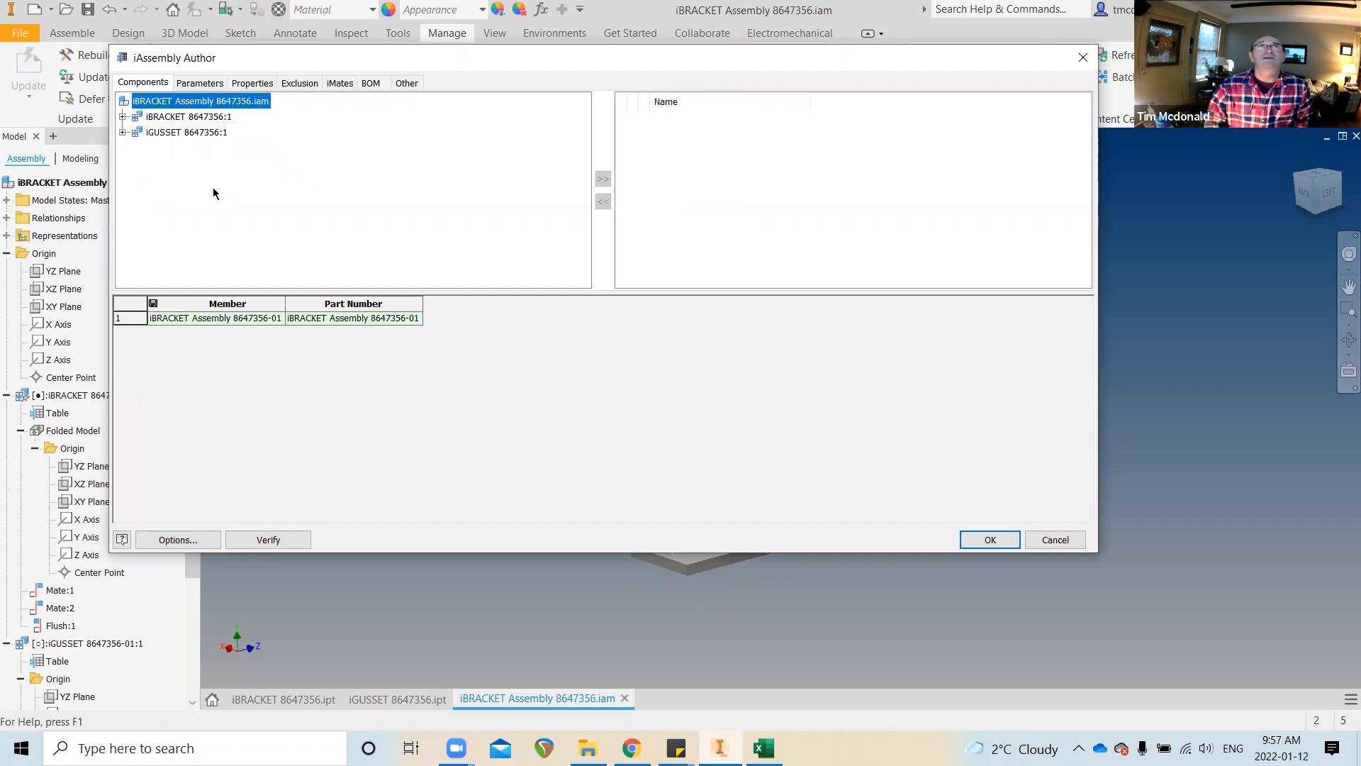
left_click(122, 132)
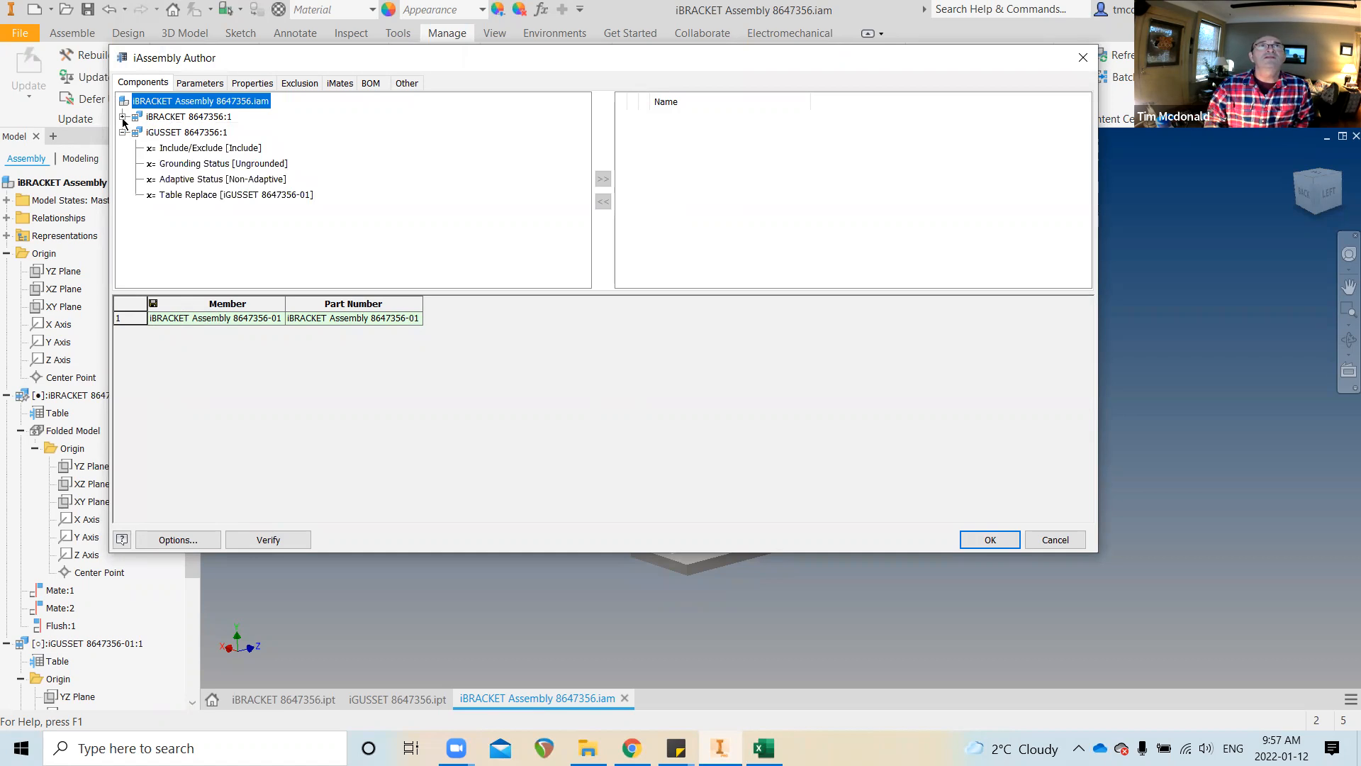
left_click(123, 116)
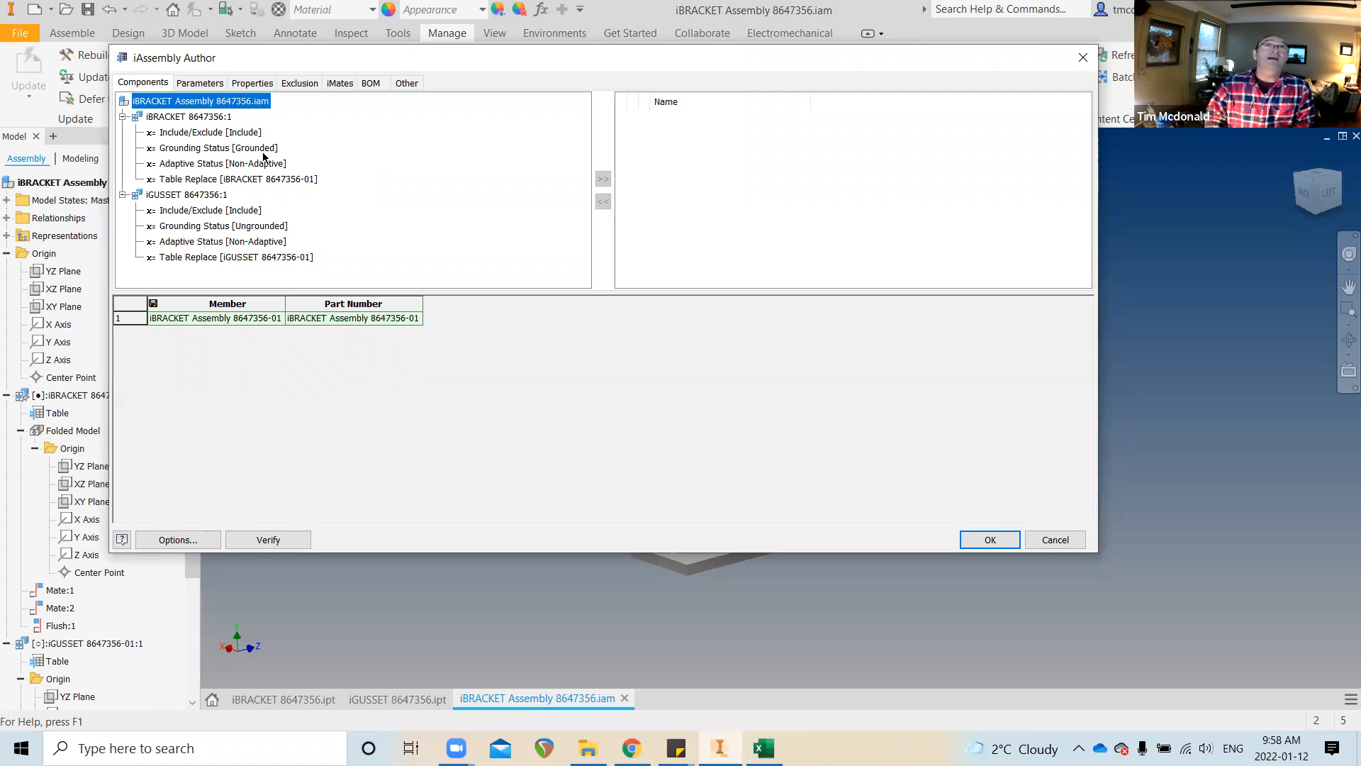
left_click(196, 182)
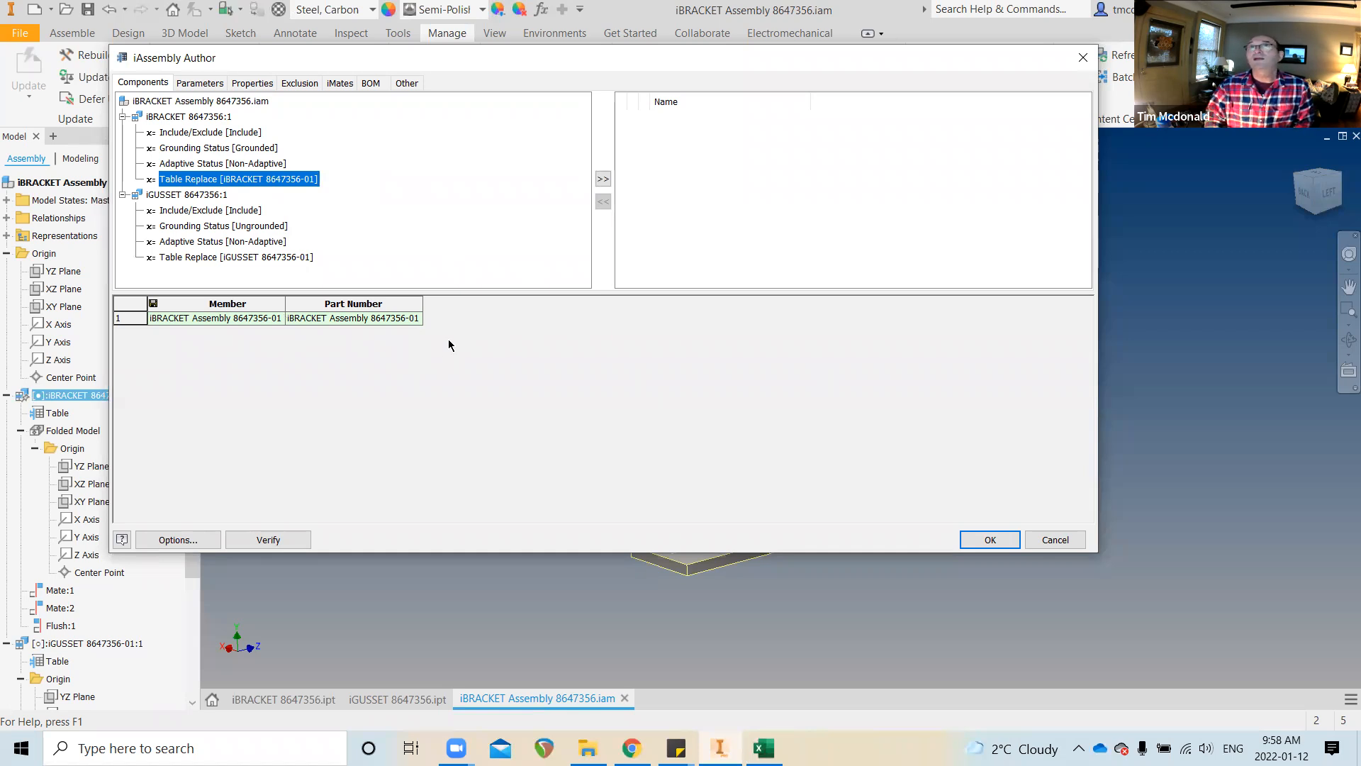
left_click(604, 180)
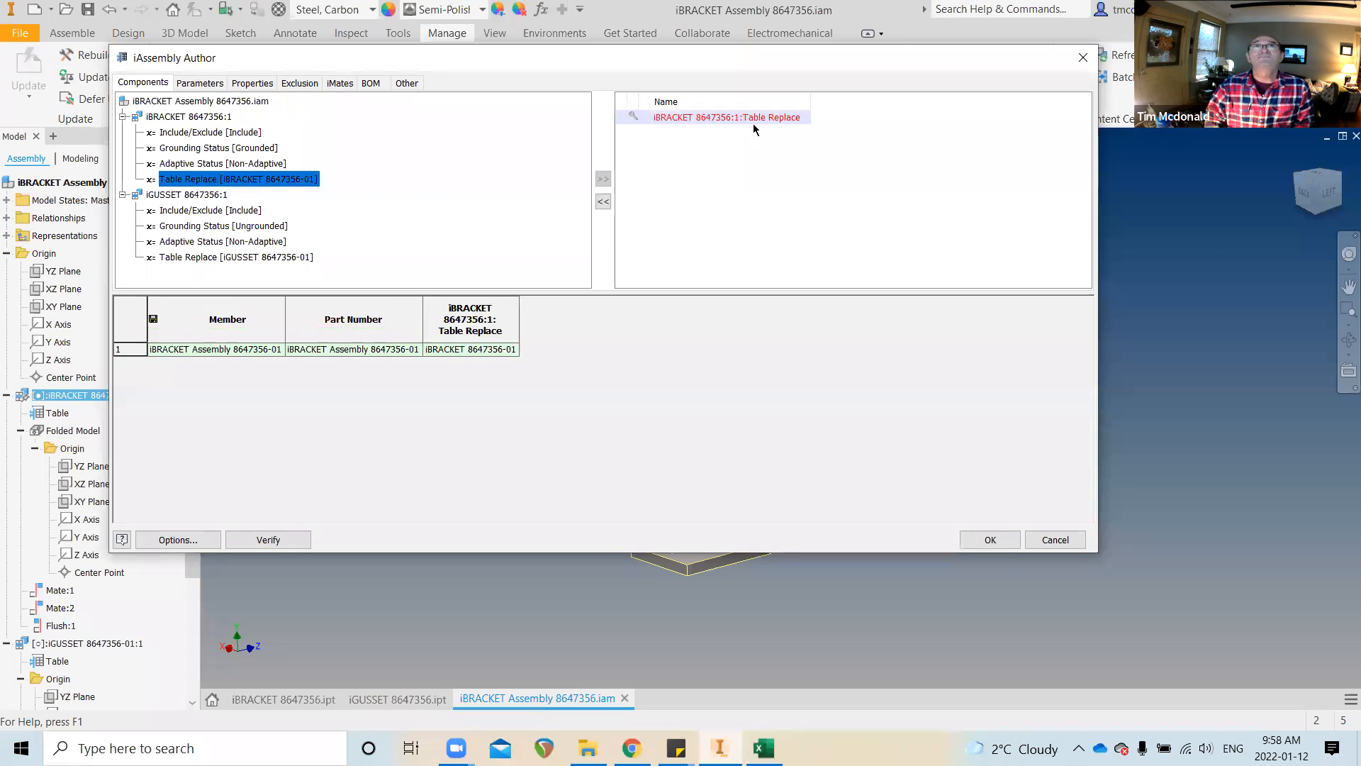
left_click(259, 258)
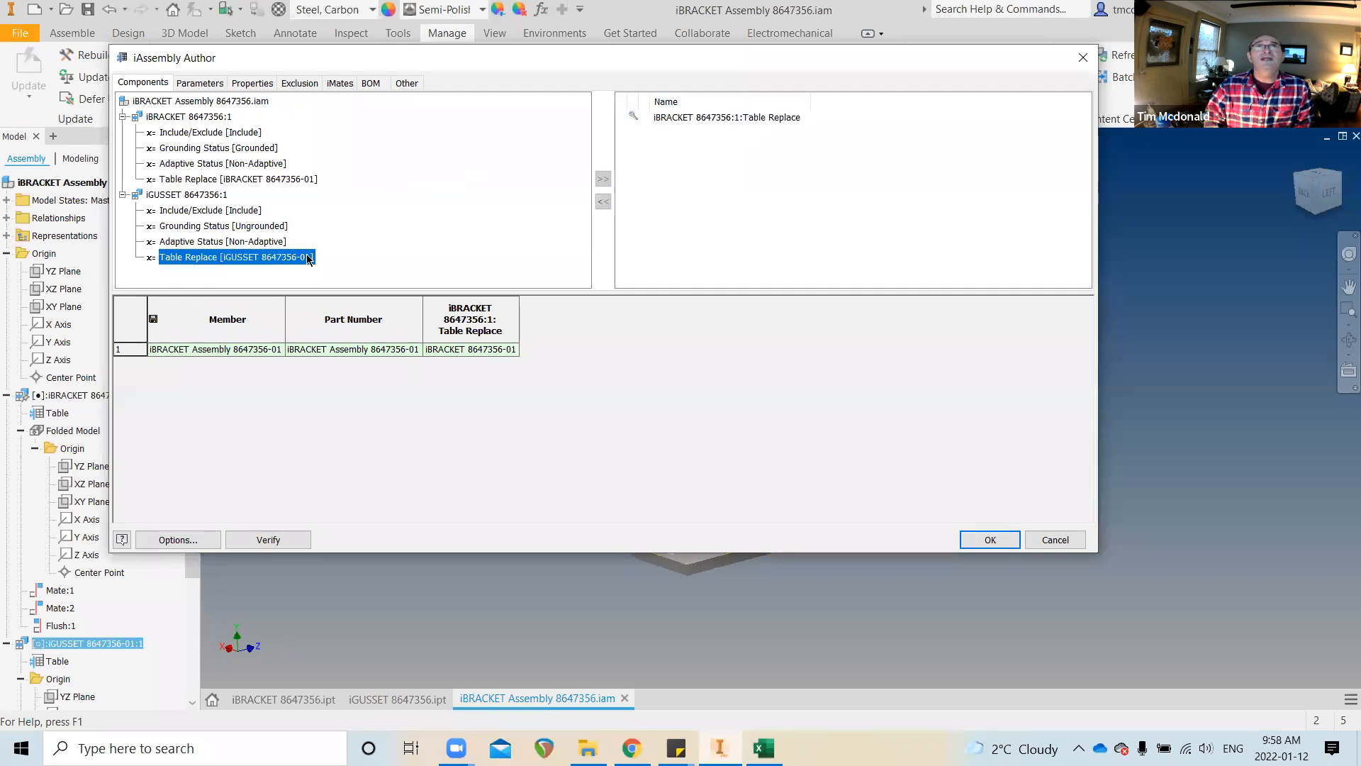
left_click(603, 180)
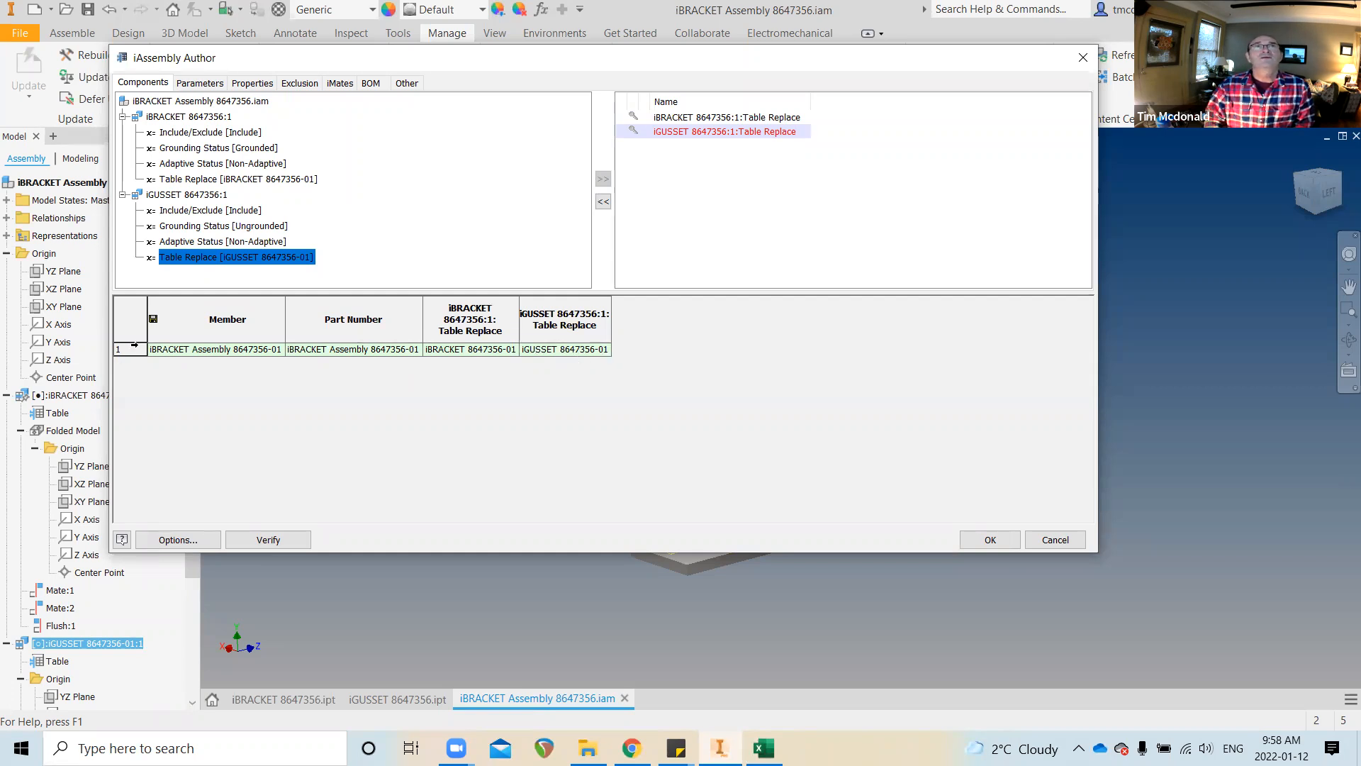
Insert member row 2 using iBRACKET 8647356-02 and iGUSSET 8647356-02, then accept the table
right_click(131, 349)
left_click(154, 361)
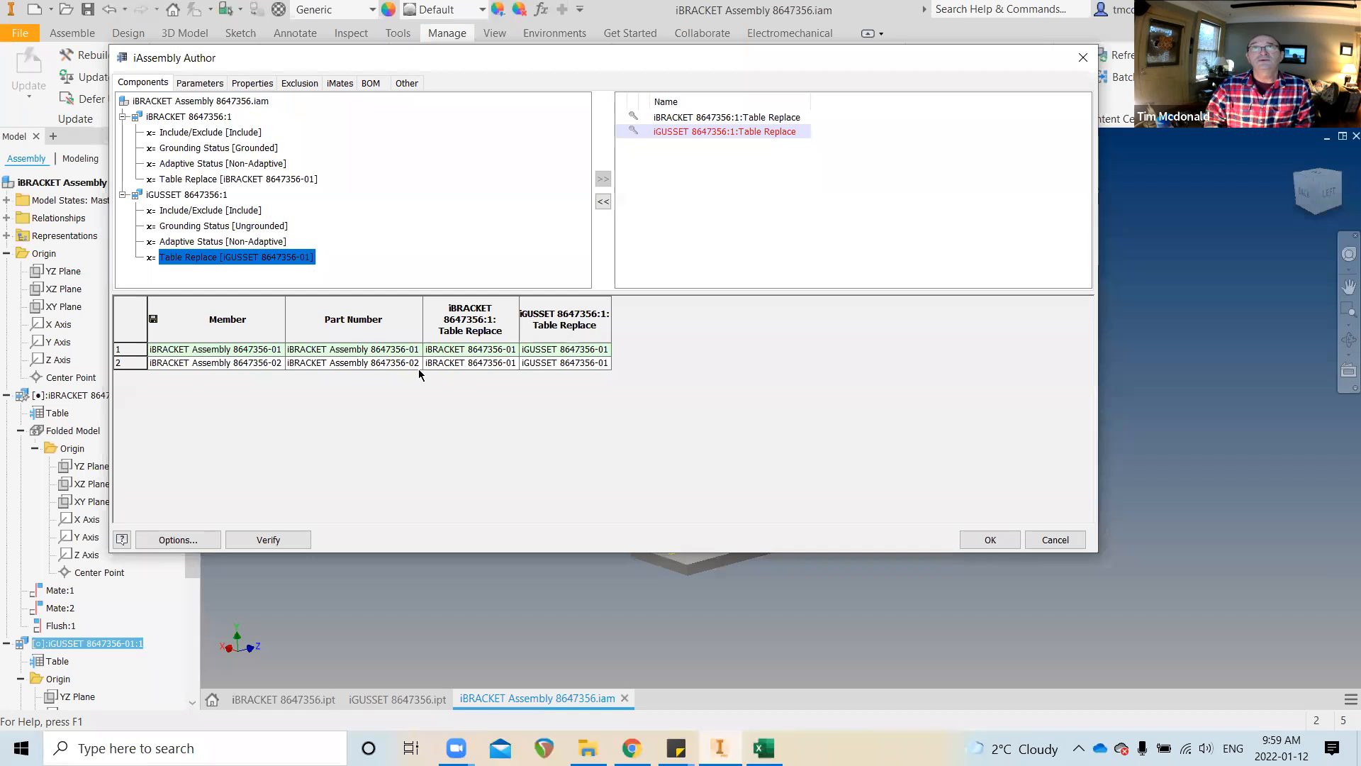
double_click(486, 362)
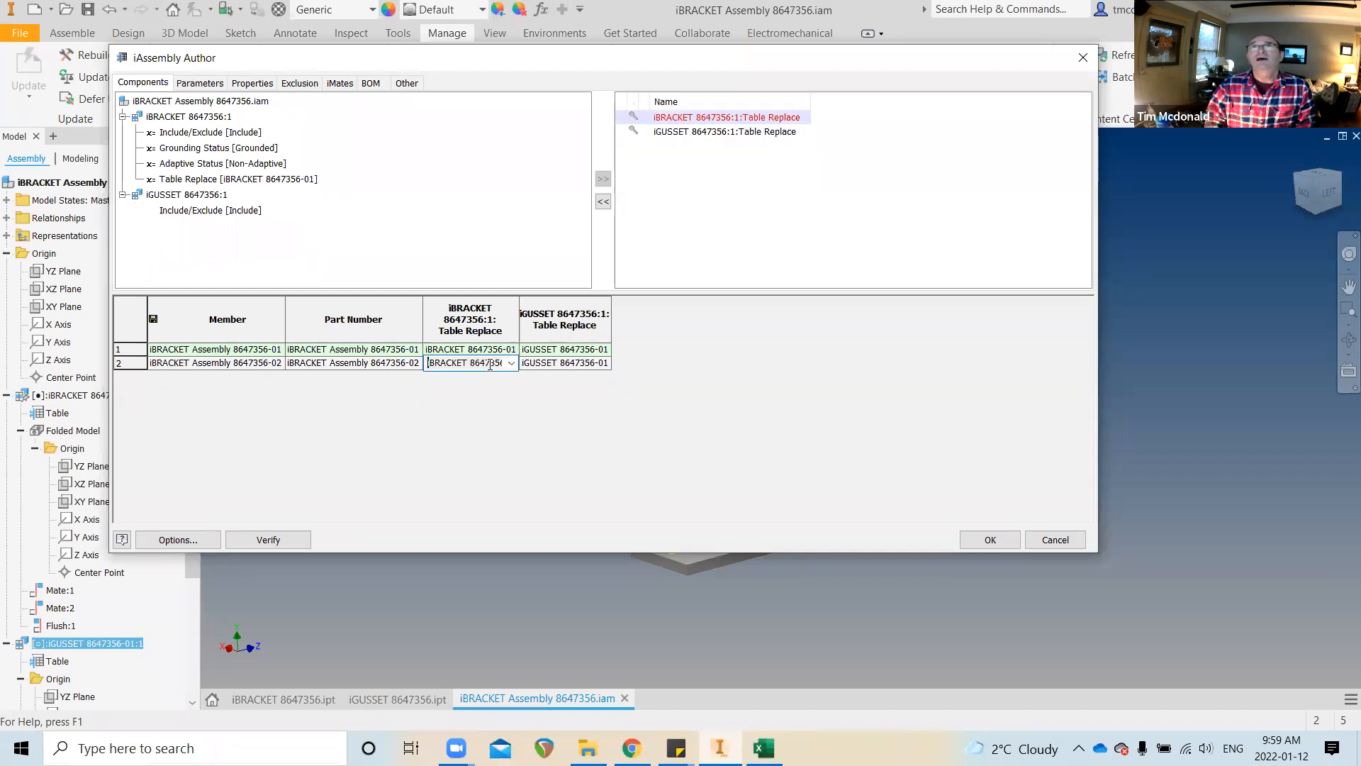
left_click(511, 363)
left_click(502, 390)
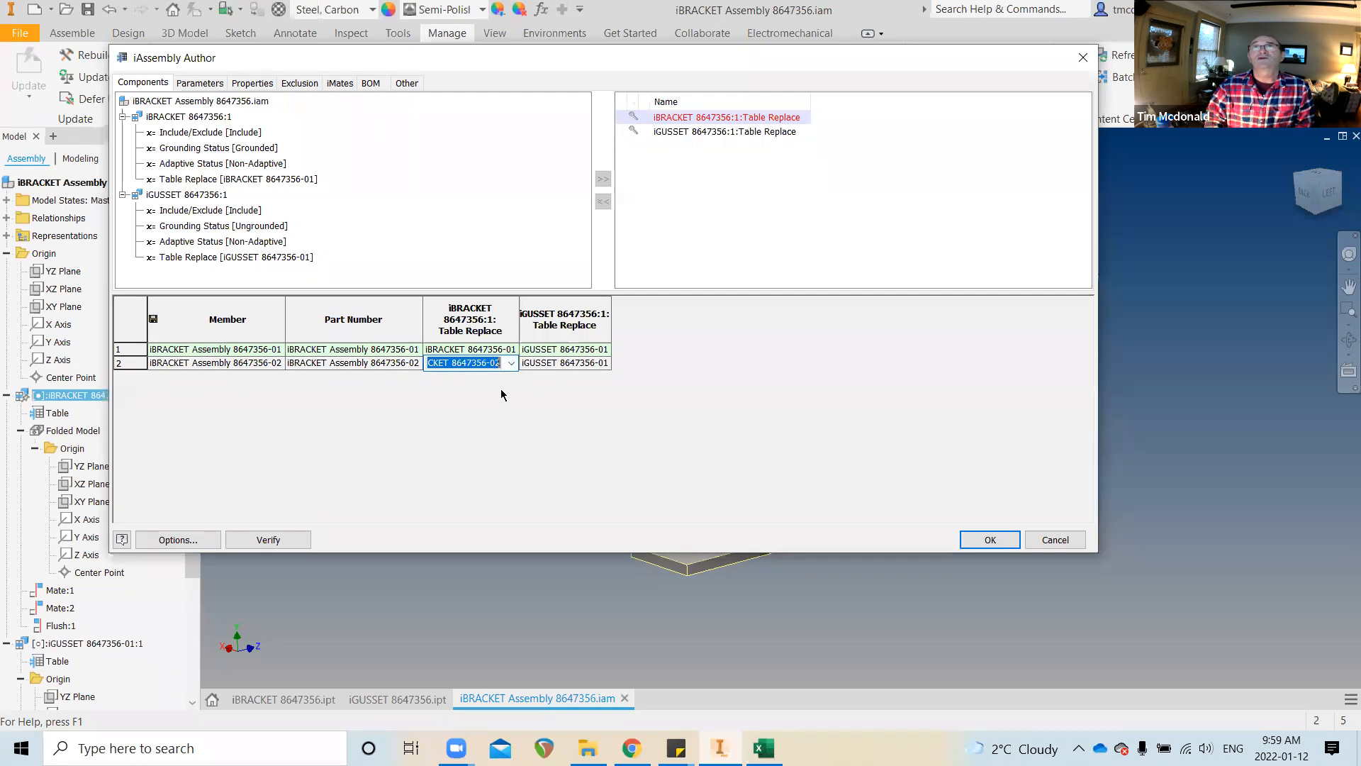
double_click(575, 363)
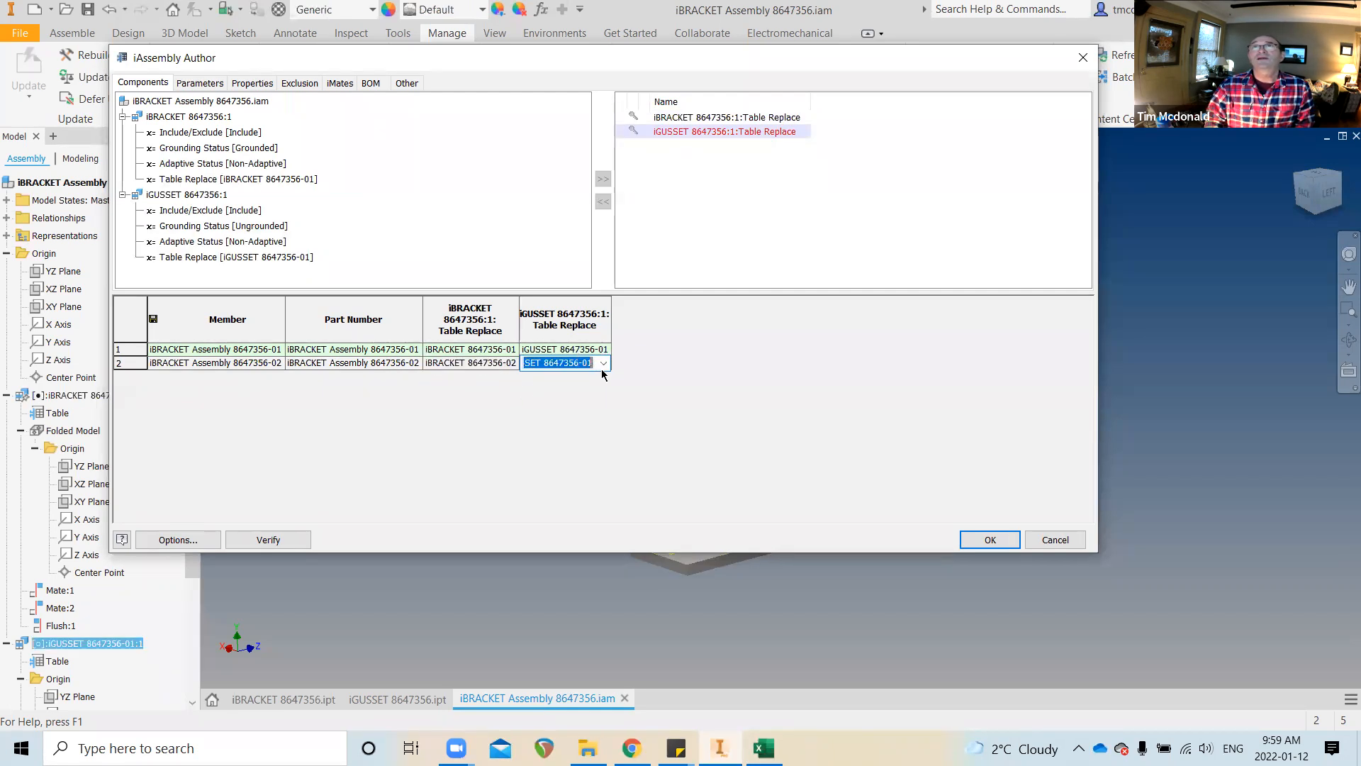
left_click(604, 364)
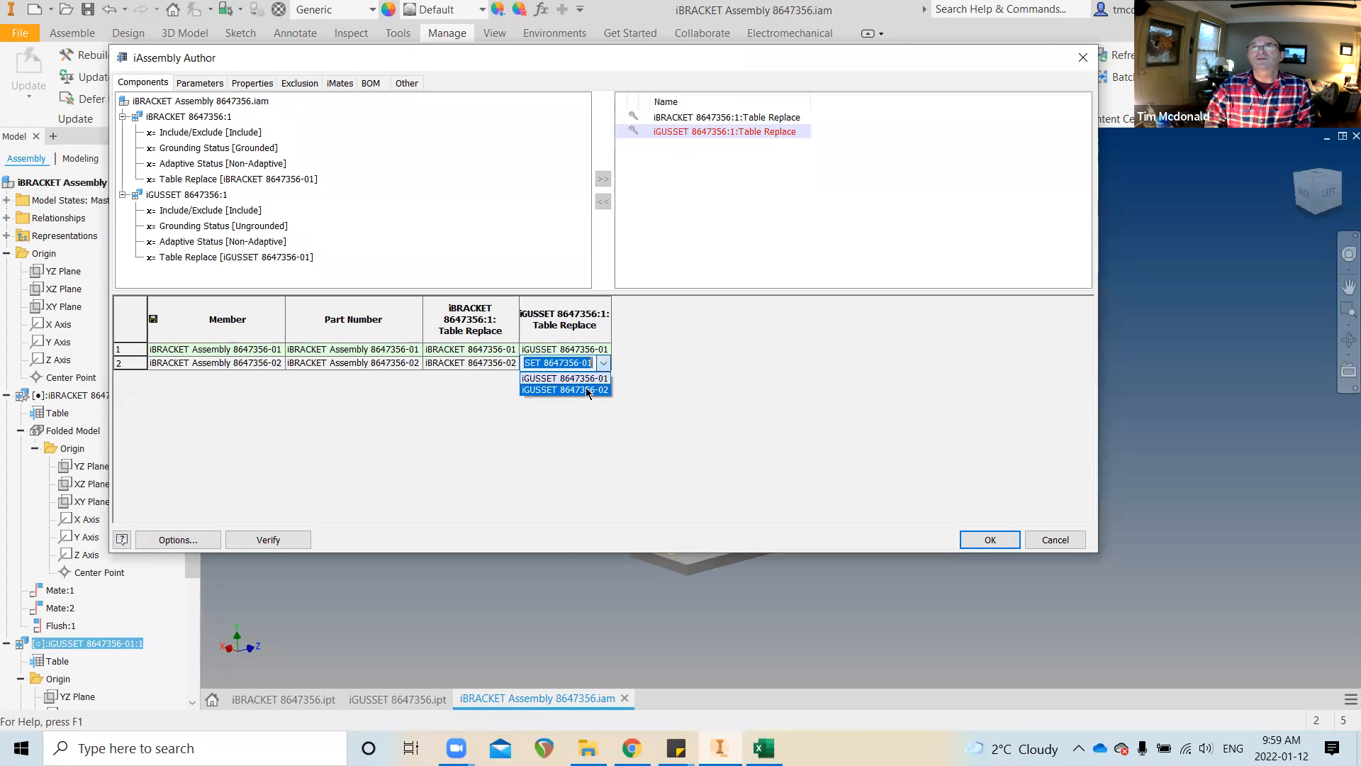
left_click(587, 390)
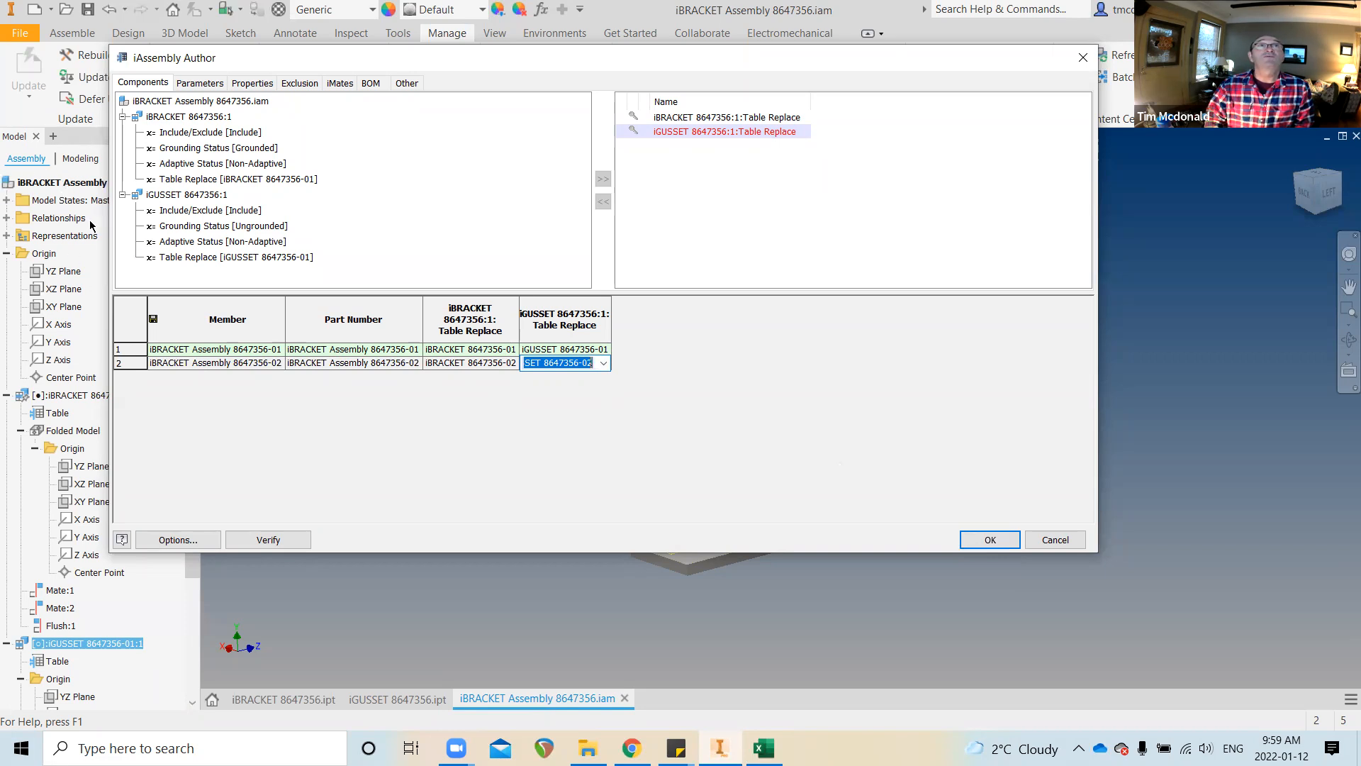
left_click(988, 541)
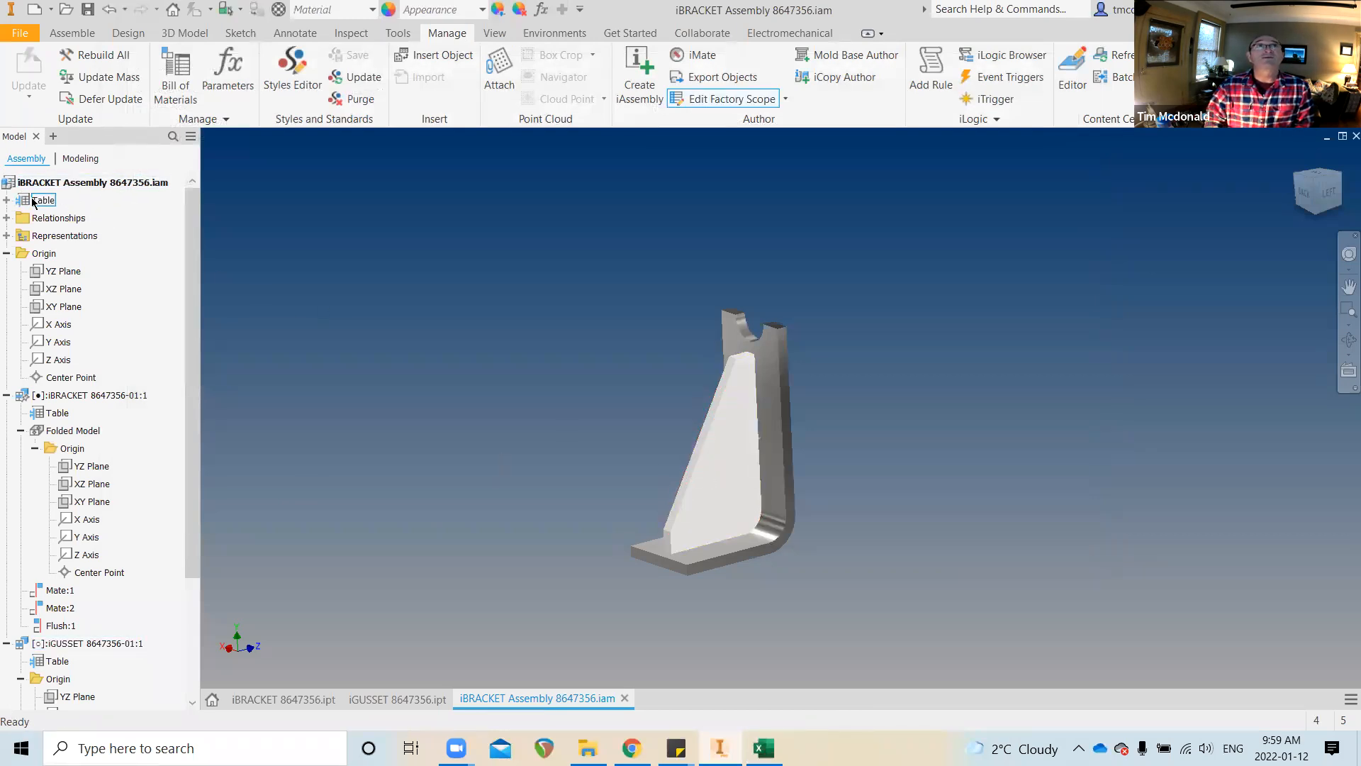
Activate member 8647356-02 under the browser's Table node and orbit to view the larger bracket
left_click(7, 201)
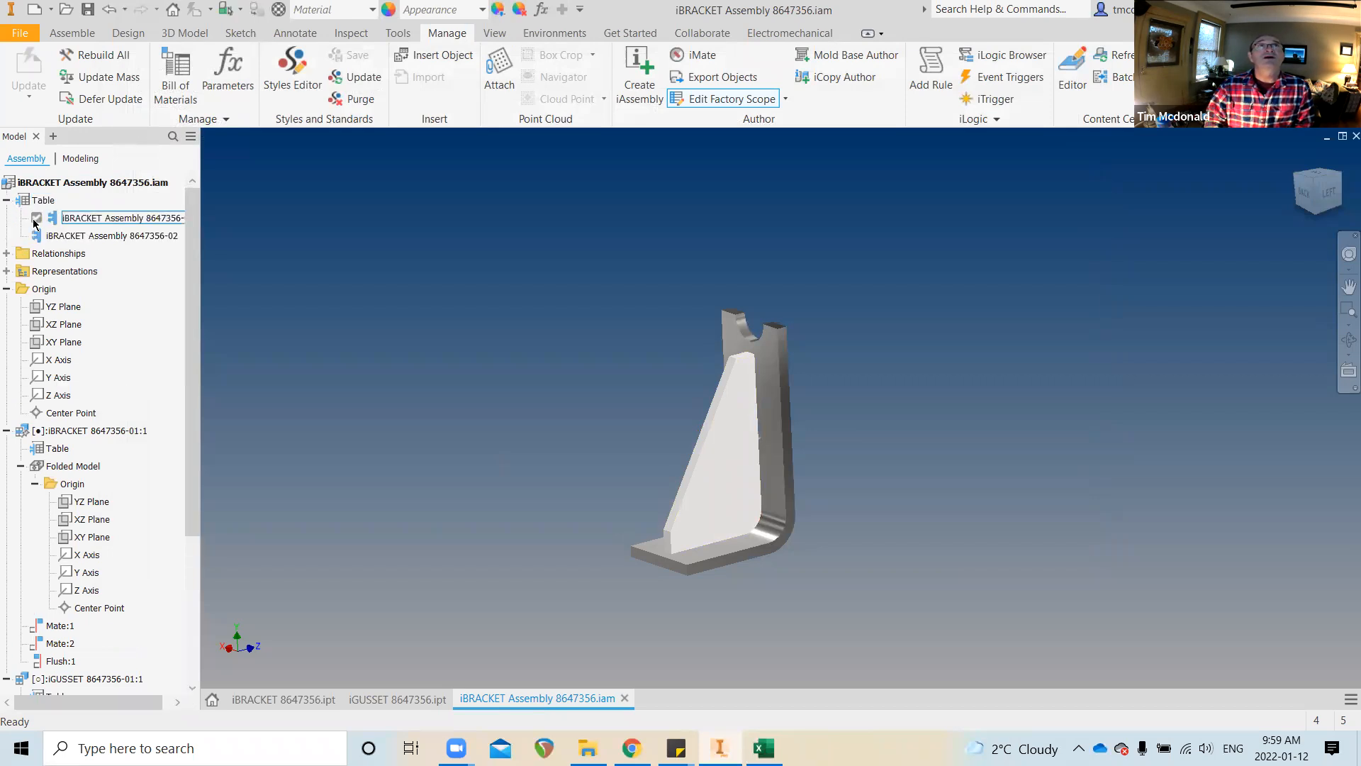
left_click(108, 235)
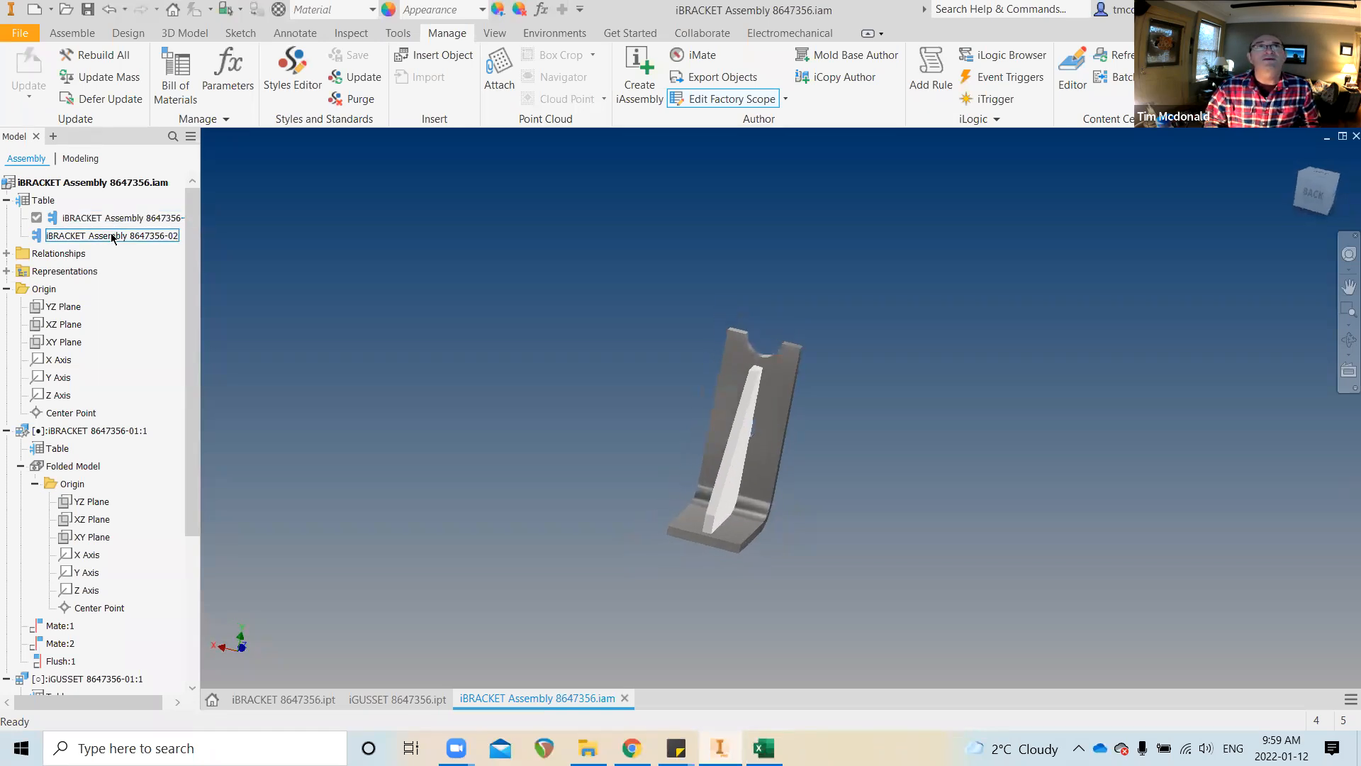
left_click(107, 236)
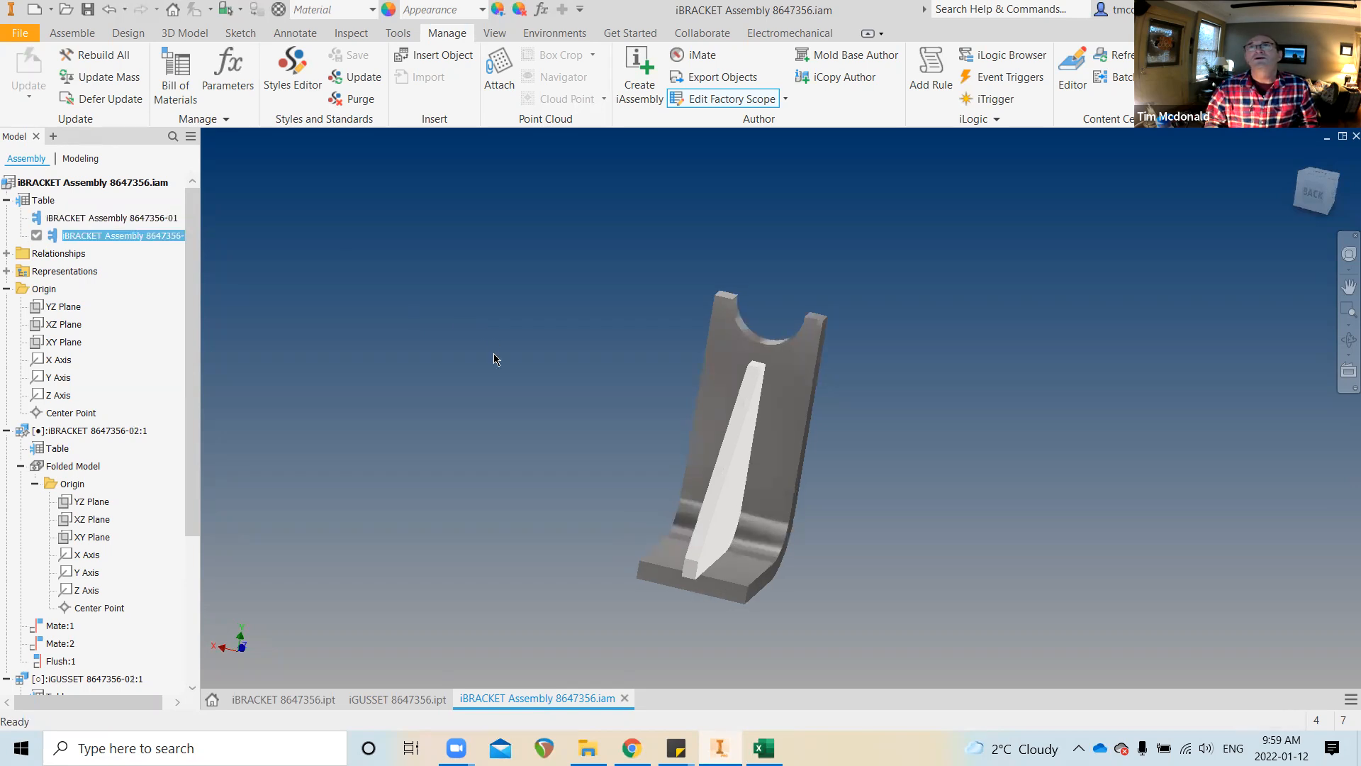
mouse_move(501, 352)
middle_mouse_down("shift")
mouse_move(595, 402)
mouse_move(647, 451)
mouse_move(616, 459)
mouse_move(905, 477)
mouse_move(848, 516)
mouse_move(842, 428)
mouse_move(777, 380)
mouse_move(693, 596)
mouse_move(661, 552)
mouse_move(693, 559)
mouse_move(695, 481)
mouse_move(716, 522)
mouse_move(650, 536)
mouse_move(589, 370)
mouse_move(508, 257)
mouse_move(354, 142)
mouse_move(304, 78)
middle_mouse_up("shift")
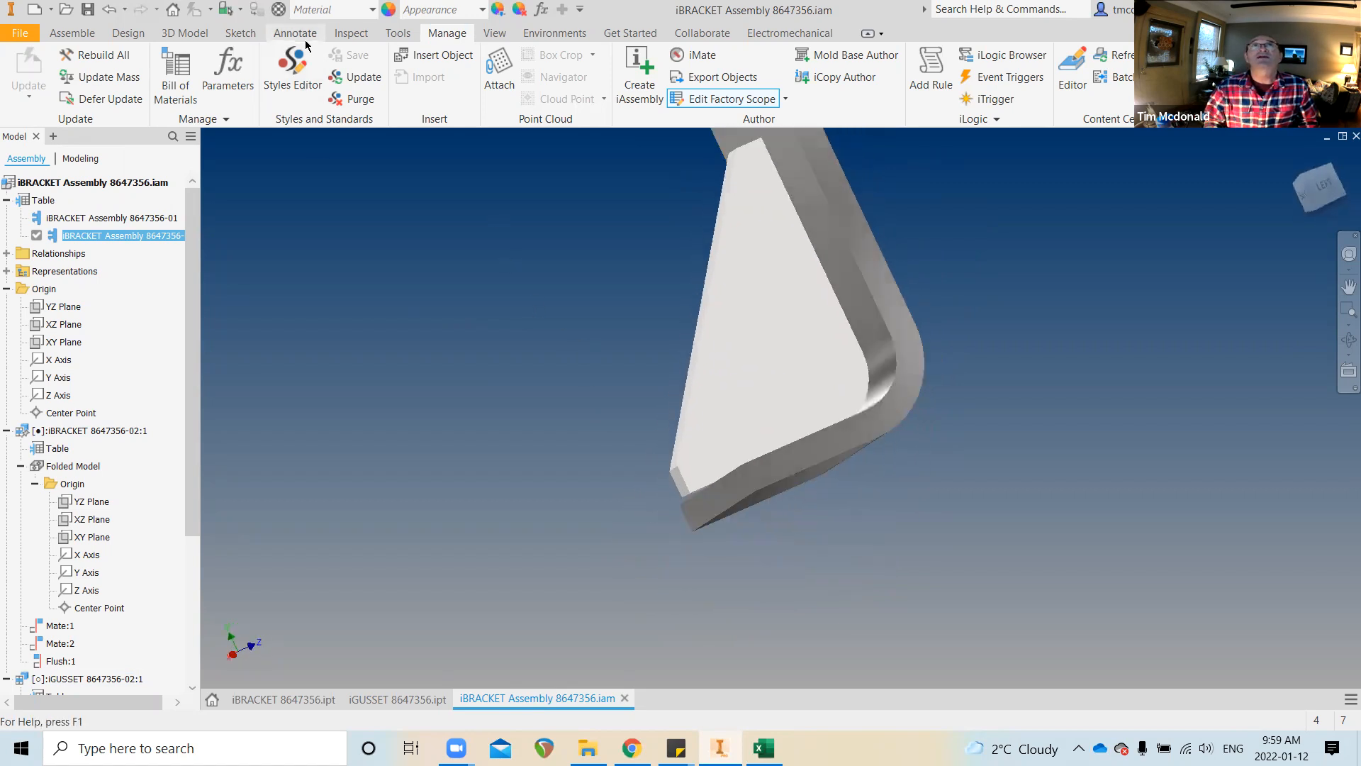
left_click(349, 33)
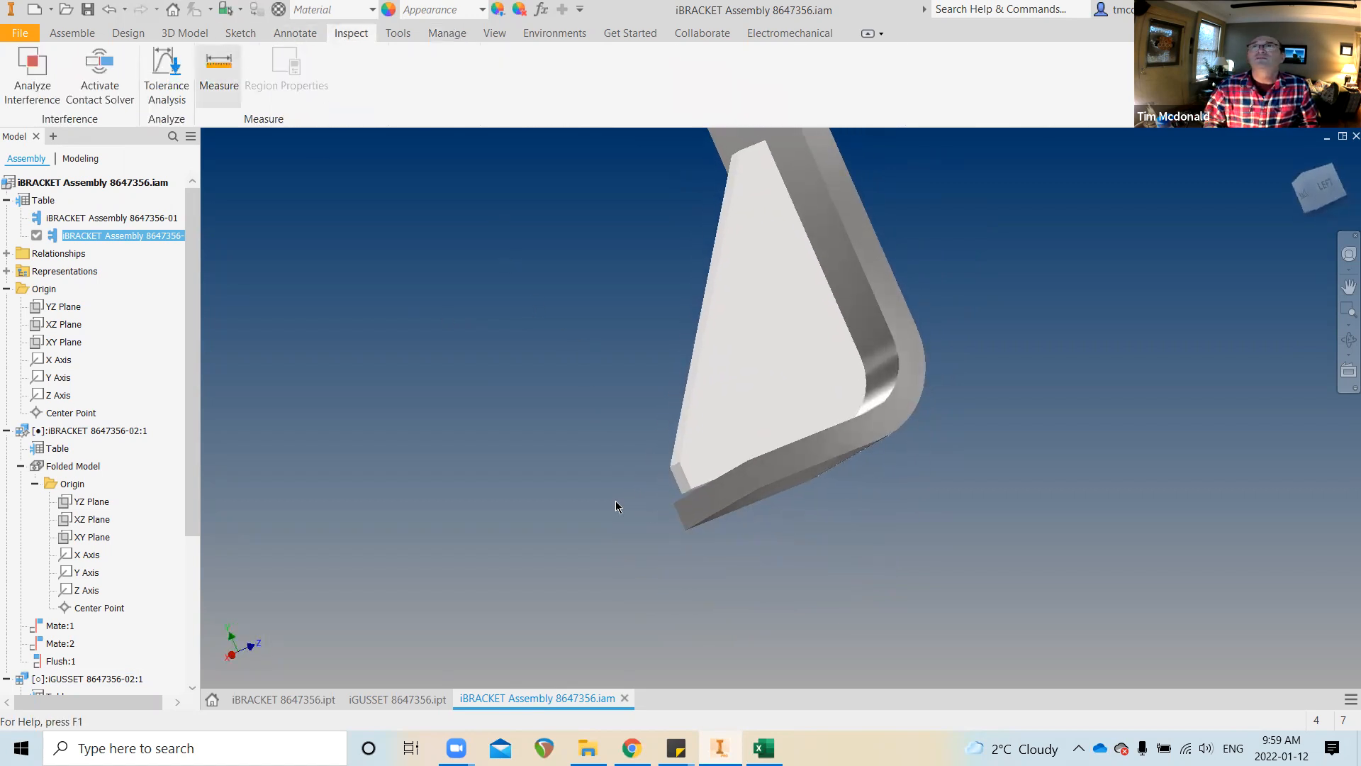
scroll(925, 533, "up", 5)
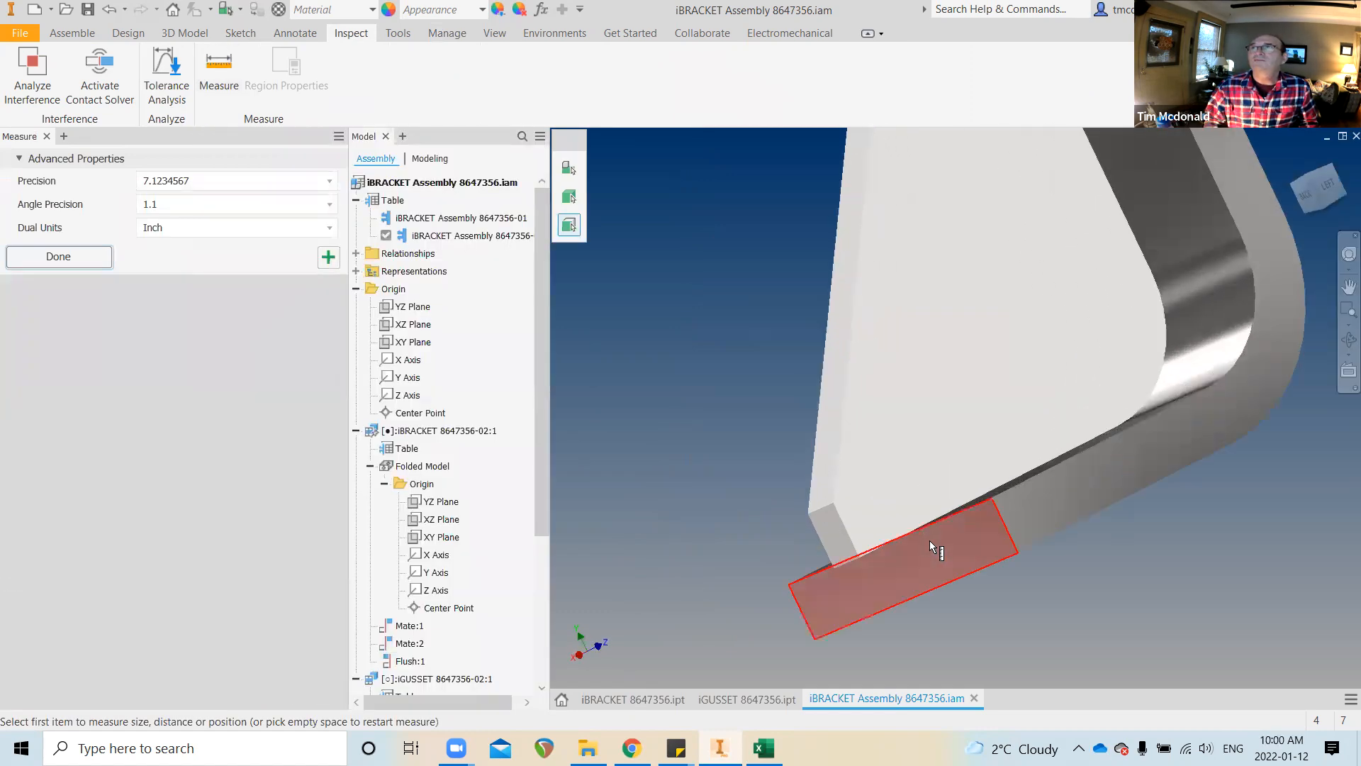
left_click(929, 541)
left_click(834, 536)
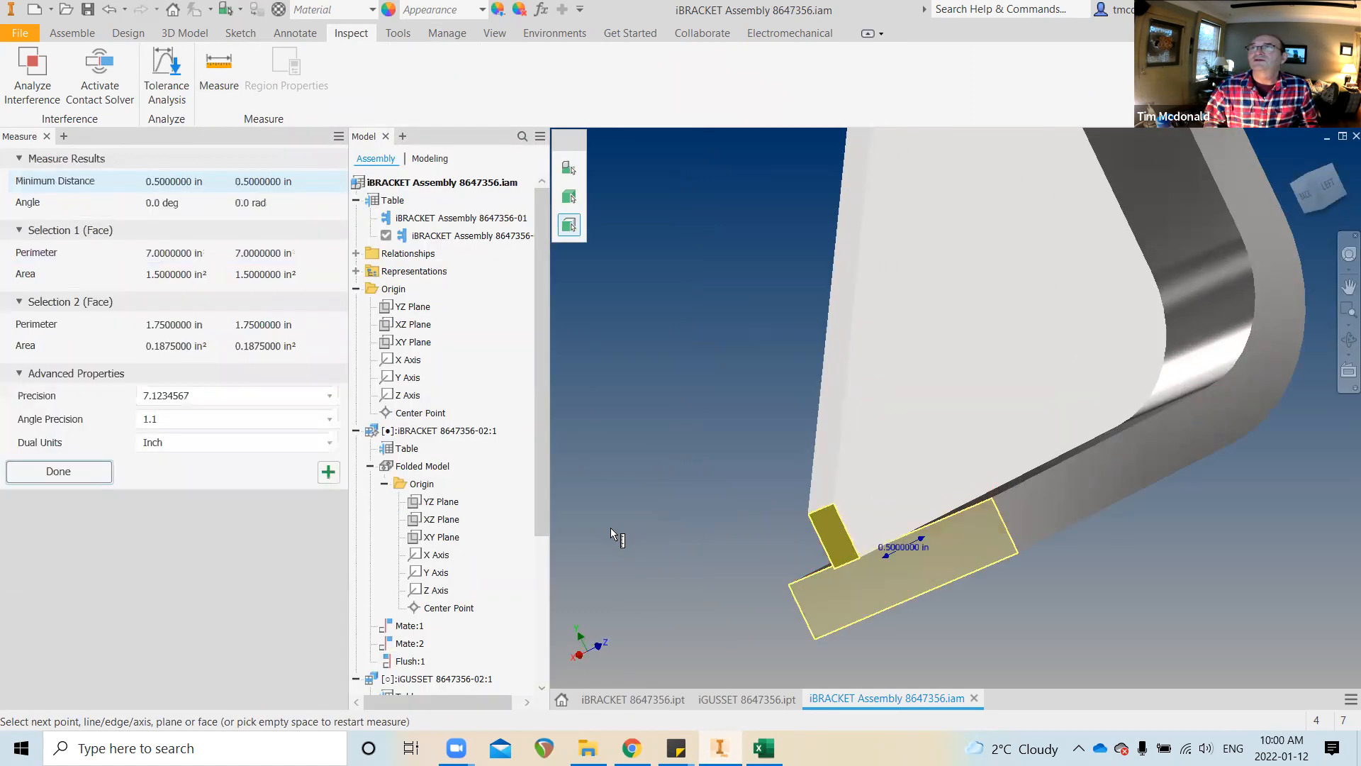
scroll(510, 330, "down", 2)
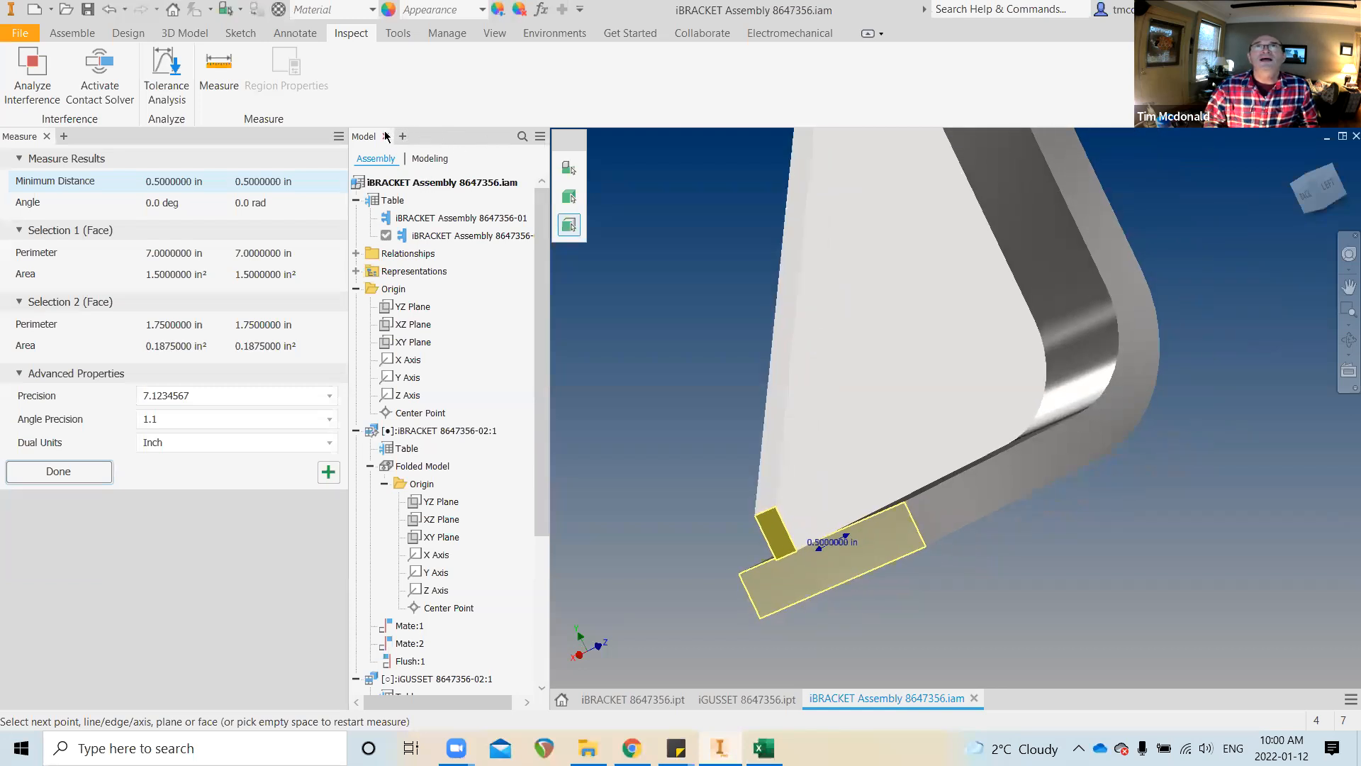
left_click(47, 137)
scroll(746, 509, "down", 3)
middle_click_drag(740, 529, 709, 523, "shift")
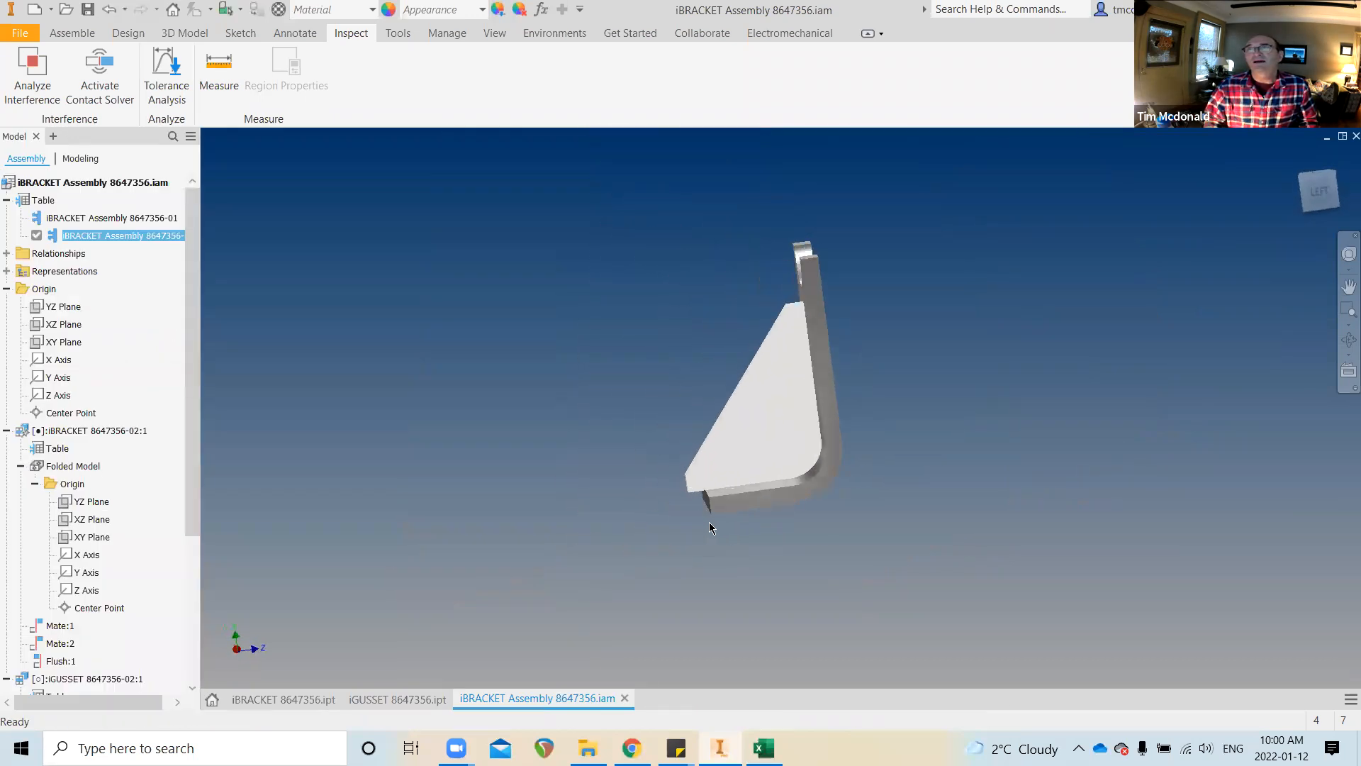
left_click(393, 699)
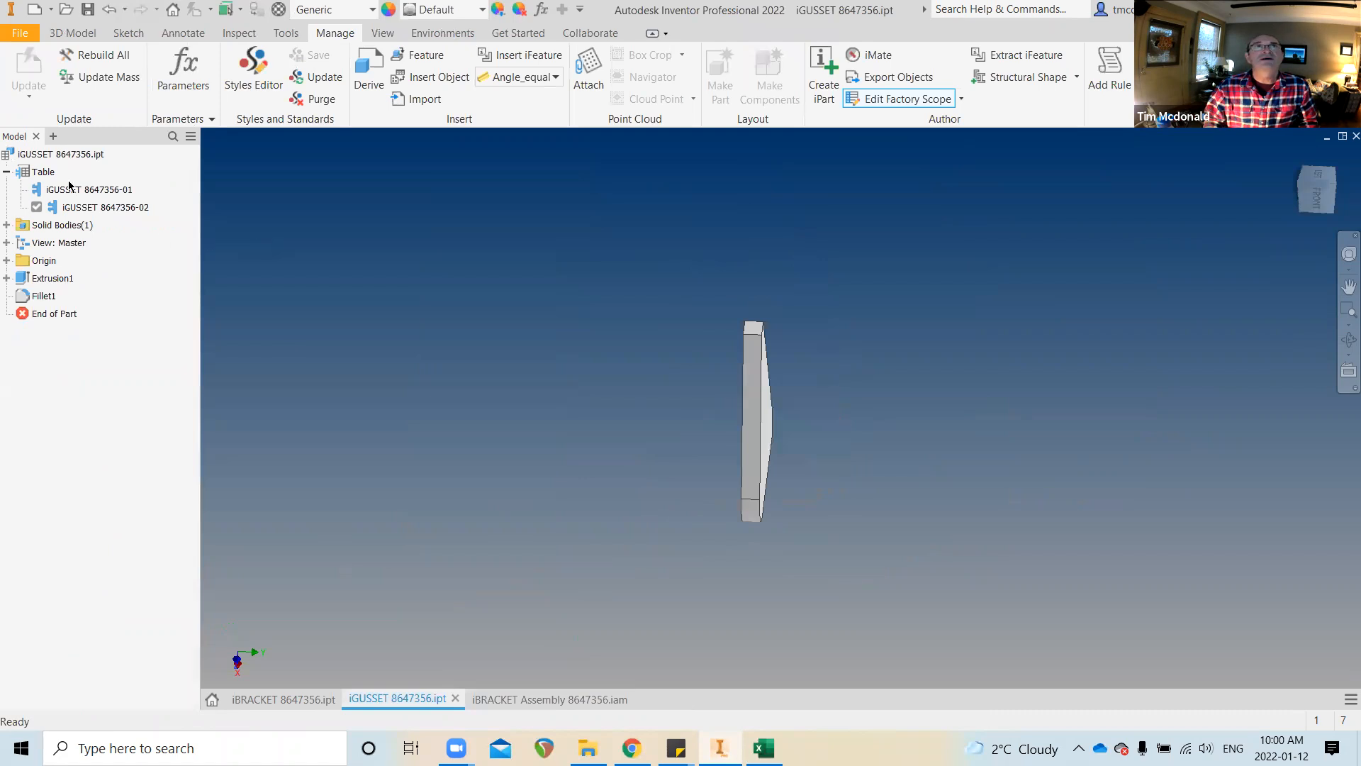
Set iGUSSET 8647356-02's WIDTH to 3 in the member table, then return to the assembly
right_click(48, 175)
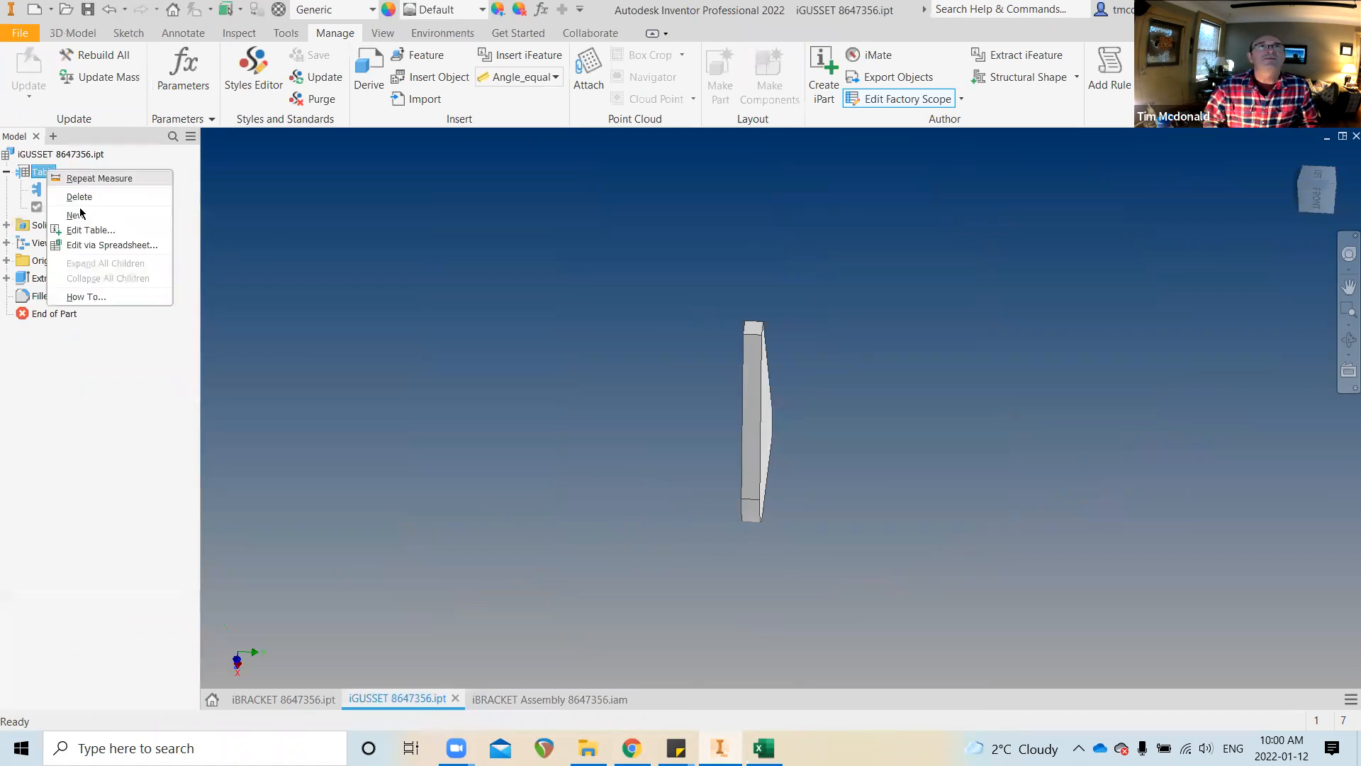
left_click(103, 232)
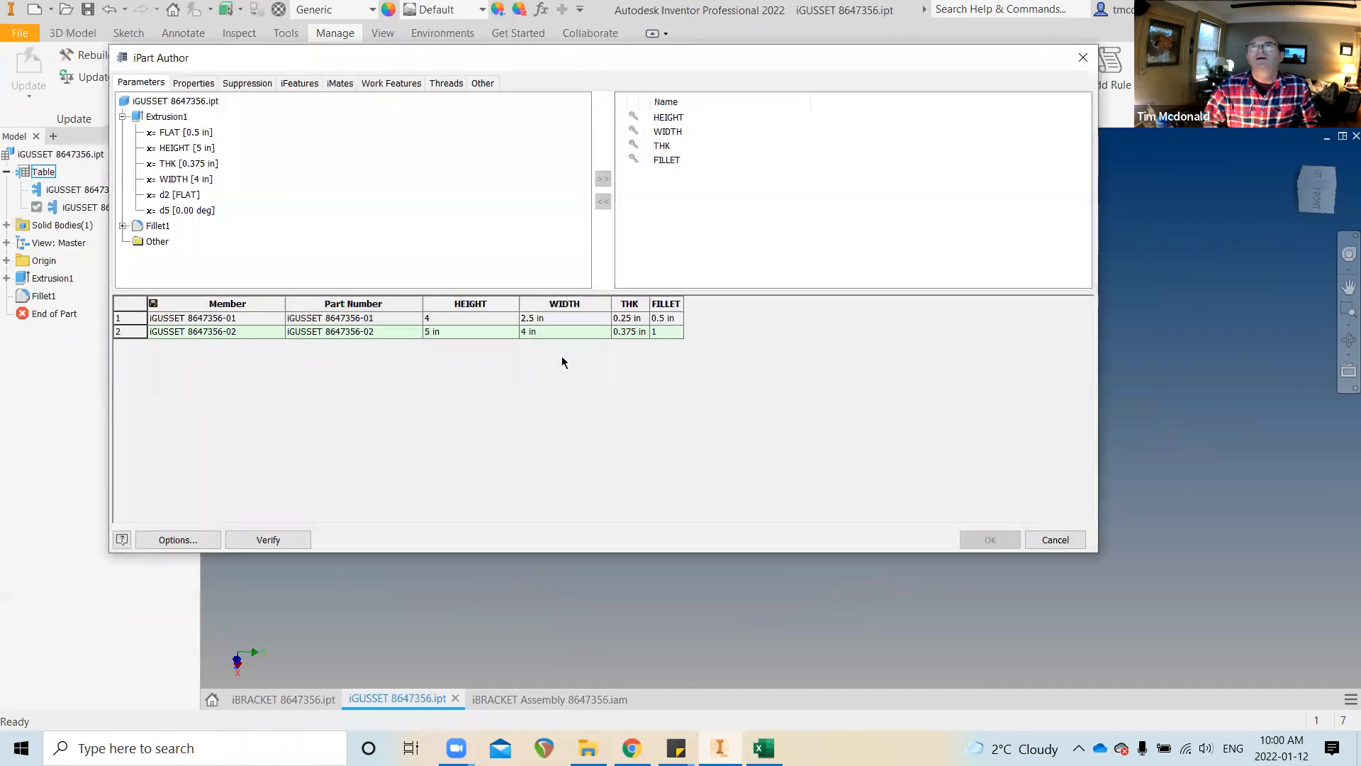
left_click(526, 331)
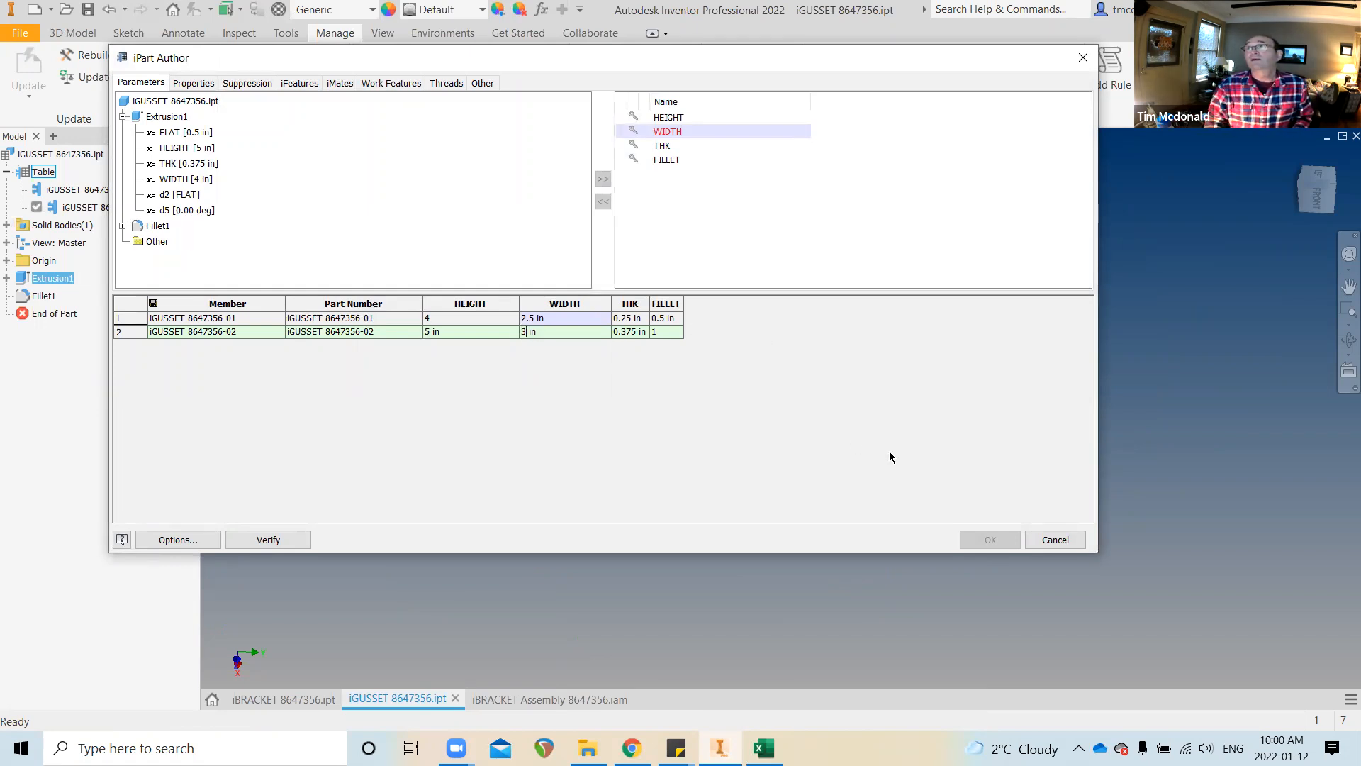
left_click(990, 540)
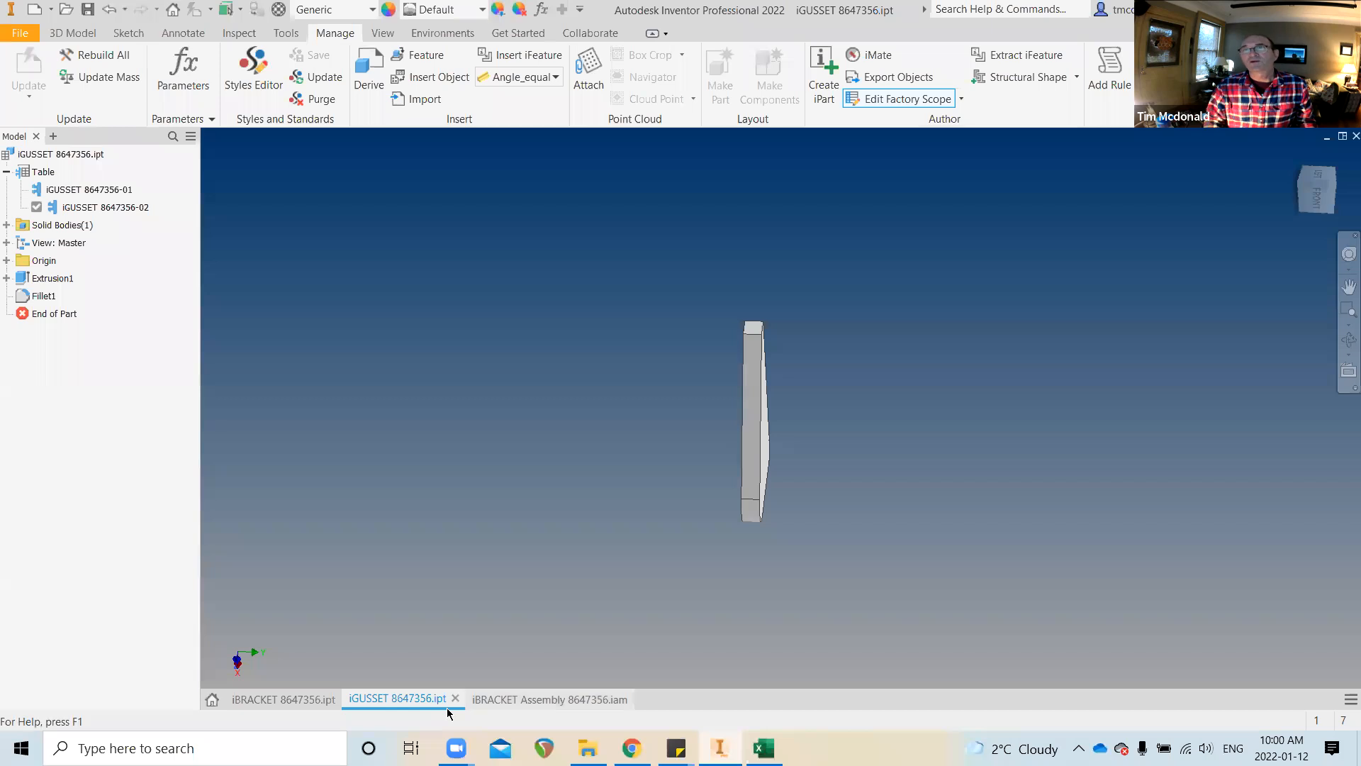
left_click(500, 700)
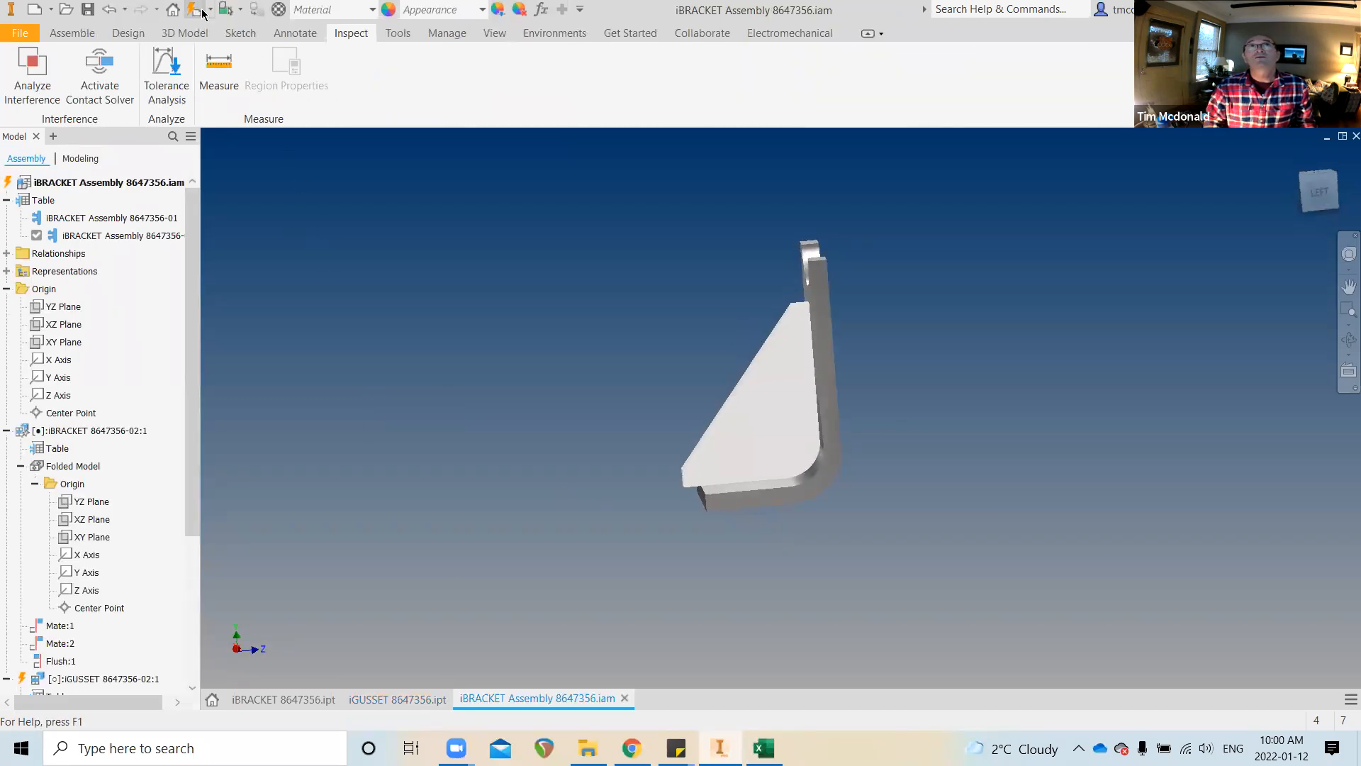
Orbit to view the narrower gusset and save the assembly with all three changed files
middle_click_drag(485, 390, 714, 465, "shift")
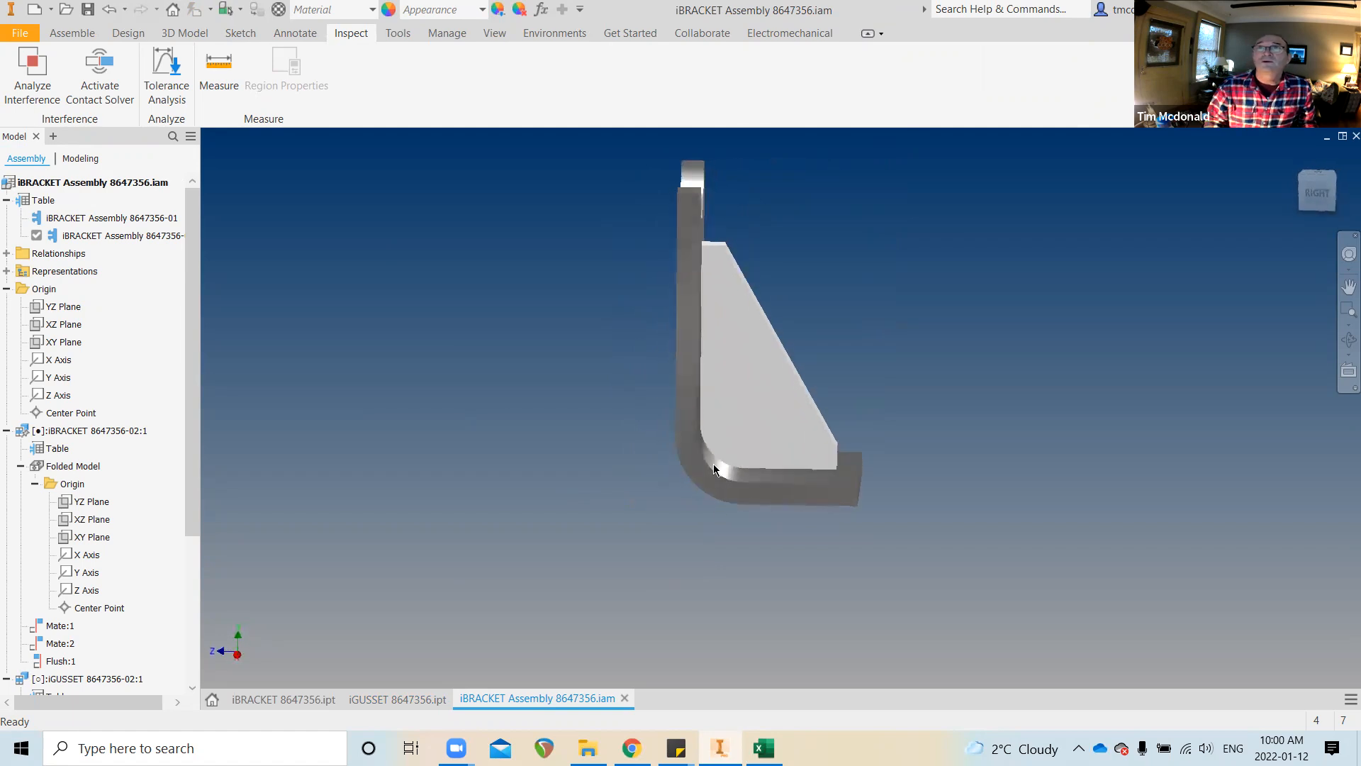
left_click(88, 9)
left_click(844, 237)
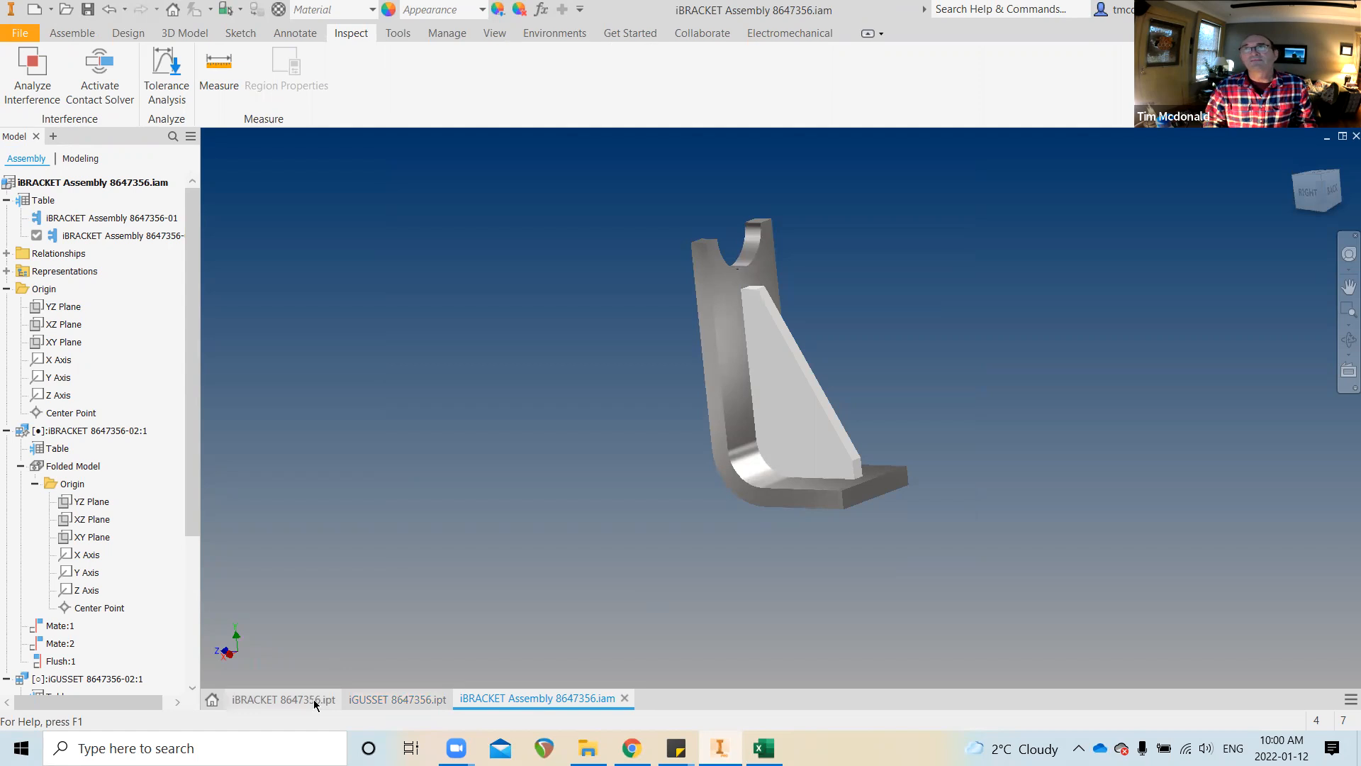
Compare members by activating 8647356-01, then 8647356-02 again
double_click(107, 217)
double_click(119, 217)
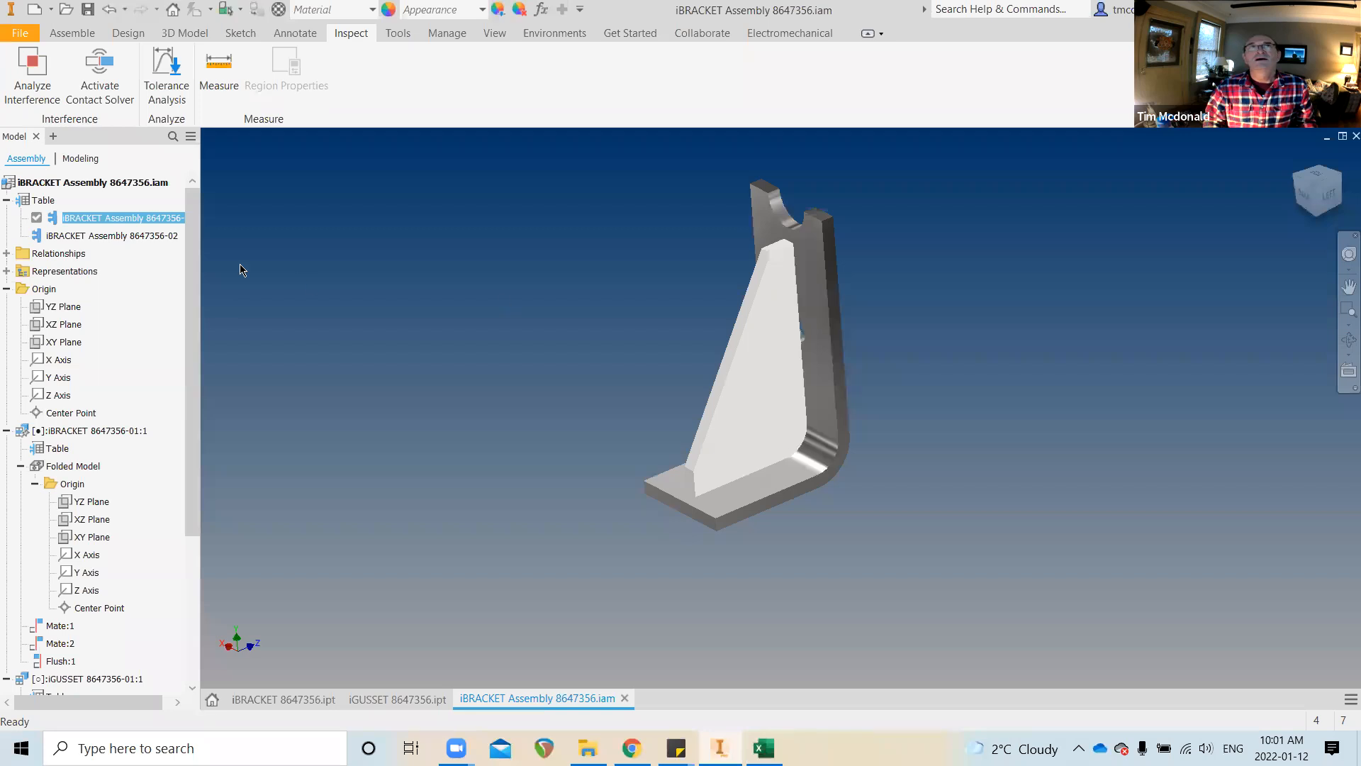
double_click(125, 236)
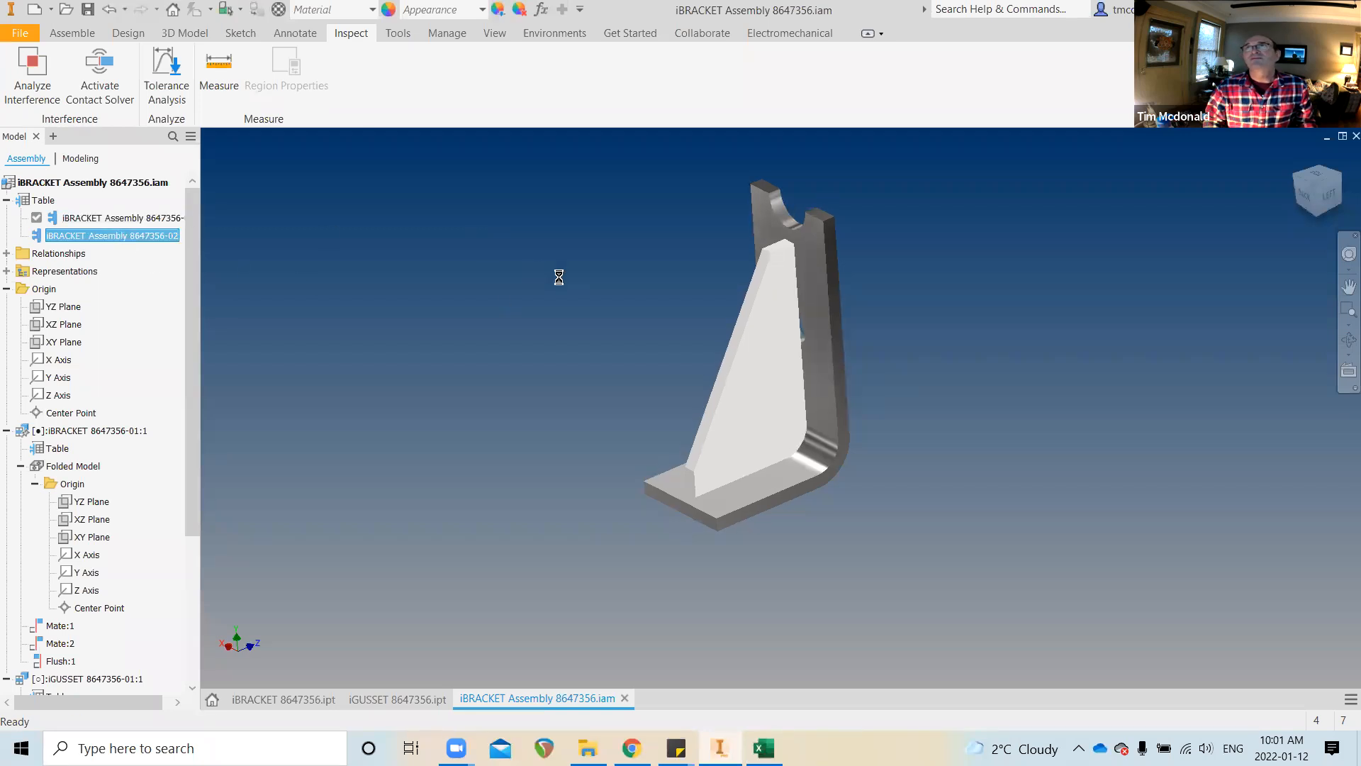
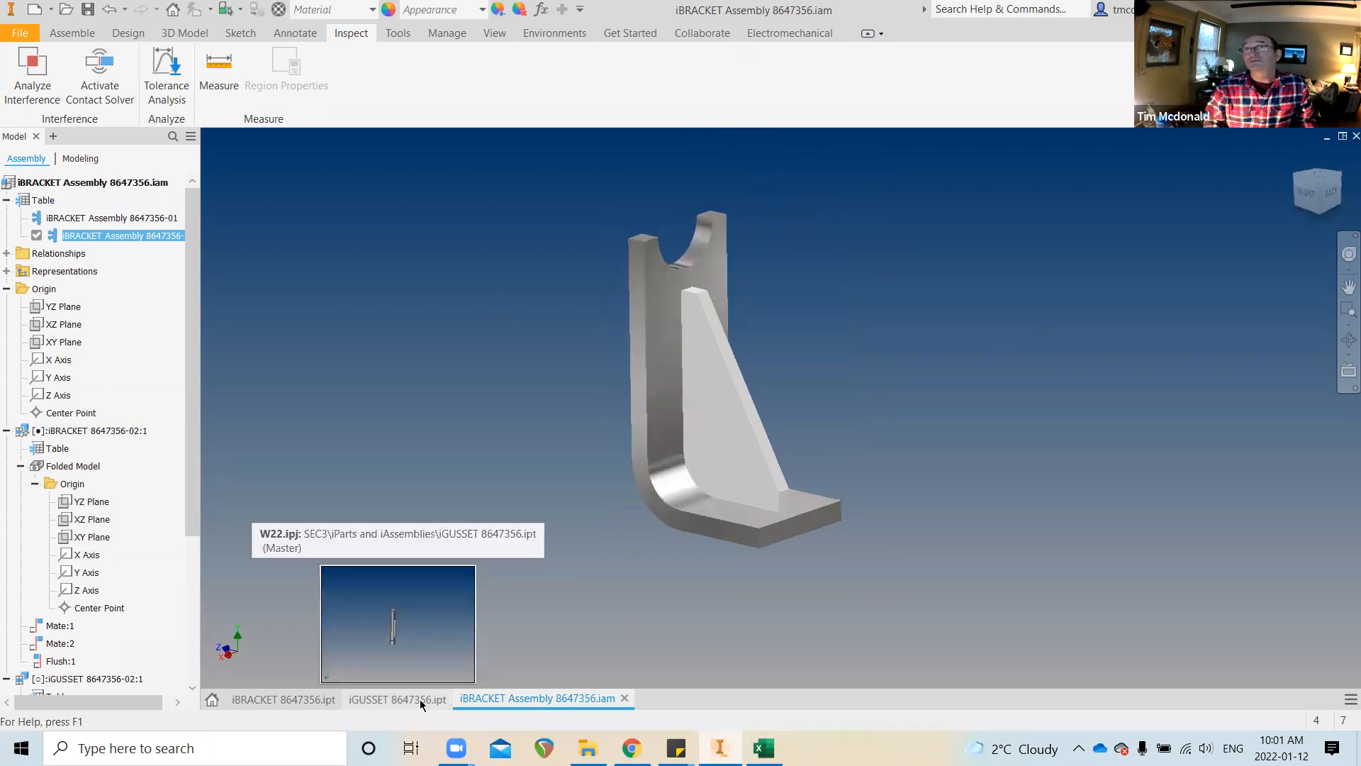
Switch to the iGUSSET 8647356.ipt part and window-select the whole gusset body
mouse_move(525, 695)
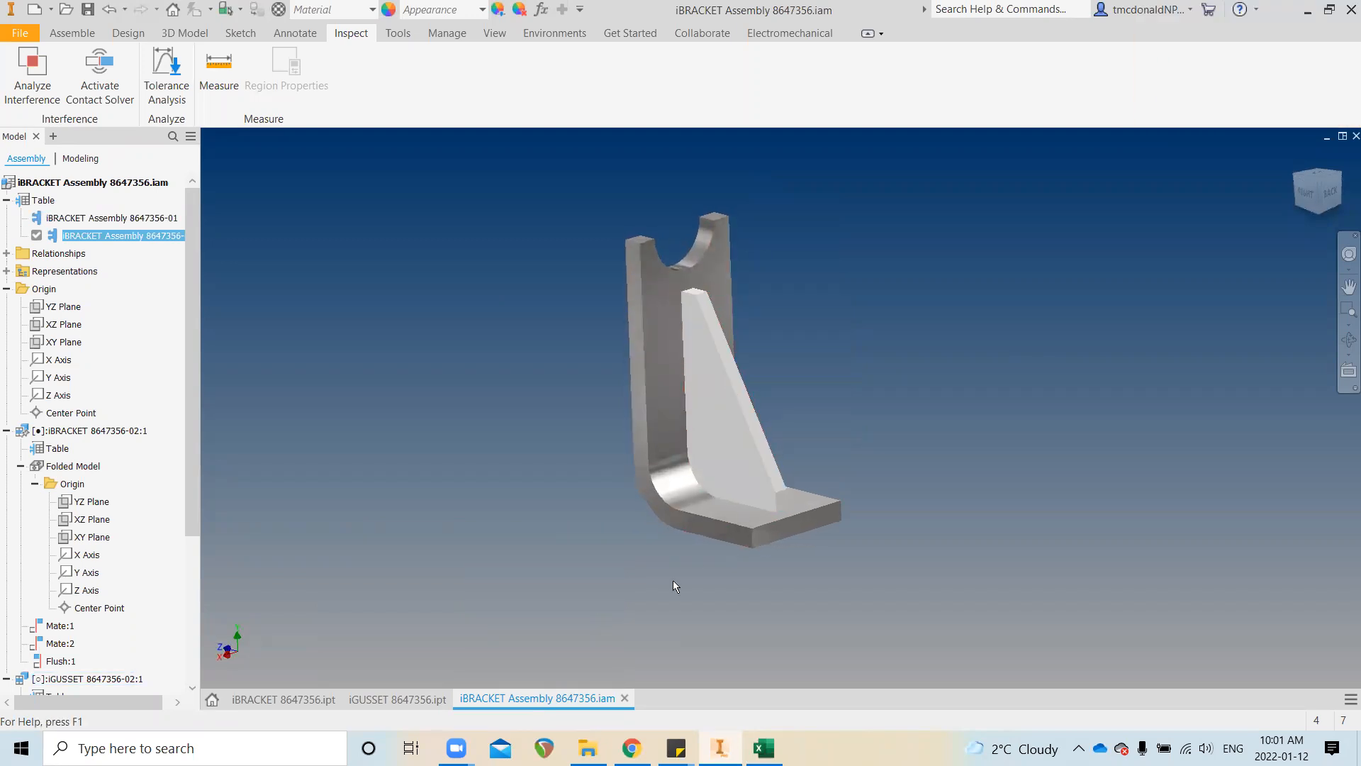
left_click(421, 702)
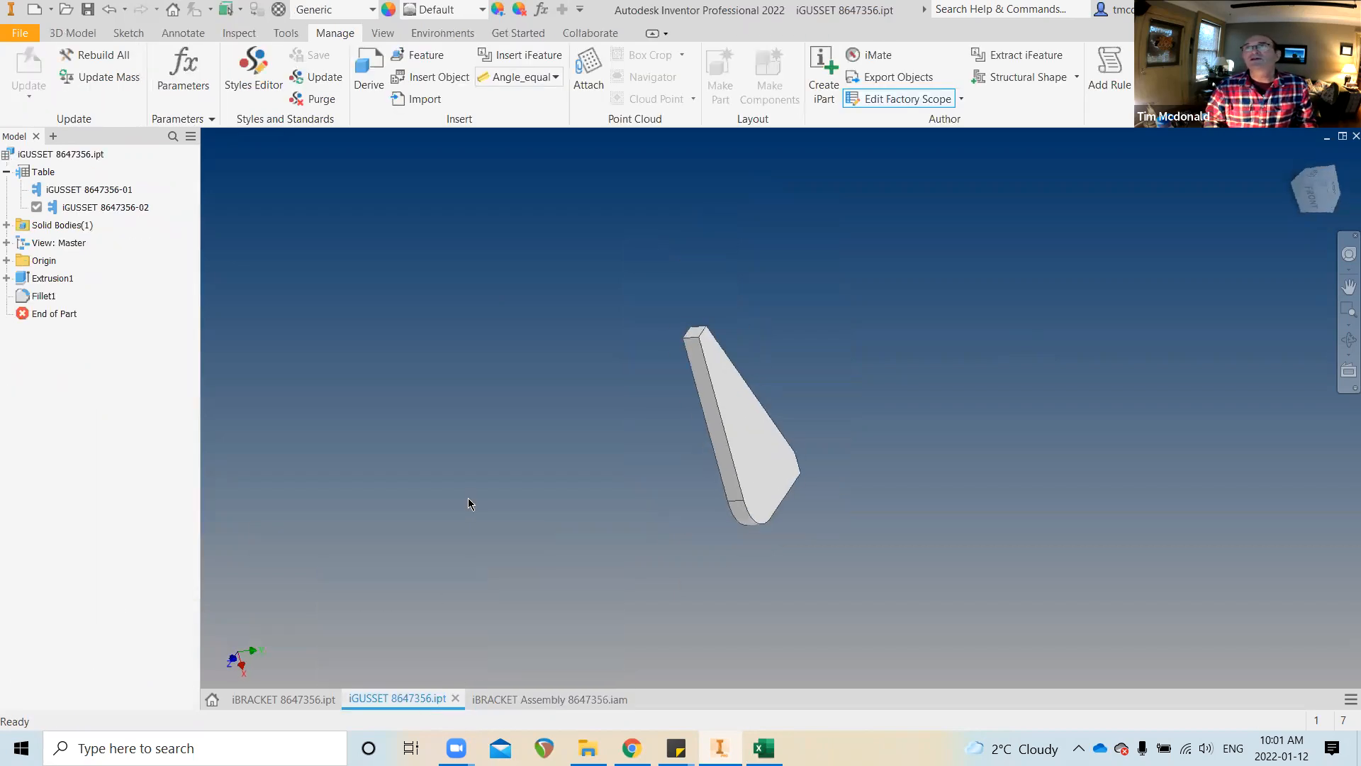
left_click(752, 456)
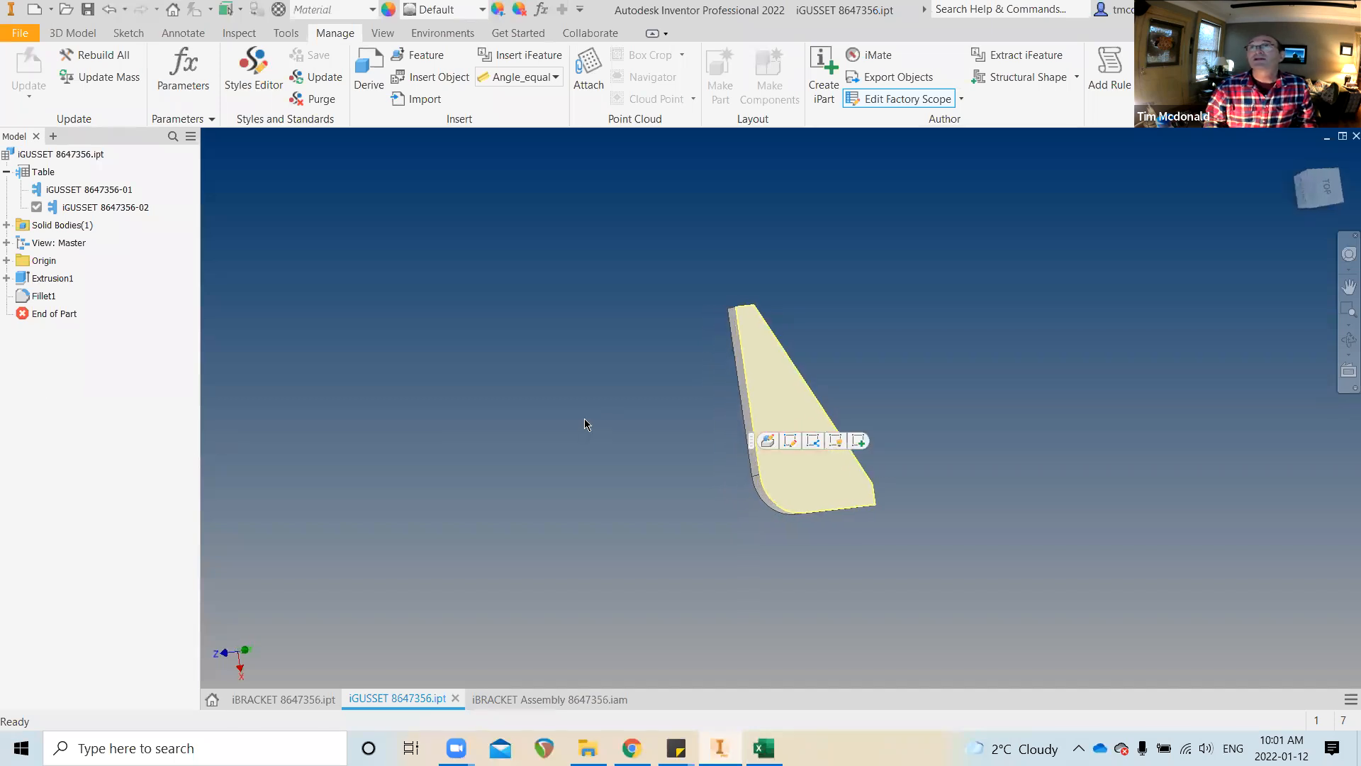
left_click_drag(621, 249, 938, 642)
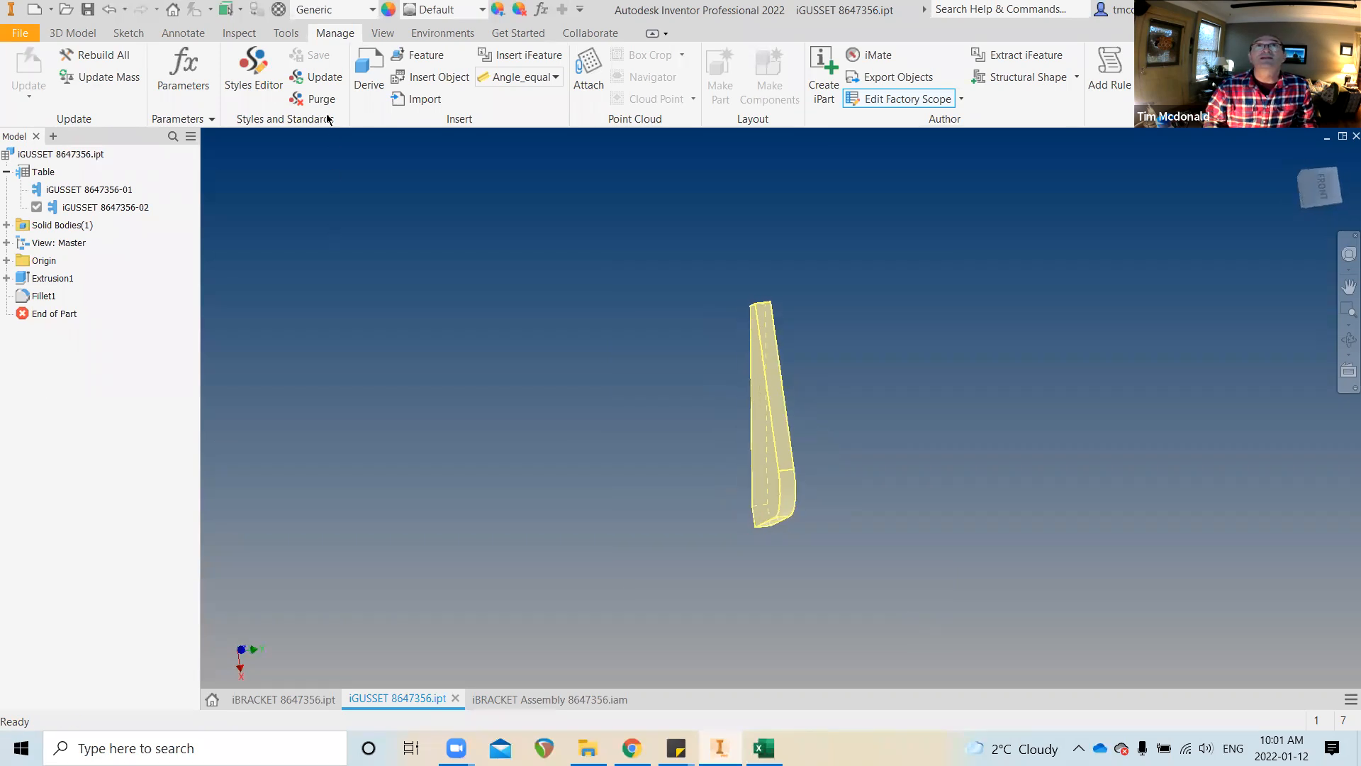
In the Material Browser, widen the Name column, find the steels and add Steel, Carbon
left_click(277, 10)
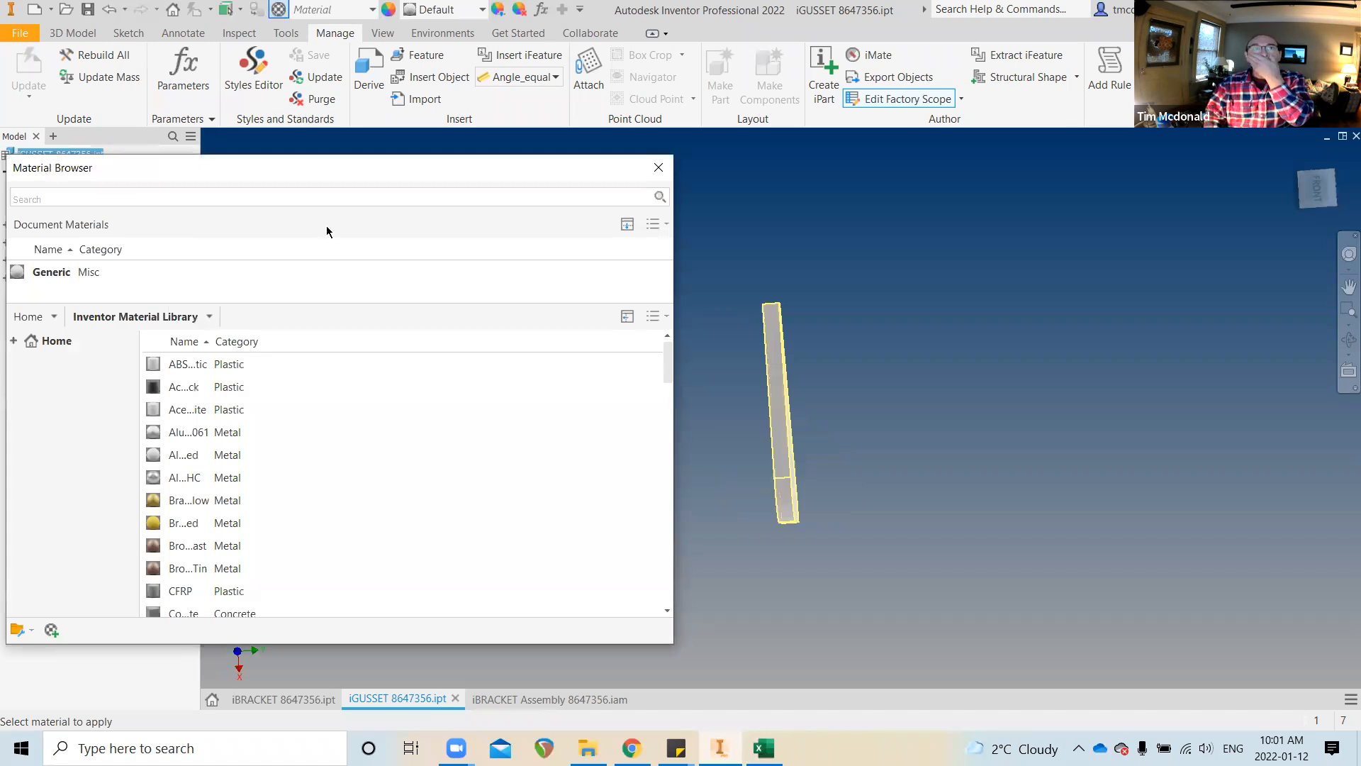
left_click_drag(217, 341, 354, 341)
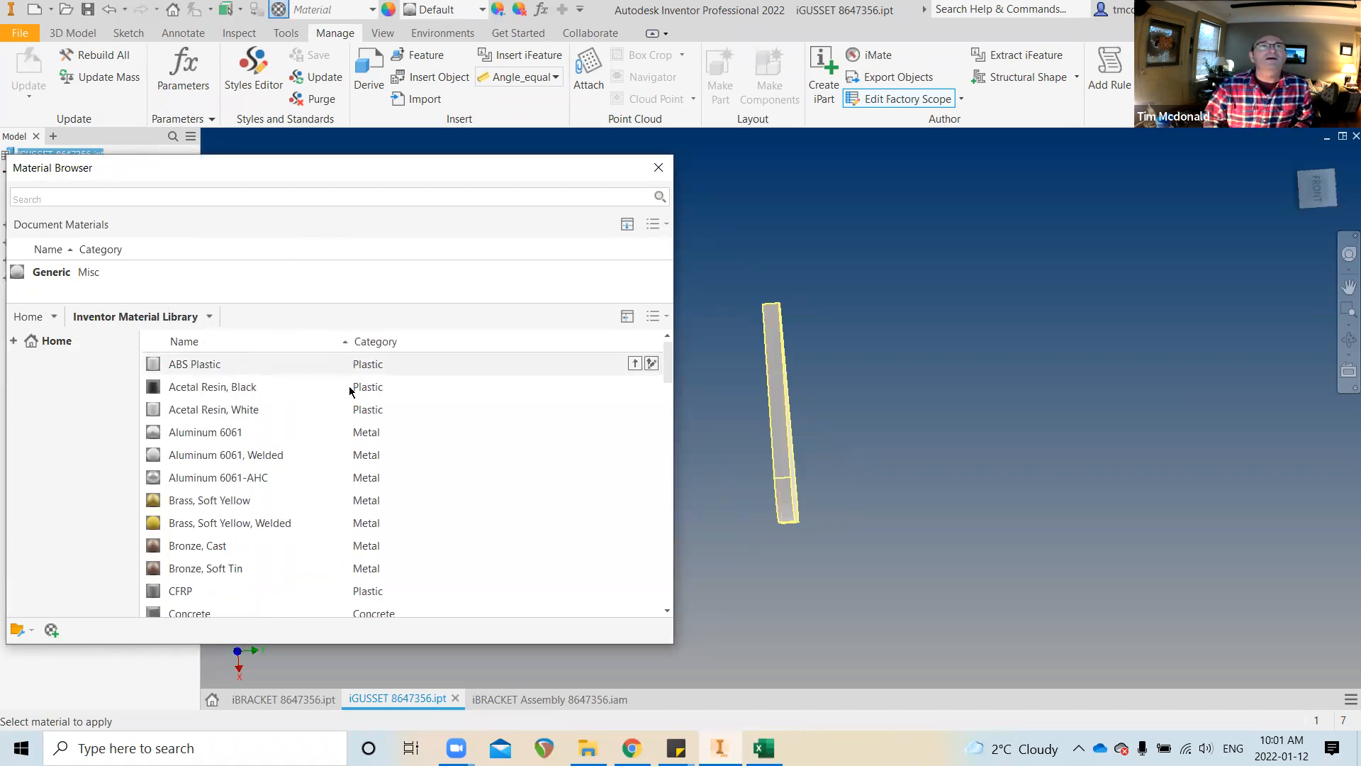
scroll(301, 419, "down", 10)
scroll(287, 465, "down", 10)
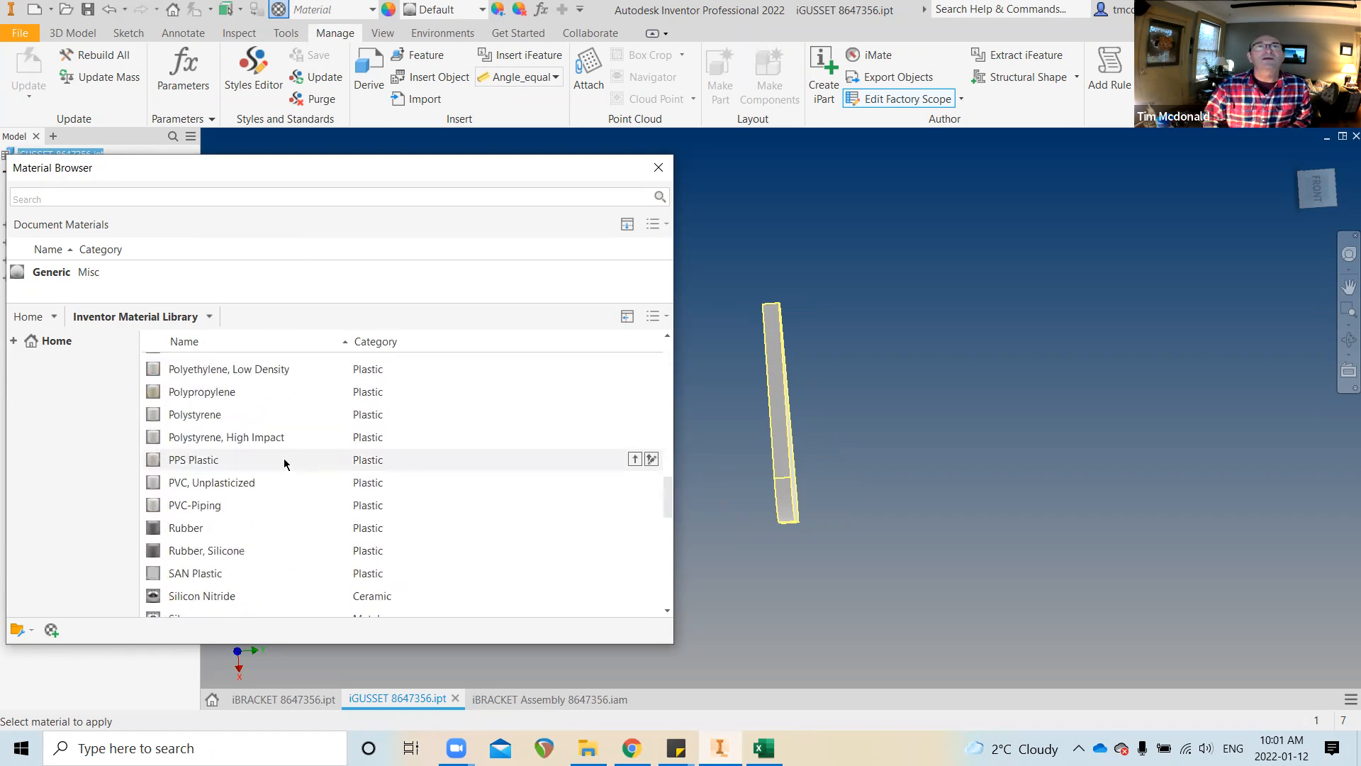
scroll(260, 513, "down", 1)
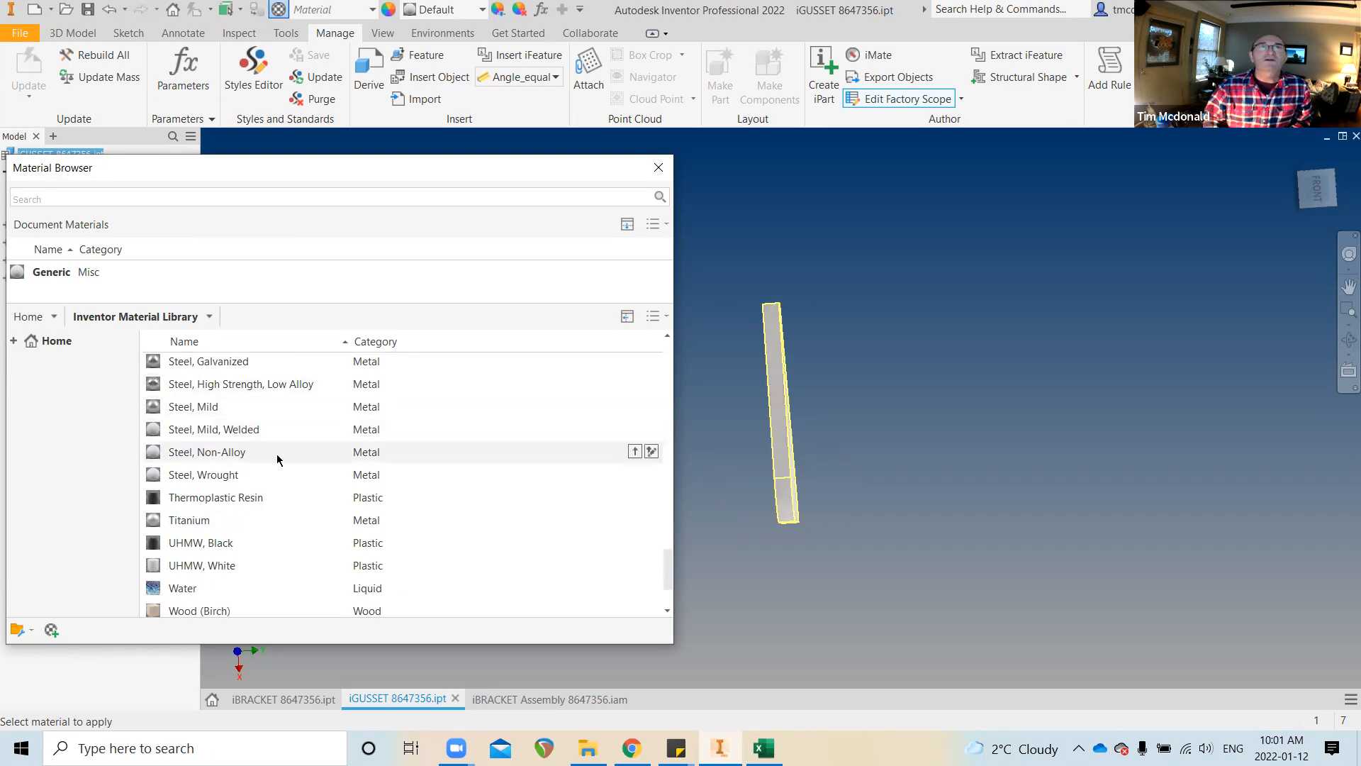
scroll(278, 457, "up", 1)
double_click(221, 384)
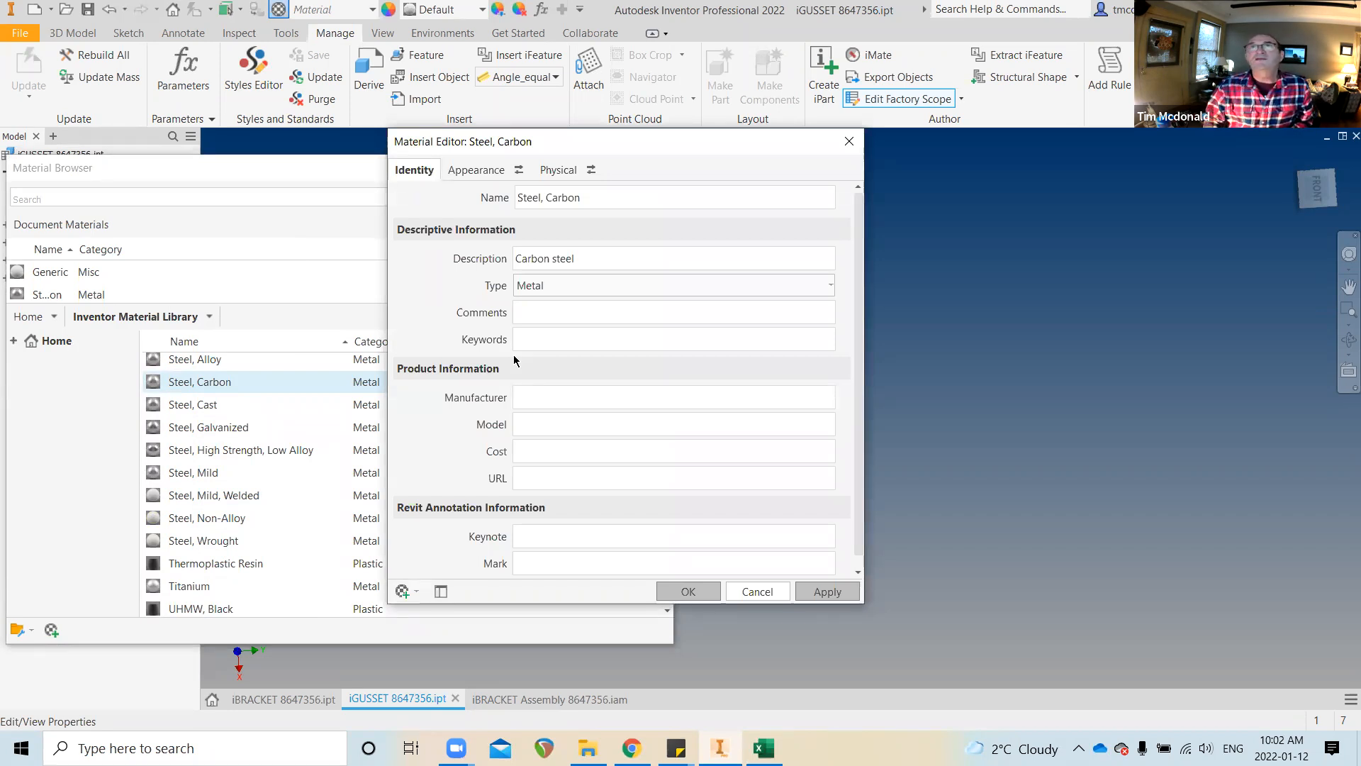
Review Steel, Carbon's physical, mechanical and strength properties
scroll(546, 379, "down", 1)
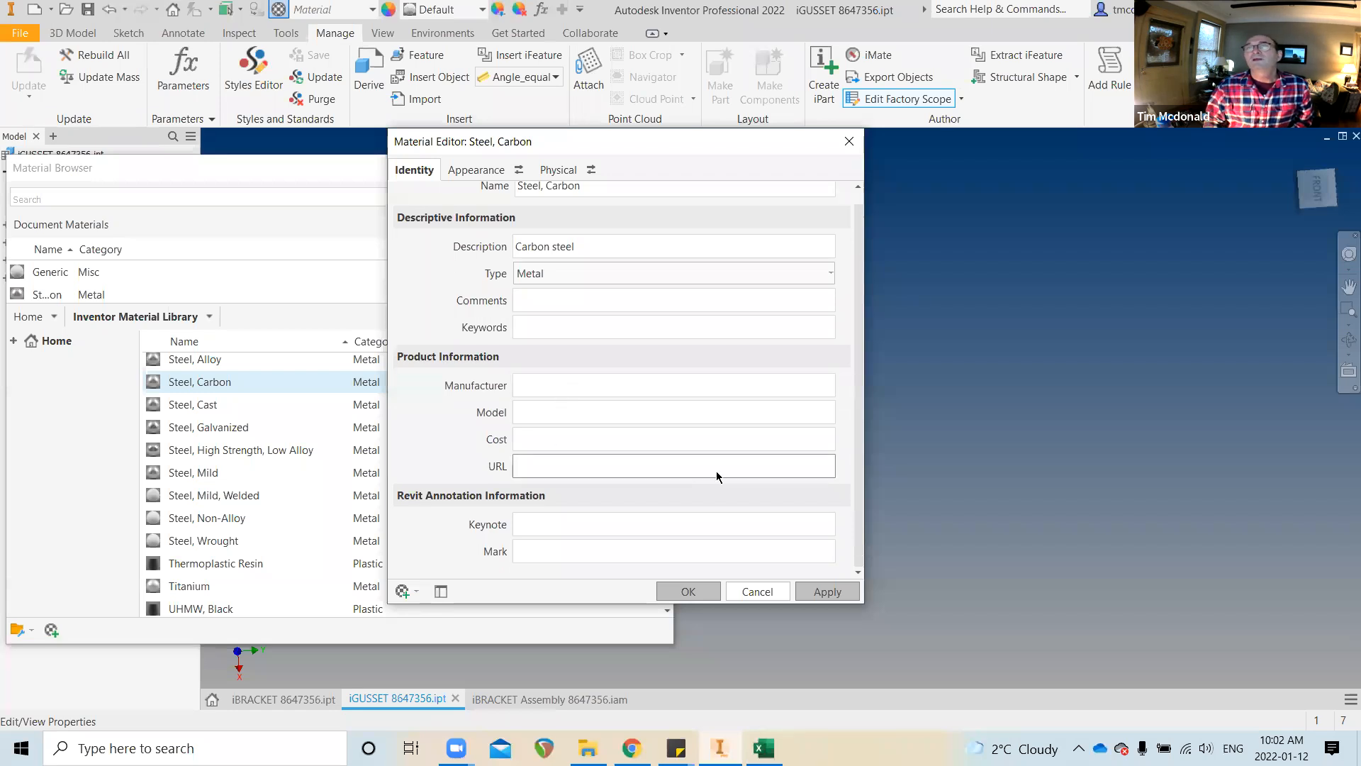
scroll(597, 418, "up", 1)
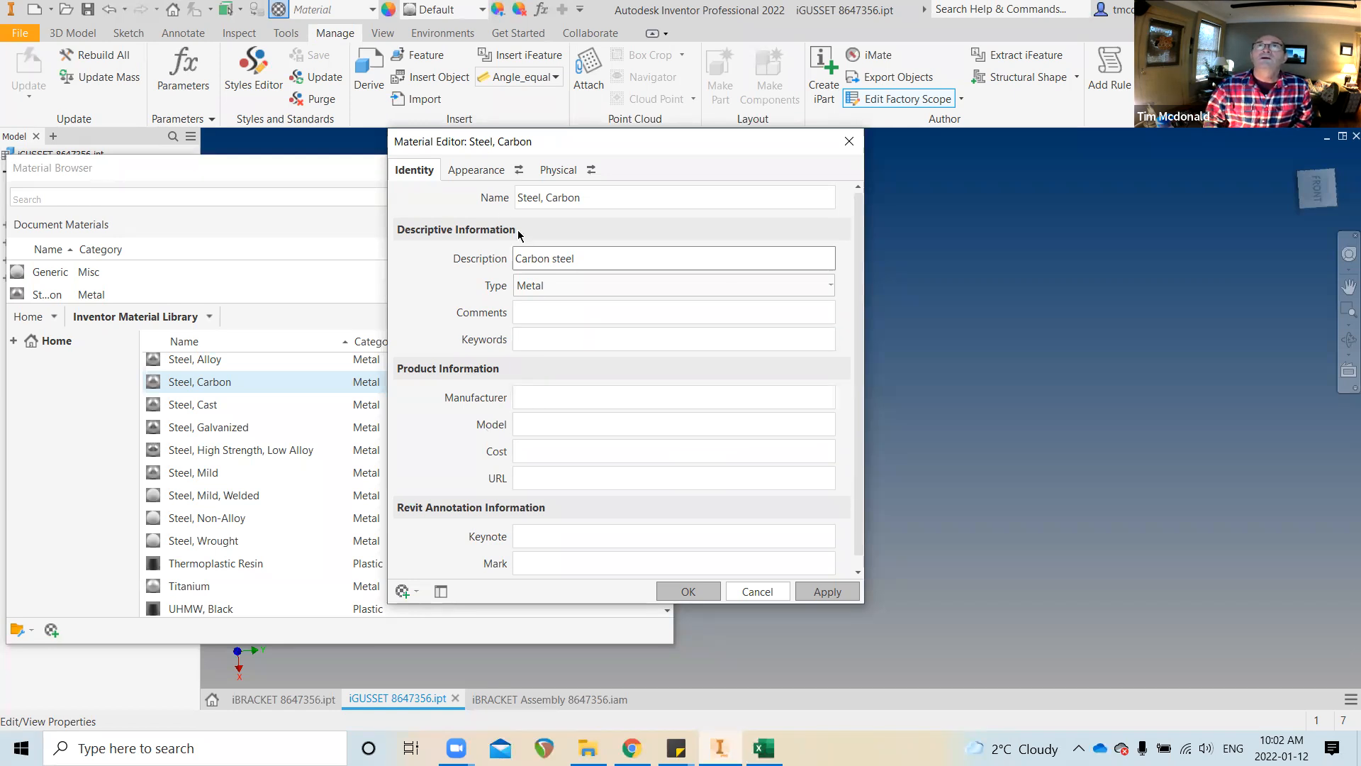
left_click(542, 173)
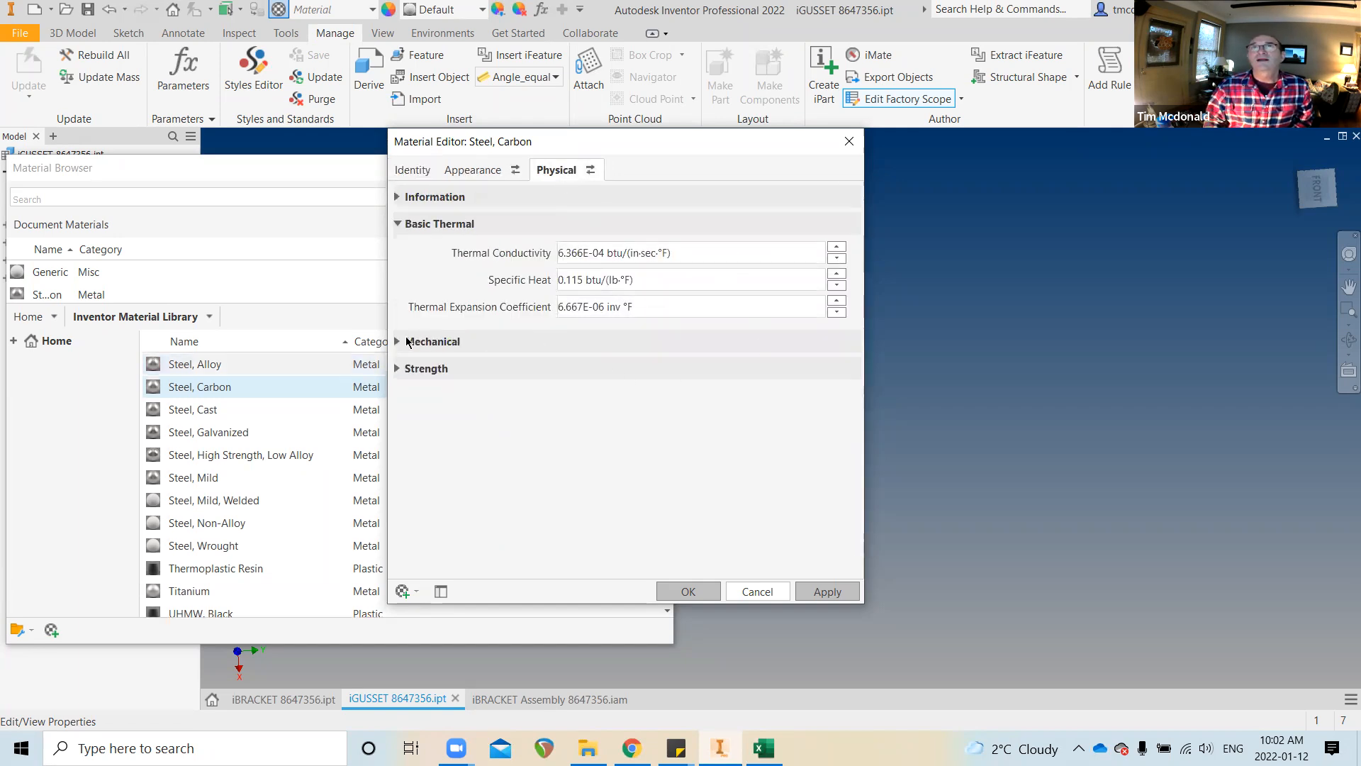
left_click(397, 341)
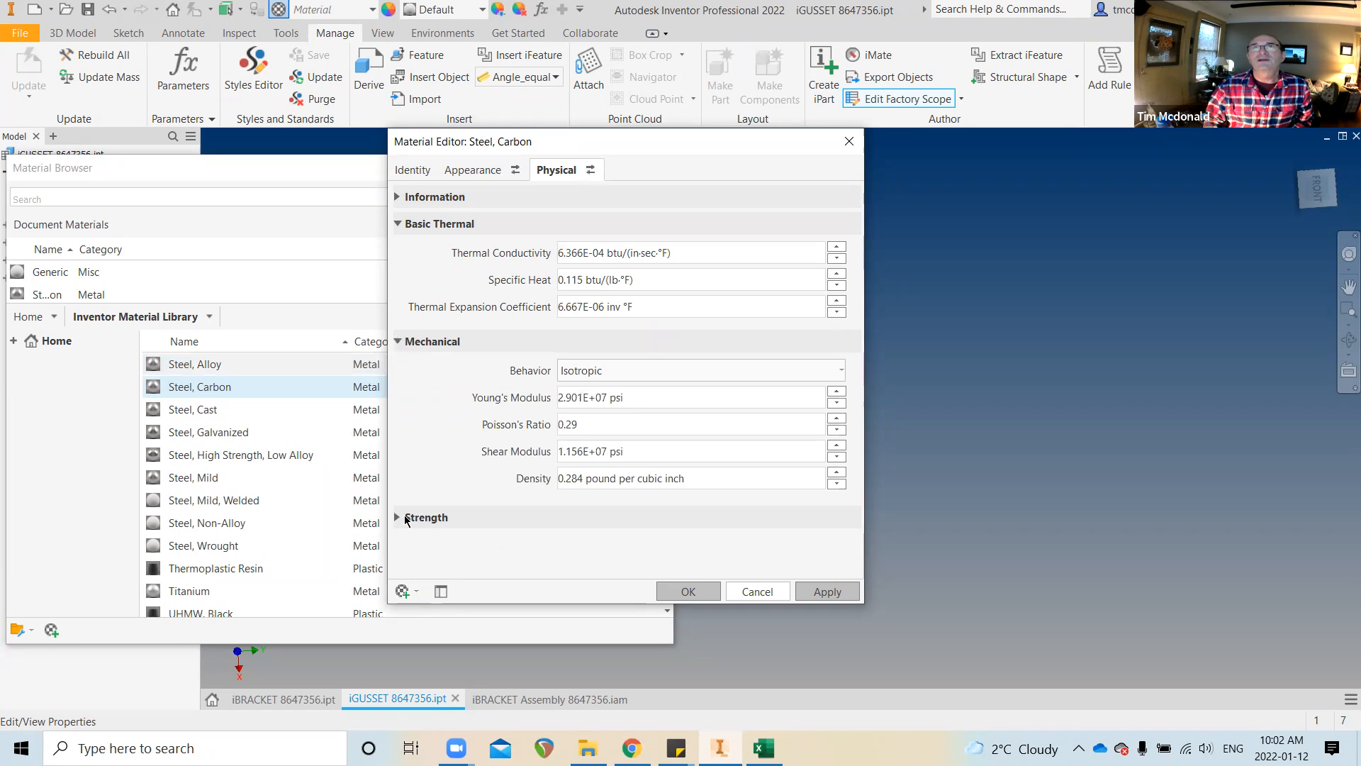
left_click(399, 516)
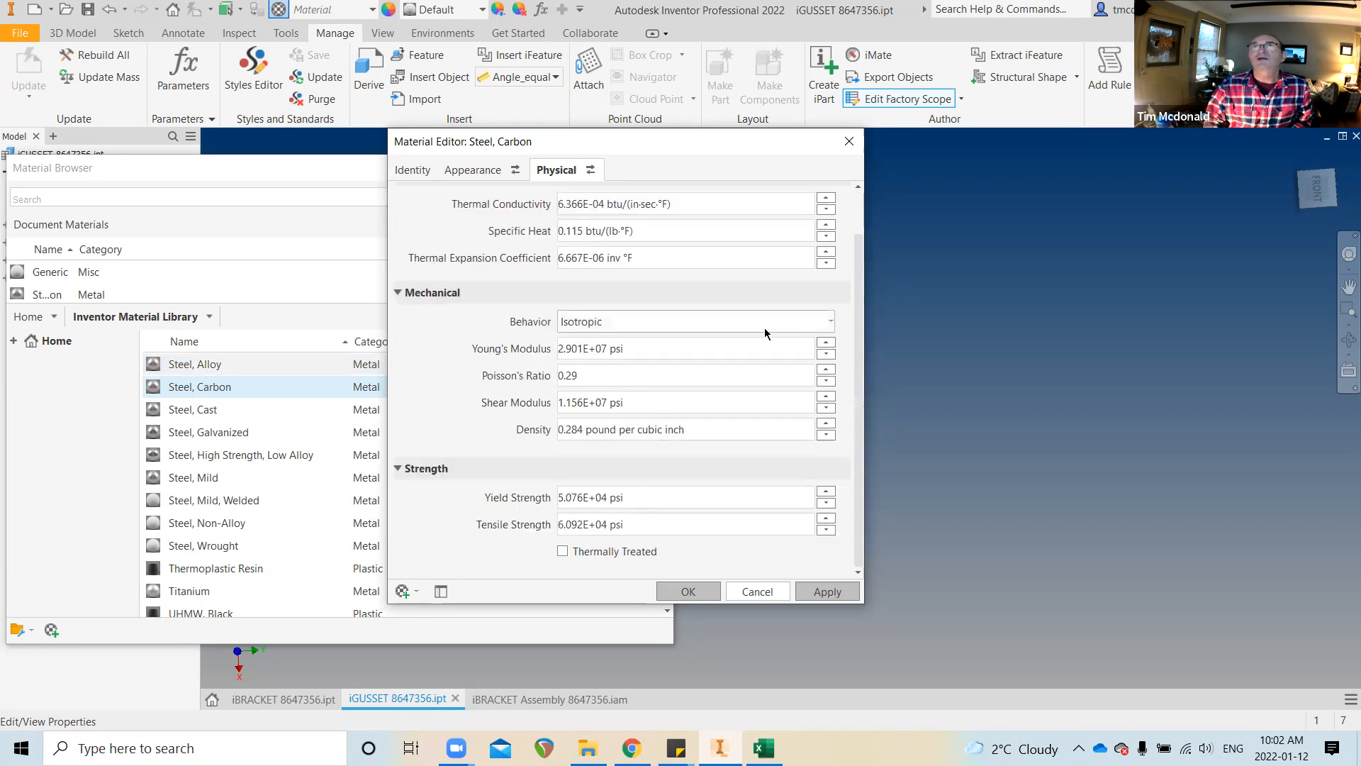
scroll(683, 336, "up", 3)
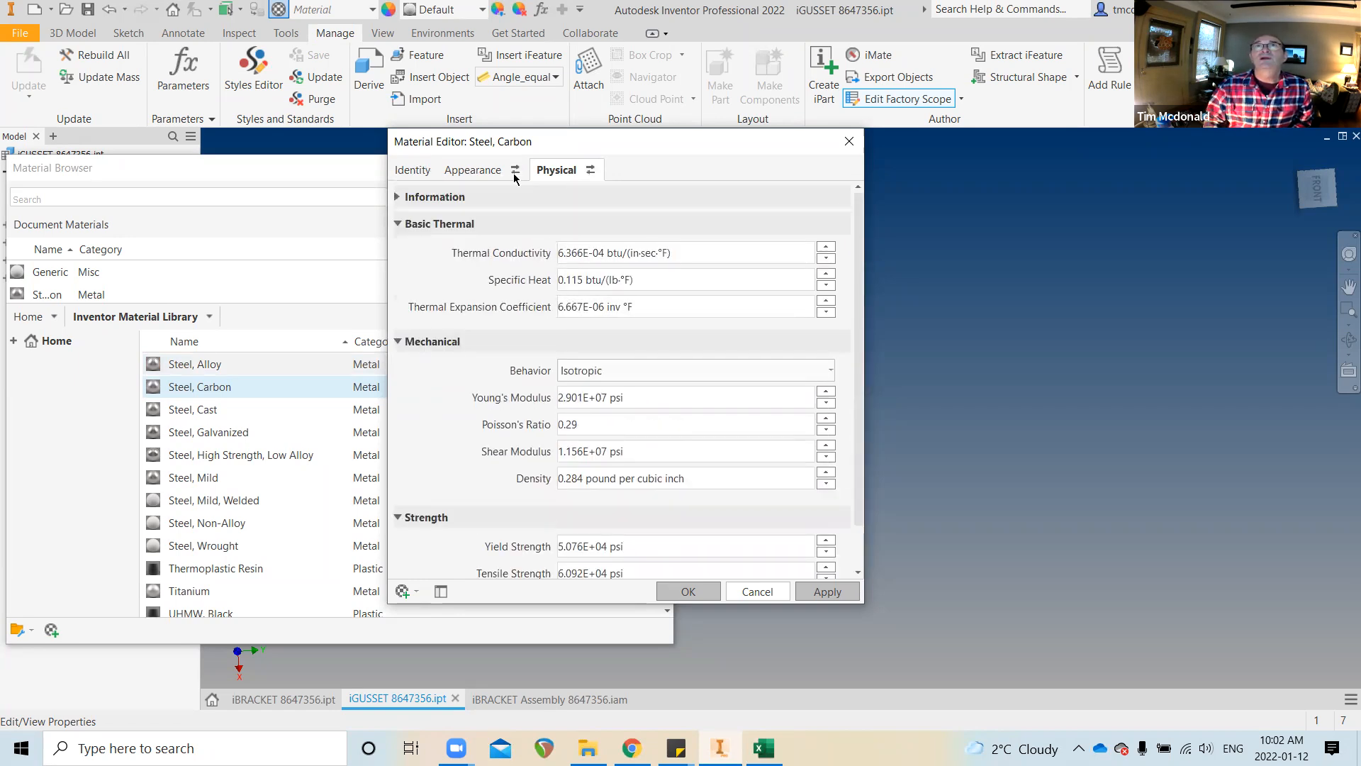
Turn on Steel, Carbon's appearance tint, set it to green RGB 0 255 64, and apply
left_click(480, 170)
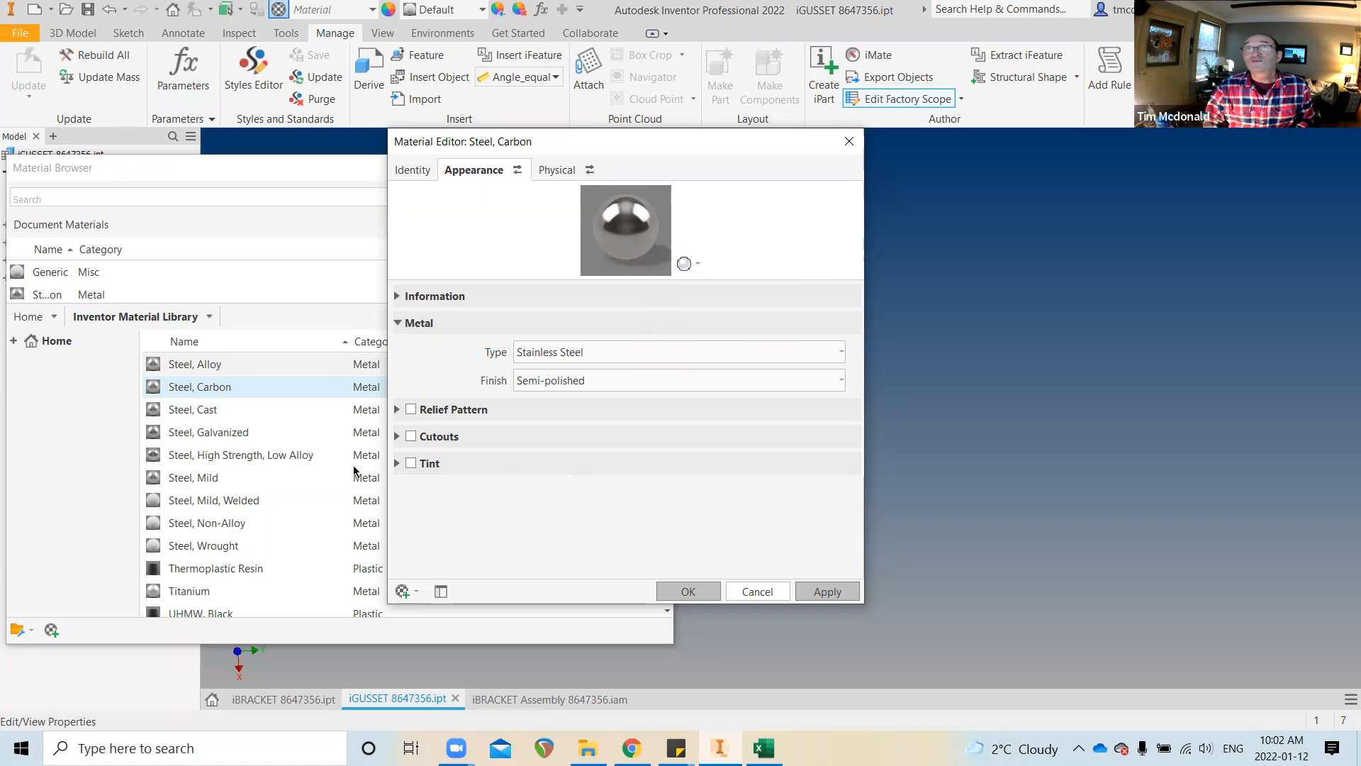
left_click(398, 463)
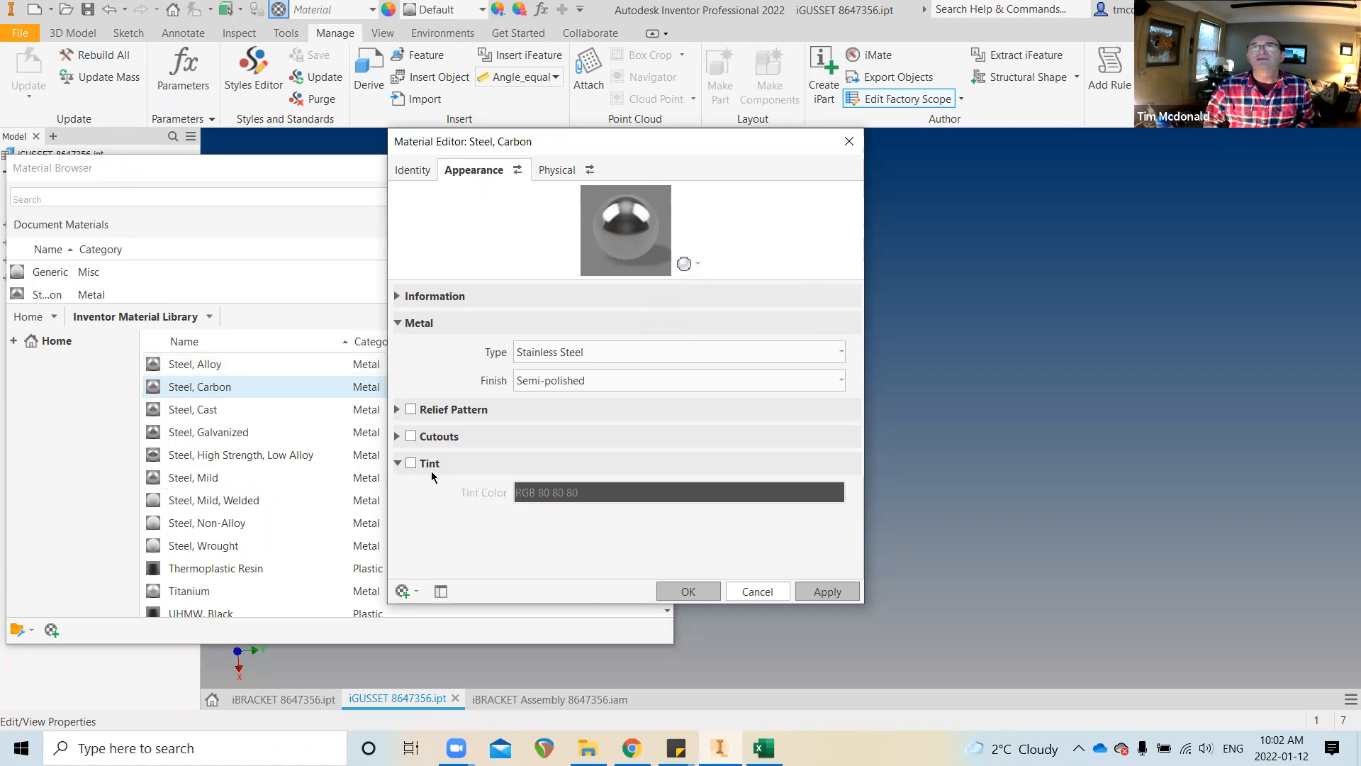
left_click(412, 463)
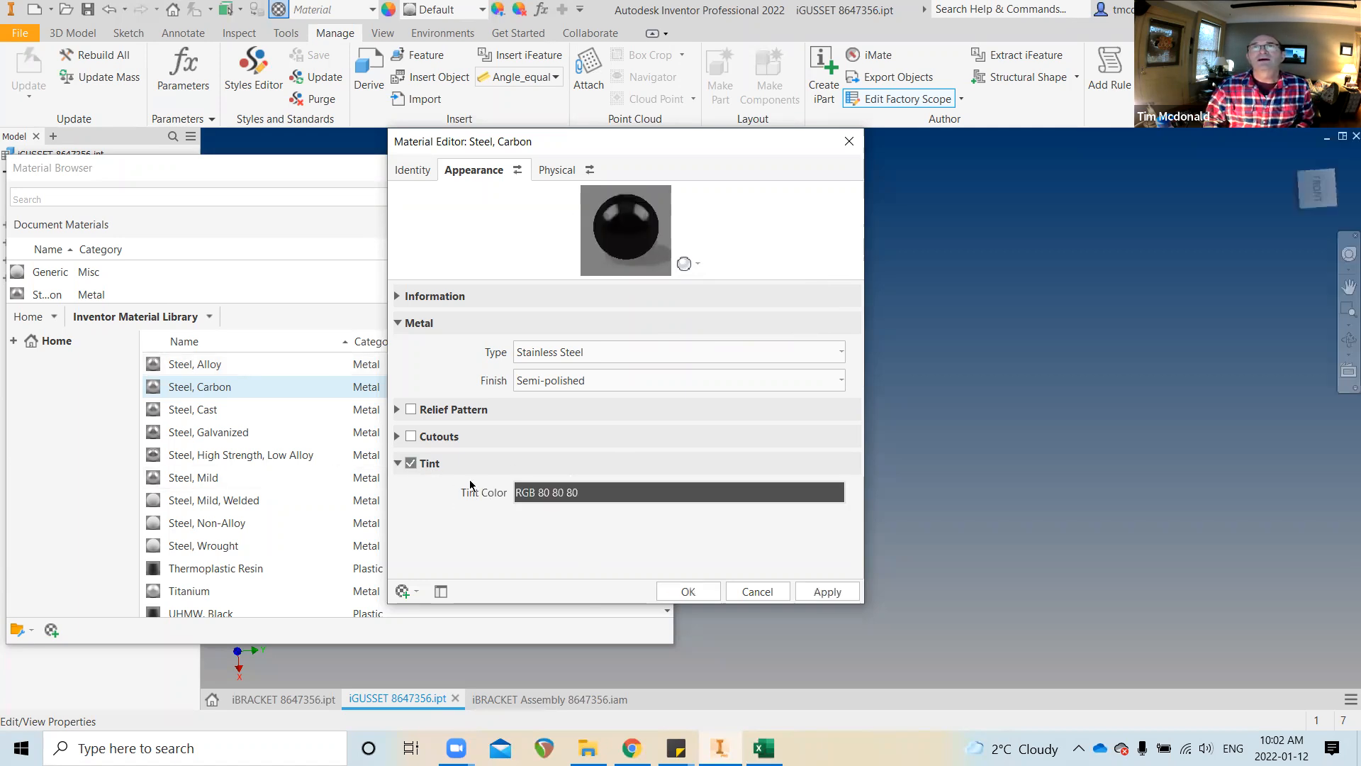
left_click(656, 494)
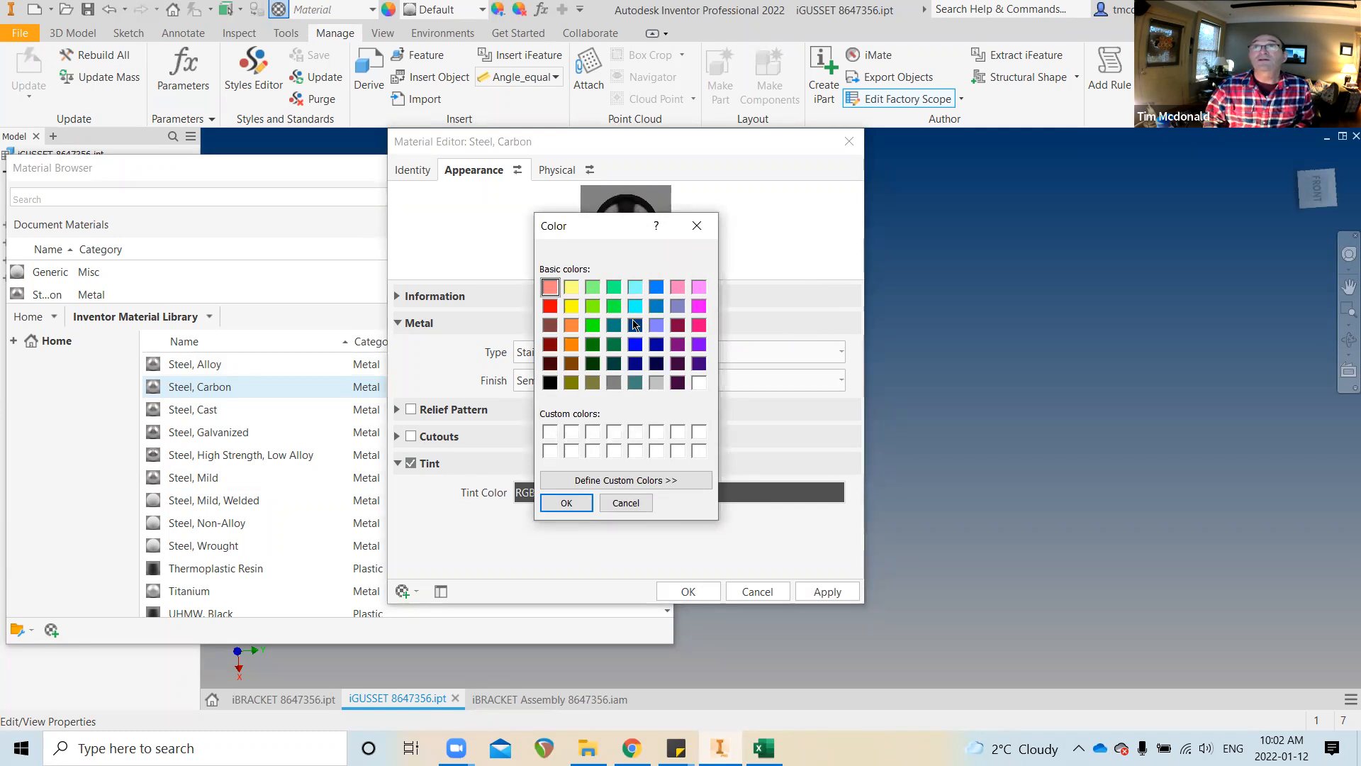
left_click(614, 306)
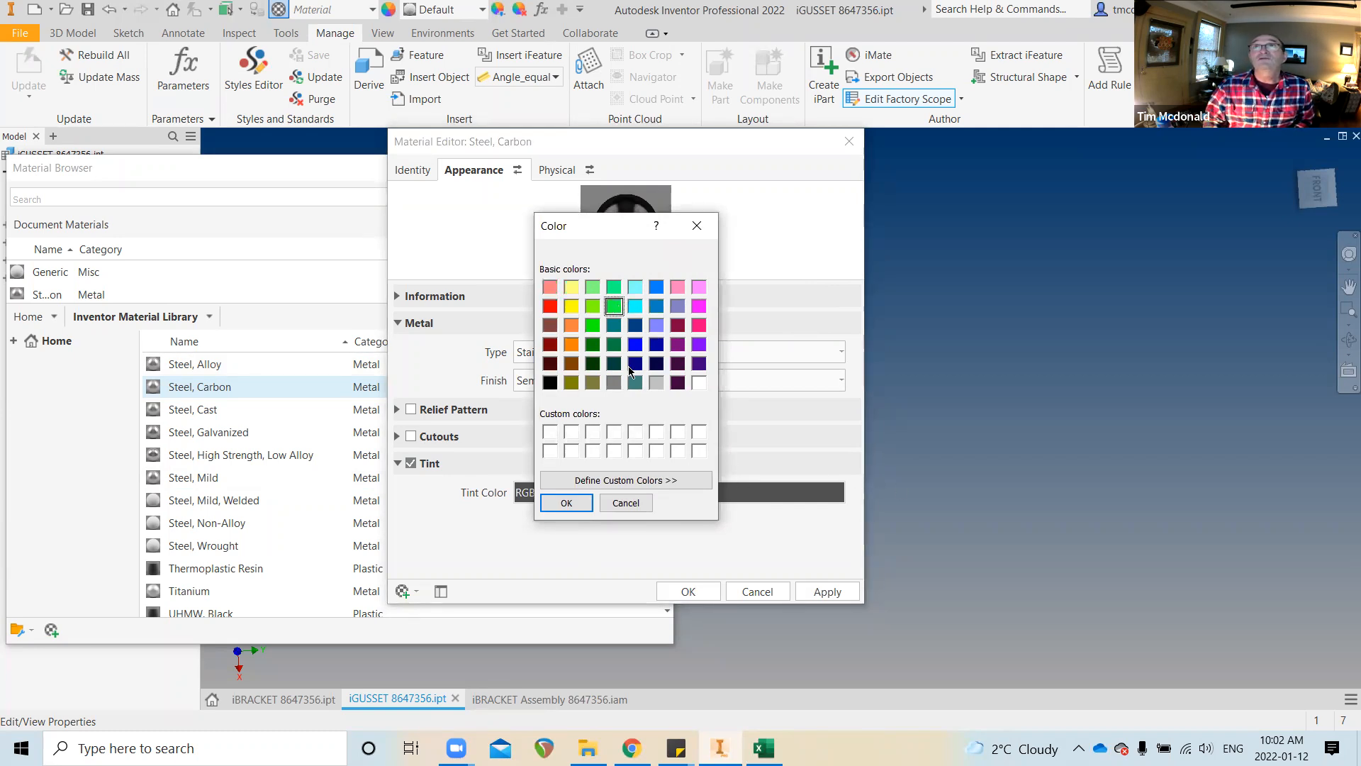
left_click(567, 503)
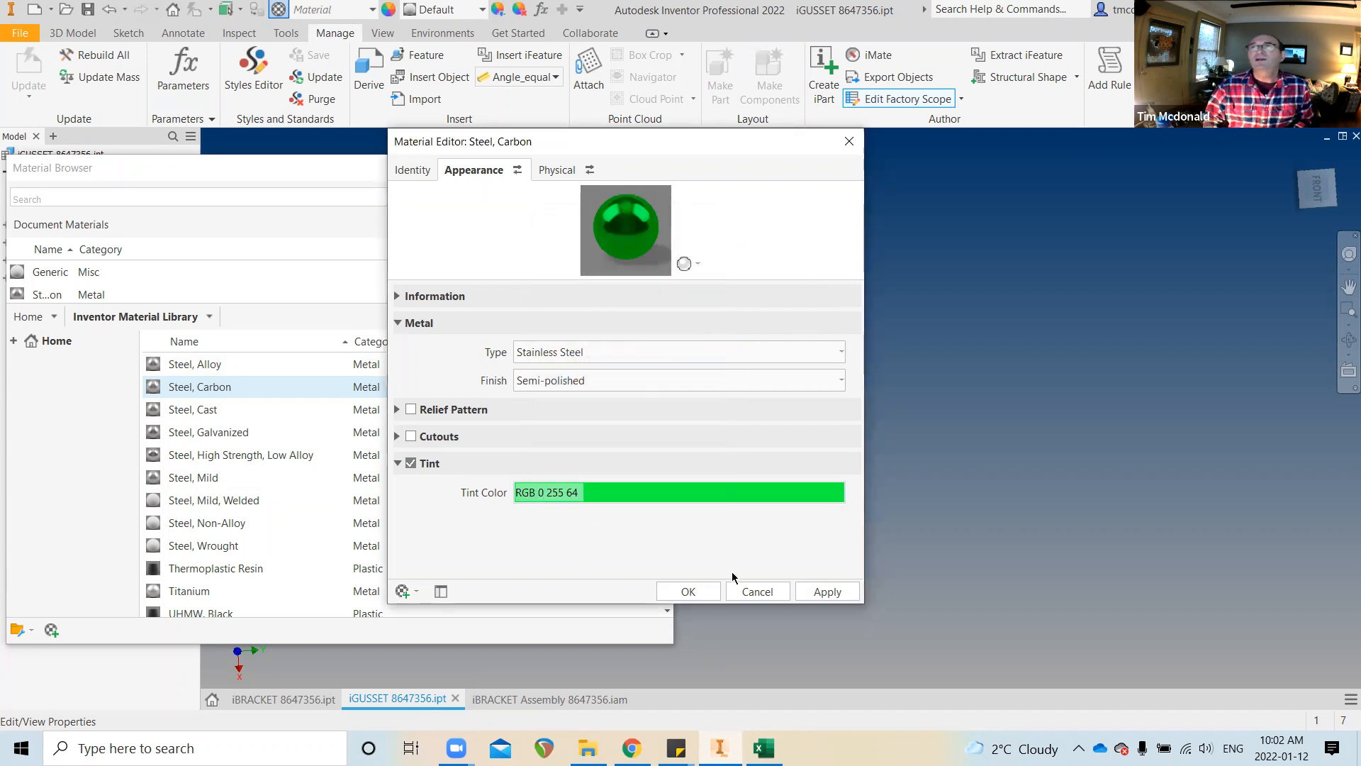
left_click(821, 594)
left_click(753, 591)
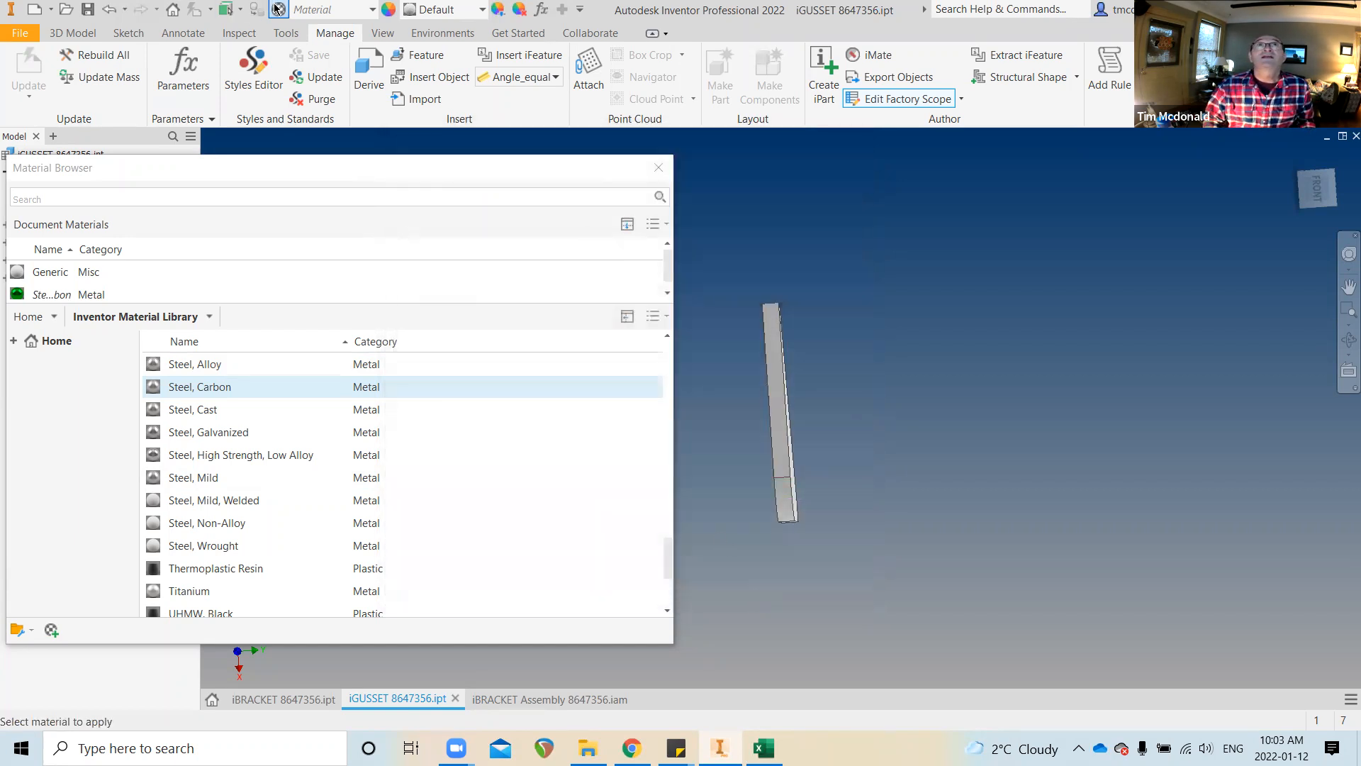
Reopen and close Steel, Carbon's properties and the material library without changes
double_click(89, 291)
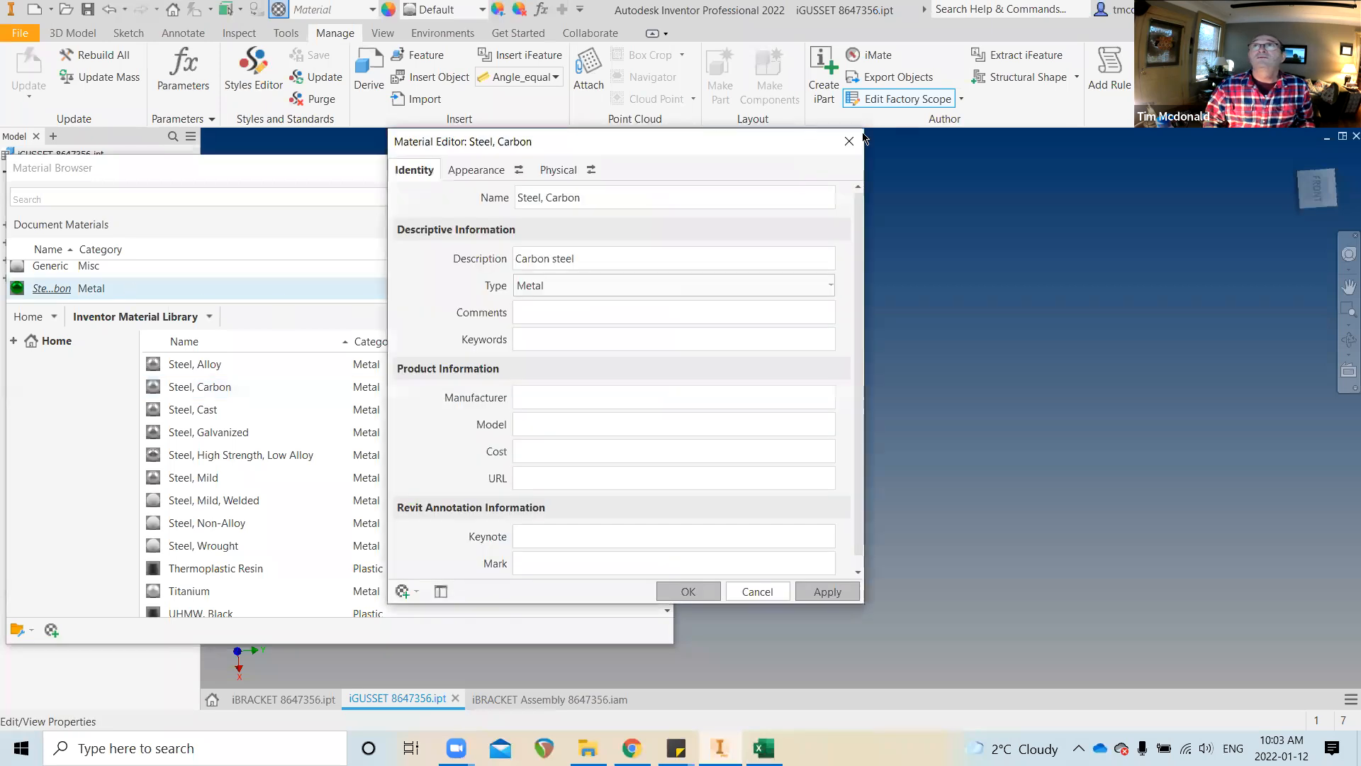
left_click(849, 141)
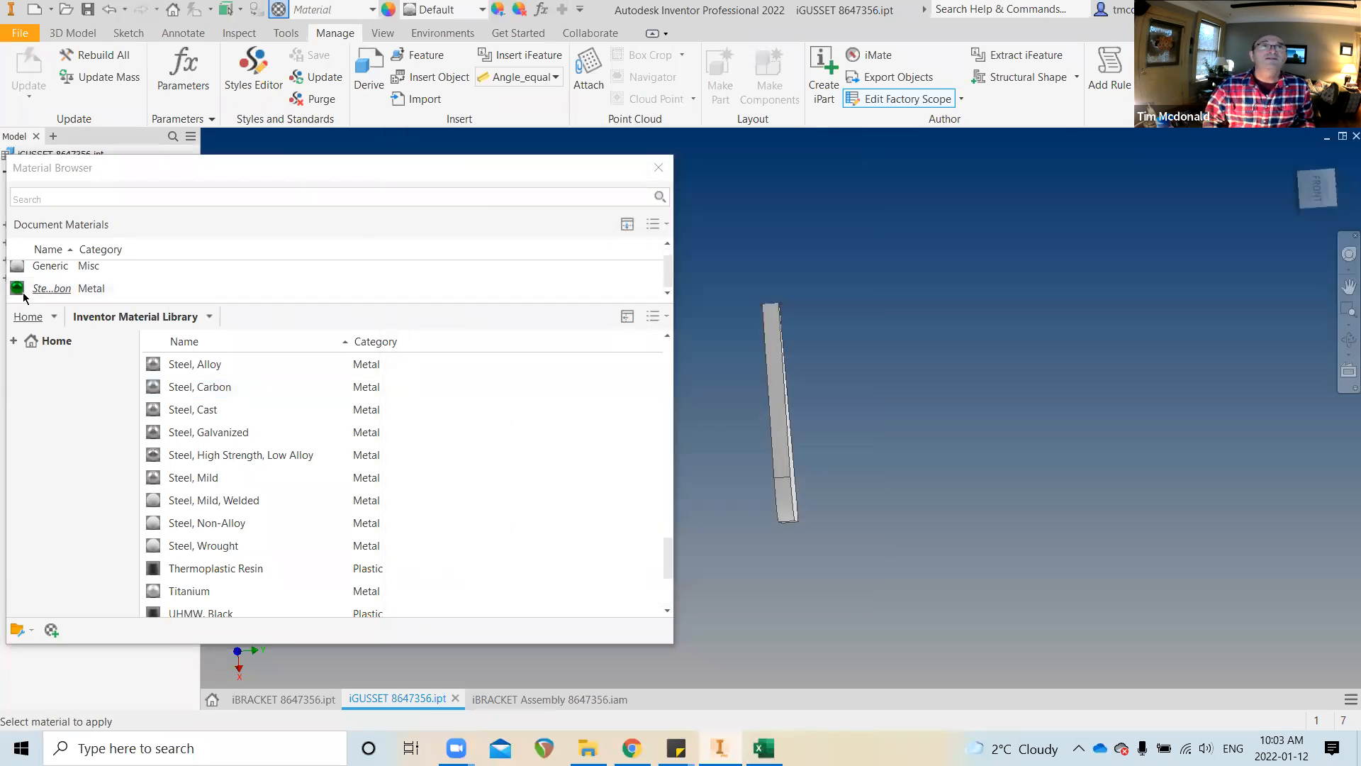
right_click(75, 290)
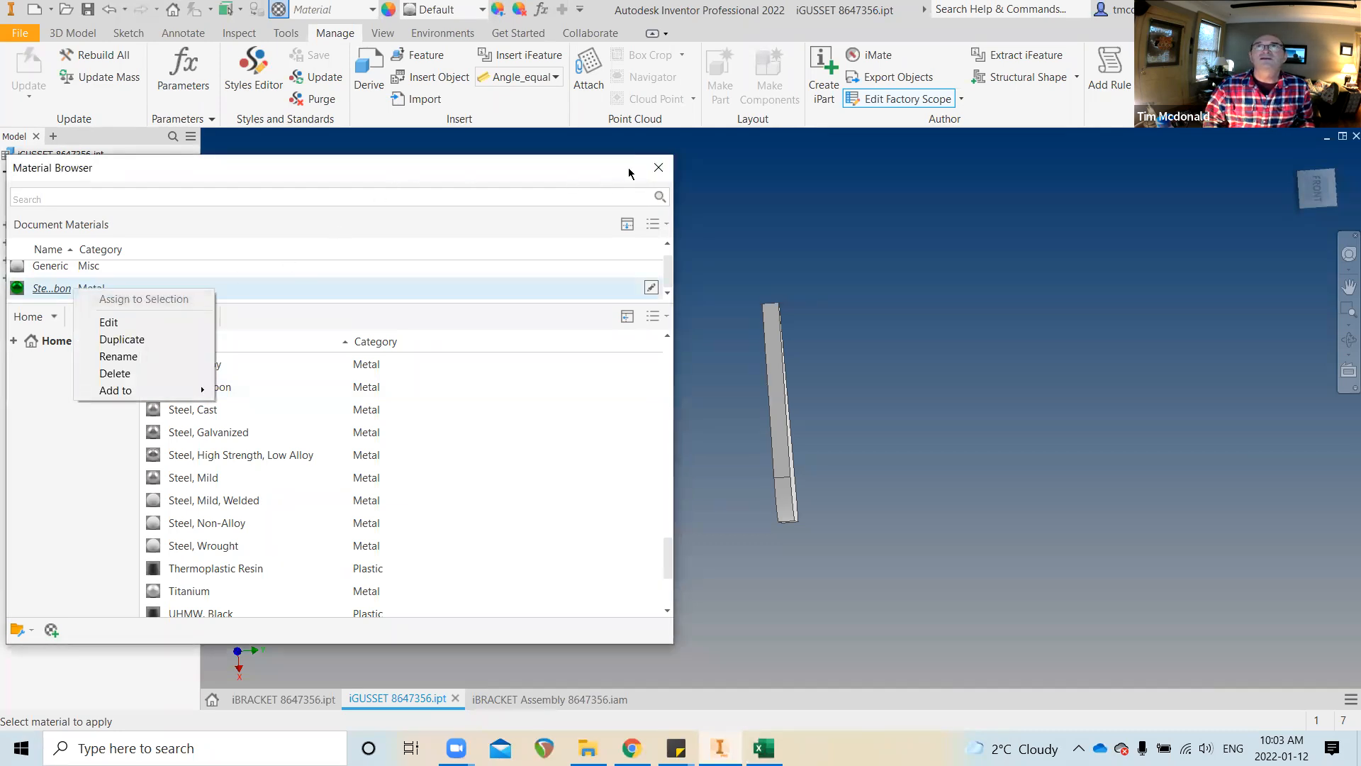
left_click(663, 171)
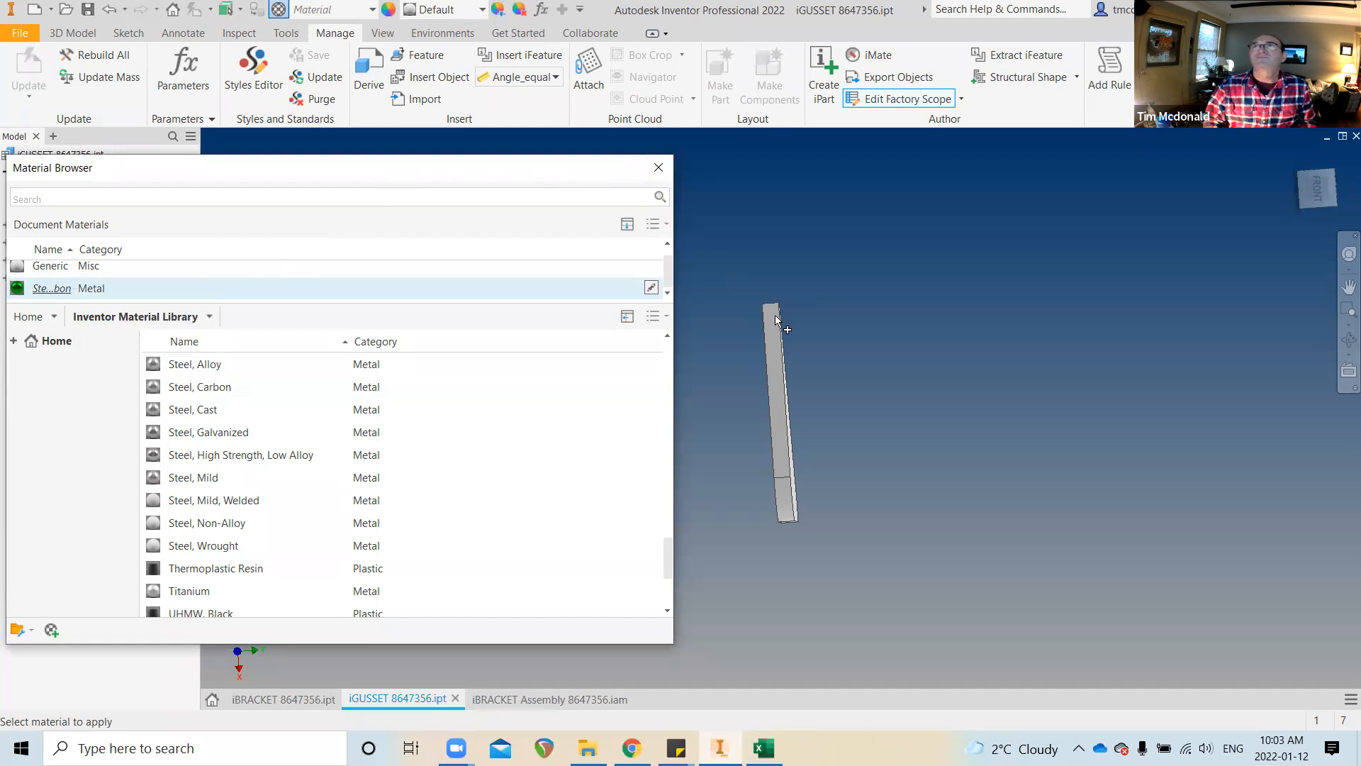
left_click(659, 167)
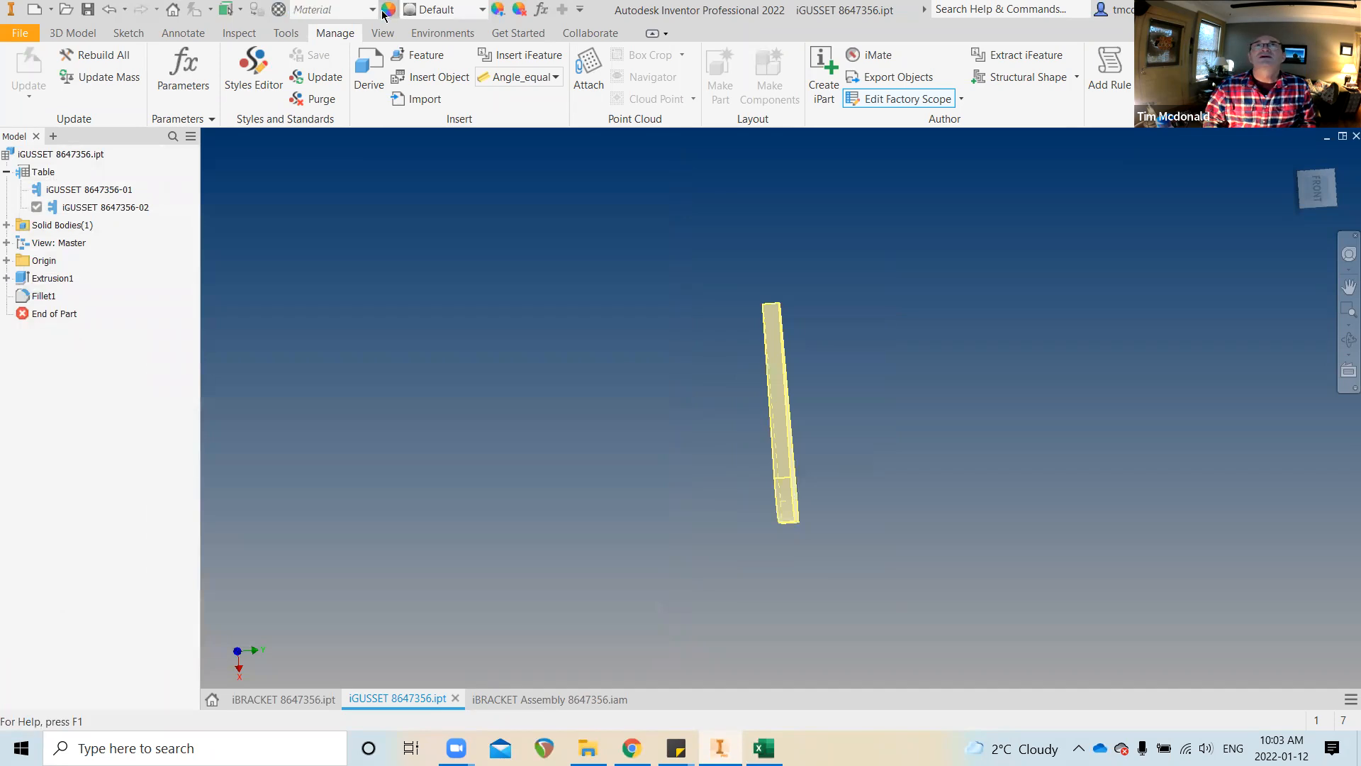
Assign Steel, Carbon to the gusset and orbit to see its green broad face
left_click(278, 10)
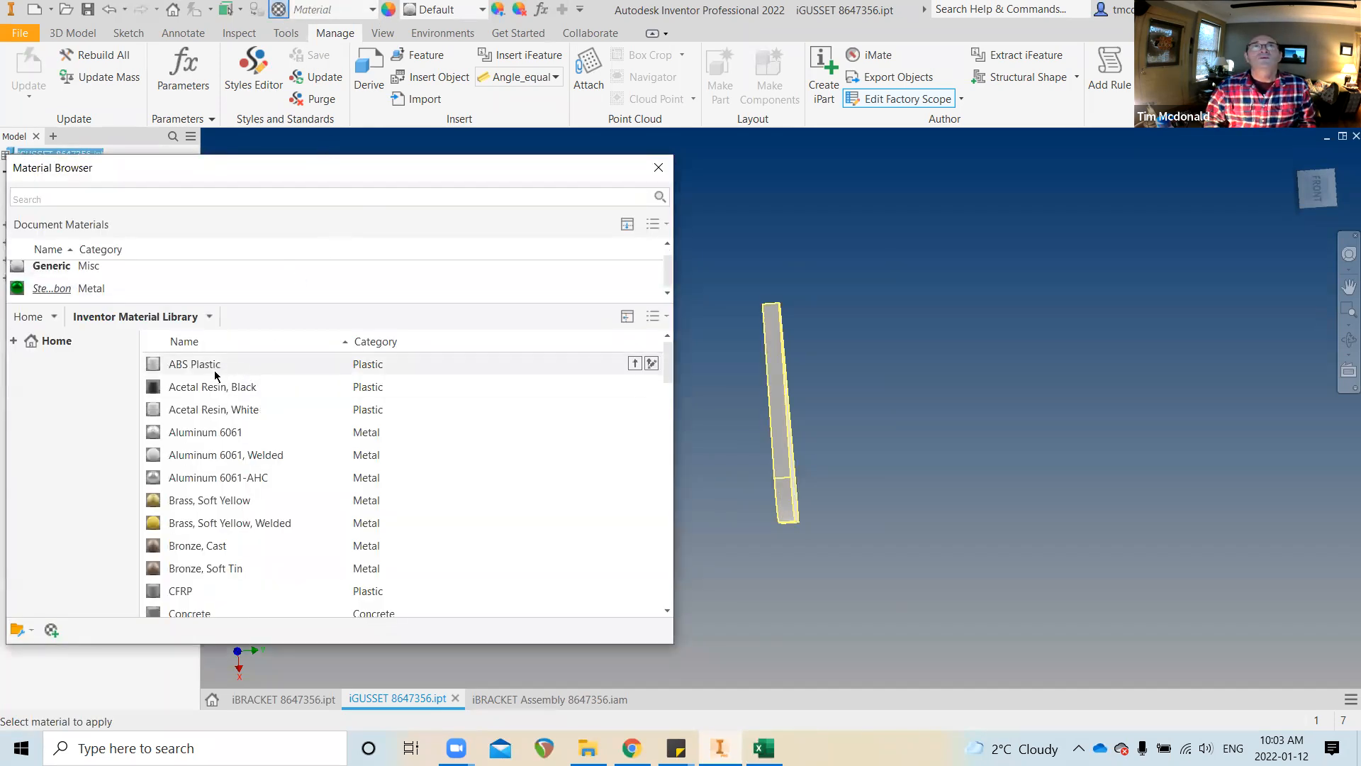
right_click(102, 293)
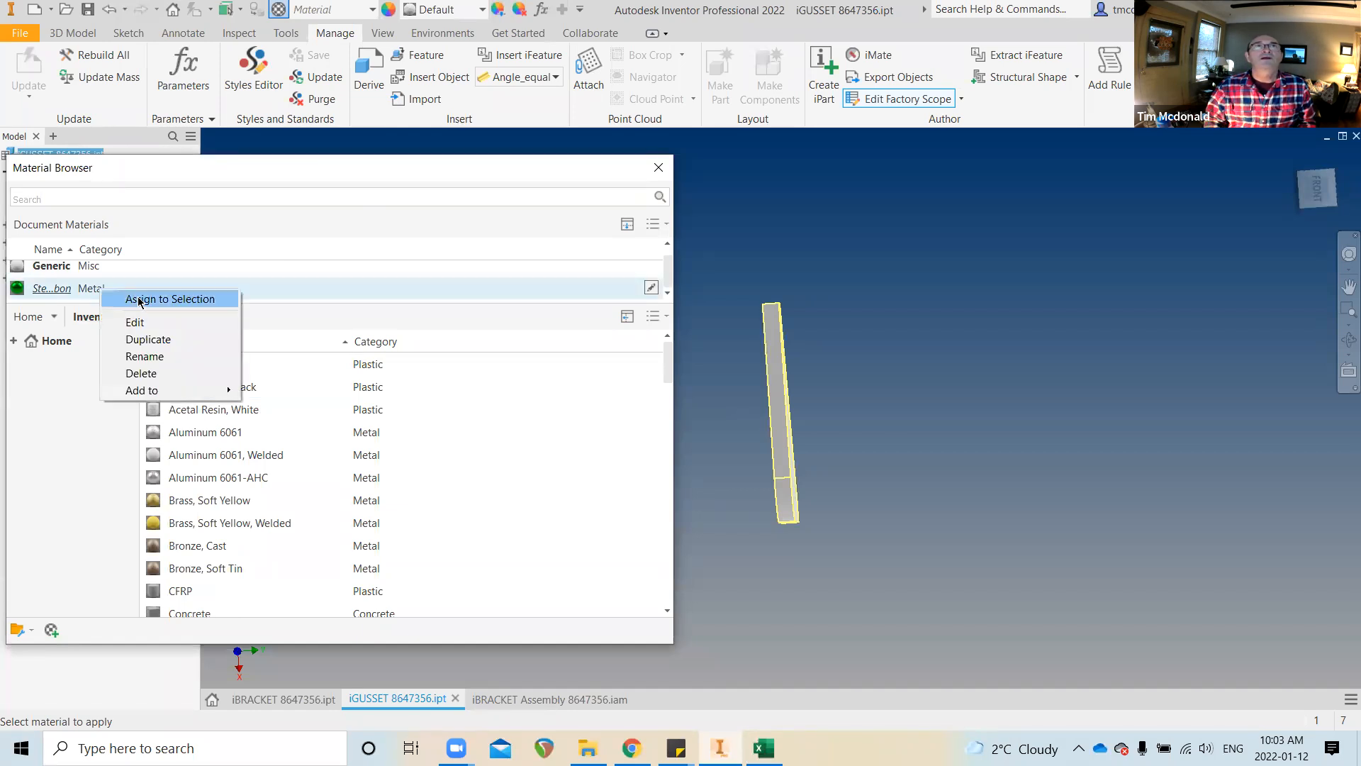
left_click(161, 300)
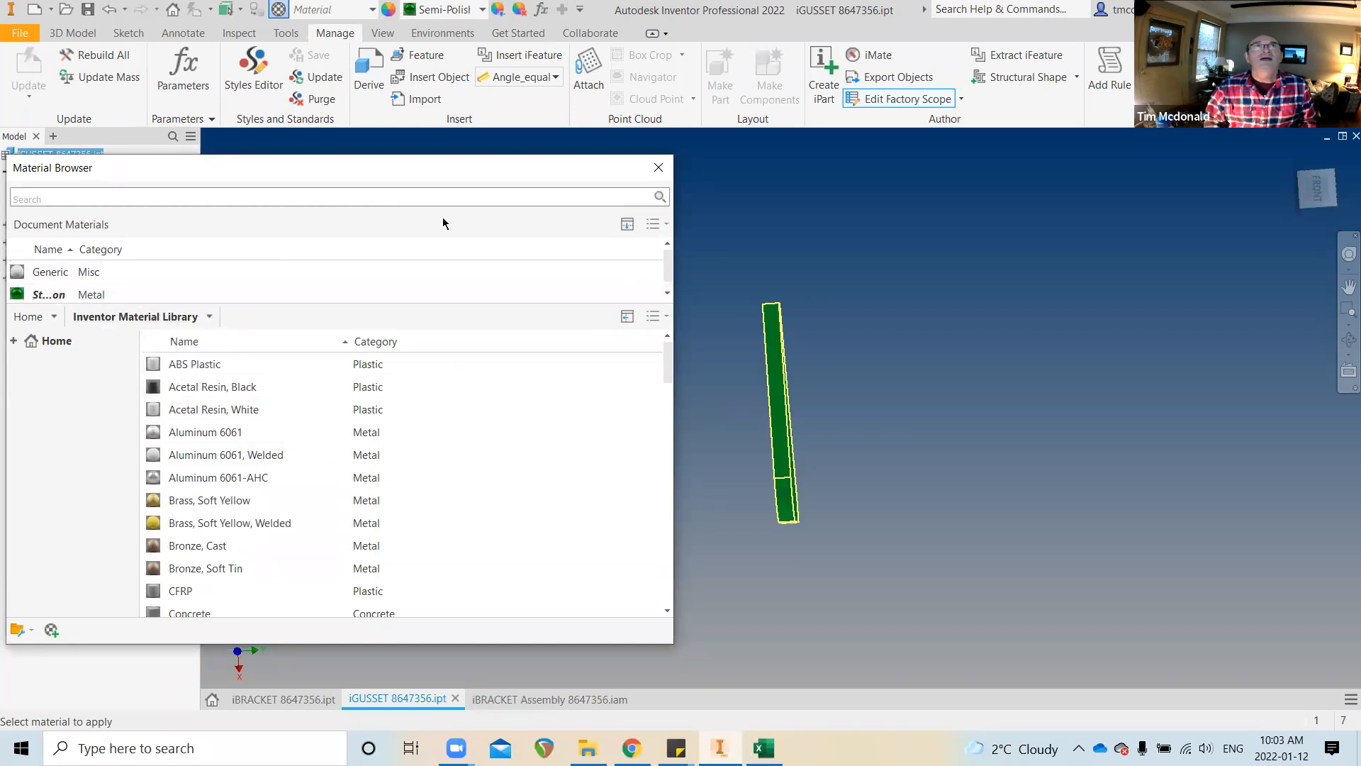
left_click(655, 168)
scroll(609, 340, "down", 3)
middle_click_drag(677, 378, 640, 606, "shift")
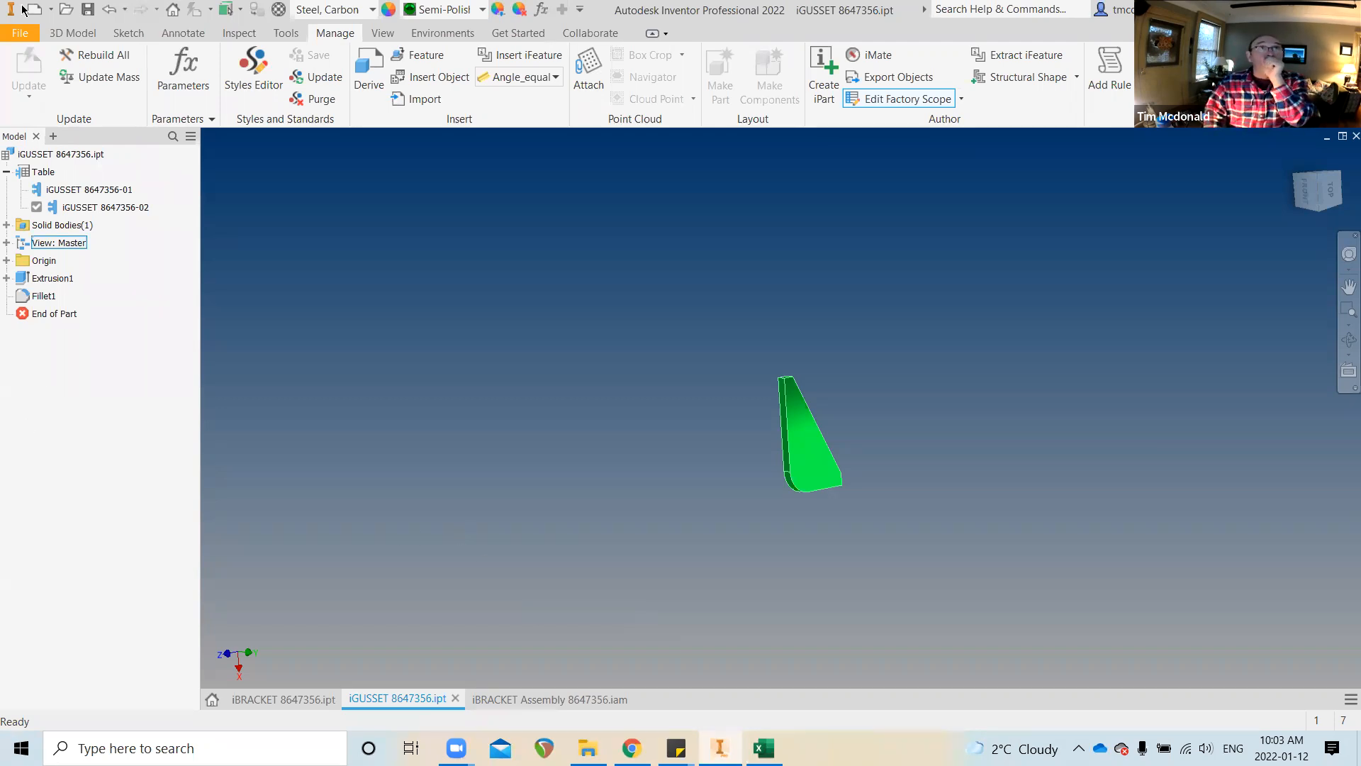
left_click(40, 172)
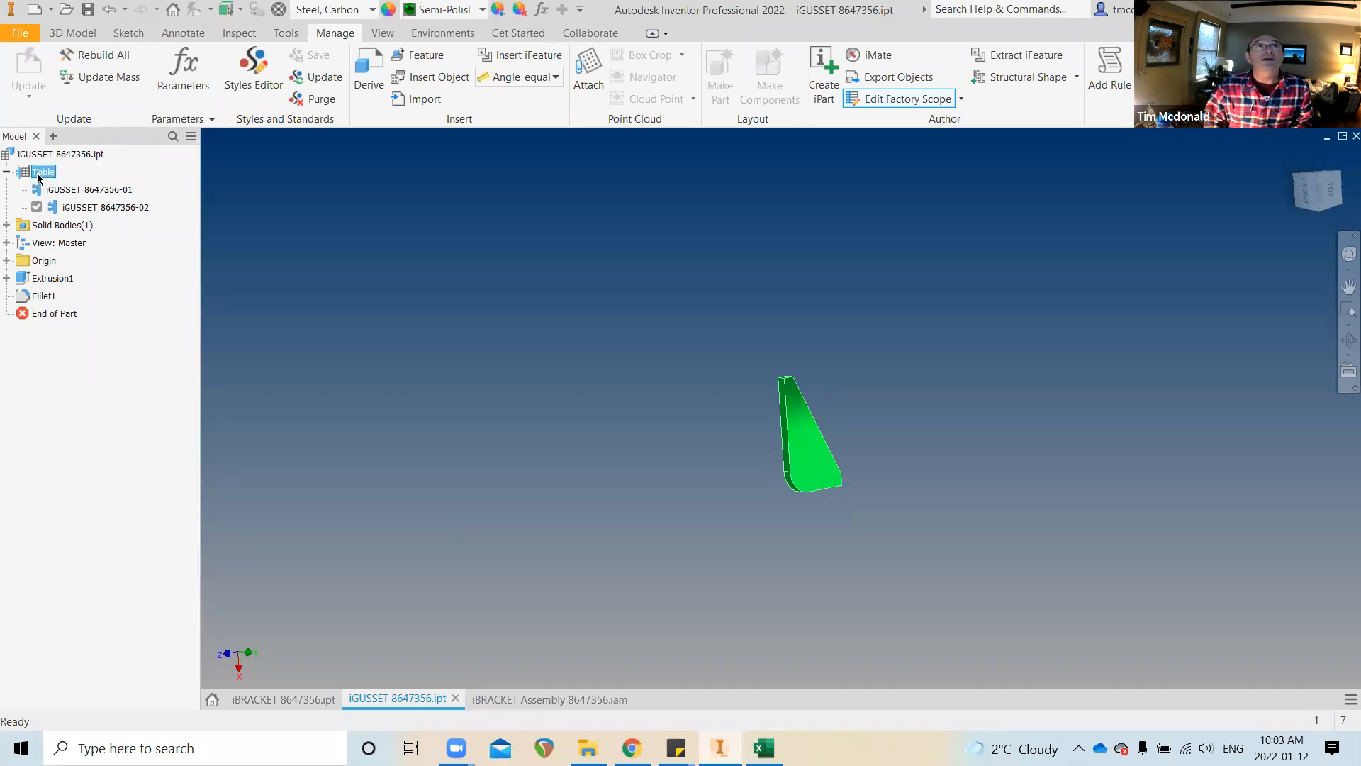
Add the Physical > Material property as a column in the iGUSSET iPart table
right_click(39, 173)
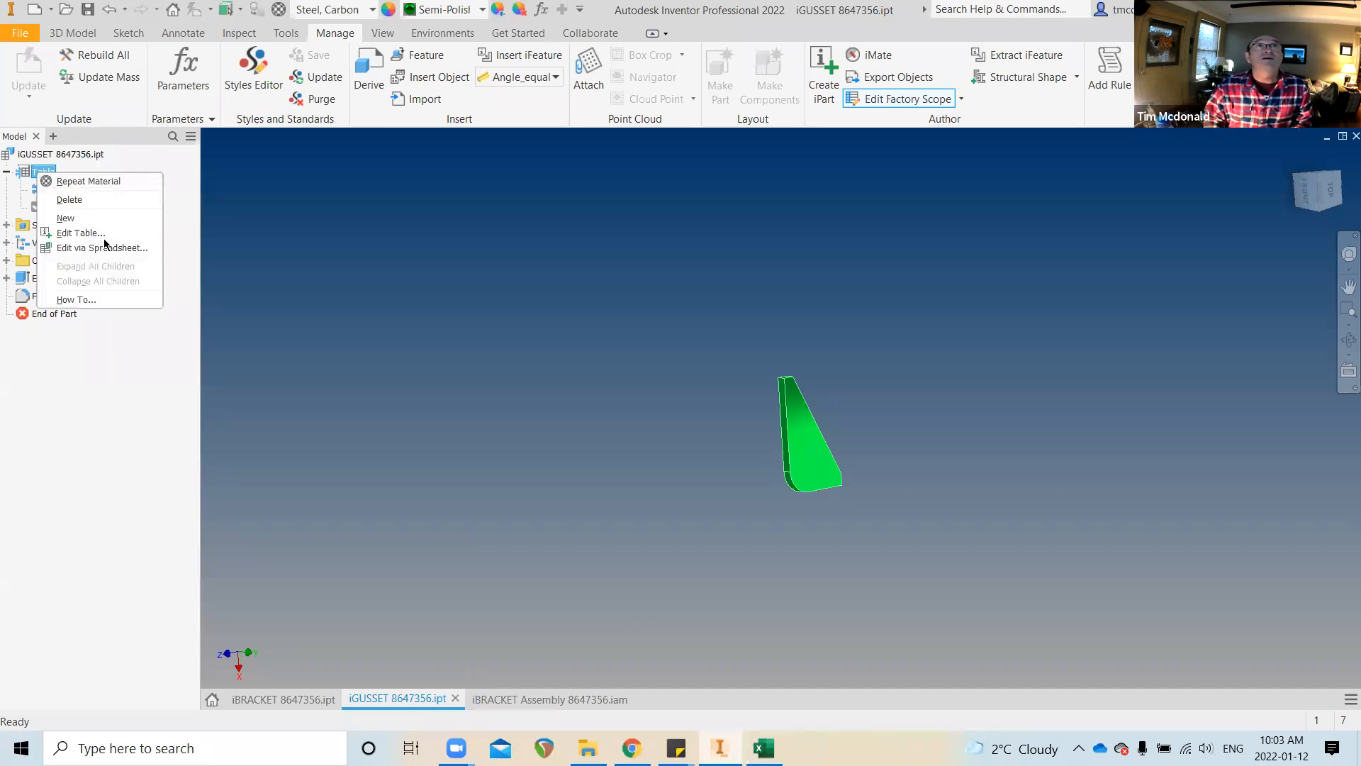
left_click(78, 234)
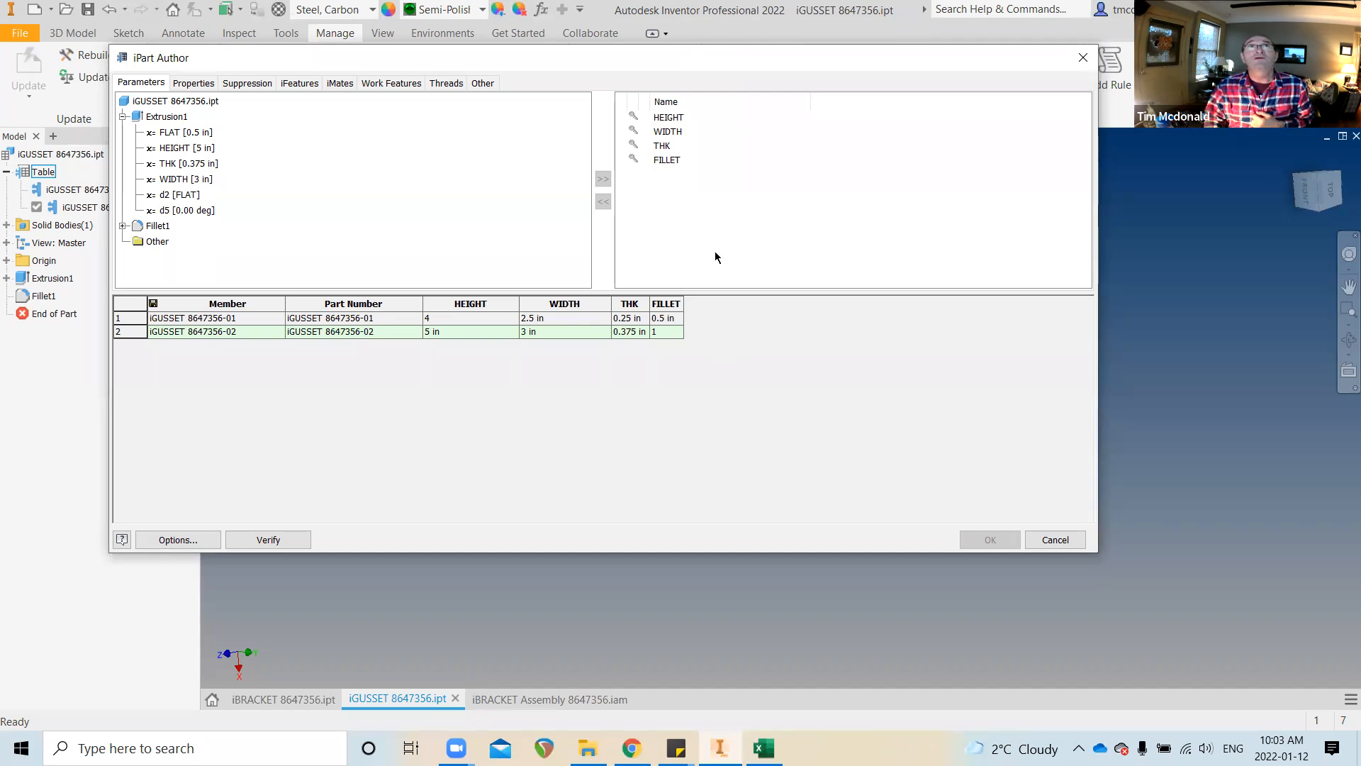
left_click(193, 82)
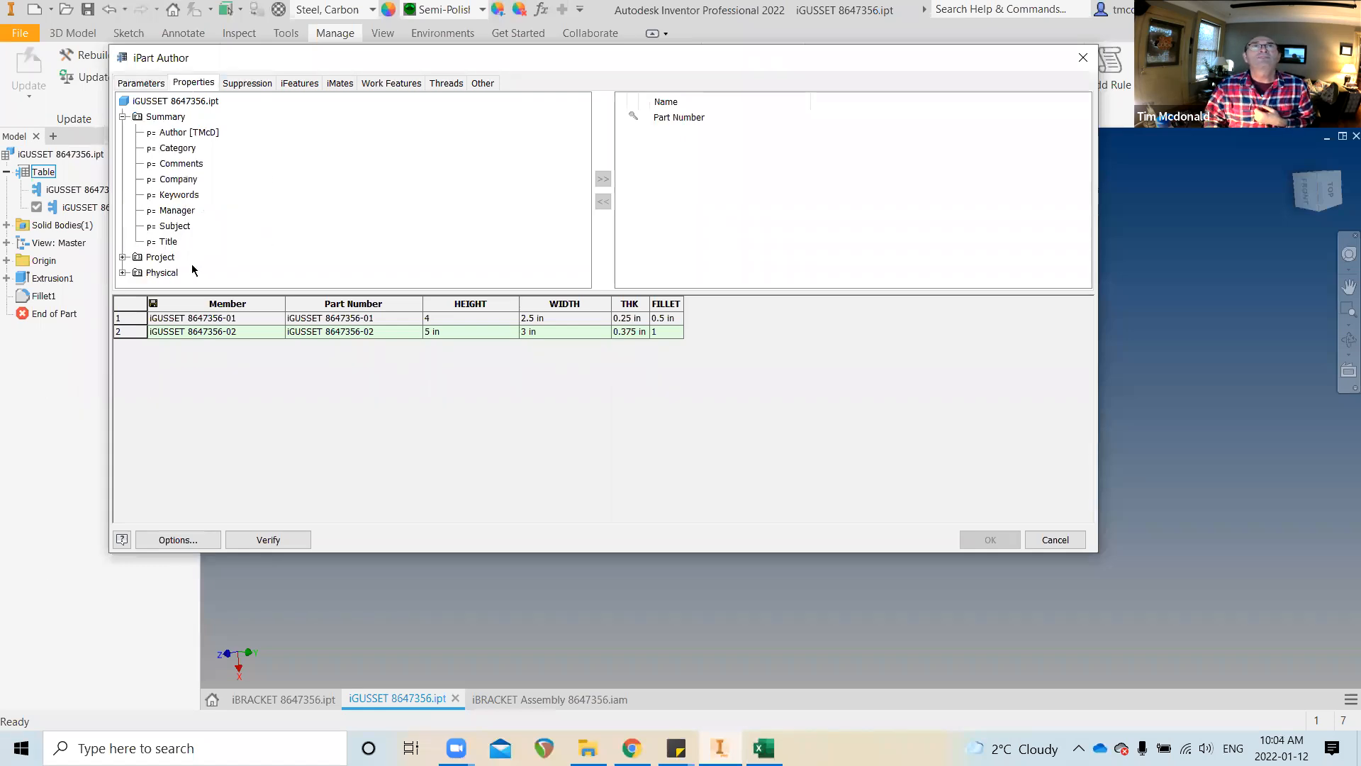
left_click(124, 272)
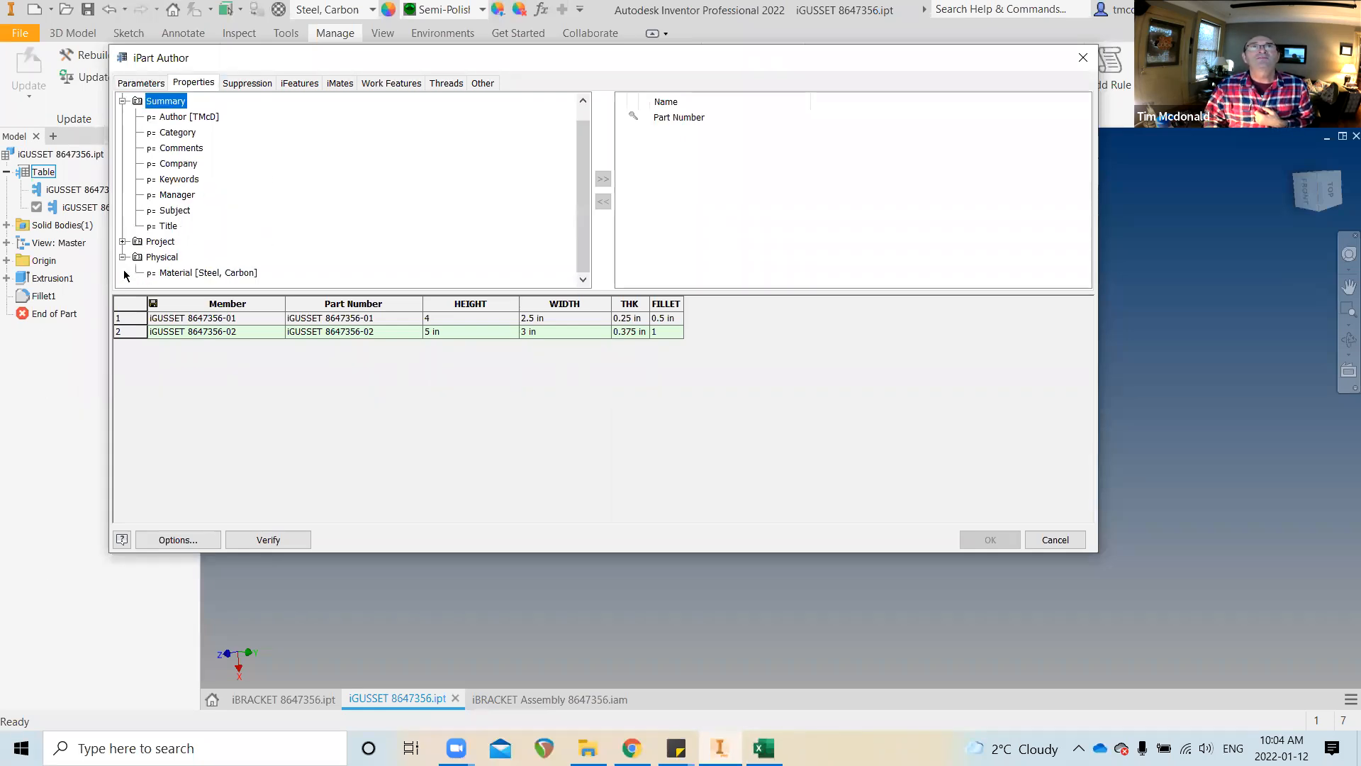
left_click(179, 274)
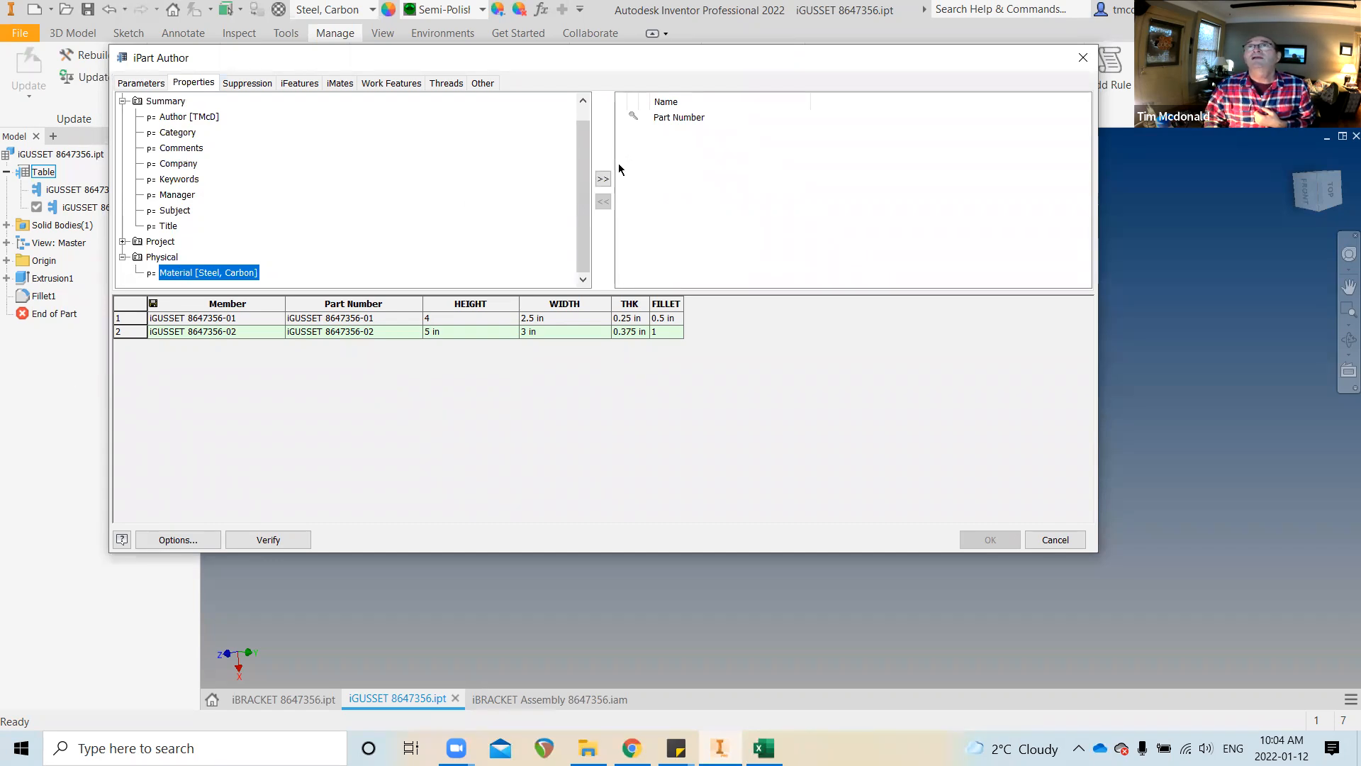
left_click(604, 179)
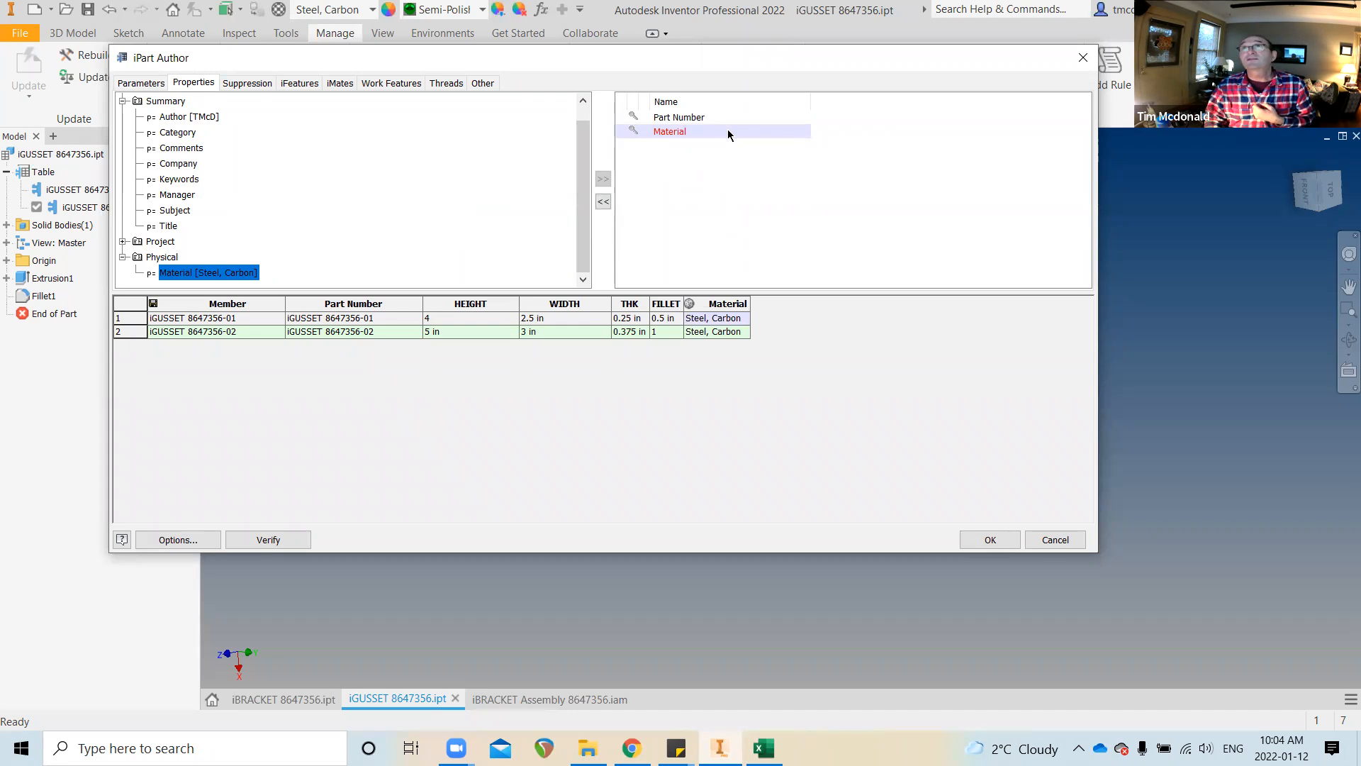
Set row 2's Material to ALUMINUM 6061 and apply the table changes
left_click(724, 333)
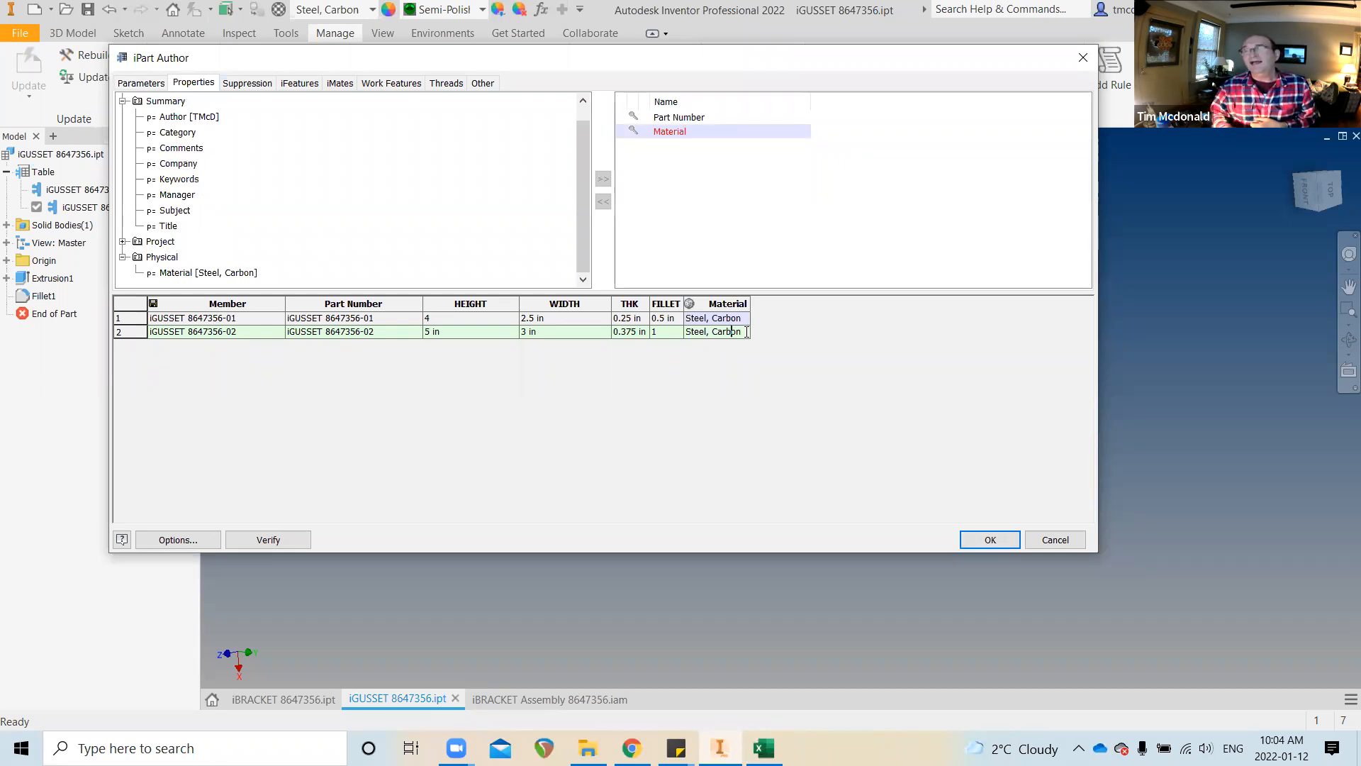
left_click_drag(747, 332, 607, 362)
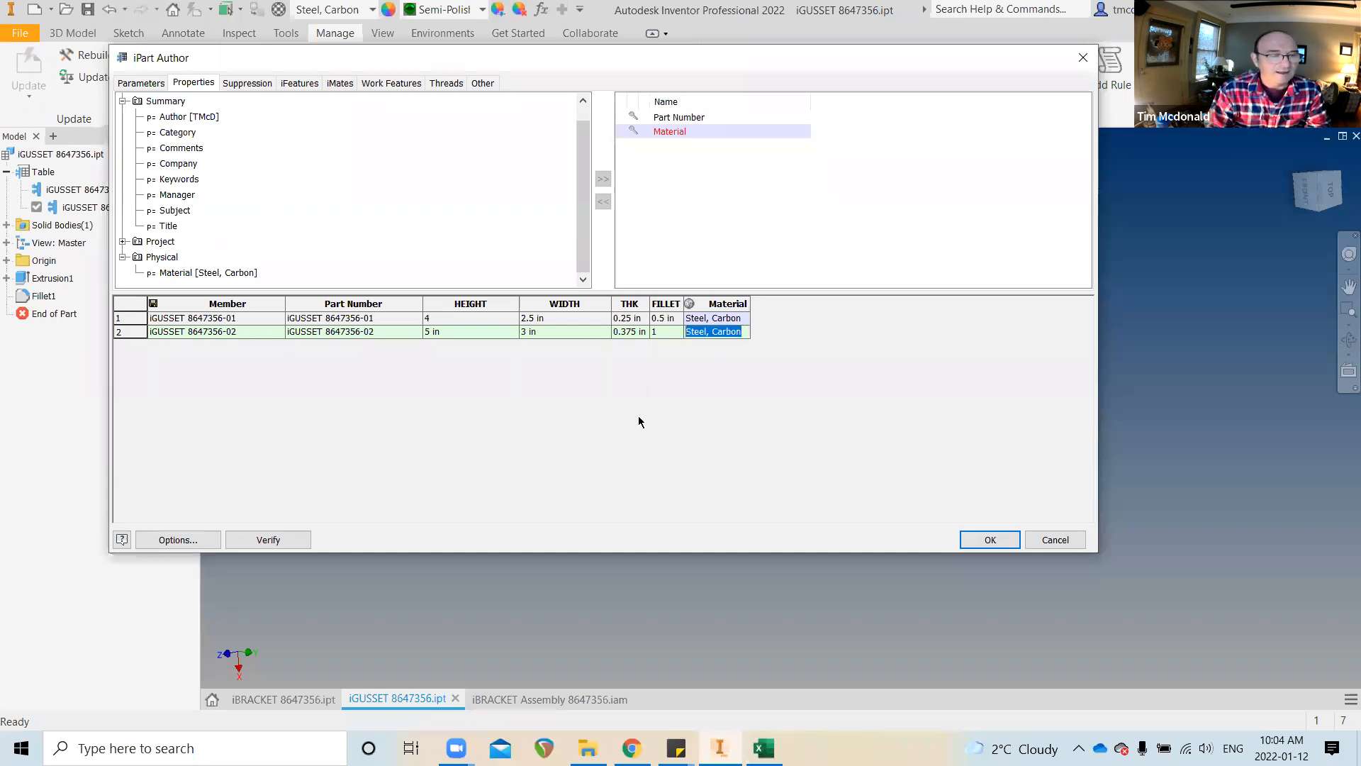
type("ALUMINUM")
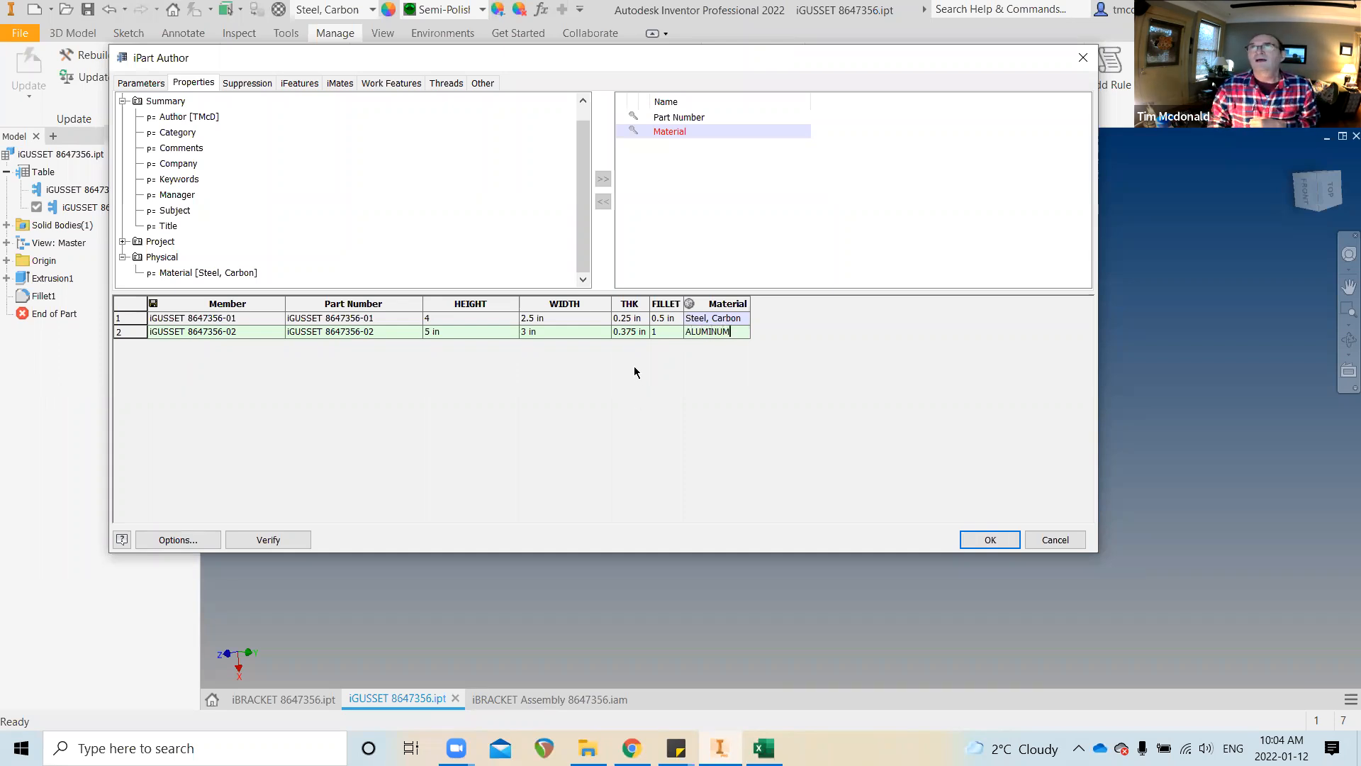
left_click(671, 318)
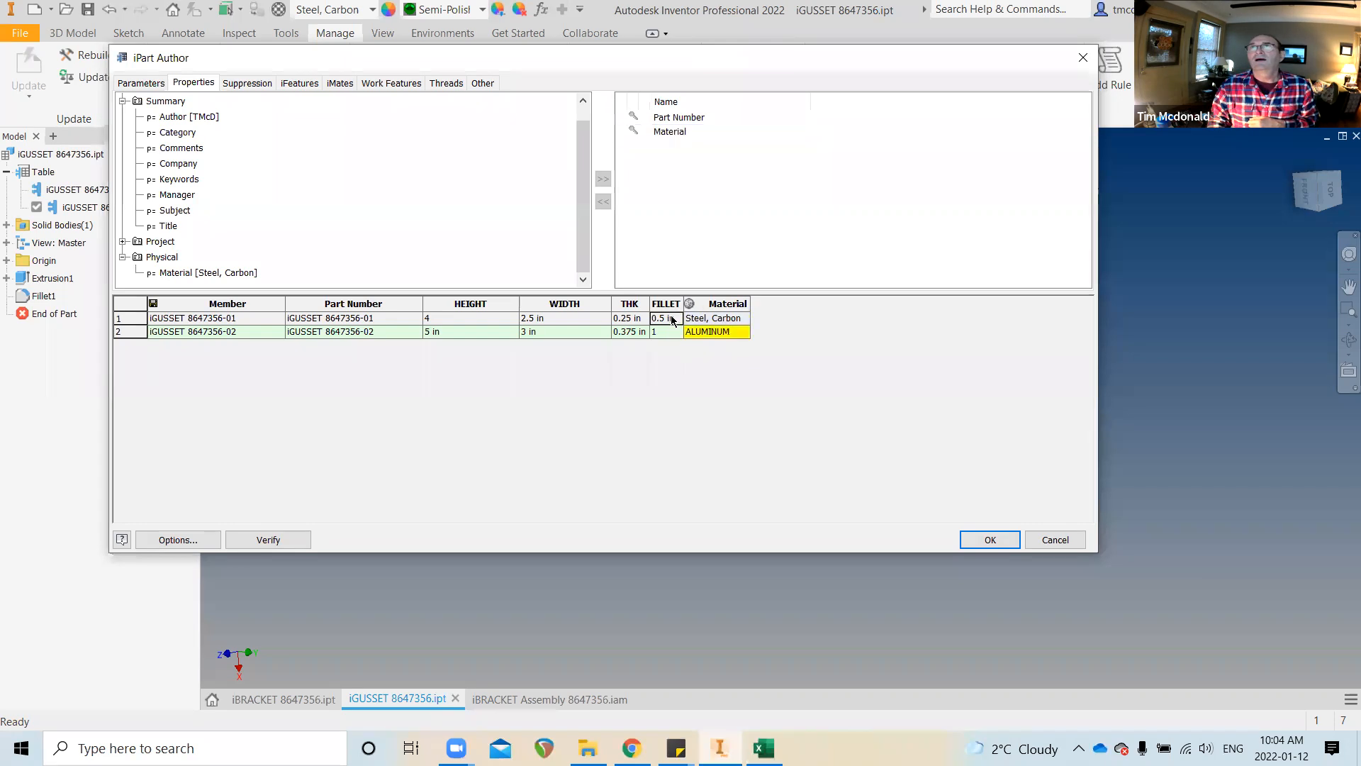
left_click(735, 327)
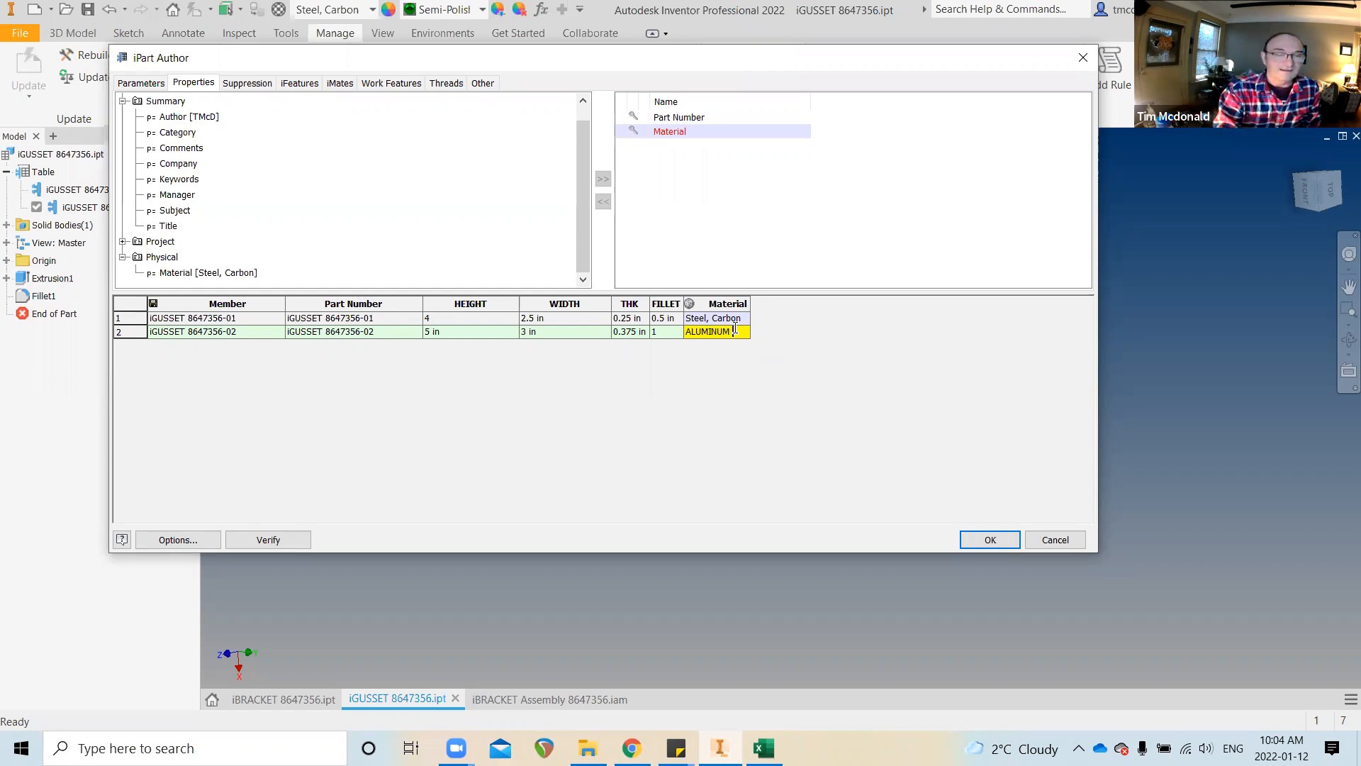
type("061")
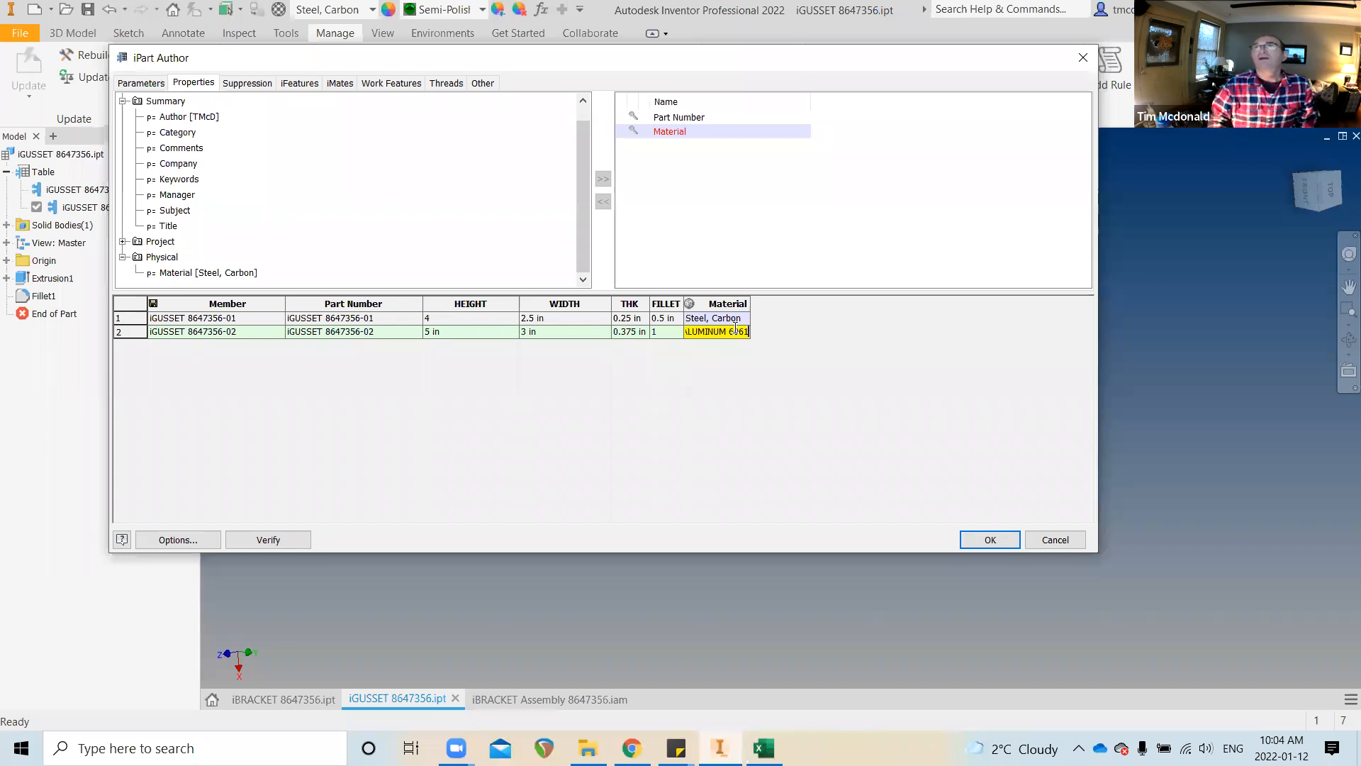
left_click(726, 317)
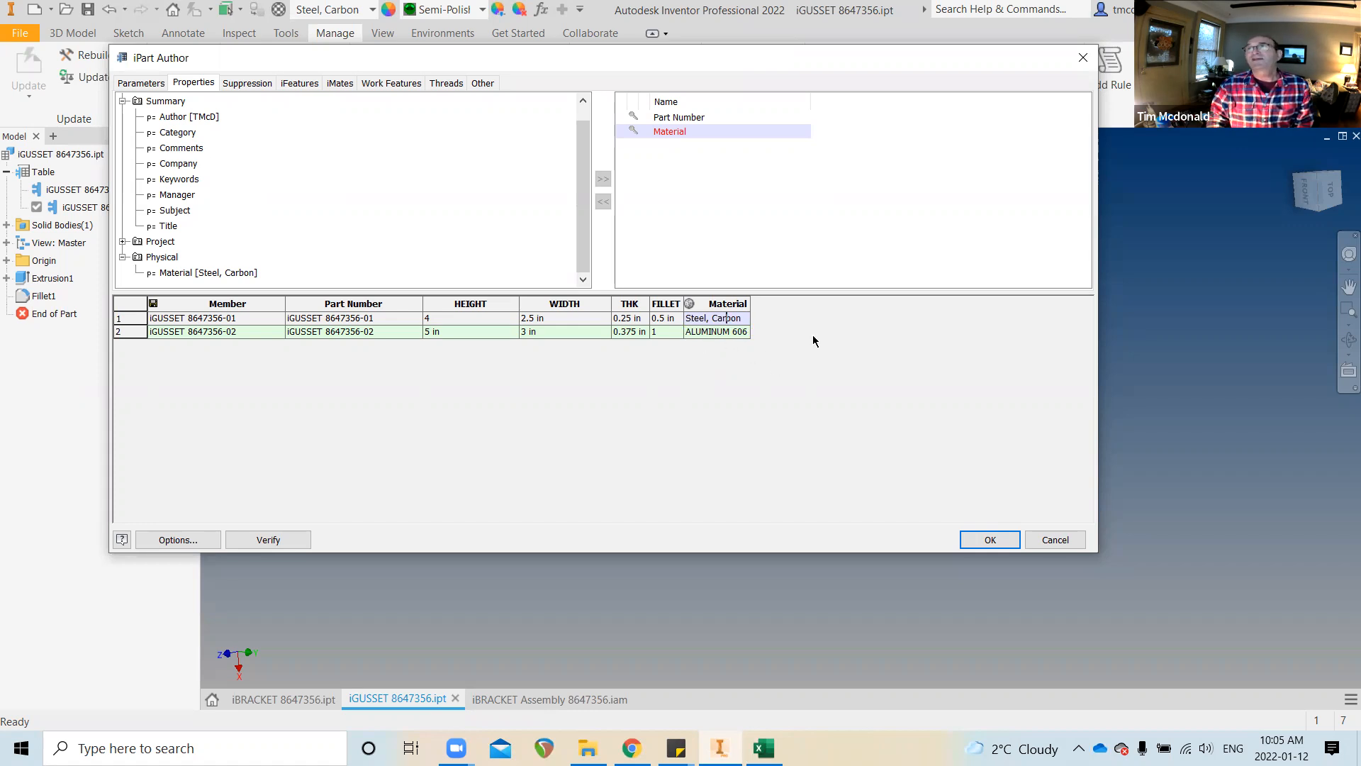
left_click(996, 537)
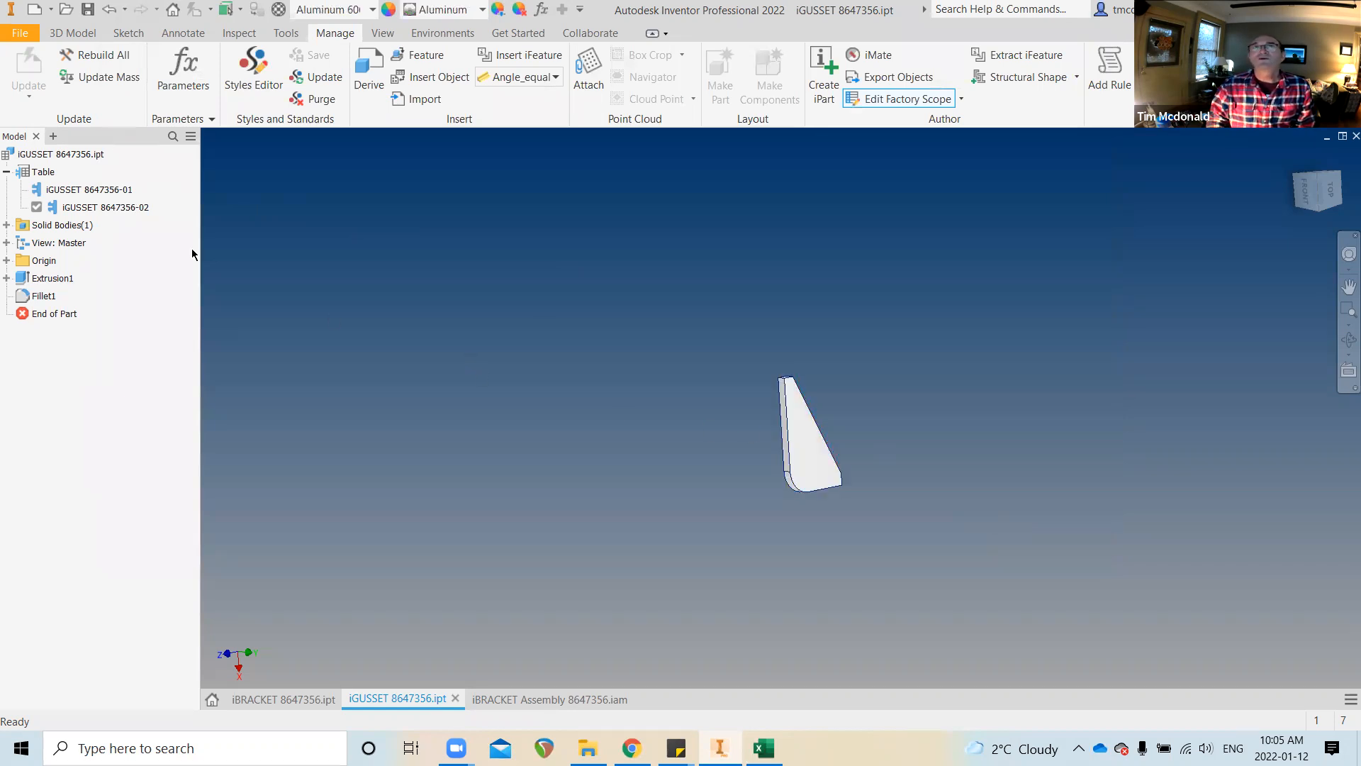
left_click(106, 207)
left_click(124, 207)
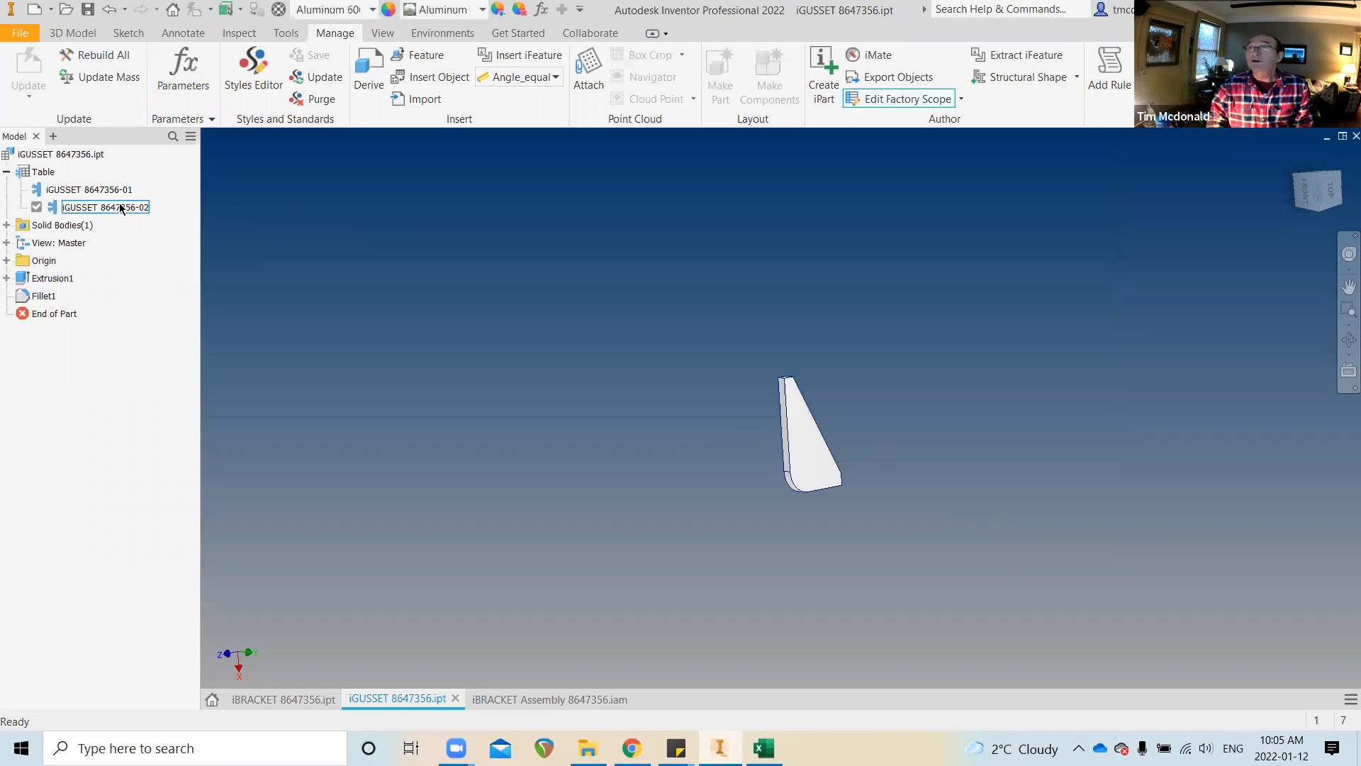
left_click(219, 172)
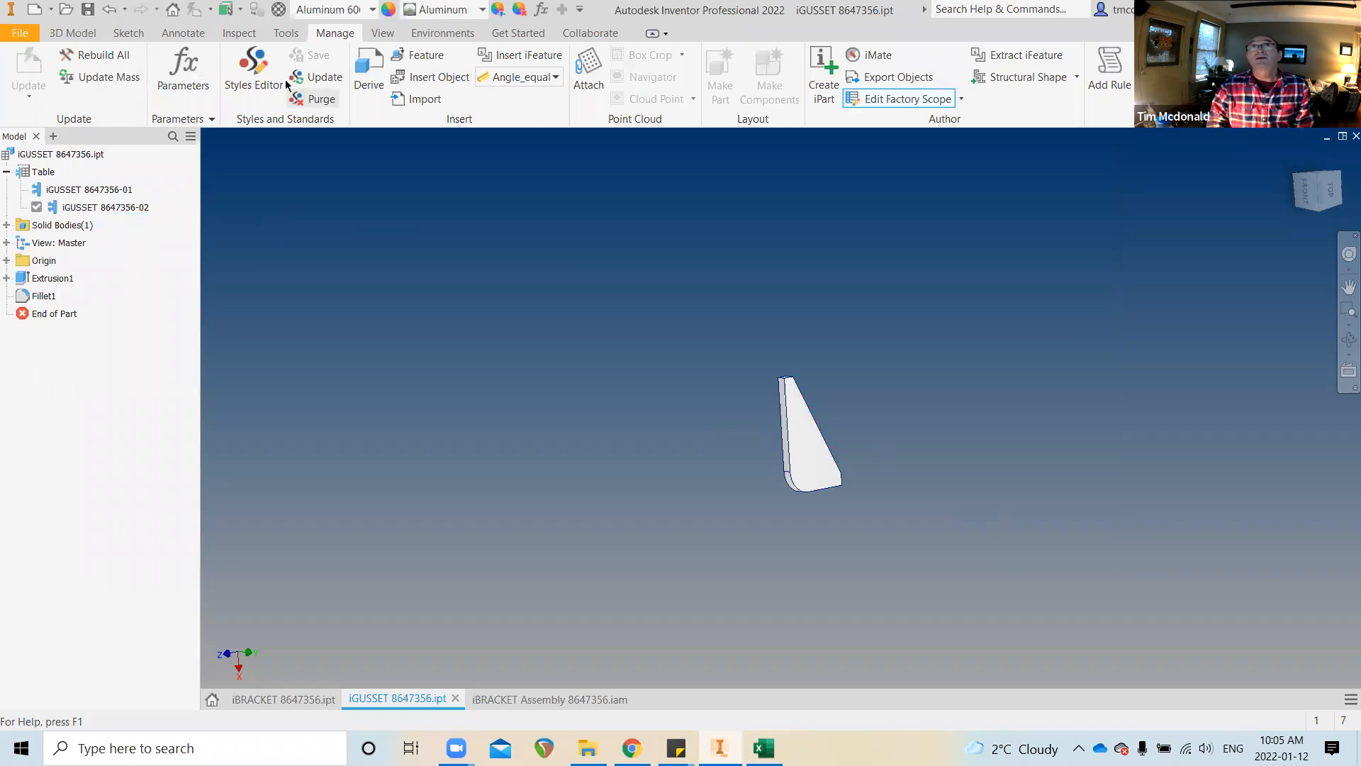
left_click(98, 190)
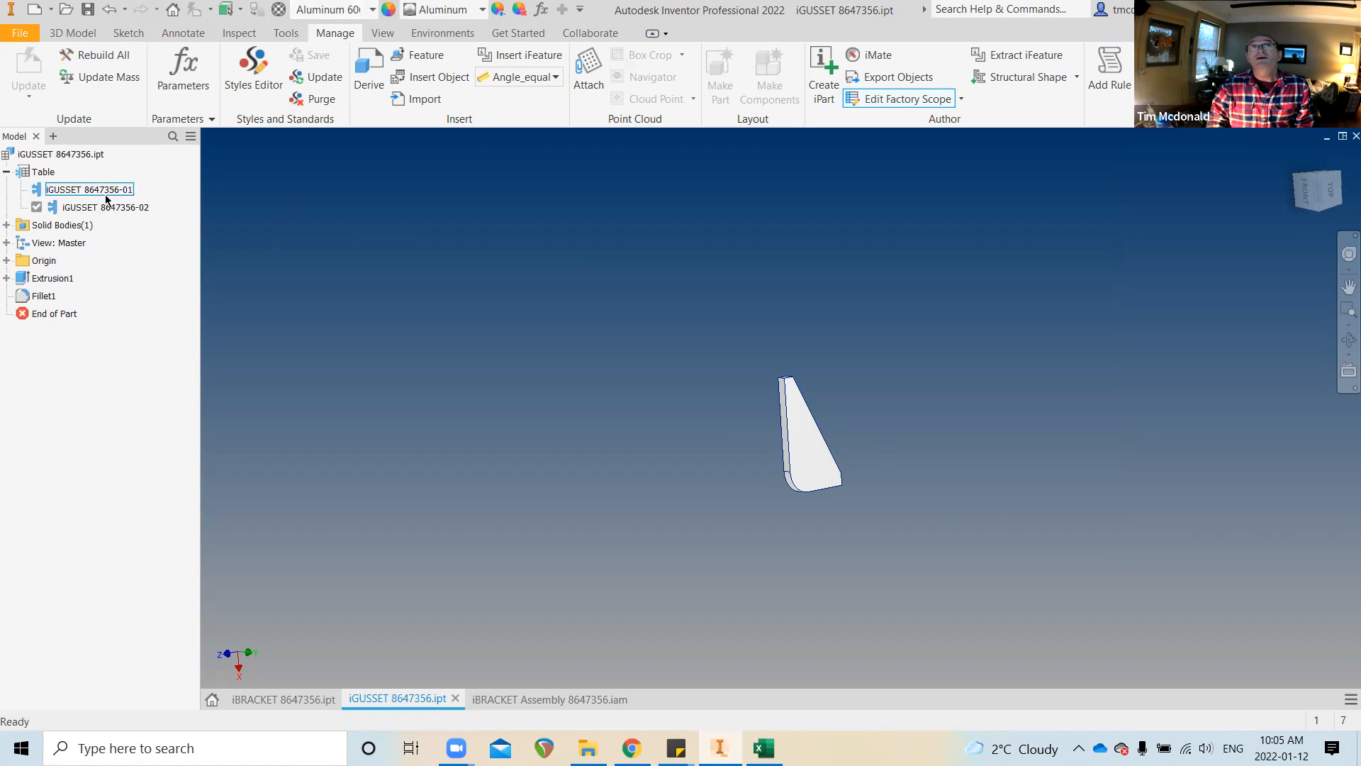
double_click(98, 190)
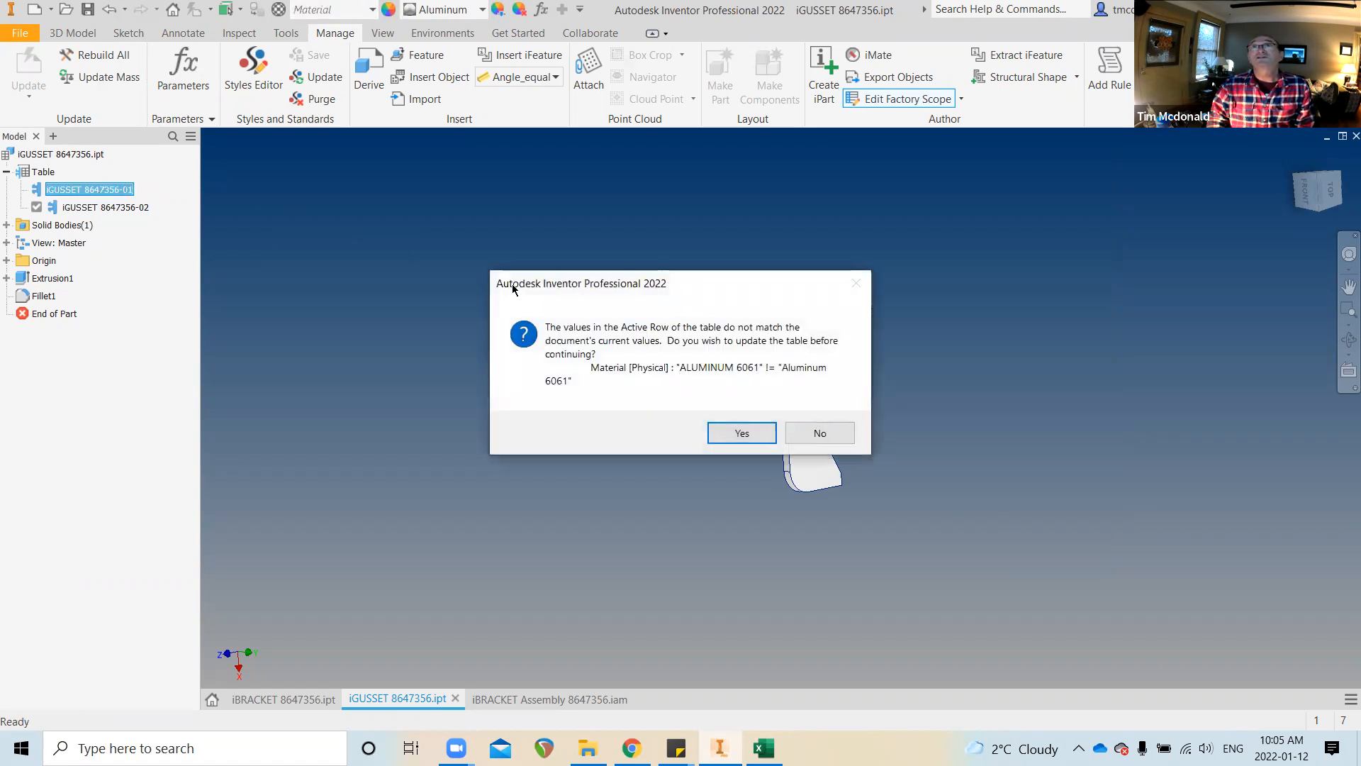
left_click(764, 430)
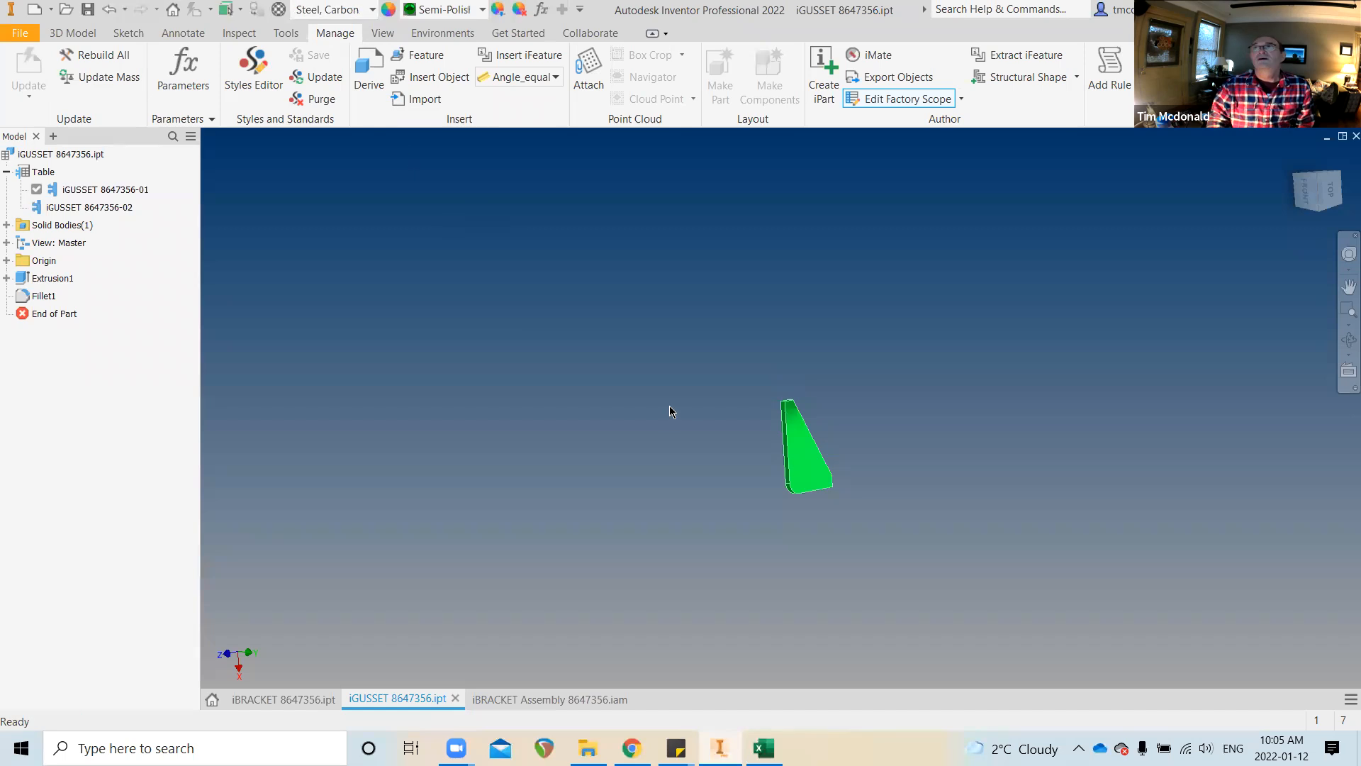
double_click(105, 207)
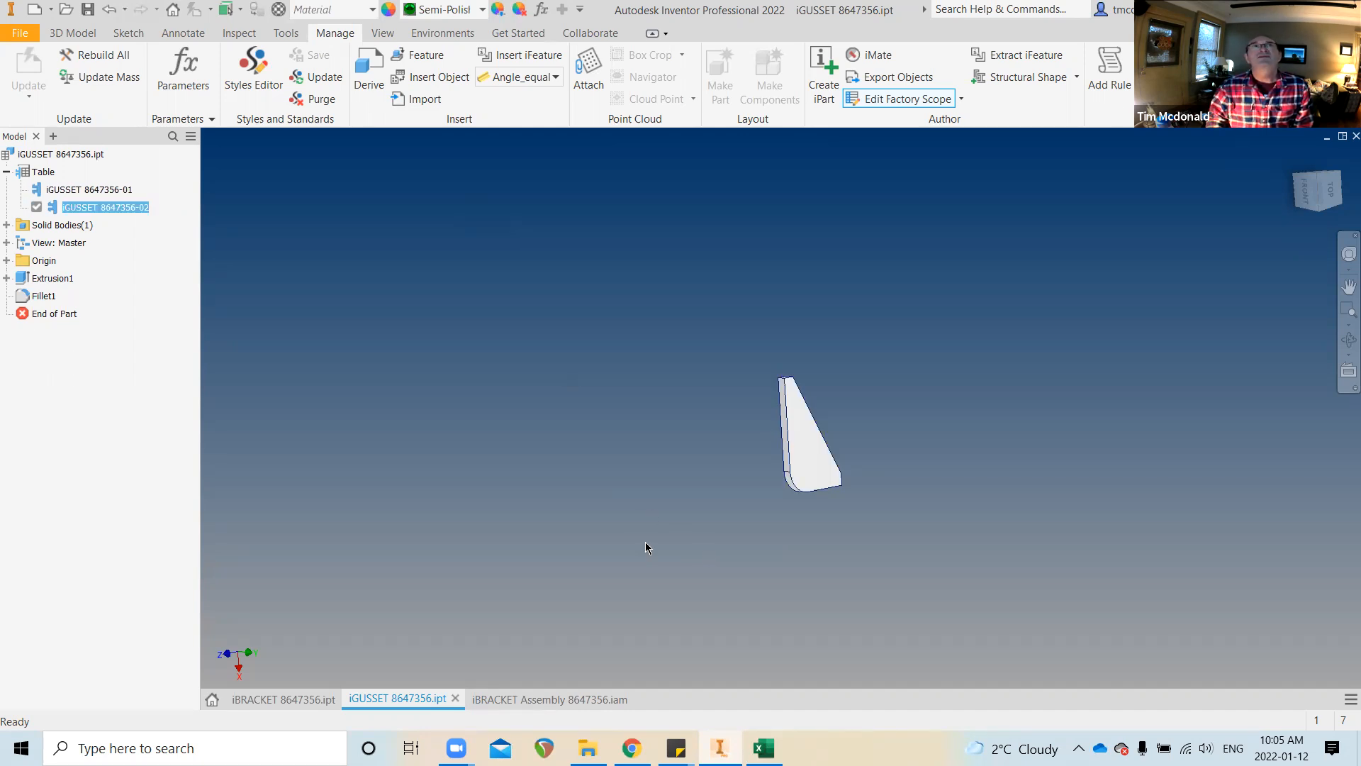
right_click(37, 171)
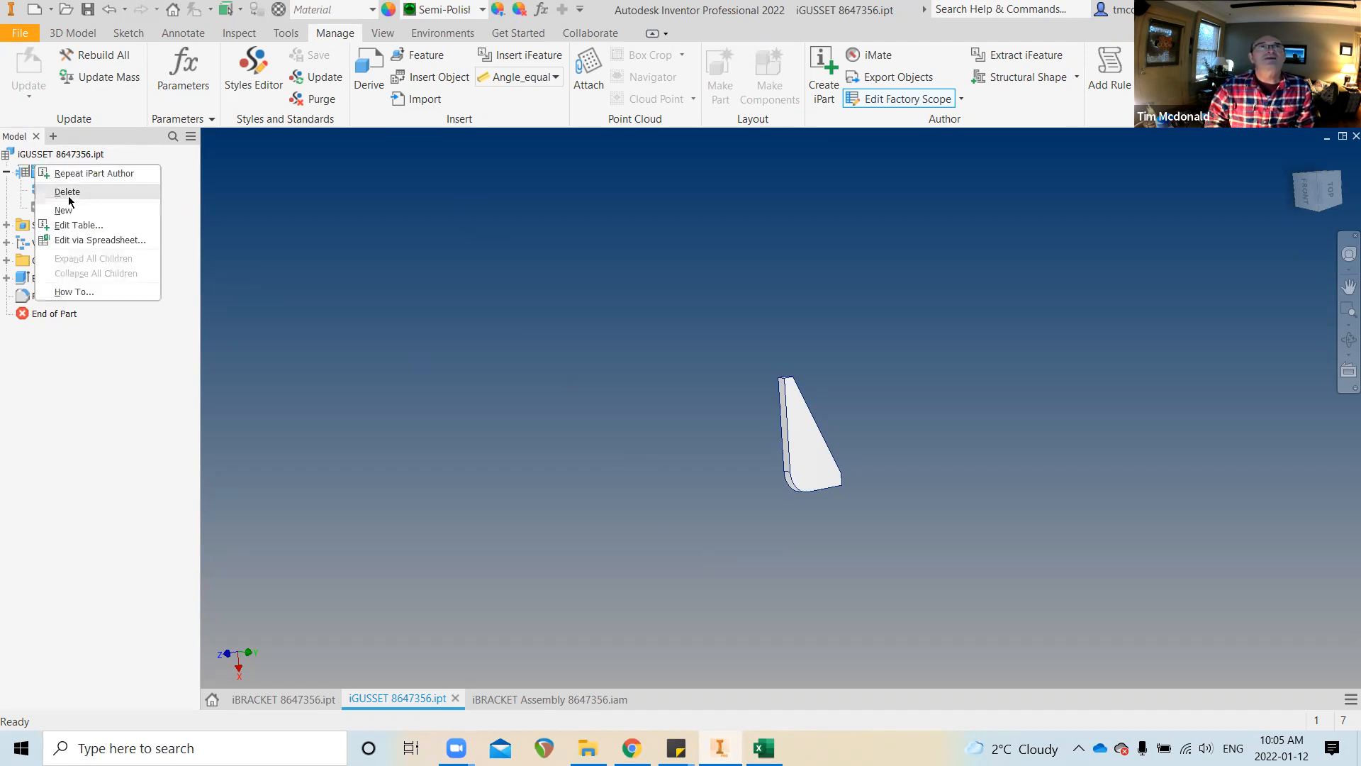
Replace row 2's Material Aluminum 6061 with Steel, Carbon in the iPart table and apply
left_click(81, 225)
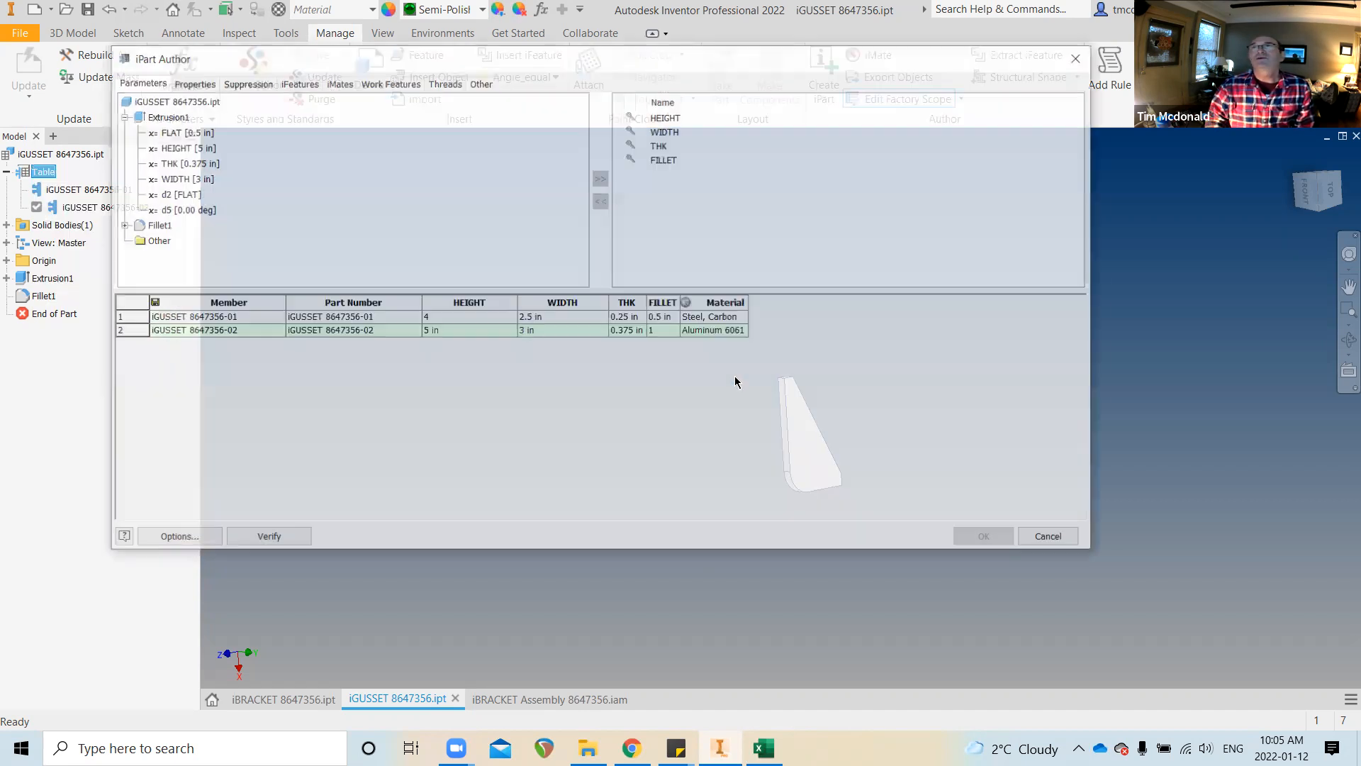
left_click(709, 332)
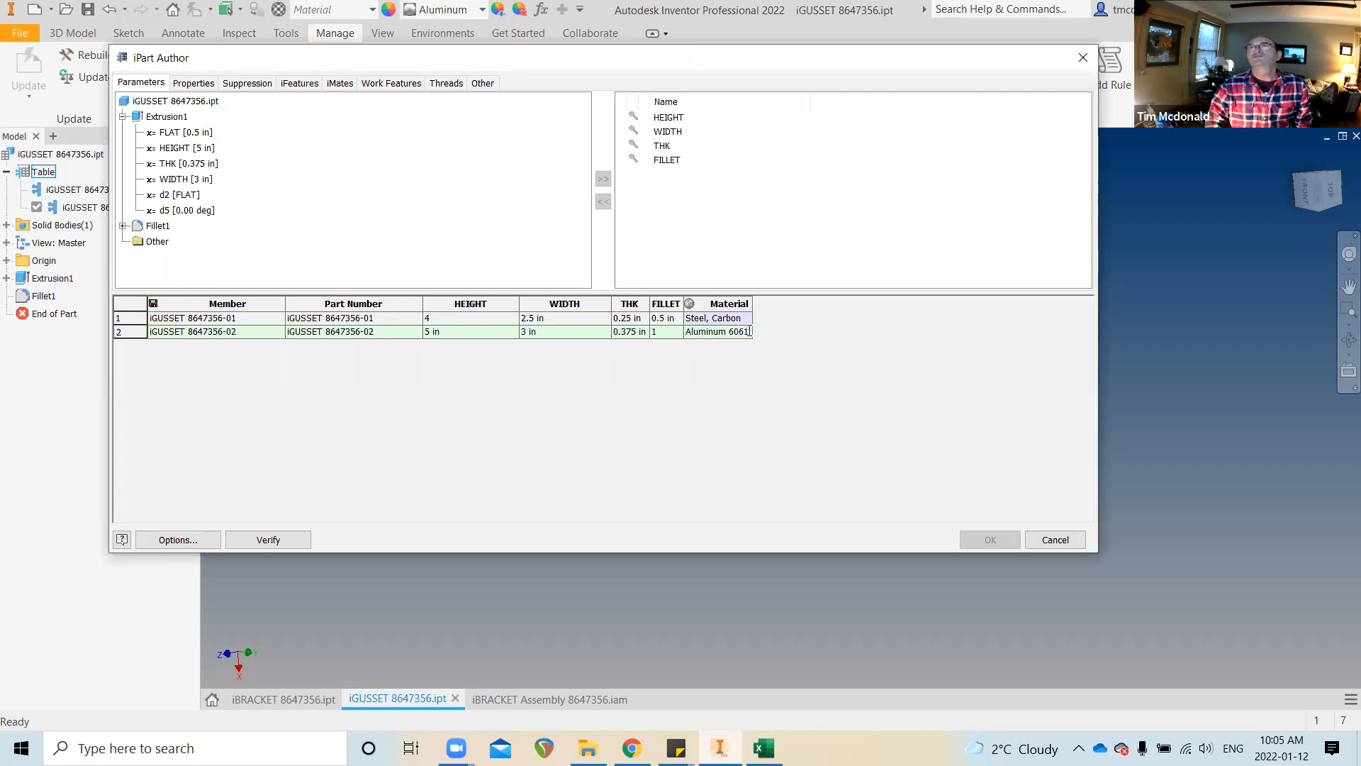
left_click(748, 331)
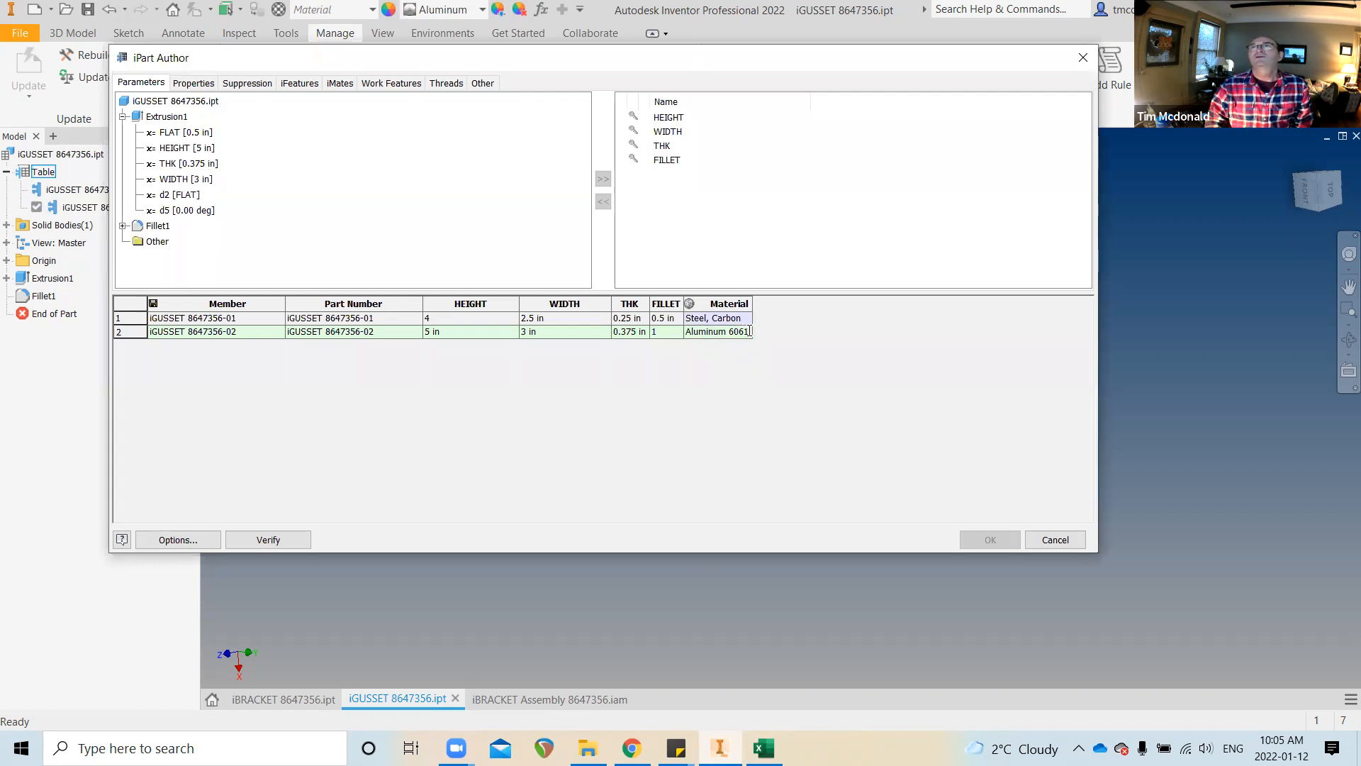
key("Return")
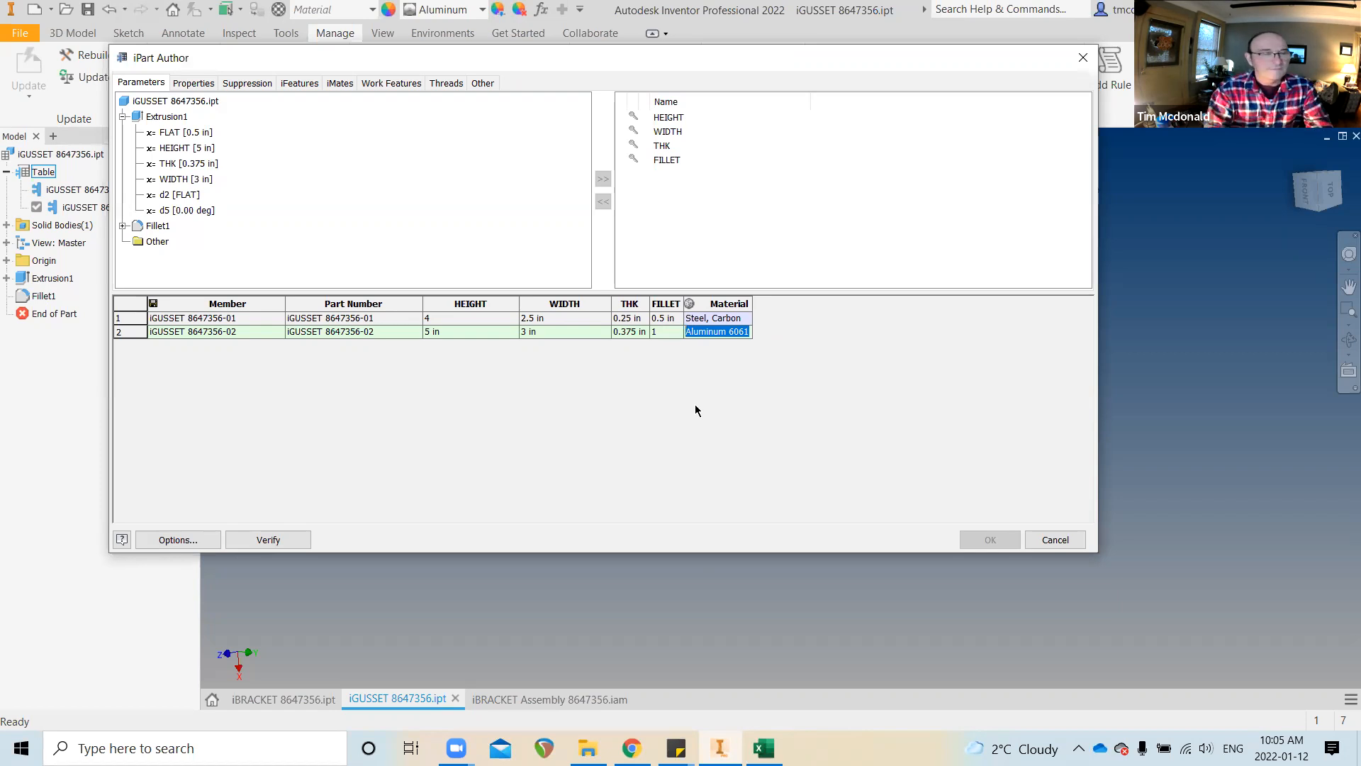
type("S")
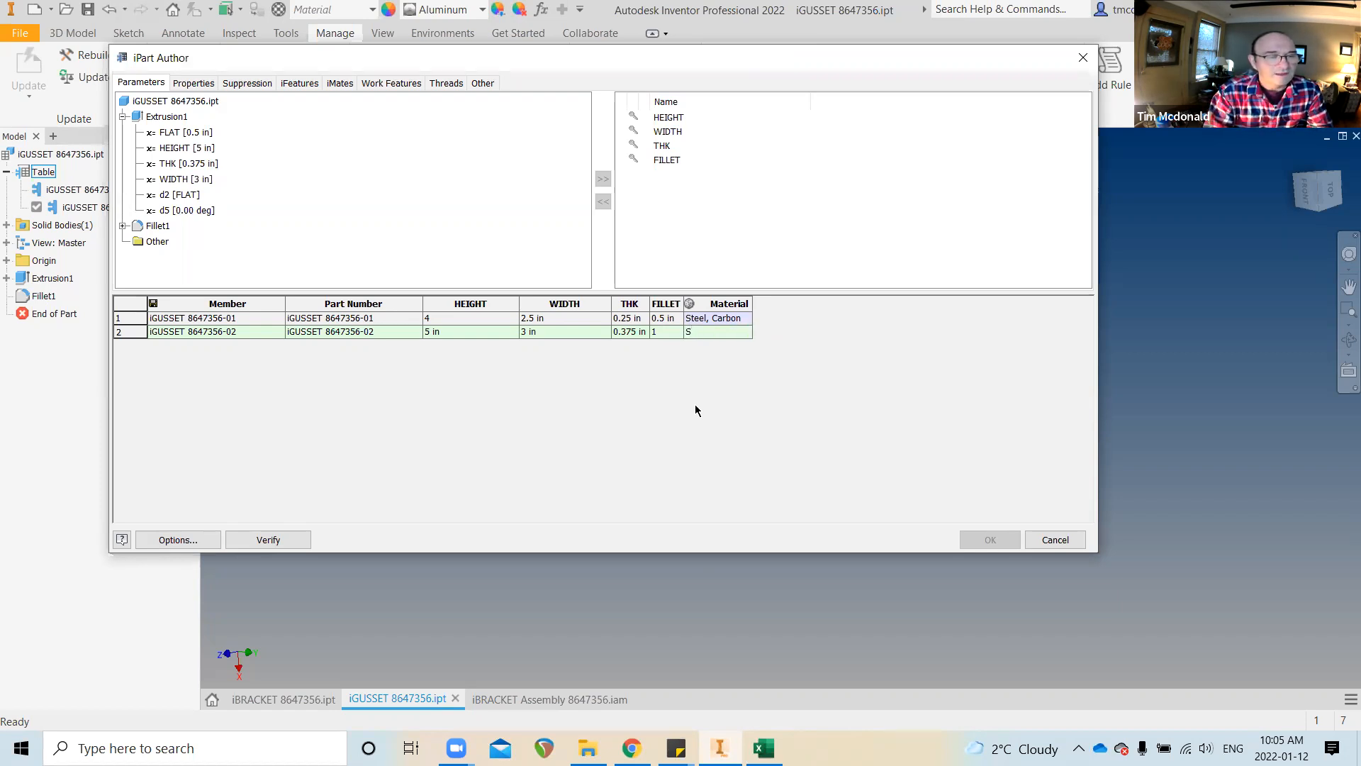
type("teel, C")
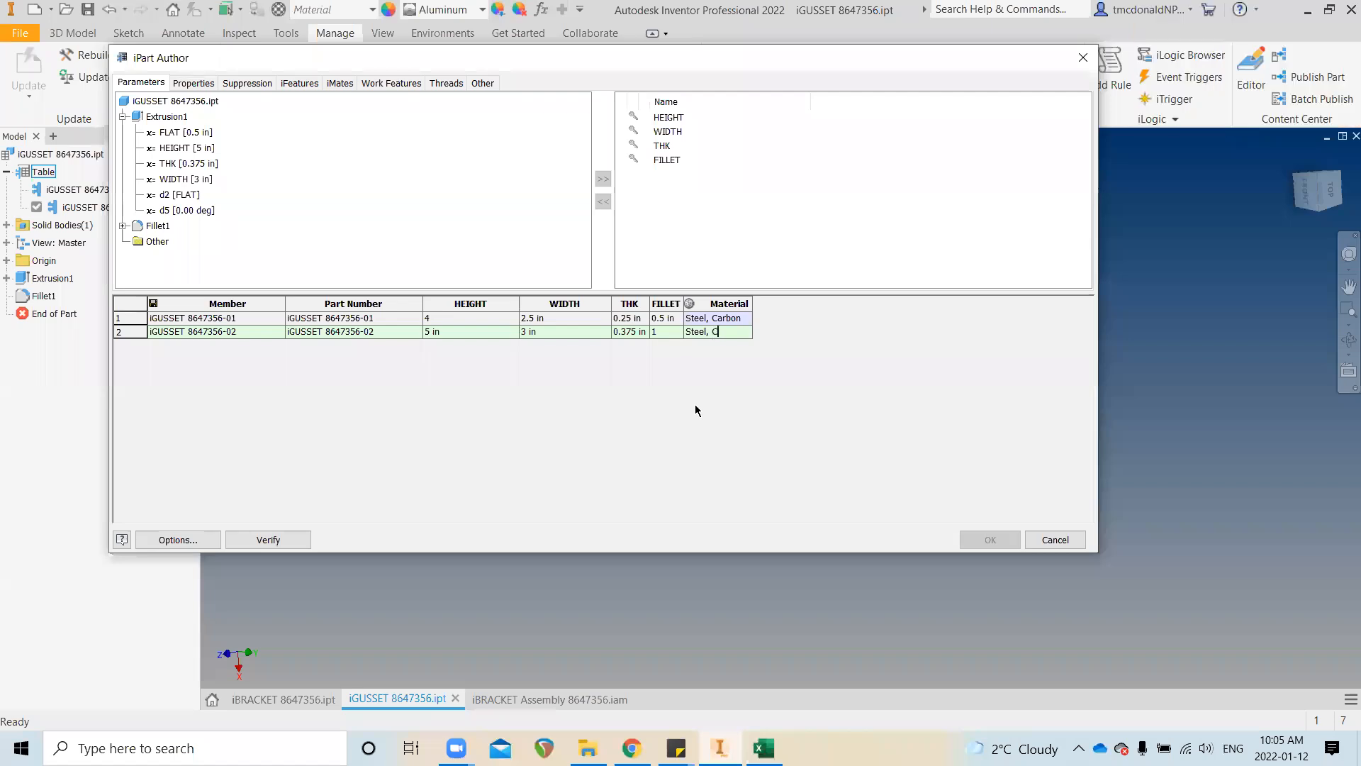
type("arbon")
key("Return")
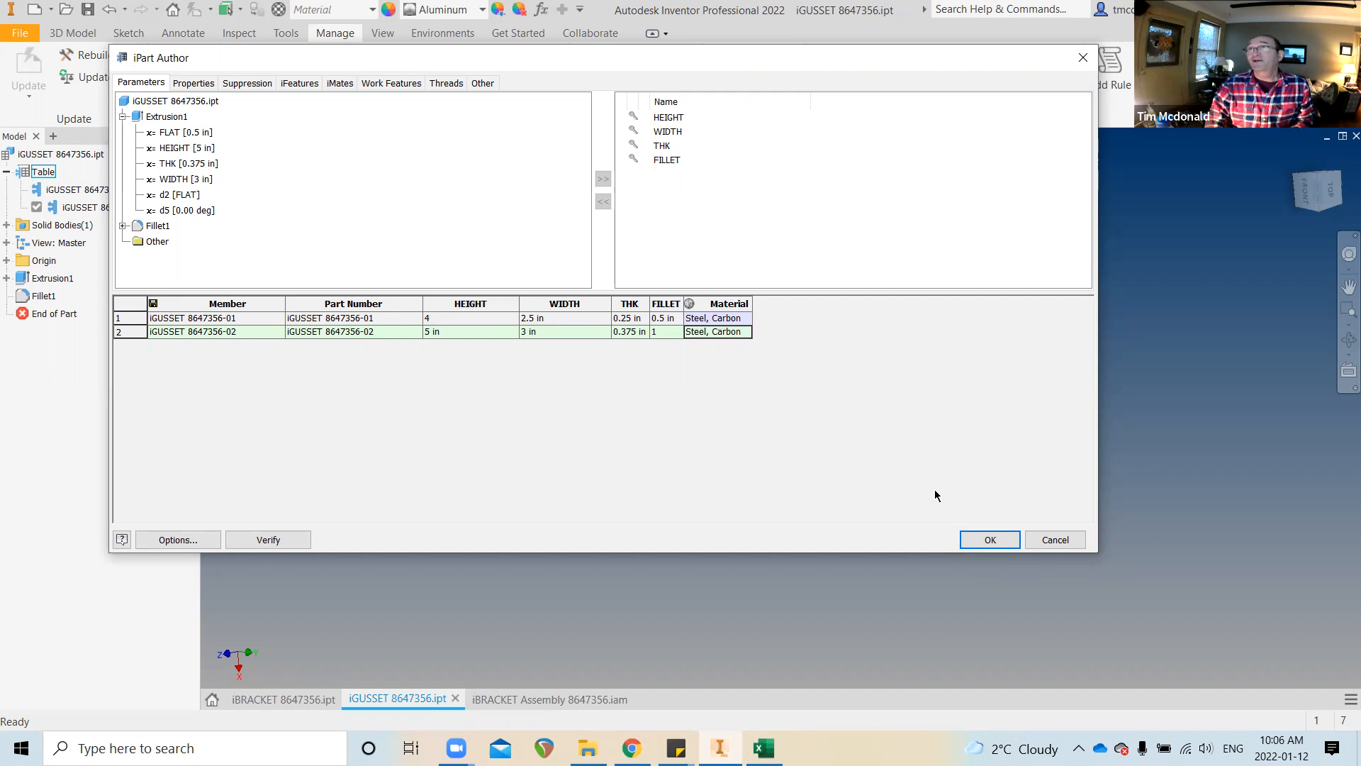
left_click(990, 541)
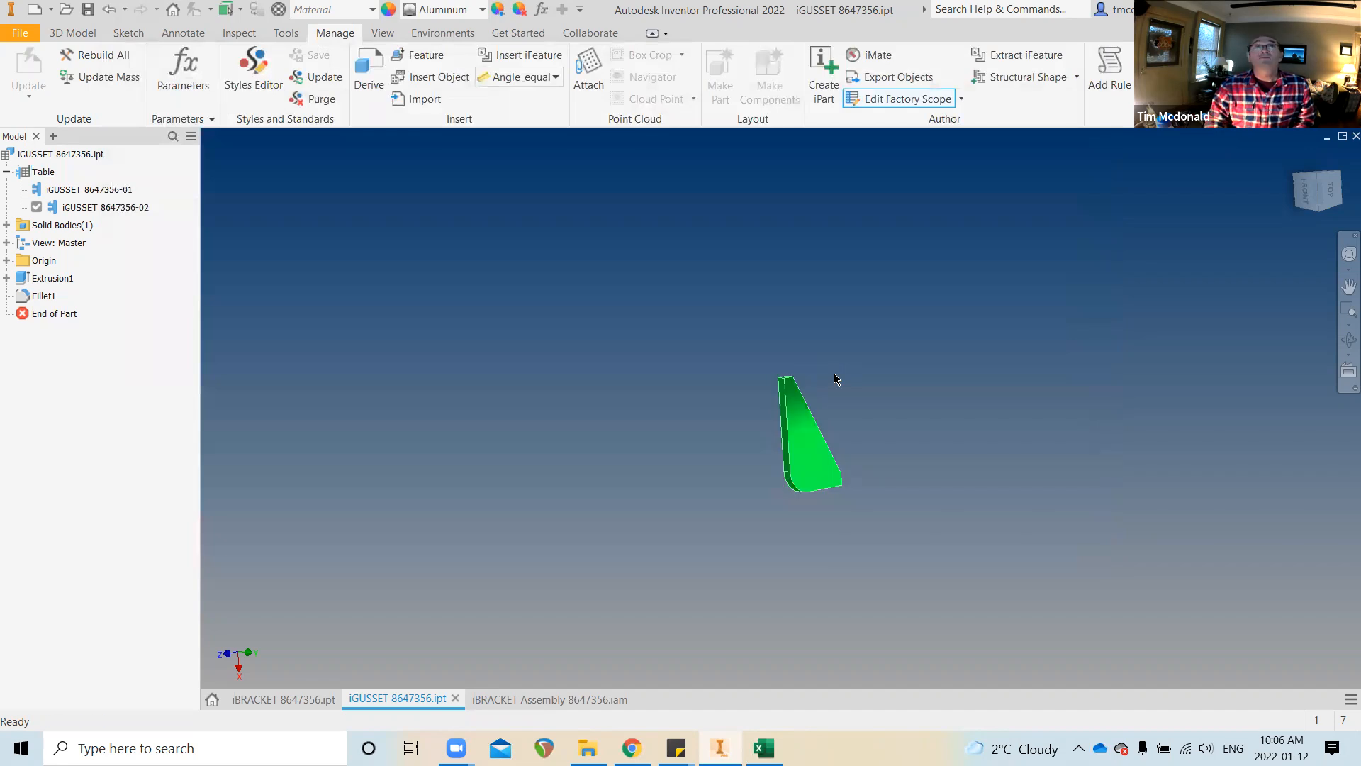
Update the iBRACKET assembly, view it from the side, and save the updated gusset files
key("ctrl+Tab")
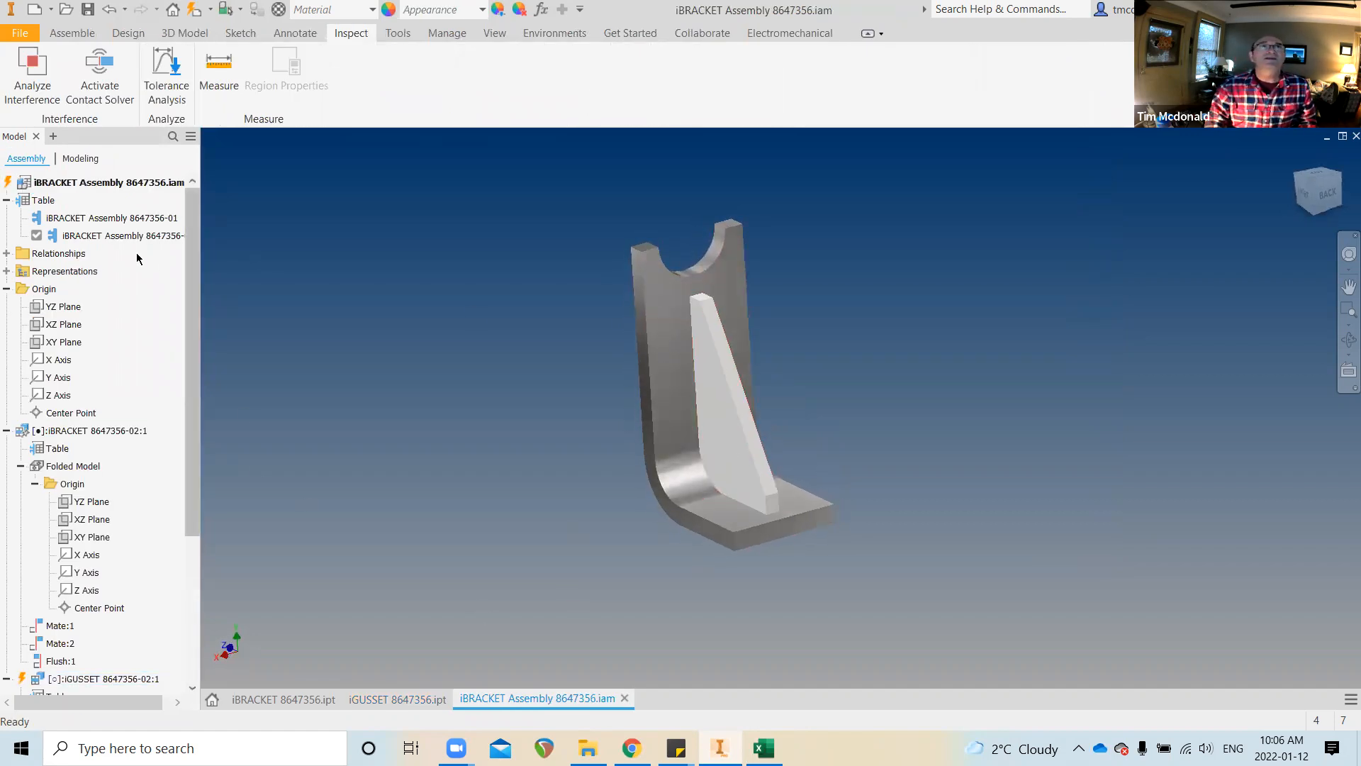
left_click(196, 10)
middle_click_drag(560, 461, 641, 292, "shift")
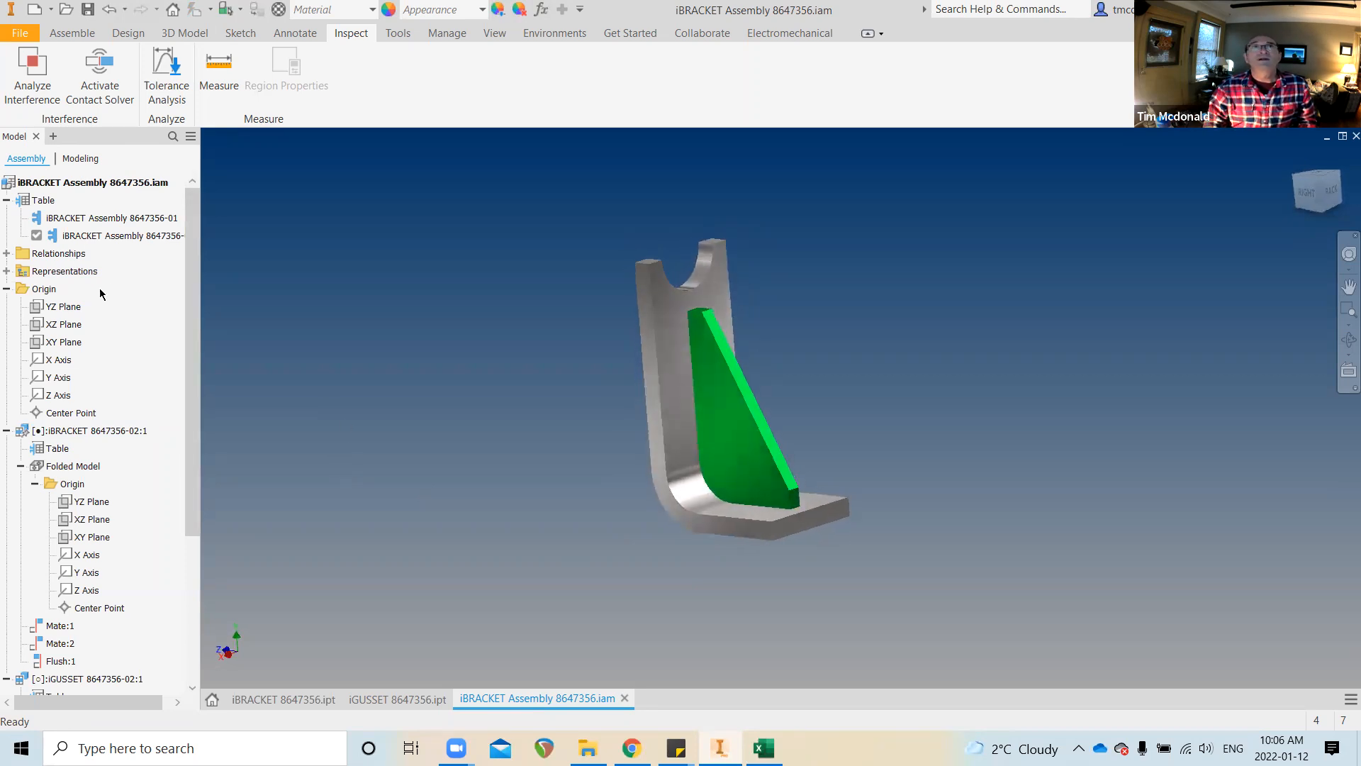
left_click(93, 218)
left_click(94, 218)
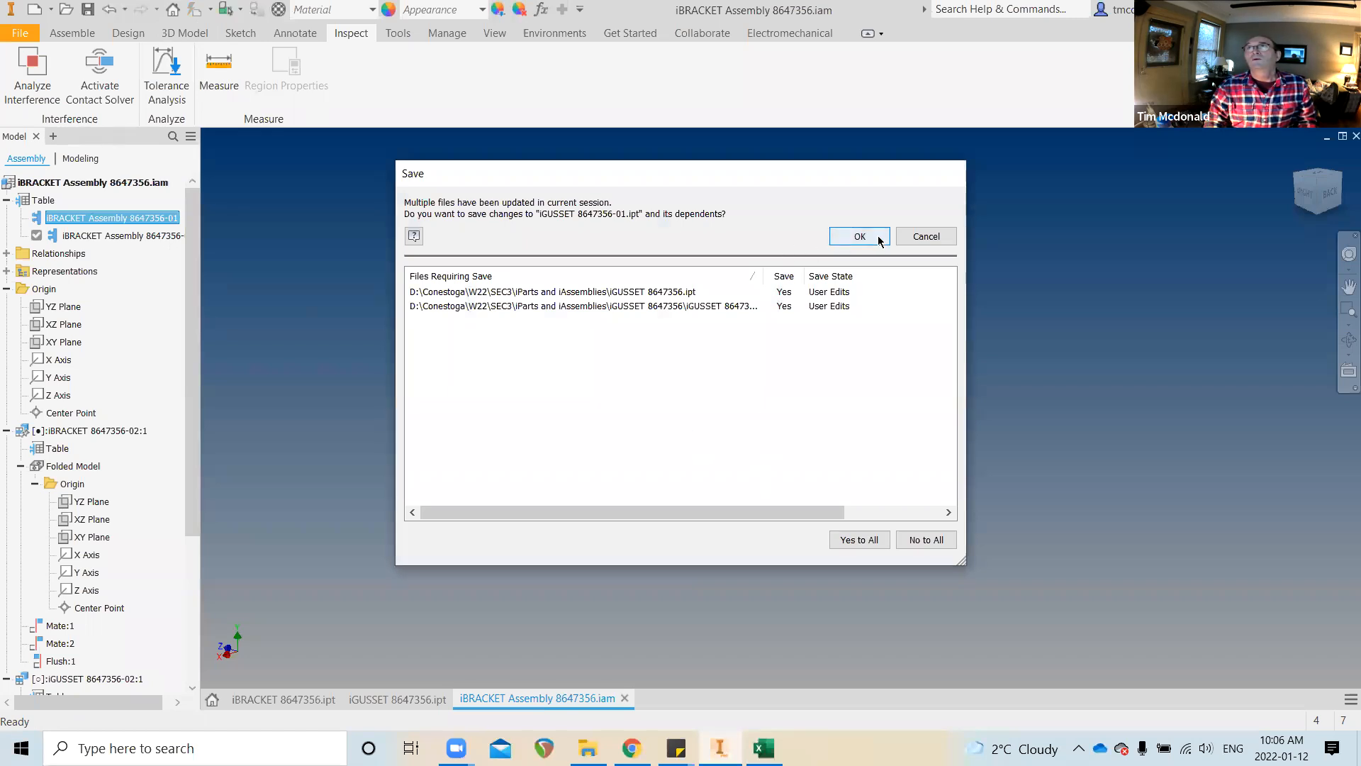
left_click(860, 236)
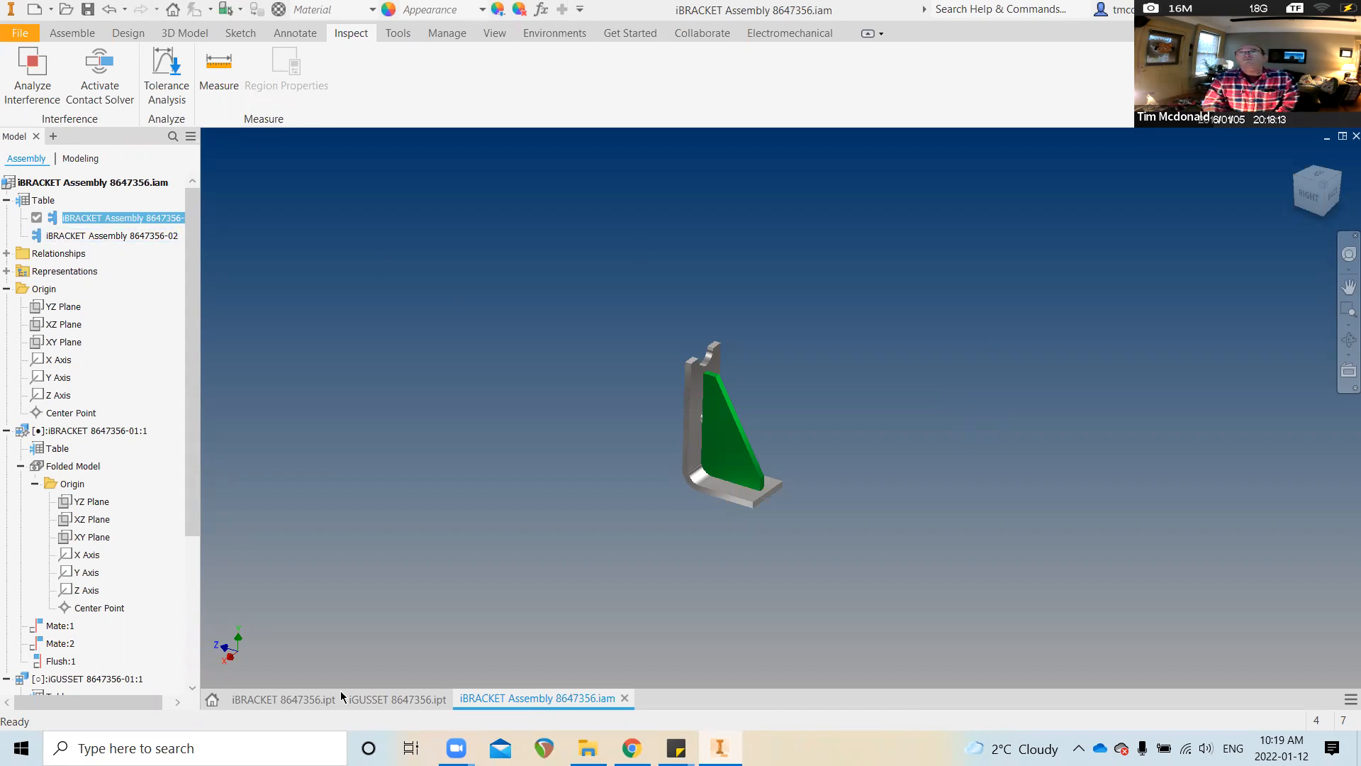
left_click(363, 700)
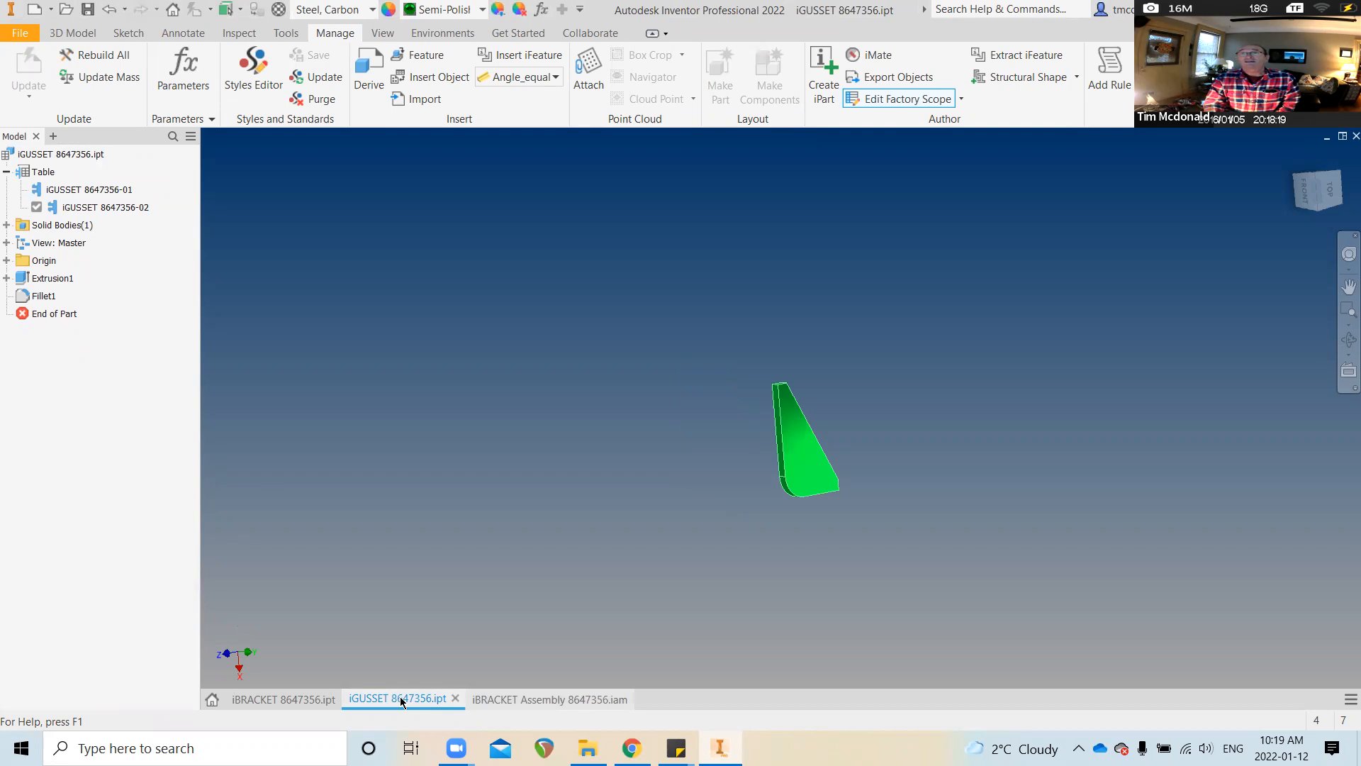
key("ctrl+Tab")
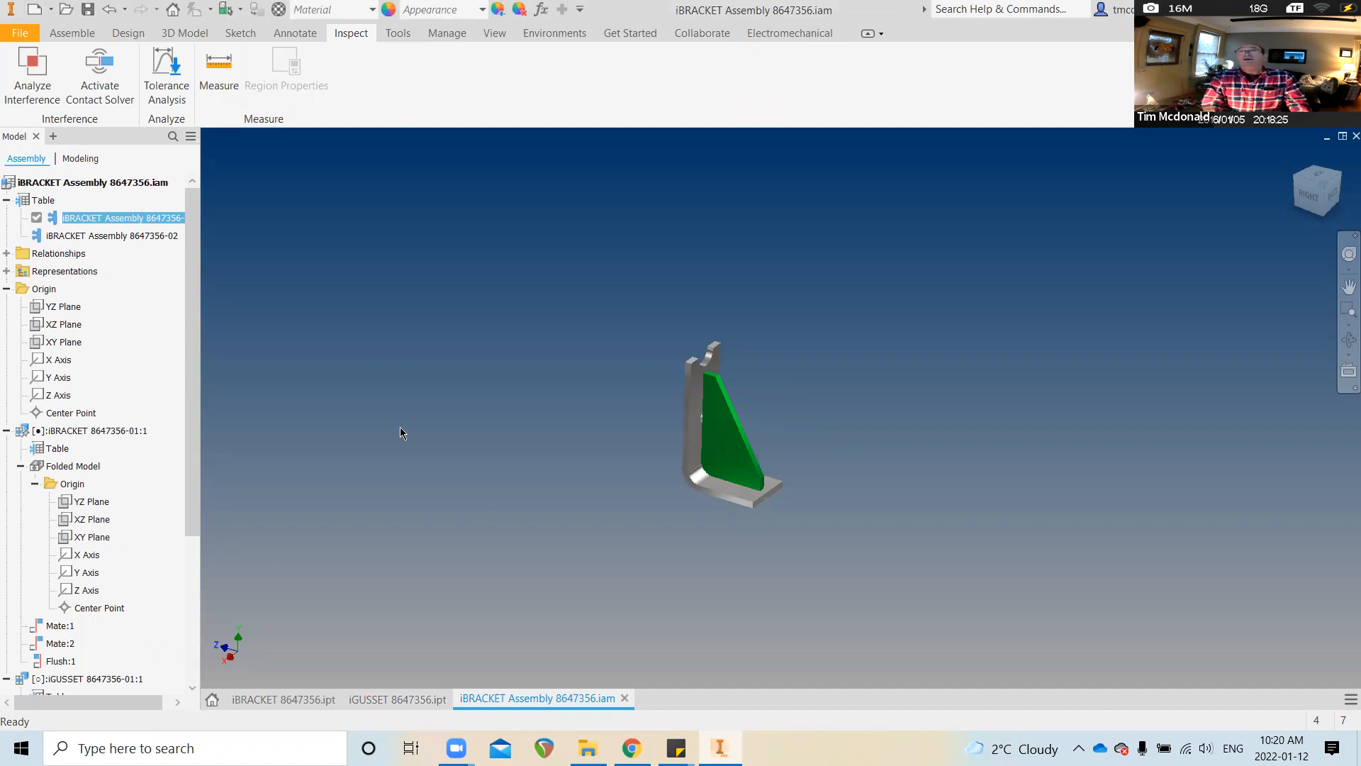
double_click(109, 236)
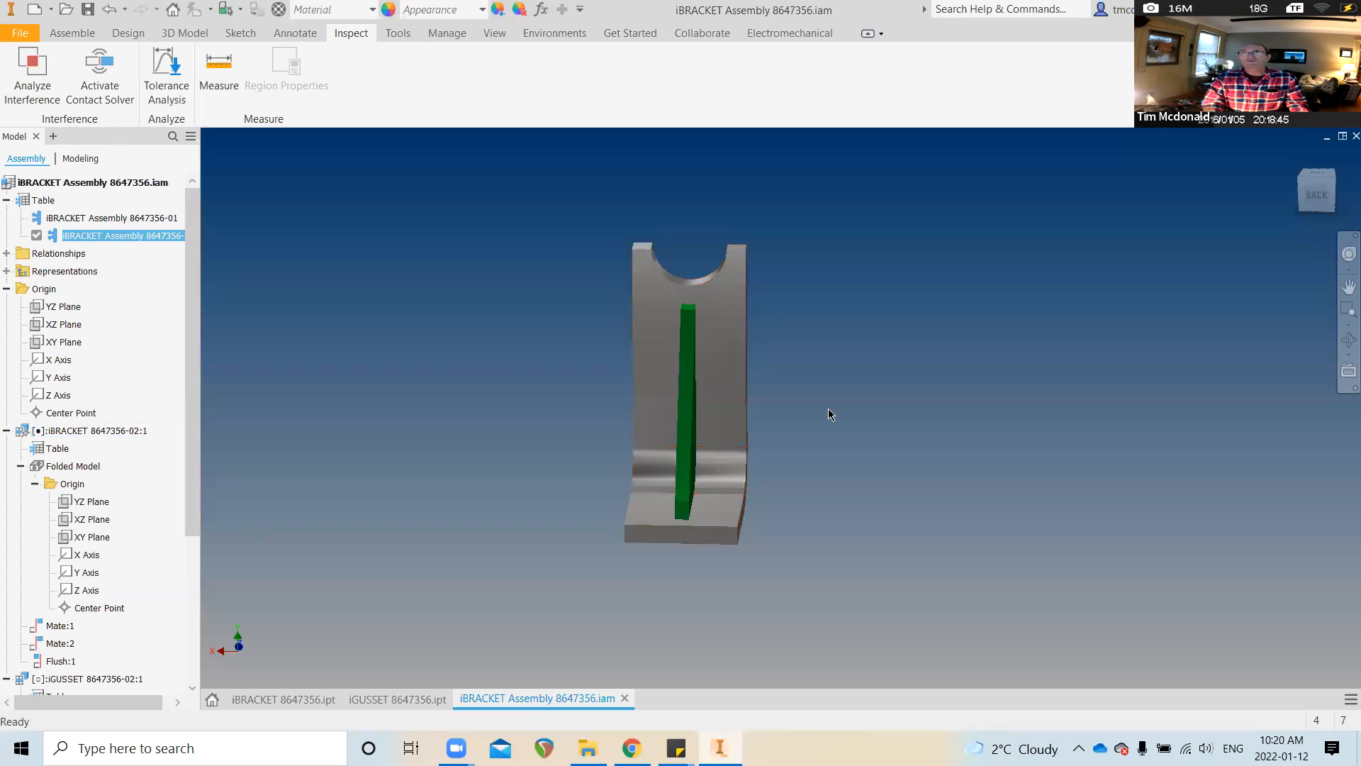
middle_click_drag(840, 419, 592, 412, "shift")
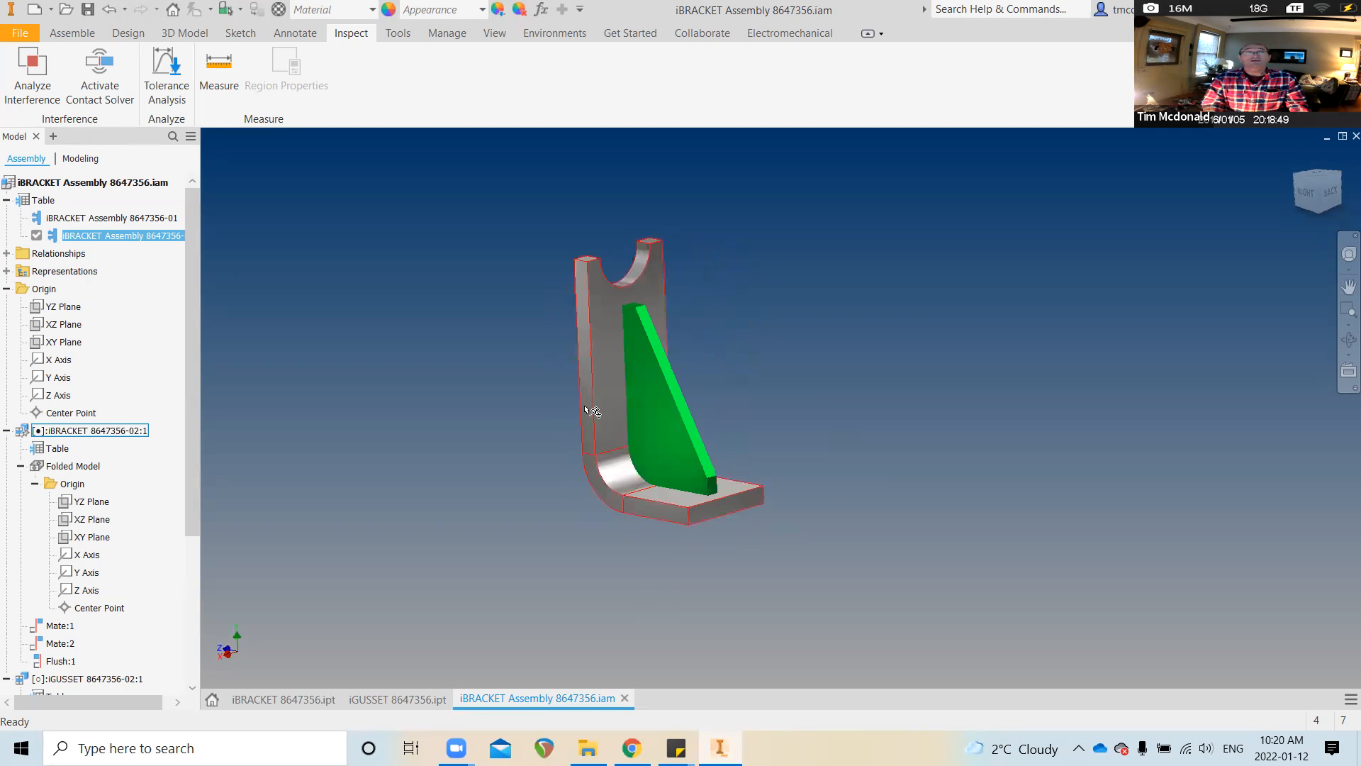
middle_click_drag(594, 468, 545, 499, "shift")
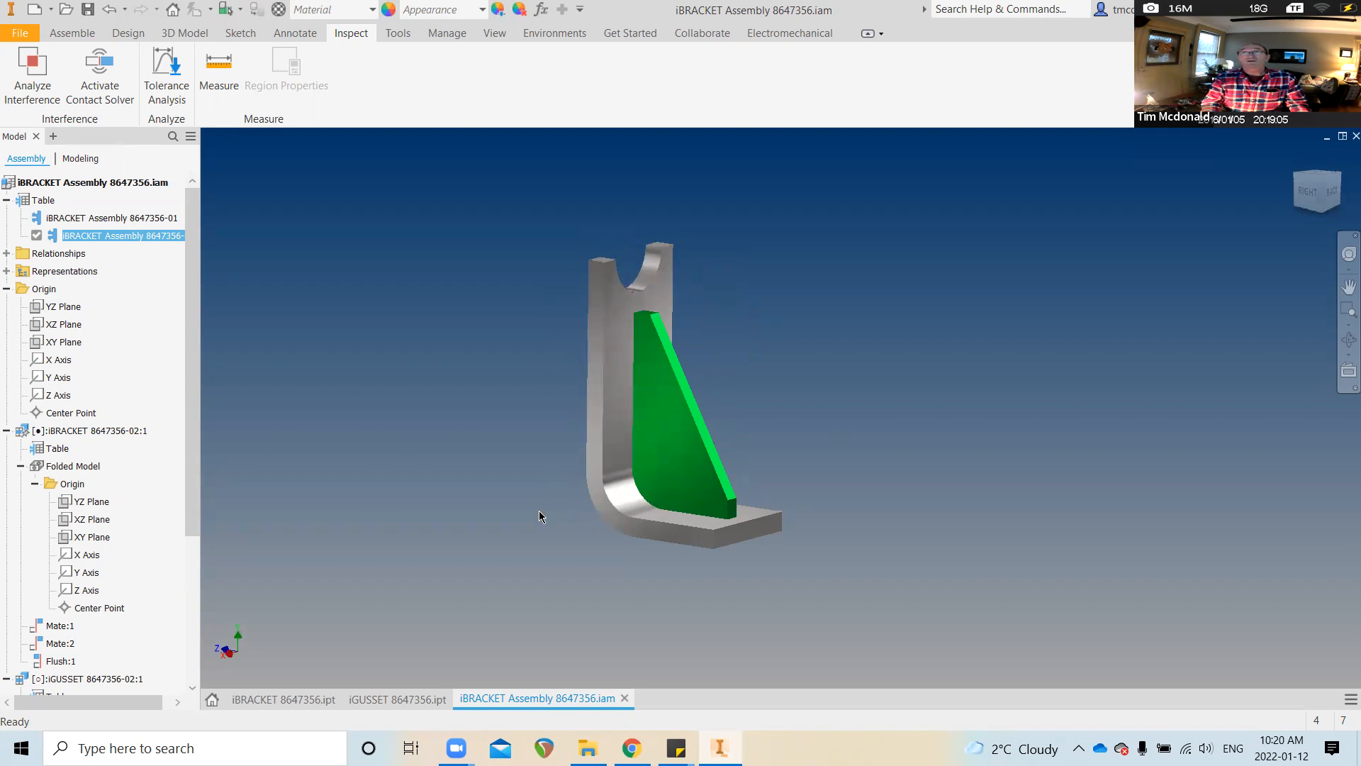
middle_click_drag(727, 357, 334, 286, "shift")
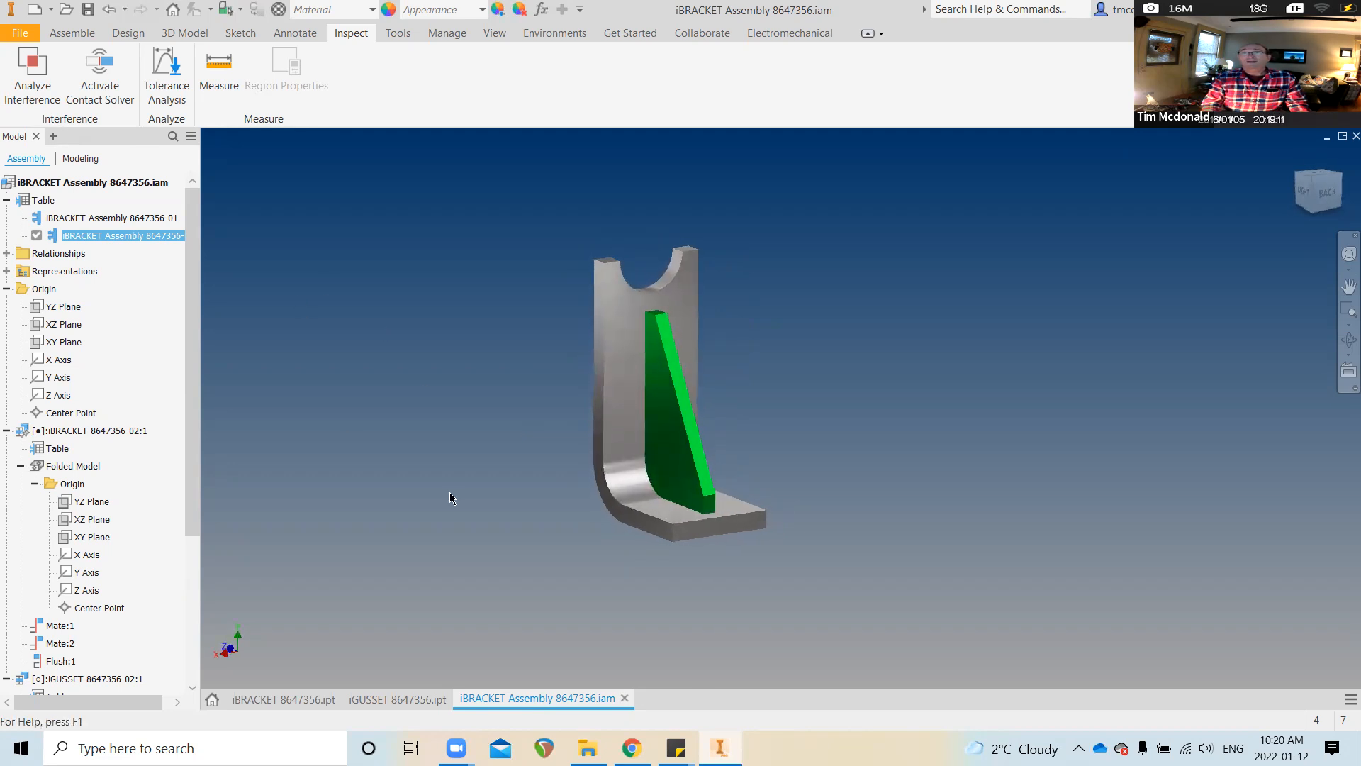
left_click(388, 698)
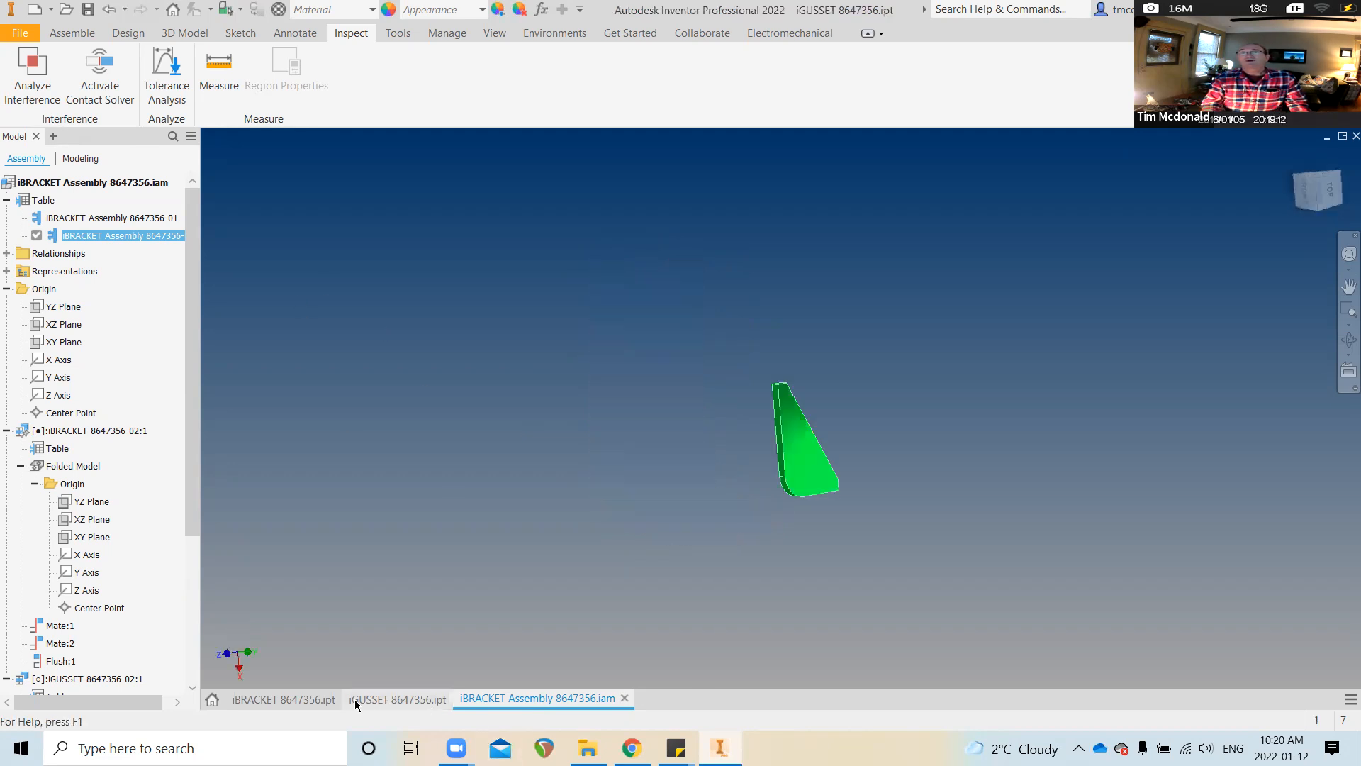
left_click(315, 699)
middle_click_drag(461, 424, 421, 394, "shift")
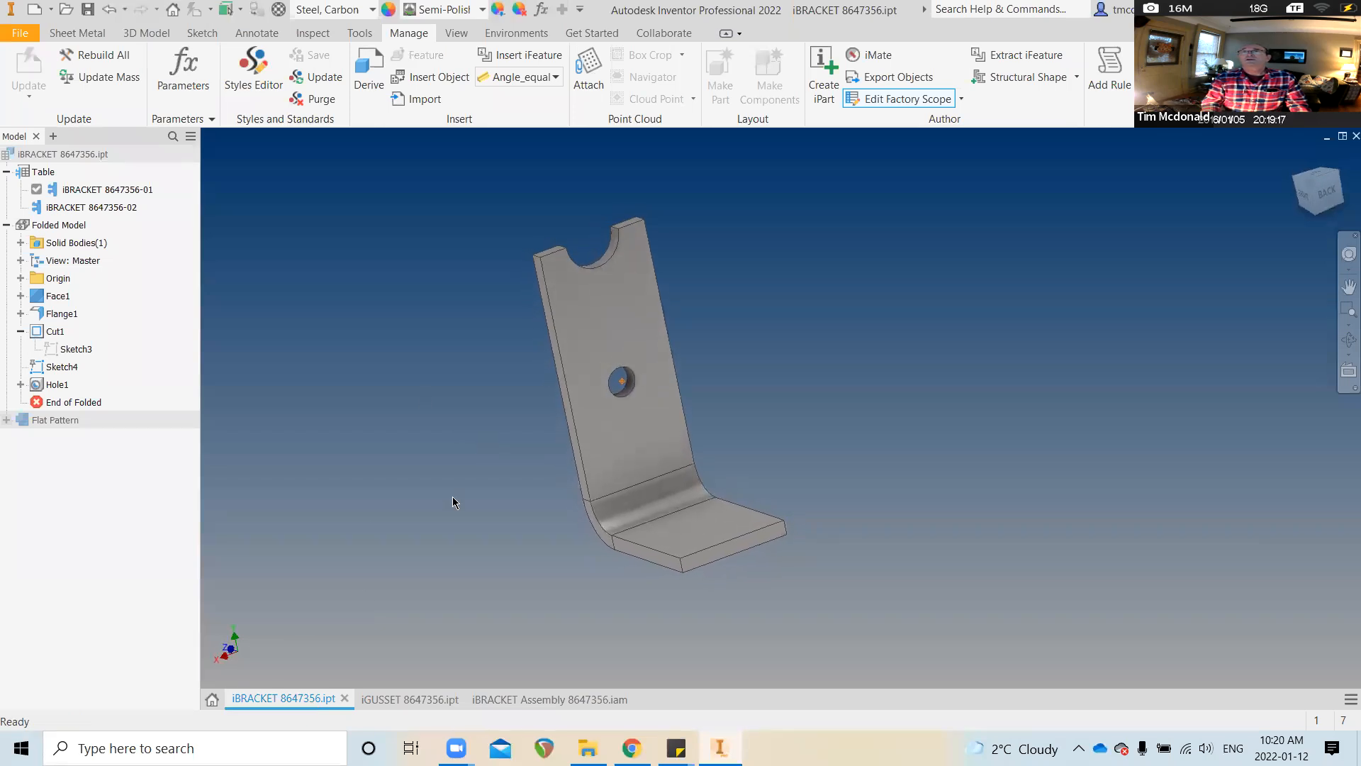
left_click(528, 699)
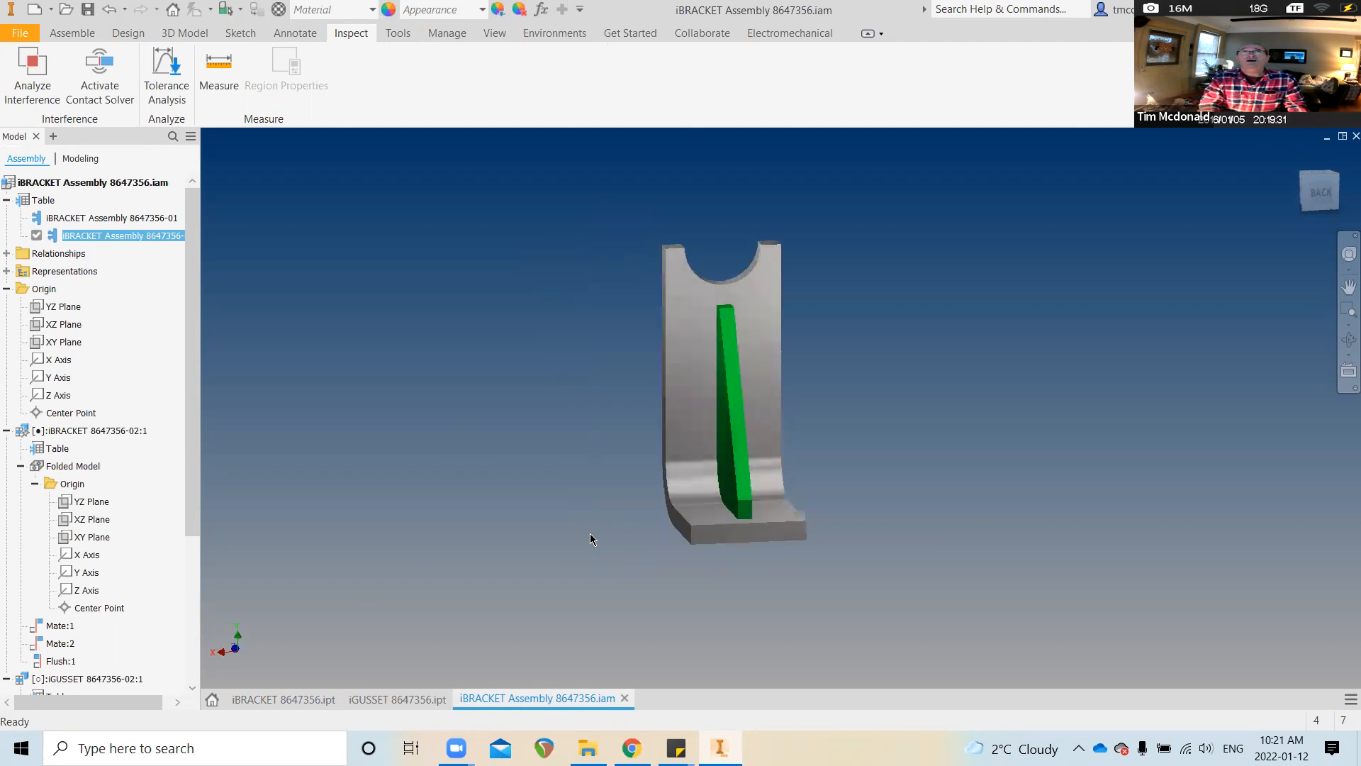
left_click(119, 218)
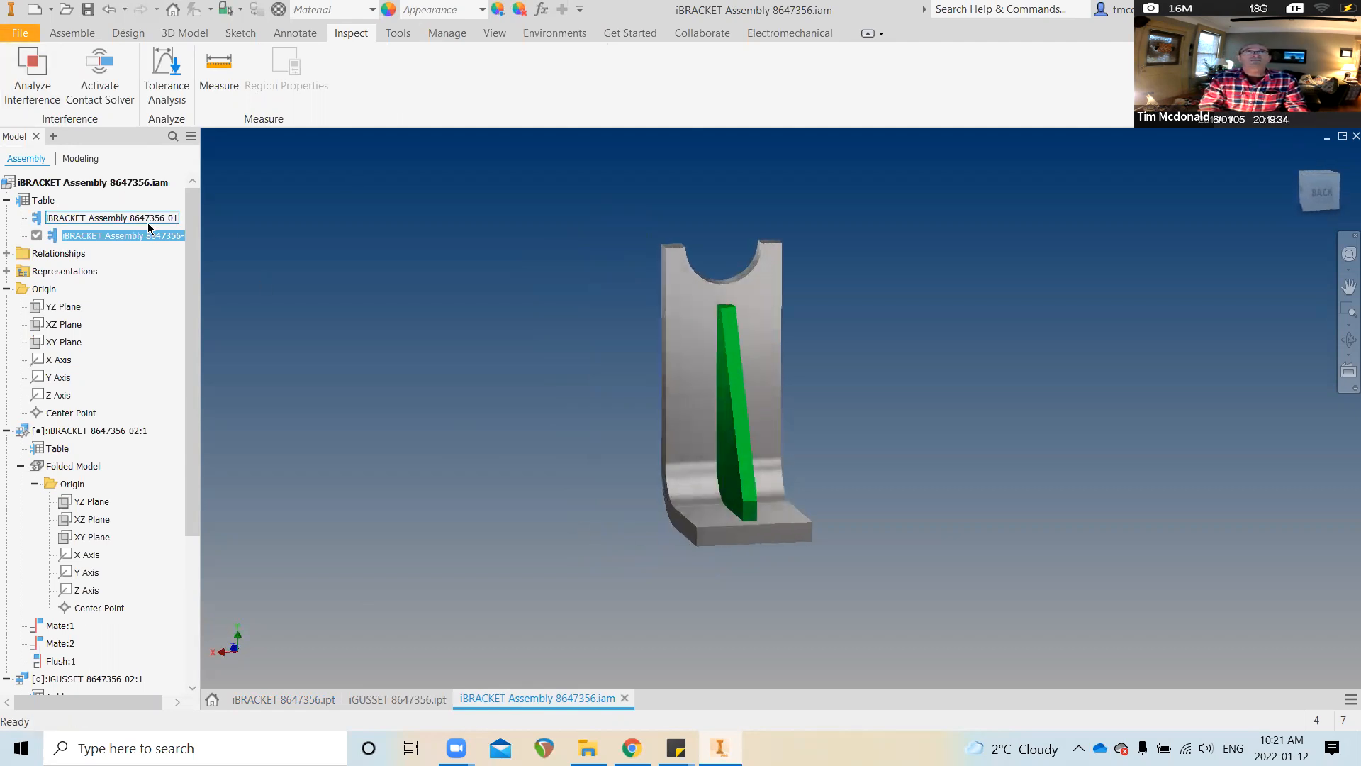
left_click(121, 219)
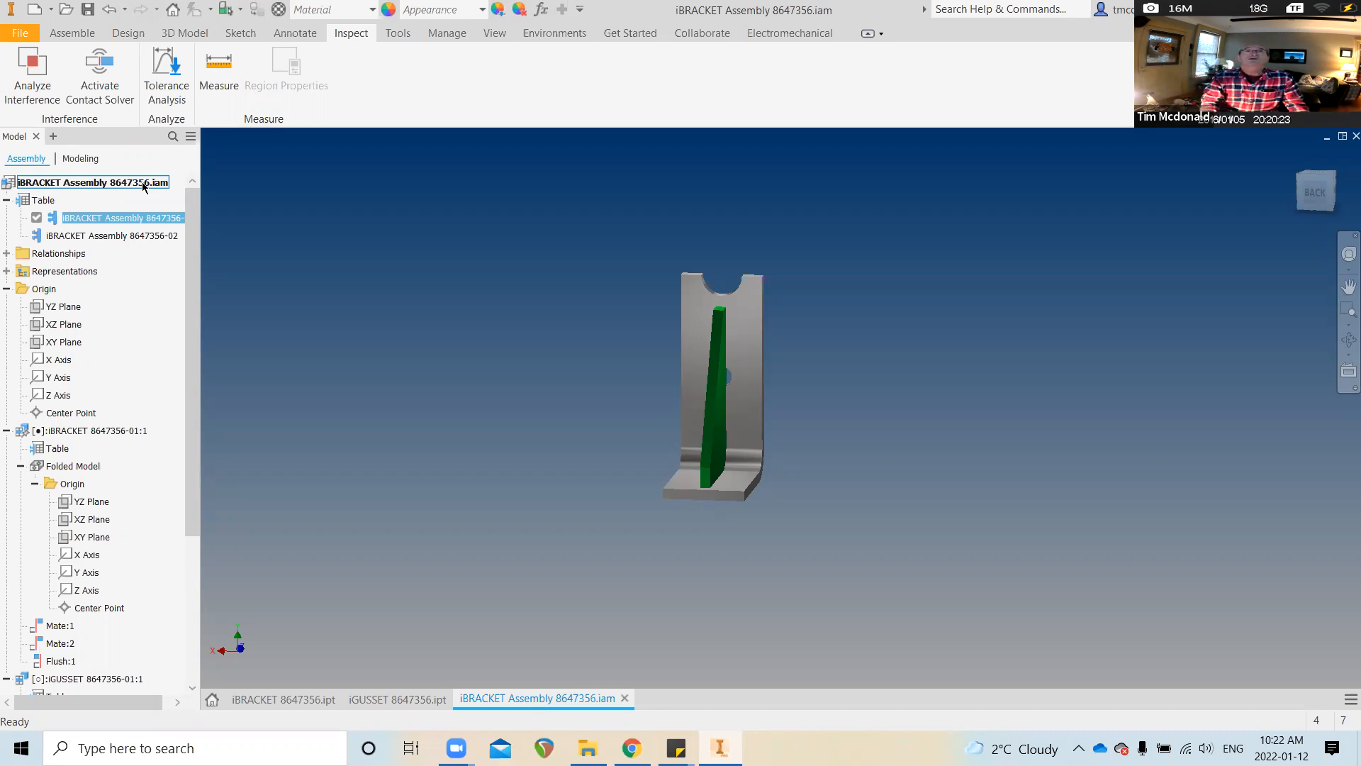
right_click(142, 182)
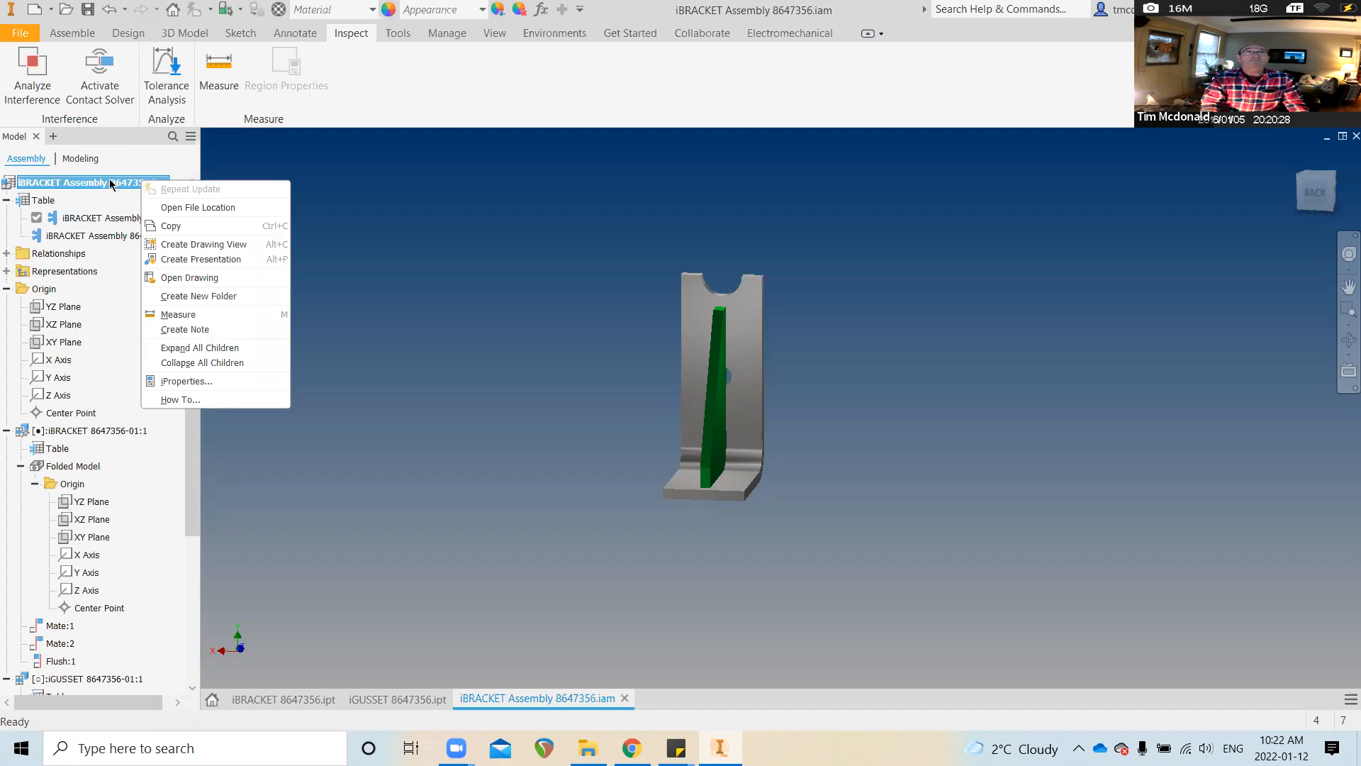
left_click(246, 248)
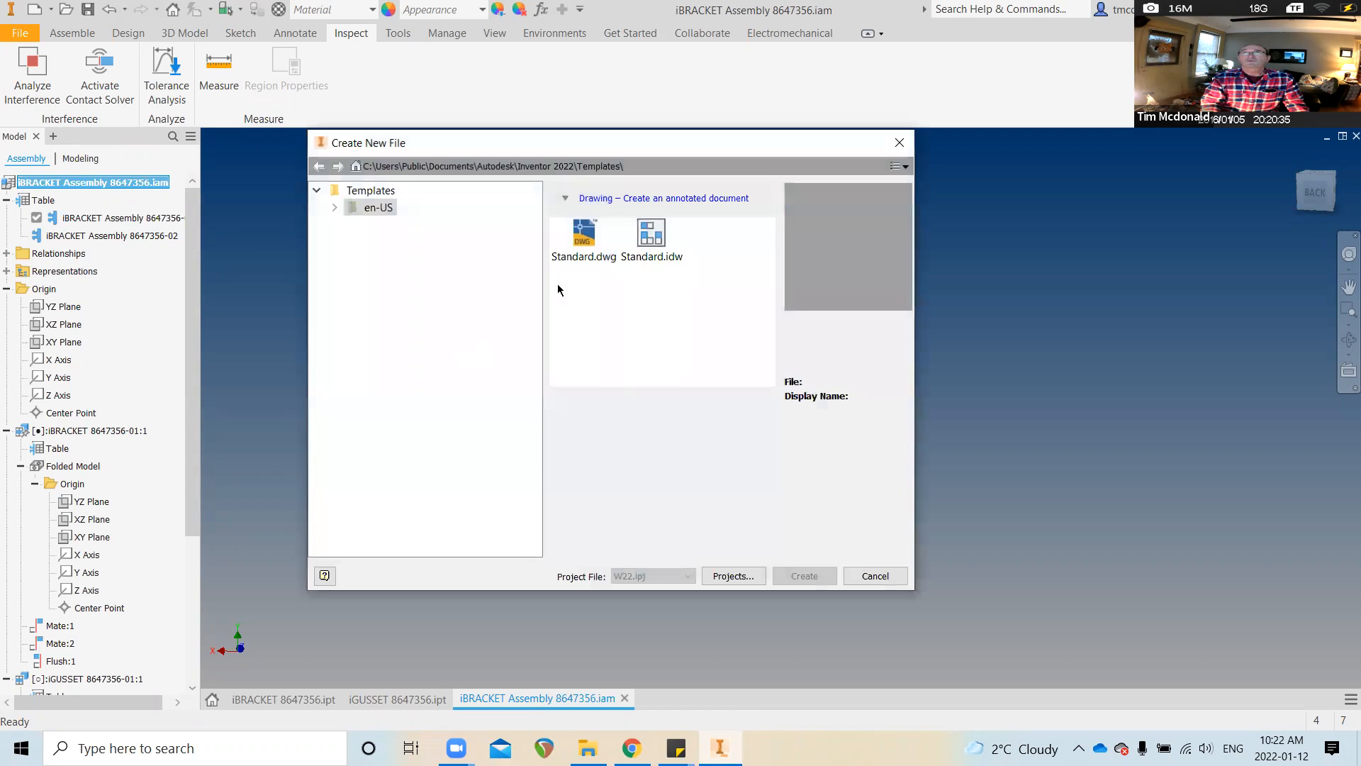
left_click(650, 236)
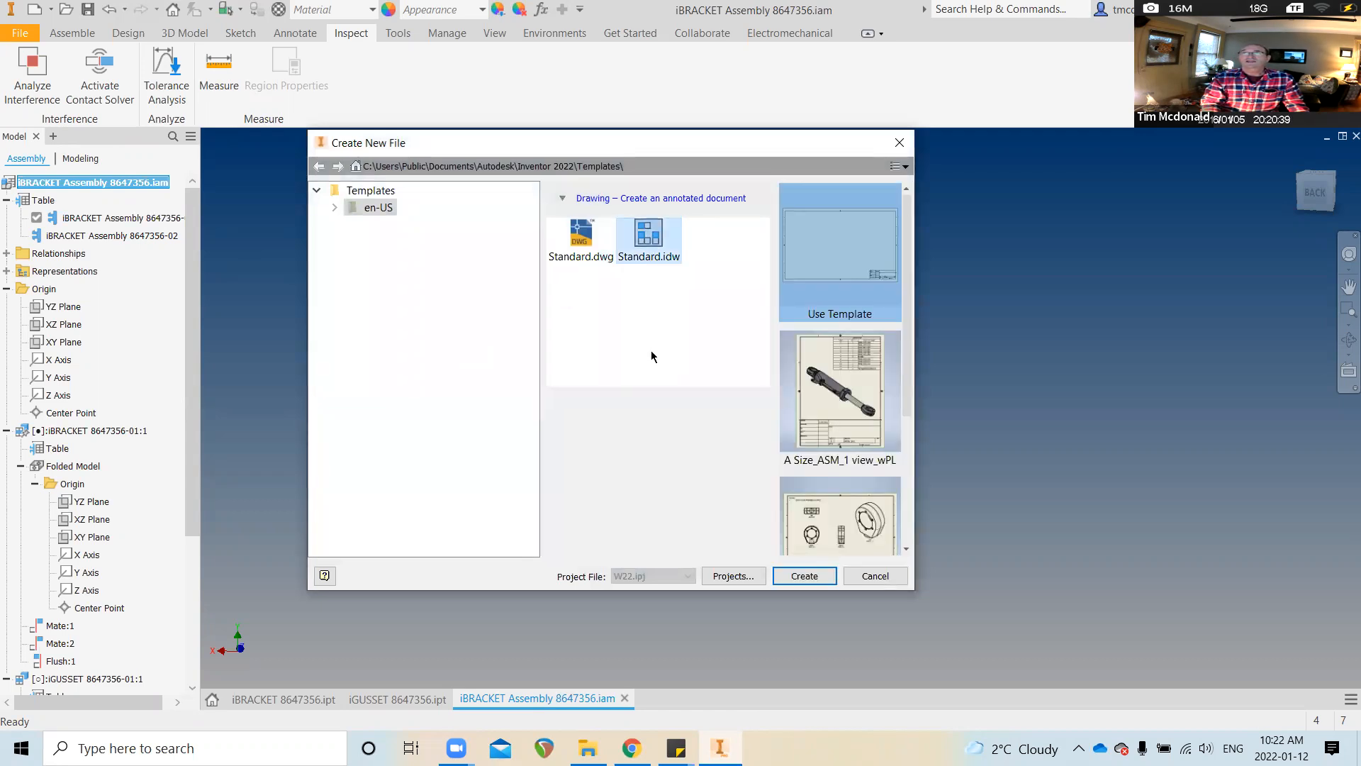
left_click(808, 578)
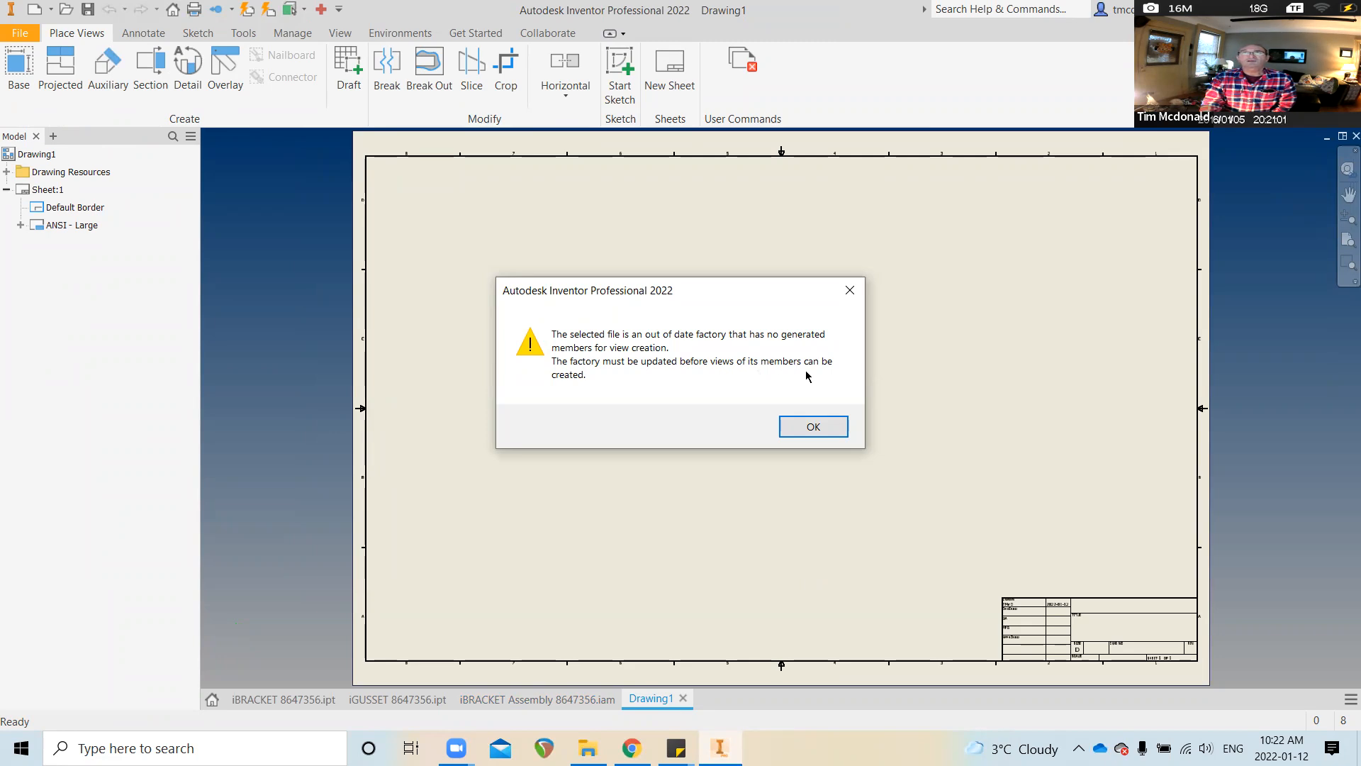
left_click(826, 426)
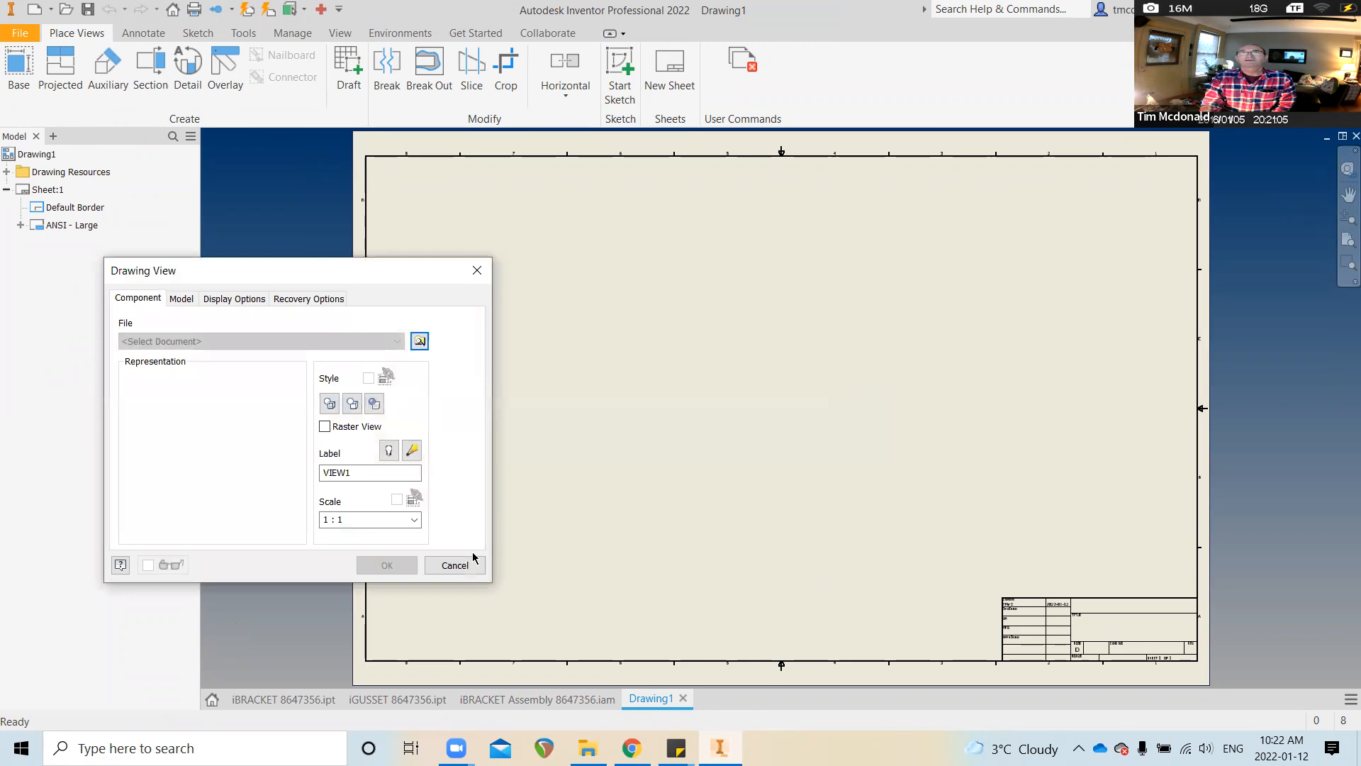
left_click(468, 565)
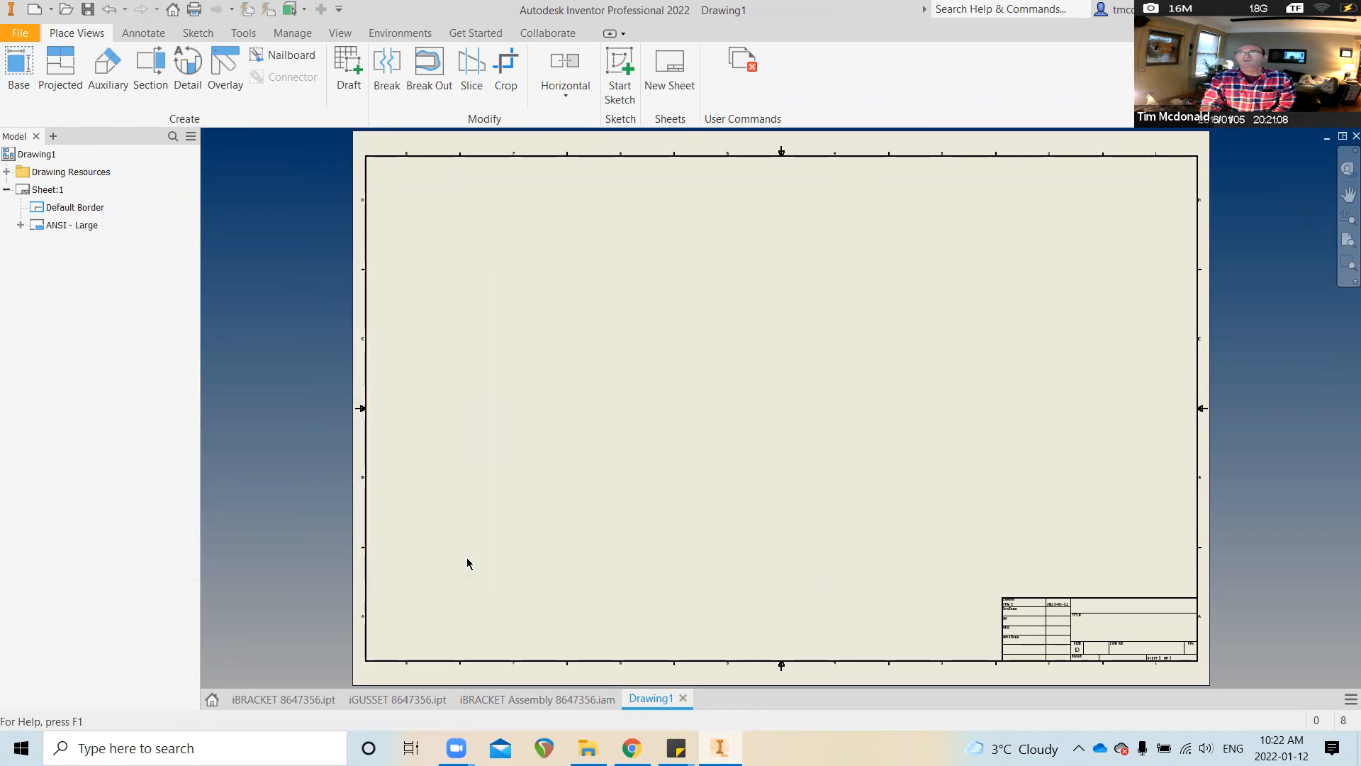
left_click(683, 699)
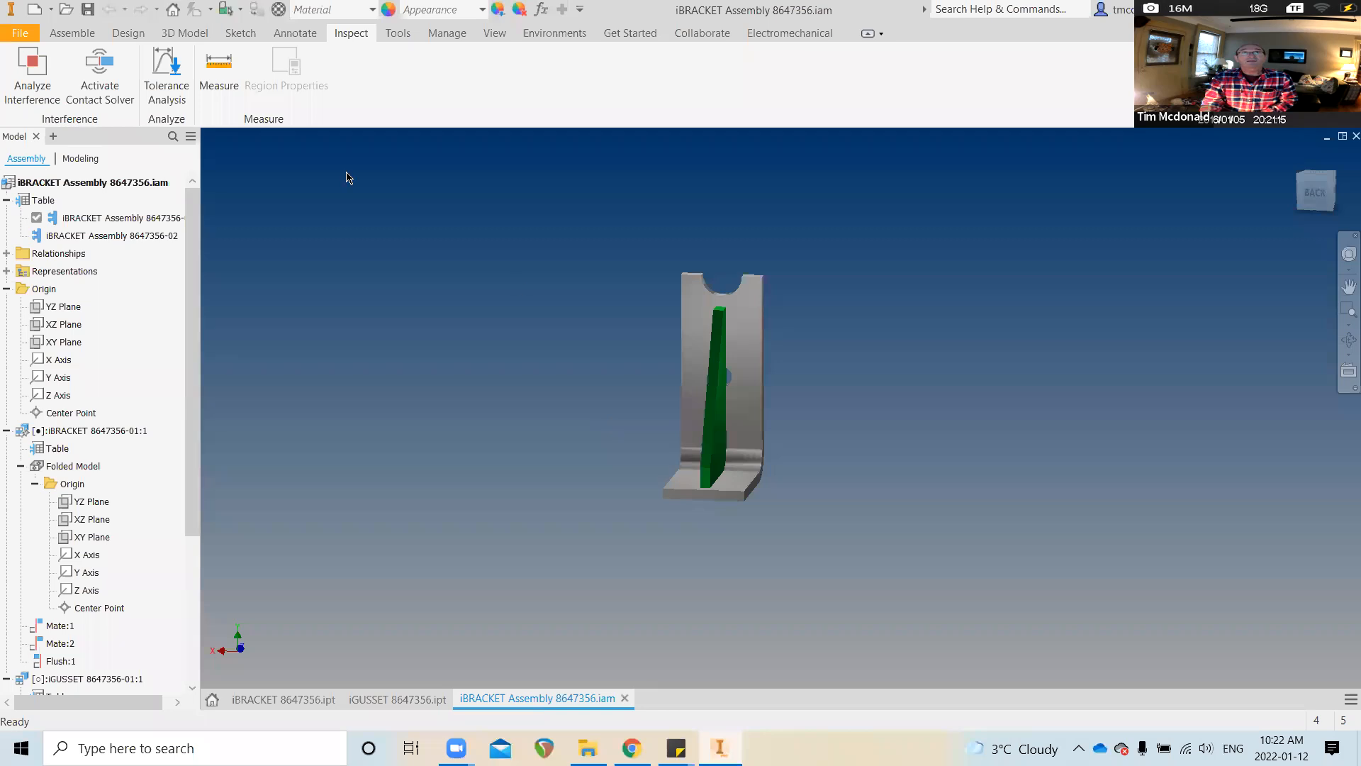
left_click(124, 217)
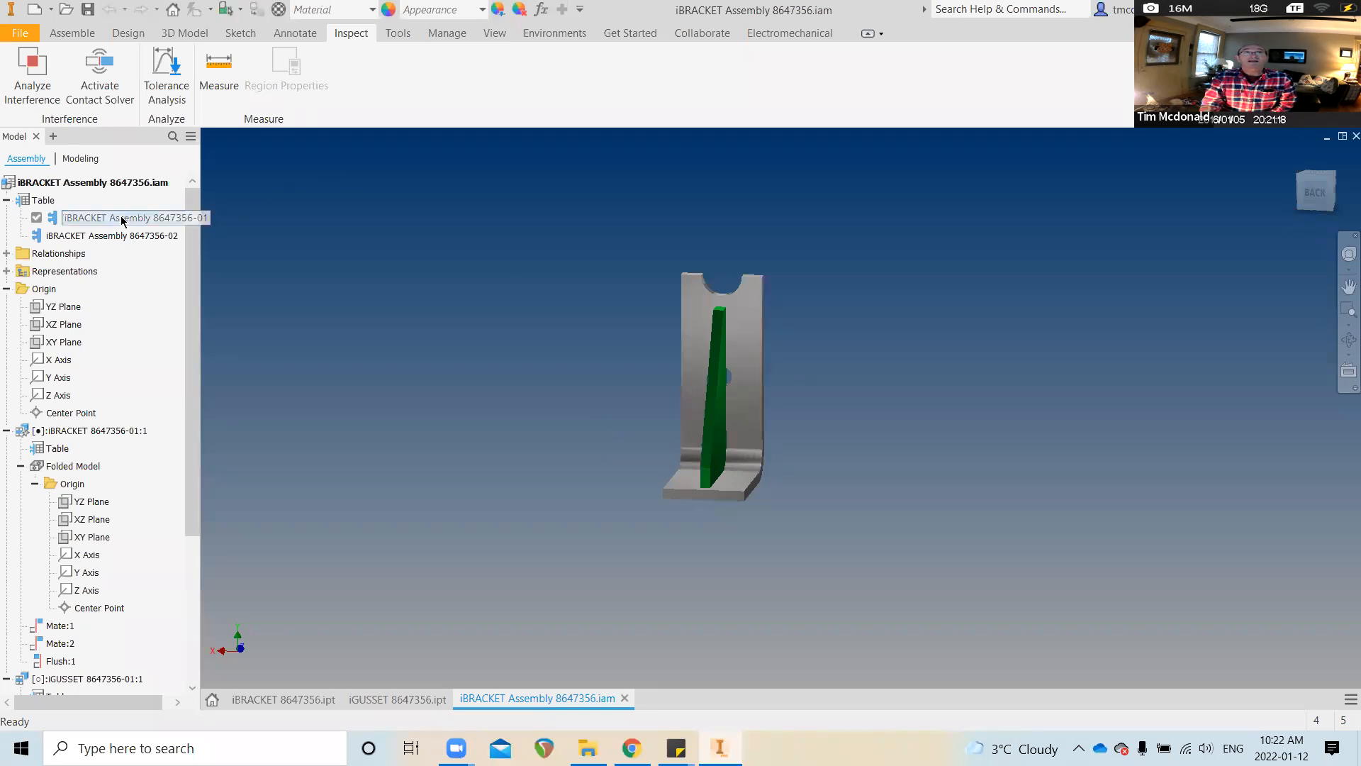
right_click(122, 220)
left_click(411, 382)
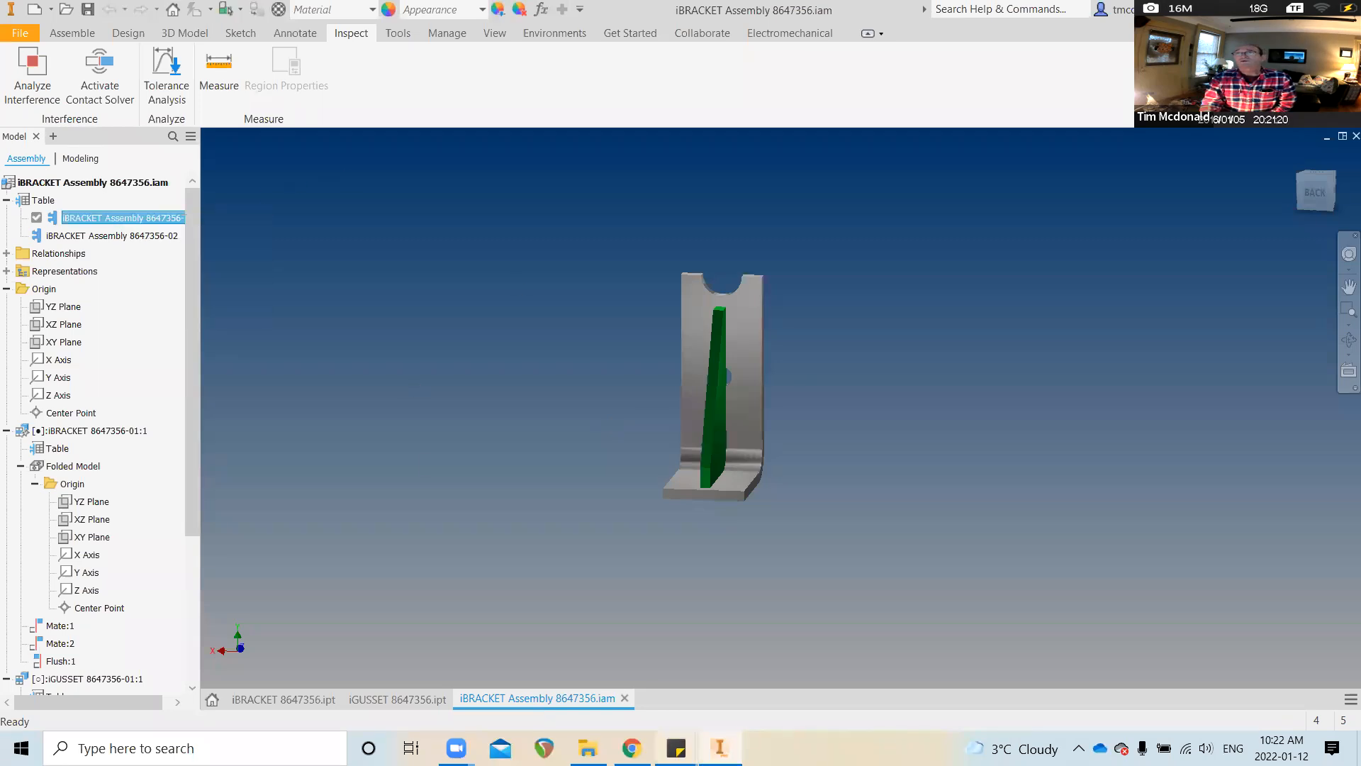
left_click(588, 748)
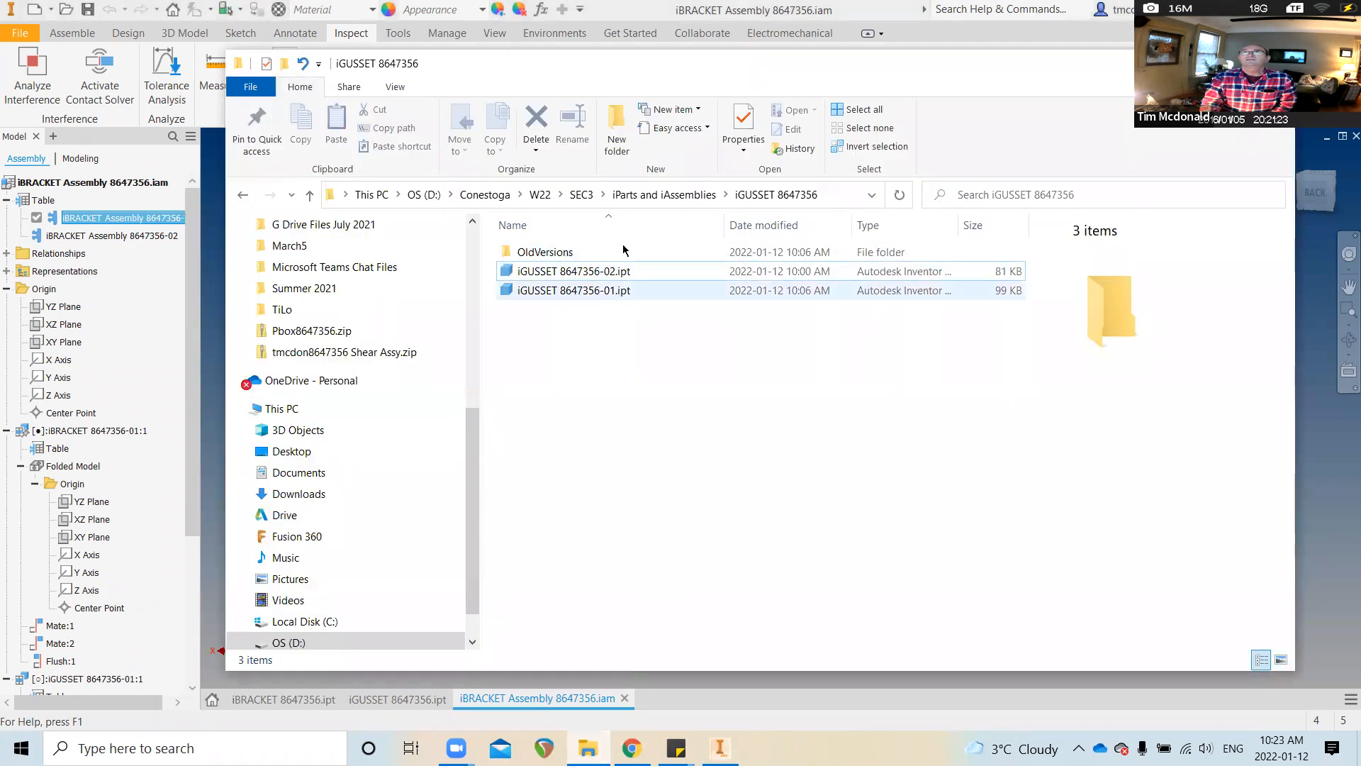
Browse up to the iParts and iAssemblies folder, then return to the bracket assembly in Inventor
left_click(661, 199)
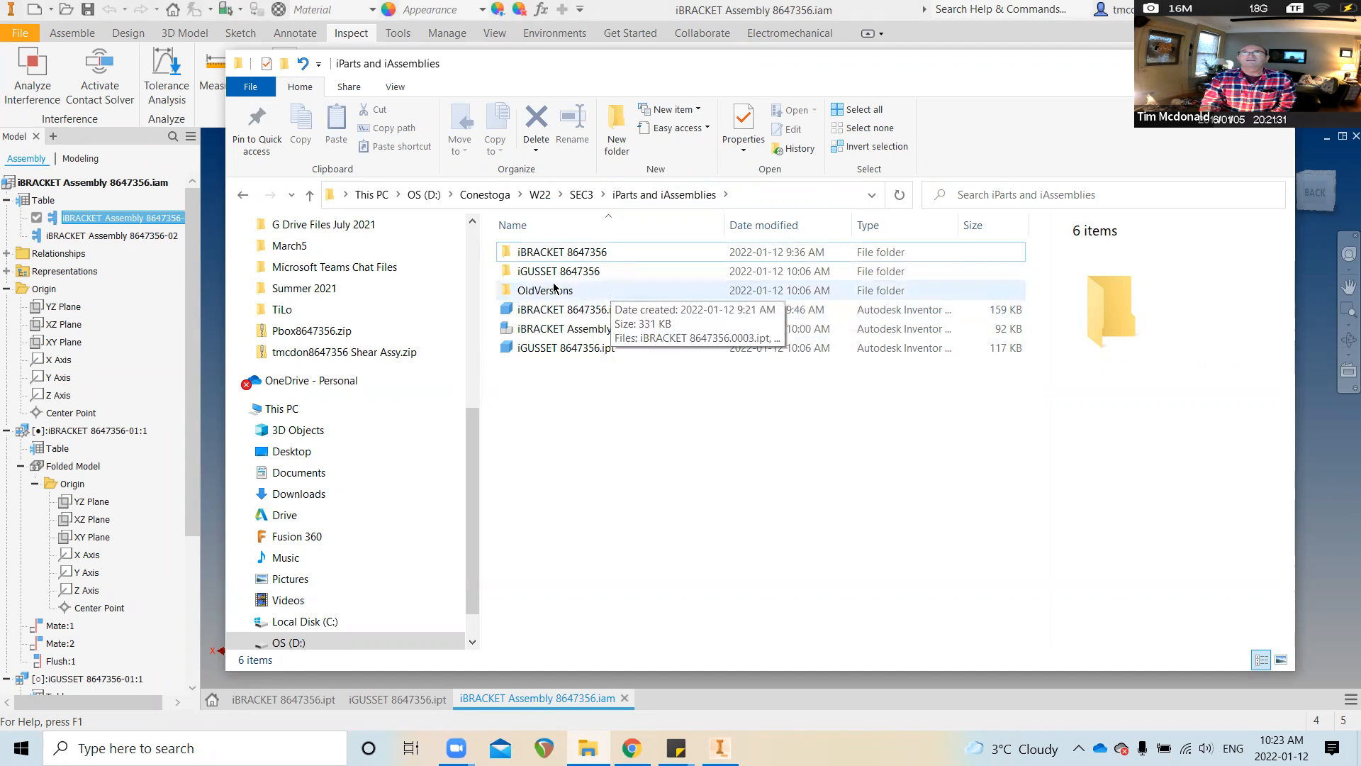
left_click(963, 38)
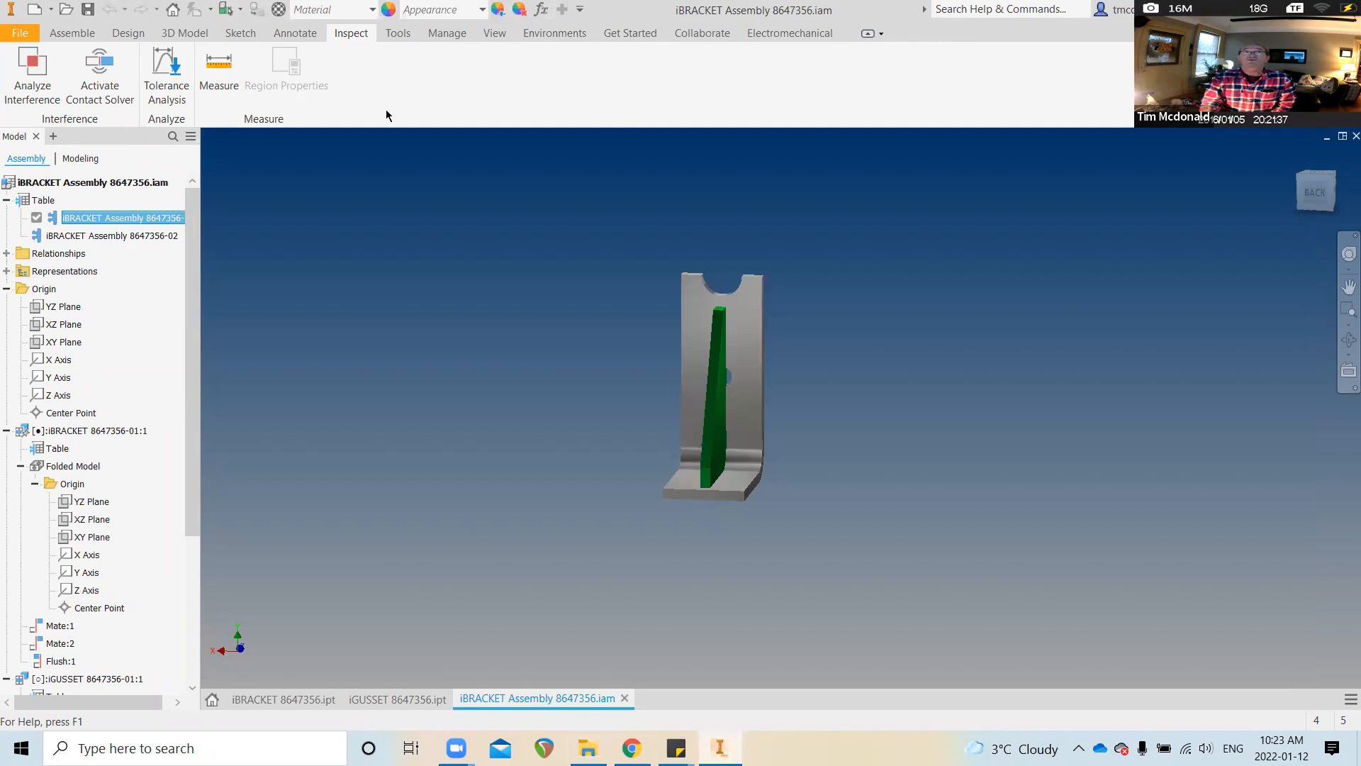
Generate files for assembly members 8647356-01 and 8647356-02, saving the assembly when prompted
right_click(142, 223)
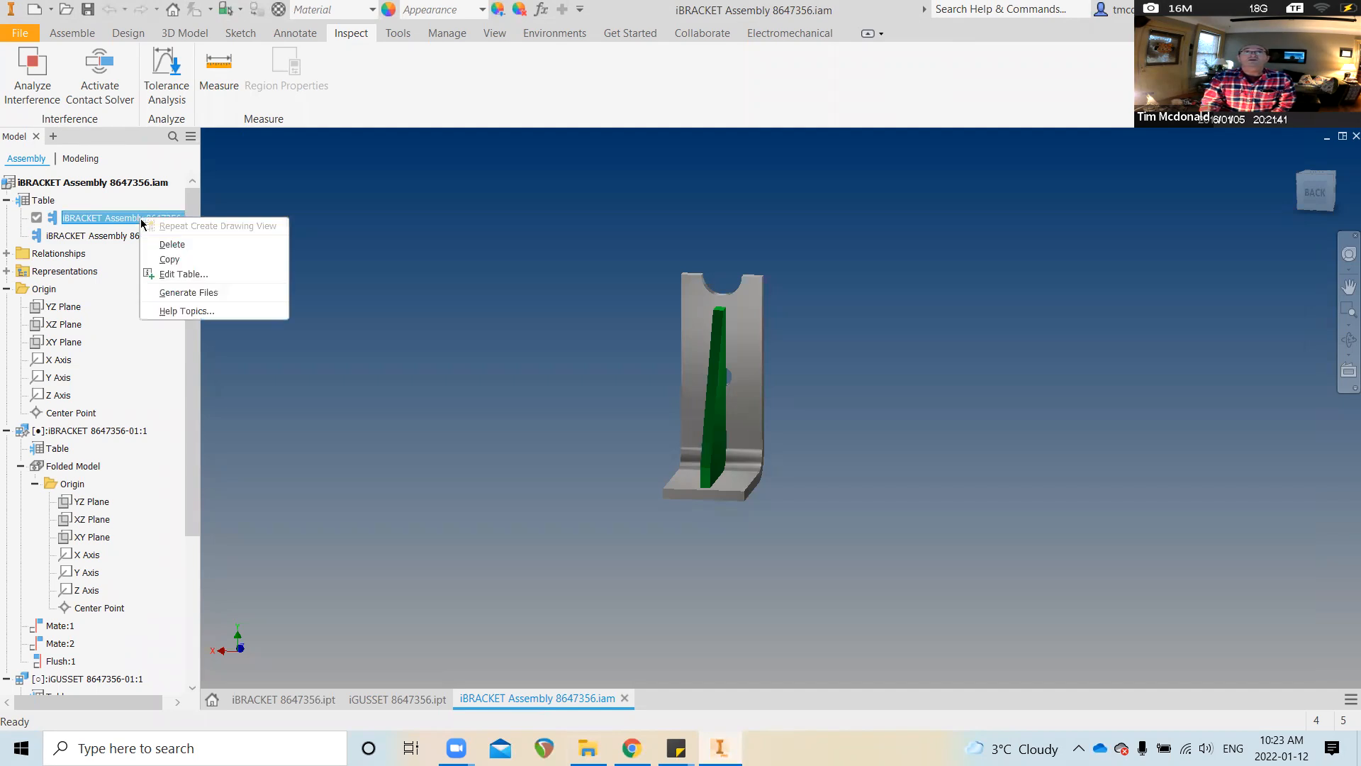
left_click(181, 292)
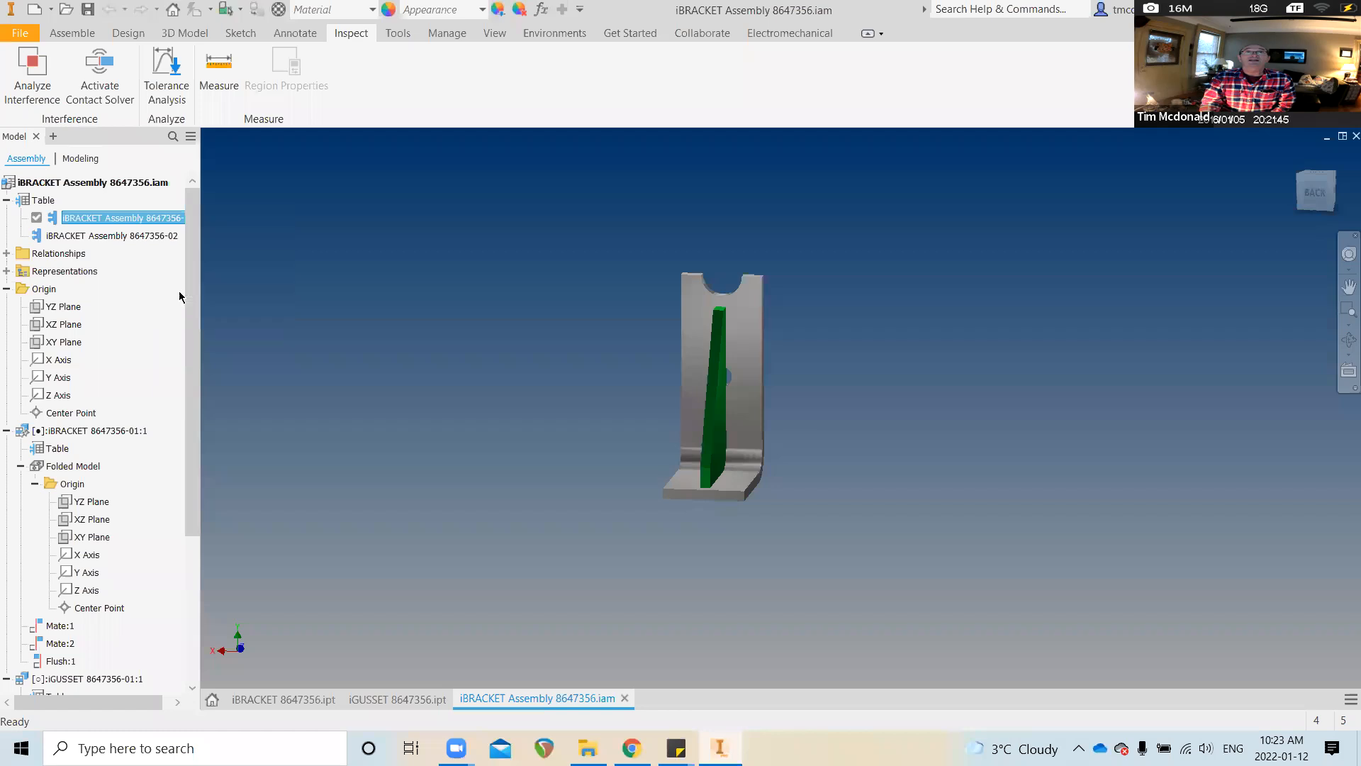
left_click(588, 395)
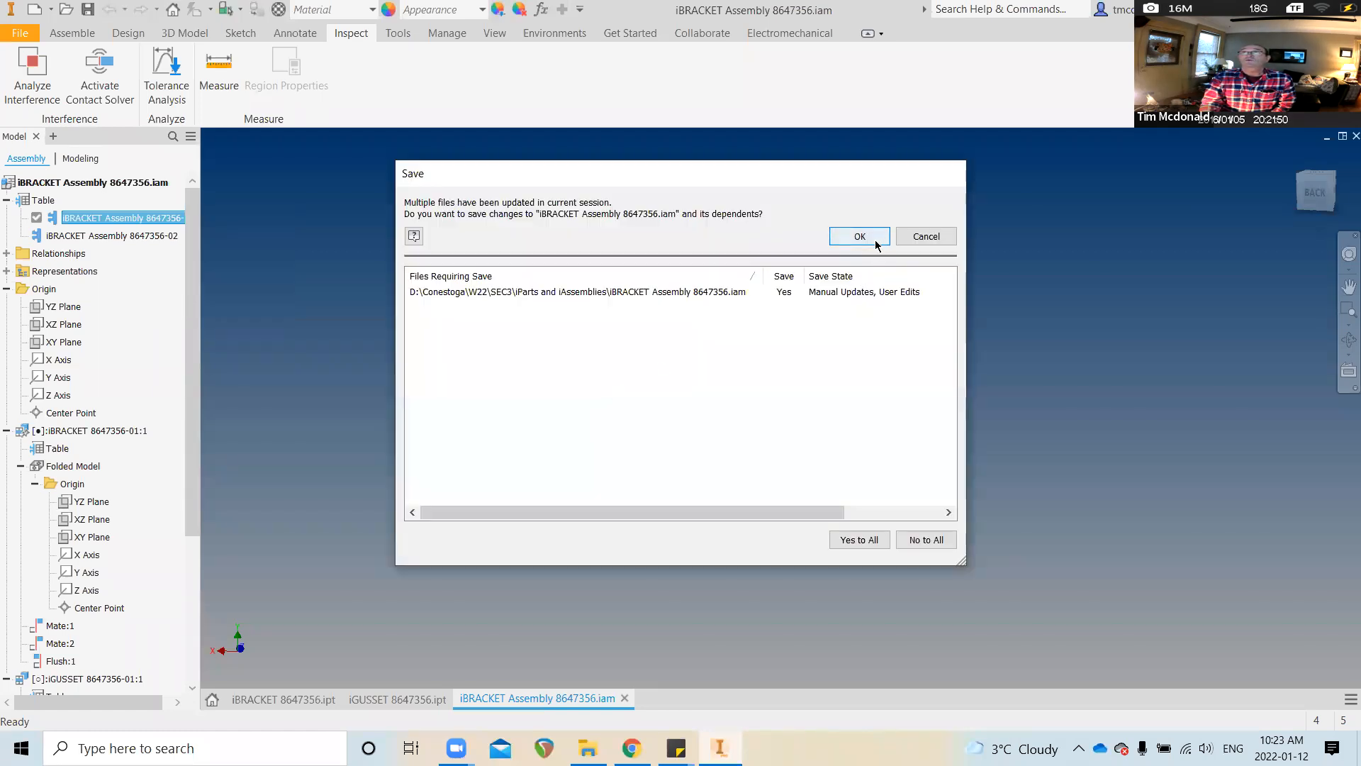
left_click(885, 240)
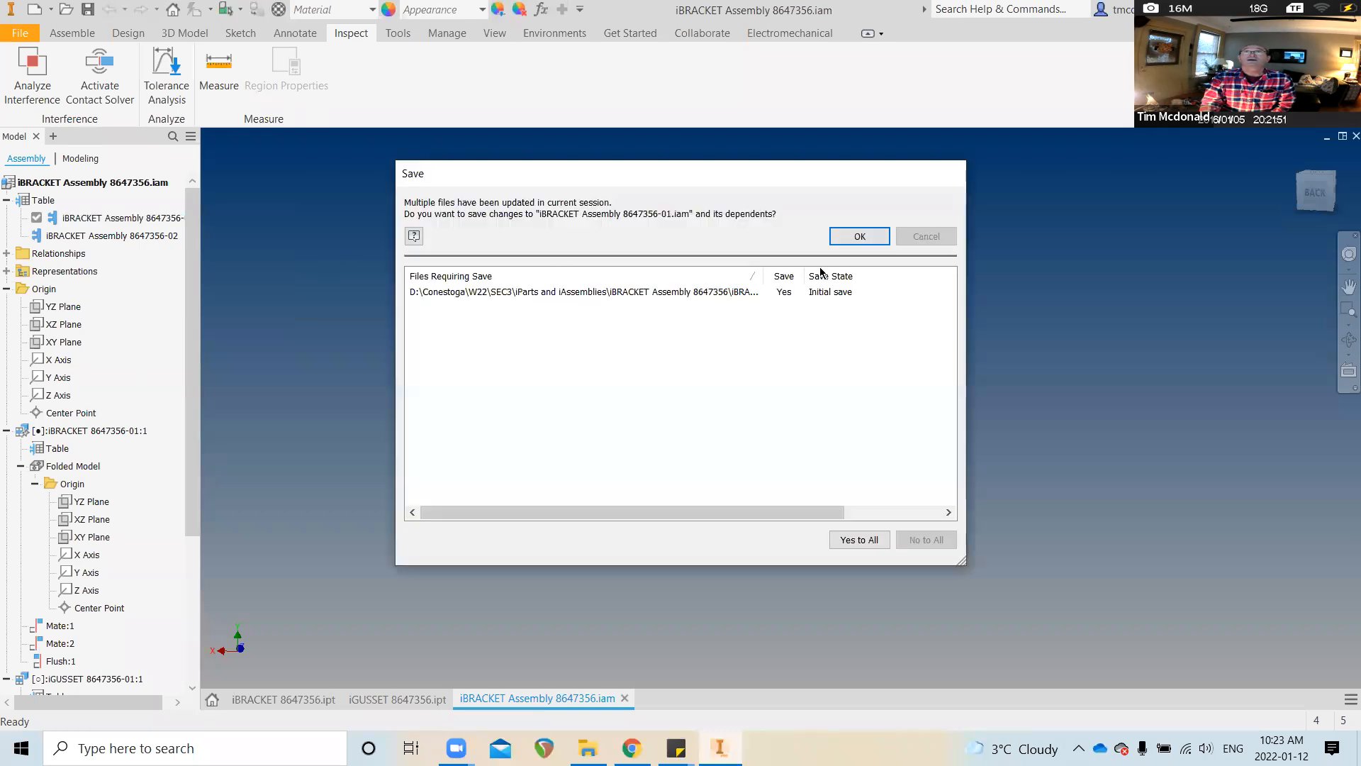
left_click(876, 235)
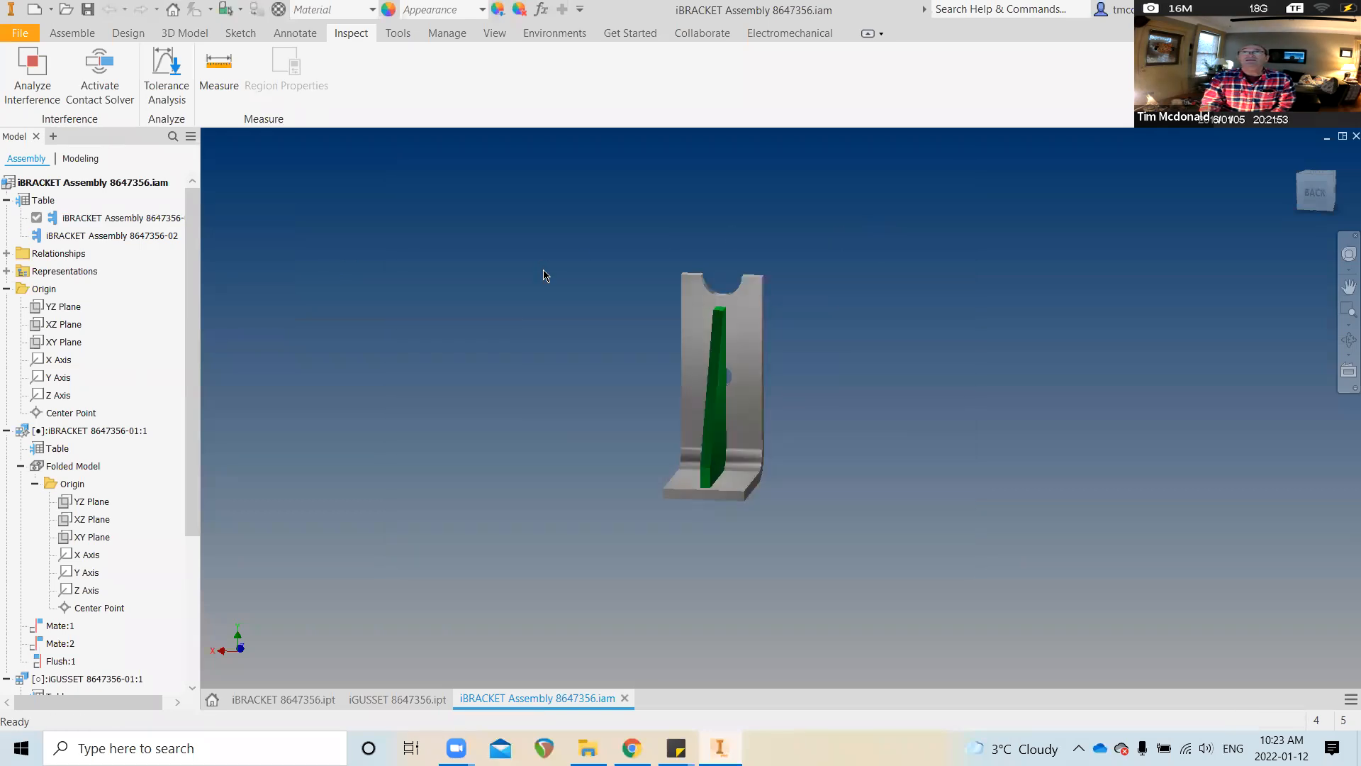
double_click(147, 235)
right_click(133, 235)
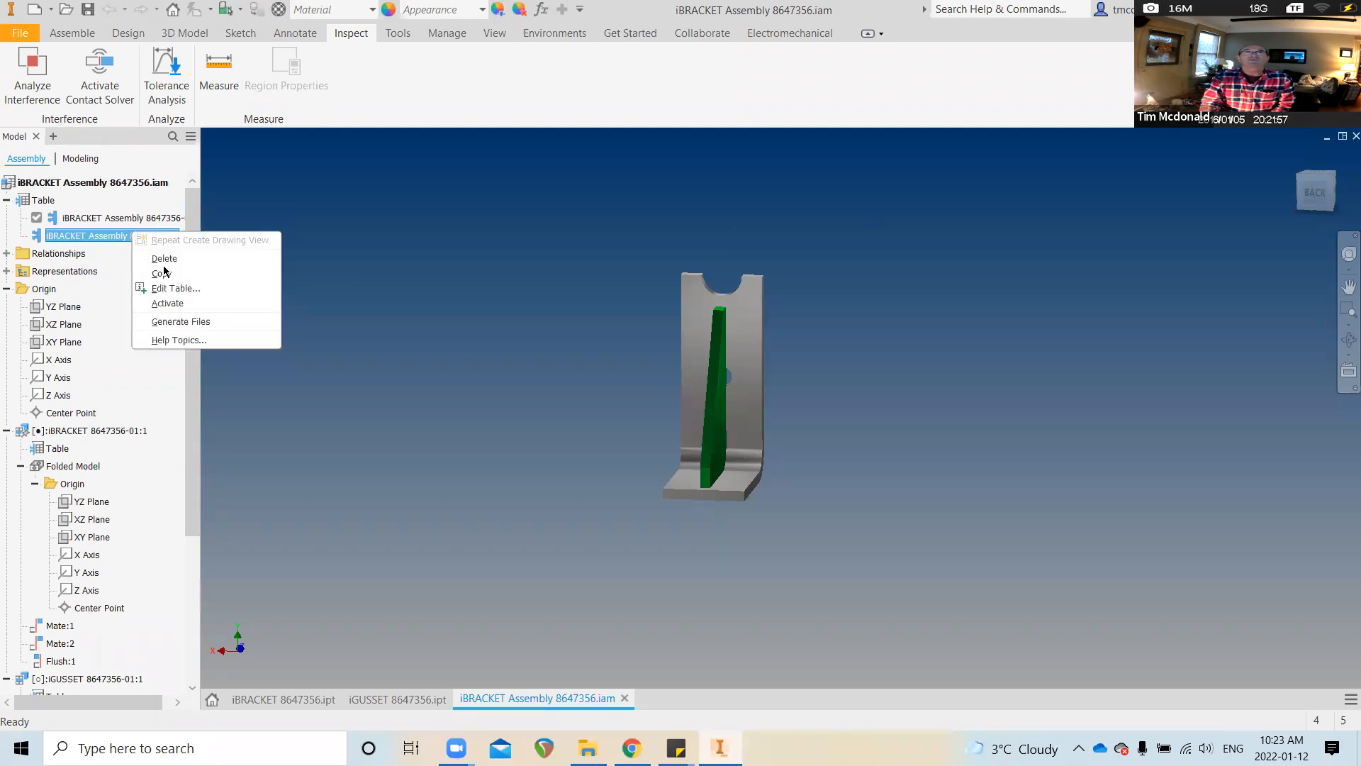
left_click(192, 324)
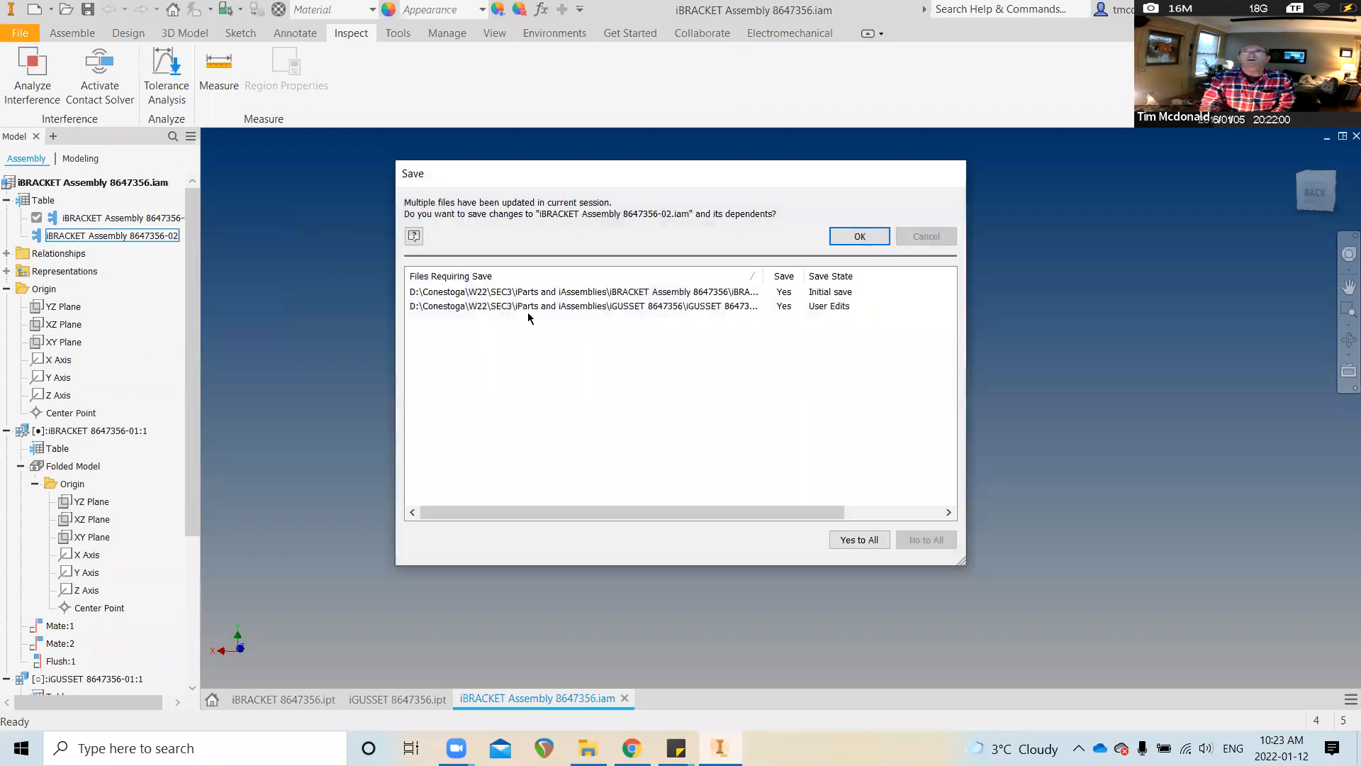
left_click(847, 237)
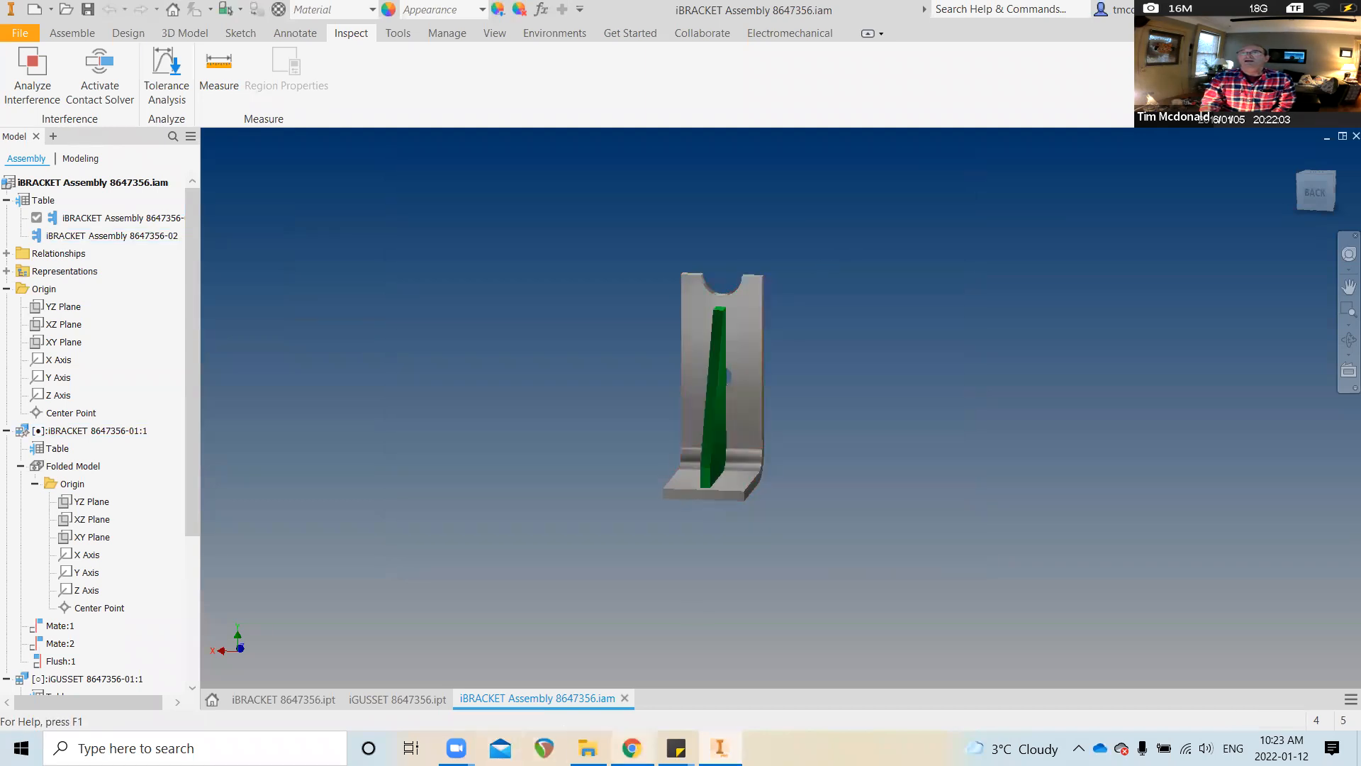
left_click(588, 745)
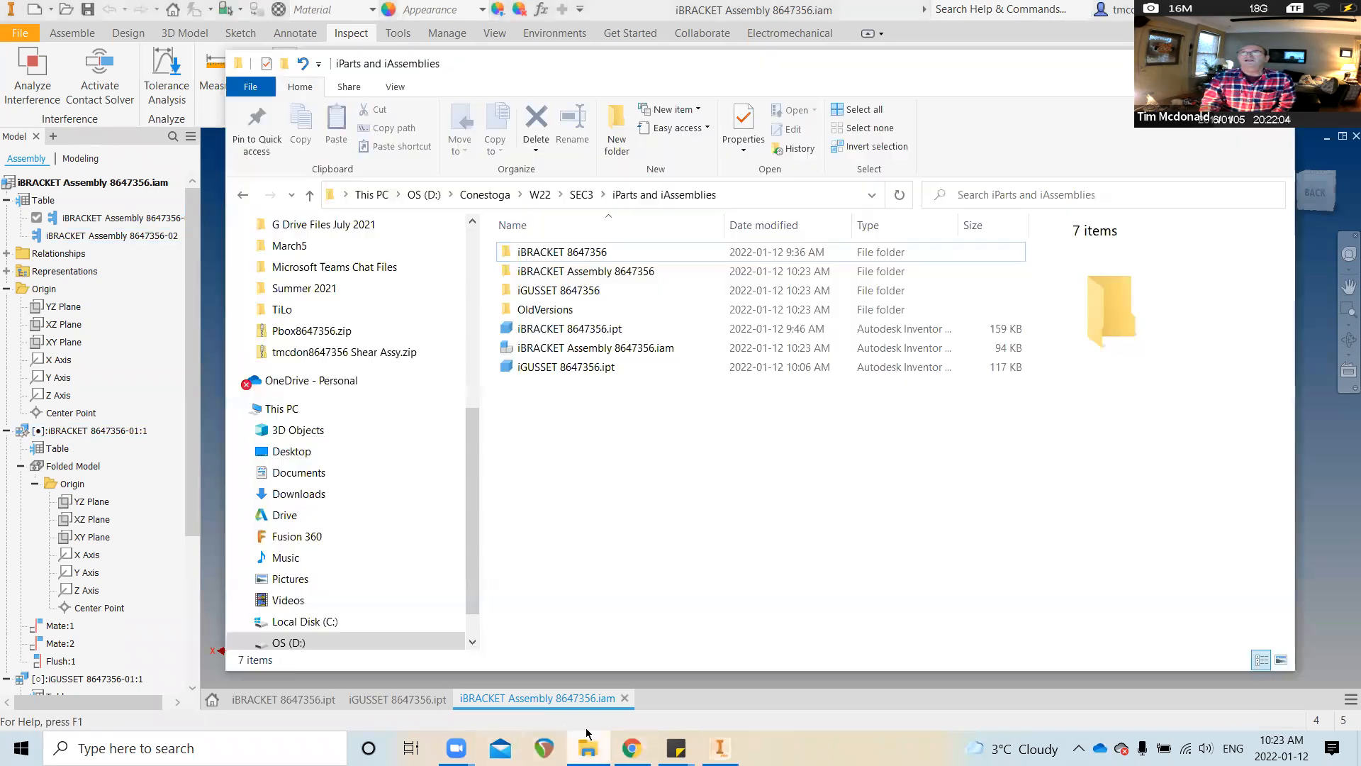
Check the -01 and -02 .iam files in the iBRACKET Assembly 8647356 folder, then minimize Explorer
left_click(557, 276)
double_click(556, 277)
left_click(560, 274)
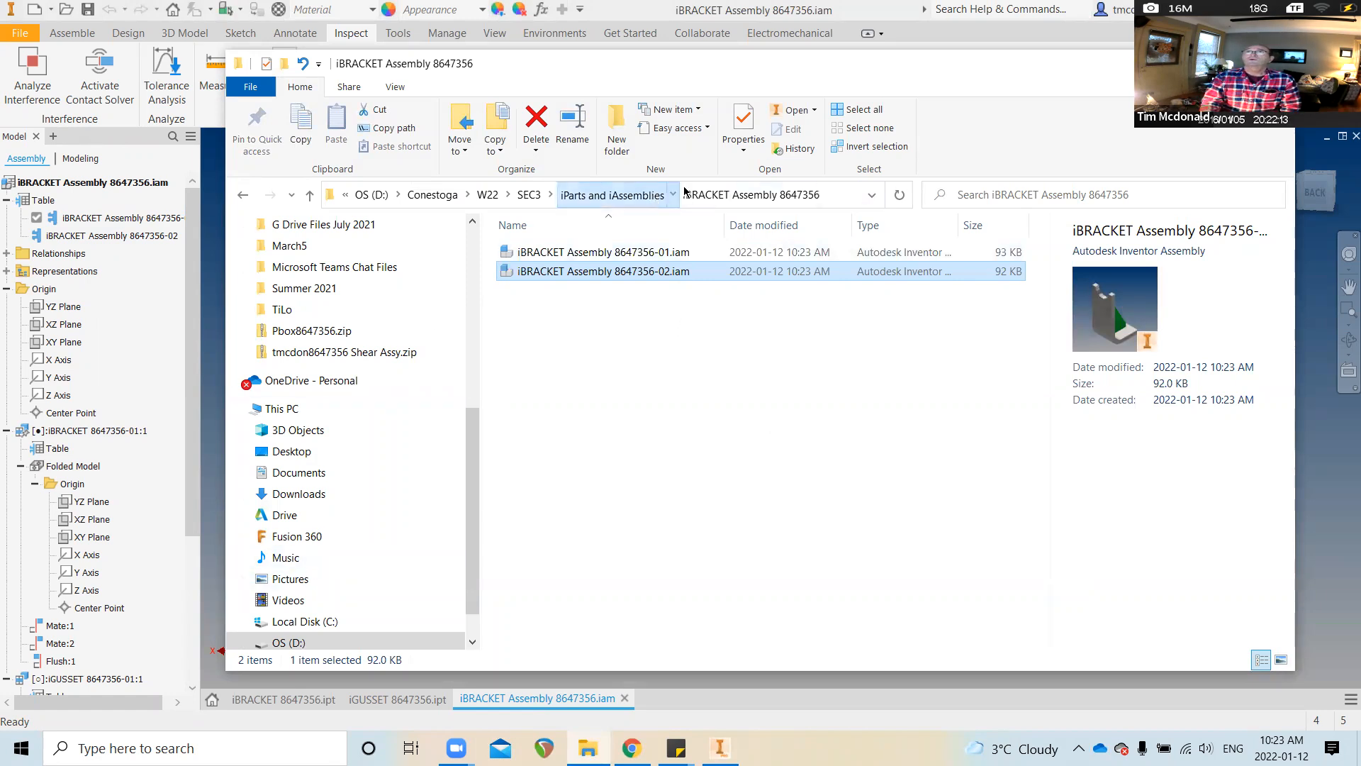
left_click(621, 195)
left_click(1196, 64)
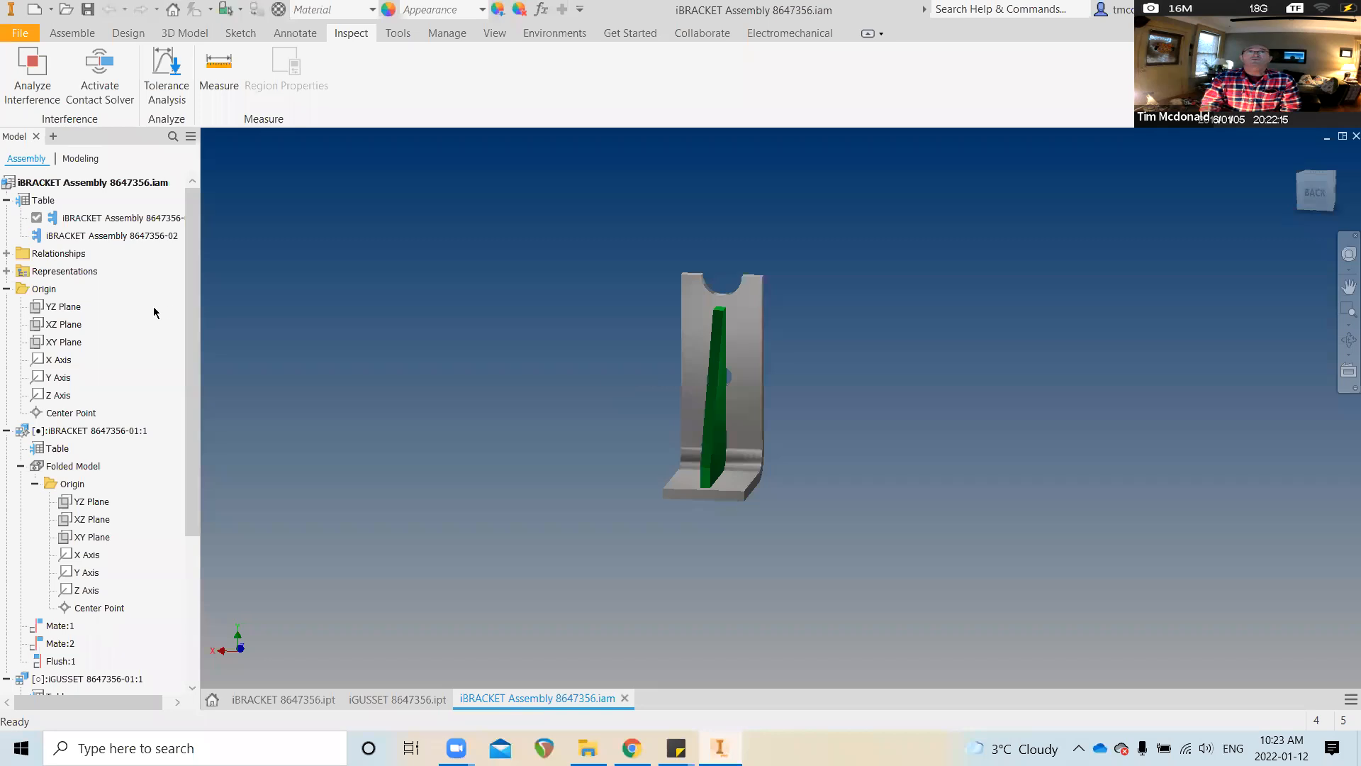
Create a new Standard.idw drawing from the assembly and cancel the base view, leaving an empty sheet
right_click(79, 181)
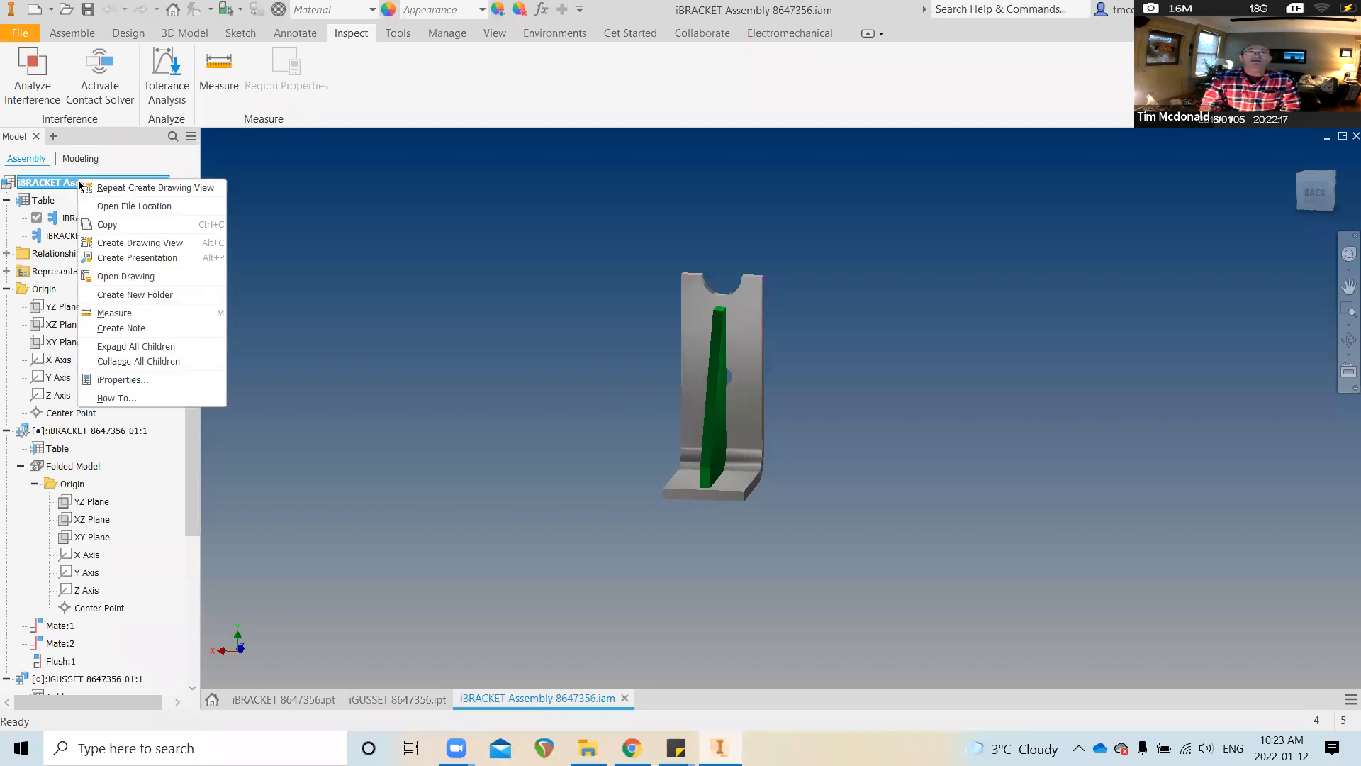
left_click(149, 244)
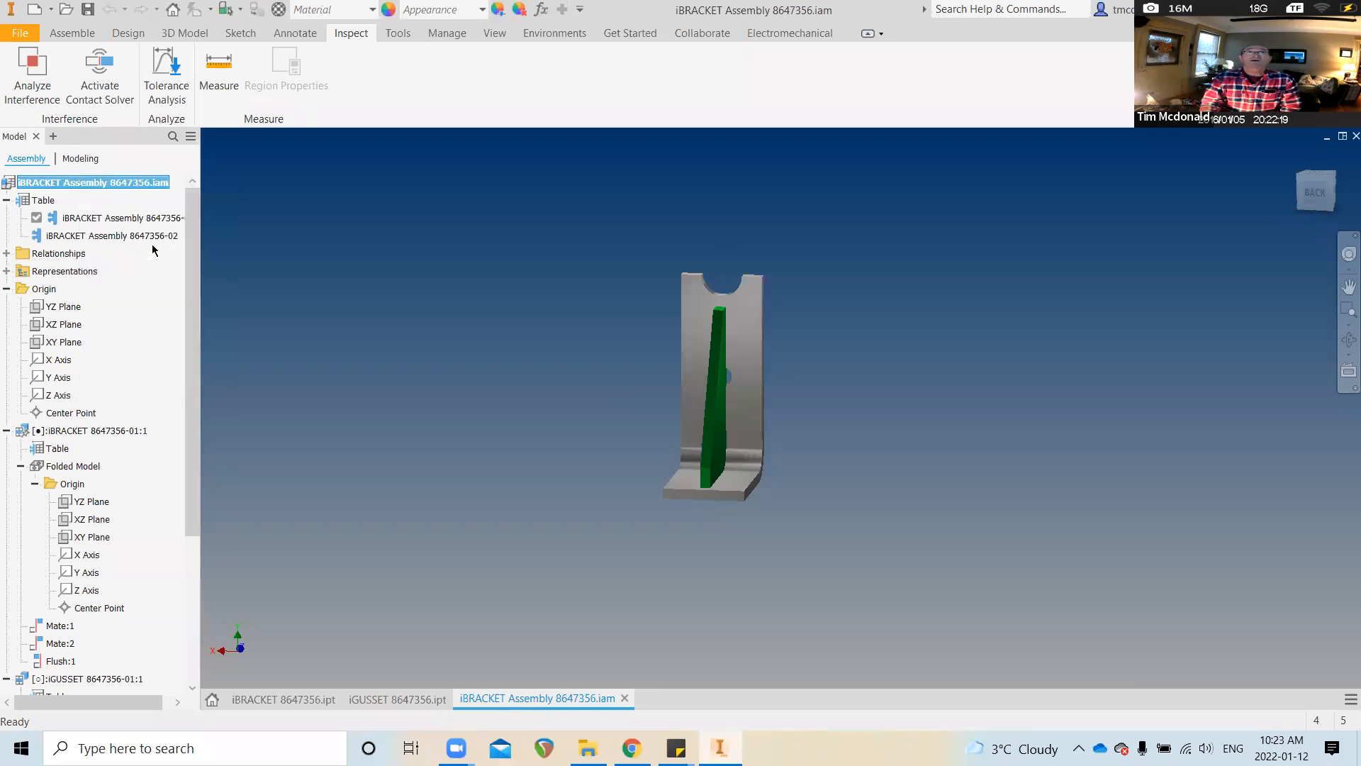
double_click(632, 255)
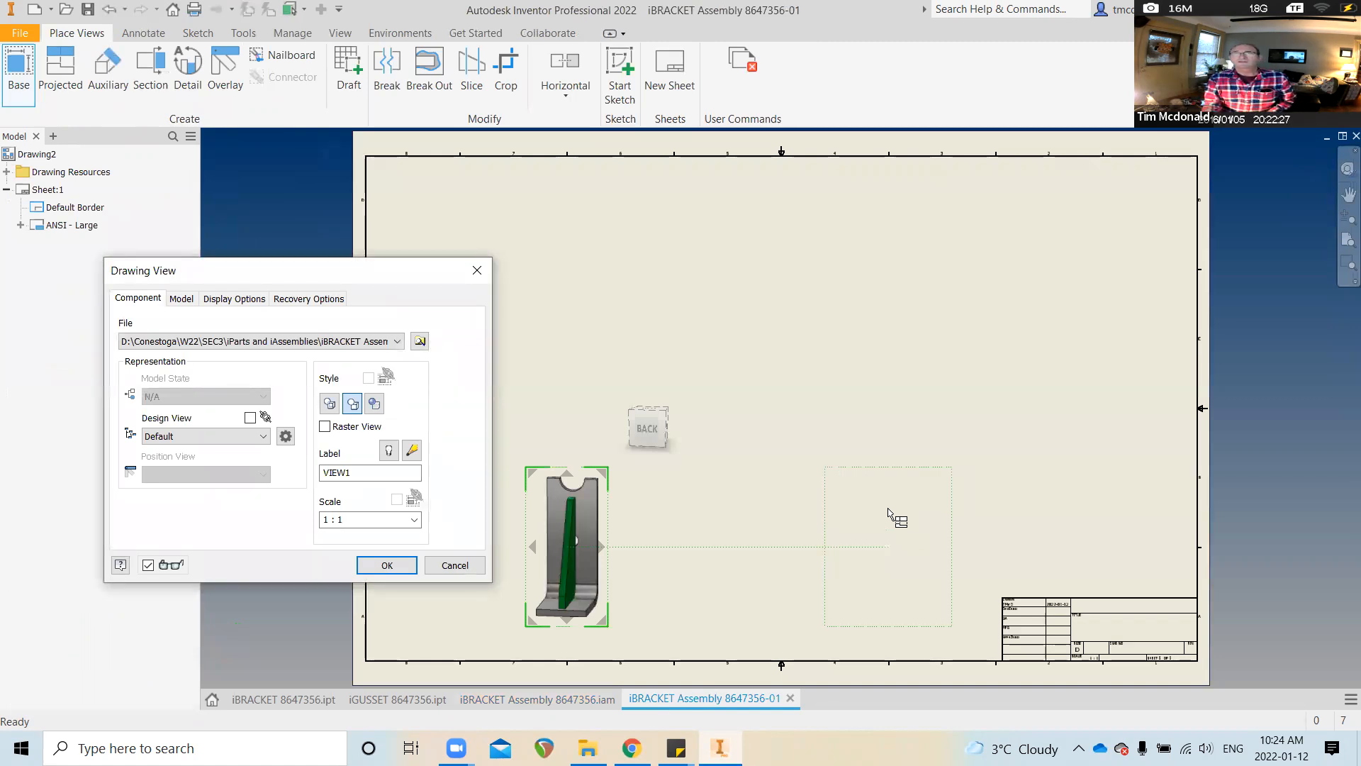
left_click(462, 565)
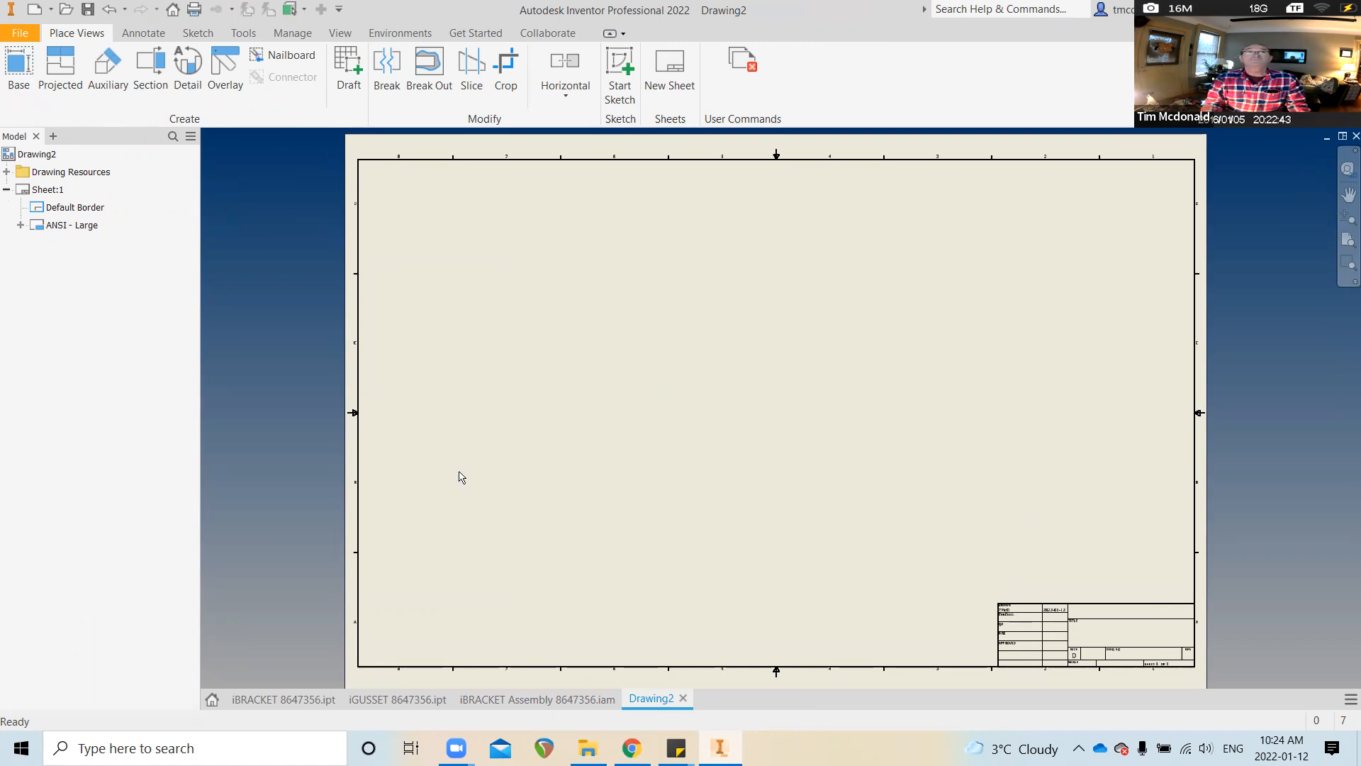
Delete the Default Border and the ANSI - Large title block from Sheet:1
left_click(6, 172)
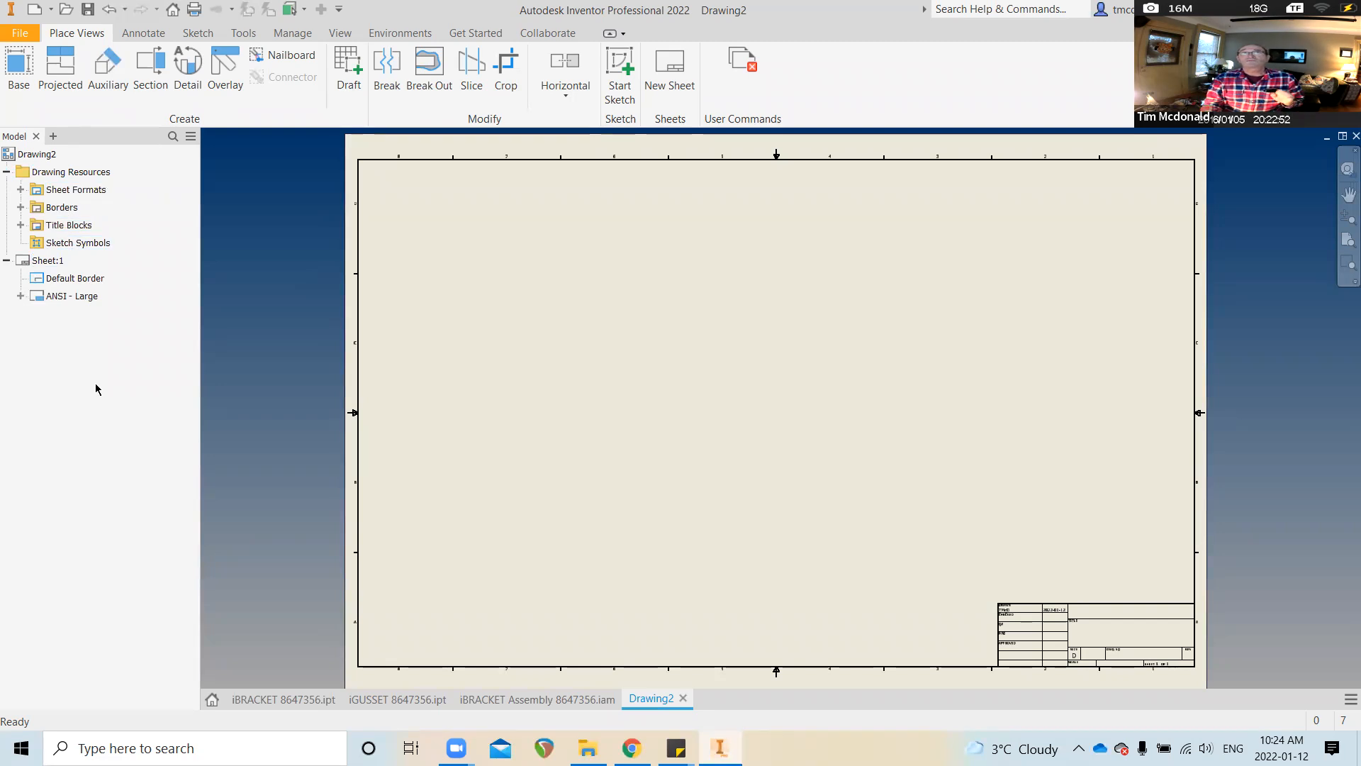
left_click(47, 262)
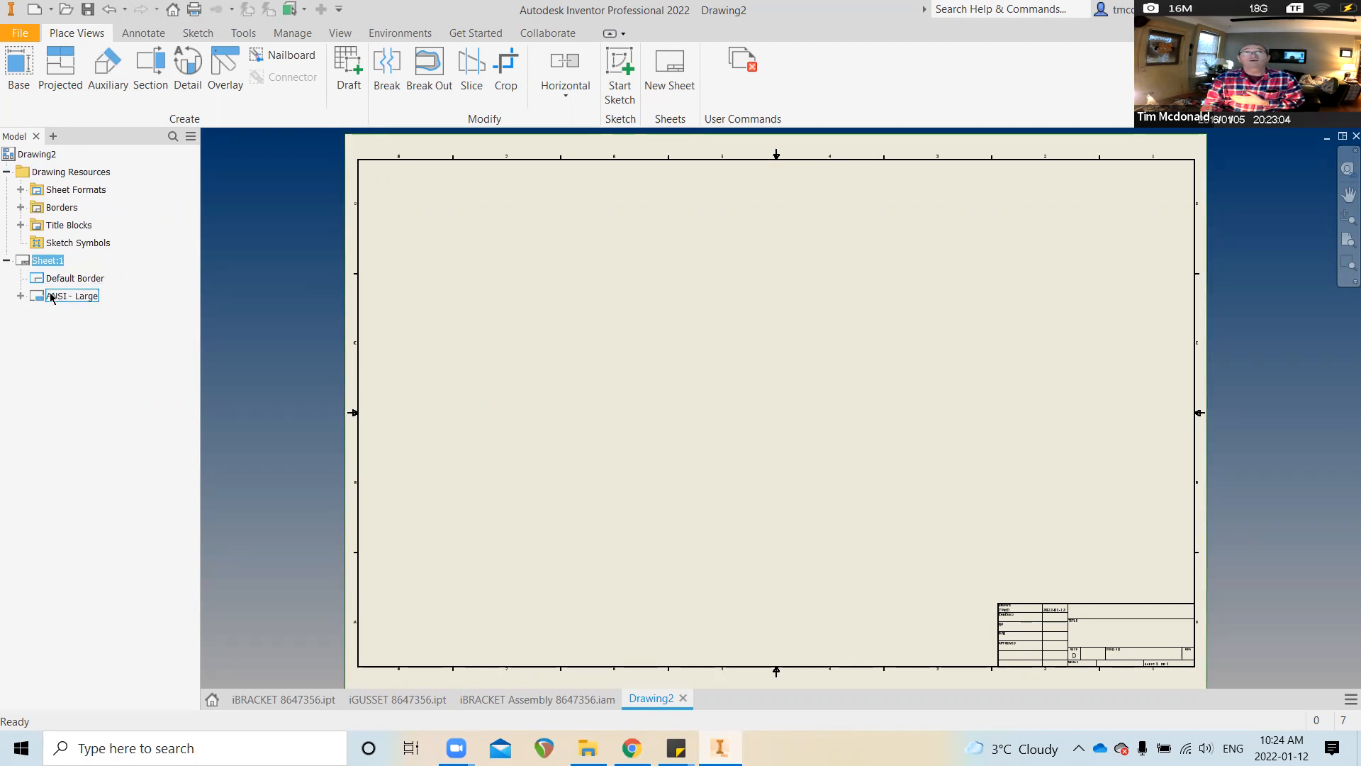
left_click(22, 296)
left_click(84, 278)
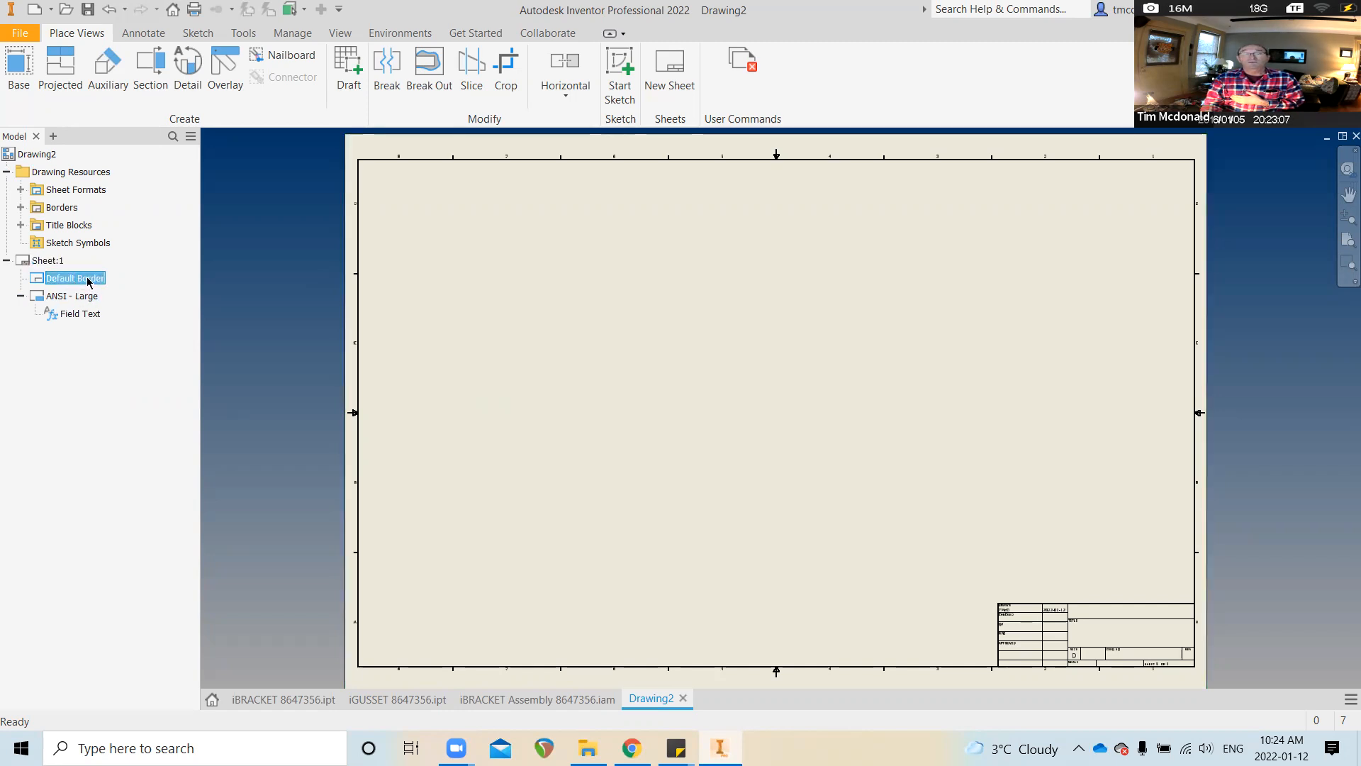
key("Delete")
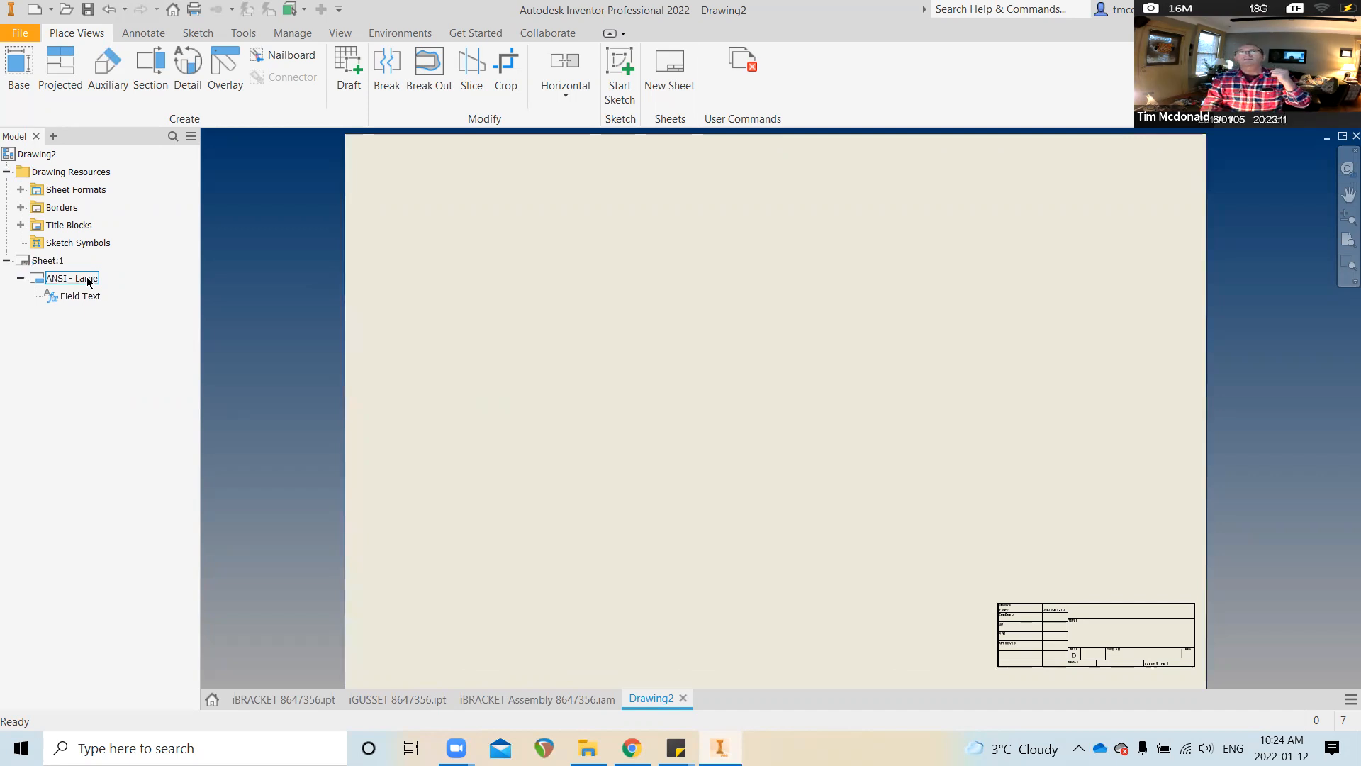
left_click(83, 282)
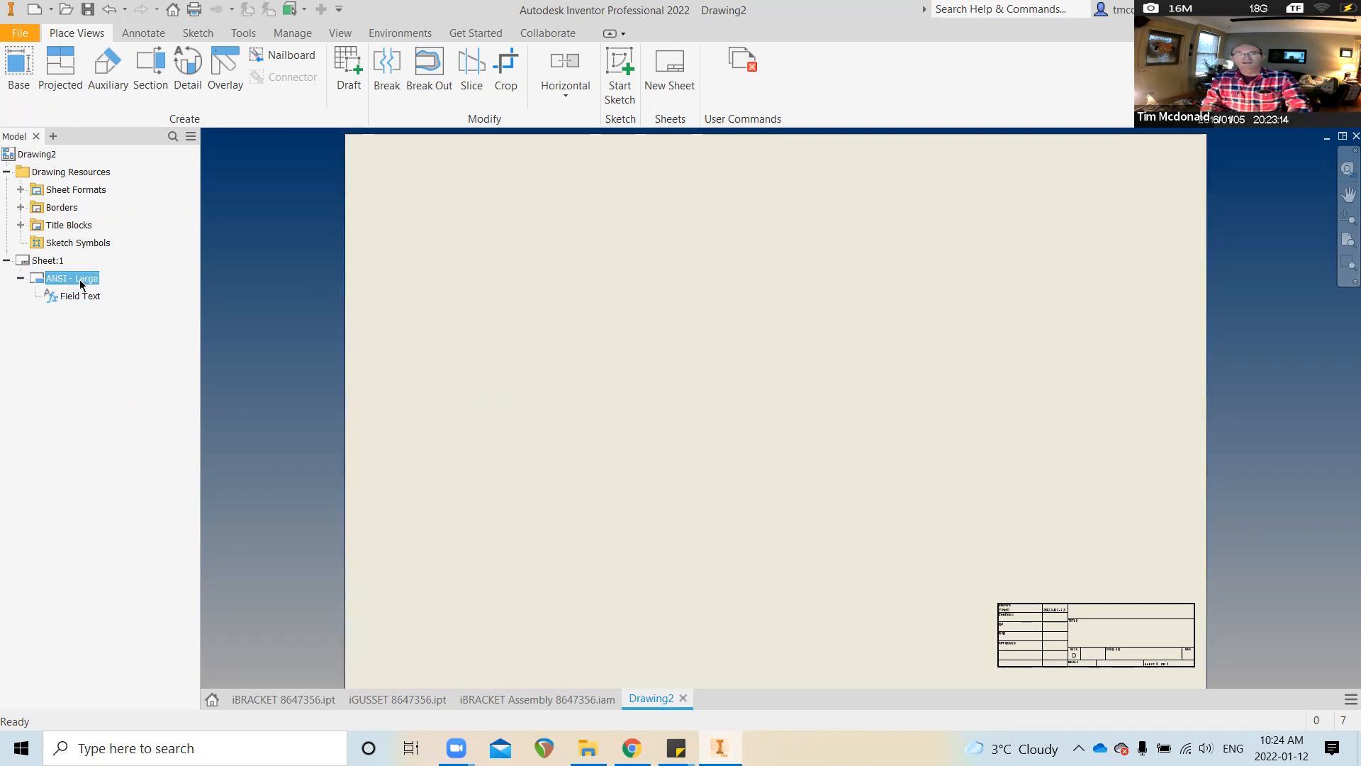
key("Delete")
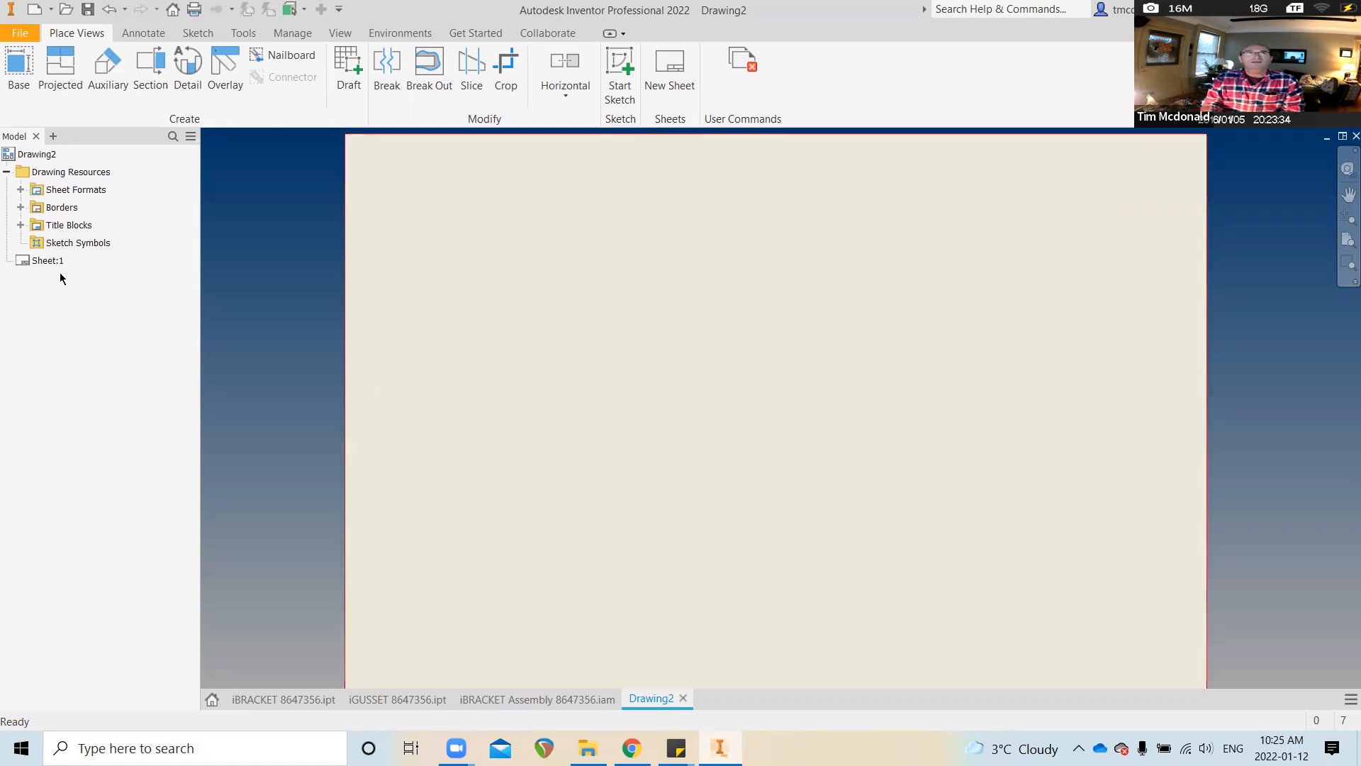
Reinsert the Default Border and the ANSI - Large title block onto Sheet:1 from Drawing Resources
left_click(20, 207)
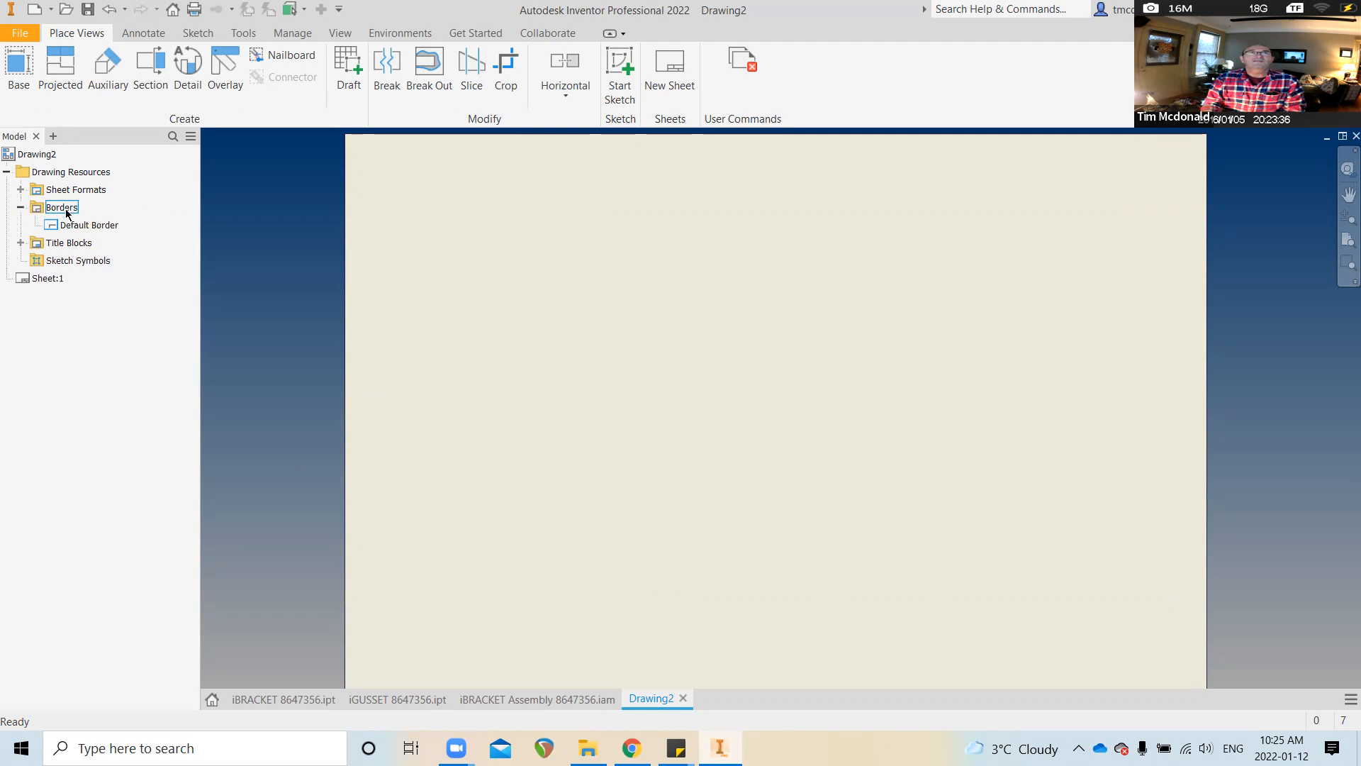
double_click(63, 225)
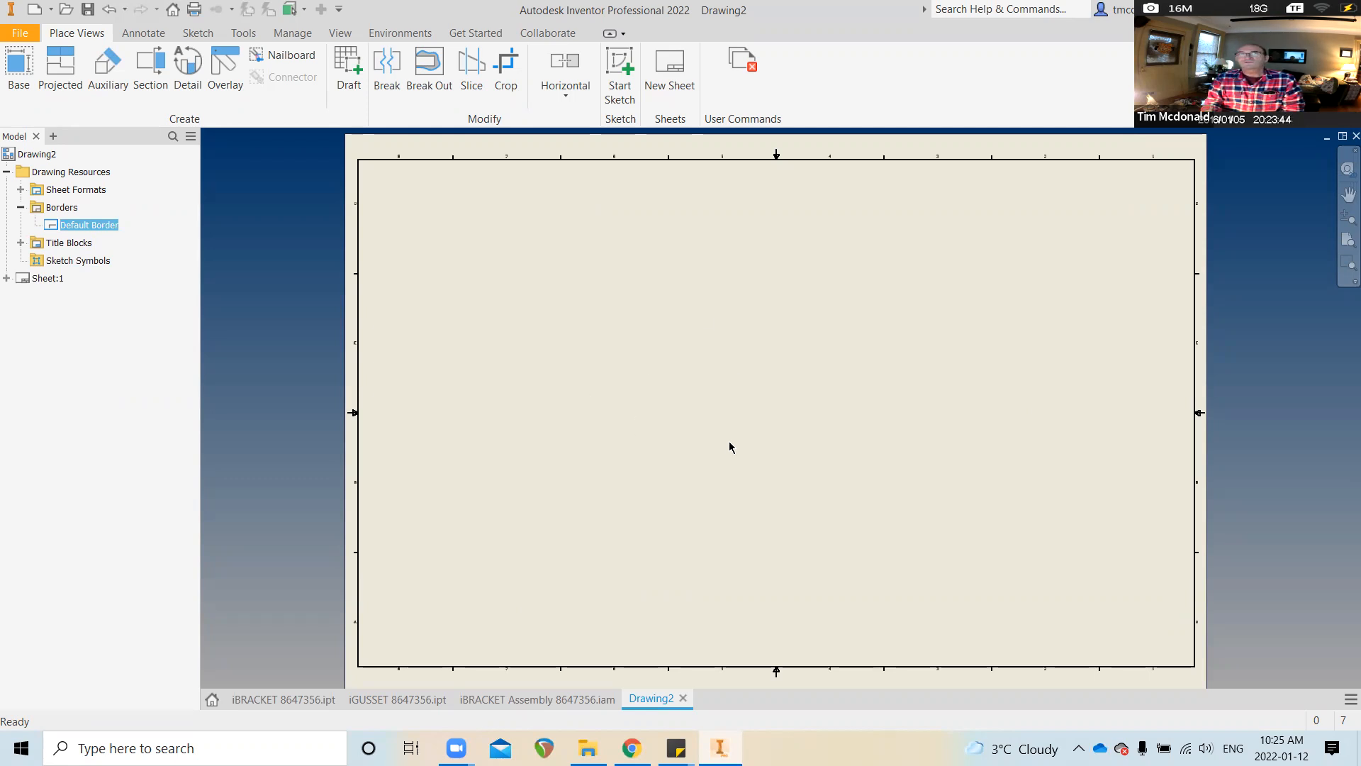
left_click(21, 242)
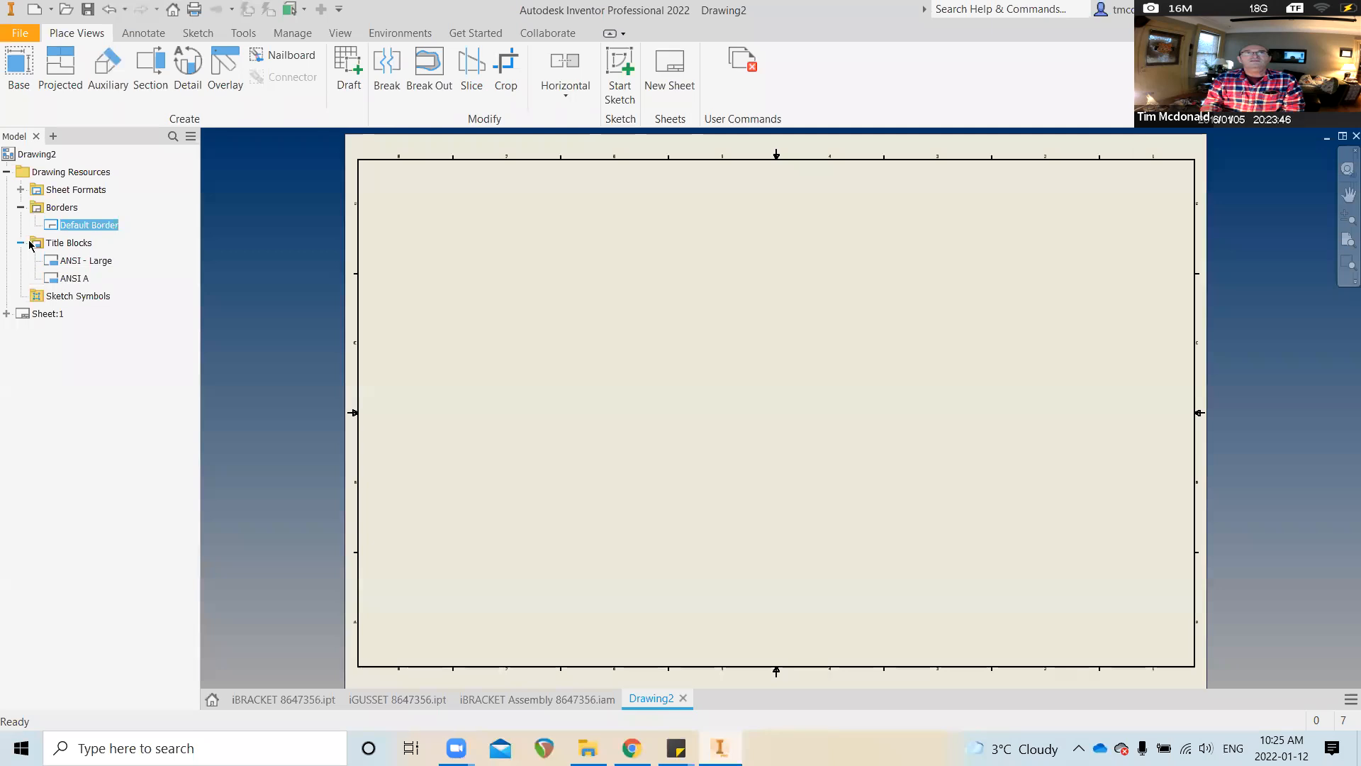
double_click(86, 262)
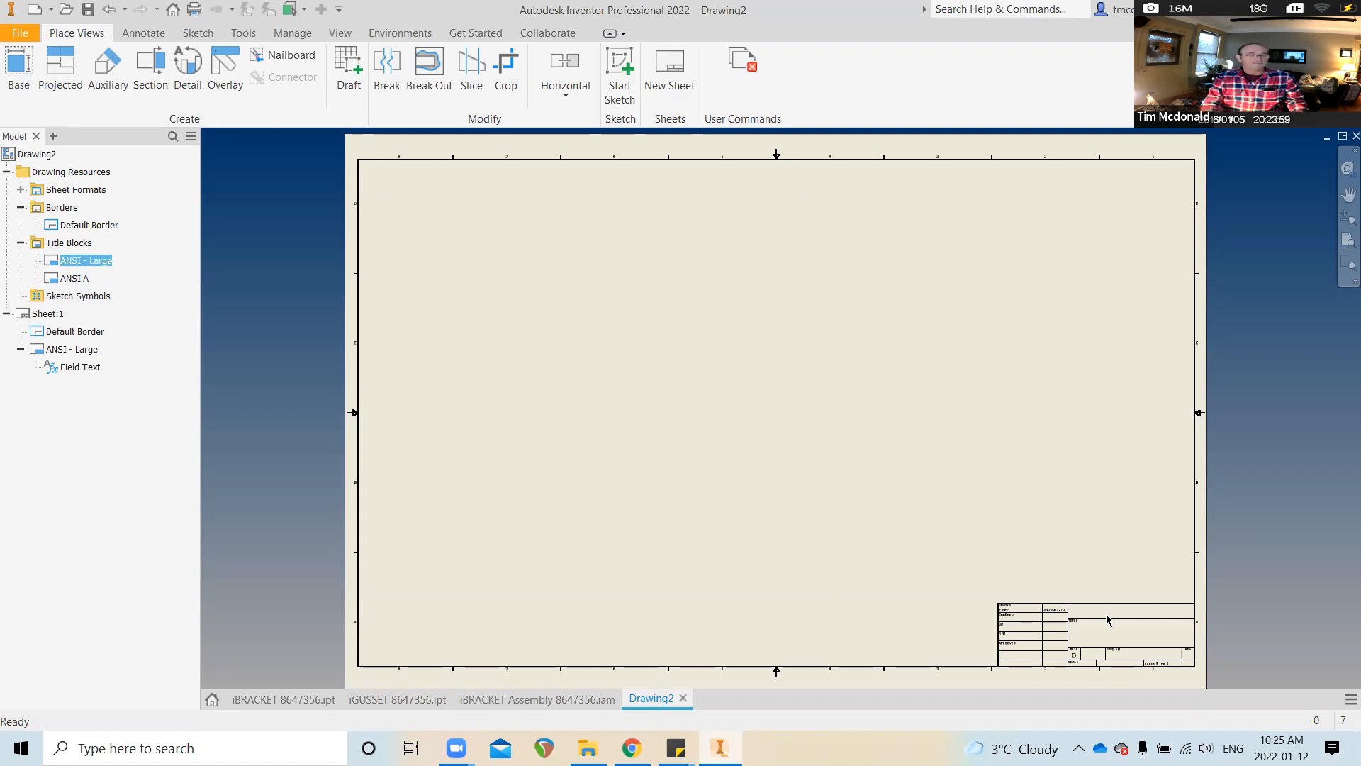
scroll(1106, 613, "down", 3)
scroll(989, 610, "down", 3)
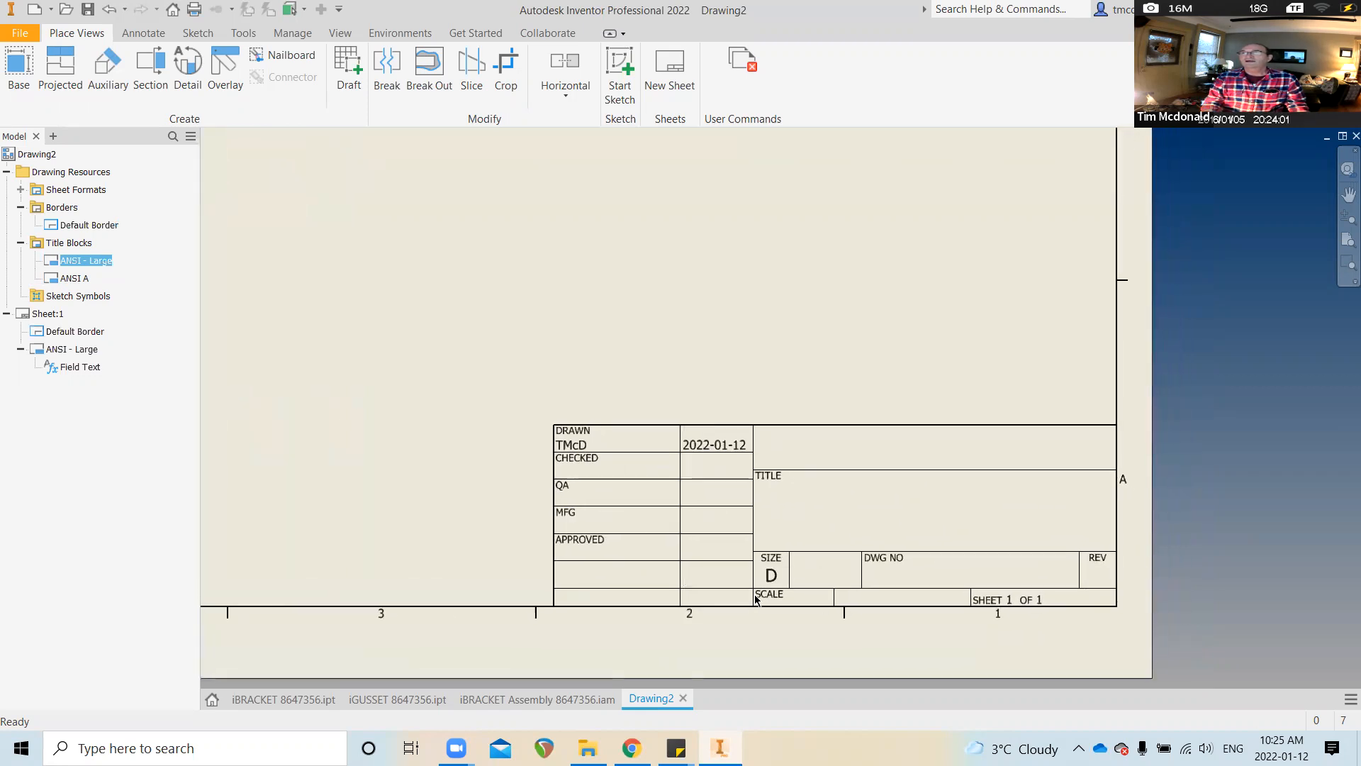
scroll(833, 590, "up", 6)
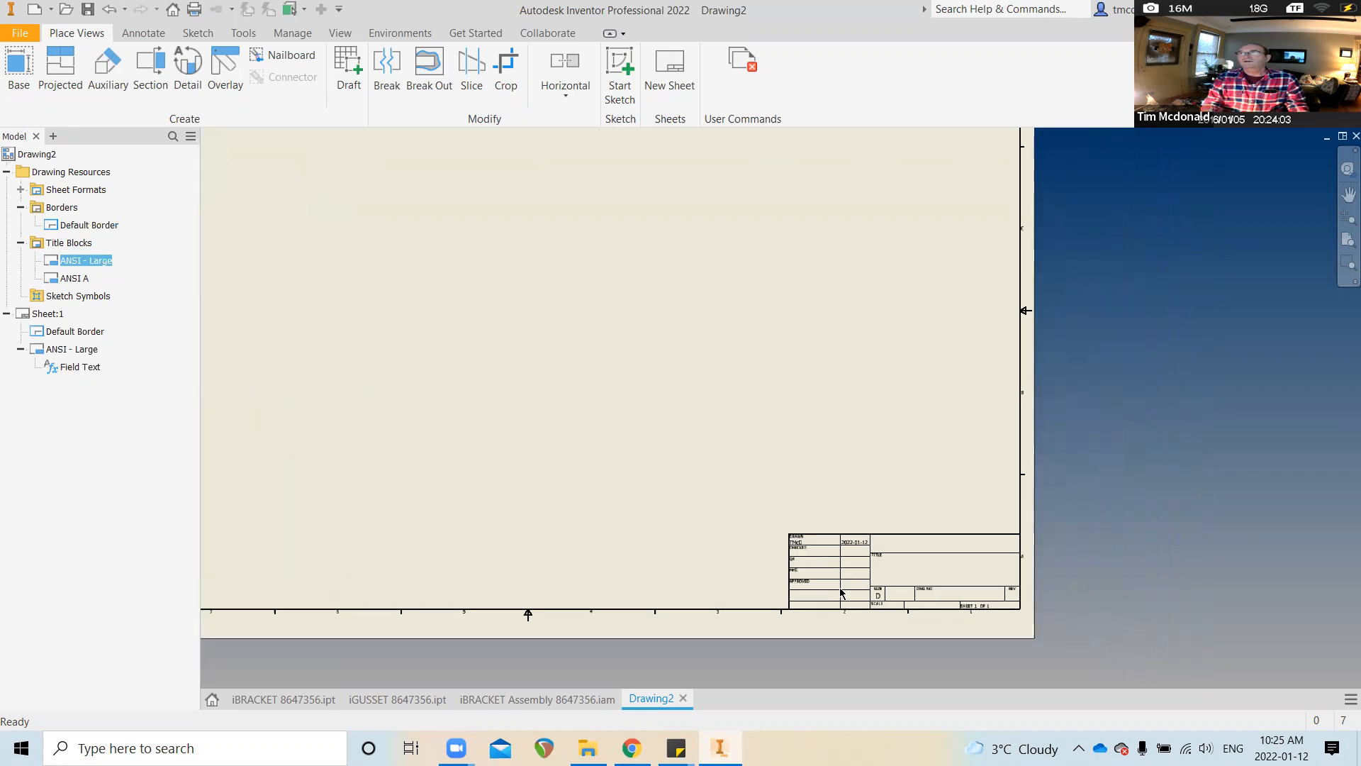
scroll(841, 591, "down", 1)
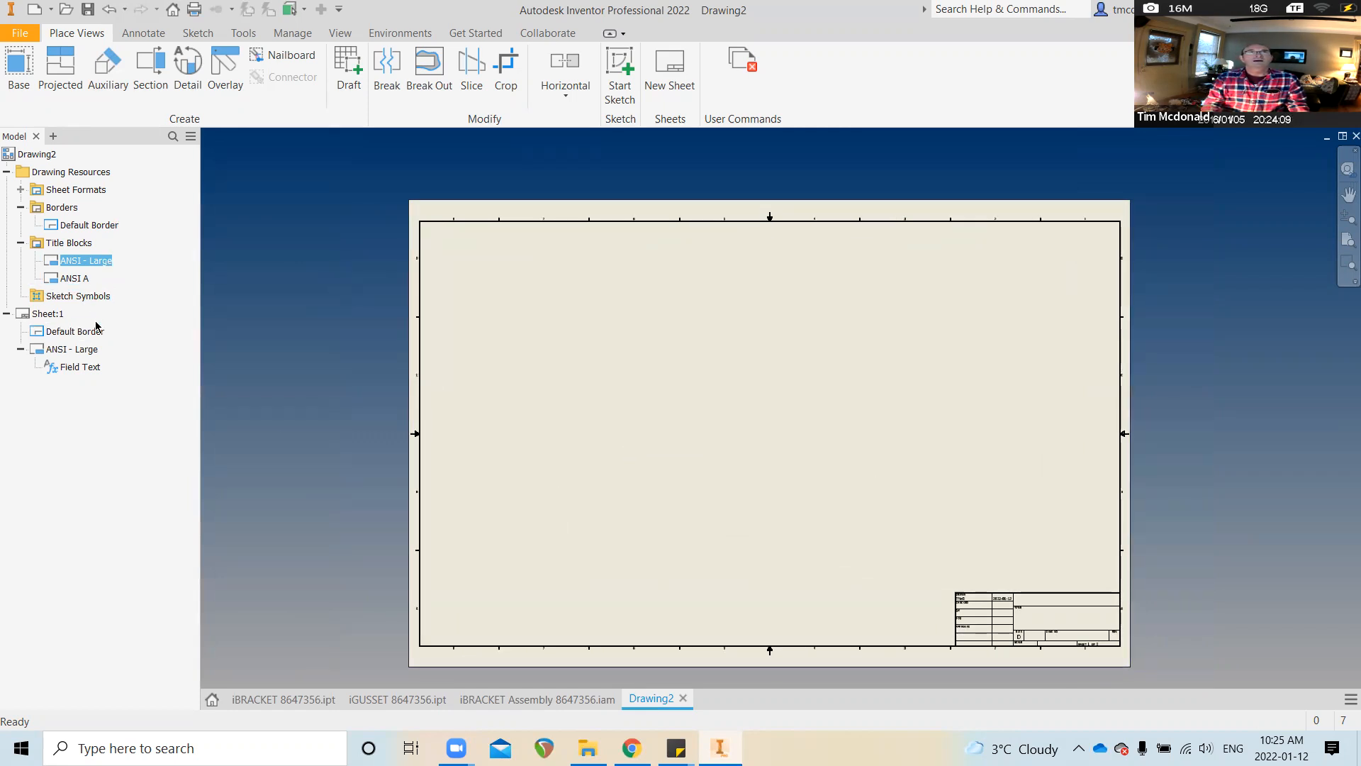
left_click(63, 313)
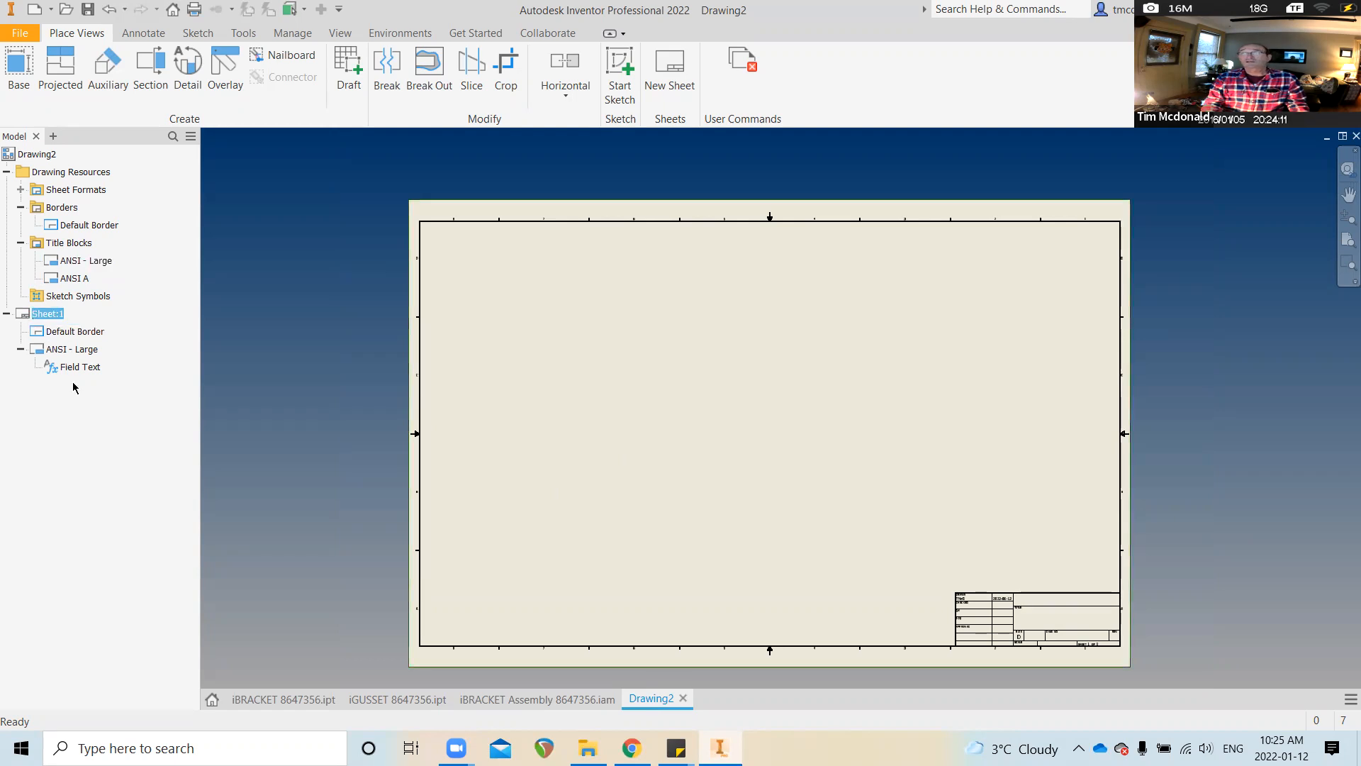
Rename Sheet:1 to IAssemblies and change its size to C
right_click(53, 316)
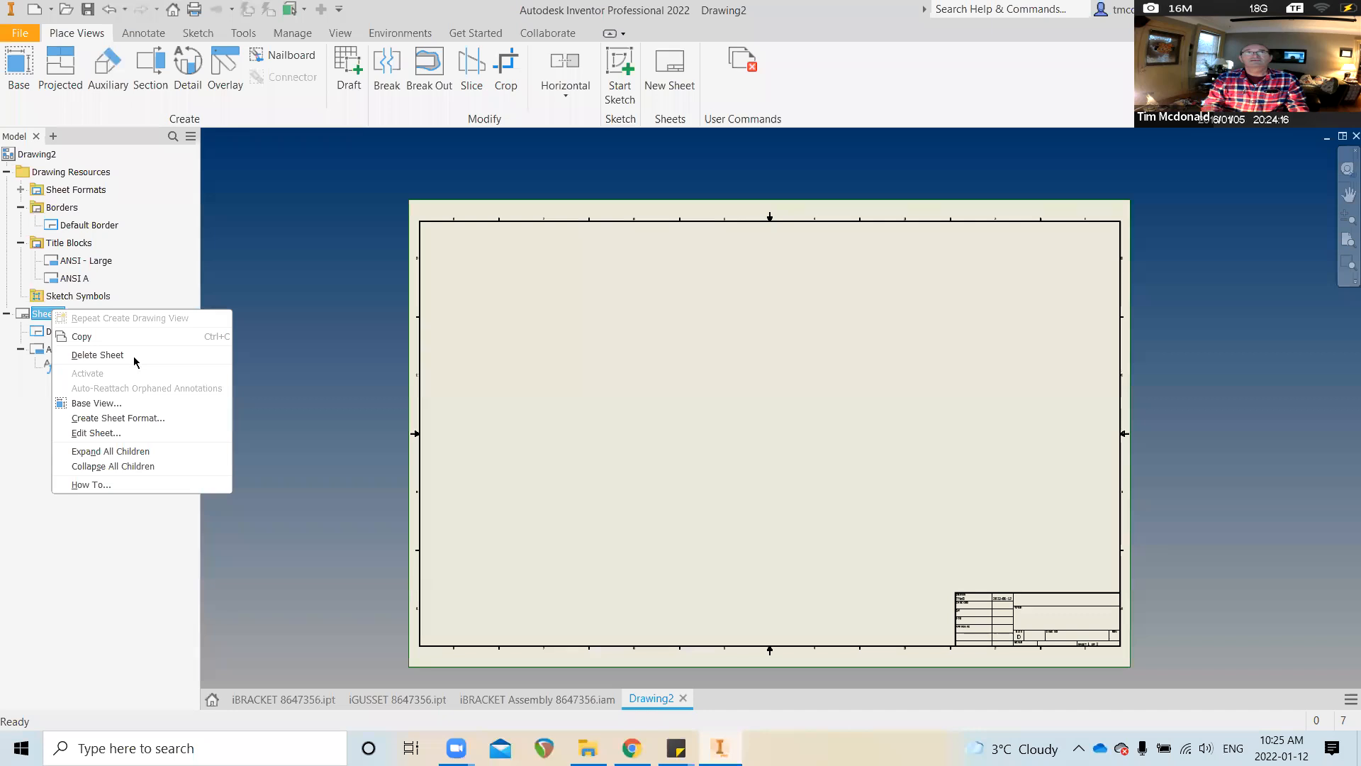
left_click(87, 580)
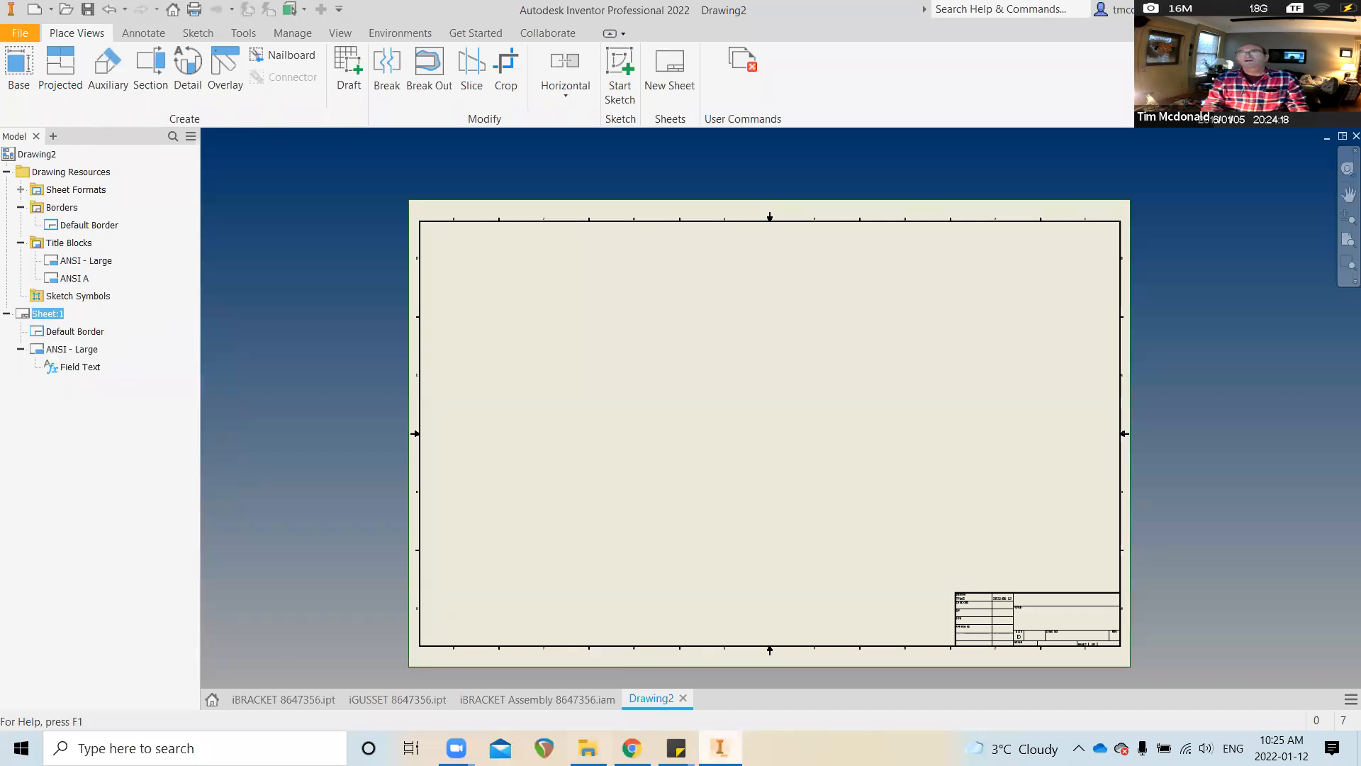
right_click(668, 705)
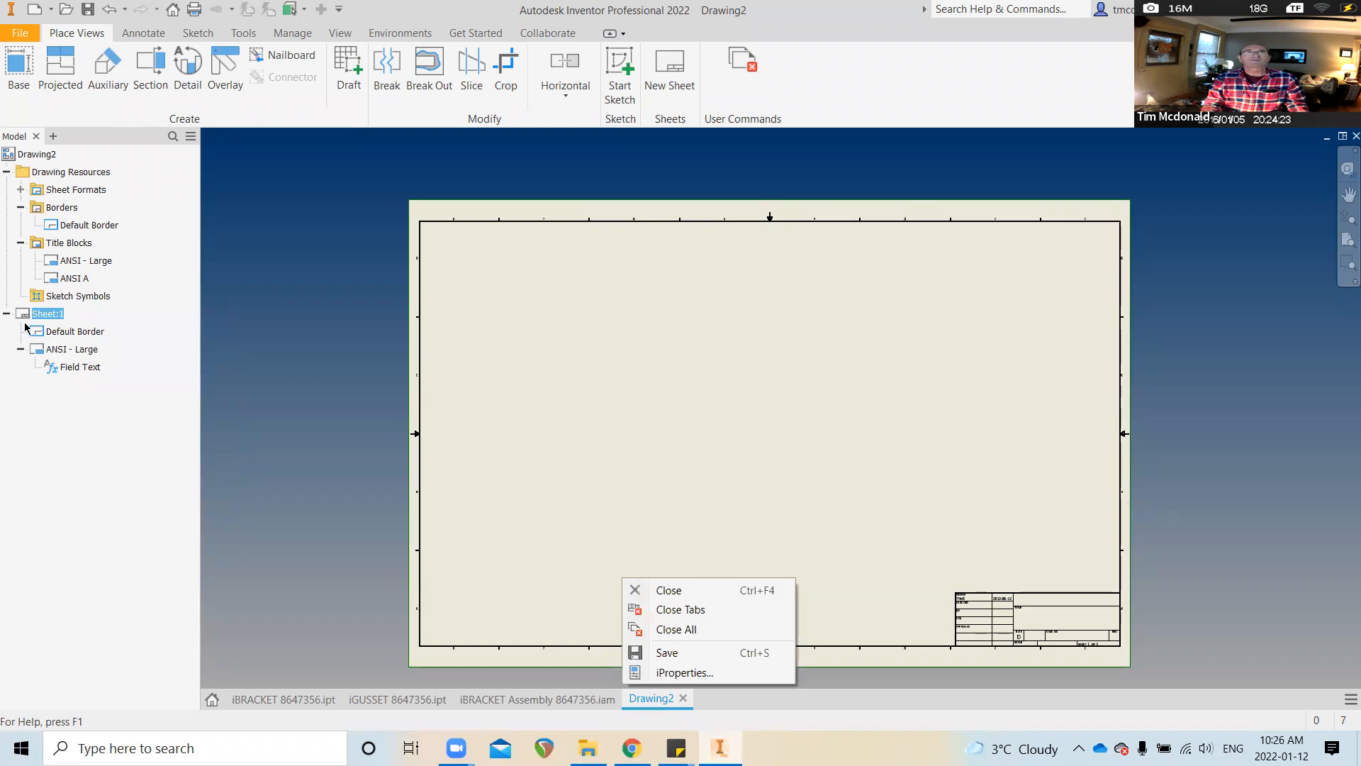
left_click(46, 314)
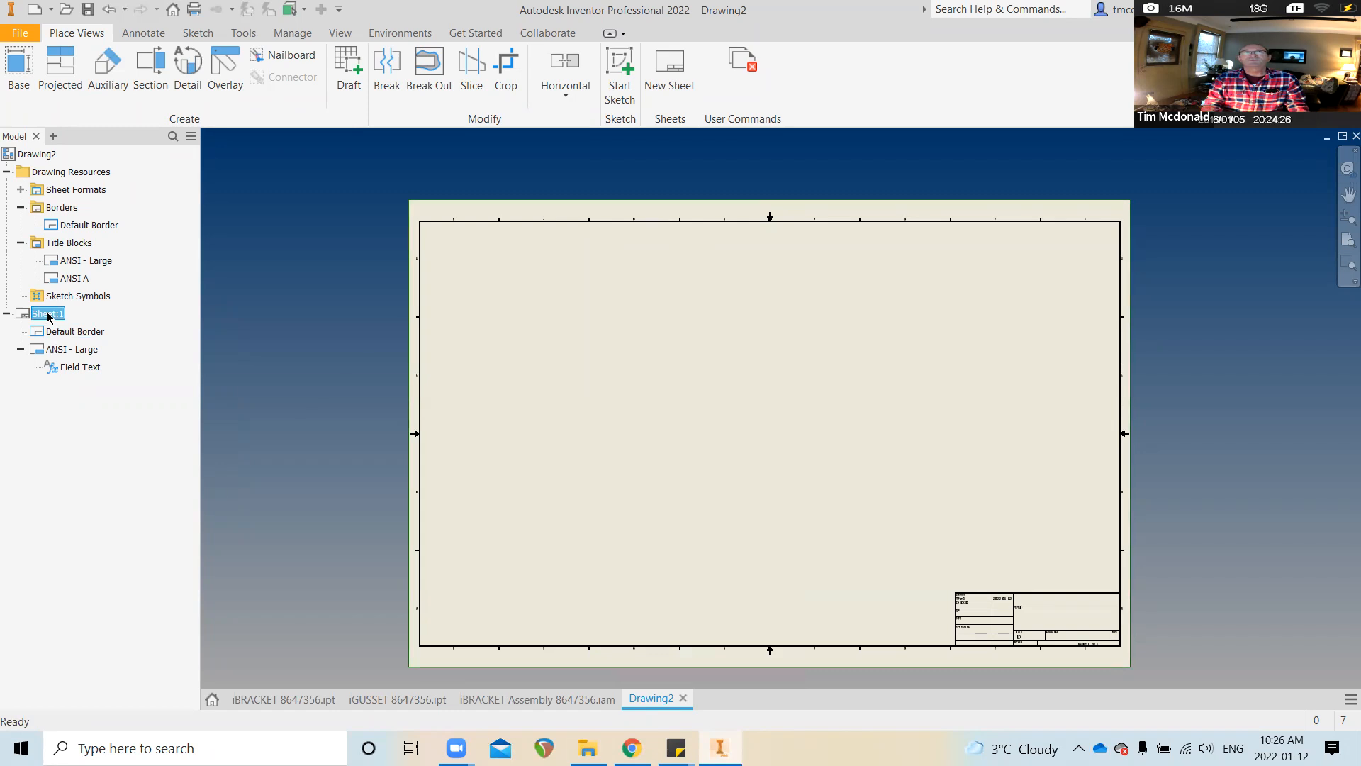
right_click(48, 315)
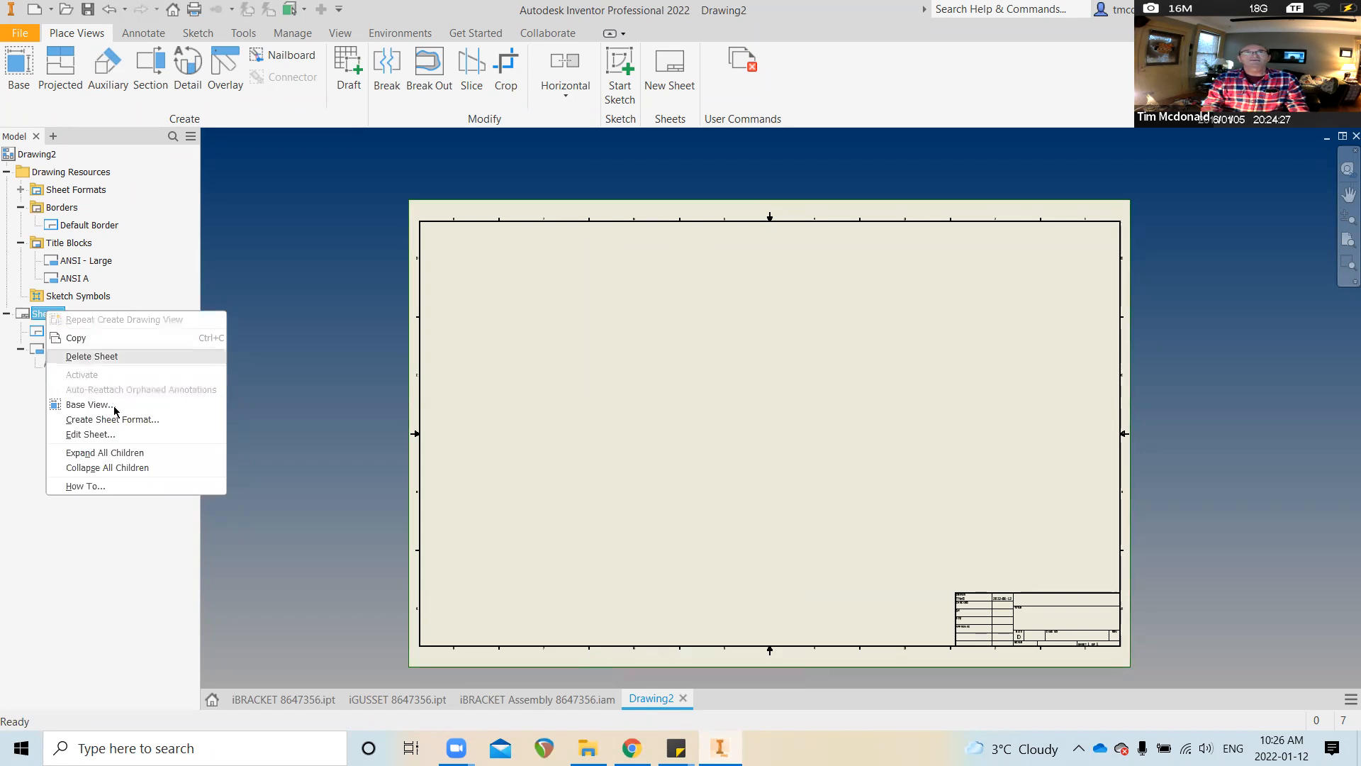
left_click(121, 436)
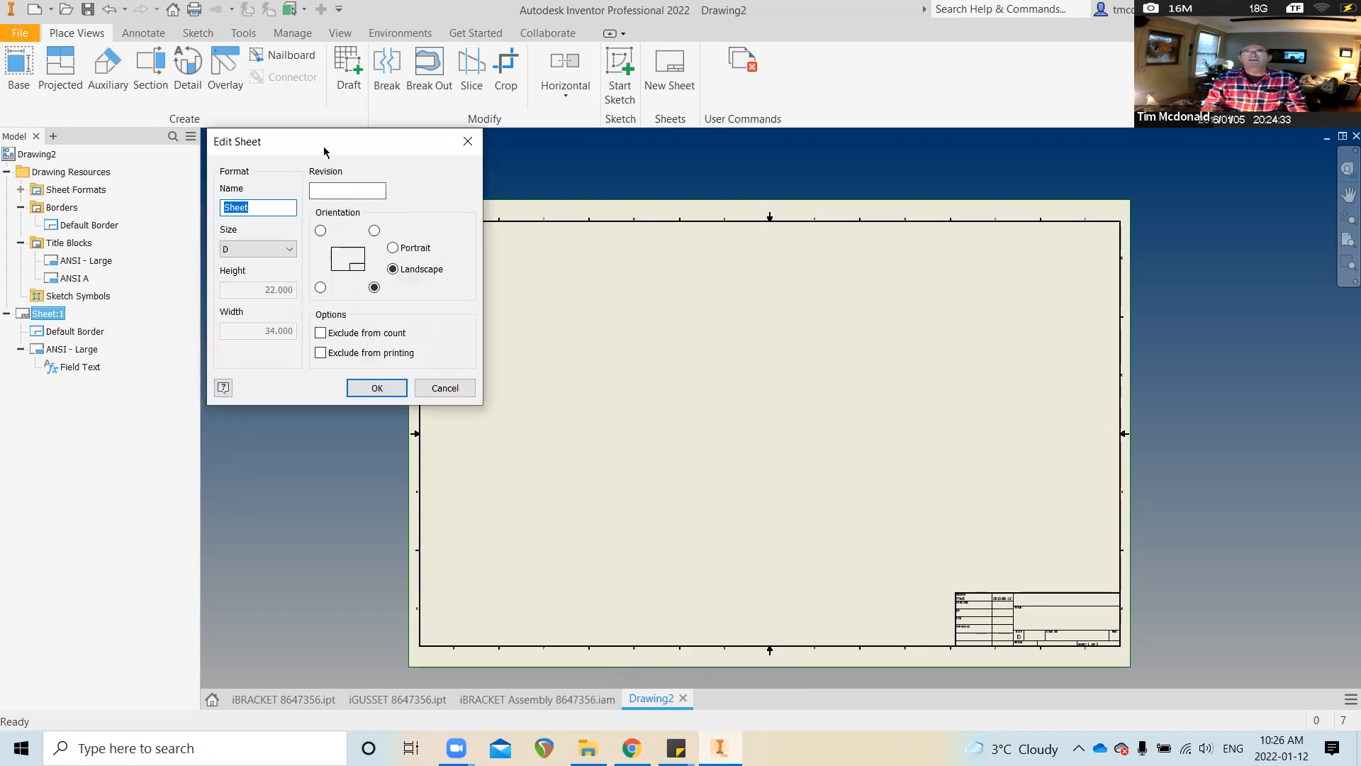
left_click_drag(317, 151, 375, 180)
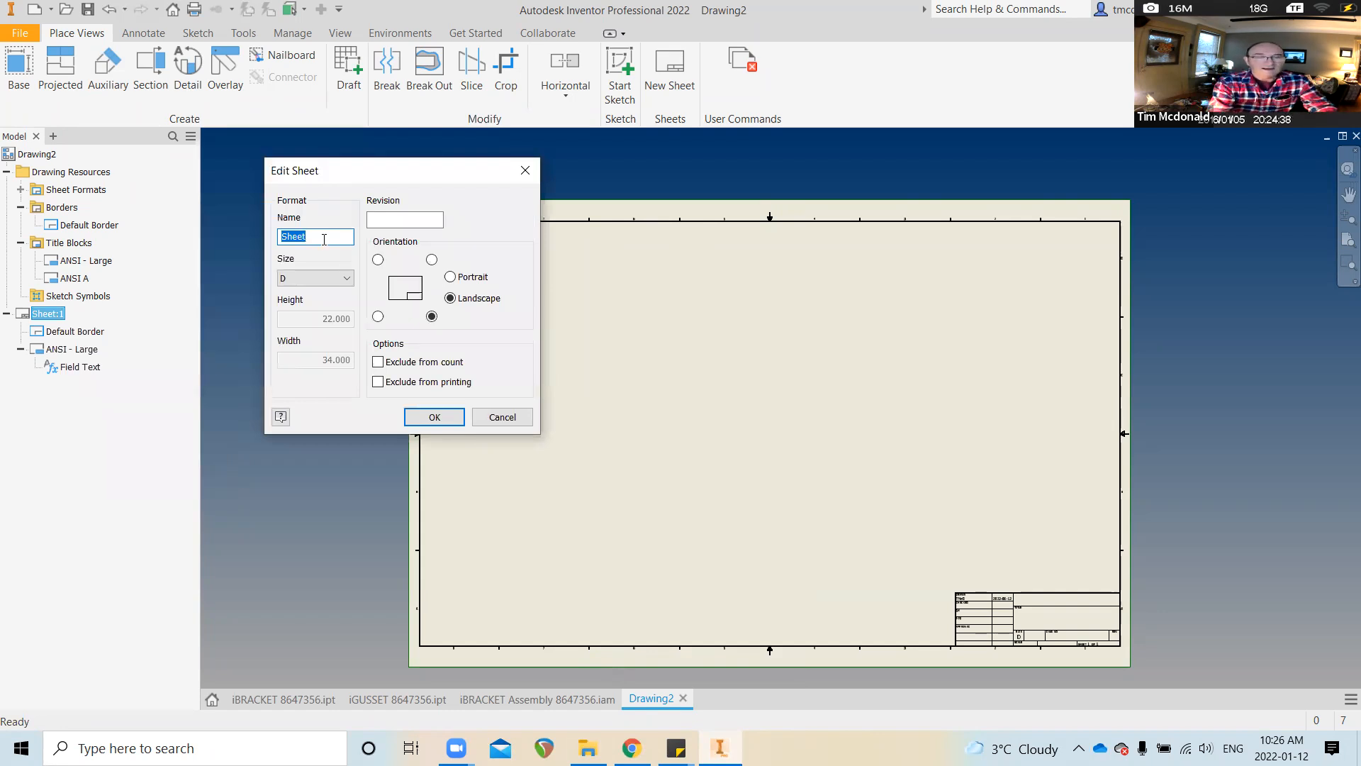
type("I")
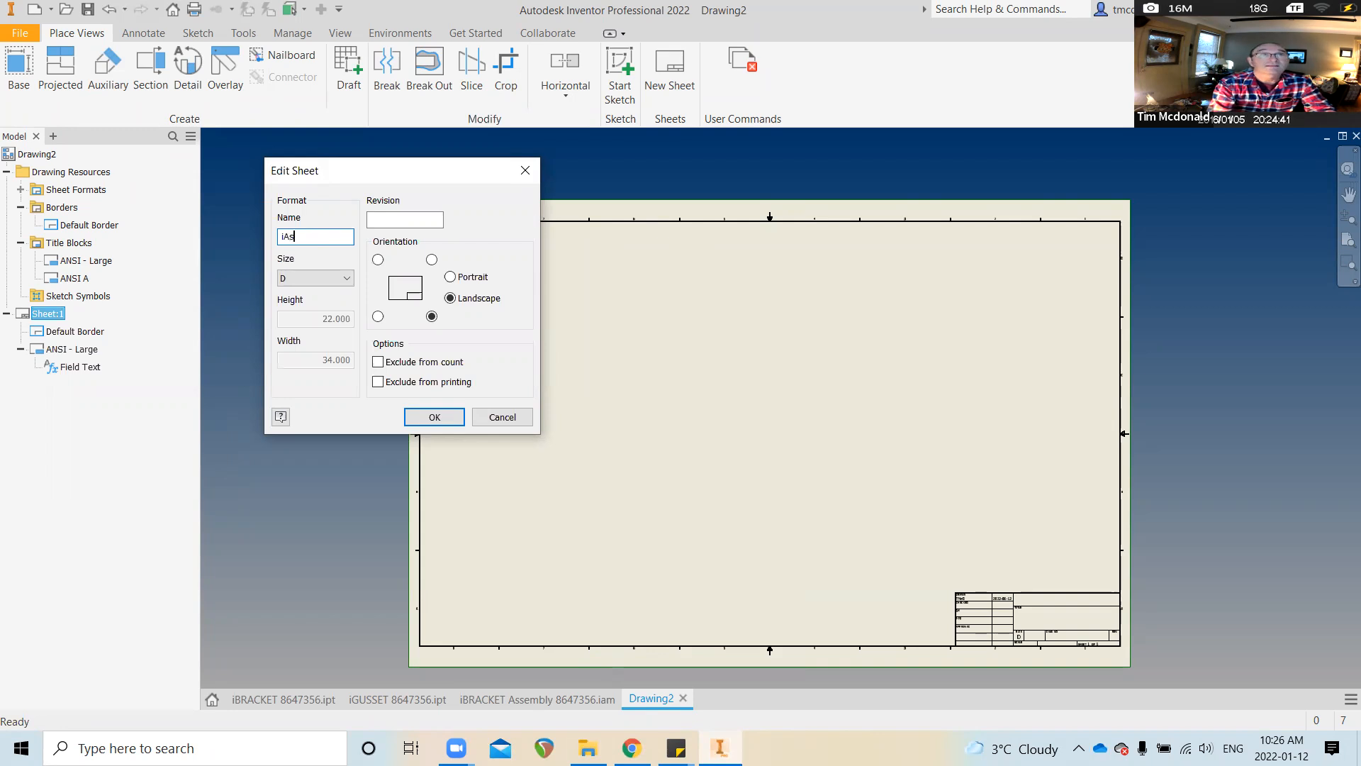
type("Assemblies")
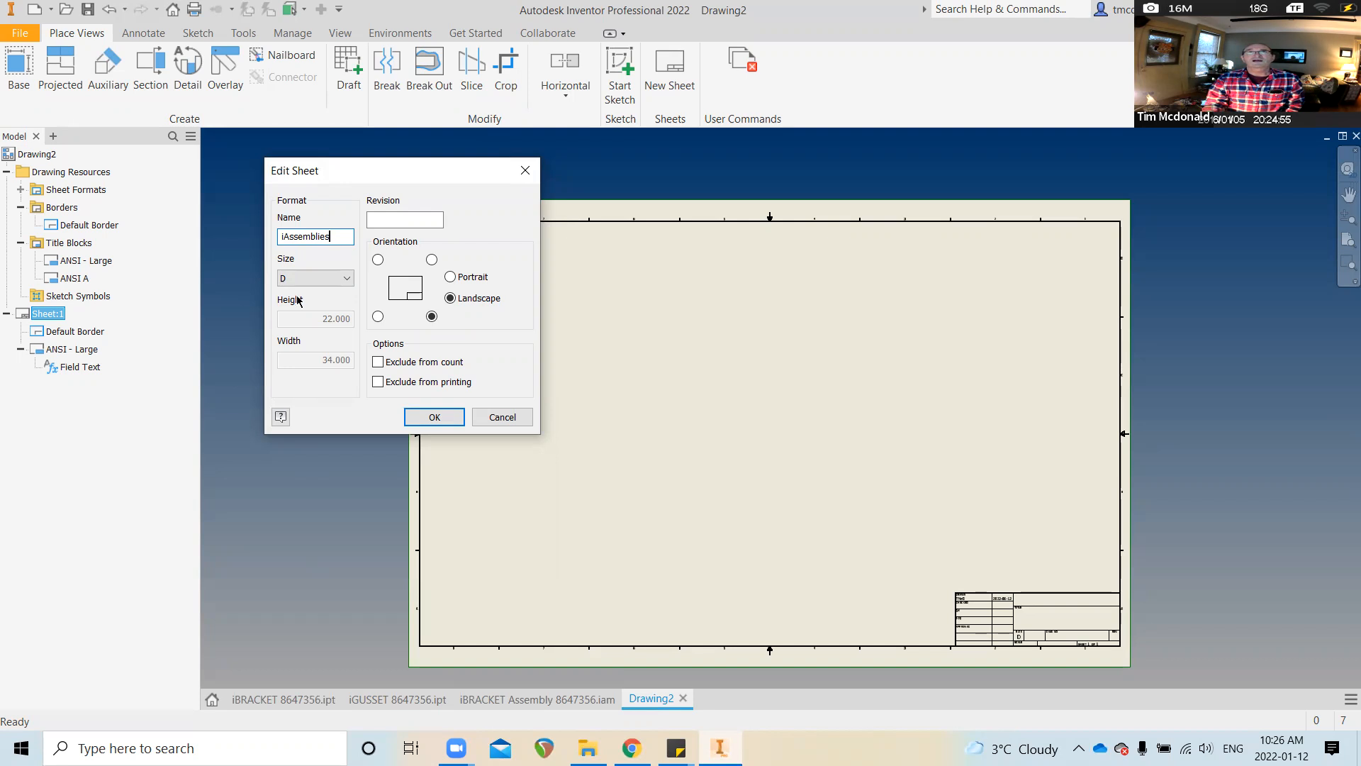
left_click(343, 279)
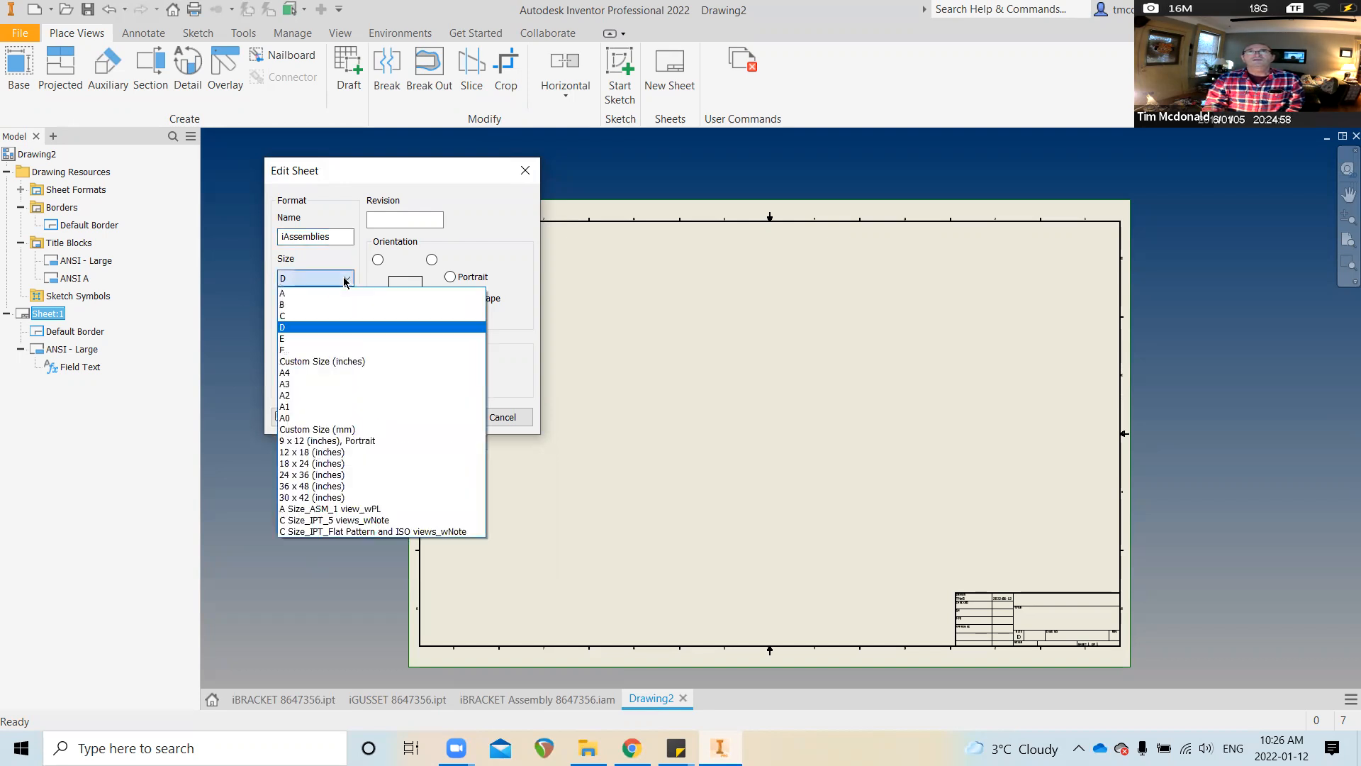
left_click(335, 317)
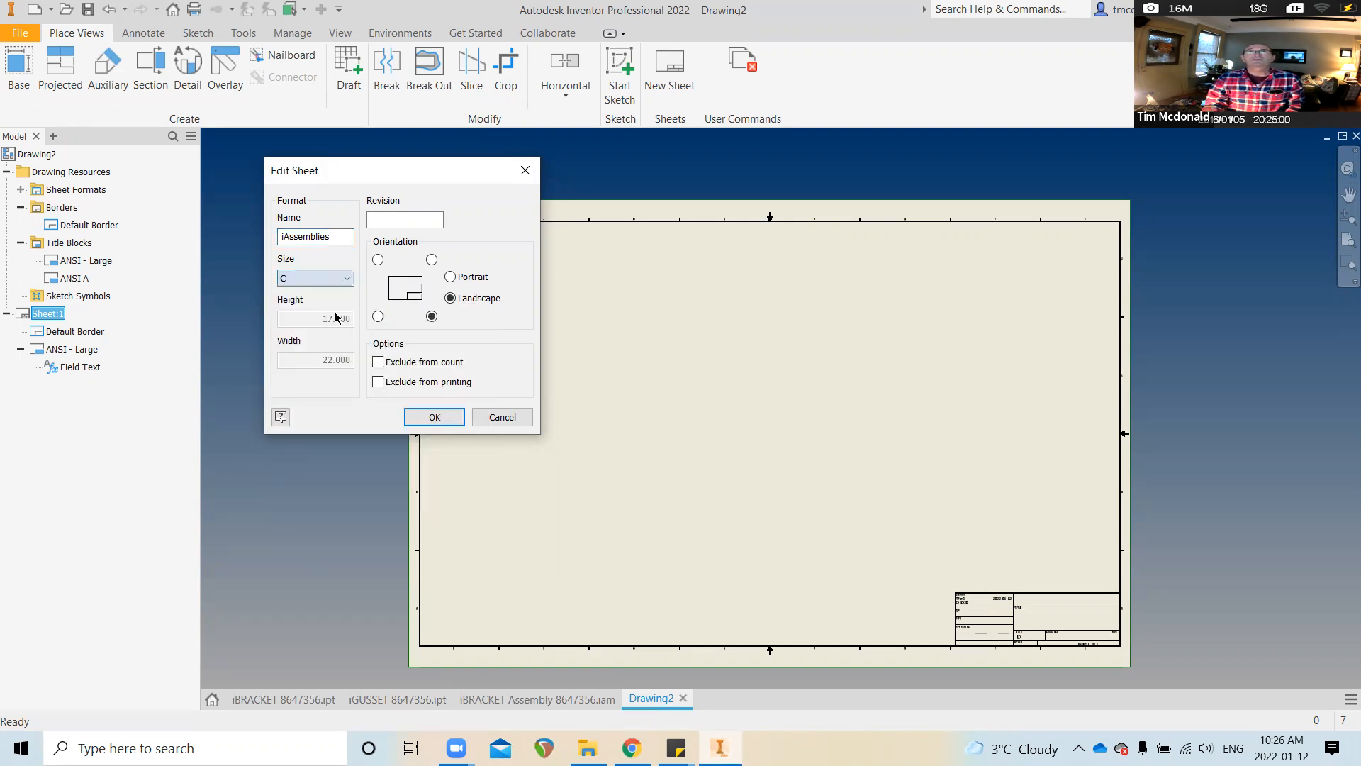
left_click(435, 417)
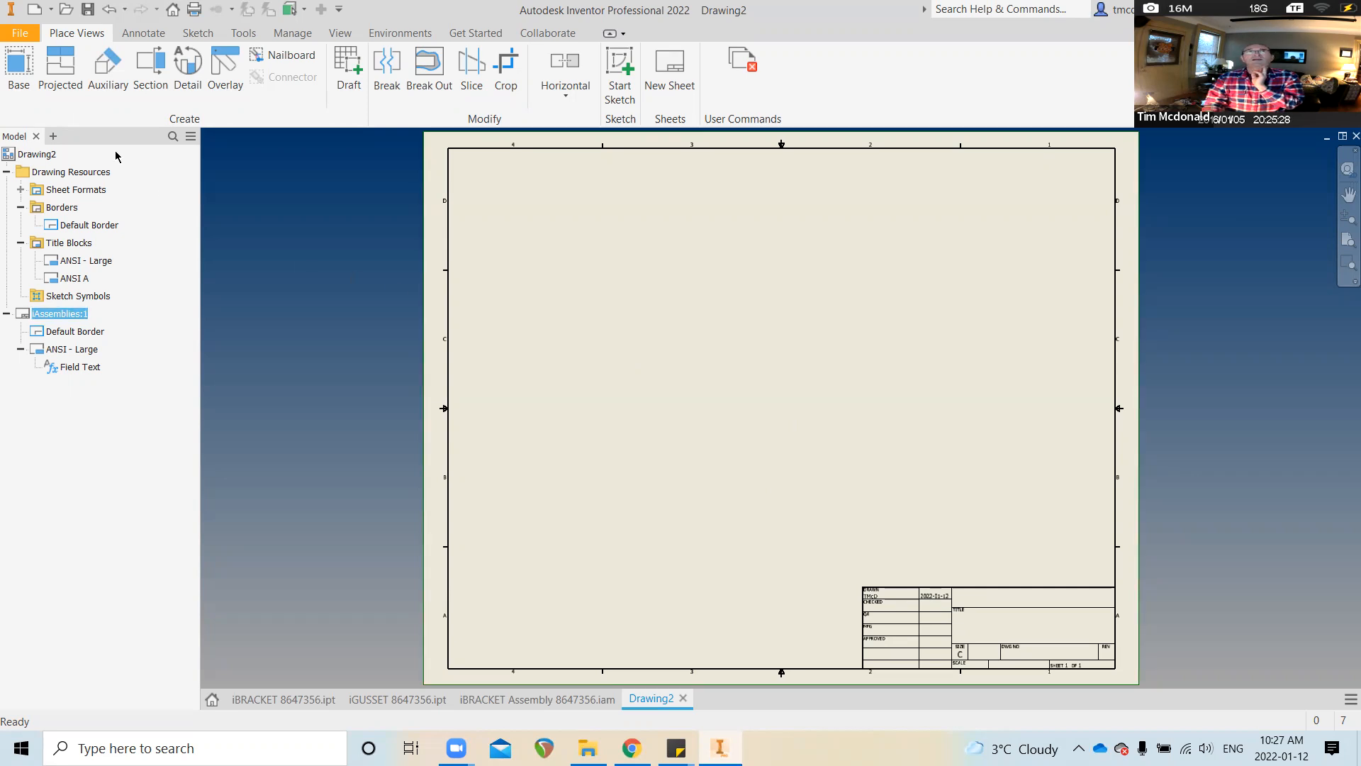
left_click(21, 67)
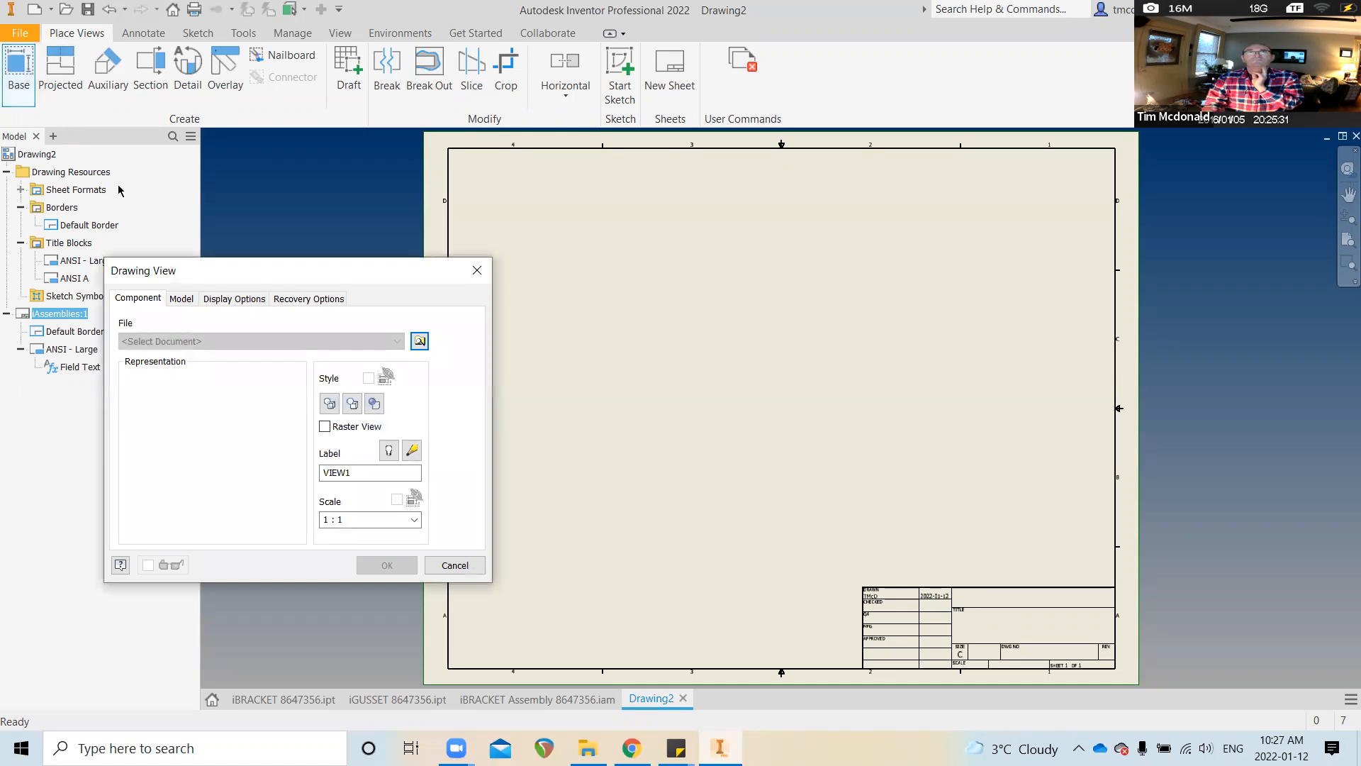
Browse to SEC3 > iParts and iAssemblies and load iBRACKET Assembly 8647356.iam into the base view
left_click(419, 341)
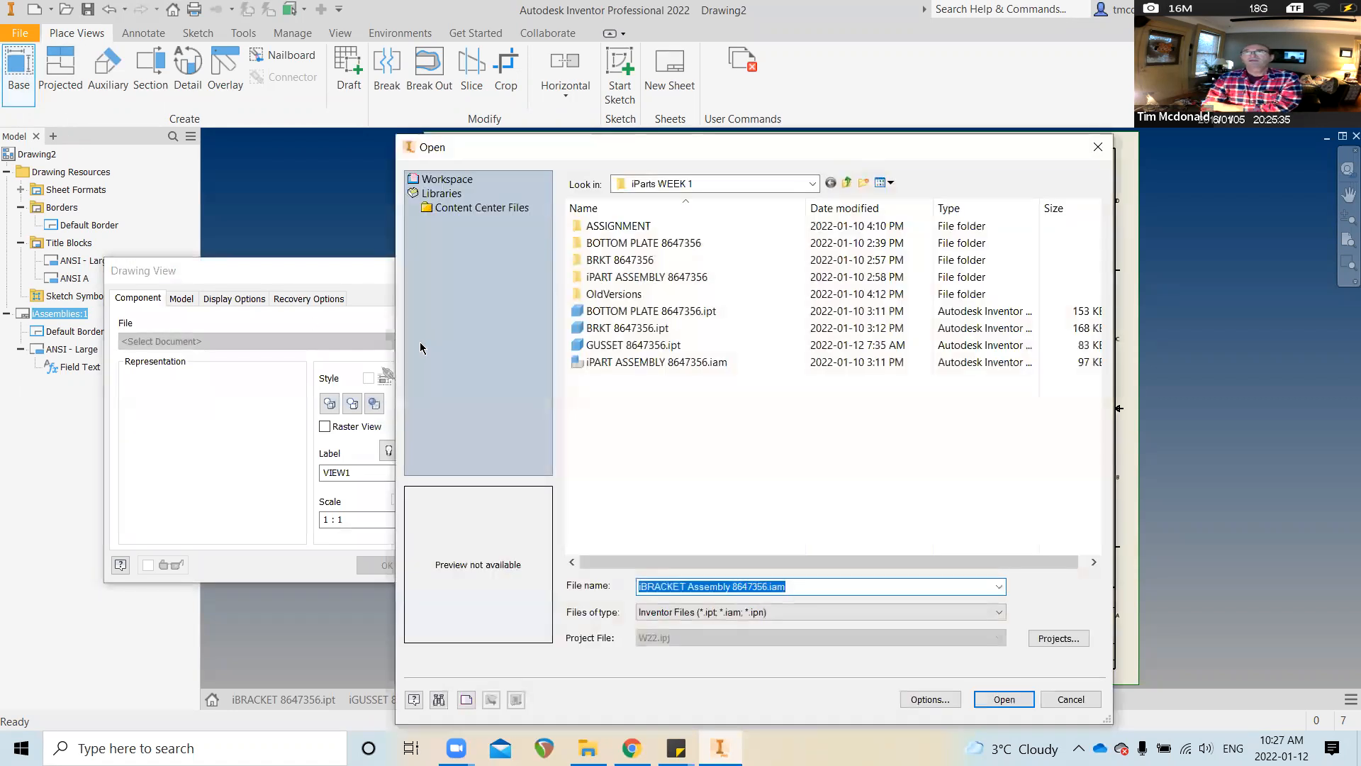
left_click(645, 365)
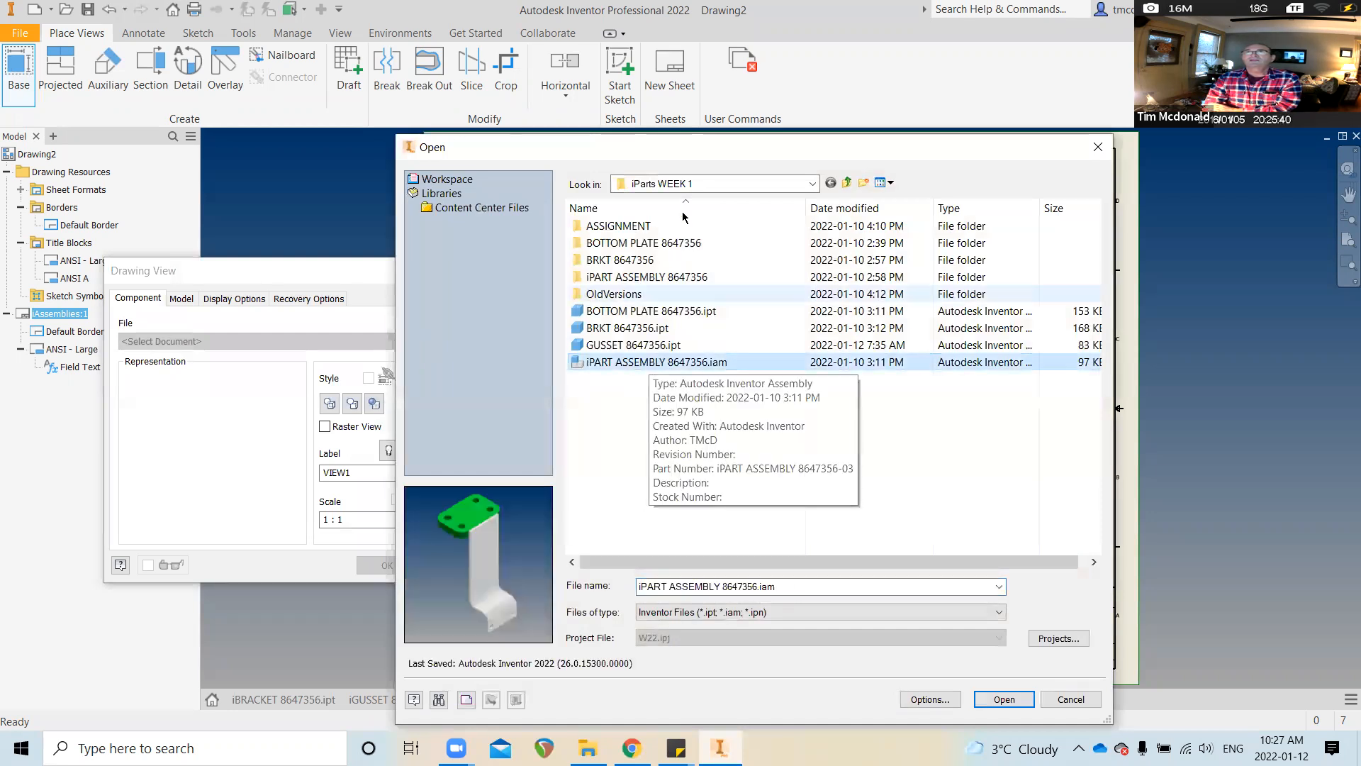
left_click(848, 183)
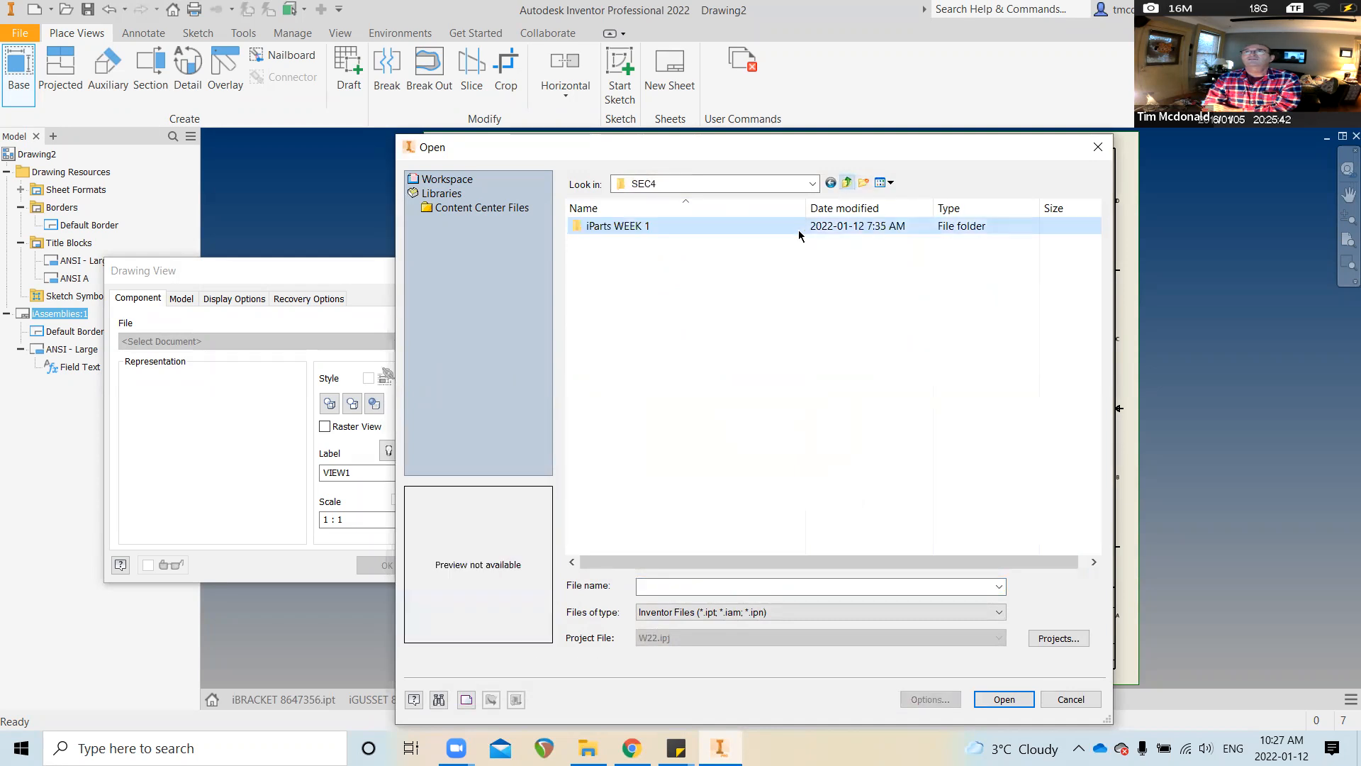
left_click(847, 183)
double_click(604, 276)
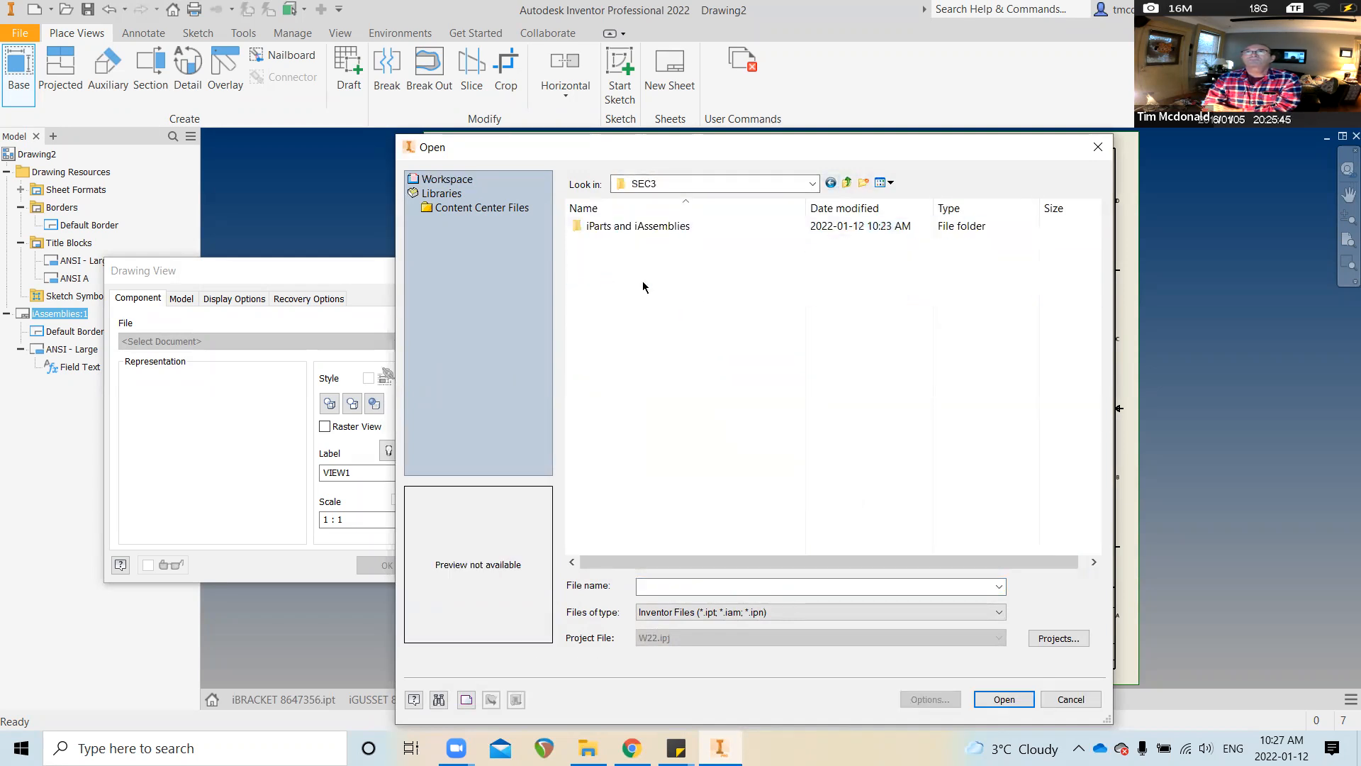
double_click(631, 228)
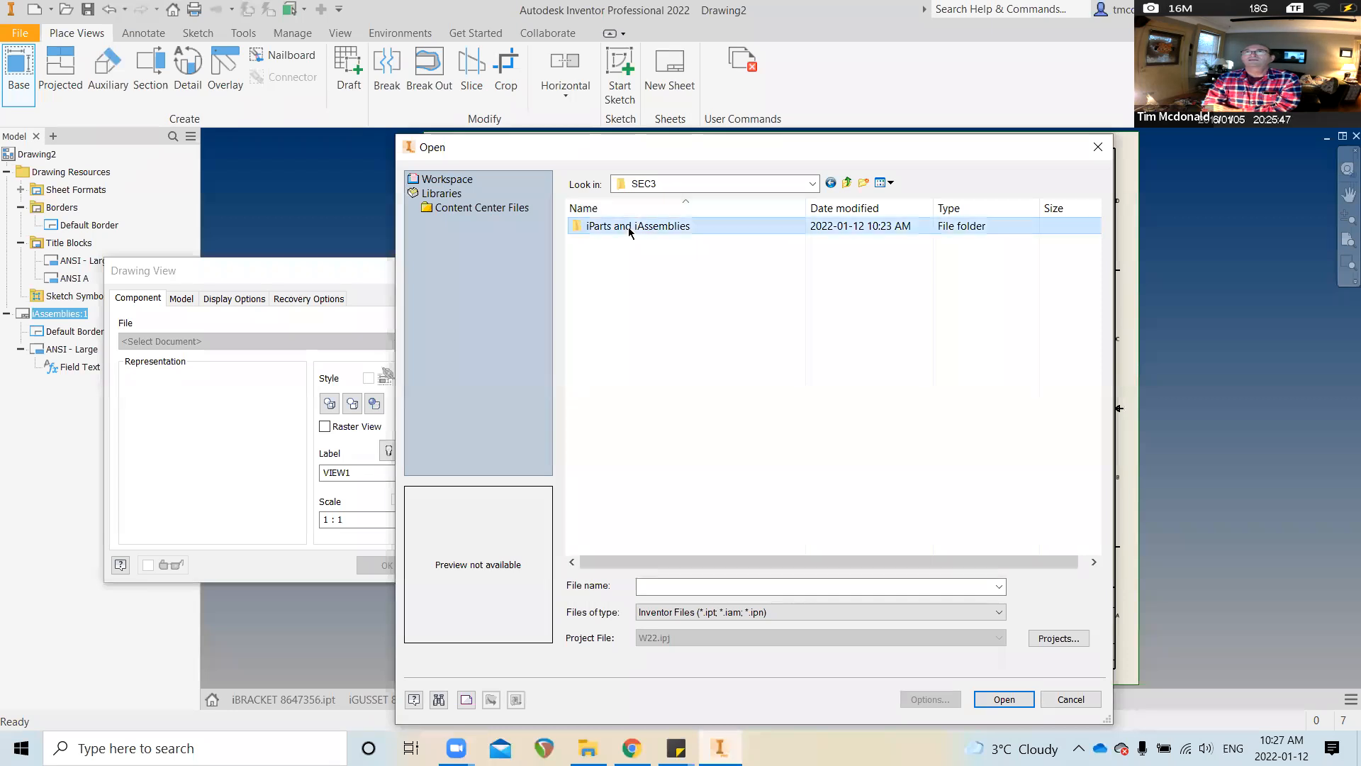
left_click(648, 312)
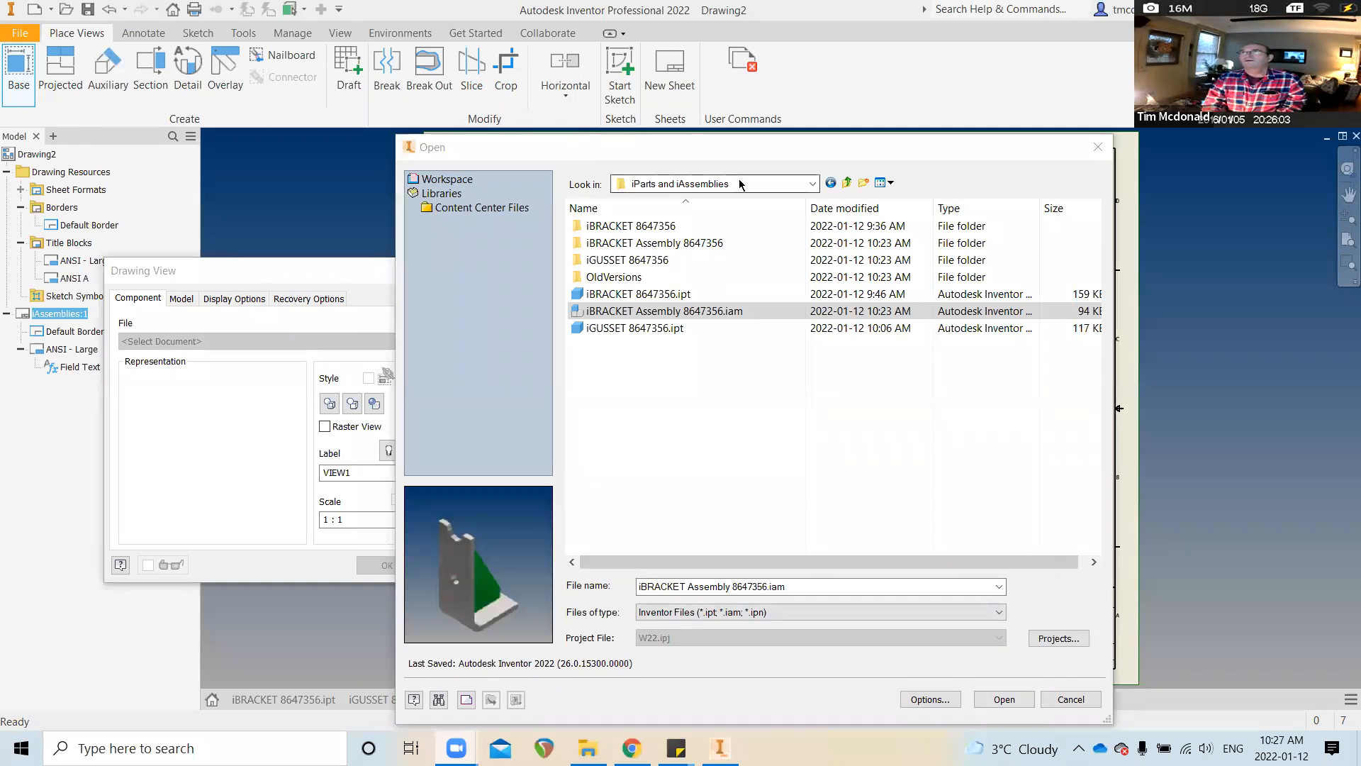
left_click(701, 139)
left_click_drag(701, 138, 484, 73)
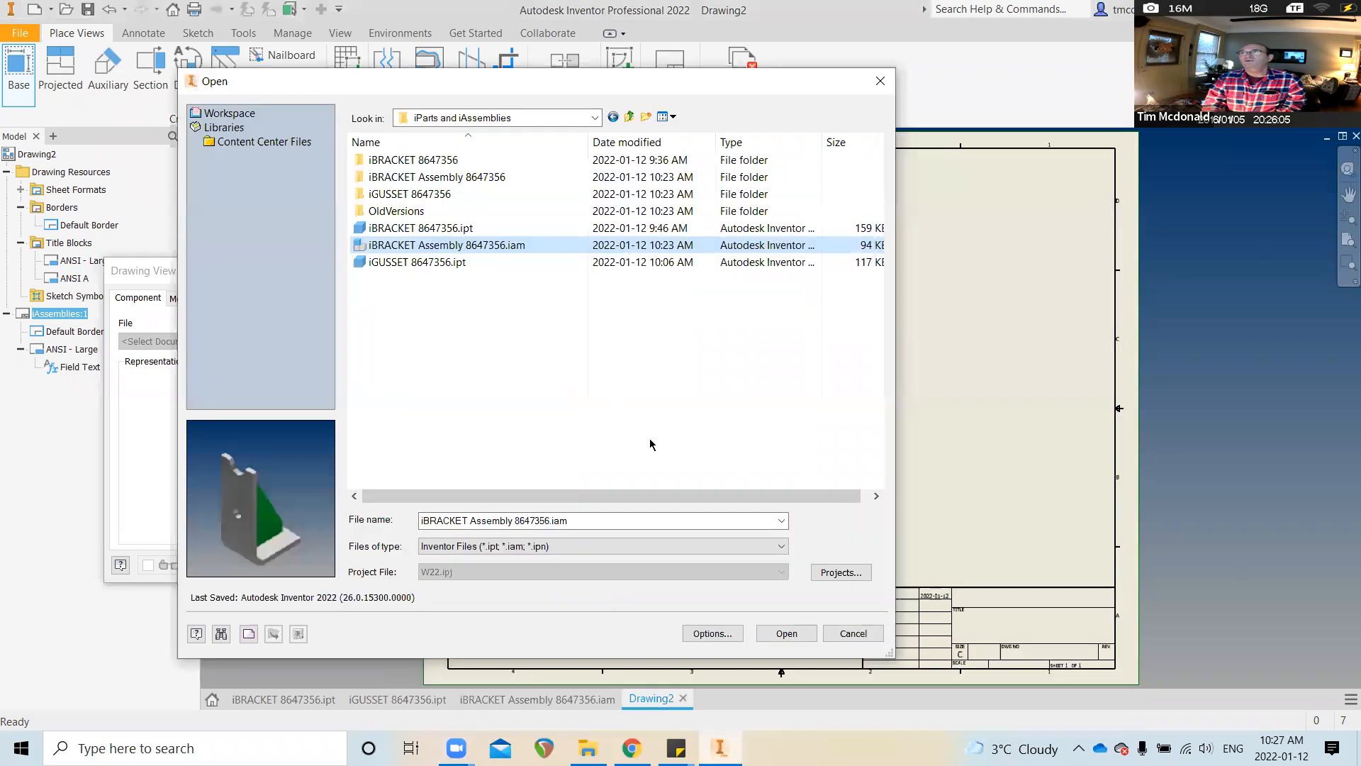
key("Return")
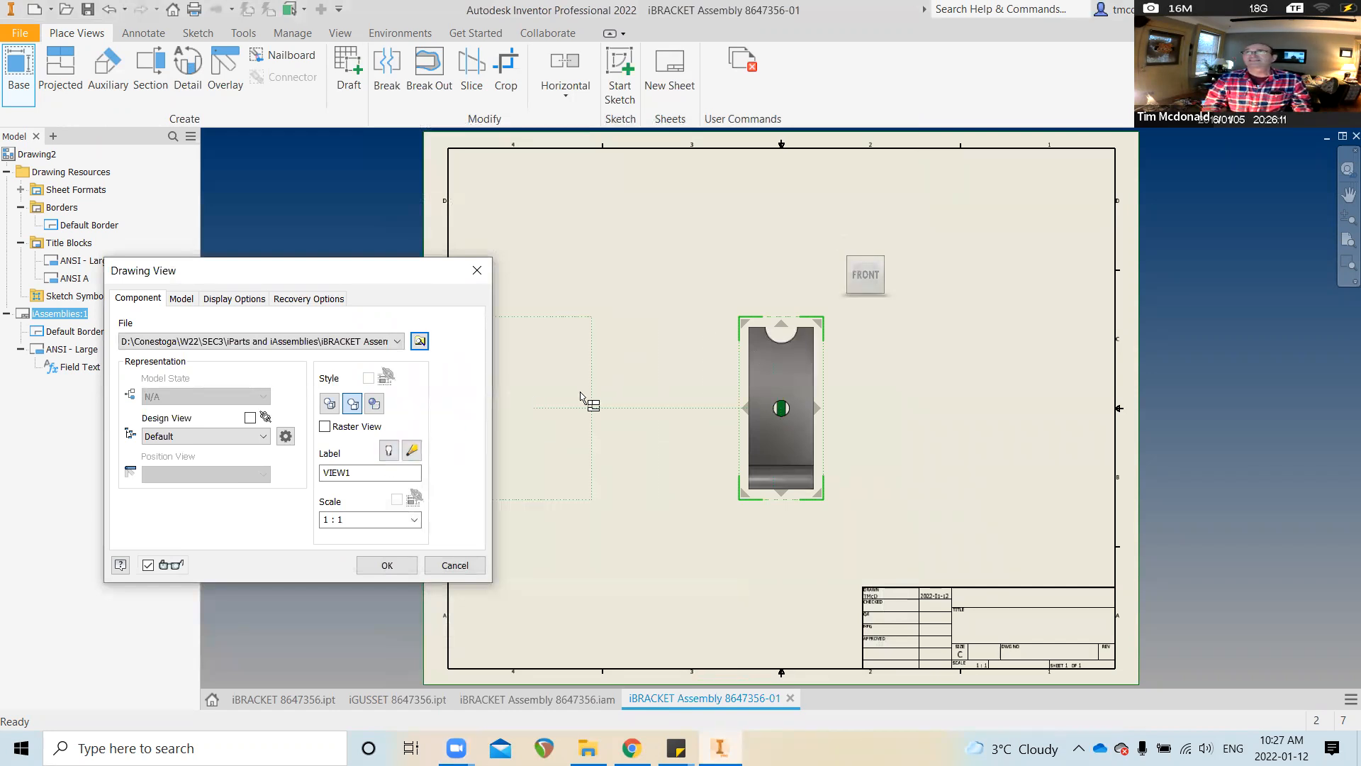
Turn the base view to the bracket's left side, move it upper left, and set scale 1 / 1.5
left_click(840, 273)
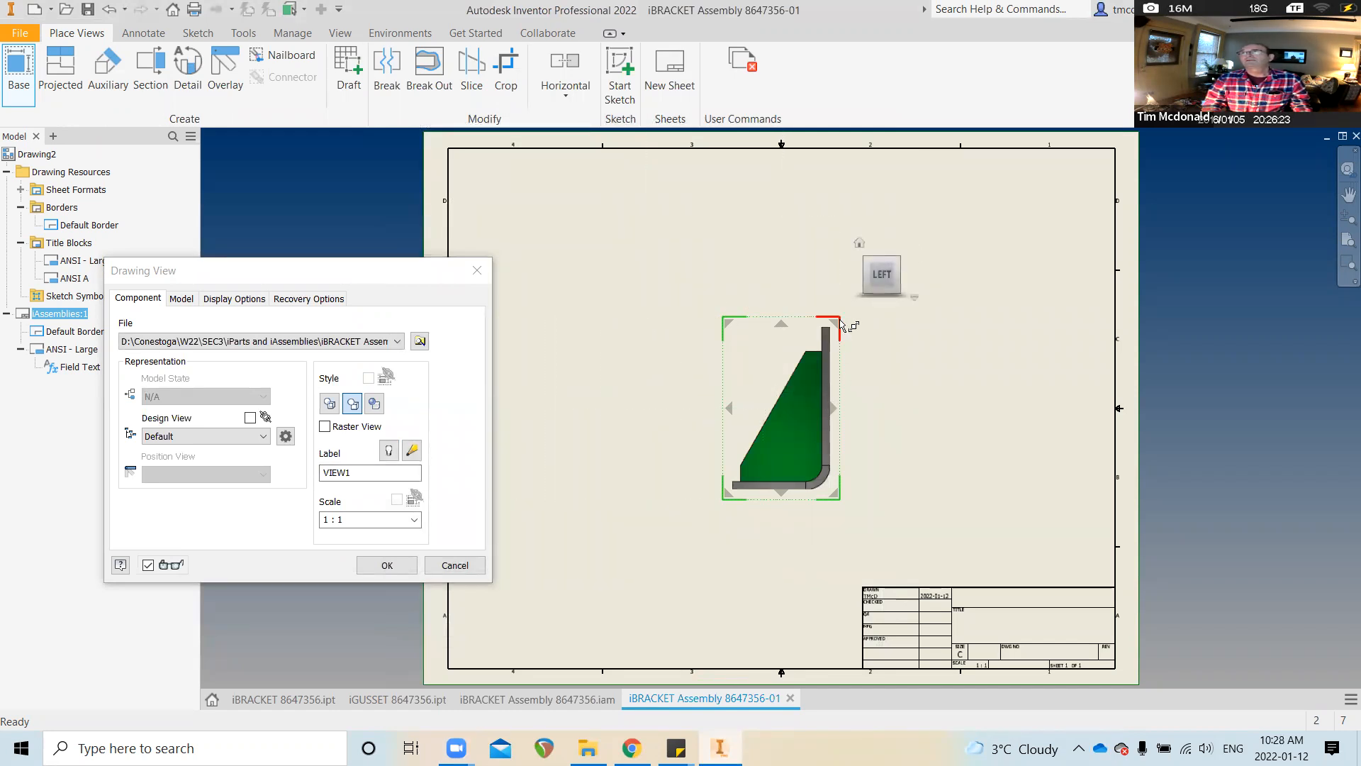
left_click_drag(839, 323, 822, 346)
mouse_move(793, 405)
left_mouse_down()
mouse_move(586, 259)
mouse_move(564, 261)
mouse_move(577, 343)
mouse_move(557, 384)
left_mouse_up()
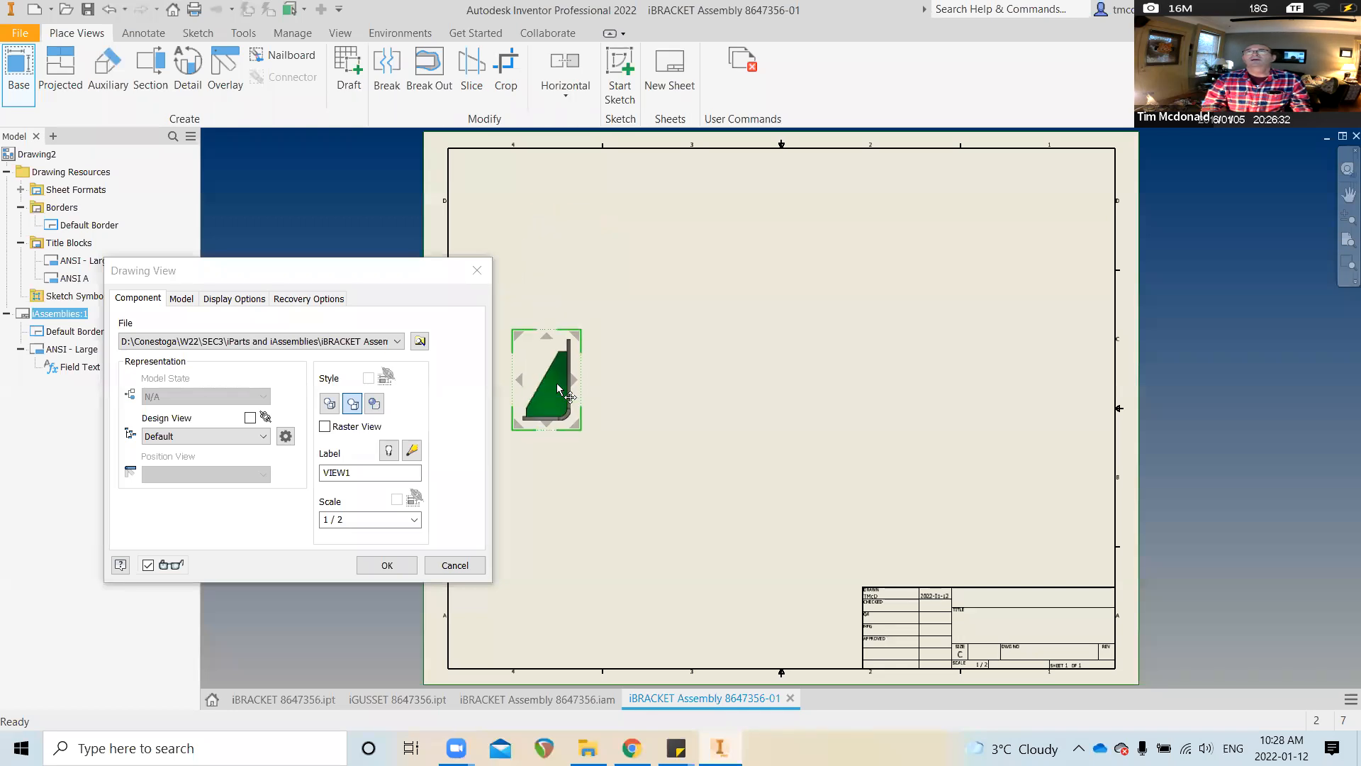
left_click(355, 519)
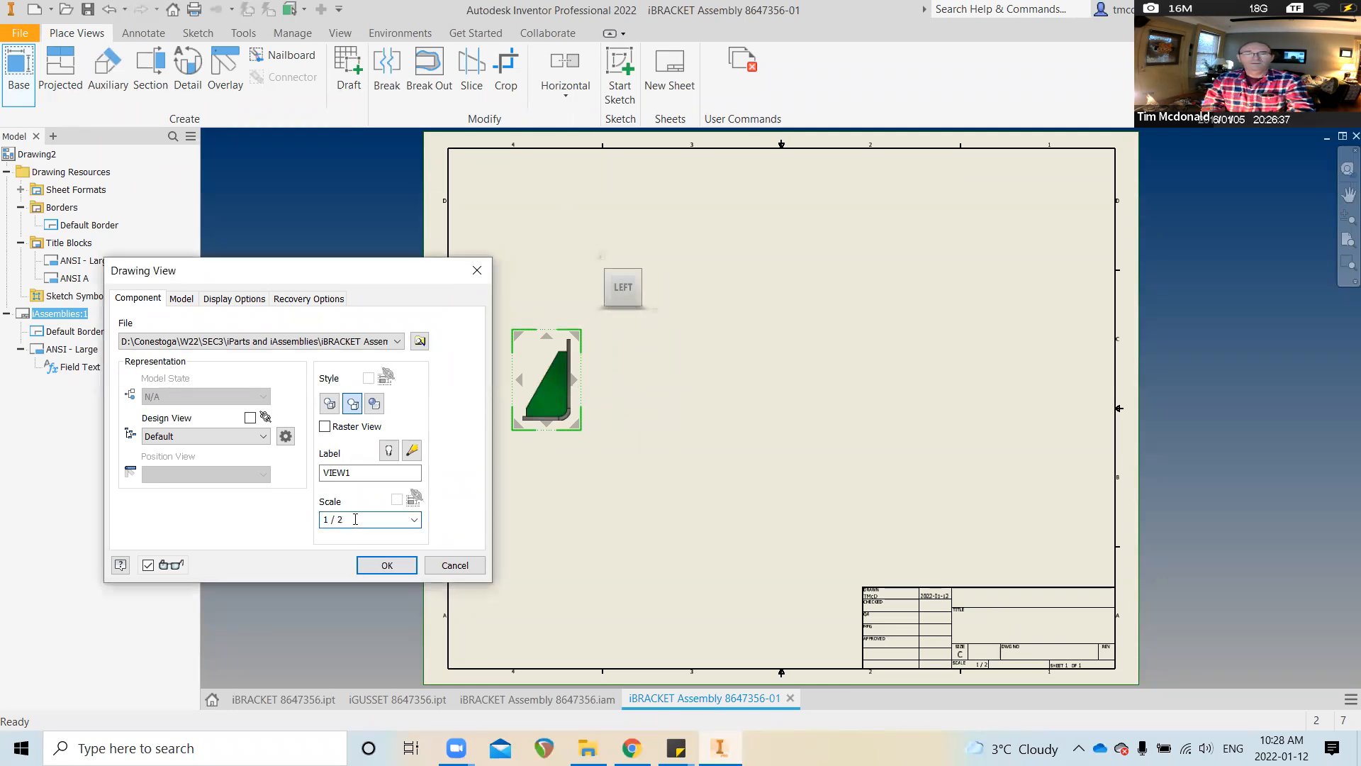
key("BackSpace")
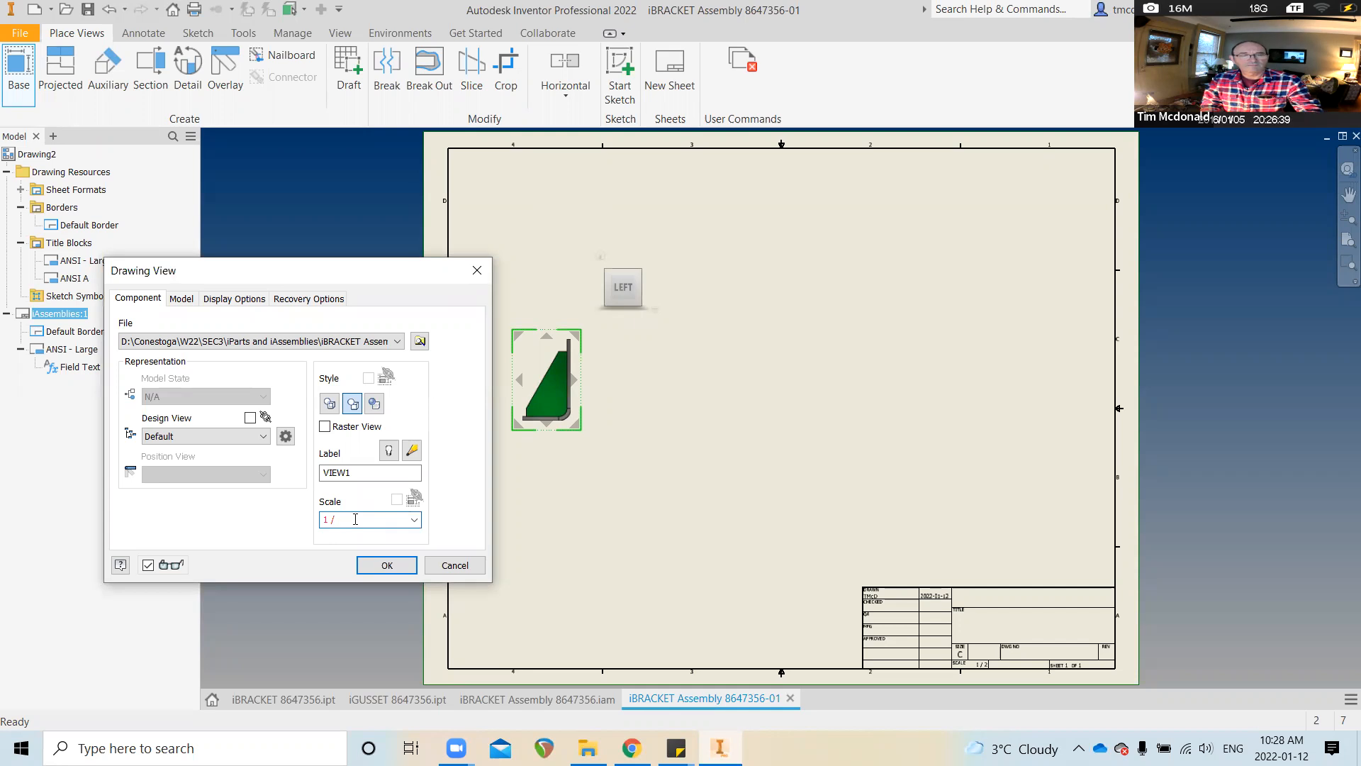
type("1.5")
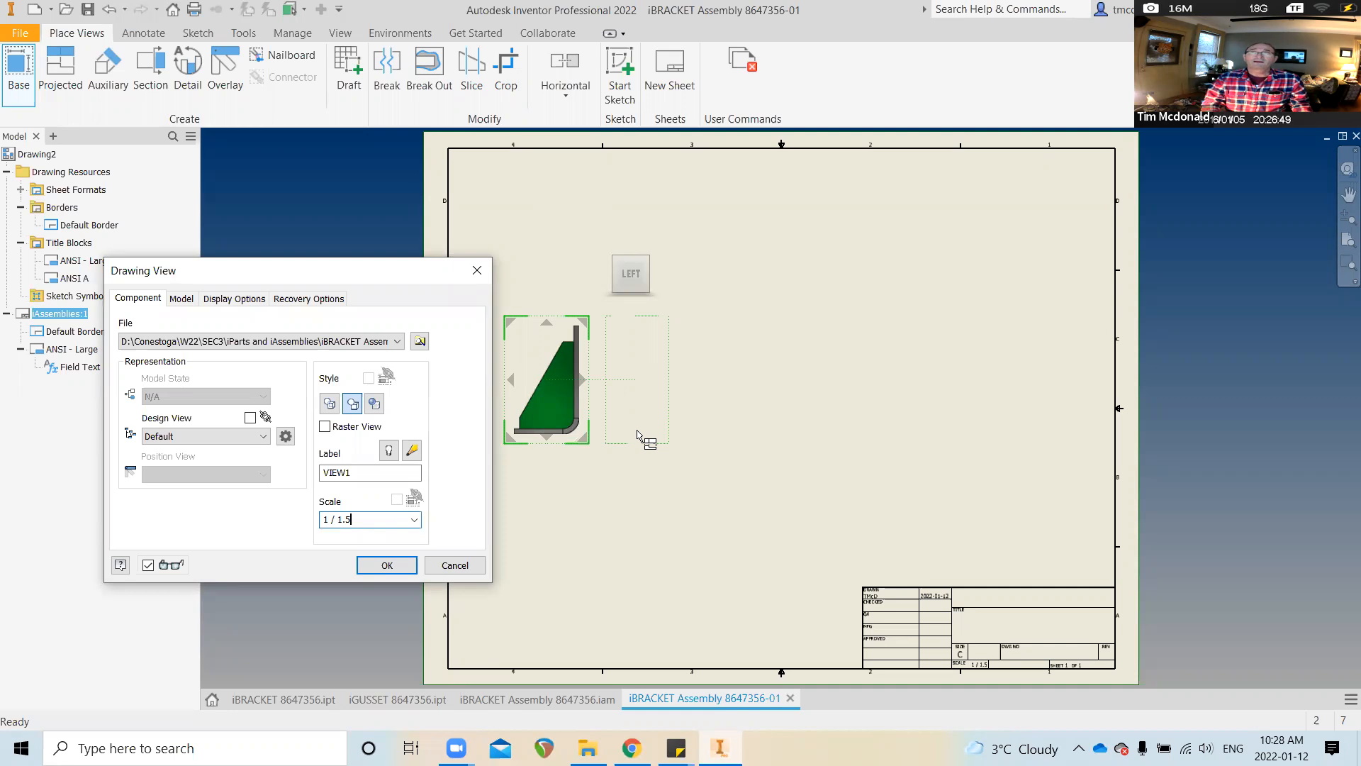
Orient the base view to the right-side profile, lower it, and place projected right and top views
left_click(655, 274)
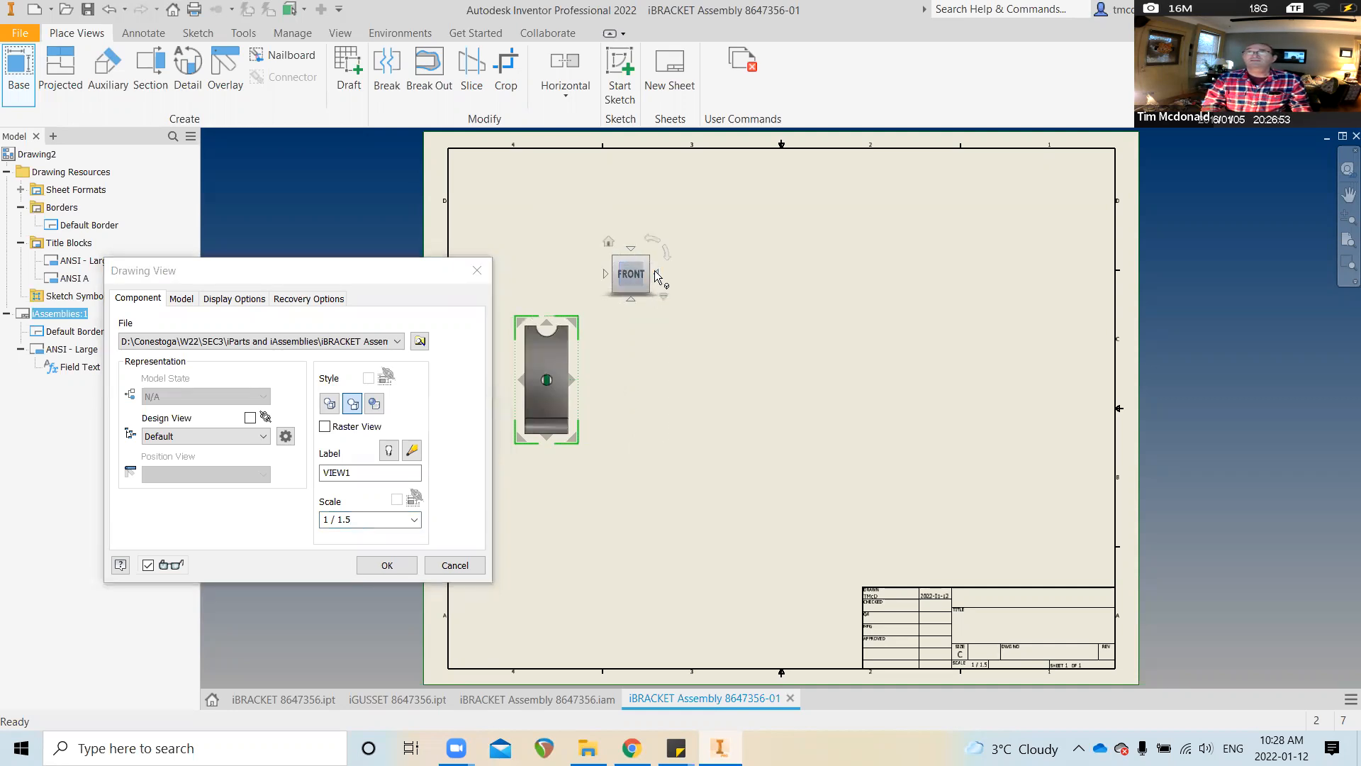
left_click(655, 273)
left_click(654, 272)
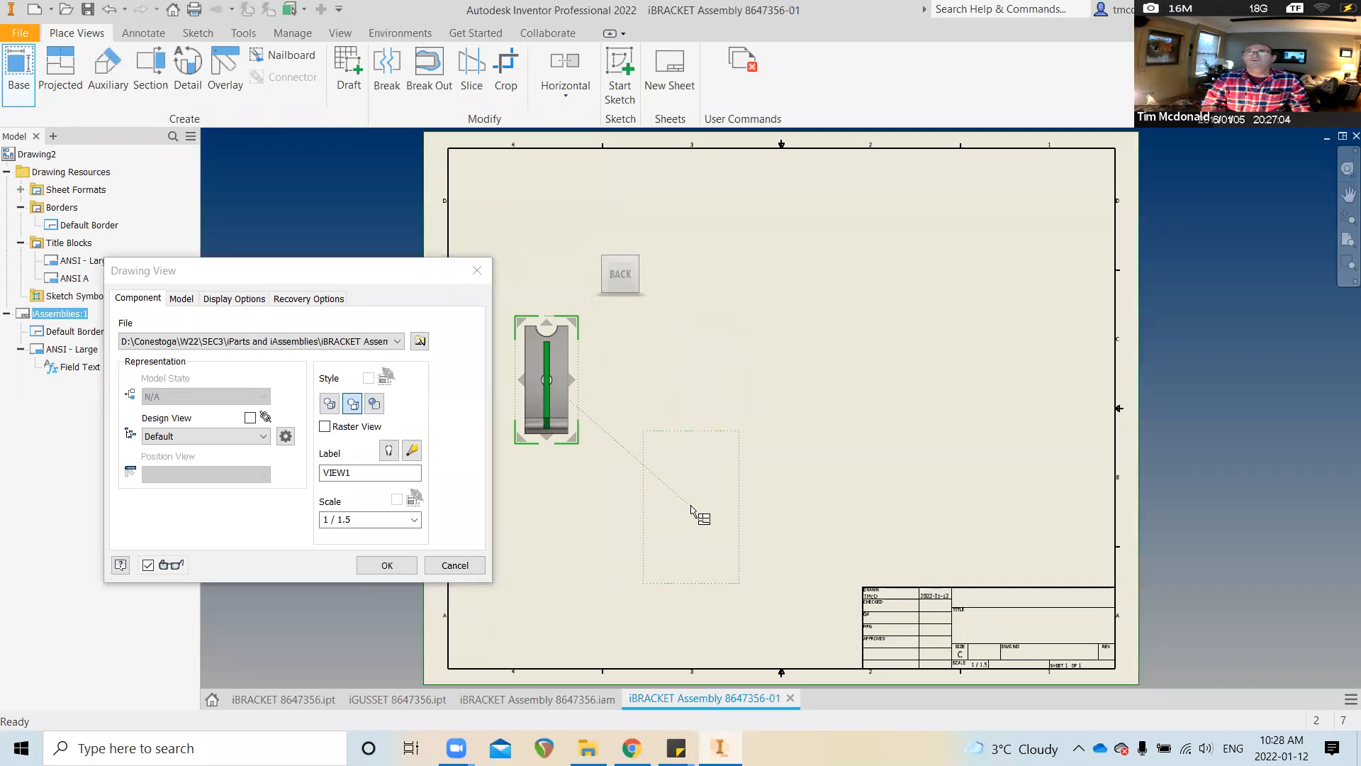
left_click(593, 275)
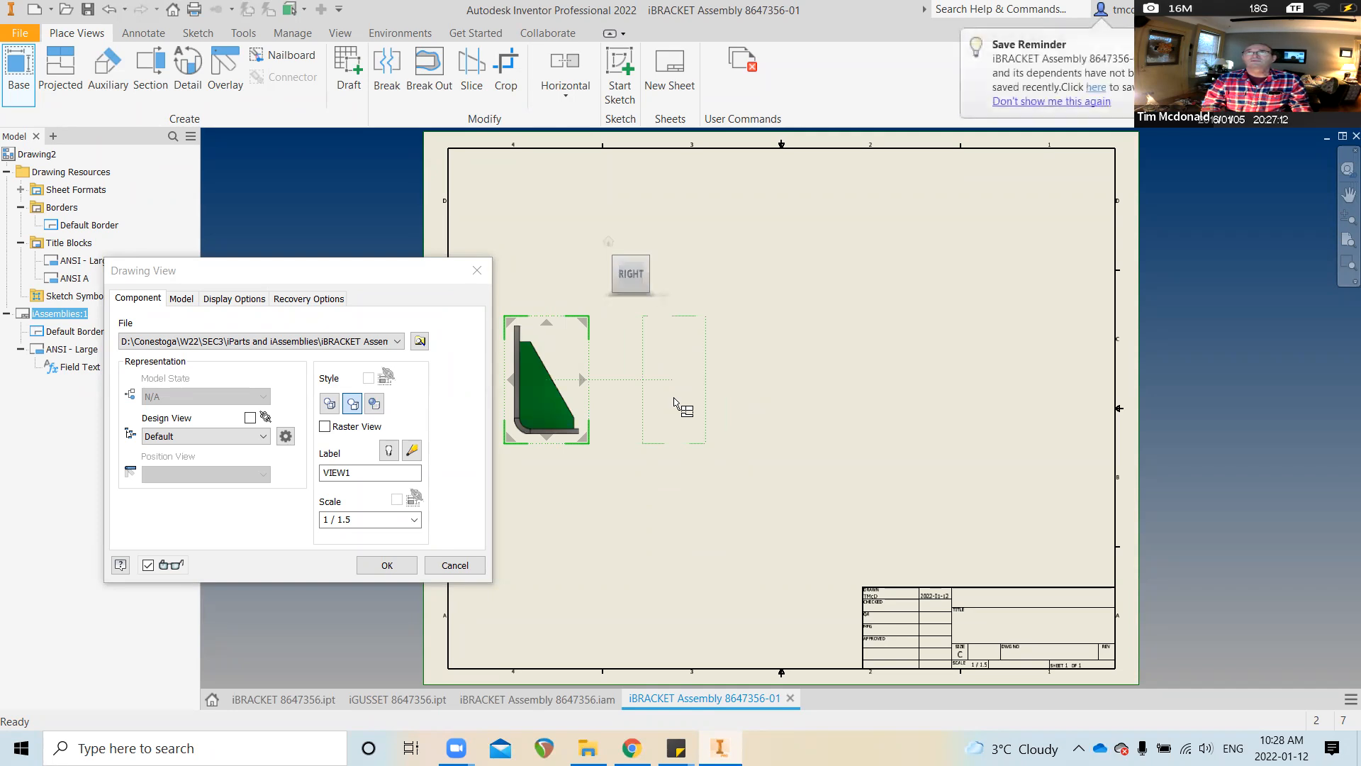
left_click_drag(560, 356, 550, 456)
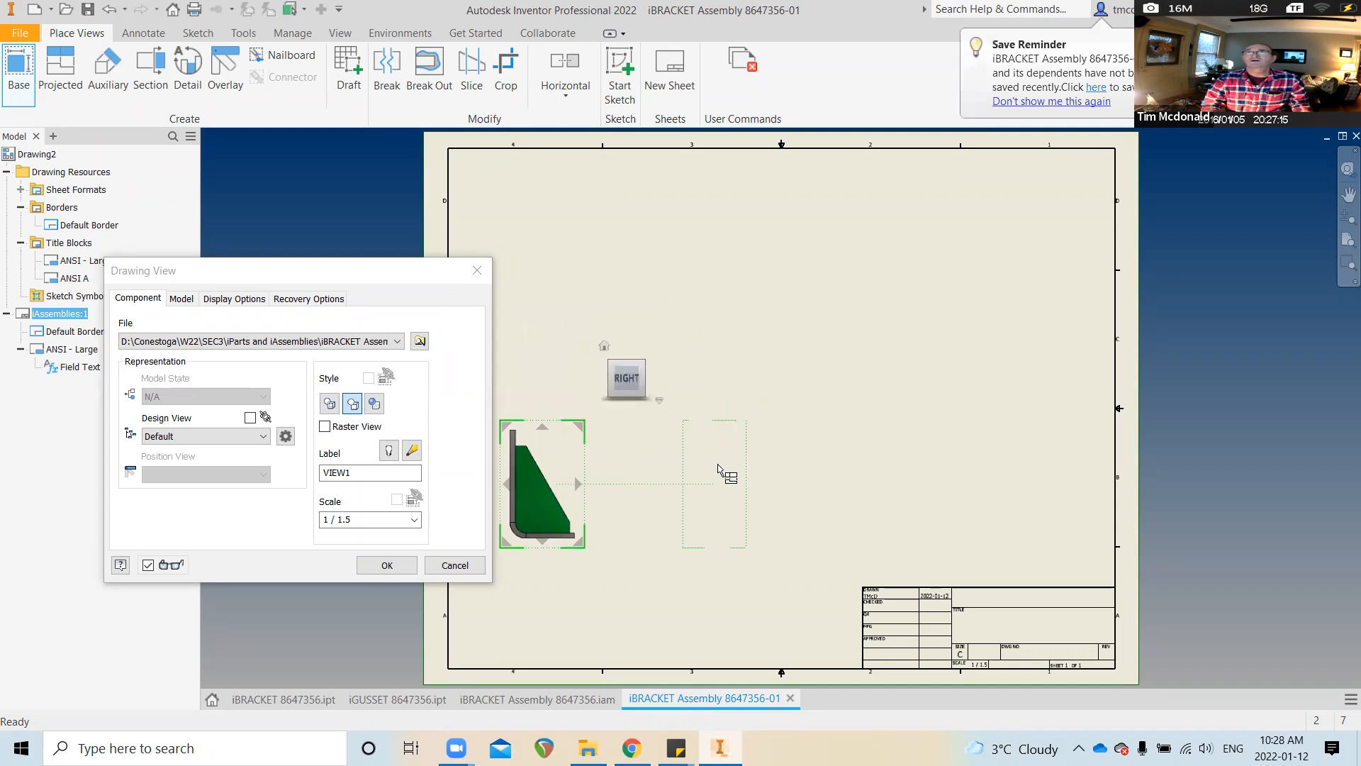
left_click(682, 482)
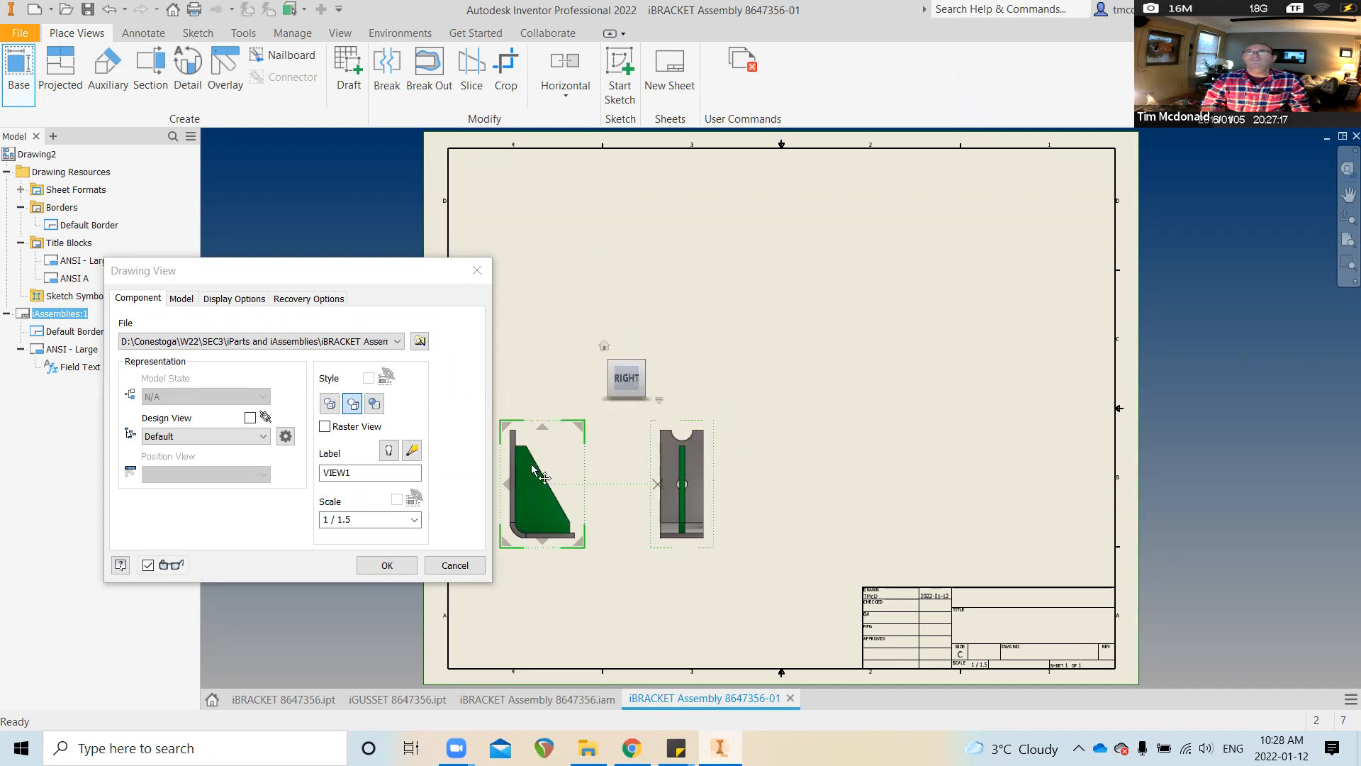
left_click(541, 292)
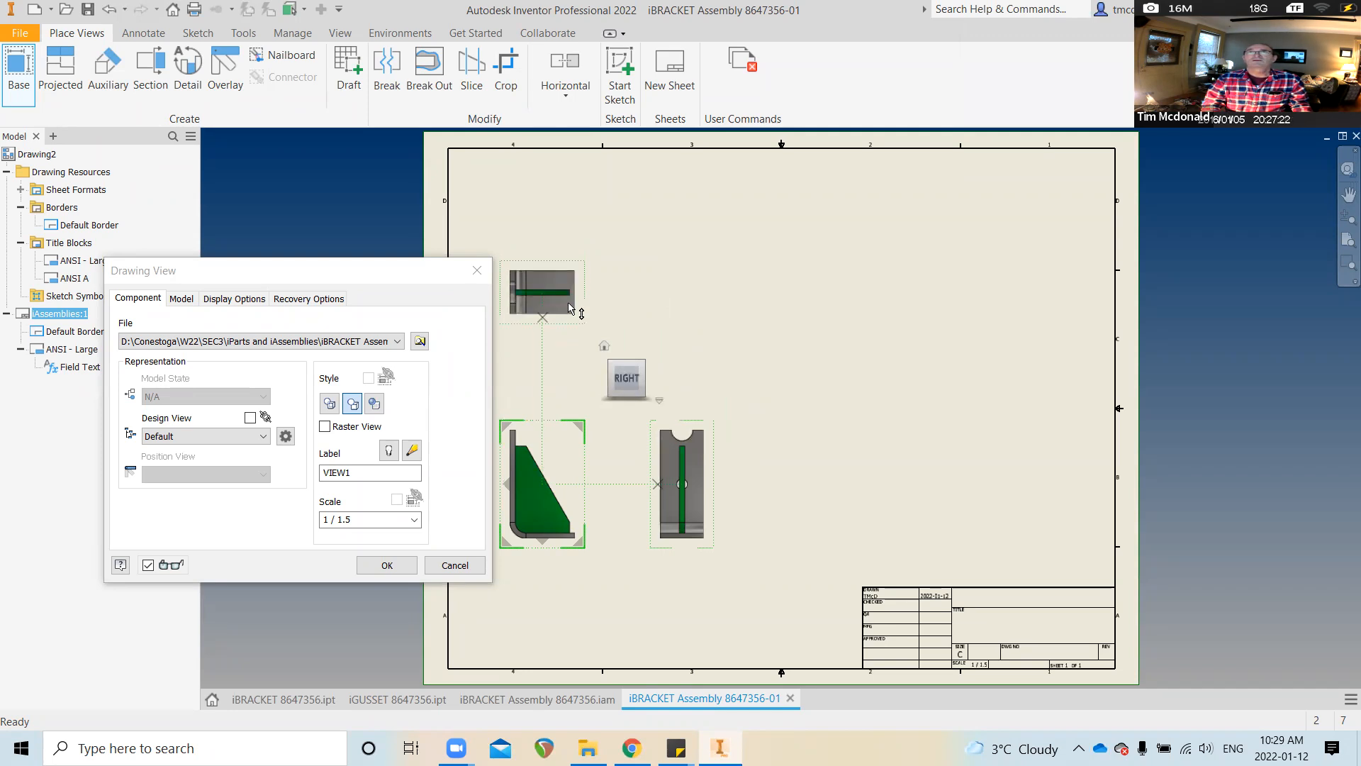
left_click(387, 566)
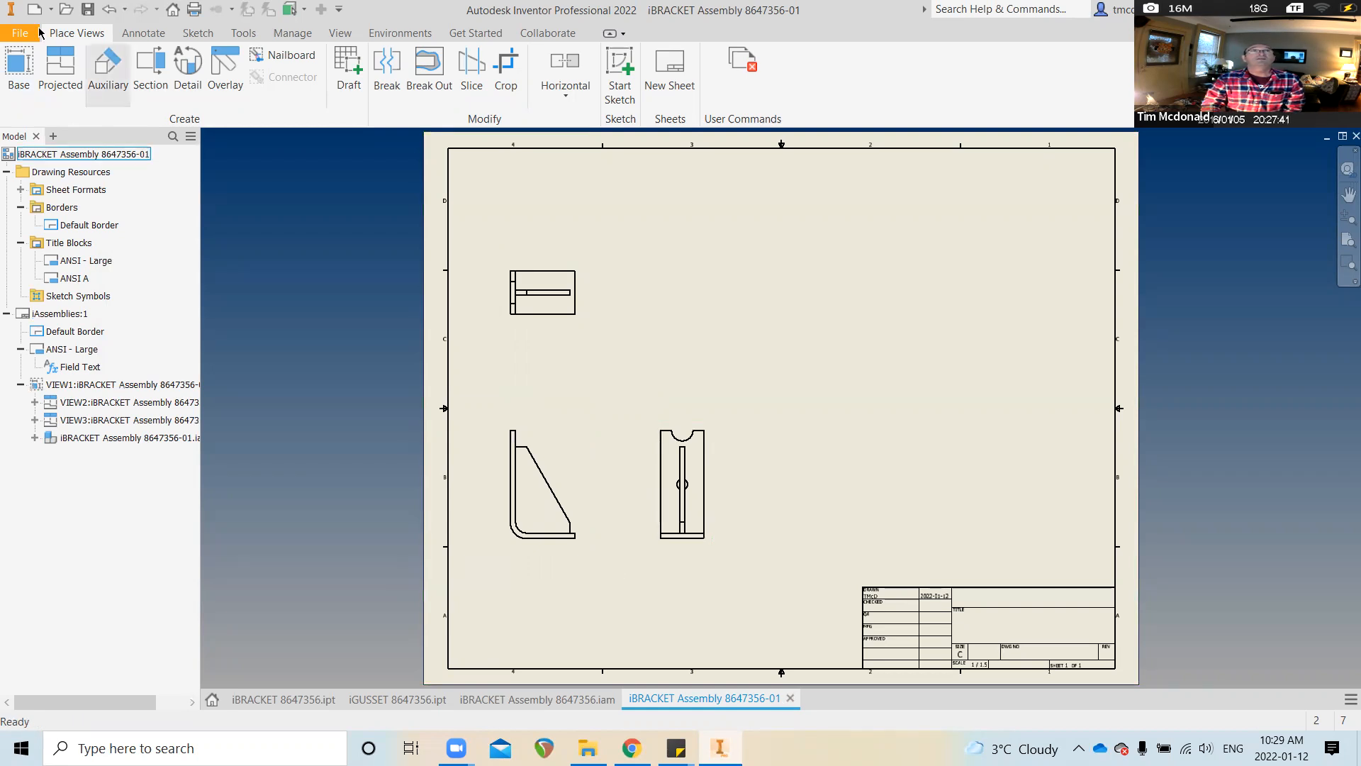
Save the drawing as iBRACKET Assembly 8647356.idw, dropping -01, and widen the model browser
left_click(16, 35)
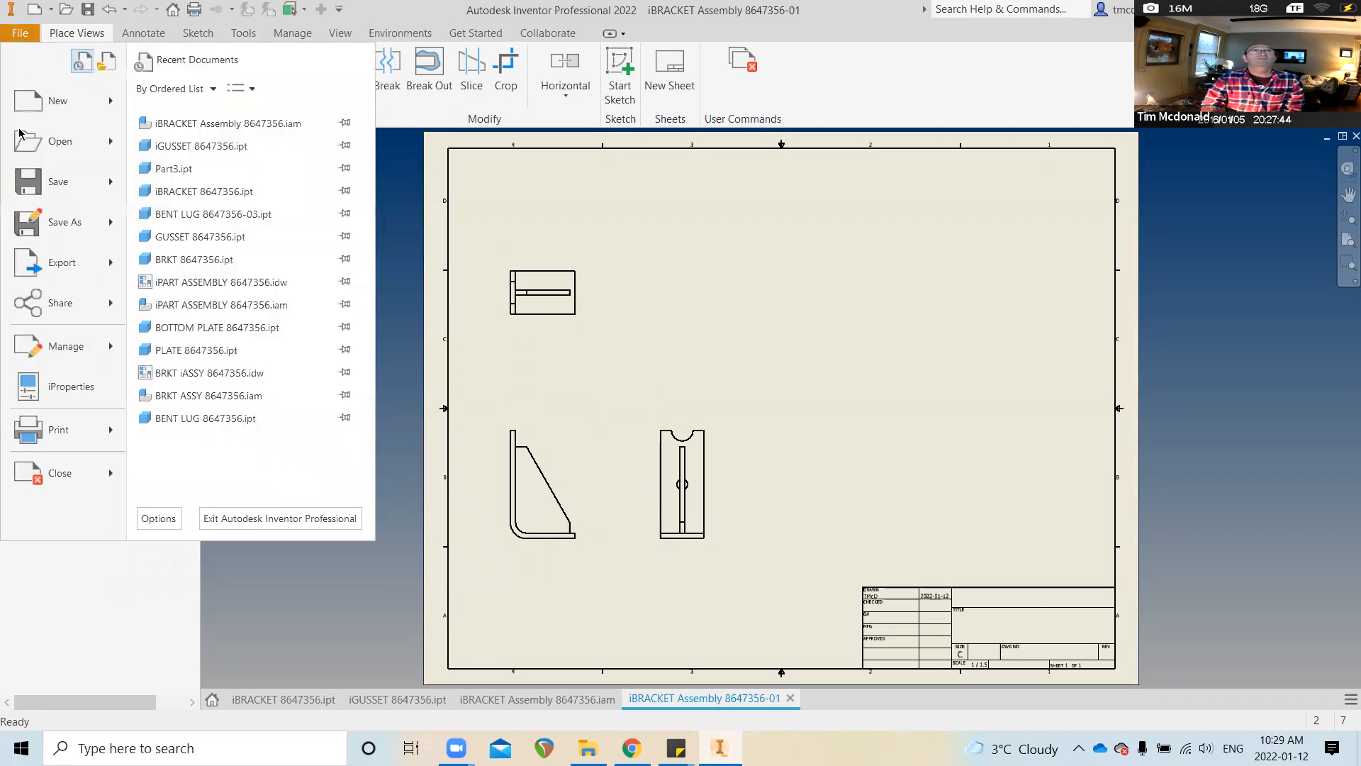
left_click(48, 217)
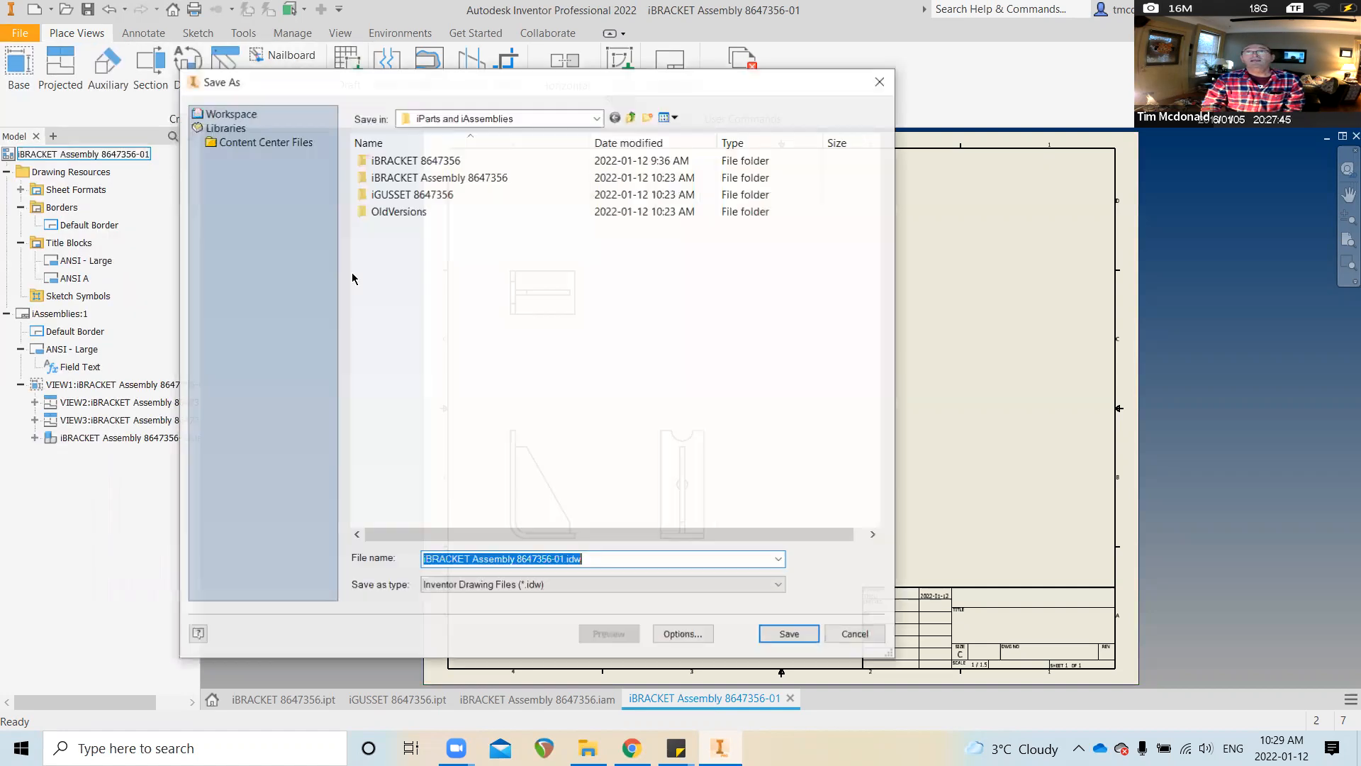
left_click(565, 560)
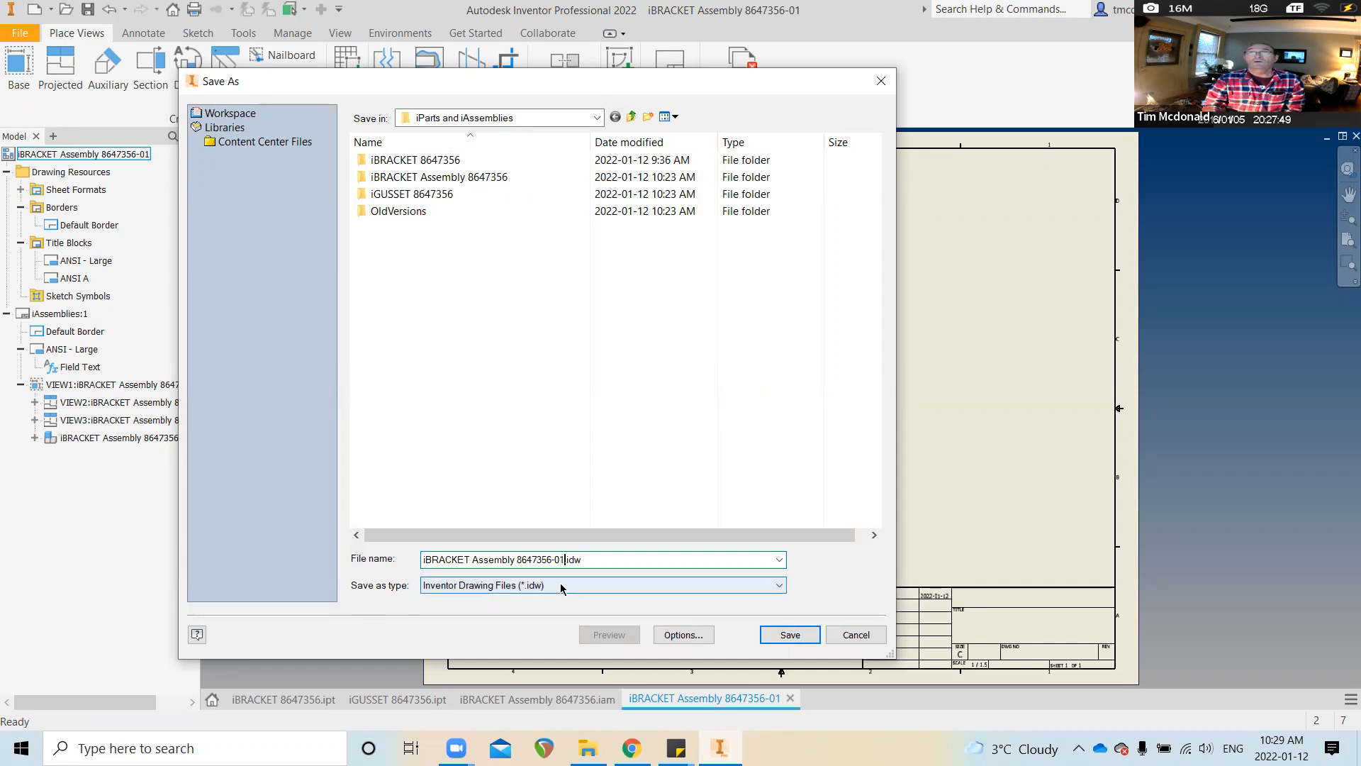
key("BackSpace")
key("BackSpace")
key("BackSpace")
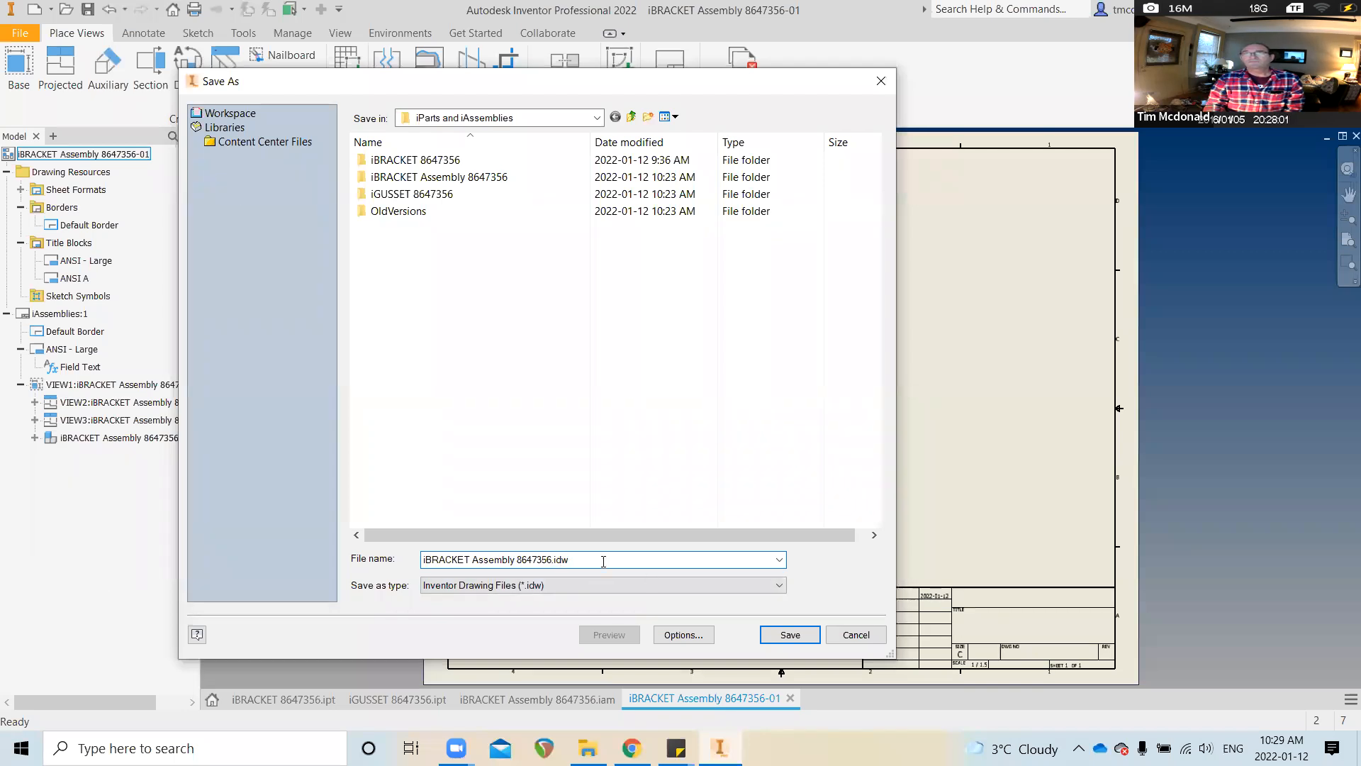
left_click(808, 631)
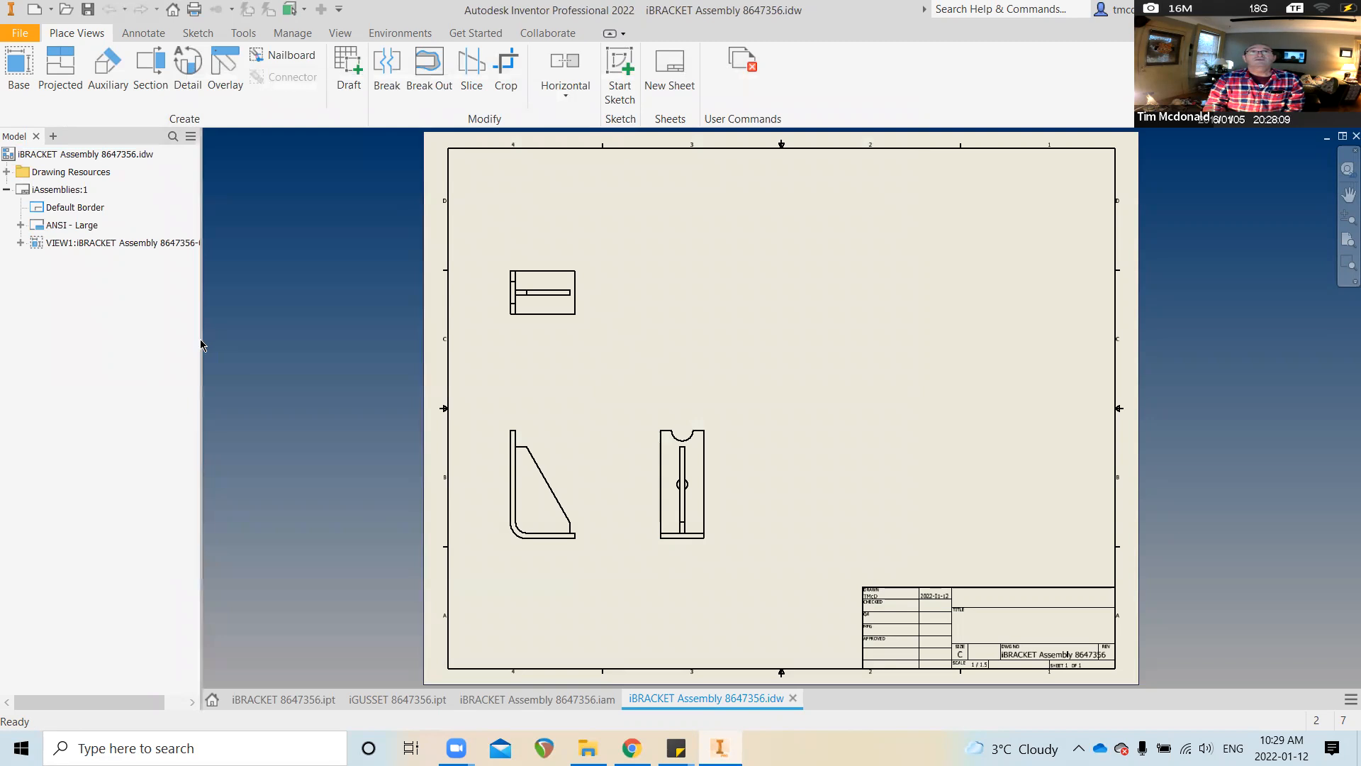
left_click_drag(203, 344, 235, 343)
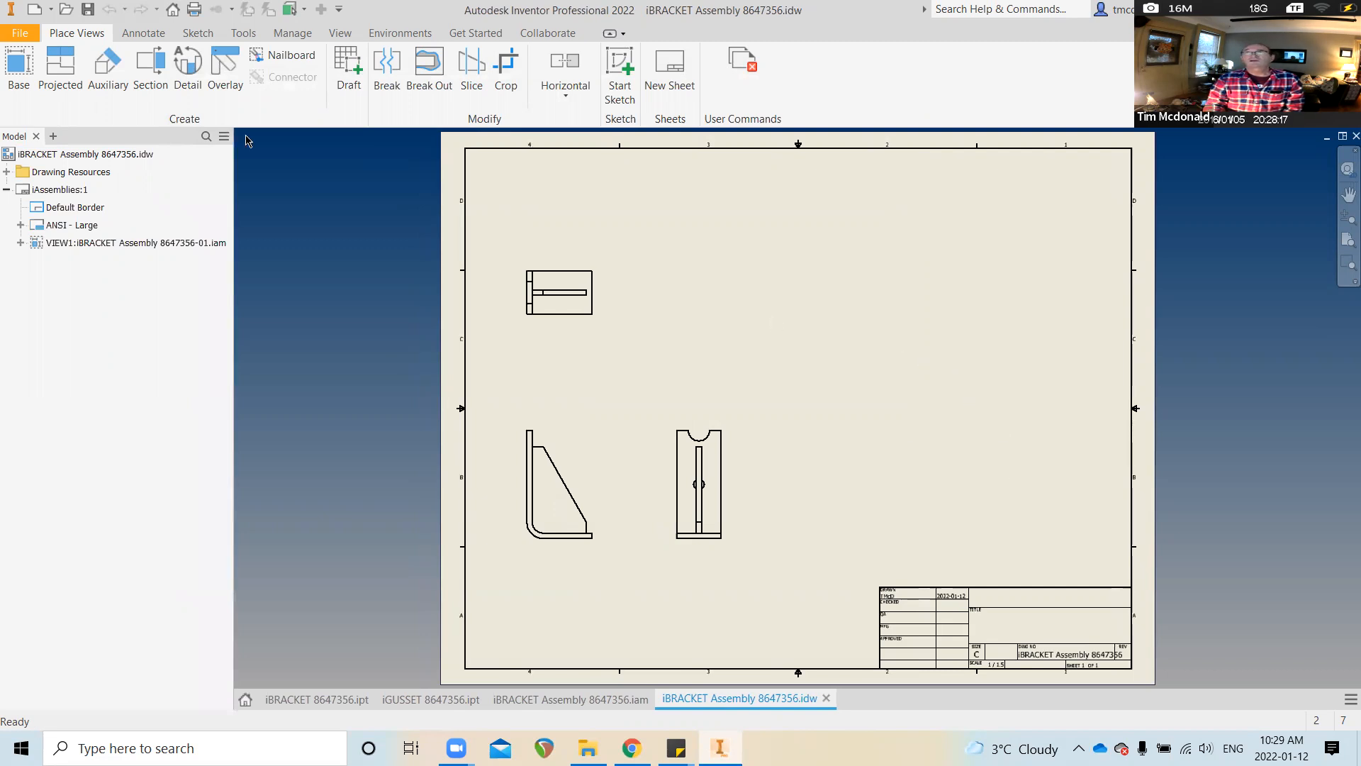
left_click(10, 65)
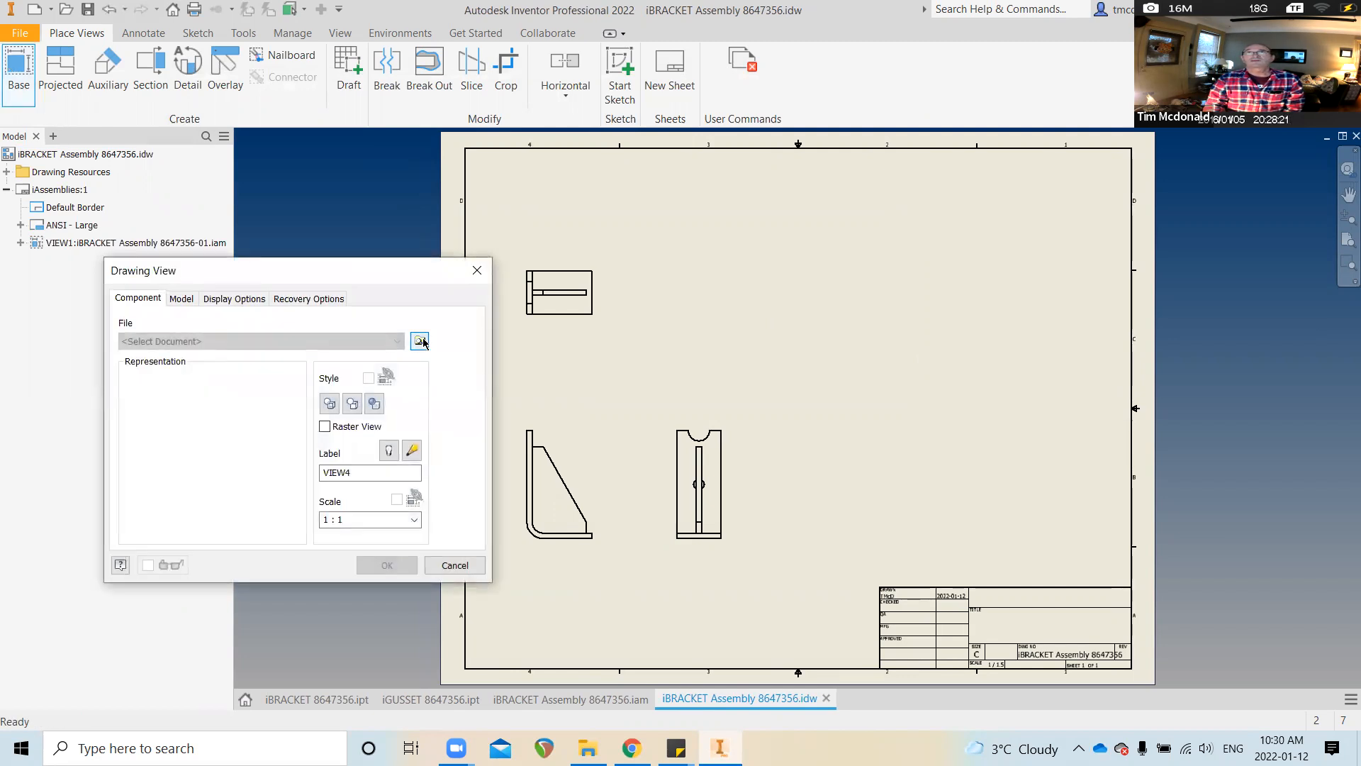
Load iBRACKET Assembly 8647356.iam into a new base view at scale 1 : 1.5
left_click(420, 341)
left_click(430, 245)
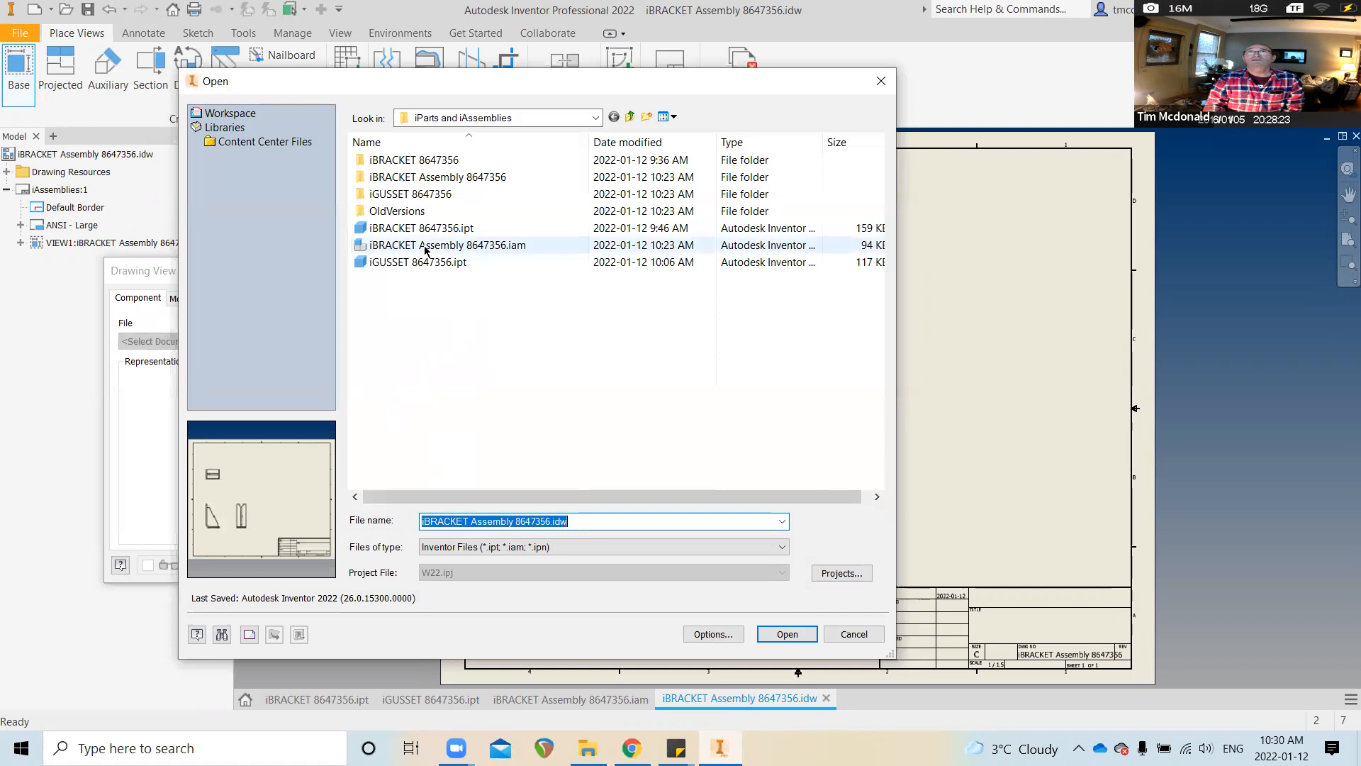
left_click(774, 627)
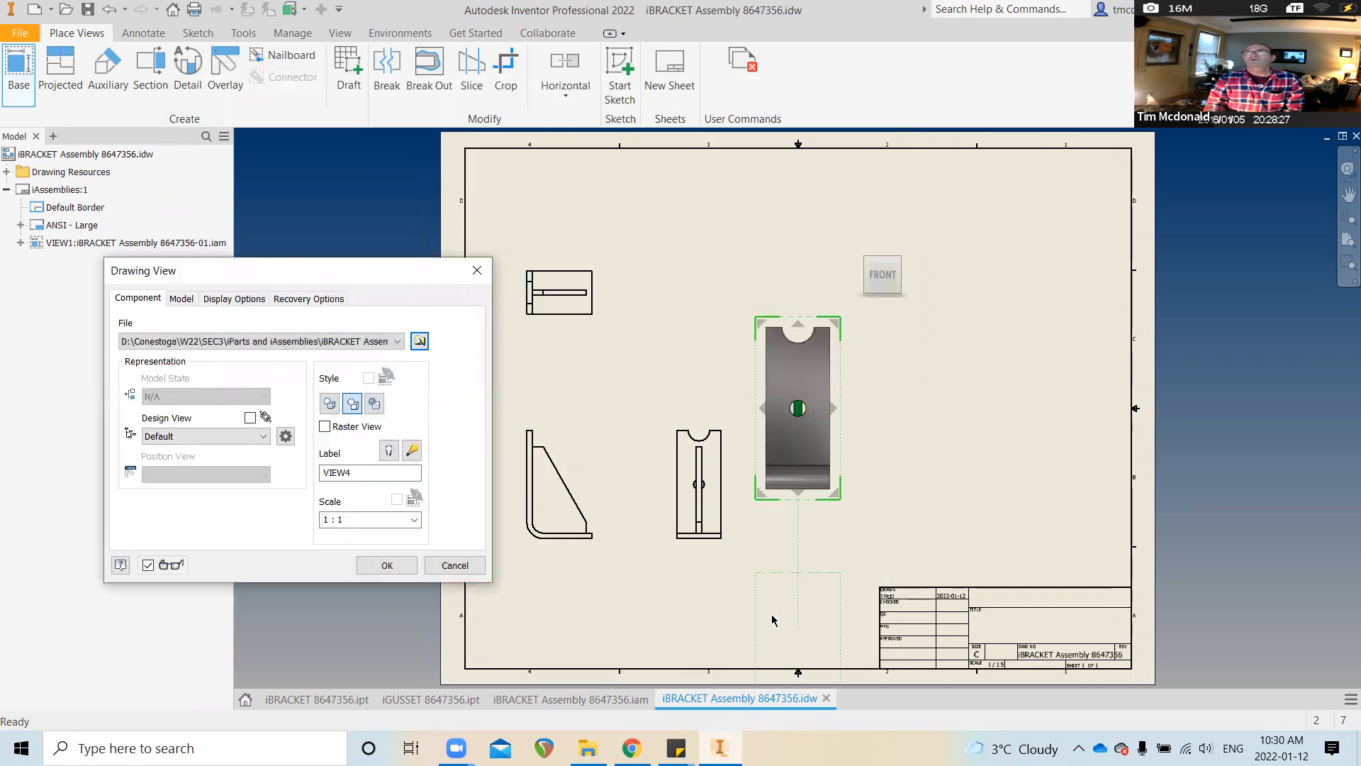
left_click(354, 520)
left_click(353, 520)
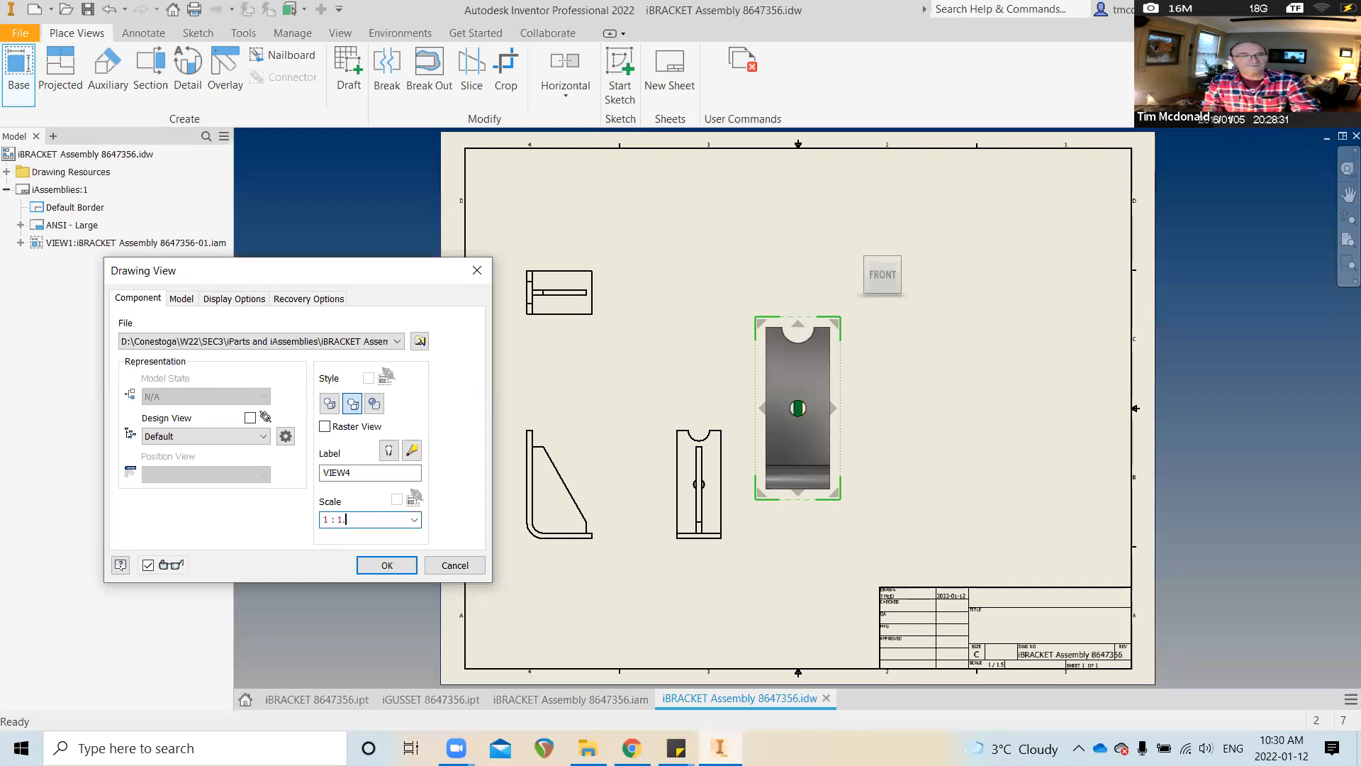
type(".5")
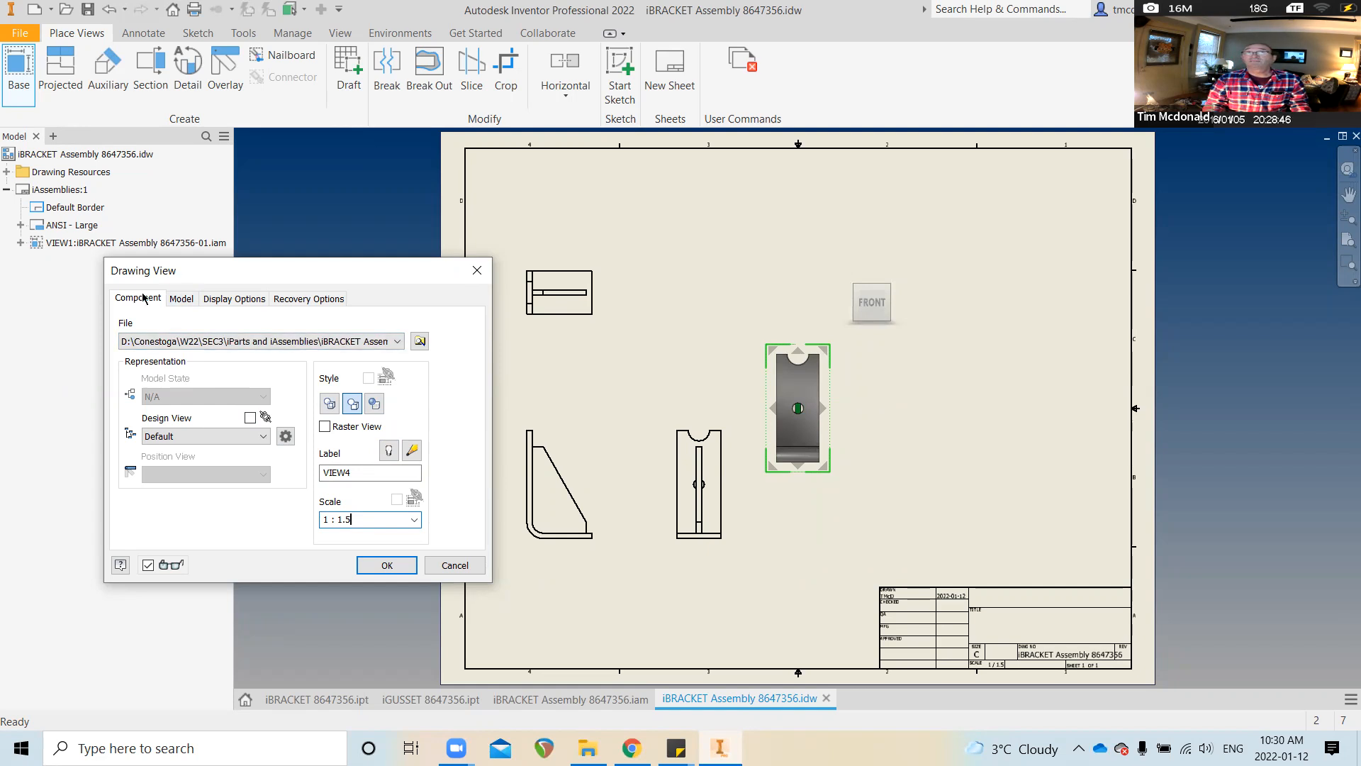
left_click(178, 300)
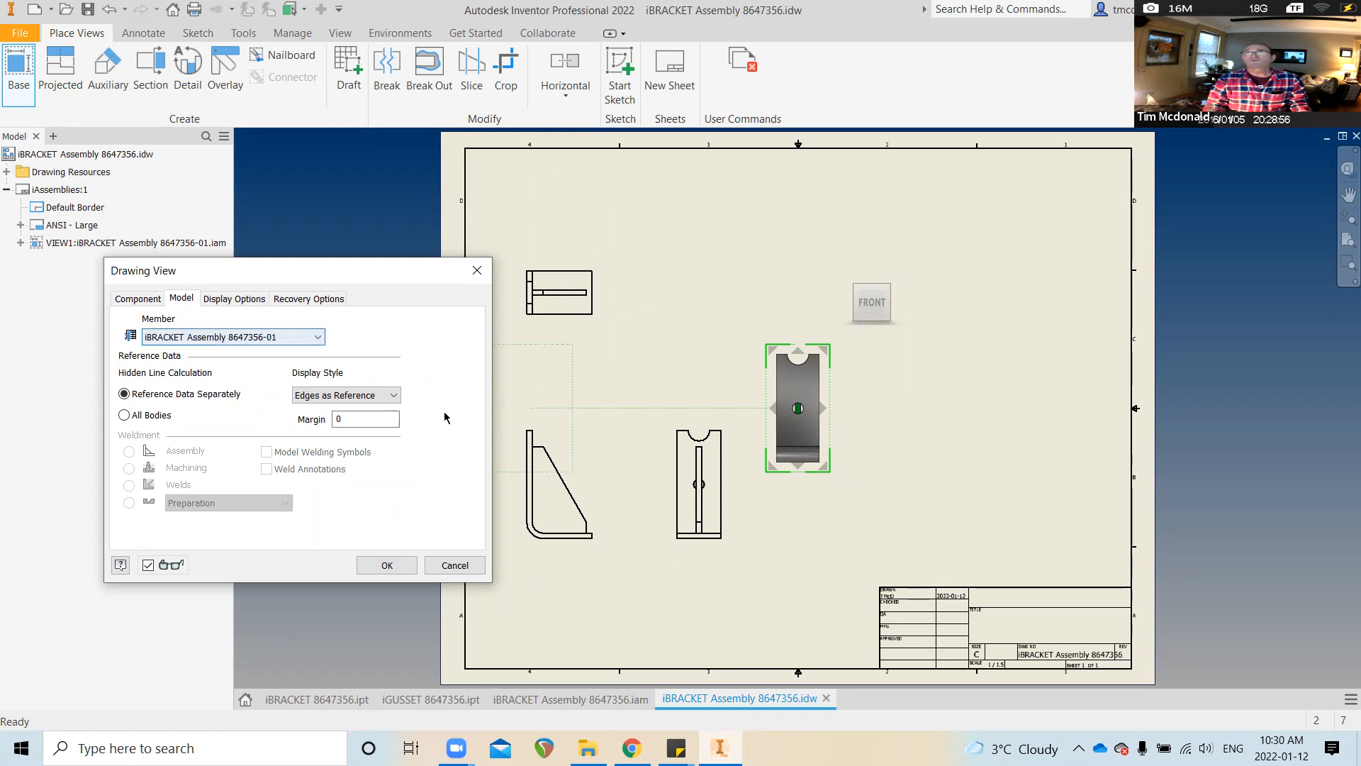
Place a right-side base view of member 8647356-02 with projected views to its right and above
left_click(319, 339)
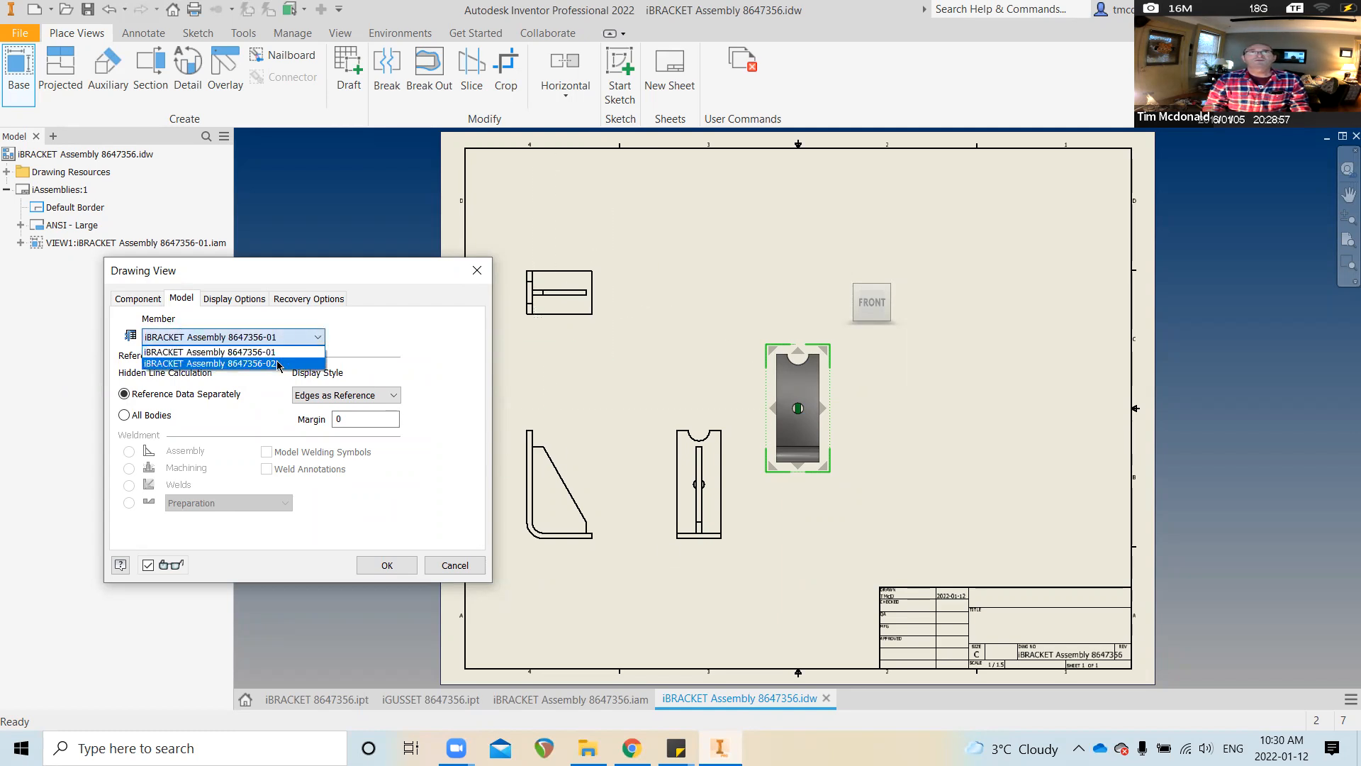
left_click(278, 363)
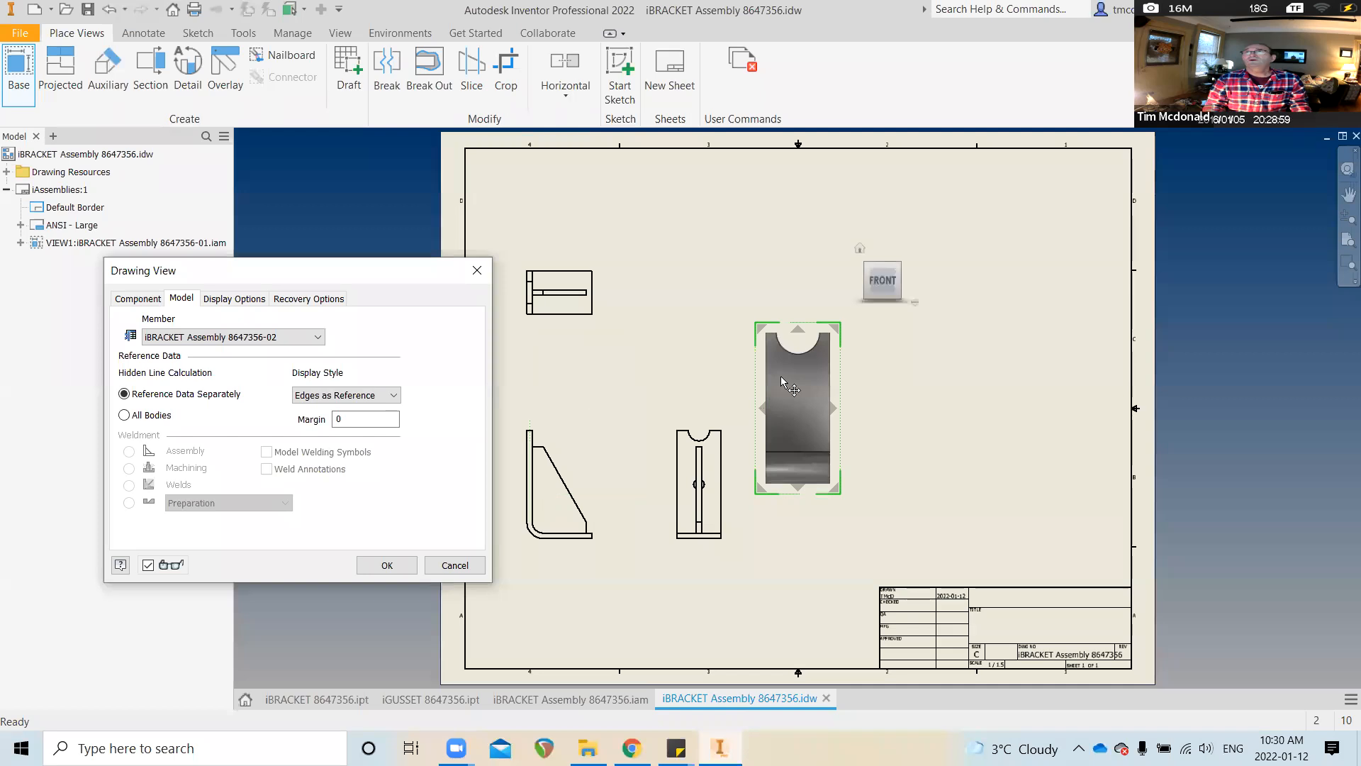
left_click_drag(790, 404, 929, 408)
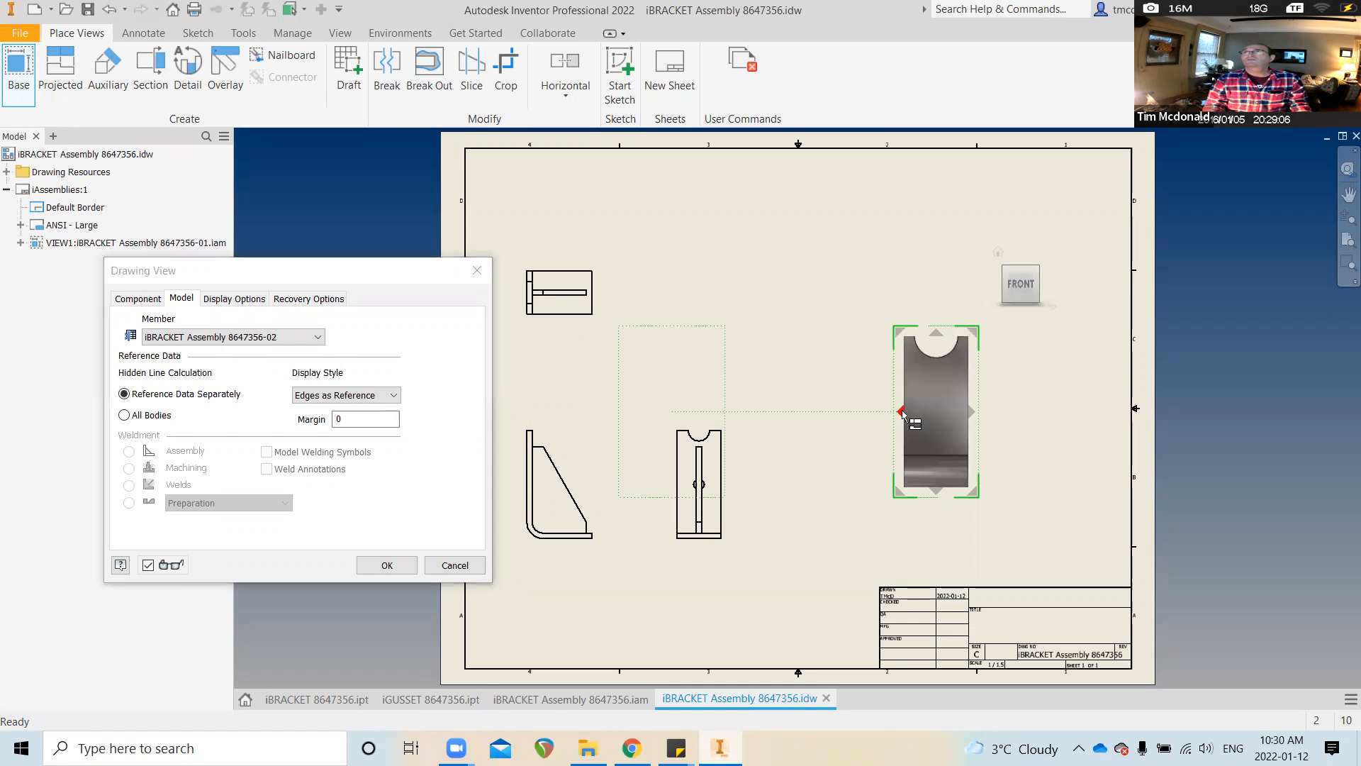
left_click(1045, 284)
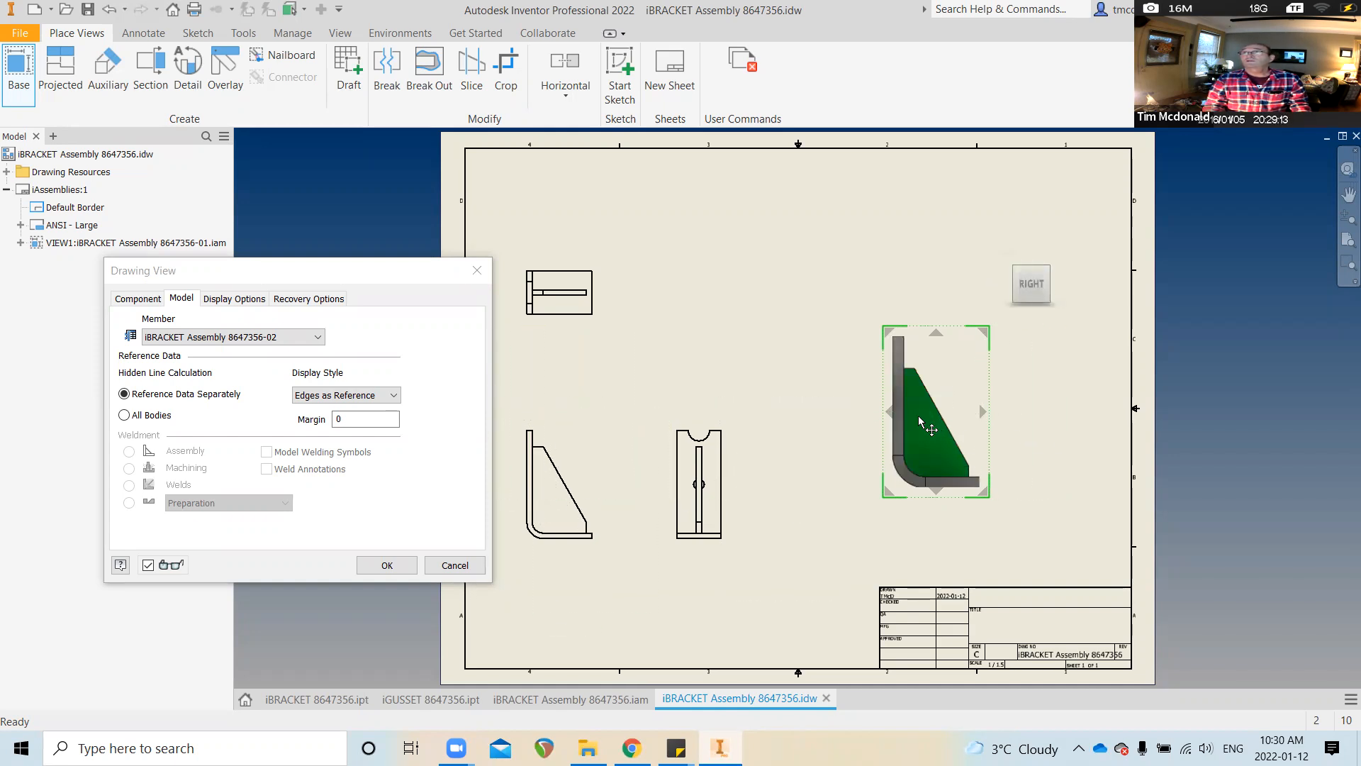
left_click_drag(916, 421, 863, 445)
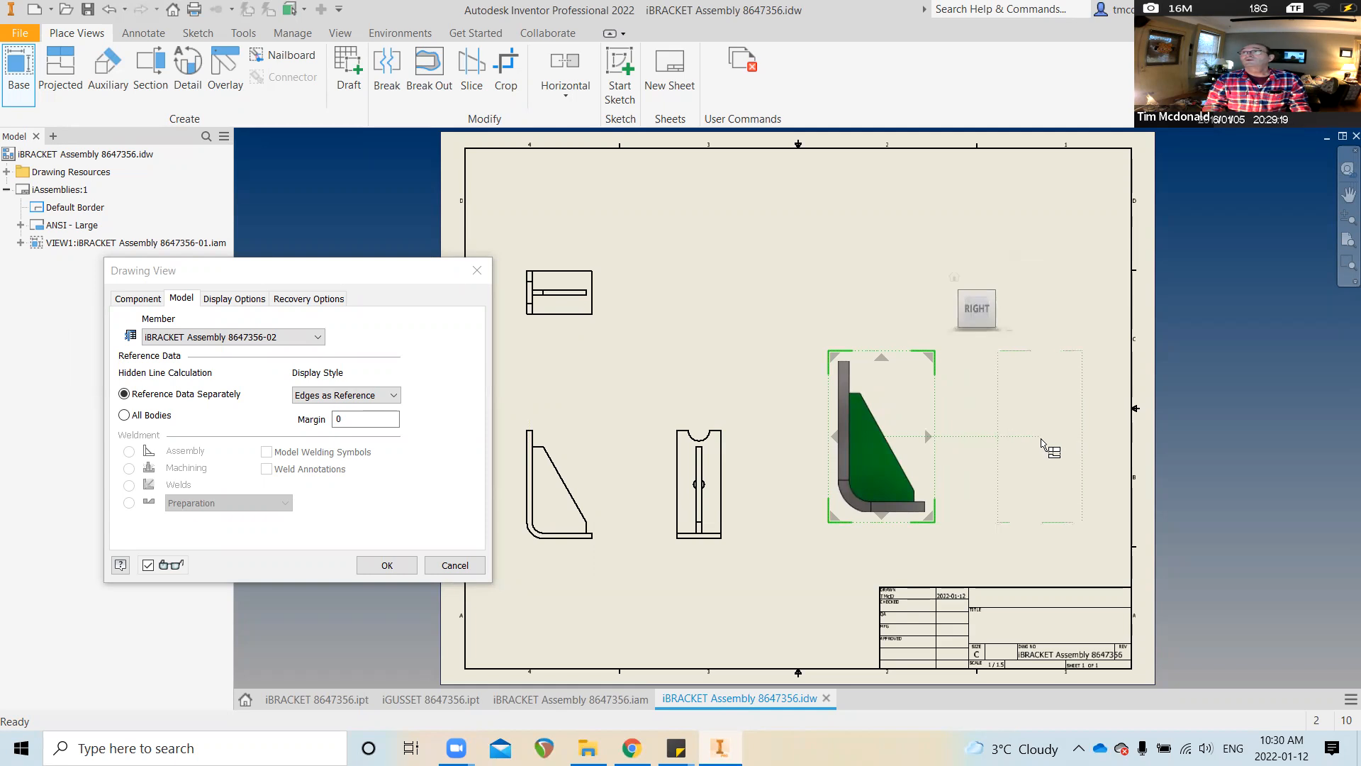
left_click(1029, 440)
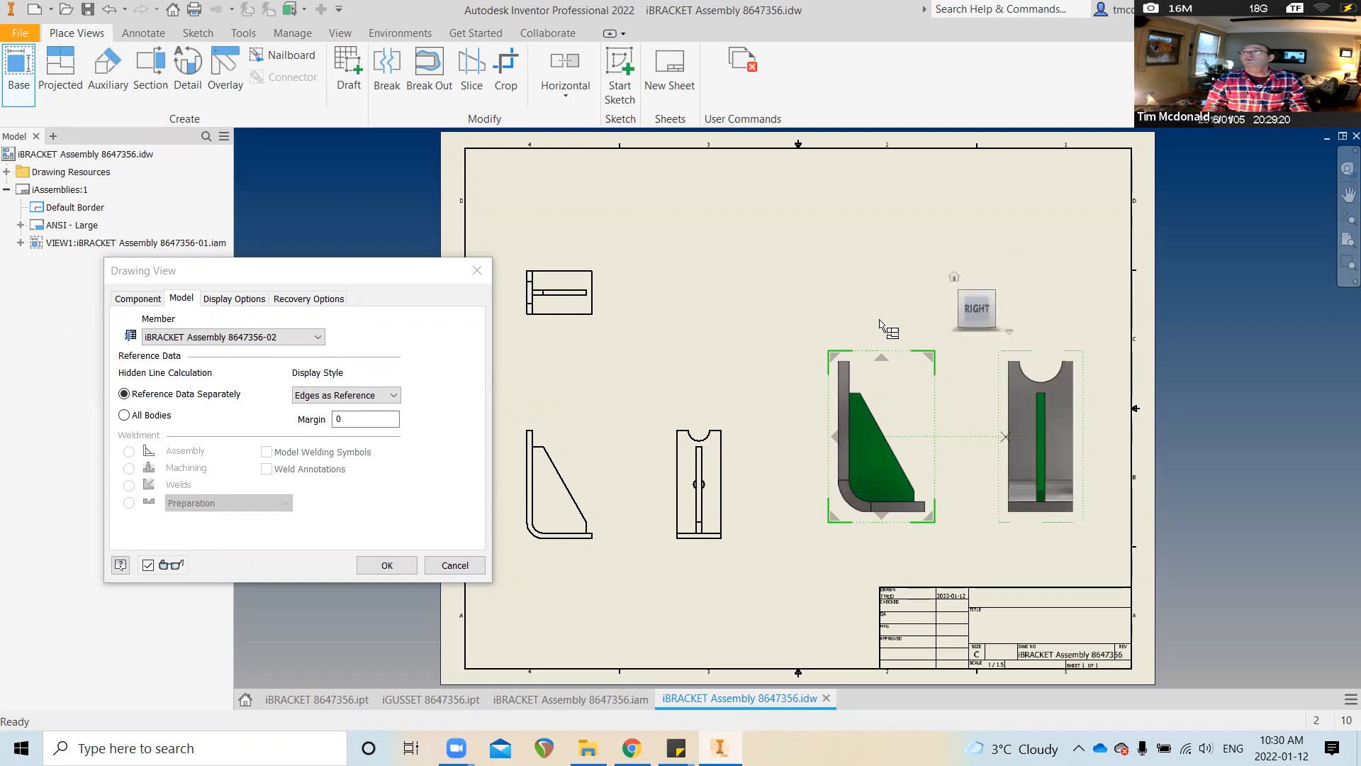
left_click(866, 239)
left_click(413, 564)
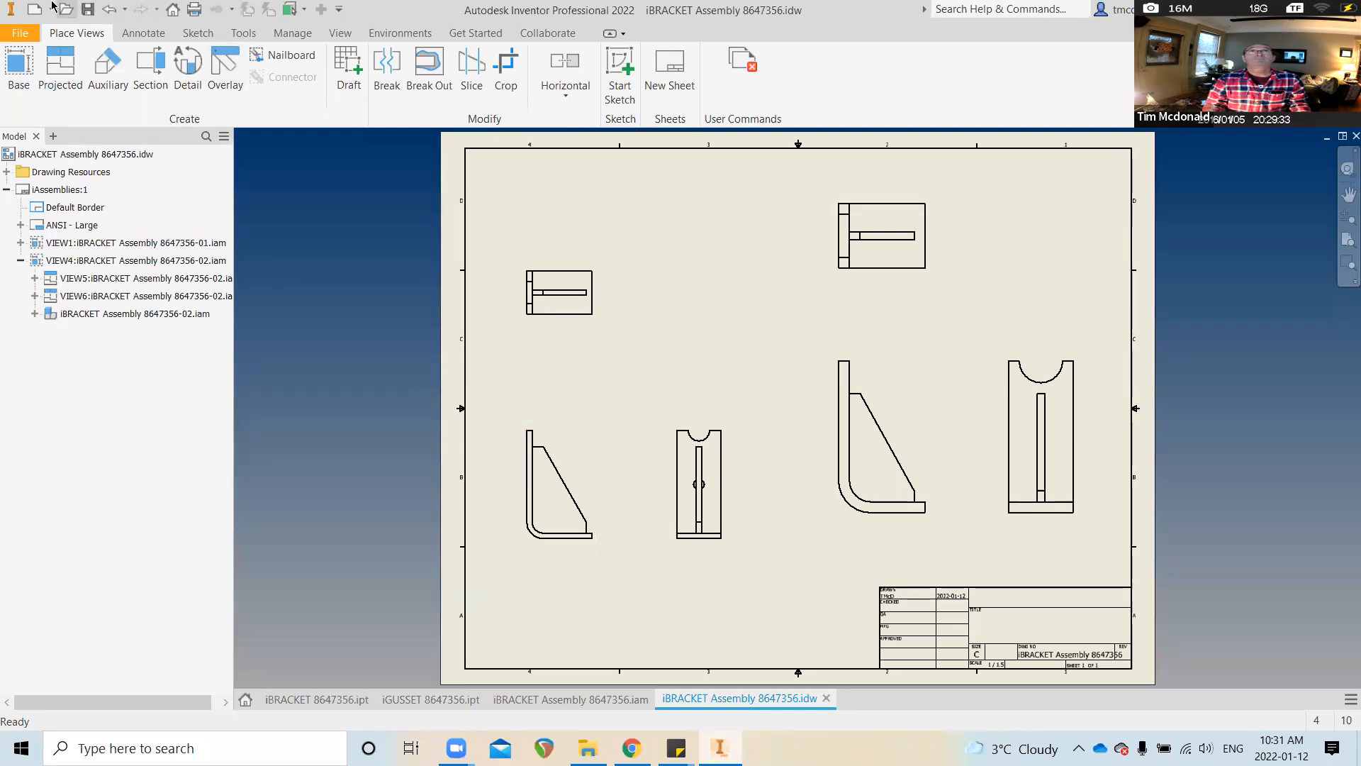
Add a center mark to the rounded notch arc on the -02 bracket view
left_click(137, 34)
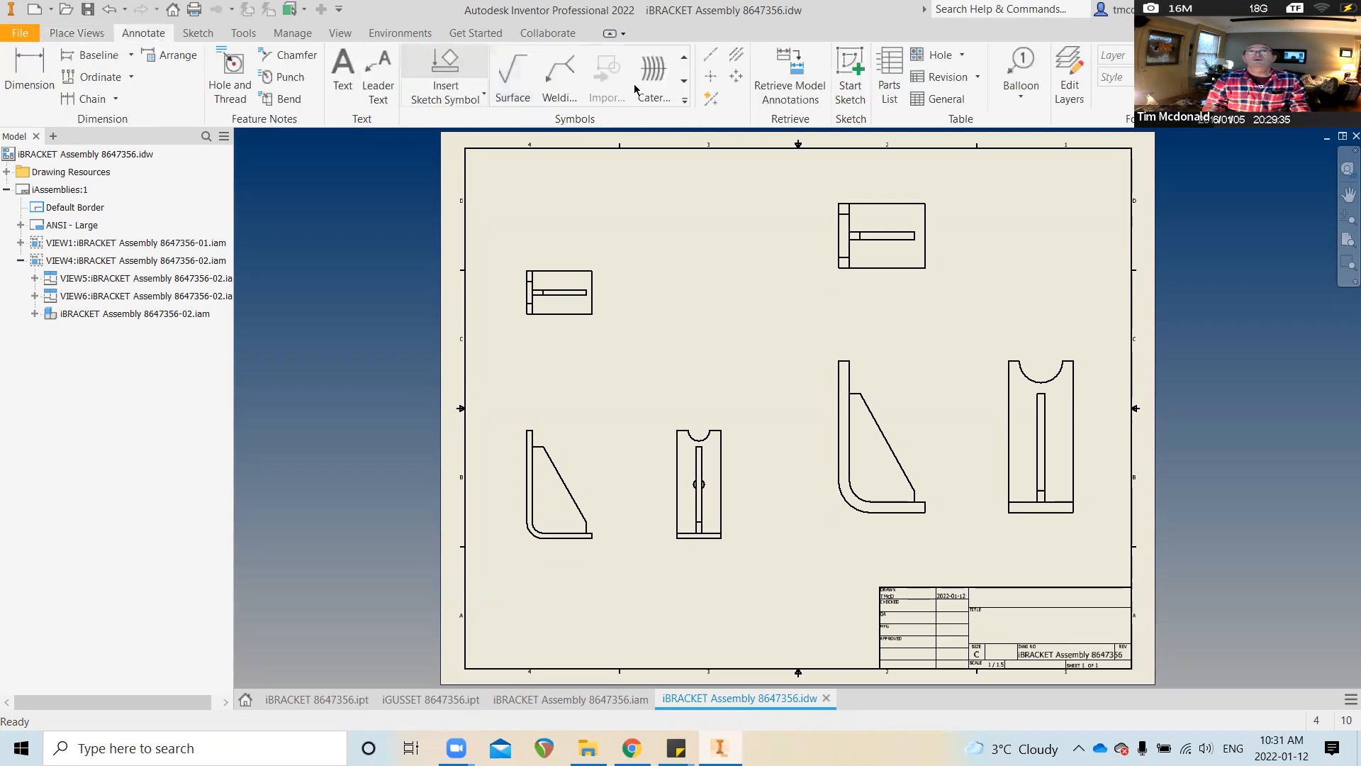
left_click(710, 78)
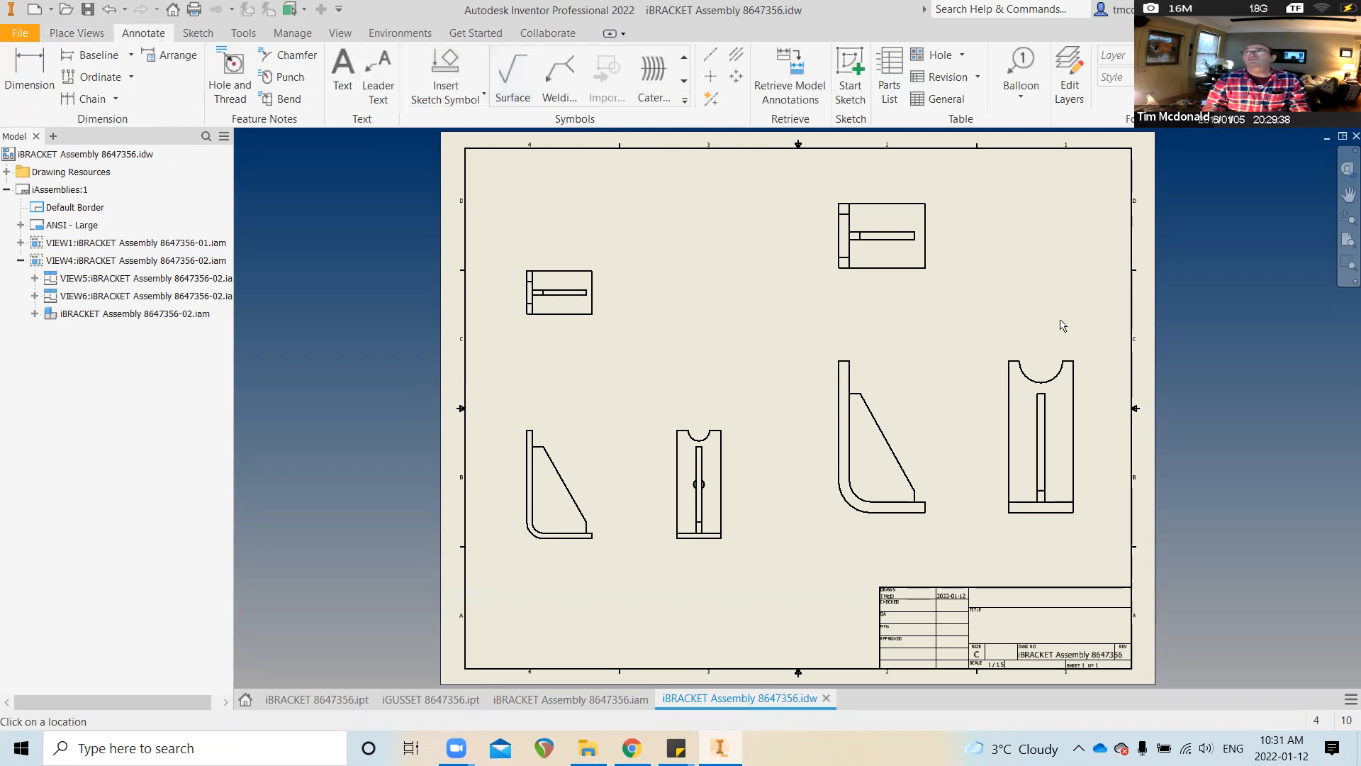
left_click(1042, 361)
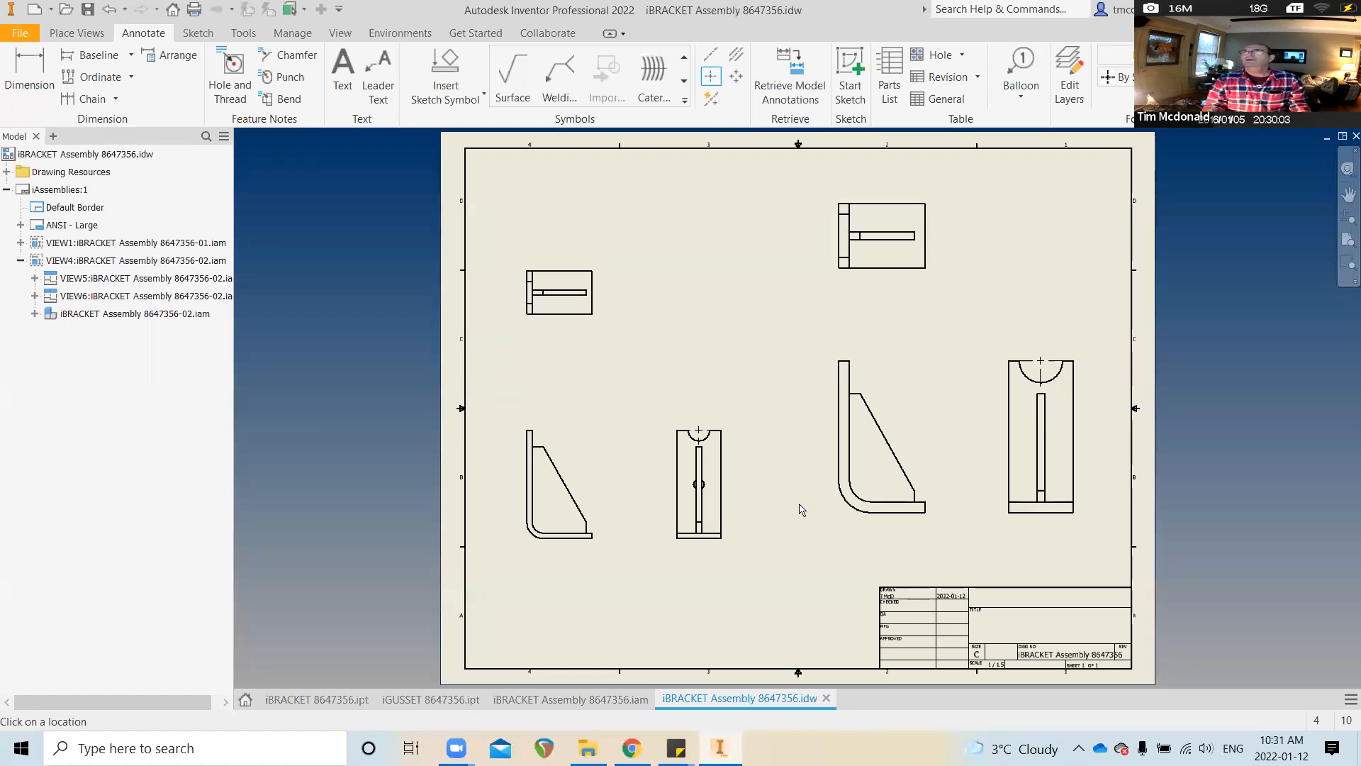
Dimension the -02 bracket views: 7.00 height and 3.00 width on VIEW5, 4.00 width on VIEW4
left_click(29, 69)
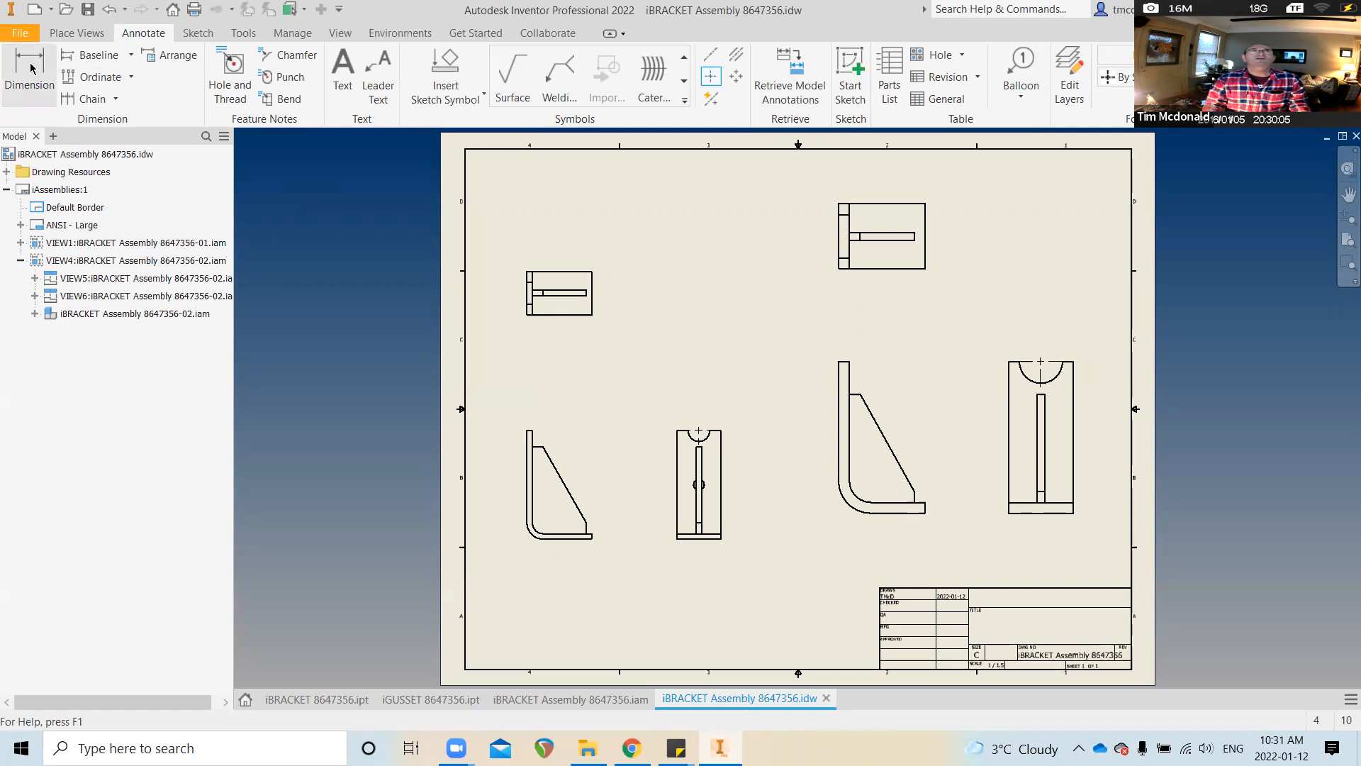
key("d")
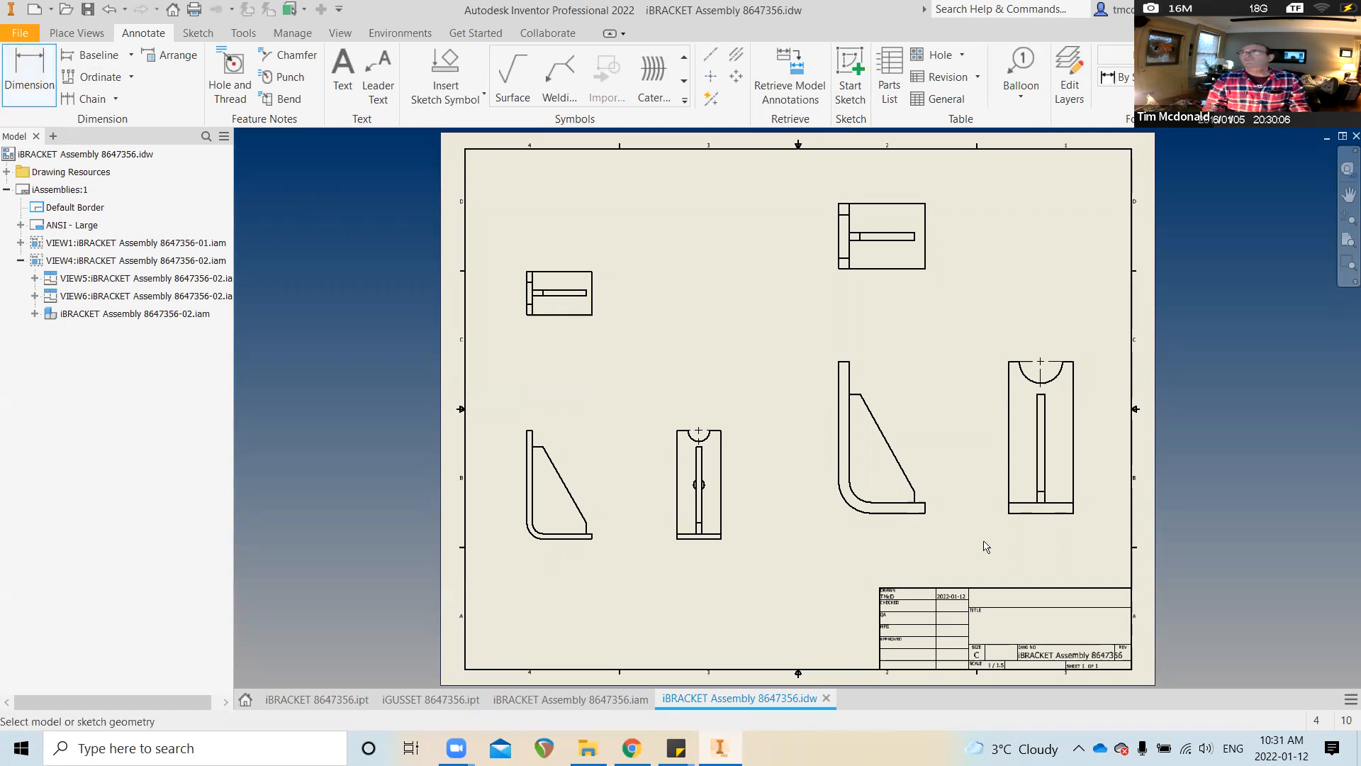
left_click(1008, 515)
left_click(1008, 376)
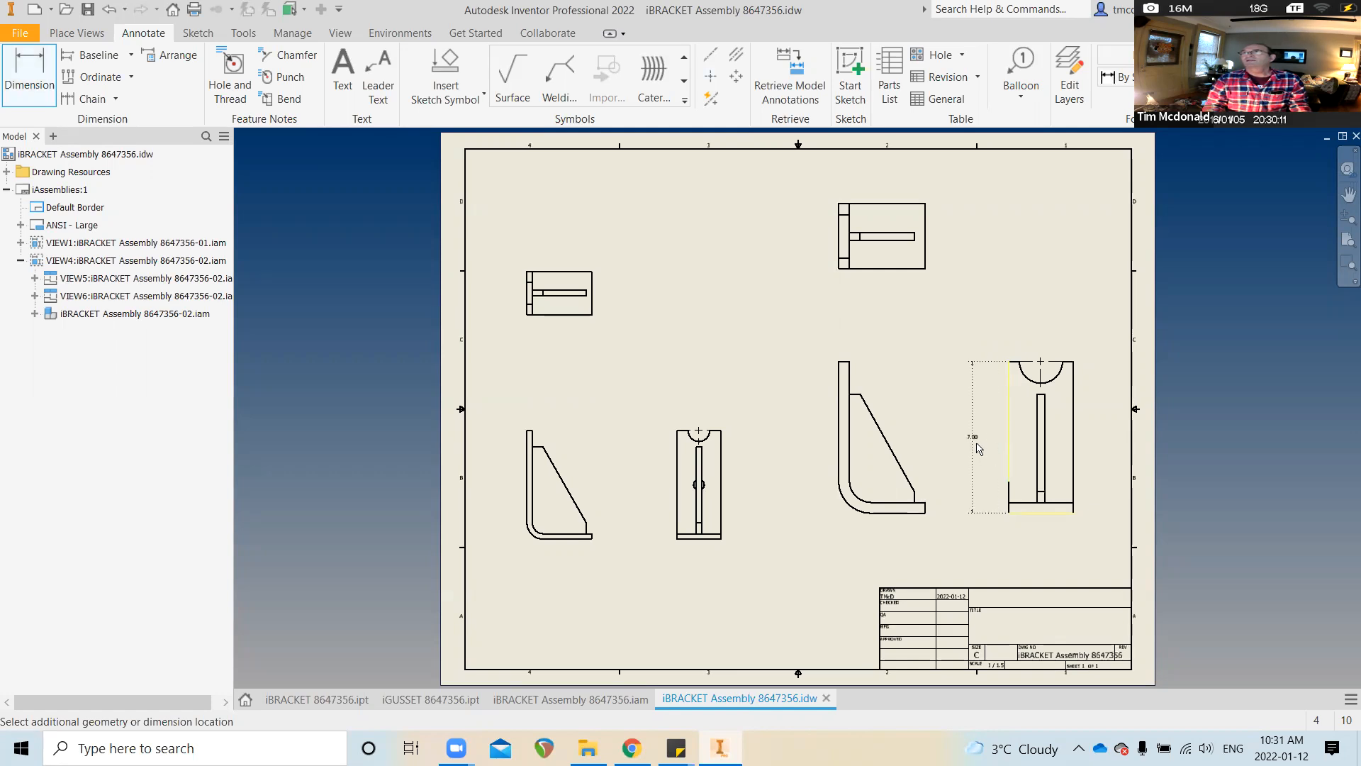
left_click(975, 448)
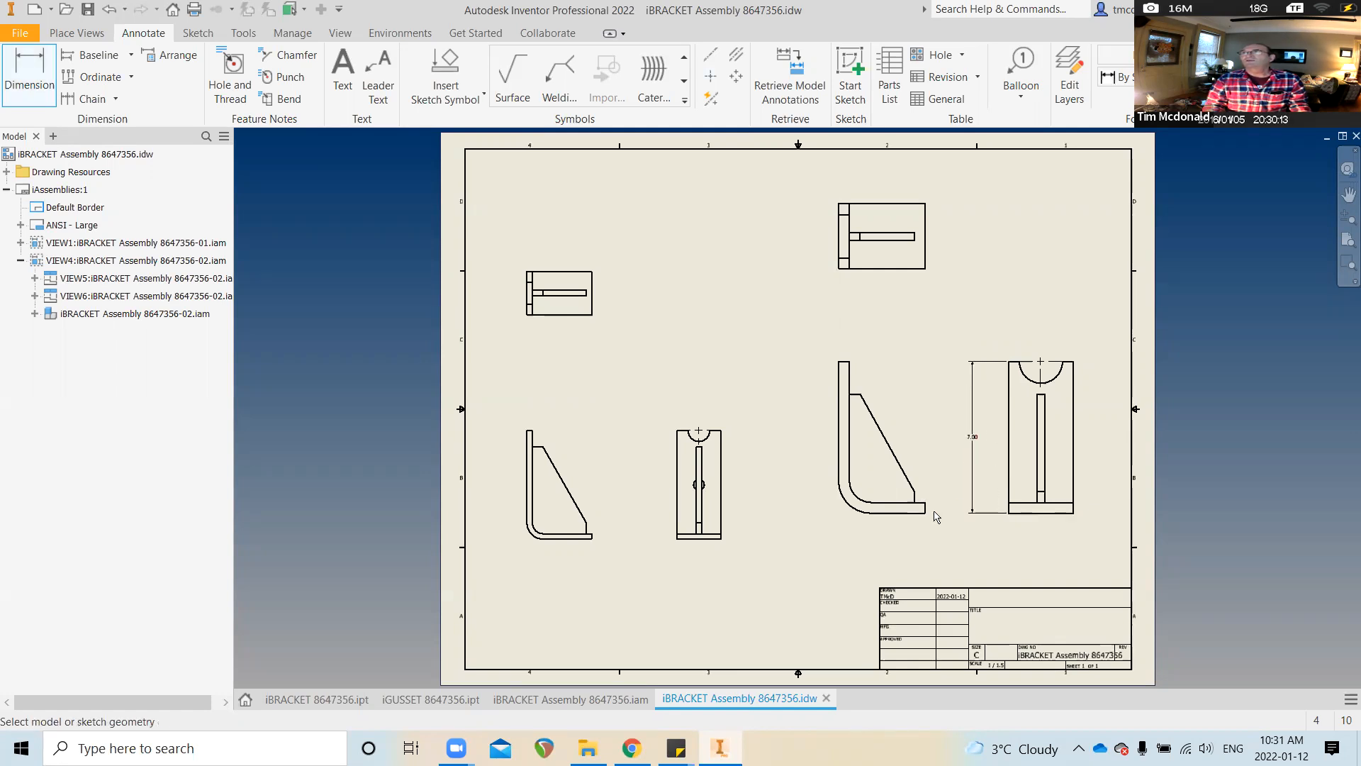
left_click(928, 514)
left_click(839, 482)
left_click(882, 548)
scroll(799, 556, "up", 3)
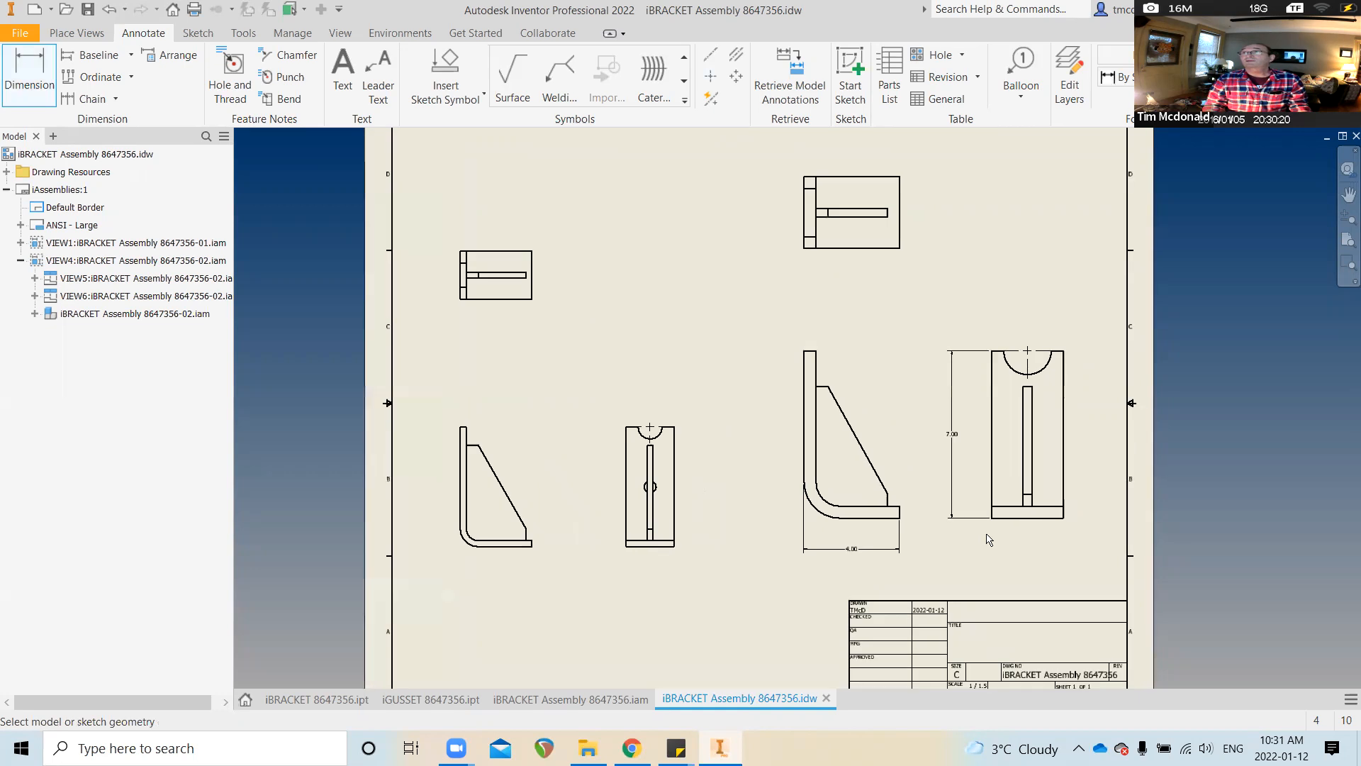
left_click(1060, 523)
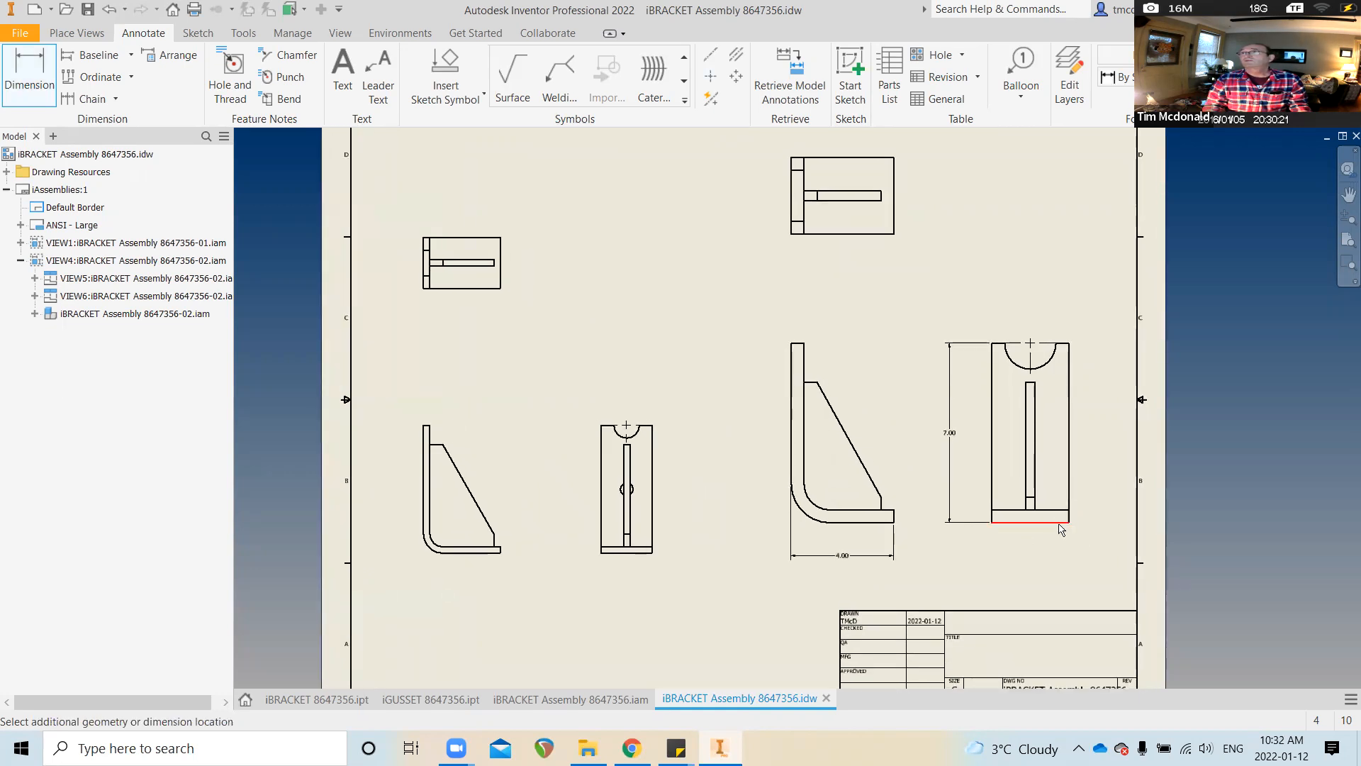
left_click(1030, 557)
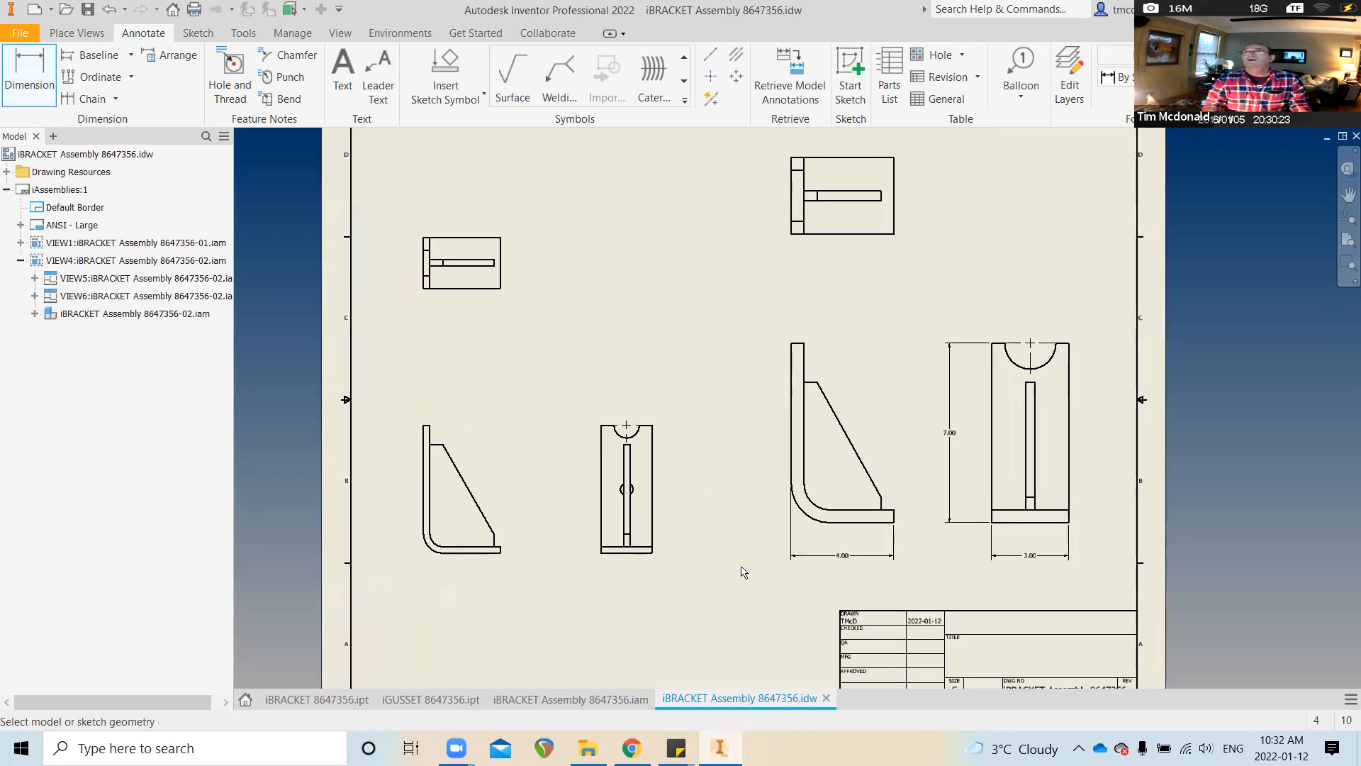
middle_click_drag(517, 567, 555, 528)
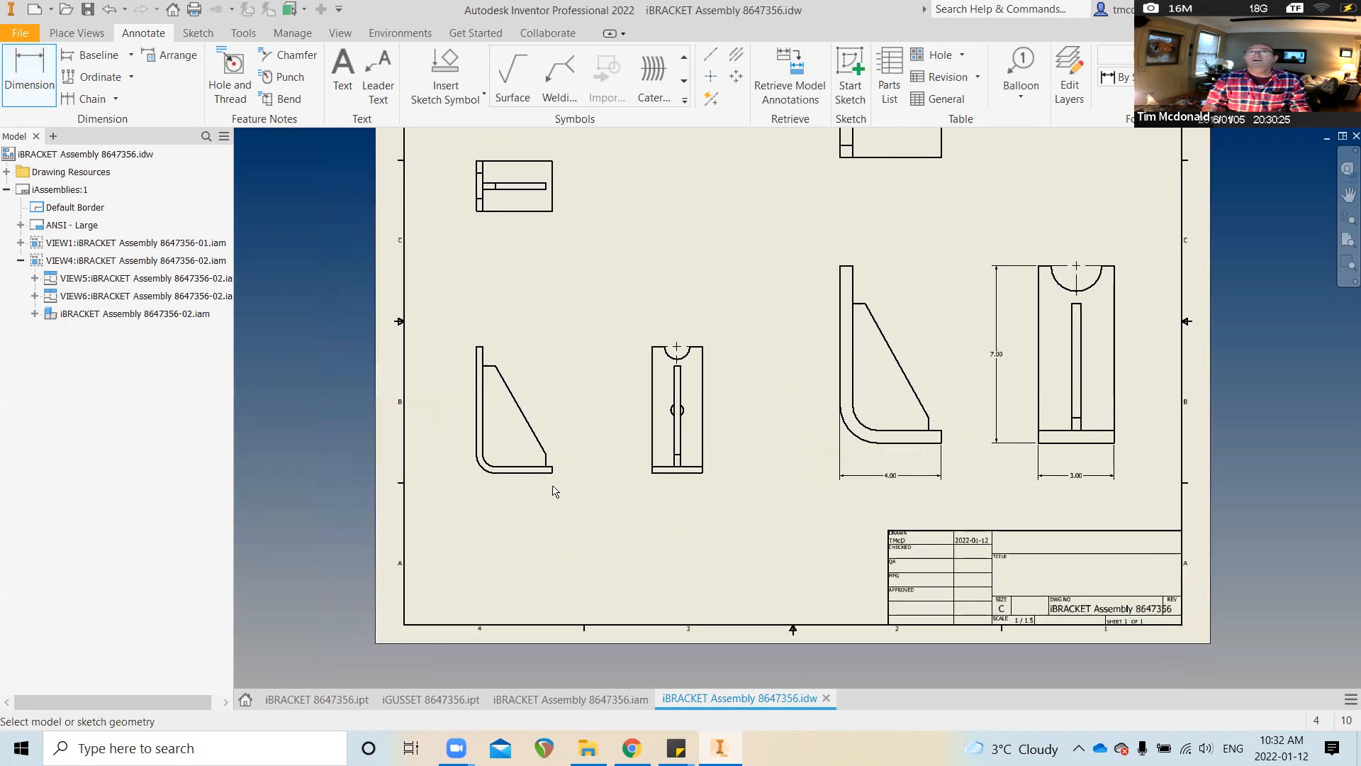
Add 3.00 and 2.00 width dimensions below the left and middle -01 bracket views
left_click(553, 475)
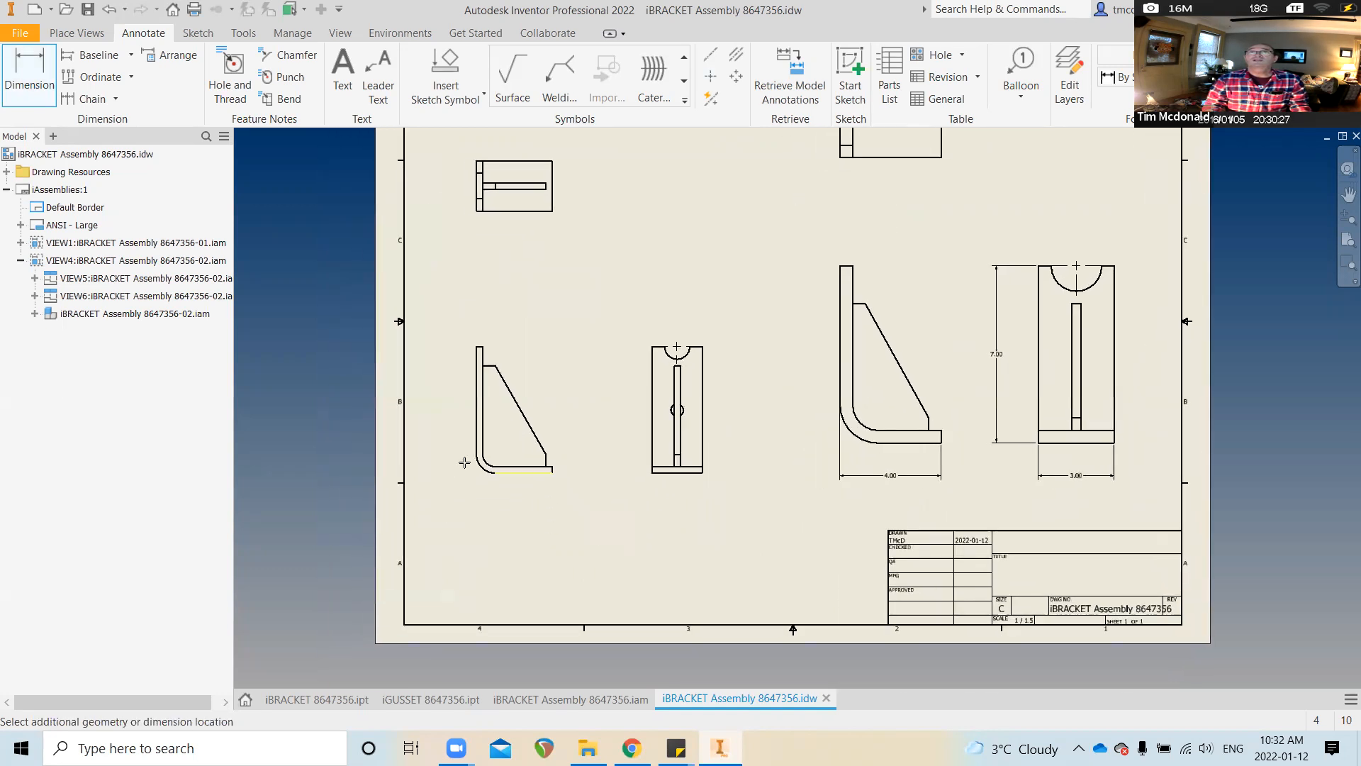
left_click(528, 499)
left_click(653, 474)
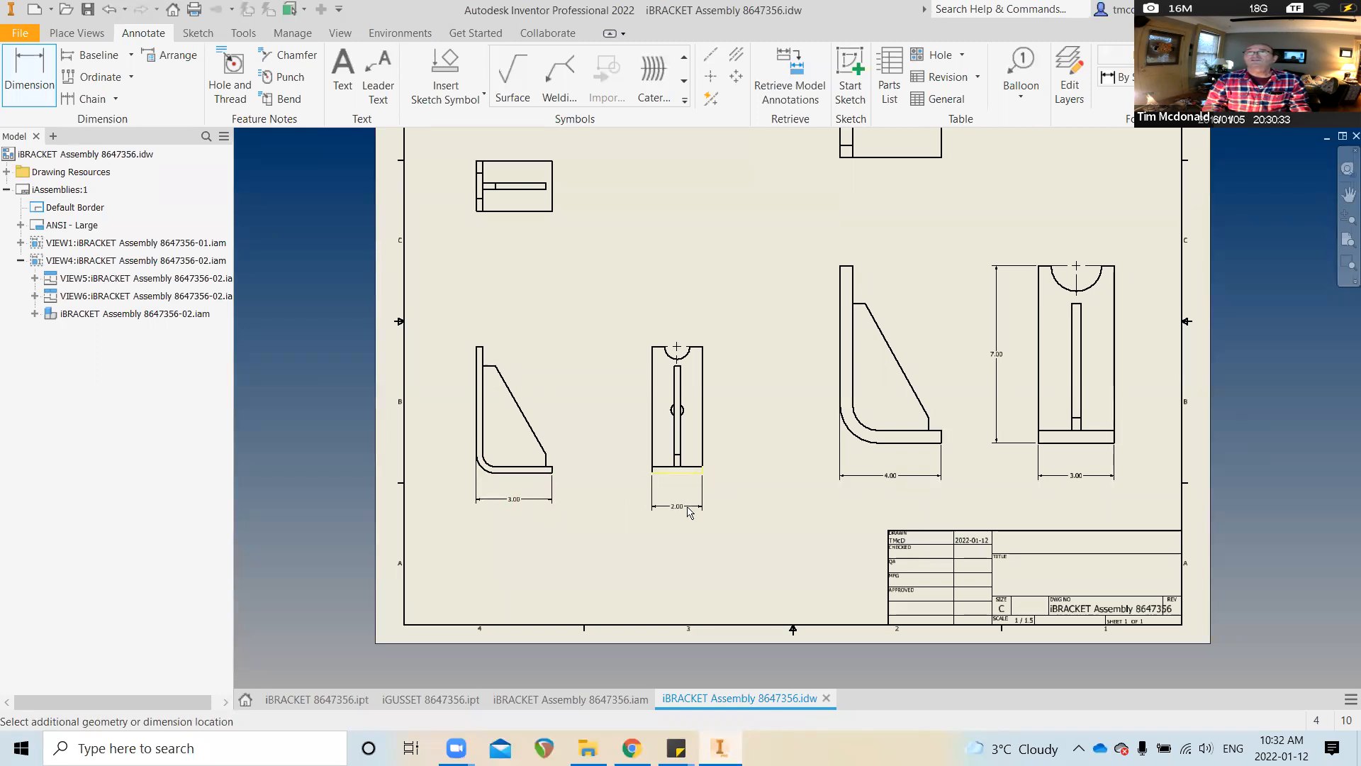
left_click(679, 501)
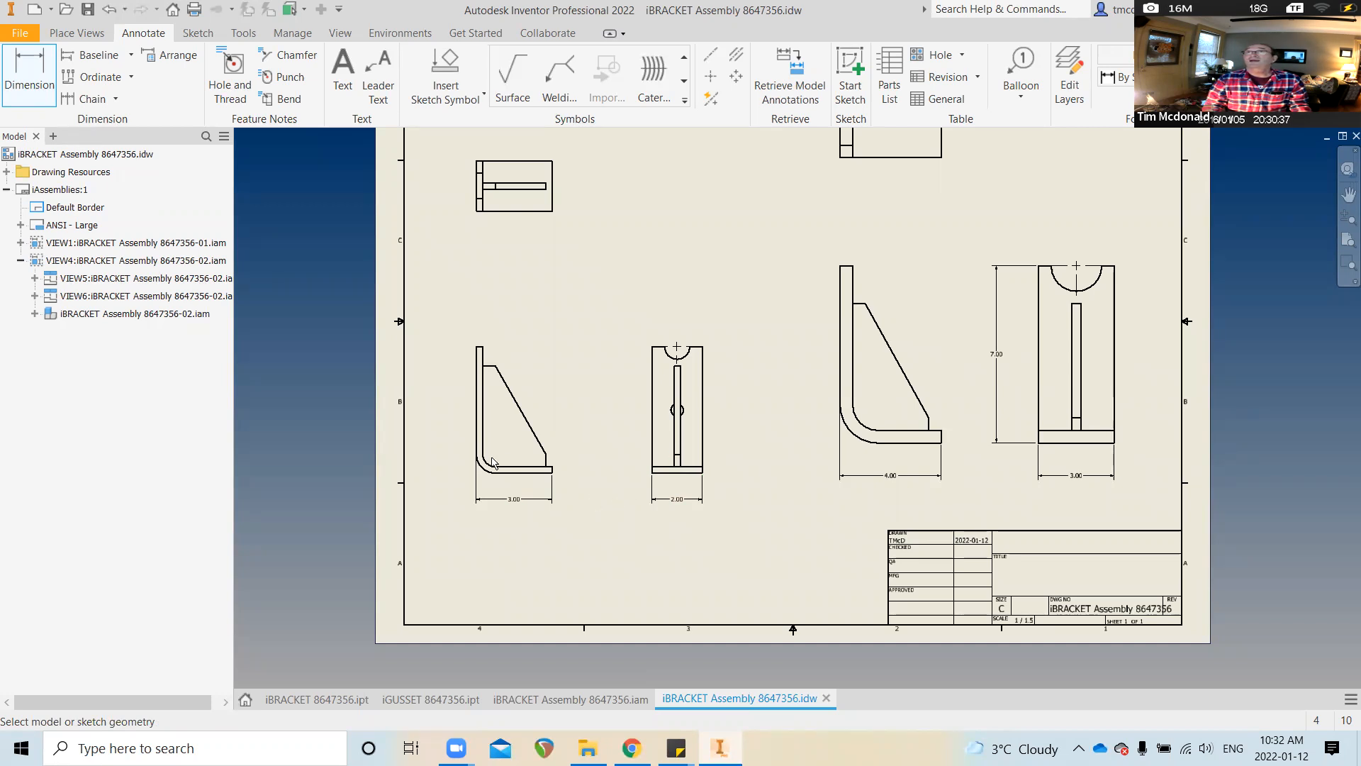
Add a 5.00 height dimension to the left of the middle view
left_click(653, 471)
left_click(652, 346)
left_click(621, 403)
middle_click_drag(593, 425, 593, 481)
scroll(799, 416, "down", 2)
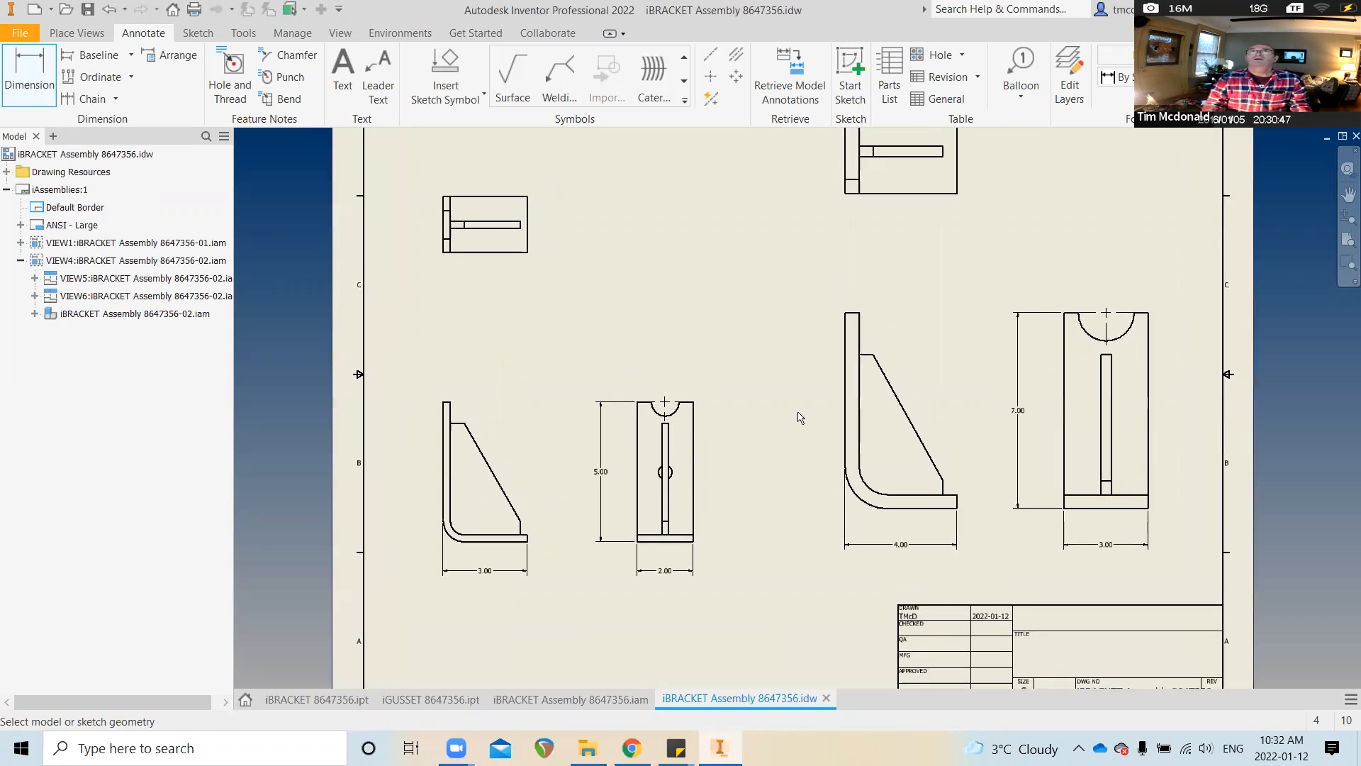
scroll(550, 402, "down", 1)
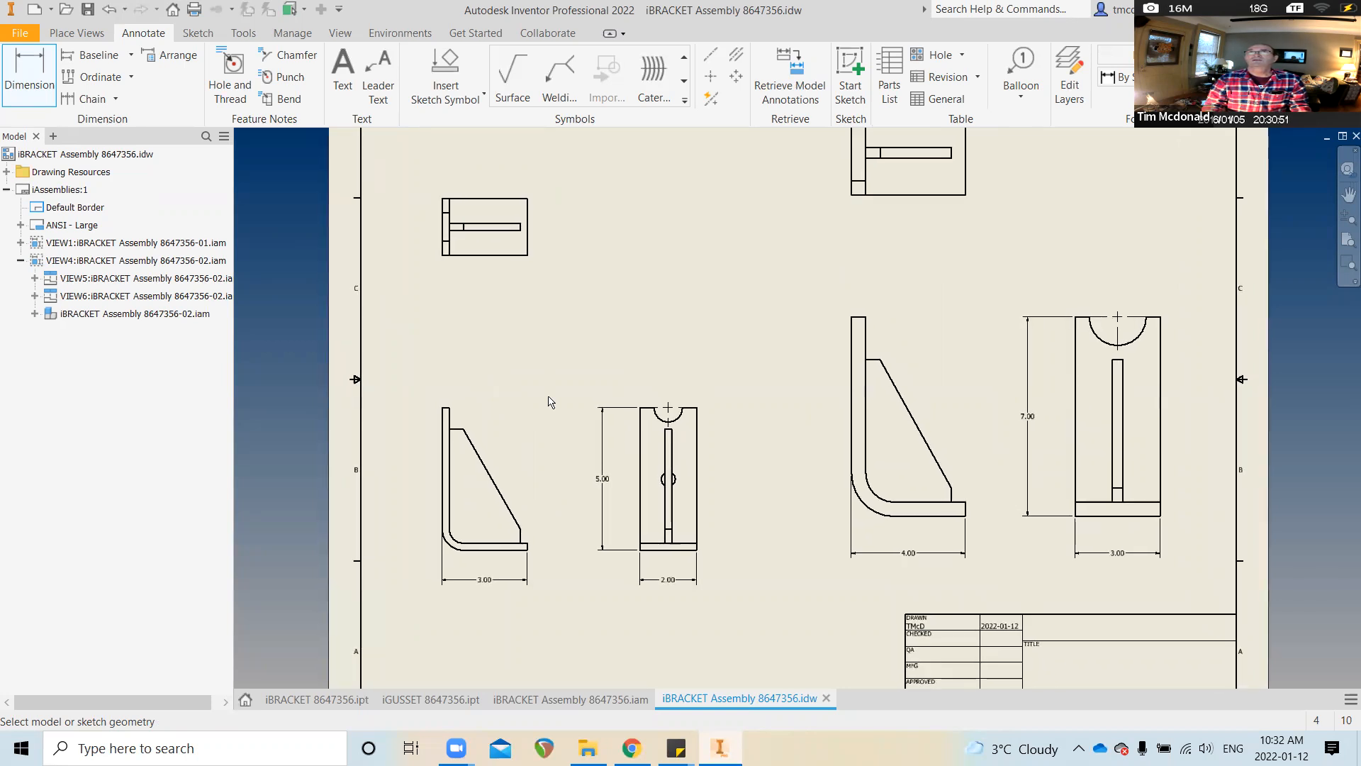
scroll(577, 404, "down", 1)
scroll(550, 331, "down", 3)
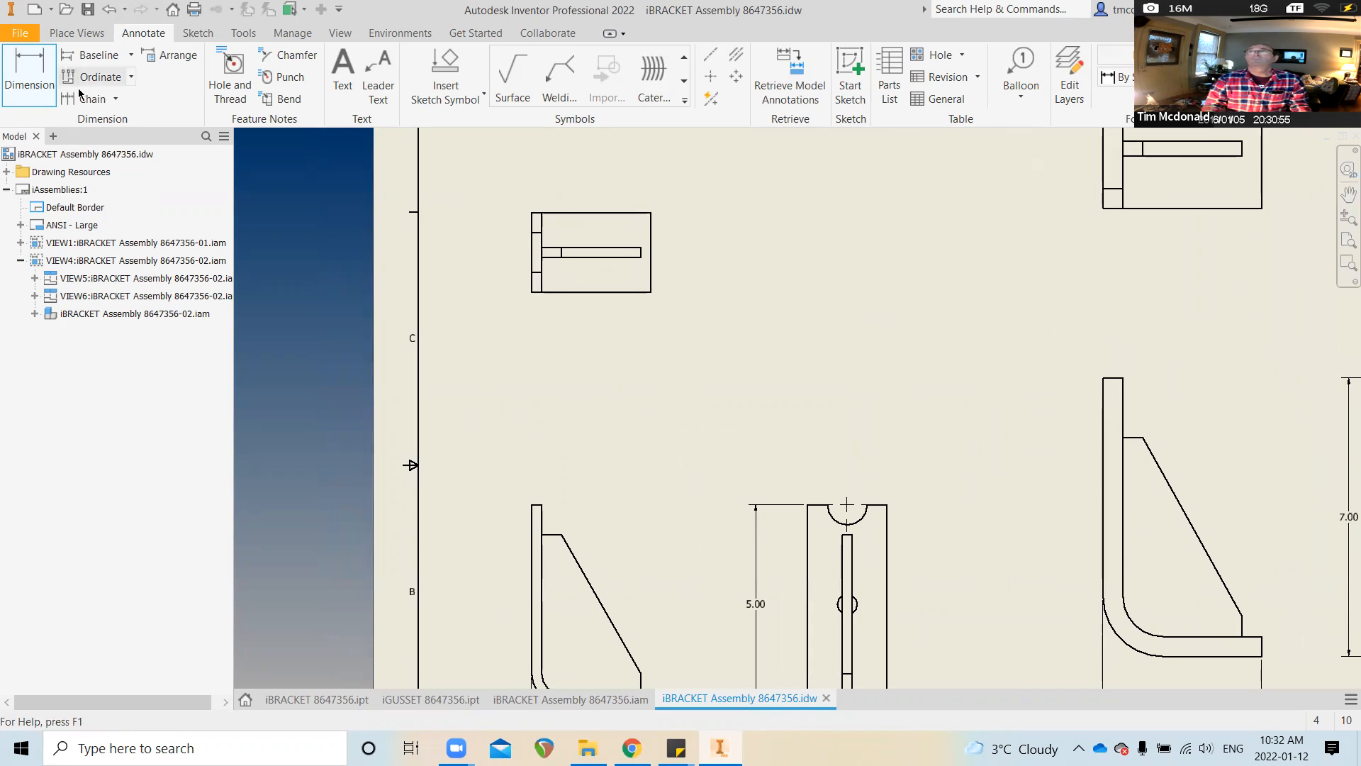
scroll(262, 255, "up", 2)
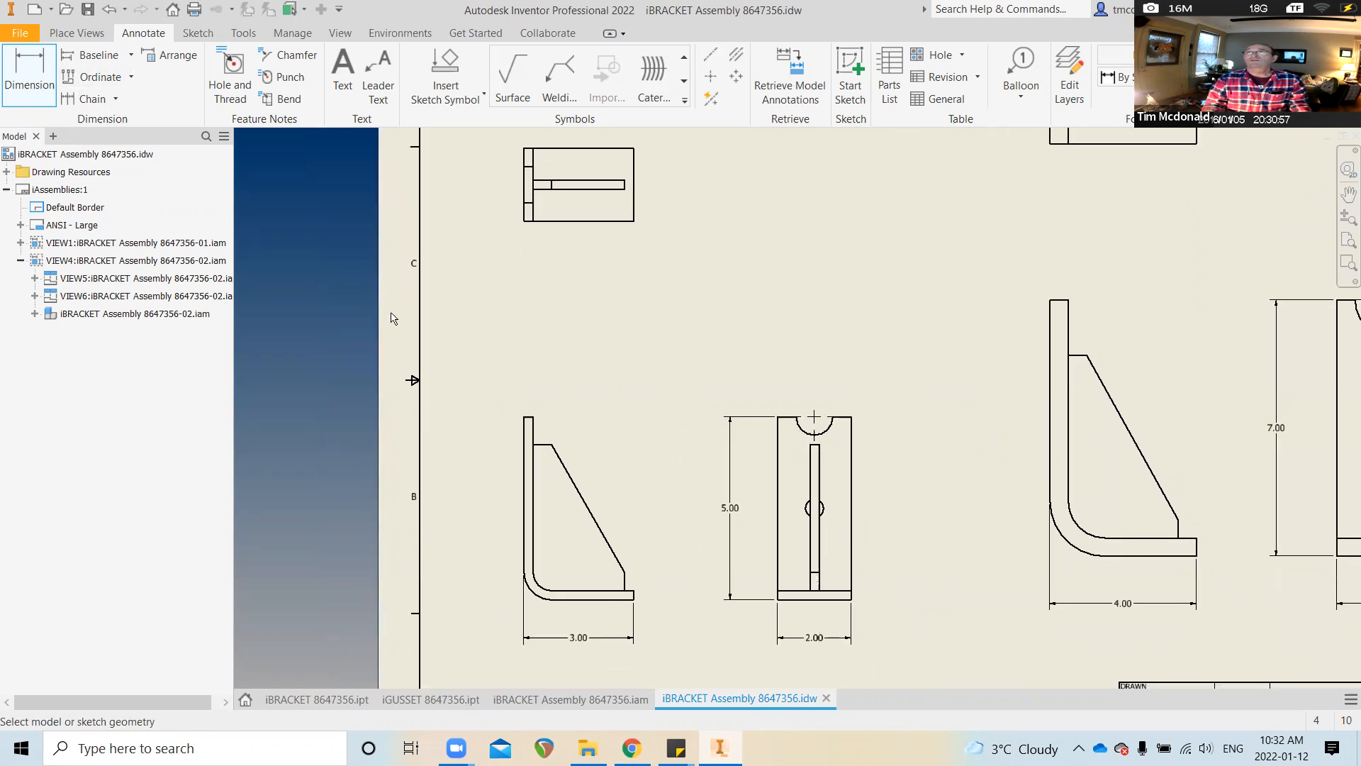
scroll(605, 380, "down", 2)
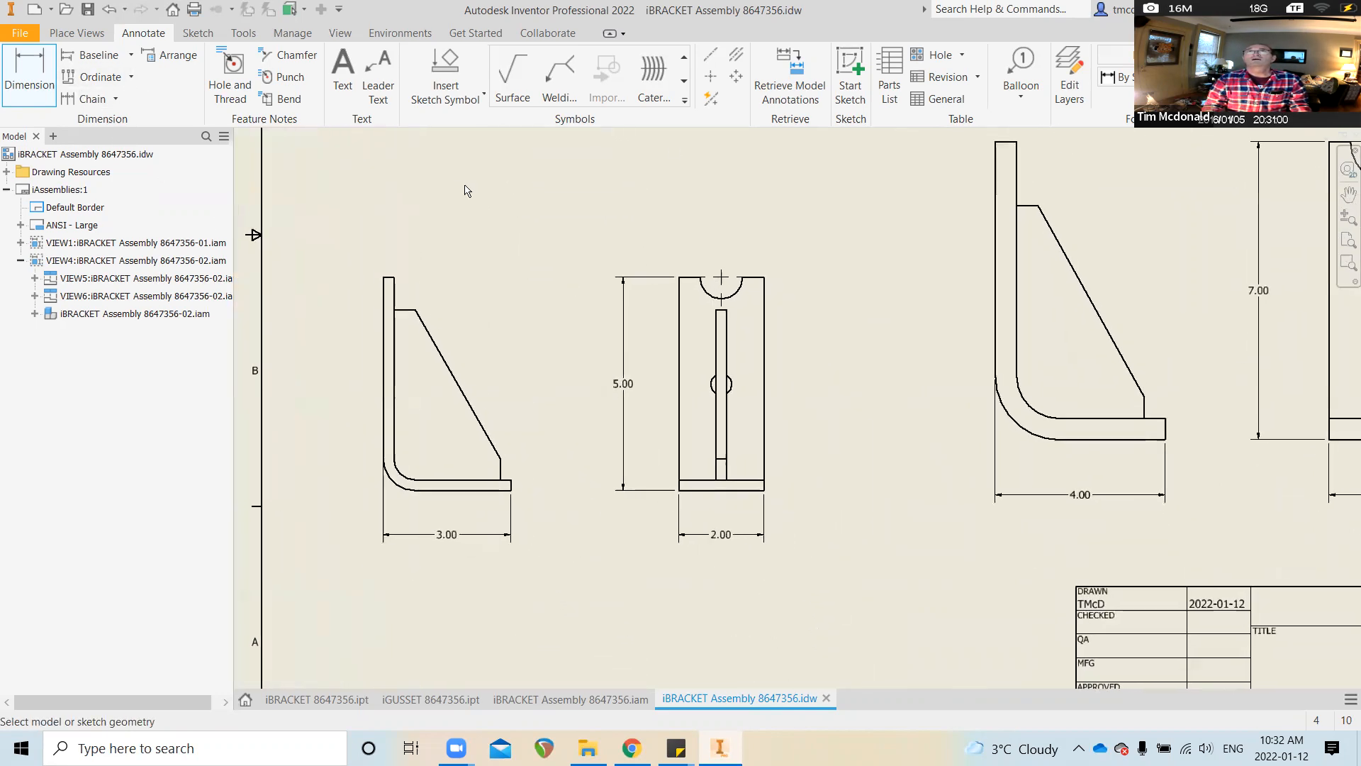
left_click(711, 59)
scroll(627, 288, "down", 5)
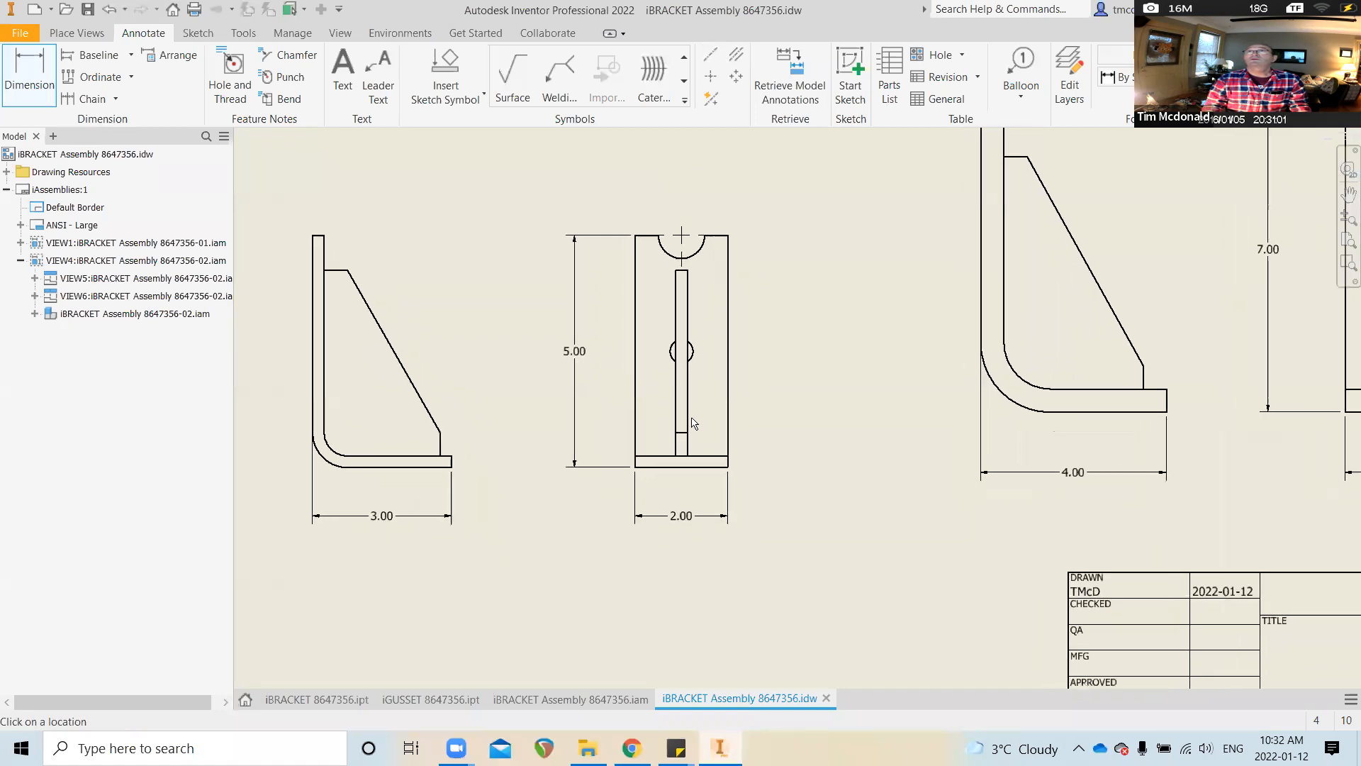
scroll(775, 362, "down", 4)
Draw a vertical centerline on the 5.00 view from the notch center mark to the bottom edge midpoint
key("Escape")
left_click(710, 54)
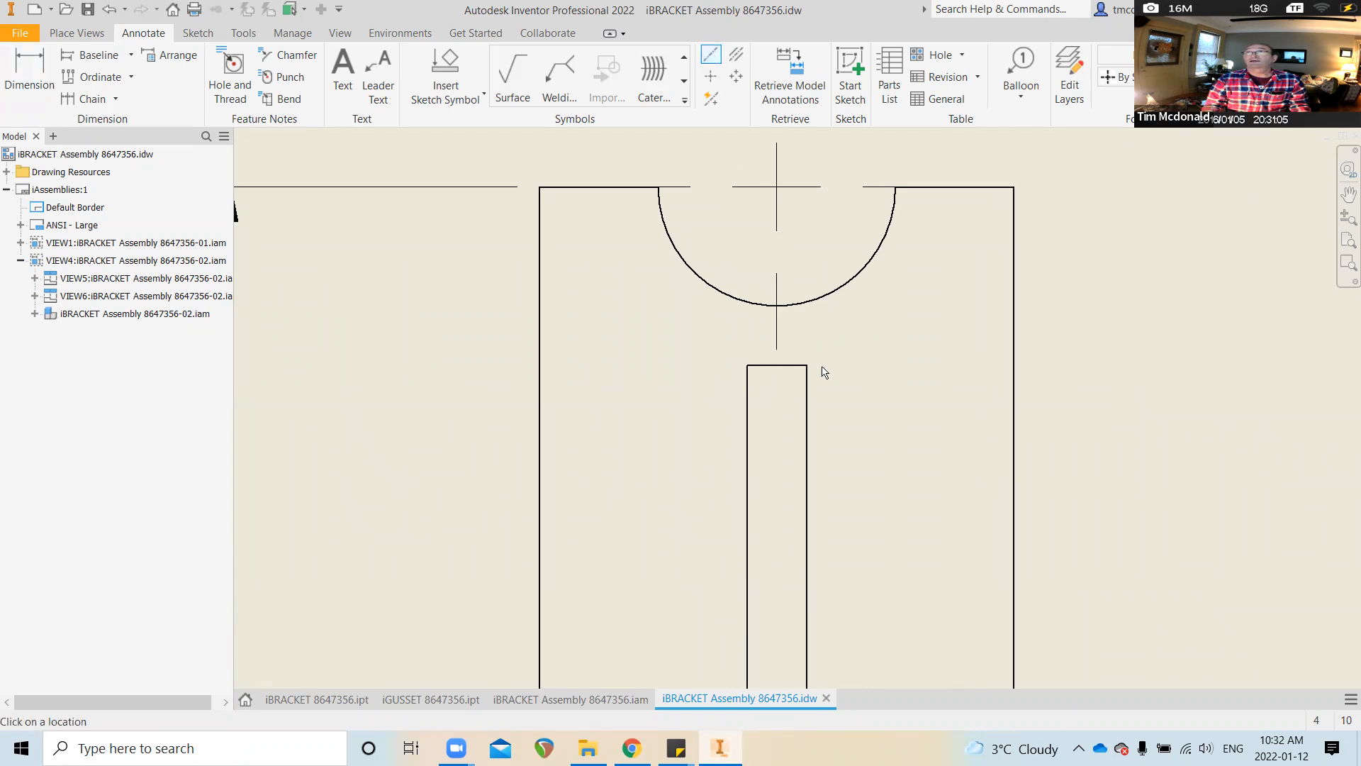
left_click(778, 350)
scroll(777, 351, "up", 5)
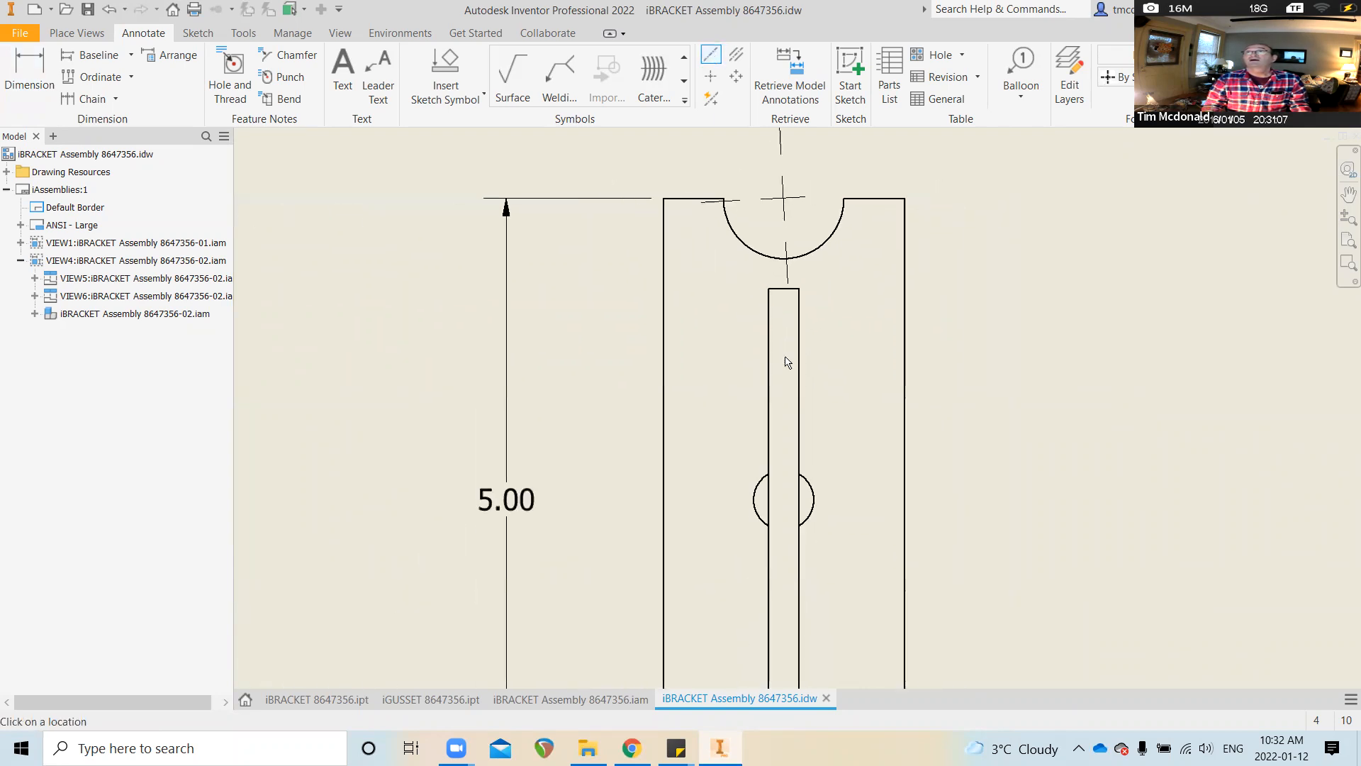
scroll(767, 410, "up", 1)
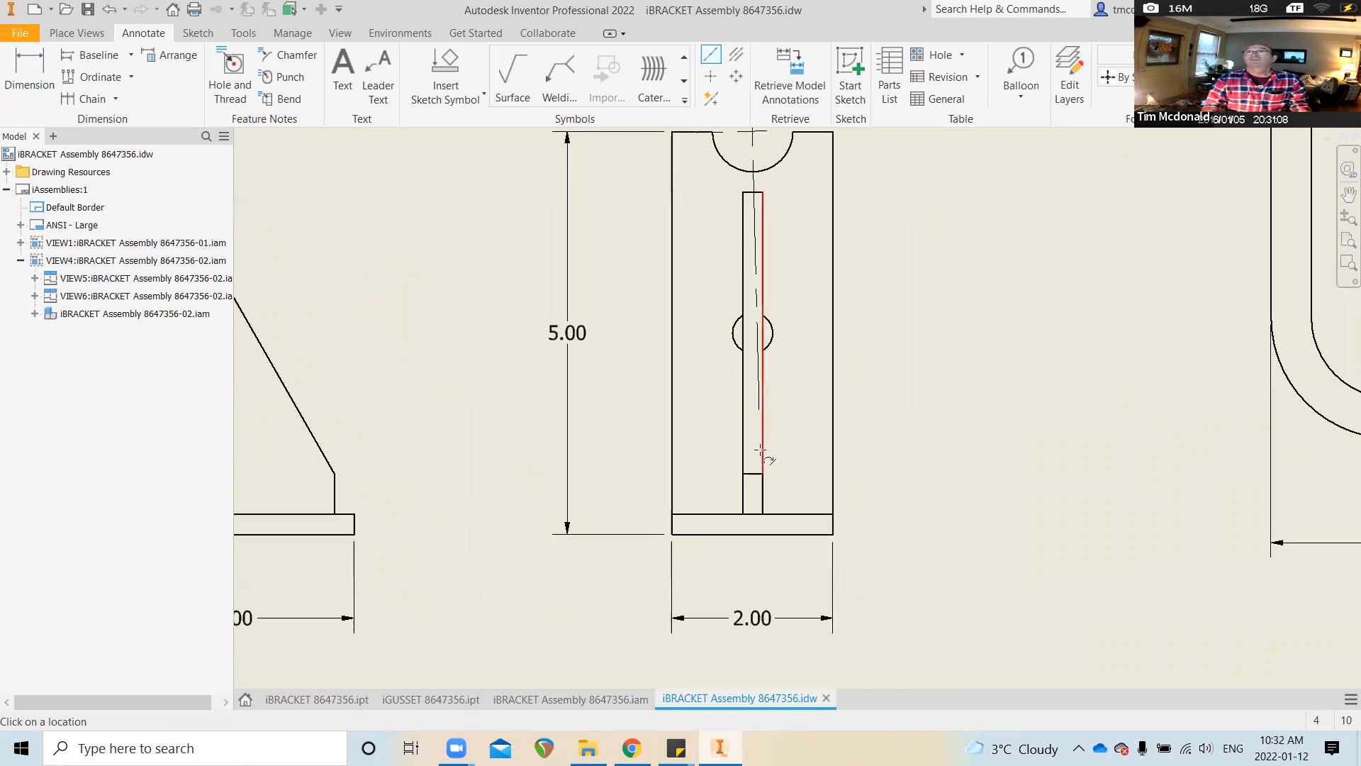
left_click(752, 534)
right_click(752, 555)
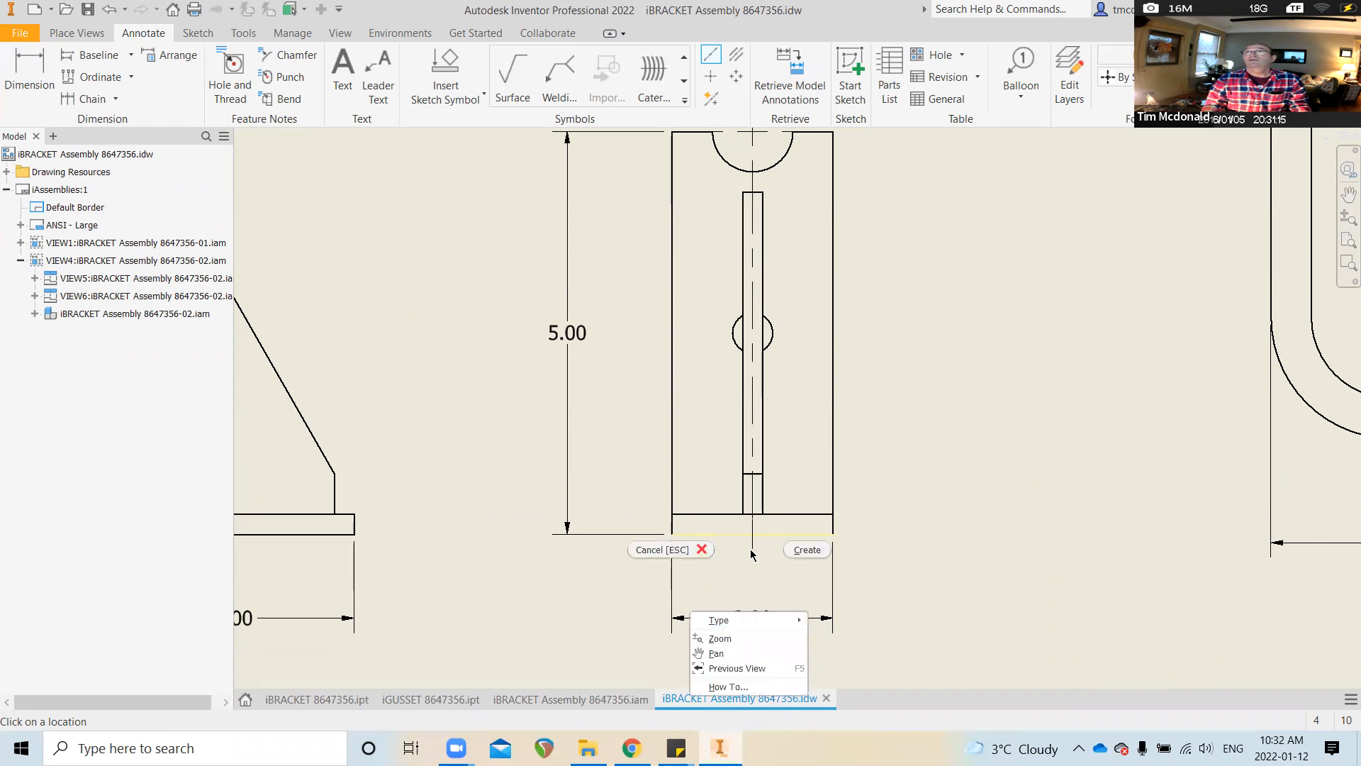
left_click(796, 549)
scroll(1000, 550, "up", 5)
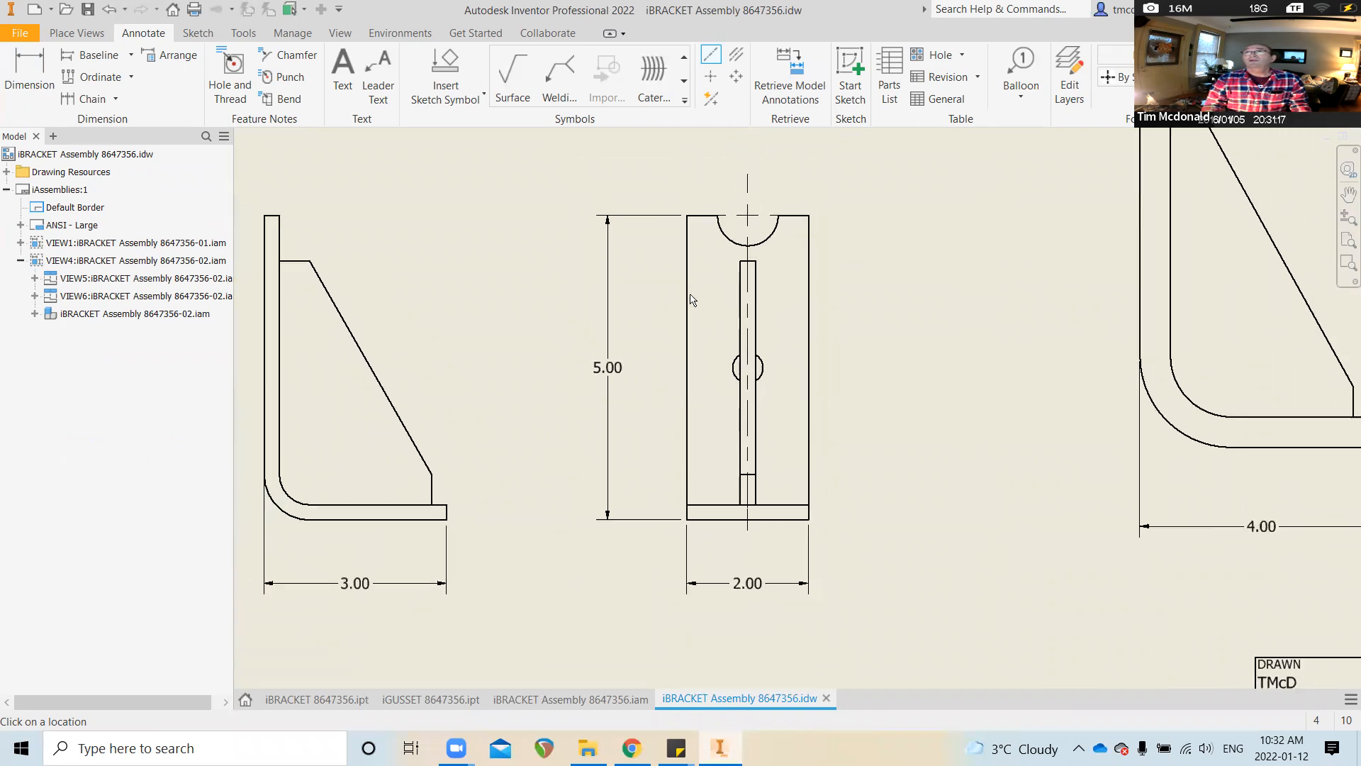
scroll(695, 502, "up", 2)
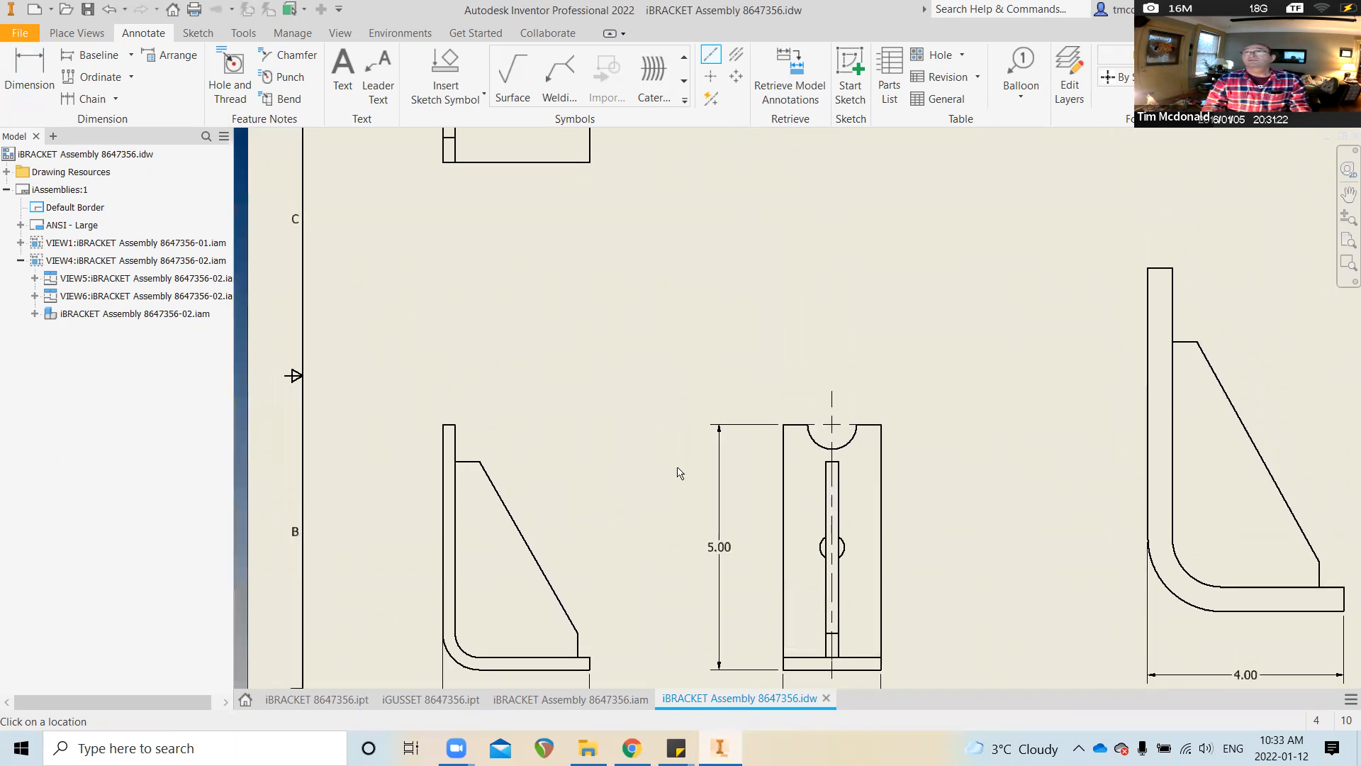
Add a bisector centerline between the left and right edges of the small upper-left view
left_click(47, 70)
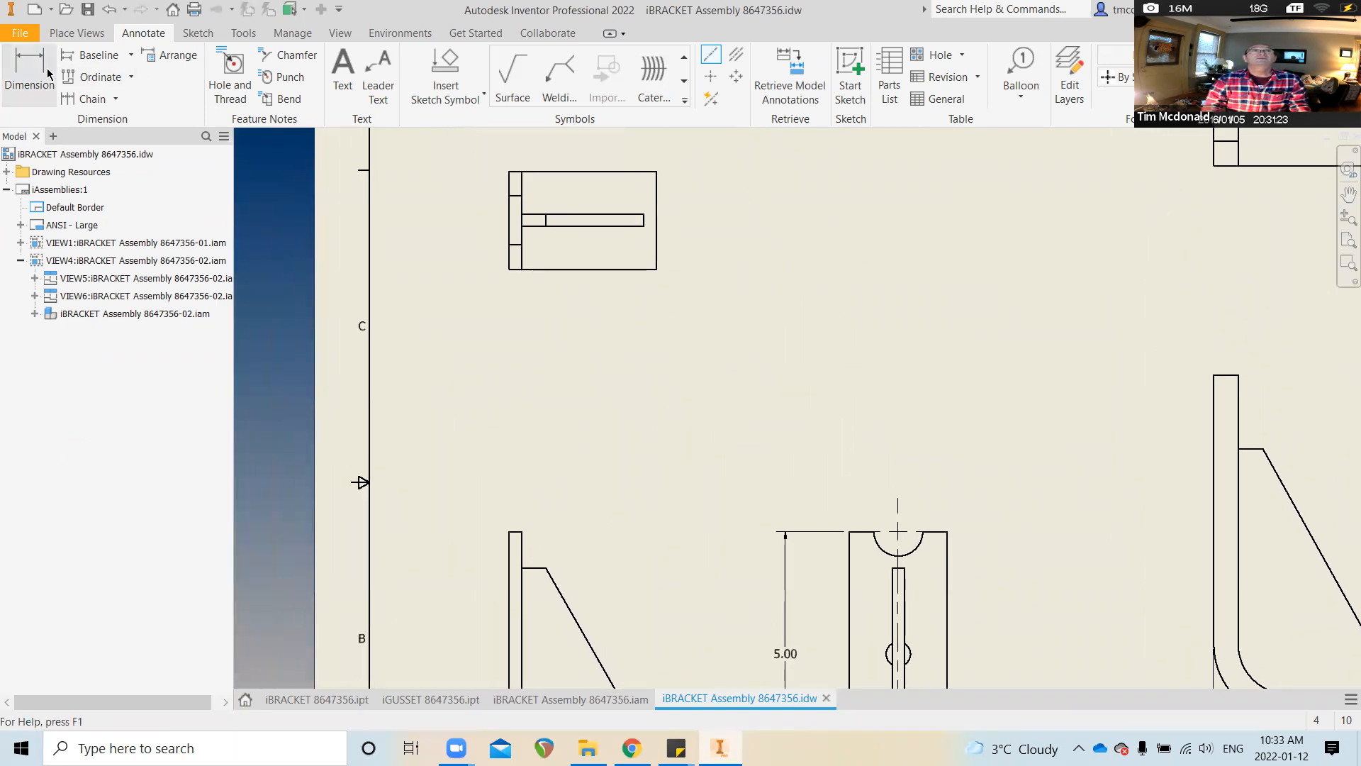
scroll(599, 143, "down", 3)
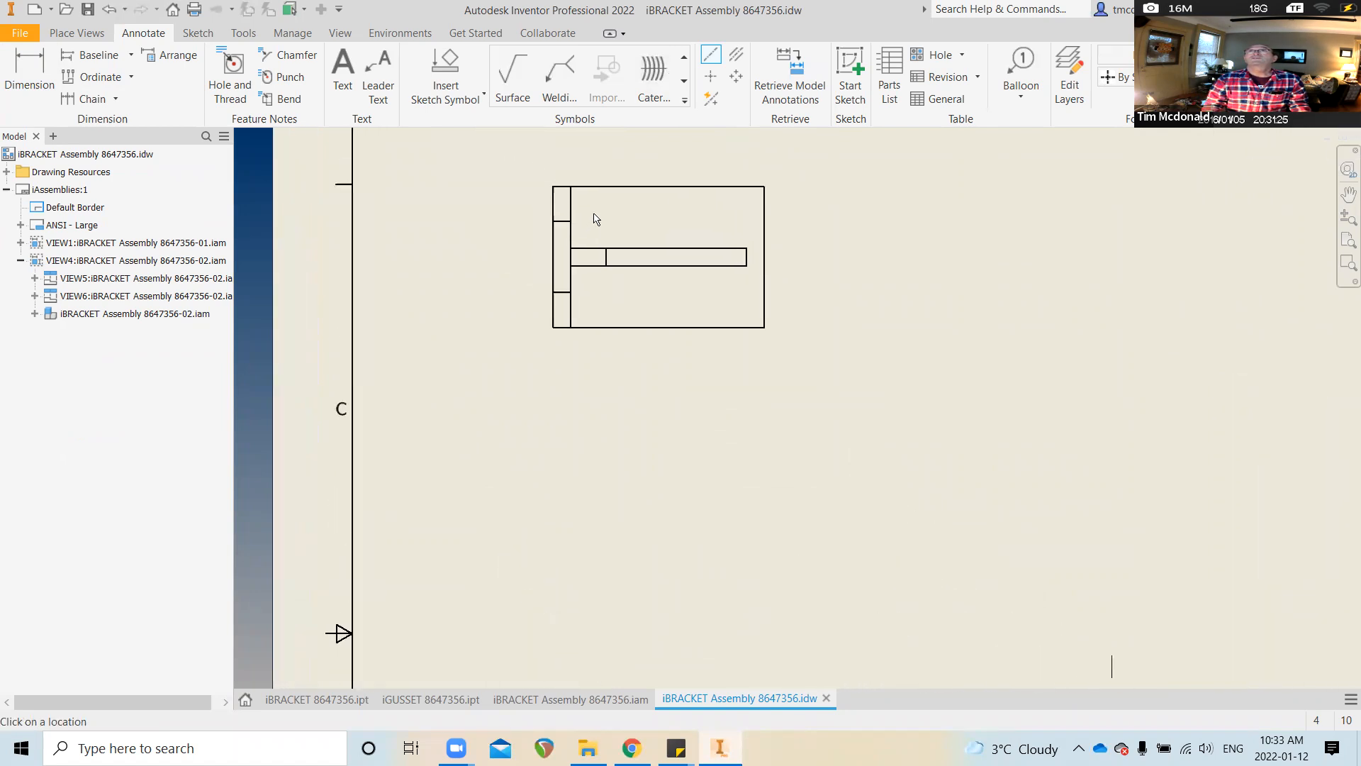
left_click(539, 298)
left_click(831, 298)
right_click(870, 307)
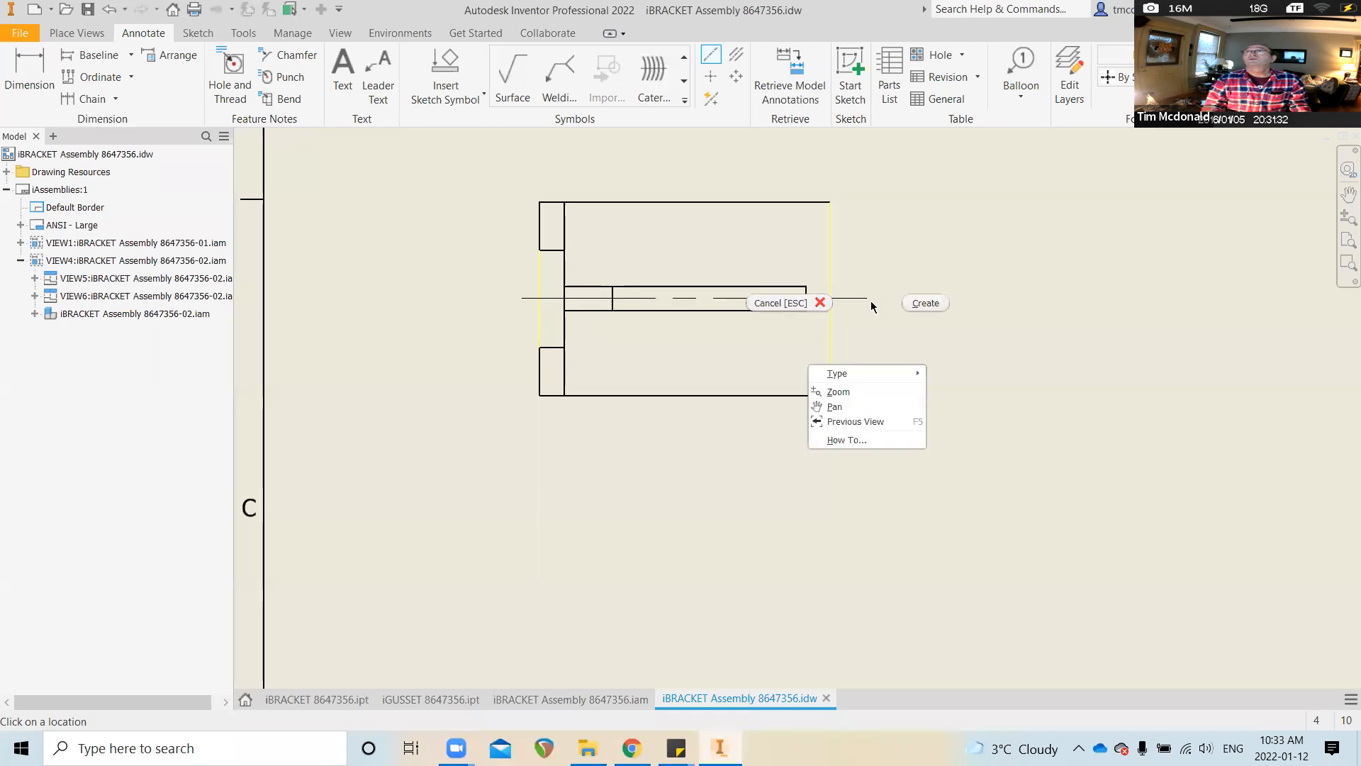
left_click(922, 301)
Dimension 1.00 from the small view's top edge to its centerline
key("d")
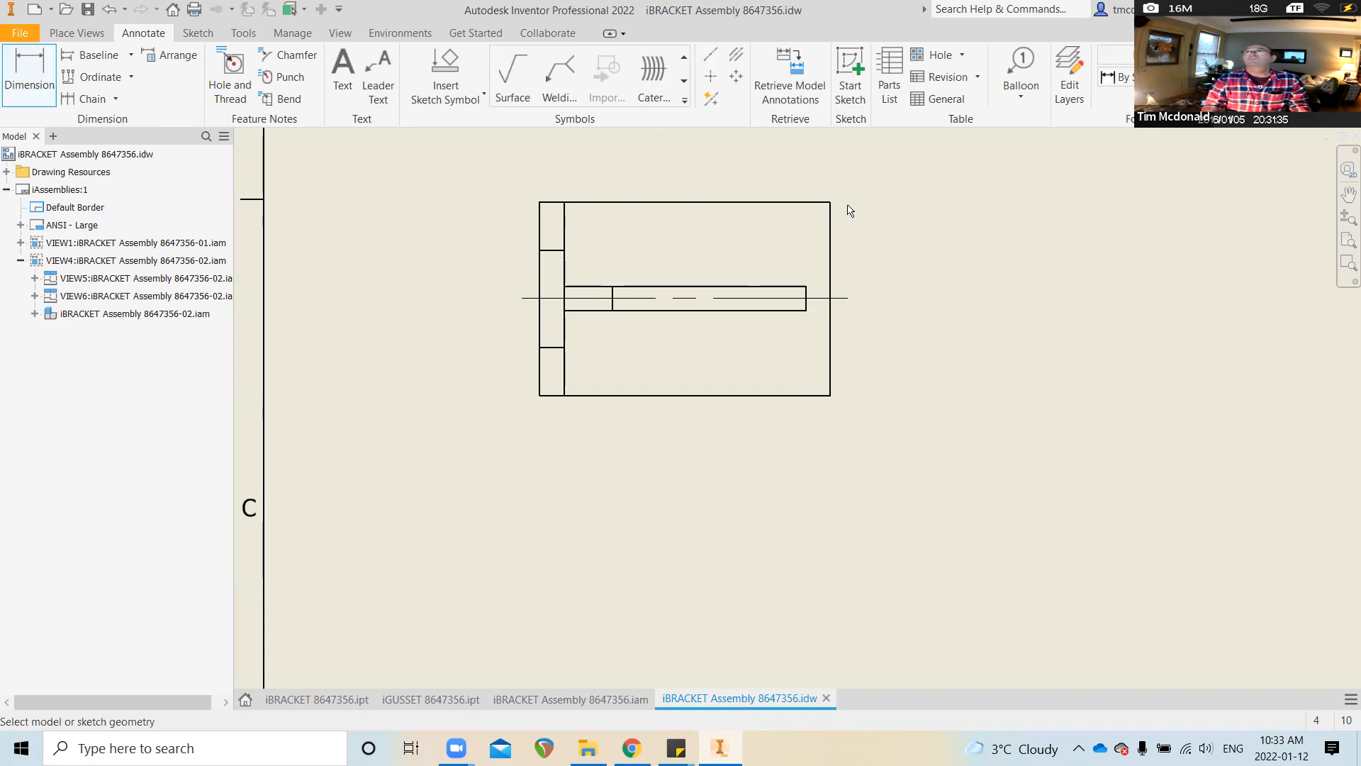
left_click(827, 203)
left_click(853, 298)
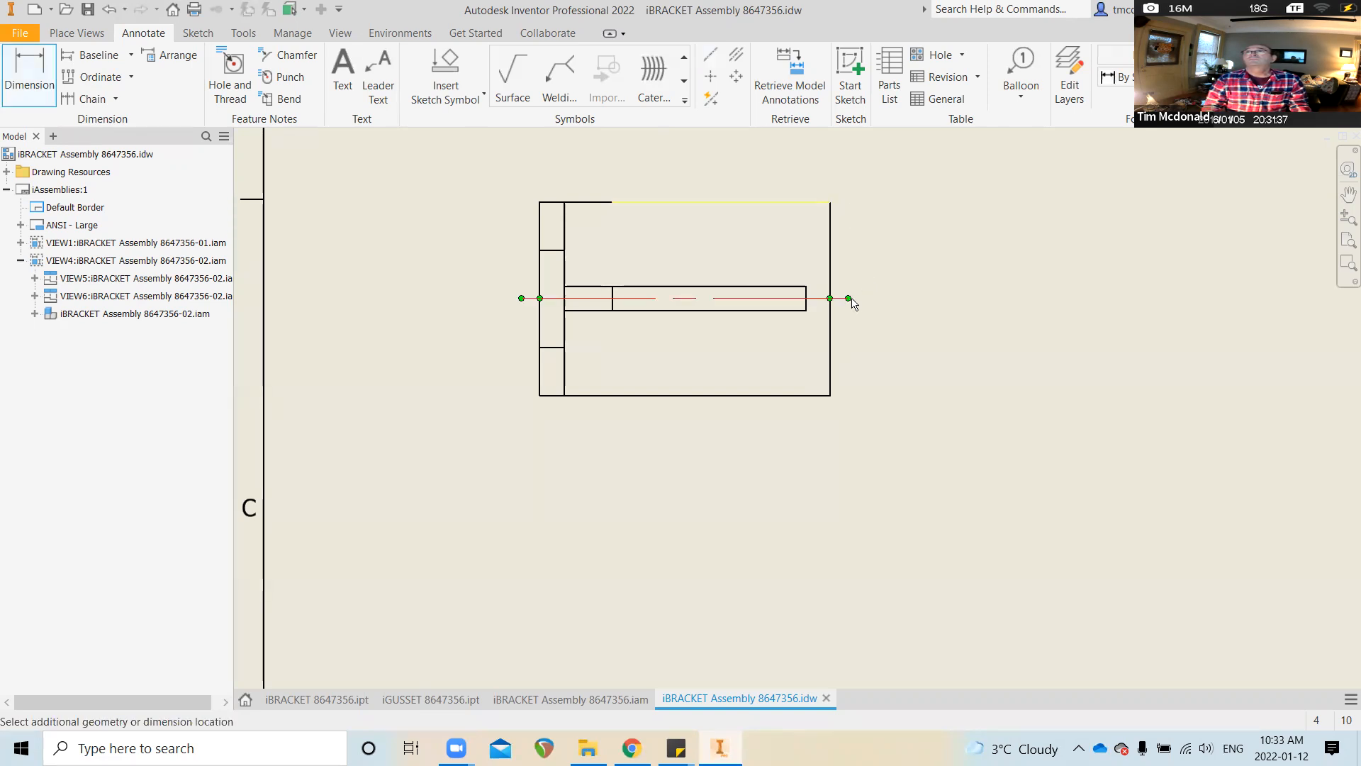
left_click(918, 272)
scroll(619, 359, "down", 3)
scroll(635, 365, "down", 3)
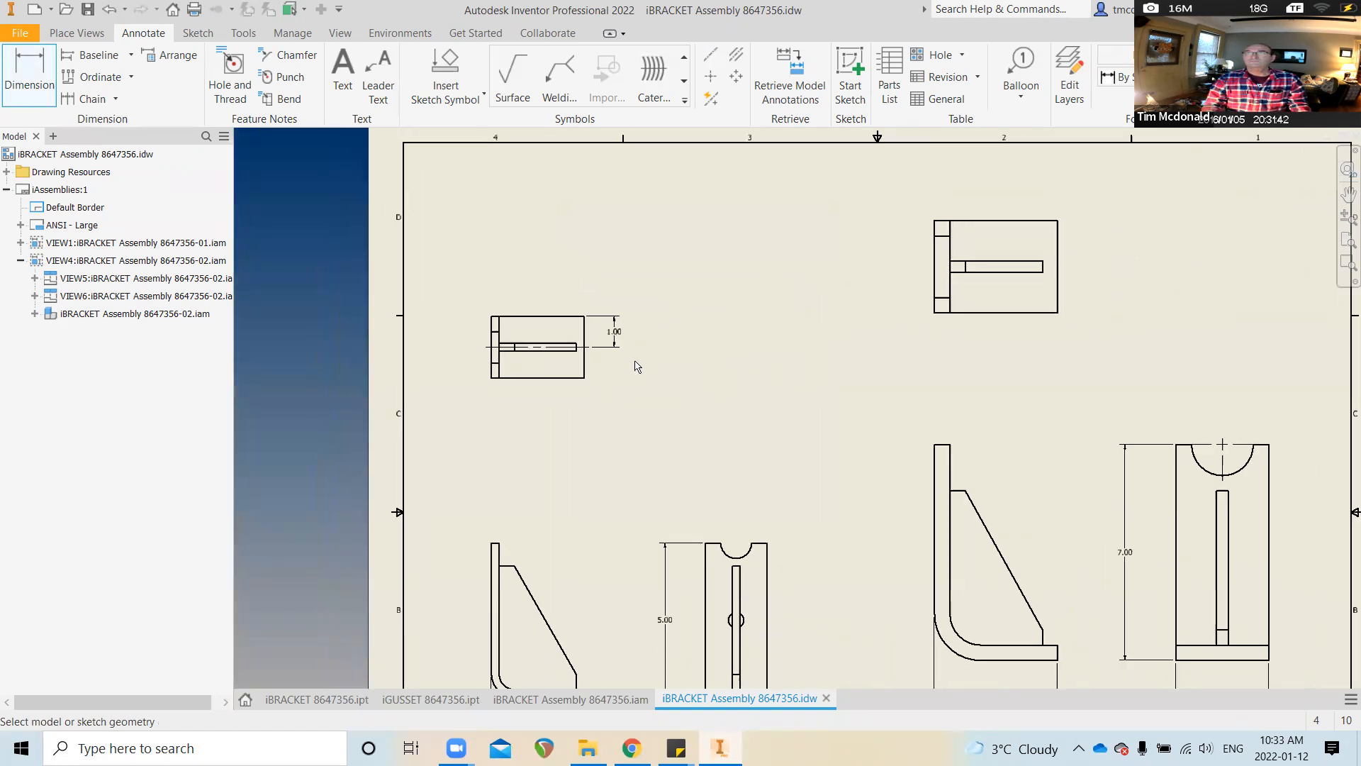
scroll(672, 409, "up", 2)
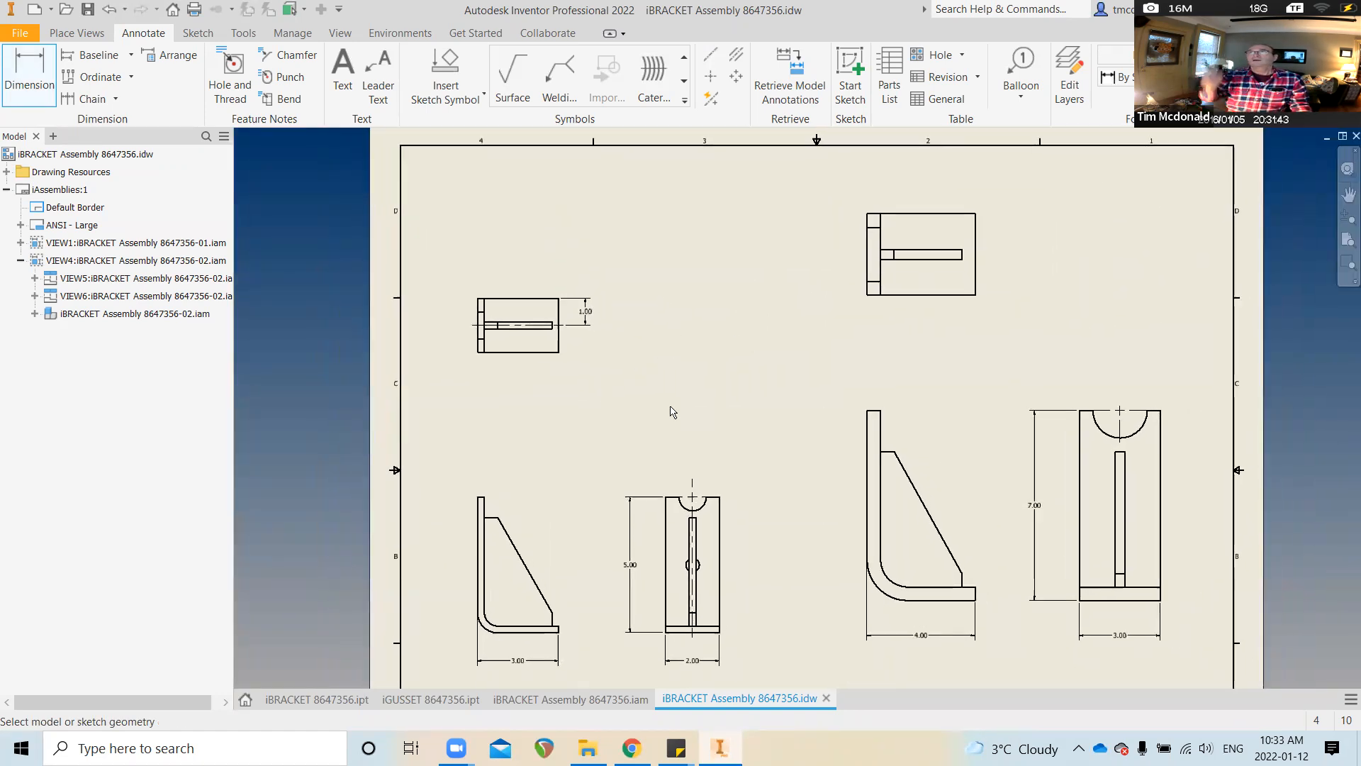
middle_click_drag(678, 390, 541, 348)
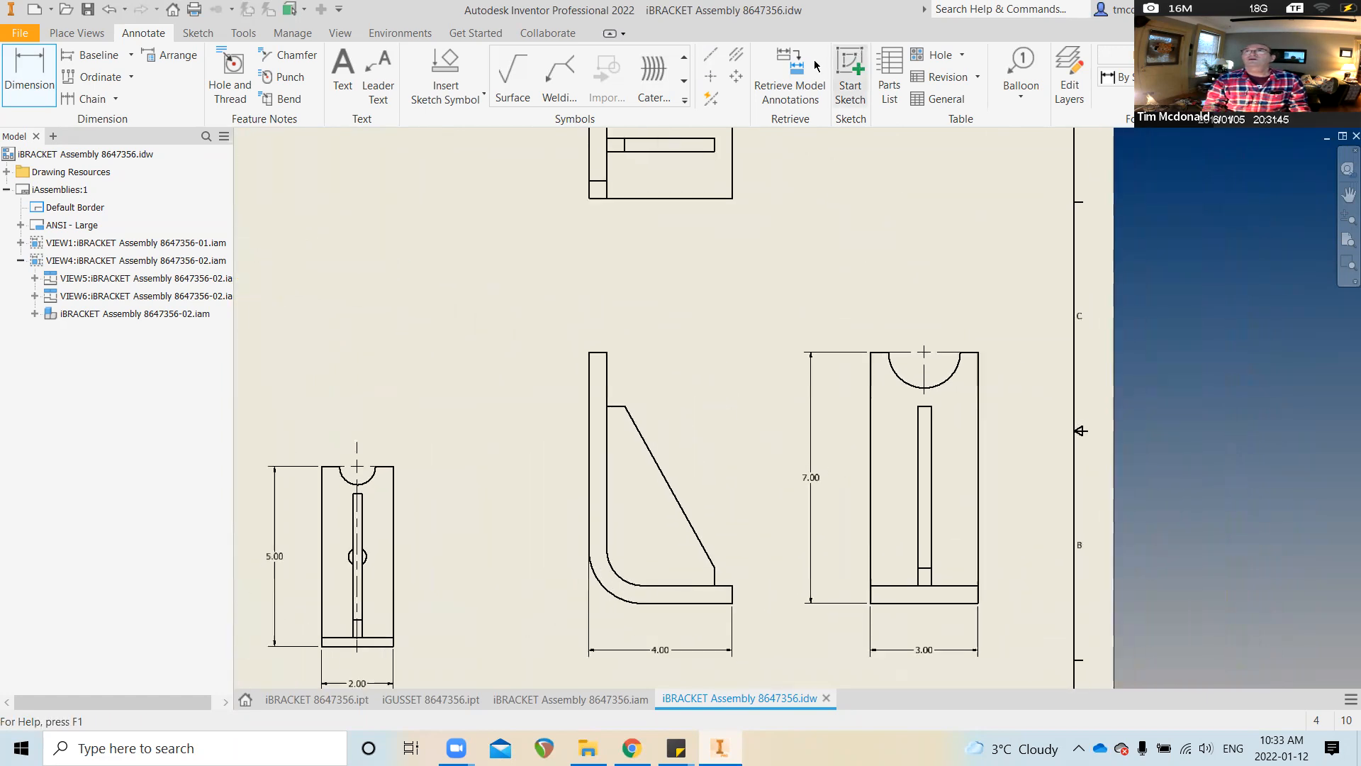
Draw a vertical centerline on the 7.00 view from the arc center mark to the bottom edge midpoint
scroll(909, 402, "up", 3)
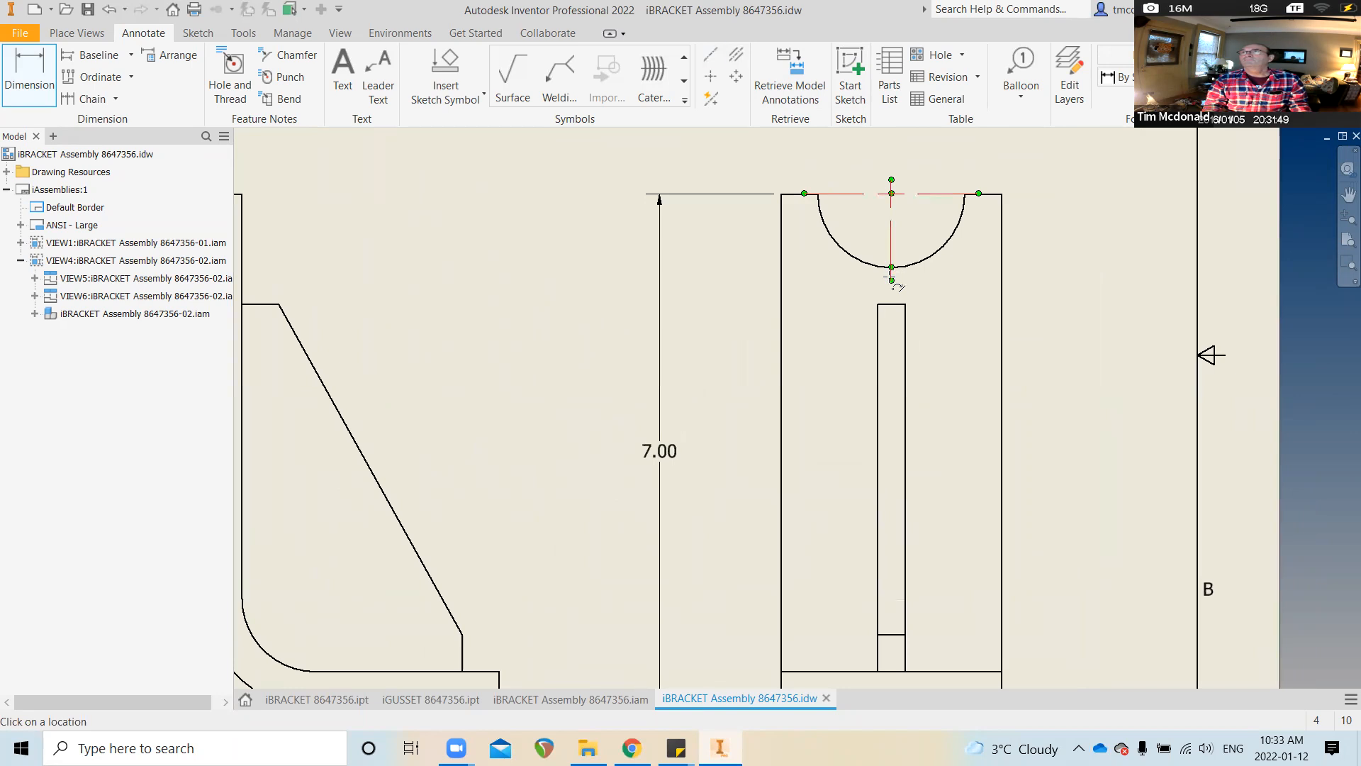
left_click(891, 277)
scroll(892, 277, "down", 2)
middle_click_drag(892, 277, 890, 234)
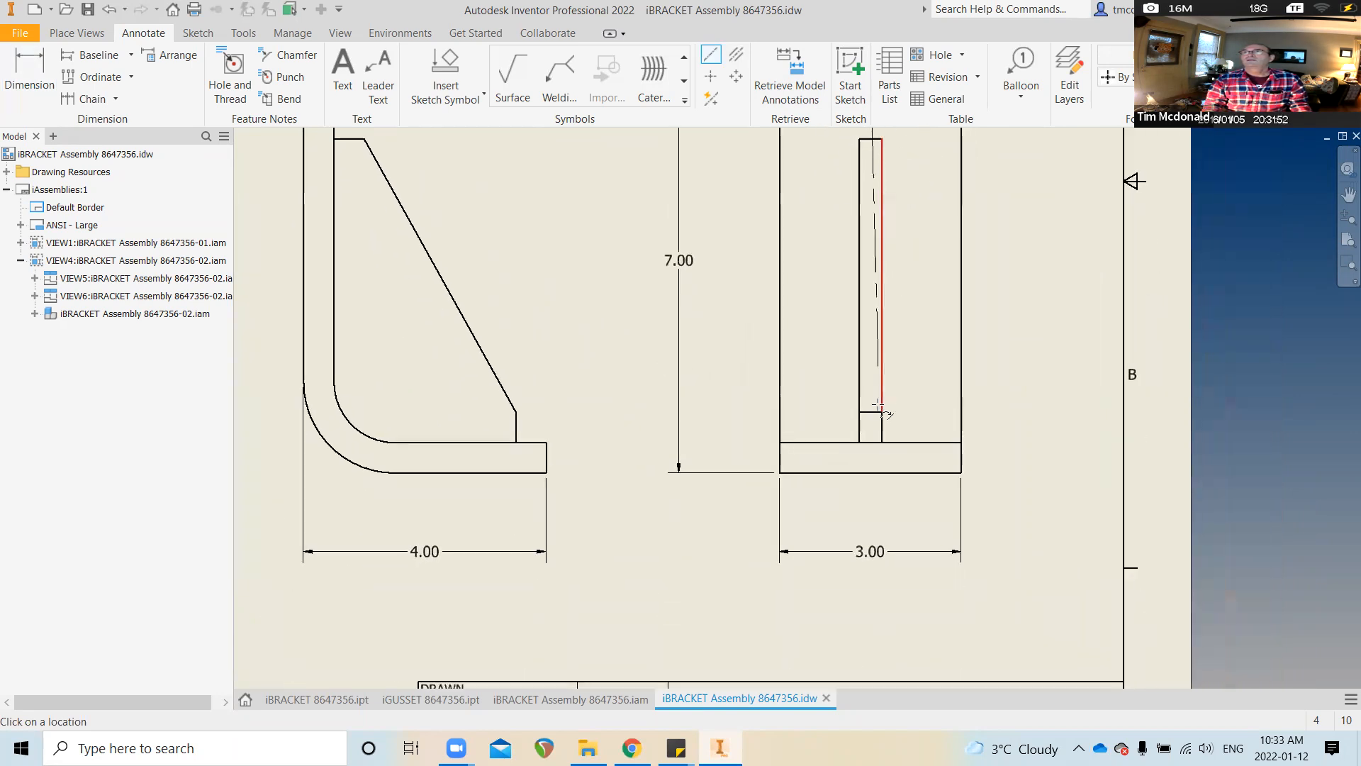
left_click(869, 471)
right_click(872, 487)
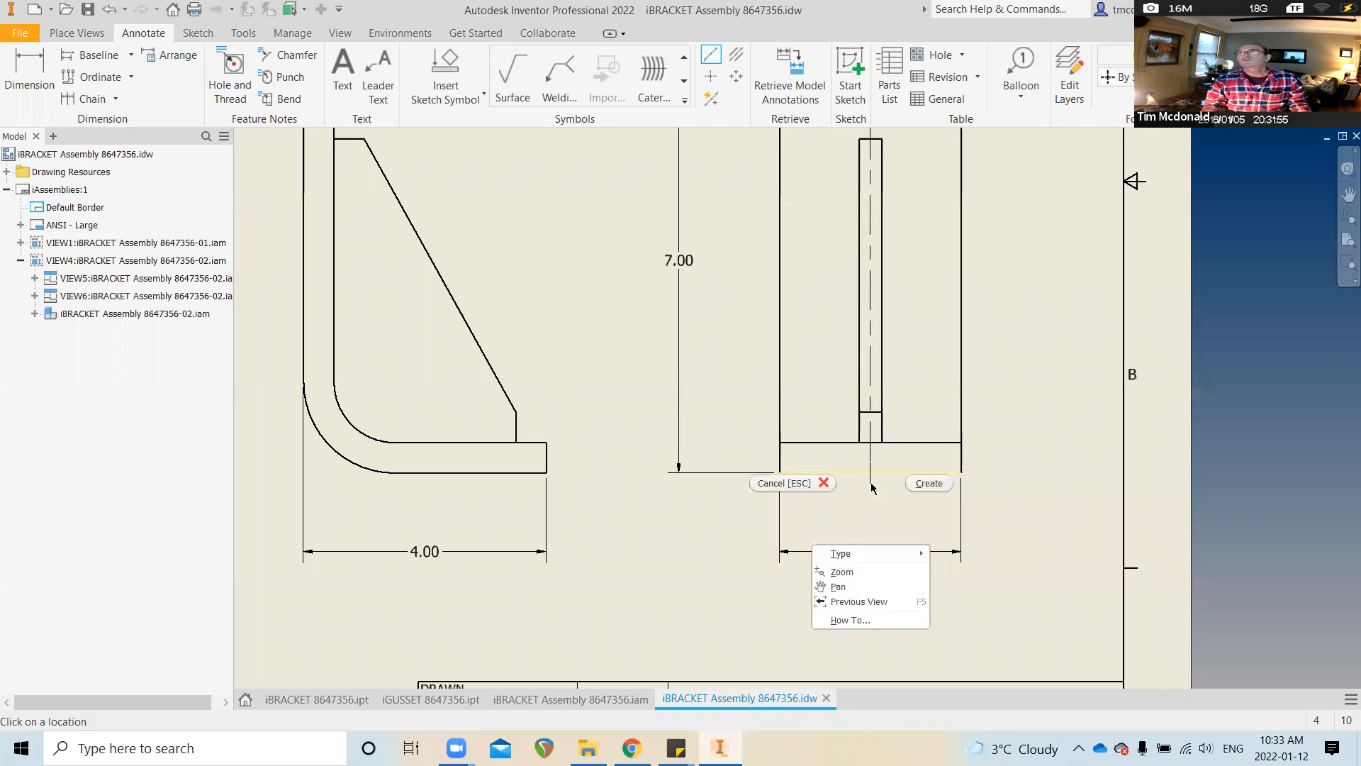
left_click(920, 483)
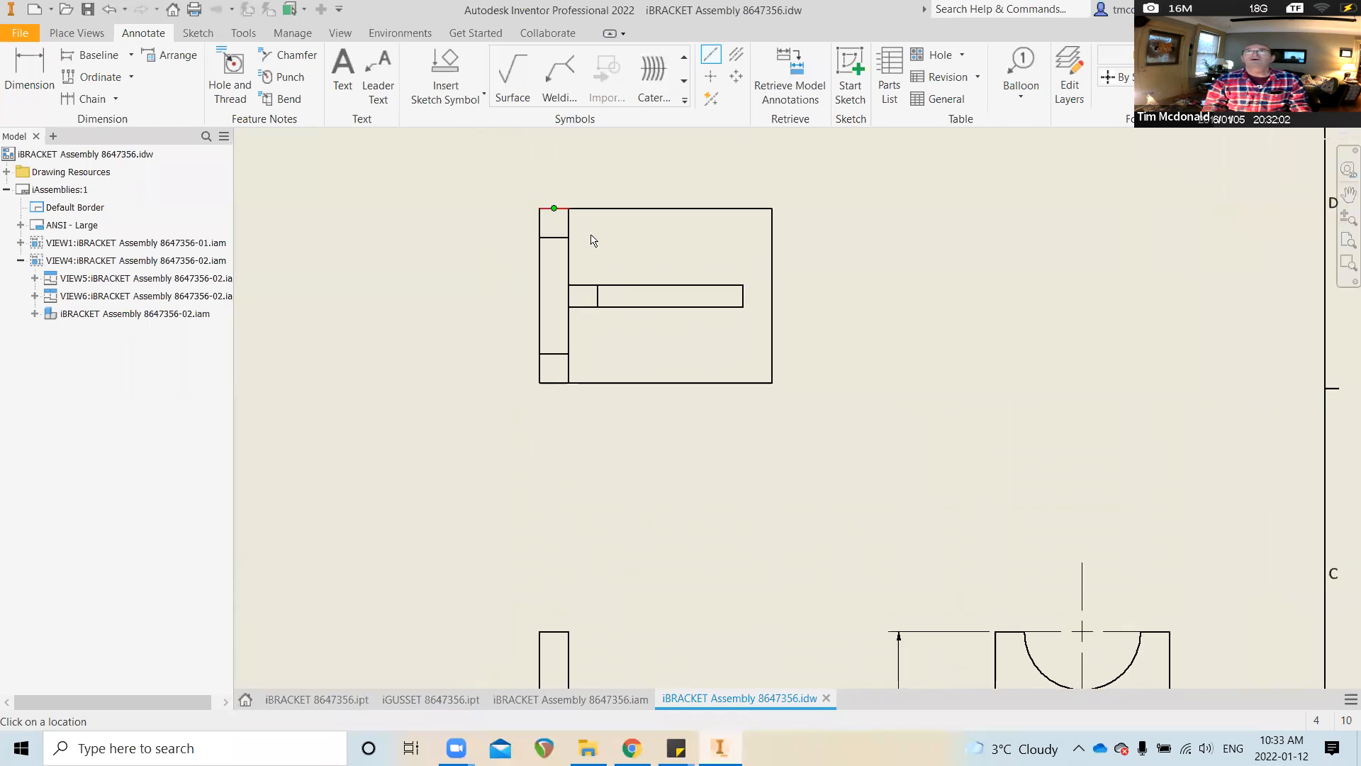
Add a bisector centerline between the left and right edges of the small upper-right view
left_click(543, 294)
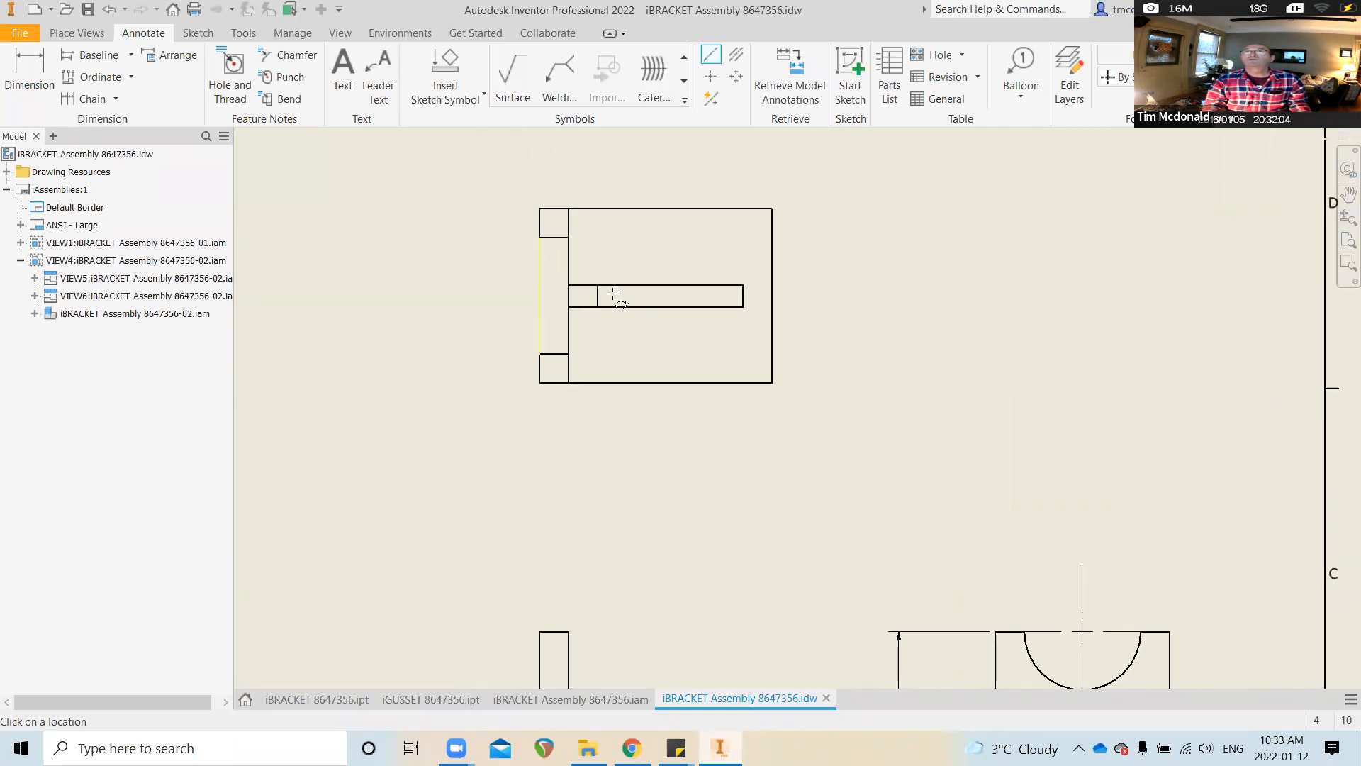
left_click(773, 294)
right_click(810, 294)
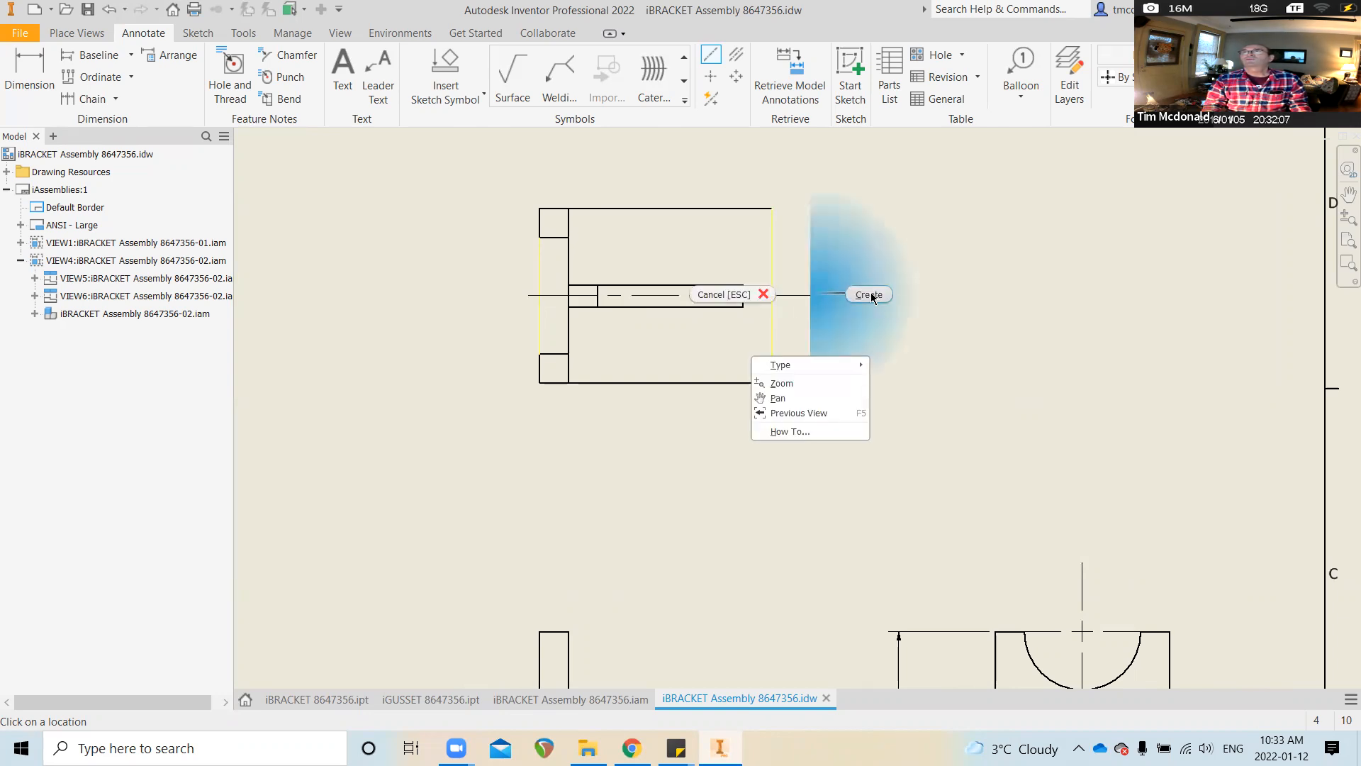
left_click(871, 292)
scroll(845, 303, "down", 4)
scroll(837, 307, "up", 2)
Dimension 1.50 from the upper-right view's edge to its centerline
left_click(69, 85)
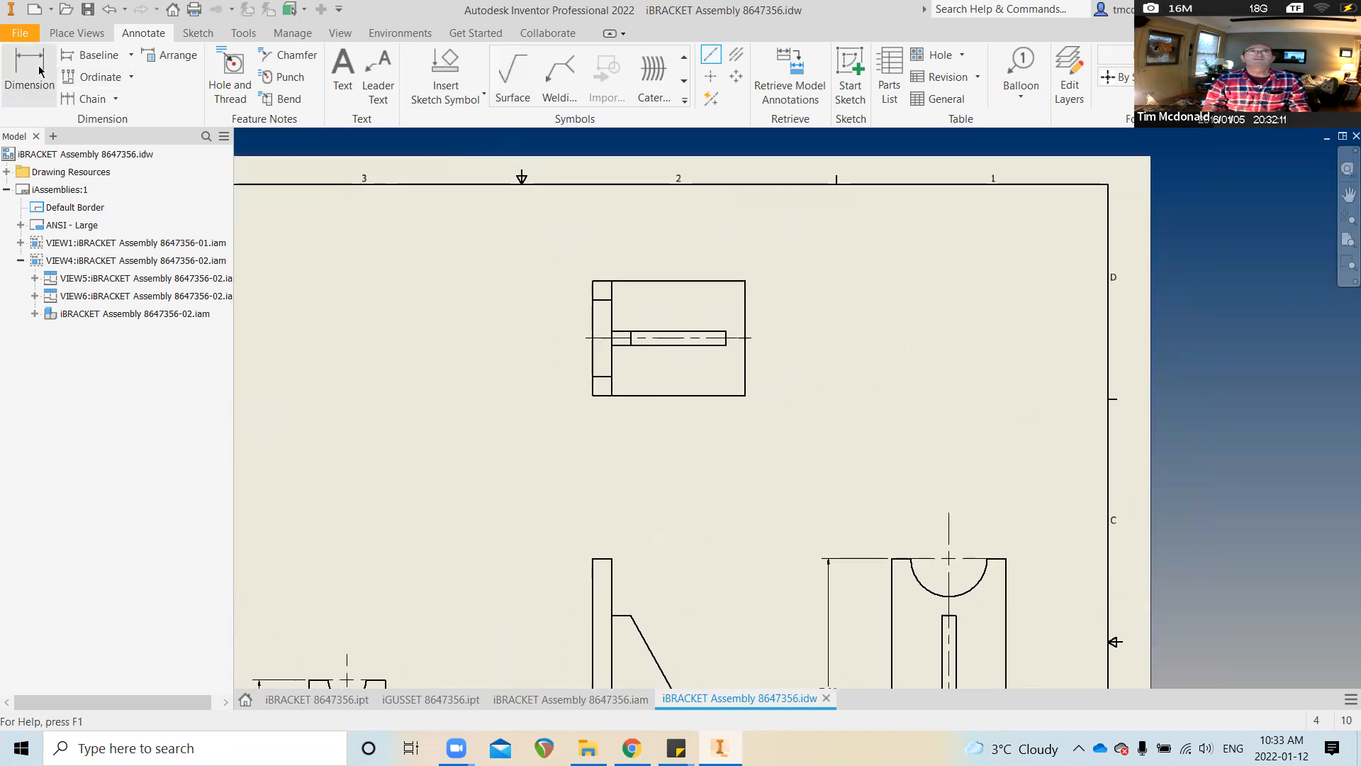
left_click(746, 285)
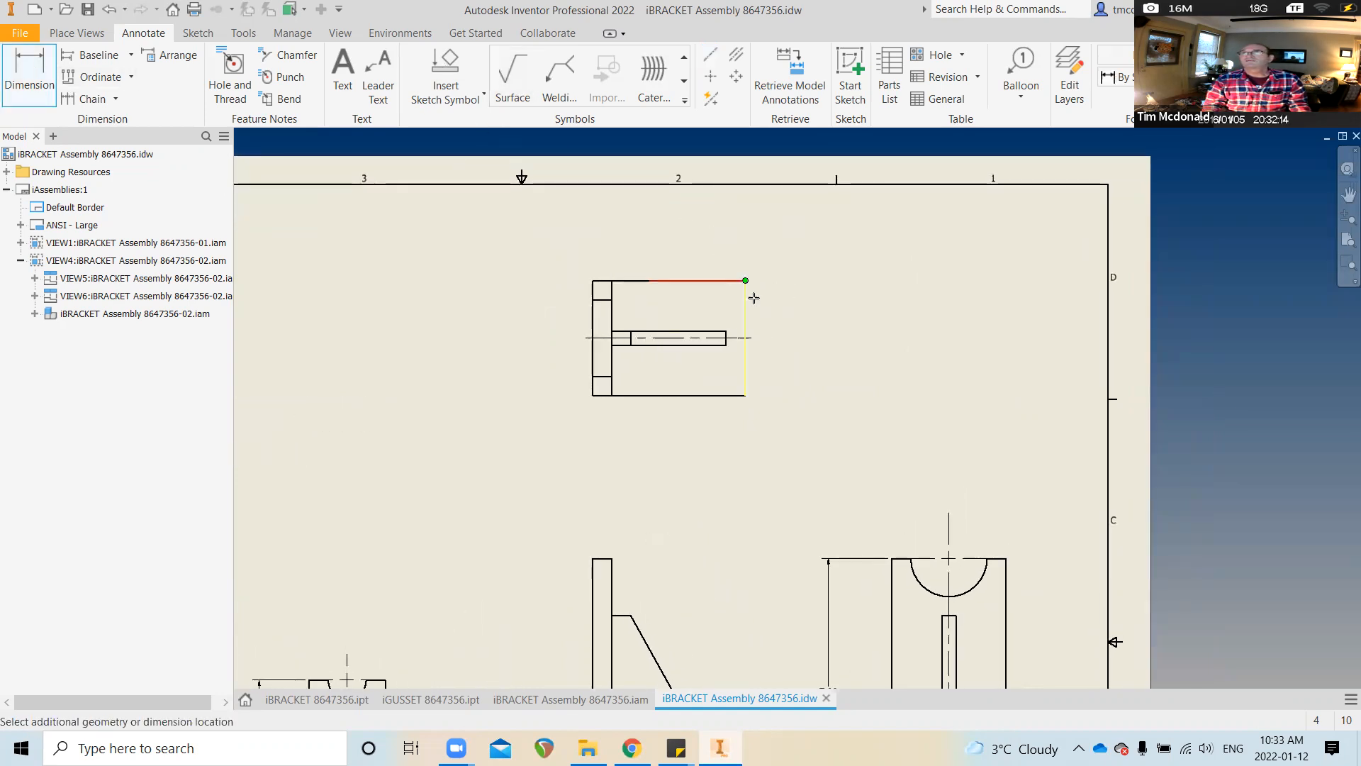
left_click(756, 338)
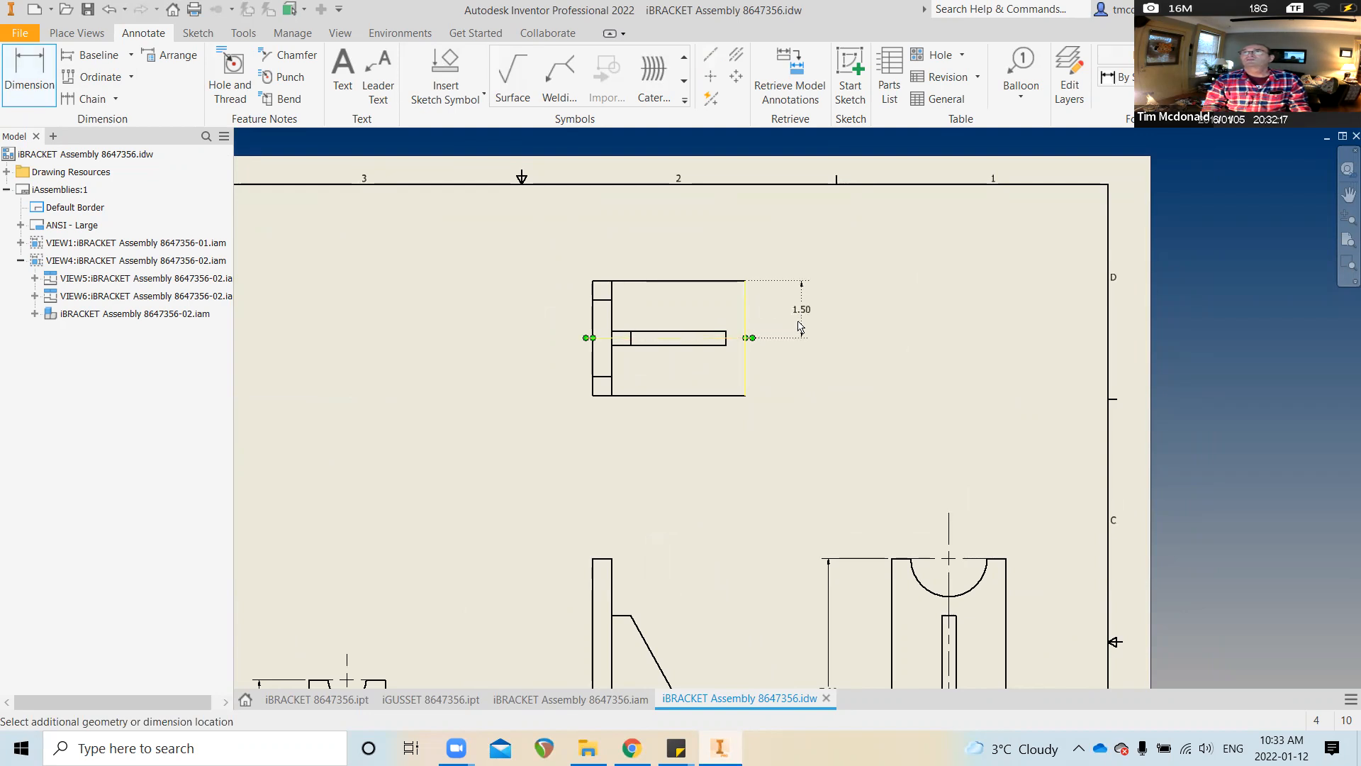
left_click(794, 319)
scroll(787, 404, "up", 3)
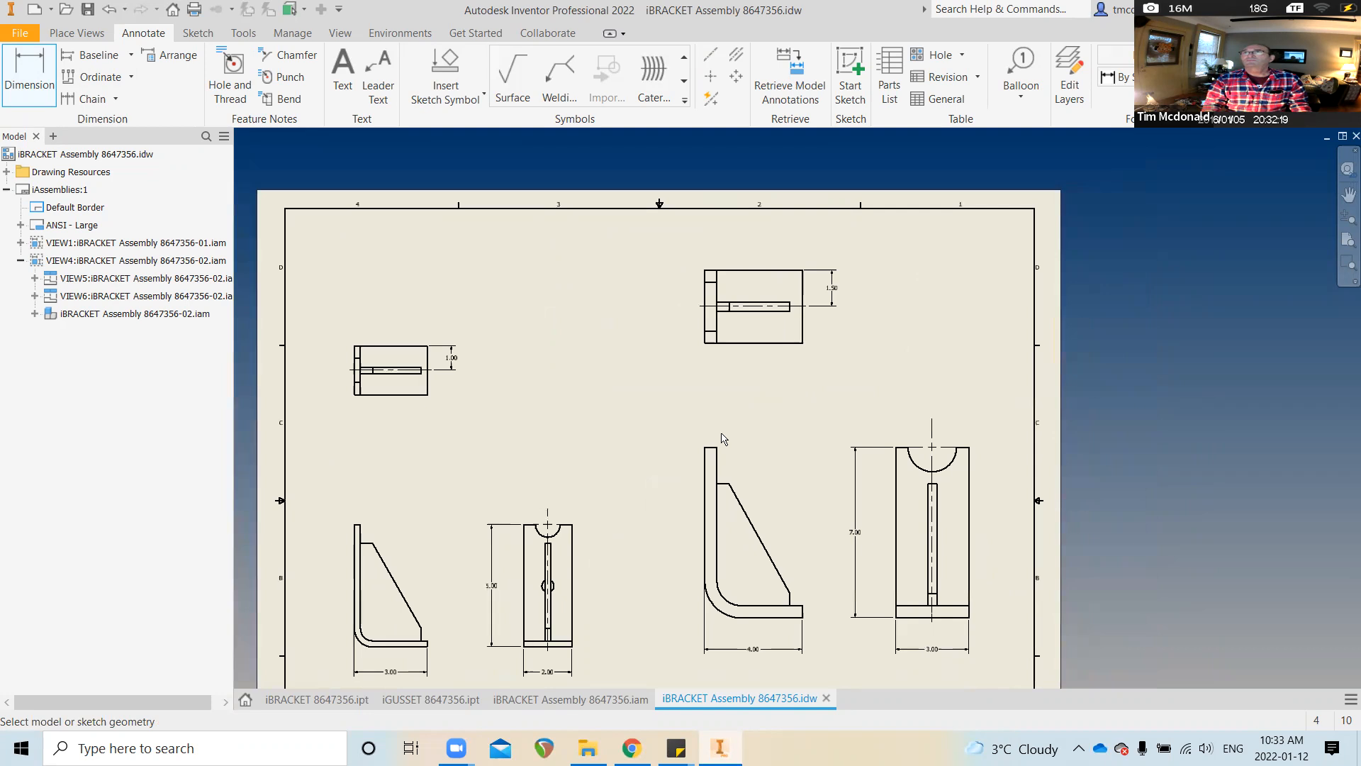
scroll(722, 439, "up", 2)
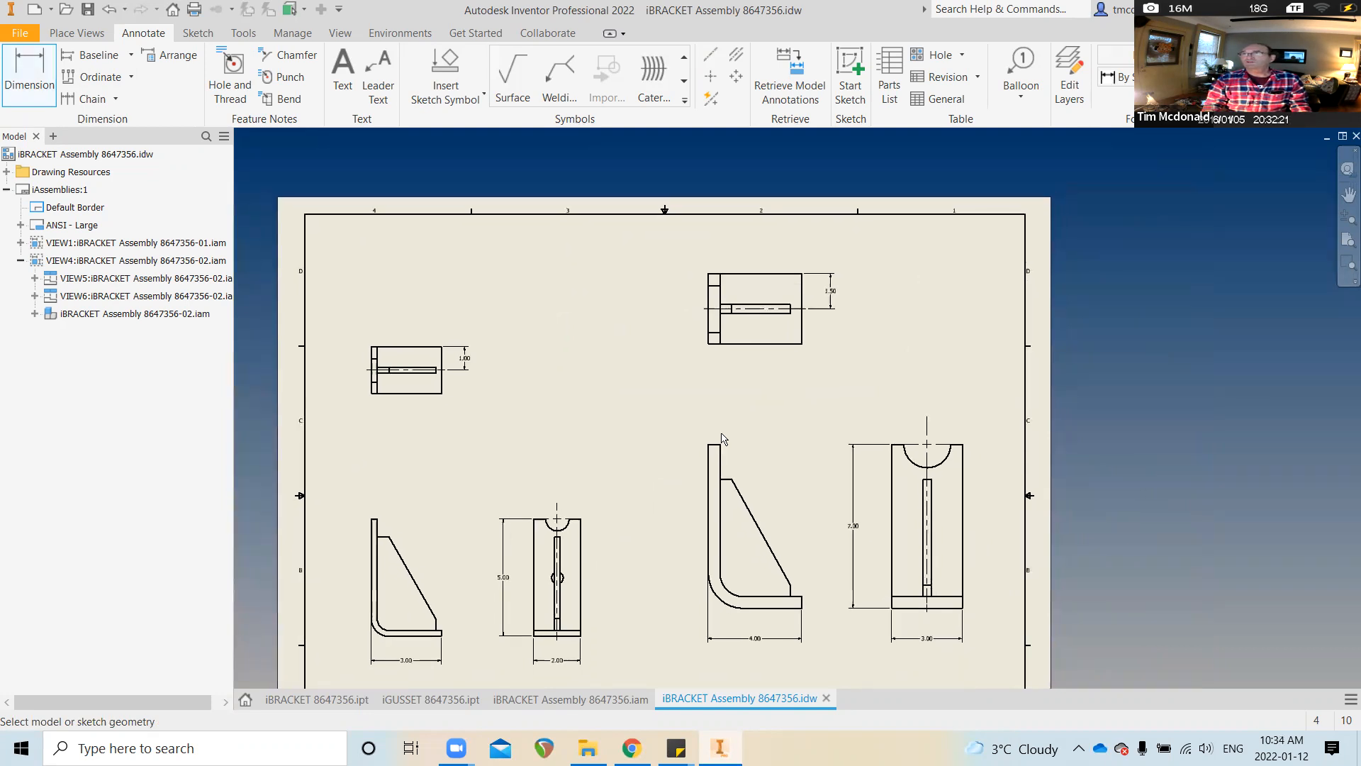
scroll(722, 438, "up", 1)
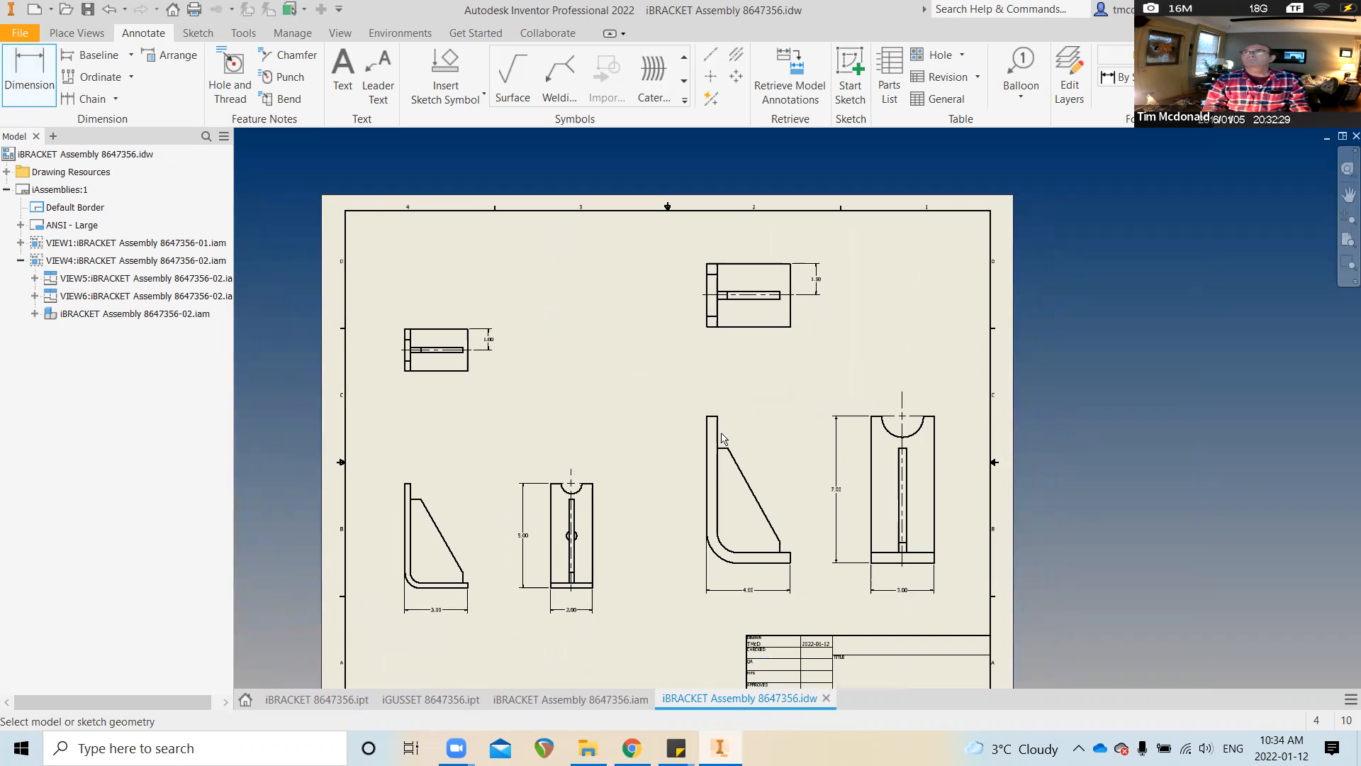
scroll(803, 454, "down", 3)
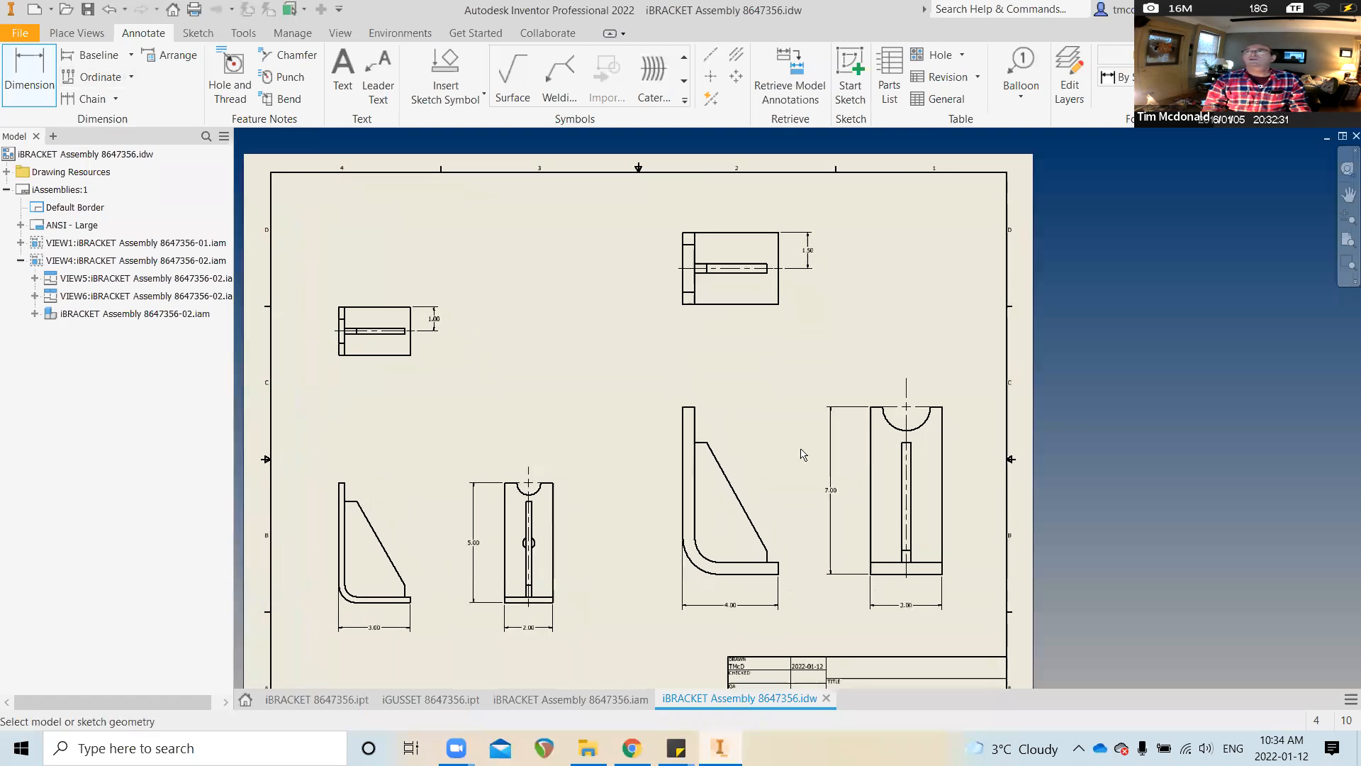
Add a Ø2.00 diameter dimension to the notch arc above the 7.00-high view
scroll(904, 397, "down", 4)
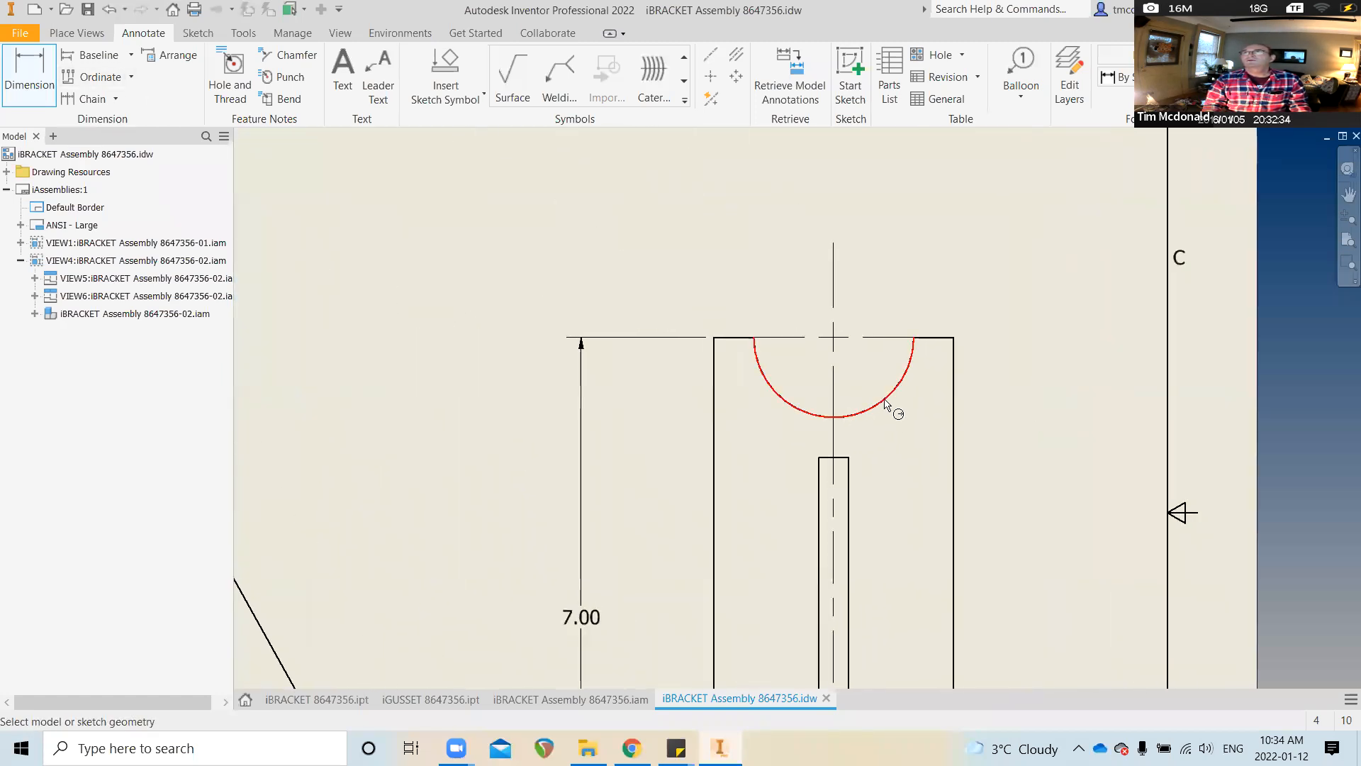
left_click(883, 399)
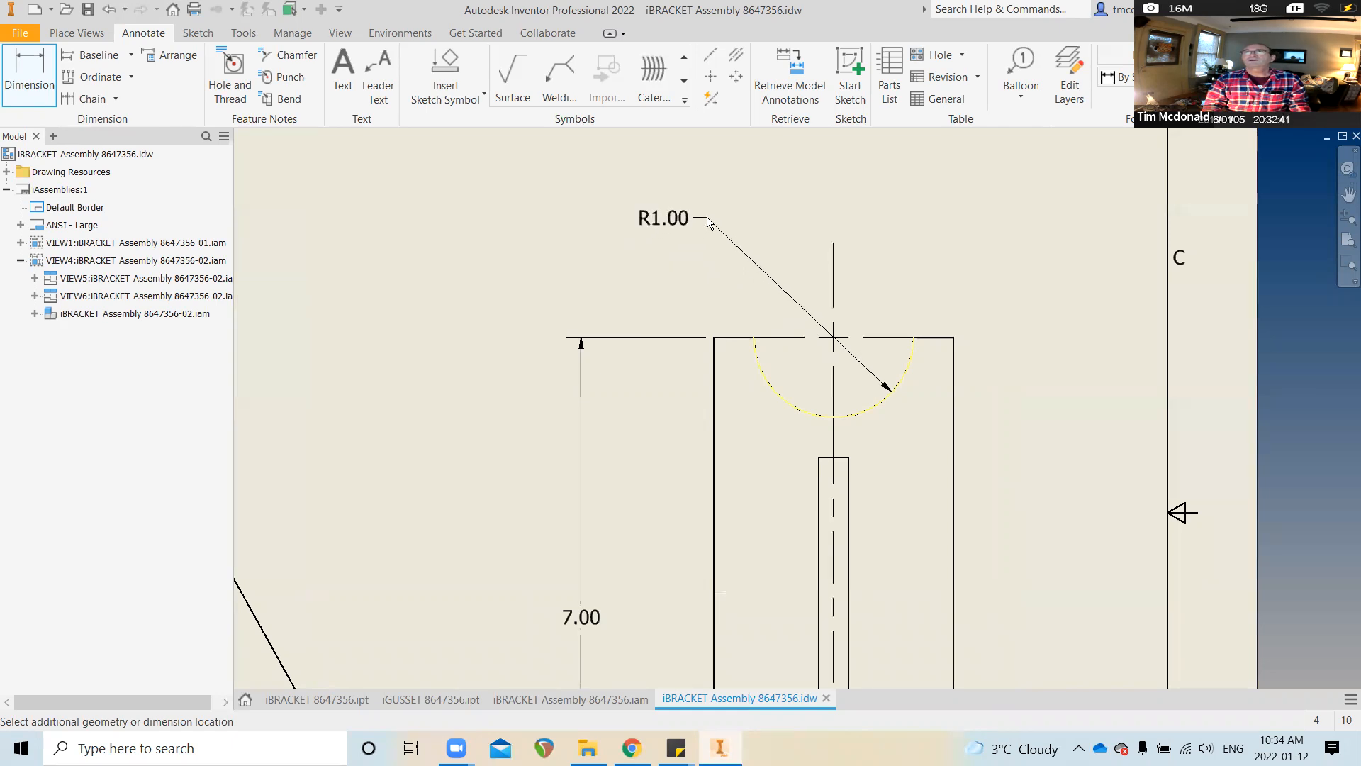
right_click(708, 222)
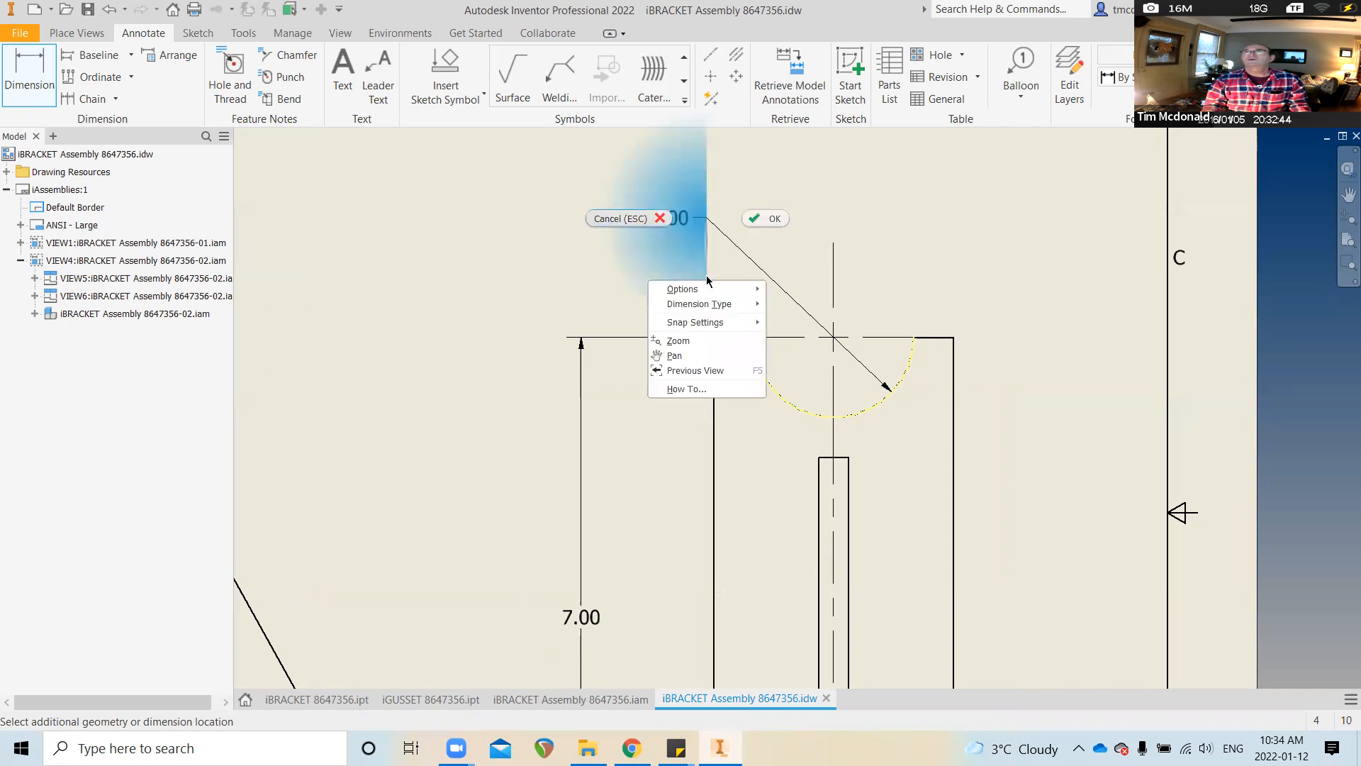
mouse_move(718, 309)
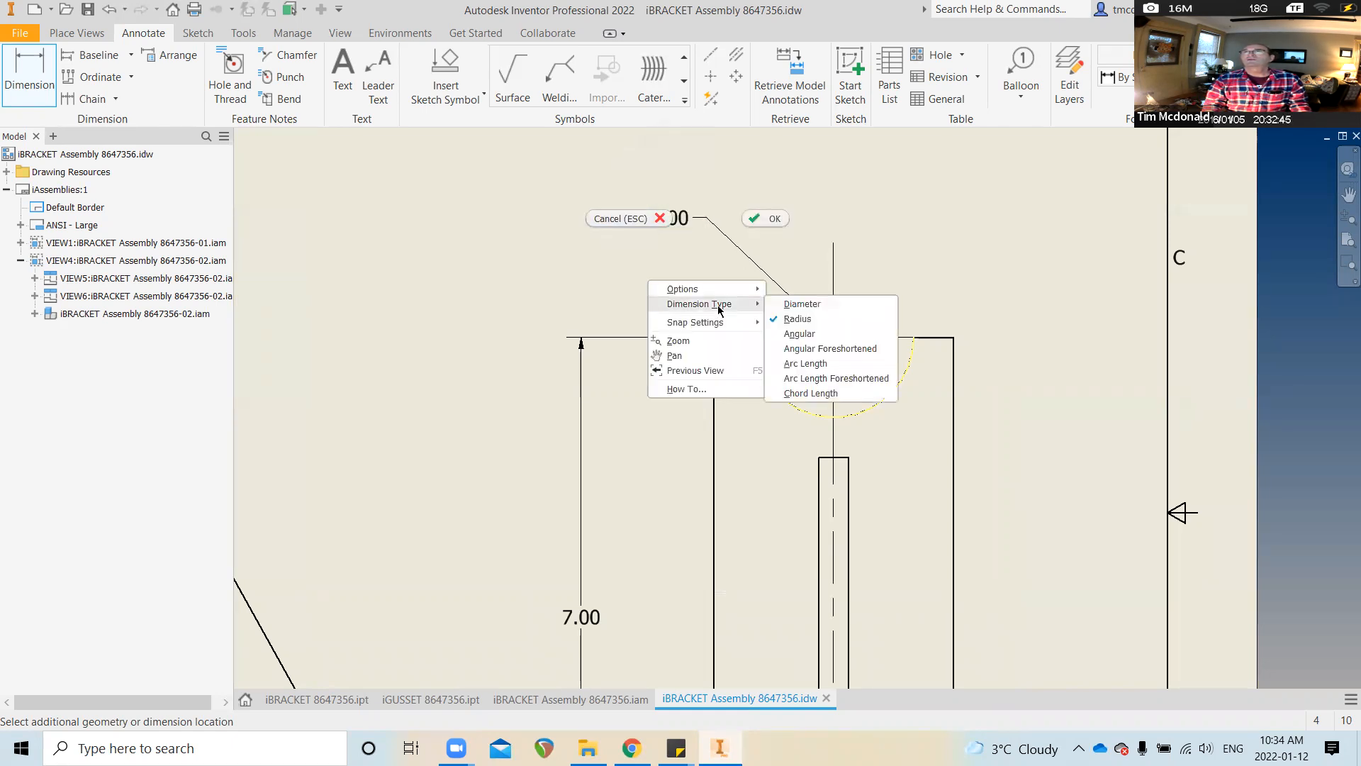
left_click(798, 304)
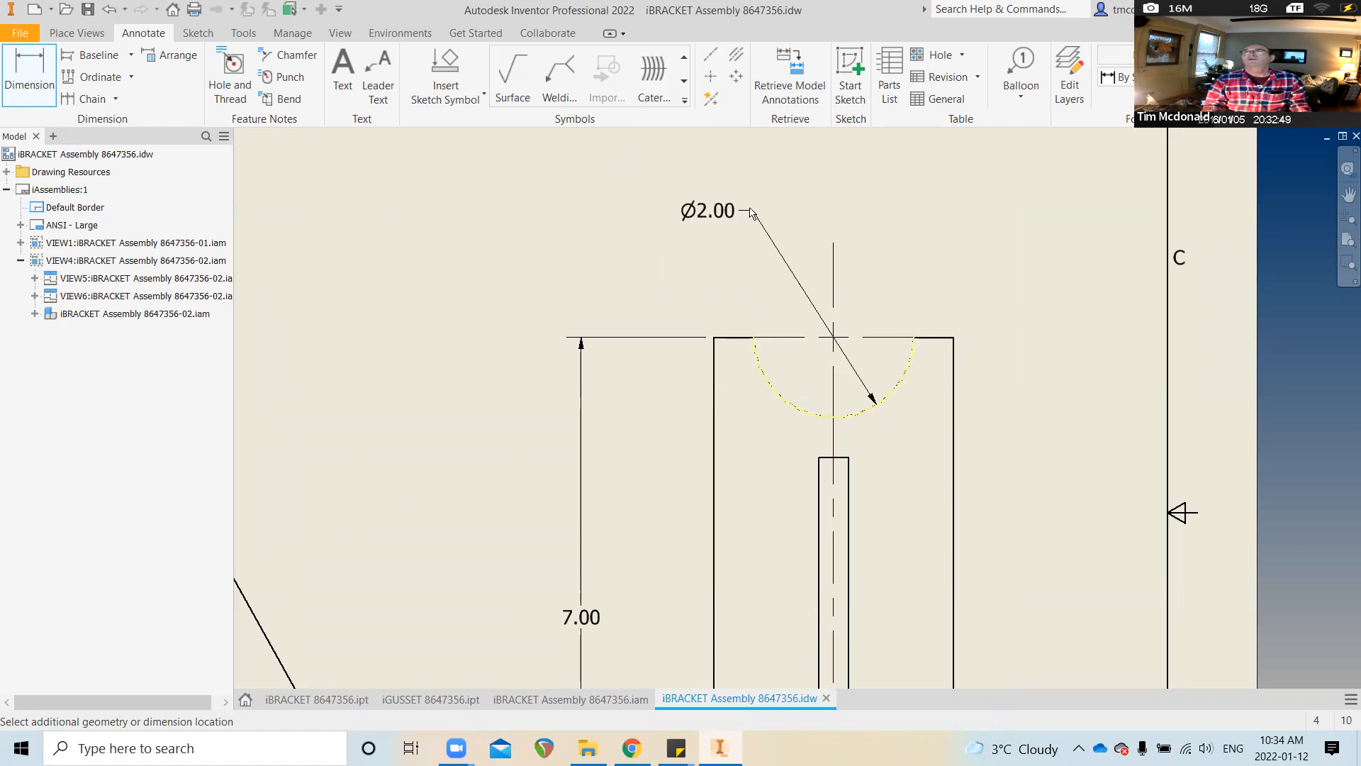
left_click(736, 196)
scroll(702, 259, "down", 3)
Add a Ø1.00 diameter callout above the notch on the 5.00-high view
mouse_move(705, 348)
middle_mouse_down()
mouse_move(681, 457)
mouse_move(610, 352)
mouse_move(597, 538)
middle_mouse_up()
scroll(649, 473, "up", 1)
scroll(652, 478, "up", 2)
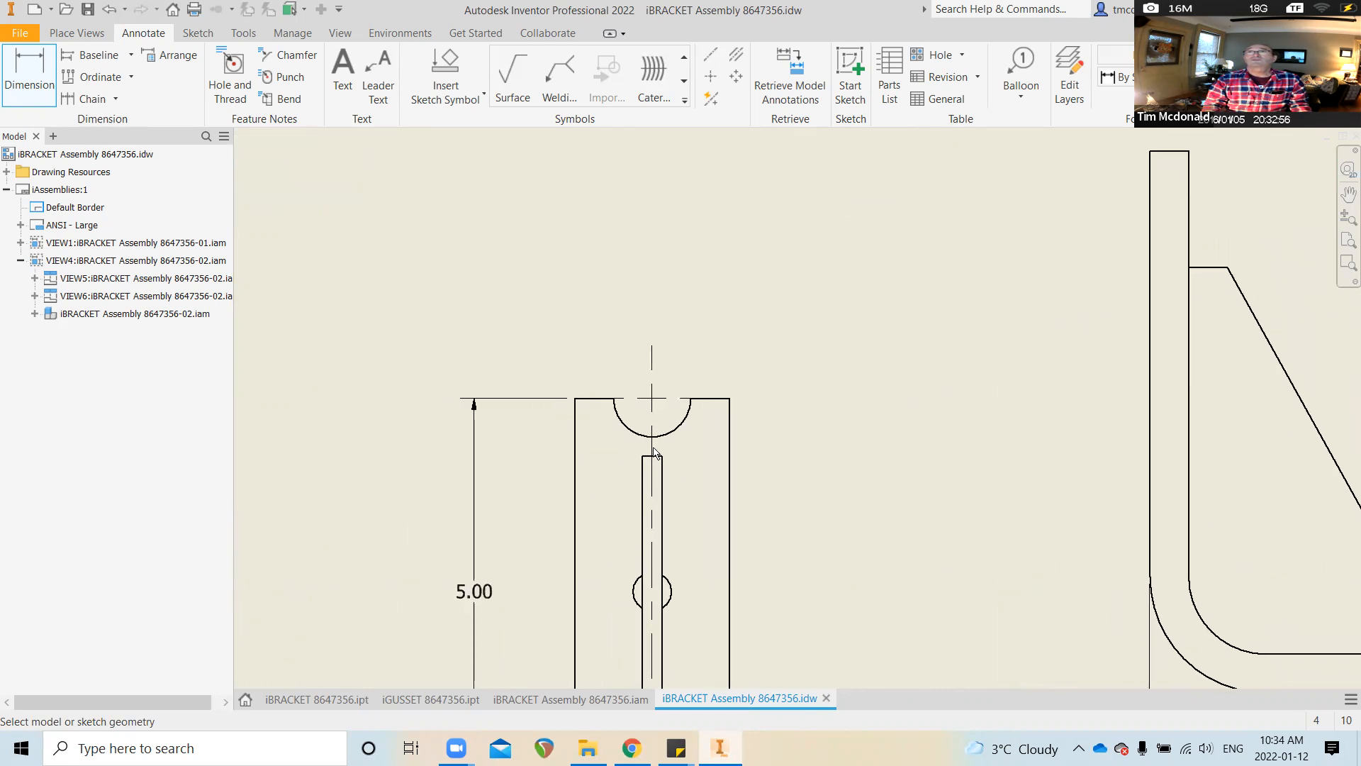
left_click(685, 431)
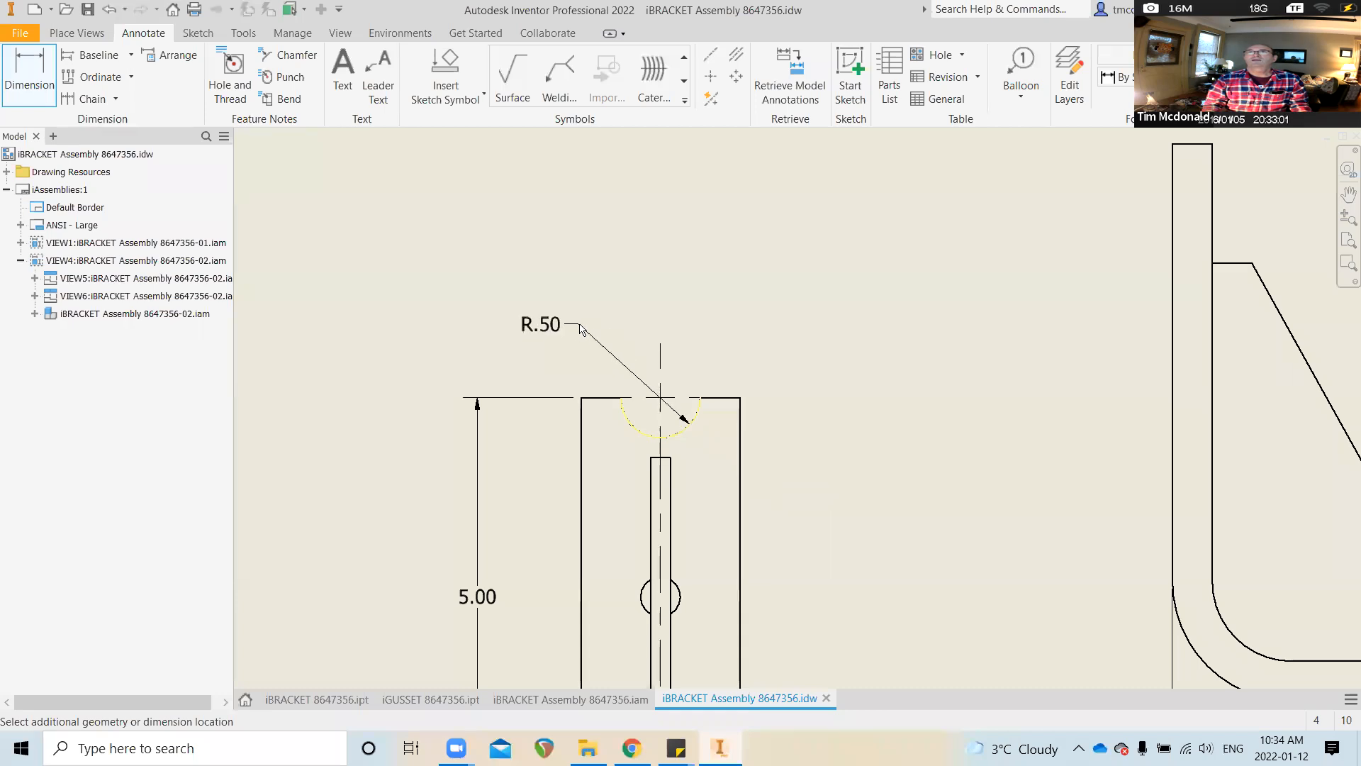
right_click(579, 326)
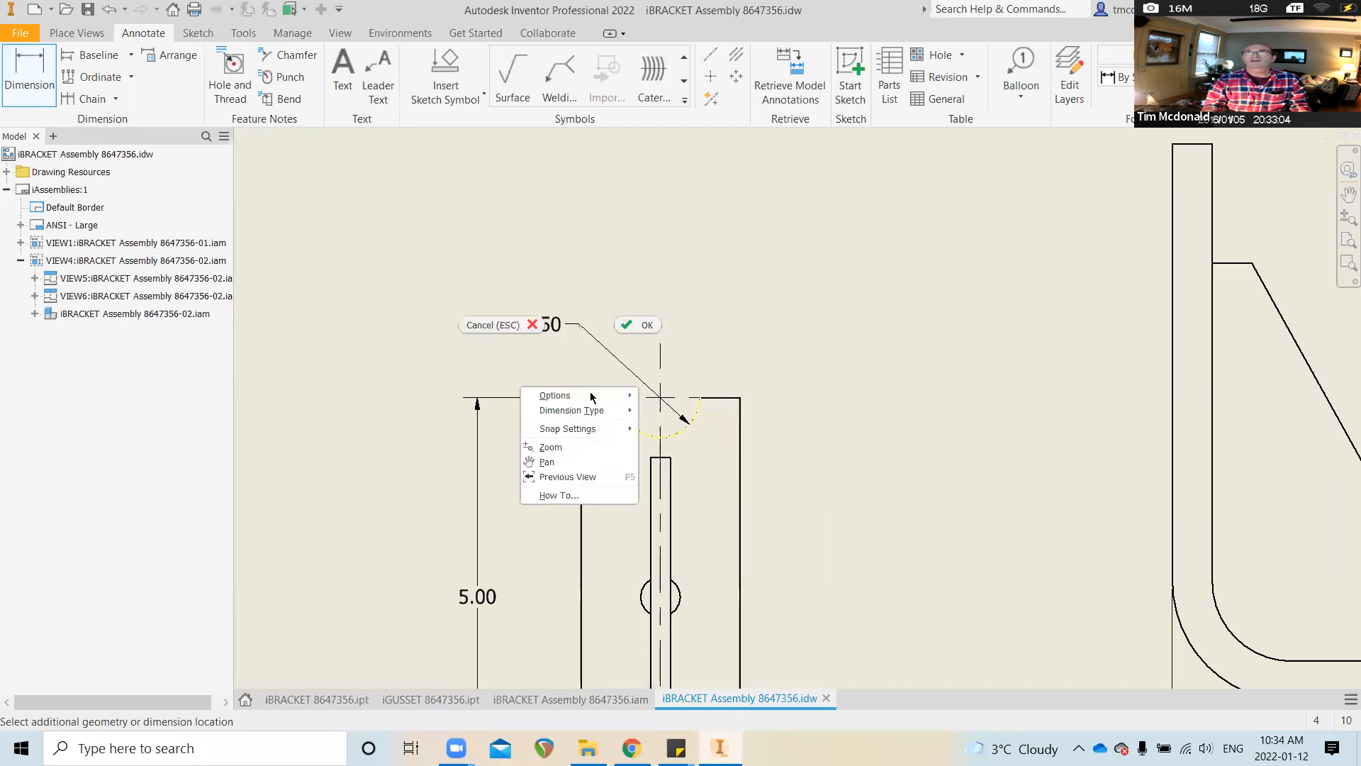
mouse_move(604, 415)
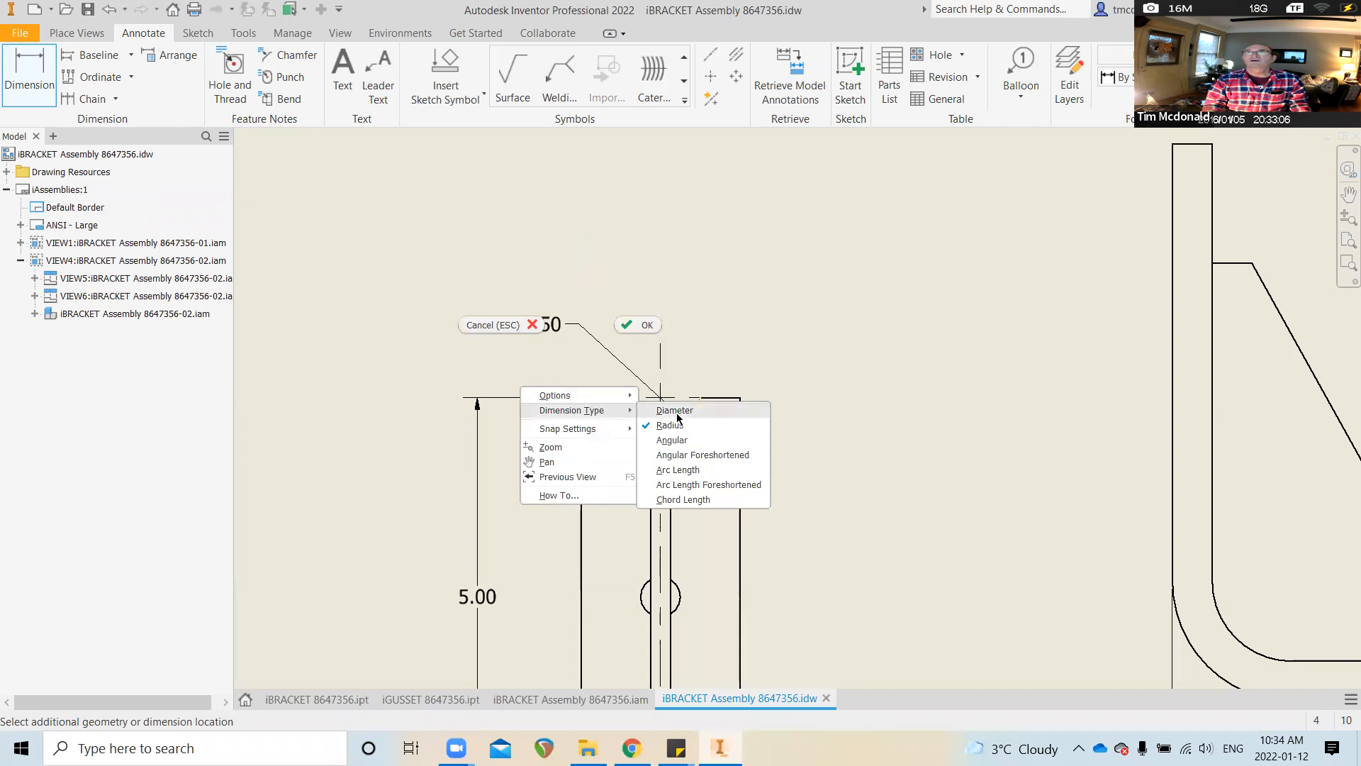
left_click(675, 410)
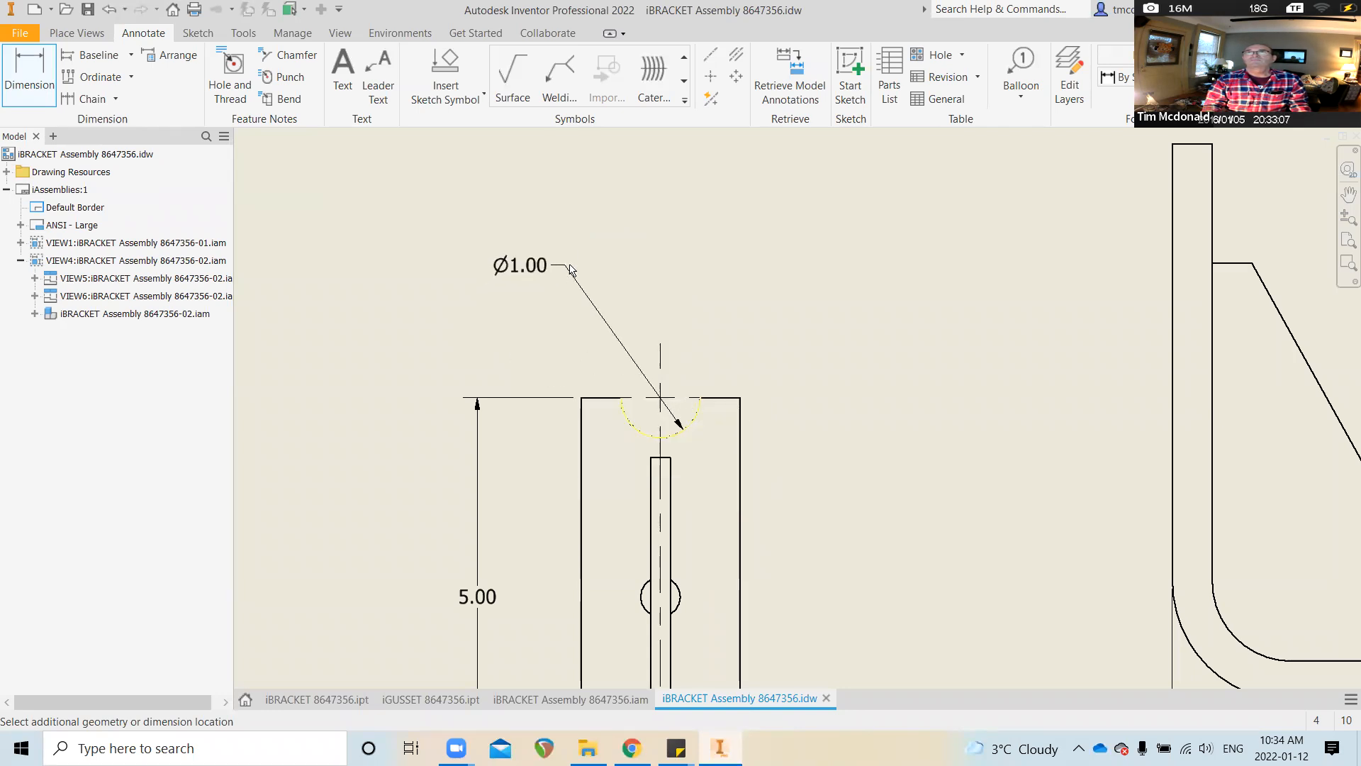
left_click(564, 288)
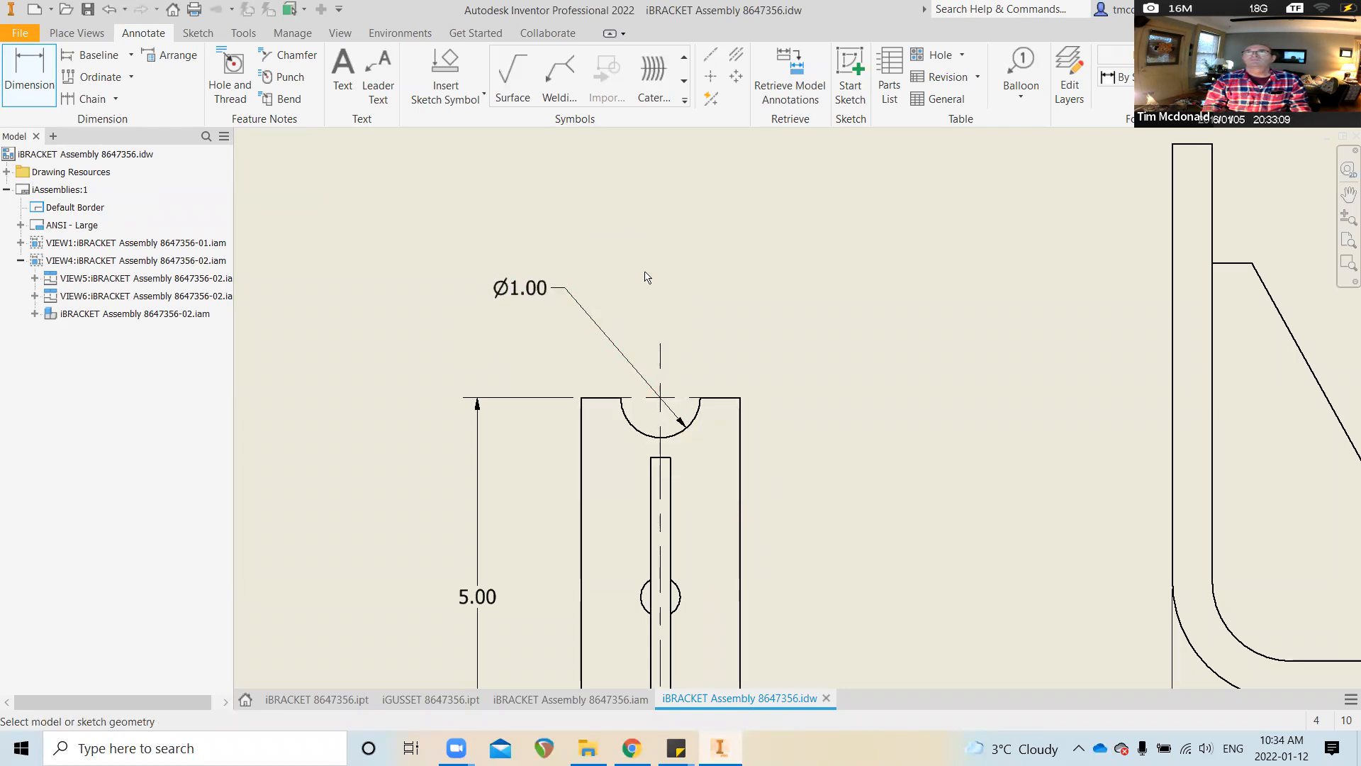
scroll(750, 546, "down", 5)
scroll(698, 537, "down", 4)
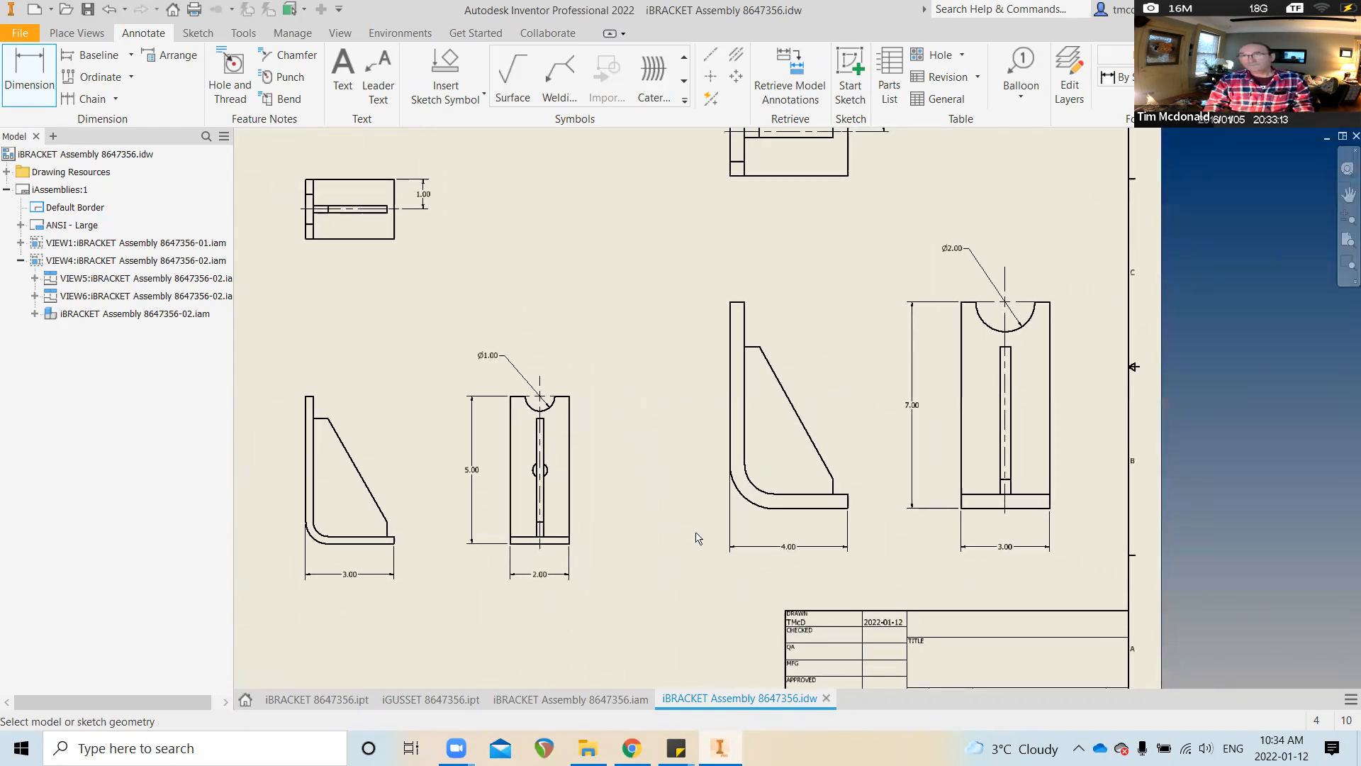
Dimension the small -01 bracket's flange thickness as .25 between its bottom and top edges
scroll(698, 537, "down", 1)
middle_click_drag(698, 537, 708, 567)
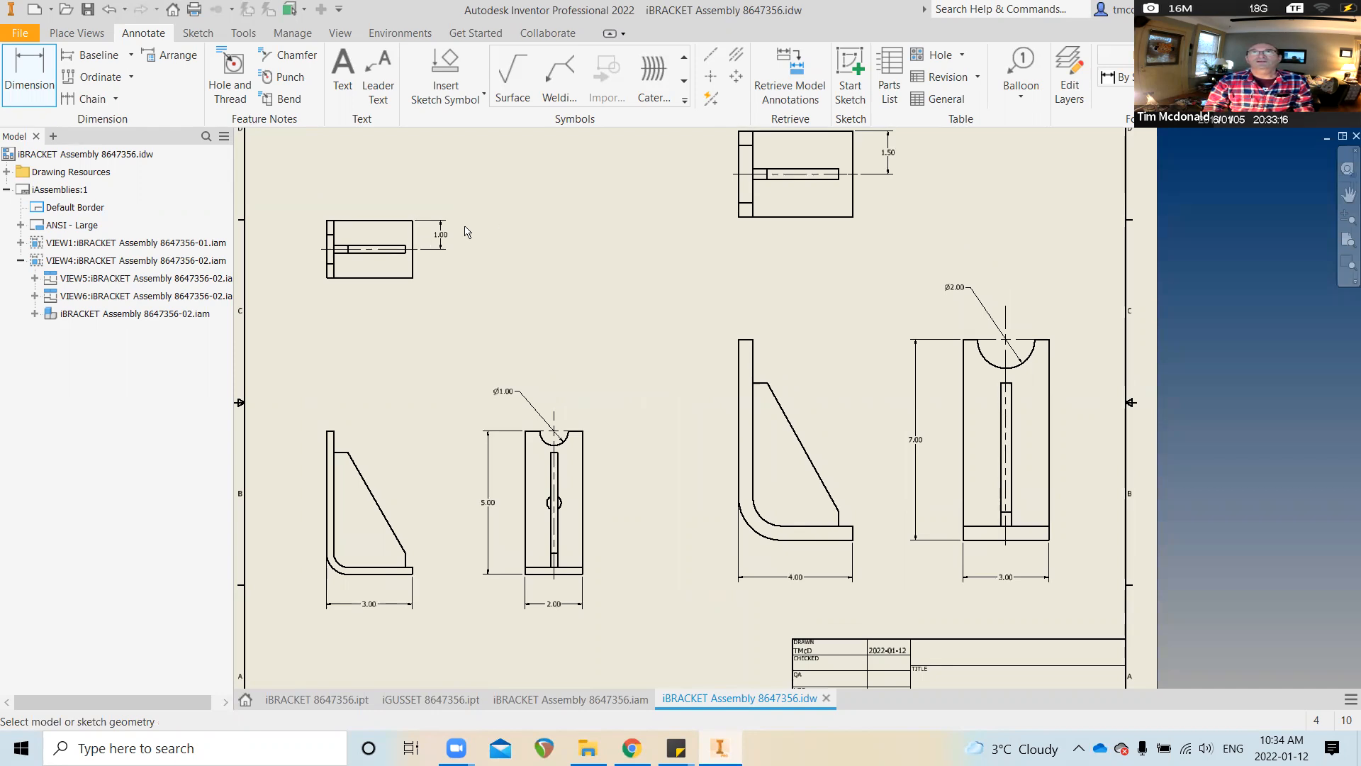
middle_click_drag(790, 246, 790, 271)
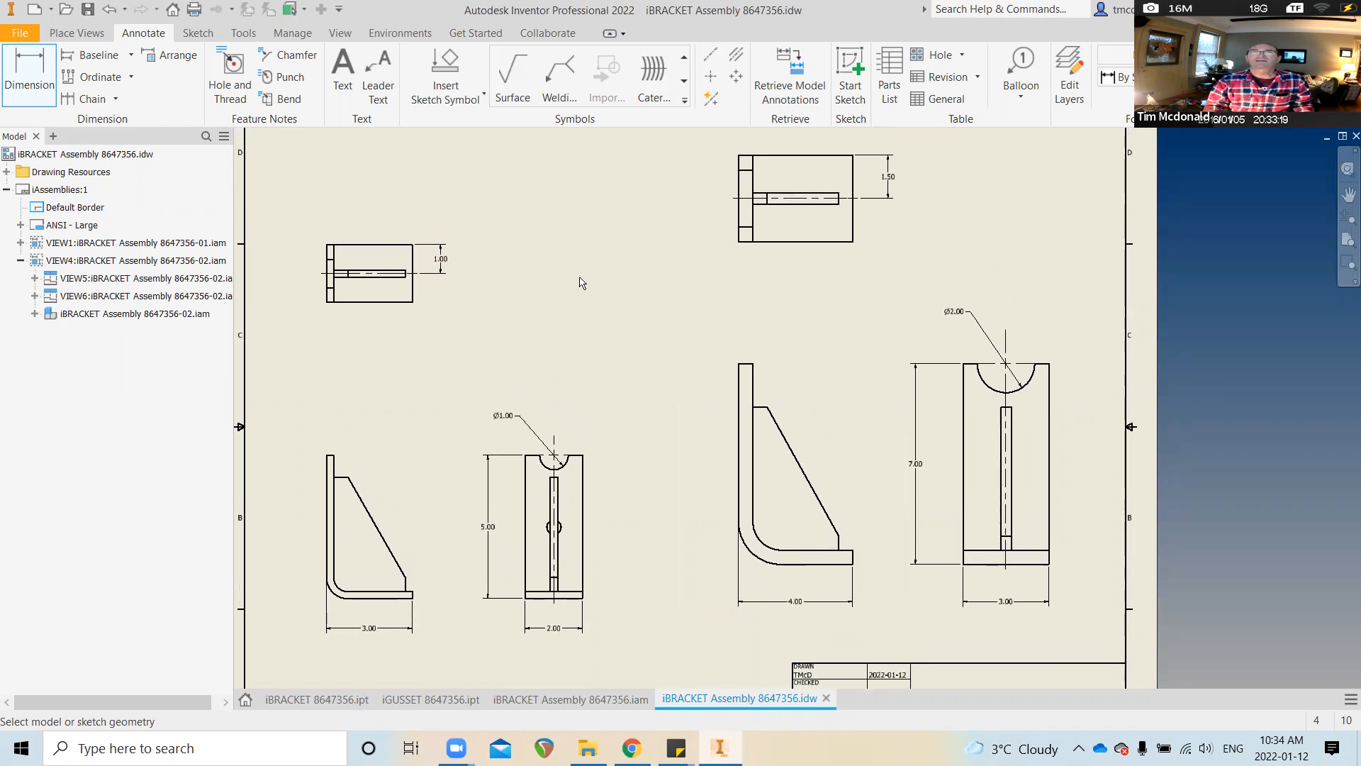
mouse_move(553, 484)
middle_mouse_down()
mouse_move(571, 435)
mouse_move(694, 337)
mouse_move(745, 270)
middle_mouse_up()
scroll(629, 405, "up", 4)
scroll(628, 405, "up", 4)
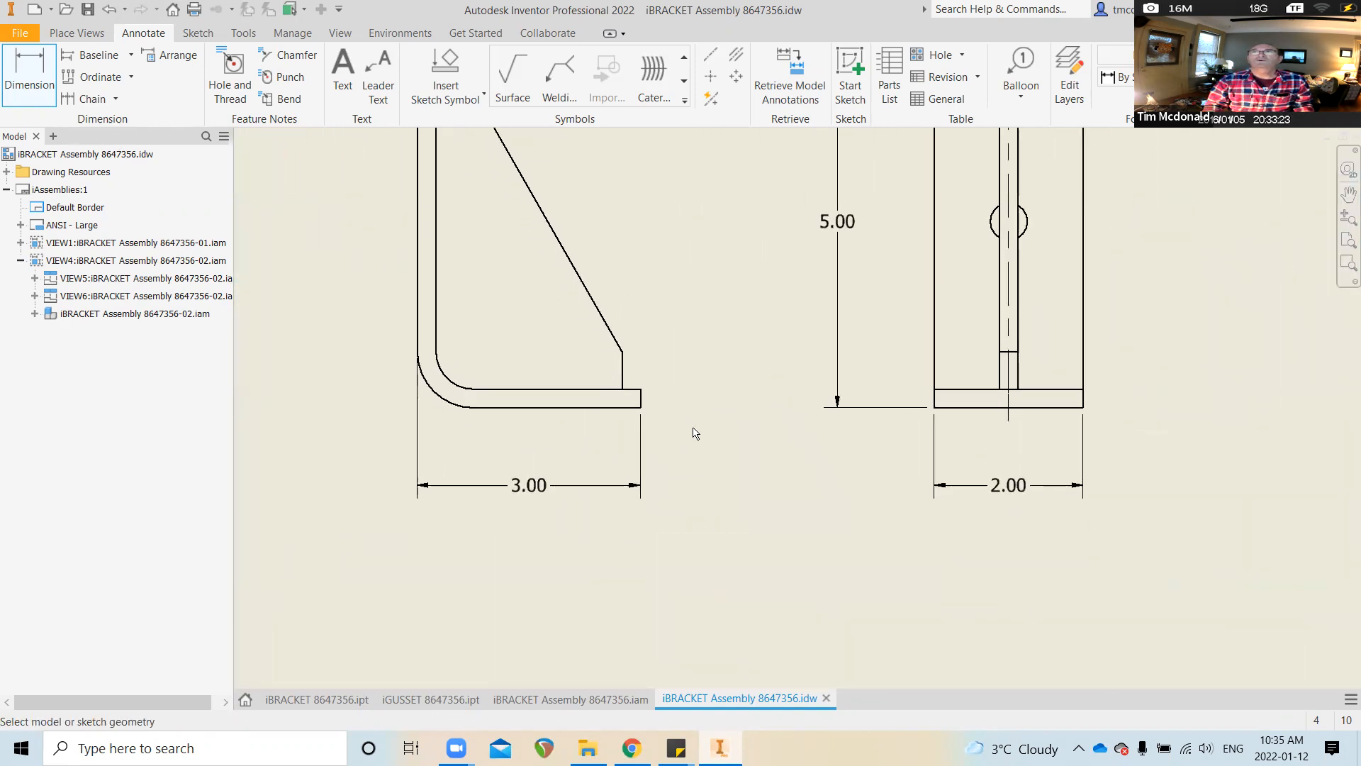
scroll(594, 408, "up", 3)
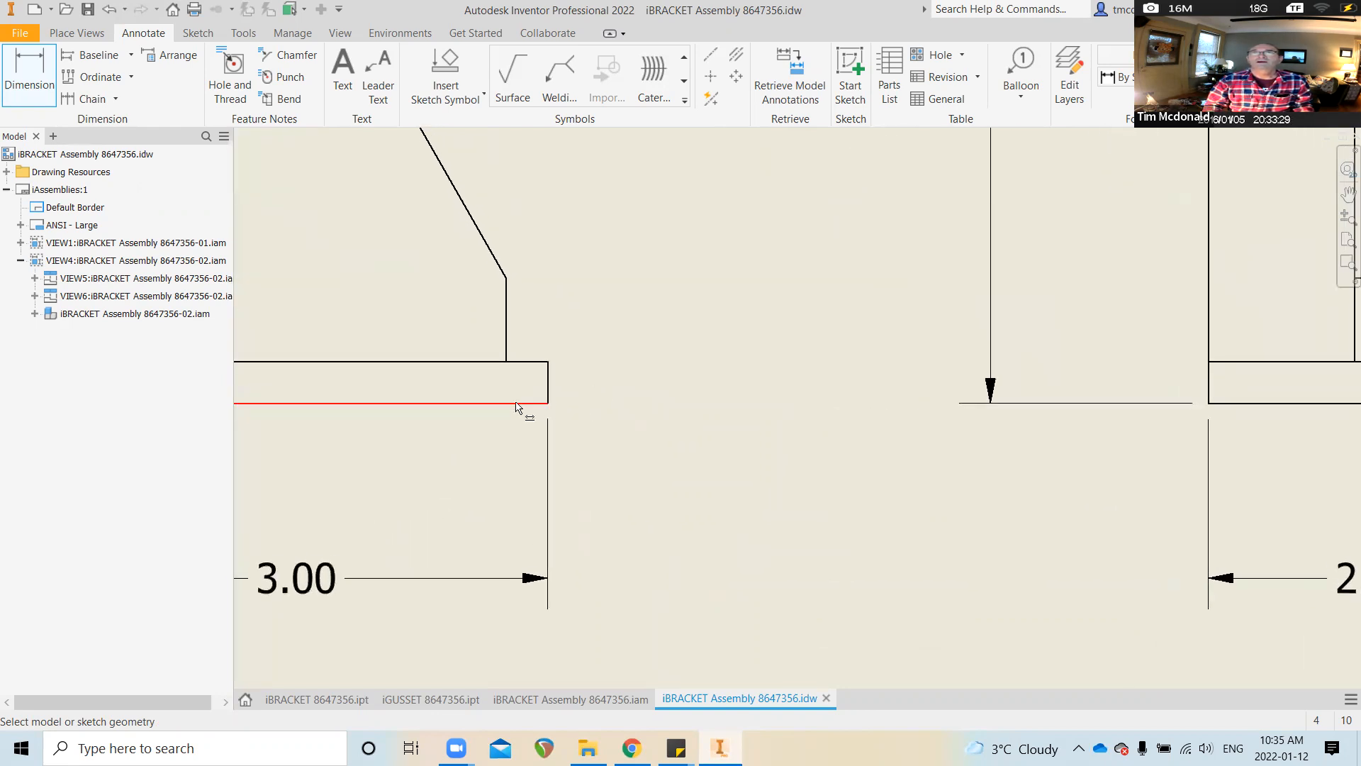
left_click(550, 376)
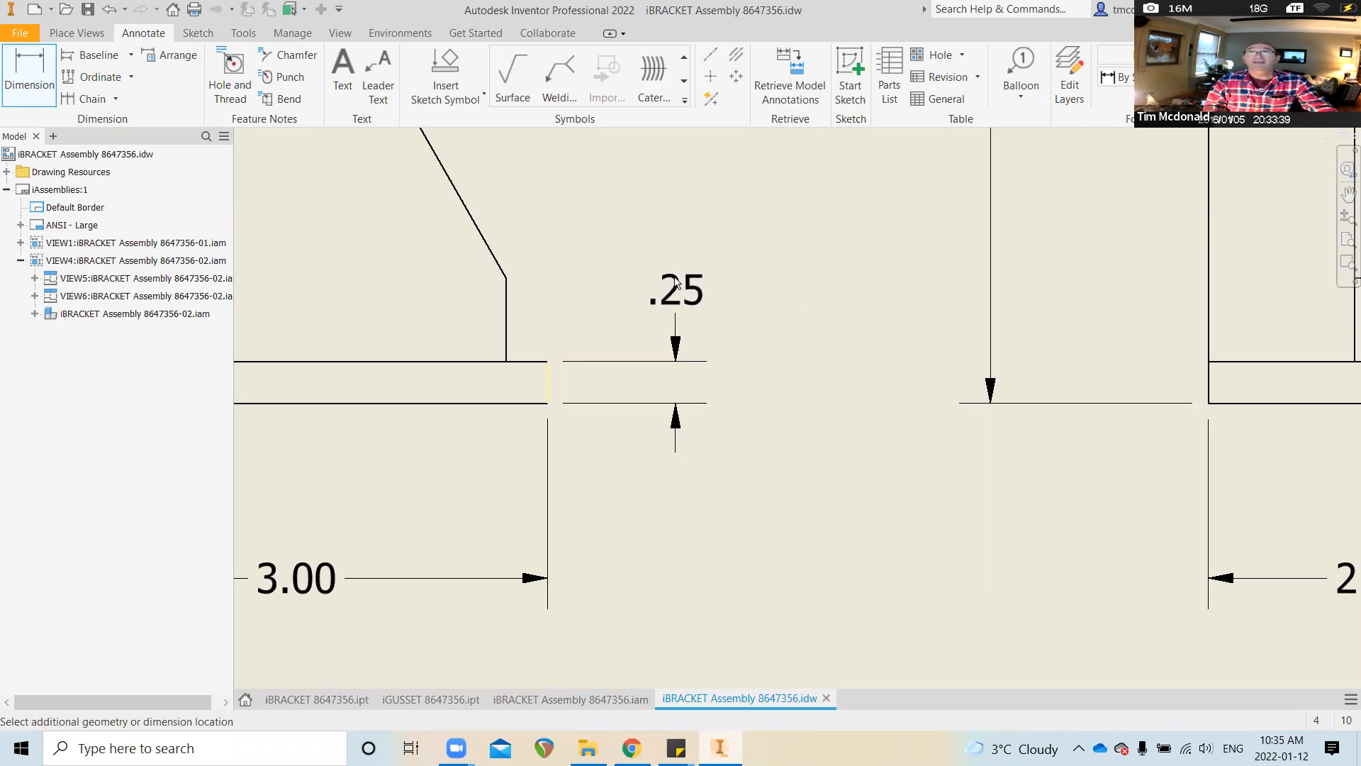
key("Escape")
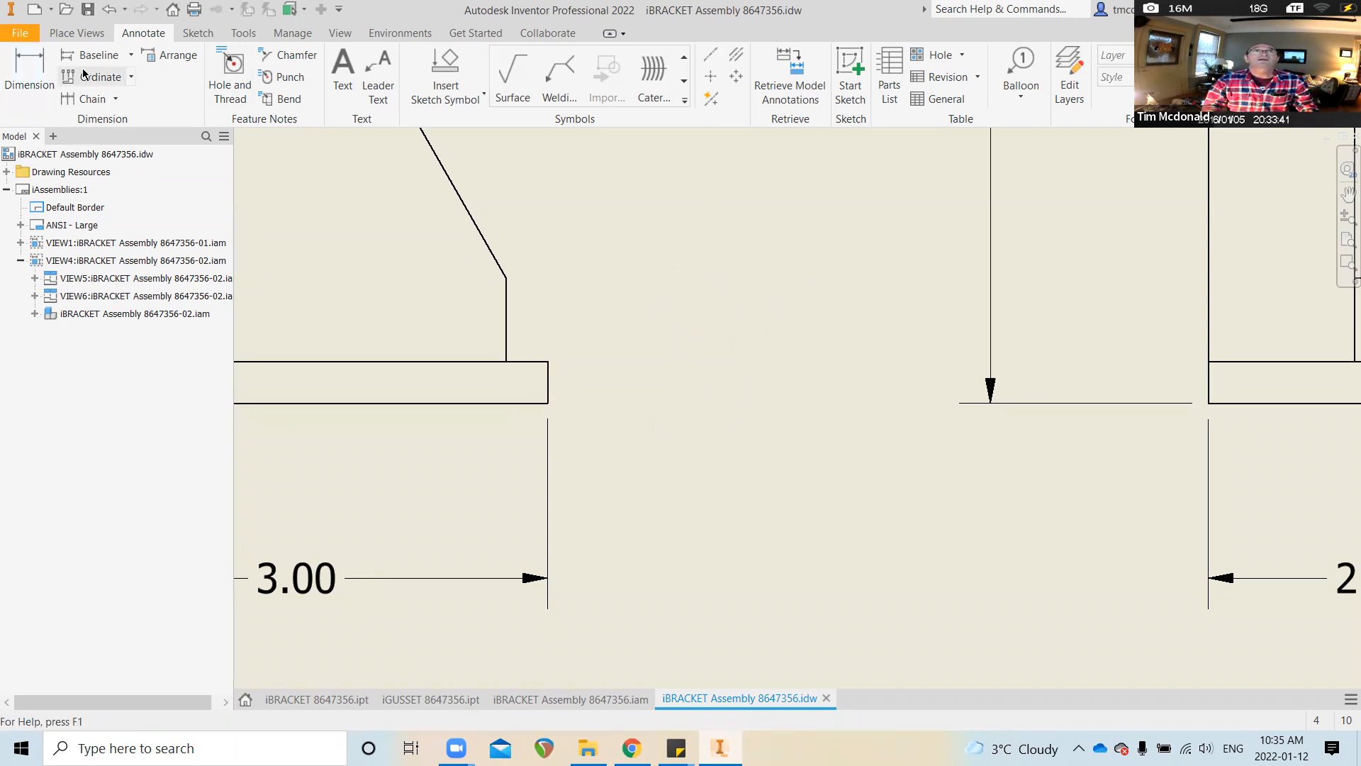
left_click(40, 71)
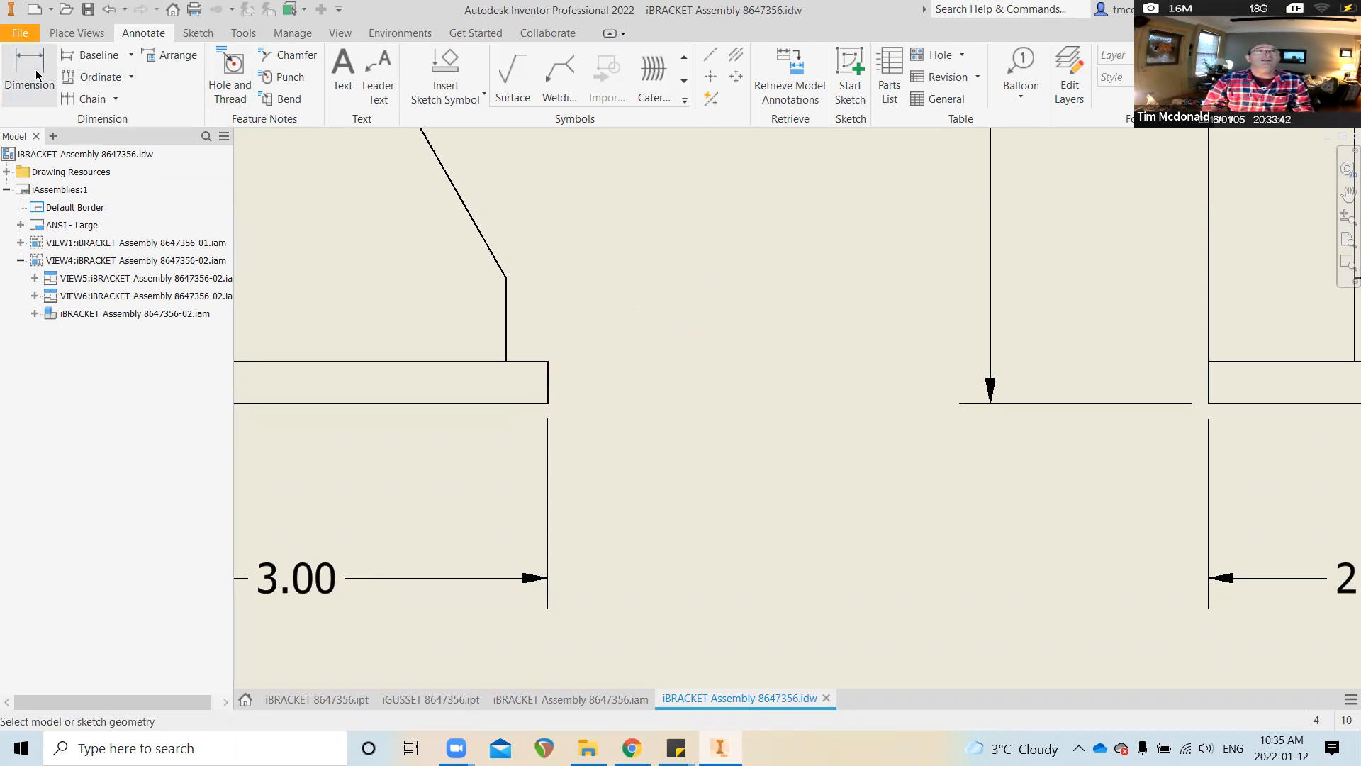
left_click(522, 404)
left_click(537, 363)
left_click(670, 476)
scroll(673, 476, "up", 4)
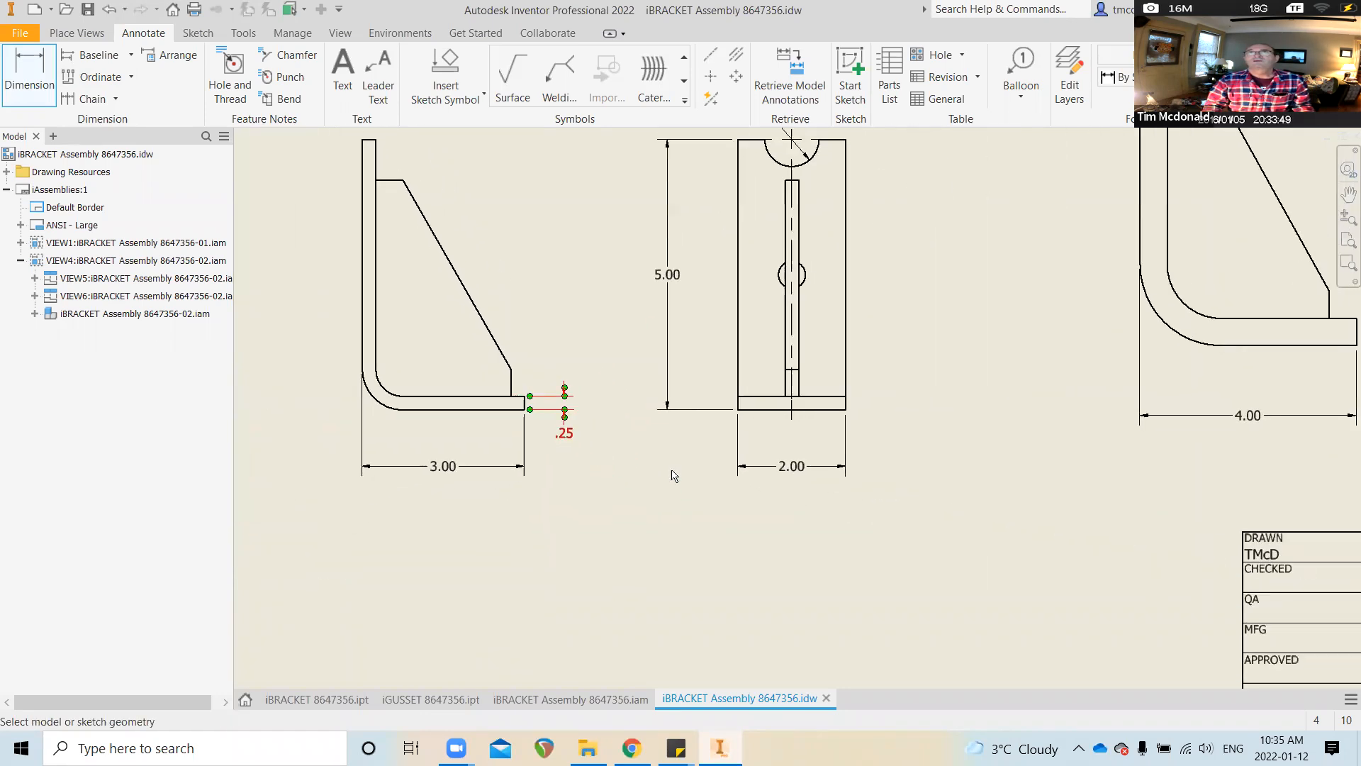
scroll(790, 472, "down", 5)
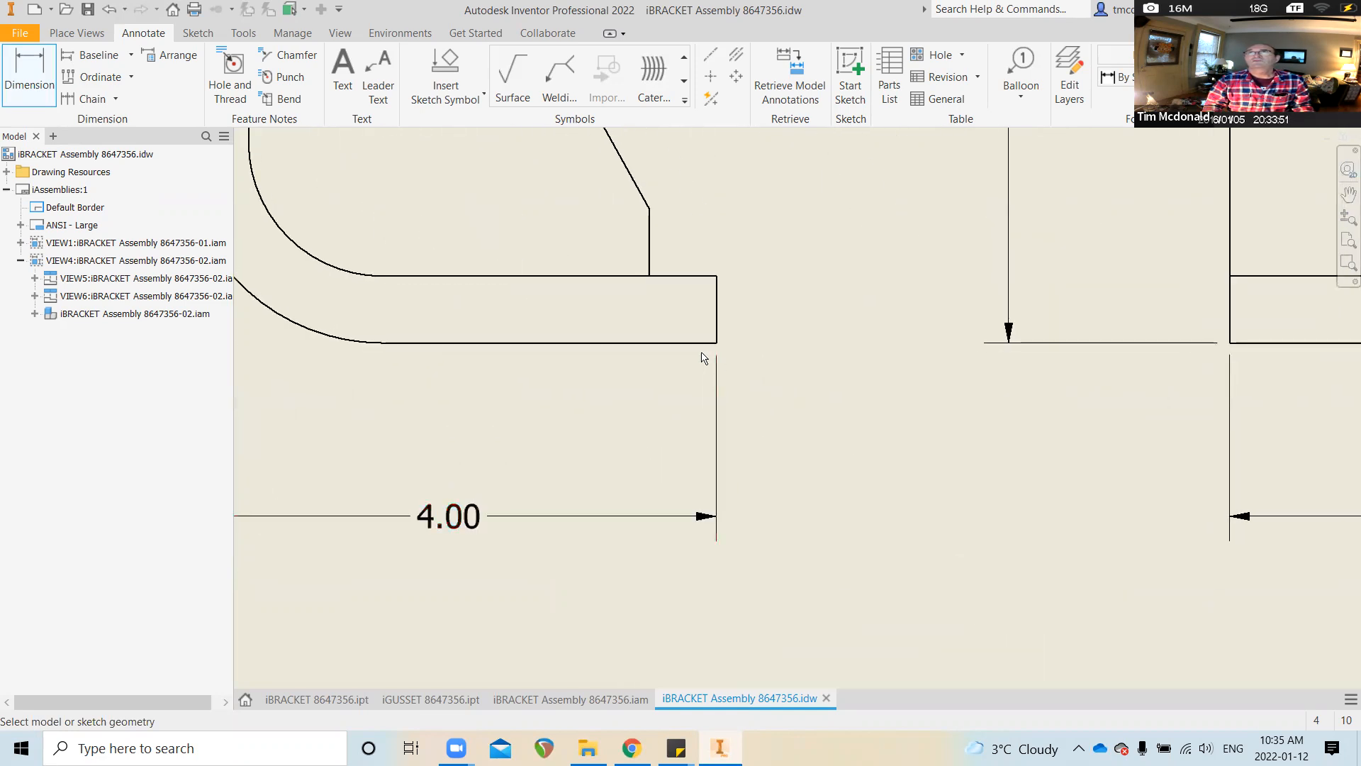
Dimension the large -02 bracket's flange thickness as .50 to the right of the flange
left_click(703, 345)
left_click(706, 276)
left_click(840, 434)
scroll(811, 453, "up", 5)
scroll(778, 456, "down", 1)
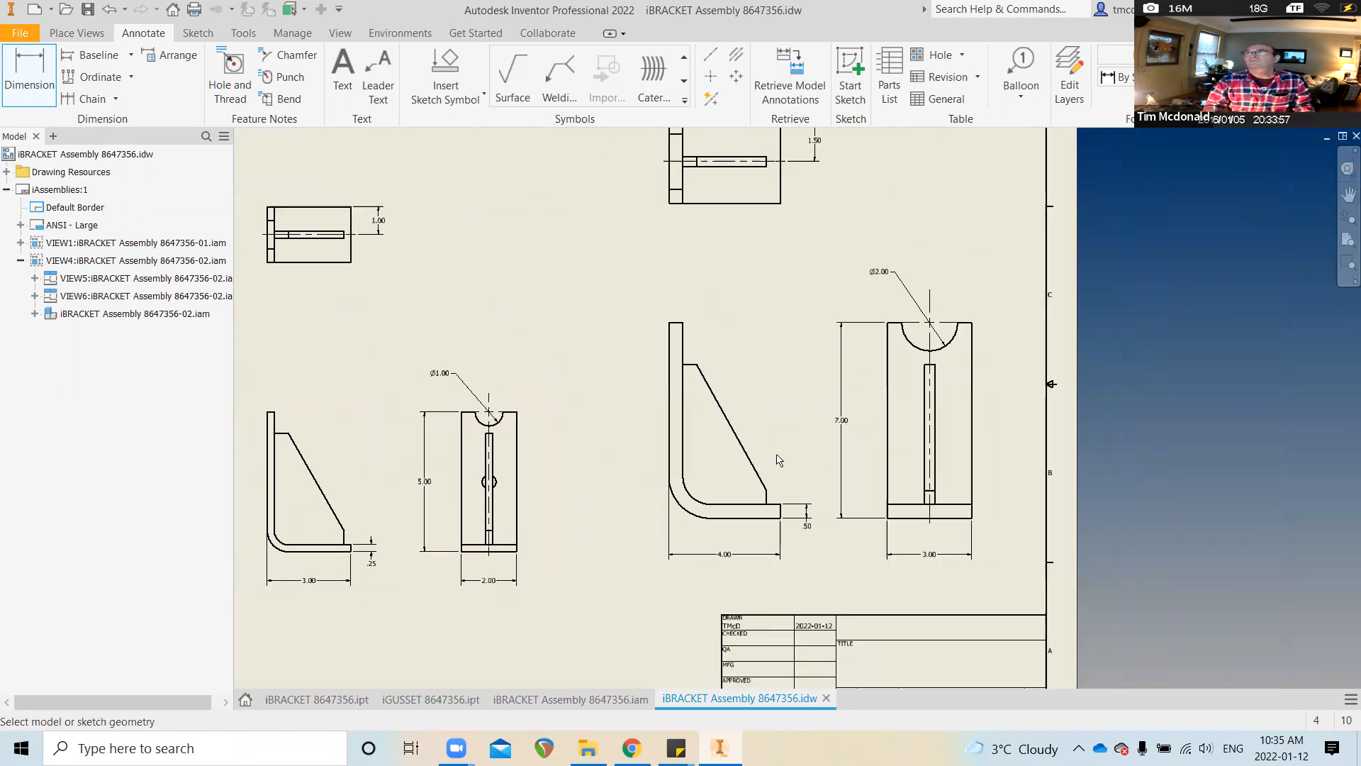
scroll(778, 459, "up", 1)
scroll(777, 461, "down", 1)
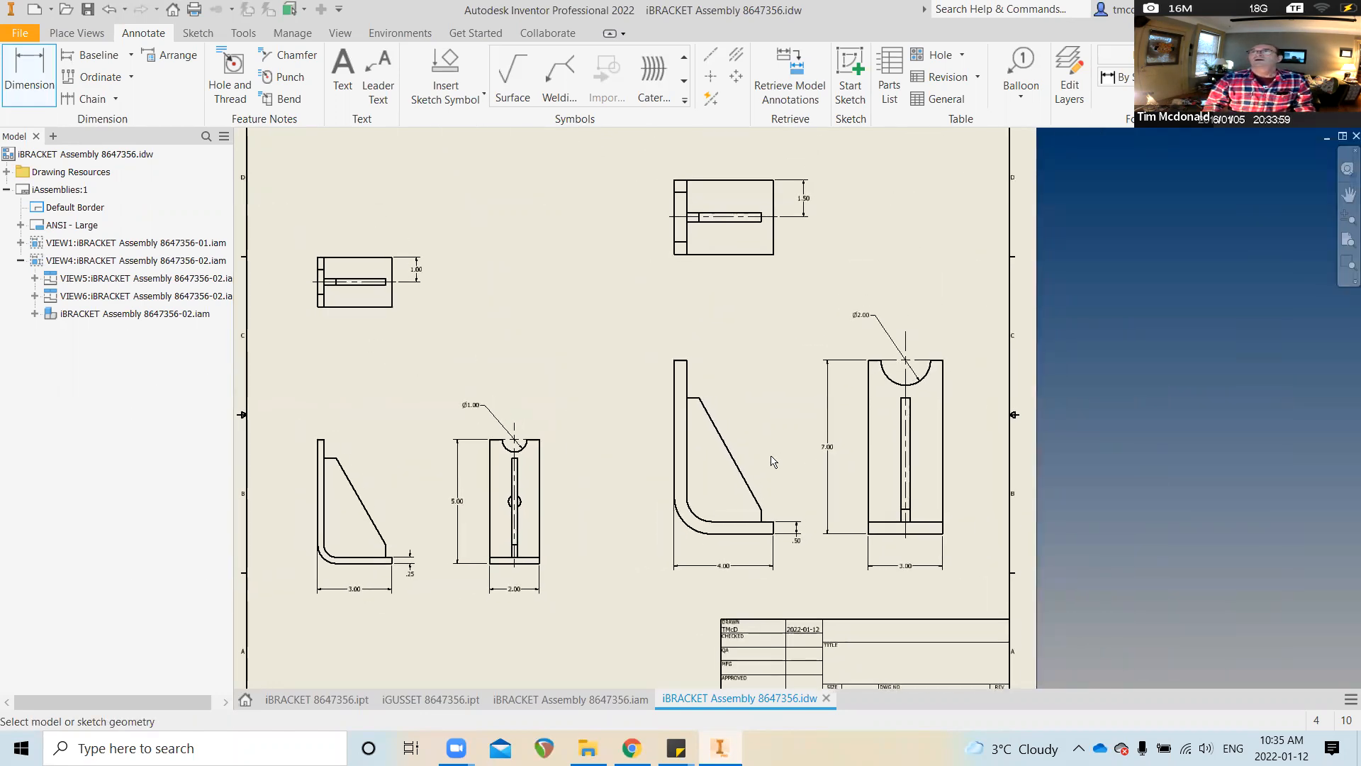
mouse_move(774, 461)
middle_mouse_down()
mouse_move(729, 392)
mouse_move(724, 402)
mouse_move(836, 470)
mouse_move(836, 486)
middle_mouse_up()
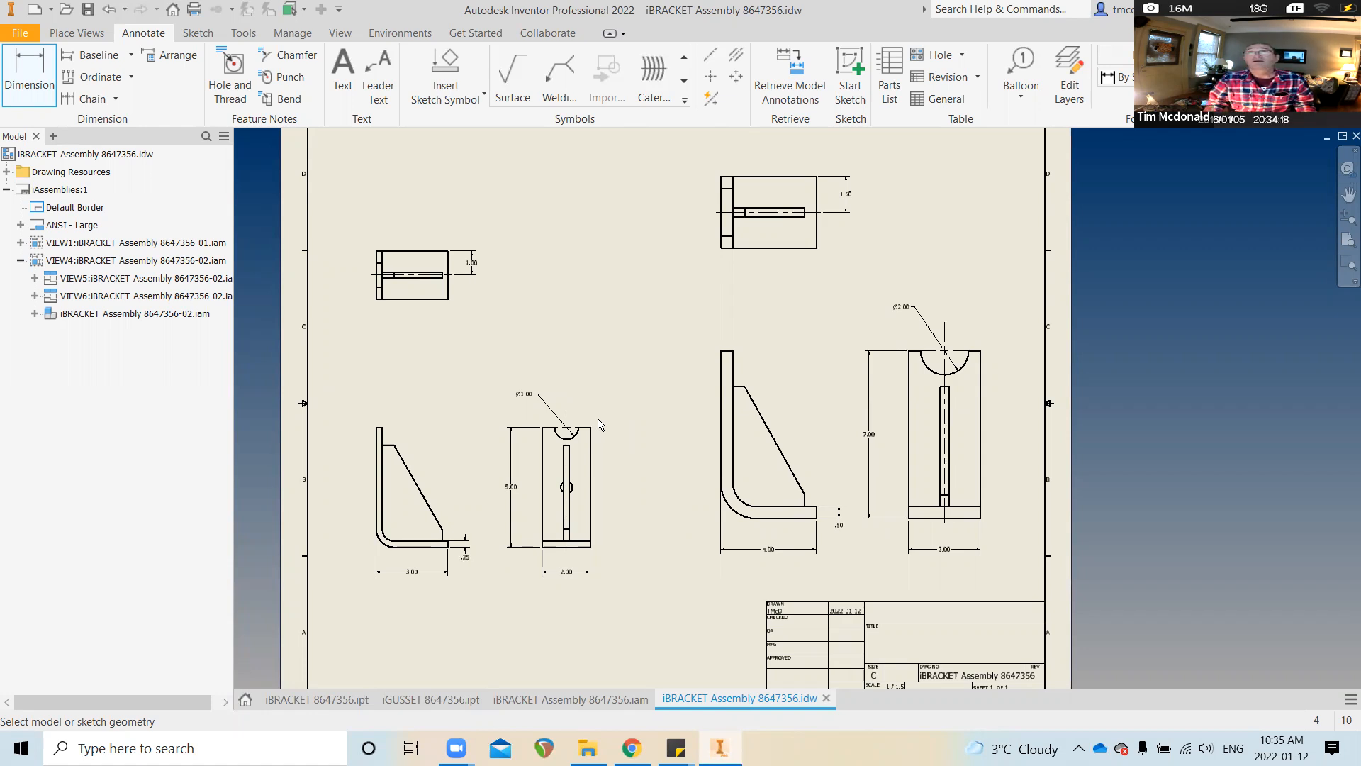
scroll(578, 463, "up", 1)
scroll(583, 447, "down", 1)
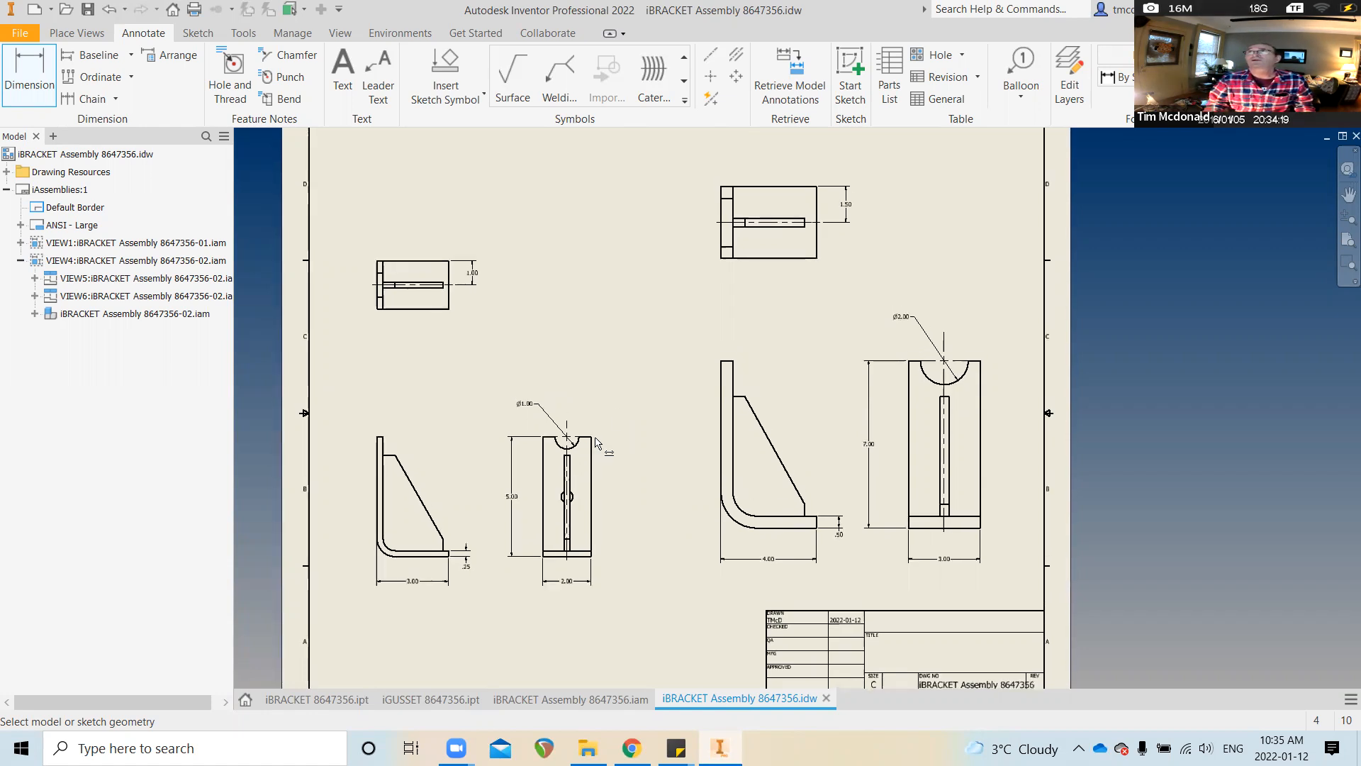
scroll(646, 417, "up", 1)
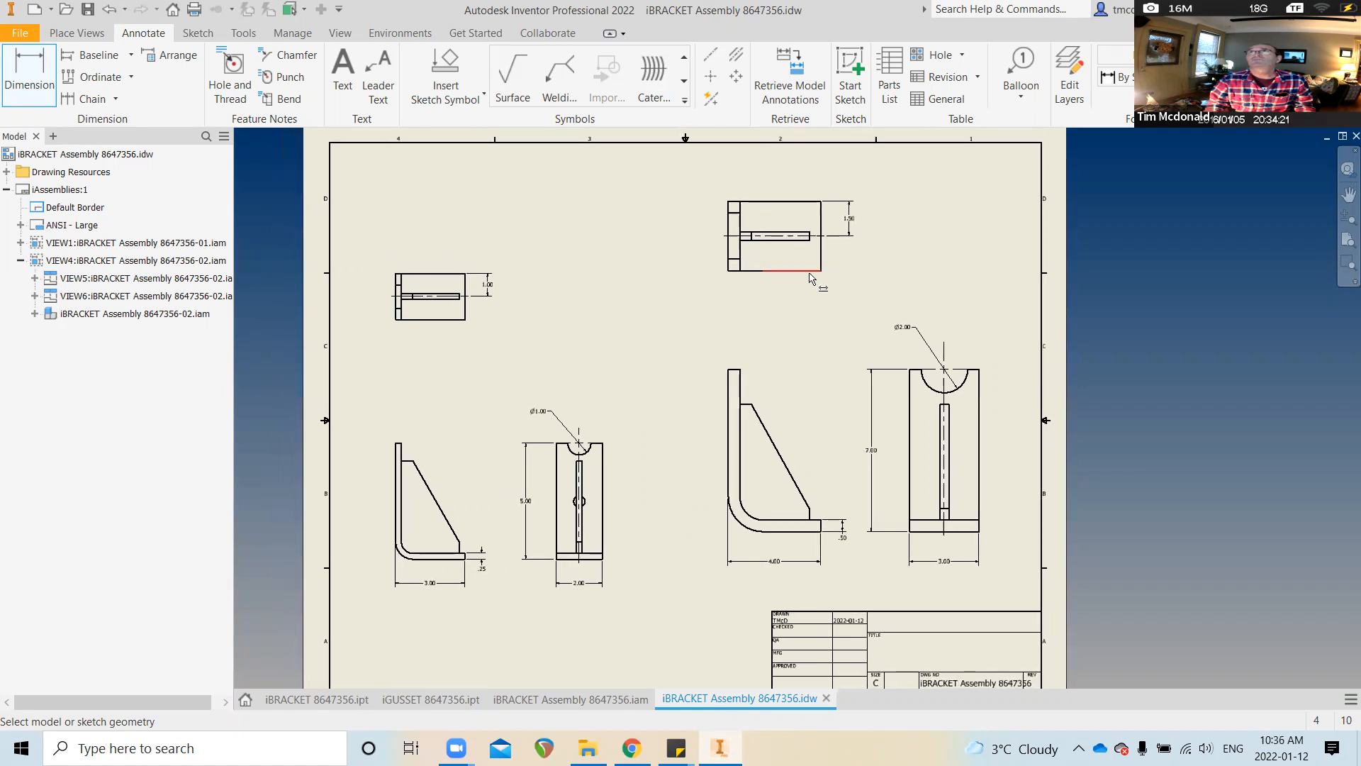
scroll(819, 259, "up", 1)
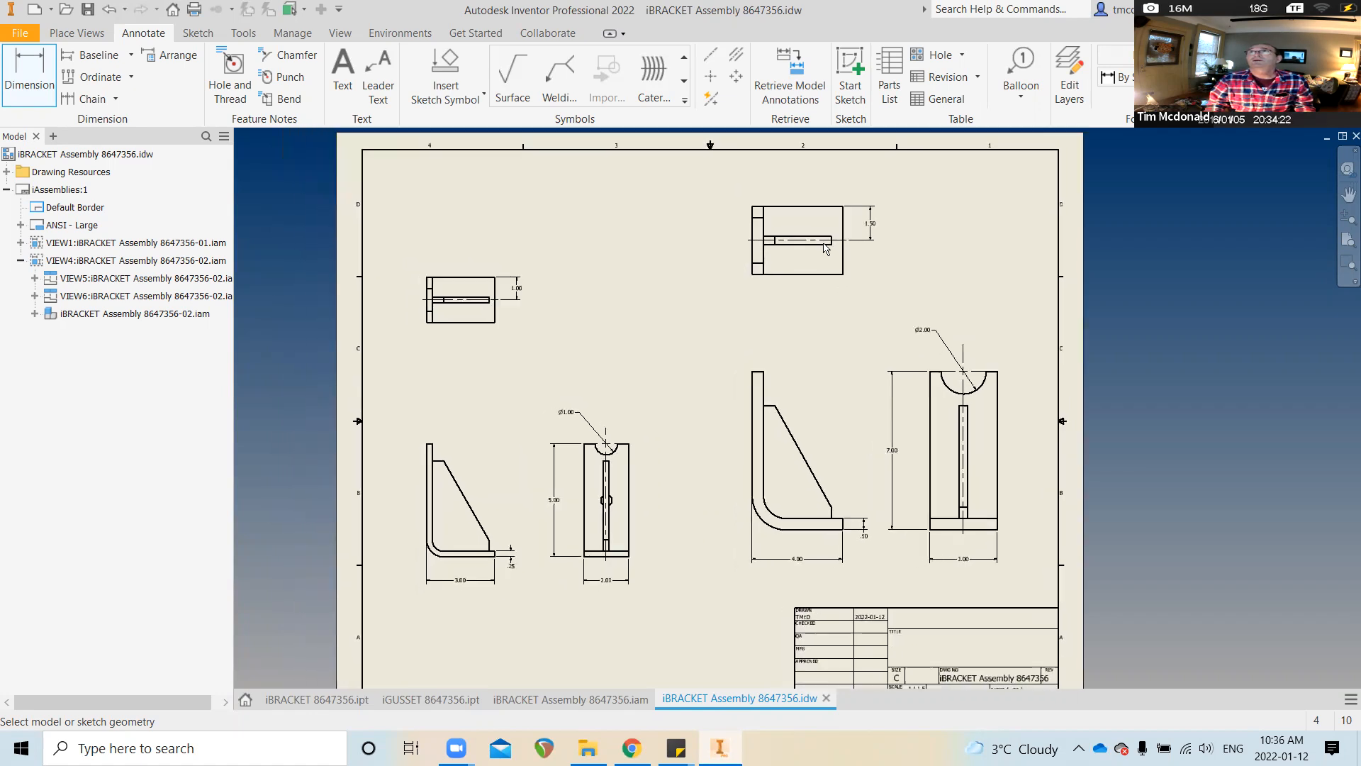
Insert a parts list from the top-left view, enabling the BOM view, and place it top-left
left_click(885, 84)
scroll(588, 275, "up", 1)
middle_click_drag(588, 276, 784, 301)
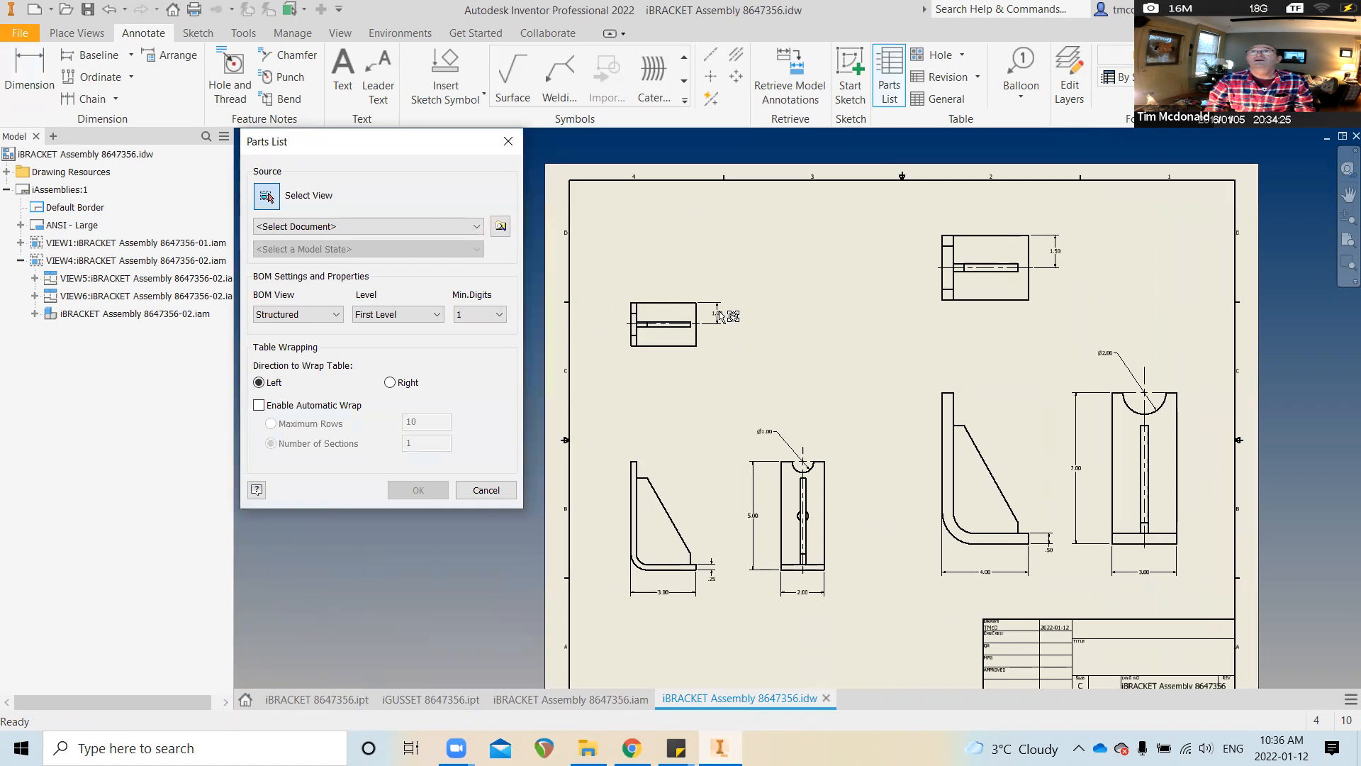
left_click(691, 360)
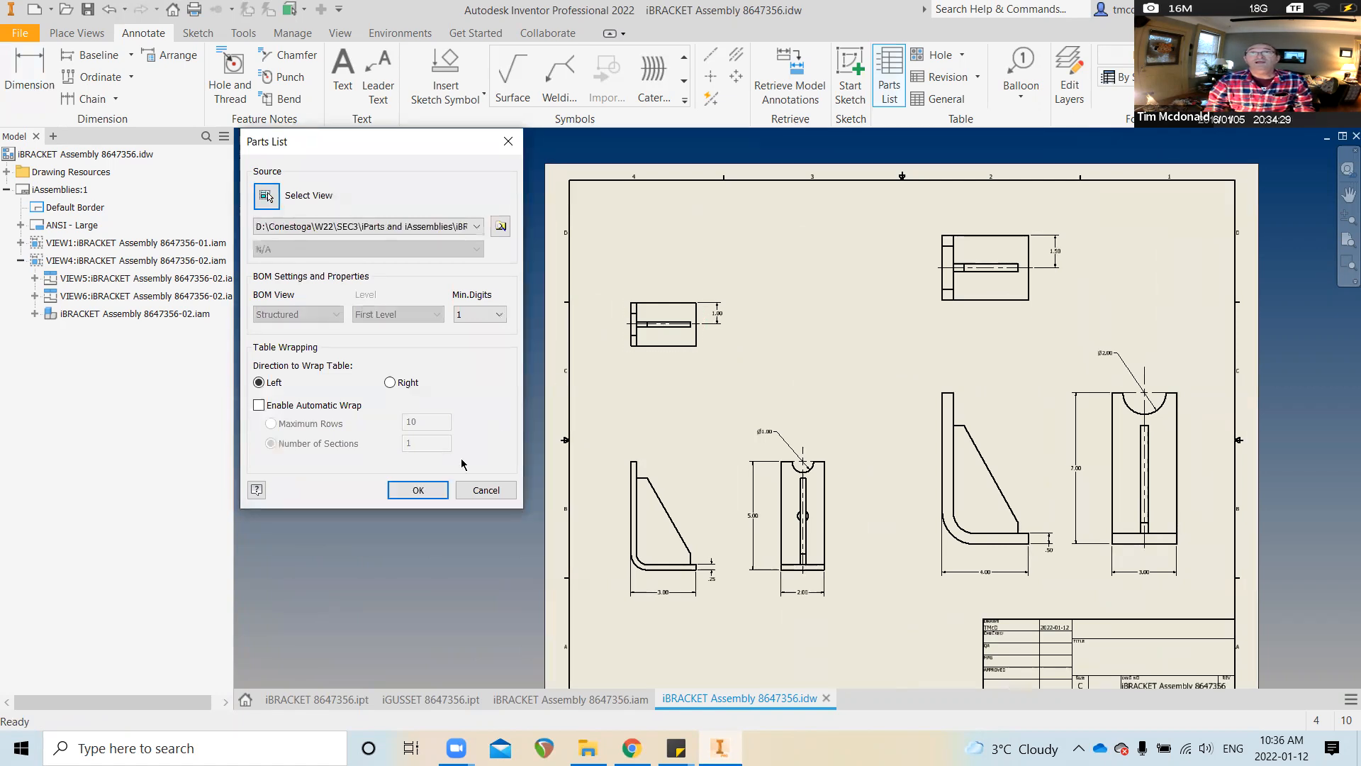
left_click(418, 490)
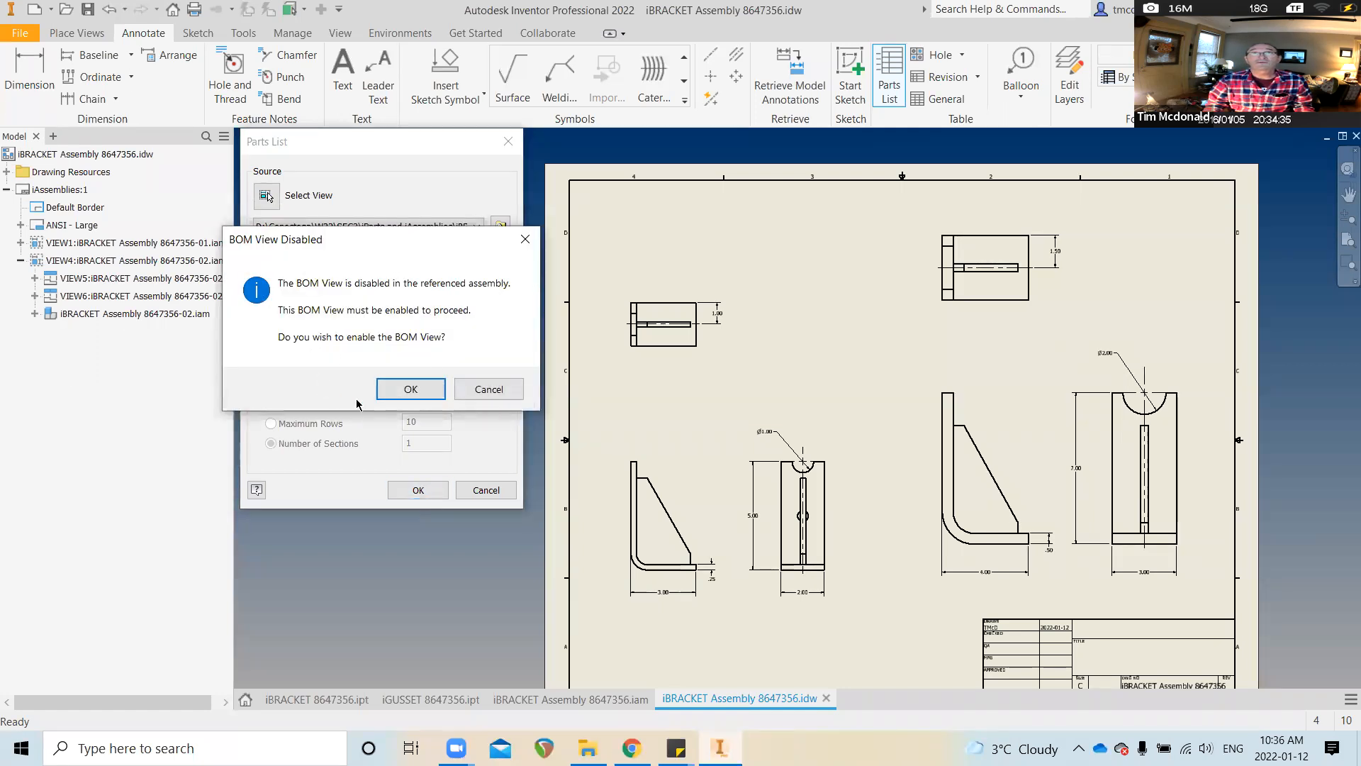
left_click(413, 390)
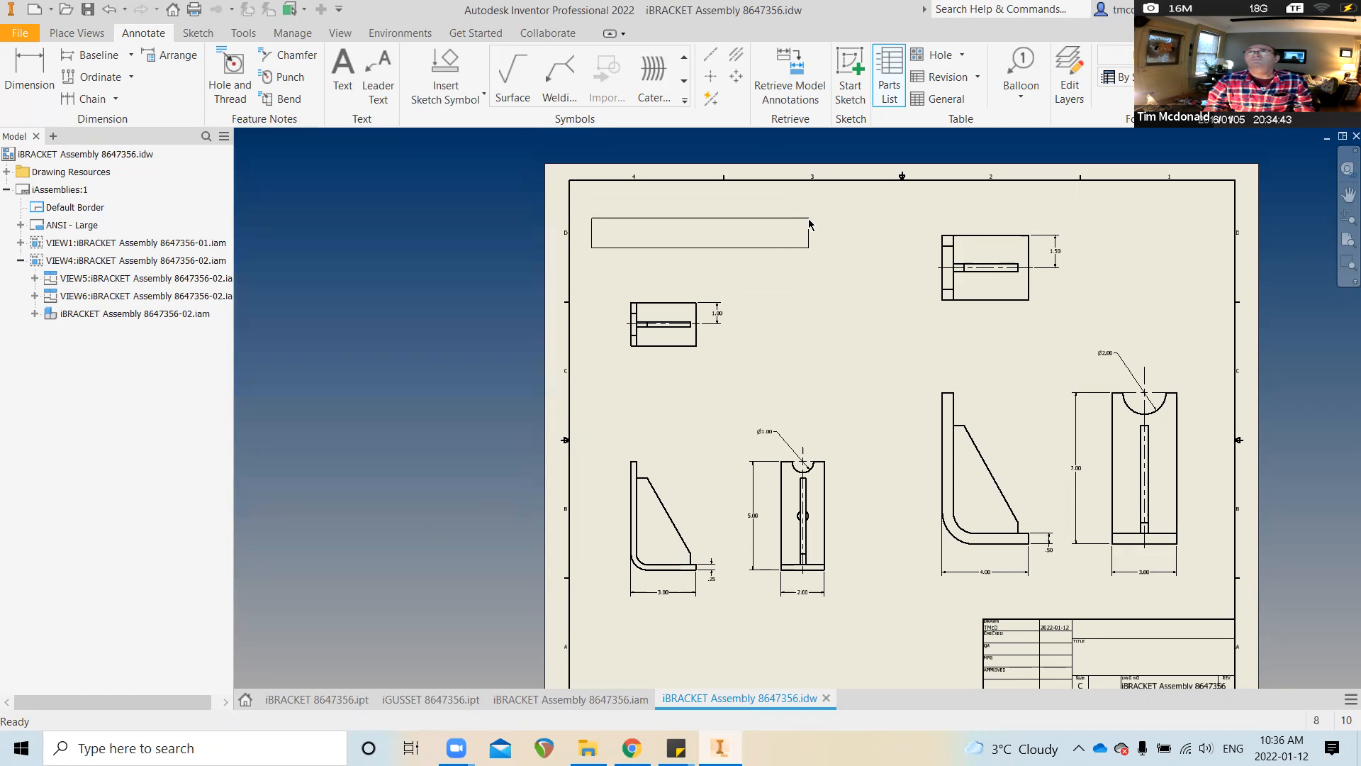
left_click(809, 224)
scroll(747, 295, "down", 5)
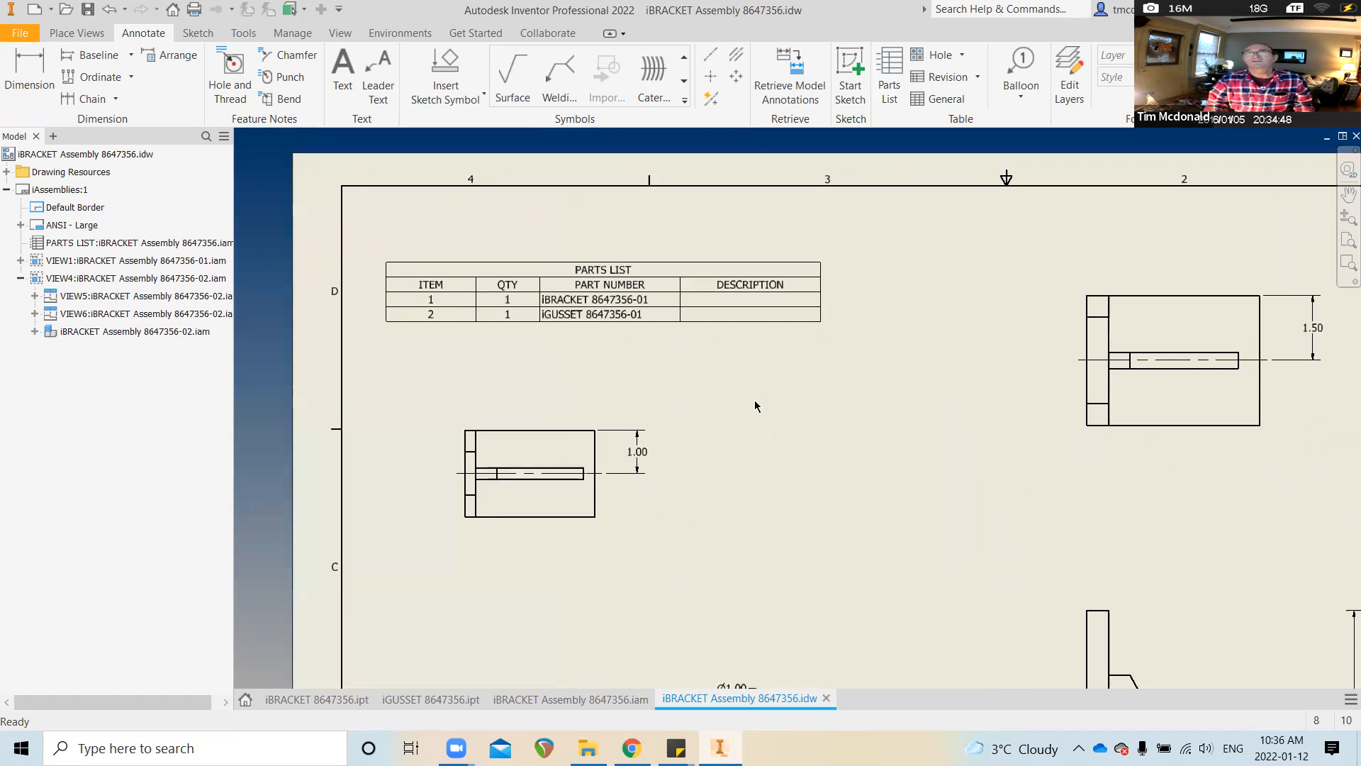
left_click(582, 310)
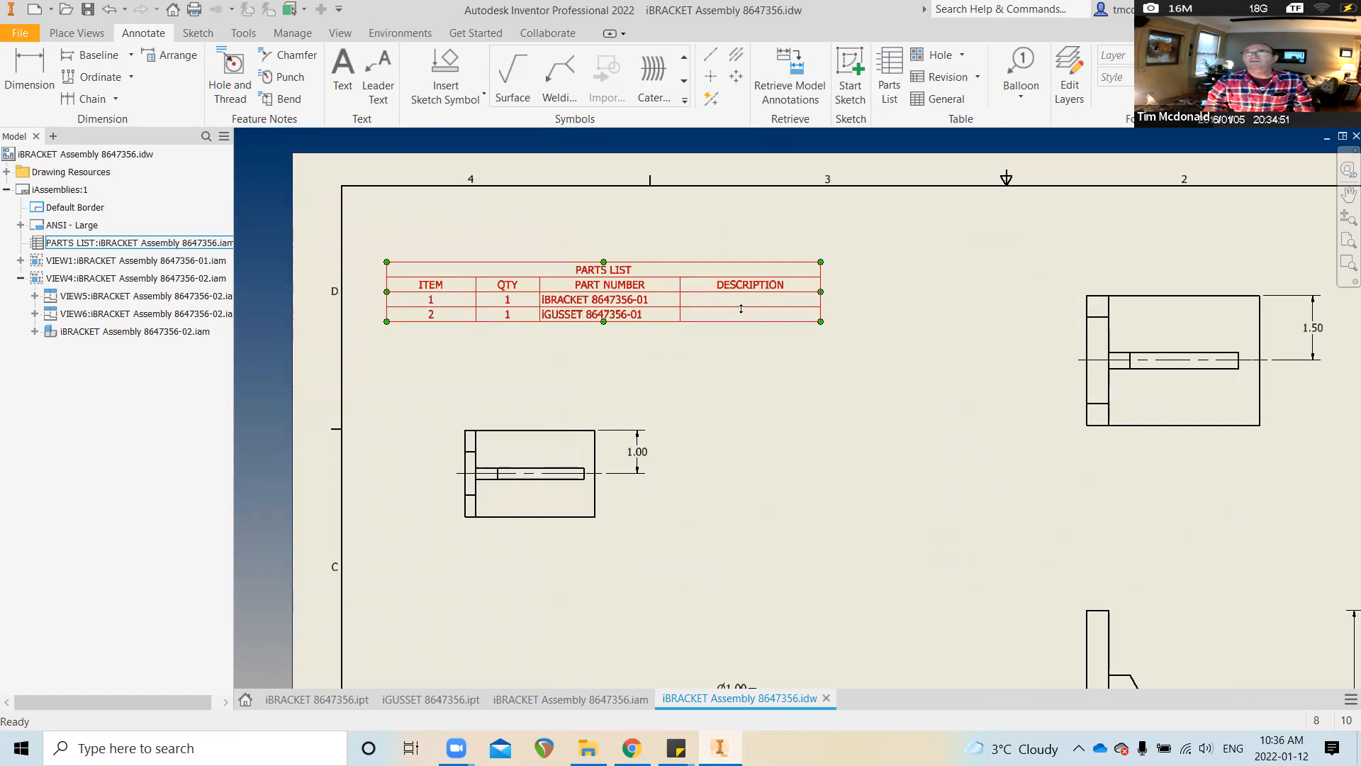
Open the iBRACKET 8647356 part's iProperties Project tab and begin typing 'BEN' as its Description
left_click(301, 700)
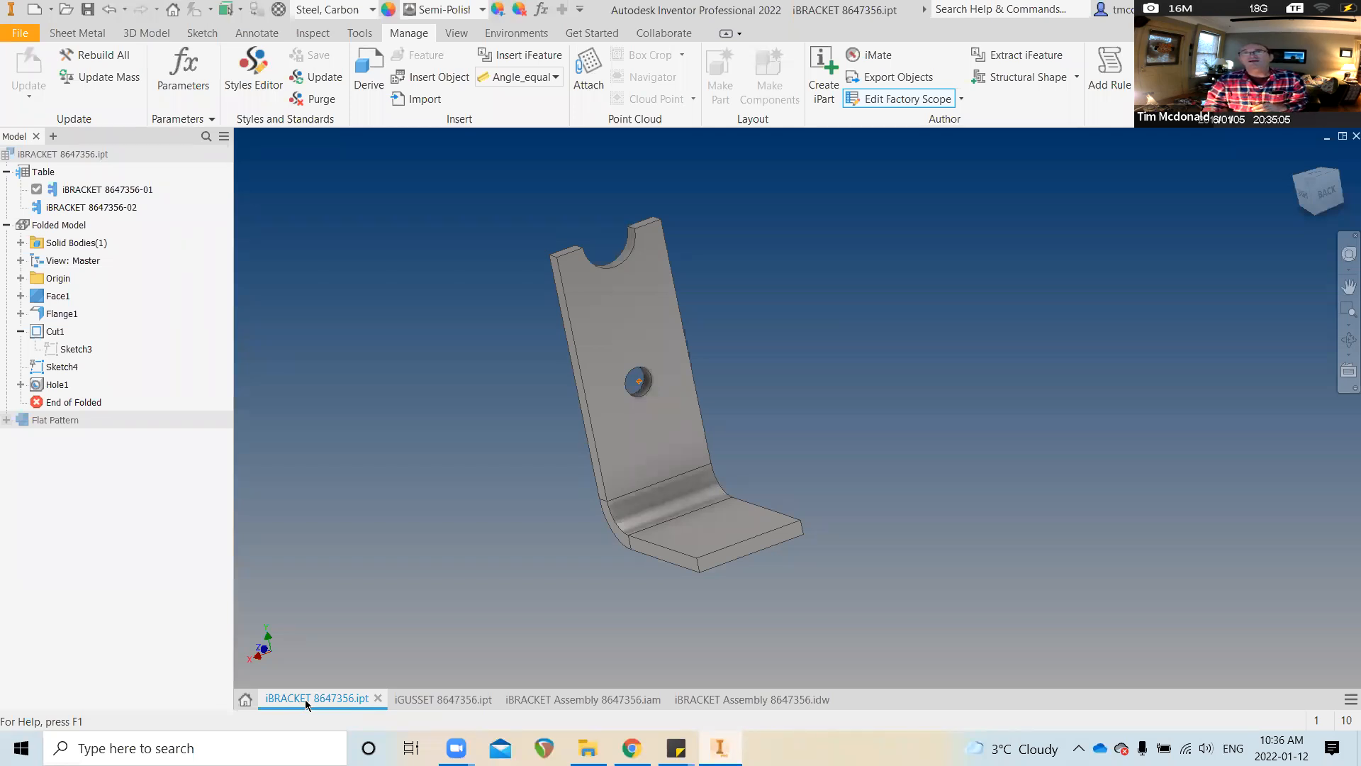
right_click(306, 704)
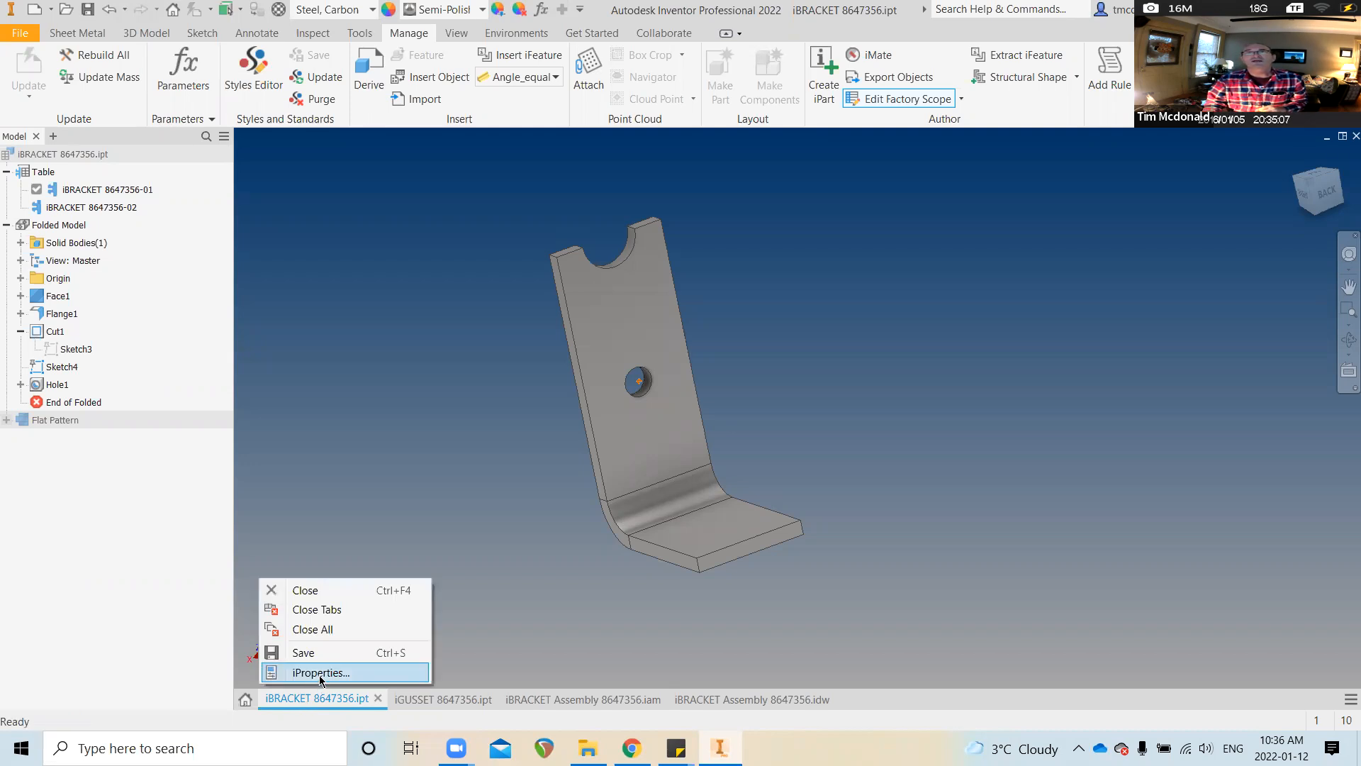
left_click(319, 675)
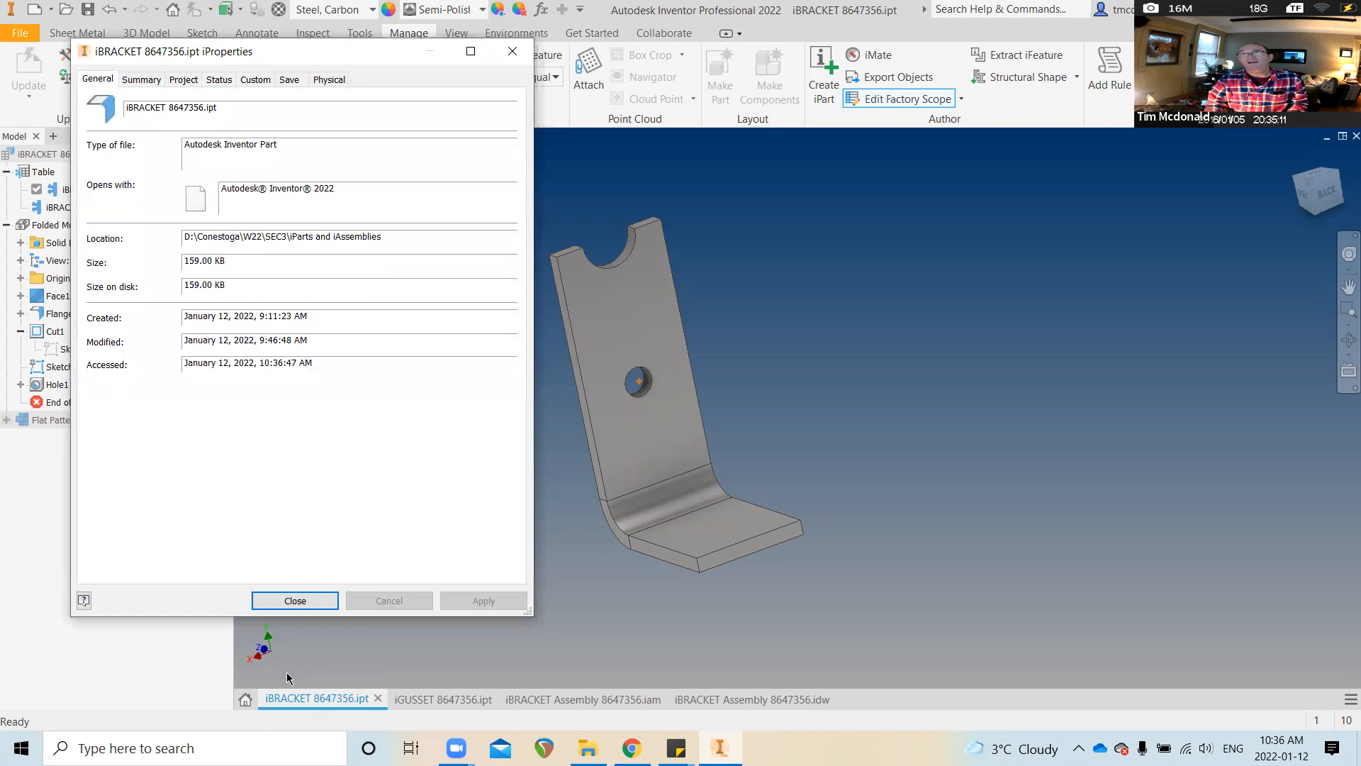
left_click(295, 601)
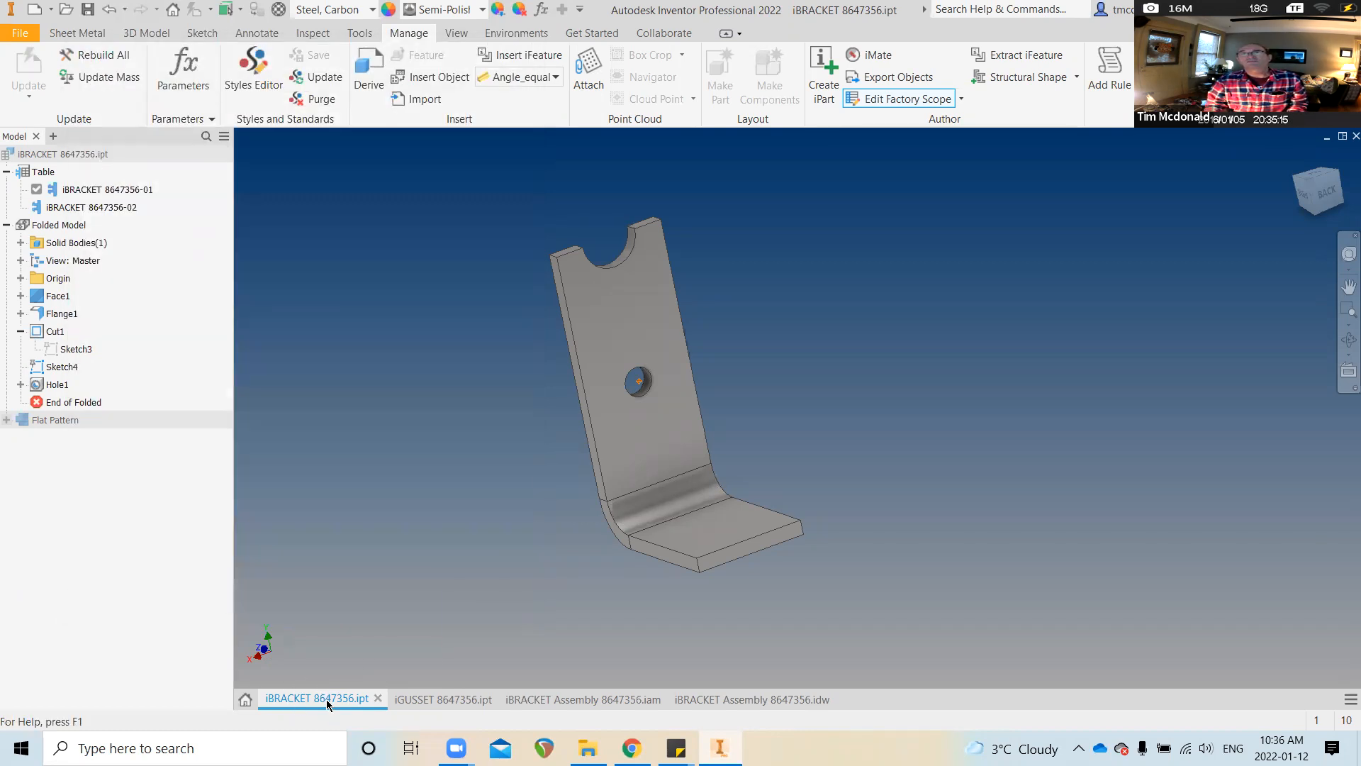
right_click(327, 704)
left_click(343, 672)
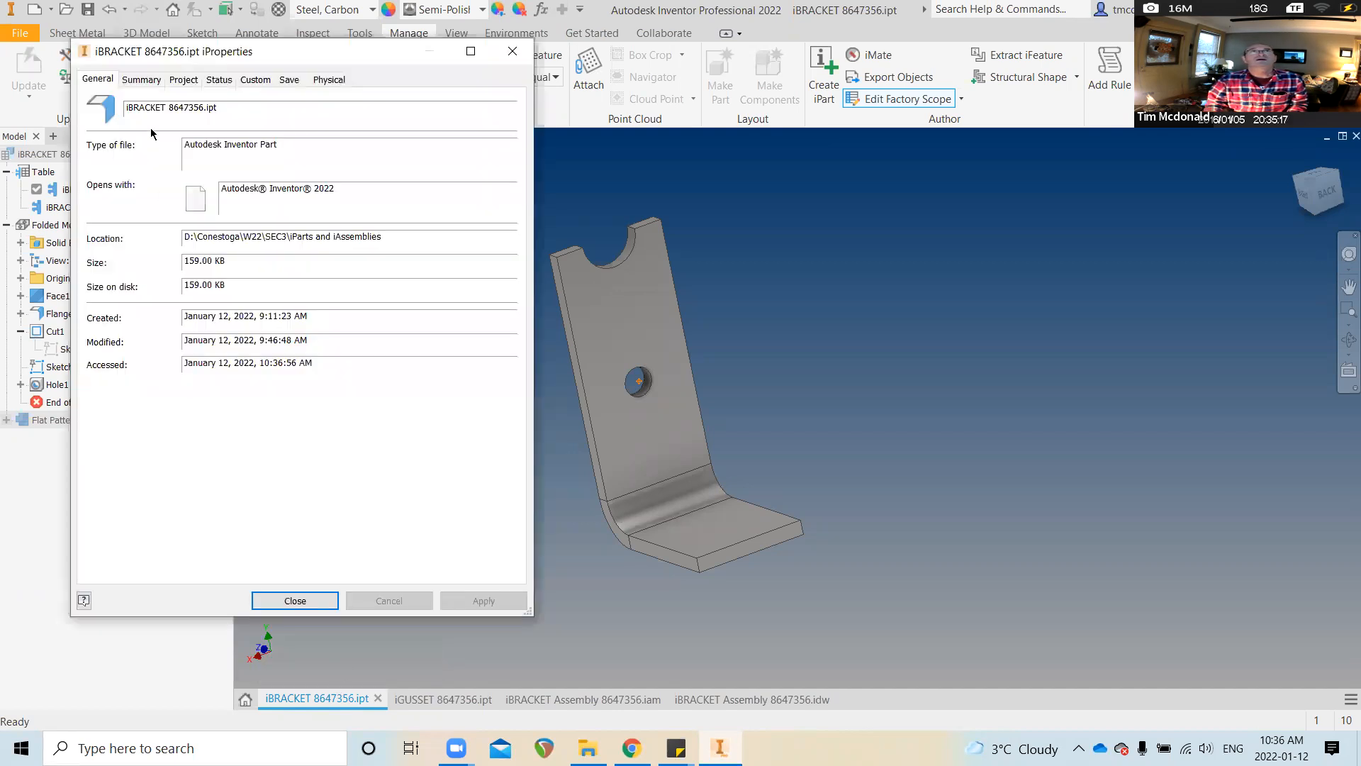
left_click(182, 81)
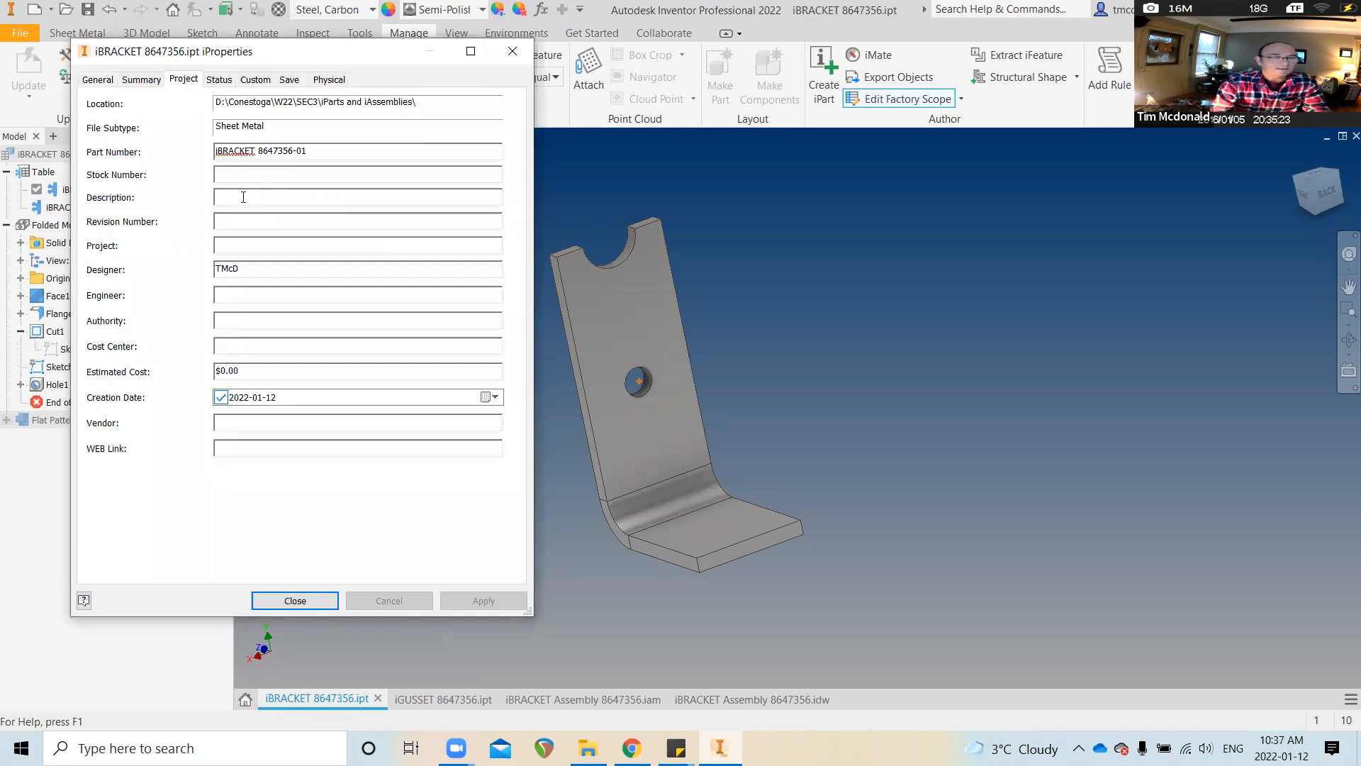
type("BENT BRACKET")
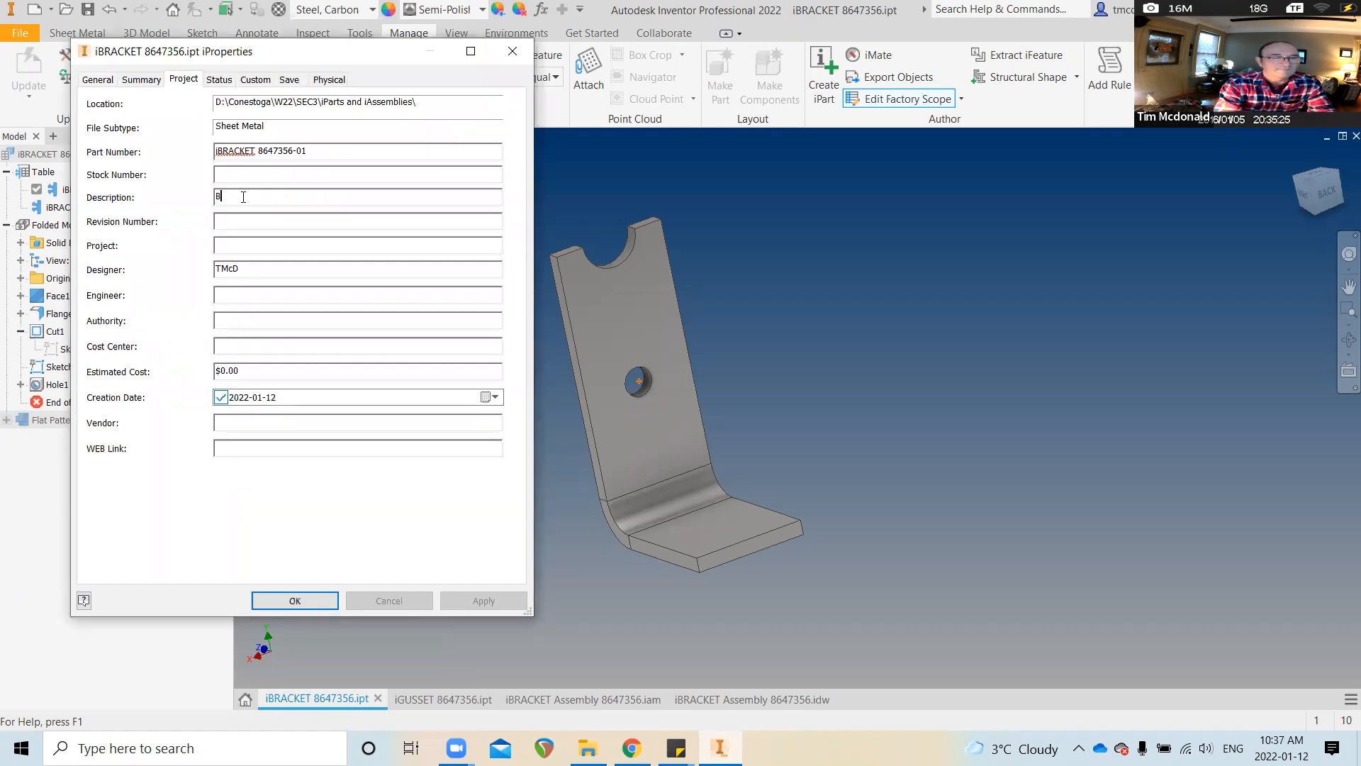
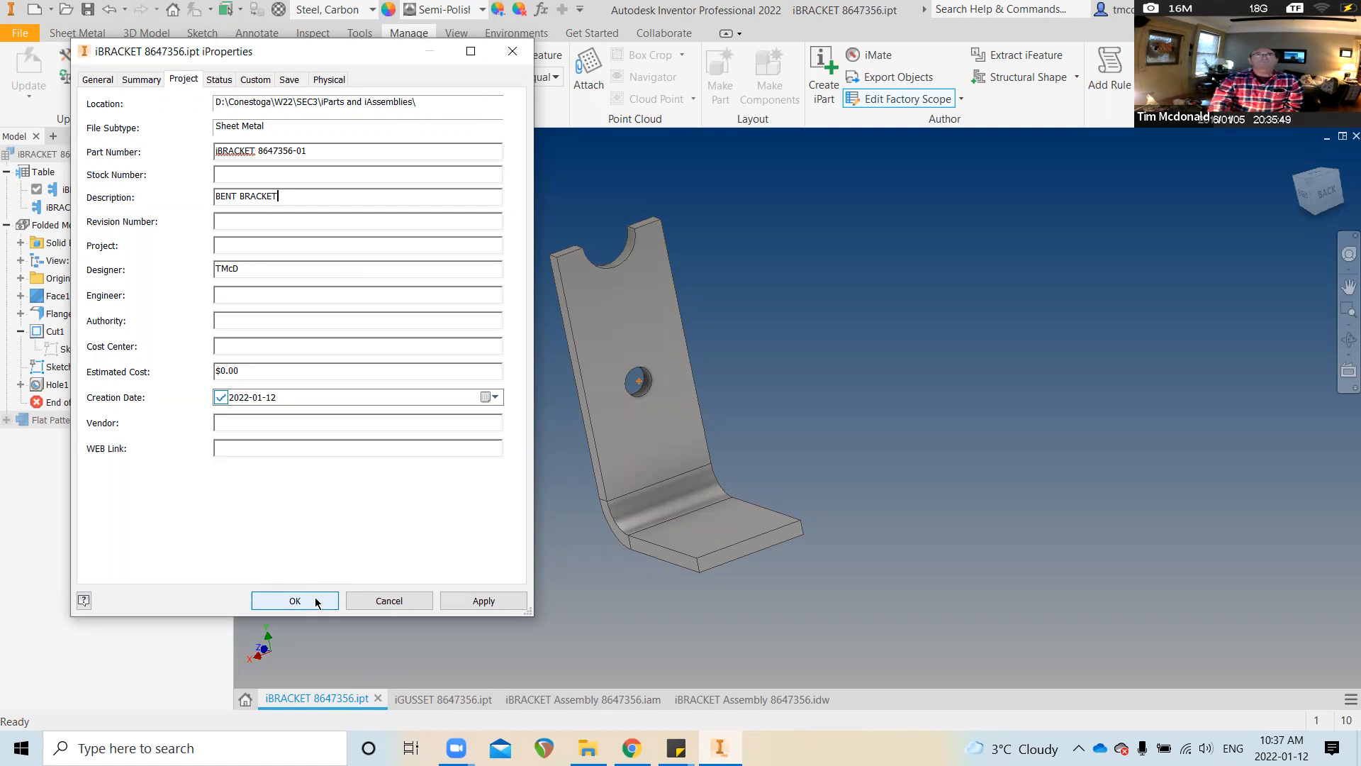
Apply the BENT BRACKET description to iBRACKET, save the part, and switch to iGUSSET
left_click(316, 601)
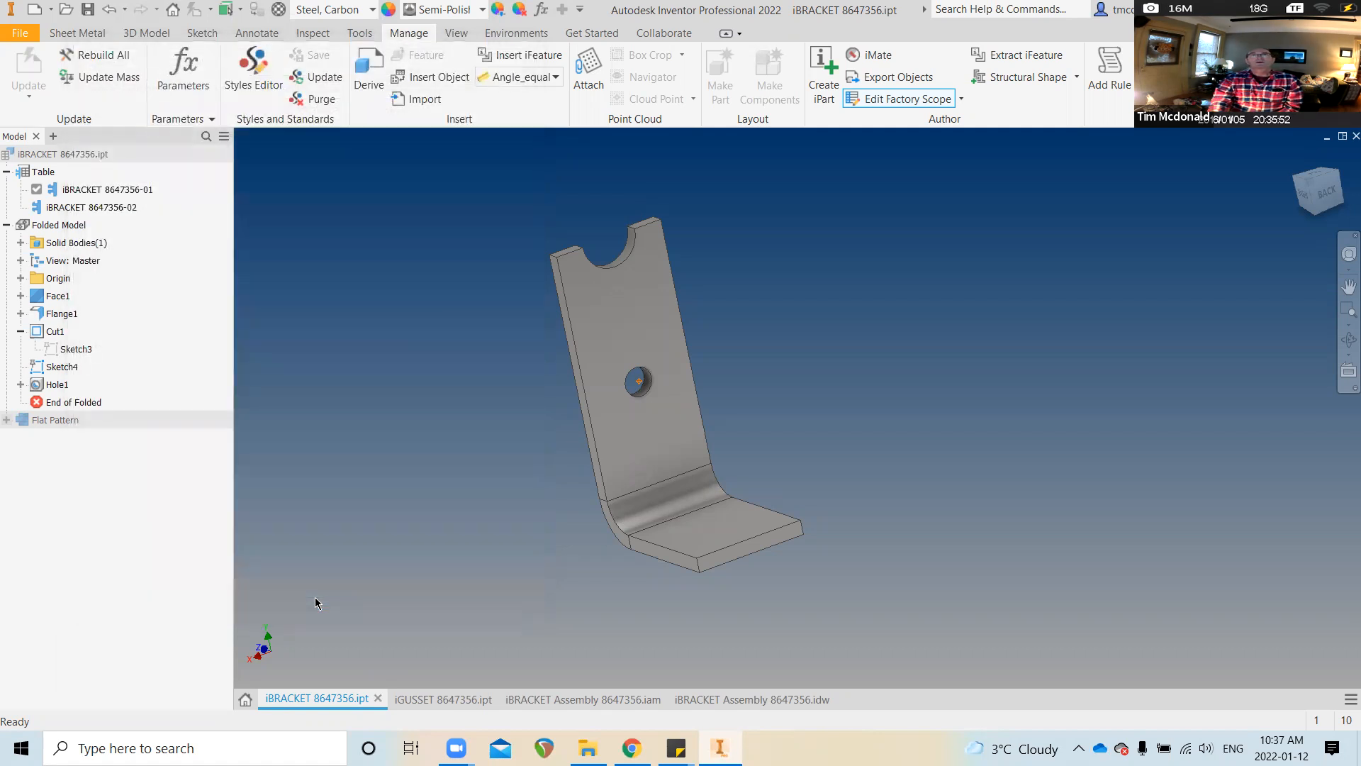
left_click(92, 9)
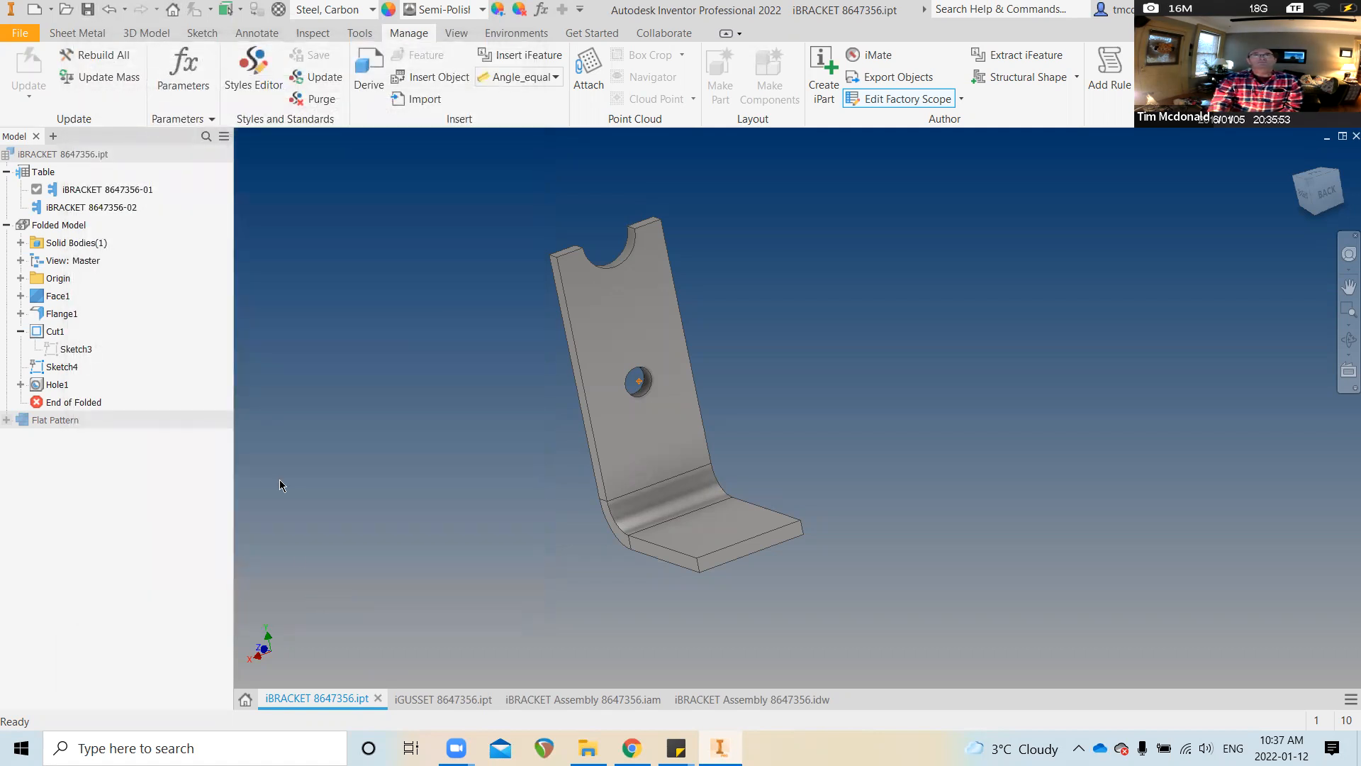
left_click(425, 709)
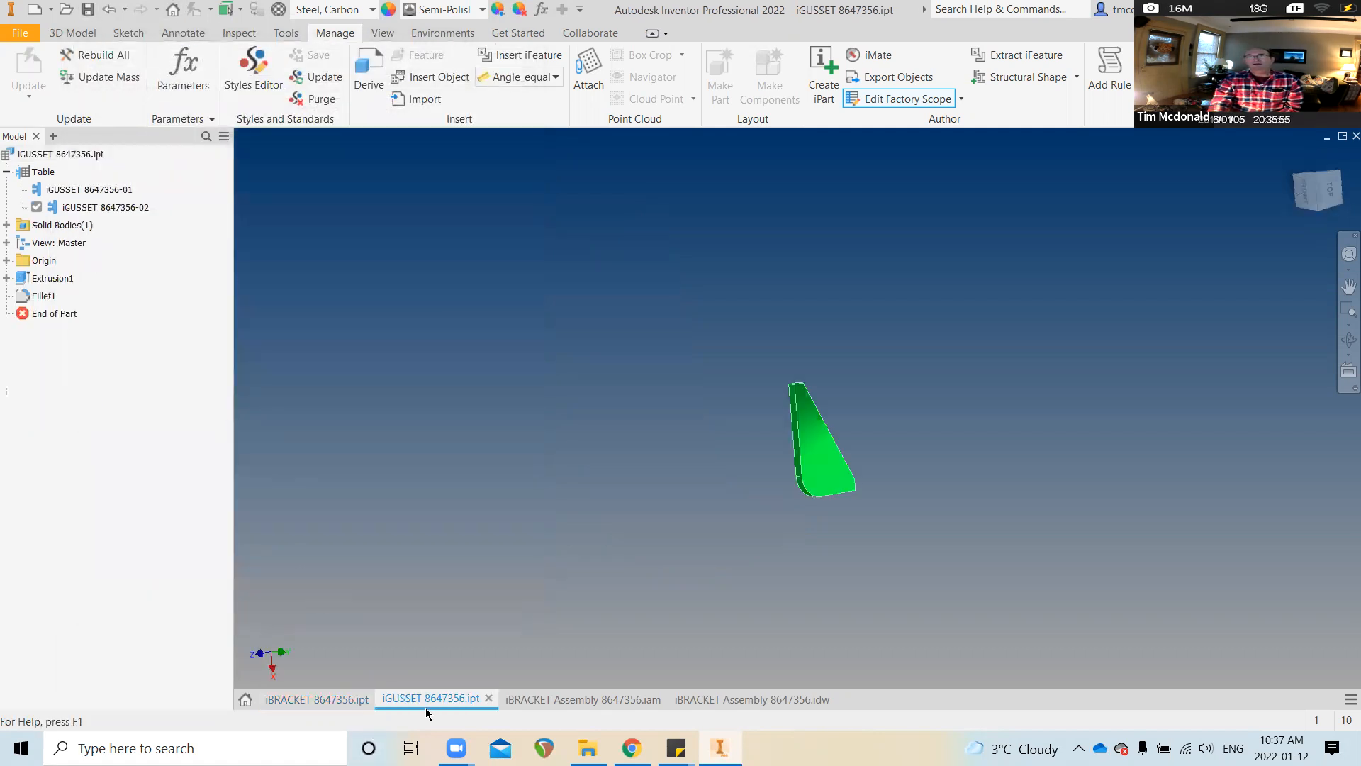
Enter GUSSET as the Description in the iGUSSET part's Project iProperties
right_click(427, 709)
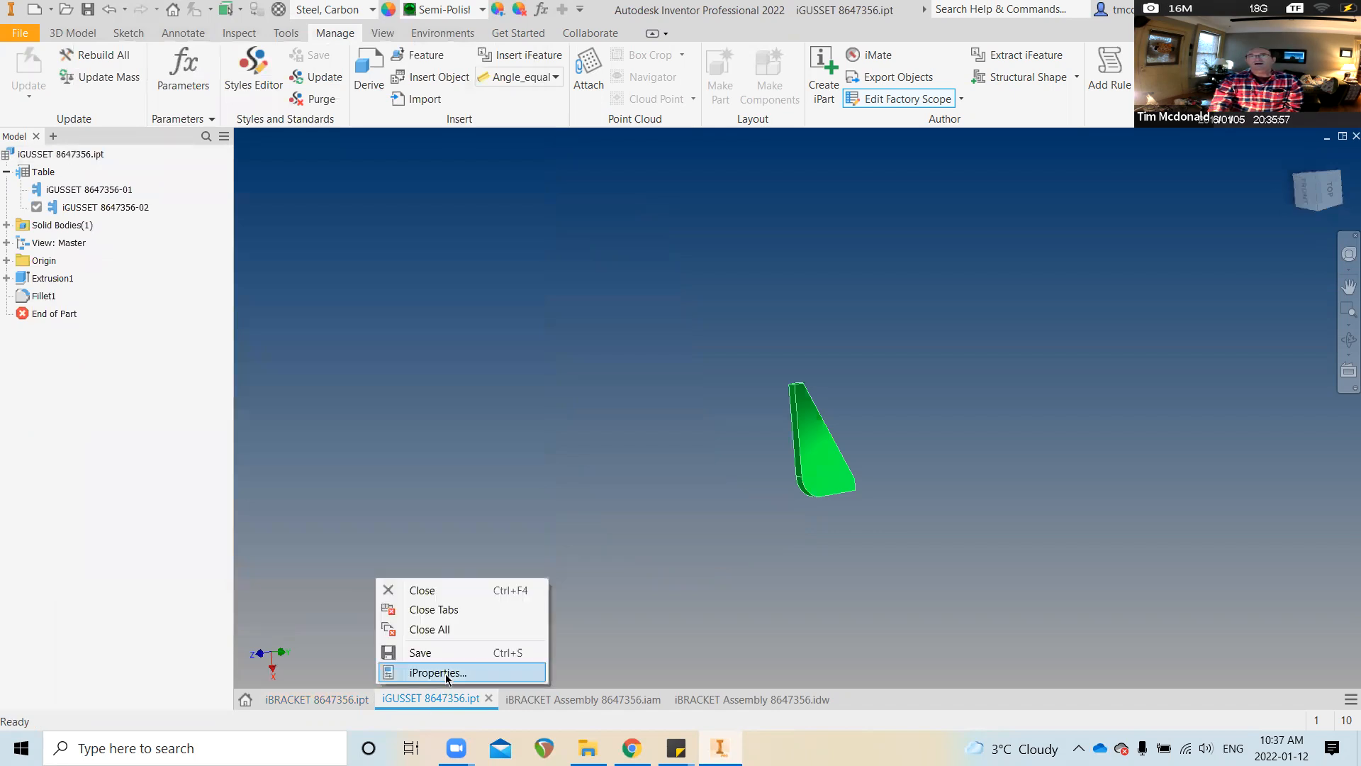
left_click(434, 674)
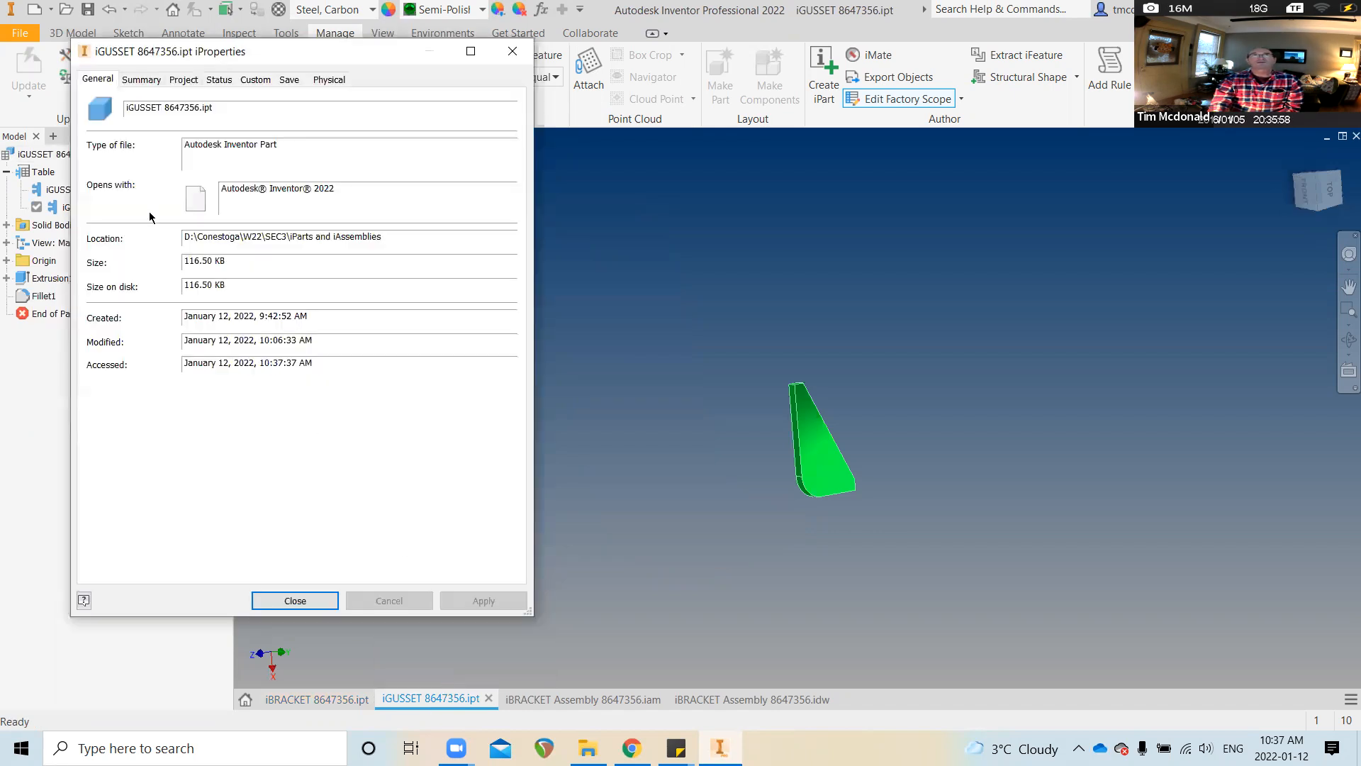
left_click(182, 81)
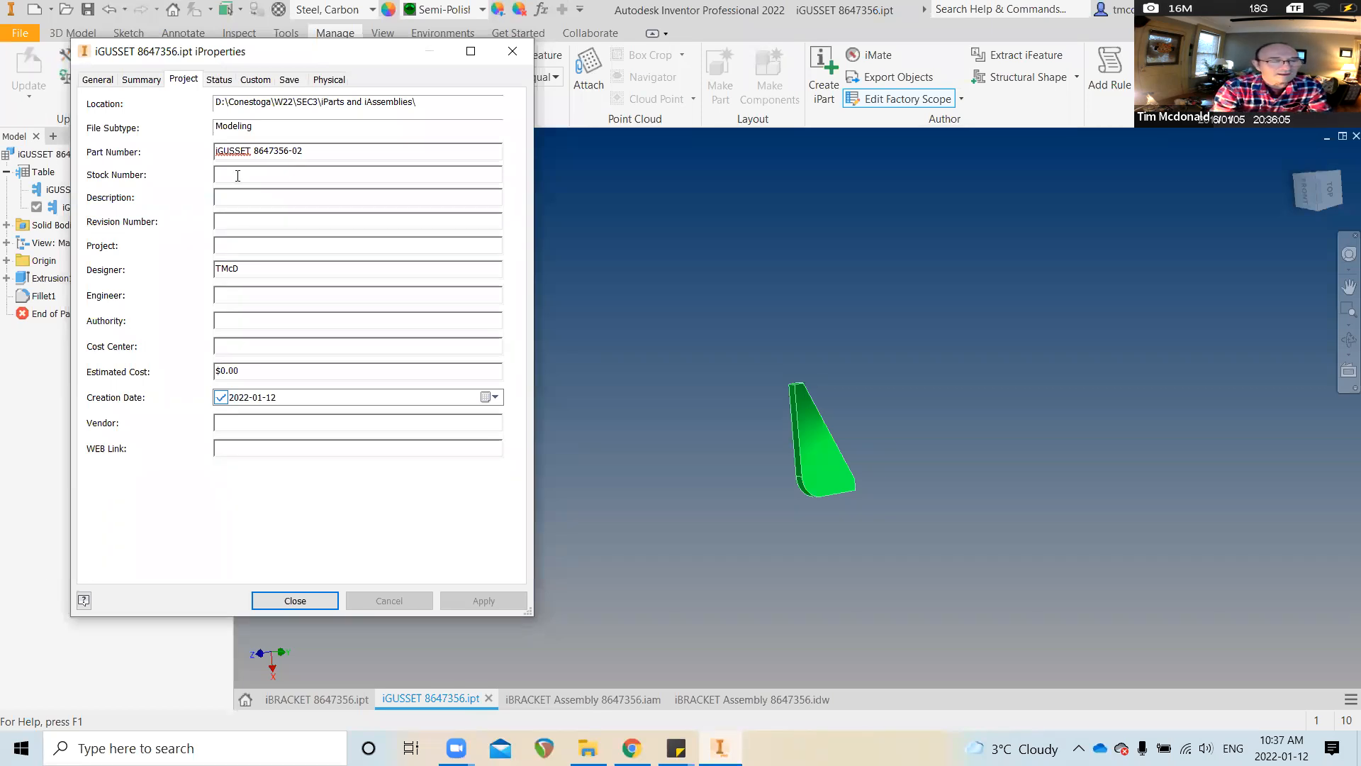
type("GUSSET")
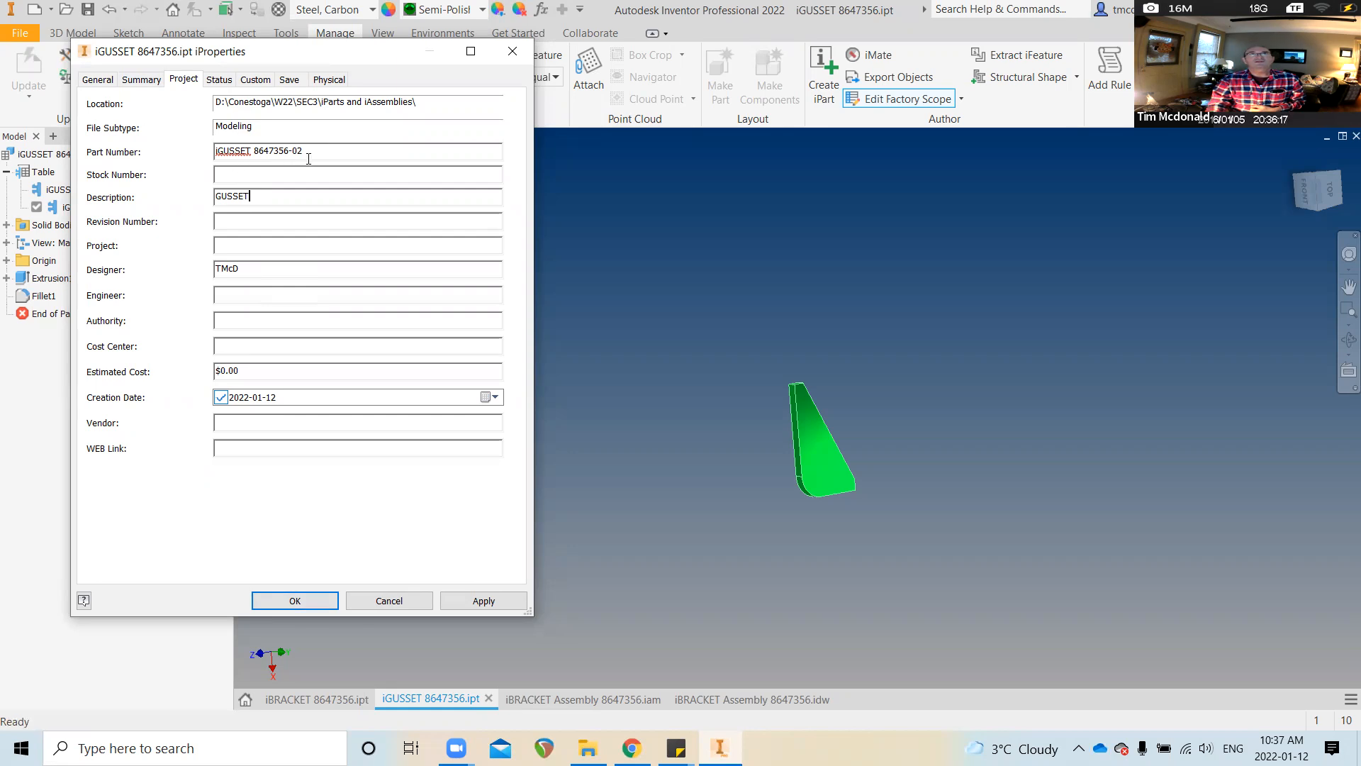
left_click(300, 602)
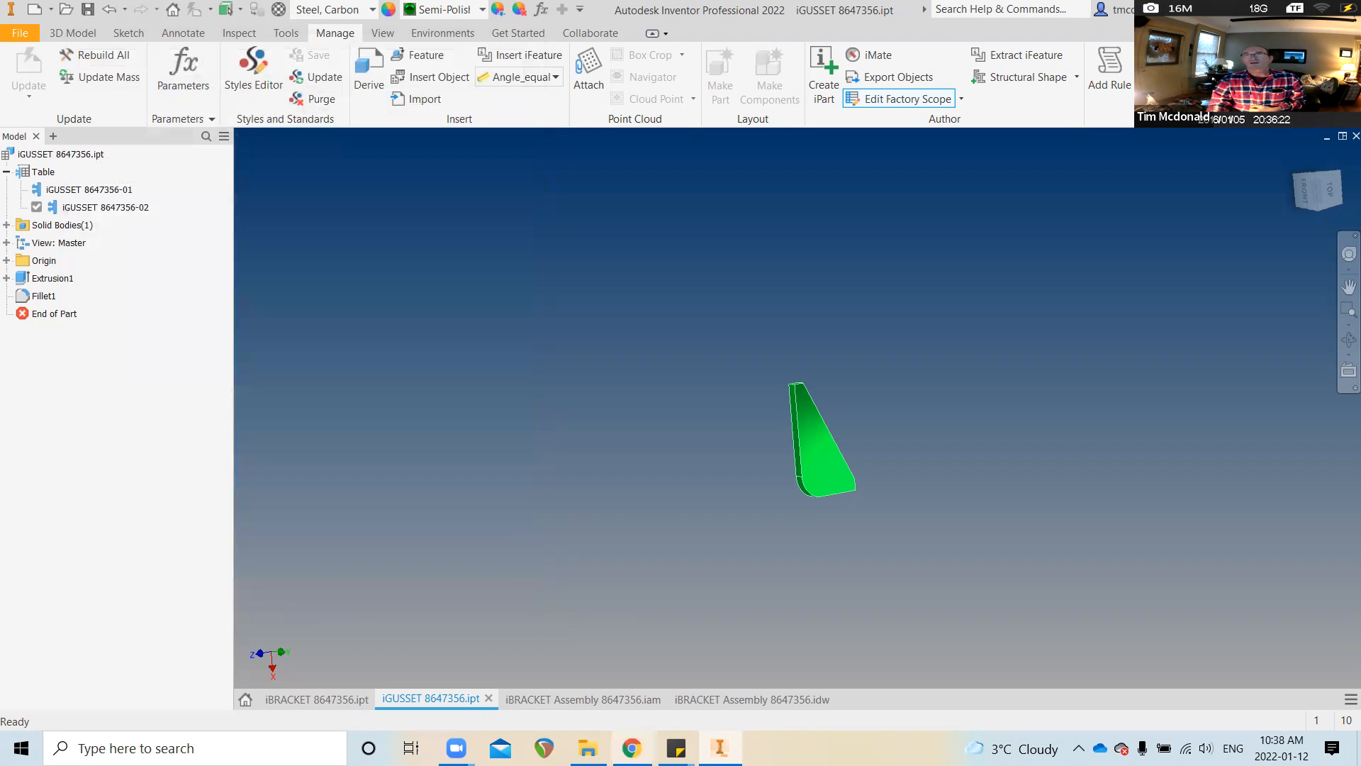
Save the assembly drawing together with all modified dependent files
left_click(594, 703)
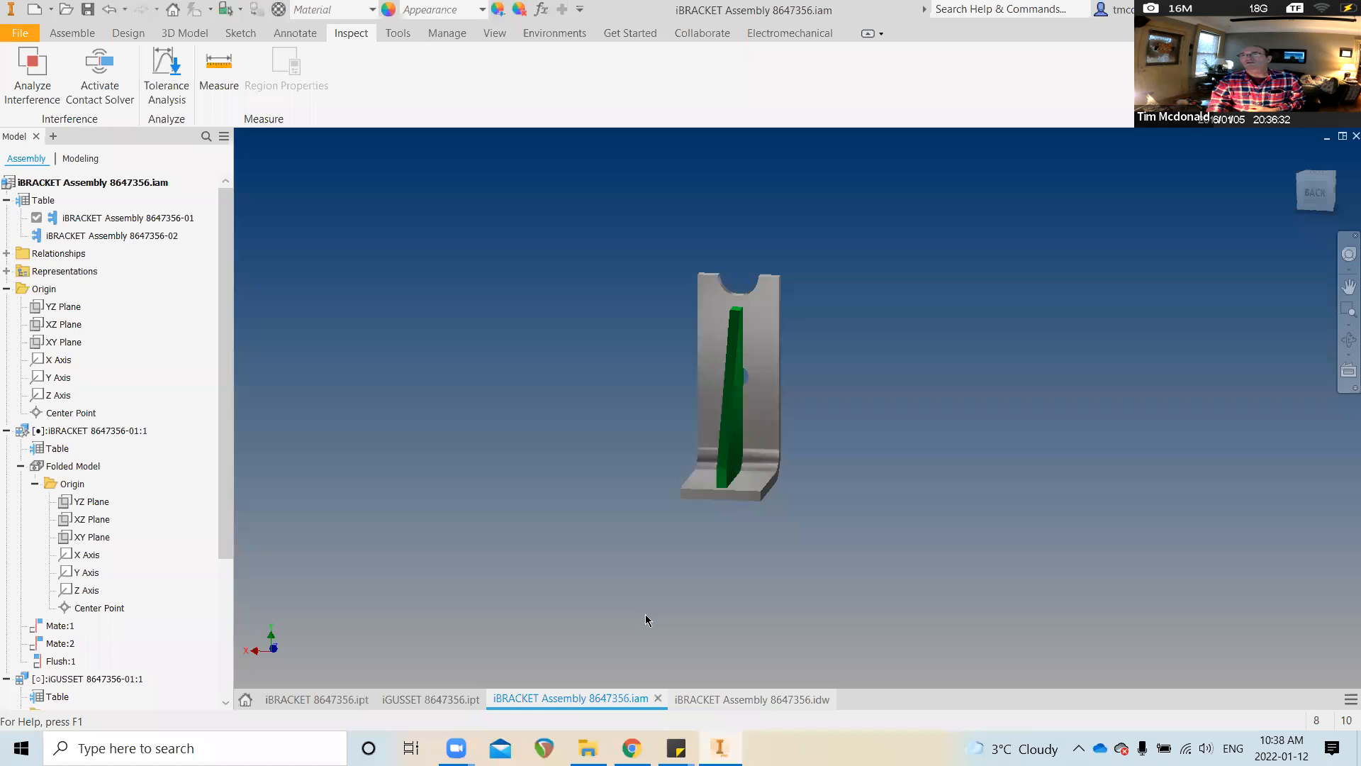
key("ctrl+Tab")
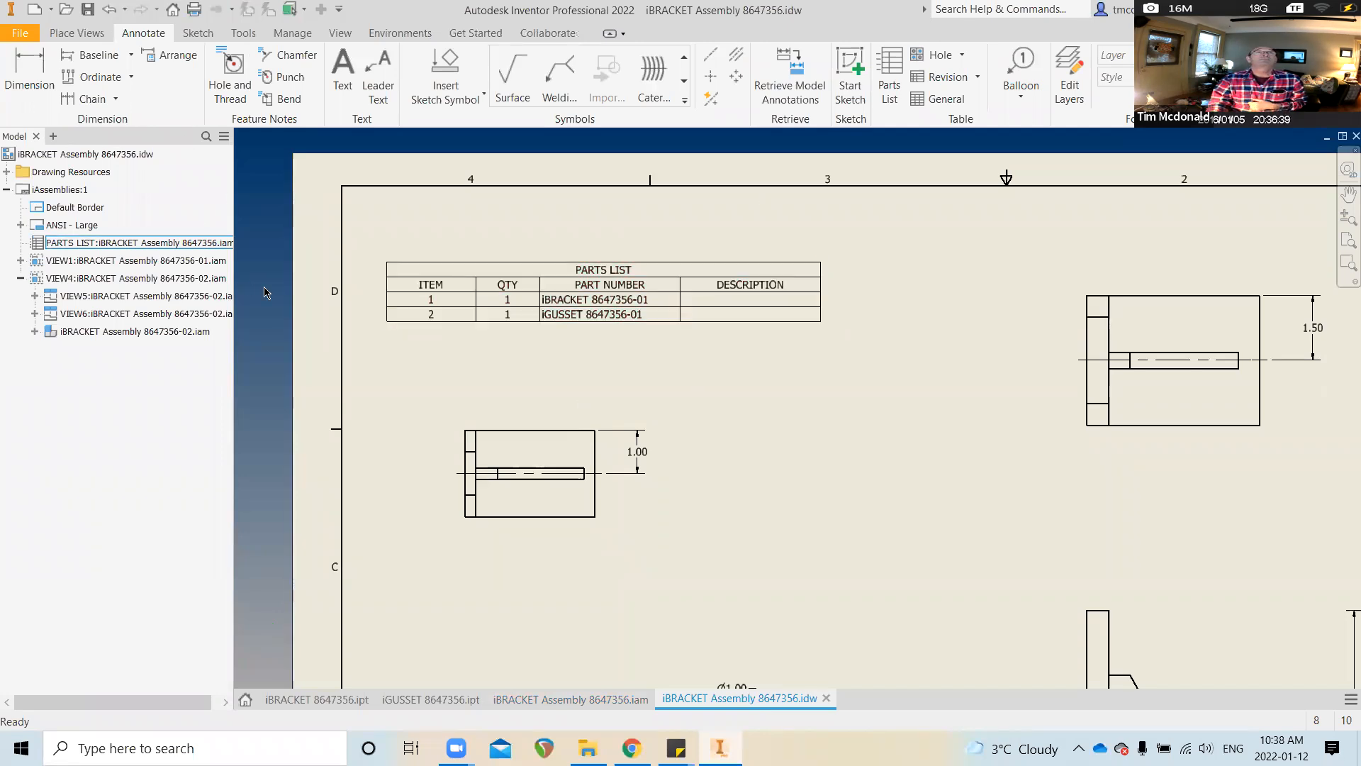
key("ctrl+s")
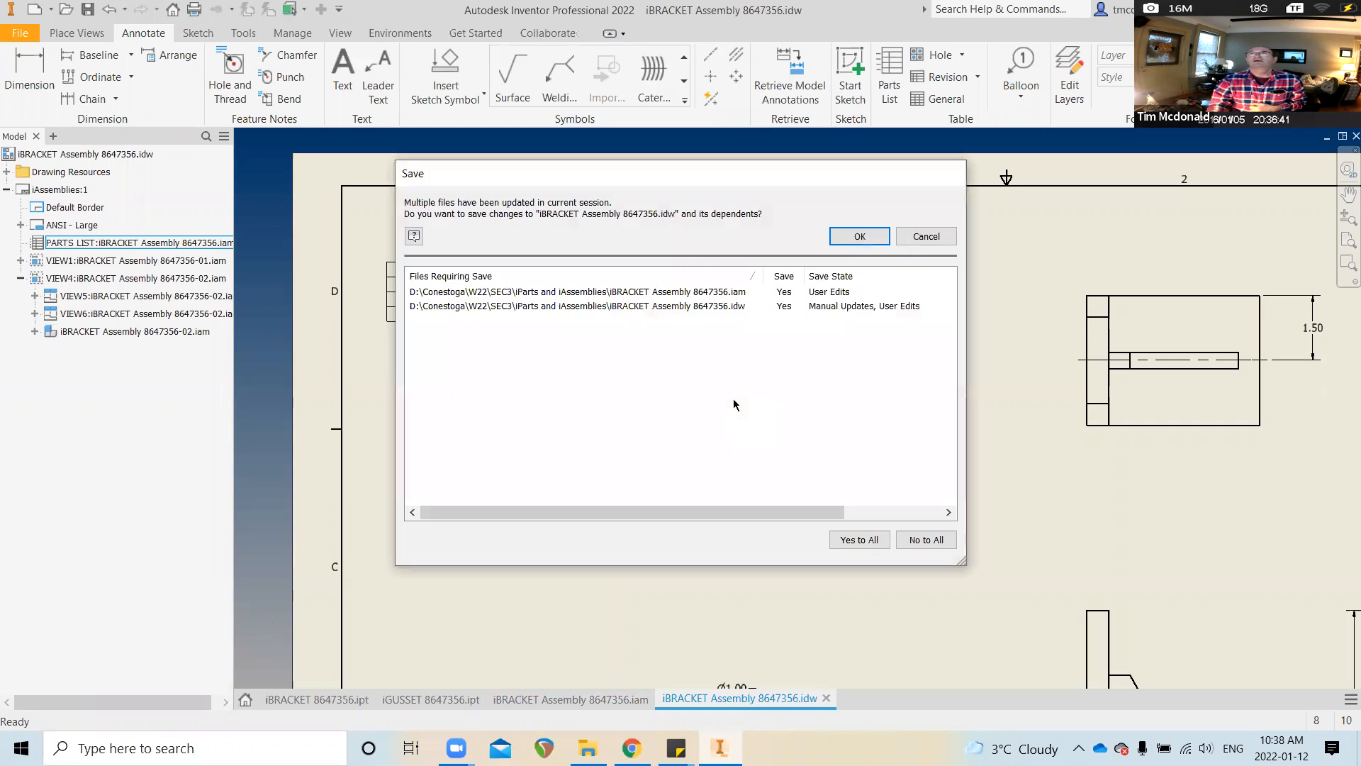
left_click(857, 239)
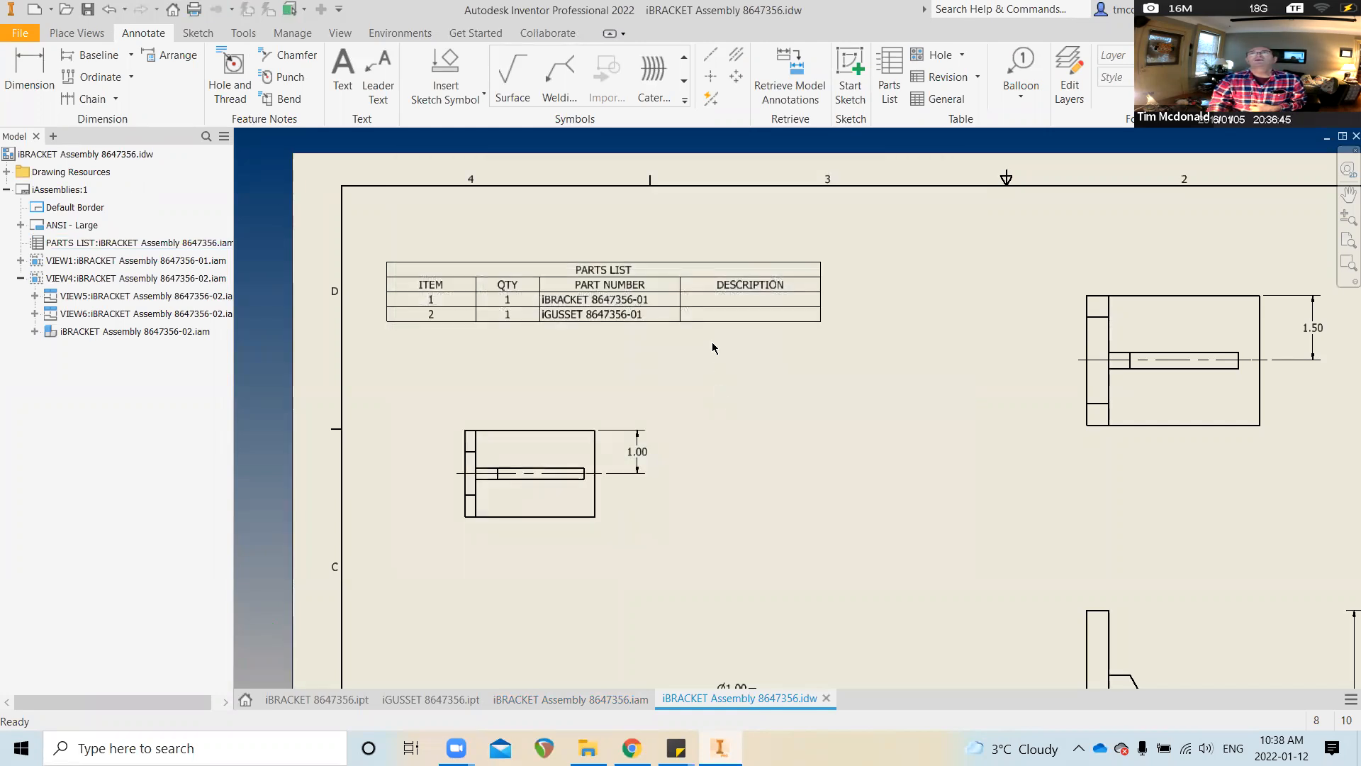
Replace the old parts list with a new one from the drawing view, placed top-left
left_click(617, 289)
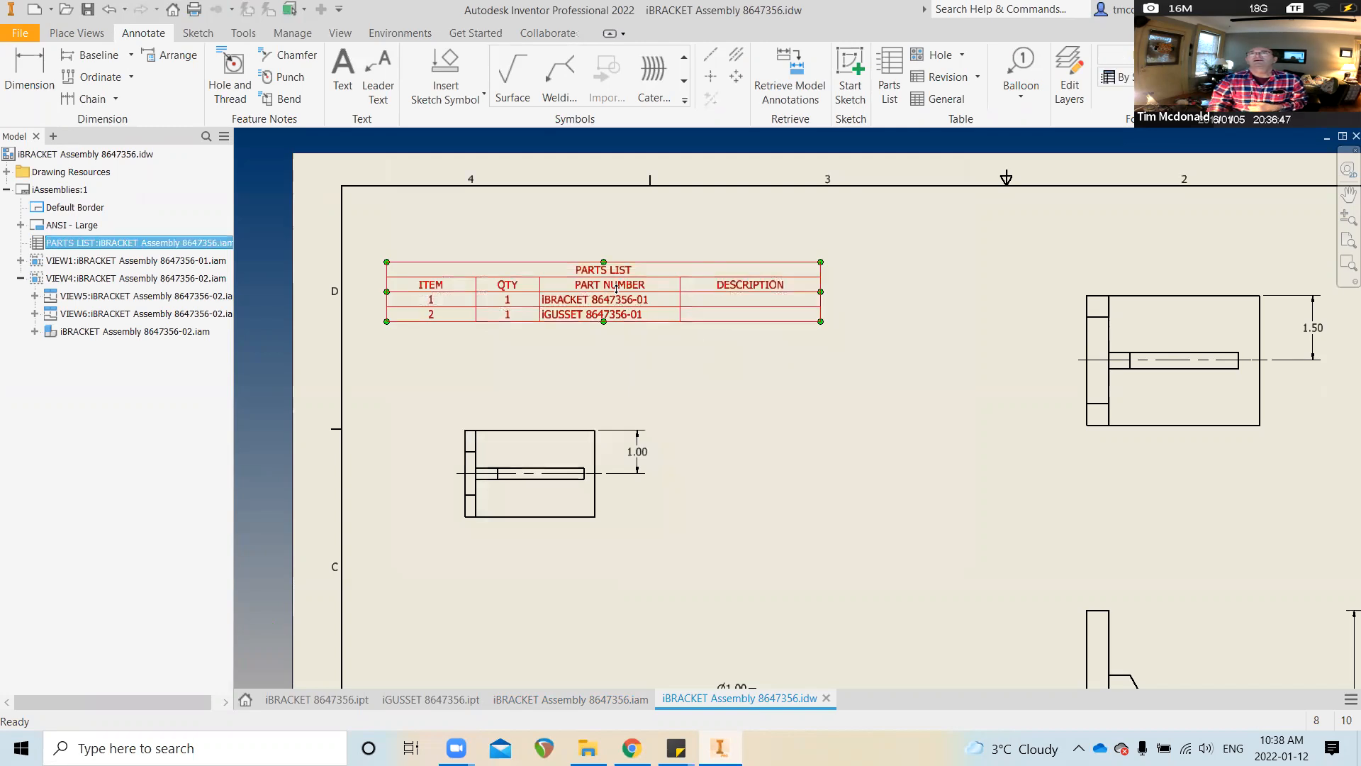
key("Delete")
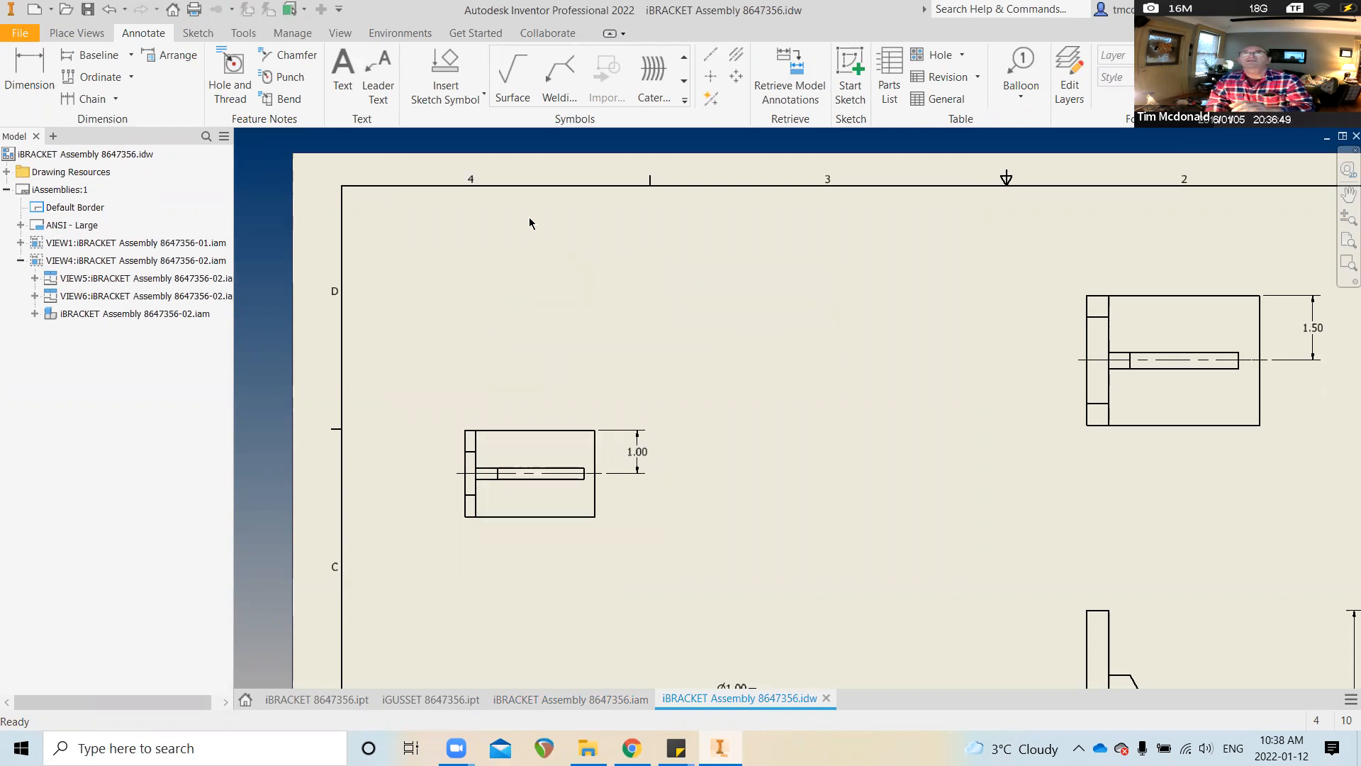
left_click(894, 68)
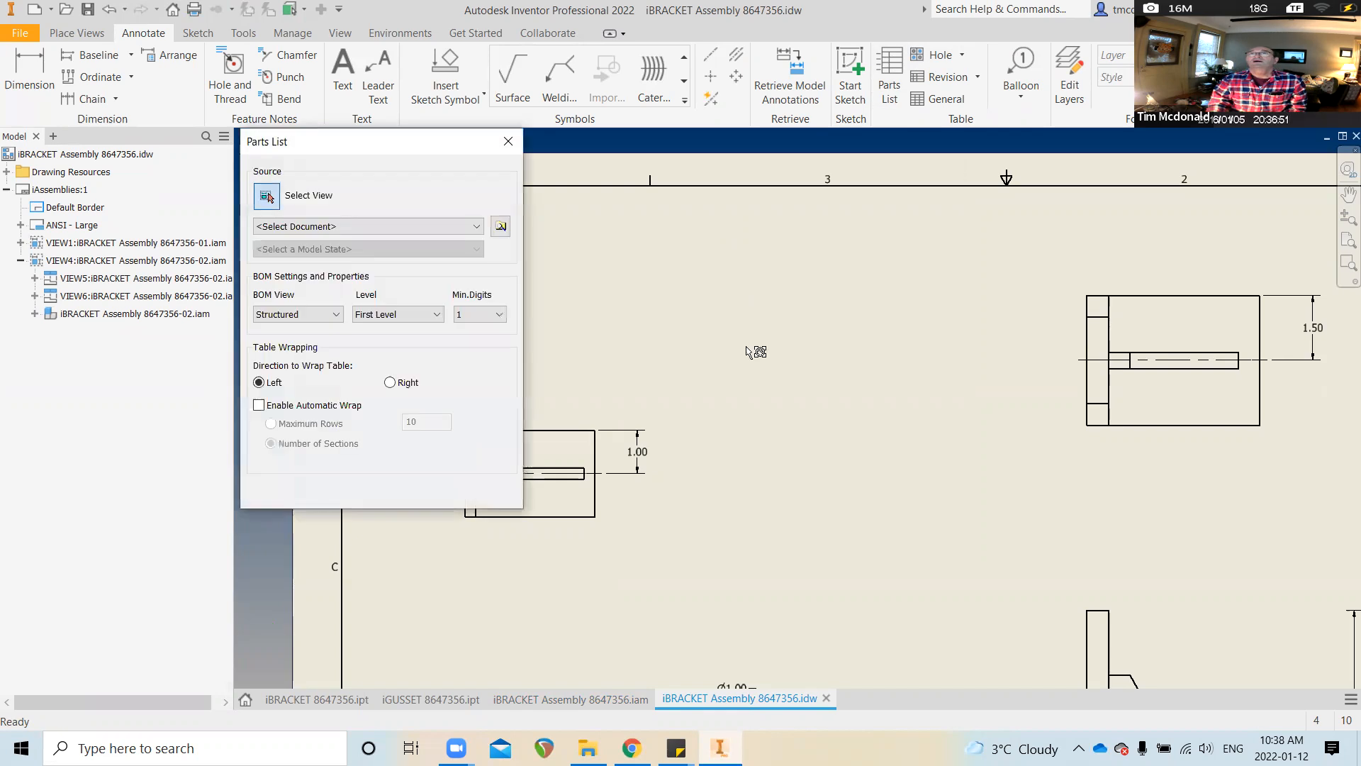
left_click(577, 515)
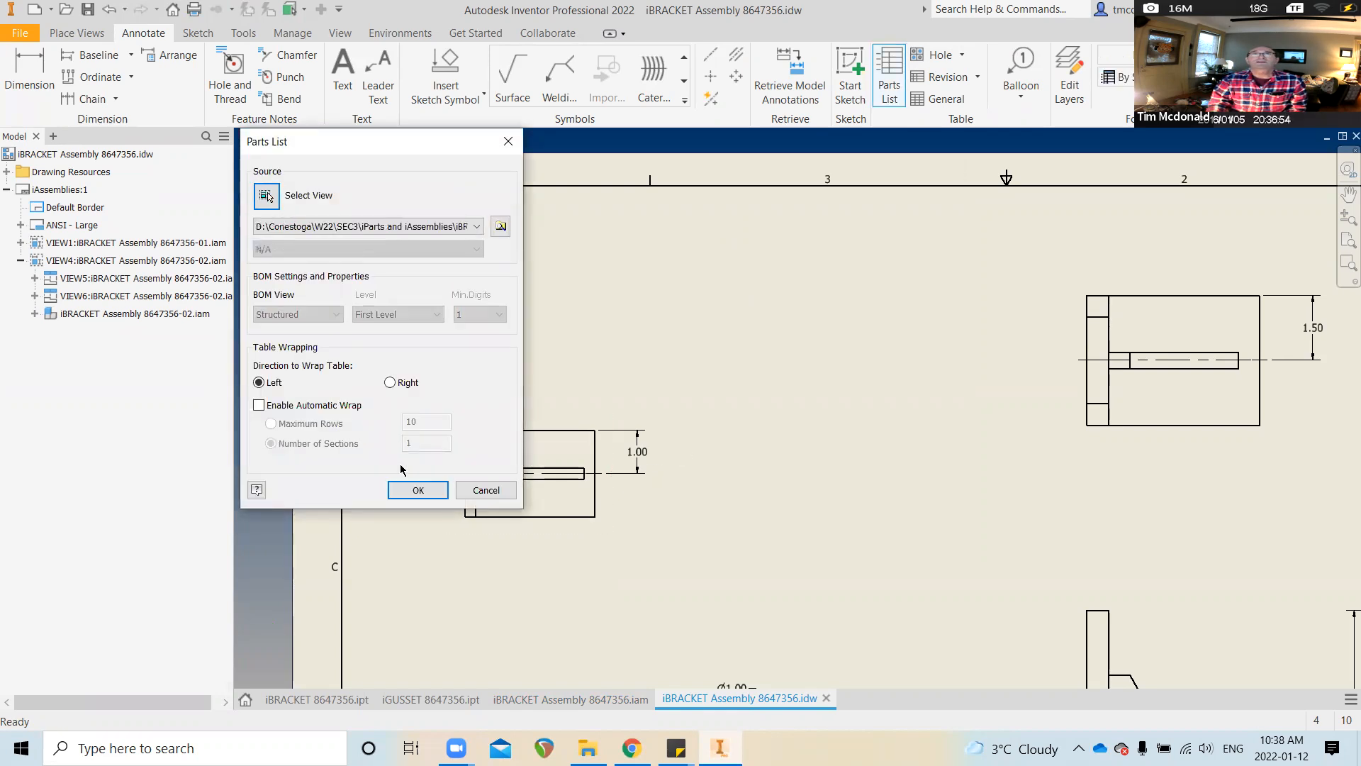
left_click(418, 489)
left_click(808, 266)
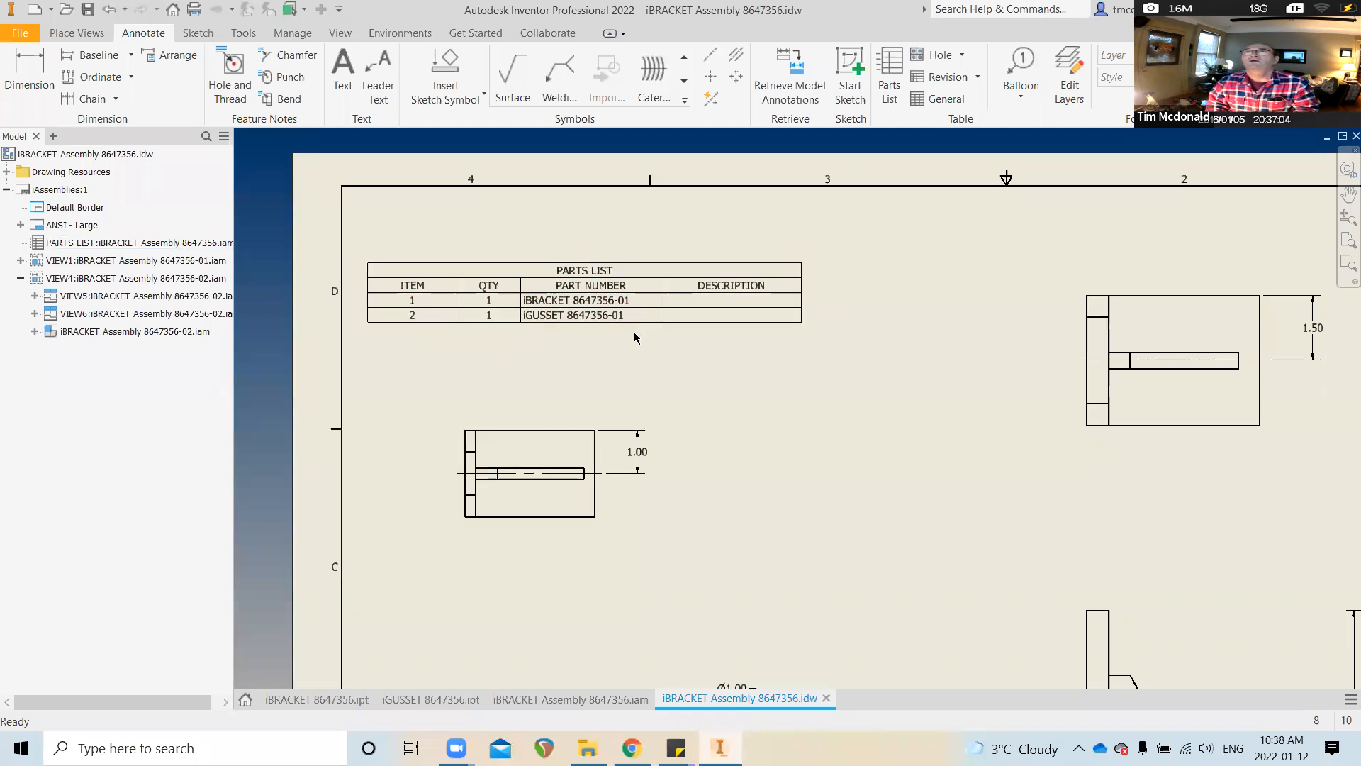
left_click(337, 700)
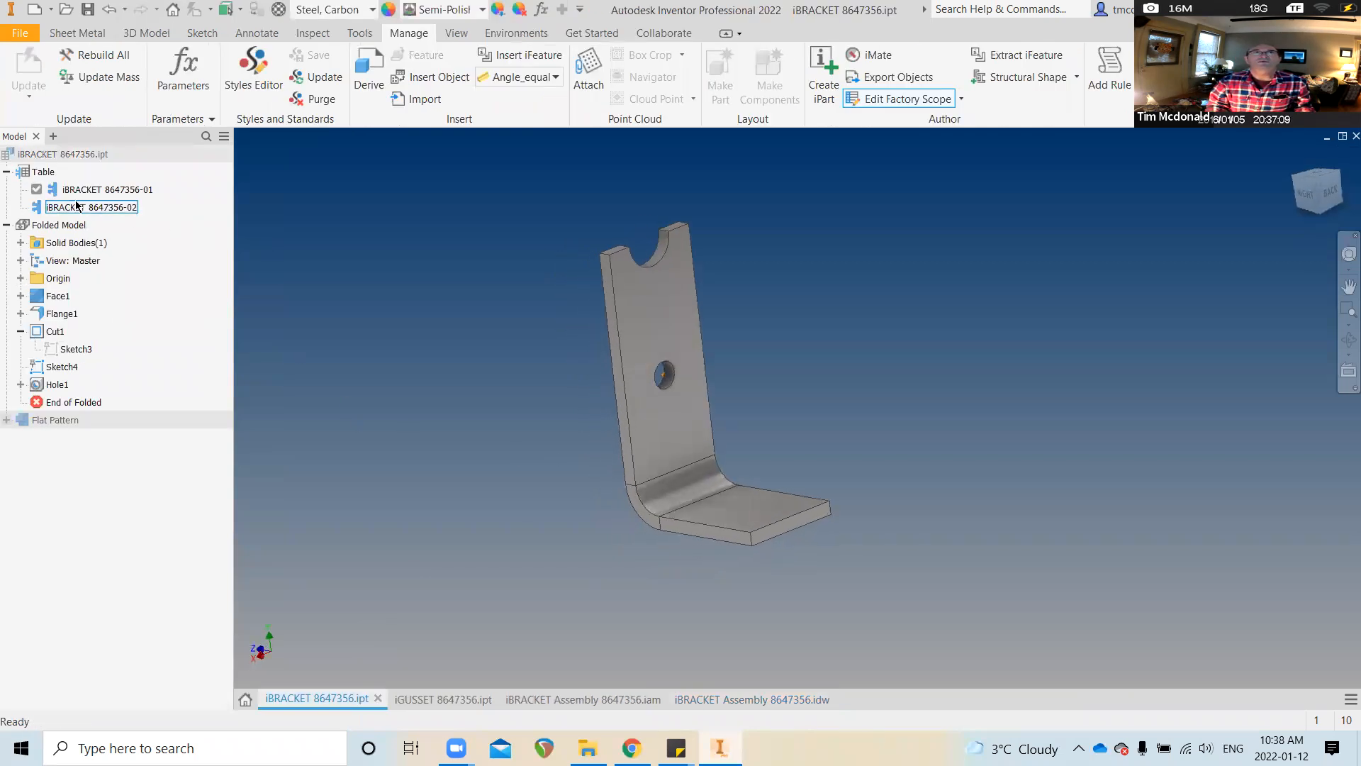
Make iGUSSET 8647356-01 the active member in the iGUSSET table
right_click(96, 192)
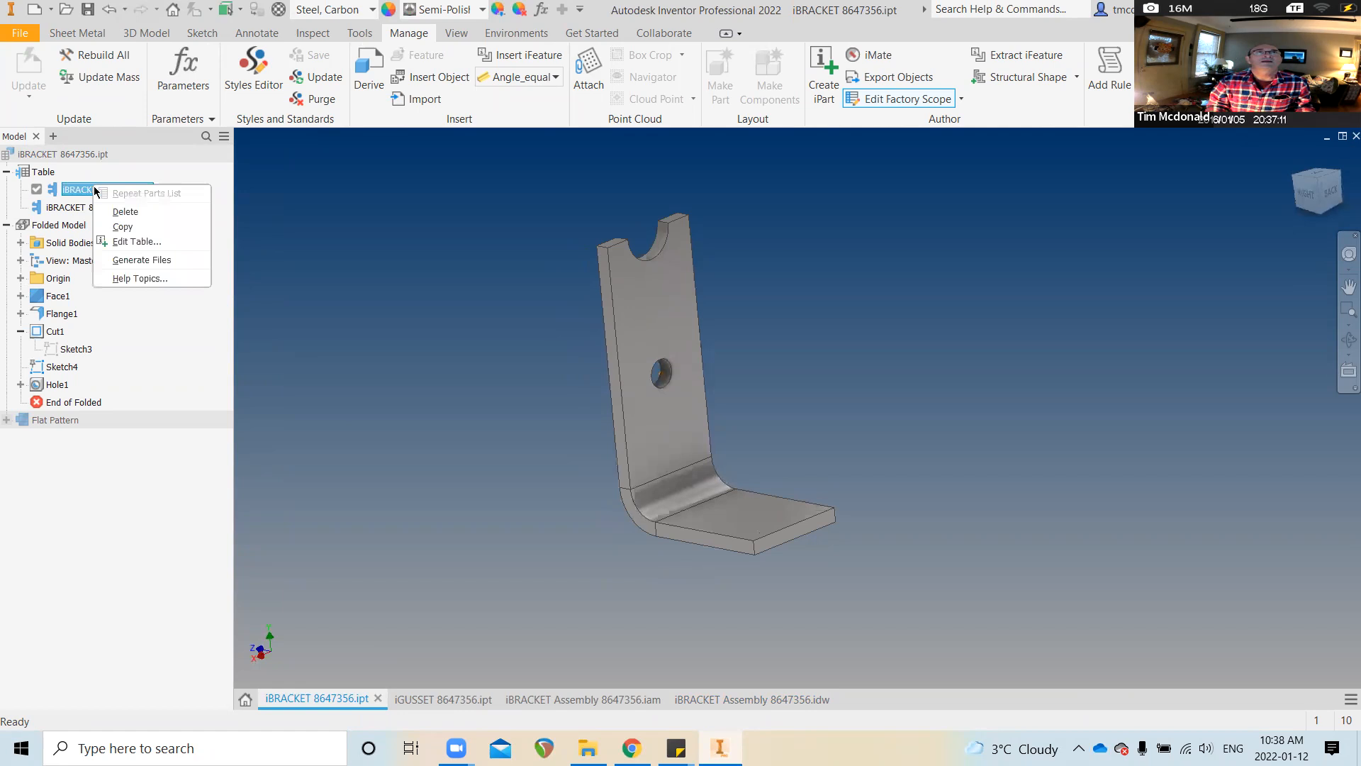
left_click(145, 644)
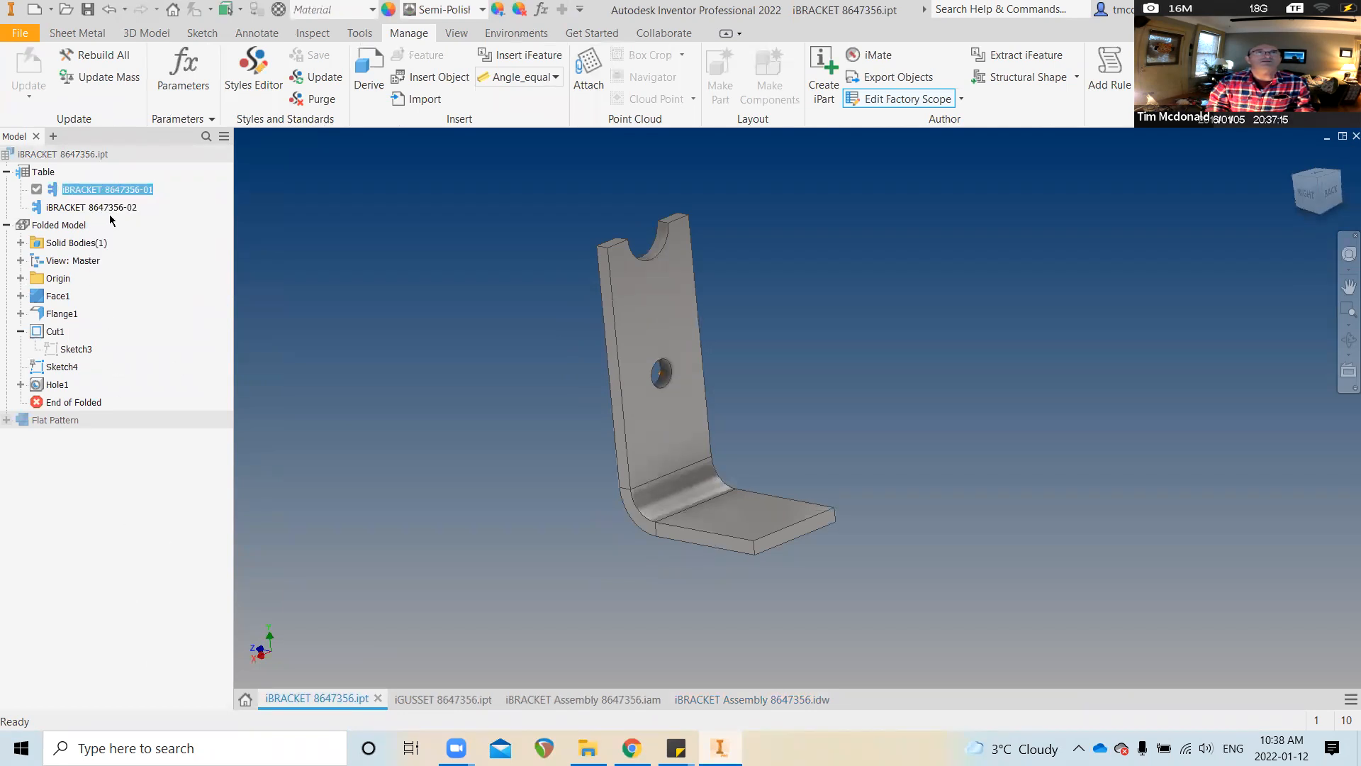
left_click(467, 701)
double_click(91, 190)
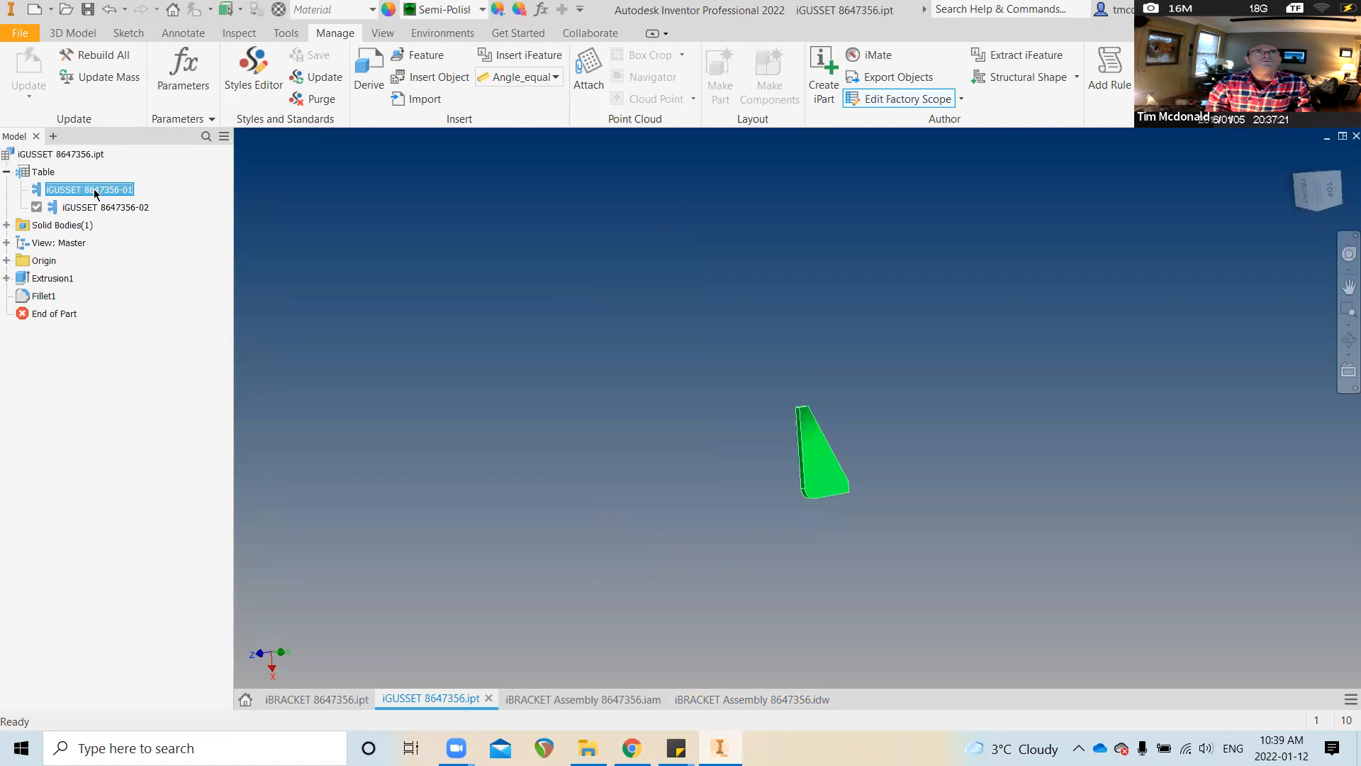
Review the gusset's Project, Summary and General iProperties, then return to the drawing
right_click(465, 703)
left_click(438, 672)
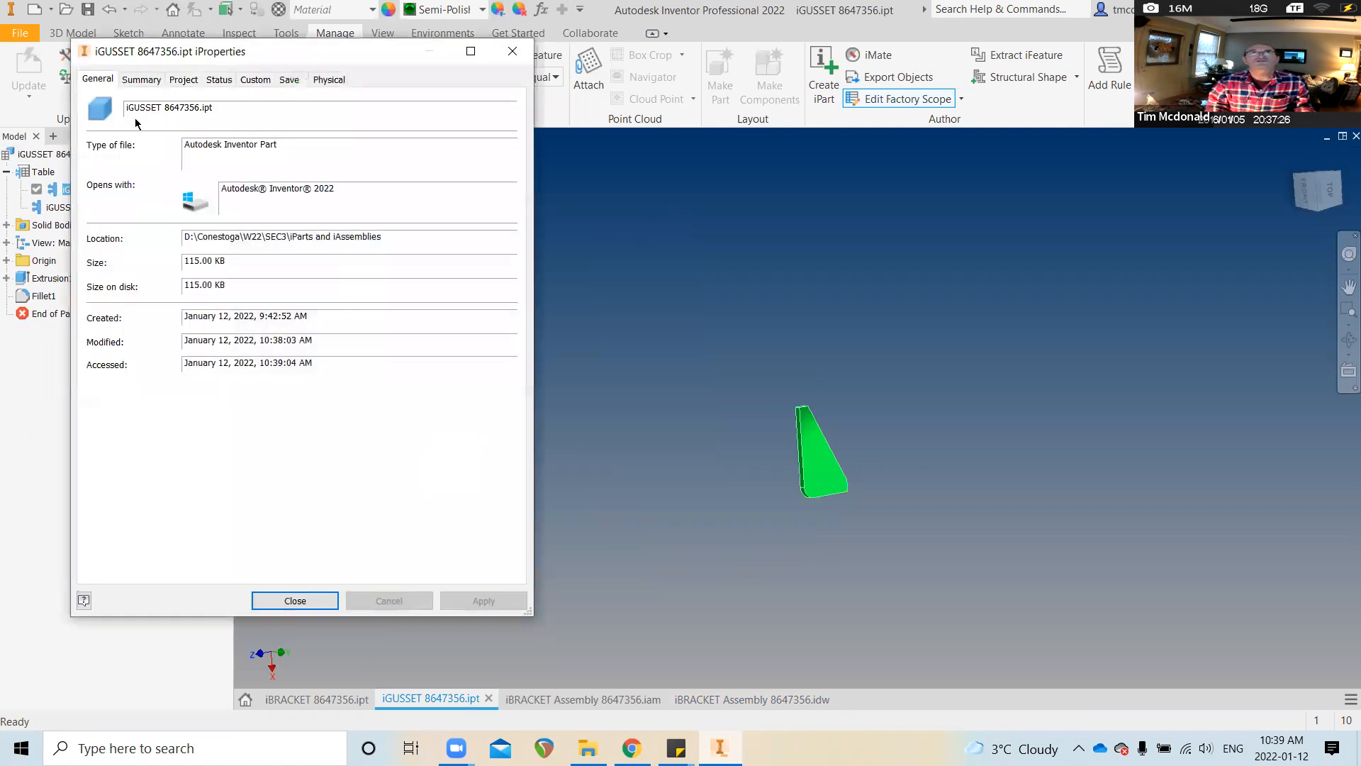
left_click(181, 81)
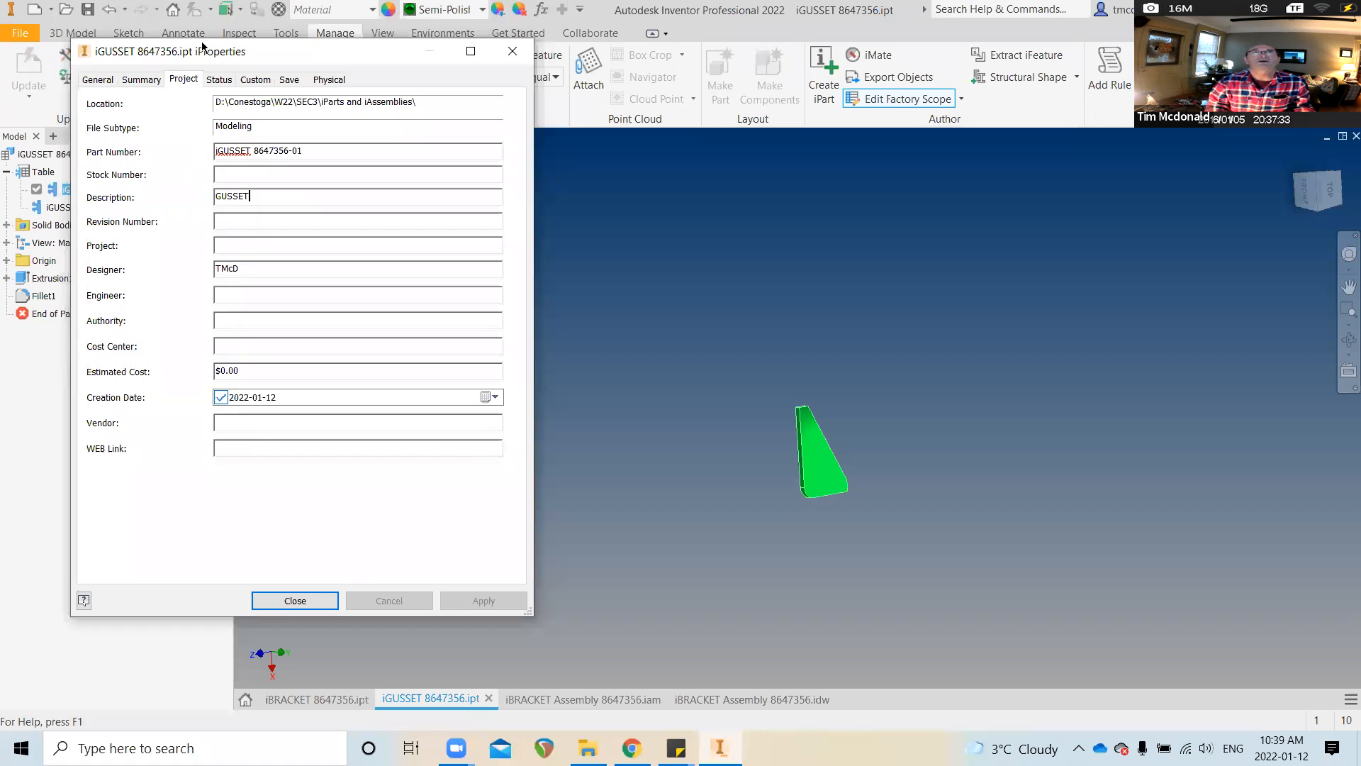
left_click(144, 80)
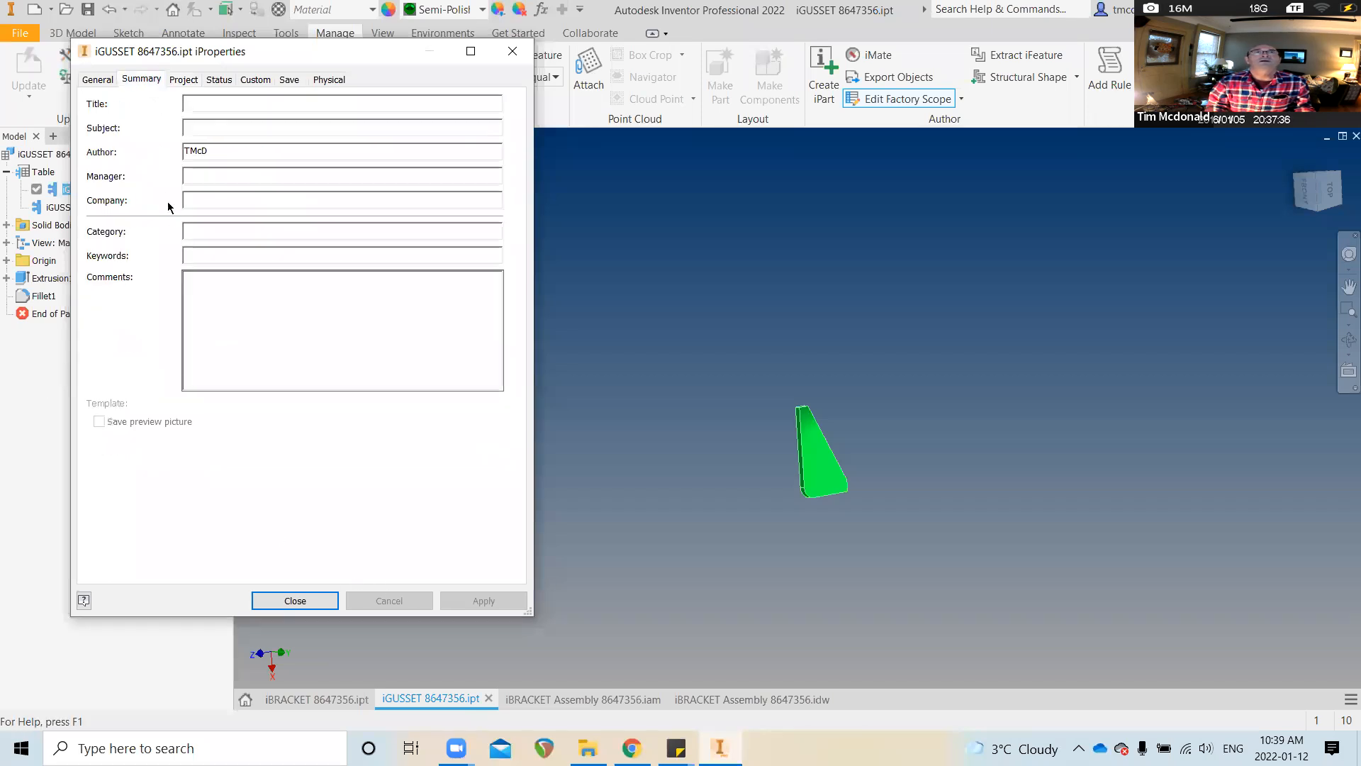
left_click(97, 79)
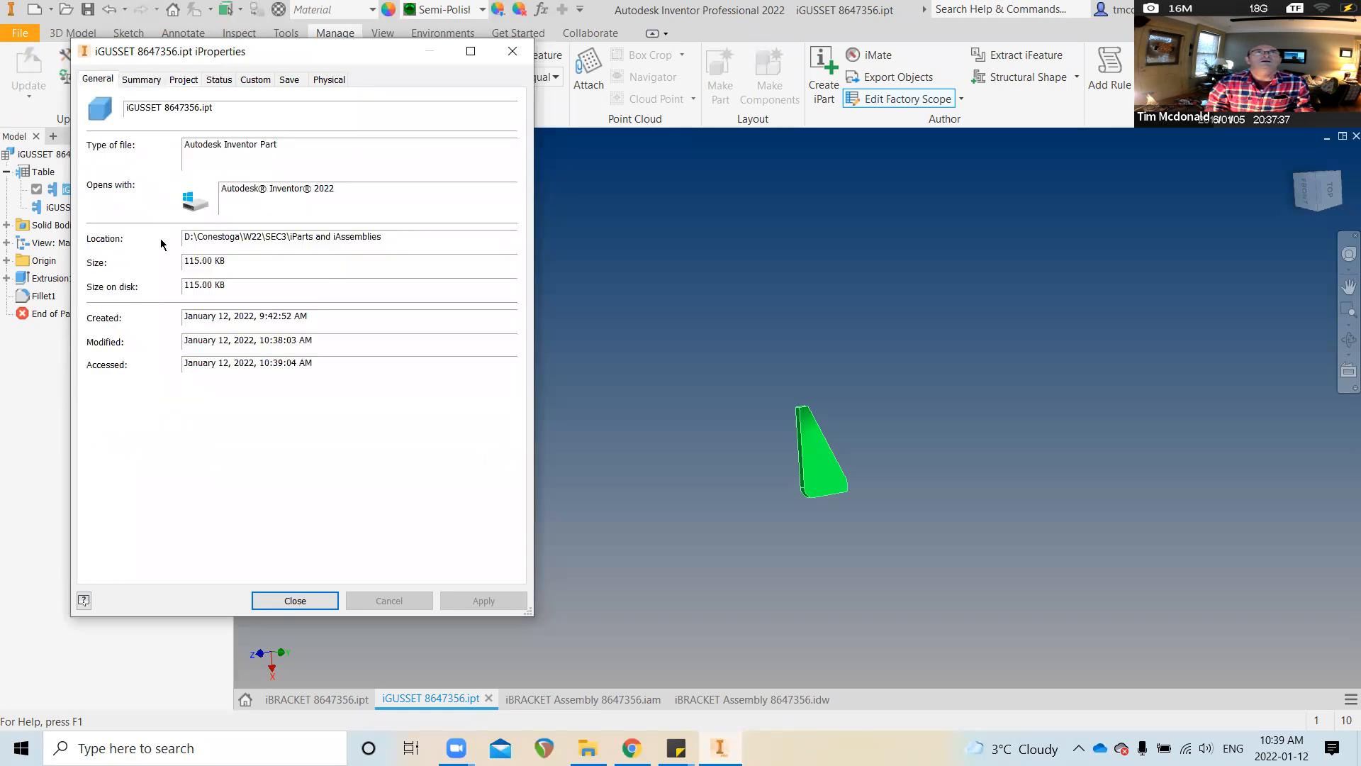
left_click(302, 601)
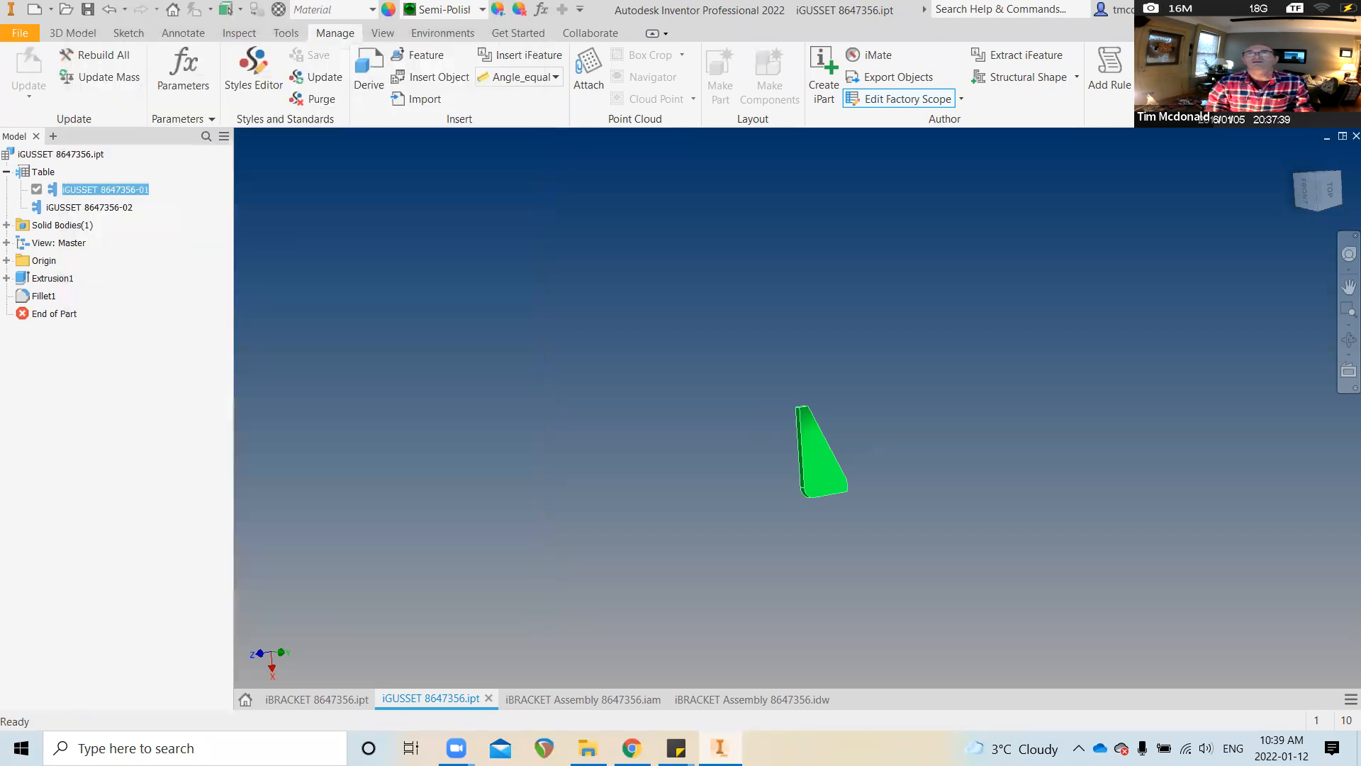
left_click(720, 702)
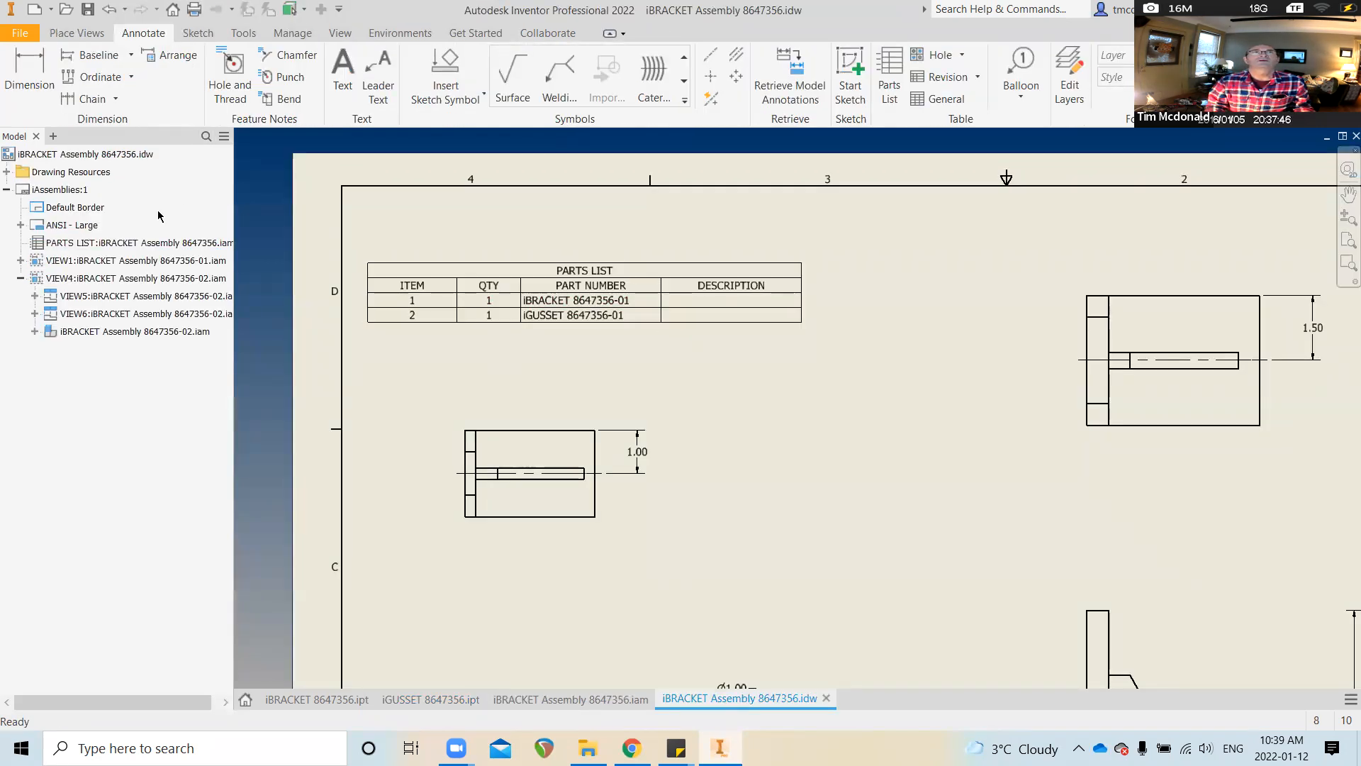
Review the assembly drawing's Project iProperties
right_click(93, 157)
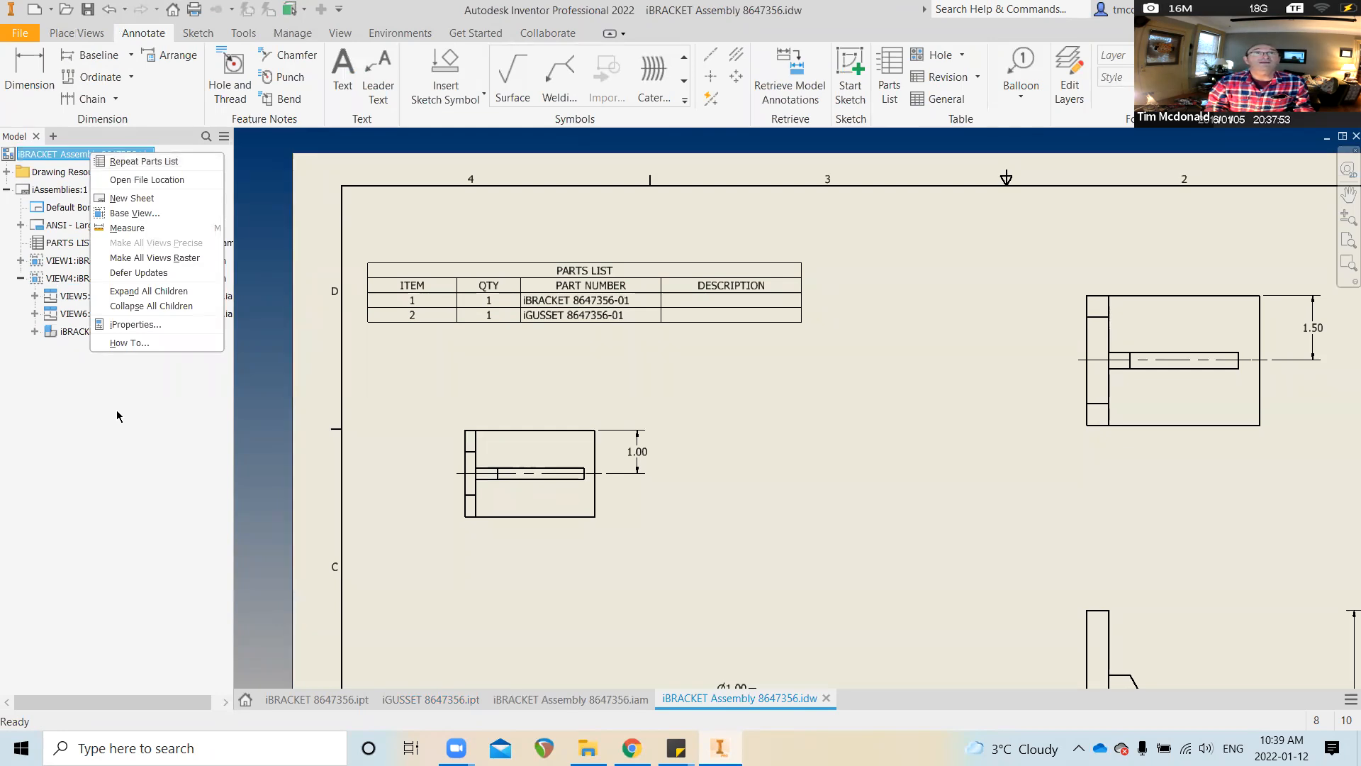
left_click(135, 324)
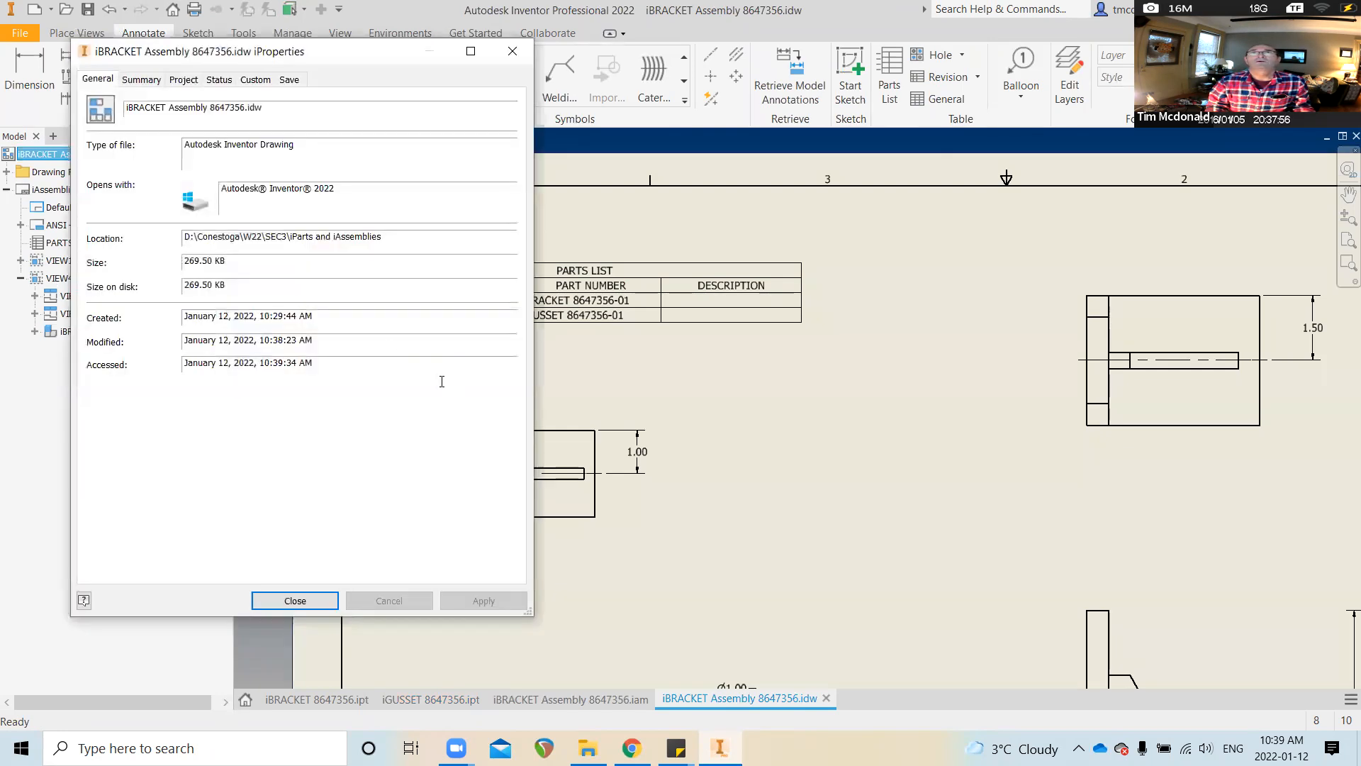
left_click(183, 80)
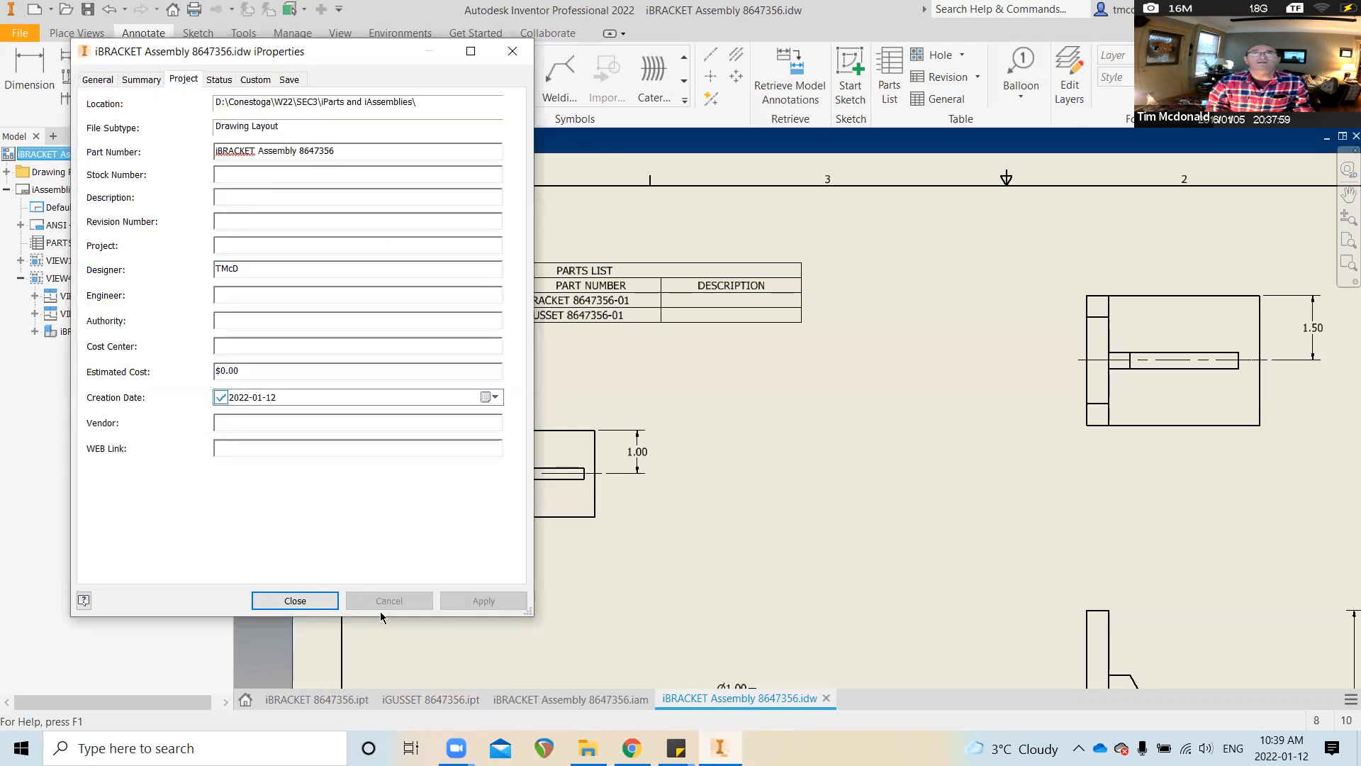
left_click(294, 602)
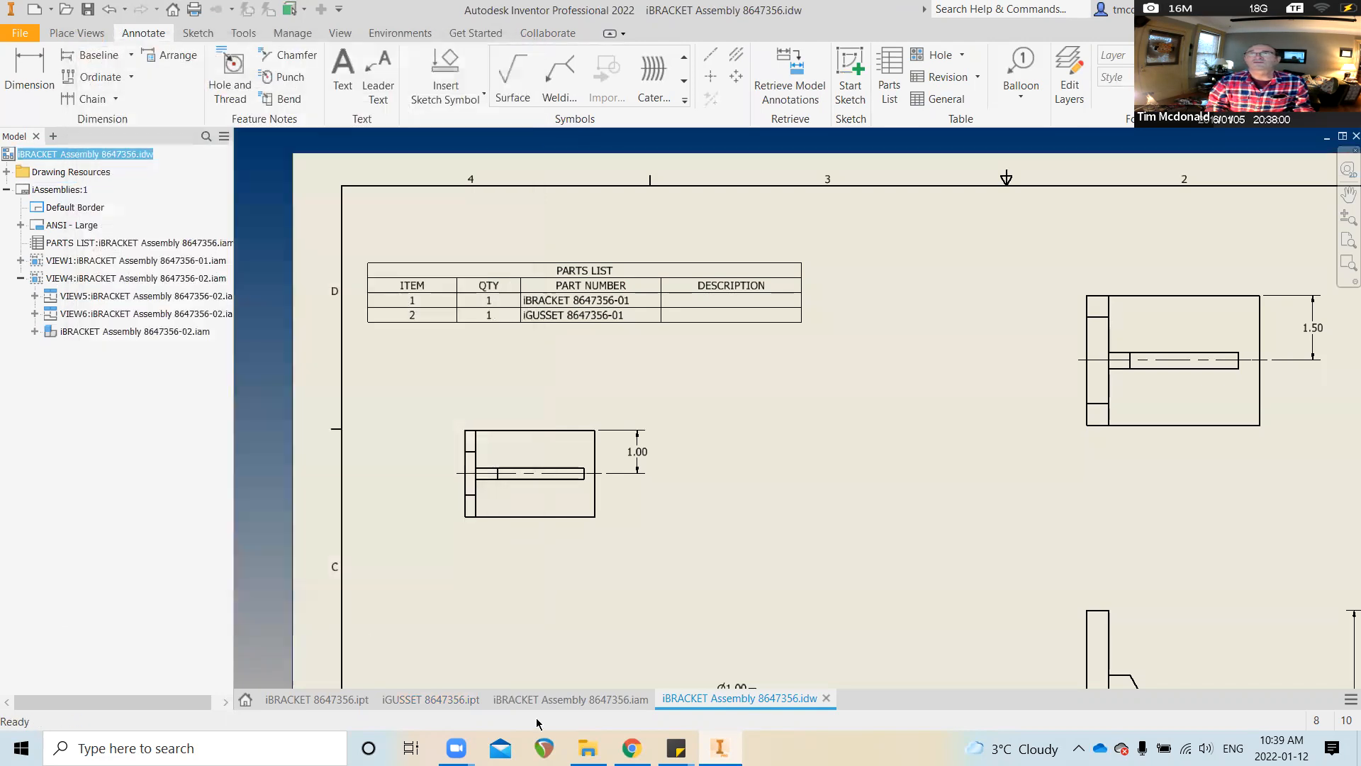
Check the iGUSSET part's part number and description in its Project iProperties
left_click(462, 702)
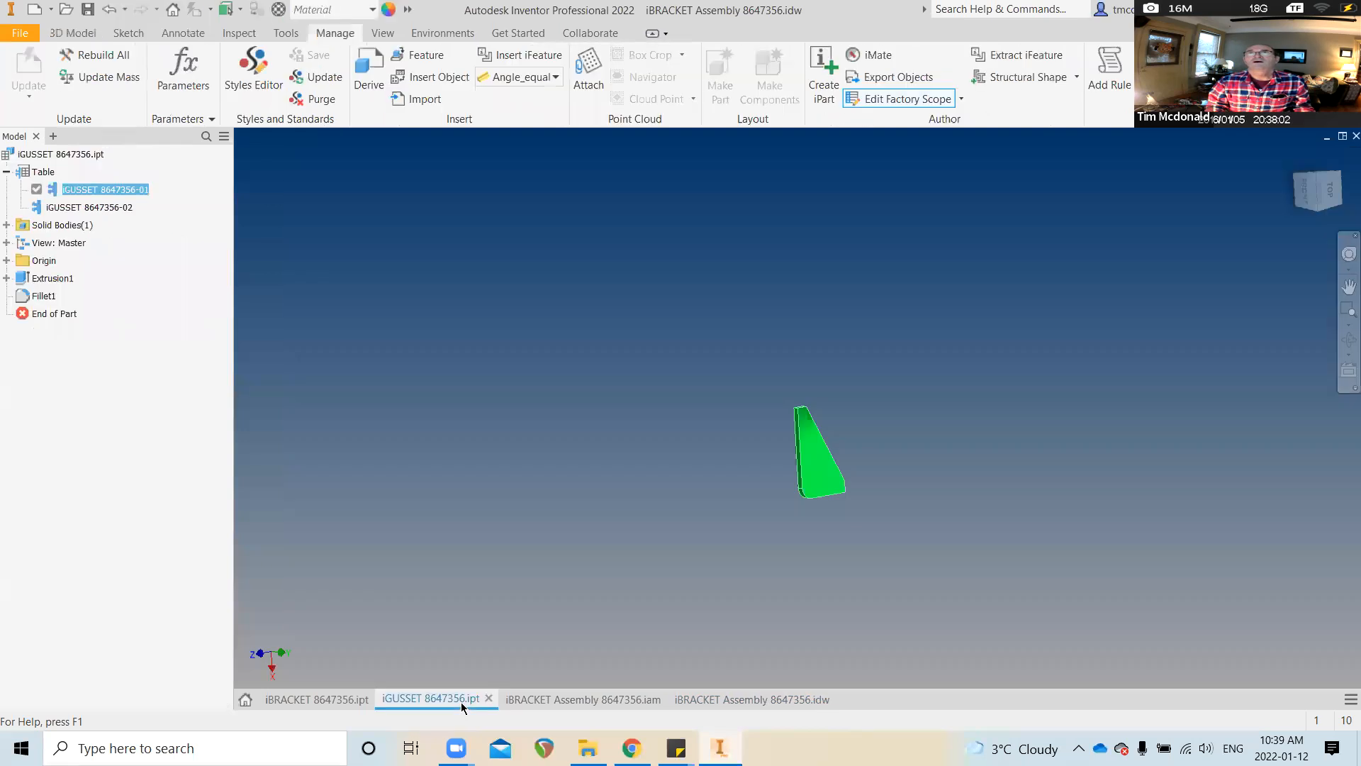
right_click(71, 159)
left_click(139, 333)
left_click(186, 80)
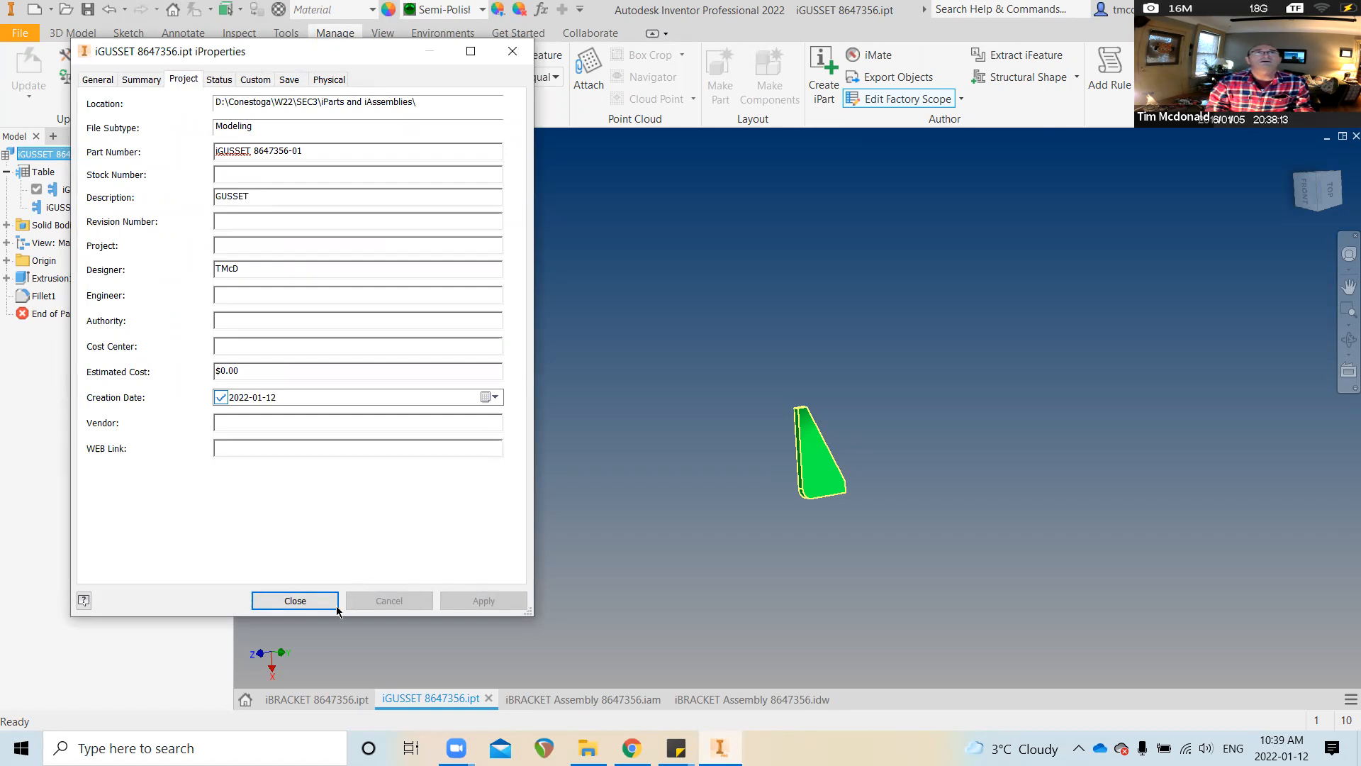
left_click(295, 601)
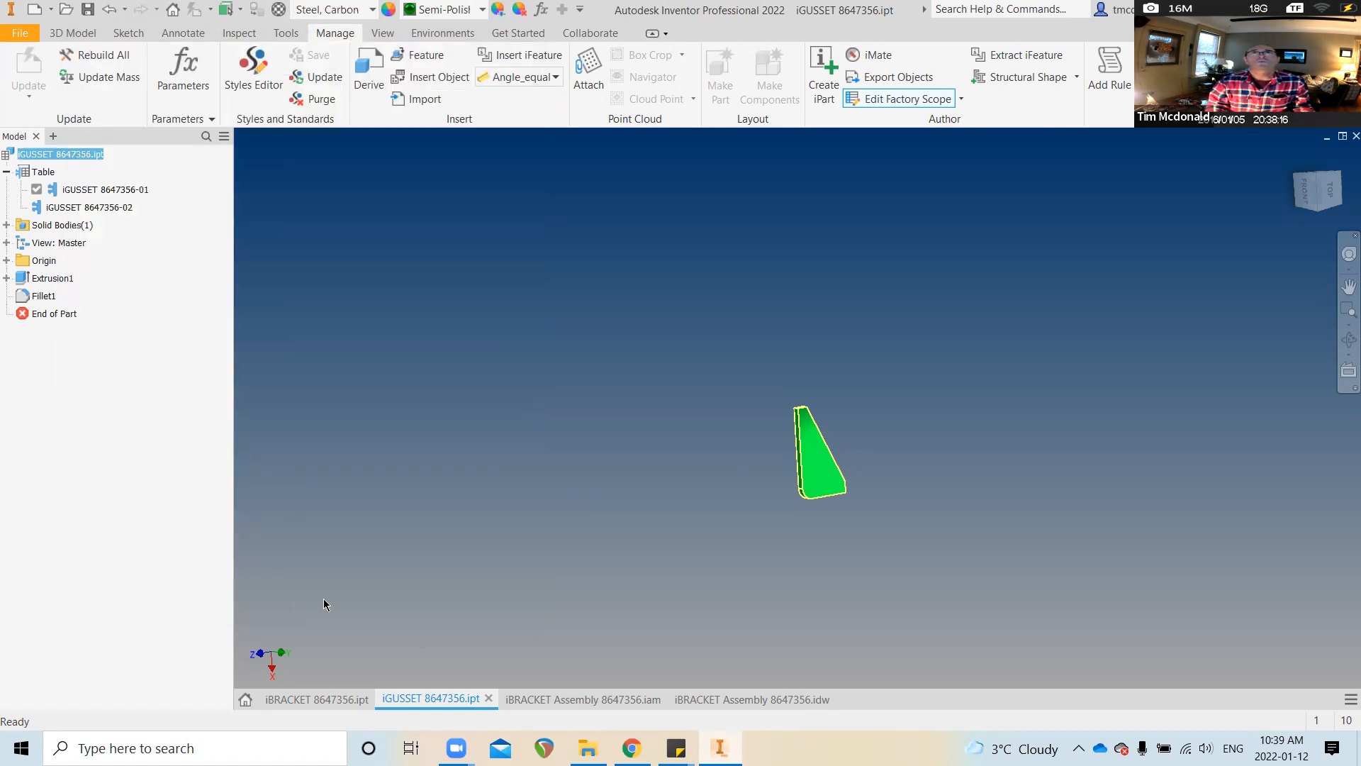
Check the iBRACKET part's part number and BENT BRACKET description, then switch to the assembly
left_click(352, 697)
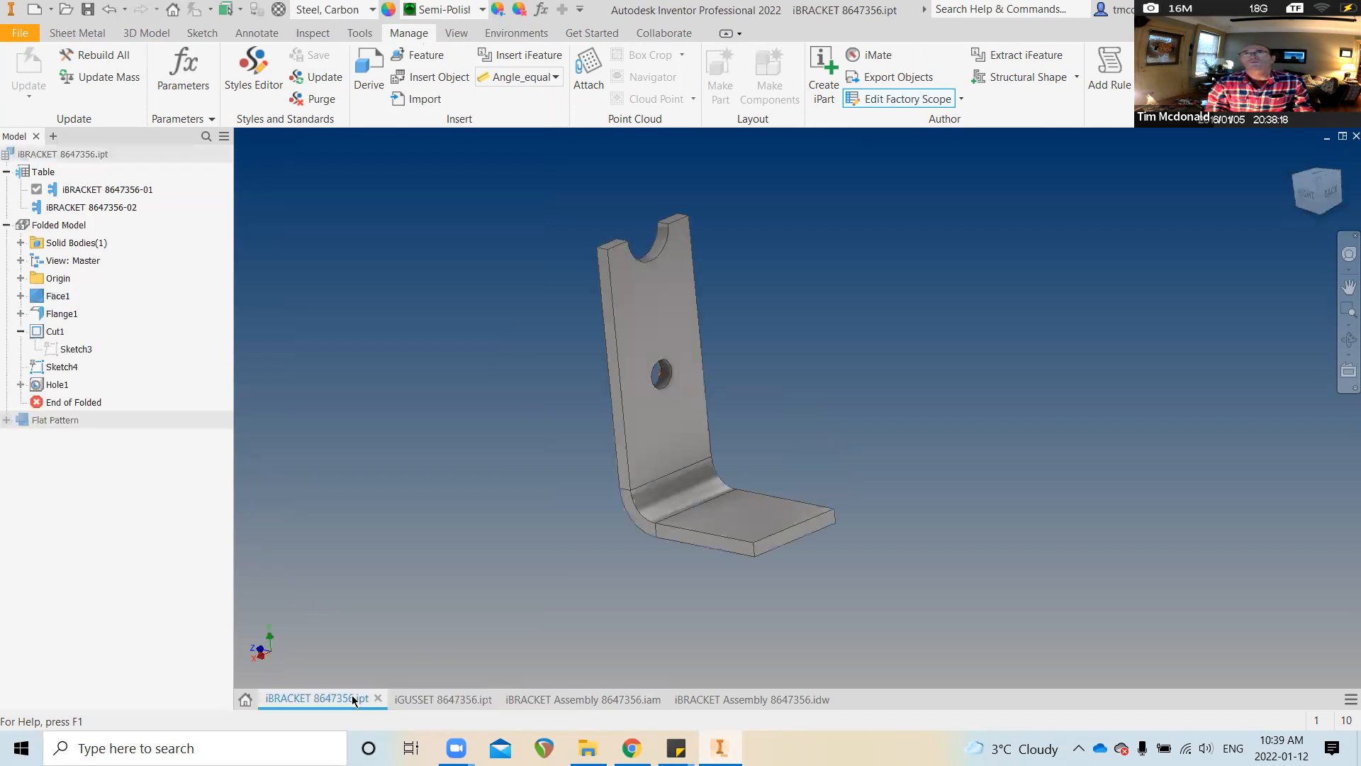
right_click(97, 153)
left_click(142, 332)
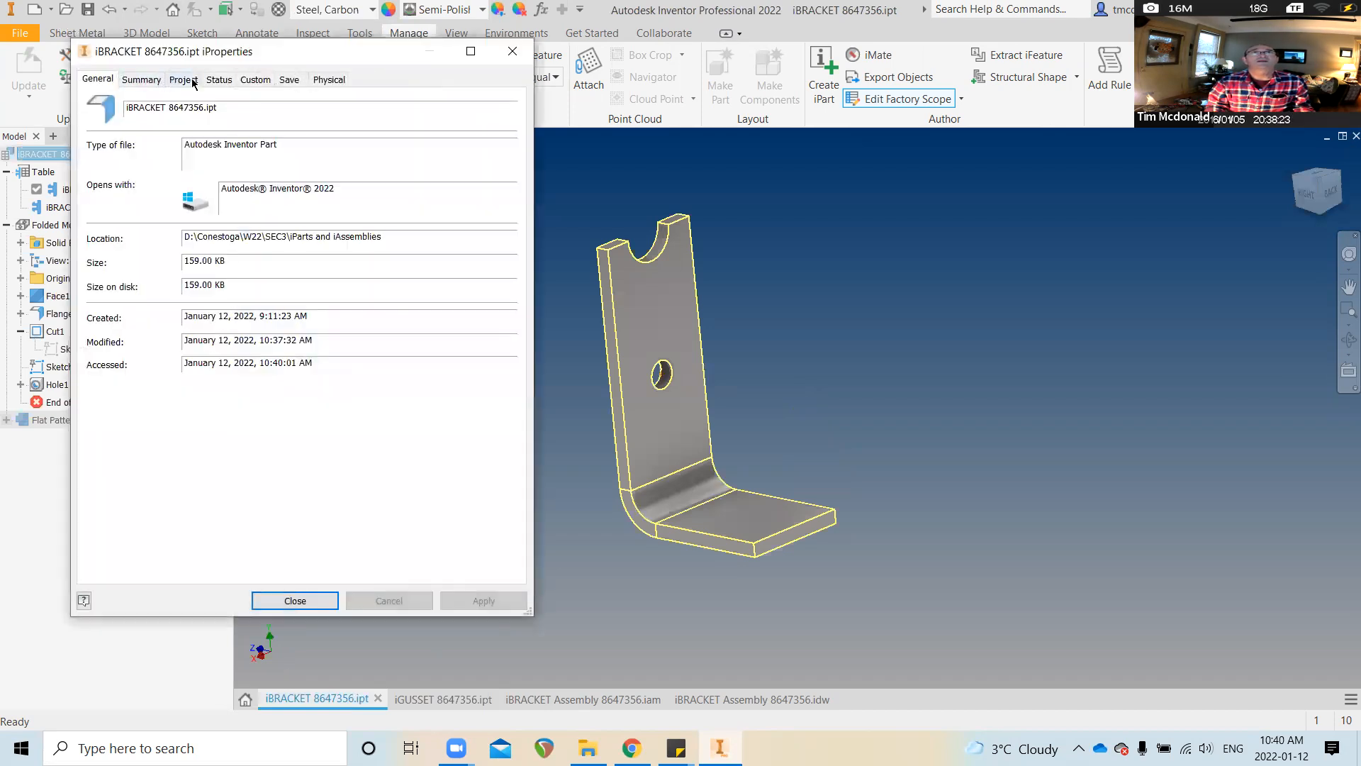
left_click(184, 80)
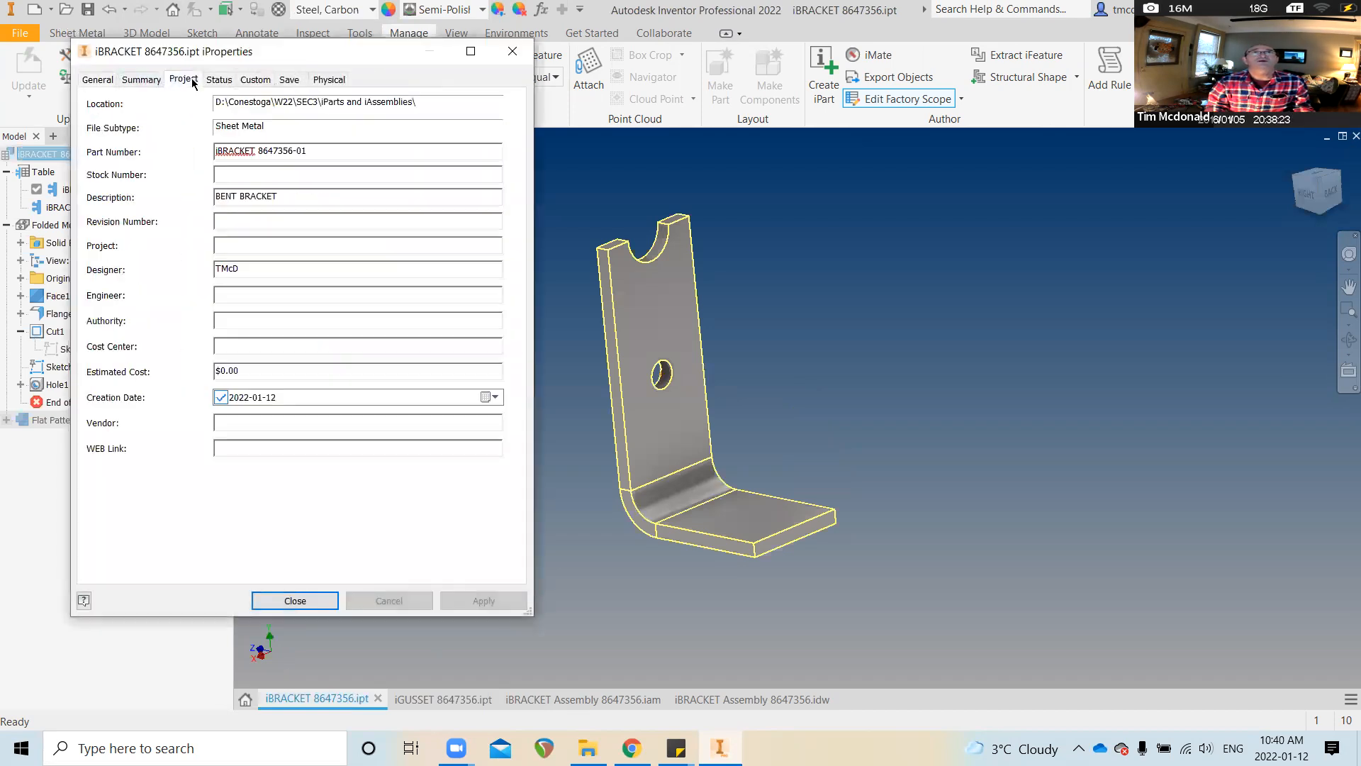
left_click(324, 597)
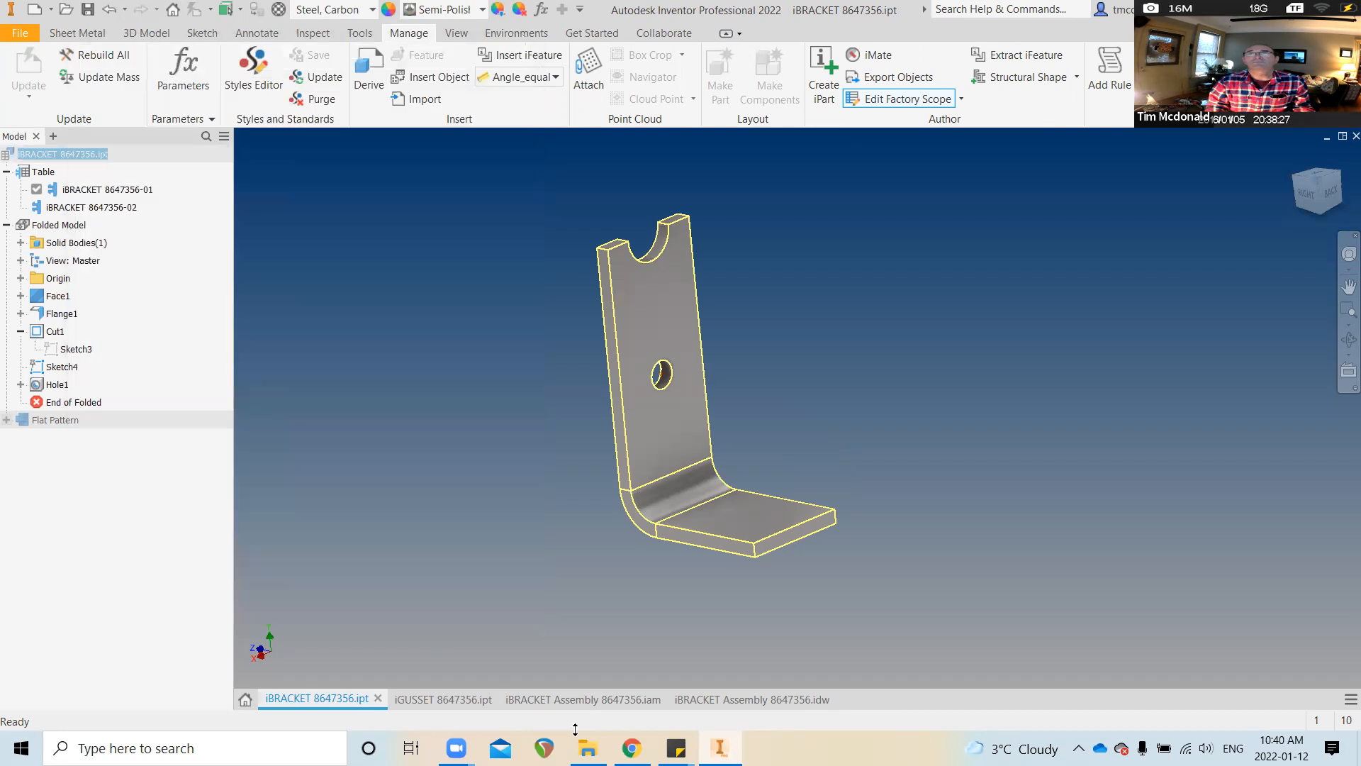
left_click(618, 703)
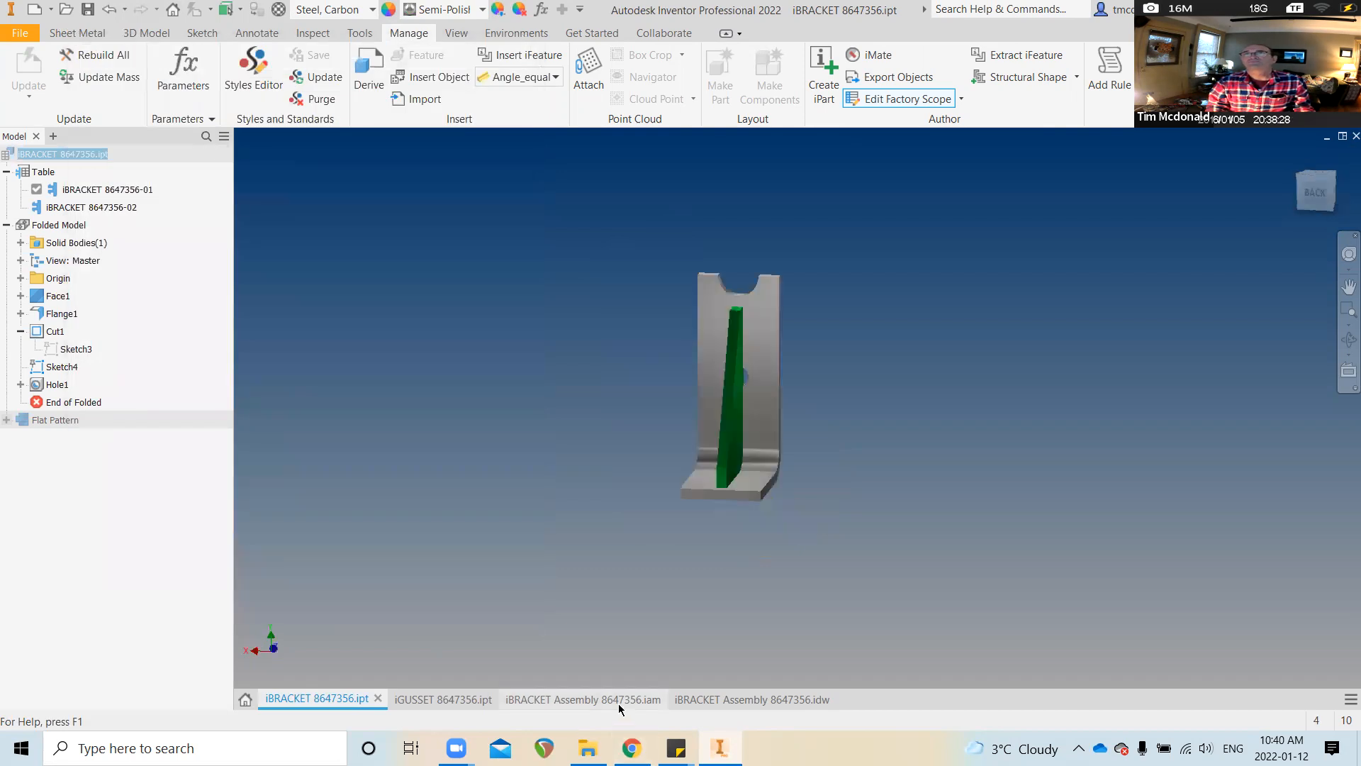
Replace the drawing's parts list with a new one from the lower-left view, placed top-left
left_click(721, 702)
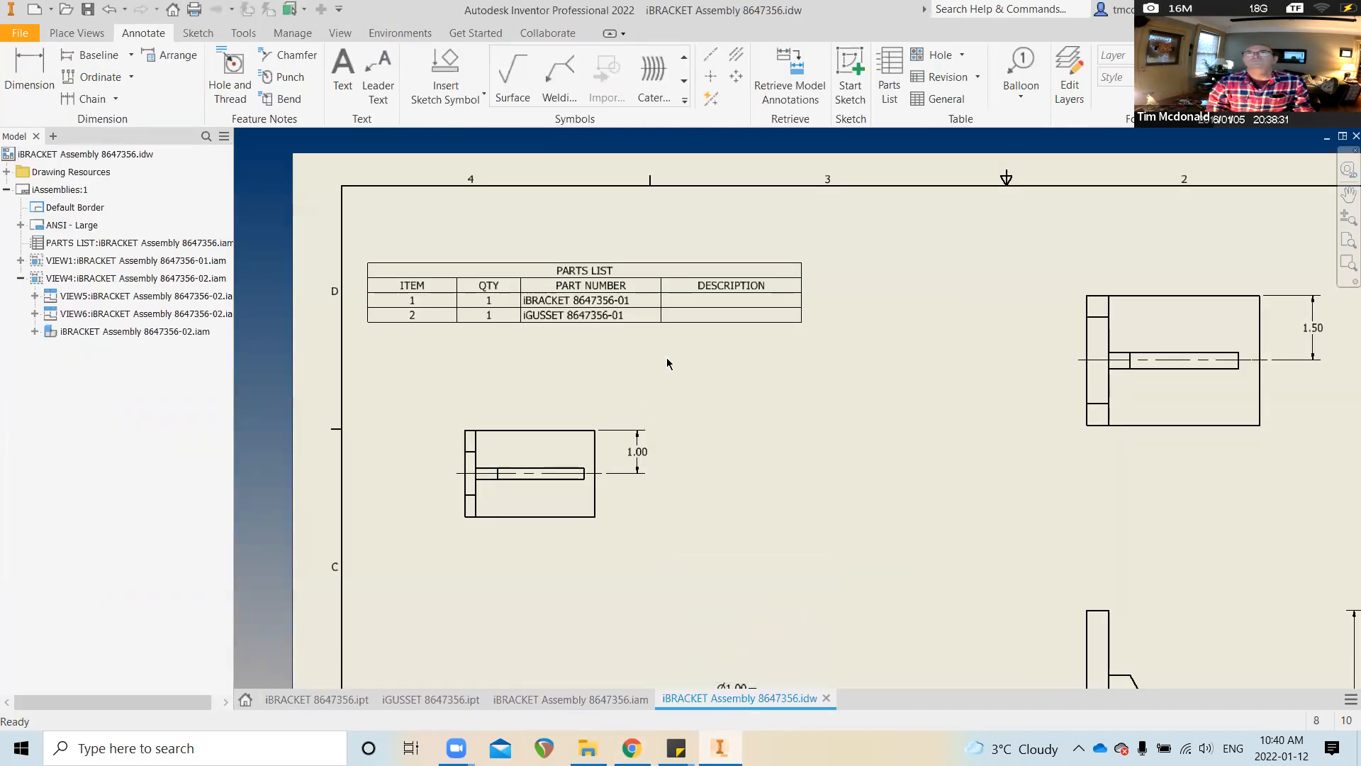
scroll(661, 341, "down", 3)
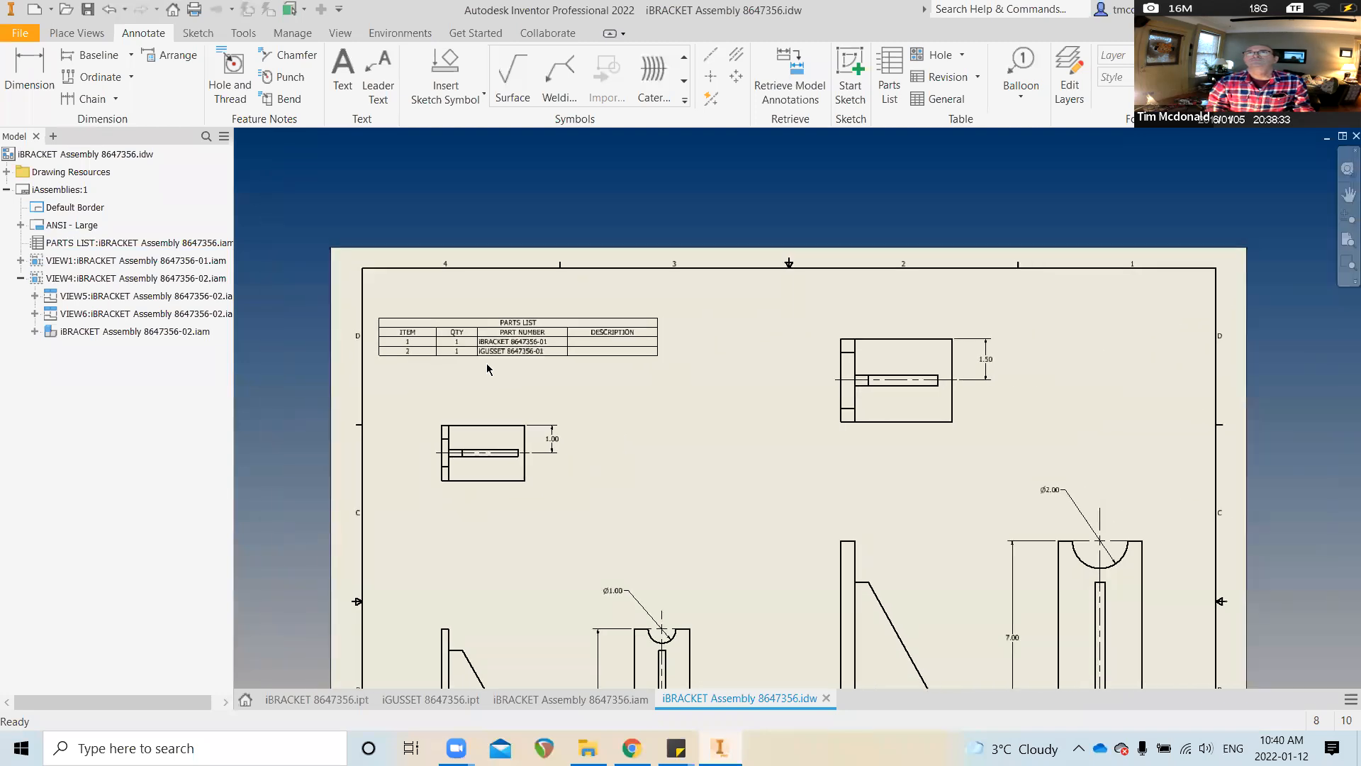
scroll(496, 368, "down", 2)
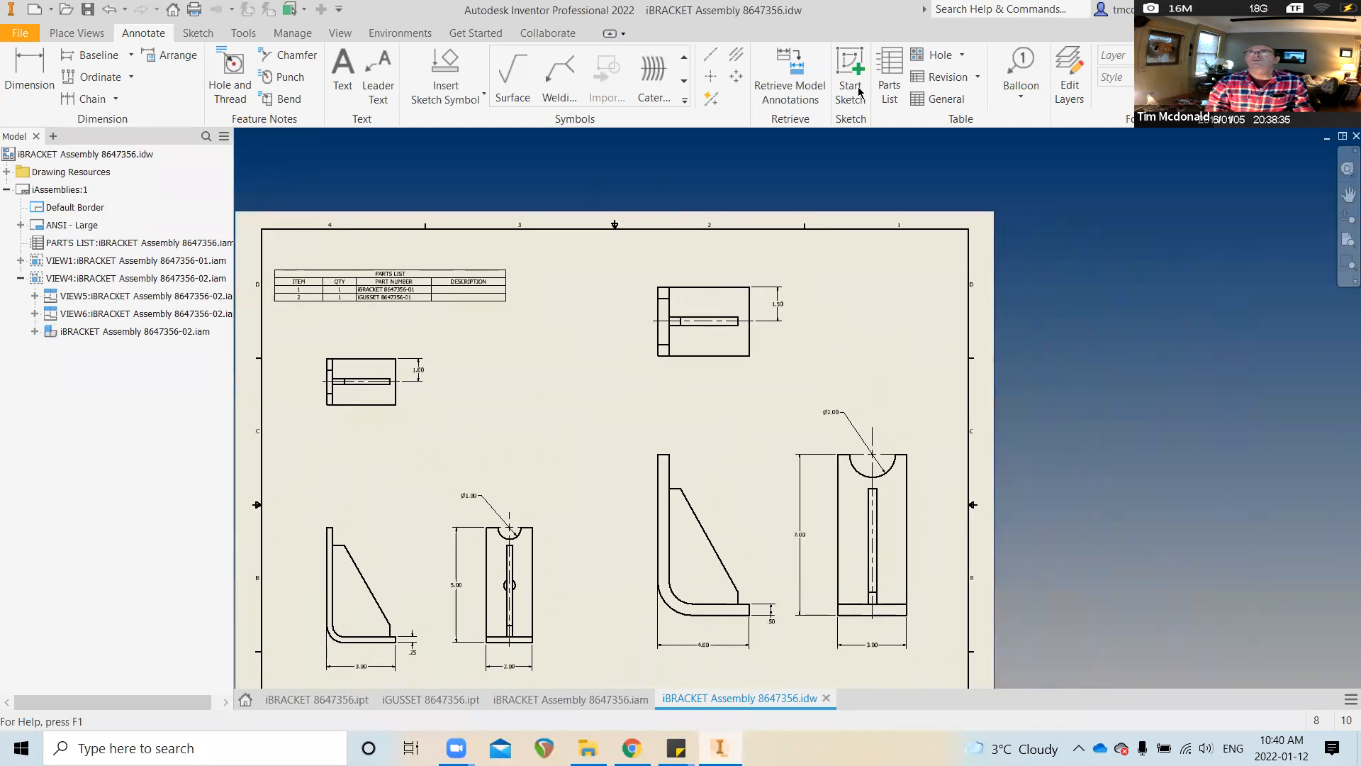
left_click(429, 292)
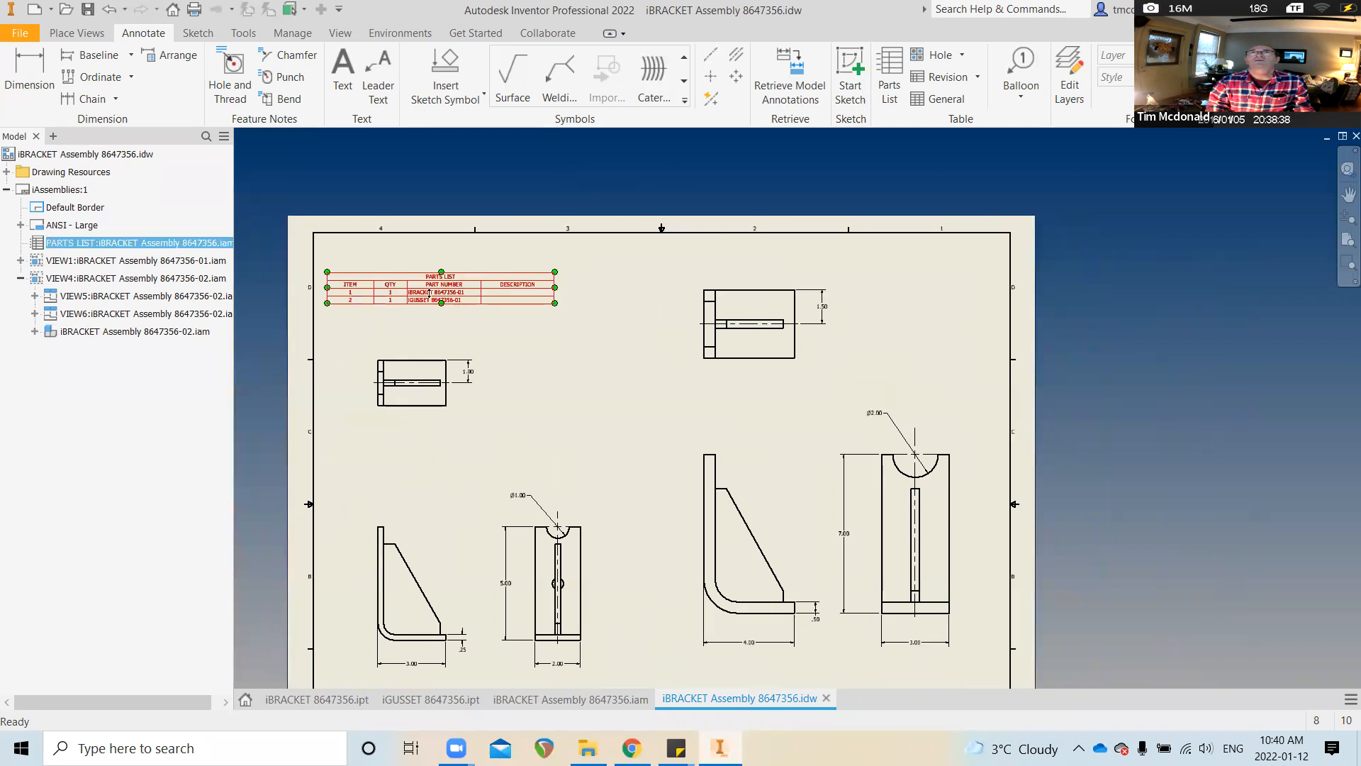
key("Delete")
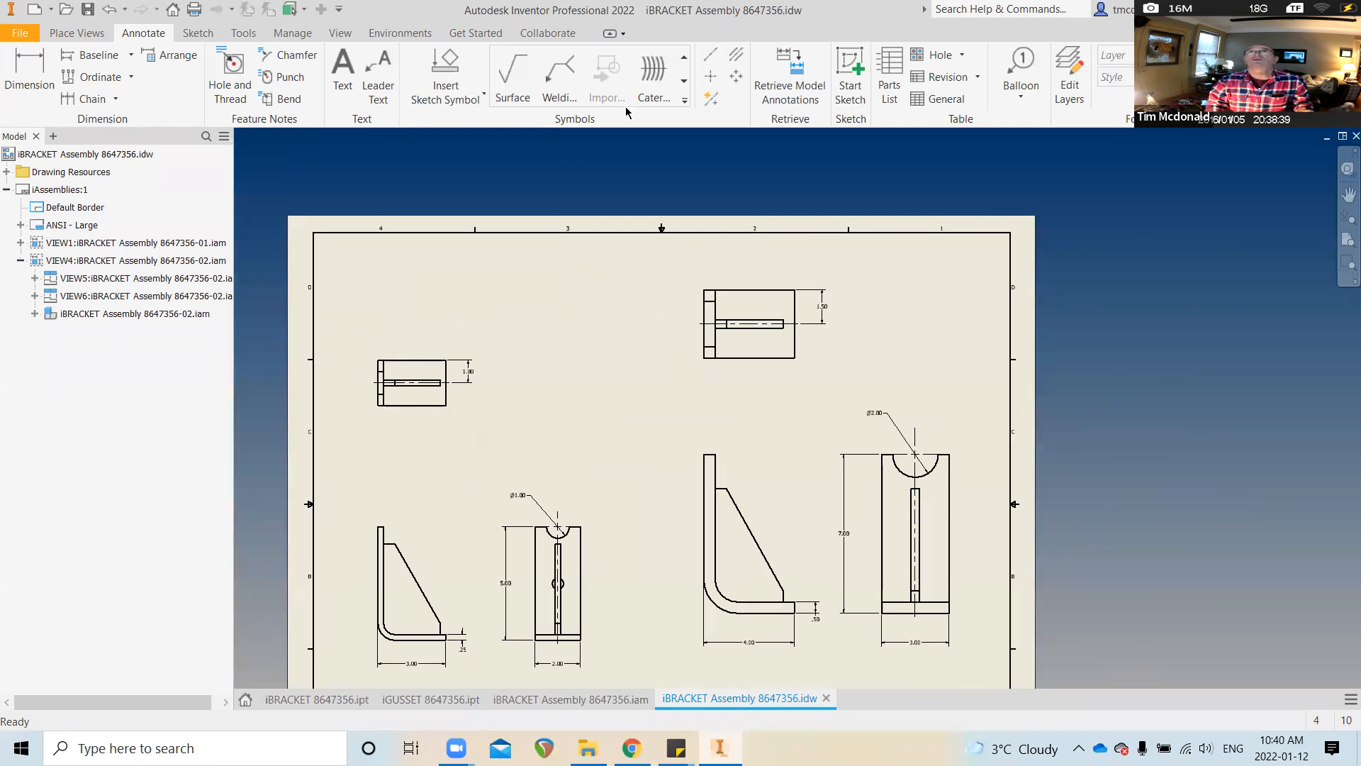
left_click(889, 84)
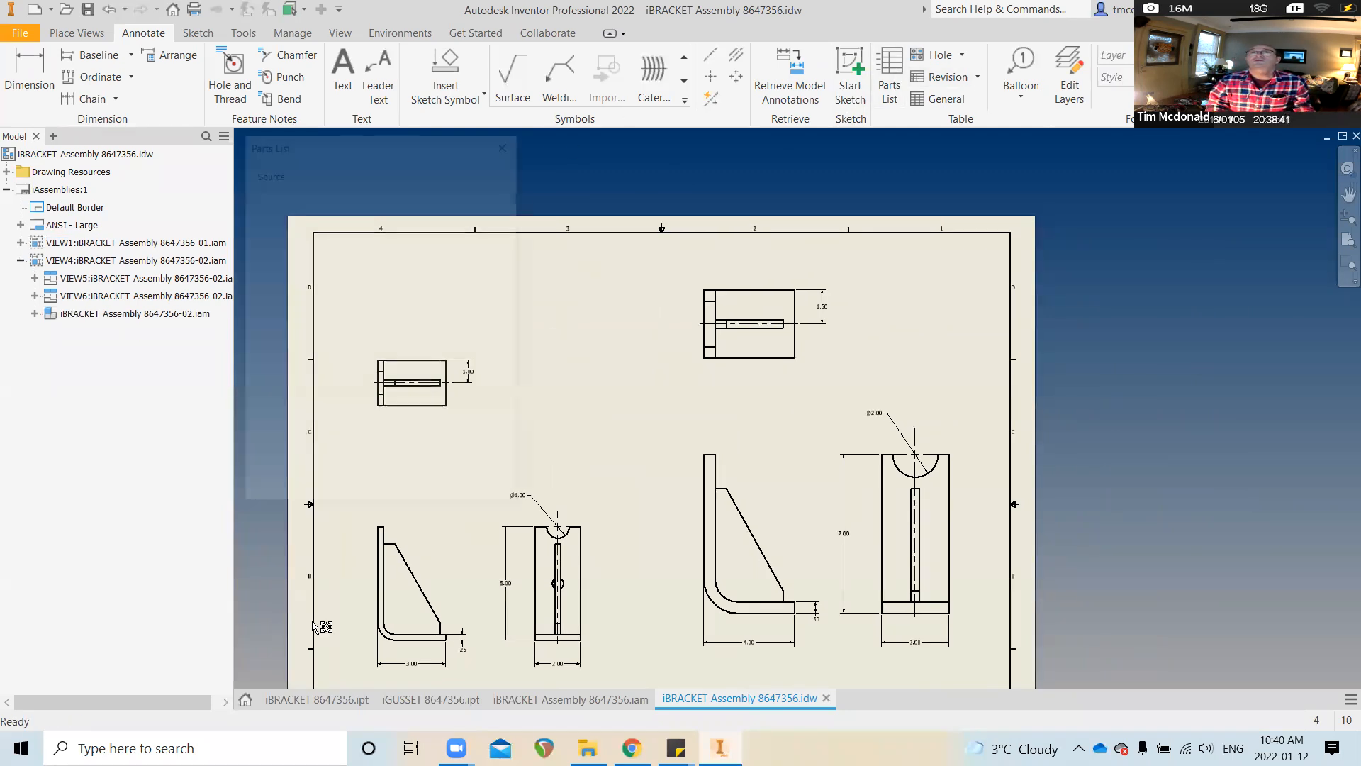
left_click(388, 615)
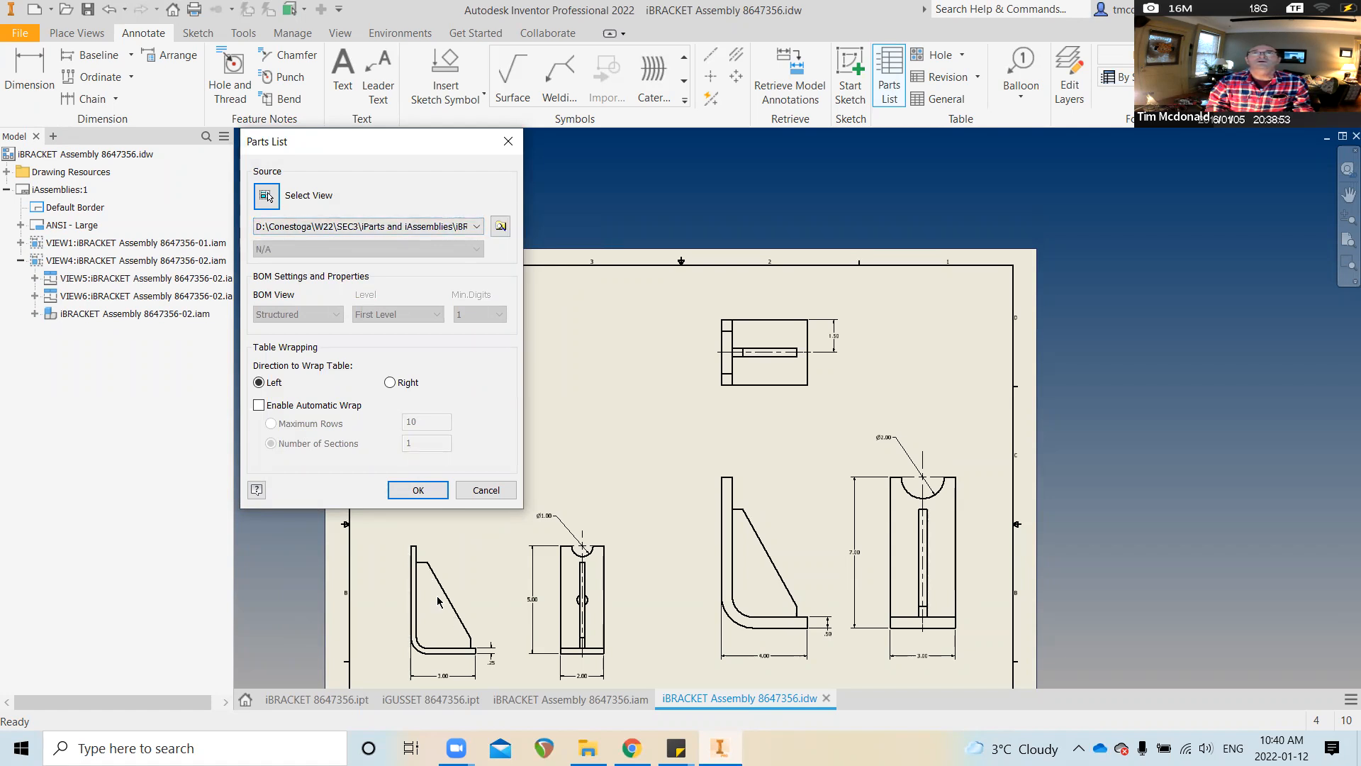
left_click(418, 490)
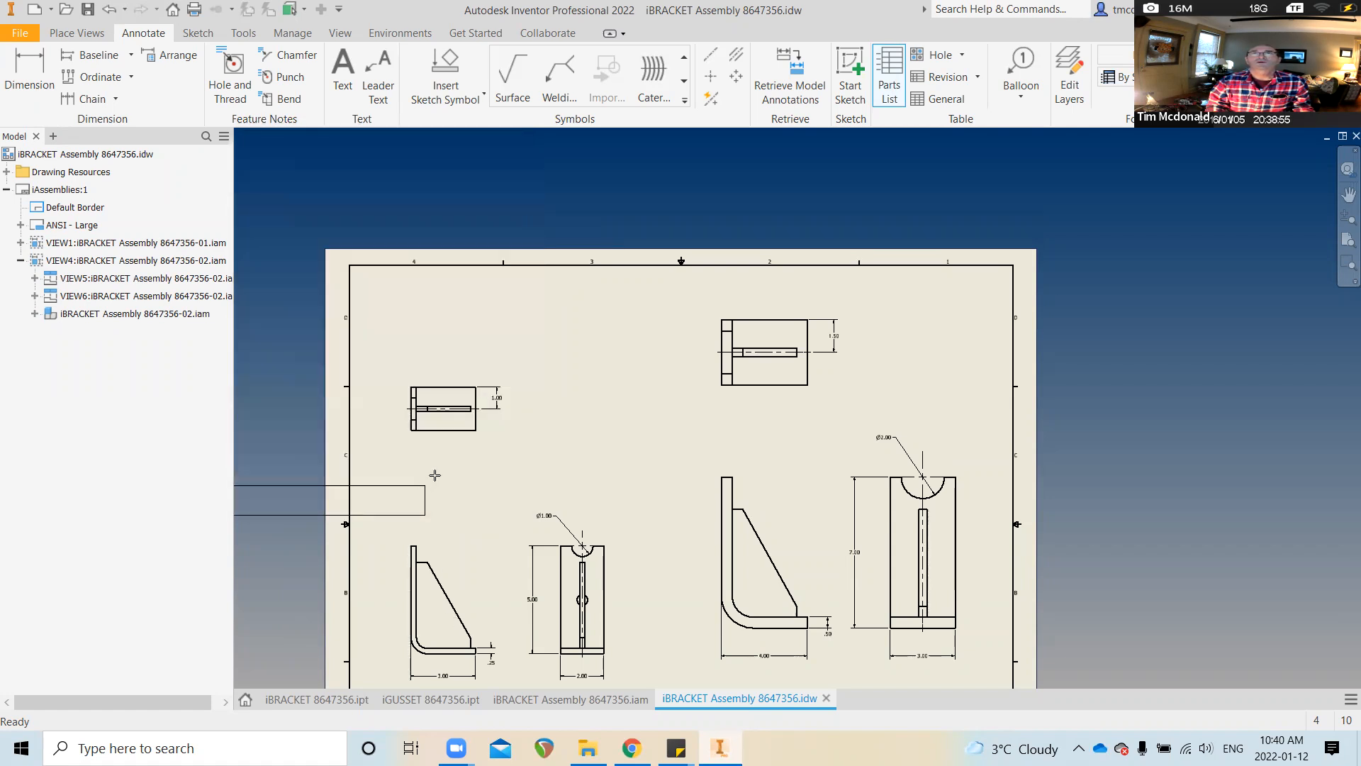
left_click(600, 319)
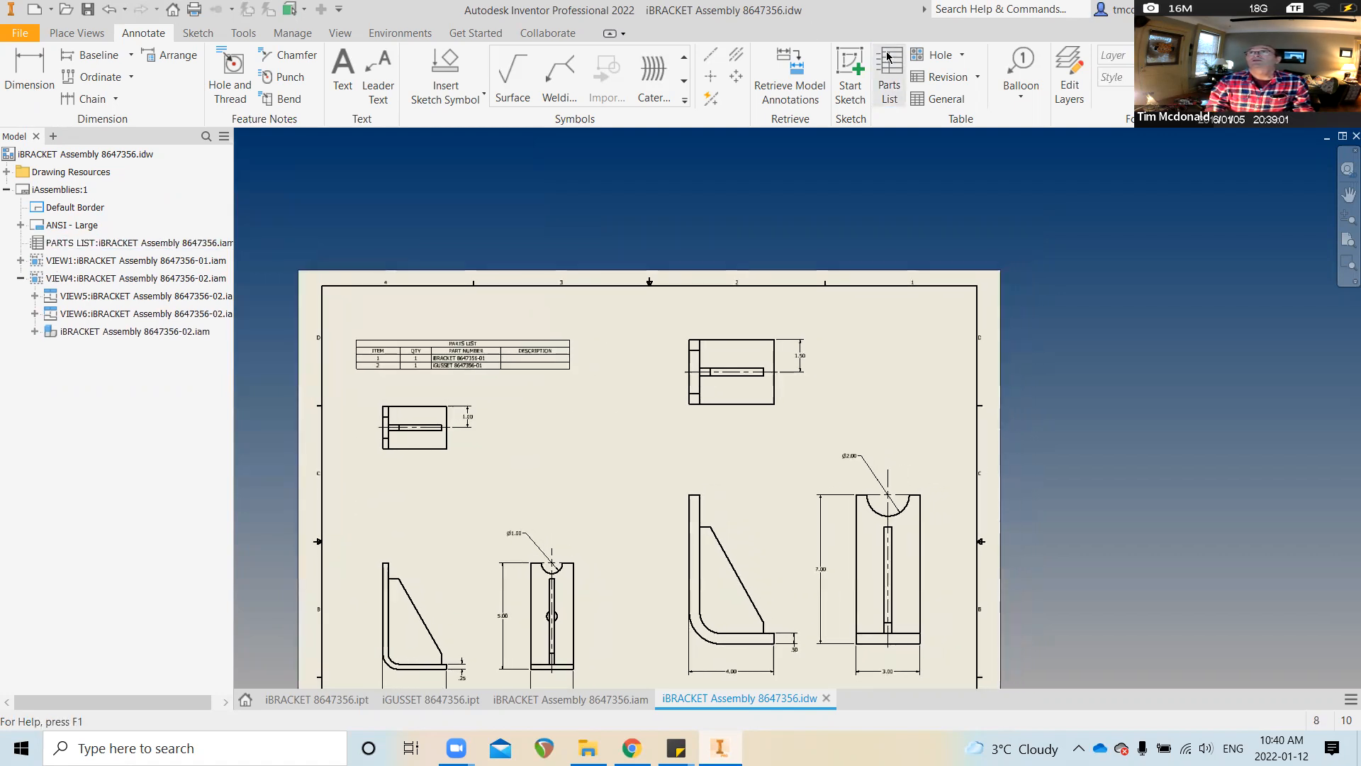
Add a second parts list from the -02 view at the sheet's top right
left_click(889, 78)
left_click(879, 484)
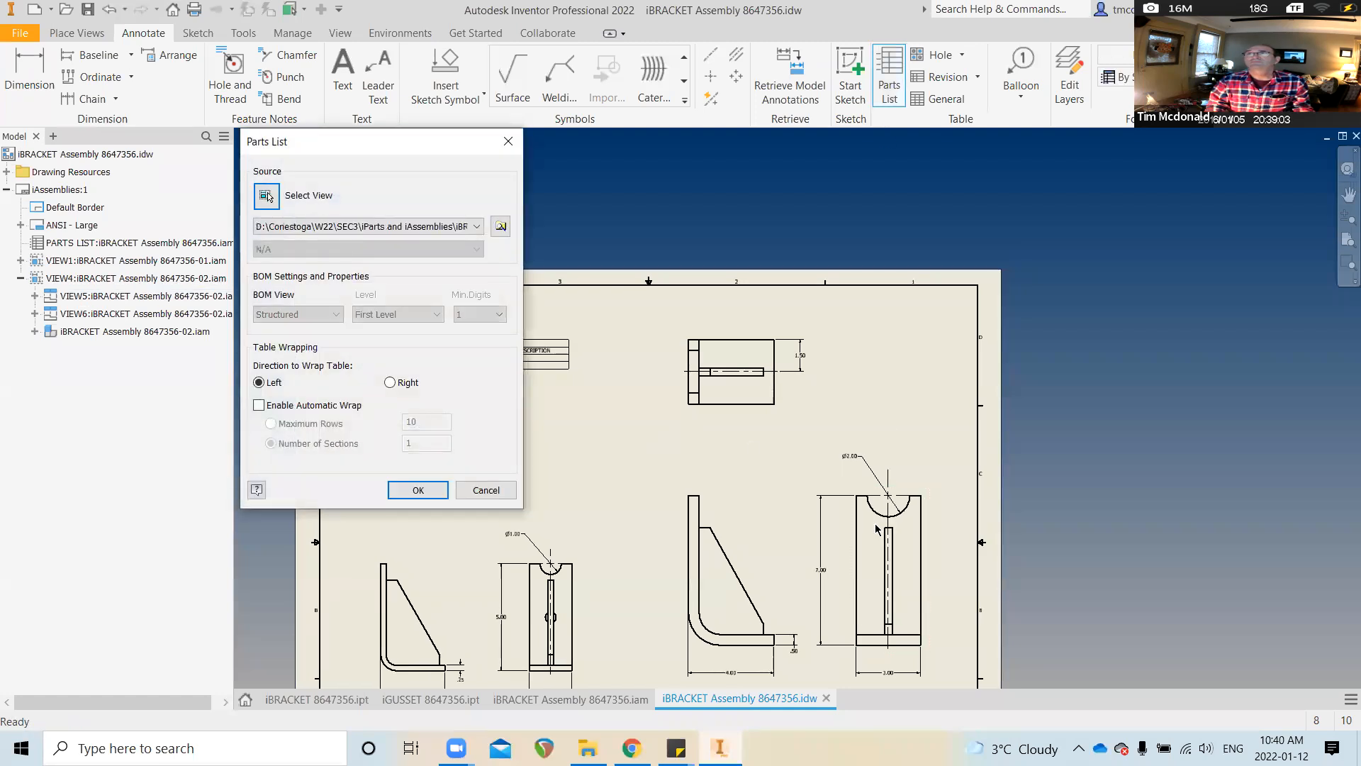
left_click(437, 495)
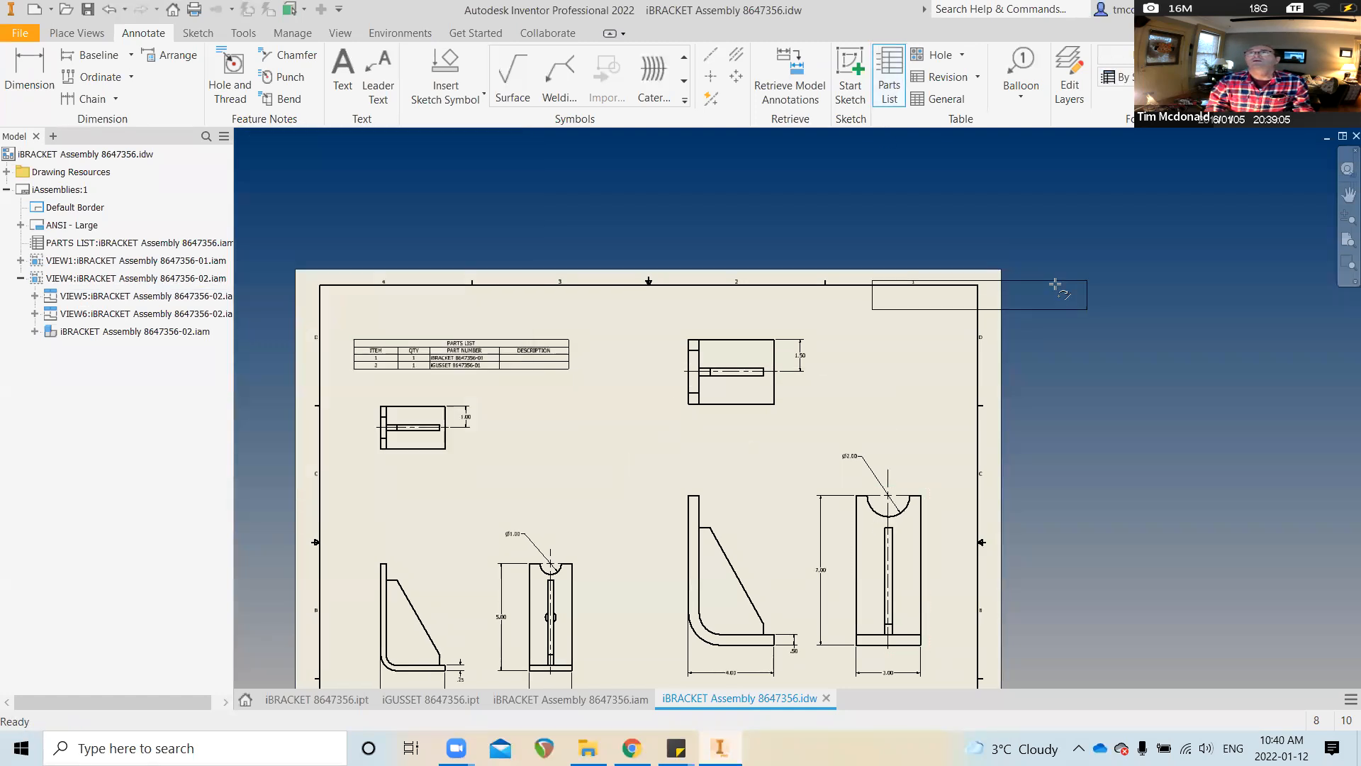
left_click(921, 301)
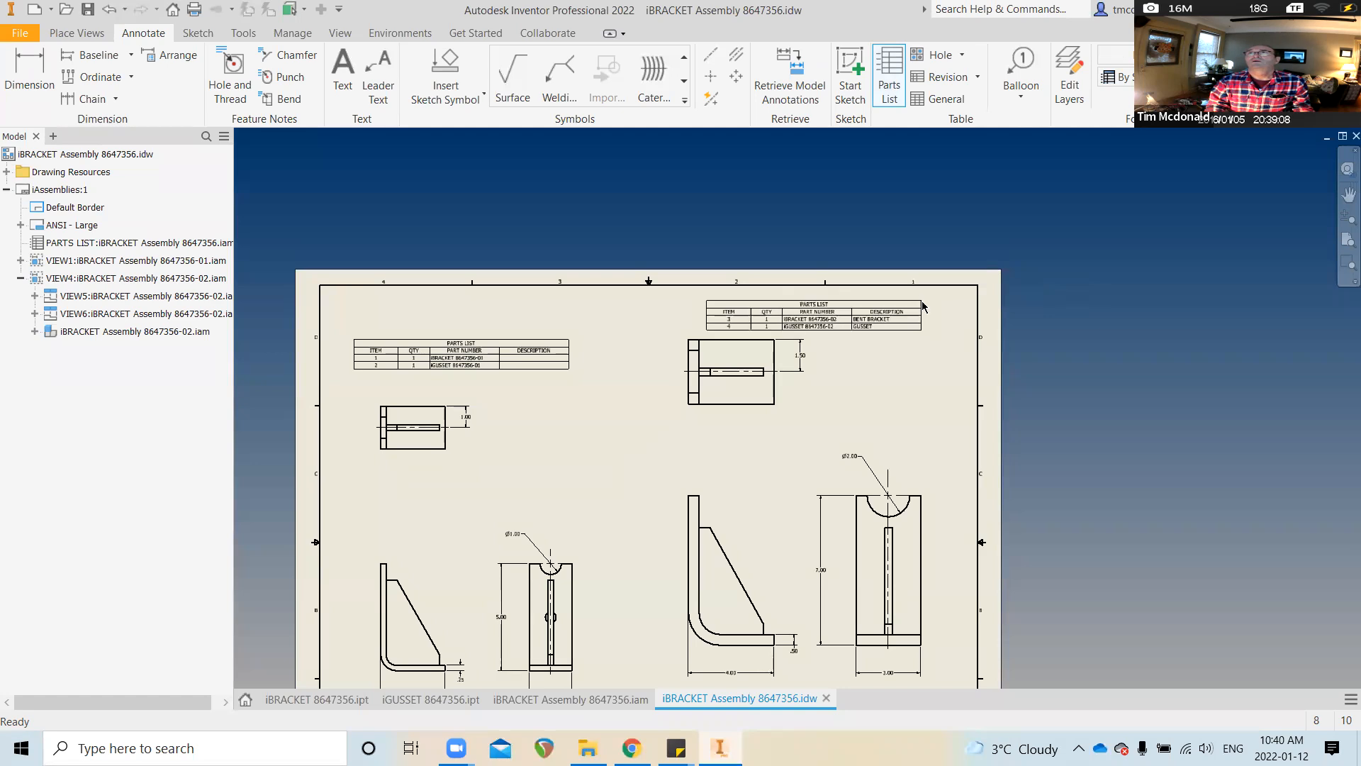
scroll(844, 361, "down", 2)
left_click(854, 370)
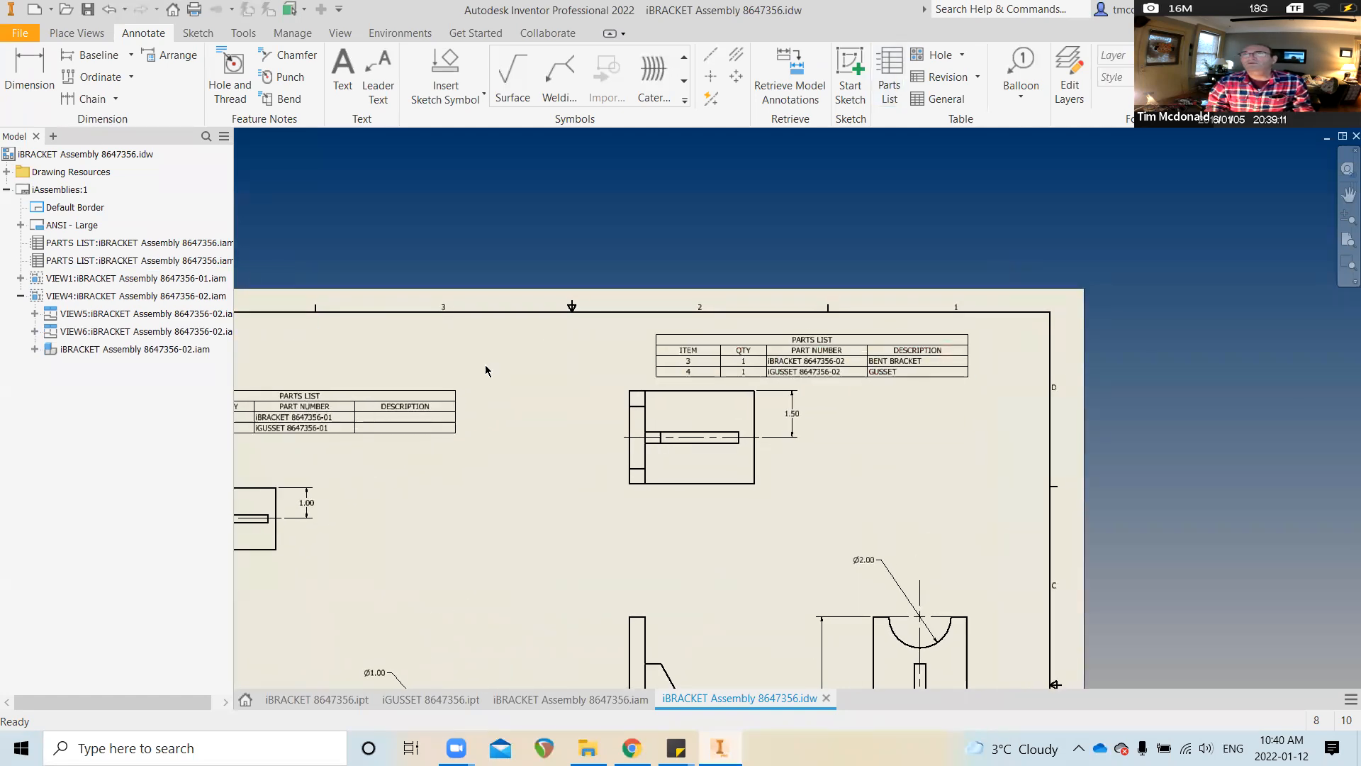
scroll(408, 380, "up", 1)
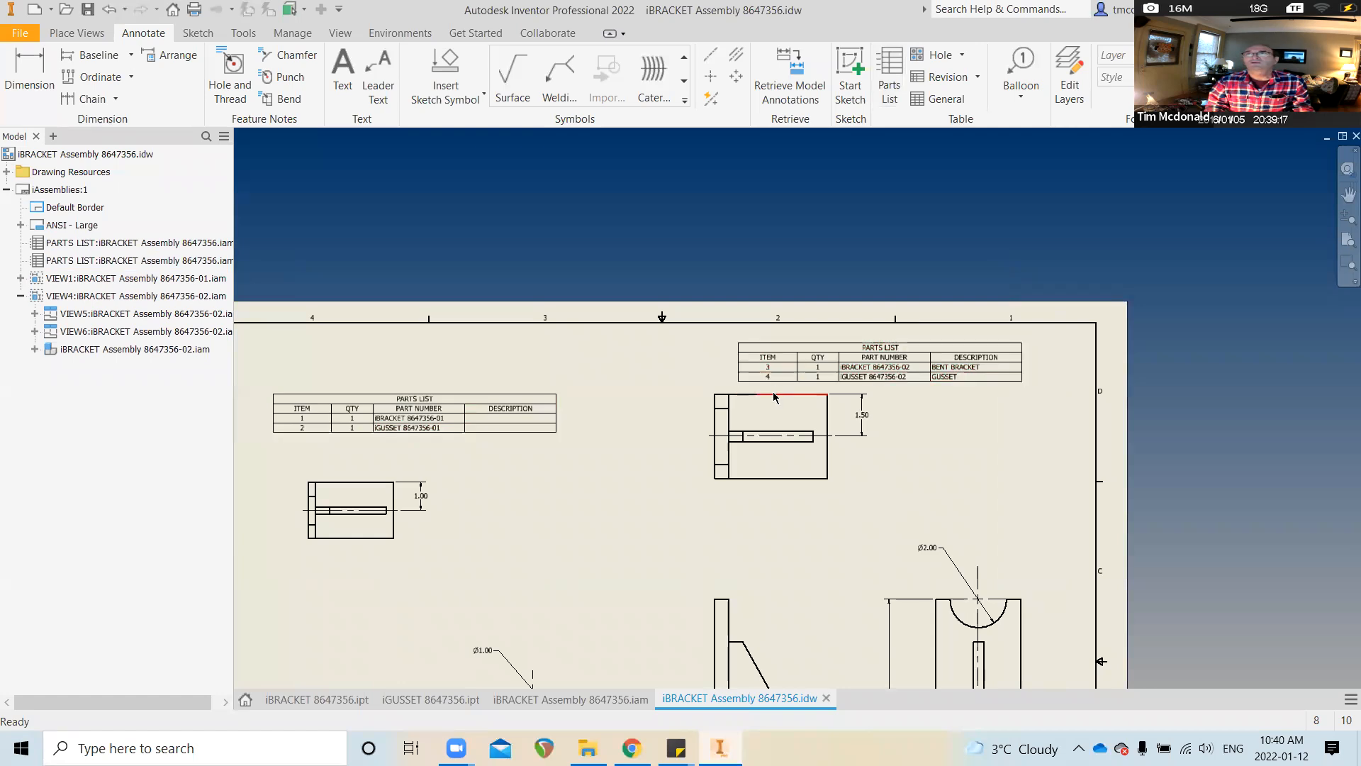
left_click(406, 421)
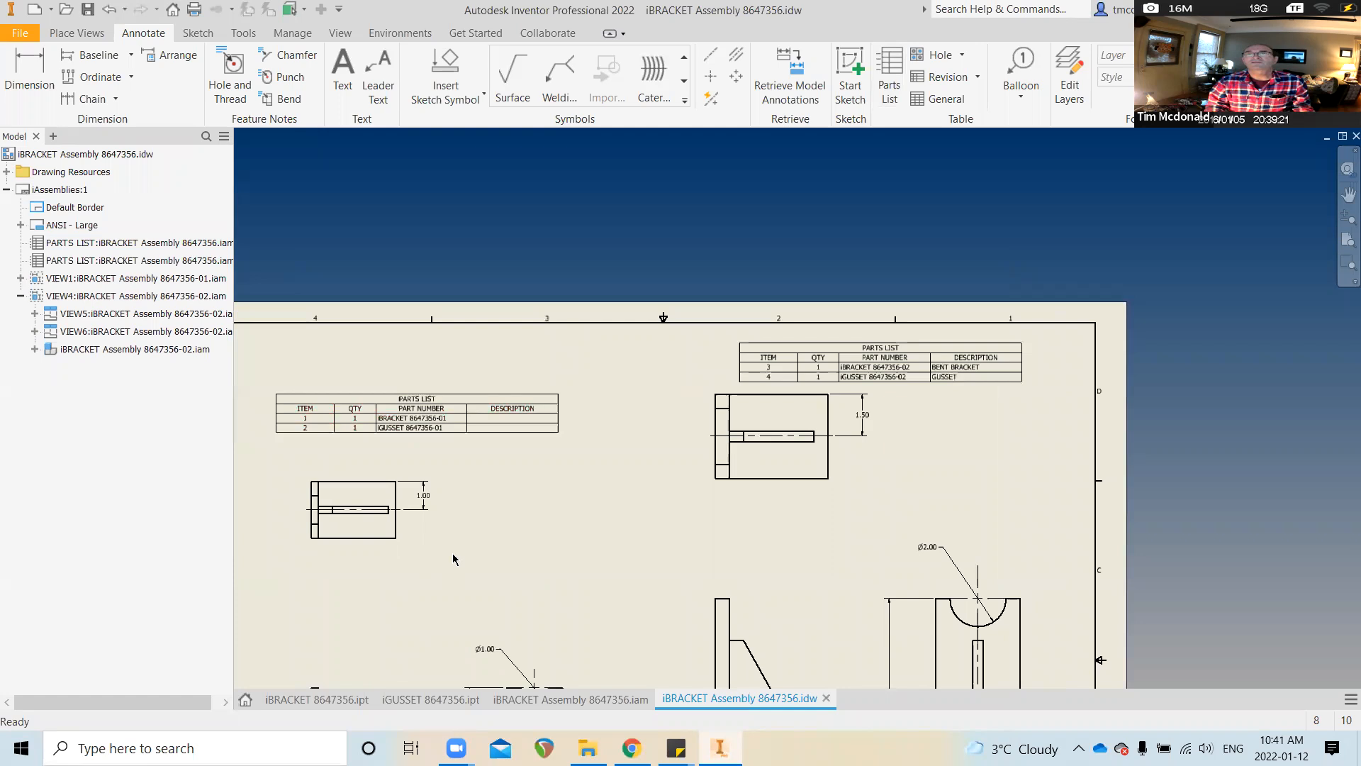
Generate member files for iGUSSET 8647356-01 and 8647356-02 from the table
left_click(417, 699)
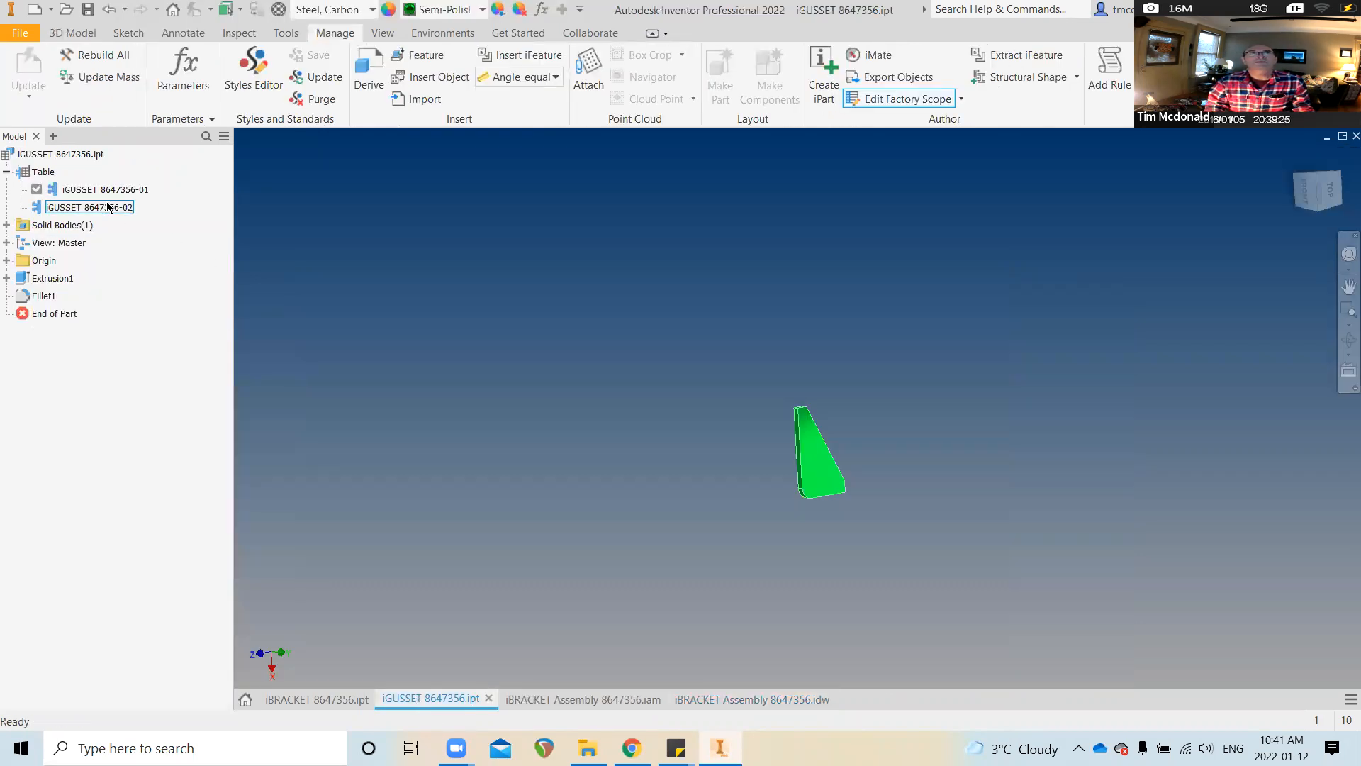
double_click(105, 190)
right_click(105, 191)
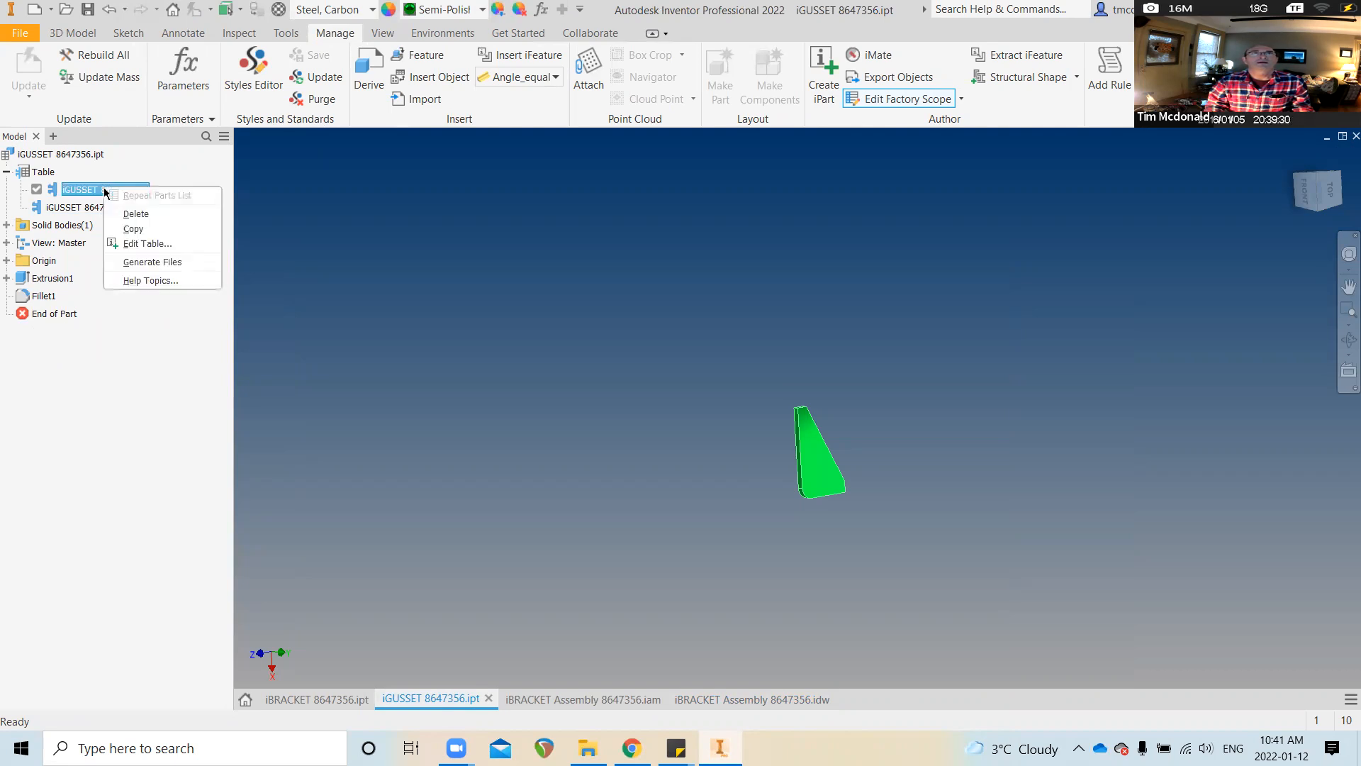
left_click(125, 426)
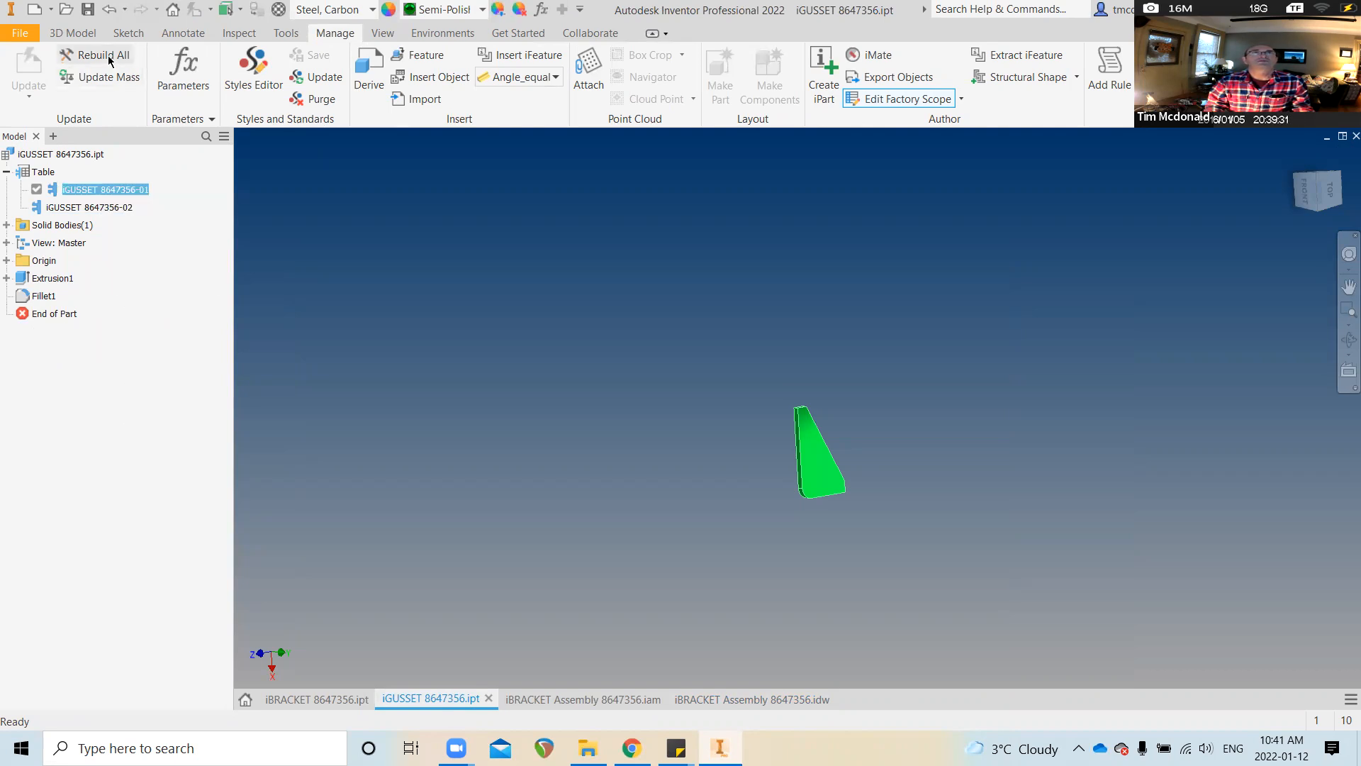
right_click(99, 190)
left_click(137, 263)
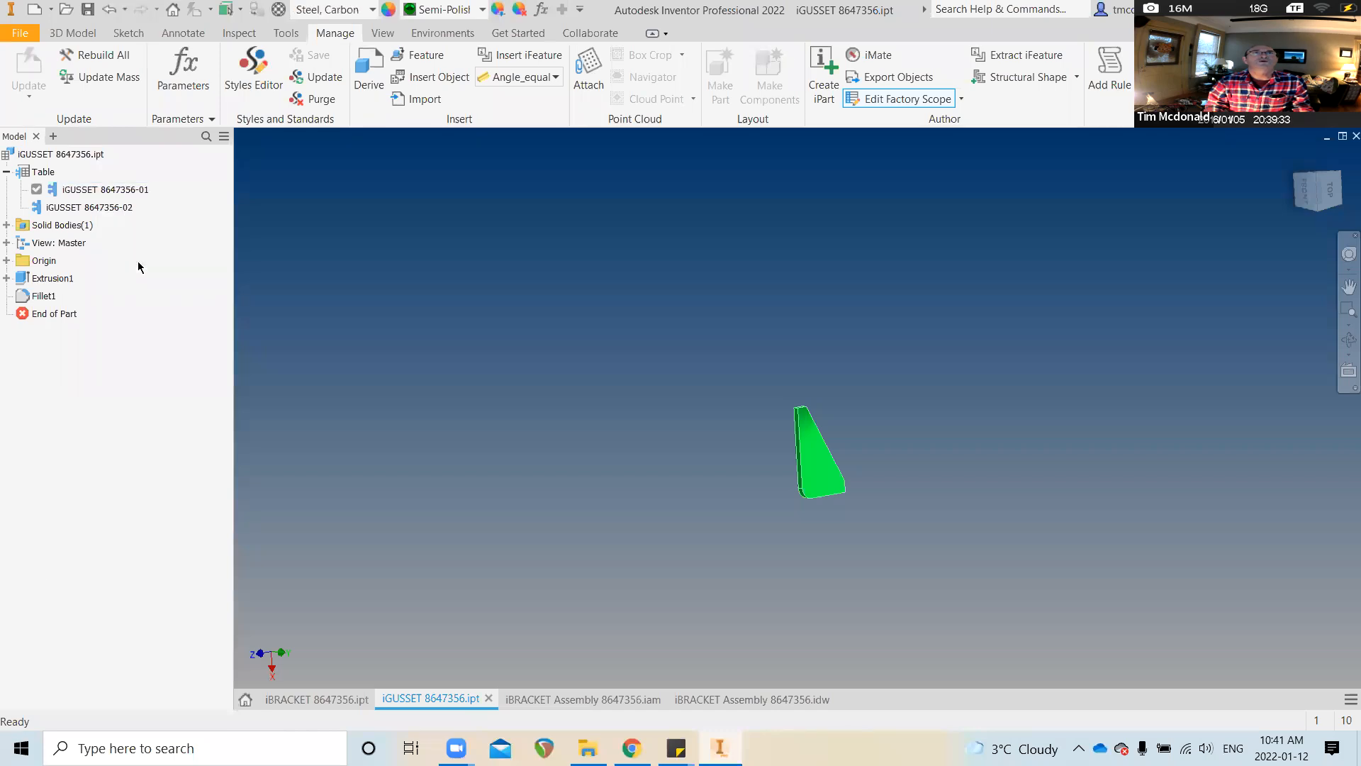
right_click(89, 211)
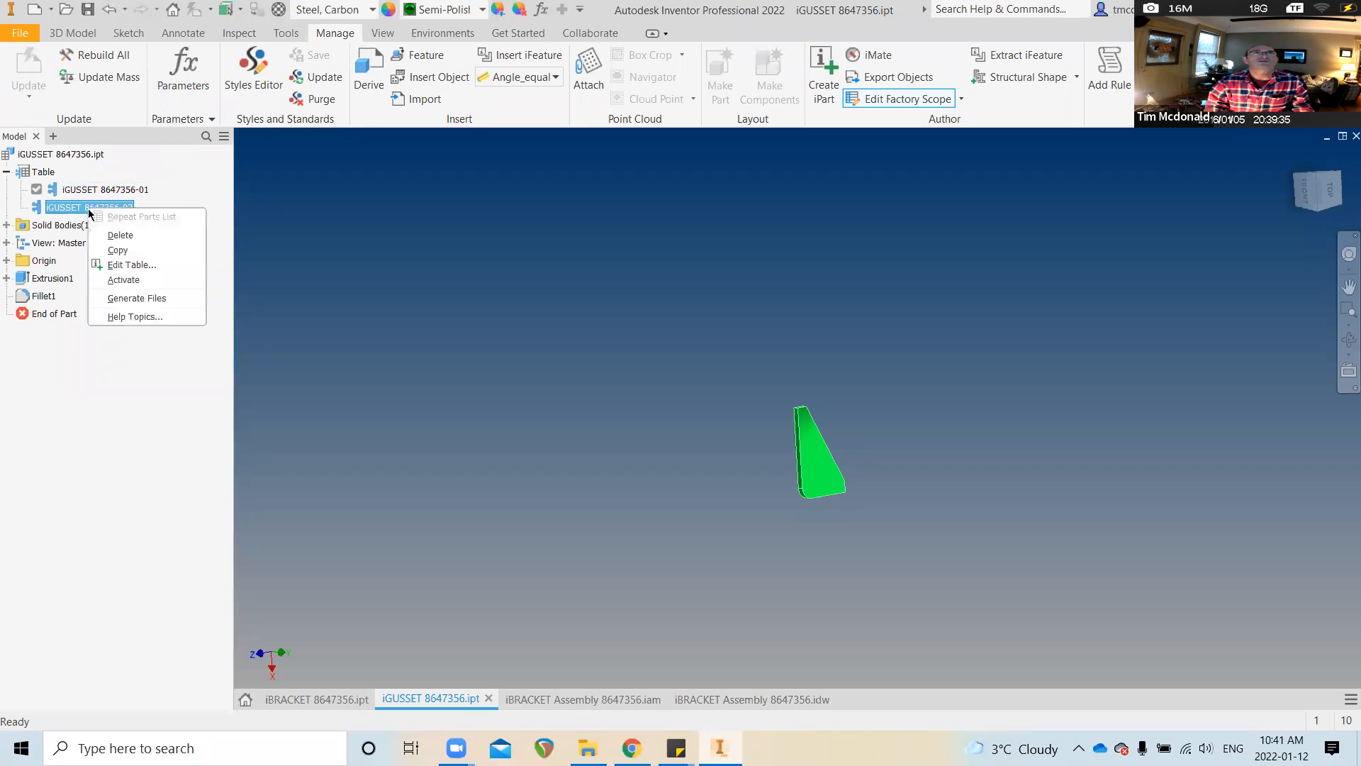
left_click(141, 297)
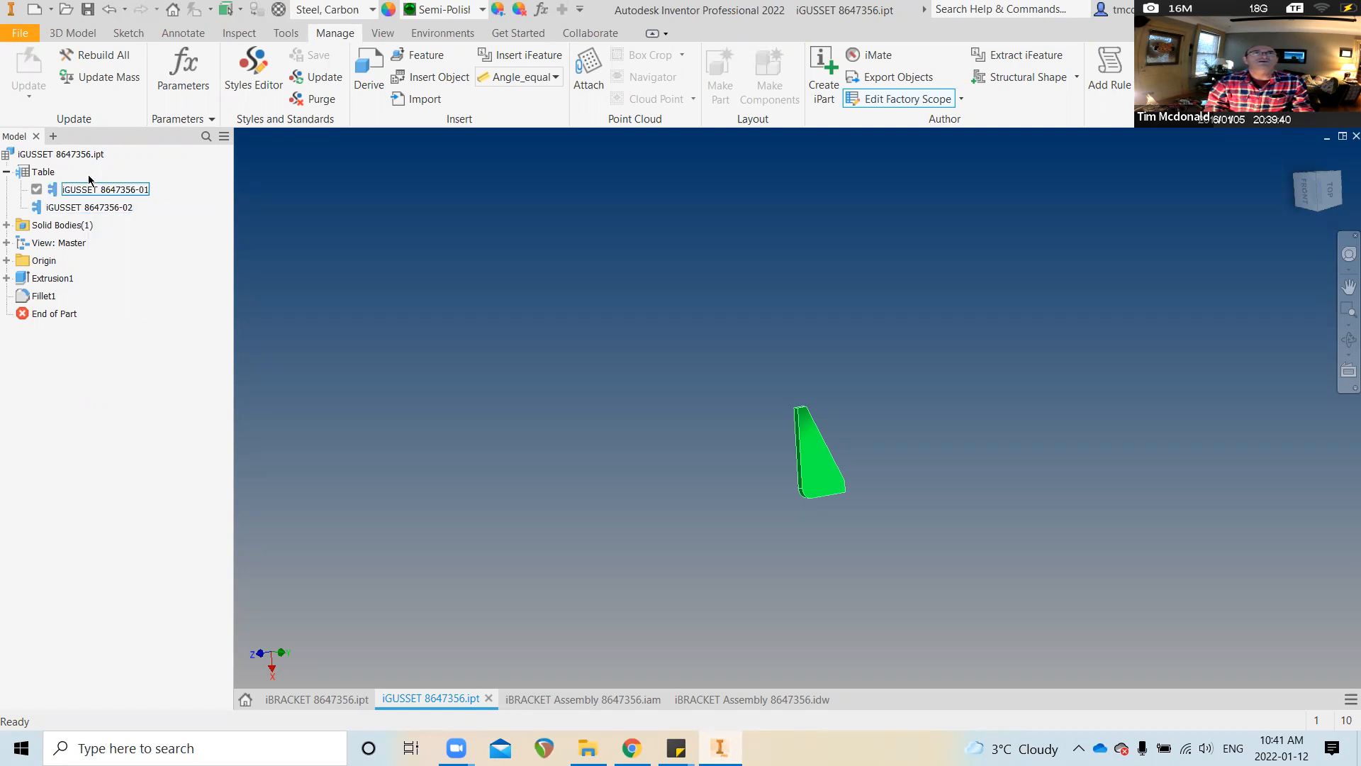
Generate the iBRACKET 8647356-01 member file and return to the assembly drawing
left_click(321, 698)
right_click(105, 210)
left_click(93, 193)
right_click(94, 192)
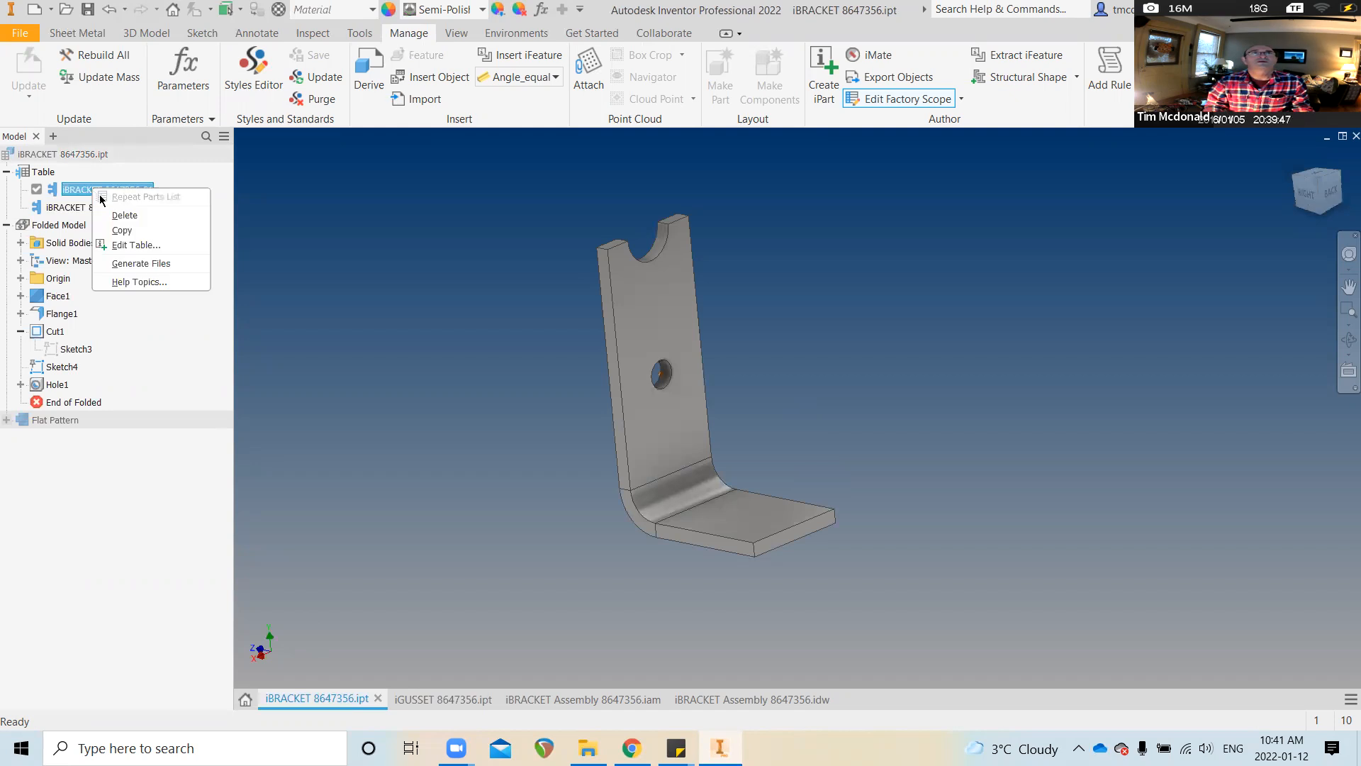
left_click(142, 263)
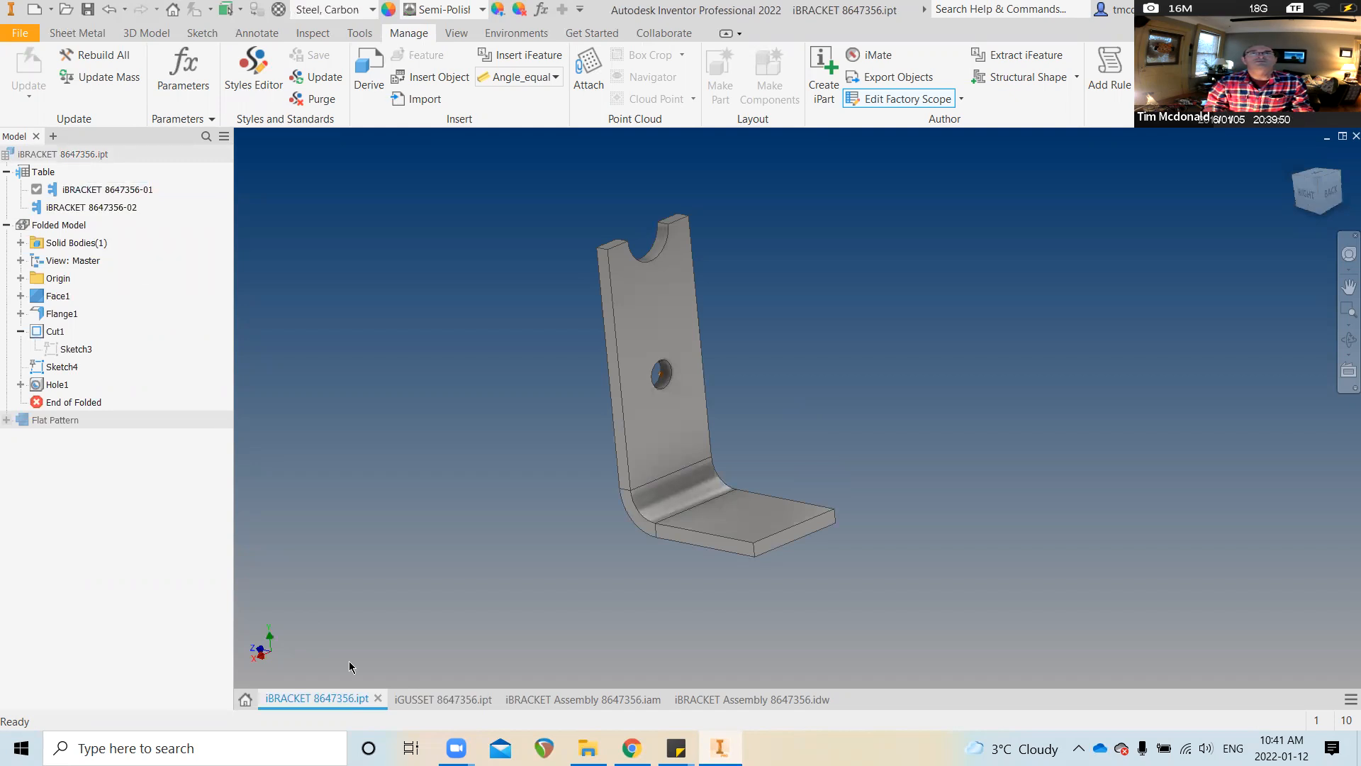
left_click(700, 703)
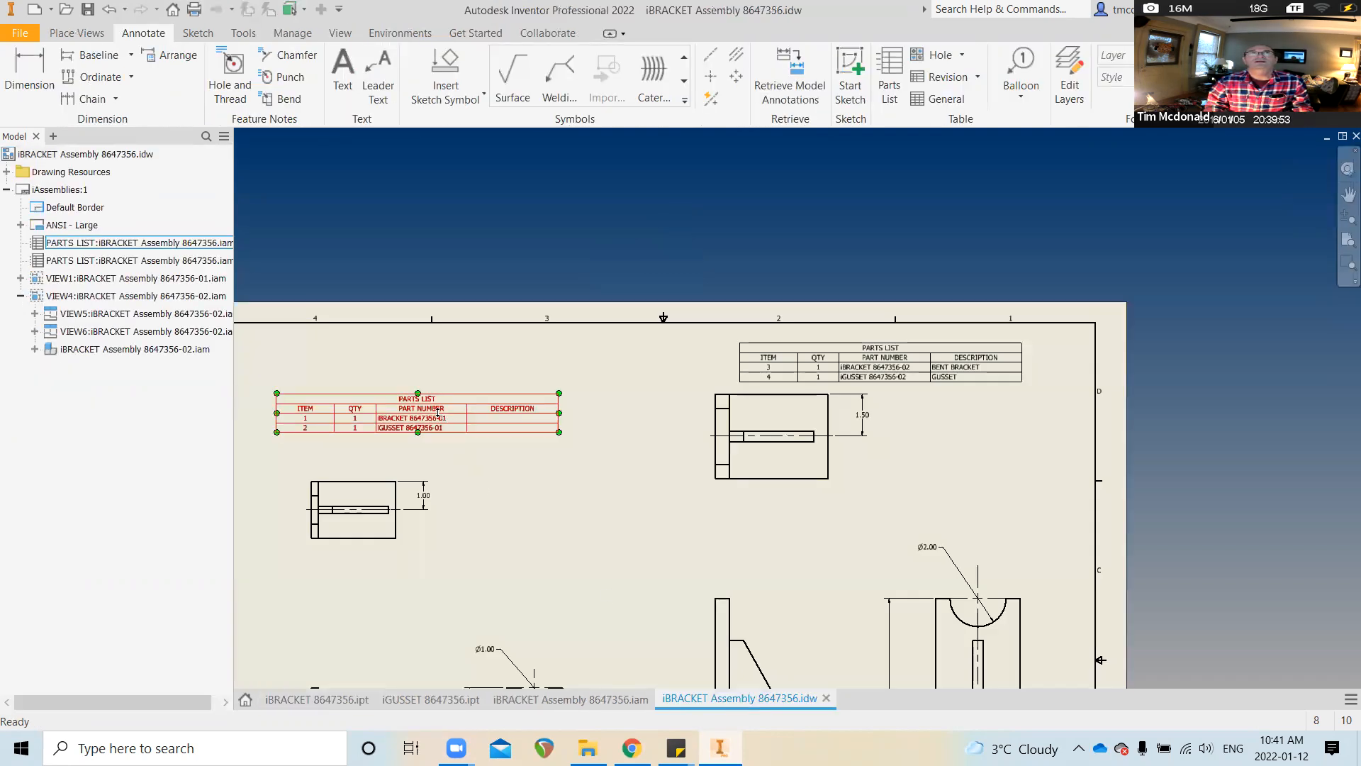
Open iGUSSET 8647356-01.ipt from the iGUSSET 8647356 folder
scroll(470, 452, "up", 2)
mouse_move(510, 444)
middle_mouse_down()
mouse_move(462, 350)
mouse_move(499, 341)
middle_mouse_up()
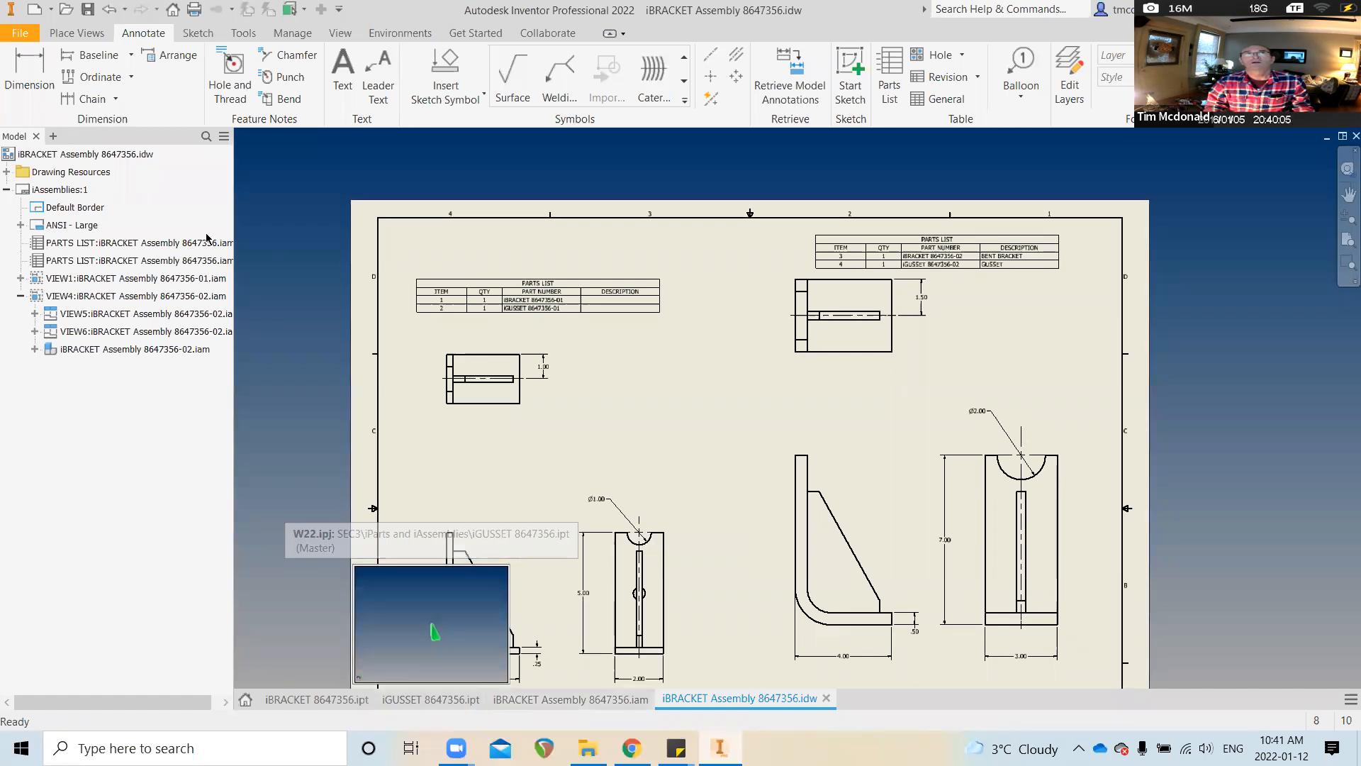
left_click(66, 12)
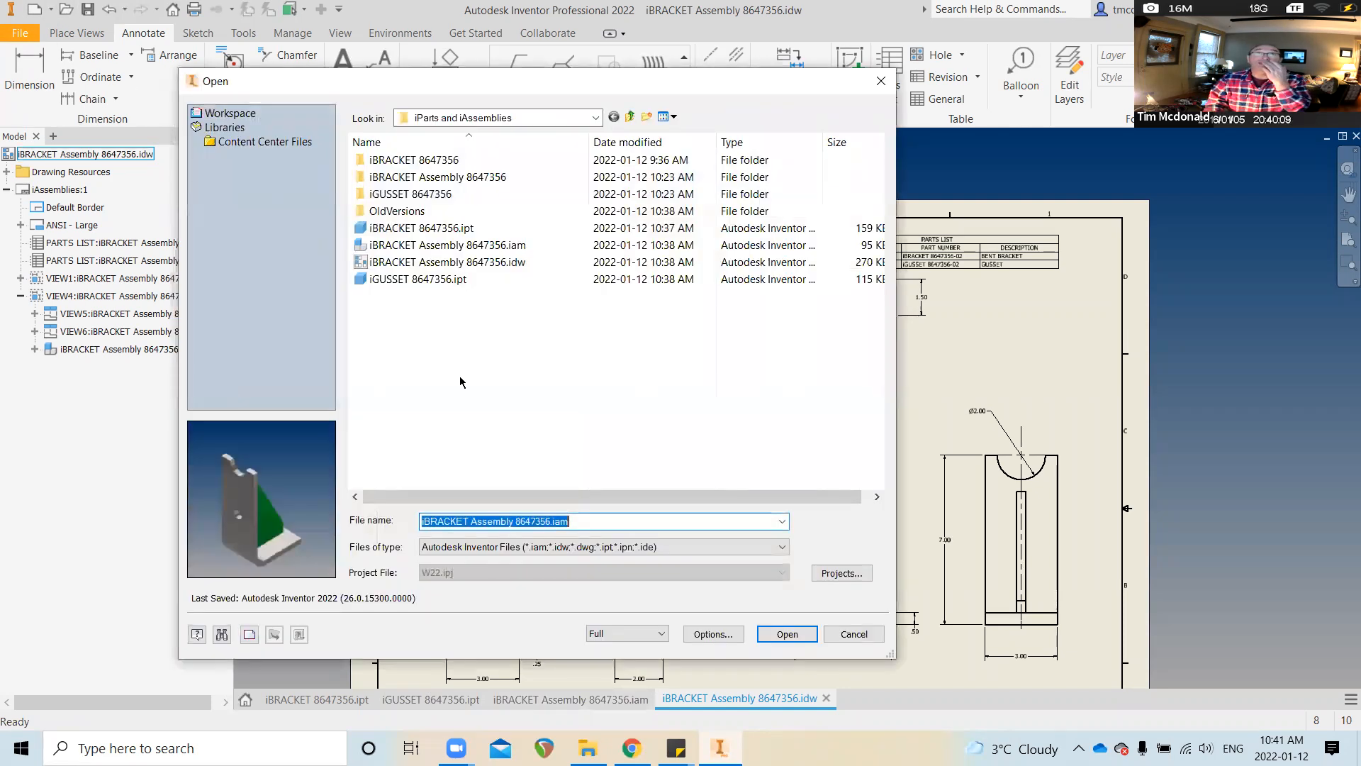
left_click(430, 196)
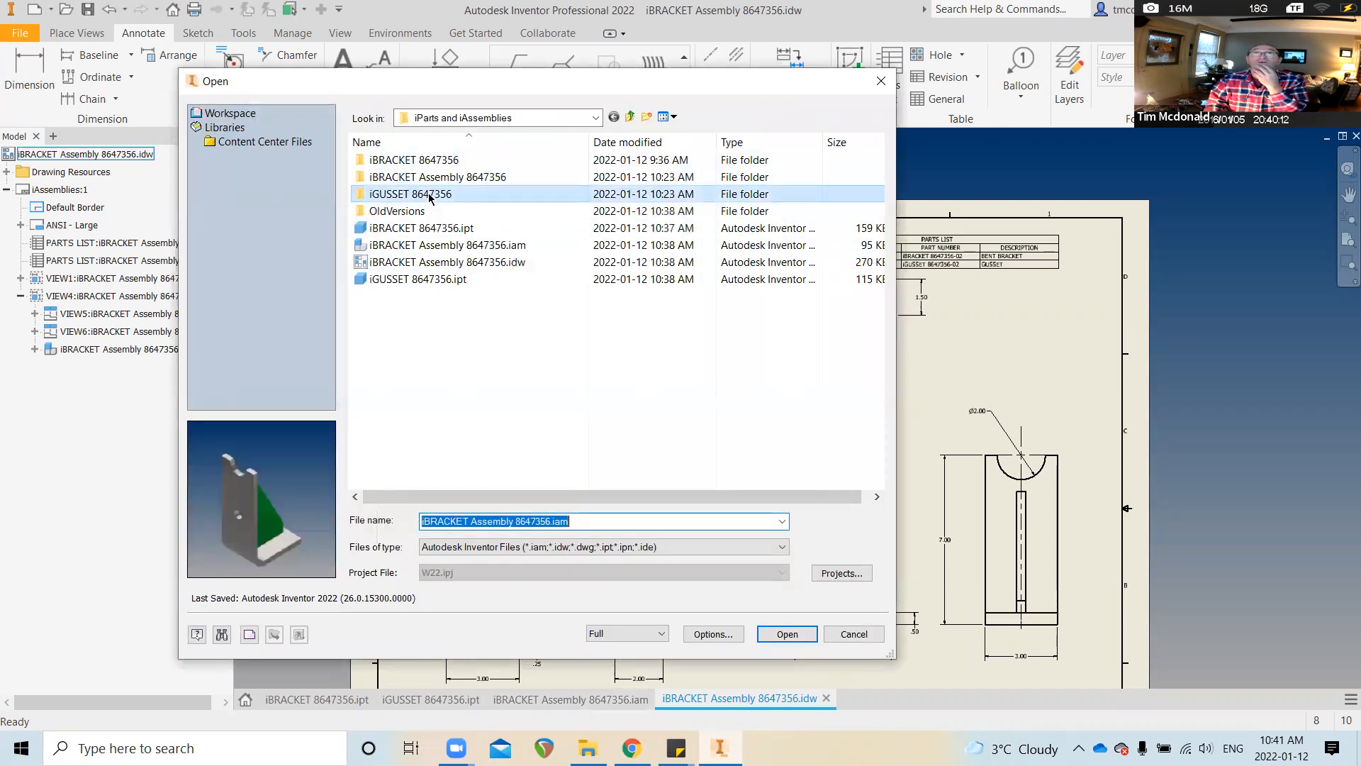
double_click(431, 196)
left_click(441, 179)
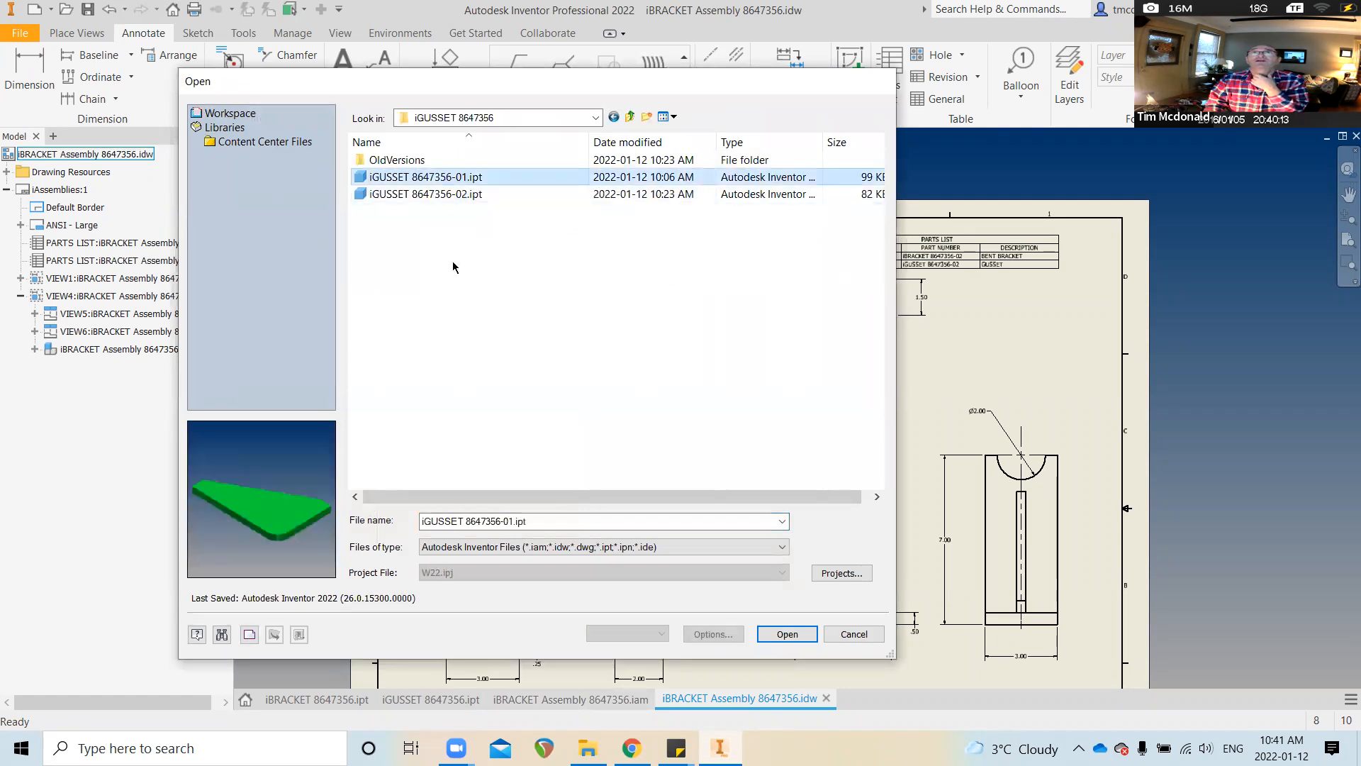
key("Return")
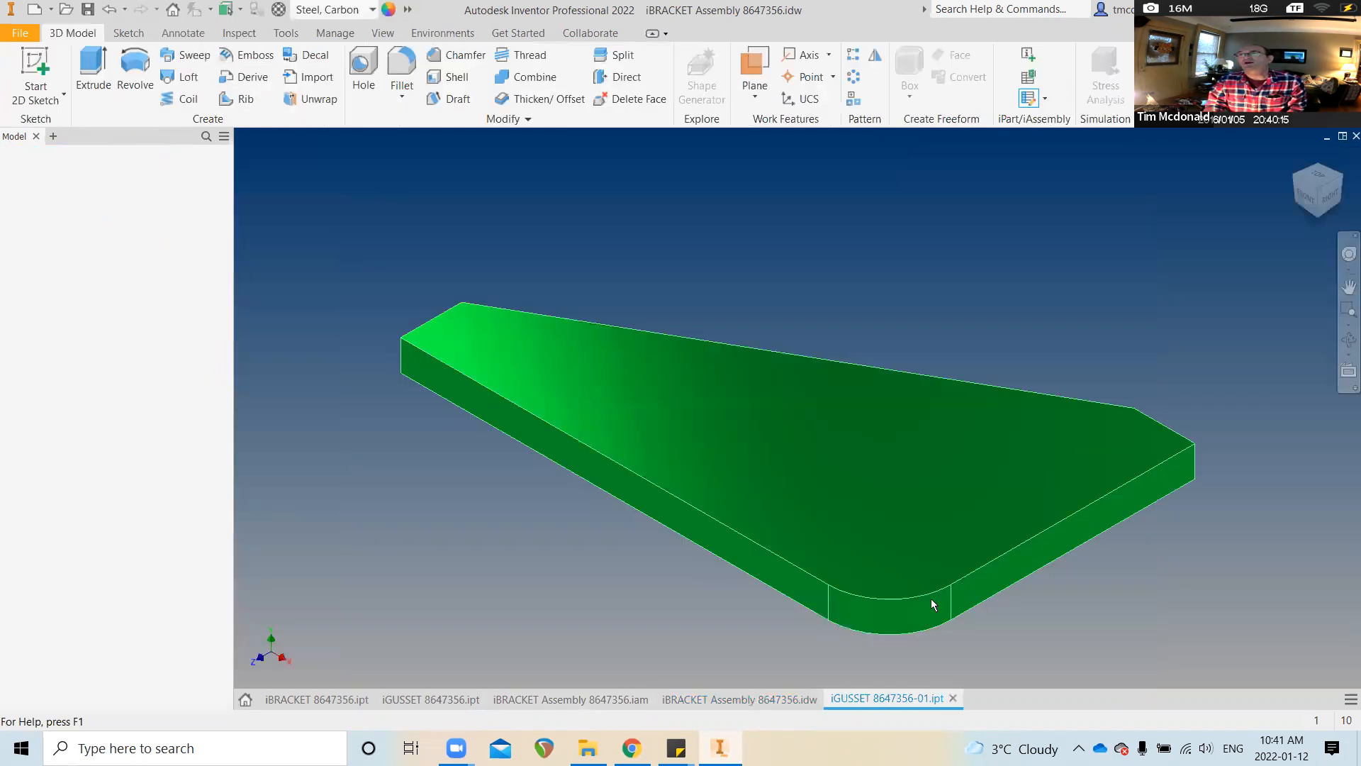
Expand the iGUSSET 8647356.ipt base component to show its Solid1 body
right_click(886, 702)
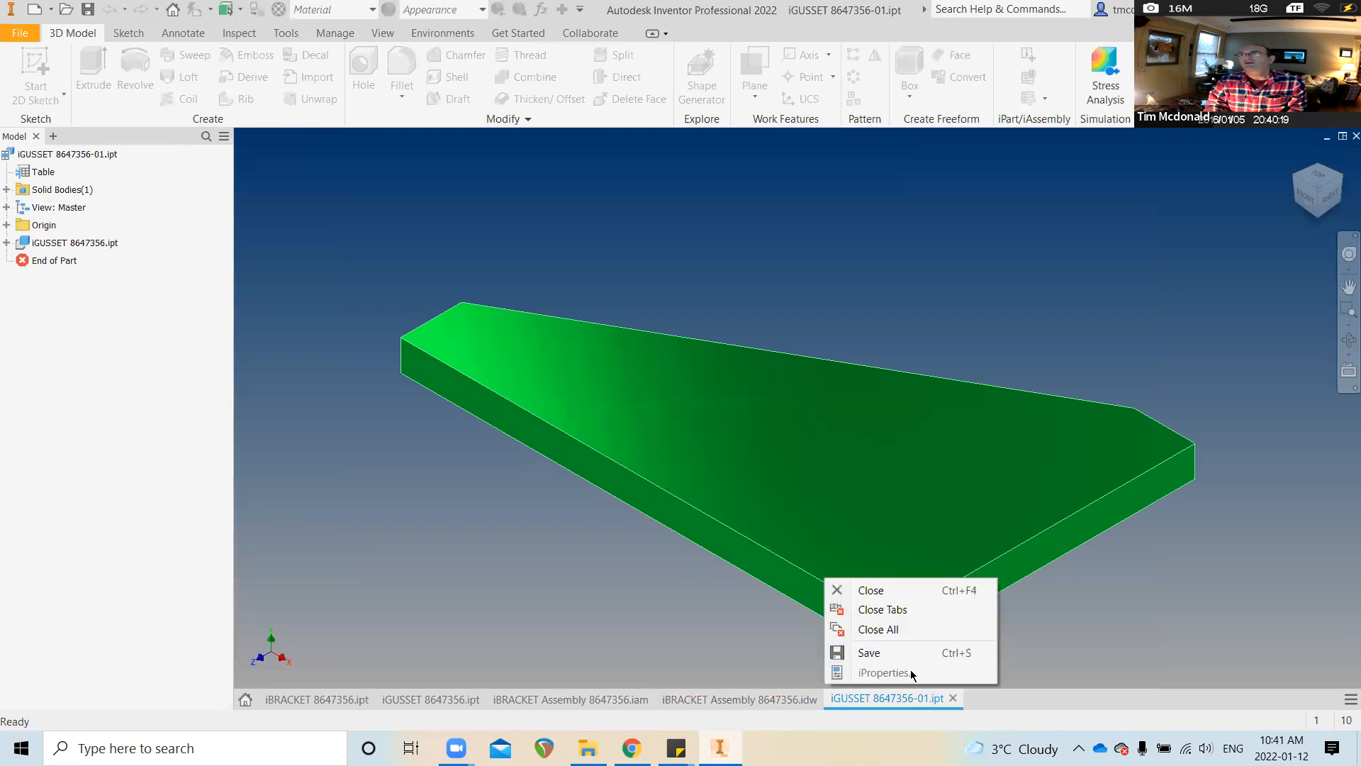
left_click(897, 684)
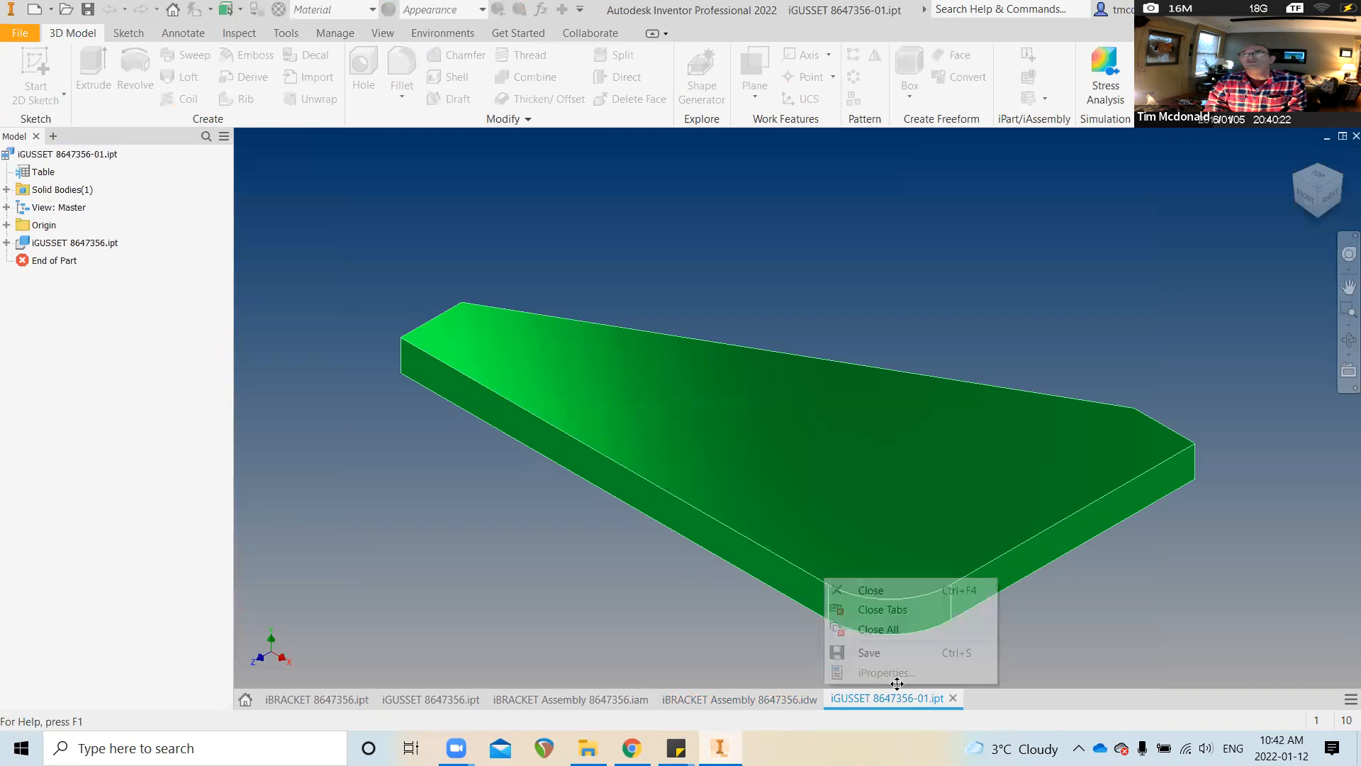
right_click(57, 158)
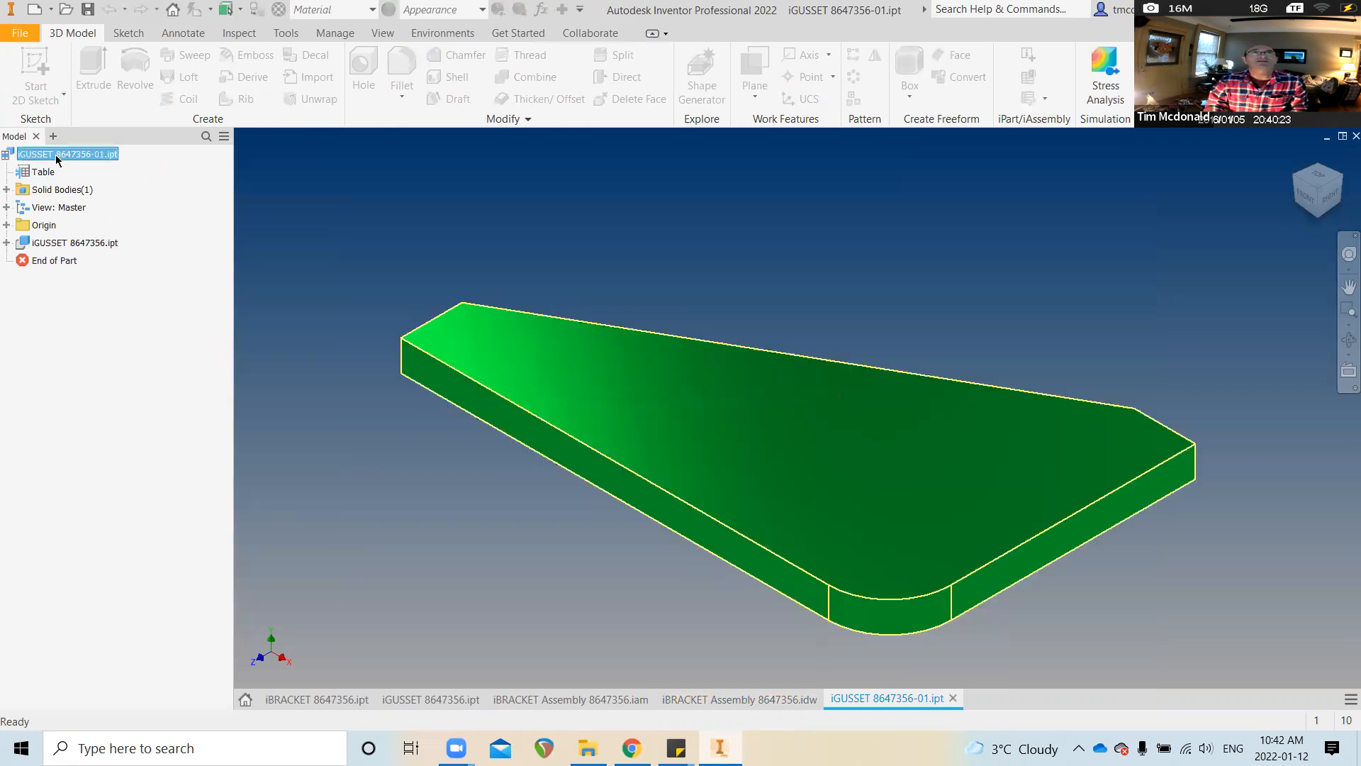
left_click(112, 340)
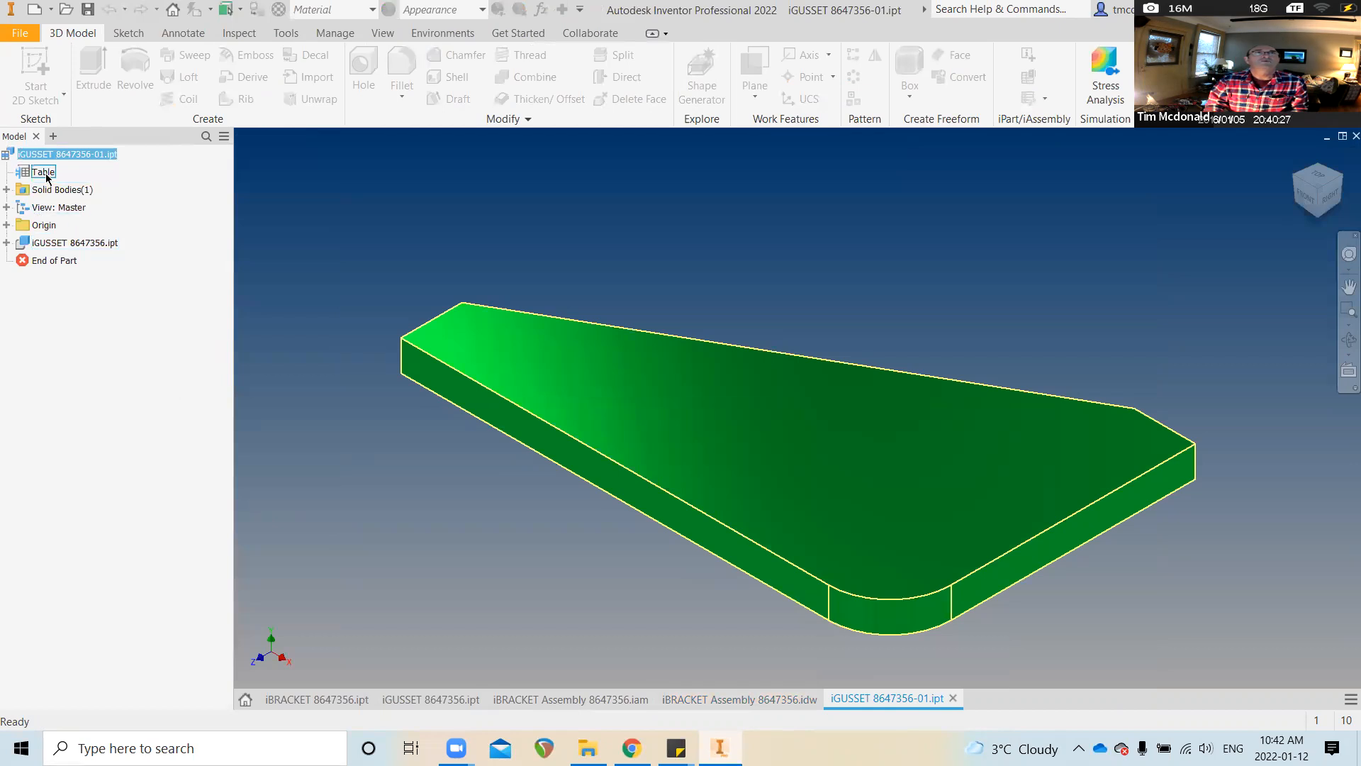
right_click(62, 245)
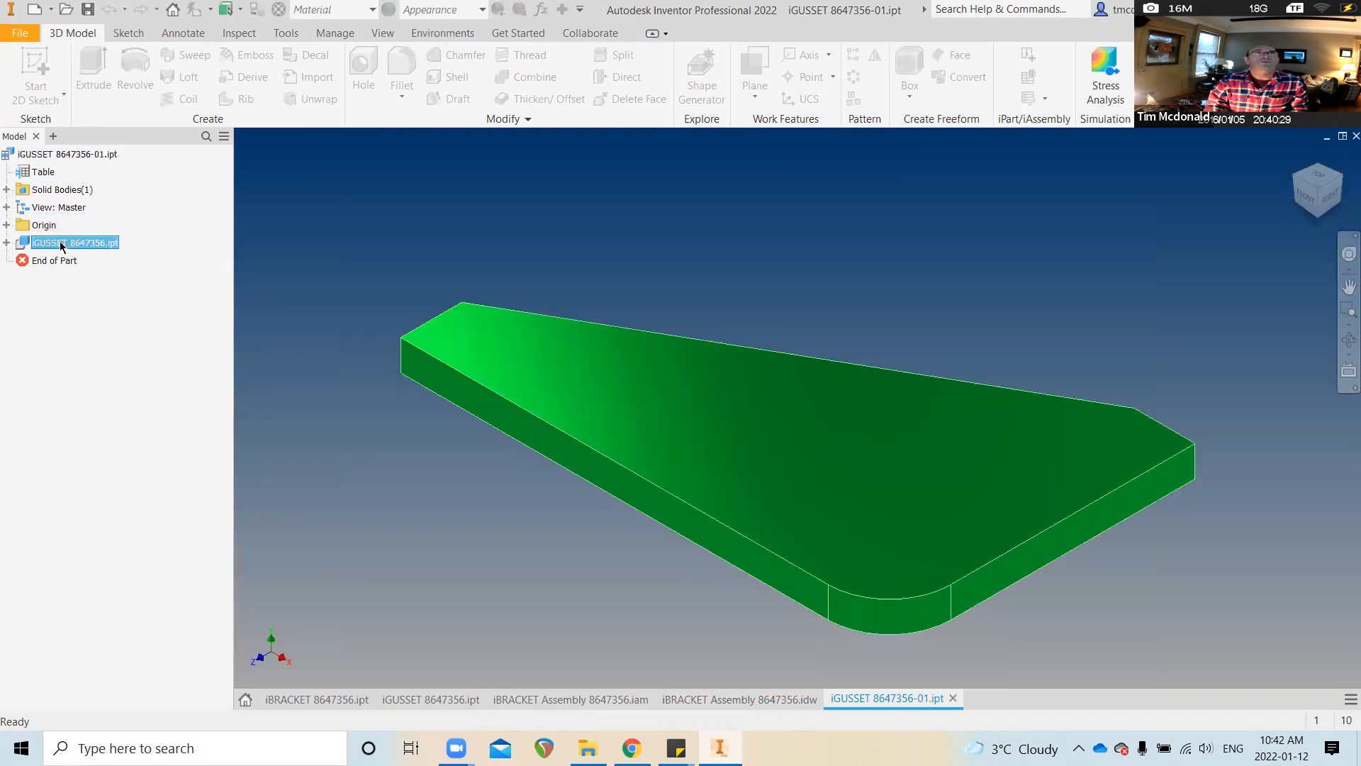
left_click(8, 245)
left_click(9, 245)
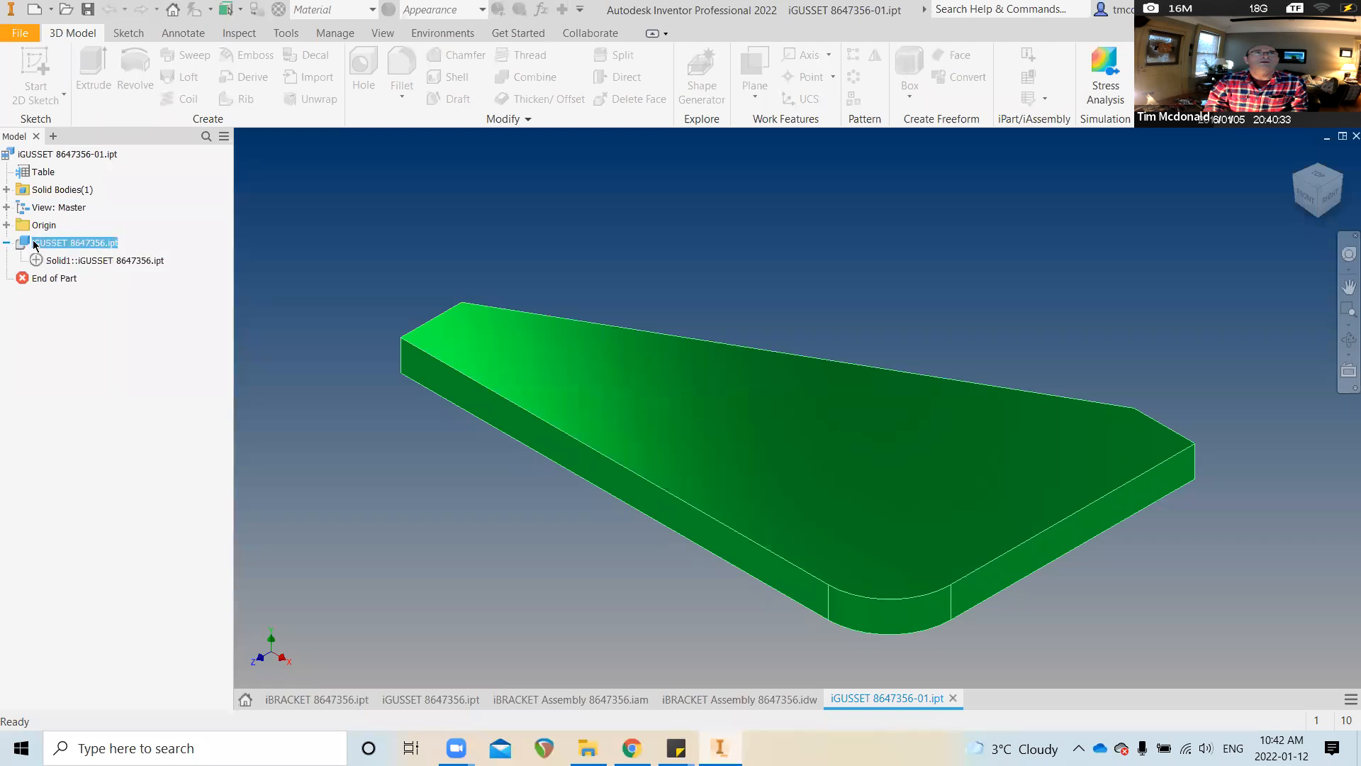
left_click(93, 261)
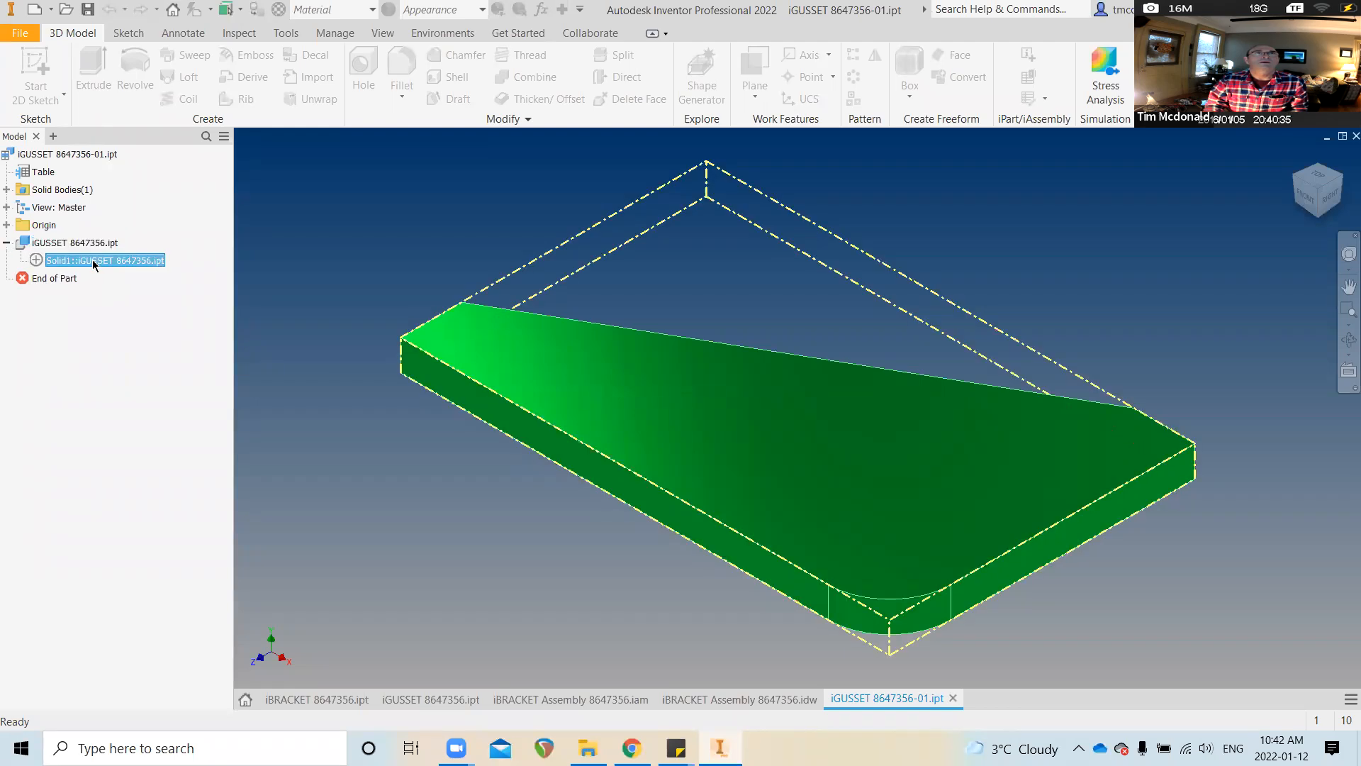
right_click(98, 262)
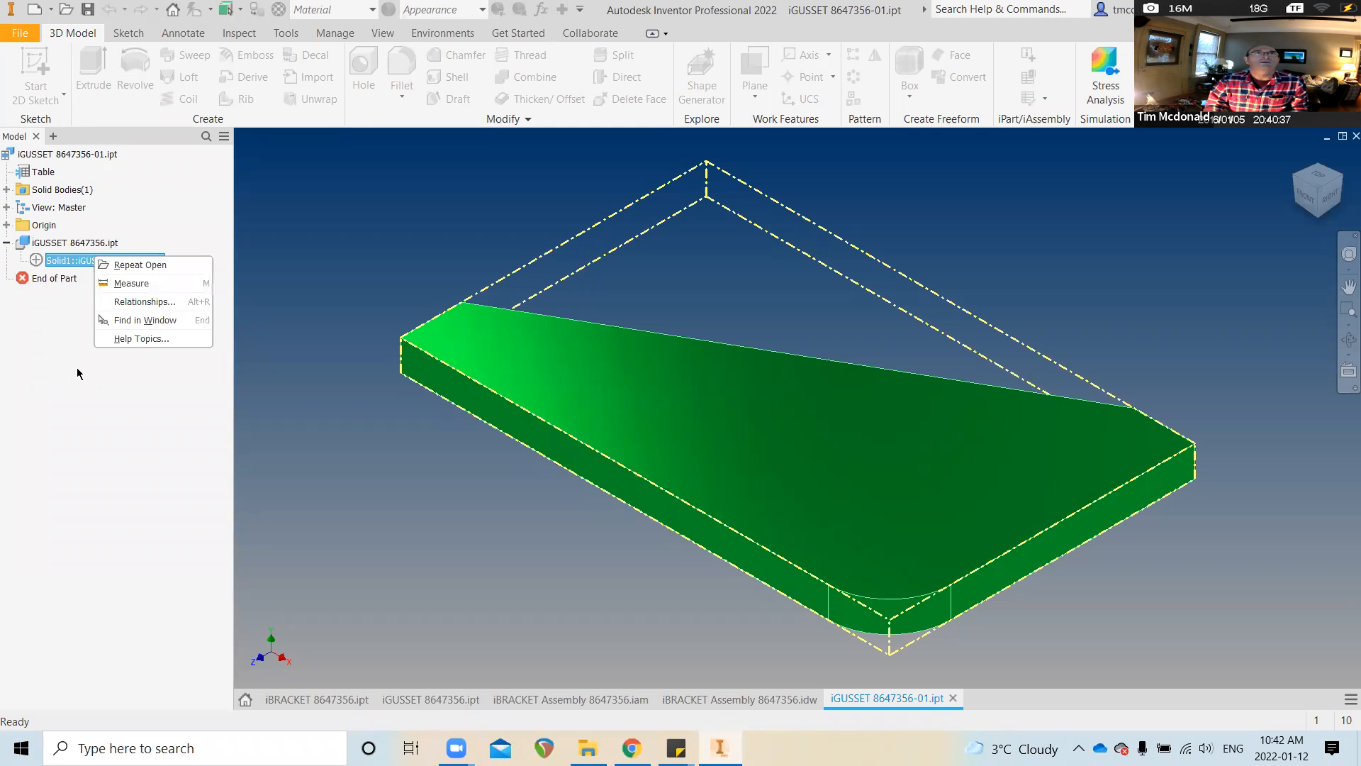
left_click(78, 374)
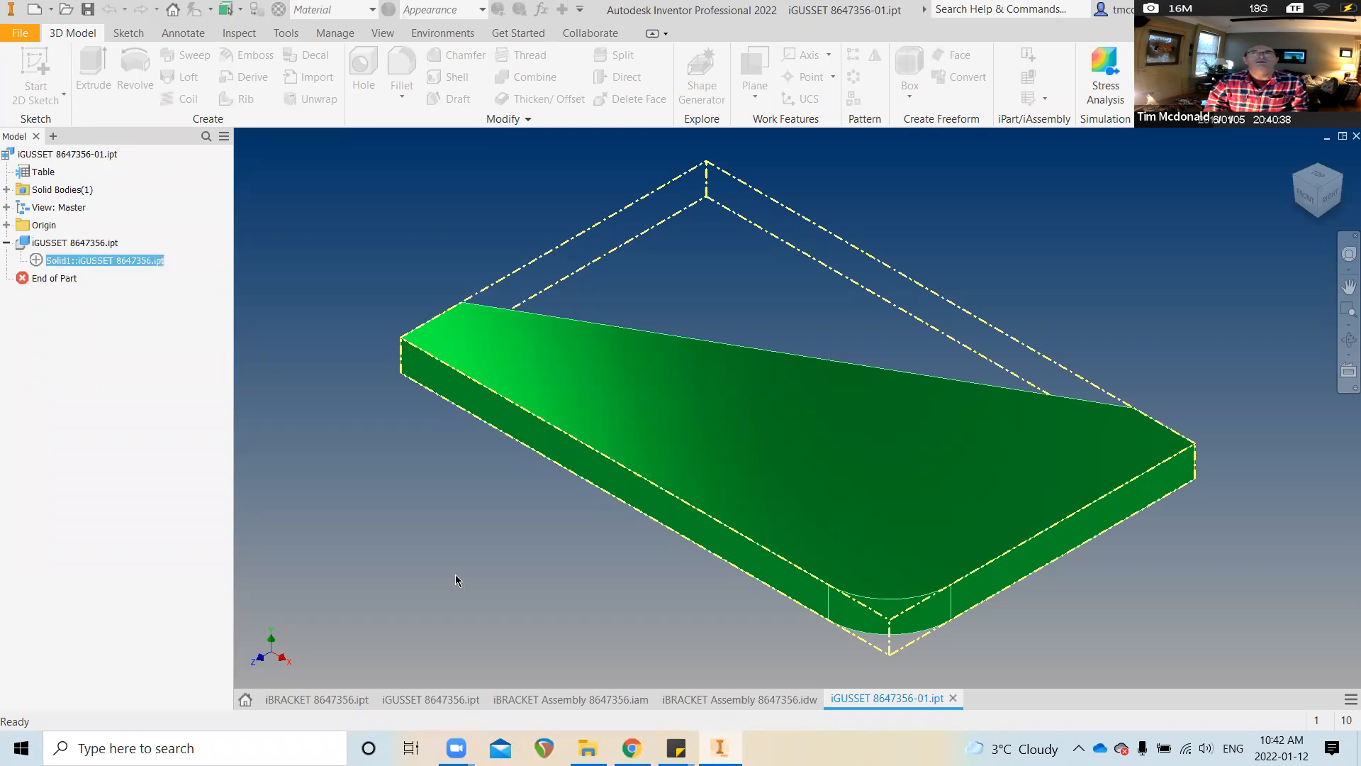
Confirm the iGUSSET 8647356 part's Project description reads GUSSET, then return to the drawing
left_click(347, 700)
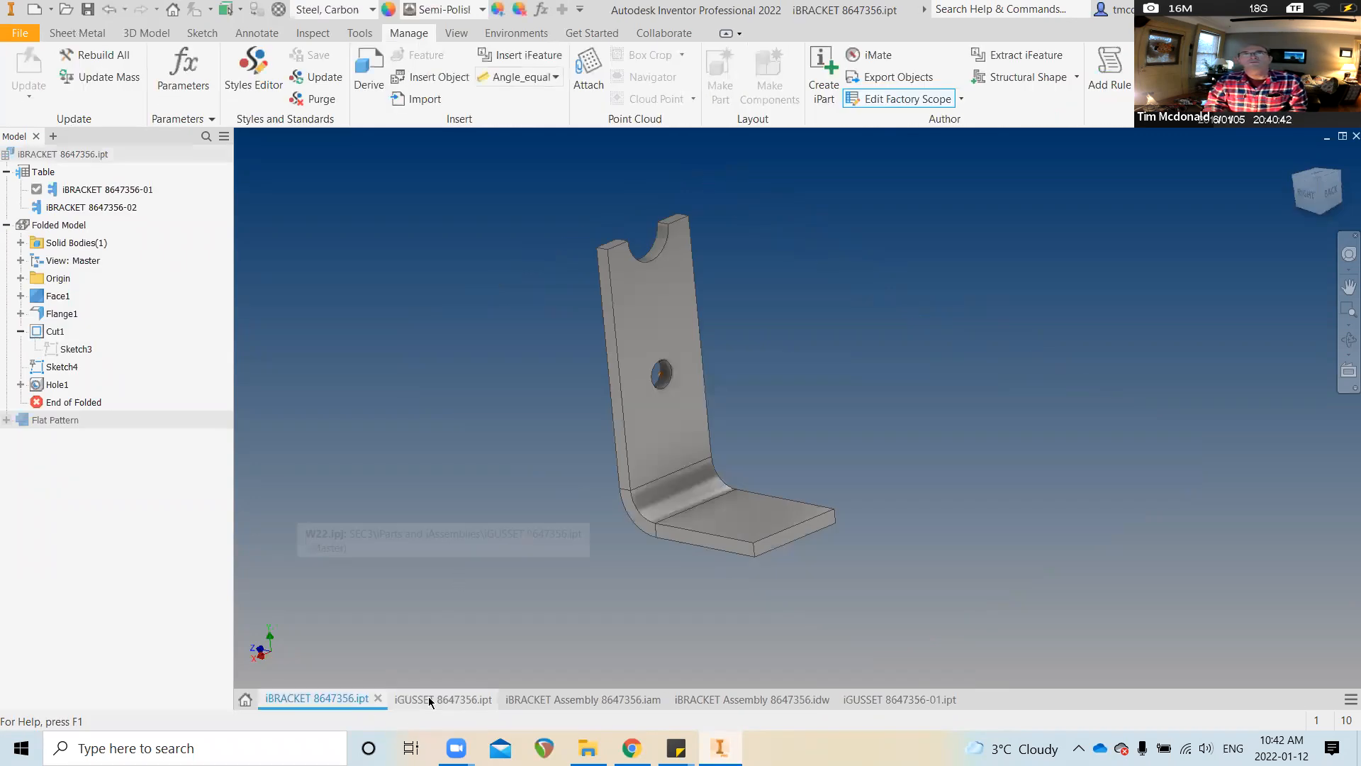
left_click(428, 700)
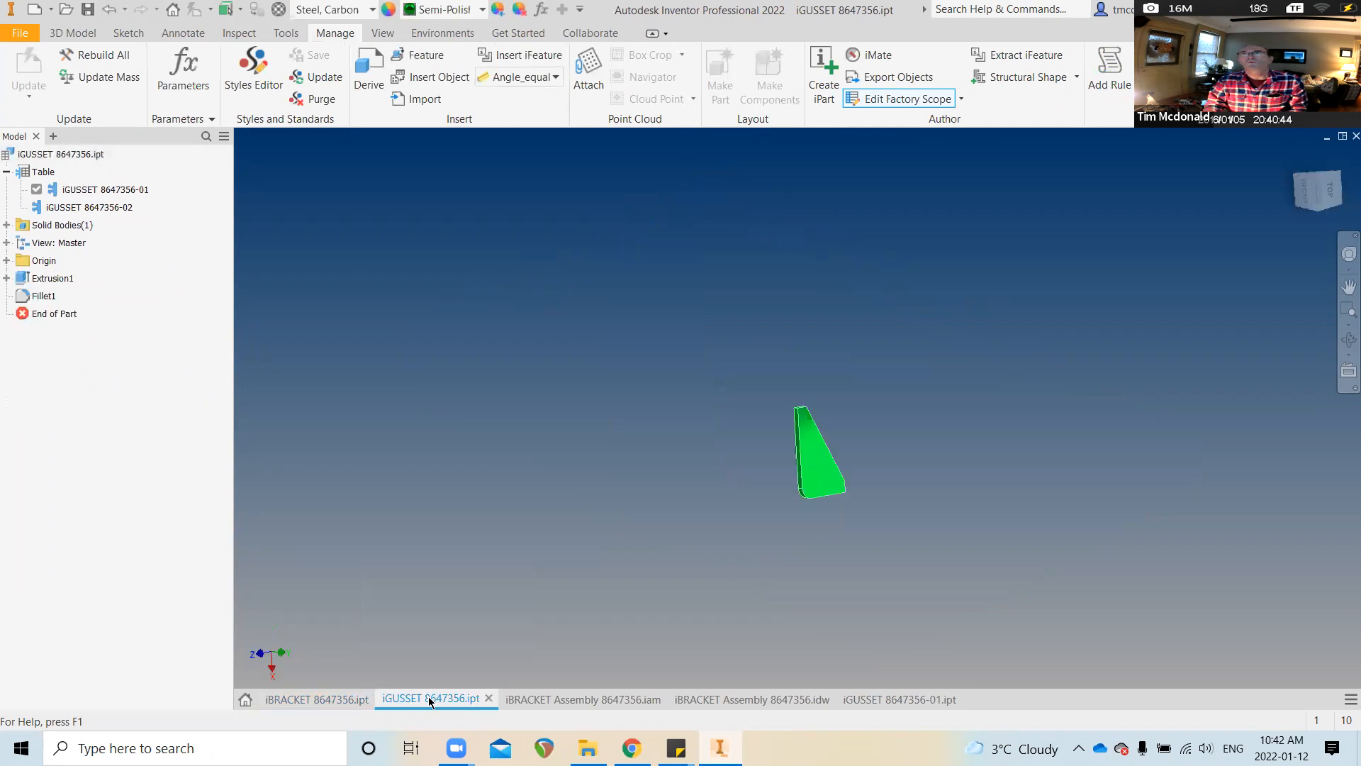
right_click(428, 697)
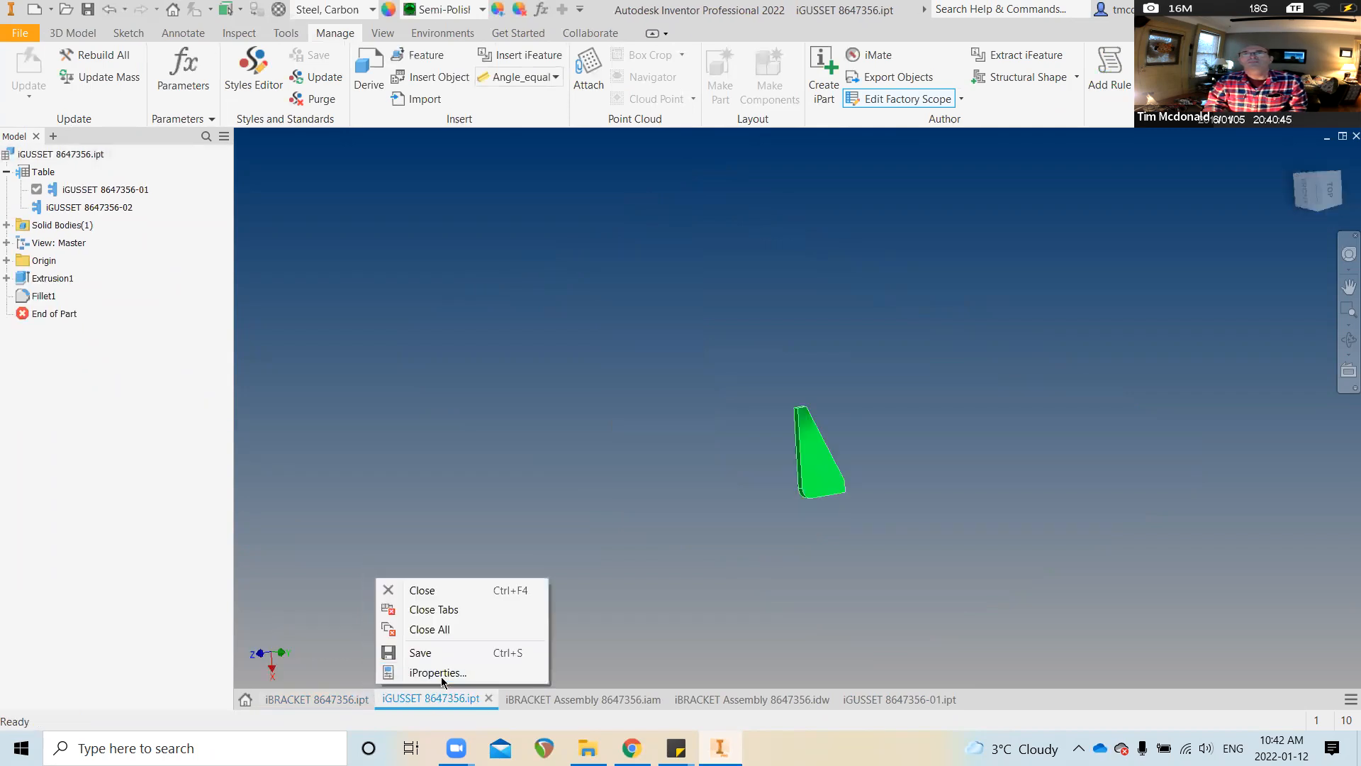
left_click(441, 676)
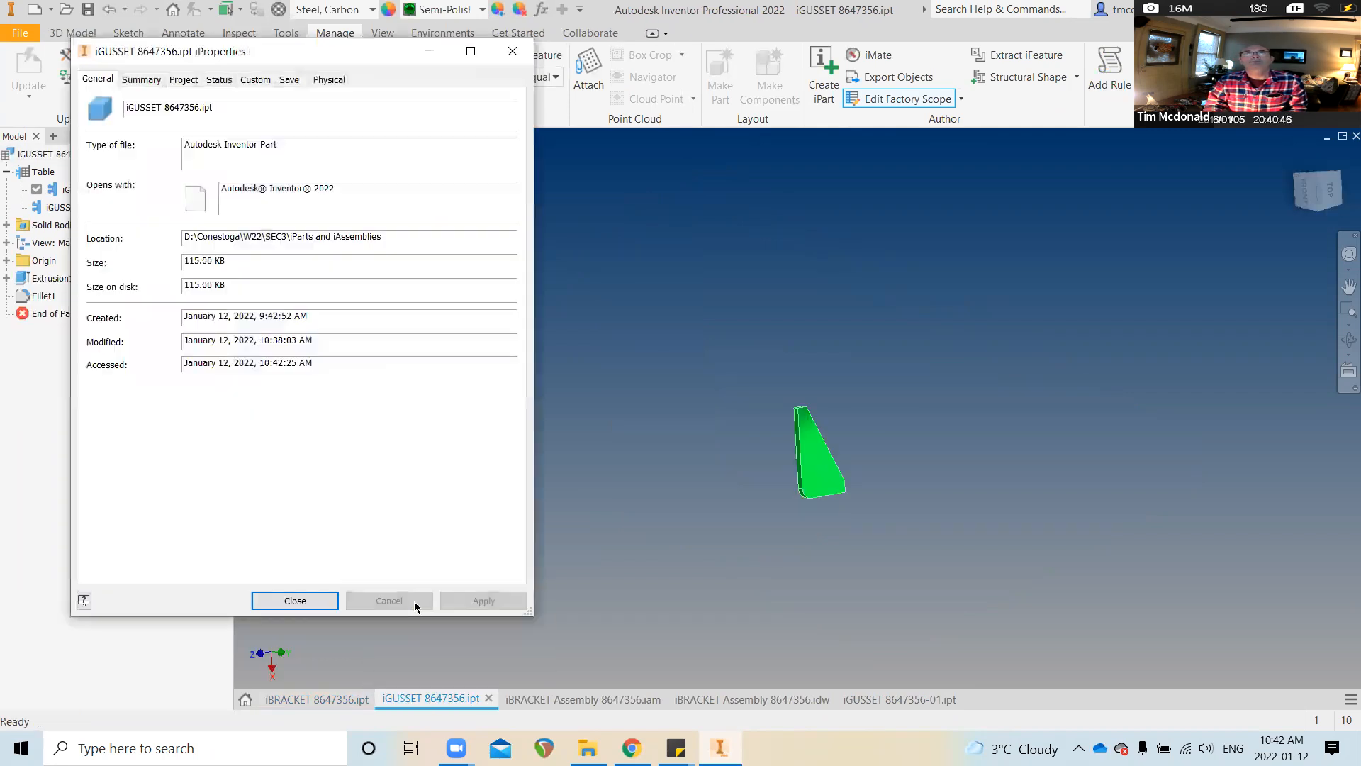
left_click(171, 81)
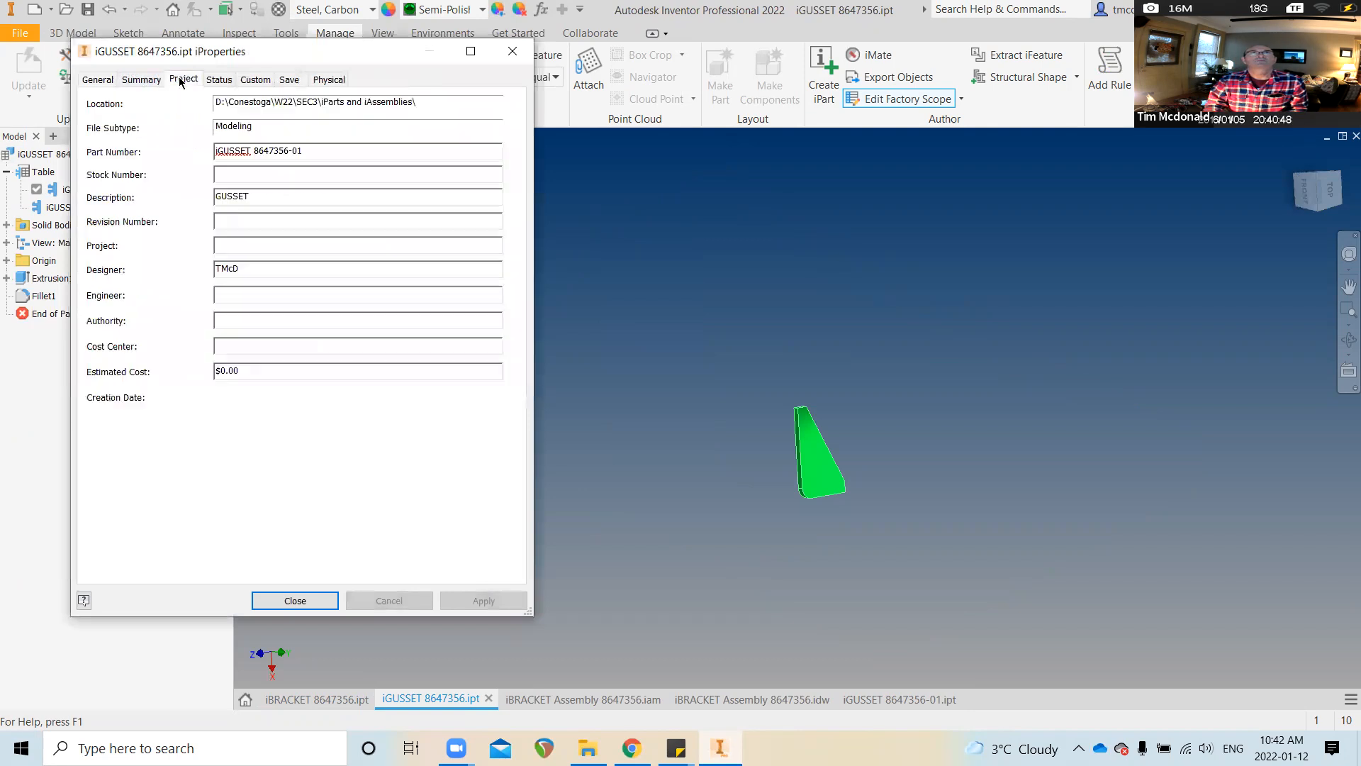
double_click(252, 195)
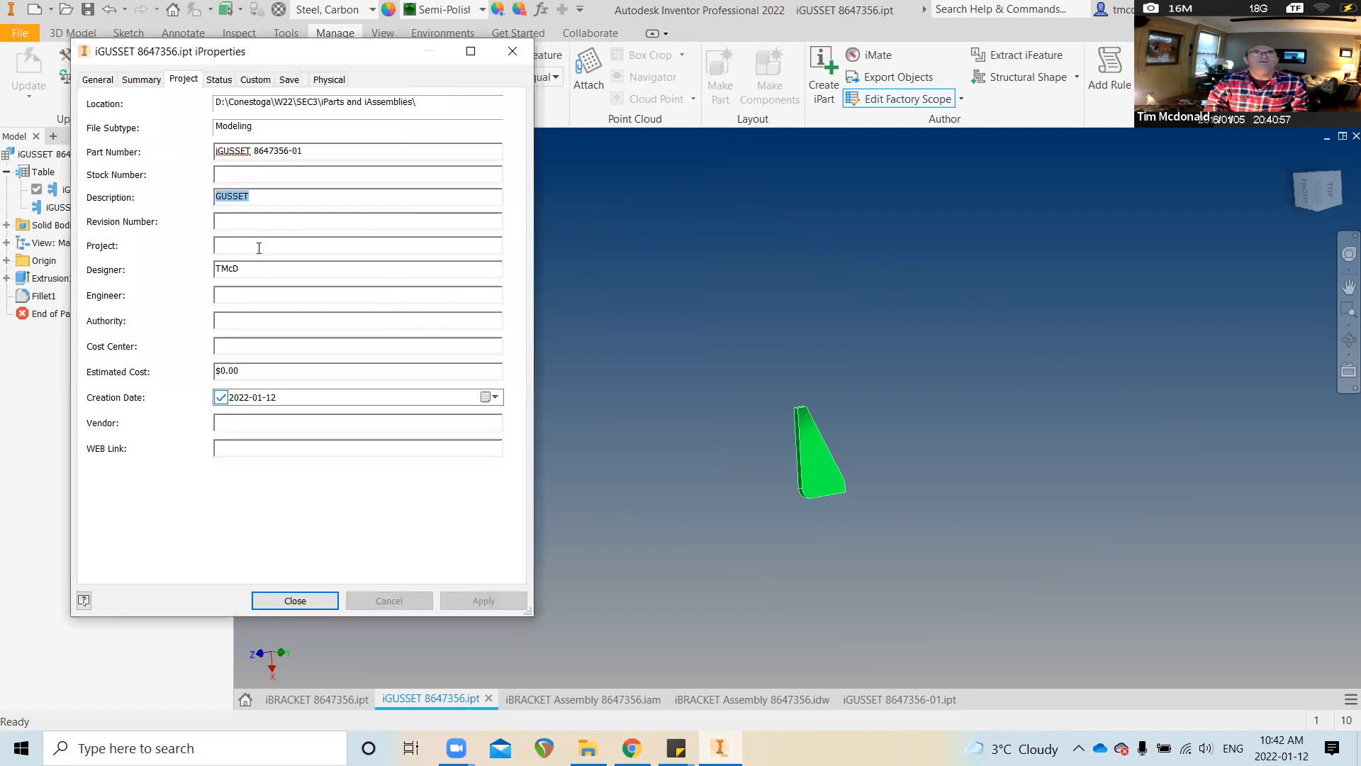
left_click(295, 600)
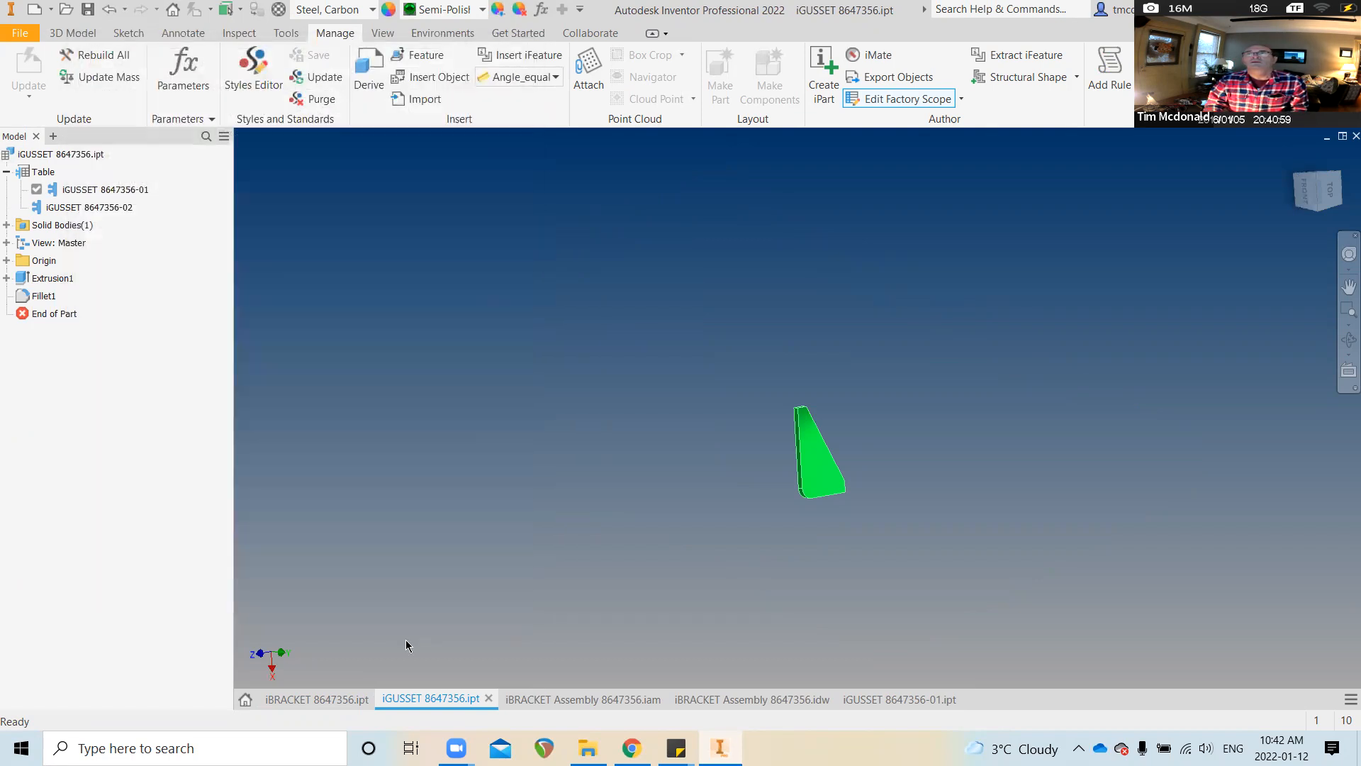
key("ctrl+Tab")
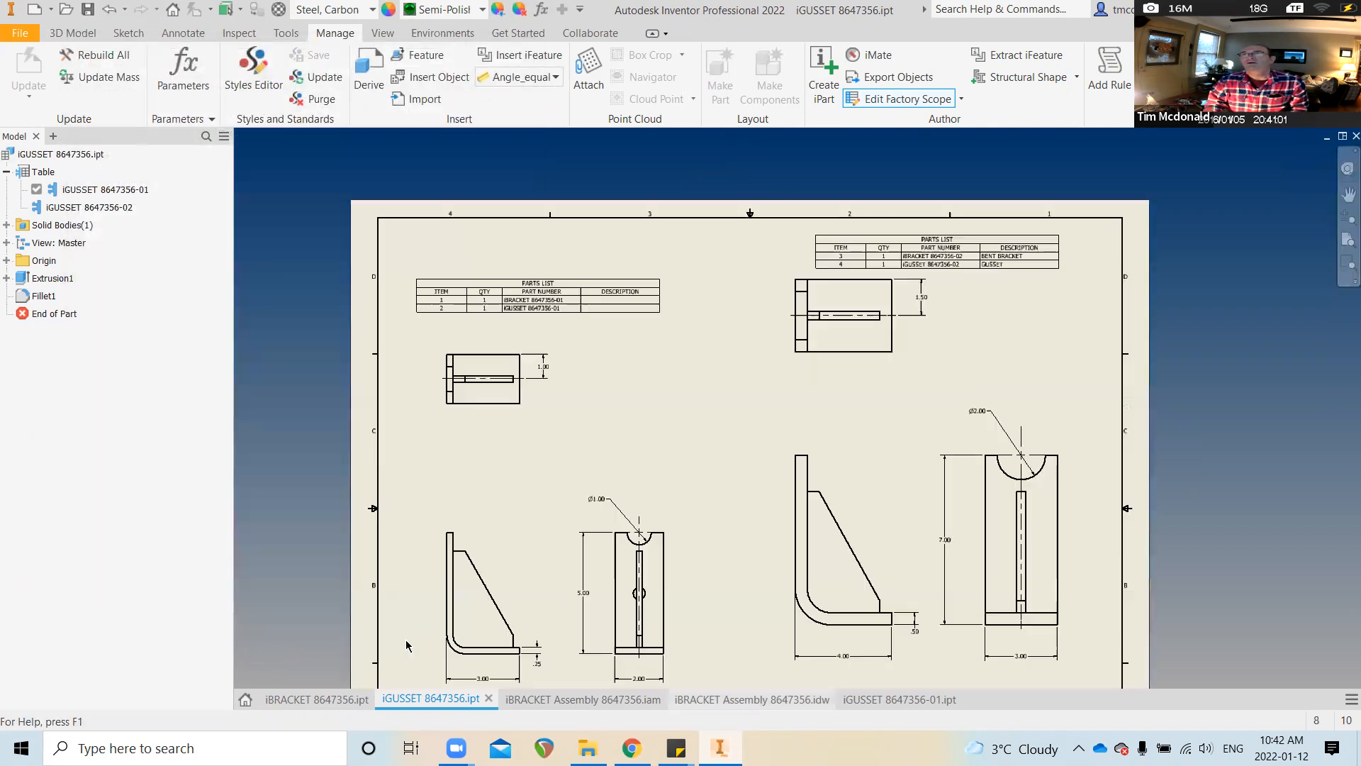
Delete the upper-left parts list and place a fresh one at upper left
left_click(547, 287)
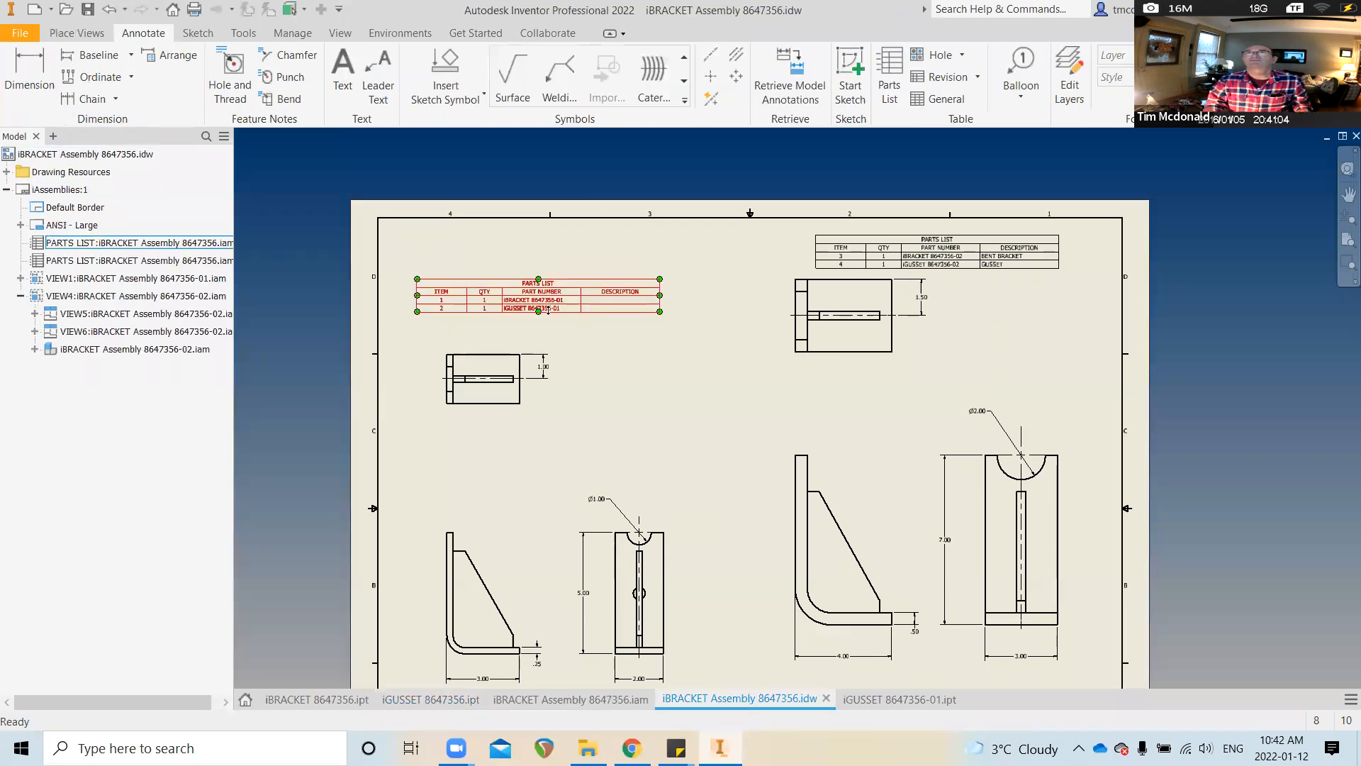
scroll(548, 310, "up", 3)
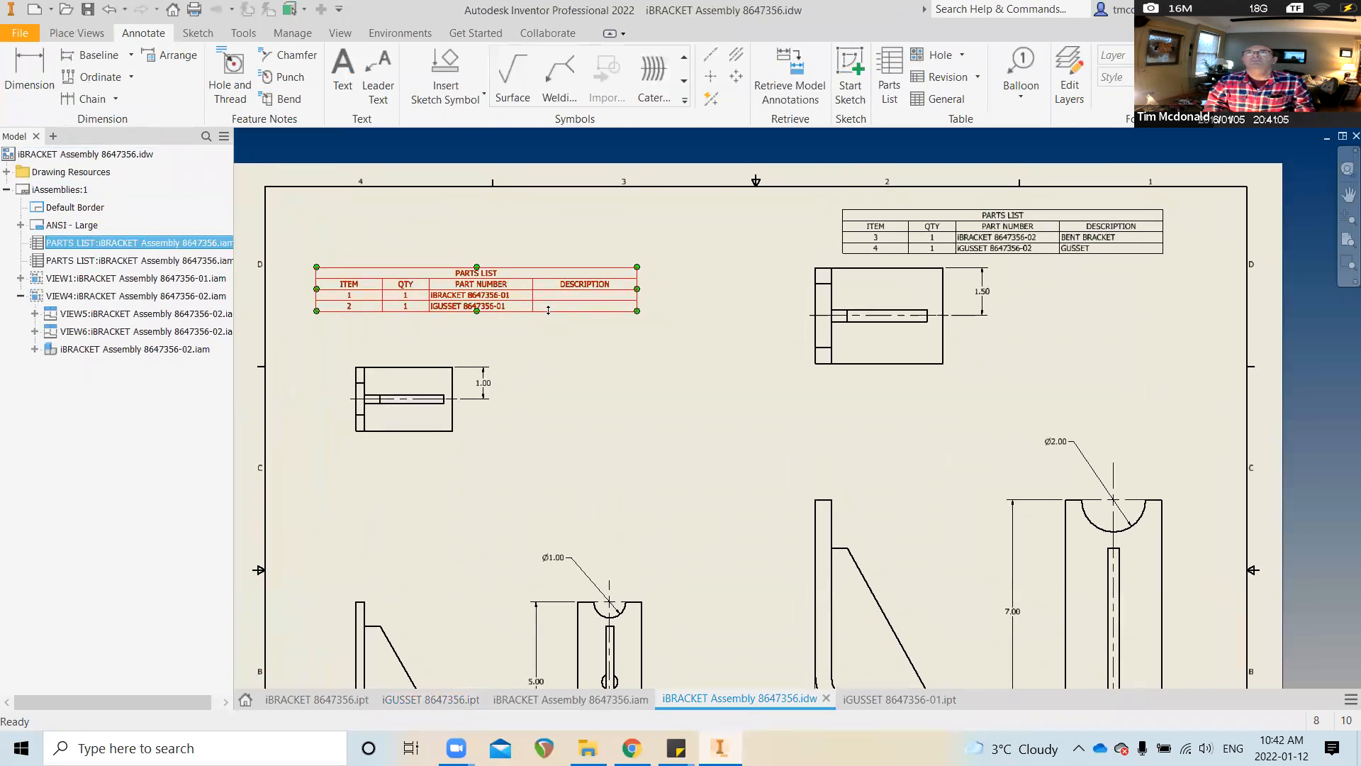
key("Delete")
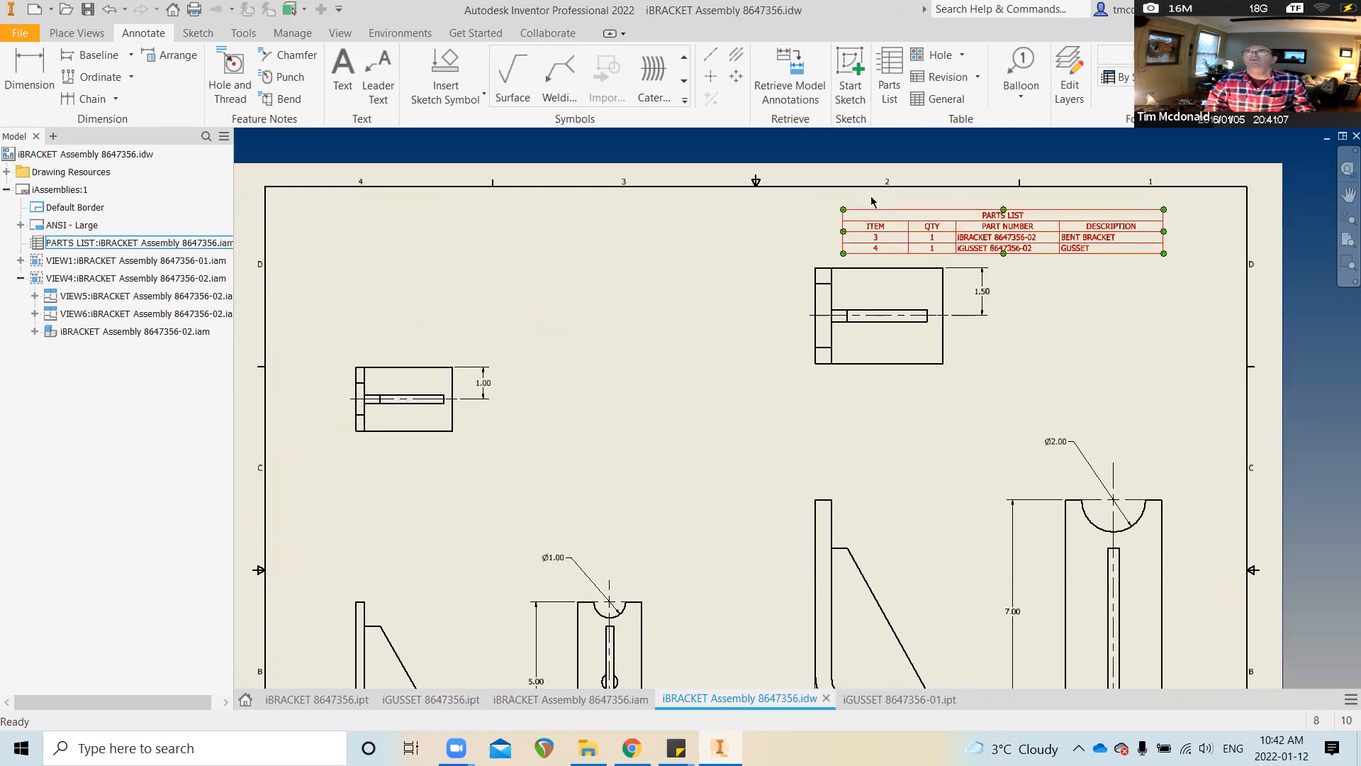
left_click(885, 63)
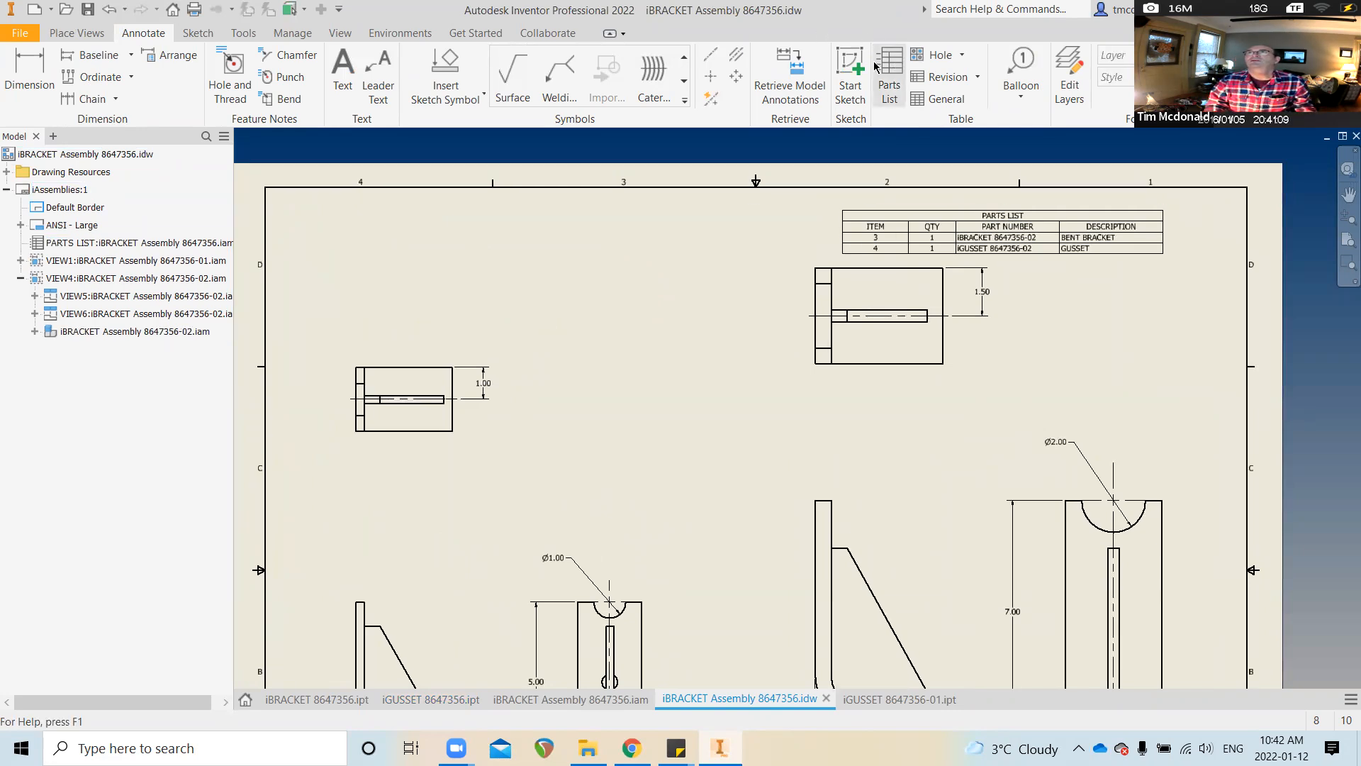
left_click(628, 590)
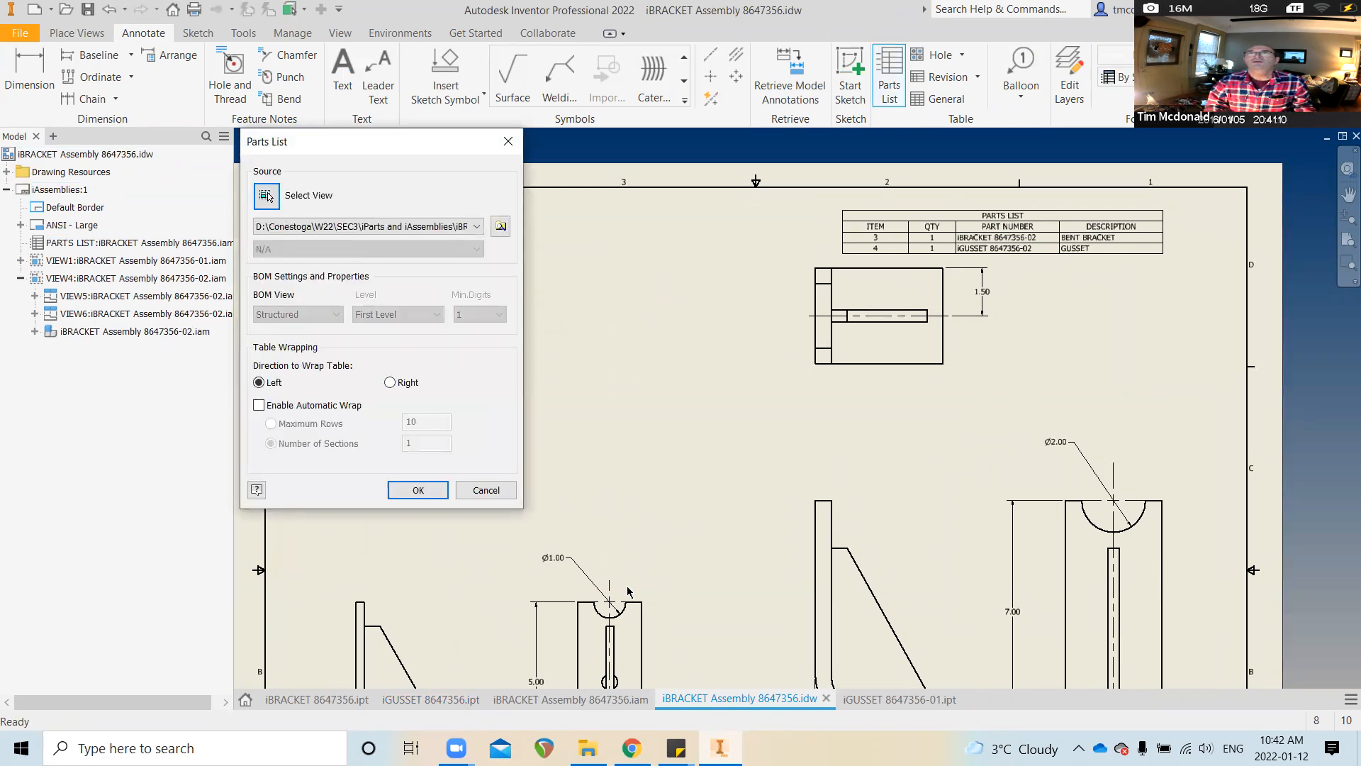
left_click(398, 490)
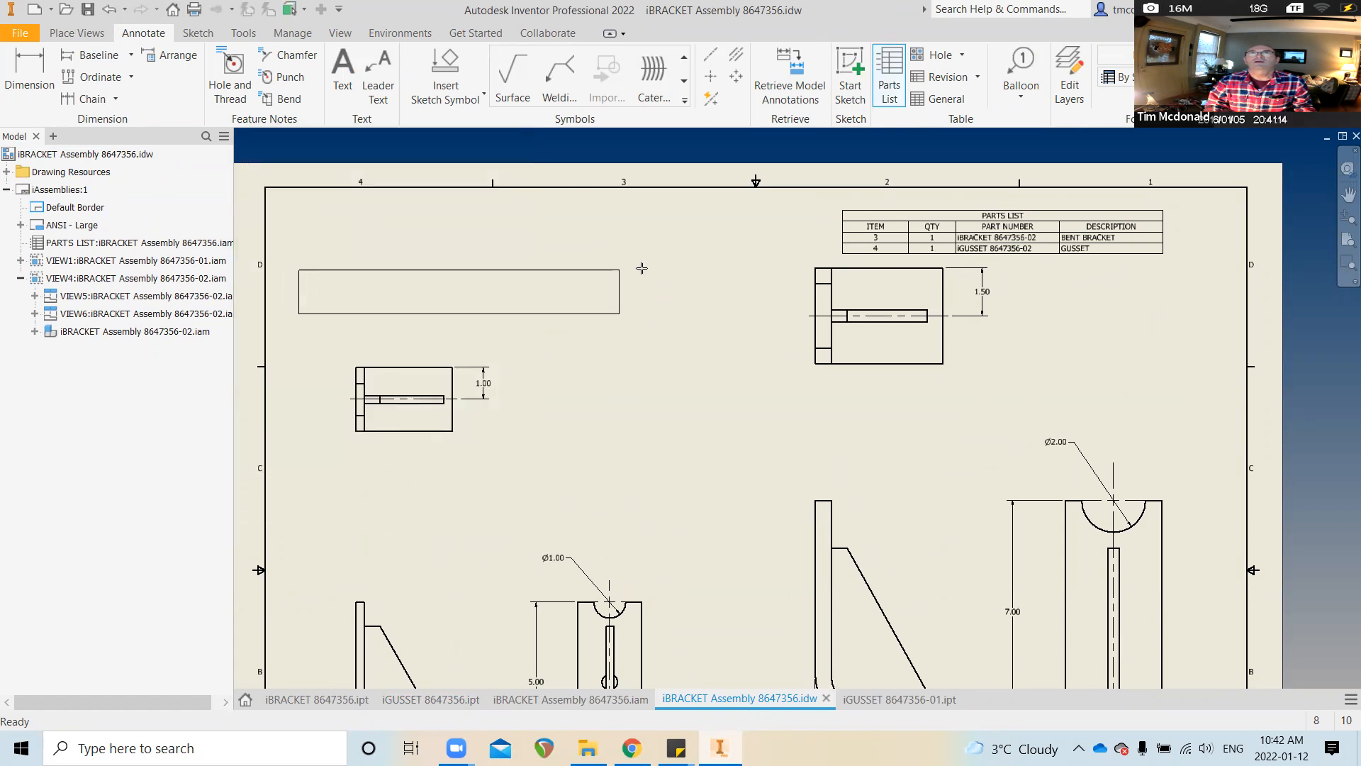
left_click(643, 270)
Open the new upper-left parts list in the Parts List editor
left_click(603, 363)
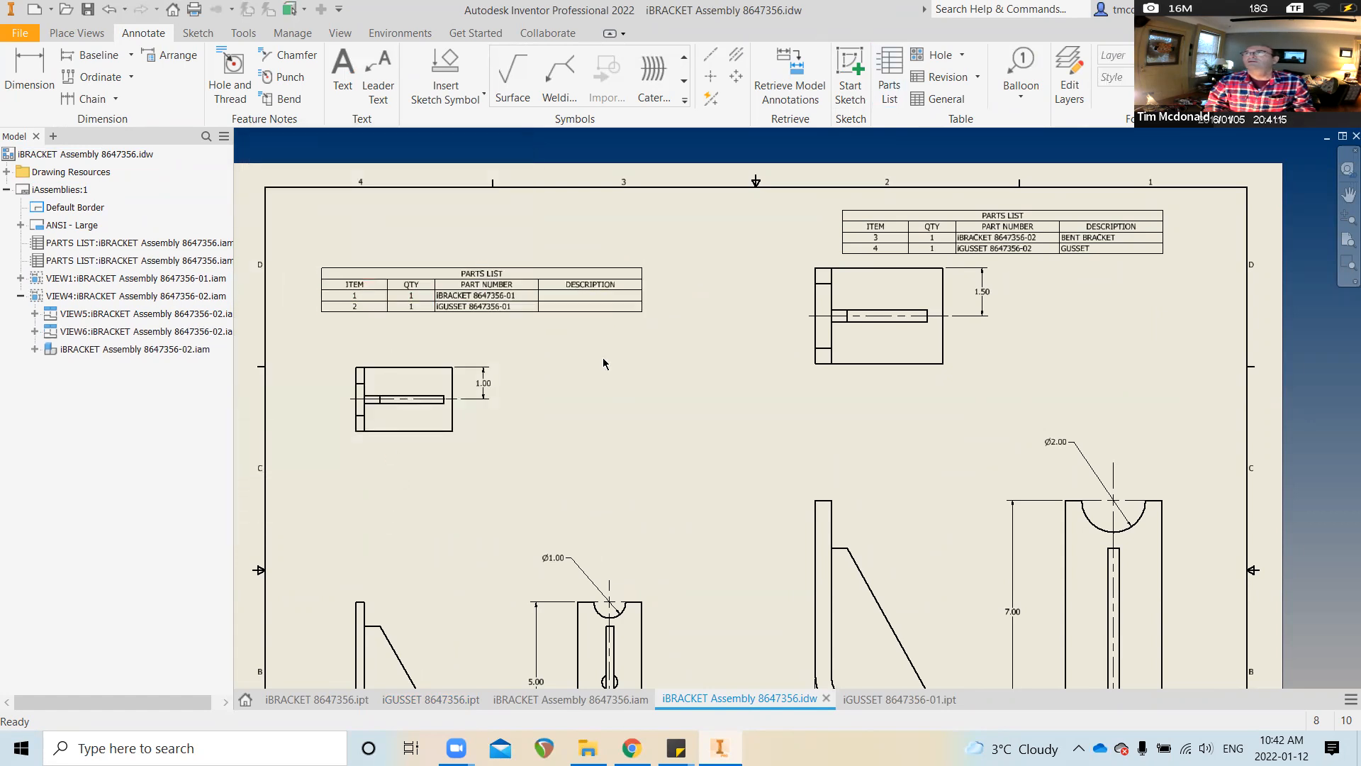
scroll(603, 363, "up", 2)
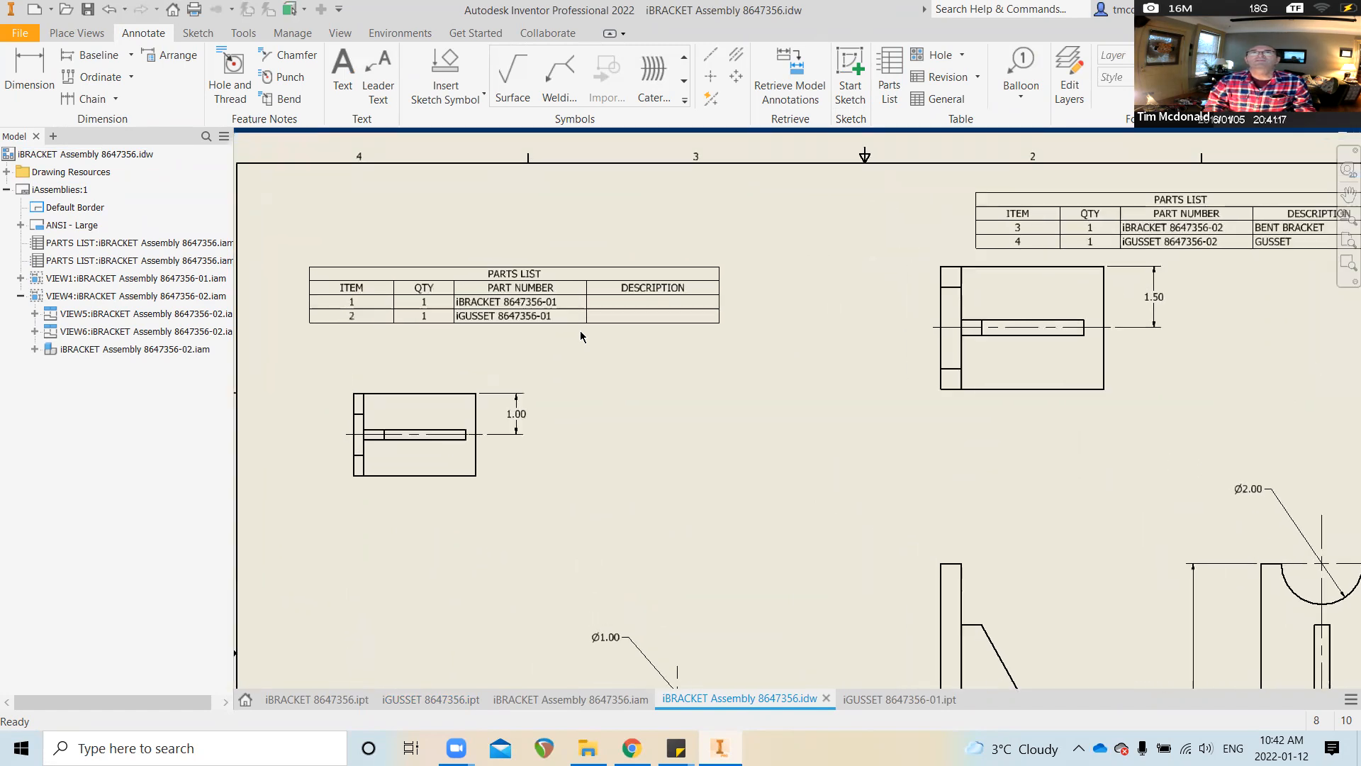
left_click(565, 313)
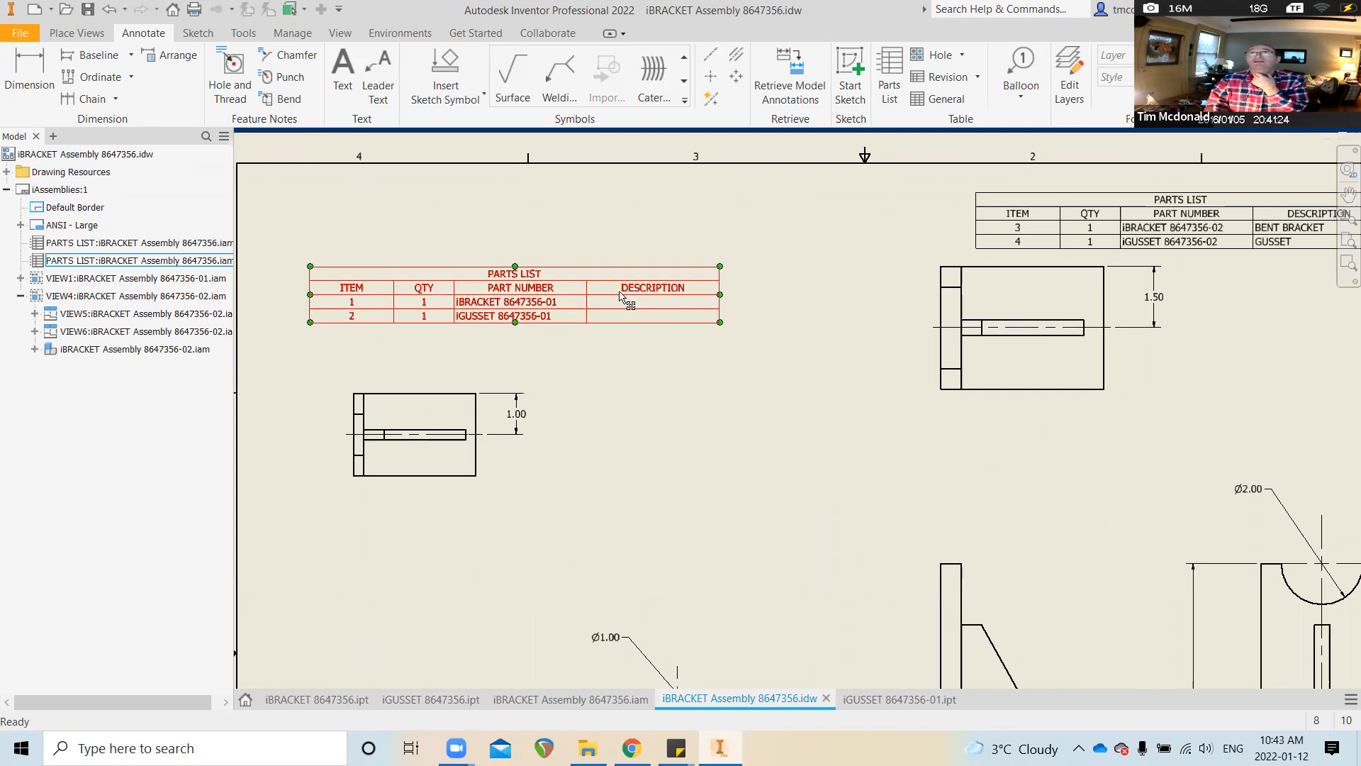
double_click(568, 296)
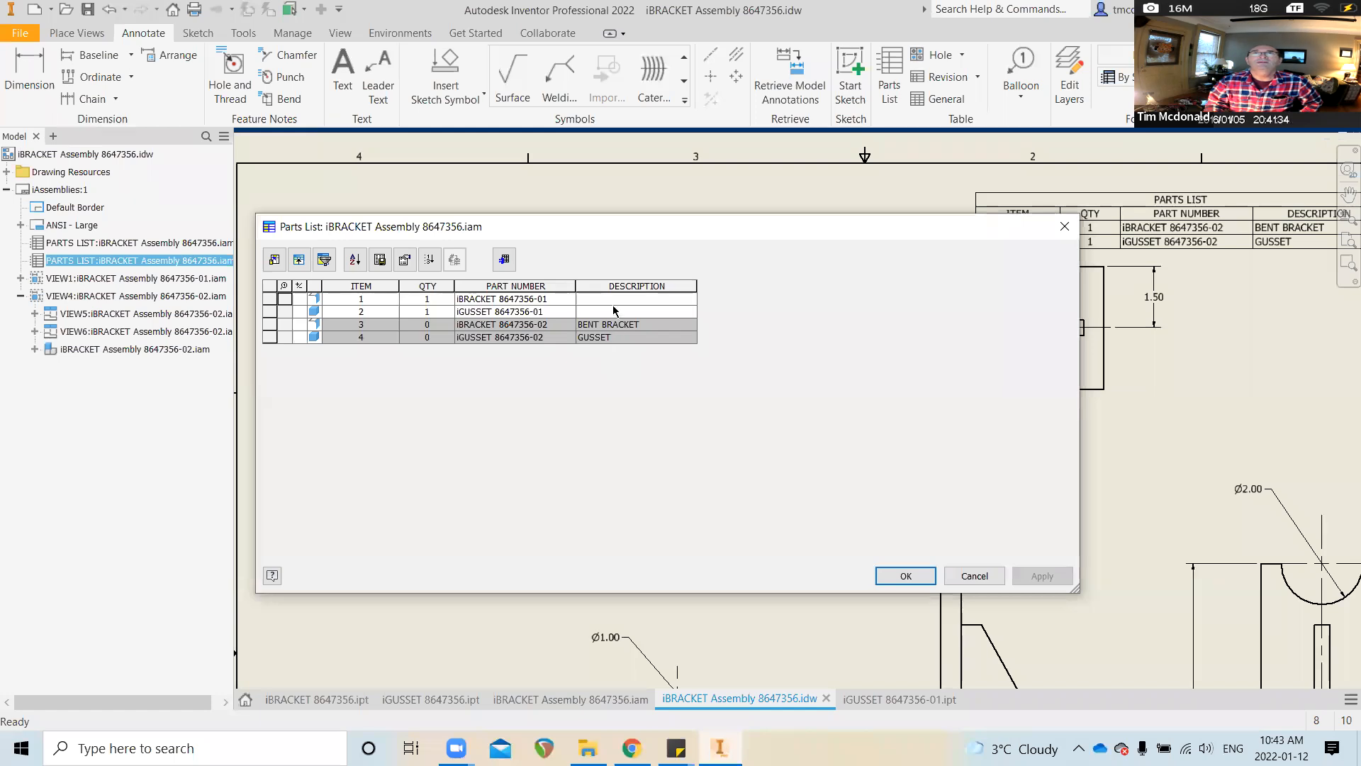
Turn off the title of the left parts list in its table layout
left_click(407, 260)
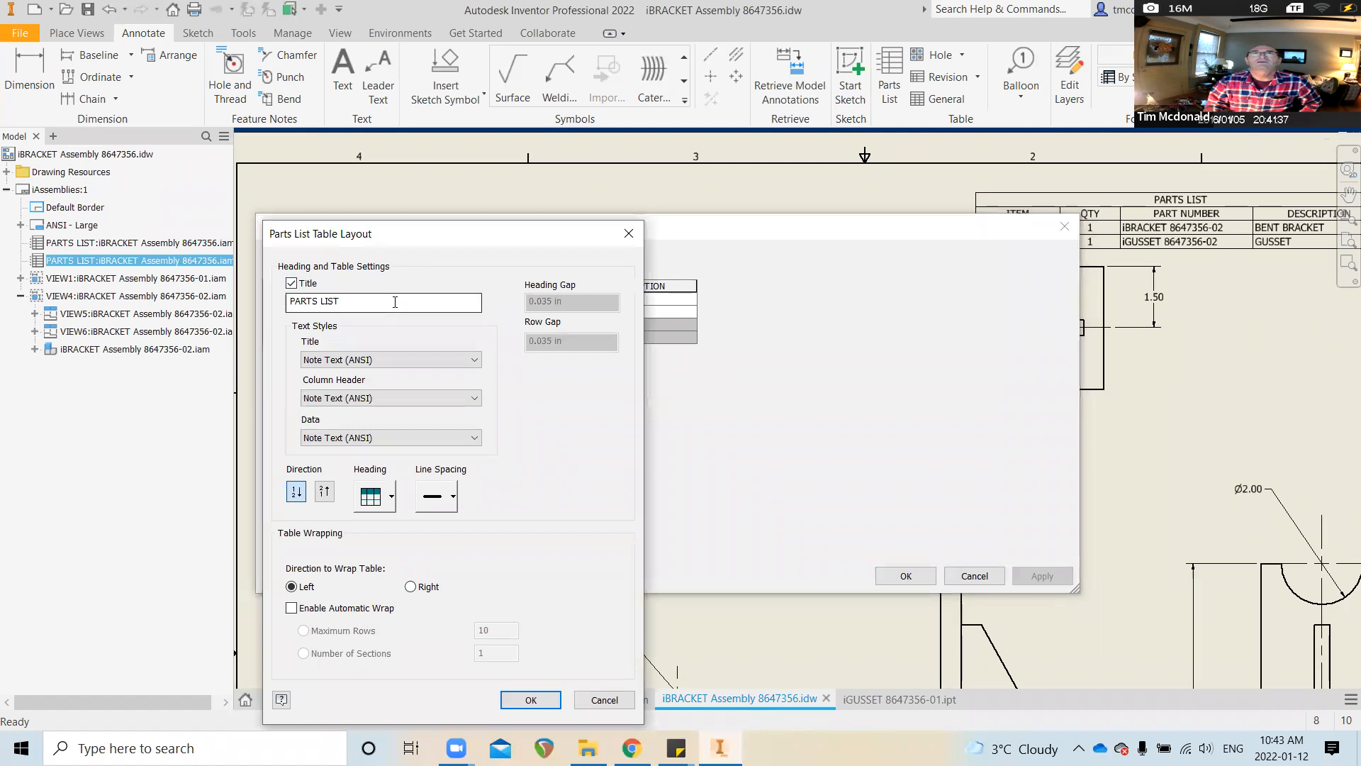
left_click(291, 283)
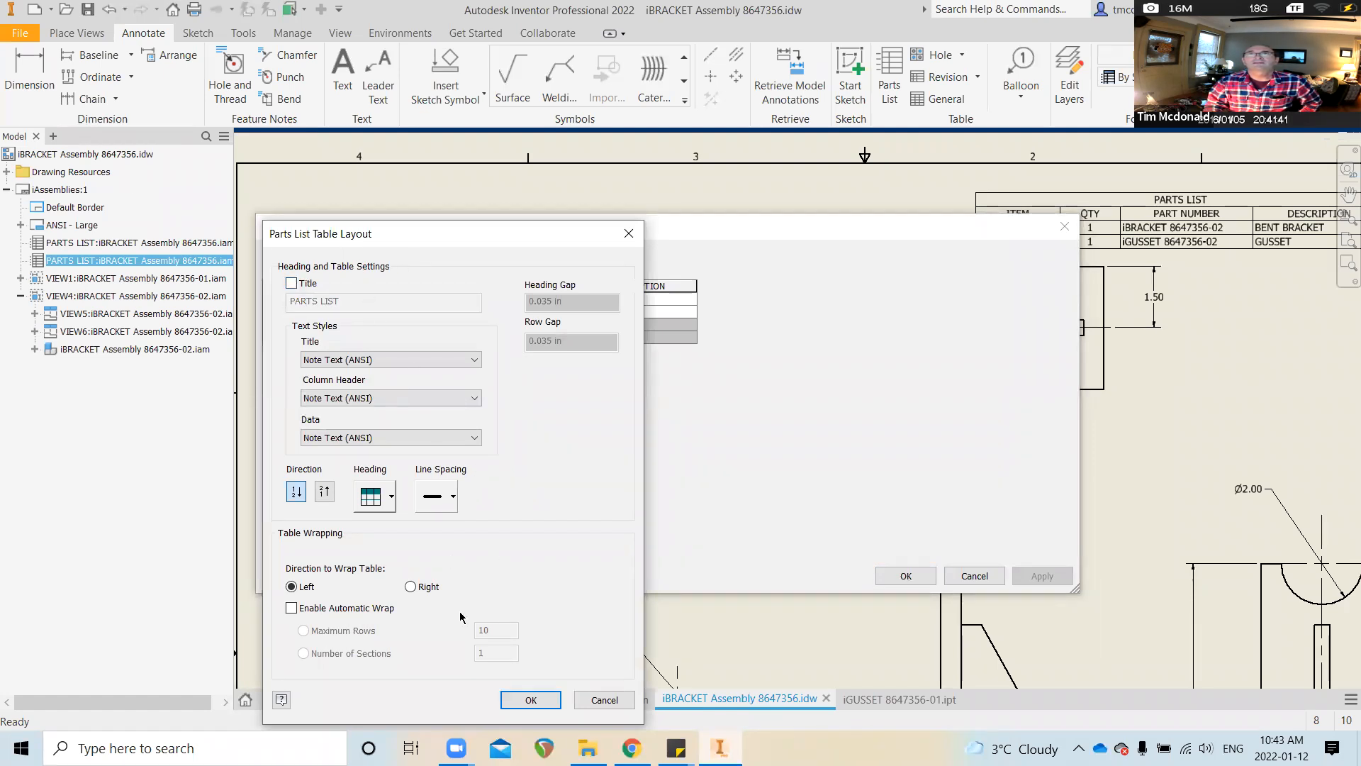
key("Return")
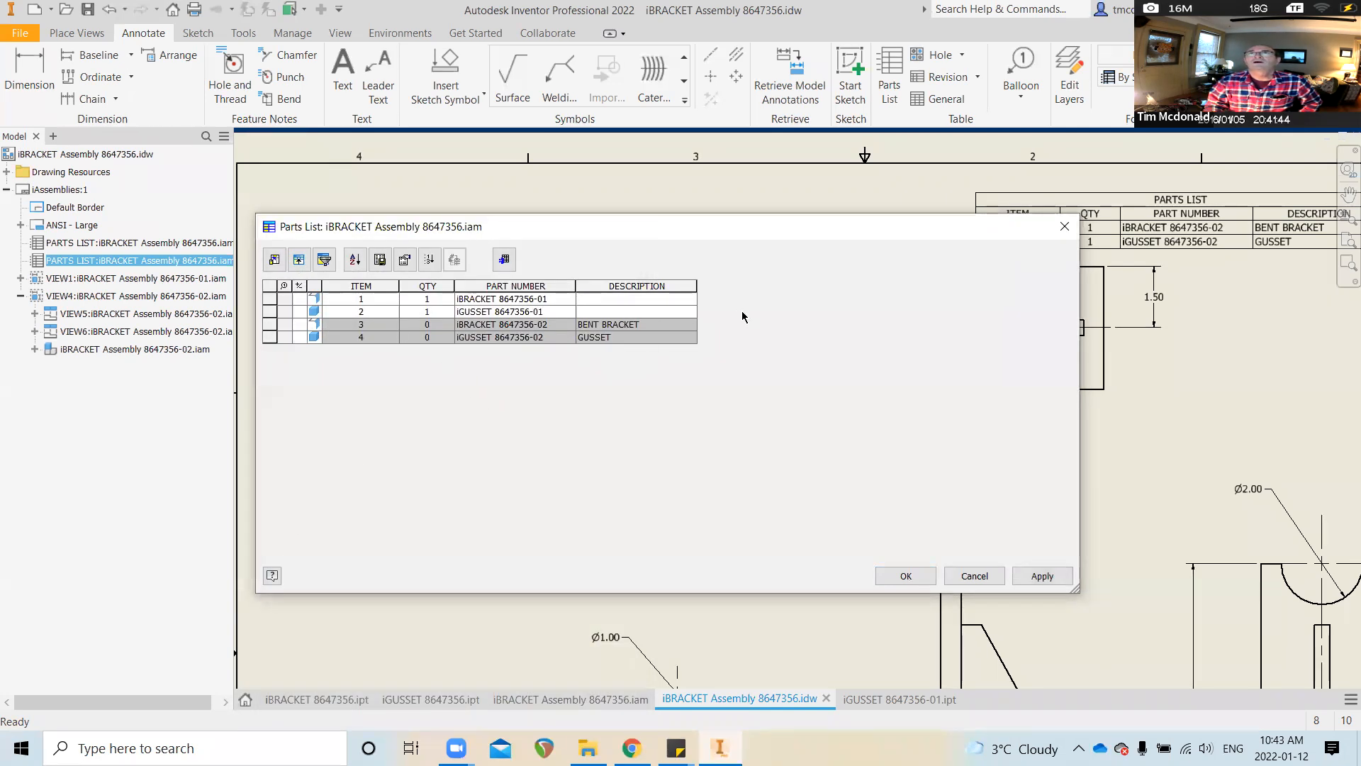
Remove the DESCRIPTION column from the parts list and close the editor
left_click(274, 260)
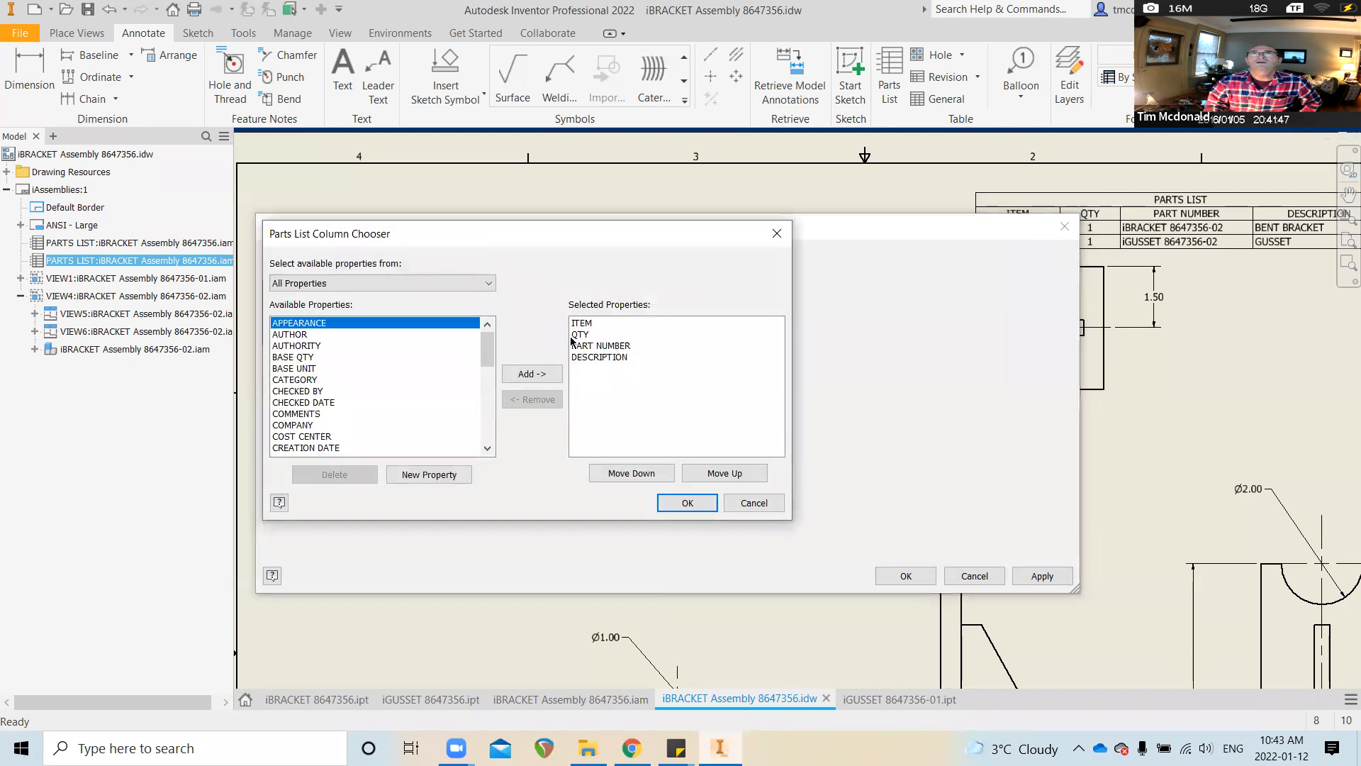
left_click(606, 357)
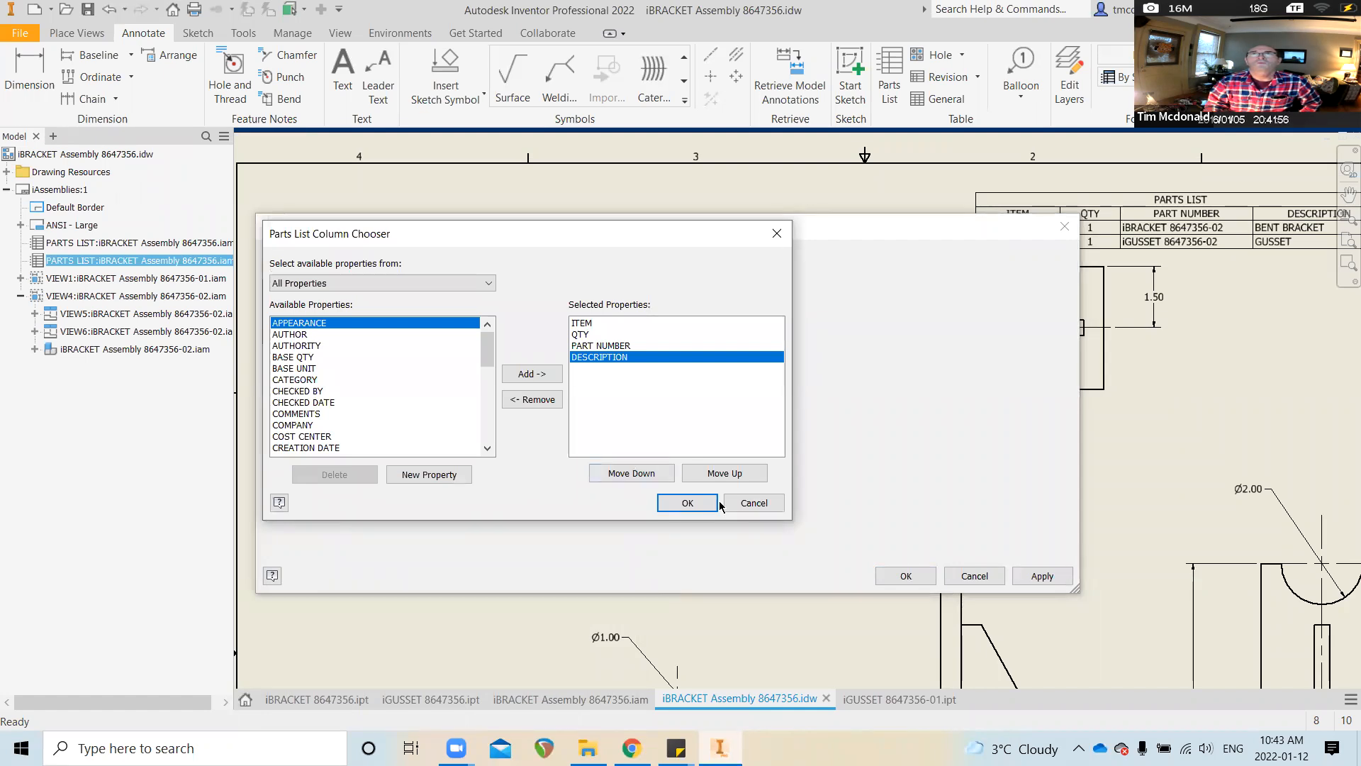
left_click(539, 400)
left_click(674, 502)
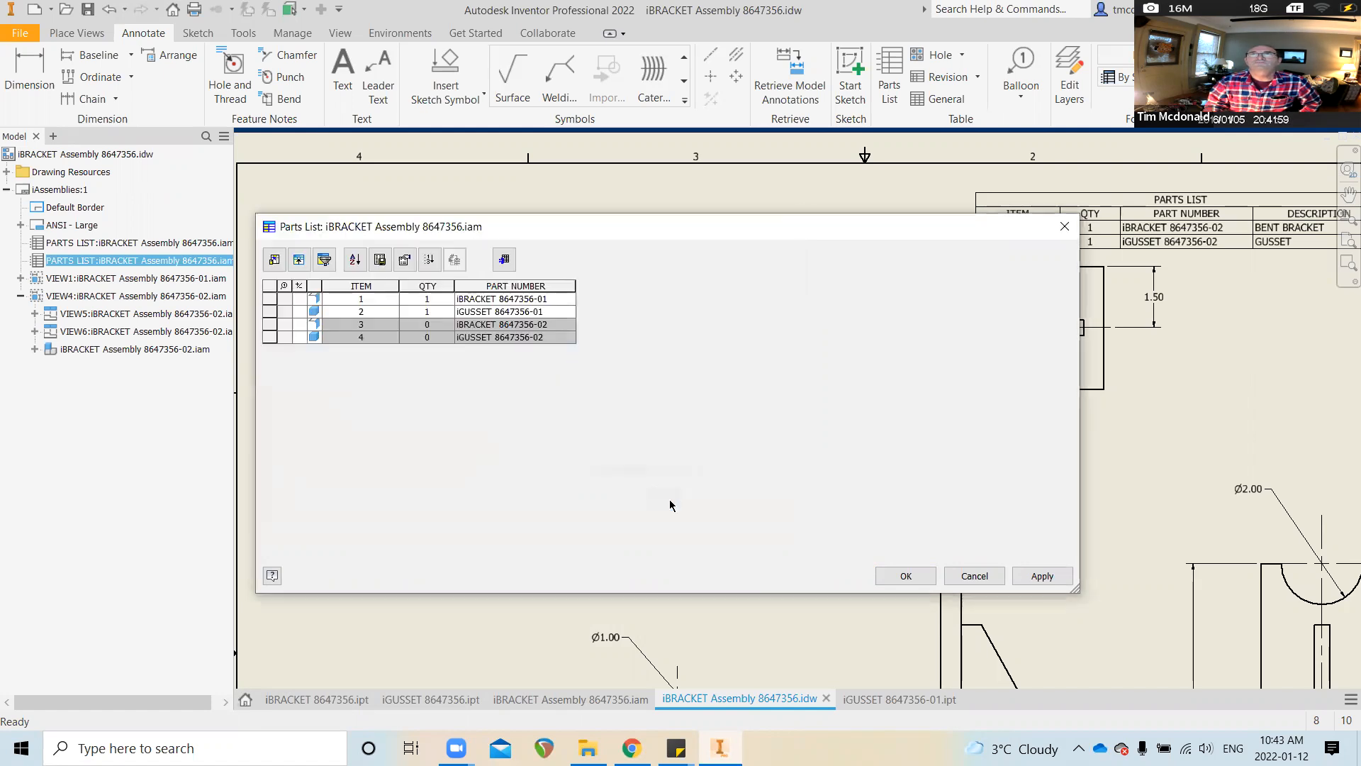
left_click(906, 577)
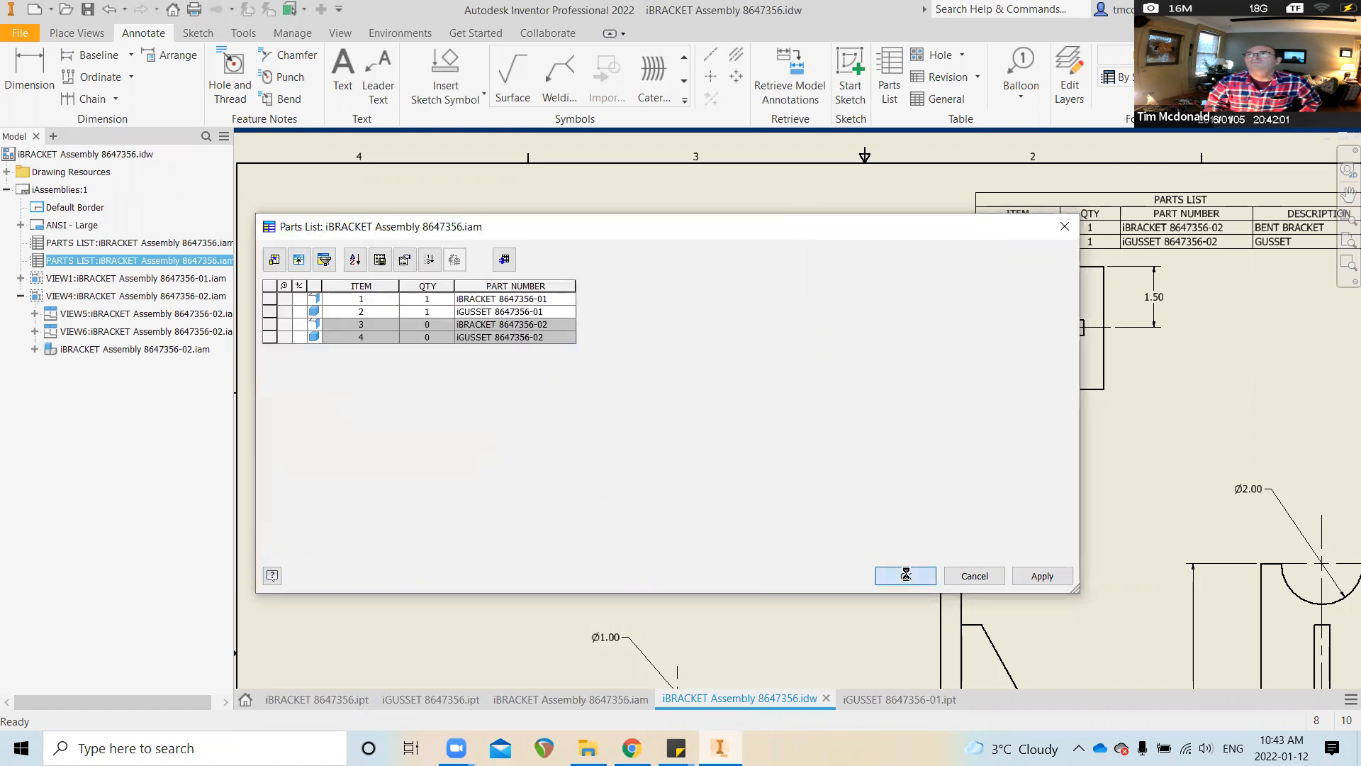
Reopen the left parts list and add the DESCRIPTION column back
left_click(582, 295)
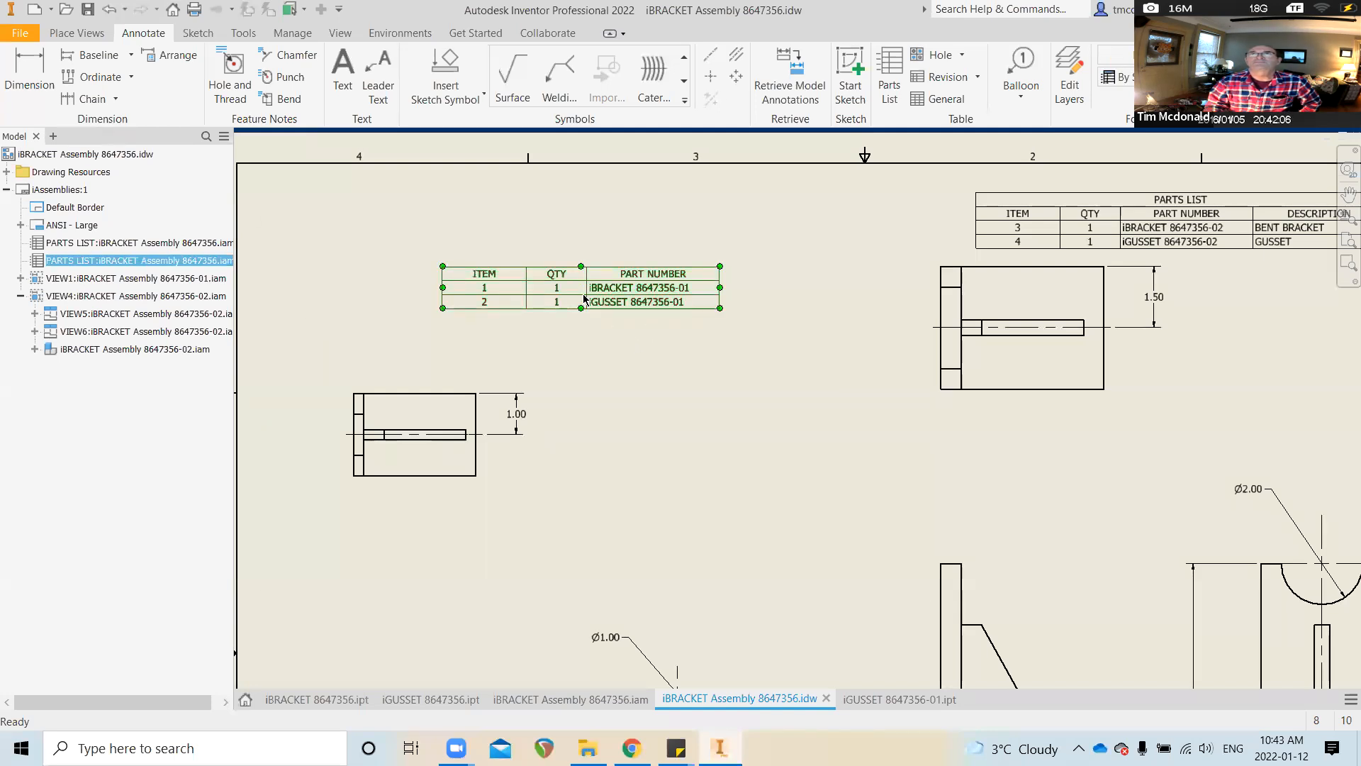
double_click(583, 294)
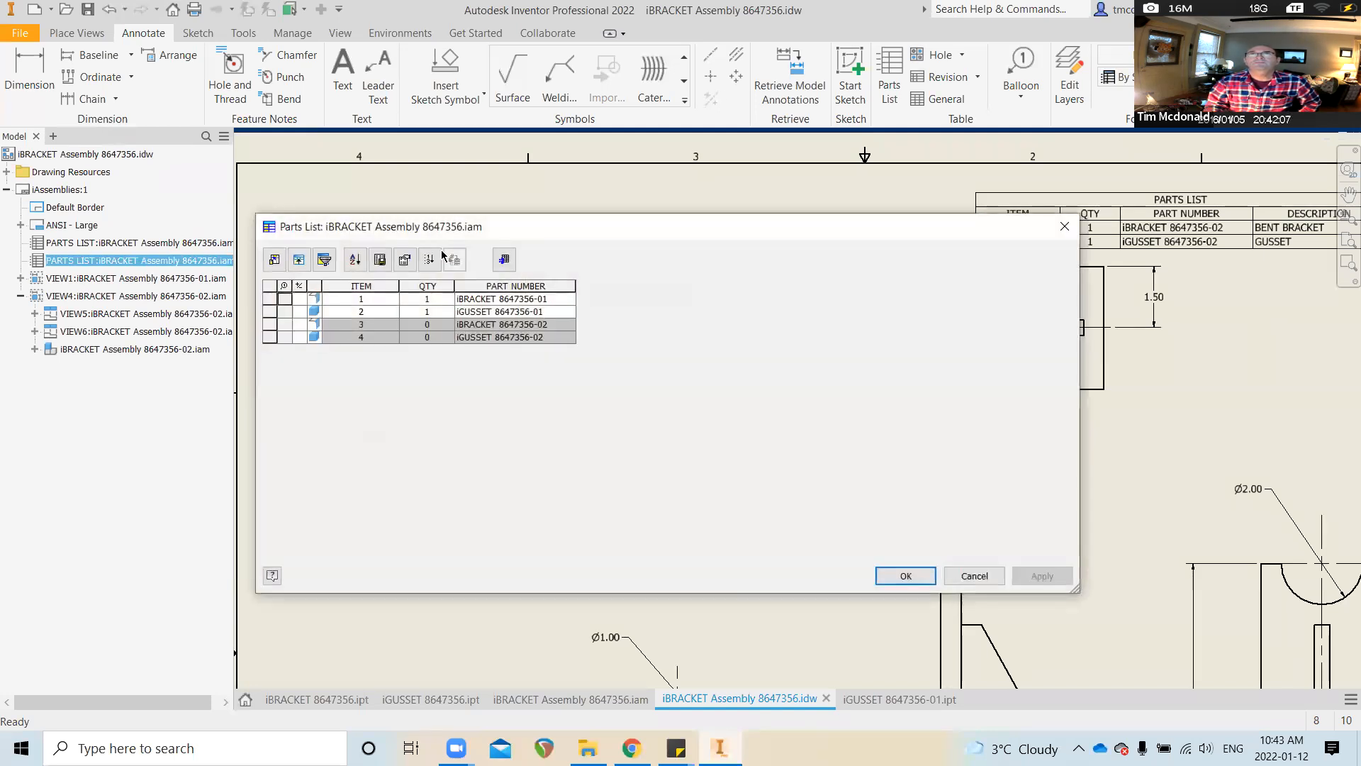
left_click(274, 260)
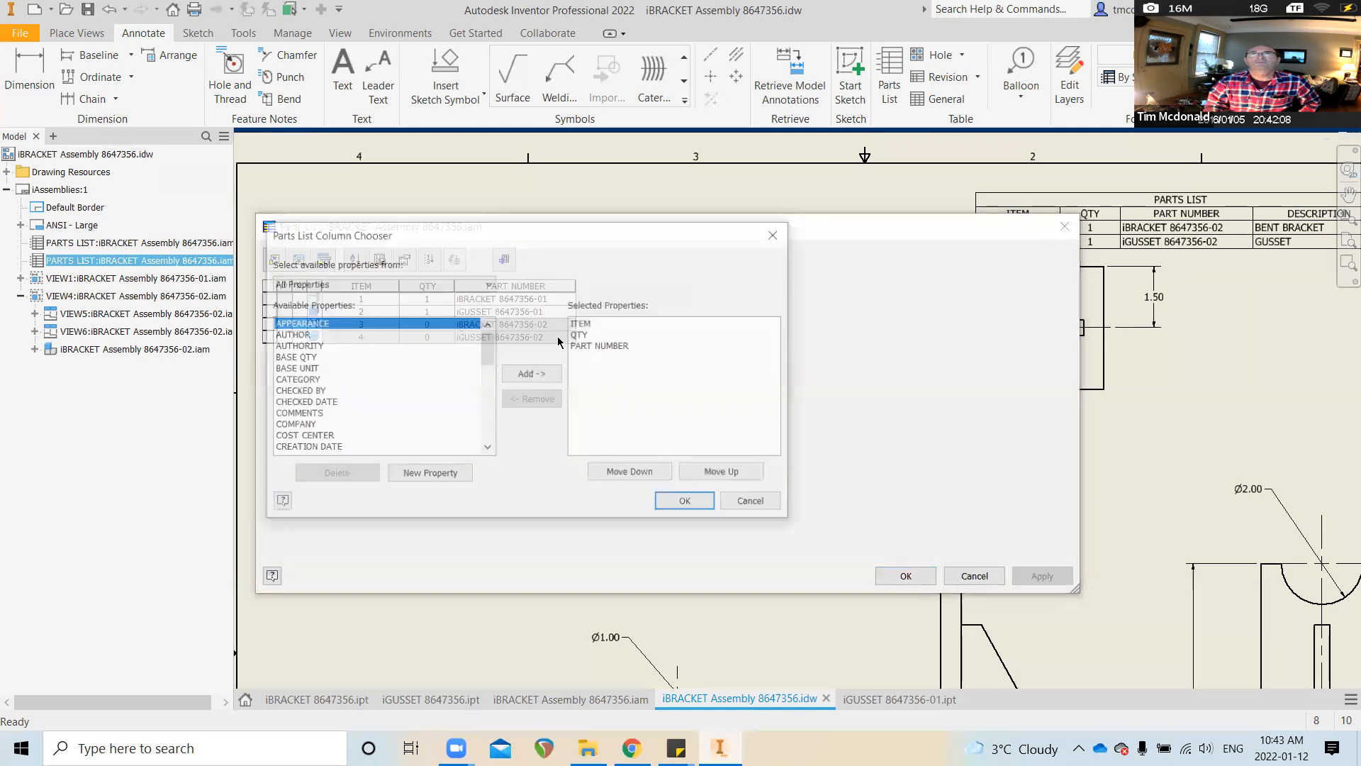
scroll(322, 383, "down", 2)
left_click(312, 393)
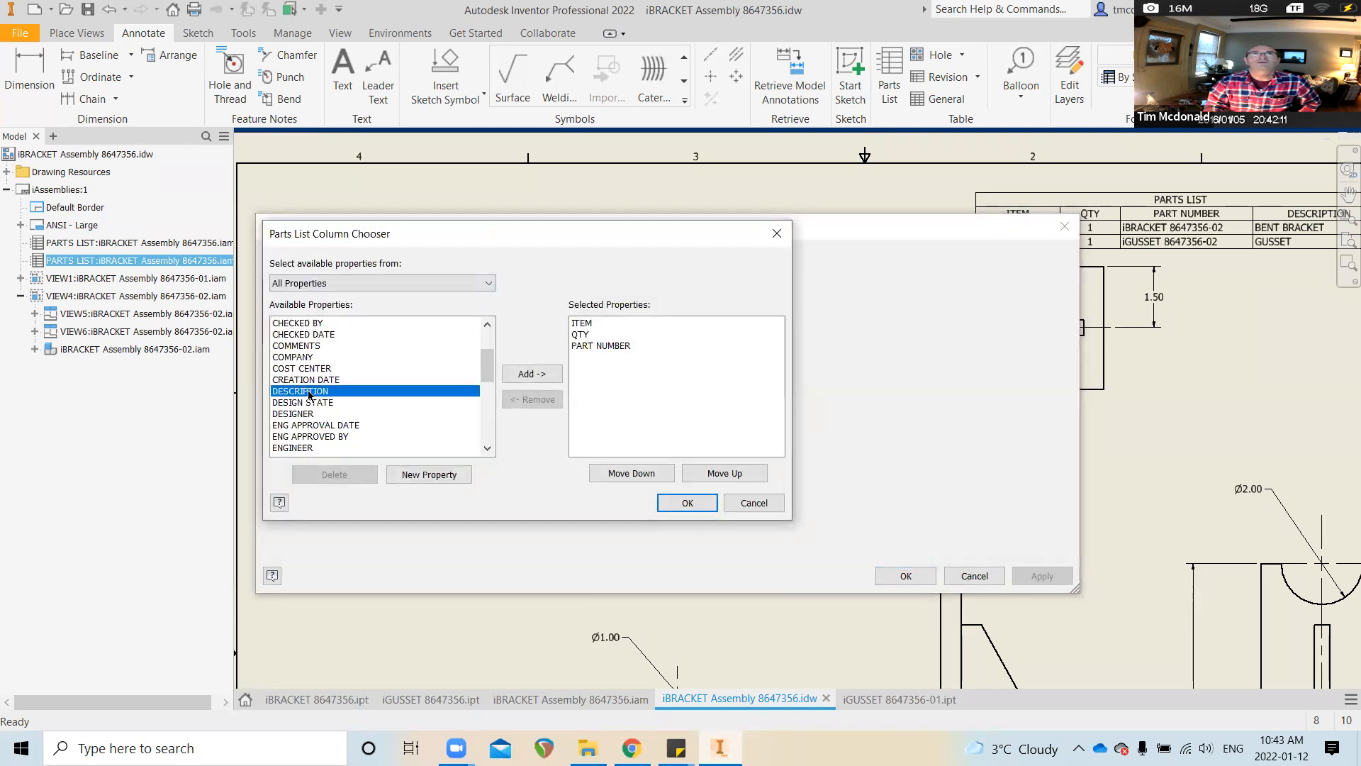
left_click(525, 374)
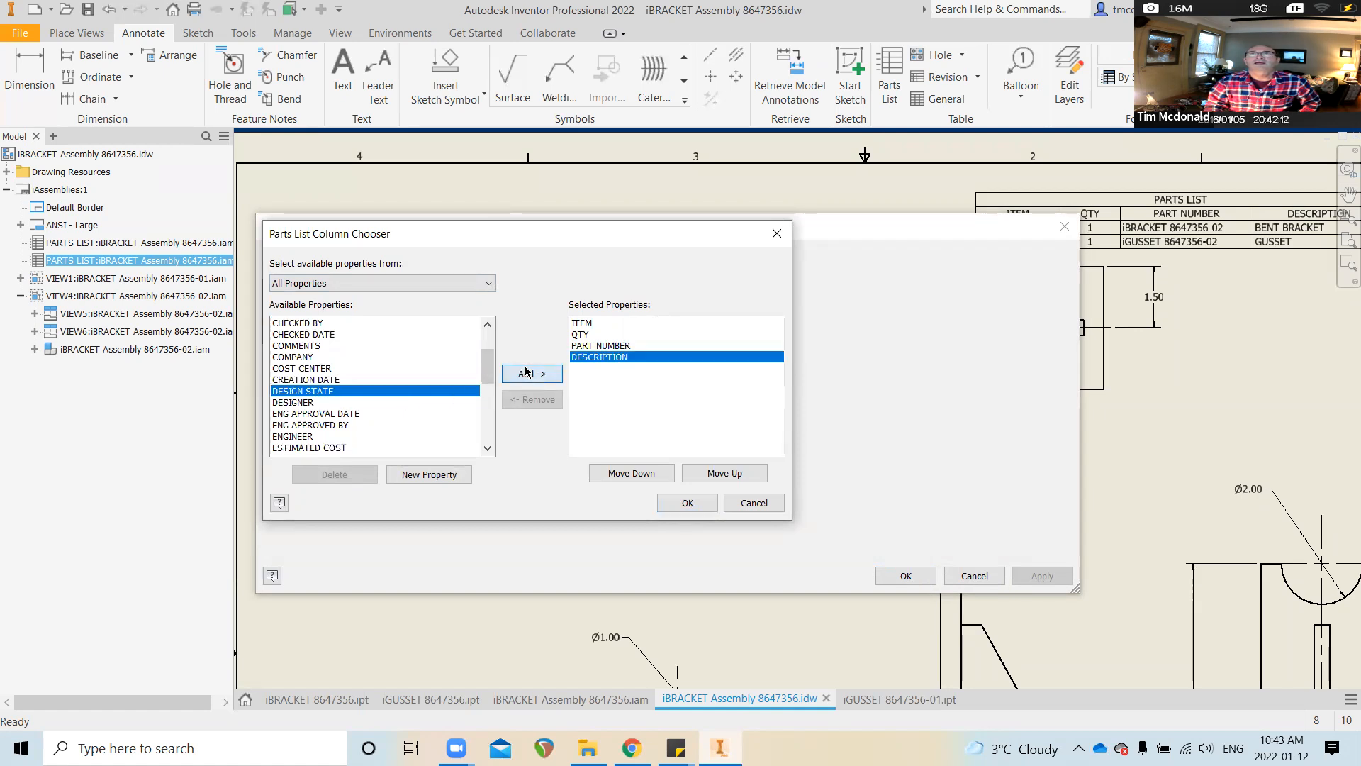
left_click(688, 503)
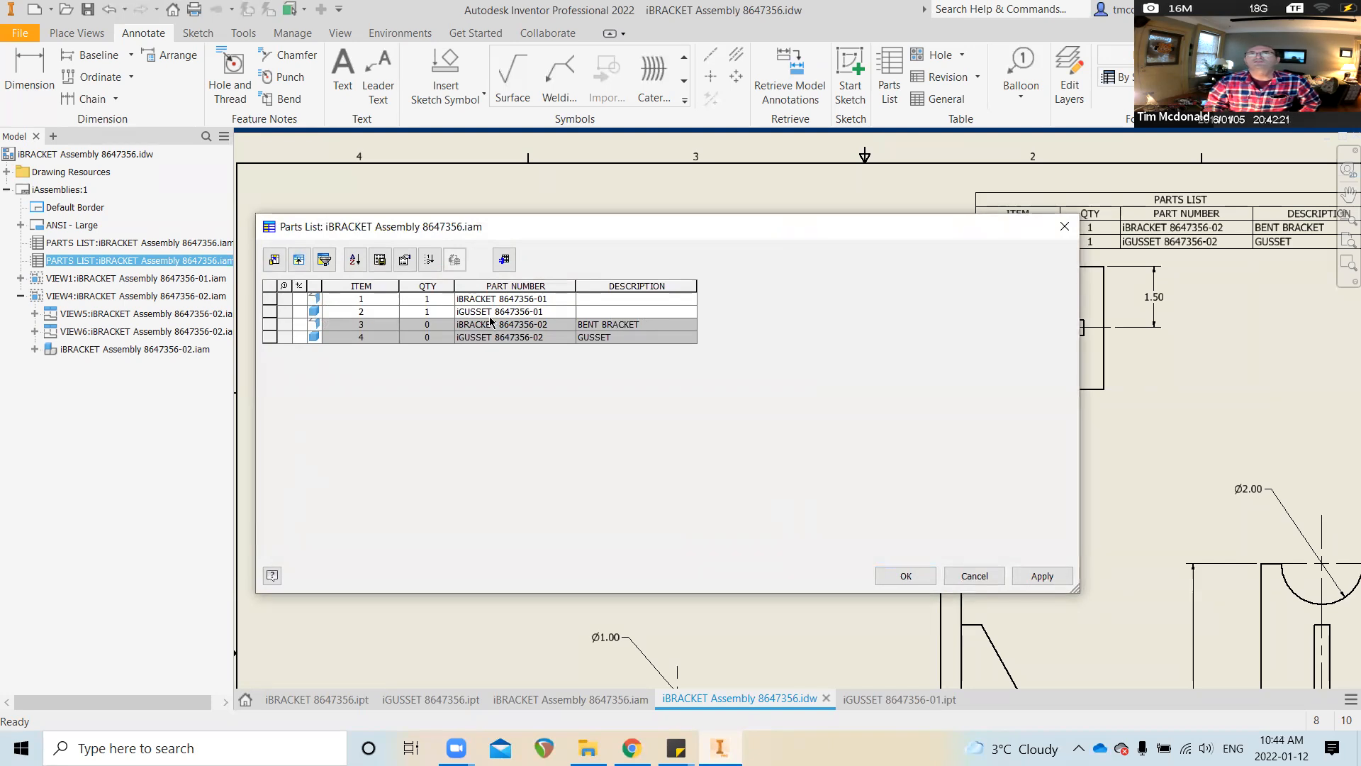
left_click(504, 258)
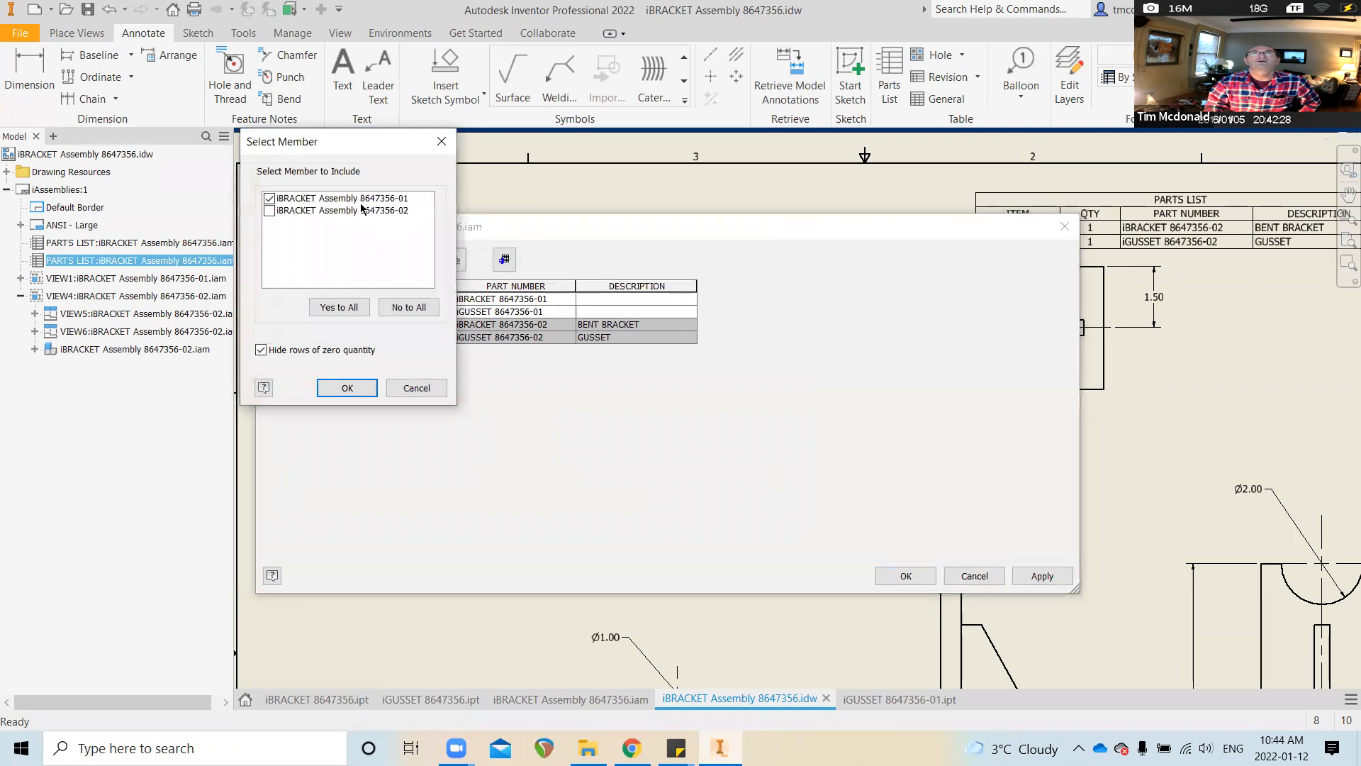
left_click(269, 199)
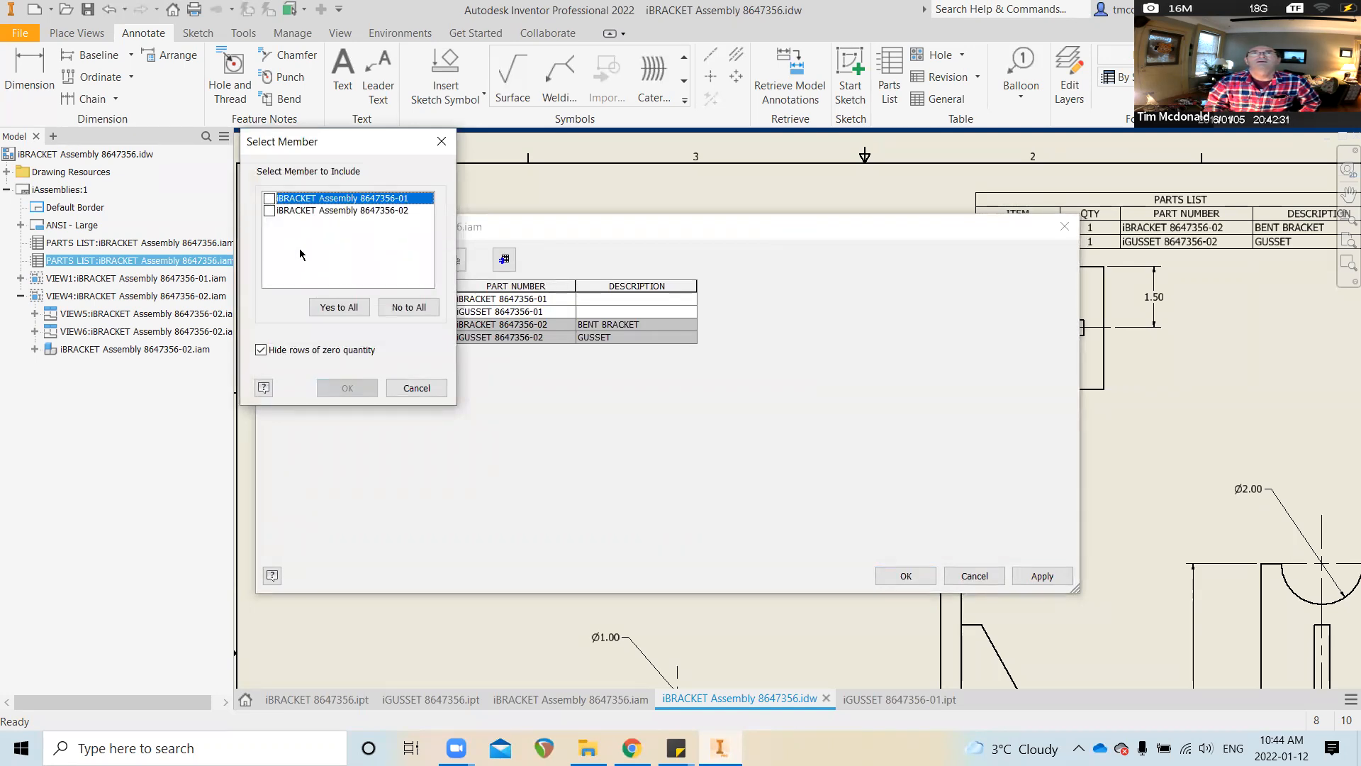
left_click(339, 307)
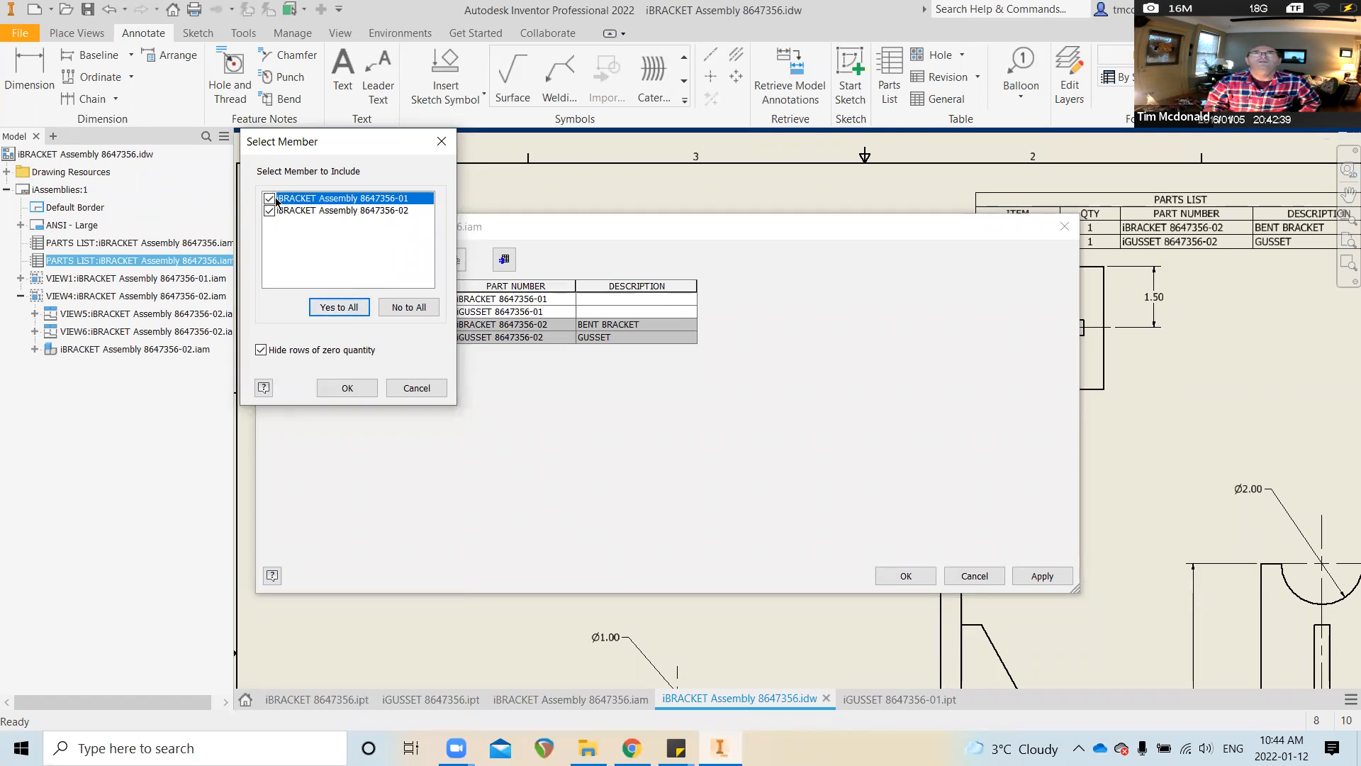
left_click(347, 388)
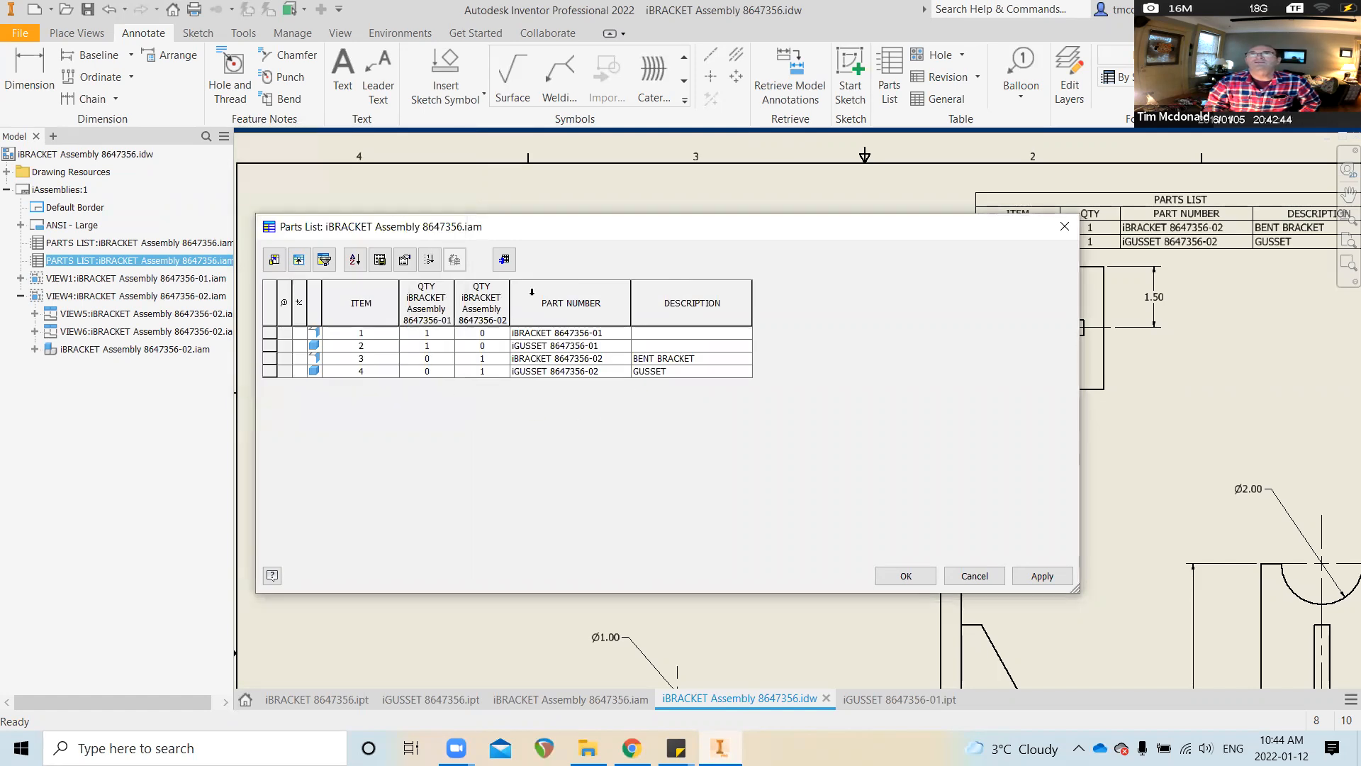
left_click(504, 259)
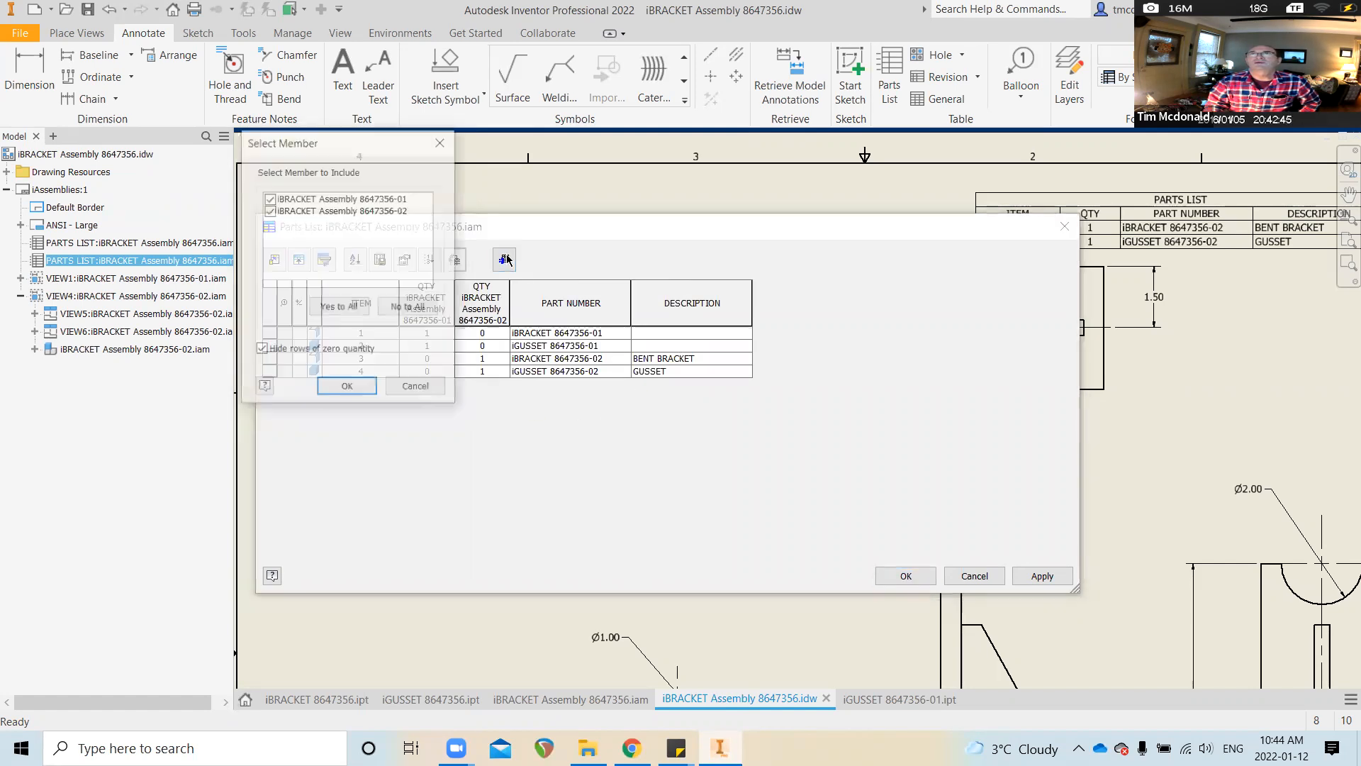
left_click(269, 210)
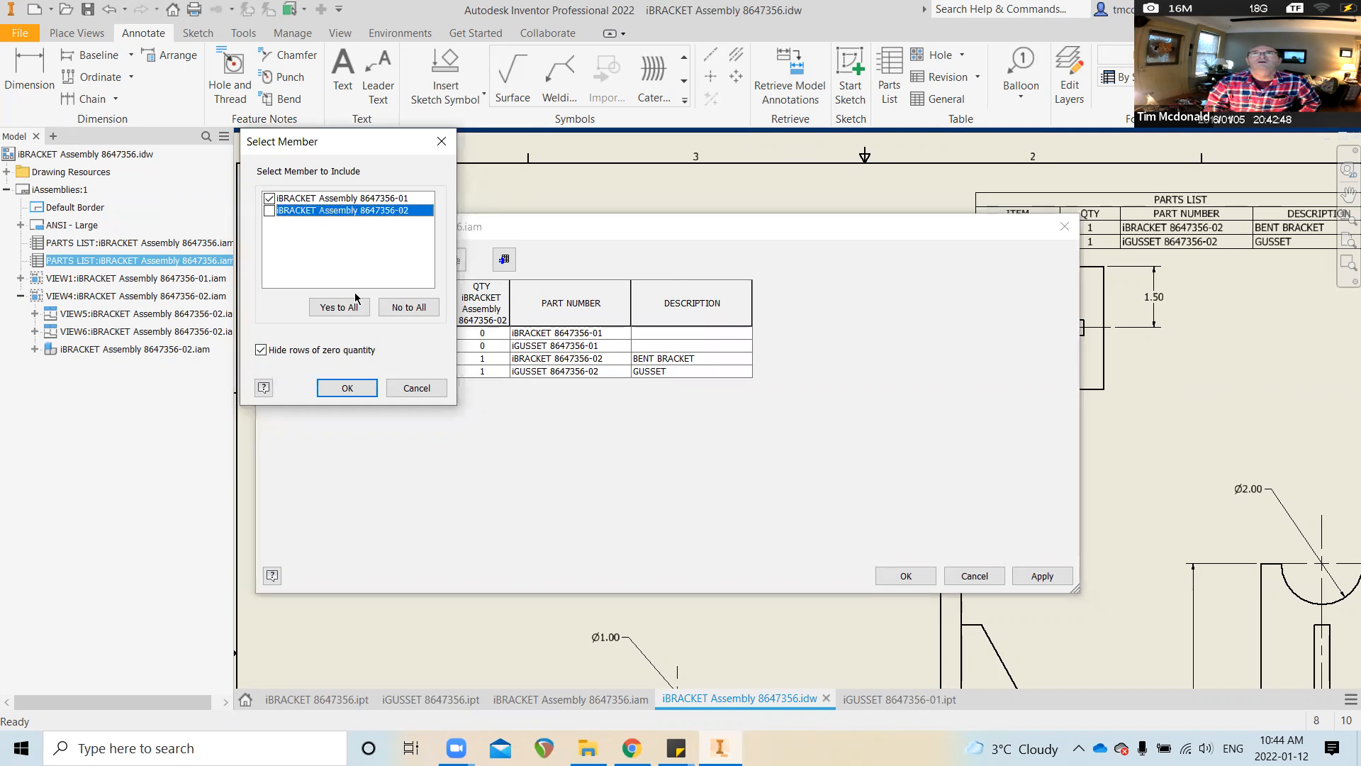
left_click(362, 392)
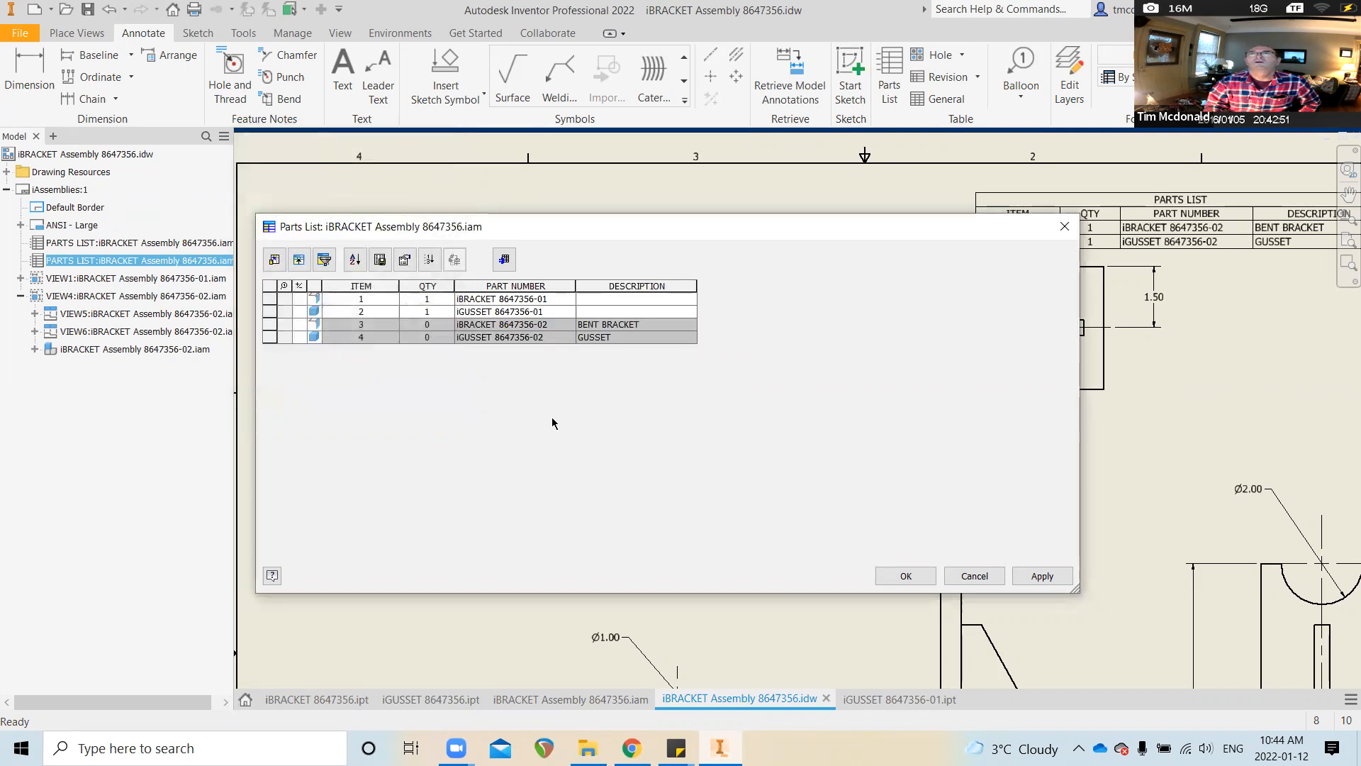
Cancel the filter settings without a filter and apply the parts list edits
left_click(324, 260)
left_click(439, 228)
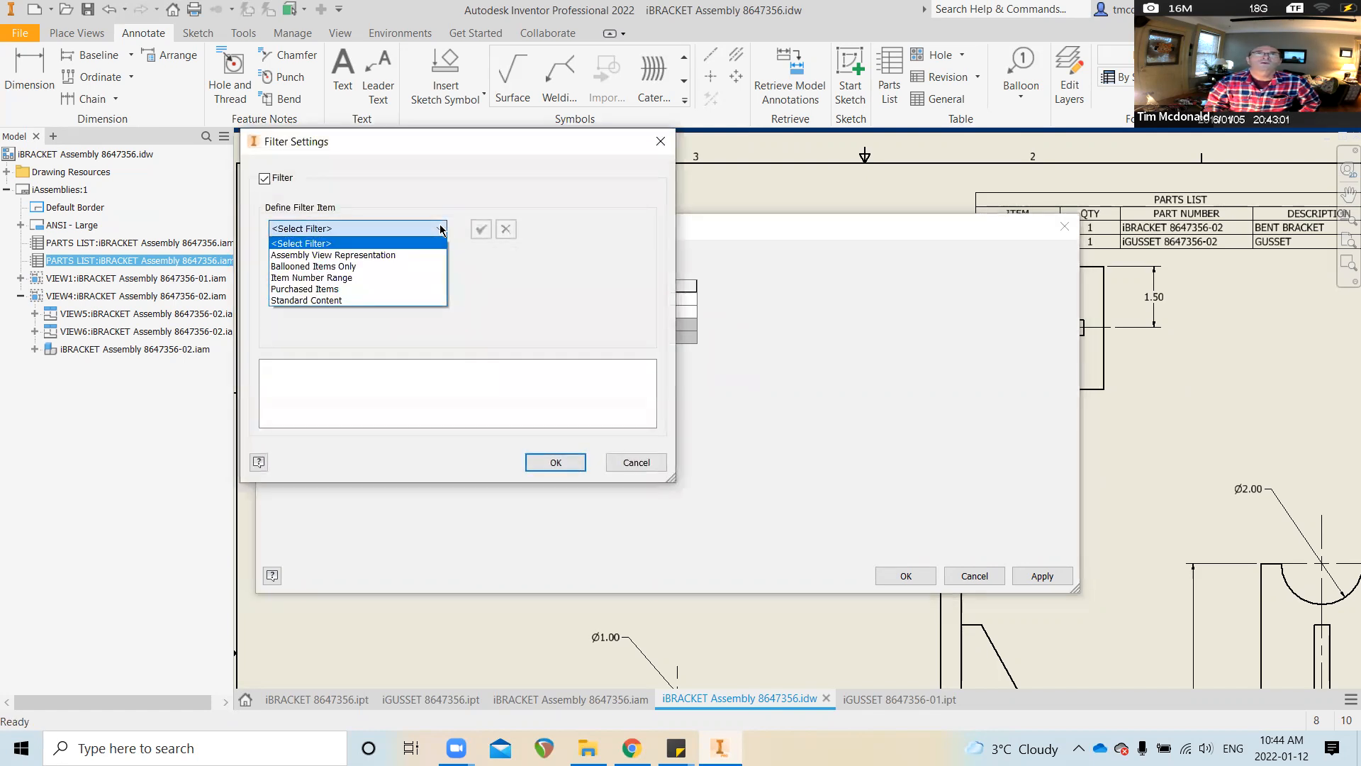
left_click(440, 229)
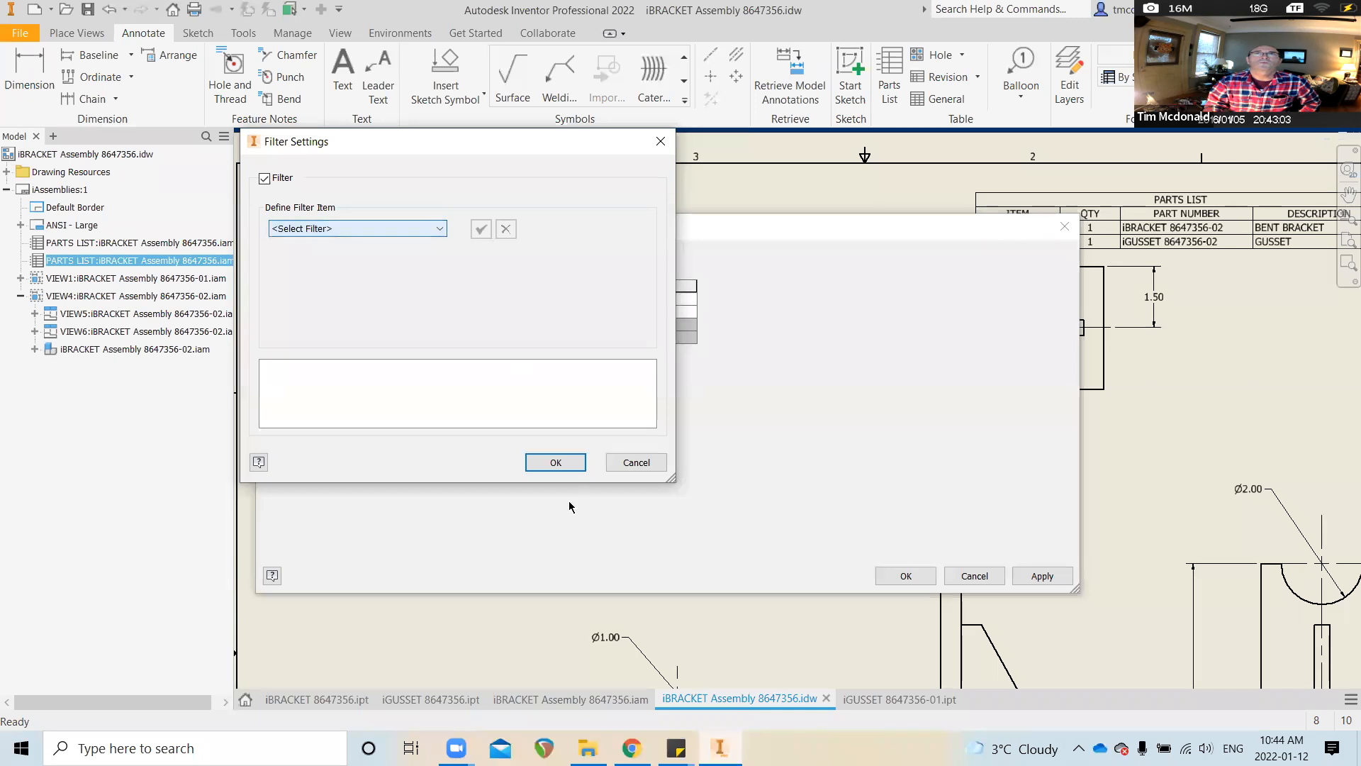
left_click(634, 463)
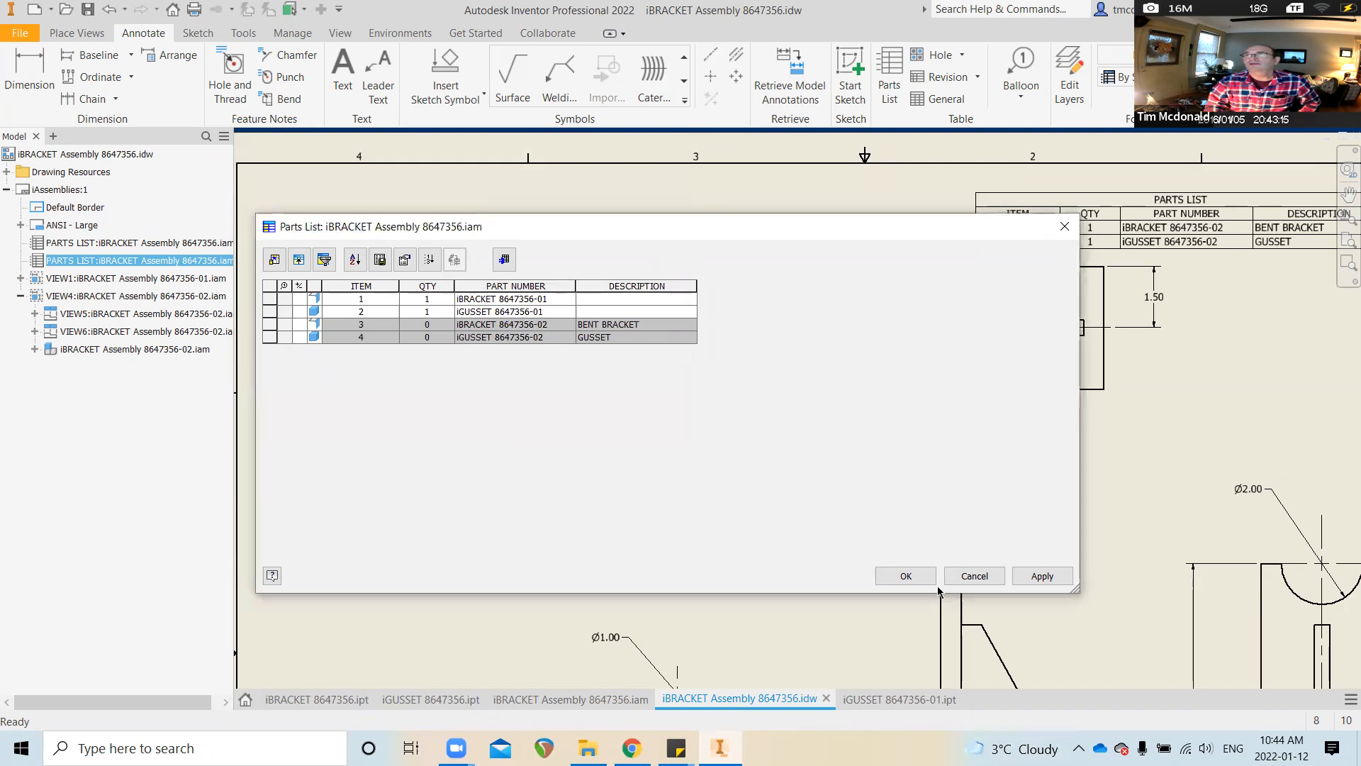
left_click(908, 576)
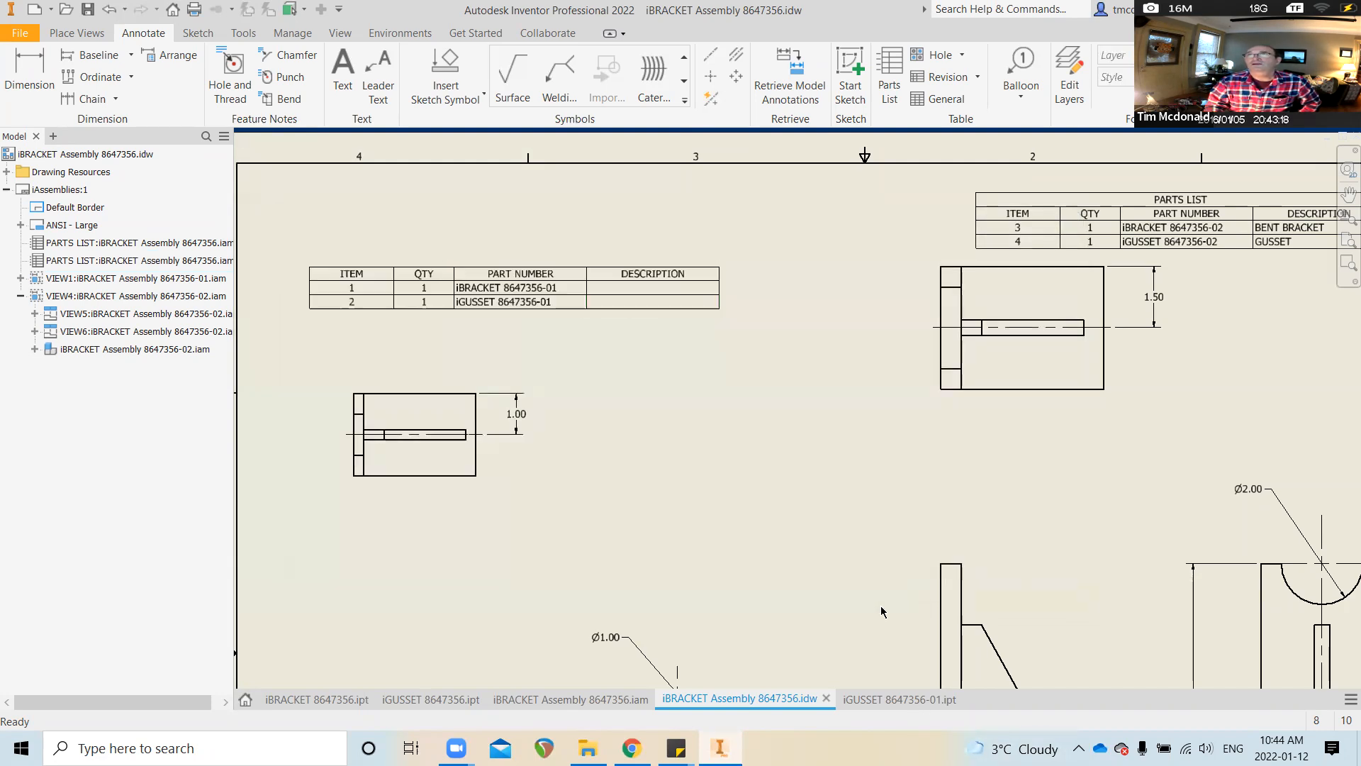
left_click(901, 699)
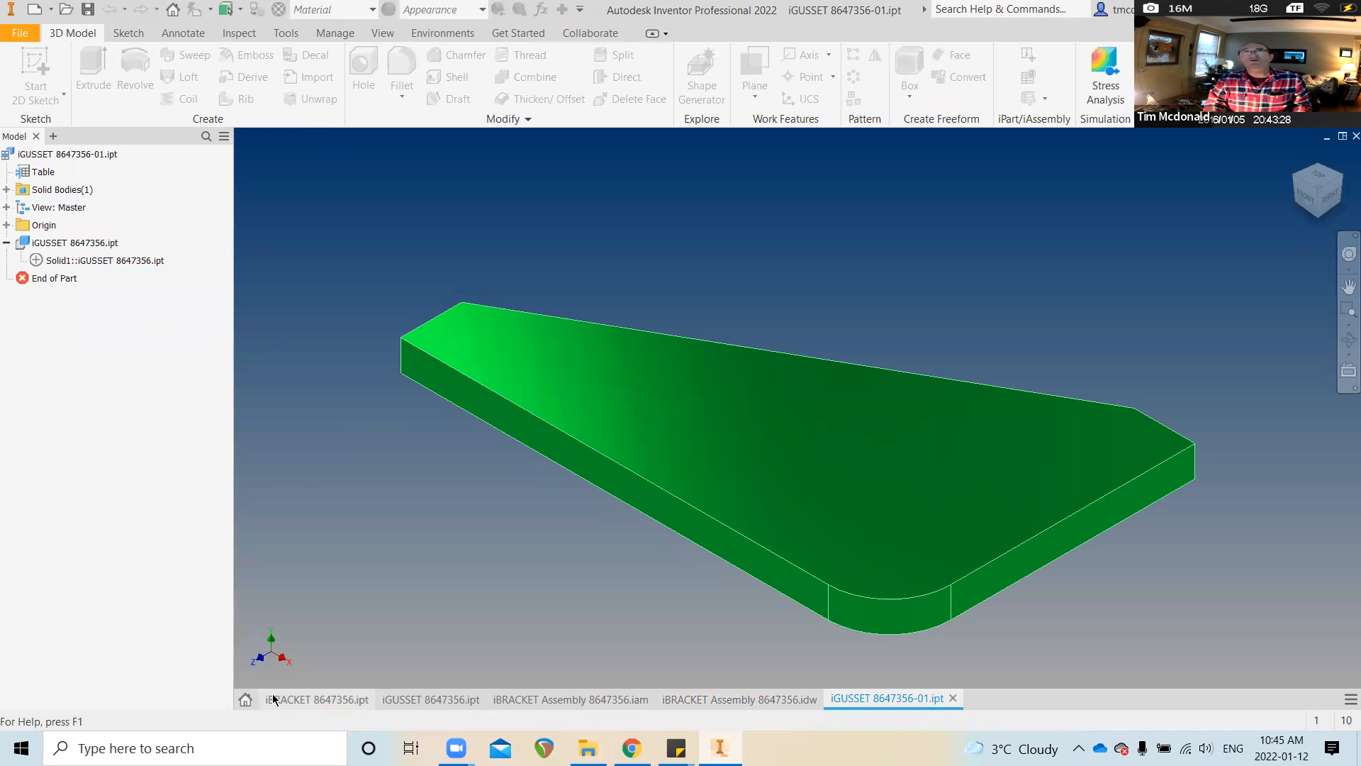
left_click(414, 700)
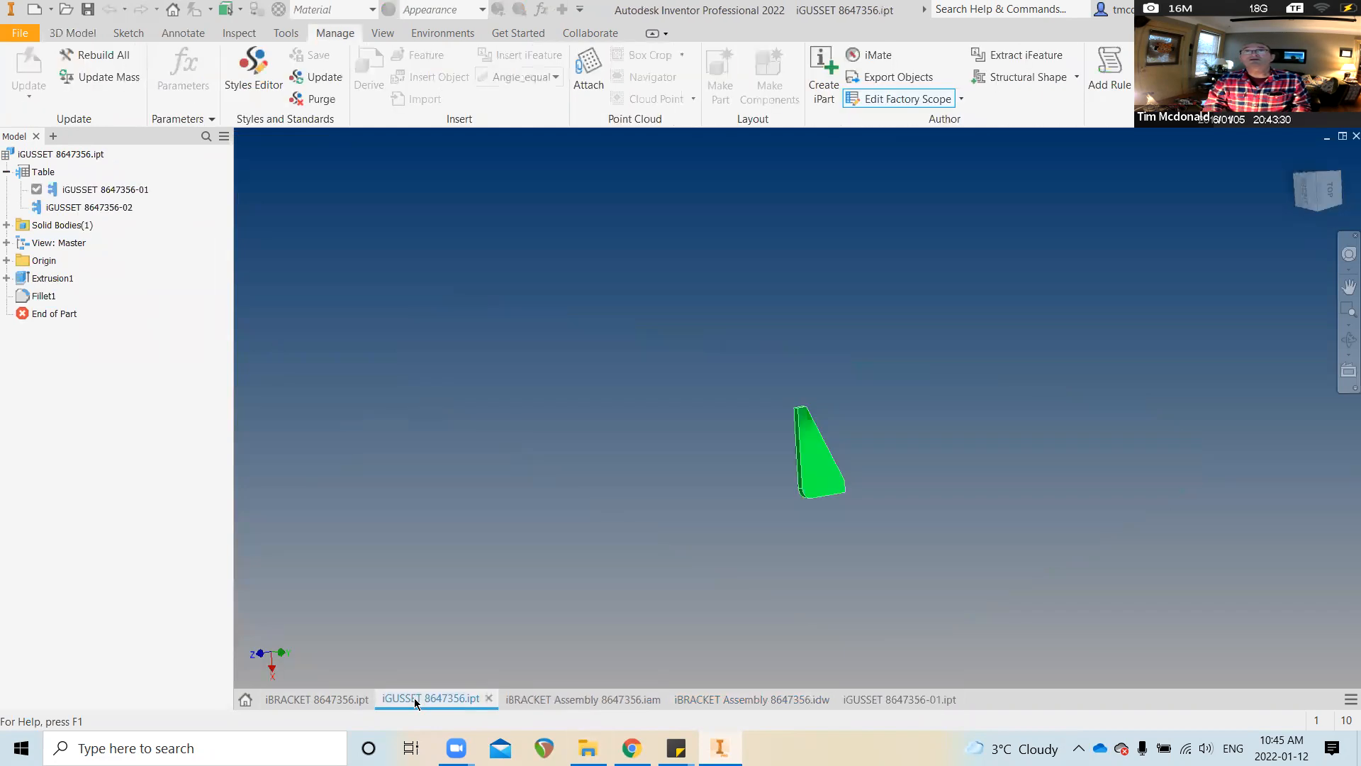
right_click(423, 702)
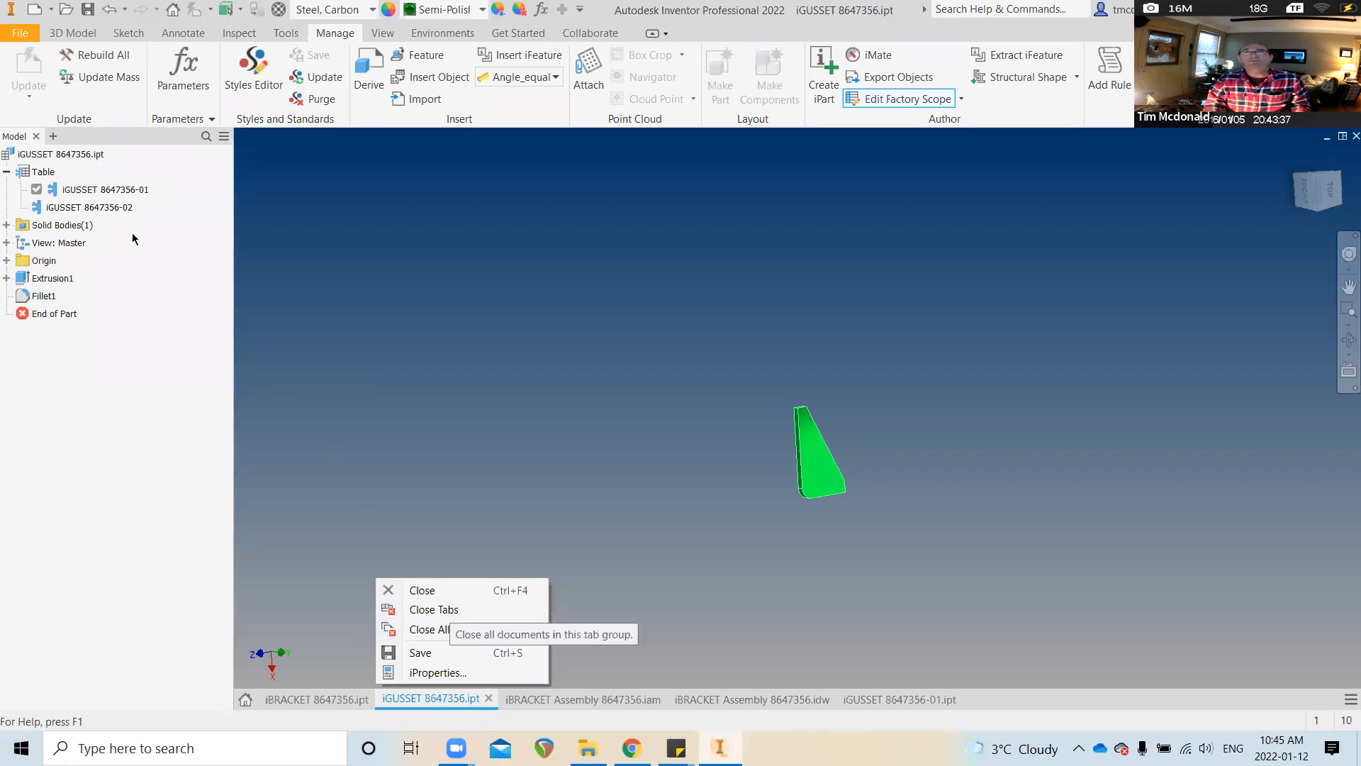
left_click(310, 699)
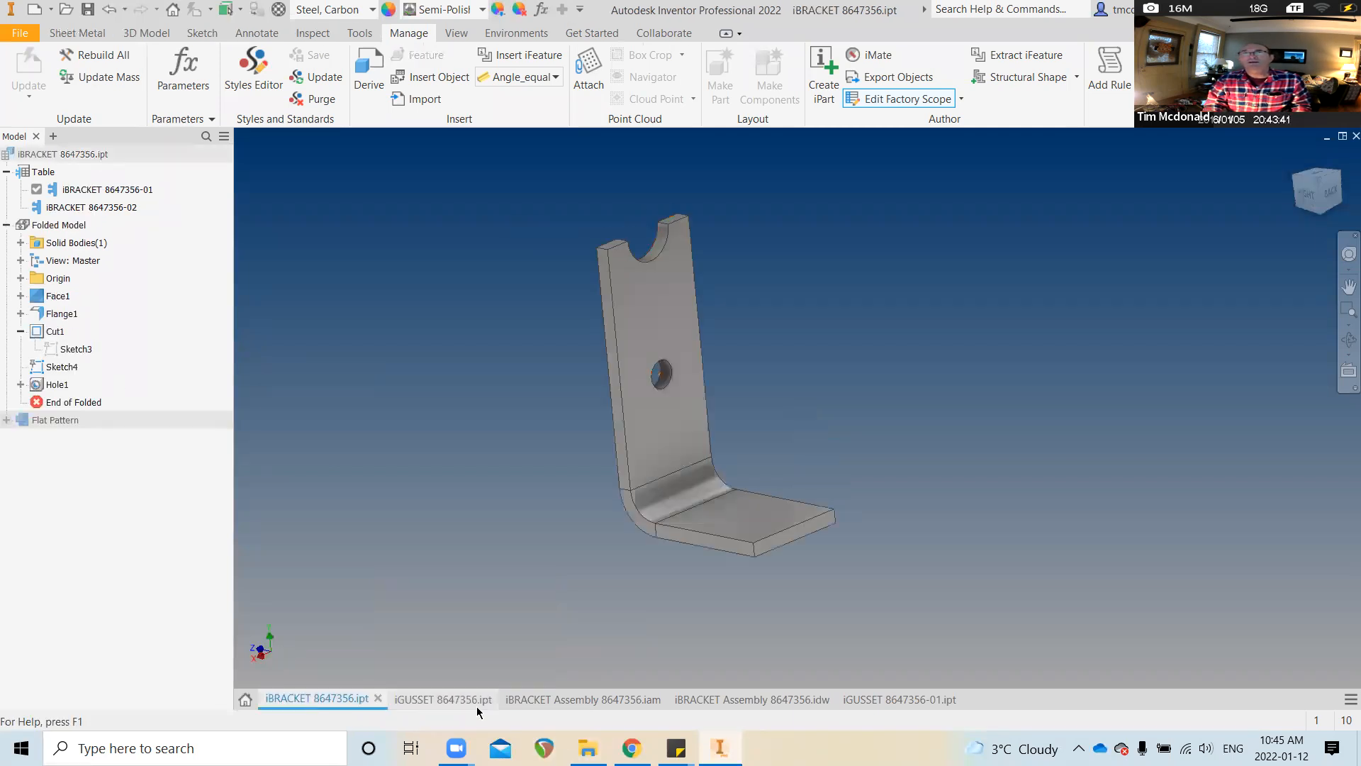
mouse_move(477, 706)
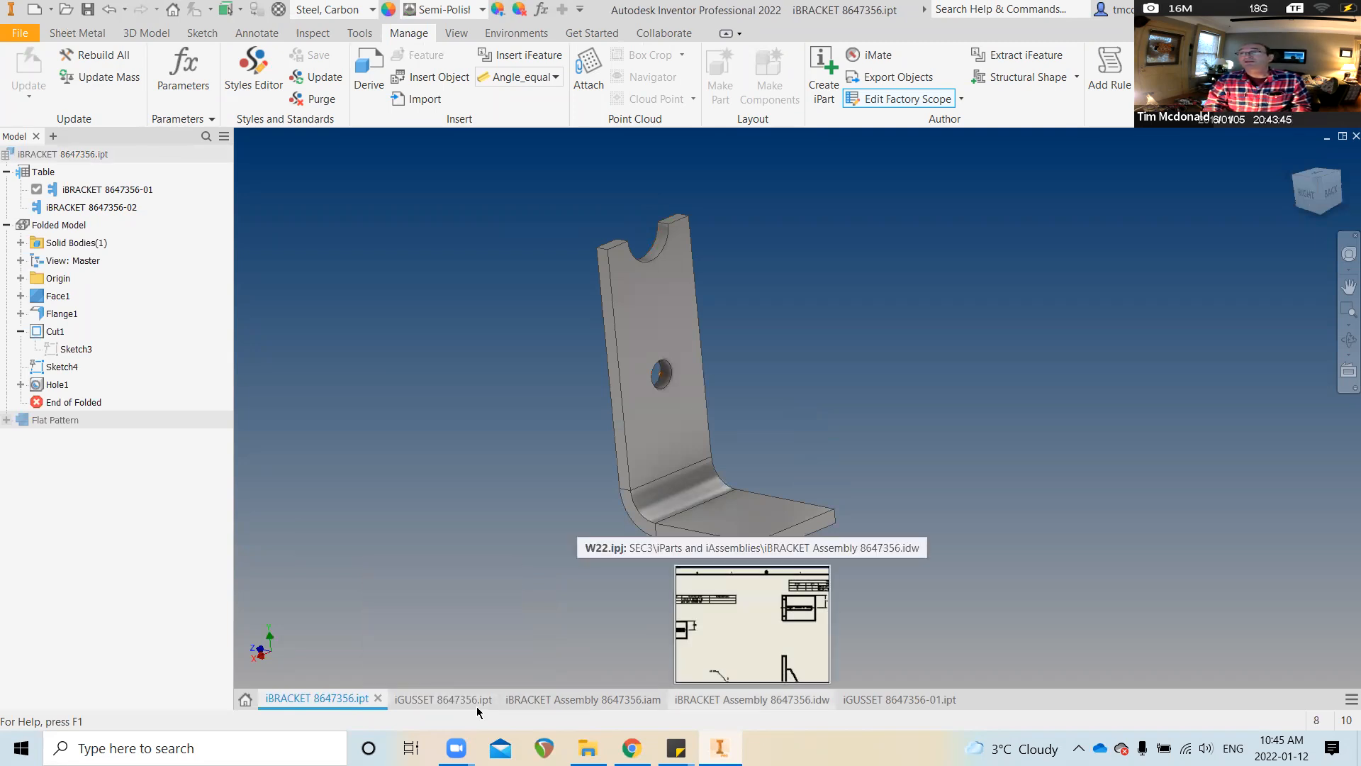
left_click(801, 617)
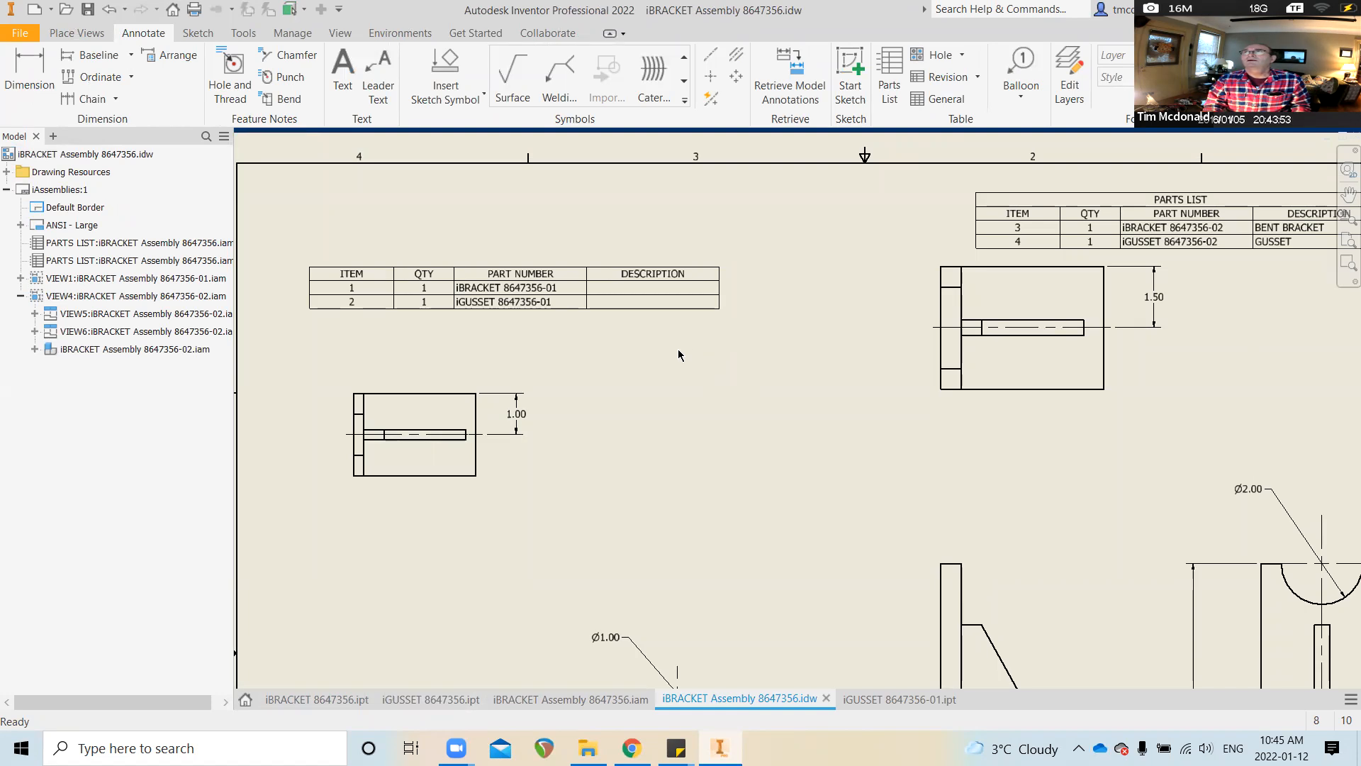
left_click(580, 305)
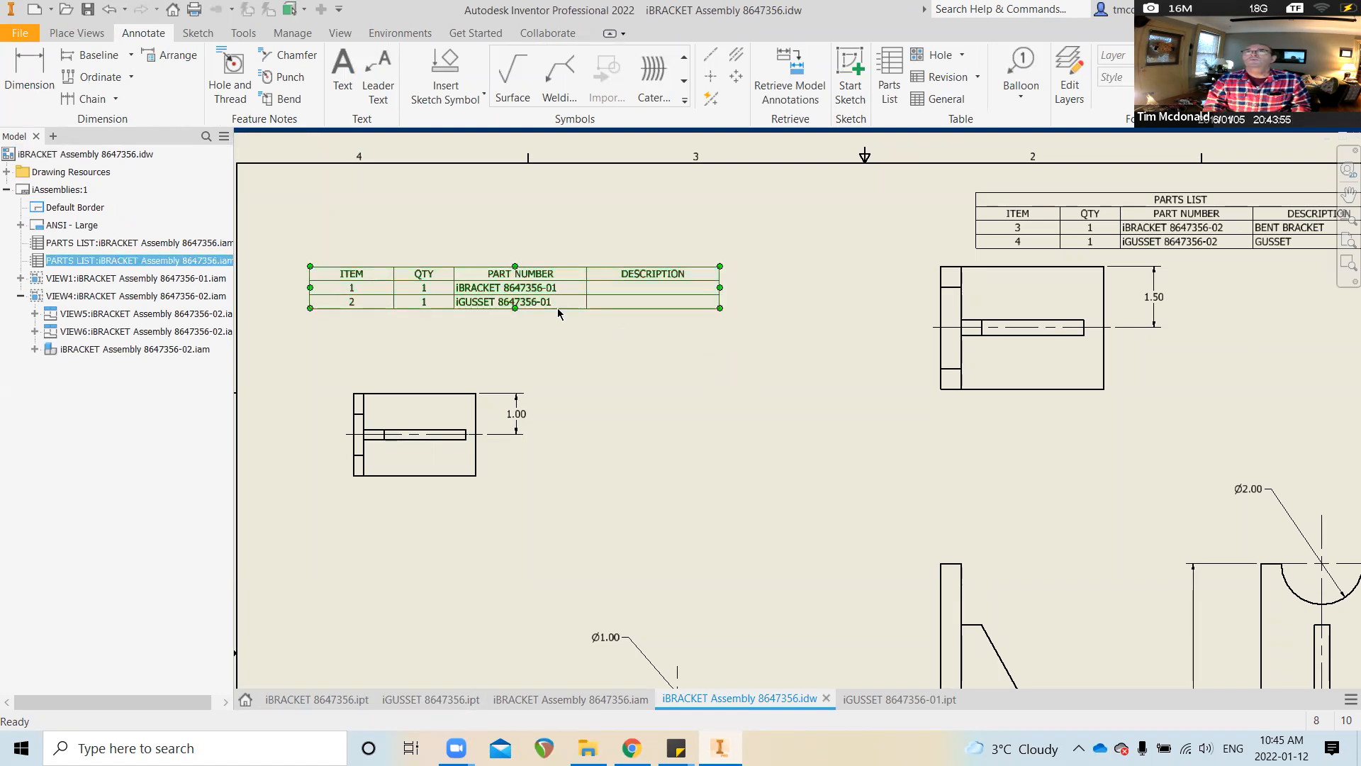
Replace the left parts list with one sourced from iBRACKET Assembly 8647356-01.iam at upper left
key("Delete")
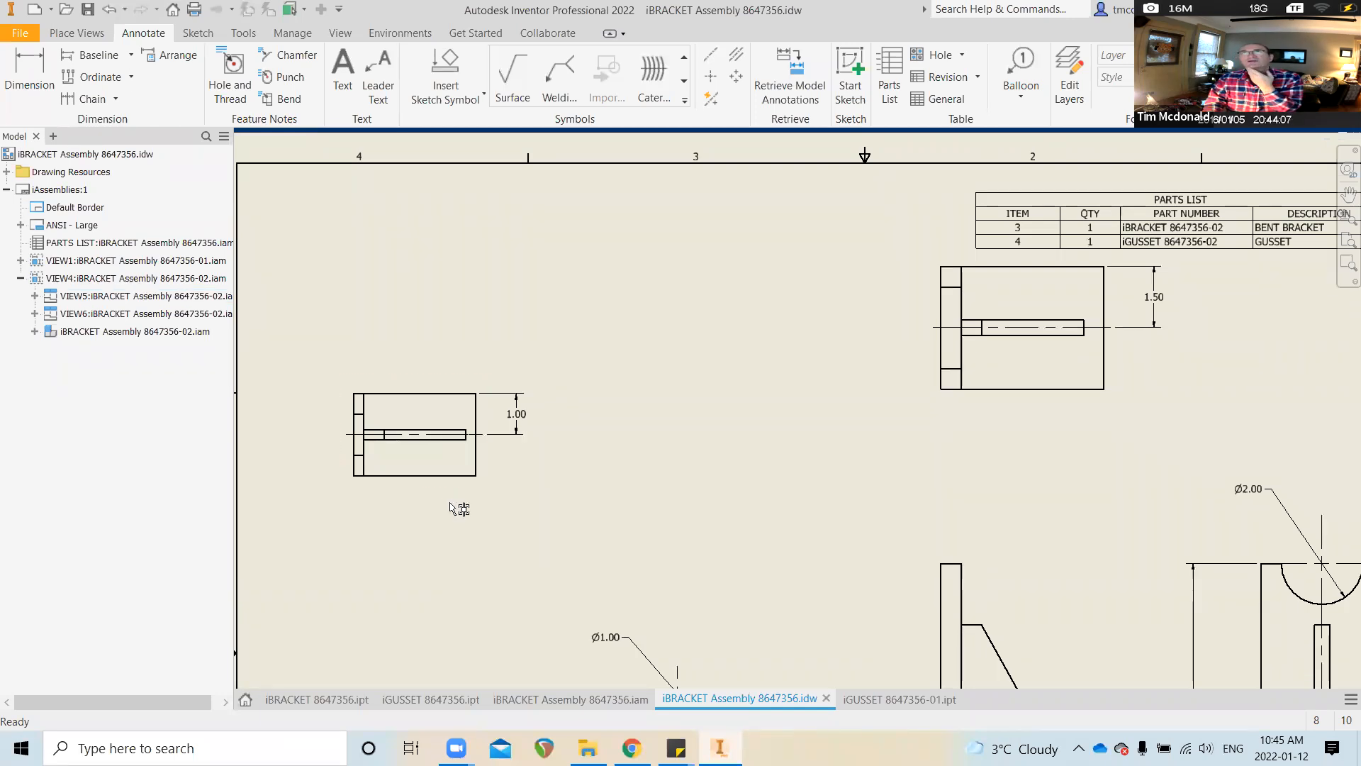
left_click(892, 76)
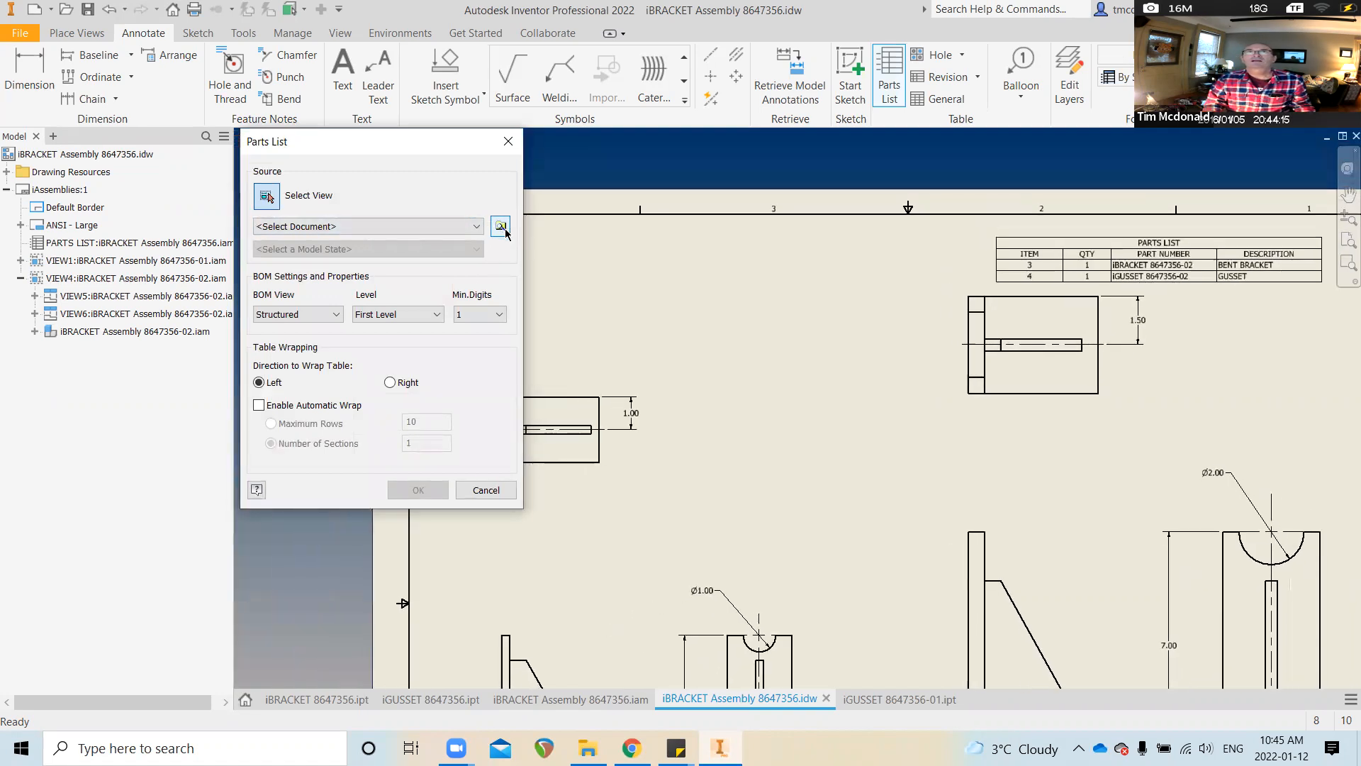
left_click(499, 226)
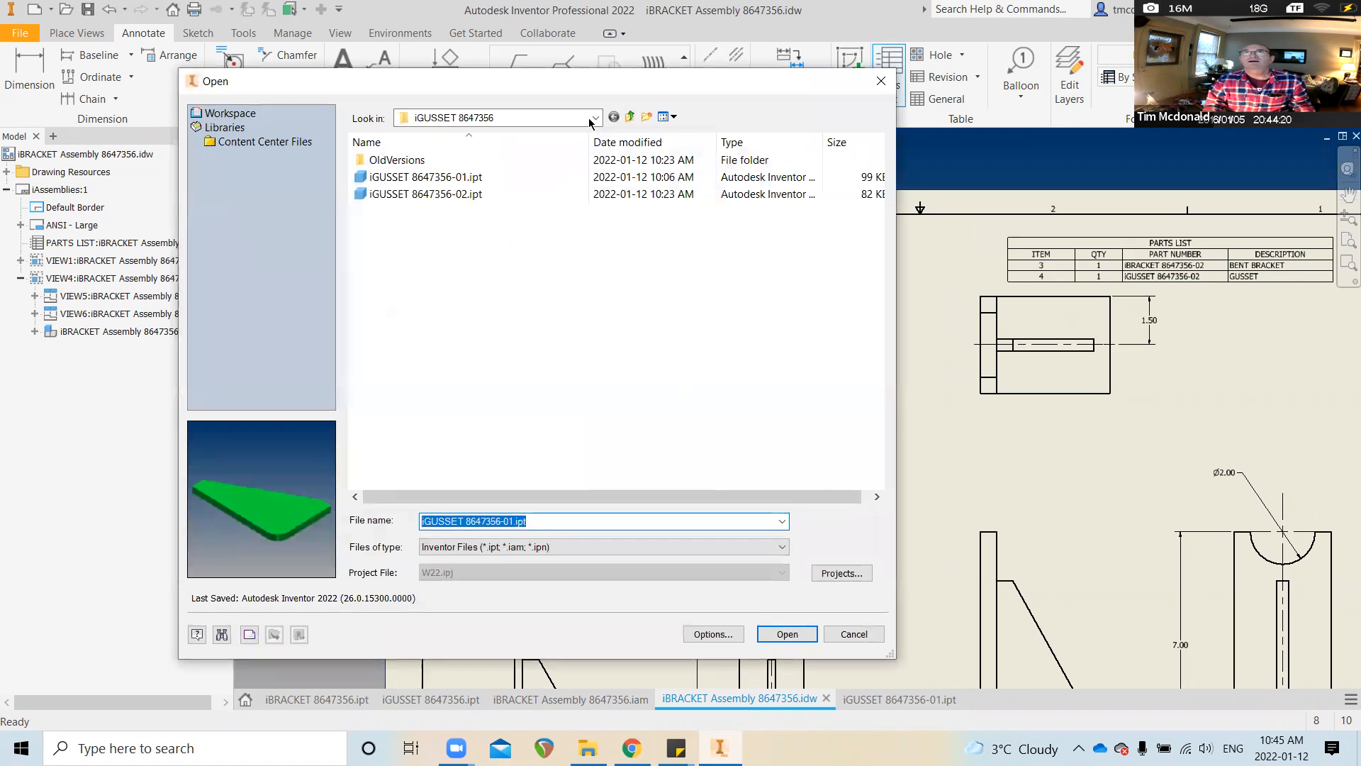
left_click(630, 117)
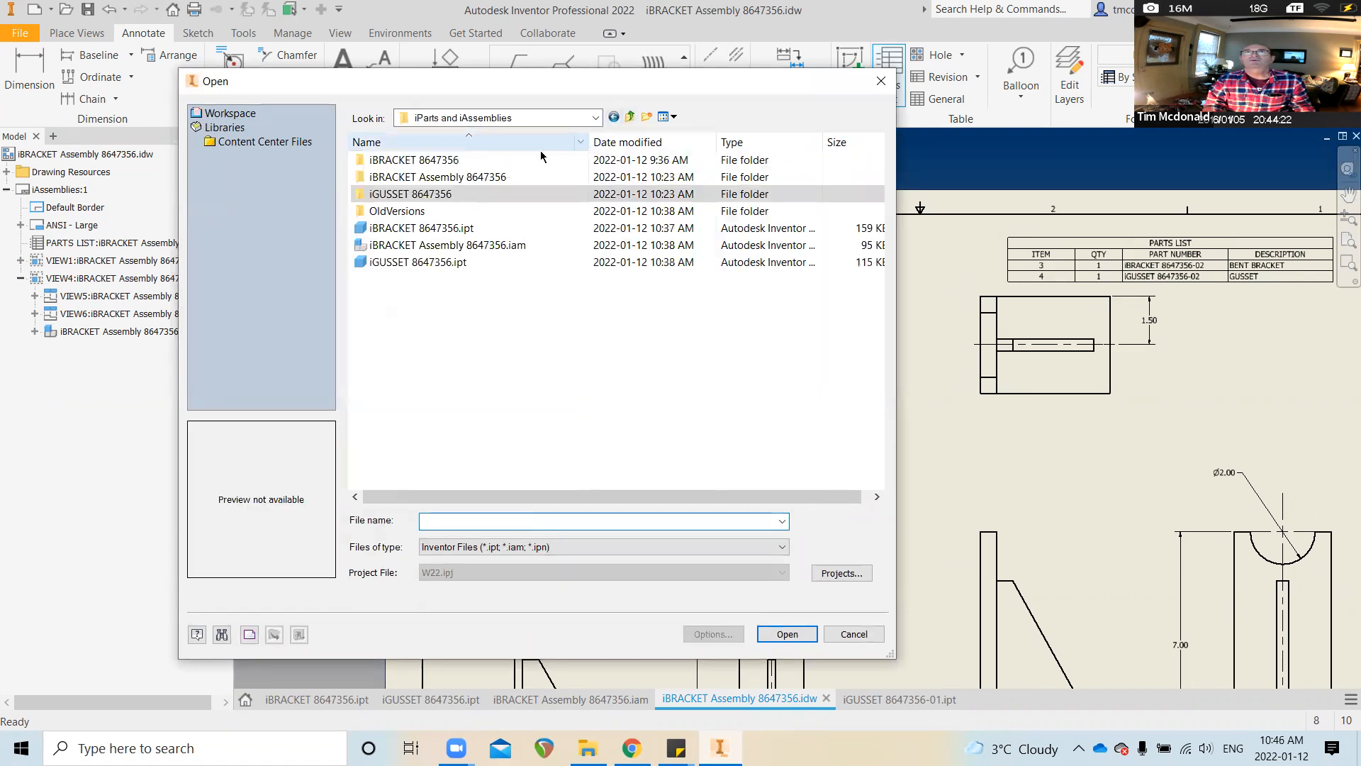
double_click(473, 178)
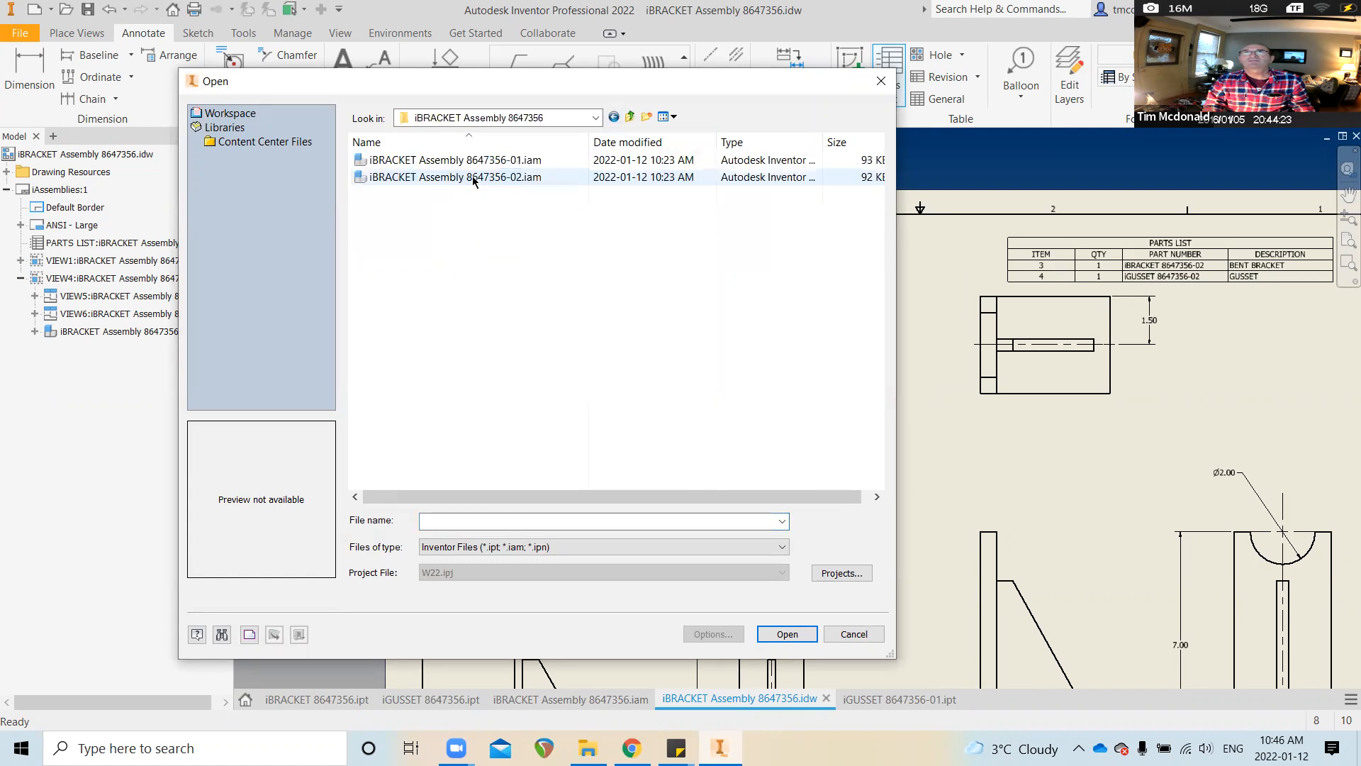
left_click(494, 162)
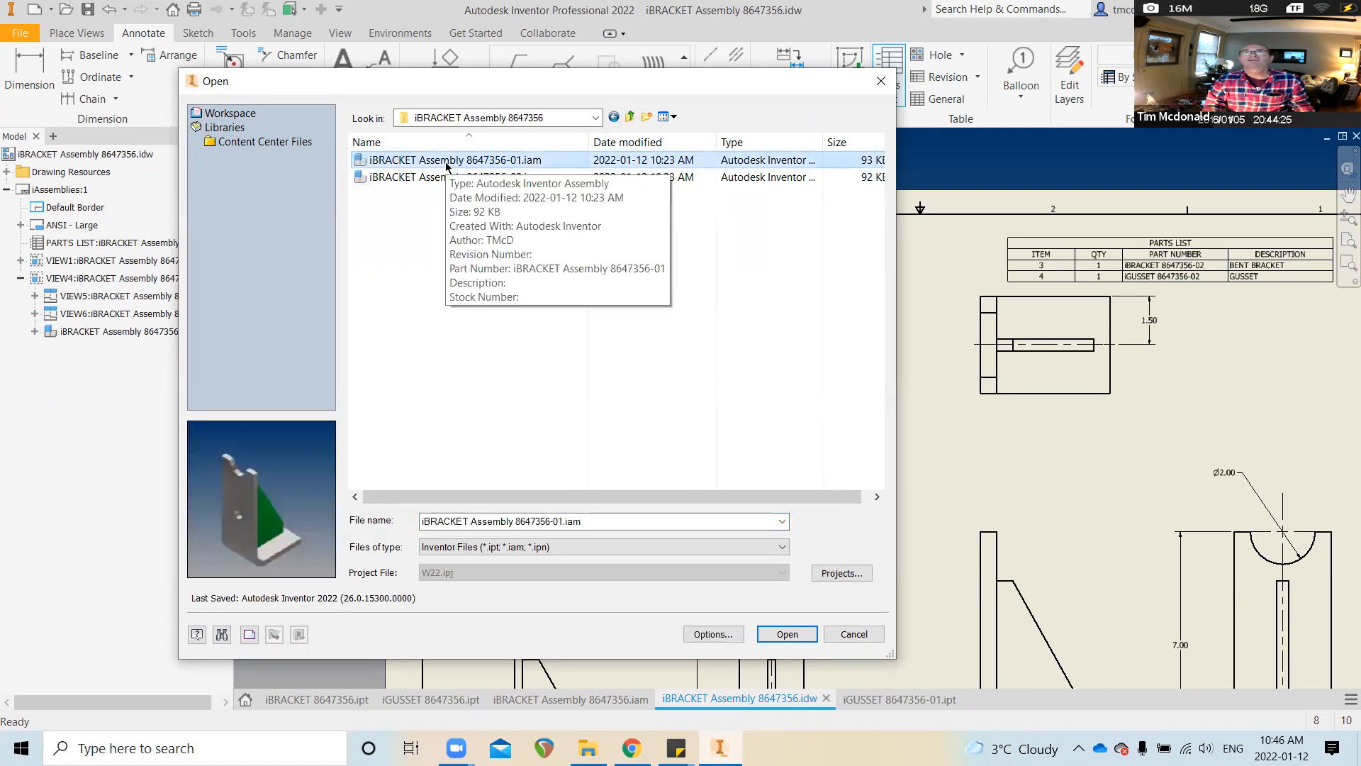
left_click(778, 631)
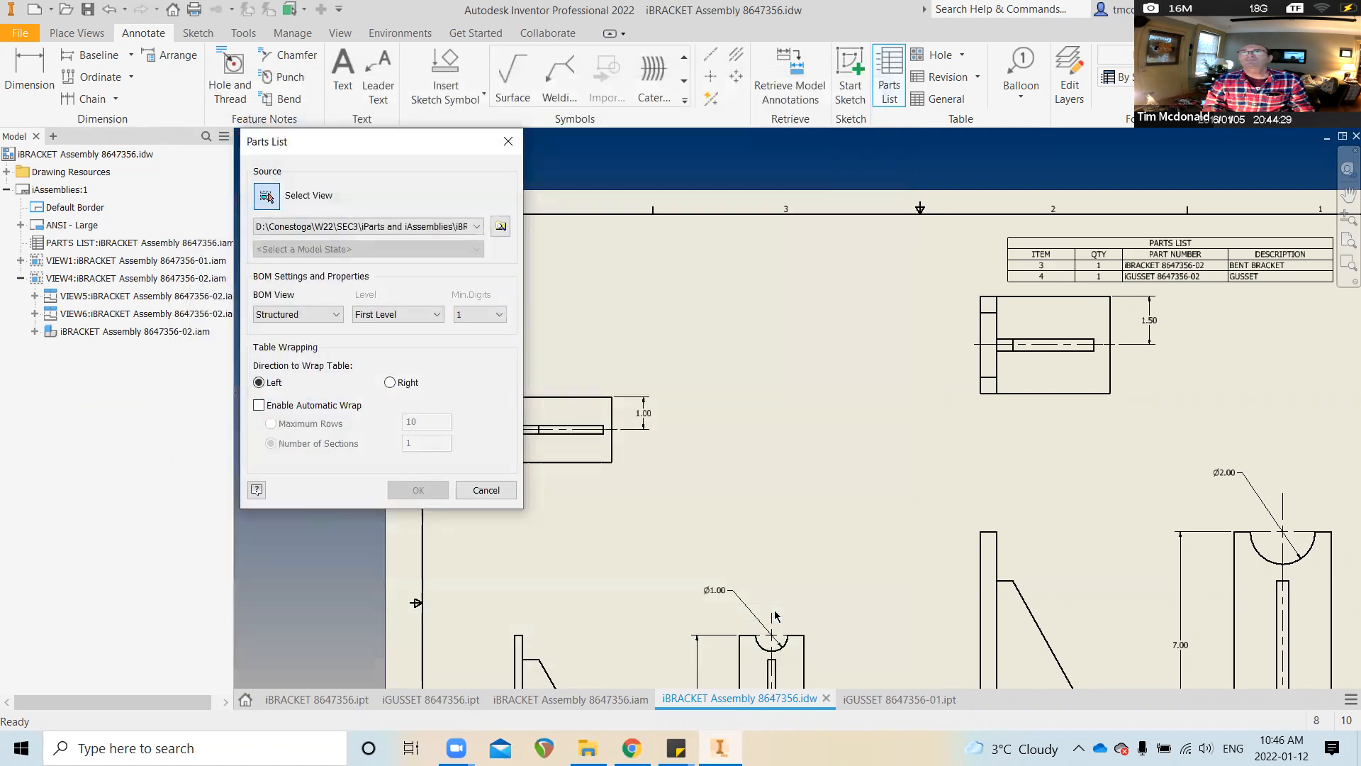
left_click(426, 489)
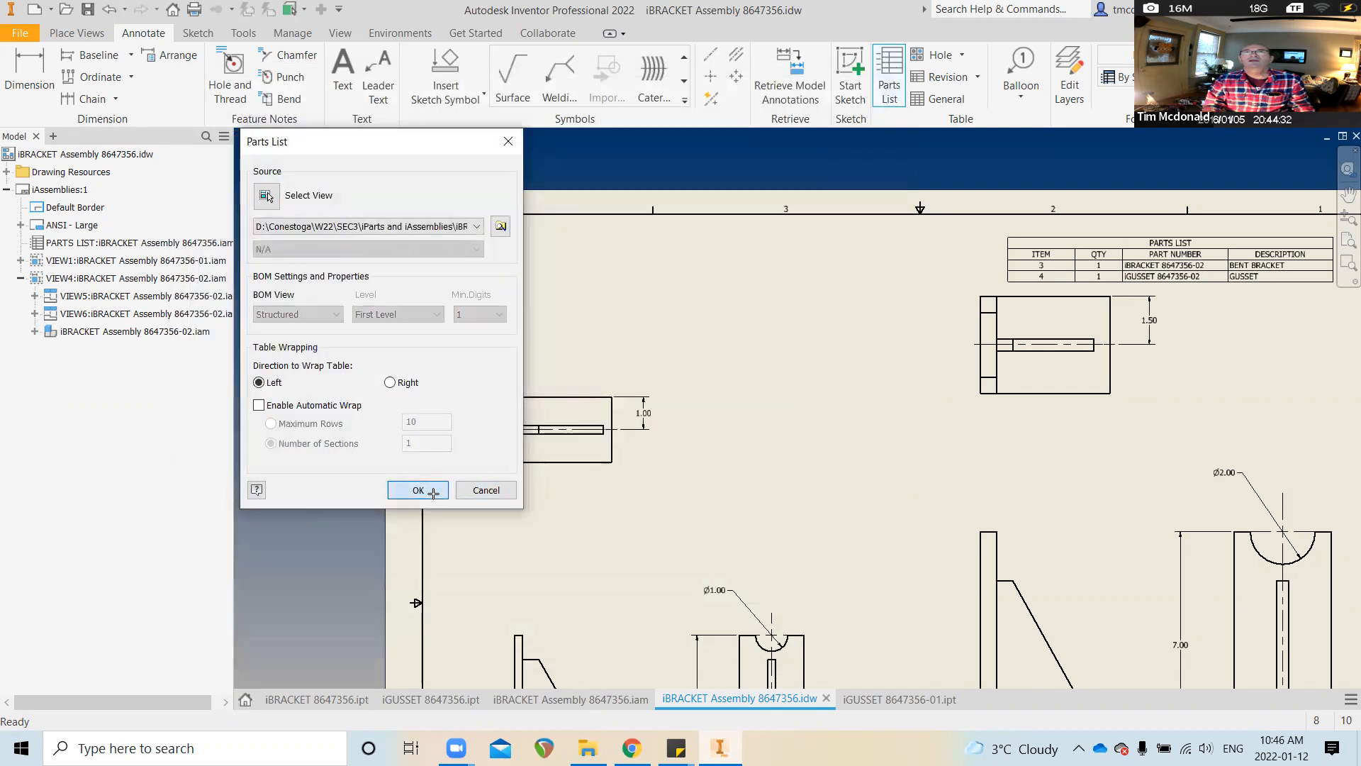
left_click(789, 283)
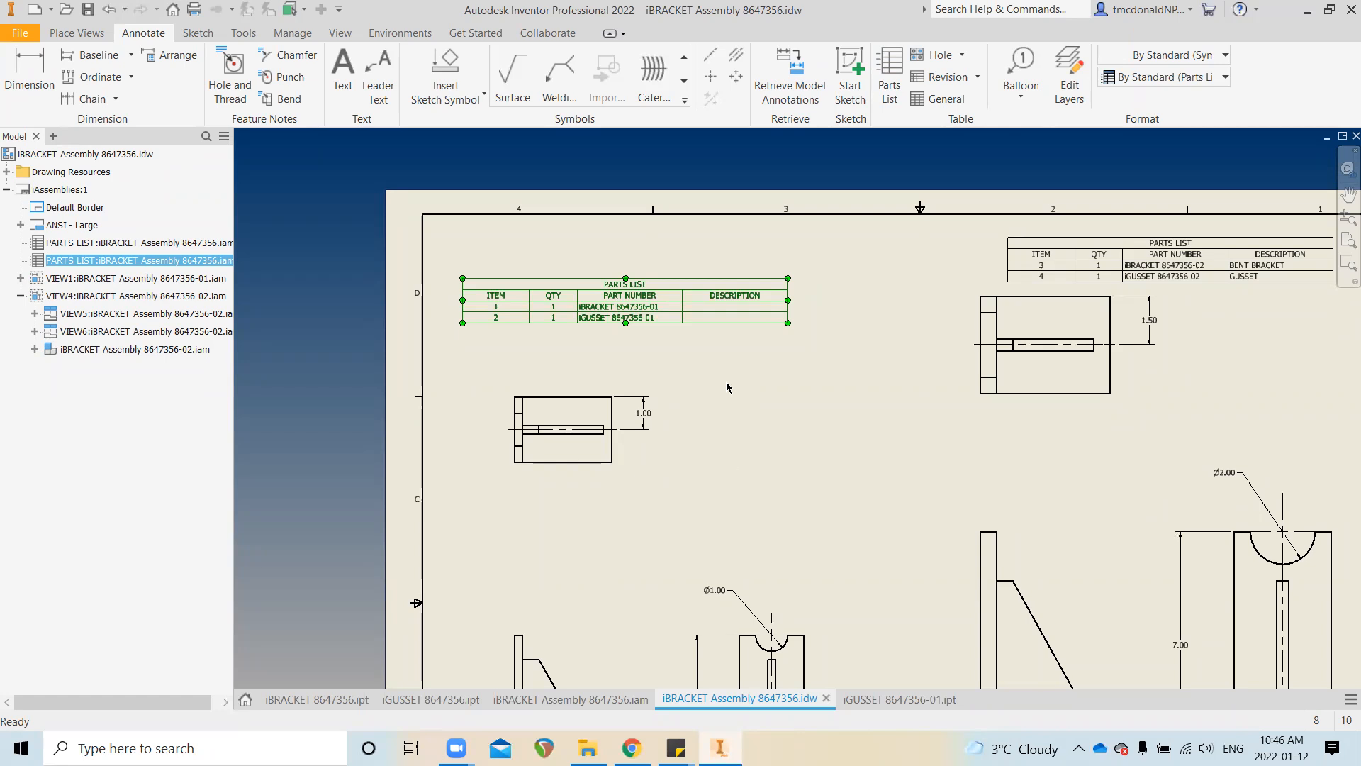
Recreate the parts list from the -01 drawing view and place it near the top-left
key("Delete")
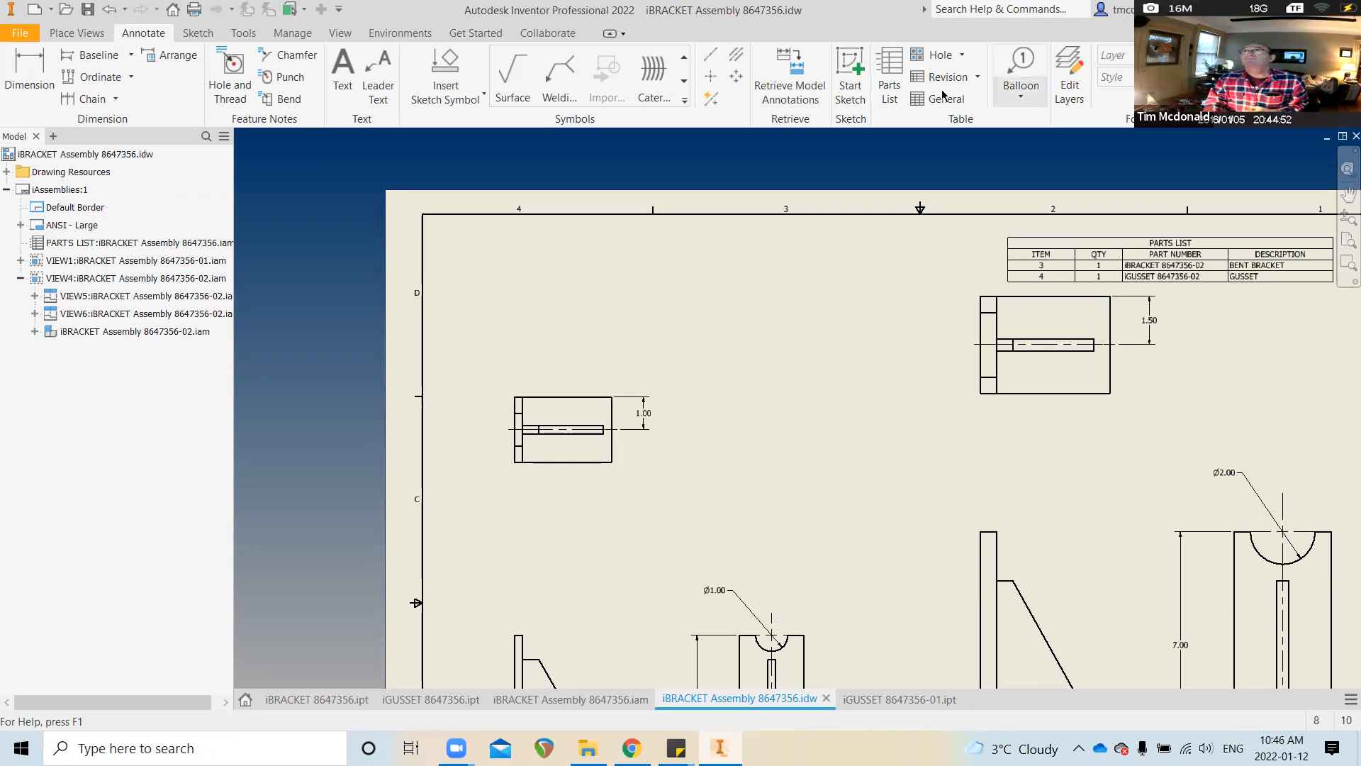
left_click(889, 75)
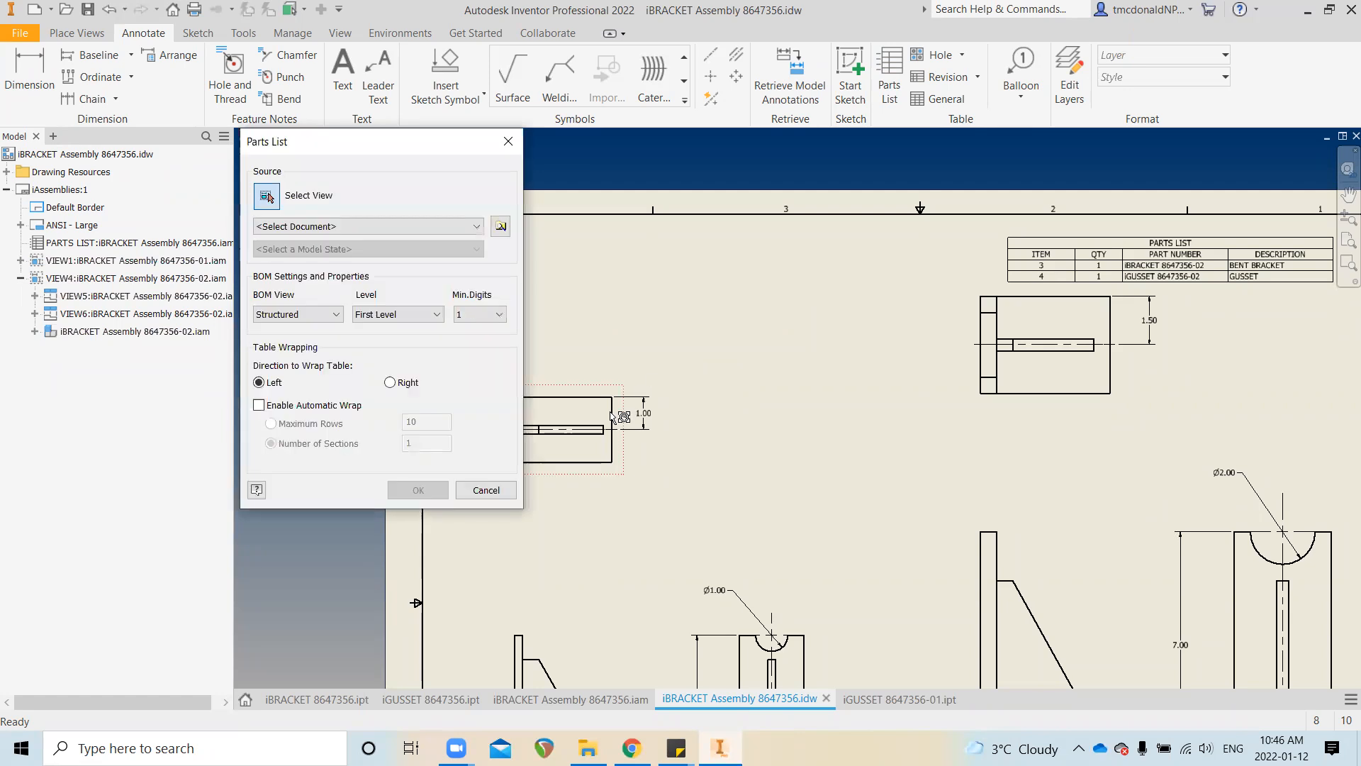
left_click(585, 431)
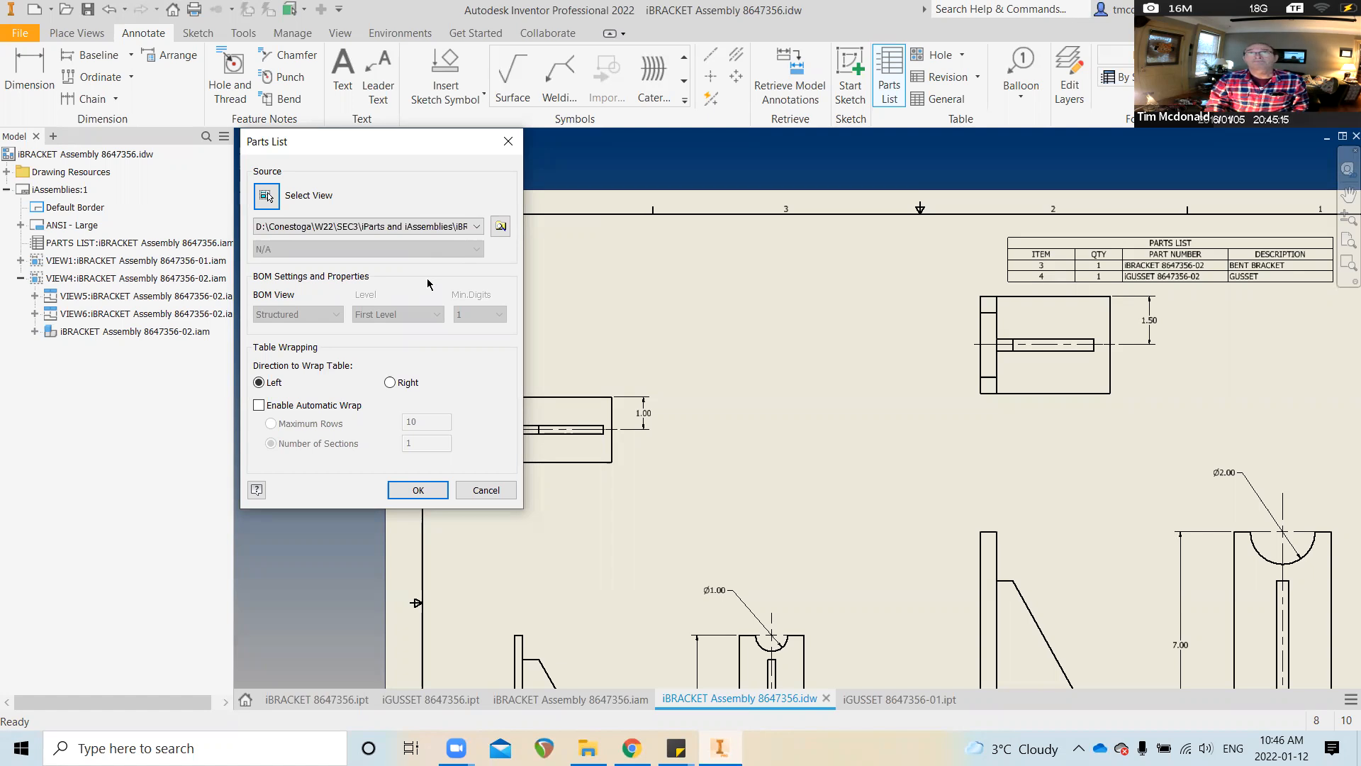
left_click(419, 491)
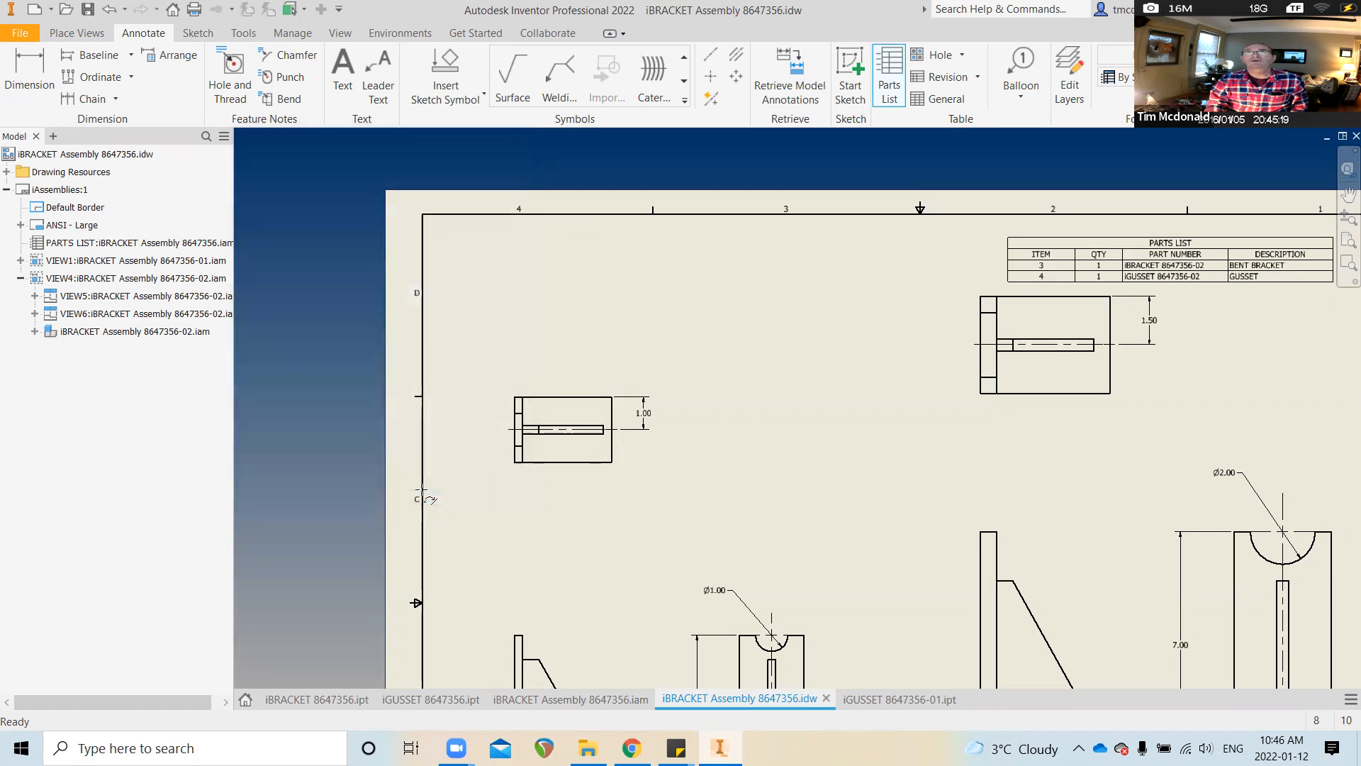
left_click(829, 296)
left_click(774, 358)
left_click(753, 324)
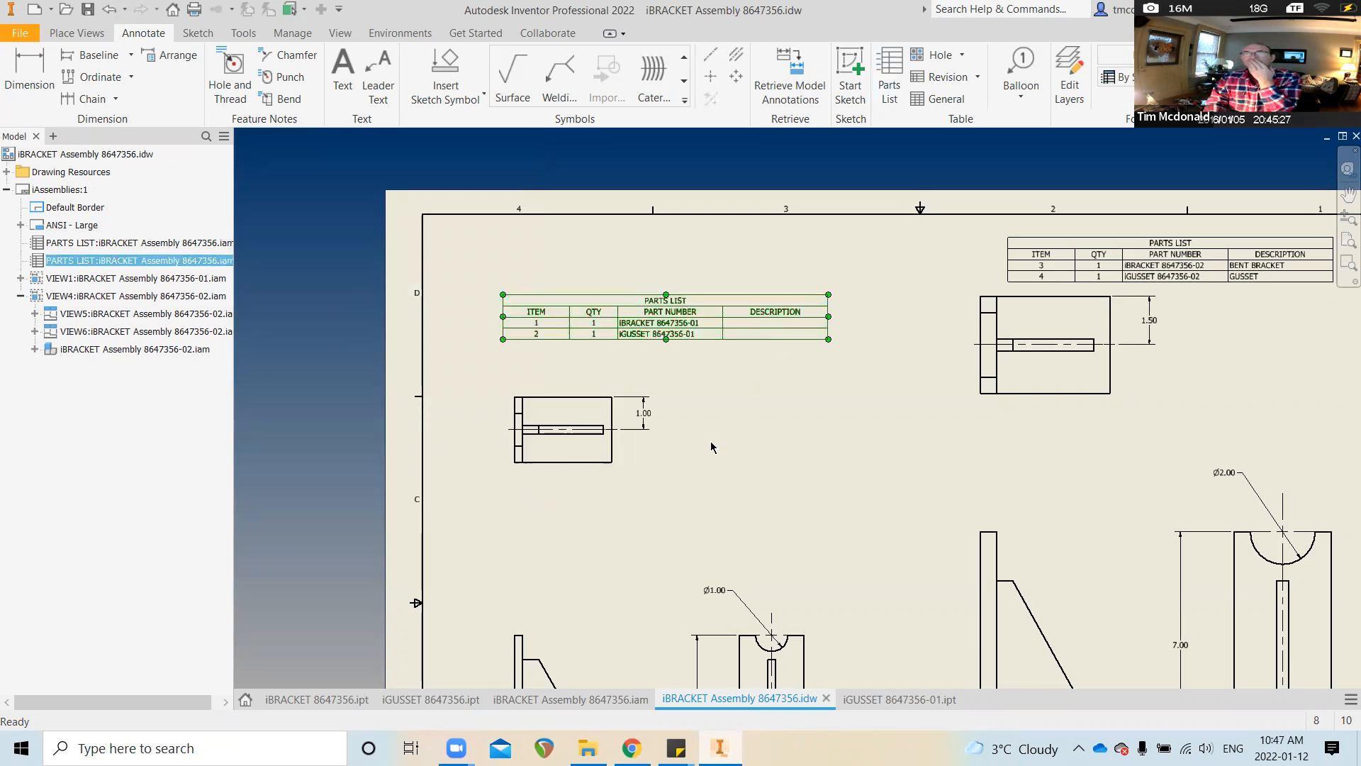
Save the iGUSSET 8647356 and iBRACKET 8647356 part files, then return to the drawing
left_click(426, 705)
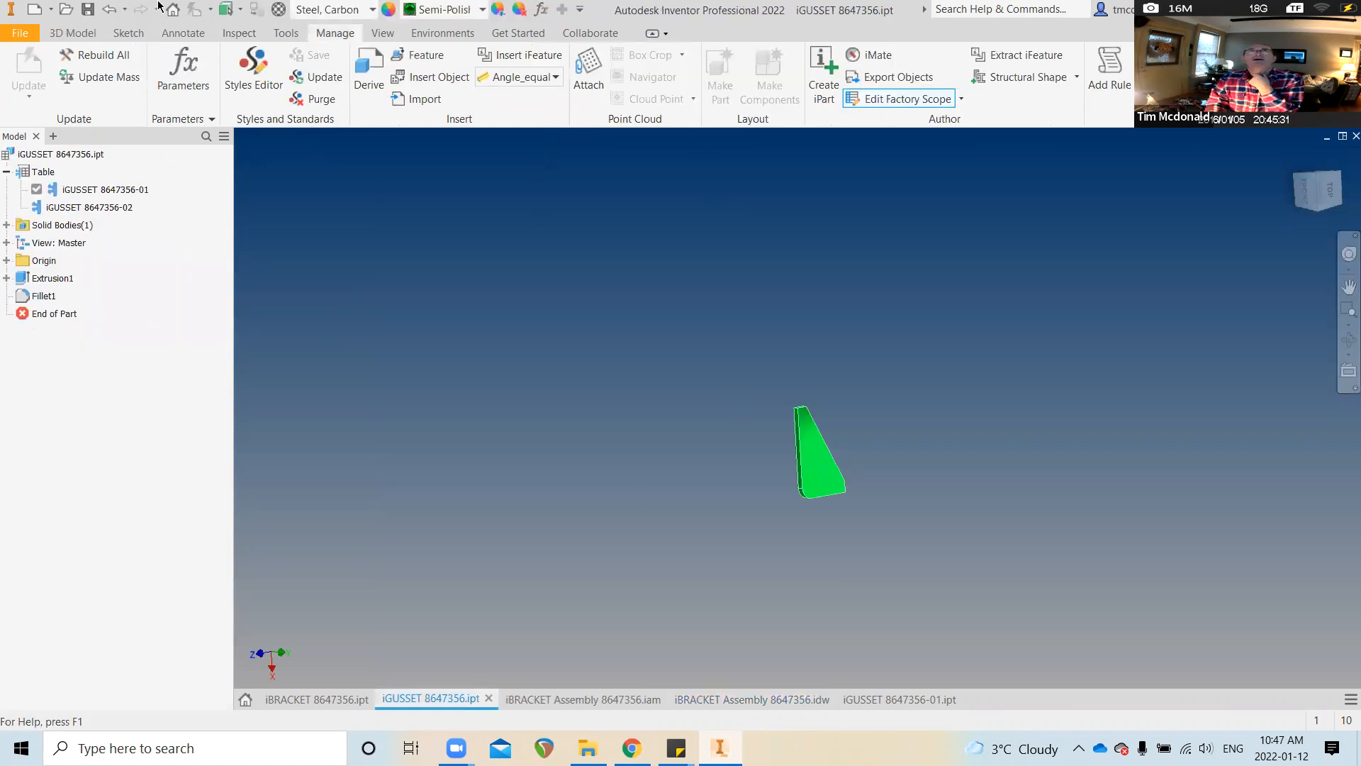
left_click(88, 9)
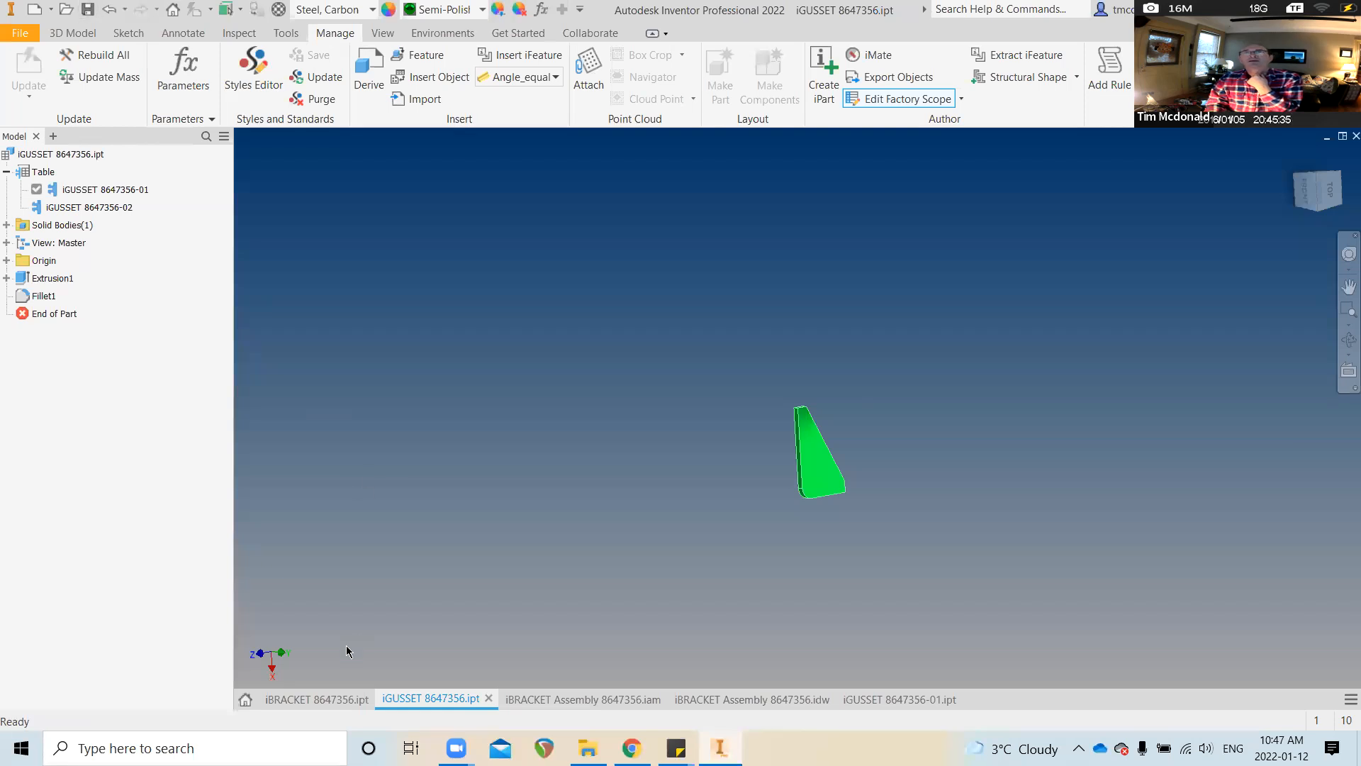
left_click(319, 698)
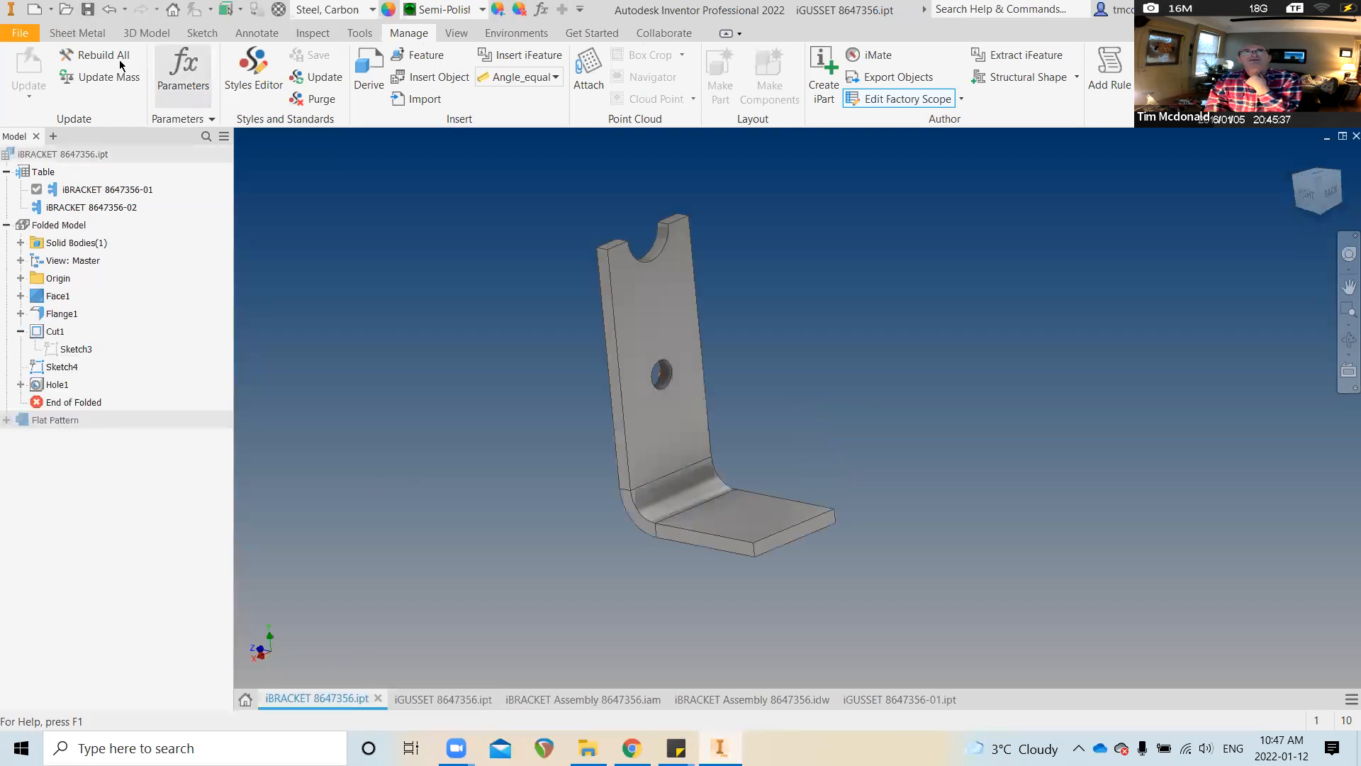
left_click(84, 14)
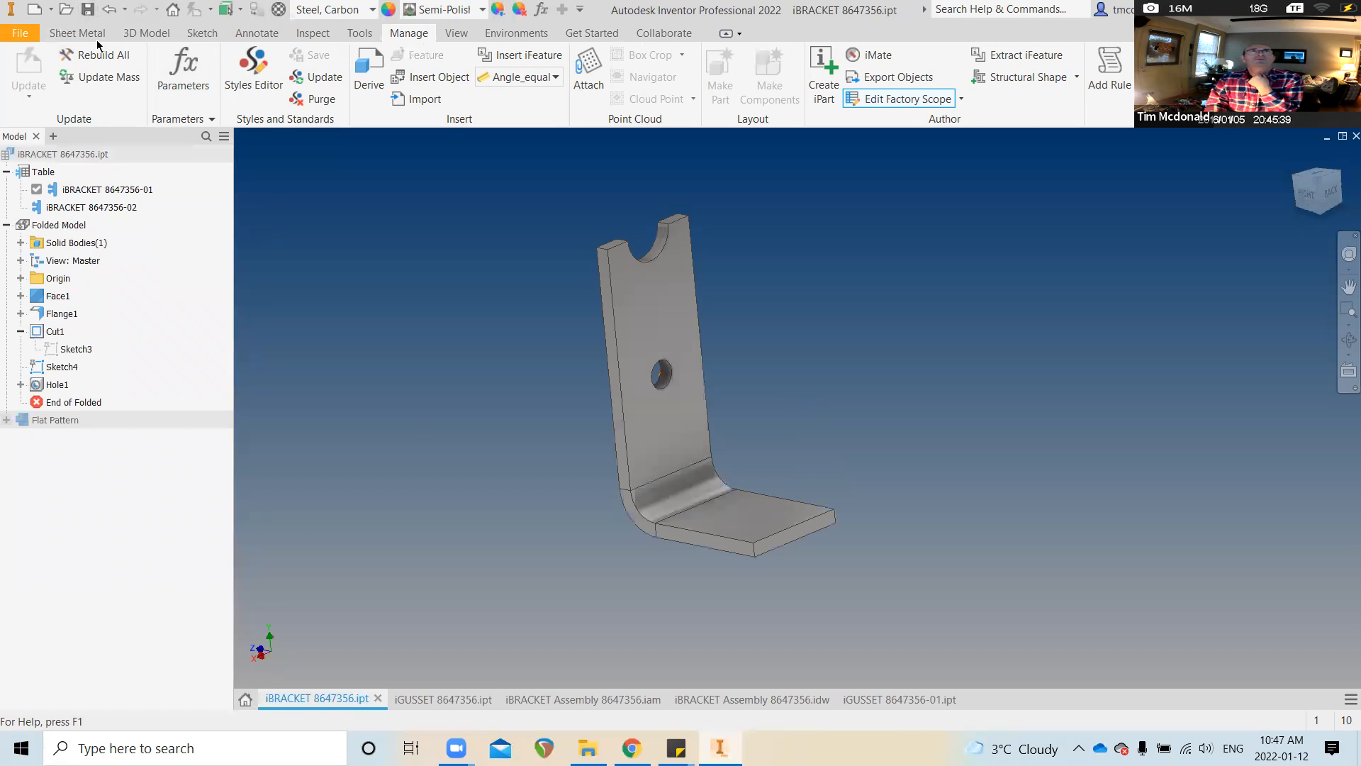
left_click(580, 701)
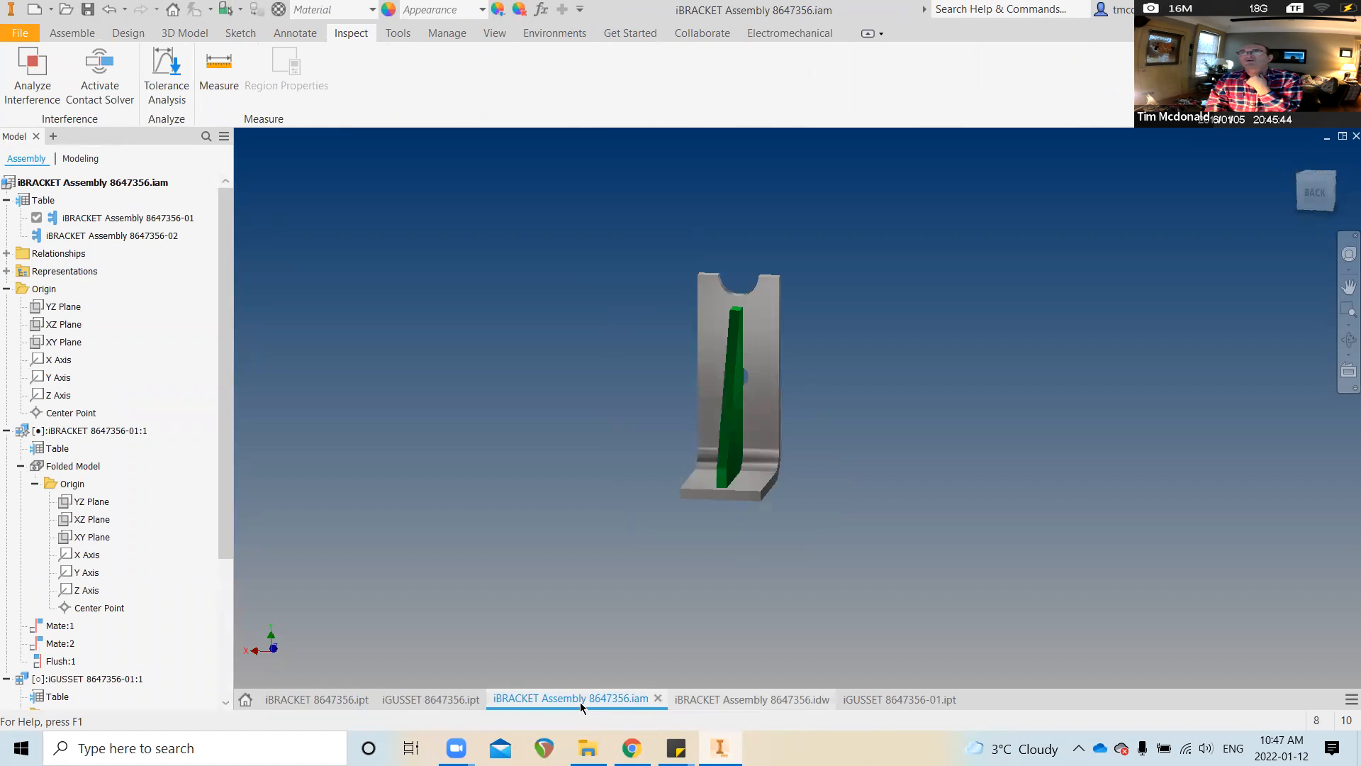
left_click(751, 699)
left_click(736, 373)
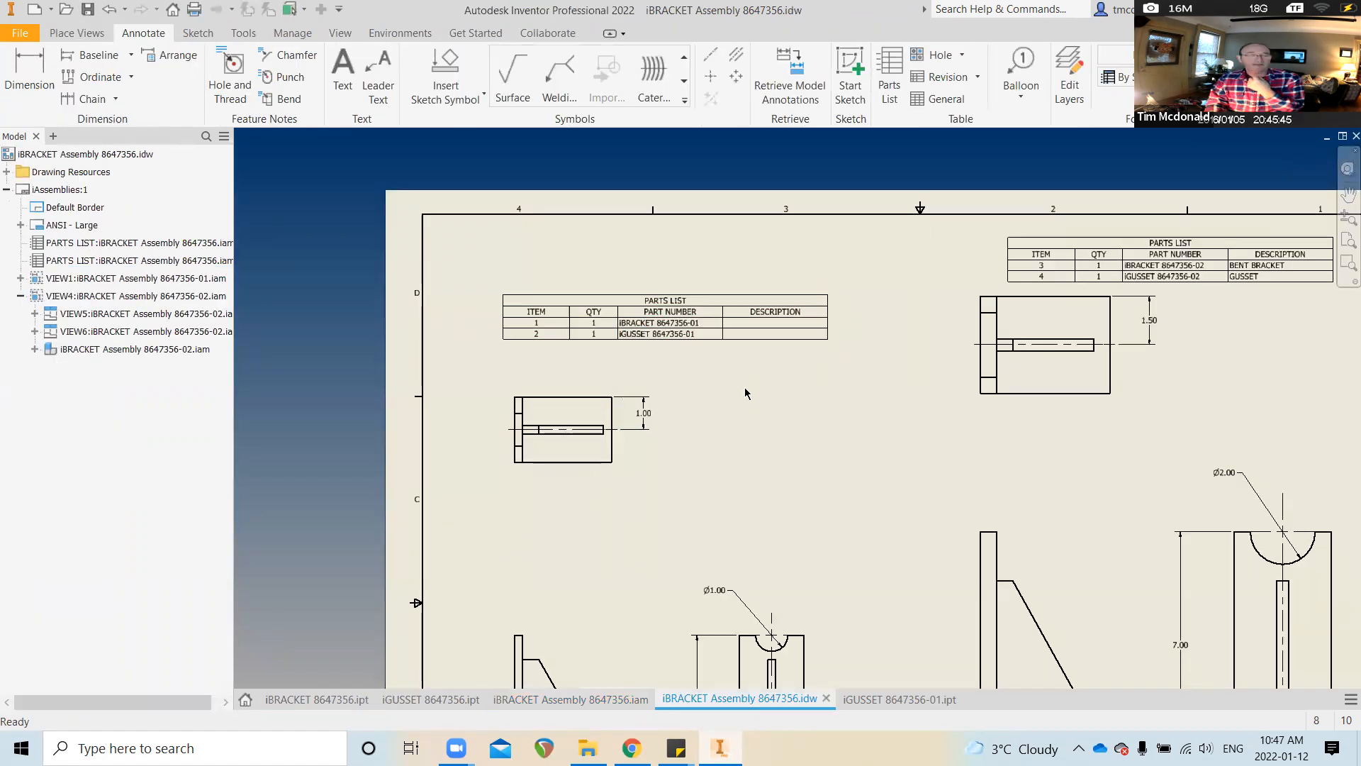
Zoom out until the entire D-size sheet and its title block are visible
scroll(750, 388, "down", 2)
scroll(608, 449, "down", 2)
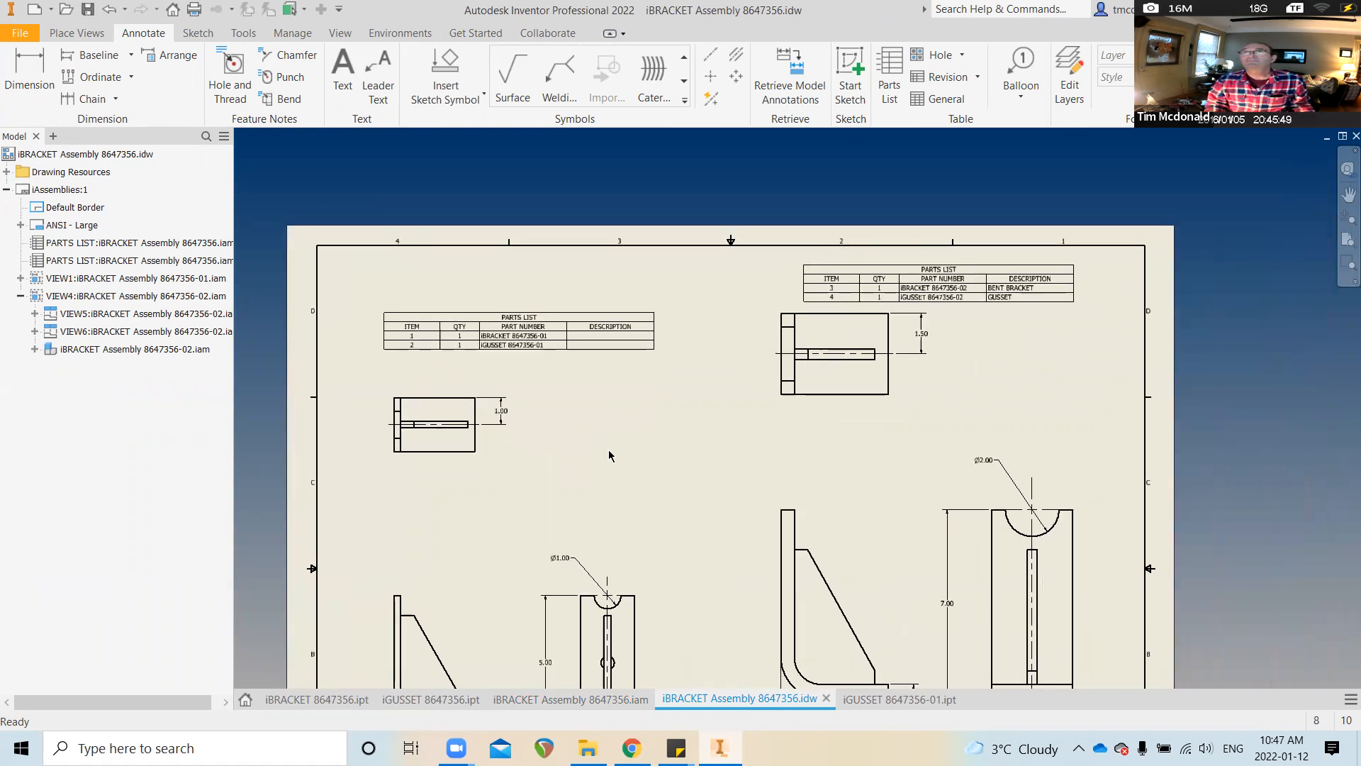
scroll(614, 454, "down", 1)
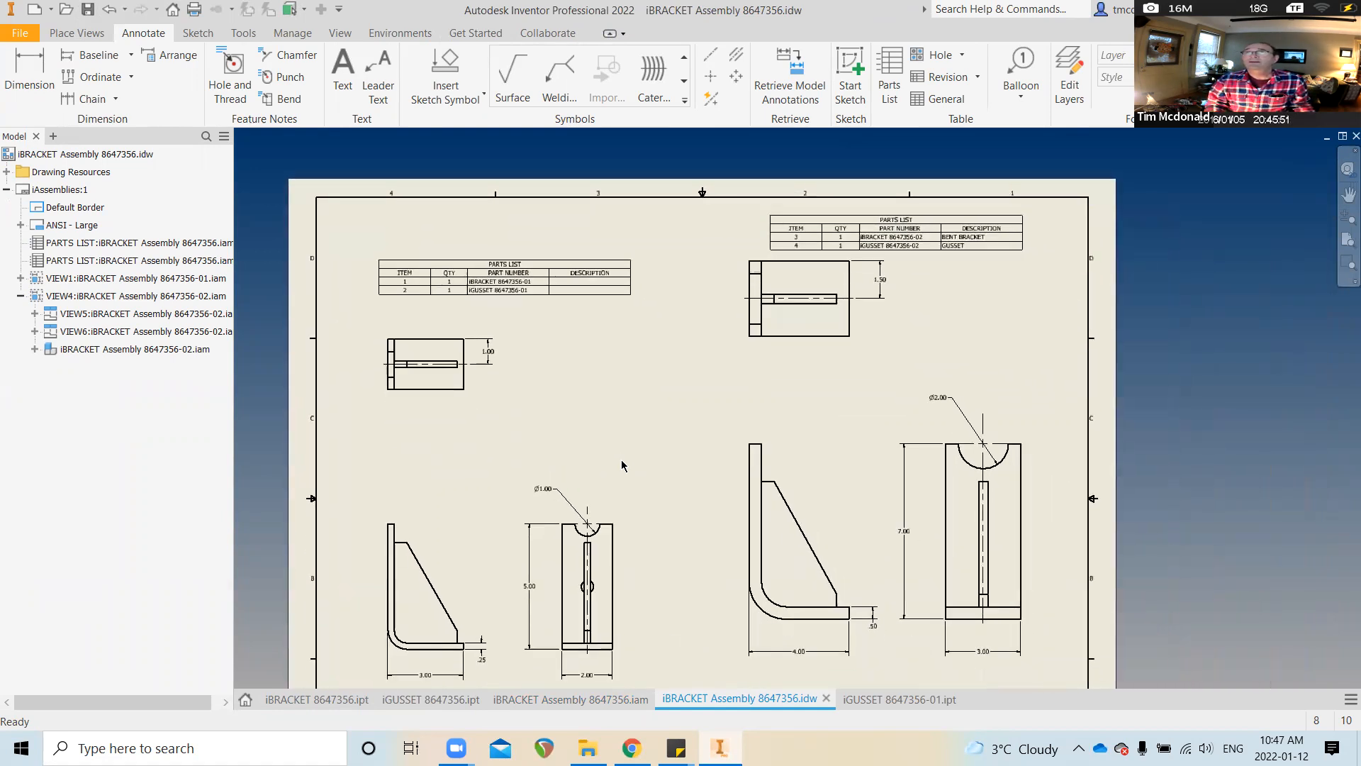
scroll(623, 465, "down", 2)
scroll(626, 464, "down", 2)
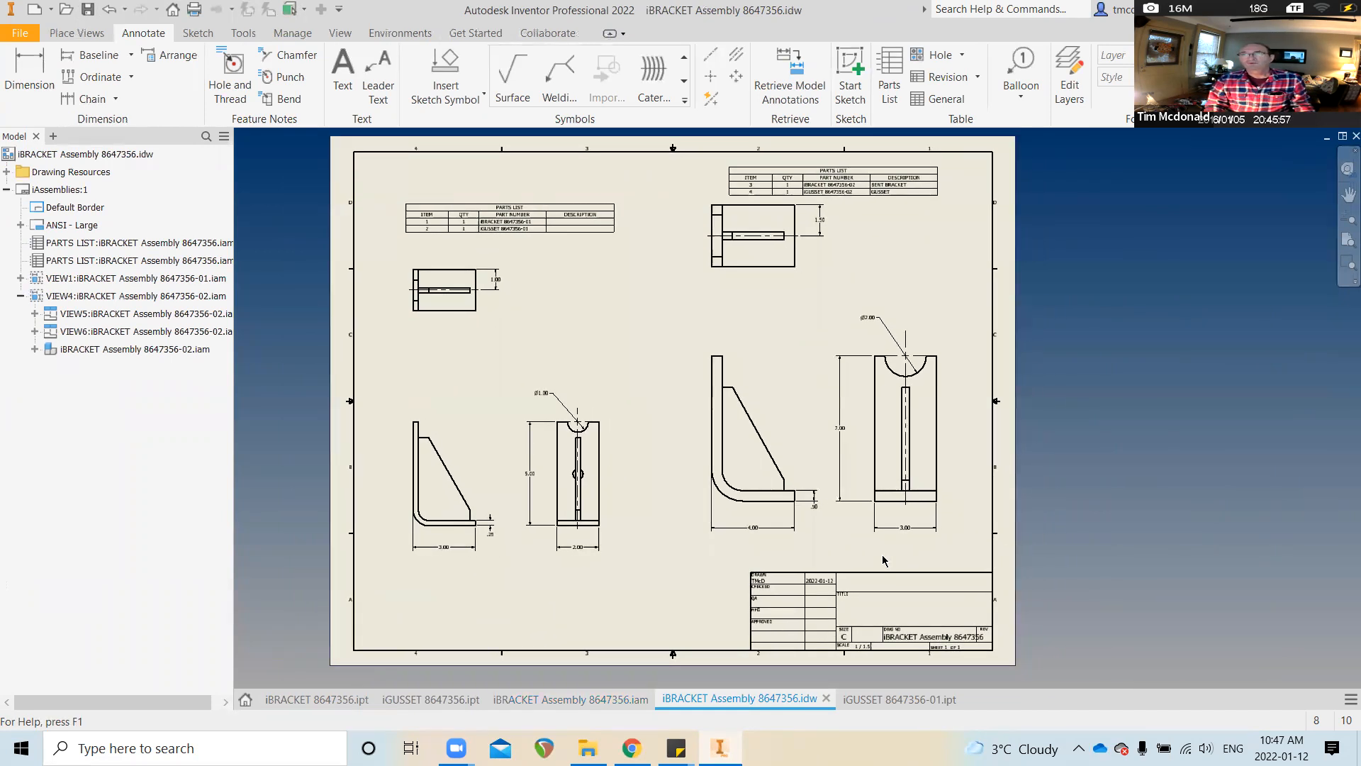
right_click(742, 707)
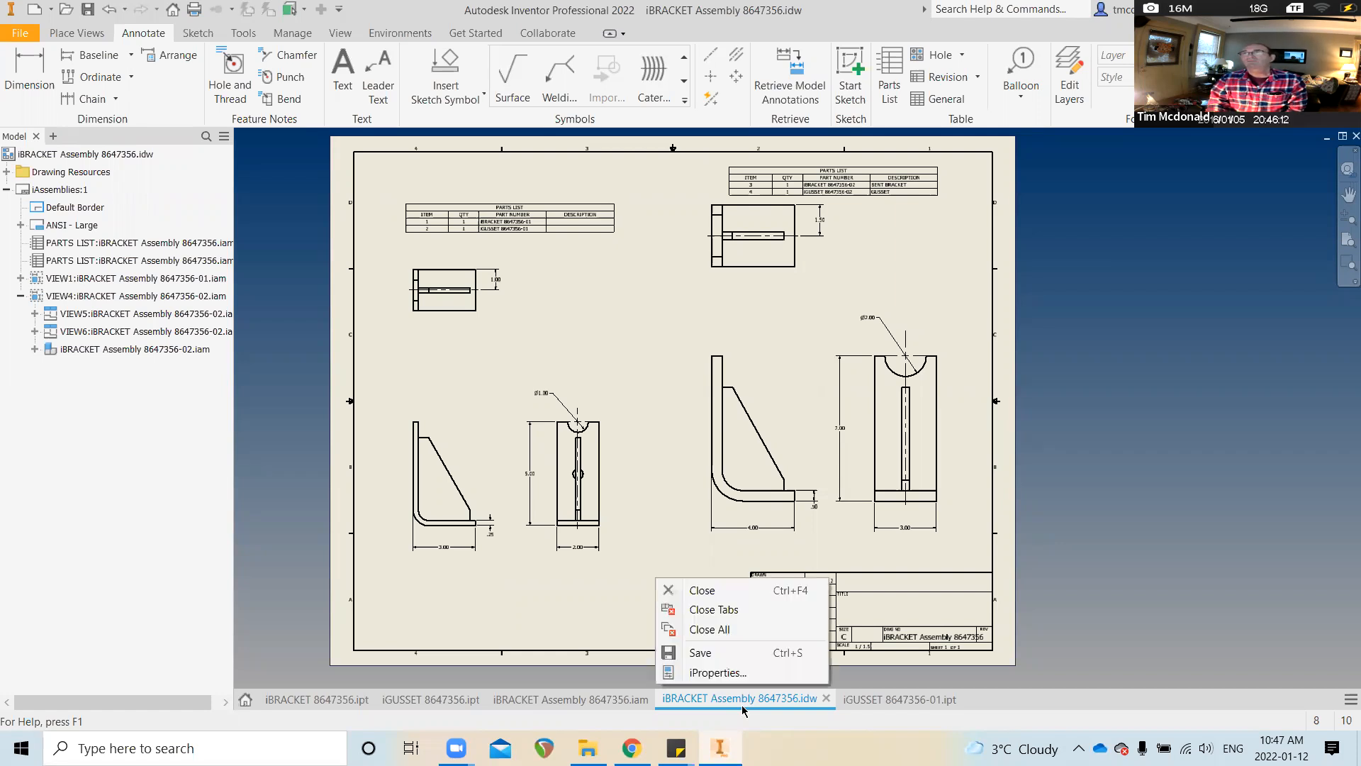
Enter title 'iBRACKET ASSEMBLY' and company 'TILO20' in the drawing's iProperties
left_click(717, 673)
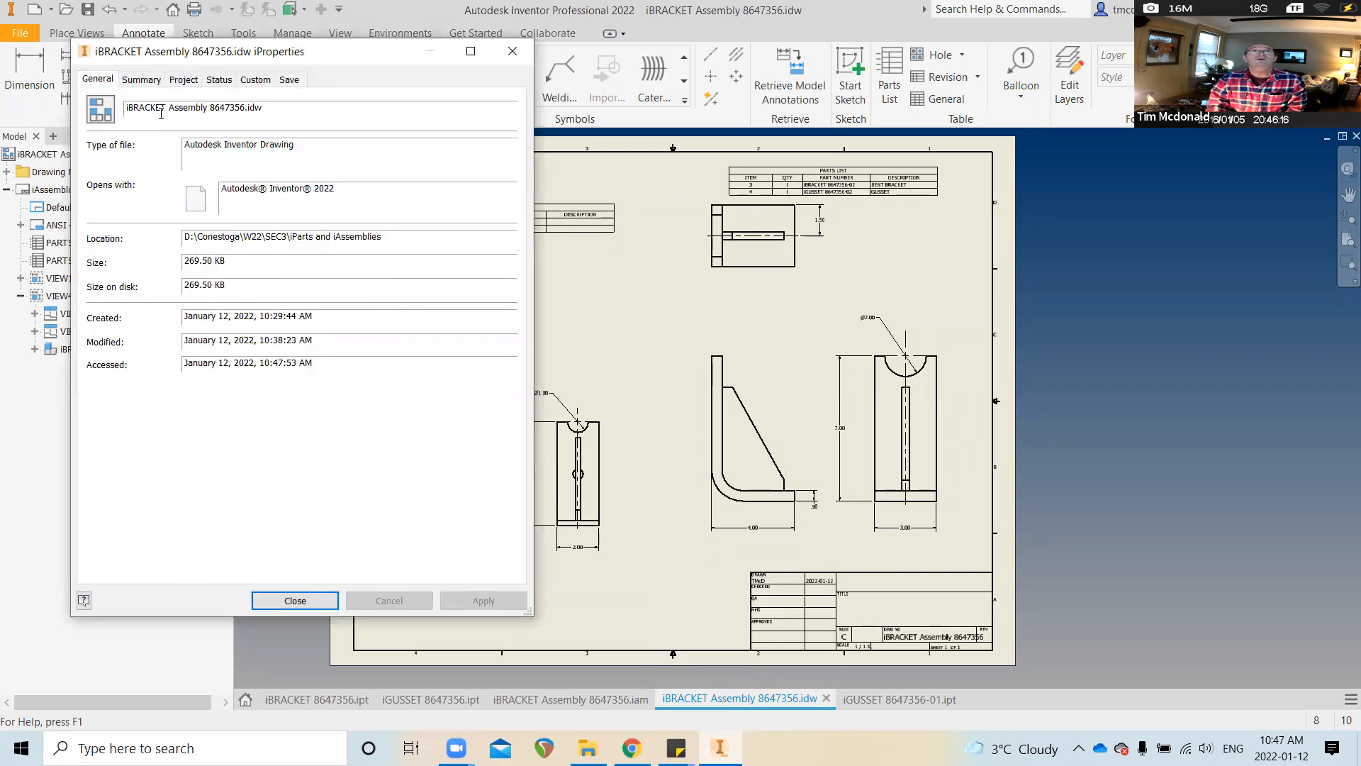
left_click(141, 79)
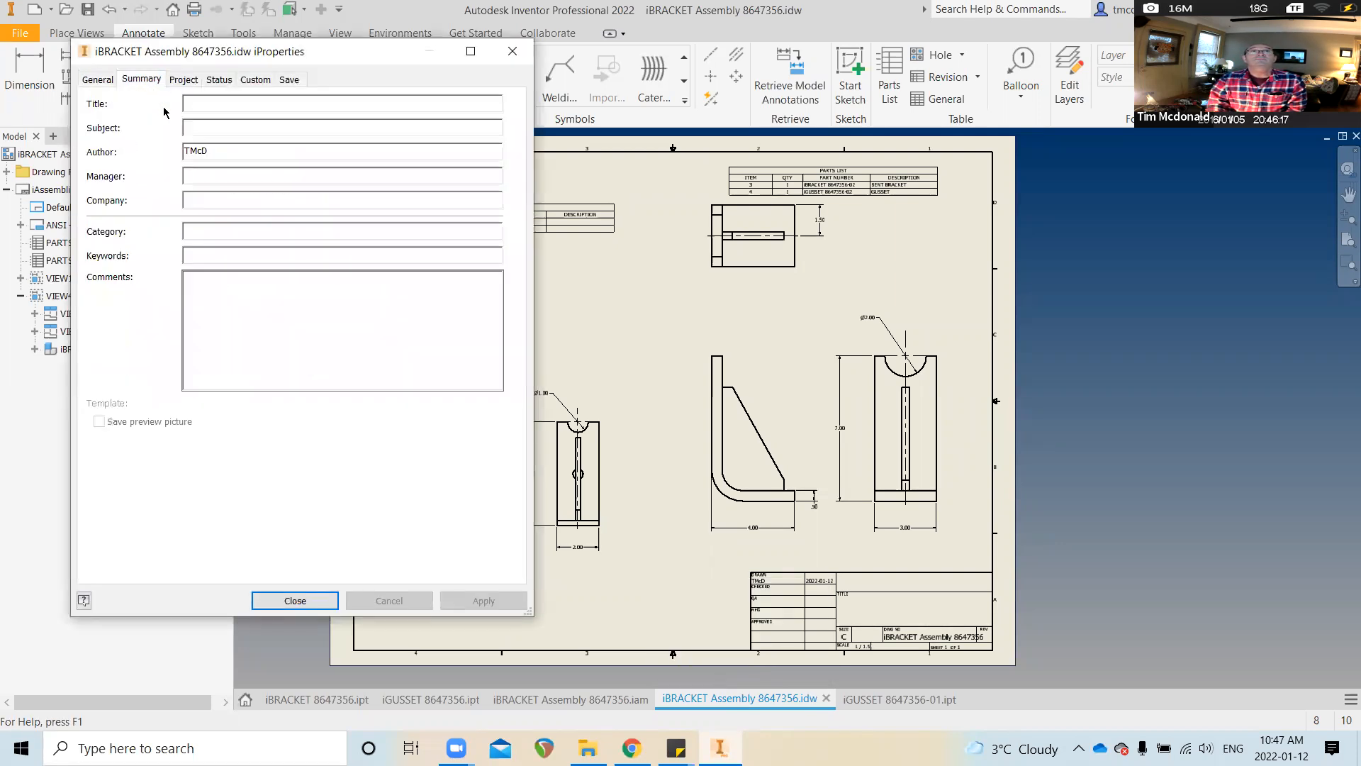
left_click(216, 104)
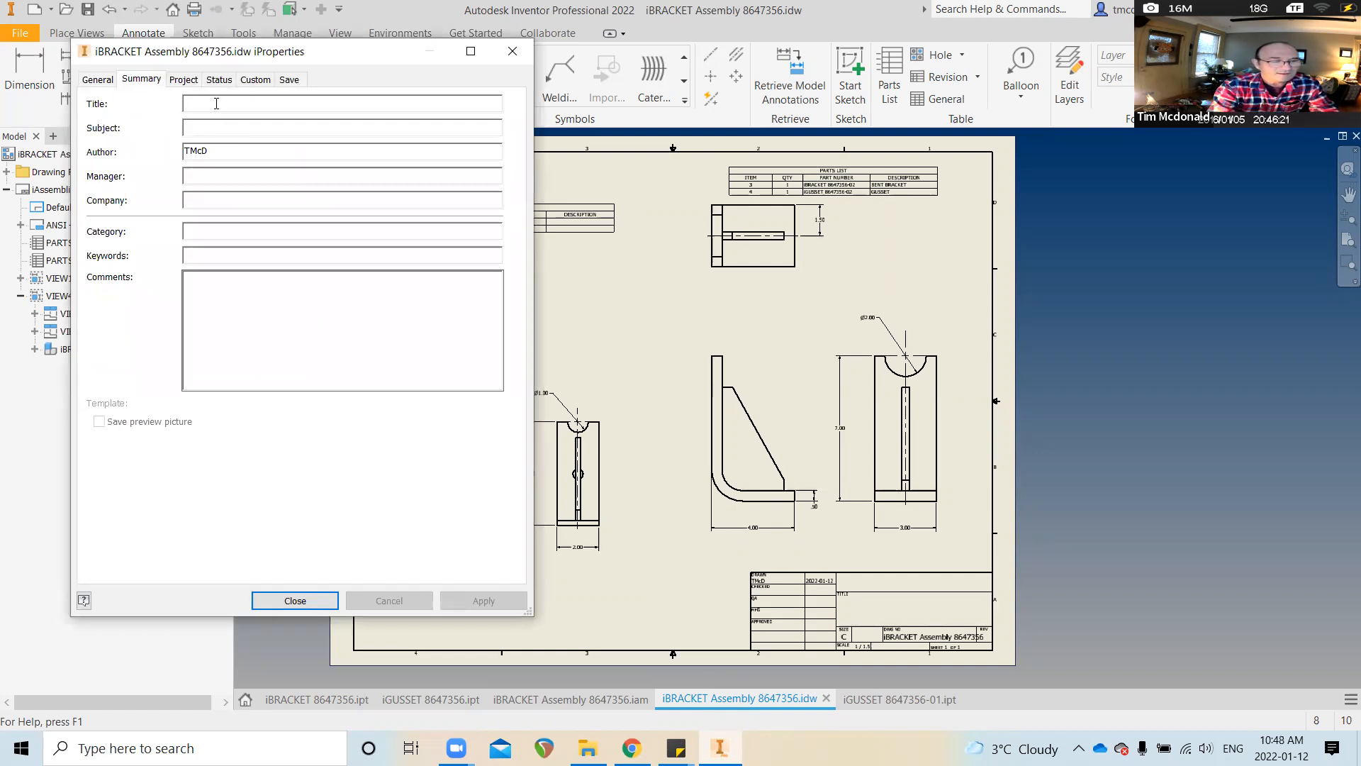
type("i")
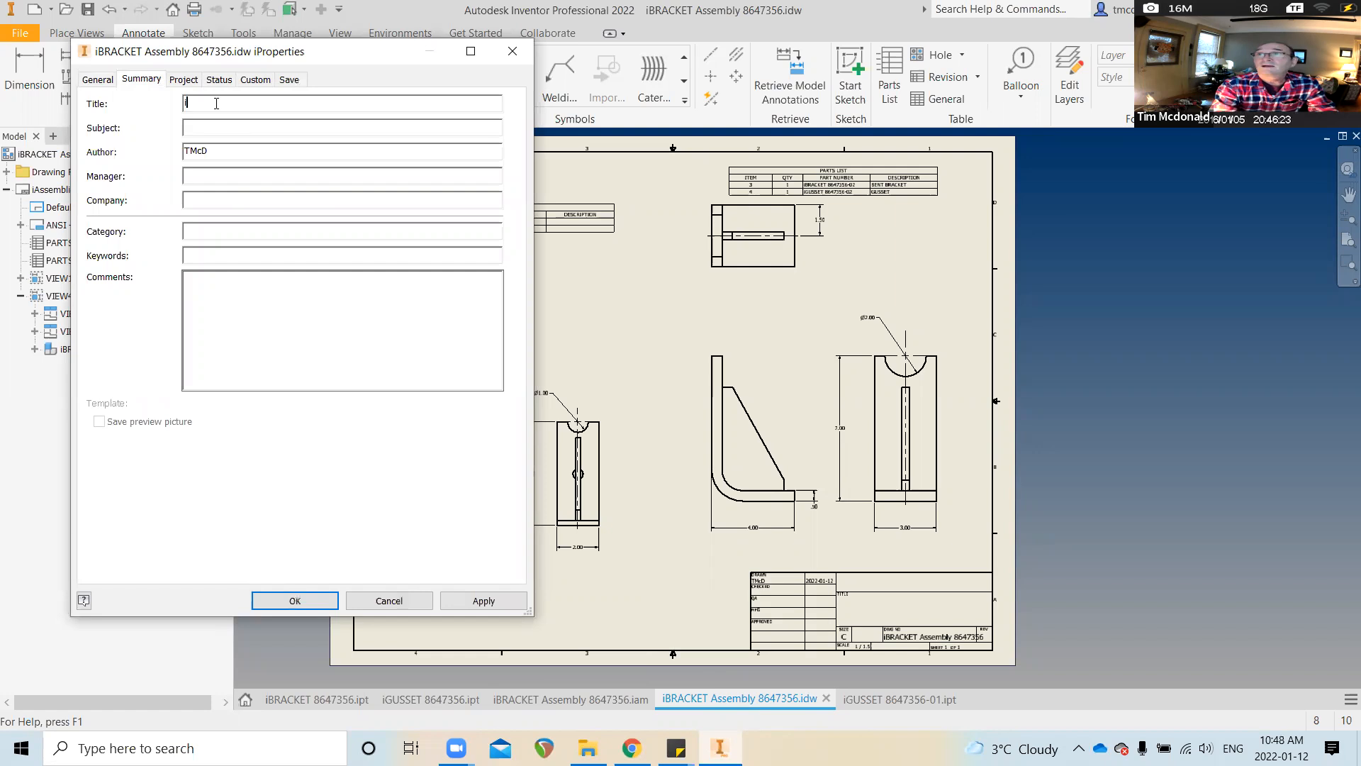
type("B")
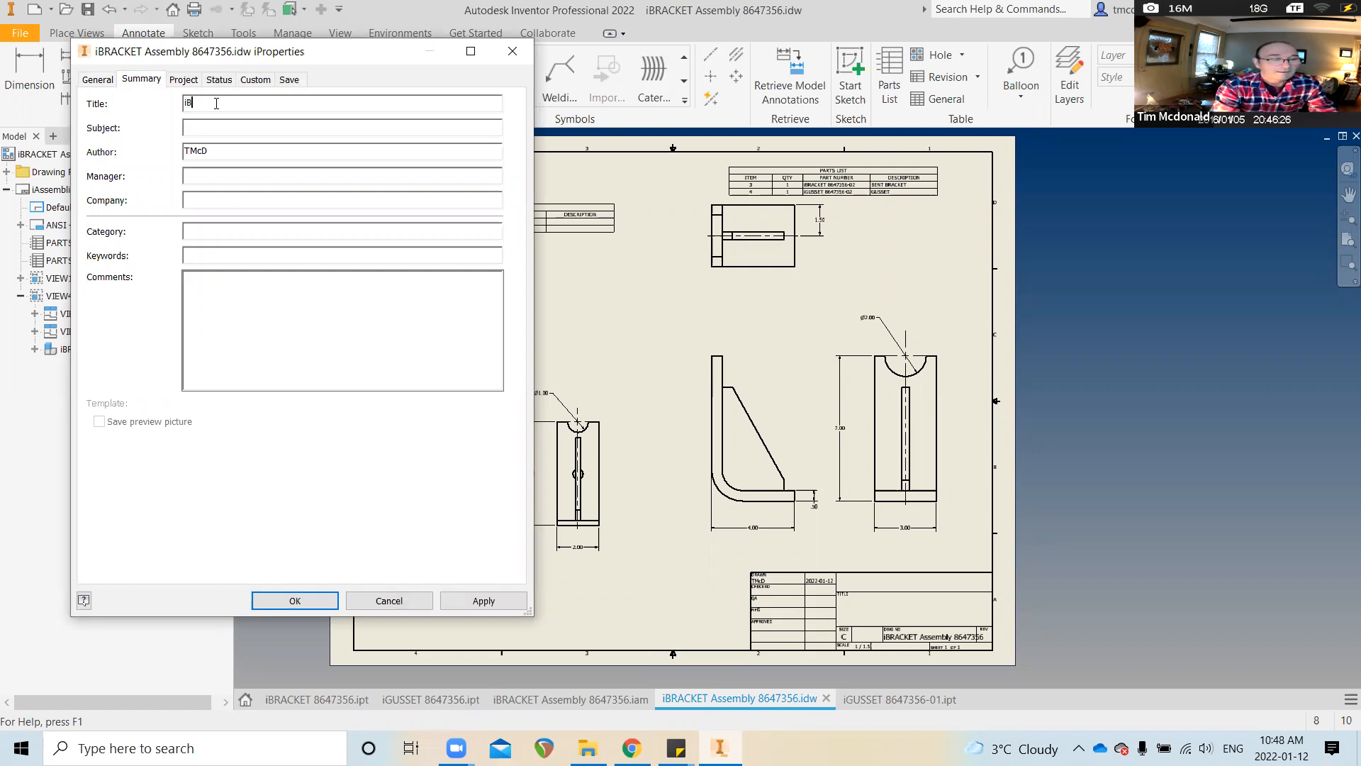
type("RACKET ")
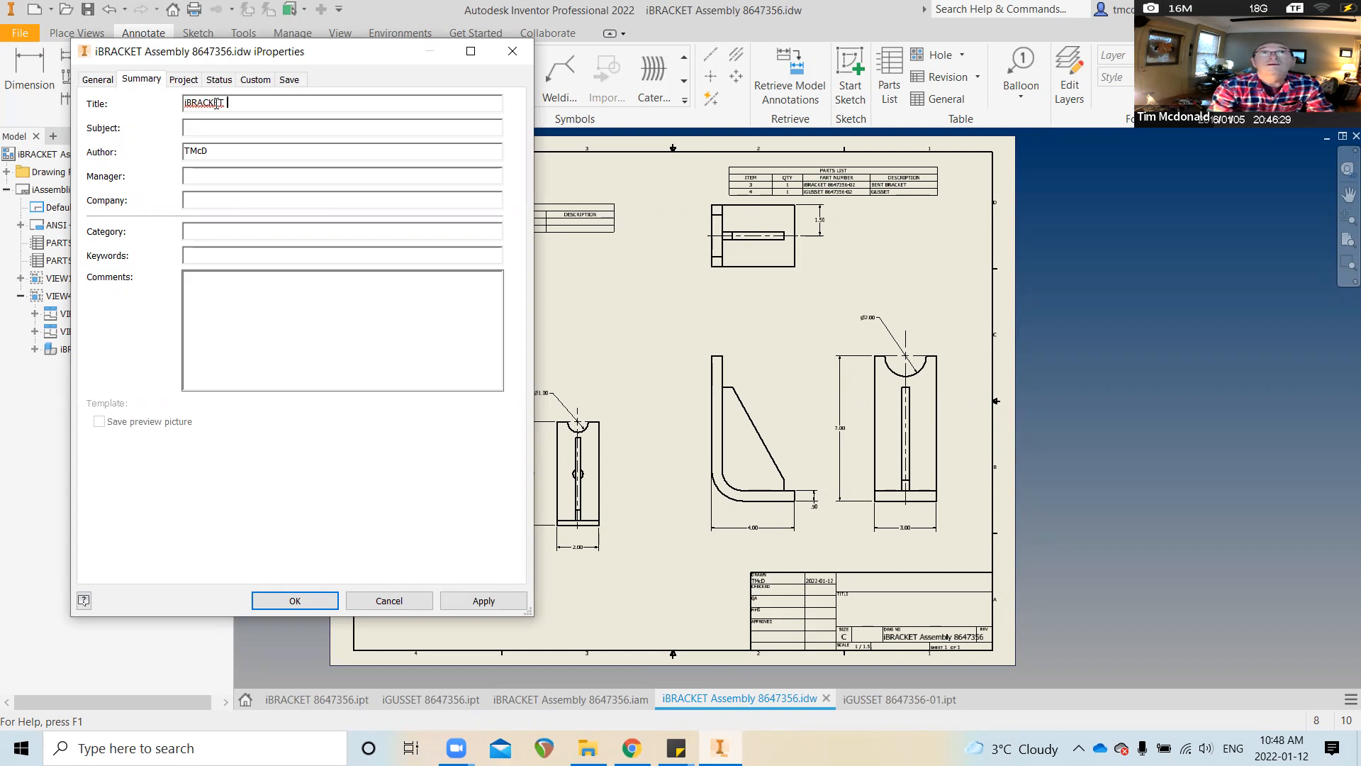
type("ASSEMBLY")
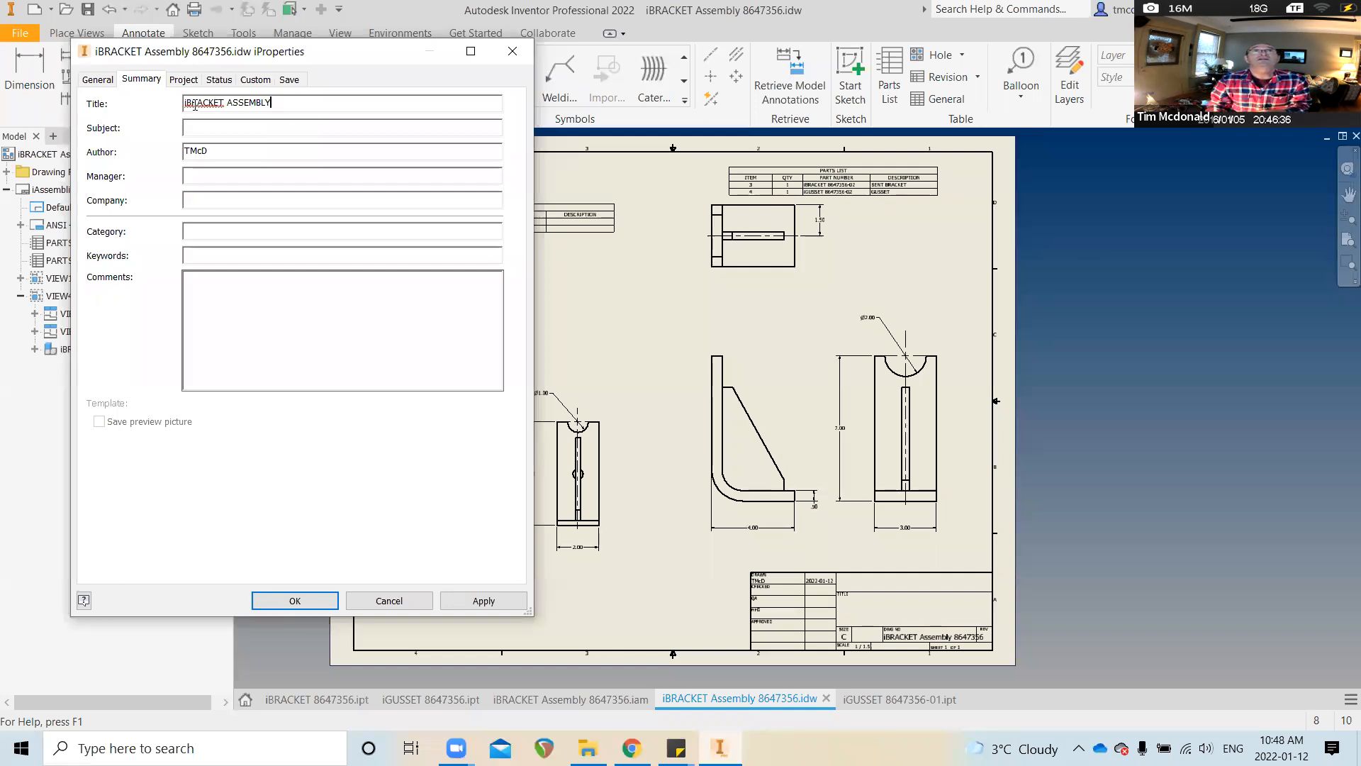
left_click(185, 103)
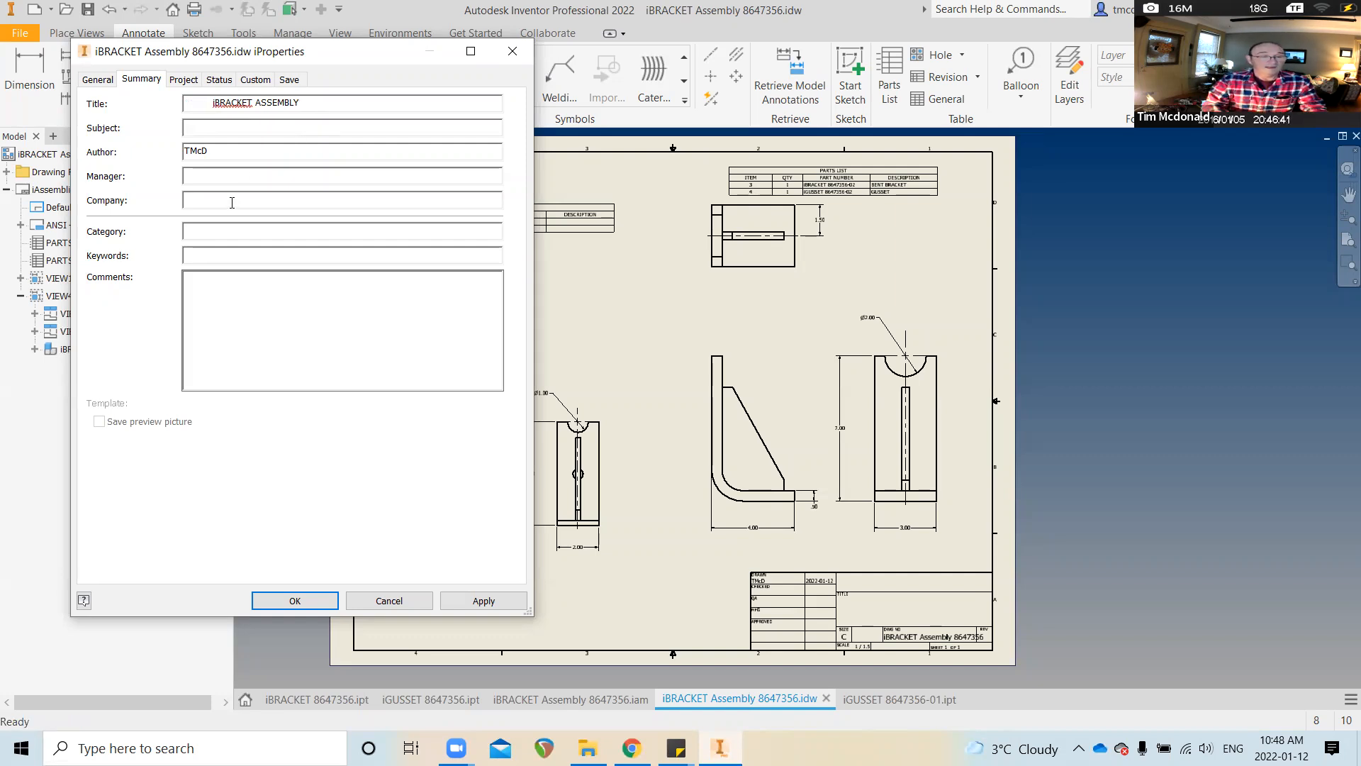
type("TILO20")
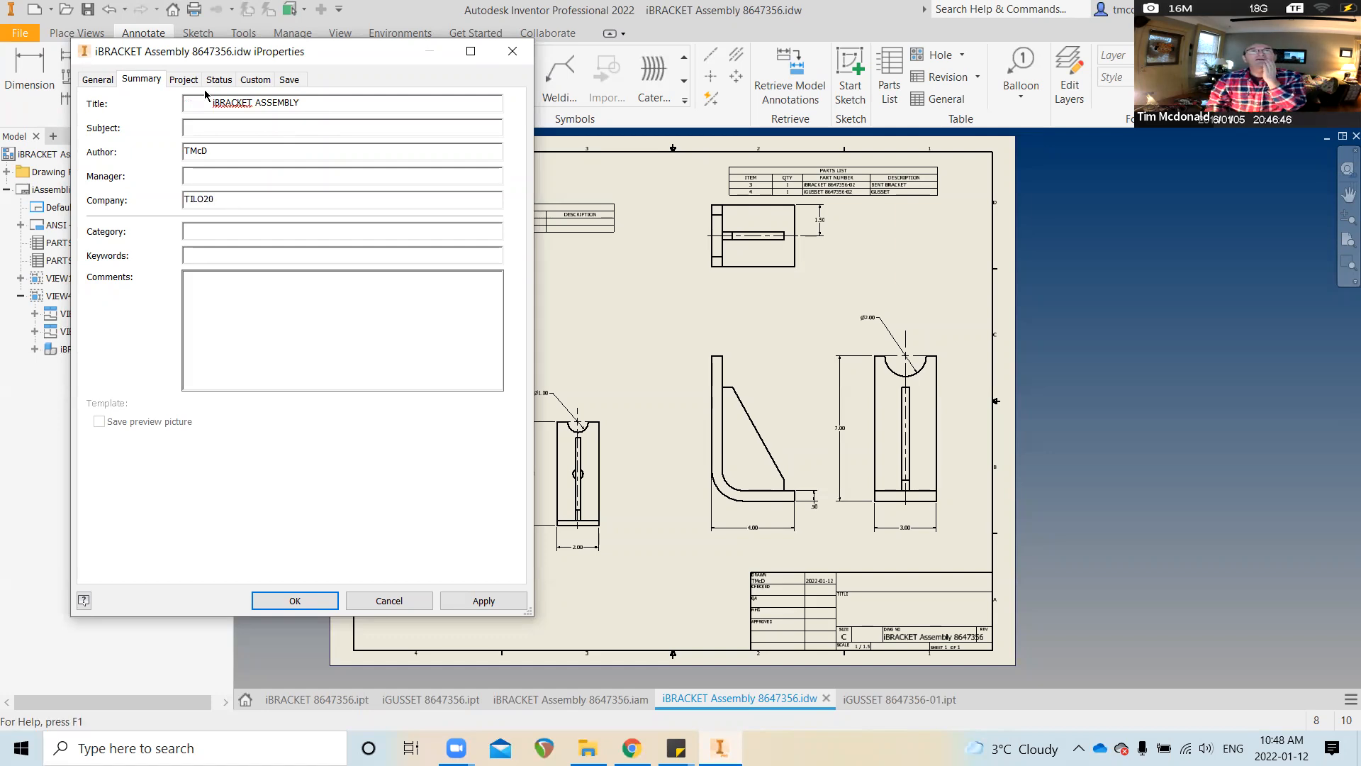
left_click(182, 79)
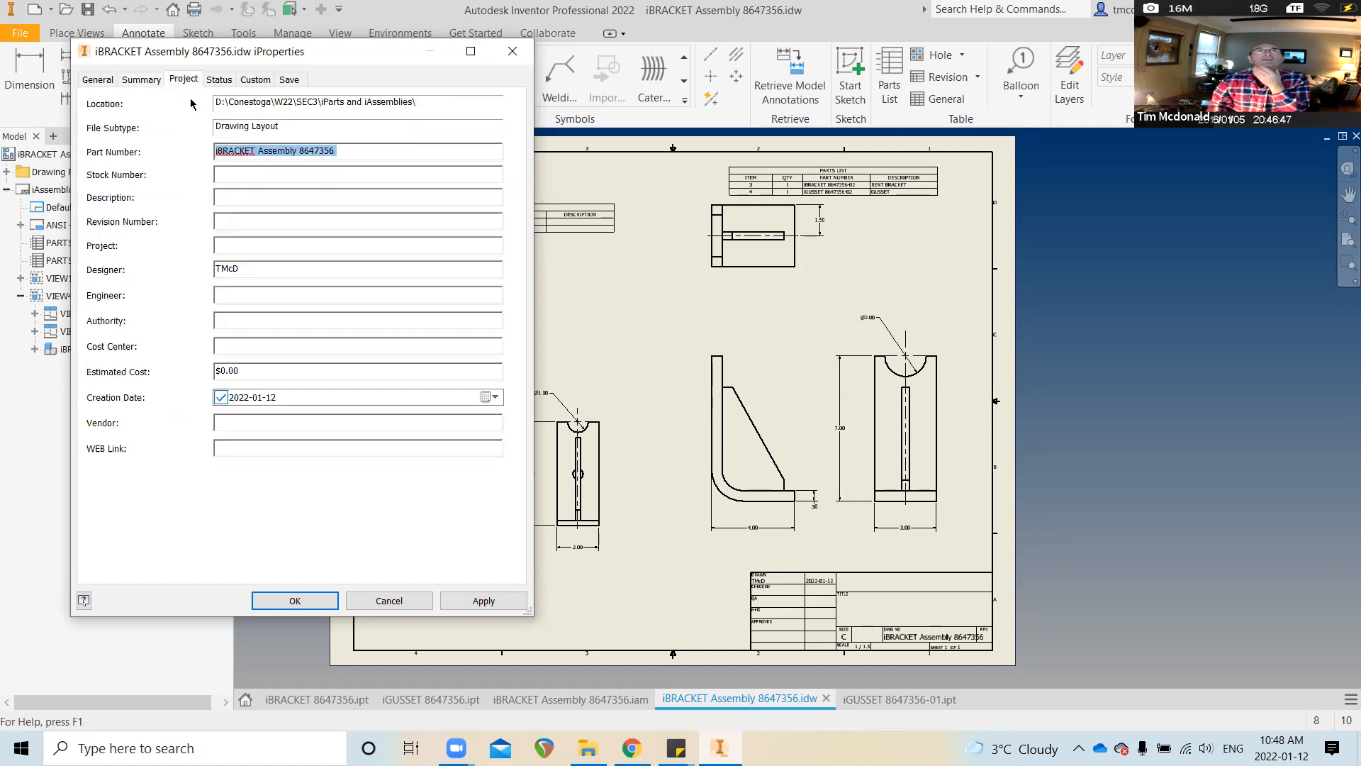
Set the drawing's revision number to 0, apply it, and close iProperties
left_click(234, 220)
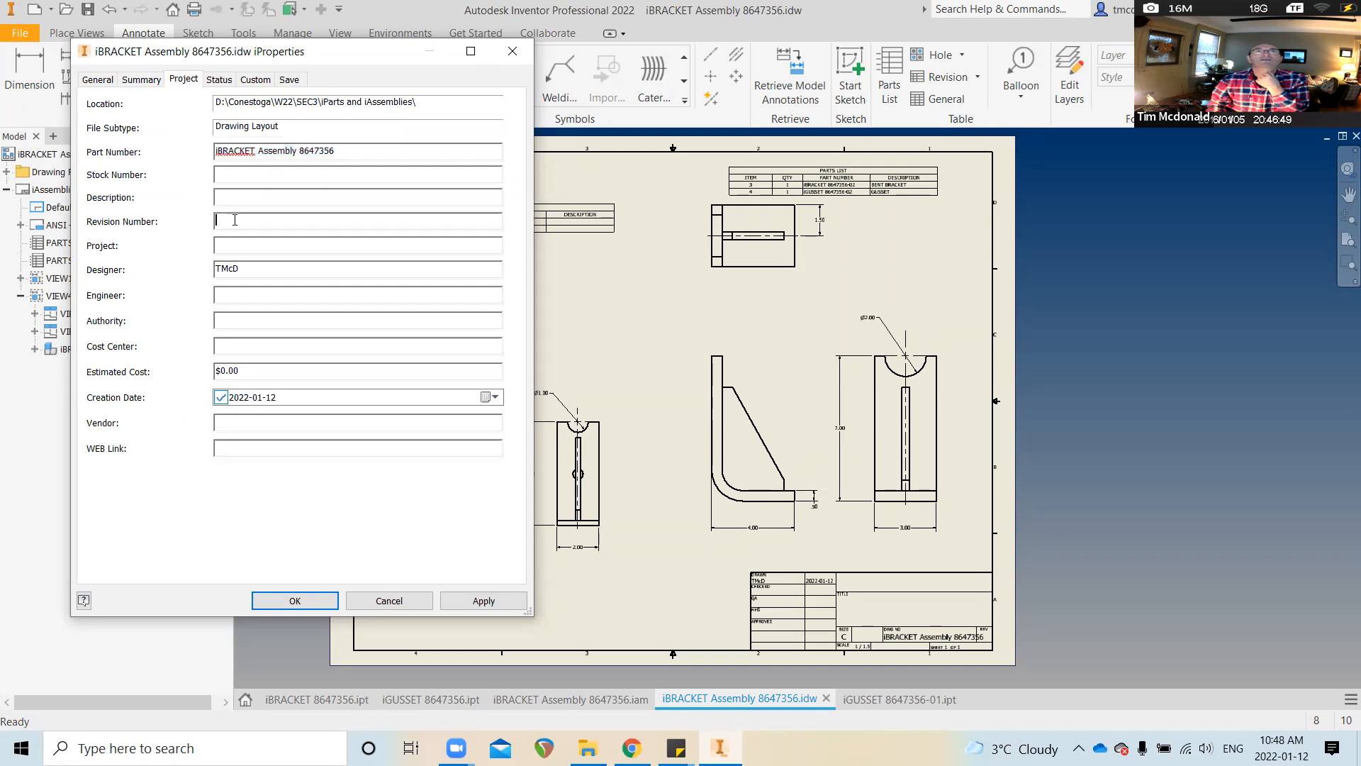
type("0")
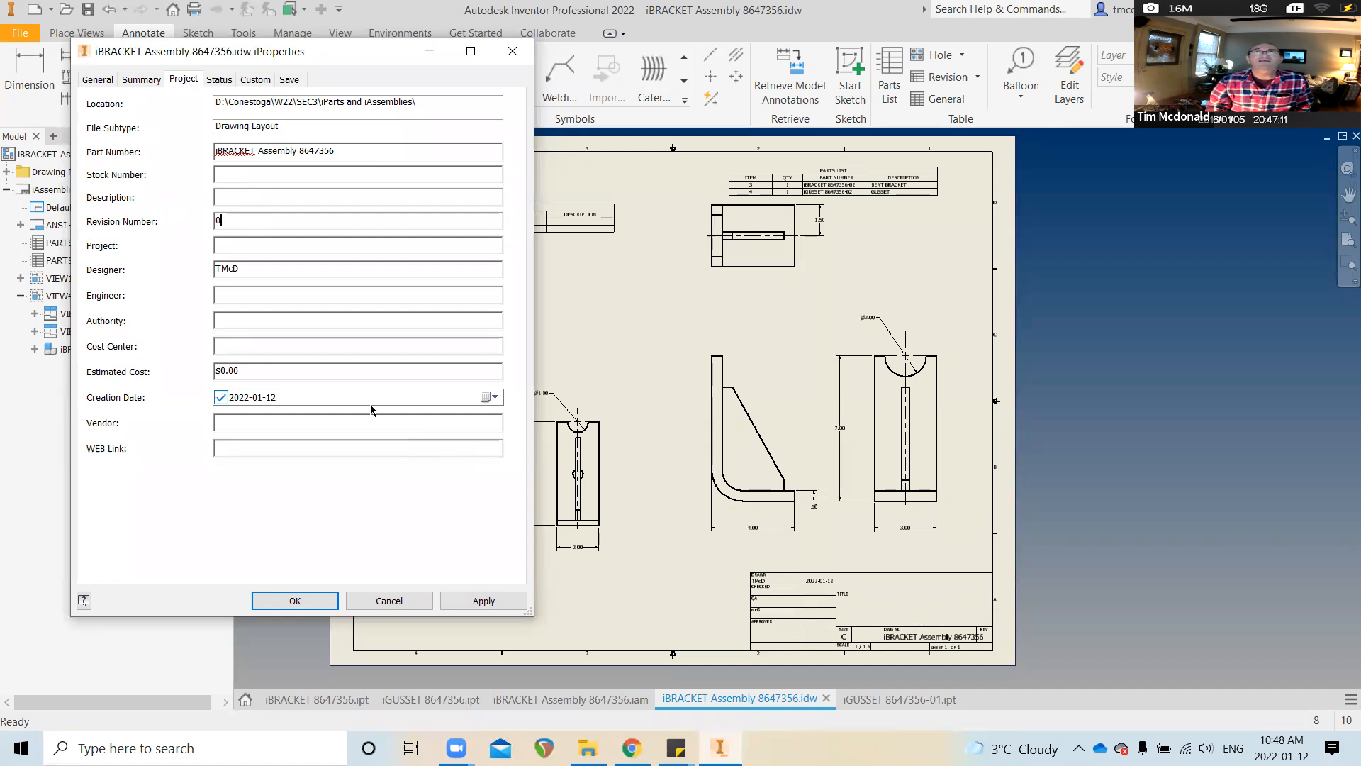
left_click(473, 601)
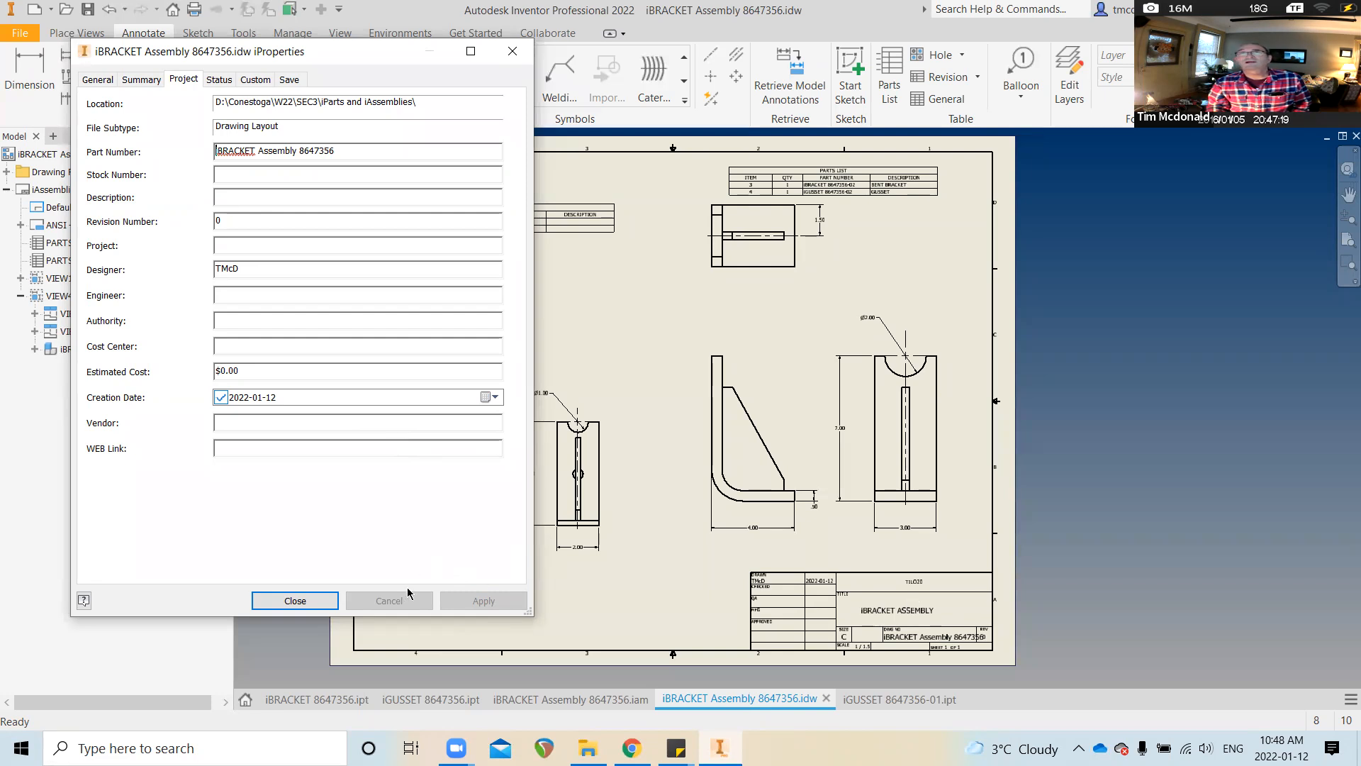
left_click(295, 600)
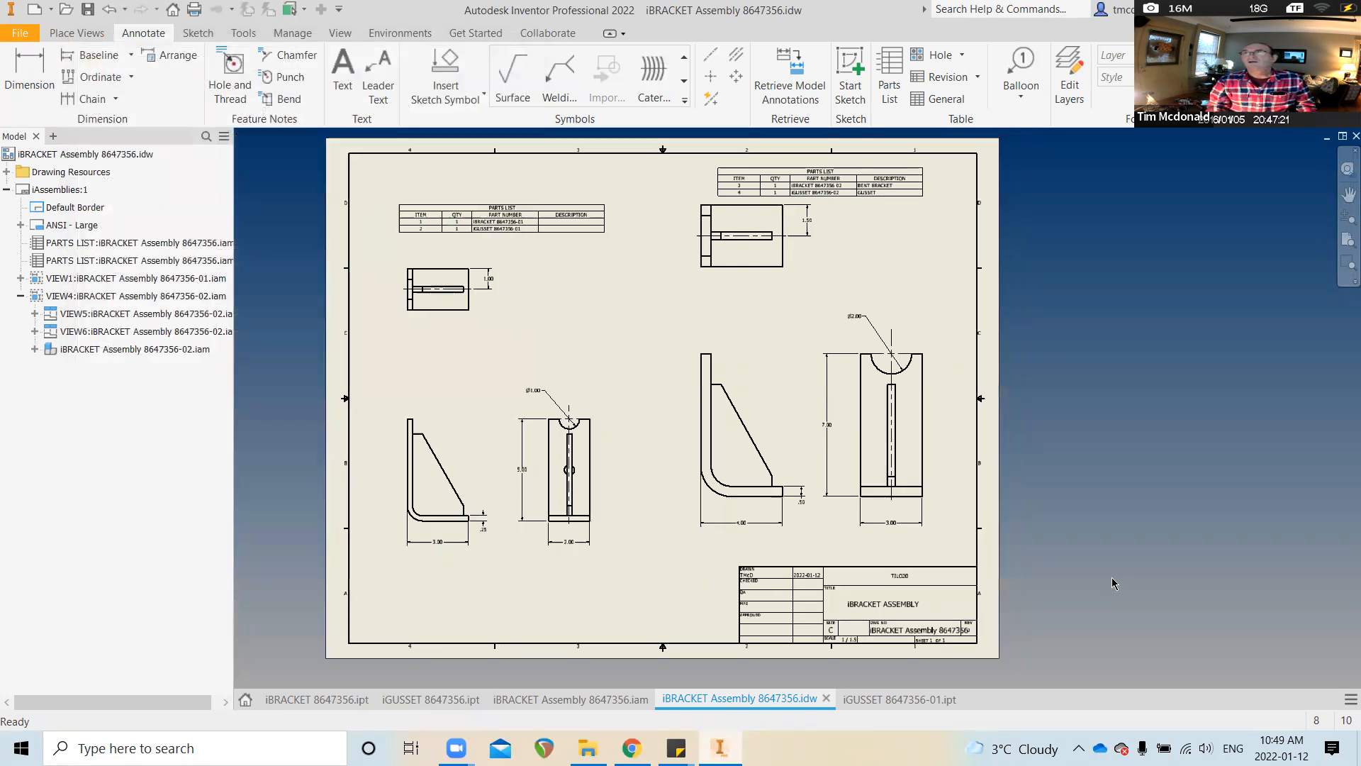
Zoom in on the title block and select ANSI - Large in the browser
scroll(1100, 573, "down", 4)
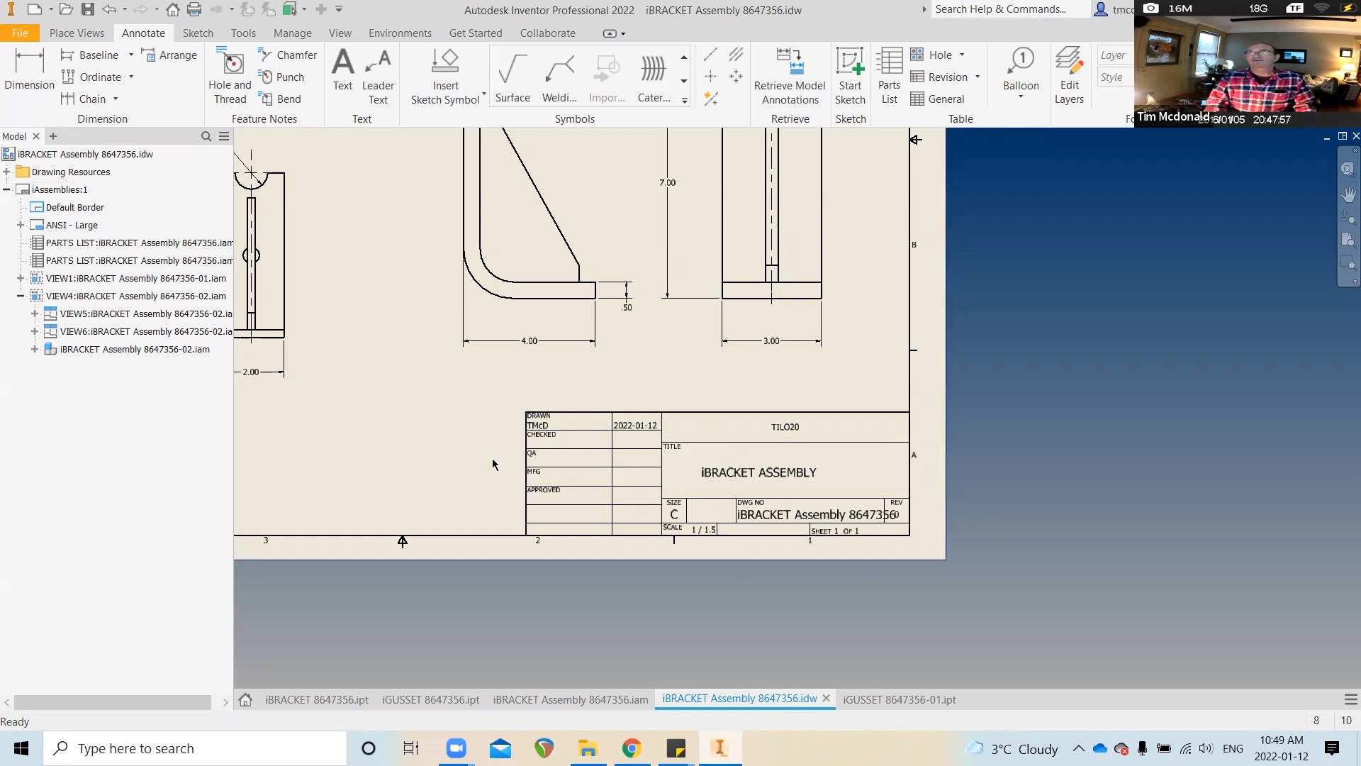
left_click(79, 229)
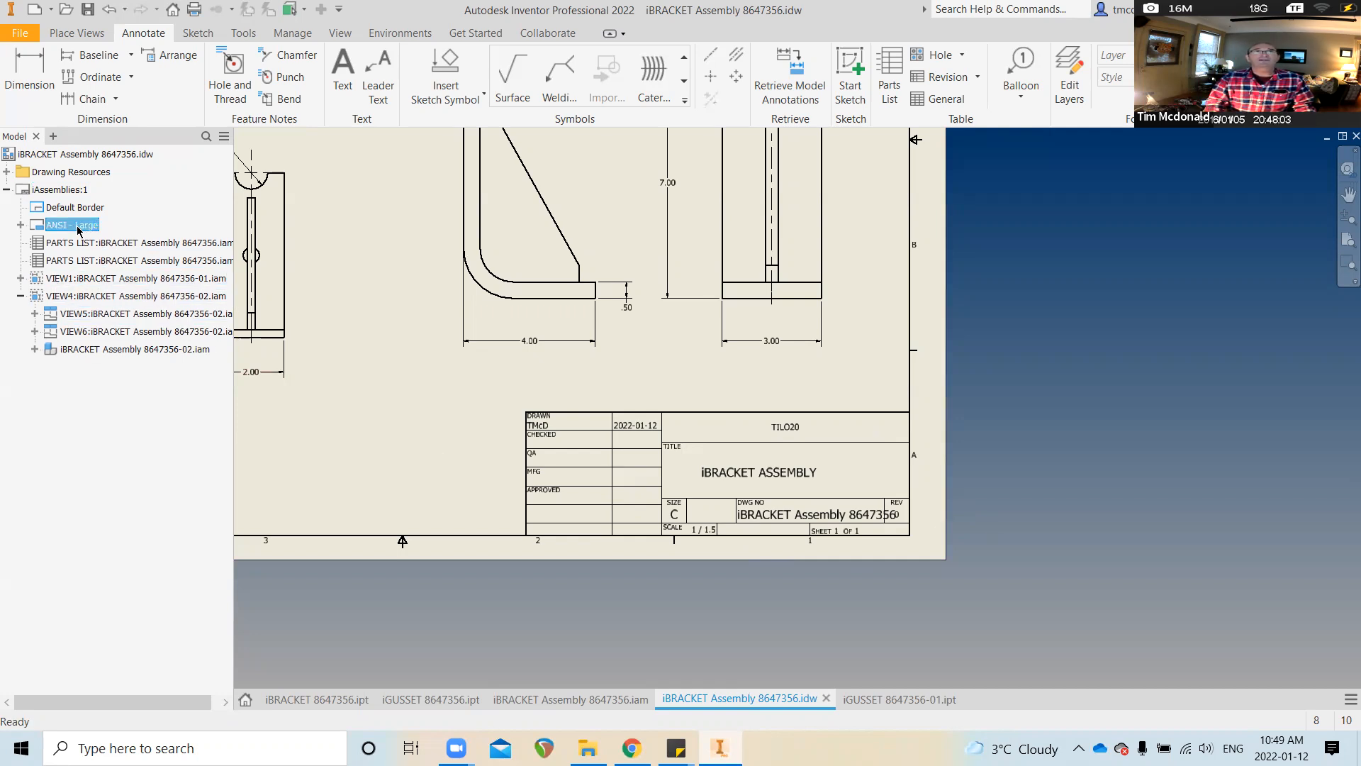
Edit the ANSI - Large definition so the COMPANY field is bold at 0.35 in
right_click(79, 228)
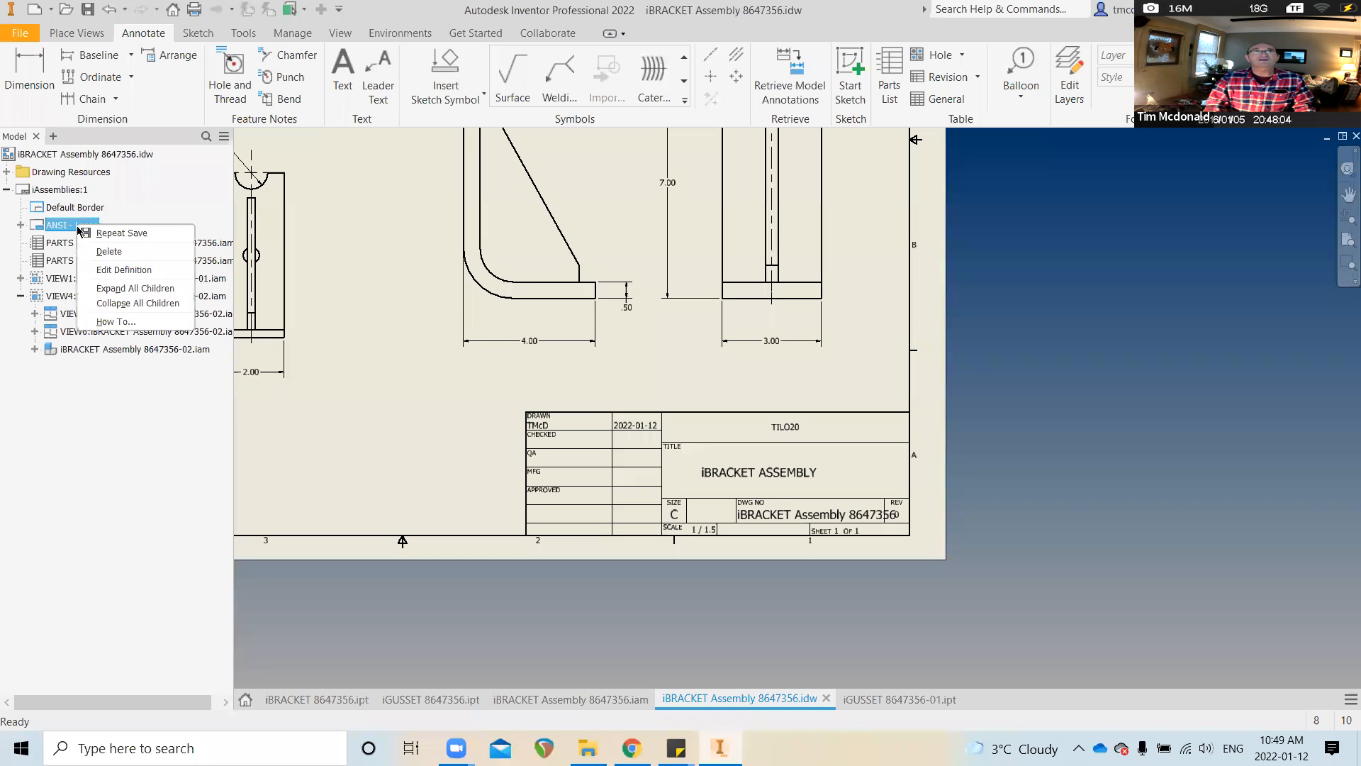
left_click(124, 270)
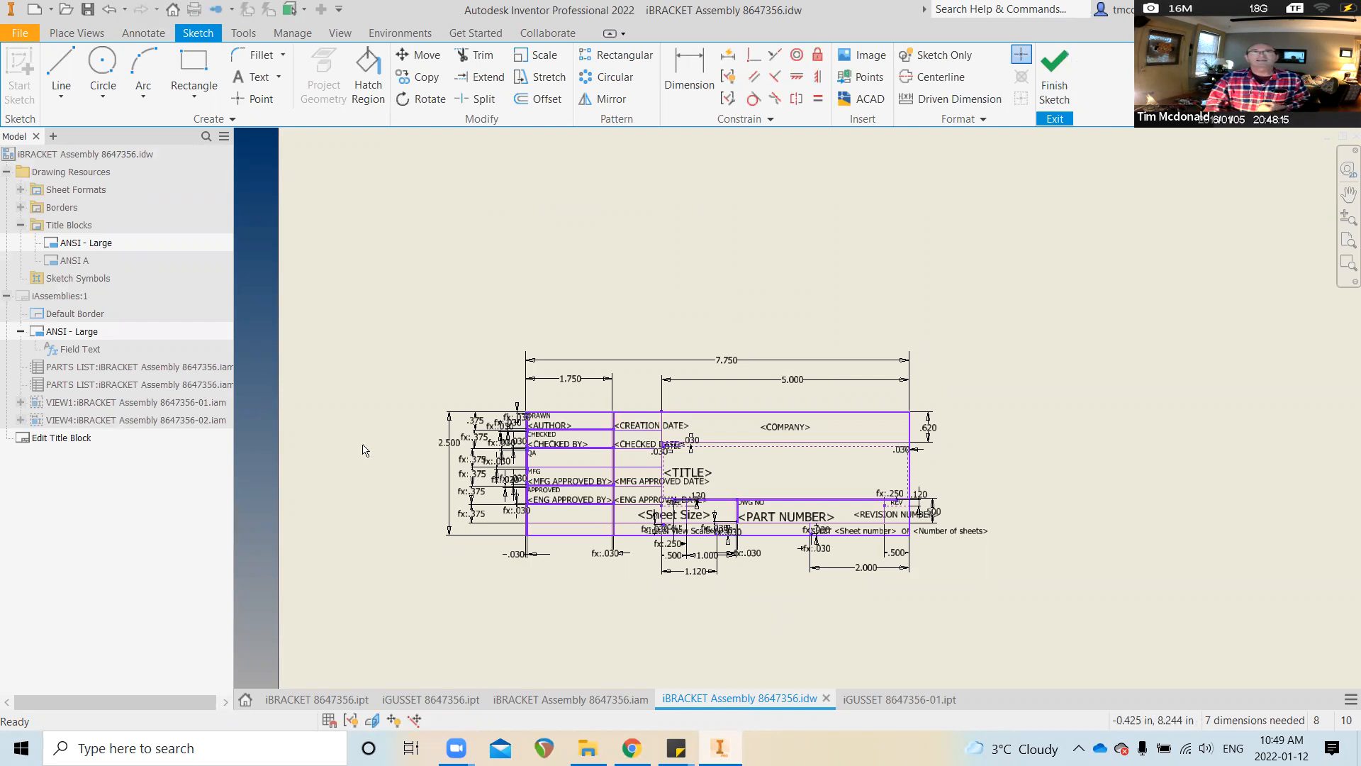
double_click(782, 428)
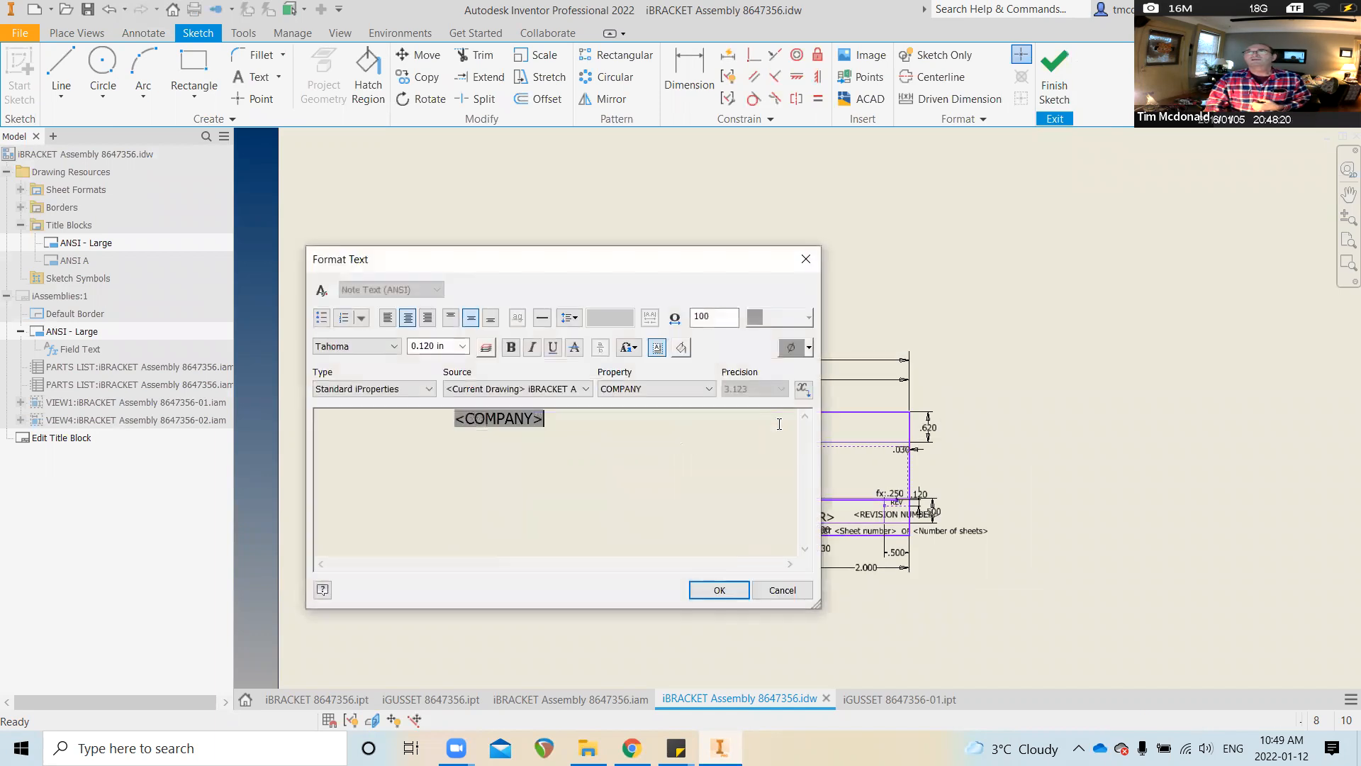
left_click(426, 346)
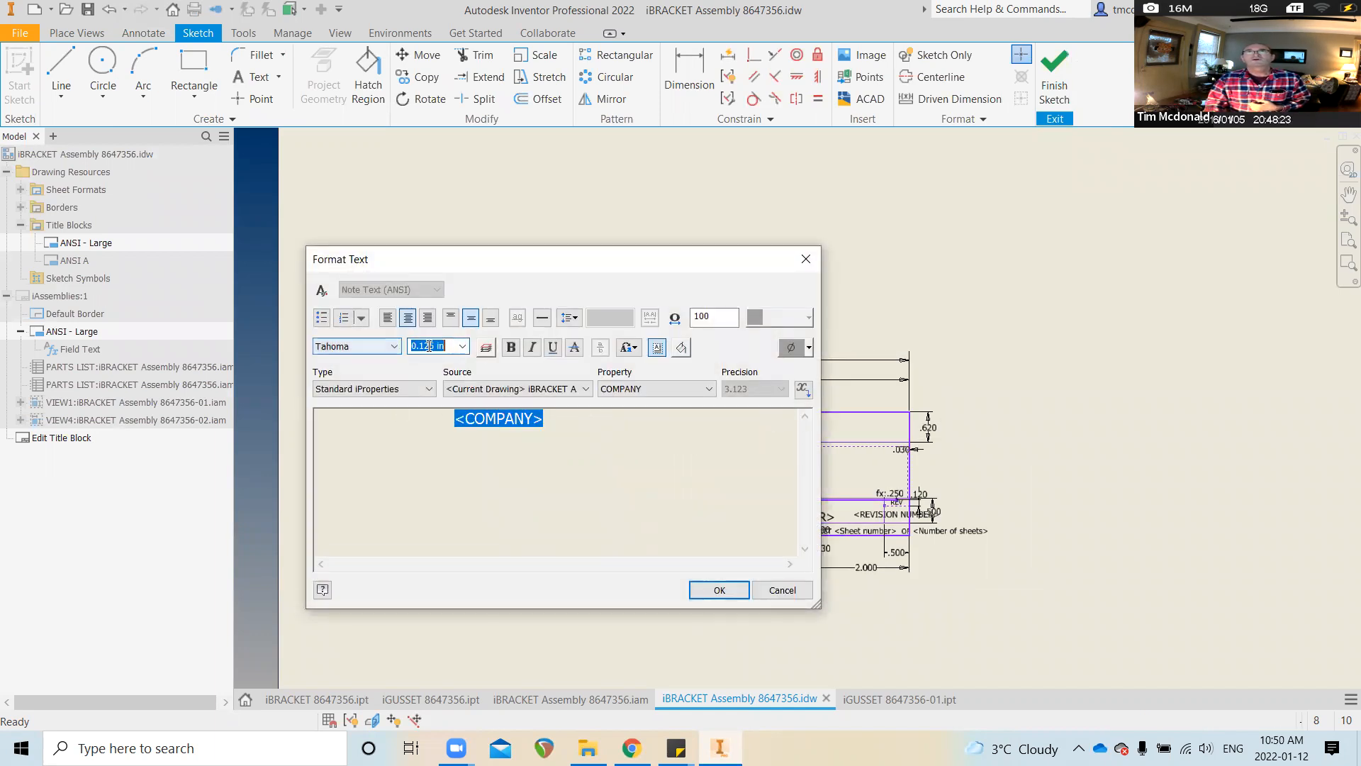
left_click(463, 347)
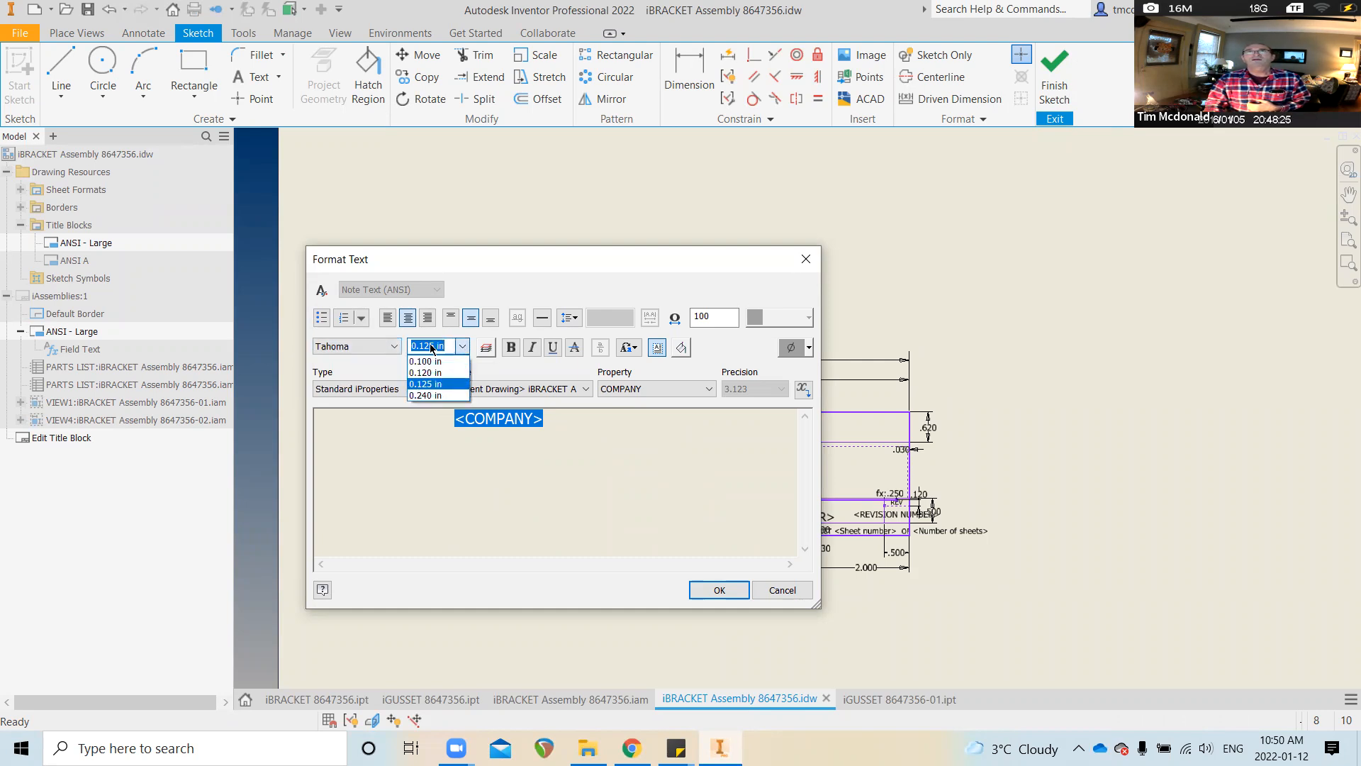
left_click(447, 343)
type(".")
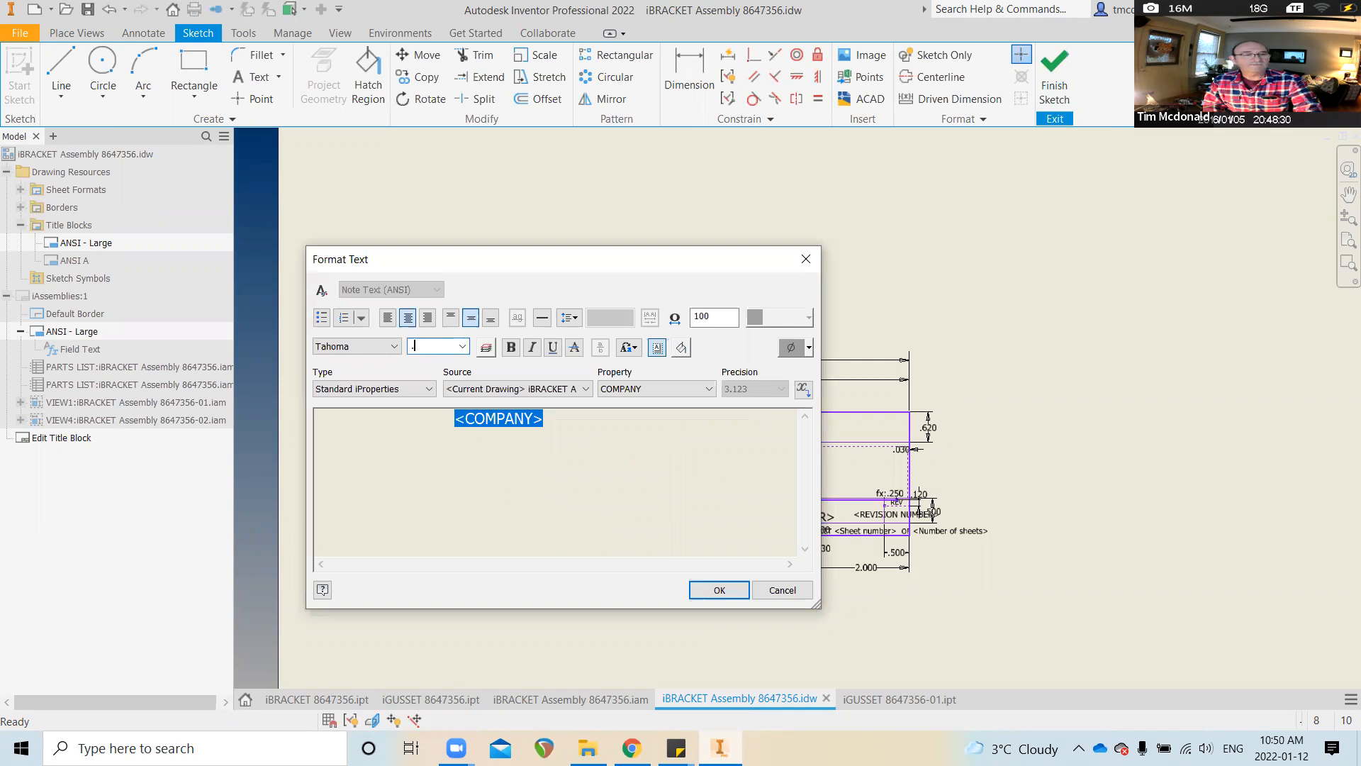
type("35")
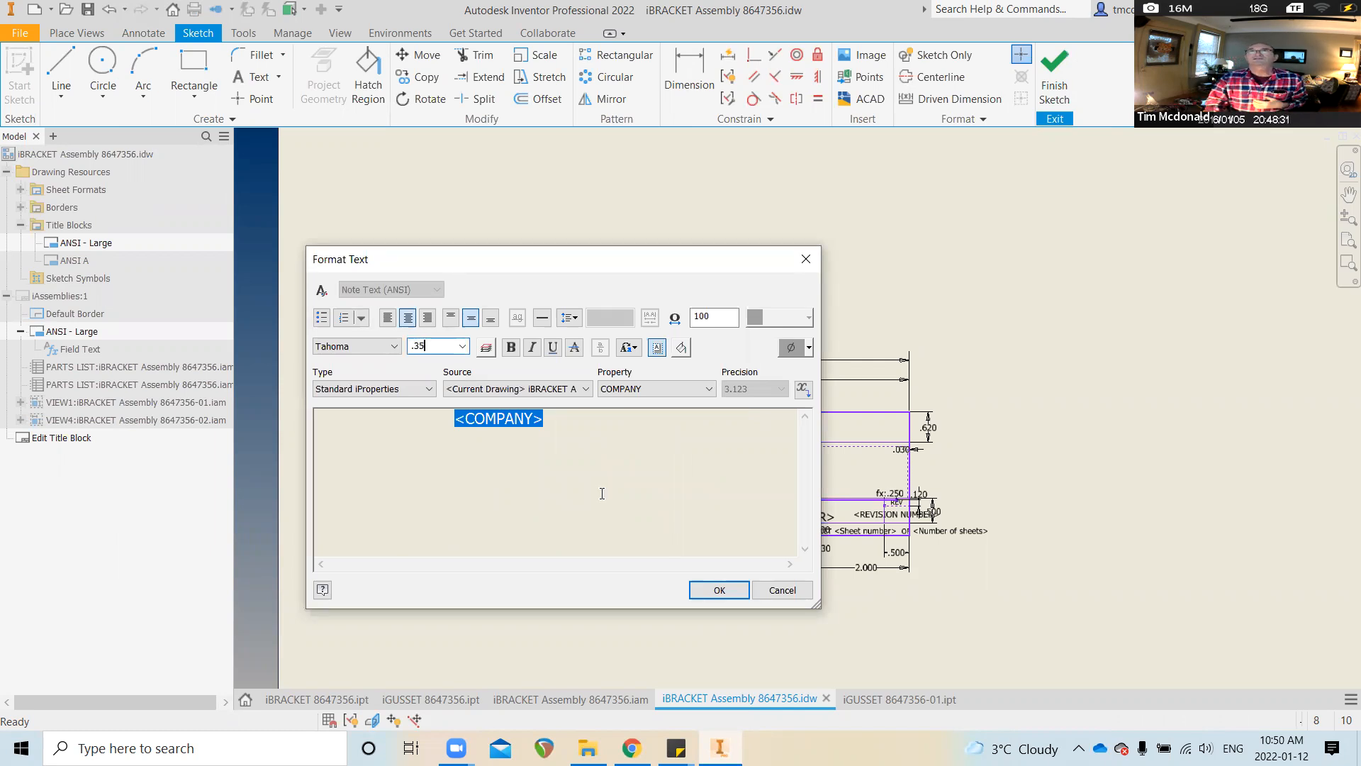
left_click(511, 348)
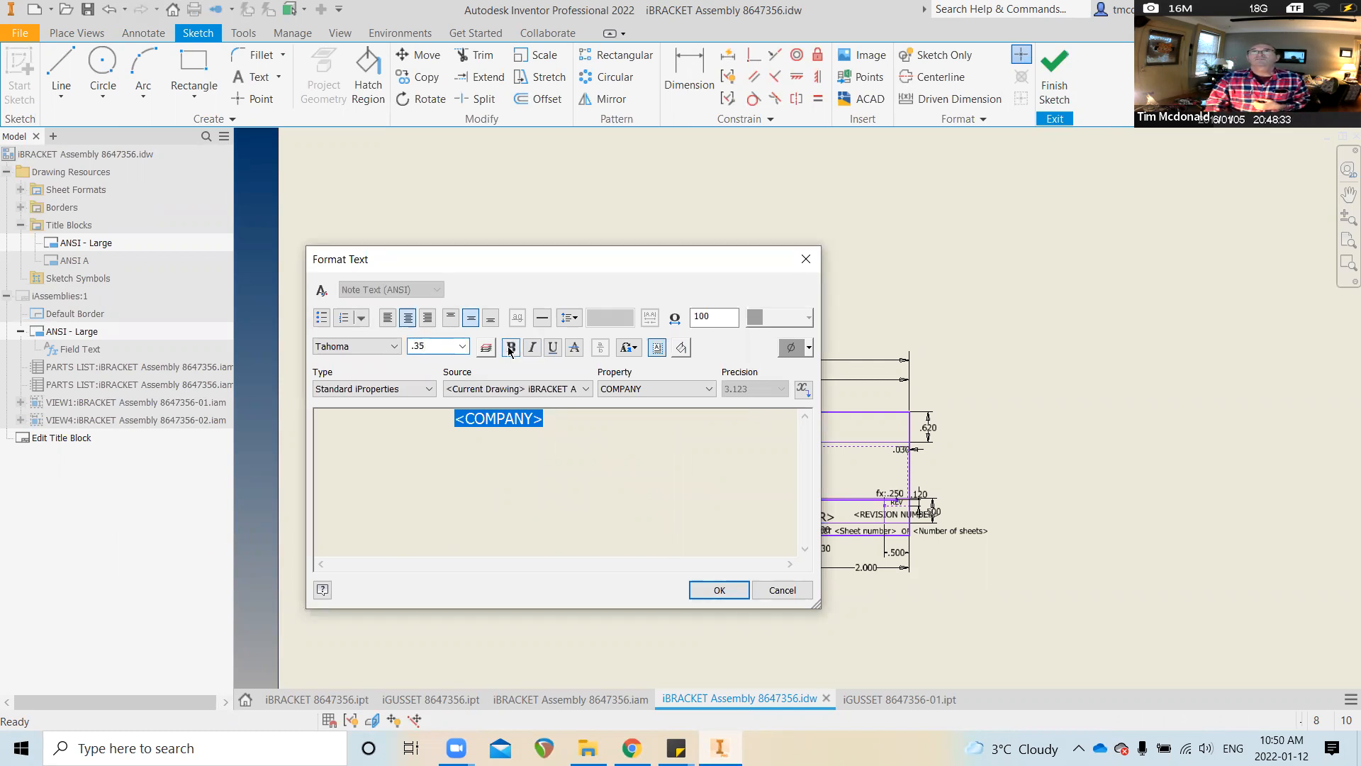
left_click(718, 591)
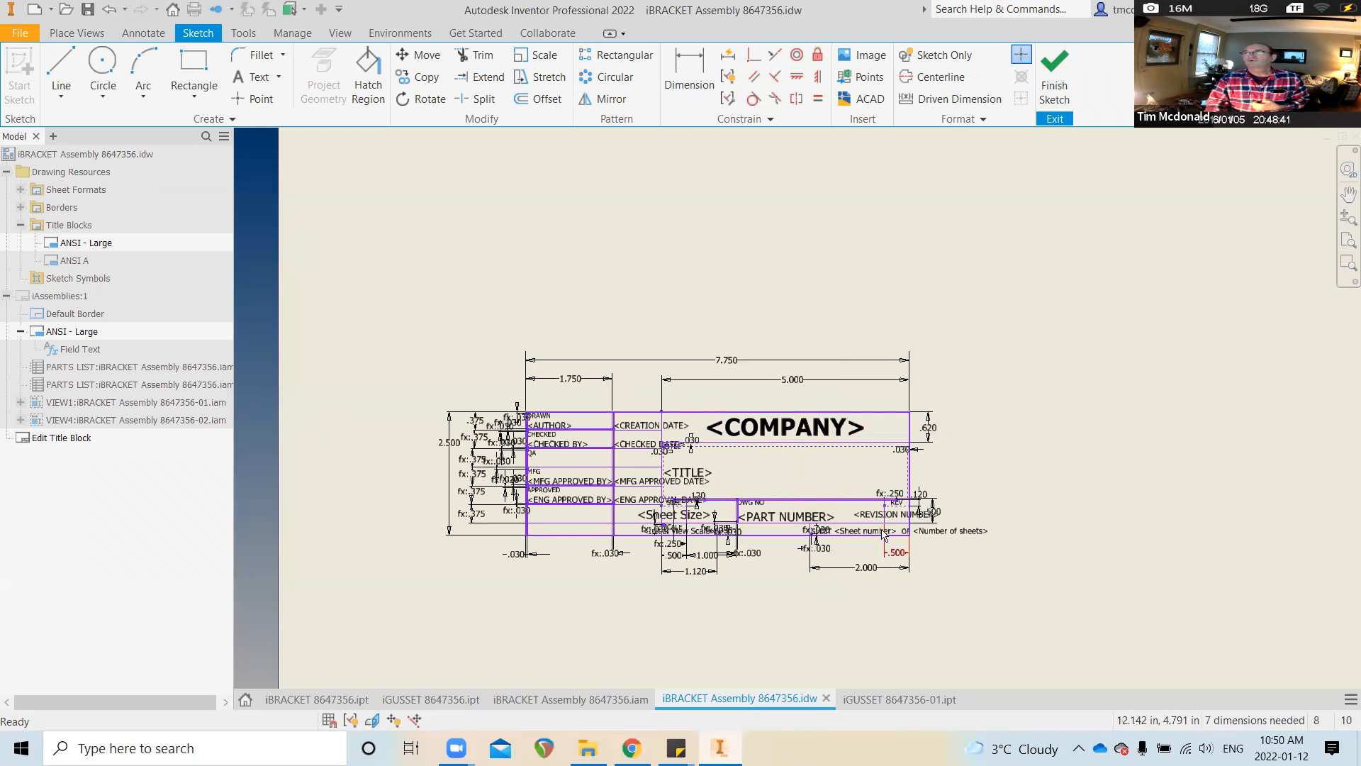
double_click(805, 518)
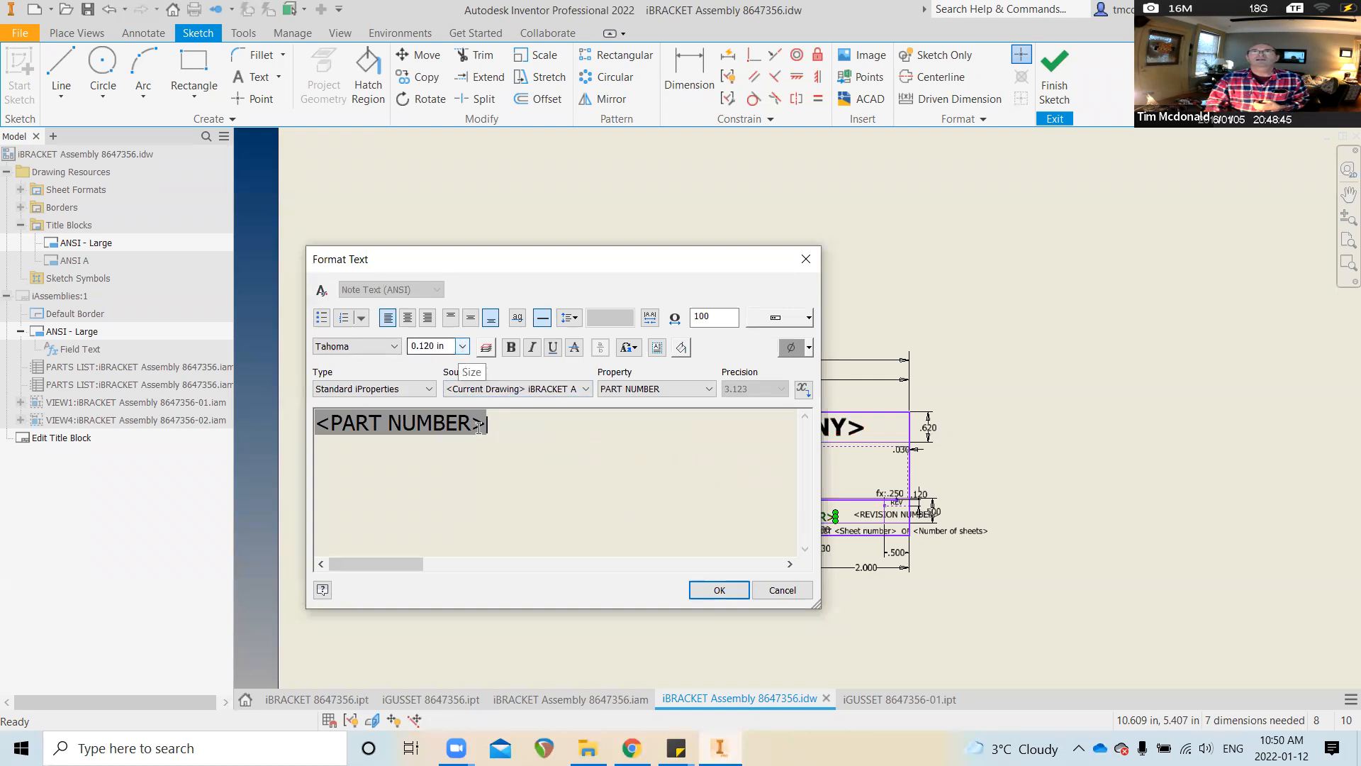
Set the PART NUMBER field text height to 0.100 in
left_click_drag(507, 428, 238, 427)
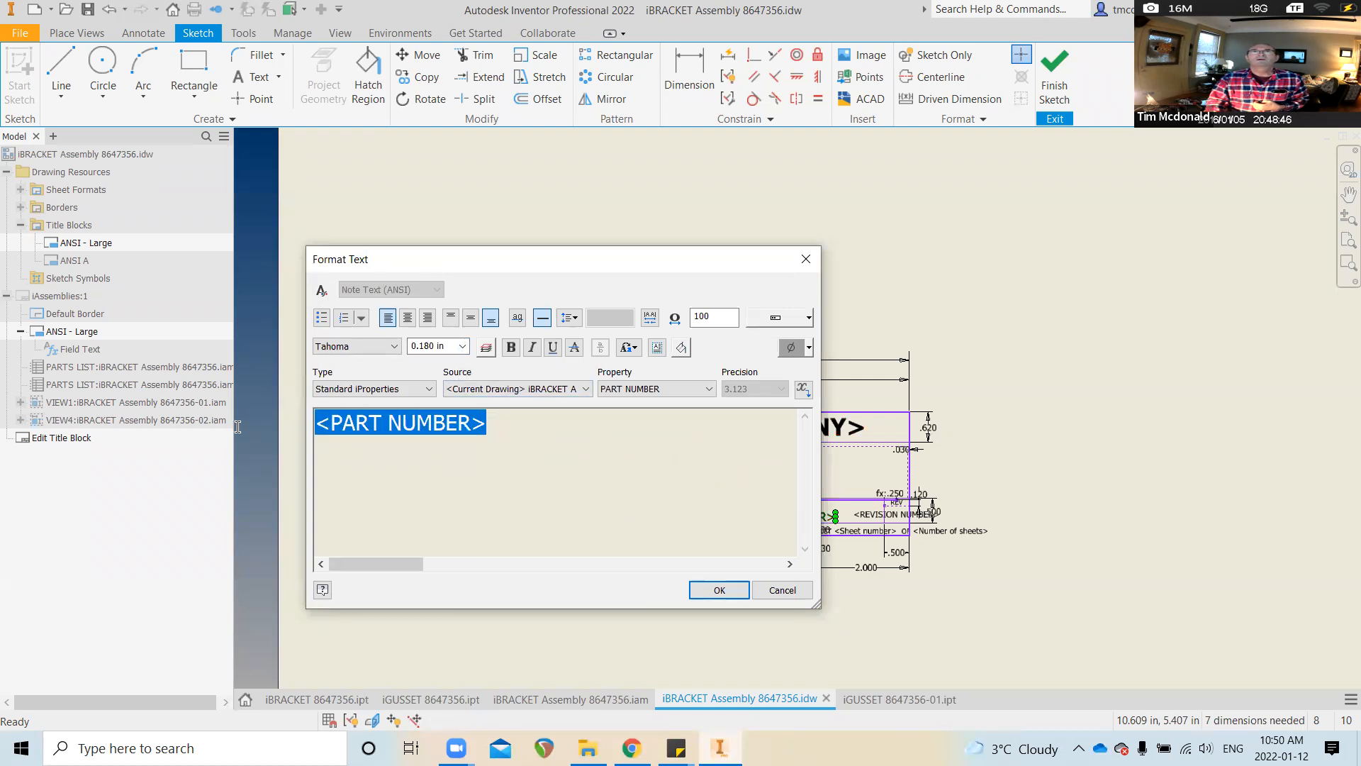
left_click(463, 346)
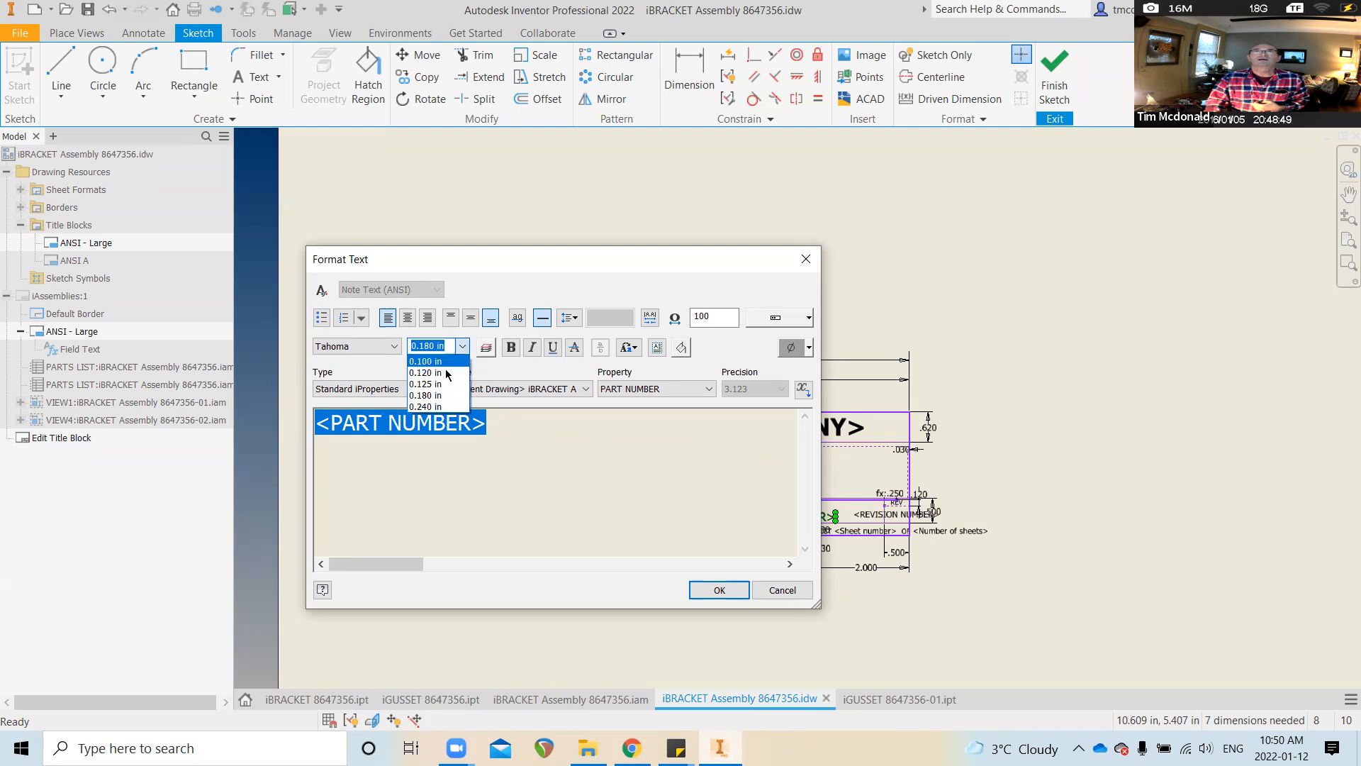
left_click(438, 361)
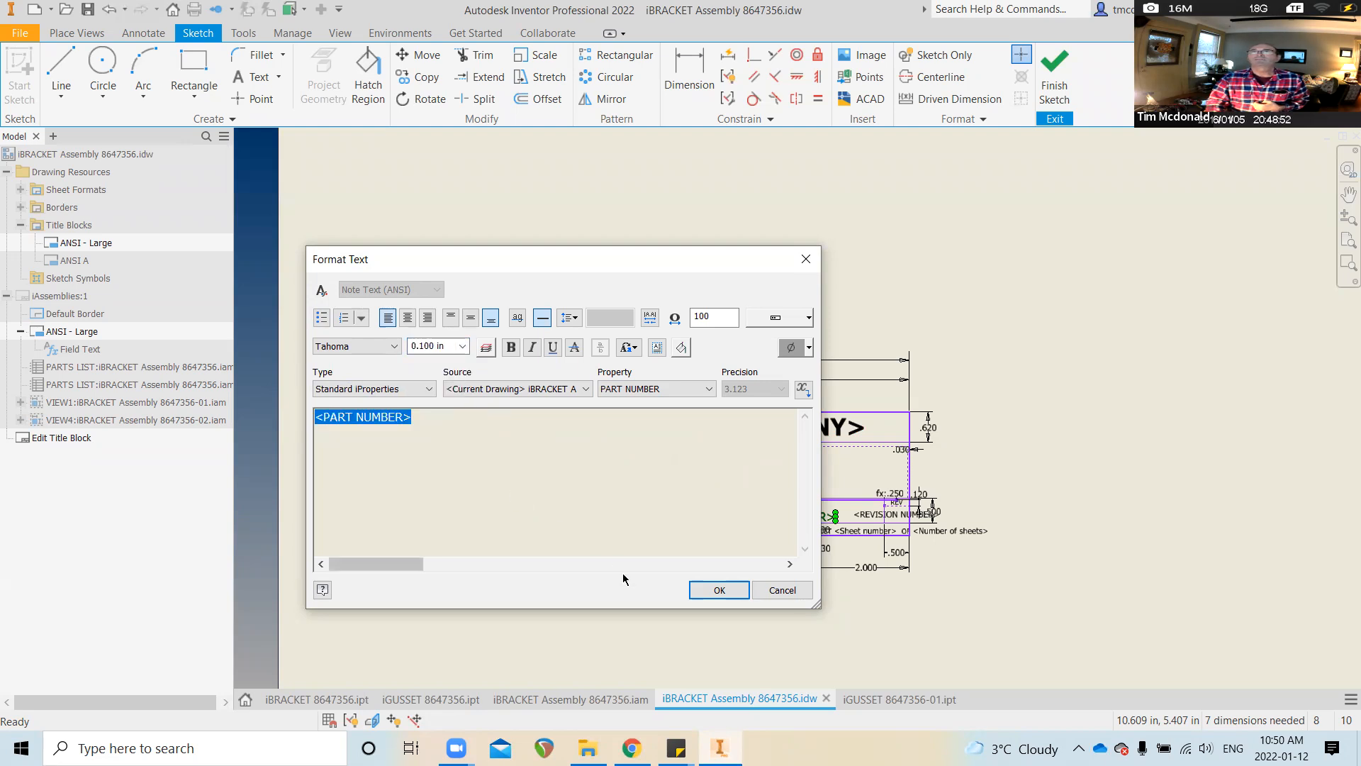
left_click(709, 590)
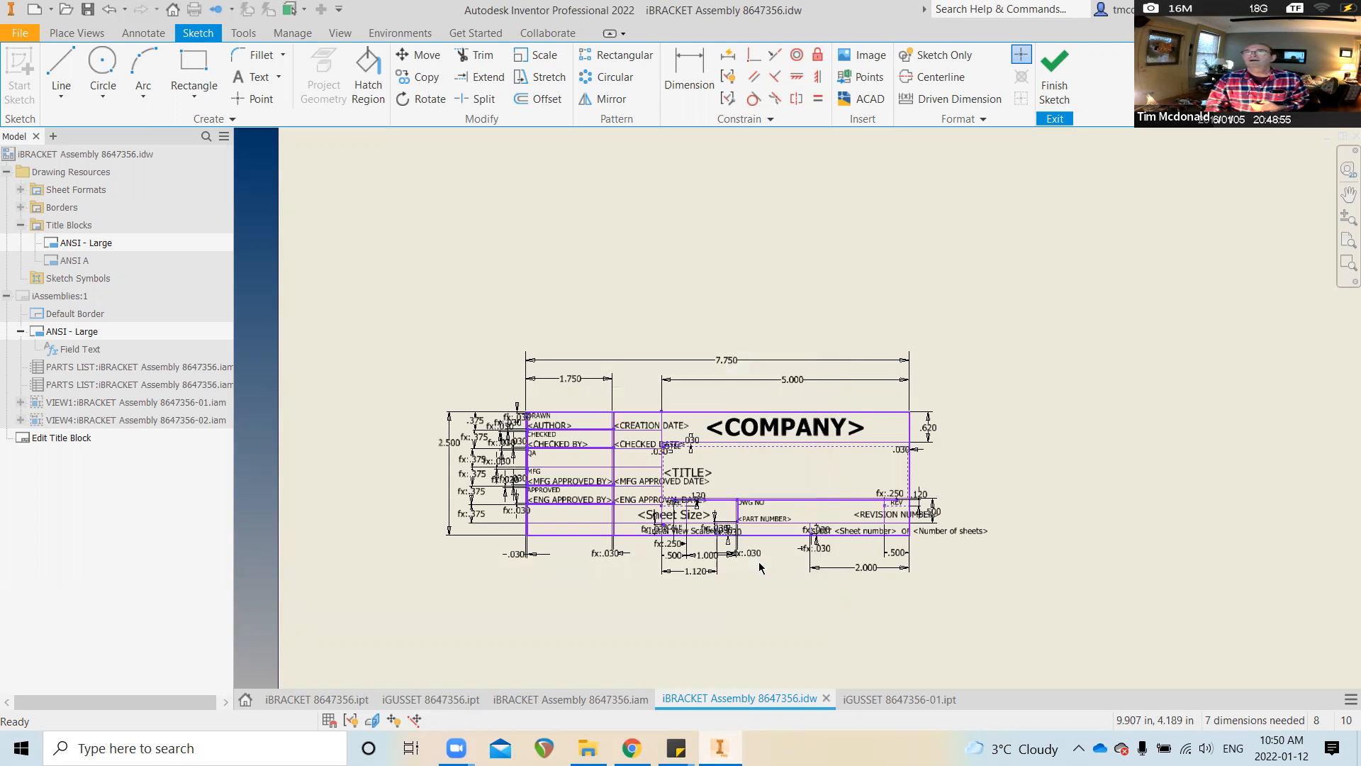
Set the TITLE field text height to 0.240 in and save the title block
double_click(705, 474)
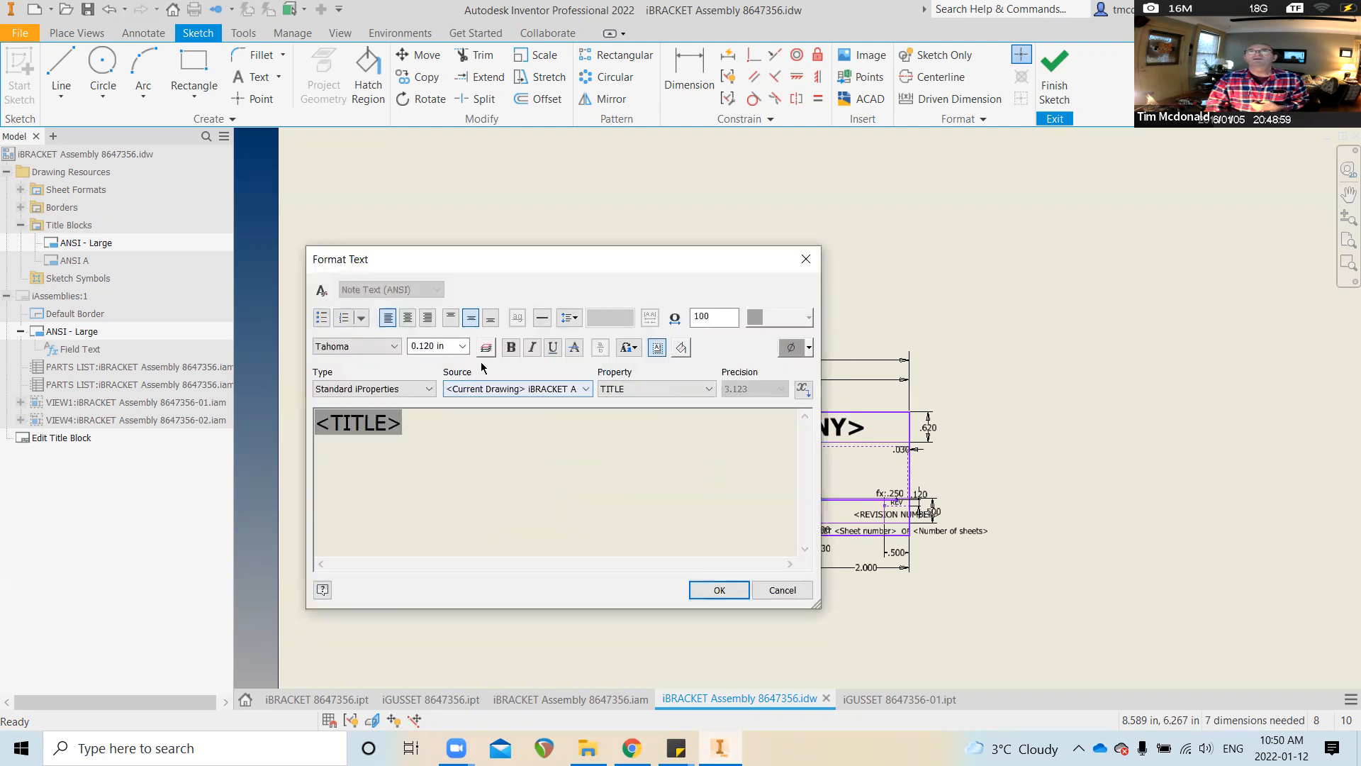
left_click_drag(423, 423, 352, 425)
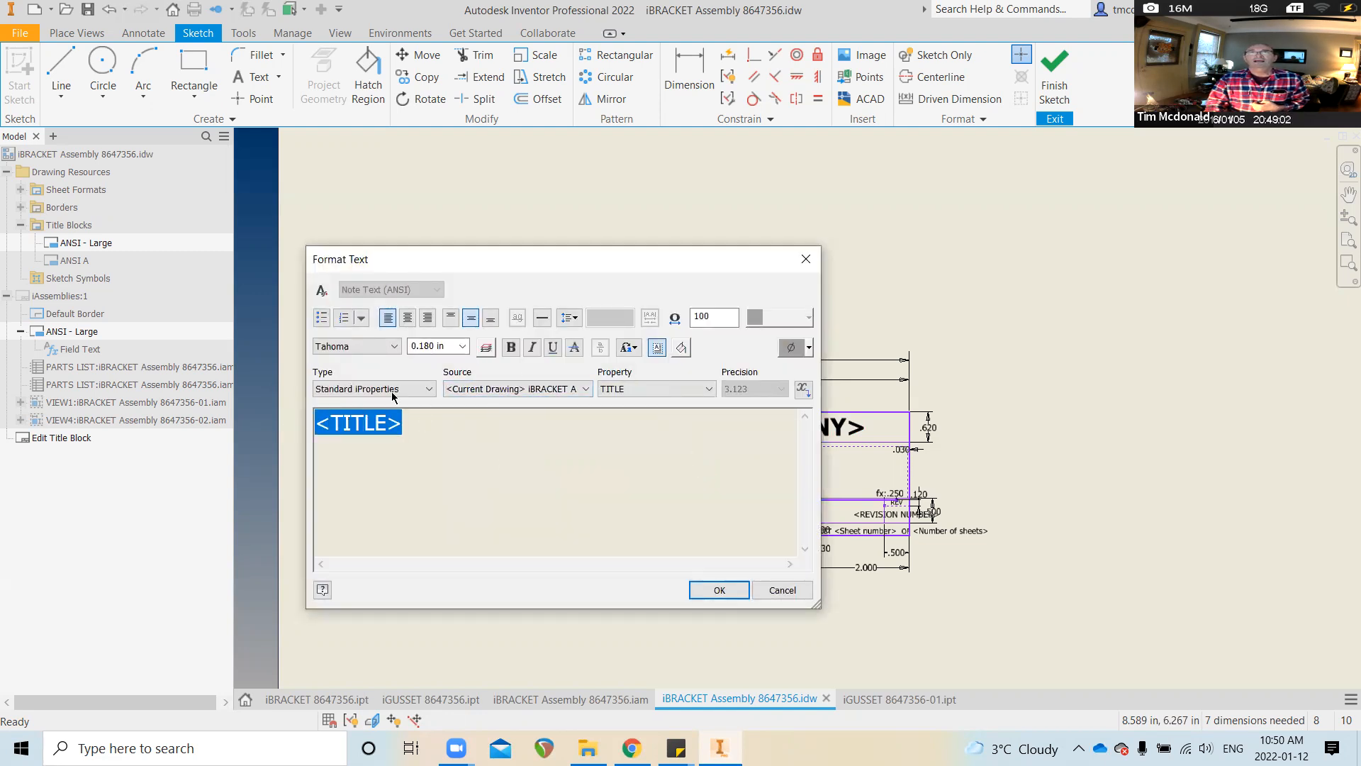
left_click(462, 346)
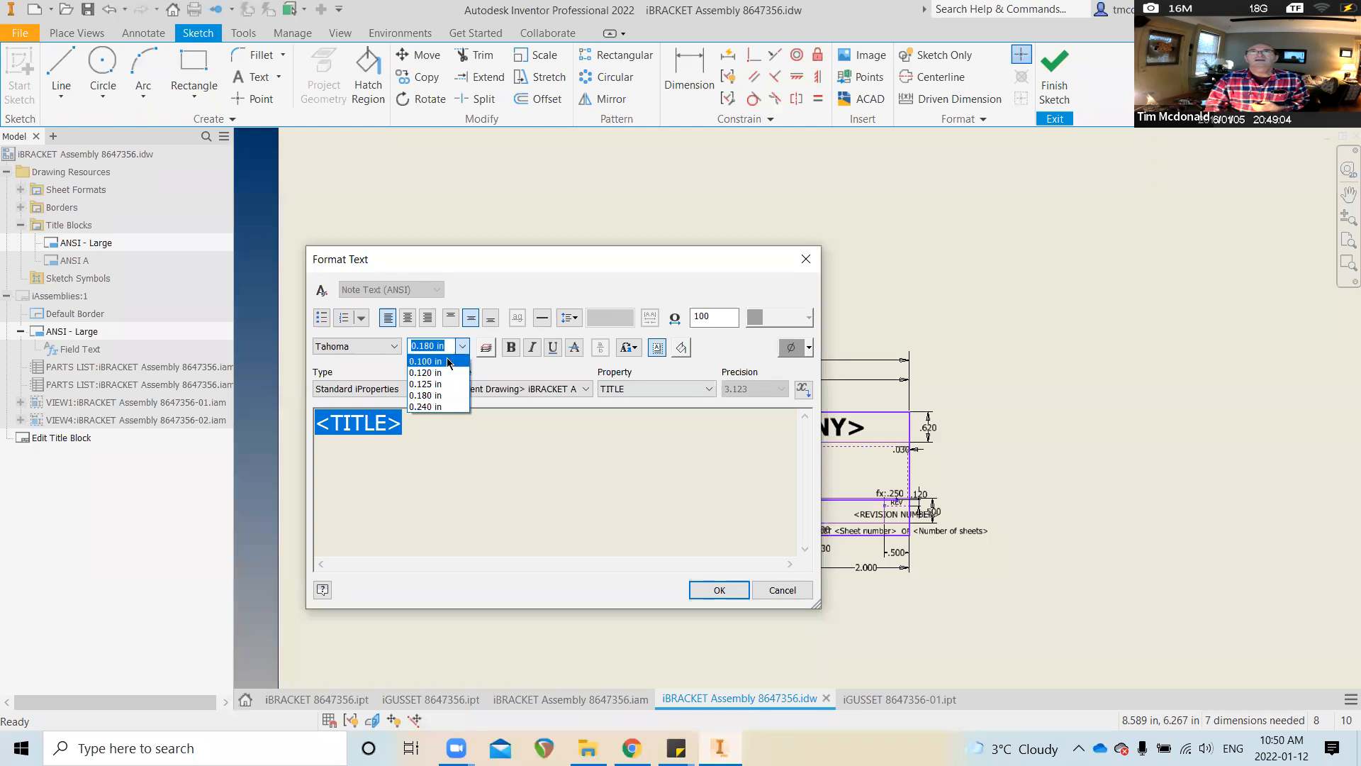
left_click(436, 407)
left_click(732, 593)
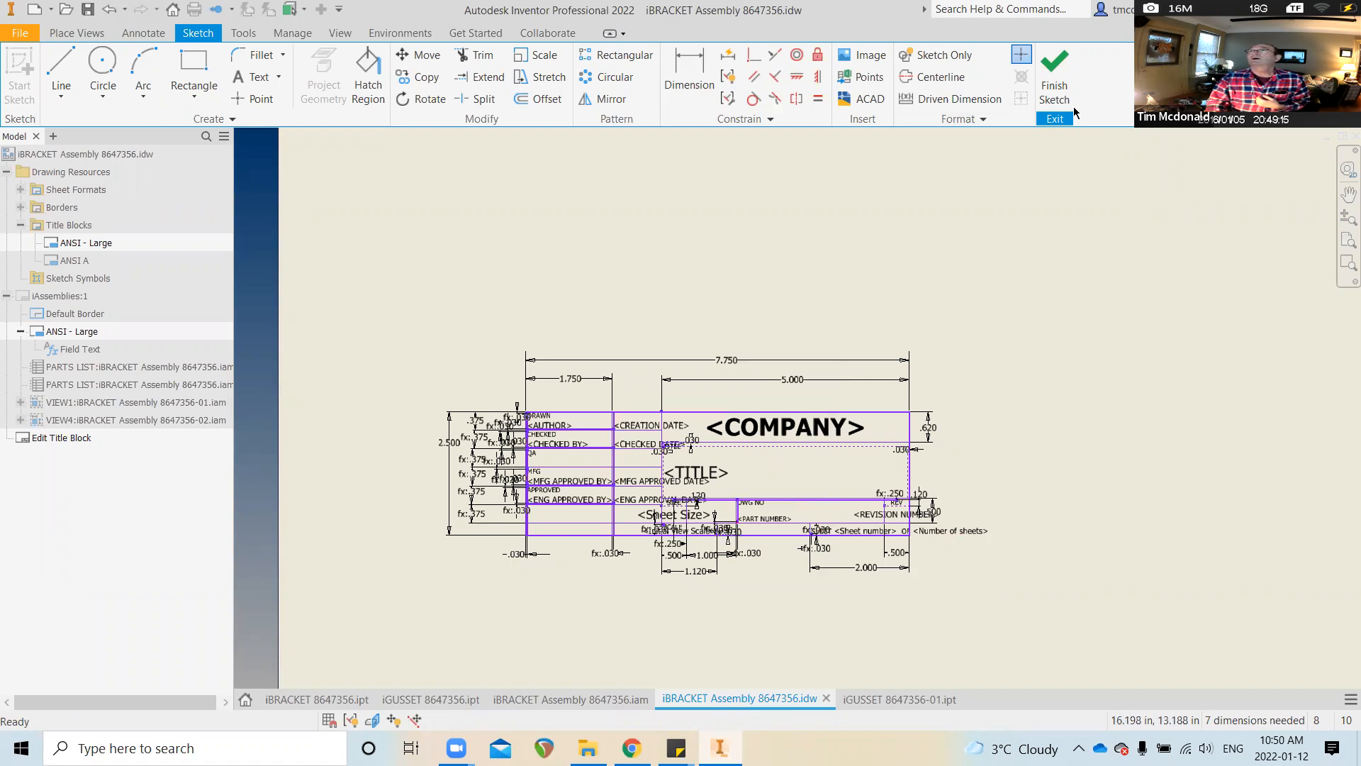
left_click(1057, 84)
Save the pending ANSI - Large edits and open the sheet's title block definition for editing
left_click(580, 392)
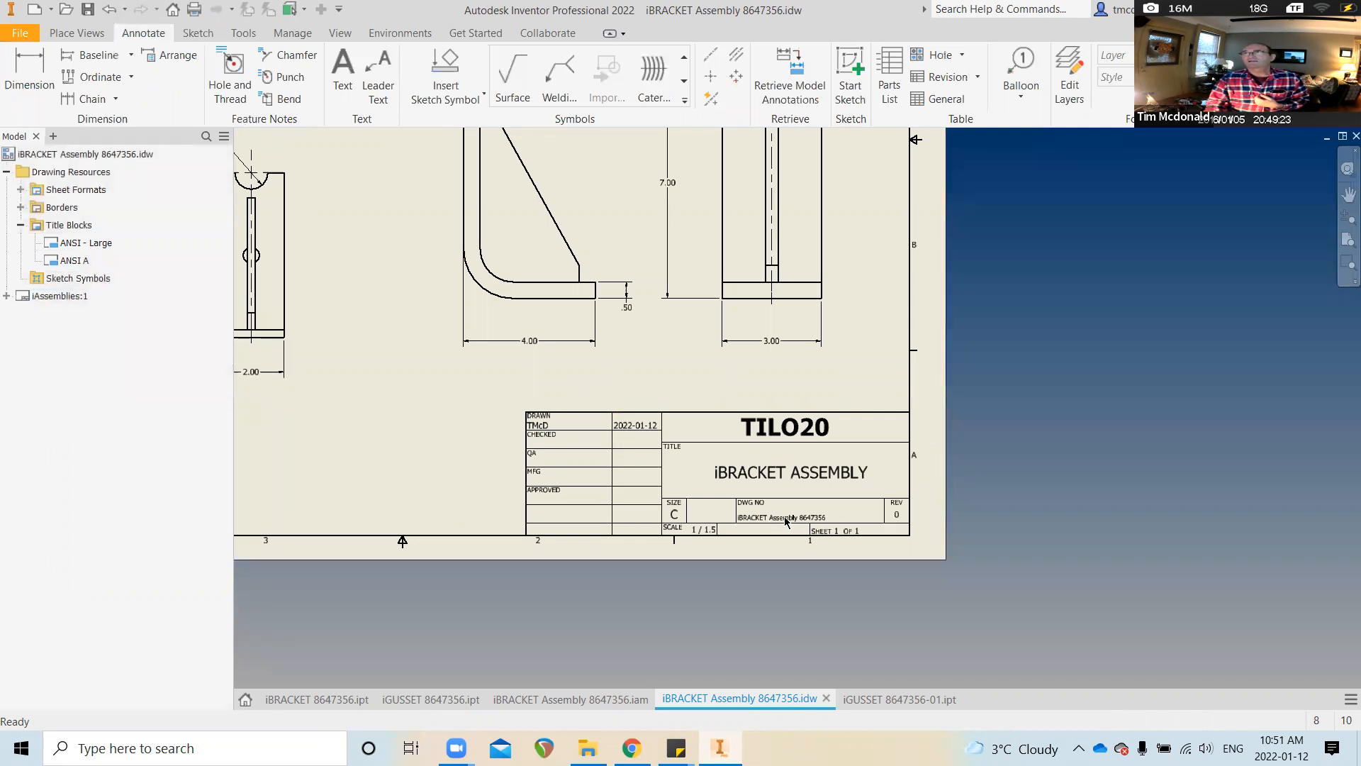
left_click(64, 243)
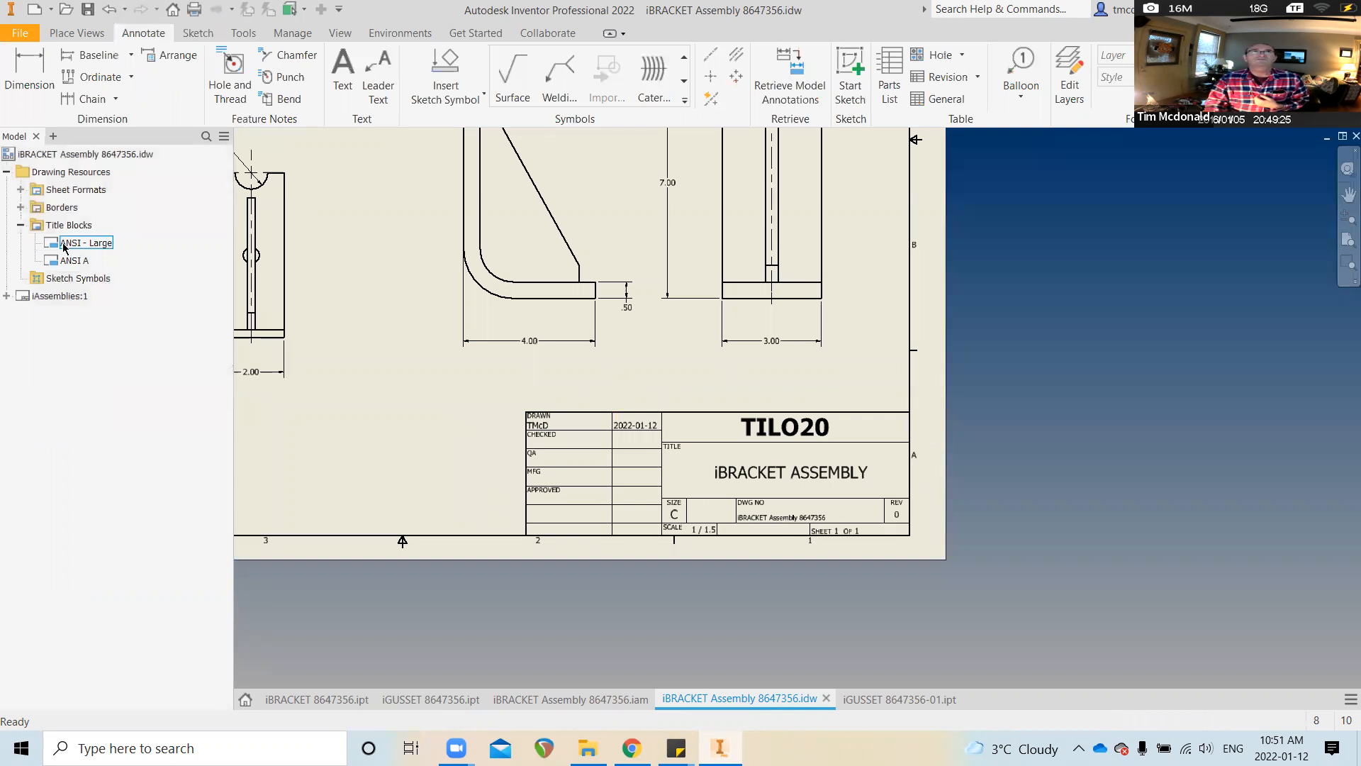
right_click(83, 246)
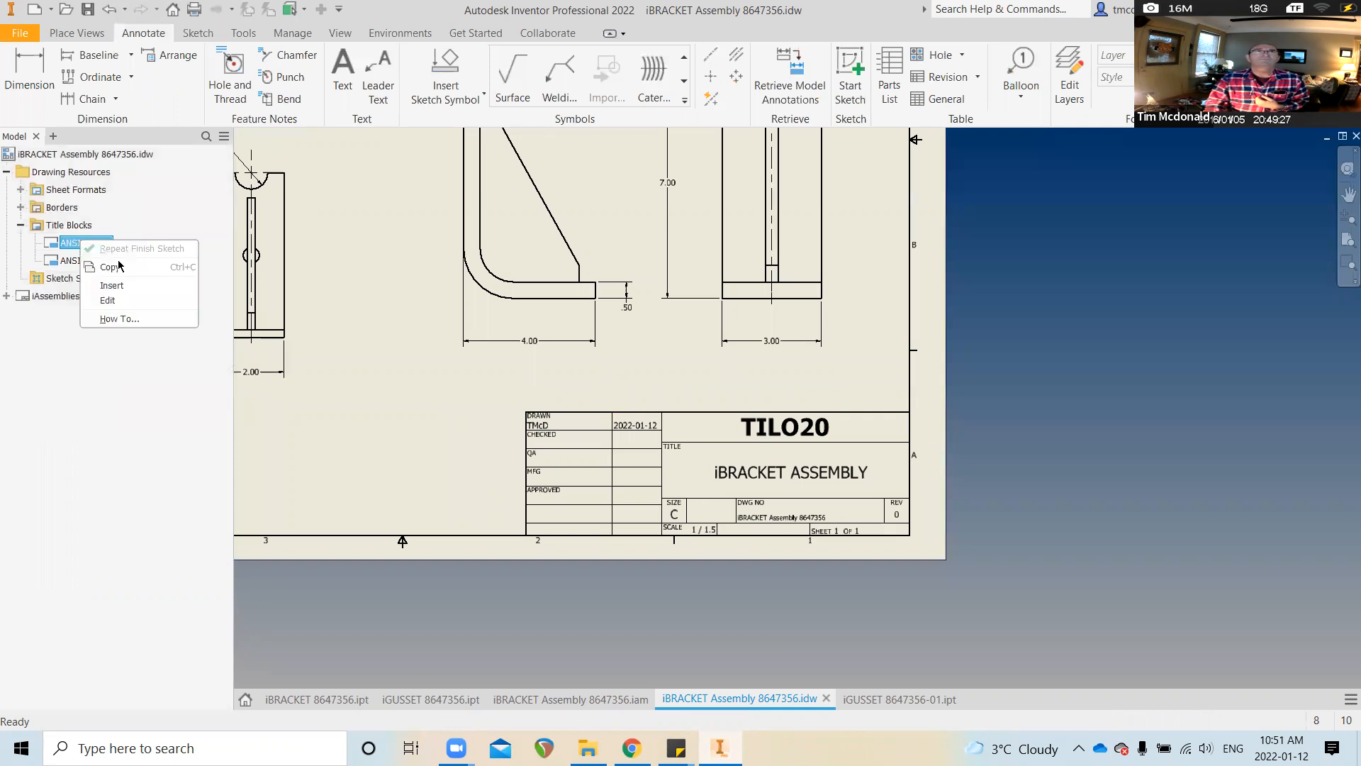
left_click(63, 360)
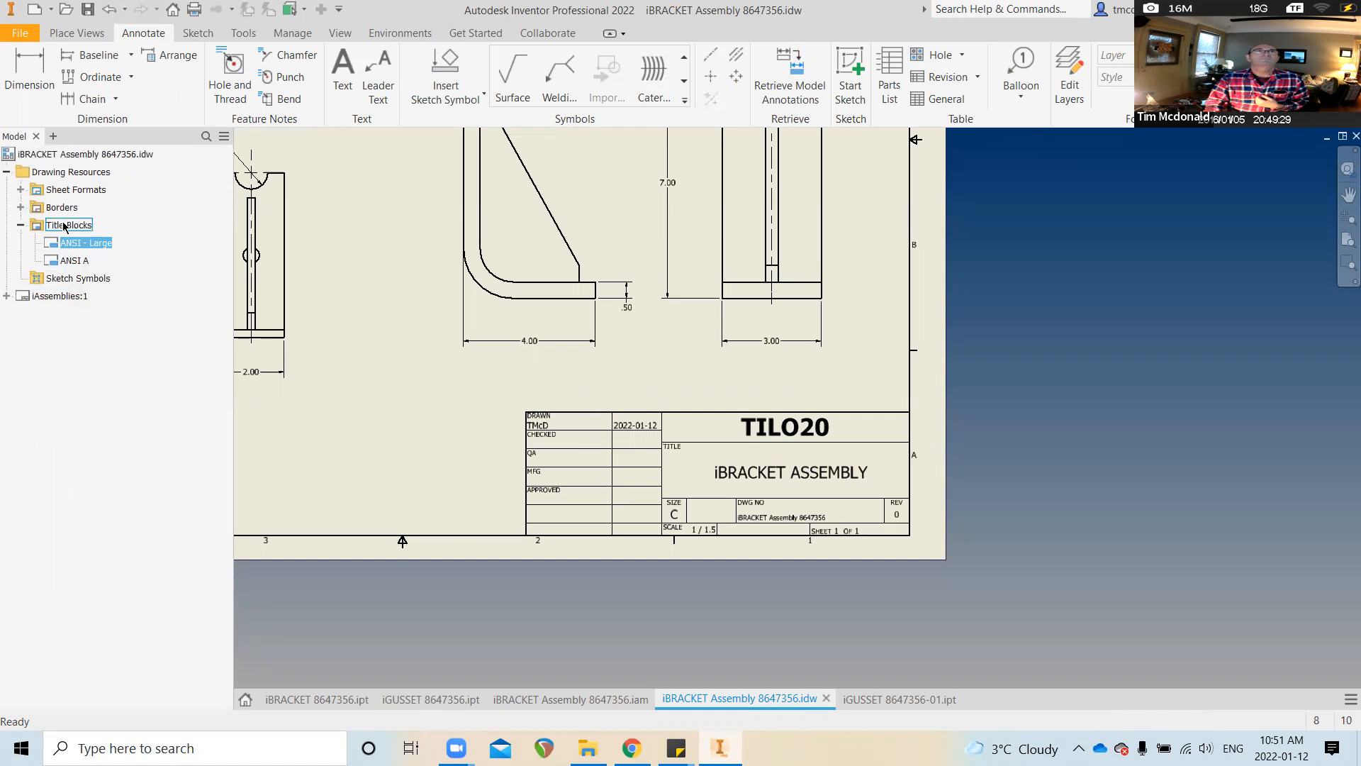
left_click(7, 296)
right_click(76, 333)
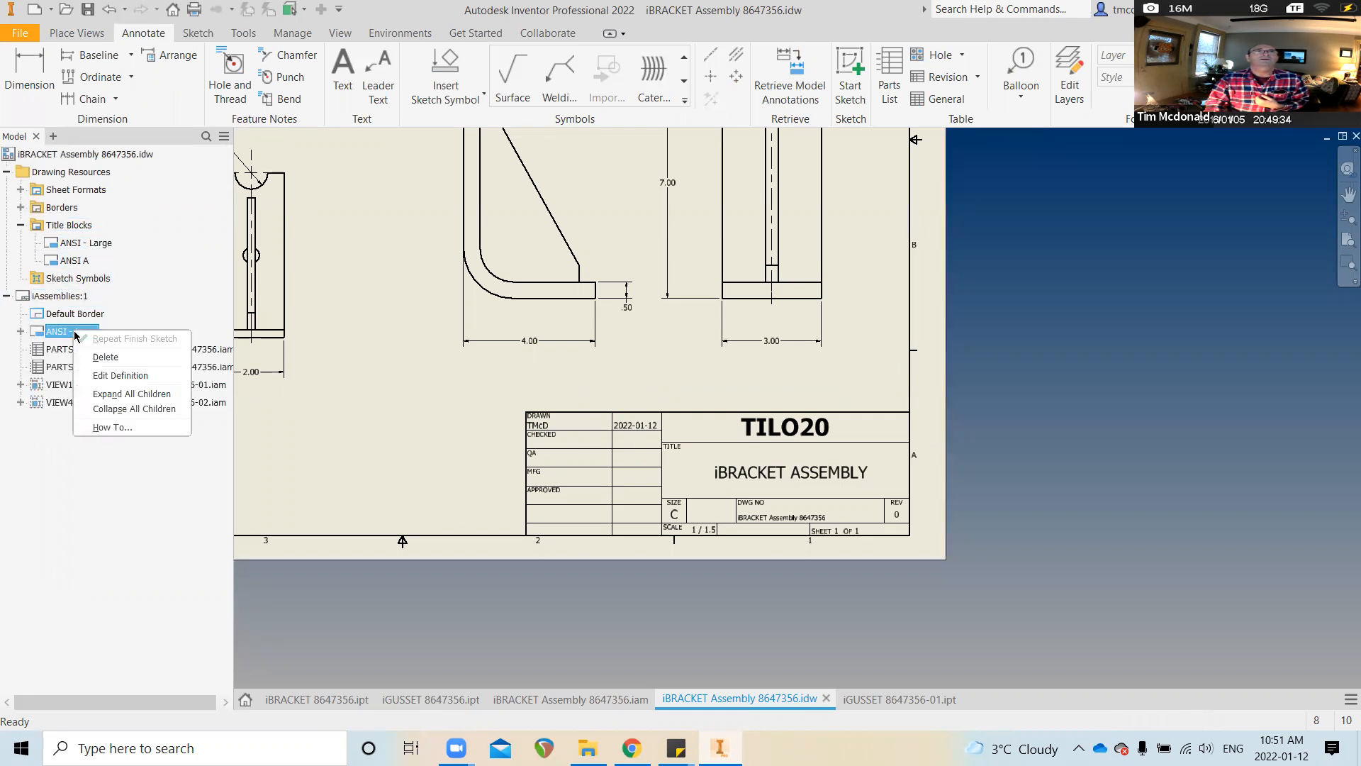
left_click(28, 483)
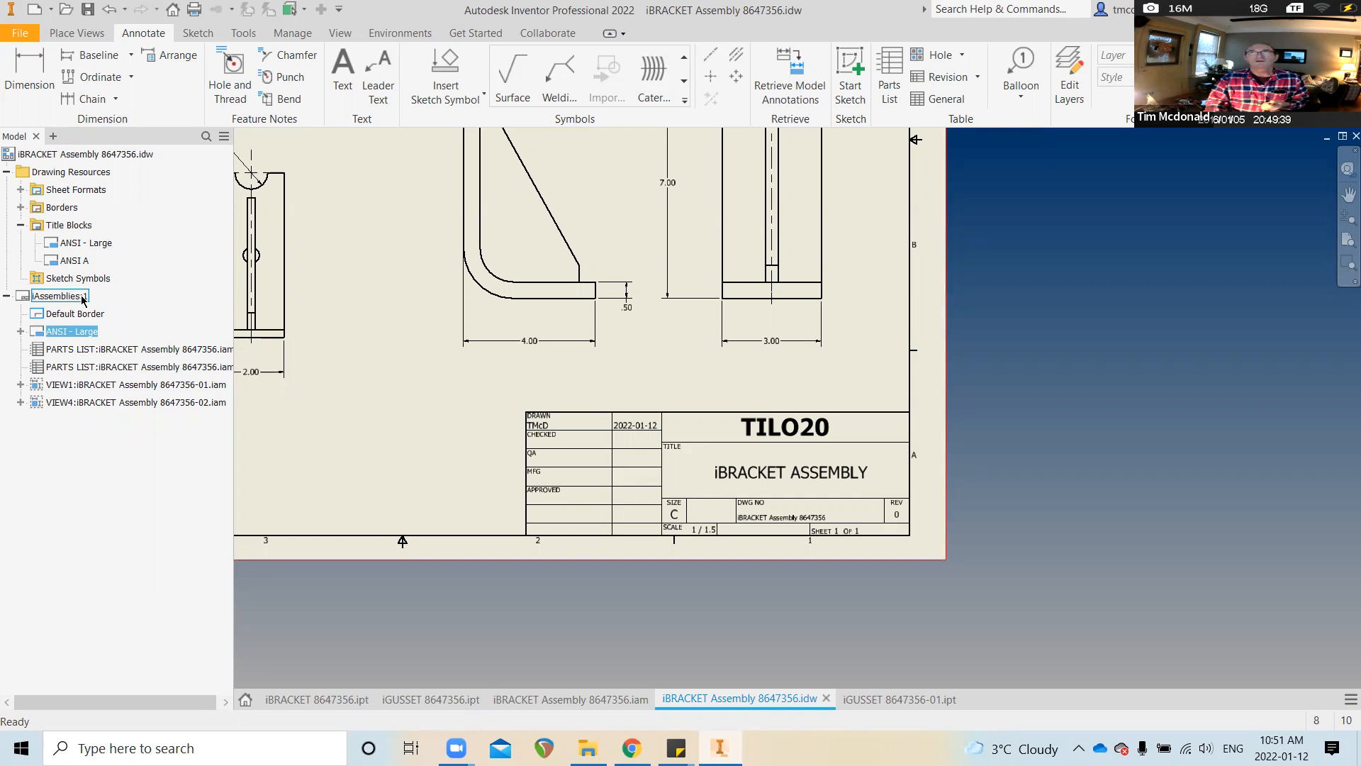
right_click(74, 333)
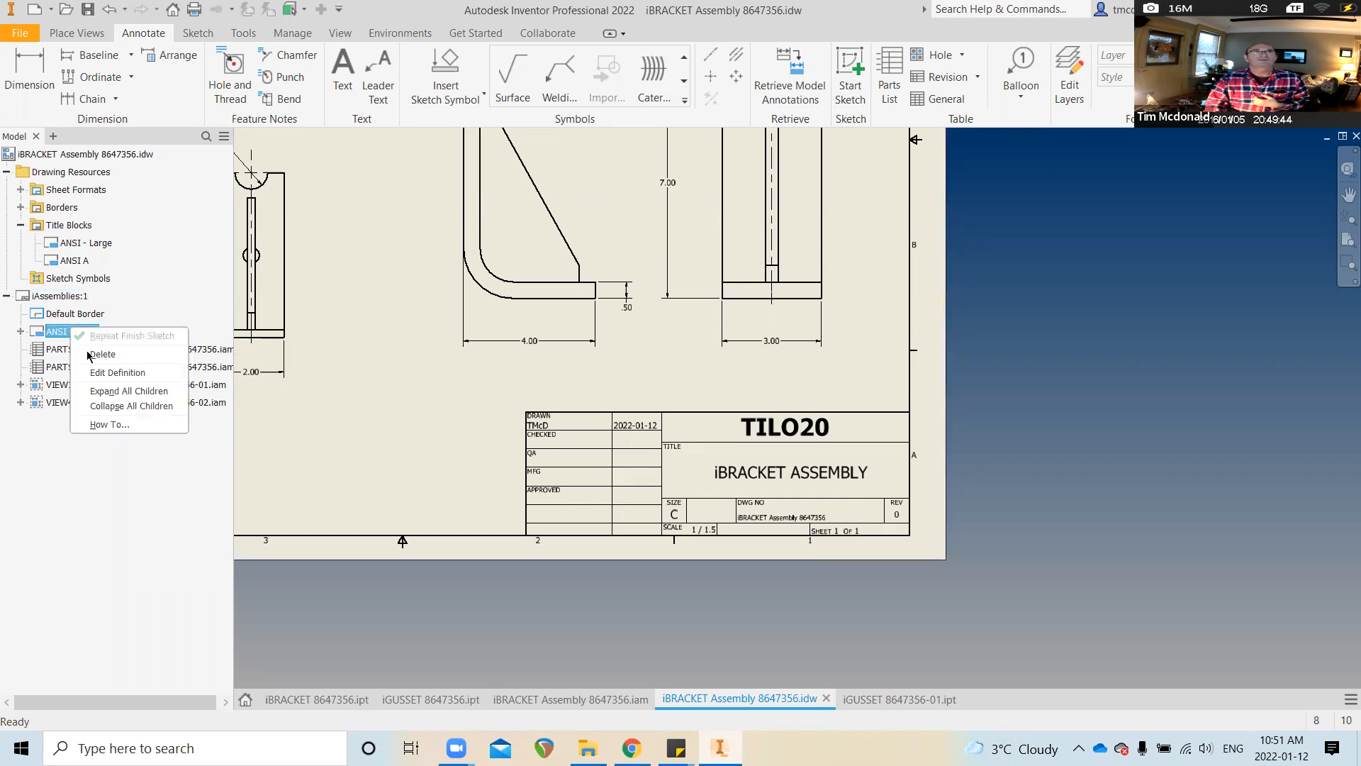
left_click(107, 372)
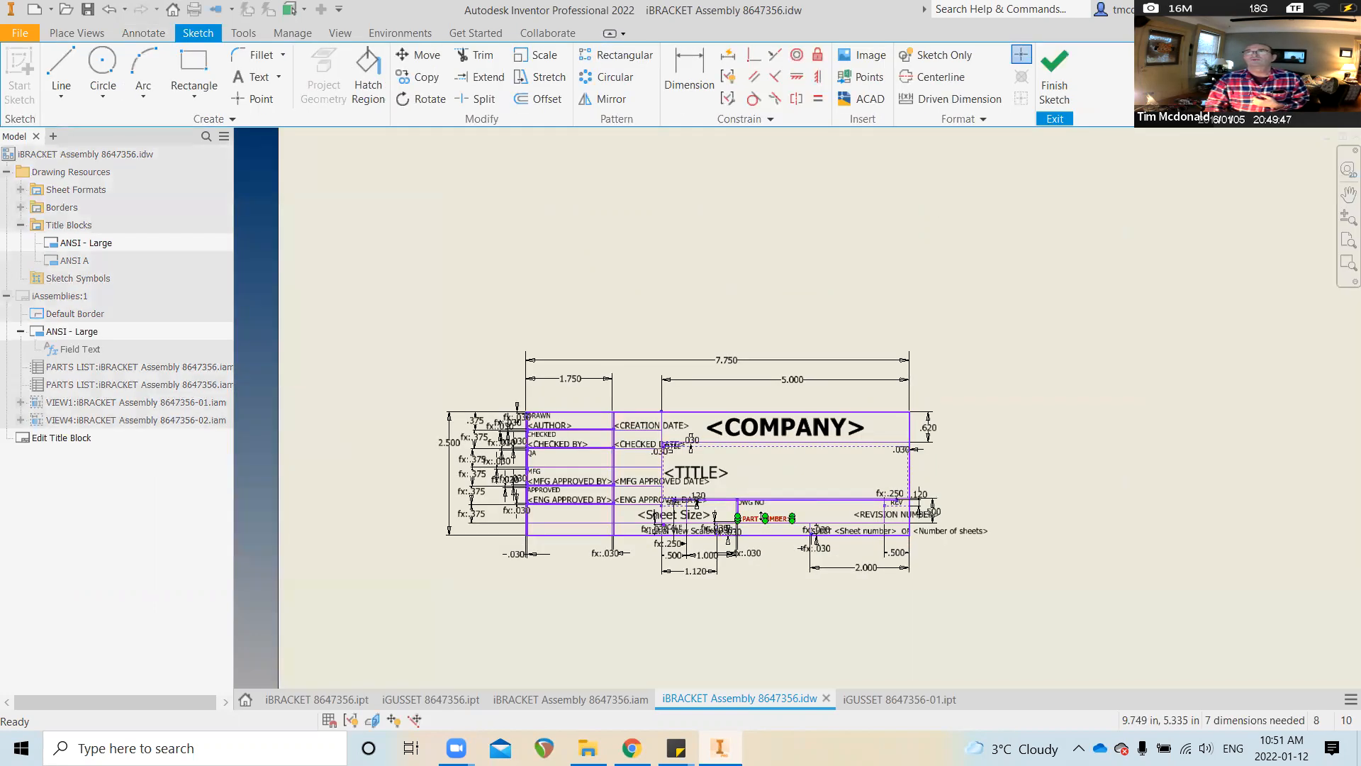
Resize the PART NUMBER field text to 0.15 in and save the changes to ANSI - Large
left_click(777, 522)
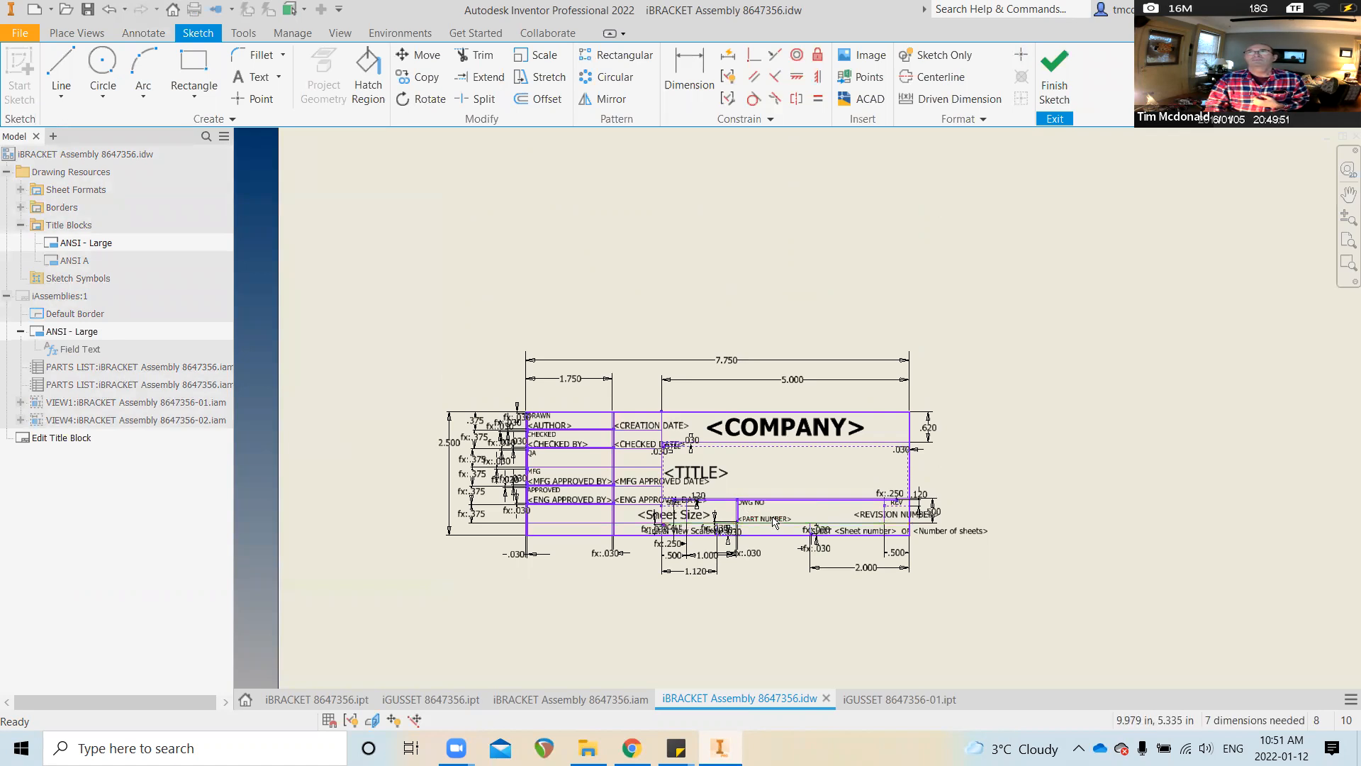
scroll(774, 522, "down", 6)
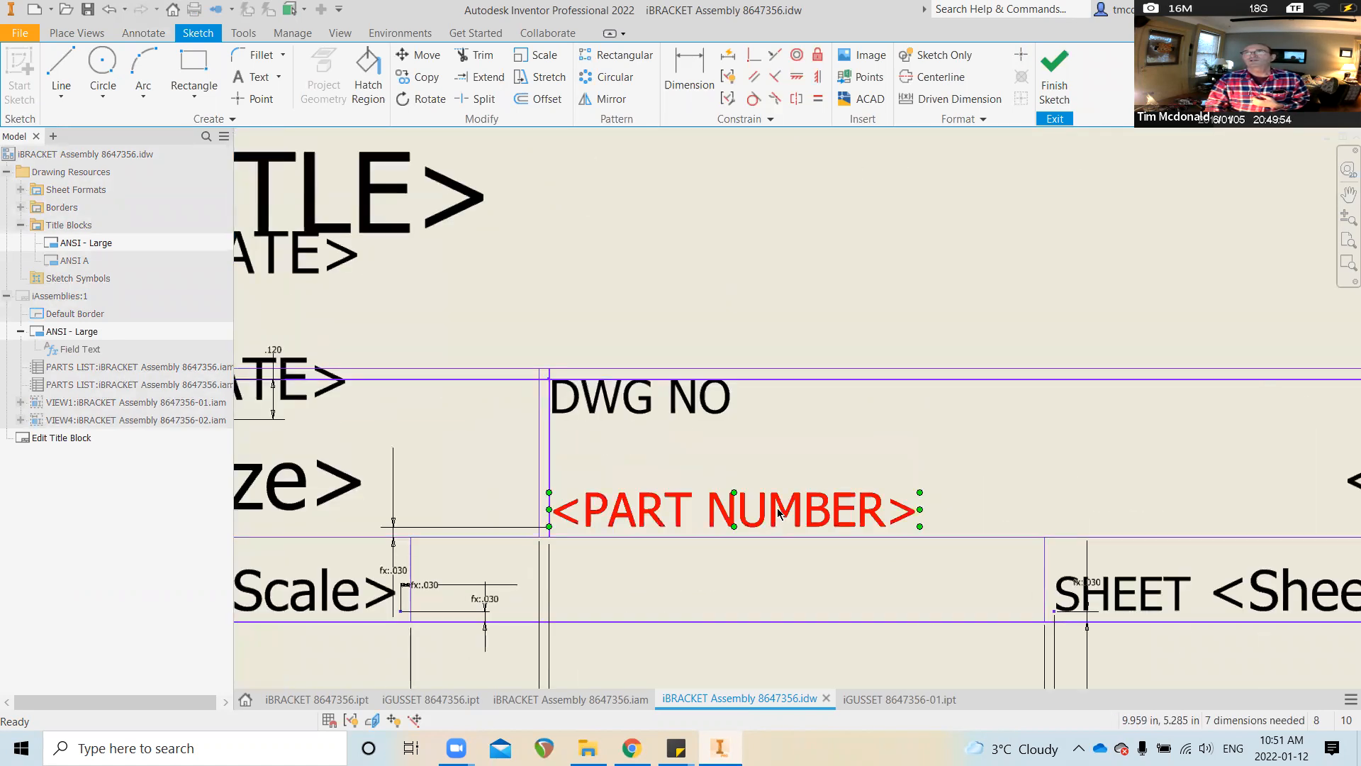
double_click(777, 507)
left_click_drag(415, 420, 317, 427)
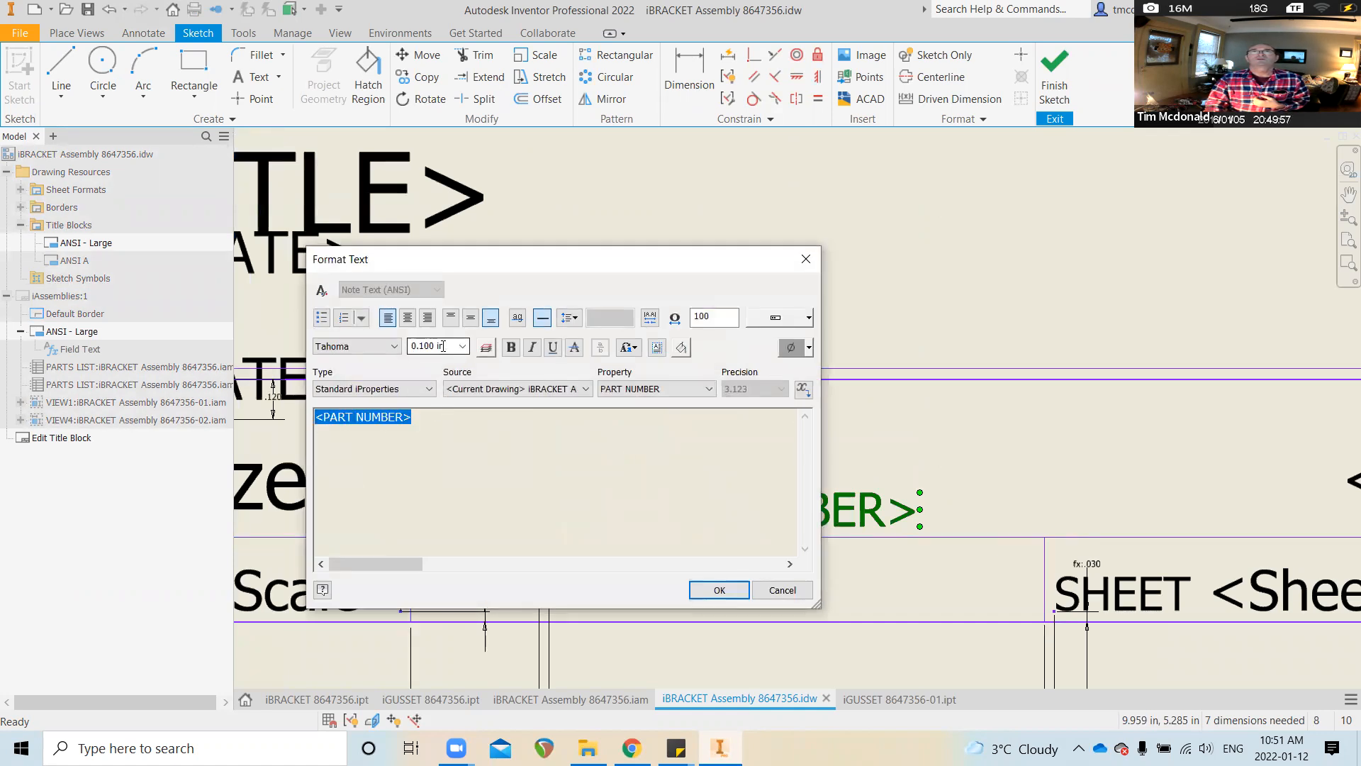
left_click_drag(443, 346, 408, 349)
type(".")
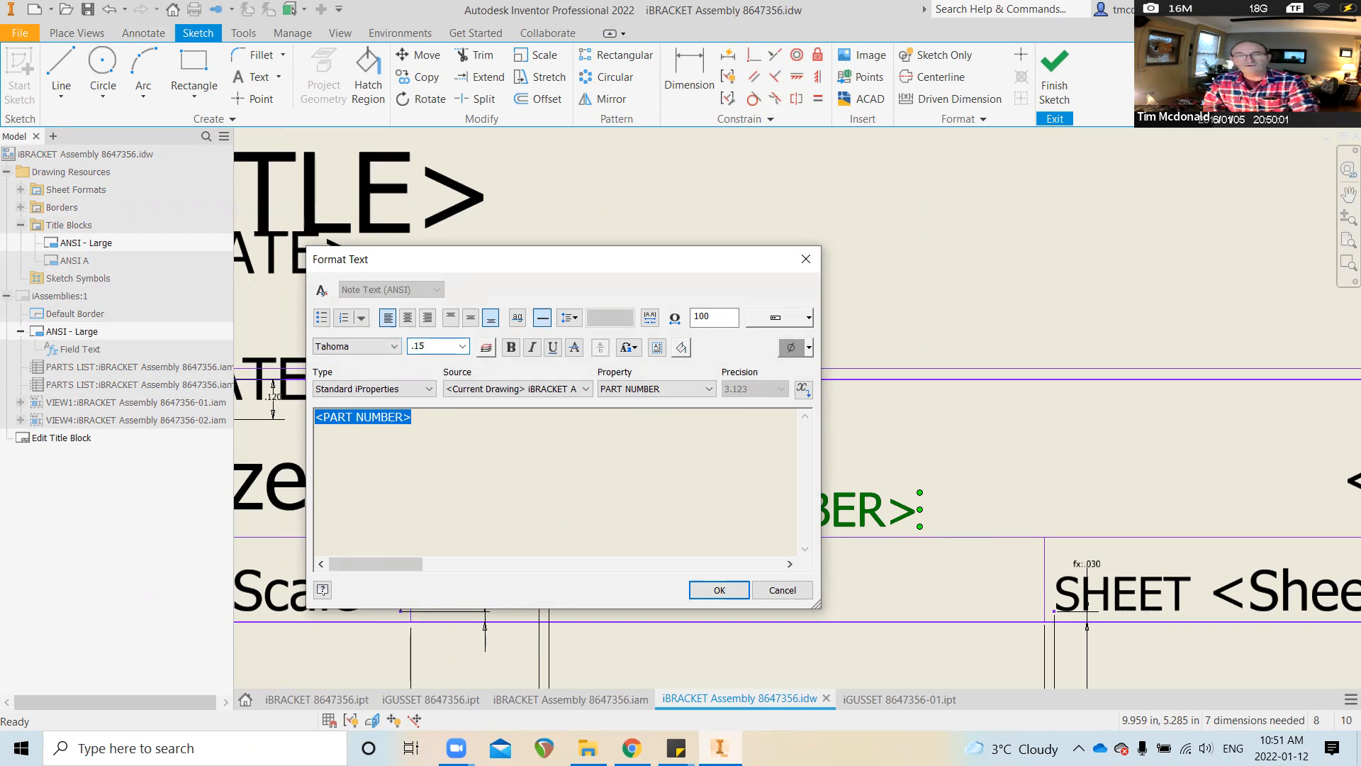
type("15")
key("Return")
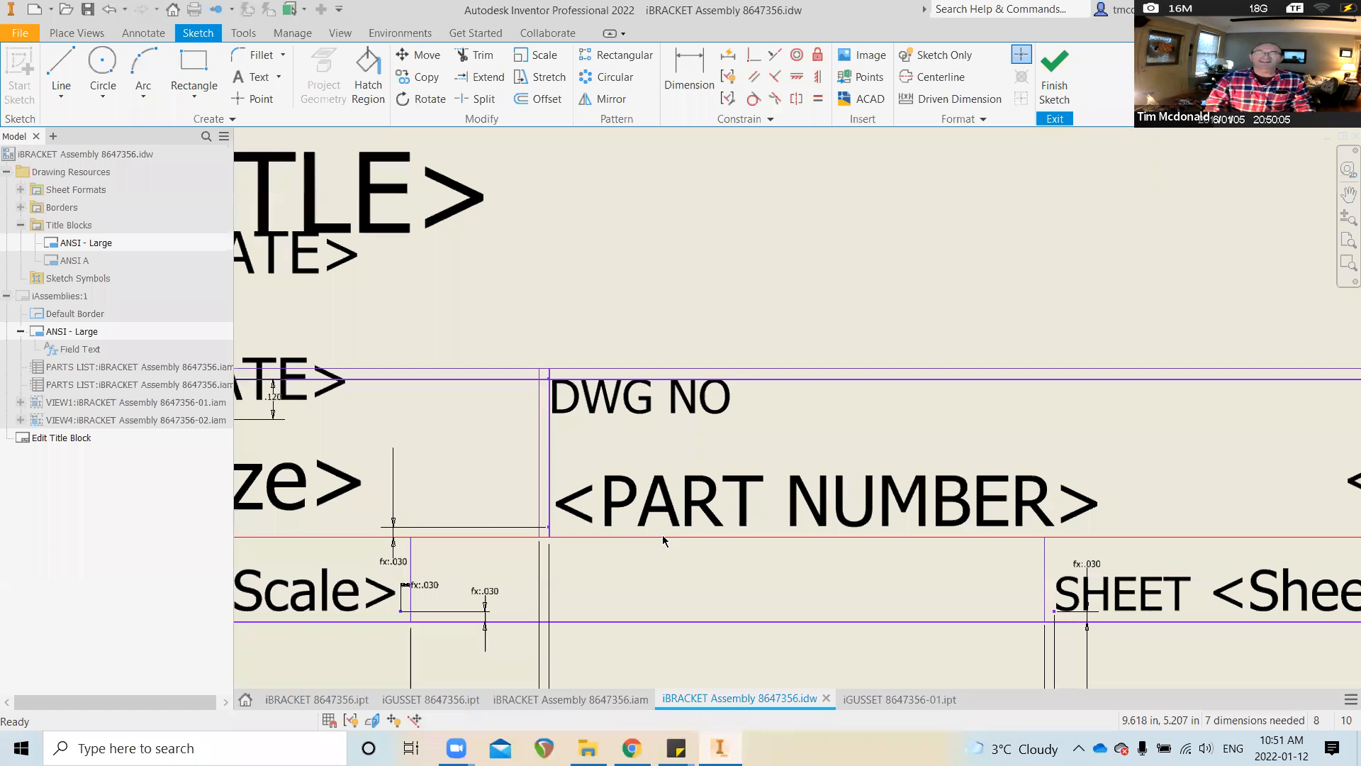
scroll(662, 536, "down", 5)
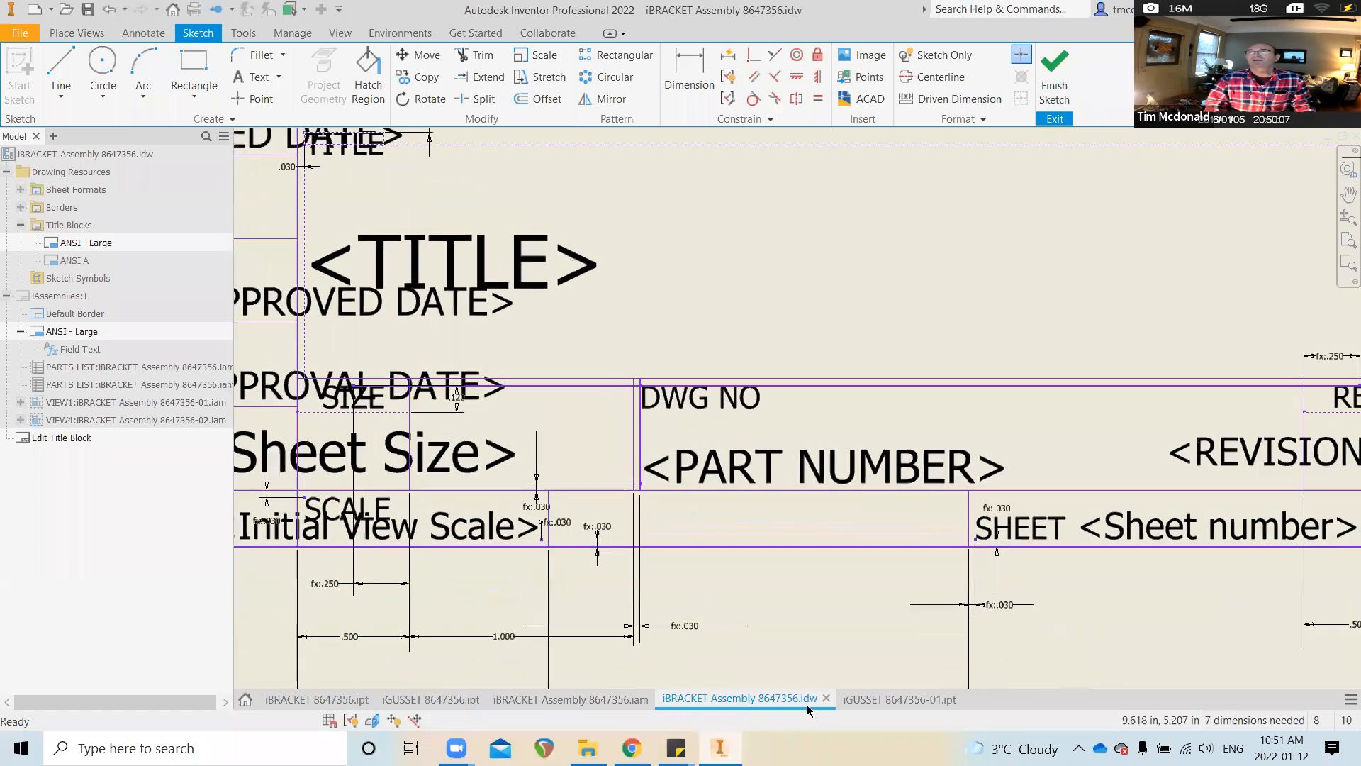
left_click(1054, 68)
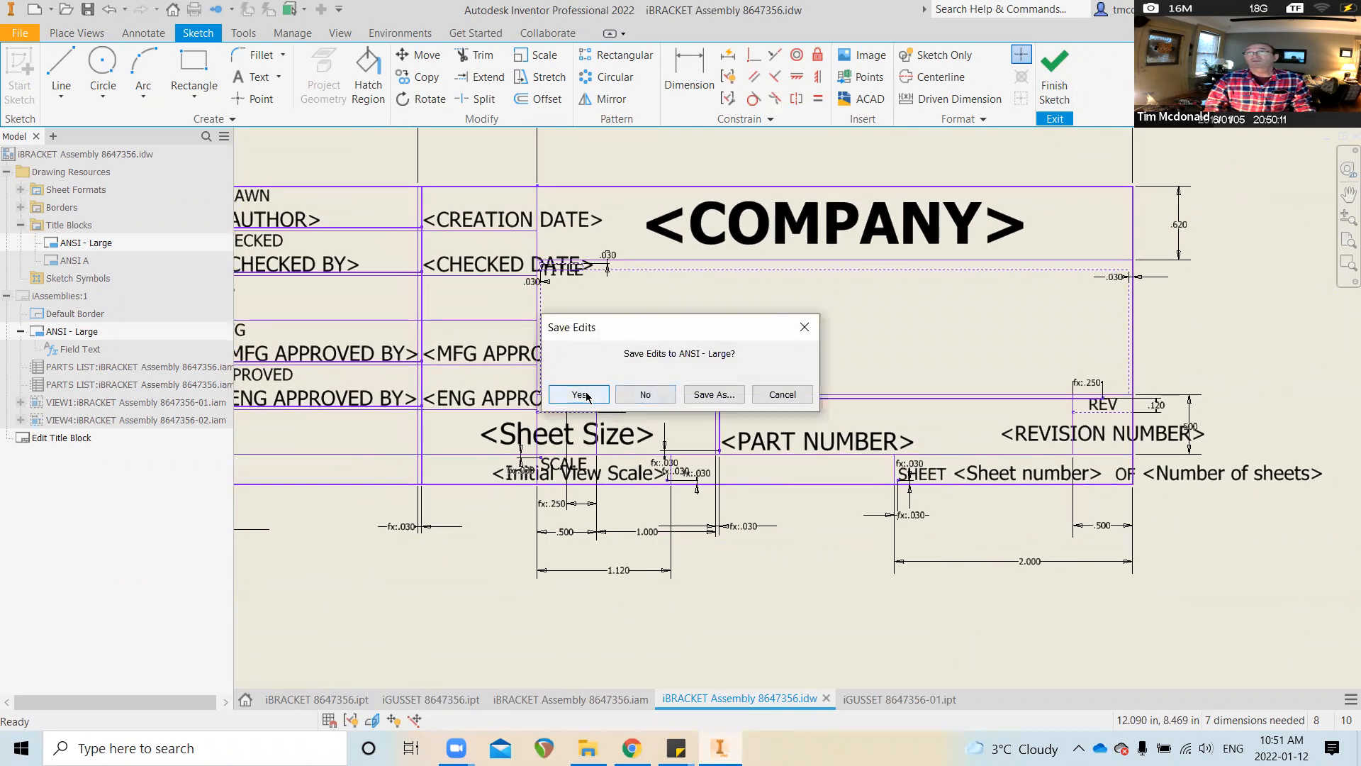
left_click(587, 396)
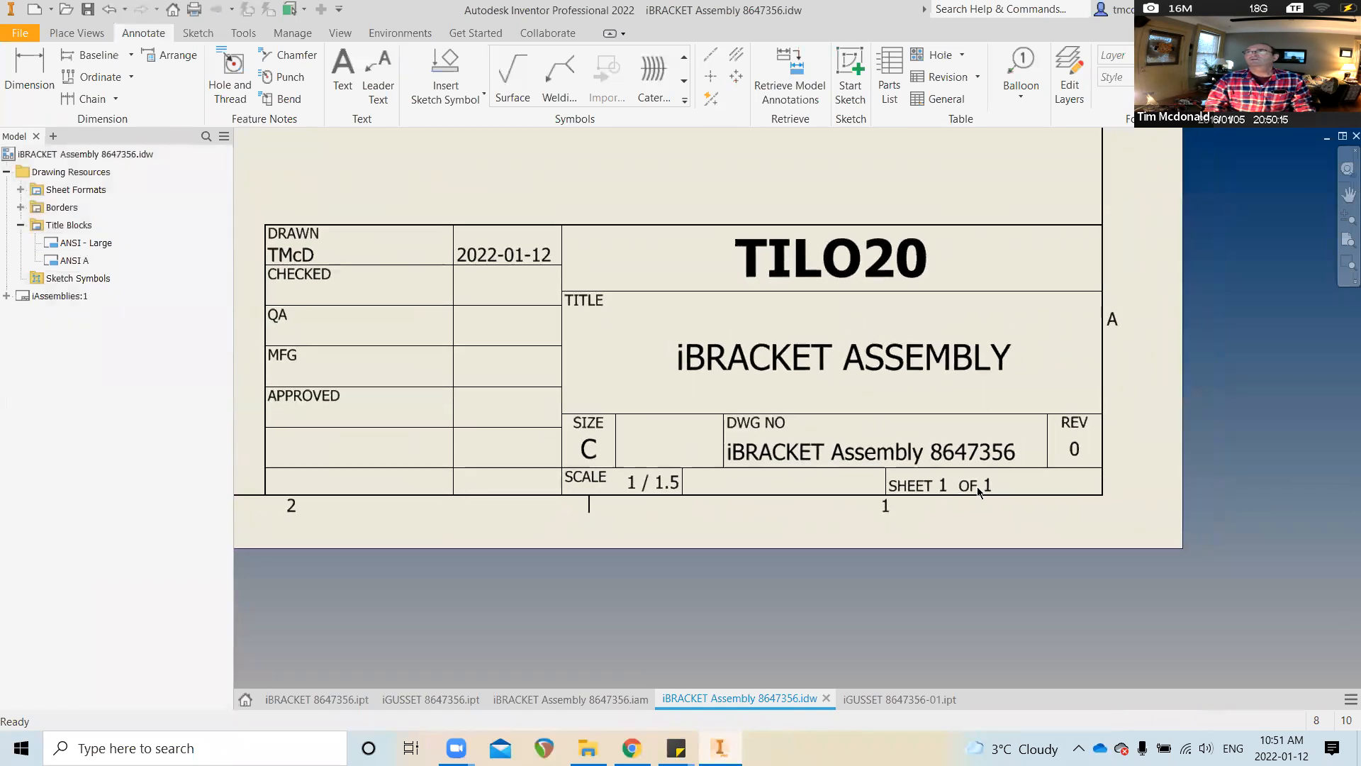
Zoom out and save the .idw drawing together with its updated .iam assembly
scroll(843, 484, "down", 3)
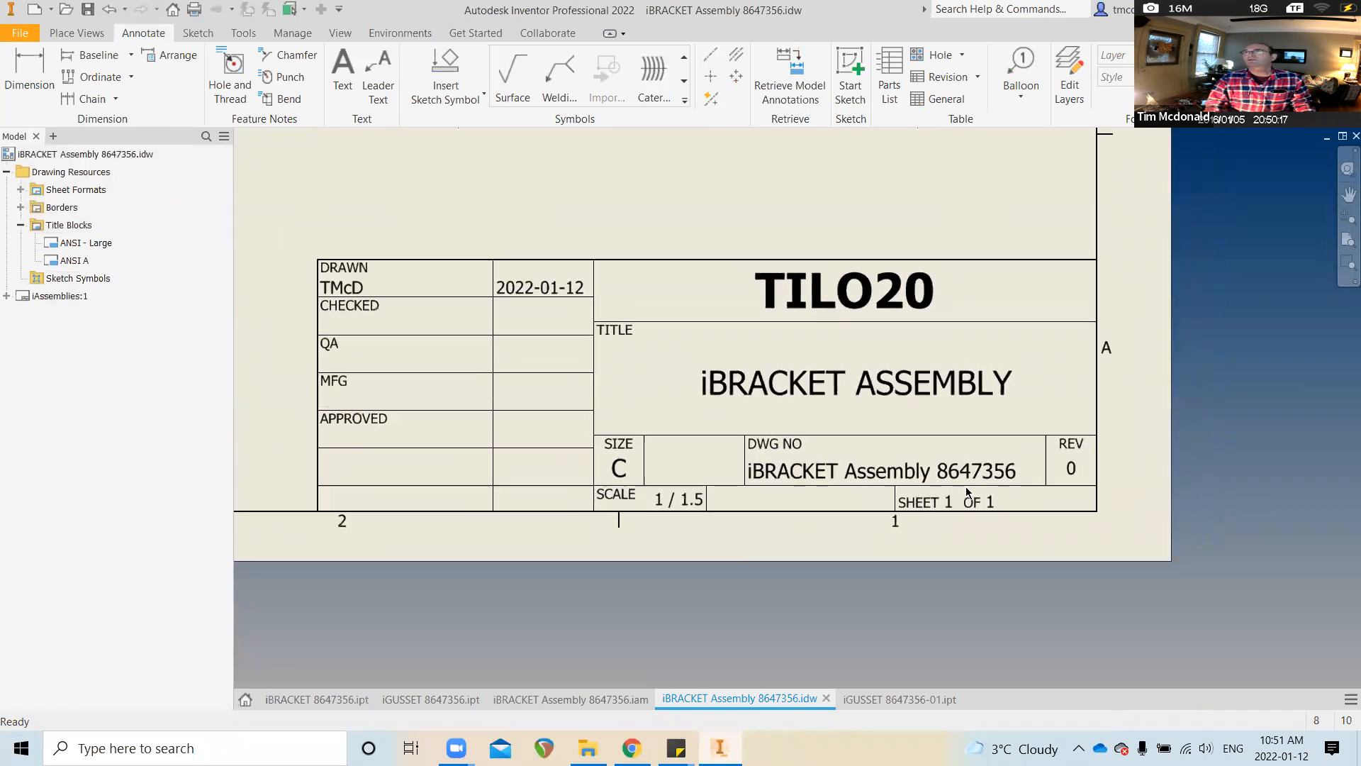
scroll(1089, 494, "down", 5)
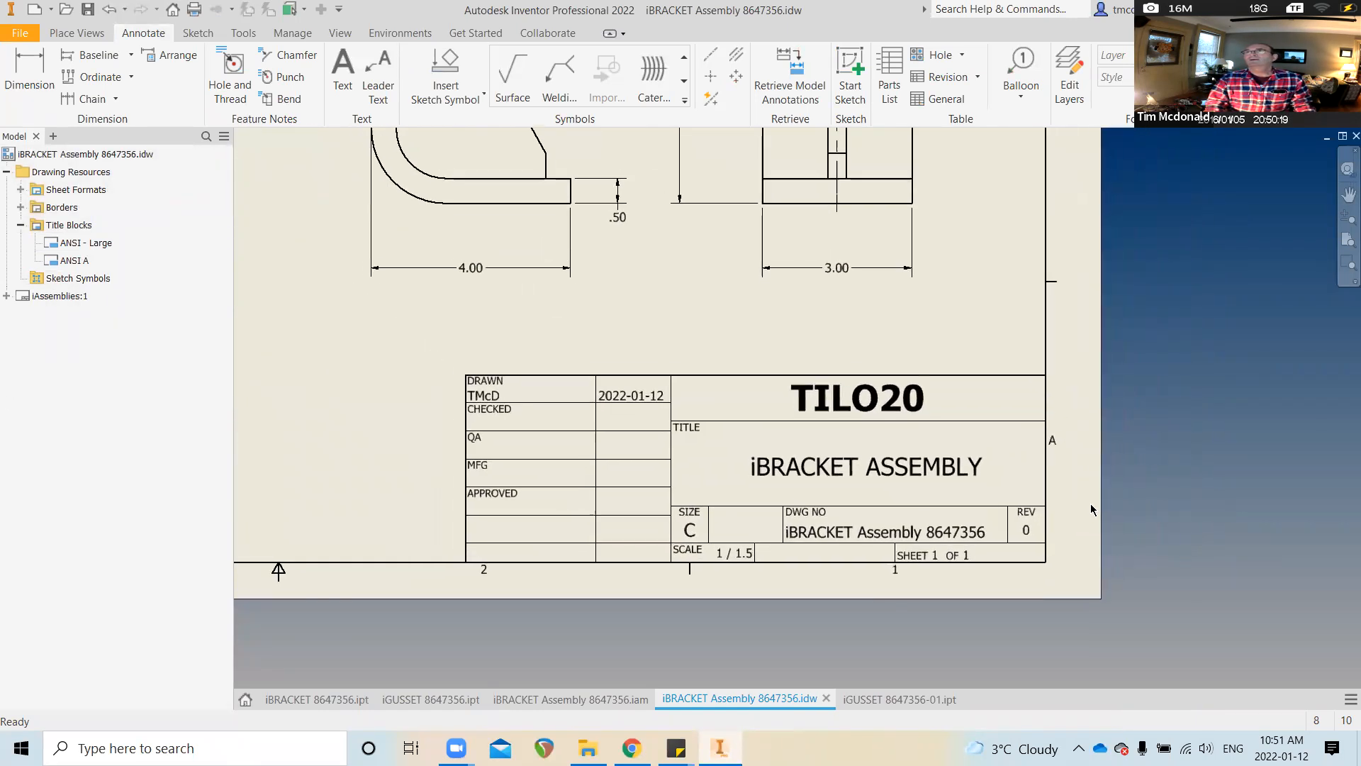
scroll(1089, 493, "down", 4)
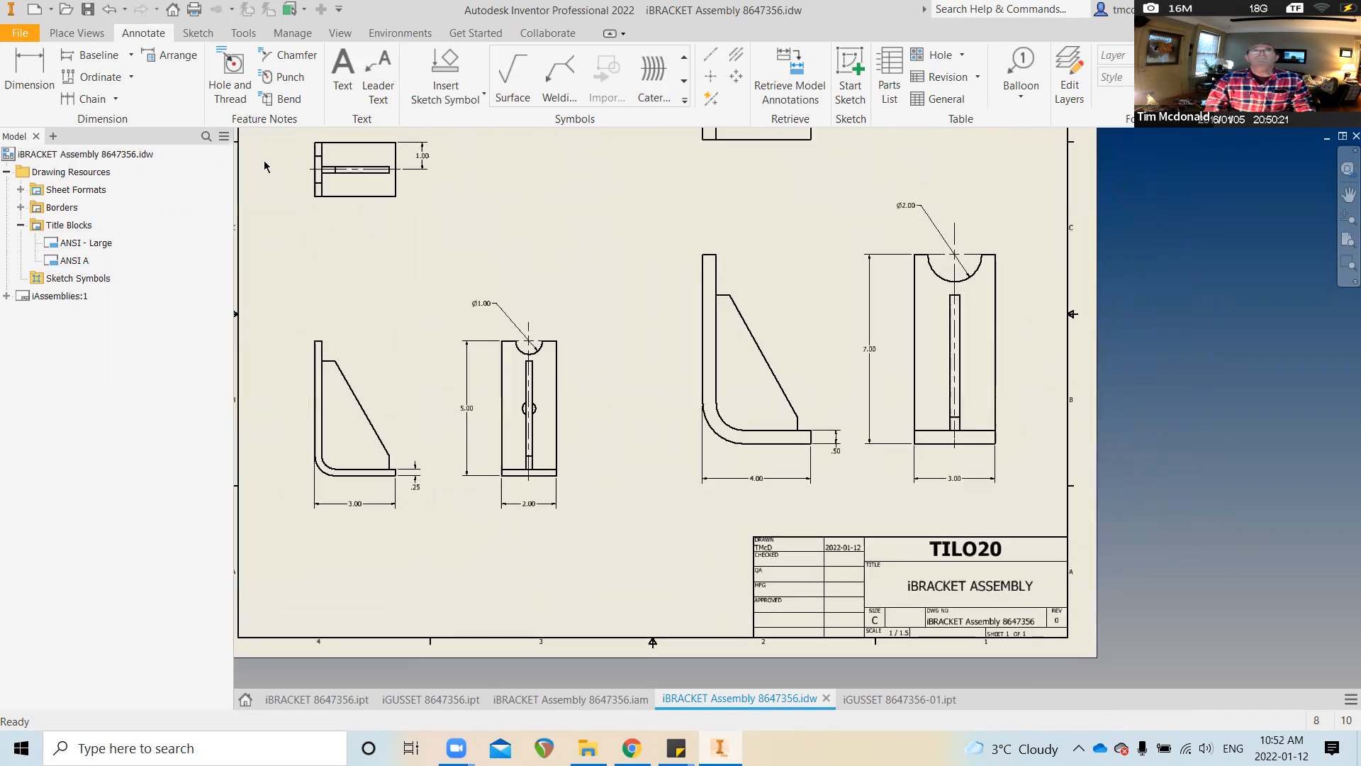
left_click(89, 11)
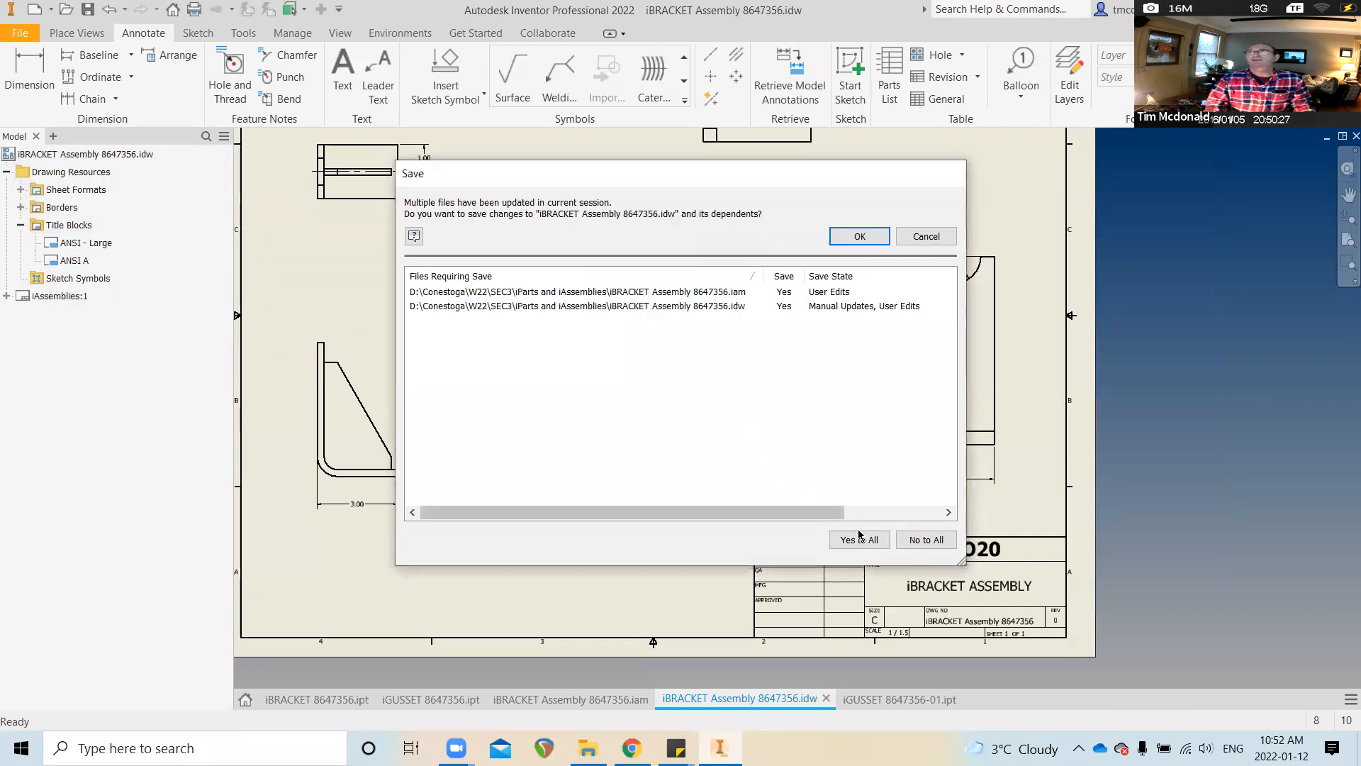
left_click(854, 236)
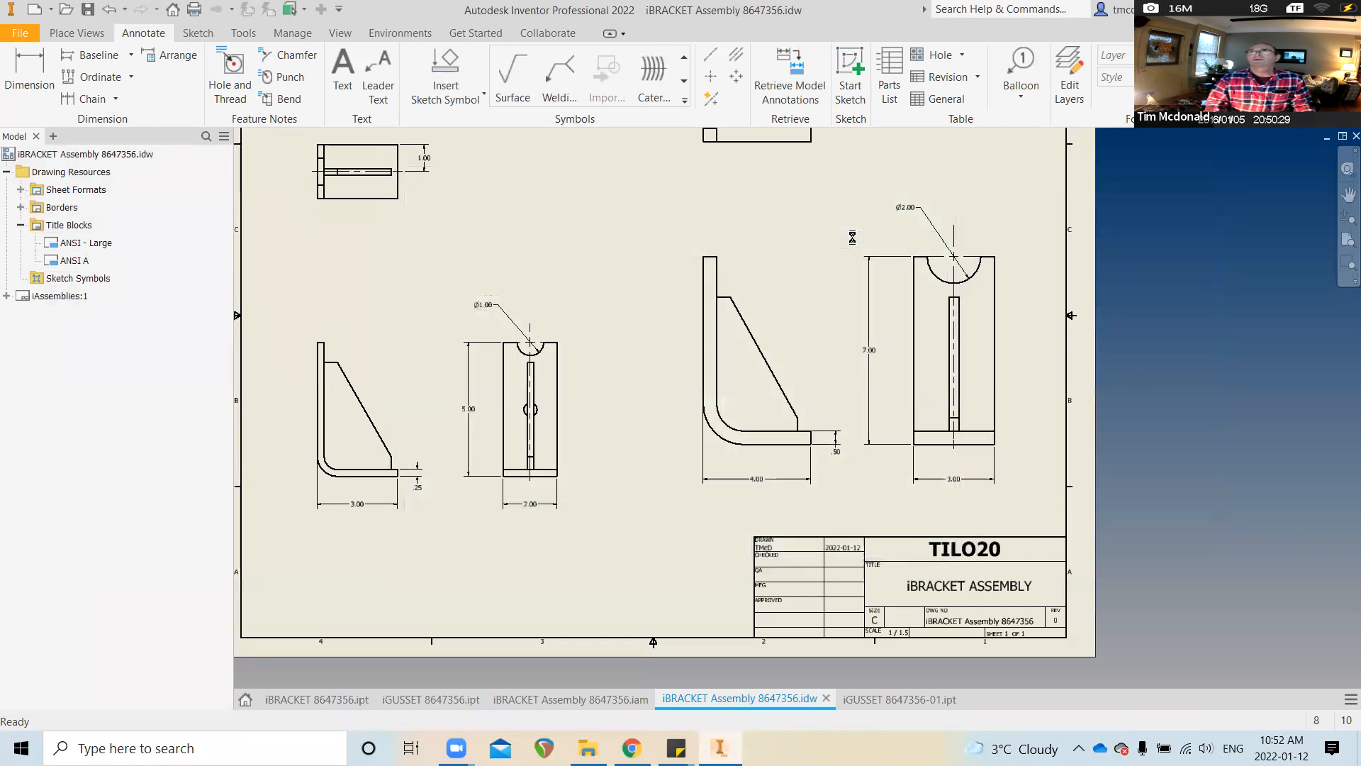
left_click(53, 156)
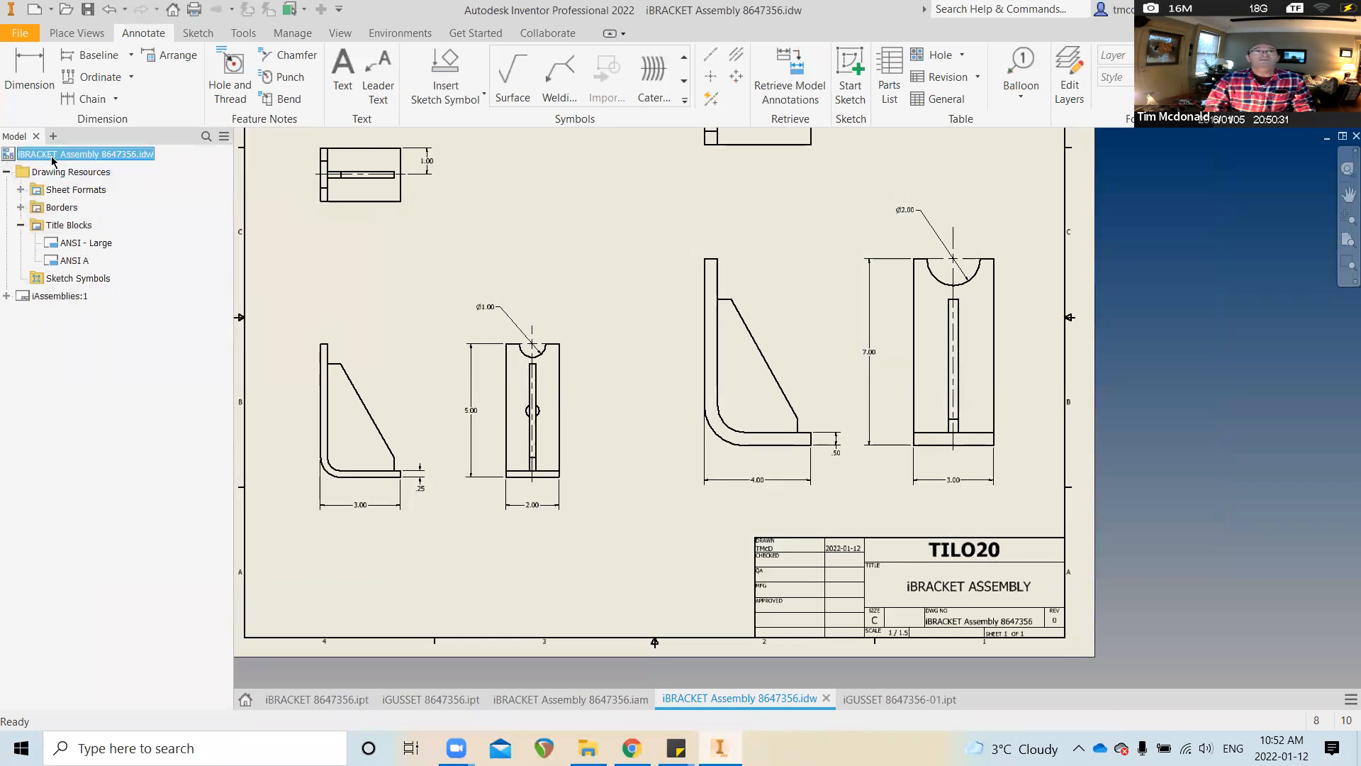
right_click(62, 156)
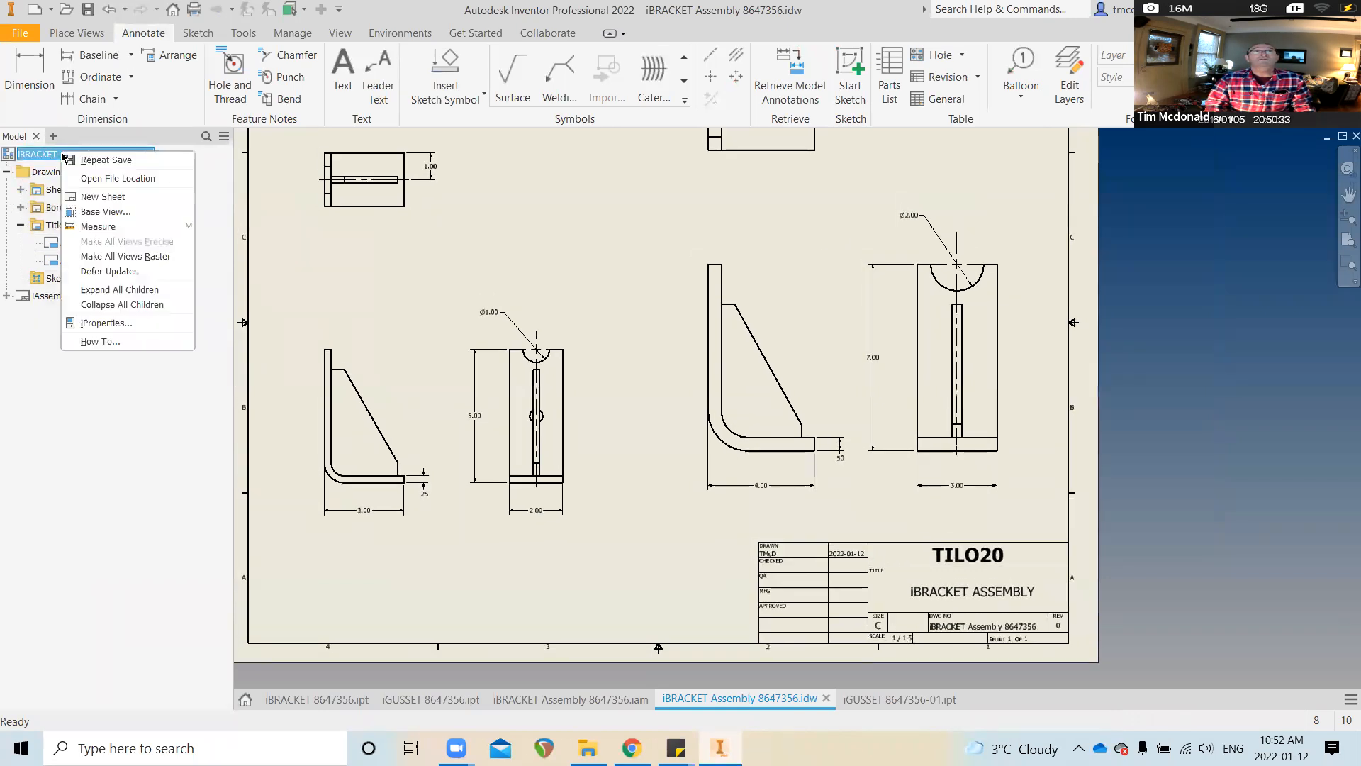
Insert a second blank sheet, iAssemblies:2, from the drawing's root node in the browser
left_click(129, 200)
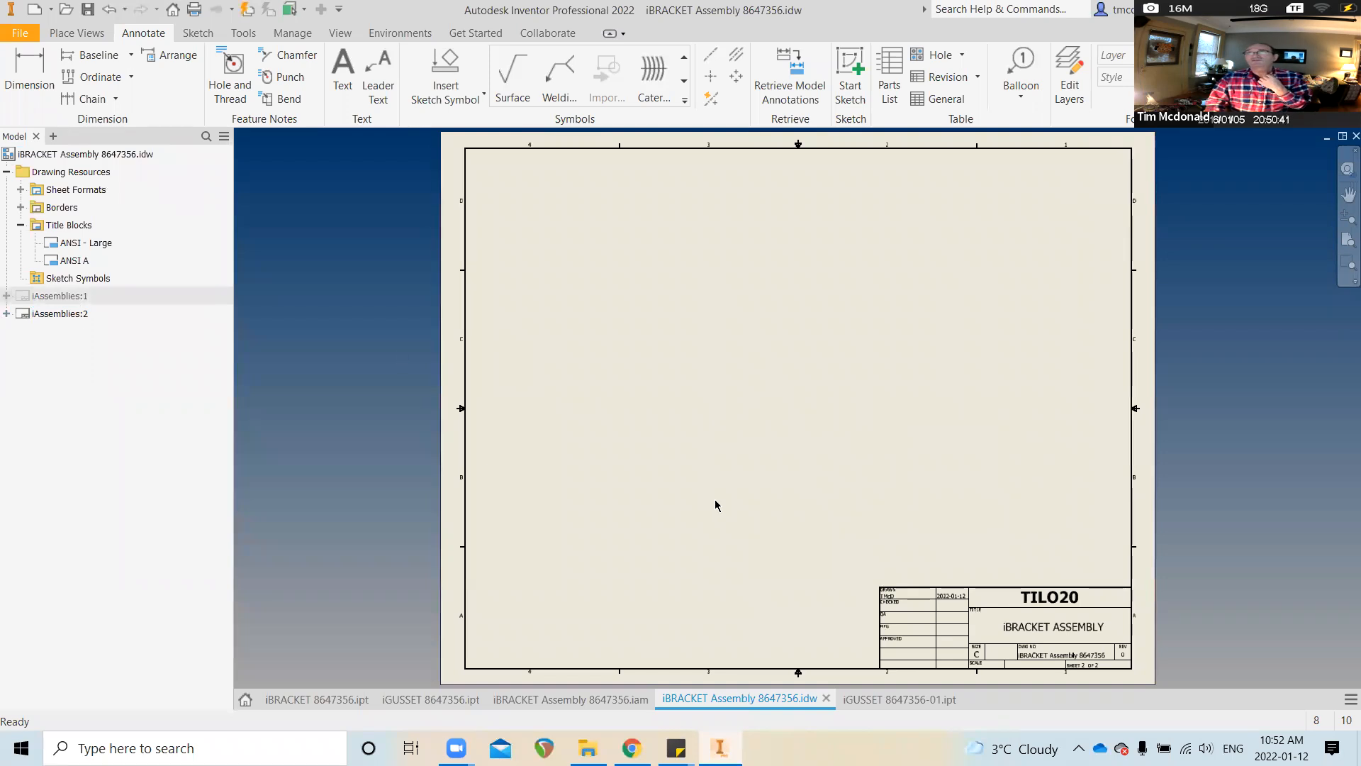
left_click(62, 315)
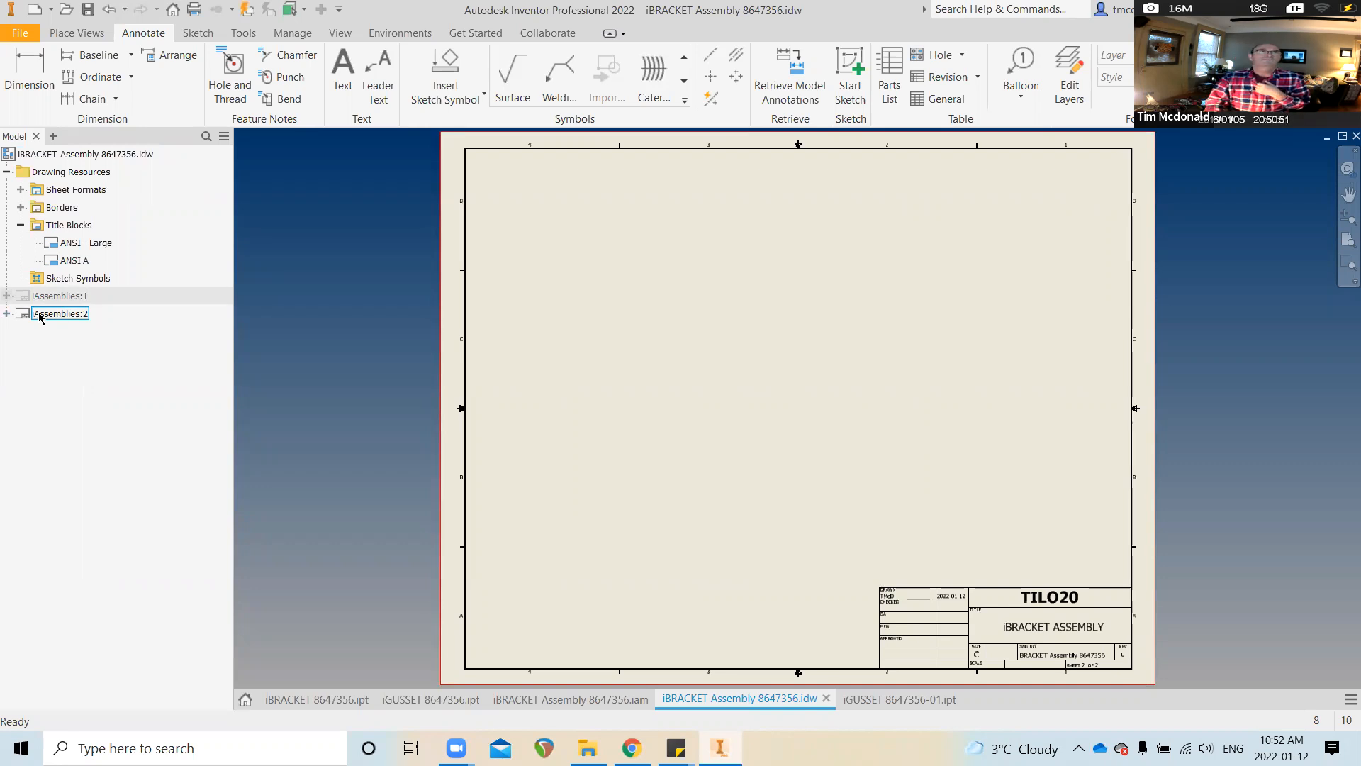
left_click(47, 316)
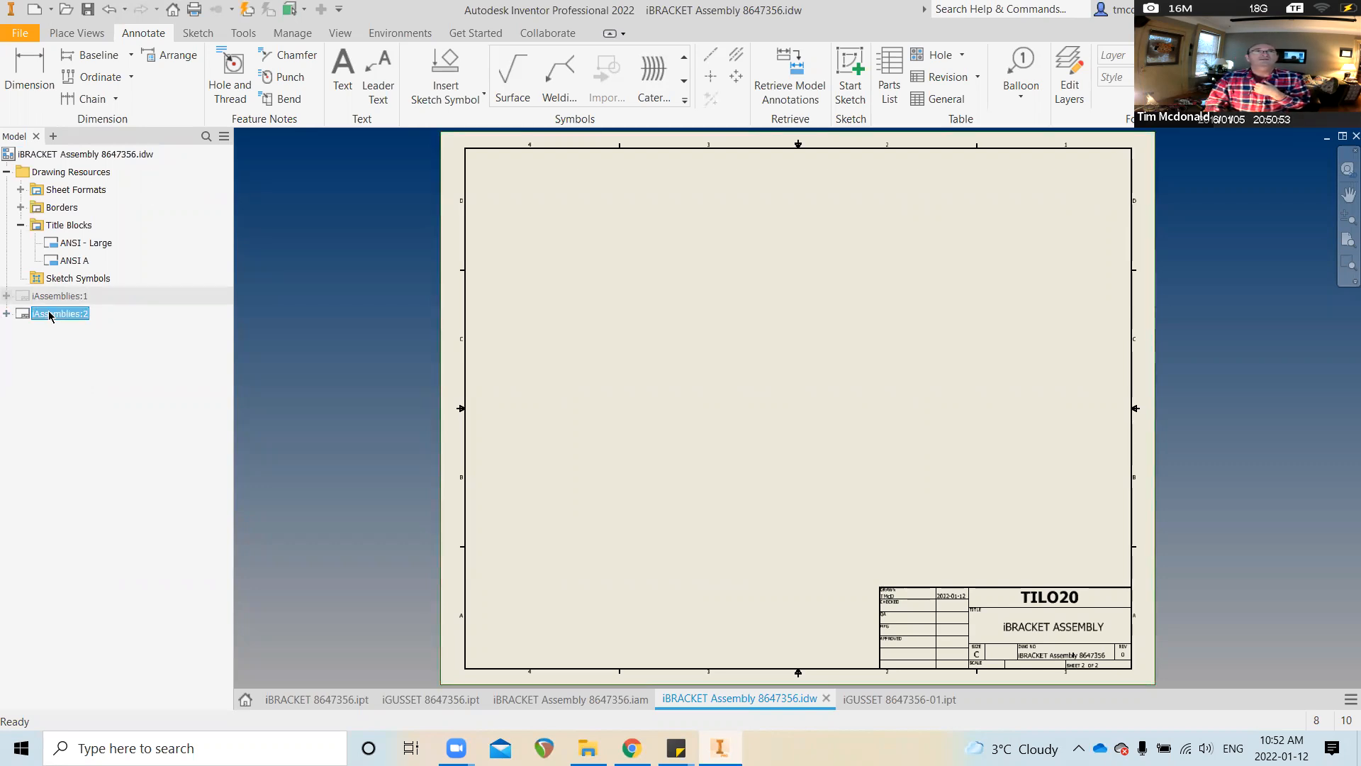
right_click(51, 317)
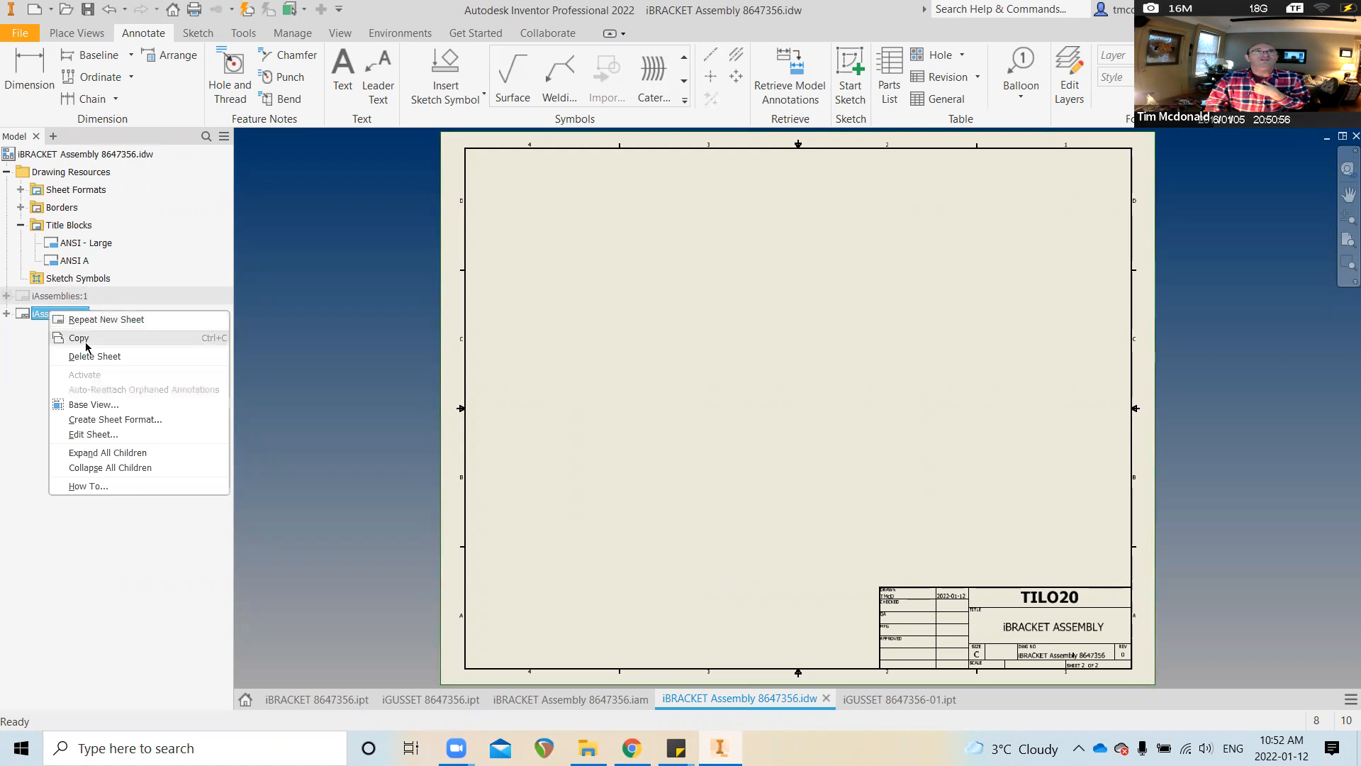
left_click(132, 434)
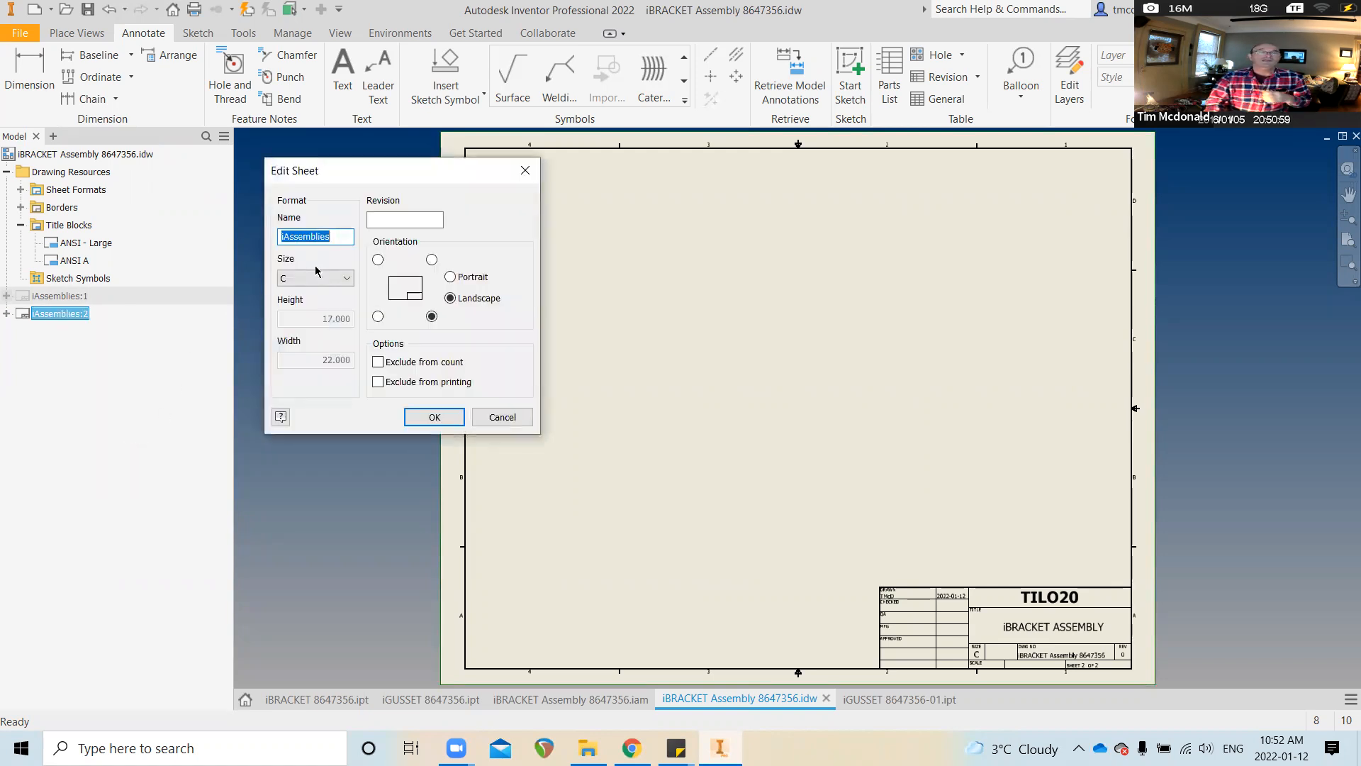
Name the second sheet iBRACKET and set its size to D, 22 x 34 in landscape
type("i")
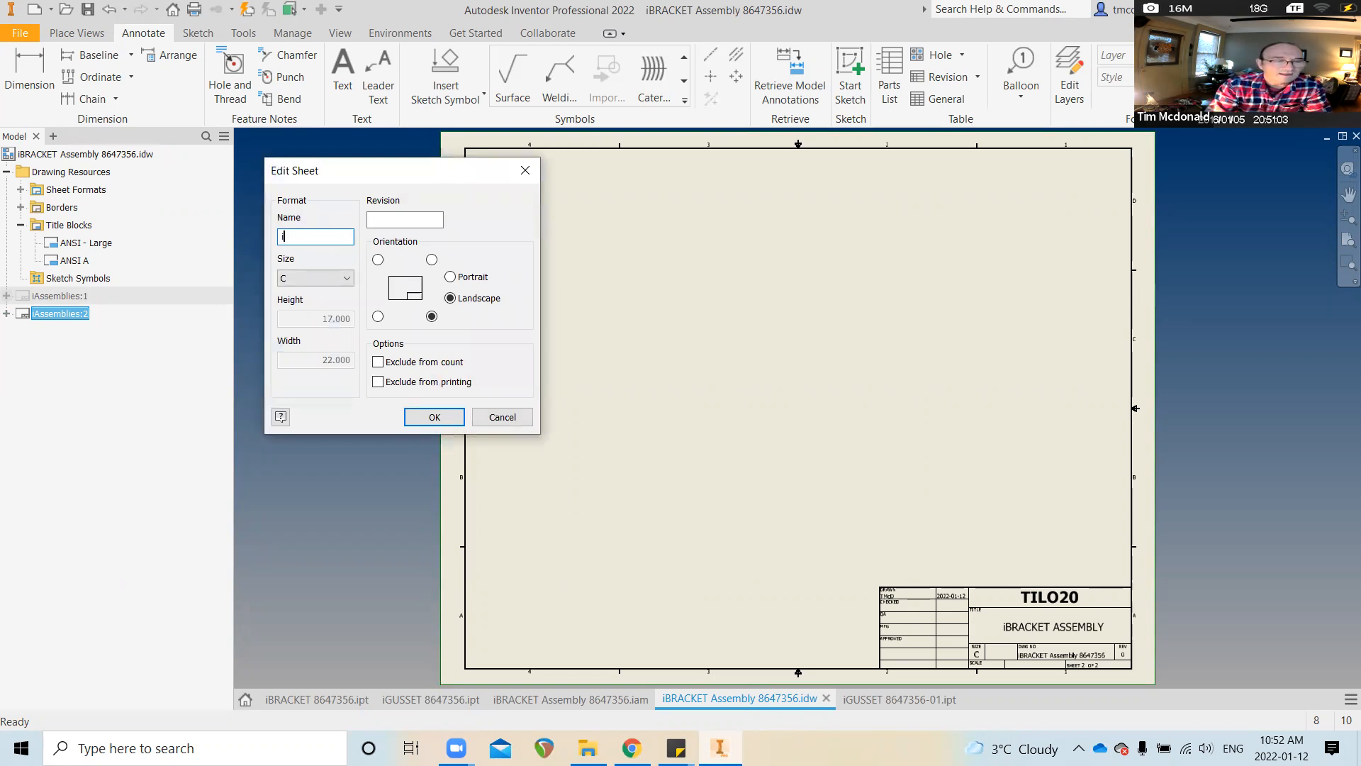
type("BRACKET")
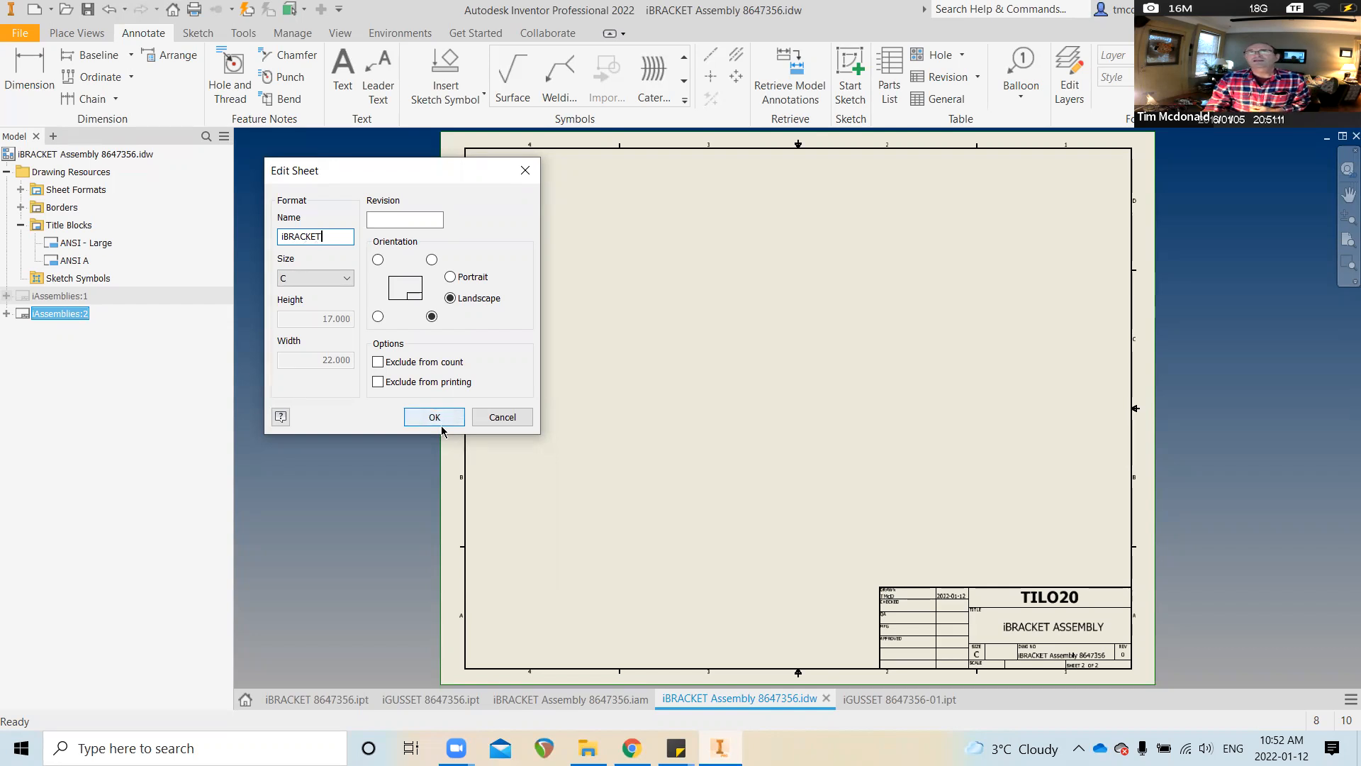
left_click(349, 278)
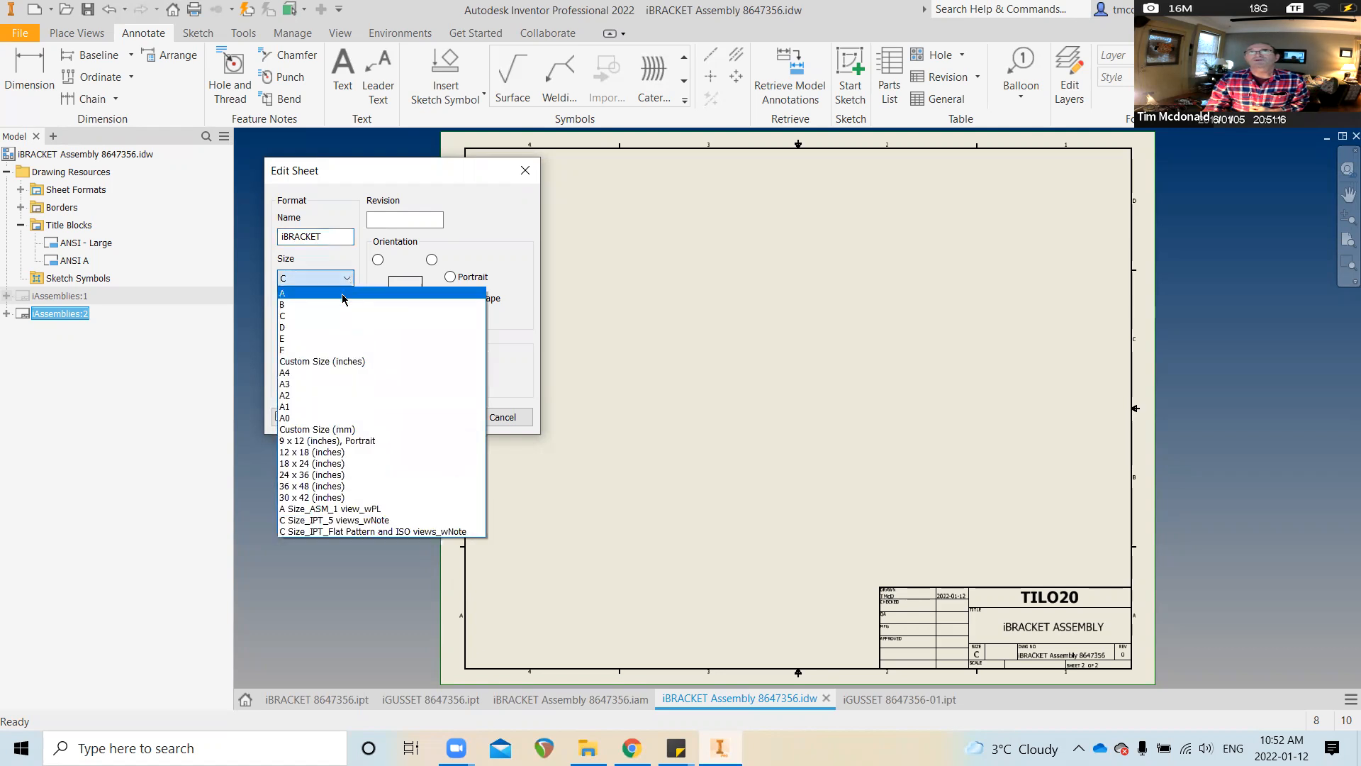
left_click(349, 333)
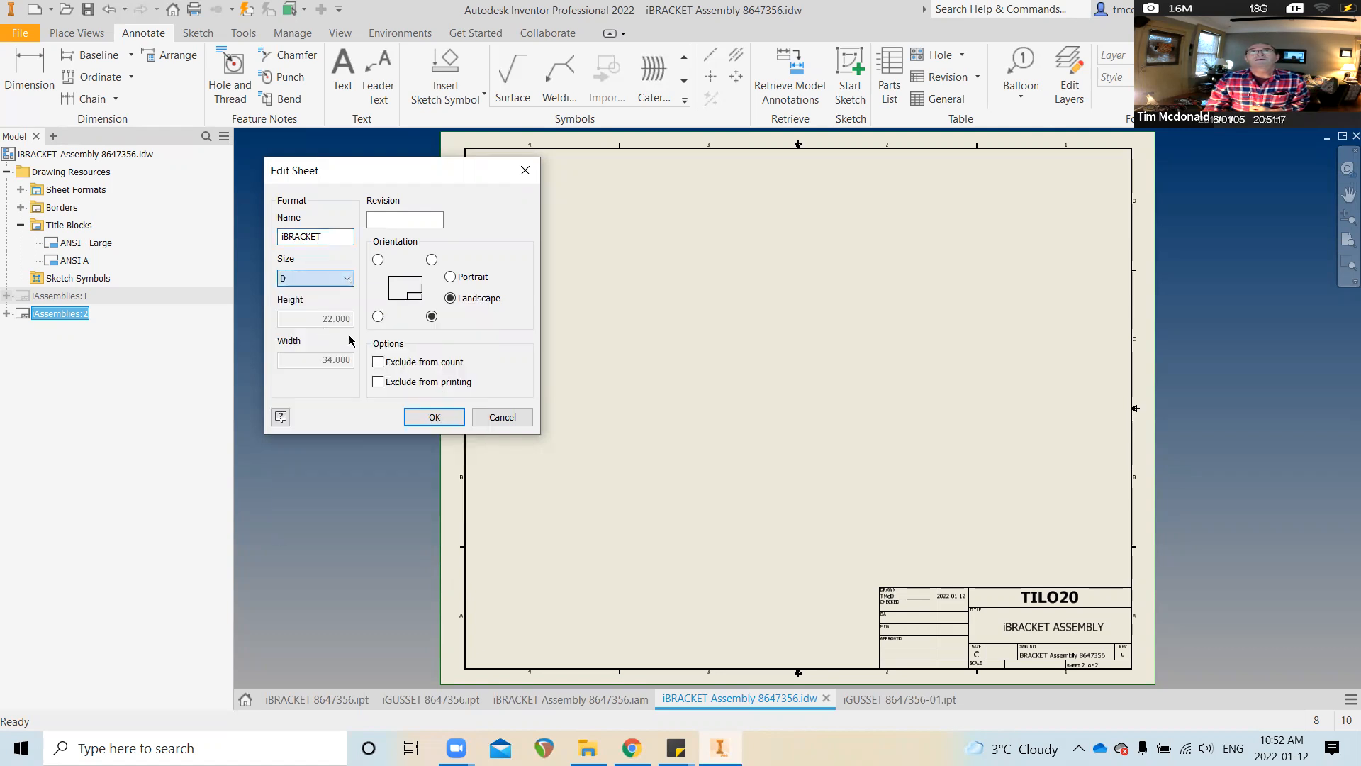
left_click(446, 418)
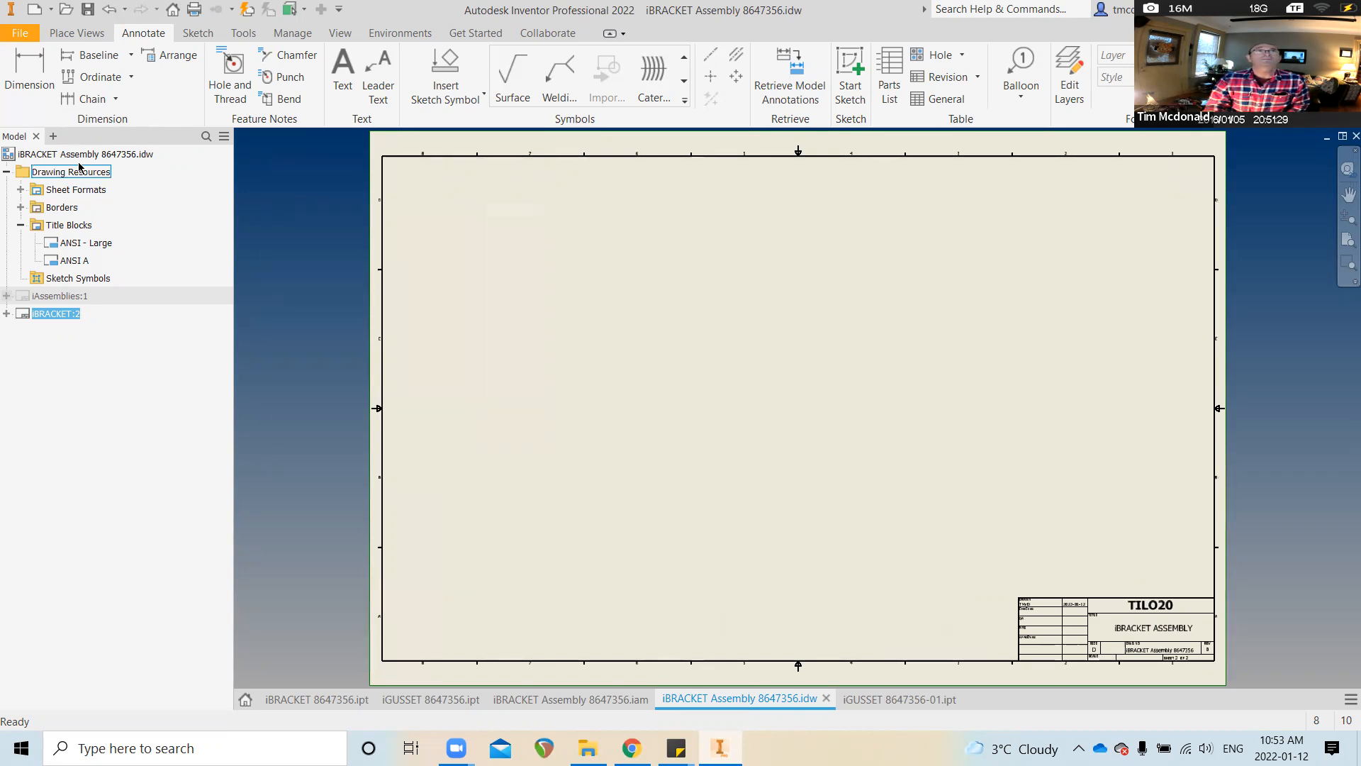
Start a base view of iBRACKET 8647356.ipt from the iParts and iAssemblies folder
left_click(75, 34)
left_click(26, 73)
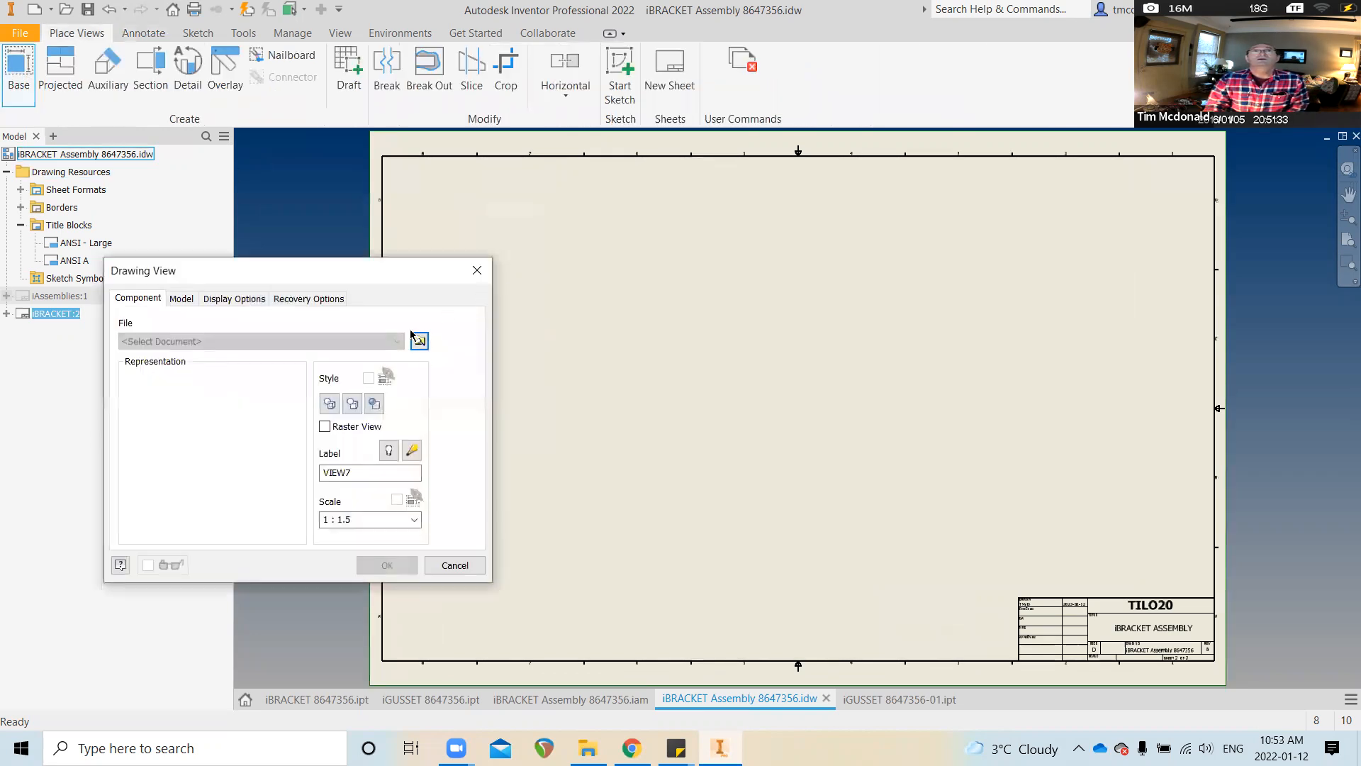
left_click(419, 341)
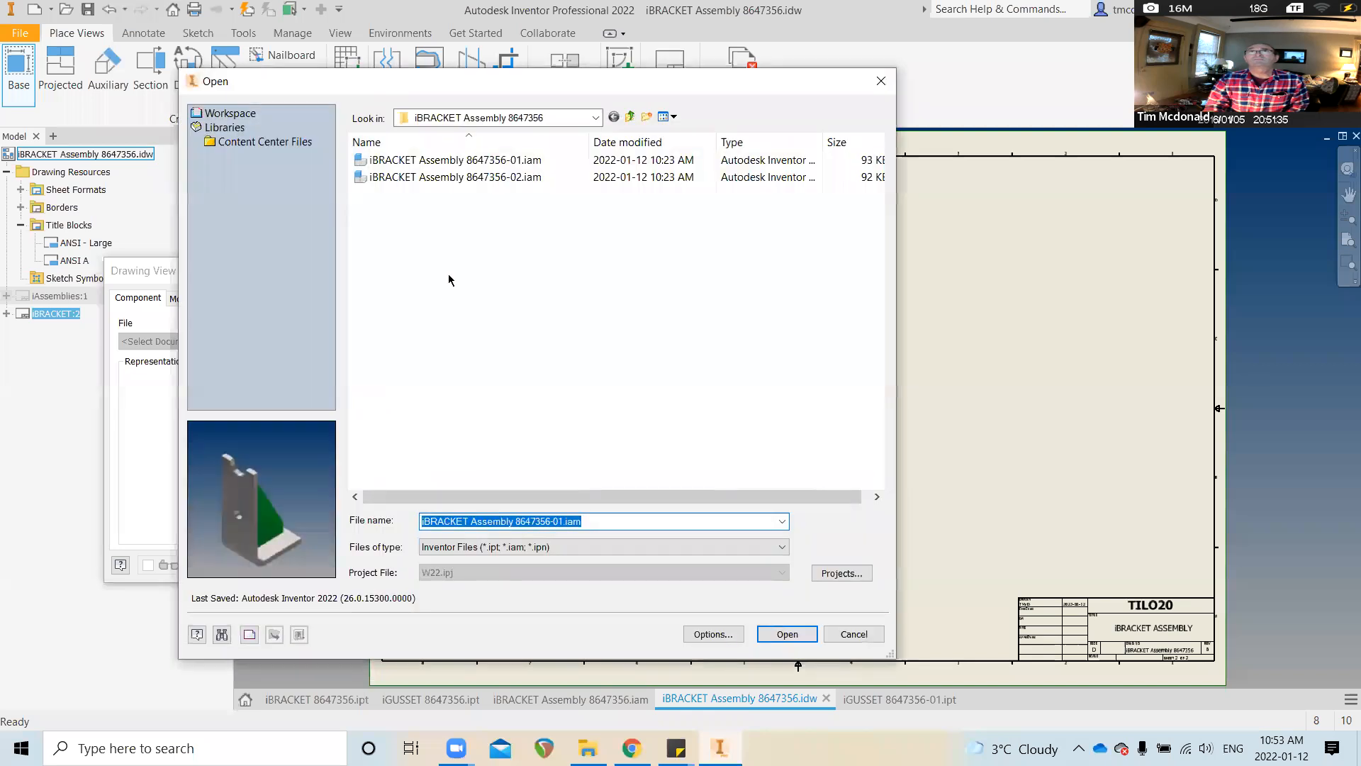
left_click(631, 115)
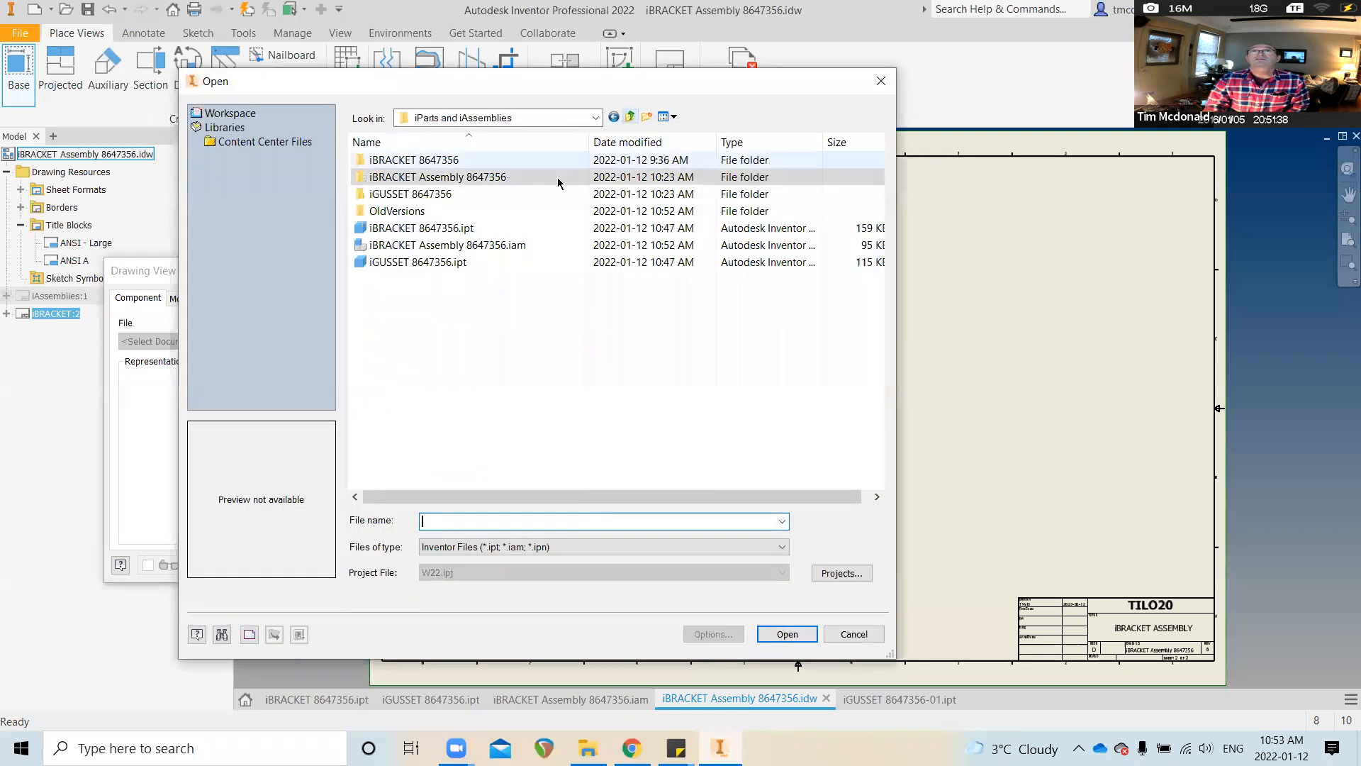
left_click(448, 228)
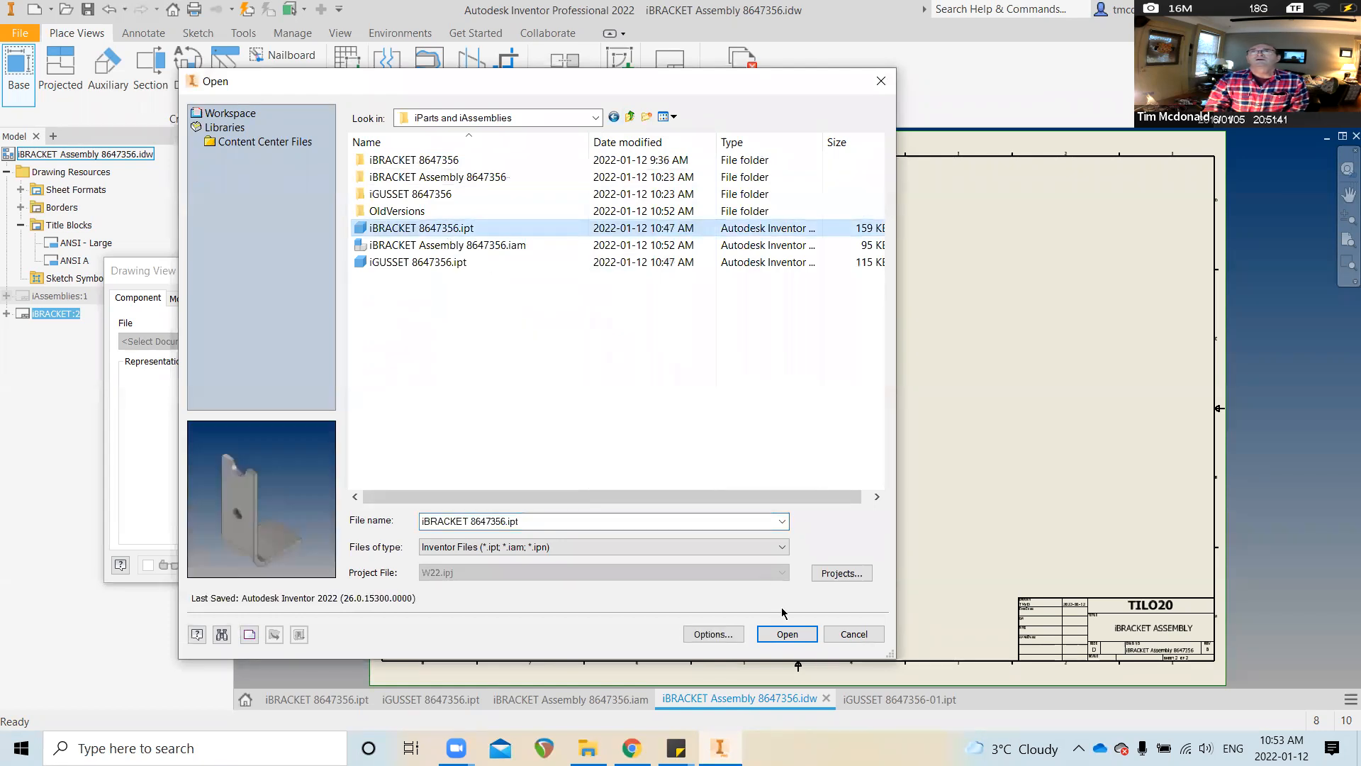
left_click(787, 633)
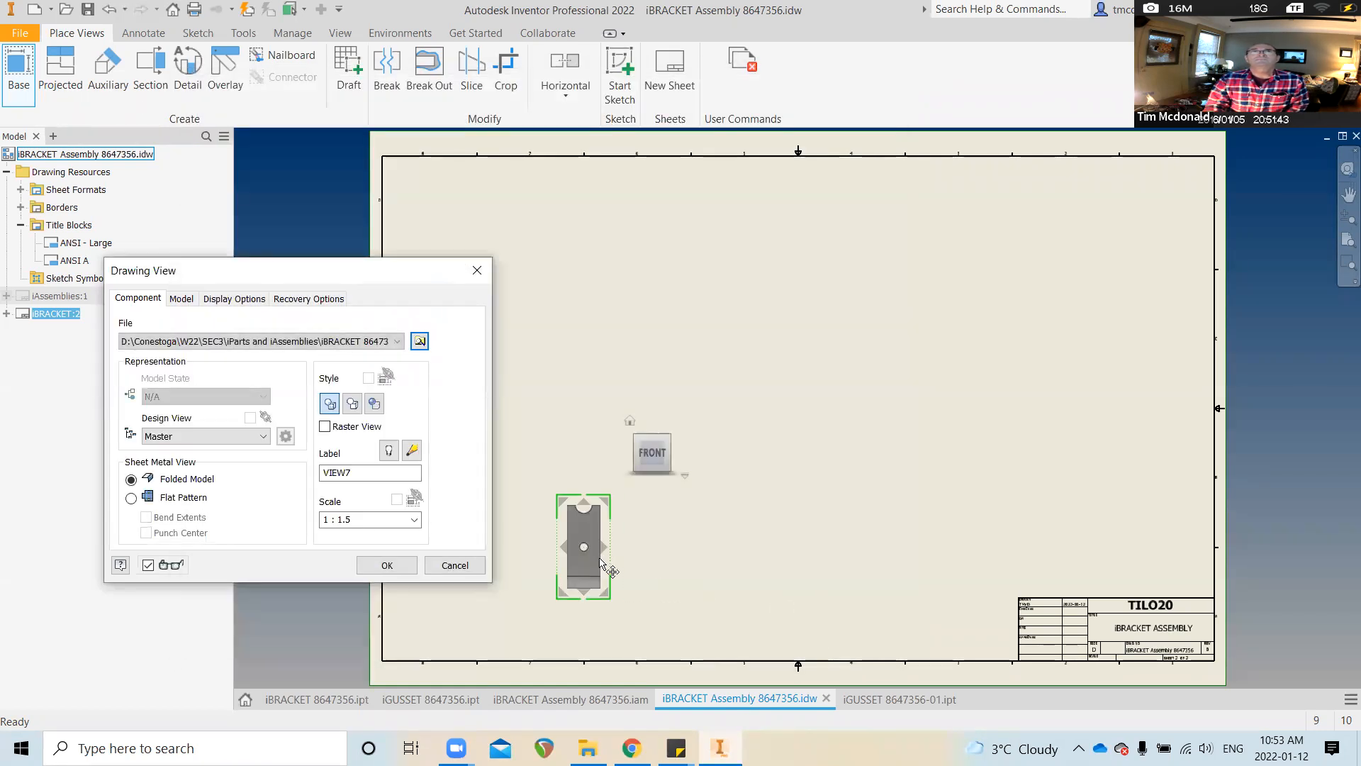
Orient the bracket so the L profile lies flat and set the view scale to 1:1
left_click(627, 454)
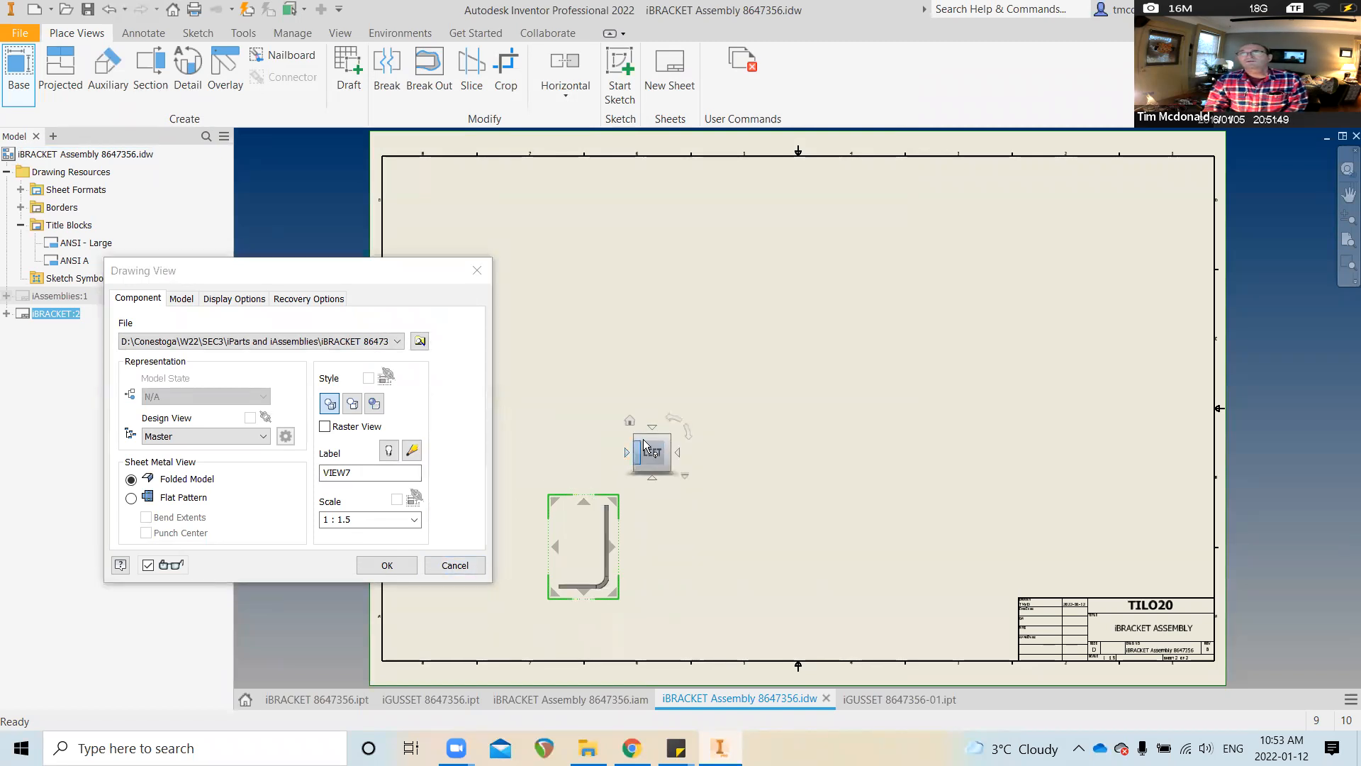
left_click(691, 435)
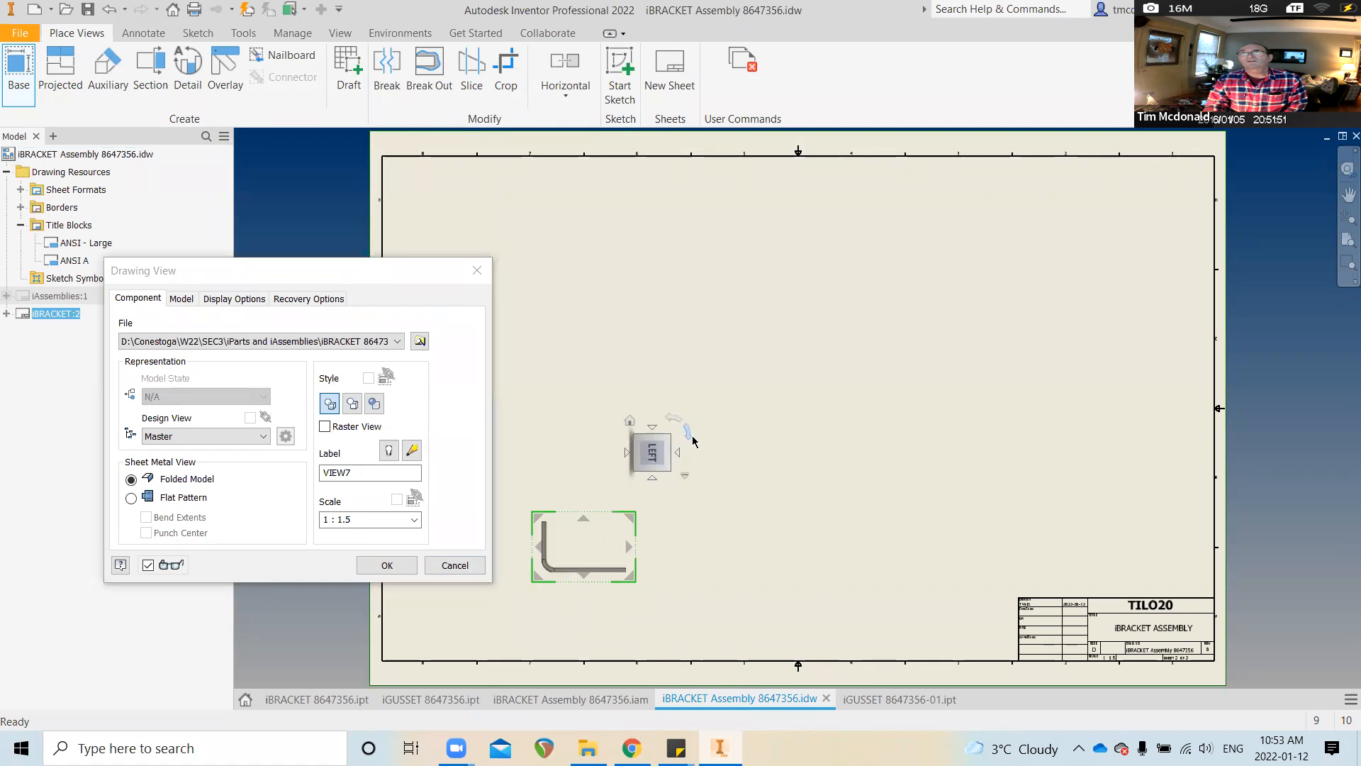
left_click_drag(624, 525, 583, 406)
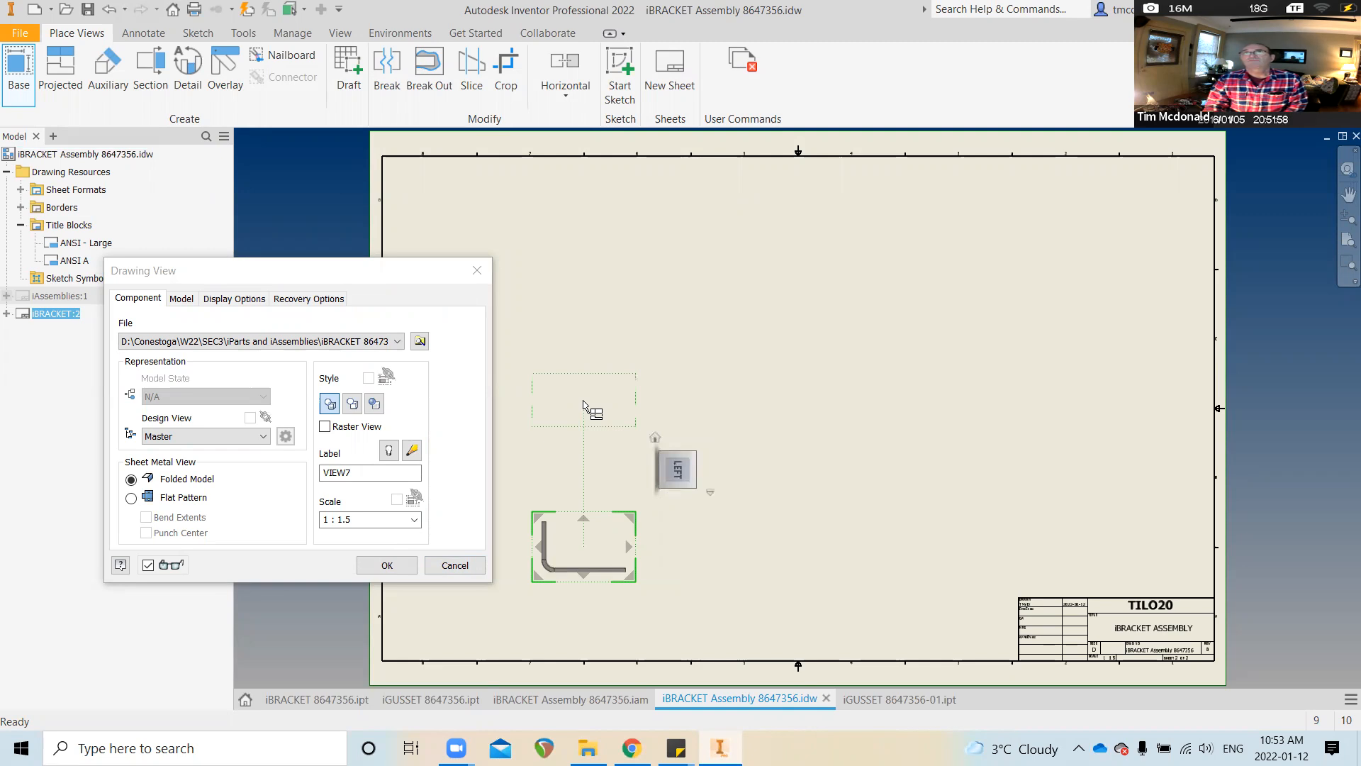
left_click_drag(583, 406, 584, 406)
left_click(366, 516)
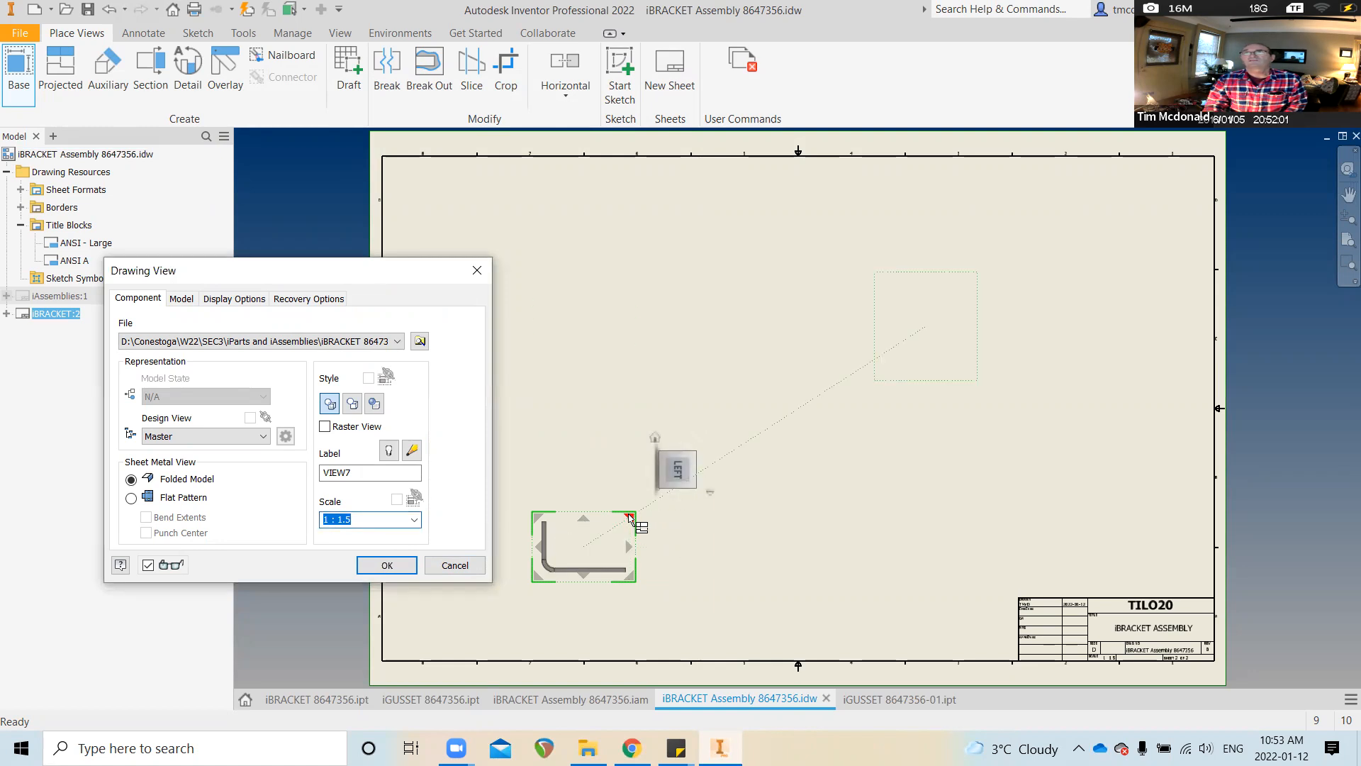
left_click_drag(633, 516, 656, 500)
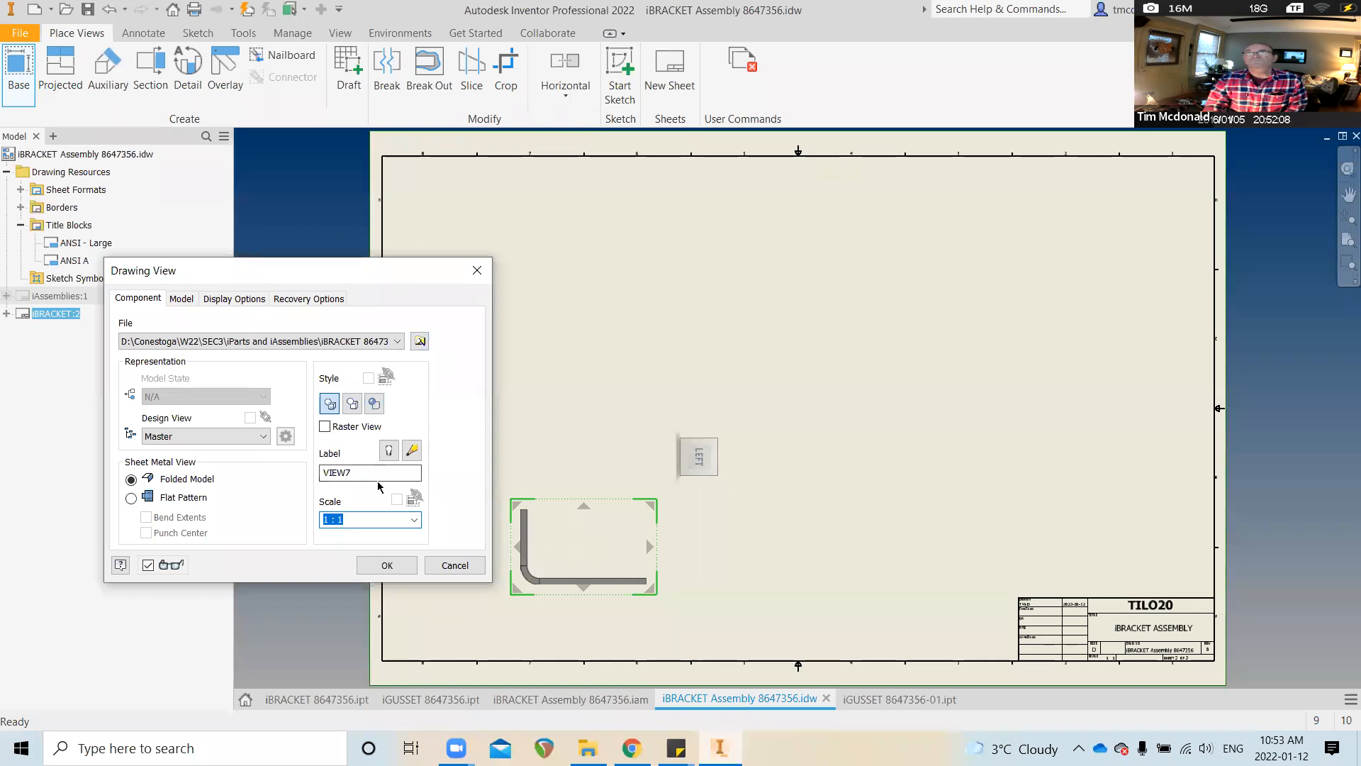
Place the base view with a projected top view above and a side view to its right
left_click(184, 303)
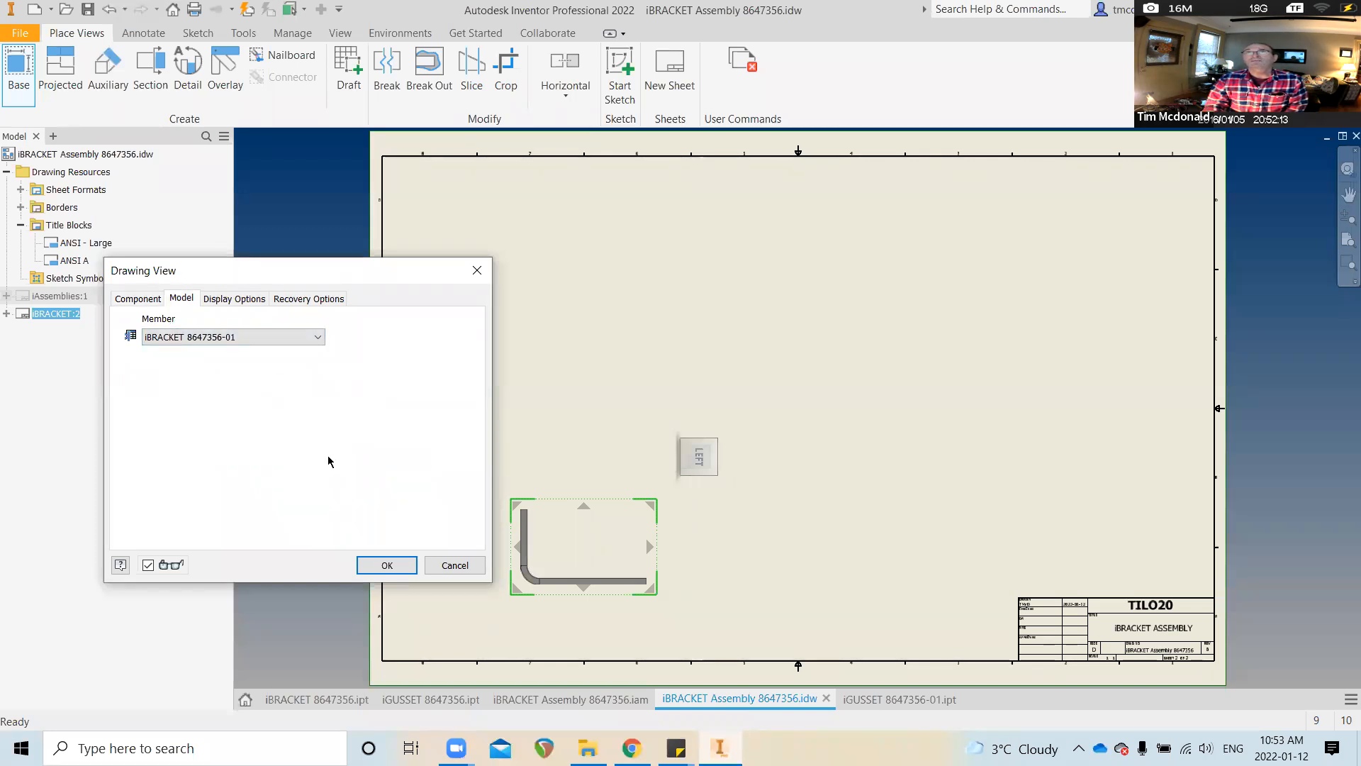
left_click(589, 400)
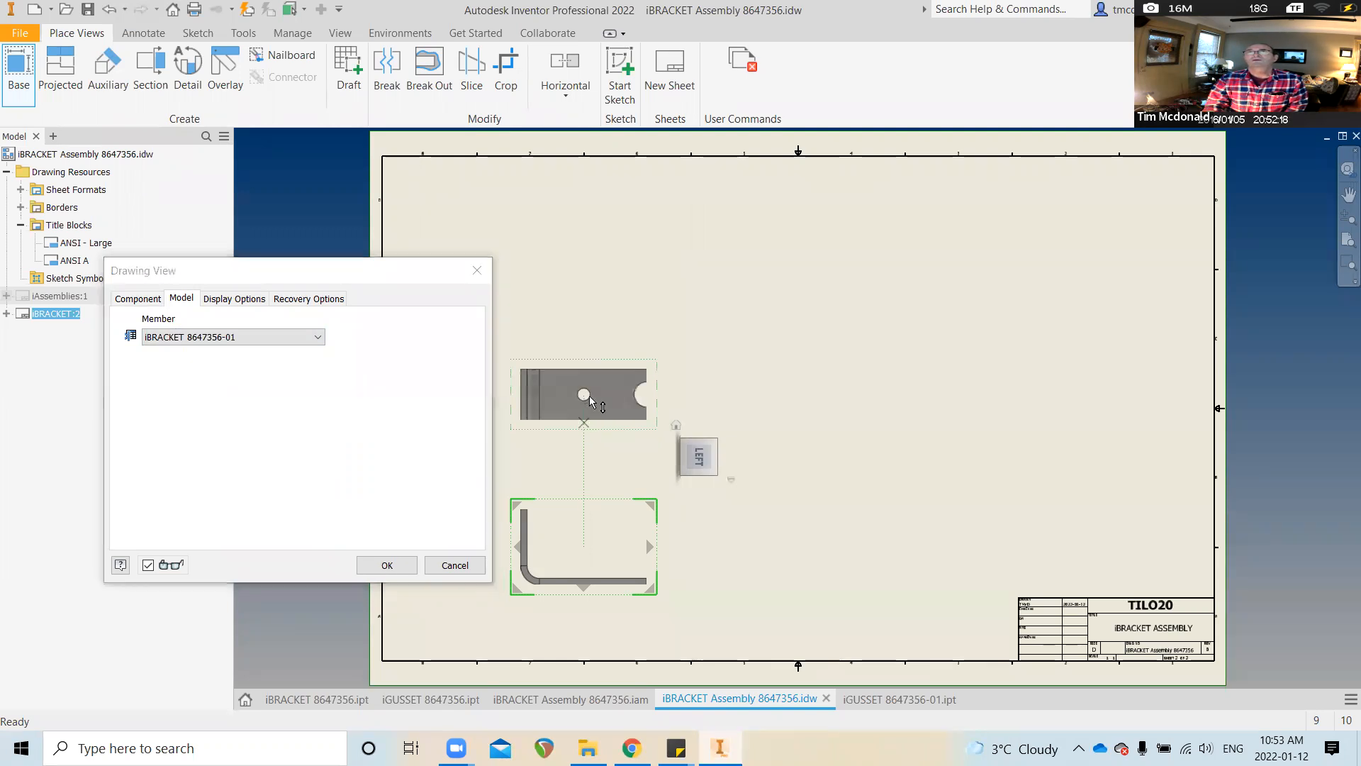
left_click(755, 552)
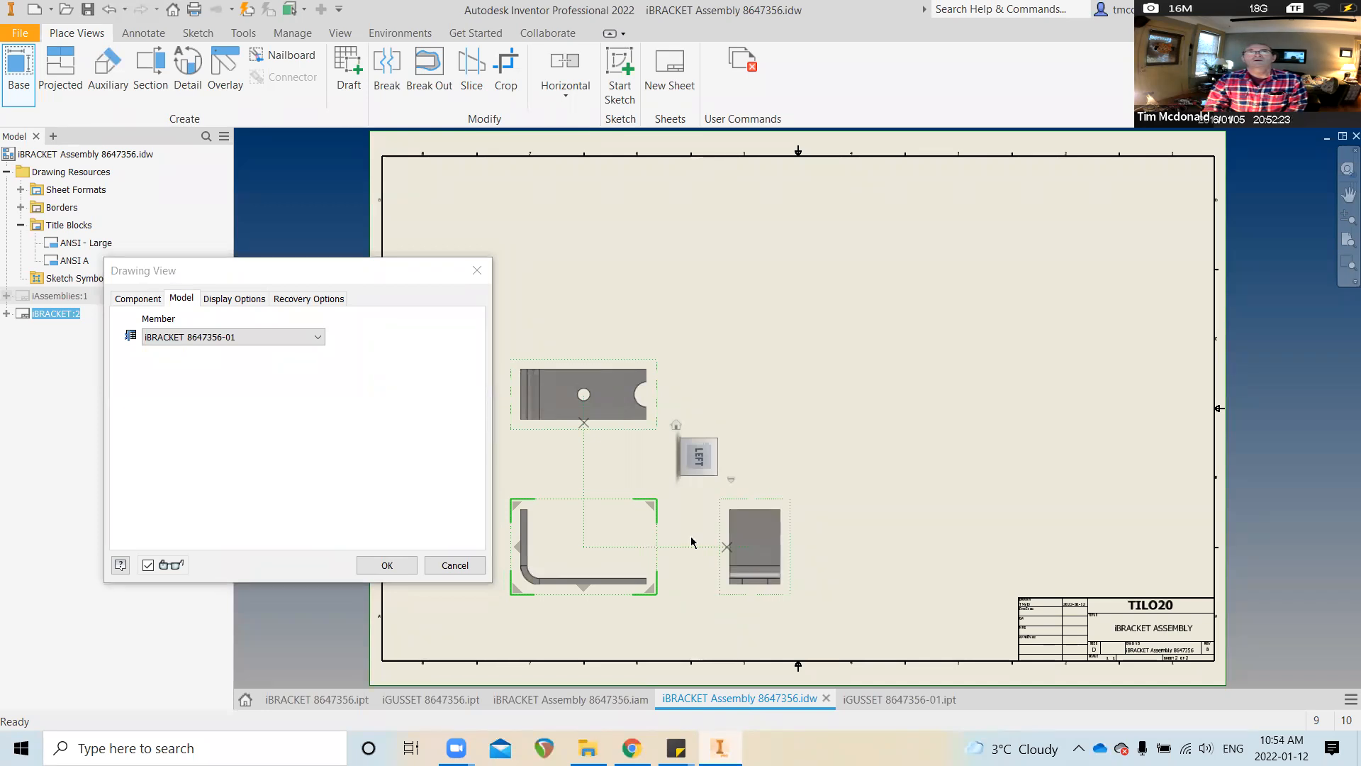
left_click(396, 566)
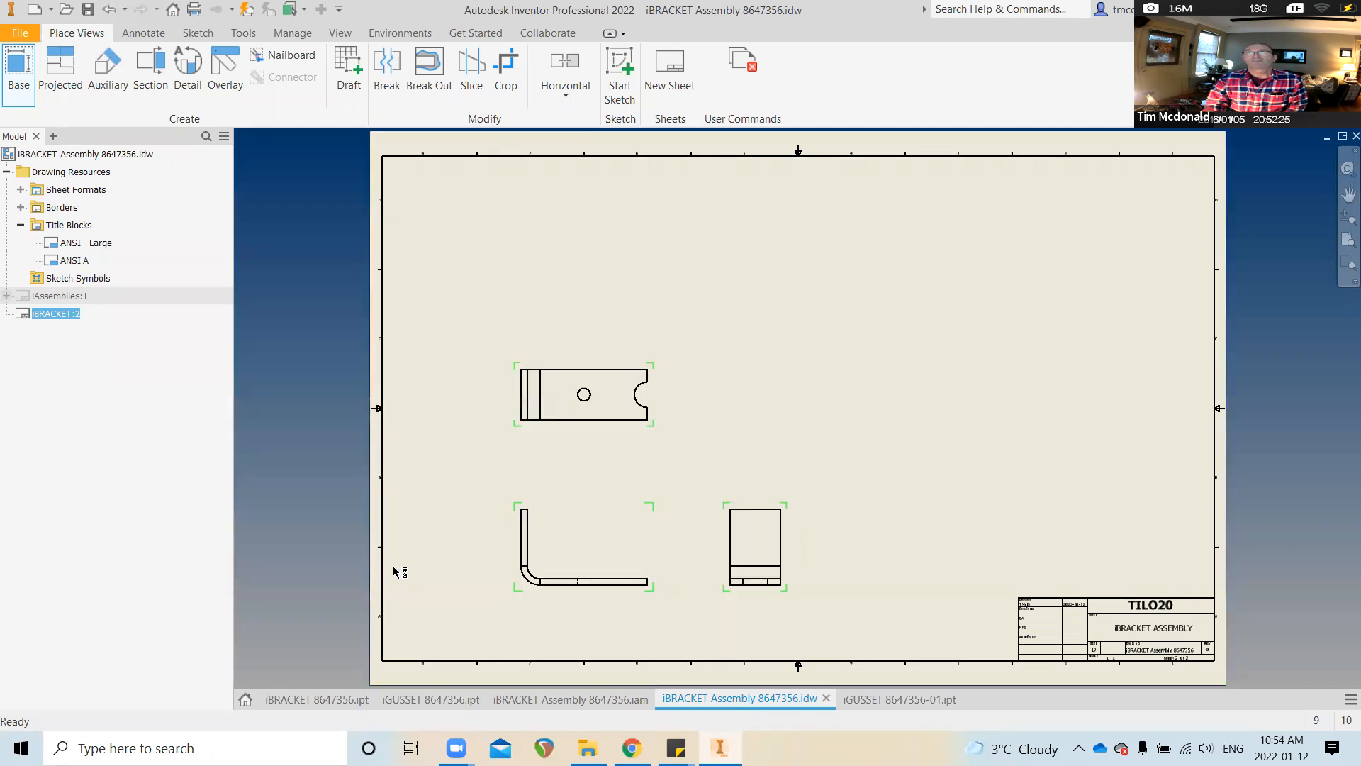
Place a 1:1 iBRACKET flat pattern view at upper left, then shift the L and side views left
left_click(17, 68)
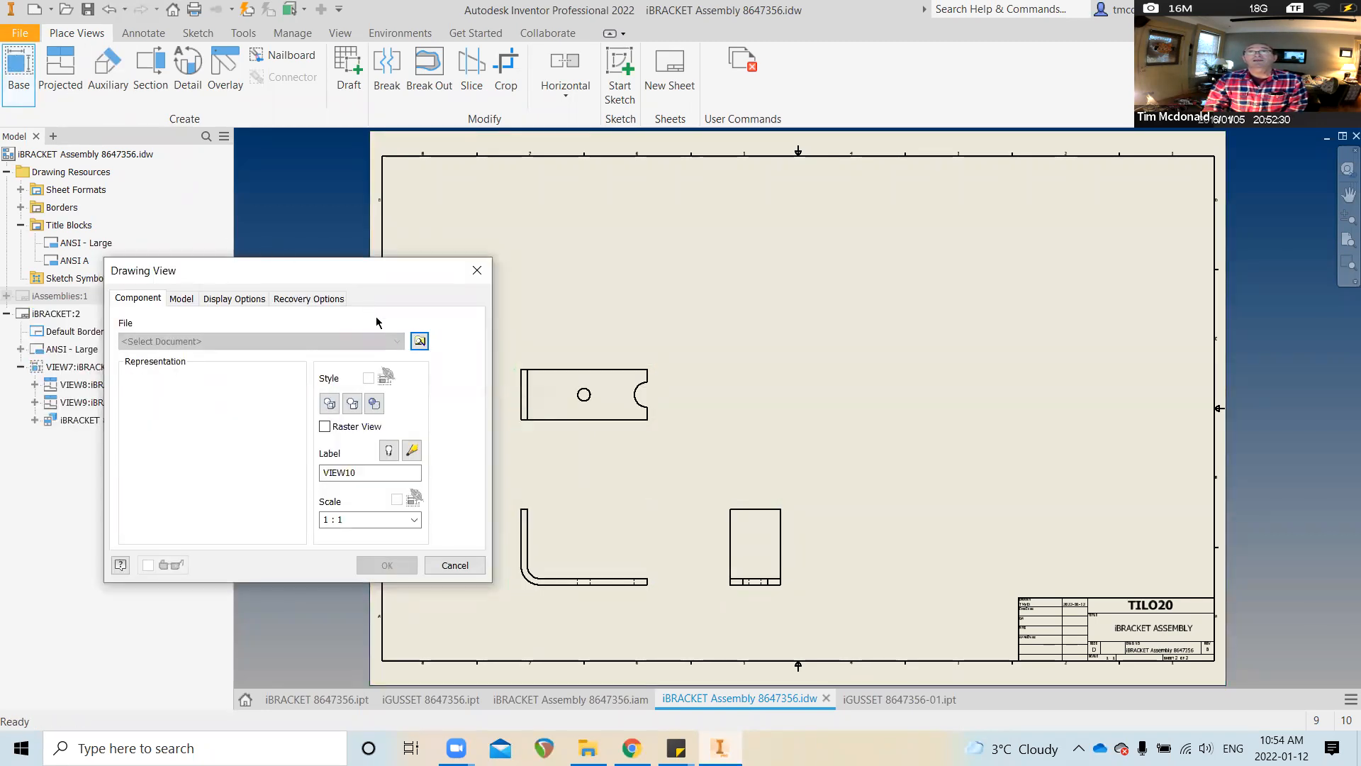
left_click(419, 341)
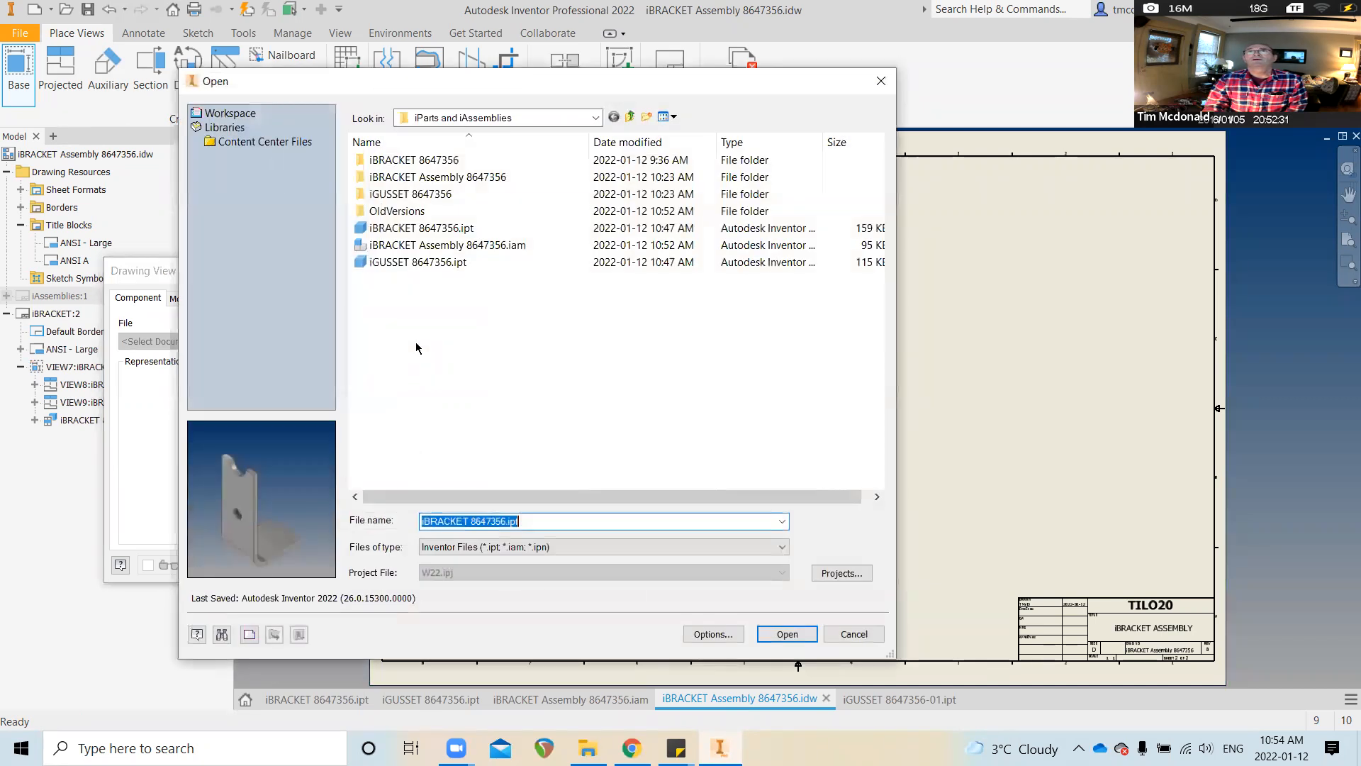
left_click(454, 228)
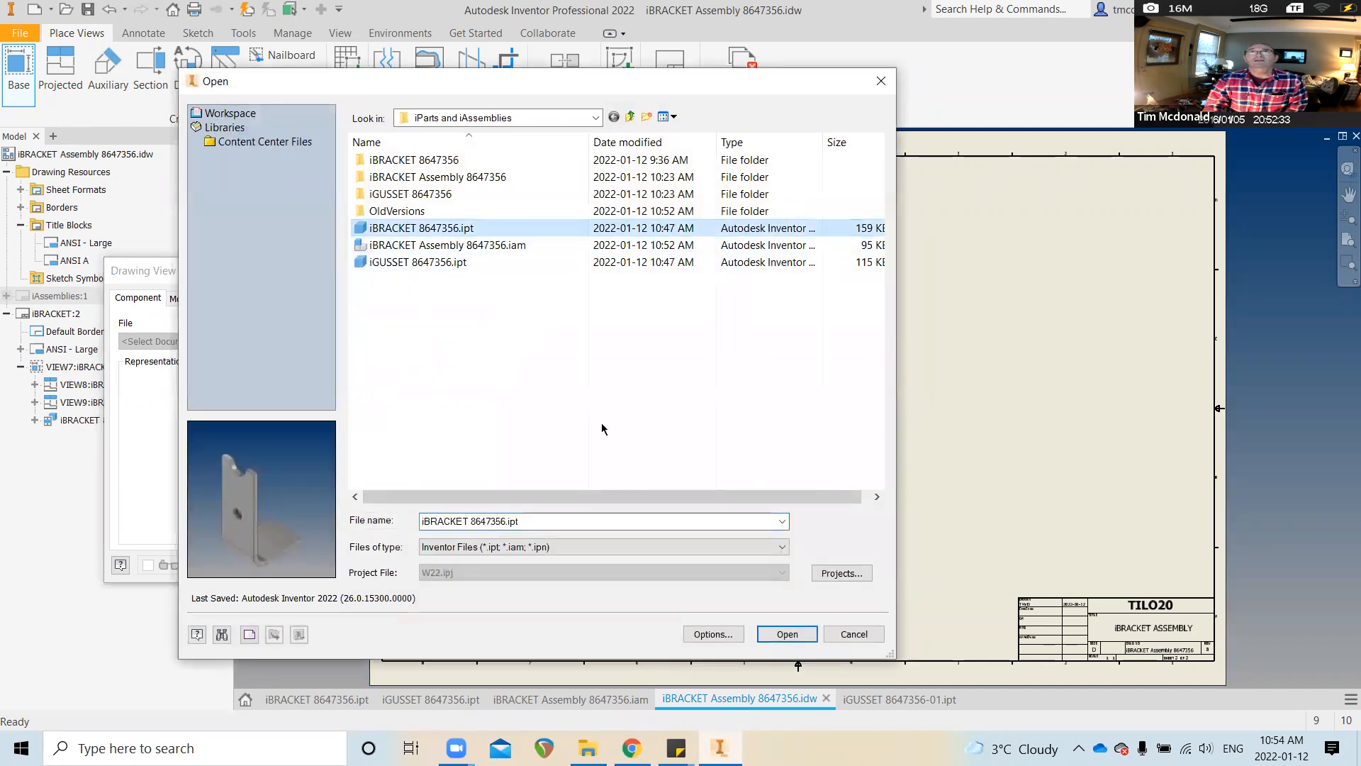
left_click(787, 634)
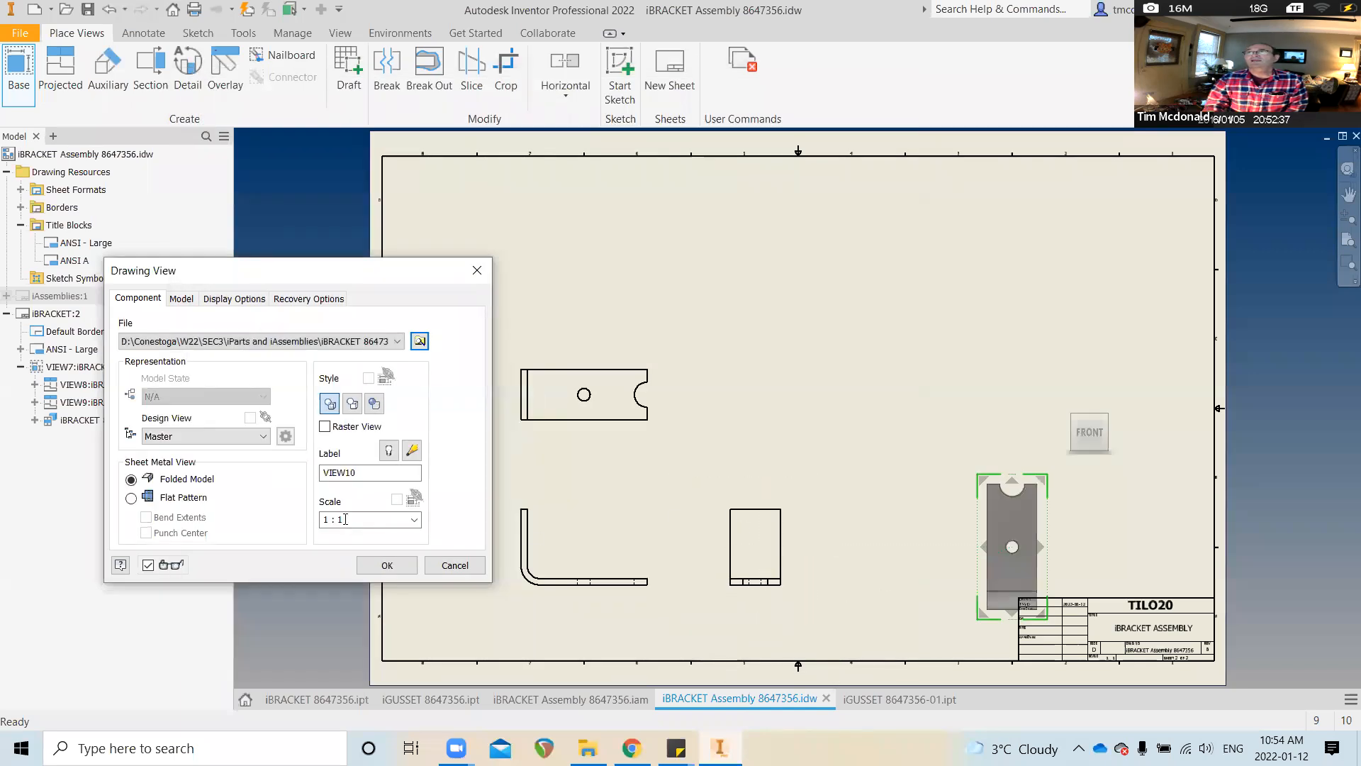
left_click(130, 499)
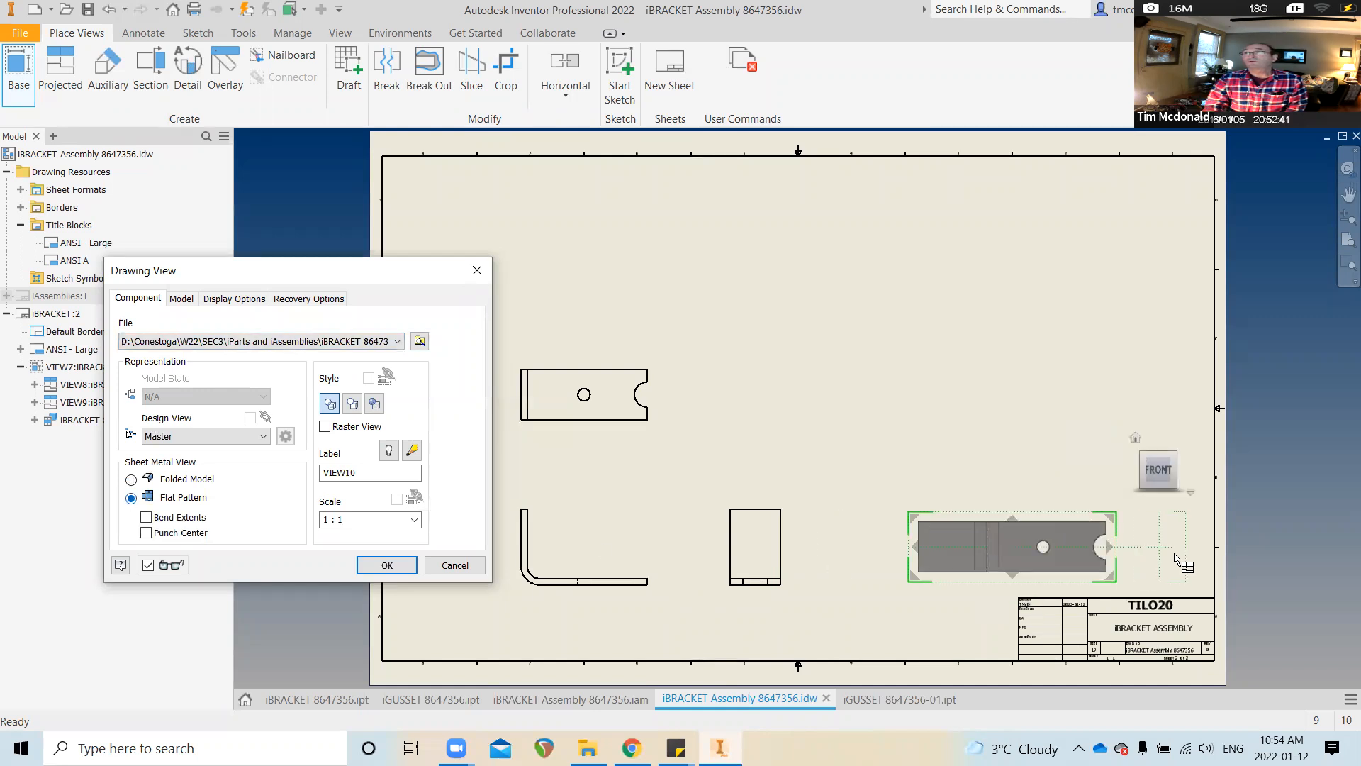
mouse_move(968, 548)
left_mouse_down()
mouse_move(582, 255)
mouse_move(549, 280)
mouse_move(527, 257)
left_mouse_up()
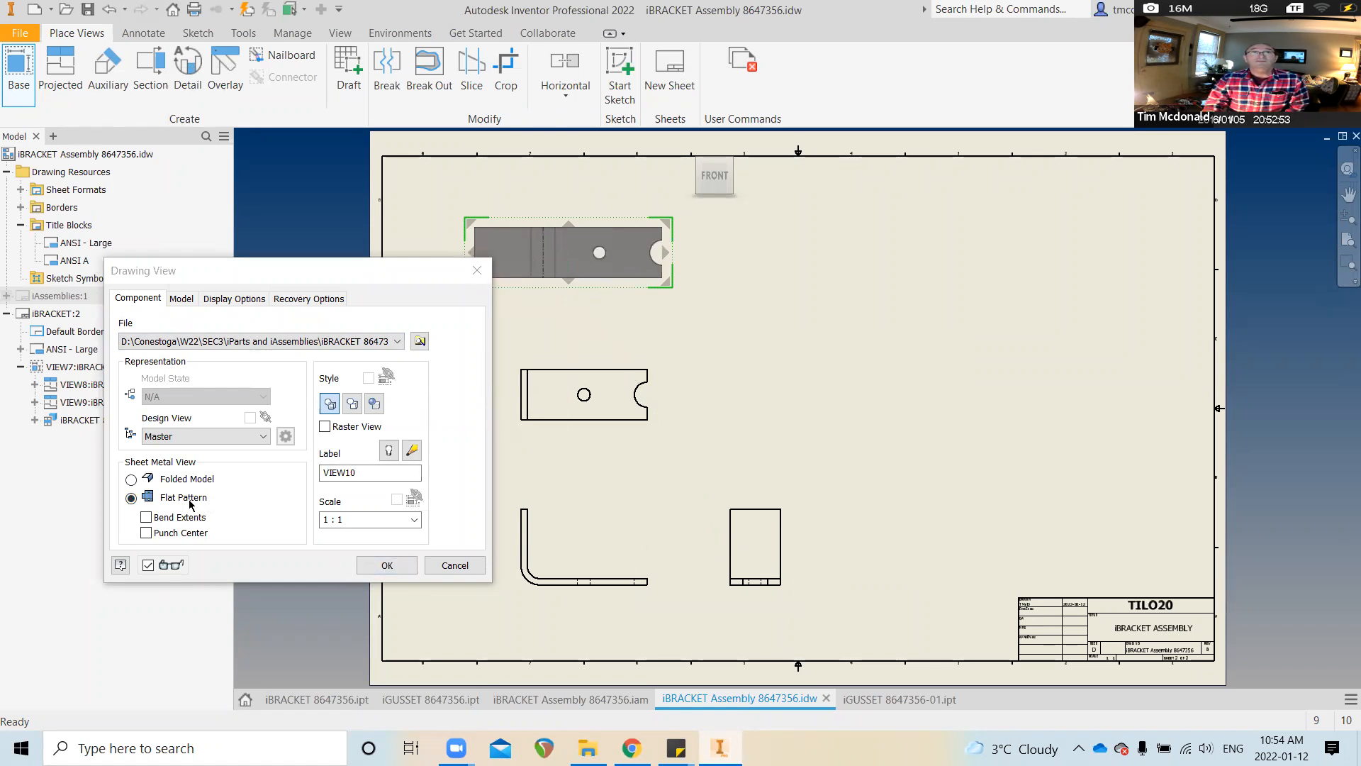
left_click(387, 565)
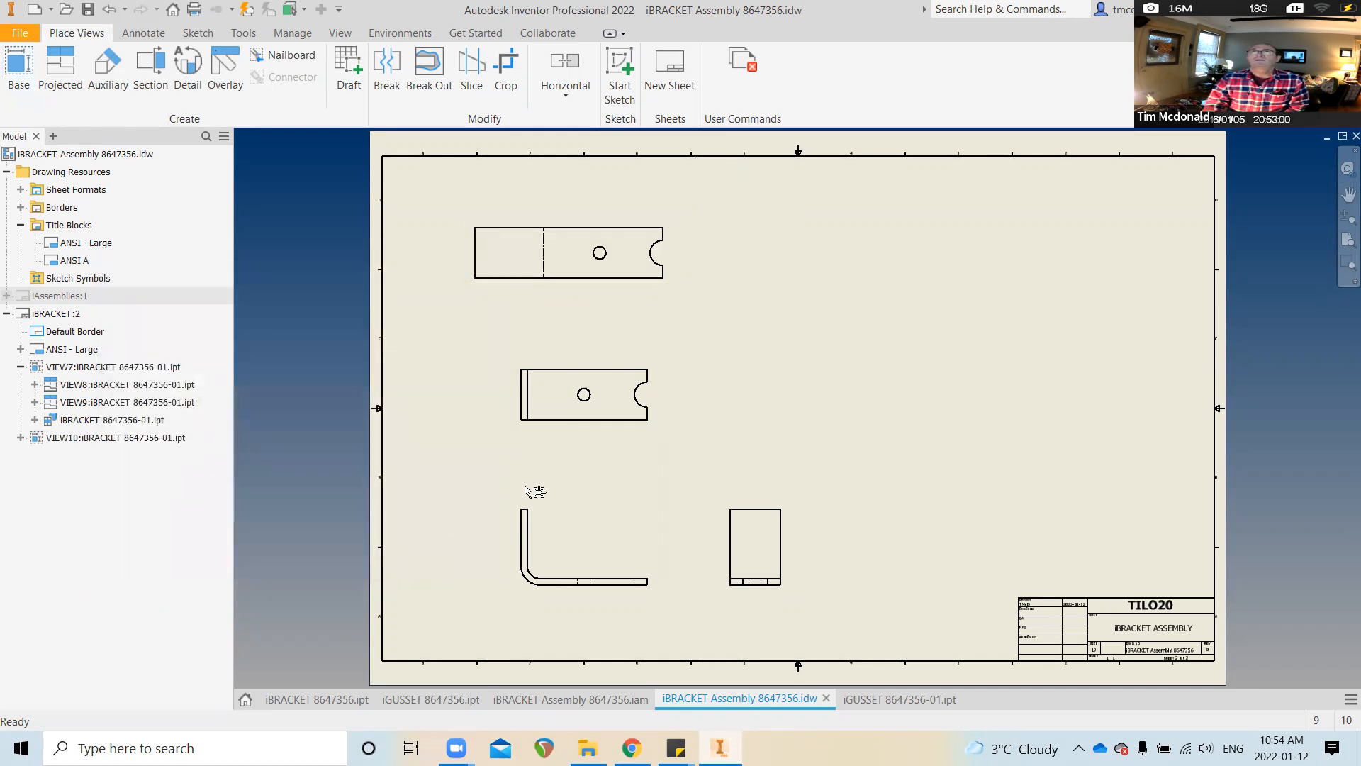
left_click_drag(518, 594, 467, 588)
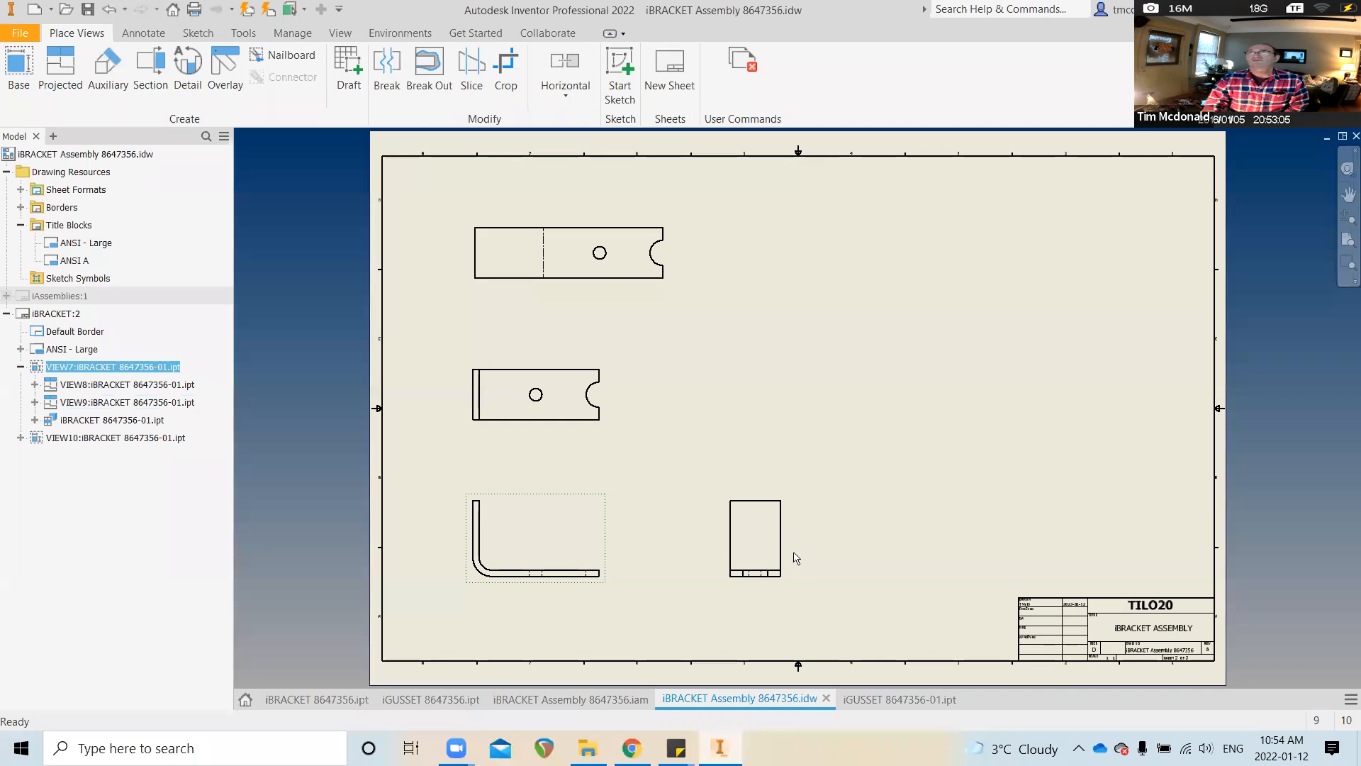
left_click_drag(795, 555, 739, 564)
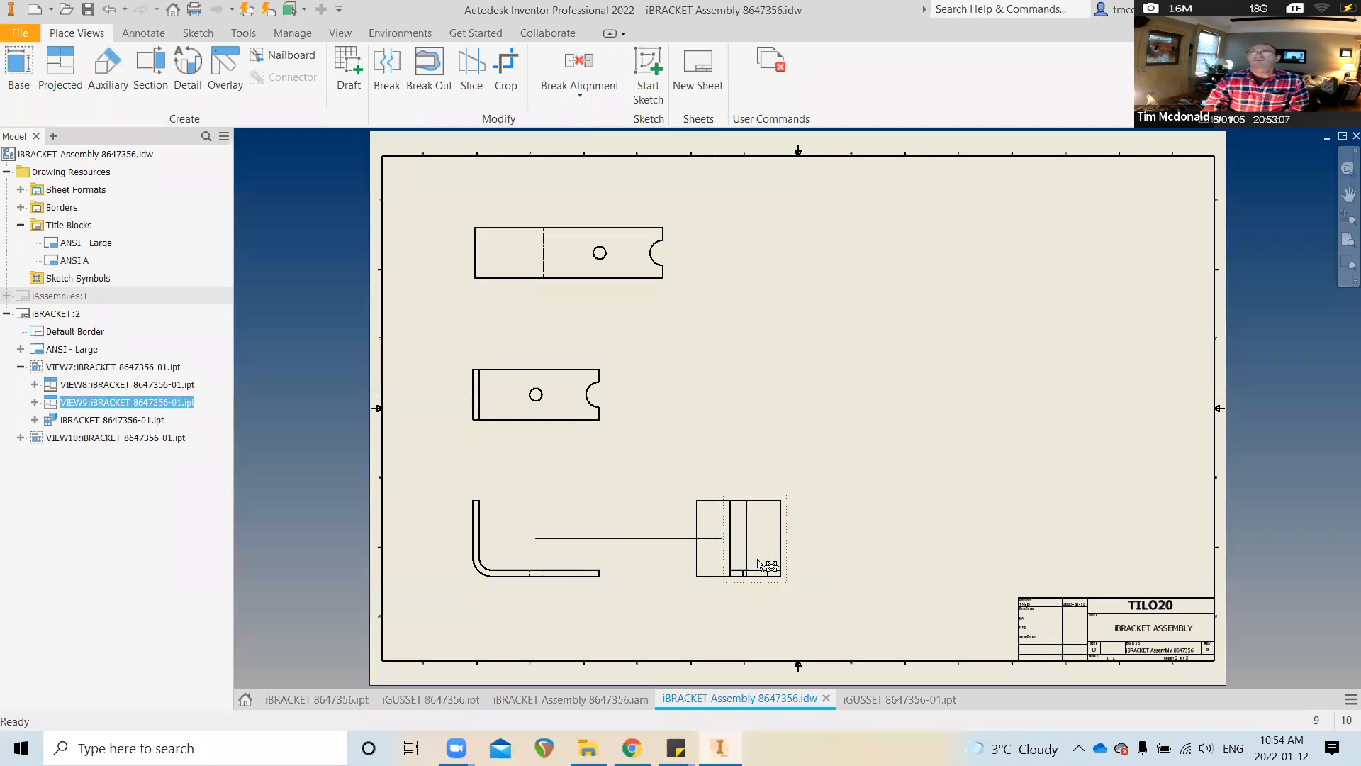
Begin a base view of iBRACKET 8647356.ipt with member 8647356-02, then cancel the placement
left_click(19, 68)
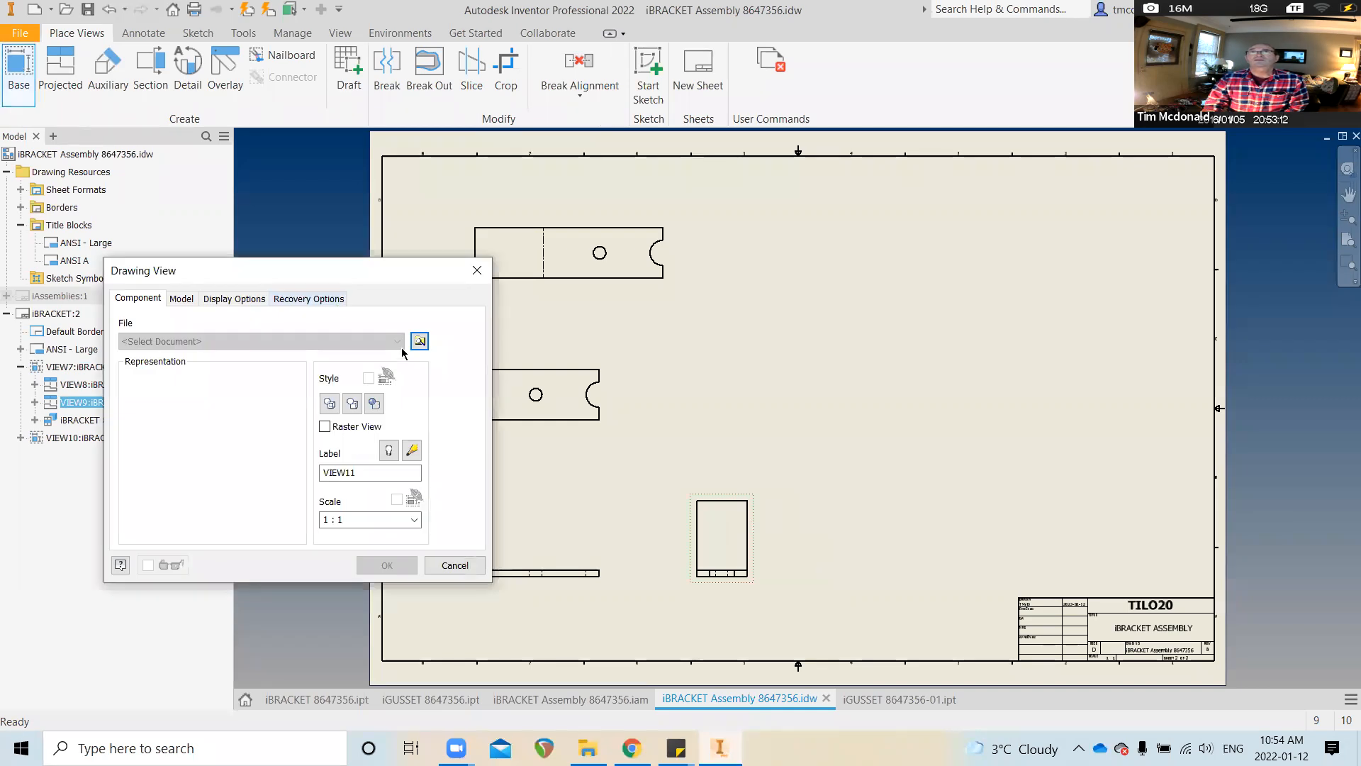
left_click(420, 343)
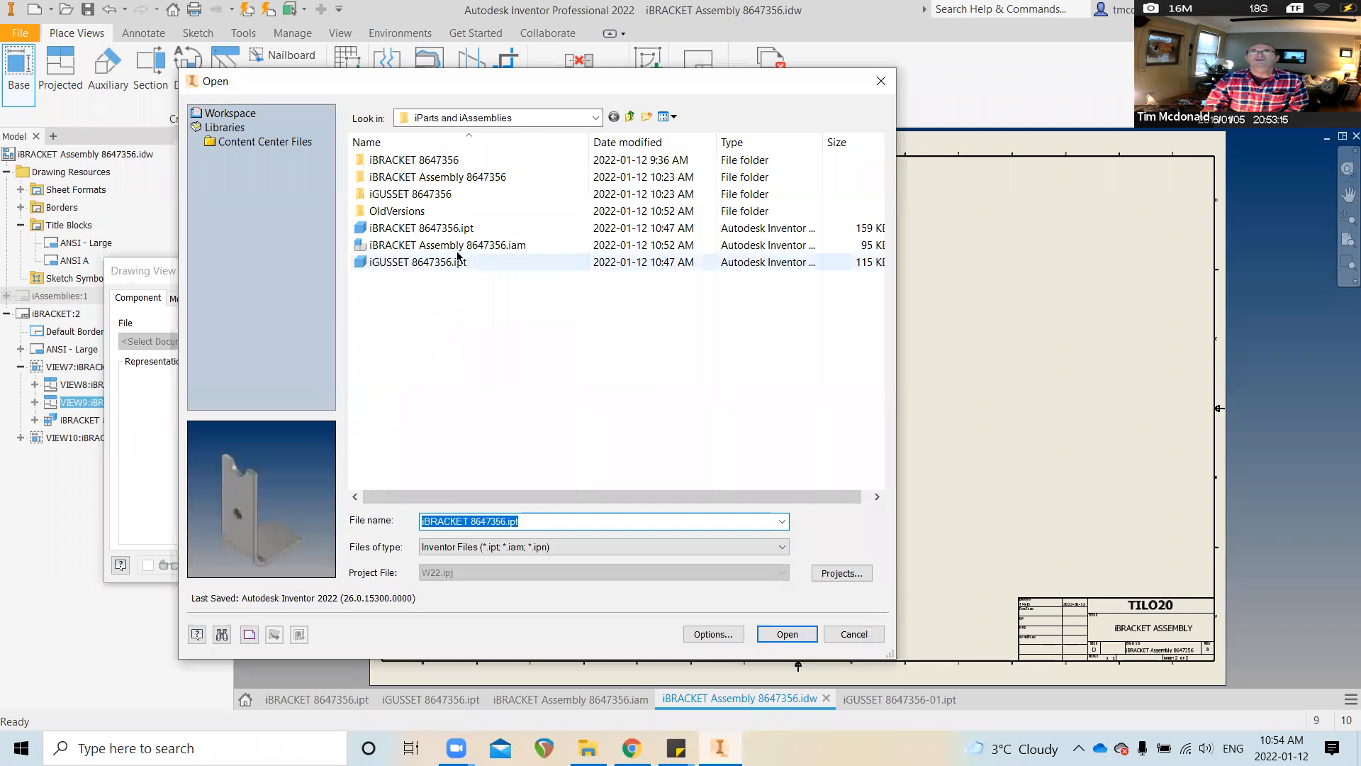
left_click(454, 228)
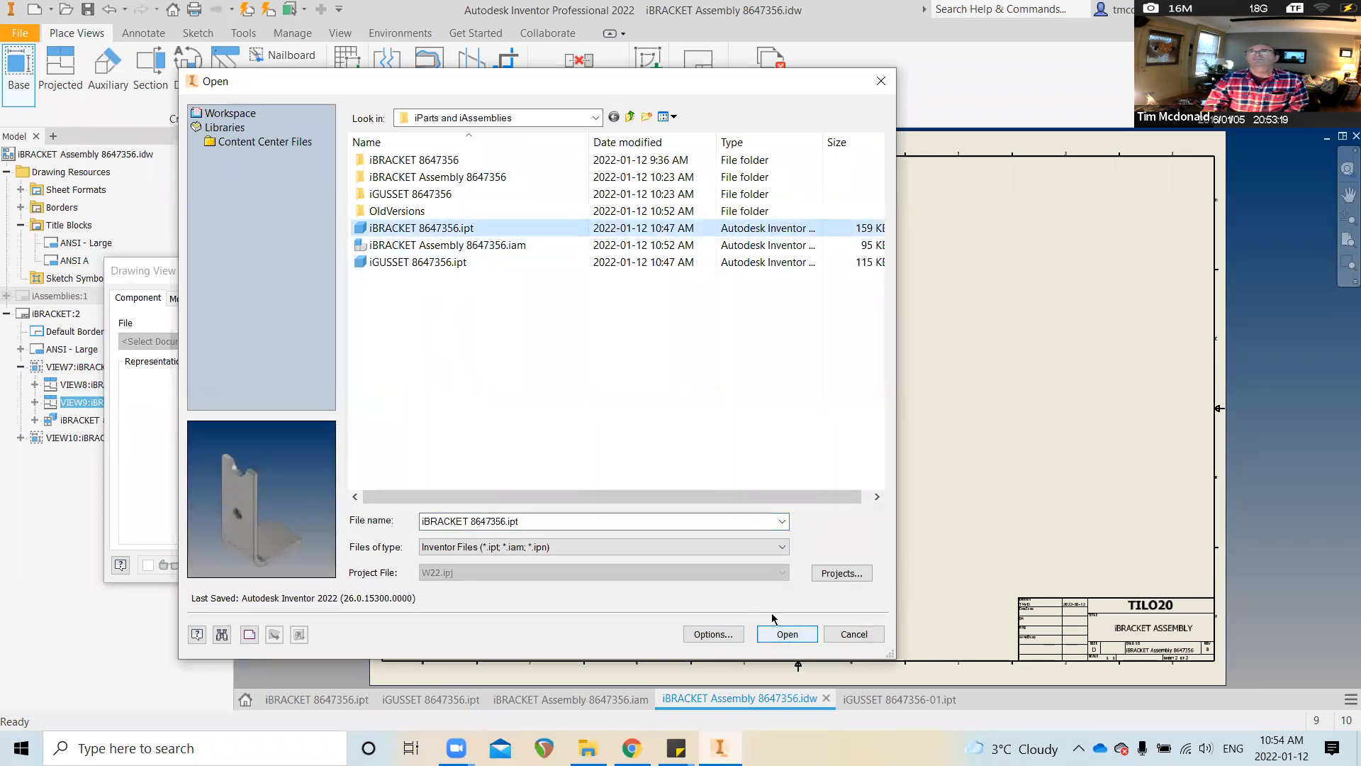
key("Return")
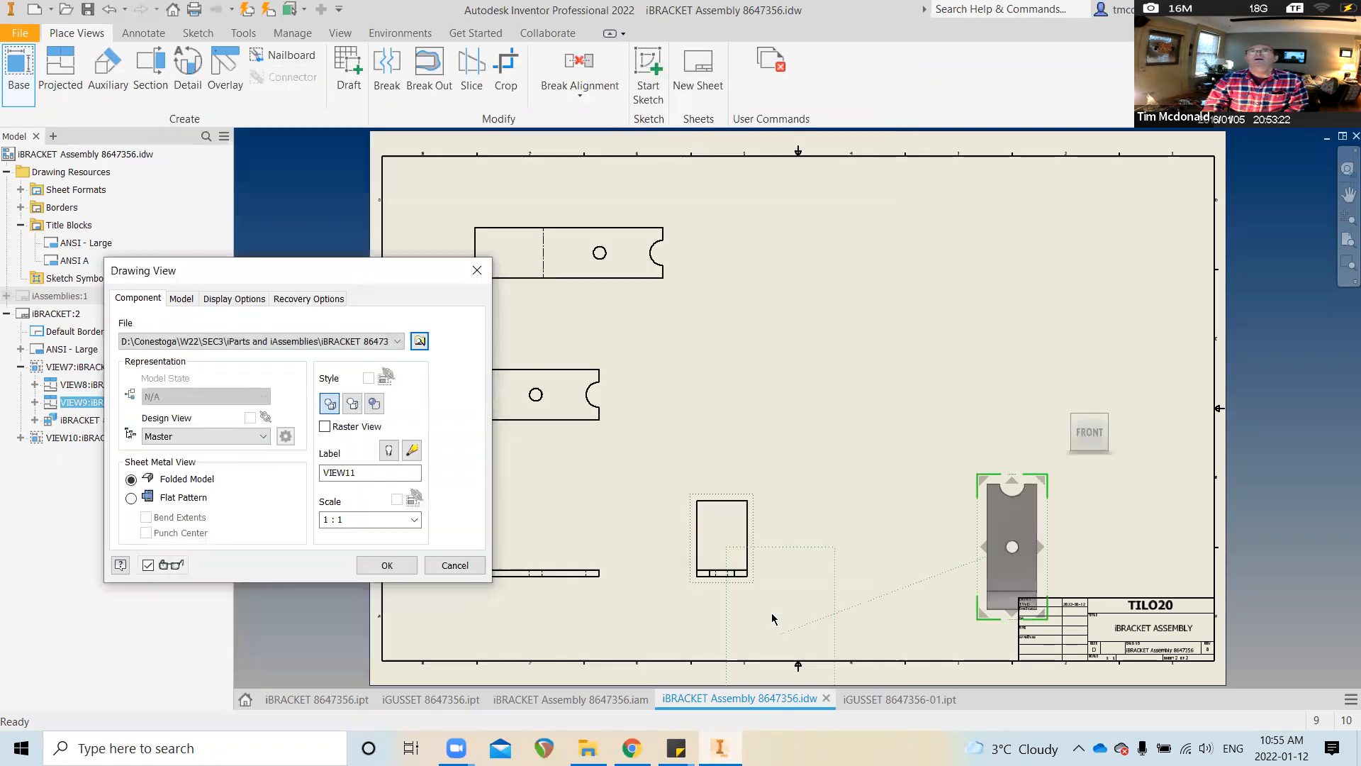
left_click(181, 300)
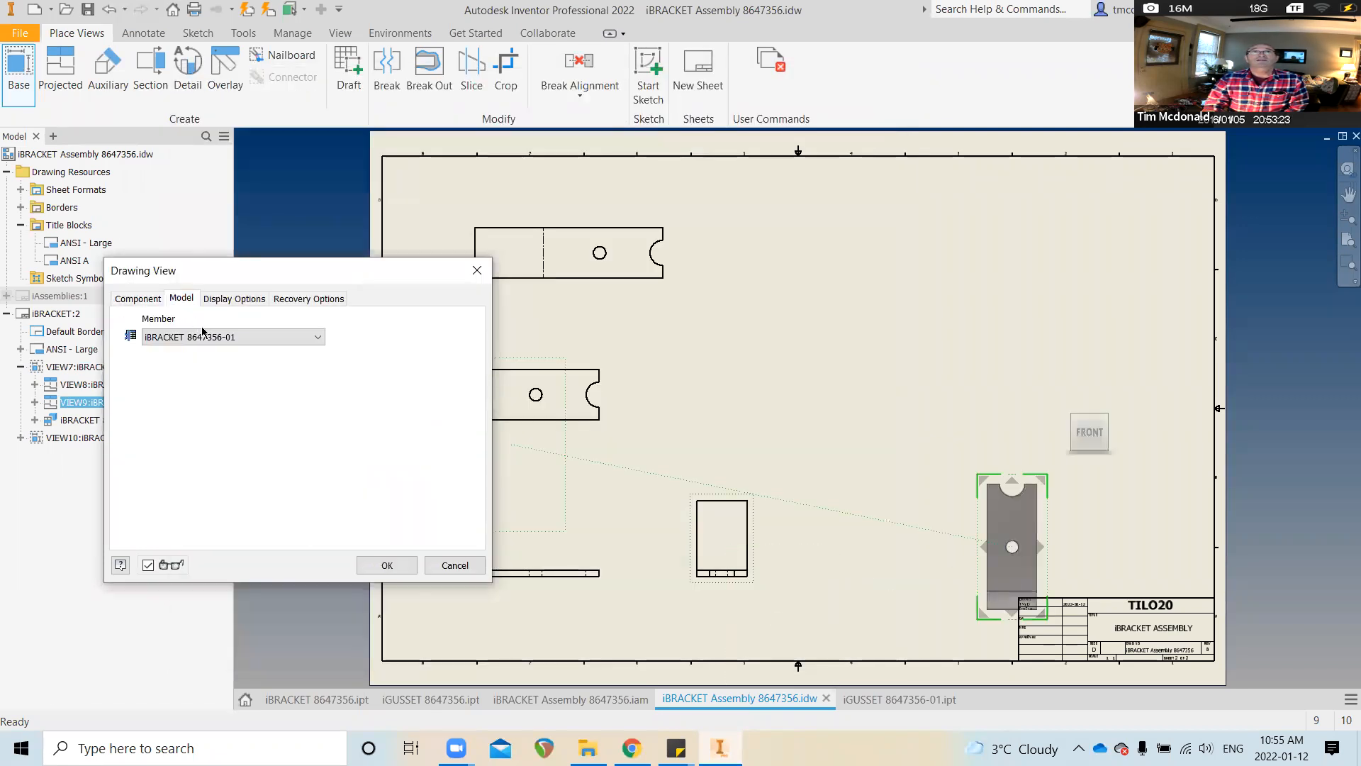
left_click(317, 337)
left_click(224, 372)
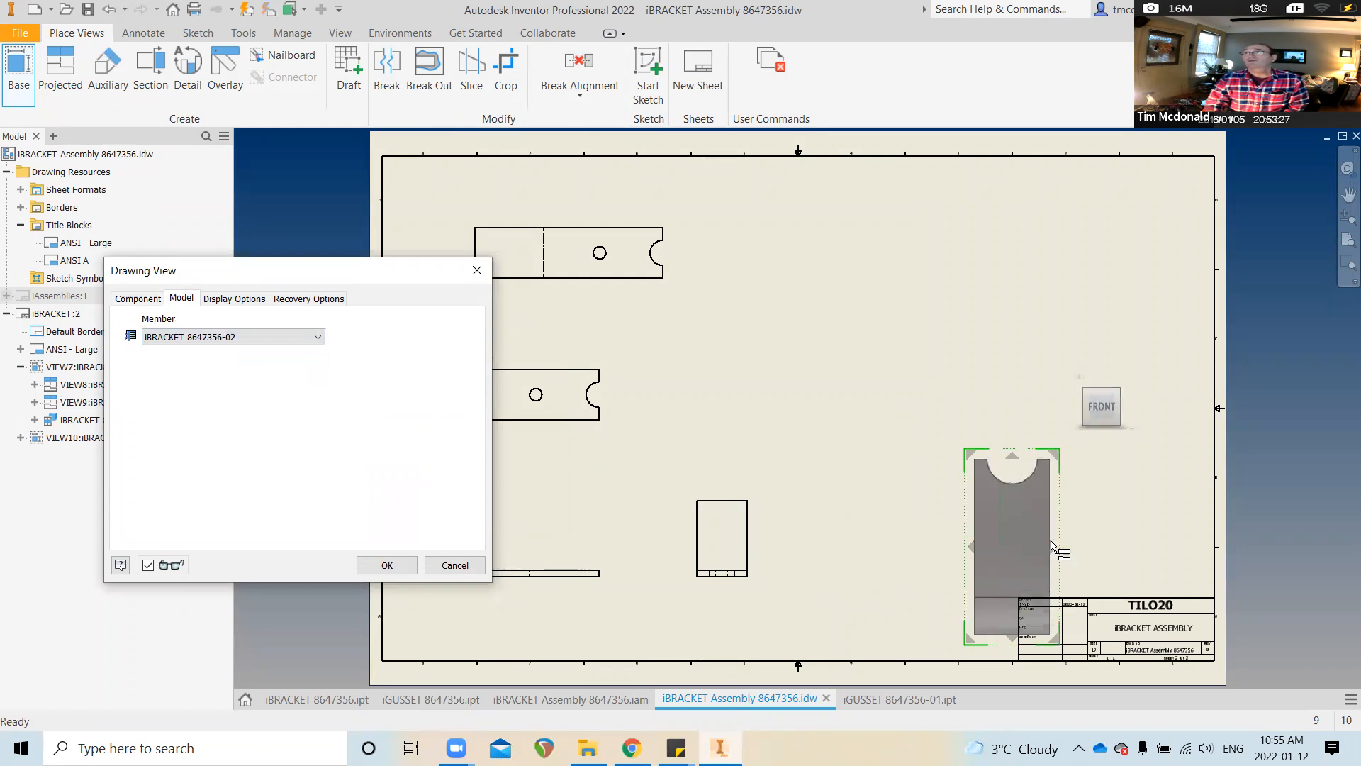
left_click(1052, 547)
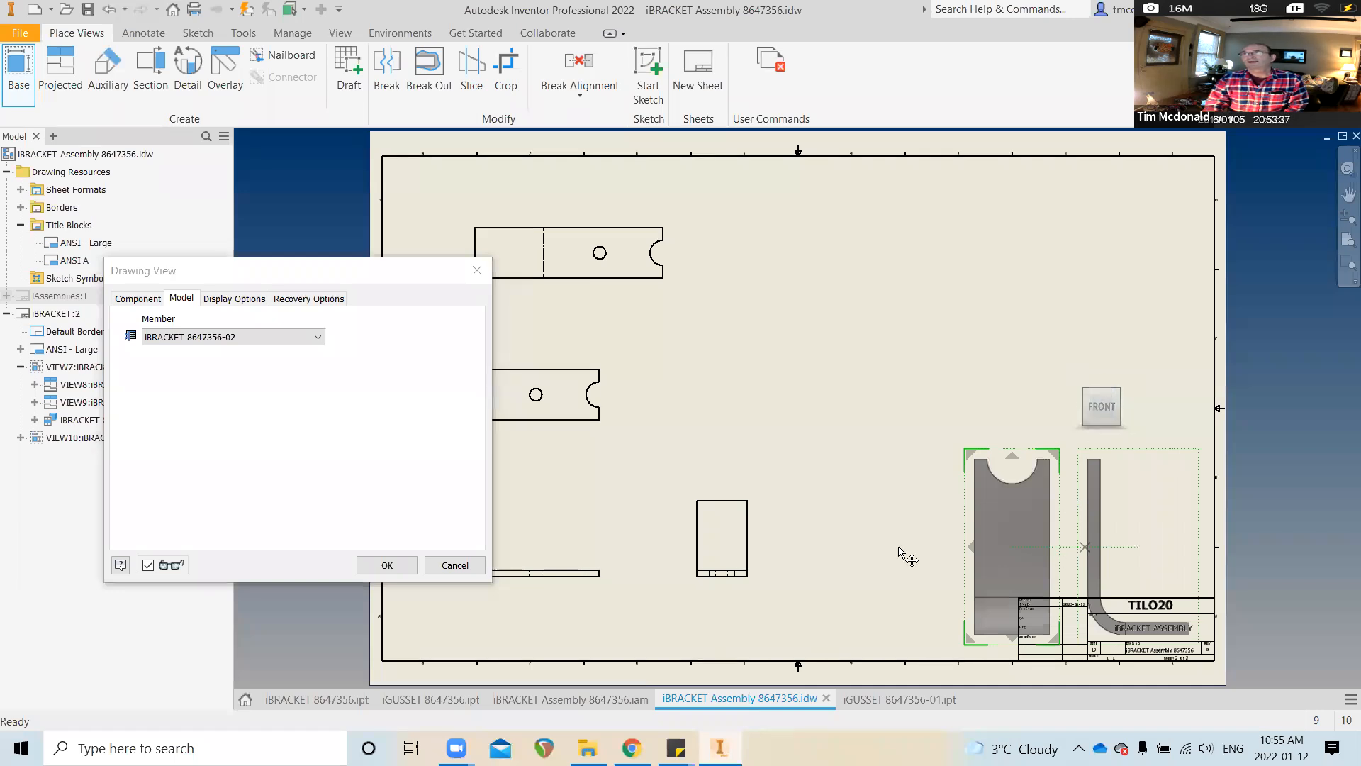
left_click(455, 565)
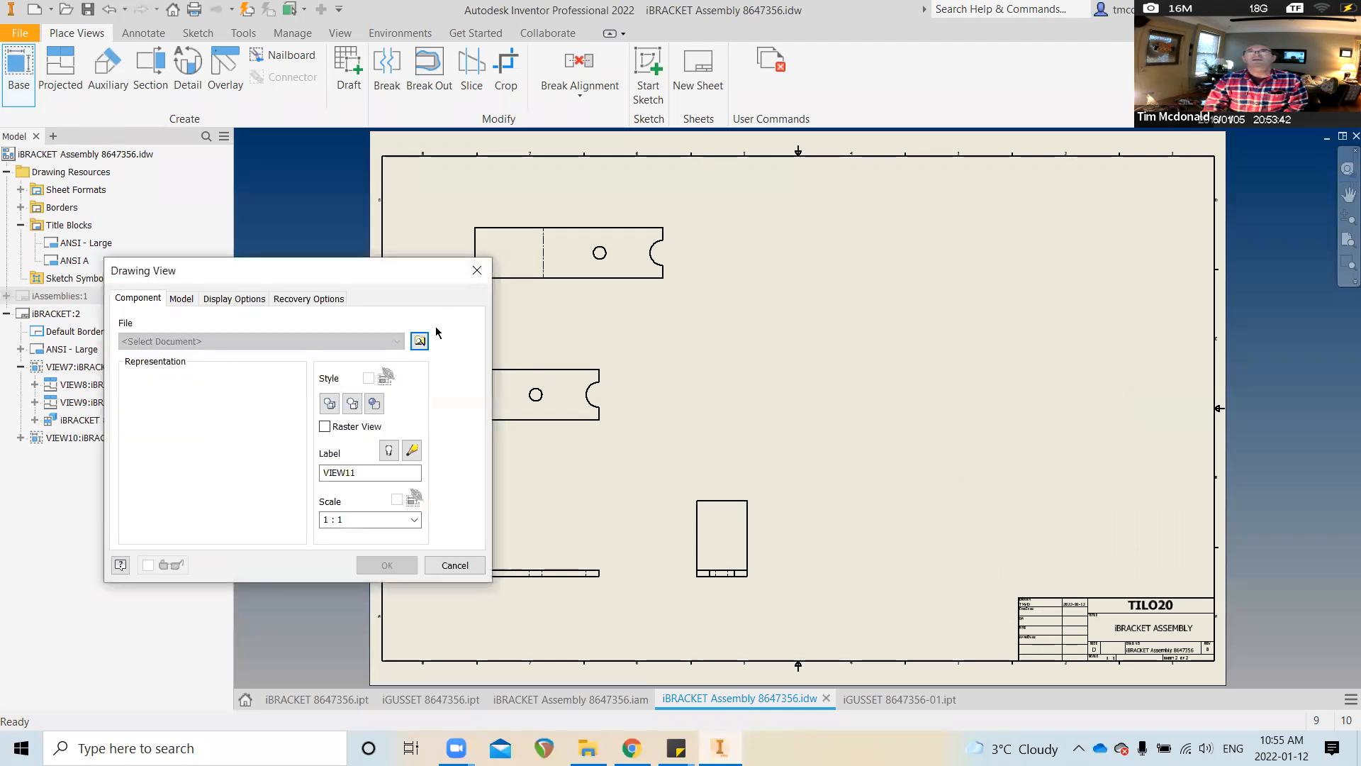
Load iBRACKET 8647356.ipt into the base view, orient the folded bracket, and position it on the right
left_click(421, 342)
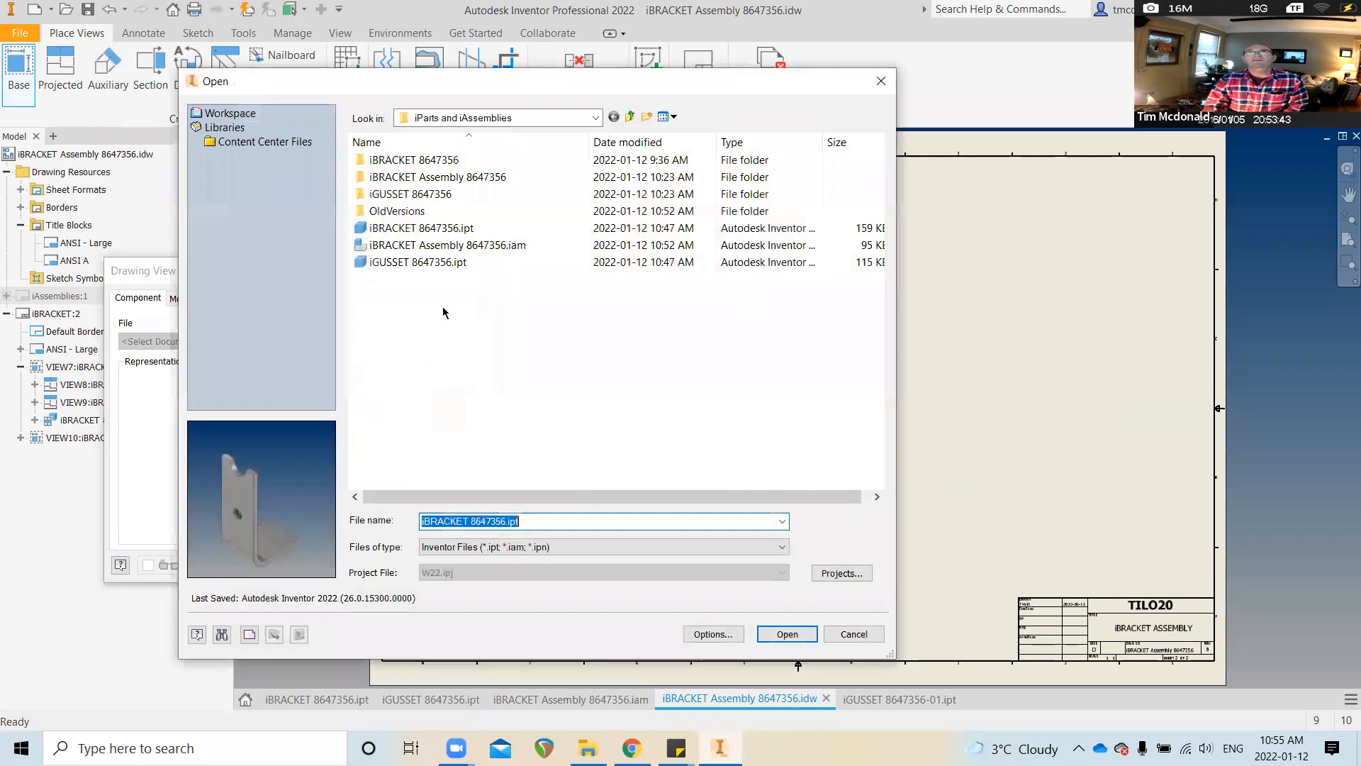
left_click(454, 231)
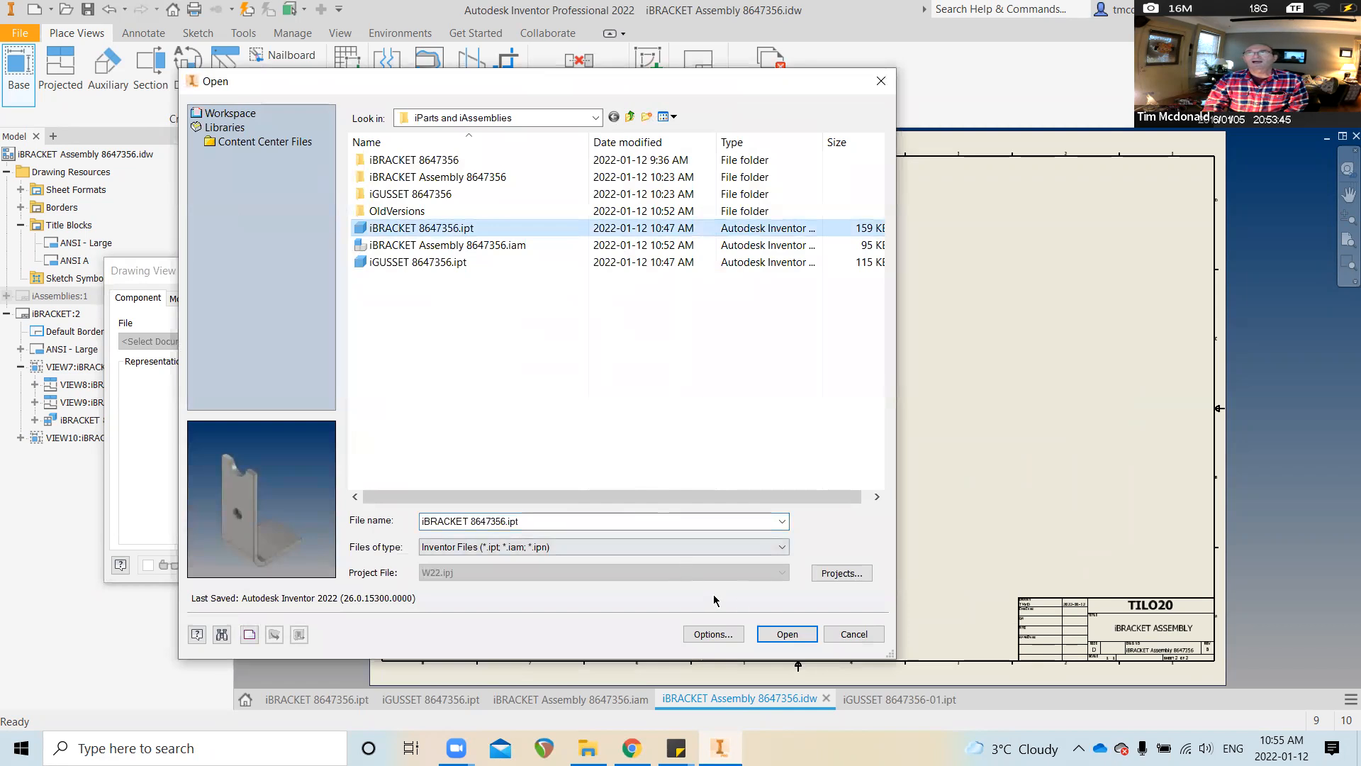
left_click(777, 630)
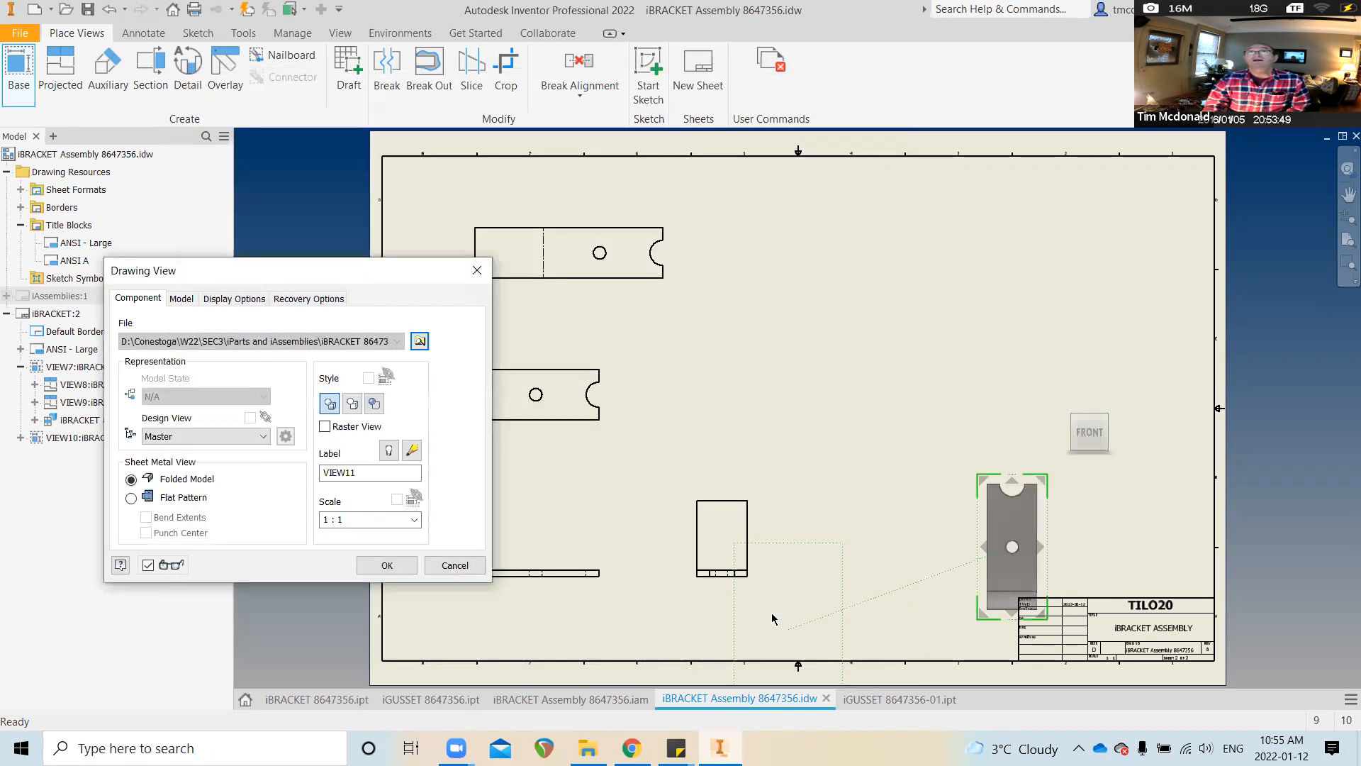
mouse_move(1063, 427)
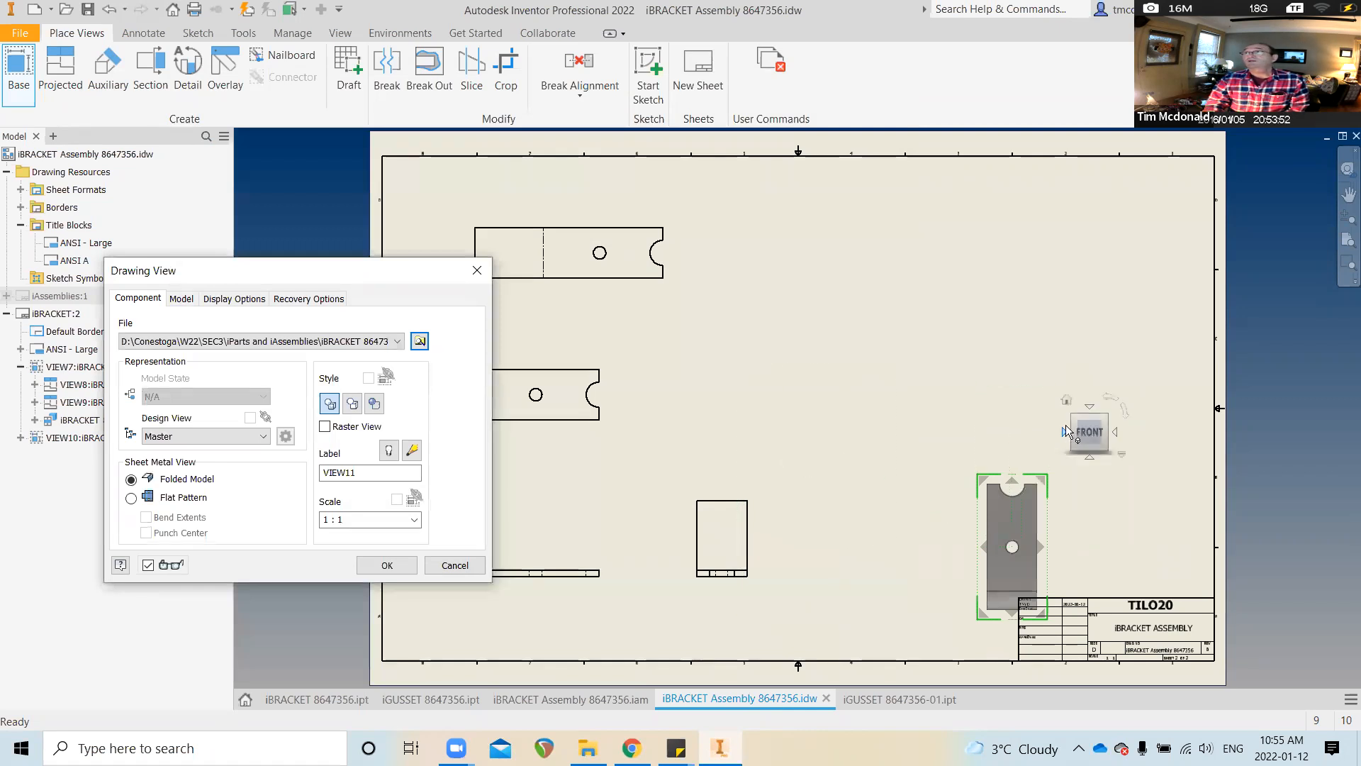
left_click(1116, 432)
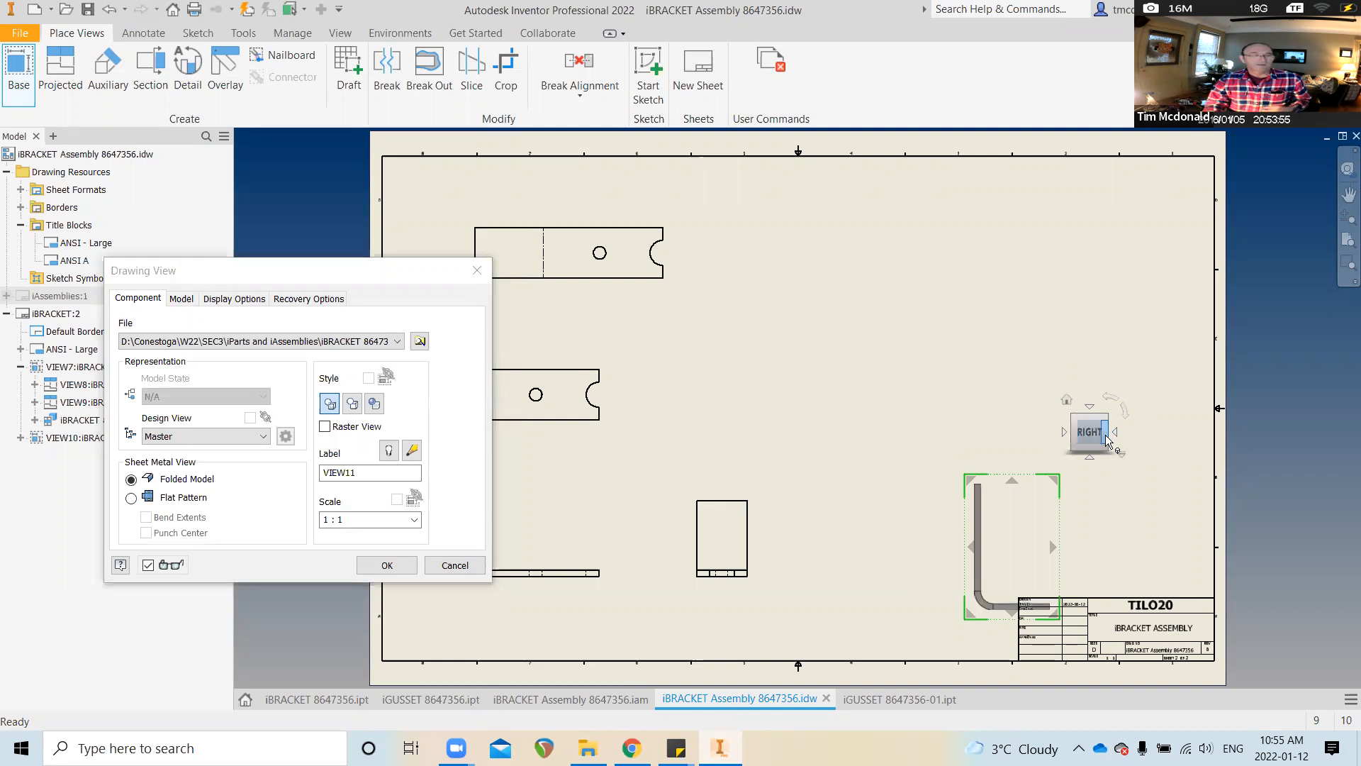
scroll(1088, 441, "down", 3)
middle_click_drag(1050, 472, 1065, 432)
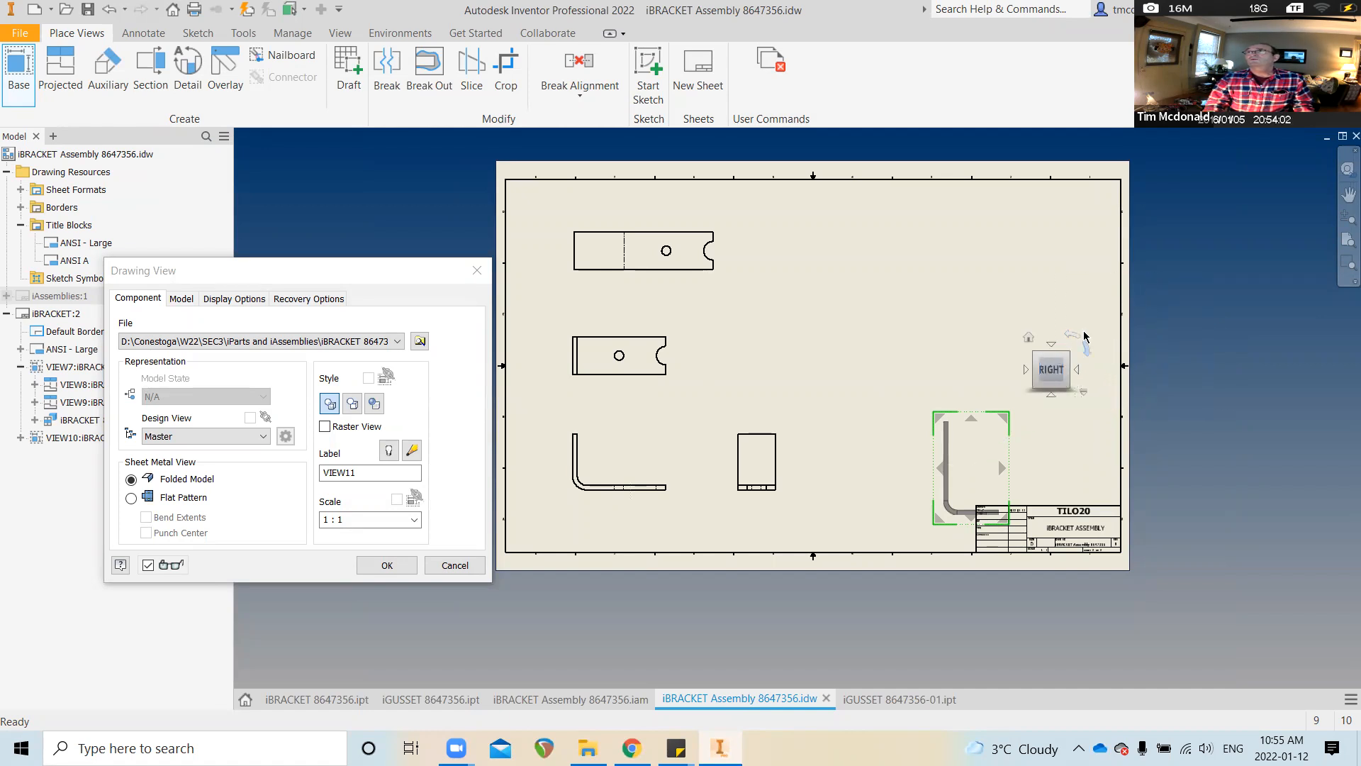
left_click(1073, 338)
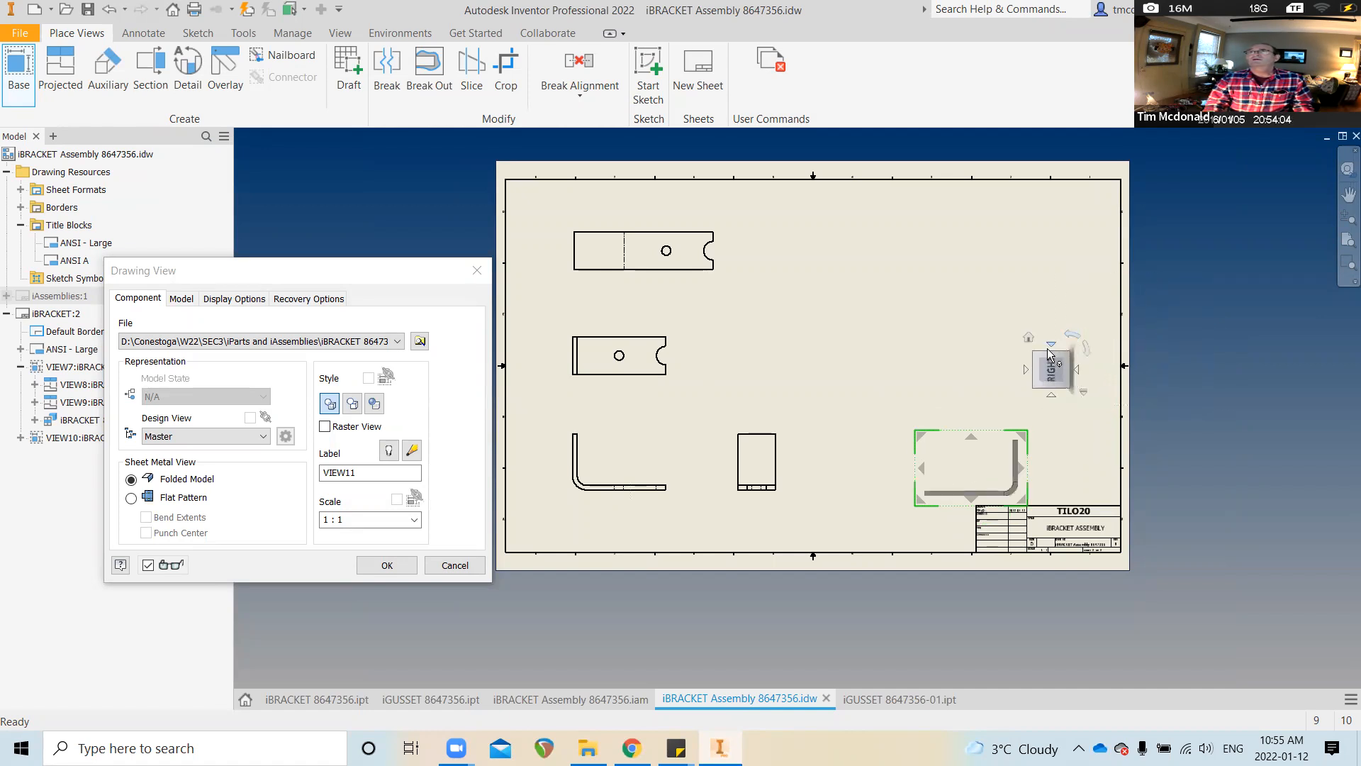
left_click(1075, 370)
left_click(1077, 369)
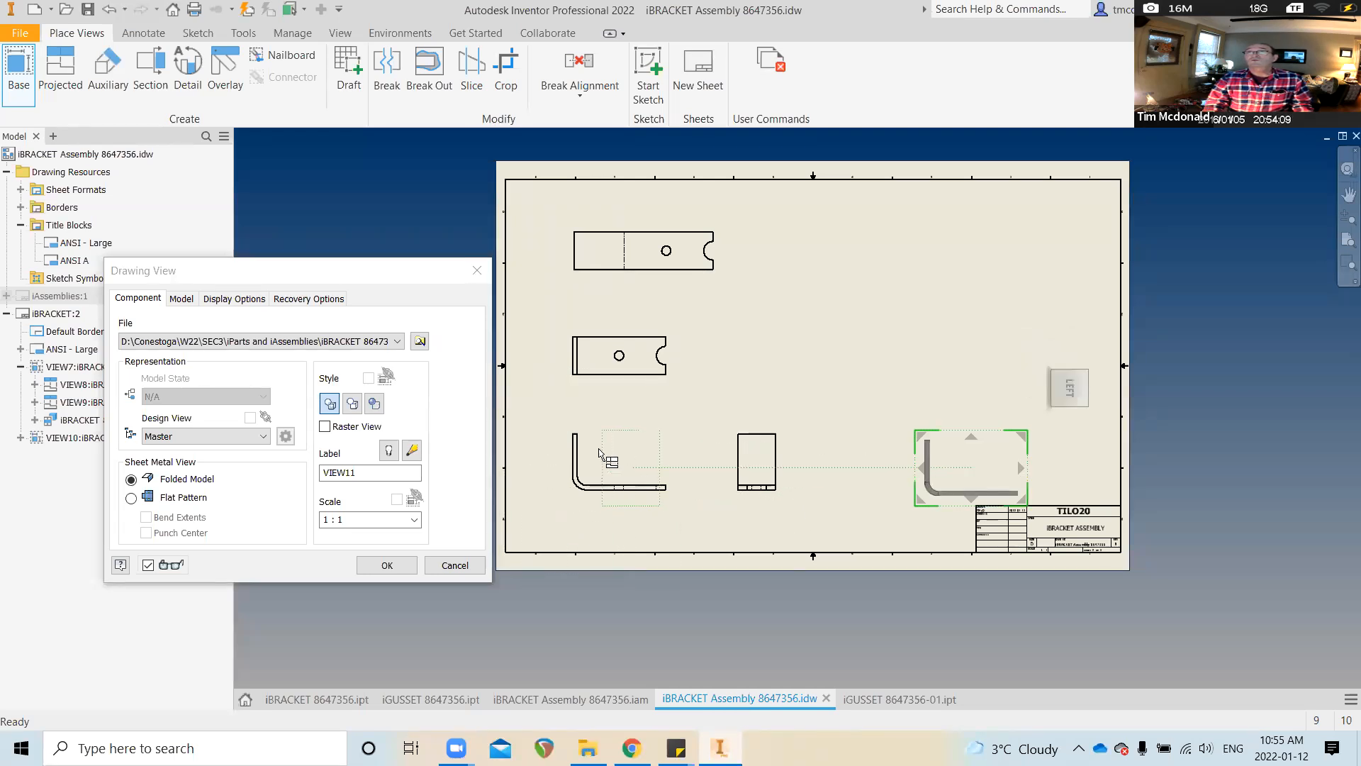
left_click_drag(975, 480, 943, 443)
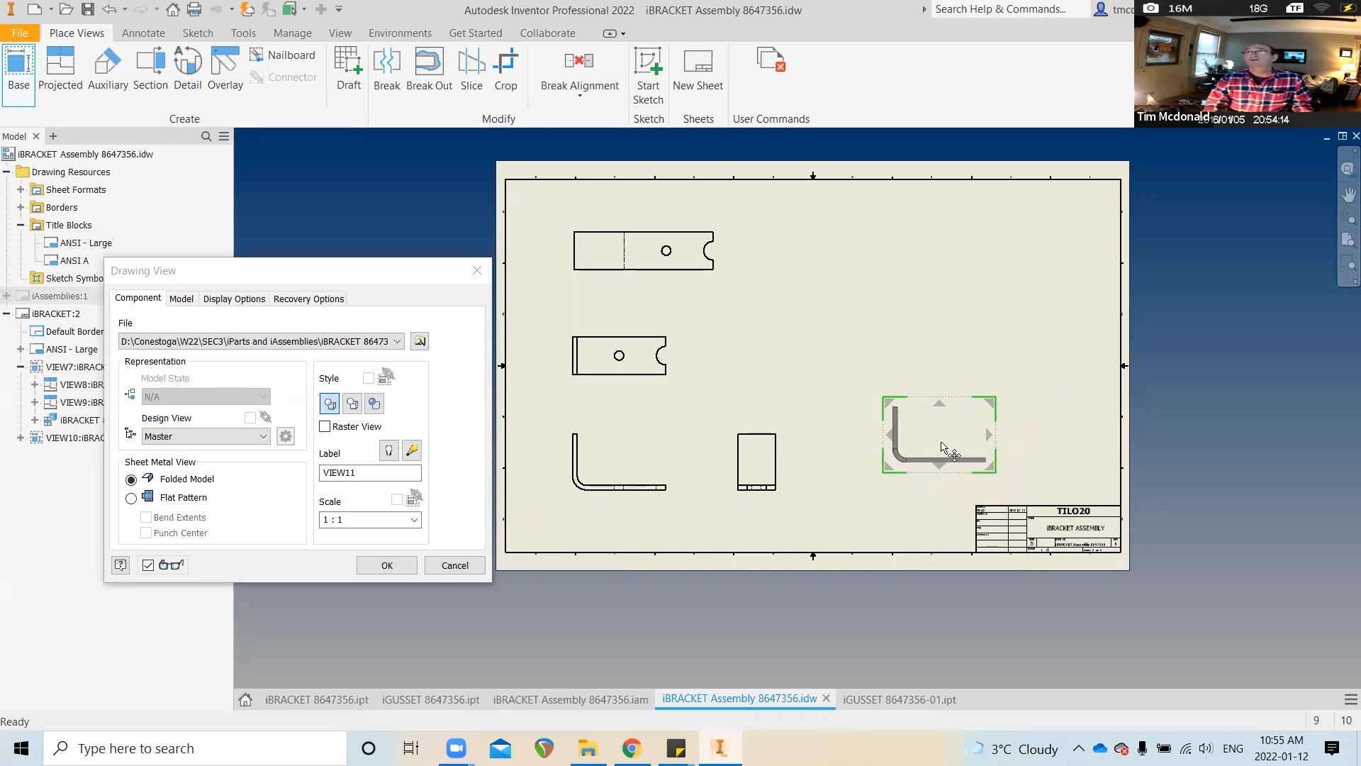
Add projected side and top views, set member iBRACKET 8647356-02, and confirm the views
left_click(1068, 444)
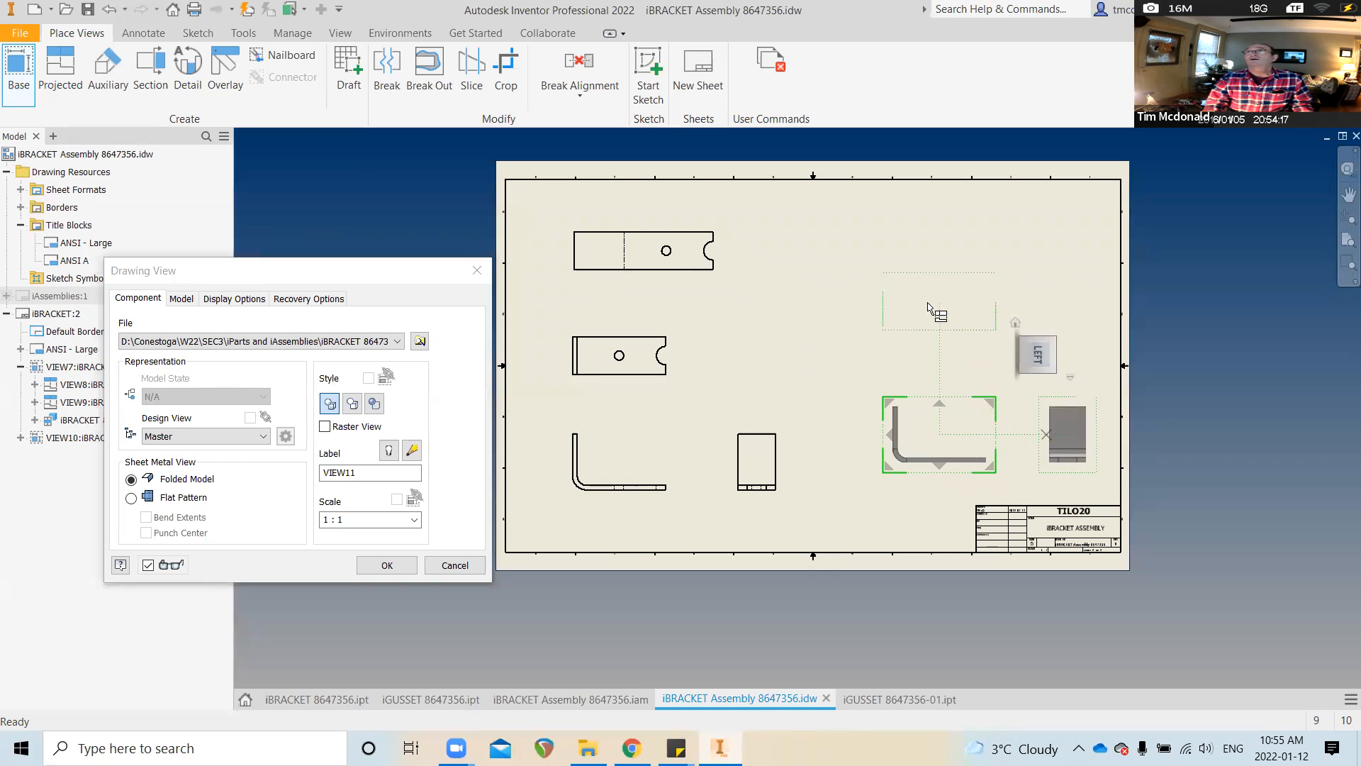
left_click(930, 315)
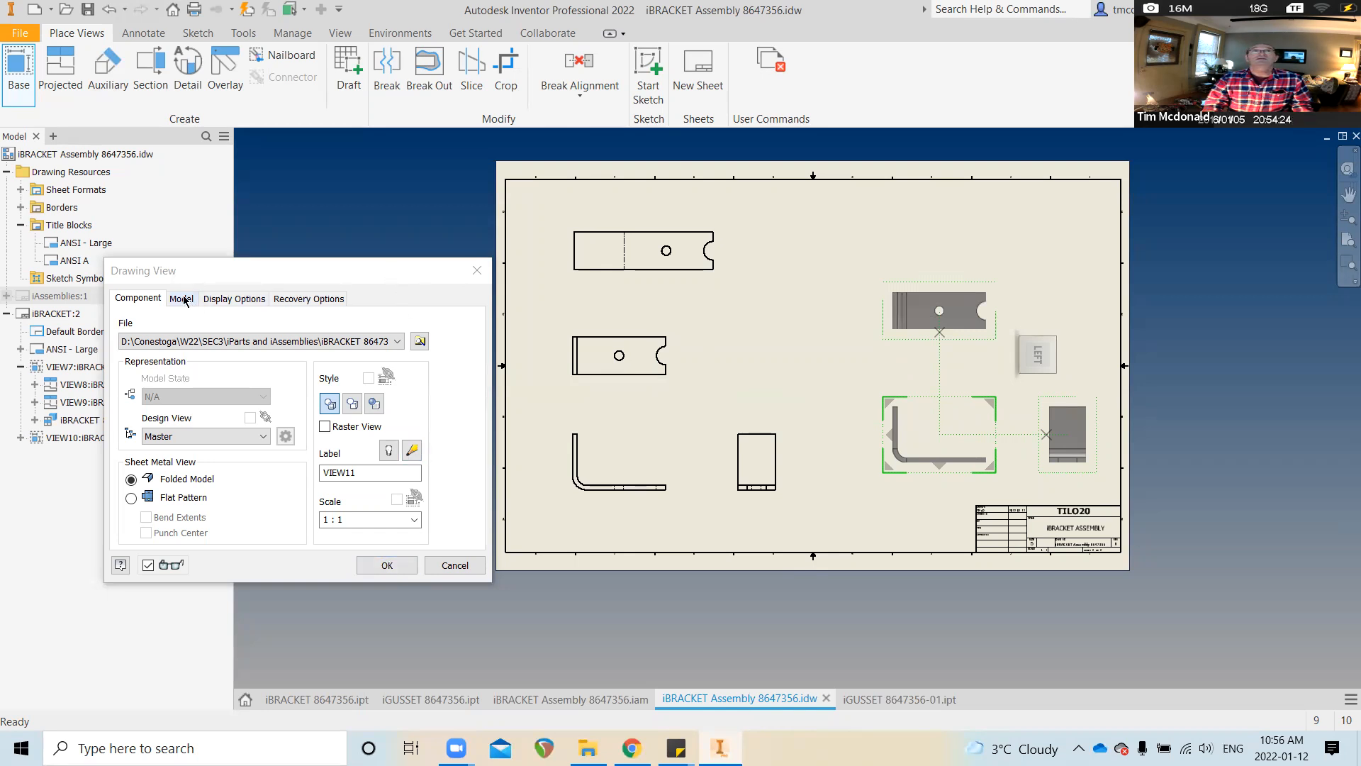
left_click(184, 300)
left_click(257, 338)
left_click(228, 376)
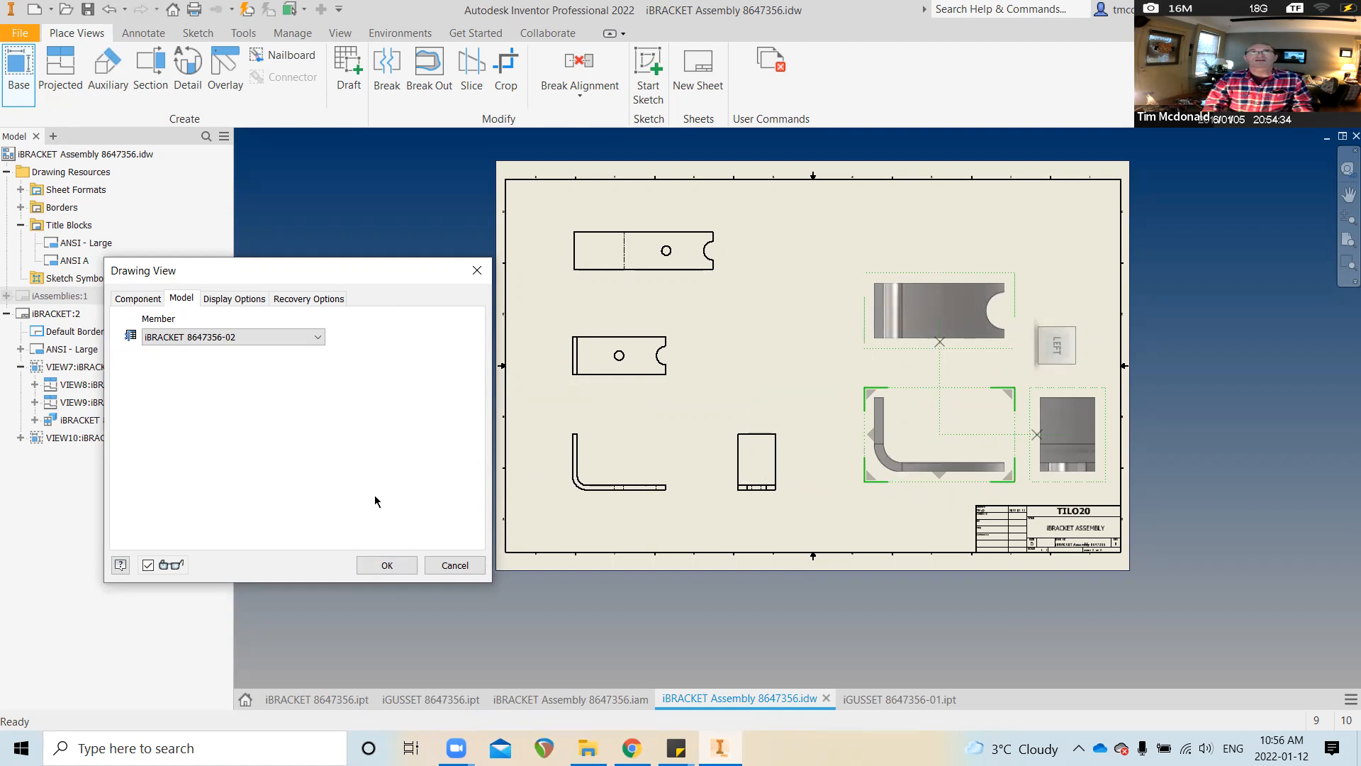
left_click(385, 564)
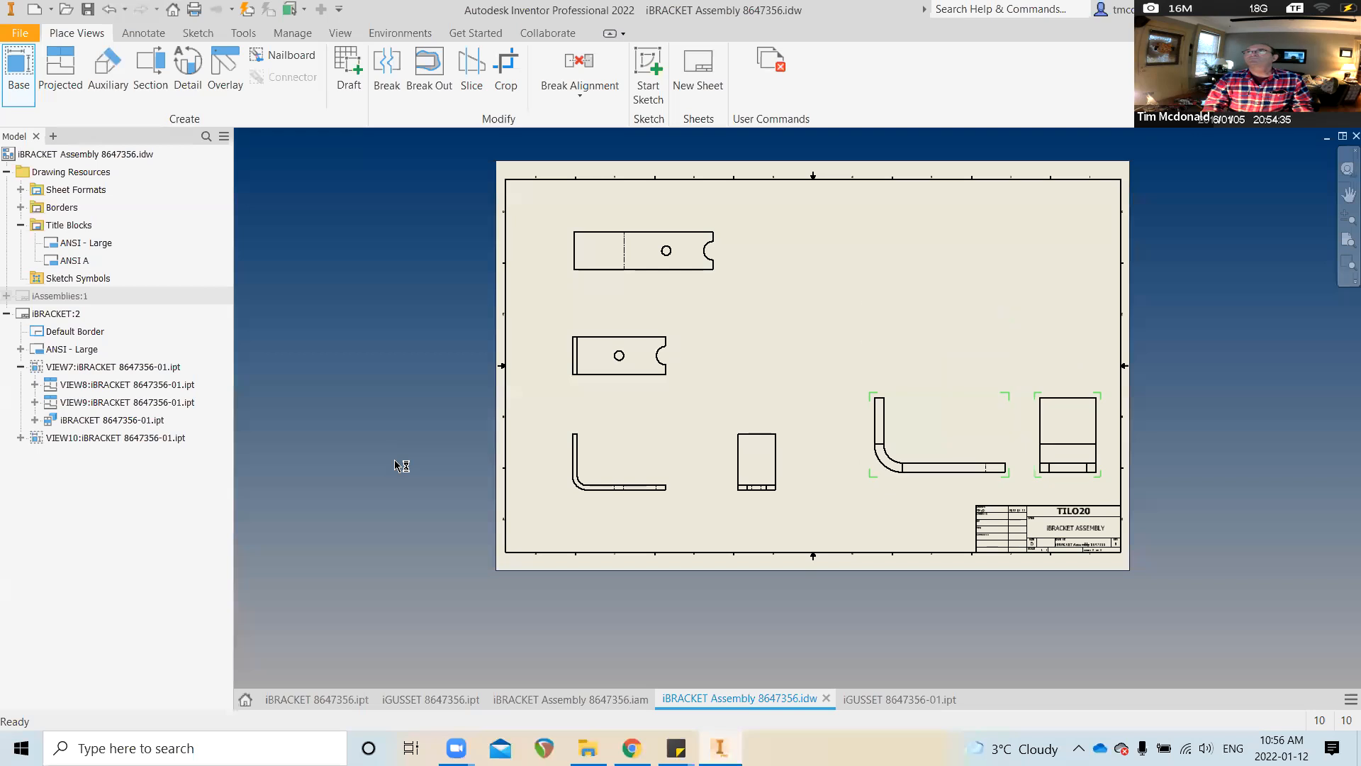
Place a flat pattern view of member iBRACKET 8647356-02 at the top right of the sheet
left_click(16, 64)
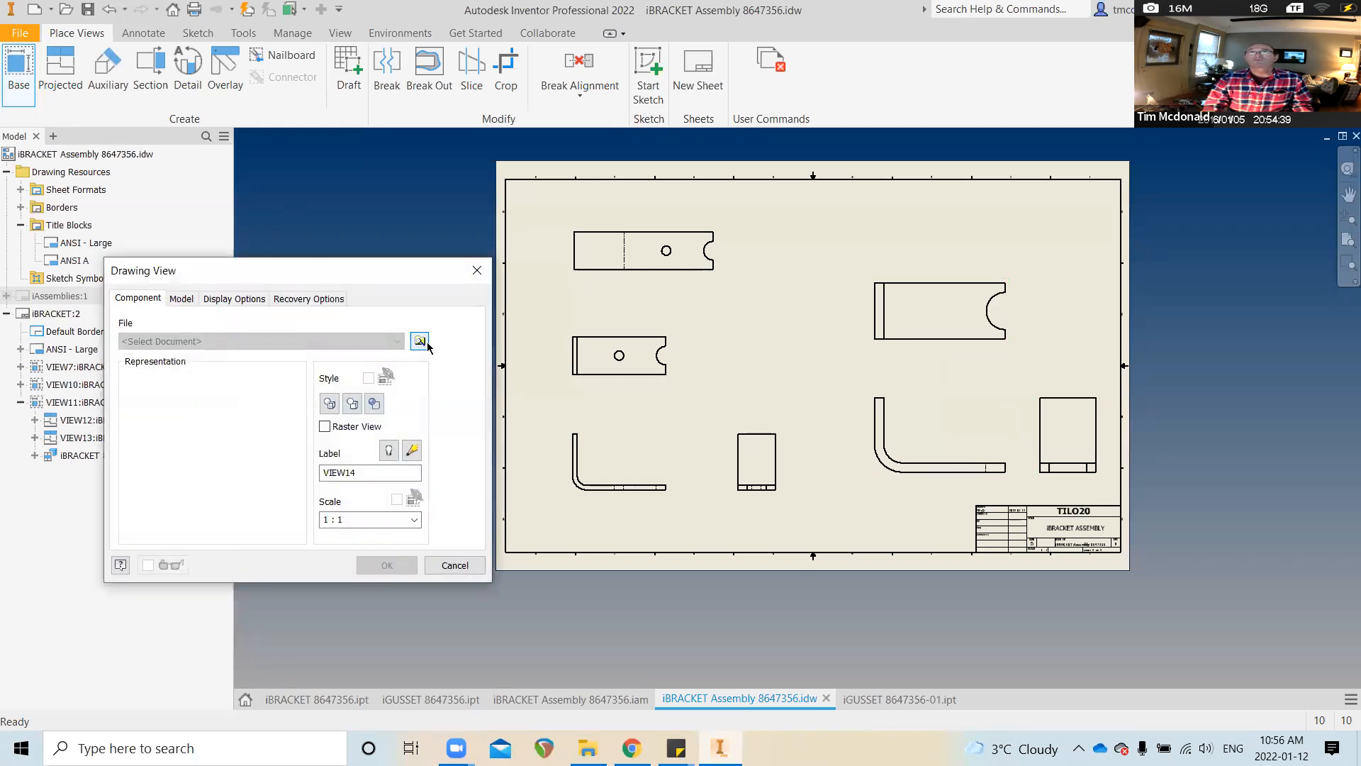
left_click(419, 341)
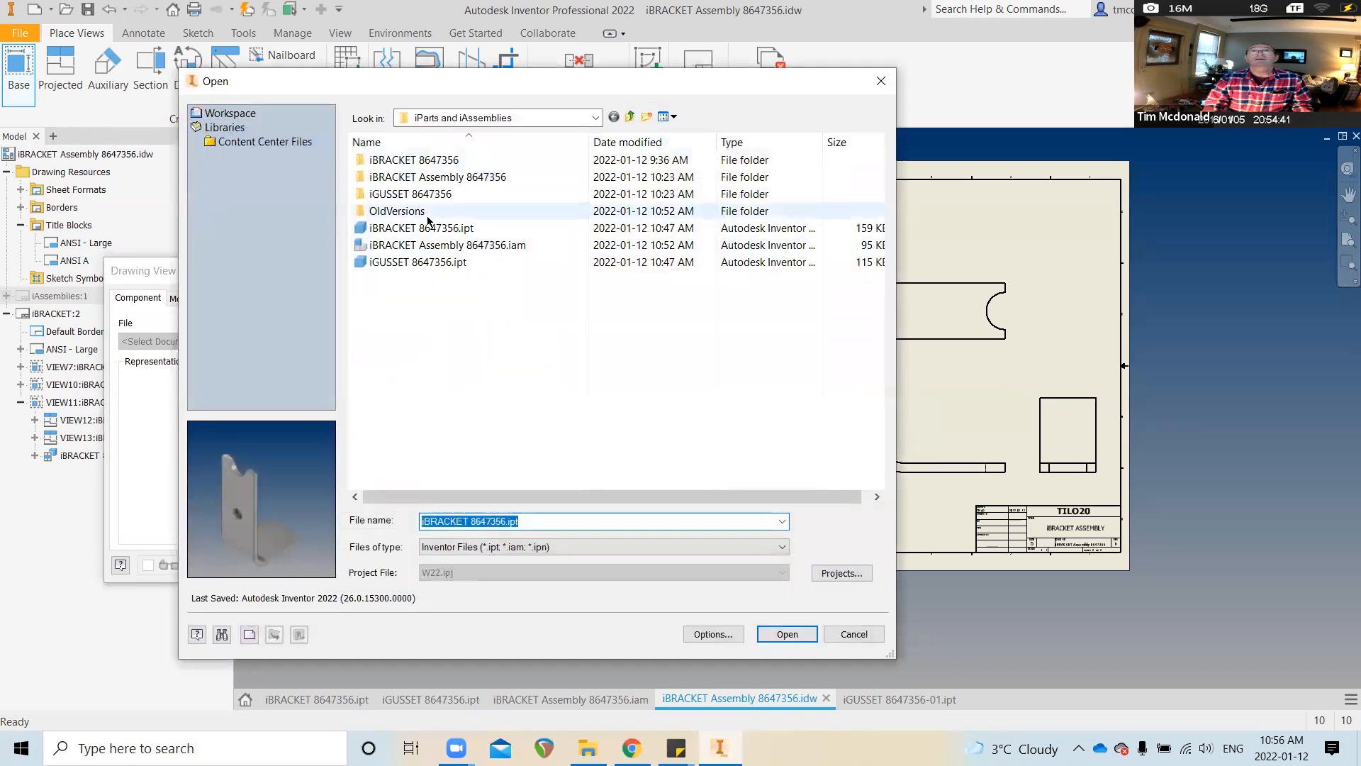
left_click(429, 227)
key("Return")
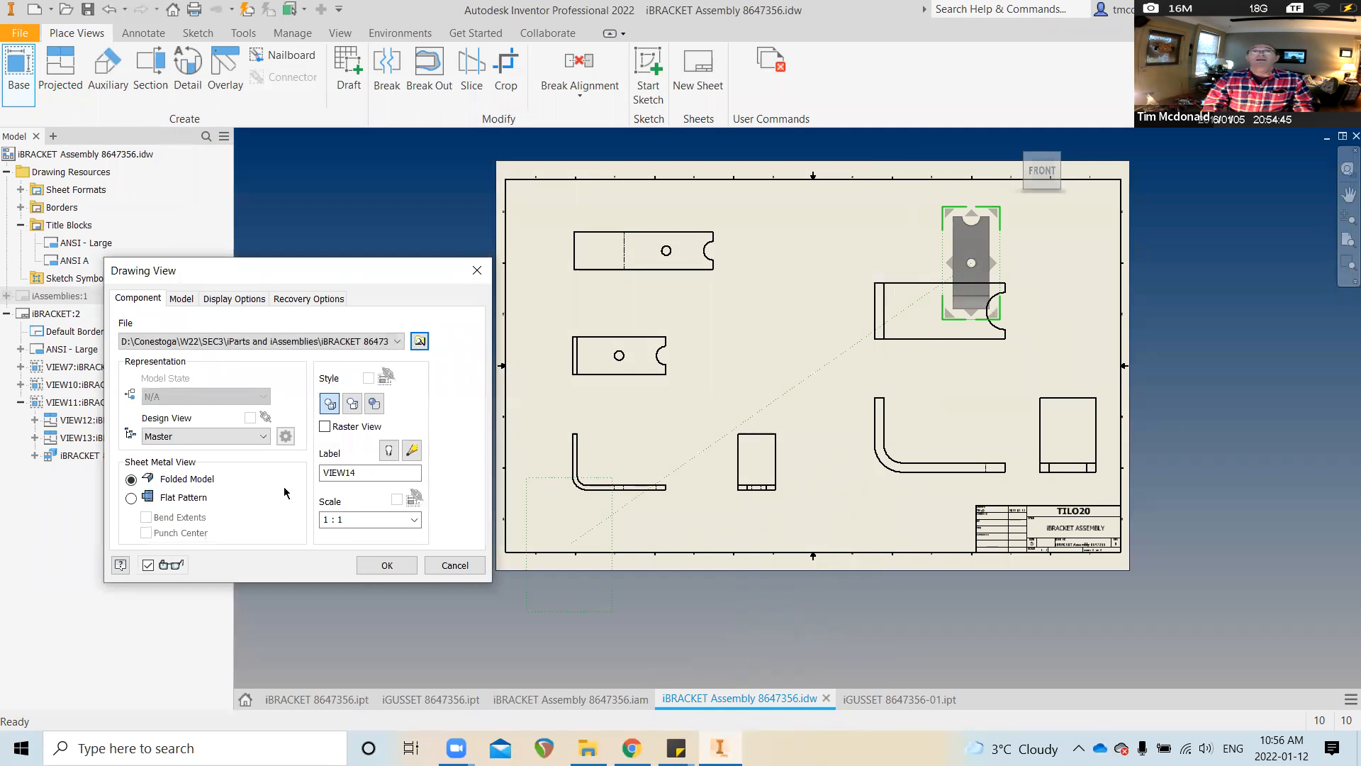
left_click(180, 299)
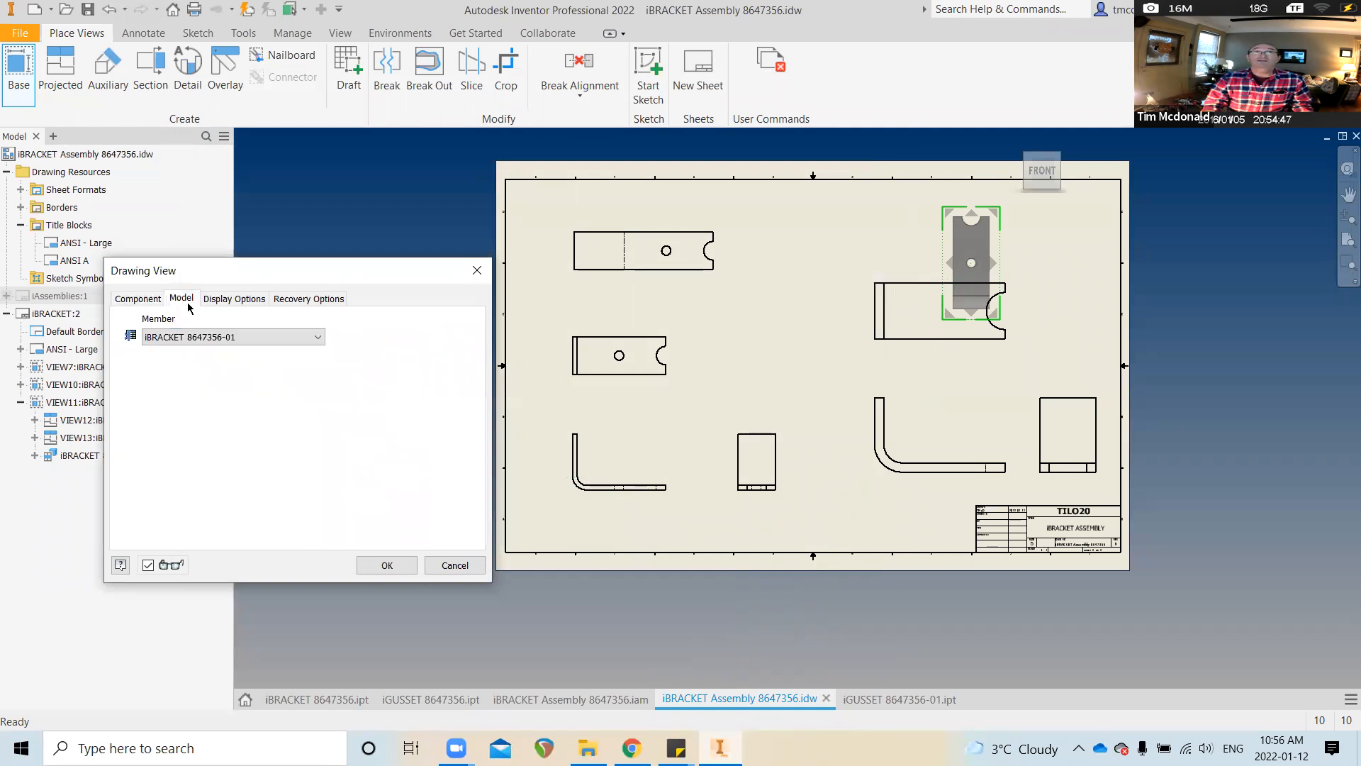
left_click(234, 337)
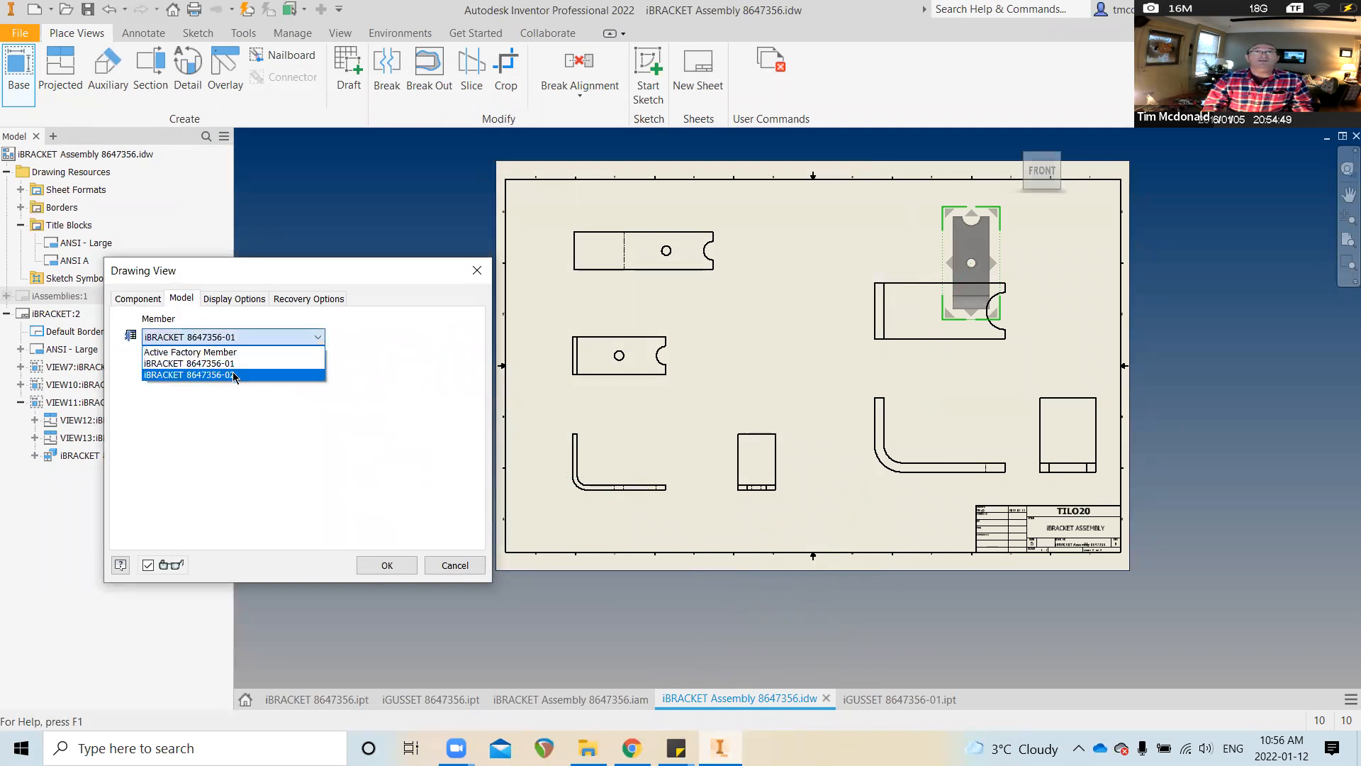
left_click(235, 375)
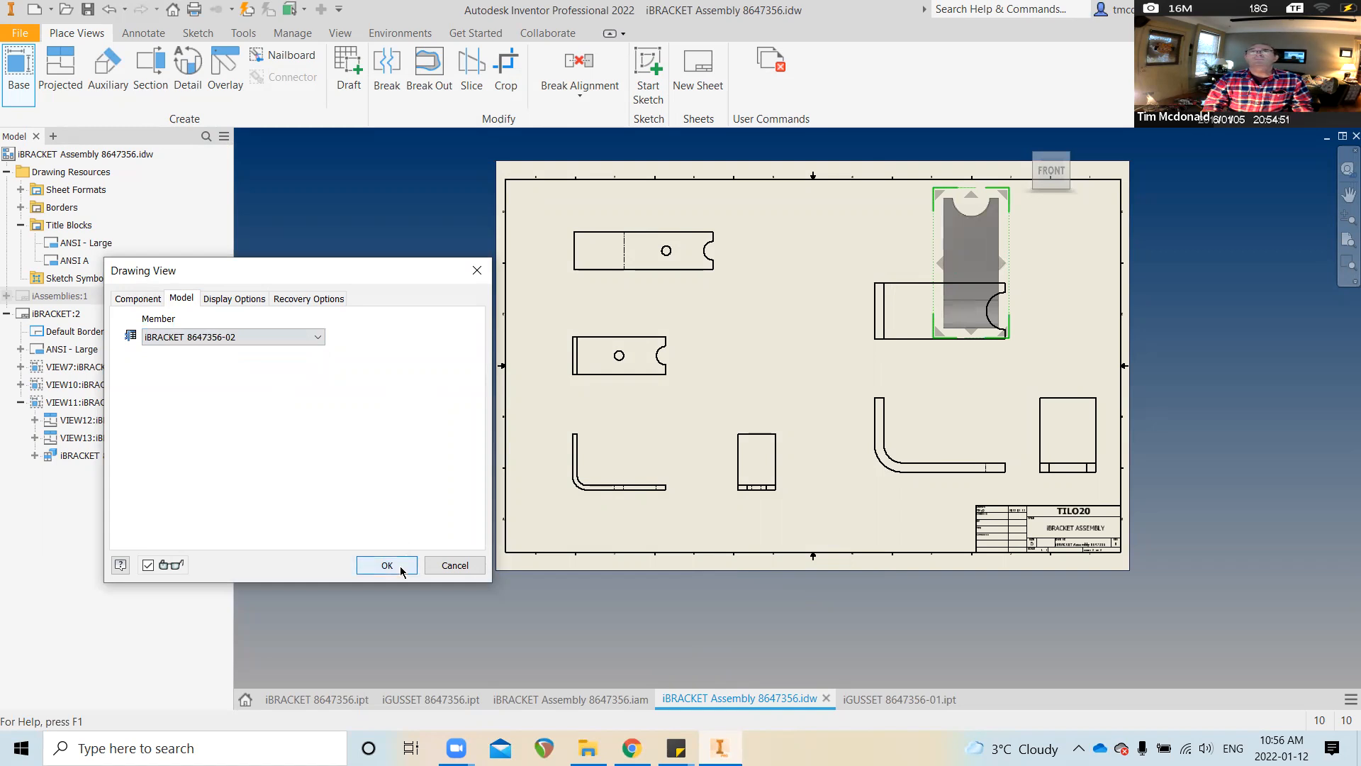
left_click(137, 298)
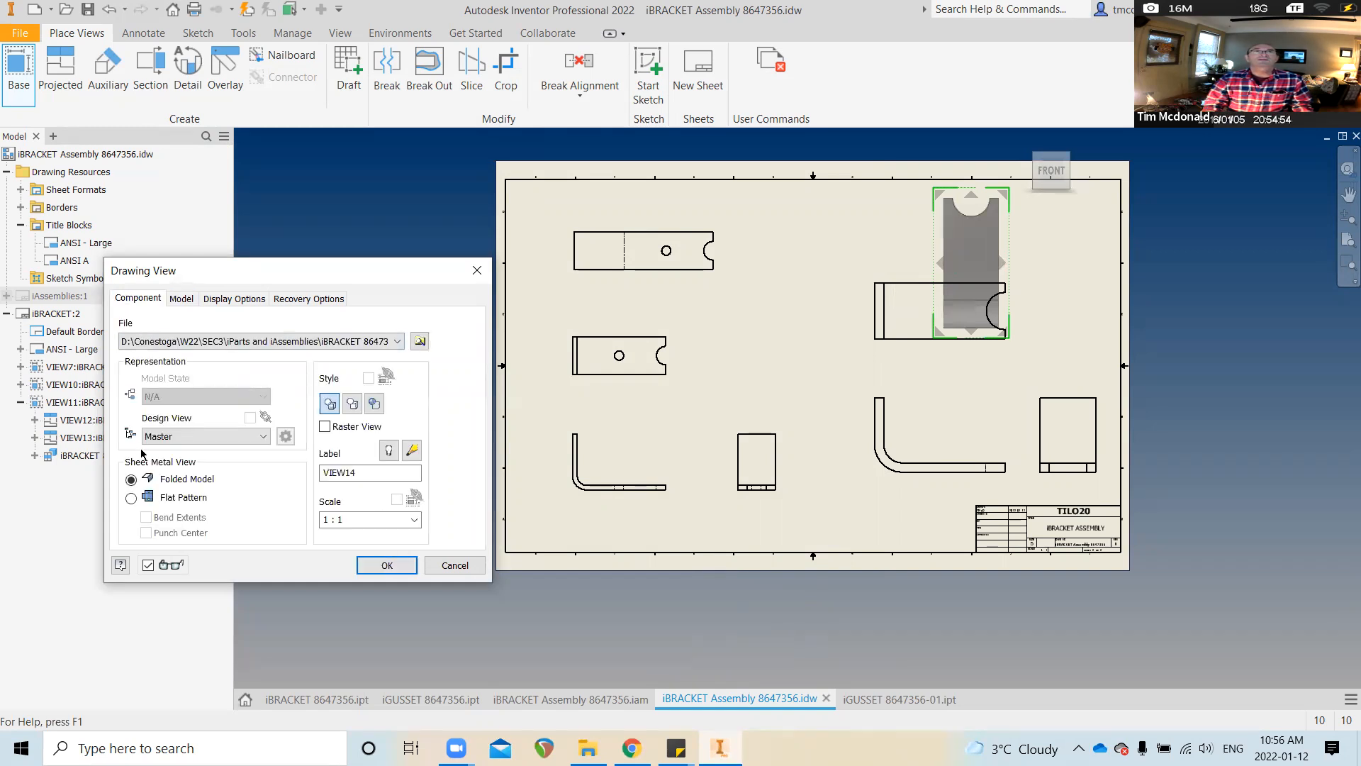
left_click(131, 498)
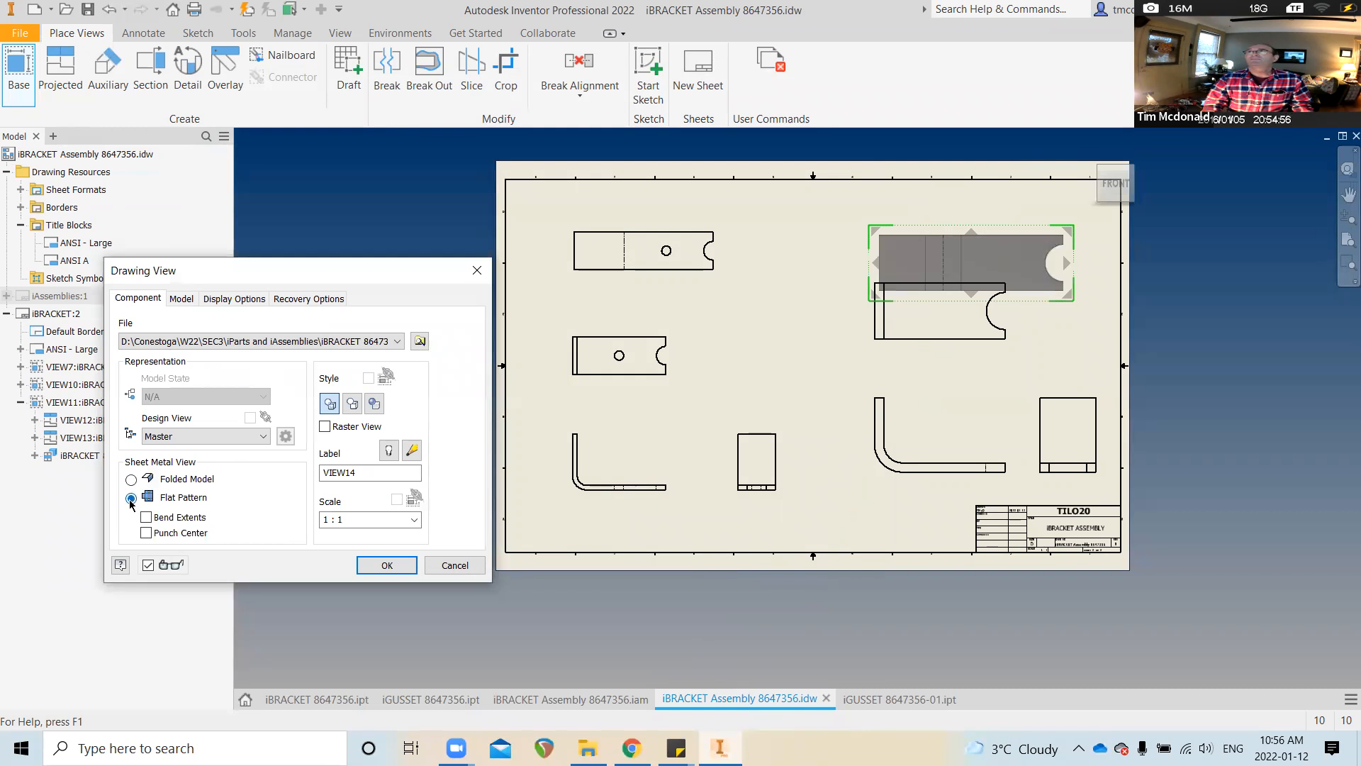
left_click_drag(981, 254, 976, 231)
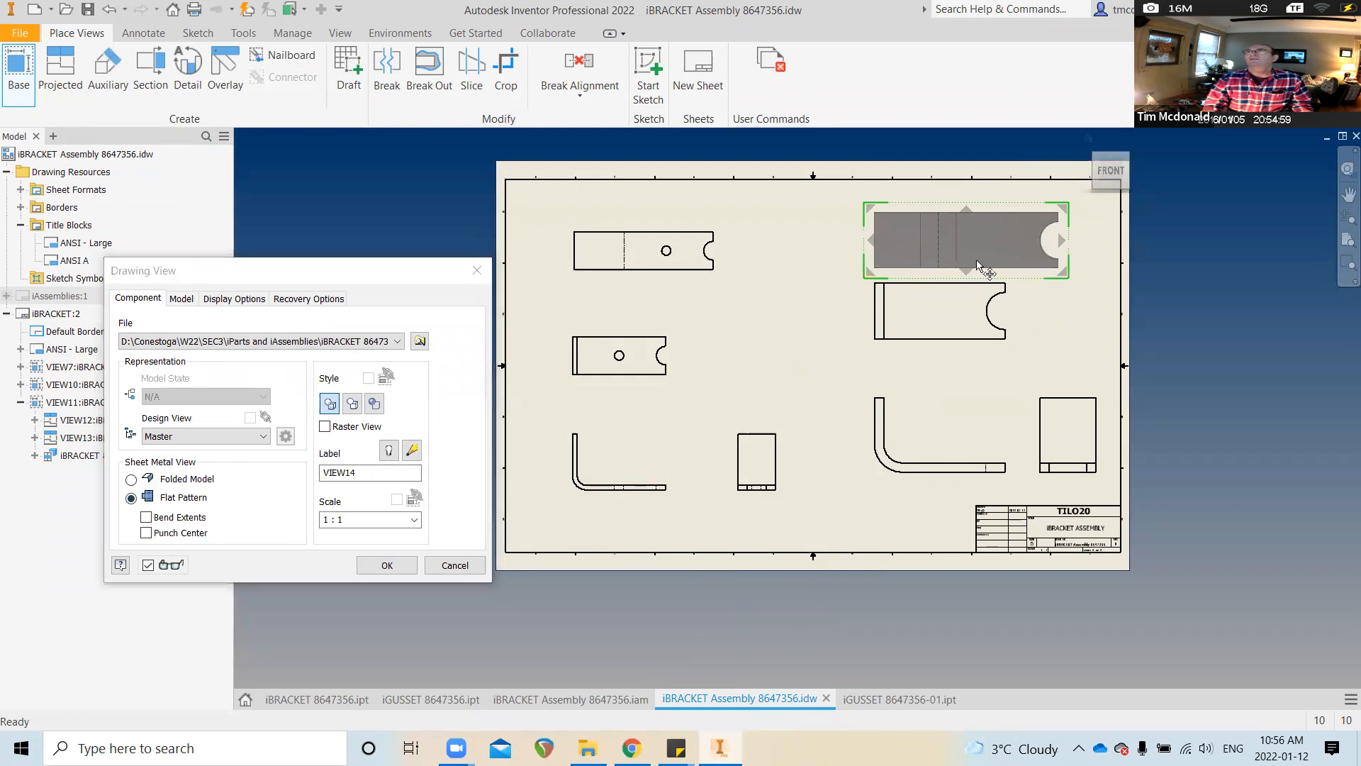
left_click(386, 565)
Fit the sheet in view and drag the -02 top view downward
key("Home")
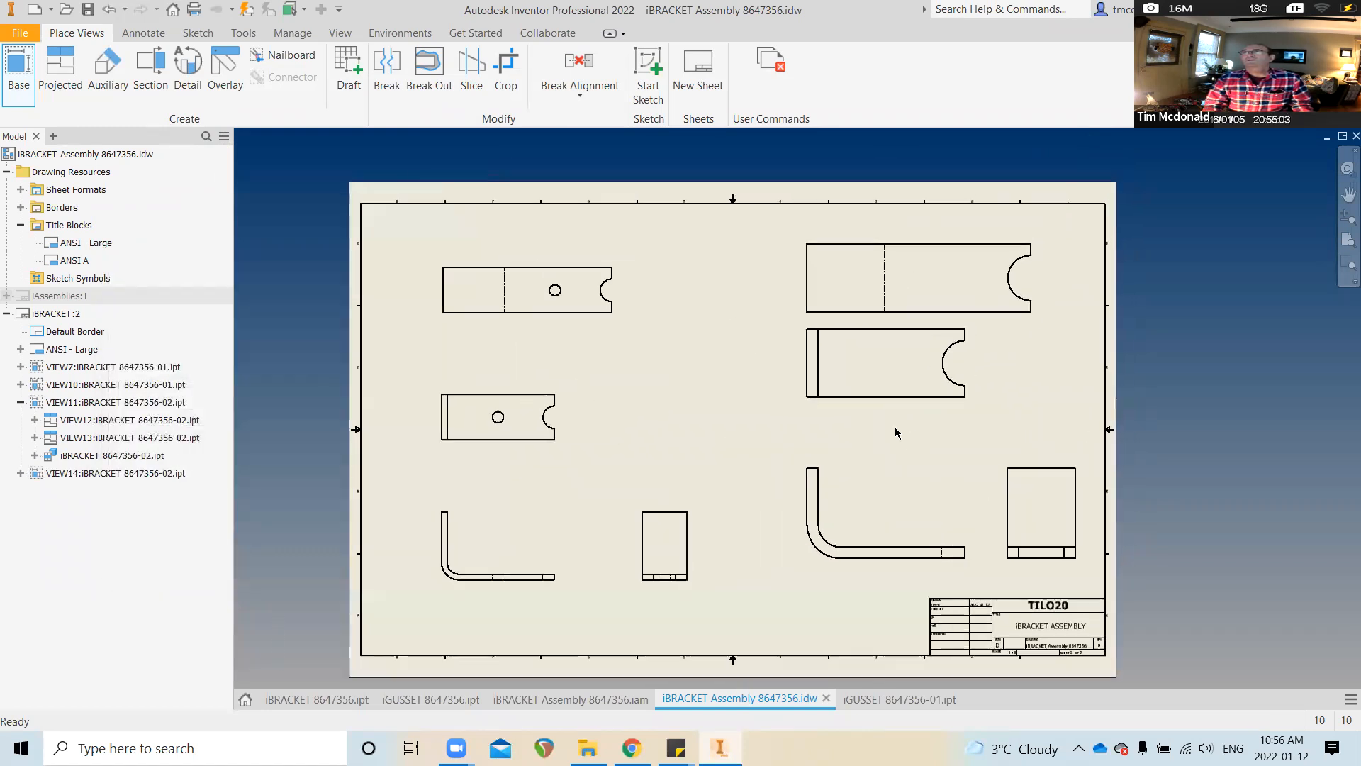
scroll(895, 427, "down", 2)
middle_click_drag(895, 427, 828, 466)
left_click_drag(783, 438, 785, 482)
Clear the moved view's selection and switch to the iBRACKET Assembly 8647356.iam model
key("Home")
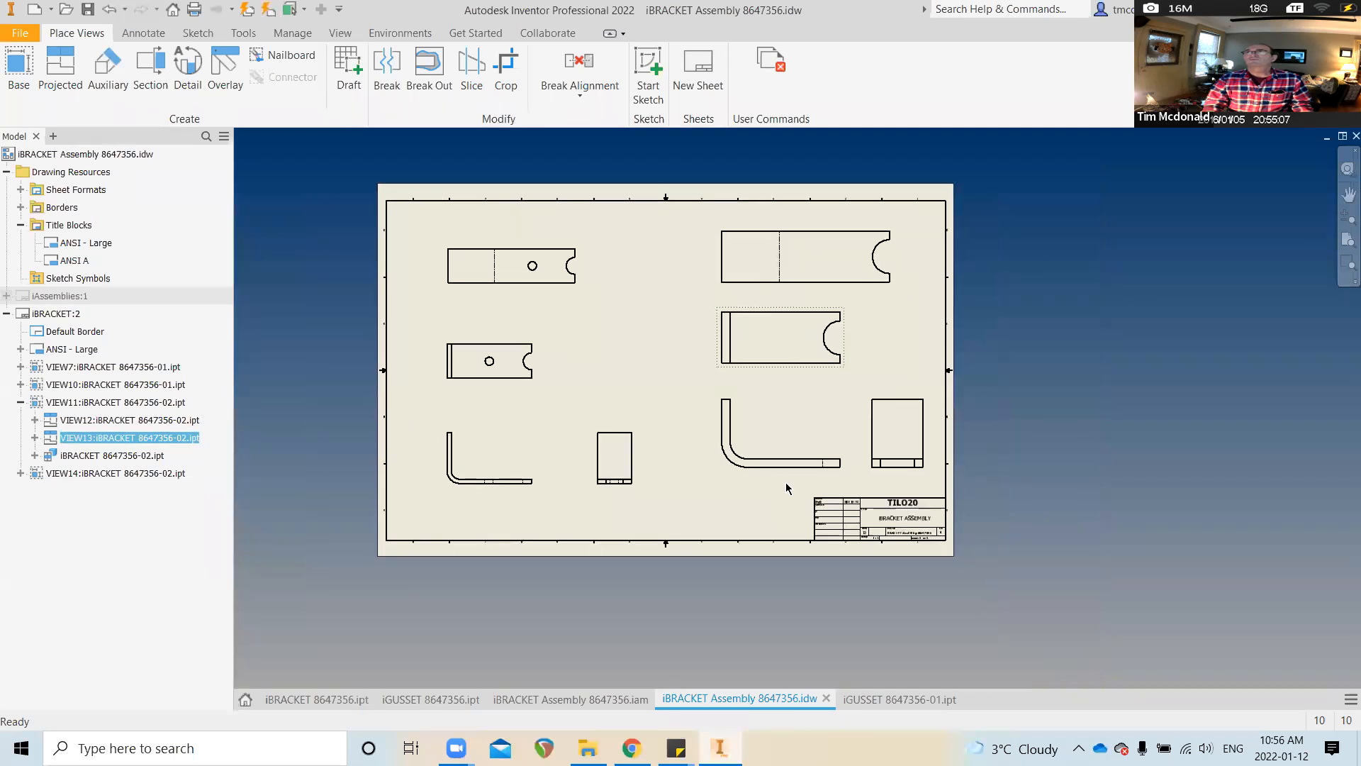
scroll(781, 340, "down", 2)
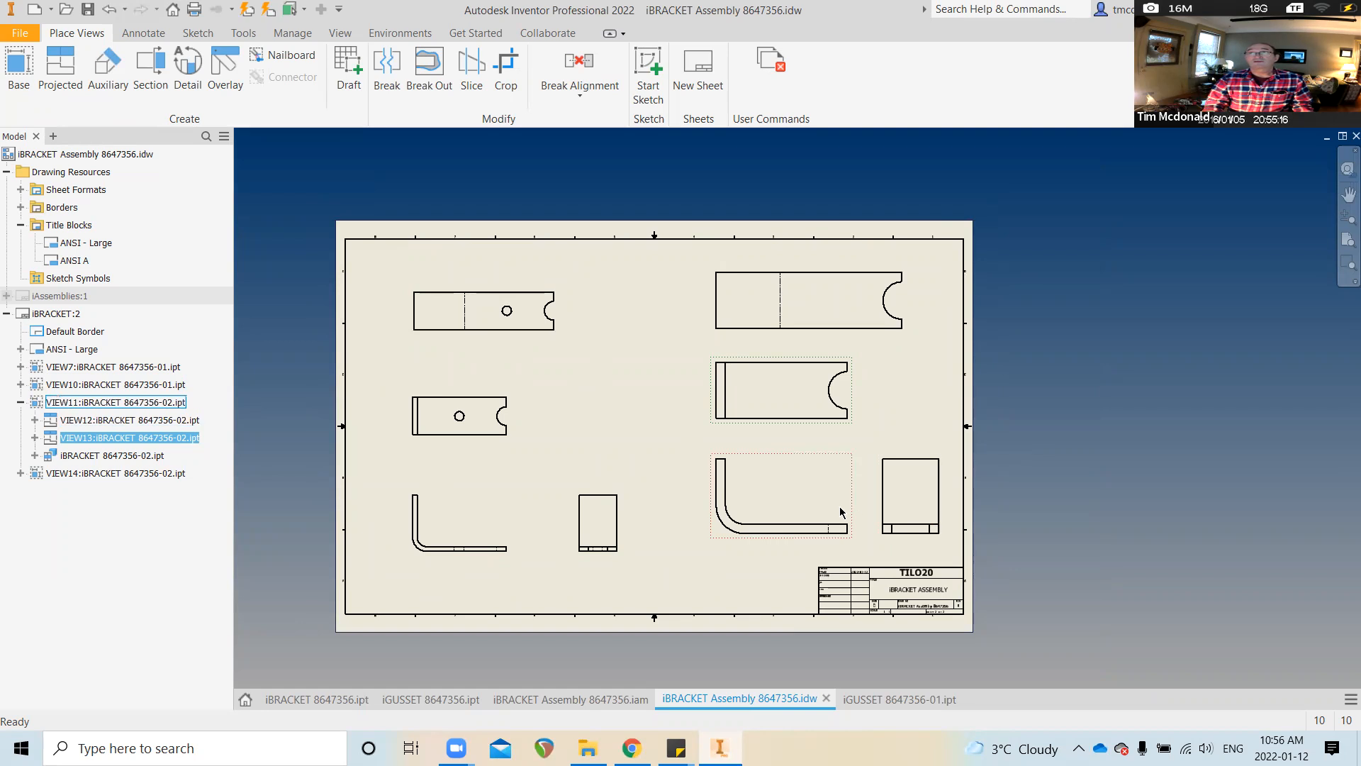
scroll(836, 502, "up", 1)
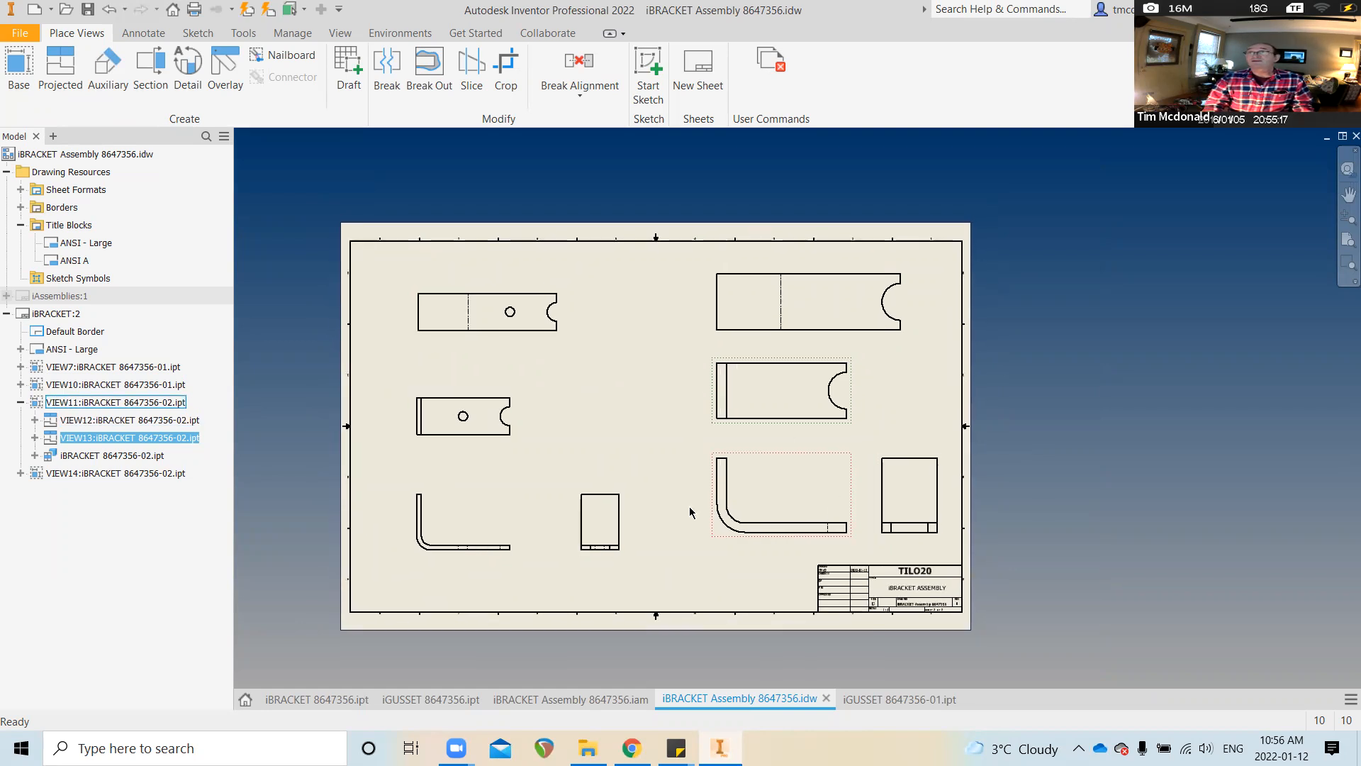
scroll(664, 509, "up", 1)
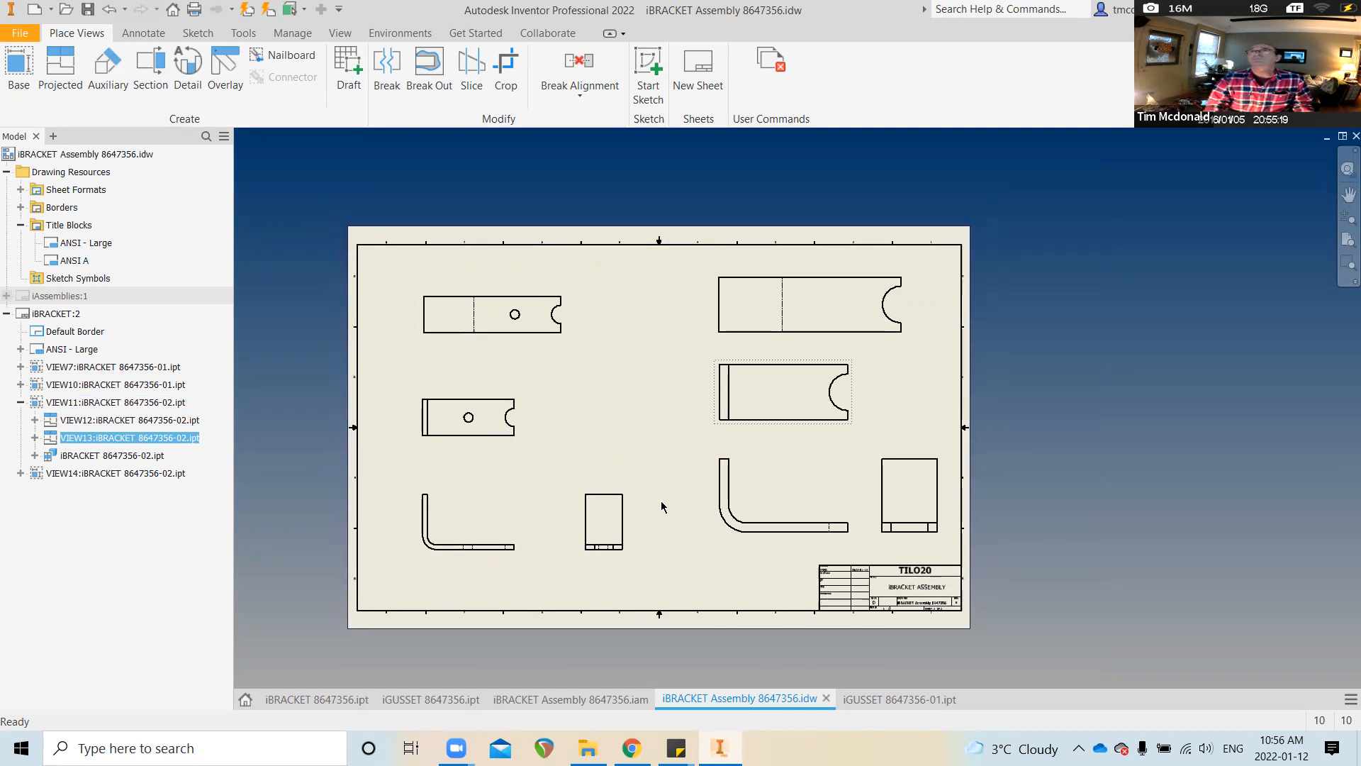
scroll(407, 304, "down", 2)
scroll(406, 303, "down", 1)
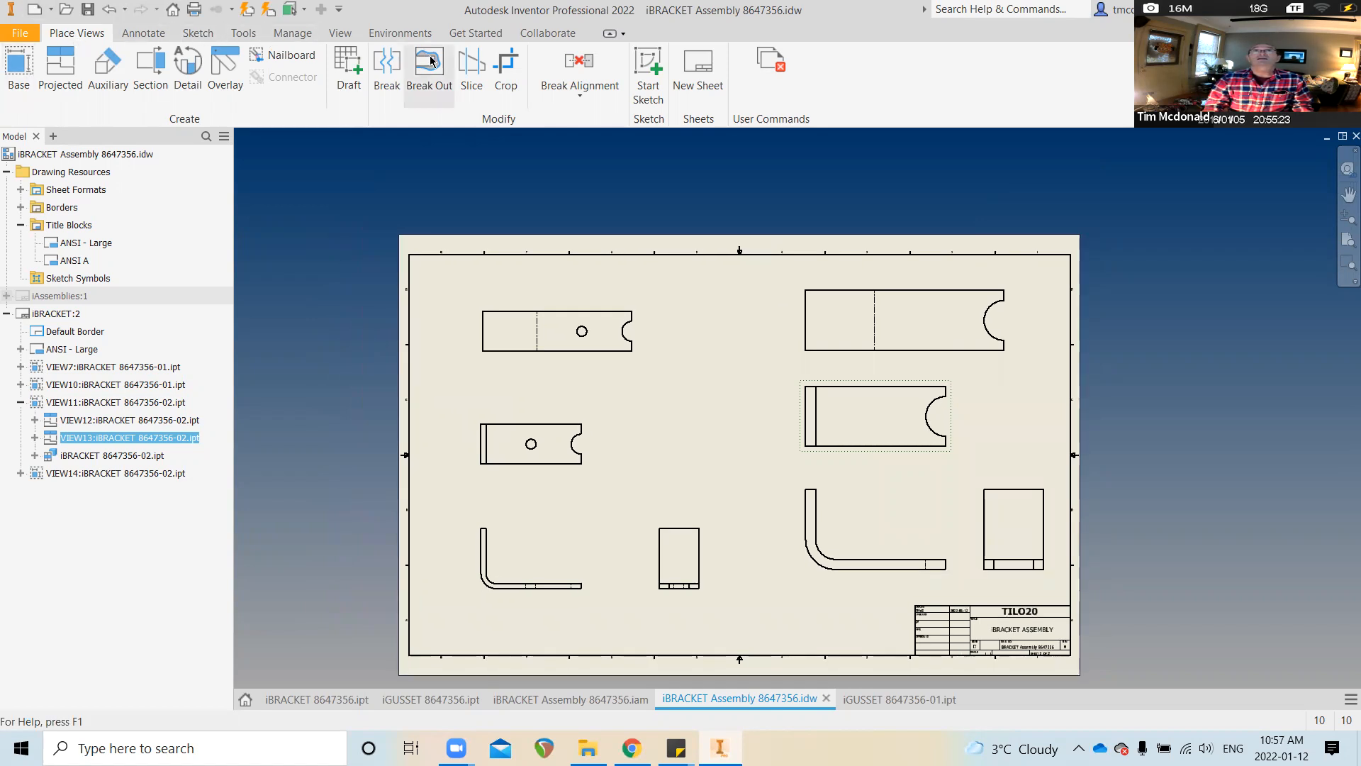
left_click(249, 11)
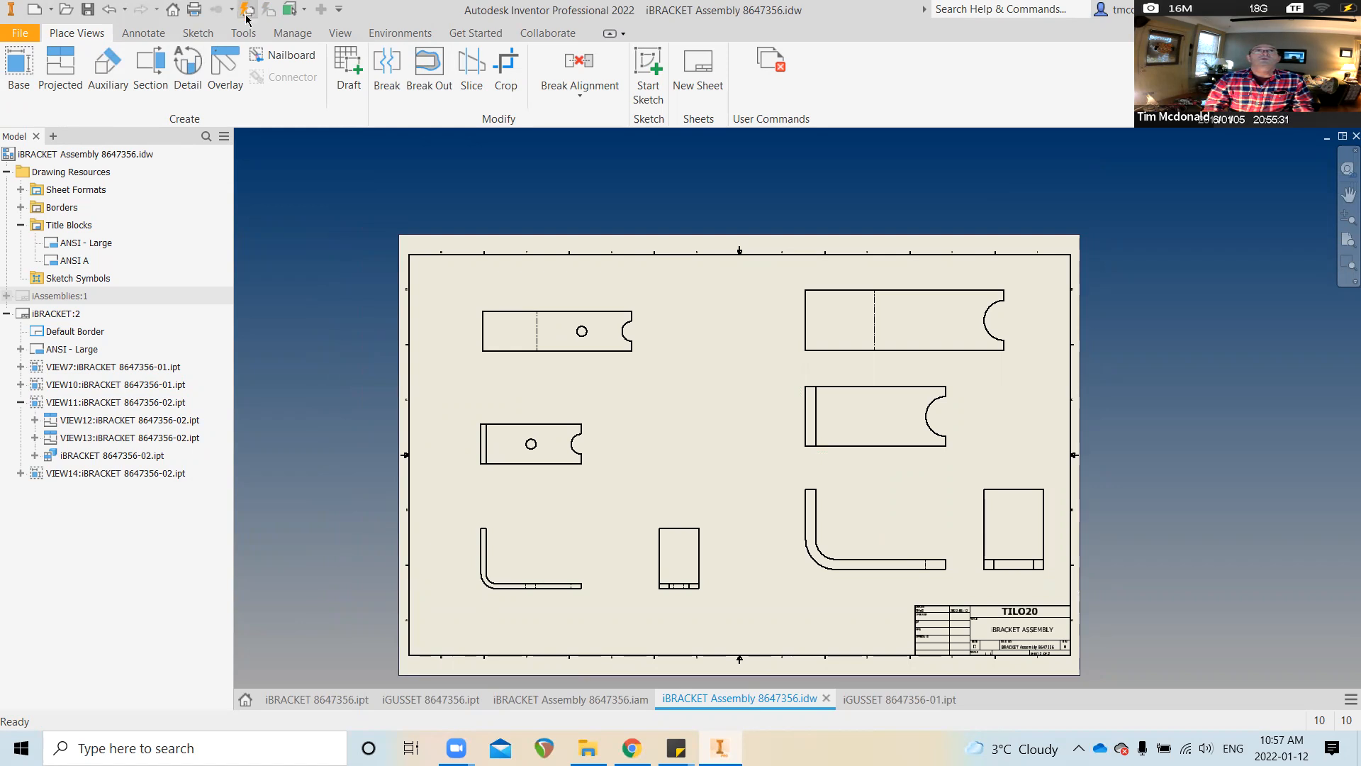
left_click(49, 156)
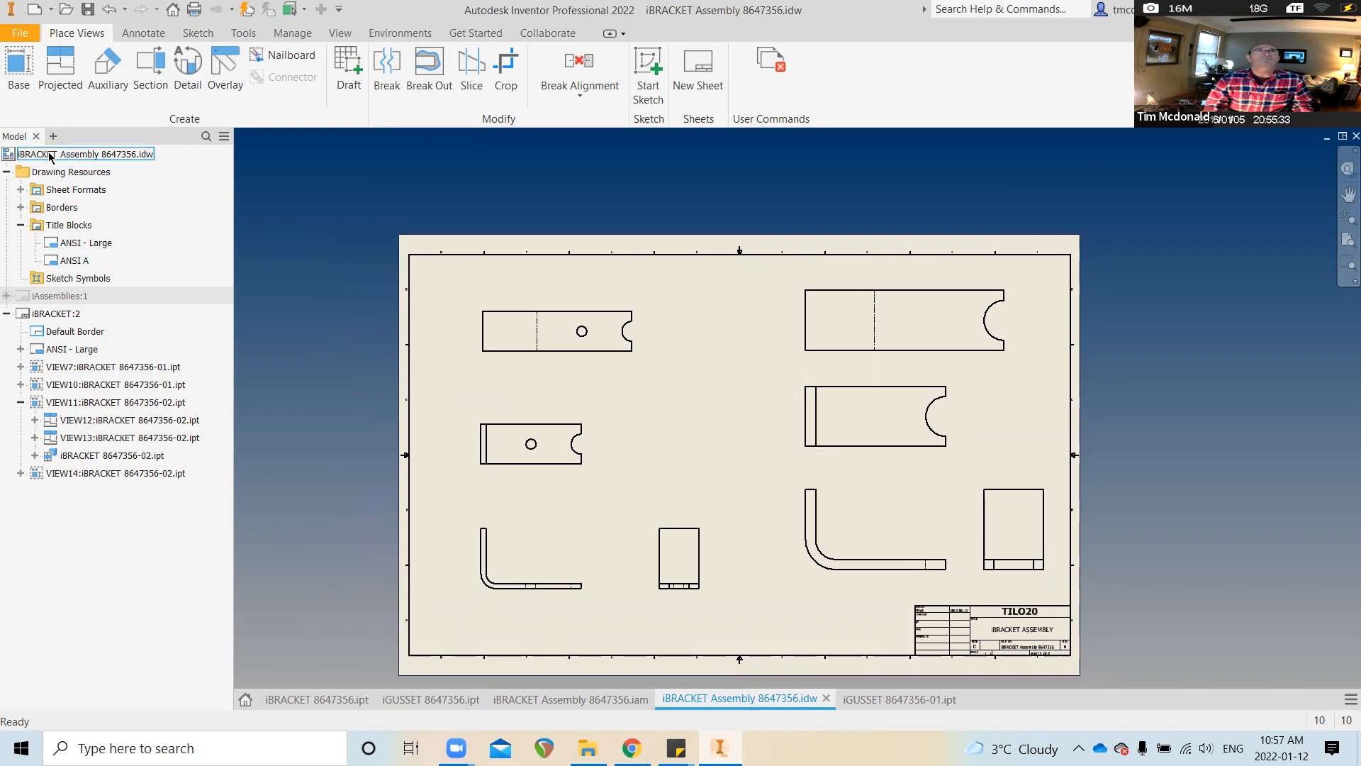
left_click(615, 707)
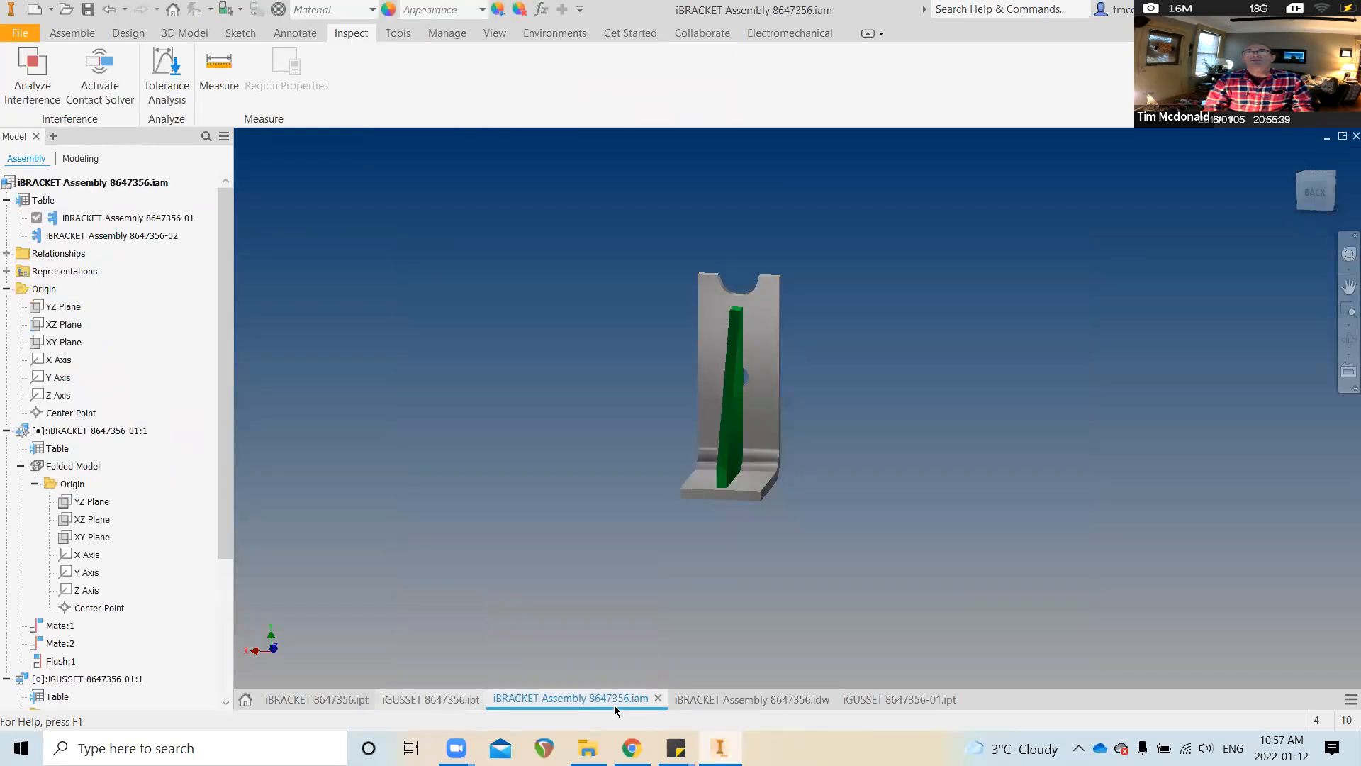
Check the iGUSSET 8647356 and iBRACKET 8647356 parts, then return to the iBRACKET Assembly drawing
left_click(409, 706)
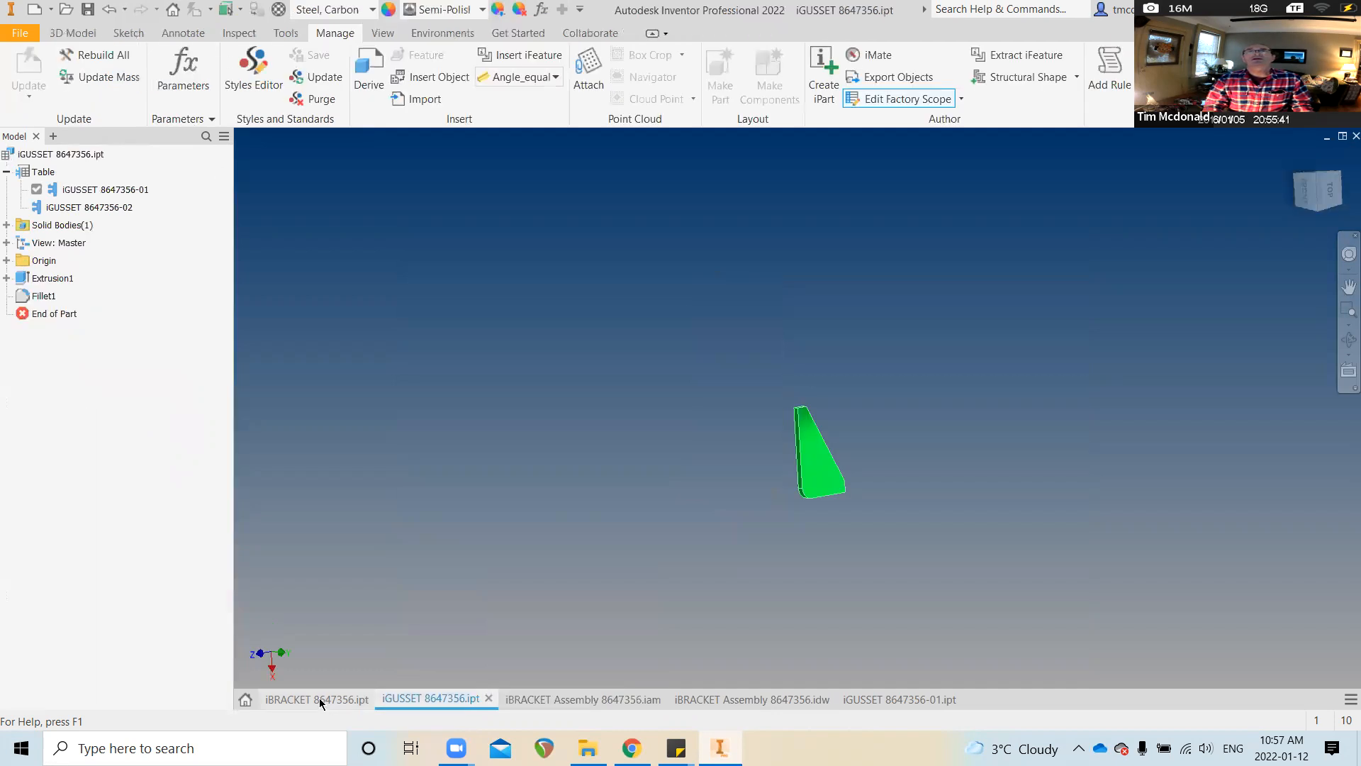
left_click(319, 700)
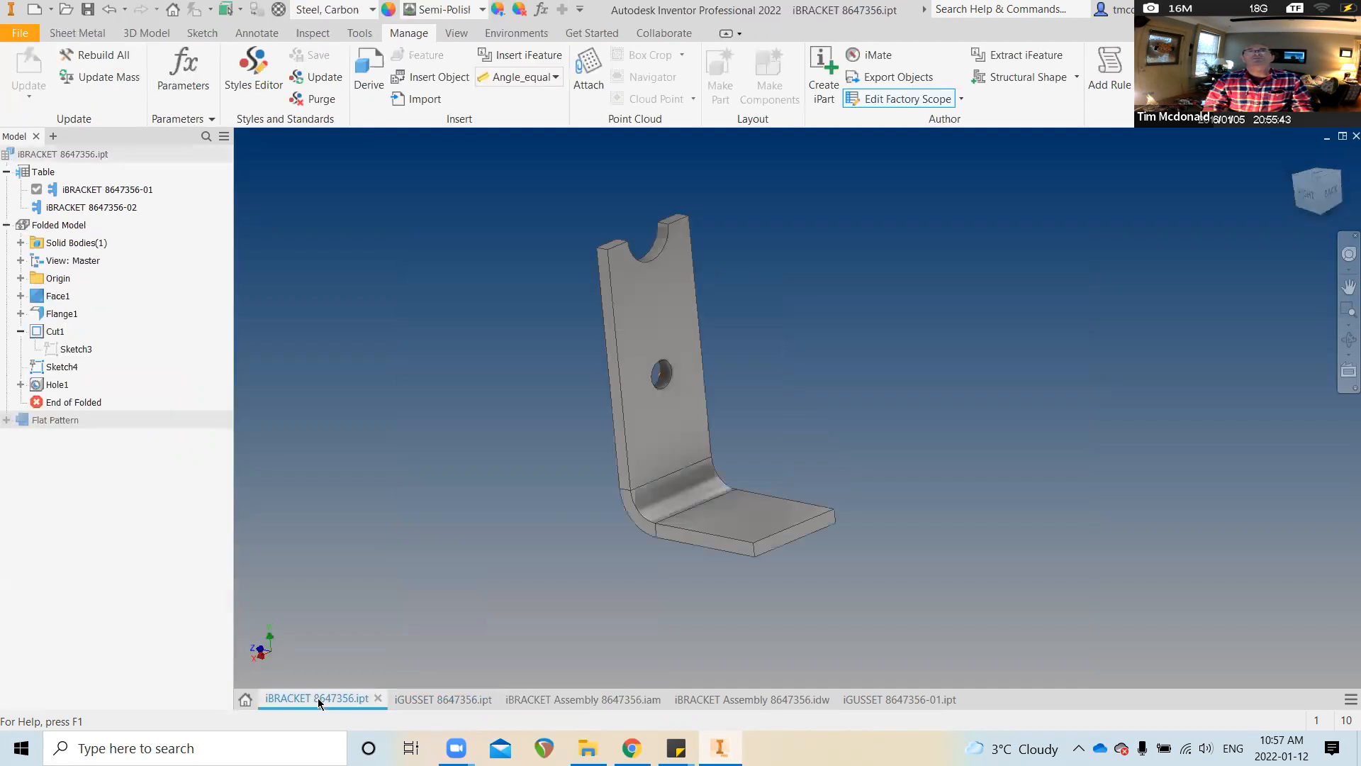
left_click(833, 701)
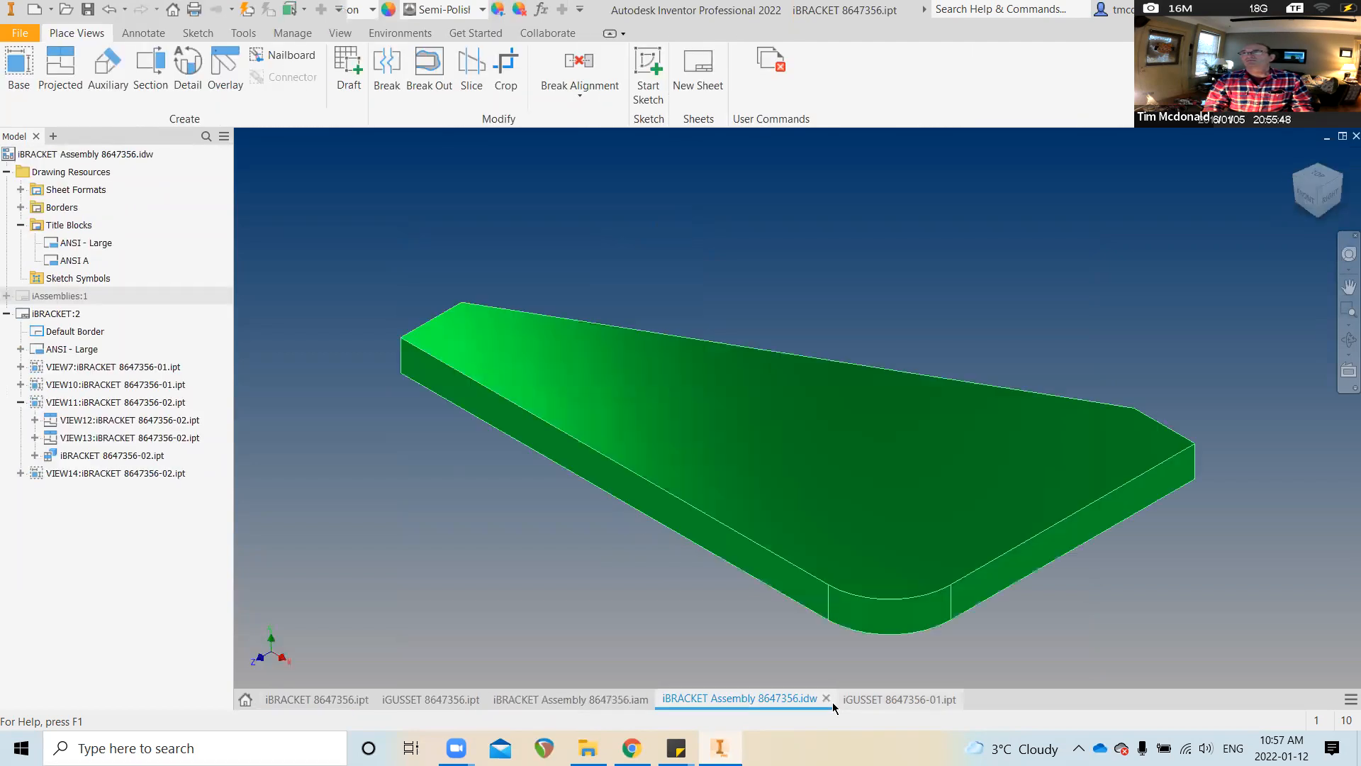
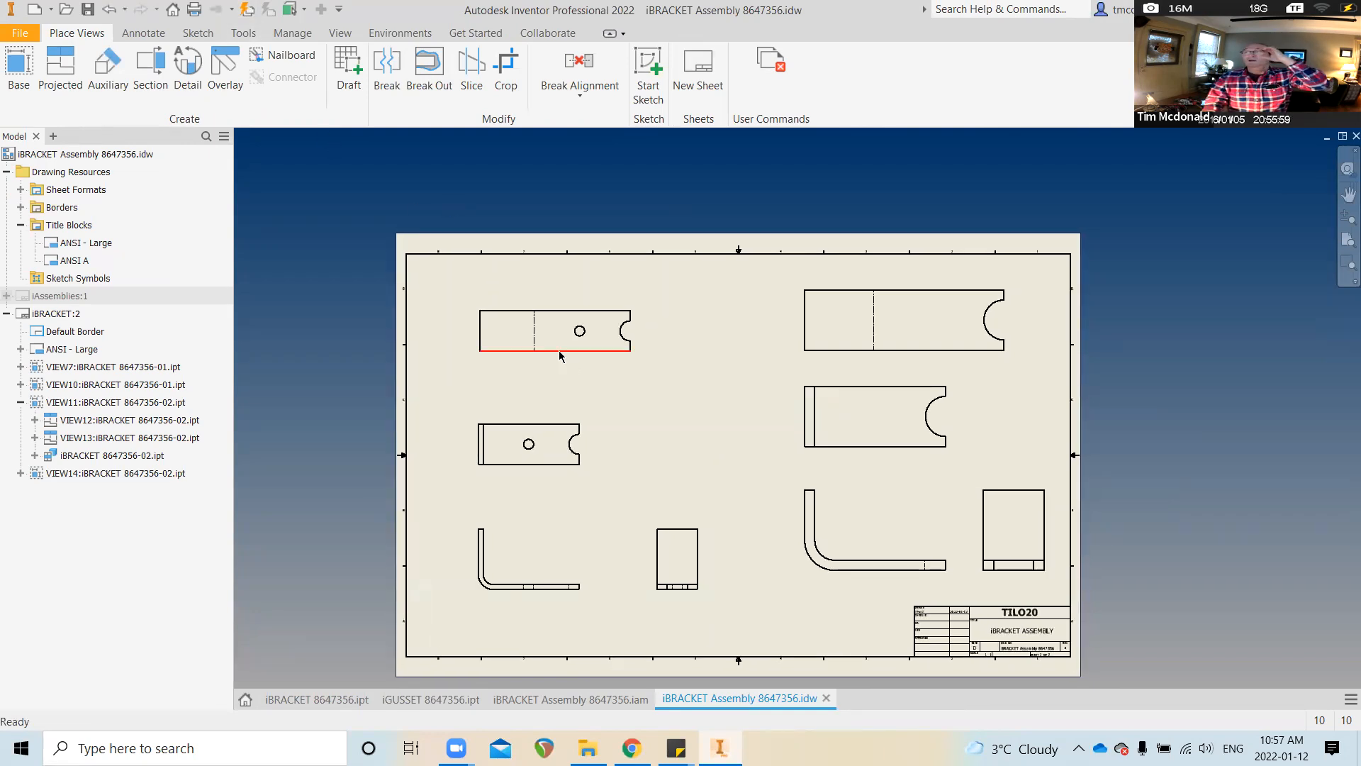
Add a center mark to the notch arc in the right-middle view
left_click(579, 296)
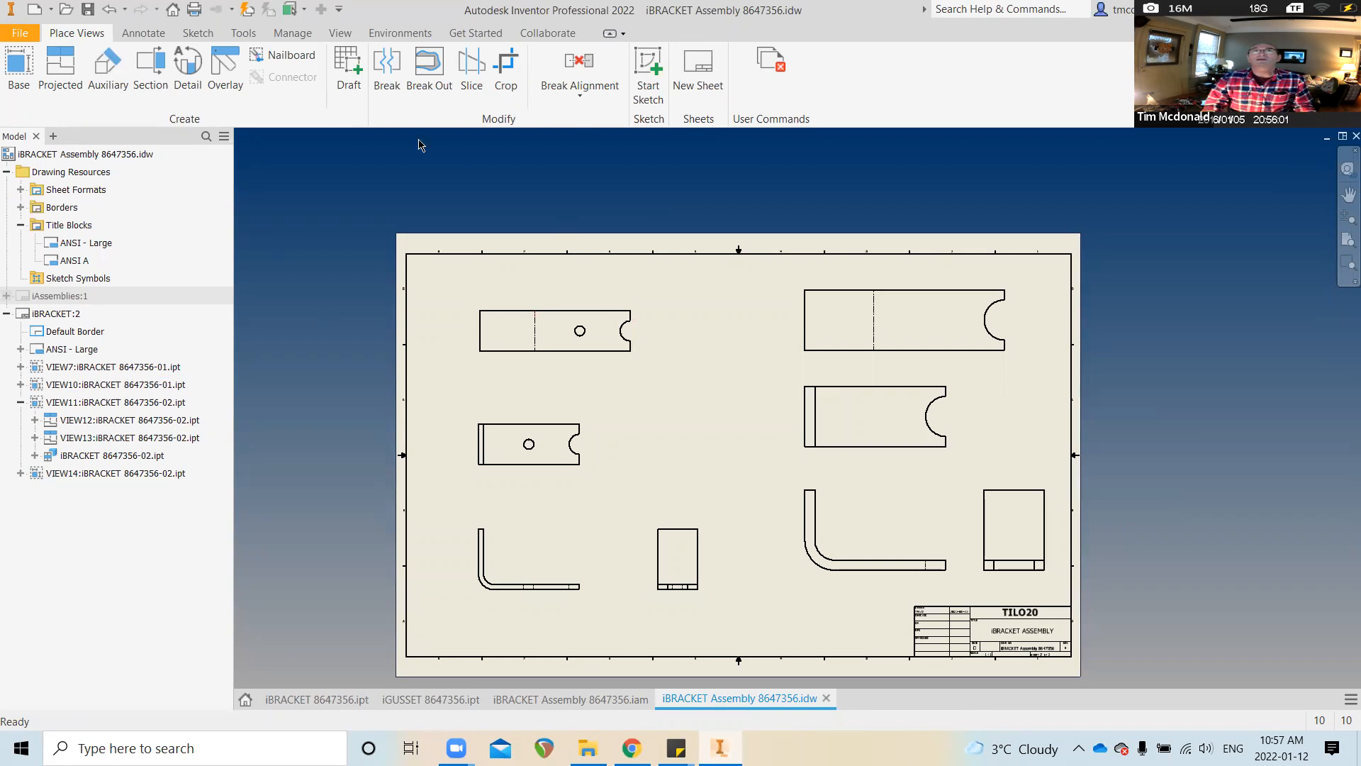
left_click(144, 33)
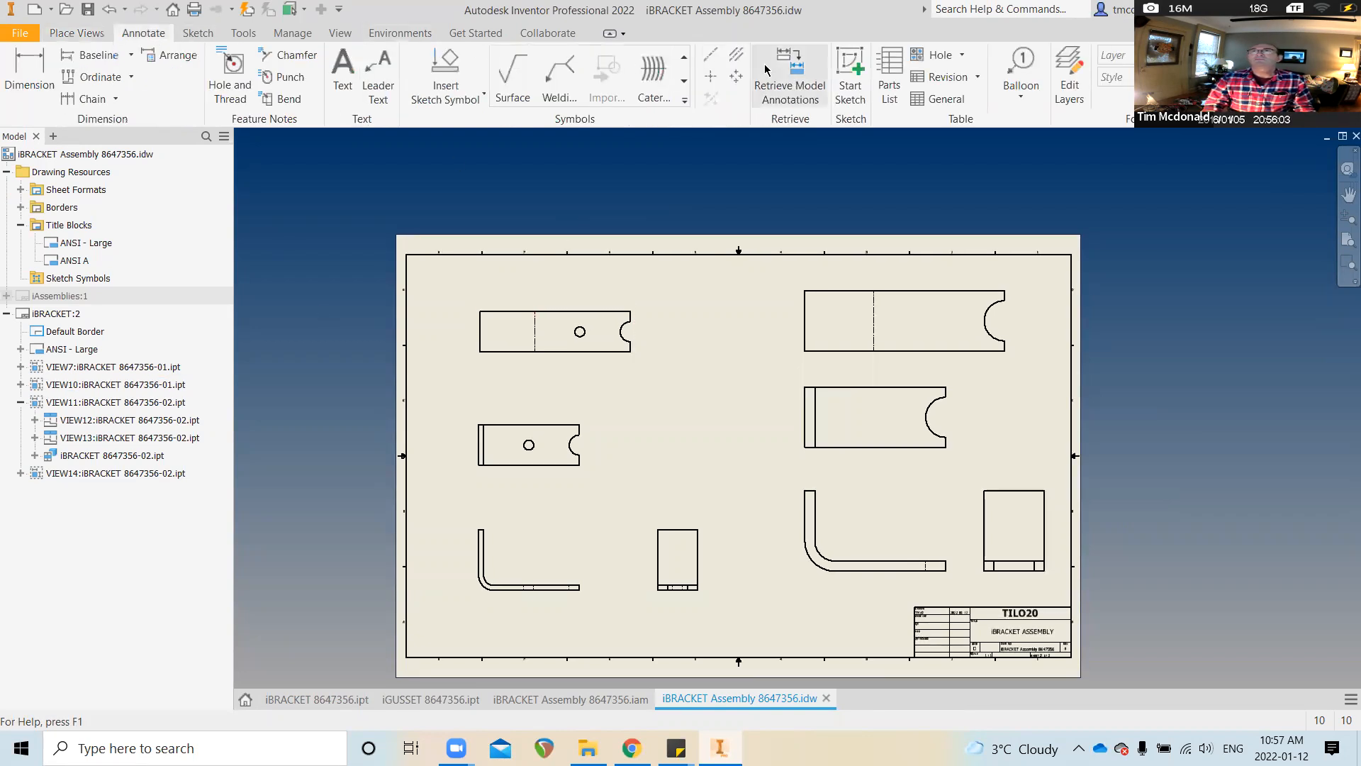
left_click(712, 75)
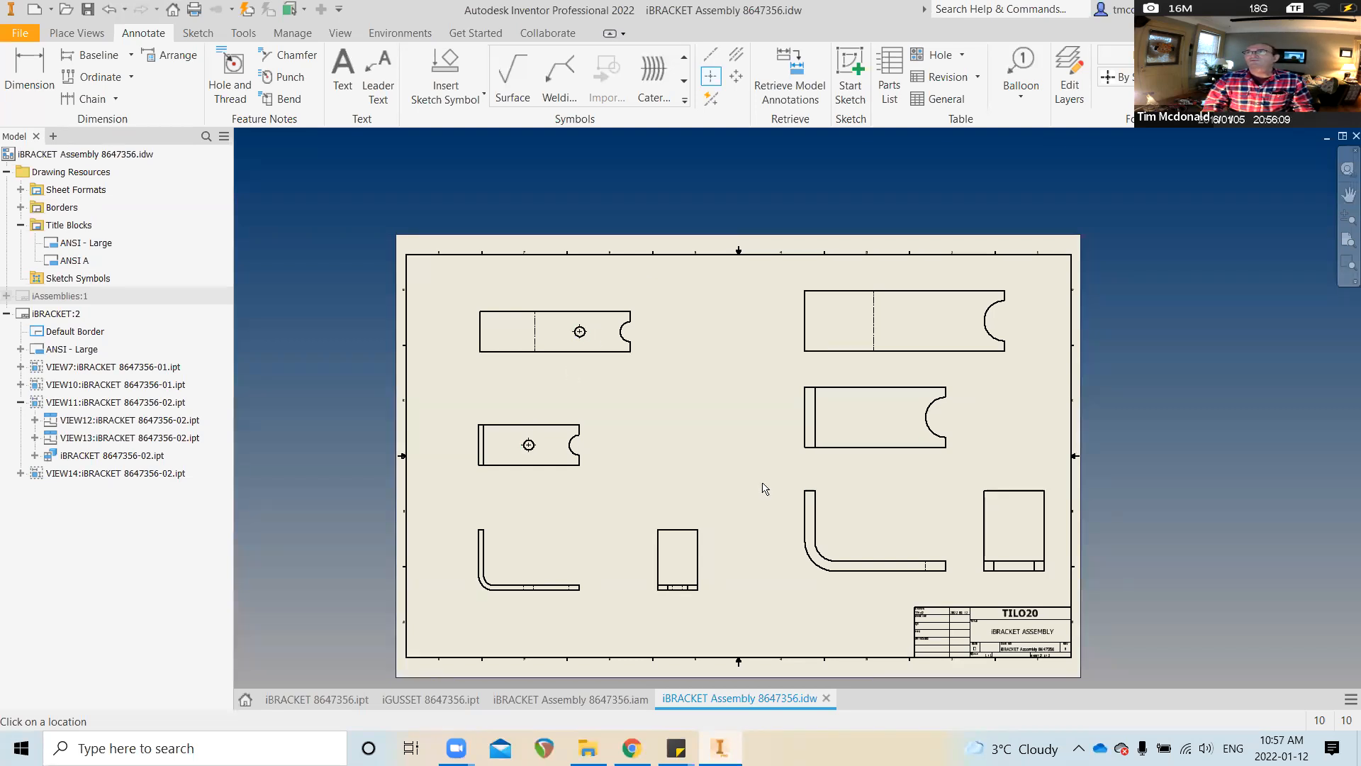
left_click(937, 422)
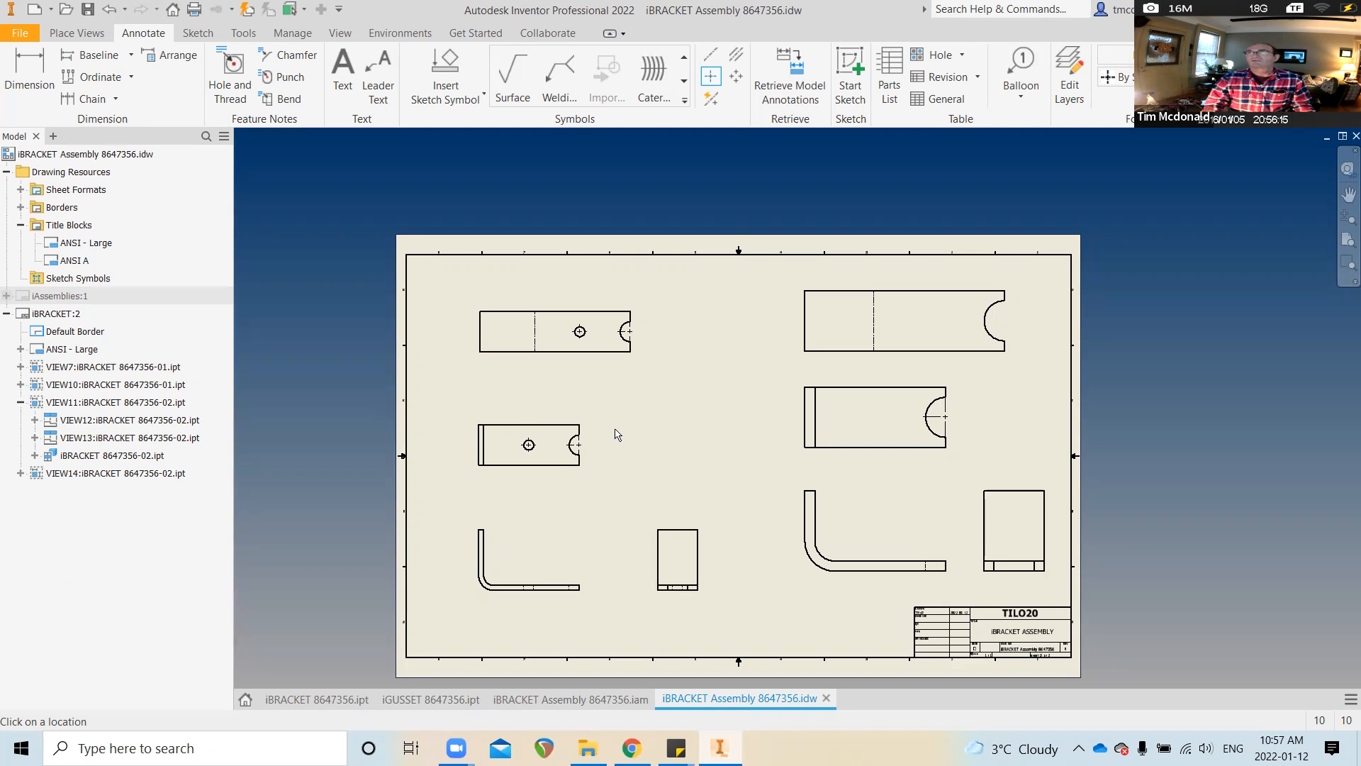
scroll(665, 286, "up", 1)
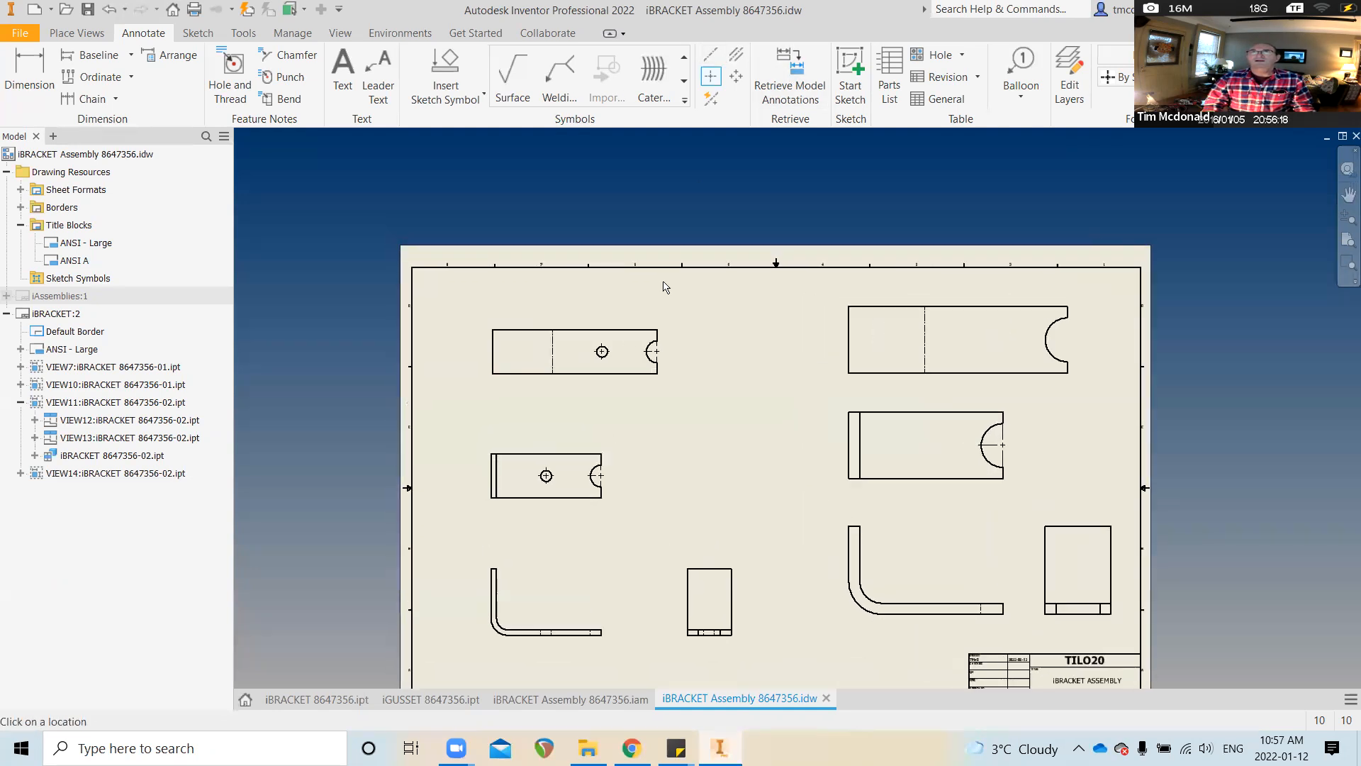
scroll(617, 319, "up", 3)
Draw centerlines from each notch centre to its hole in both left views
left_click(711, 55)
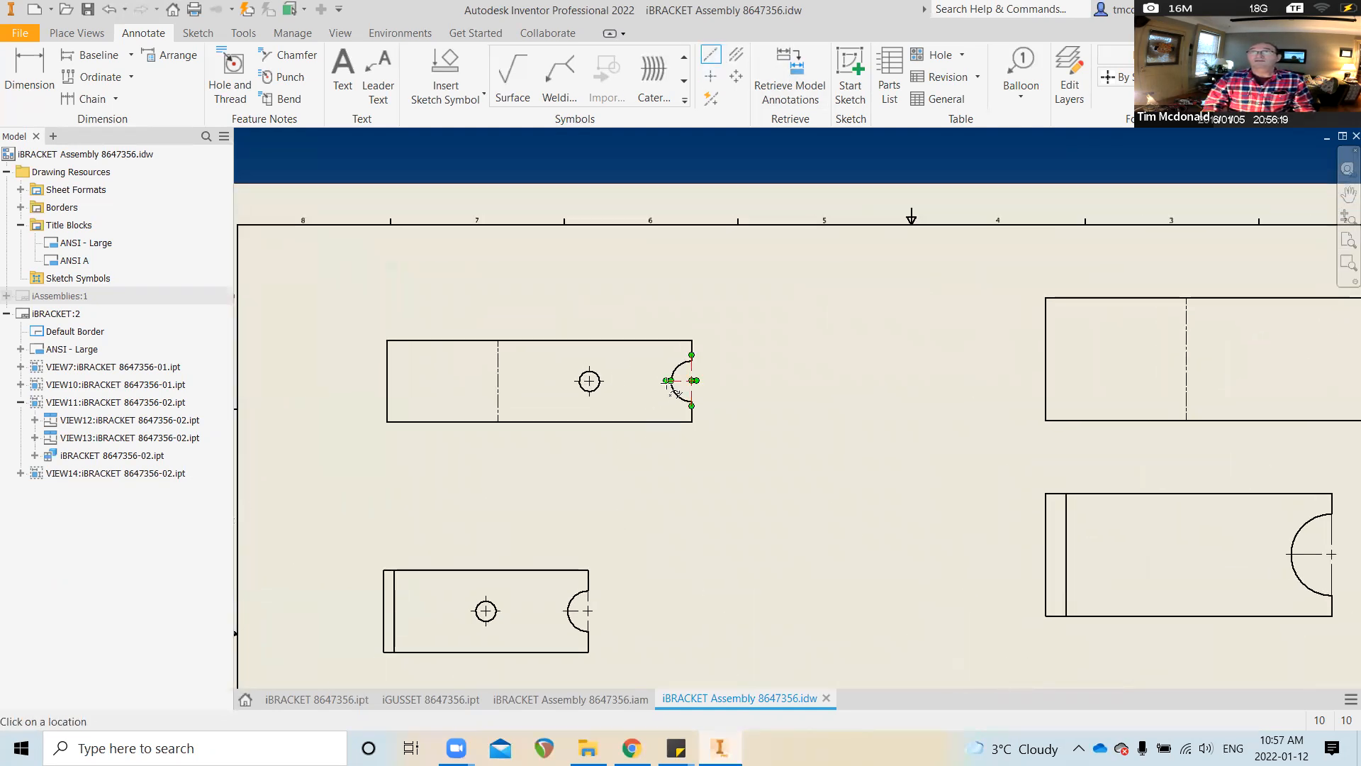
left_click(608, 381)
scroll(644, 482, "down", 1)
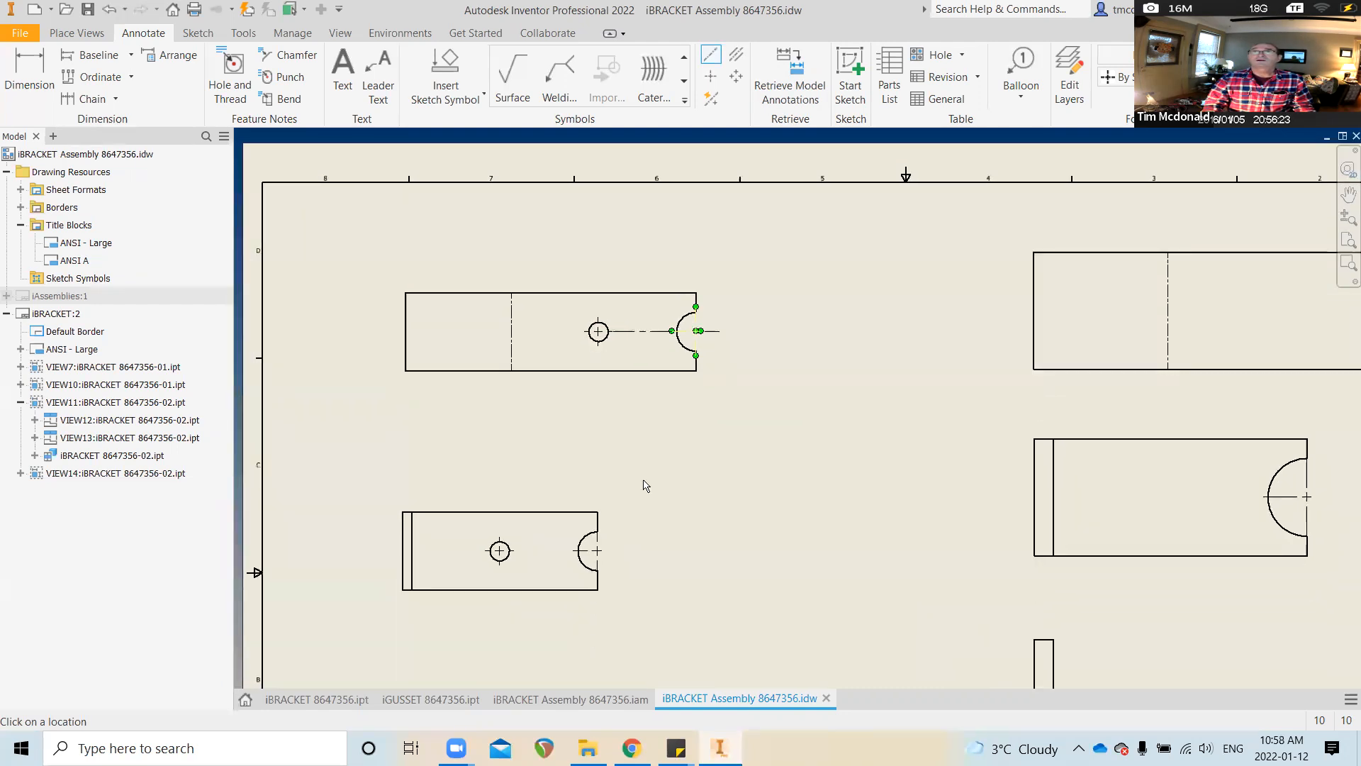
right_click(758, 329)
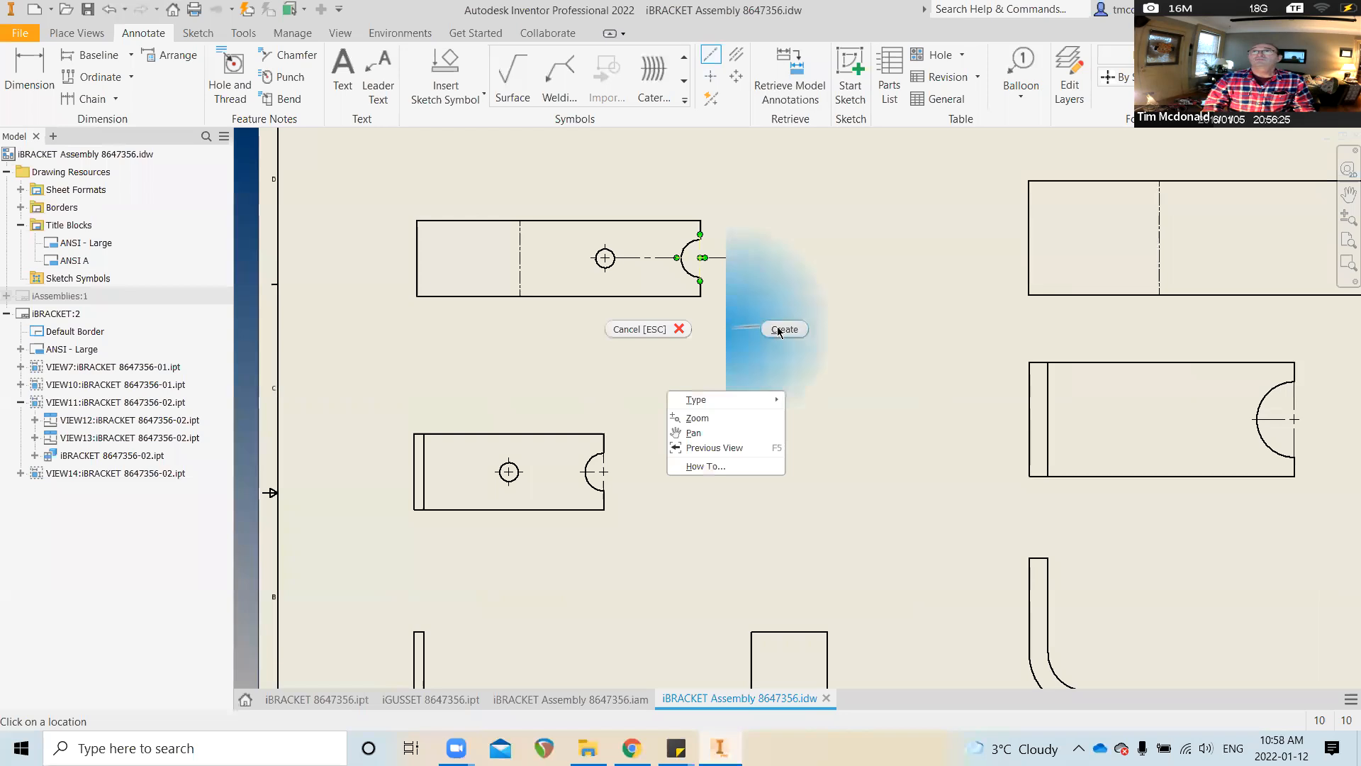
left_click(779, 326)
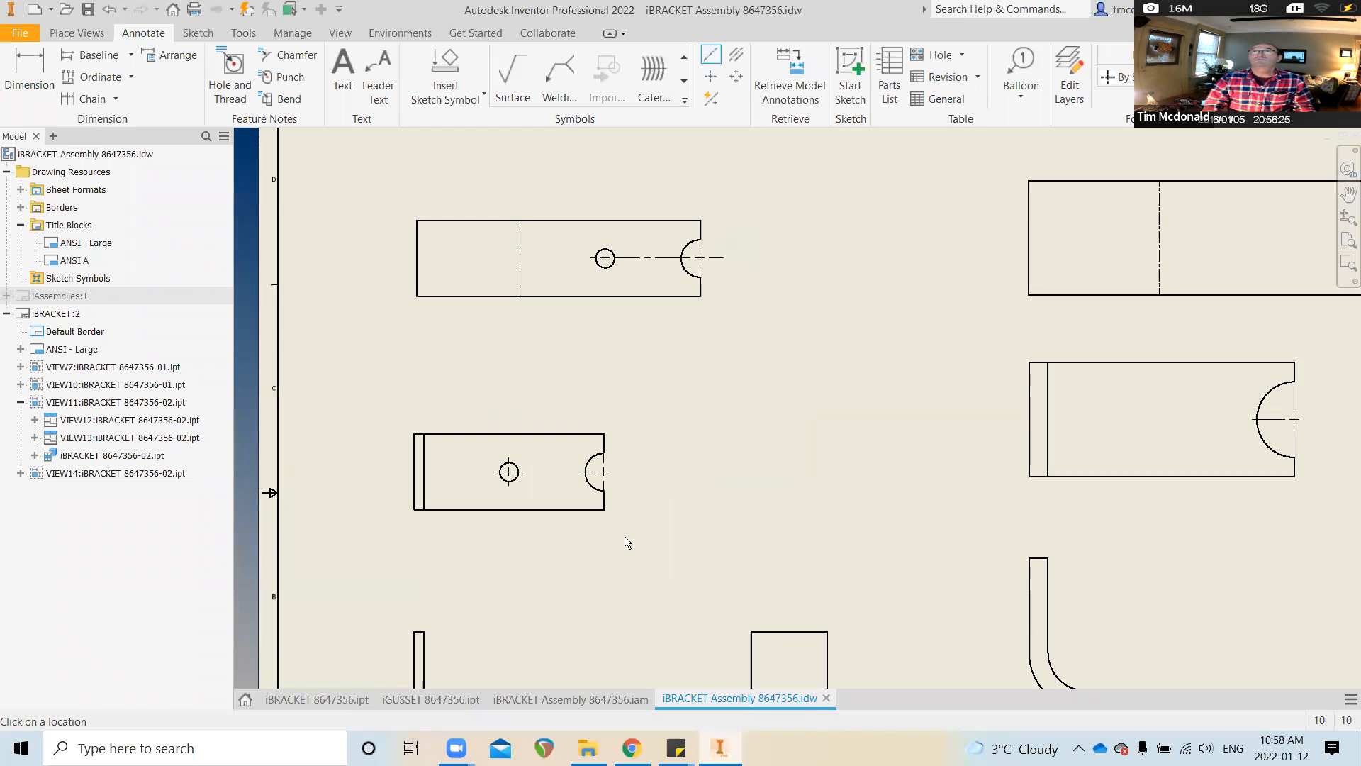
left_click(580, 471)
left_click(522, 471)
right_click(544, 474)
left_click(601, 472)
Fit the whole sheet in view and start the Dimension tool
key("Home")
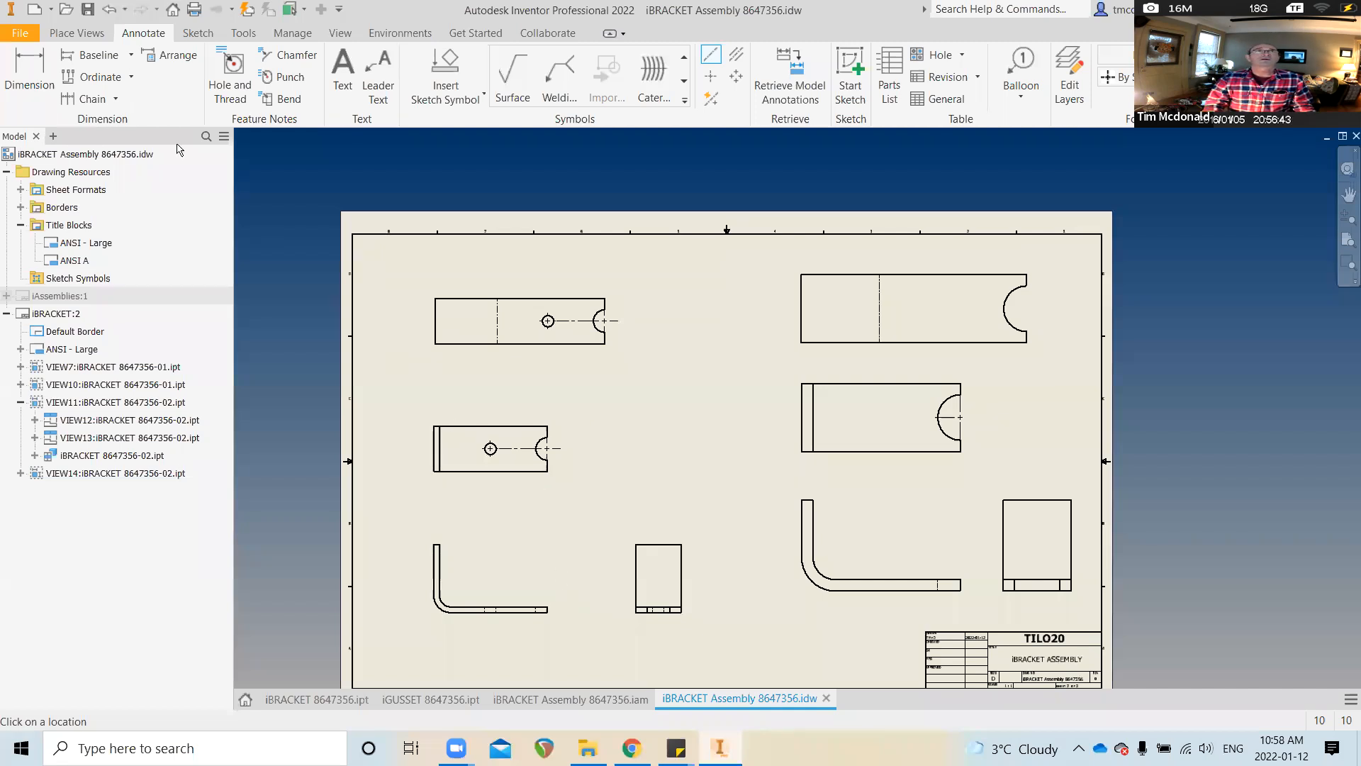
left_click(31, 70)
scroll(446, 385, "down", 5)
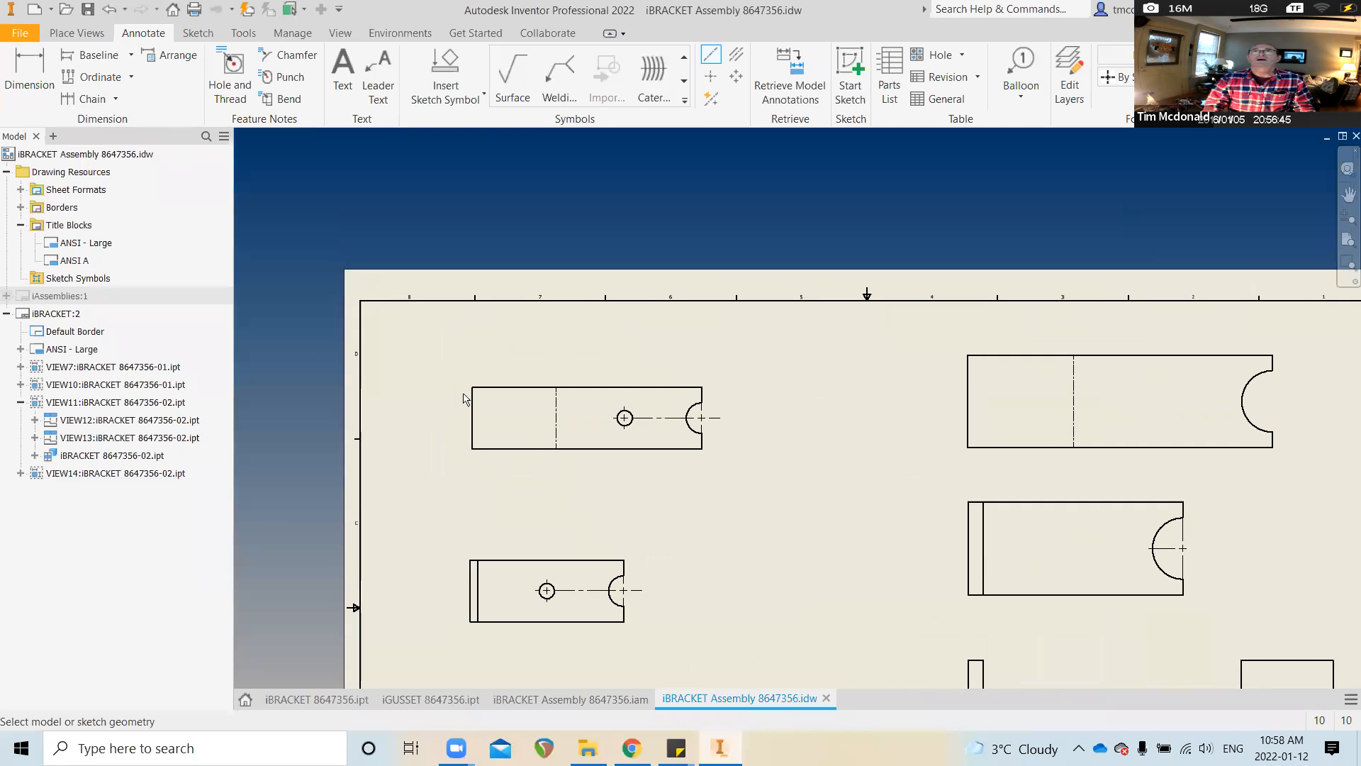
Add height dimensions to the top-left view and the upper-right view (3.00)
left_click(494, 436)
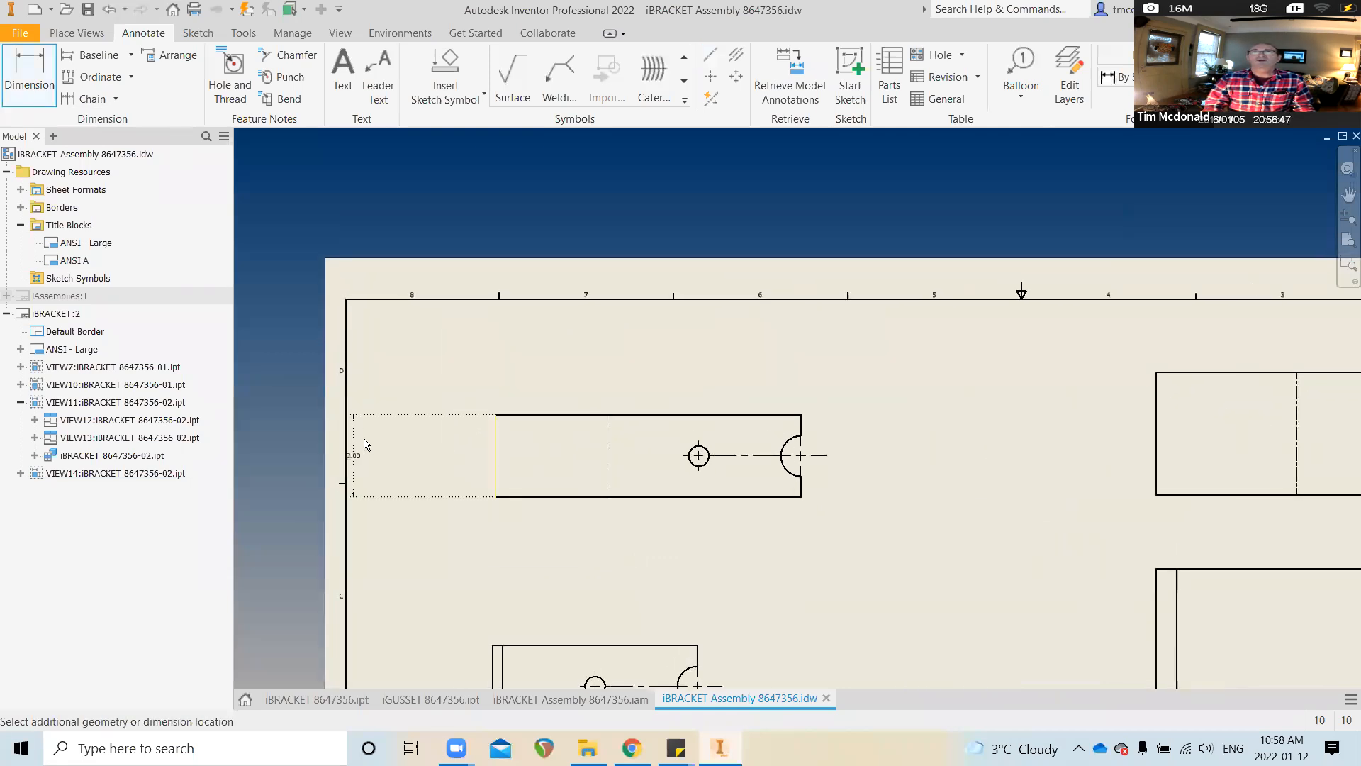
left_click(423, 454)
scroll(425, 447, "up", 4)
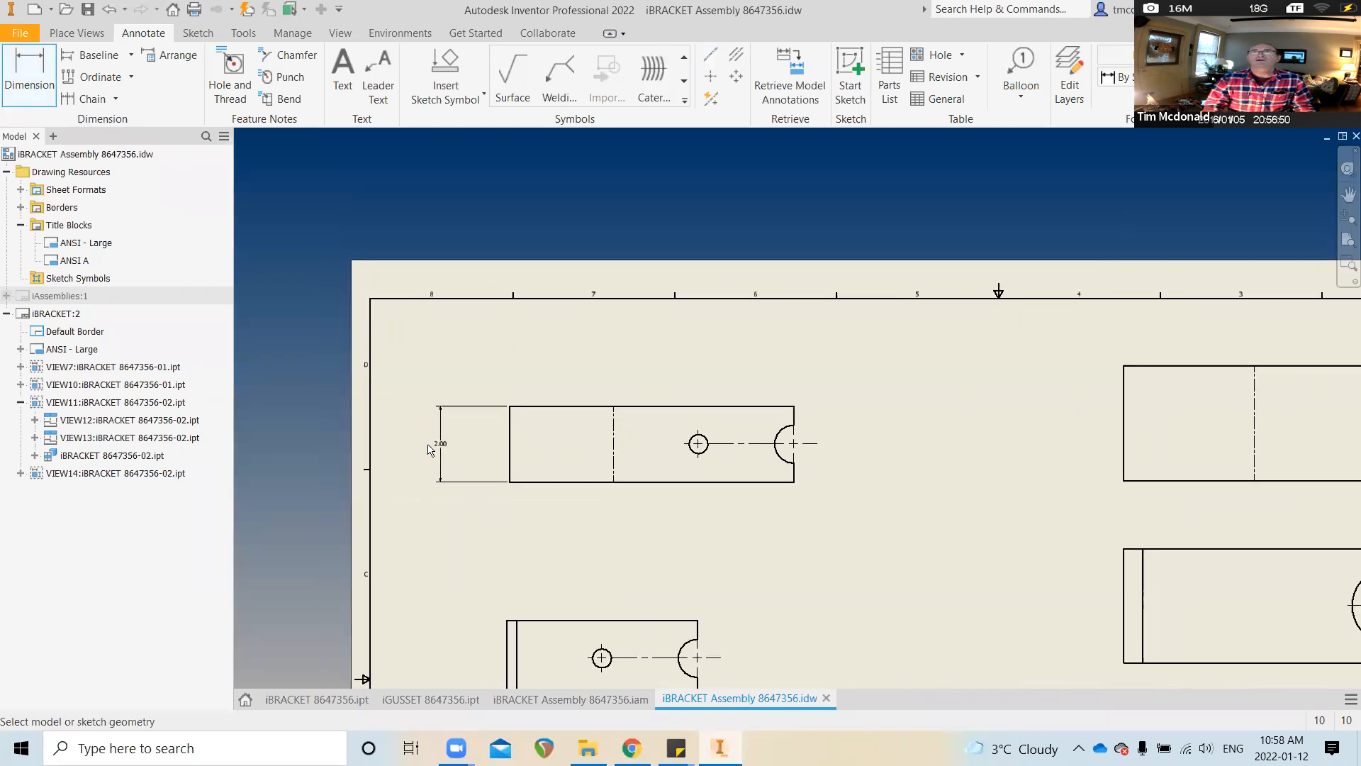
mouse_move(902, 529)
middle_mouse_down()
mouse_move(902, 453)
mouse_move(958, 479)
mouse_move(942, 516)
middle_mouse_up()
scroll(907, 410, "up", 1)
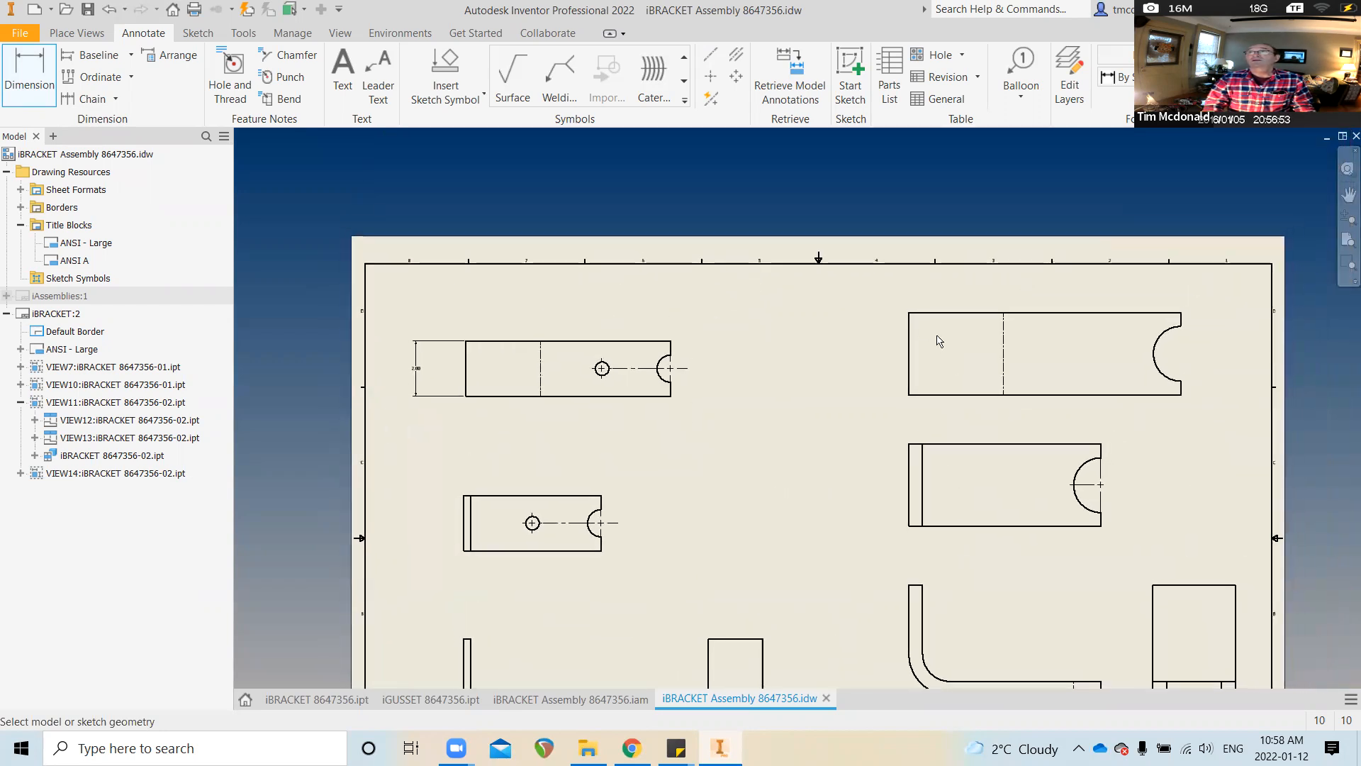
left_click(908, 333)
left_click(857, 353)
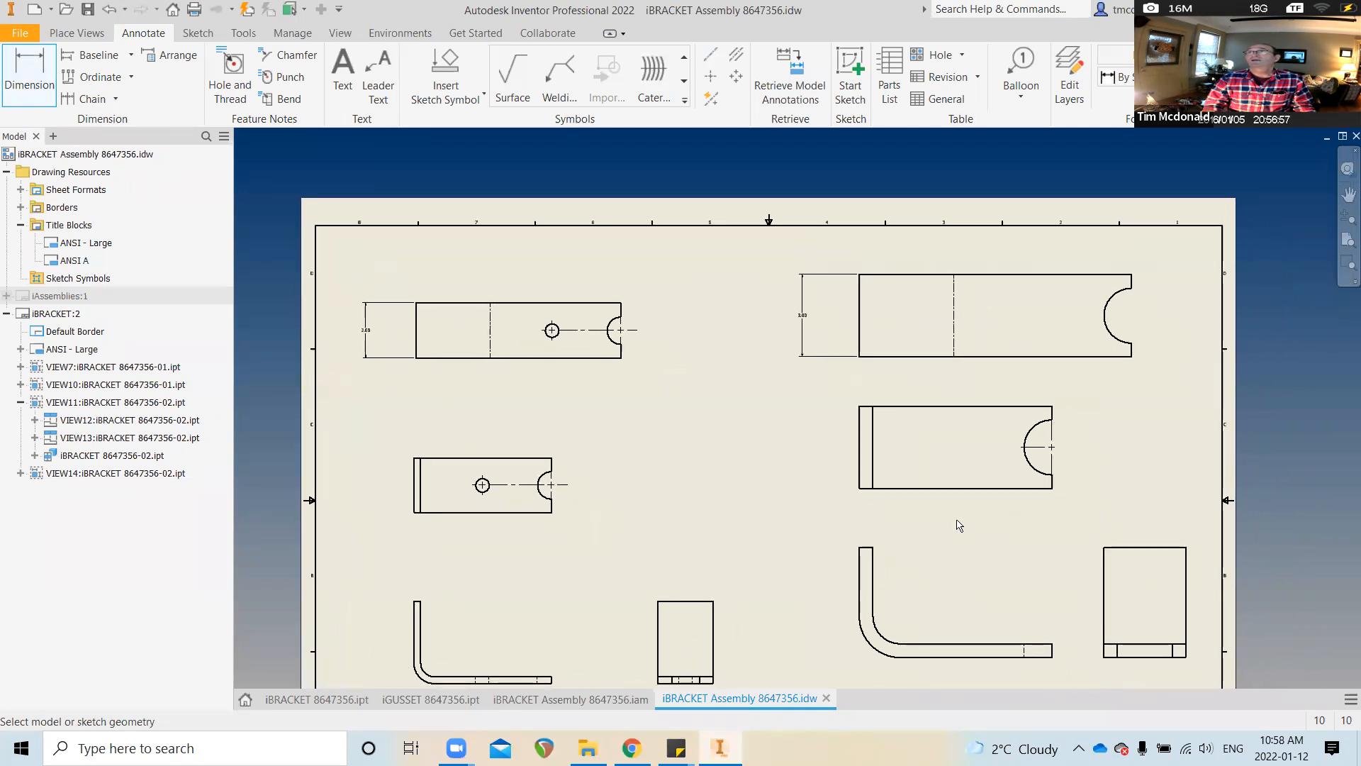
scroll(879, 319, "down", 1)
Dimension the upper-right view's 9.92 overall length and its bend-line distance
middle_click_drag(864, 287, 789, 331)
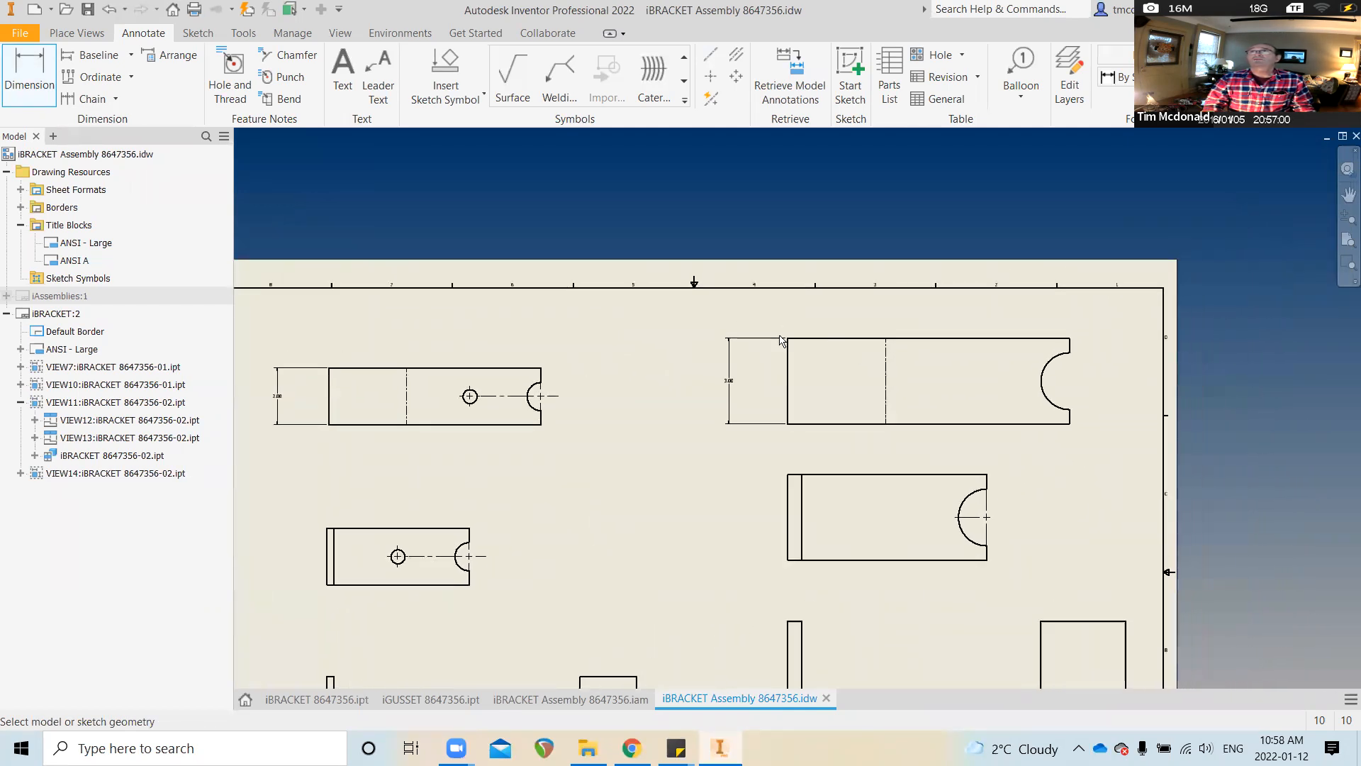
left_click(786, 349)
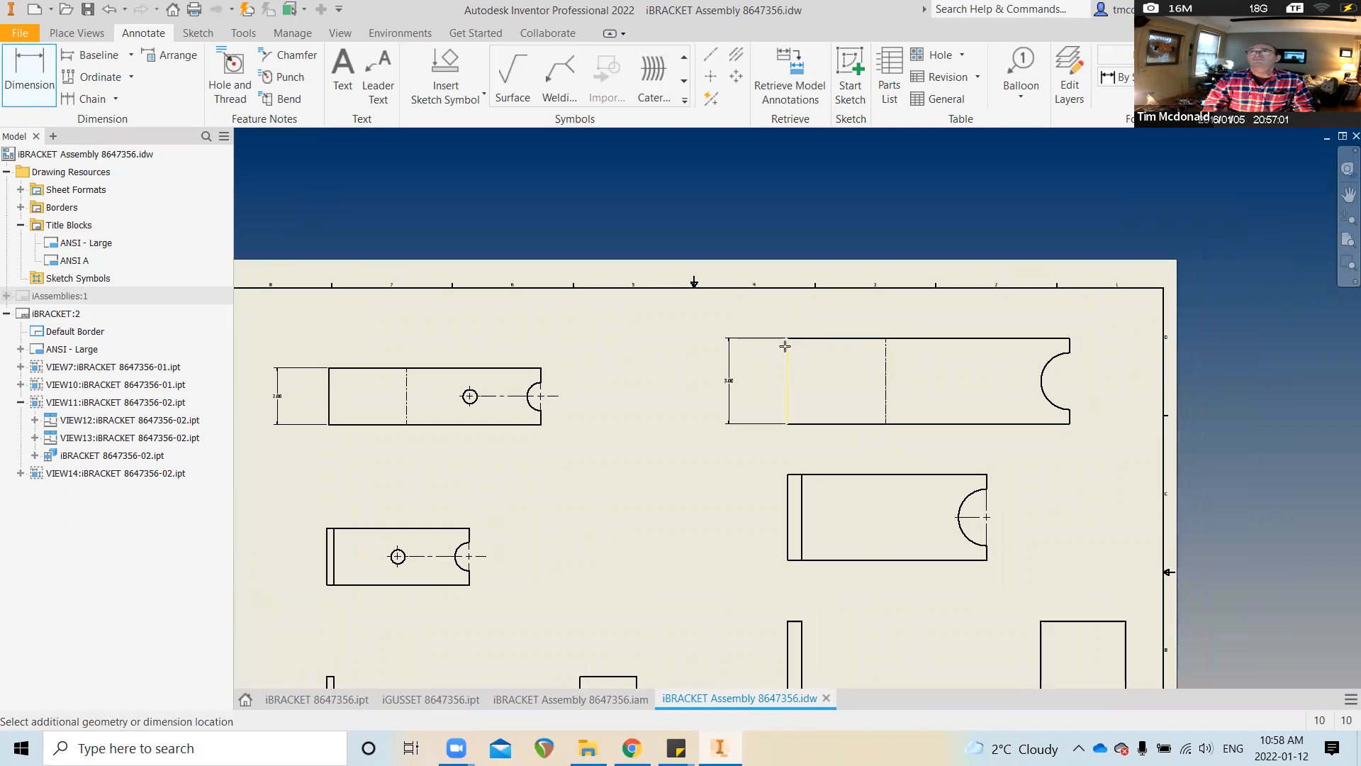
left_click(1072, 325)
left_click(943, 300)
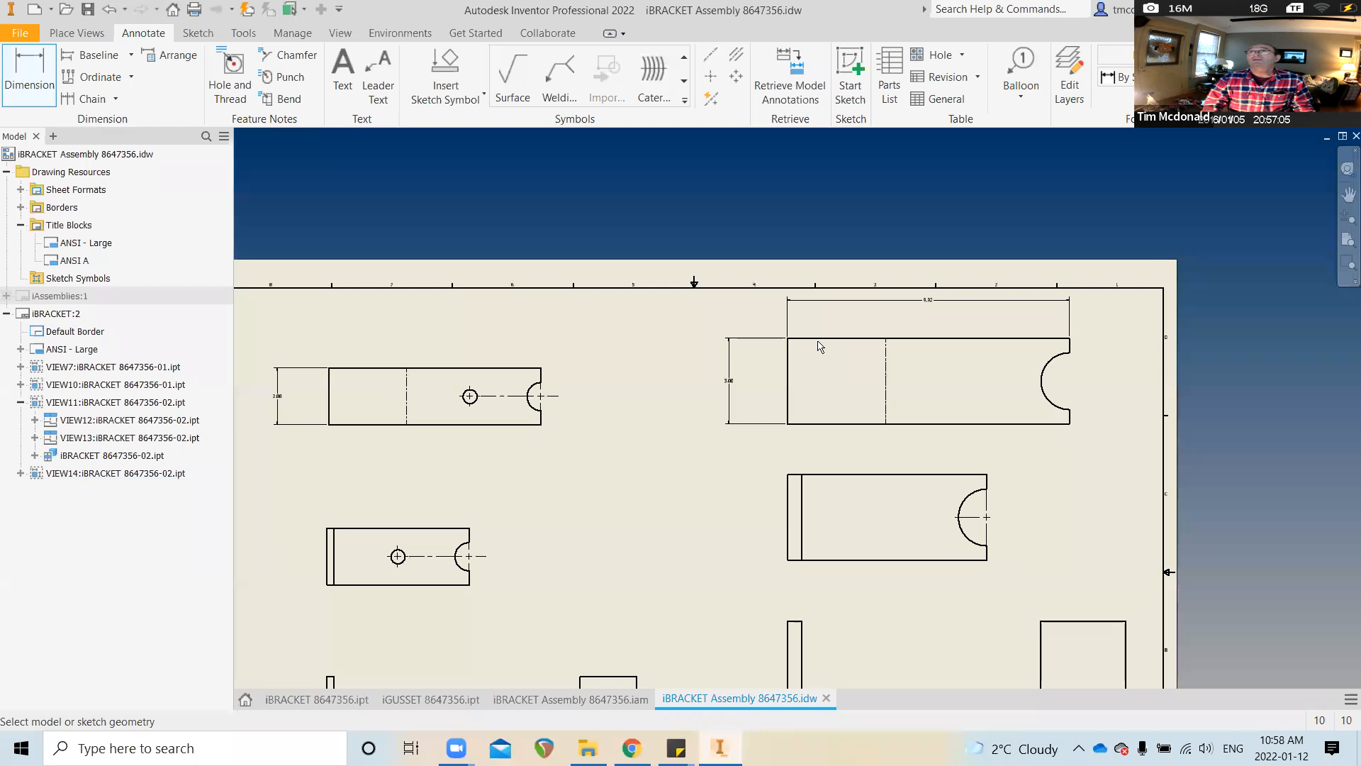
left_click(782, 356)
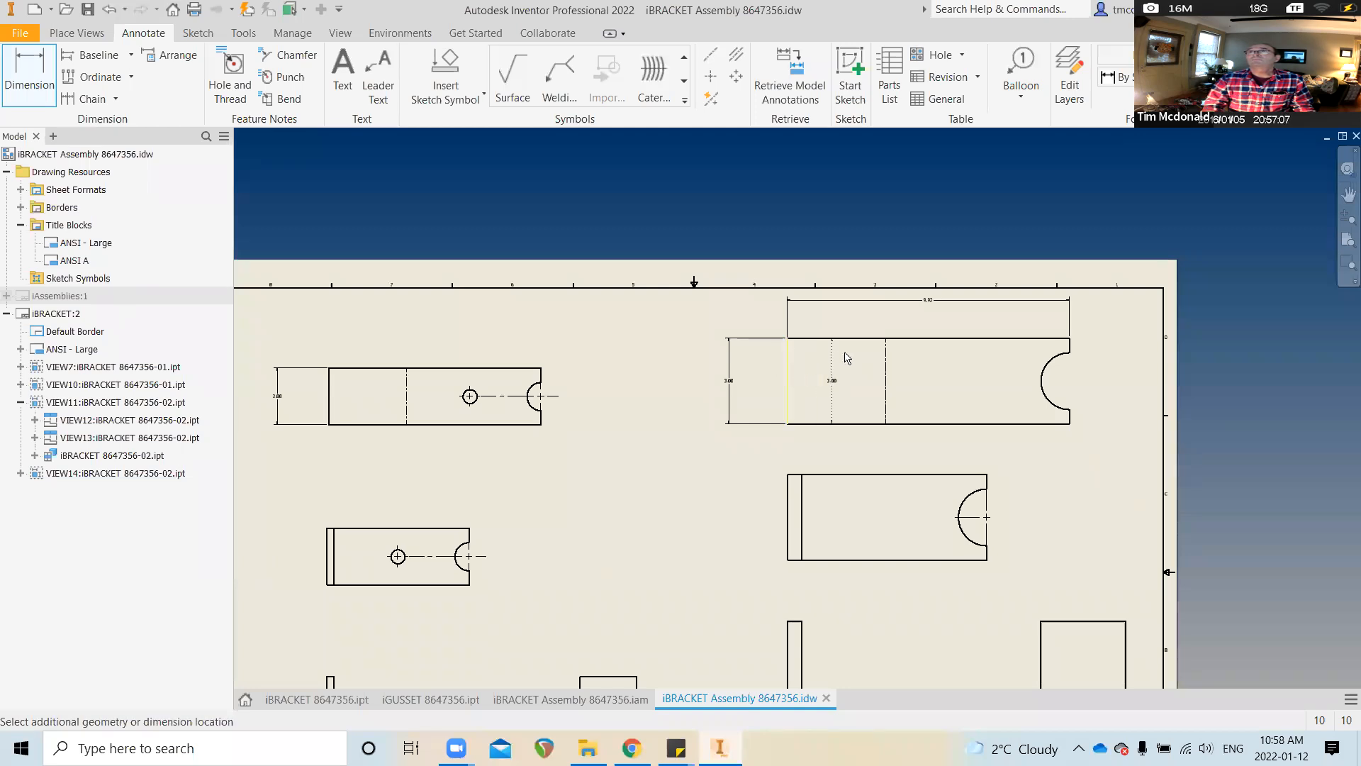
left_click(841, 314)
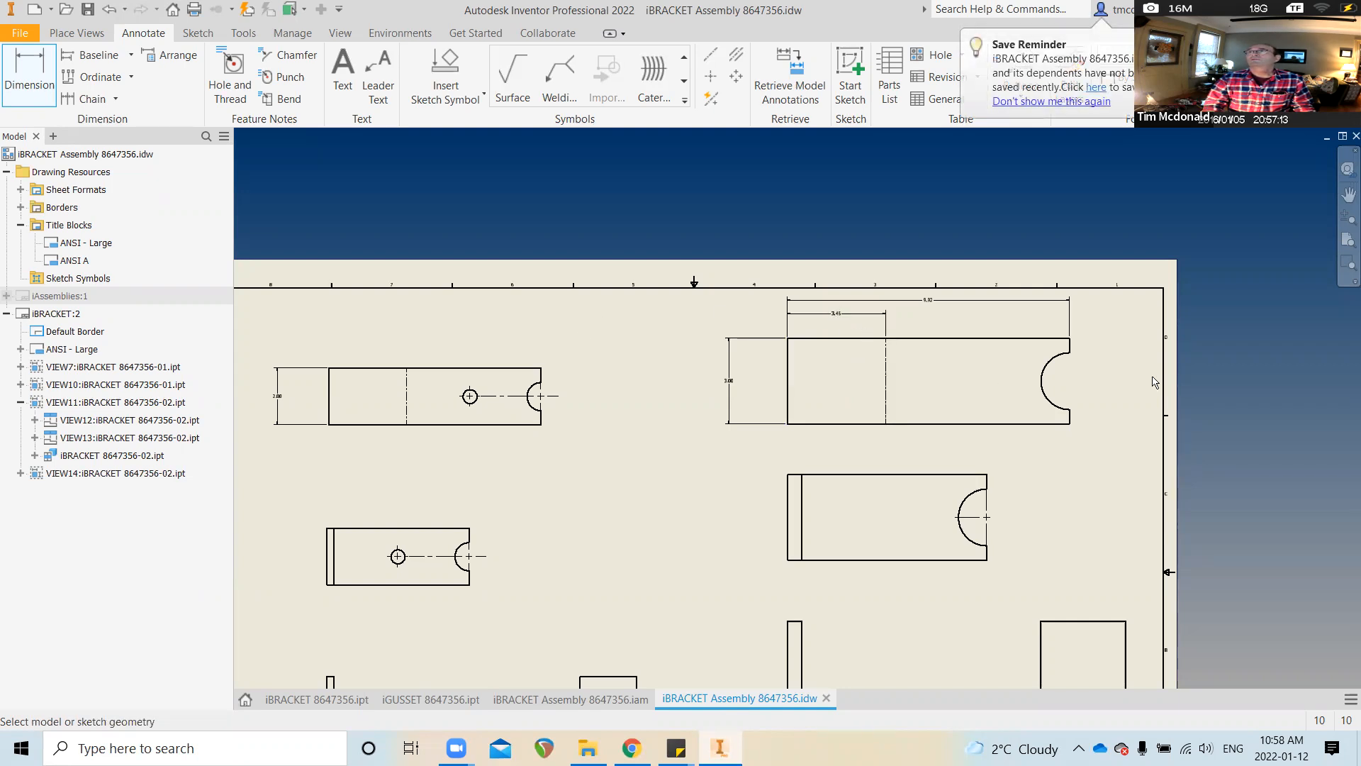
Dimension the top-left view's 7.46 overall length and 2.73 bend-line distance
middle_click_drag(333, 392, 430, 396)
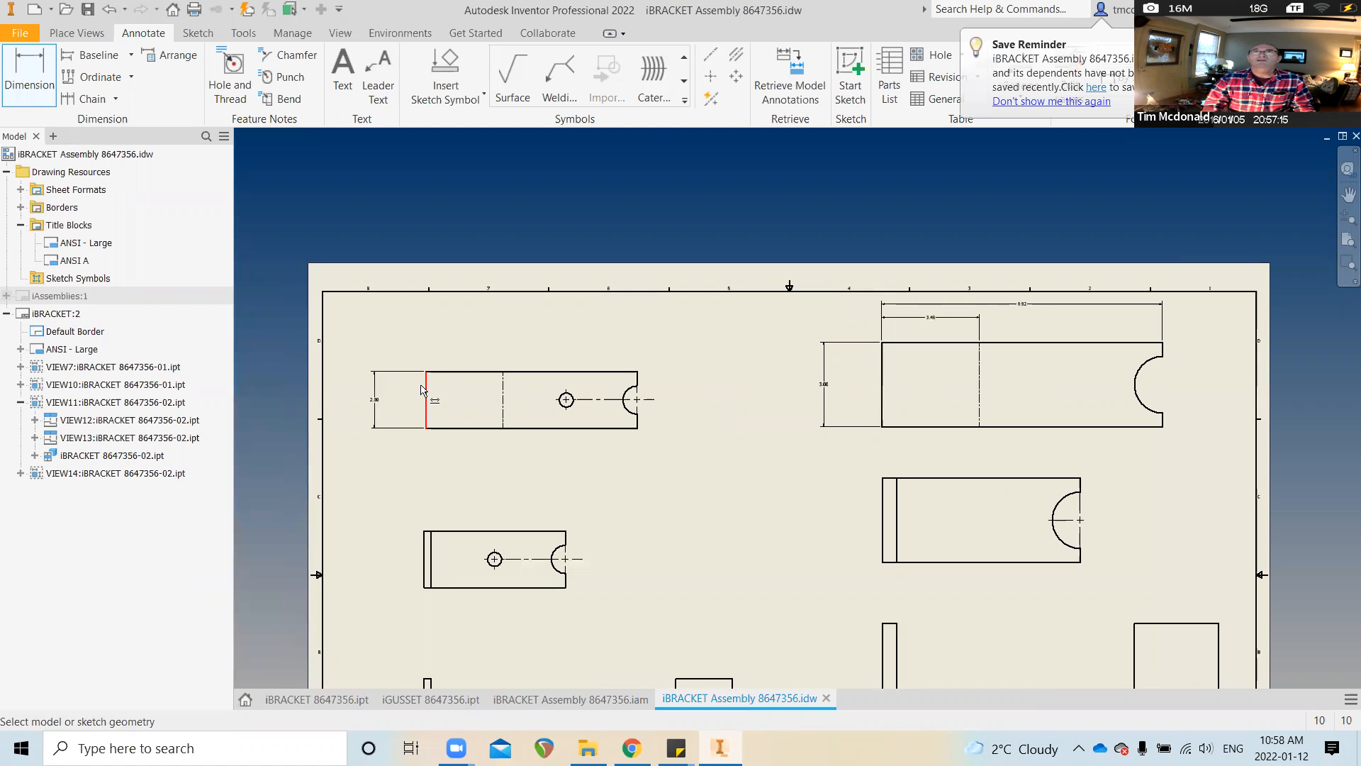
left_click(424, 389)
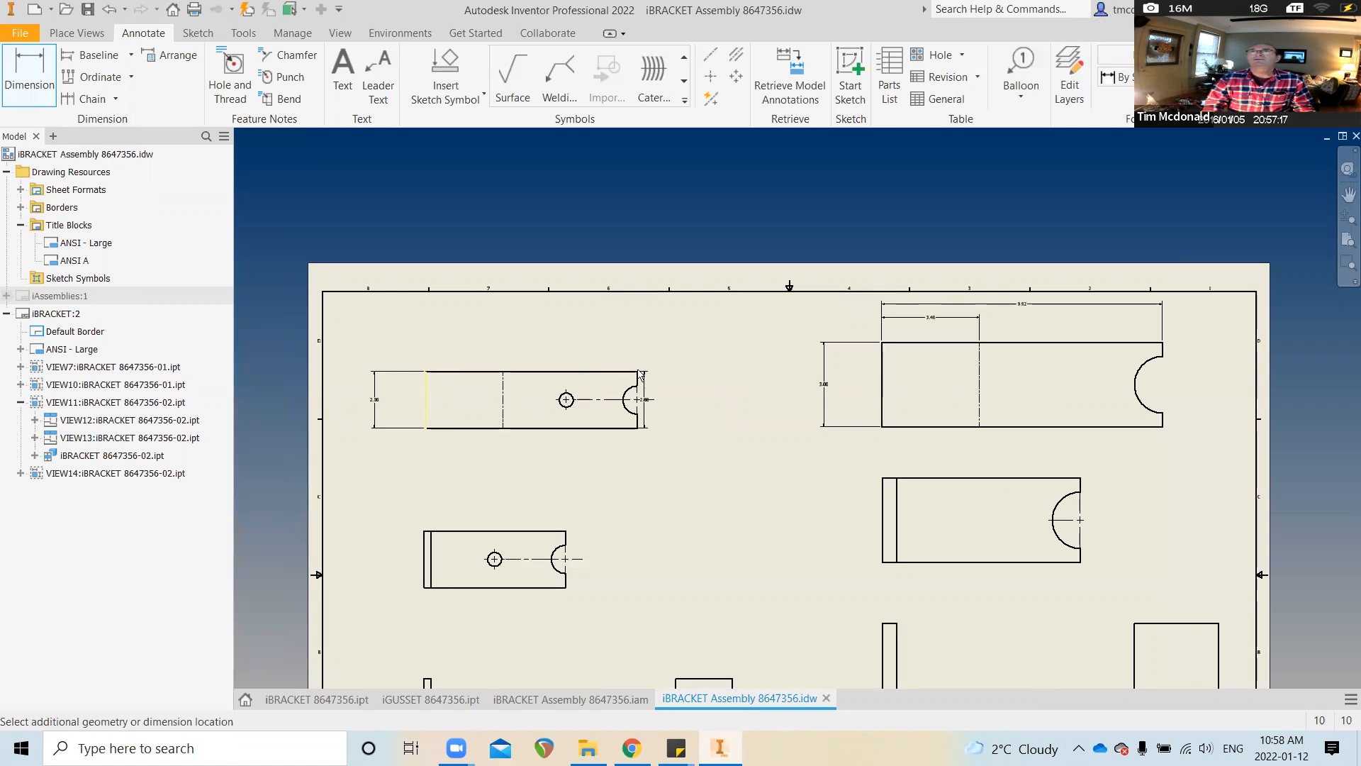
left_click(638, 371)
left_click(541, 336)
left_click(425, 395)
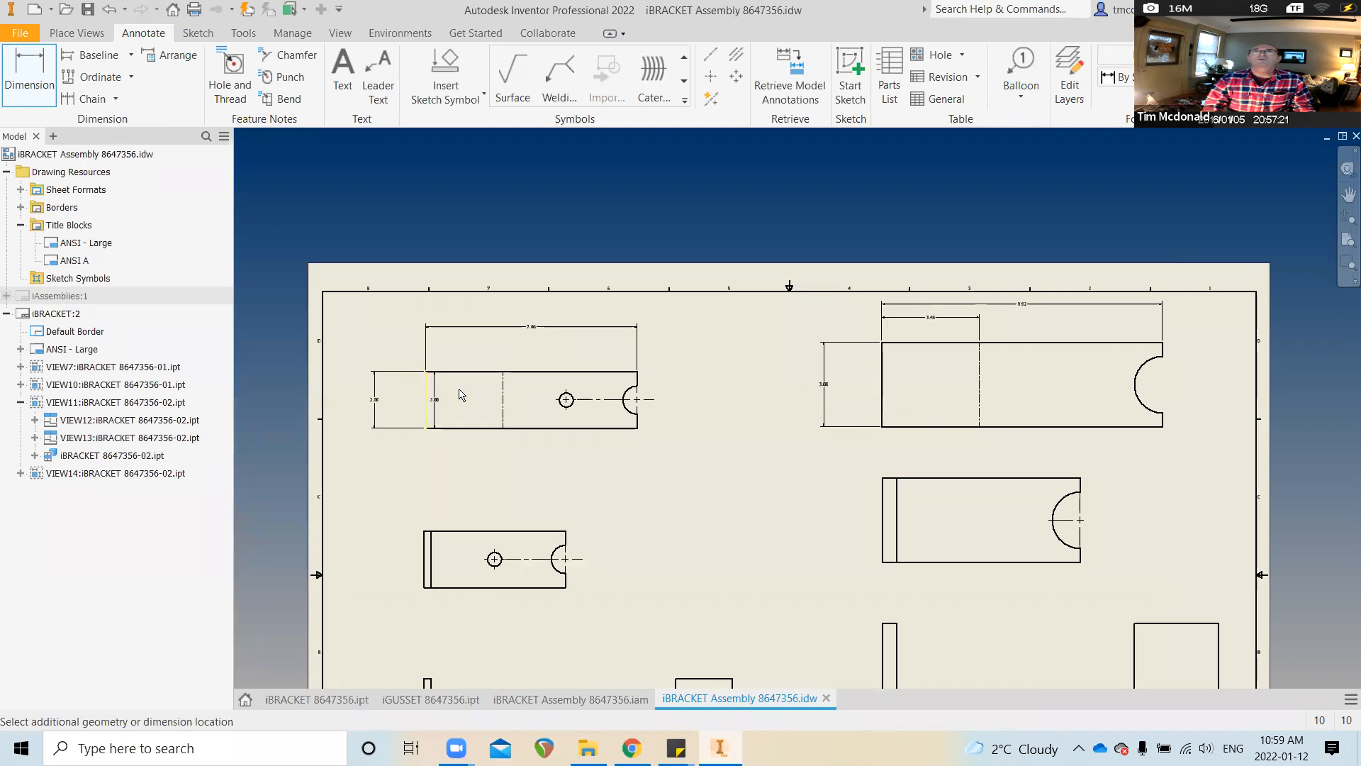
left_click(503, 384)
left_click(482, 352)
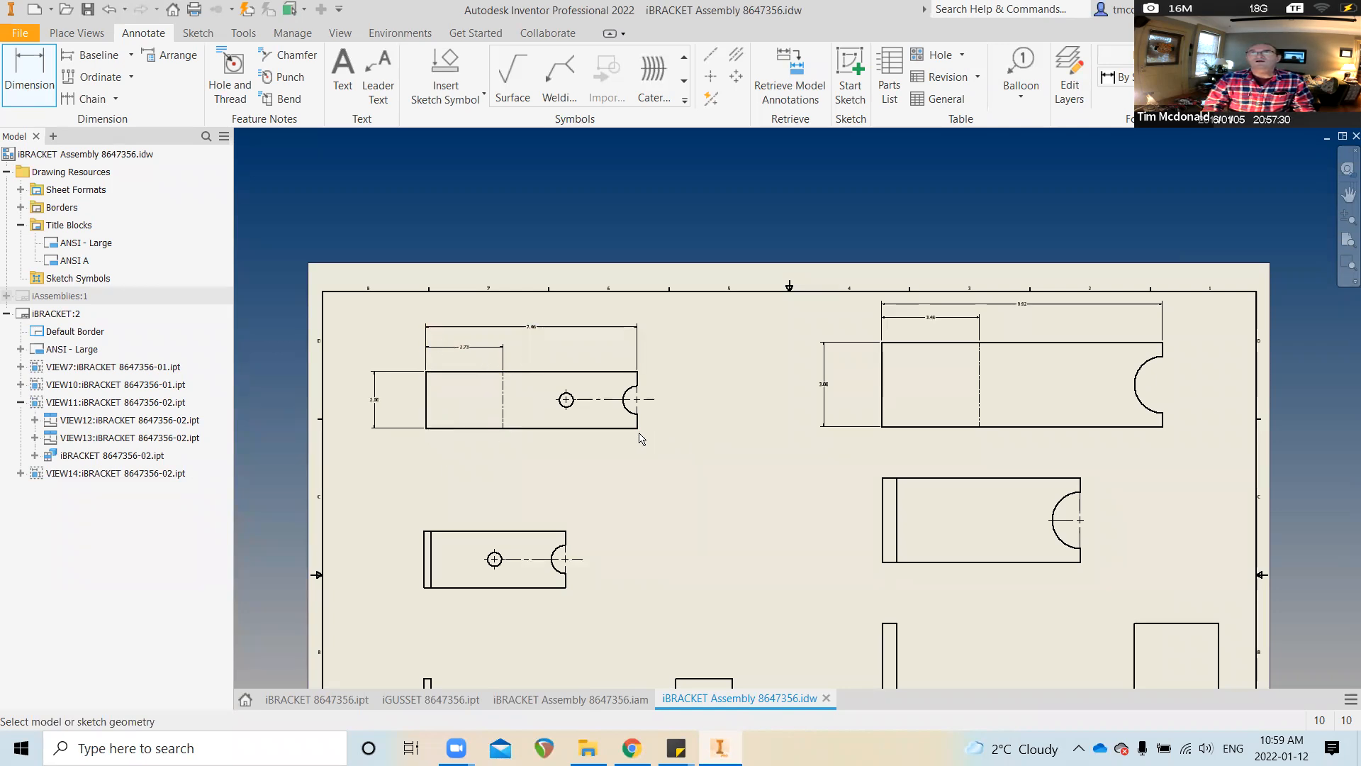
Place the 2.50 hole-position dimension below the top-left view
left_click(605, 429)
left_click(566, 416)
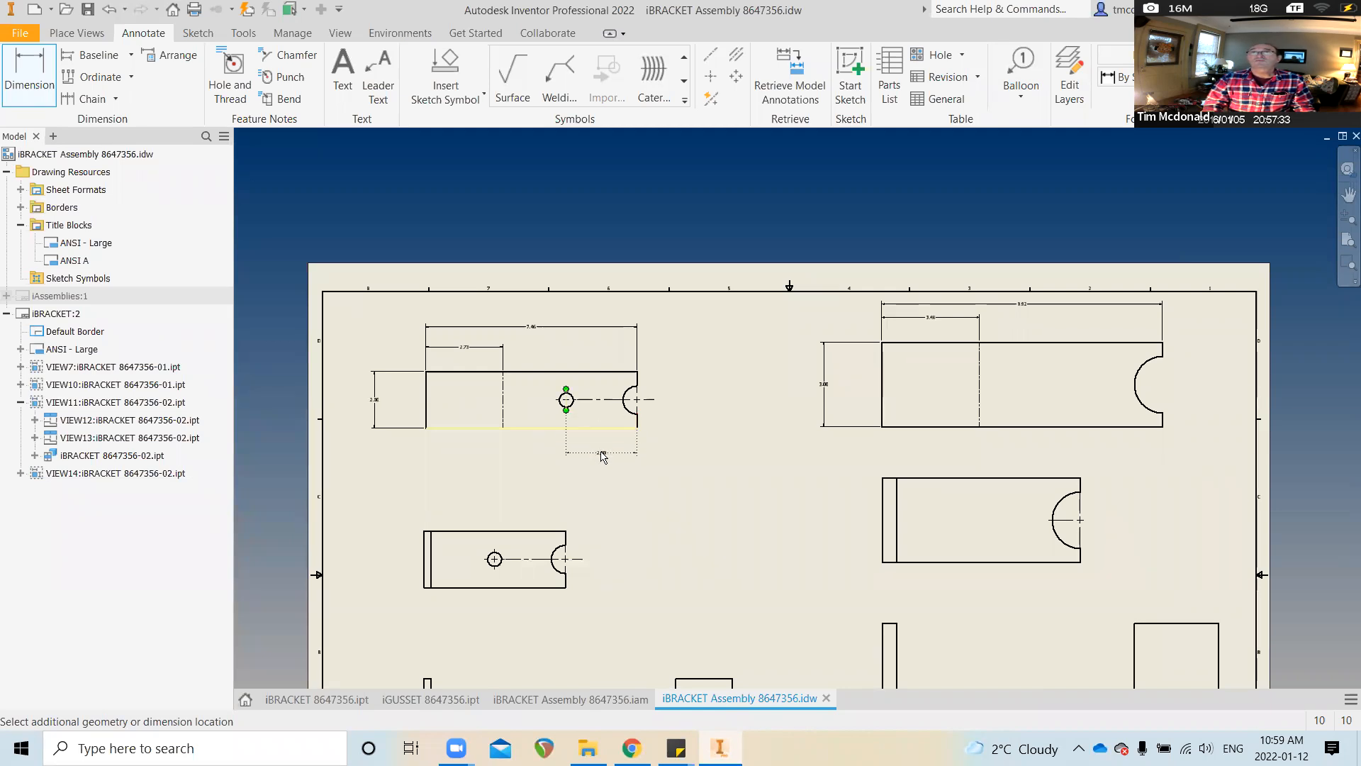
left_click(603, 455)
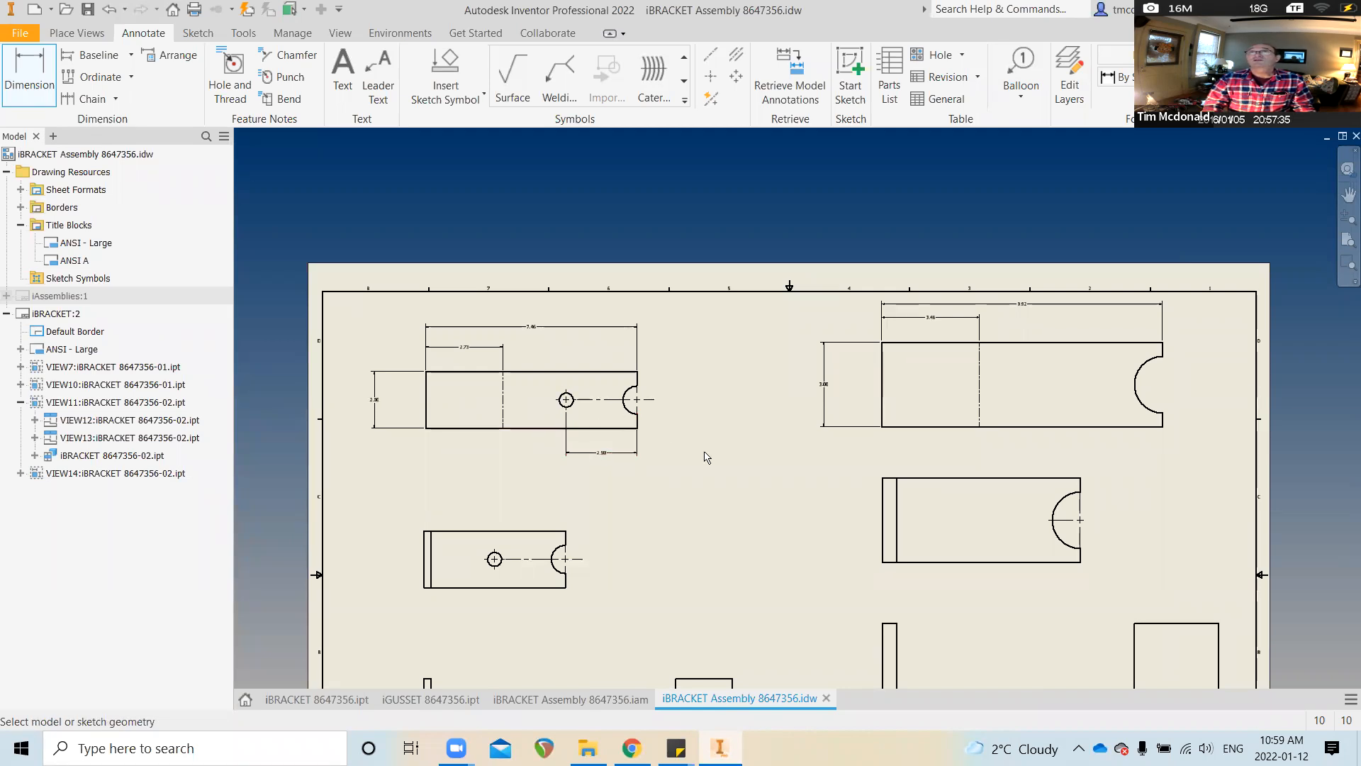
scroll(701, 456, "up", 1)
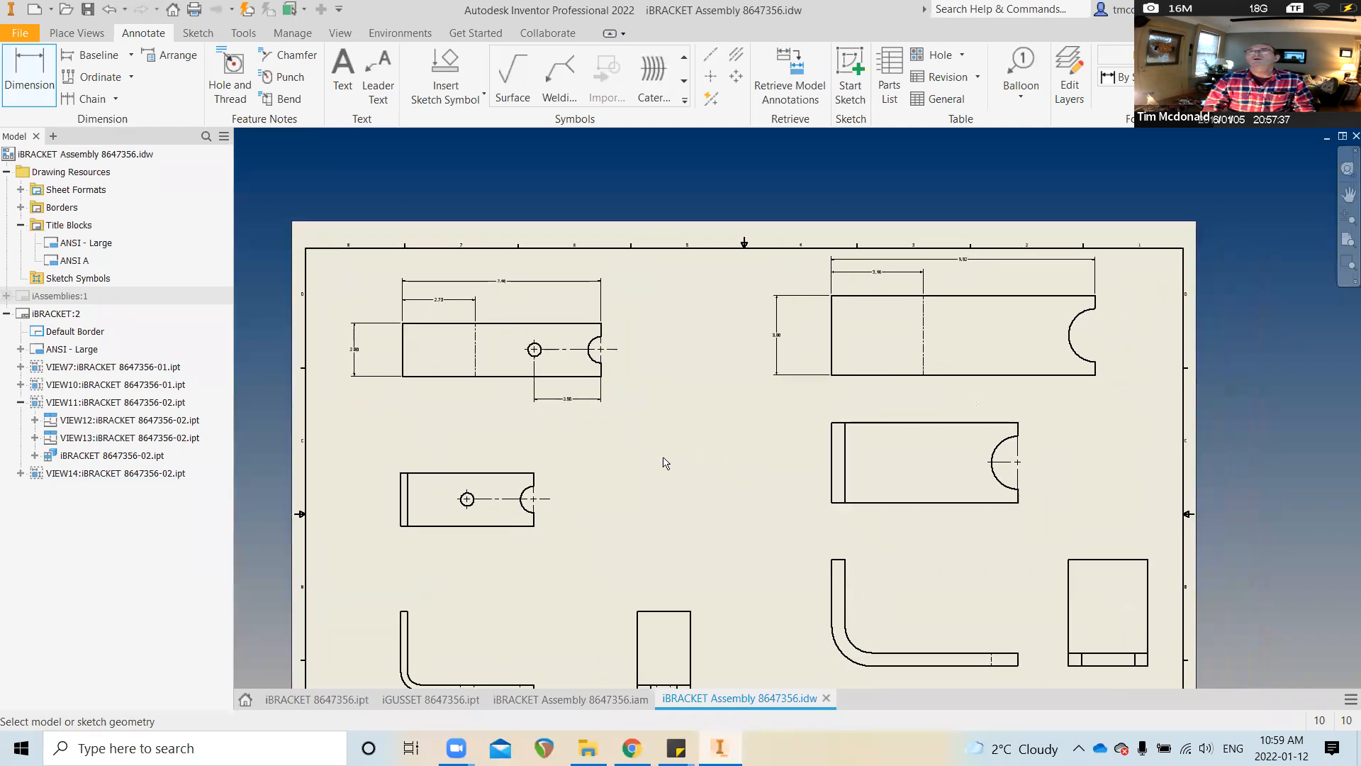
scroll(667, 463, "down", 4)
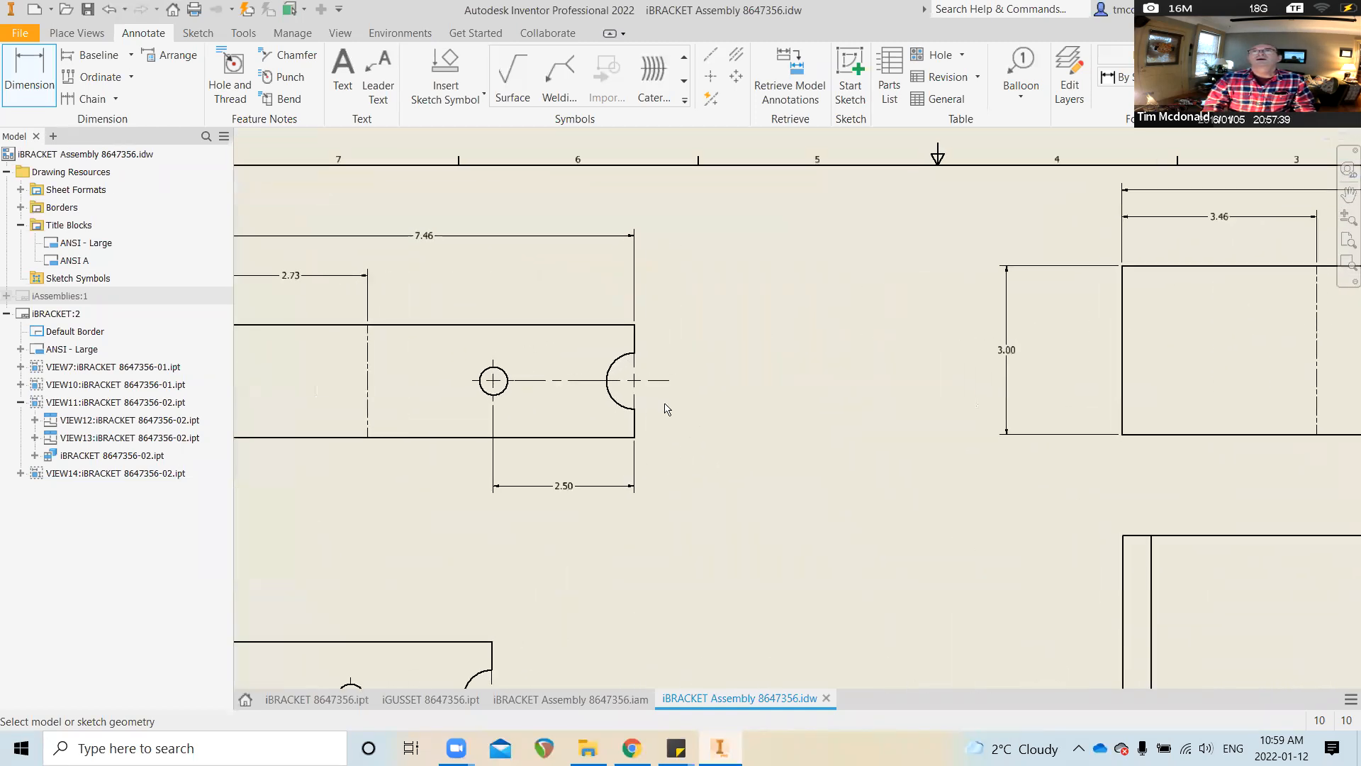
Dimension the notch centerline 1.00 from the view's top edge
left_click(618, 325)
left_click(669, 381)
left_click(717, 352)
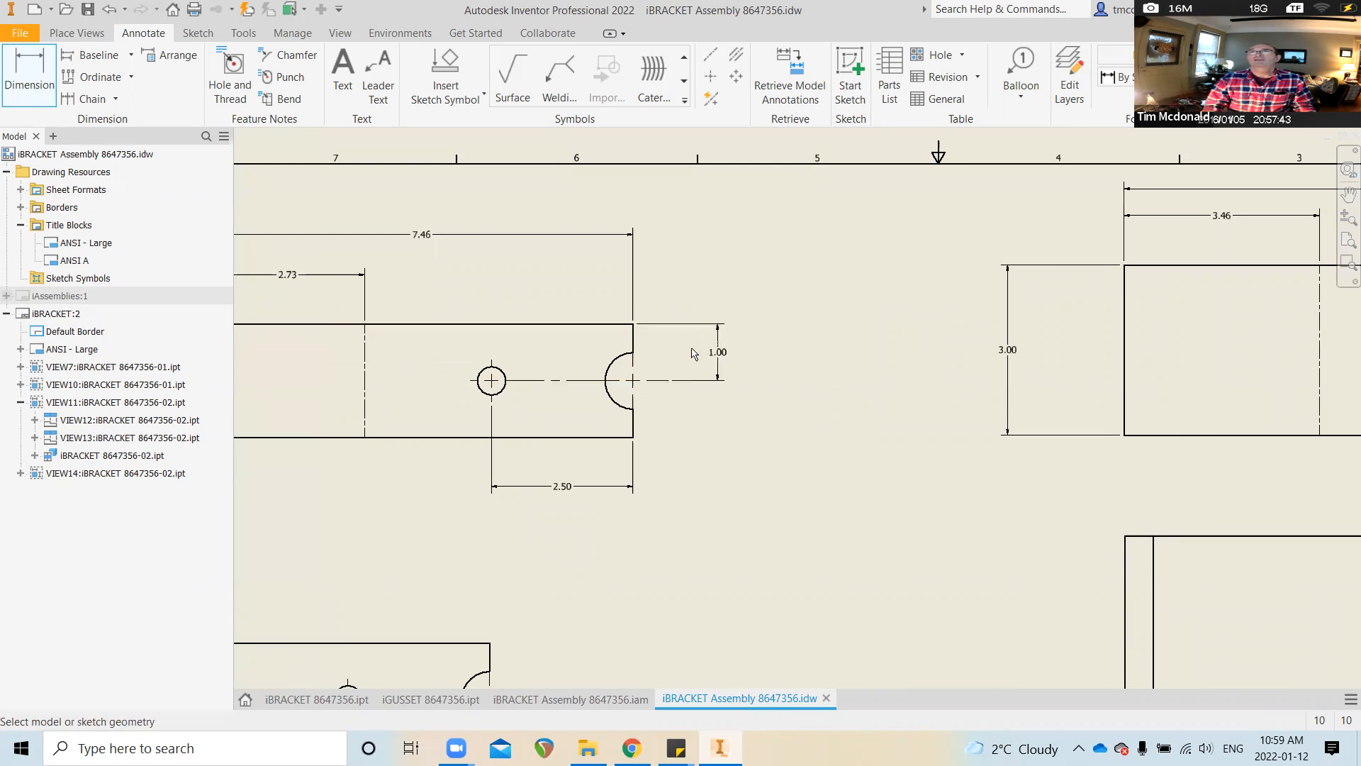
scroll(697, 518, "down", 3)
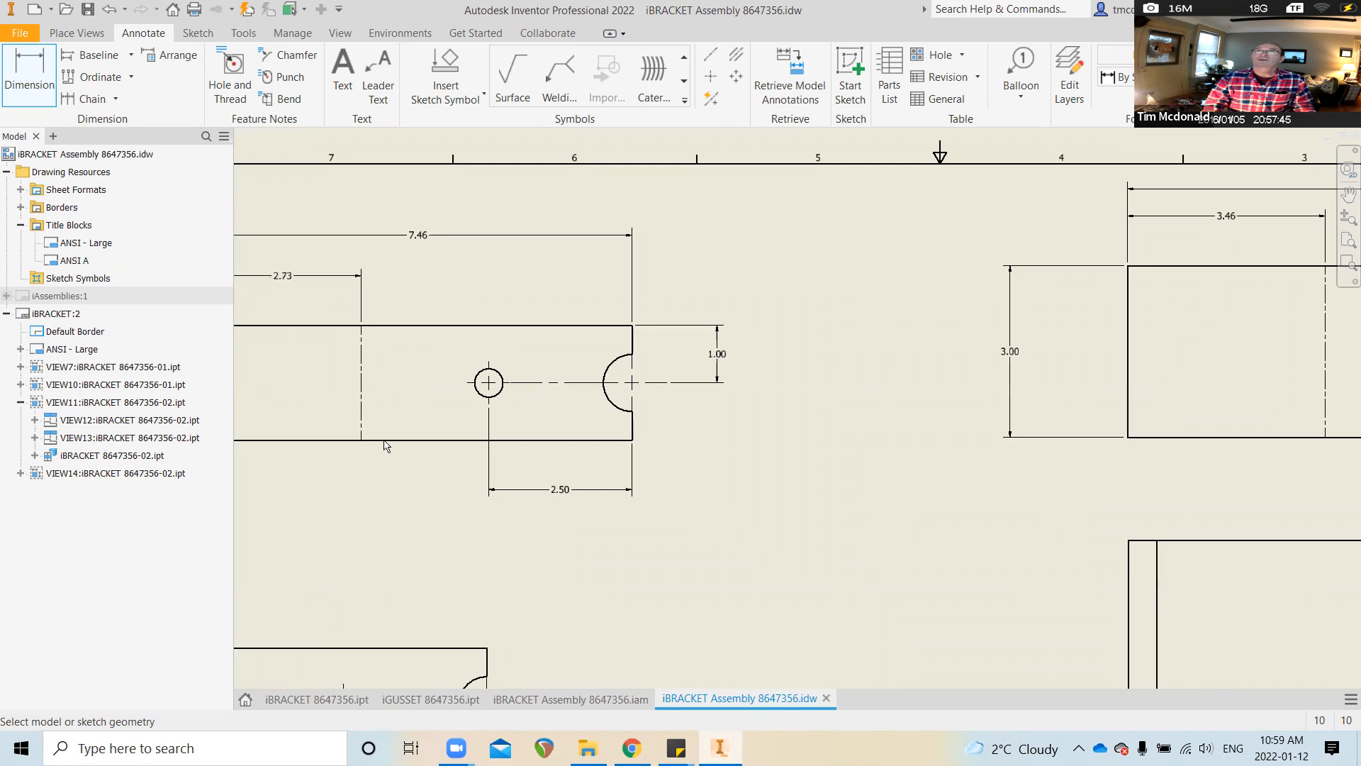
Add the R.50 notch radius and the Ø.50 small-hole diameter dimensions
left_click(526, 354)
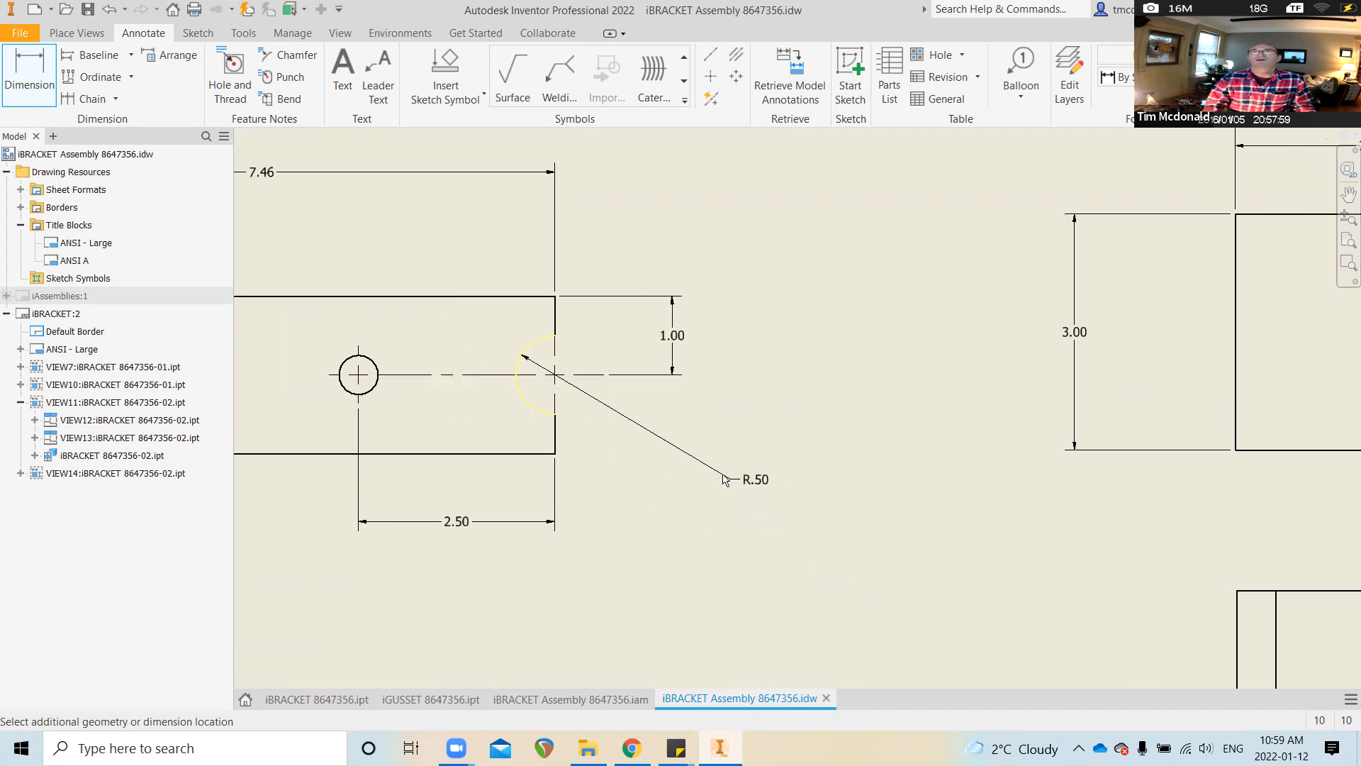
left_click(634, 438)
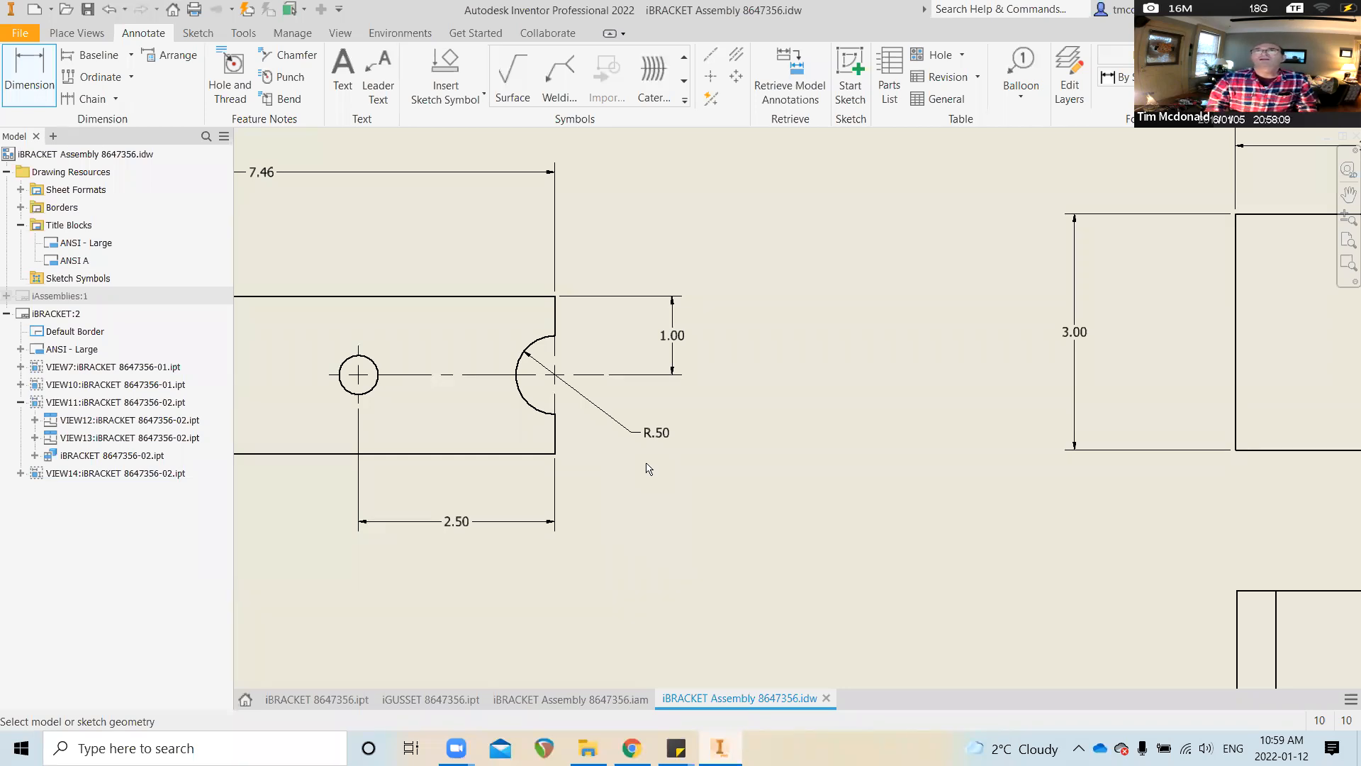
scroll(647, 489, "down", 3)
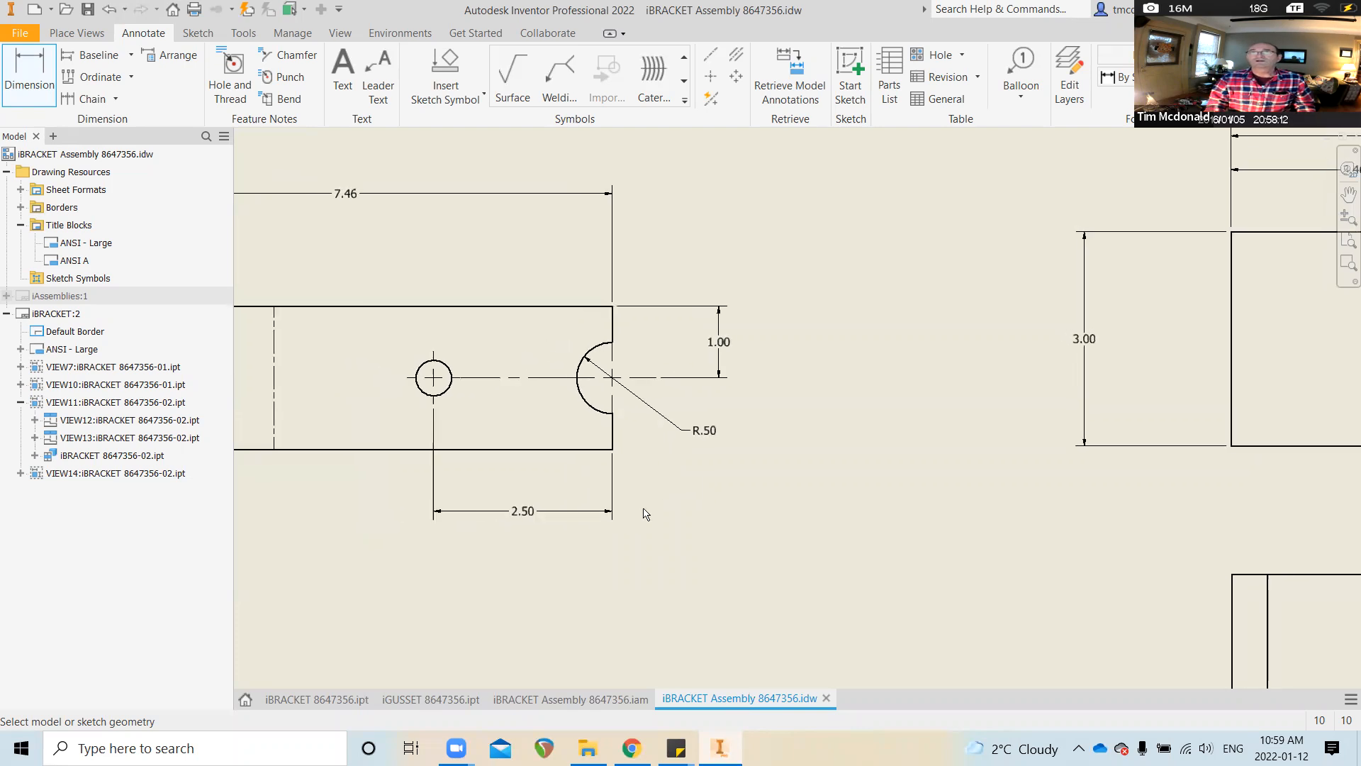
scroll(643, 372, "up", 1)
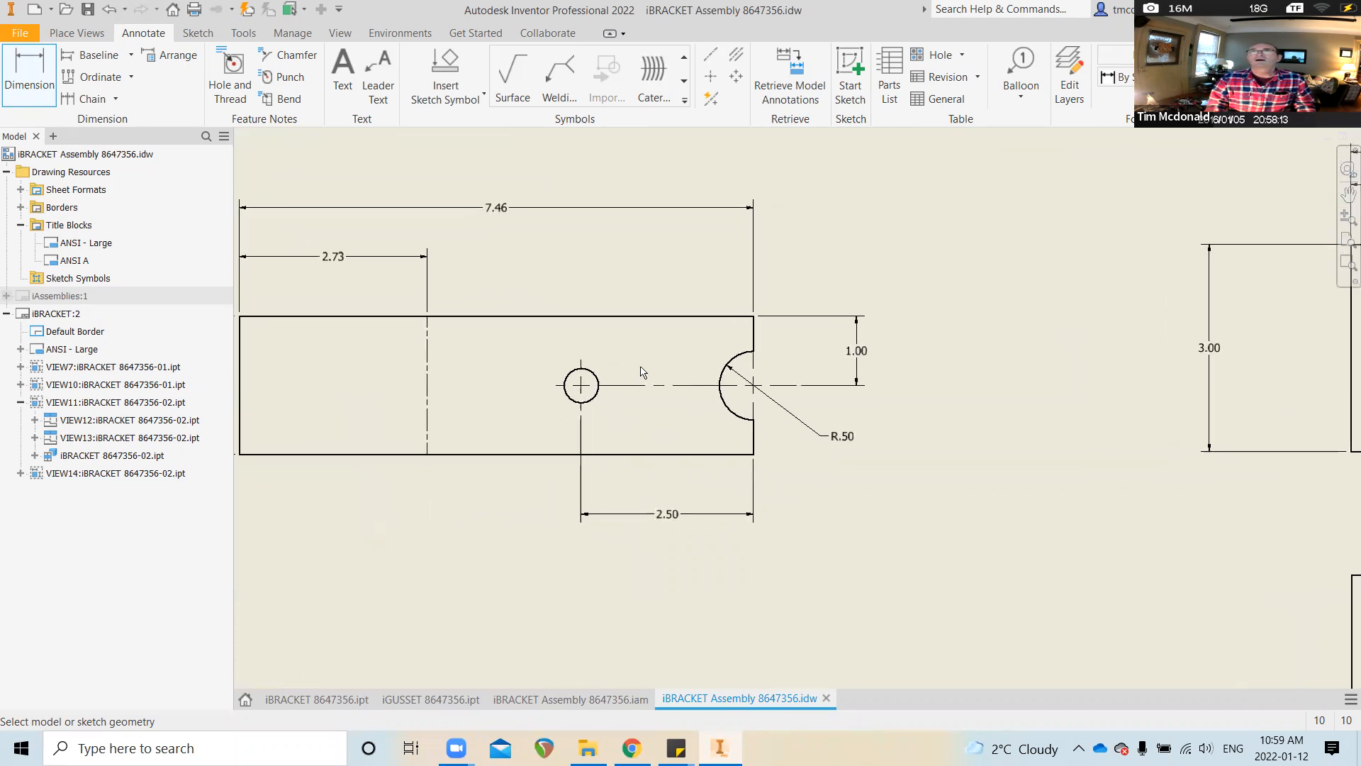
left_click(597, 383)
left_click(651, 291)
scroll(501, 516, "down", 2)
scroll(501, 518, "down", 3)
middle_click_drag(860, 505, 580, 510)
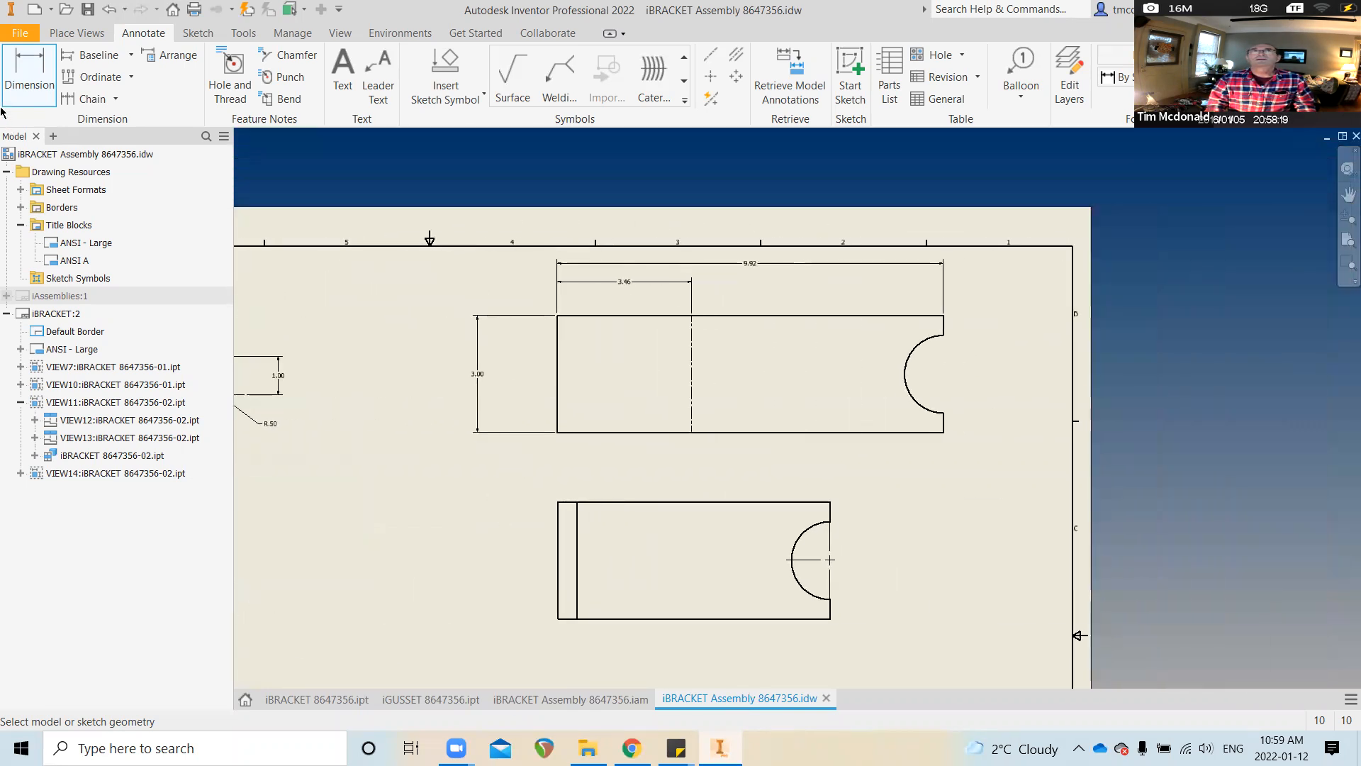
Center-mark the larger view's notch and dimension its centre 1.50 below the top edge
left_click(711, 76)
left_click(934, 345)
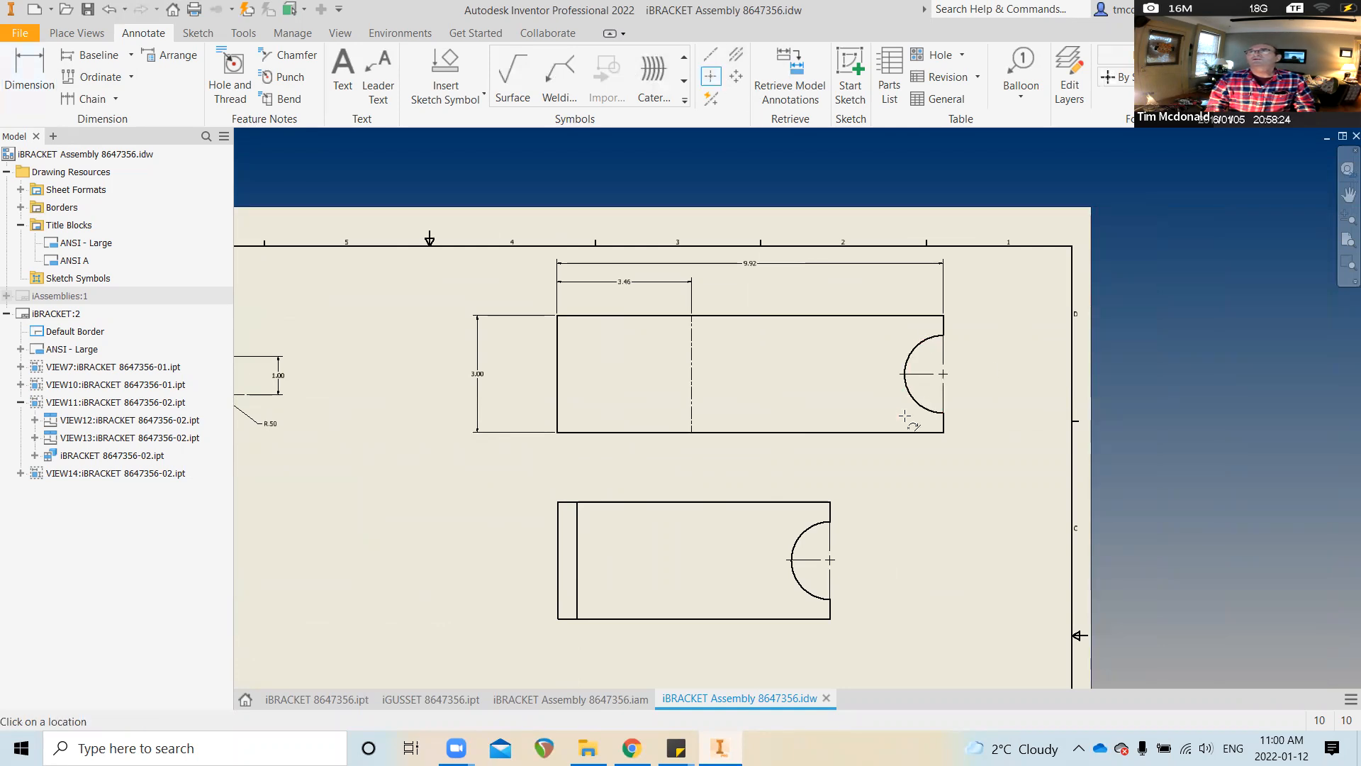
left_click(49, 71)
left_click(914, 315)
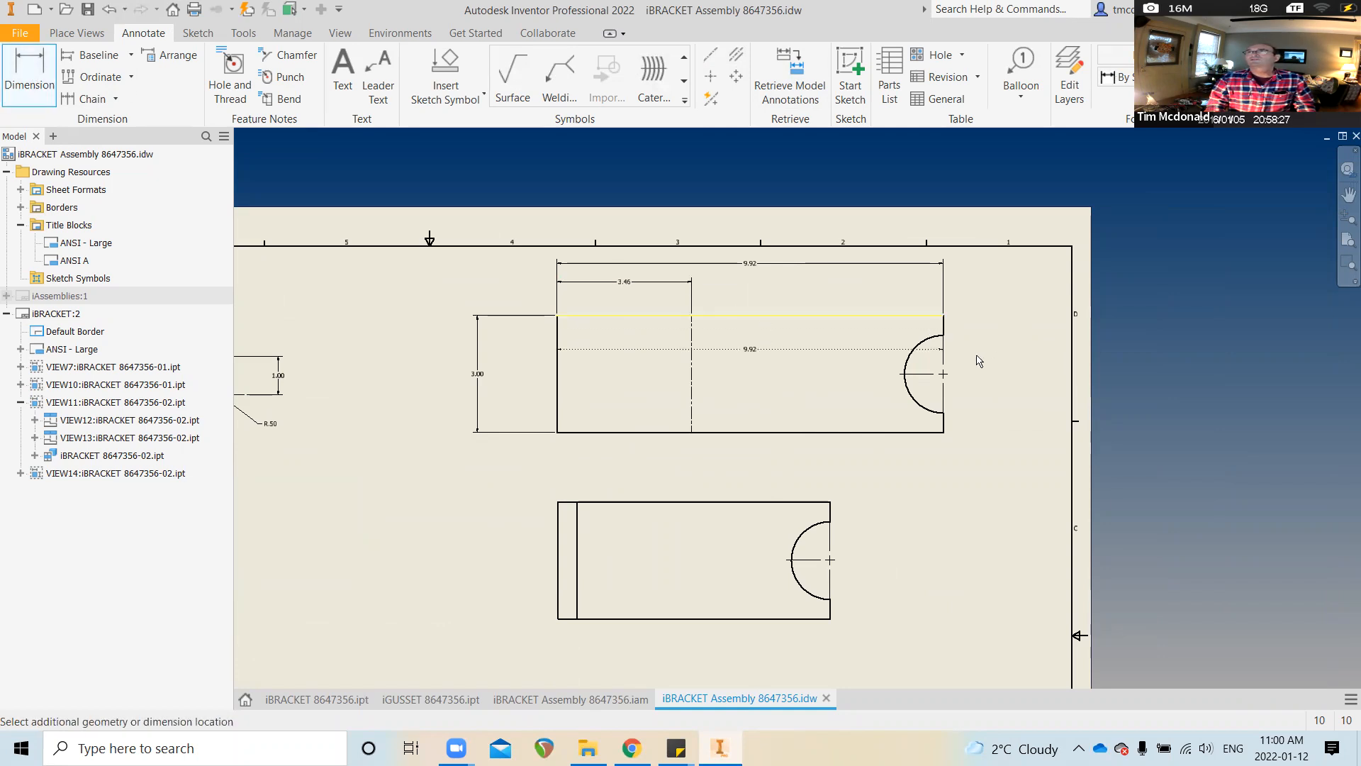
left_click(947, 374)
left_click(998, 347)
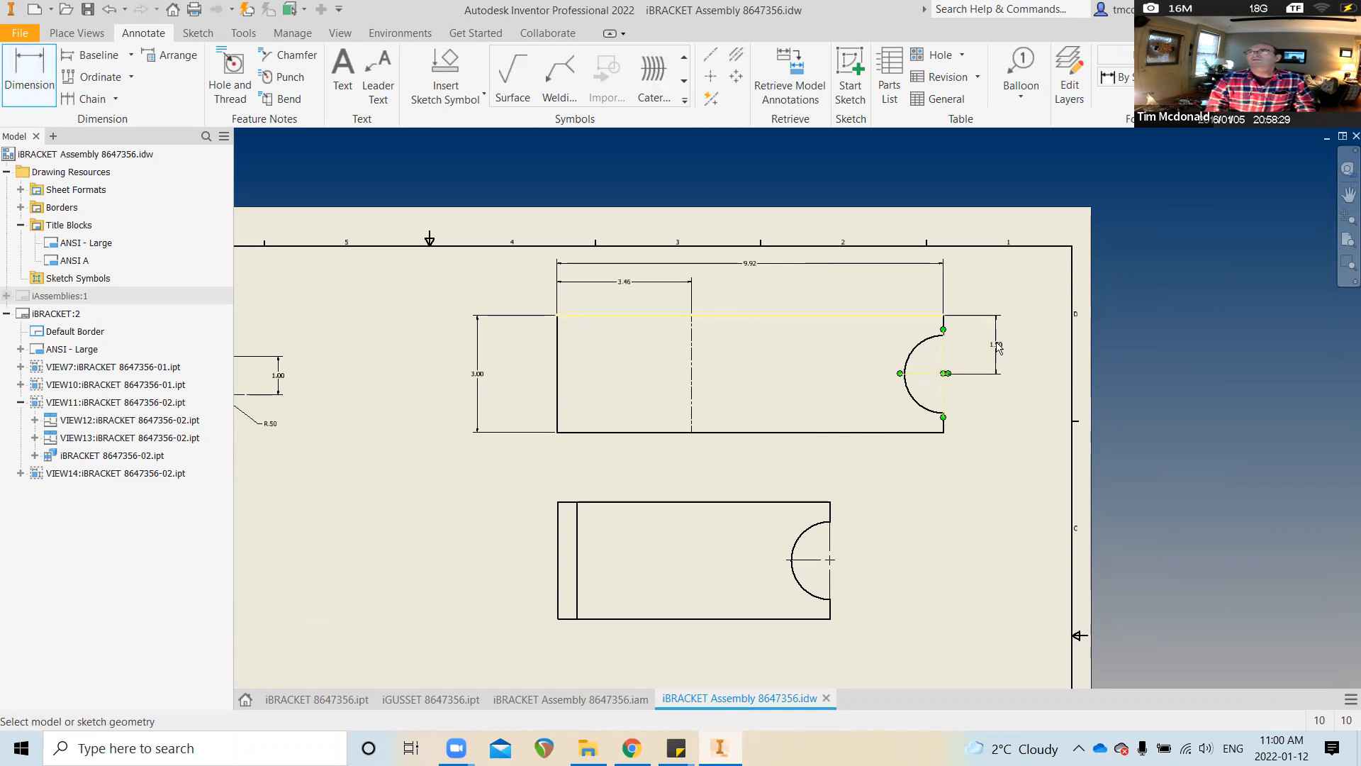
Add the R1.00 radius dimension to the larger view's notch arc
left_click(915, 346)
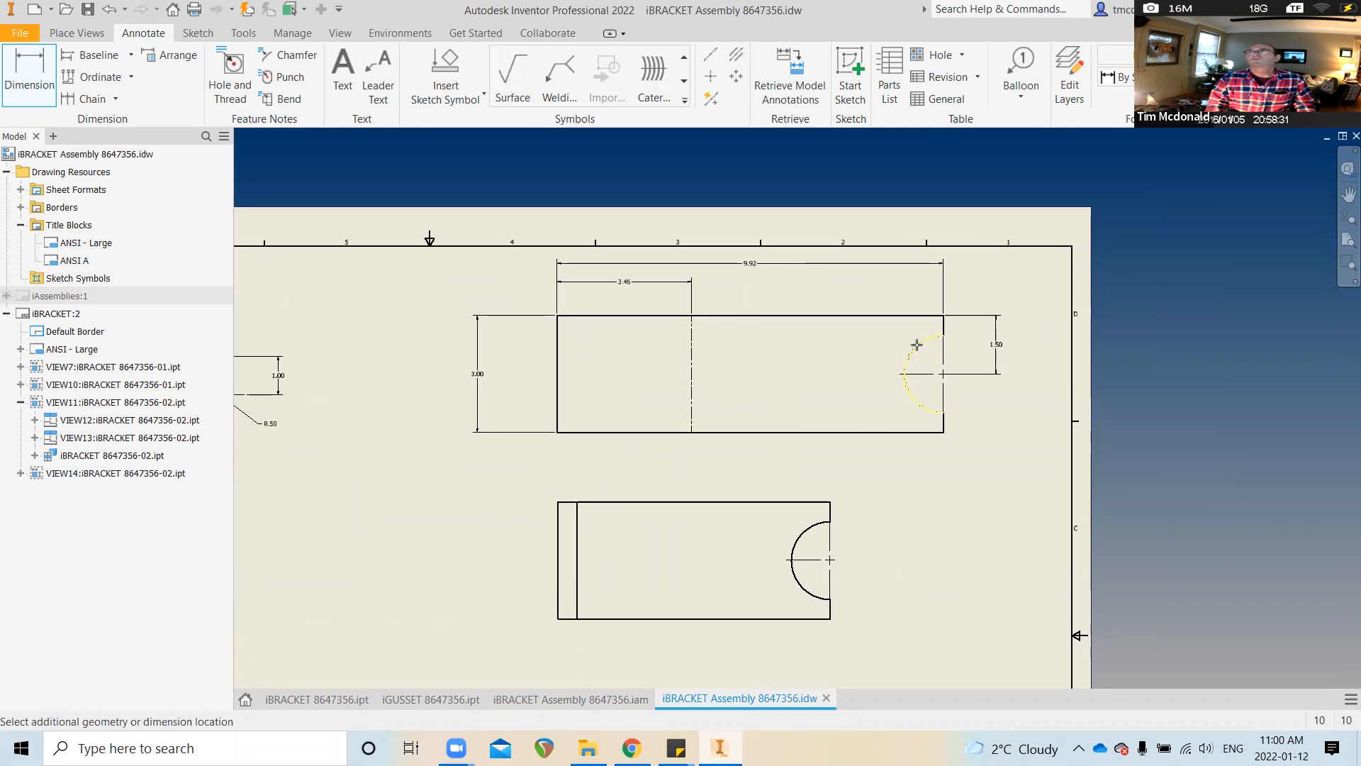
left_click(1015, 425)
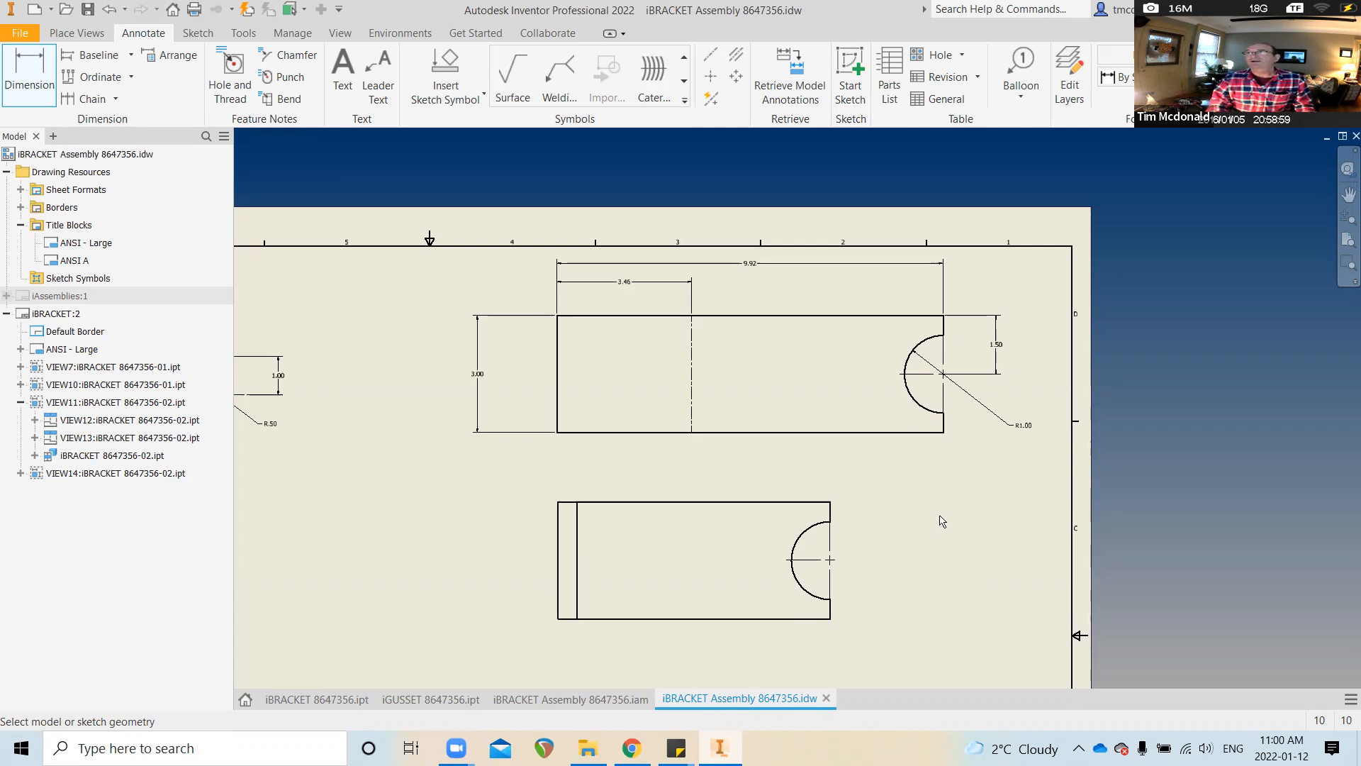
scroll(940, 521, "down", 3)
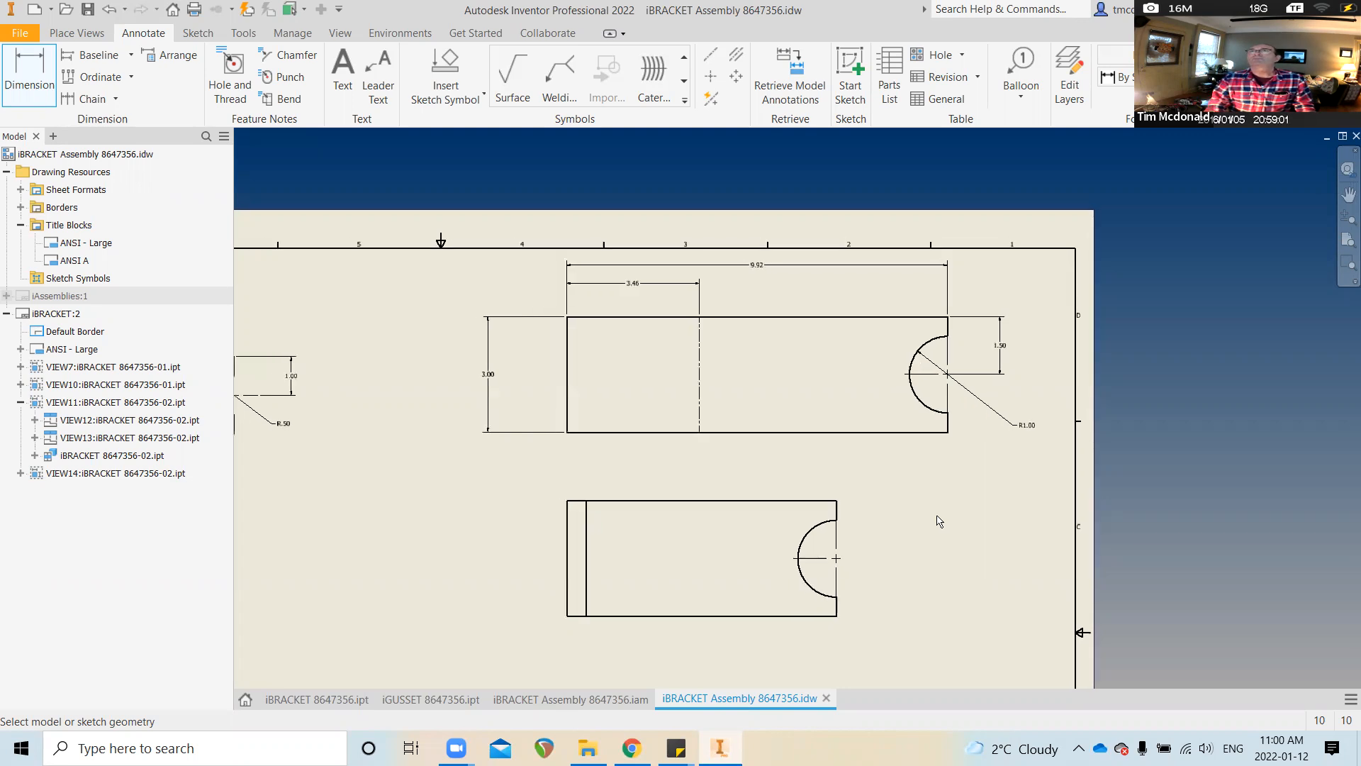
scroll(711, 509, "up", 2)
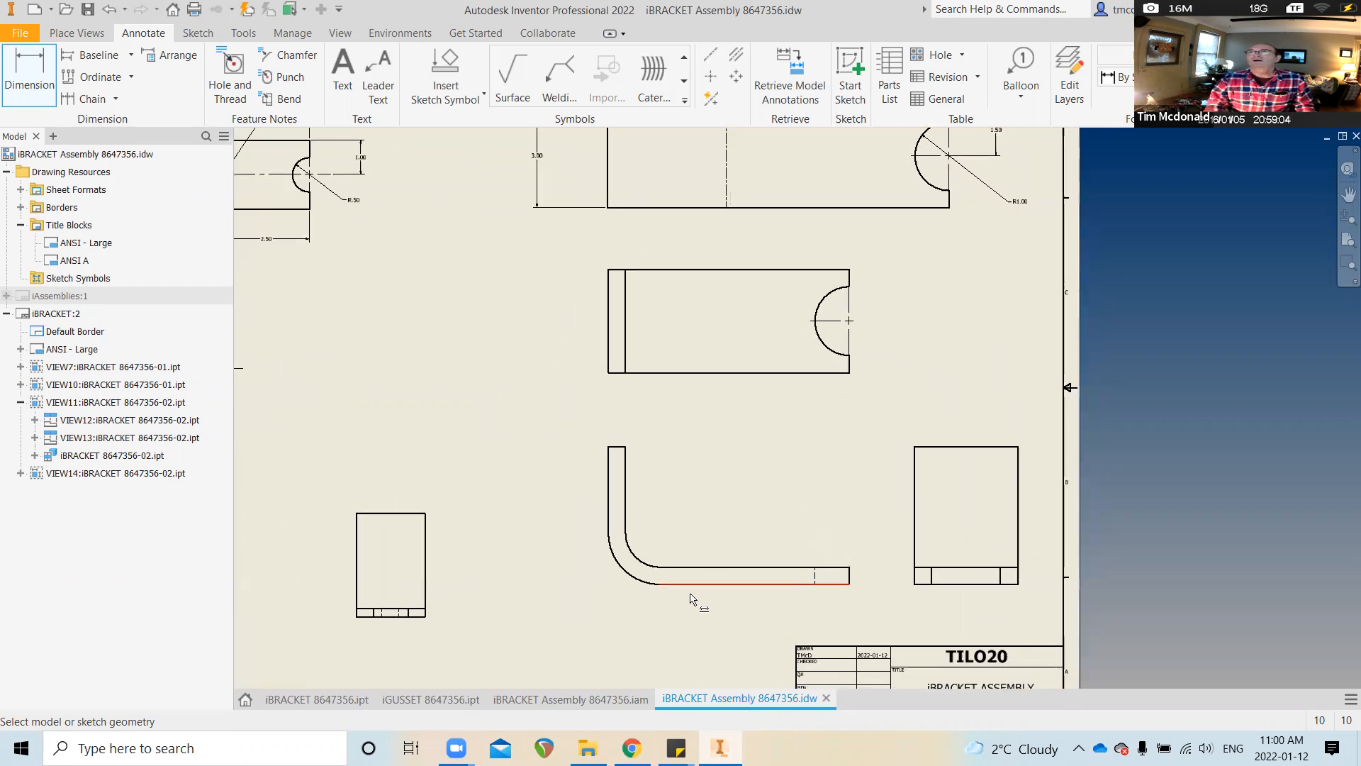
scroll(695, 538, "down", 1)
scroll(890, 411, "down", 3)
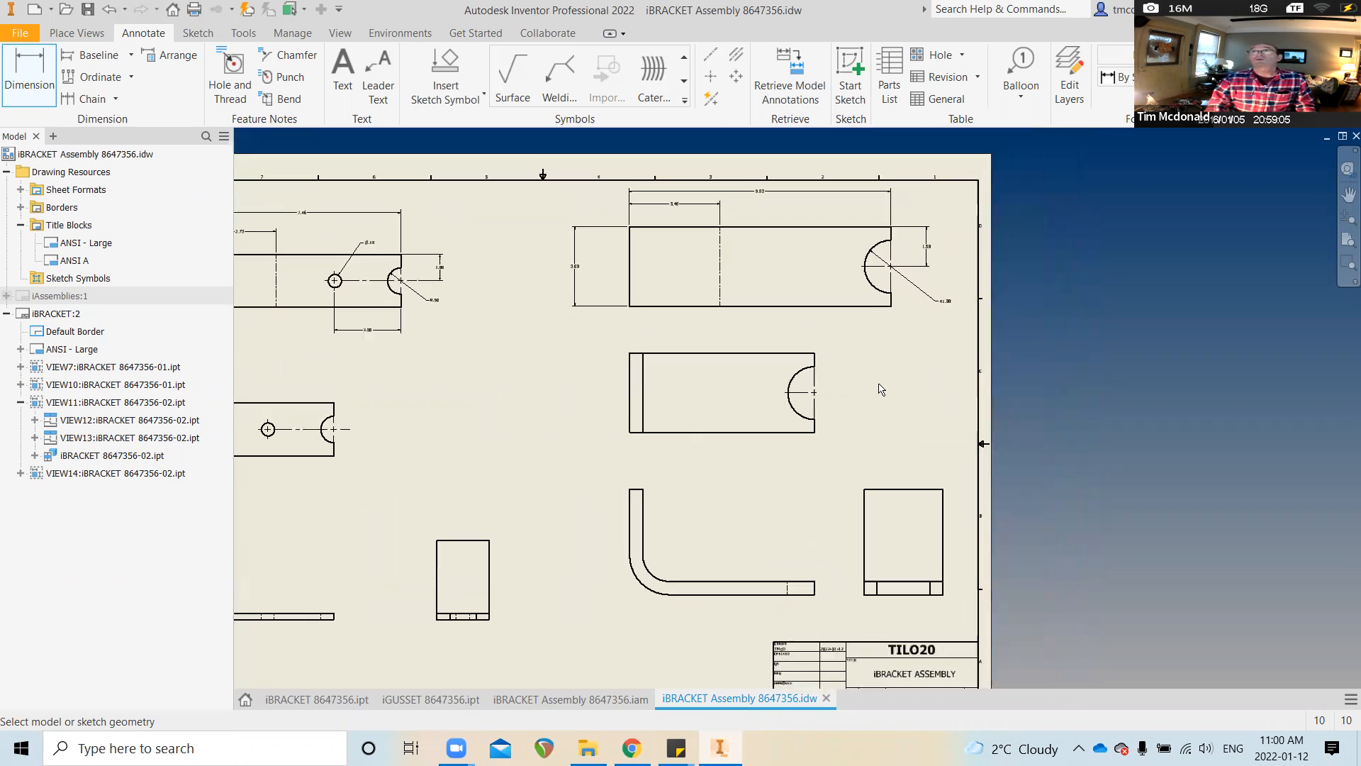
scroll(657, 488, "up", 1)
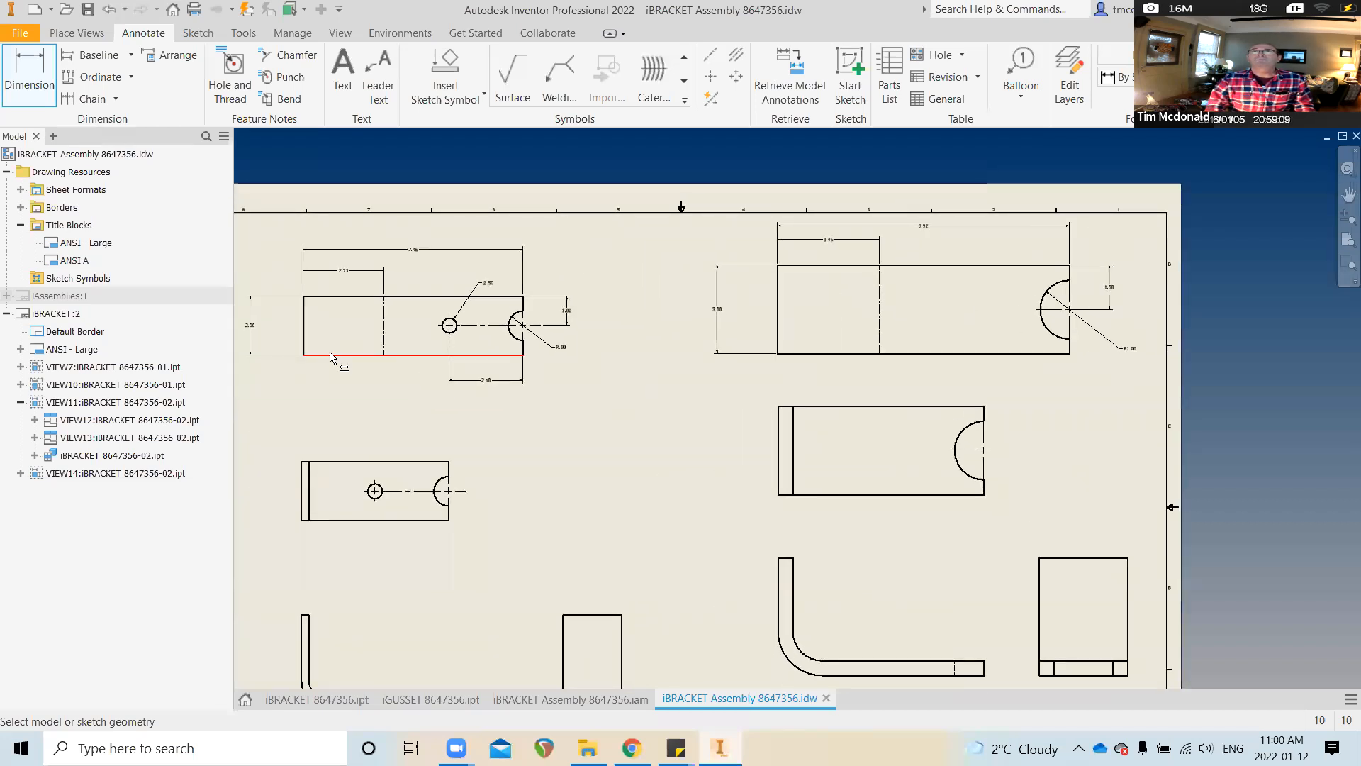
scroll(319, 341, "up", 2)
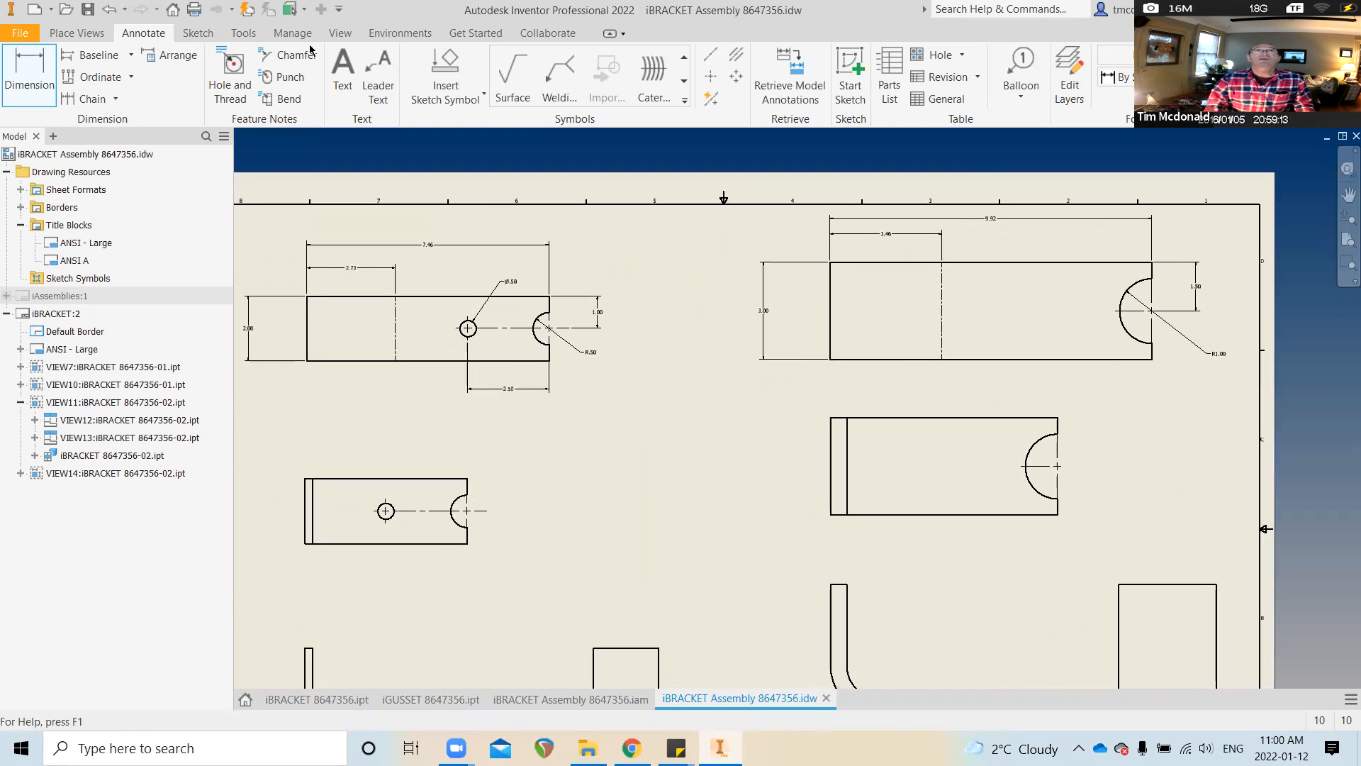
Place bend notes DOWN 90° R.50 and DOWN 90° R1.00 on the two flat views' bend lines
left_click(282, 101)
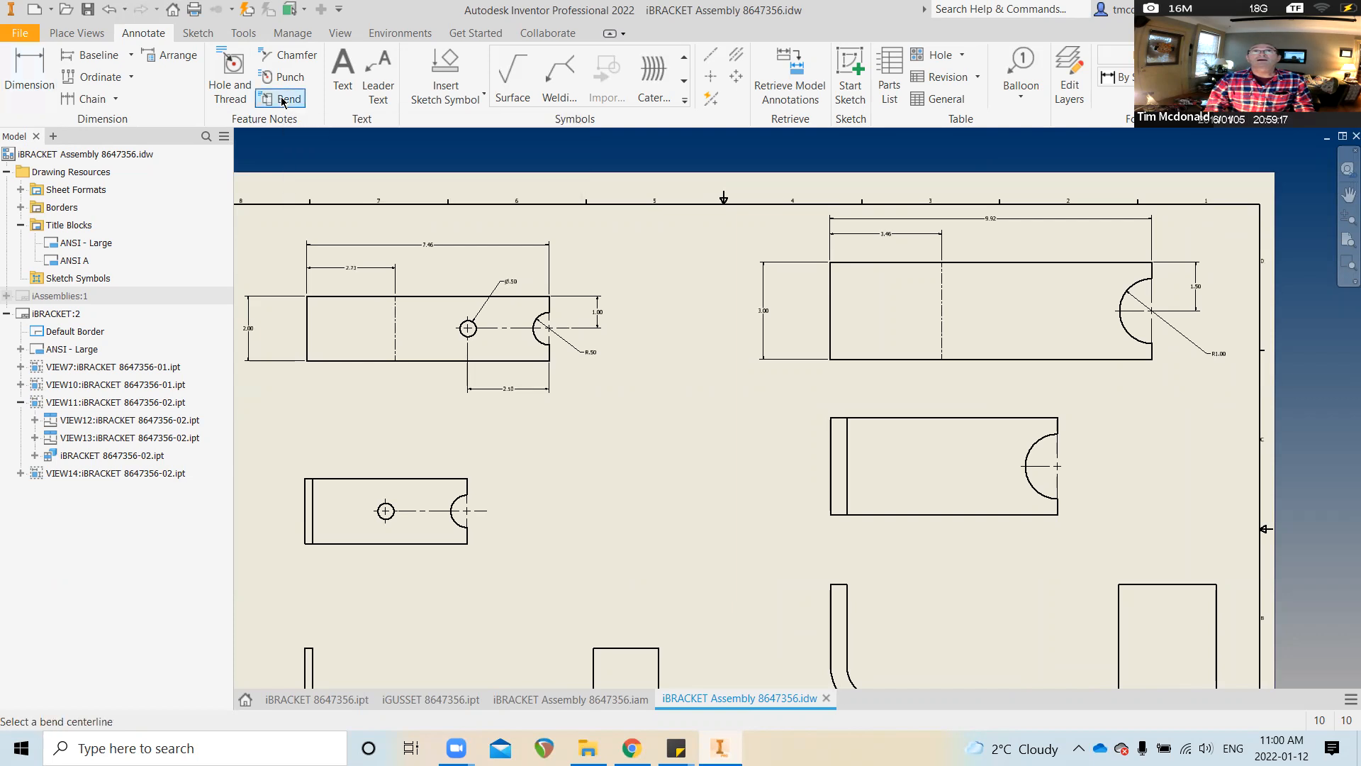
left_click(294, 99)
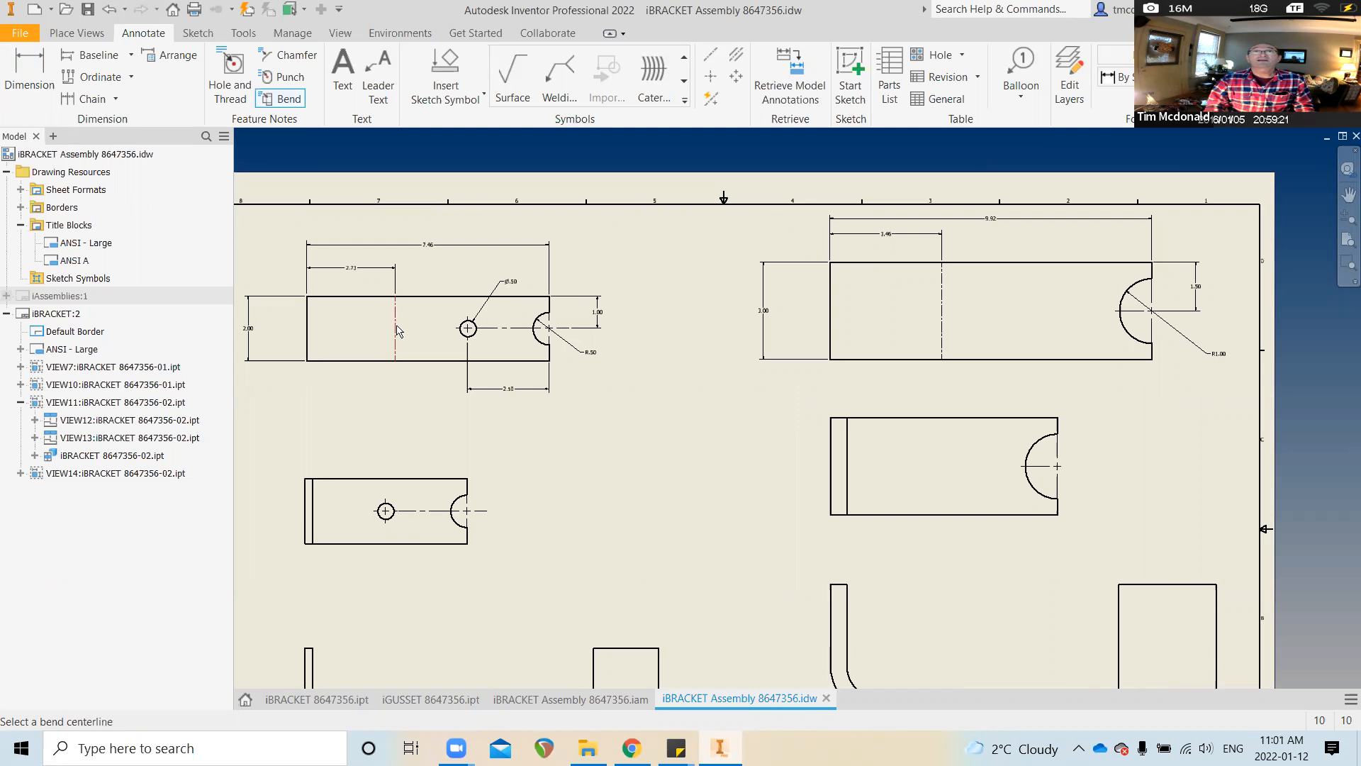
scroll(419, 341, "up", 4)
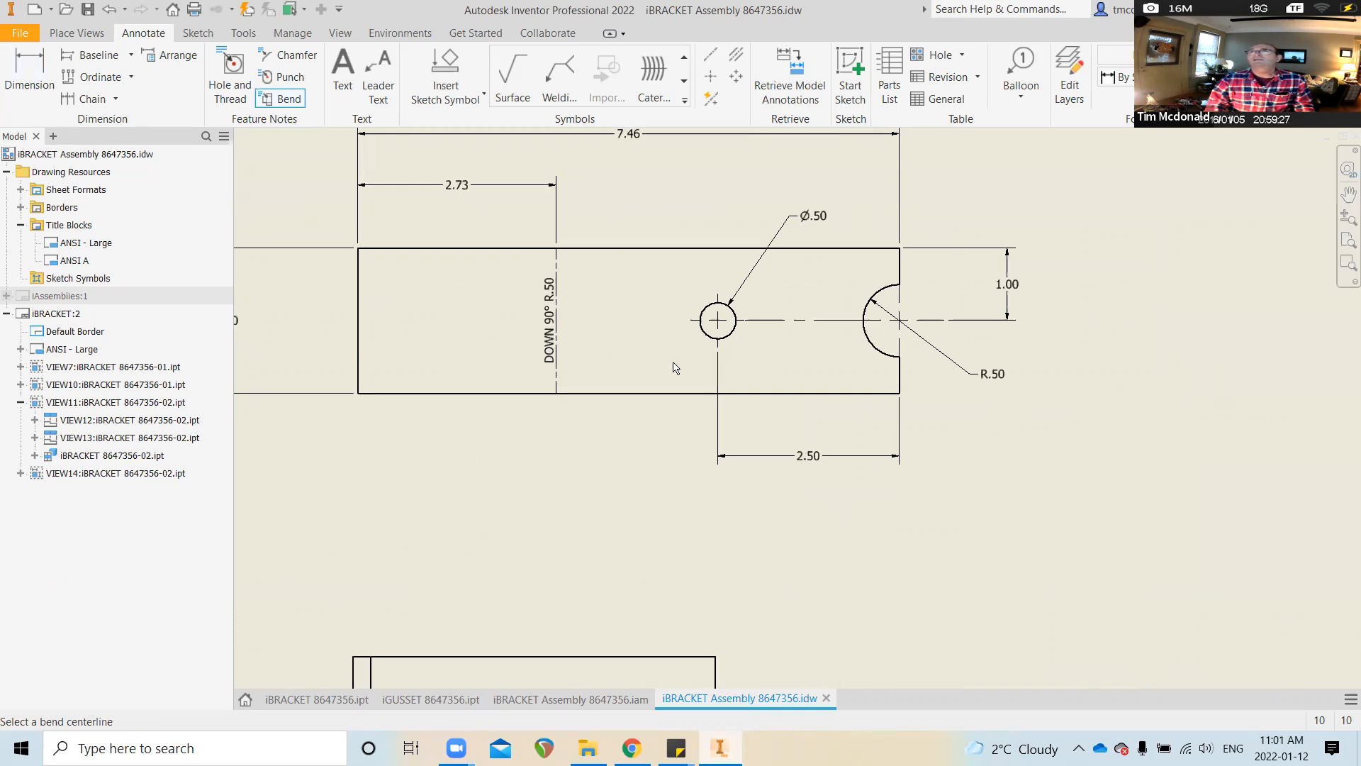
scroll(674, 365, "down", 3)
scroll(1078, 393, "up", 1)
scroll(1078, 393, "up", 1)
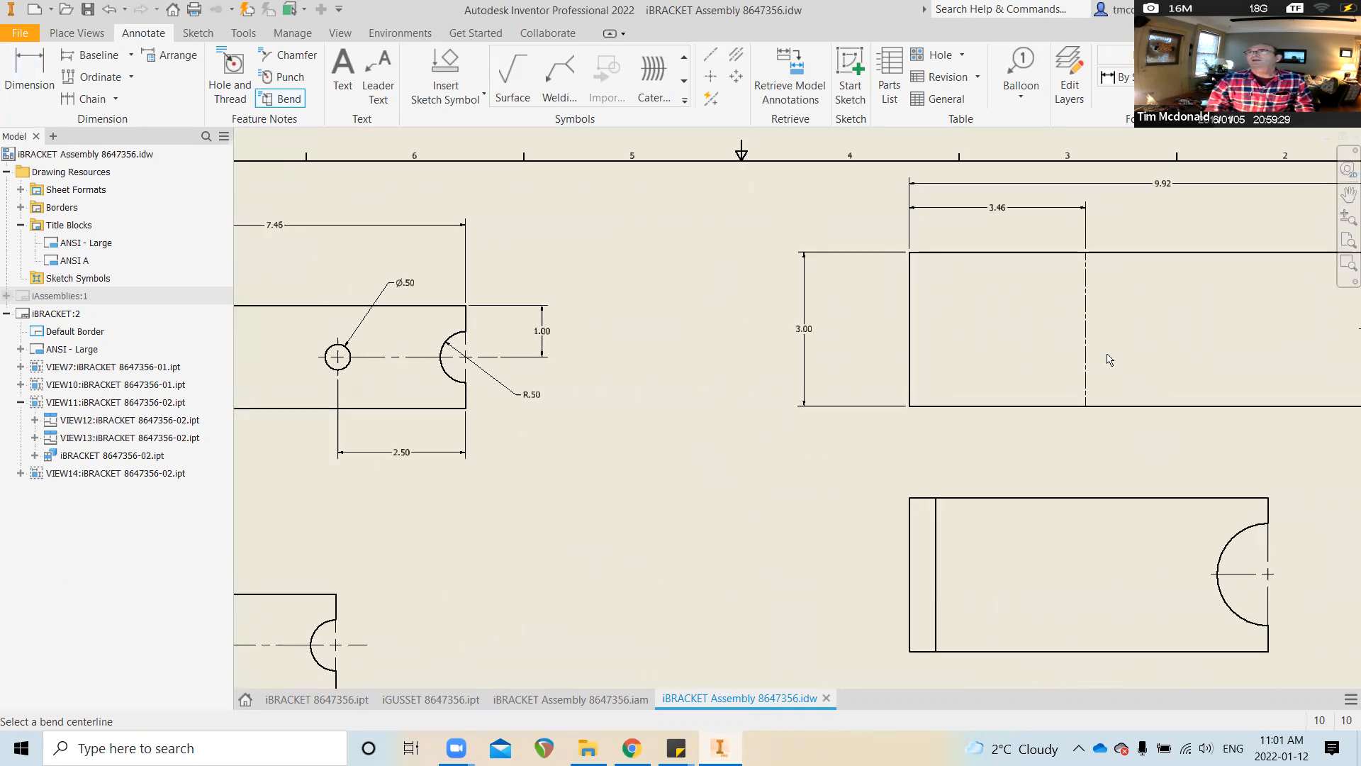
left_click(1085, 364)
scroll(978, 395, "up", 2)
scroll(830, 426, "down", 1)
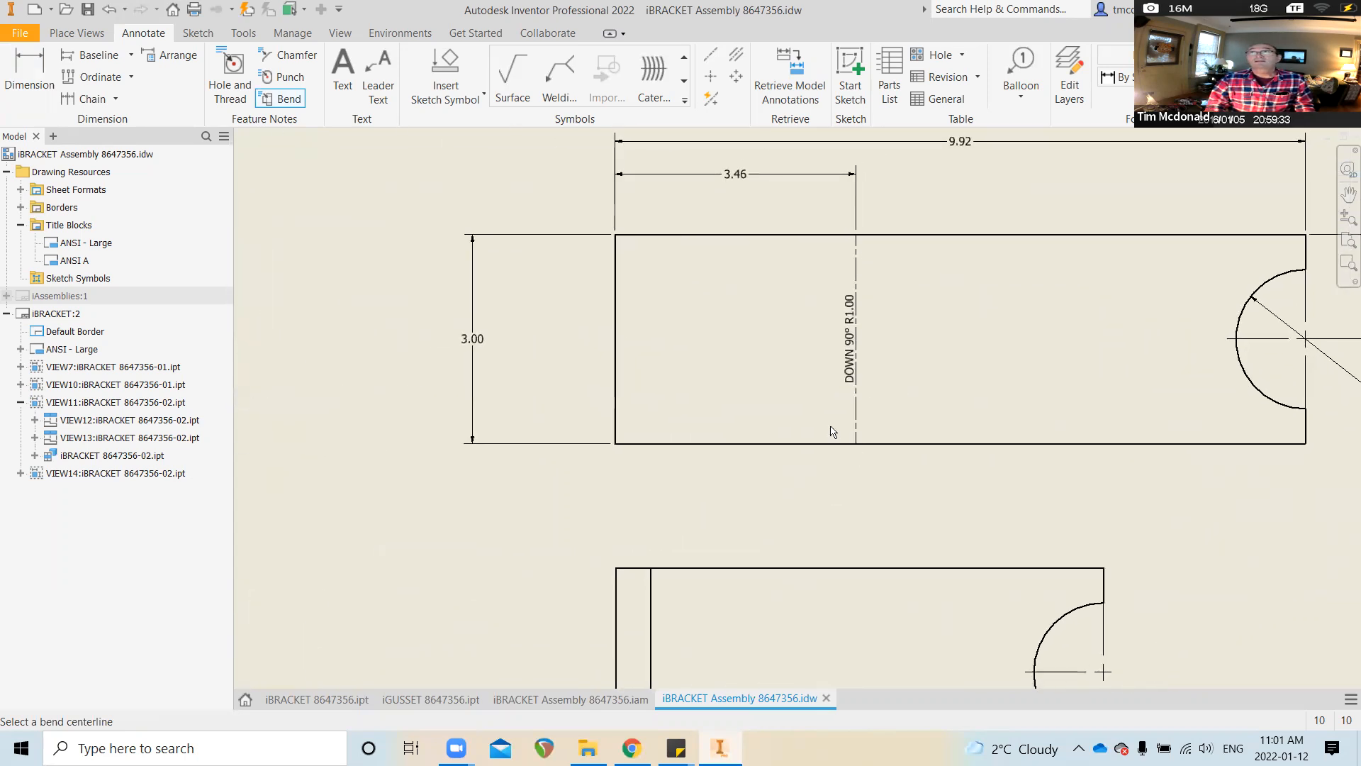
scroll(571, 513, "down", 4)
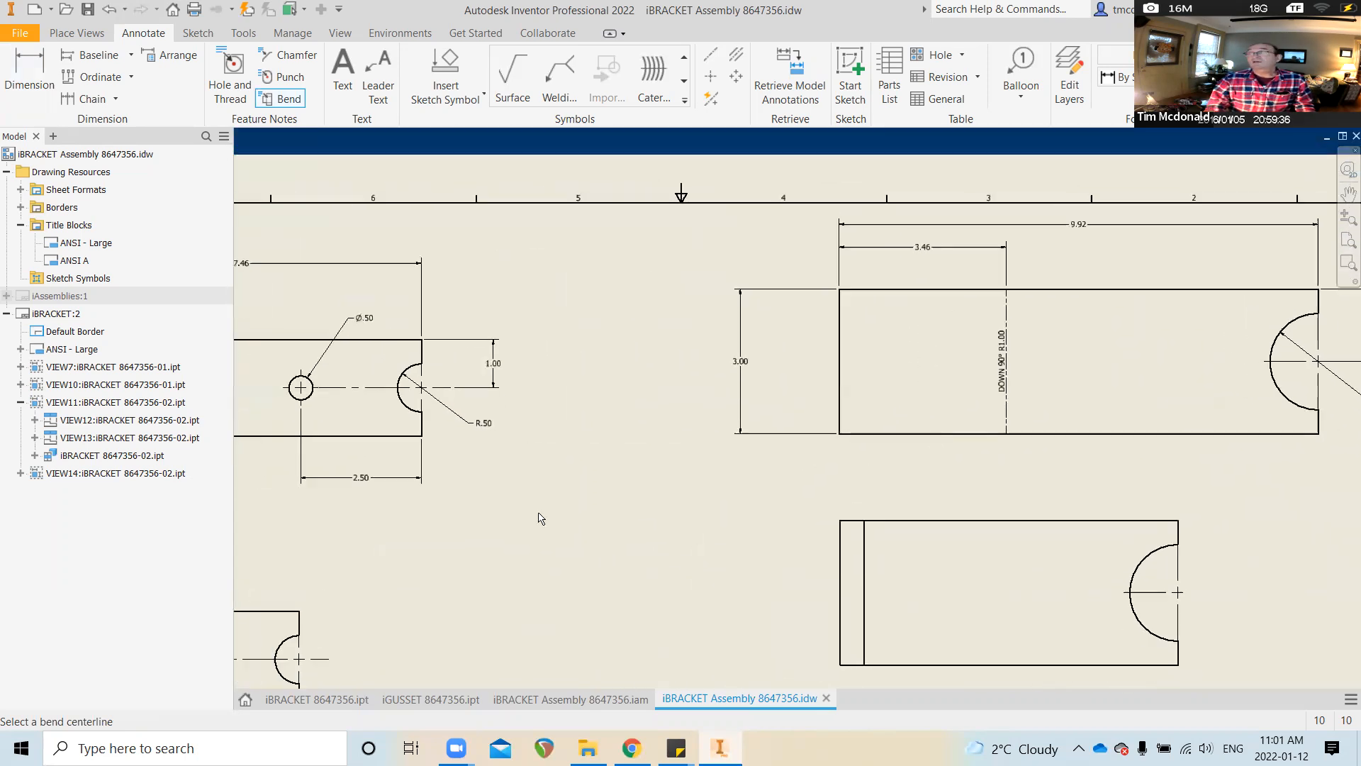
scroll(546, 518, "down", 3)
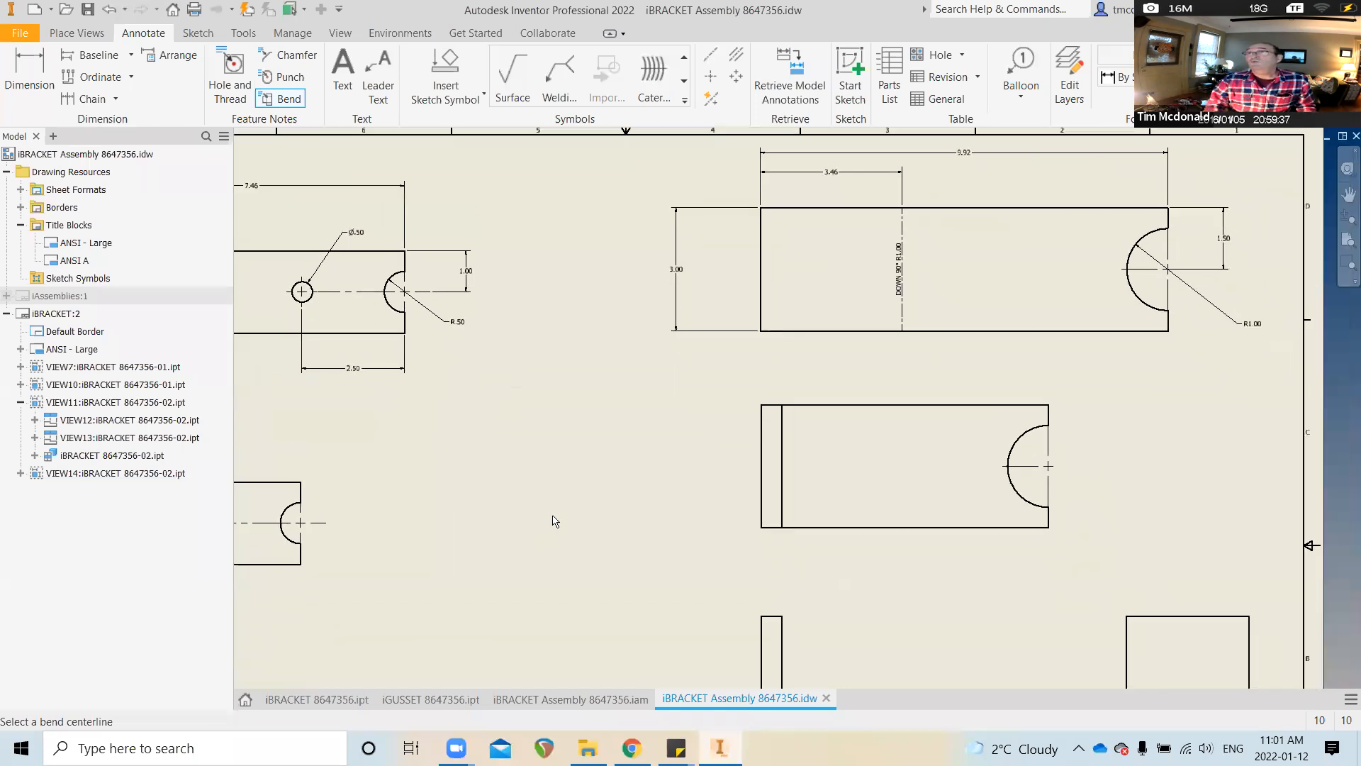
scroll(555, 521, "down", 2)
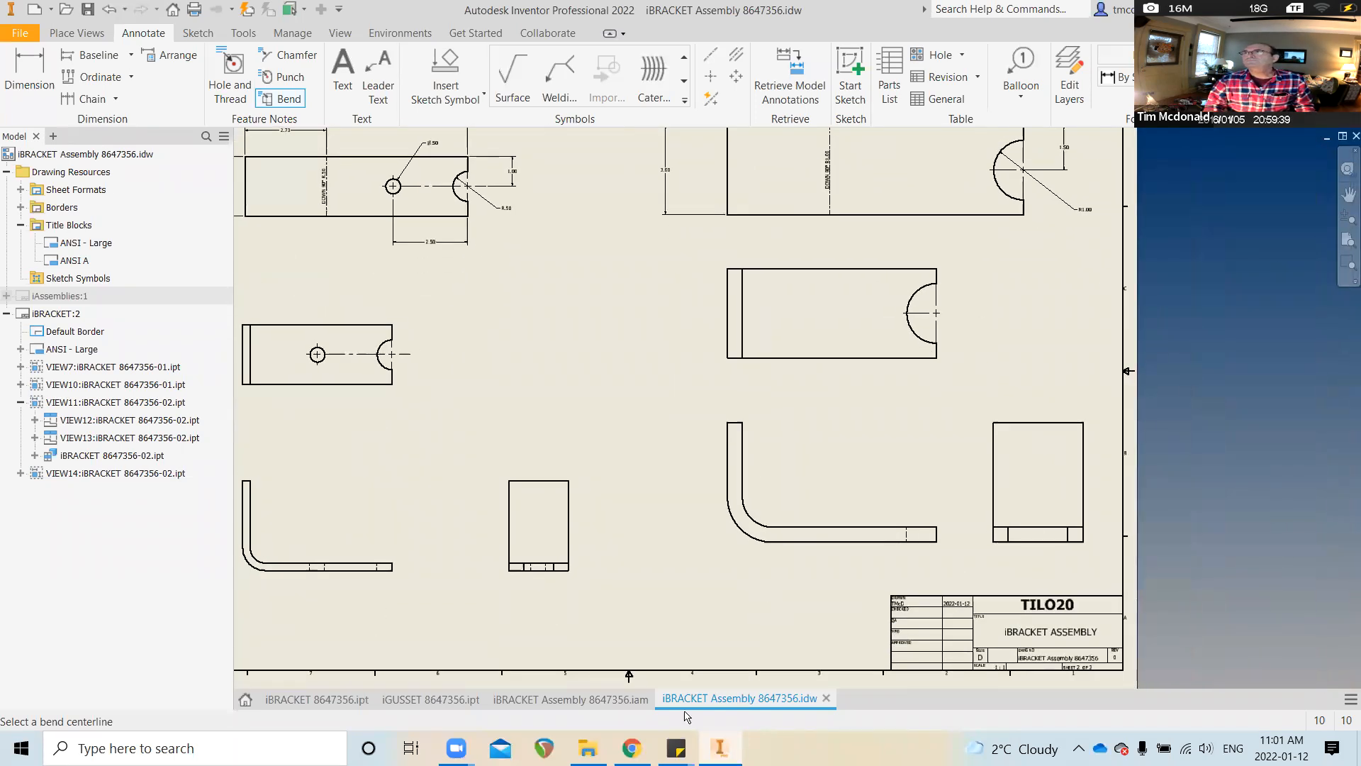
Dimension the bent side view with a 4.00 height and 7.00 overall length
left_click(22, 64)
left_click(815, 539)
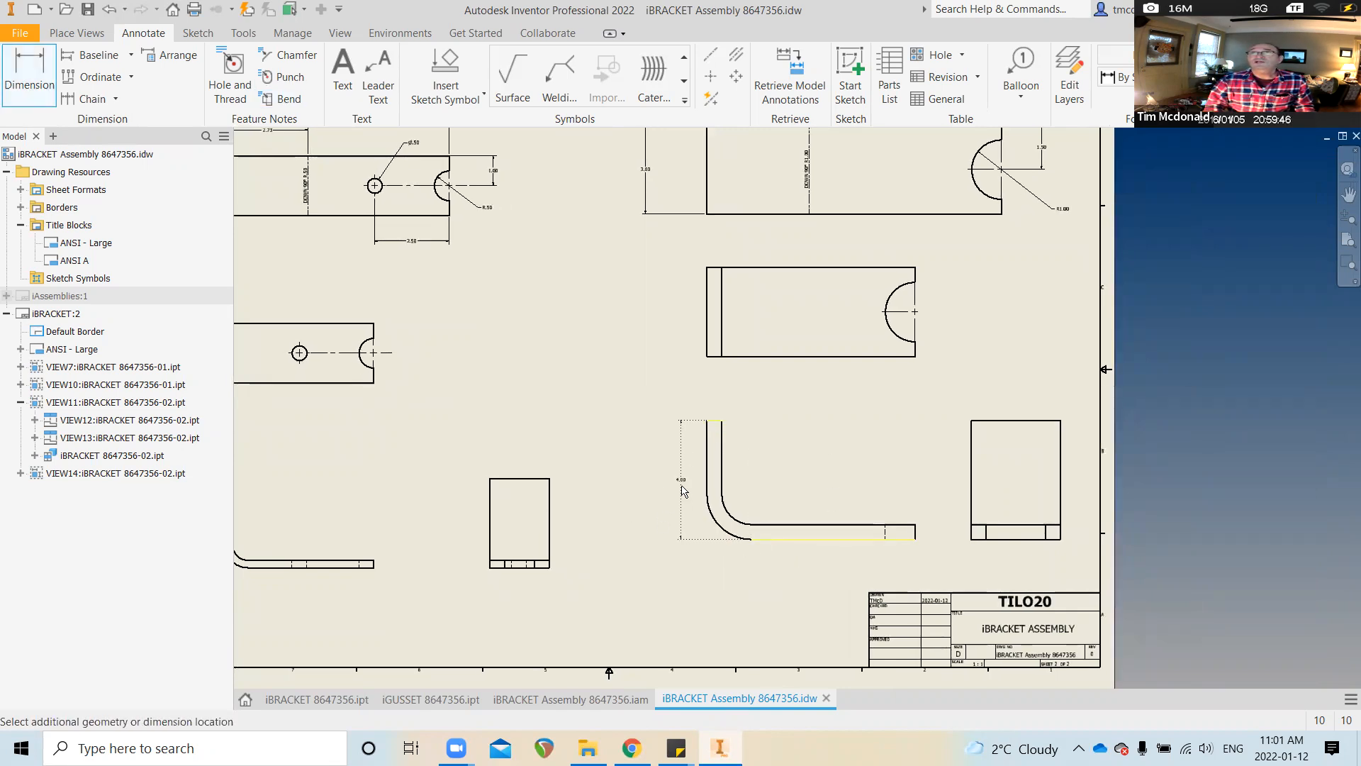
left_click(656, 485)
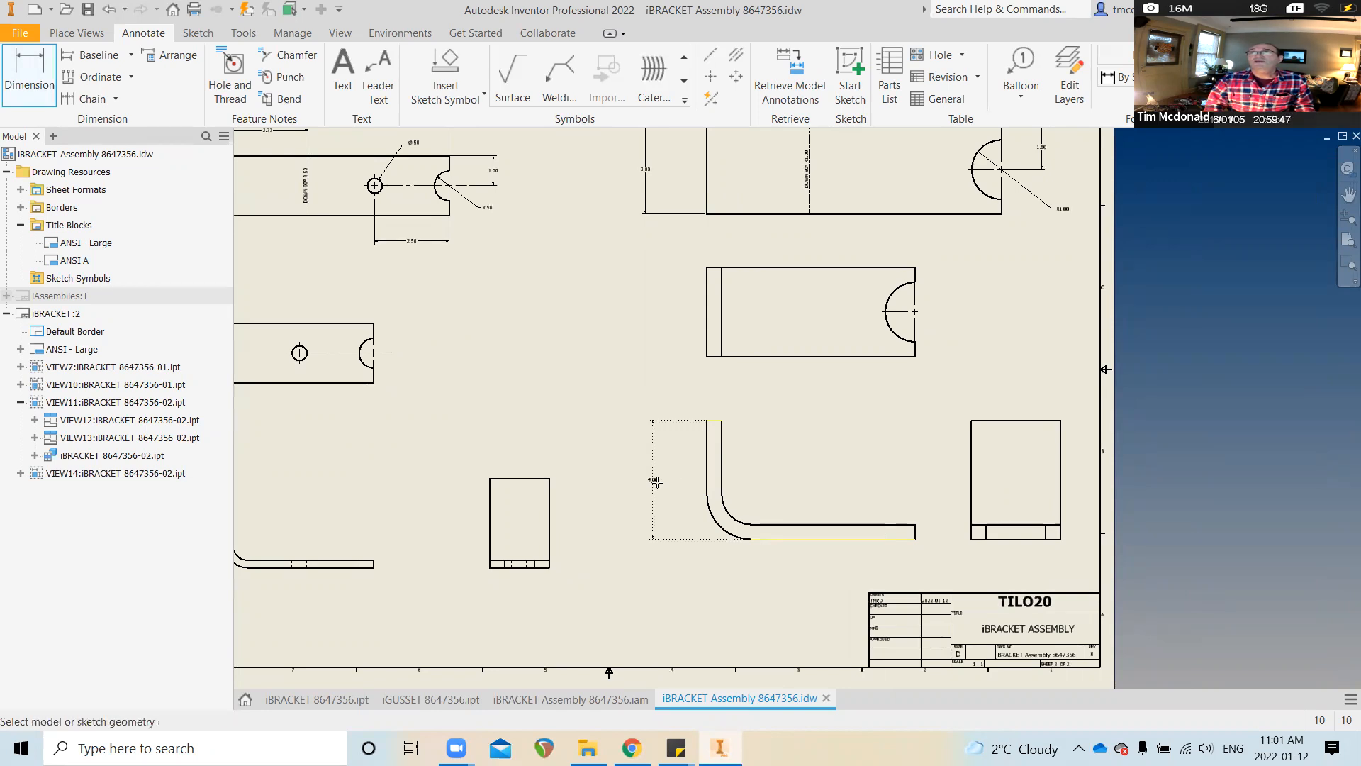
left_click(707, 487)
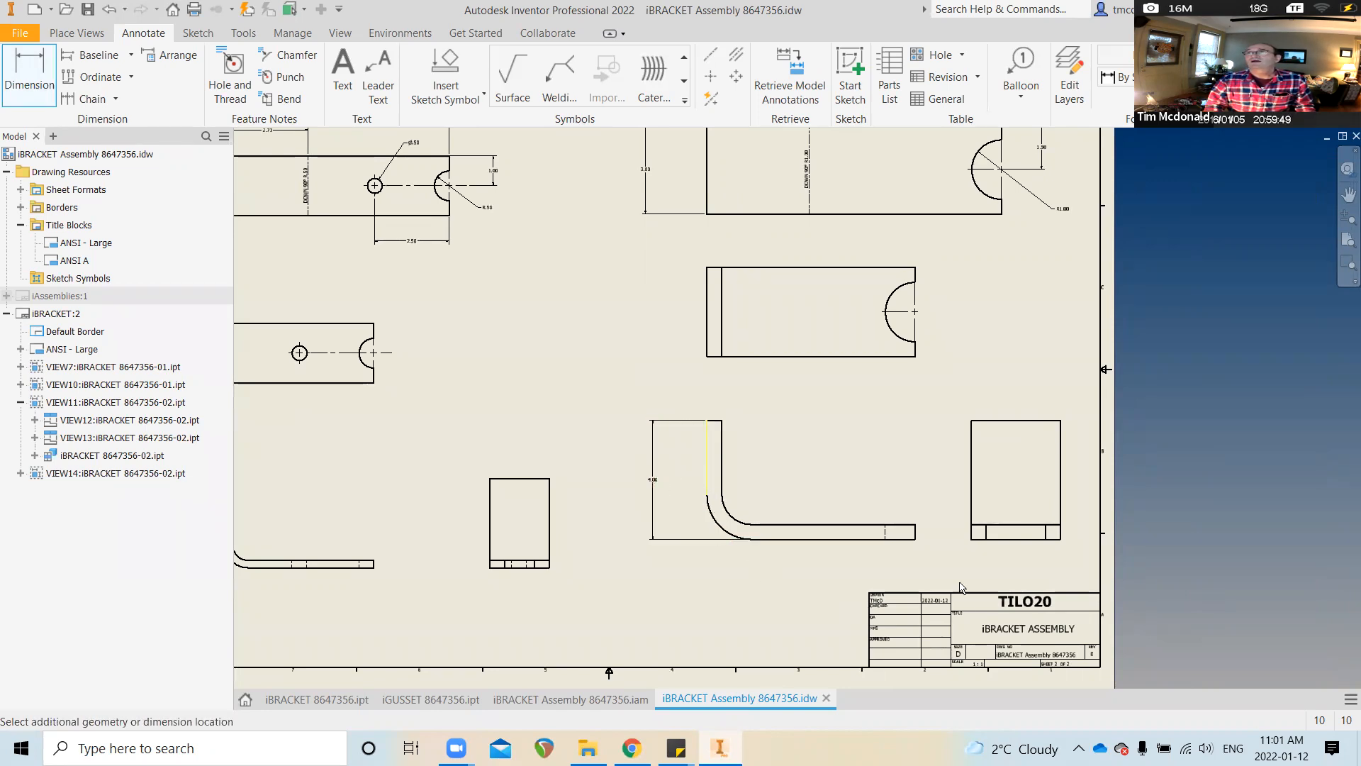
left_click(915, 533)
left_click(852, 566)
Add the R1.00 bend radius dimension to the larger bracket view
middle_click_drag(766, 368, 809, 456)
middle_click_drag(930, 181, 883, 264)
scroll(883, 263, "down", 1)
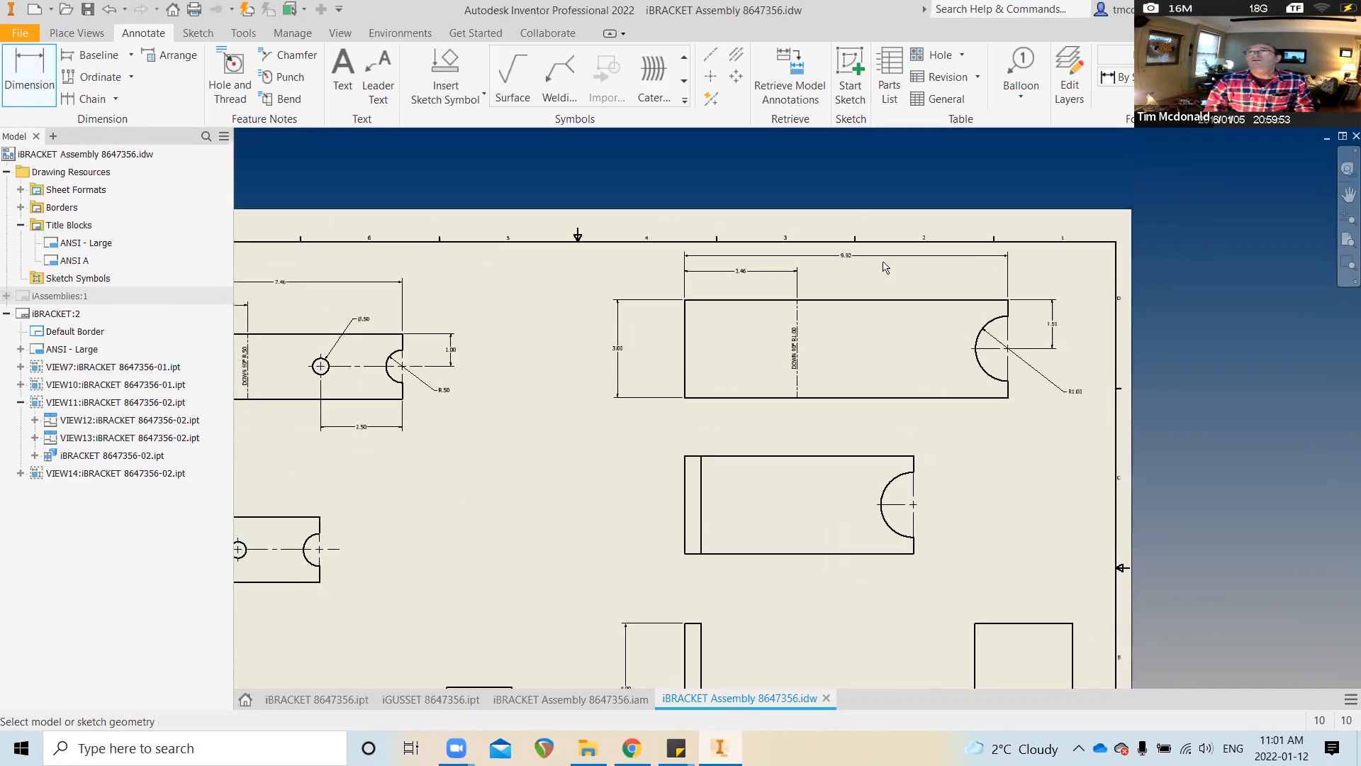
scroll(884, 263, "down", 3)
middle_click_drag(798, 266, 741, 334)
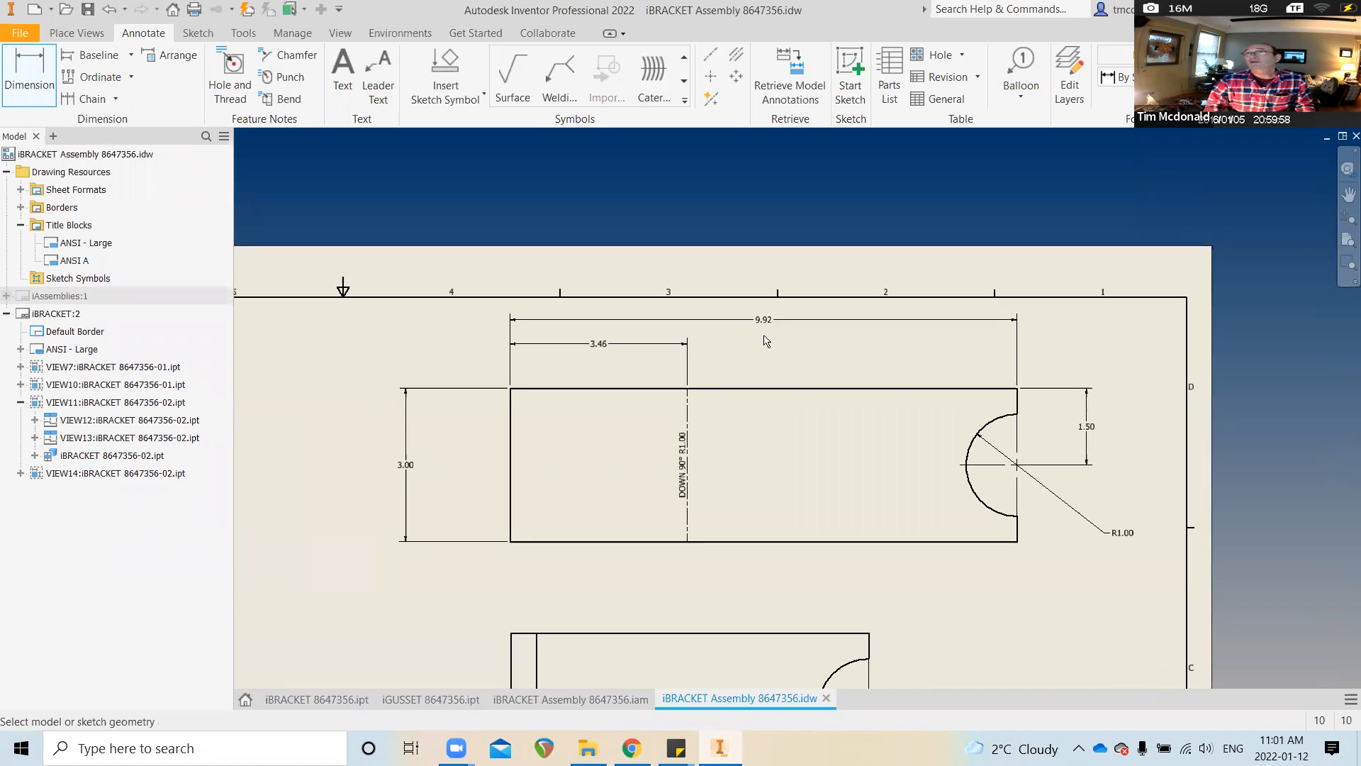
scroll(605, 437, "up", 3)
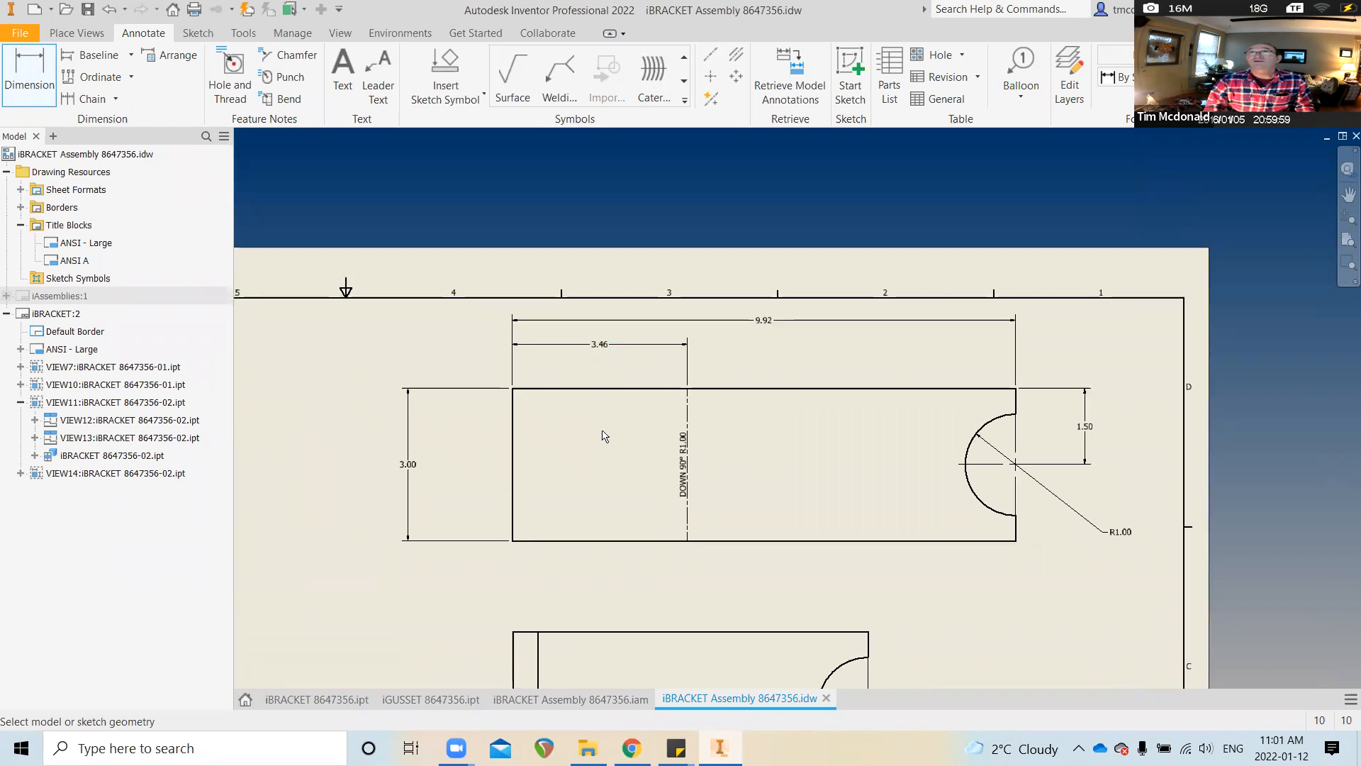
middle_click_drag(581, 596, 635, 449)
scroll(635, 596, "up", 1)
mouse_move(635, 595)
middle_mouse_down()
mouse_move(639, 539)
mouse_move(599, 479)
middle_mouse_up()
scroll(580, 596, "up", 1)
middle_click_drag(752, 617, 730, 607)
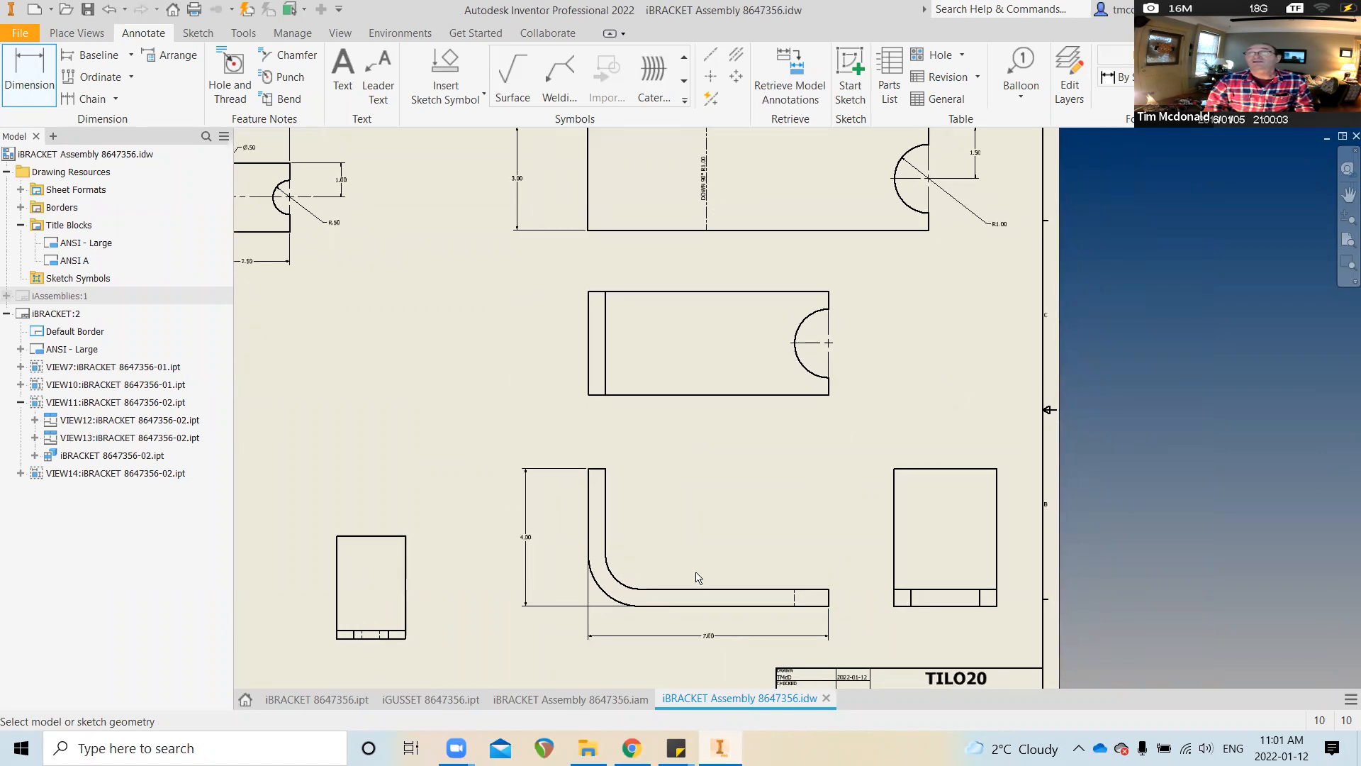
scroll(731, 569, "up", 1)
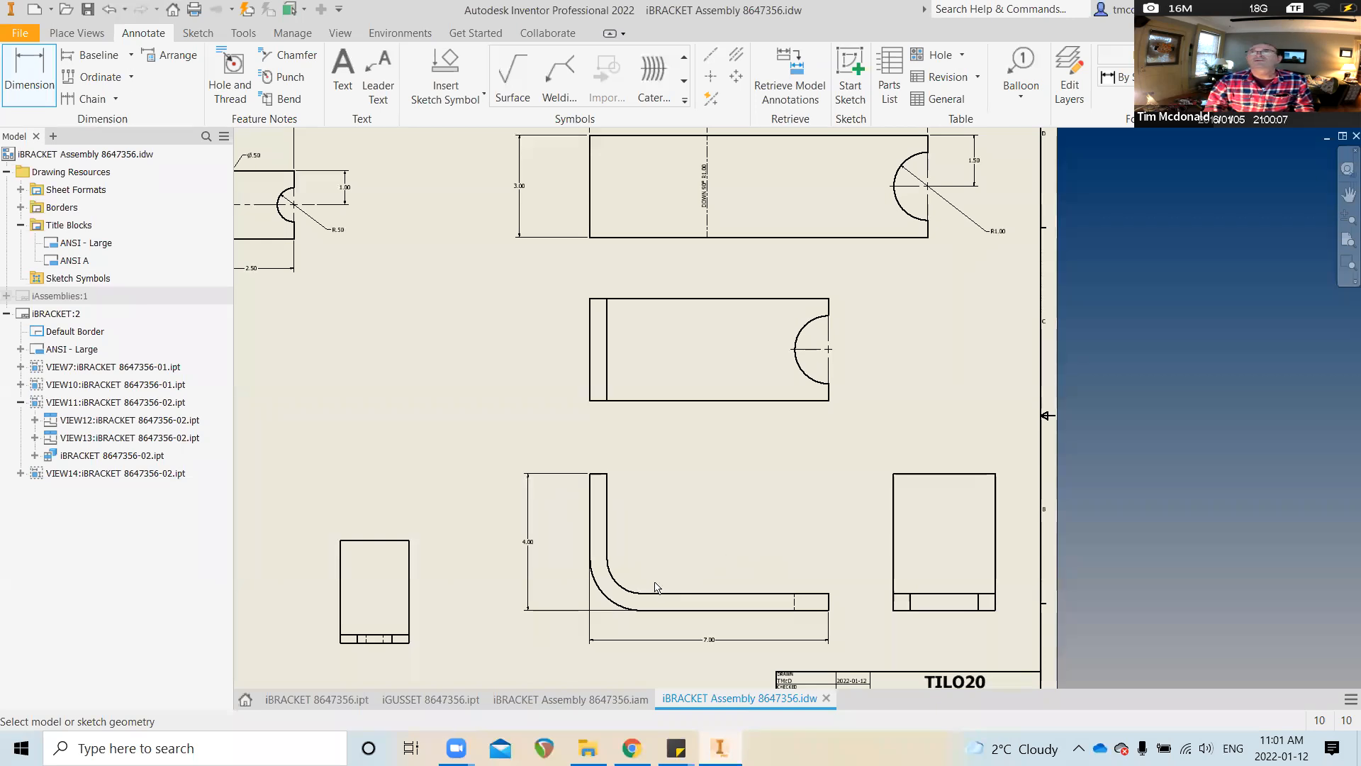
left_click(610, 572)
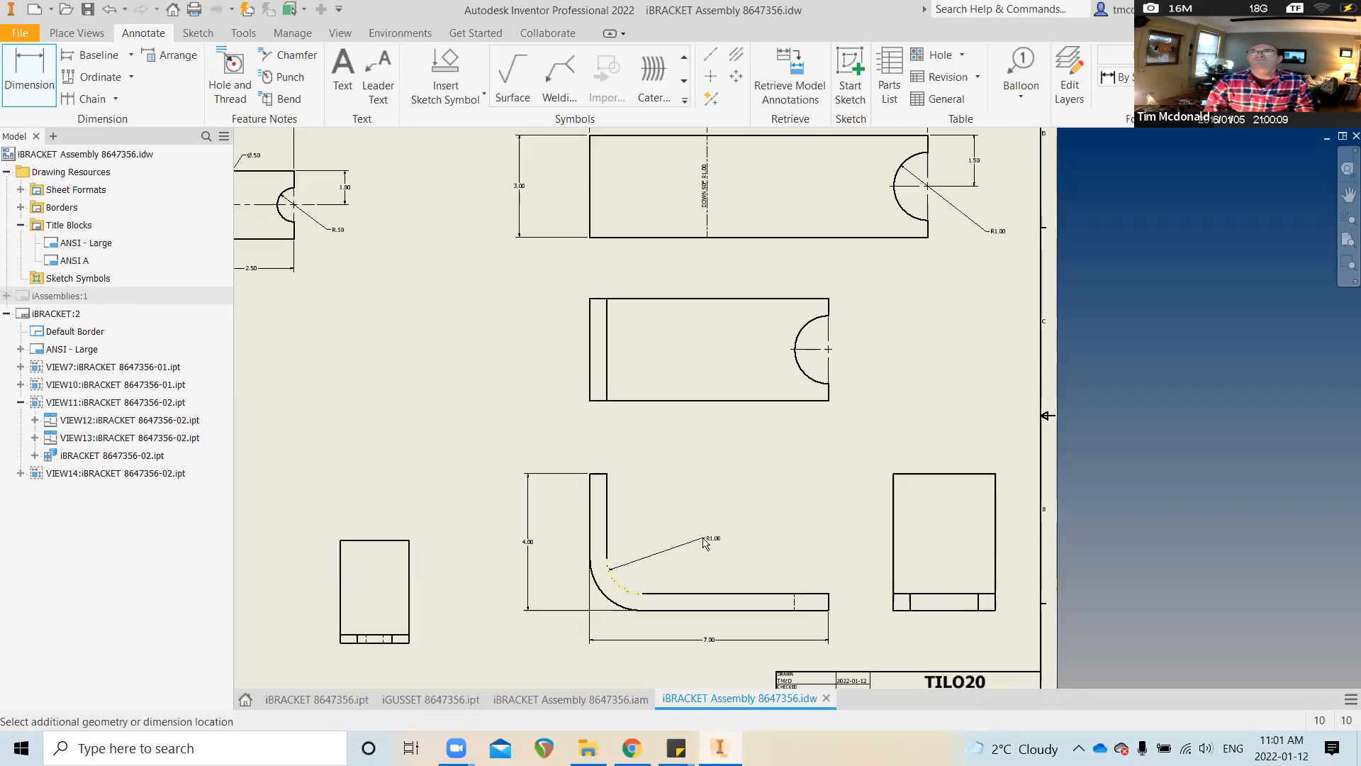
left_click(663, 544)
scroll(835, 553, "up", 1)
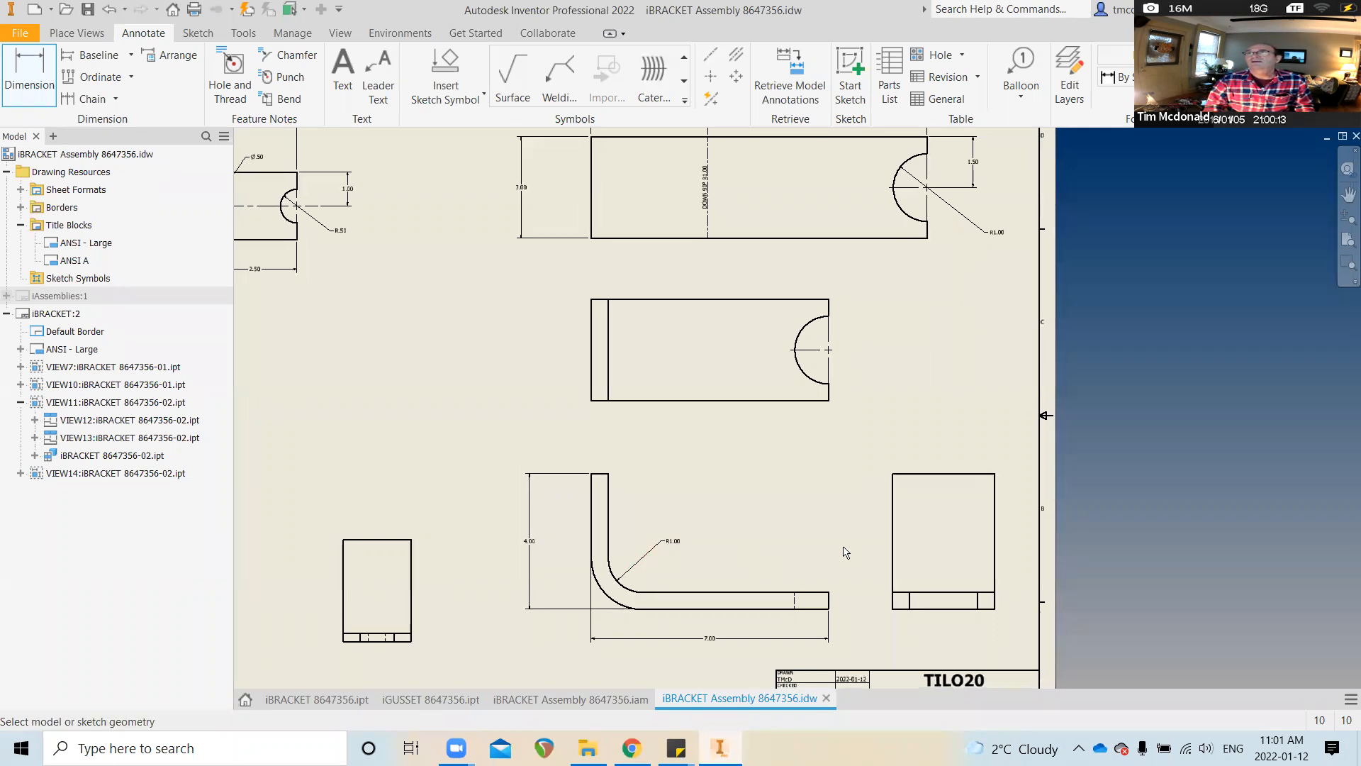
Dimension the end view's 3.00 width above it
left_click(908, 473)
left_click(936, 439)
scroll(729, 486, "up", 2)
scroll(623, 567, "down", 4)
scroll(595, 522, "up", 3)
scroll(950, 496, "down", 6)
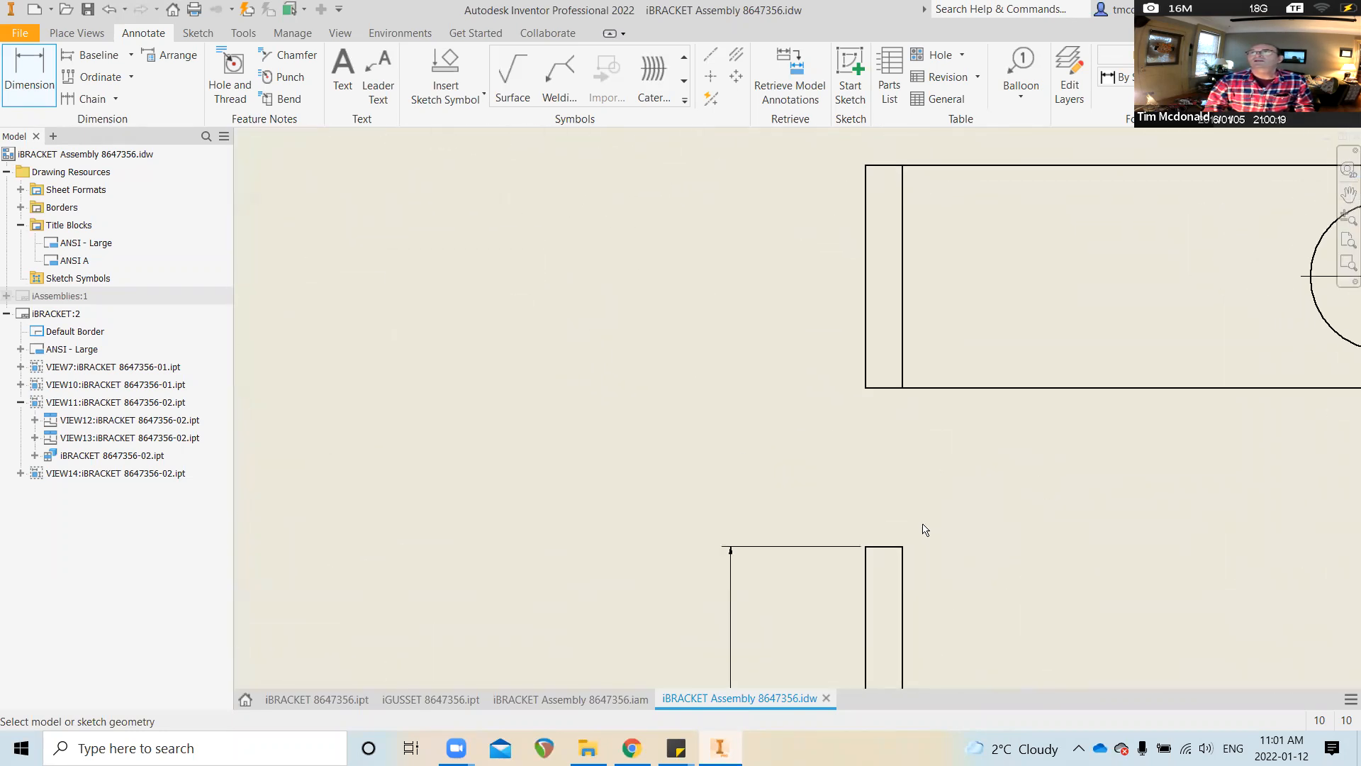
Add the .50 thickness dimension above the bracket's upright leg
middle_click_drag(925, 529, 917, 517)
left_click(886, 536)
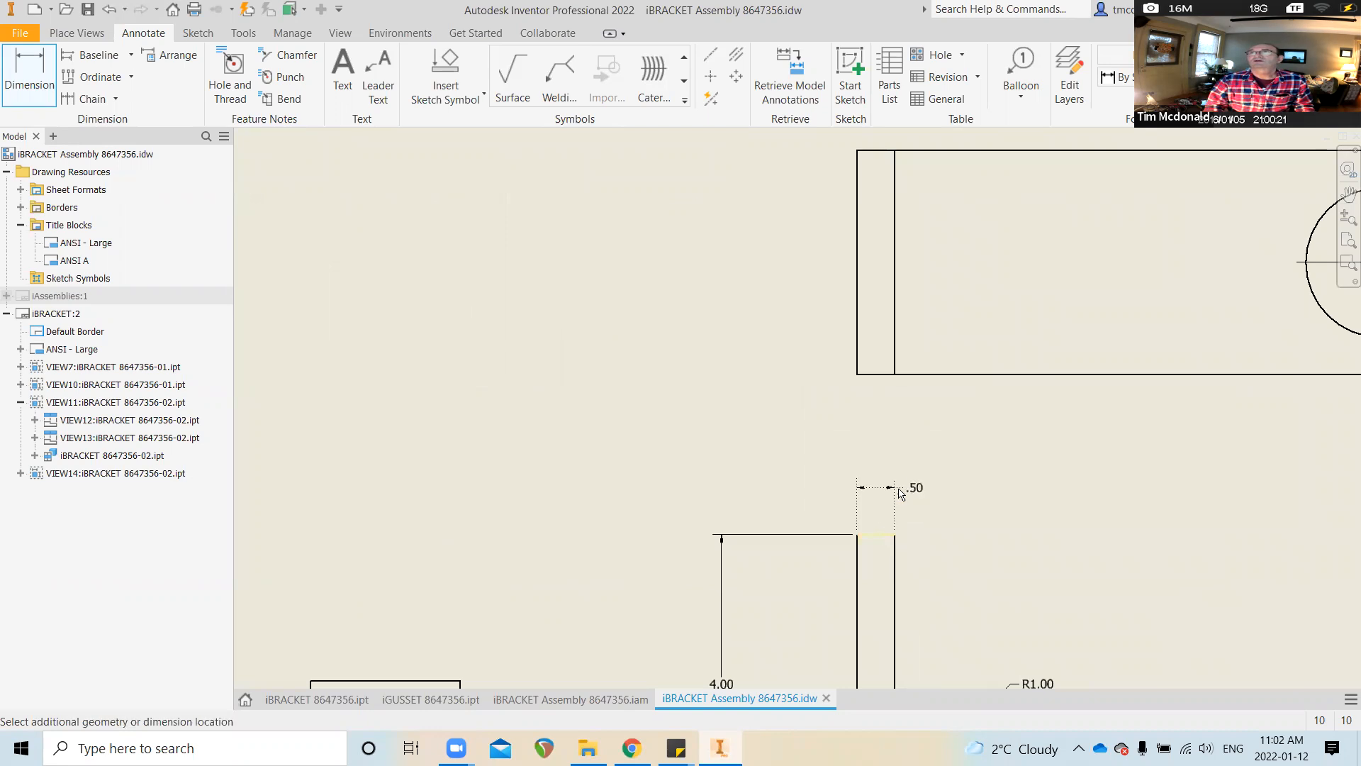
left_click(914, 470)
scroll(651, 499, "up", 1)
scroll(651, 499, "up", 4)
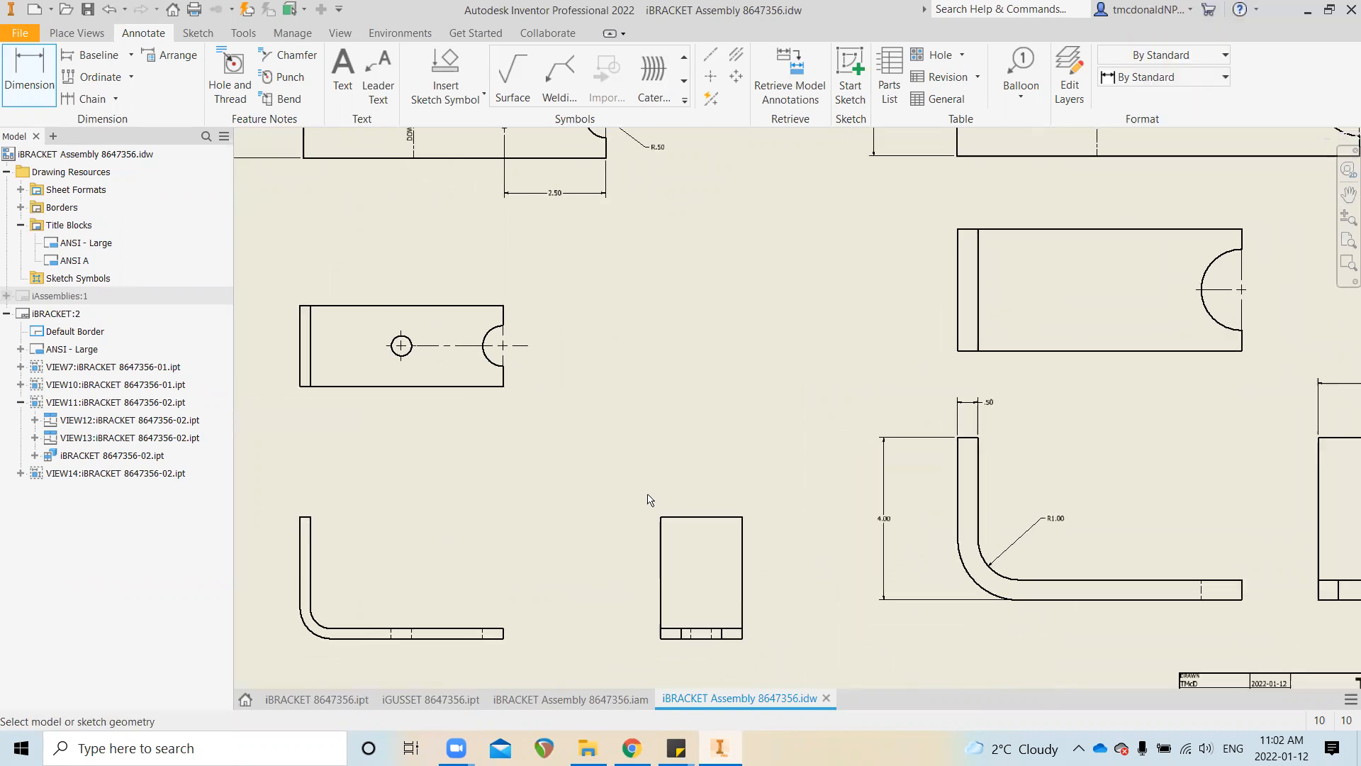
scroll(649, 500, "up", 3)
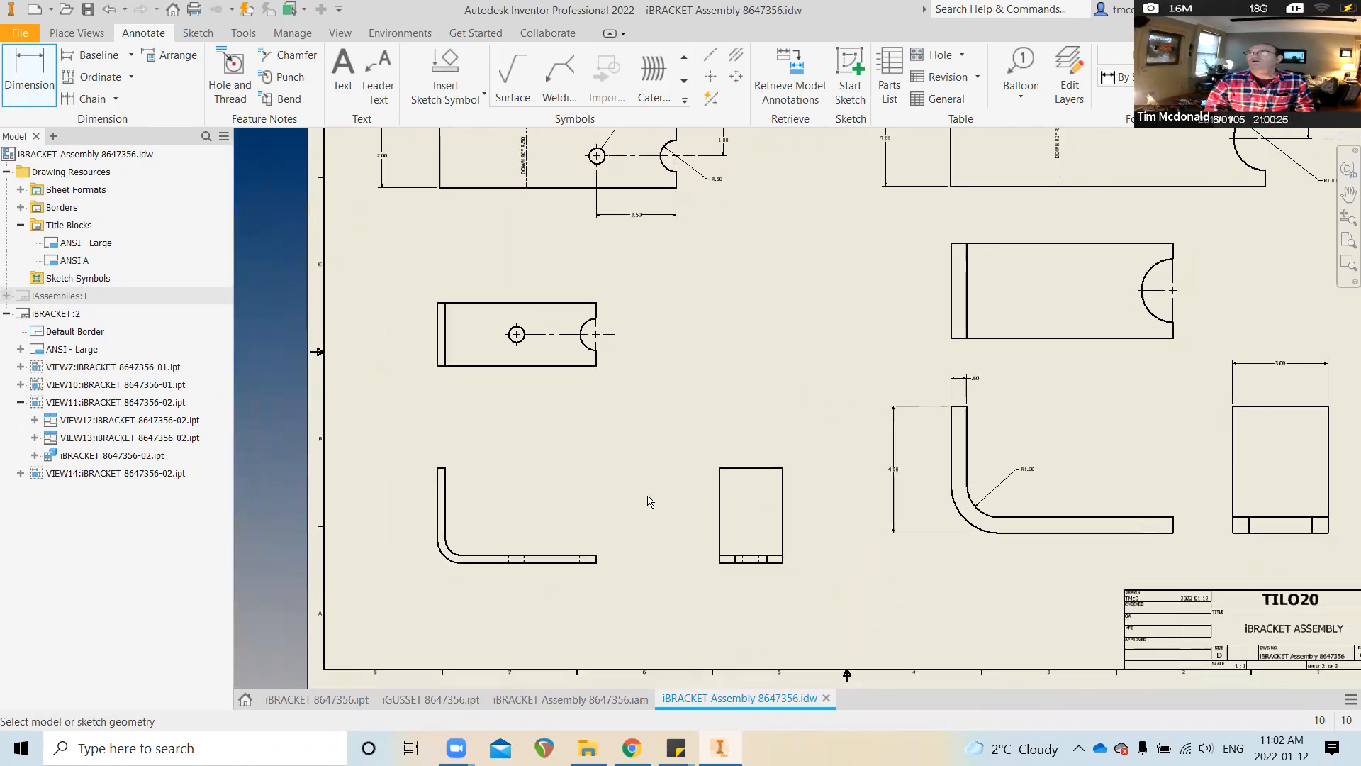
scroll(780, 468, "down", 3)
scroll(779, 468, "down", 1)
Dimension the small end view's 2.00 width and the smaller bracket's R.50 bend radius
left_click(757, 483)
left_click(755, 444)
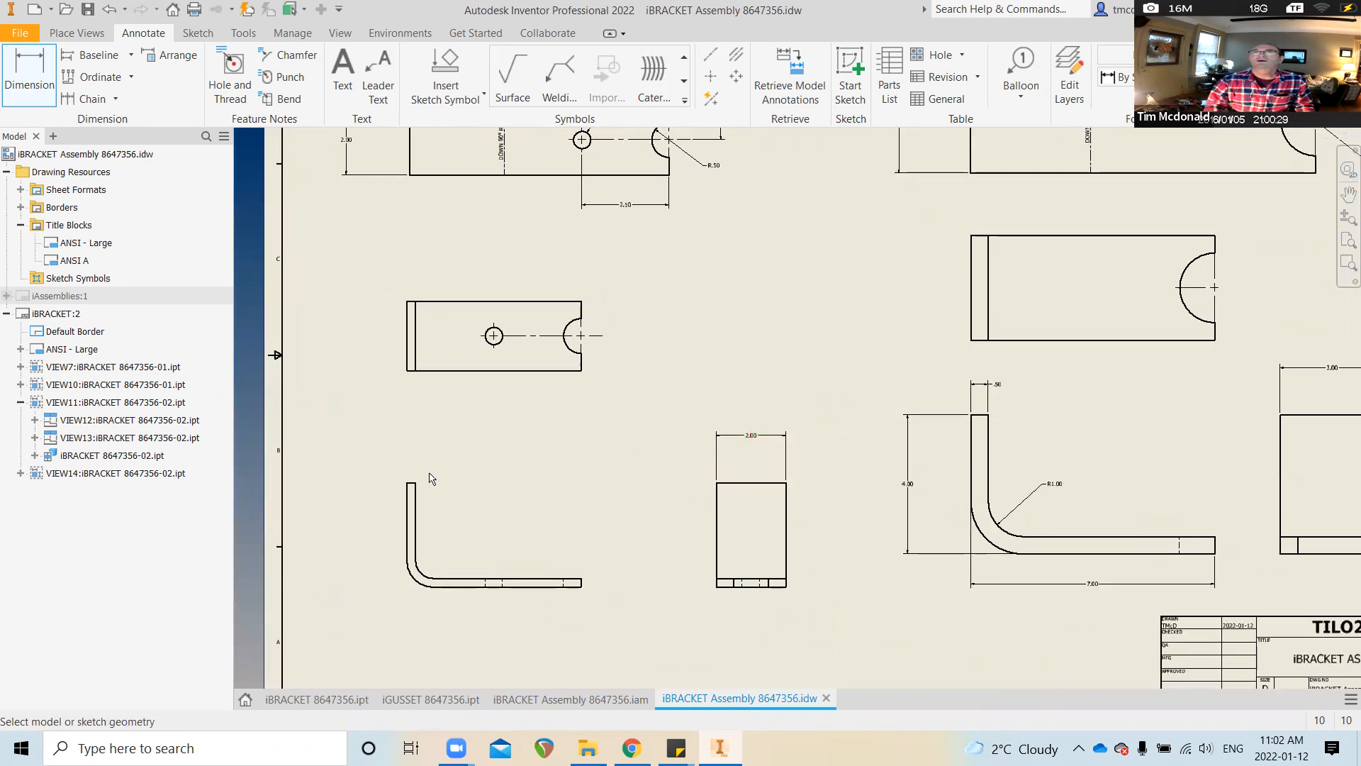
scroll(419, 572, "down", 2)
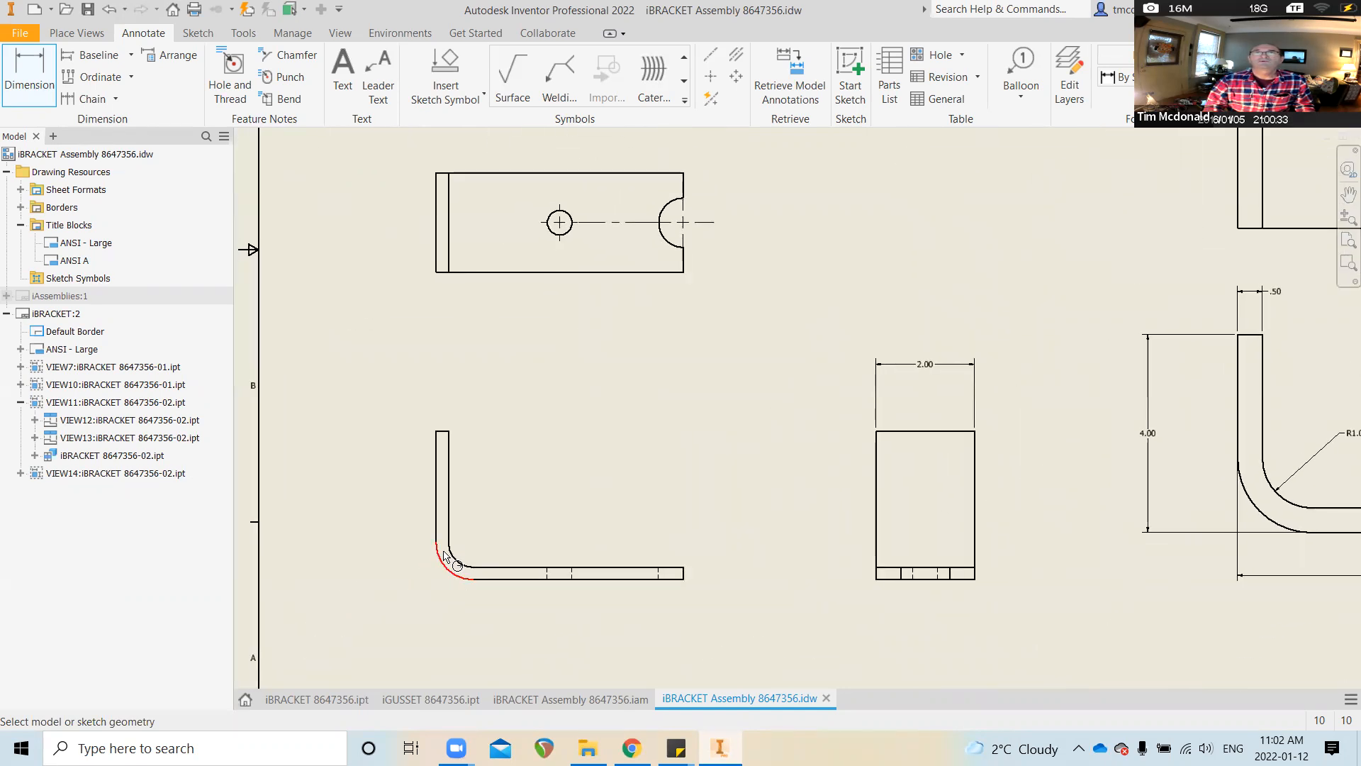
left_click(450, 552)
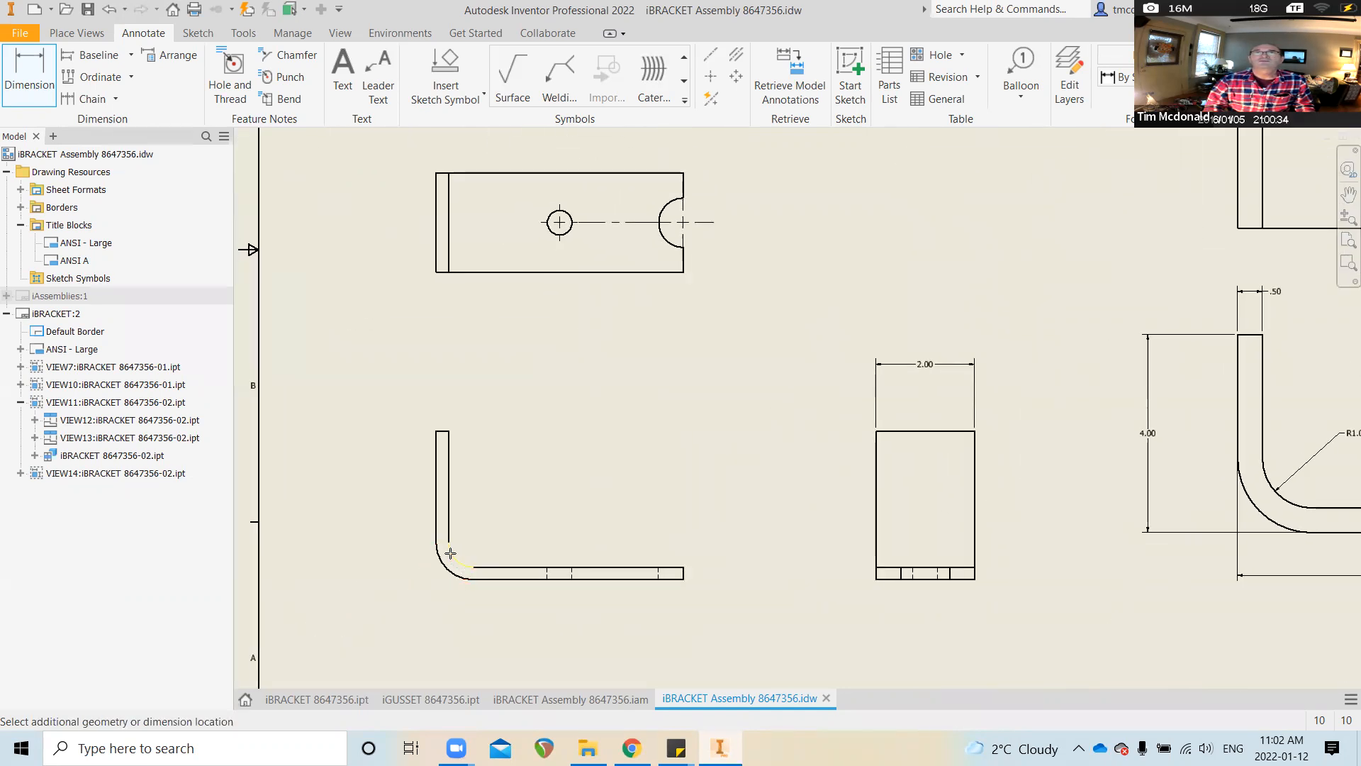
left_click(509, 518)
Add the 3.00 height and .25 thickness dimensions to the smaller bracket view
scroll(670, 424, "up", 2)
scroll(964, 451, "up", 1)
middle_click_drag(1181, 455, 1045, 469)
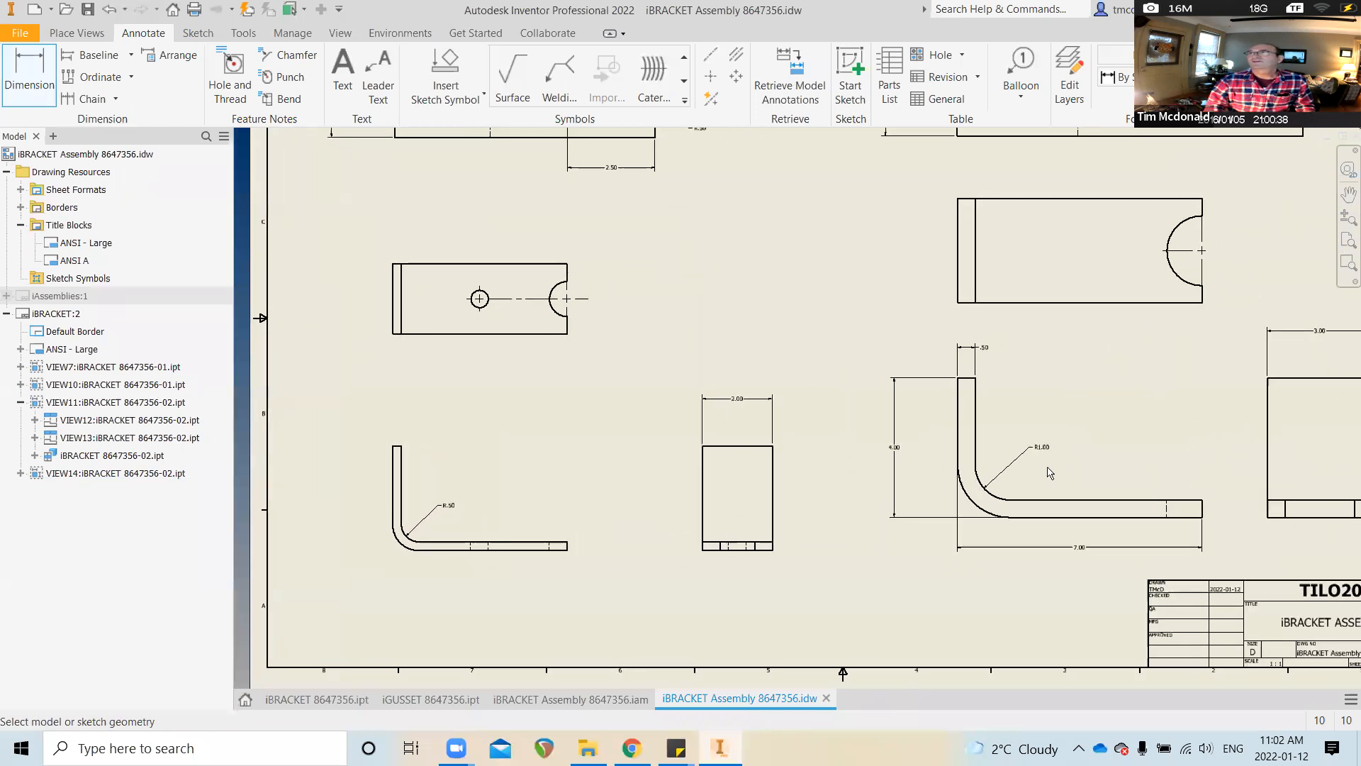
left_click(418, 556)
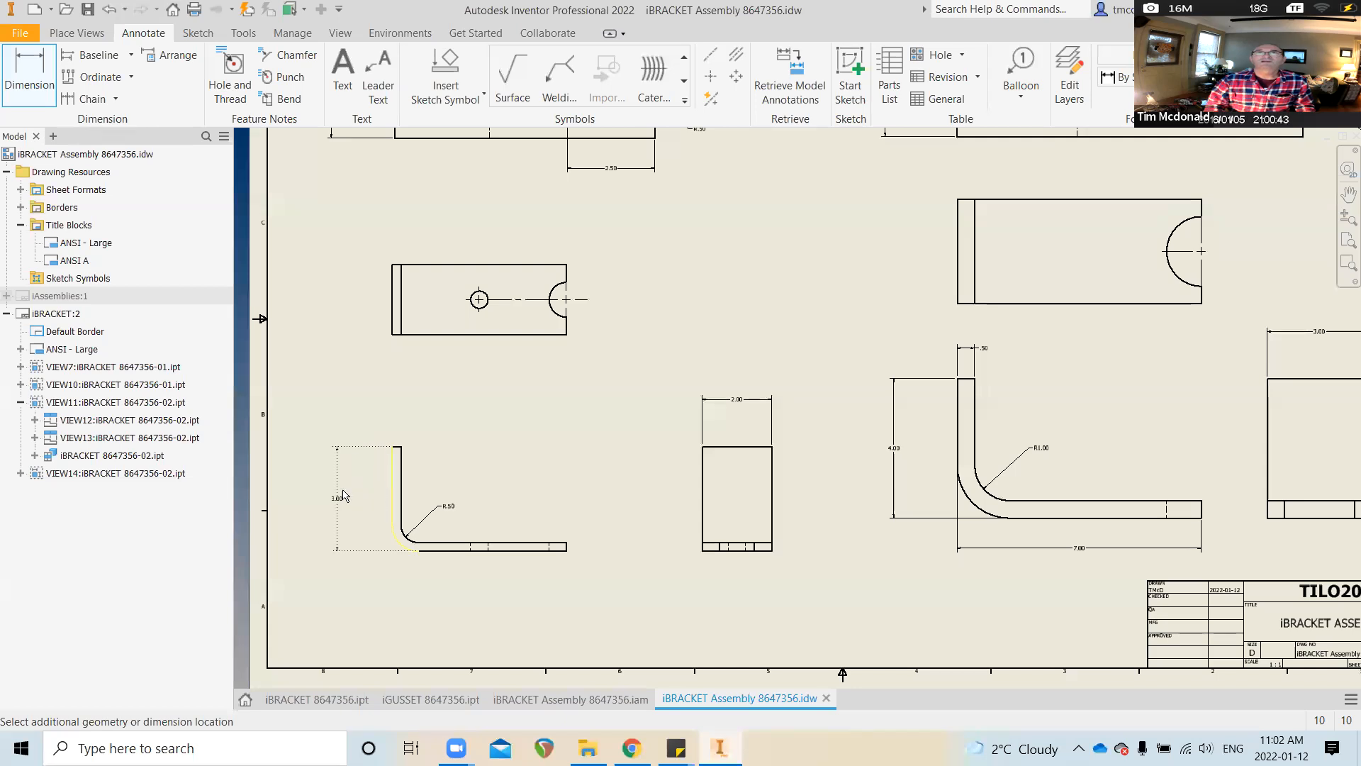
left_click(347, 497)
scroll(354, 500, "up", 5)
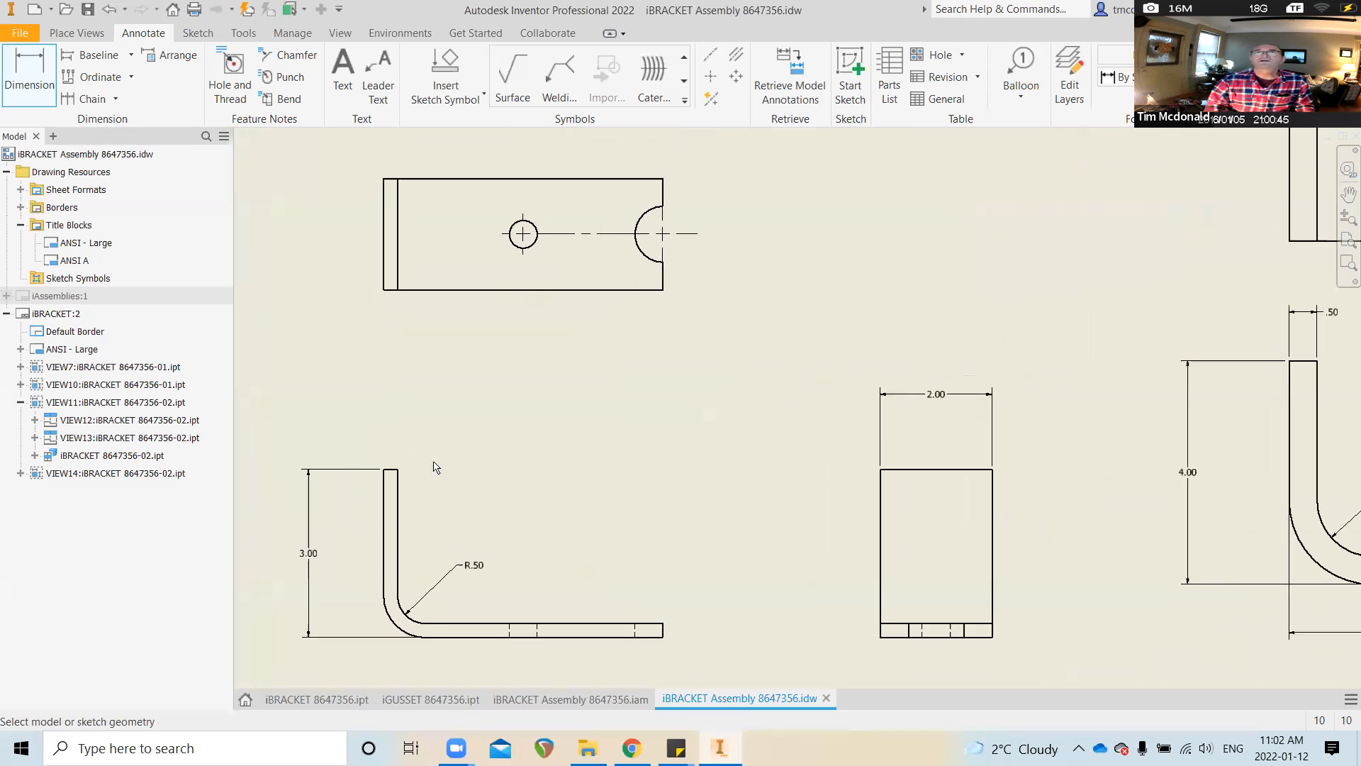
scroll(366, 505, "up", 3)
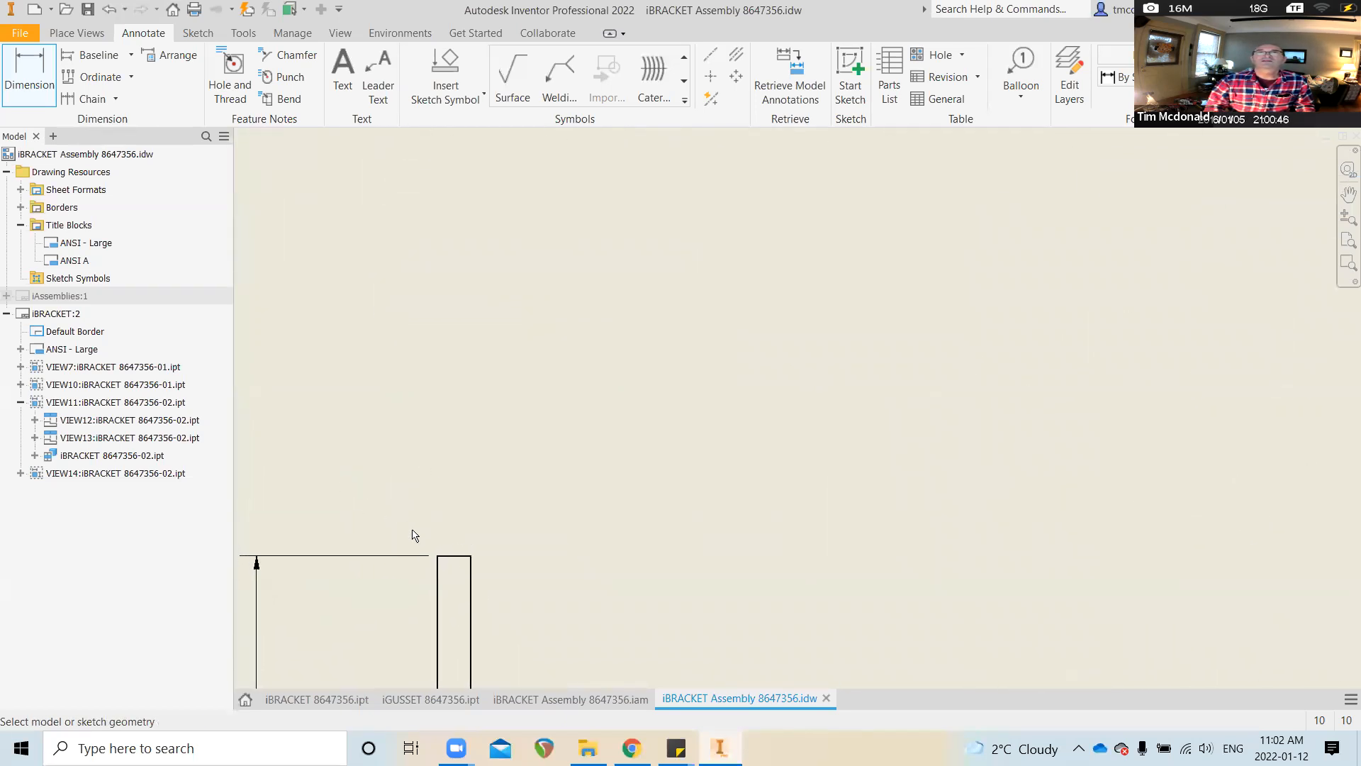
left_click(466, 560)
left_click(468, 408)
Dimension the smaller bracket's base with its 5.00 length
scroll(426, 426, "down", 8)
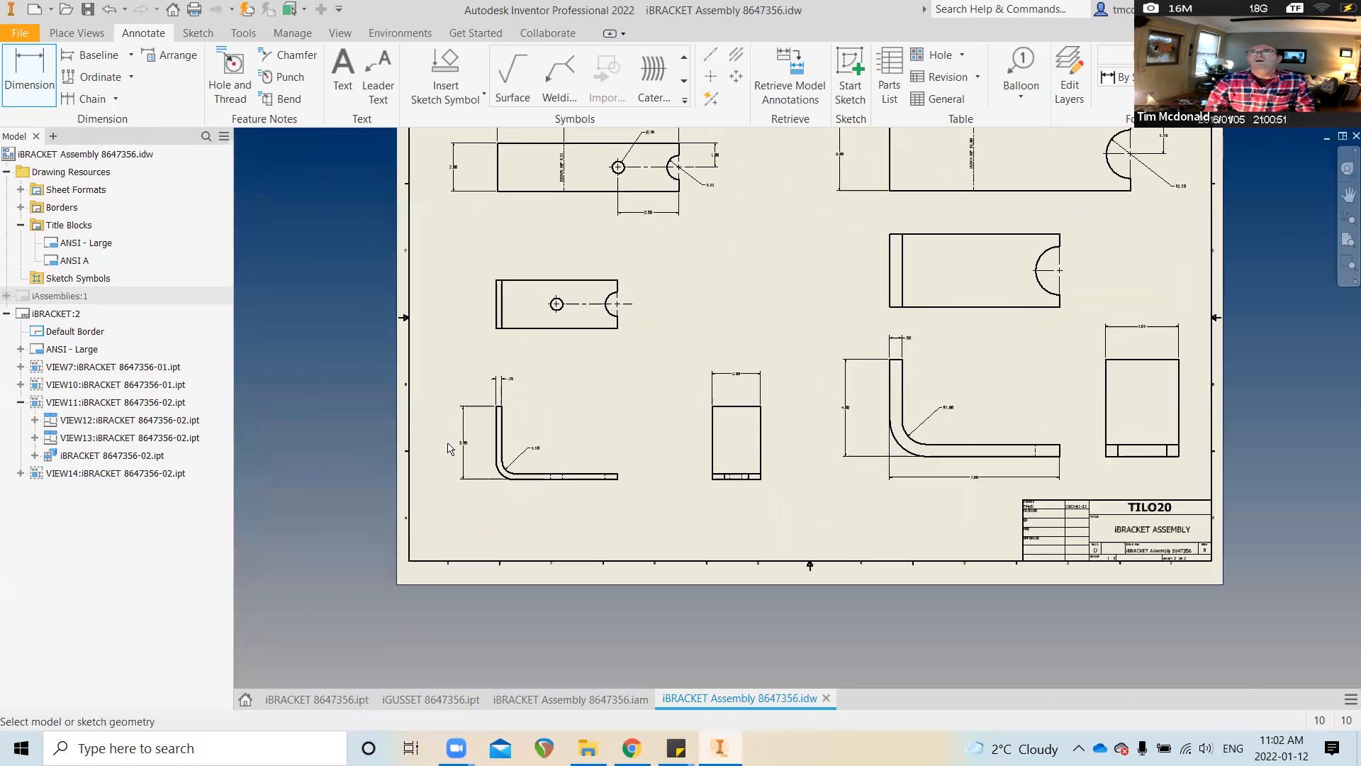
left_click(501, 474)
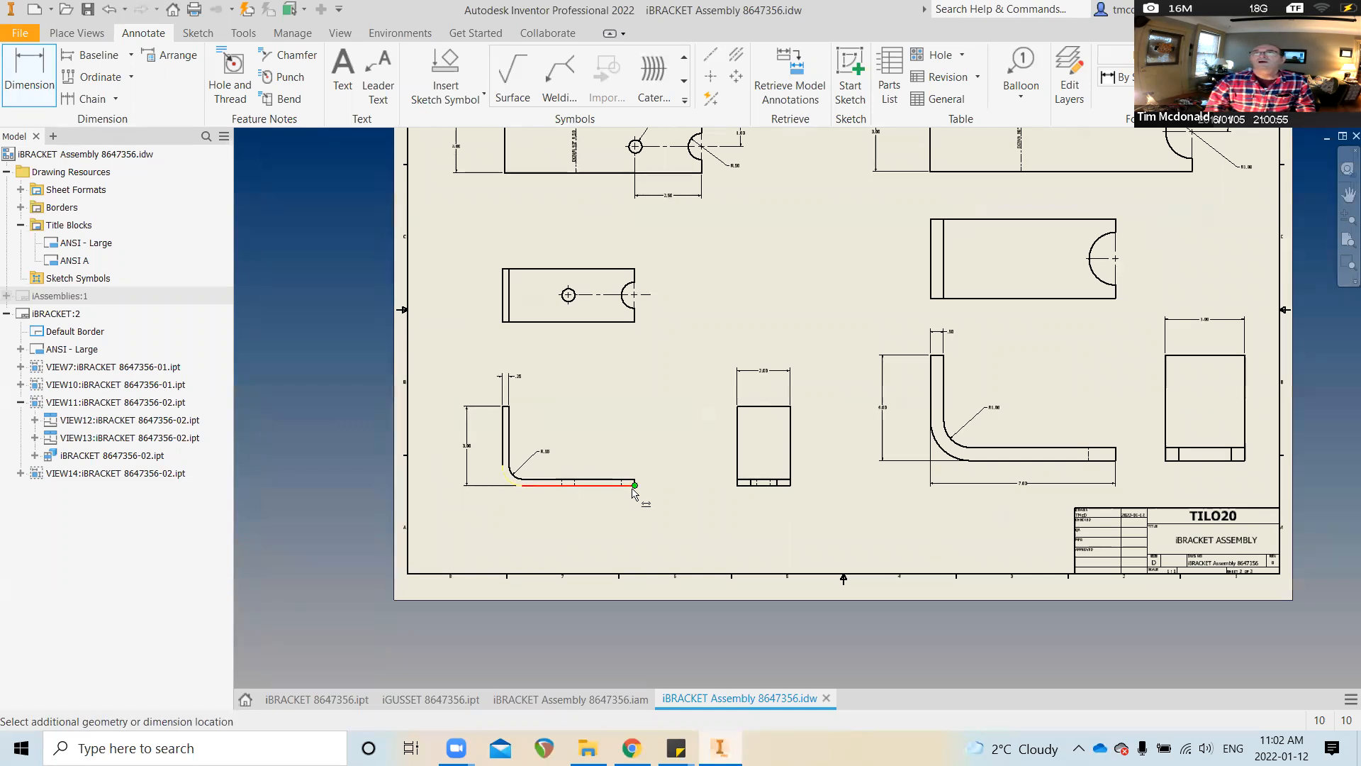
left_click(633, 488)
left_click(602, 516)
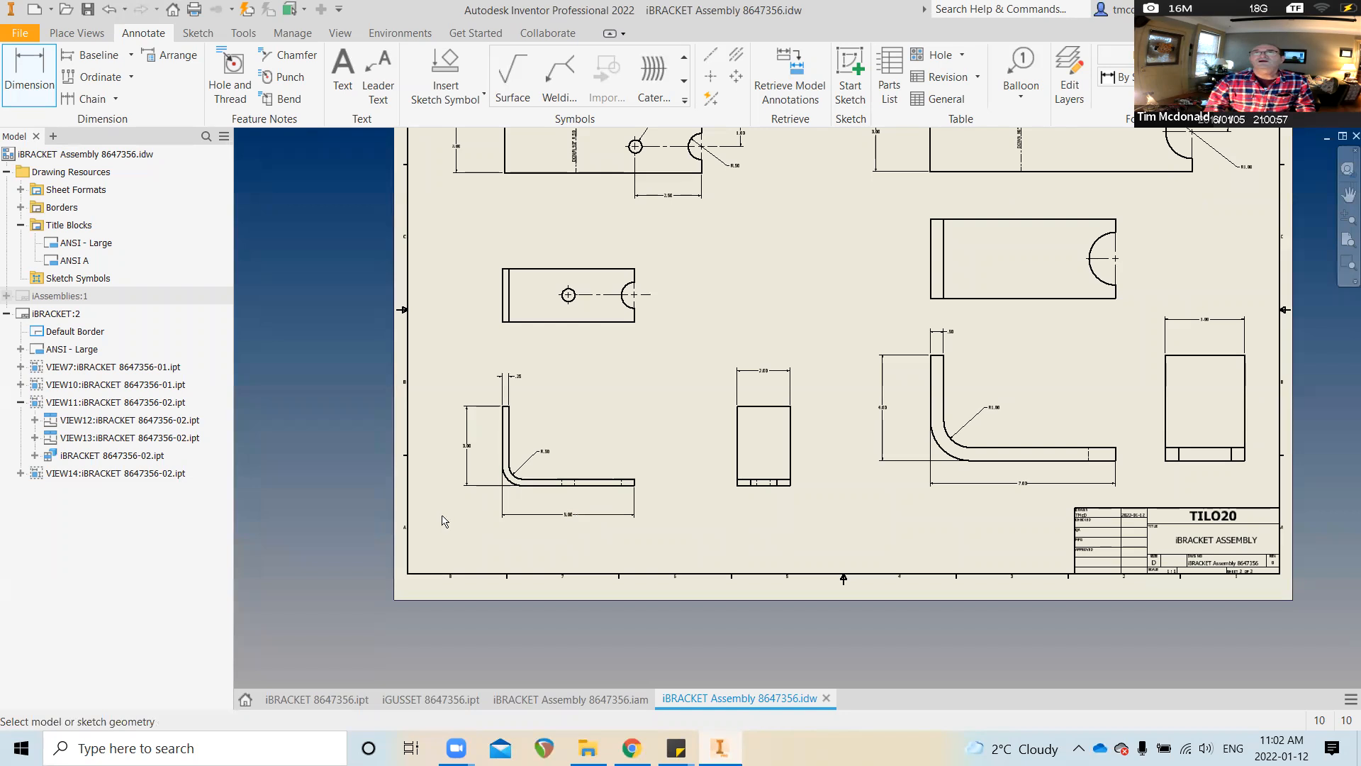
scroll(355, 484, "up", 1)
scroll(356, 484, "up", 4)
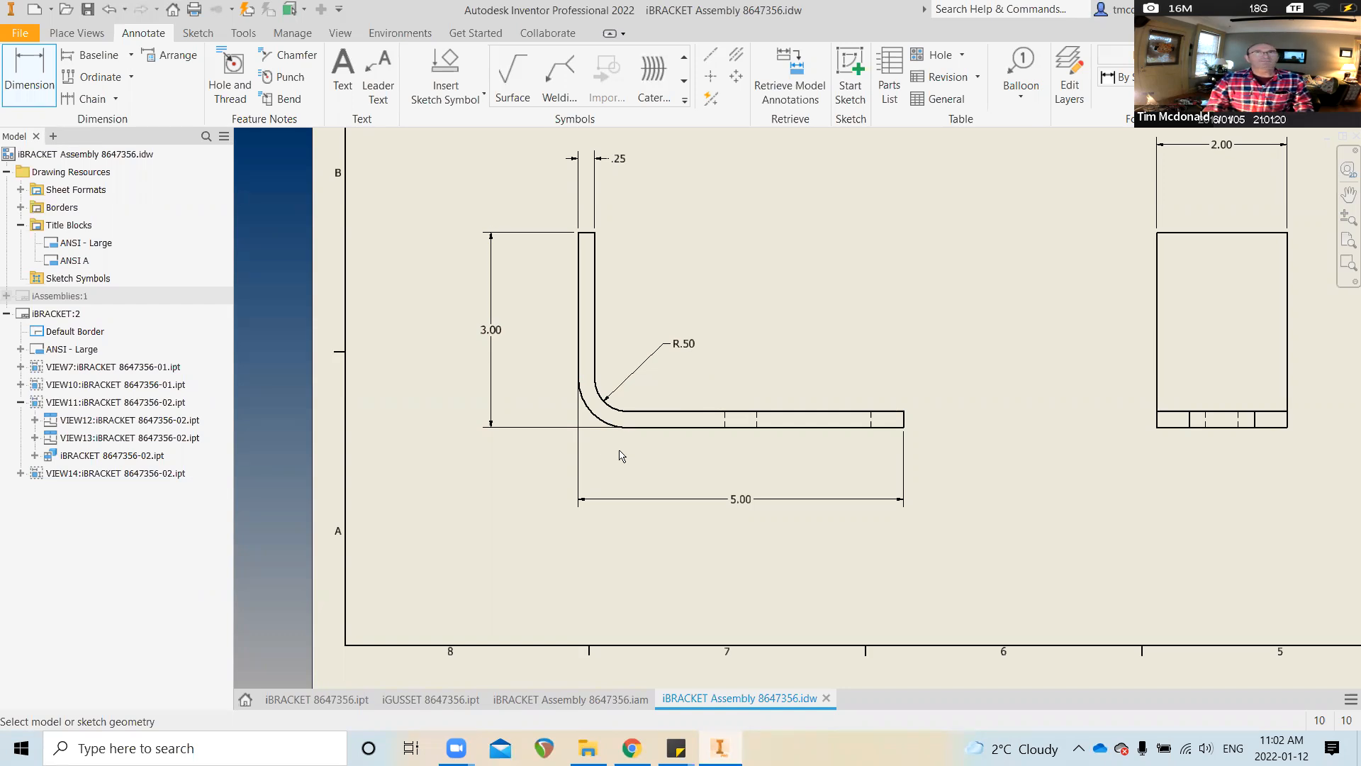
scroll(621, 456, "down", 5)
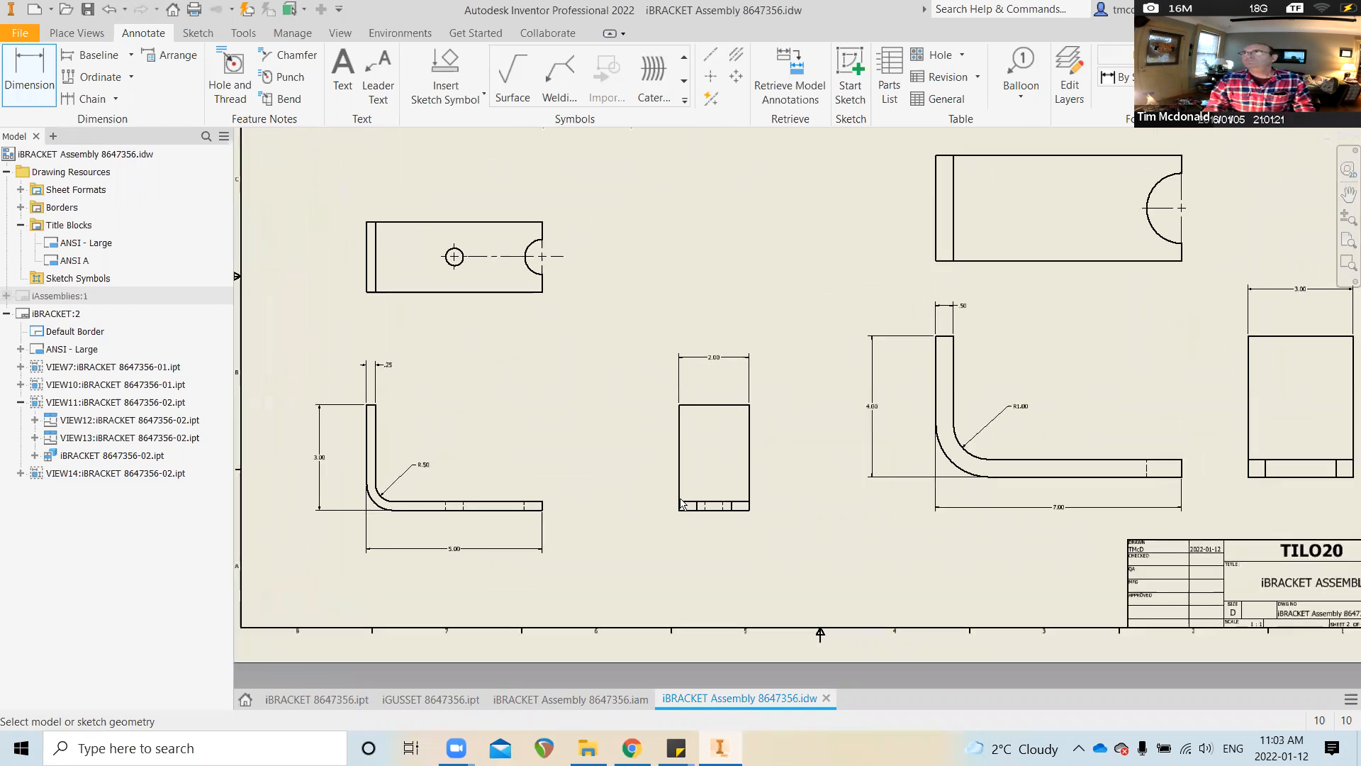
scroll(681, 502, "down", 2)
scroll(680, 503, "up", 3)
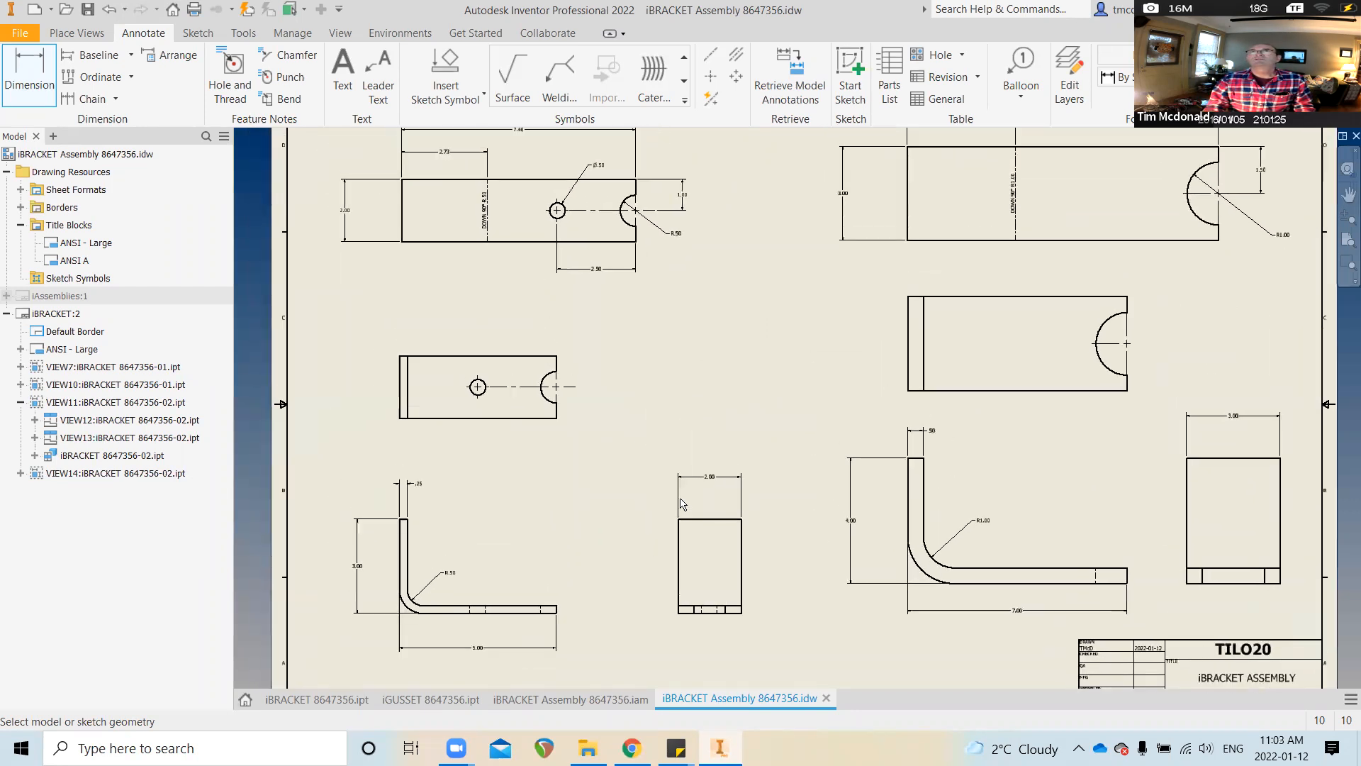
scroll(680, 504, "down", 2)
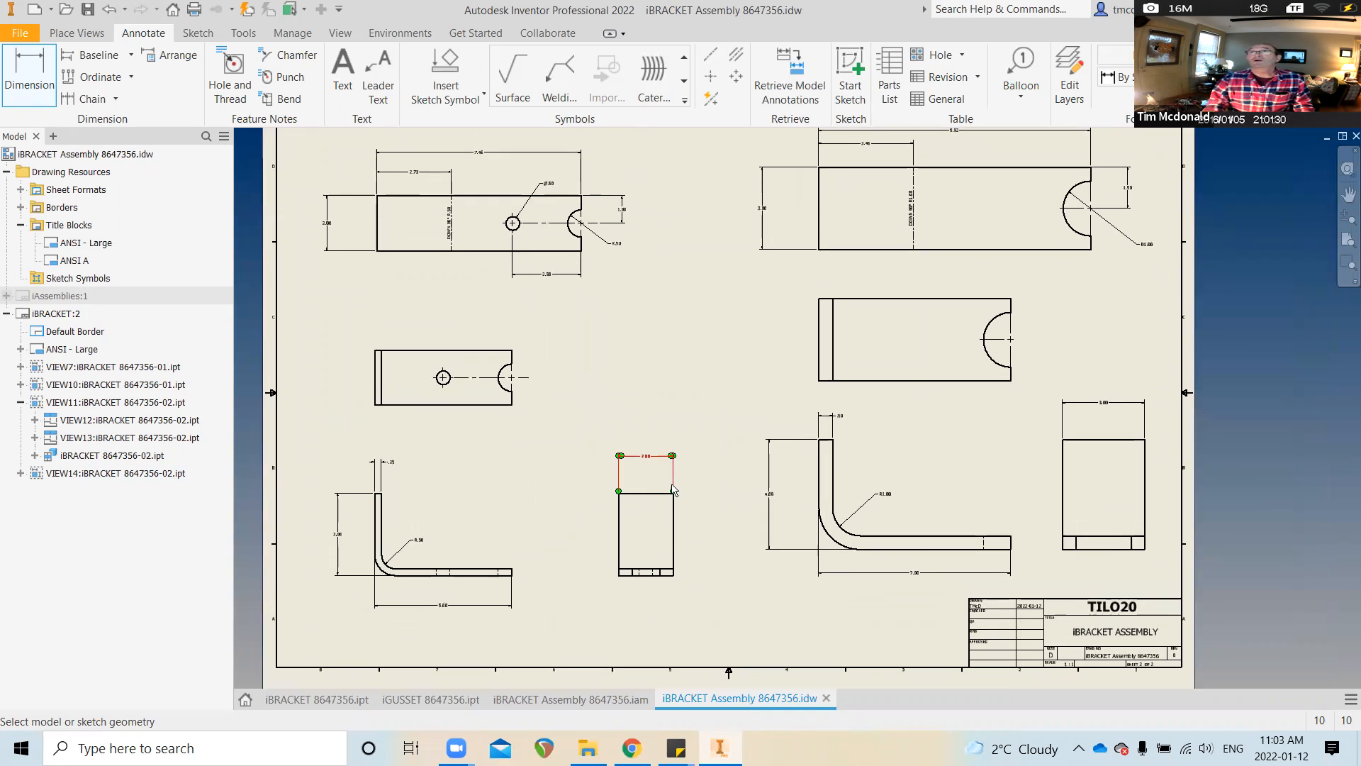
scroll(769, 366, "down", 1)
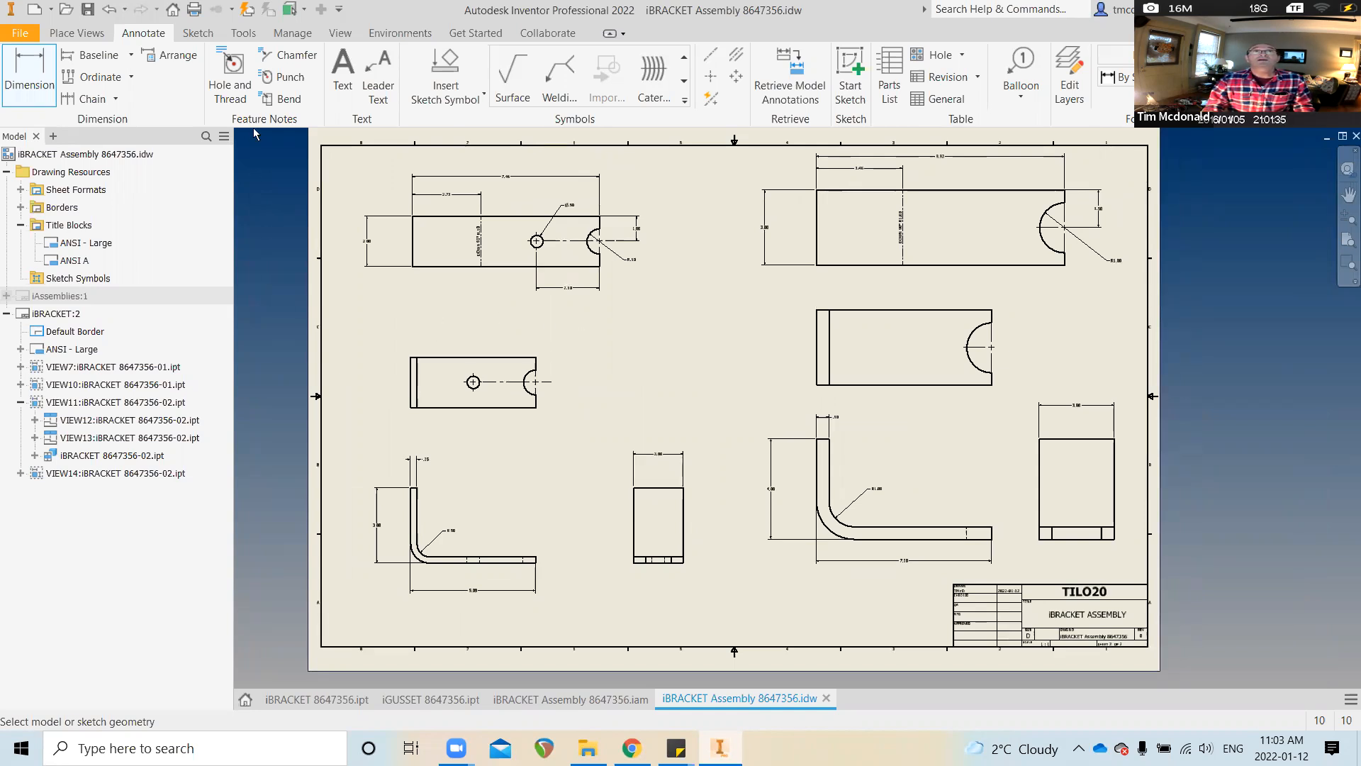
Sketch a vertical line down the sheet's centre from top border to bottom border, then finish the sketch
left_click(197, 32)
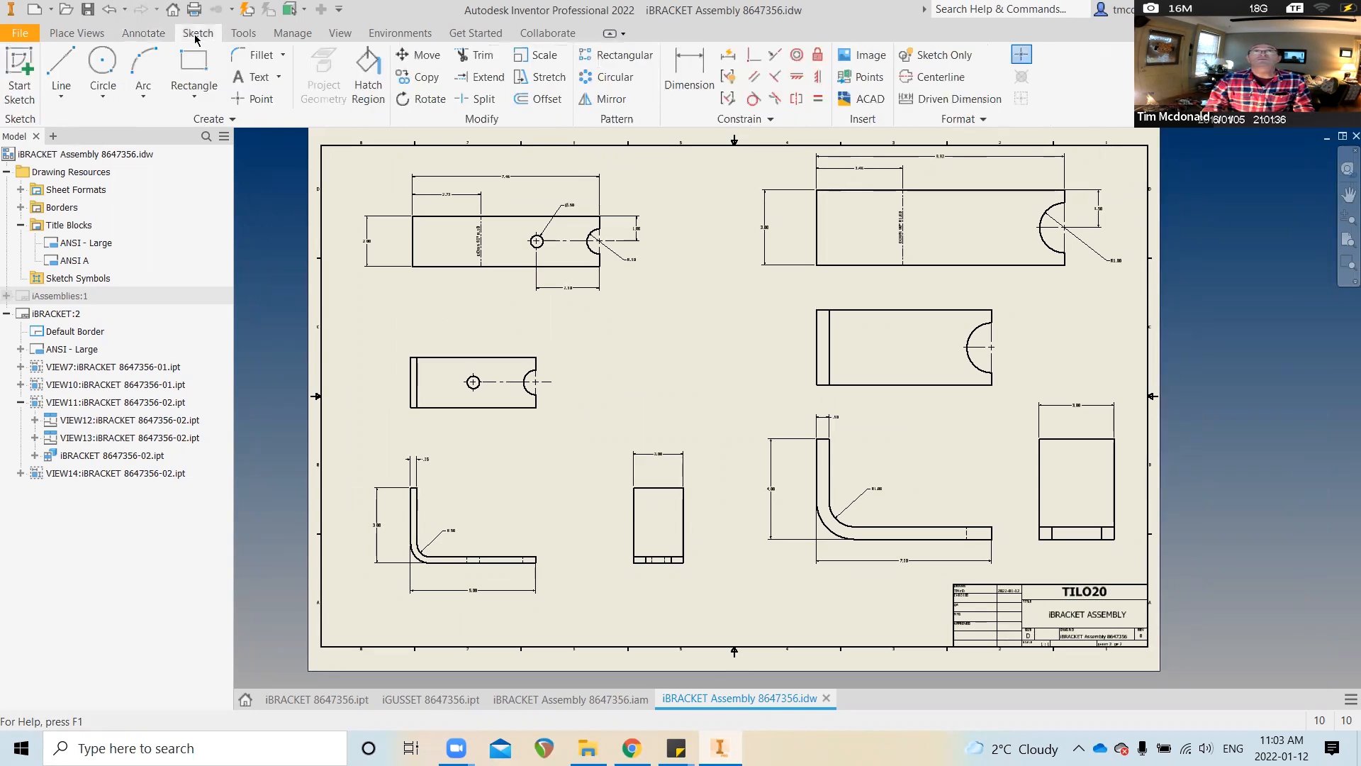
left_click(19, 71)
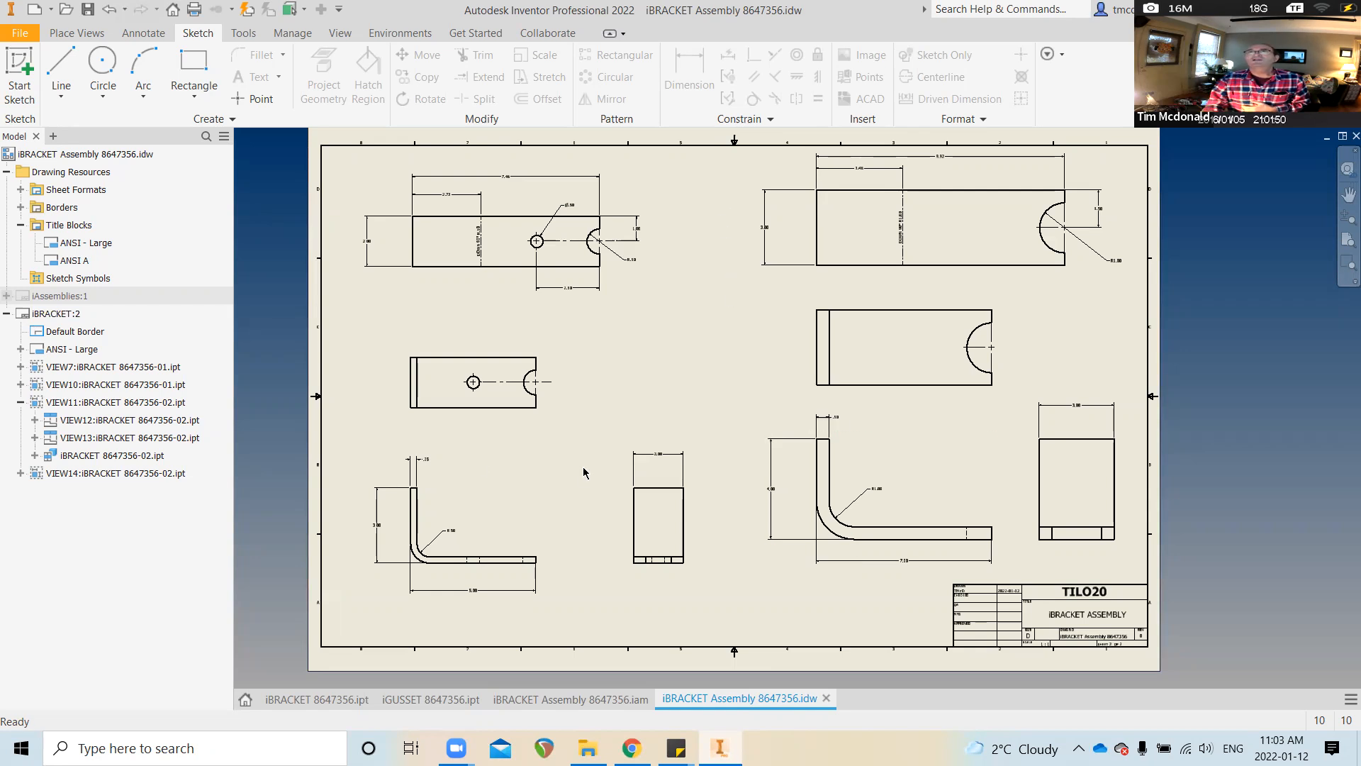
left_click(19, 71)
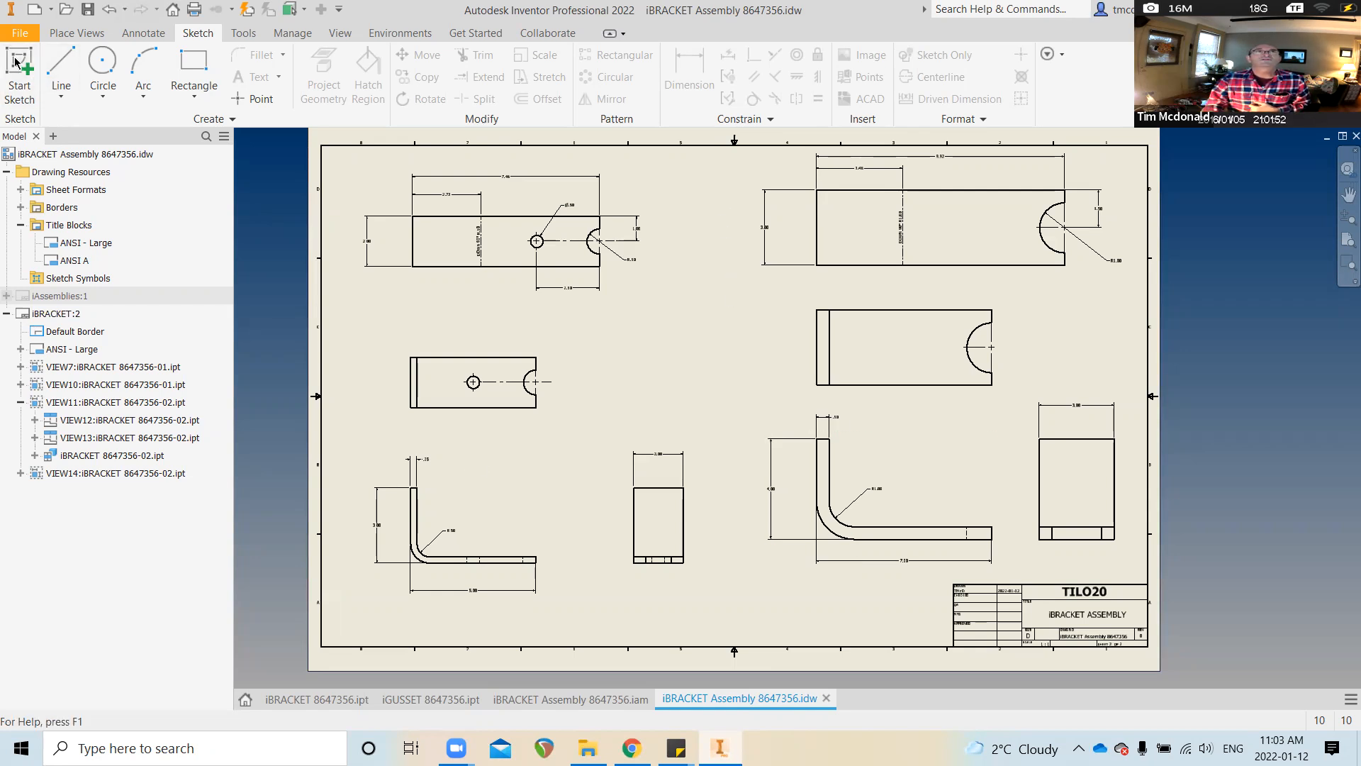
left_click(709, 322)
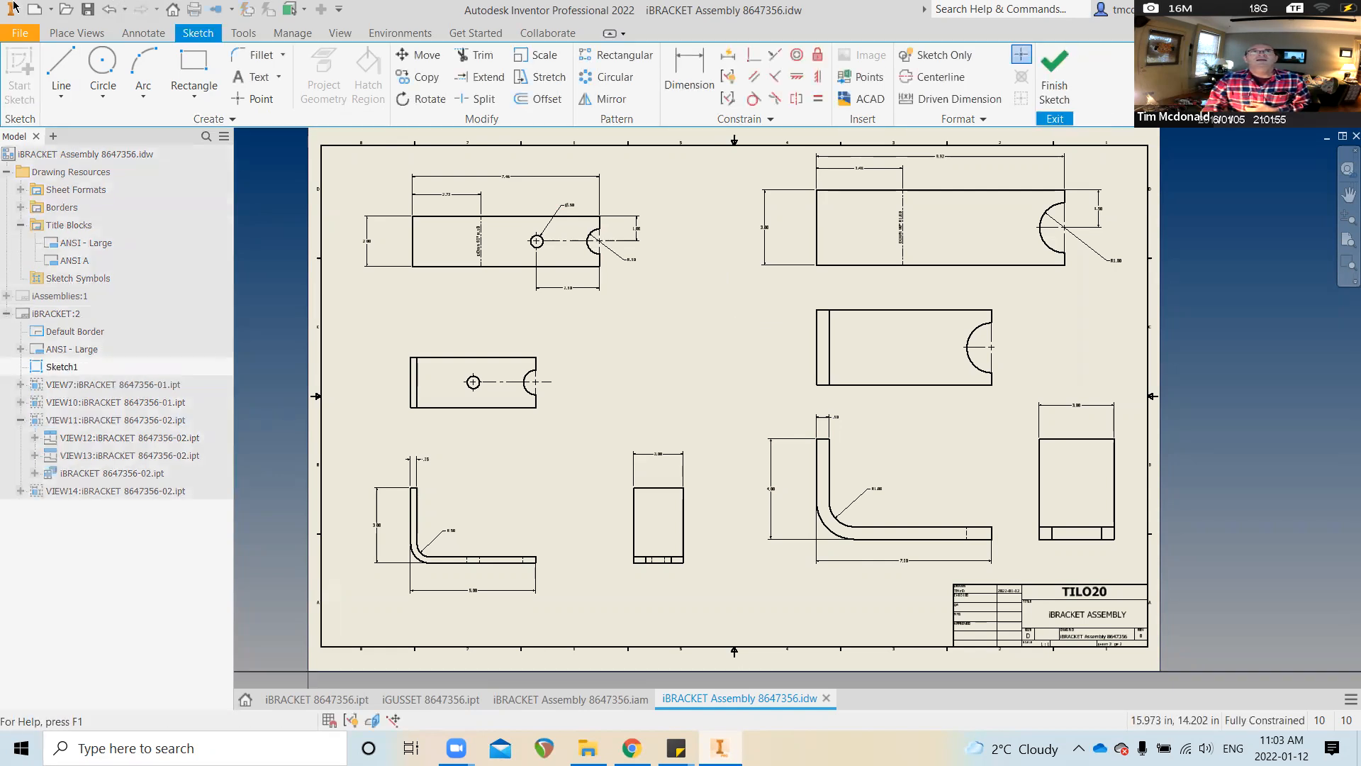
left_click(61, 71)
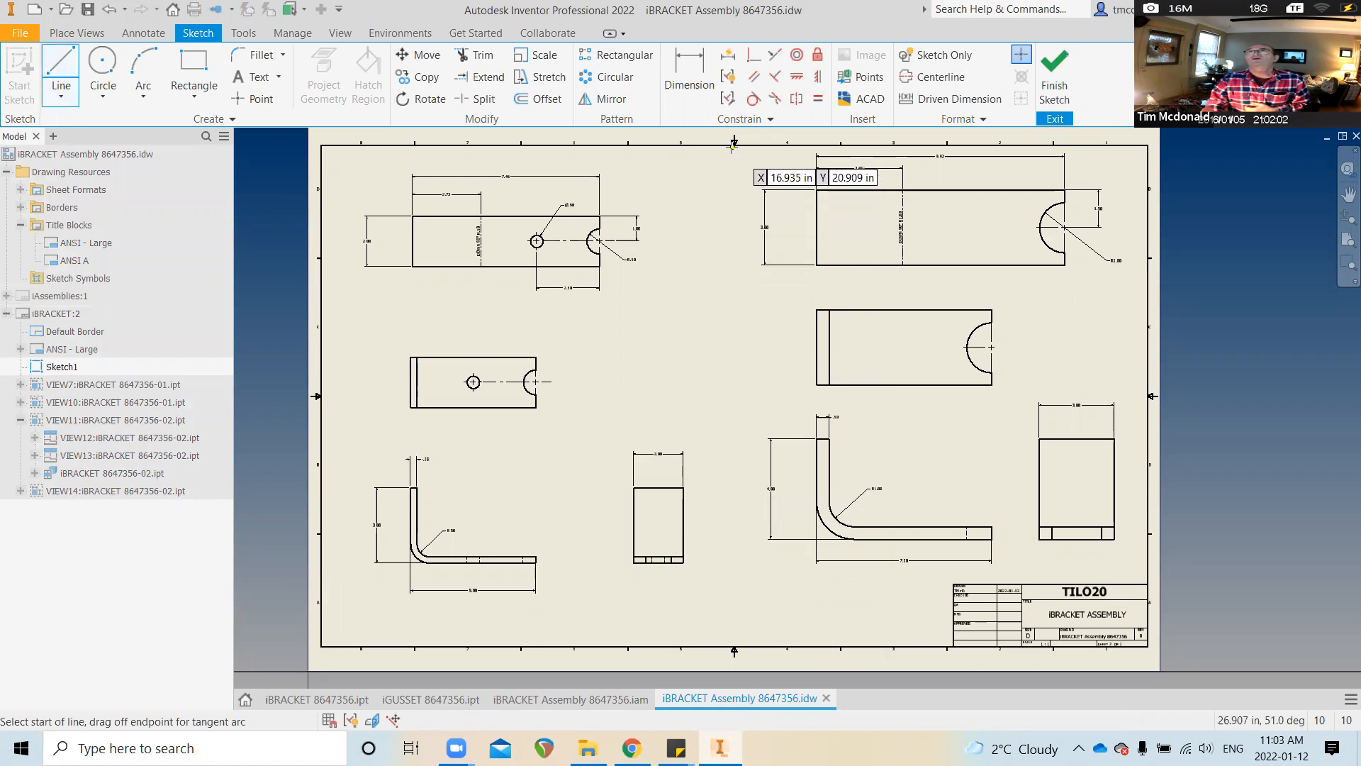
left_click(734, 144)
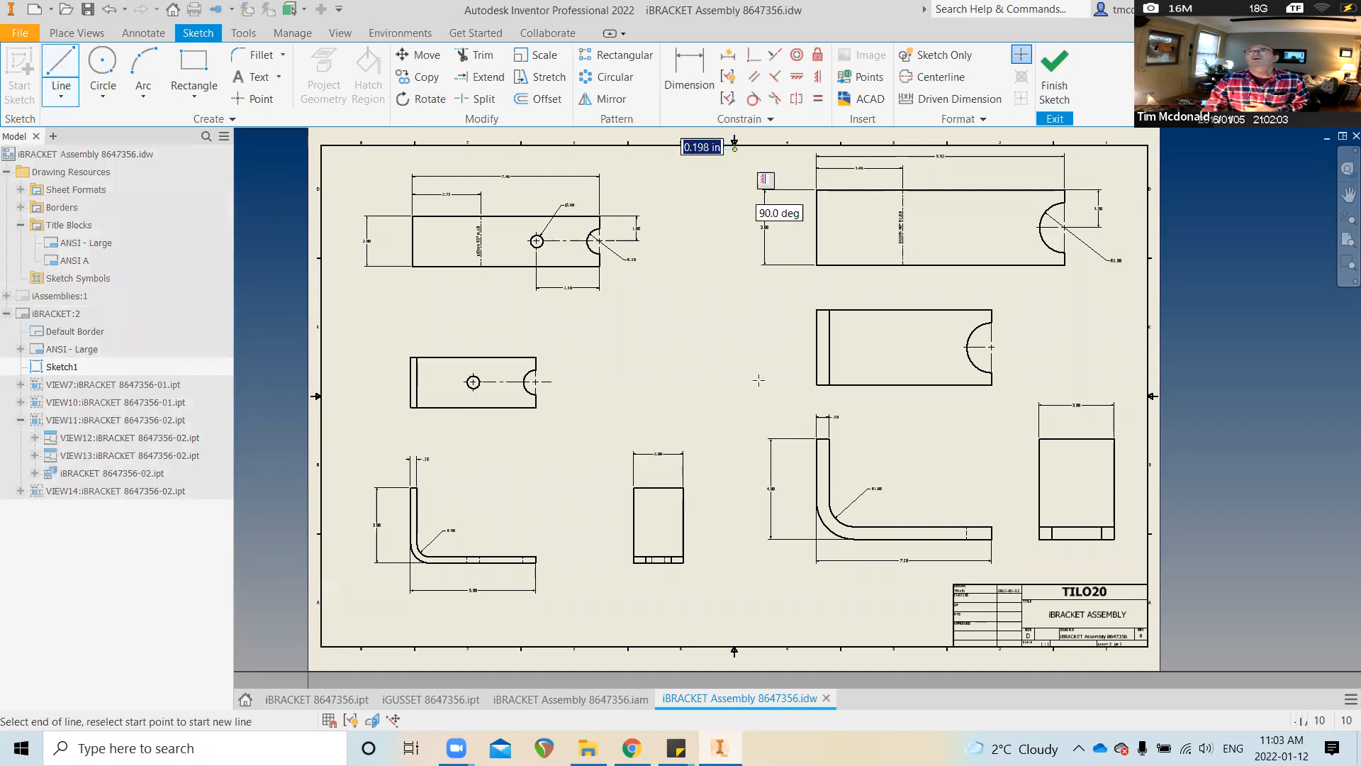
left_click(734, 645)
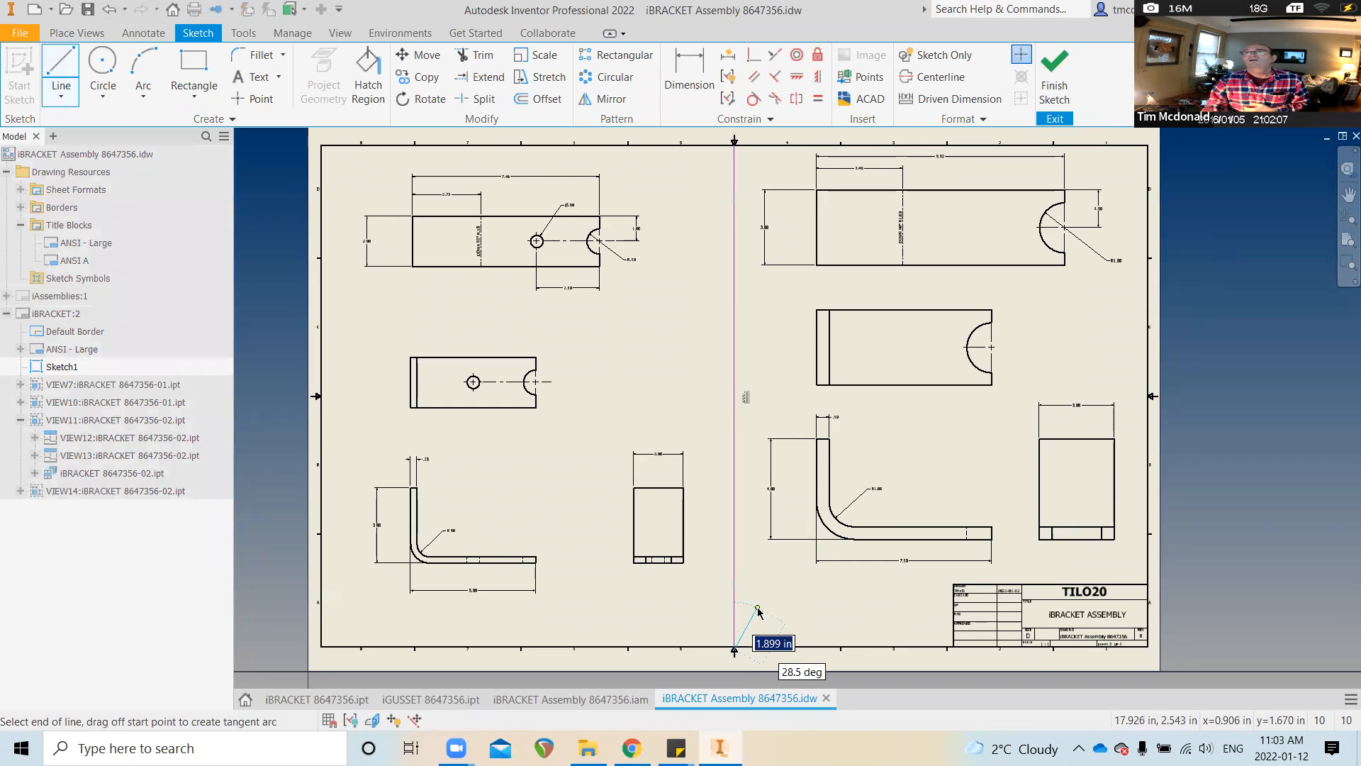
right_click(758, 611)
left_click(817, 614)
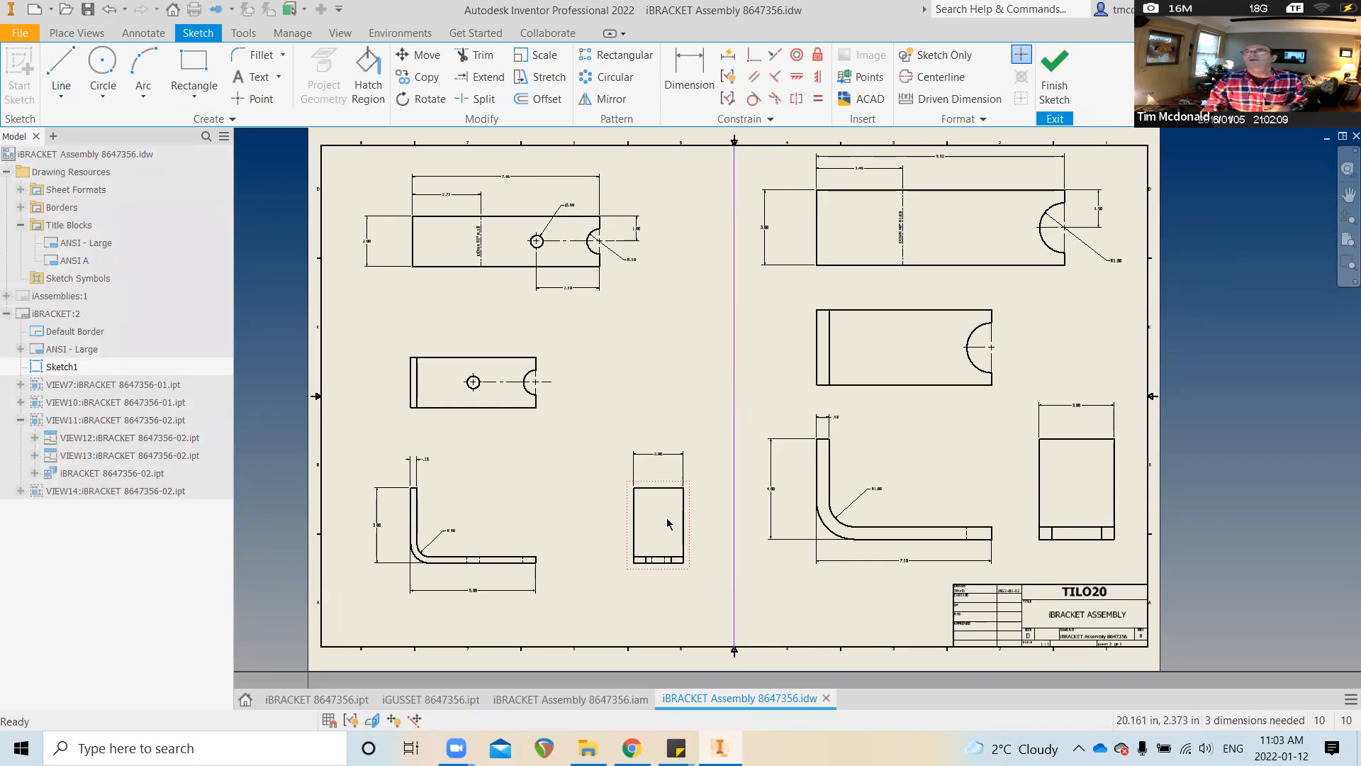
left_click(1056, 64)
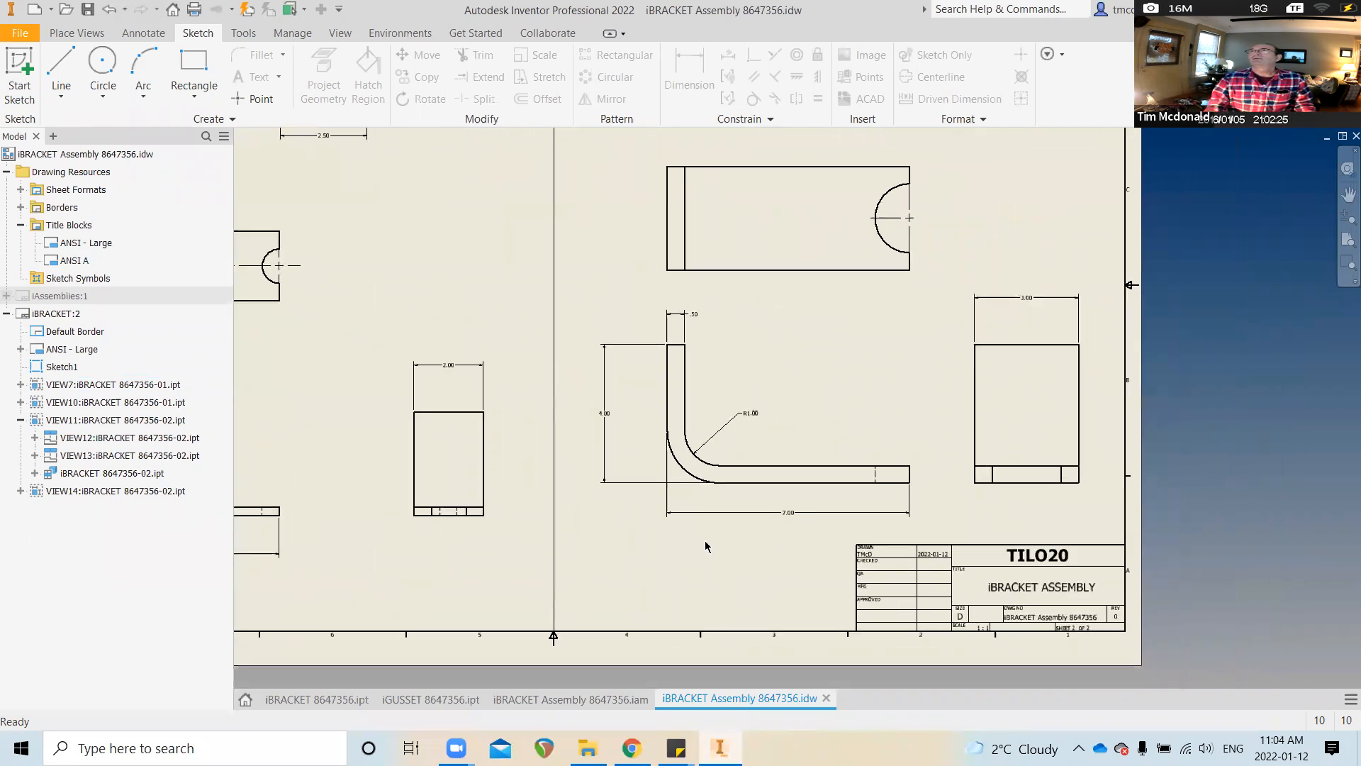
Remove the off-centre centerline from the bent bracket's end view
left_click(138, 34)
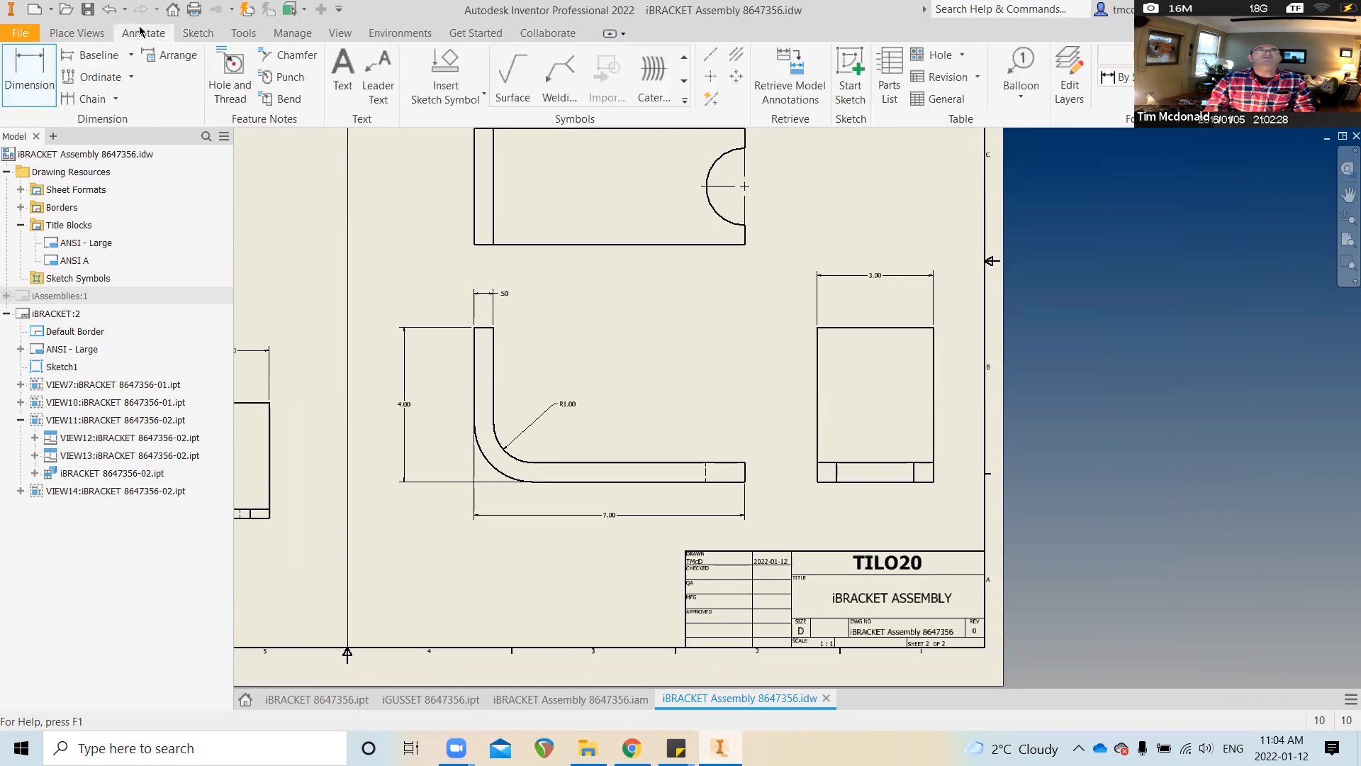
left_click(778, 75)
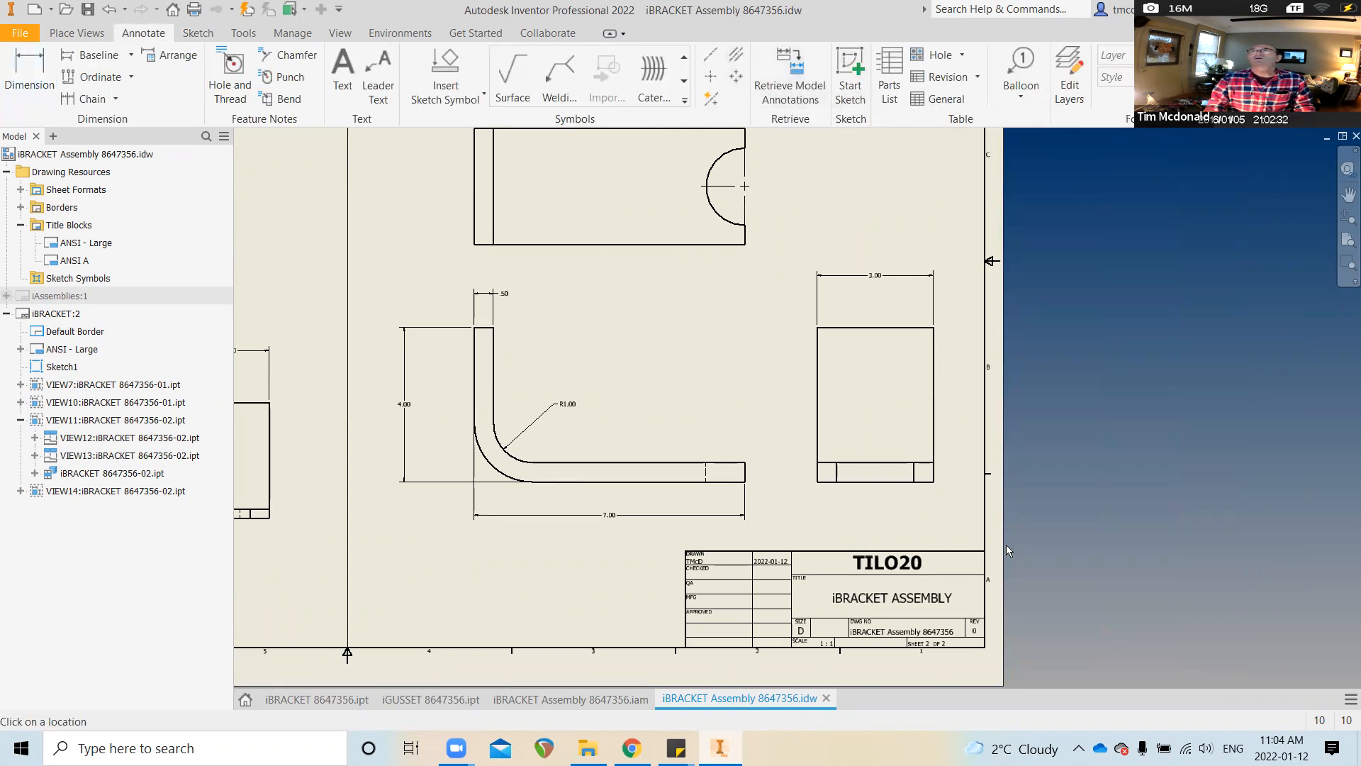
scroll(820, 479, "up", 4)
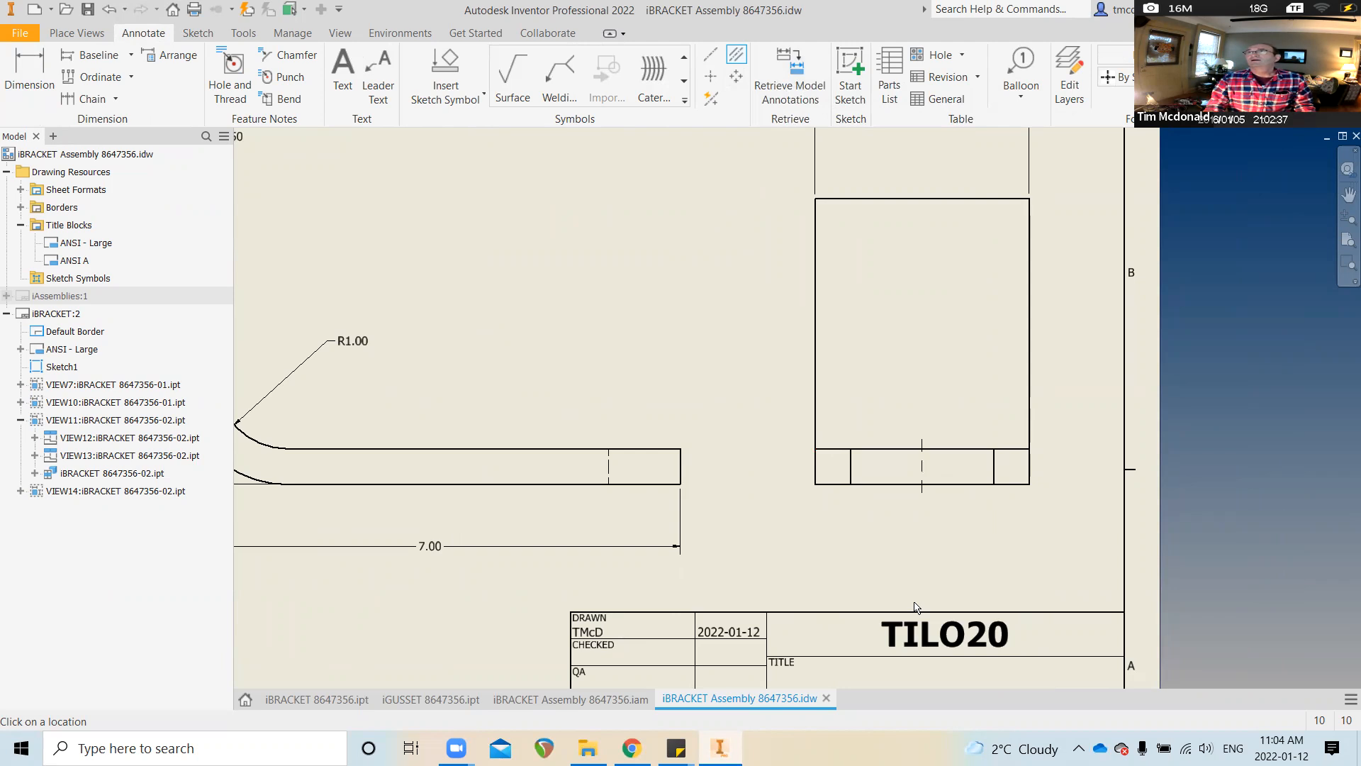
scroll(914, 607, "down", 2)
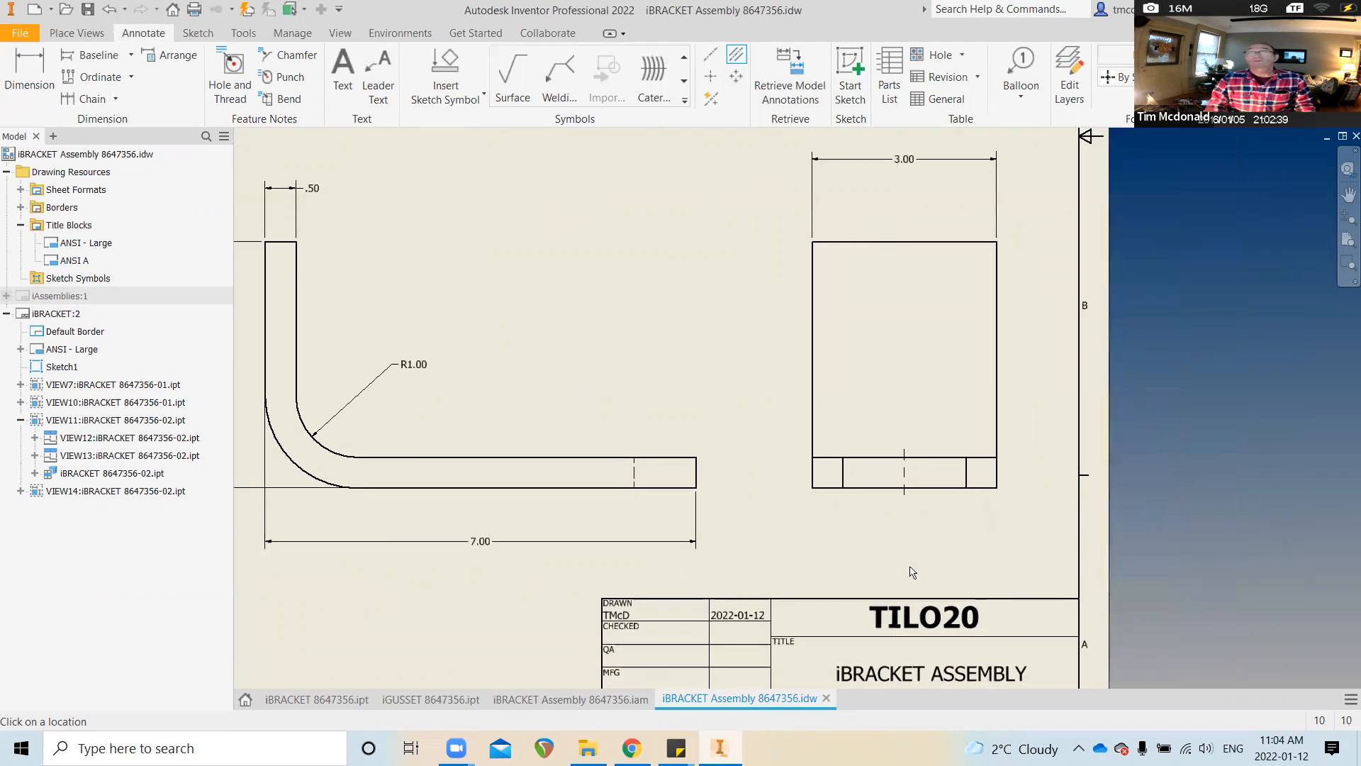
key("ctrl+z")
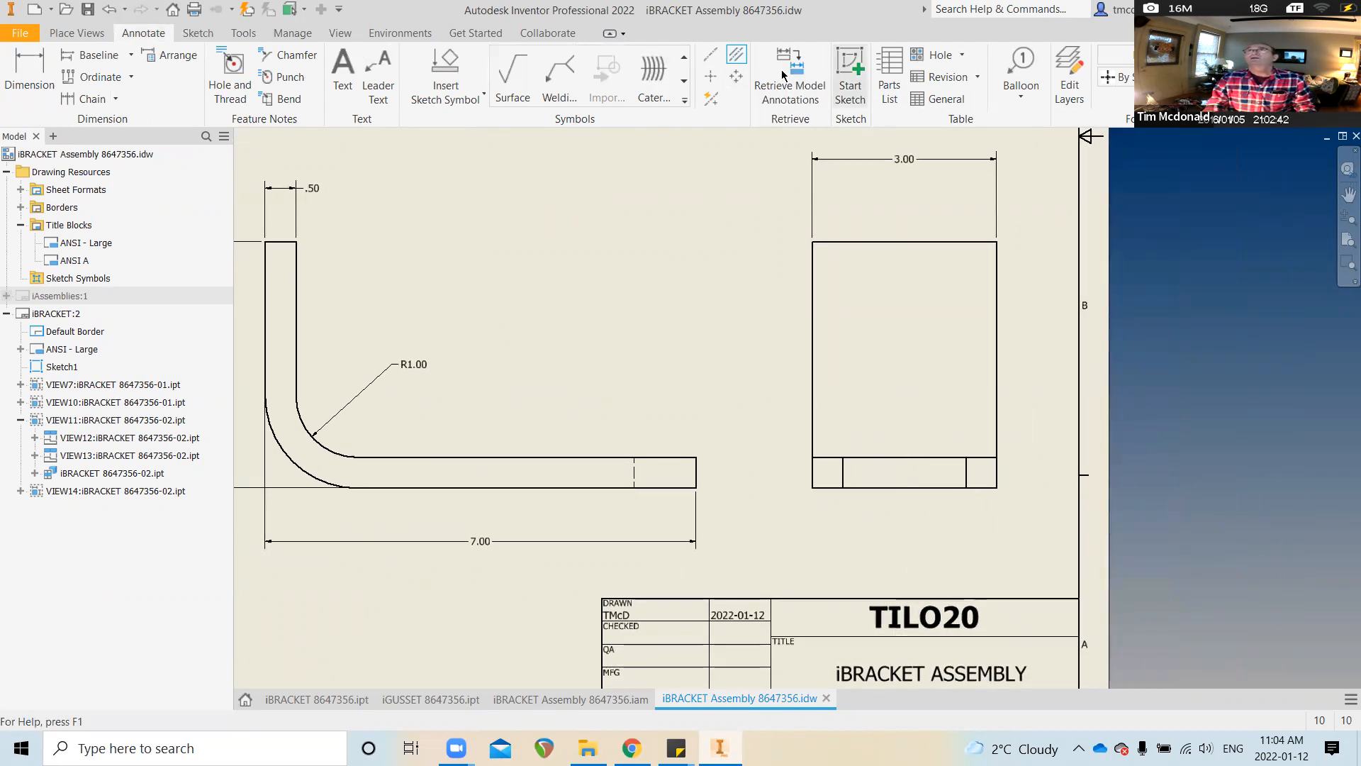
Add a bisector centerline between the two inner edges of the end view's bottom strip
left_click(710, 58)
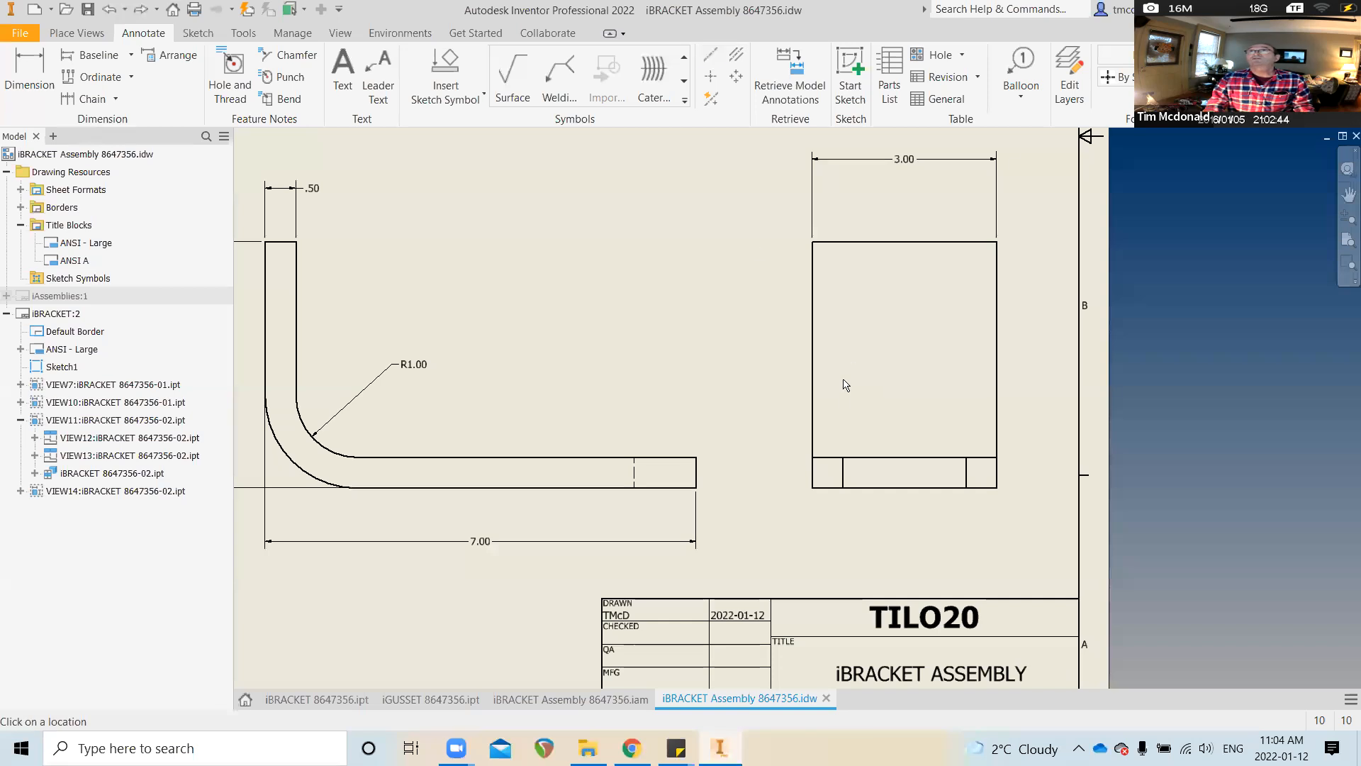
scroll(866, 454, "up", 3)
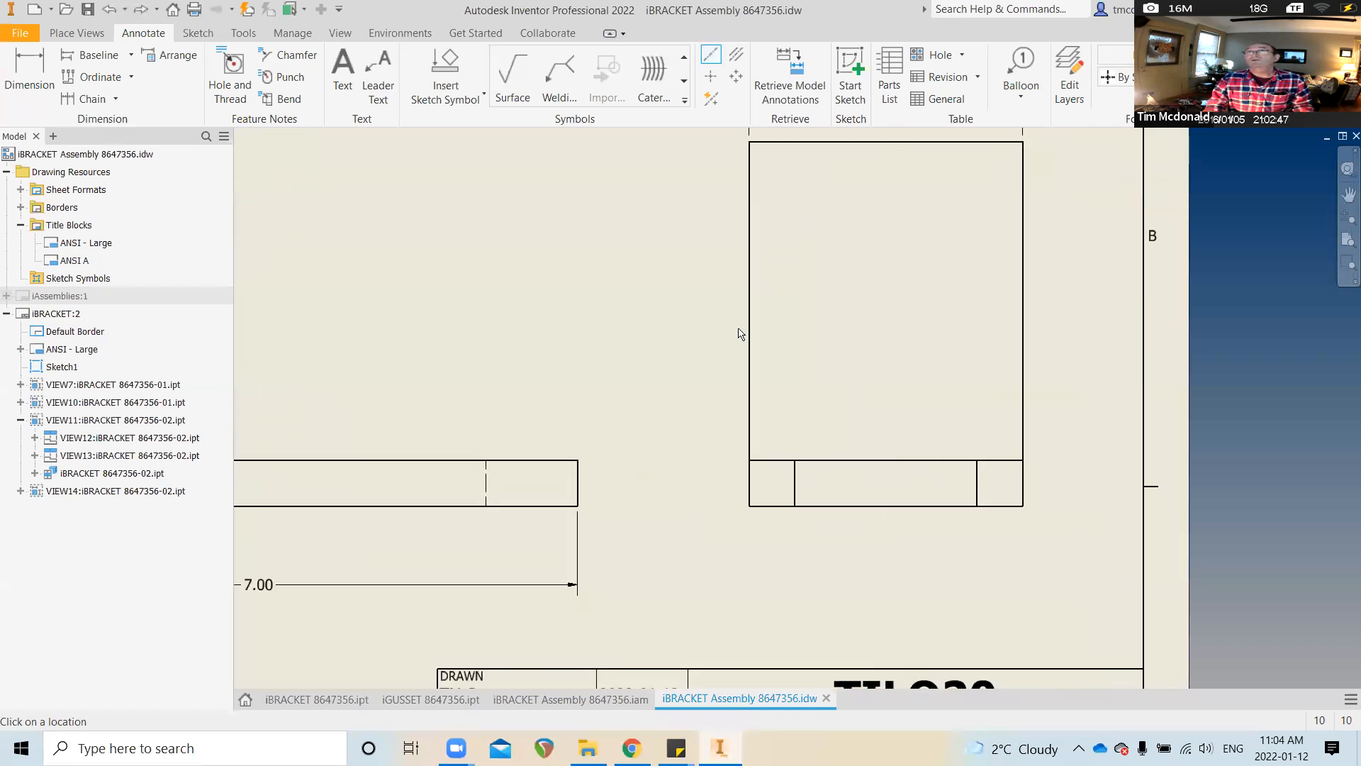
left_click(737, 56)
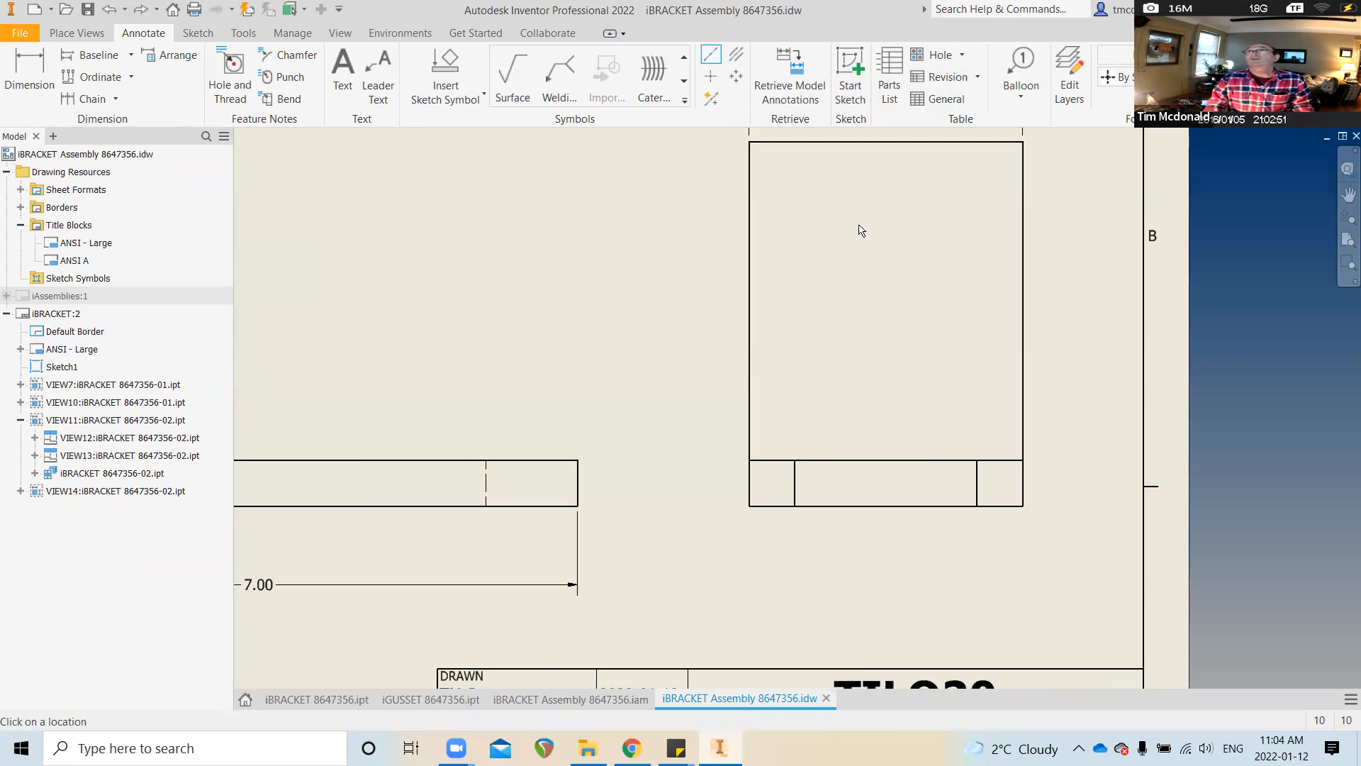
left_click(978, 470)
left_click(795, 468)
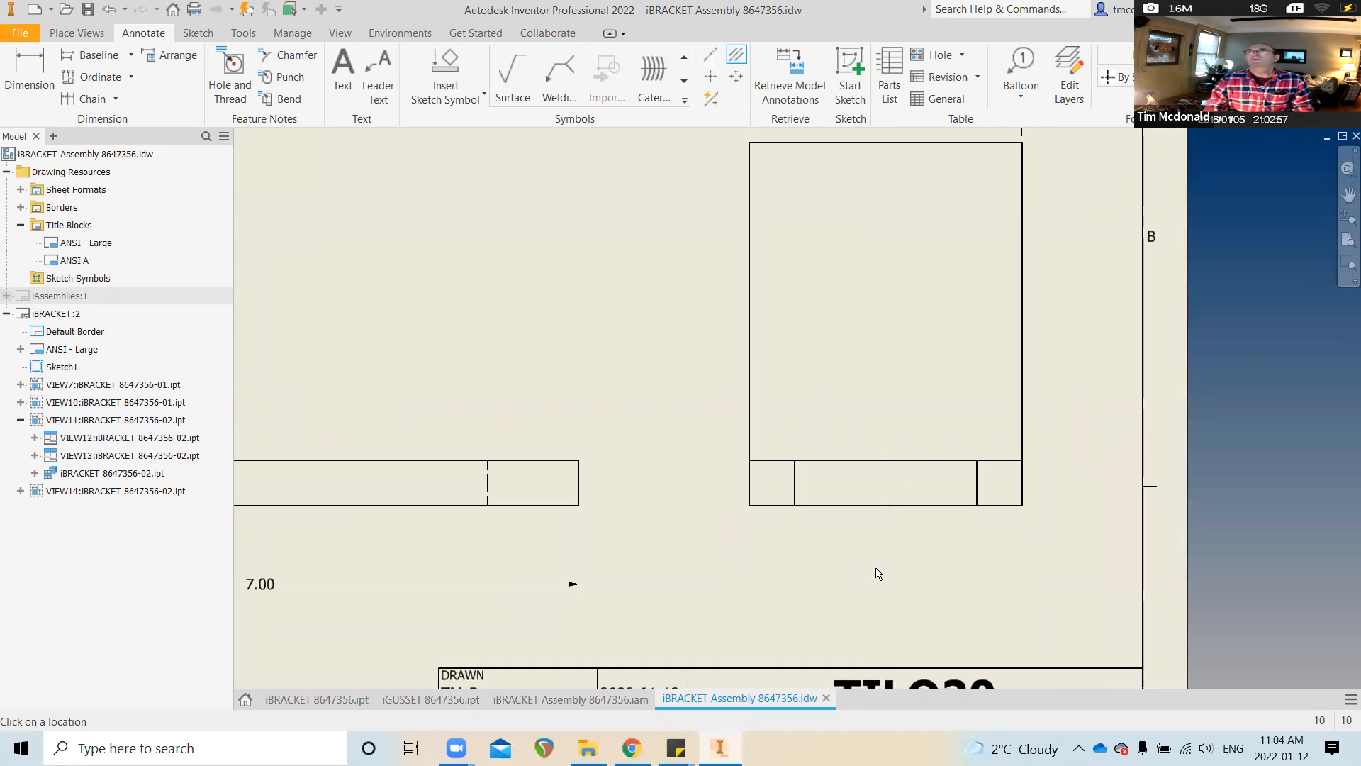
scroll(878, 571, "up", 3)
scroll(877, 572, "up", 3)
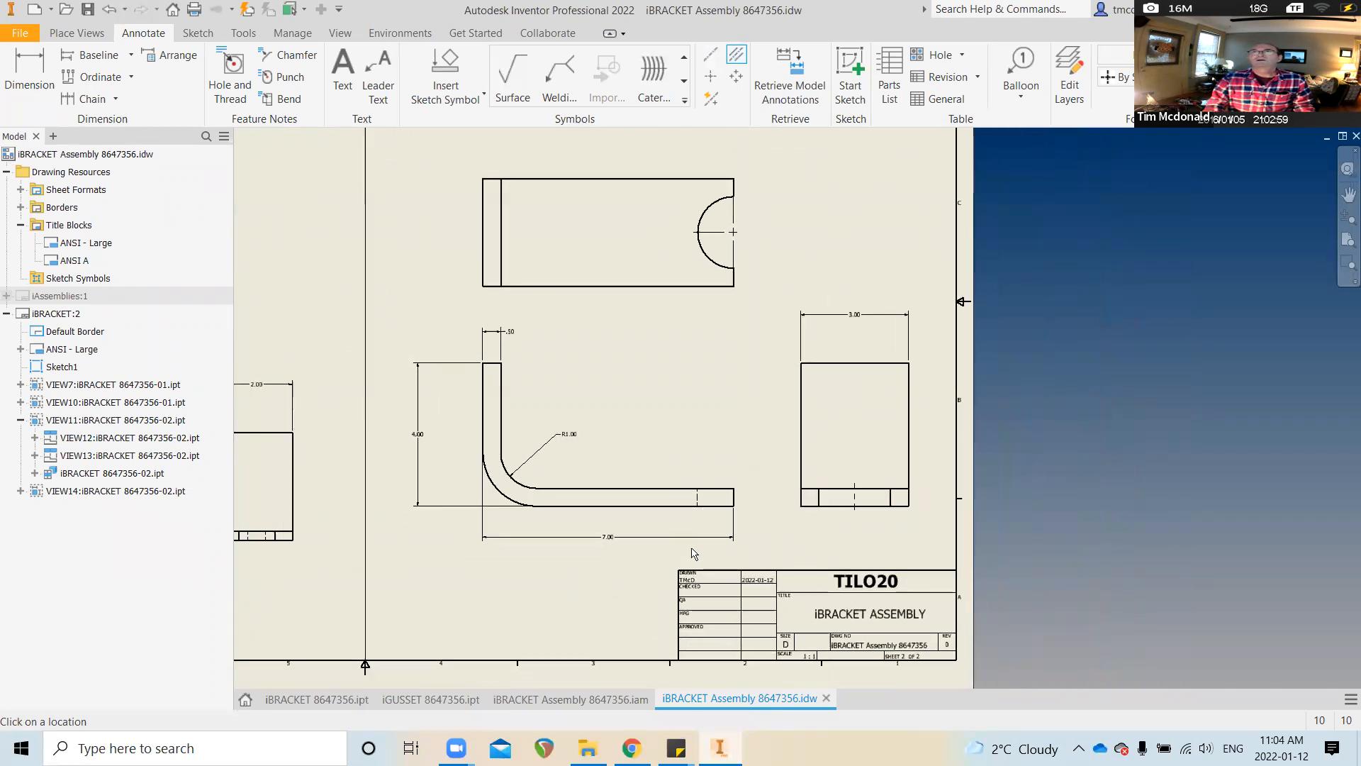
scroll(587, 560, "up", 2)
scroll(587, 560, "up", 1)
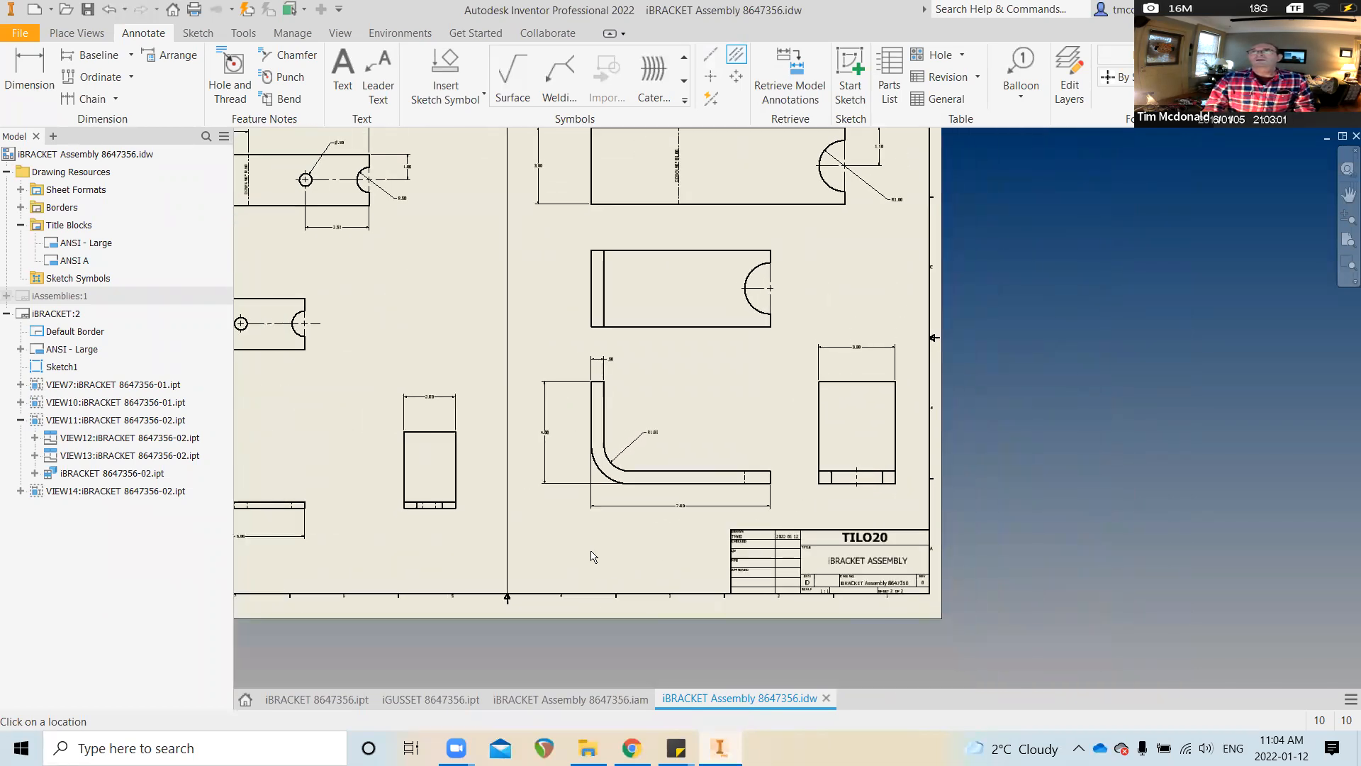
scroll(594, 557, "up", 1)
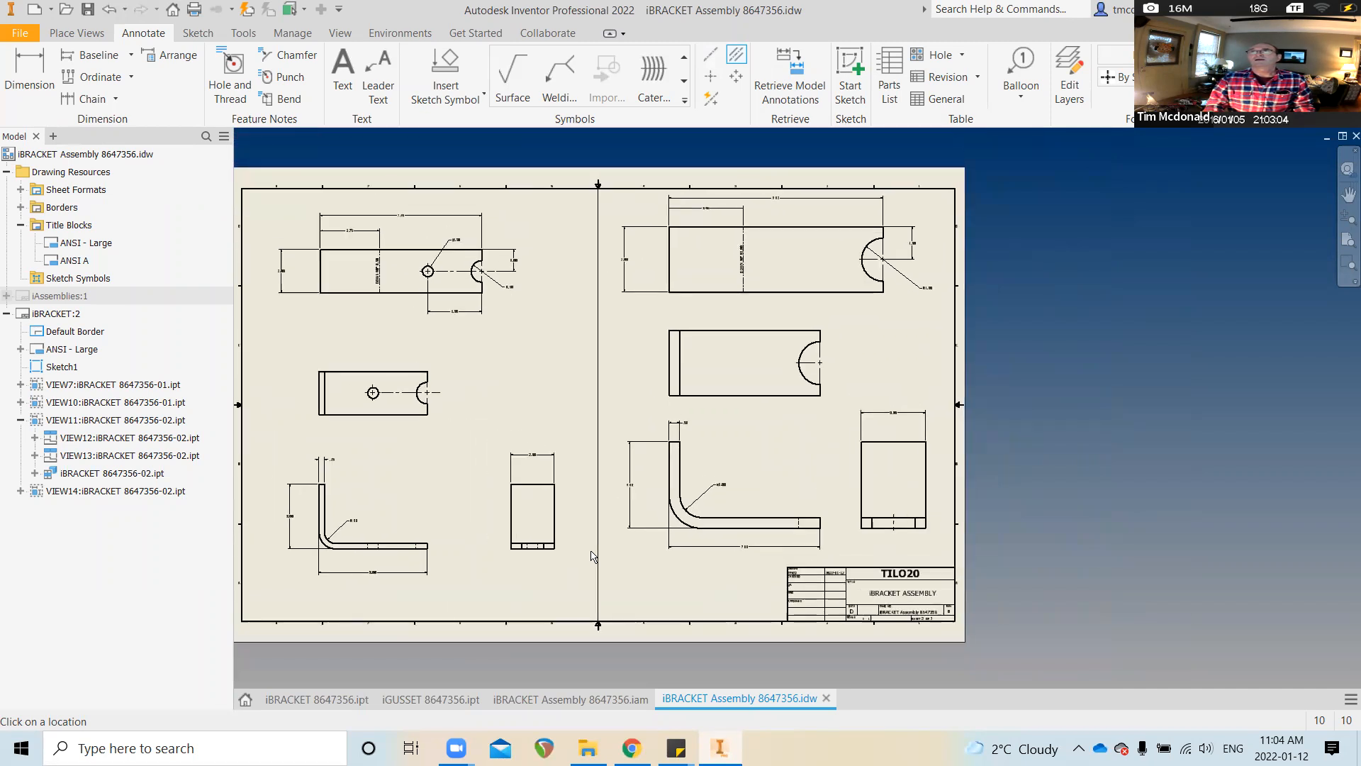
scroll(590, 557, "up", 1)
scroll(593, 538, "down", 1)
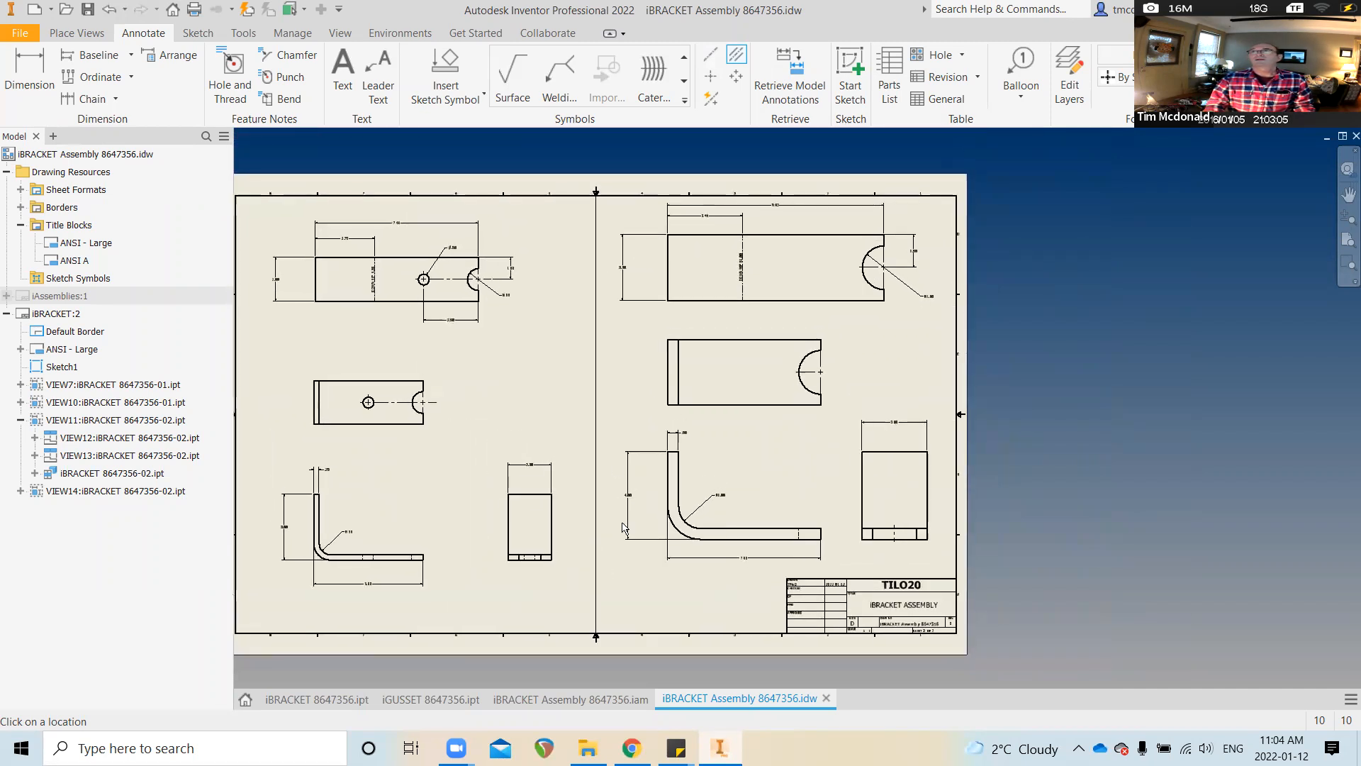
scroll(614, 345, "down", 2)
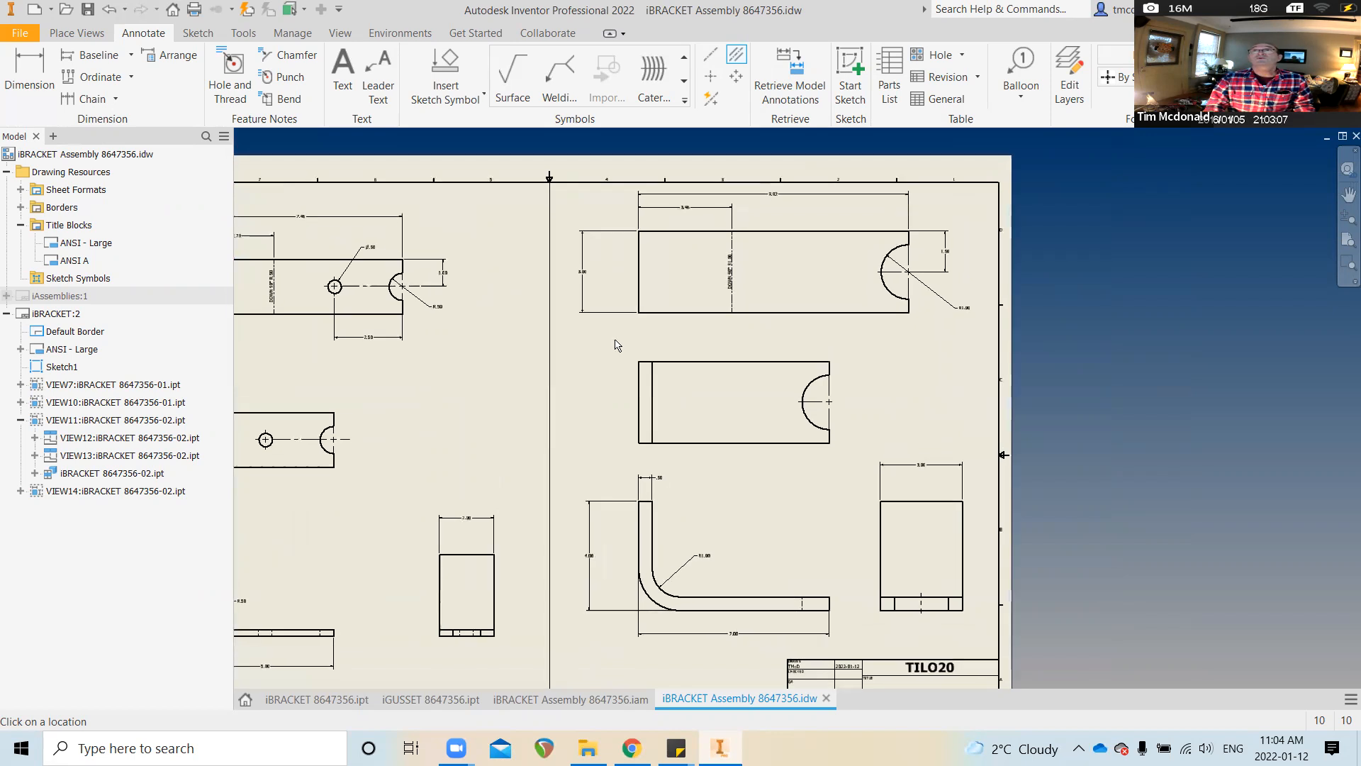
left_click(342, 74)
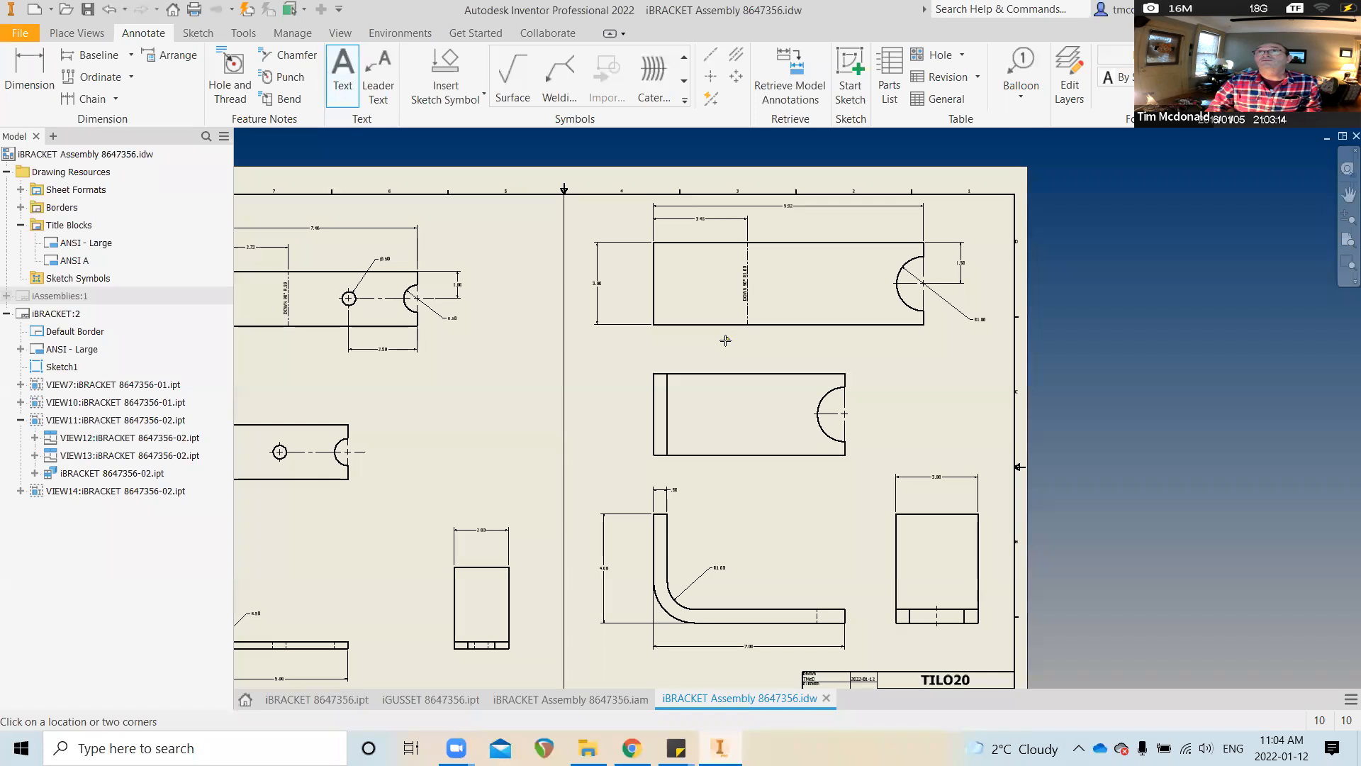
Add a bold, underlined 0.240 in FLAT PATTERN label below the top right view
left_click(727, 345)
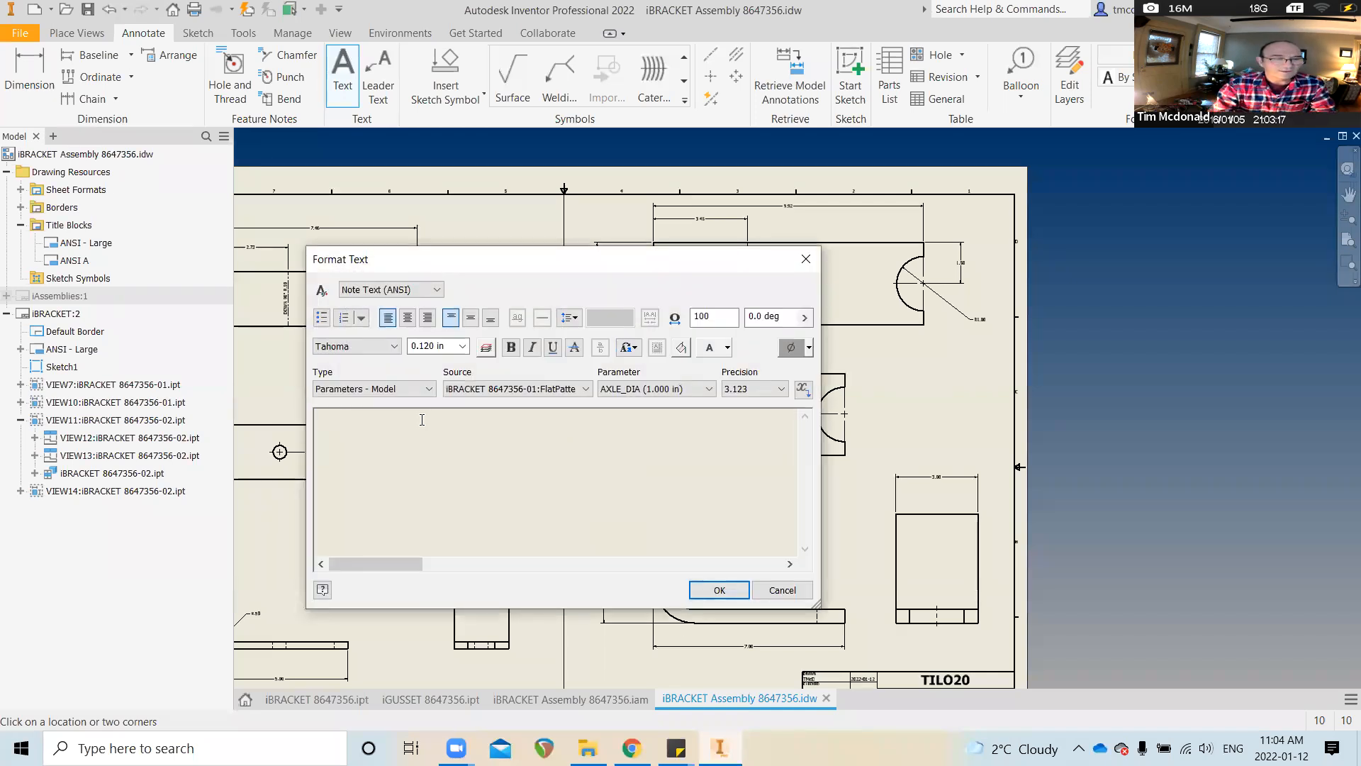
type("FLAT ")
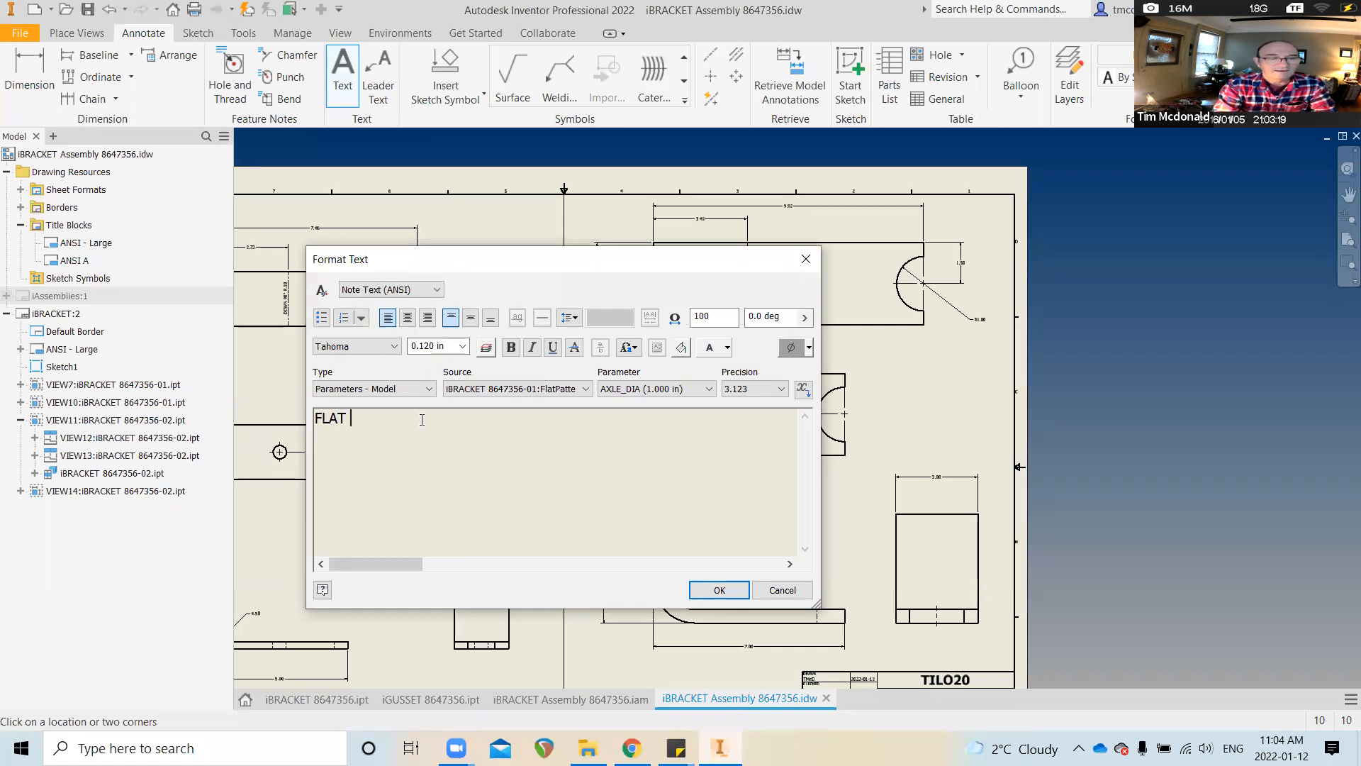
type("PATTERN")
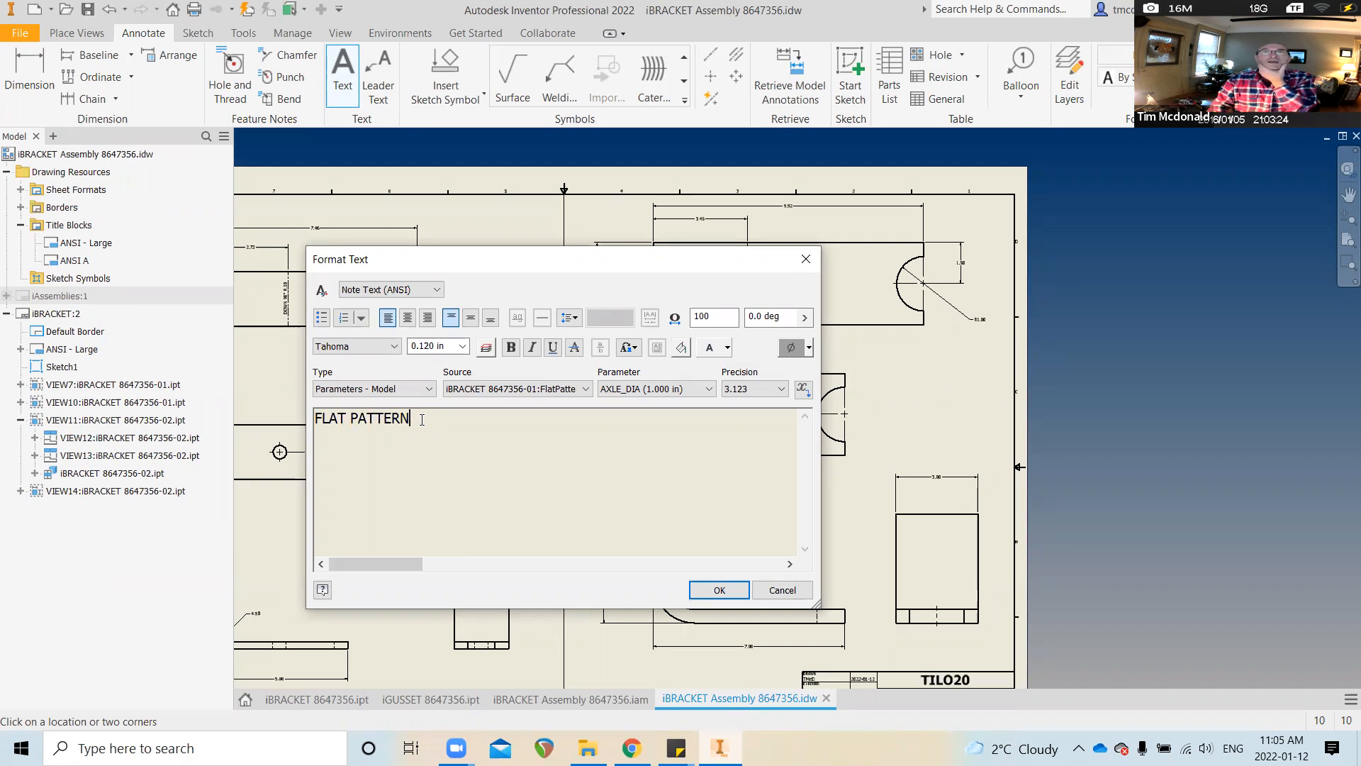
left_click_drag(422, 420, 275, 420)
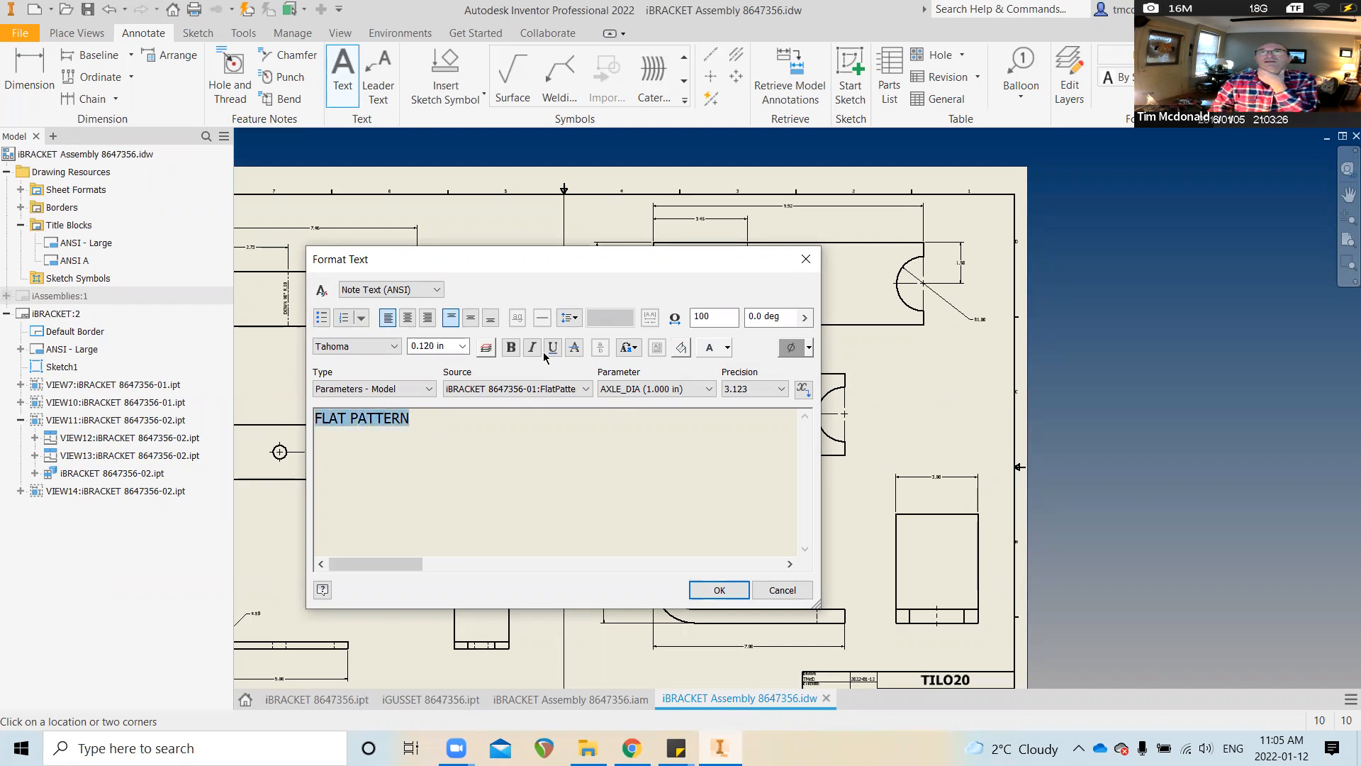
left_click(511, 346)
left_click(554, 347)
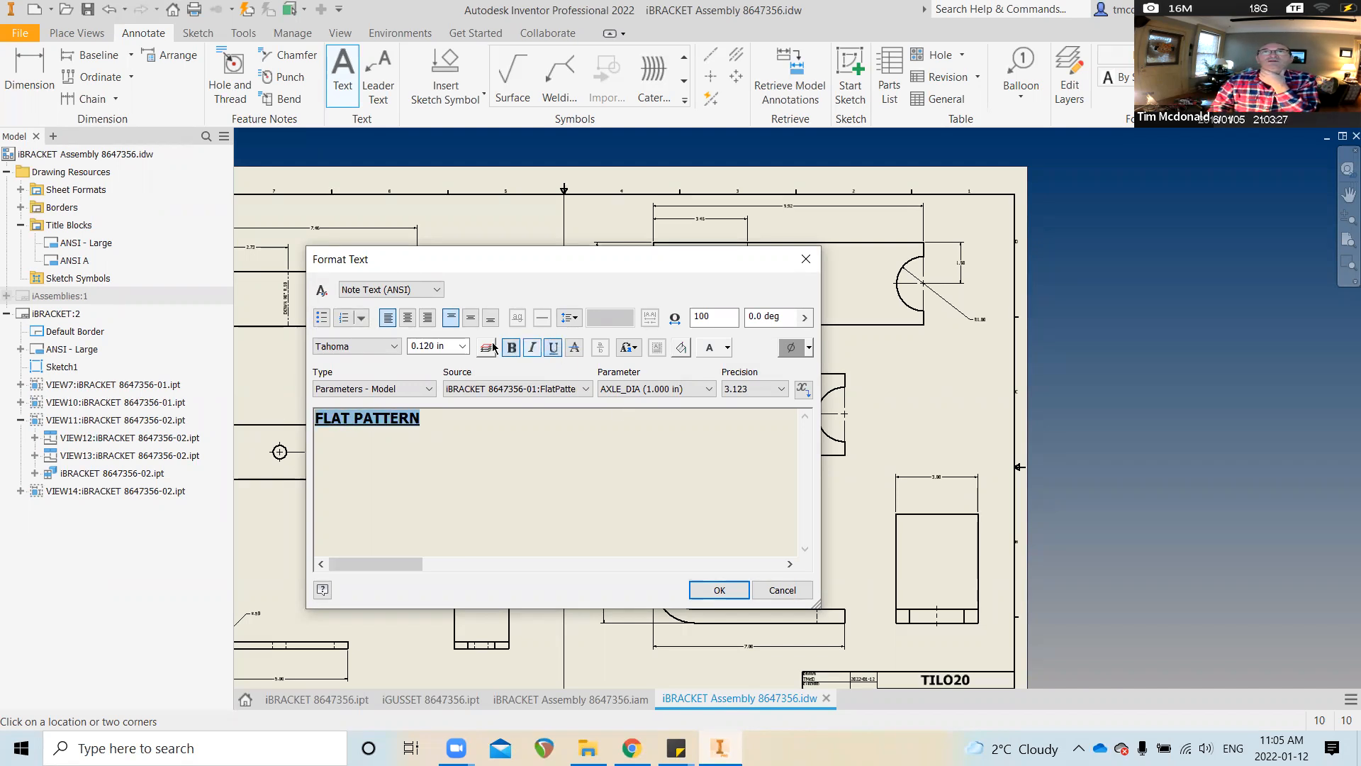
left_click(462, 346)
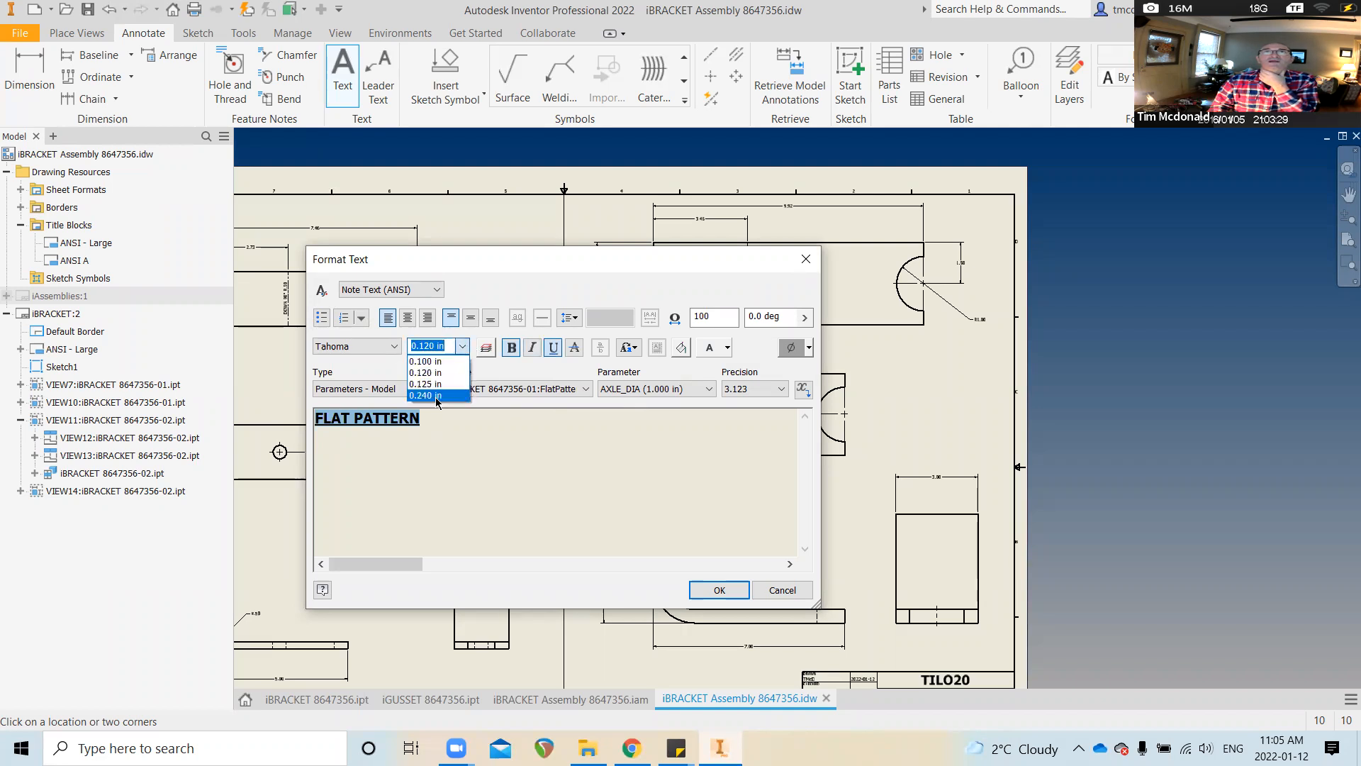
left_click(428, 395)
left_click(738, 594)
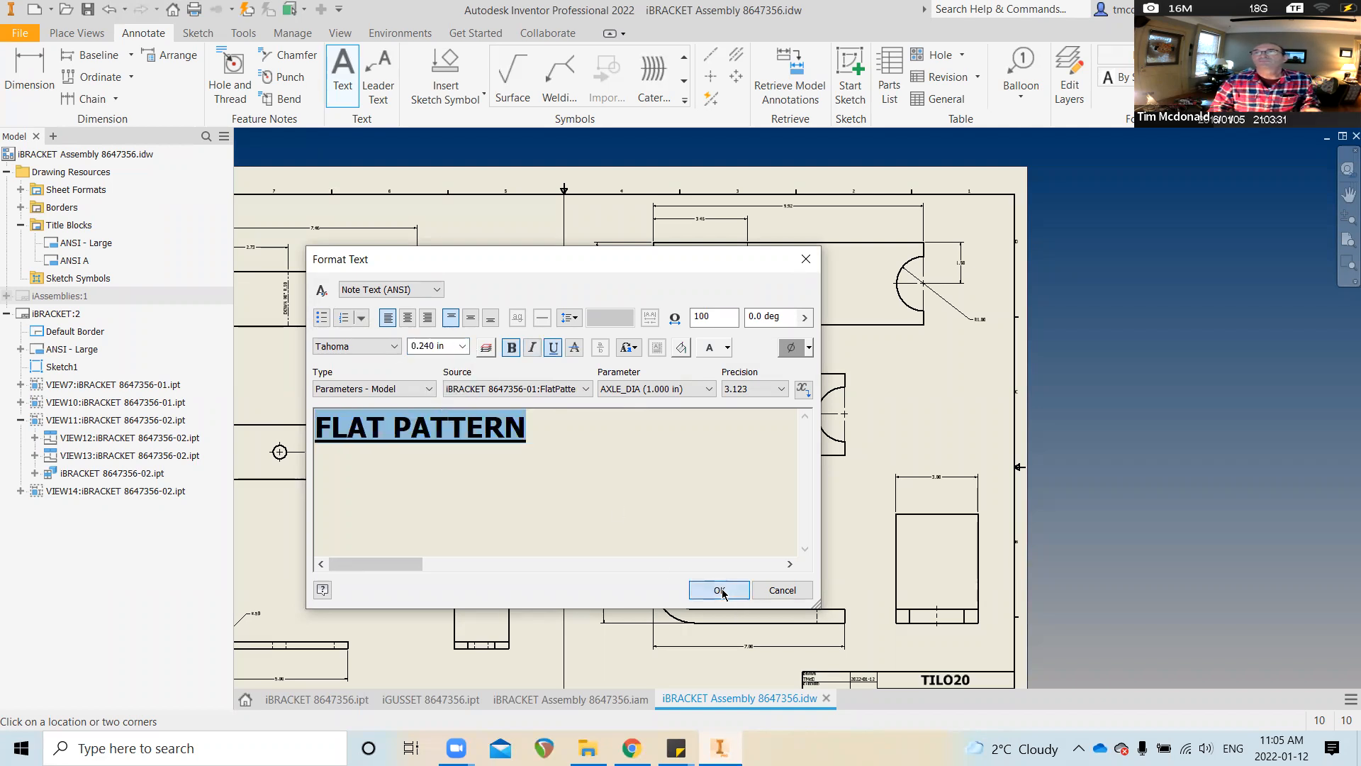
Copy the formatted FLAT PATTERN note text for reuse
scroll(728, 368, "up", 1)
scroll(728, 369, "down", 1)
middle_click_drag(713, 369, 950, 370)
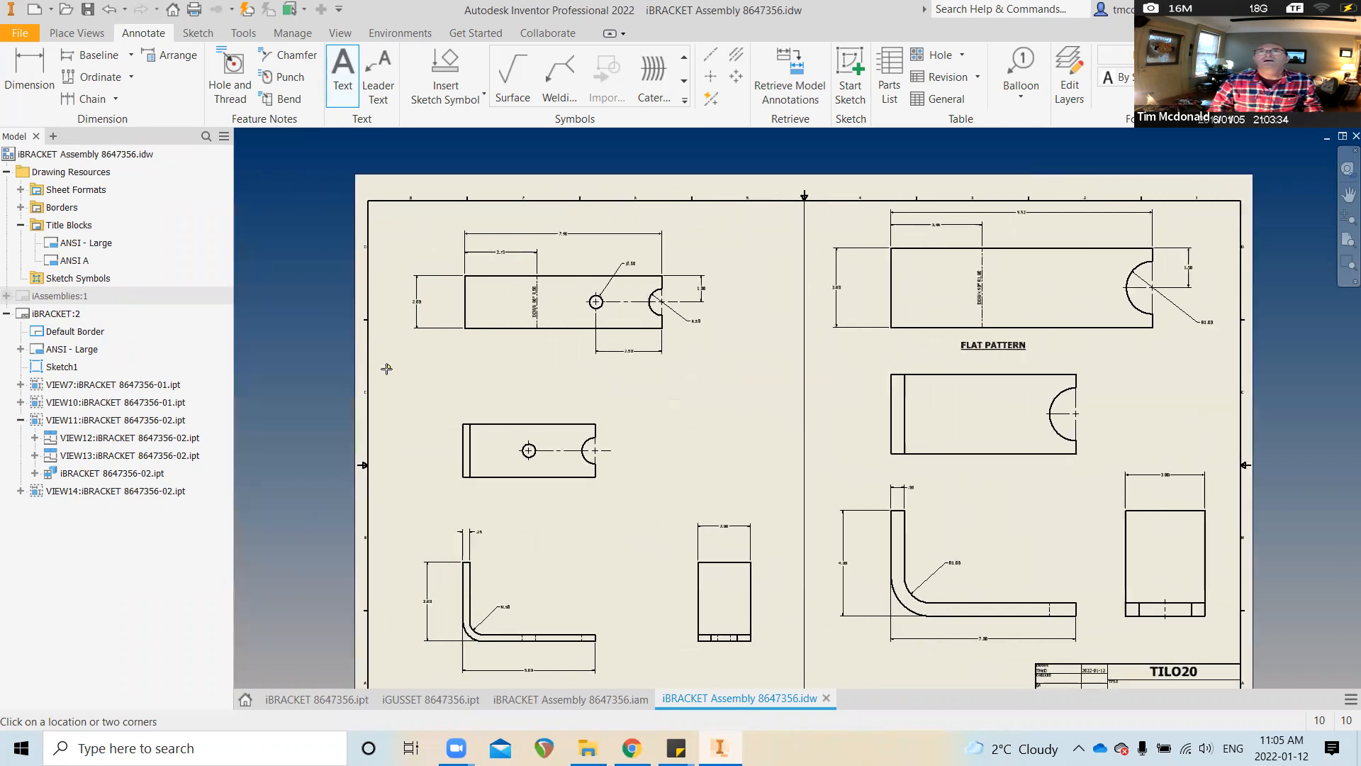
left_click(496, 352)
left_click(805, 589)
key("Escape")
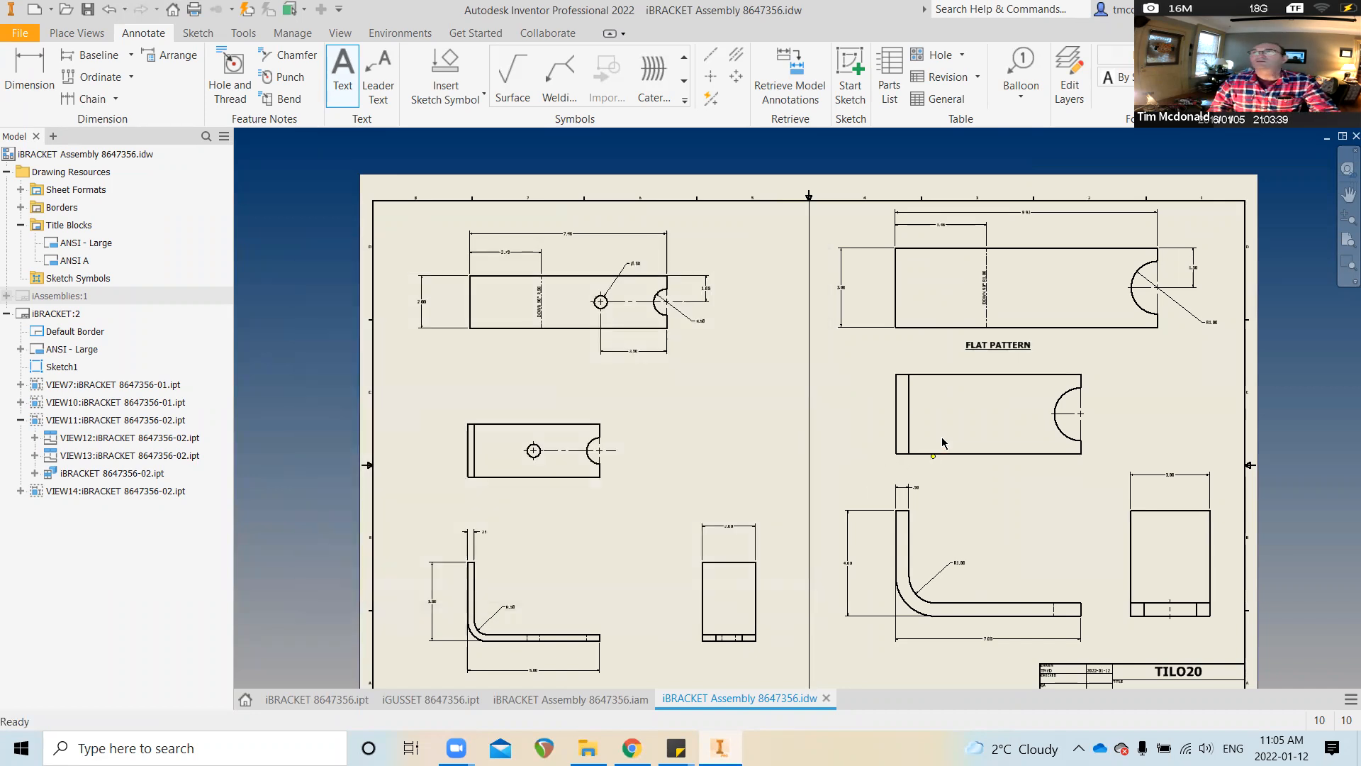
left_click(991, 345)
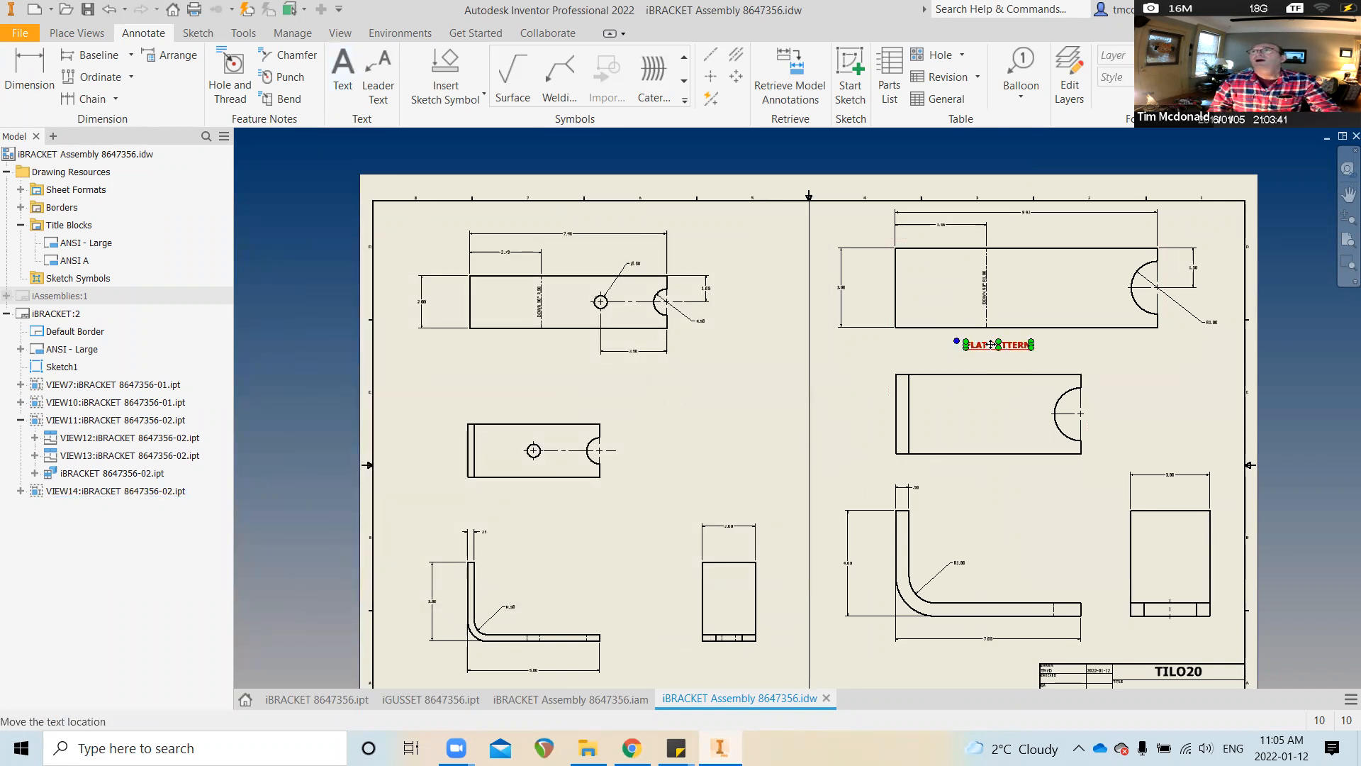
double_click(991, 345)
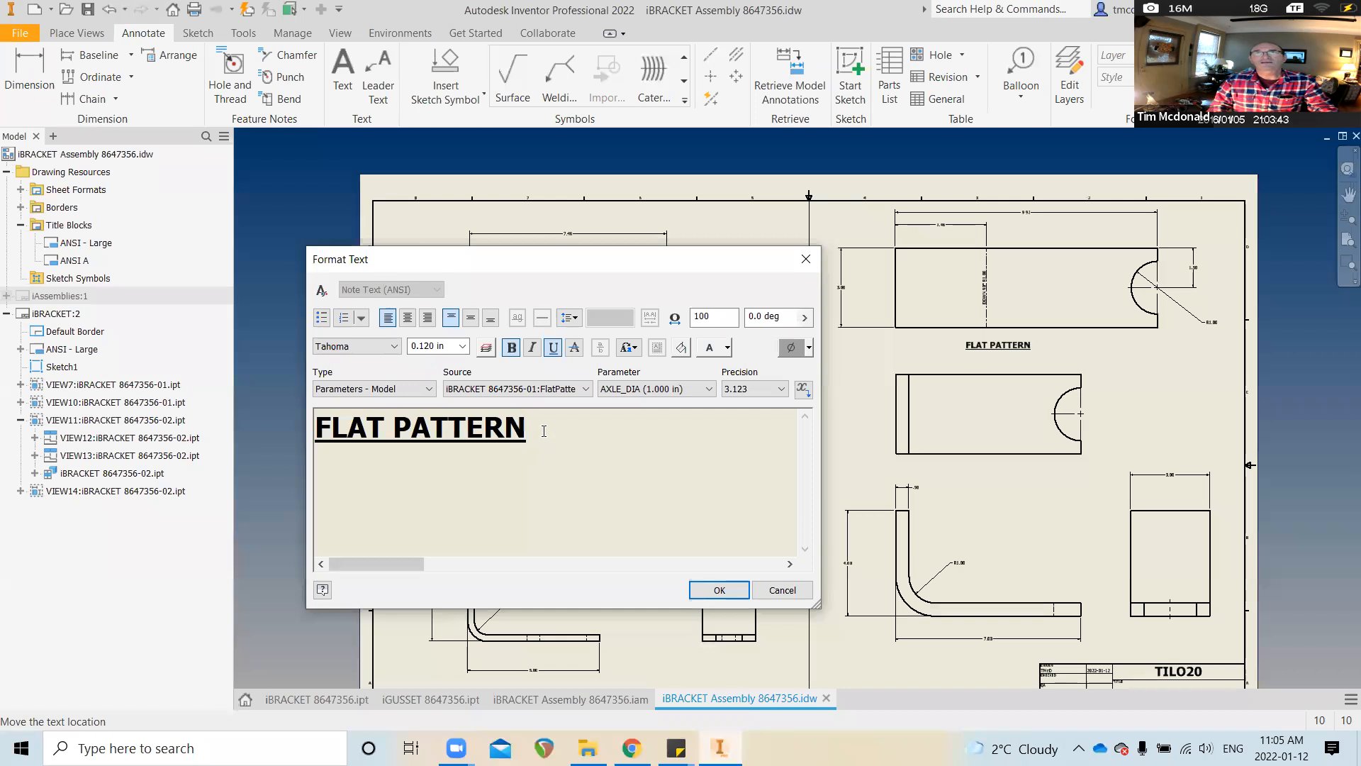
left_click_drag(544, 431, 312, 432)
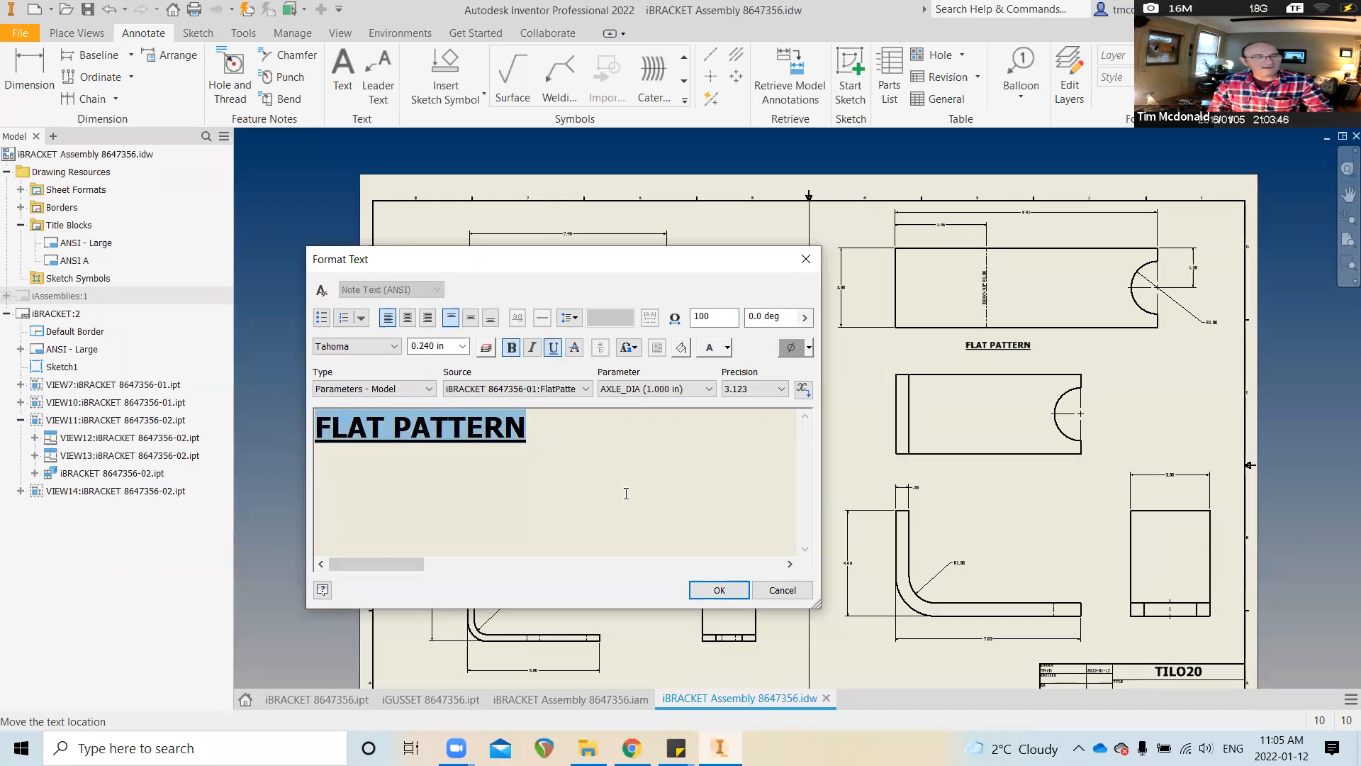
left_click(741, 597)
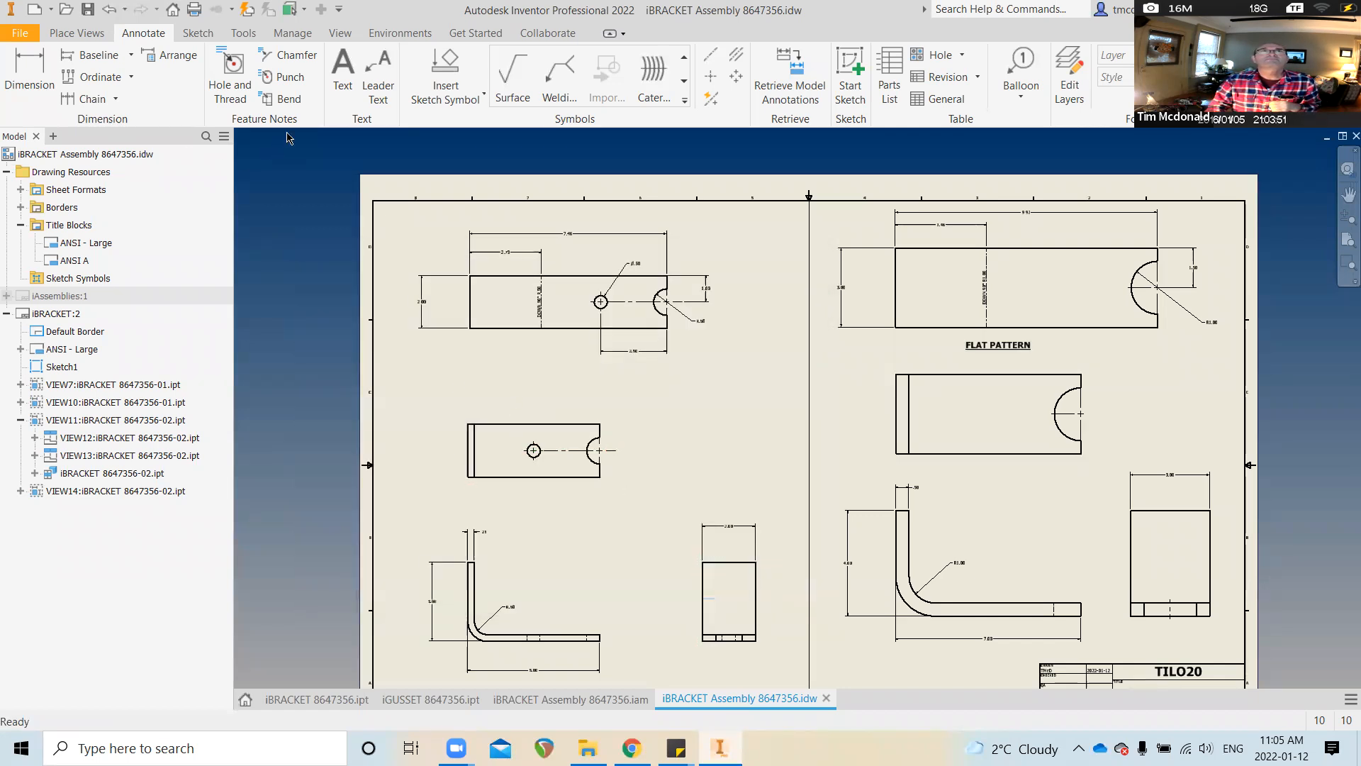
Paste a second FLAT PATTERN label below the top left view
left_click(343, 71)
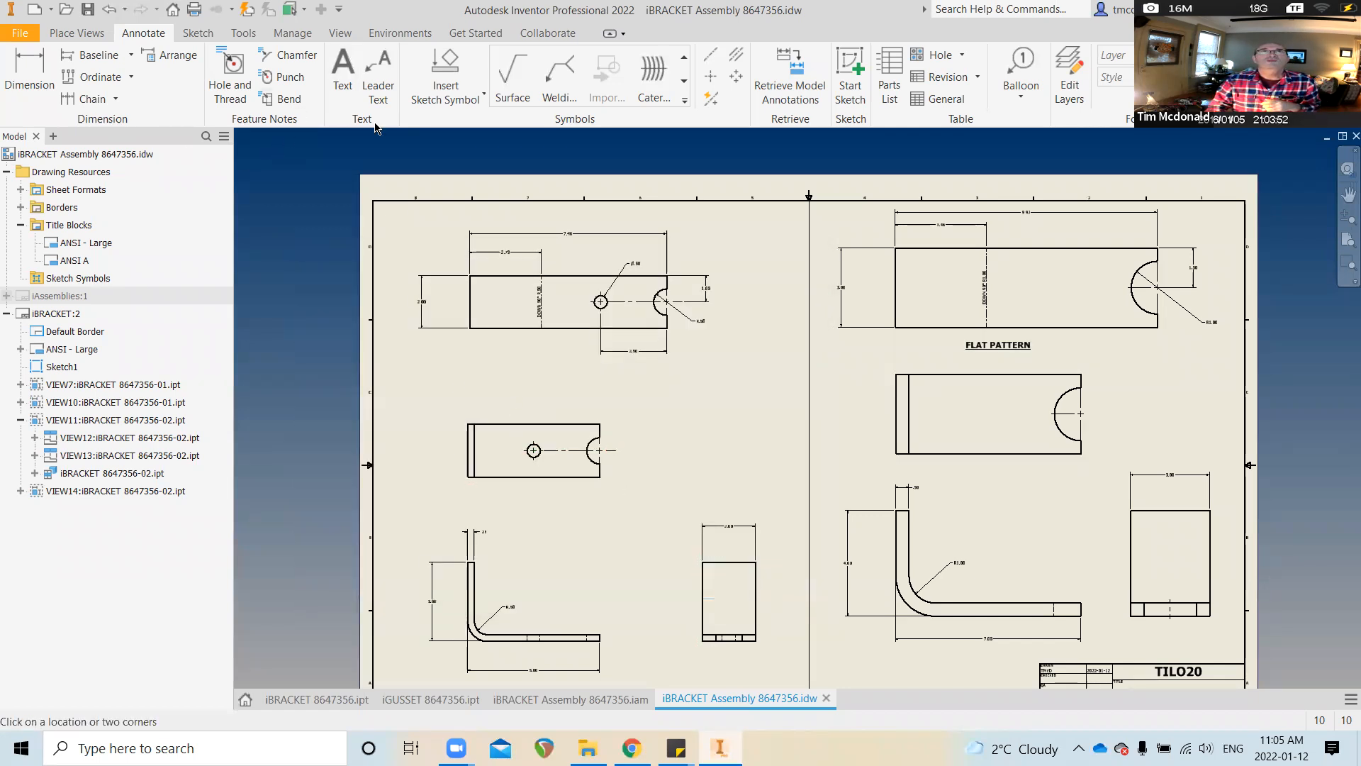
left_click(469, 350)
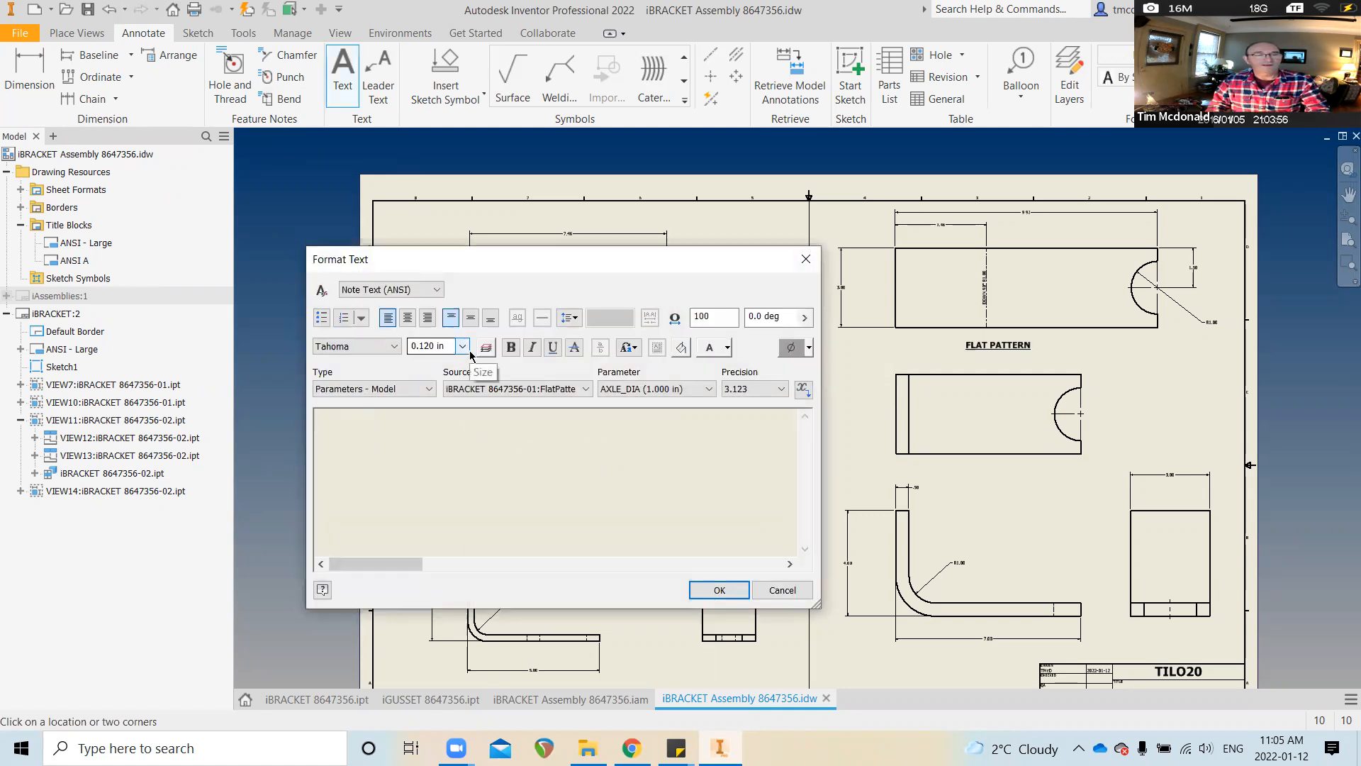
type("FLAT PATTERN")
left_click(718, 590)
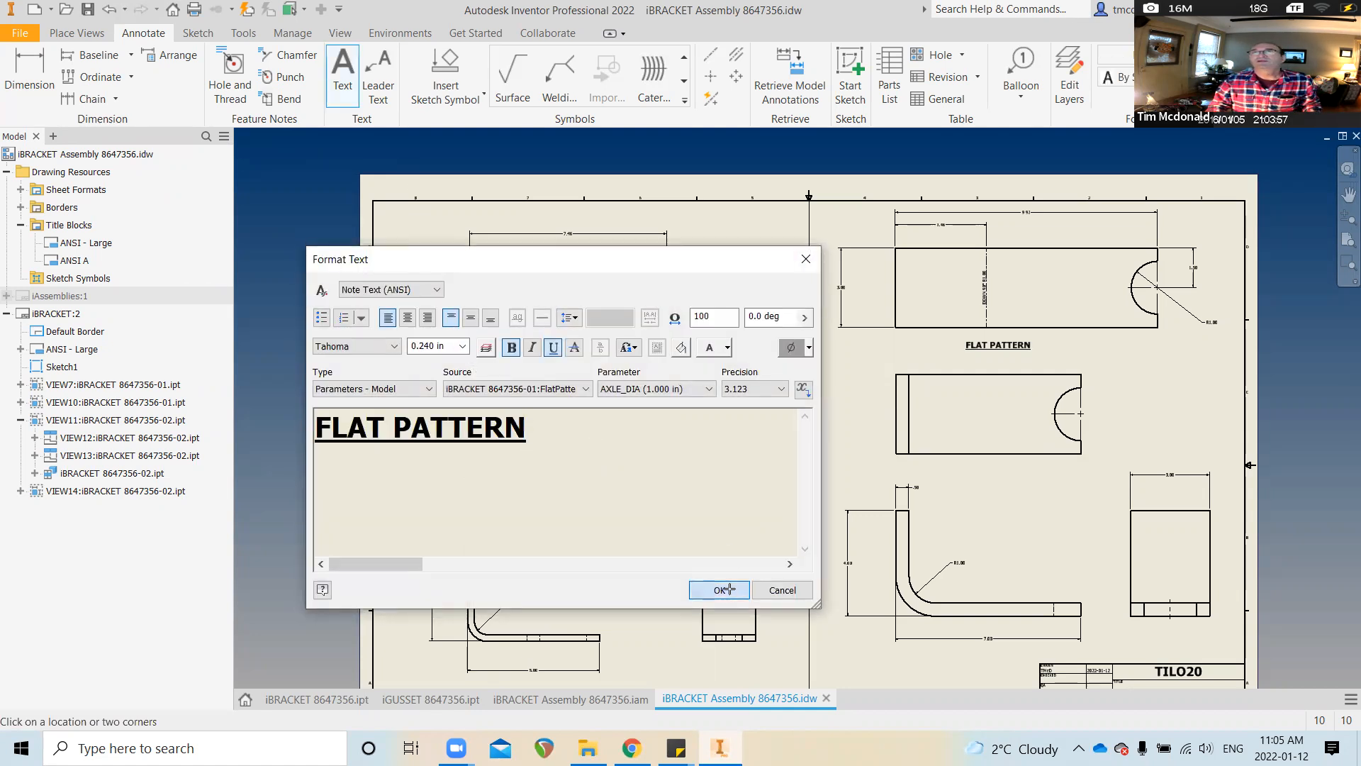
Start a note beneath the left views, pasting the formatted text and typing iBRACKET over it
scroll(652, 428, "up", 3)
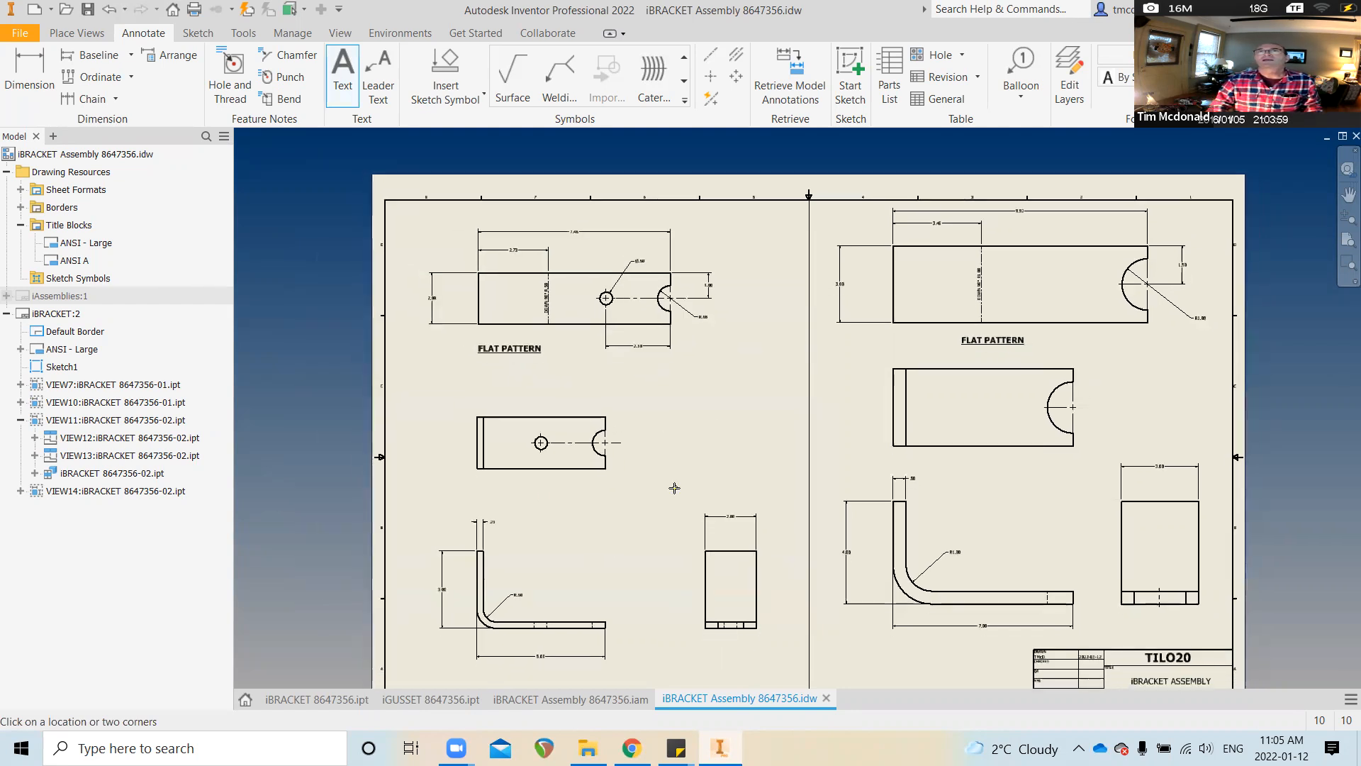
middle_click_drag(634, 638, 627, 568)
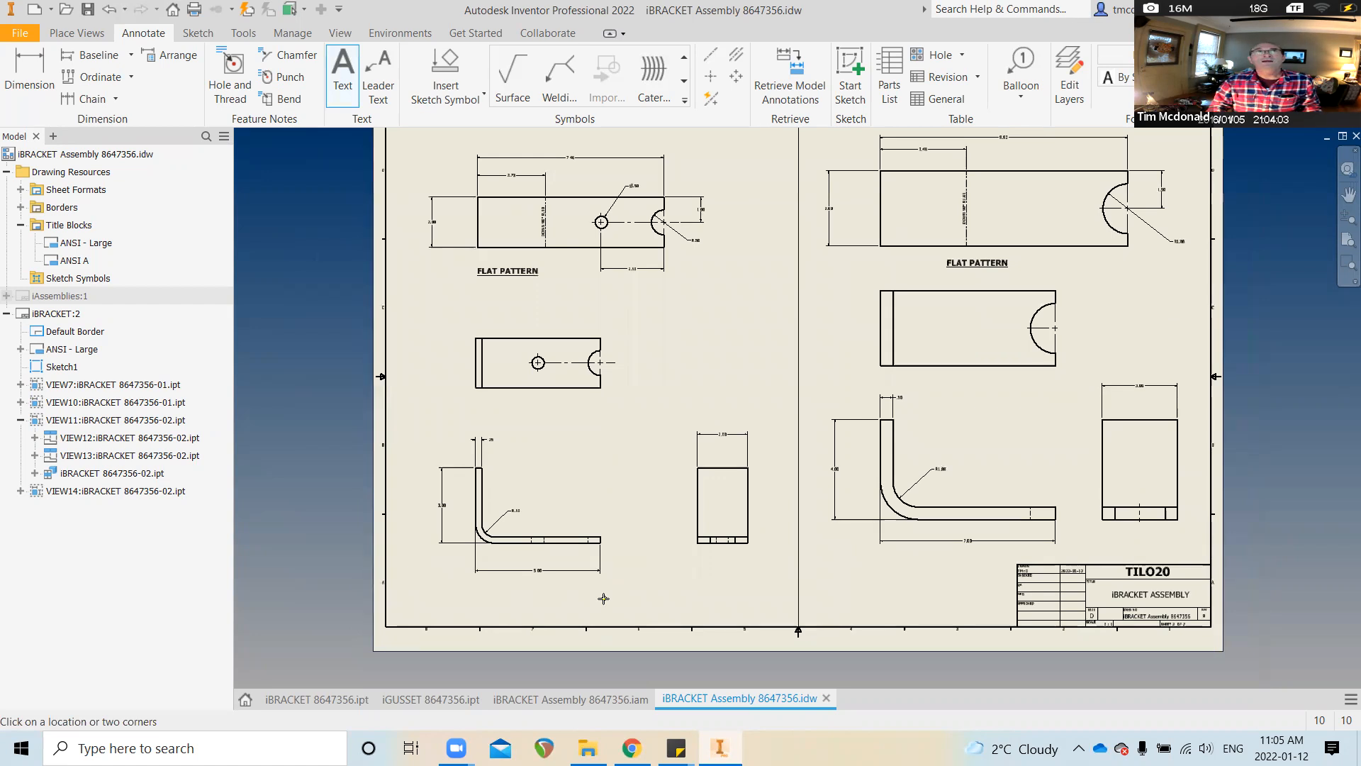
left_click(540, 593)
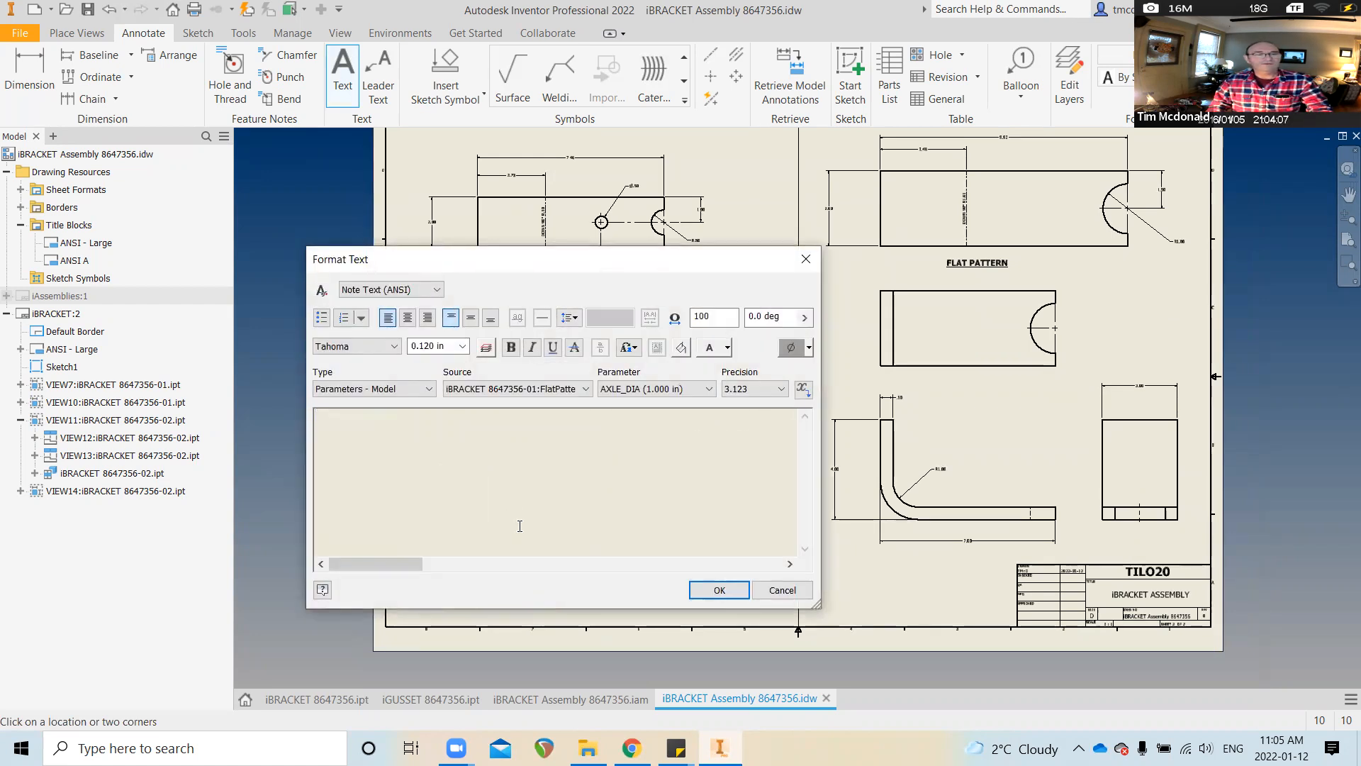
type("FLAT PATTERN")
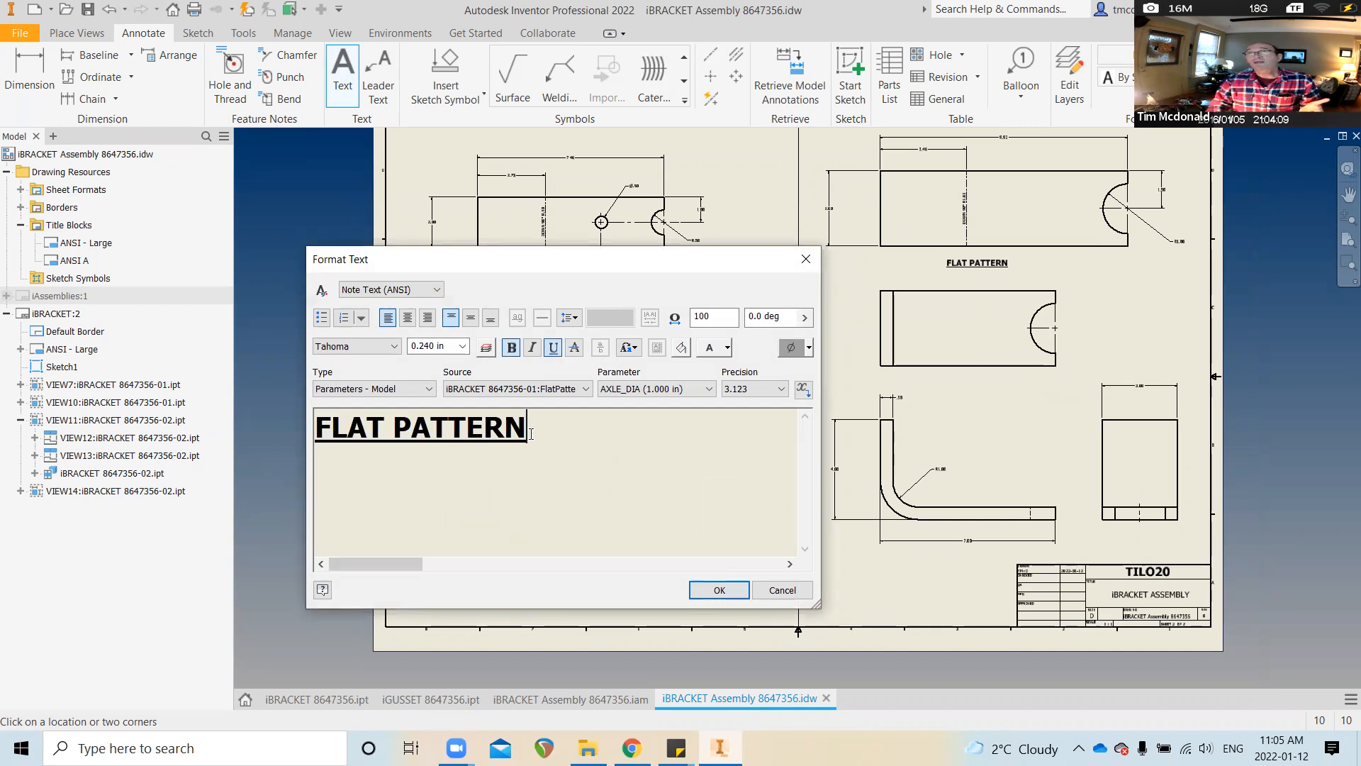
left_click_drag(529, 430, 314, 425)
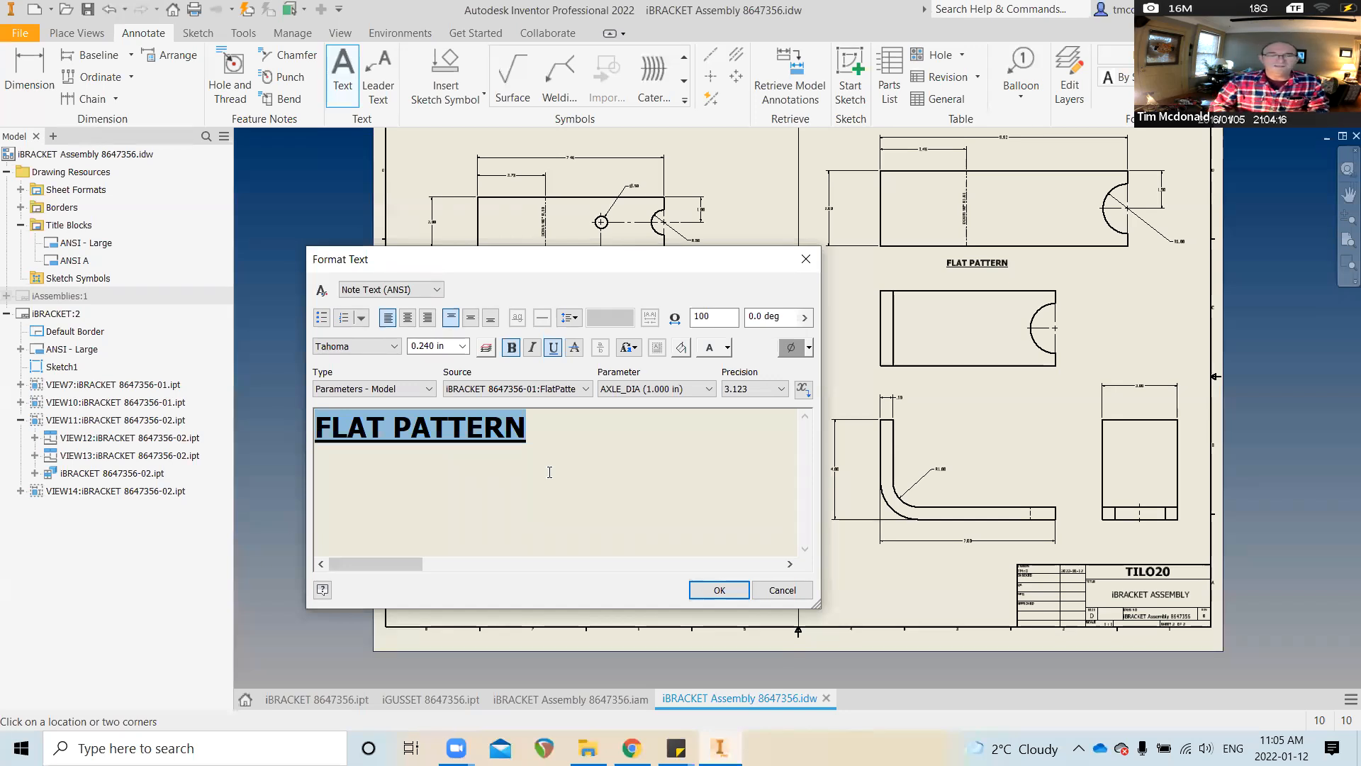
type("i")
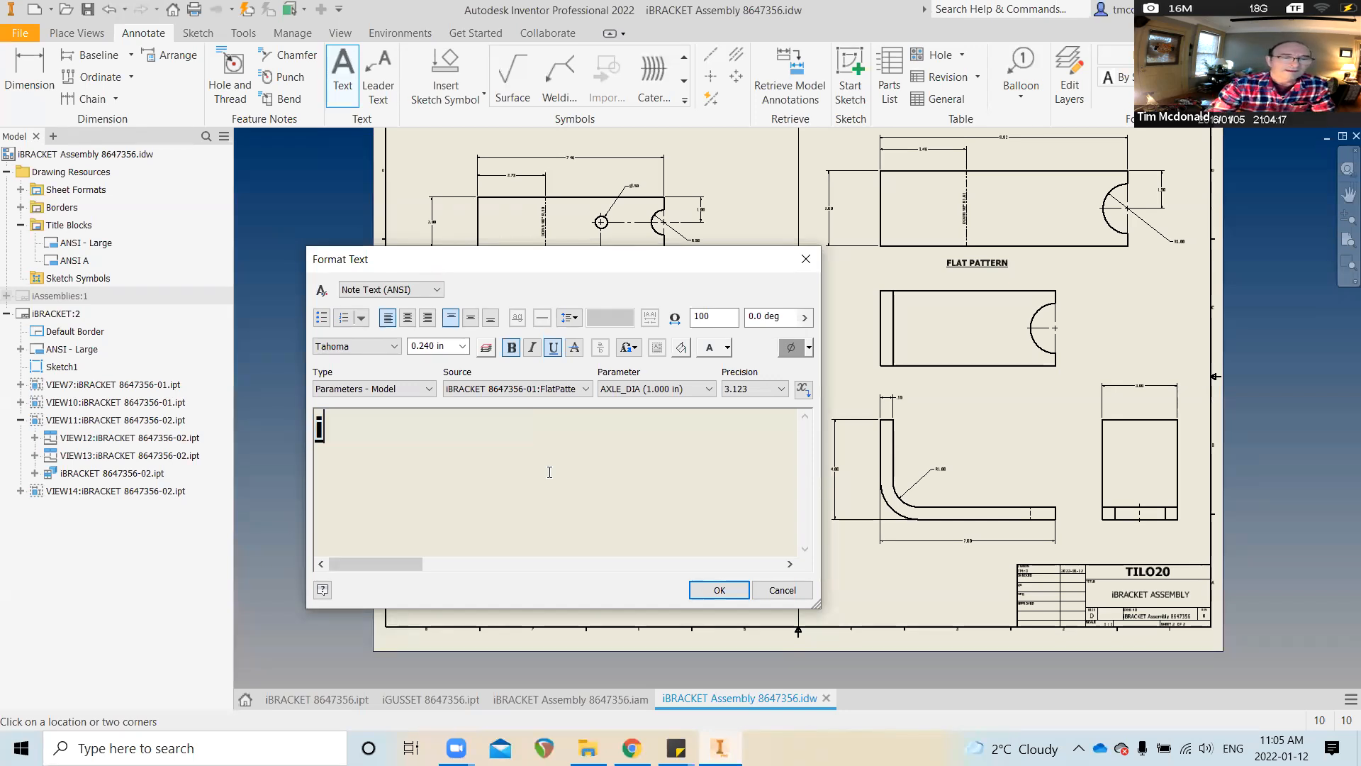
type("BRACKET")
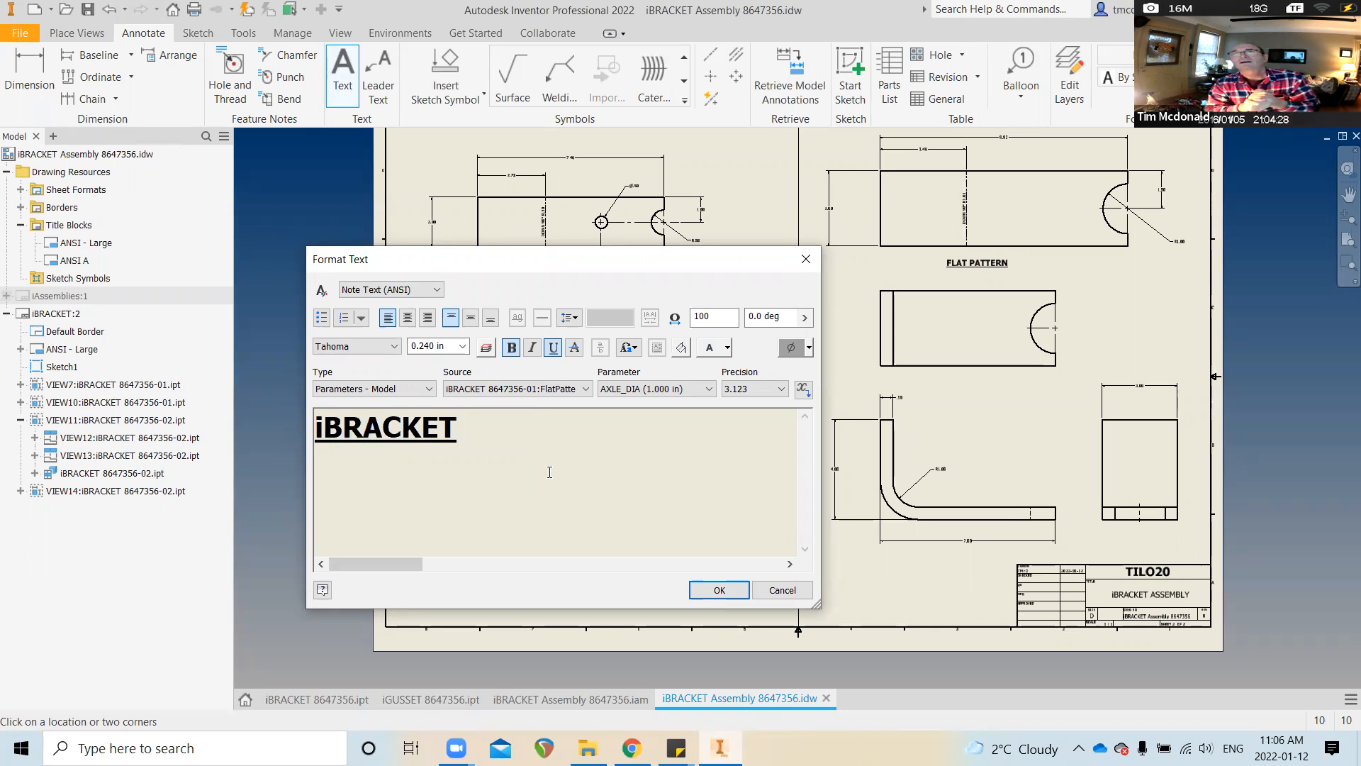
Complete the left label as iBRACKET 8647356-01, copying its text before placing it
type("86")
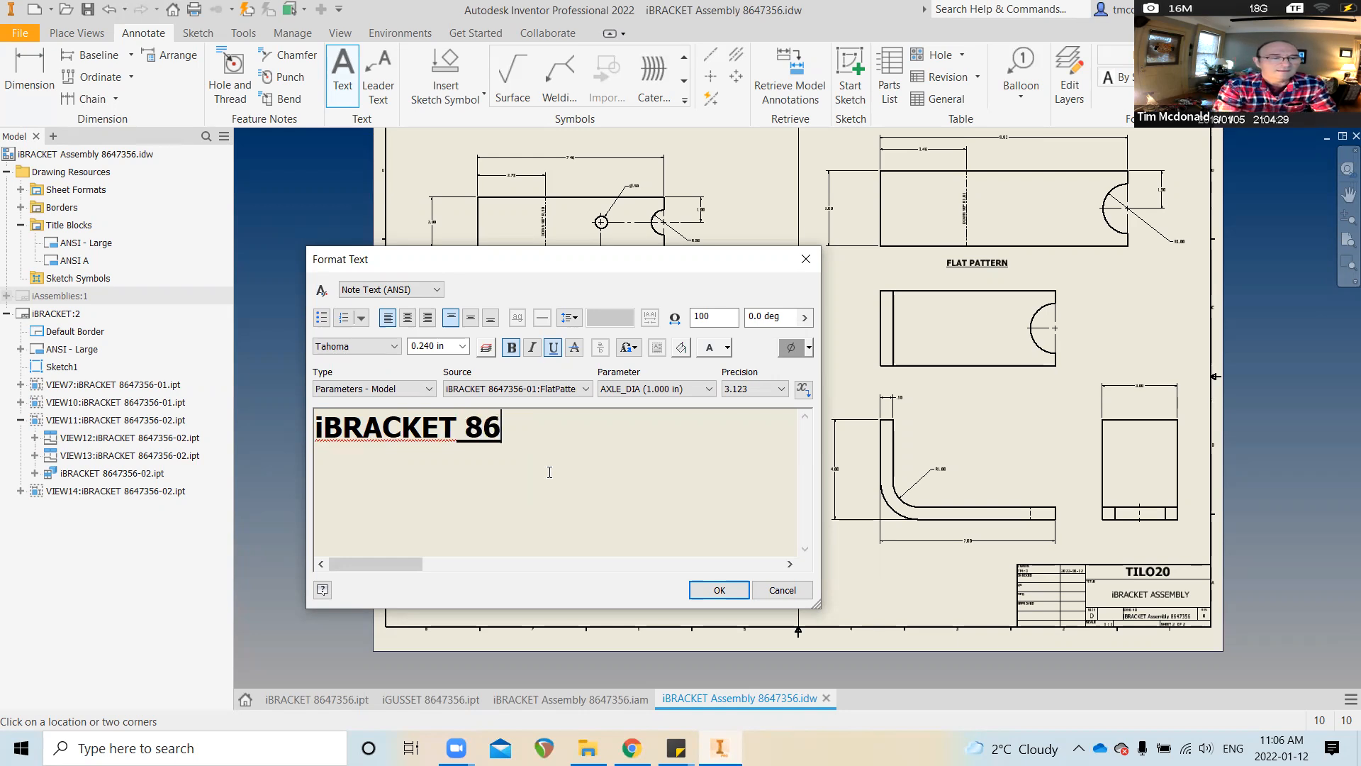
type("47356")
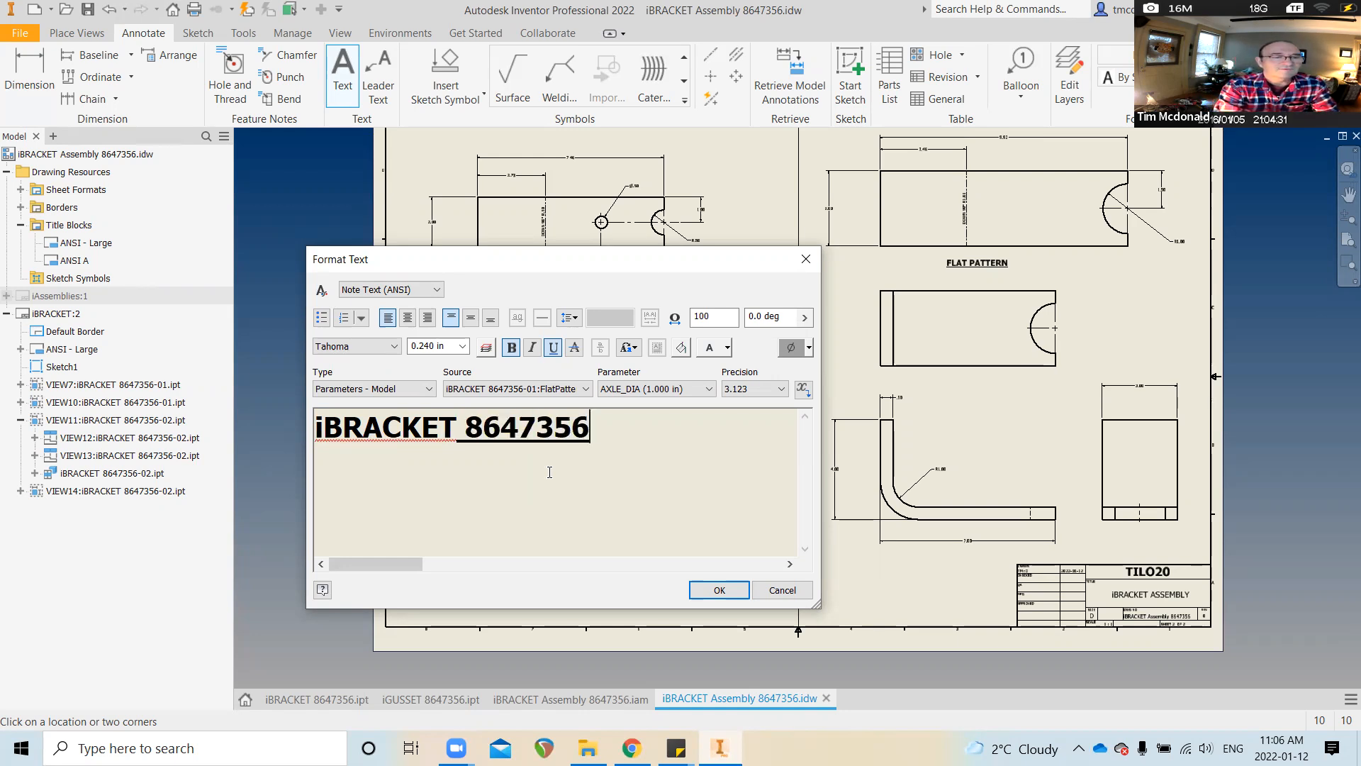
type("-0")
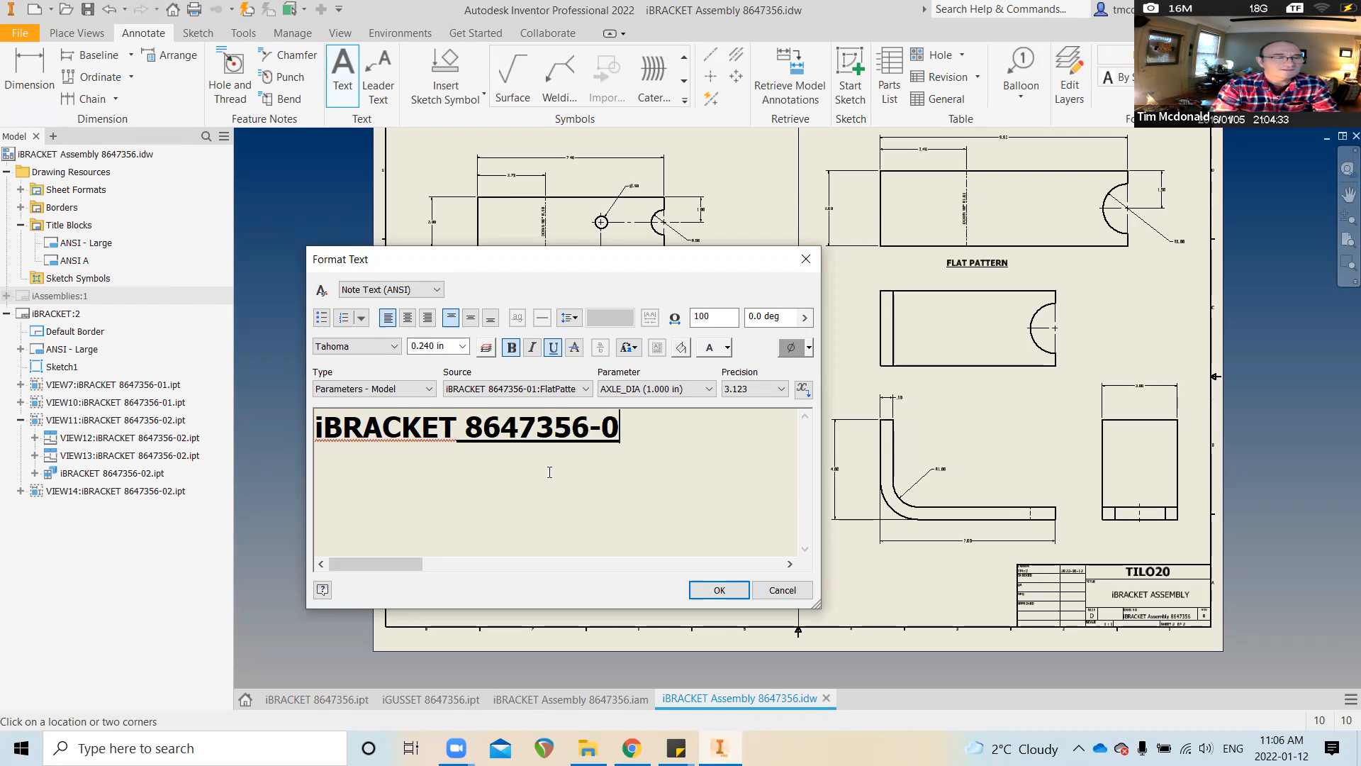
type("1")
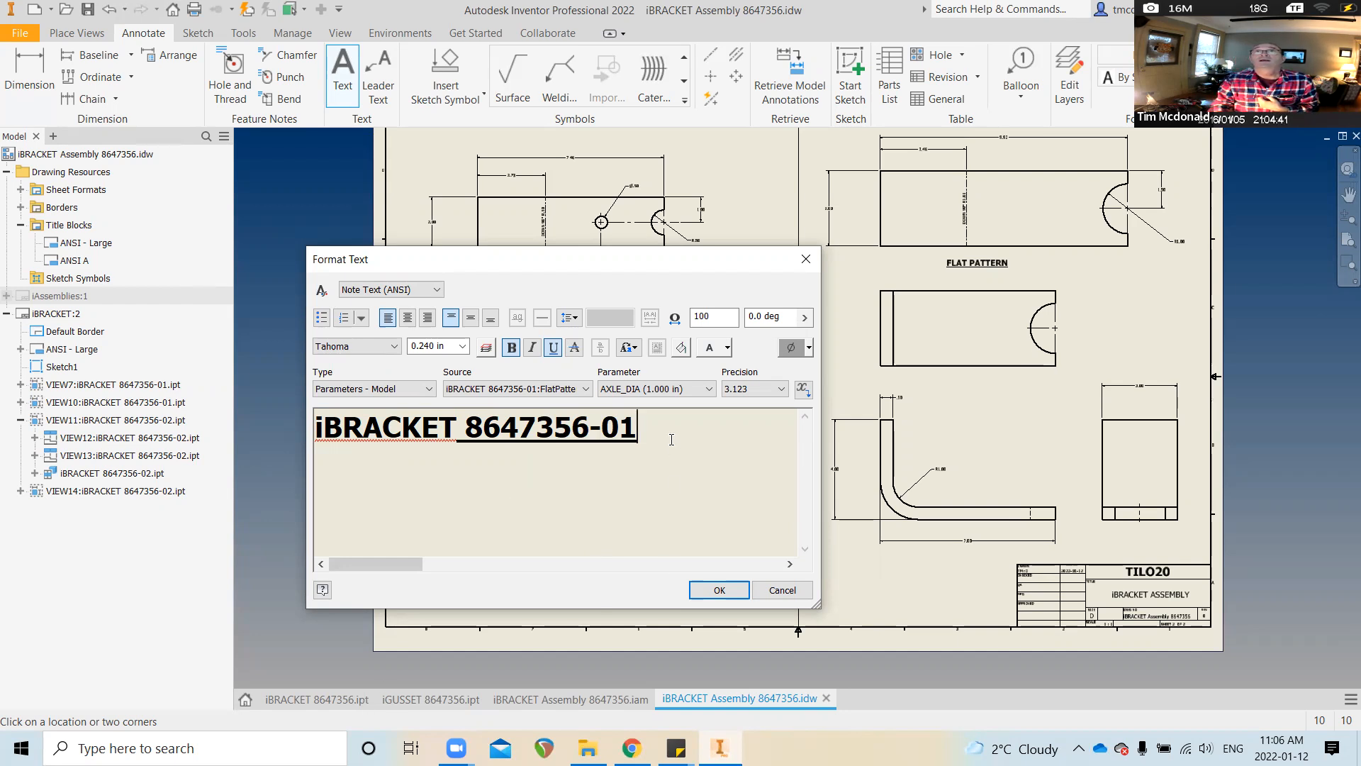
left_click_drag(621, 426, 305, 426)
key("ctrl+c")
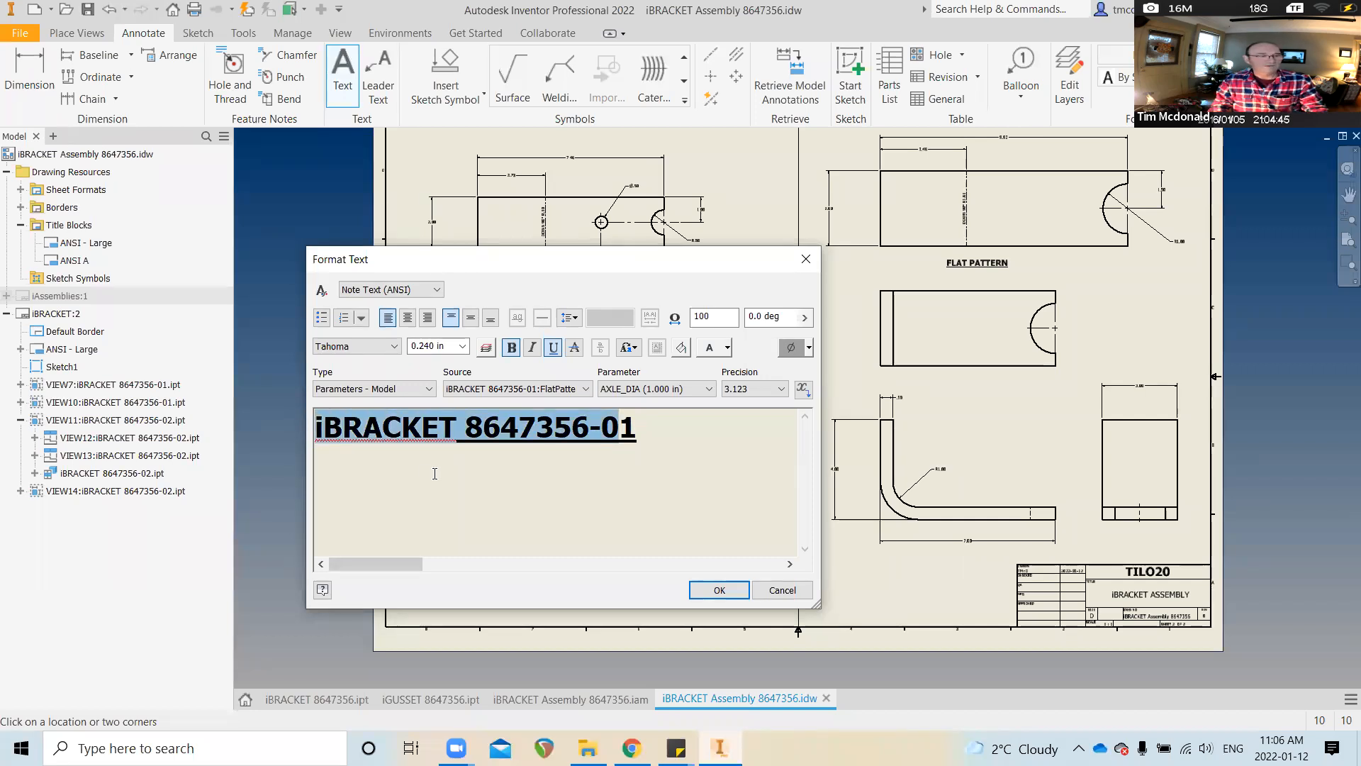
left_click(718, 589)
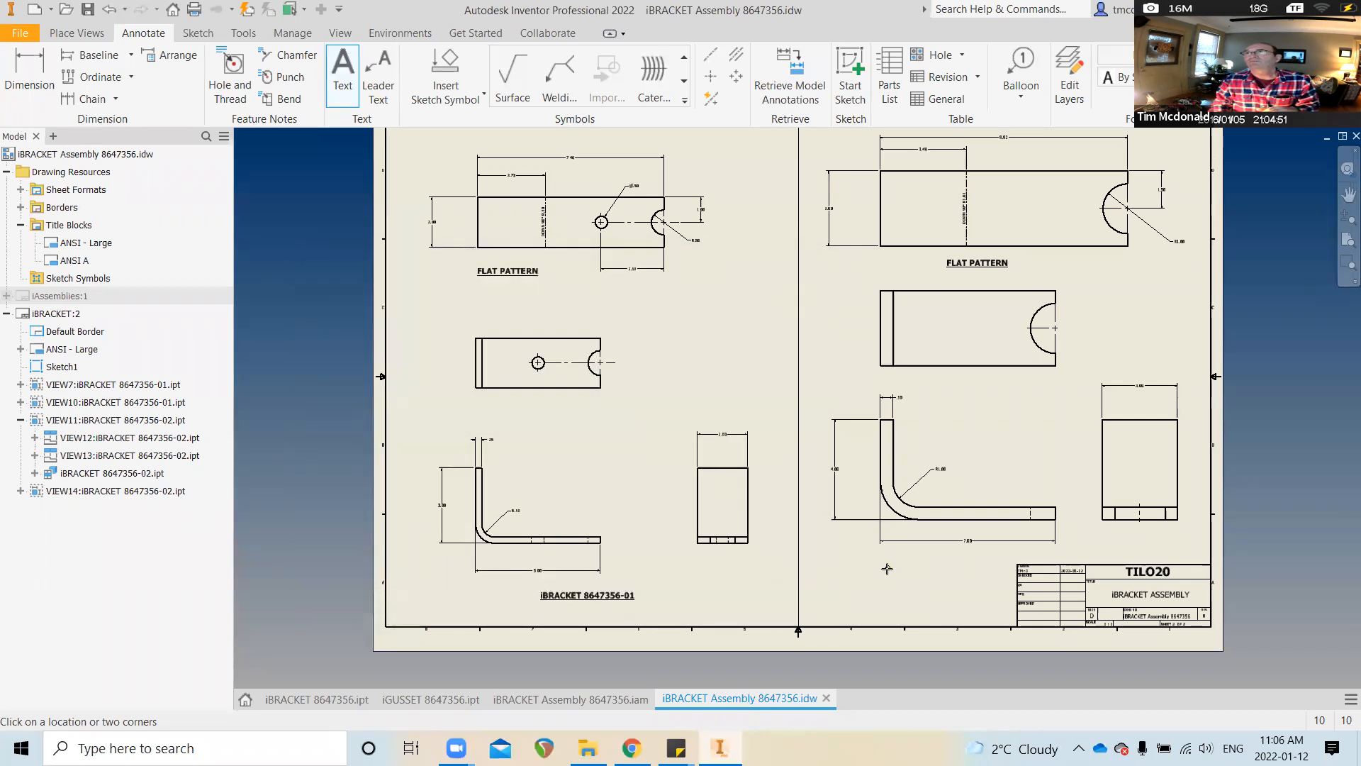
Add the iBRACKET 8647356-02 label beneath the right views
left_click(884, 572)
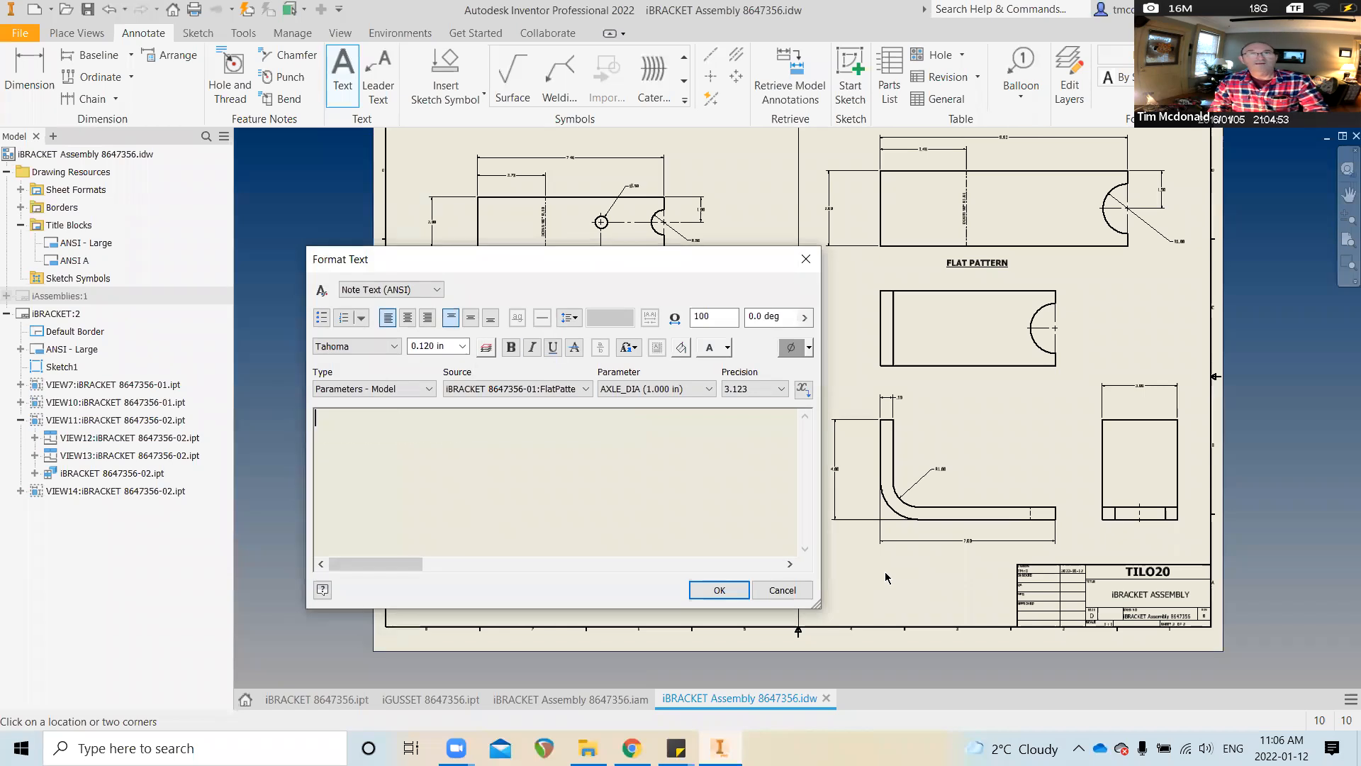
key("ctrl+v")
type("2")
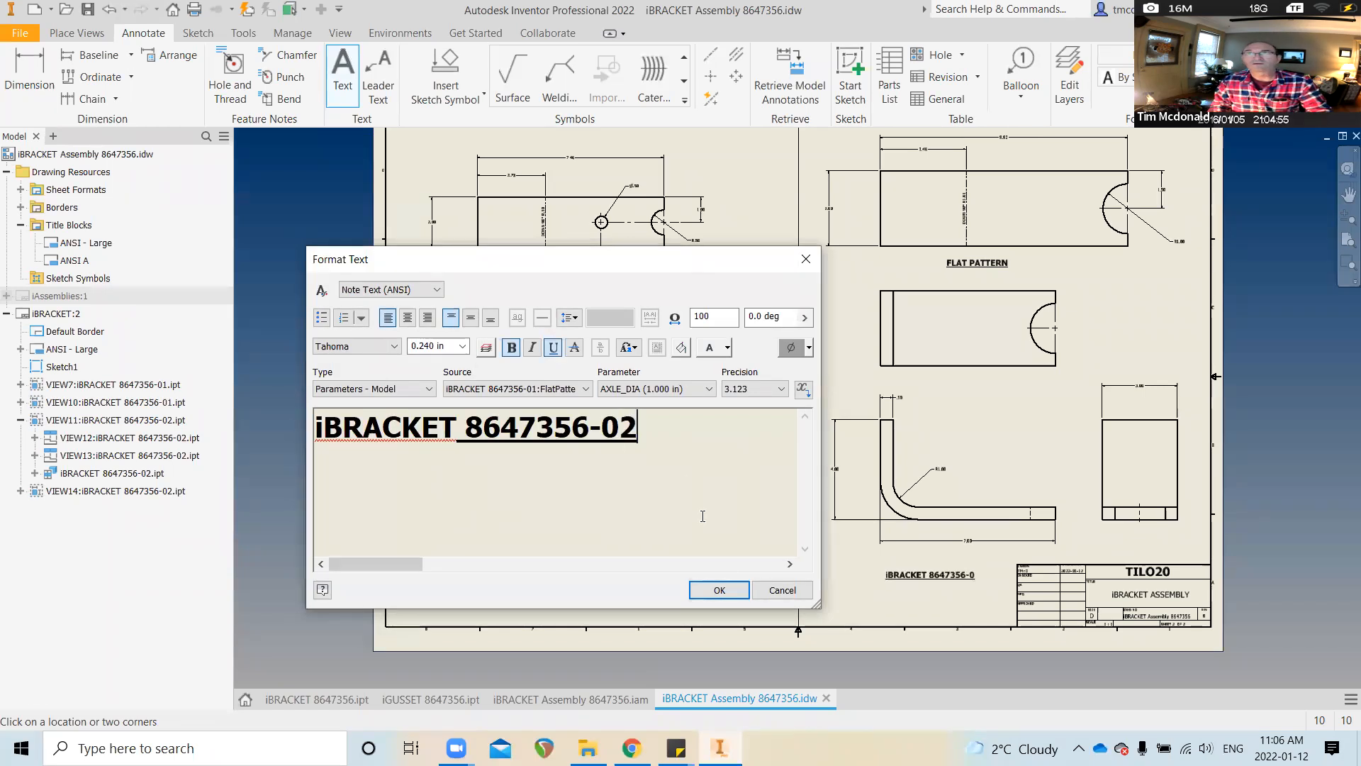
left_click(718, 589)
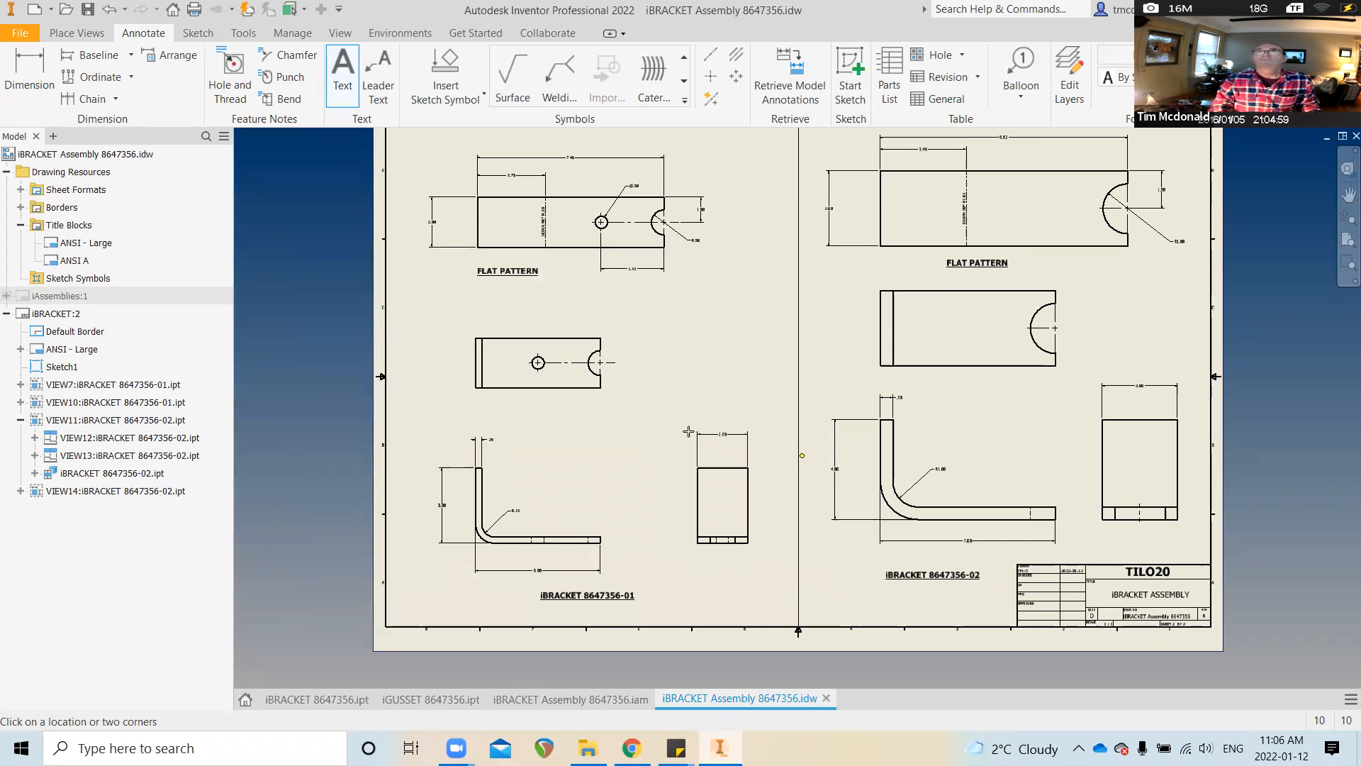
scroll(688, 432, "down", 2)
middle_click_drag(687, 442, 617, 460)
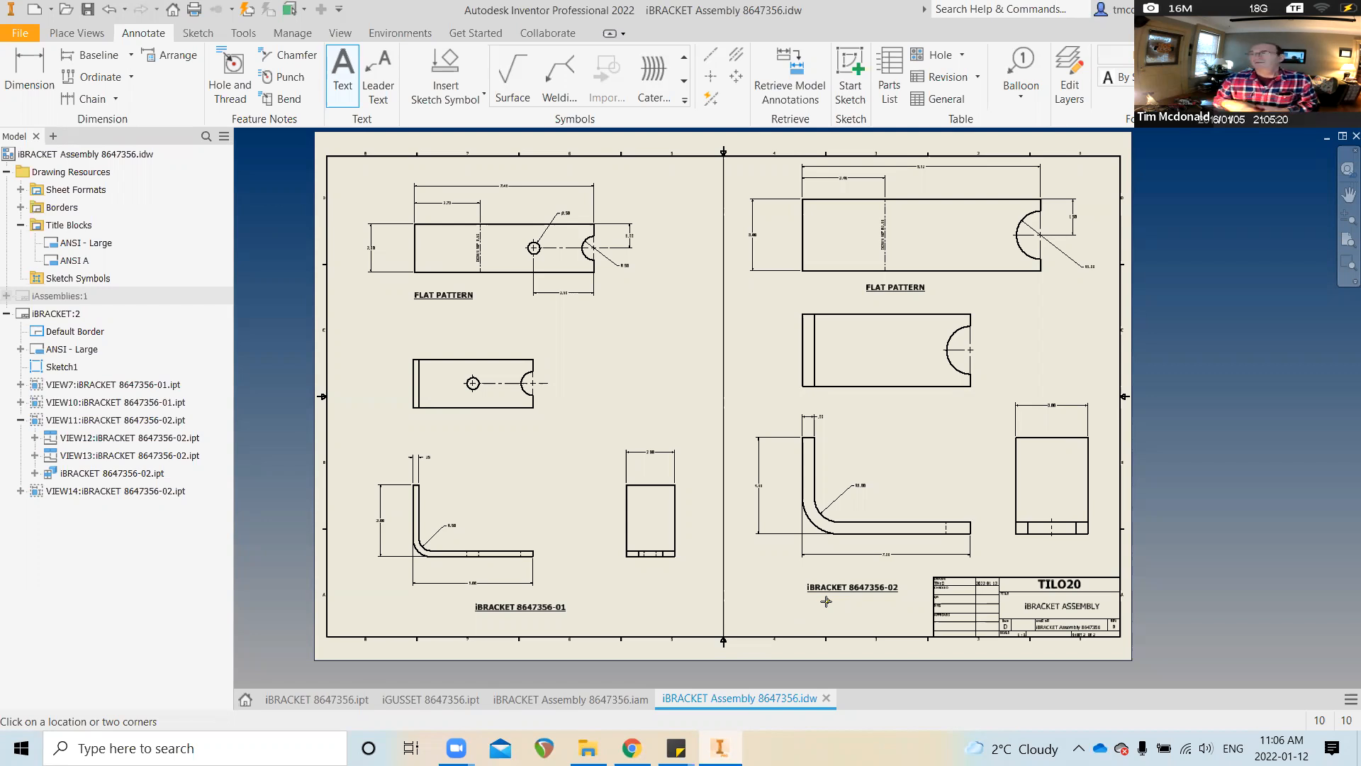
Draw a horizontal centerline from the middle right view's arc centre to its left edge, then save
key("Escape")
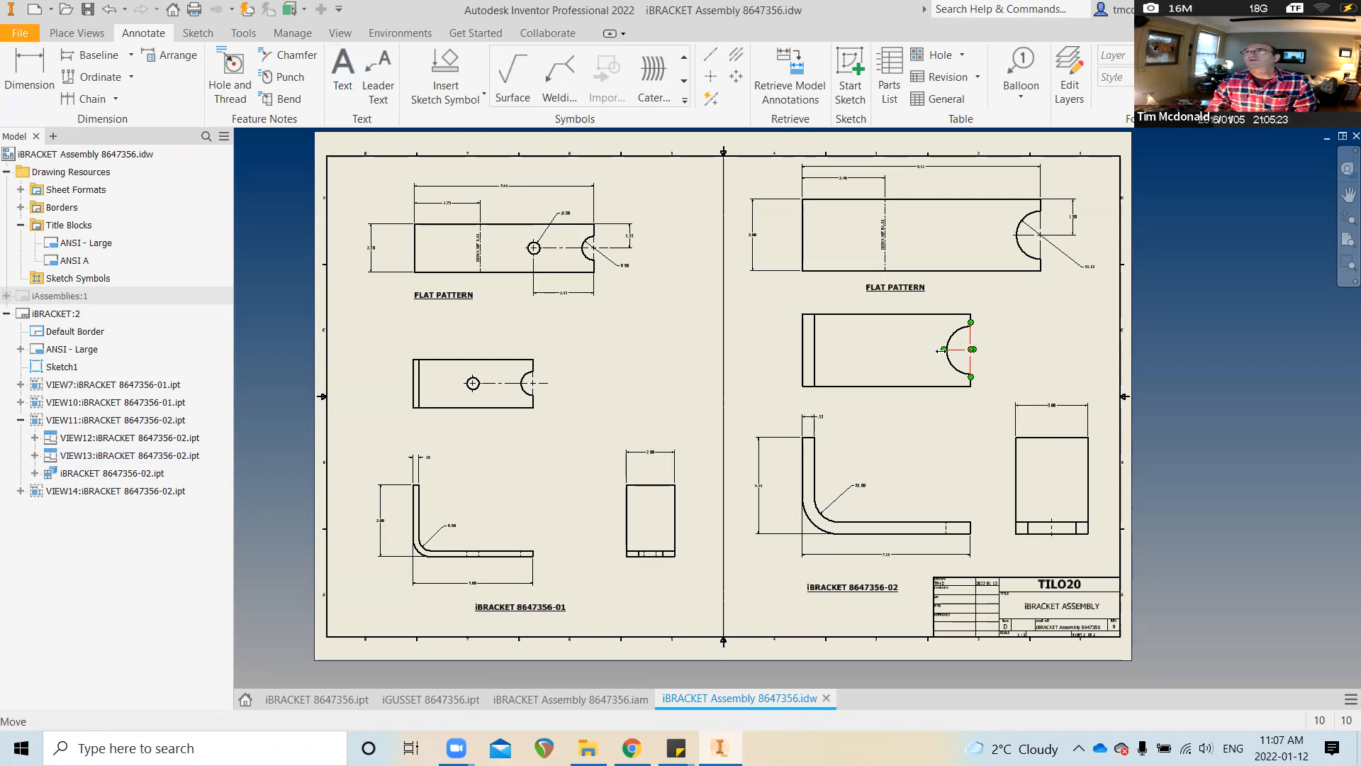
left_click_drag(925, 349, 795, 349)
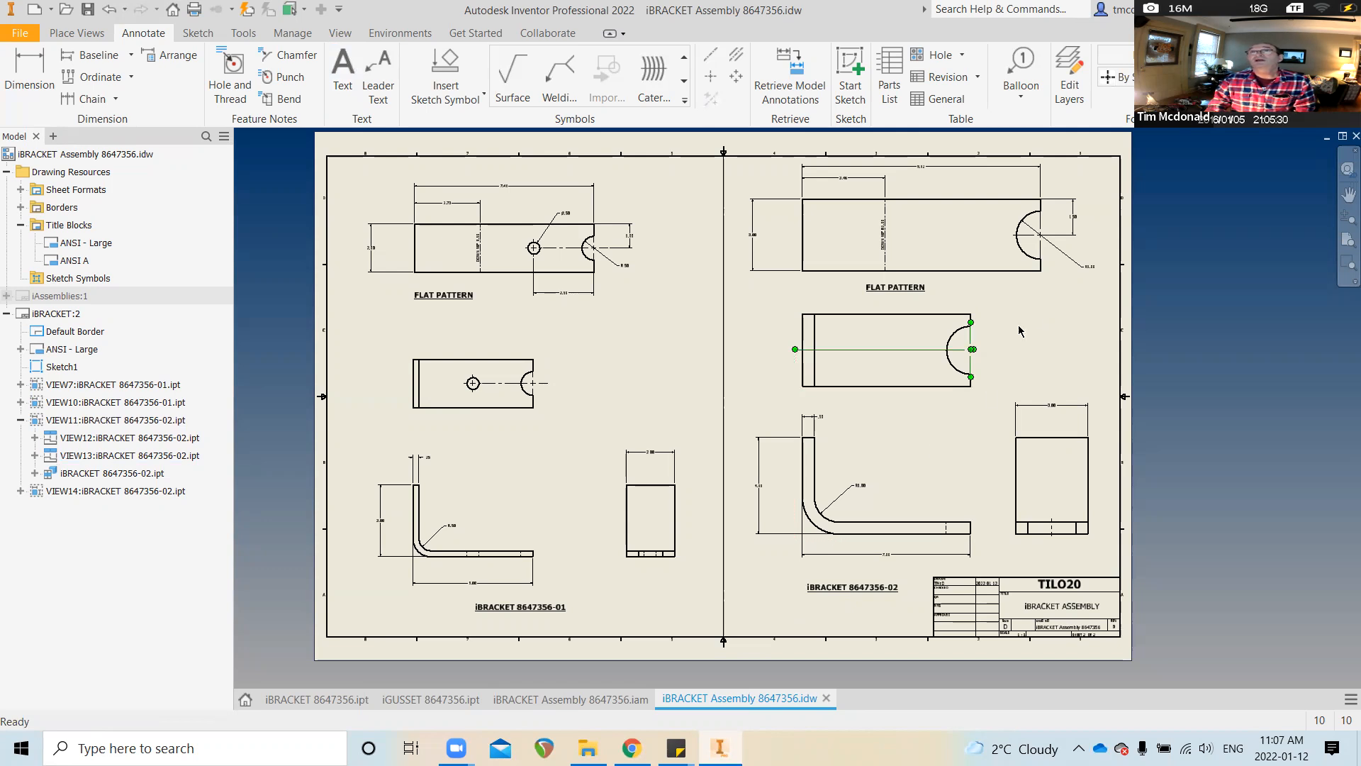
key("ctrl+z")
left_click(711, 57)
left_click(969, 349)
left_click(803, 349)
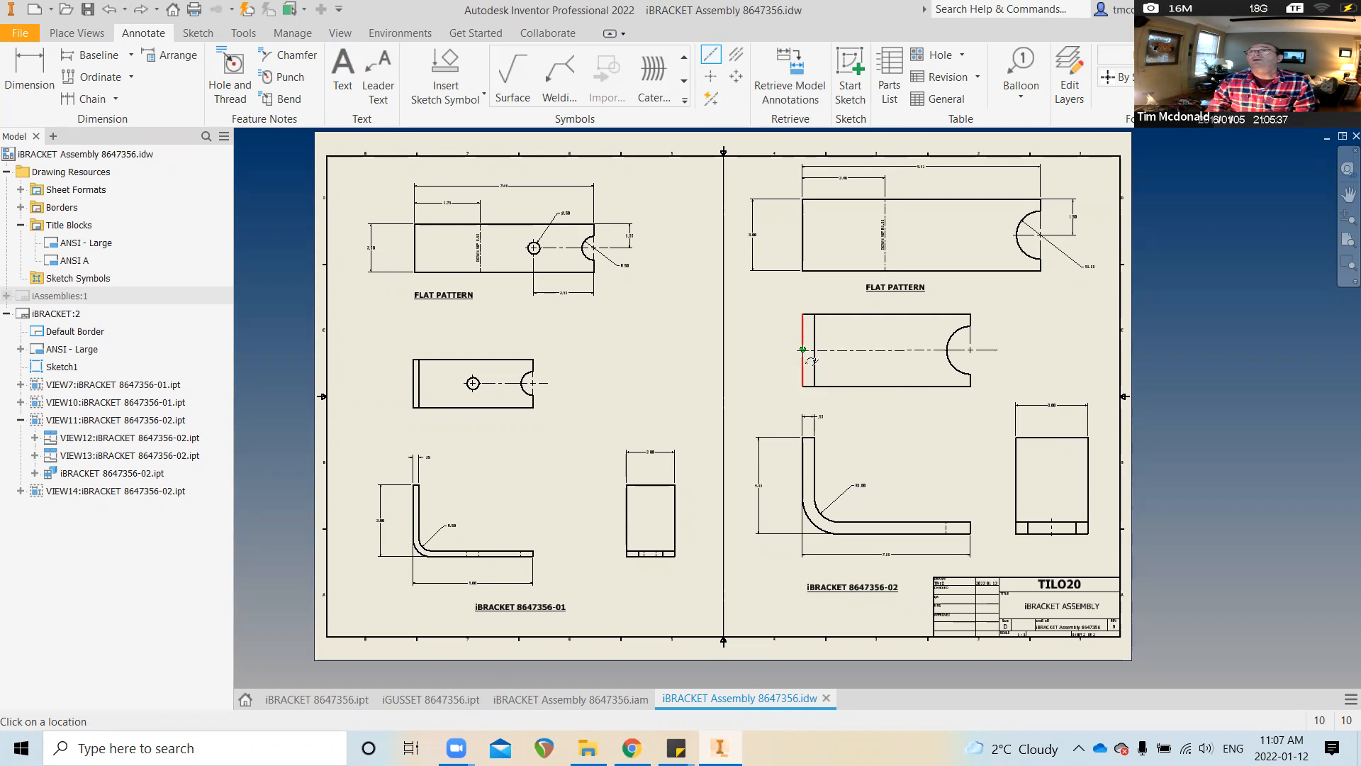
right_click(764, 359)
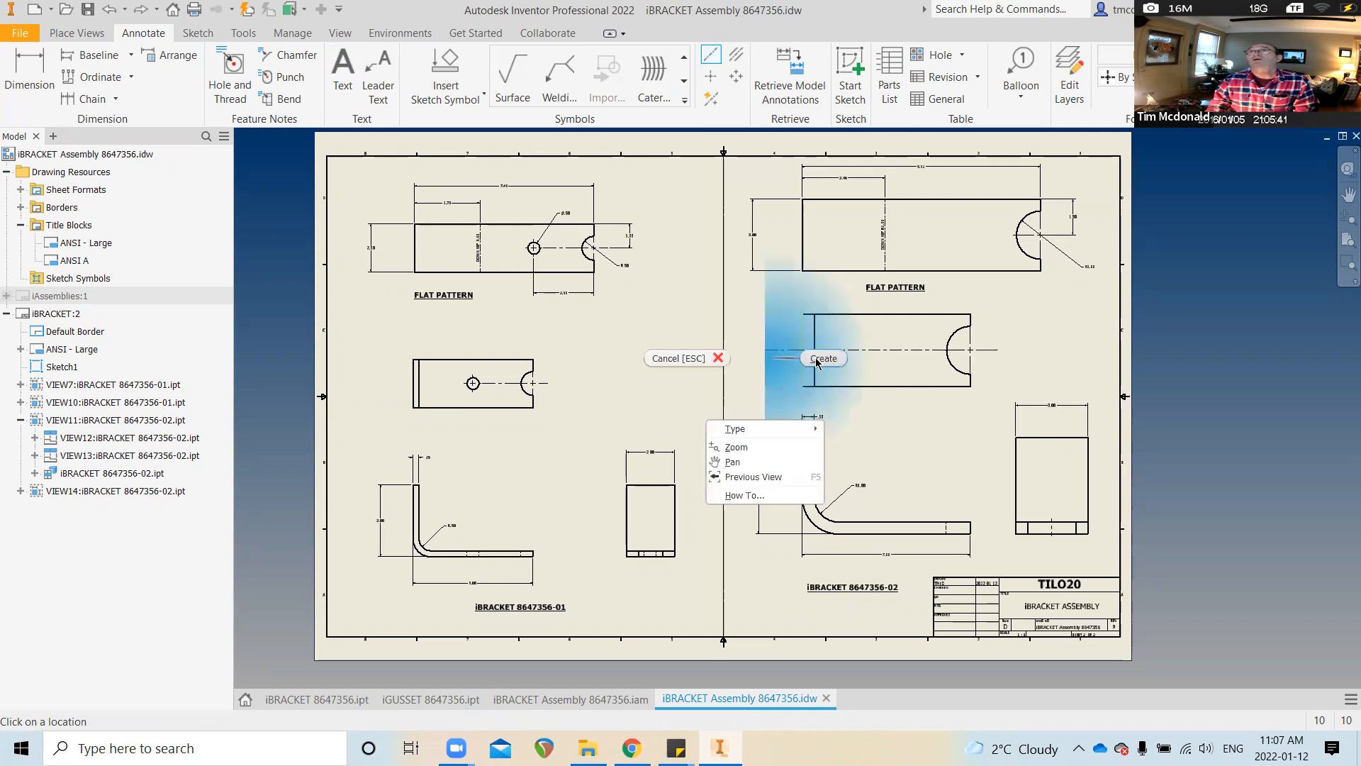
left_click(817, 355)
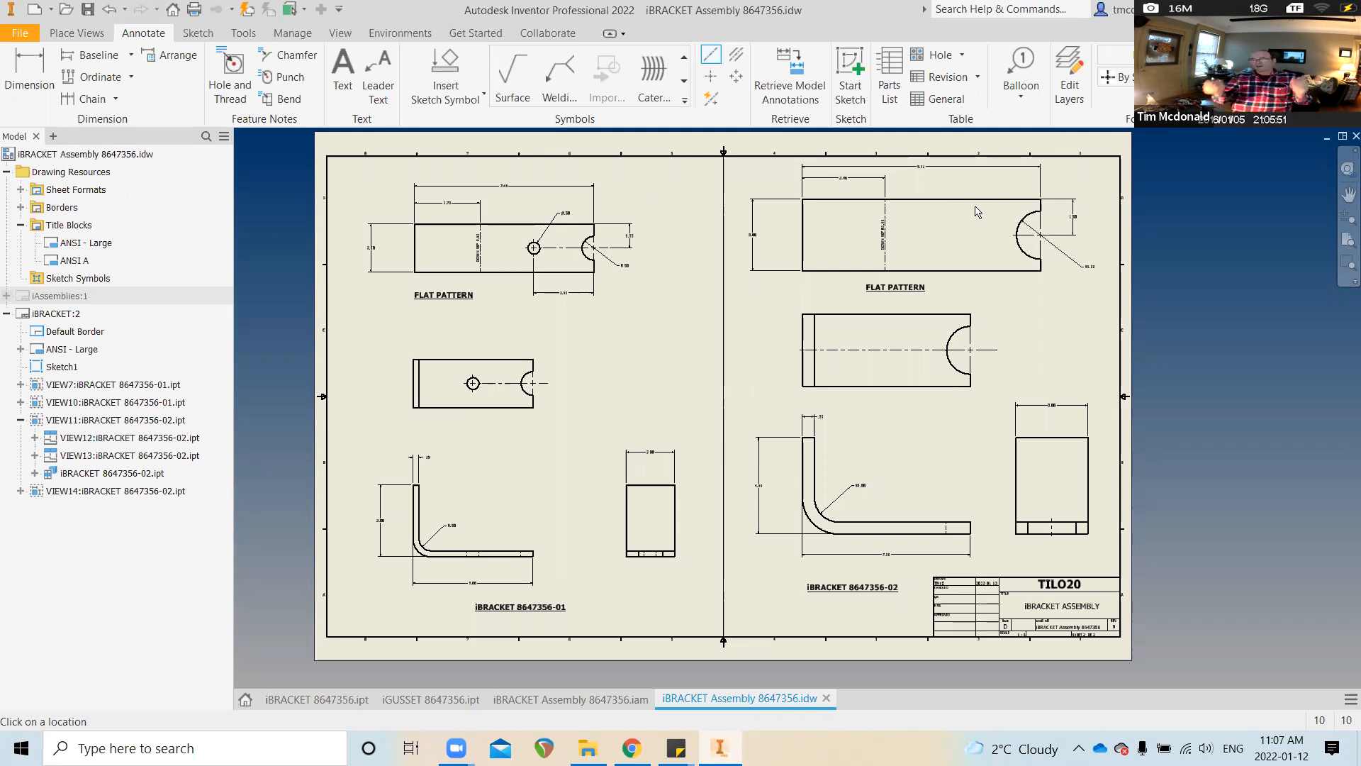
scroll(567, 383, "up", 1)
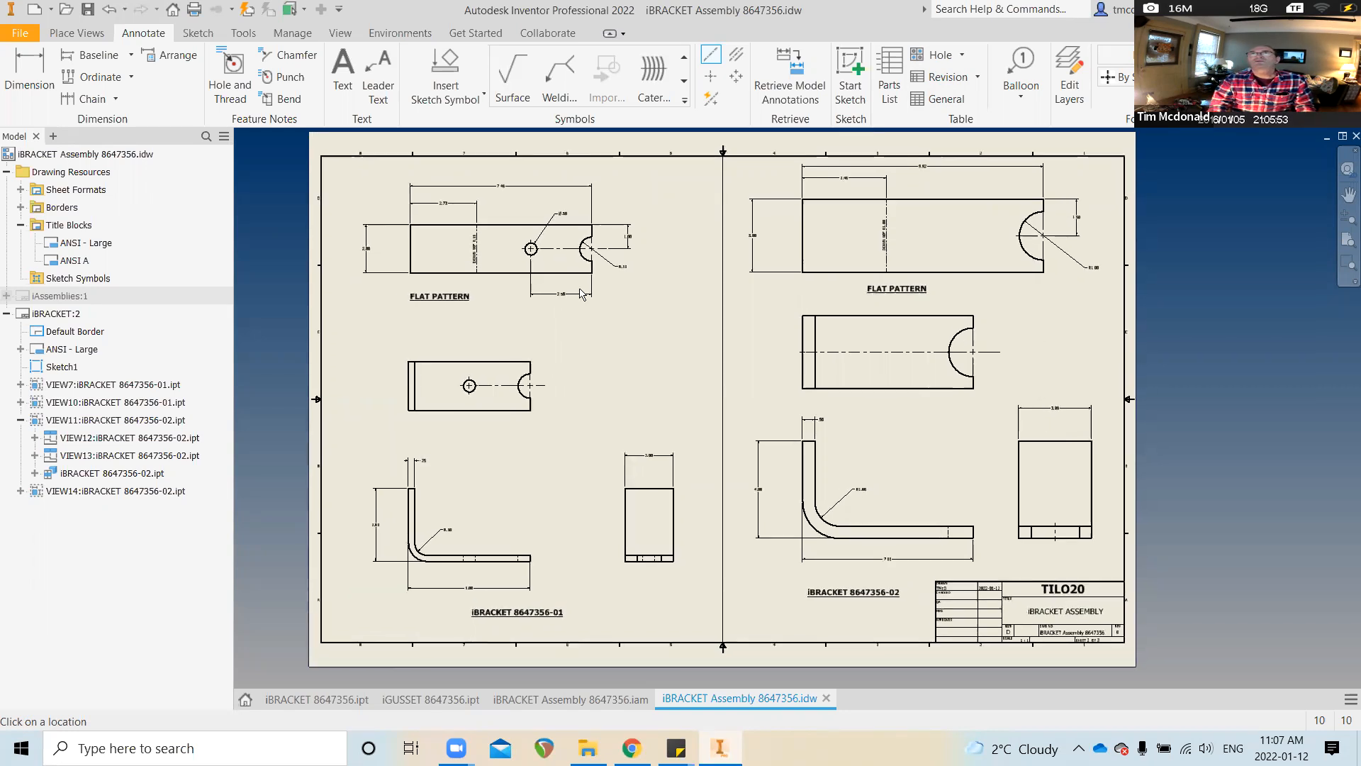
scroll(569, 384, "up", 1)
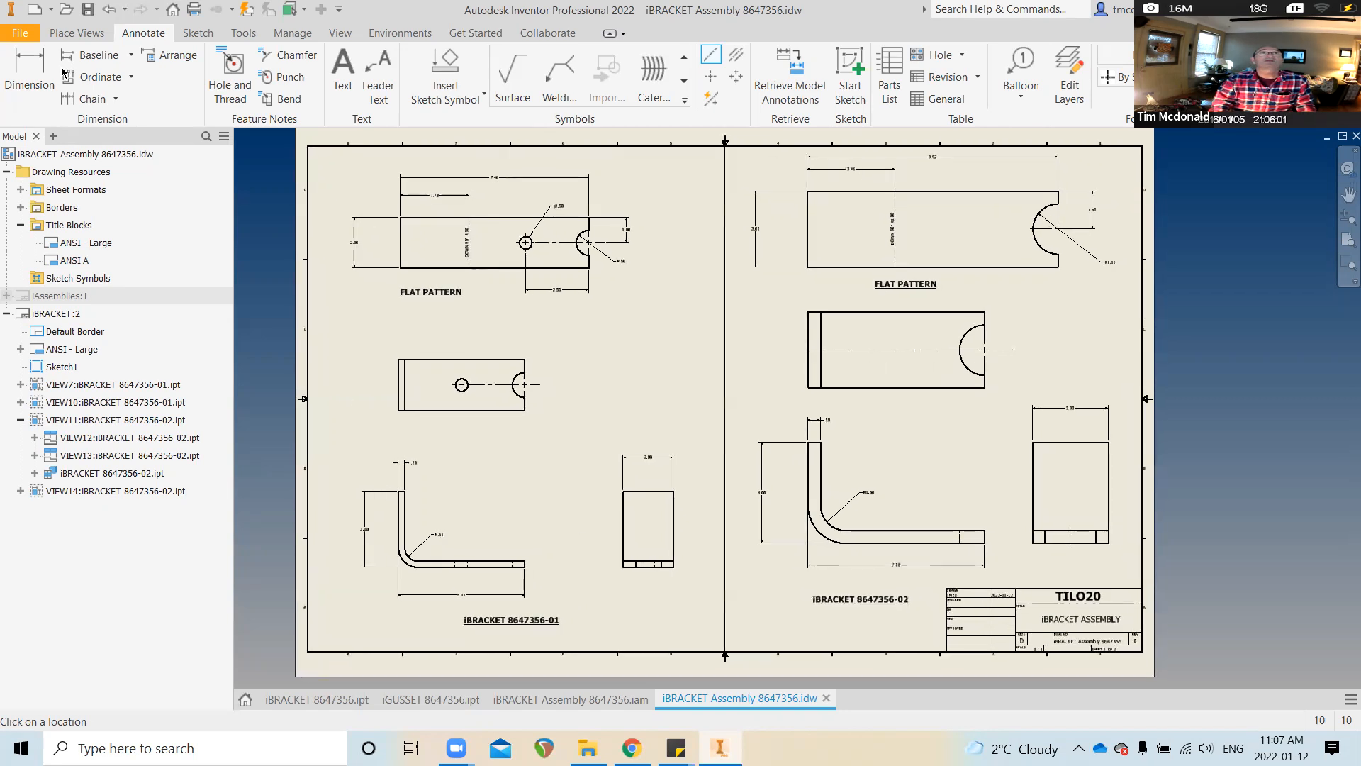
key("ctrl+s")
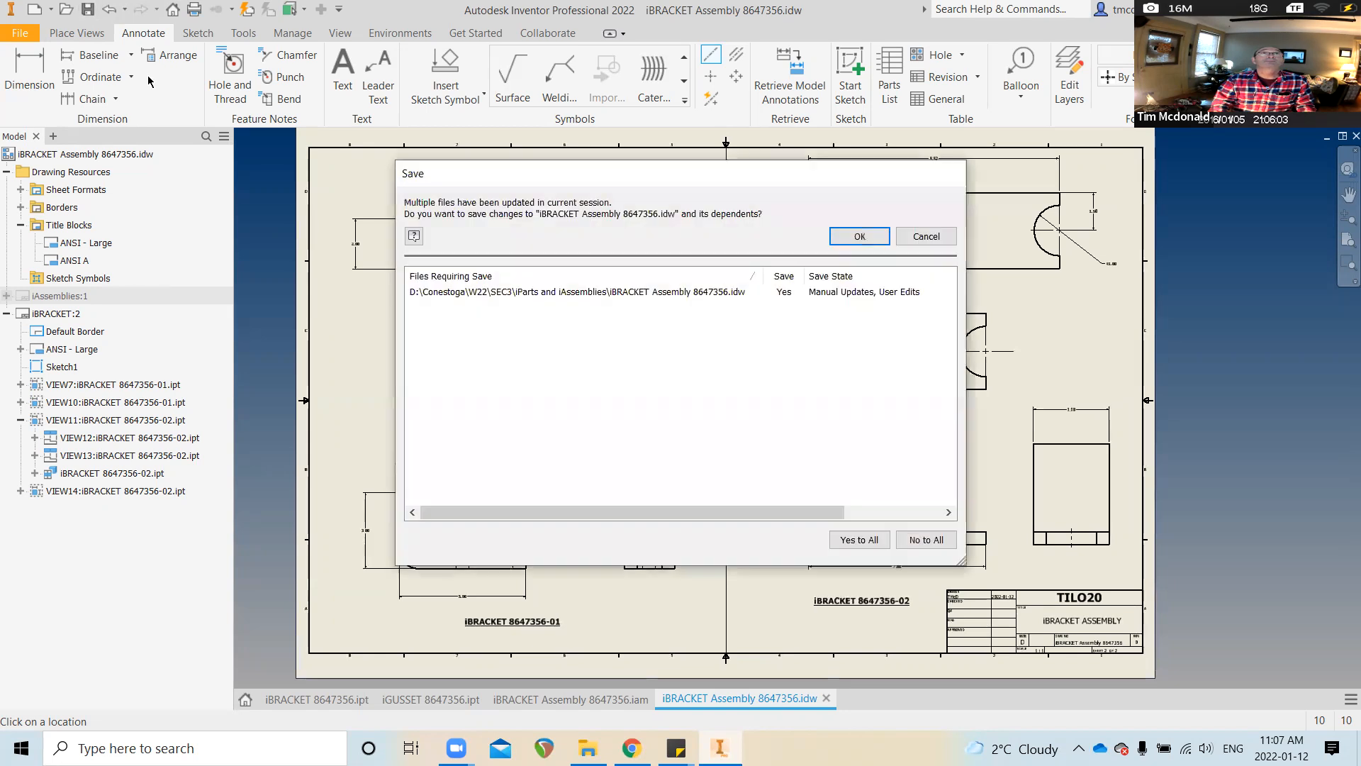
Confirm the save and add a new blank sheet, iBRACKET:3, to the drawing
left_click(867, 241)
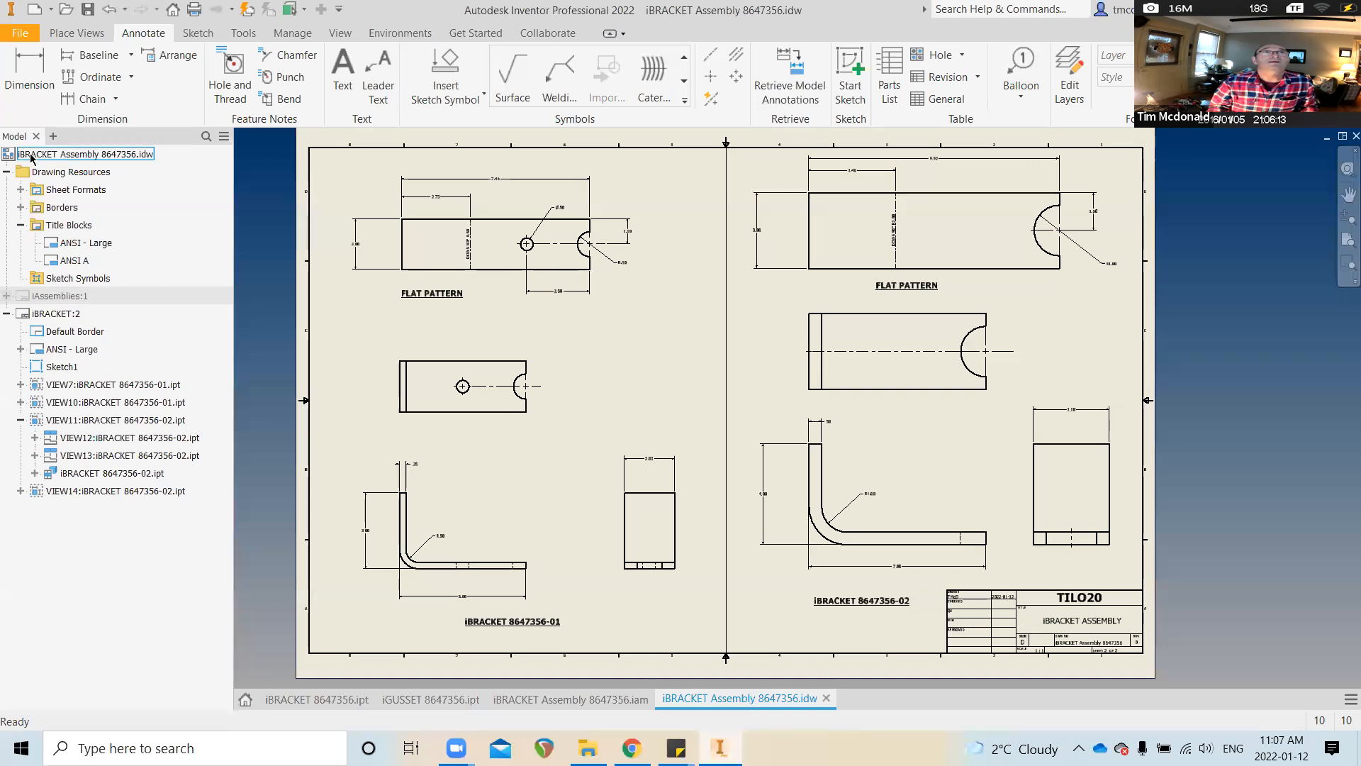
left_click(57, 154)
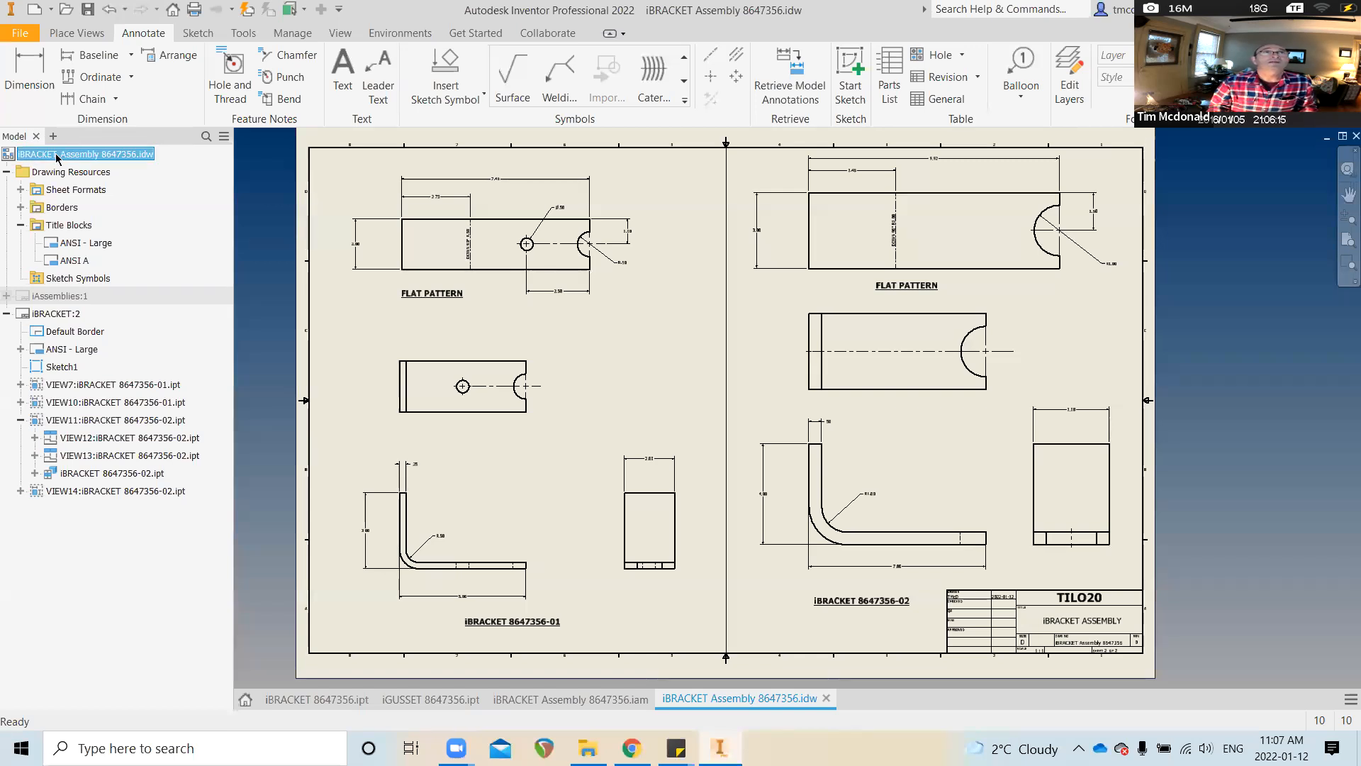
right_click(57, 156)
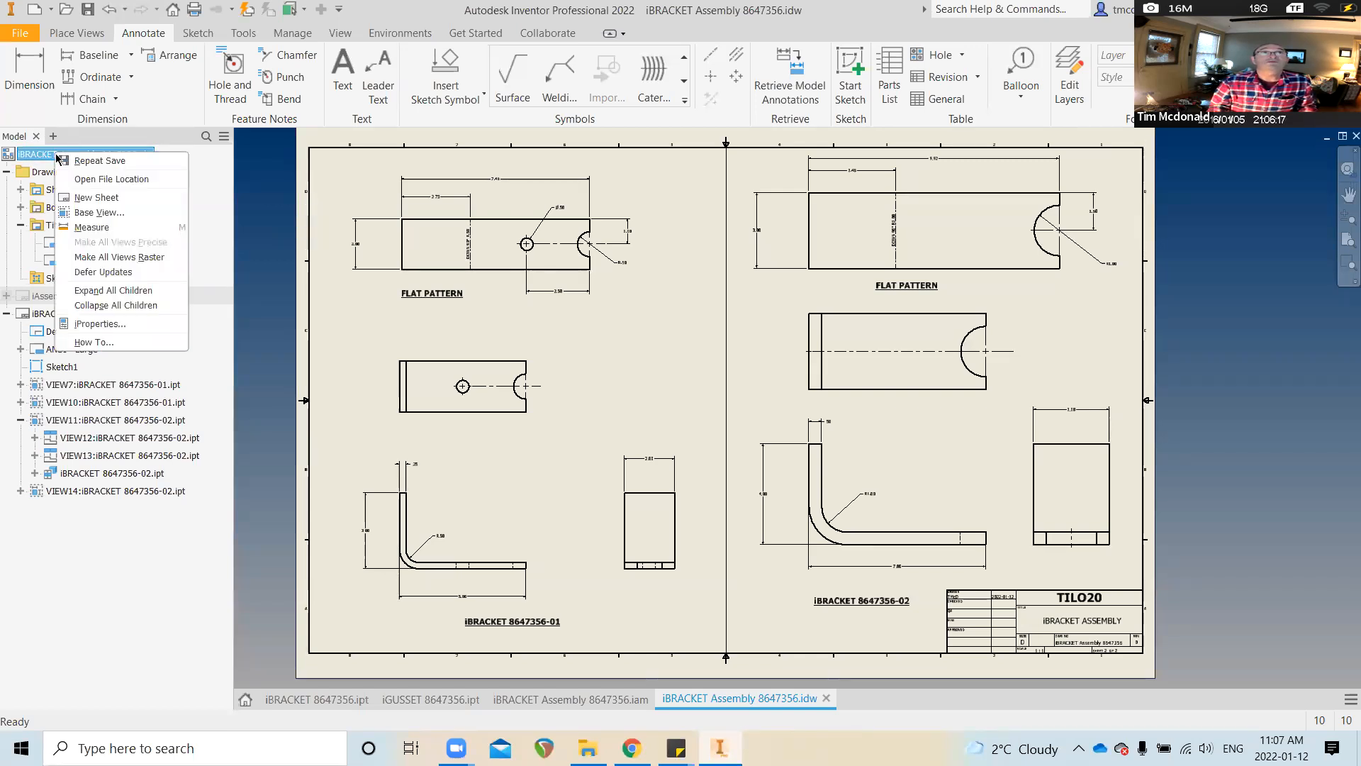
left_click(97, 197)
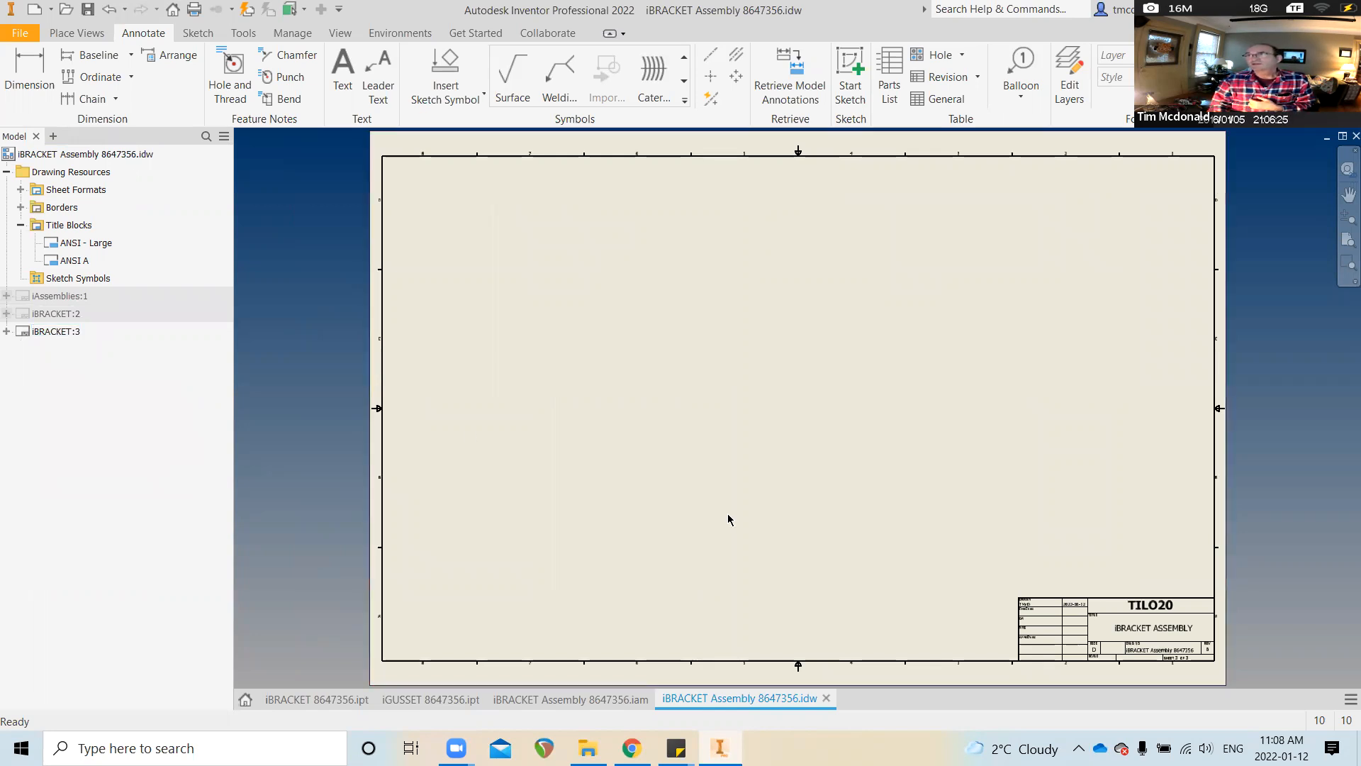
left_click(56, 333)
right_click(60, 336)
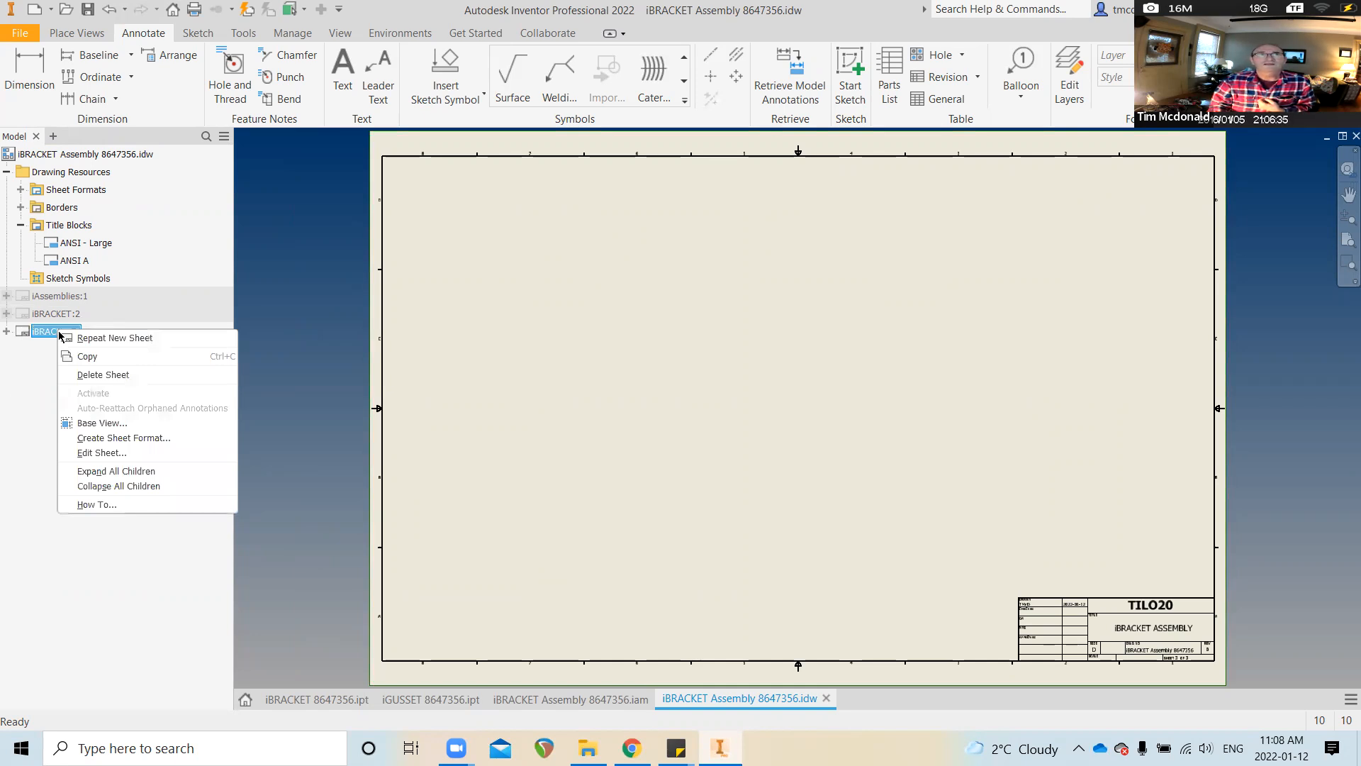
Rename sheet 3 to iGUSSET and set its size to B
left_click(142, 454)
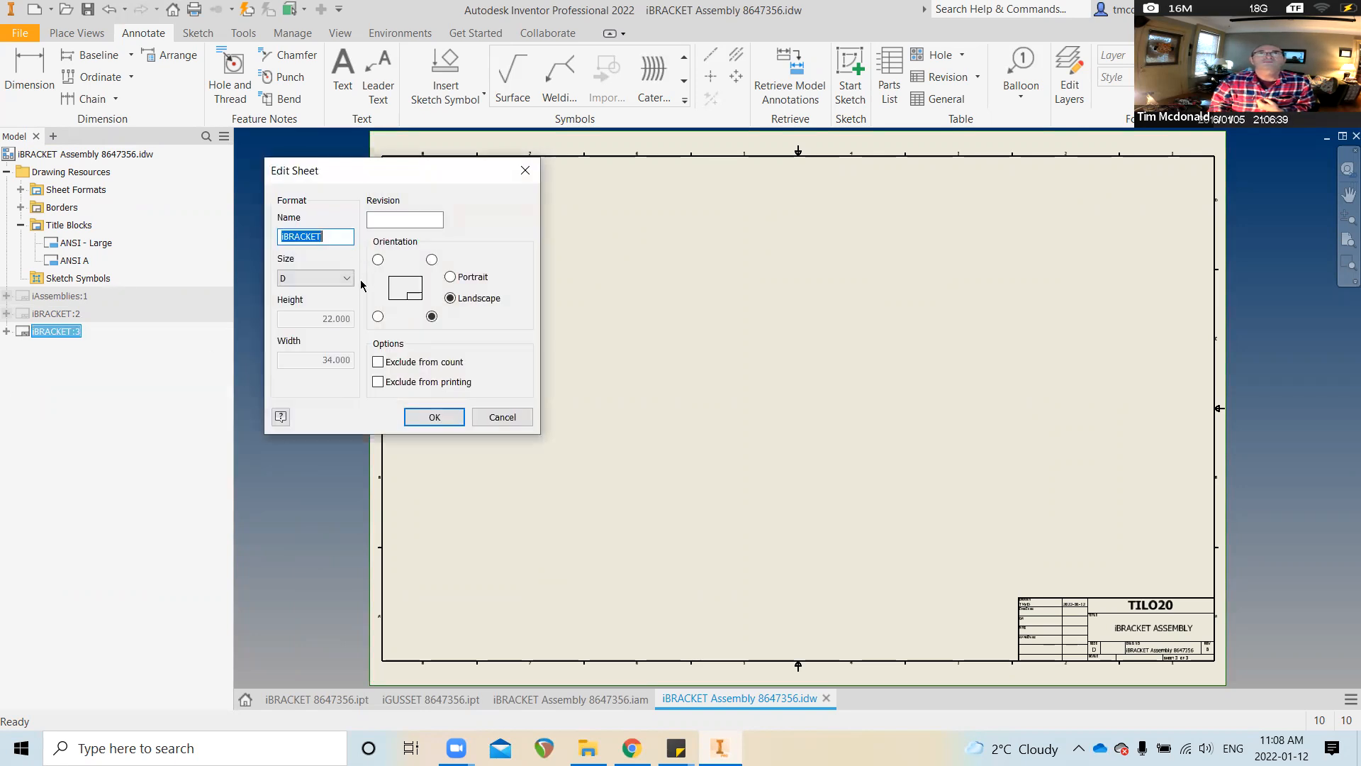
left_click(345, 278)
left_click(326, 305)
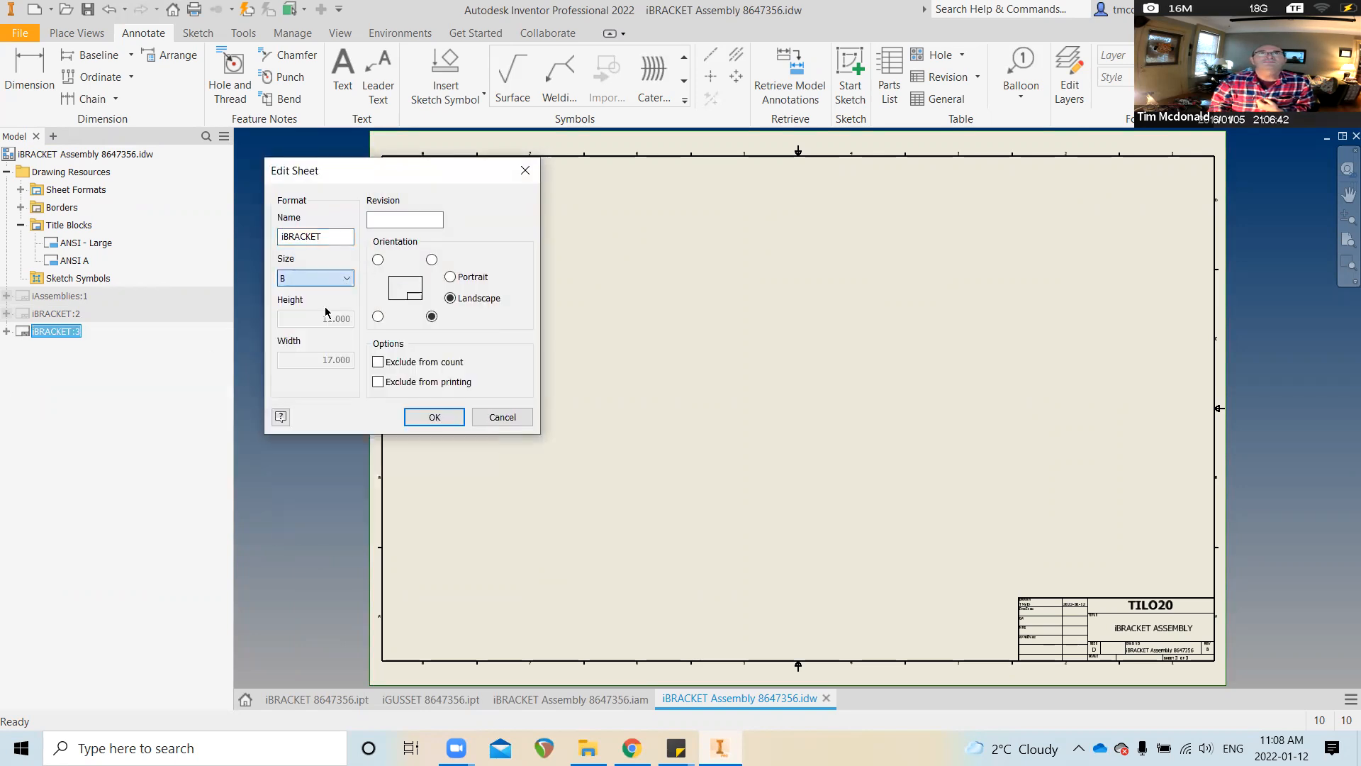
left_click_drag(333, 236, 236, 234)
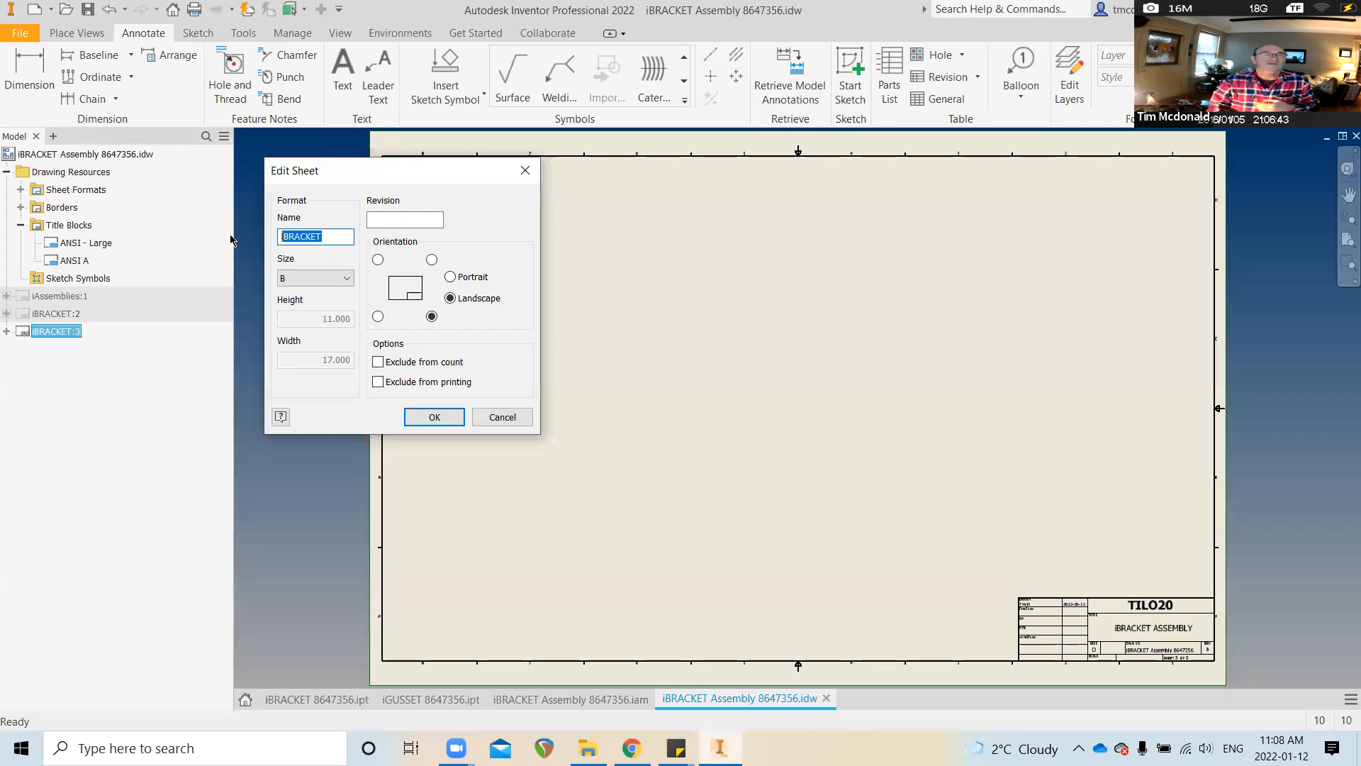
type("iGUSSET")
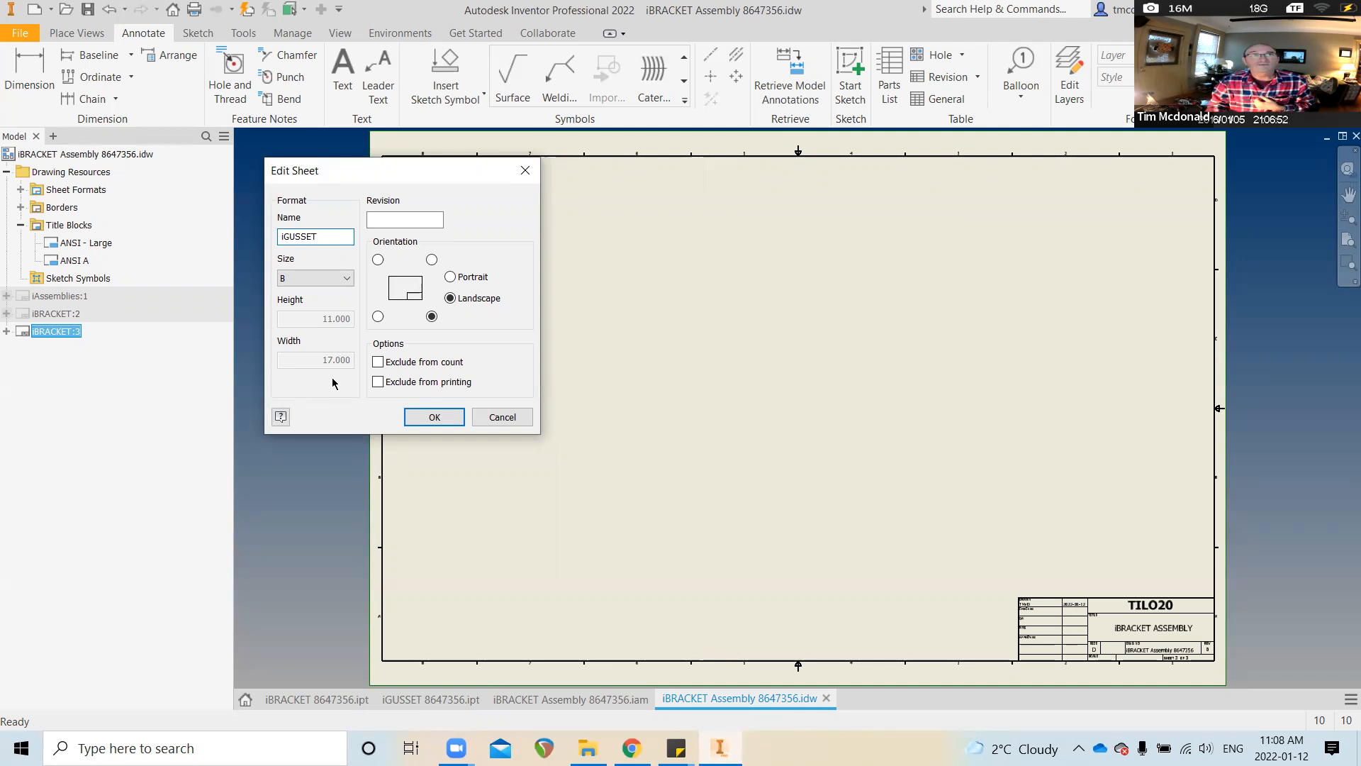
left_click(433, 418)
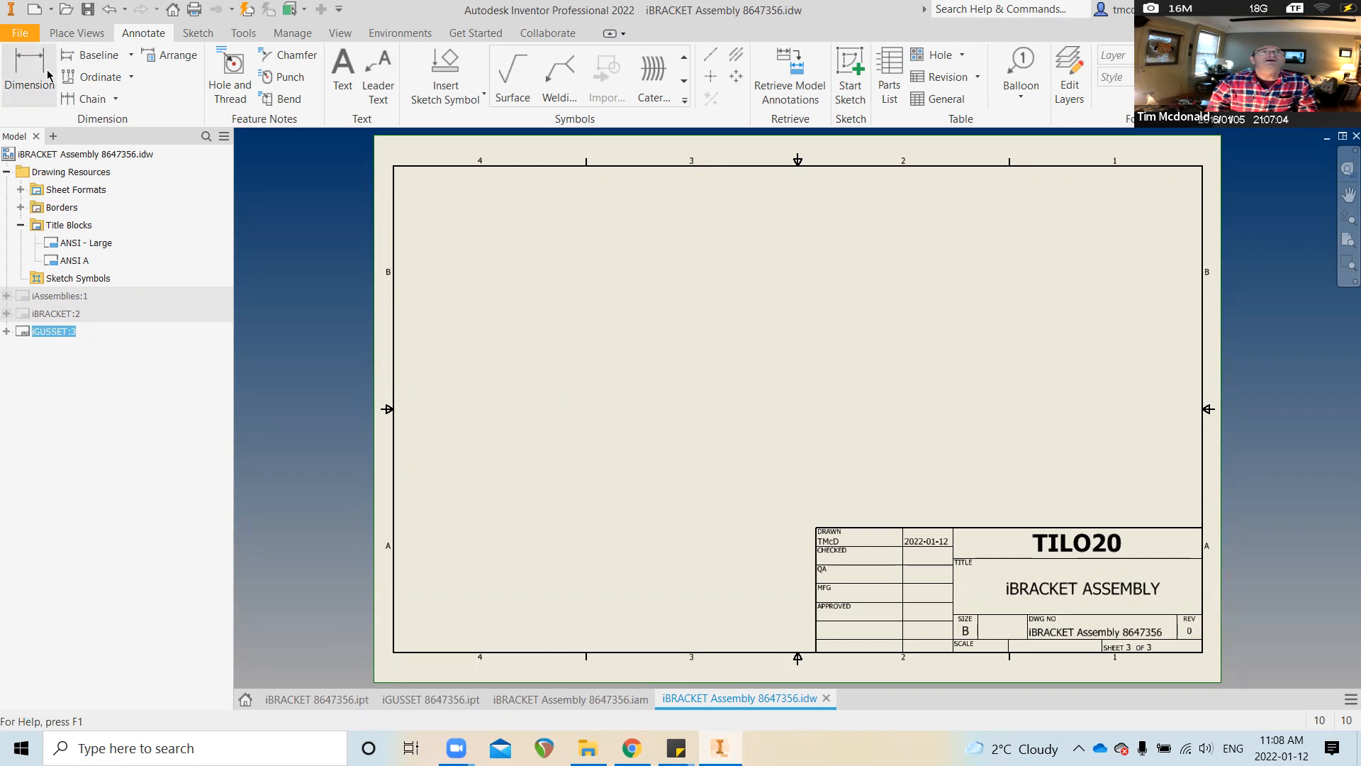
Place a base view of iGUSSET 8647356.ipt, member iGUSSET 8647356-01, on the sheet
left_click(76, 34)
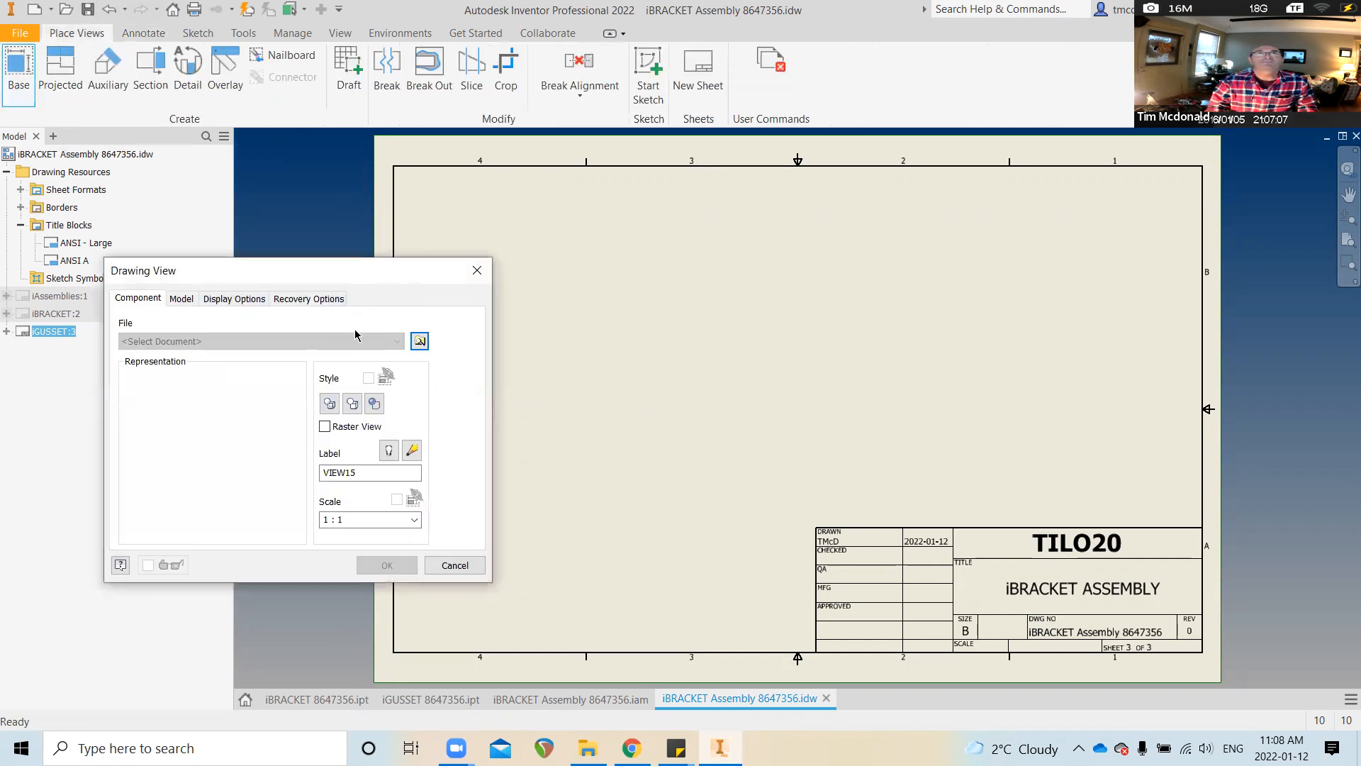
left_click(419, 341)
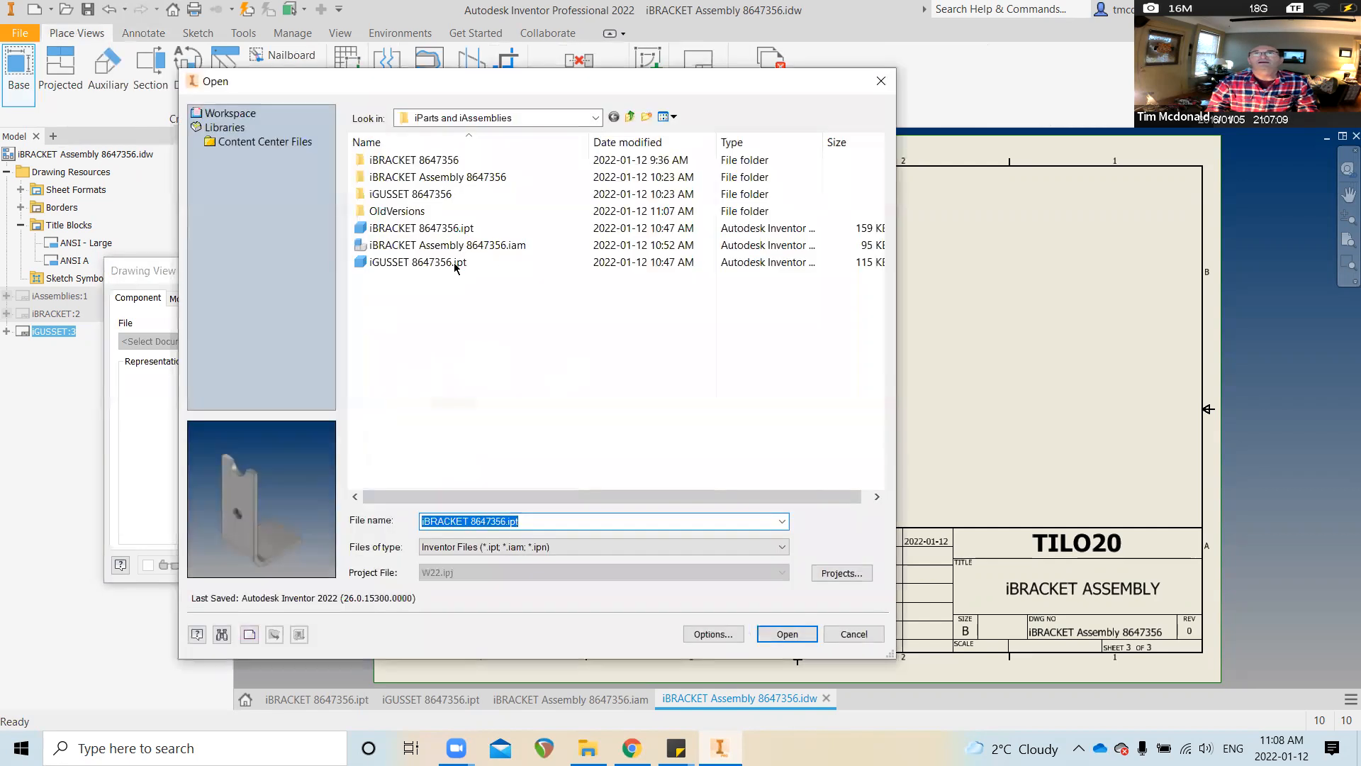
left_click(403, 262)
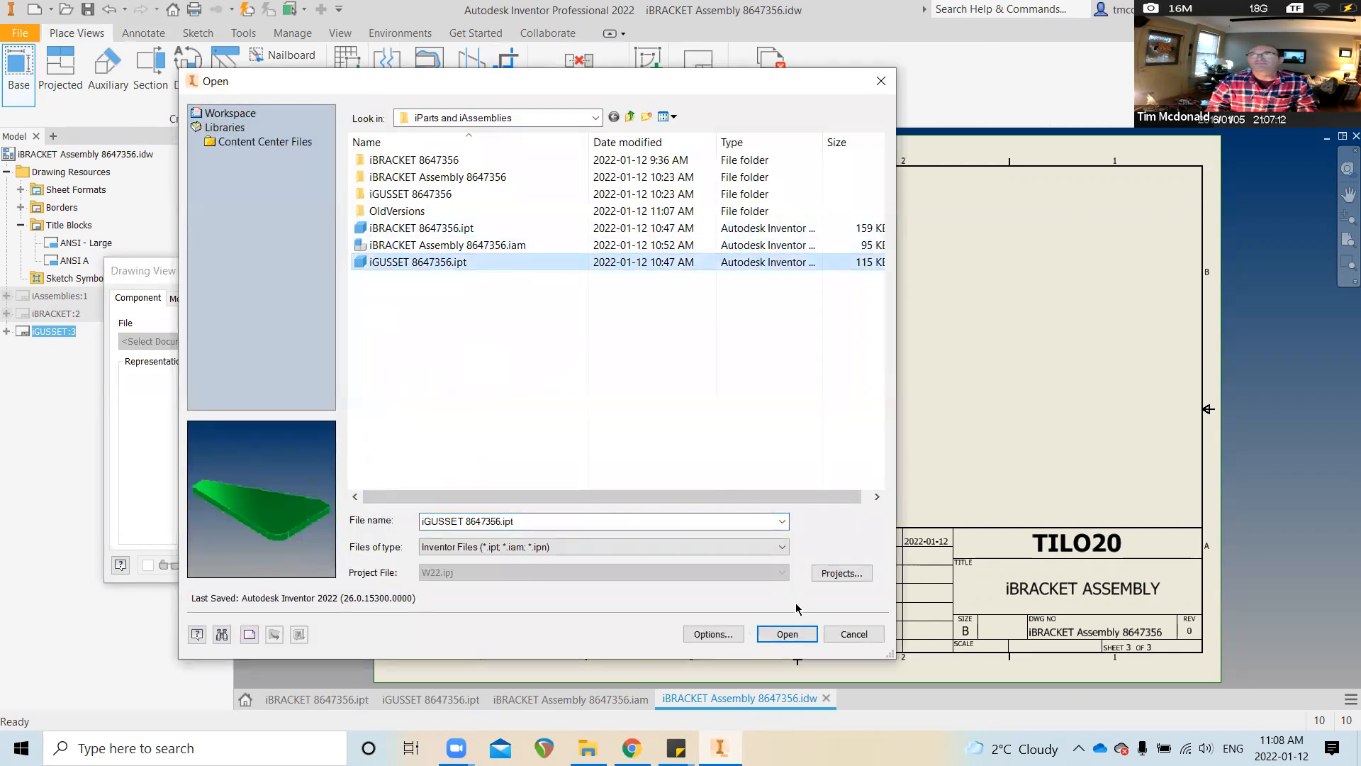
left_click(794, 631)
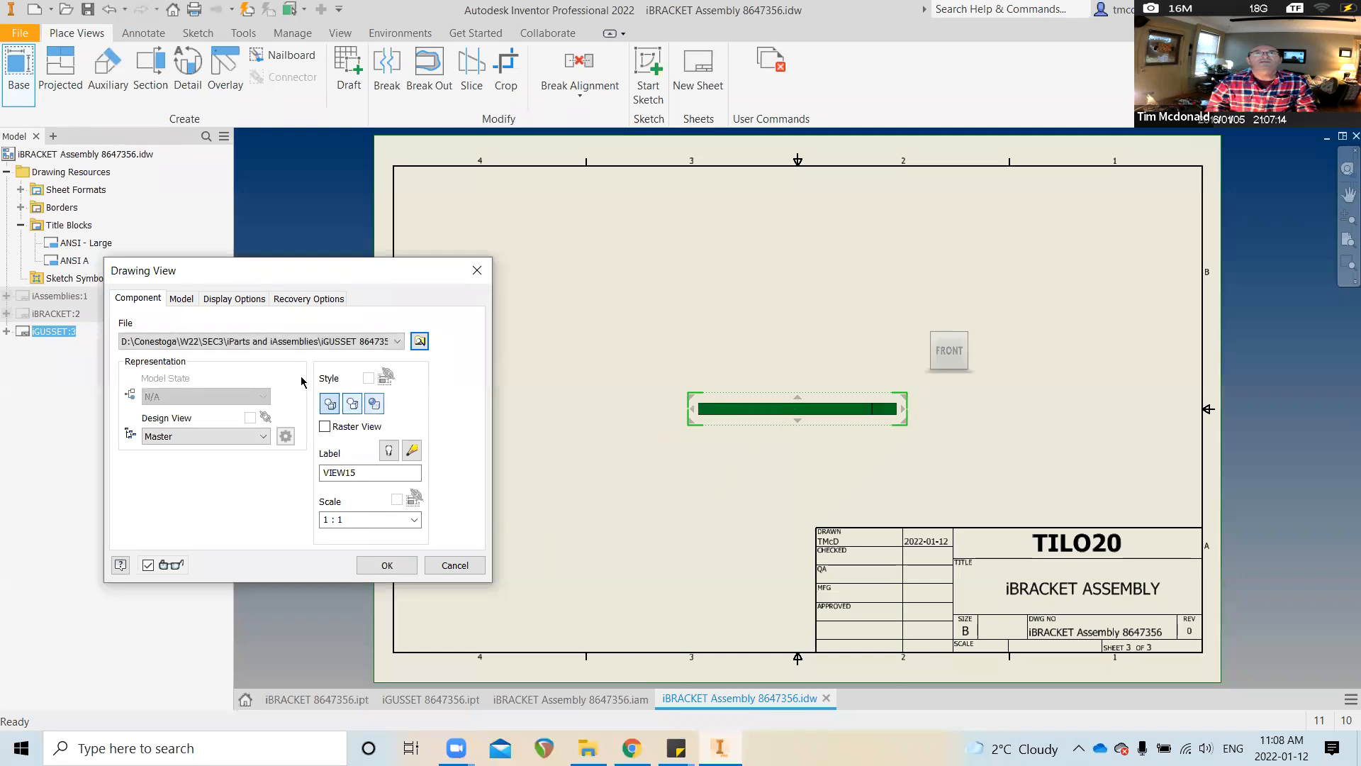
left_click(184, 301)
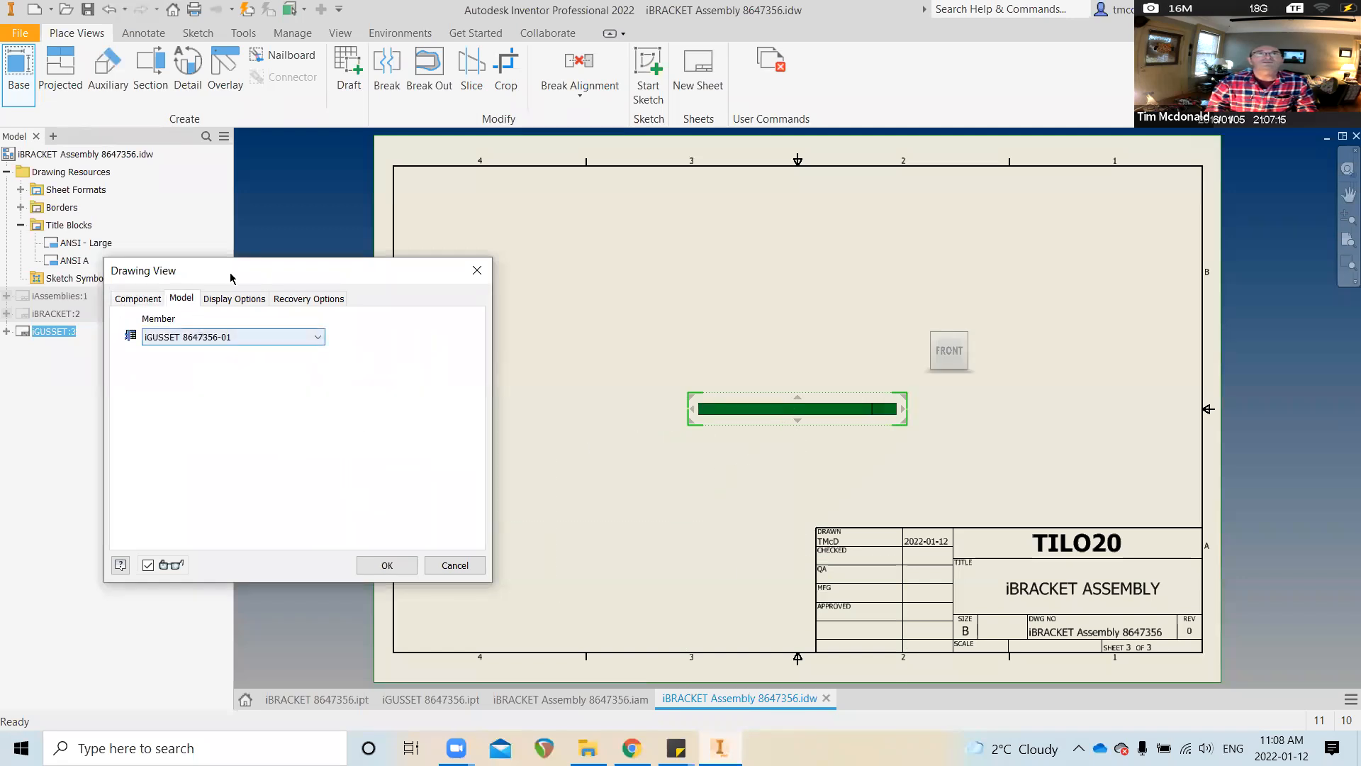
left_click(386, 565)
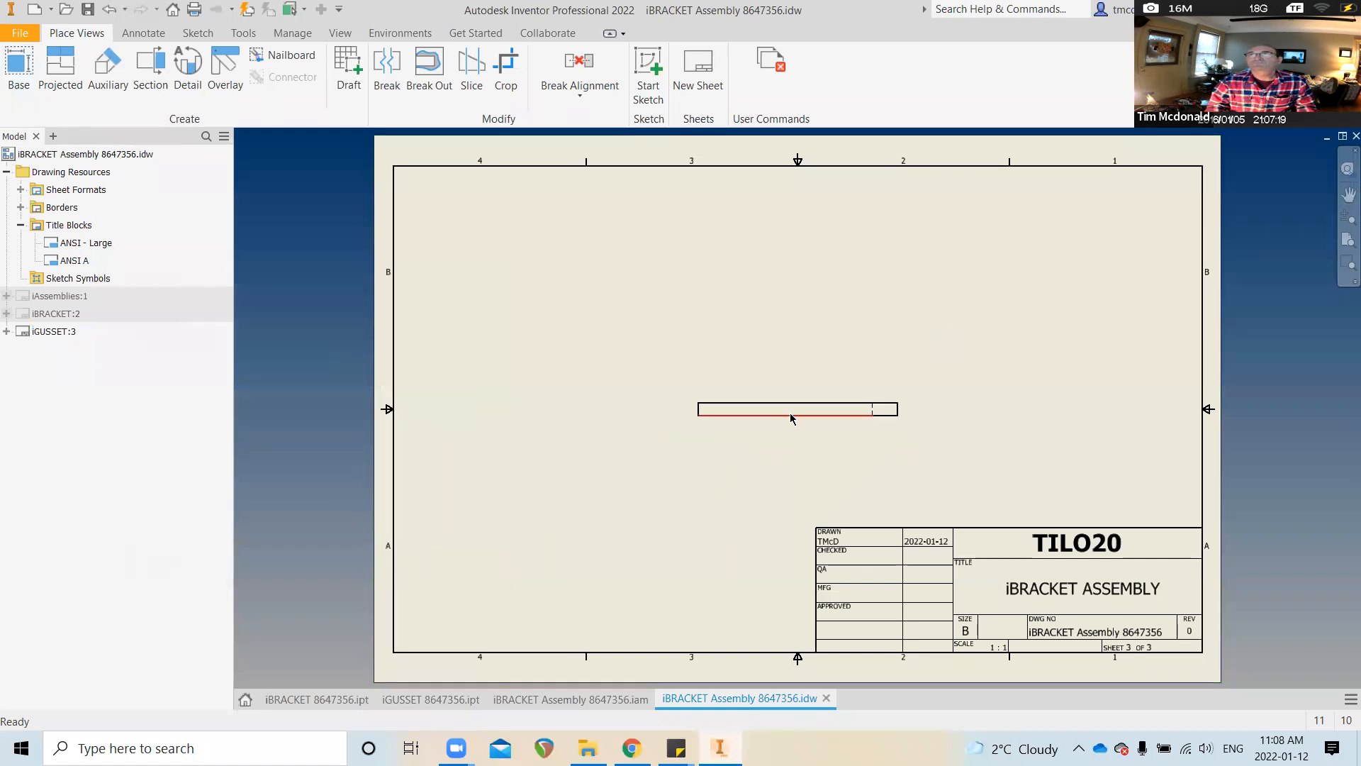
Orient the gusset view to TOP, move it to the upper right, and project an edge view below
scroll(796, 422, "up", 1)
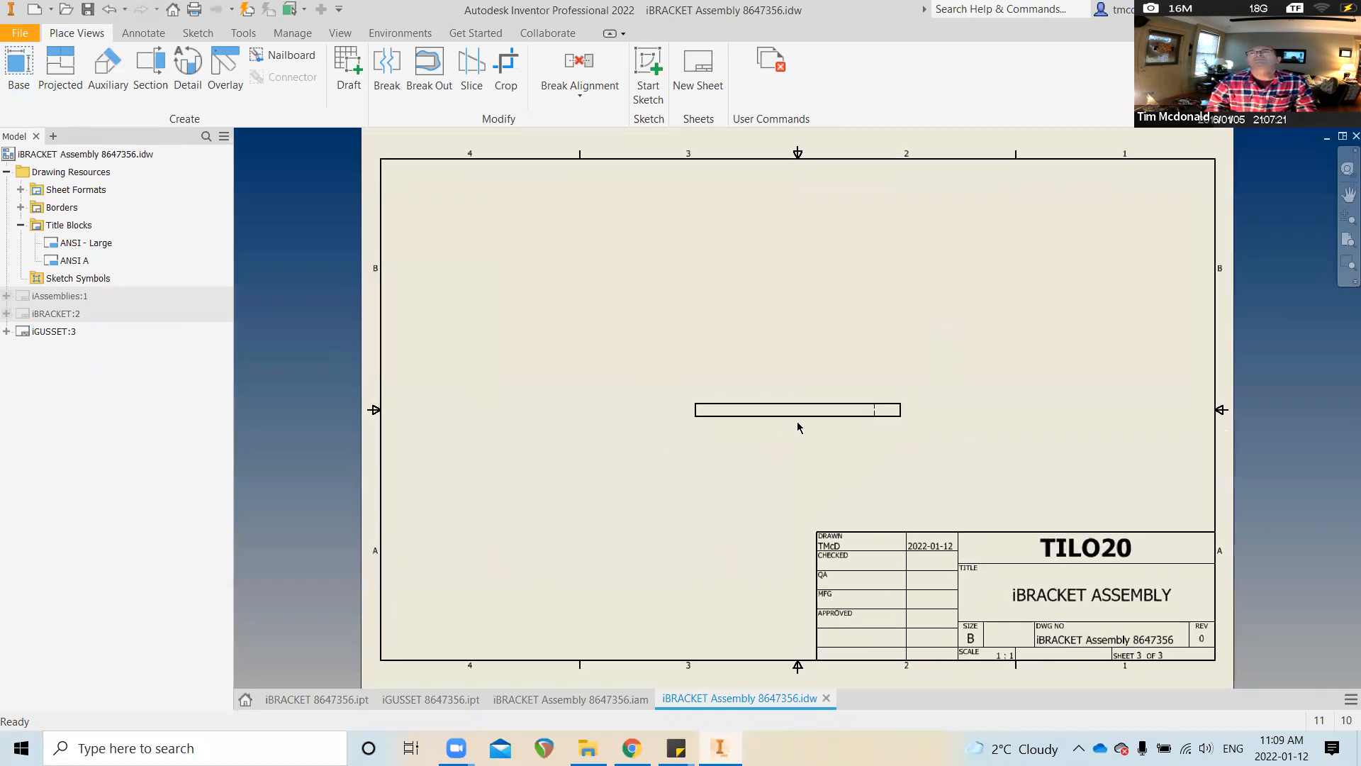
double_click(868, 430)
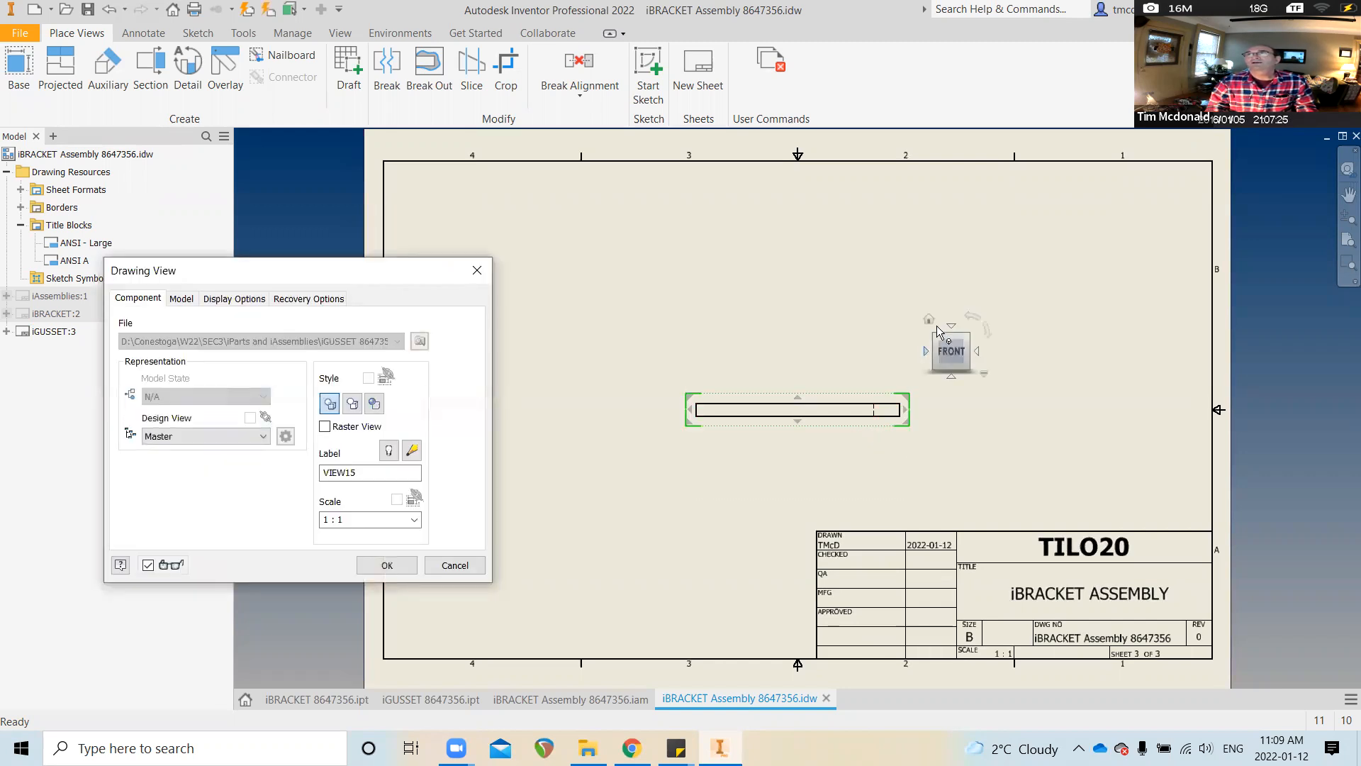
left_click(952, 324)
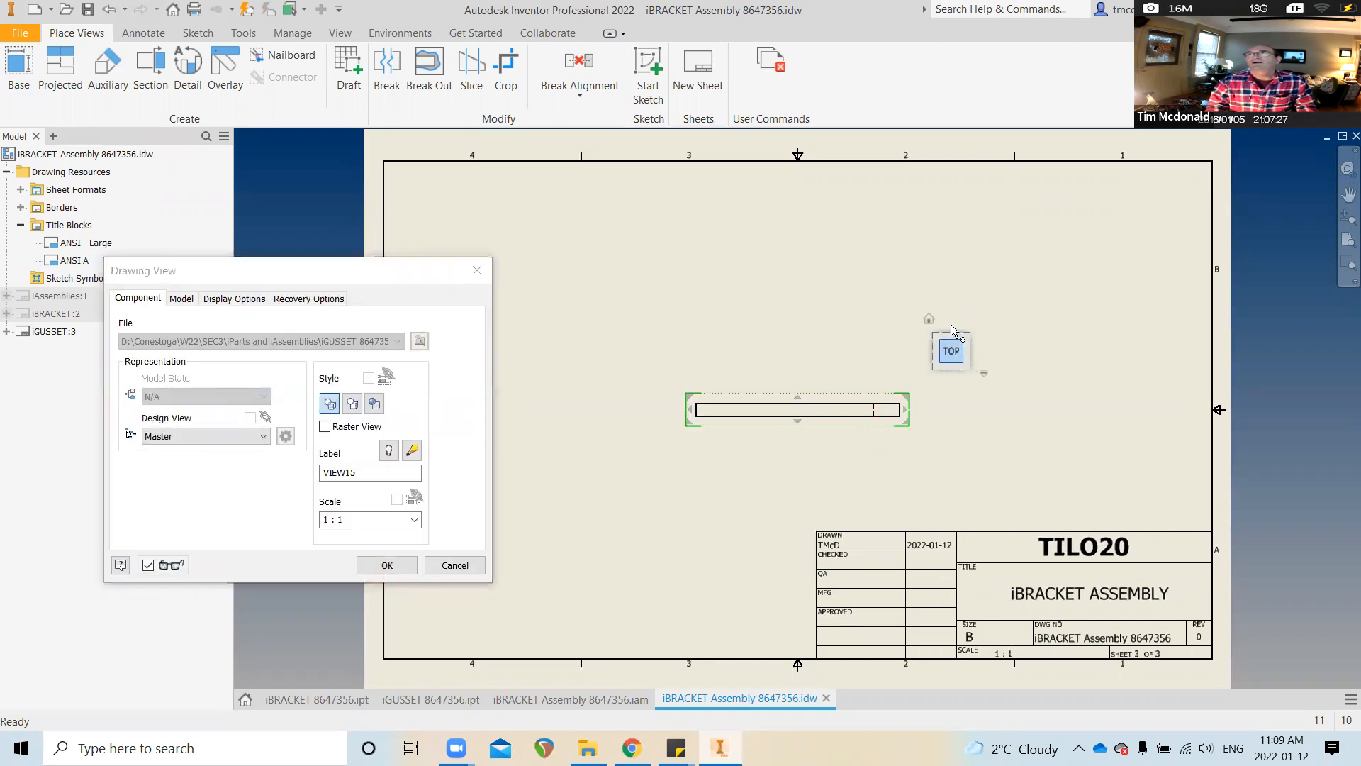
mouse_move(852, 418)
left_mouse_down()
mouse_move(801, 404)
mouse_move(619, 289)
left_mouse_up()
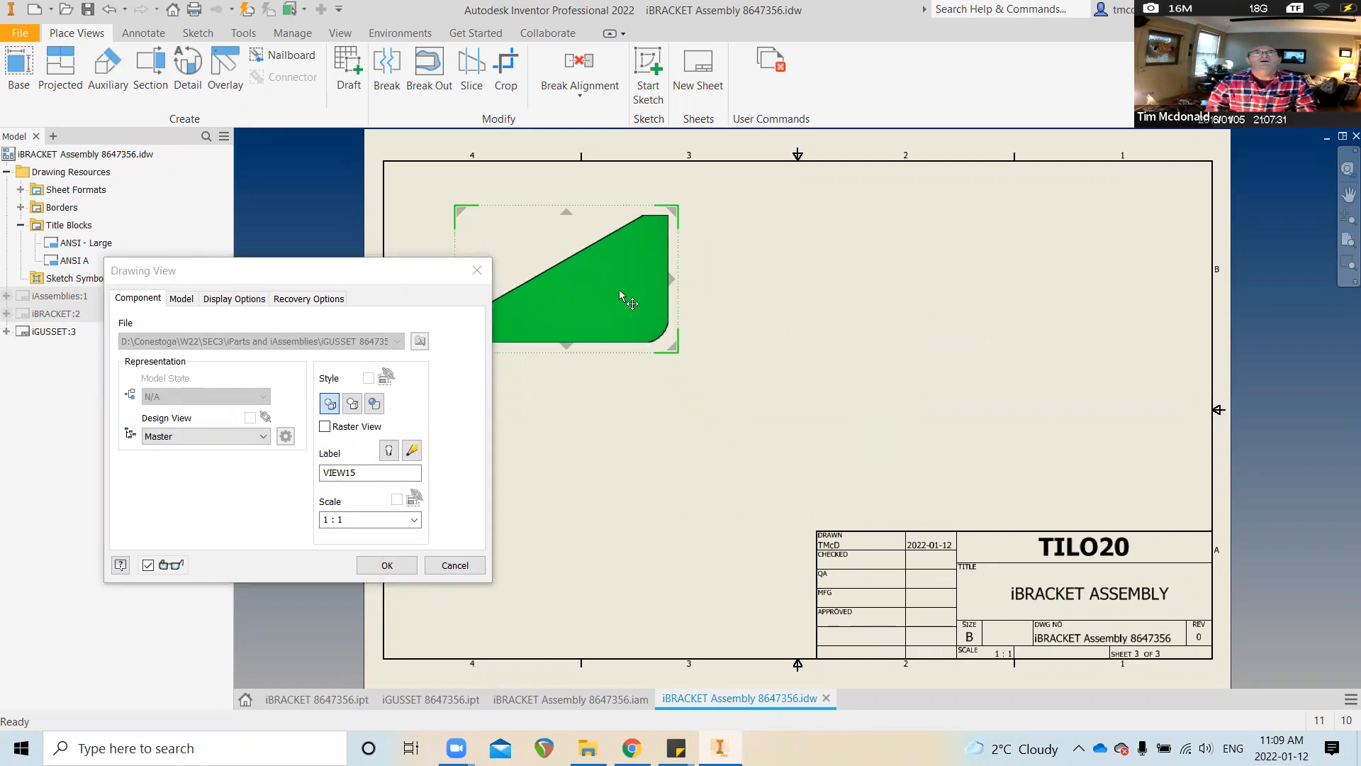
middle_click_drag(639, 296, 714, 336)
scroll(714, 336, "down", 1)
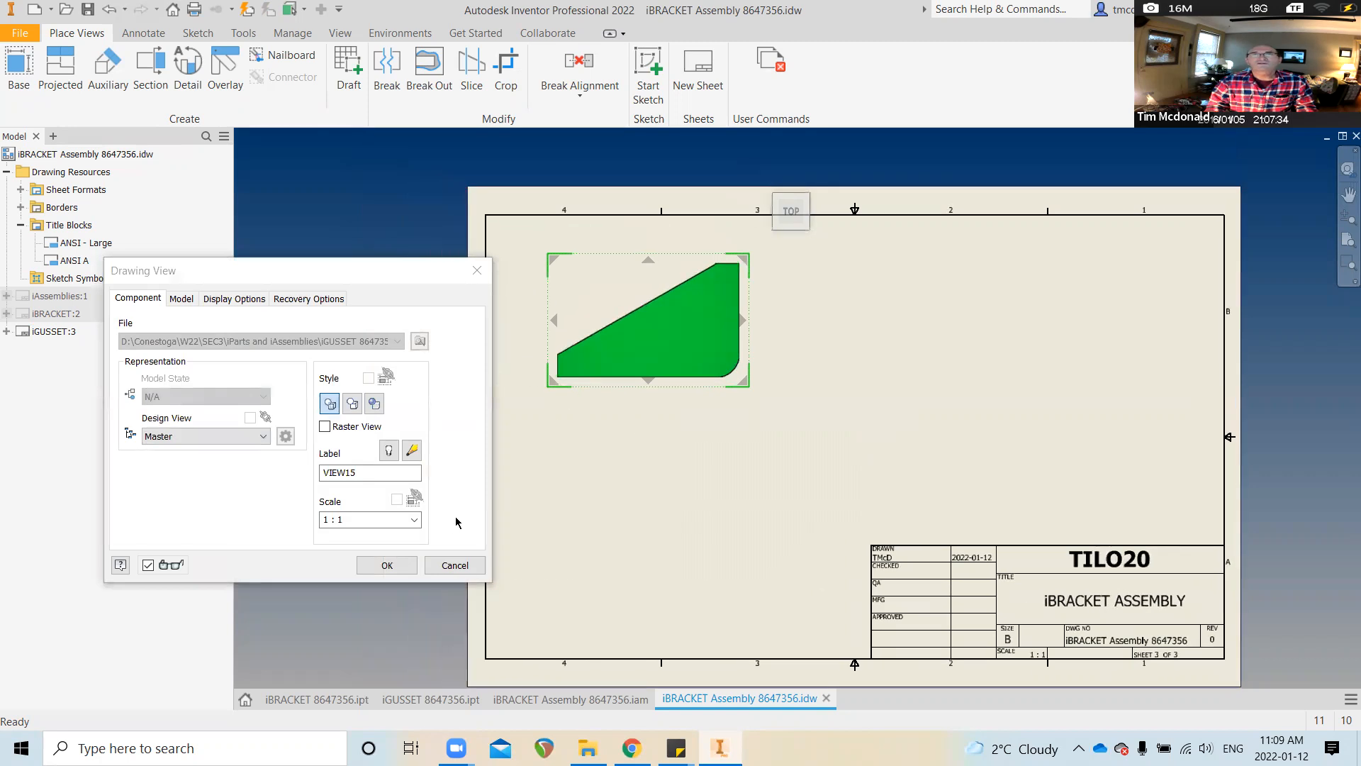
scroll(617, 397, "down", 1)
left_click_drag(674, 333, 1083, 329)
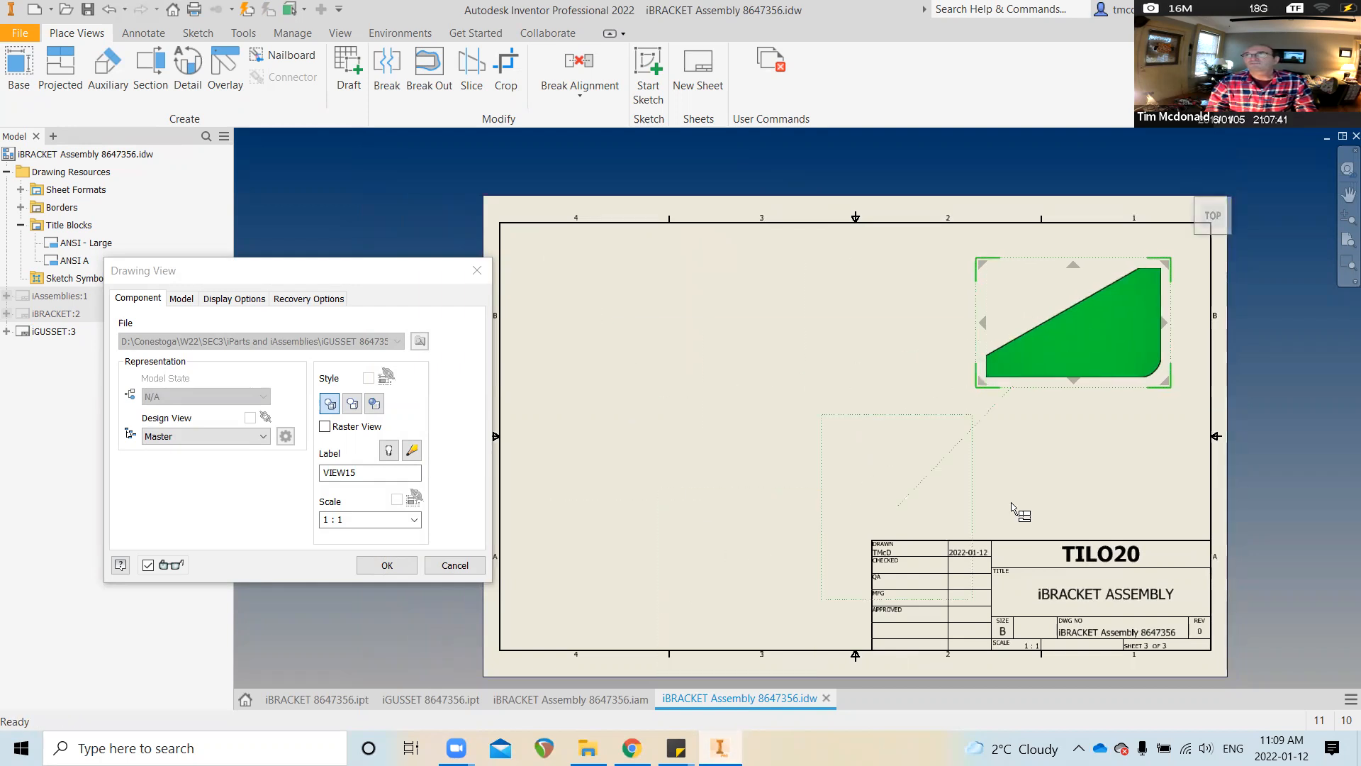
left_click(1066, 468)
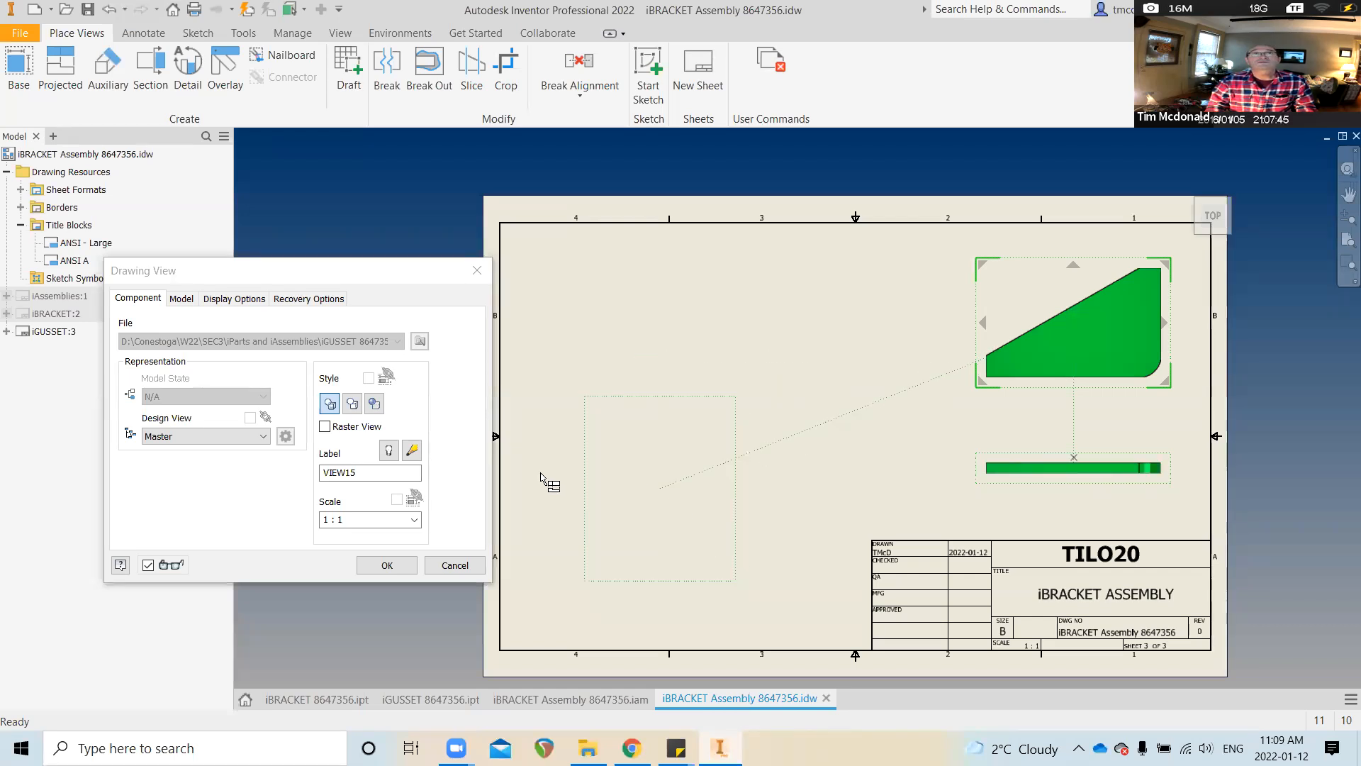
left_click(389, 565)
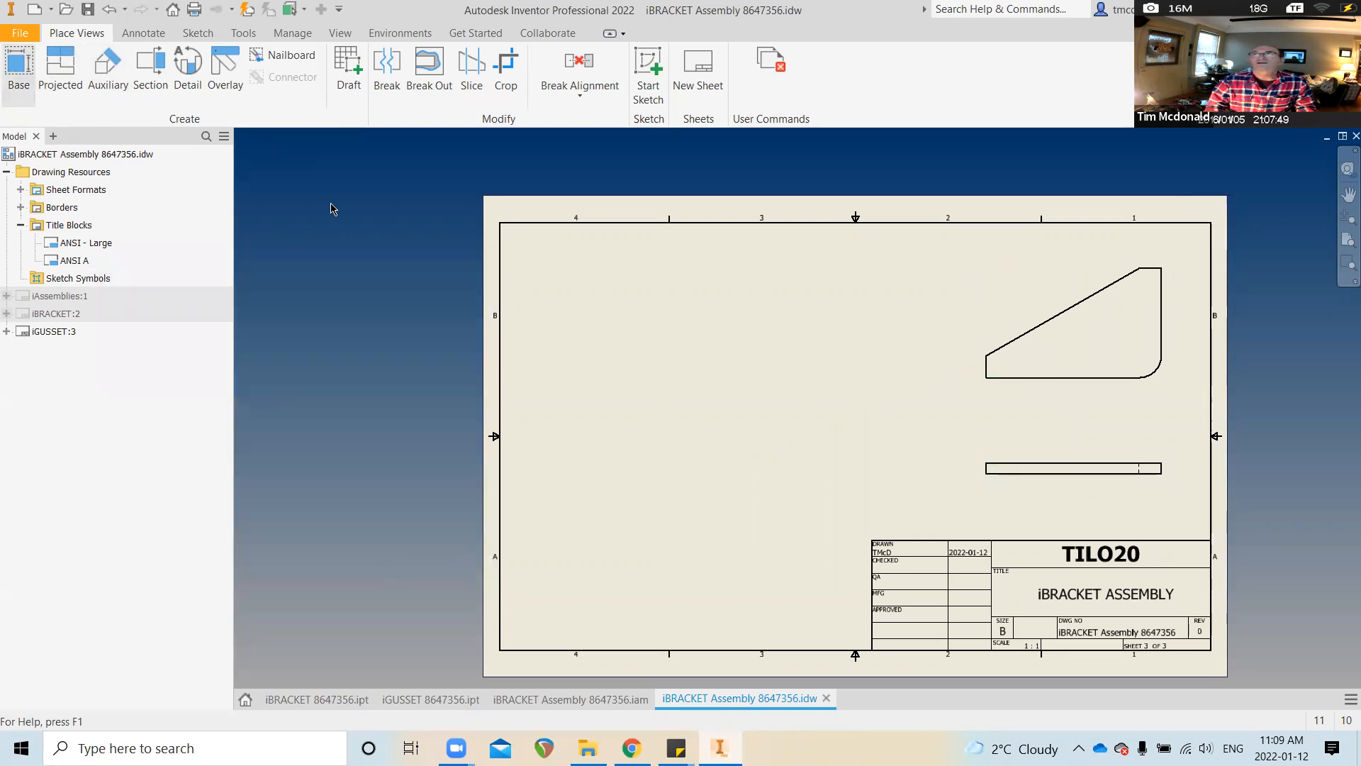
Load iGUSSET 8647356.ipt into a new base view using the iGUSSET 8647356-02 member
left_click(419, 341)
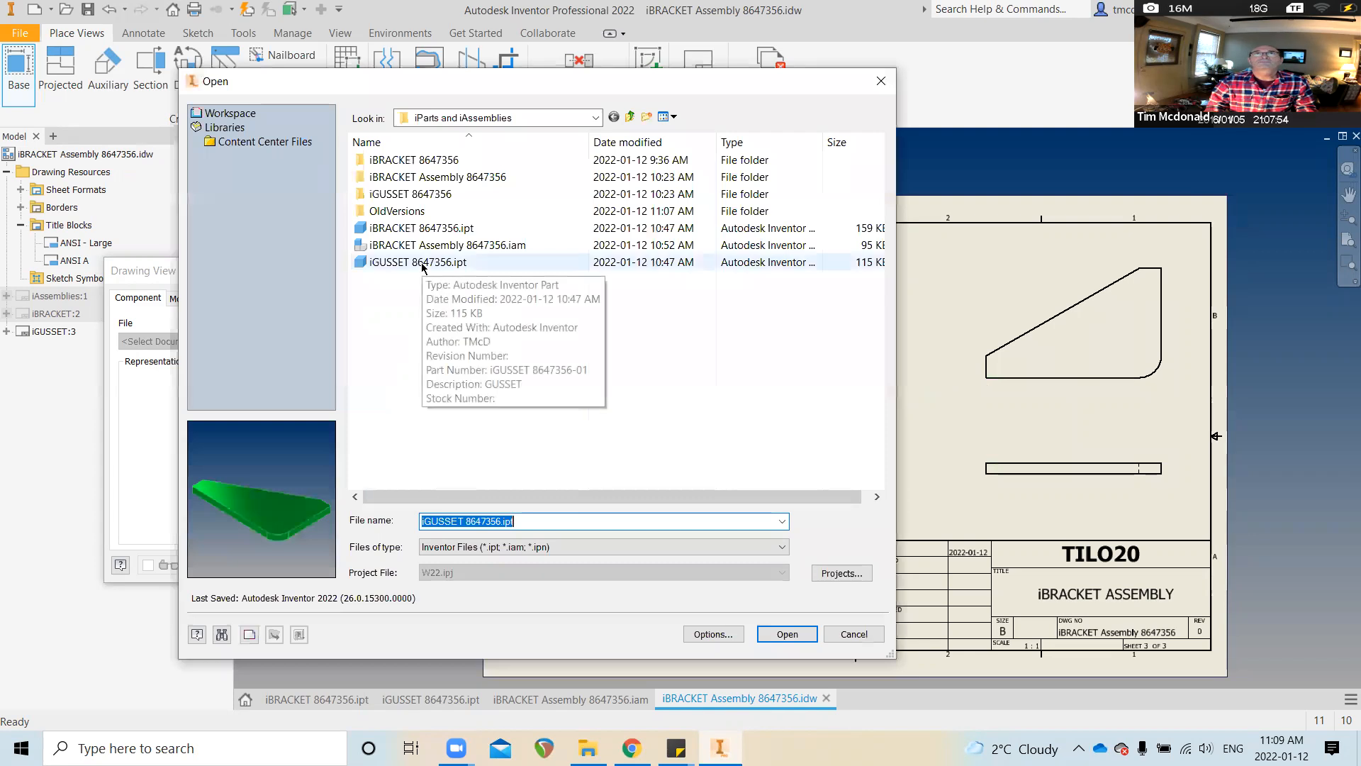
double_click(421, 263)
left_click(180, 300)
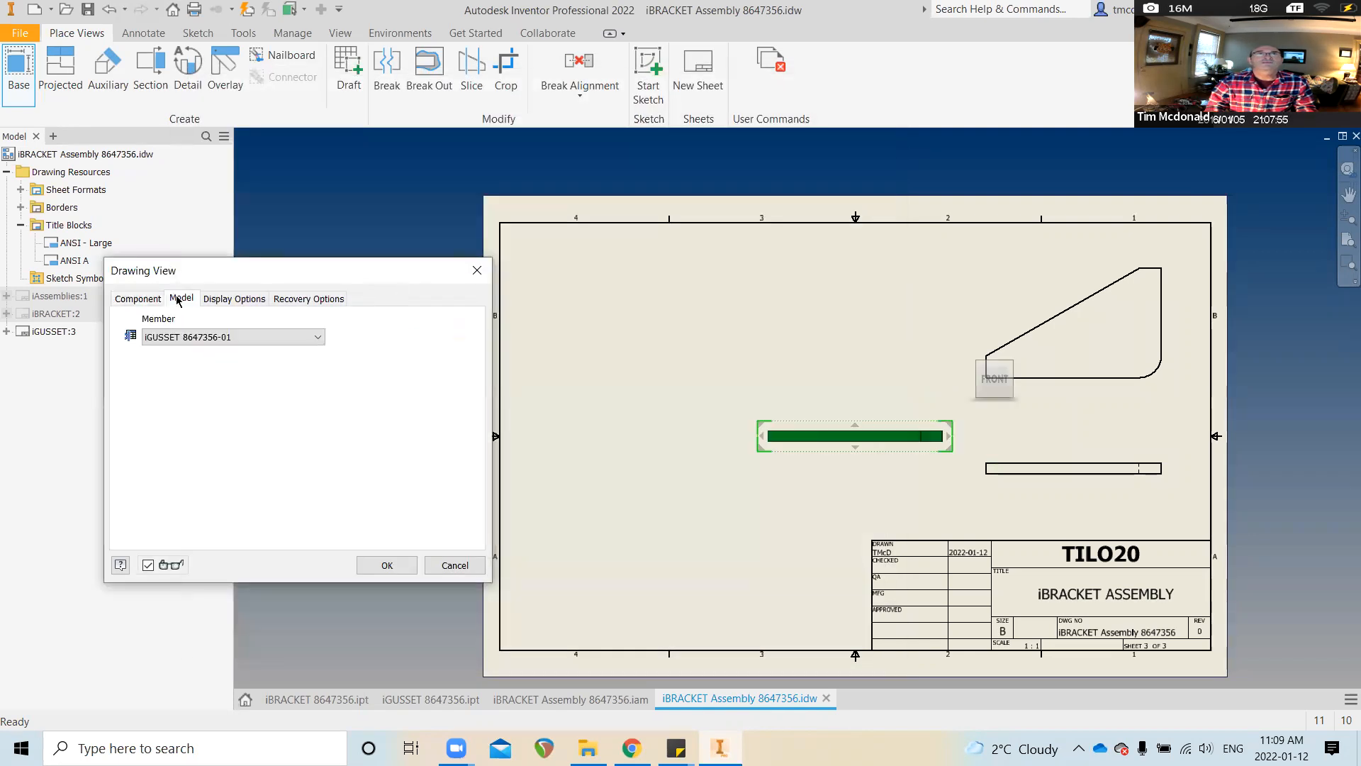
left_click(213, 341)
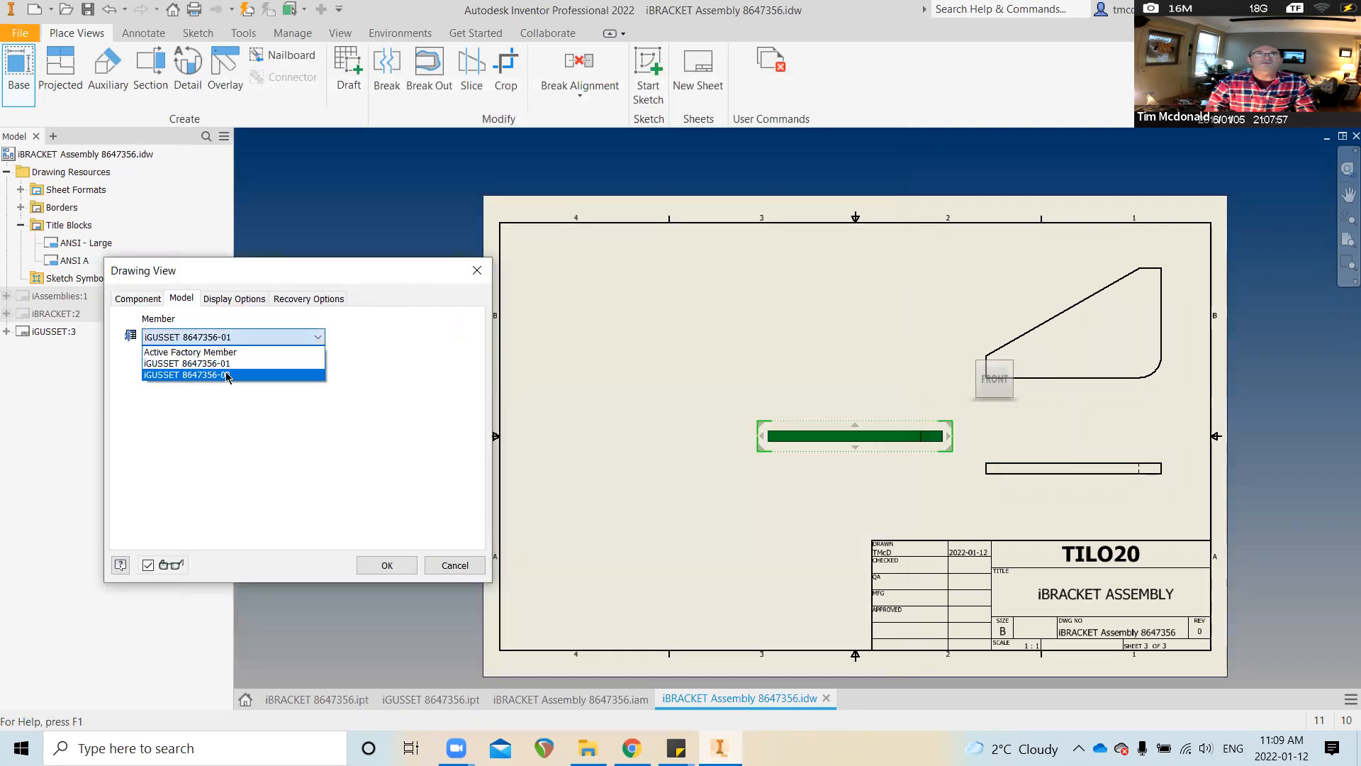
left_click(227, 374)
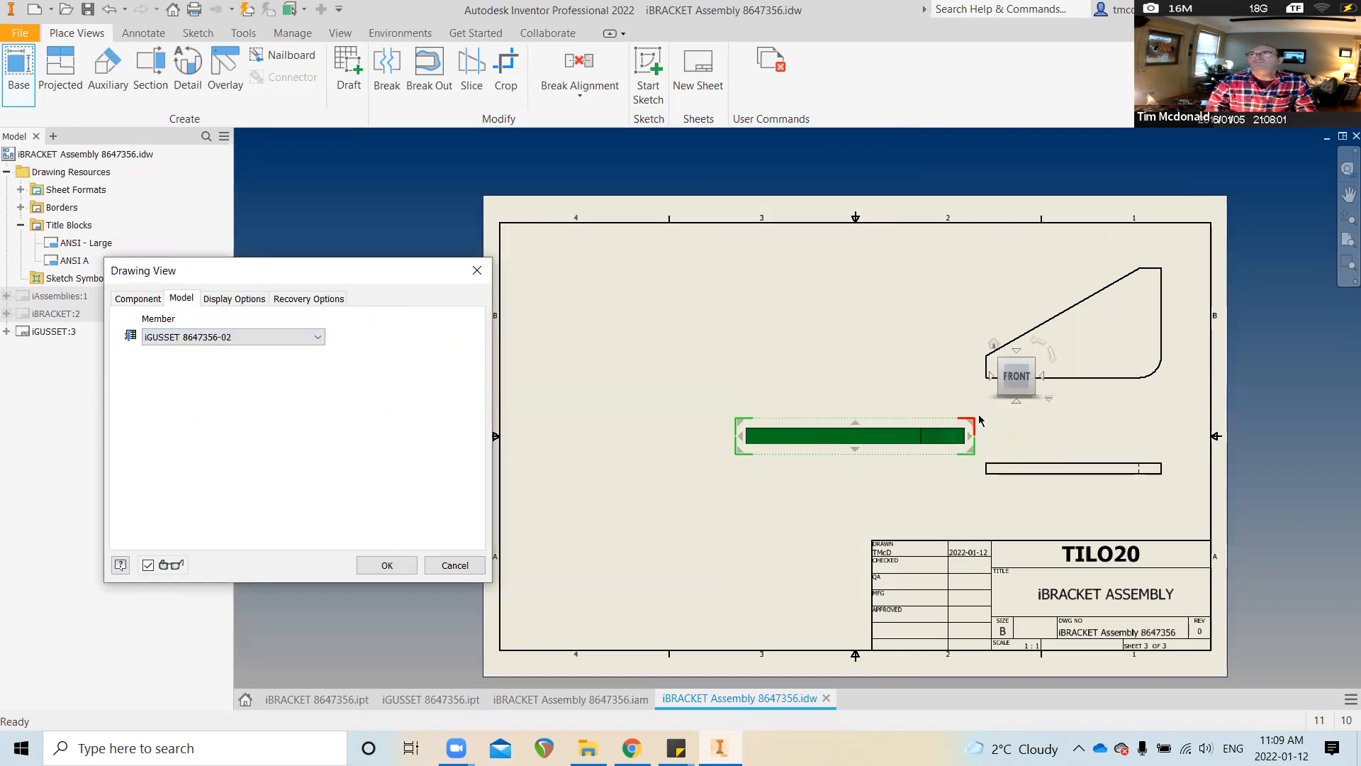
Place the -02 gusset top view at the upper left with a projected edge view below it
left_click(1014, 399)
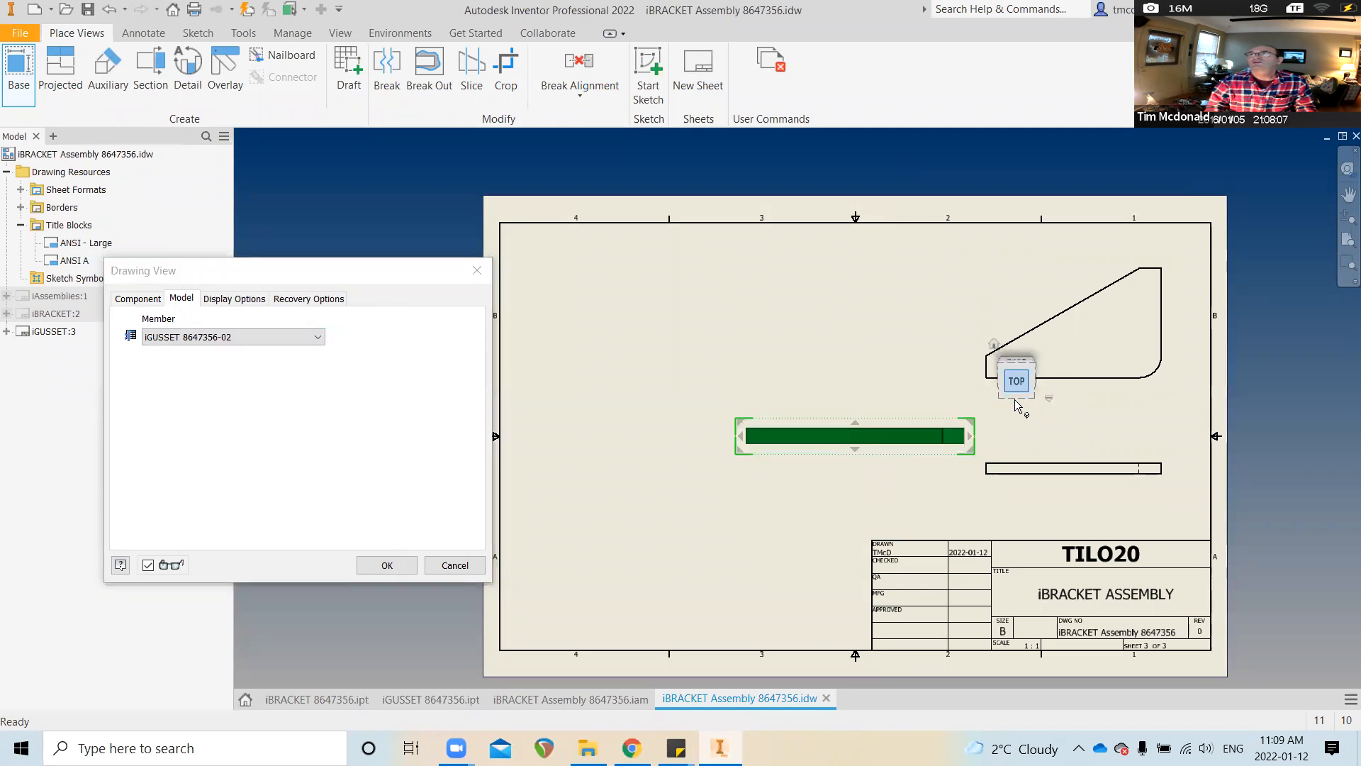
left_click_drag(925, 440, 741, 337)
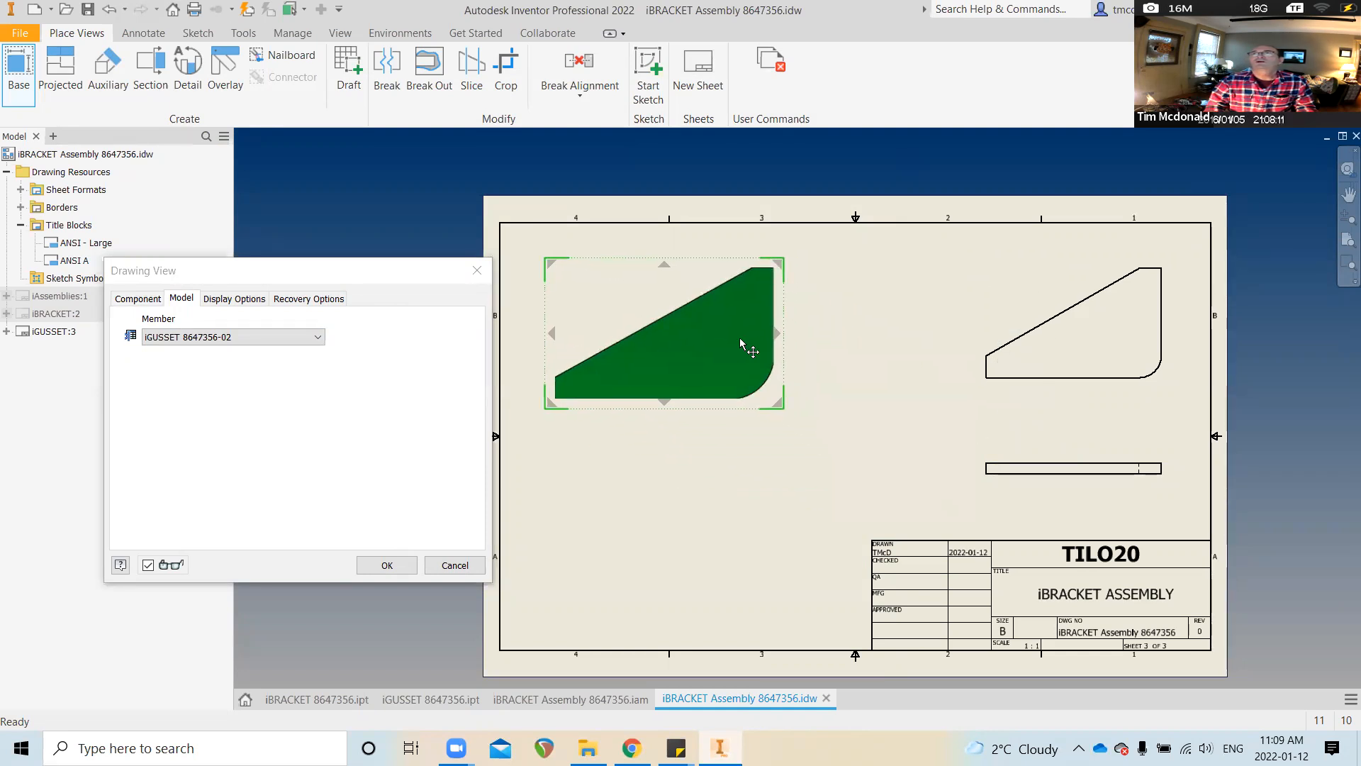
left_click(721, 495)
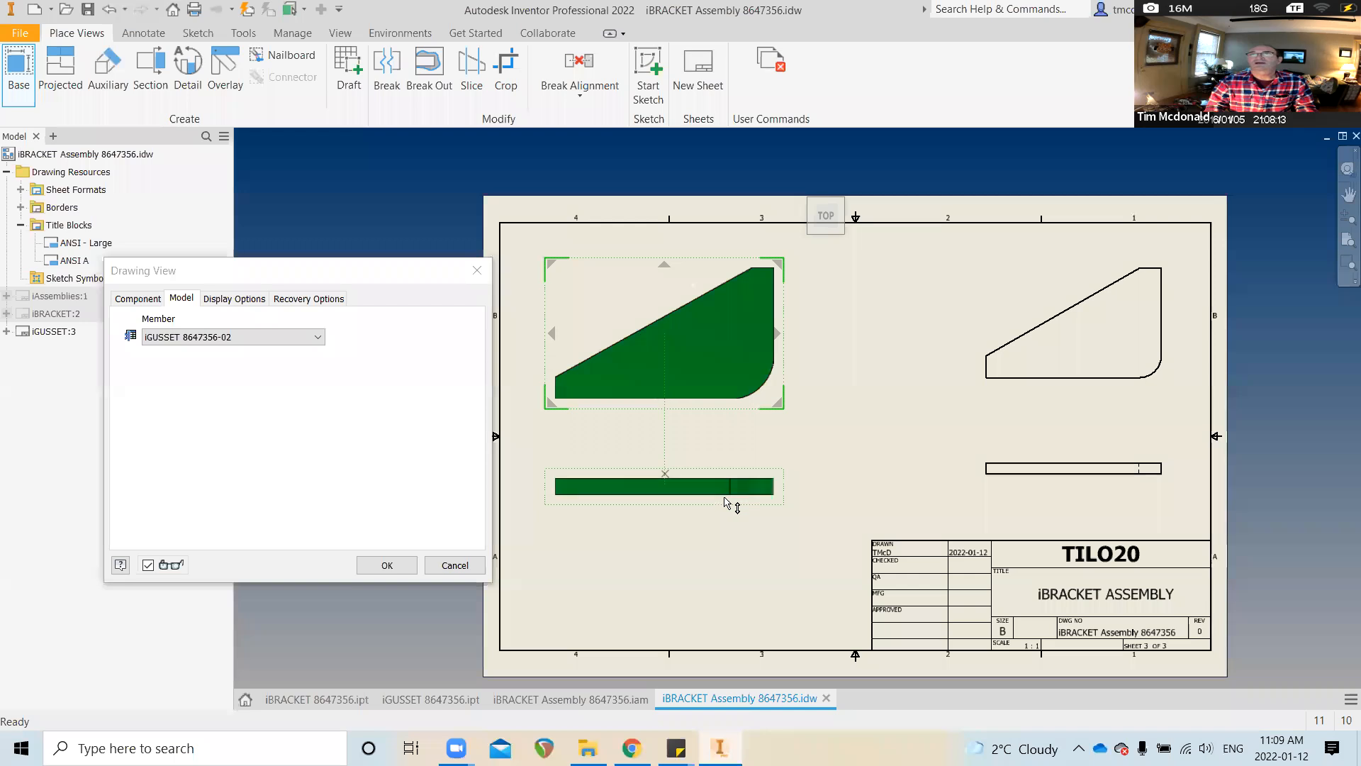
left_click(387, 565)
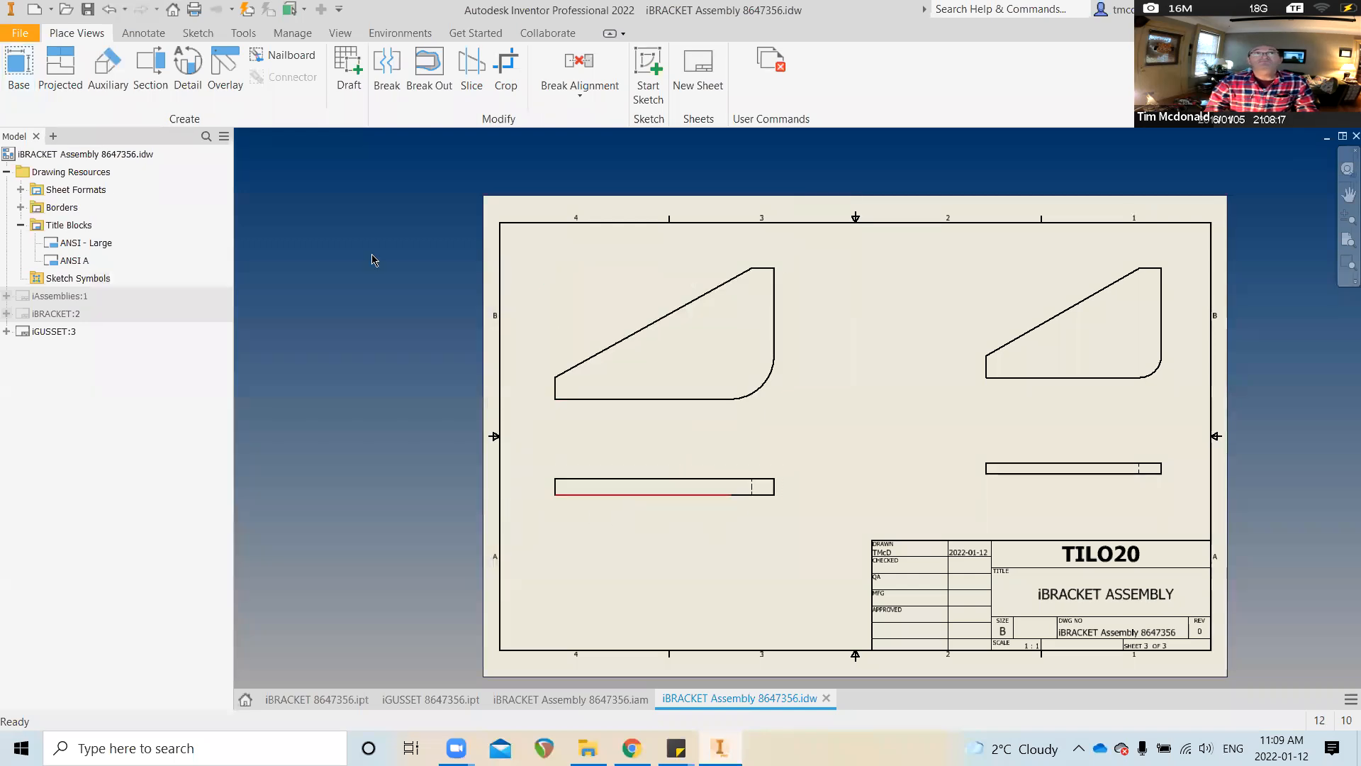
Cancel the unneeded extra view and bring up the Annotate dimension tool
left_click(20, 63)
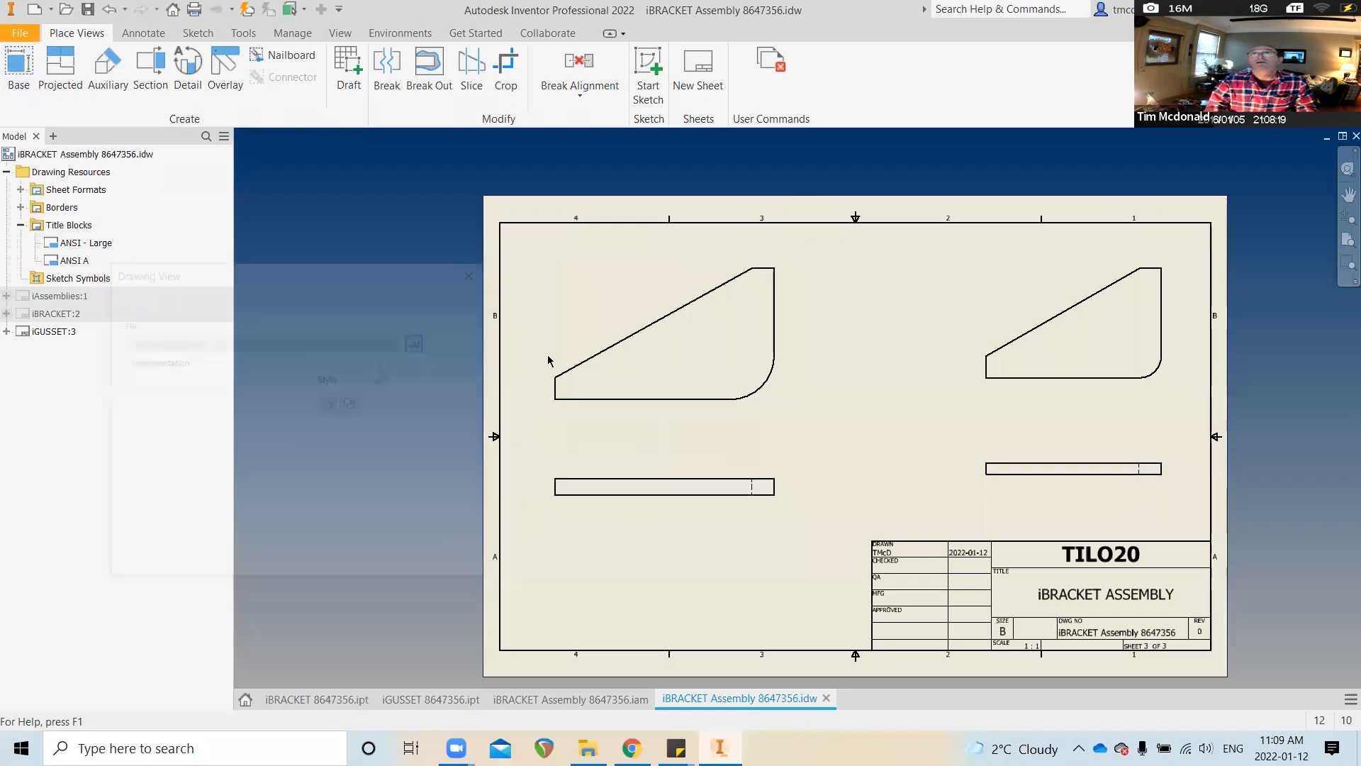
scroll(771, 331, "down", 3)
middle_click_drag(771, 331, 765, 426)
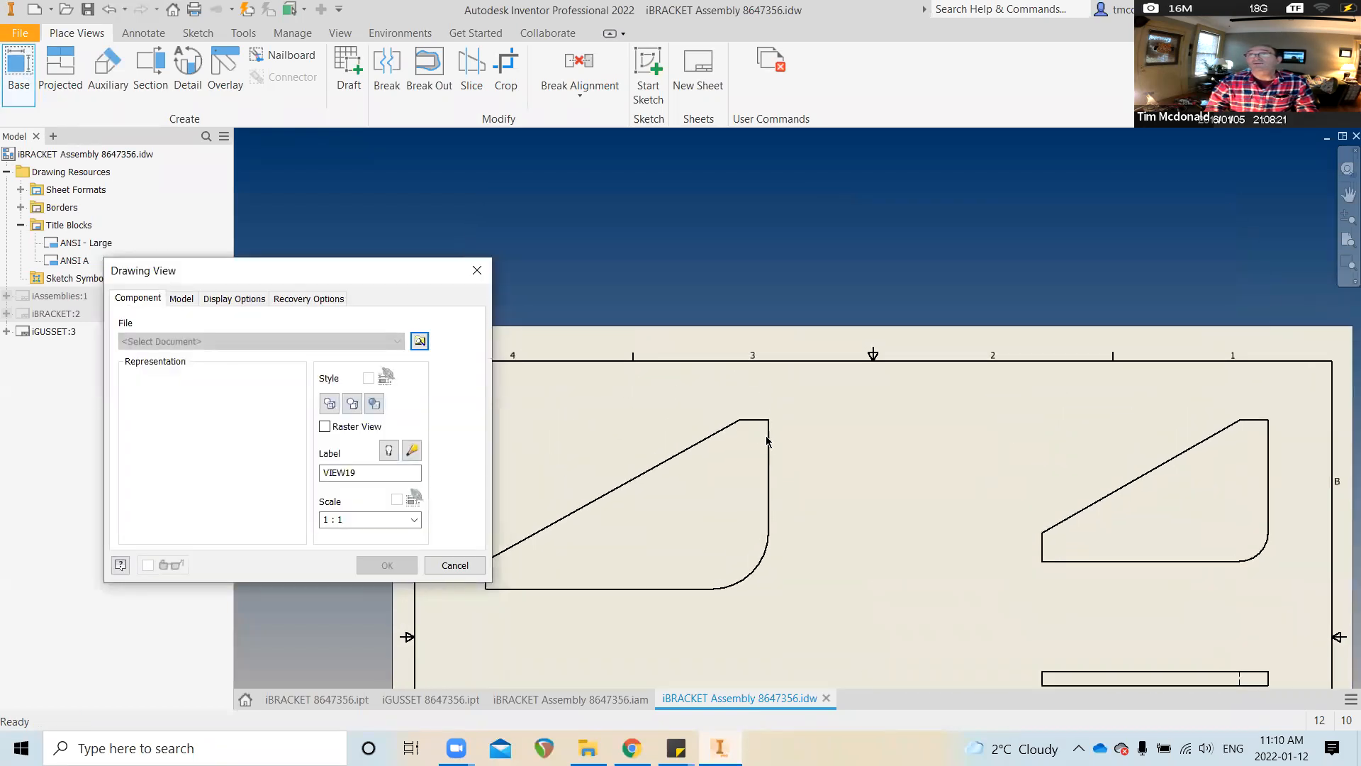
left_click(454, 565)
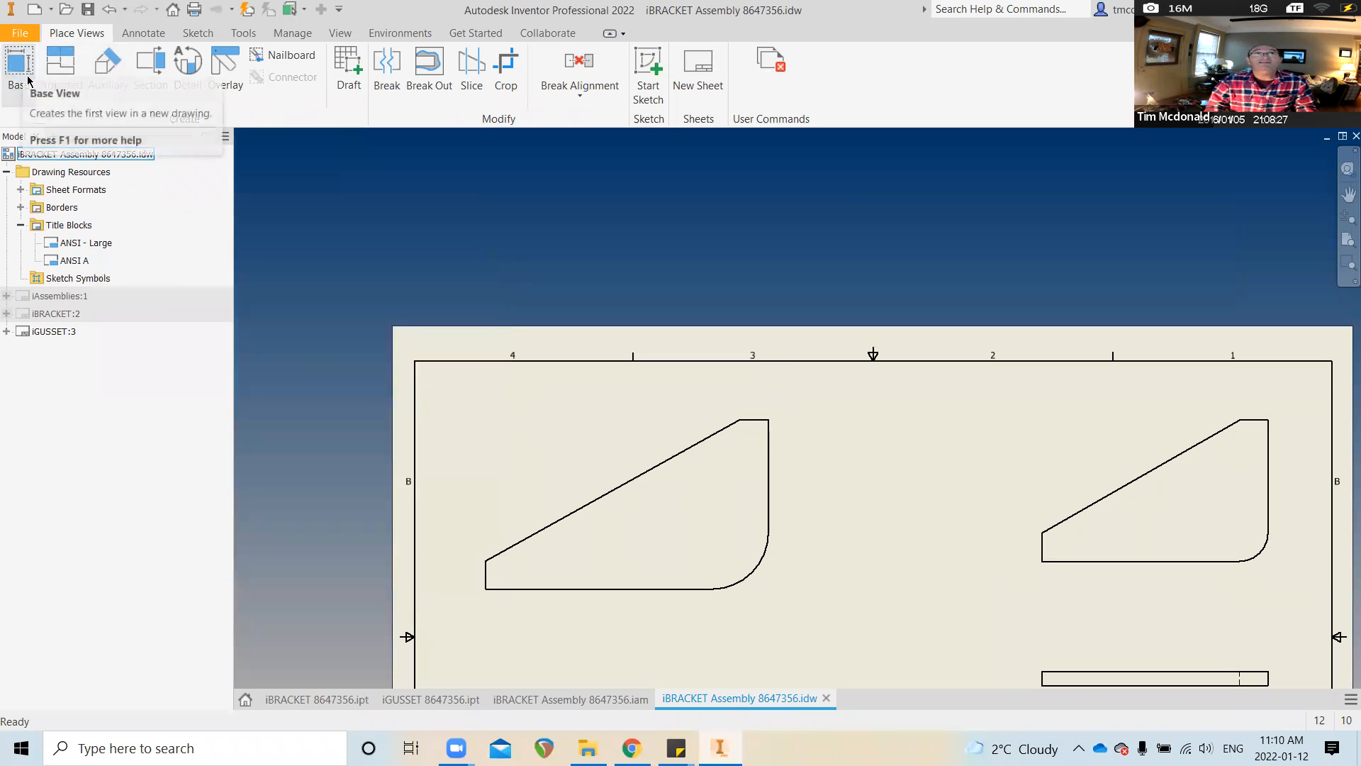
left_click(142, 33)
left_click(10, 73)
Dimension the left gusset with .50 top width, 3.00 height and 5.00 overall length
scroll(249, 127, "down", 2)
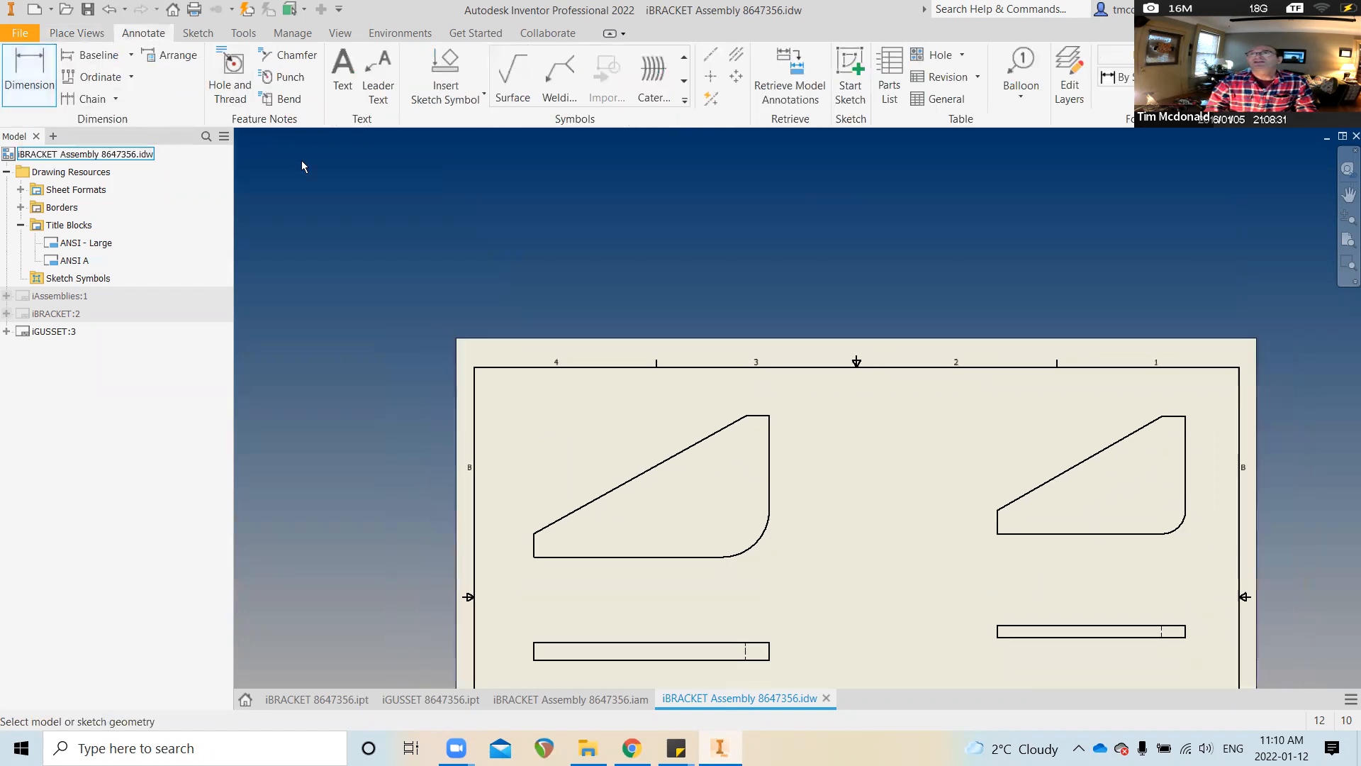
scroll(816, 388, "up", 4)
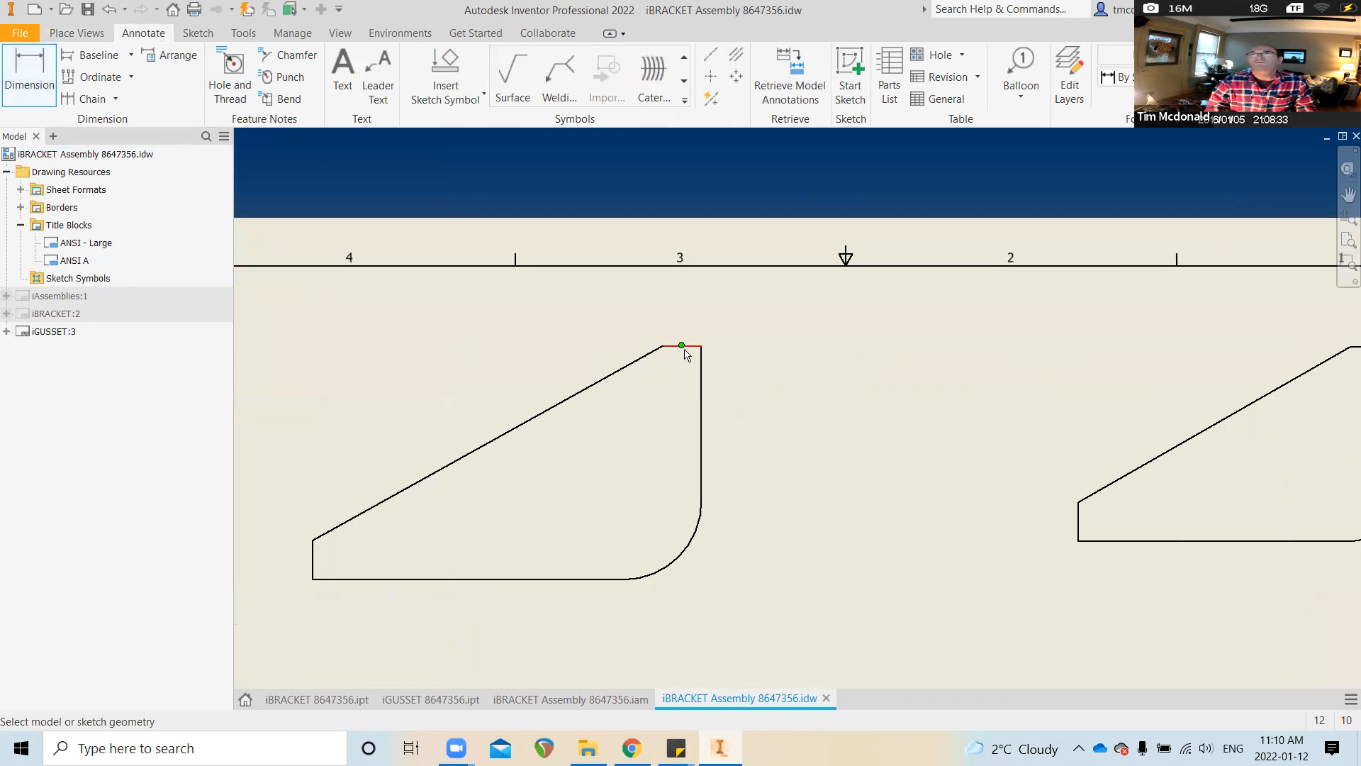
left_click(692, 352)
left_click(701, 325)
left_click(693, 352)
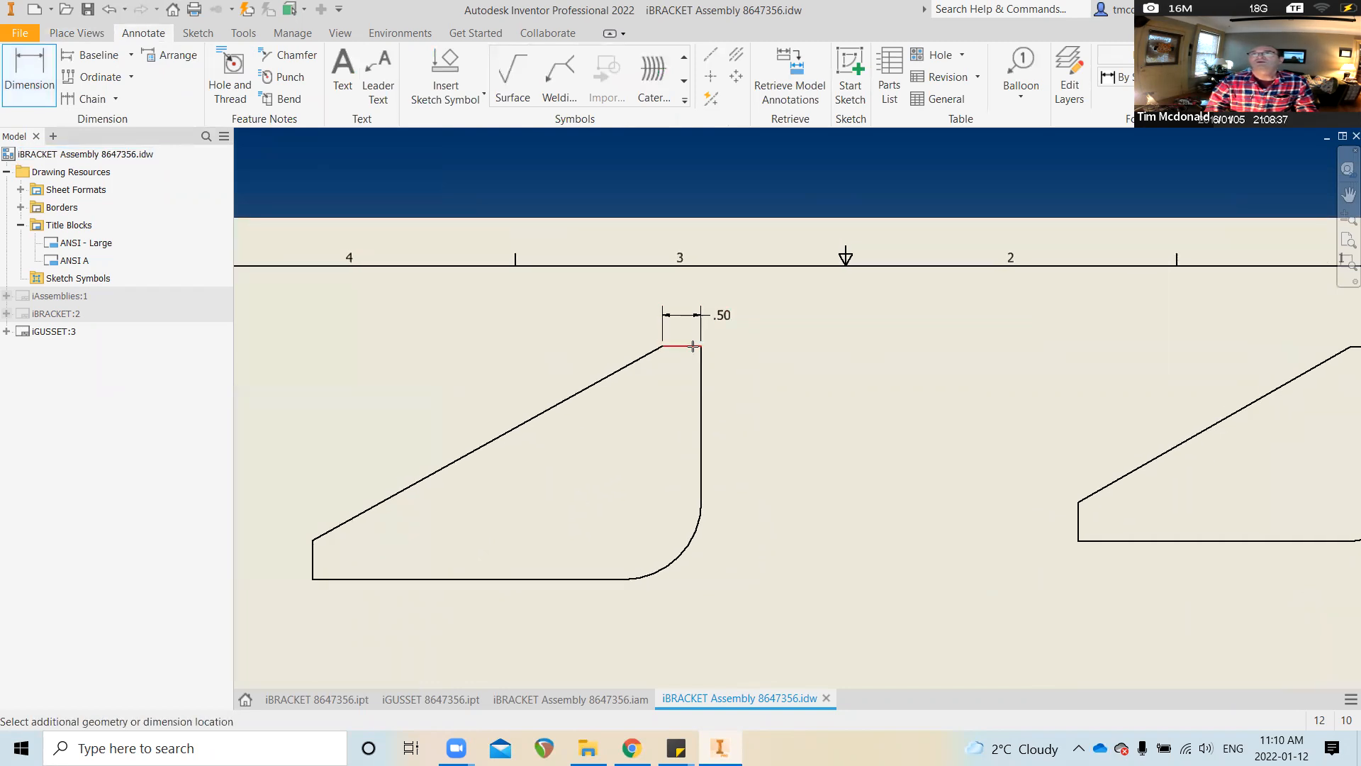
left_click(624, 579)
left_click(771, 495)
scroll(709, 489, "down", 1)
left_click(706, 491)
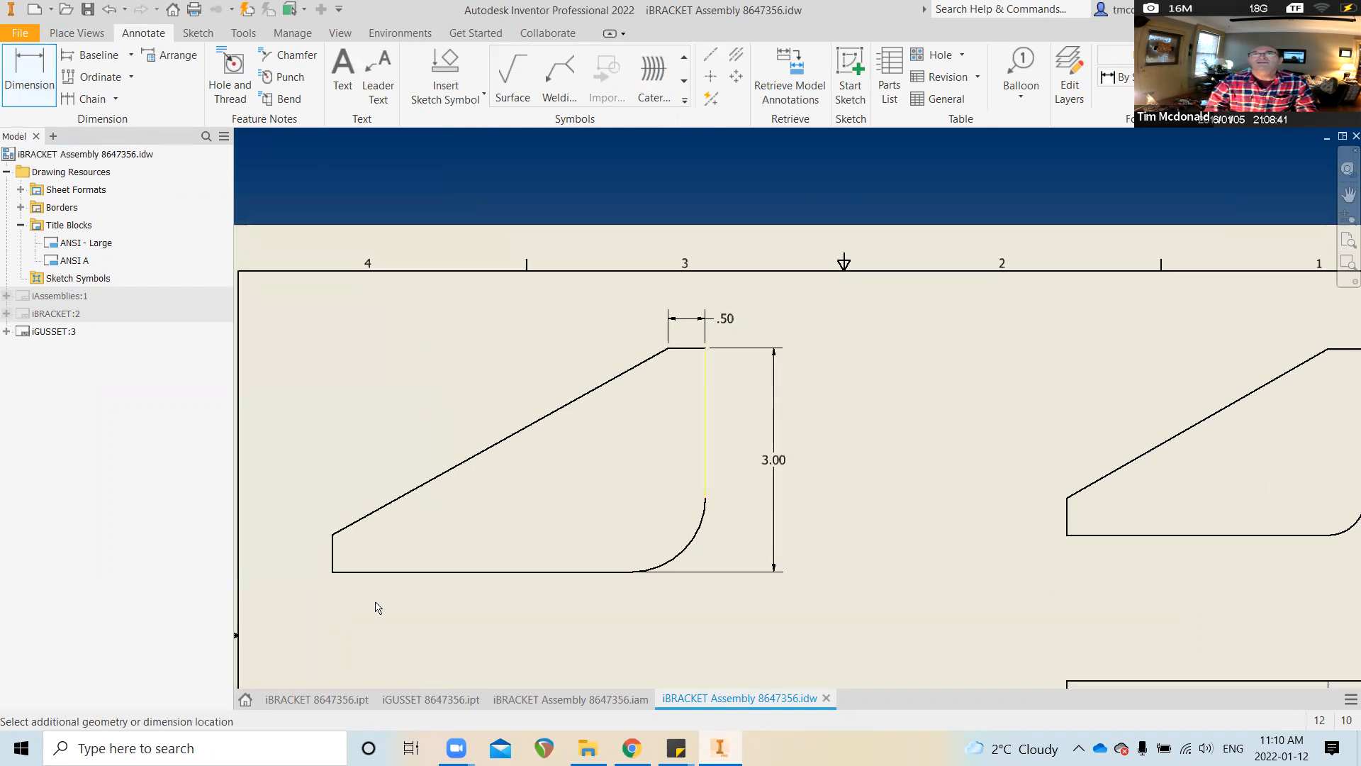
left_click(334, 564)
left_click(418, 620)
Add a .38 thickness dimension to the left gusset's edge view
scroll(713, 611, "down", 8)
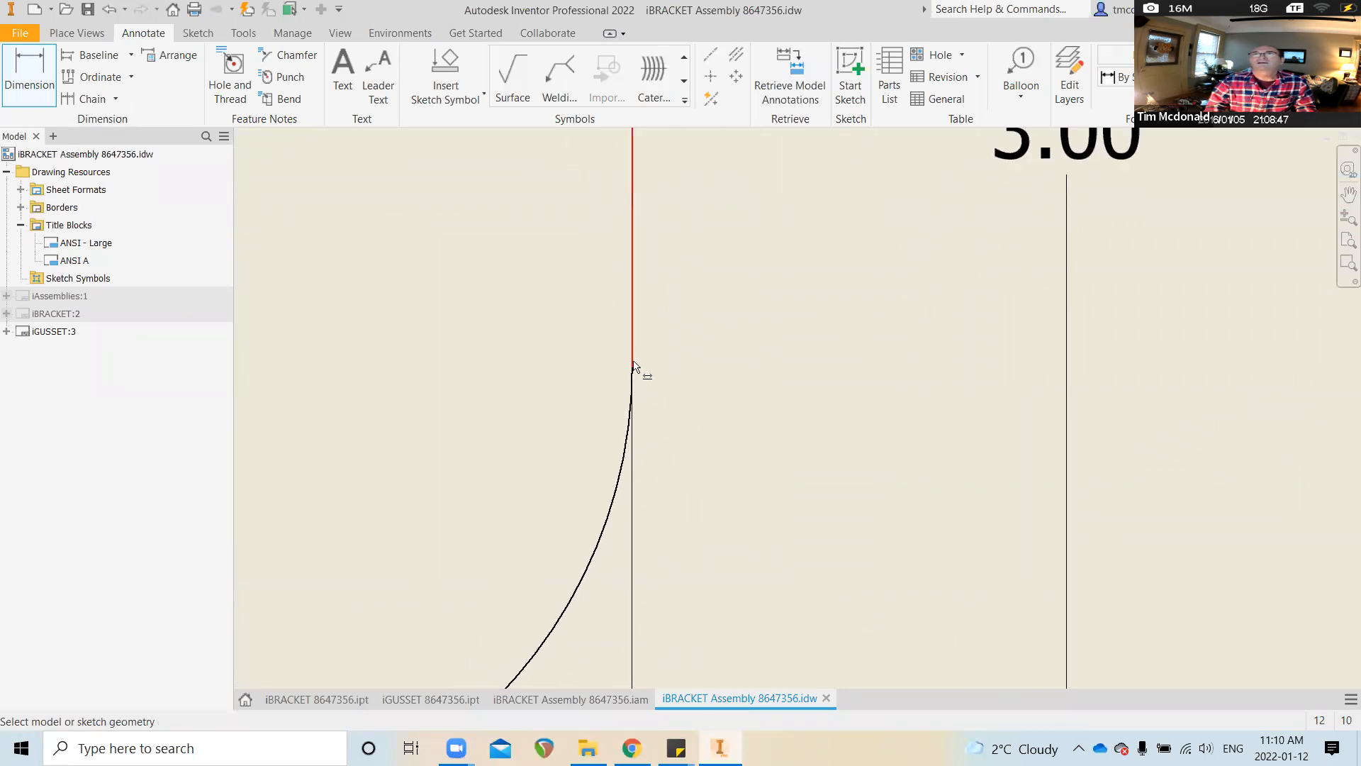
scroll(650, 377, "up", 3)
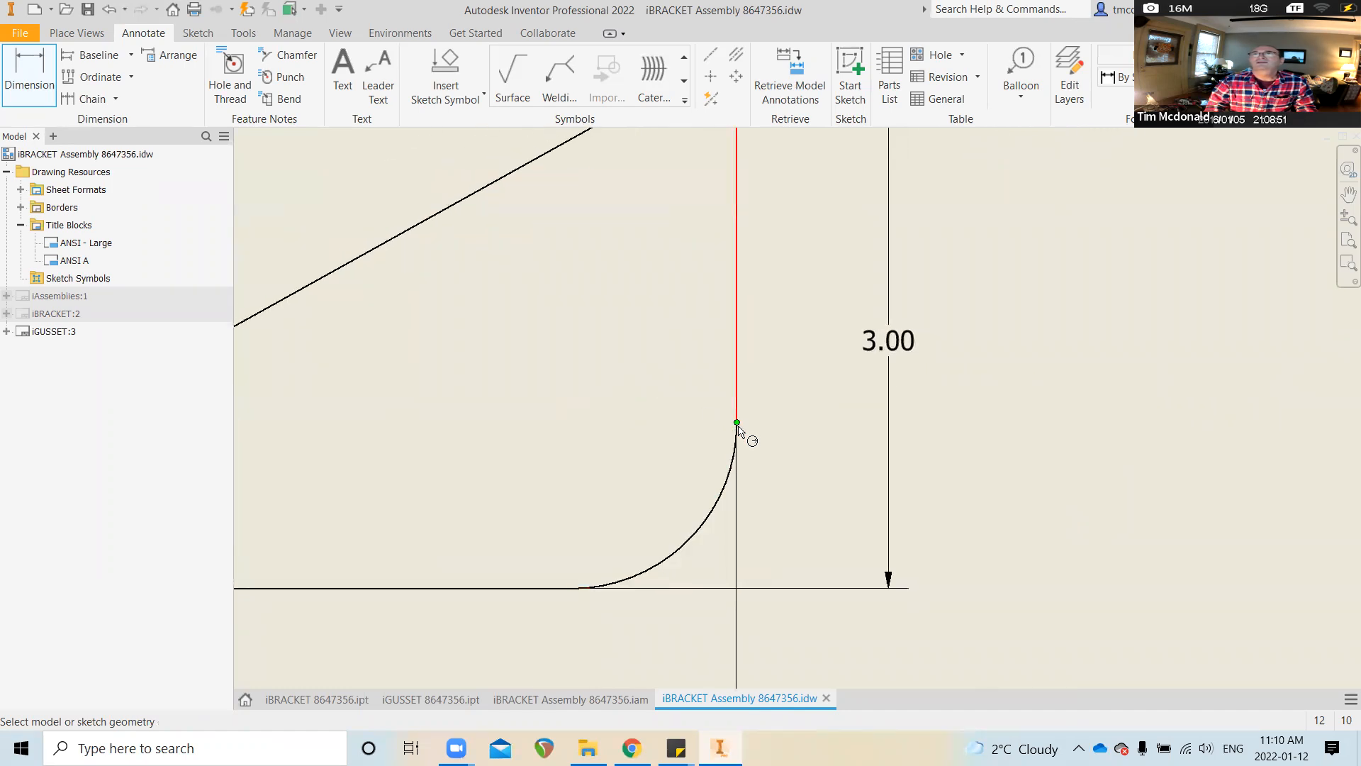
scroll(737, 441, "down", 3)
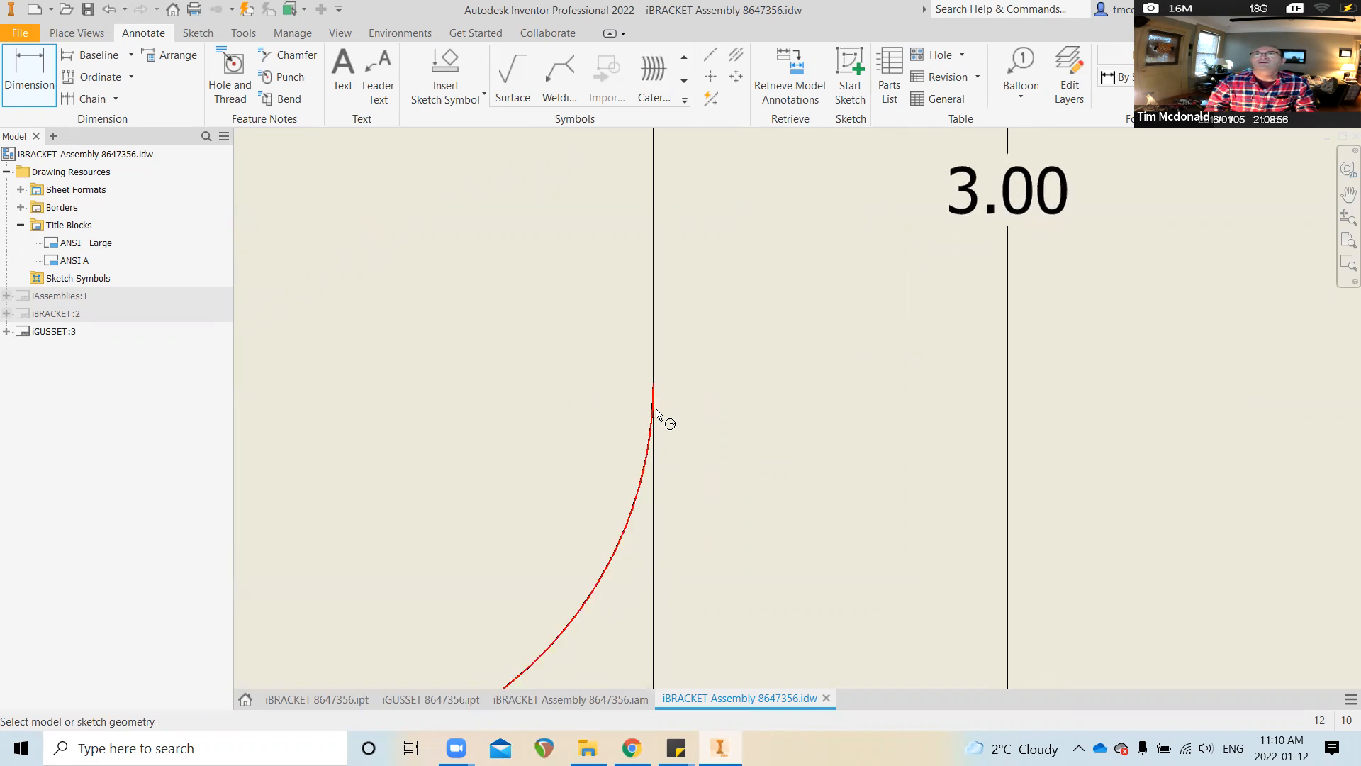
scroll(773, 429, "up", 5)
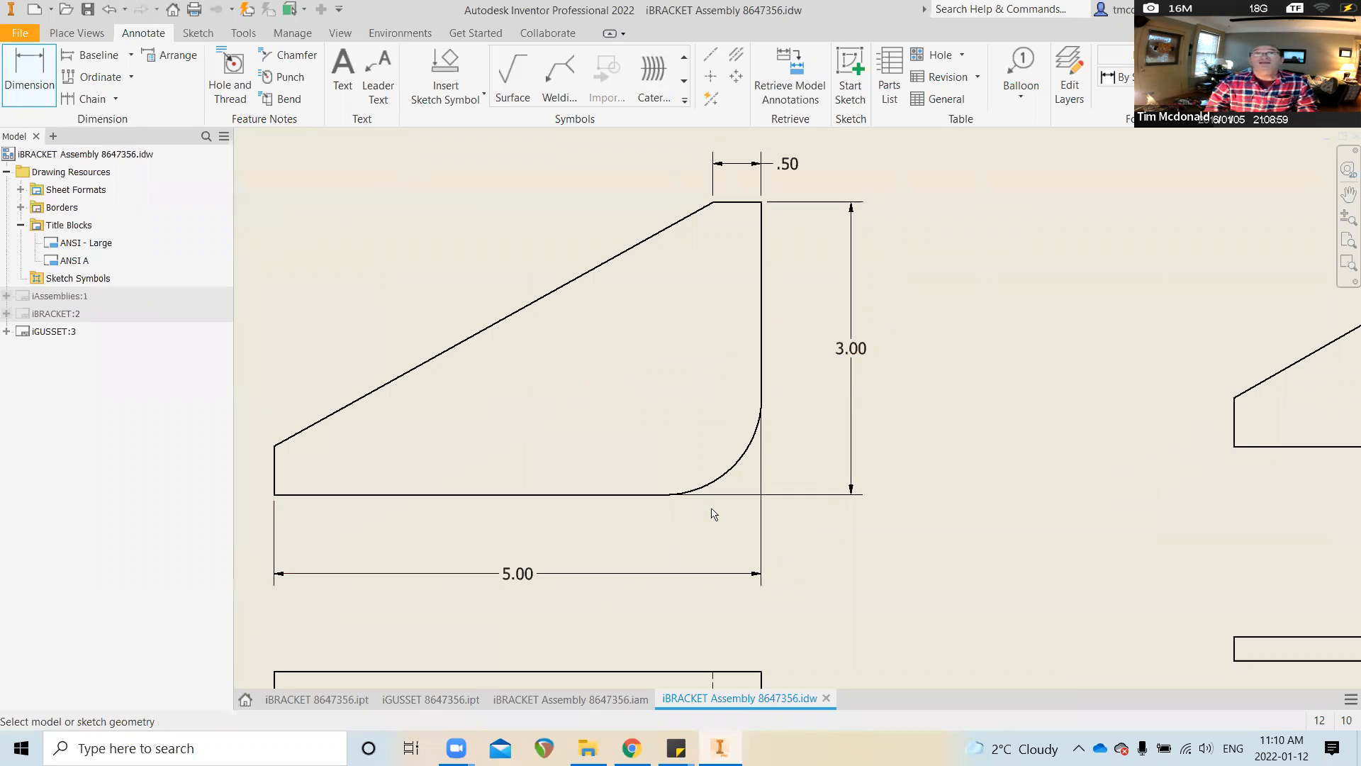
scroll(713, 511, "up", 2)
scroll(715, 501, "down", 3)
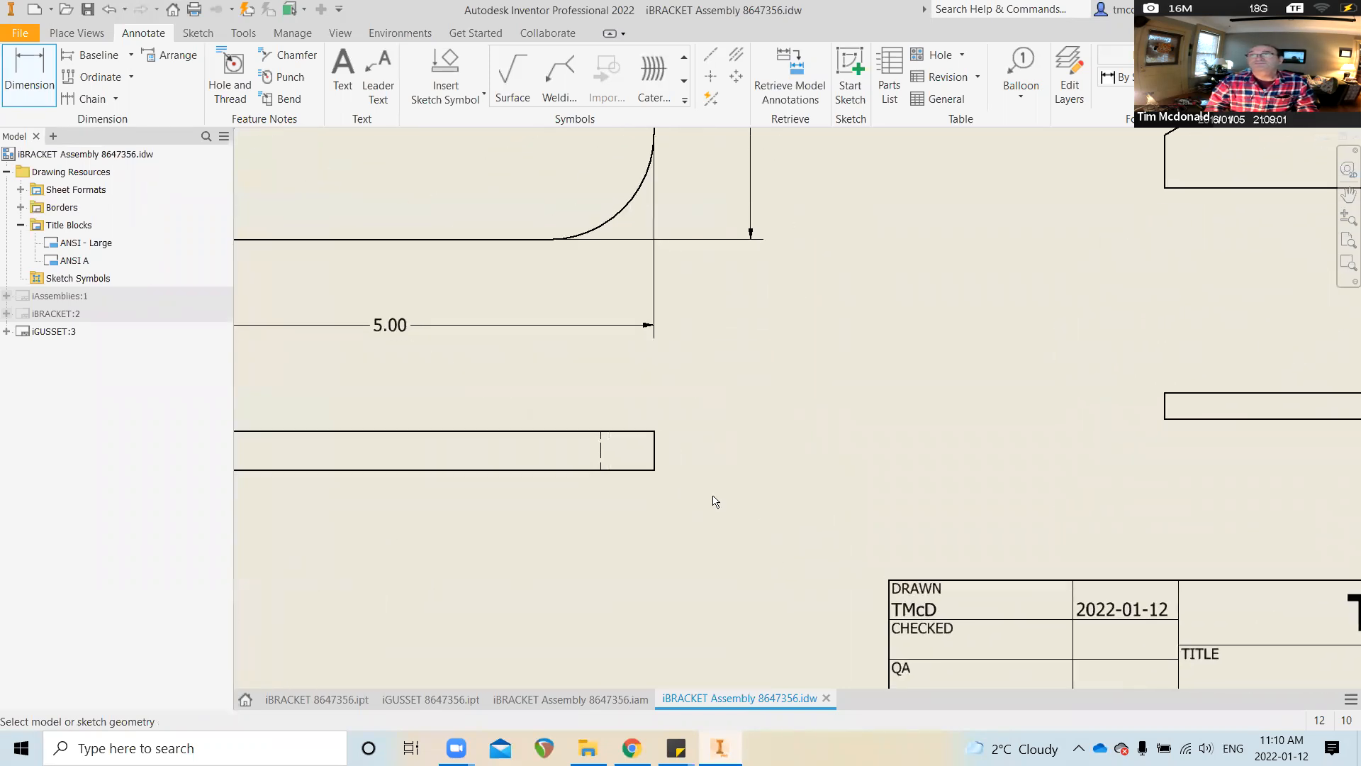
left_click(652, 439)
left_click(713, 484)
scroll(790, 495, "up", 1)
key("Home")
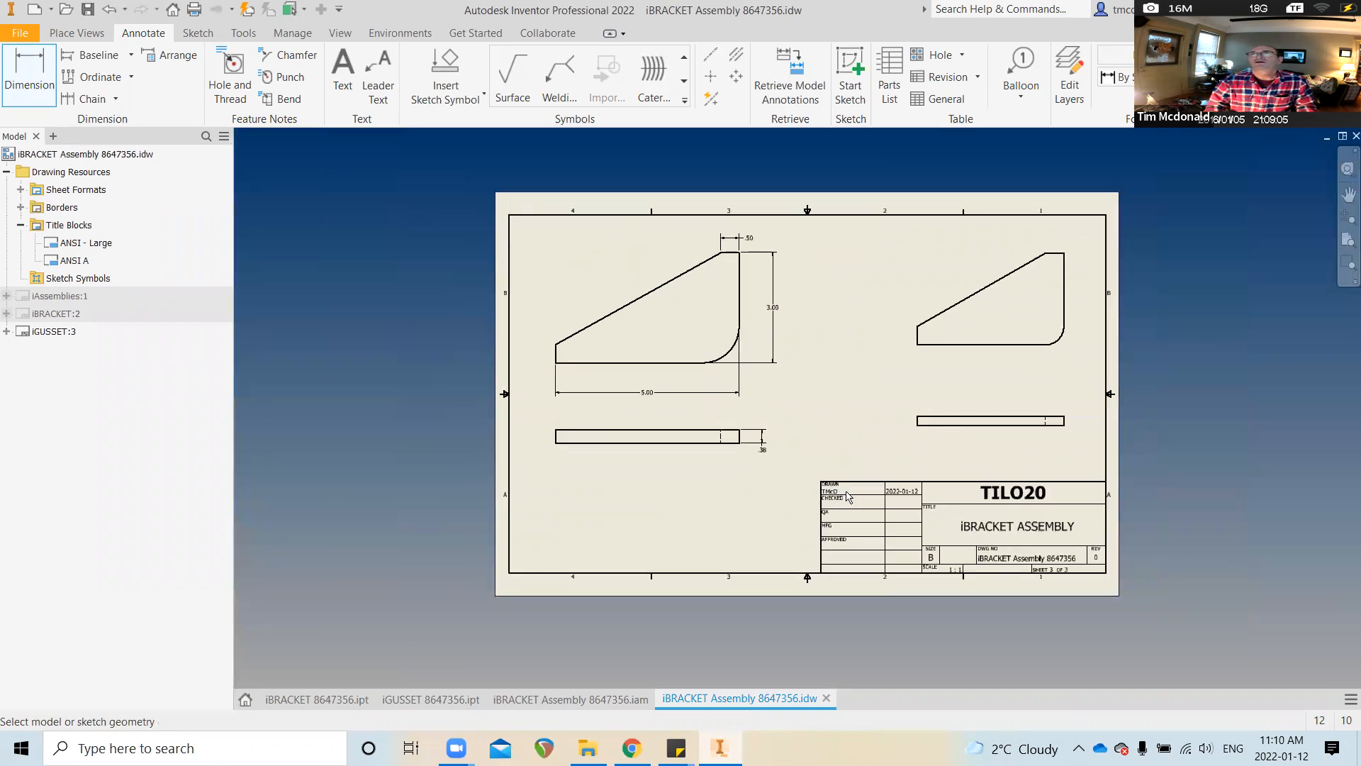
scroll(977, 424, "down", 1)
middle_click_drag(977, 423, 823, 500)
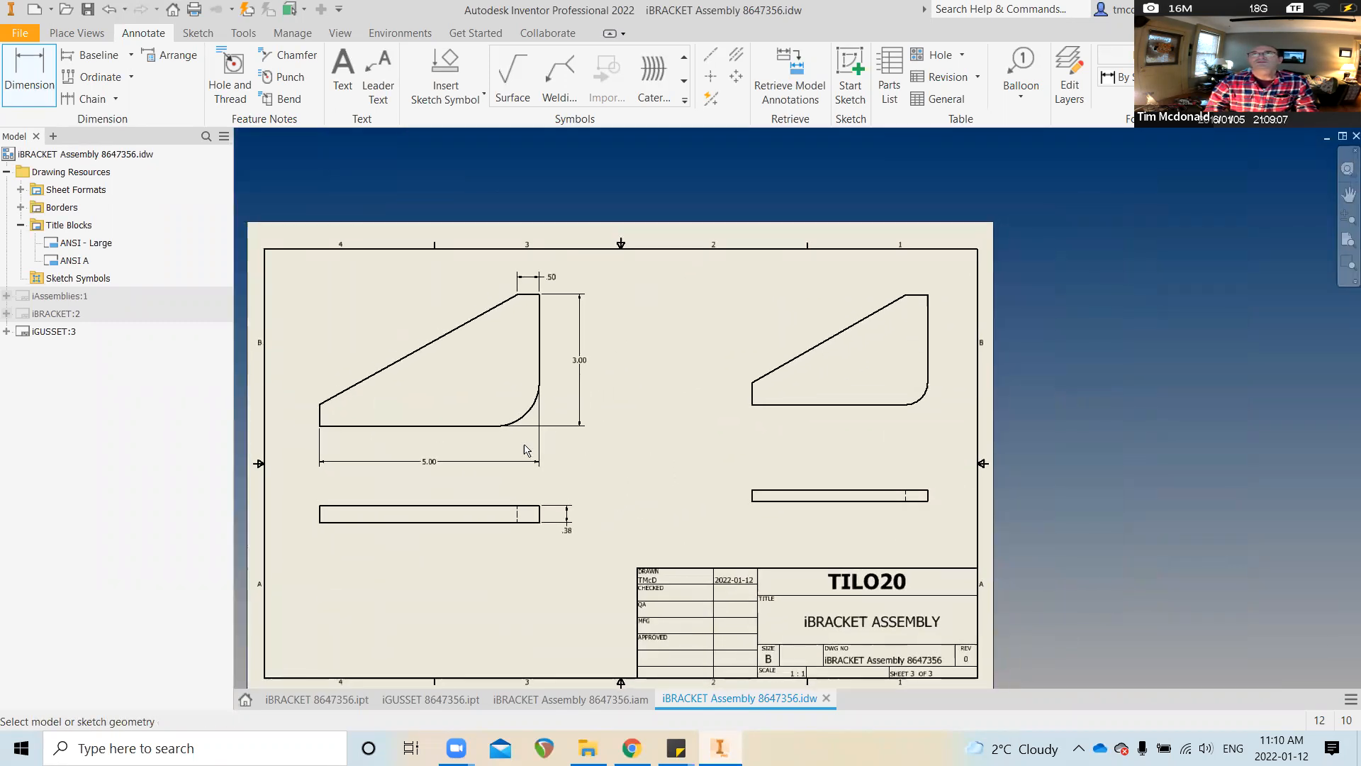
scroll(808, 419, "down", 1)
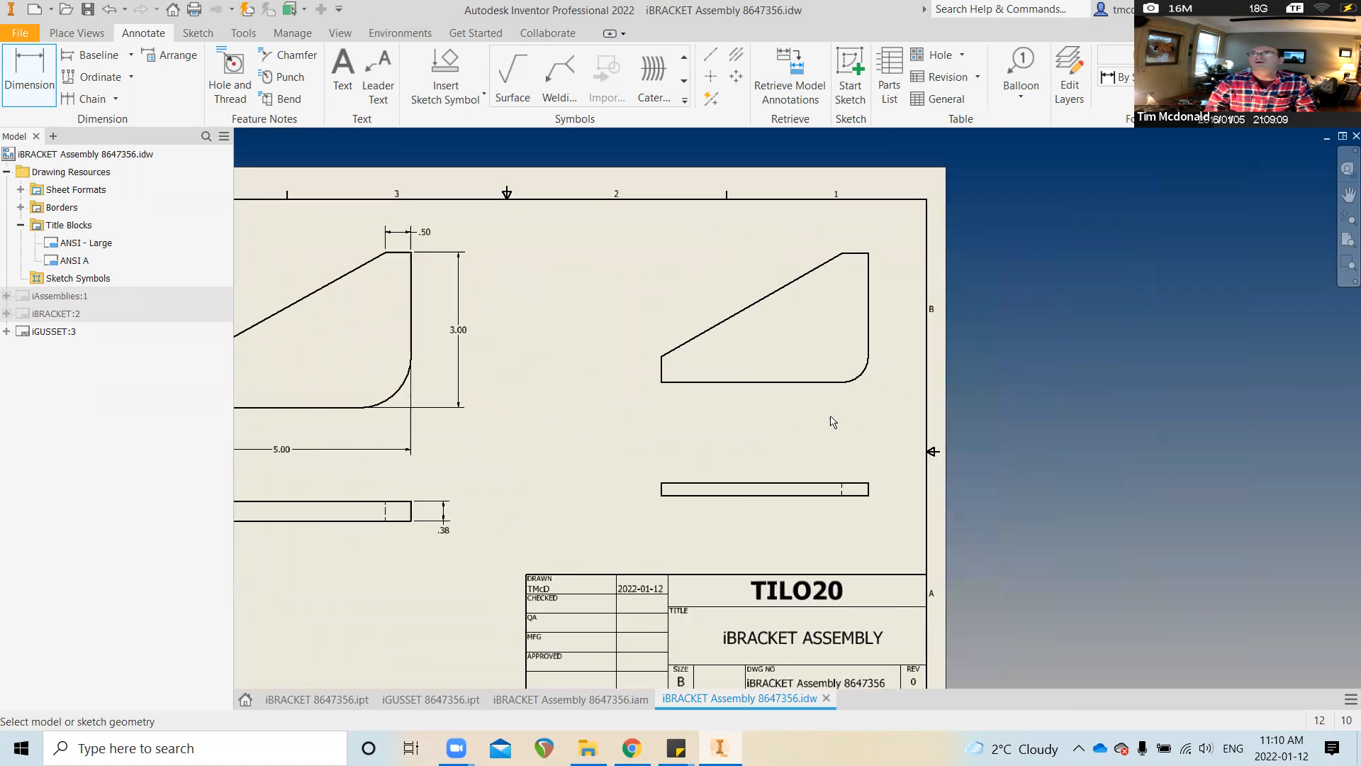
scroll(791, 415, "down", 3)
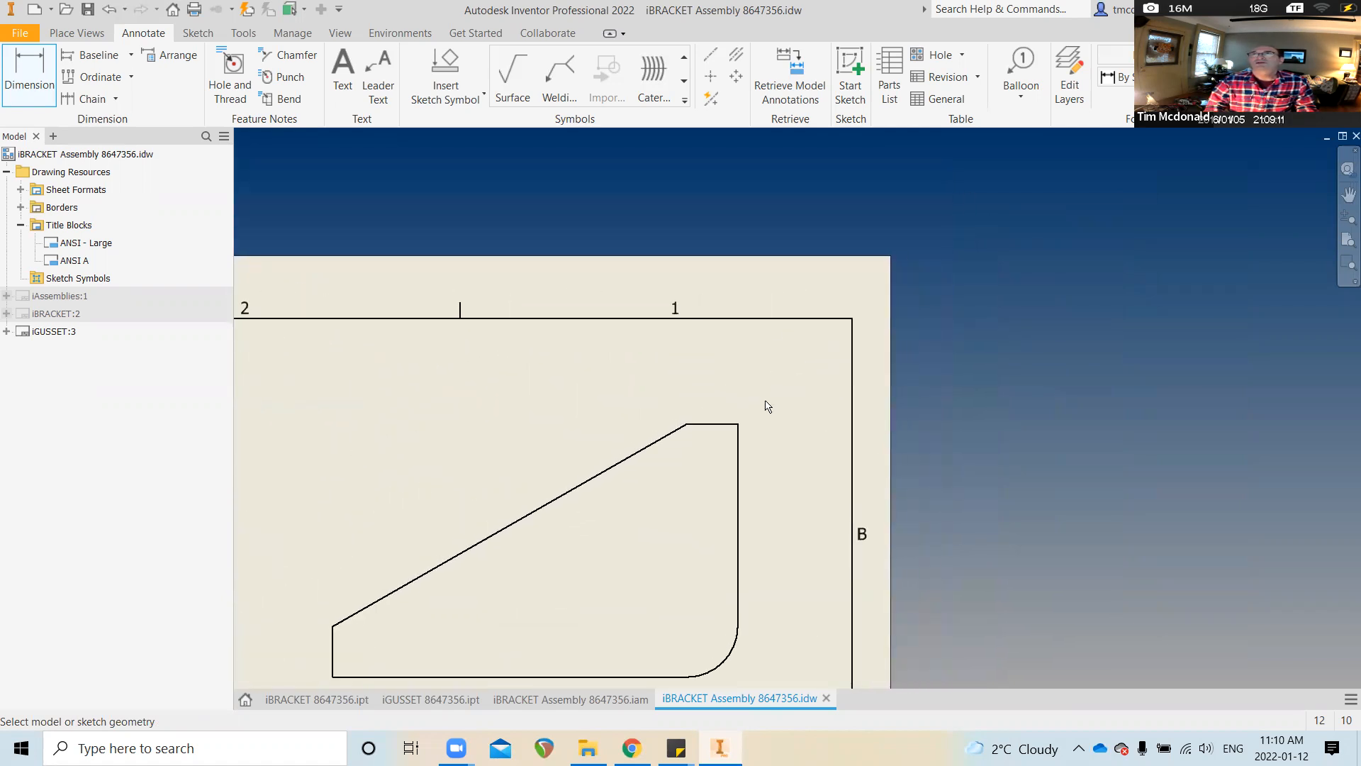
Dimension the smaller gusset with .50 top width, 2.50 height and 4.00 length
left_click(724, 429)
left_click(732, 383)
left_click(730, 429)
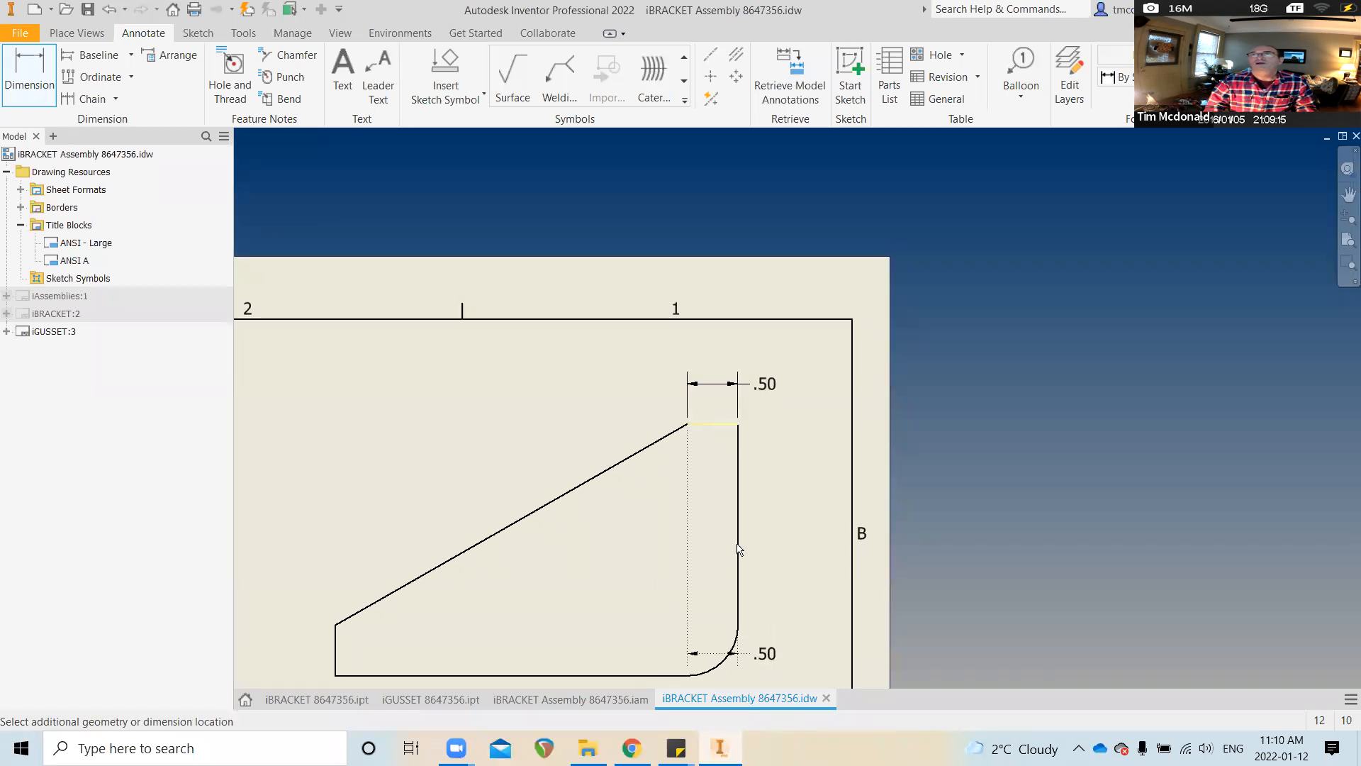
scroll(711, 555, "up", 1)
left_click(713, 562)
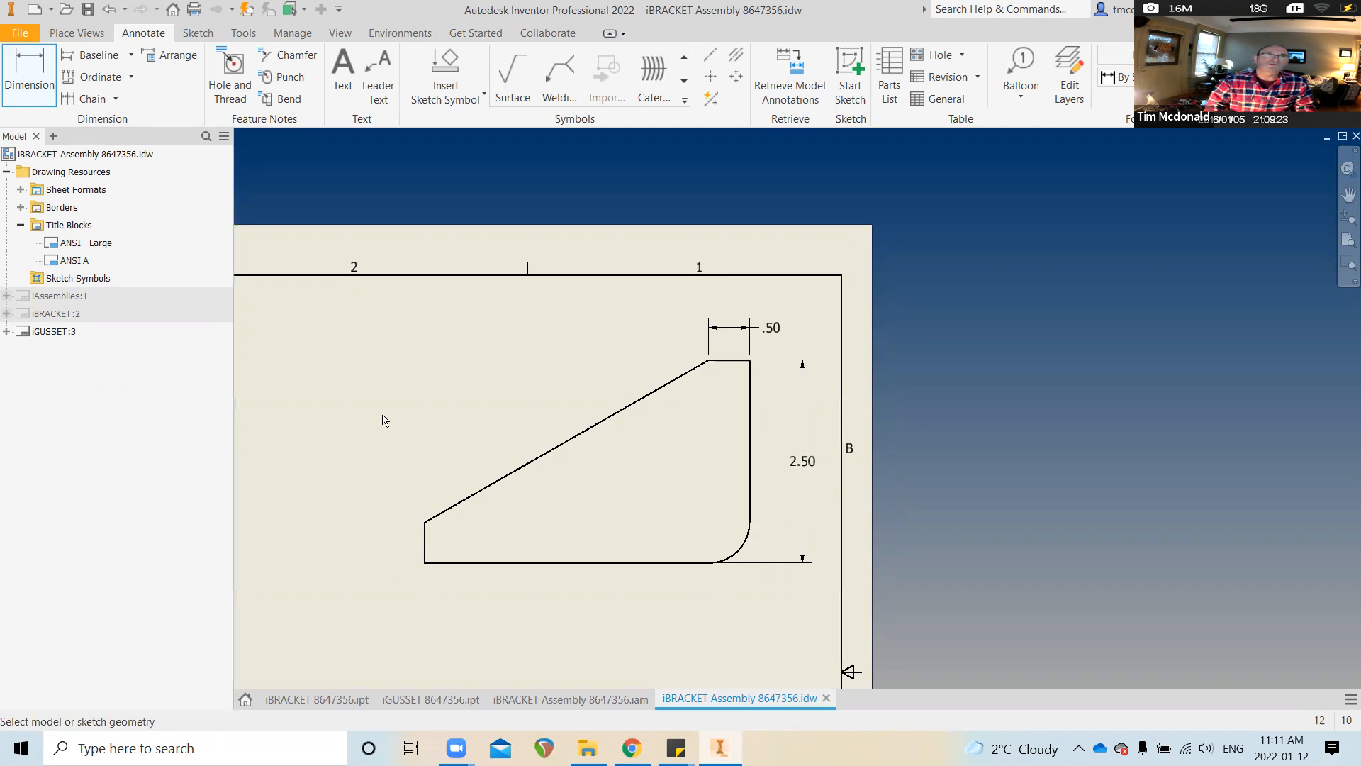
middle_click_drag(566, 638, 577, 584)
left_click(788, 477)
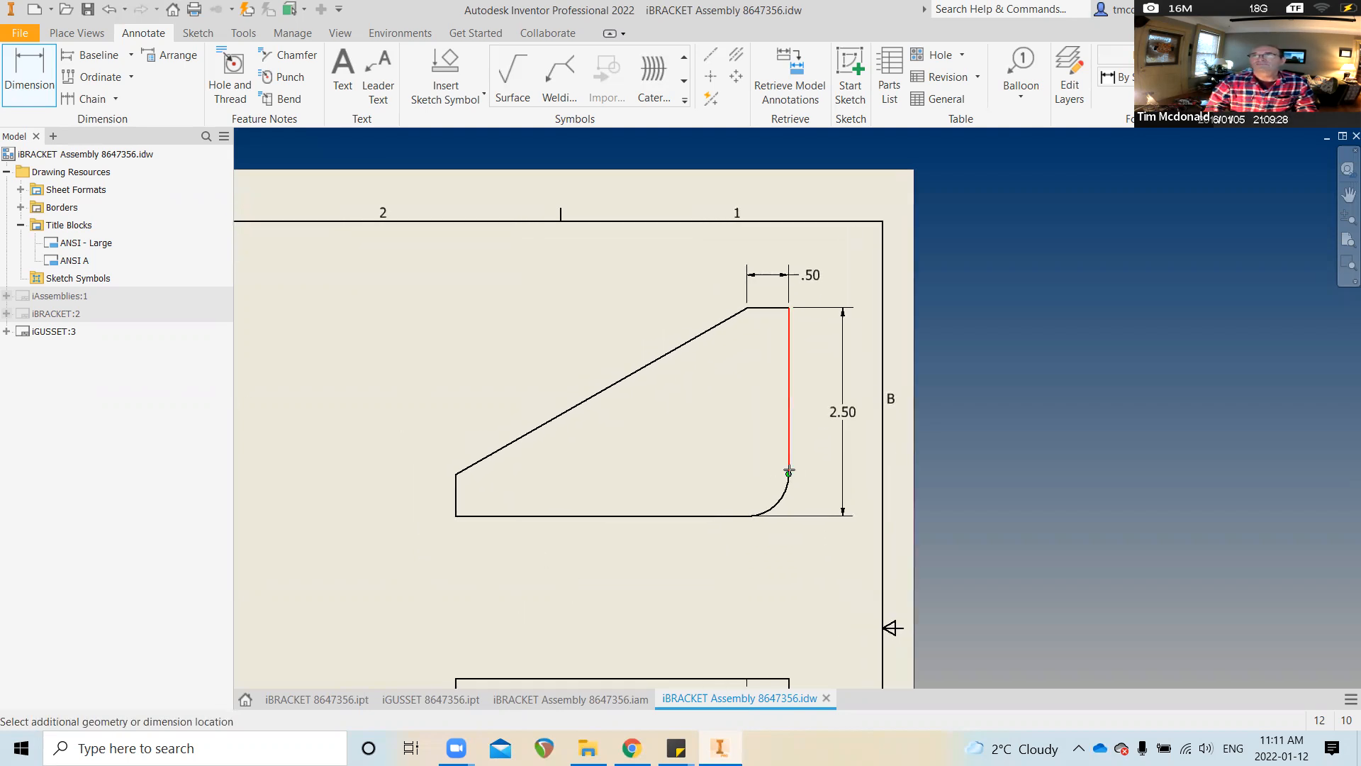
left_click(455, 515)
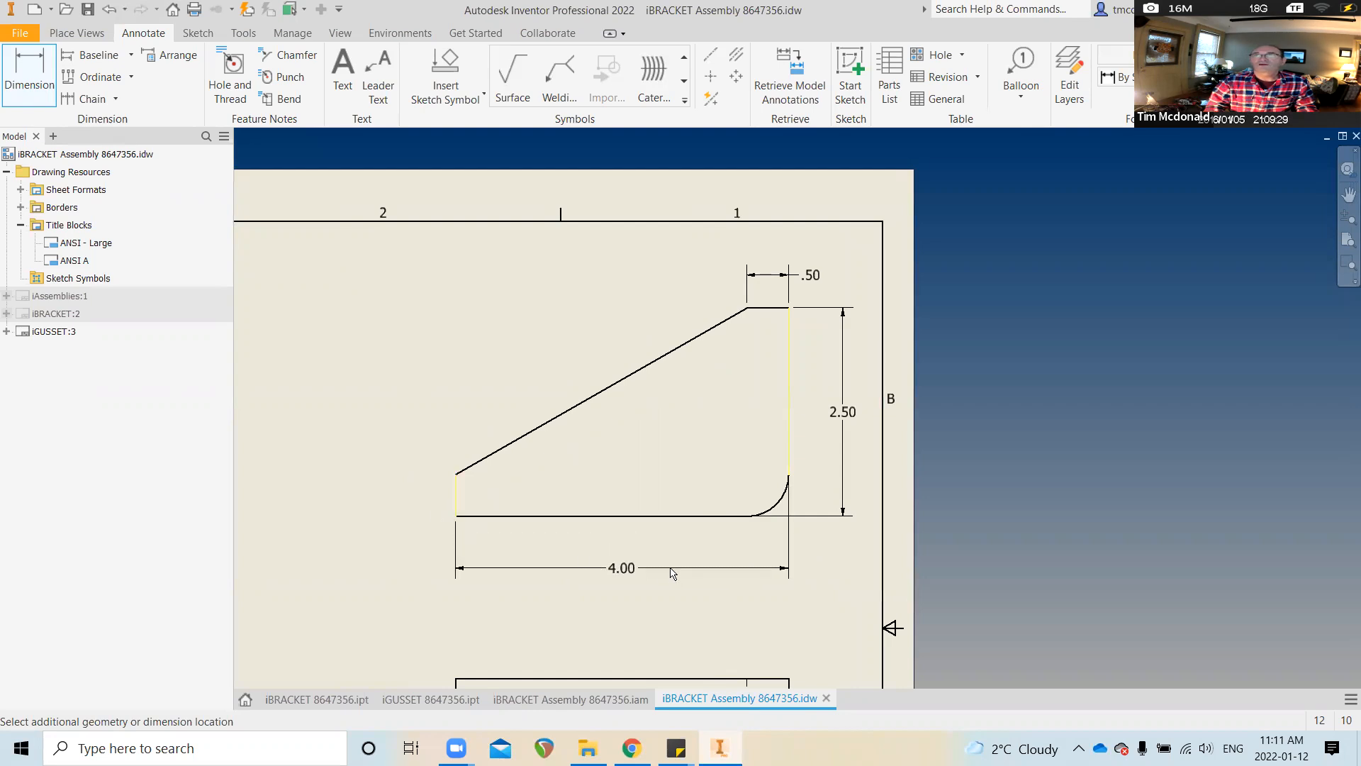
left_click(670, 575)
Add a .25 thickness dimension to the smaller gusset's edge view
scroll(754, 579, "down", 3)
scroll(756, 579, "up", 5)
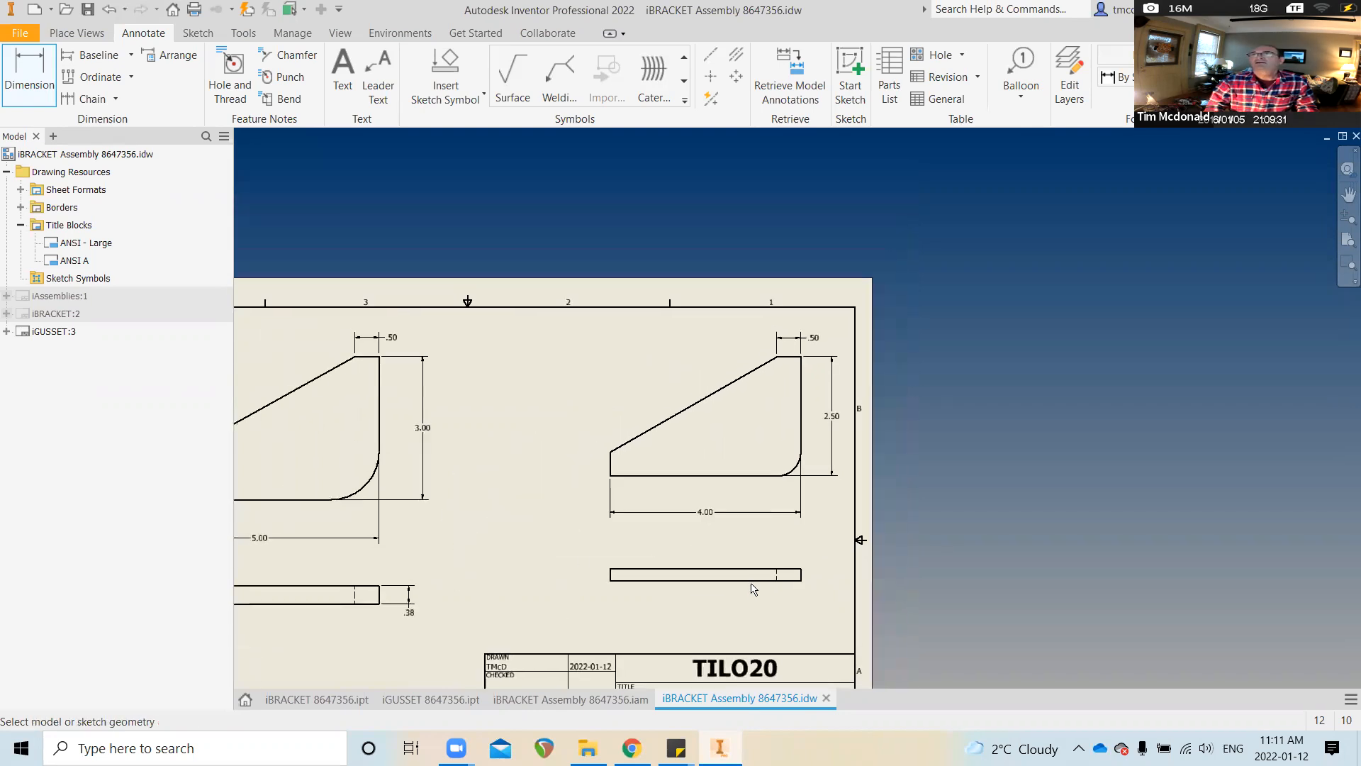
scroll(616, 471, "up", 3)
left_click(499, 489)
left_click(583, 505)
scroll(598, 543, "down", 3)
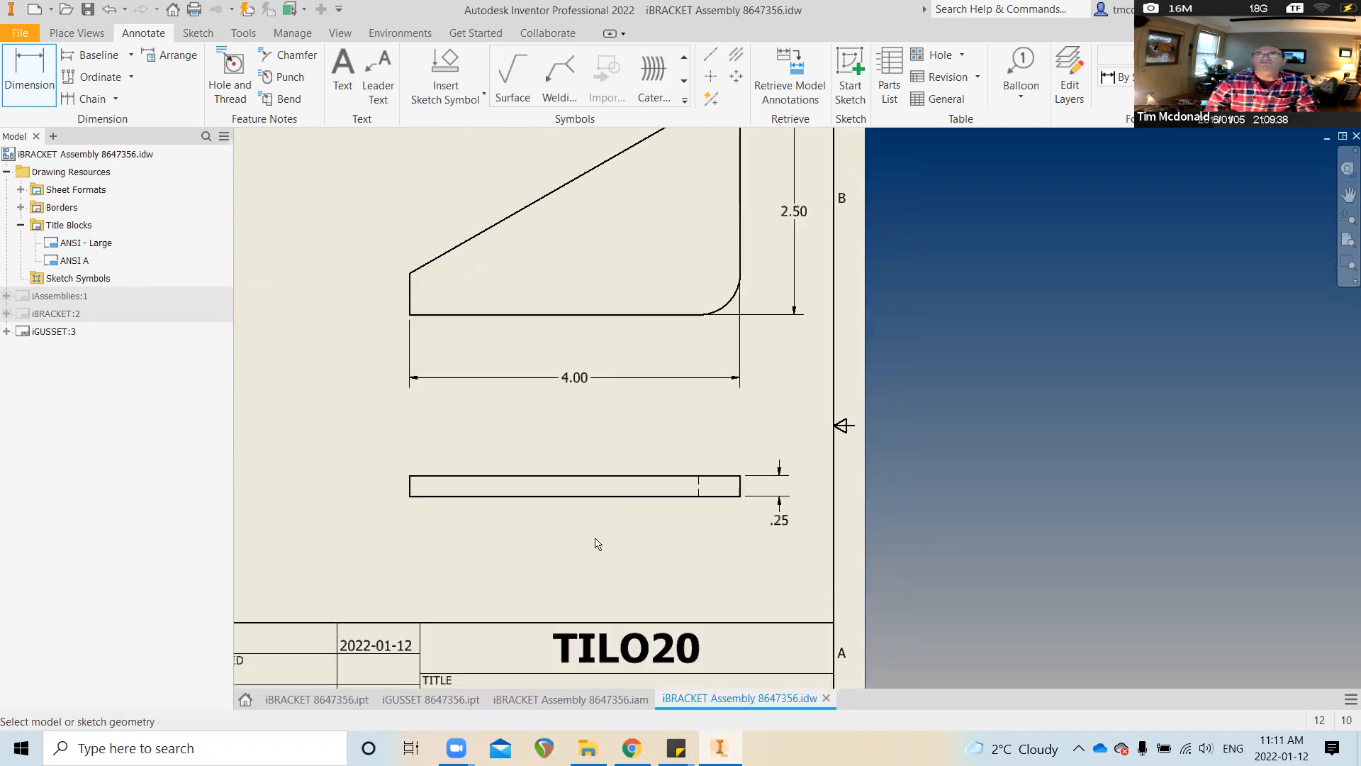
scroll(598, 544, "down", 4)
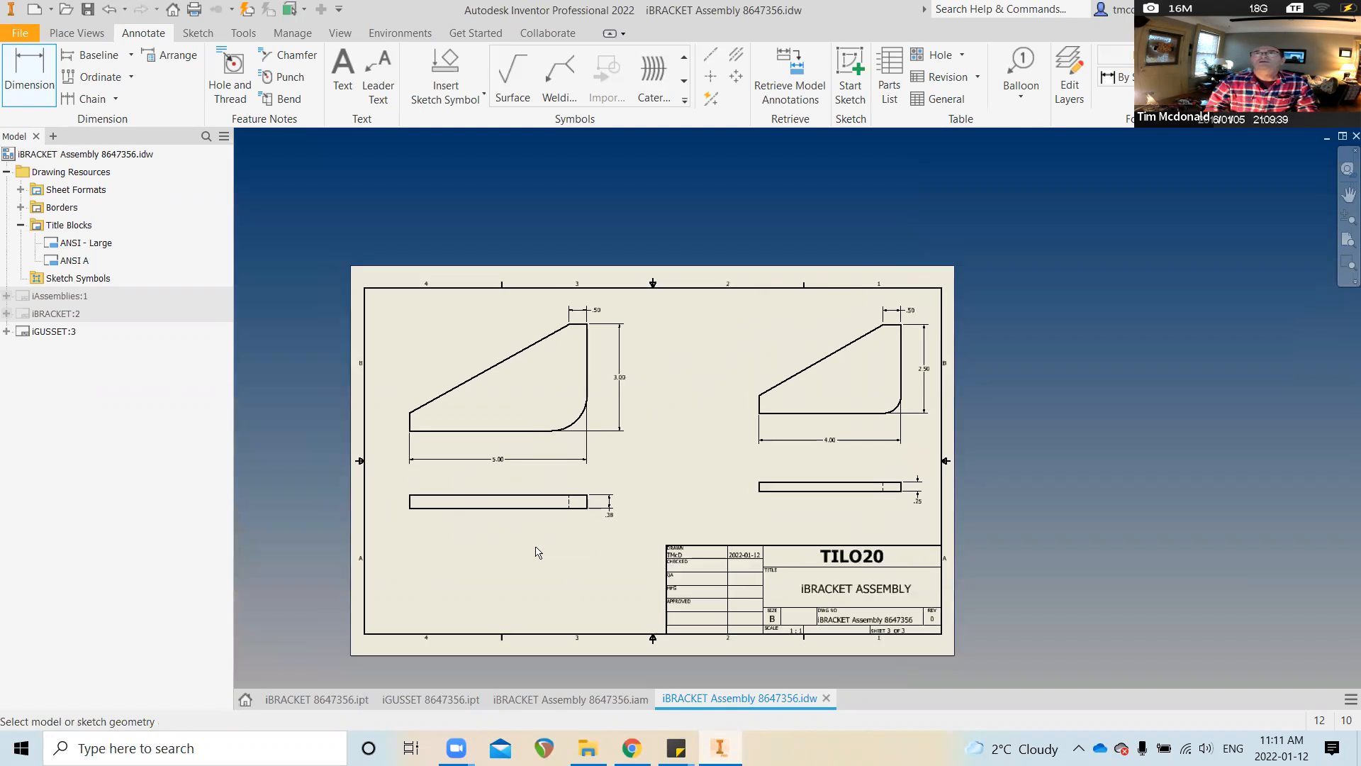
scroll(665, 470, "up", 2)
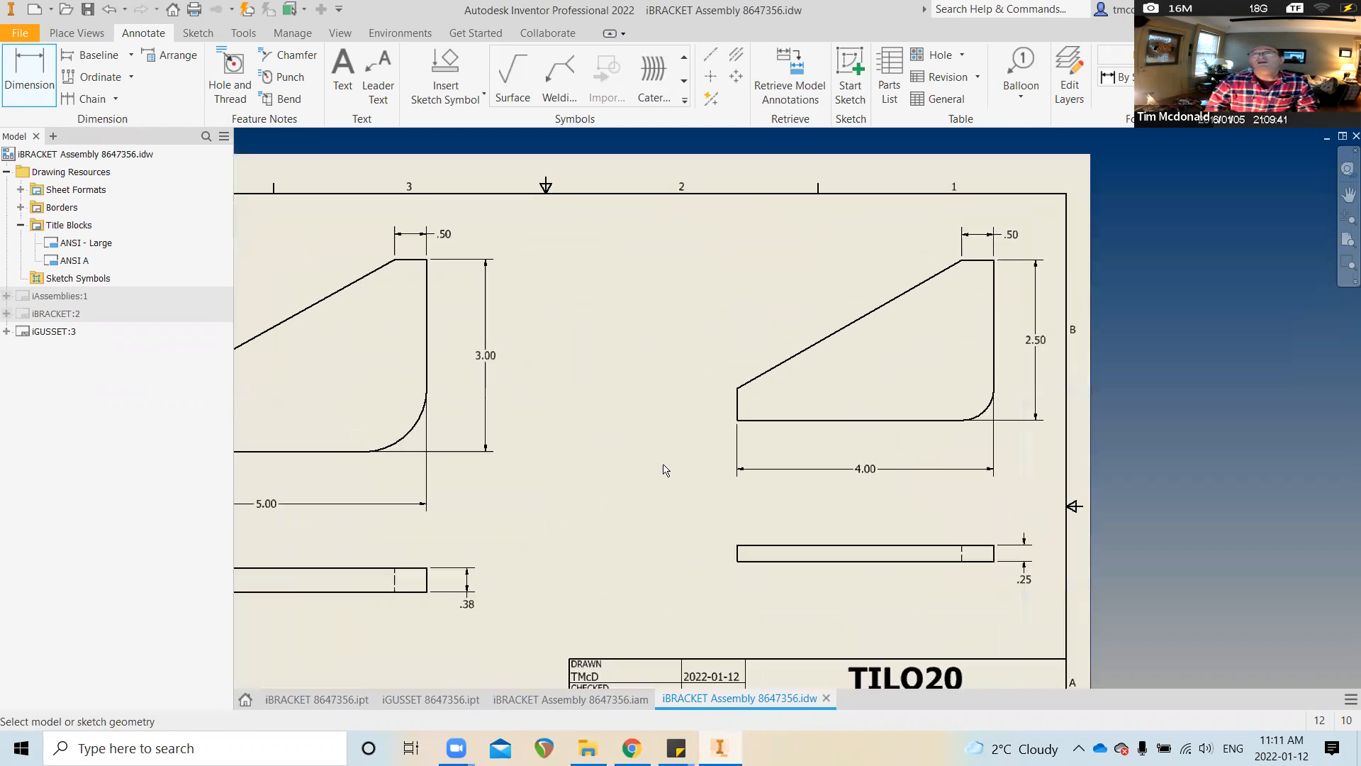
scroll(664, 469, "up", 1)
Add .50 end-height dimensions to the short left edges of both gussets
left_click(706, 458)
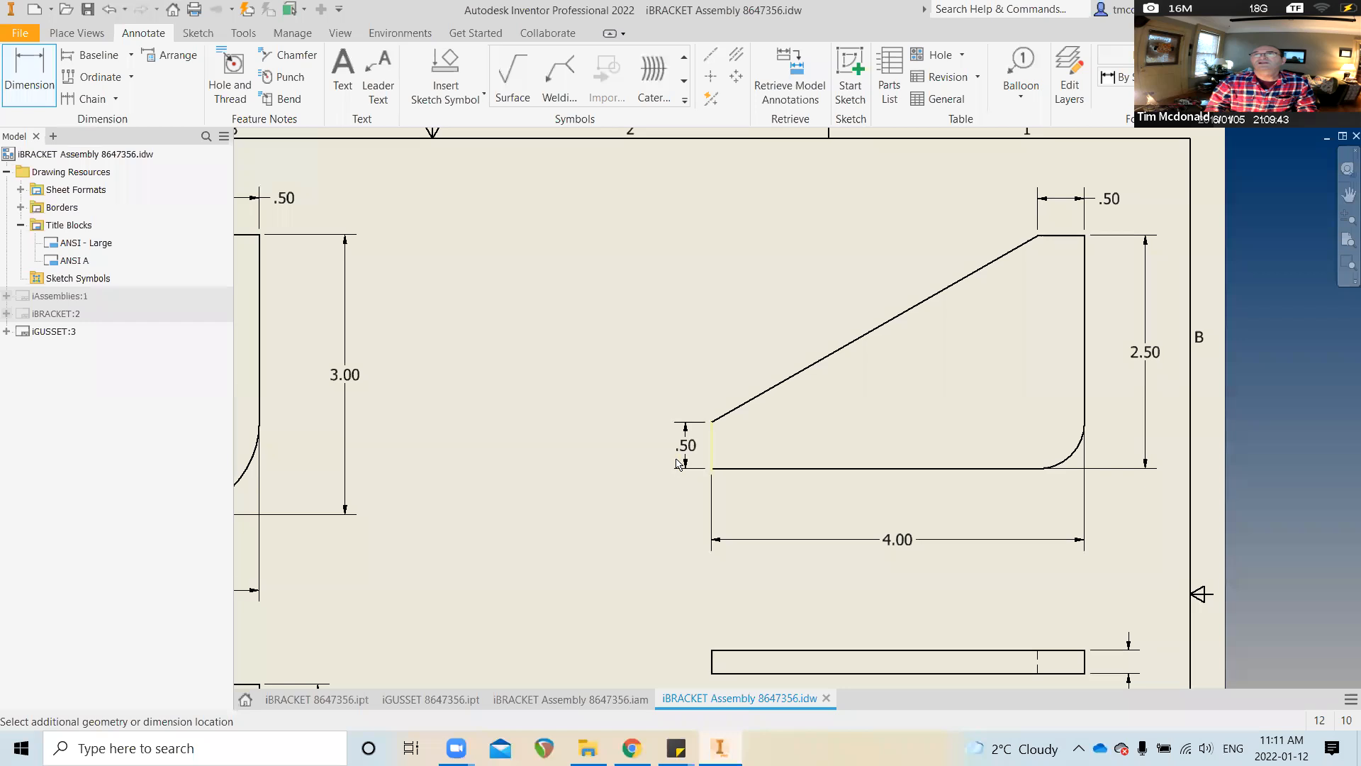
left_click(656, 445)
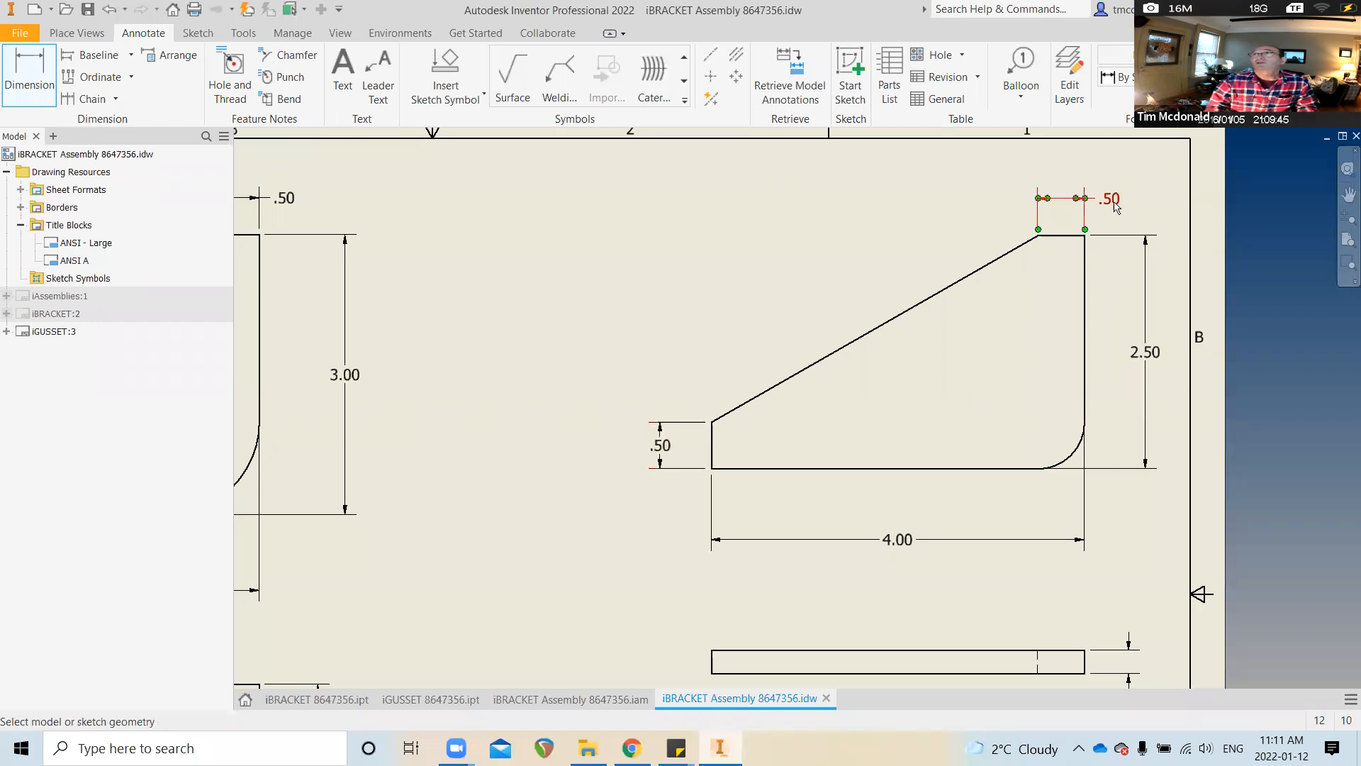
scroll(675, 397, "down", 2)
scroll(580, 523, "up", 1)
scroll(526, 508, "up", 1)
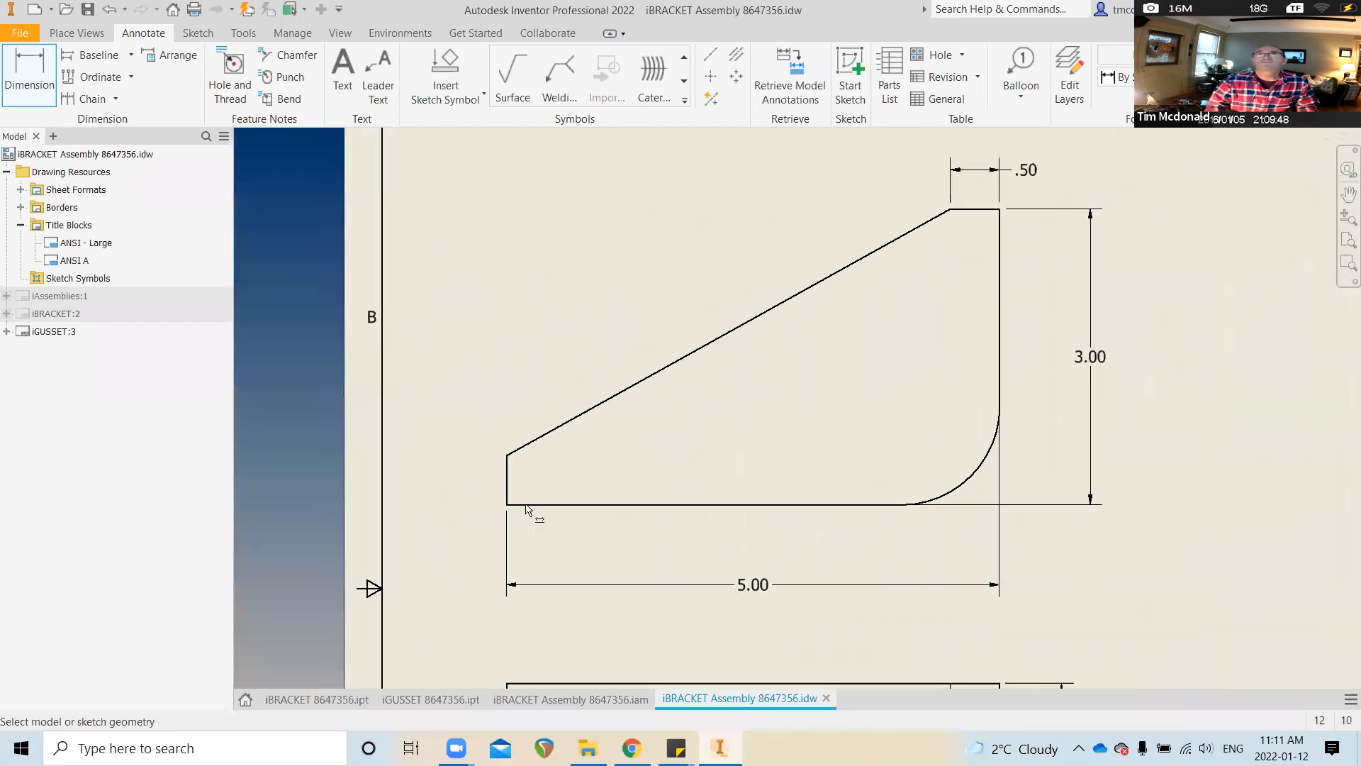
left_click(506, 494)
left_click(458, 480)
scroll(779, 433, "down", 3)
scroll(804, 617, "down", 1)
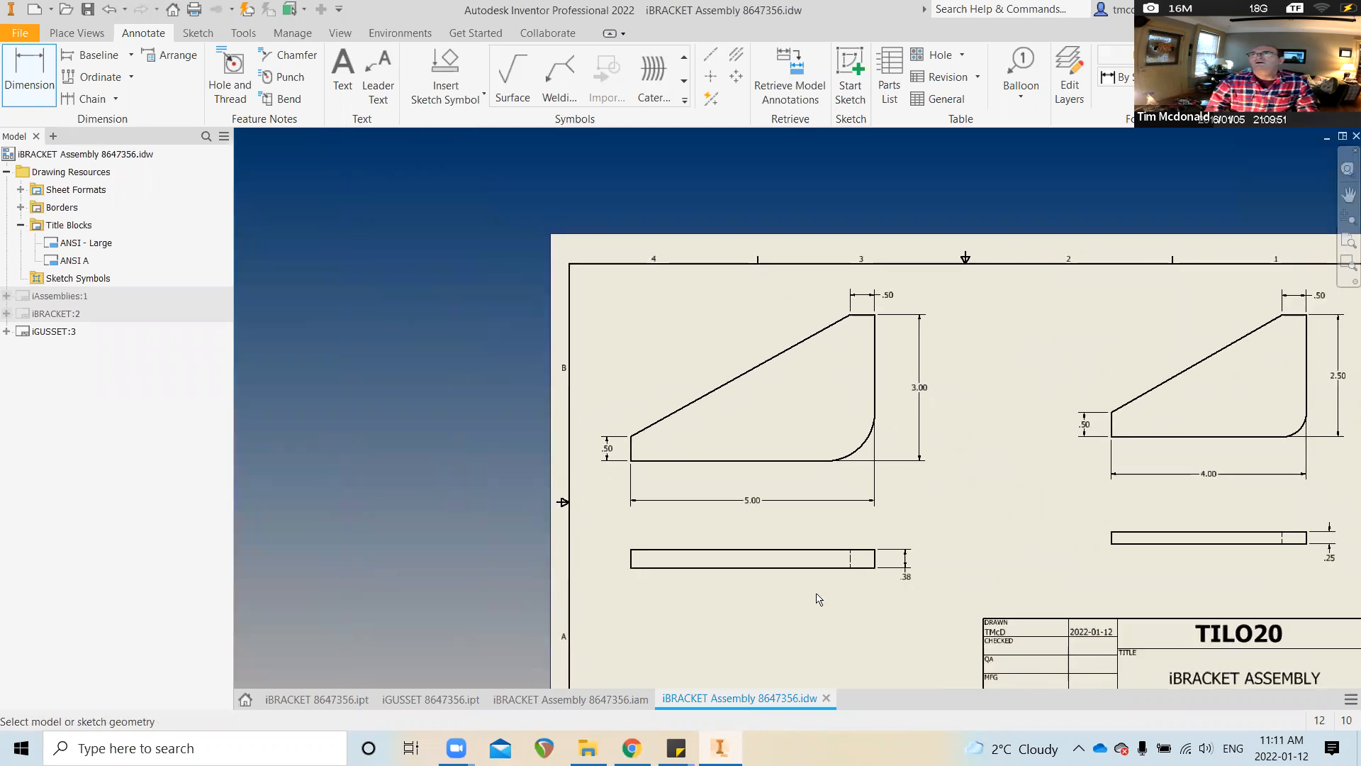
scroll(819, 601, "down", 2)
scroll(819, 603, "up", 1)
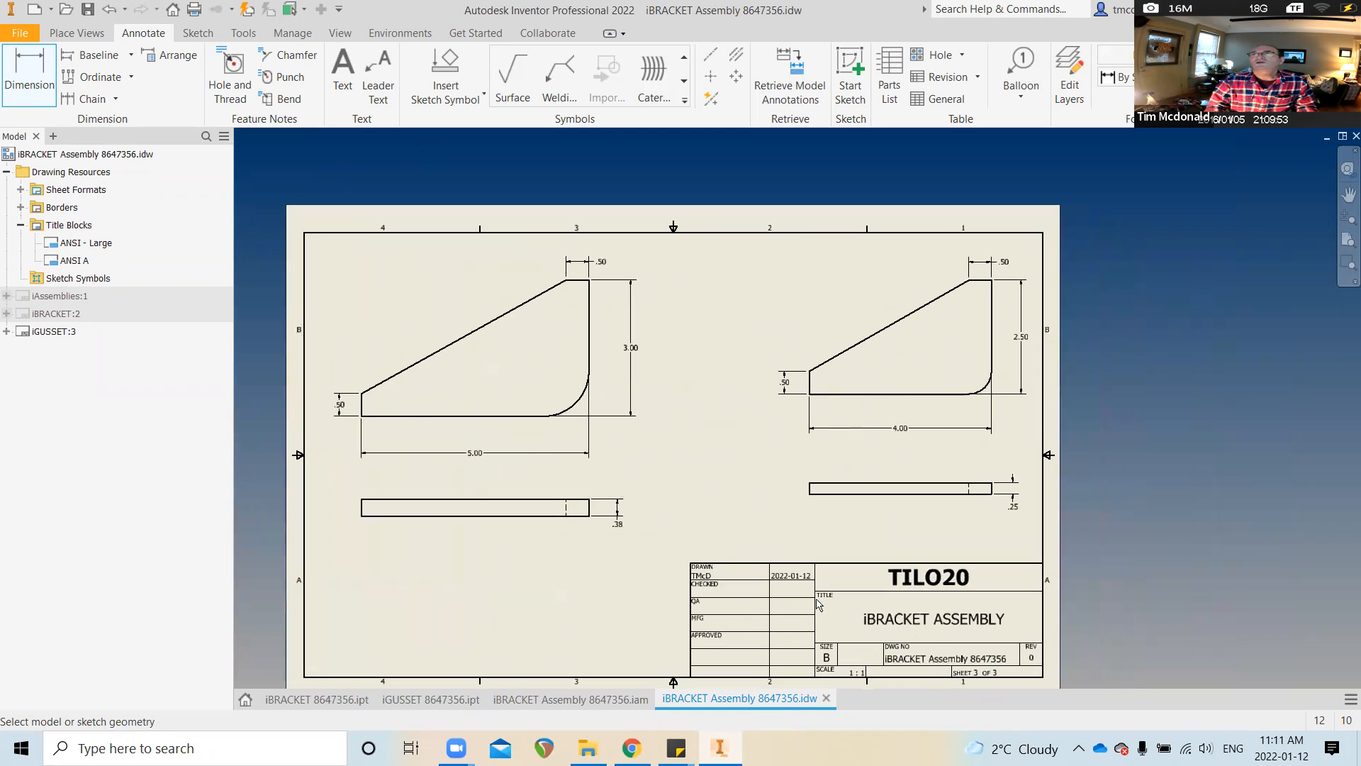
scroll(815, 594, "up", 1)
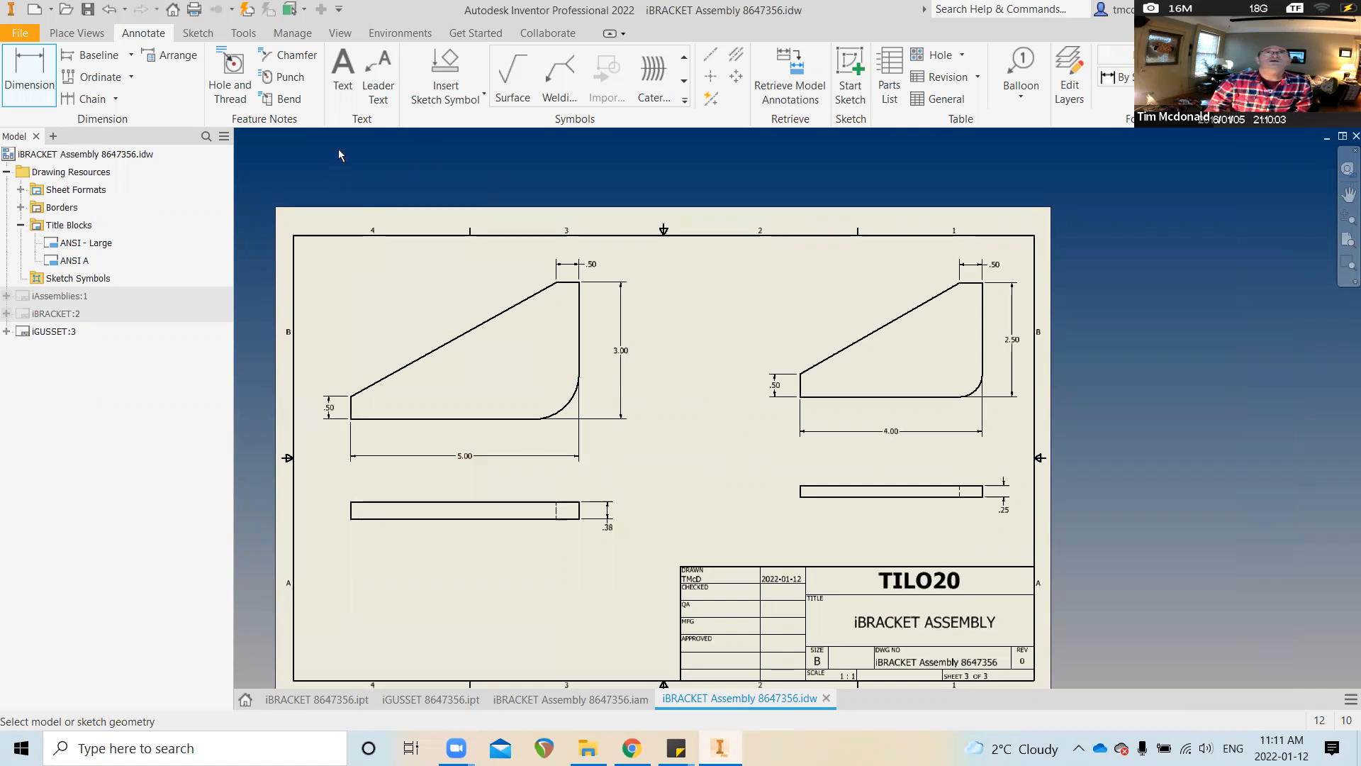
left_click(342, 74)
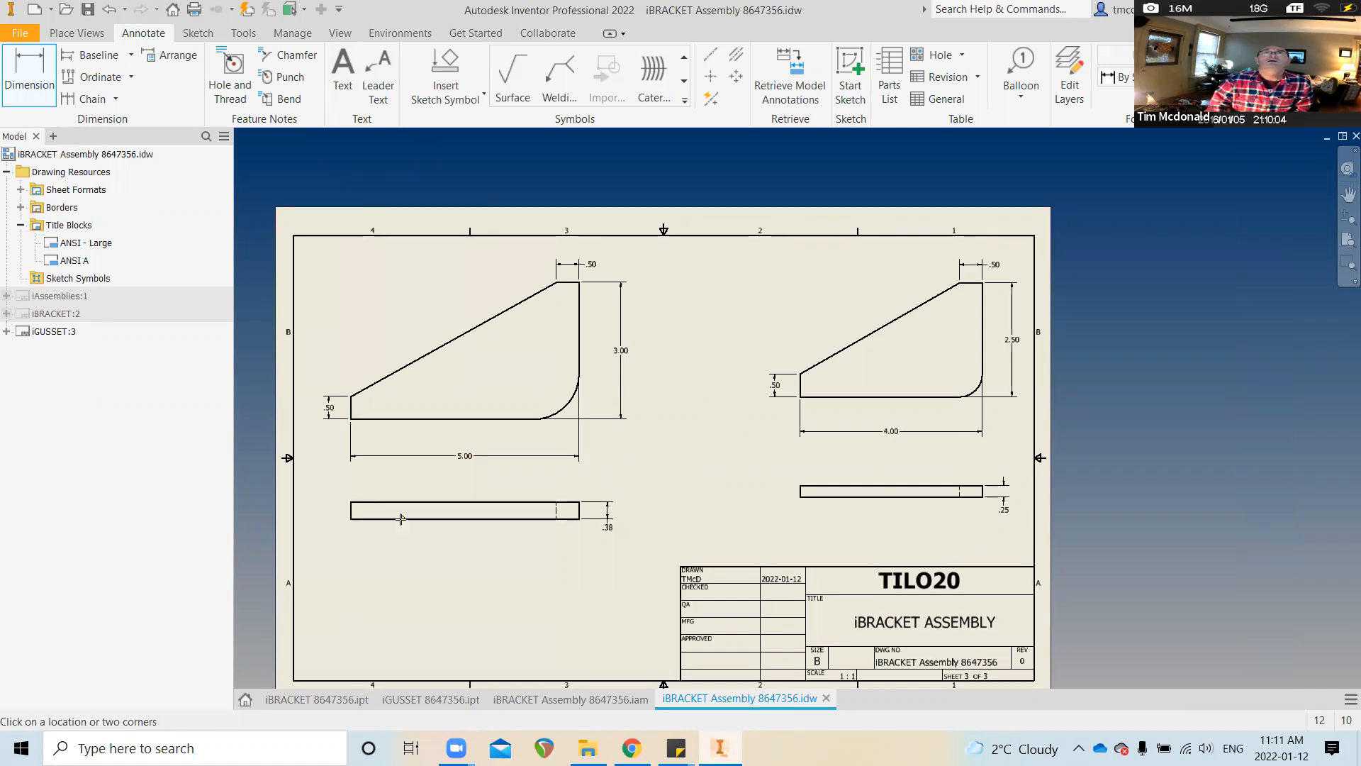
Create a bold underlined 'iGUSSET 8647356-01' note under the left view from the pasted label
left_click(406, 578)
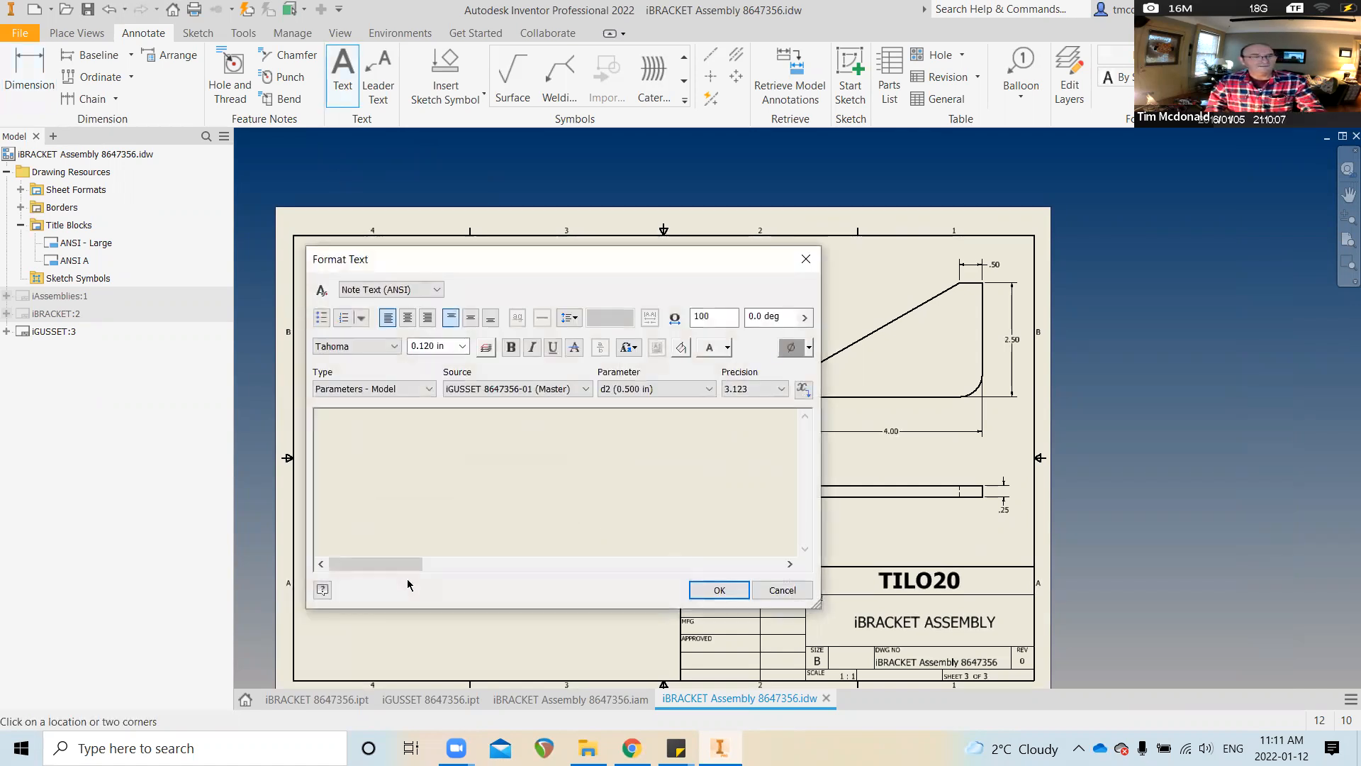
type("iBRACKET 8647356-0")
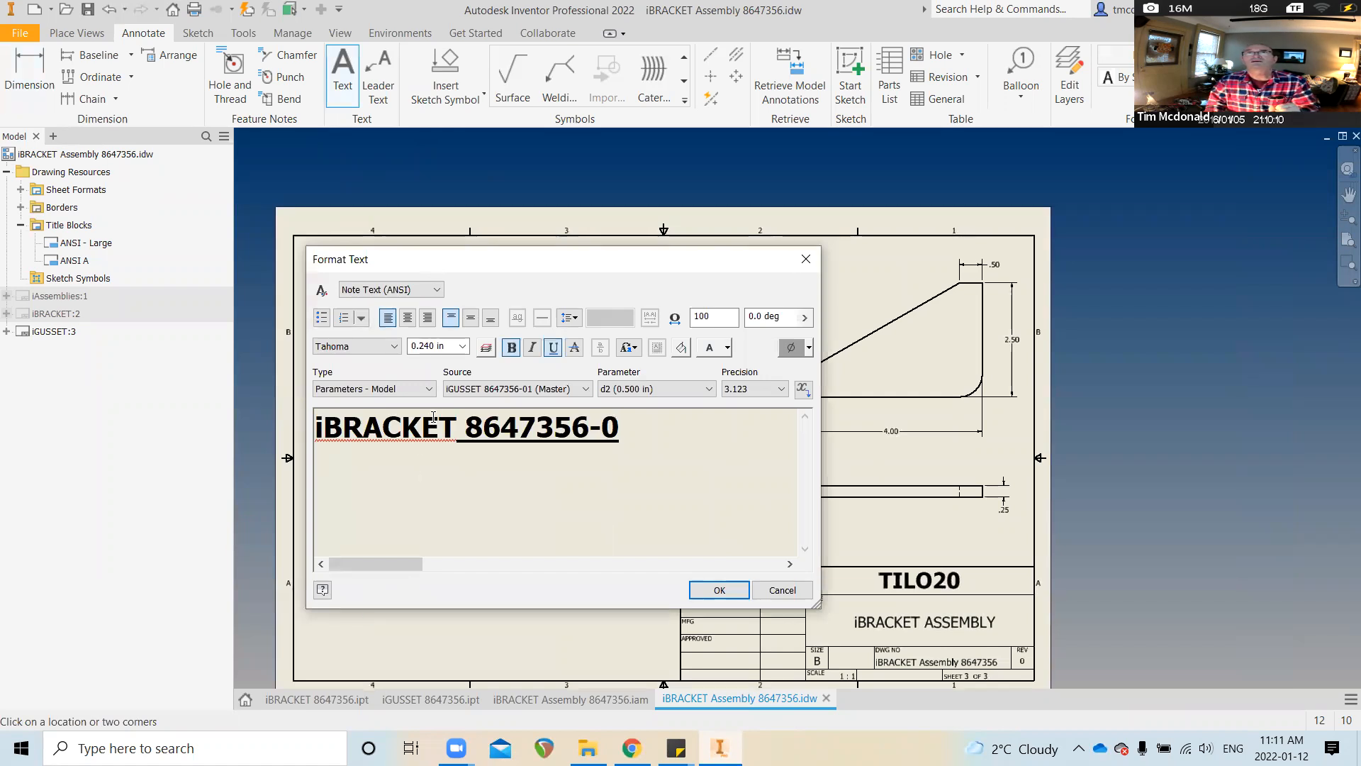
left_click_drag(455, 426, 330, 426)
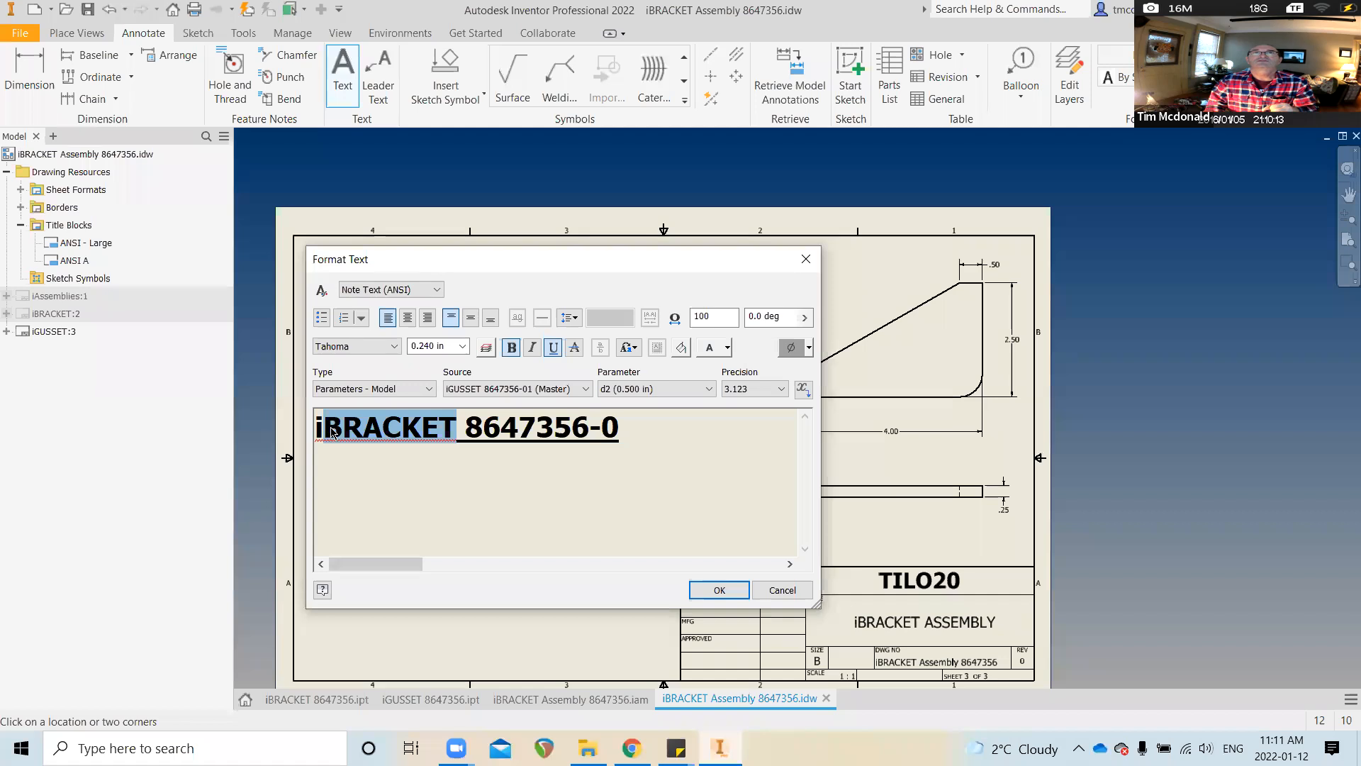
type("GUSSET")
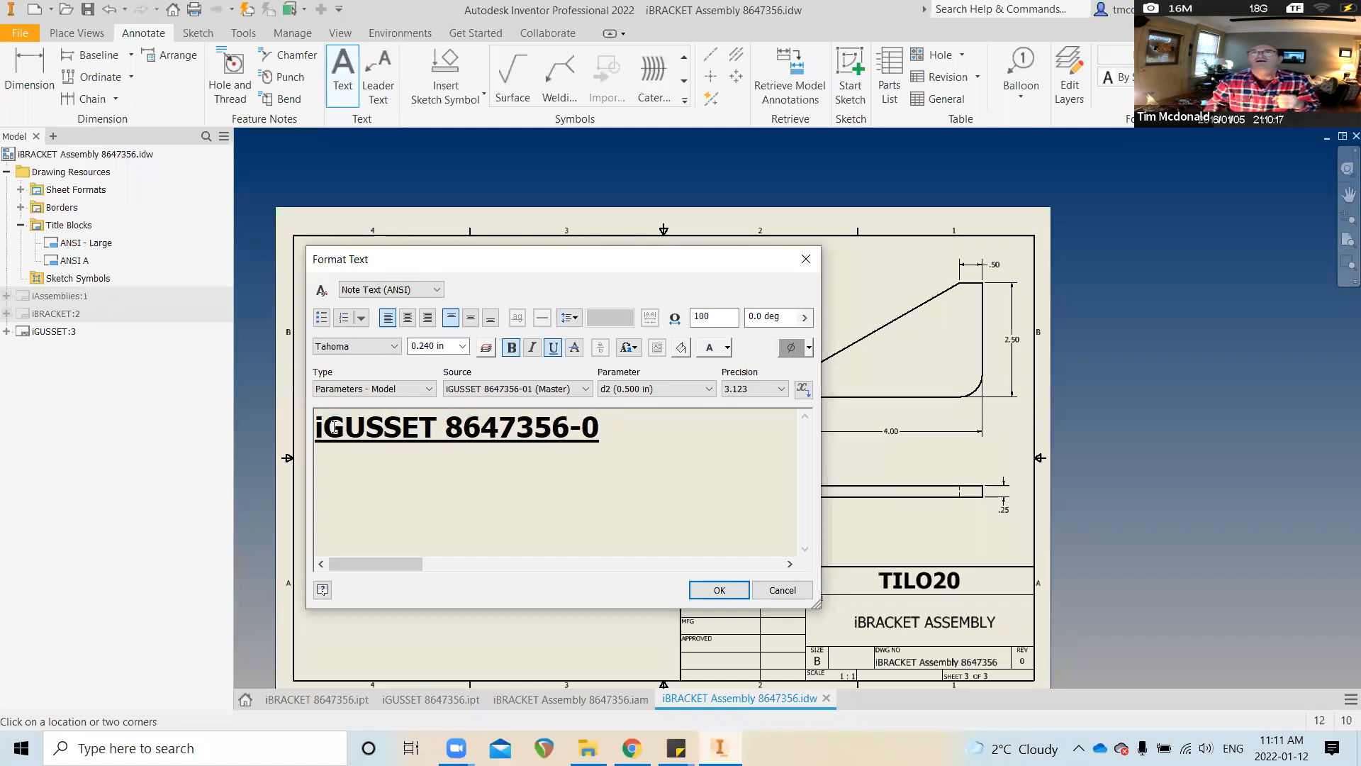
left_click(606, 426)
type("1")
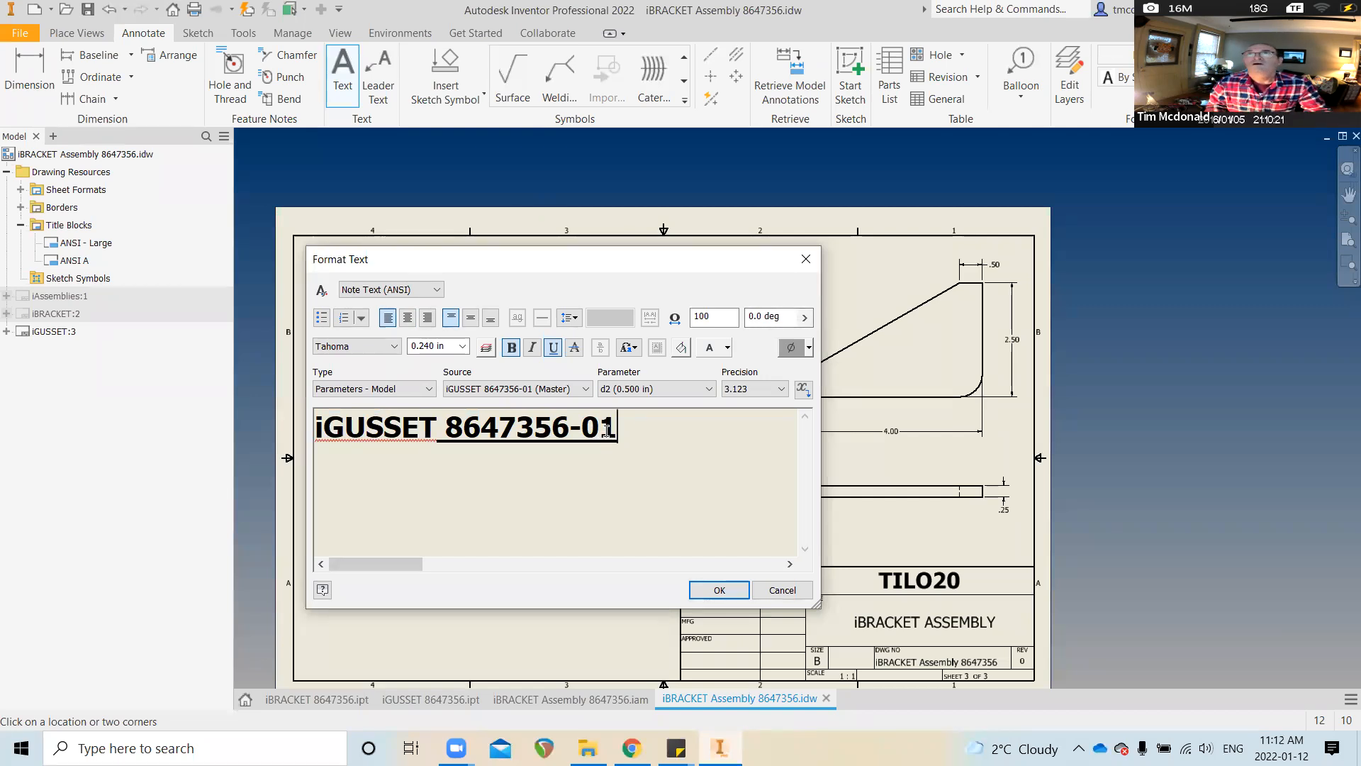
left_click_drag(603, 426, 277, 426)
key("ctrl+c")
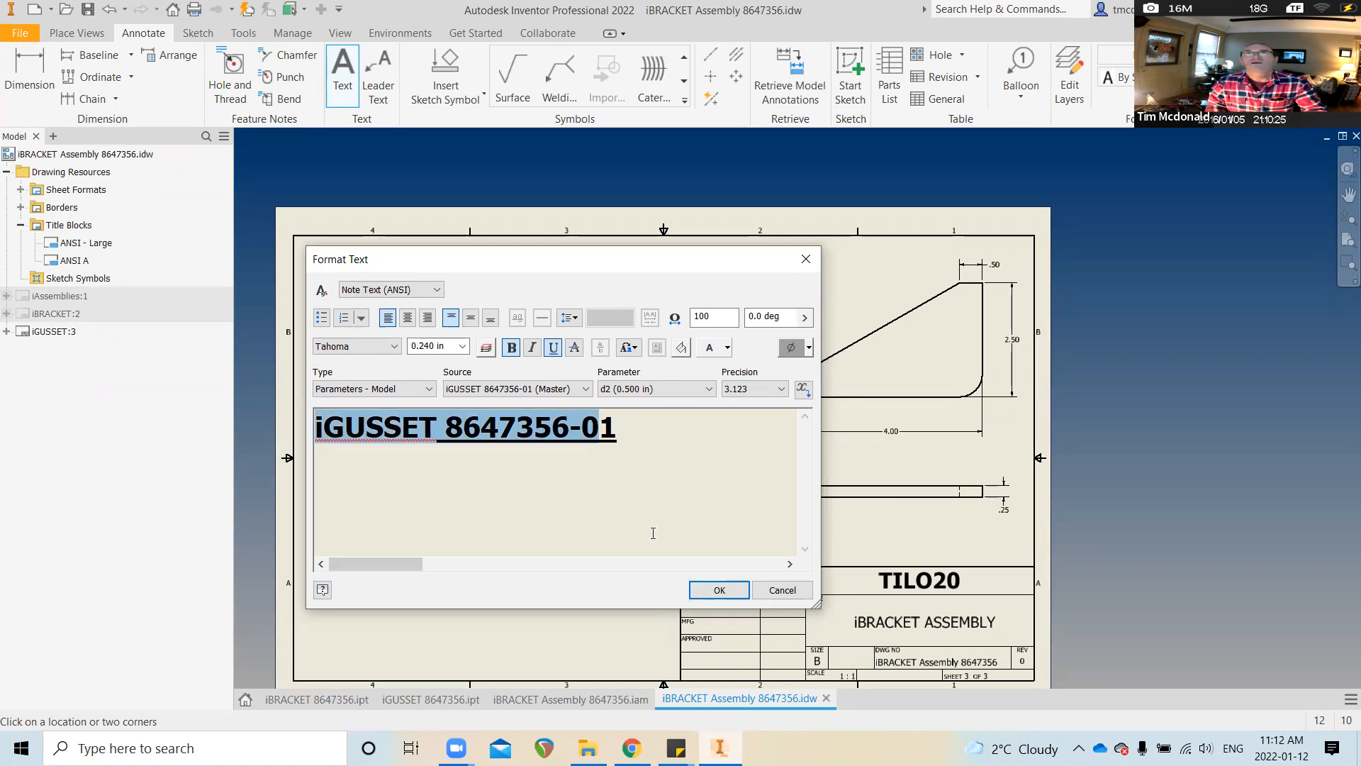
left_click(720, 592)
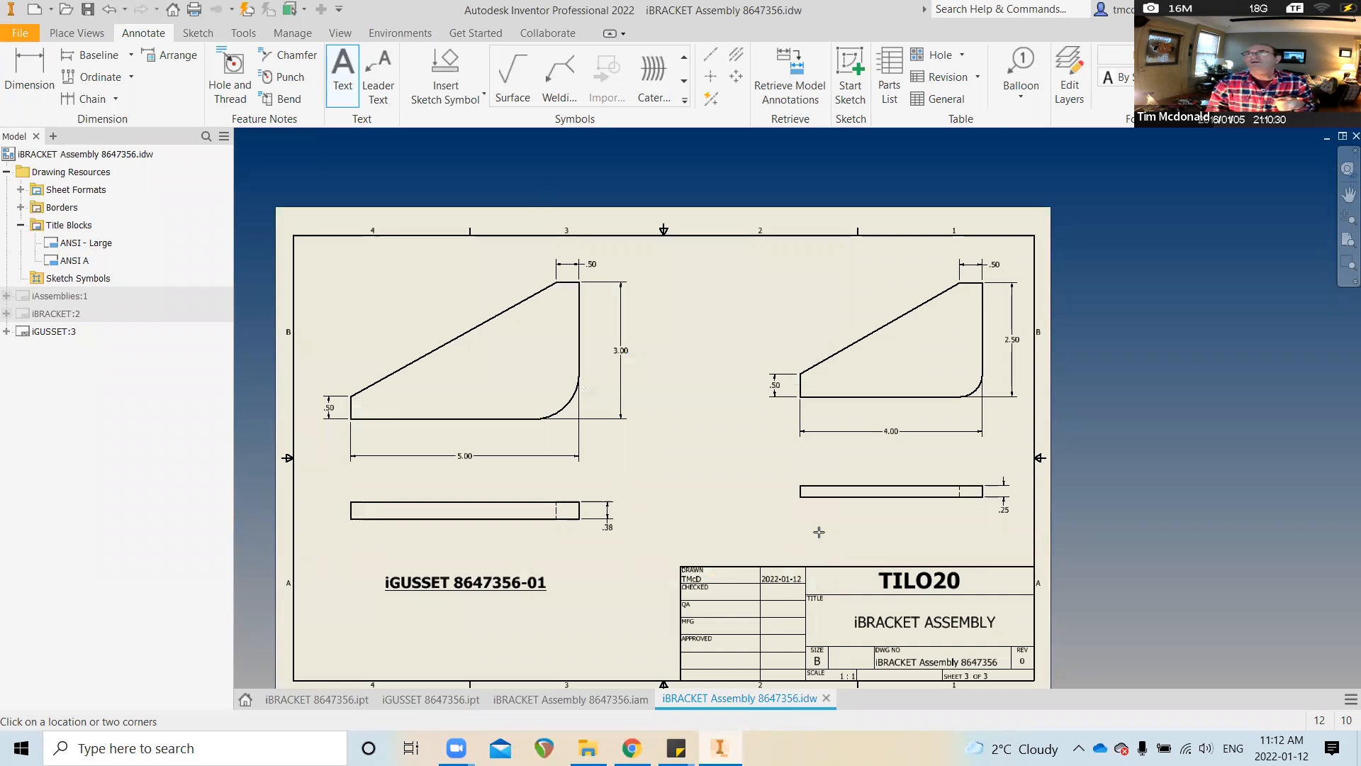
Add a bold underlined 'iGUSSET 8647356-01' label below the right gusset view
left_click(819, 532)
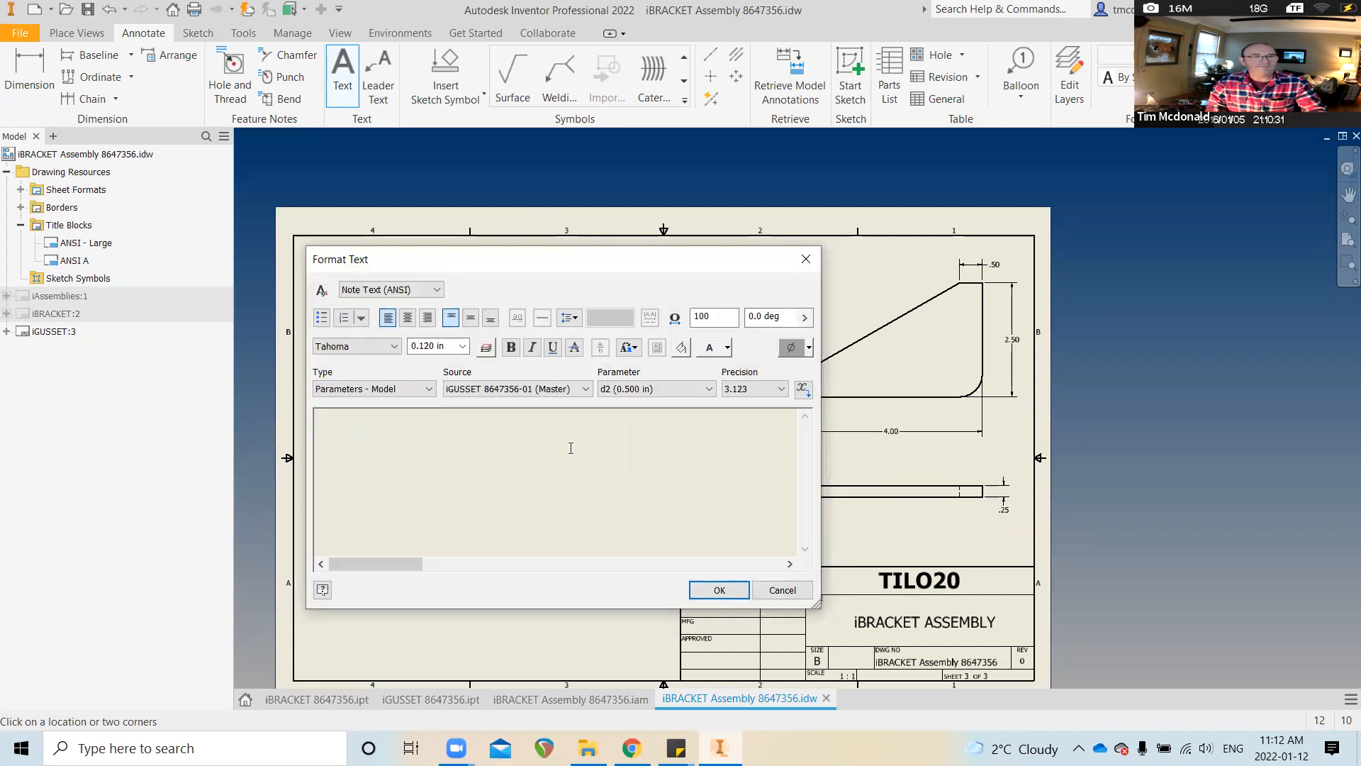
key("ctrl+v")
type("2")
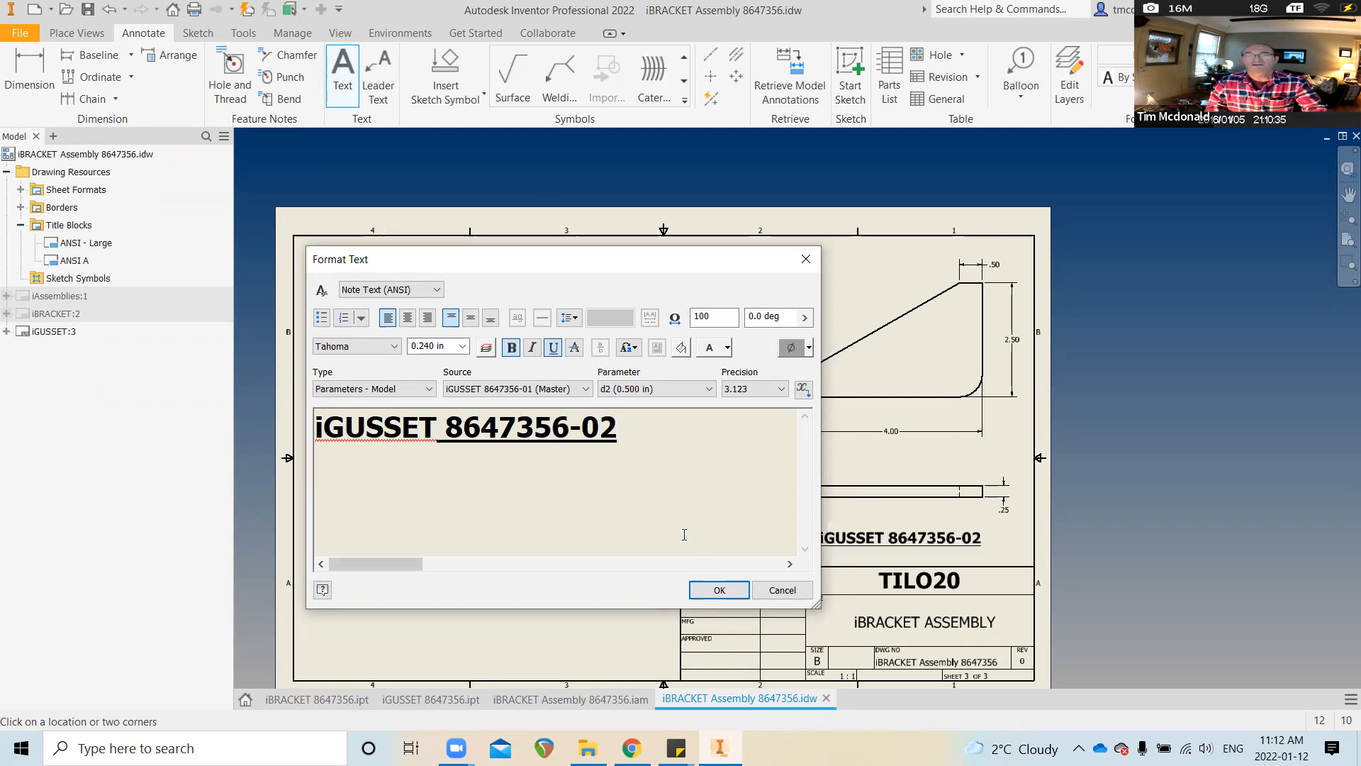
key("BackSpace")
type("1")
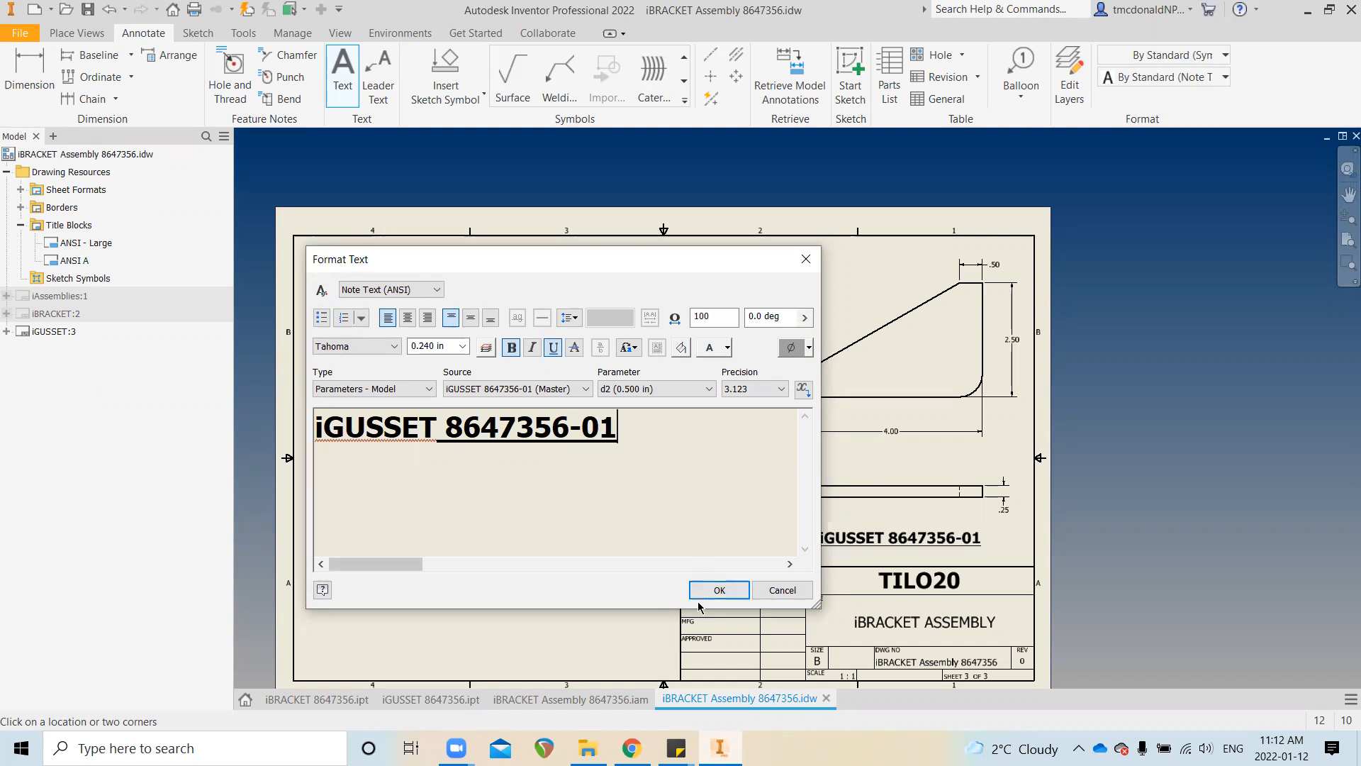
left_click(719, 590)
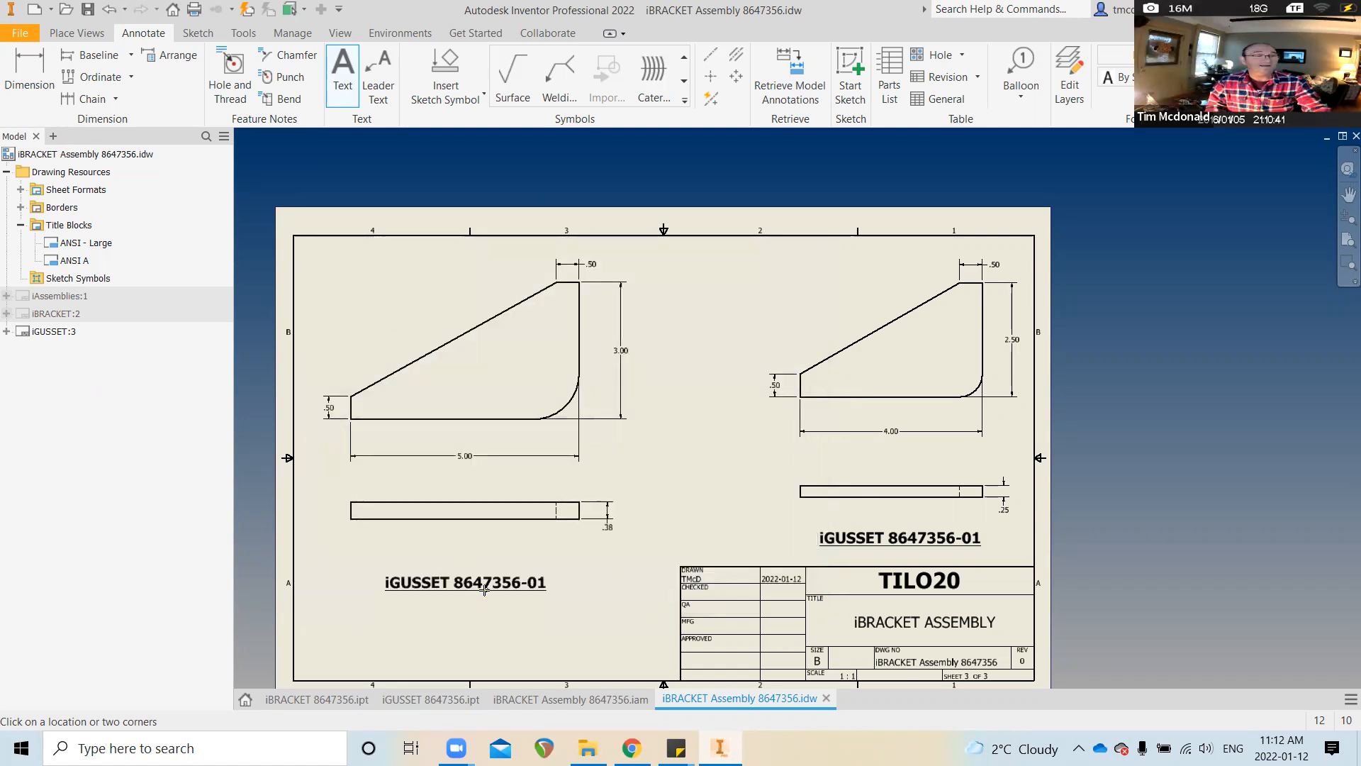
key("Escape")
Change the left view's label to read 'iGUSSET 8647356-02'
double_click(485, 589)
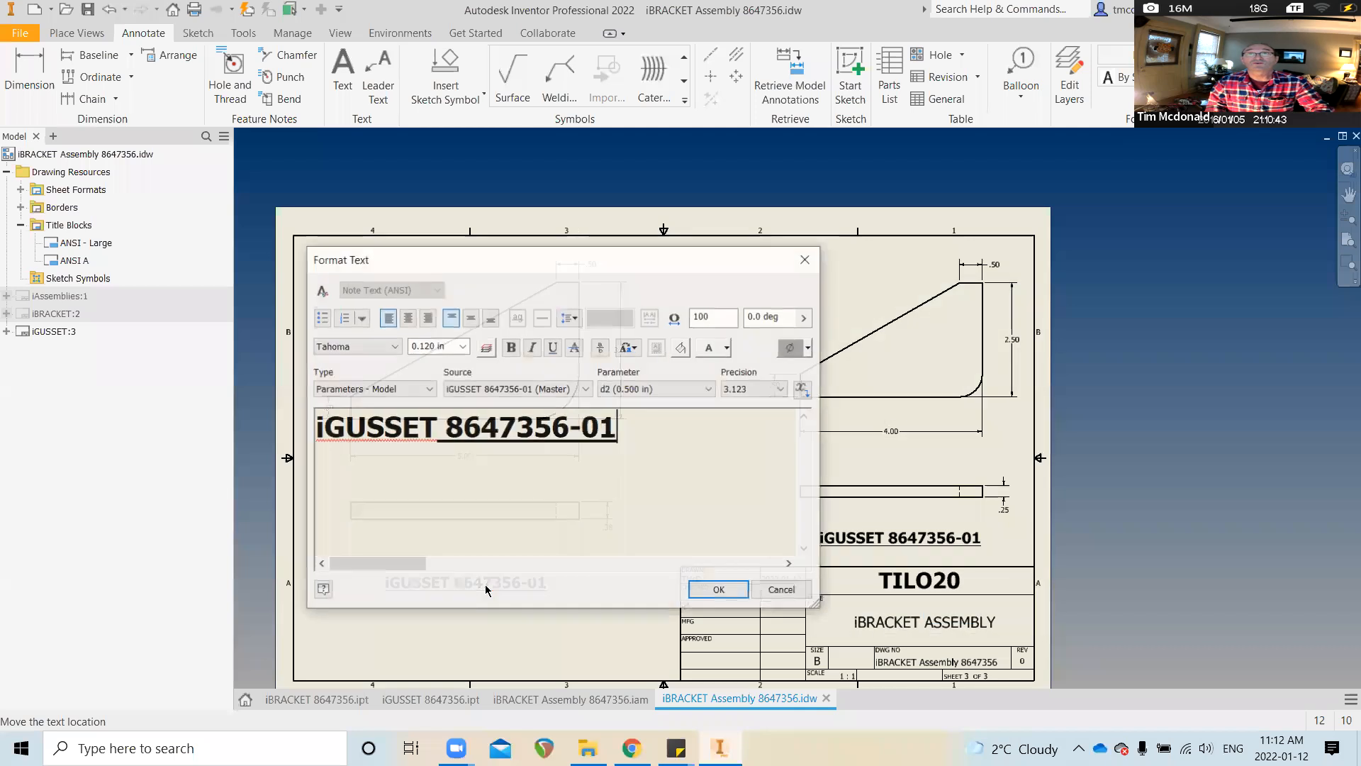
left_click(636, 459)
key("BackSpace")
type("2")
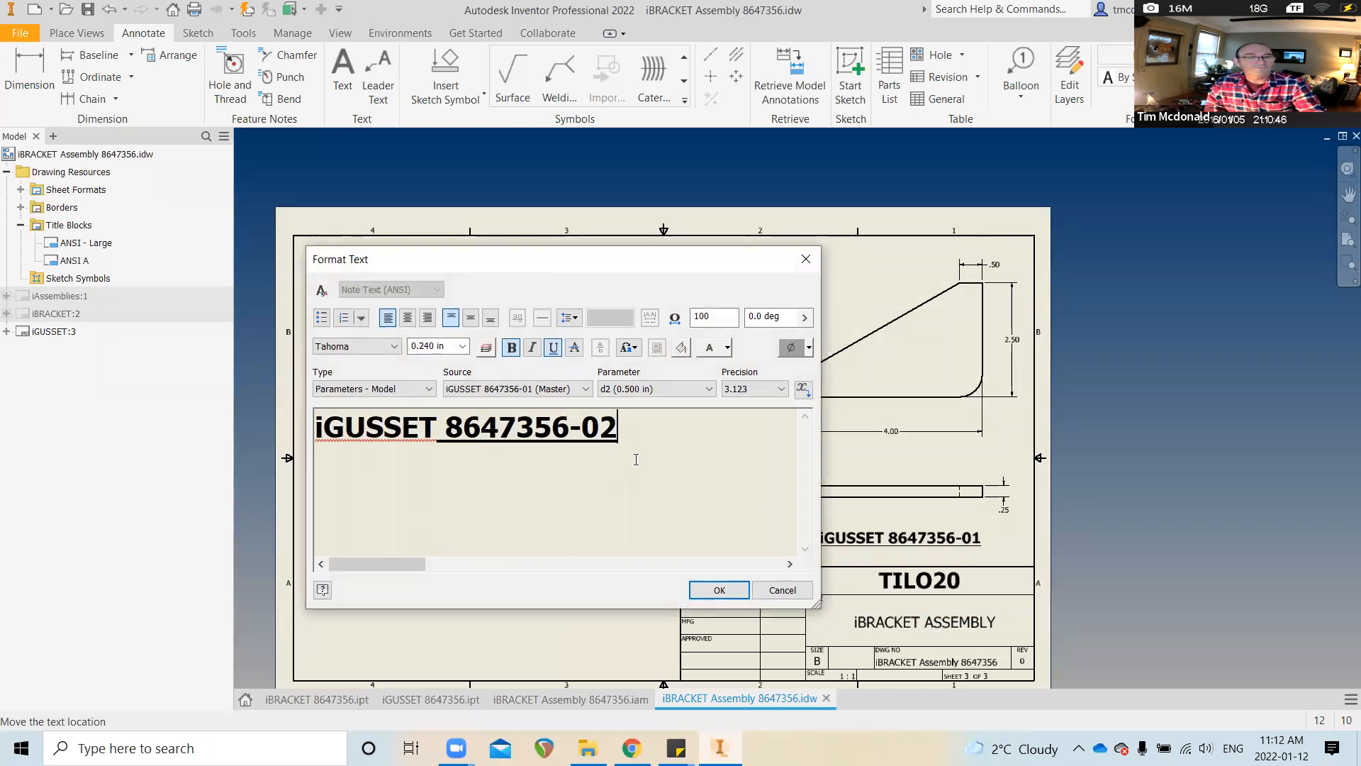
left_click(719, 592)
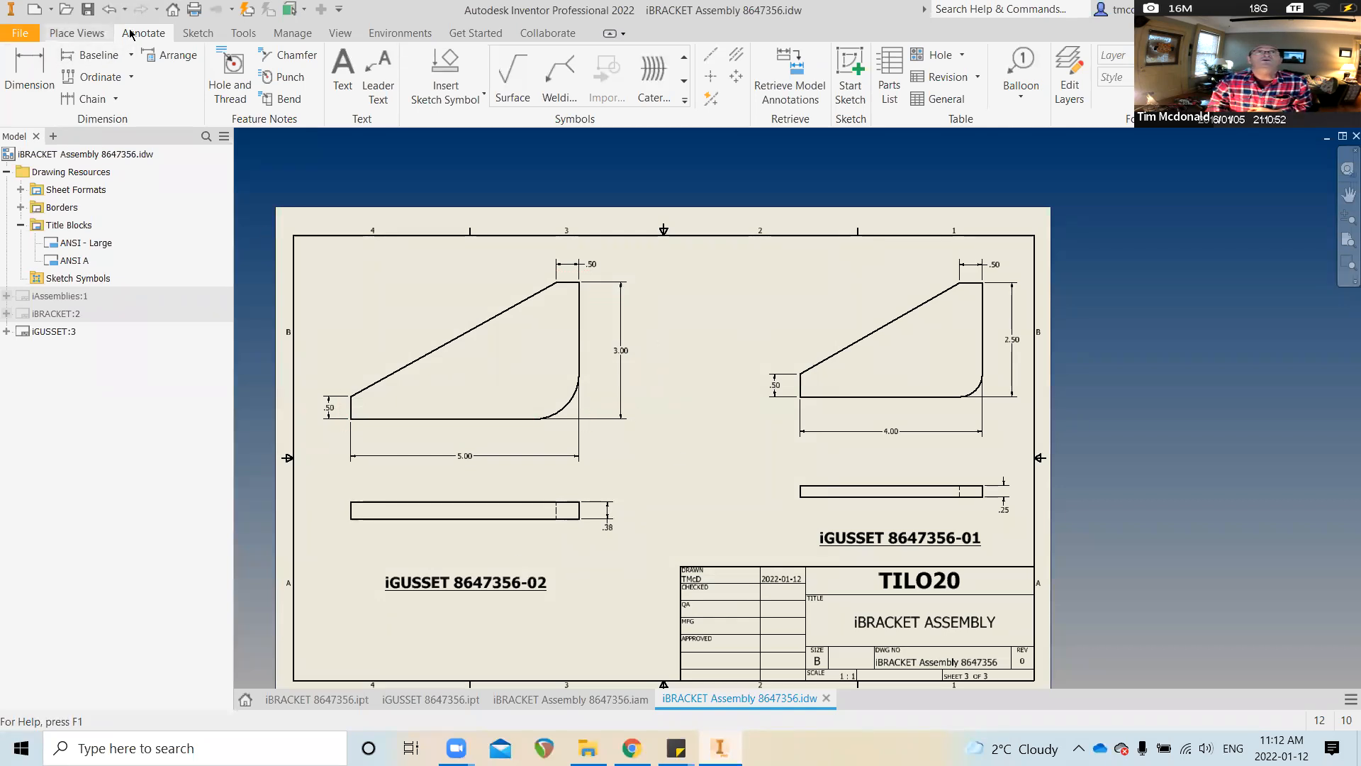
Start a sketch on the drawing sheet and ready the straight Line tool
left_click(186, 33)
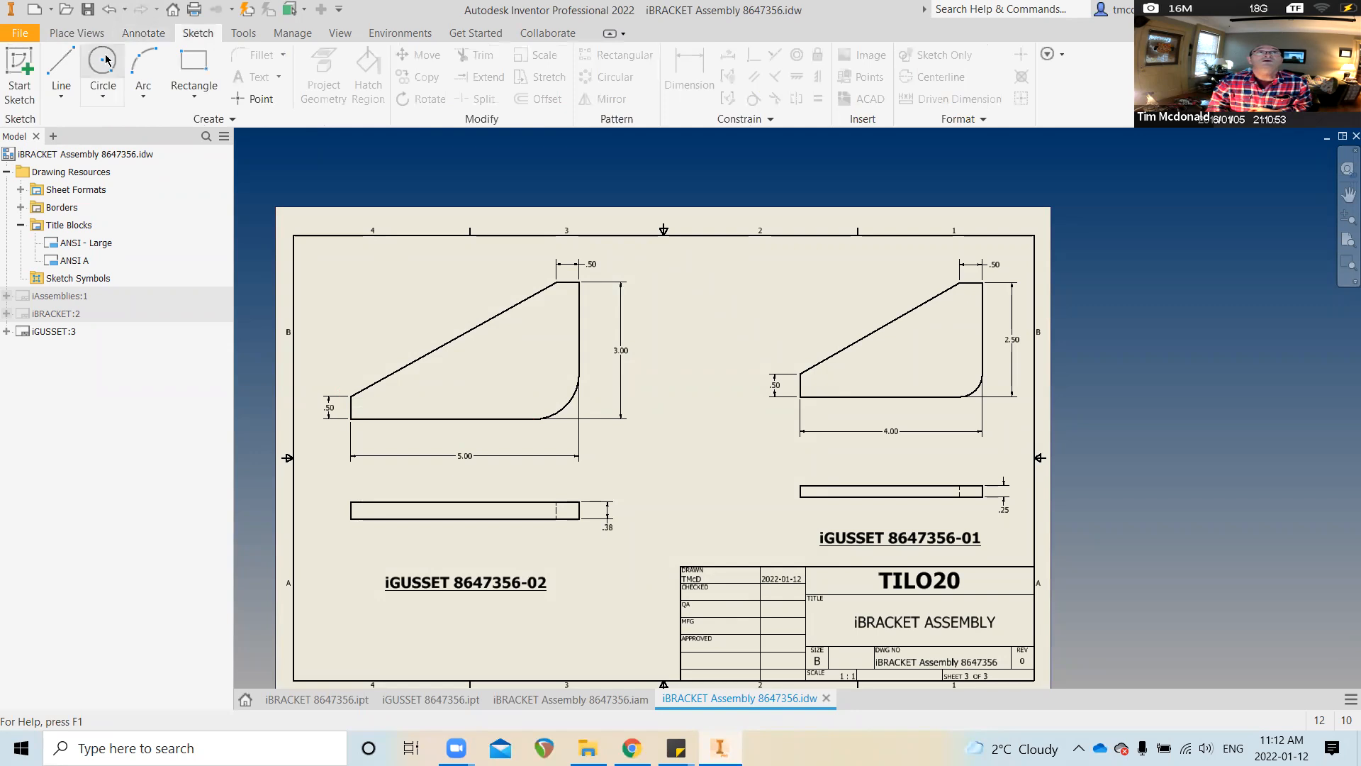
left_click(21, 71)
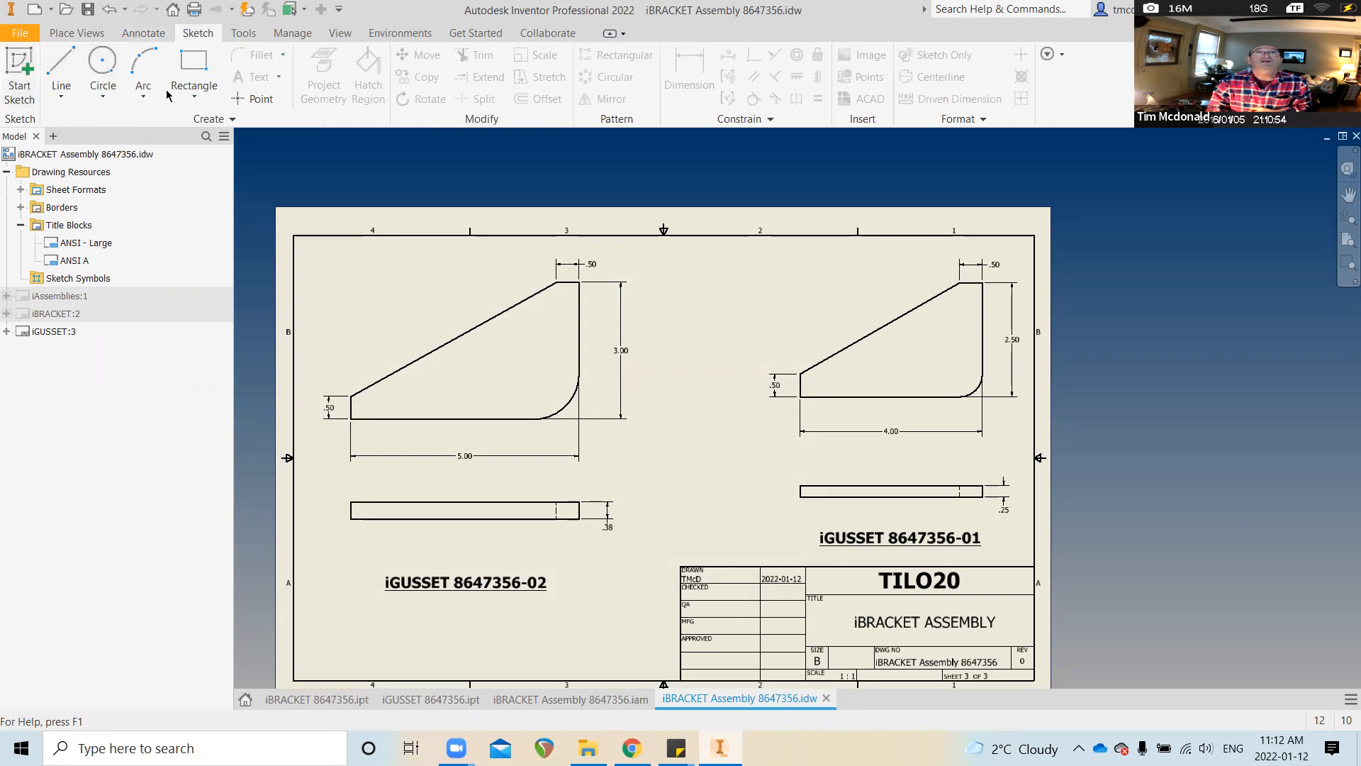
left_click(696, 319)
left_click(61, 74)
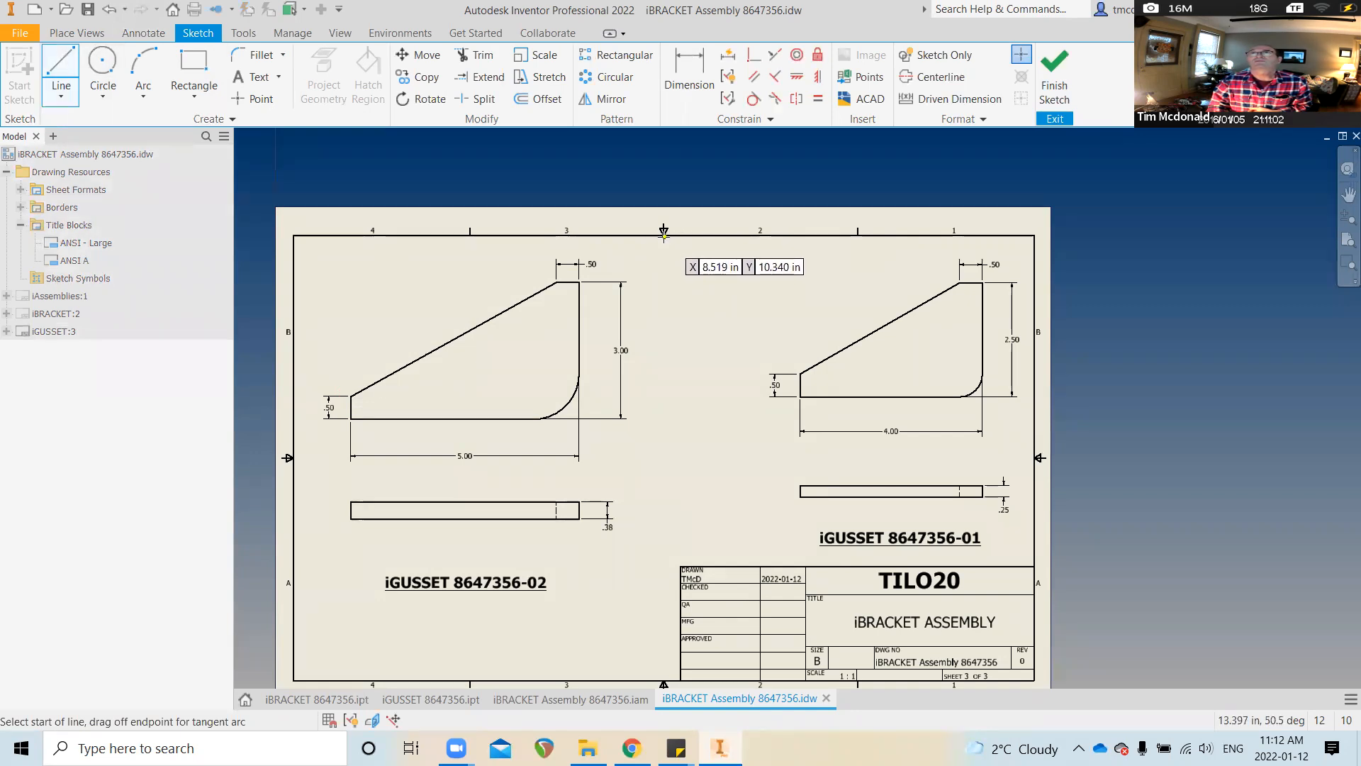
left_click(664, 234)
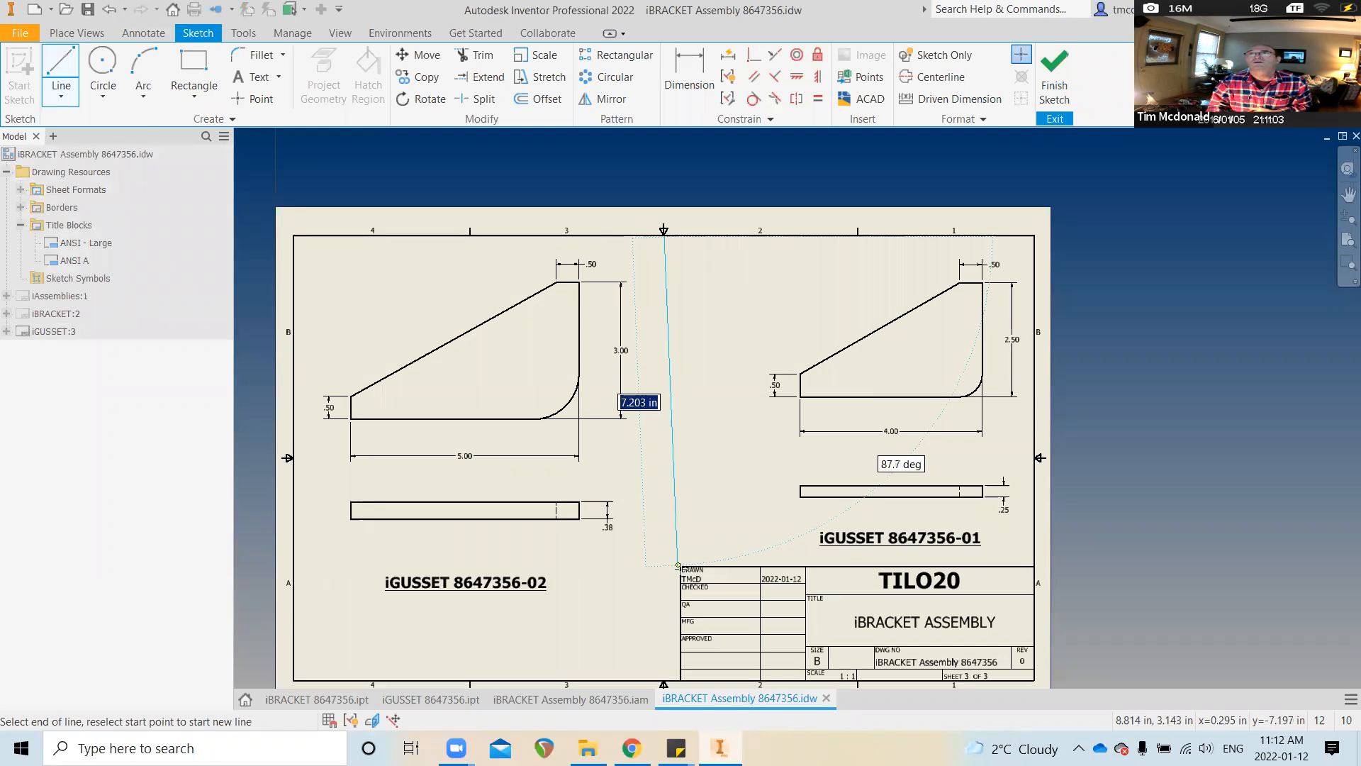
key("Escape")
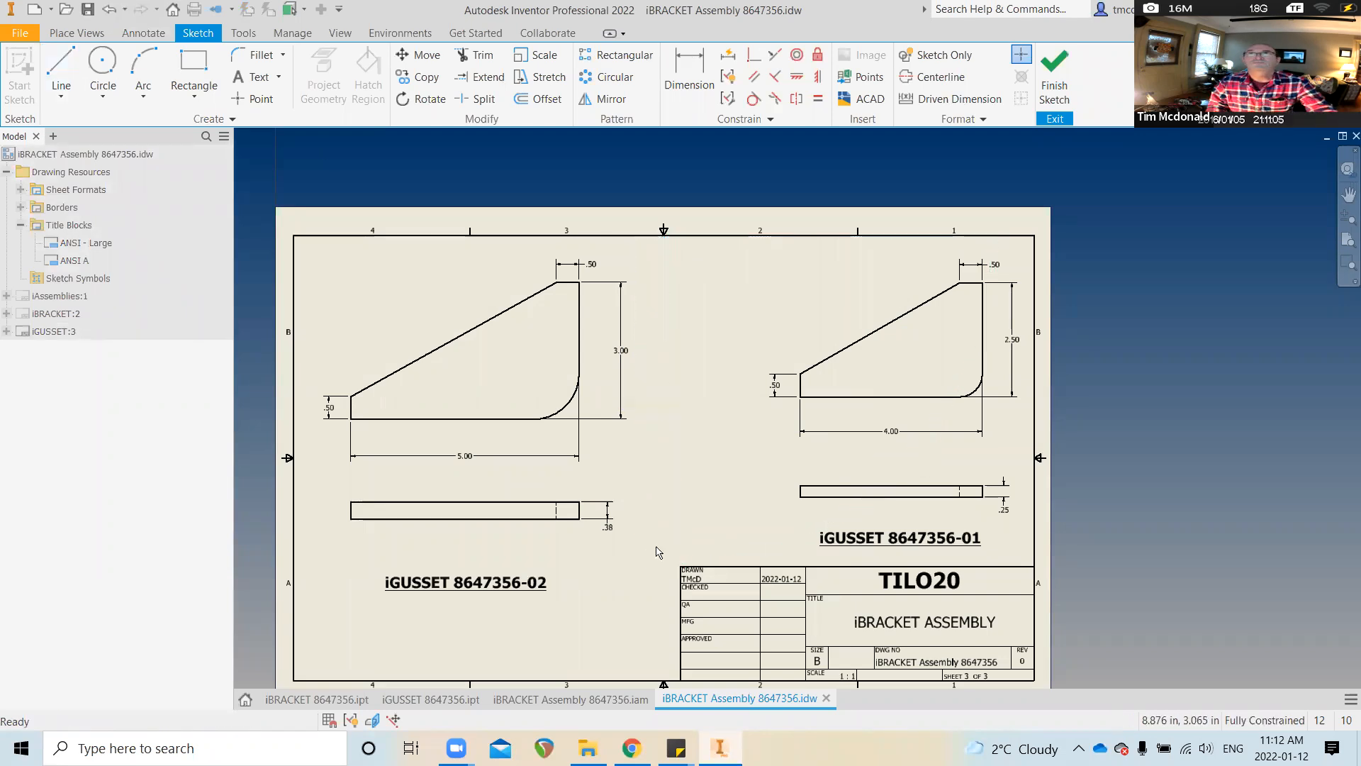
left_click(61, 96)
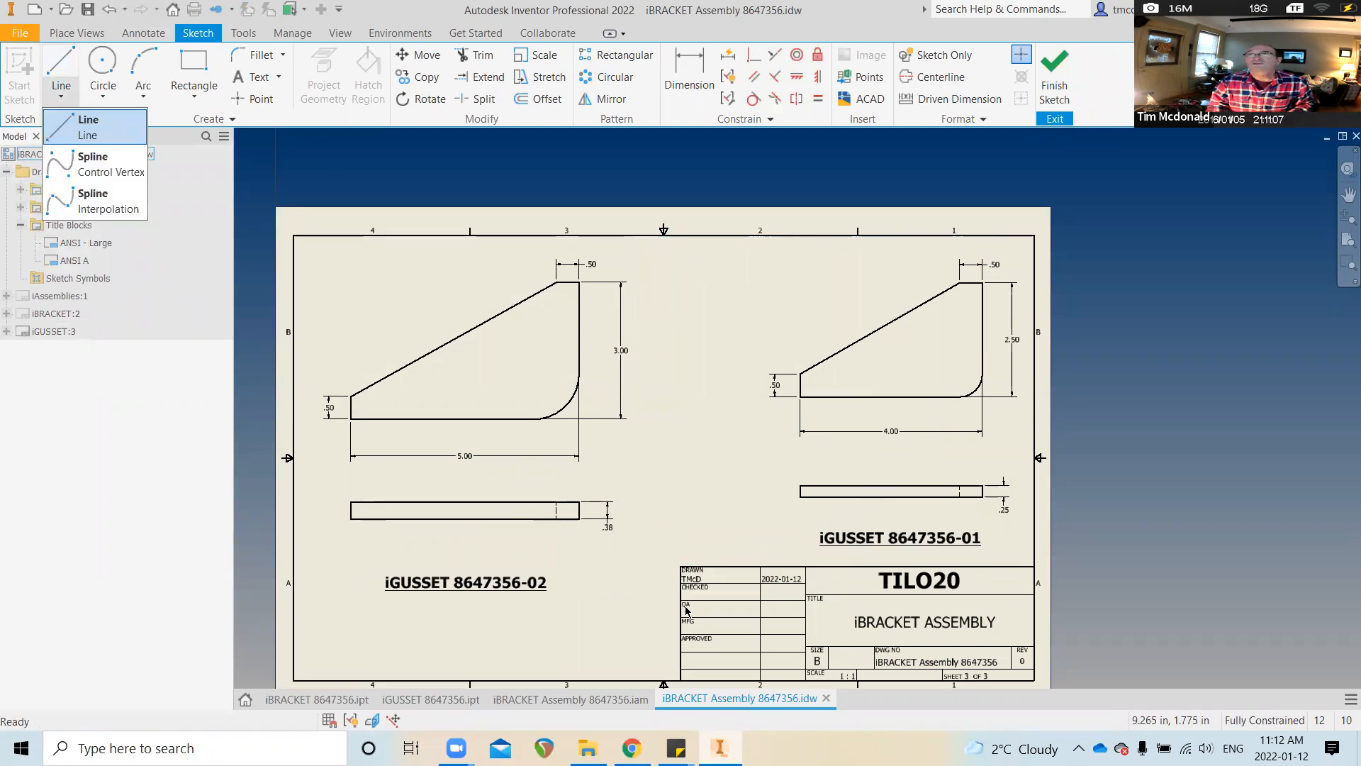
scroll(681, 556, "up", 5)
scroll(653, 541, "up", 3)
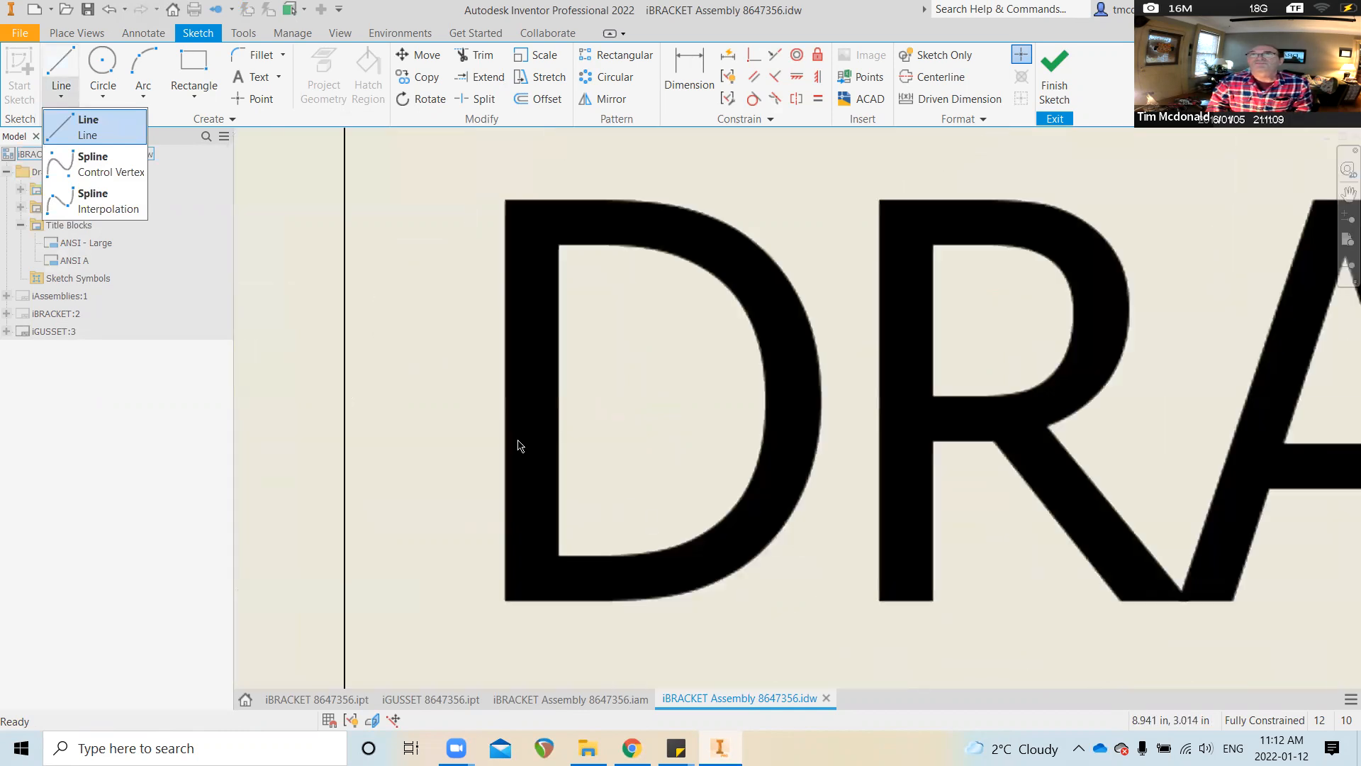
scroll(699, 605, "down", 2)
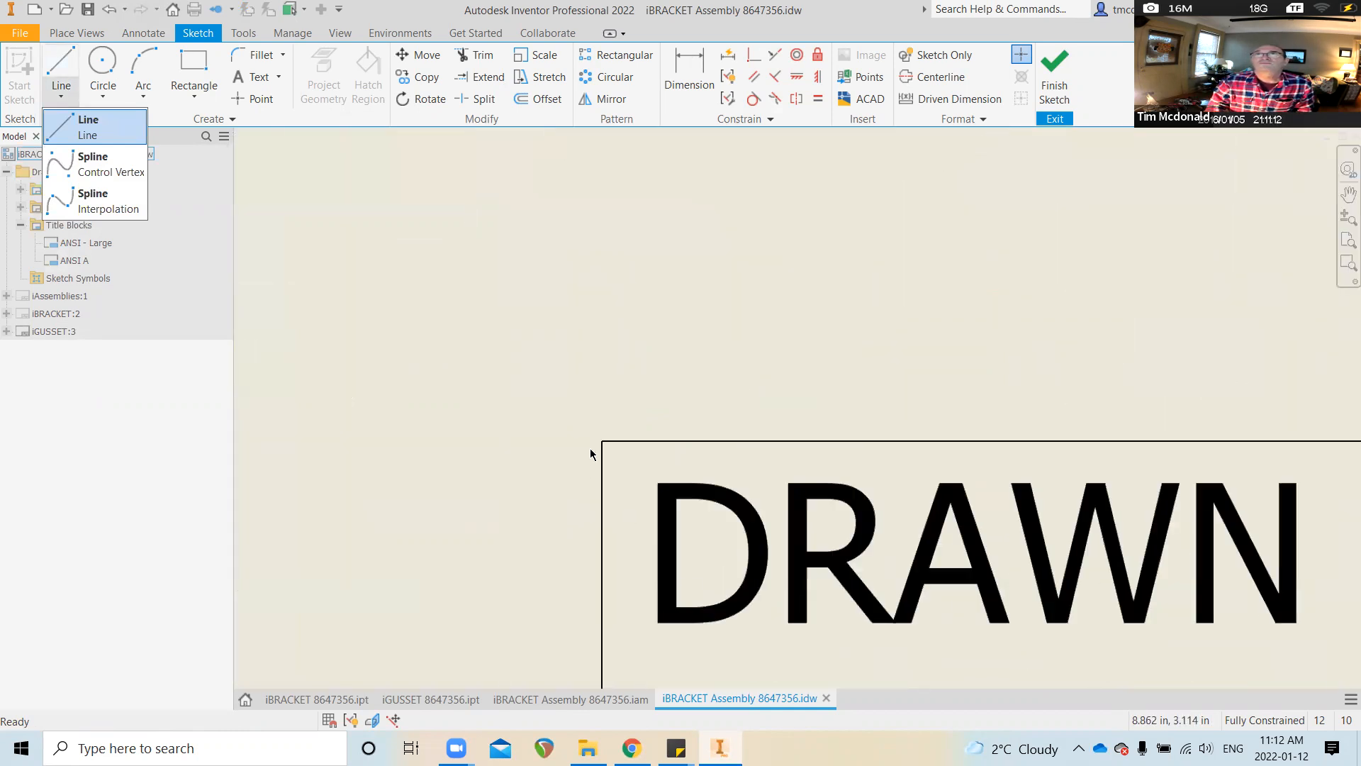
scroll(591, 454, "up", 3)
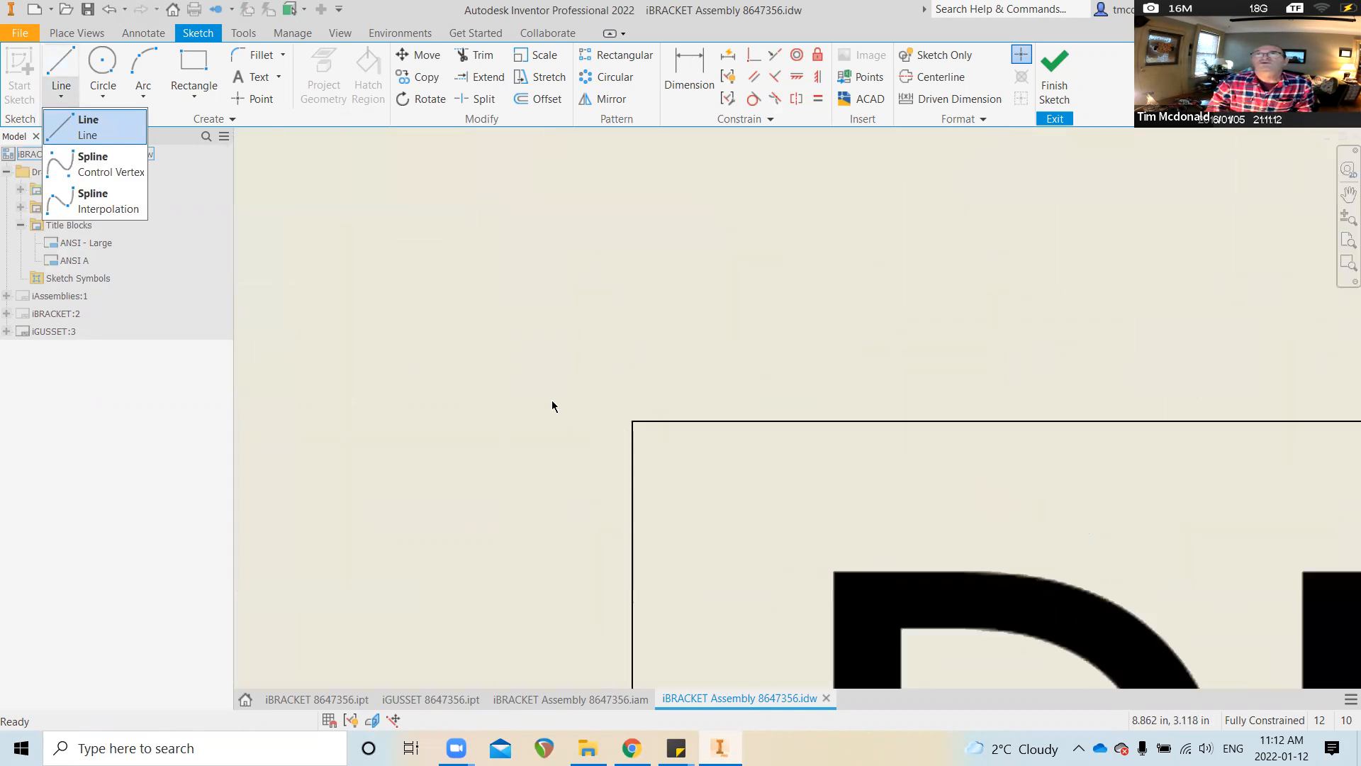
left_click(59, 62)
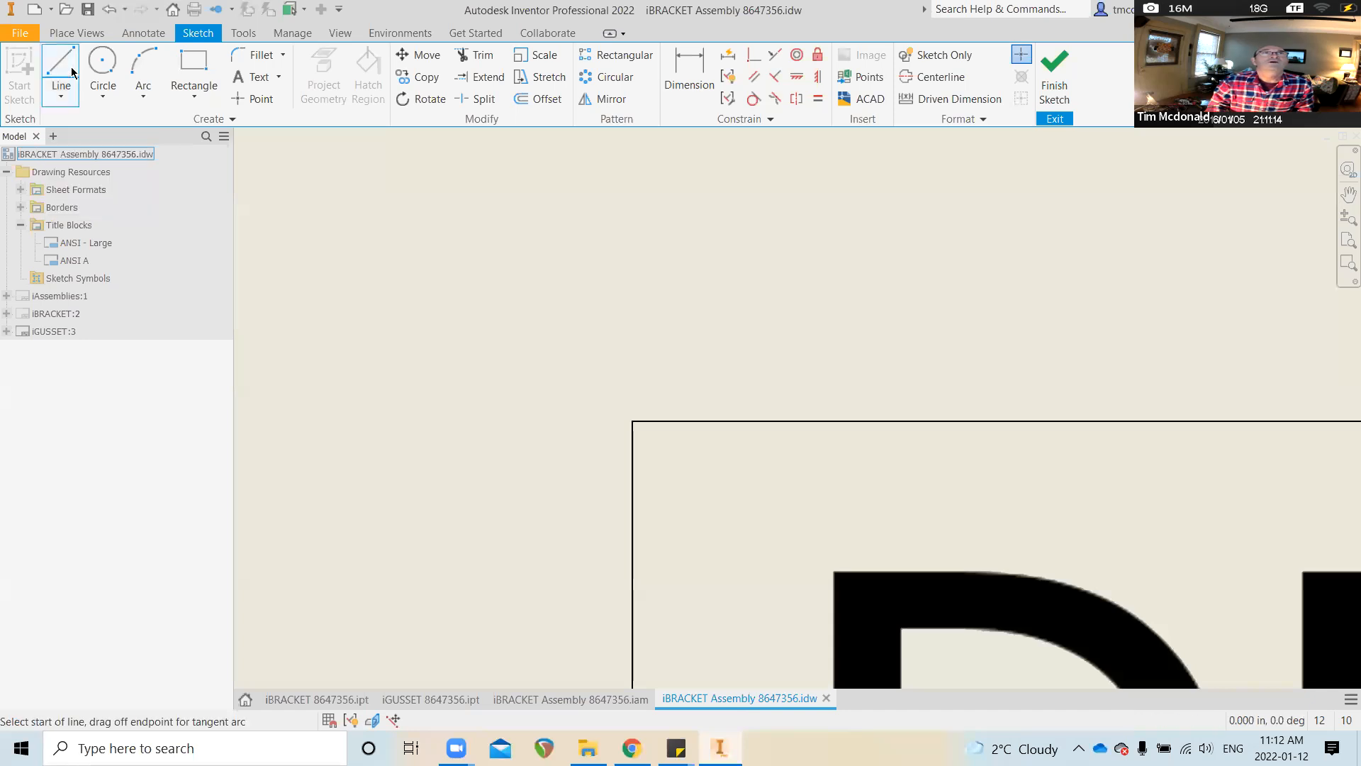
Draw a vertical line from the title block's top-left corner up to the top border
left_click(632, 423)
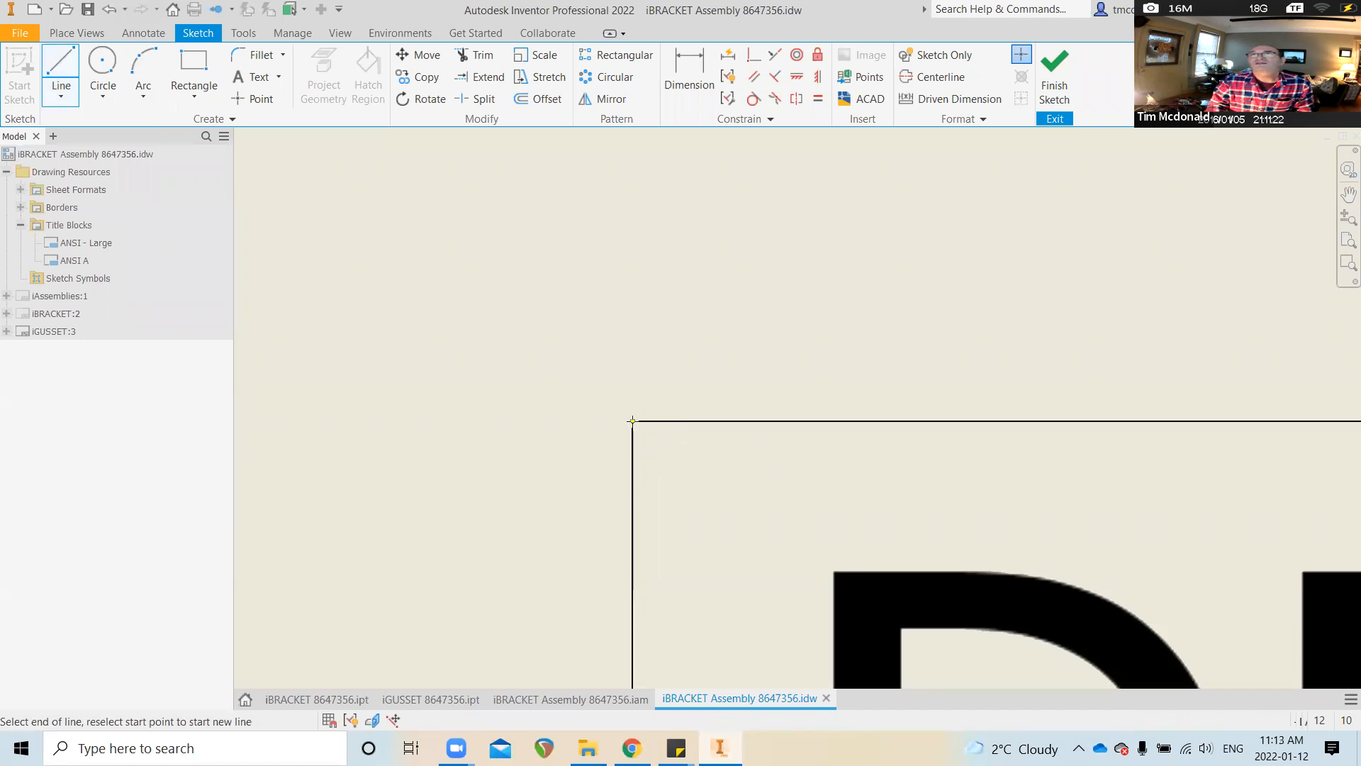
scroll(663, 407, "up", 5)
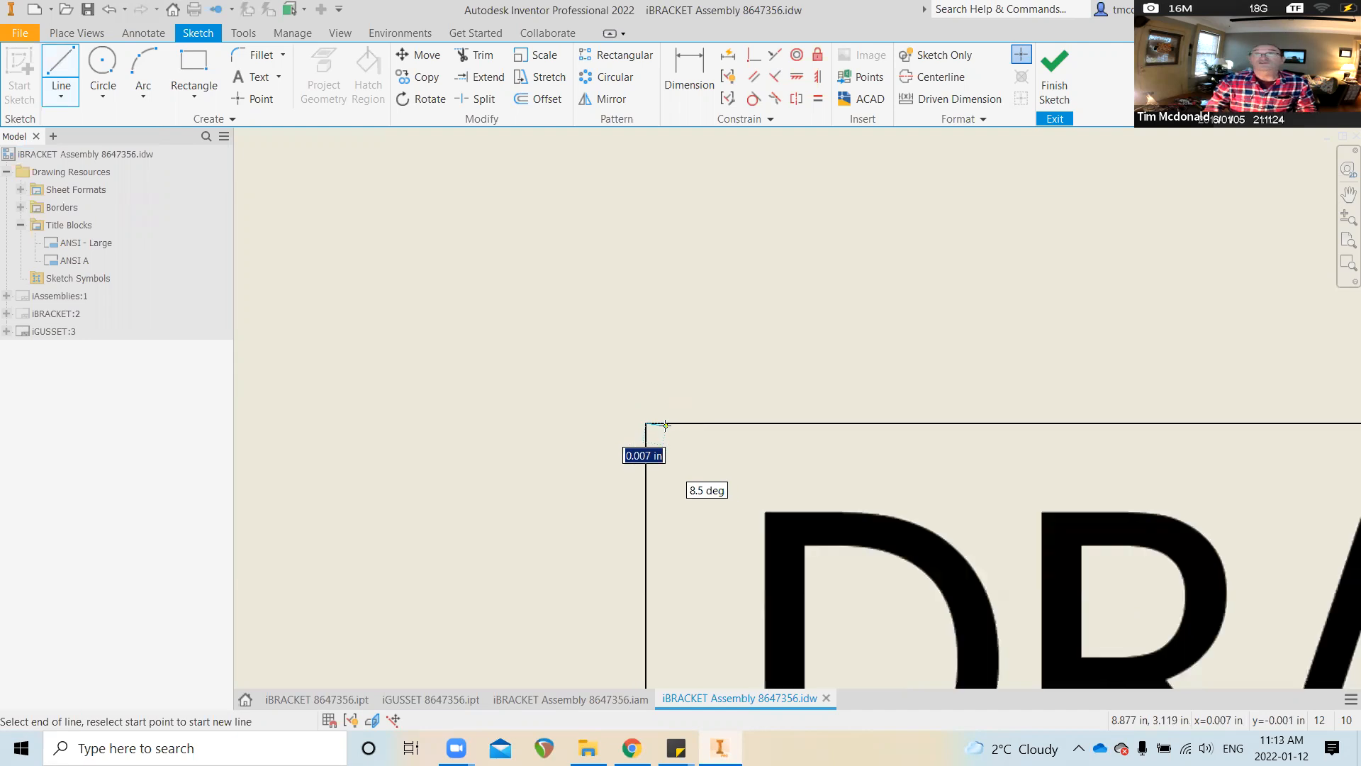
scroll(658, 590, "up", 6)
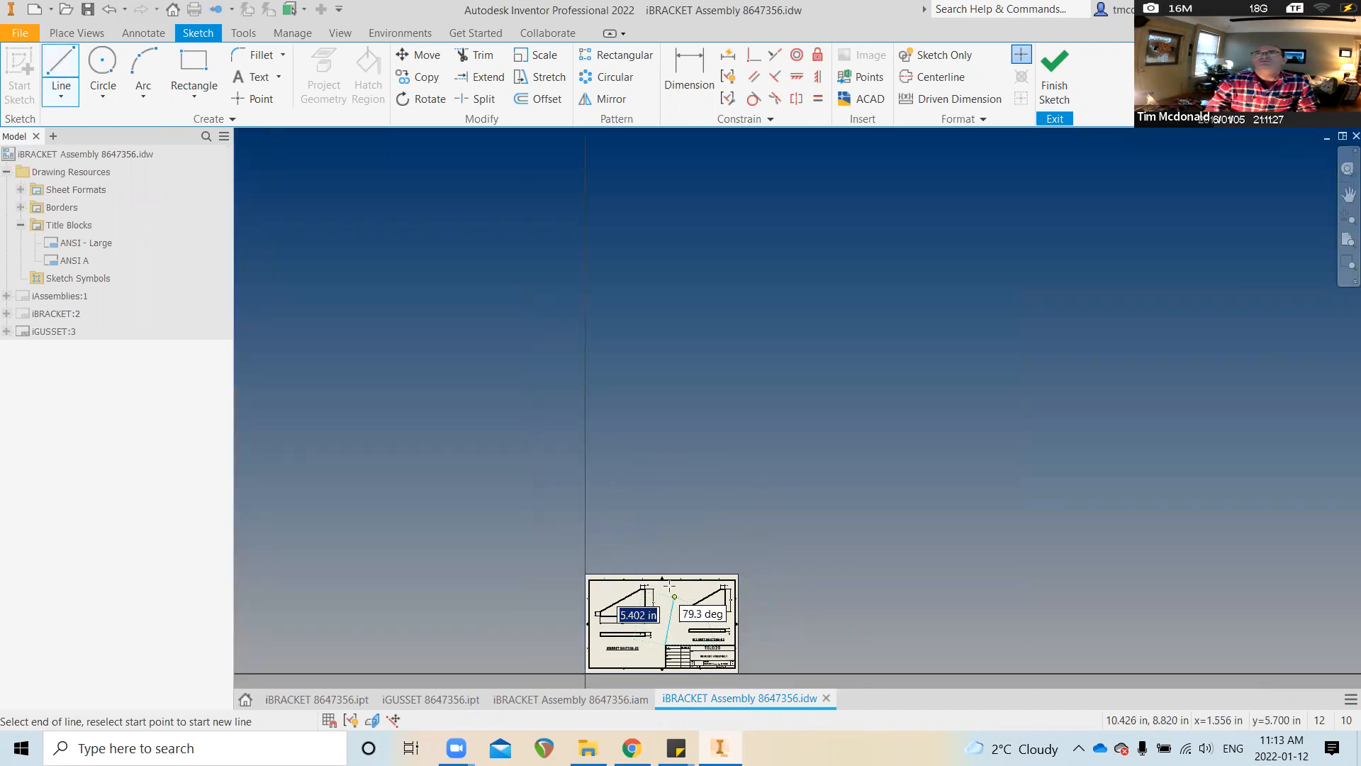
scroll(660, 603, "down", 4)
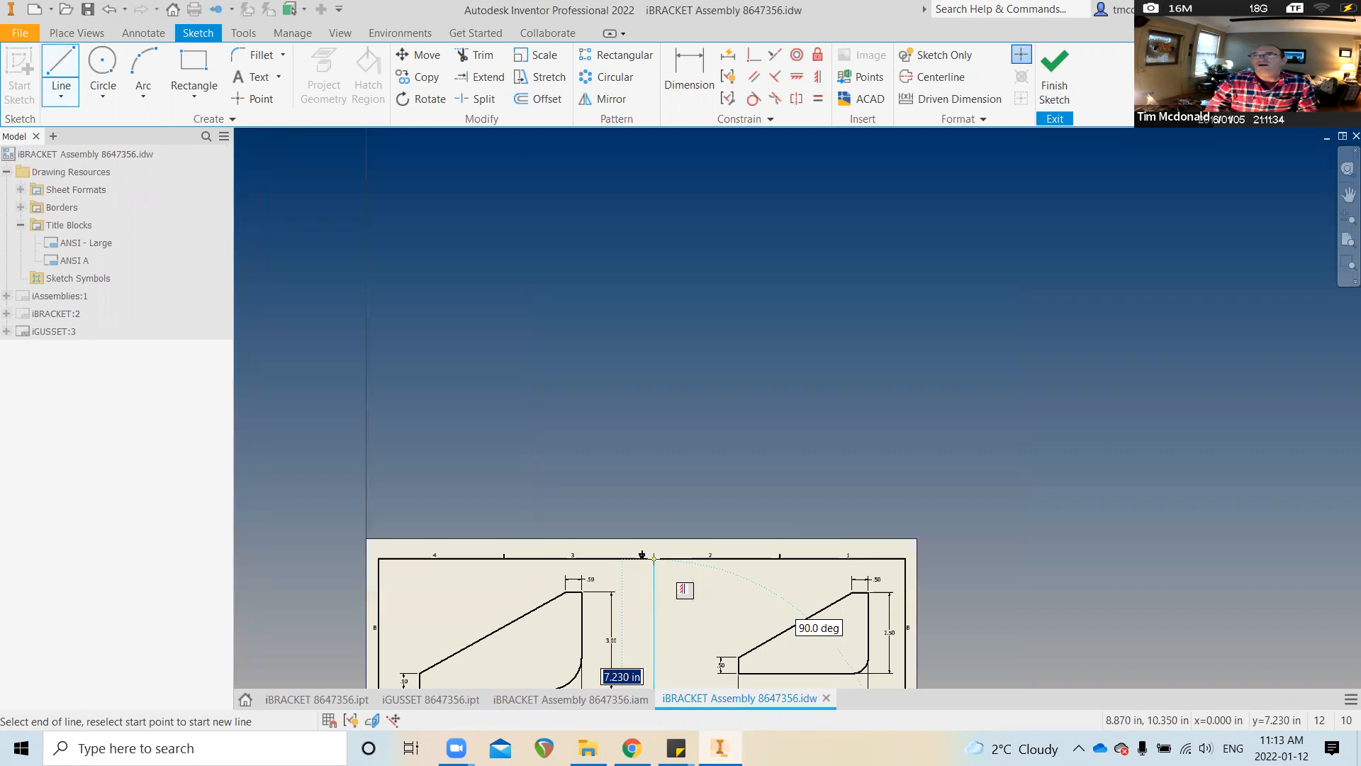
left_click(654, 559)
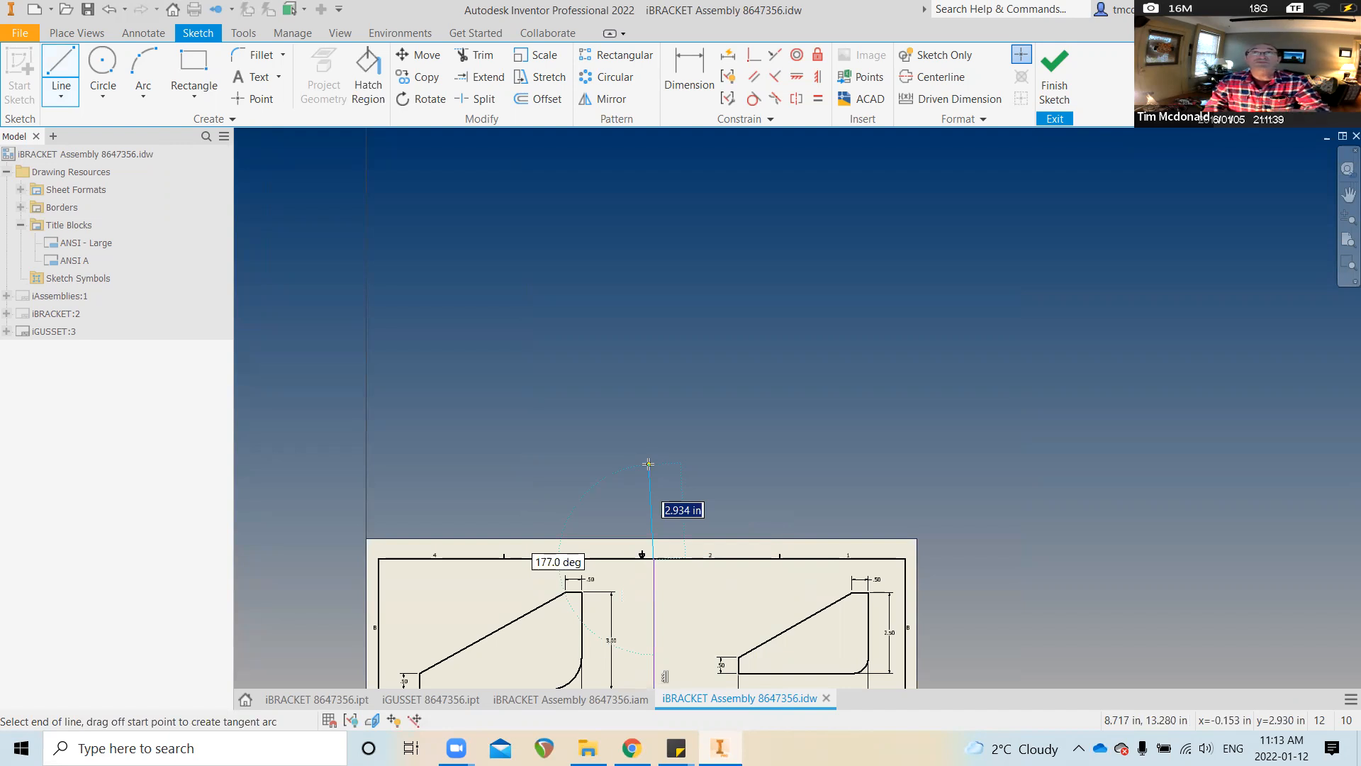
right_click(705, 457)
left_click(759, 461)
Finish the sketch so the divider line stays on the sheet
scroll(936, 231, "up", 1)
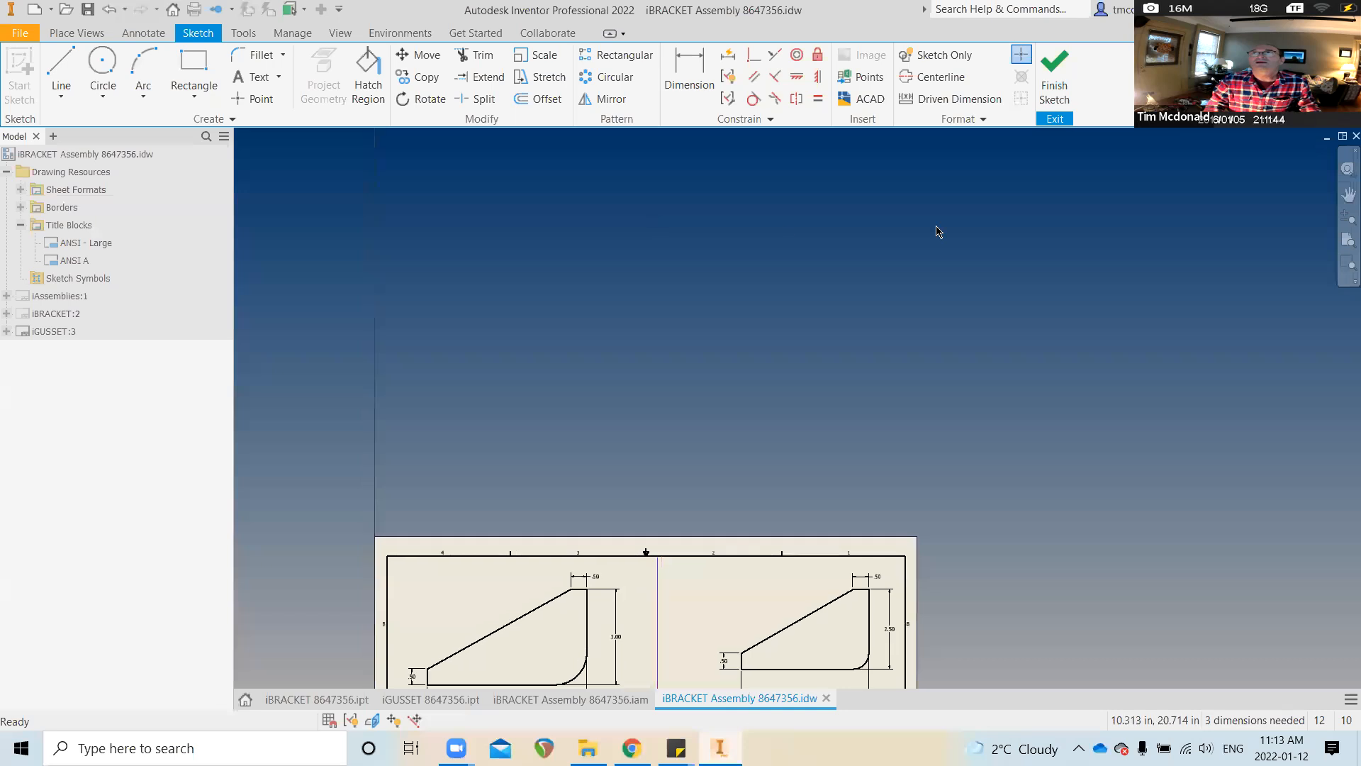
left_click(1056, 79)
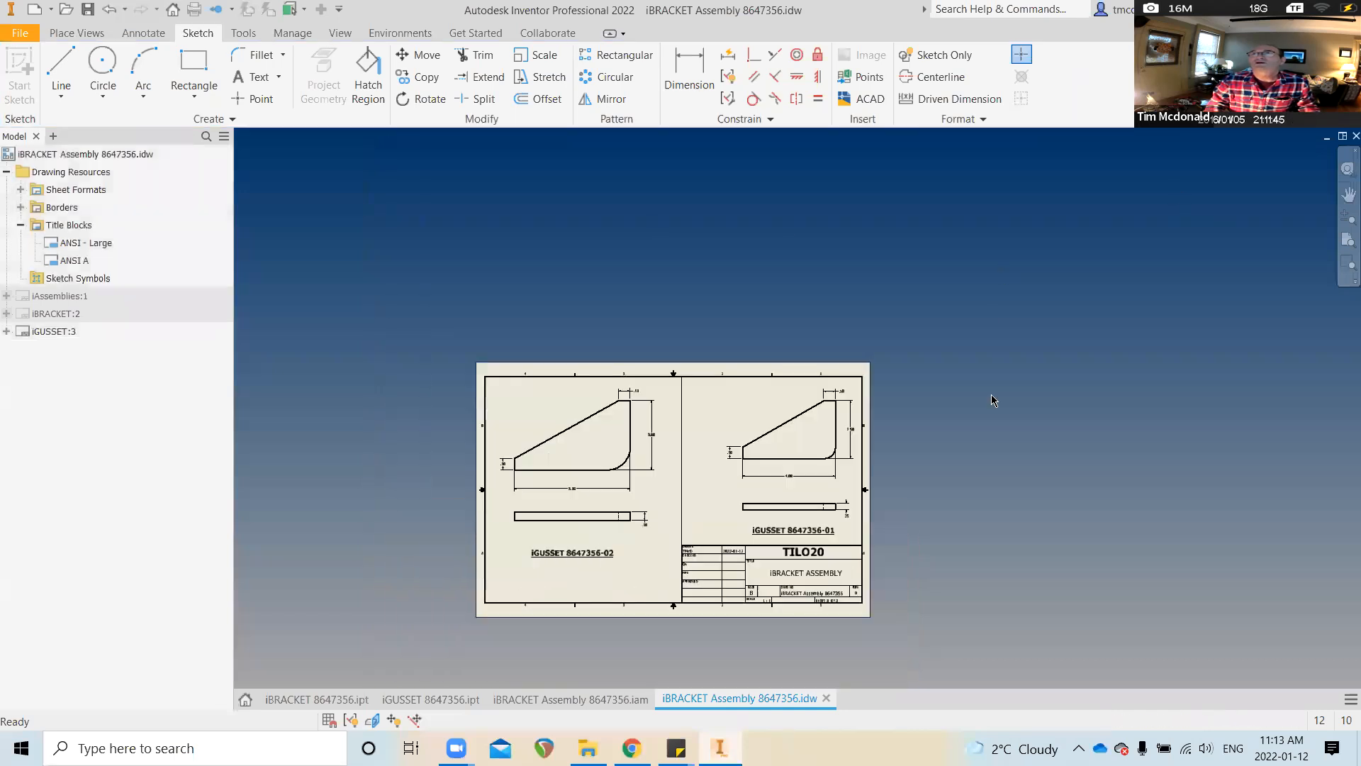
scroll(891, 466, "down", 3)
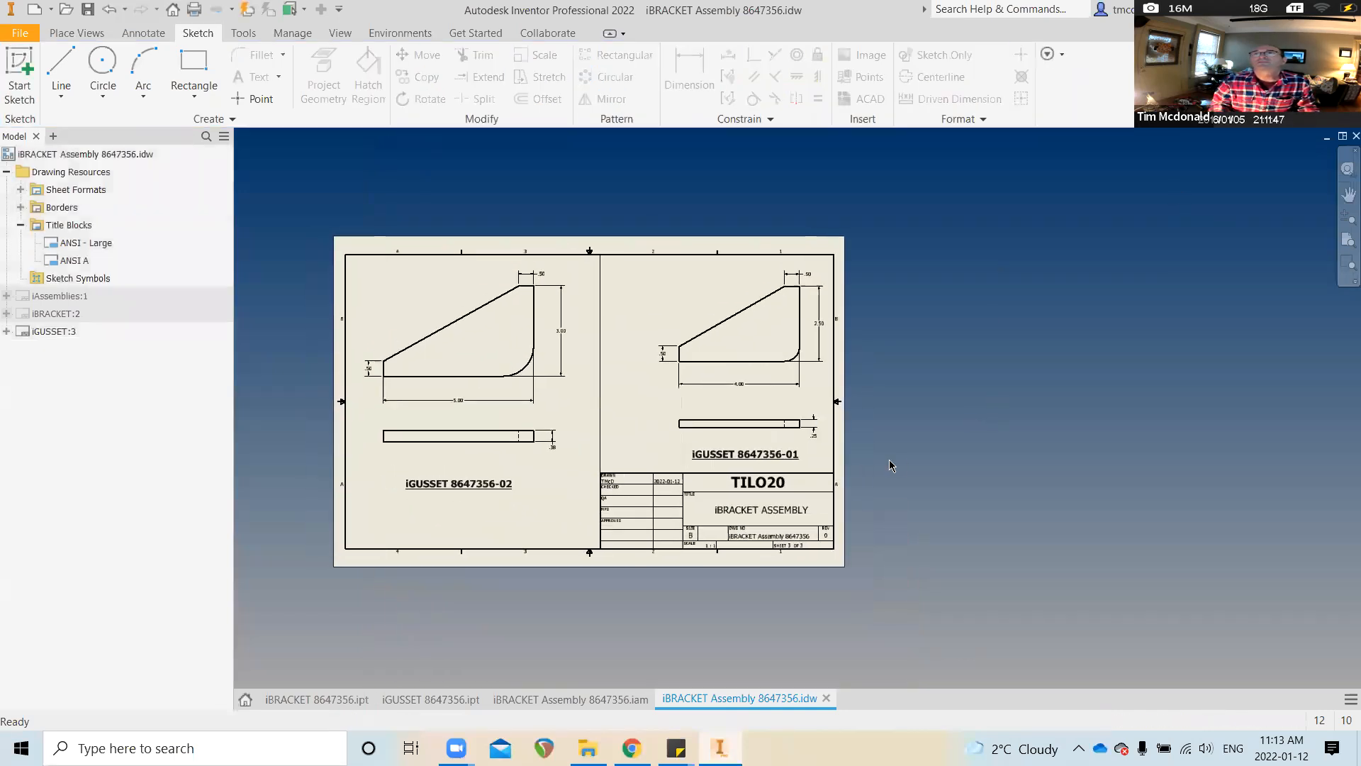
scroll(891, 466, "down", 3)
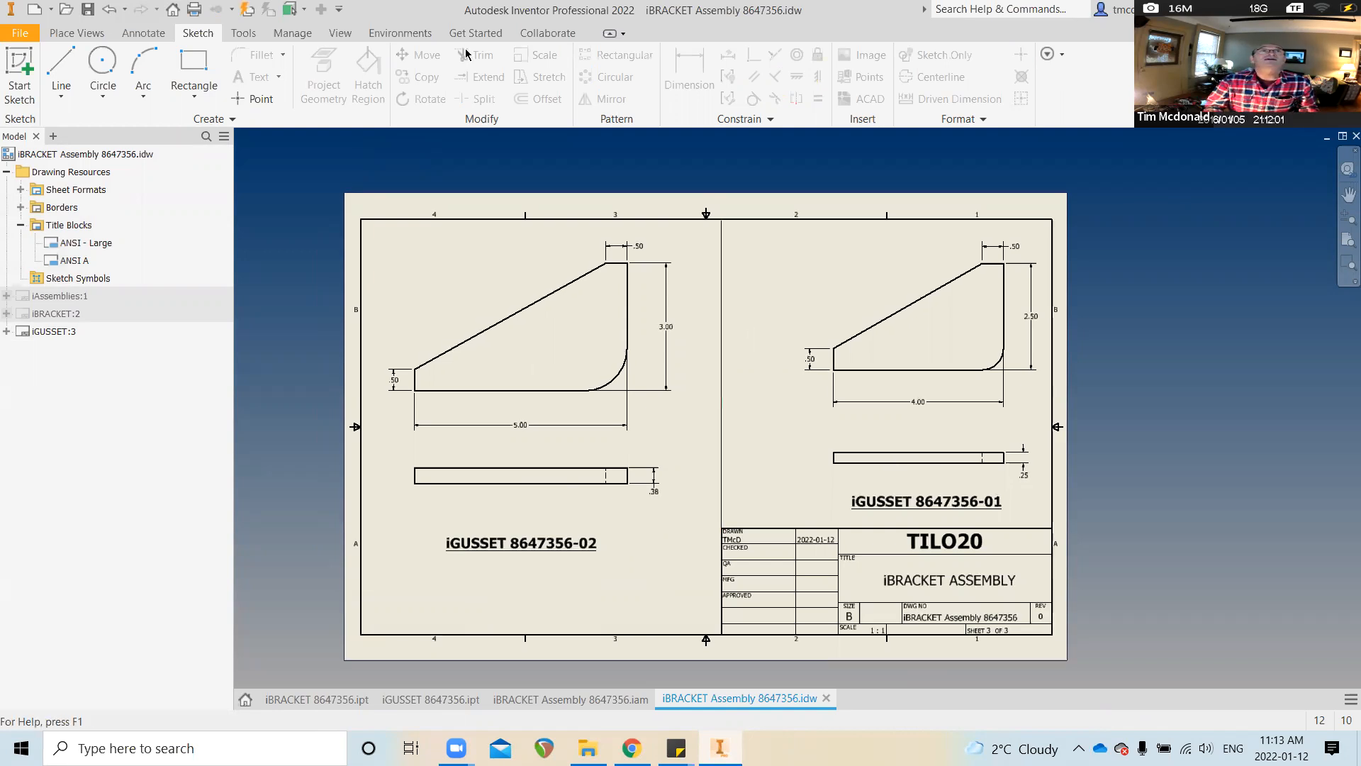
left_click(142, 33)
left_click(22, 69)
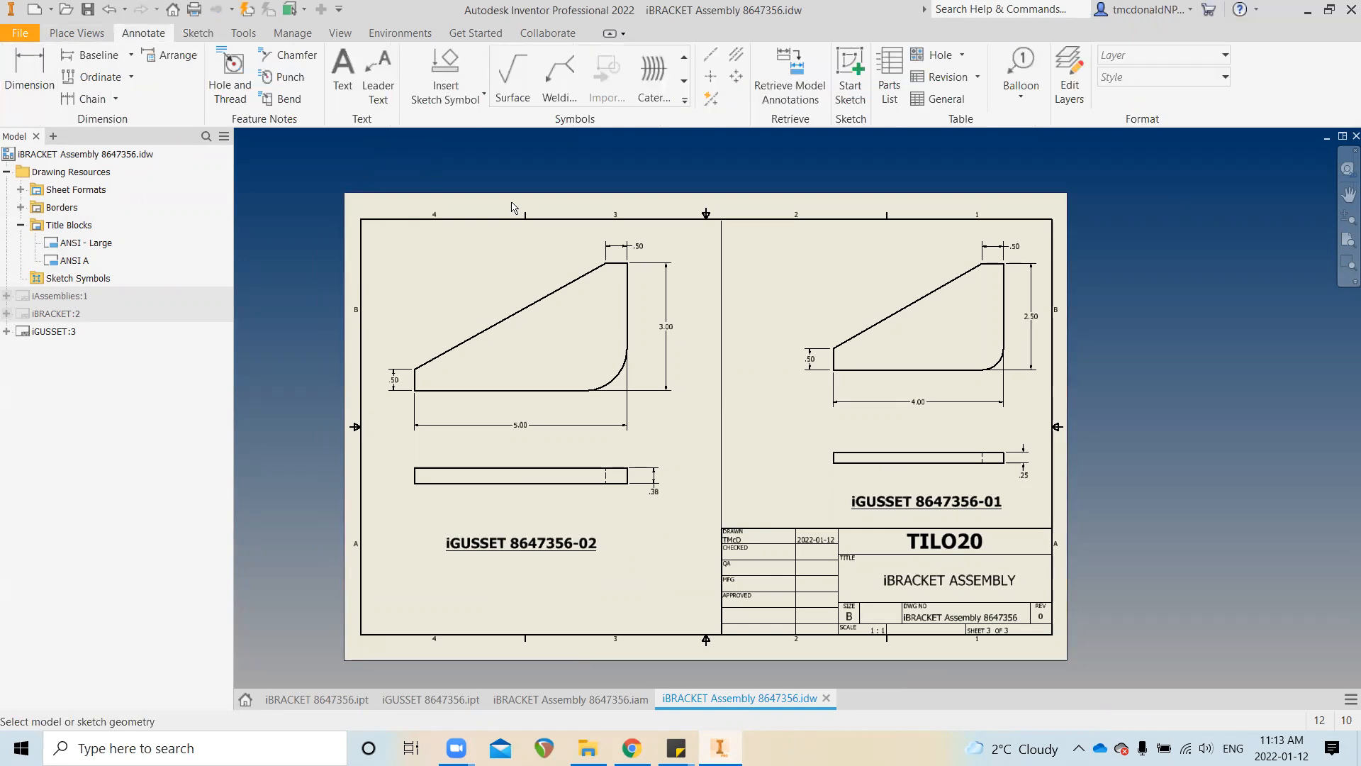
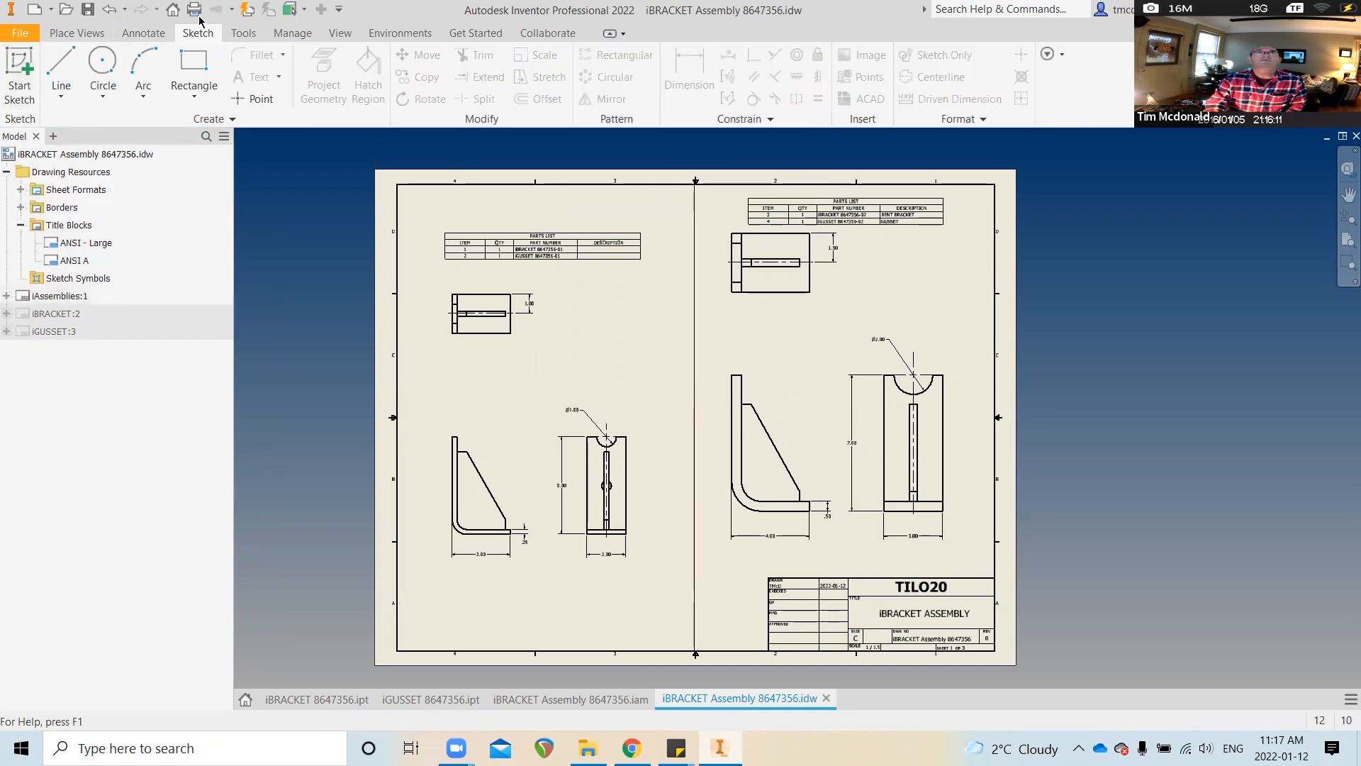
Save the drawing, then review the iBRACKET:2, iGUSSET:3 and iAssemblies:1 sheets in turn
left_click(88, 9)
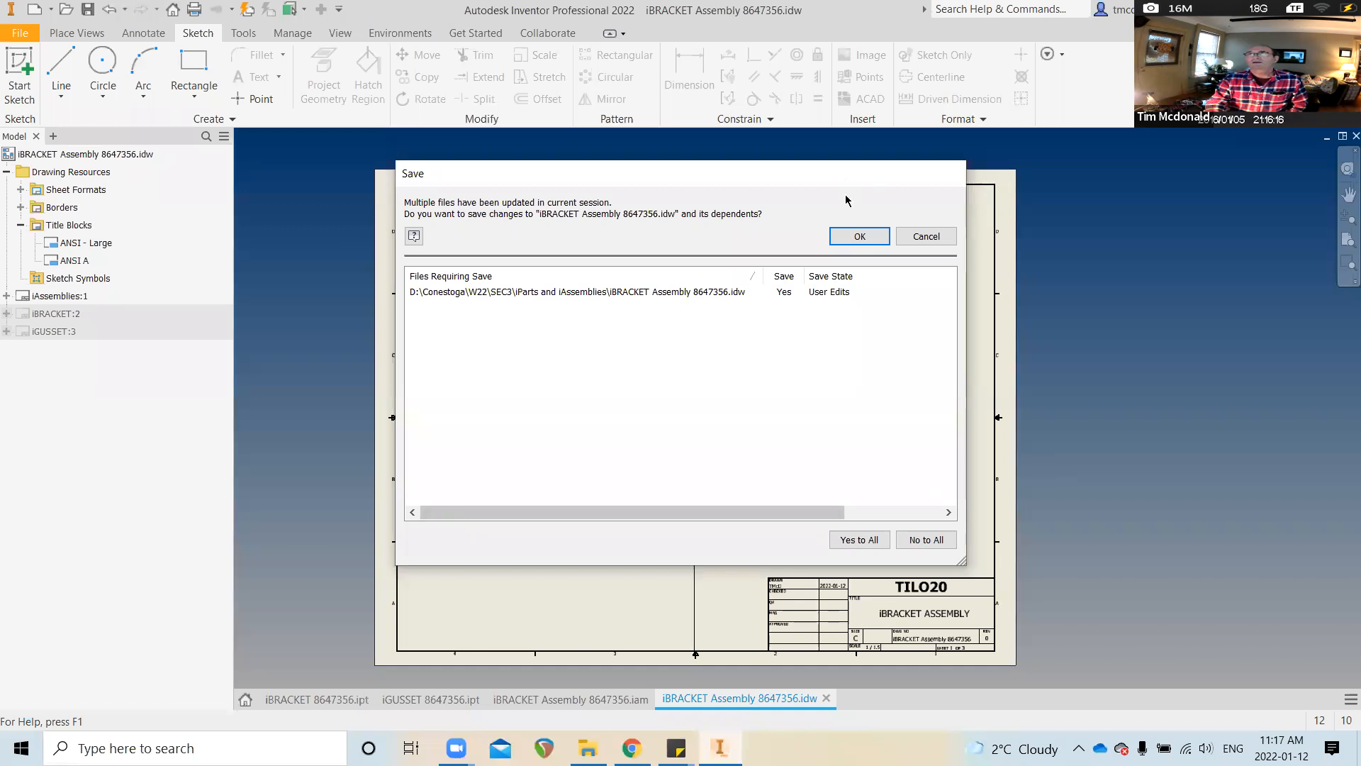
left_click(863, 235)
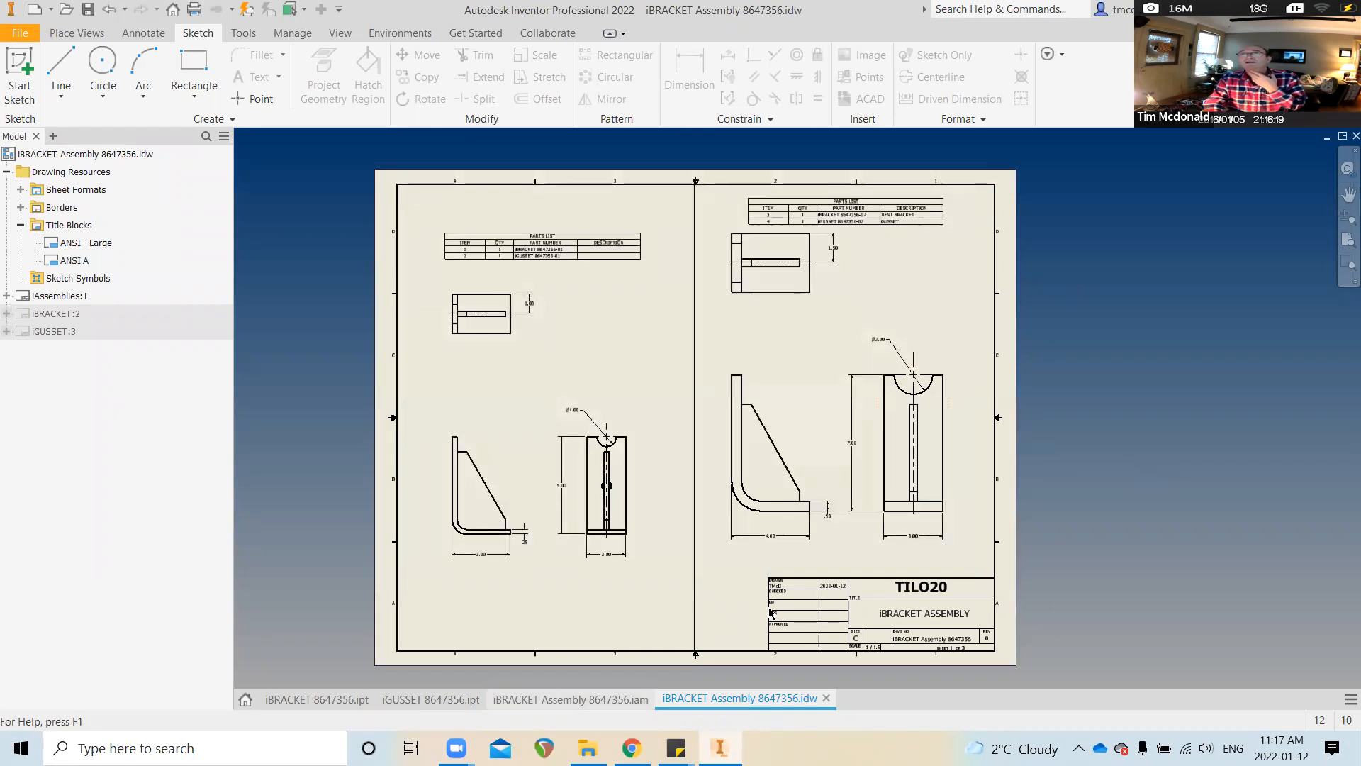
double_click(59, 313)
left_click(63, 331)
double_click(63, 331)
left_click(58, 296)
double_click(59, 296)
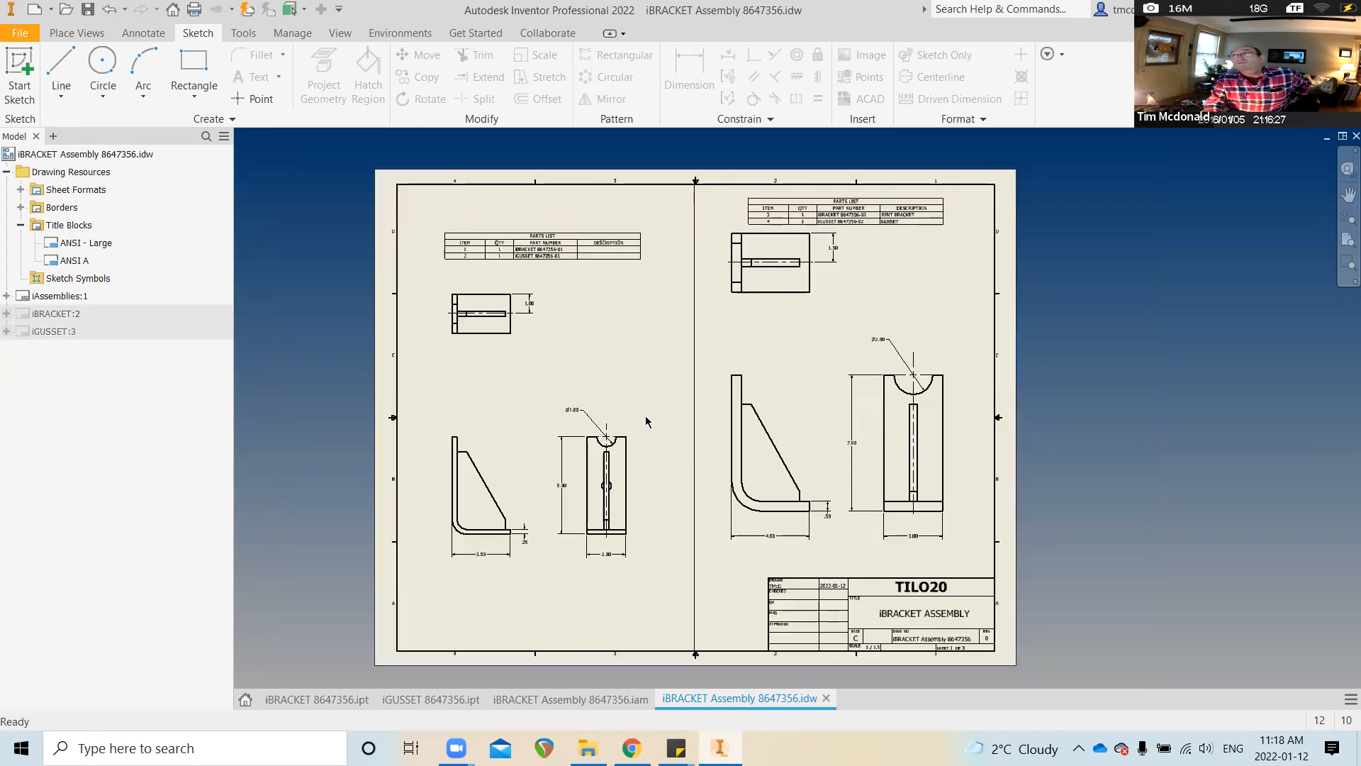
left_click(608, 438)
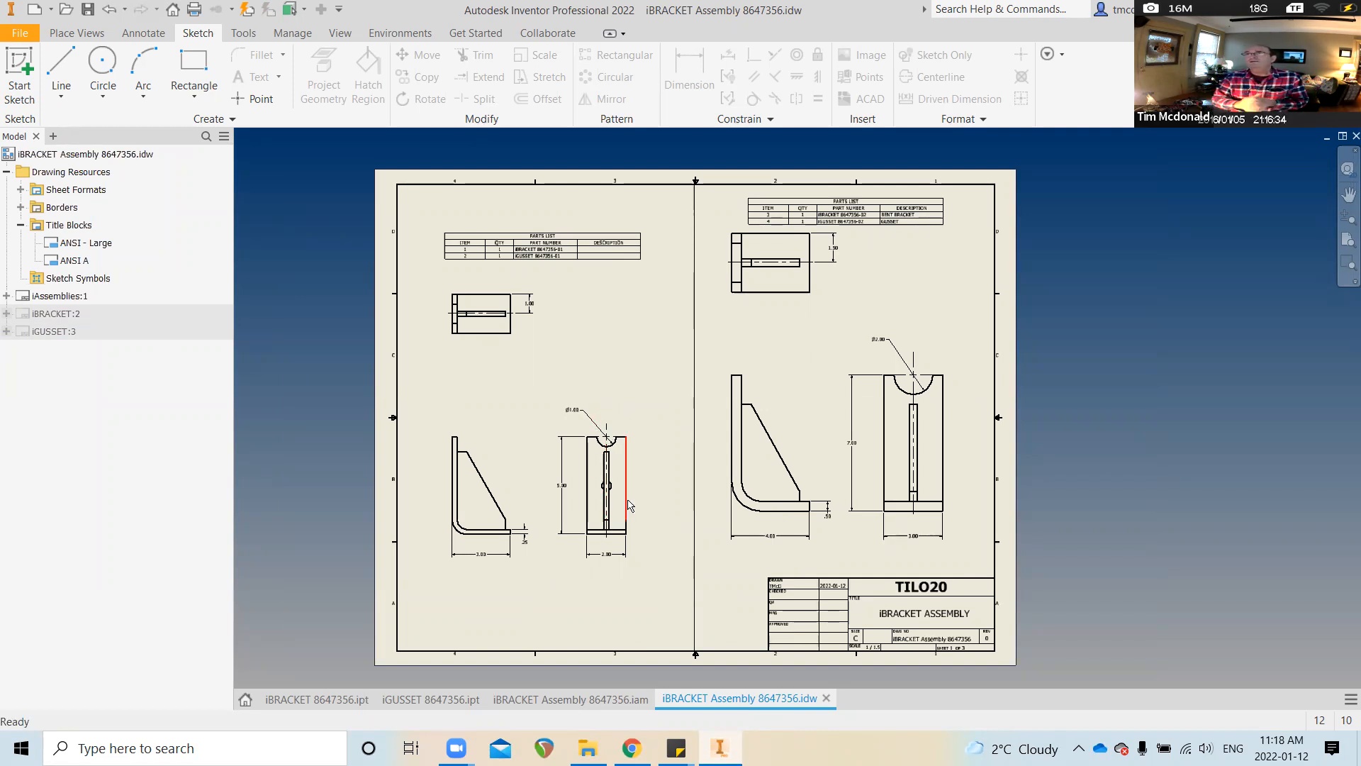
scroll(842, 506, "down", 4)
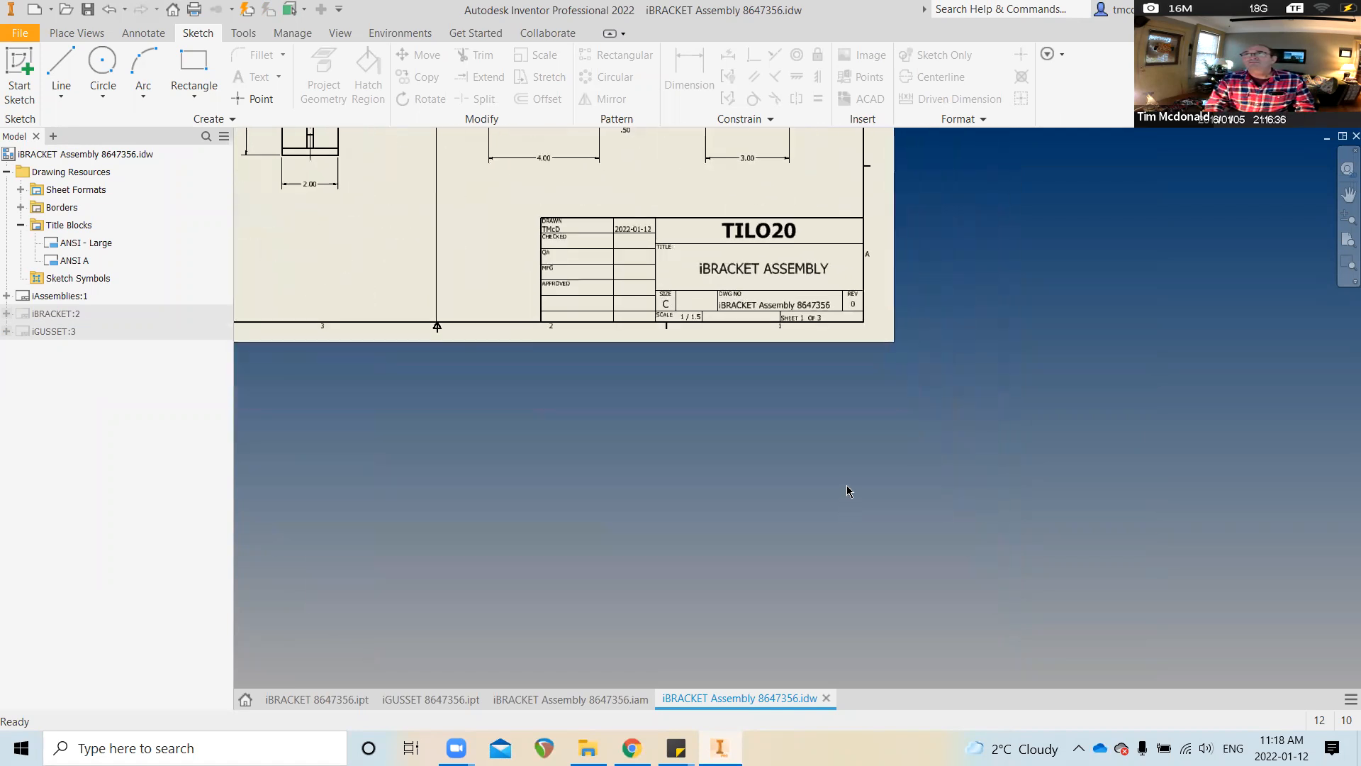
middle_click_drag(938, 485, 958, 518)
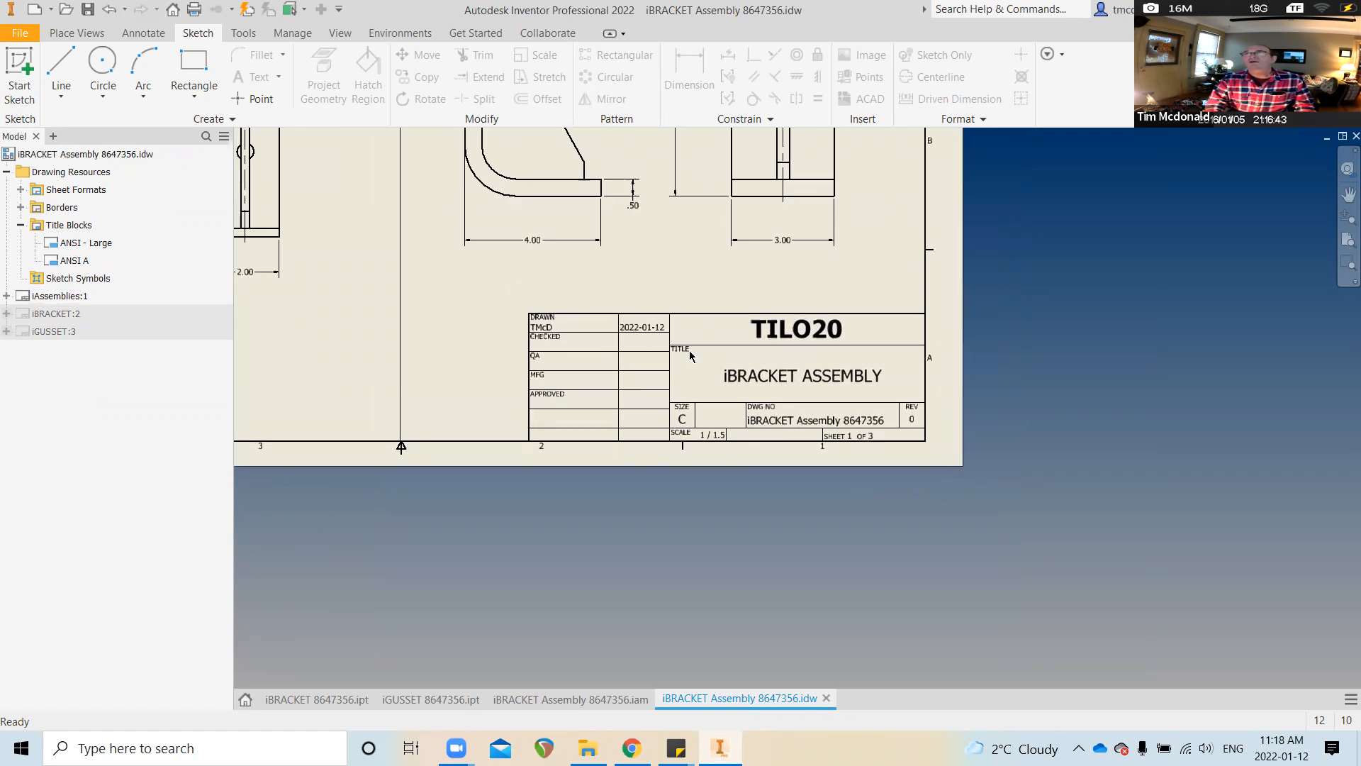
scroll(772, 458, "down", 3)
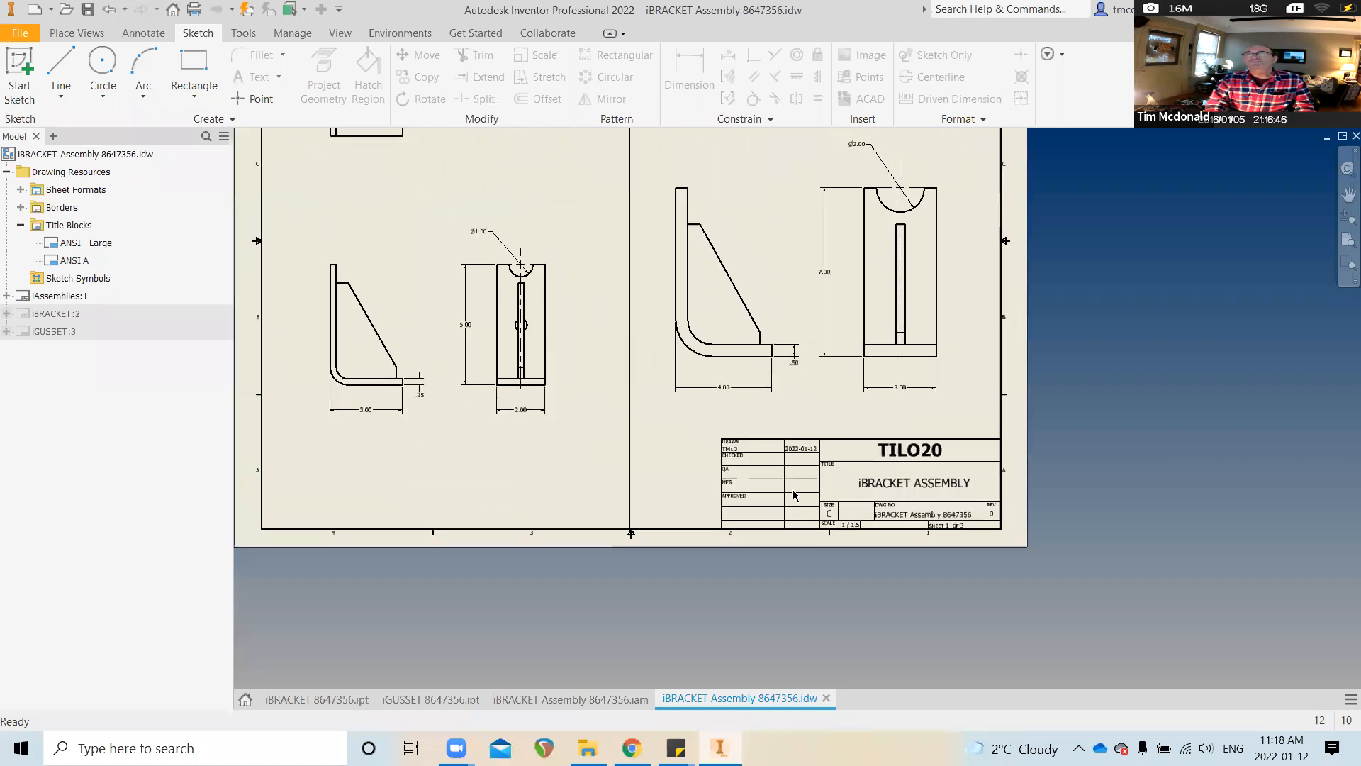
scroll(797, 492, "down", 2)
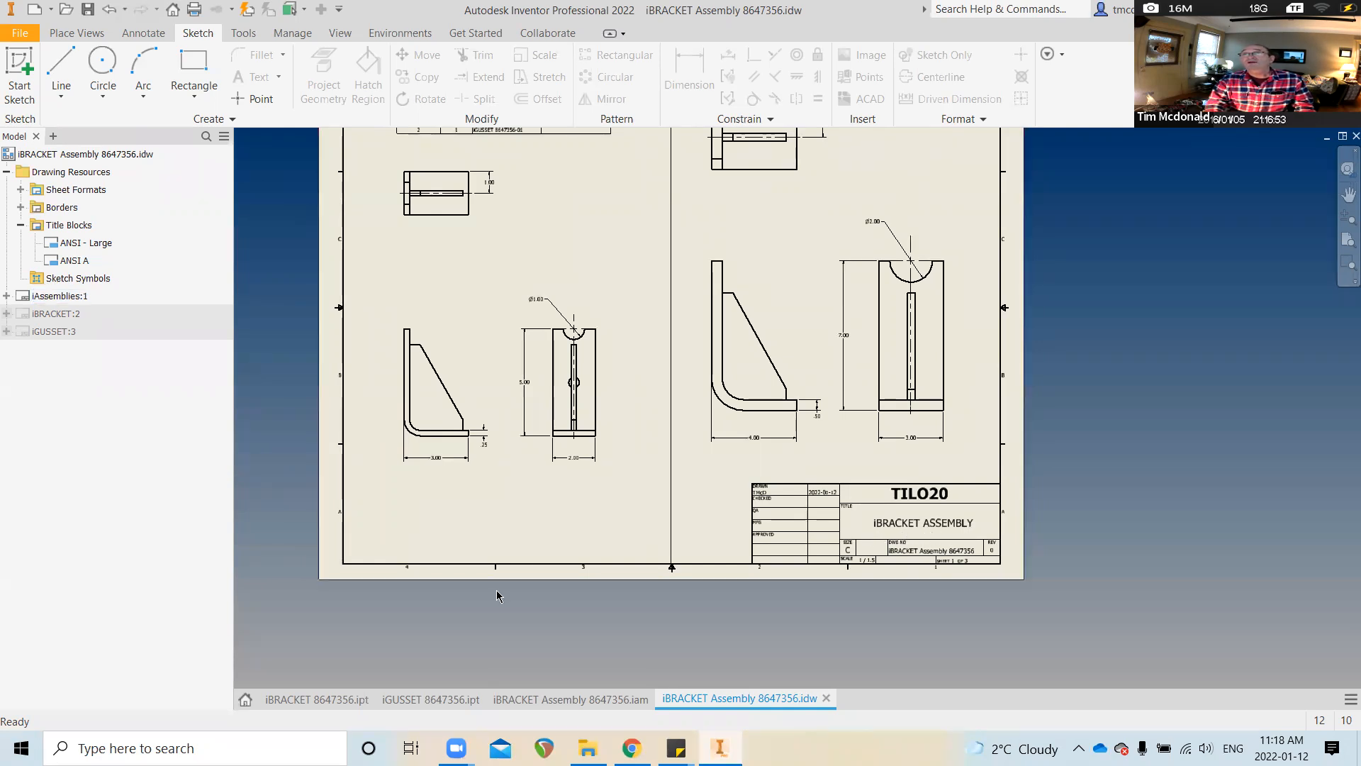
double_click(57, 314)
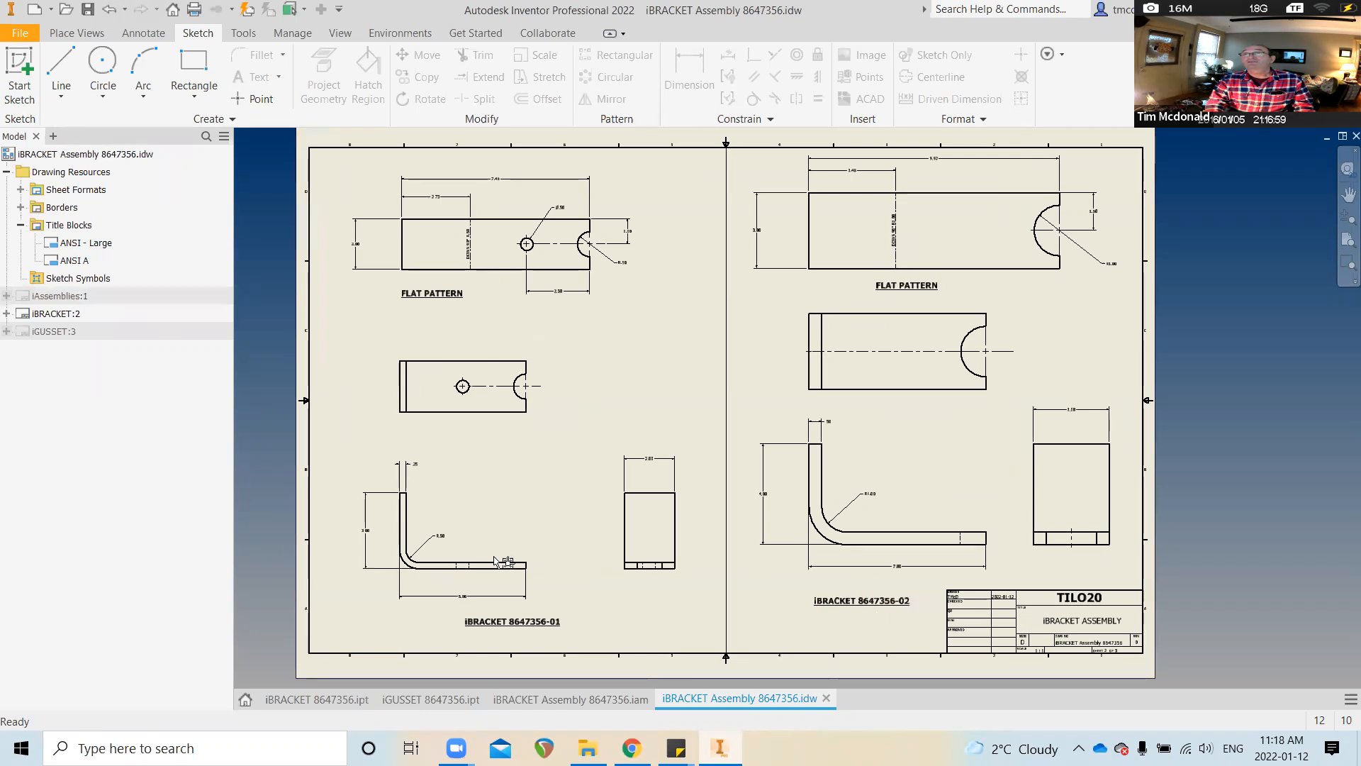
double_click(39, 331)
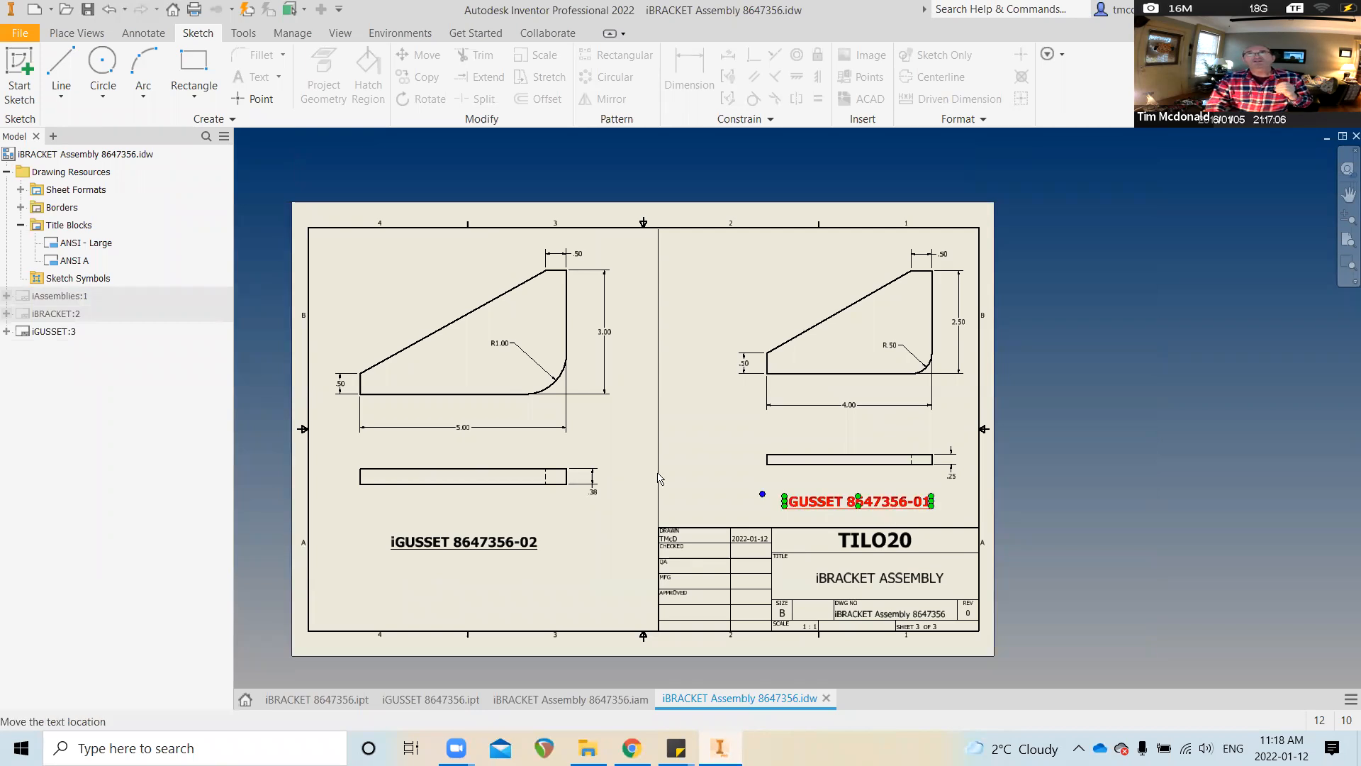
double_click(51, 296)
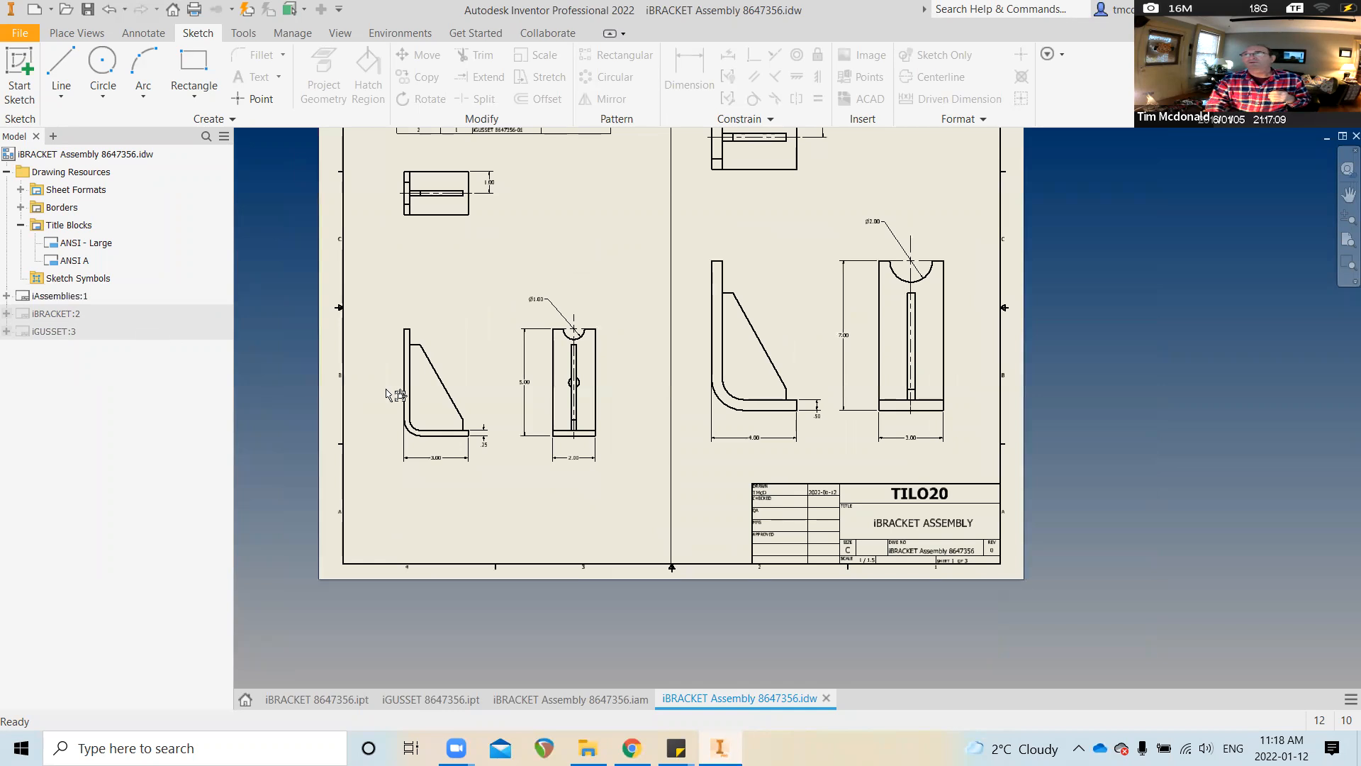
scroll(419, 405, "down", 2)
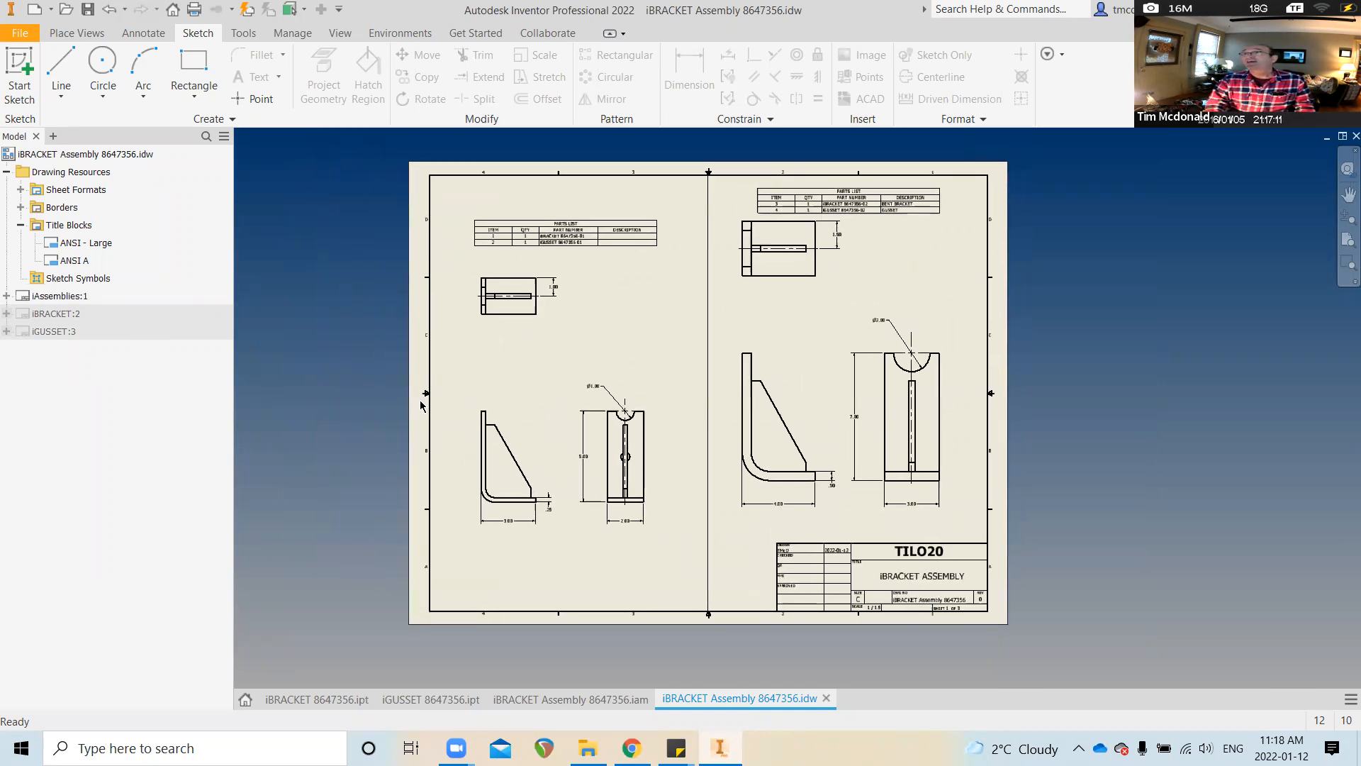
scroll(420, 407, "up", 1)
scroll(420, 406, "up", 1)
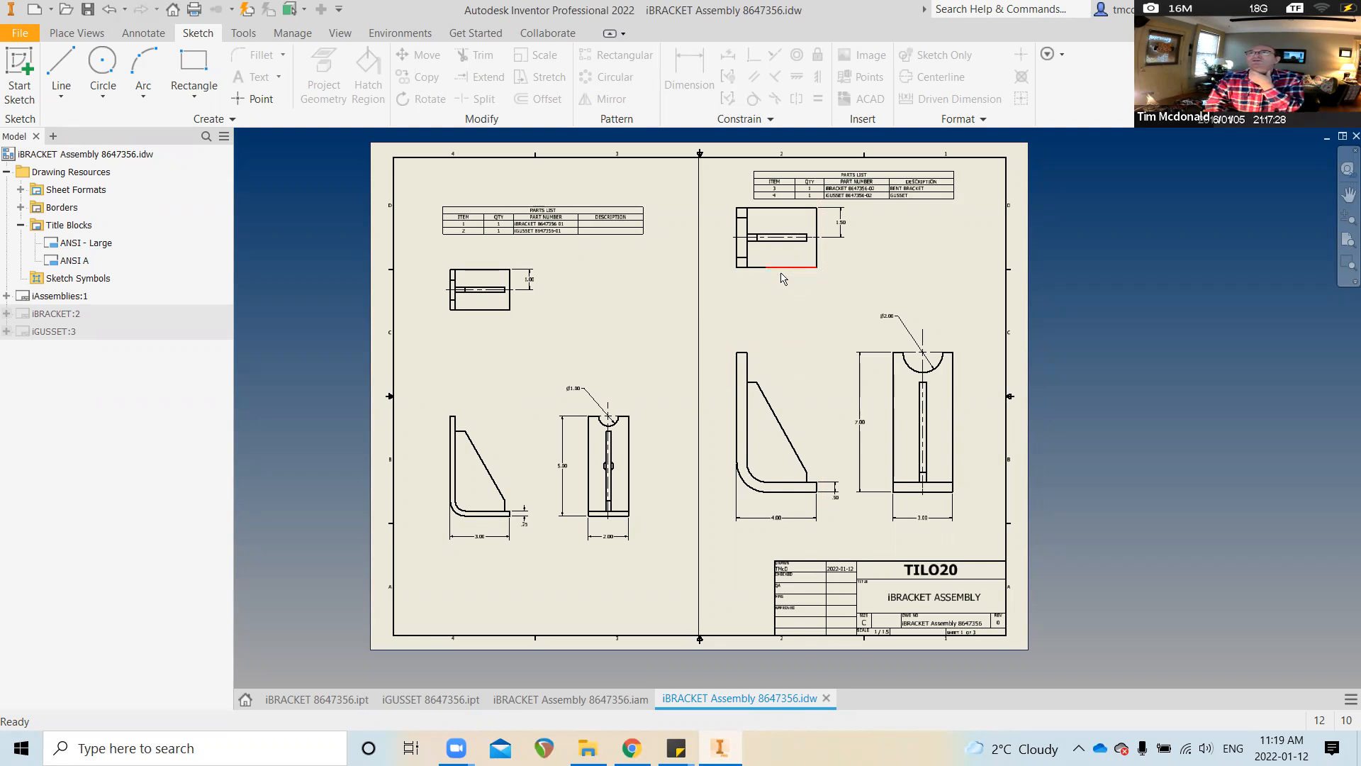
Move the top-right bracket view slightly lower on sheet 1 and save the drawing
left_click_drag(782, 277, 787, 310)
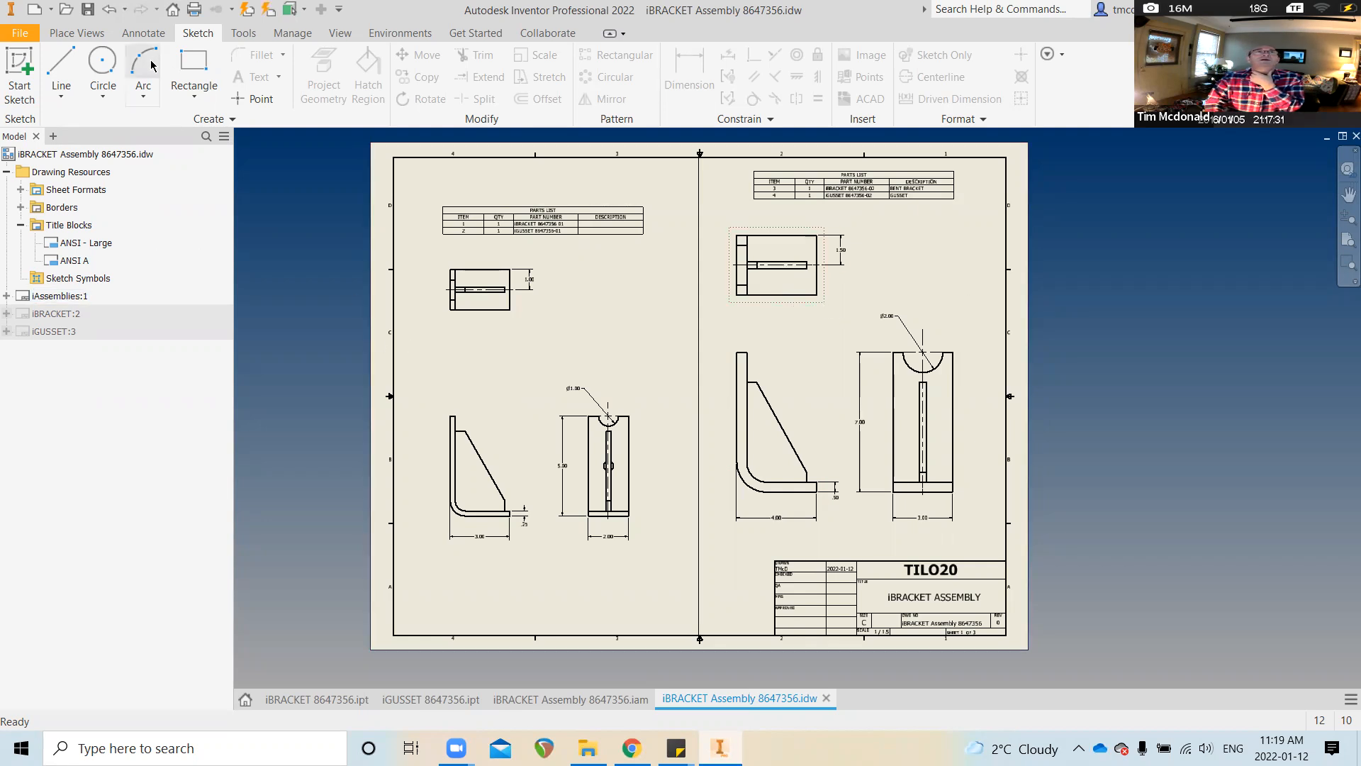
left_click(88, 9)
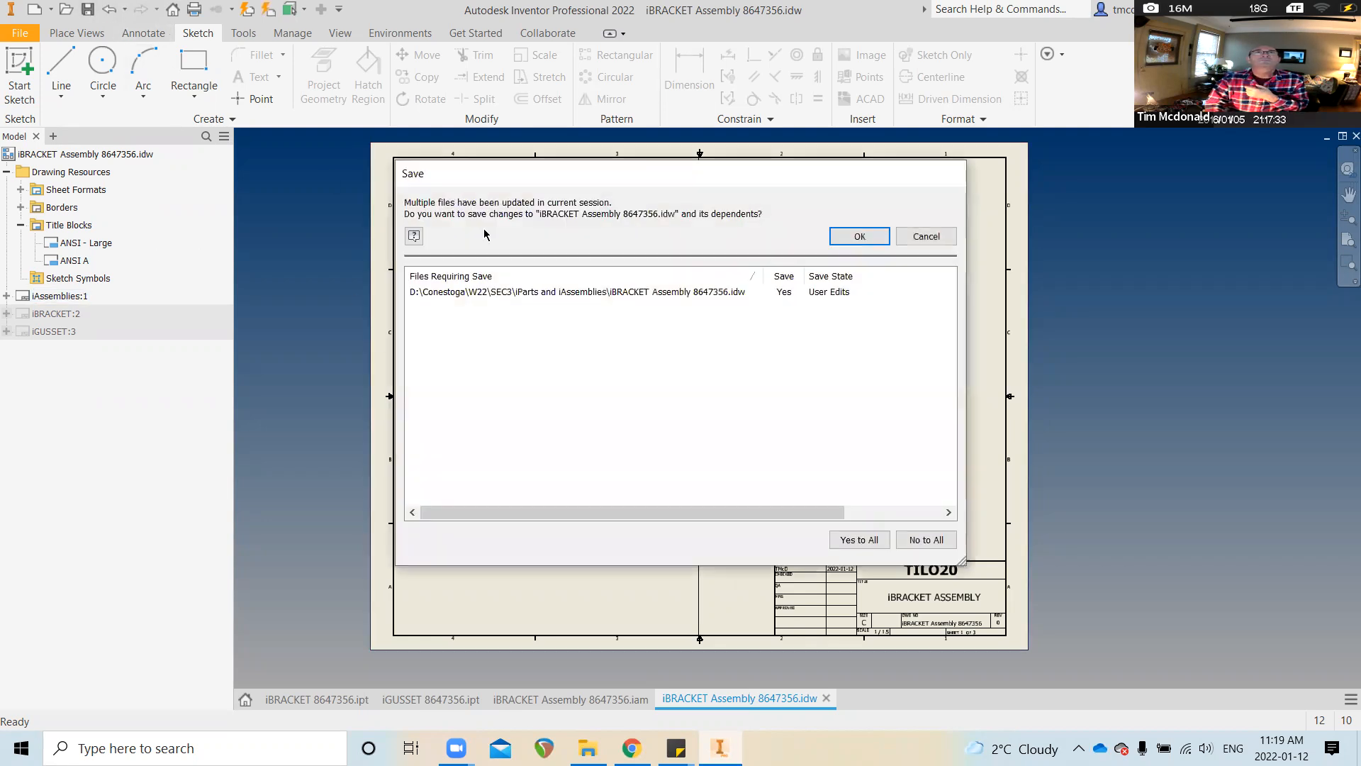
left_click(865, 234)
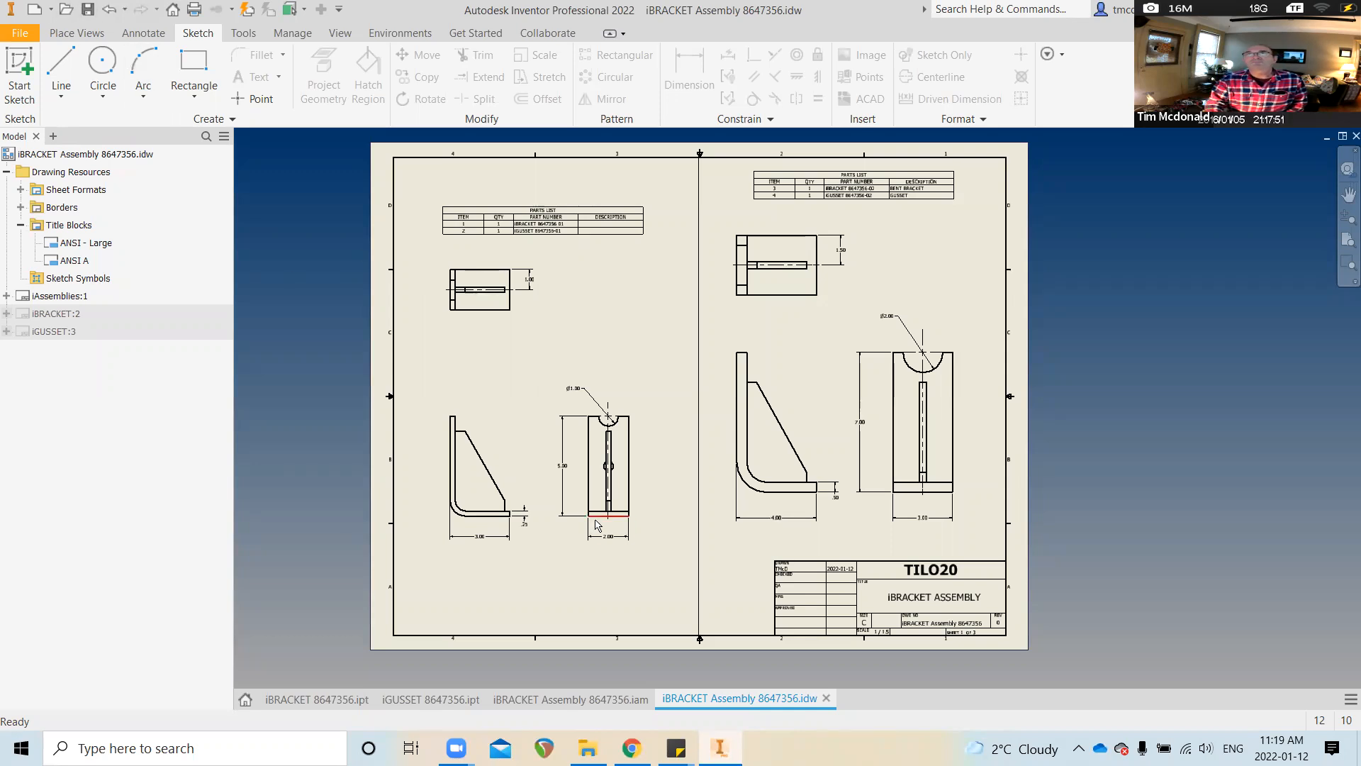
Cancel Save As and launch Pack and Go for the iBRACKET Assembly drawing instead
left_click(21, 33)
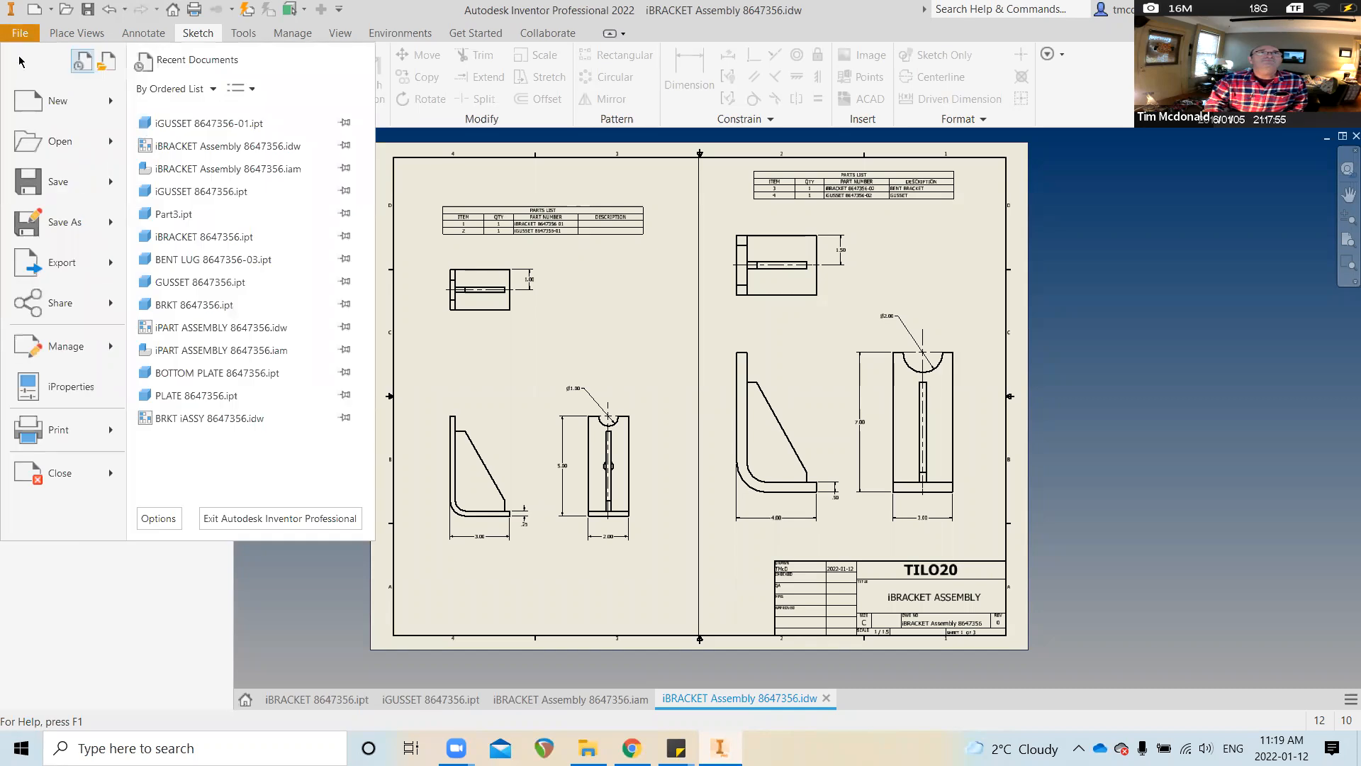
left_click(55, 223)
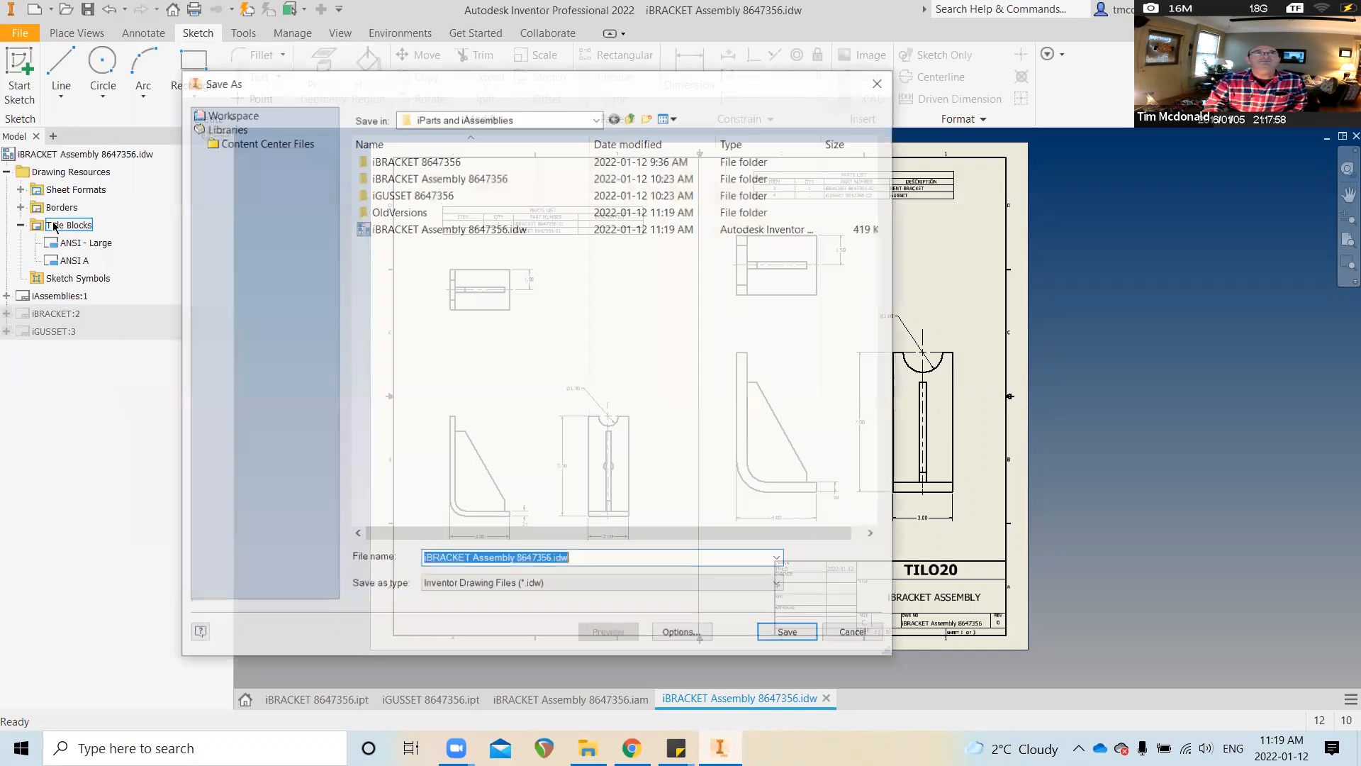
key("Return")
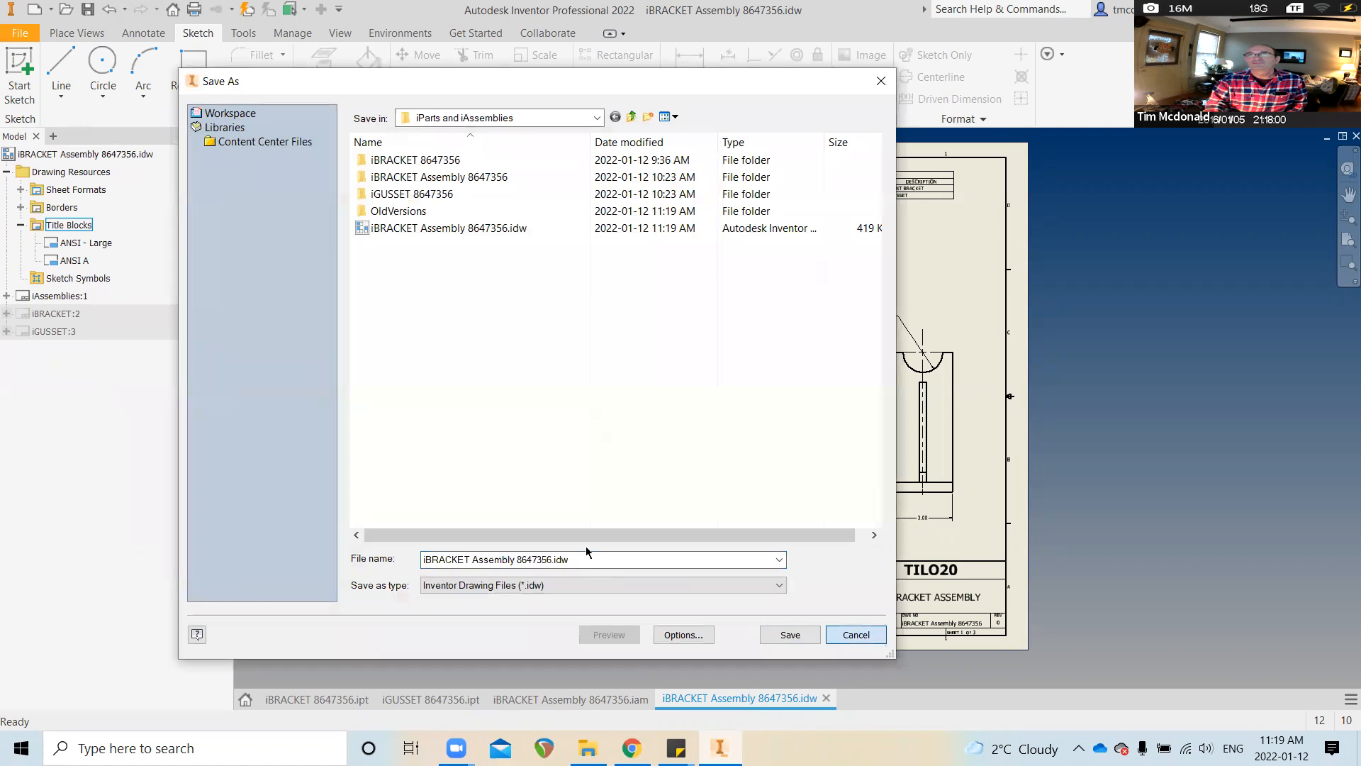
left_click(11, 37)
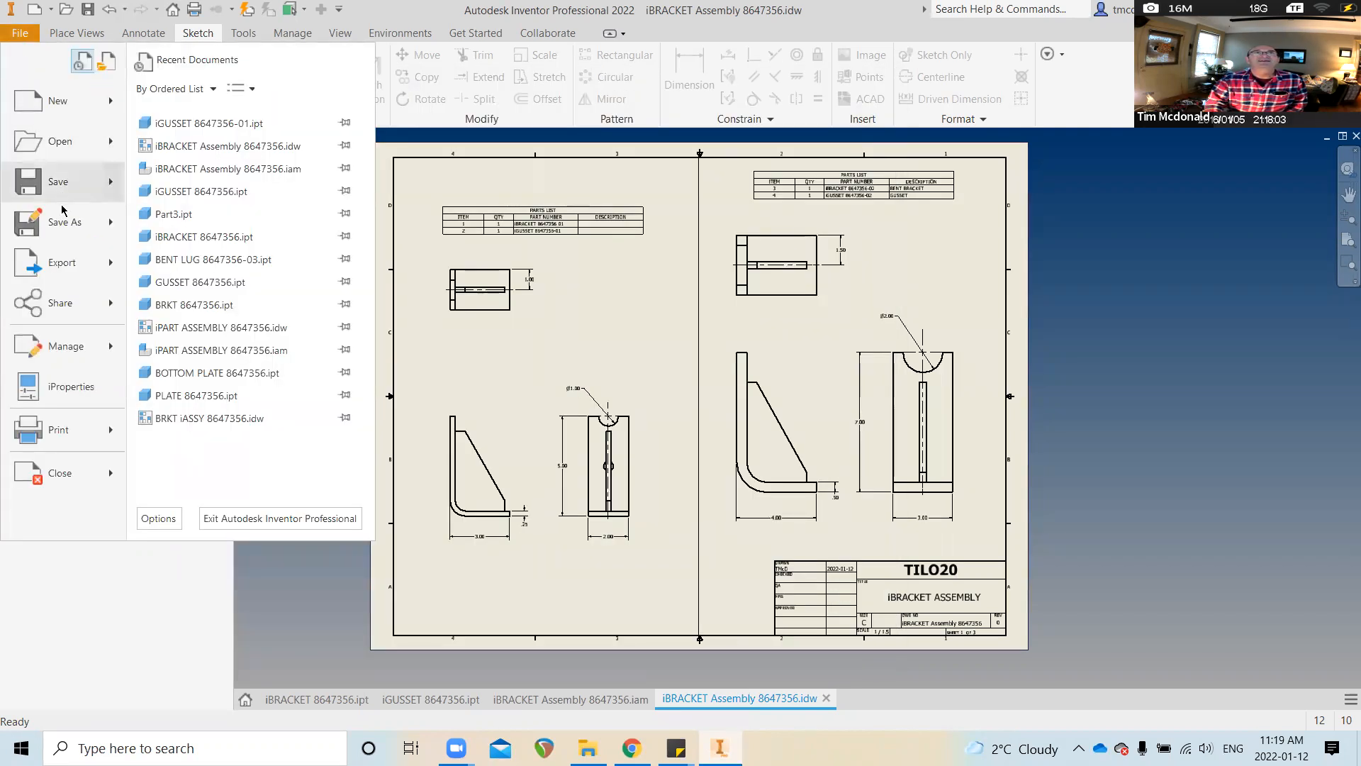
mouse_move(74, 229)
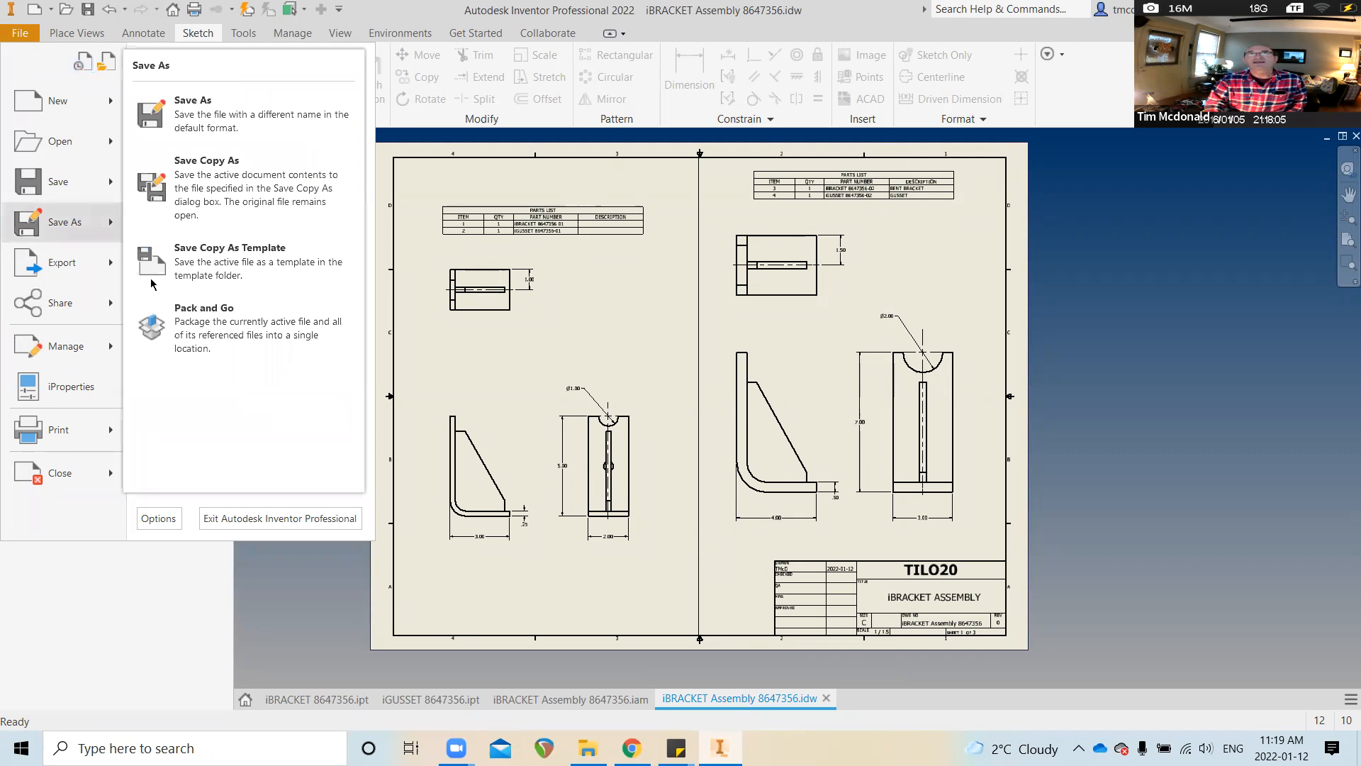
left_click(210, 327)
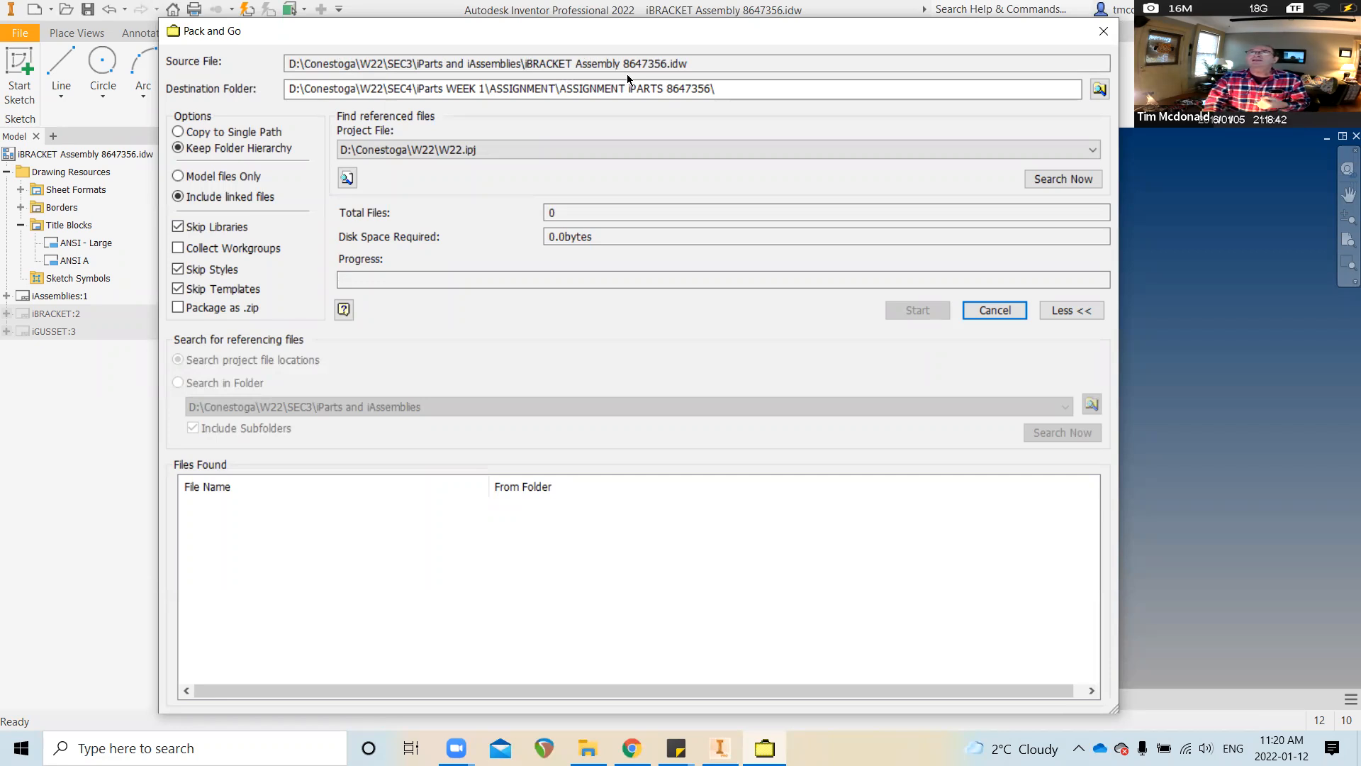
Browse to SEC3\iParts and iAssemblies, then show that folder in File Explorer
left_click(1100, 89)
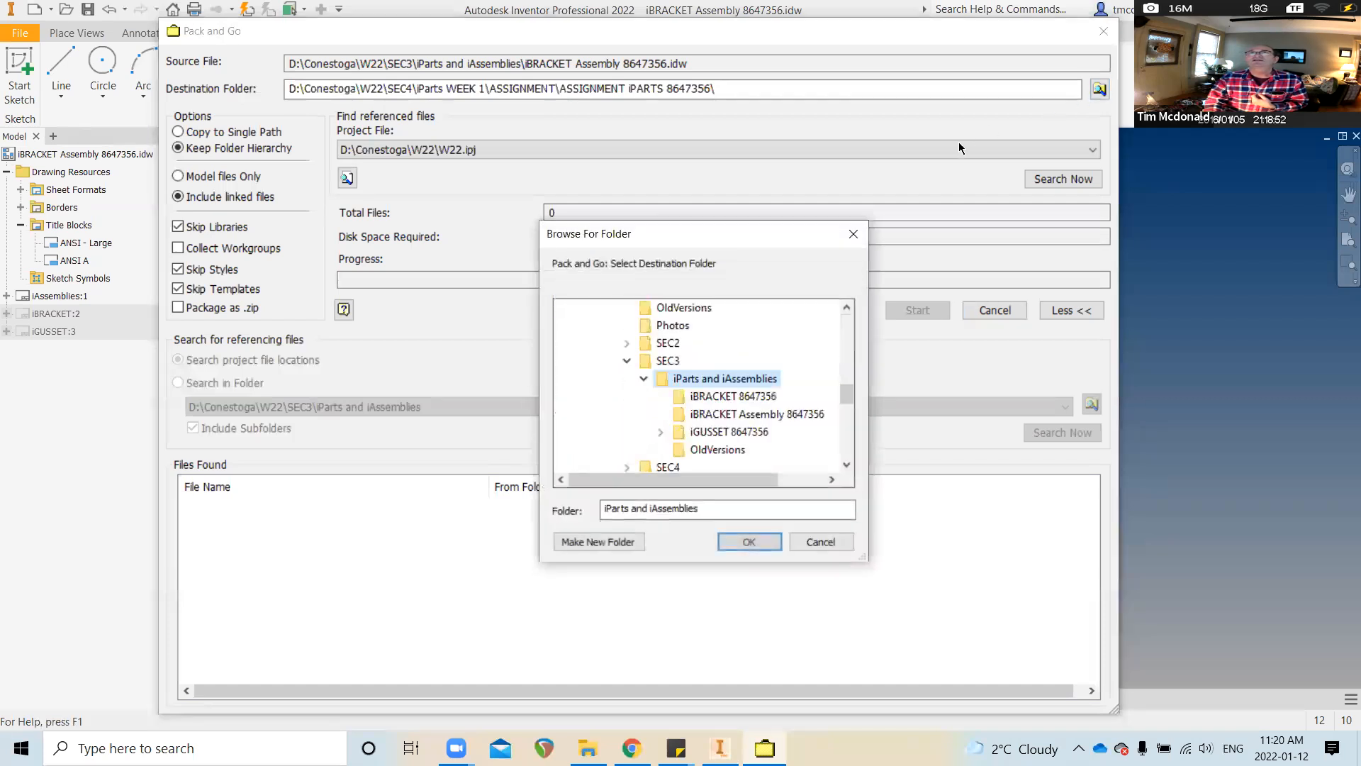
left_click(667, 361)
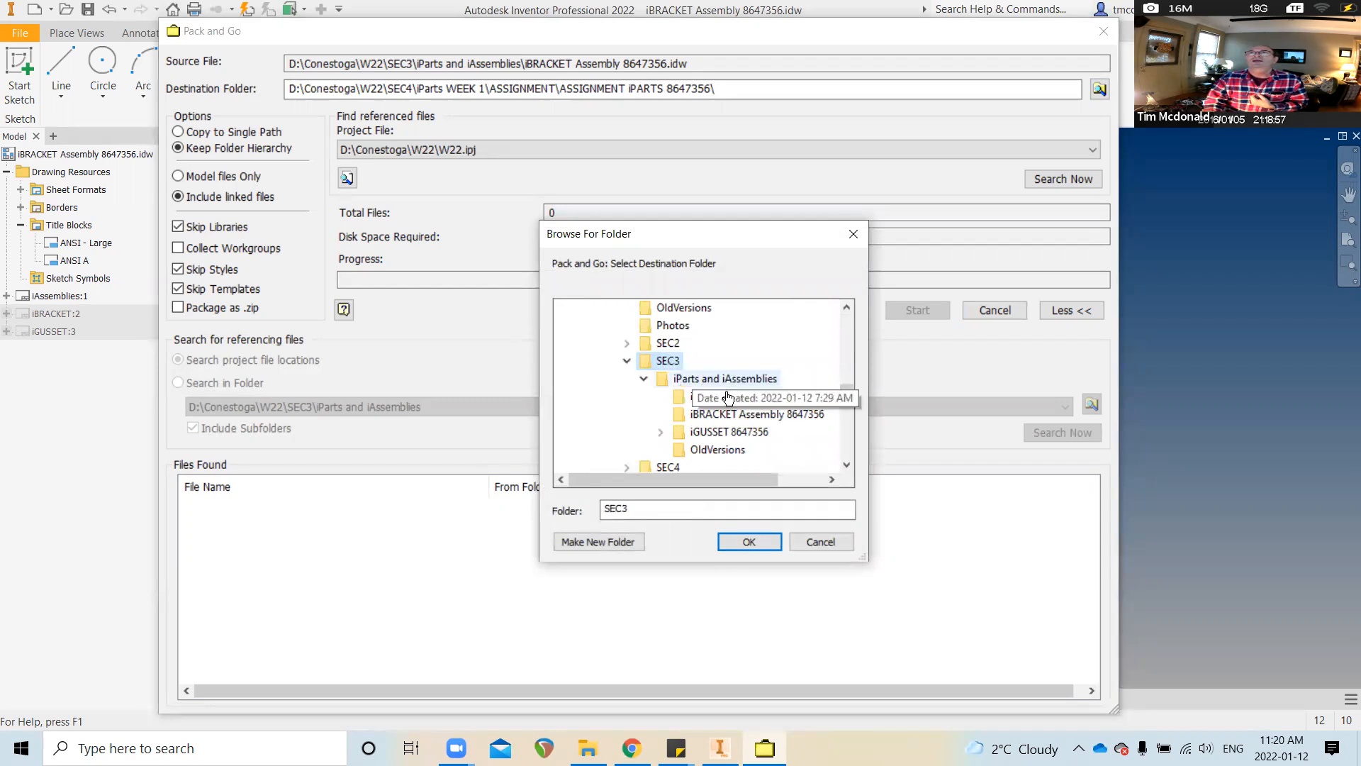
left_click(749, 380)
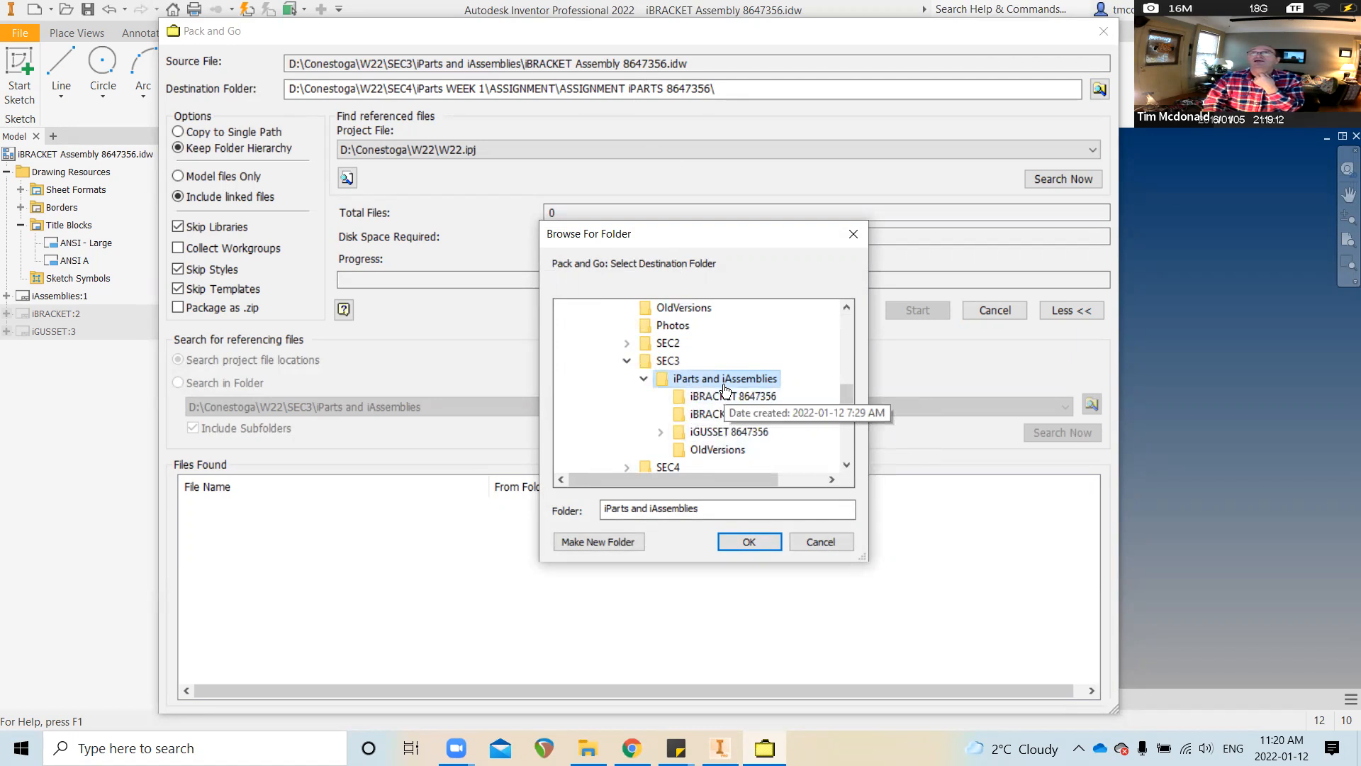
left_click(668, 362)
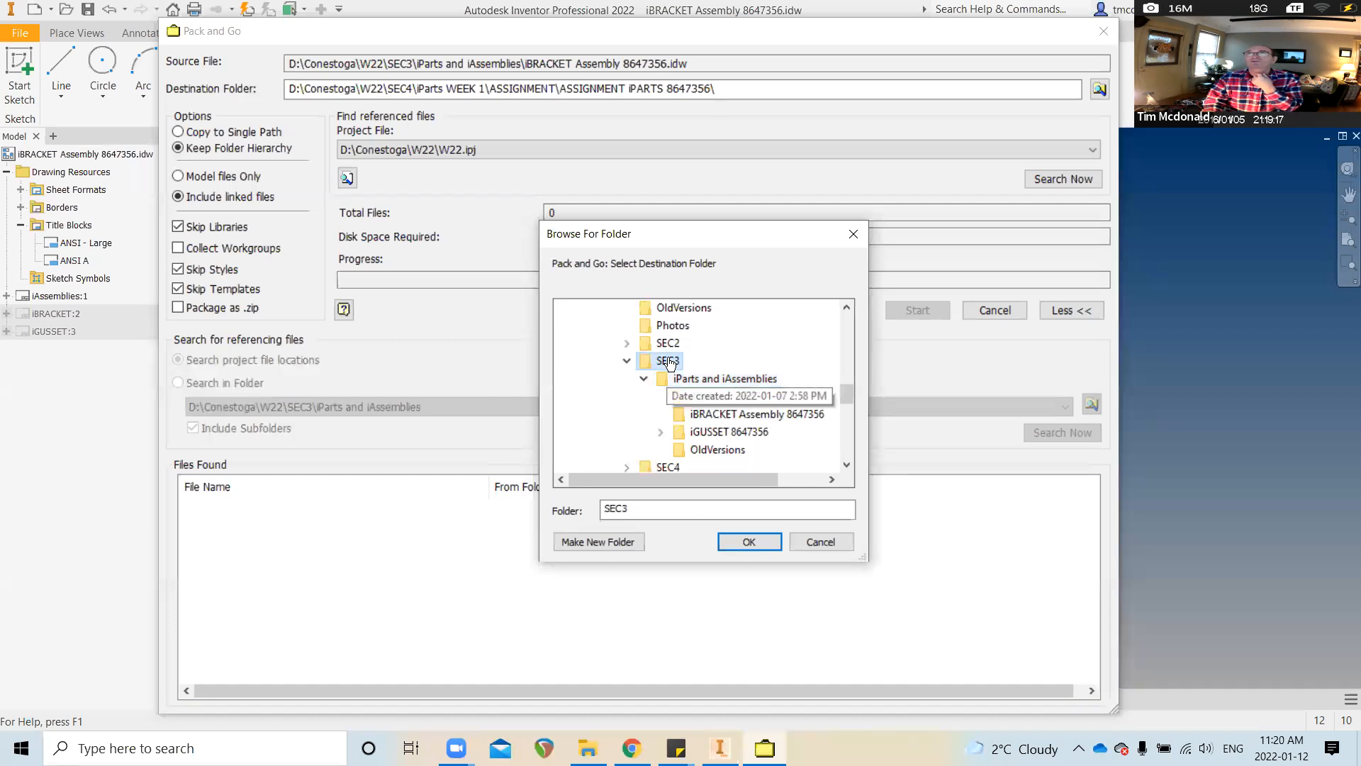
left_click(820, 542)
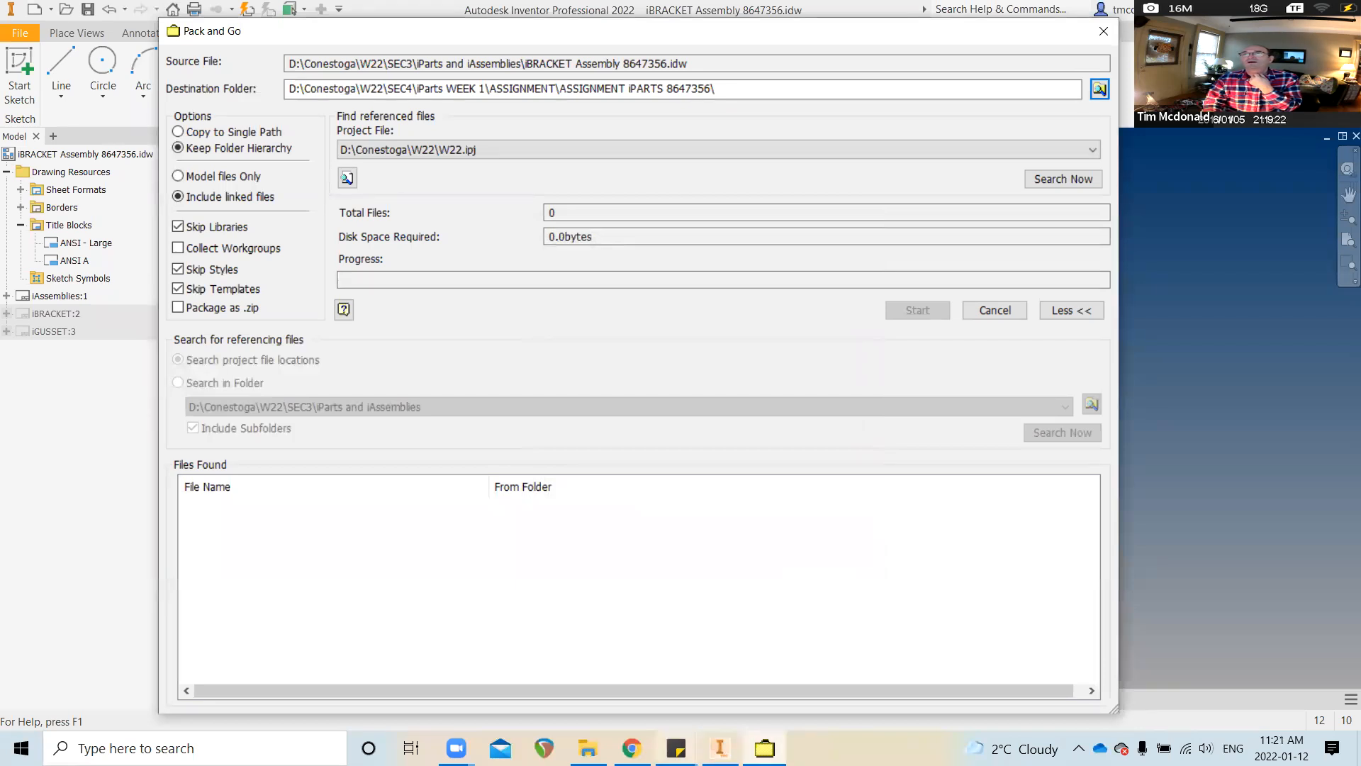
left_click(588, 748)
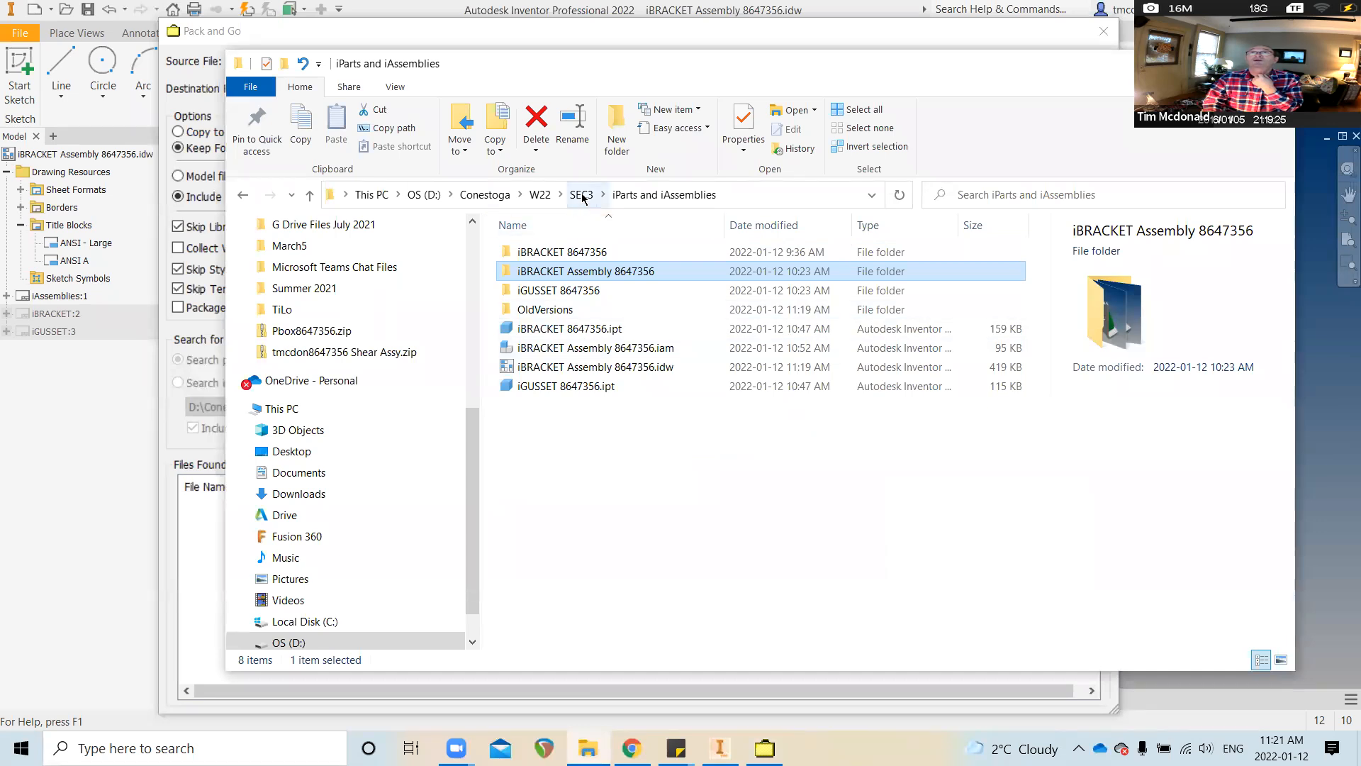
Create a new folder named ASSIGNMENT in iParts and iAssemblies, then return to Pack and Go
left_click(588, 434)
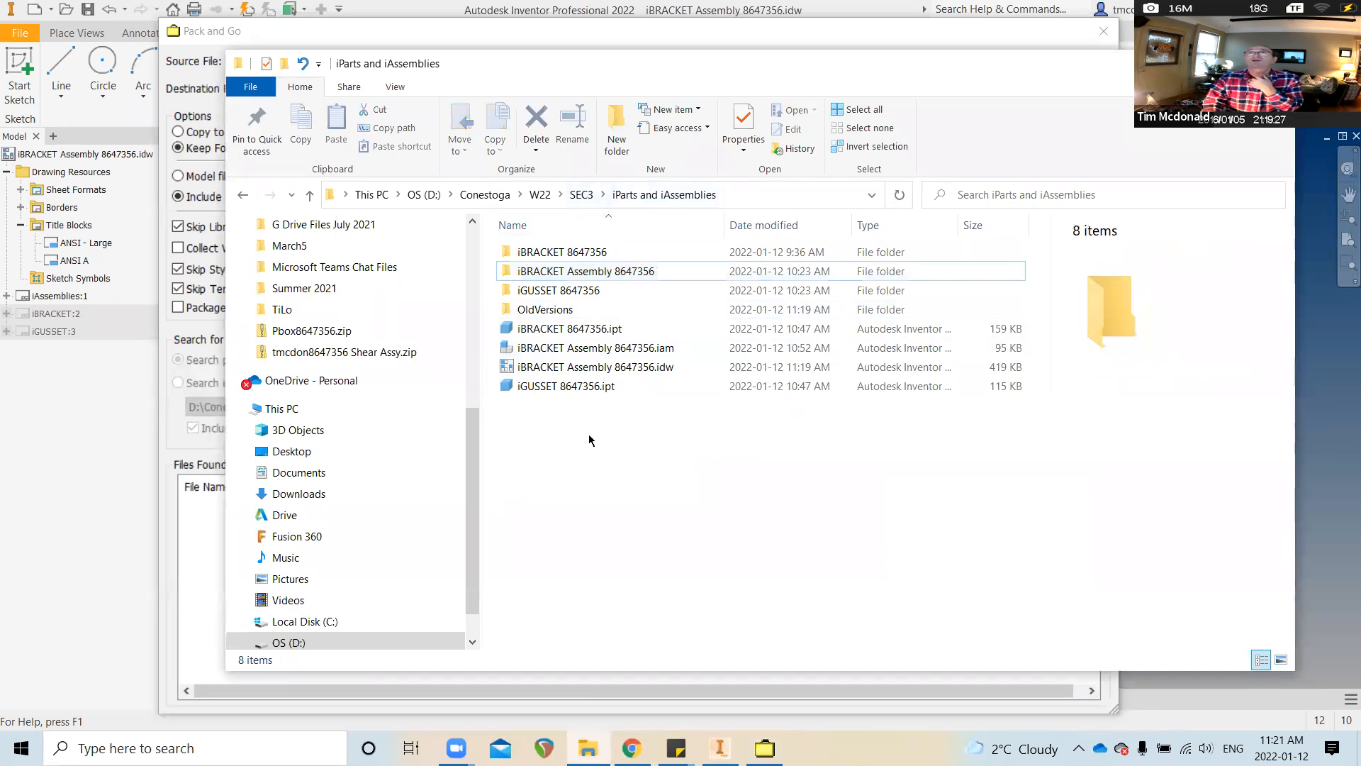
right_click(589, 434)
mouse_move(698, 676)
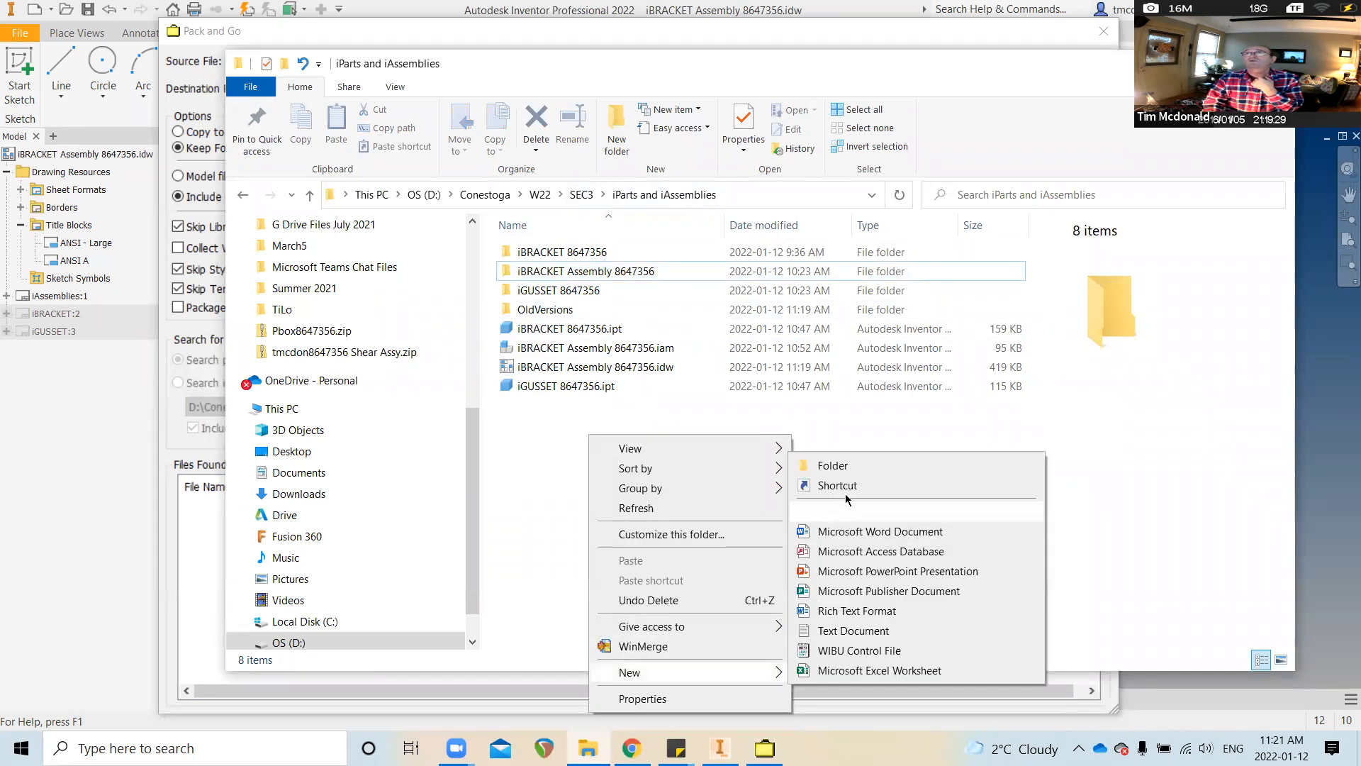
left_click(847, 465)
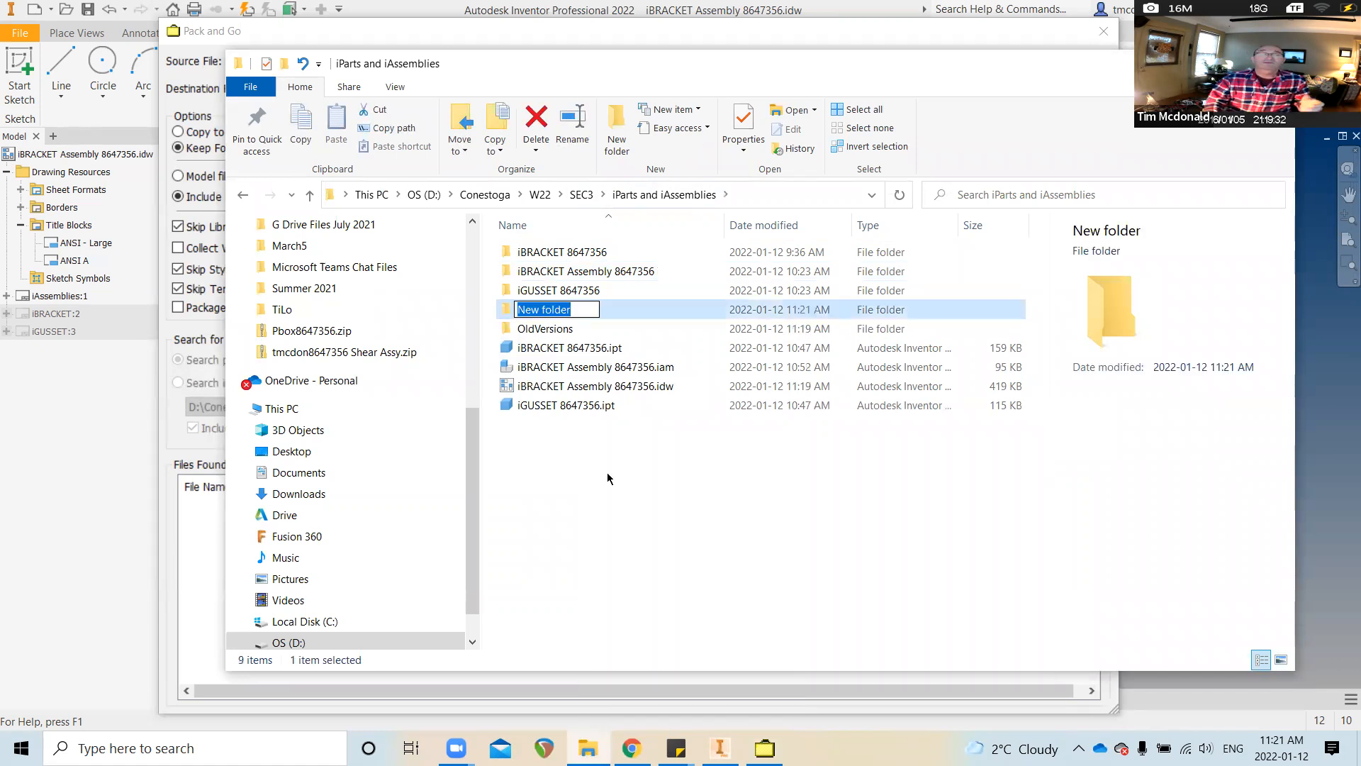
type("ASSI")
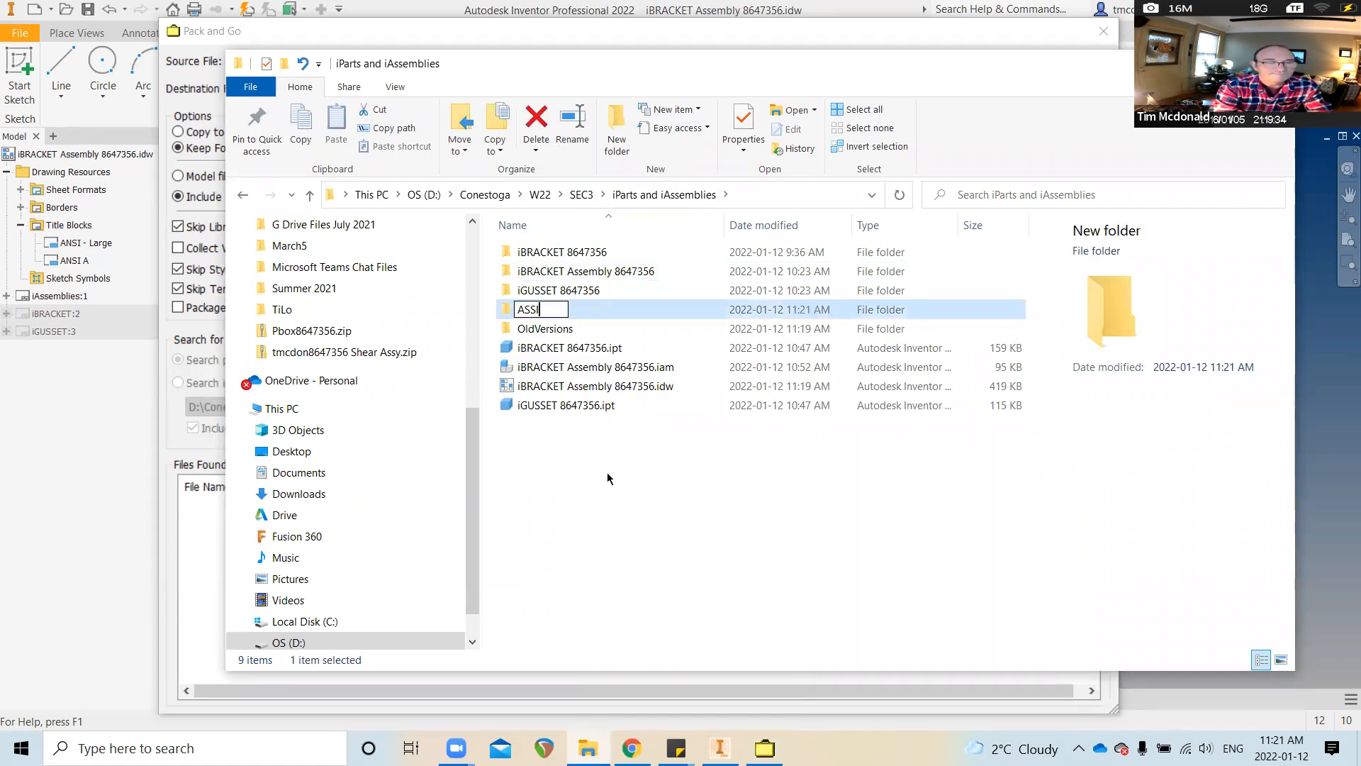
type("GNMENT")
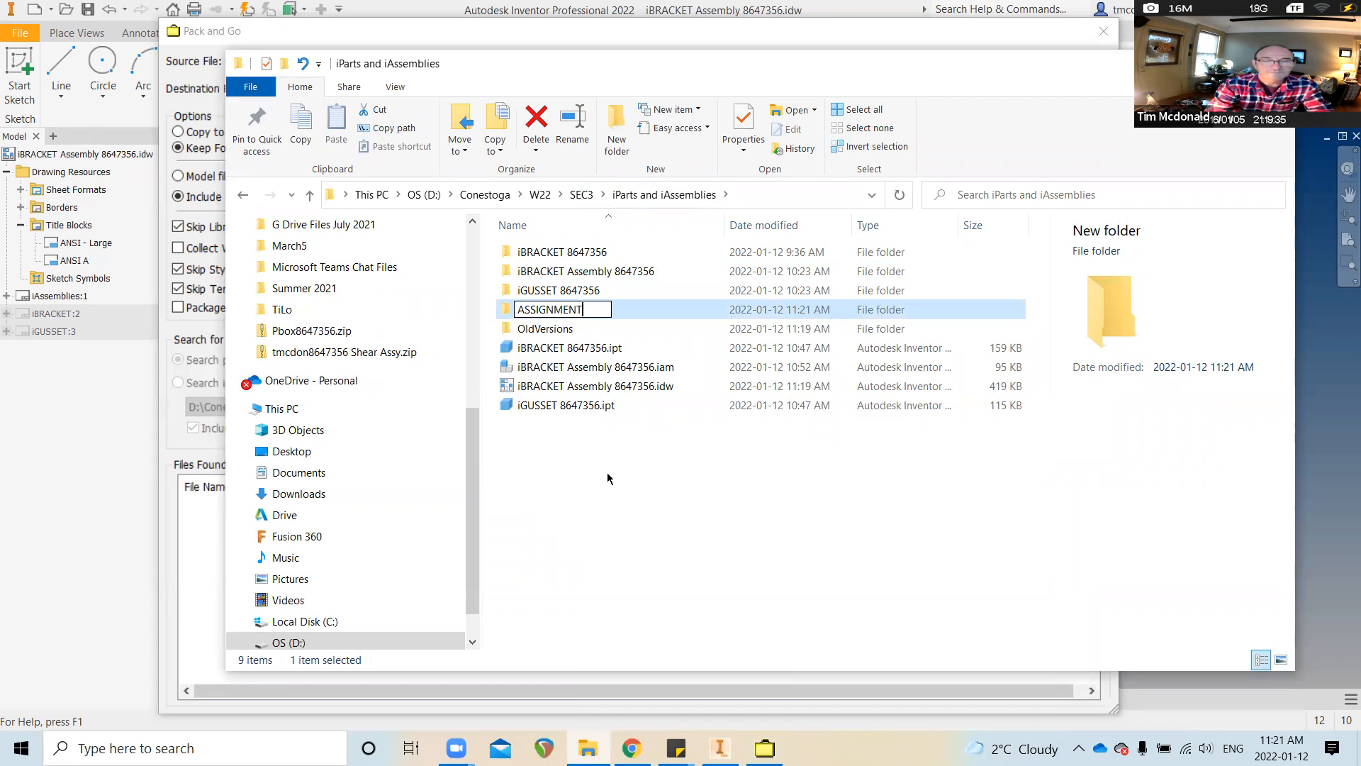
key("Return")
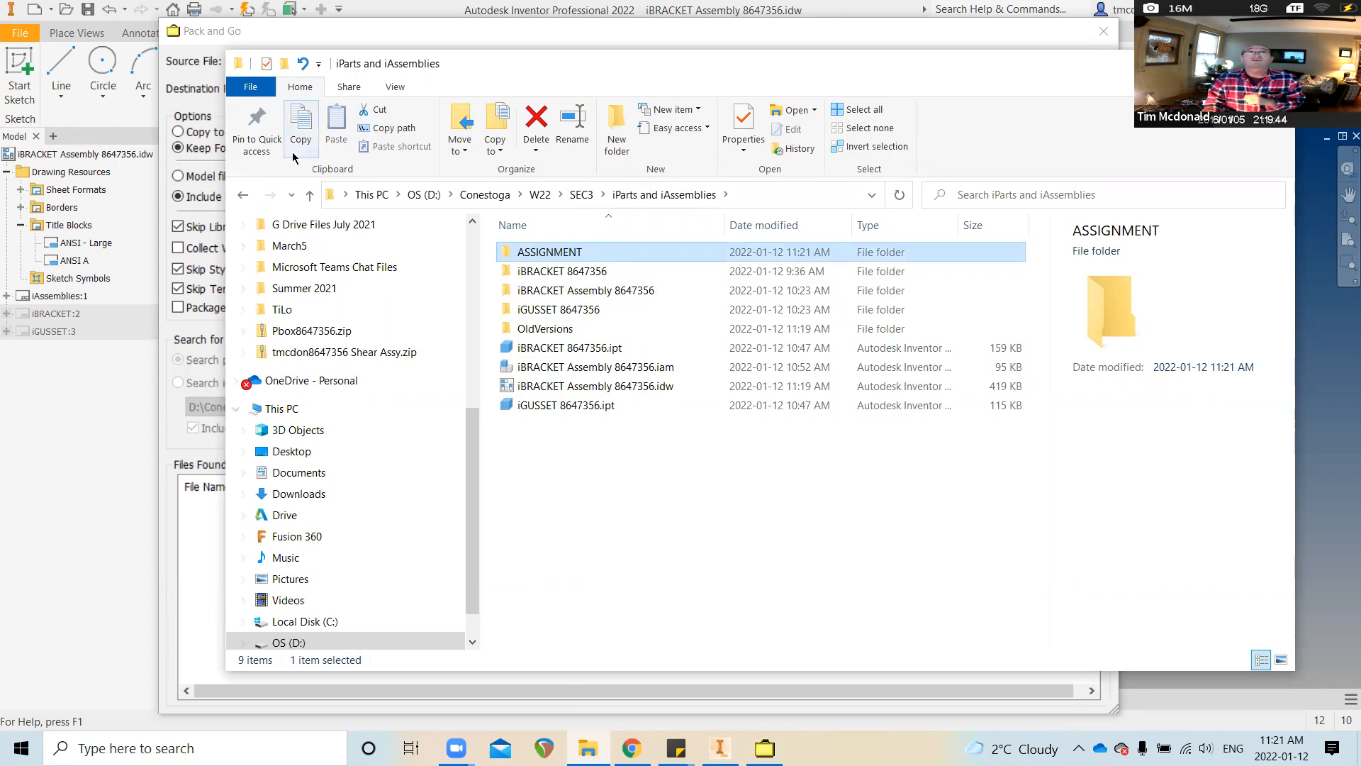
left_click(412, 28)
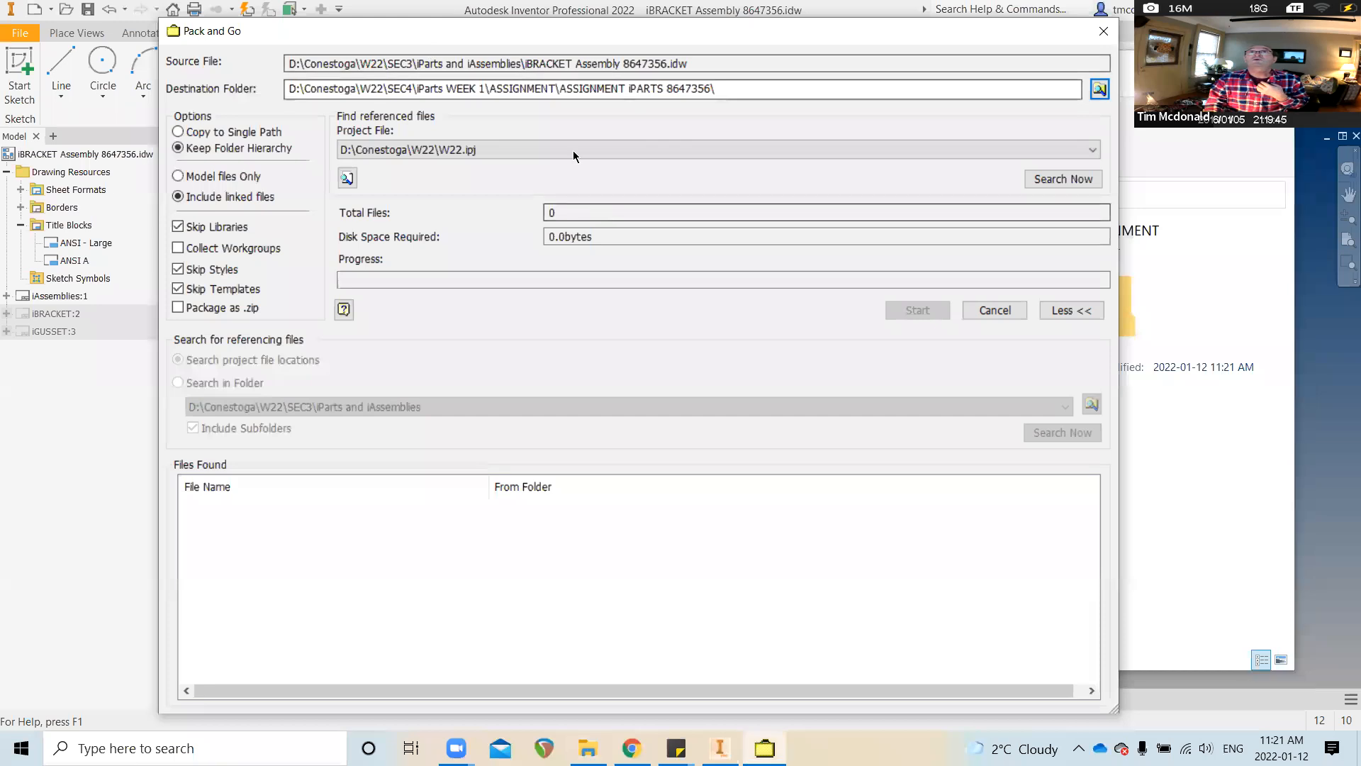
Set the Pack and Go destination to SEC3\iParts and iAssemblies\ASSIGNMENT
left_click(1099, 89)
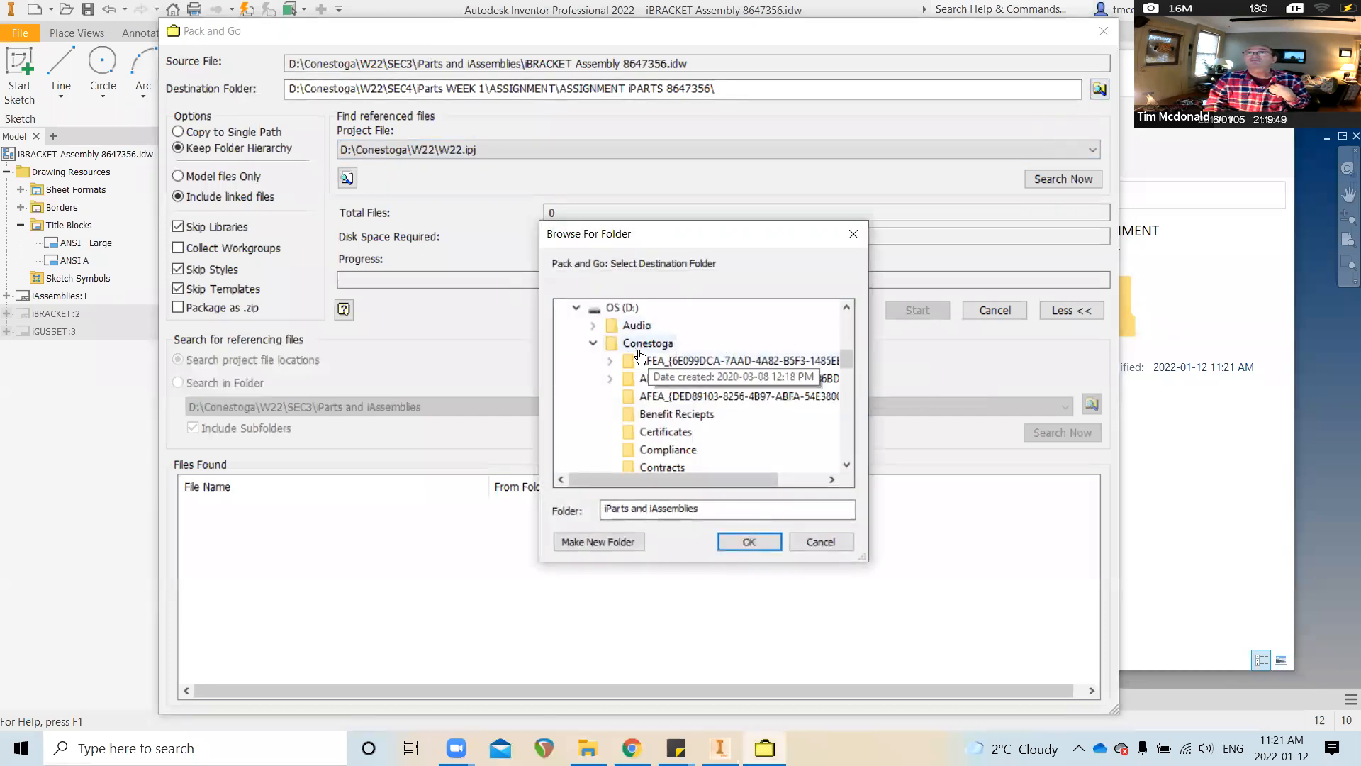
scroll(669, 372, "down", 1)
scroll(669, 372, "down", 2)
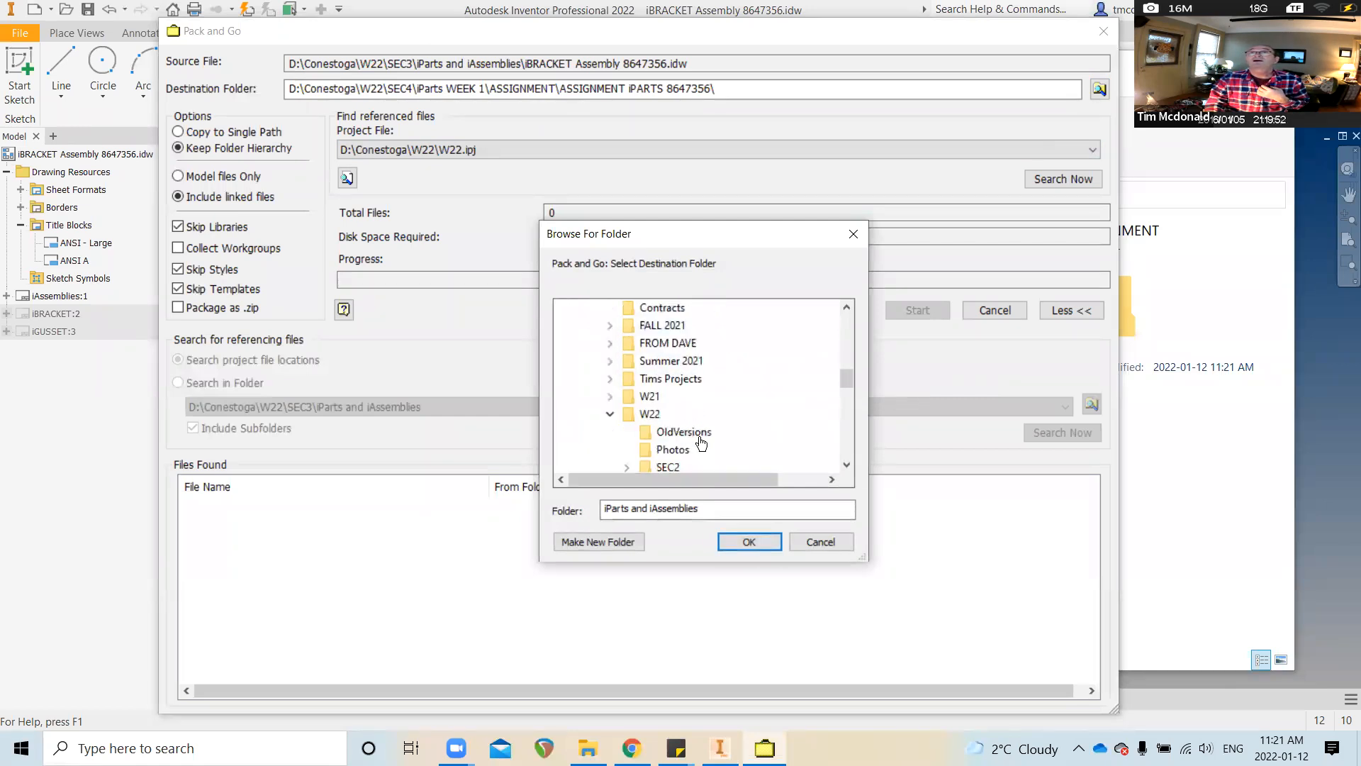
scroll(670, 416, "down", 2)
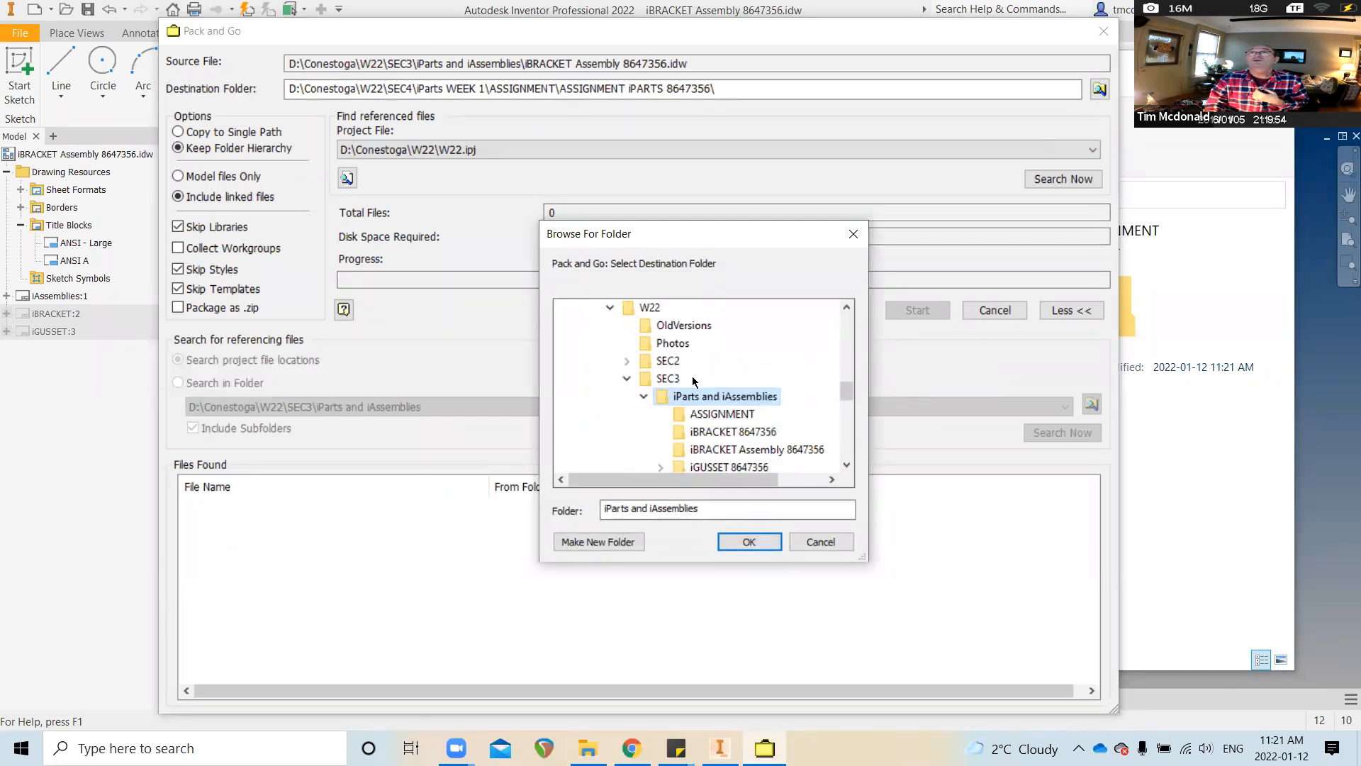
left_click(712, 417)
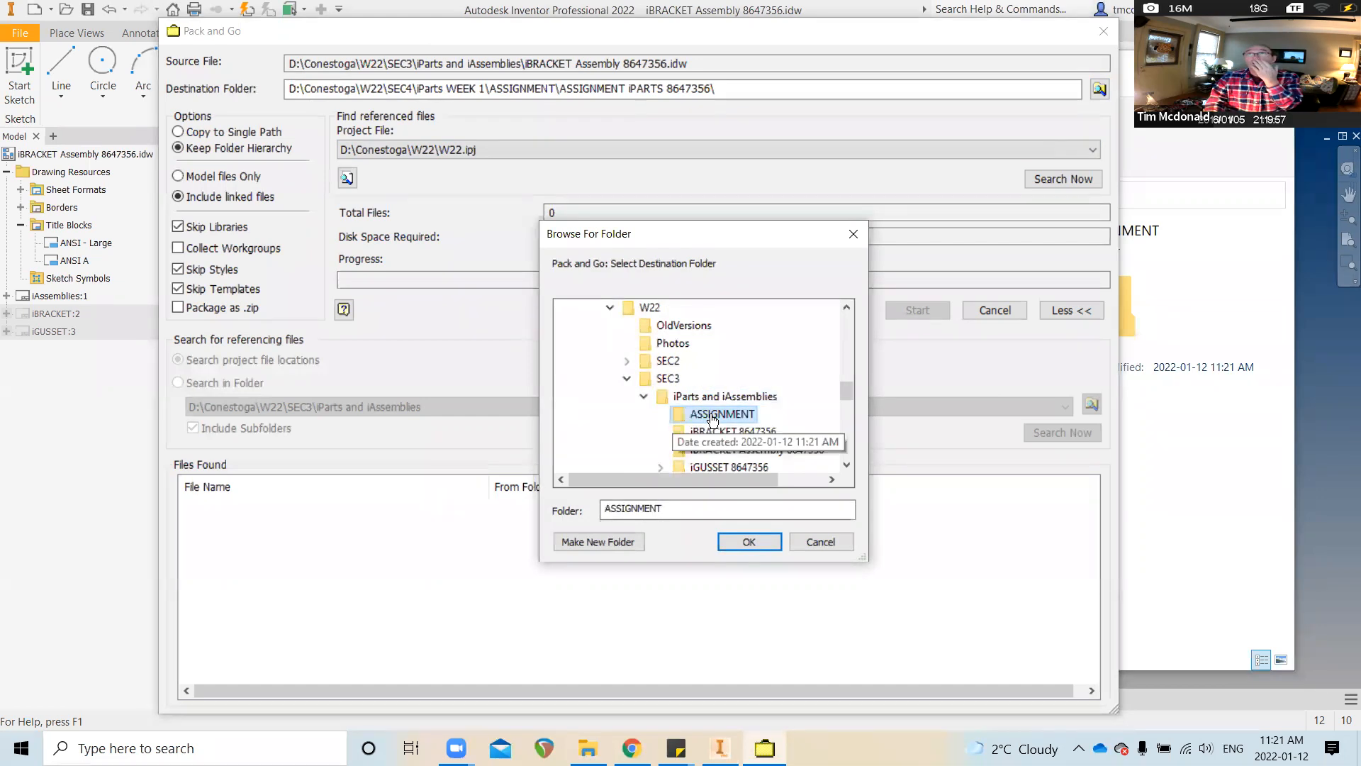
left_click(758, 545)
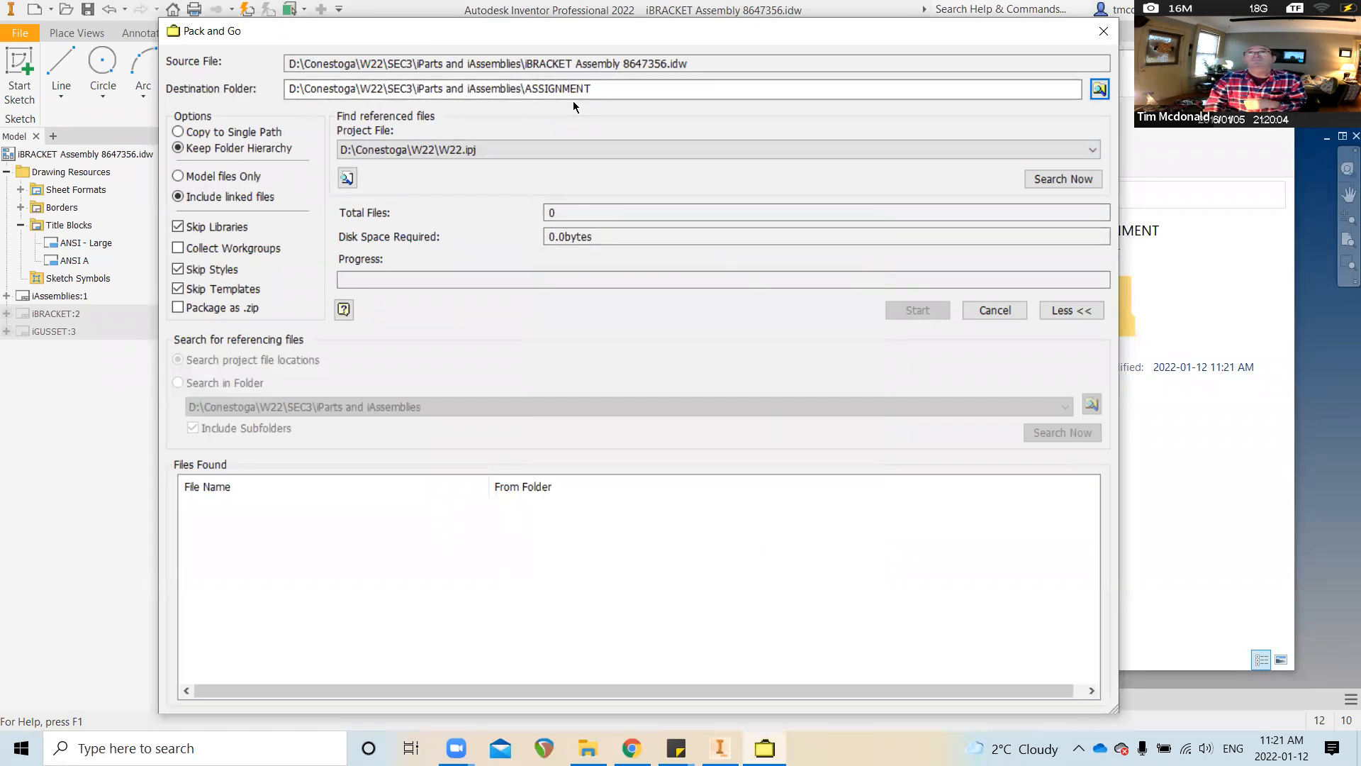
Append '\ASSIGNMENT 1-' followed by the student number to the destination folder path
left_click(611, 91)
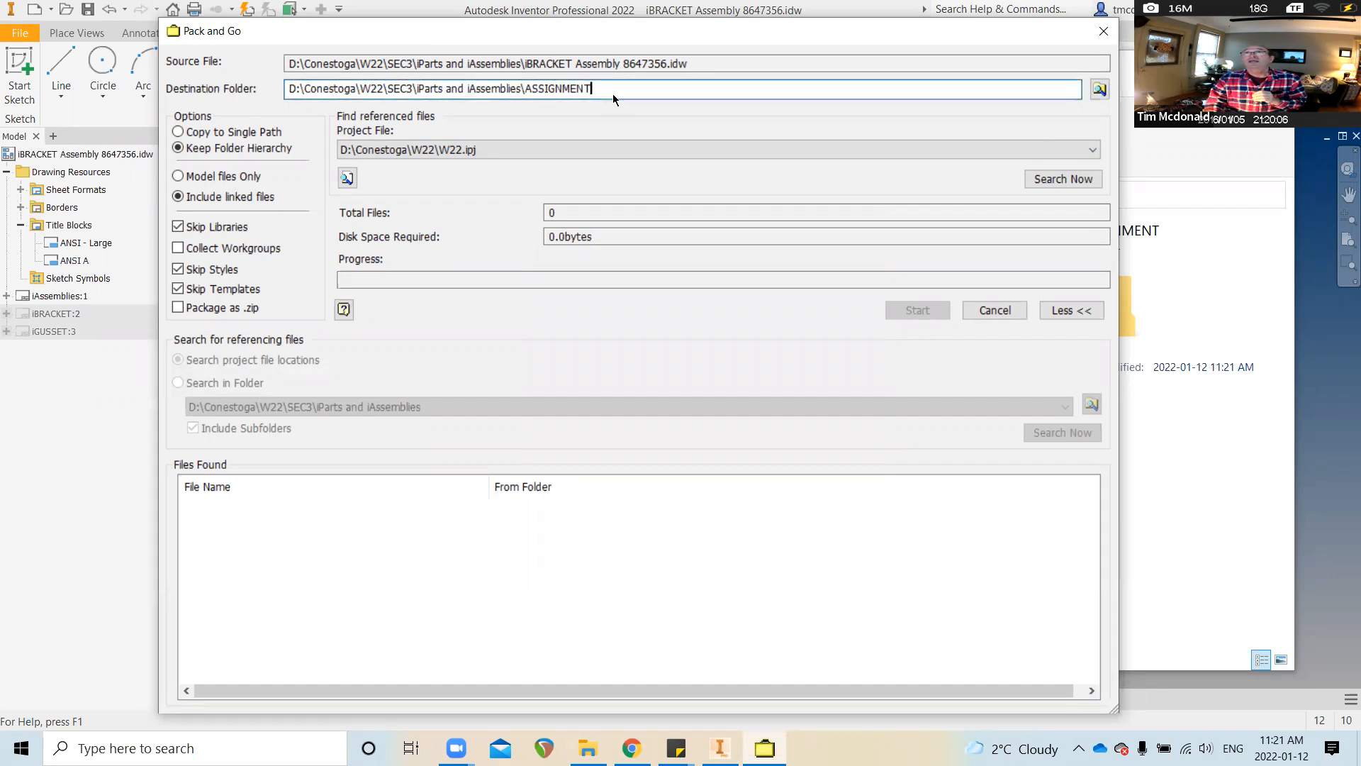
type("\\")
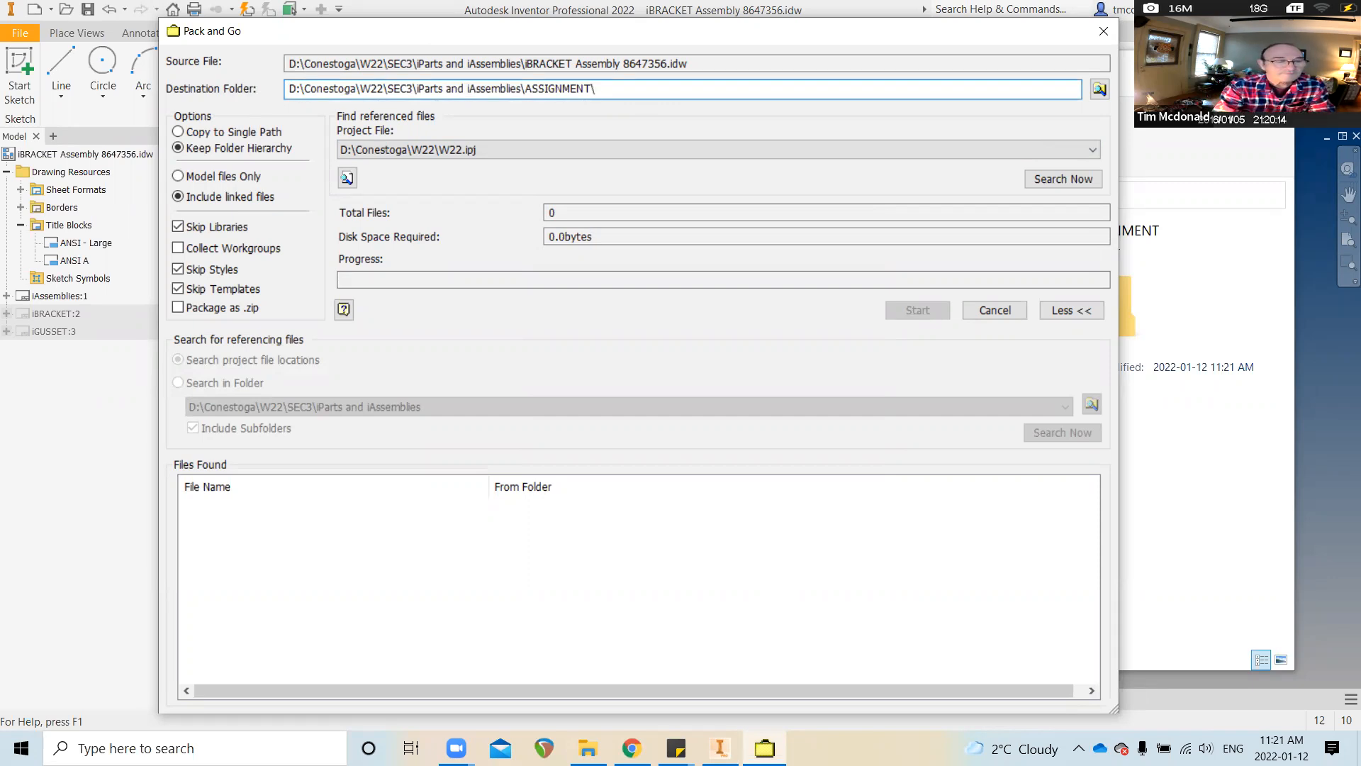
type("ASSIGNMENT 1- ")
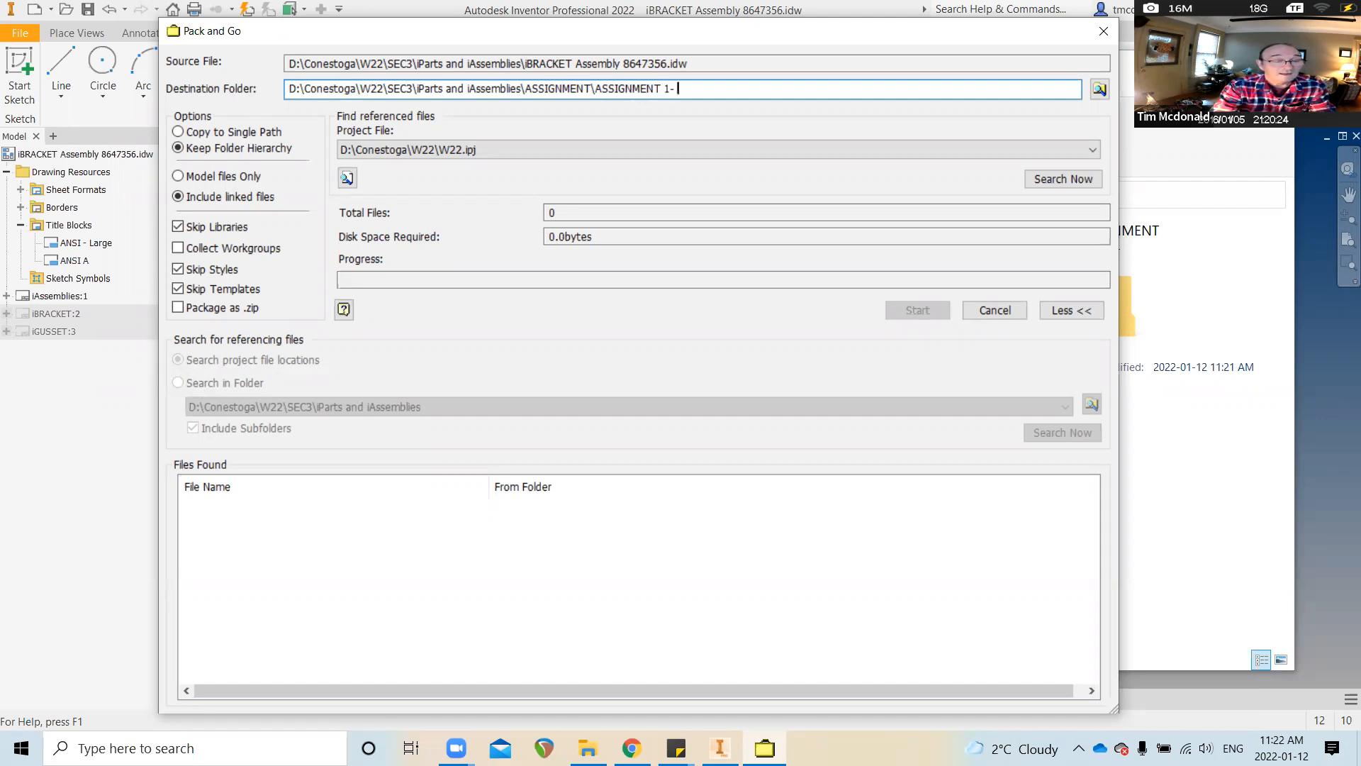
type("8647356")
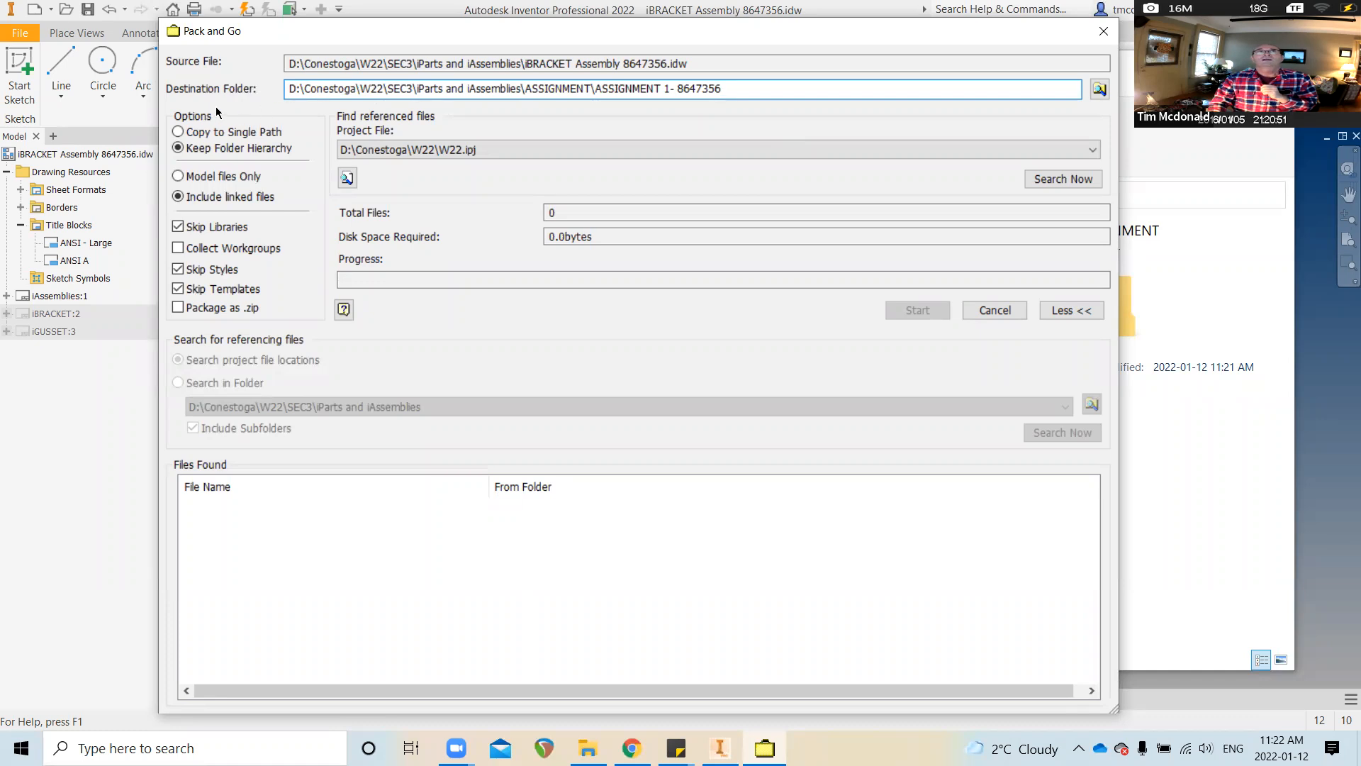
Choose Copy to Single Path, skip libraries, styles and templates, enable Package as .zip, and search references
left_click(179, 133)
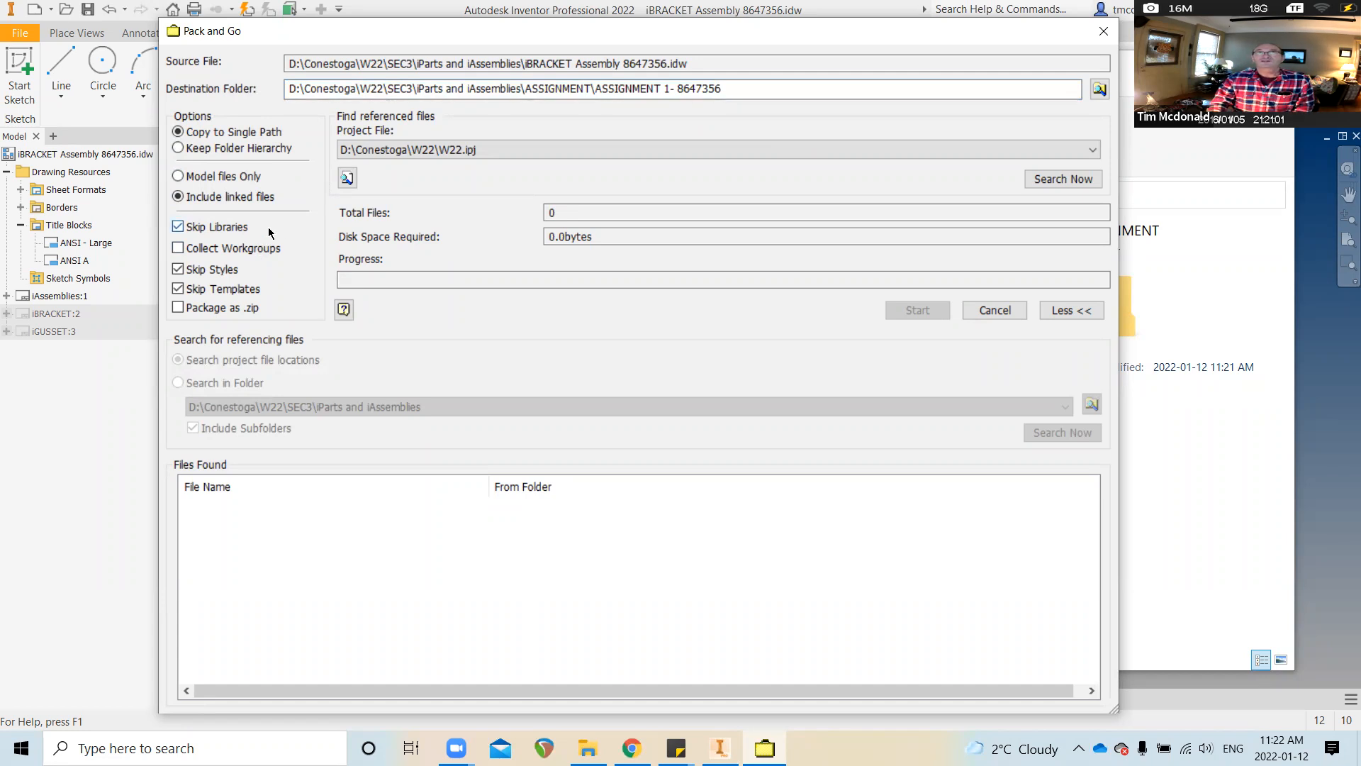
left_click(178, 227)
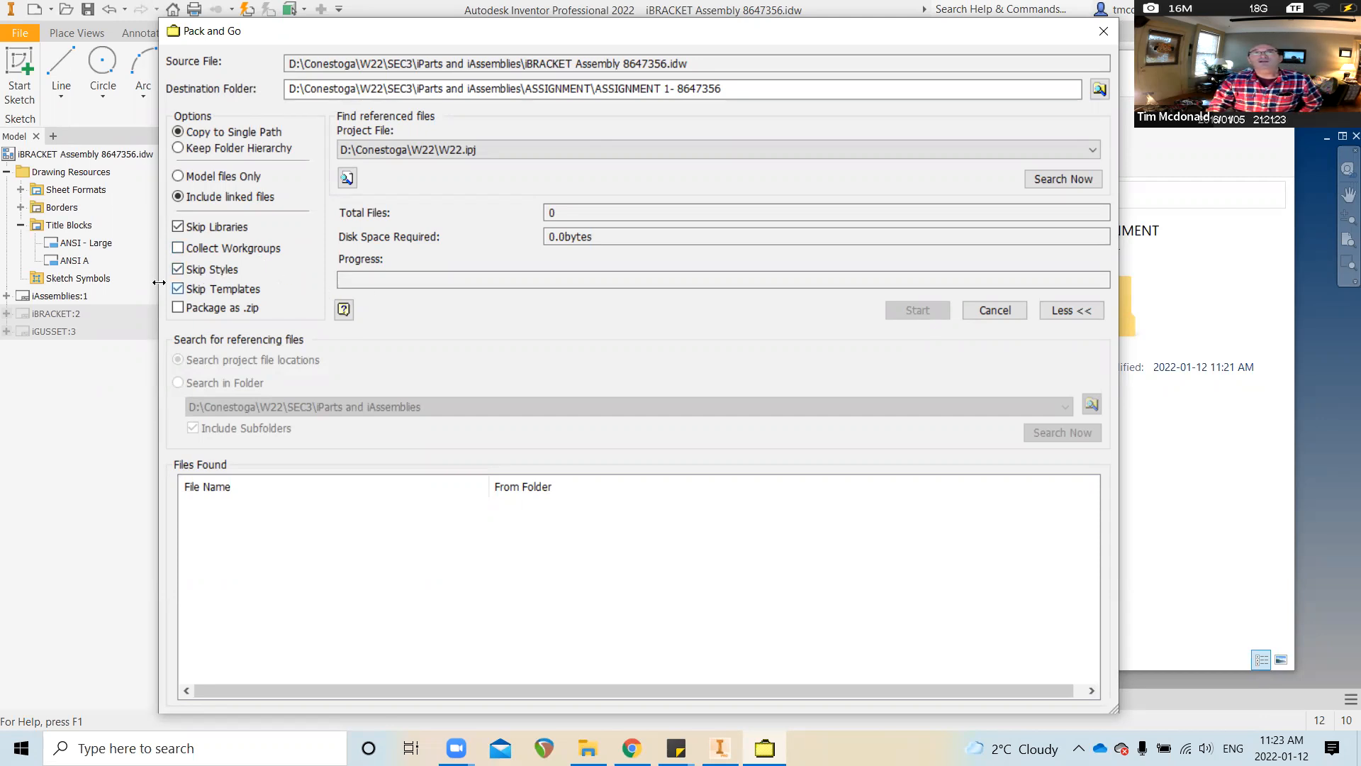
left_click(180, 273)
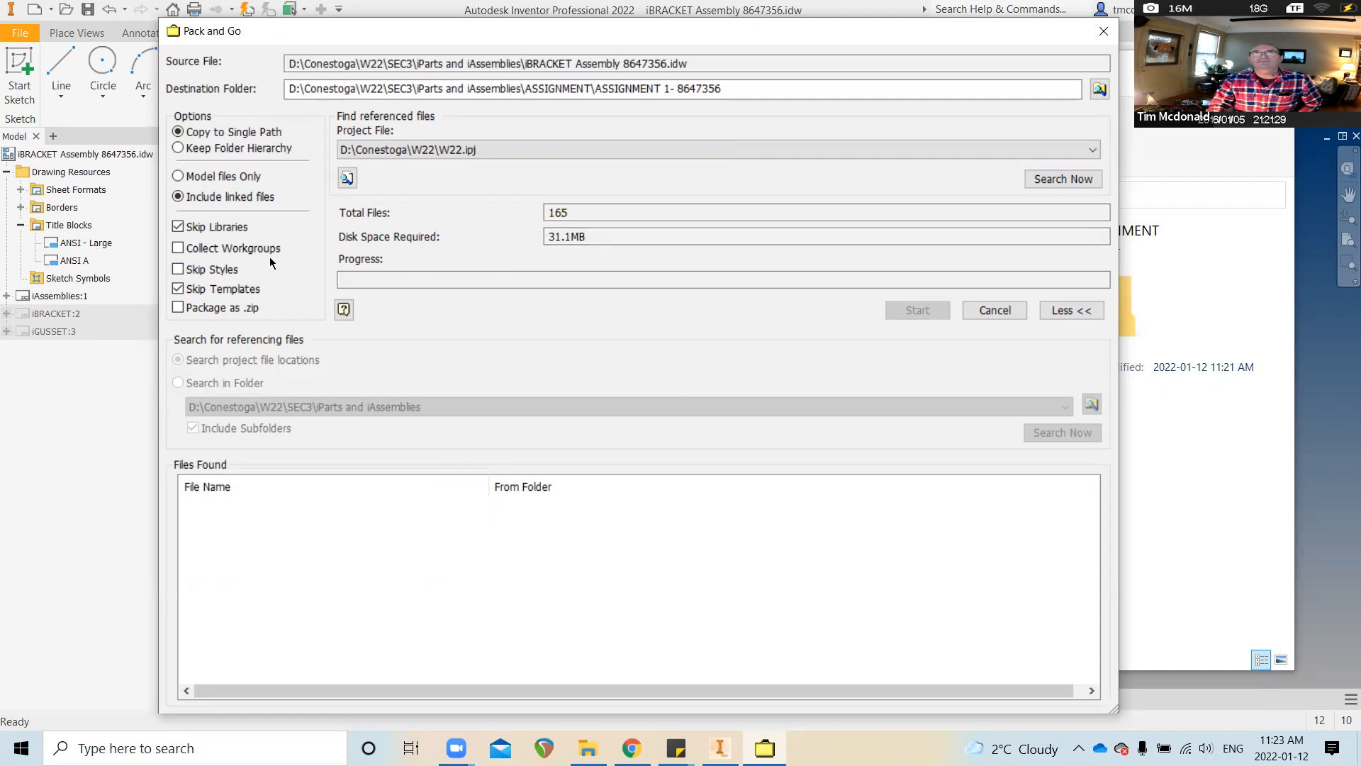
left_click(205, 270)
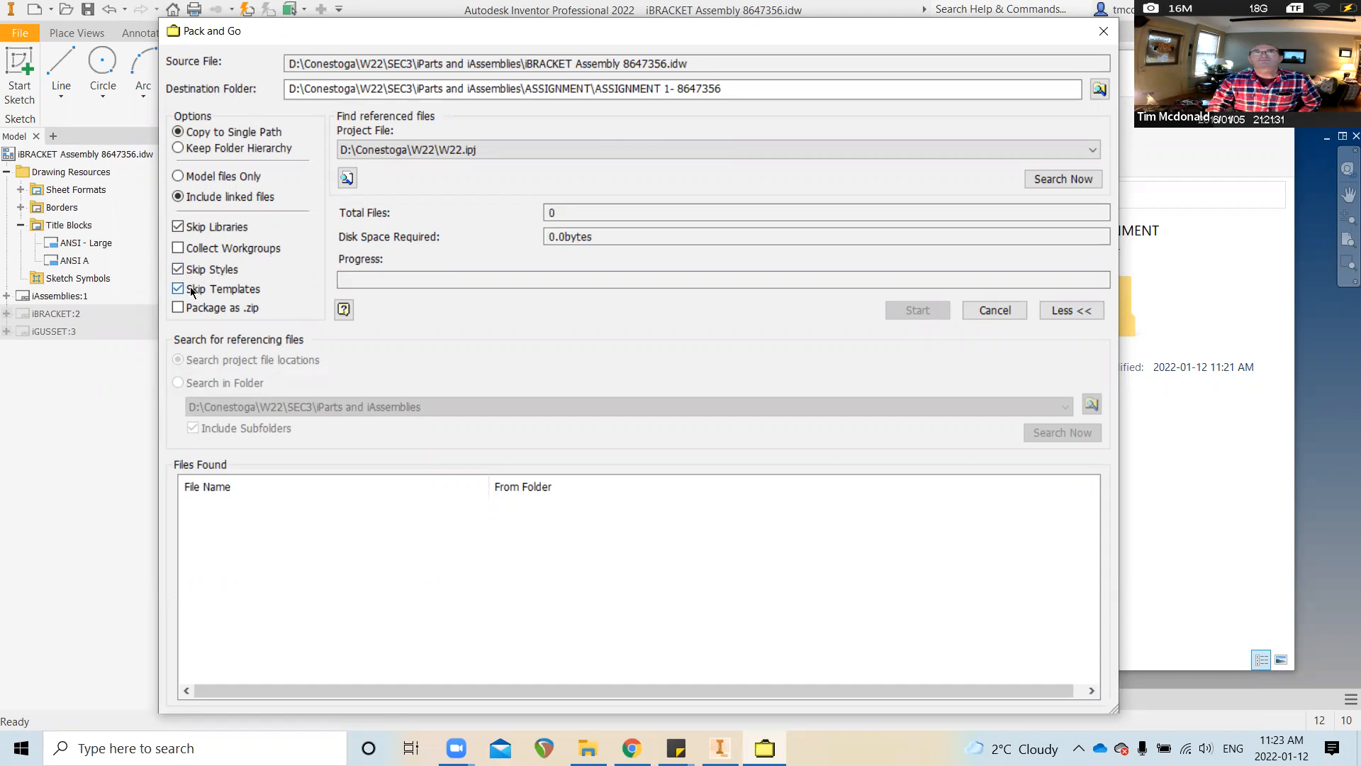
left_click(180, 290)
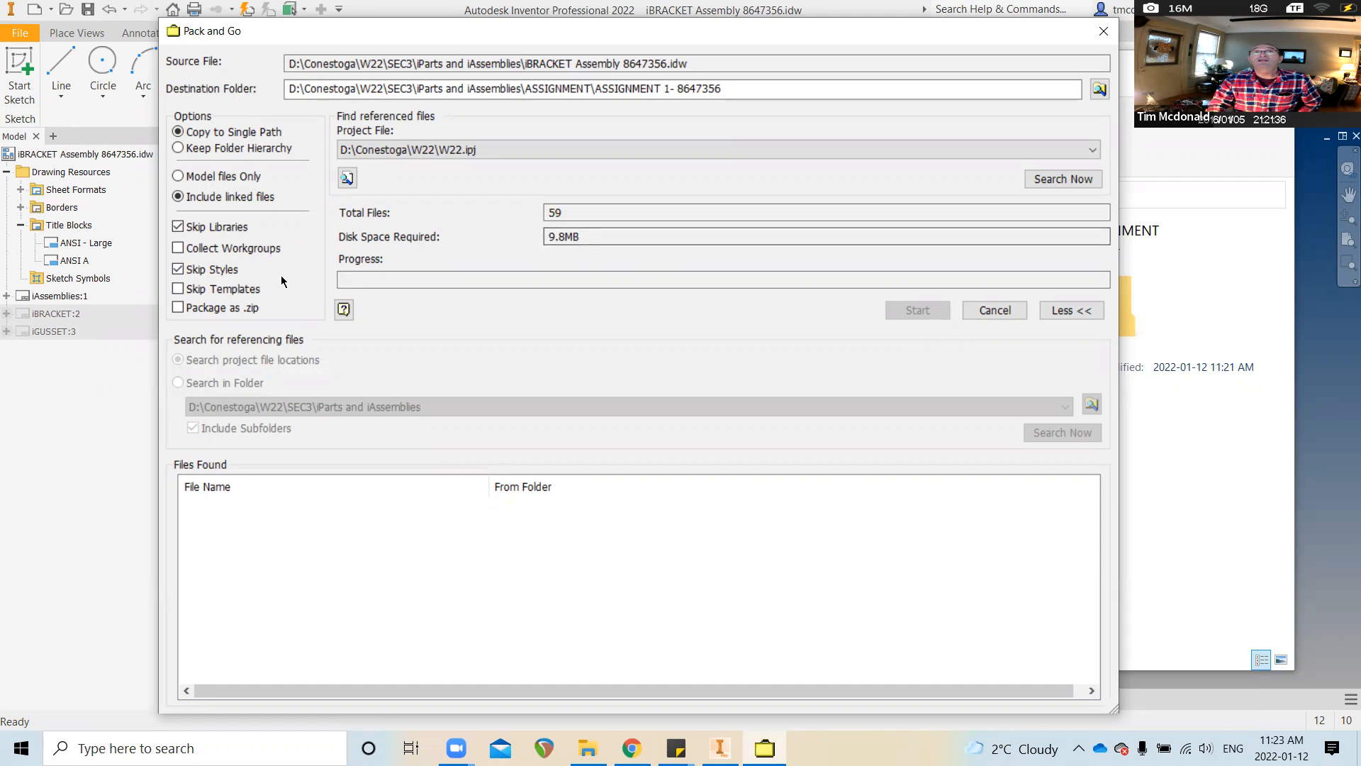
left_click(181, 289)
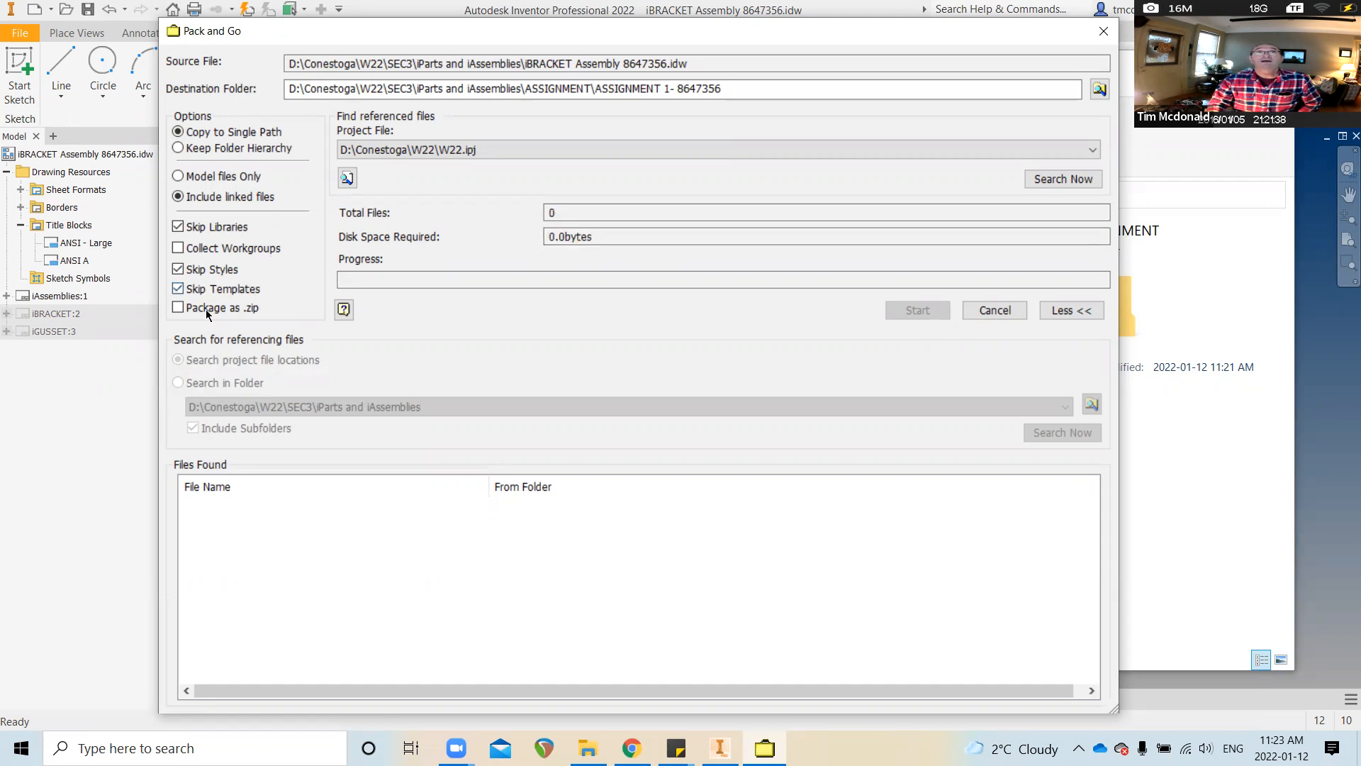
left_click(178, 310)
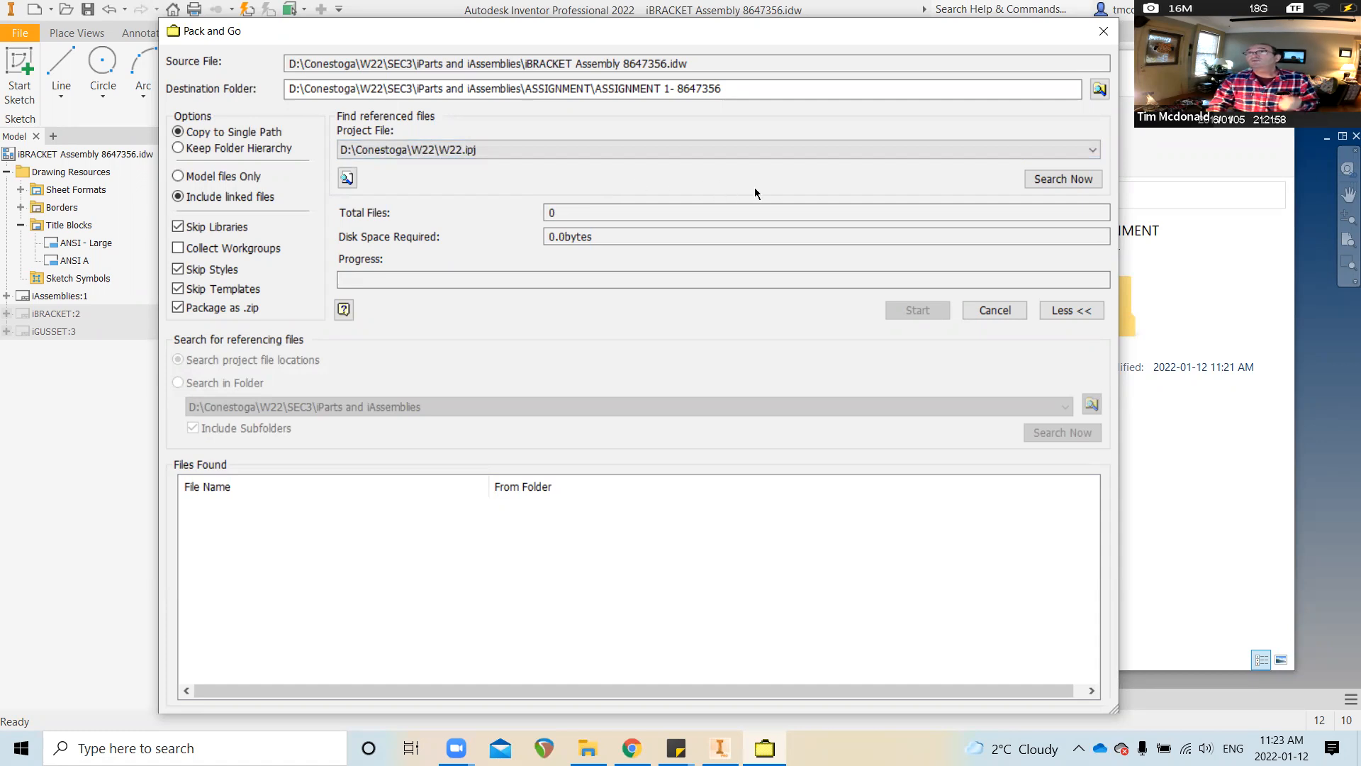
left_click(1063, 180)
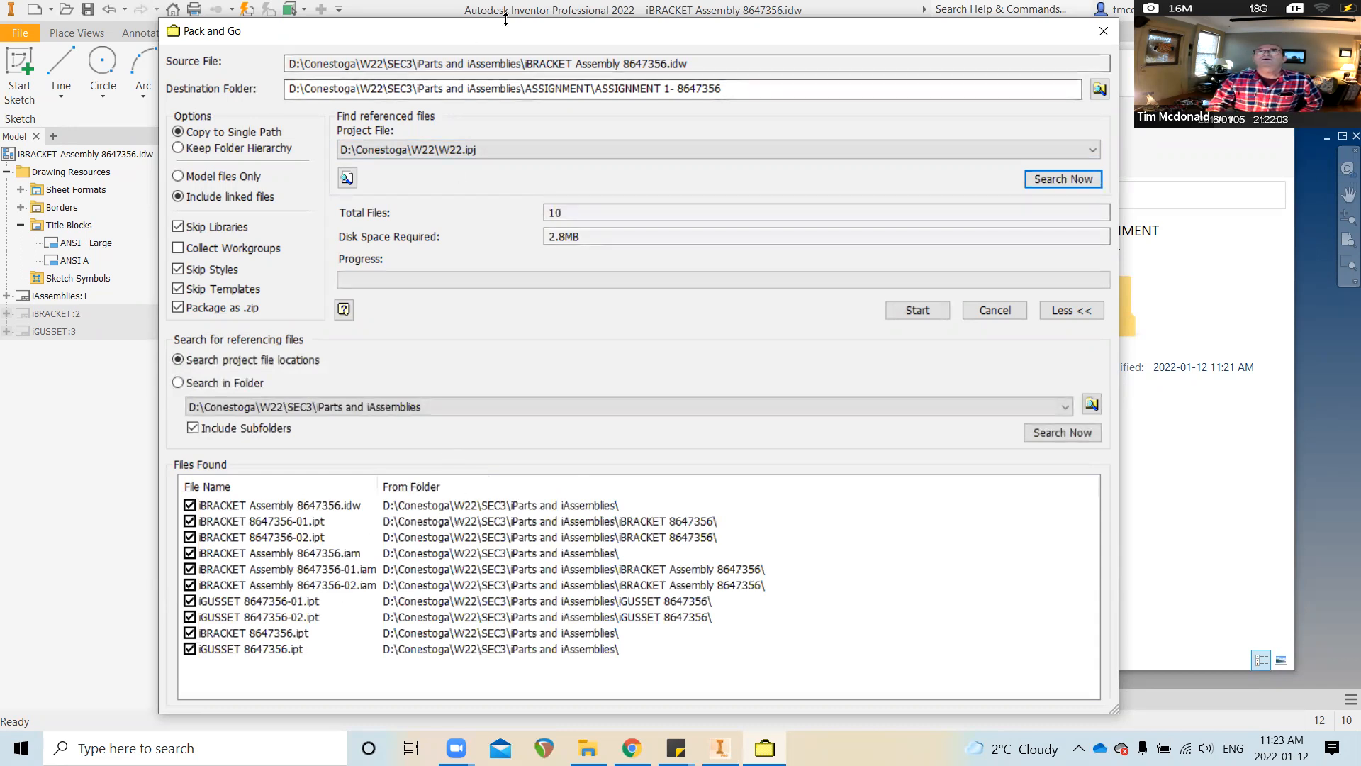
Shift the Pack and Go window up to review the ten found files totalling 2.8MB
left_click_drag(507, 27, 507, 10)
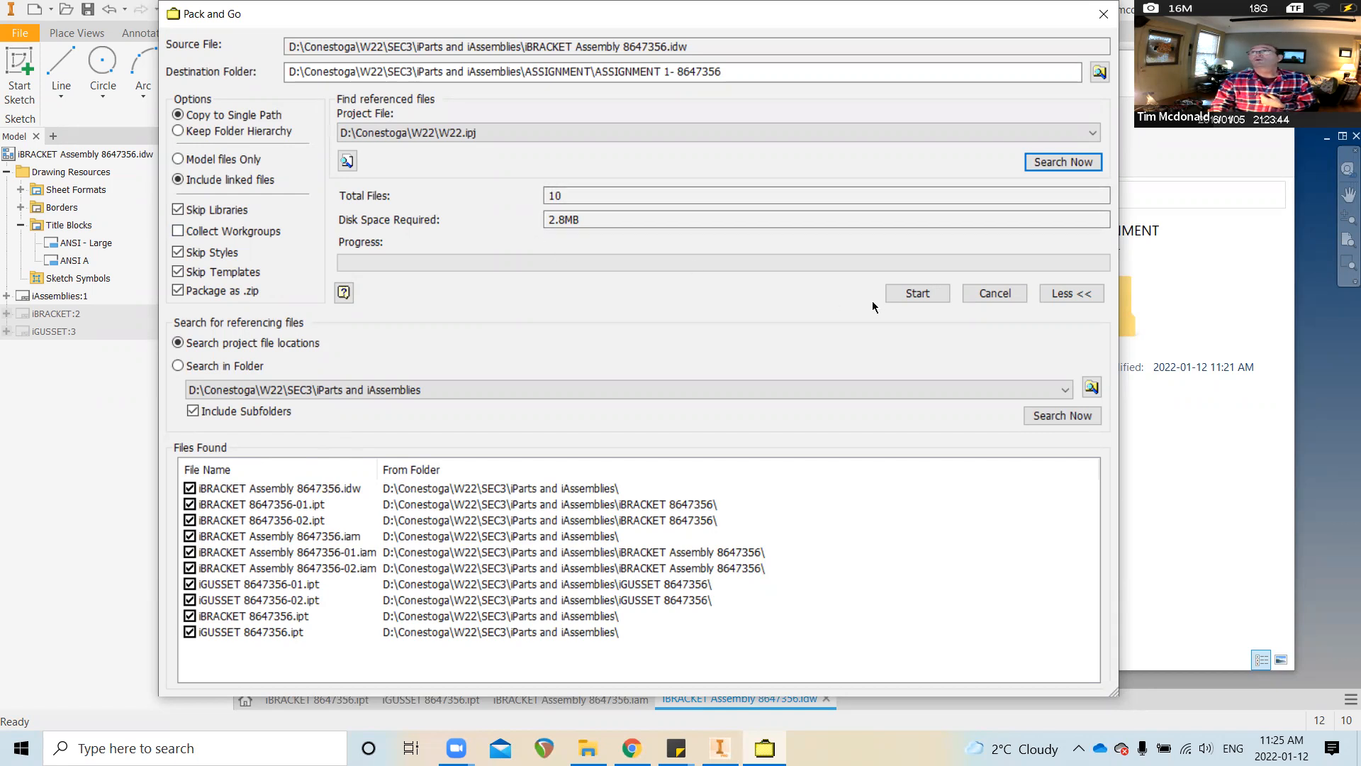
Toggle Skip Styles and Skip Templates to compare package size, leaving both skipped
left_click(175, 271)
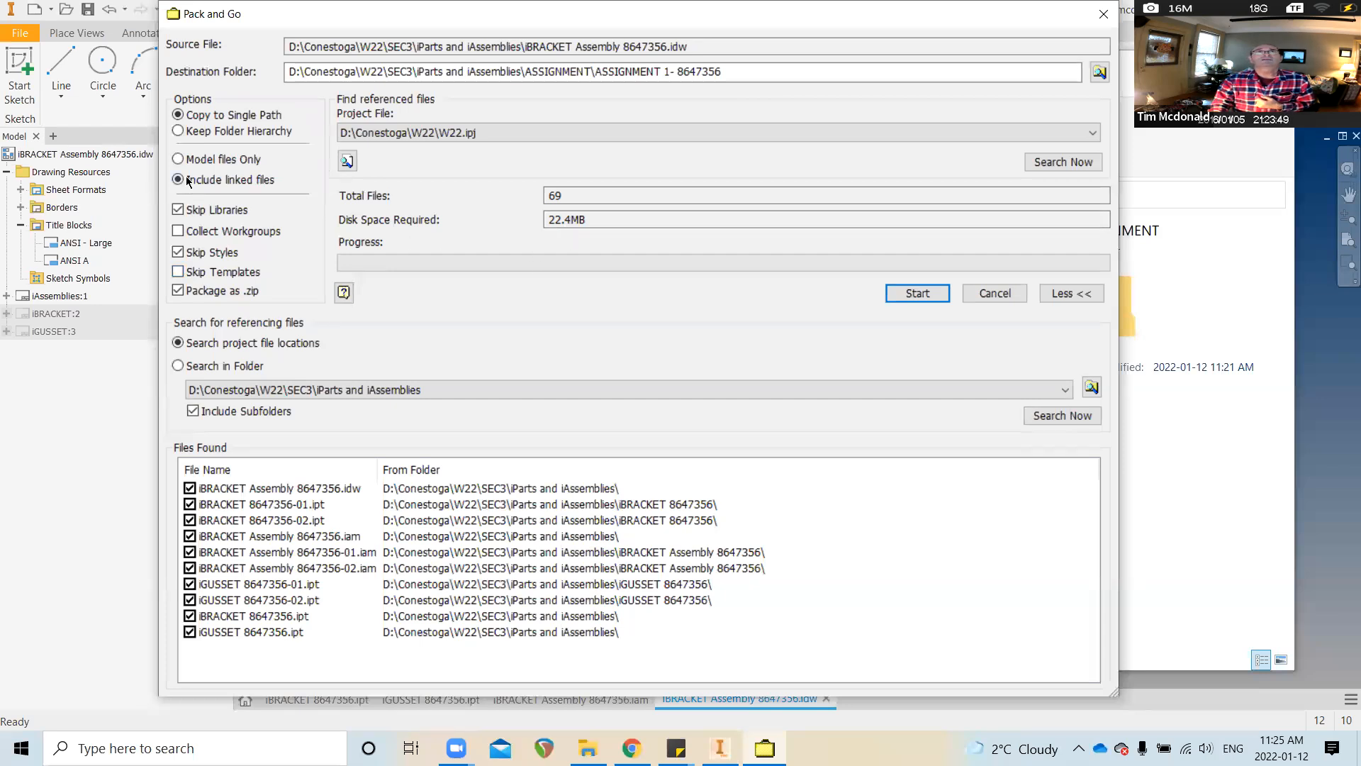
left_click(178, 271)
left_click(178, 252)
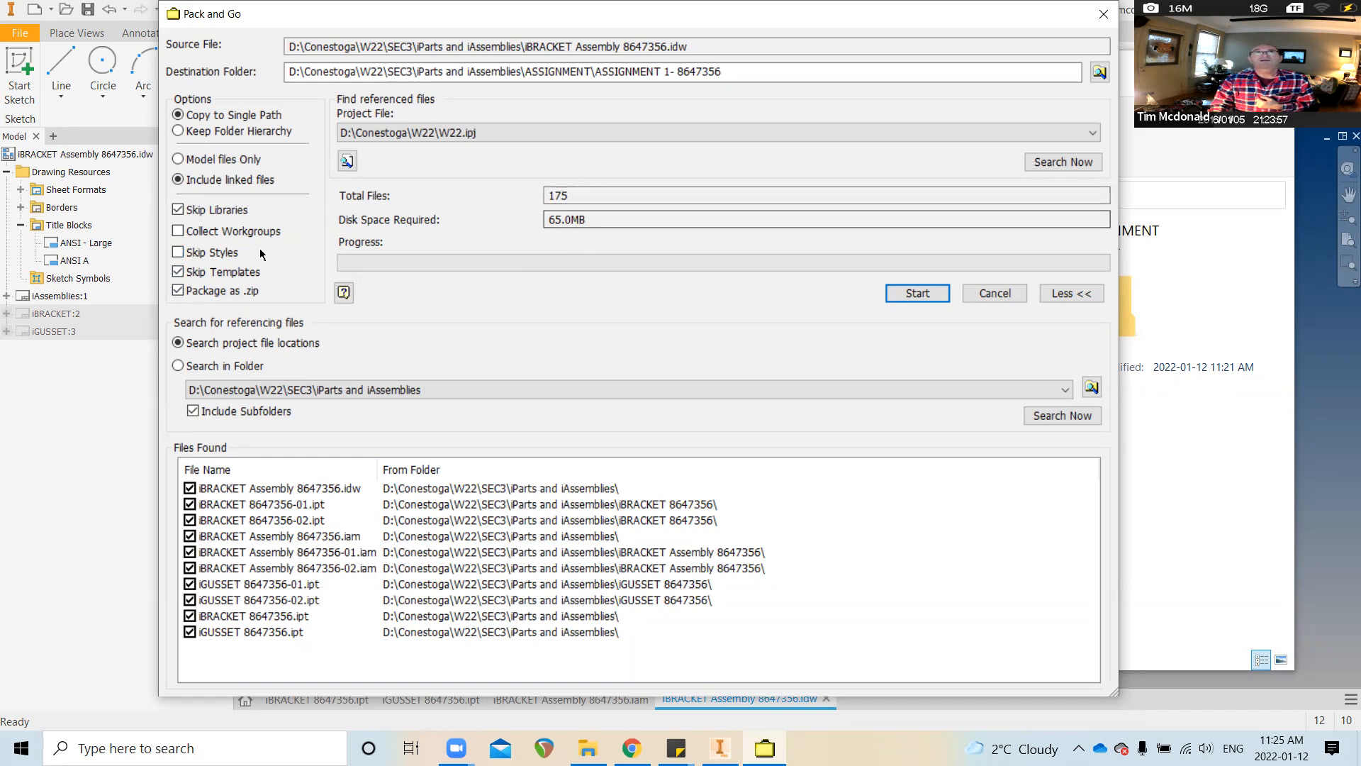
left_click(178, 273)
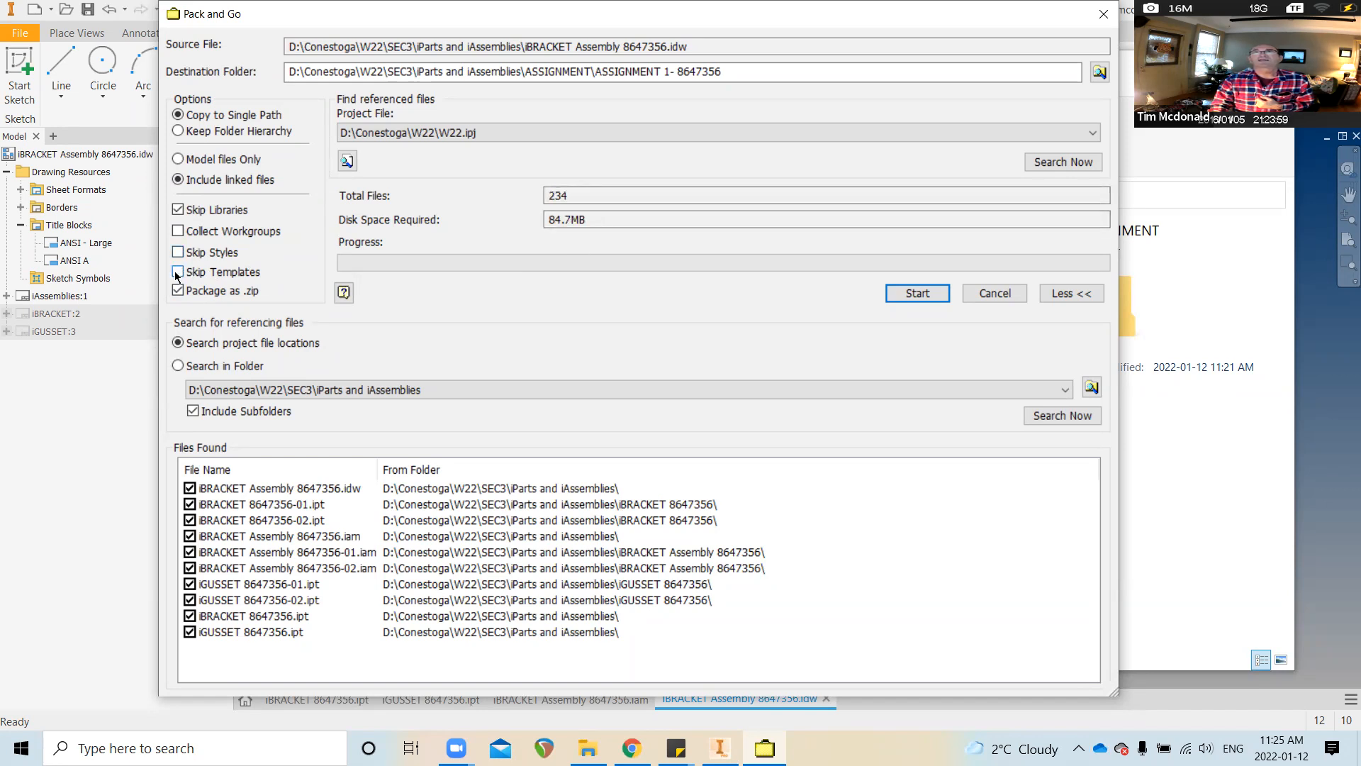
left_click(178, 272)
left_click(178, 253)
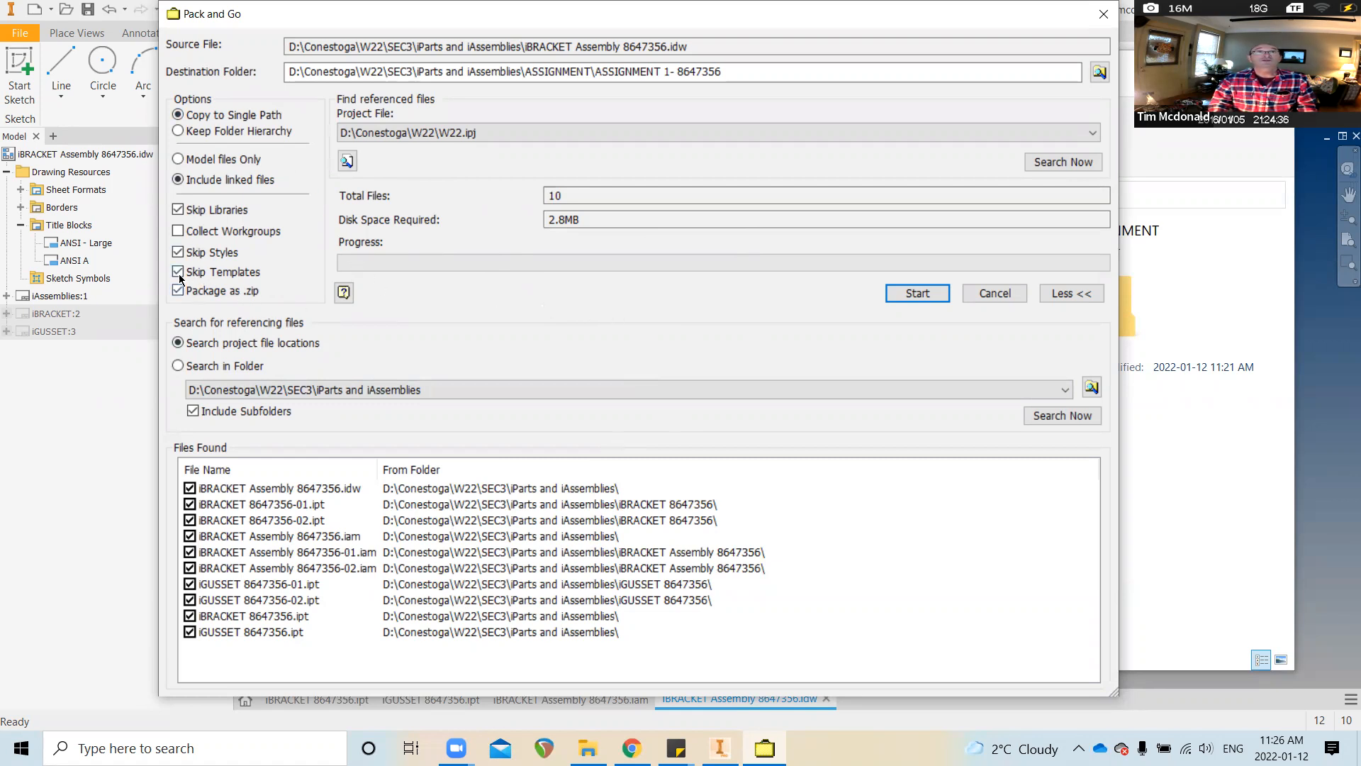
Package the ten files, allowing creation of the ASSIGNMENT 1 folder, and close when finished
left_click(921, 294)
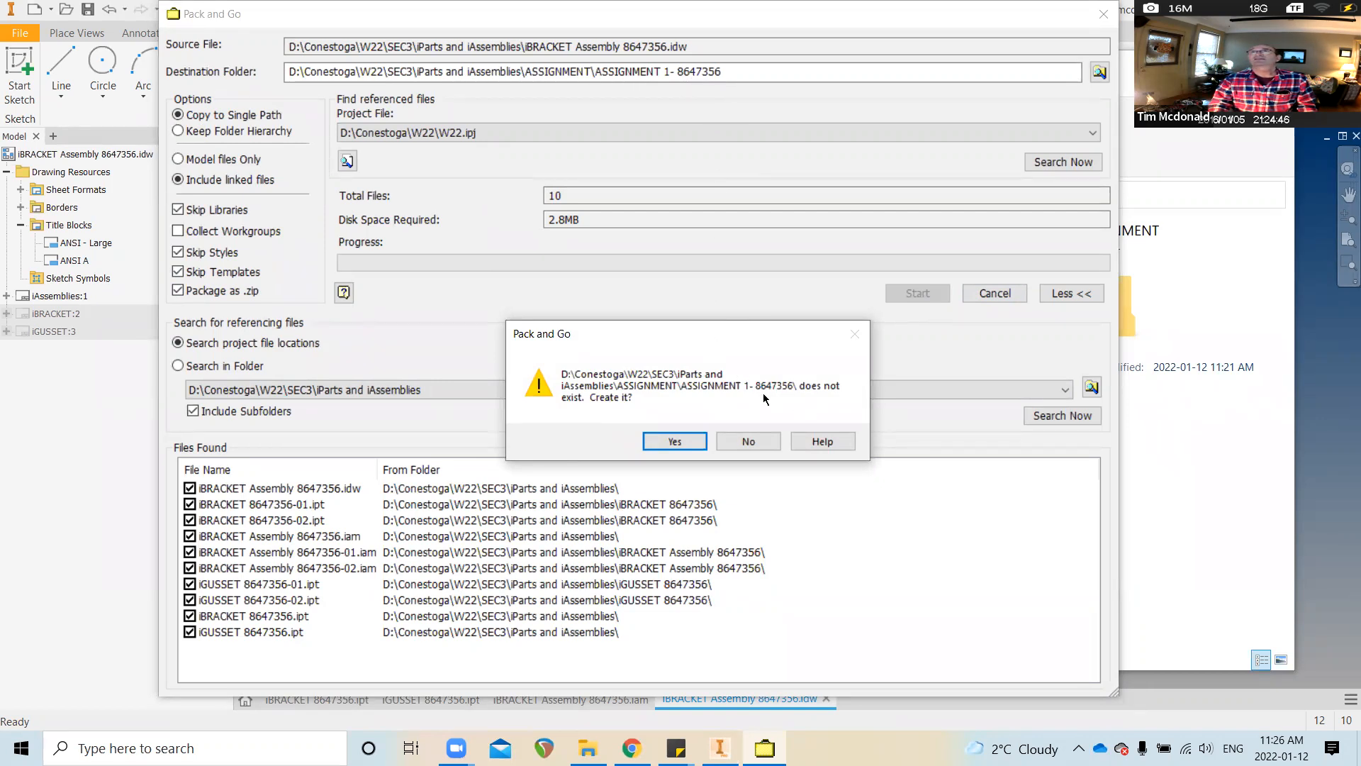
left_click(691, 441)
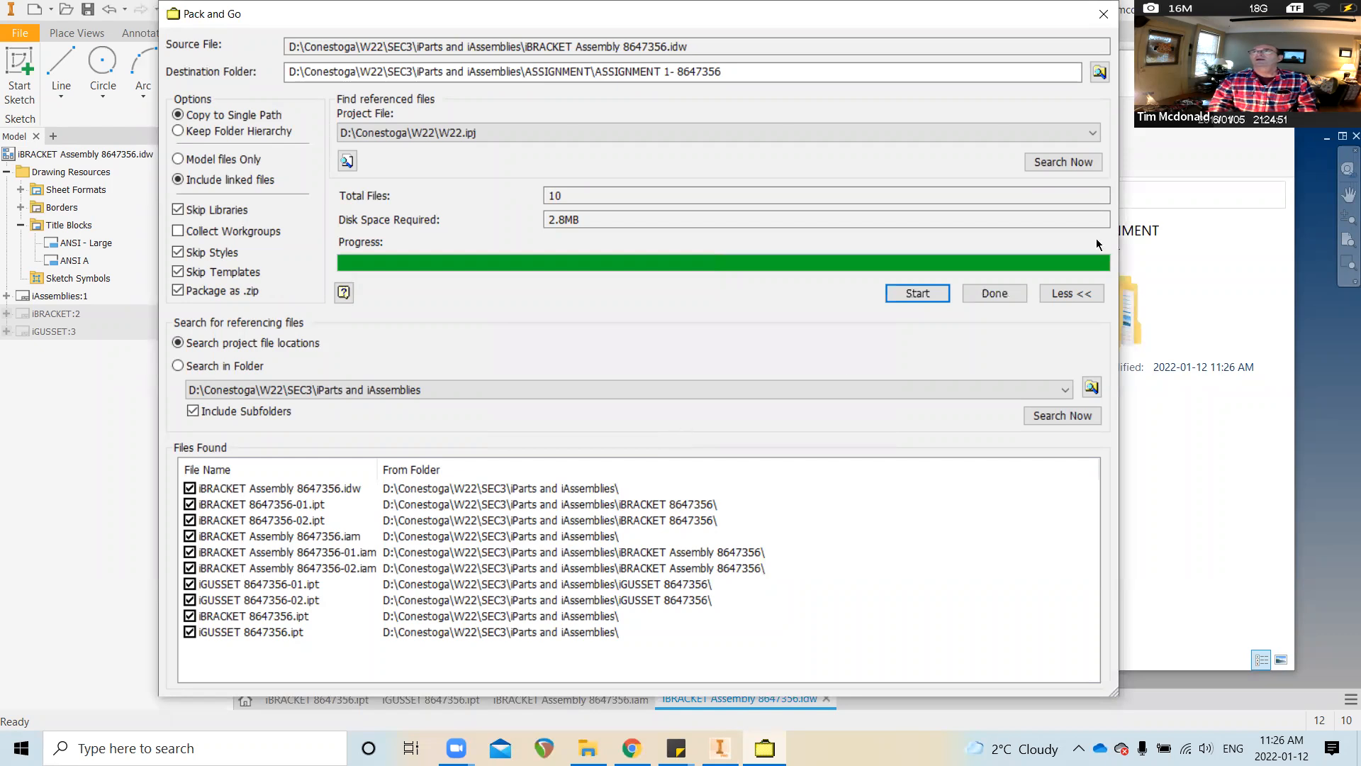
left_click(1001, 297)
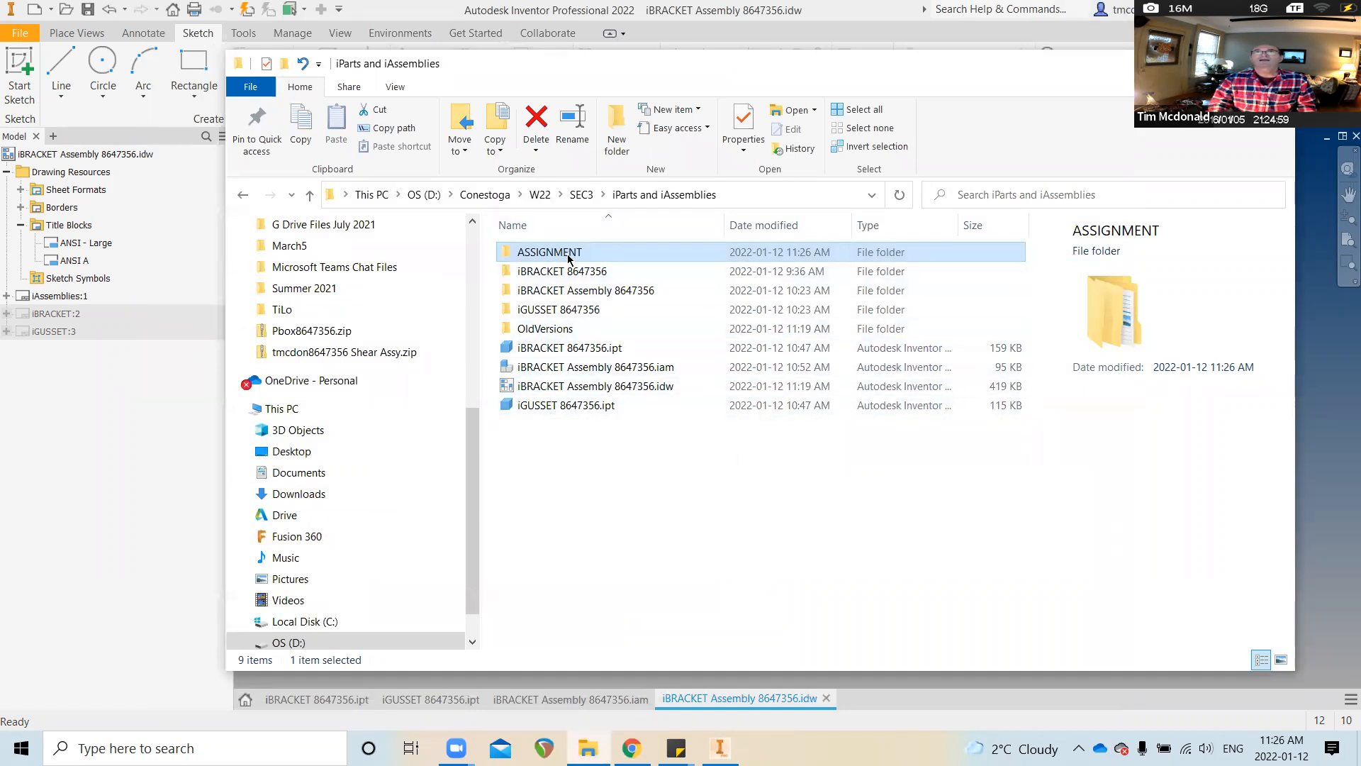
Open the ASSIGNMENT folder and the ASSIGNMENT 1- 8647356.zip package
double_click(526, 252)
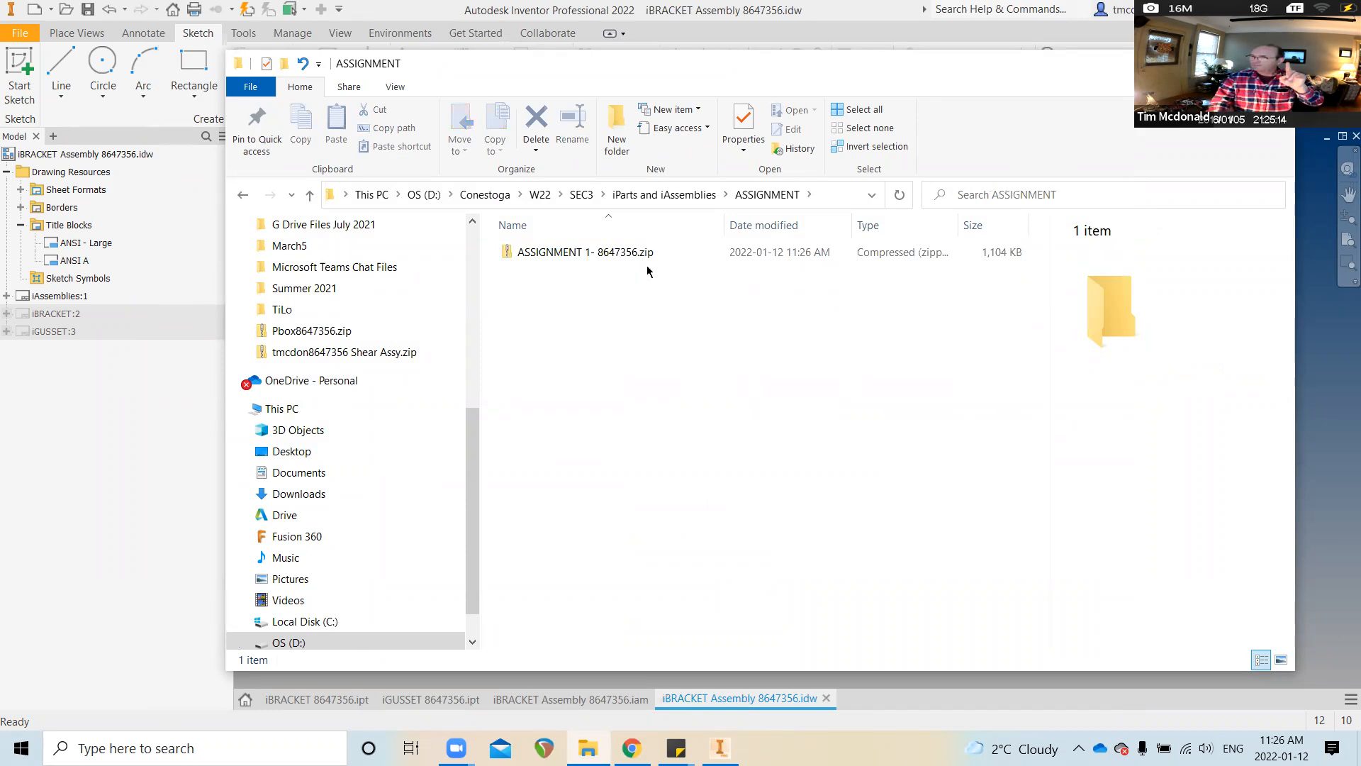
left_click(594, 256)
double_click(595, 255)
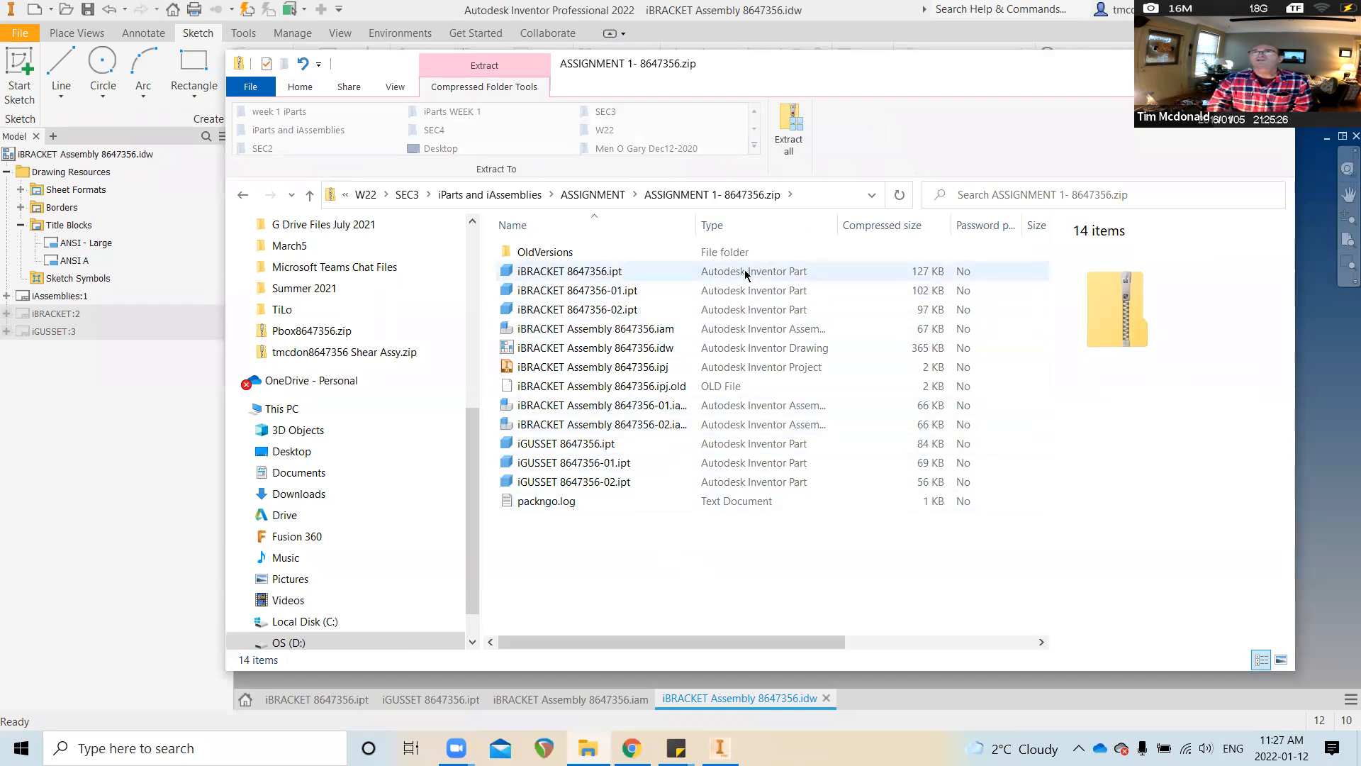
Sort the zip's 14 files by type, widen the Name column, and select the packed .idw drawing
left_click(774, 228)
left_click_drag(702, 225, 752, 225)
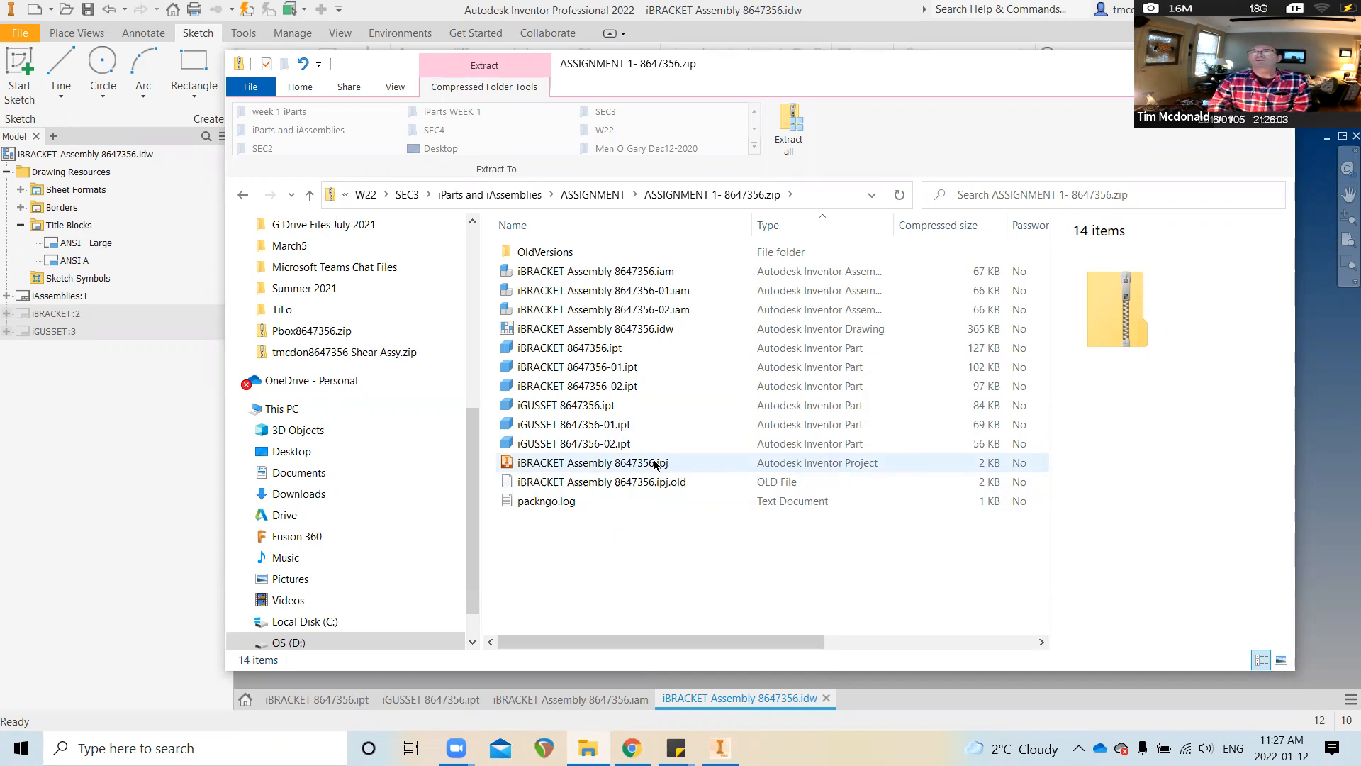
left_click(585, 328)
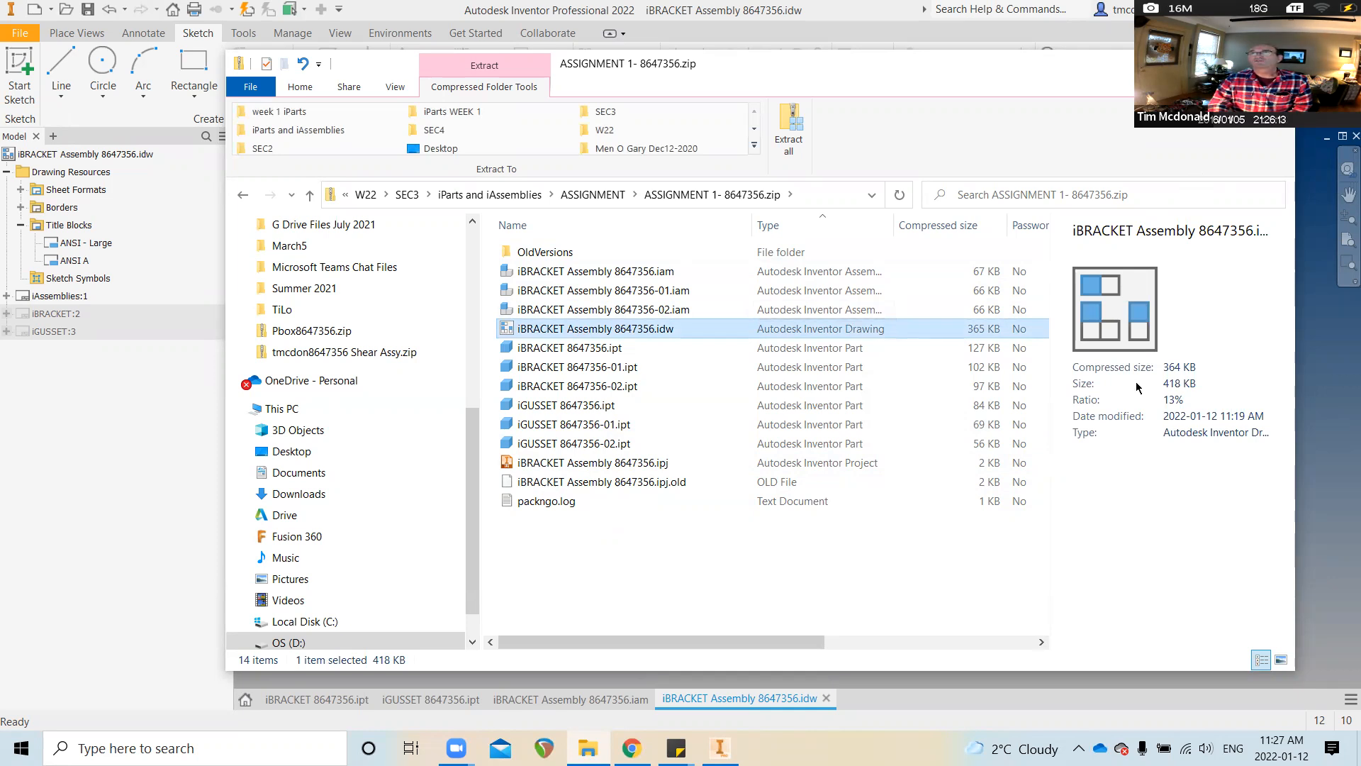
left_click(1316, 383)
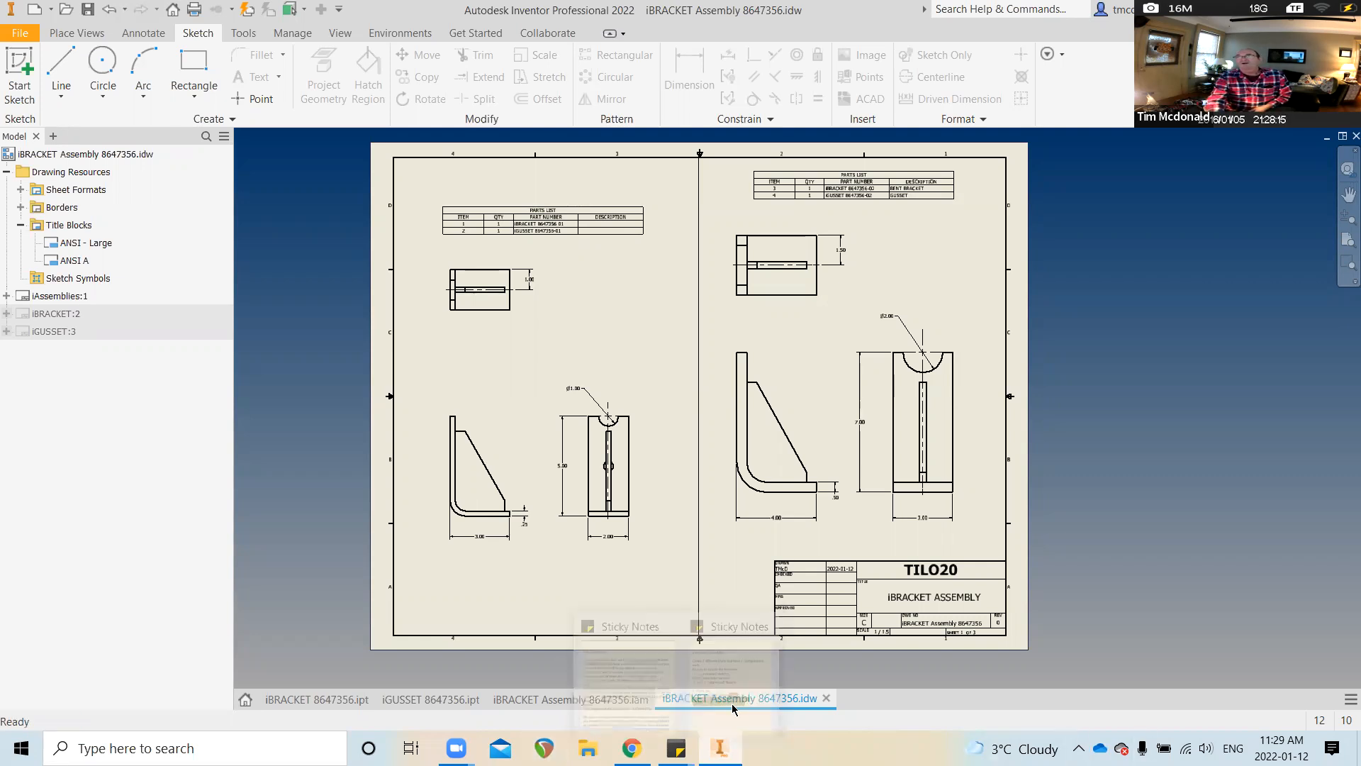
Switch to the eConestoga course page in Chrome
left_click(631, 748)
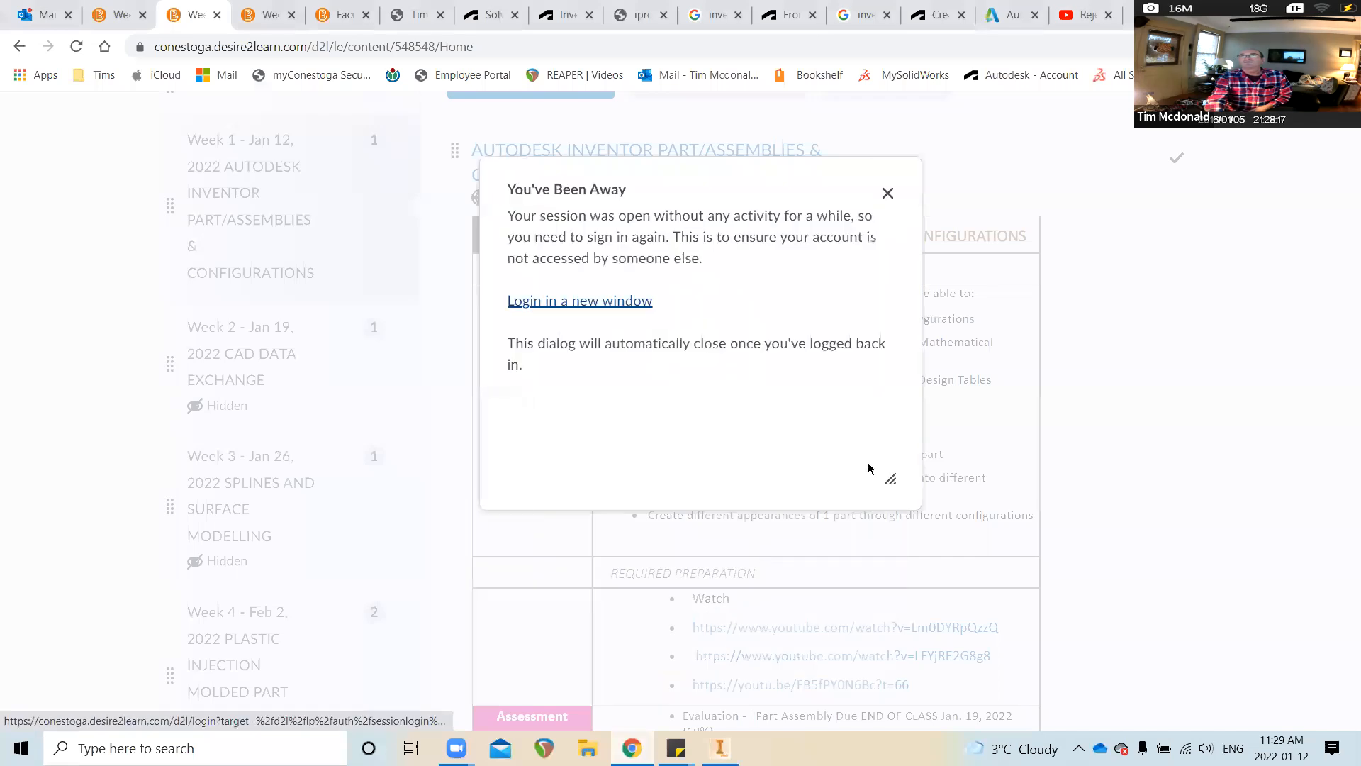
Sign back in to the course site, scroll to the Assessment row, then return to Inventor
left_click(640, 307)
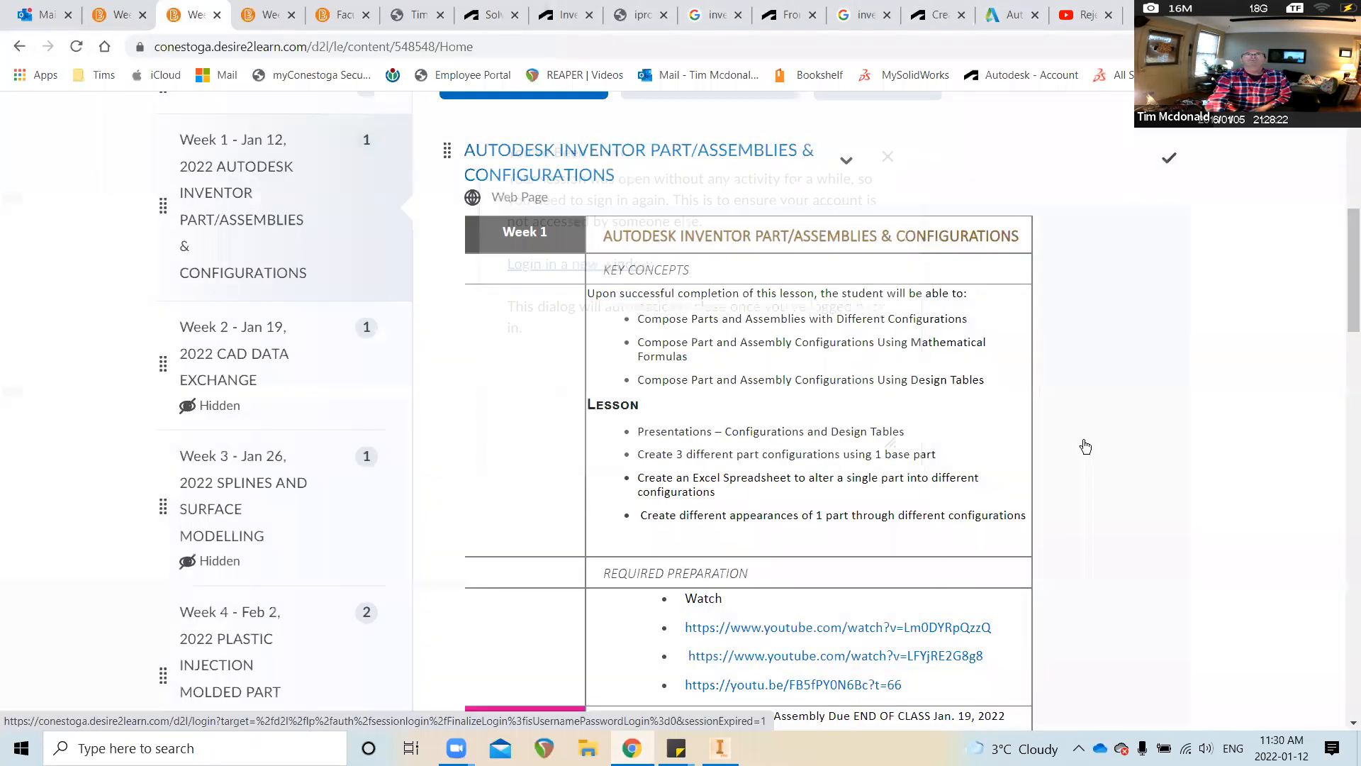
scroll(1099, 451, "down", 2)
scroll(1099, 452, "down", 5)
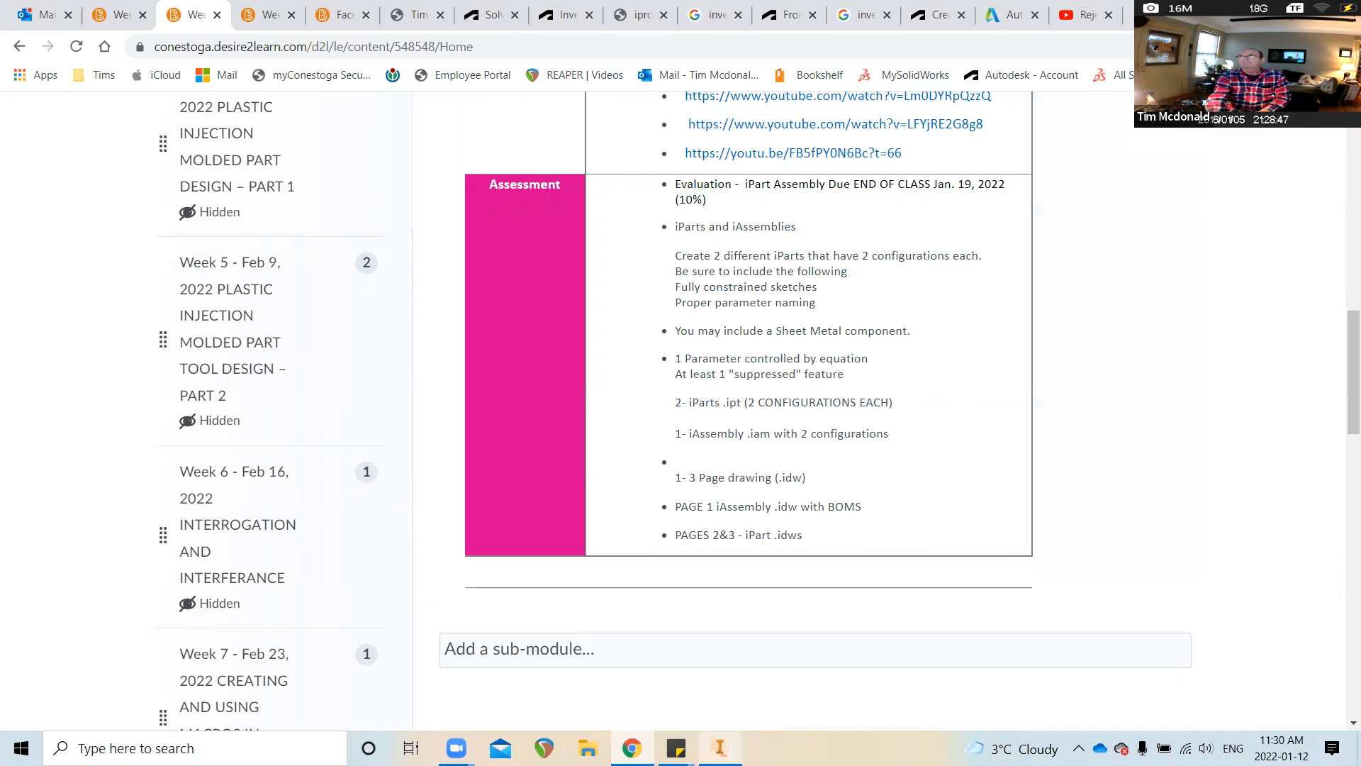
mouse_move(719, 748)
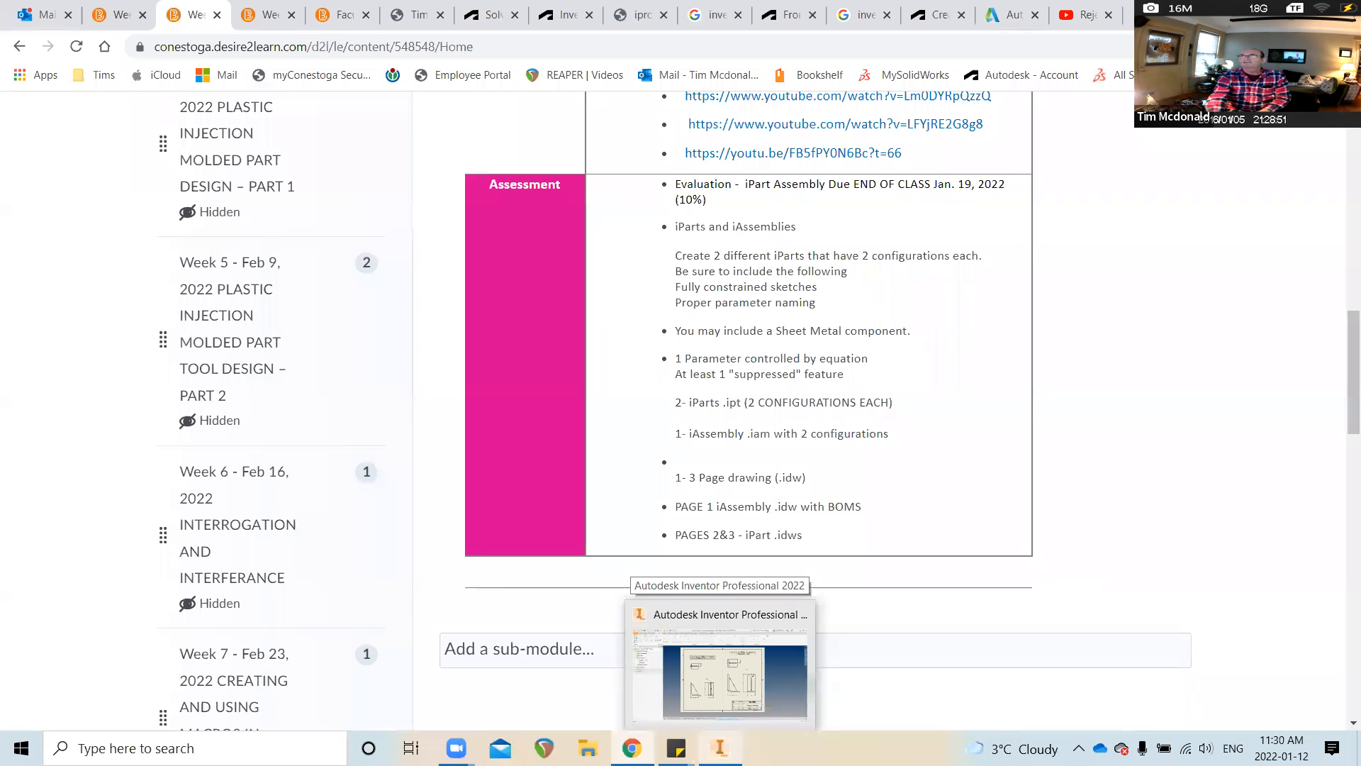
left_click(716, 709)
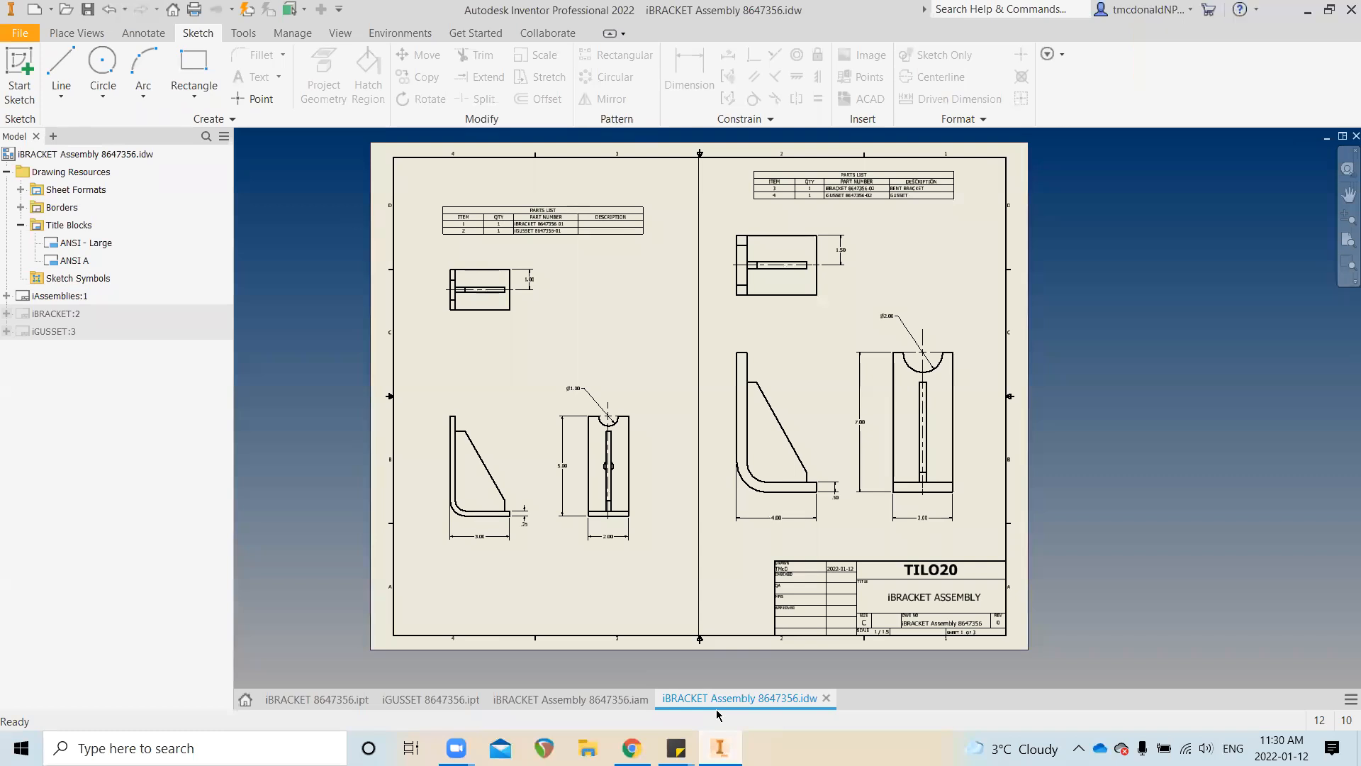
Check the iGUSSET part's parameter list, then return to the iBRACKET 8647356 part
left_click(327, 696)
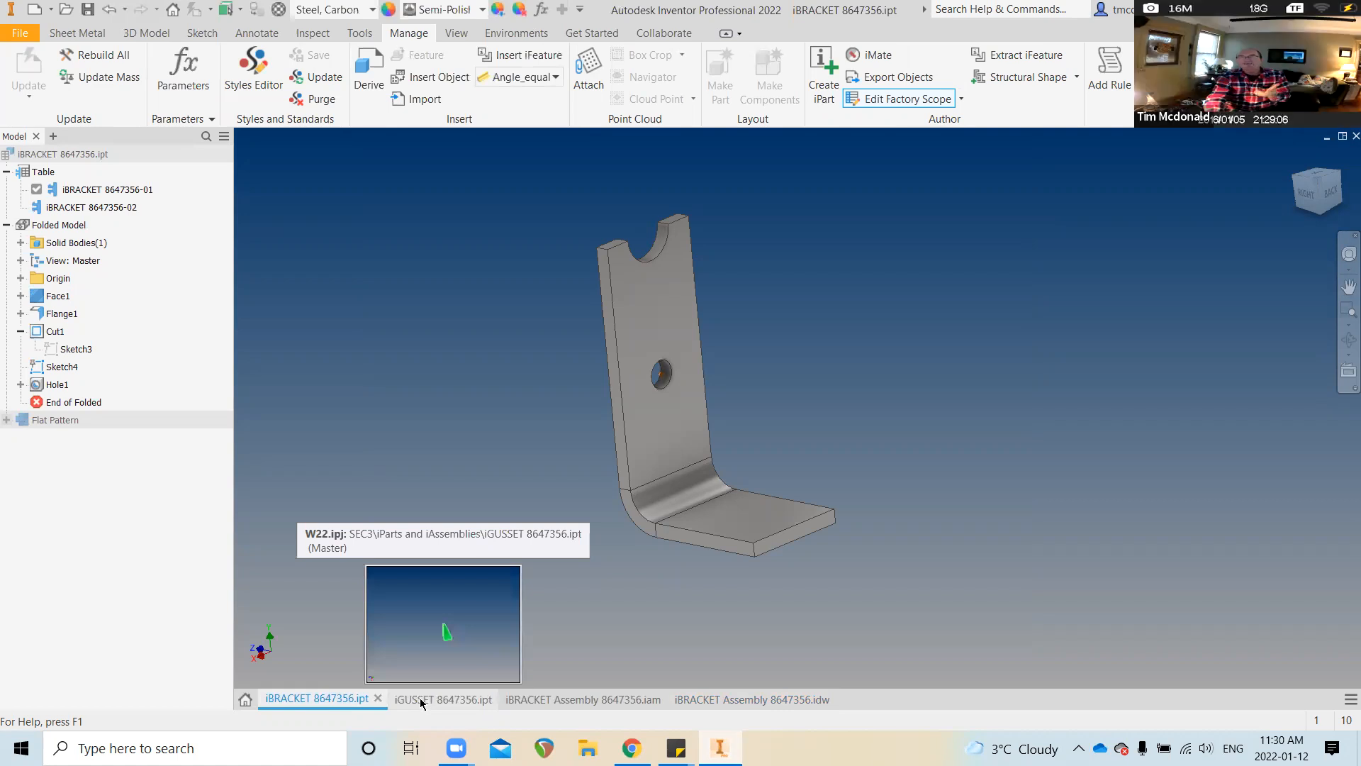
left_click(420, 700)
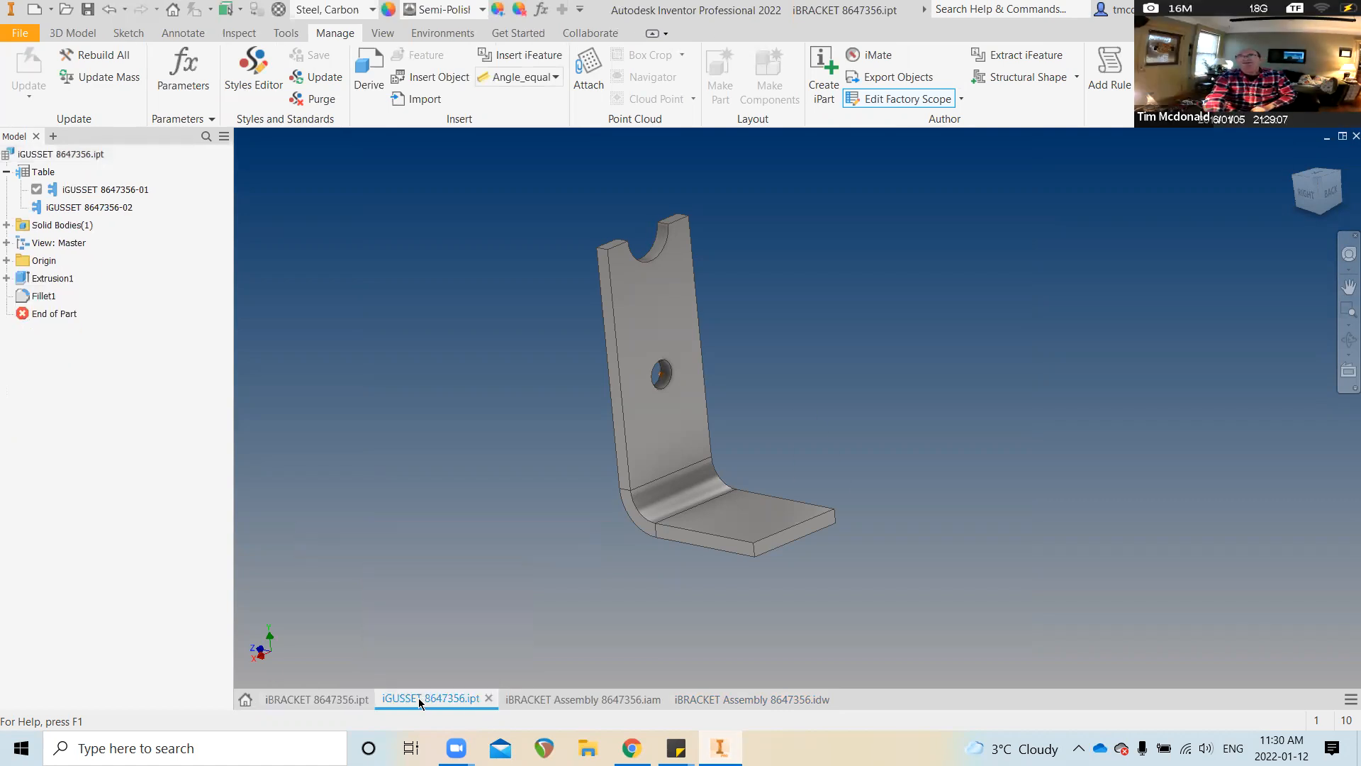
left_click(541, 10)
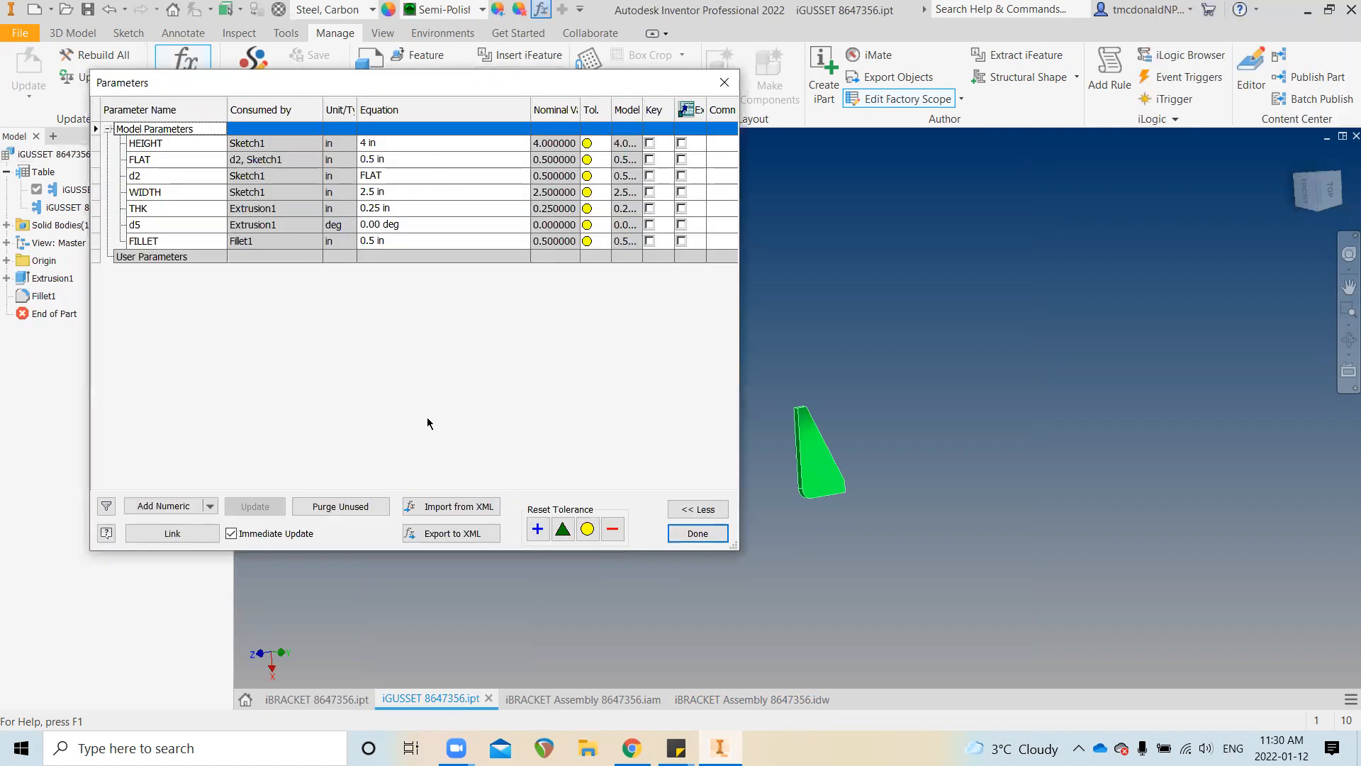
left_click(696, 530)
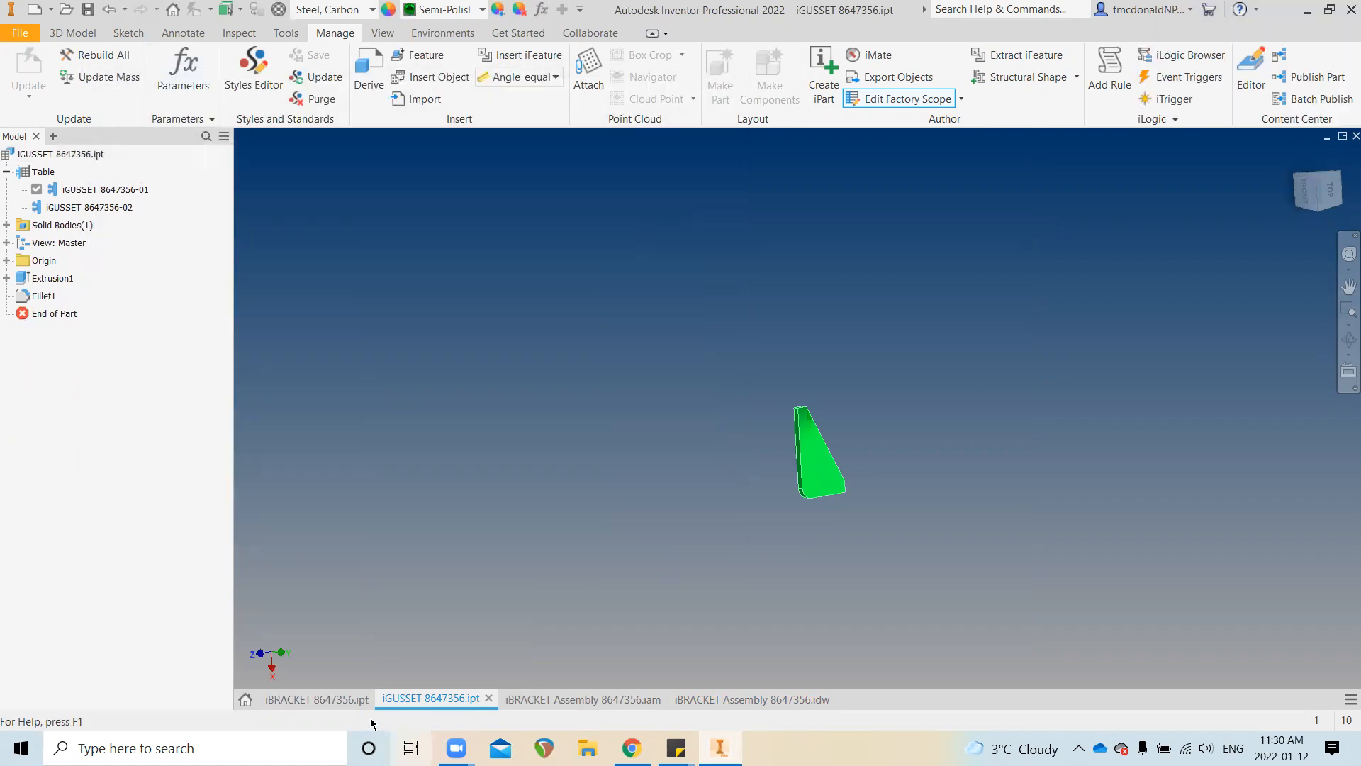
left_click(331, 701)
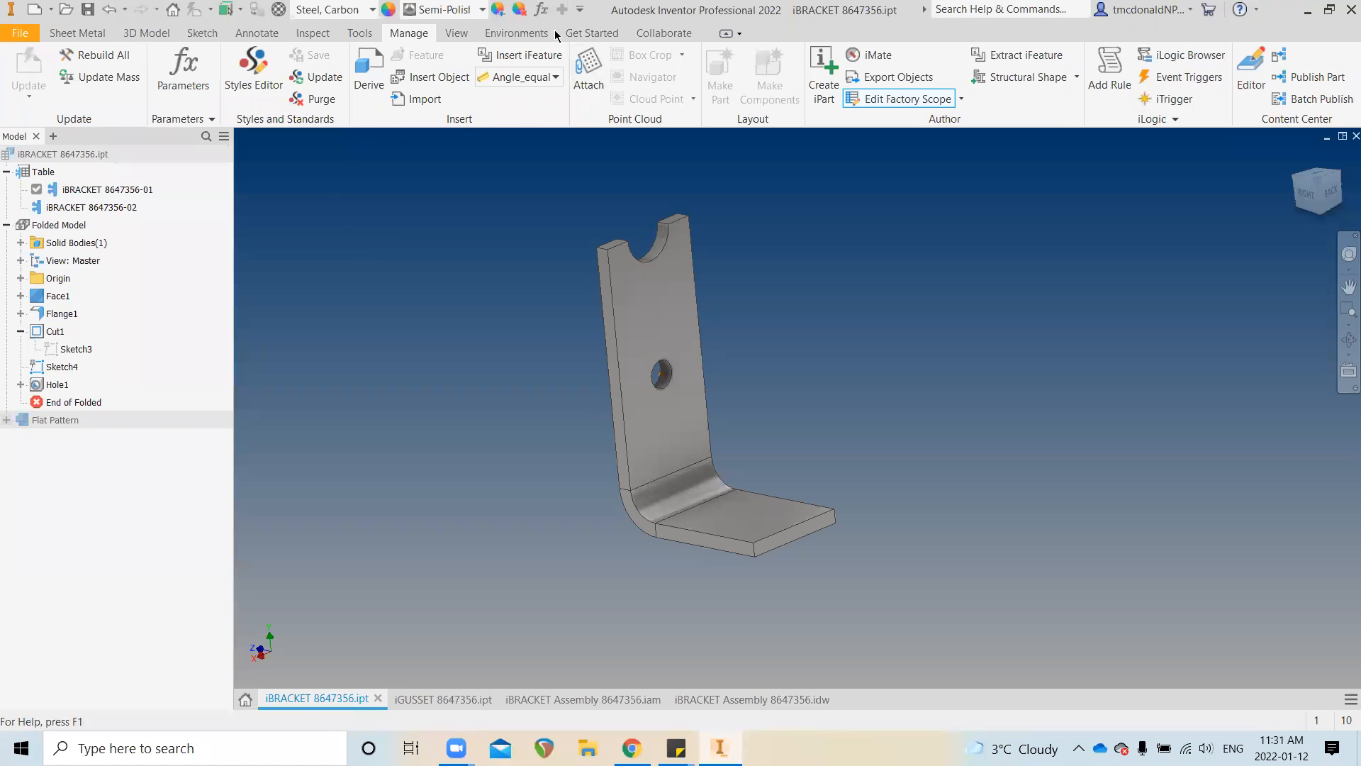
Review the iBRACKET 8647356 part's parameter list, then close it
left_click(542, 10)
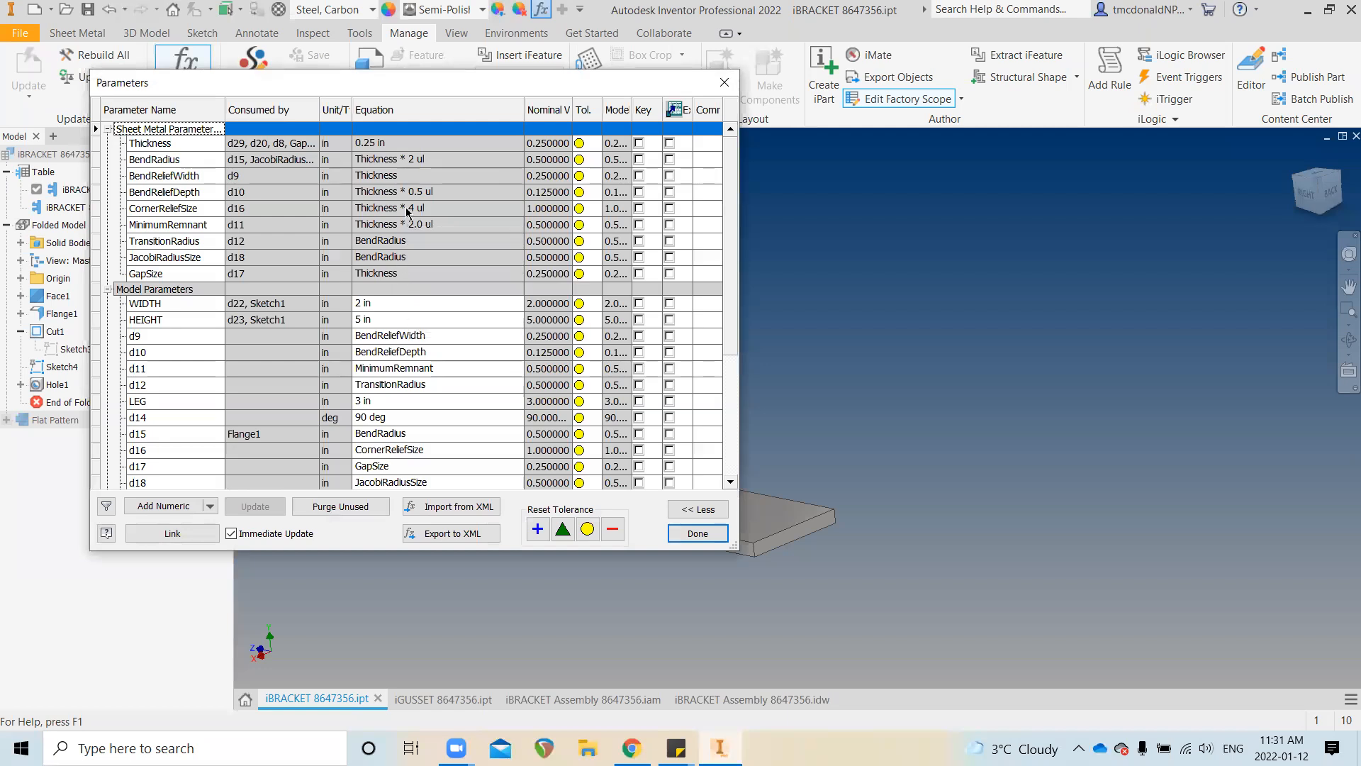
scroll(429, 412, "down", 4)
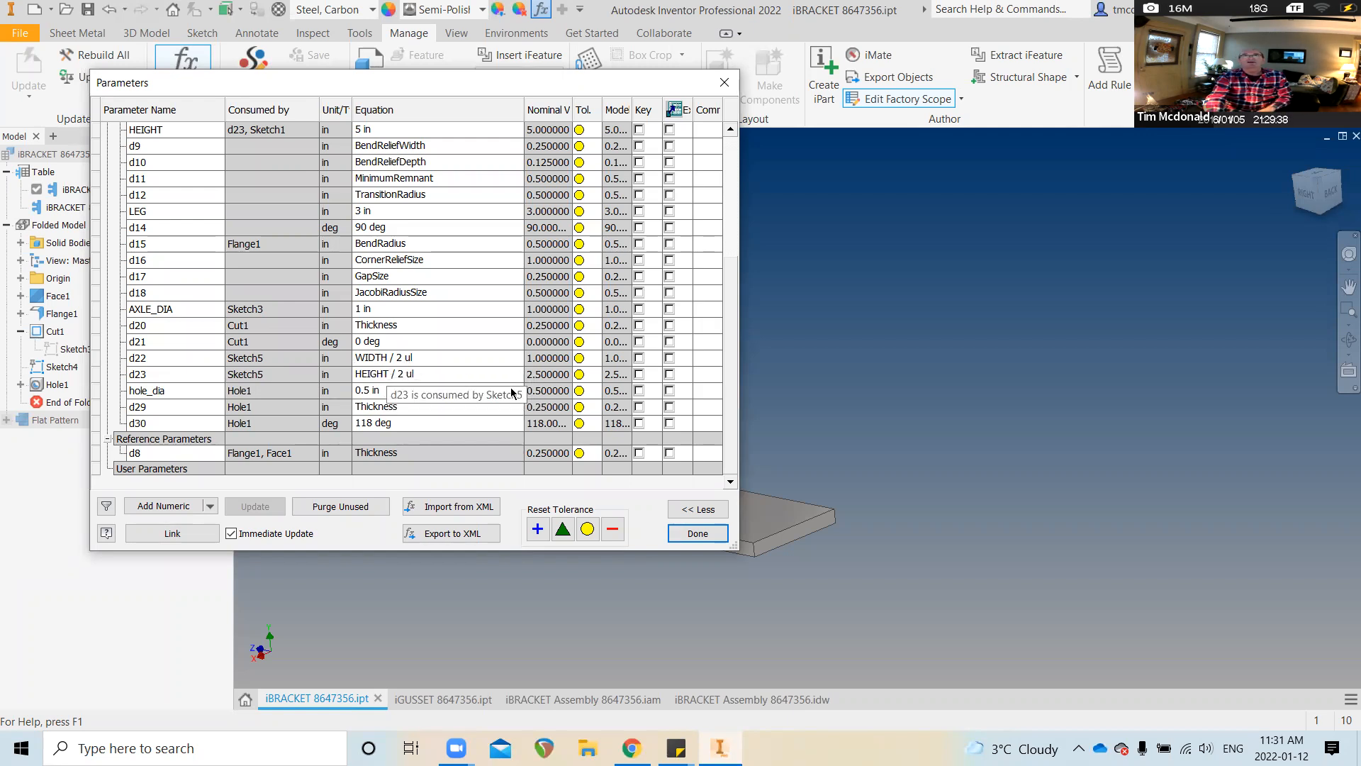
left_click(698, 534)
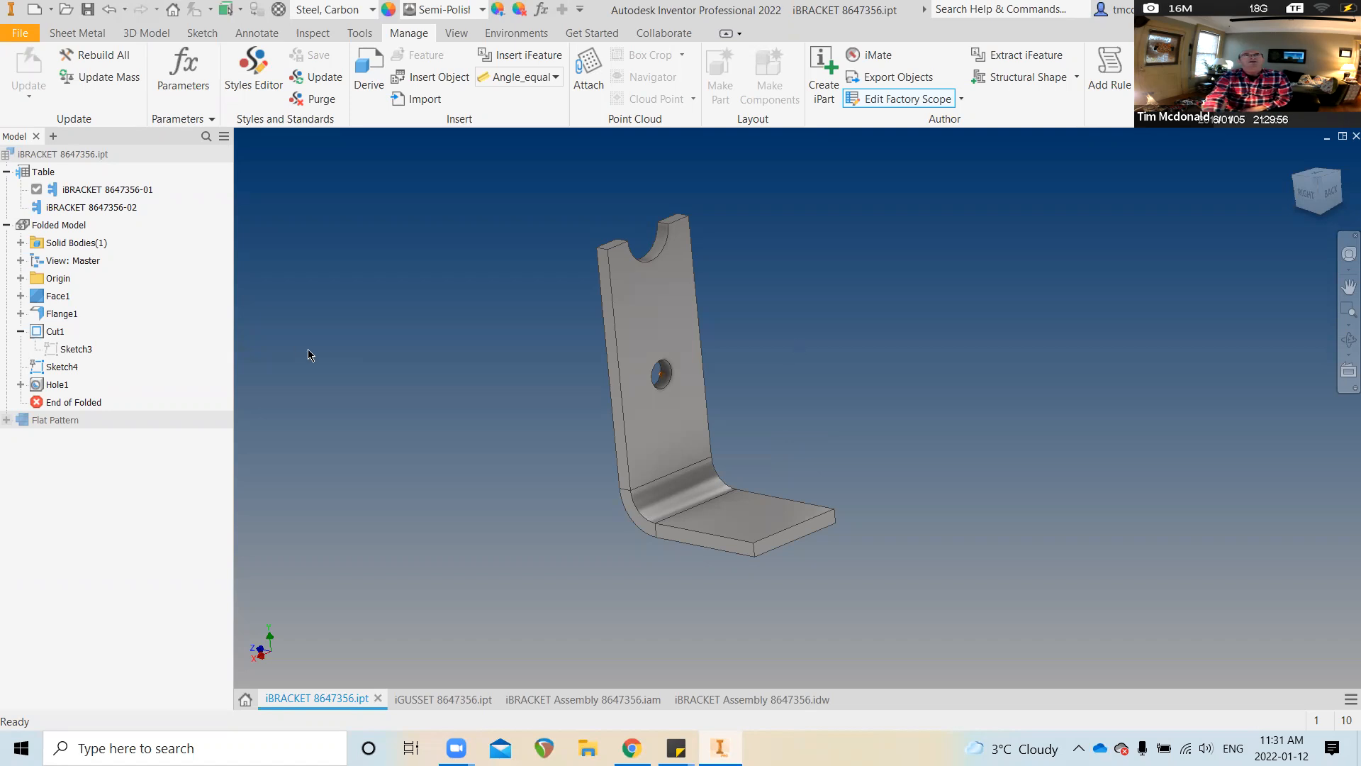
Open the iBRACKET iPart table for spreadsheet editing in Excel
right_click(36, 171)
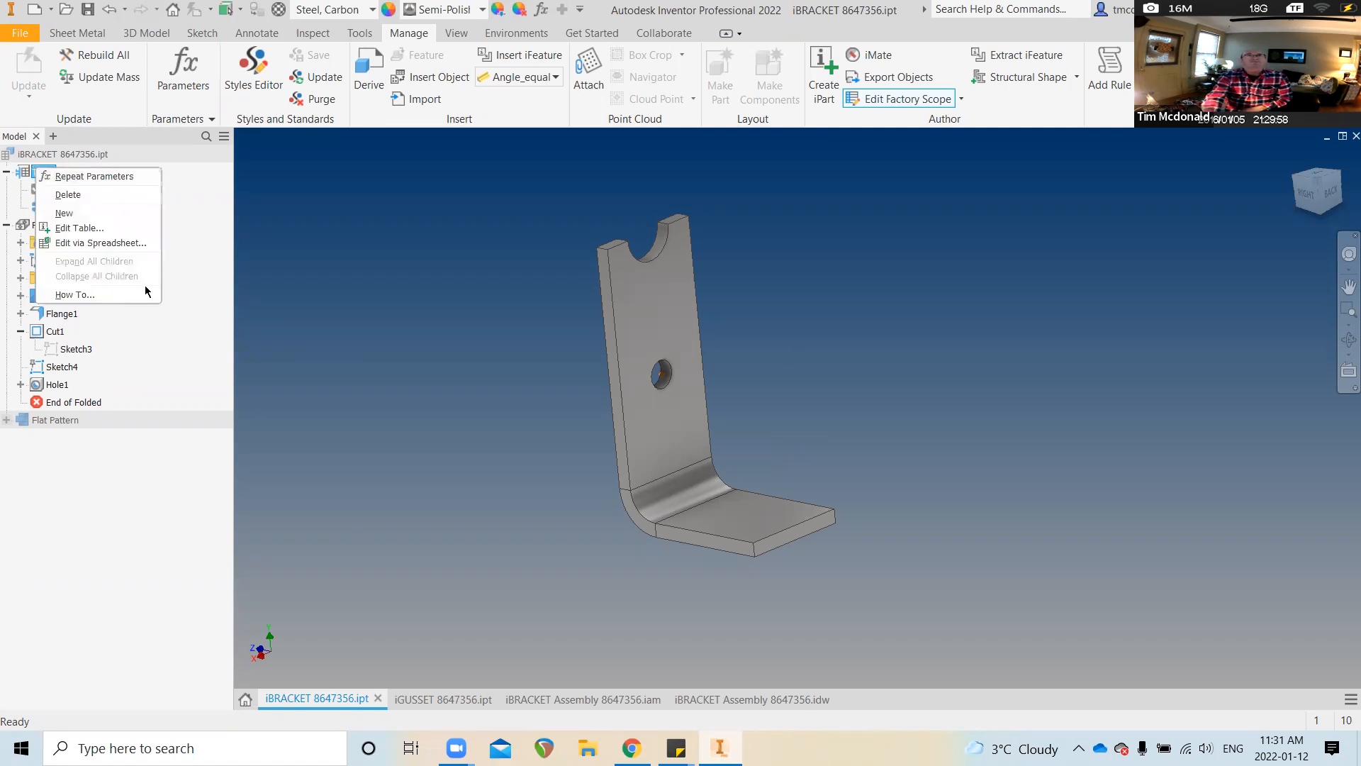
left_click(114, 241)
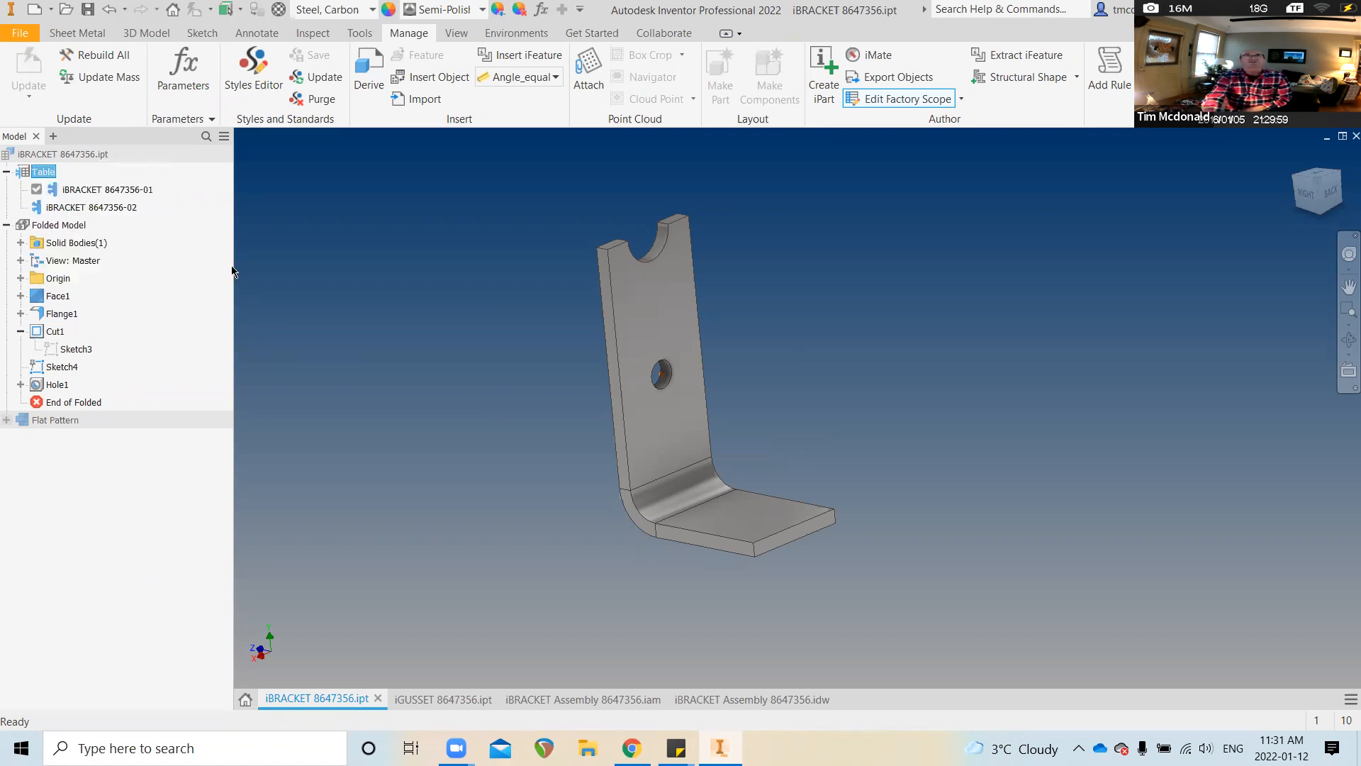
left_click(644, 396)
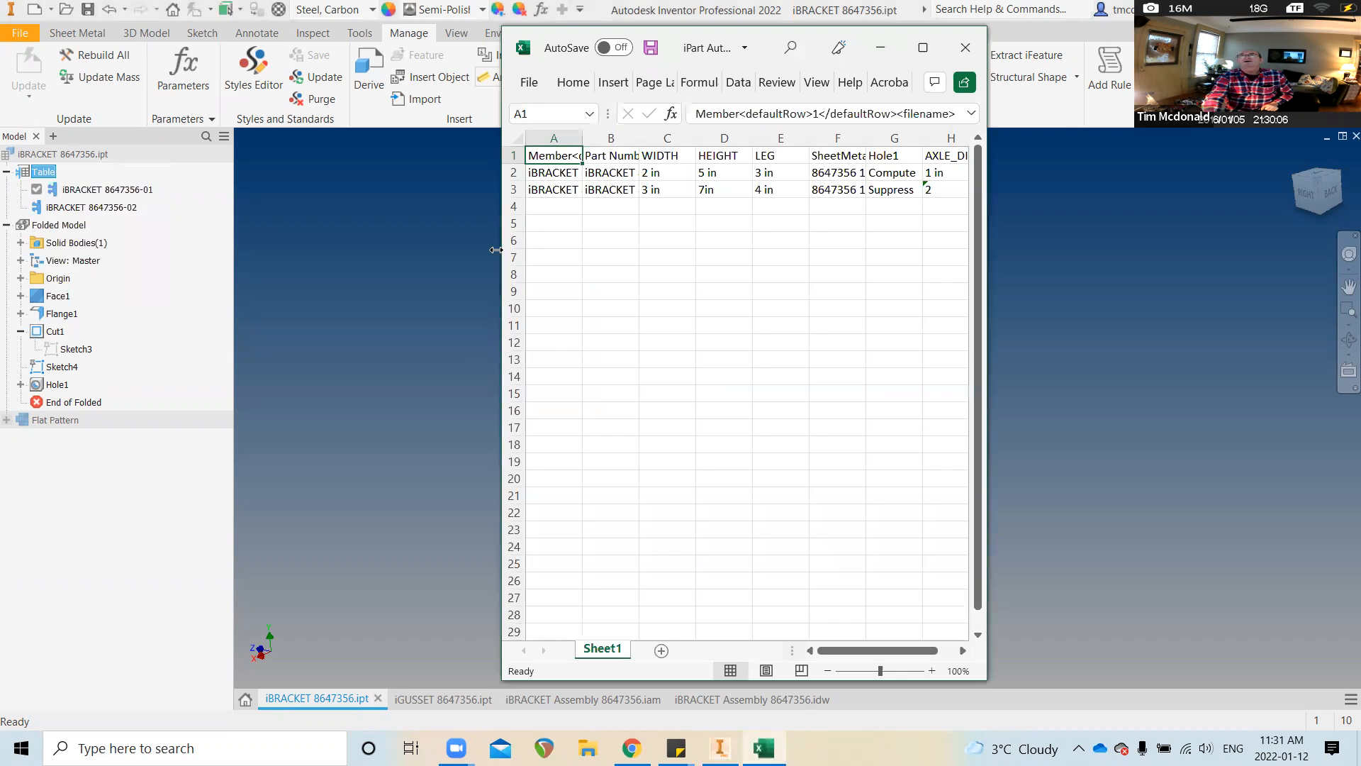
Enlarge the worksheet and widen columns A, B and F to read members, part numbers and SheetMetalRule
left_click_drag(502, 239, 350, 240)
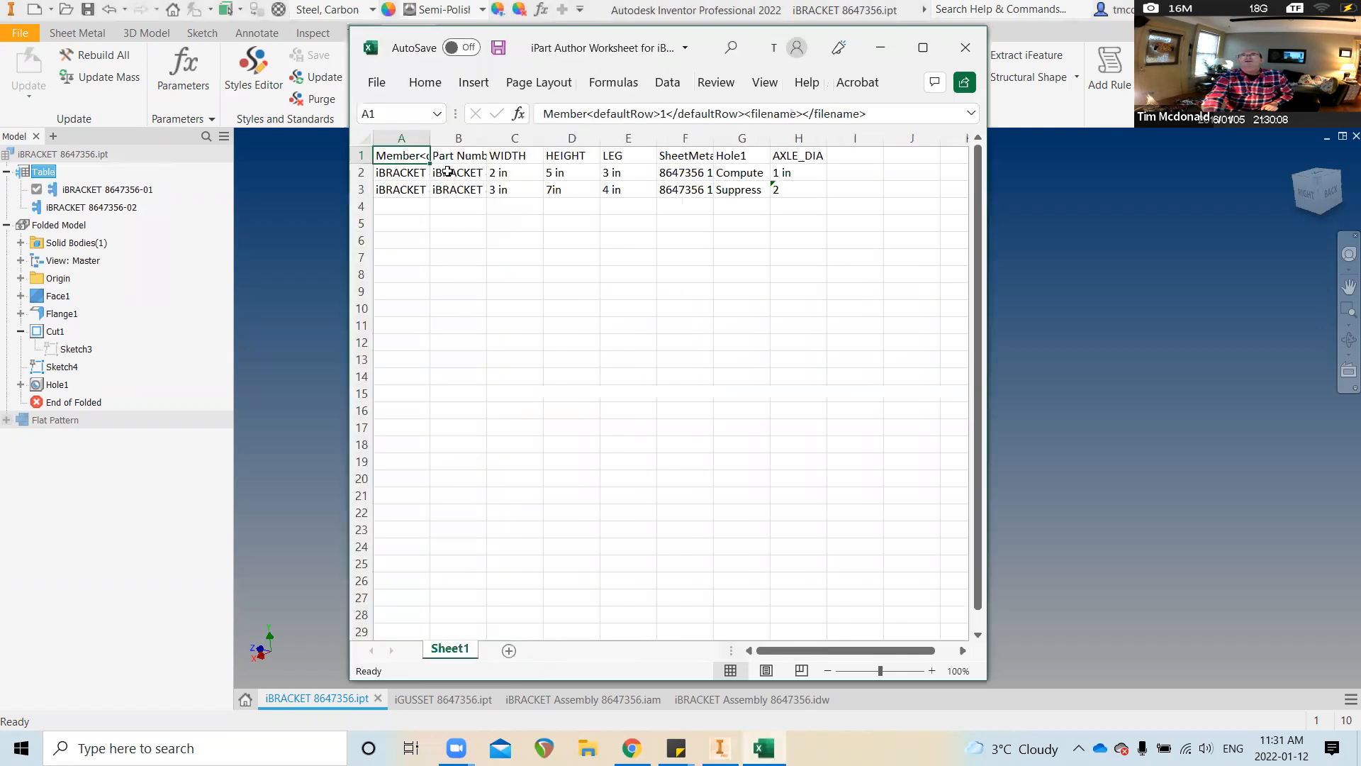
left_click_drag(430, 137, 586, 139)
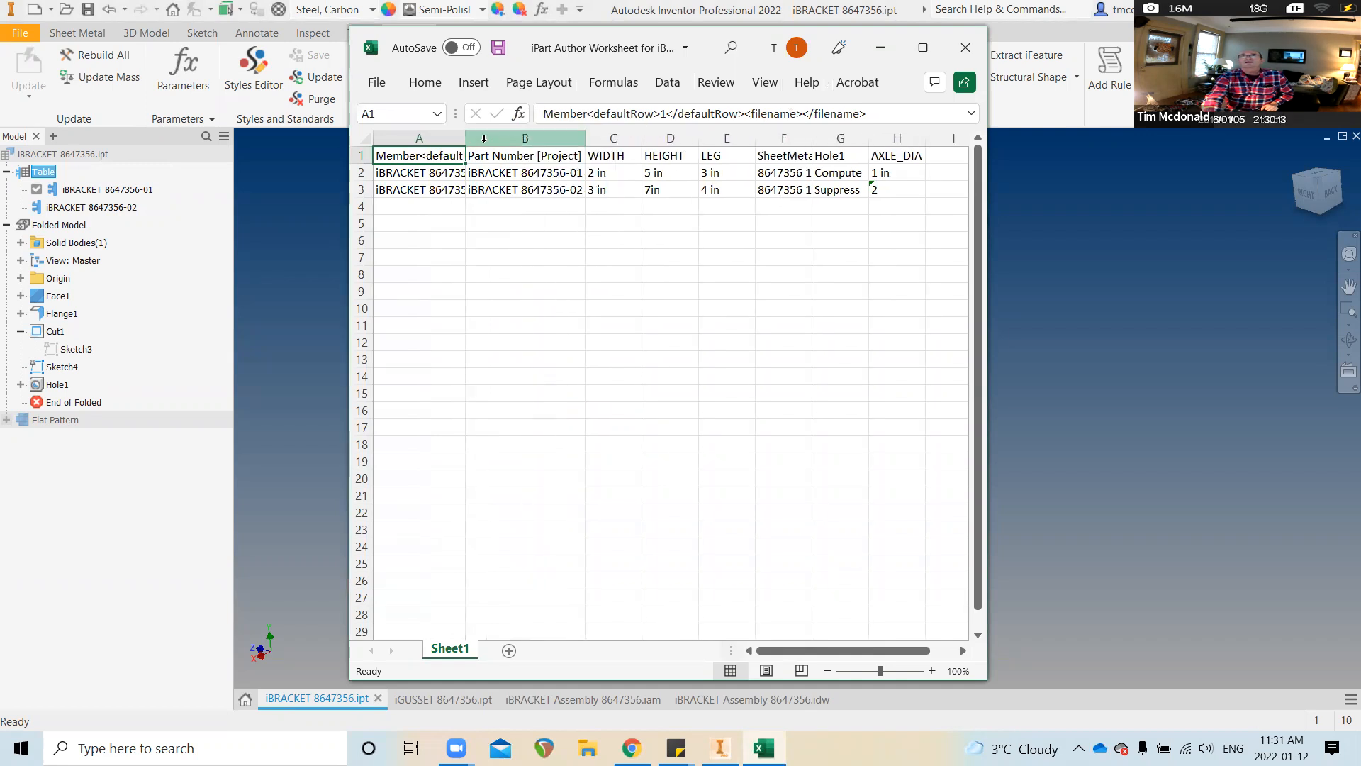
left_click_drag(465, 139, 513, 140)
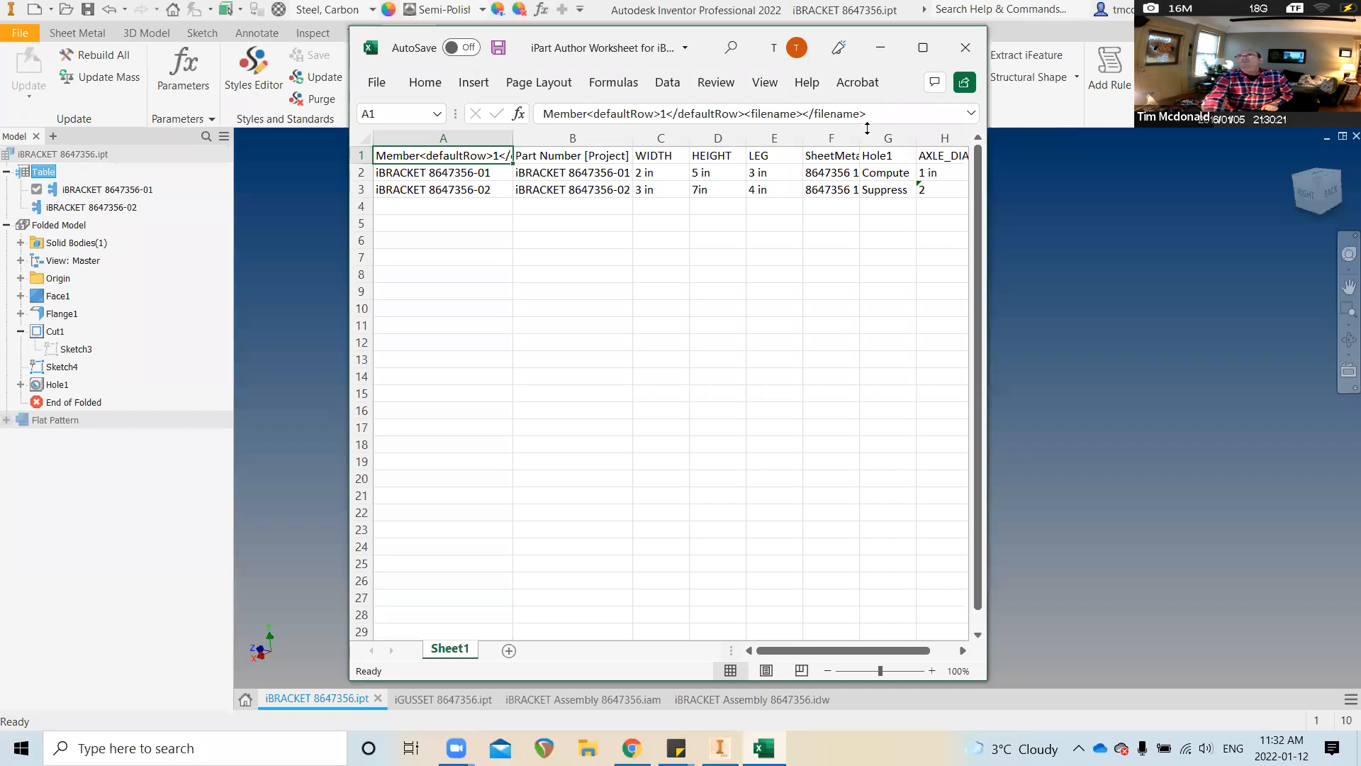
left_click_drag(858, 131, 916, 131)
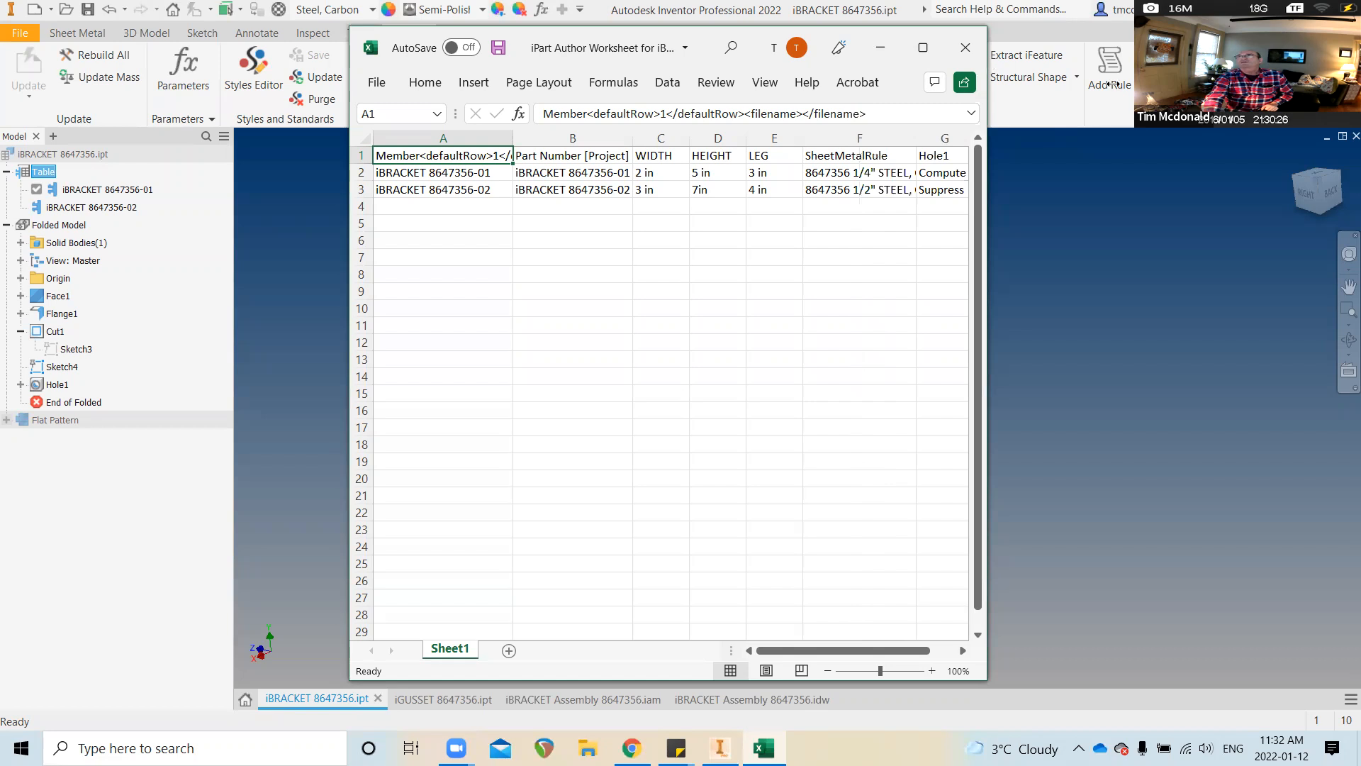
left_click_drag(1110, 84, 1112, 84)
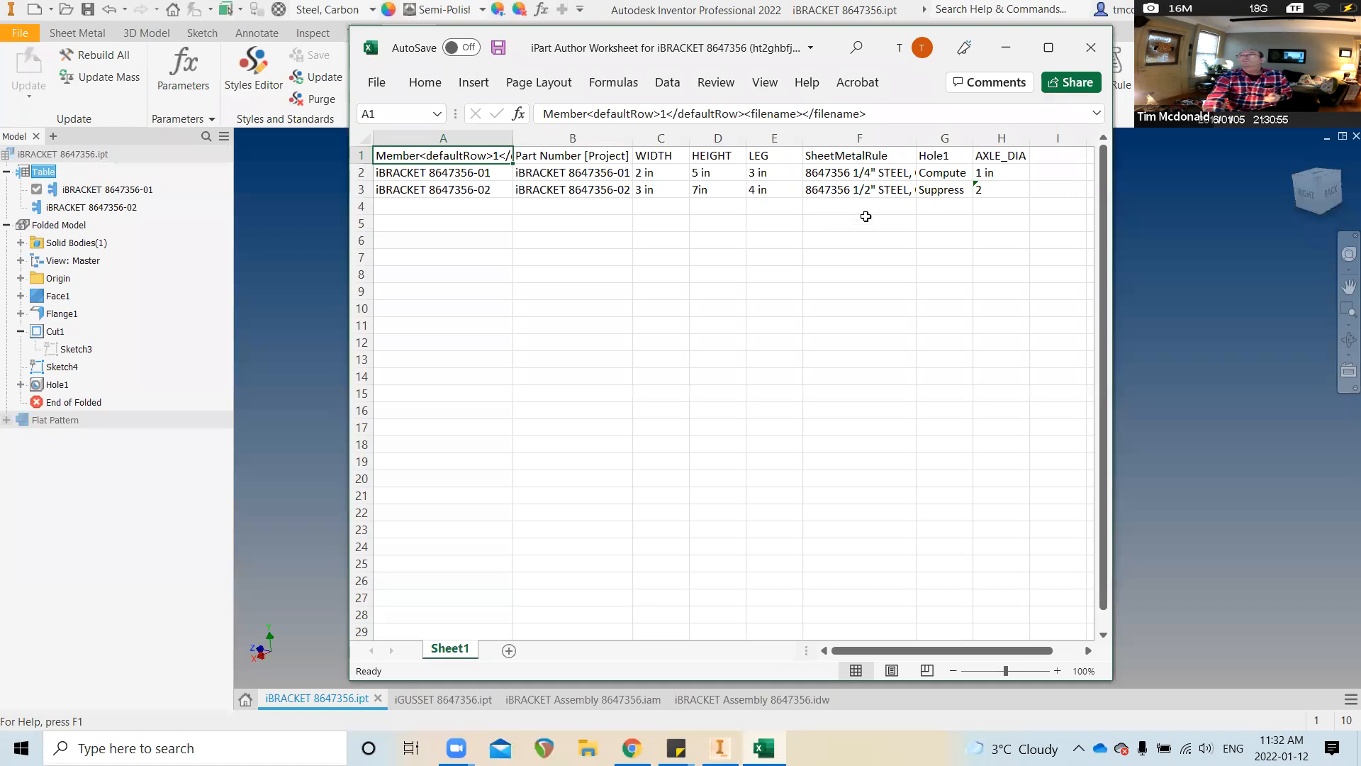
left_click_drag(917, 138, 956, 139)
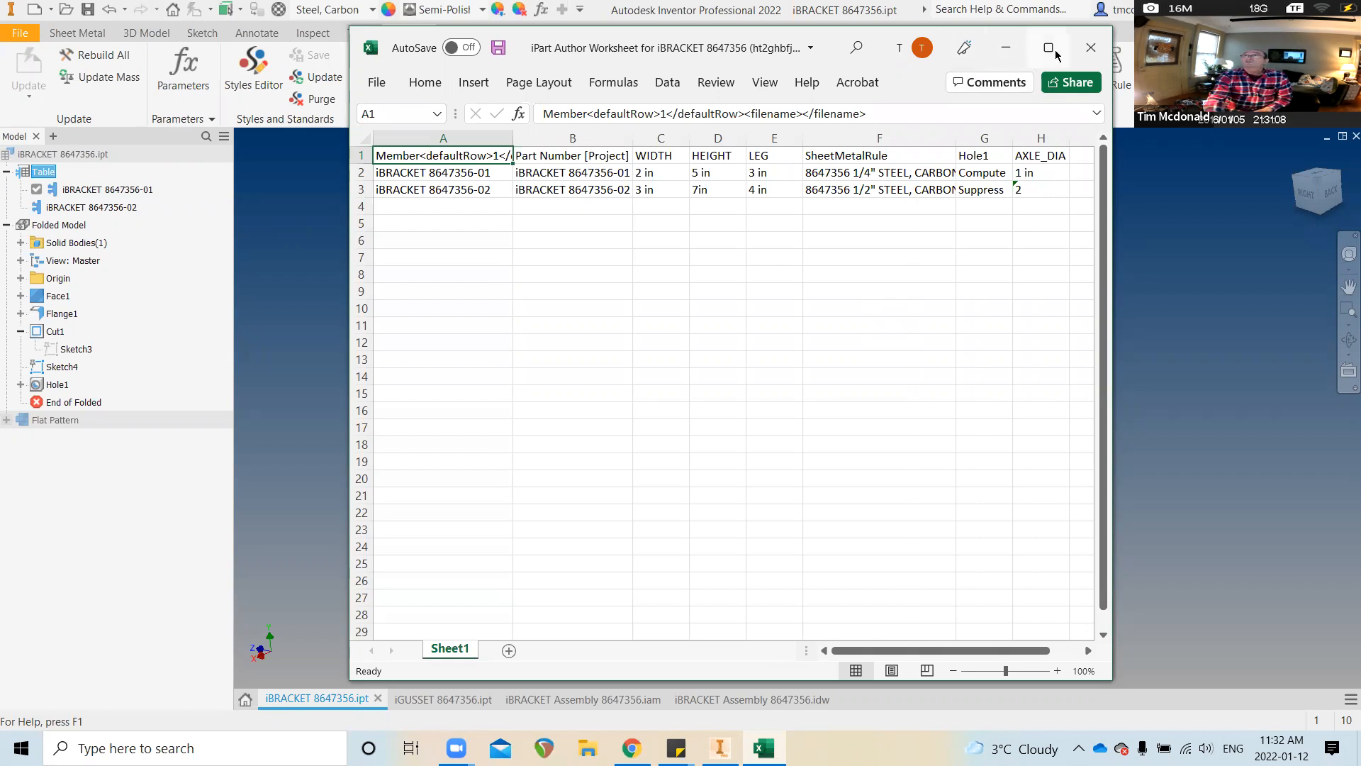
left_click(1090, 47)
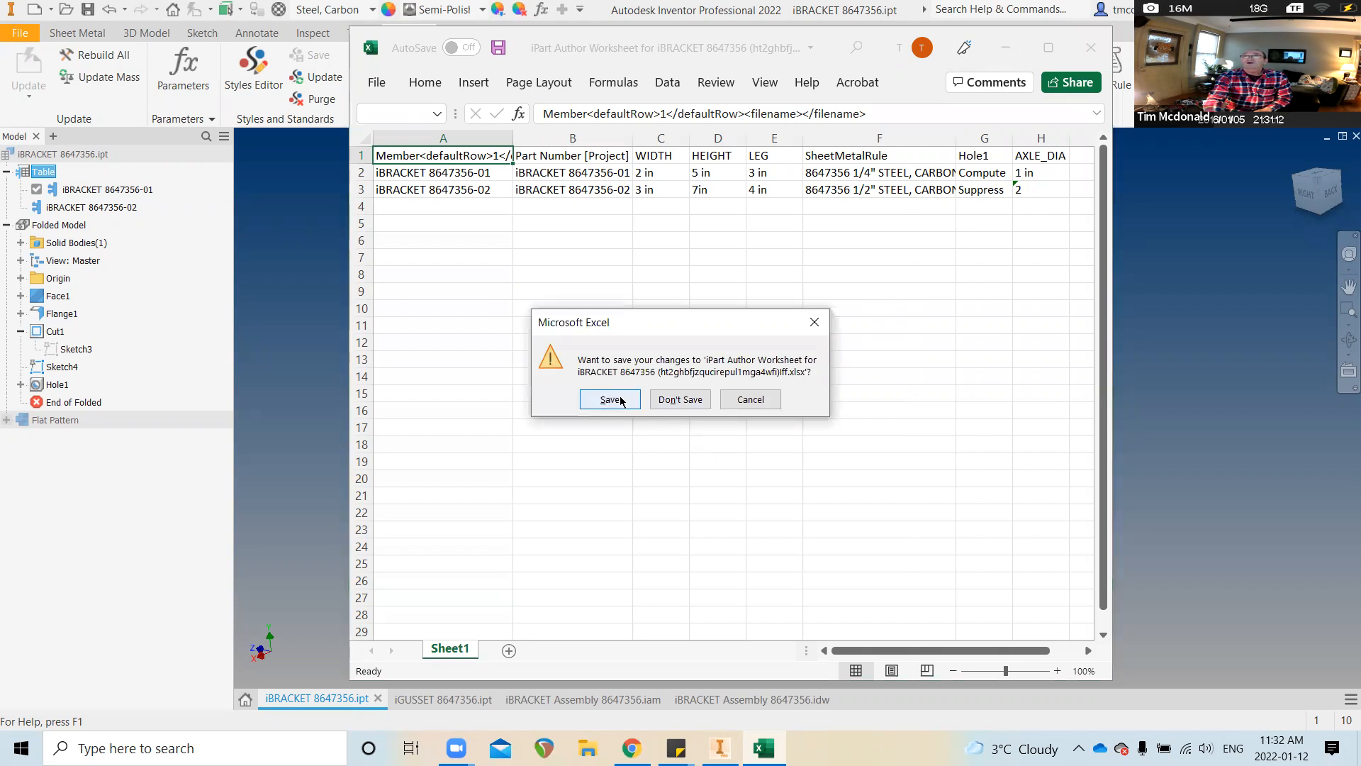
Close the iPart worksheet without saving changes
left_click(681, 399)
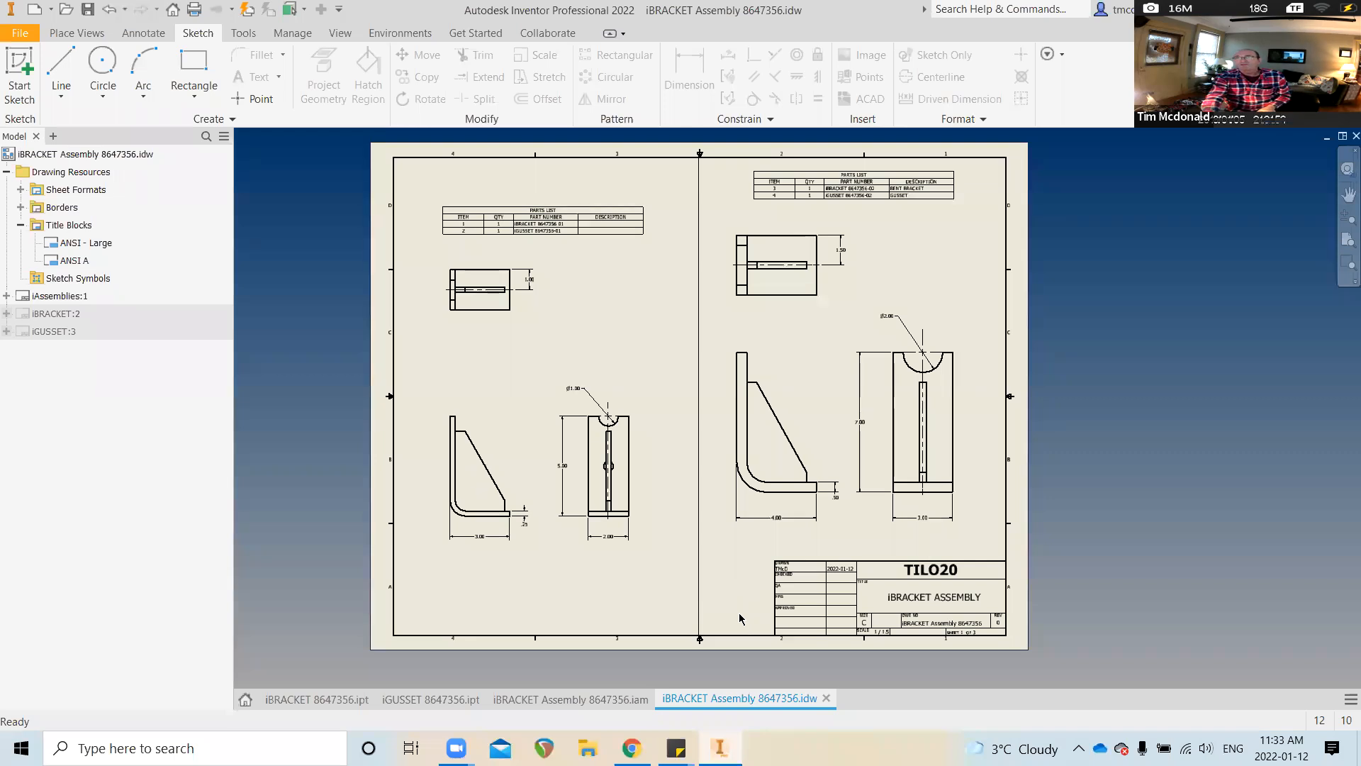
Open the Week 2 CAD Data Exchange content, glance at the Inventor drawing, and return to it
left_click(632, 747)
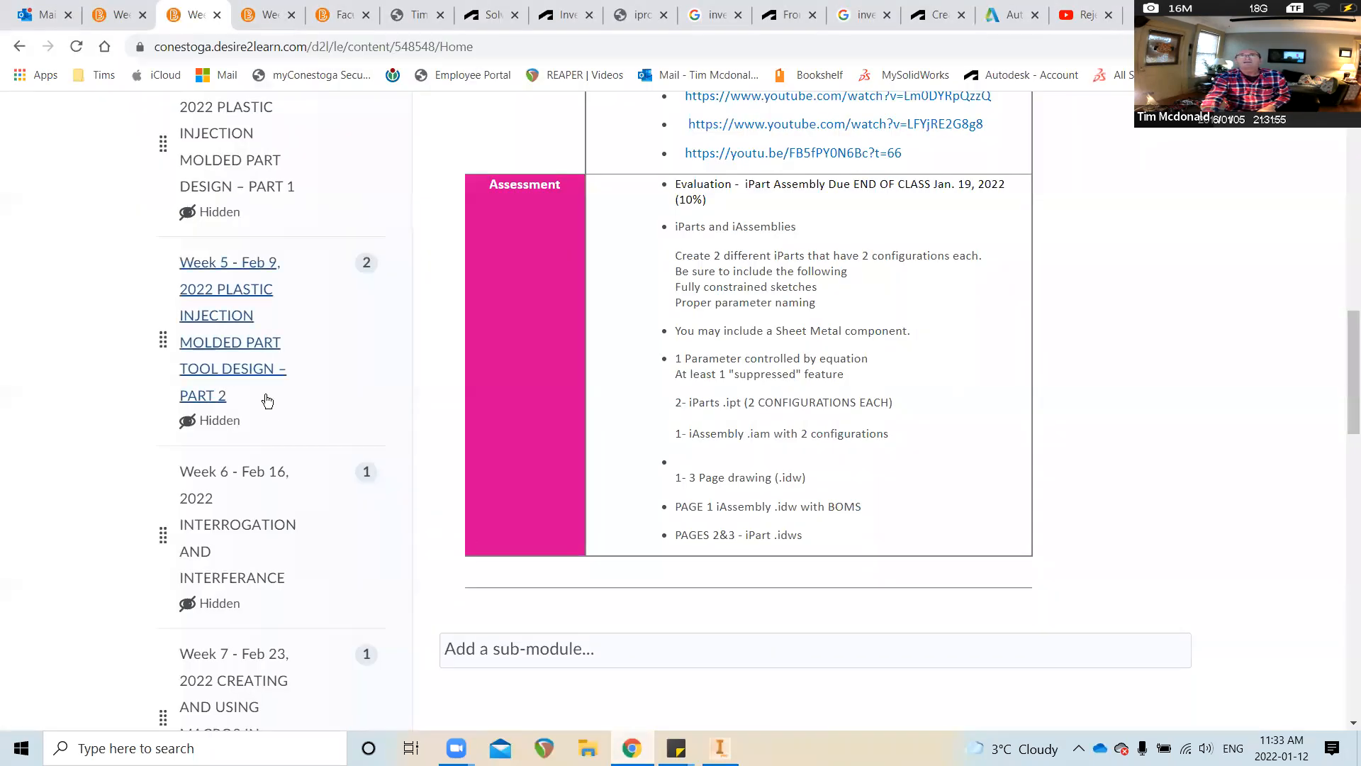
scroll(235, 255, "up", 4)
scroll(235, 256, "up", 5)
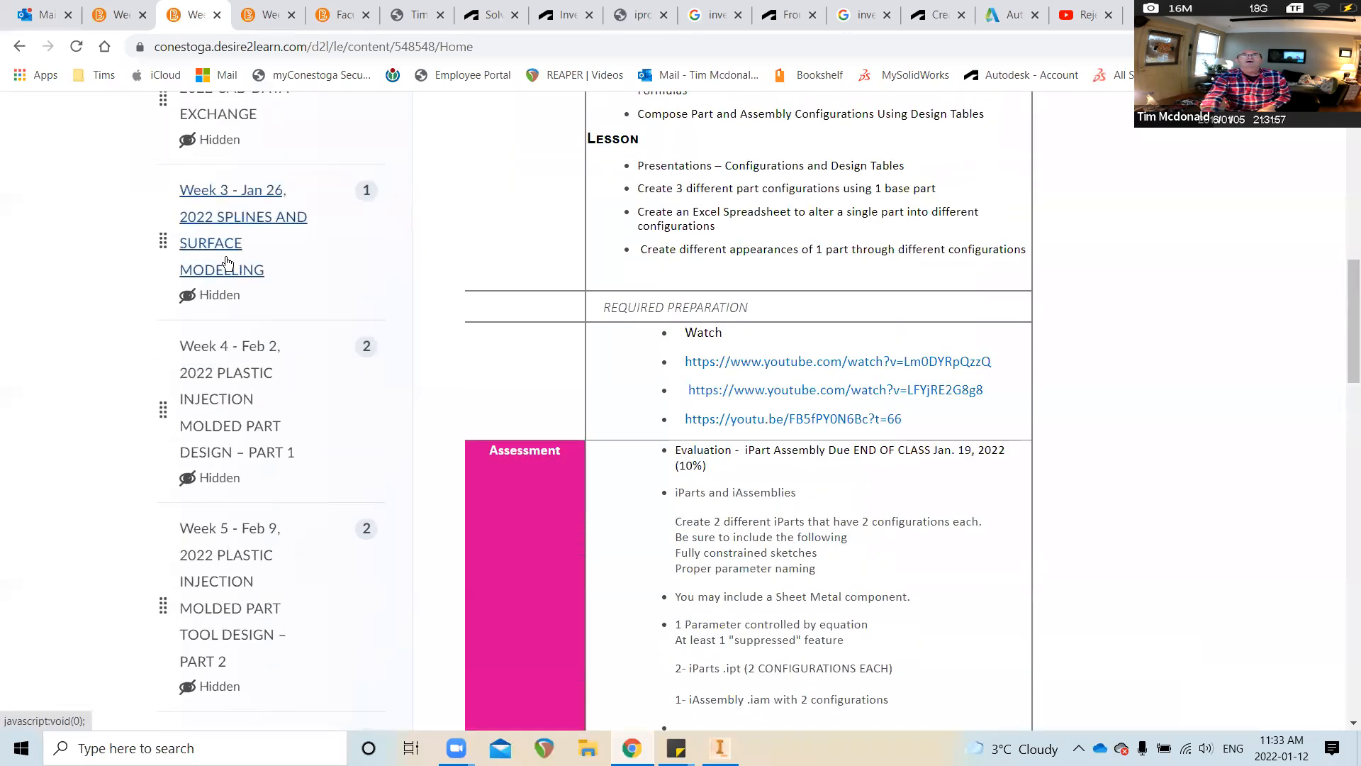
left_click(235, 463)
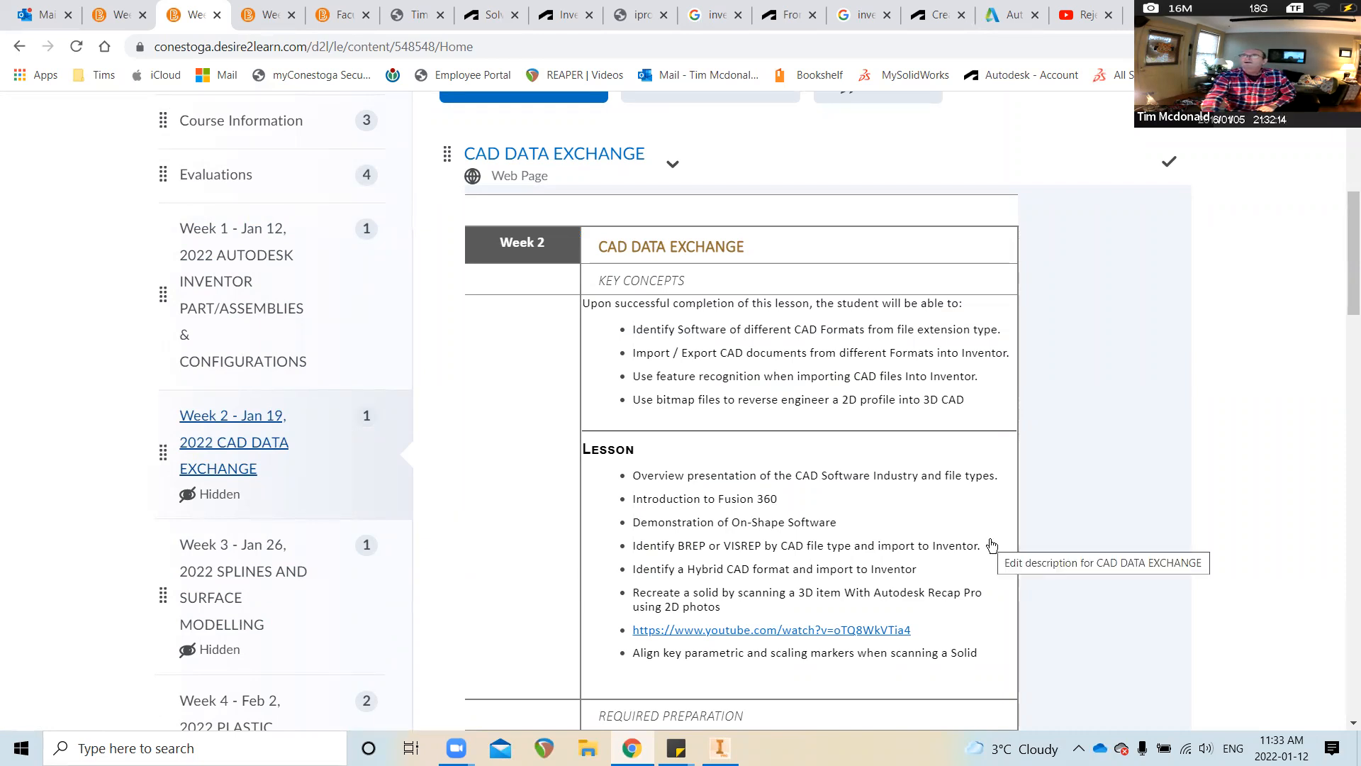
scroll(991, 544, "down", 4)
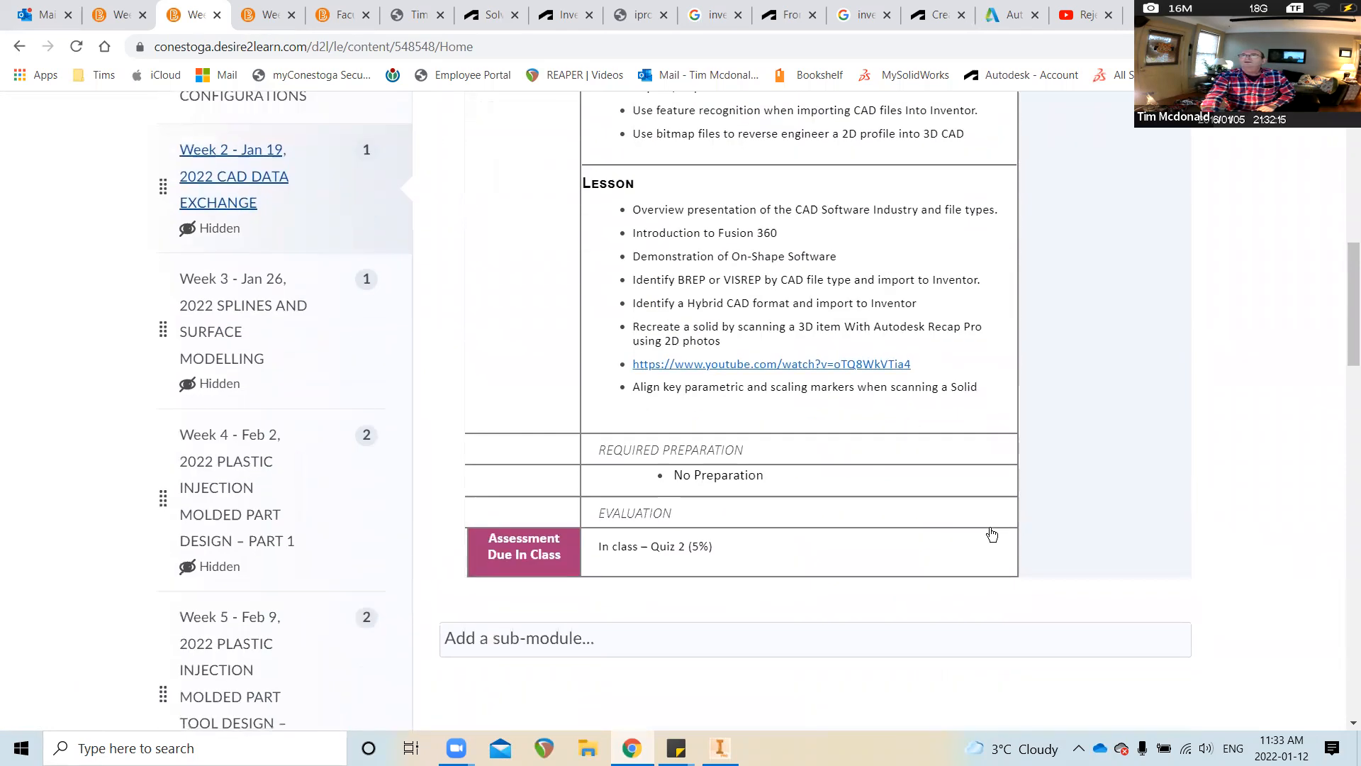
scroll(779, 522, "up", 4)
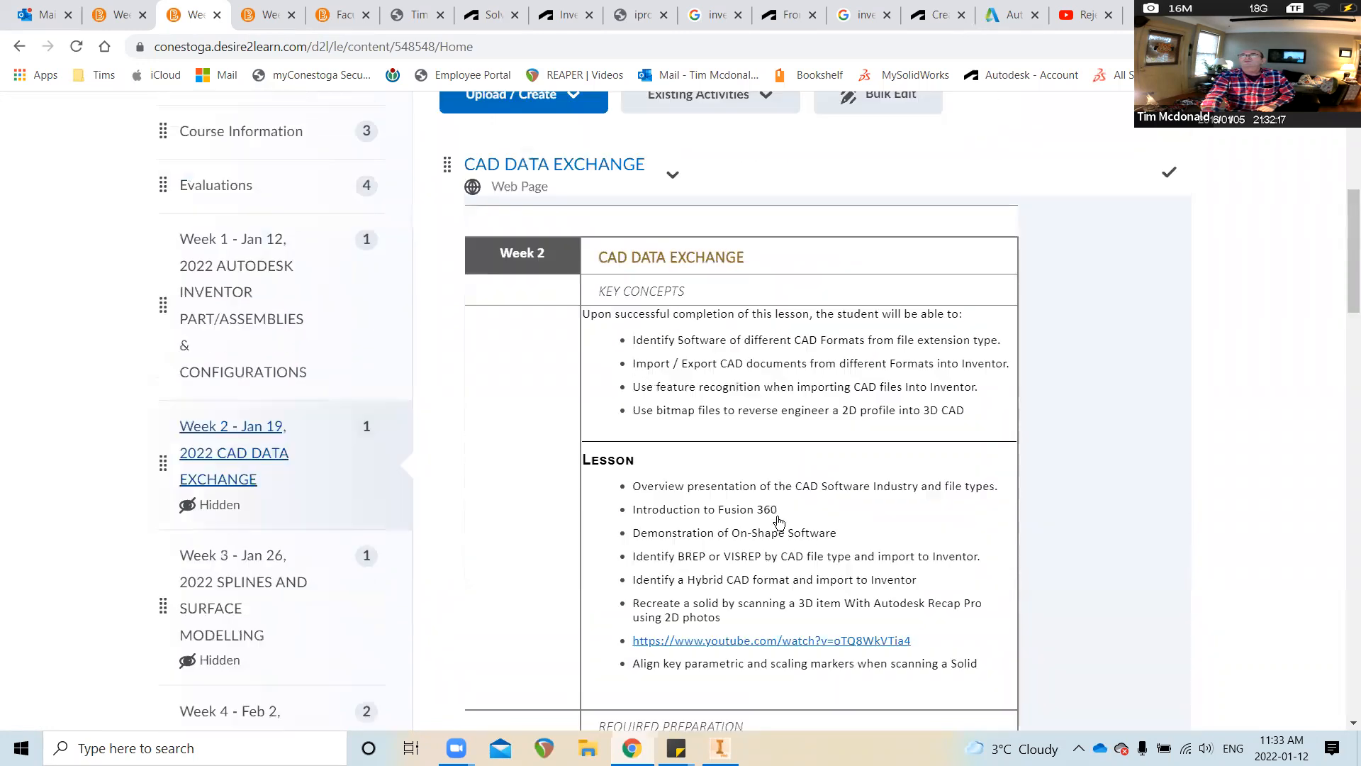
scroll(778, 523, "up", 2)
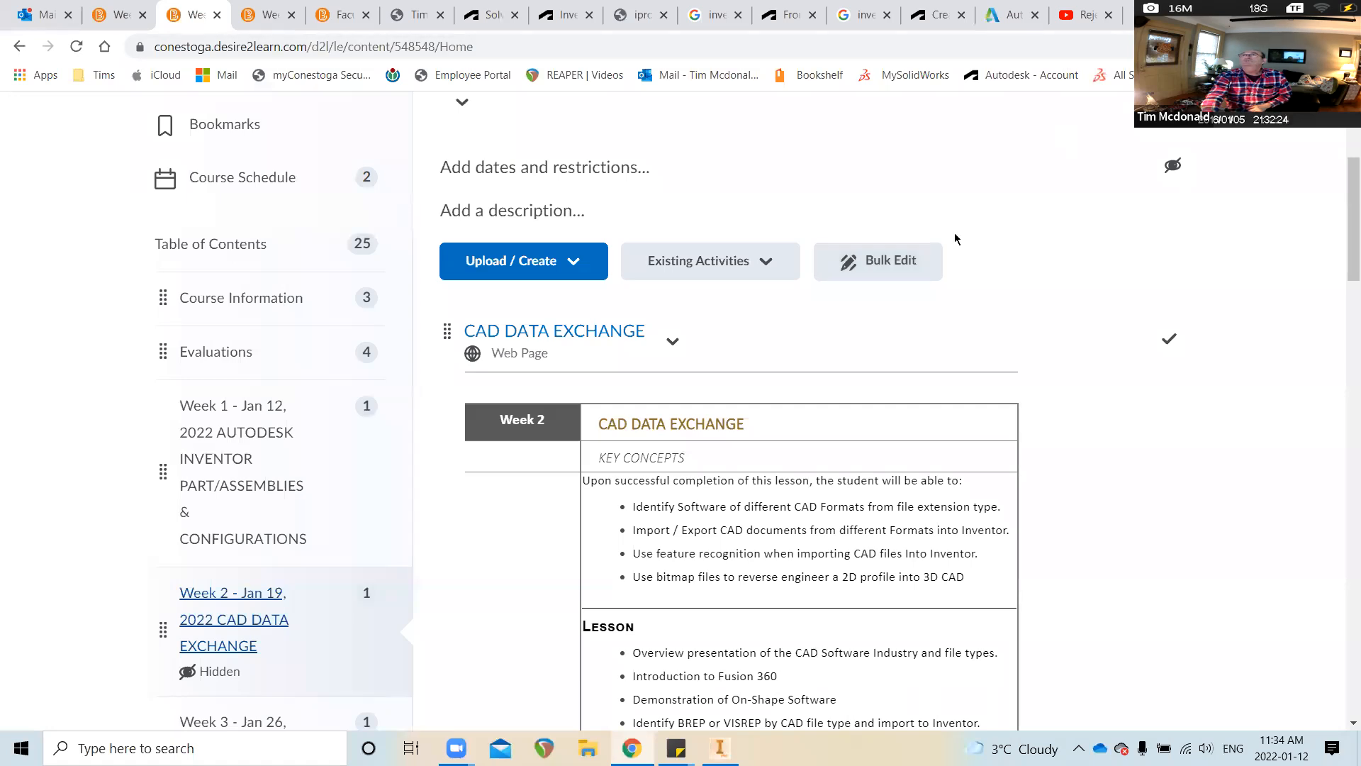
key("alt+Tab")
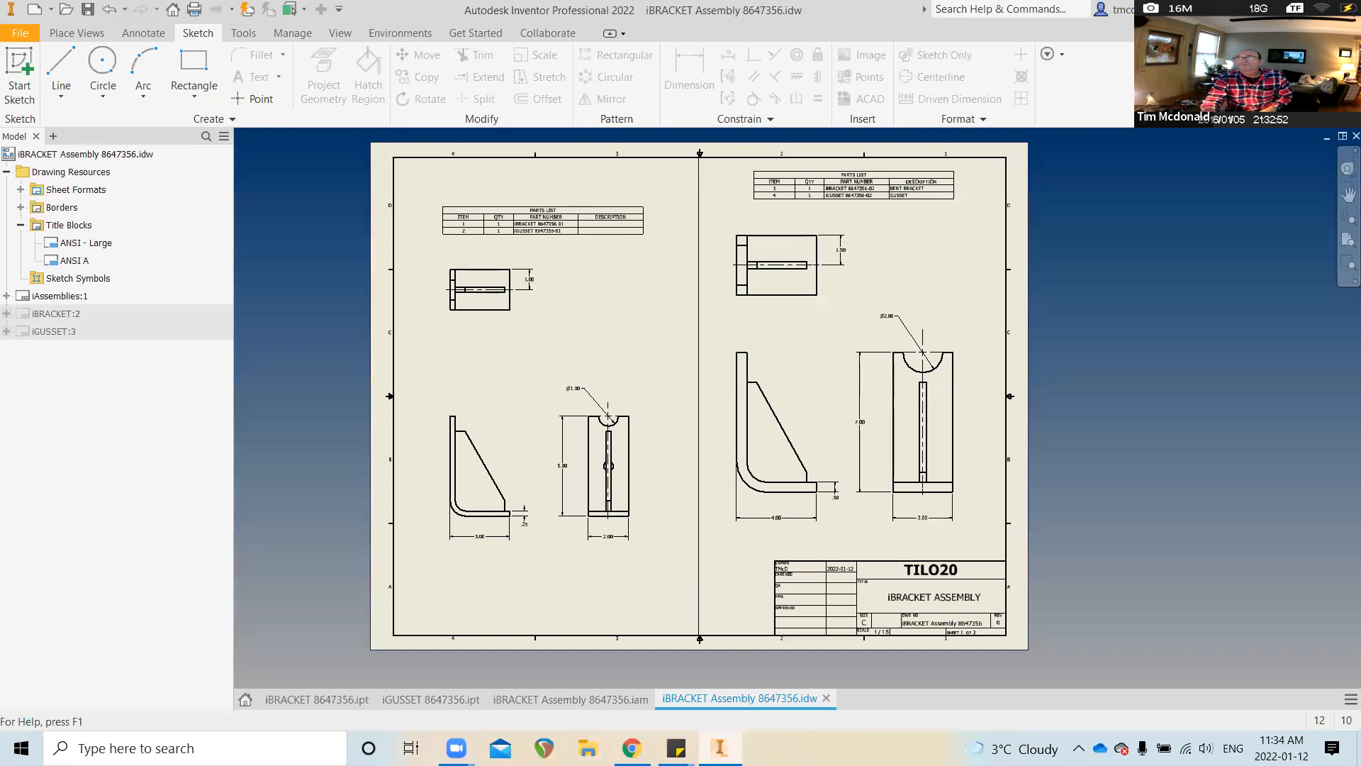
left_click(632, 748)
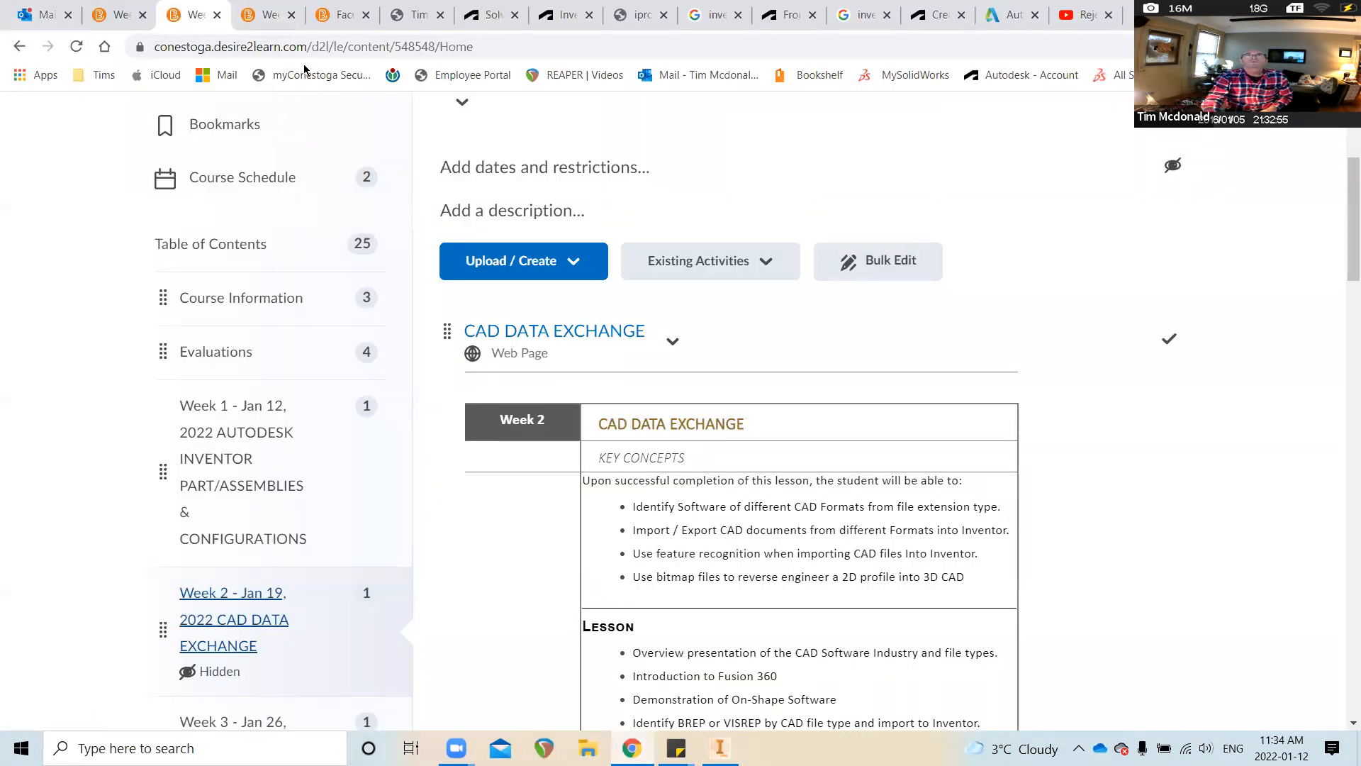
View the course's Manage Quizzes list from Course Tools
scroll(519, 212, "up", 3)
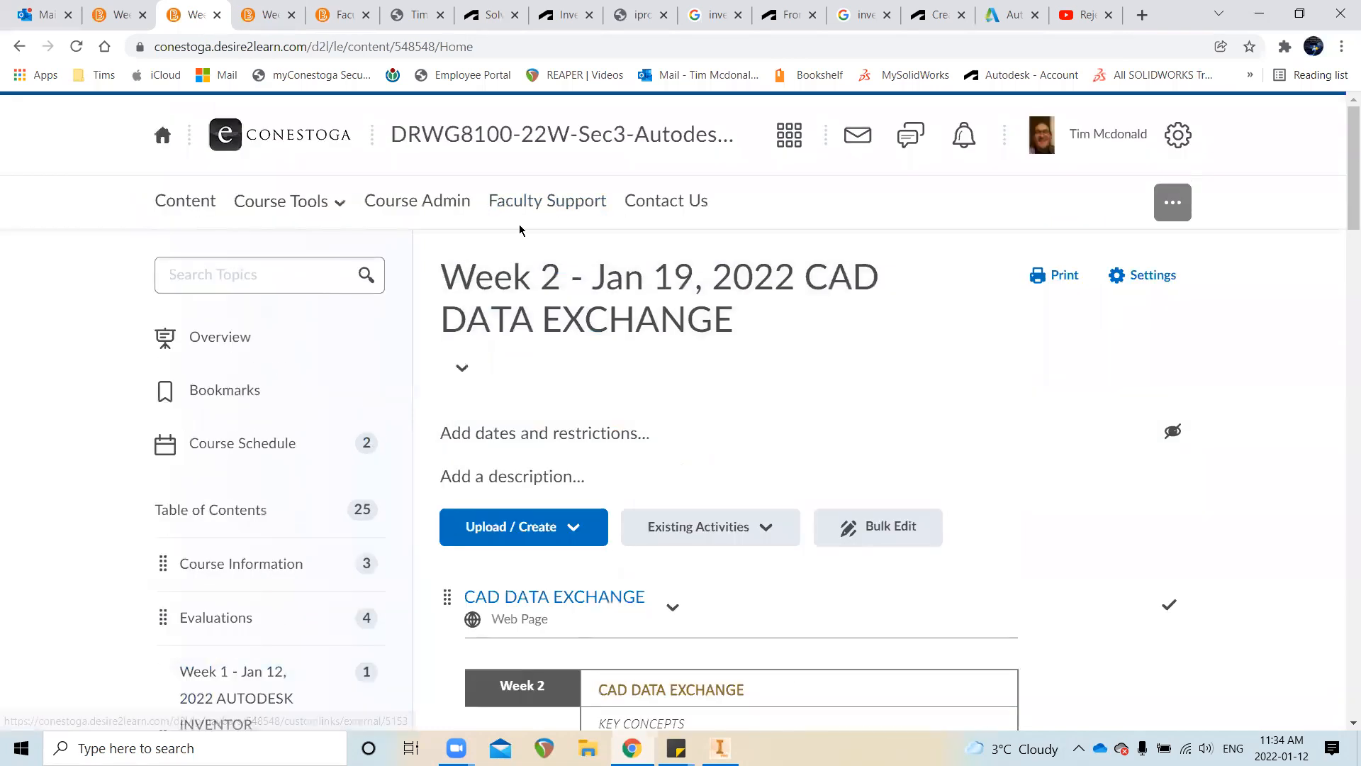
left_click(301, 205)
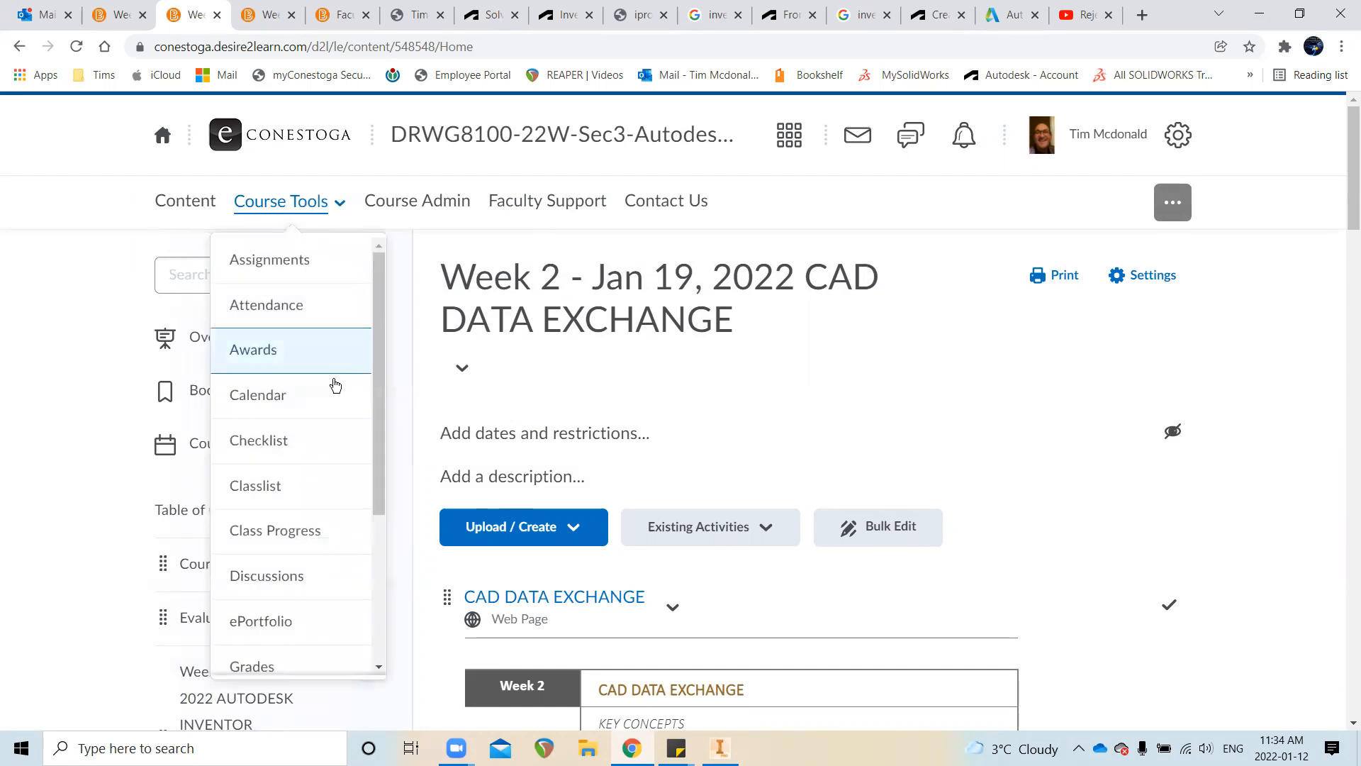
scroll(290, 533, "down", 3)
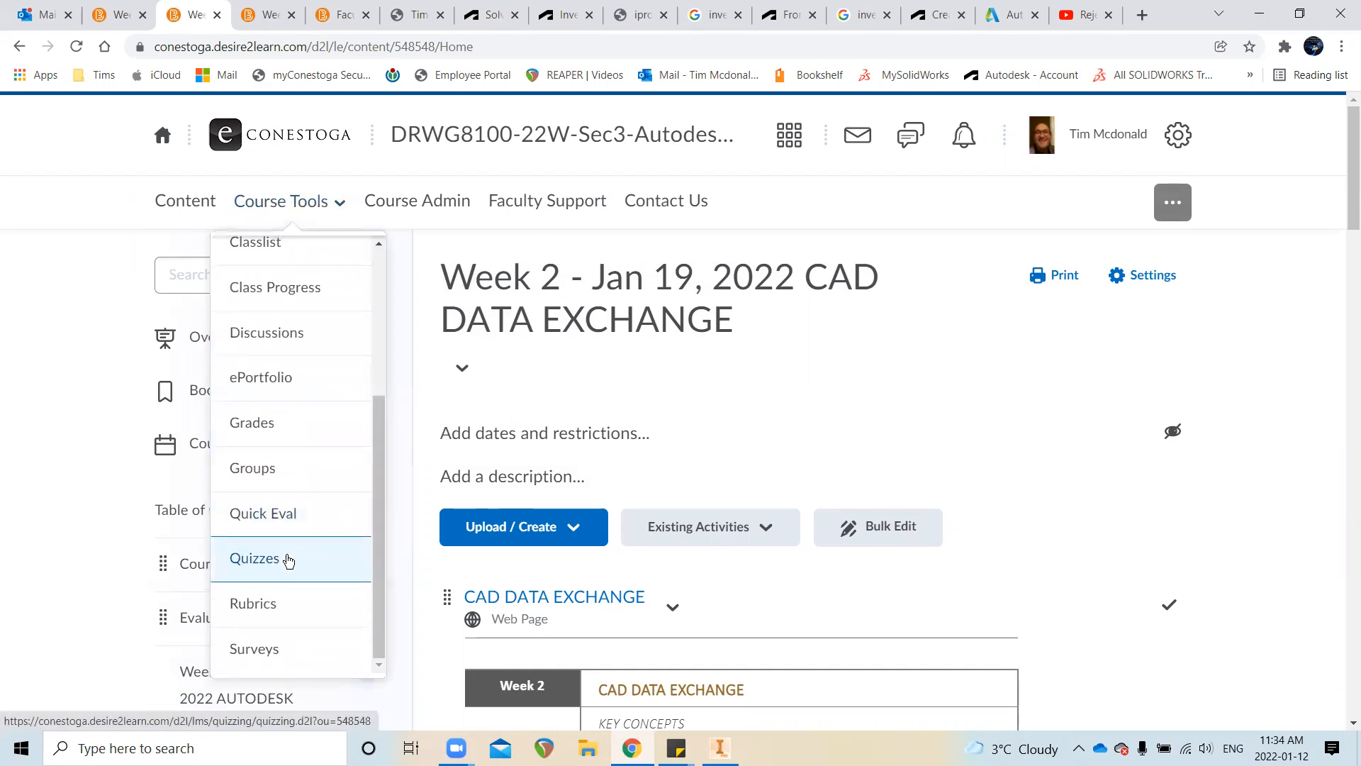
left_click(287, 553)
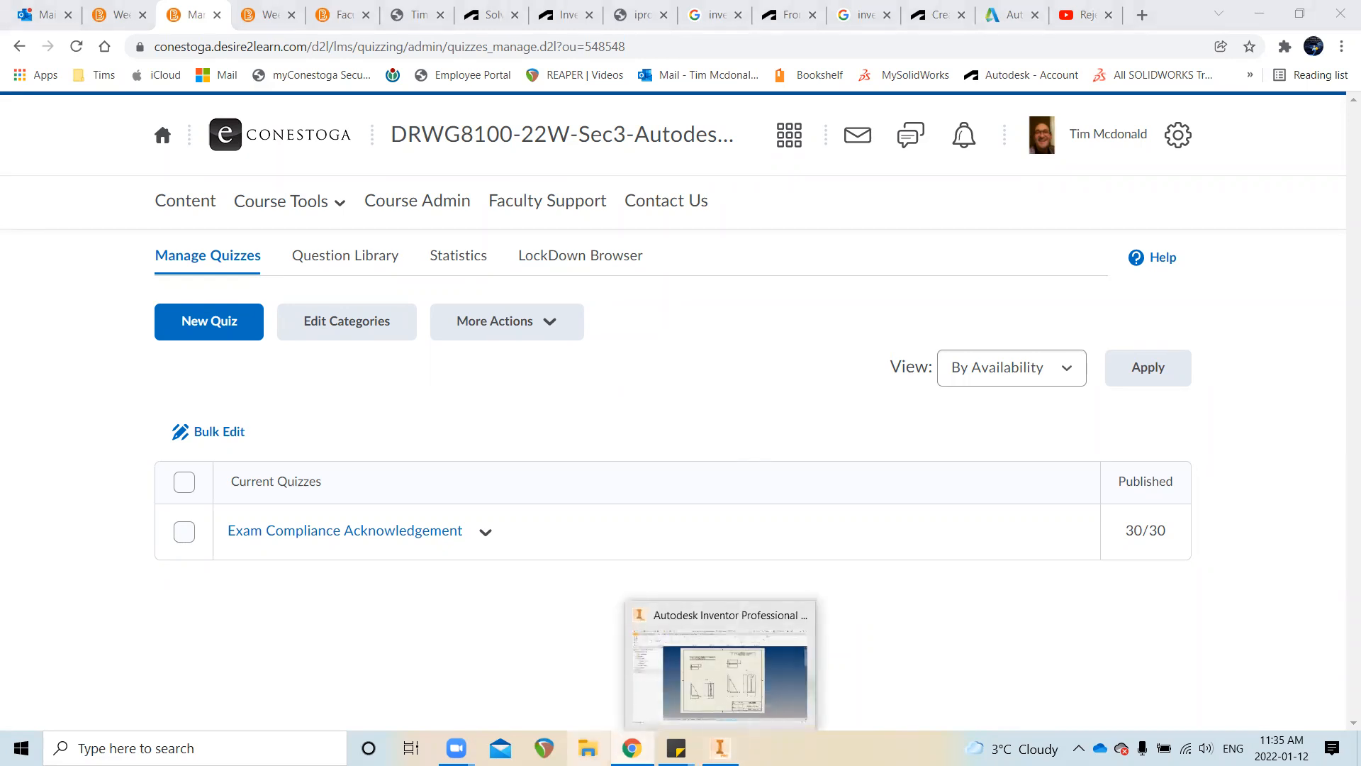
Go back to the course Content page from the navbar
mouse_move(632, 748)
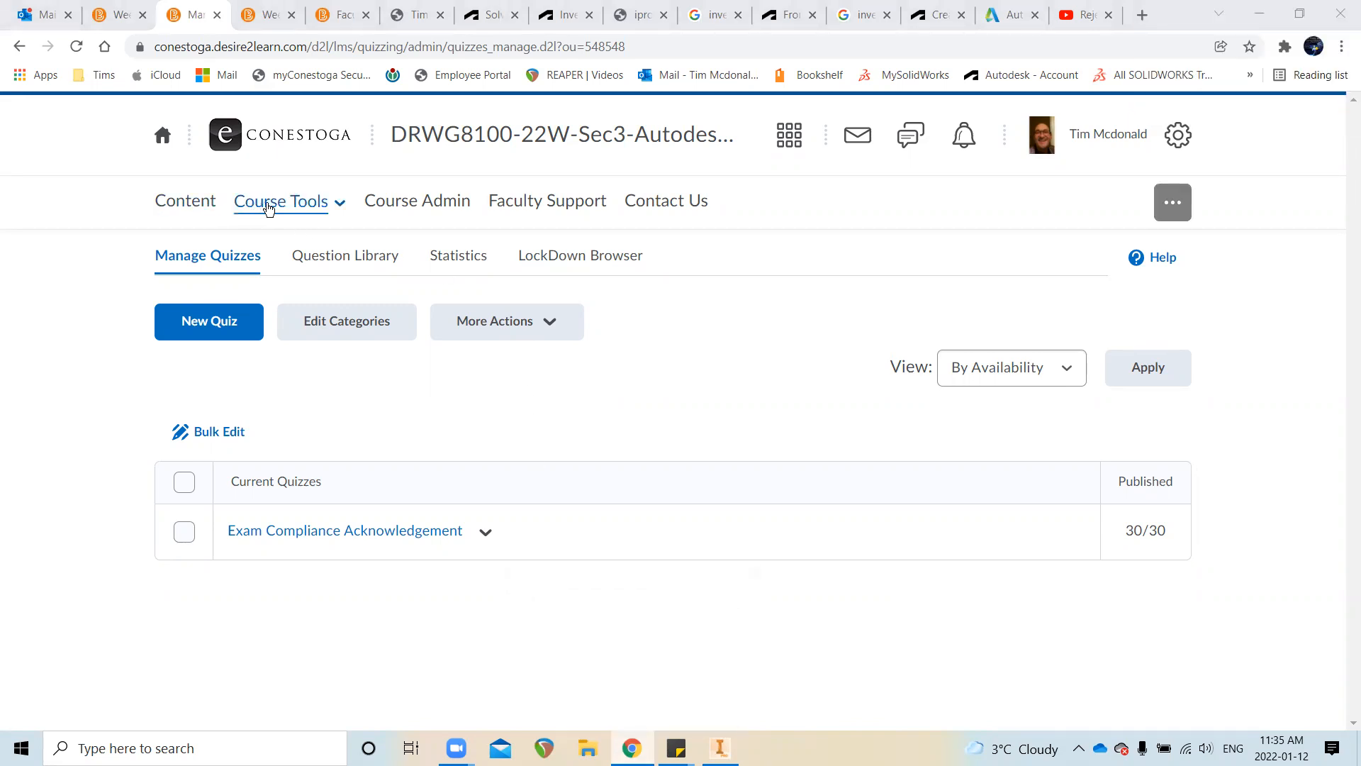
left_click(268, 205)
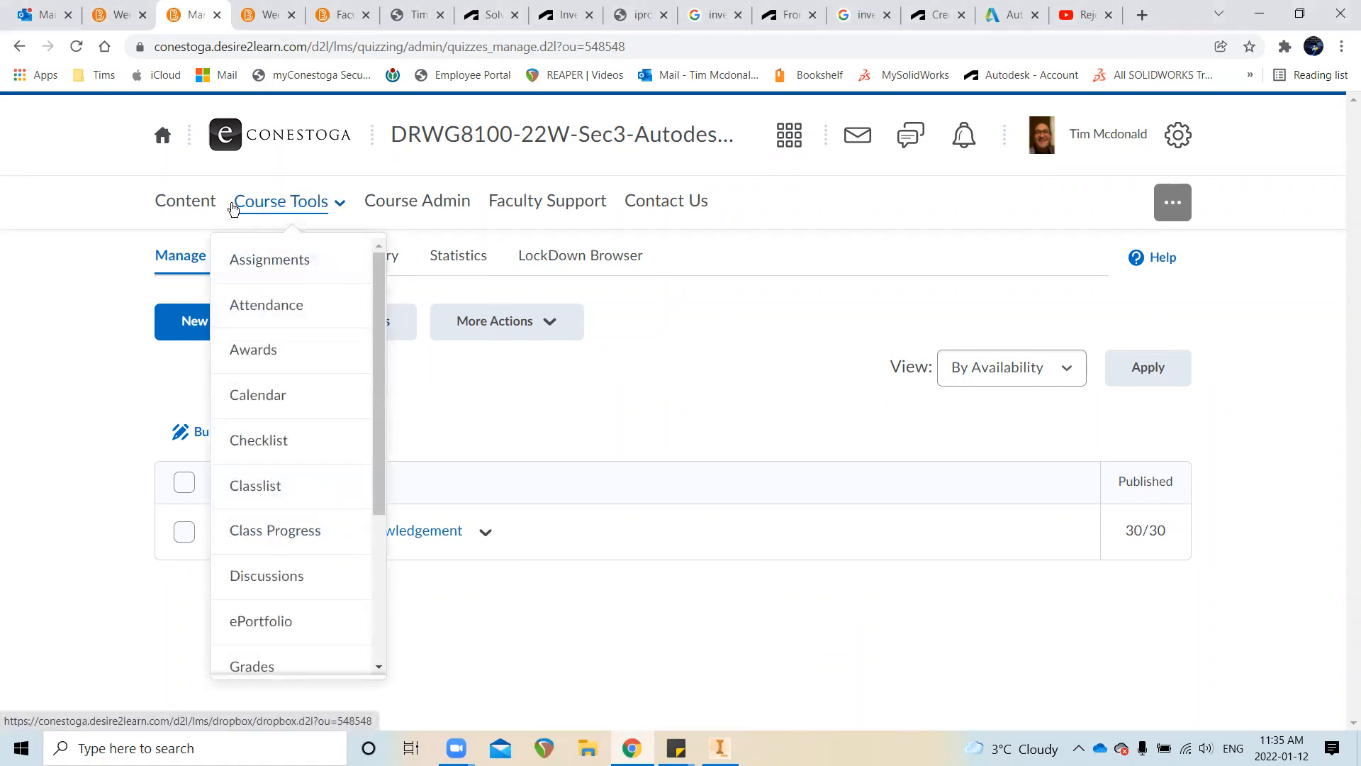
left_click(201, 197)
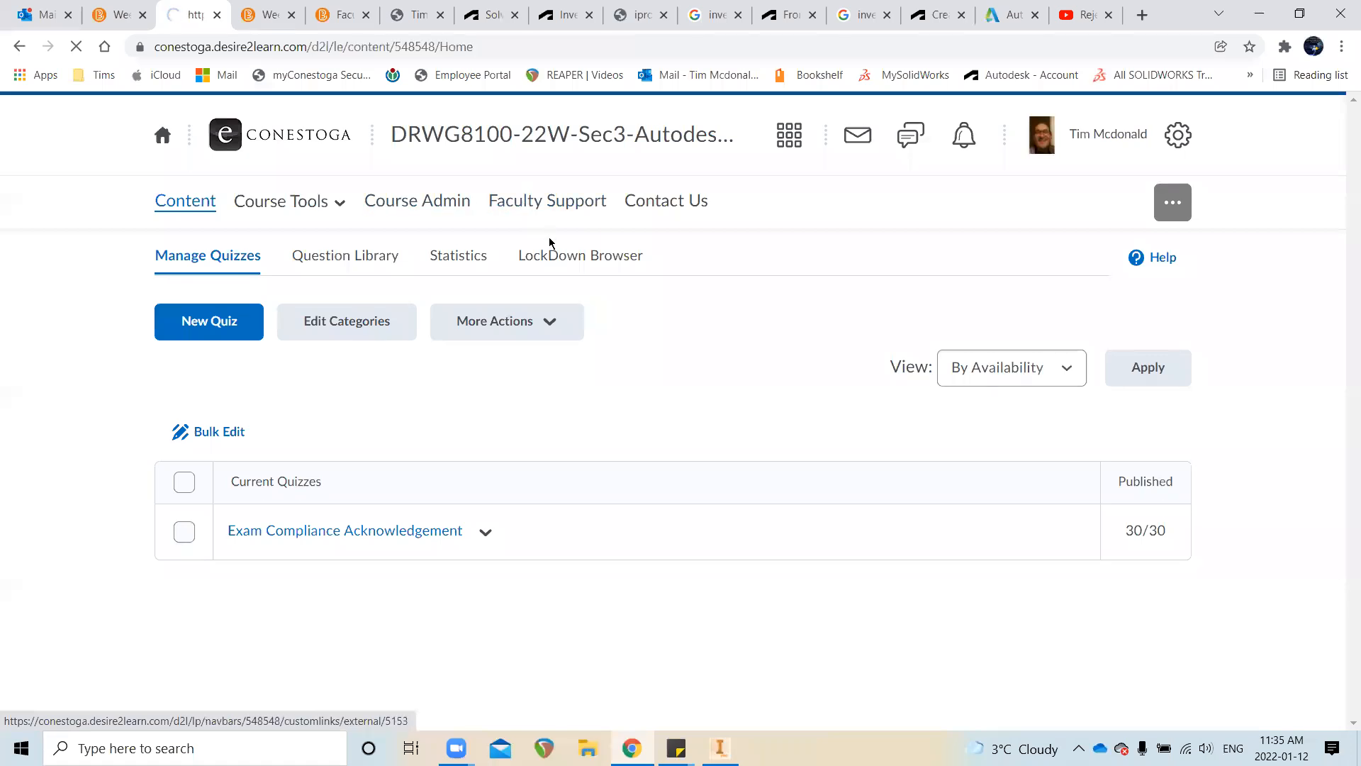